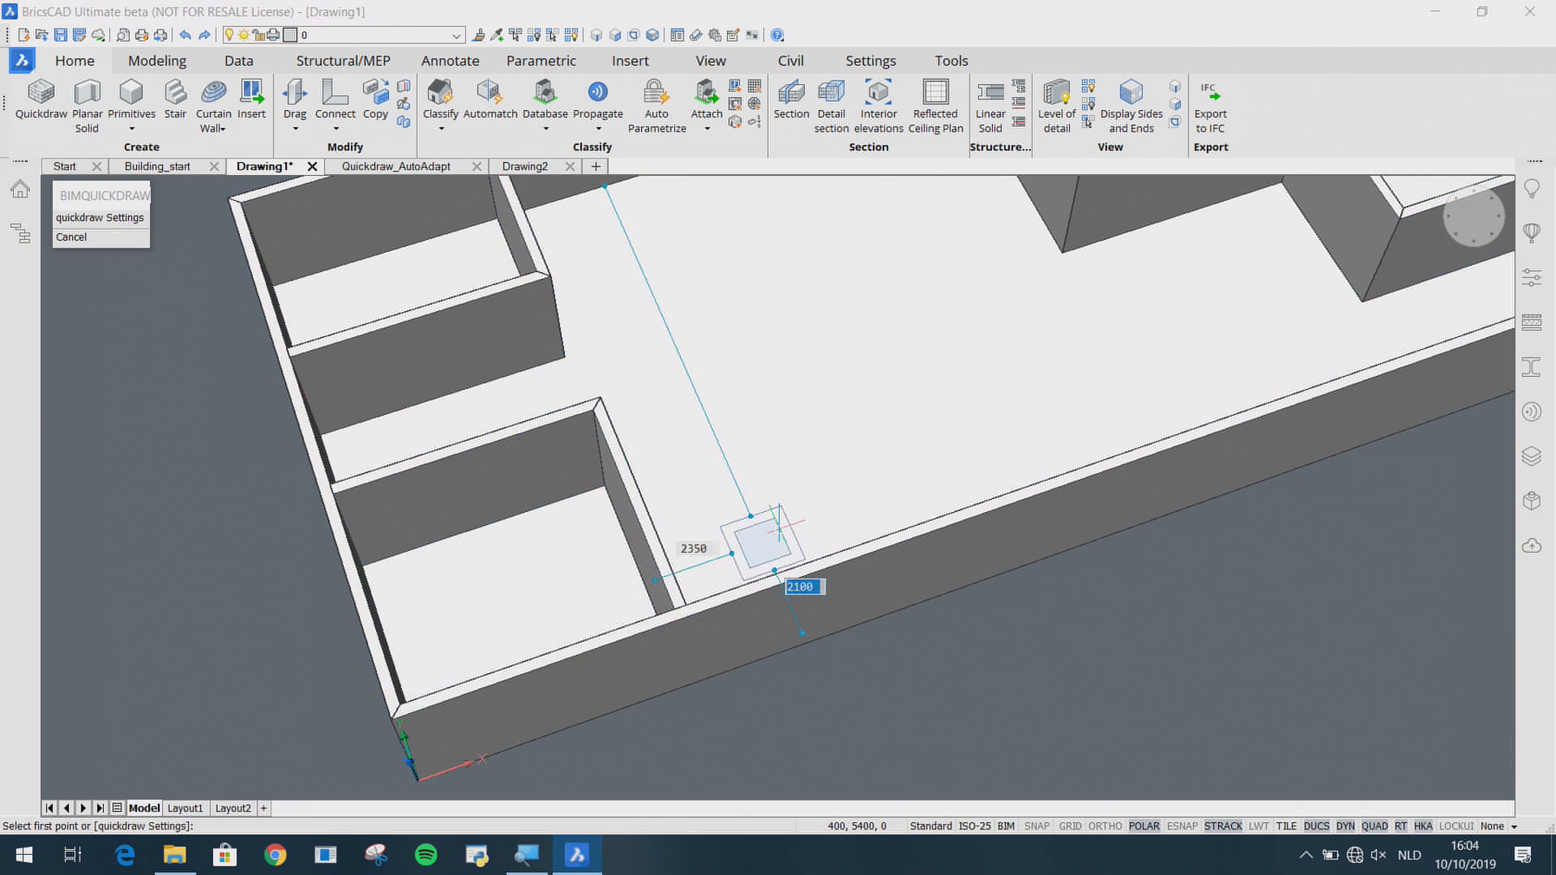
Step: Quickdraw a room against the front wall, its back corner aligned with the recess wall and the front corner room's back wall
middle_drag(801, 504, 608, 562)
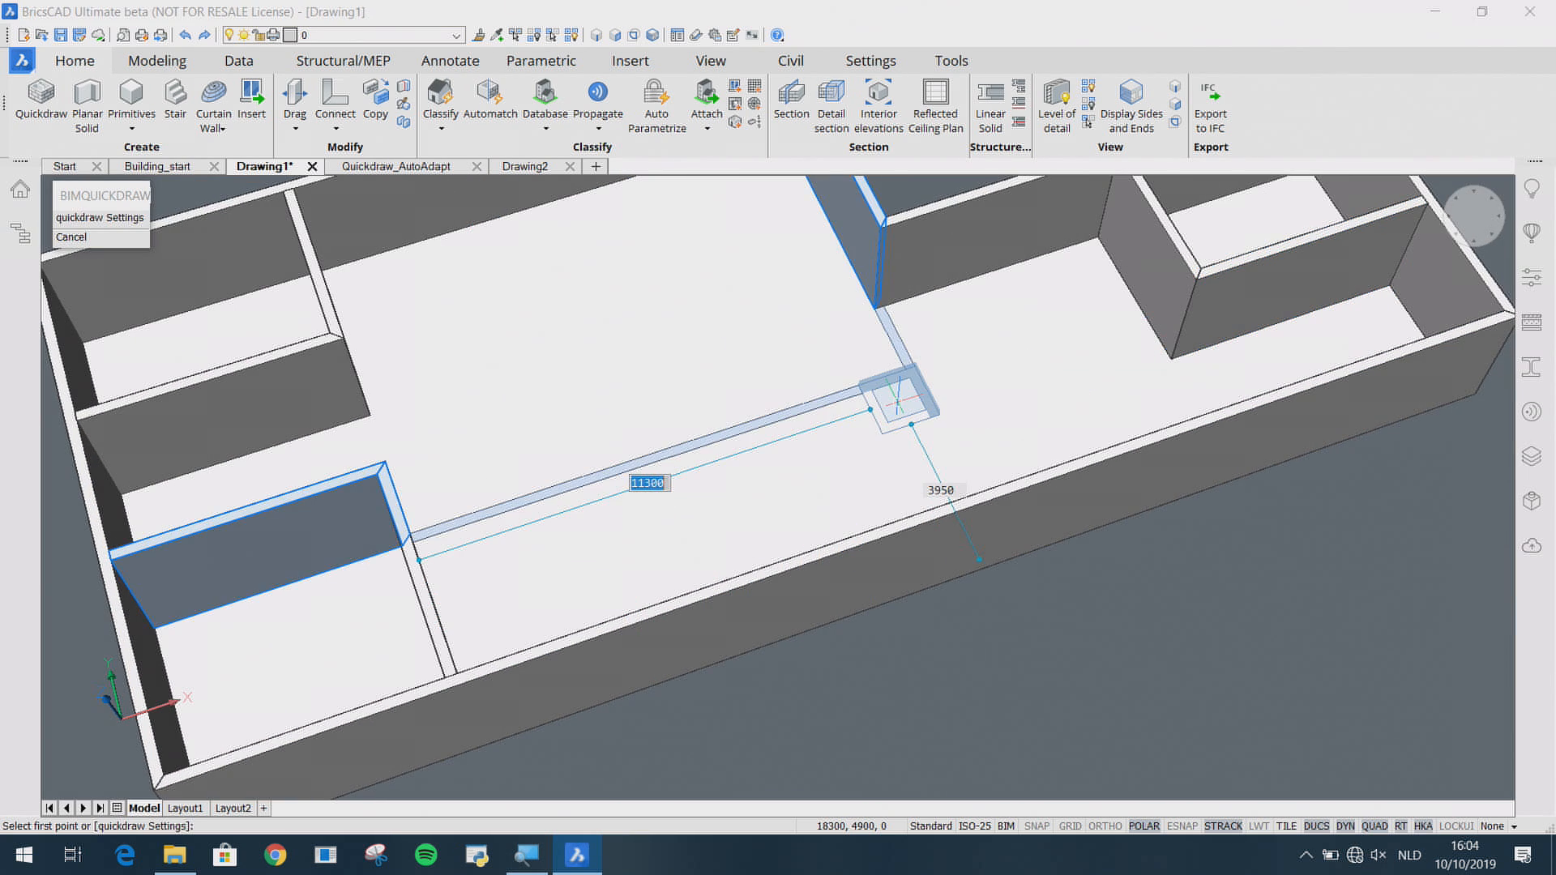
click(898, 401)
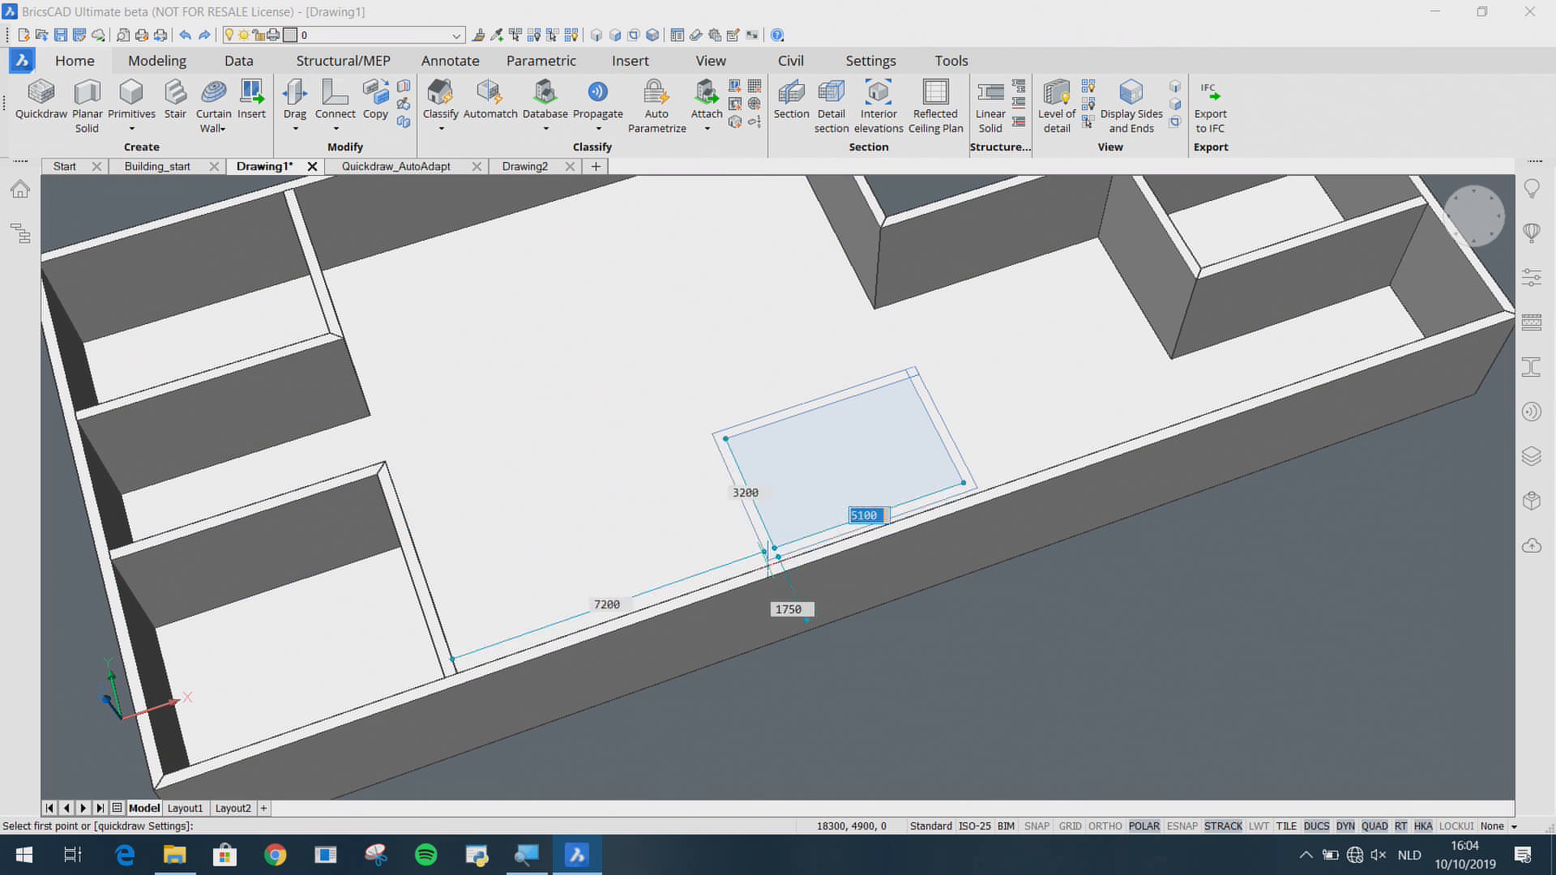
click(680, 732)
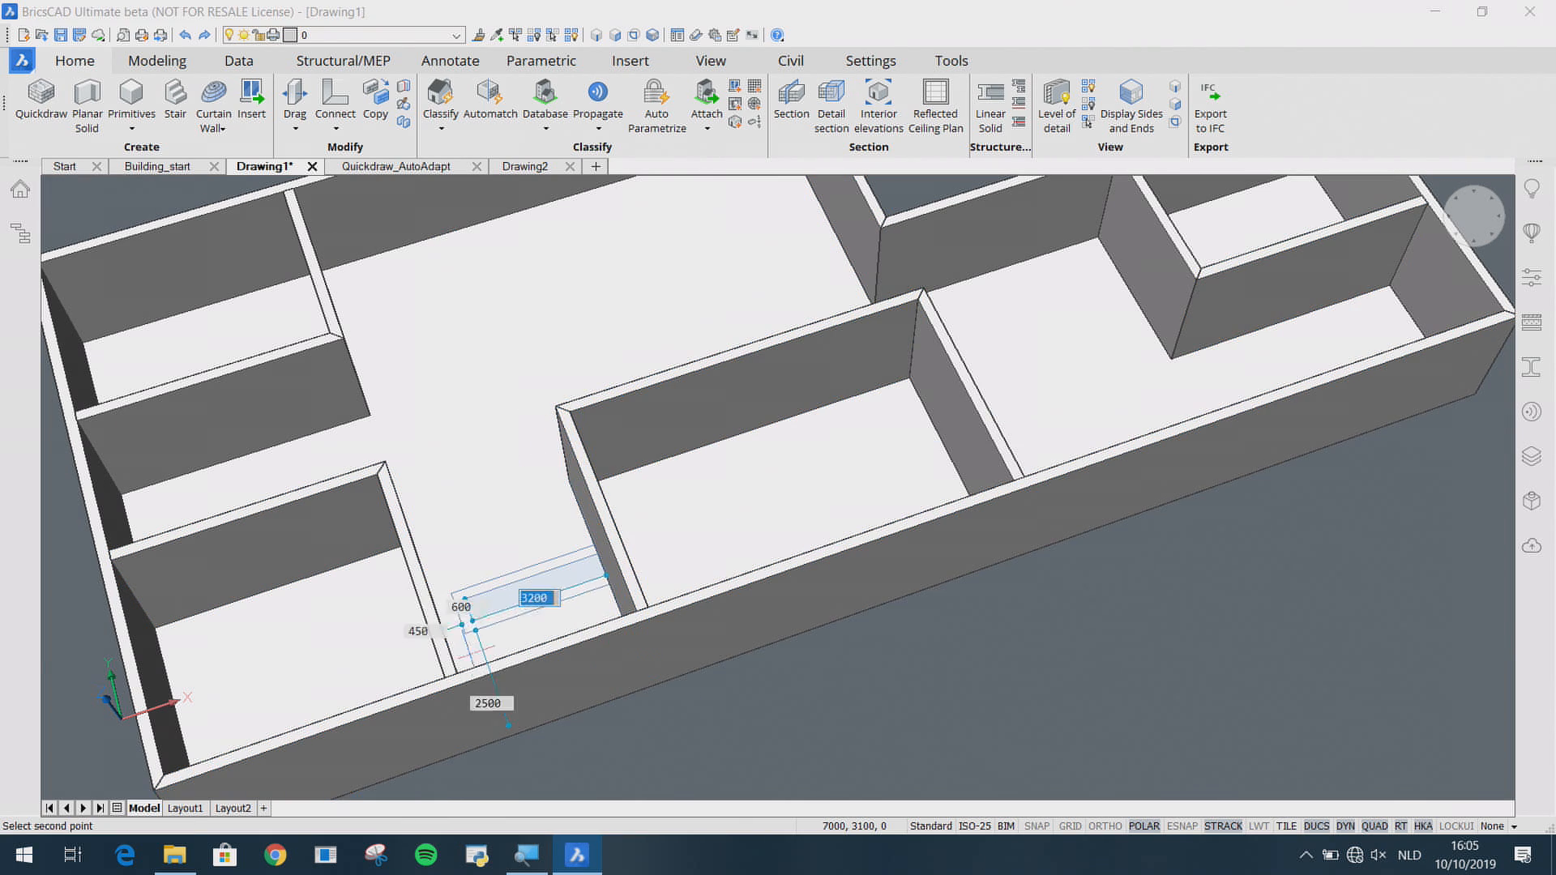
Step: Quickdraw a small room filling the gap between the two front rooms, and another against the back wall beside the back corner room
click(405, 695)
scroll(849, 672, down, 3)
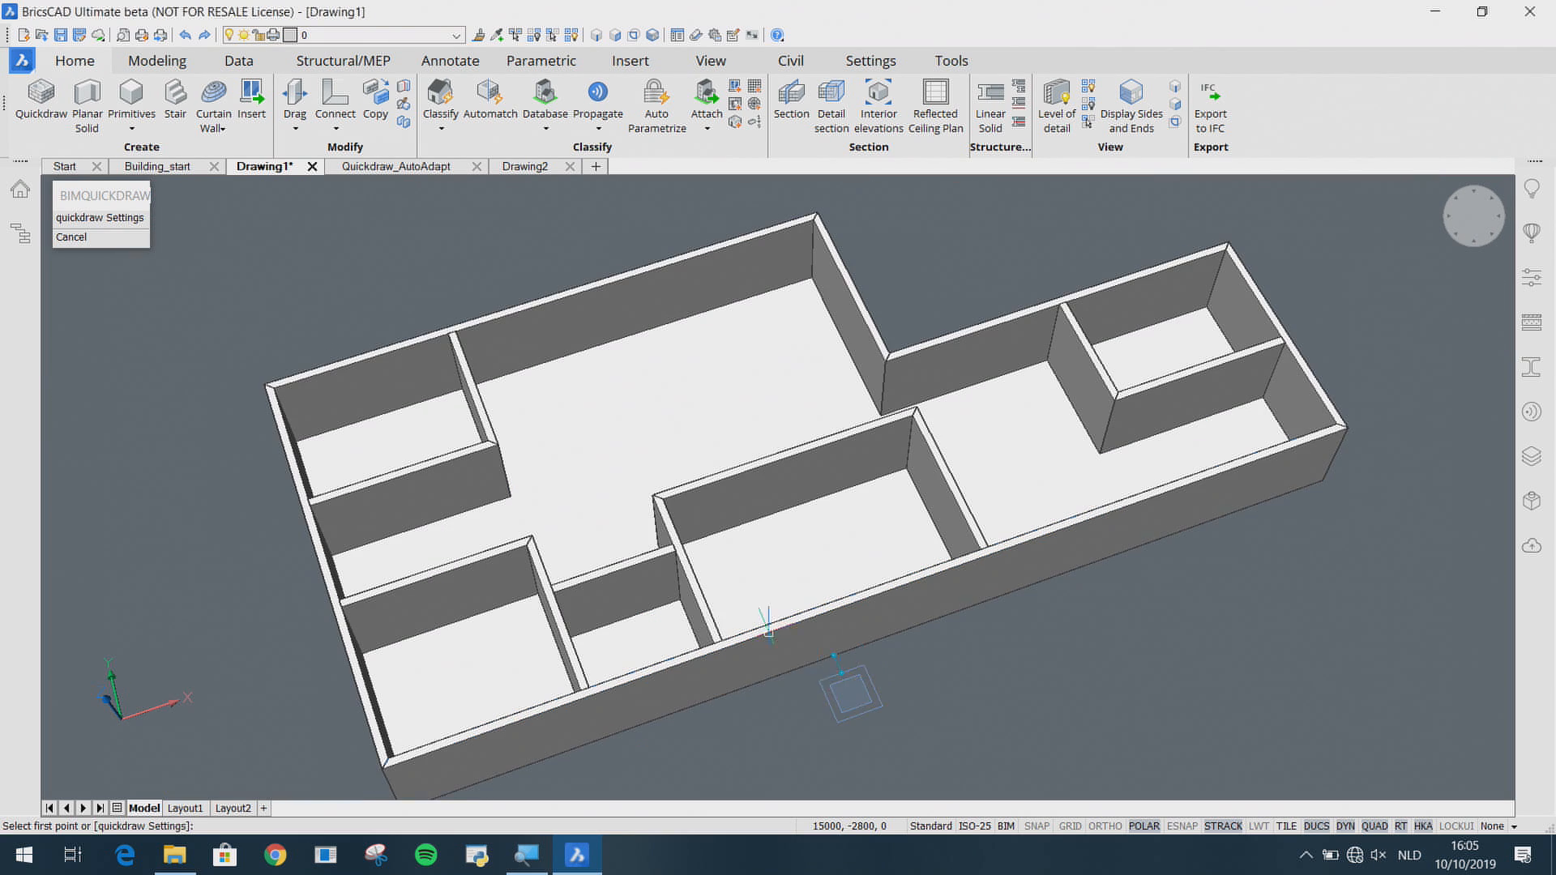
shift+middle_drag(769, 634, 736, 604)
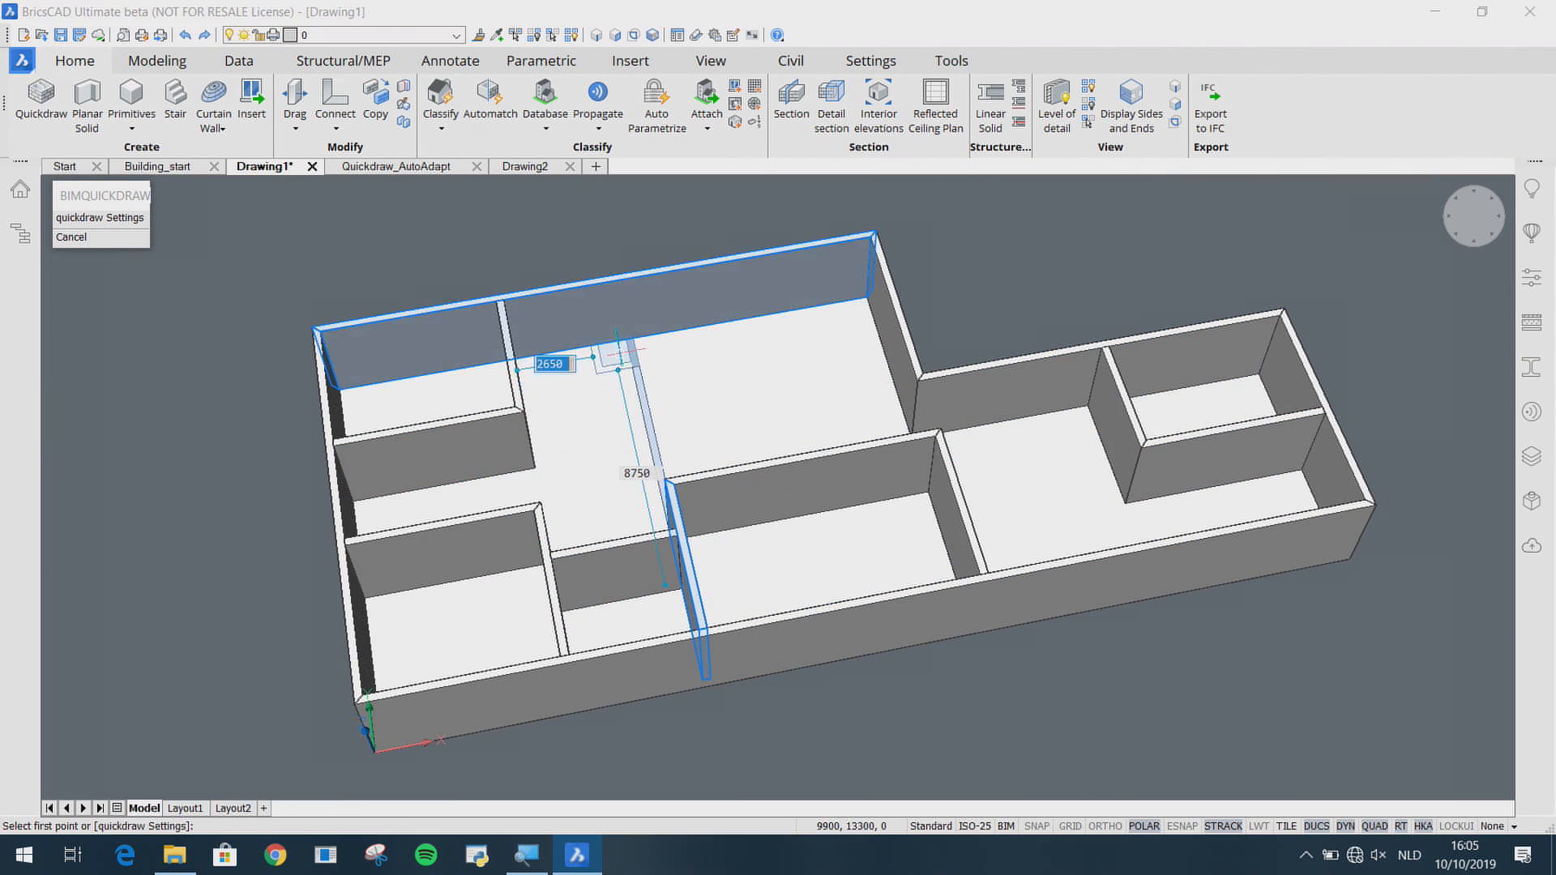
click(506, 469)
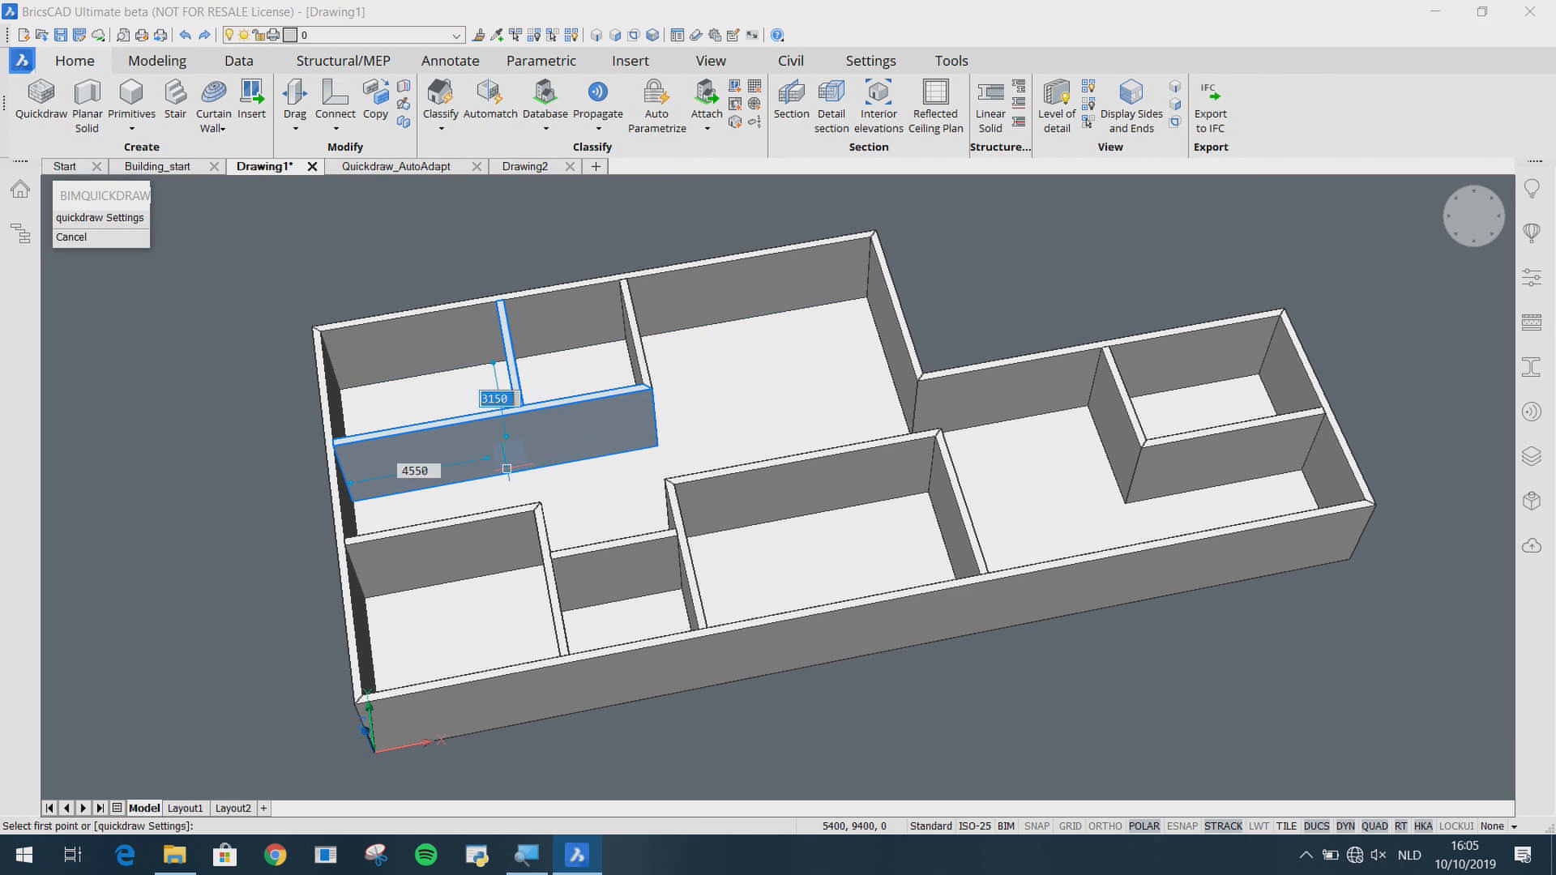
Step: Add a second storey with the same room layout and a flat roof on top of the building, and end Quickdraw
shift+middle_drag(754, 580, 849, 514)
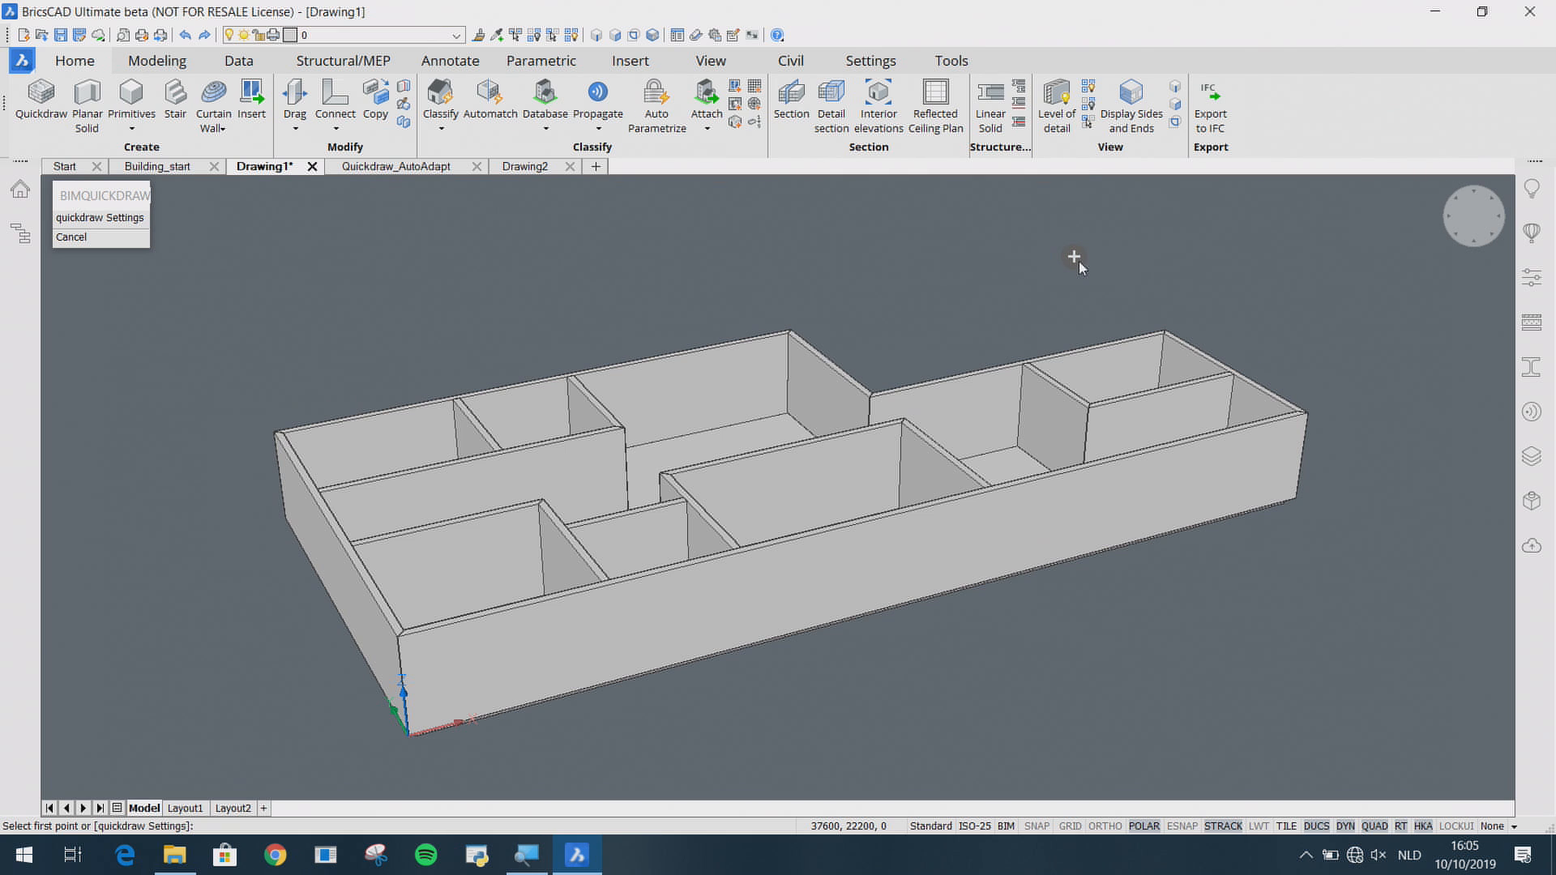
mouse_move(1078, 261)
middle_drag(1139, 257, 1172, 357)
click(1100, 315)
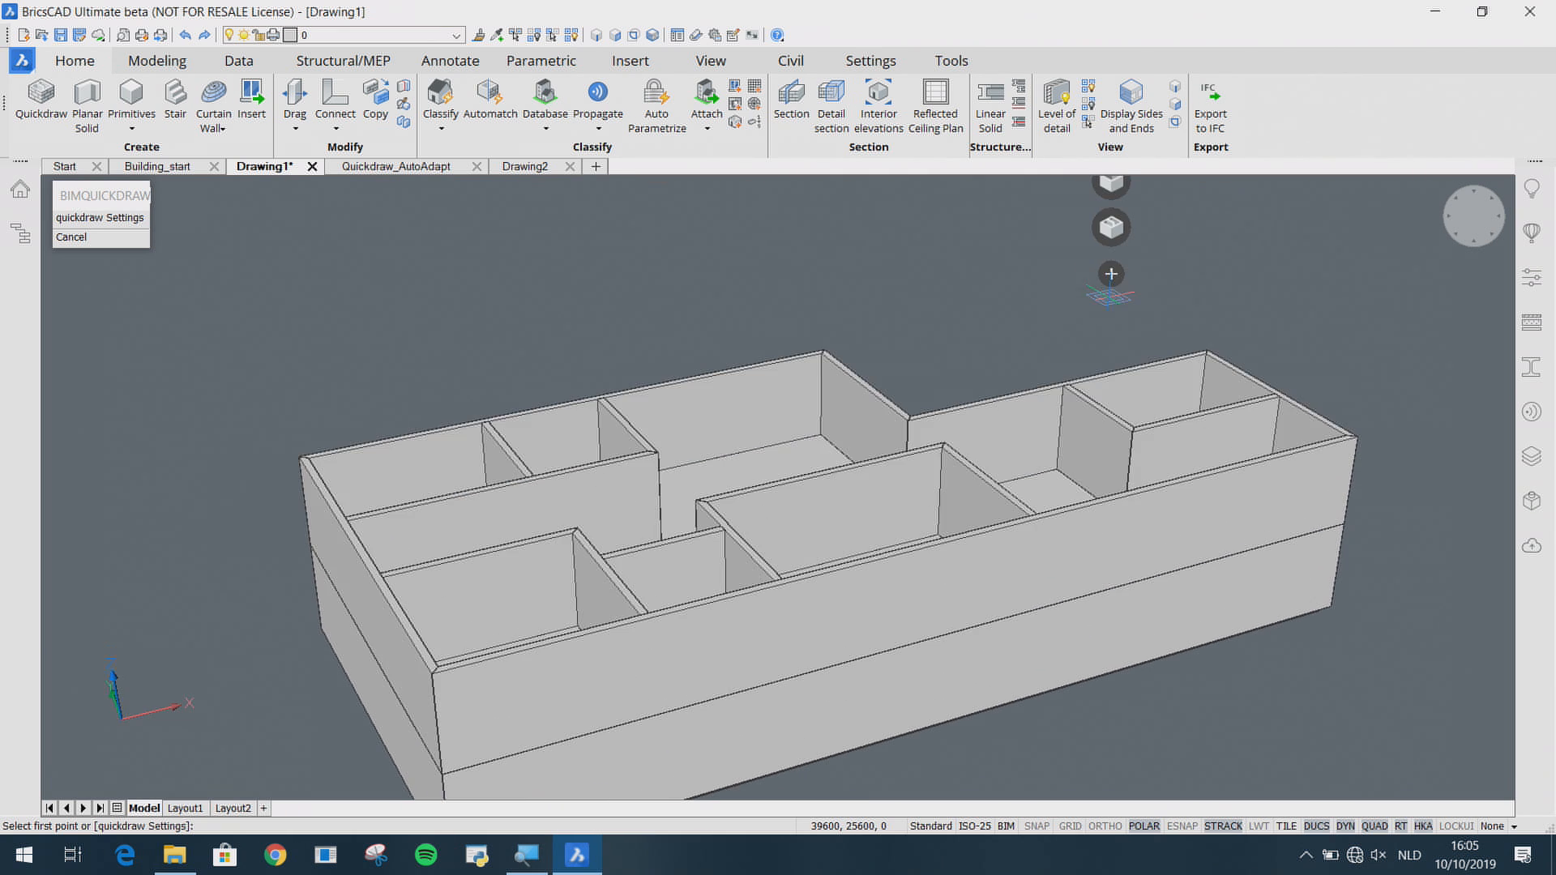
middle_drag(1220, 287, 1213, 430)
click(1116, 294)
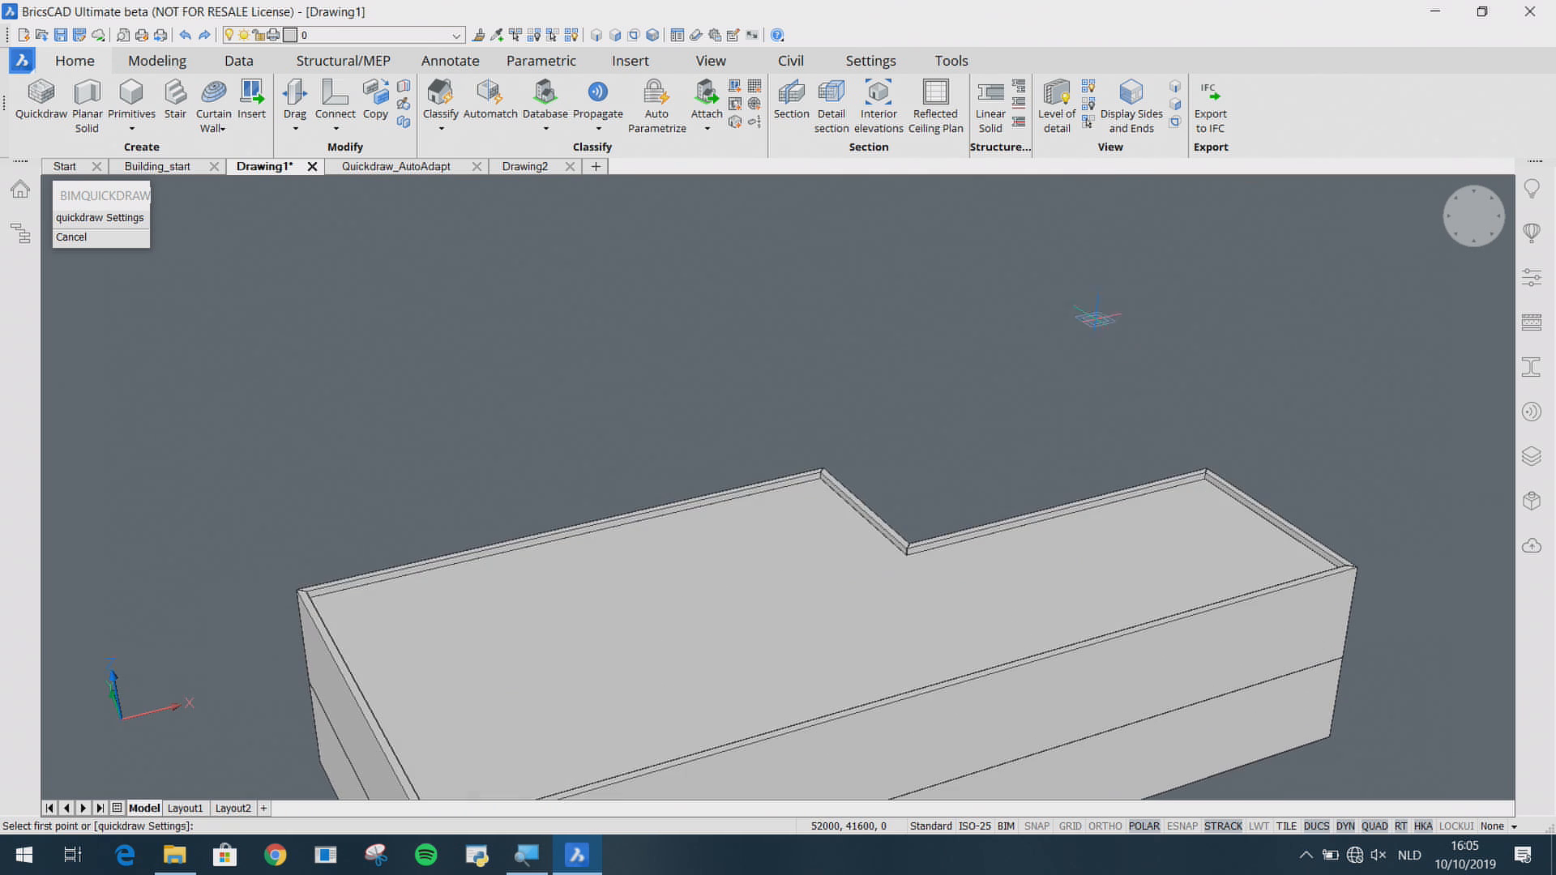
key(Escape)
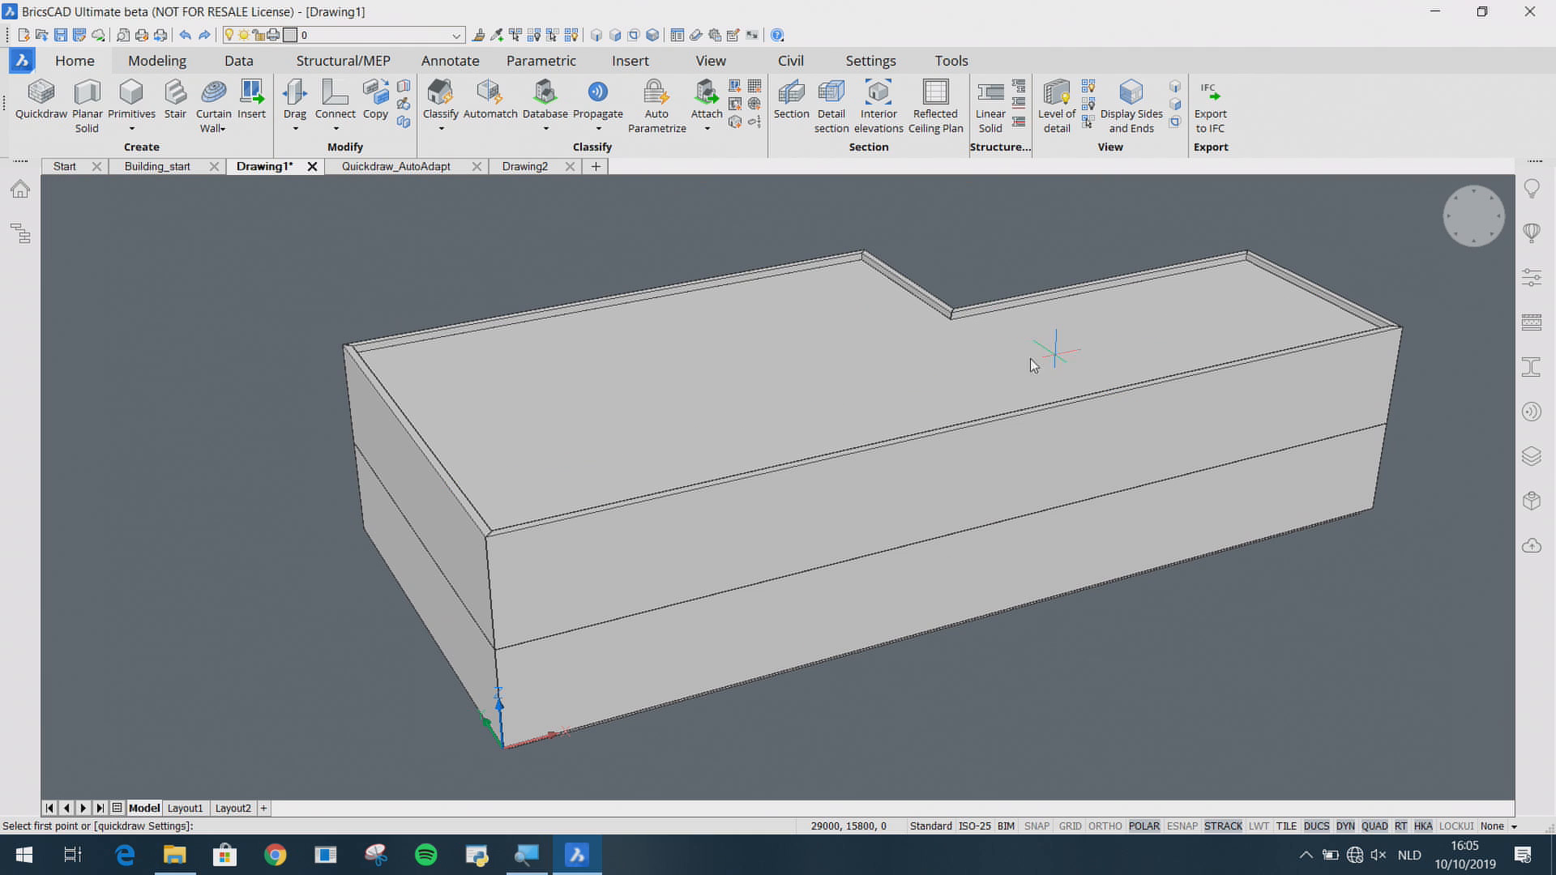
Step: In the Quickdraw_AutoAdapt drawing, quickdraw a room in the large room's back outer corner, sharing the existing outer walls and thin partition
click(416, 169)
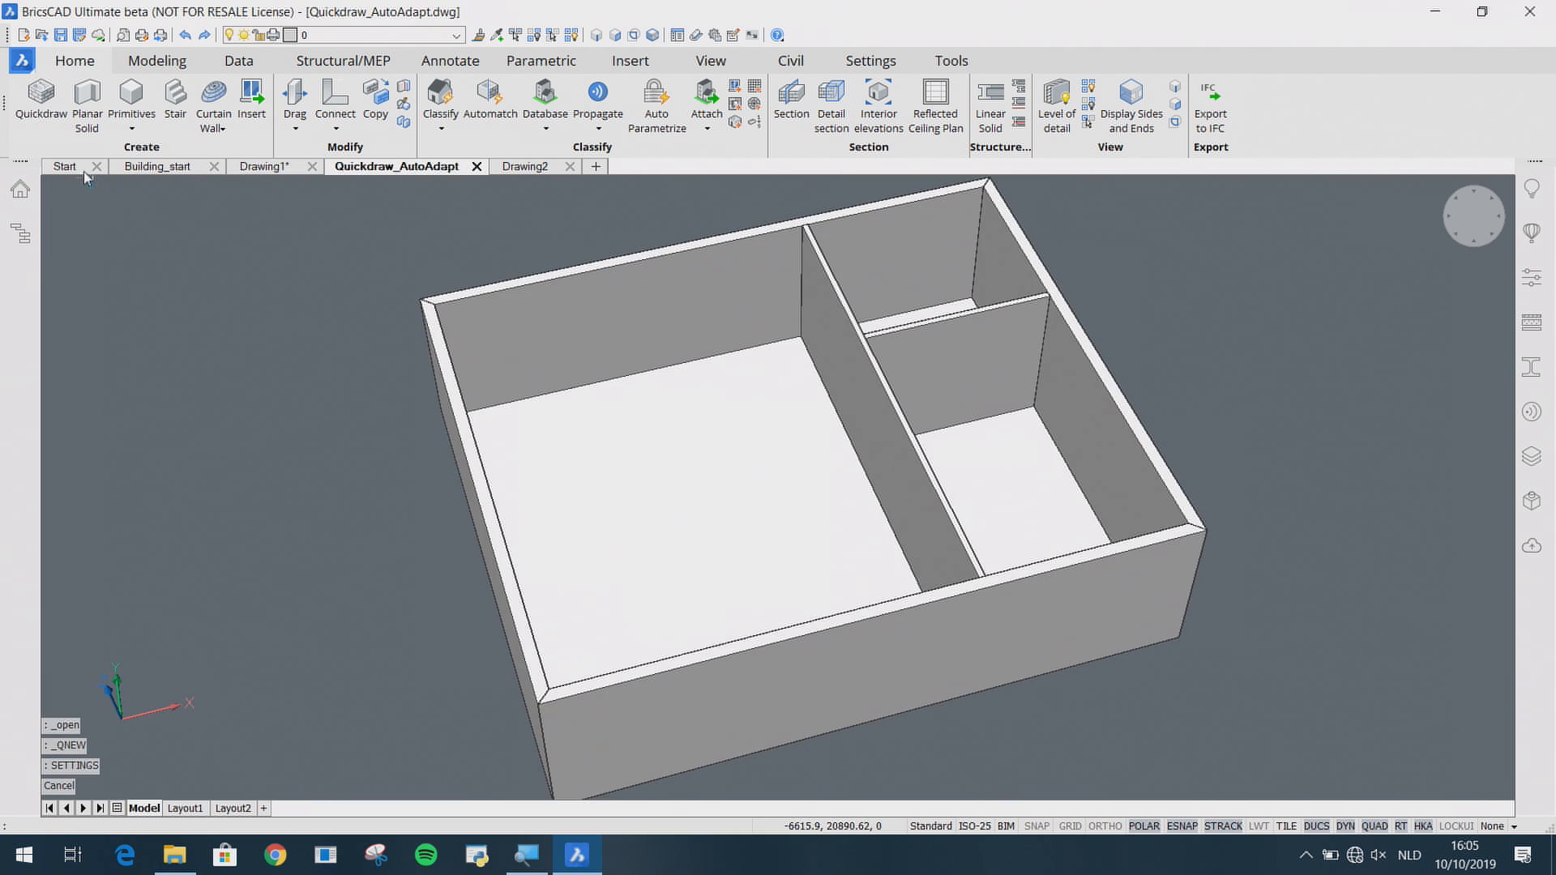
click(41, 101)
shift+middle_drag(696, 384, 641, 450)
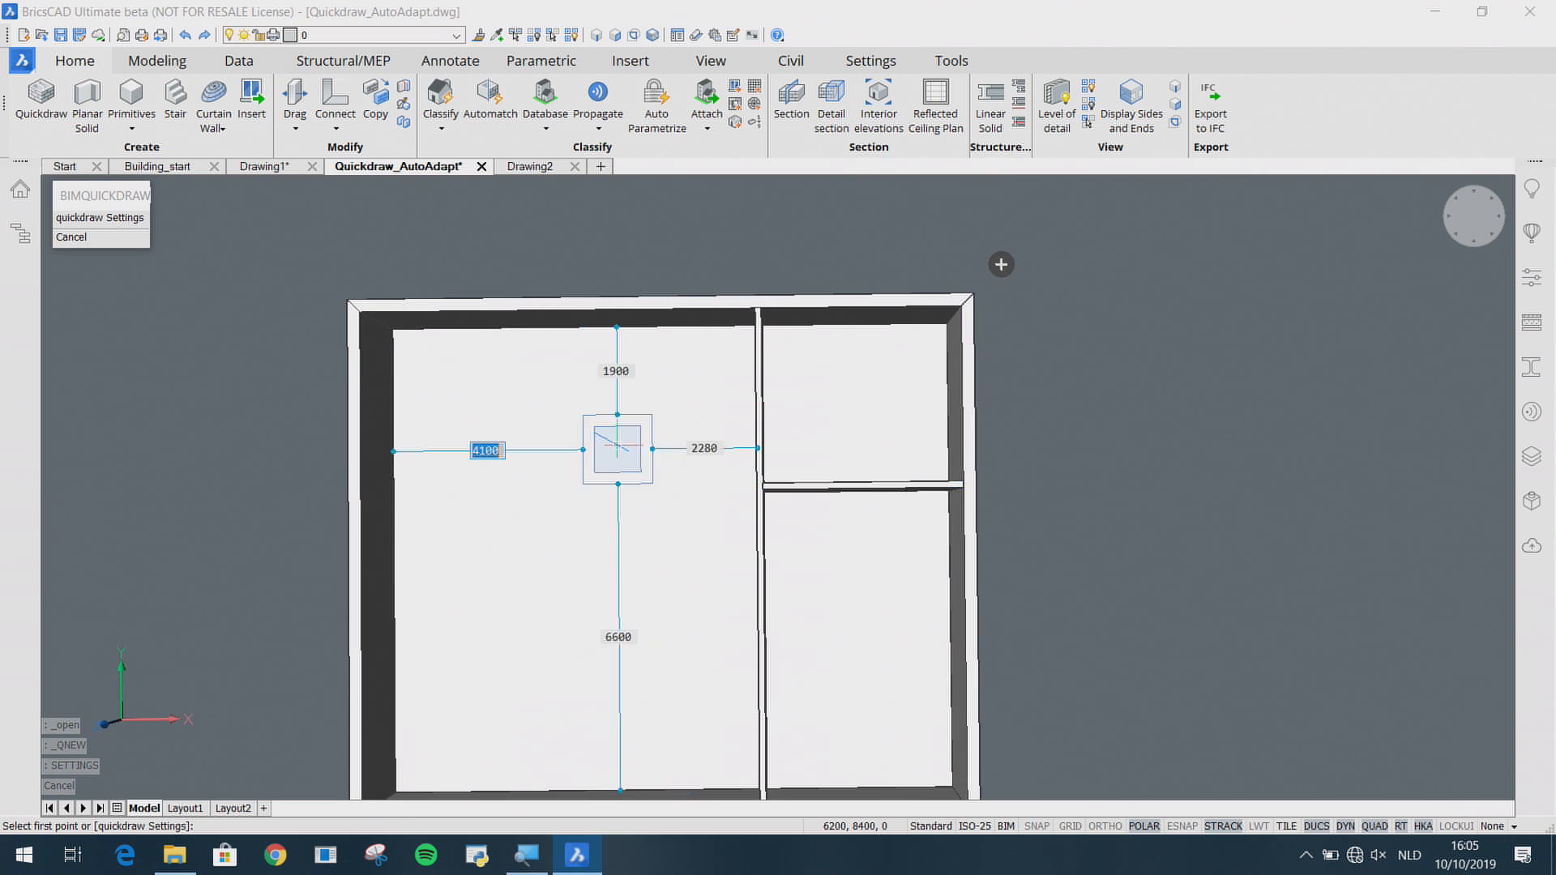
scroll(673, 422, up, 5)
scroll(933, 470, up, 3)
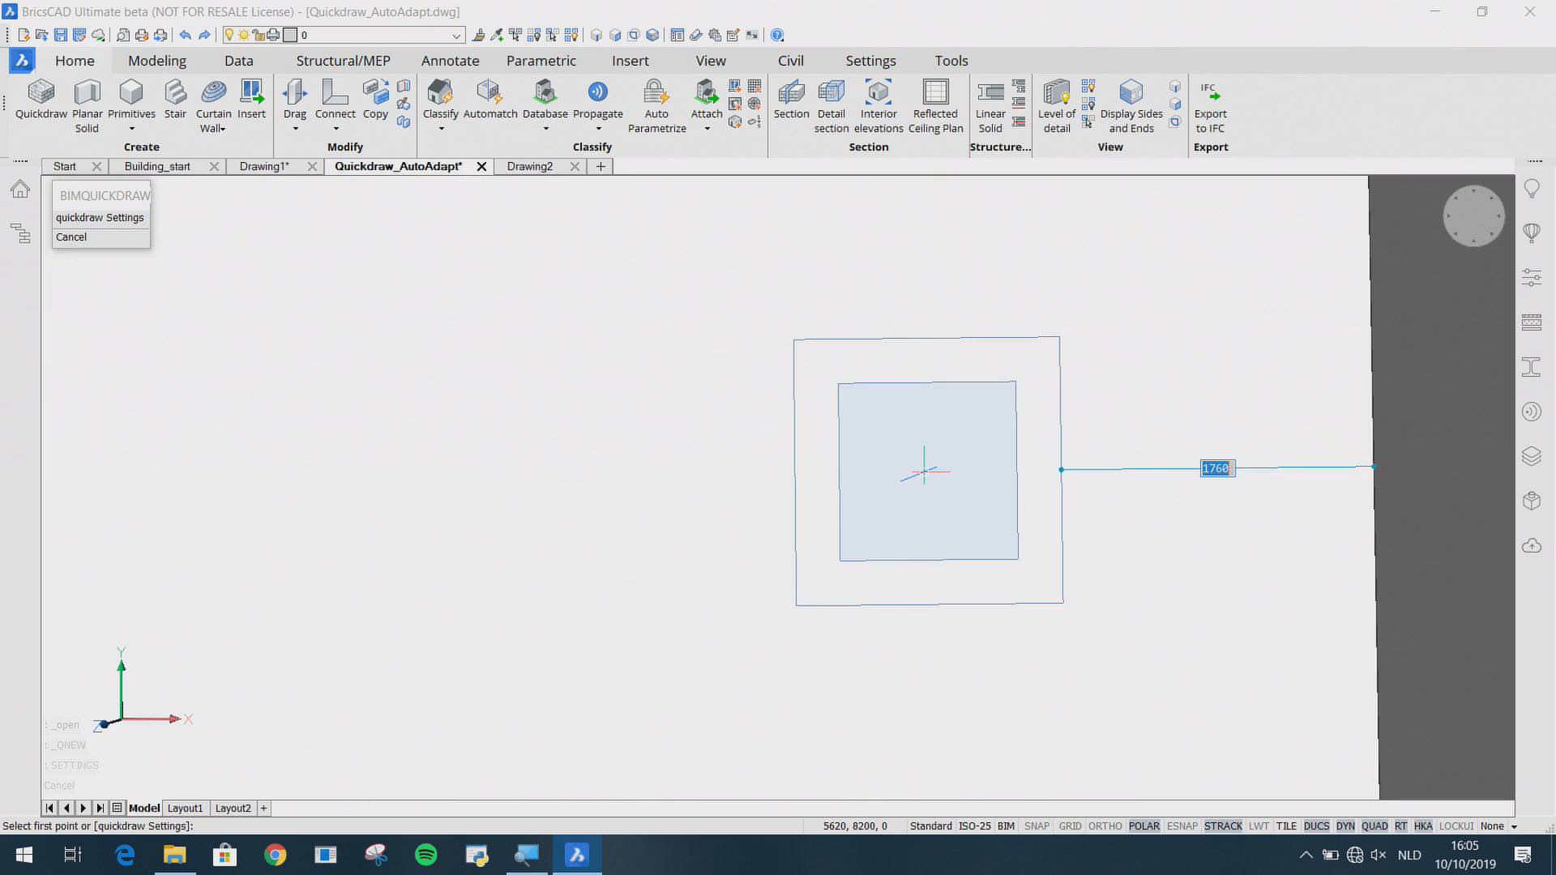
scroll(920, 454, down, 2)
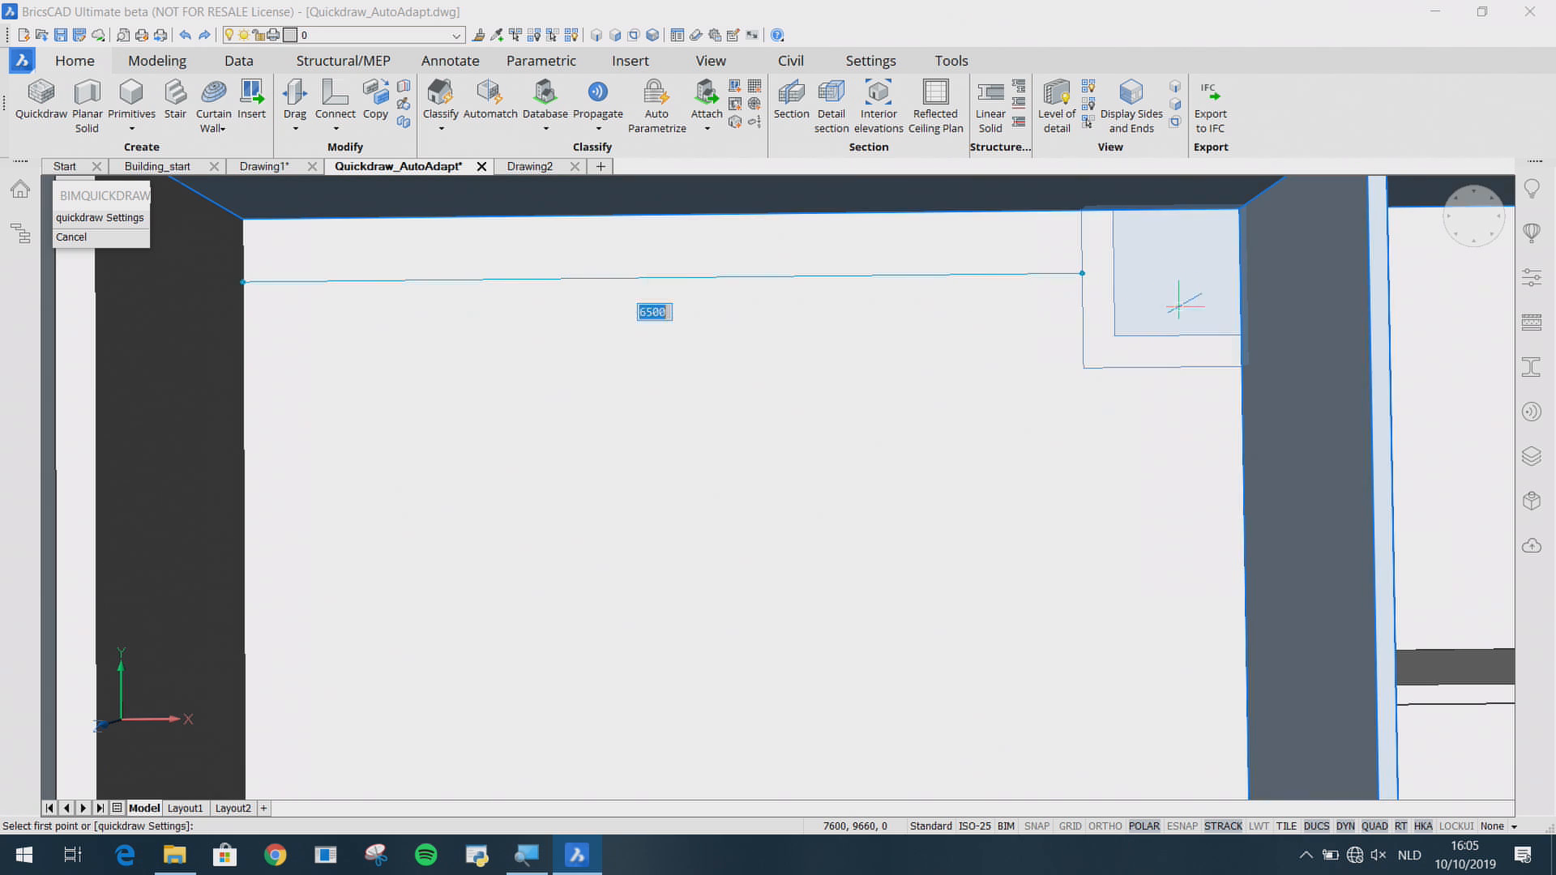
scroll(1188, 468, down, 1)
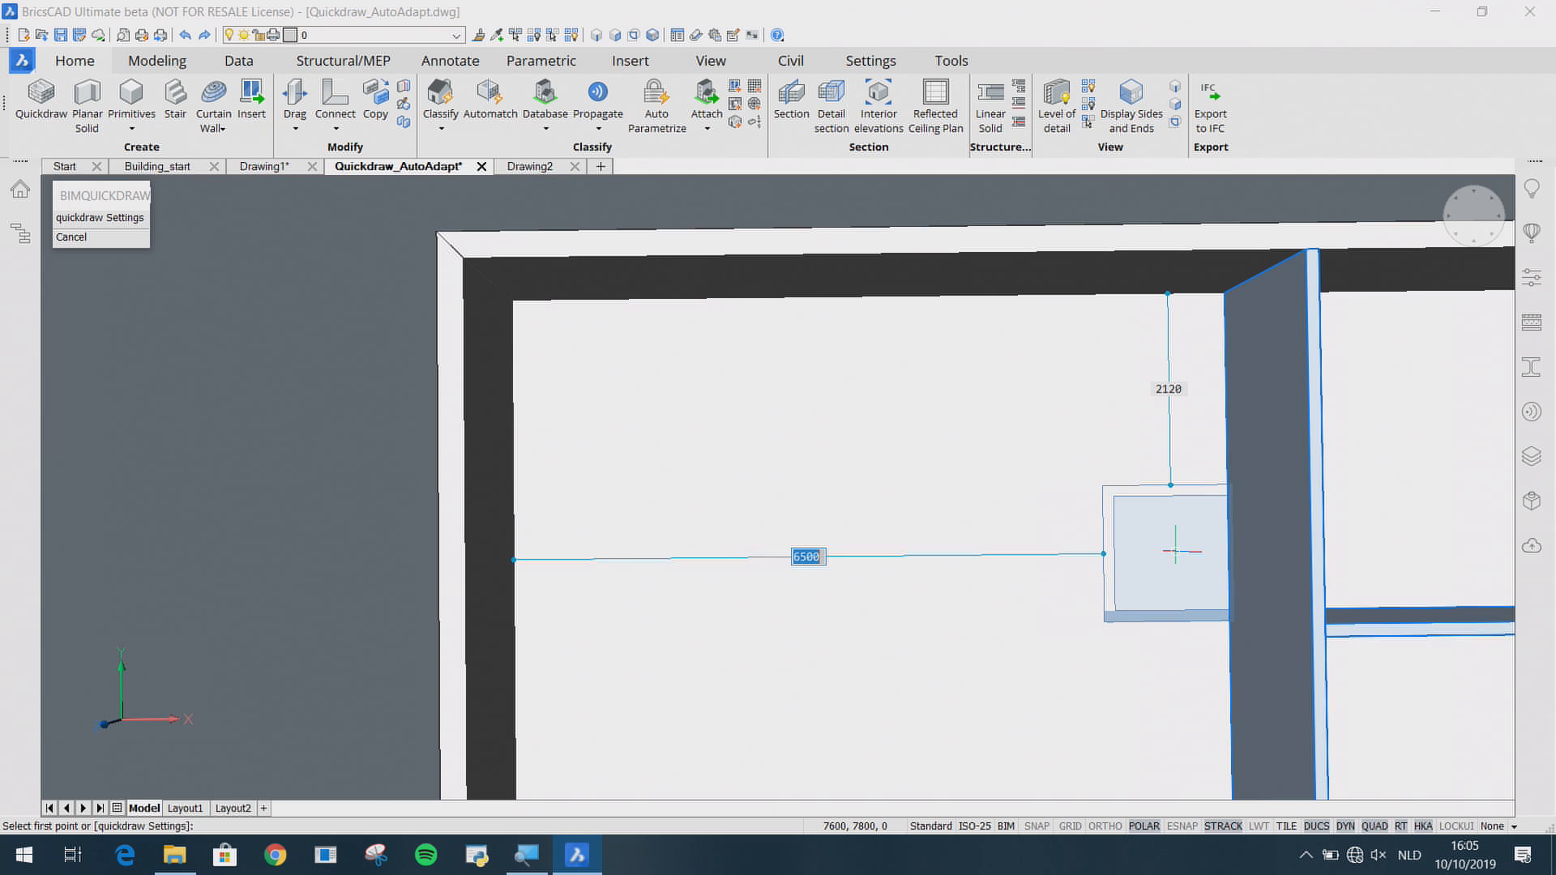
click(1175, 556)
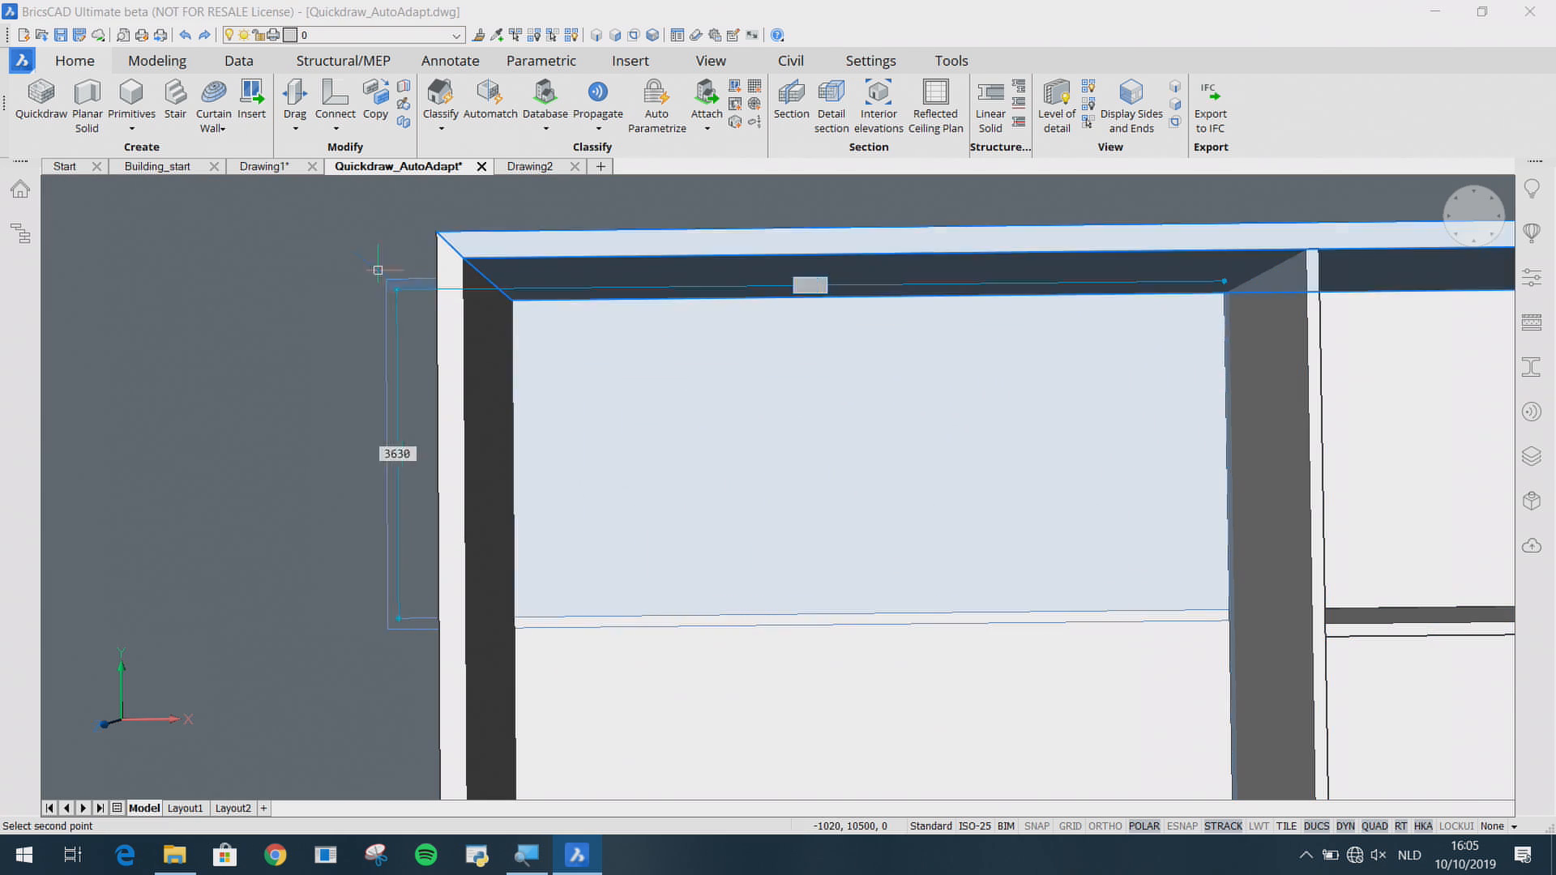
click(355, 243)
shift+middle_drag(394, 480, 462, 403)
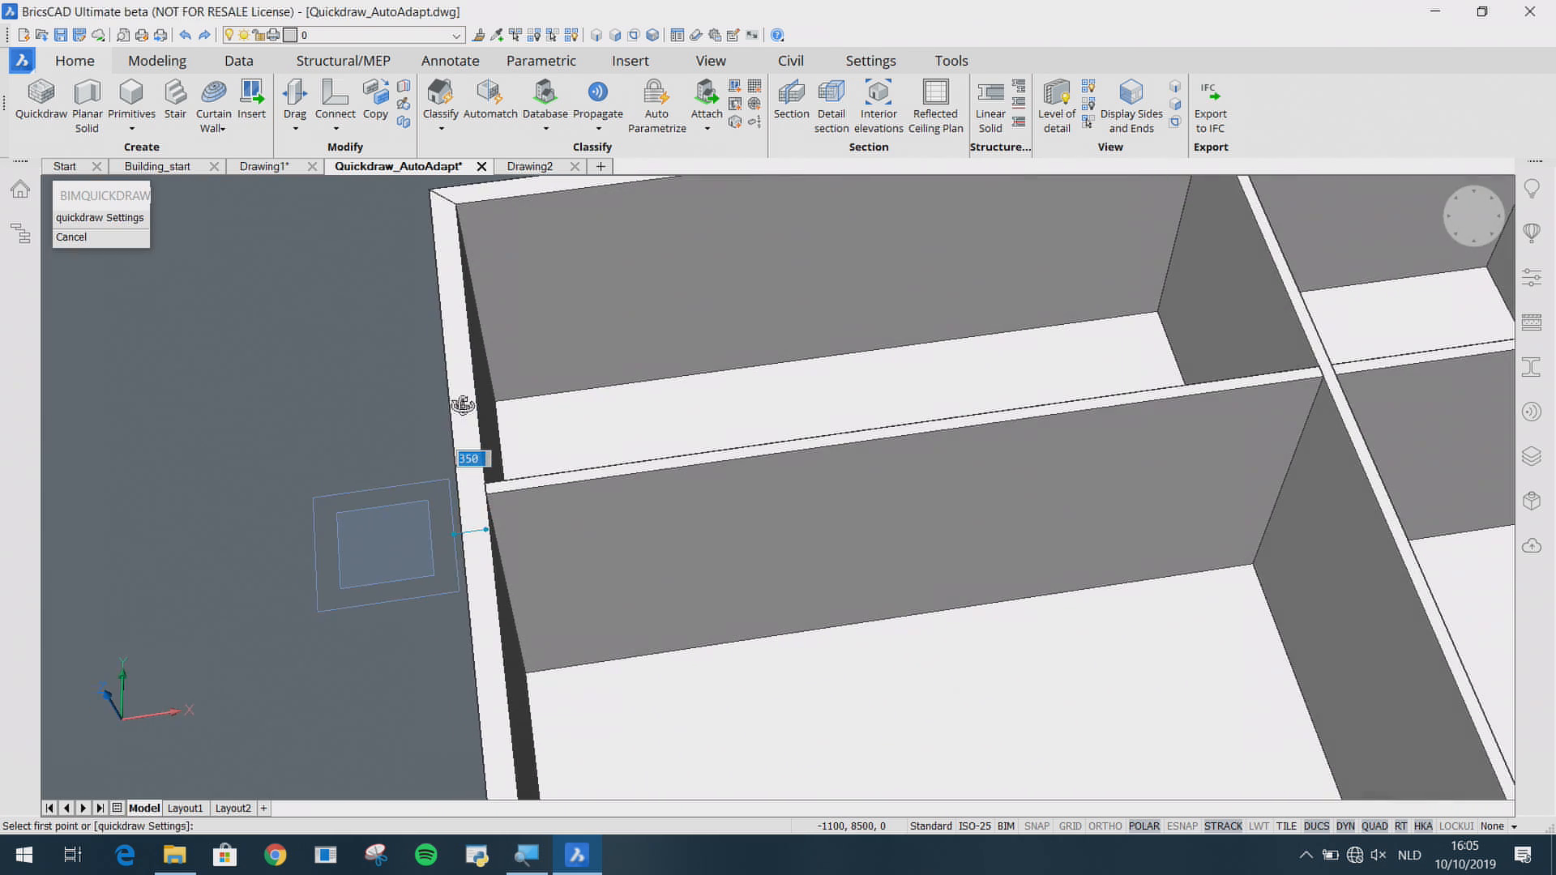
scroll(461, 397, down, 1)
scroll(545, 406, down, 2)
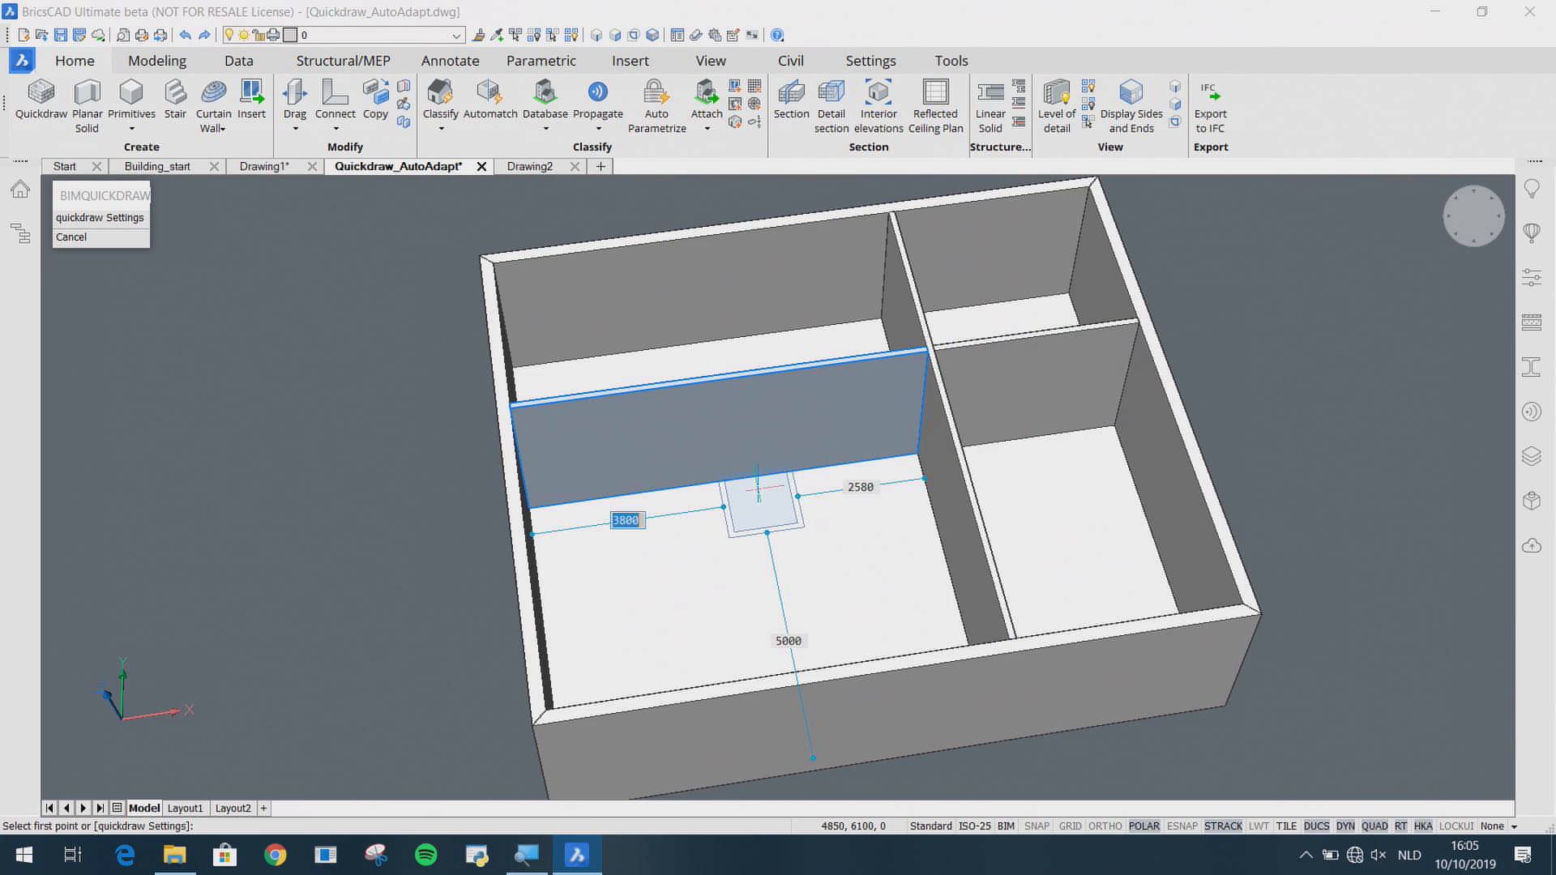
click(758, 487)
Step: Switch to Drawing2 and place a rectangular BIM grid starting at the origin
click(529, 166)
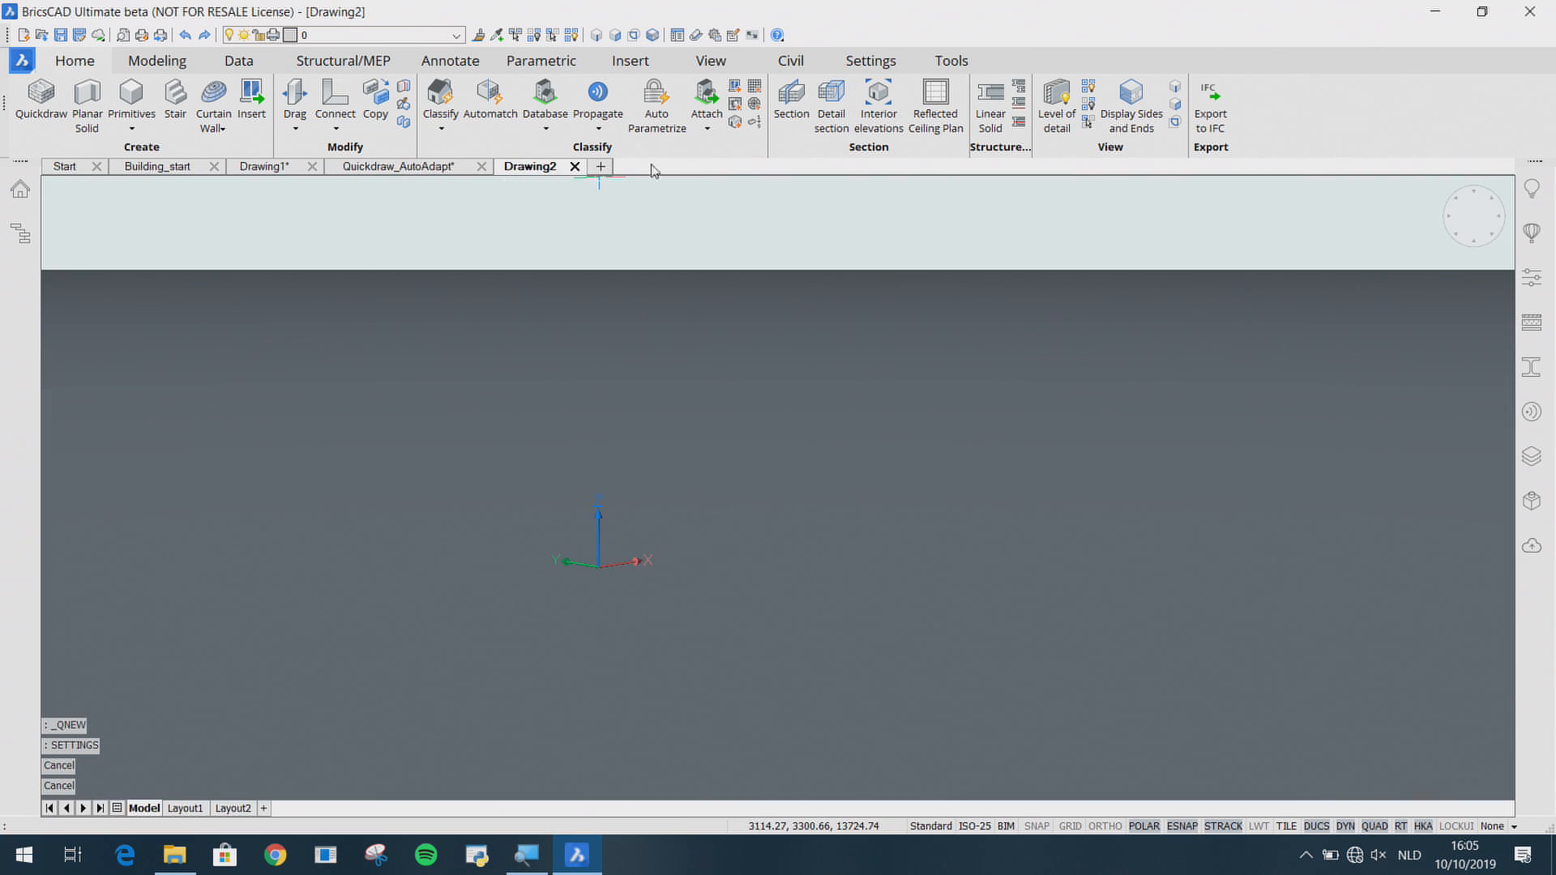
shift+middle_drag(640, 445, 646, 495)
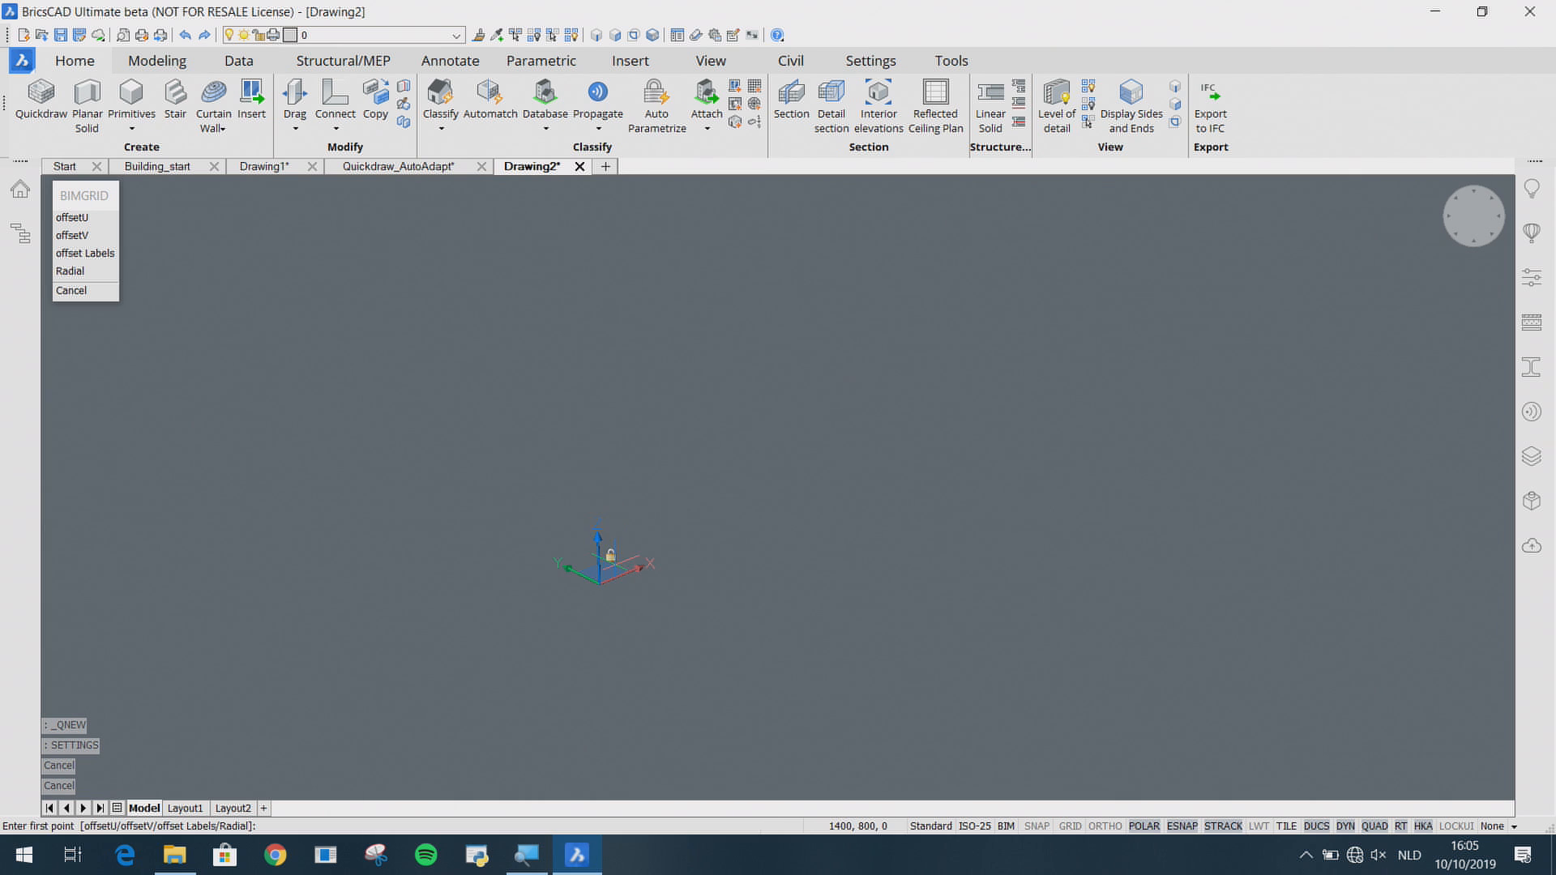
key(Return)
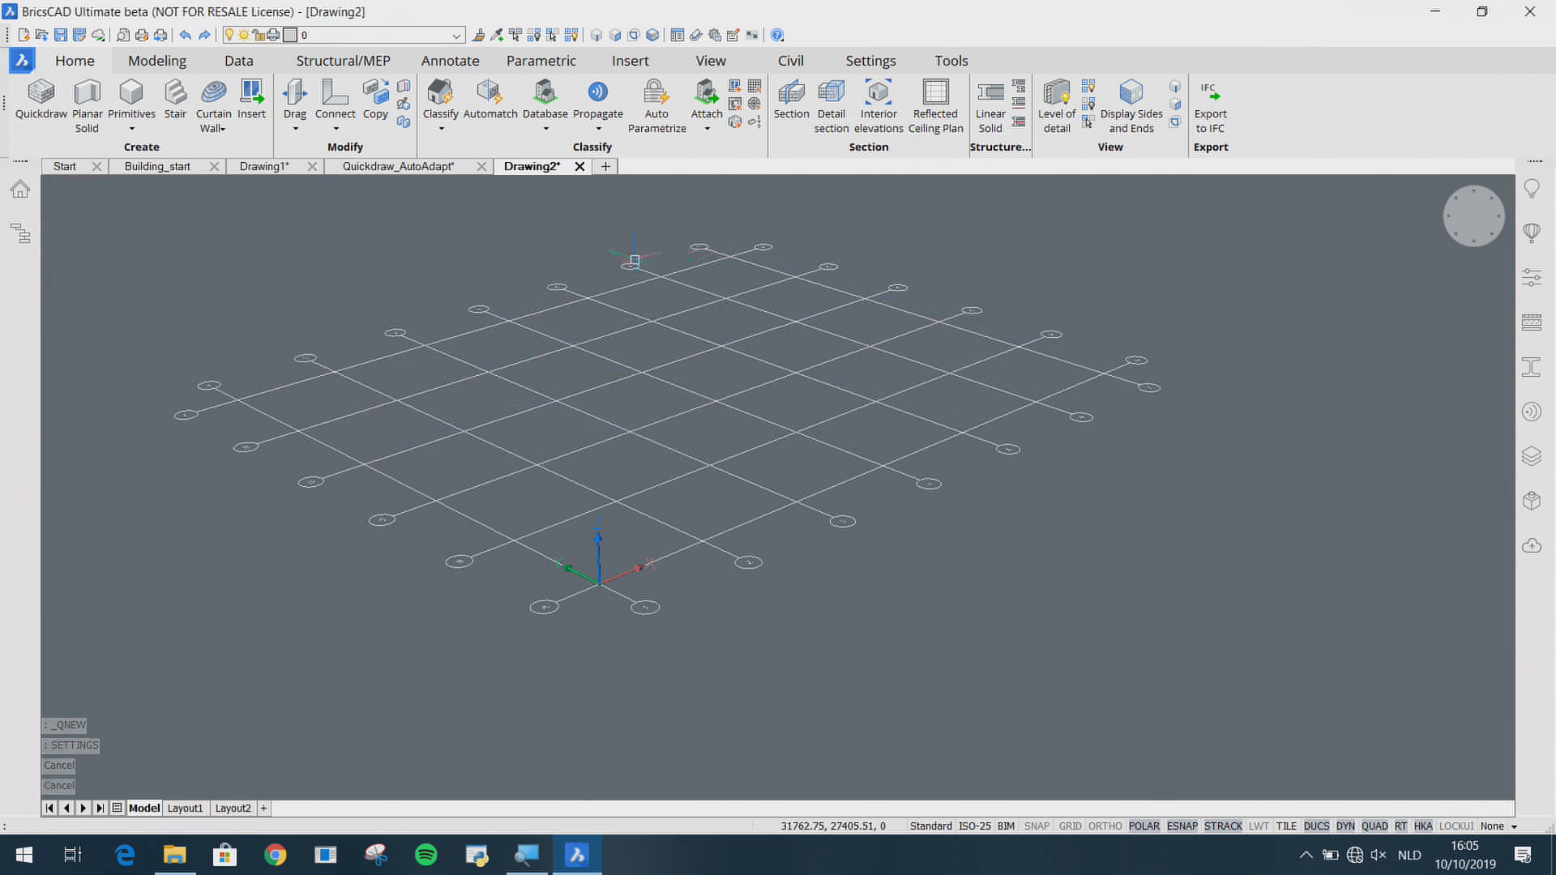
Step: Quickdraw a building from grid intersection A1 to D6 and add a second storey on top of it
scroll(567, 543, up, 6)
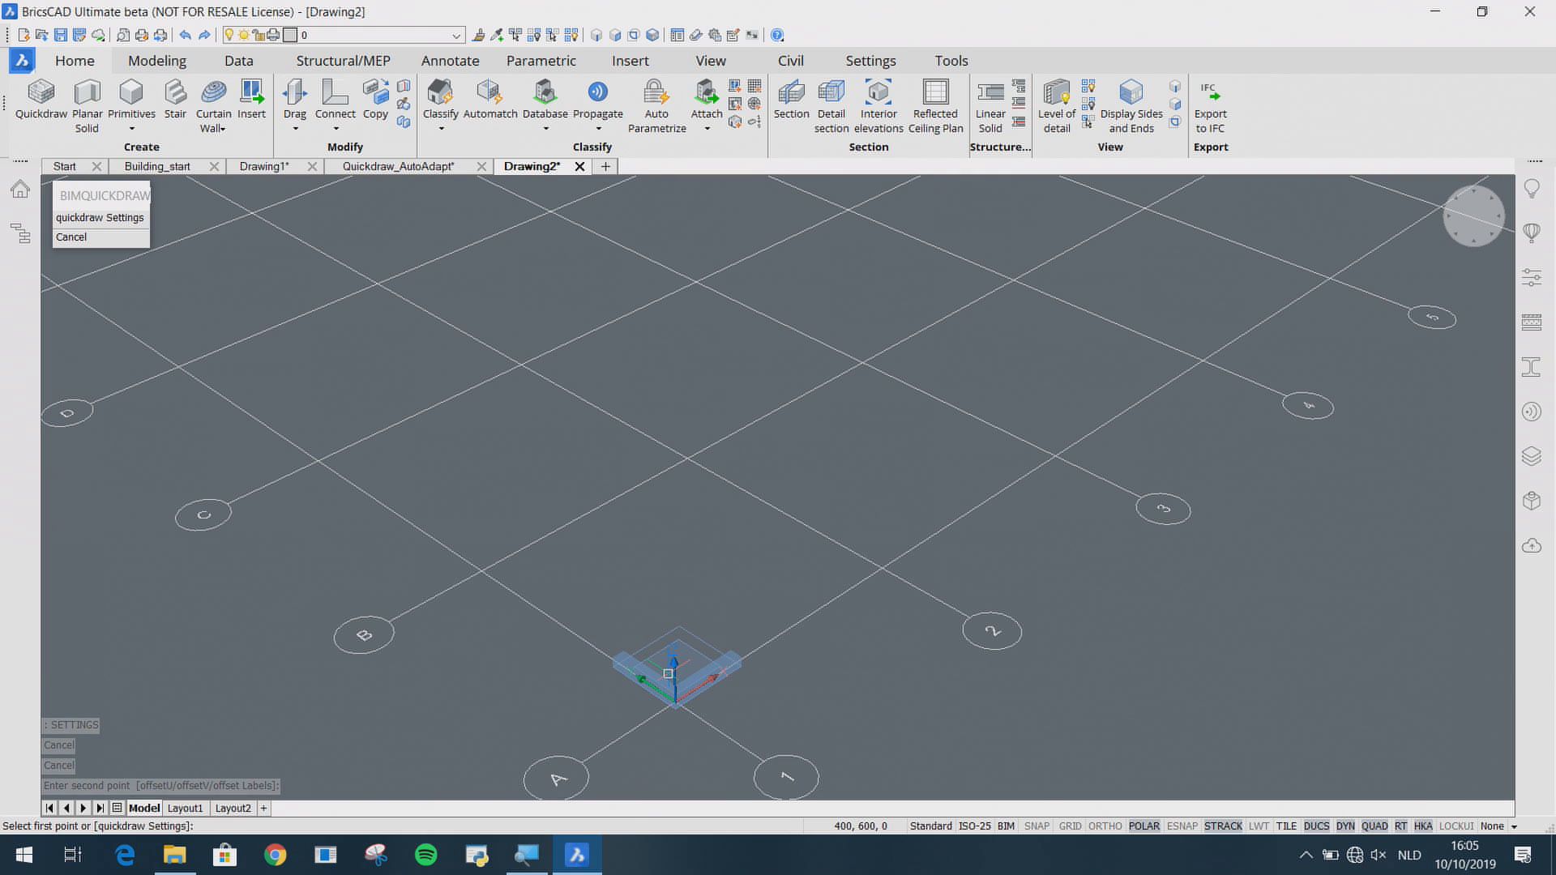
scroll(753, 413, down, 4)
middle_drag(774, 321, 769, 516)
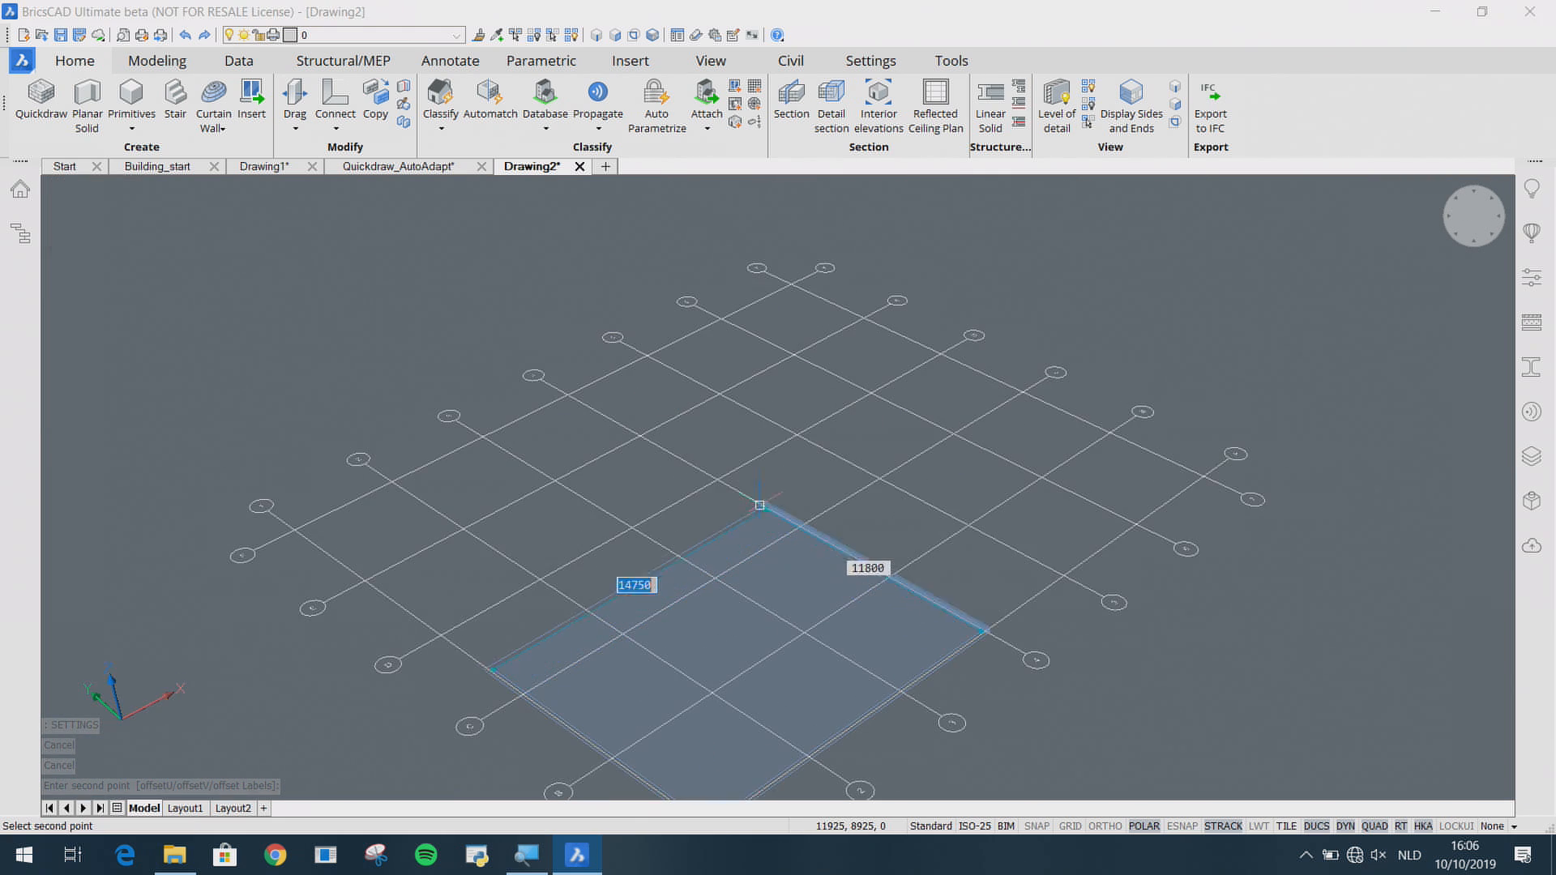
click(874, 396)
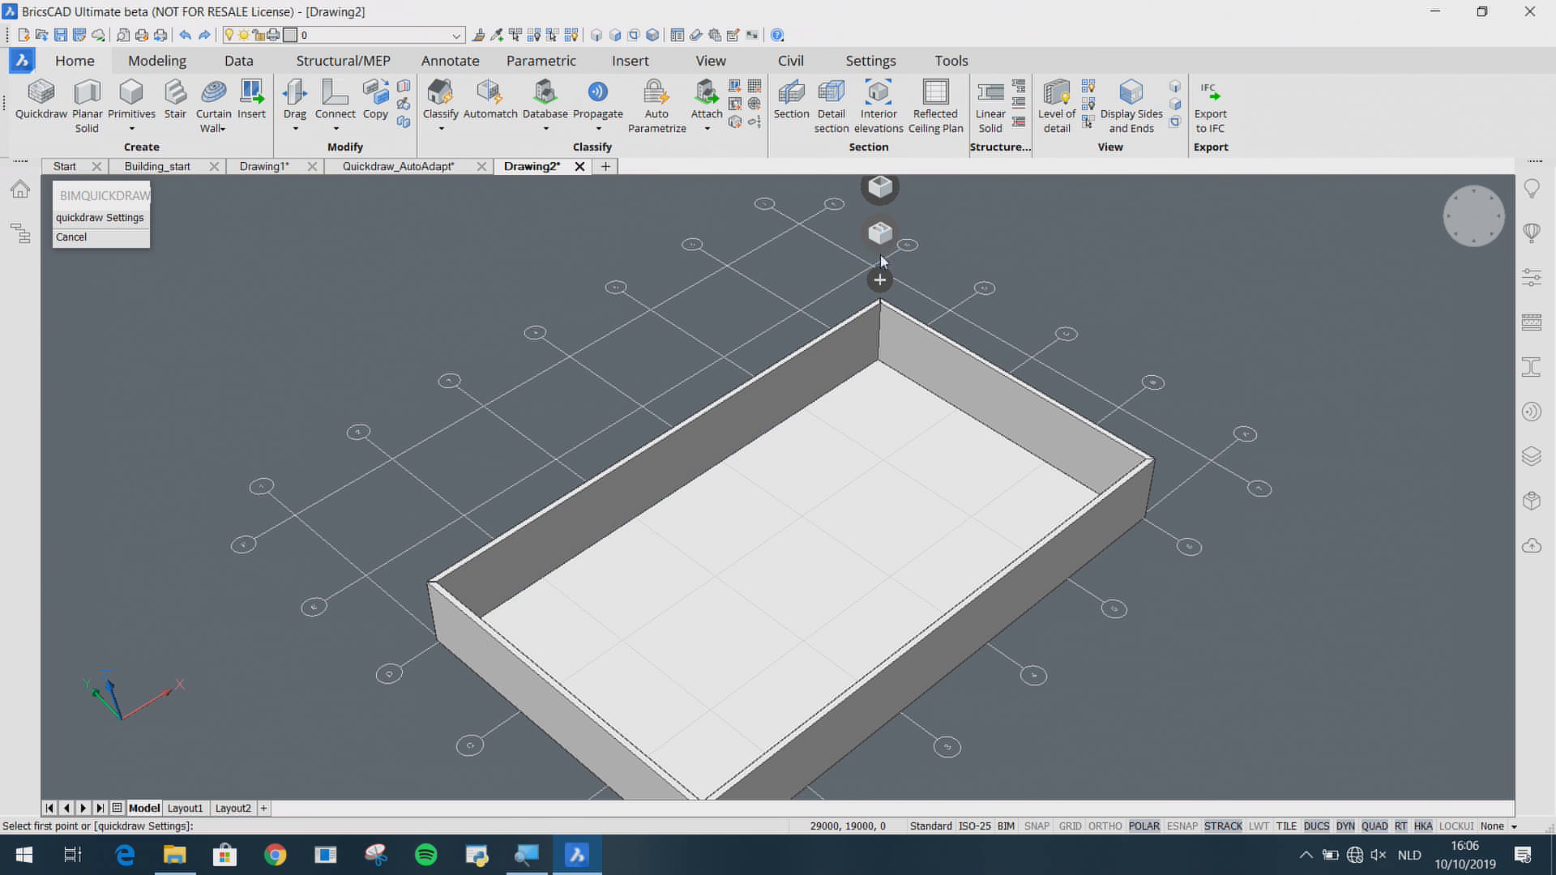
click(881, 239)
Step: Quickdraw a room on the upper storey from grid intersection A1 to C3
middle_drag(764, 628, 726, 632)
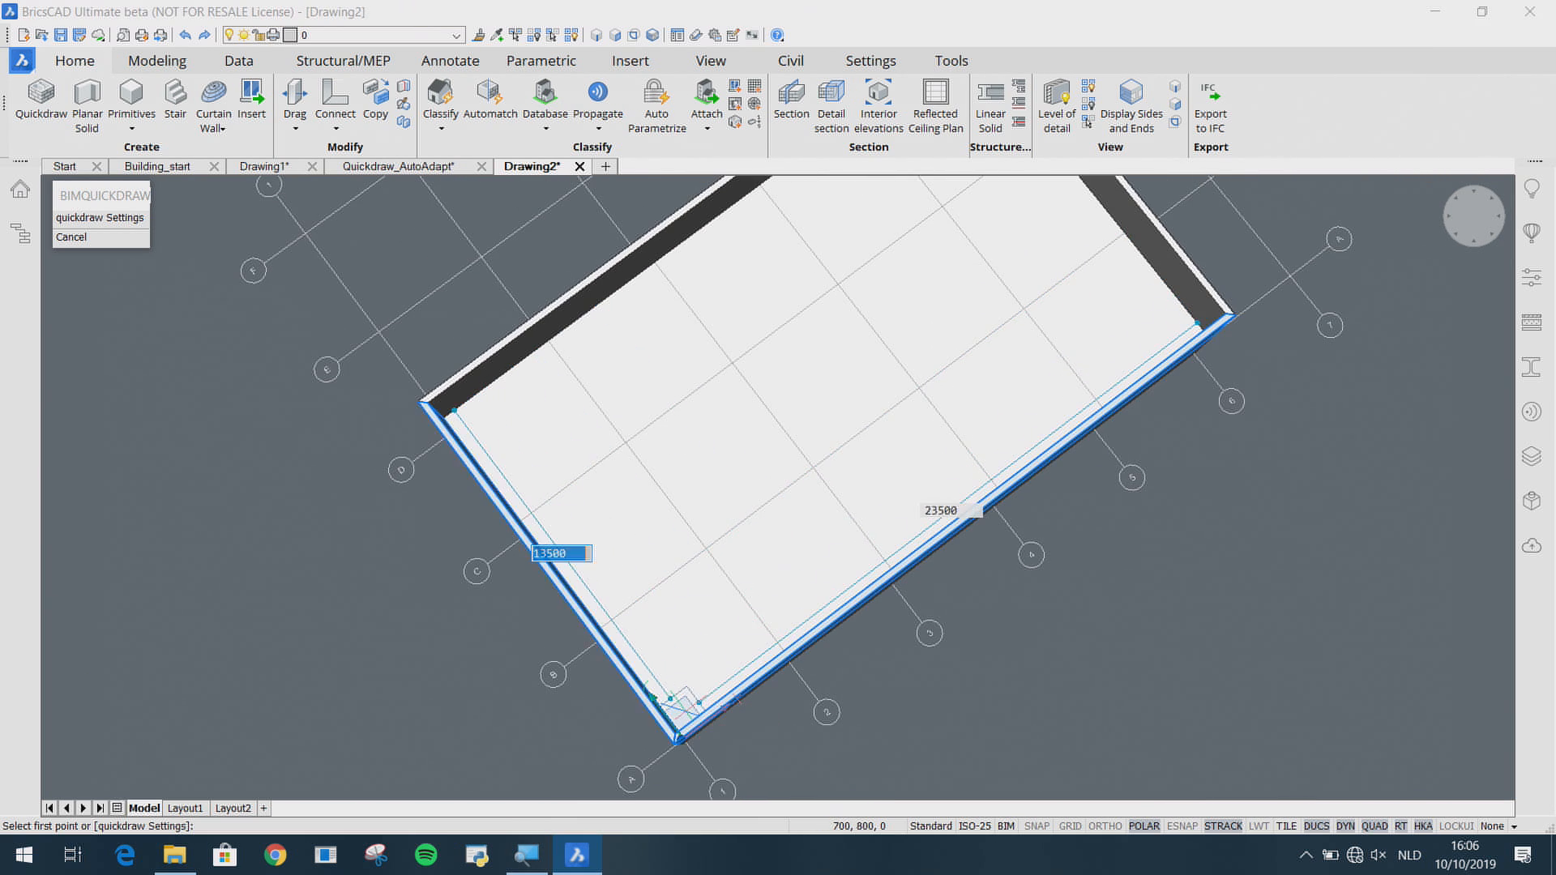
click(679, 734)
click(730, 365)
scroll(730, 361, up, 3)
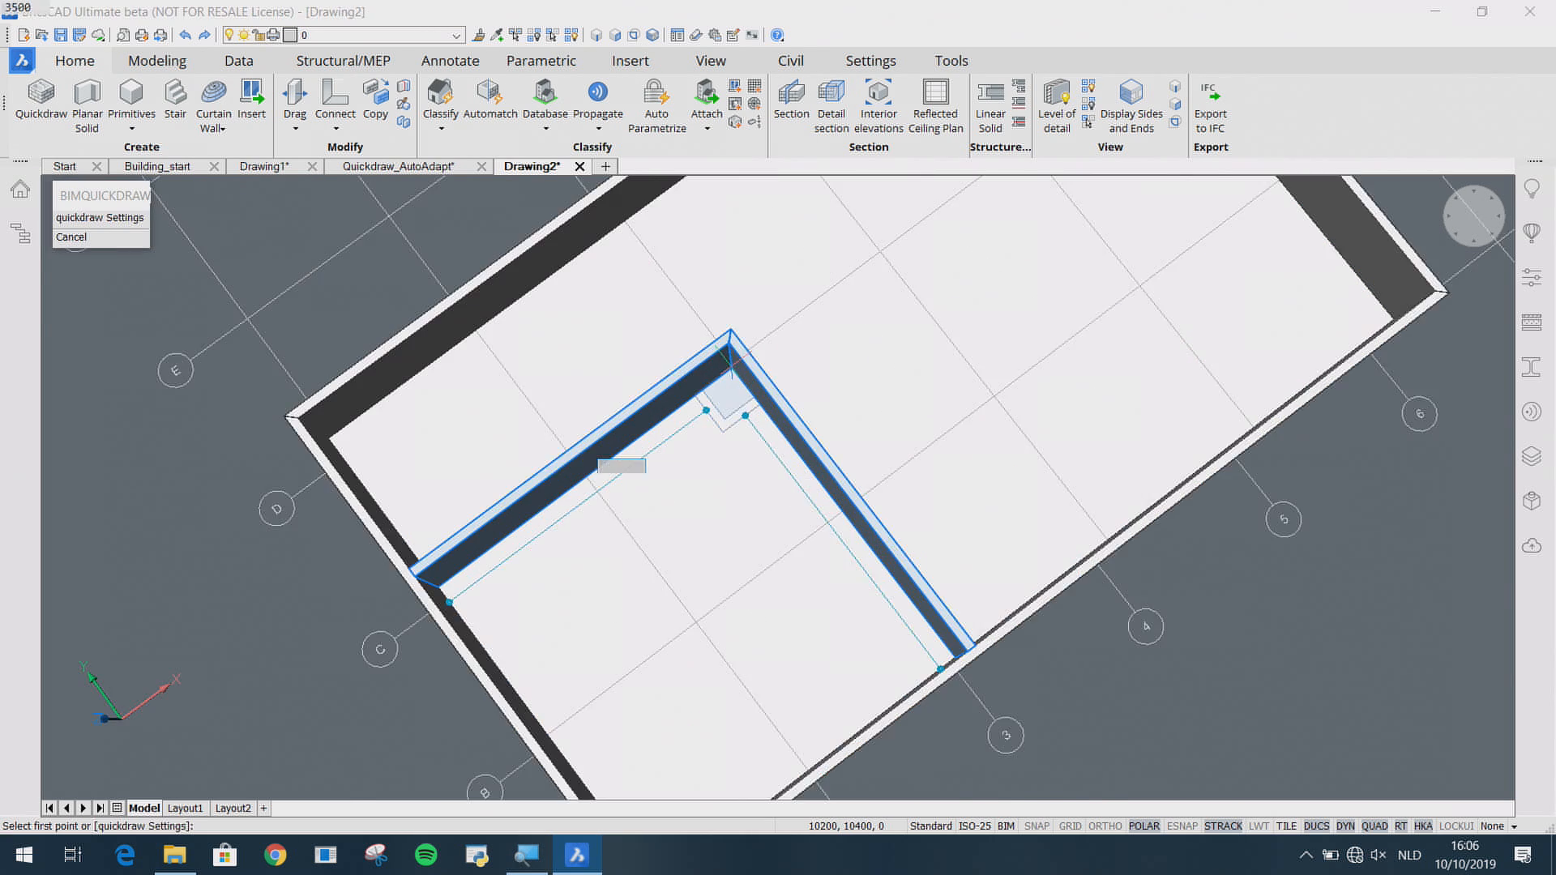
Step: Cut the room's corner at grid intersection C3 back to B2 to make it L-shaped, and end Quickdraw
click(731, 323)
scroll(713, 603, up, 3)
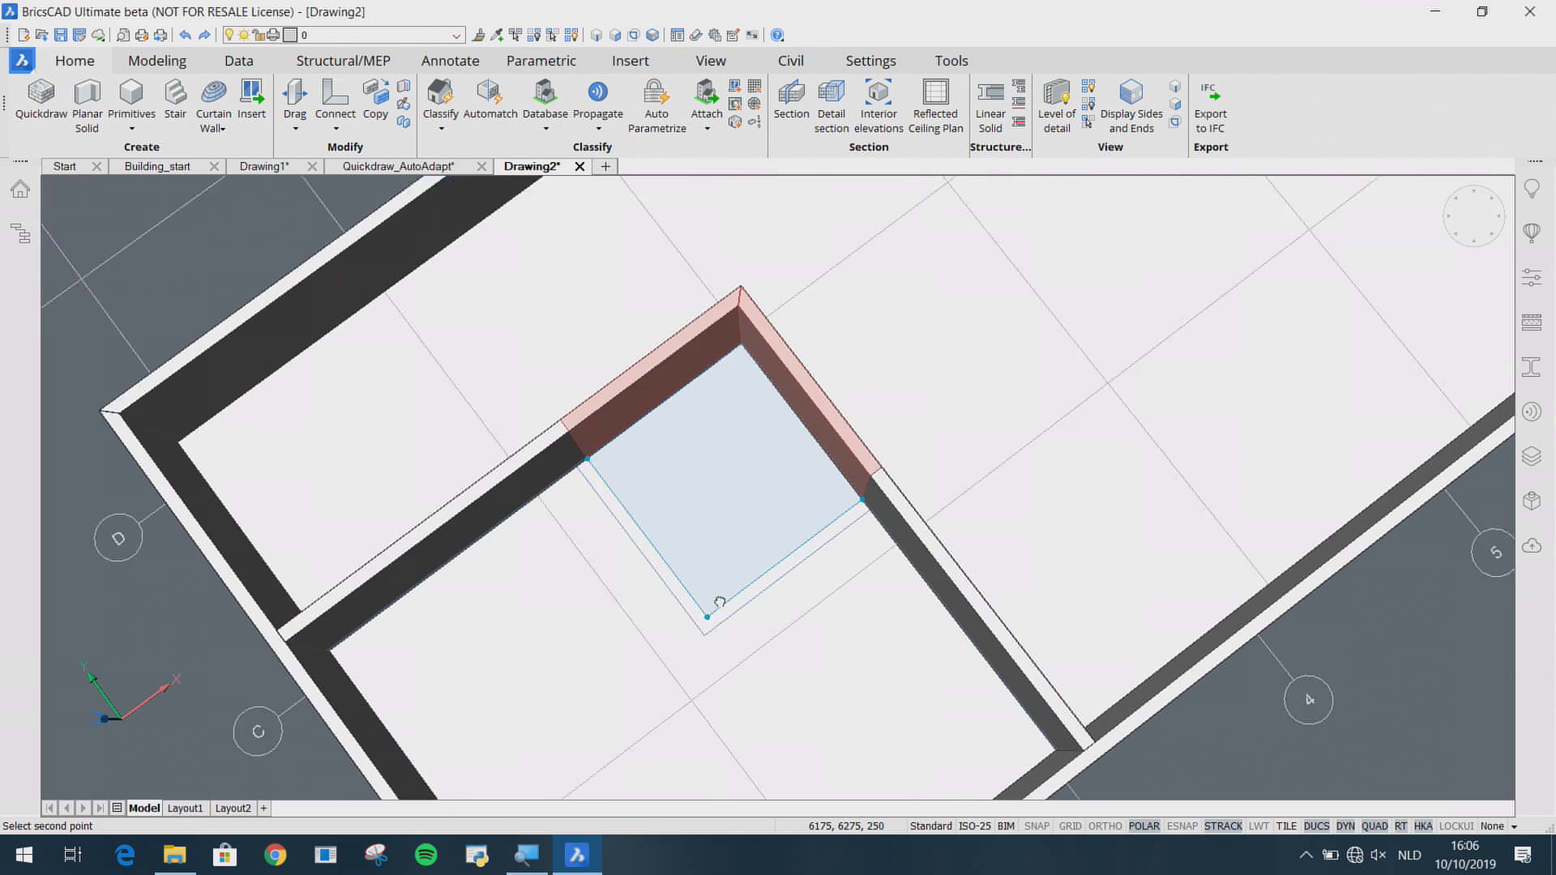
click(714, 568)
scroll(715, 577, down, 3)
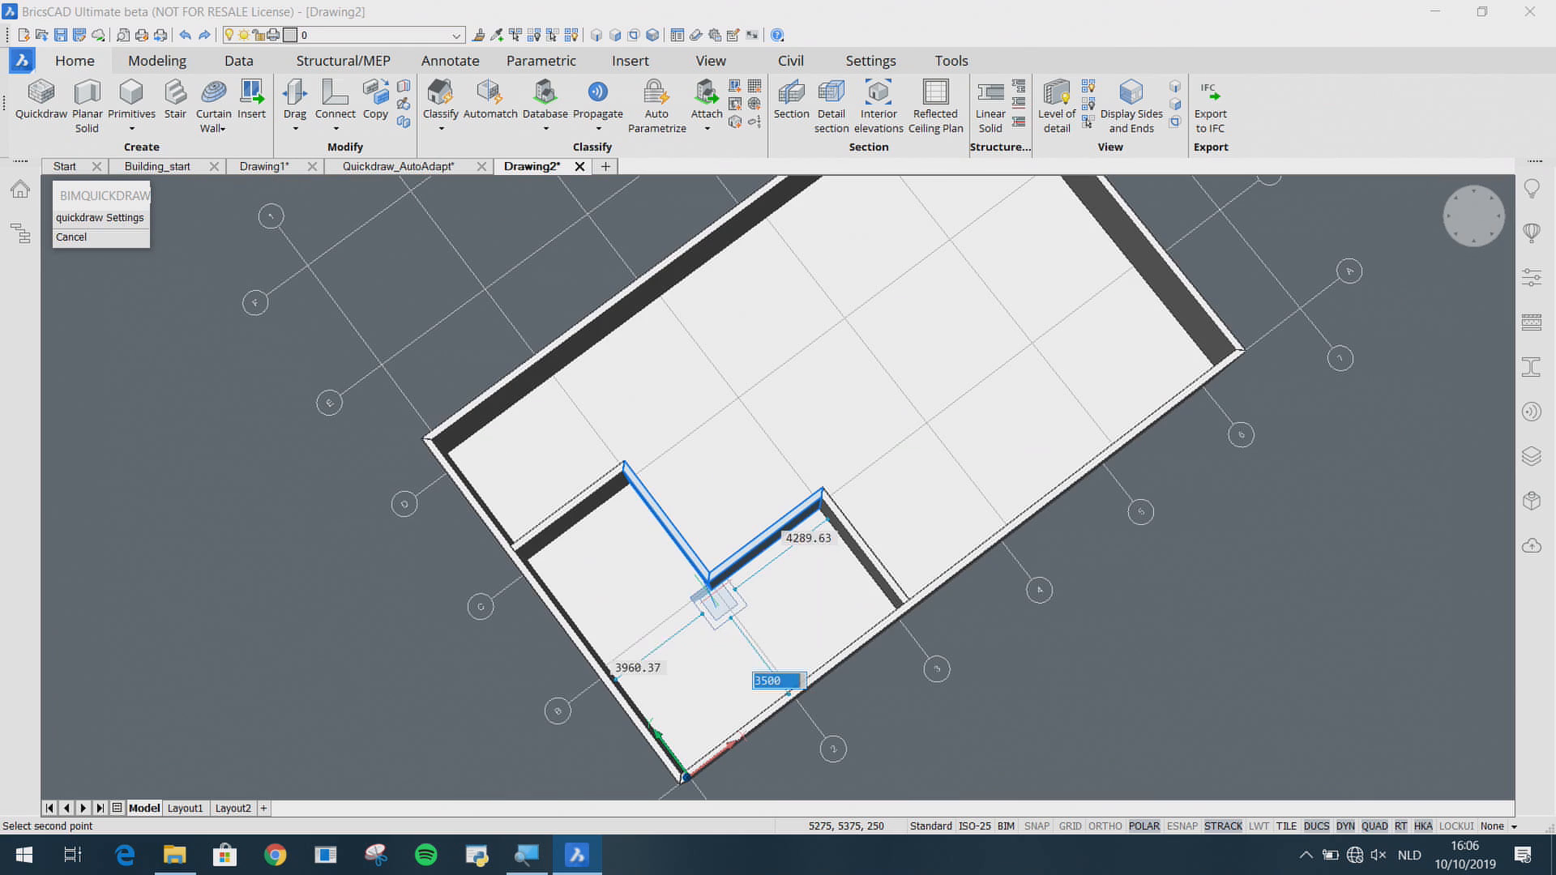
shift+middle_drag(768, 627, 690, 490)
key(Escape)
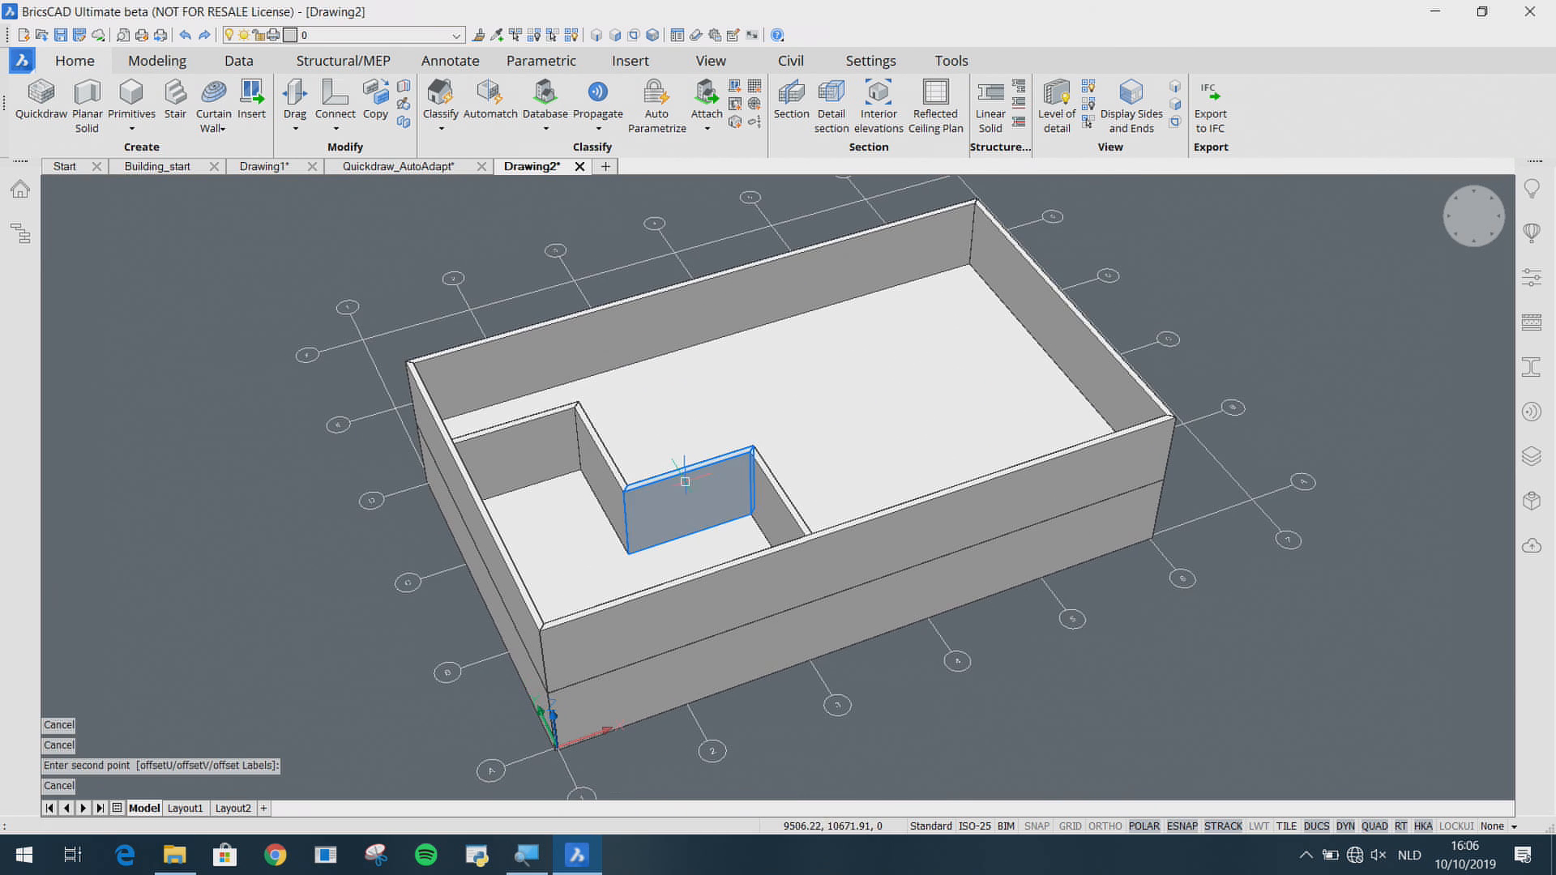
Step: In the Building_start drawing, quickdraw the main rectangular volume over its floor plan outline, from the back outer corner to the opposite front corner
click(139, 167)
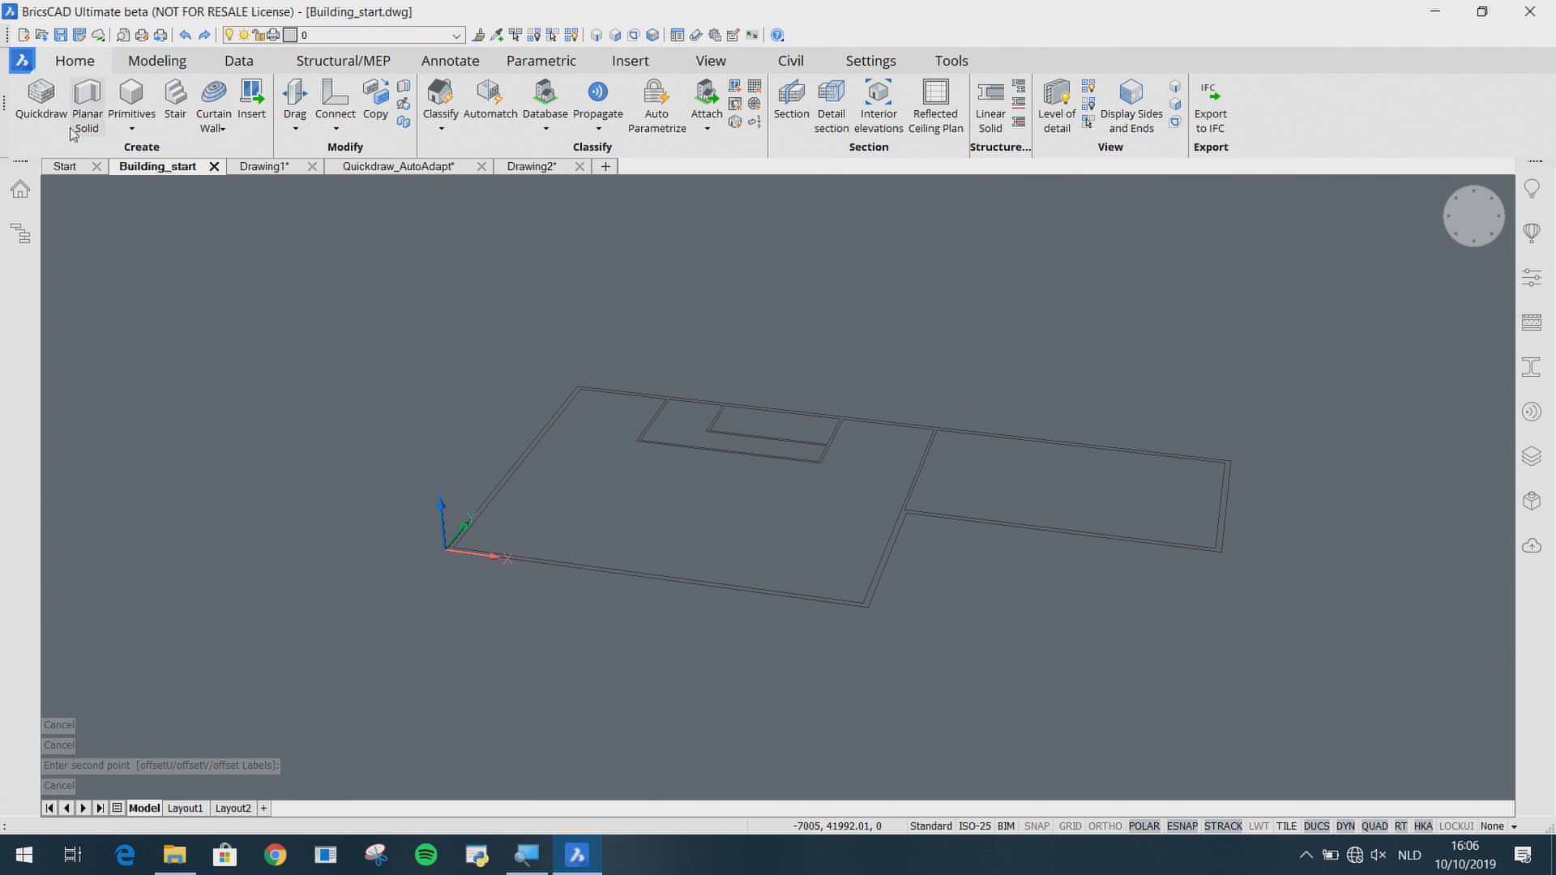
scroll(543, 429, up, 3)
scroll(635, 410, up, 2)
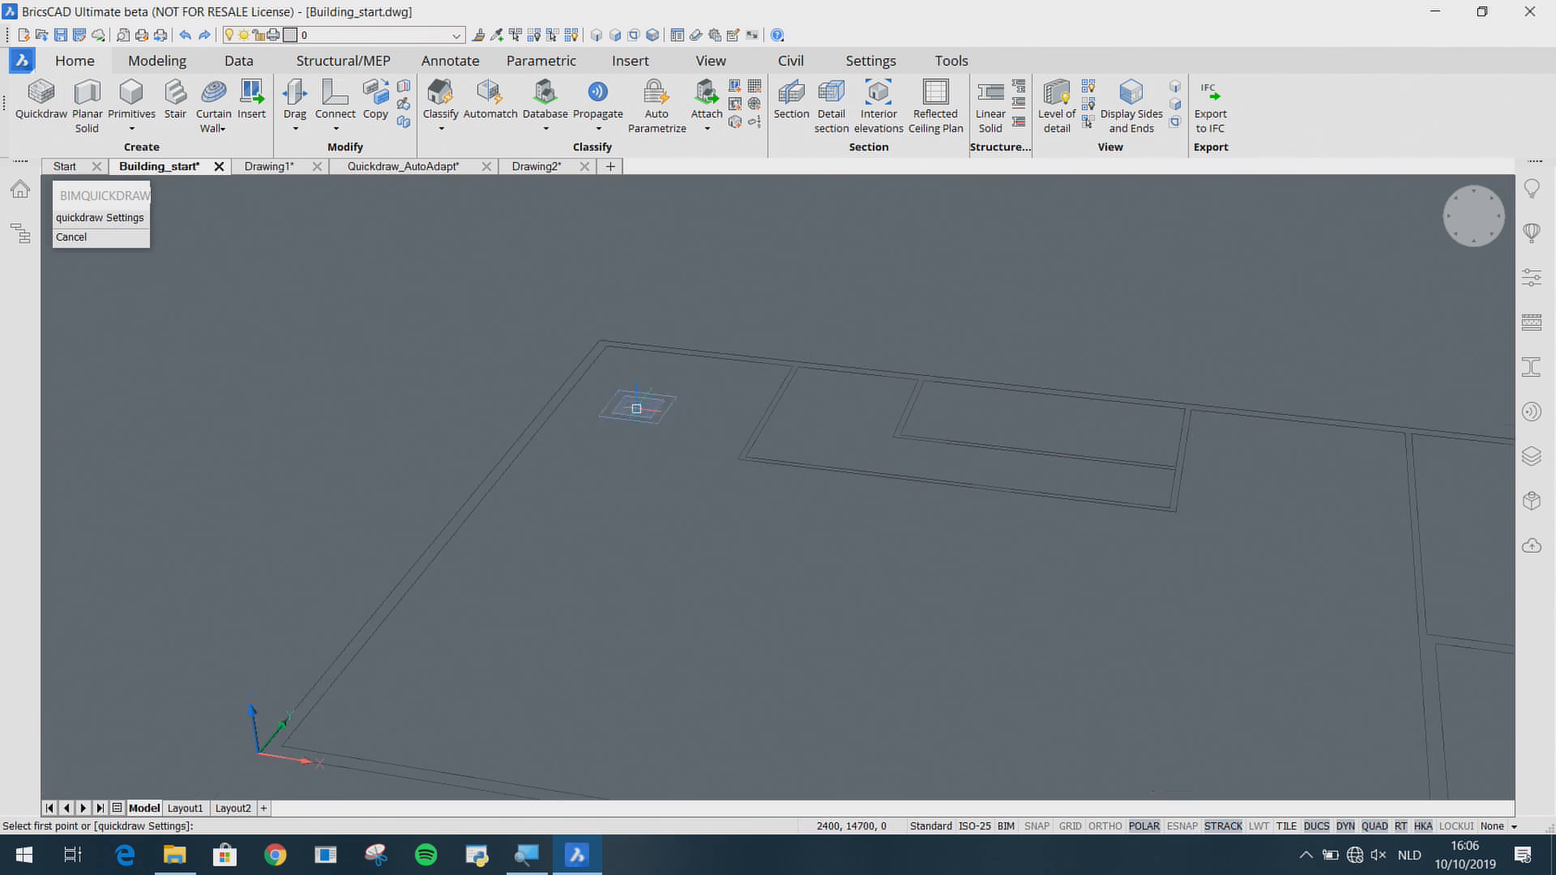
middle_drag(636, 410, 578, 460)
scroll(579, 460, up, 2)
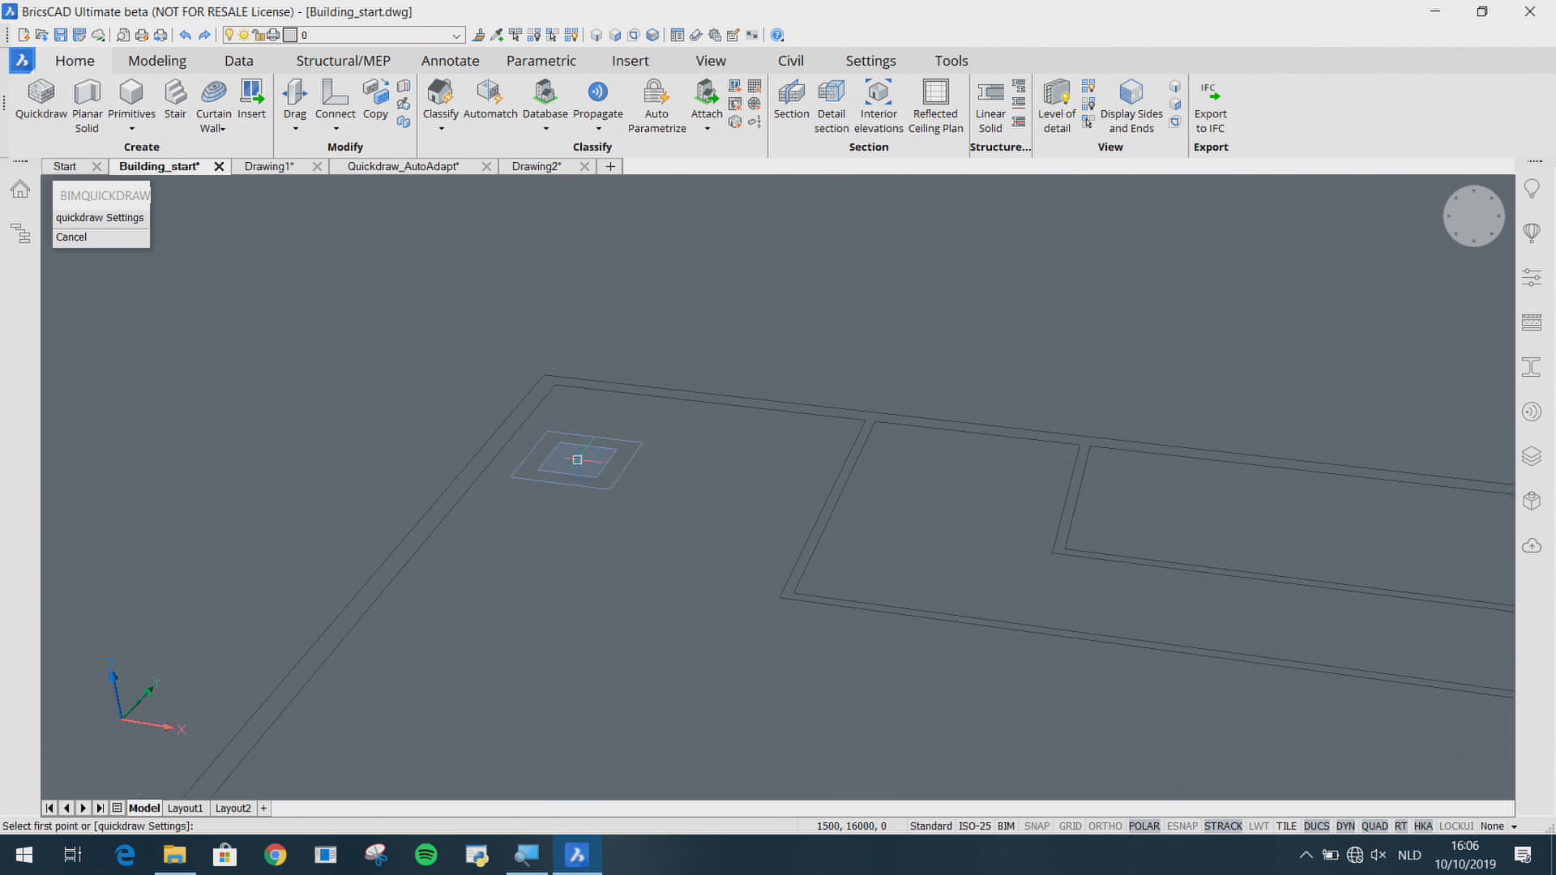
click(572, 405)
scroll(574, 480, down, 3)
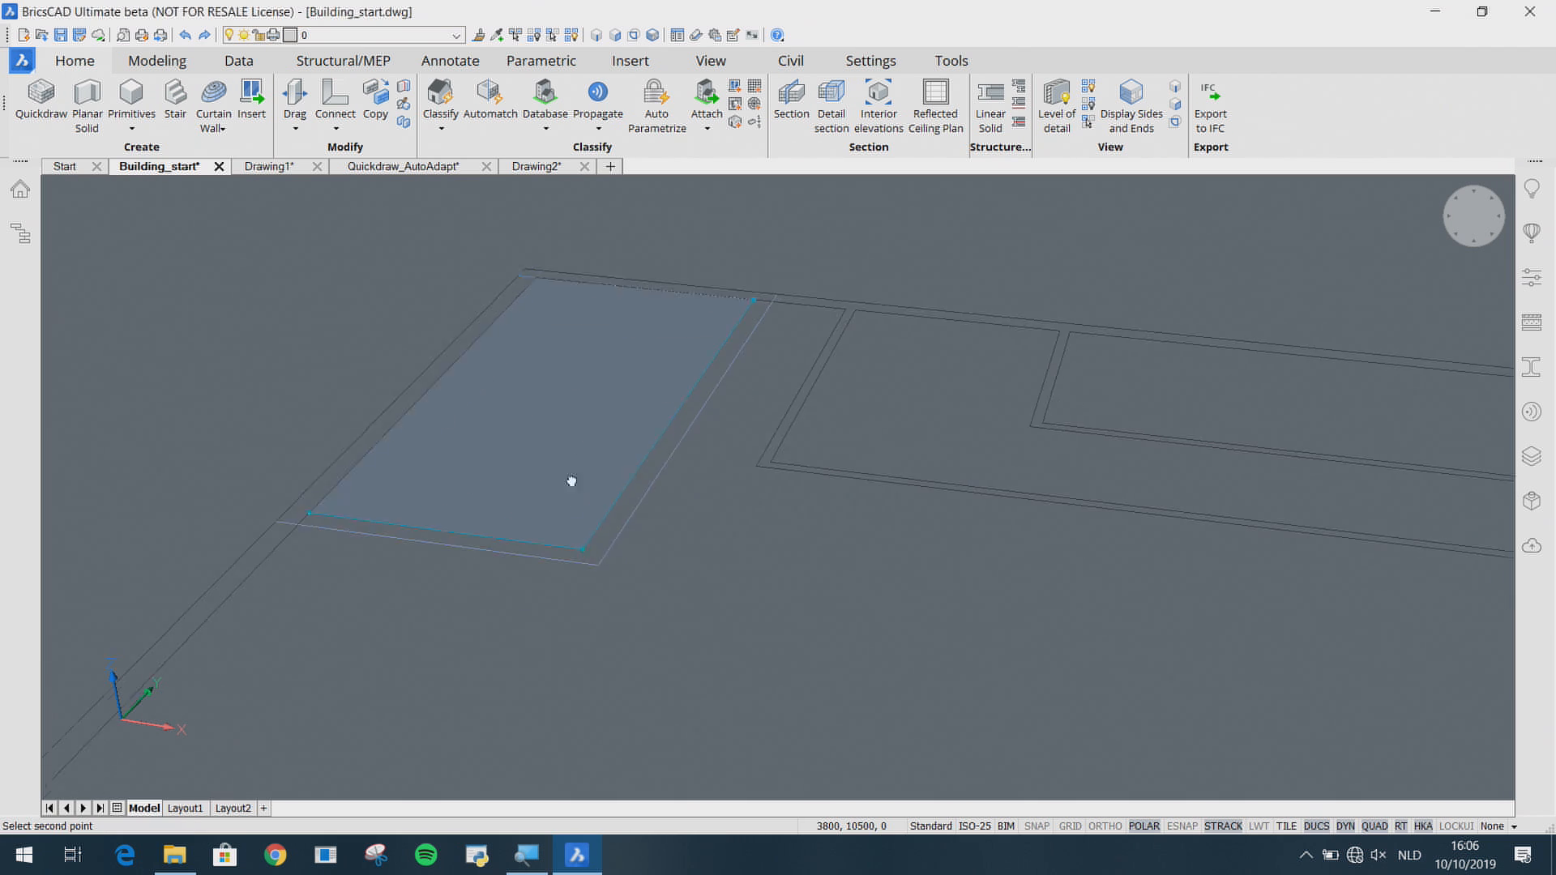
middle_drag(598, 681, 591, 584)
scroll(593, 582, down, 2)
middle_drag(824, 620, 689, 382)
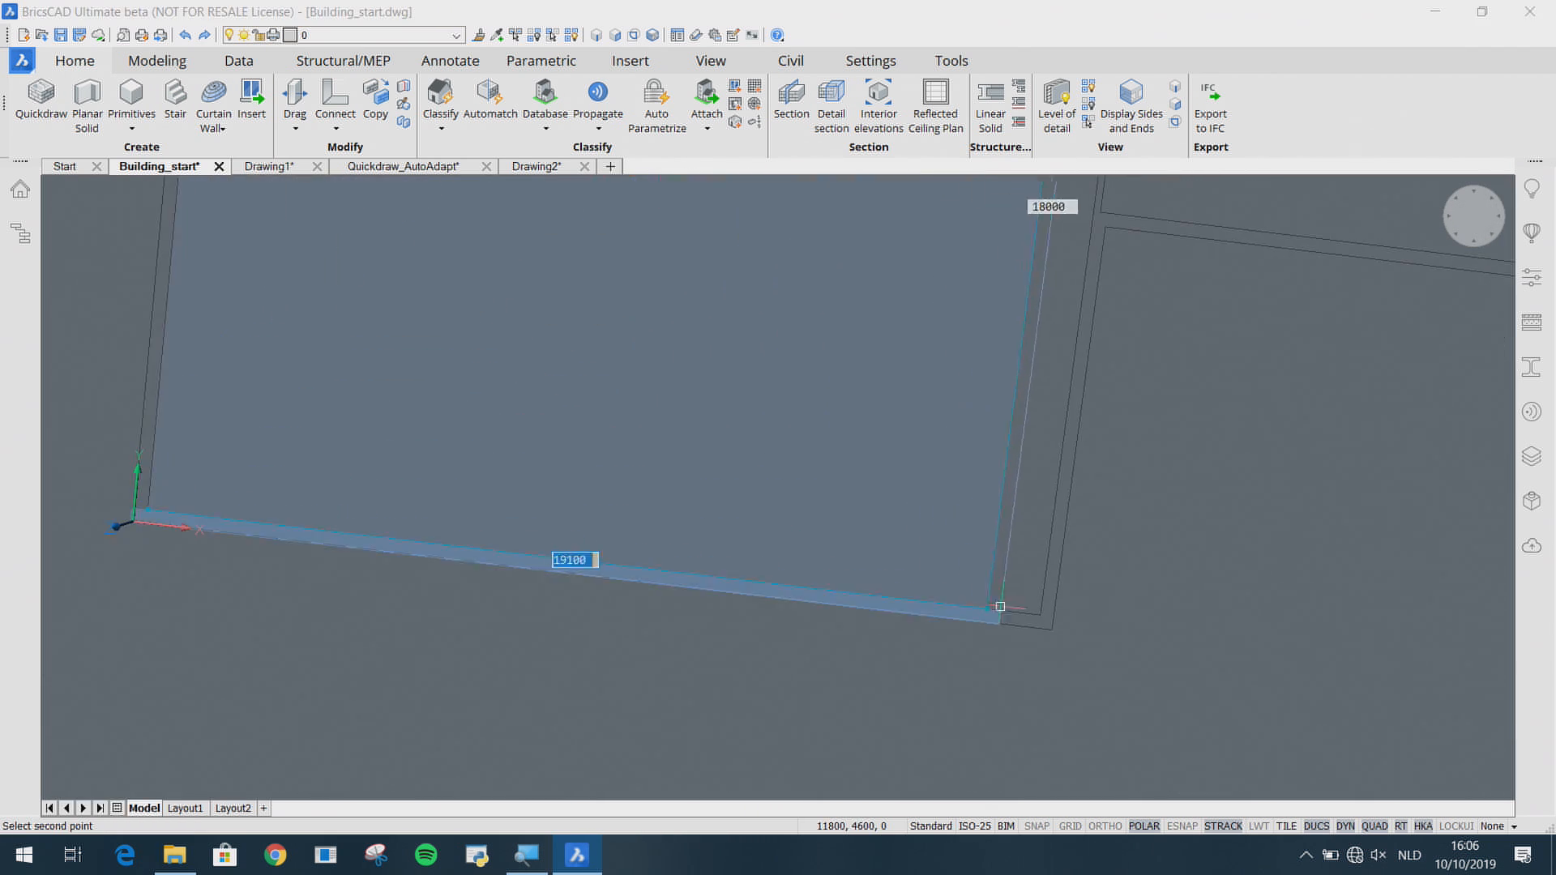
click(1040, 615)
scroll(782, 576, down, 2)
mouse_move(796, 405)
middle_down()
mouse_move(738, 545)
mouse_move(826, 403)
middle_up()
middle_drag(855, 282, 812, 423)
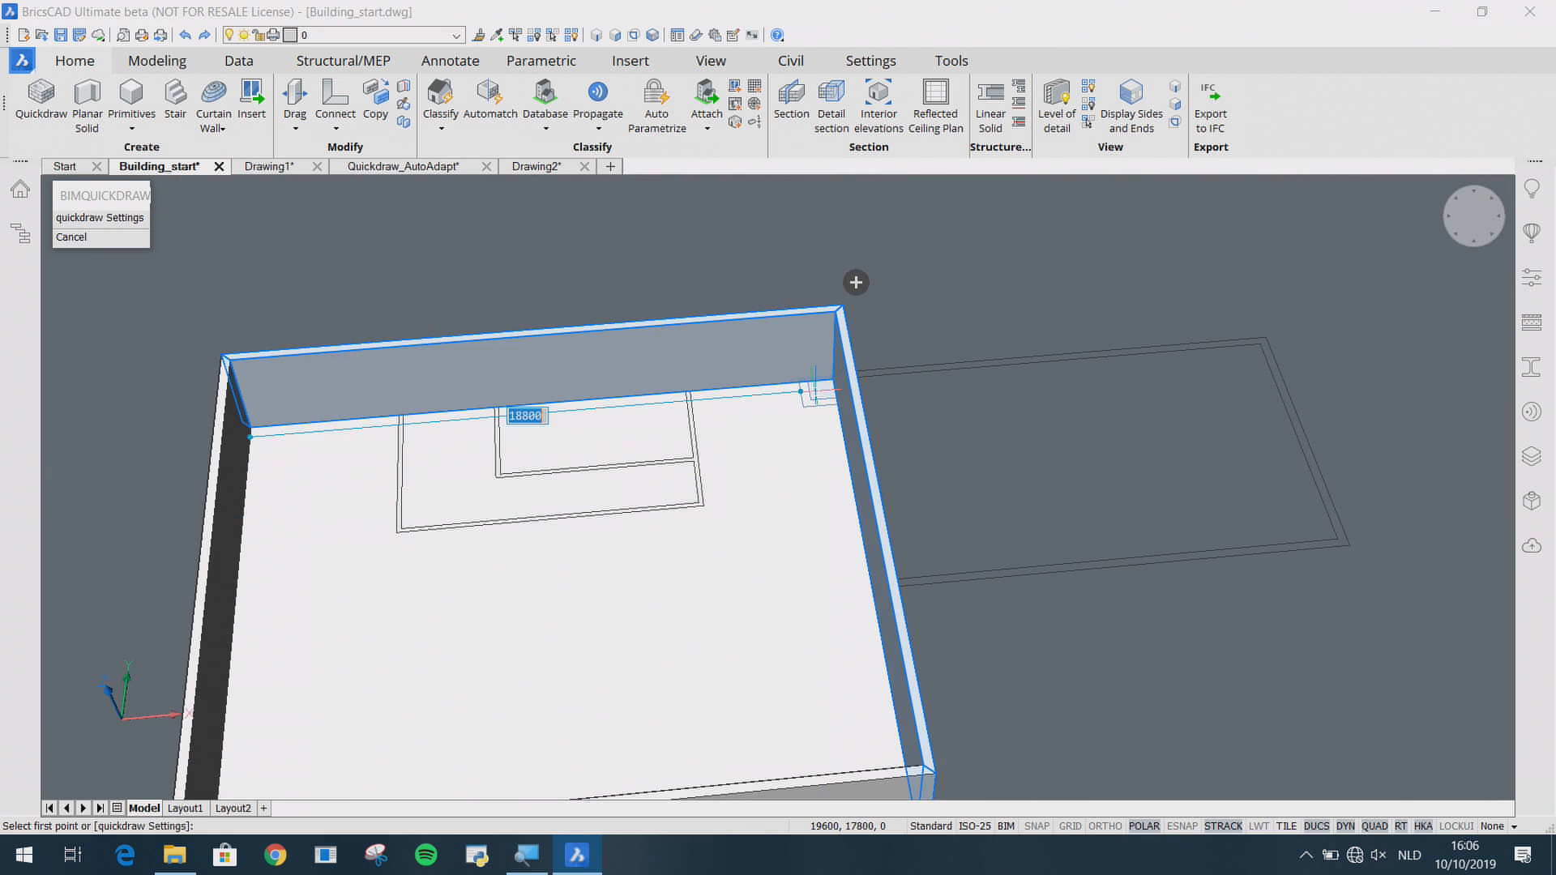
Step: Quickdraw the adjoining side wing over its floor plan outline, from the main volume's inner corner to the wing's opposite outer corner
click(814, 392)
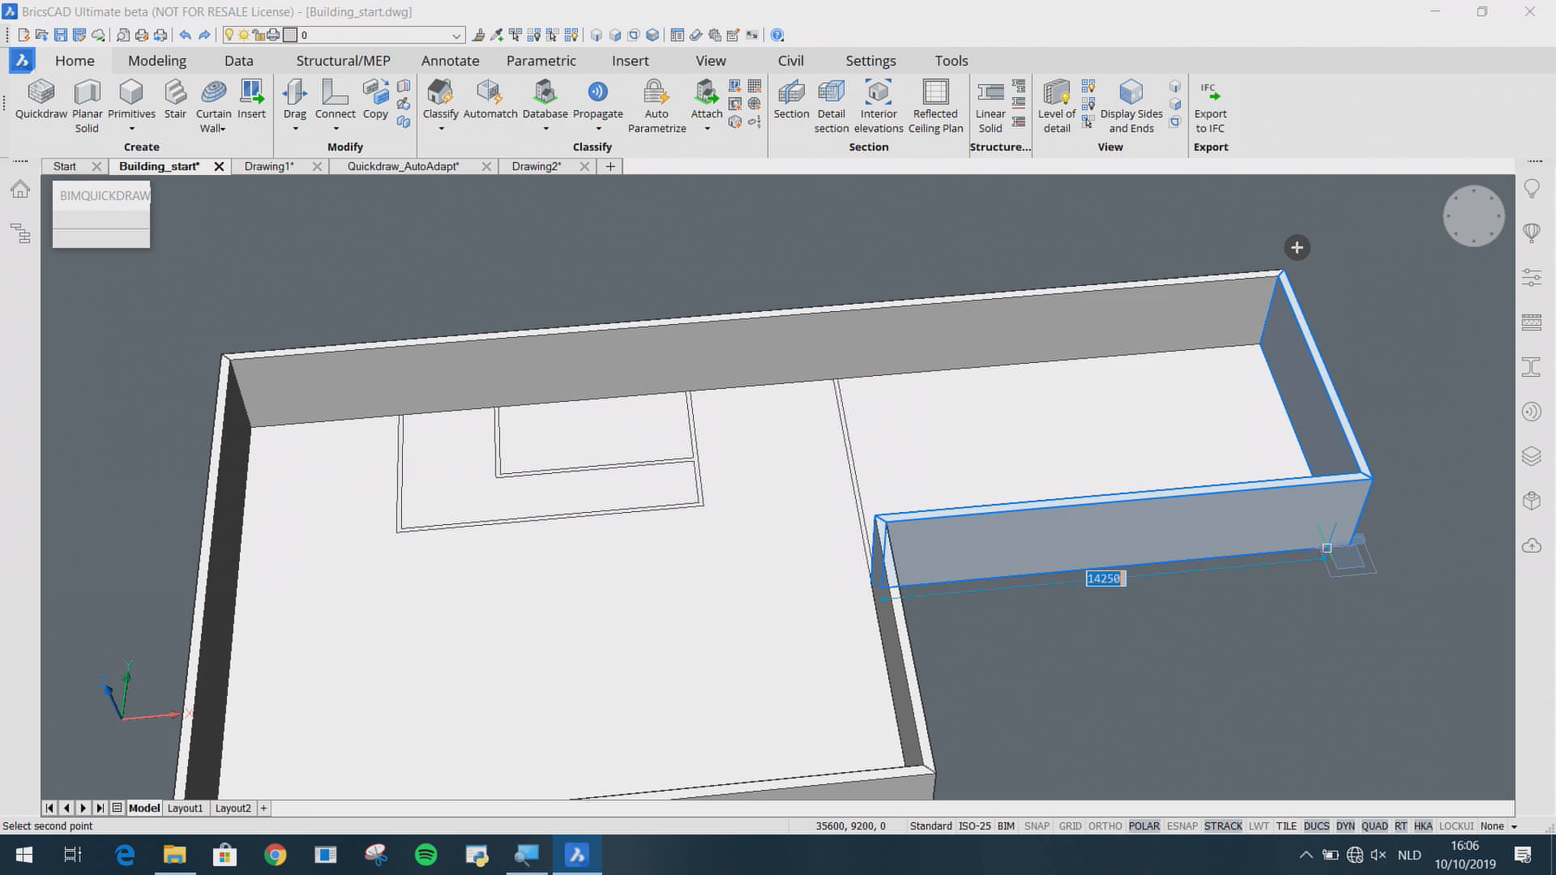
click(1327, 548)
scroll(1265, 657, down, 3)
shift+middle_drag(1315, 576, 409, 567)
middle_drag(897, 535, 426, 569)
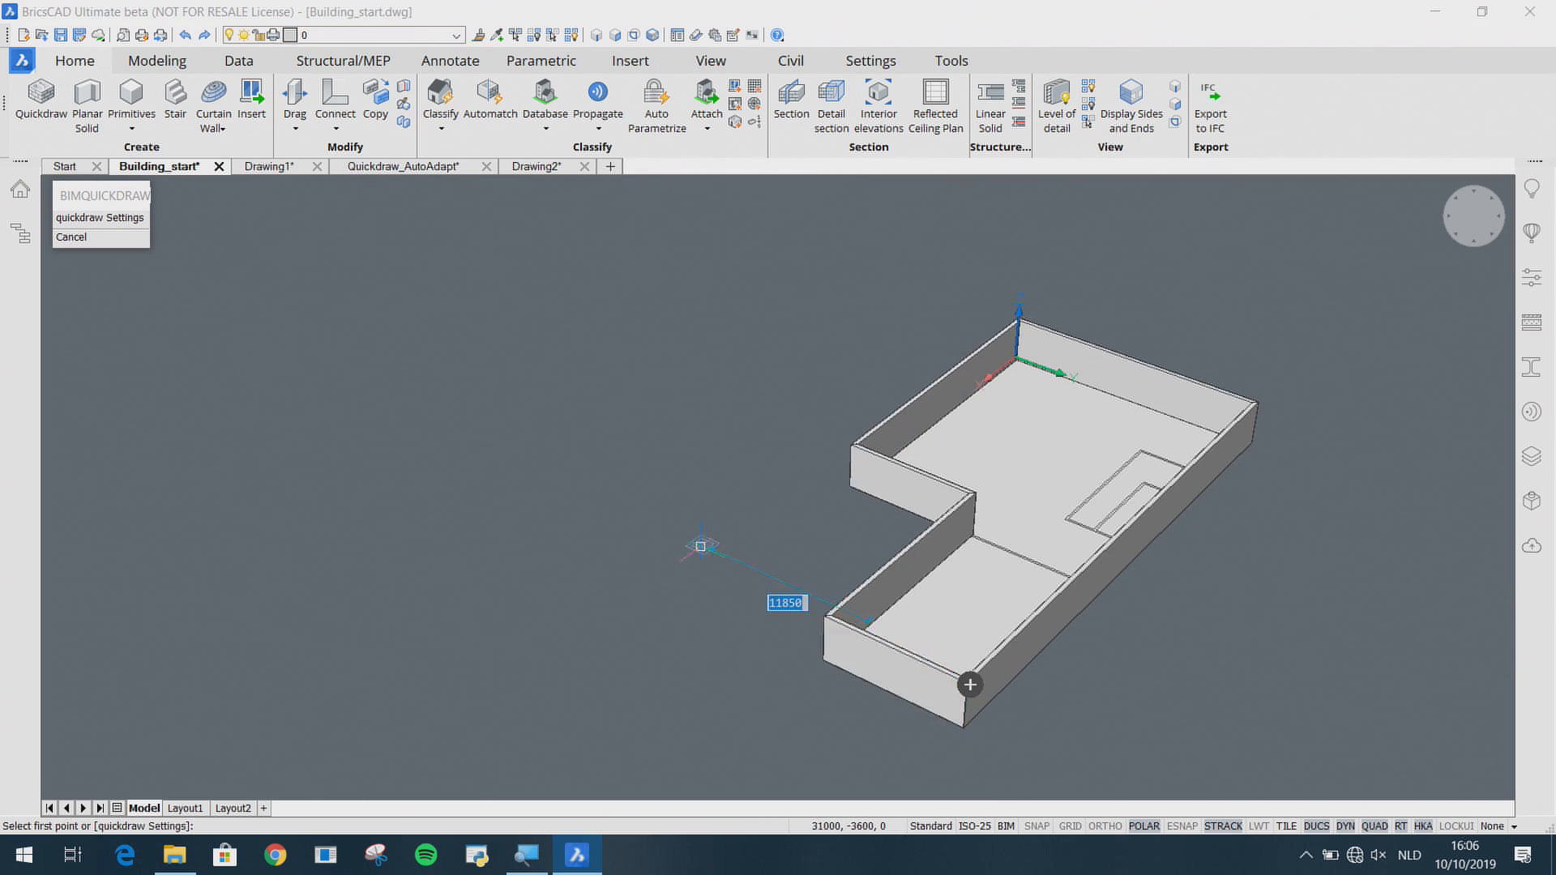
Step: Quickdraw a room over the side wing to add the dividing wall between it and the main volume
shift+middle_drag(701, 547, 498, 667)
scroll(590, 710, down, 2)
middle_drag(552, 582, 596, 342)
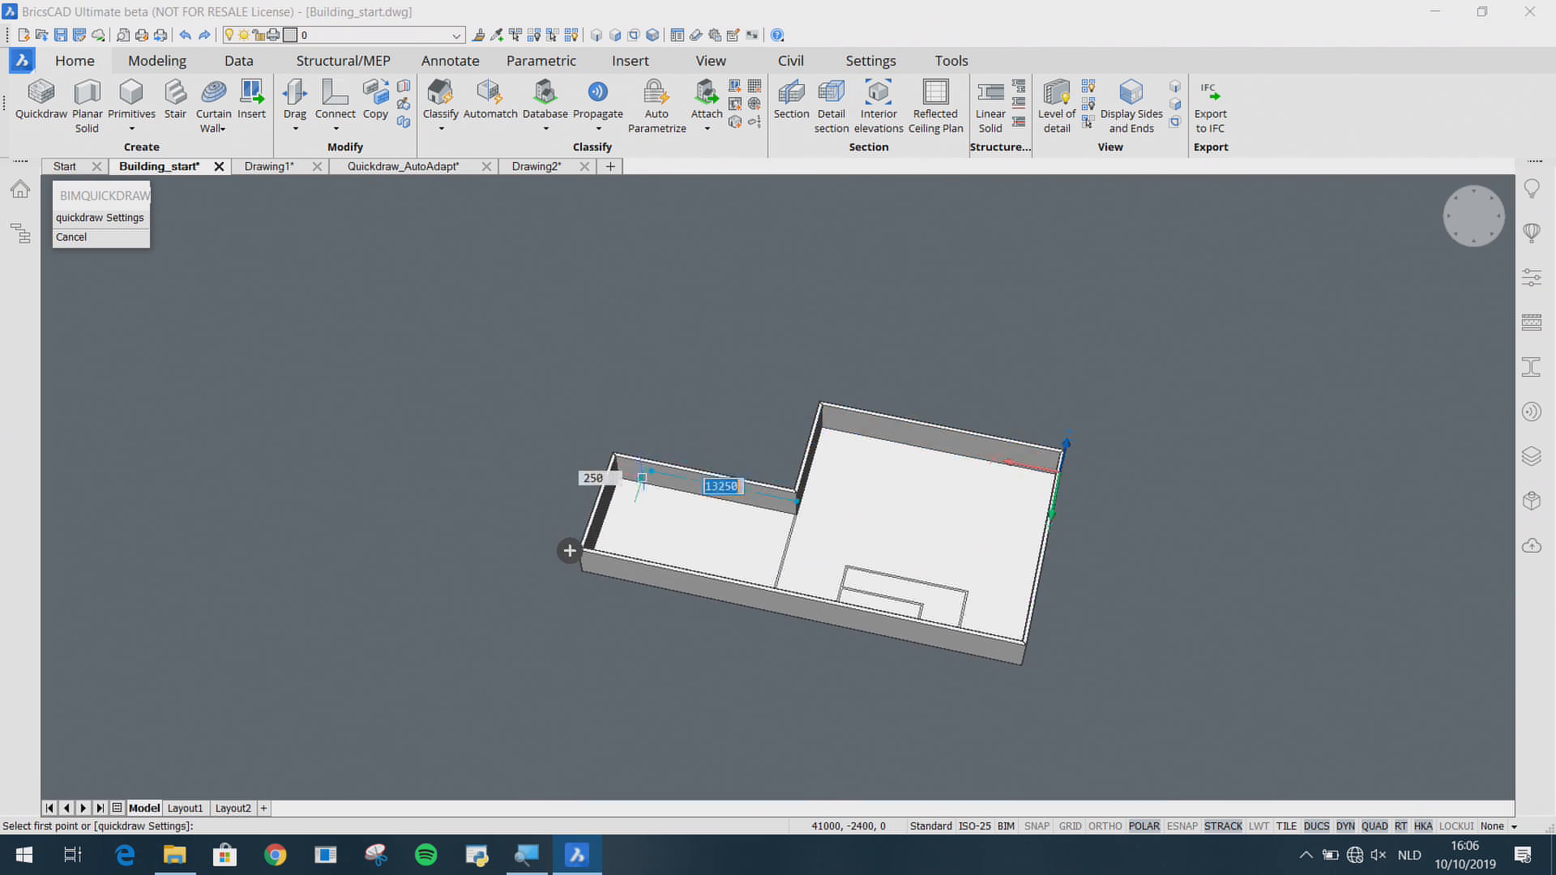
scroll(640, 527, up, 5)
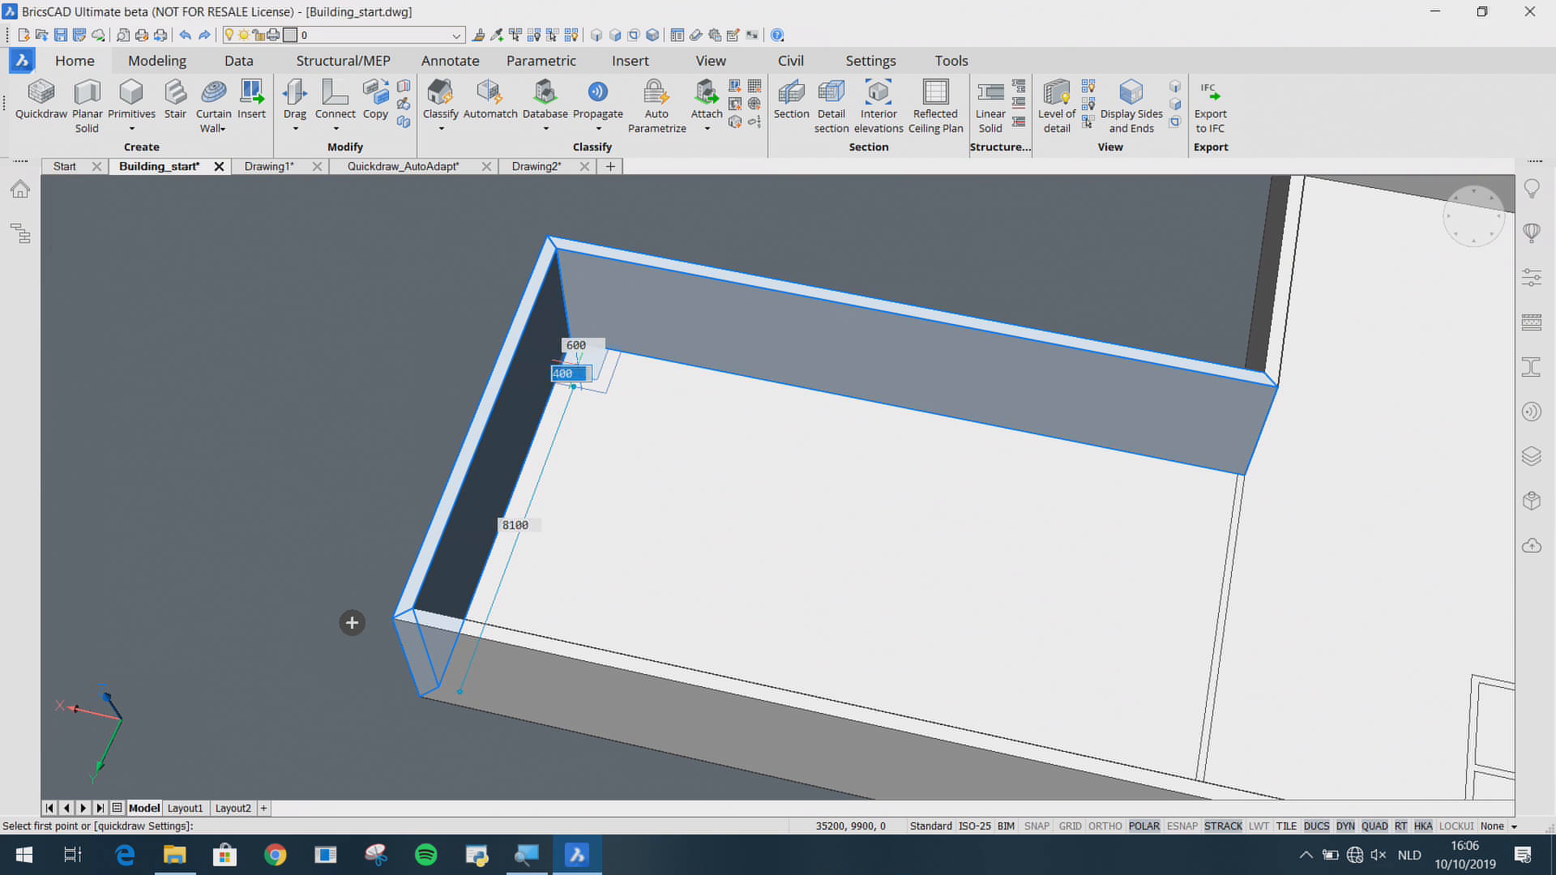
click(577, 364)
middle_drag(797, 626, 660, 377)
scroll(1017, 732, up, 3)
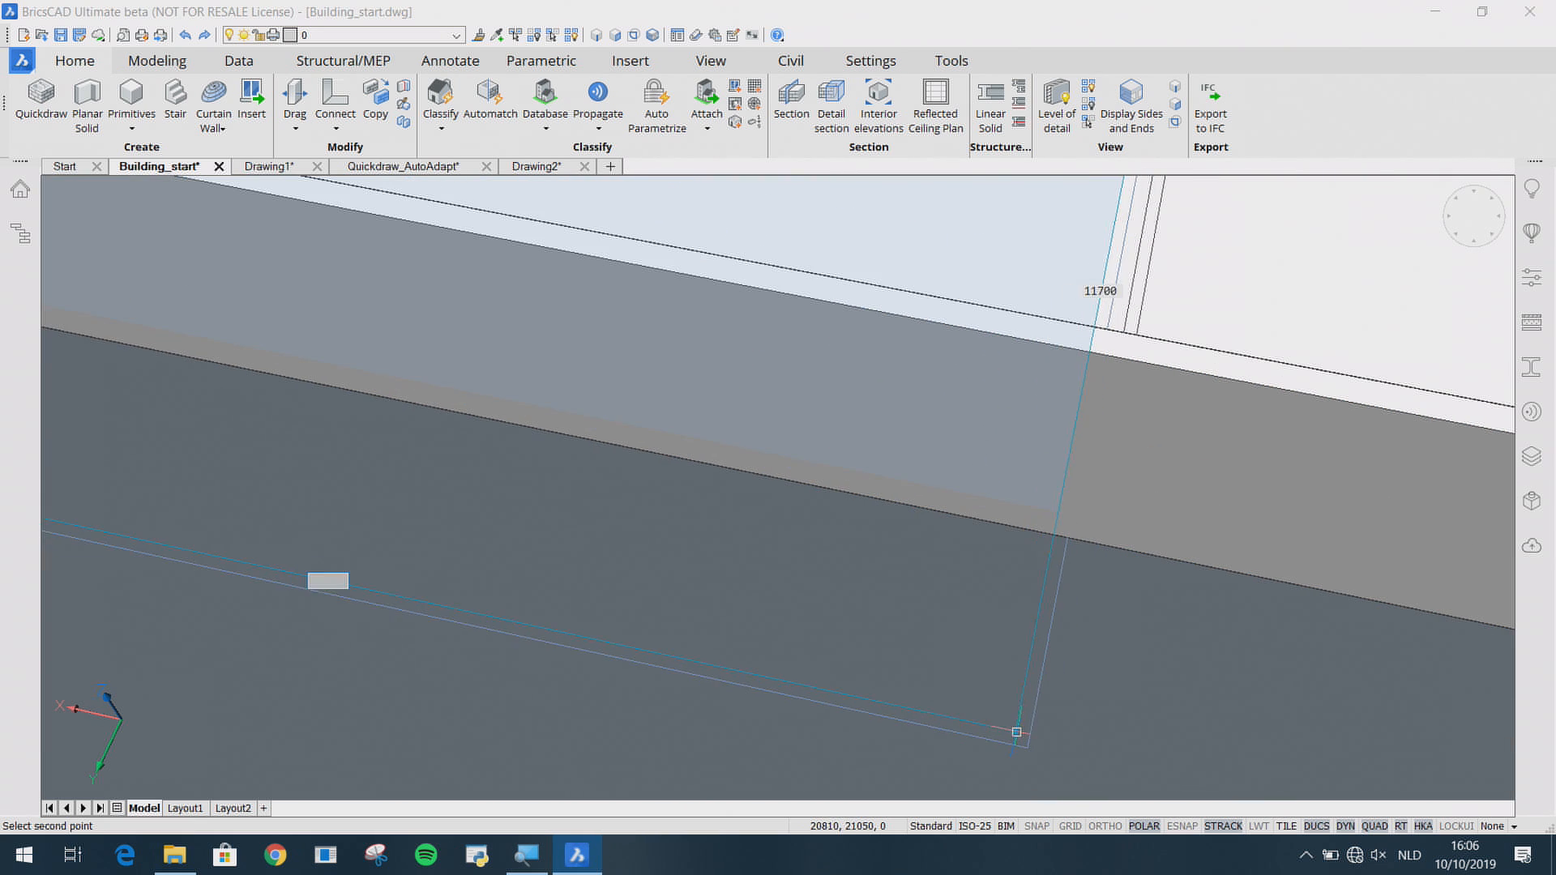
click(1047, 719)
scroll(932, 762, down, 4)
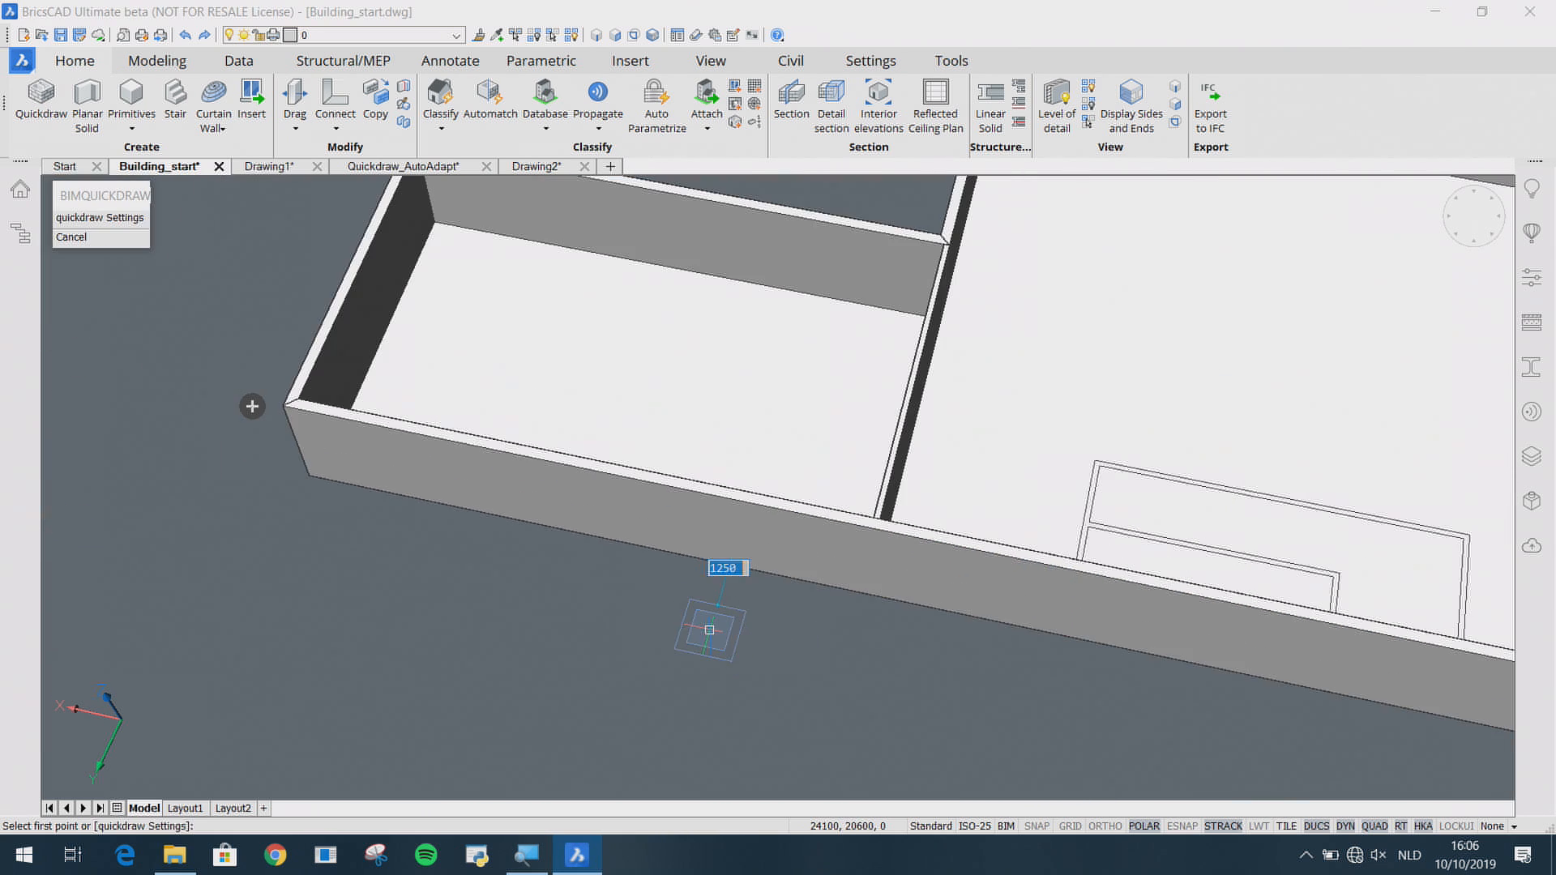
Step: Quickdraw the outer room and the smaller room nested inside it over their plan outlines along the main volume's long wall
scroll(995, 464, up, 6)
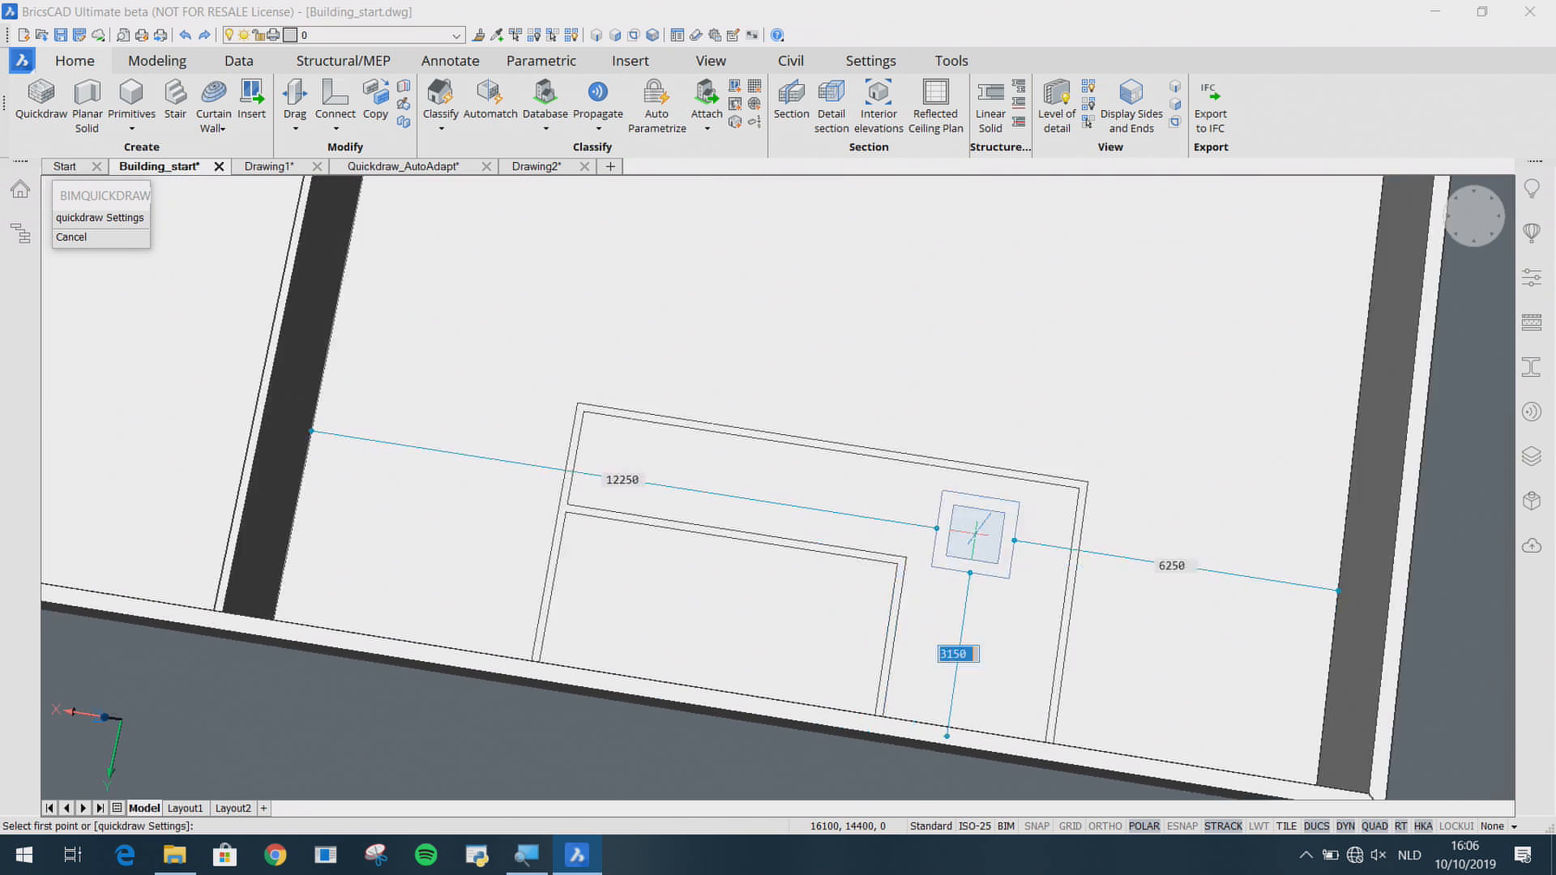
click(1065, 502)
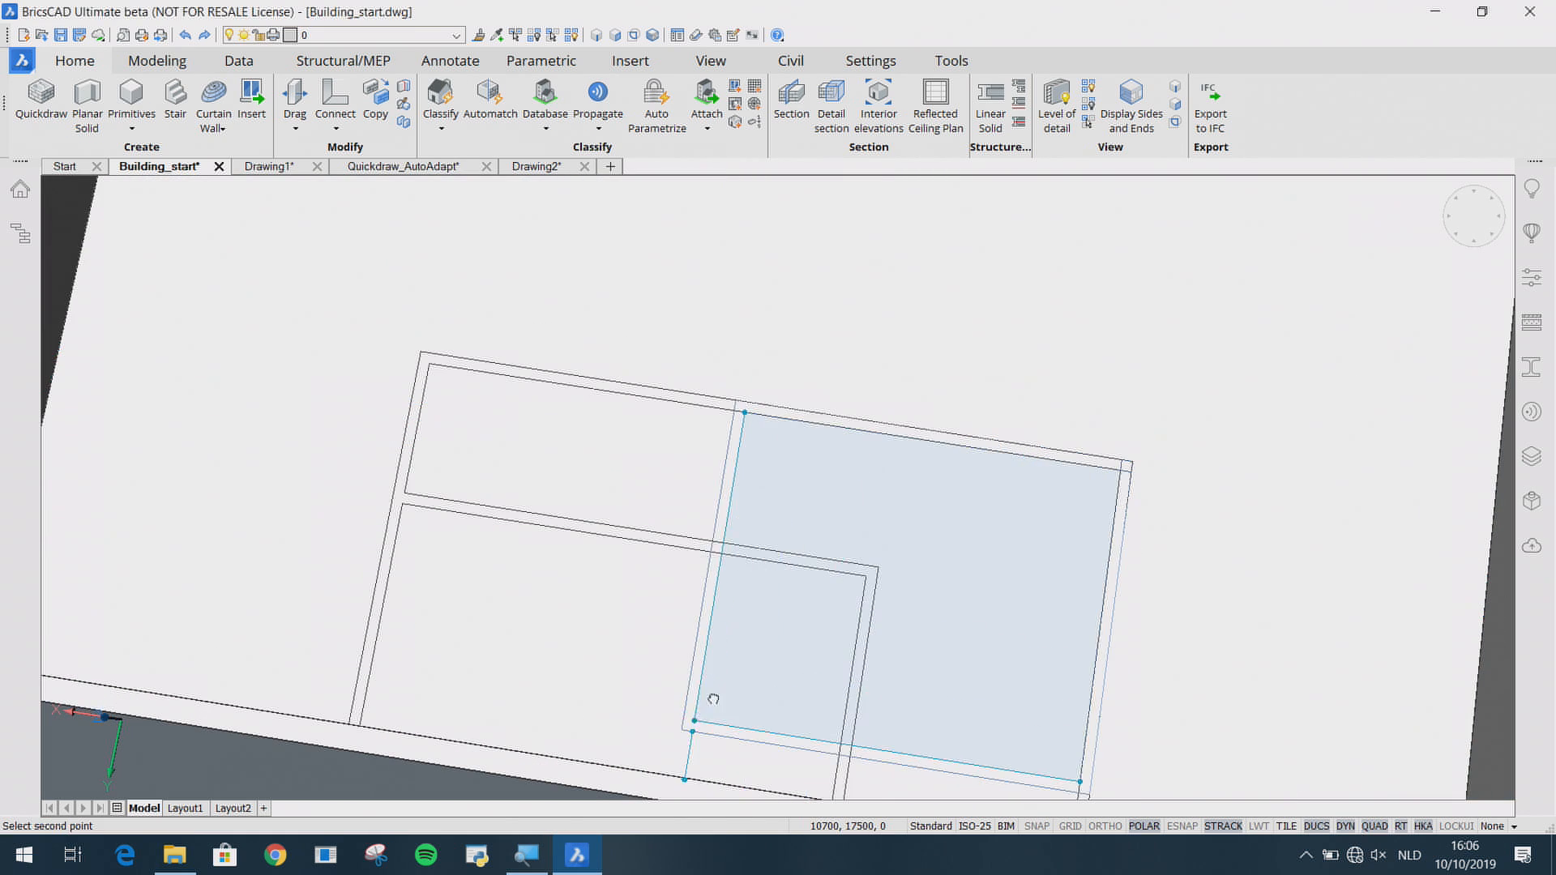
middle_drag(713, 695, 816, 471)
click(428, 685)
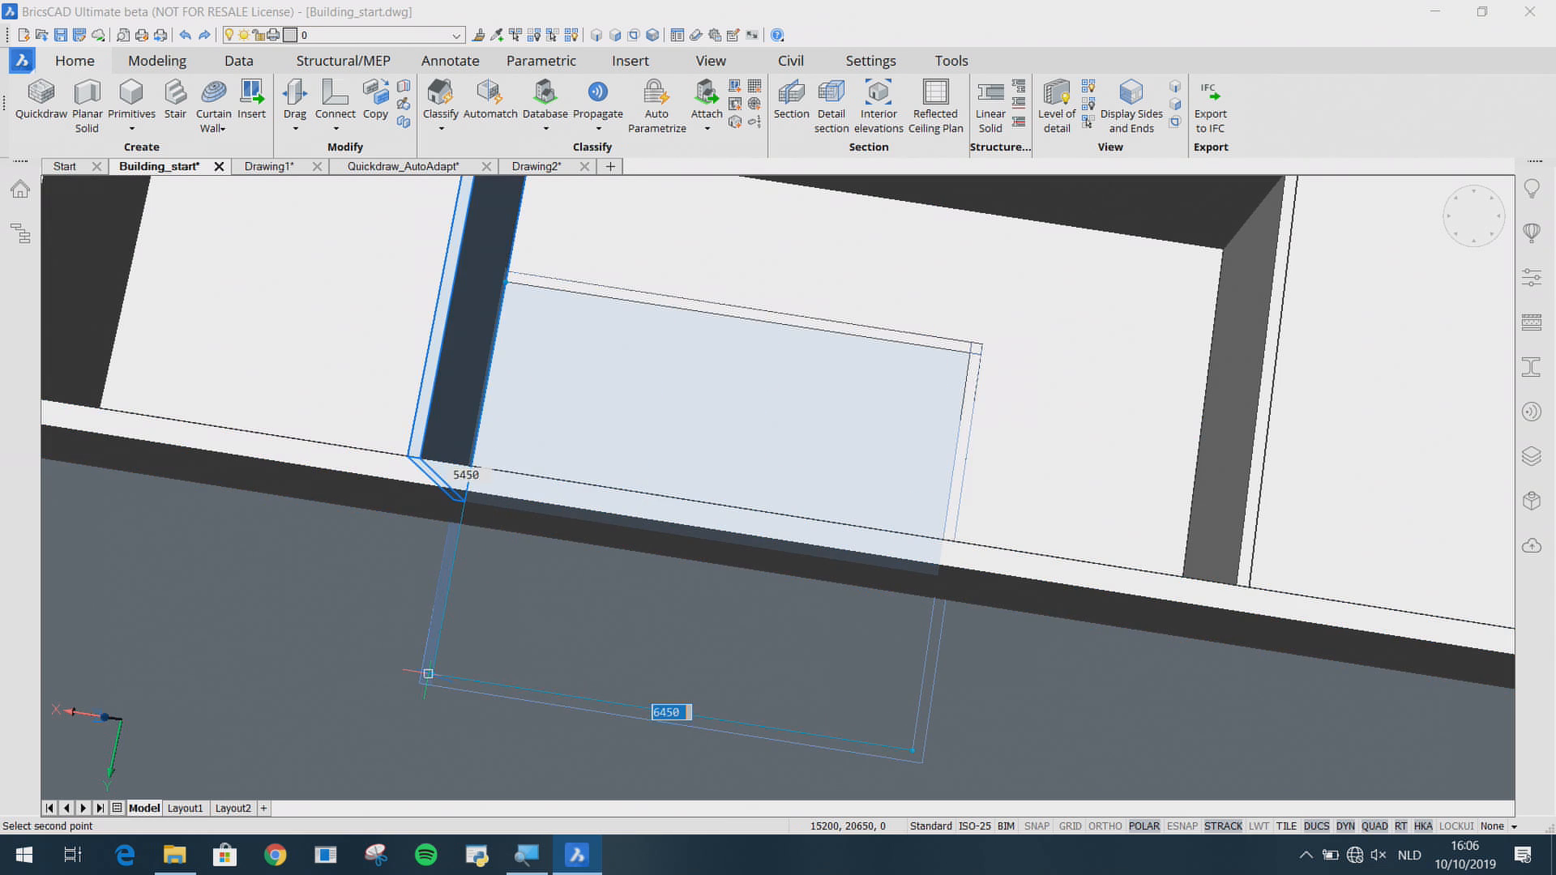
scroll(827, 628, down, 5)
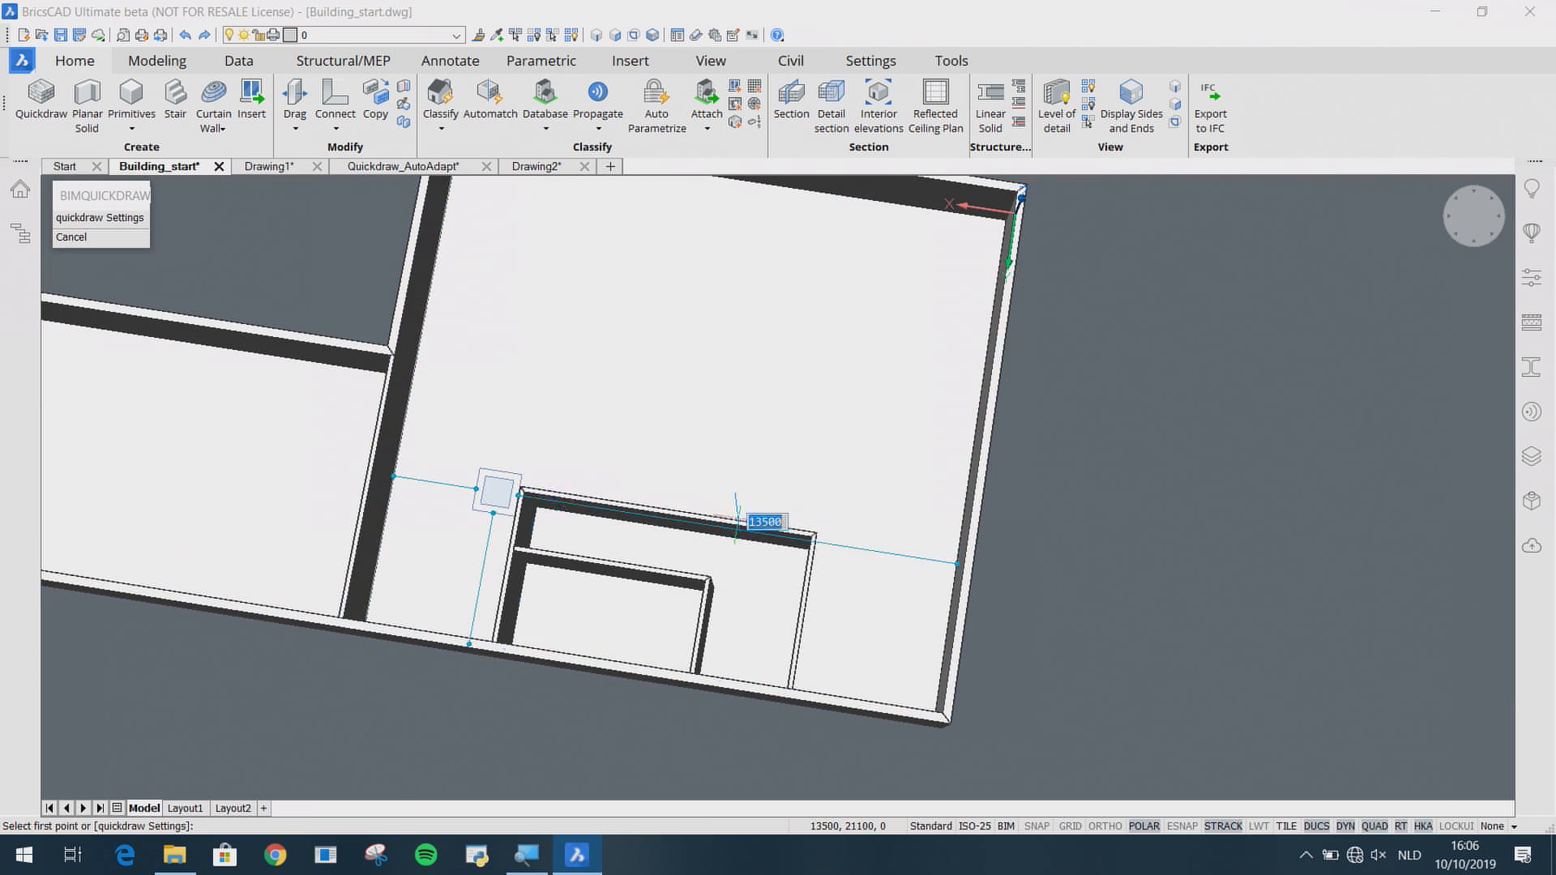
Step: Add four more storeys on top of the whole building
shift+middle_drag(858, 440, 321, 371)
middle_drag(934, 346, 467, 582)
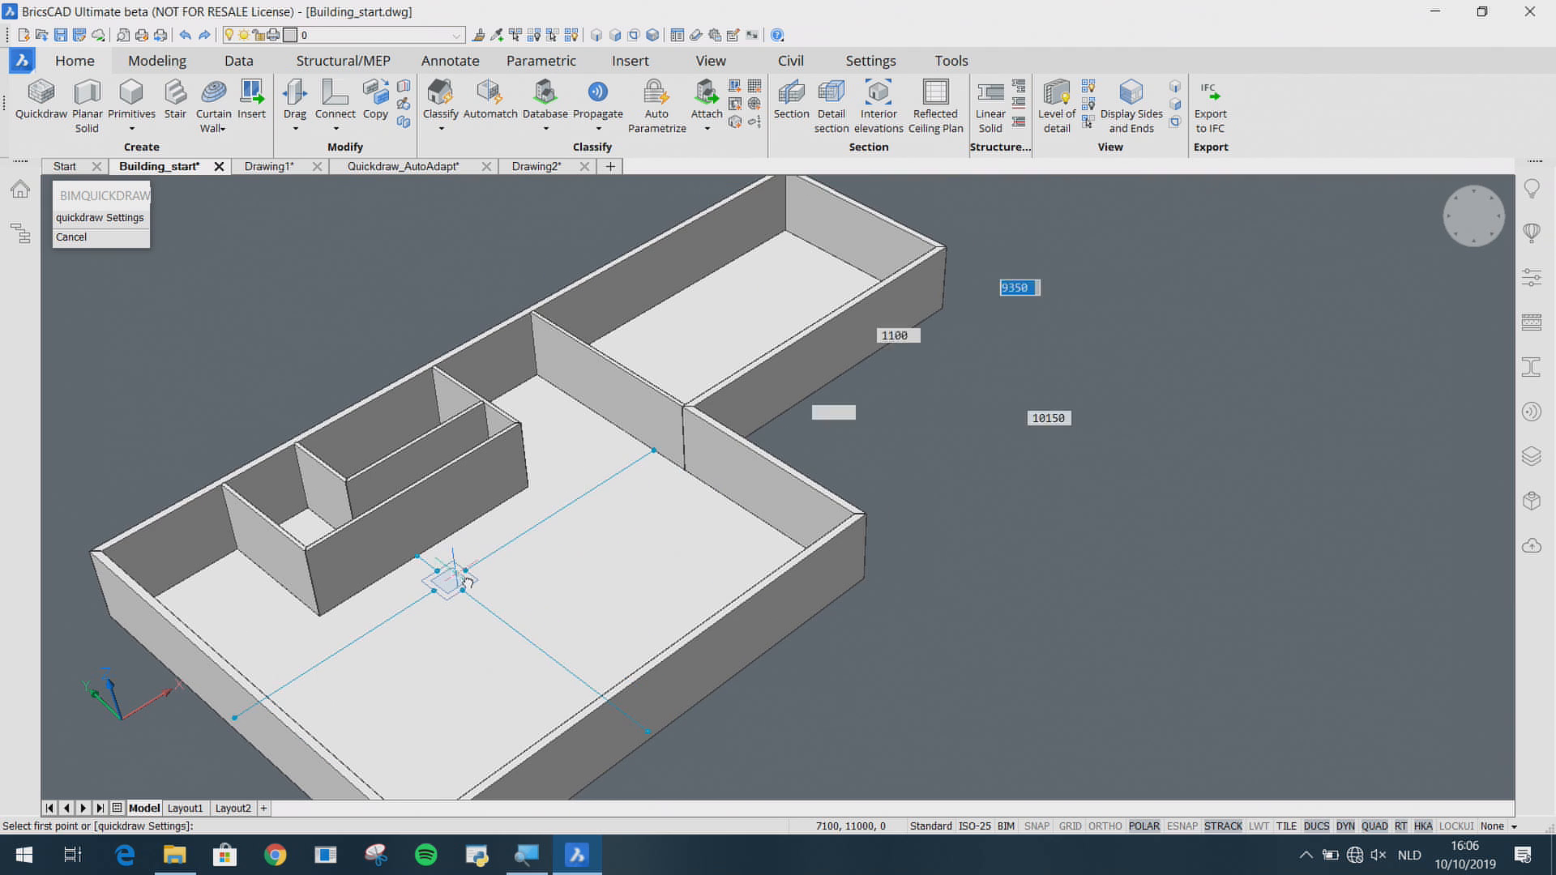
middle_drag(715, 426, 730, 462)
shift+middle_drag(706, 525, 719, 457)
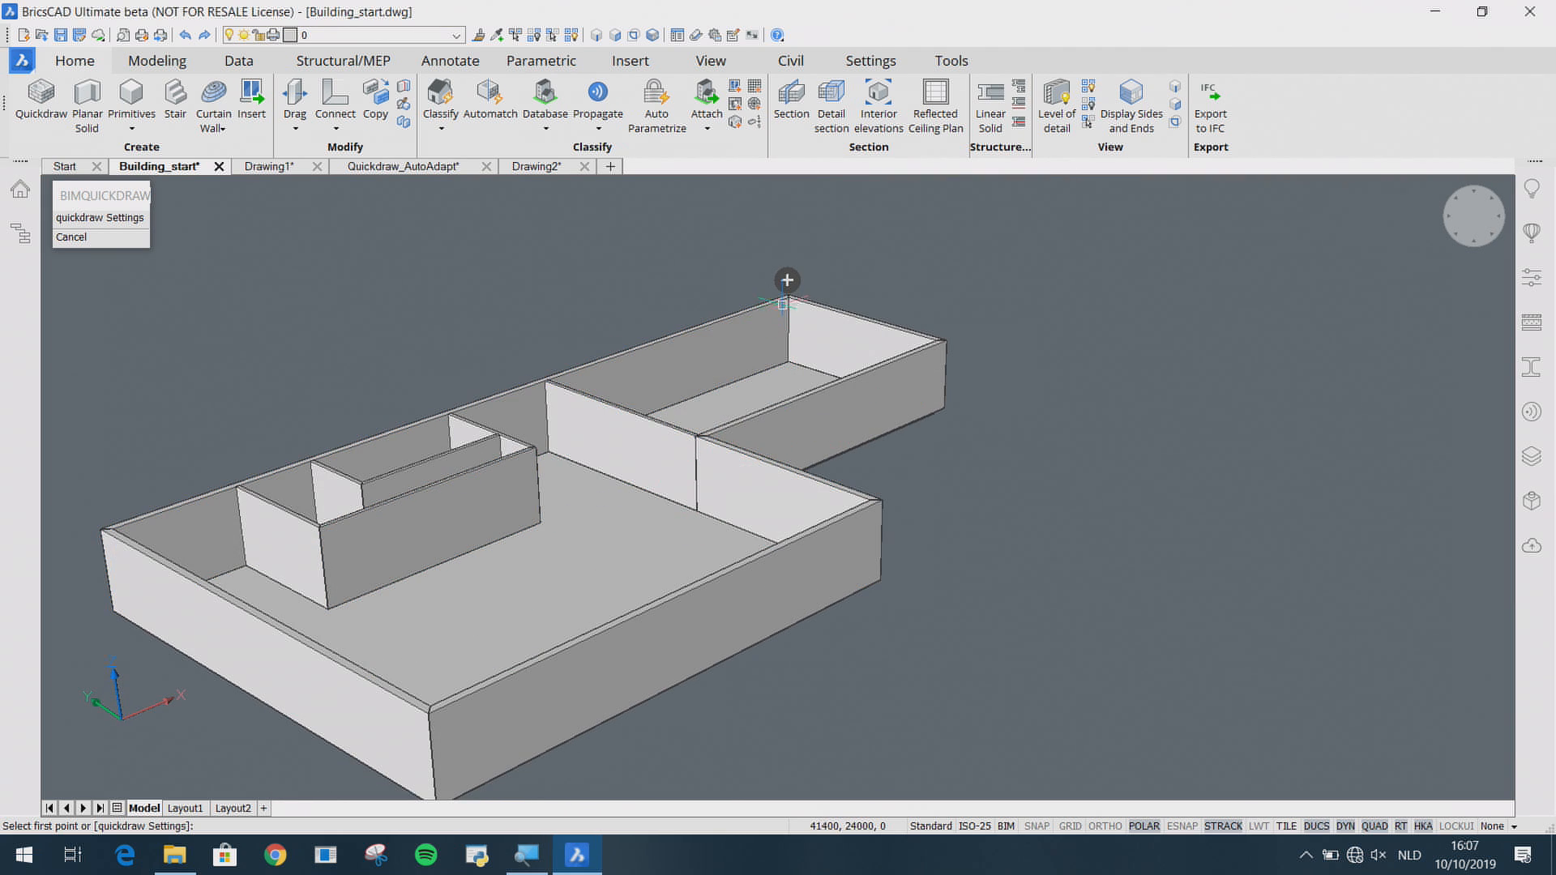
click(787, 238)
middle_drag(920, 232, 998, 441)
click(861, 362)
click(873, 292)
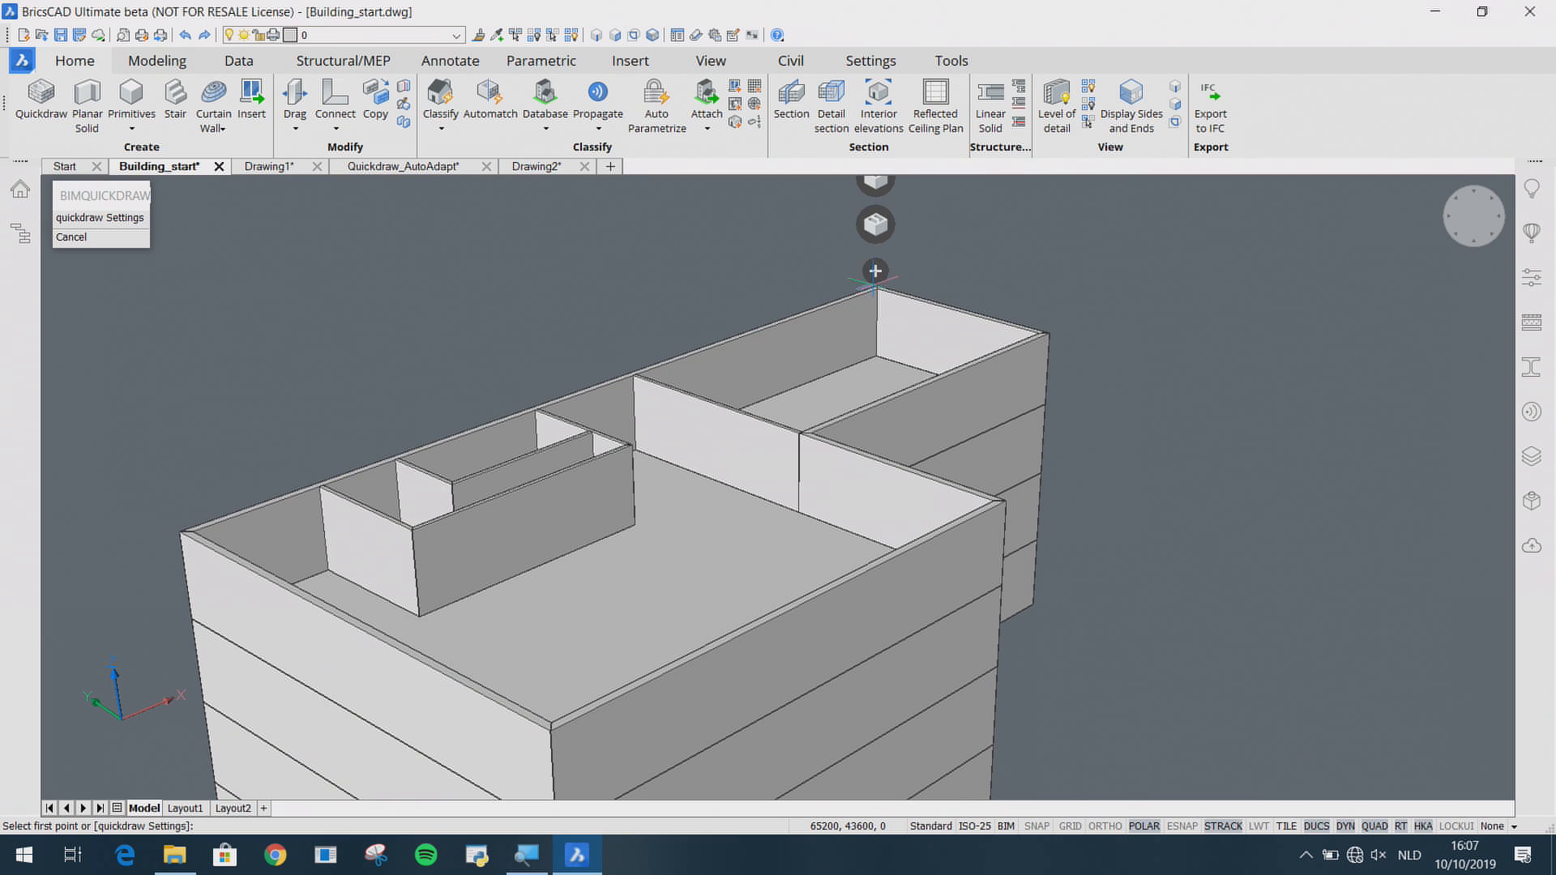
click(868, 232)
Step: Add a flat roof on top of the uppermost storey and end Quickdraw
middle_drag(1121, 375, 1170, 549)
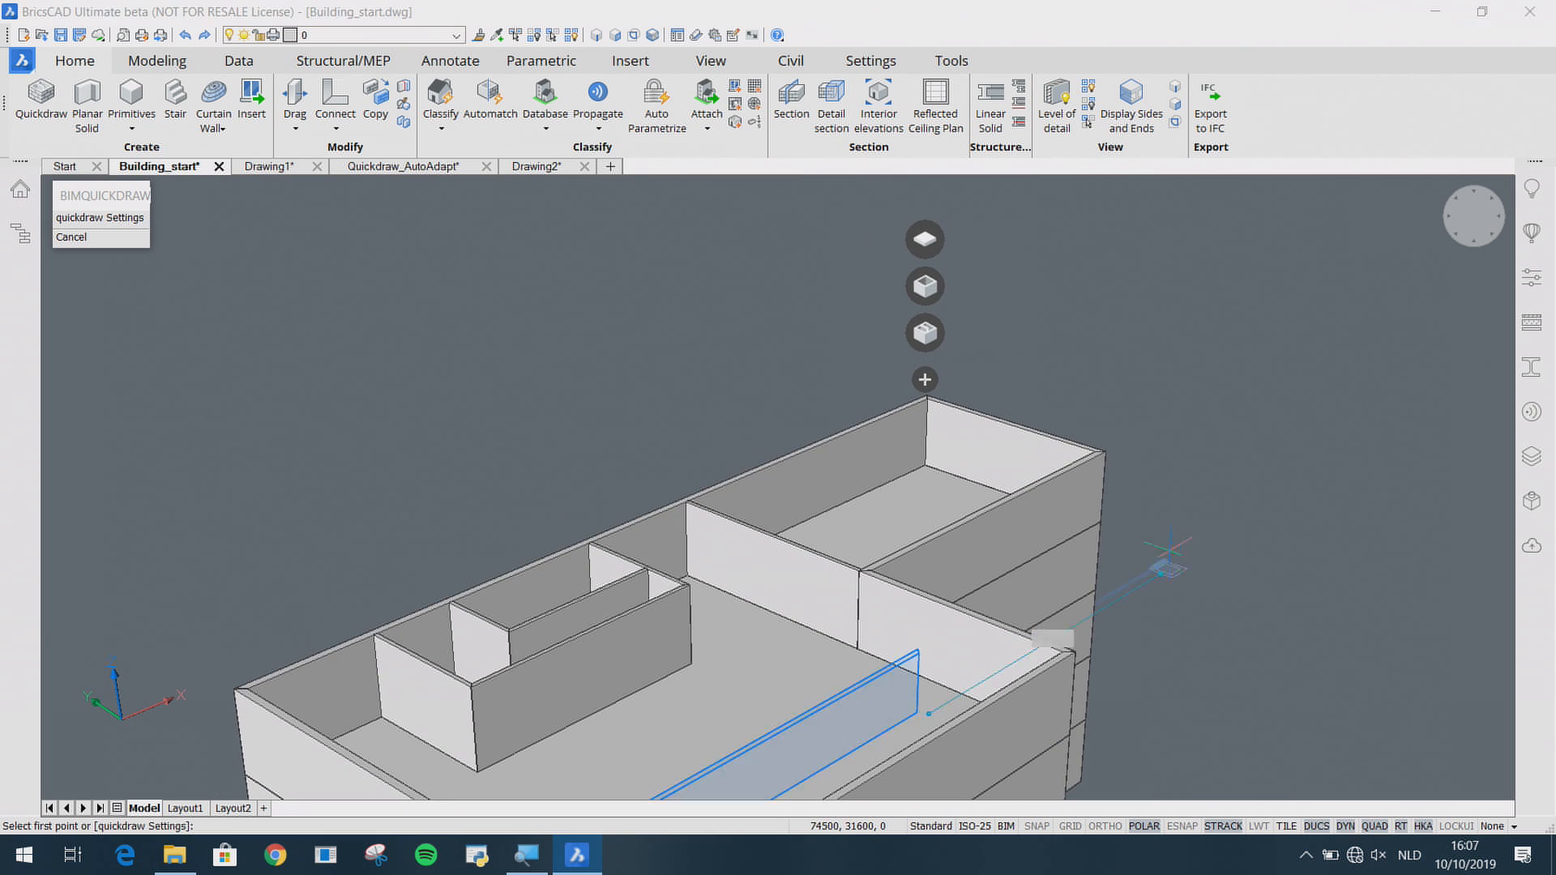
click(918, 239)
key(Escape)
key(Escape)
Step: Delete the four outer front and end walls of the side wing's top two storeys
scroll(1205, 460, down, 1)
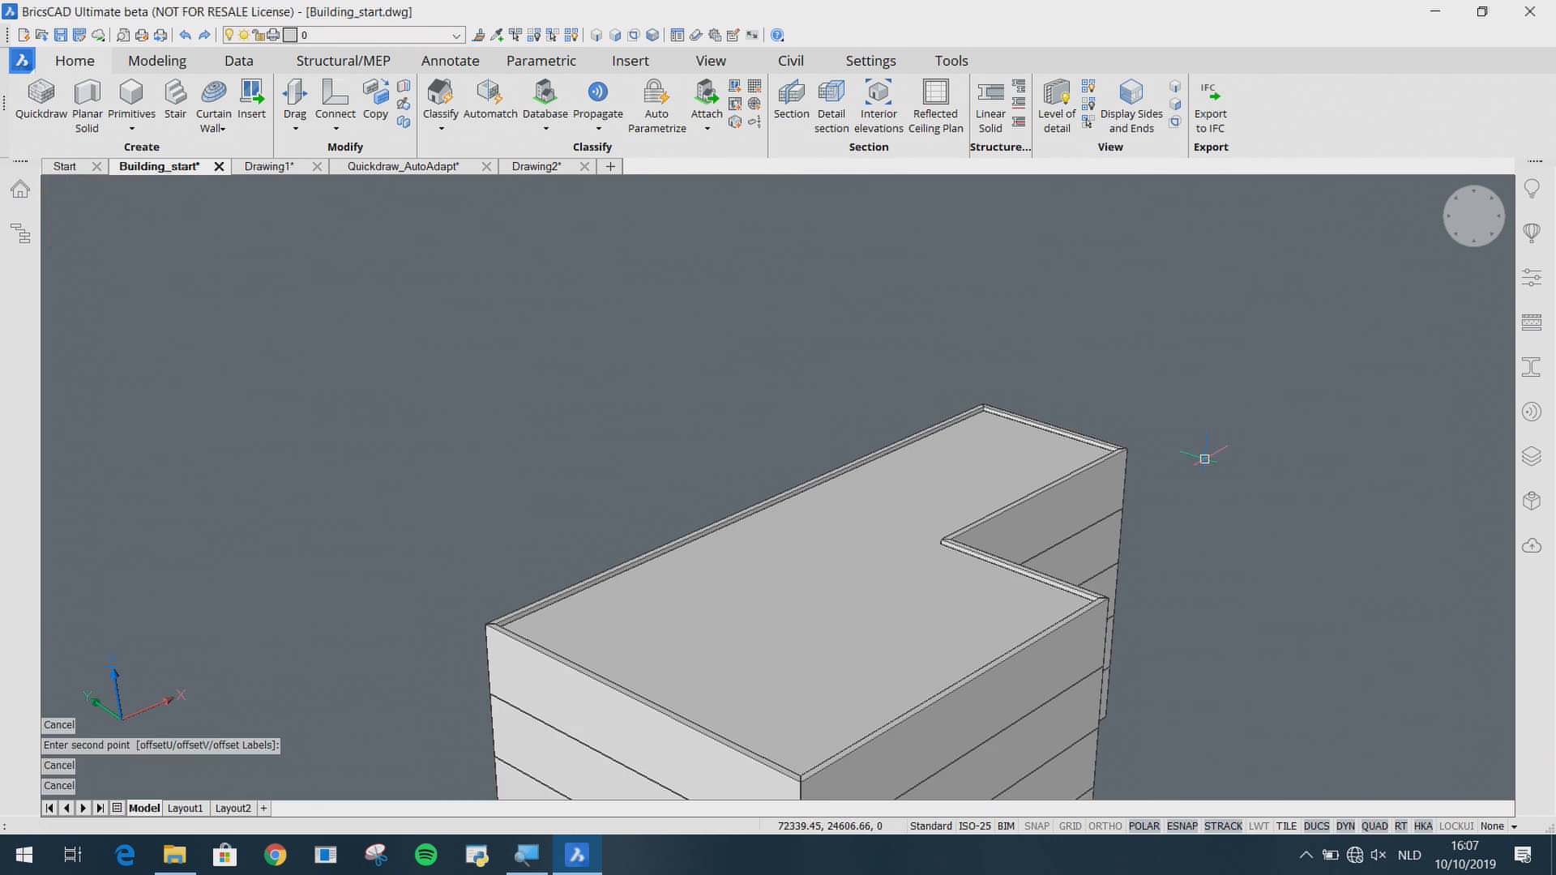
shift+middle_drag(1229, 567, 524, 626)
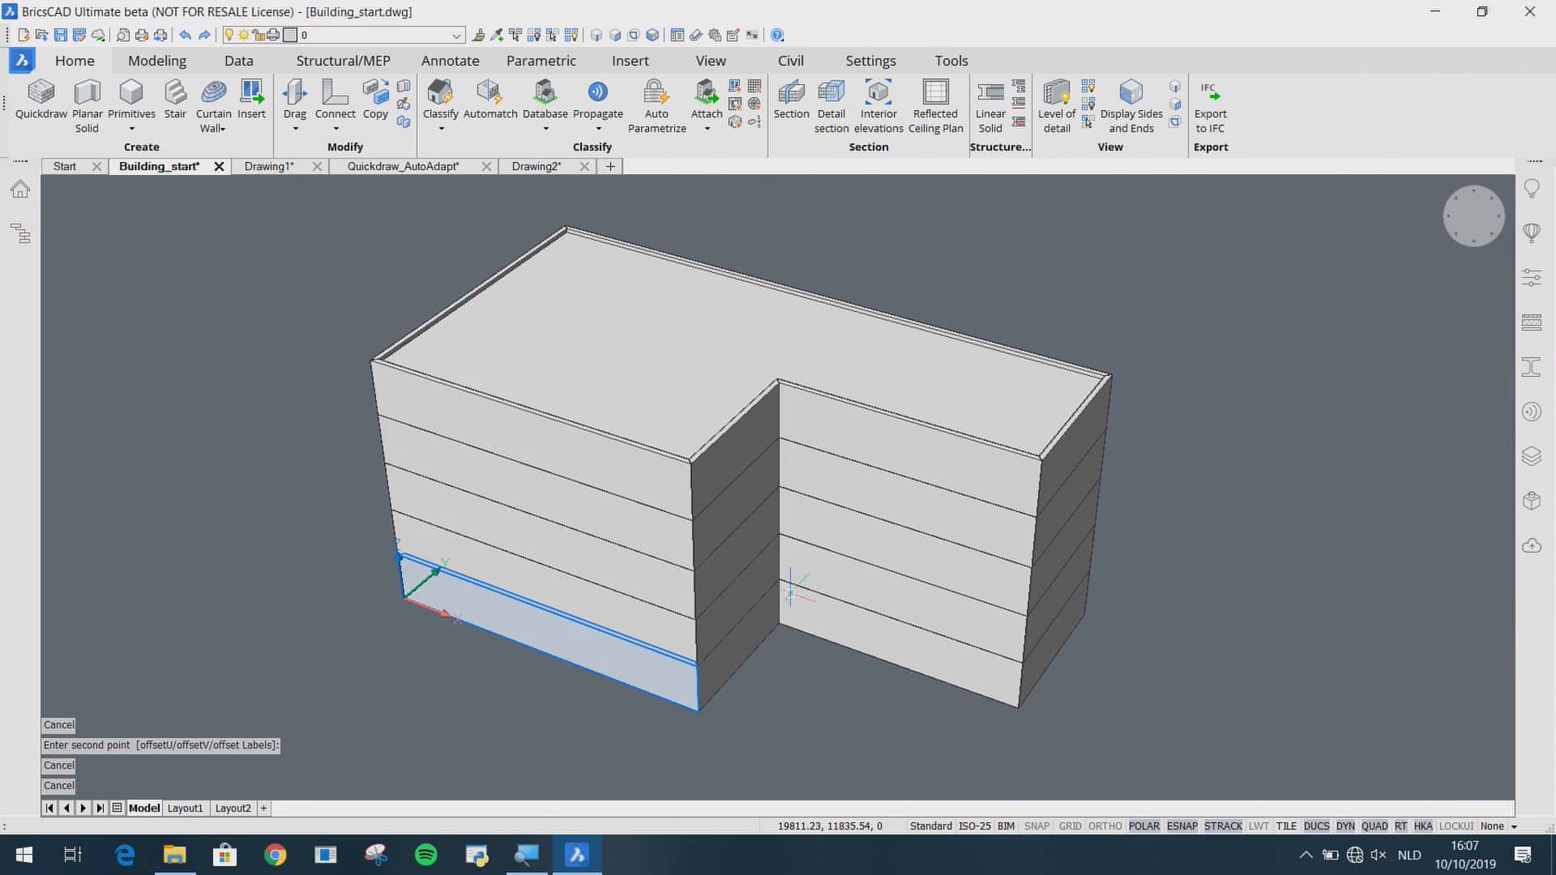
shift+middle_drag(807, 637, 776, 580)
scroll(891, 401, up, 2)
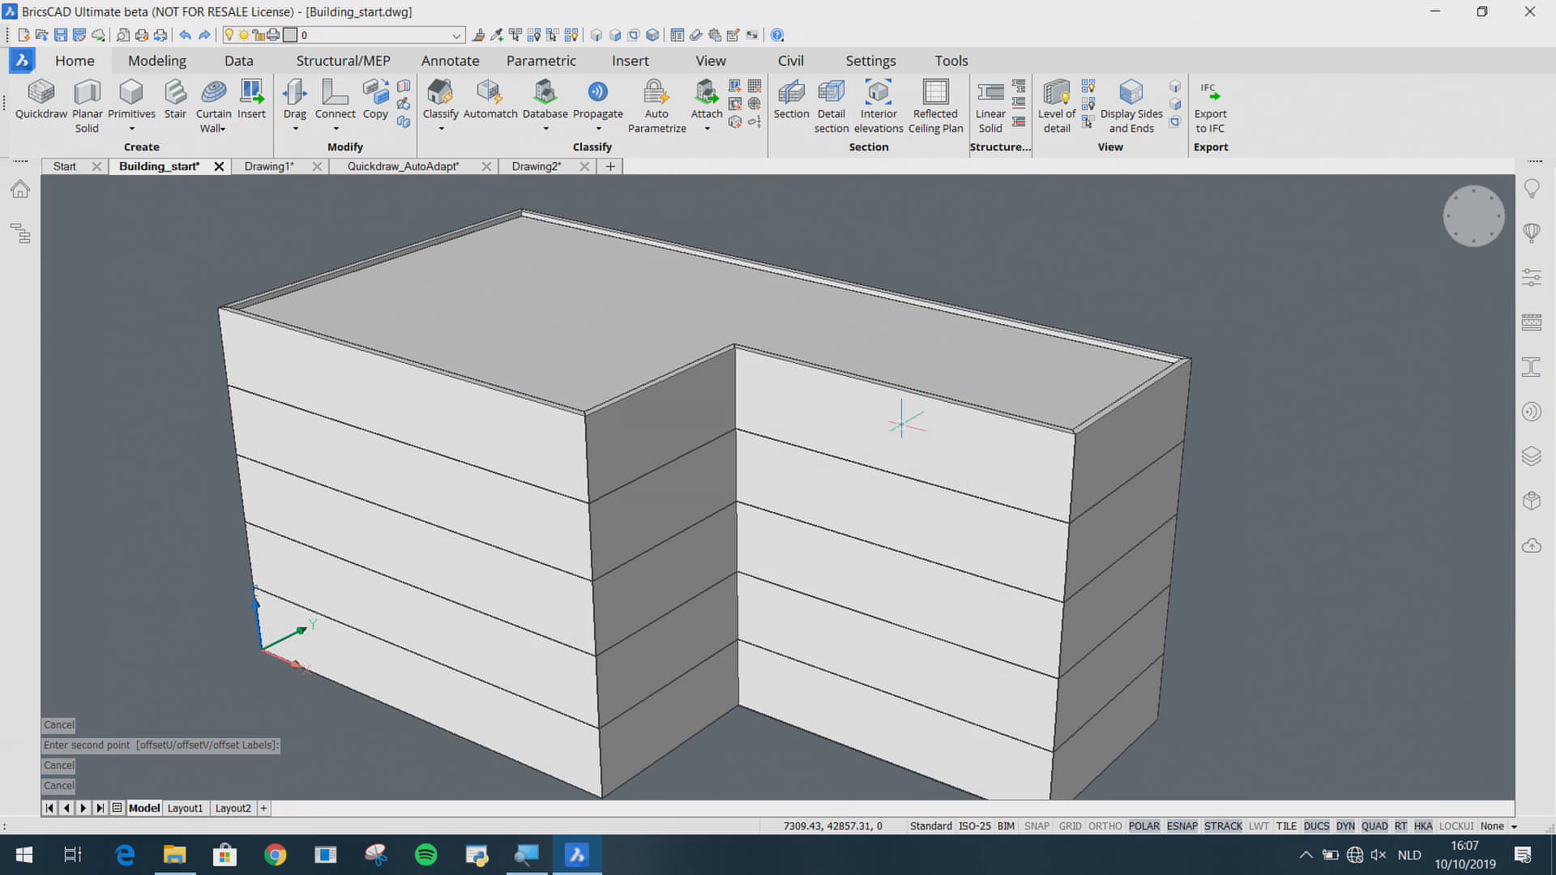
click(1133, 447)
mouse_move(1085, 535)
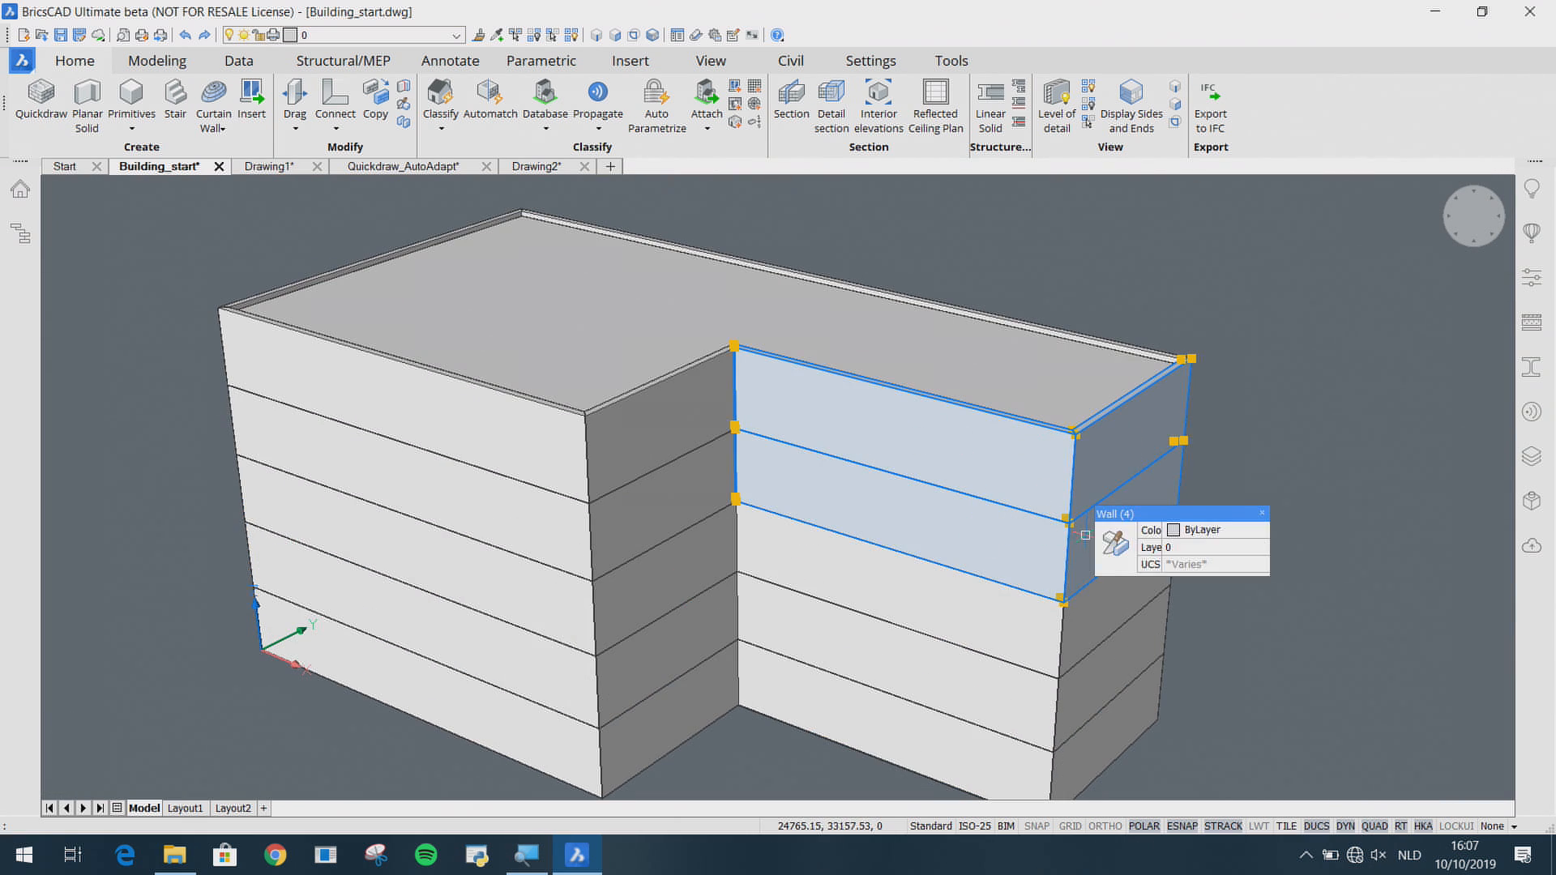
key(Delete)
Step: Slice the three exposed upper slabs along the face of the wall dividing the main volume from the wing, keeping both sides
scroll(1023, 527, up, 2)
scroll(989, 543, down, 1)
click(1017, 565)
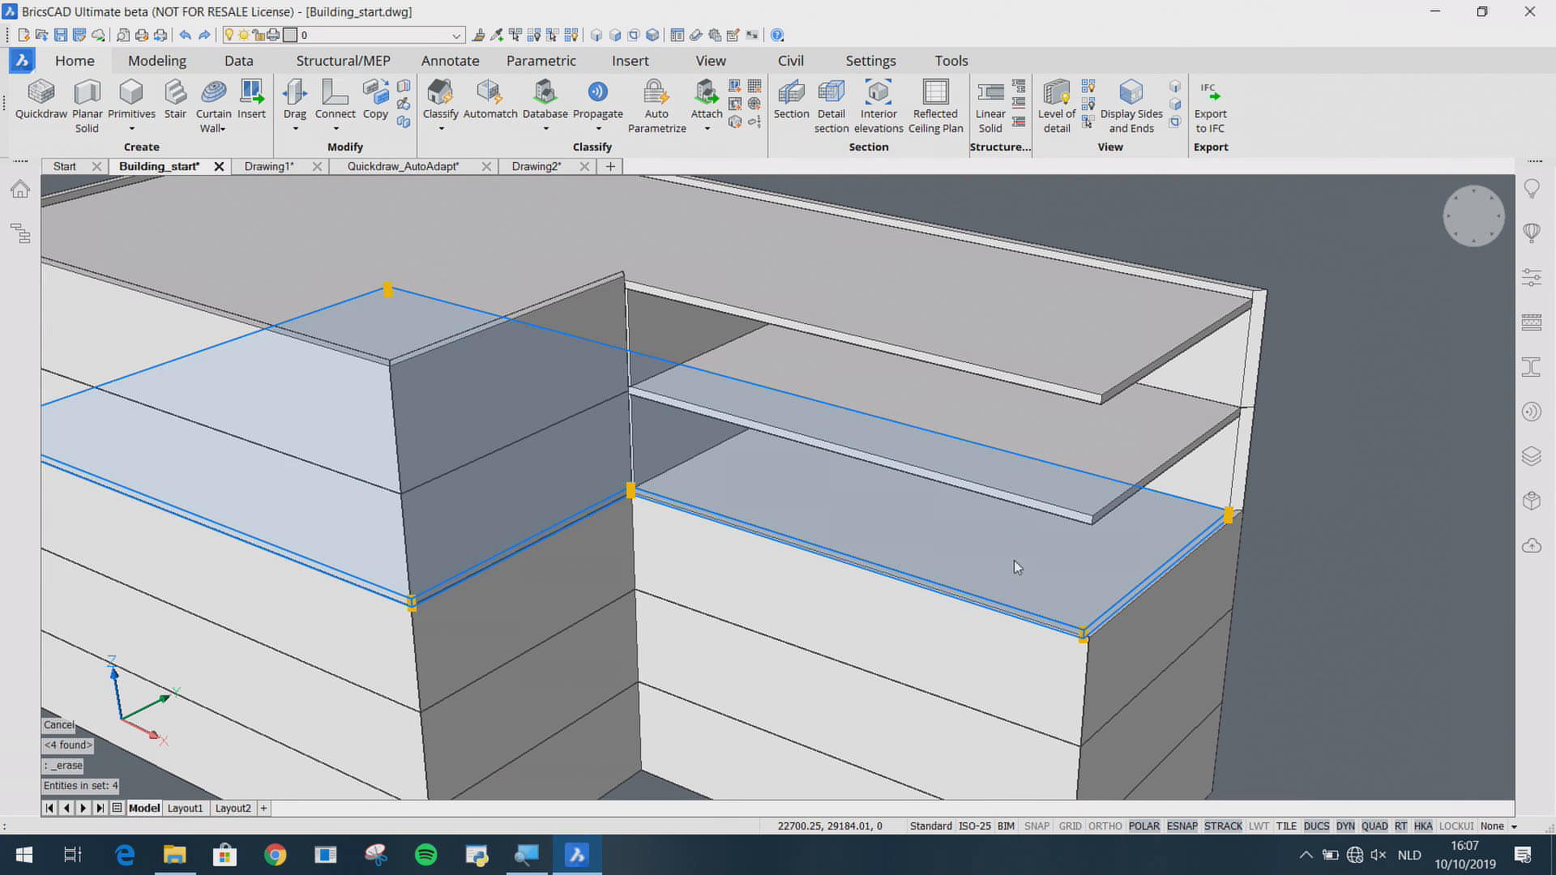
click(990, 470)
click(981, 323)
click(1012, 339)
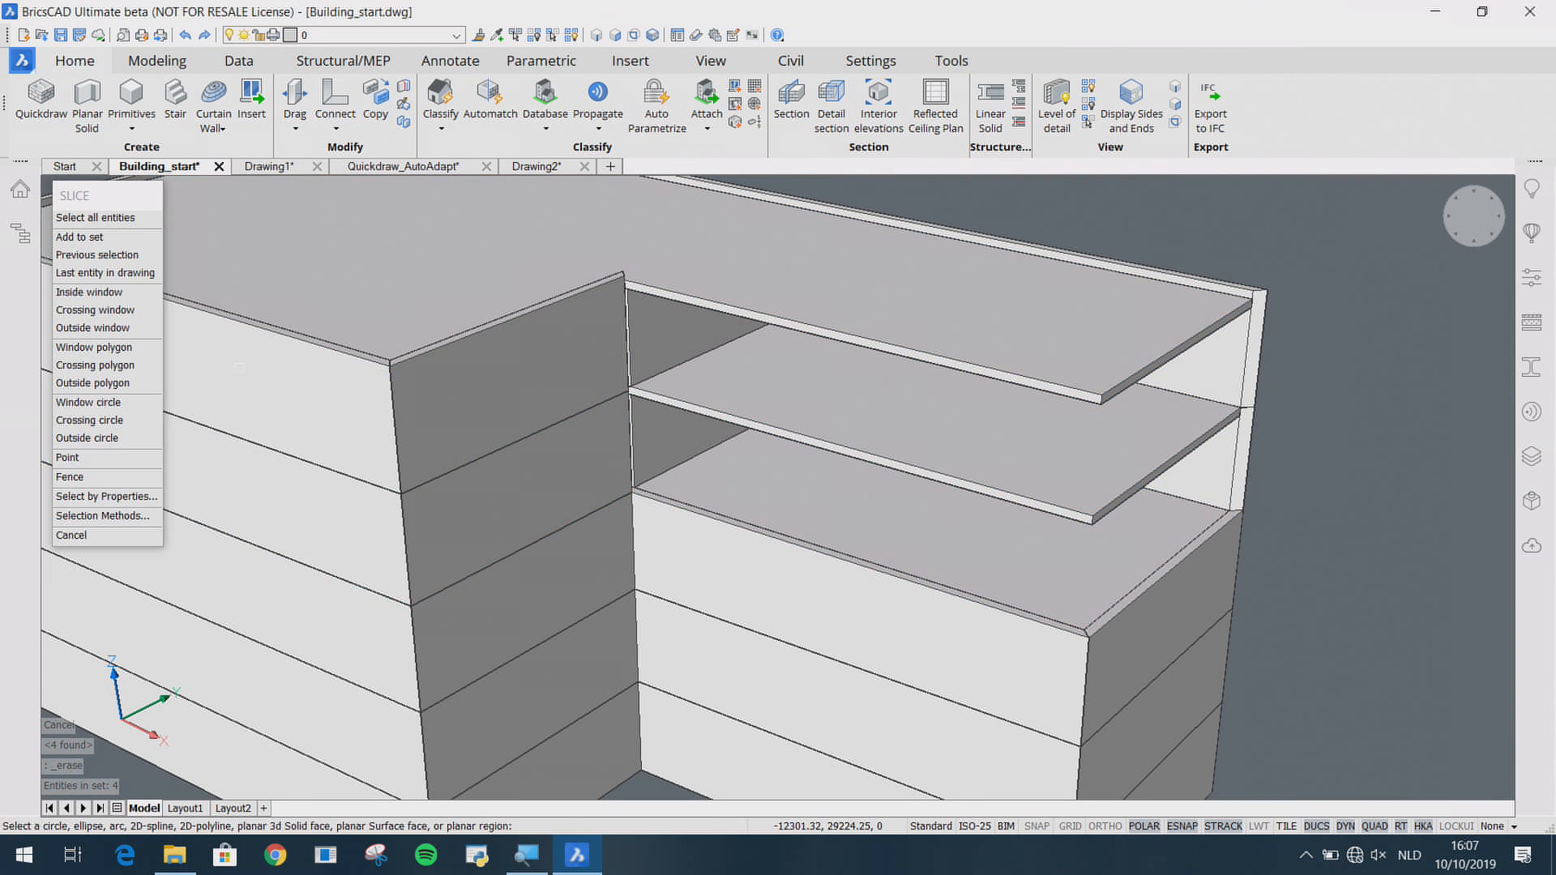
shift+middle_drag(353, 314, 720, 318)
scroll(480, 279, up, 2)
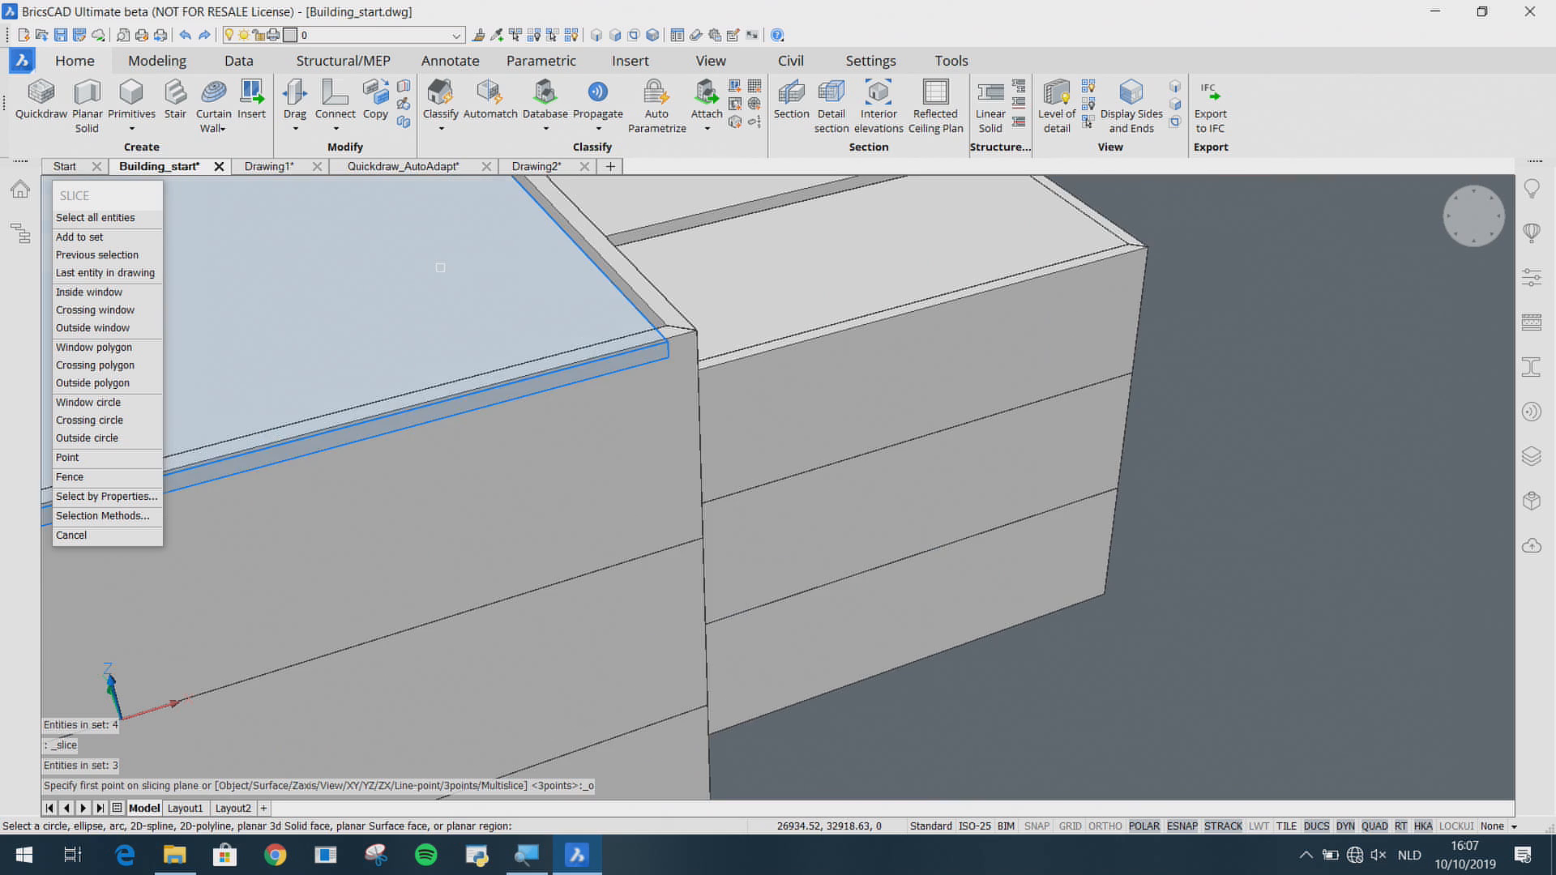
middle_drag(469, 272, 648, 431)
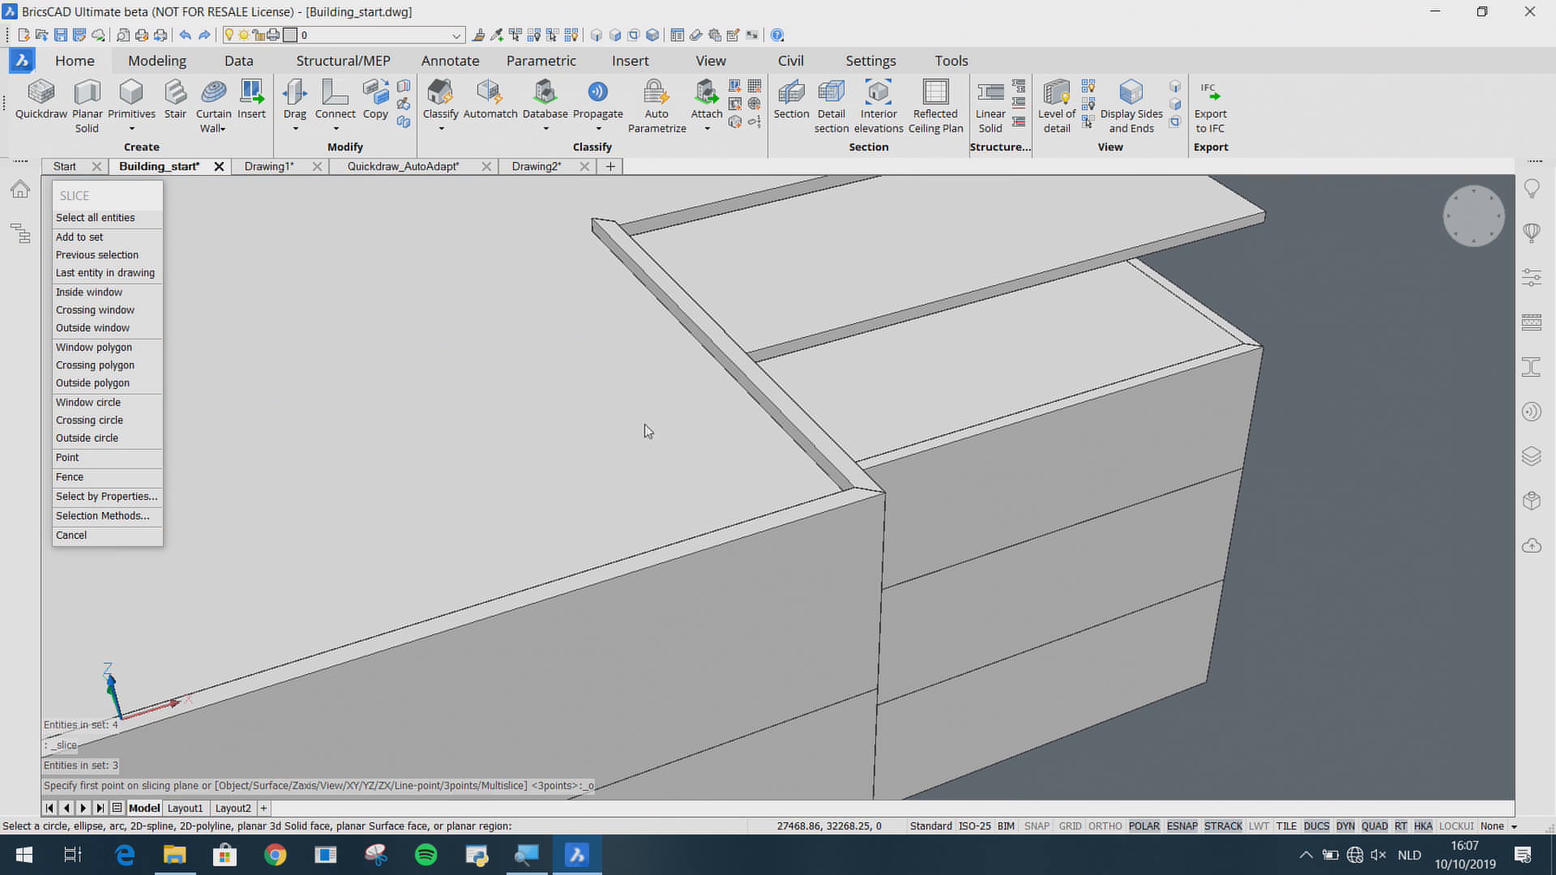
click(1177, 105)
scroll(788, 428, up, 1)
click(798, 443)
Step: Delete the wing's two lower sliced slab pieces together with the dividing walls of its top two storeys
scroll(834, 488, down, 3)
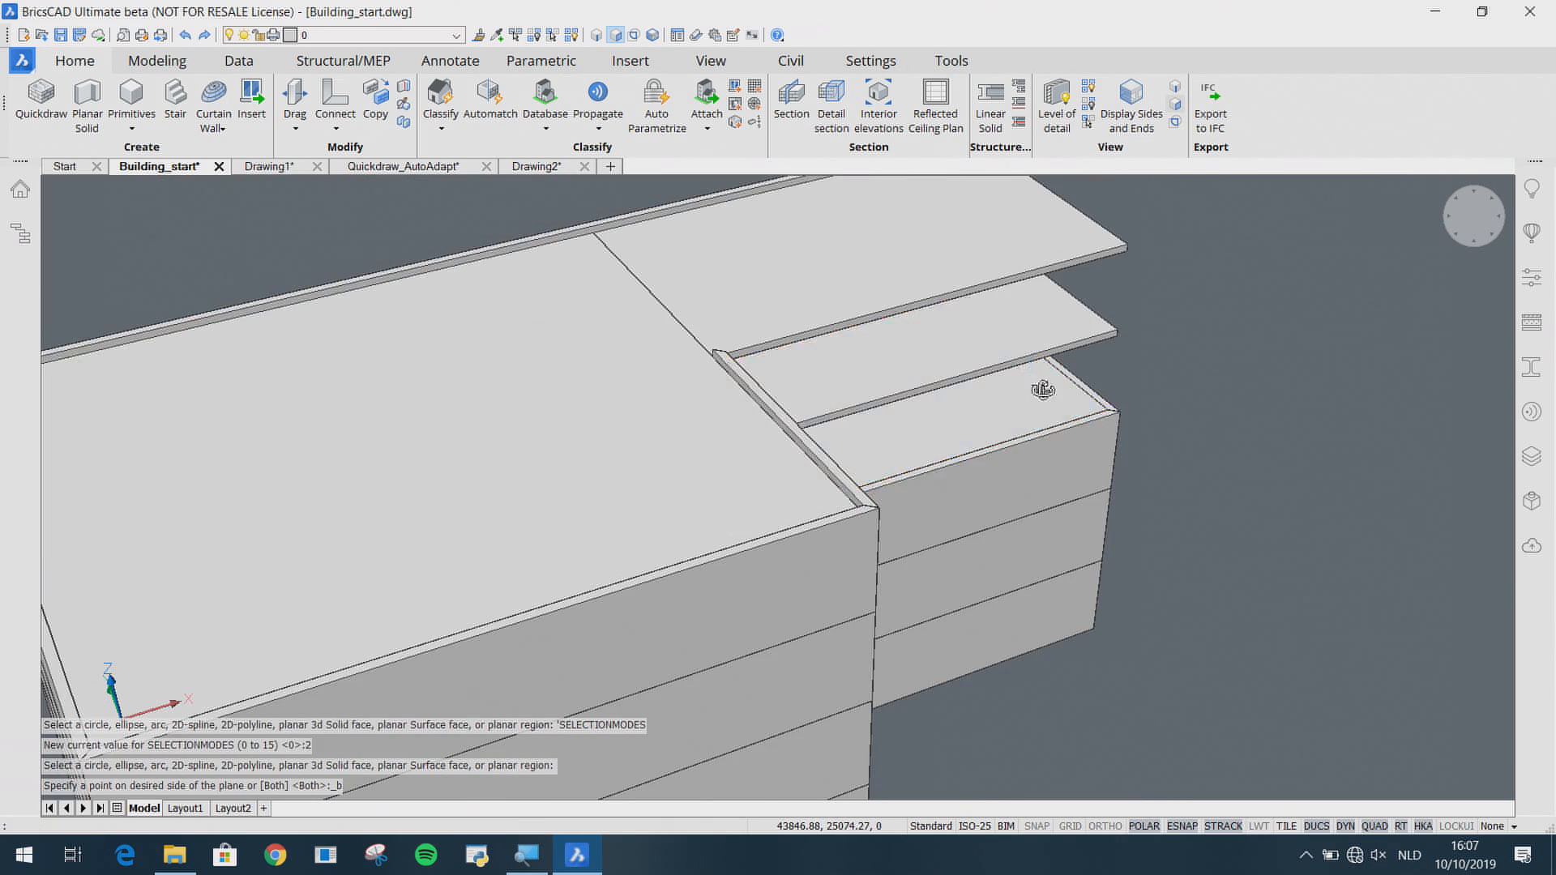
shift+middle_drag(1043, 390, 1155, 116)
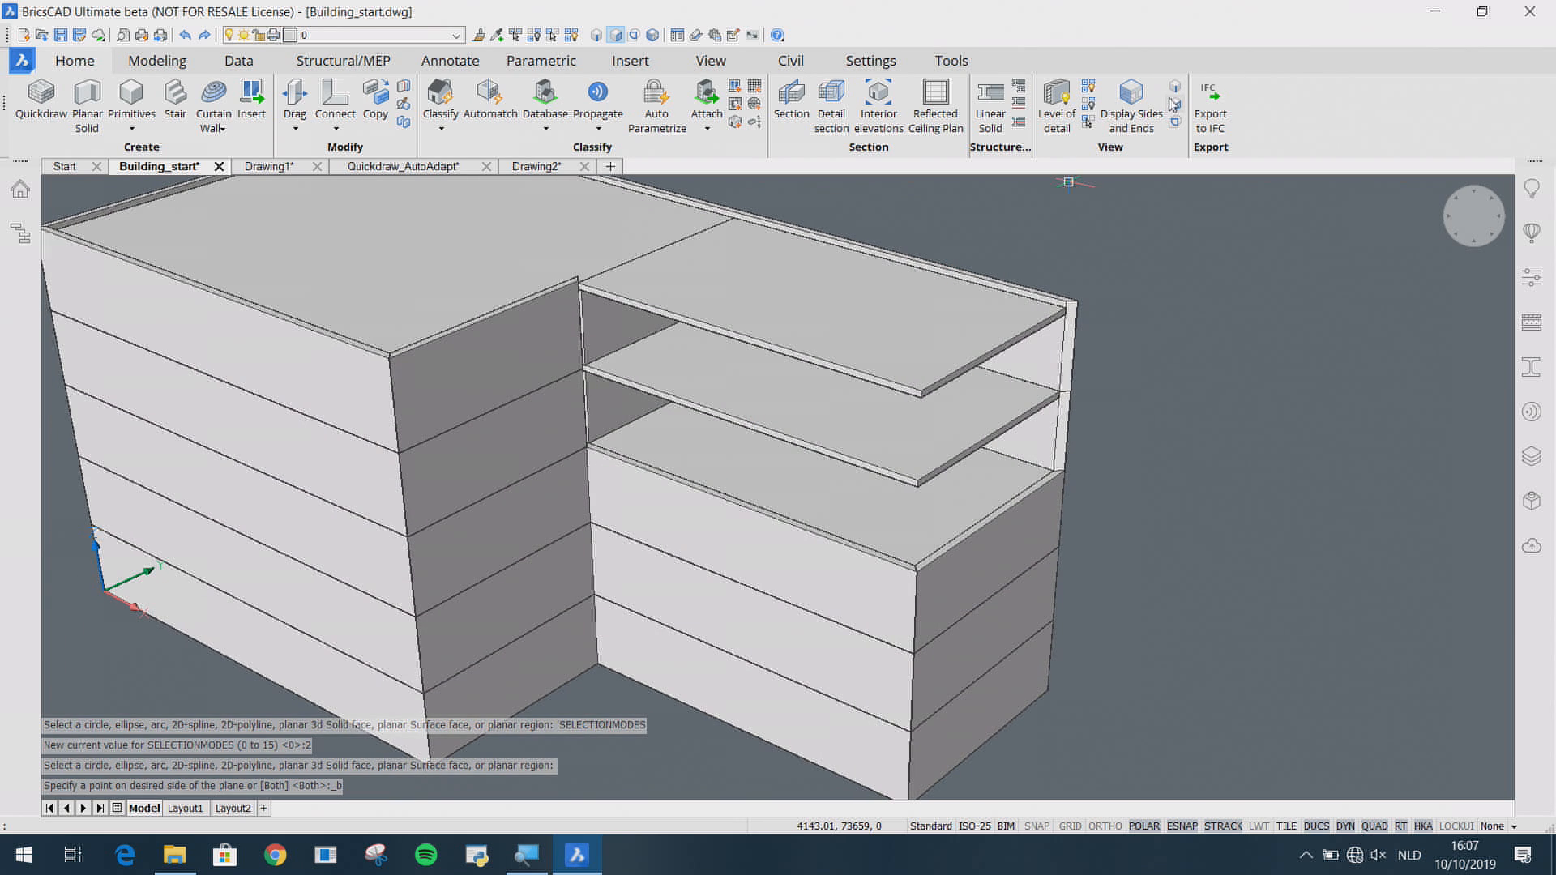
scroll(779, 390, up, 3)
click(780, 392)
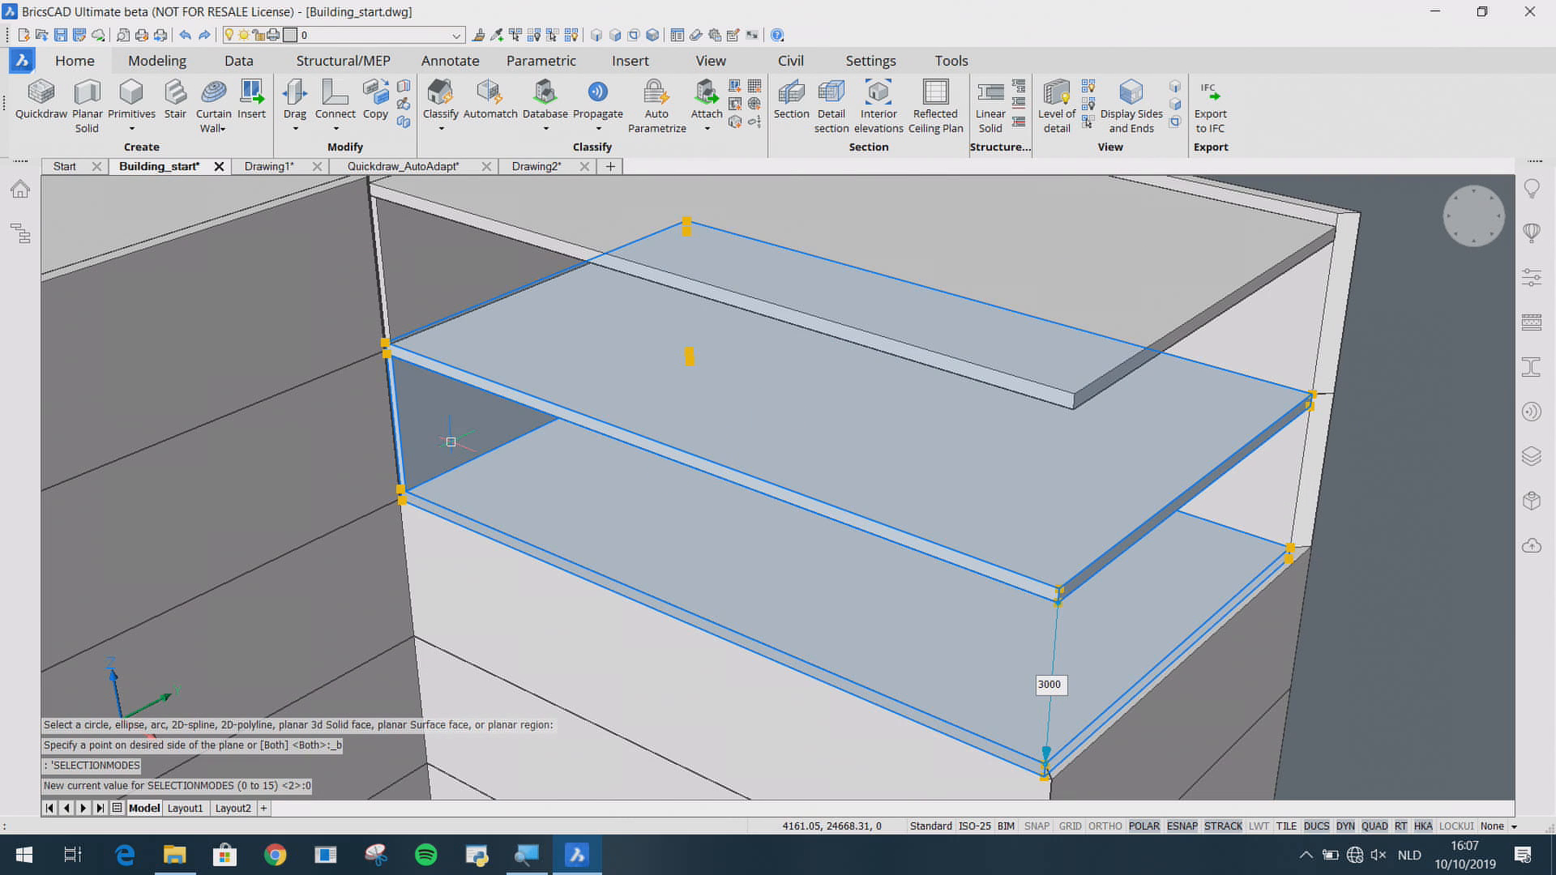
key(Delete)
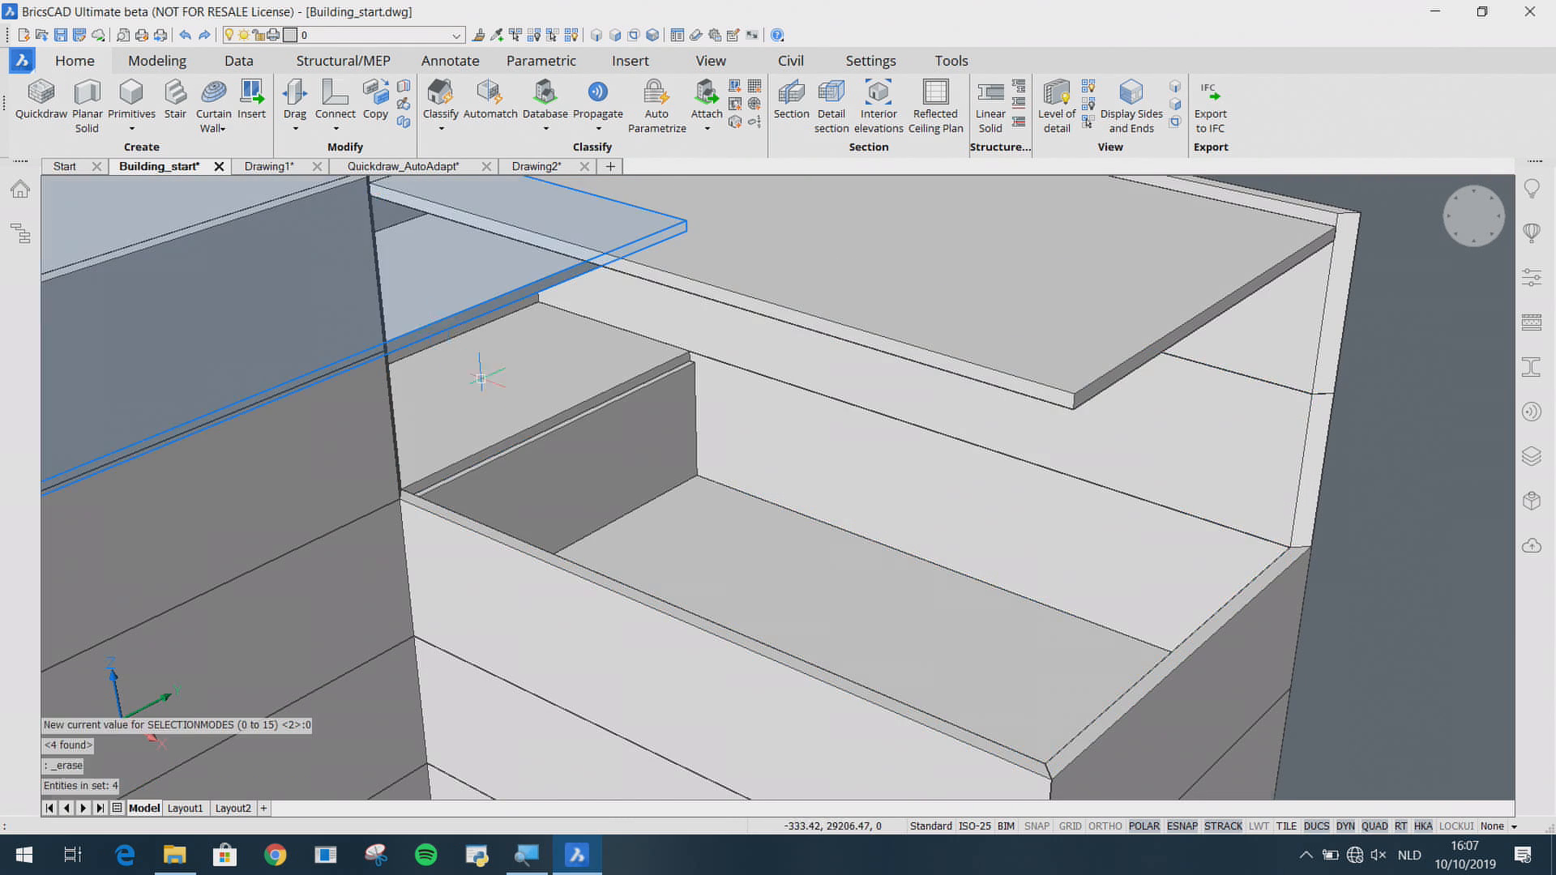
Step: Move the wing's remaining roof slab piece straight down onto the walls of its third storey
scroll(486, 372, down, 2)
middle_drag(838, 261, 910, 392)
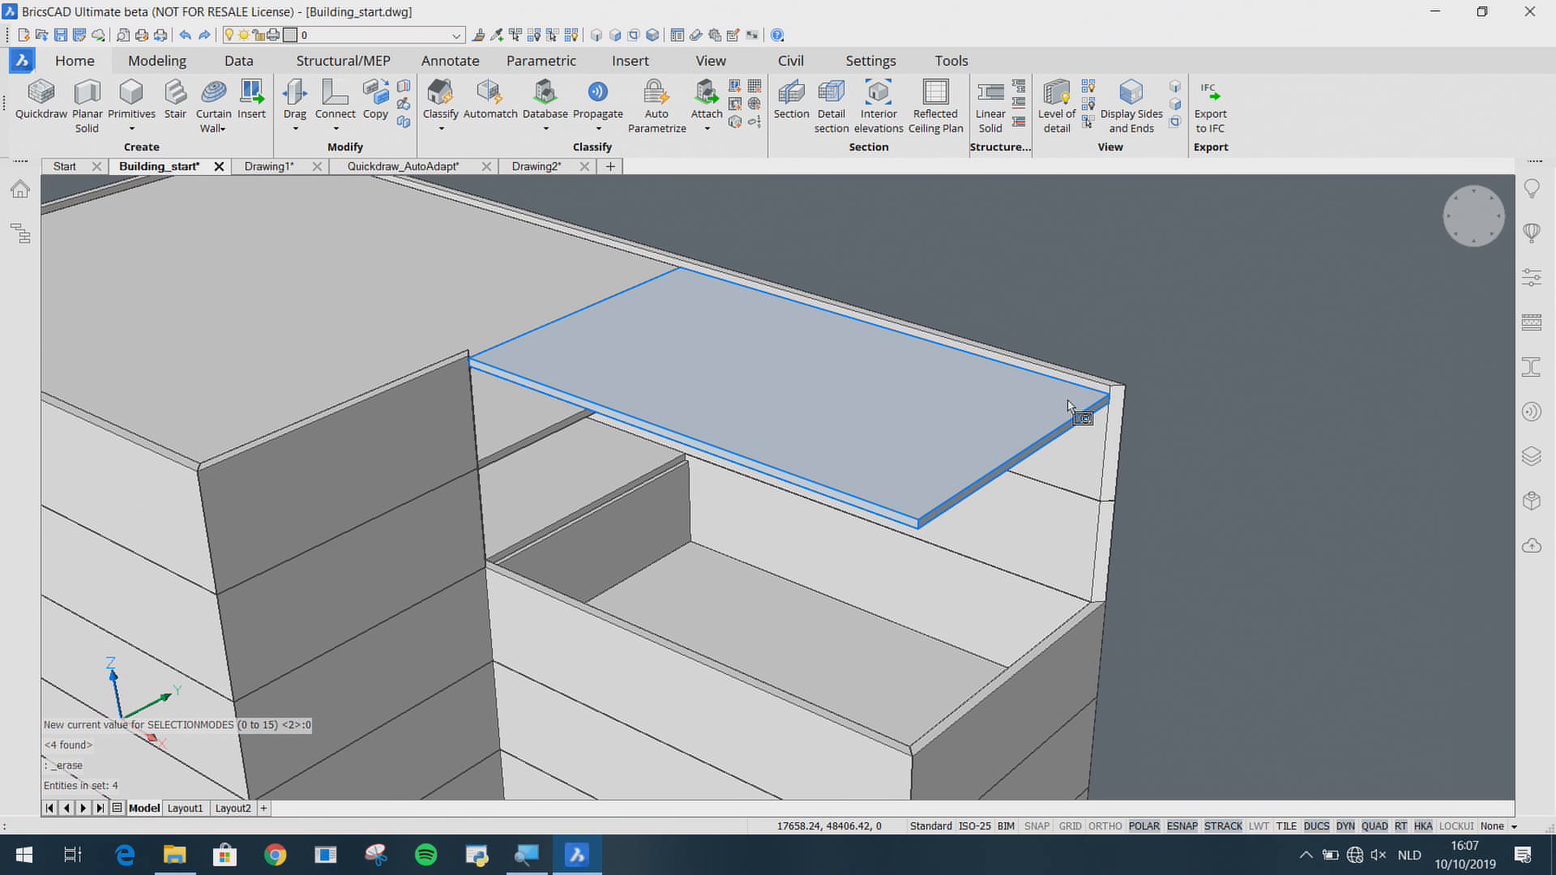
click(1110, 362)
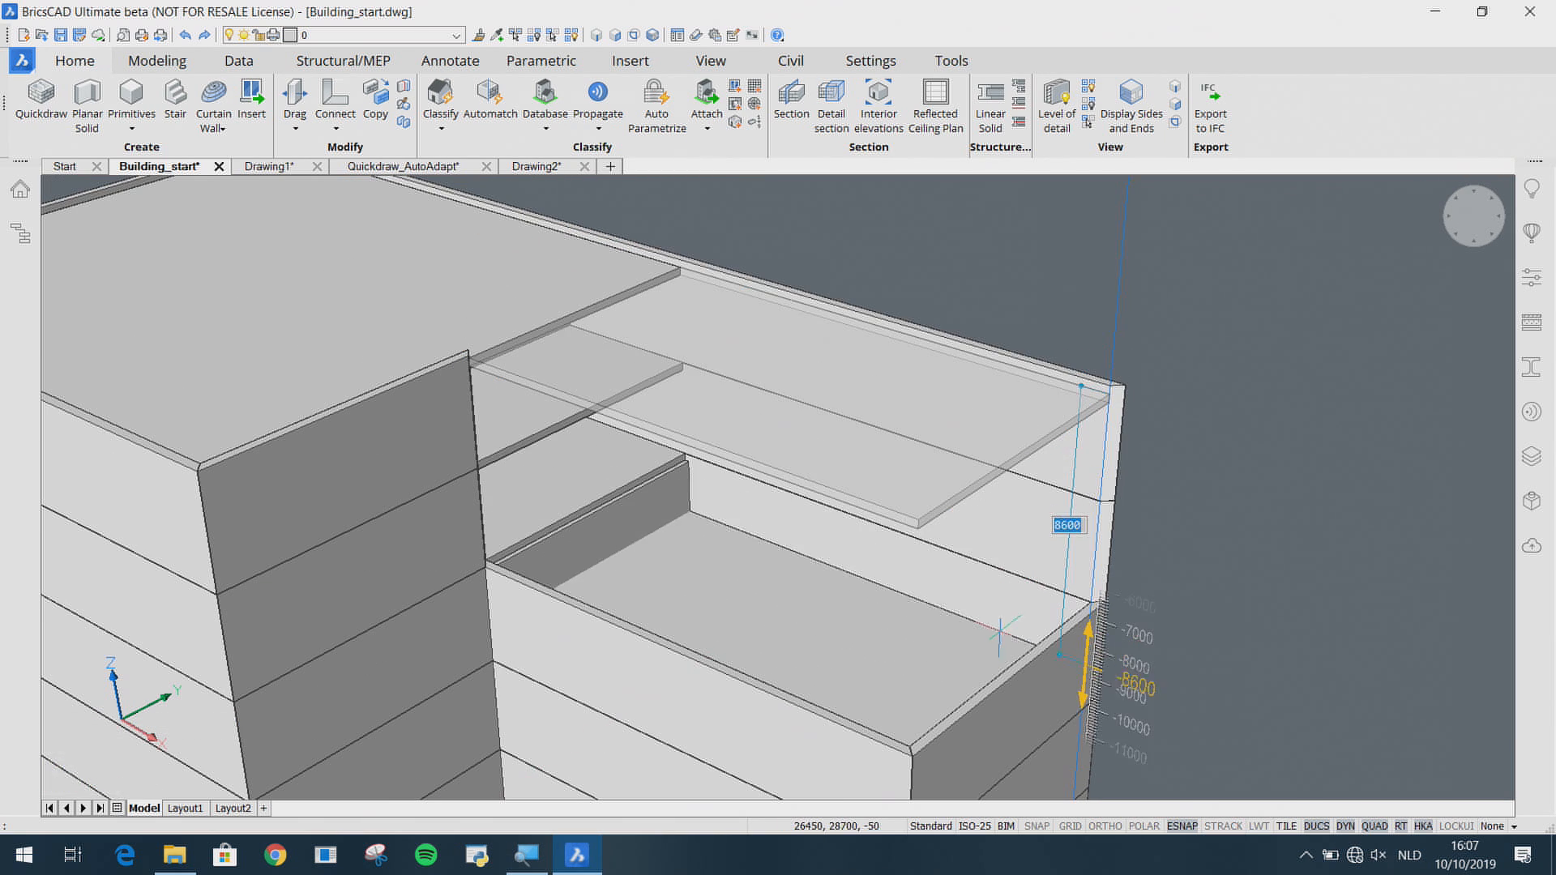
middle_drag(997, 650, 1015, 530)
click(932, 618)
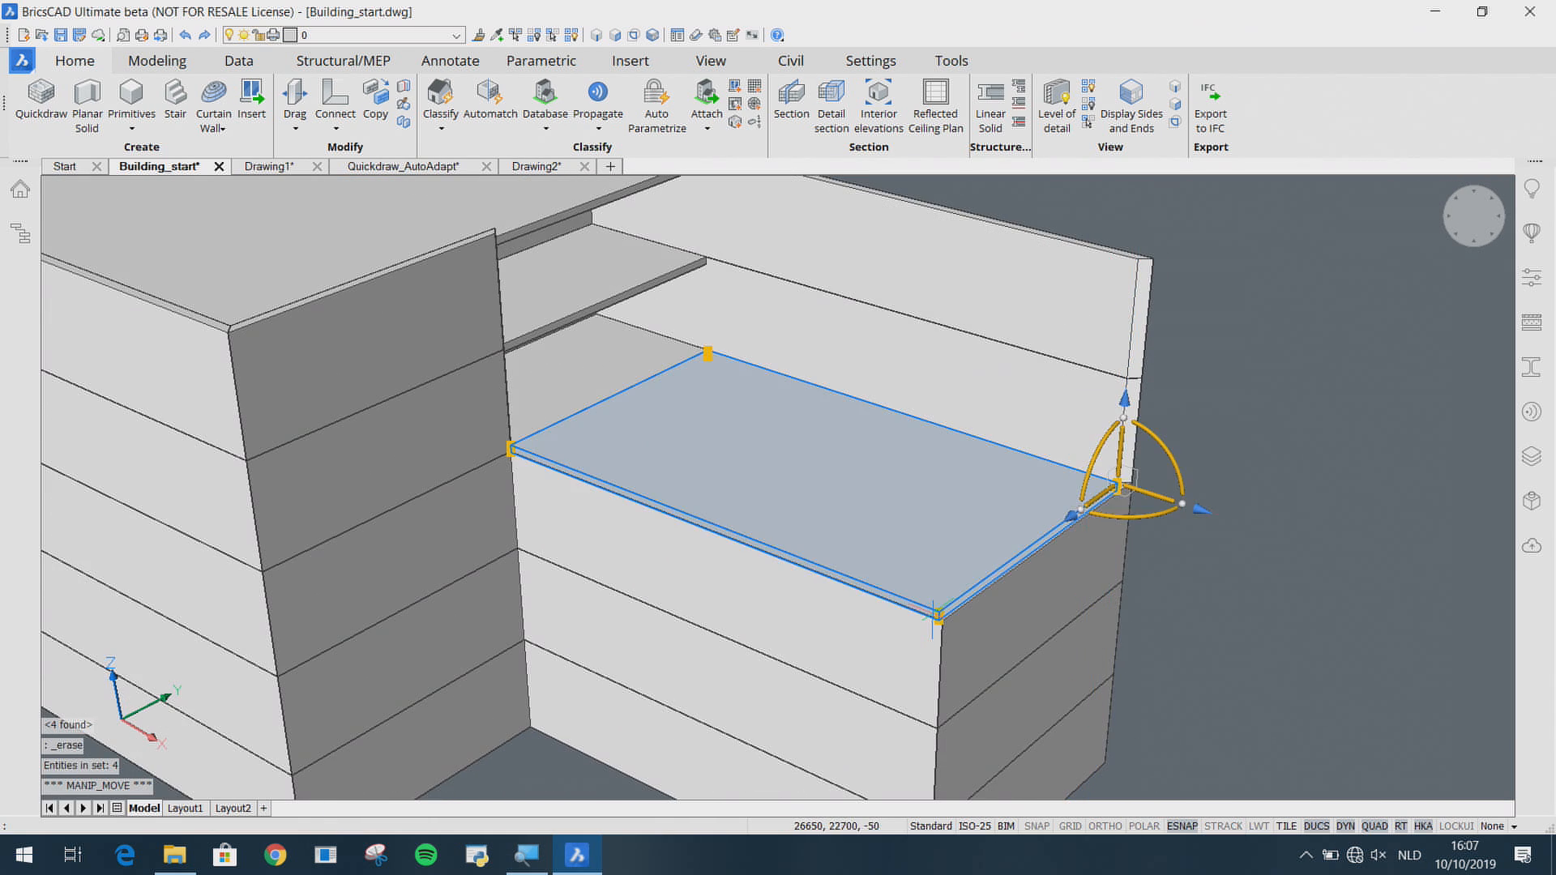
scroll(938, 615, down, 2)
shift+middle_drag(889, 618, 872, 601)
key(Escape)
Step: L-connect the main volume's side wall with the long back wall on each of the top two storeys
click(830, 383)
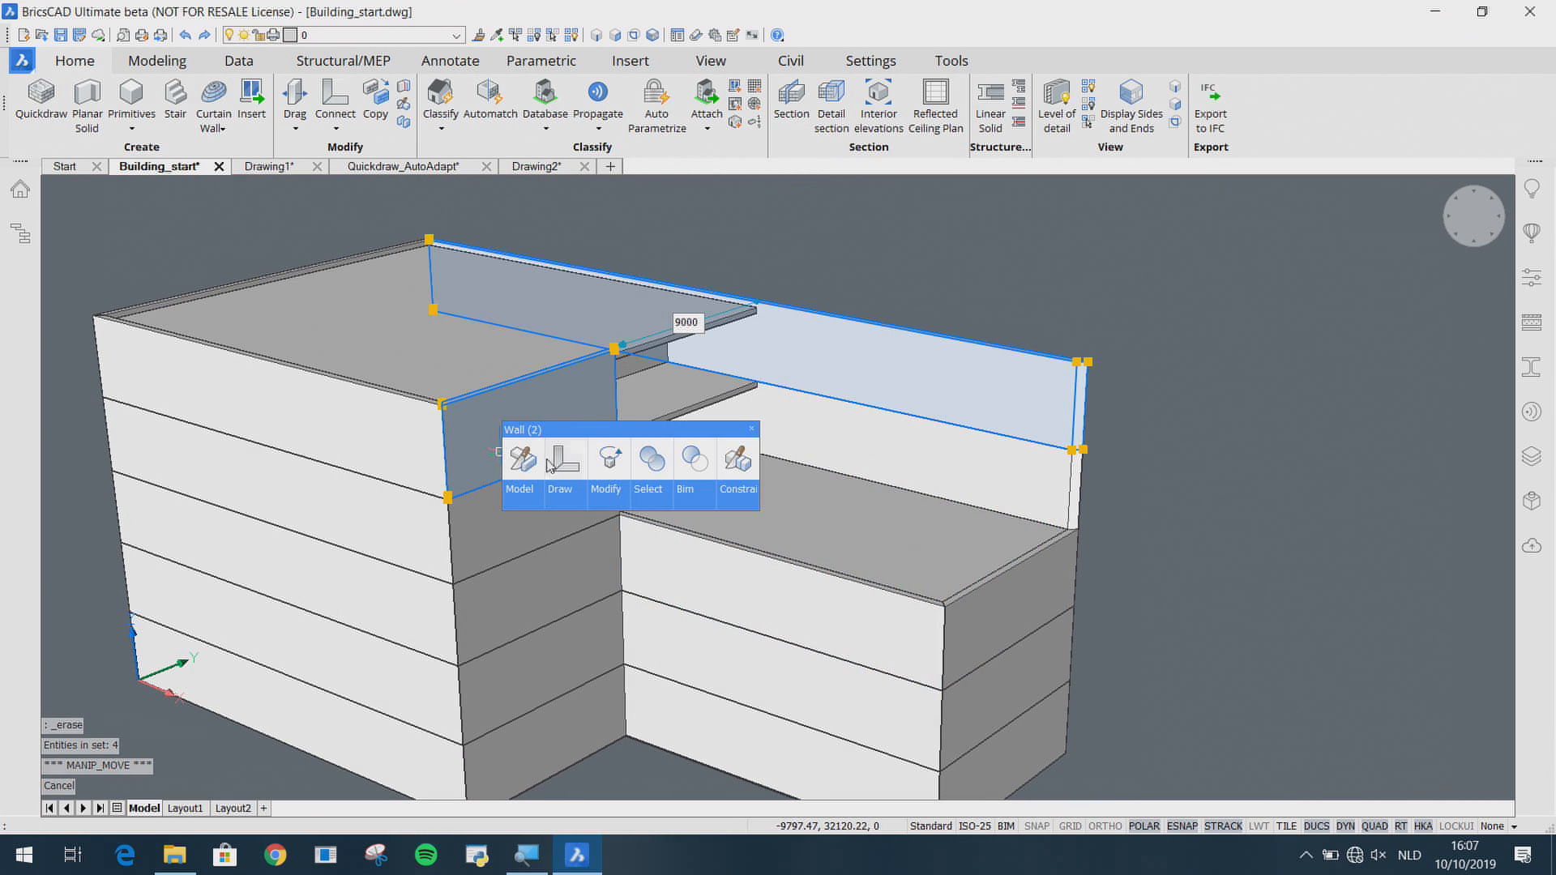
click(563, 462)
click(755, 446)
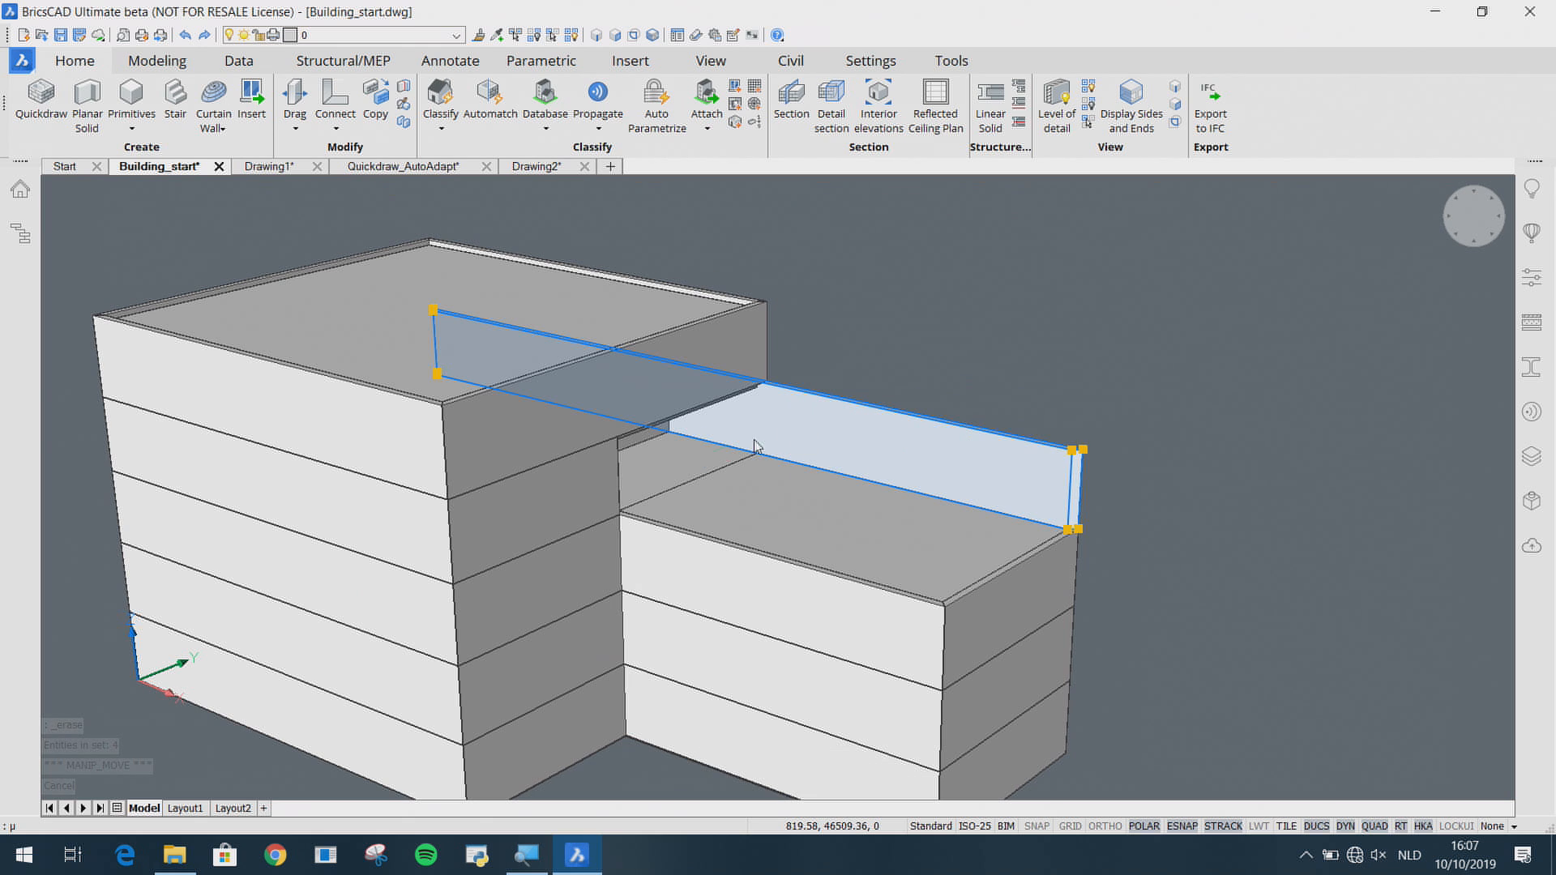
mouse_move(585, 490)
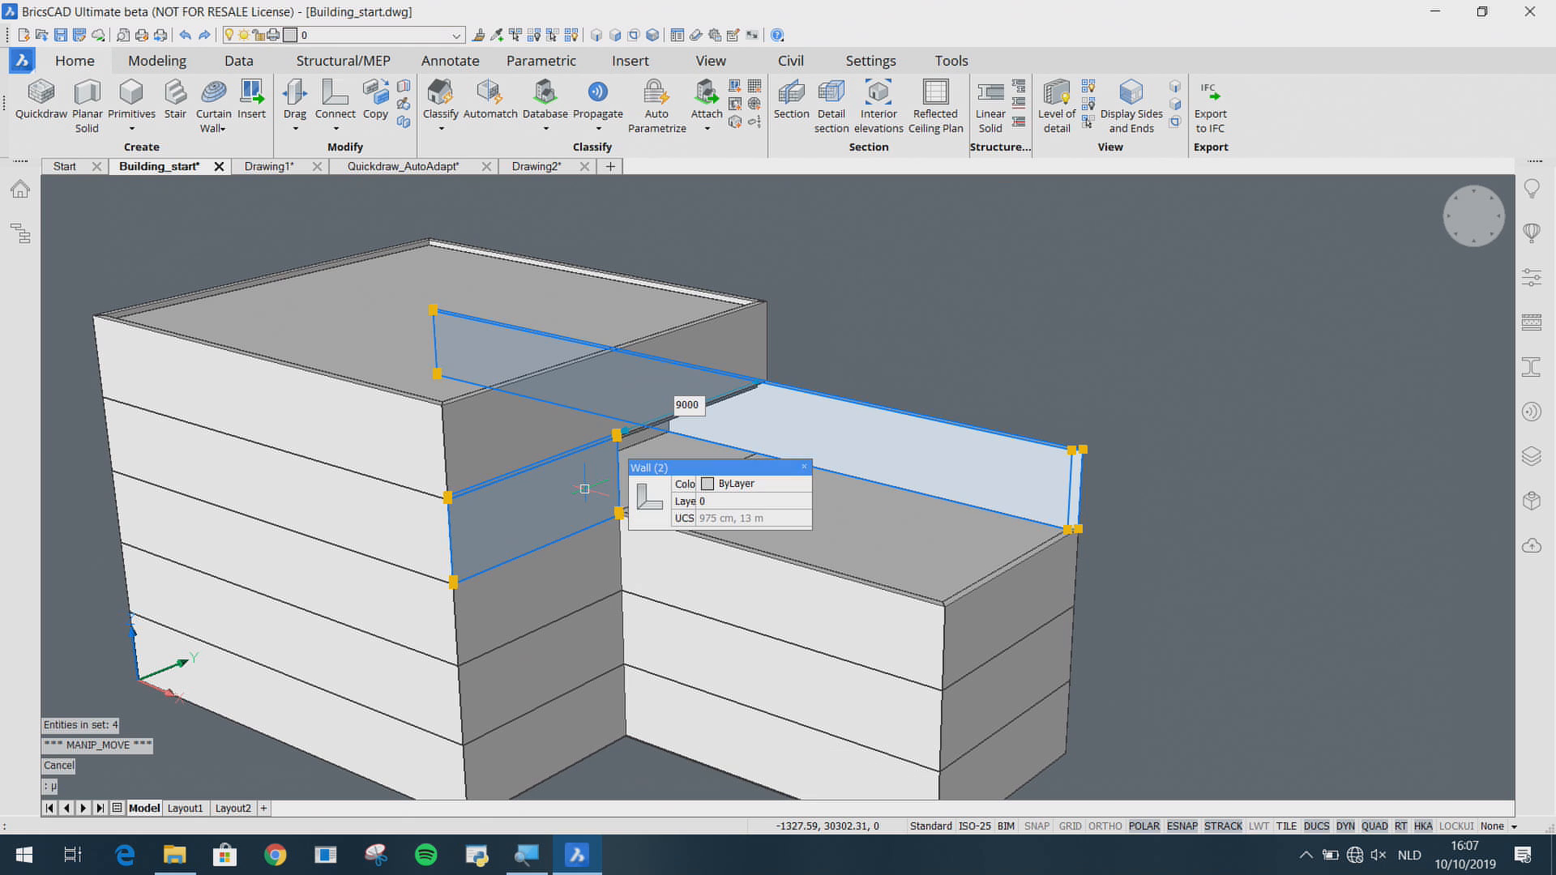
click(648, 499)
key(Return)
Step: Lay a BIM grid 13200 wide and 2300 high with 1200 spacing on the ground-floor front wall, starting from its lower outer corner
scroll(766, 491, down, 2)
shift+middle_drag(535, 557, 712, 619)
scroll(510, 629, up, 8)
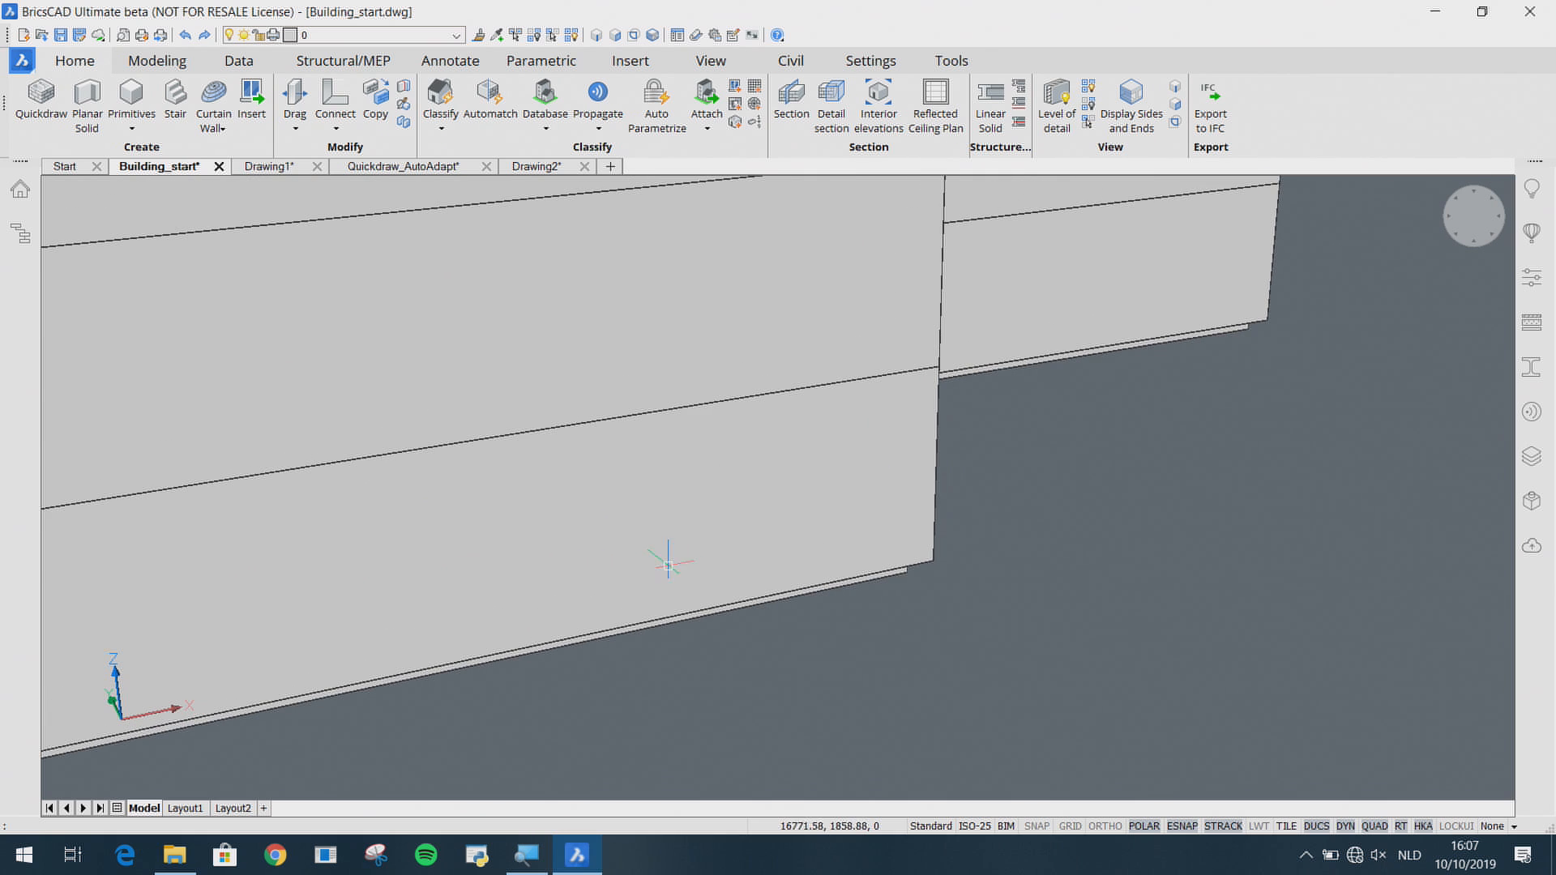
scroll(668, 562, down, 2)
click(753, 86)
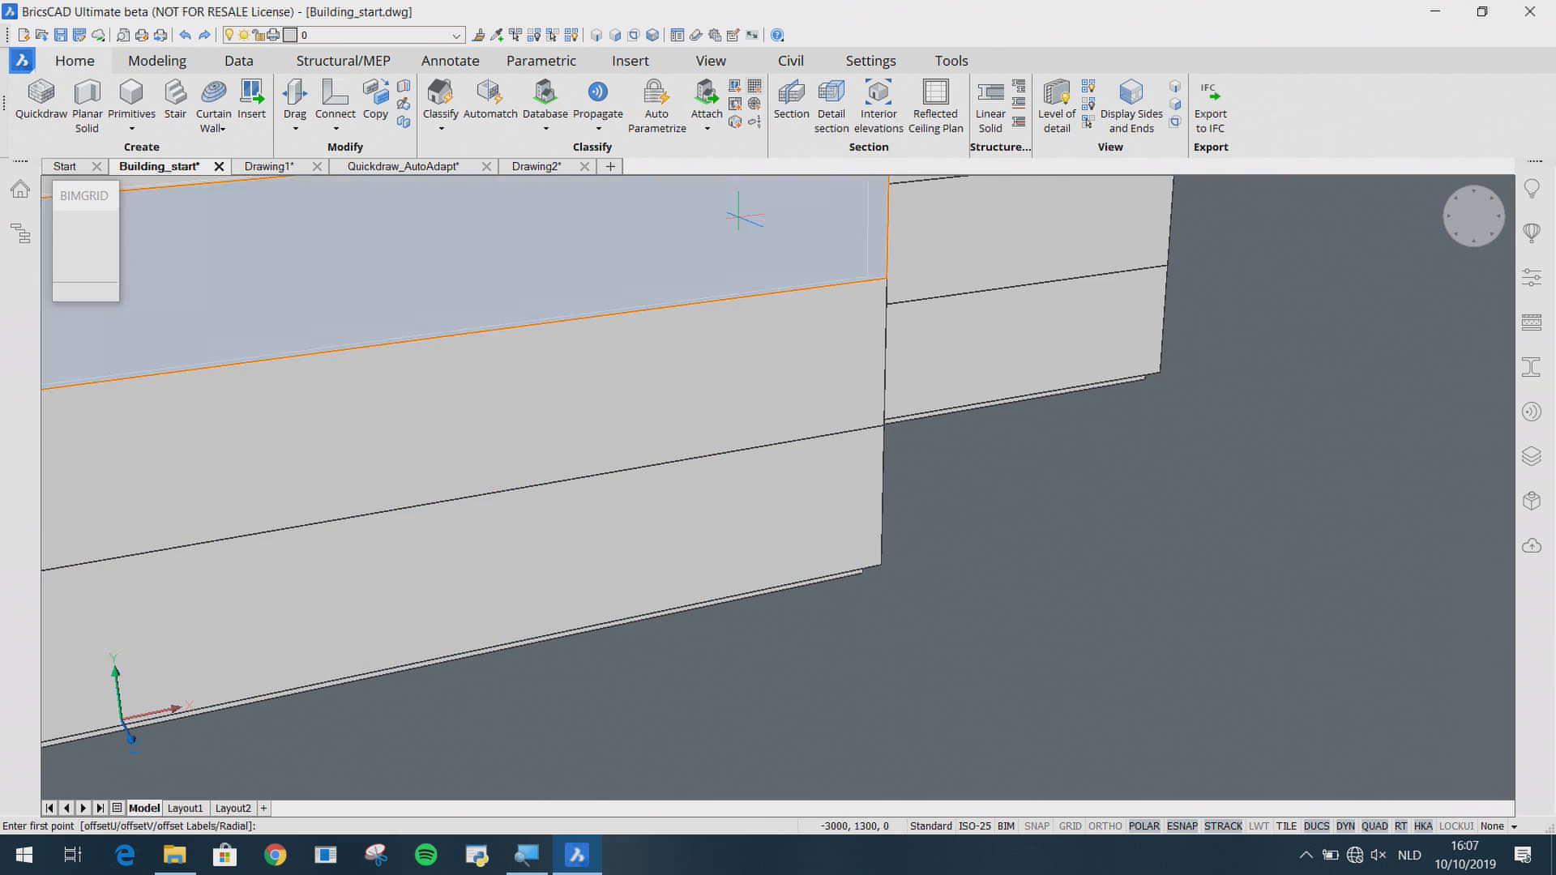
scroll(816, 560, up, 3)
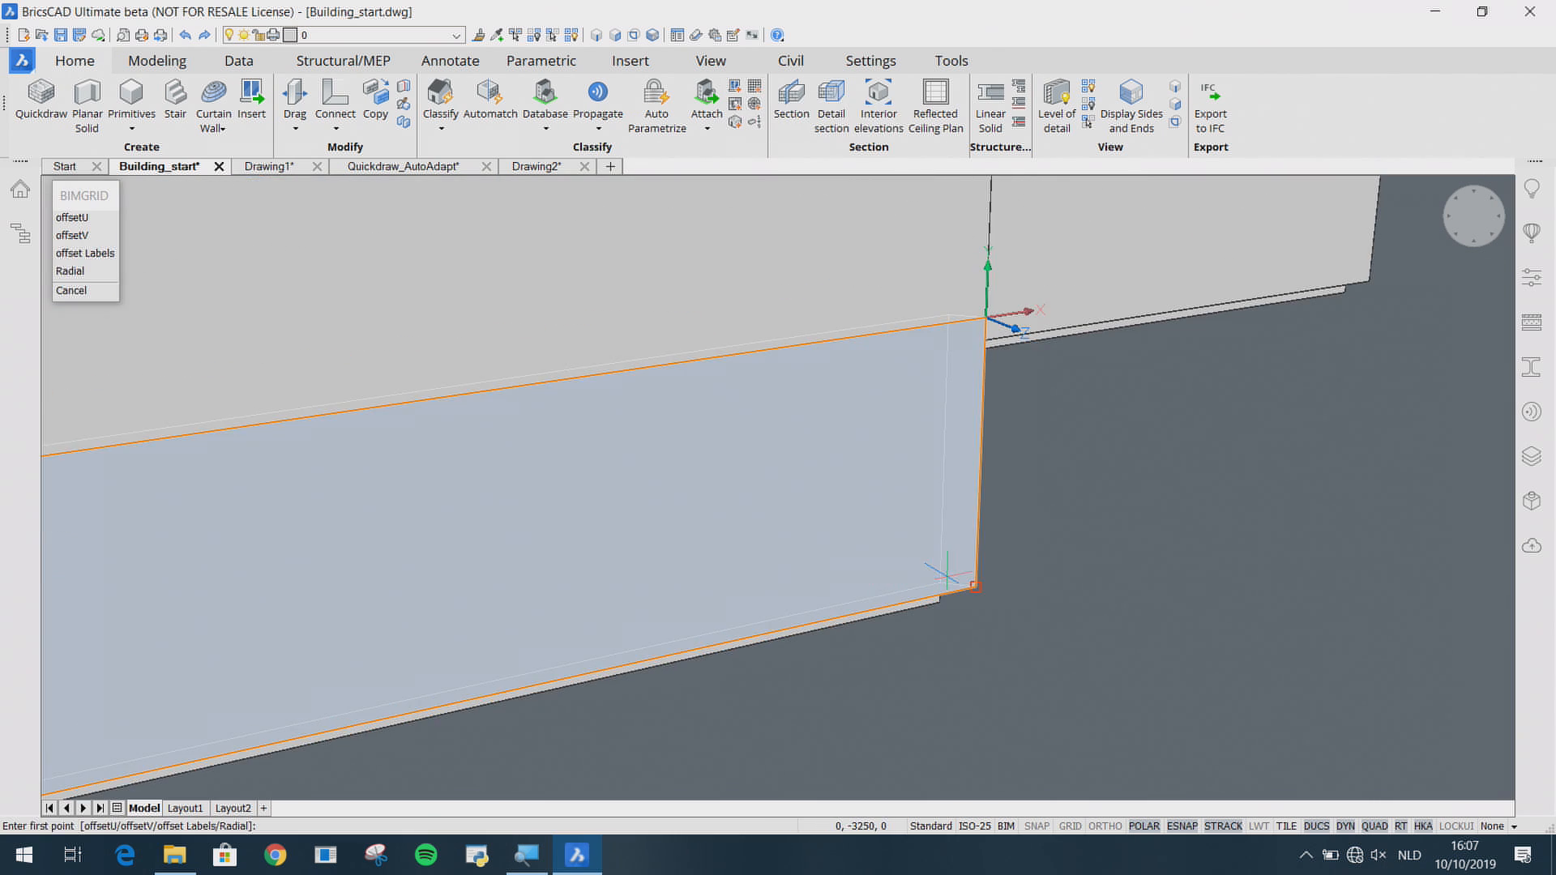
click(946, 575)
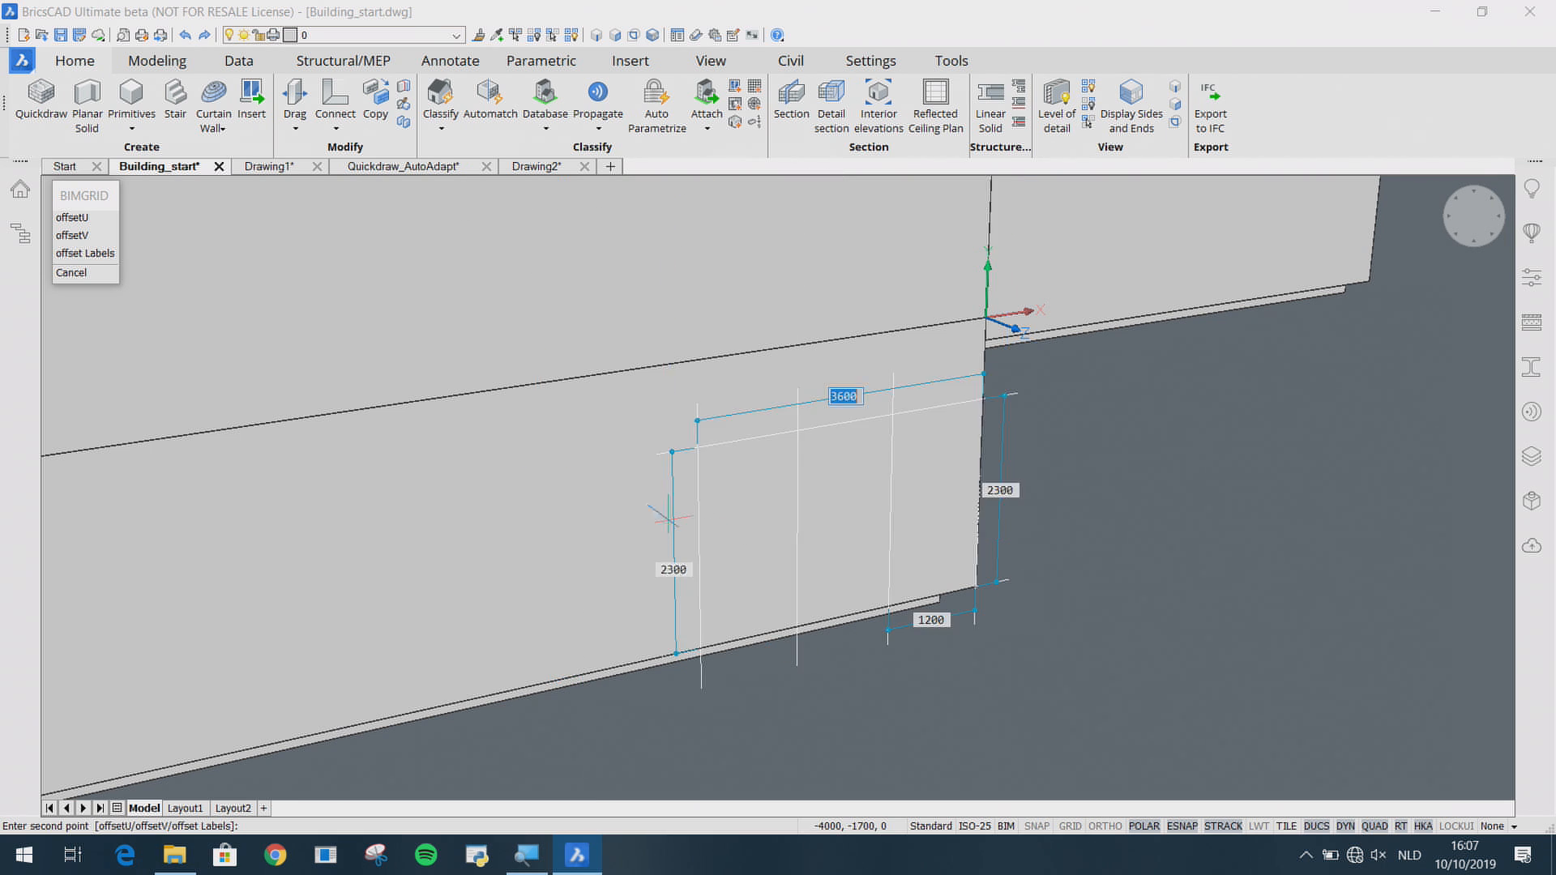
scroll(689, 510, down, 3)
shift+middle_drag(490, 531, 523, 547)
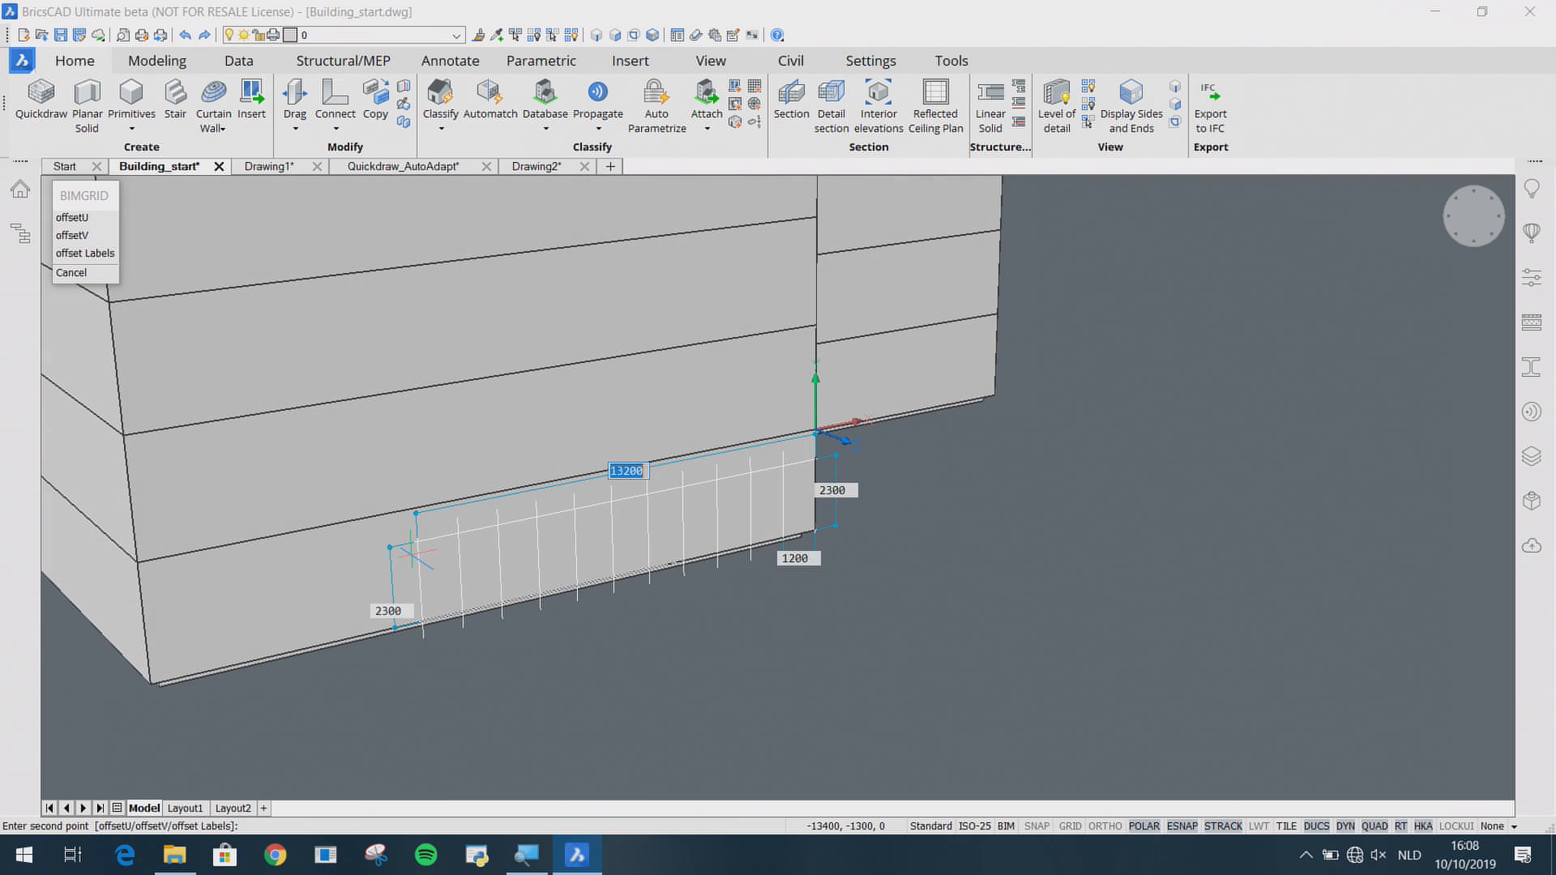
key(Return)
Step: Move the whole grid along the ground-floor wall face so it sits inset from the wall's edges
scroll(444, 653, up, 5)
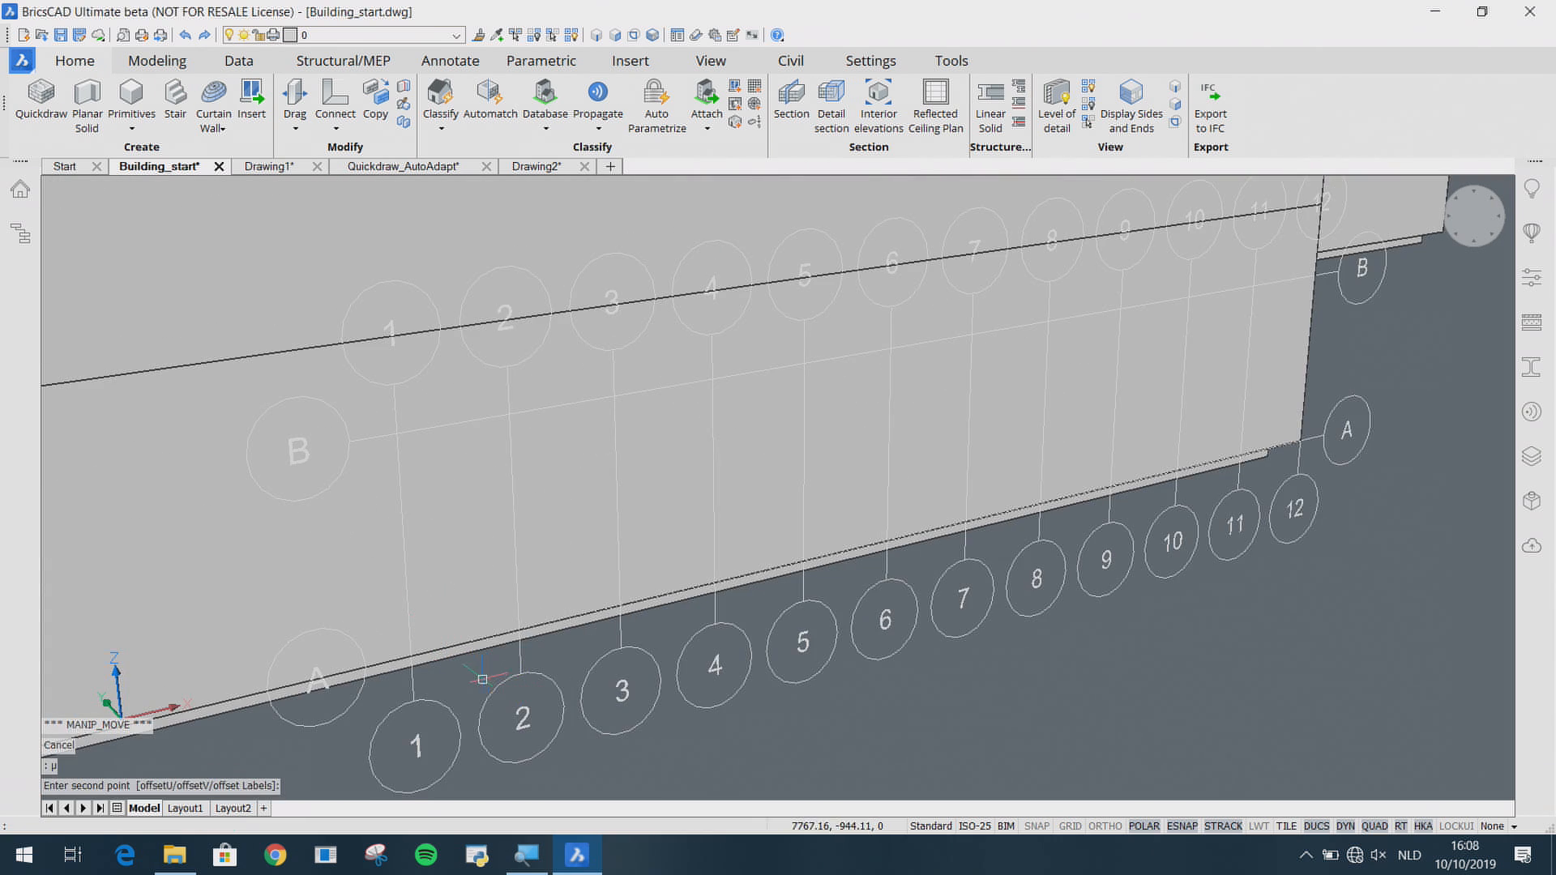
click(442, 698)
key(Escape)
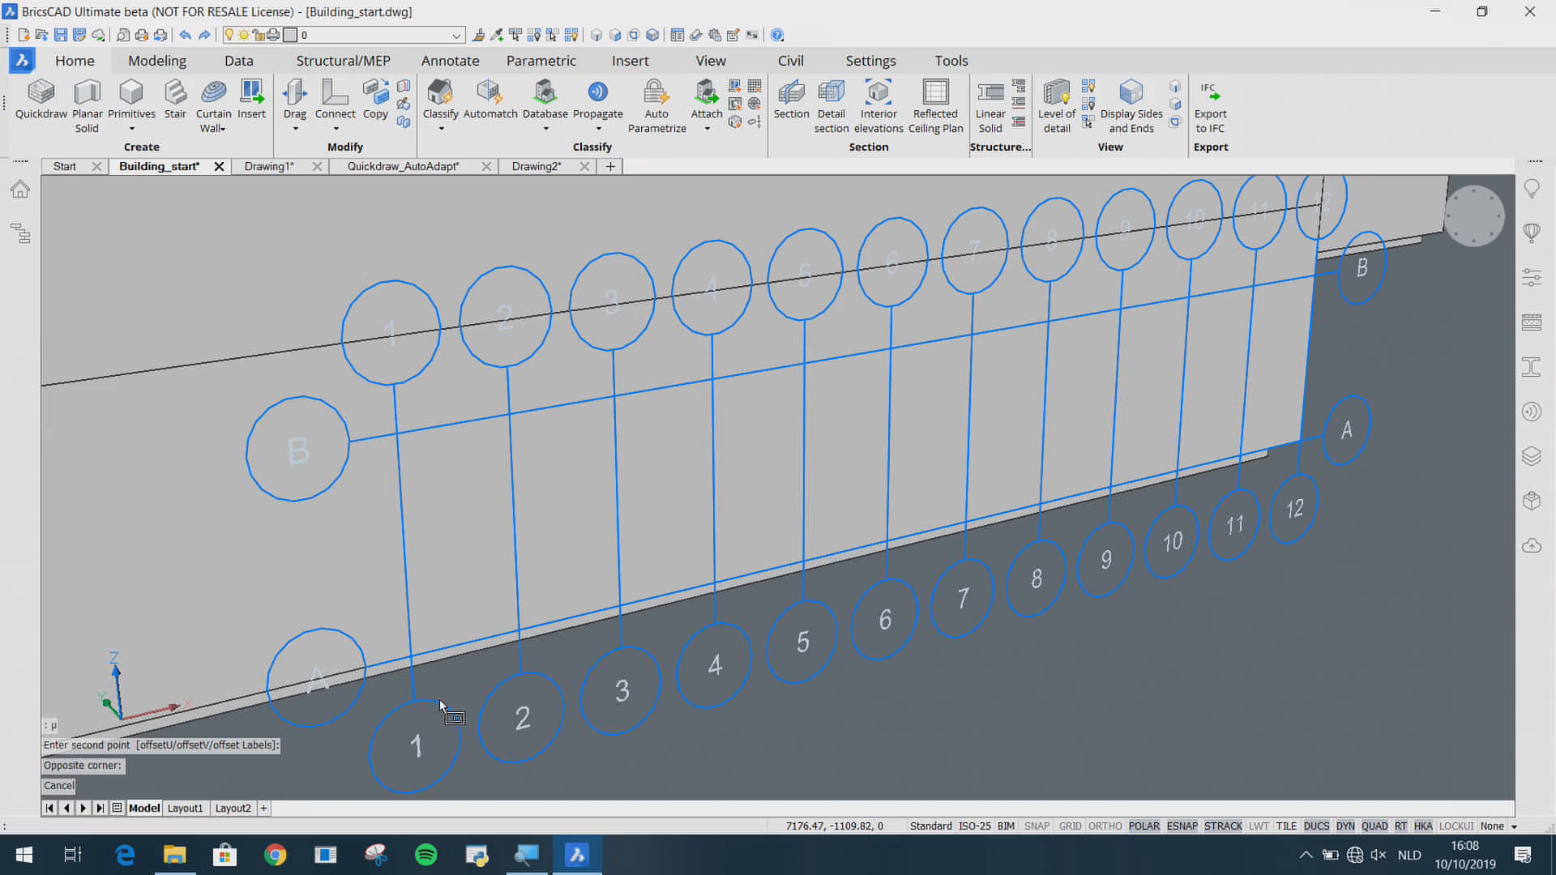
click(440, 701)
shift+middle_drag(485, 698, 543, 564)
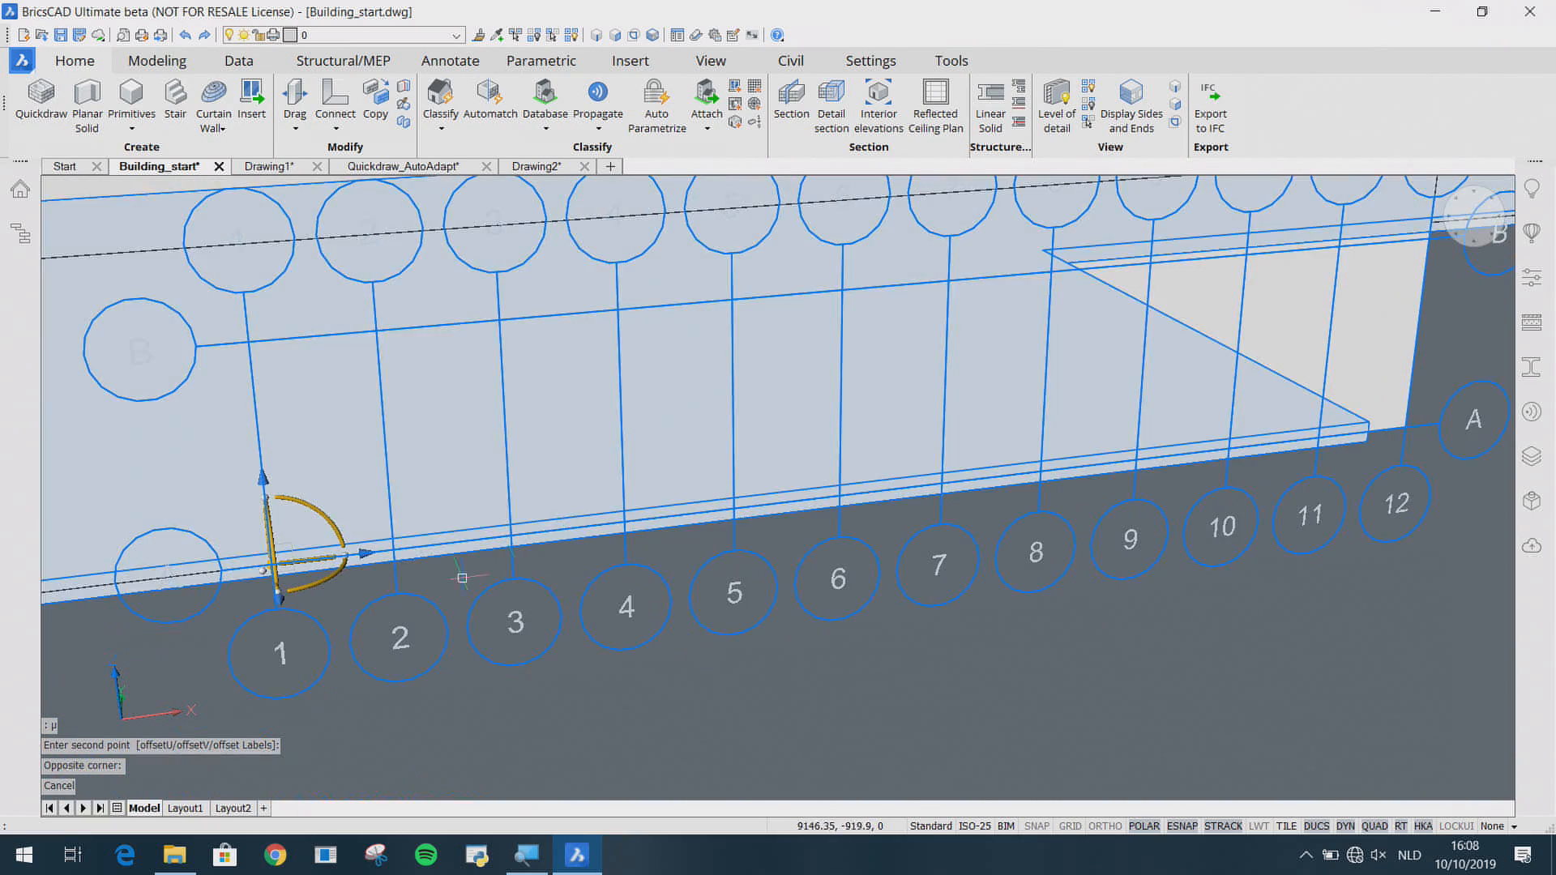
scroll(300, 563, up, 3)
drag(254, 552, 115, 480)
scroll(139, 543, down, 3)
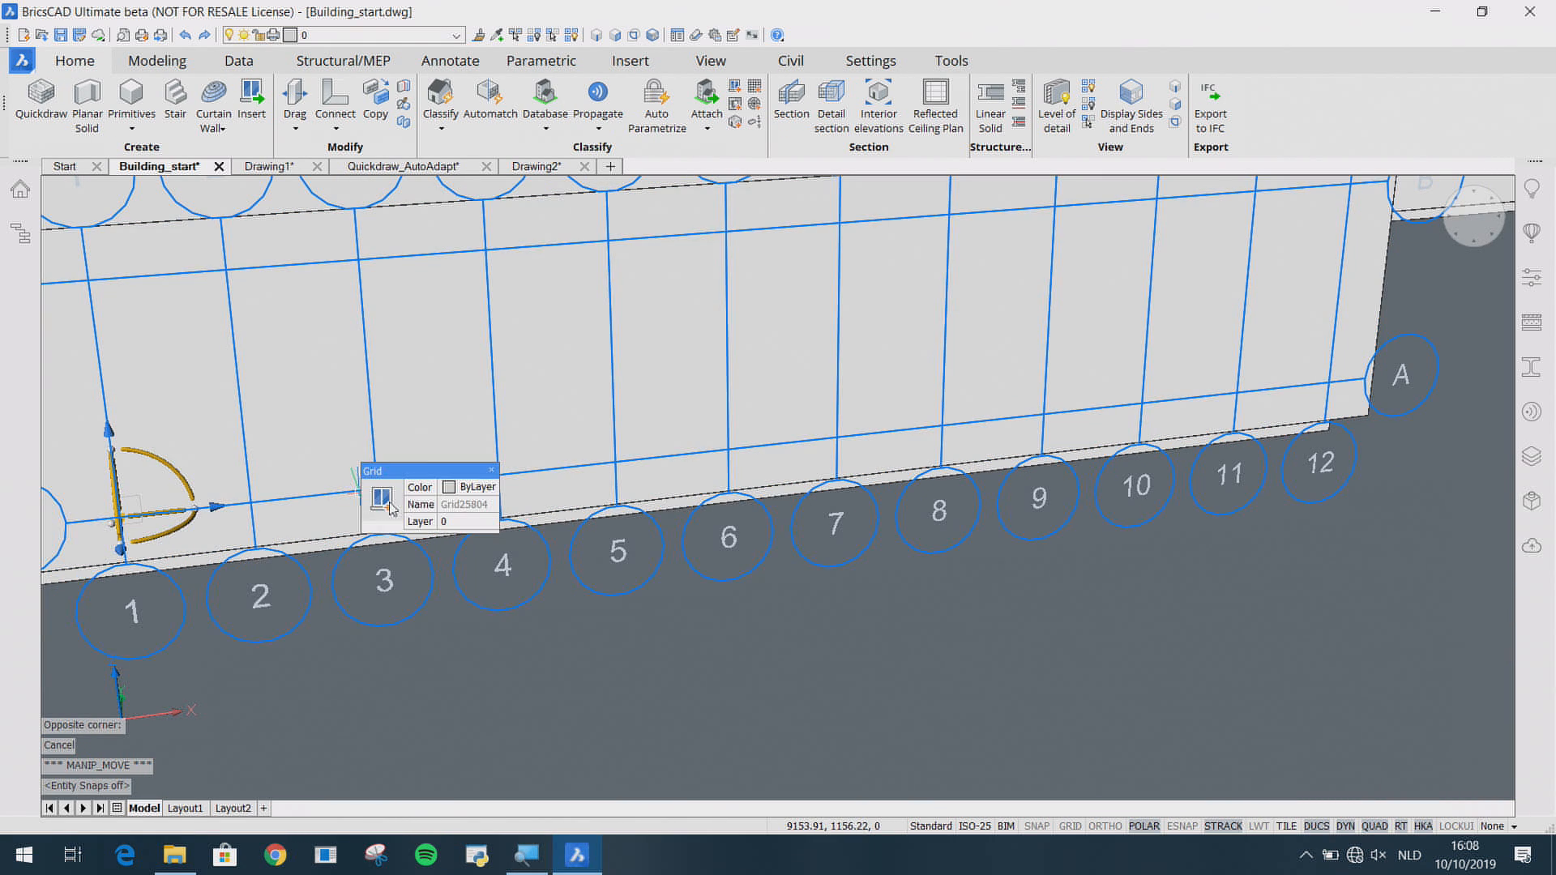
Step: Create a window from the grid on the ground-floor wall and delete the grid
key(Escape)
scroll(598, 649, down, 1)
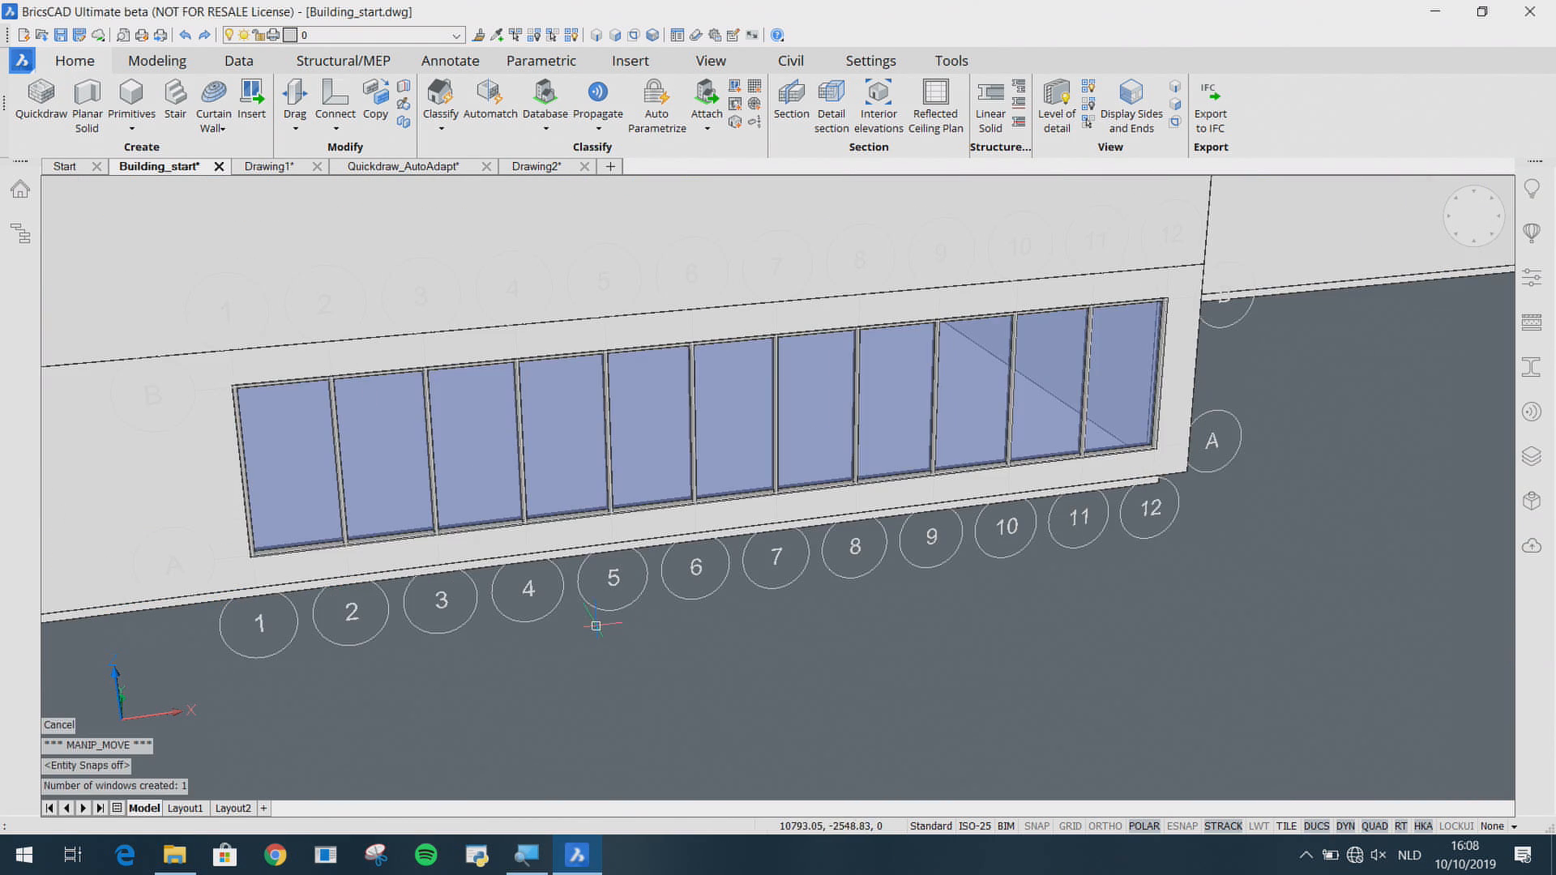
mouse_move(600, 609)
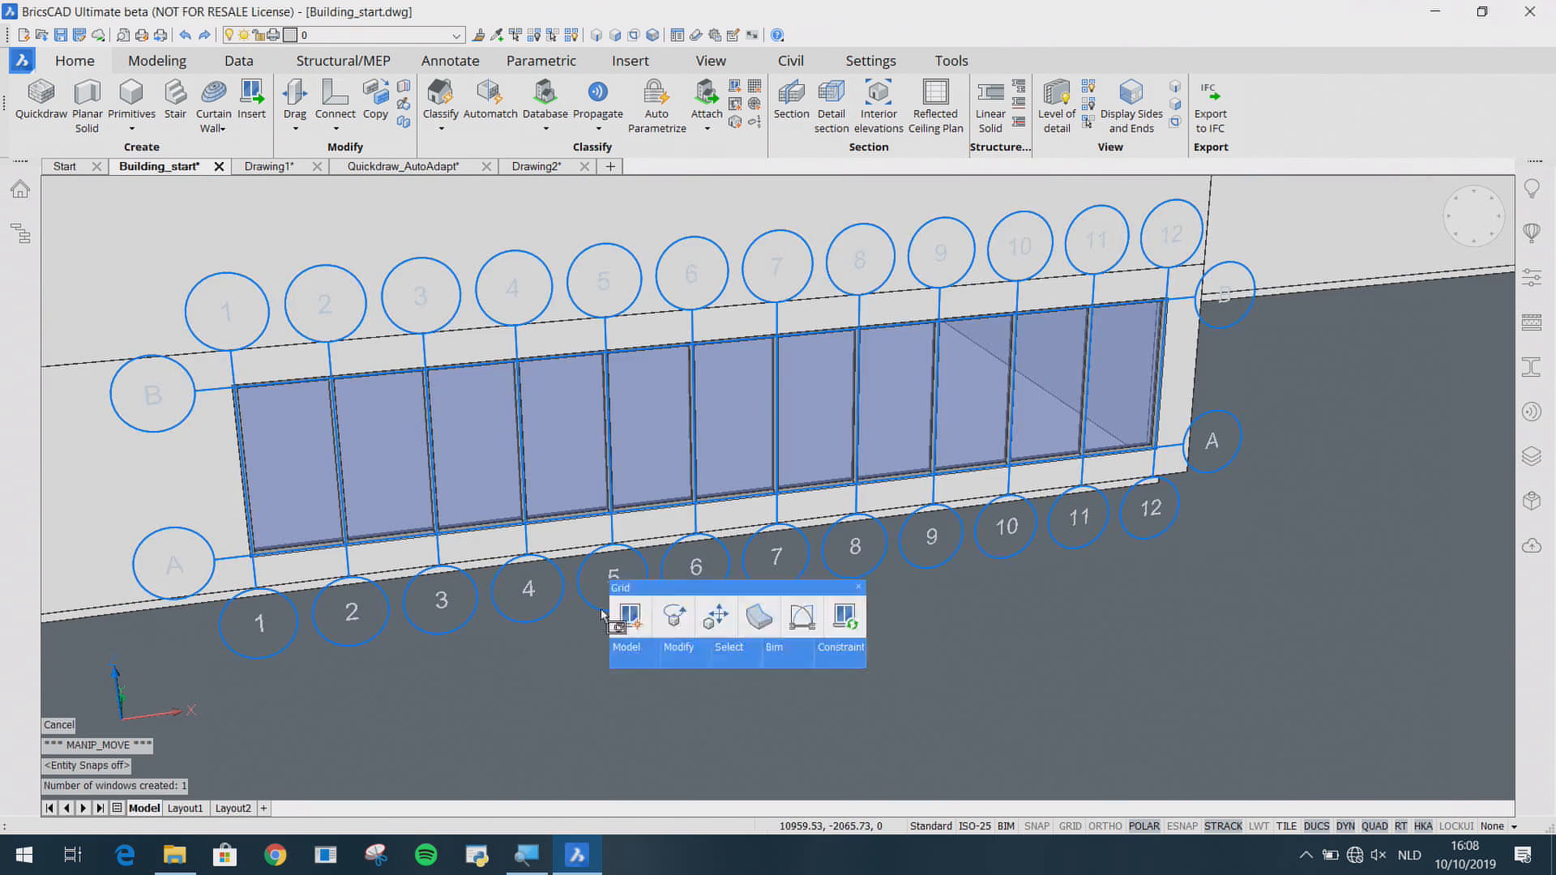
click(785, 445)
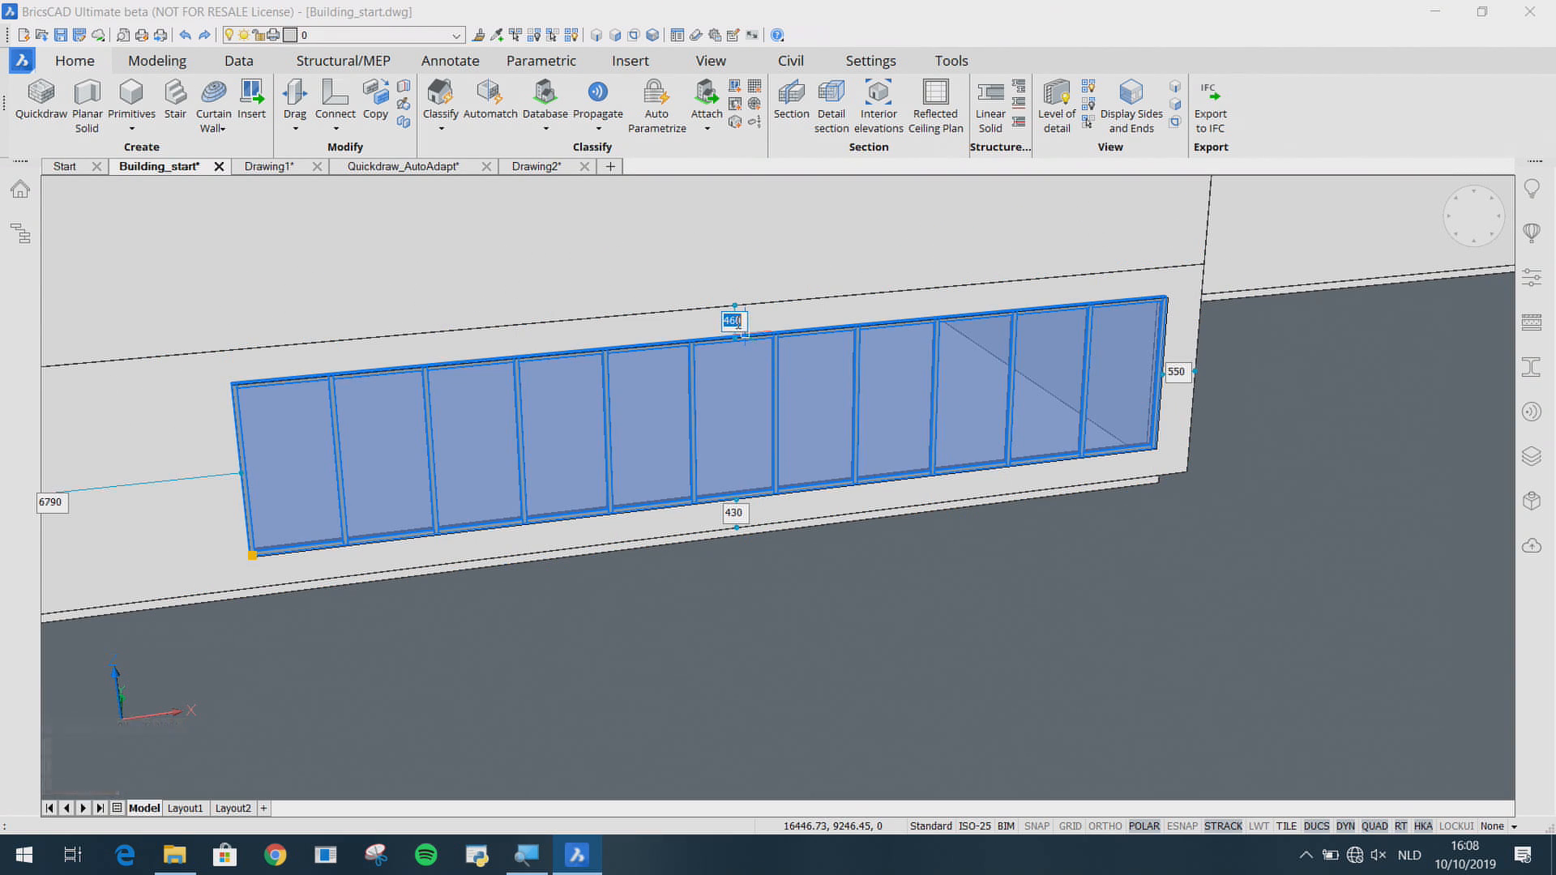
Step: Set the window's distance to the wall's upper edge to 445 and to the near side edge to 400
text(5)
key(Return)
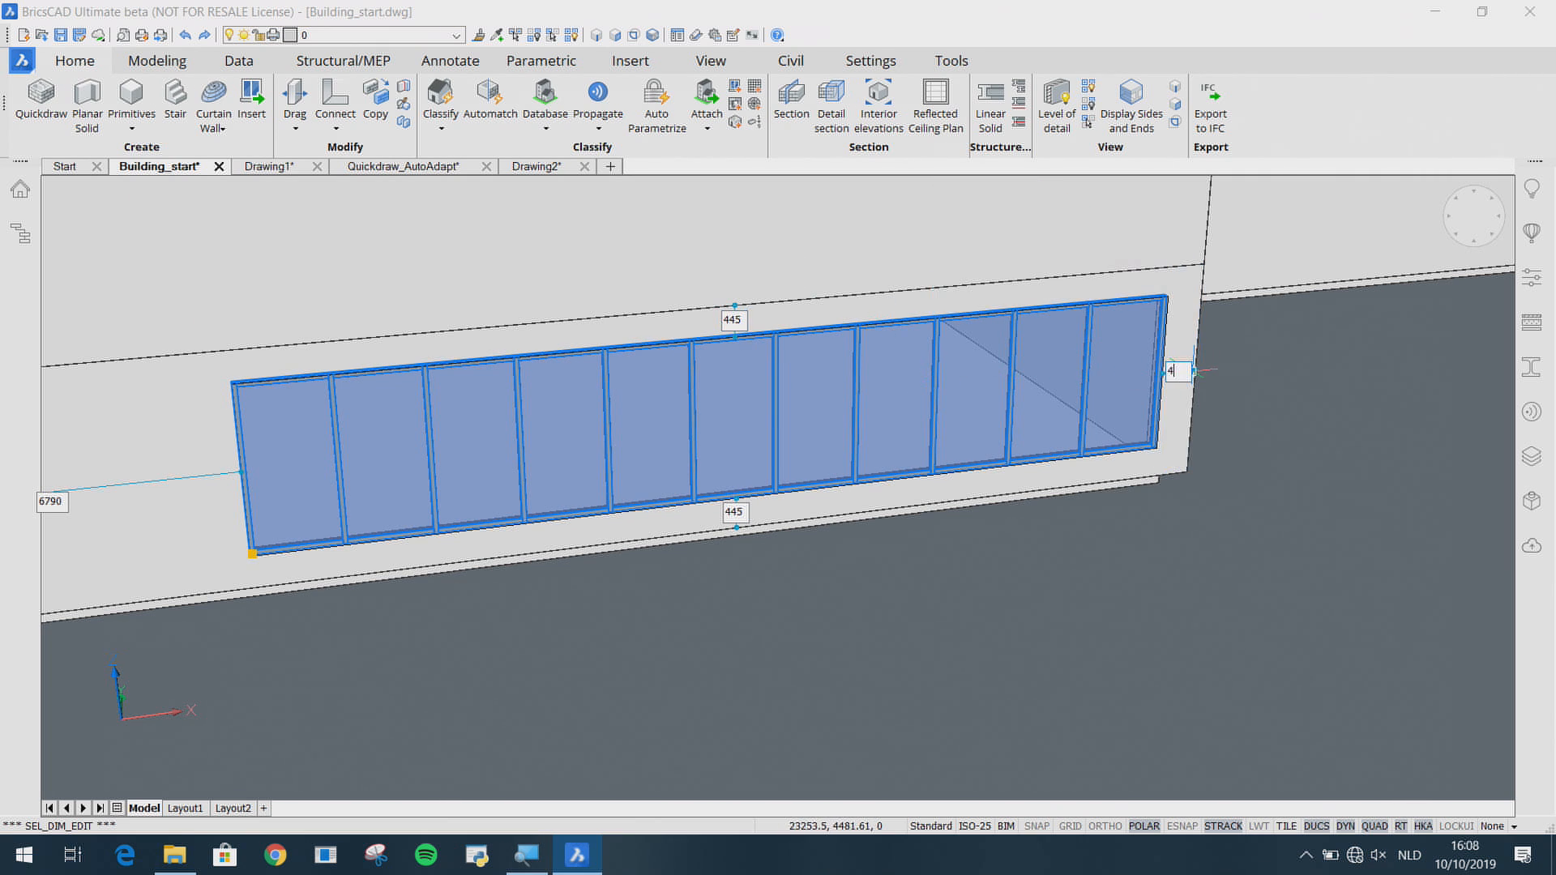
key(Return)
scroll(1094, 559, down, 5)
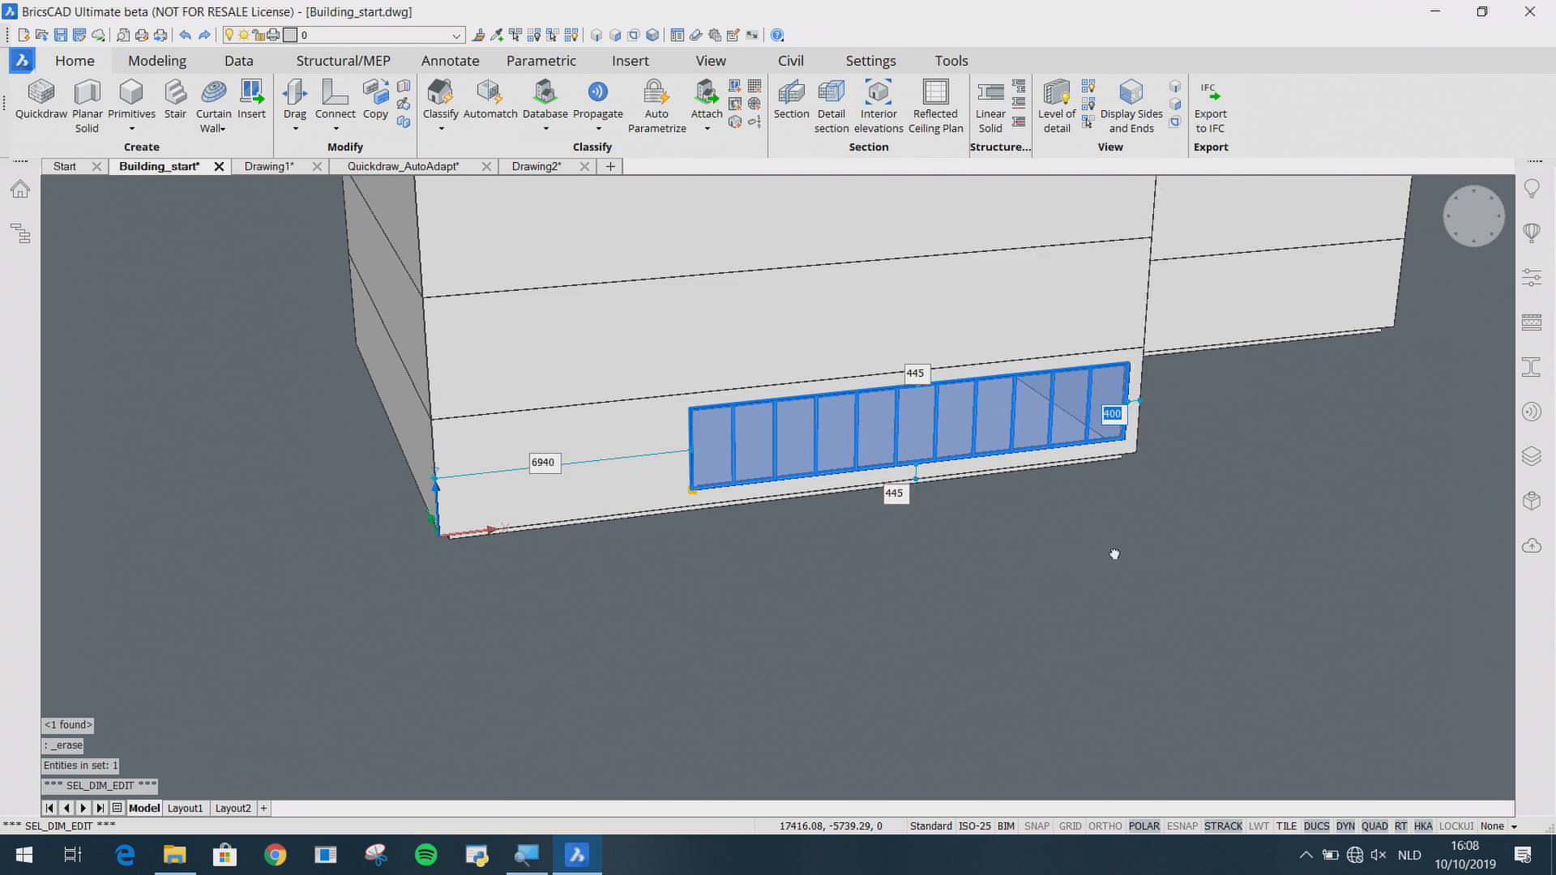
key(Escape)
middle_drag(913, 629, 919, 779)
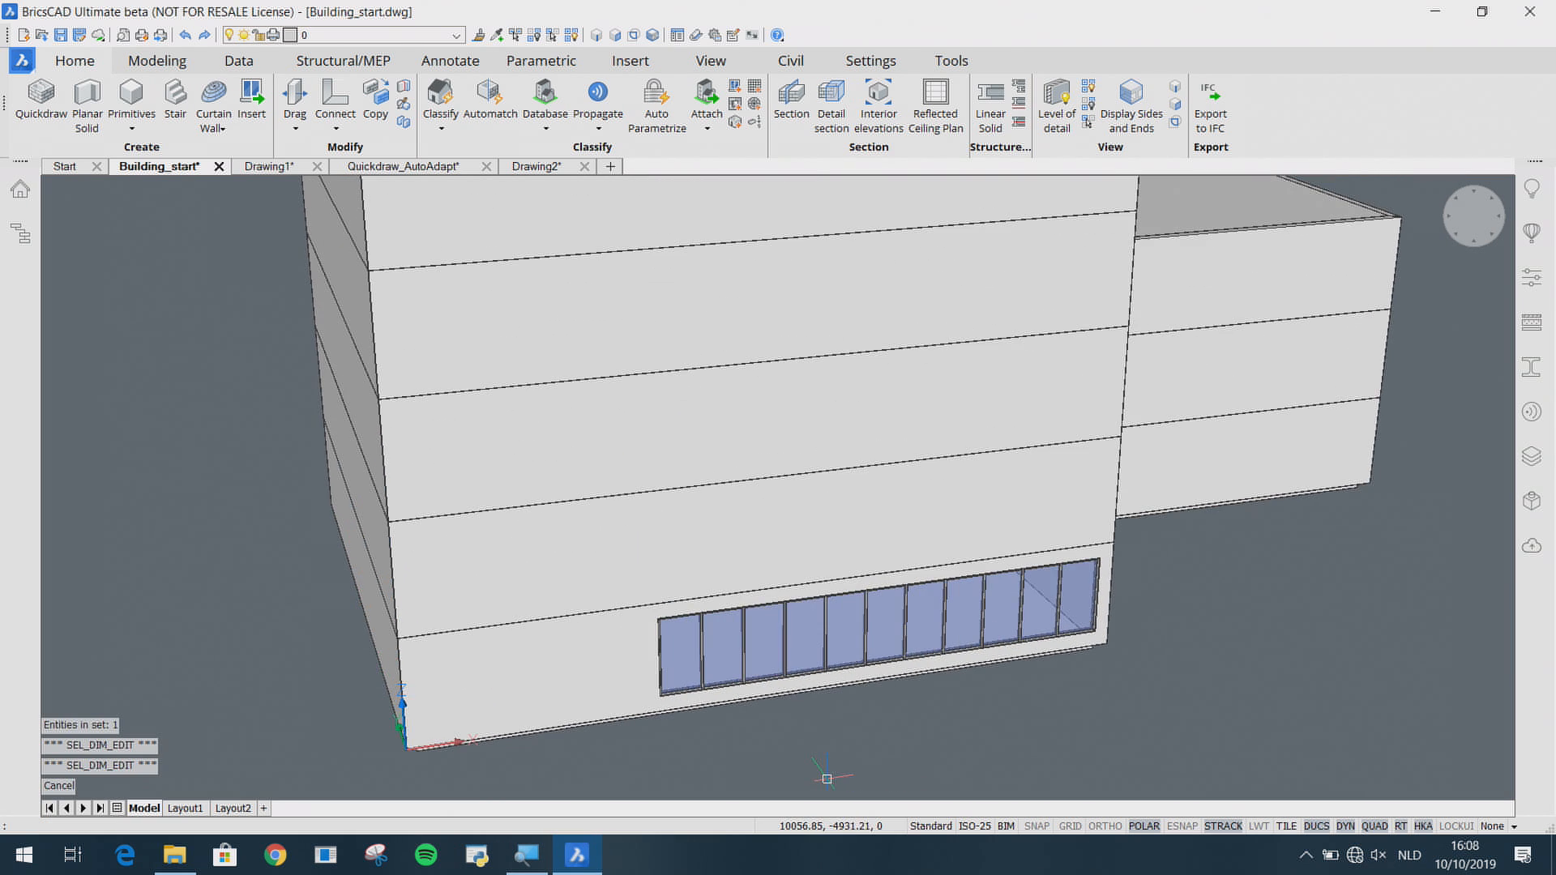
Step: Start propagating the ground-floor wall's window as a detail to the building's other walls and accept the detected 3D detail
mouse_move(596, 688)
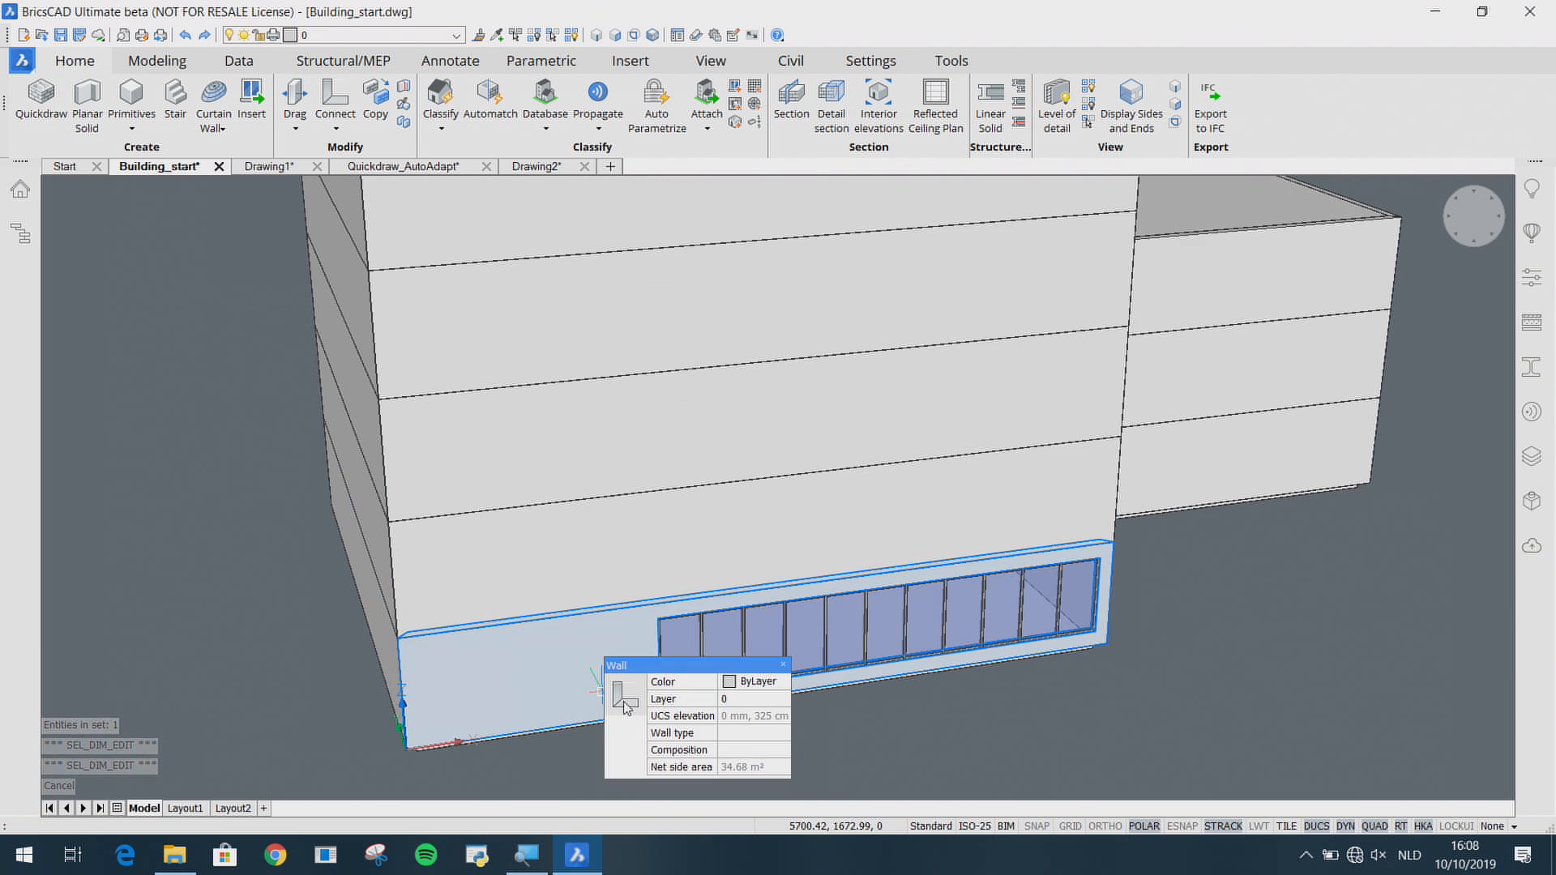
mouse_move(626, 708)
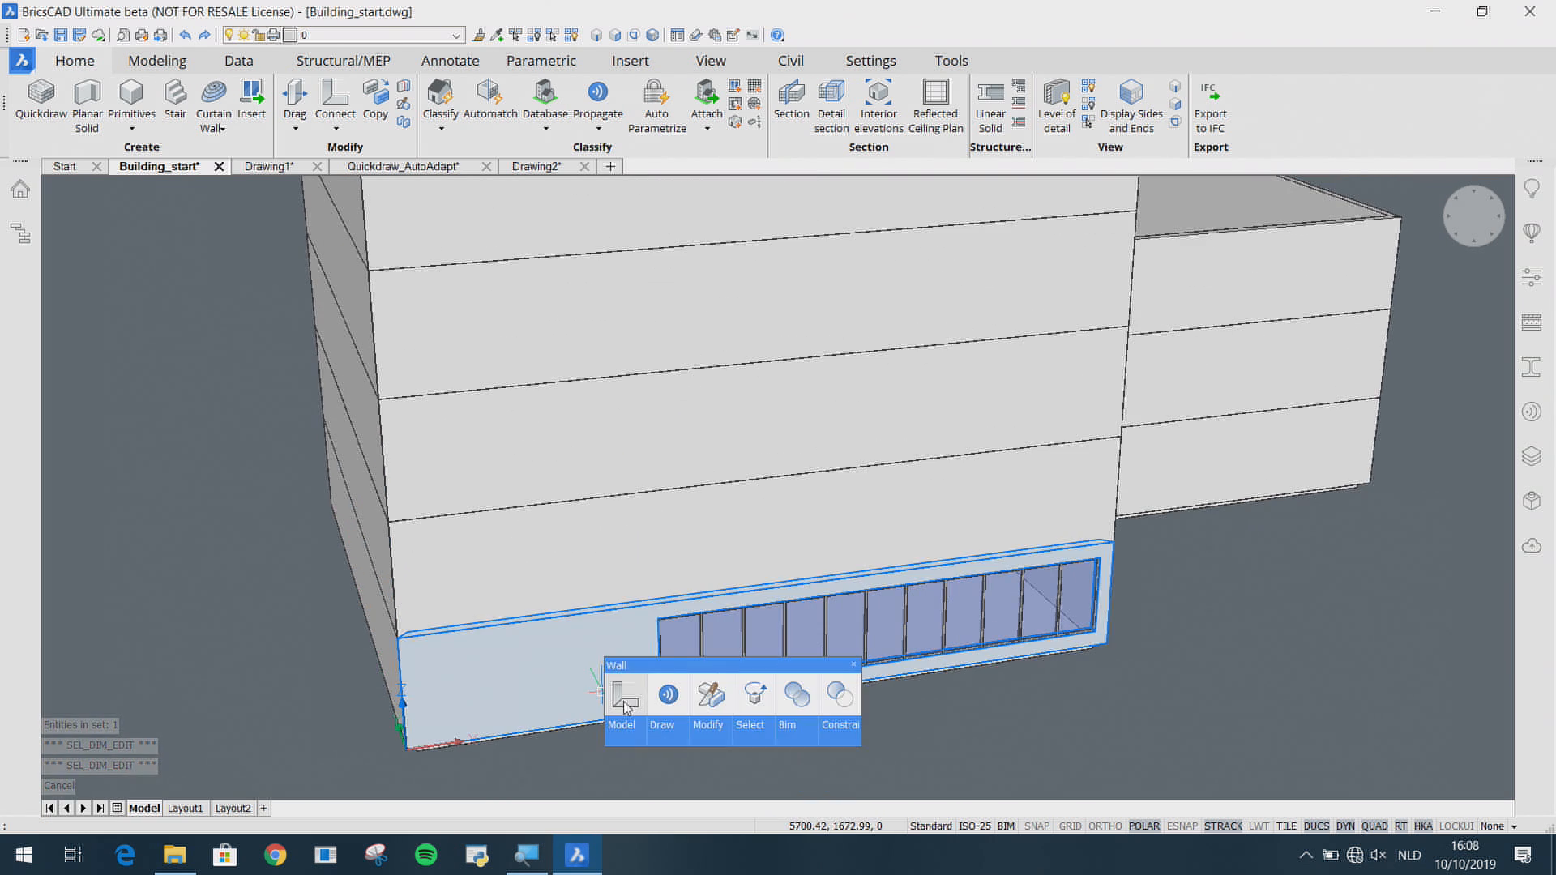
click(667, 696)
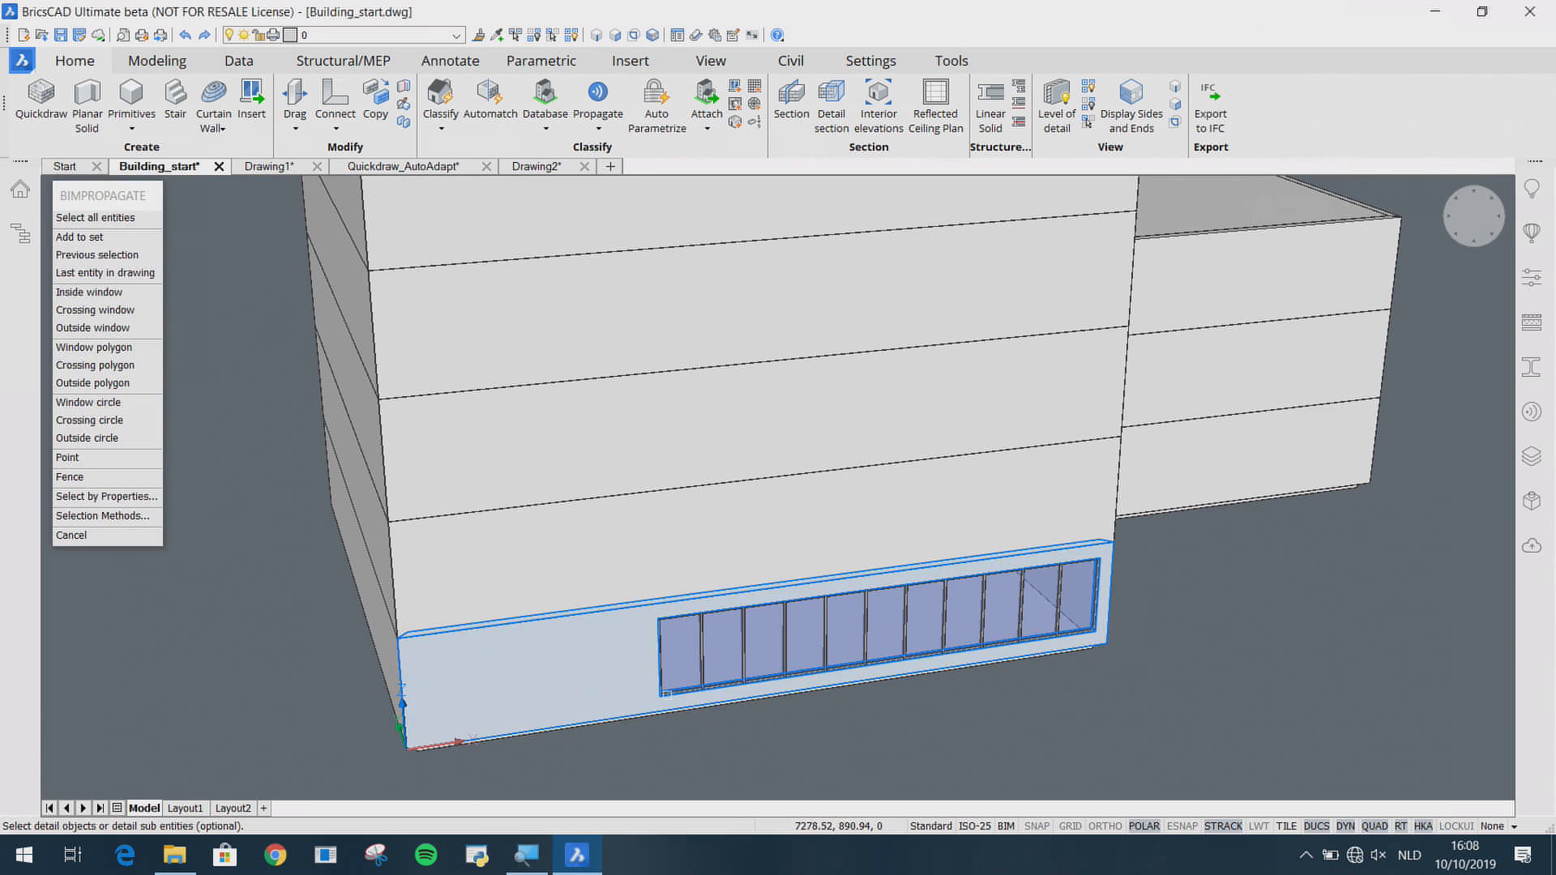
click(744, 667)
key(Return)
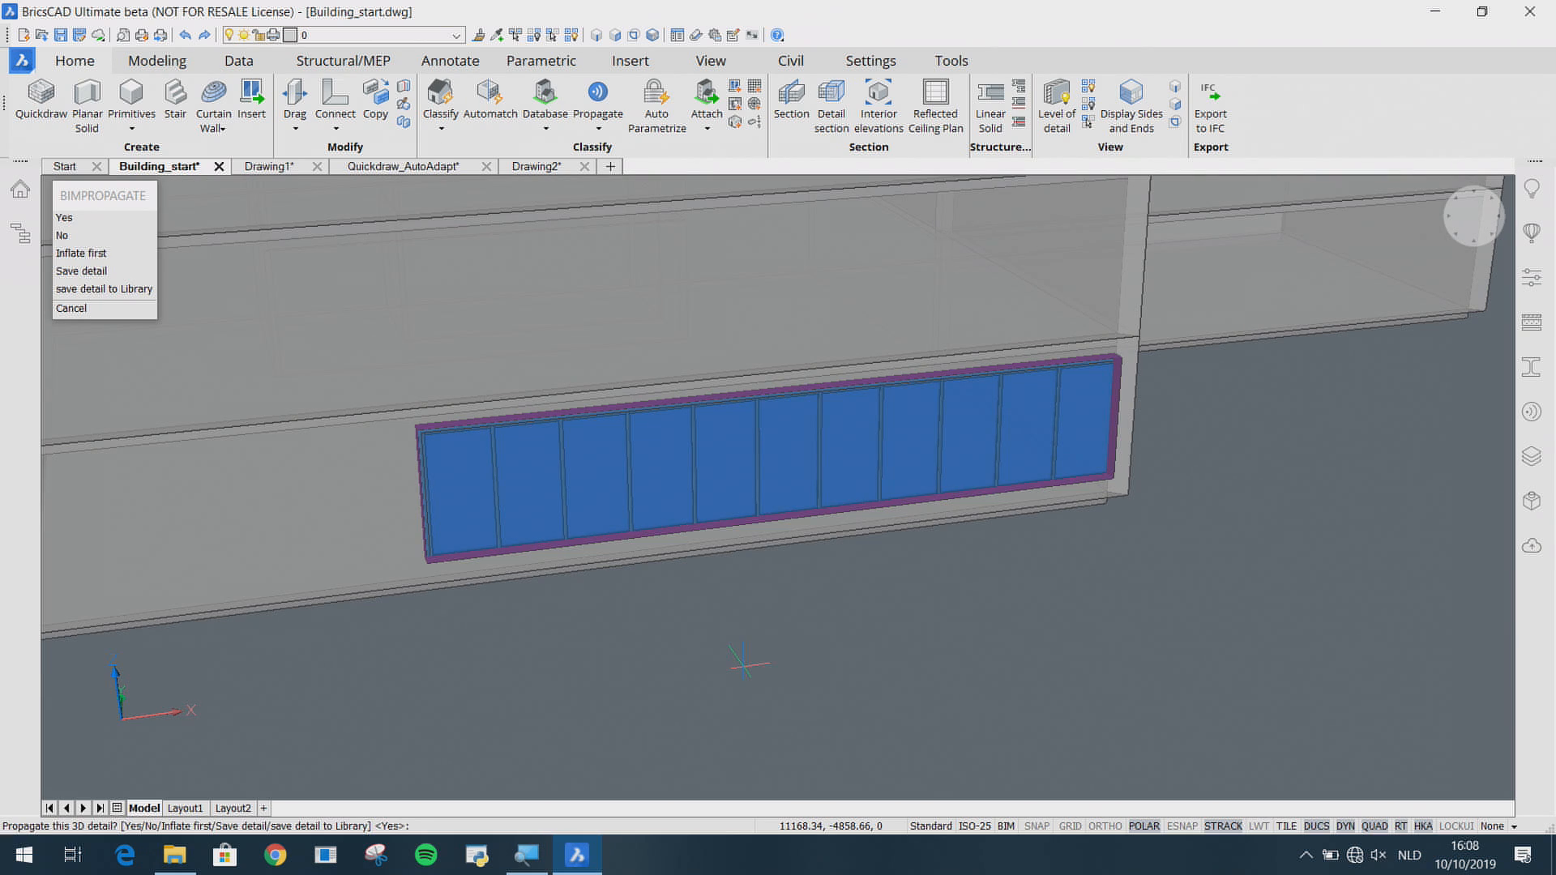
key(Return)
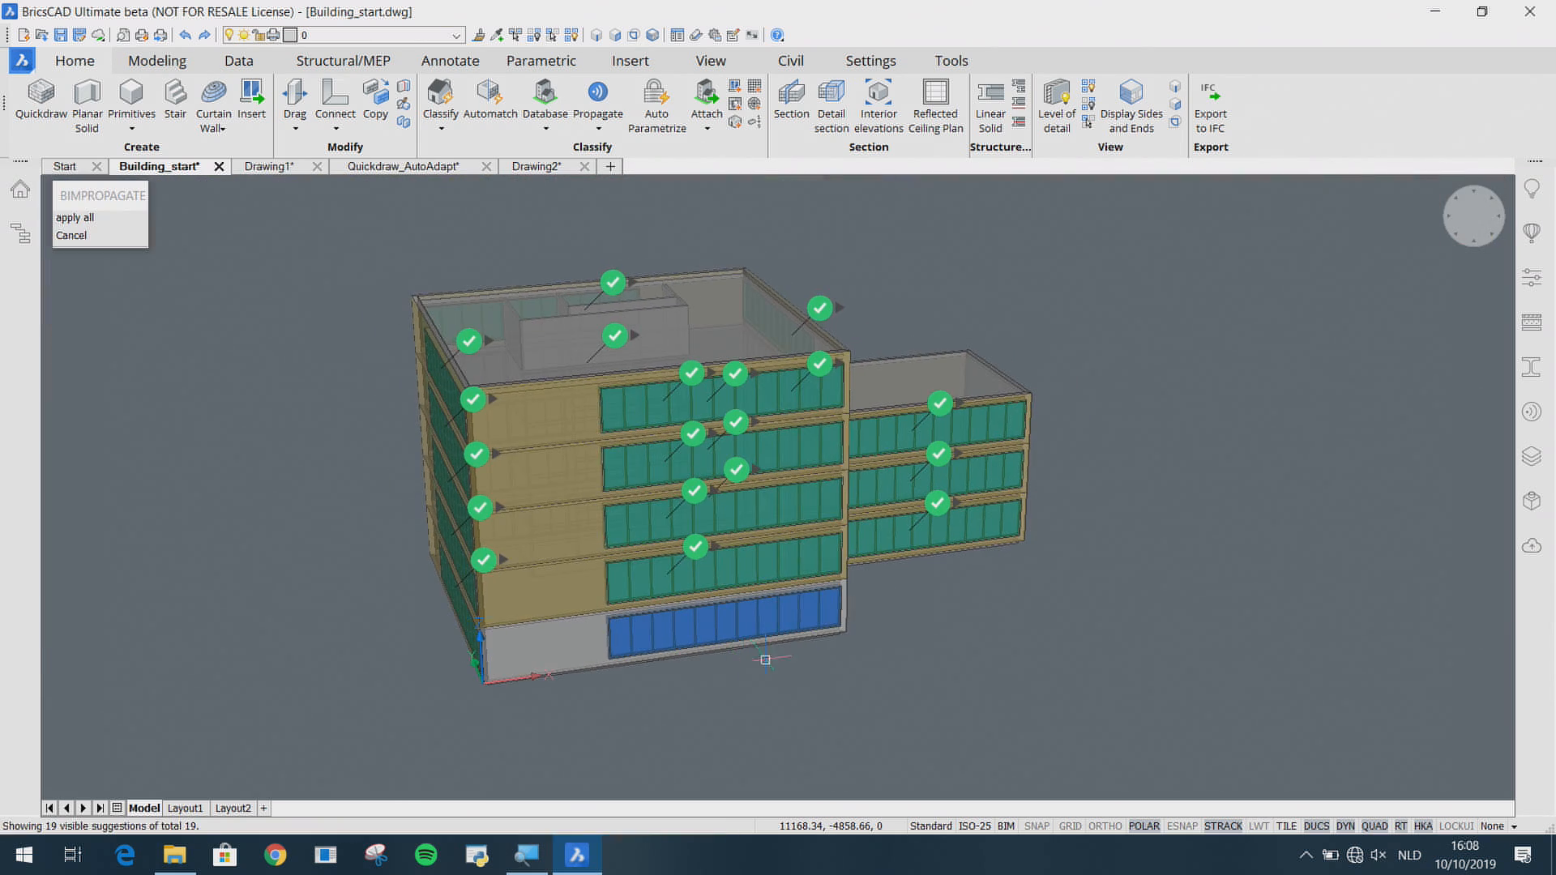
Step: Reject the window suggestions on the rear walls and on the side walls around the wing
shift+middle_drag(922, 284, 864, 425)
middle_drag(916, 292, 892, 521)
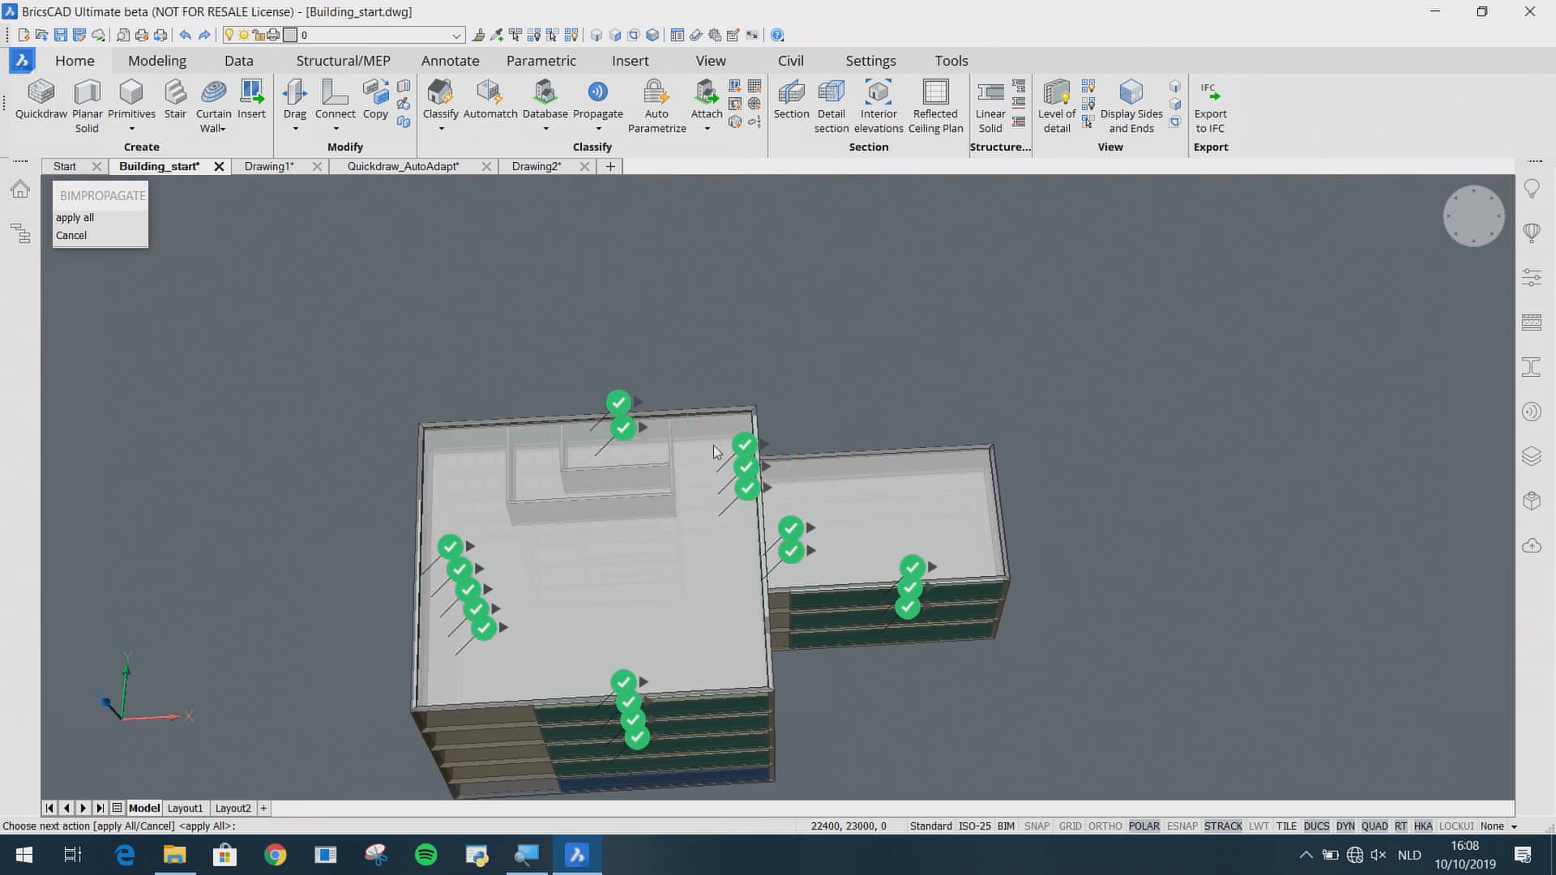
click(540, 354)
click(843, 636)
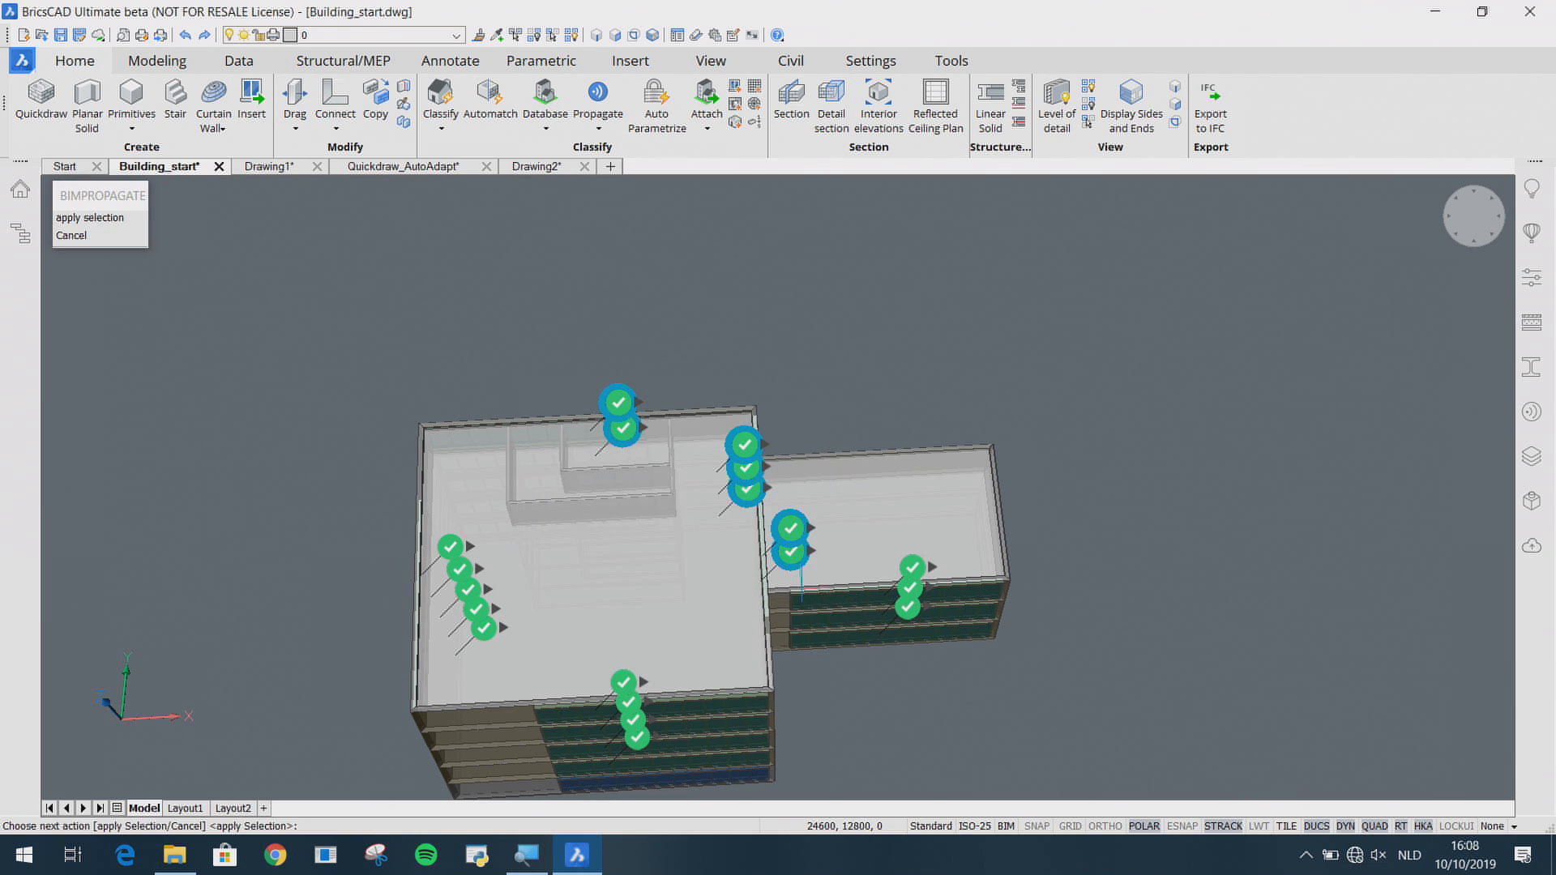
click(794, 562)
key(Return)
Step: Switch the suggested window location to Left on the second and fourth storeys of the main volume's front facade
scroll(715, 568, down, 2)
mouse_move(616, 588)
shift+middle_down()
mouse_move(710, 528)
mouse_move(713, 478)
shift+middle_up()
middle_drag(601, 629, 643, 447)
scroll(693, 591, up, 3)
mouse_move(727, 512)
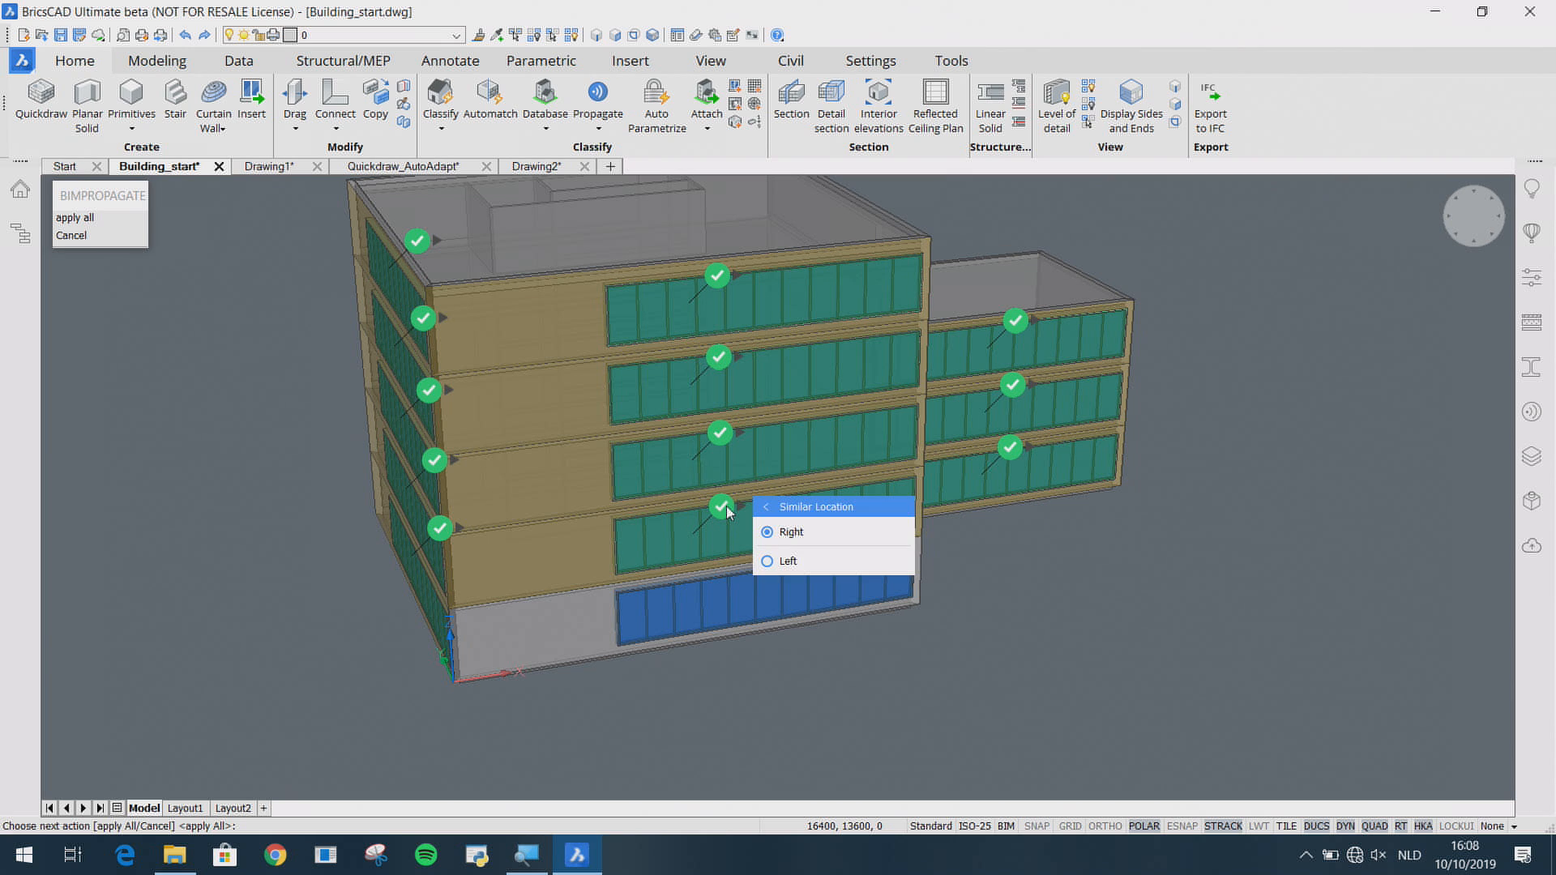
click(809, 561)
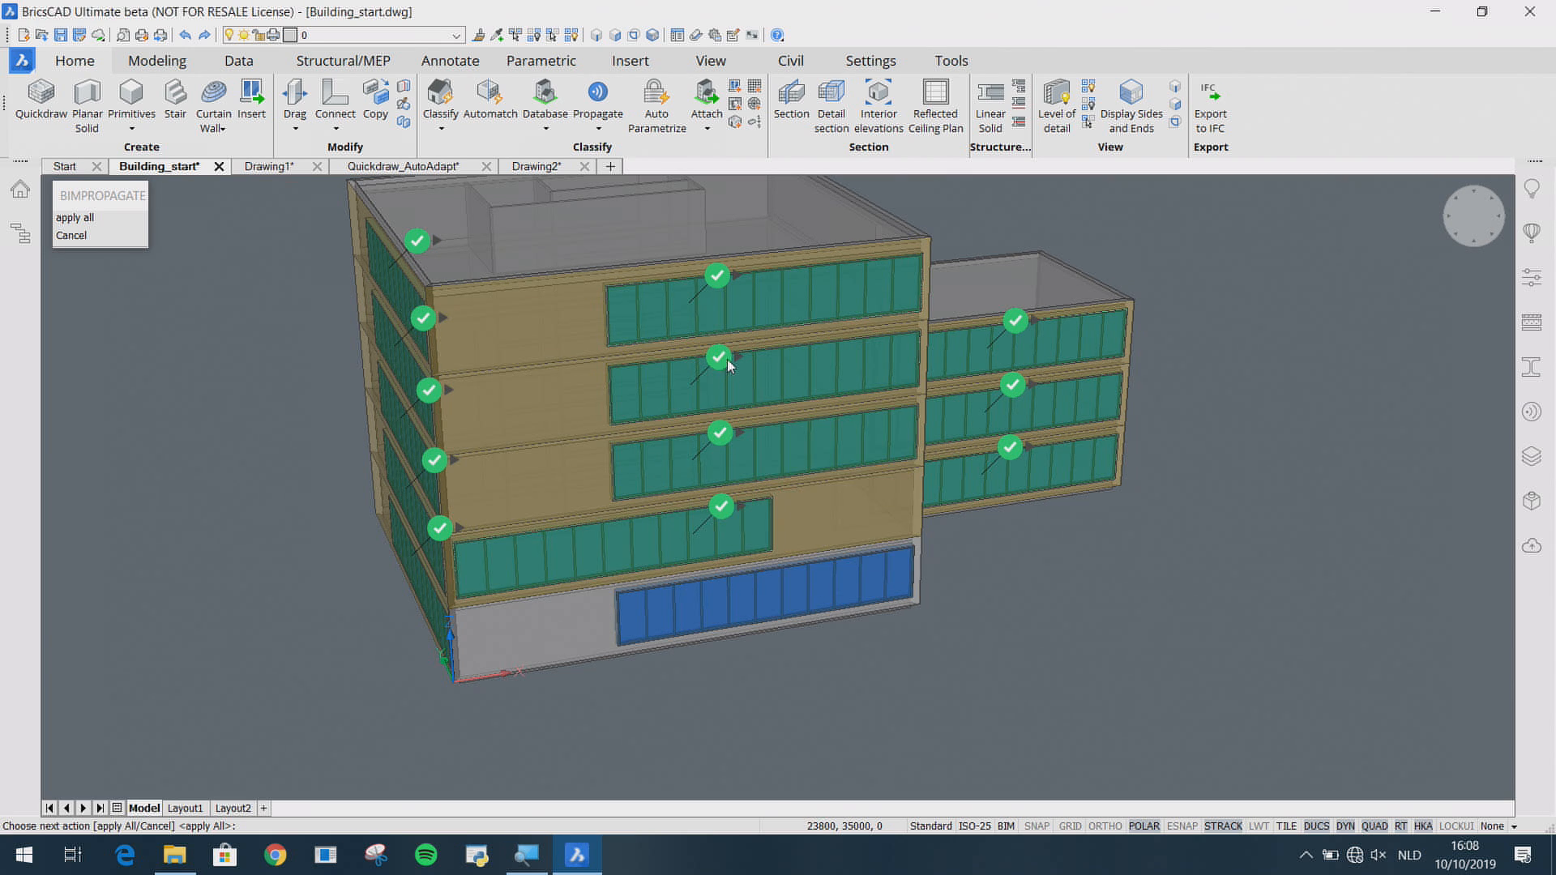
mouse_move(718, 367)
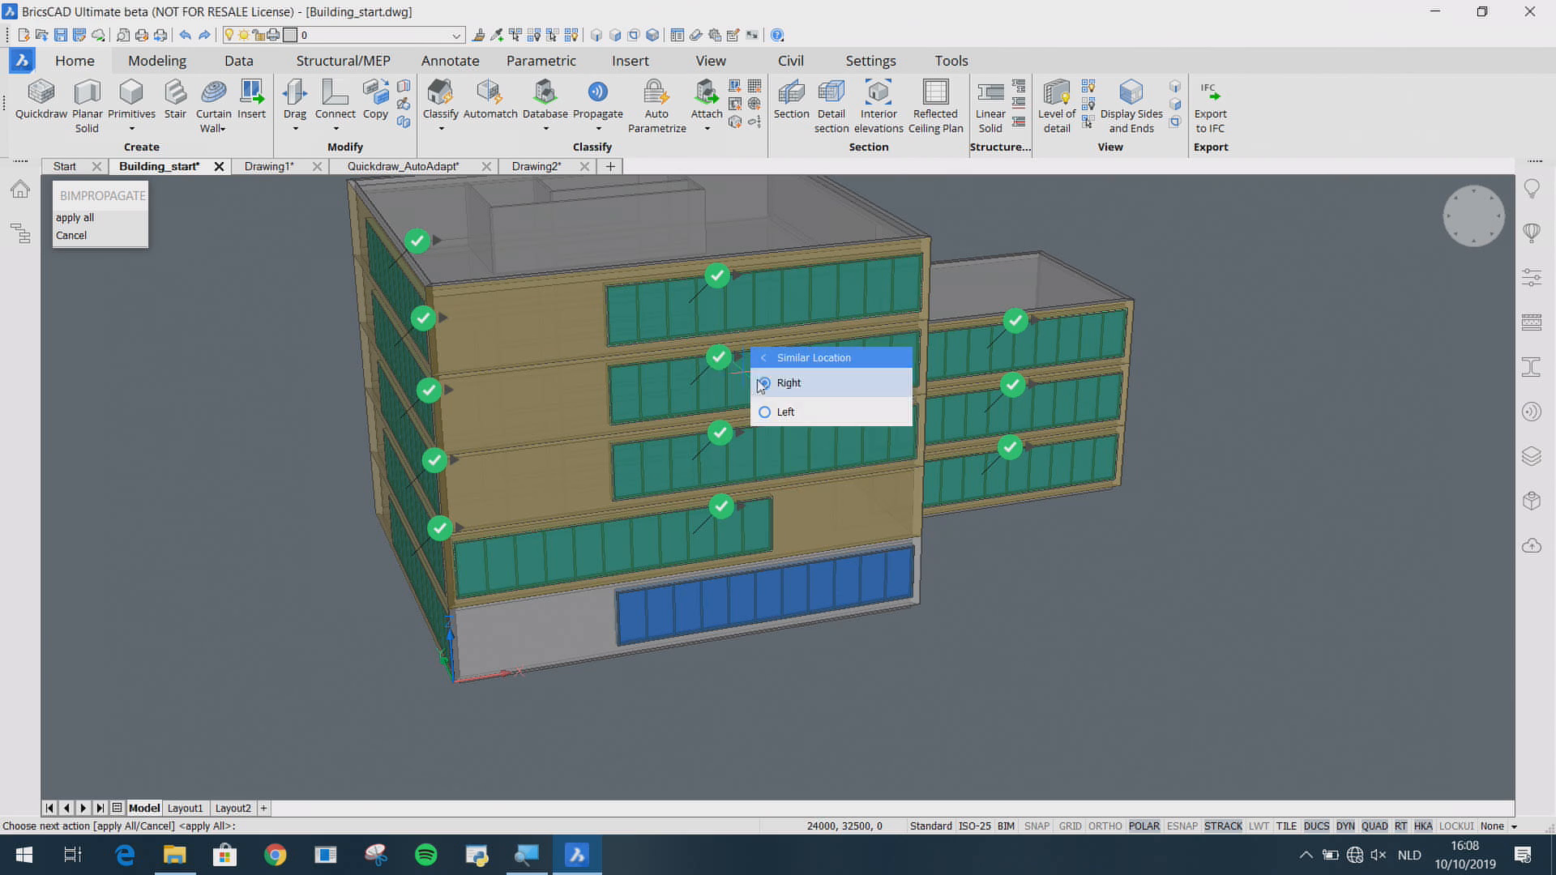
click(783, 414)
Step: Reject the side wall's window suggestions on the first, third and fifth storeys, and apply all remaining suggestions
shift+middle_drag(255, 532, 343, 531)
middle_drag(193, 476, 344, 620)
click(589, 356)
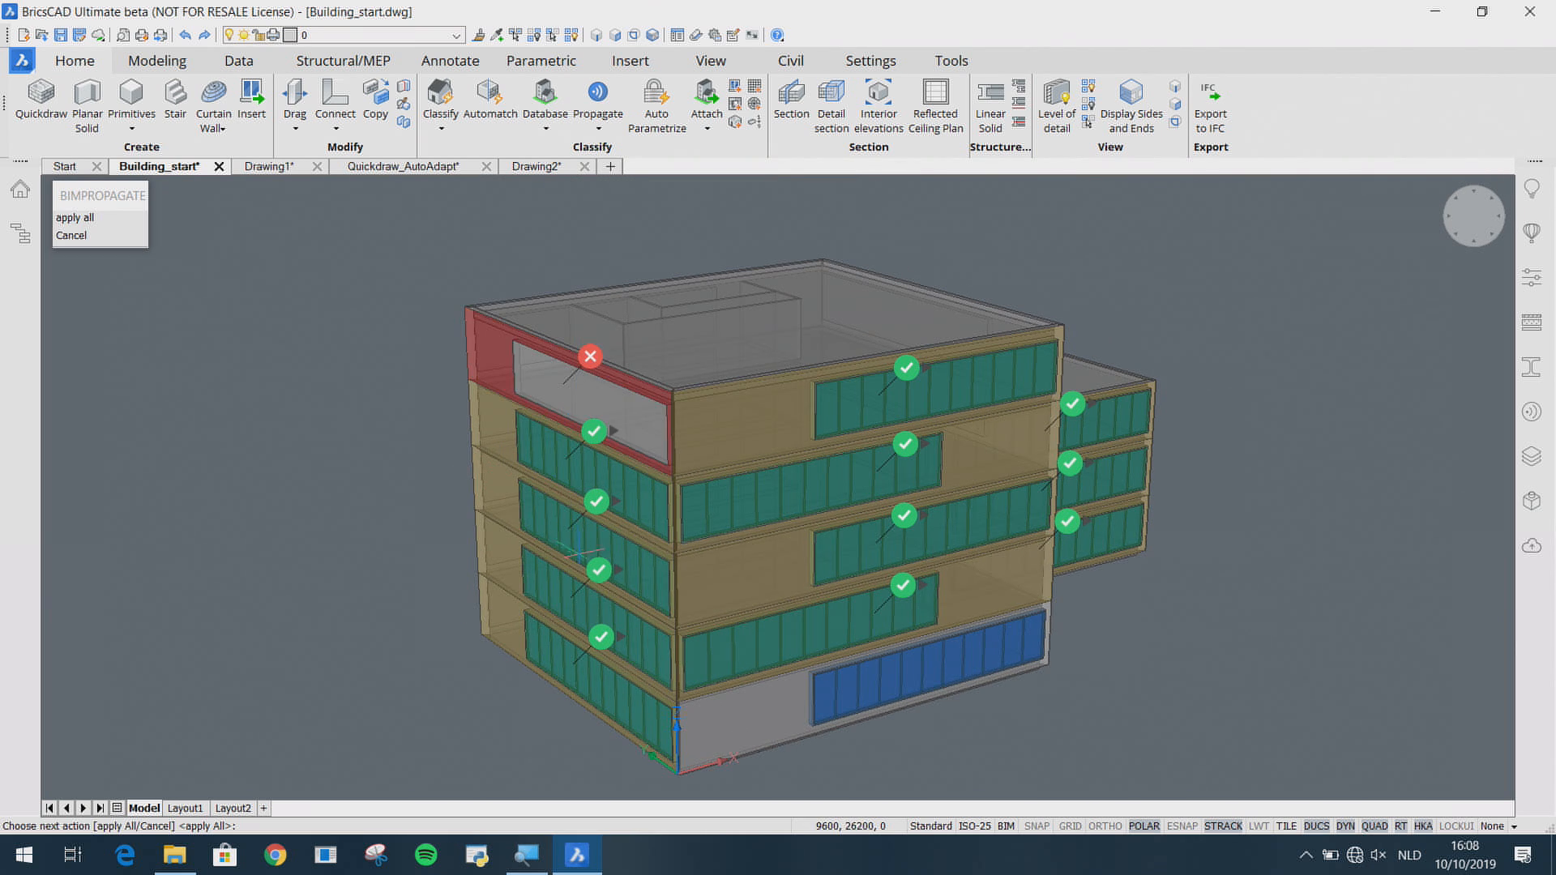
click(596, 502)
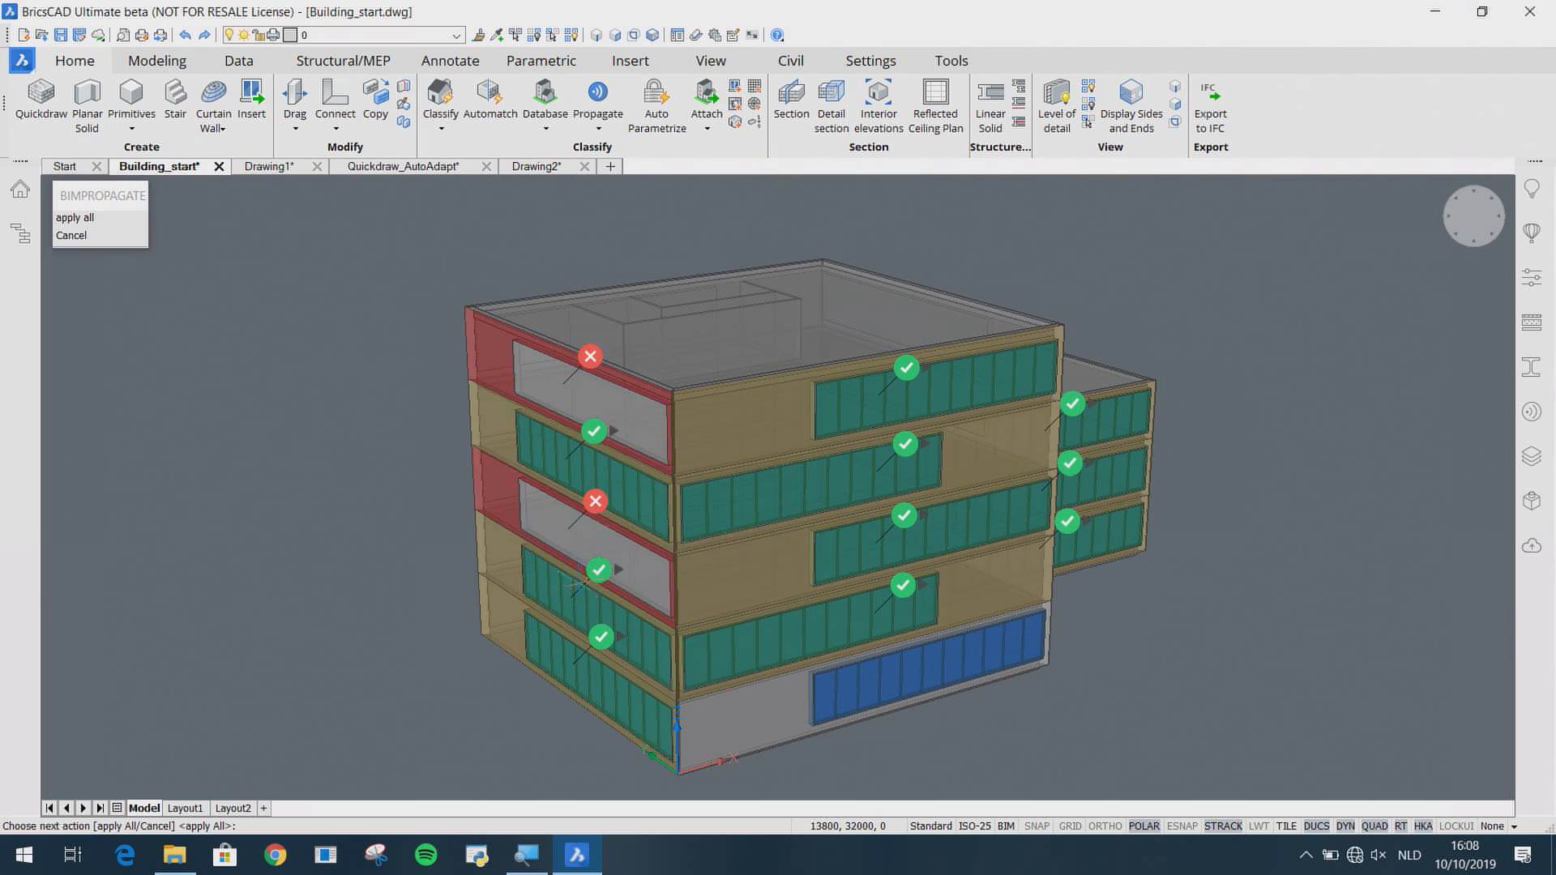
click(597, 644)
key(Return)
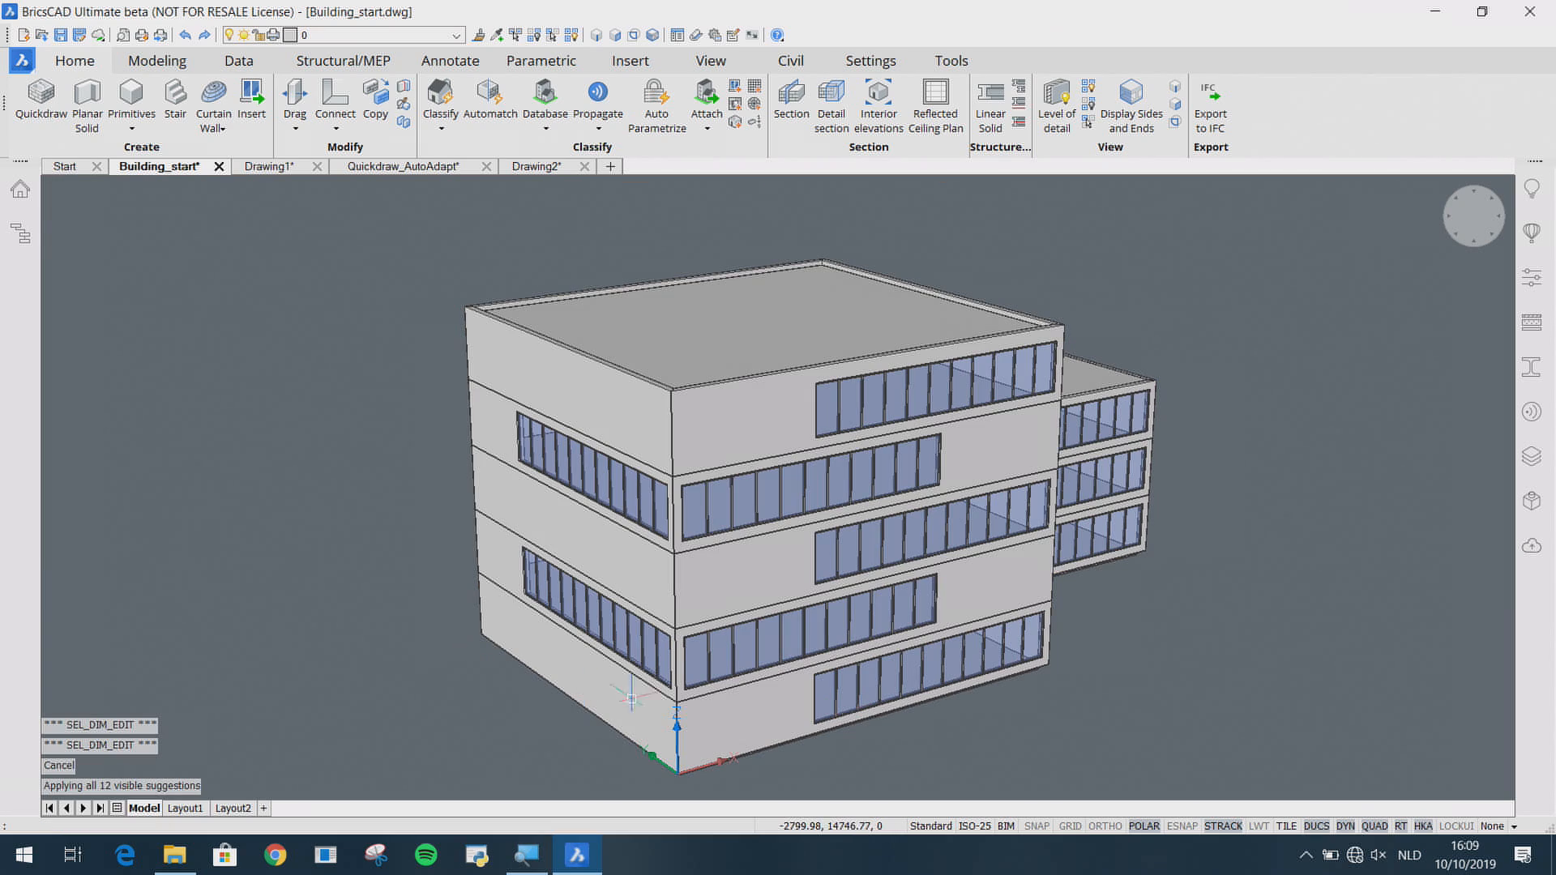
Step: Enable face selection and tilt the main volume's roof by rotating it about its edge along the windowed side wall
middle_drag(1172, 733, 1134, 689)
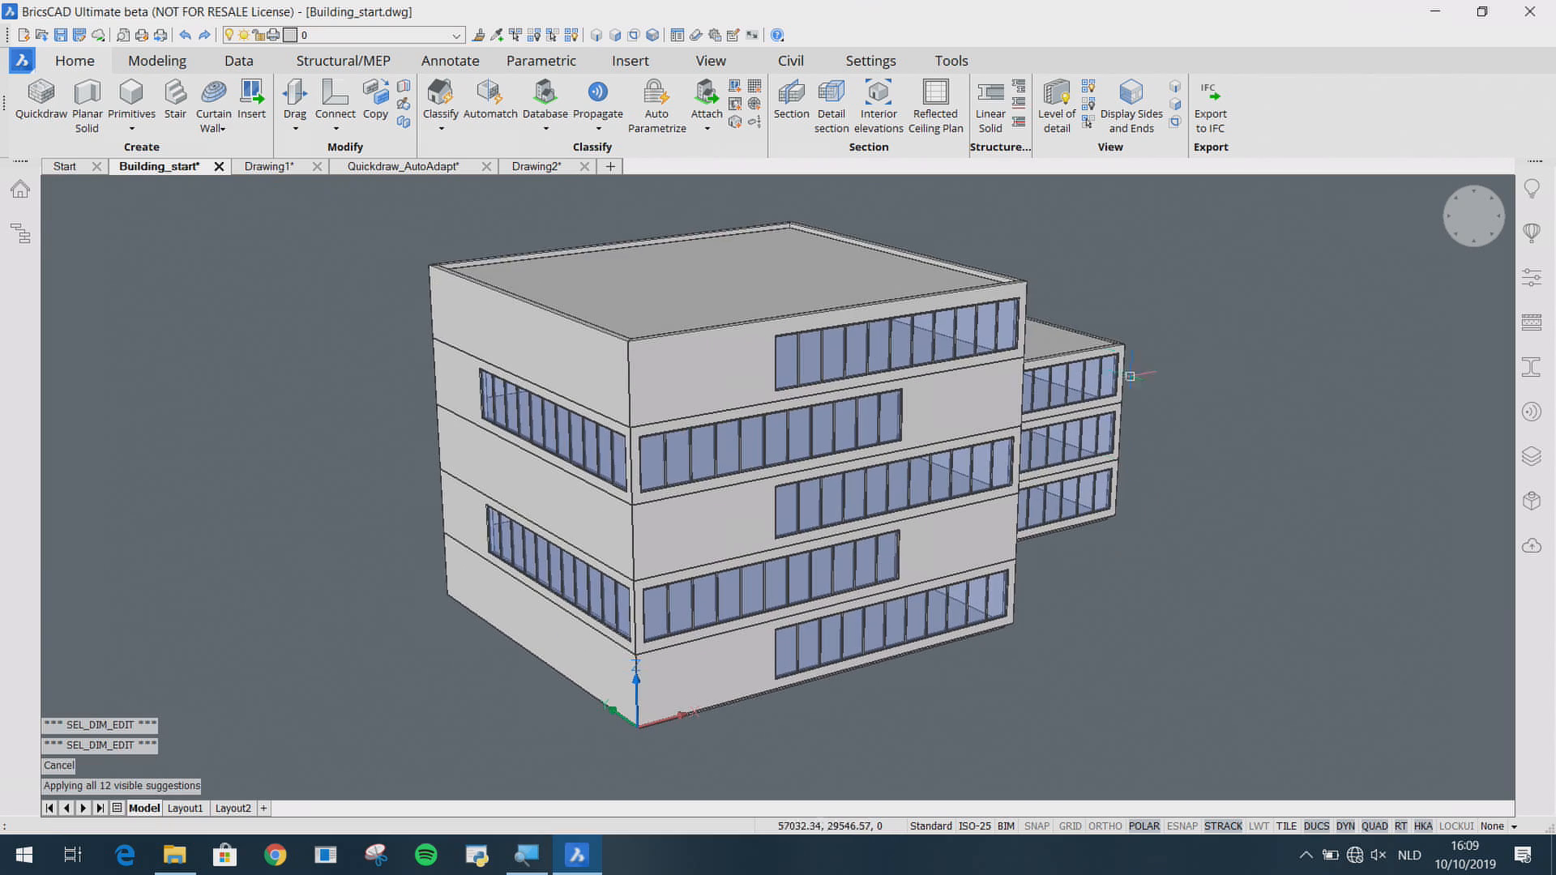
click(1172, 107)
scroll(674, 324, up, 4)
shift+middle_drag(601, 271, 623, 449)
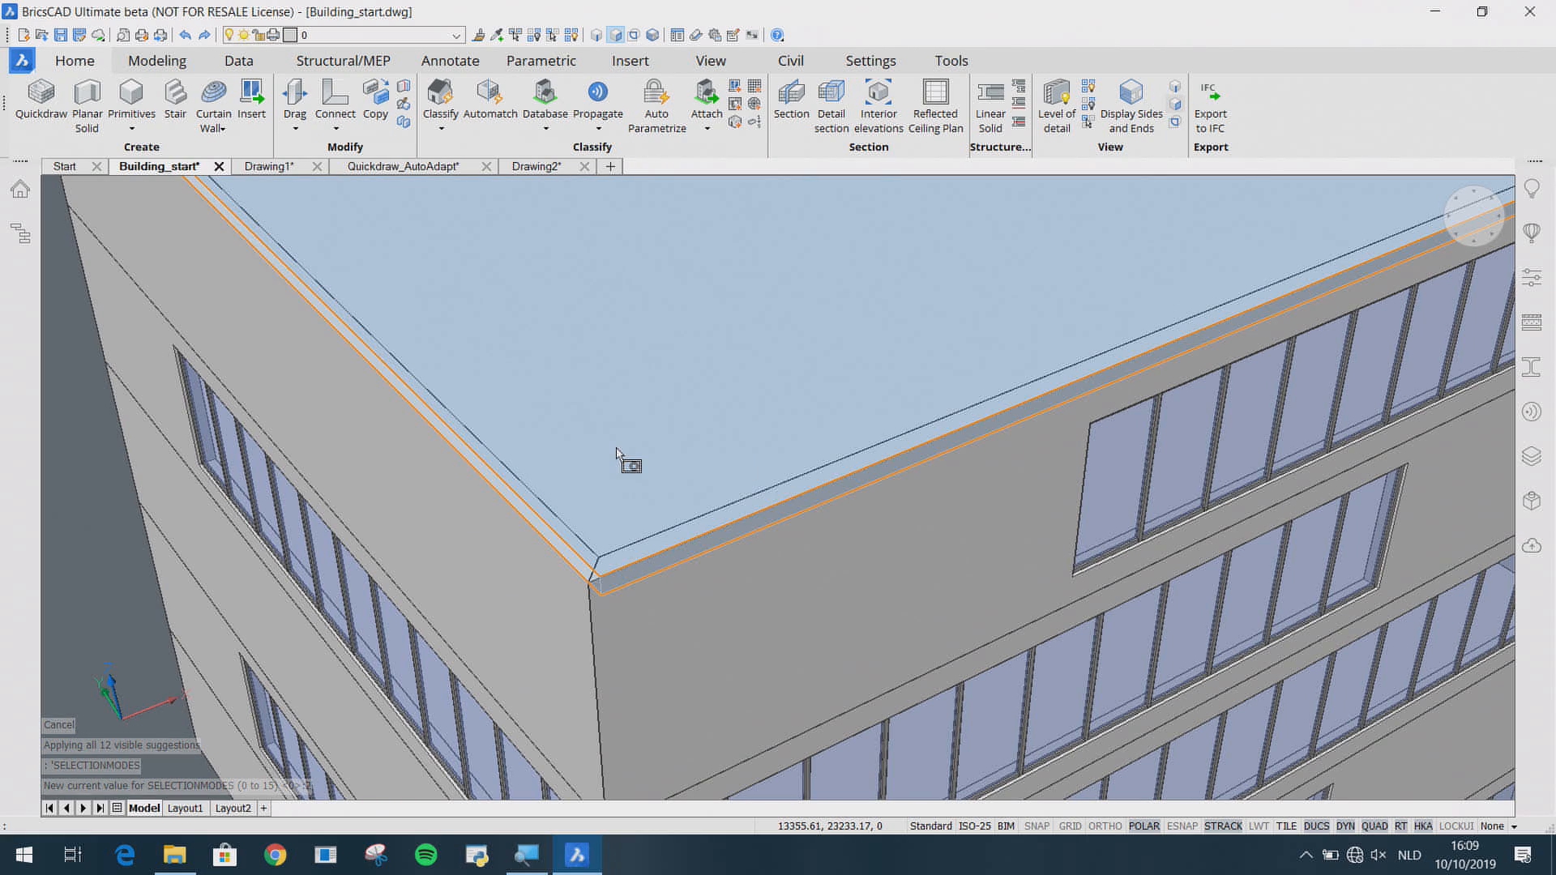
shift+middle_drag(622, 525, 623, 480)
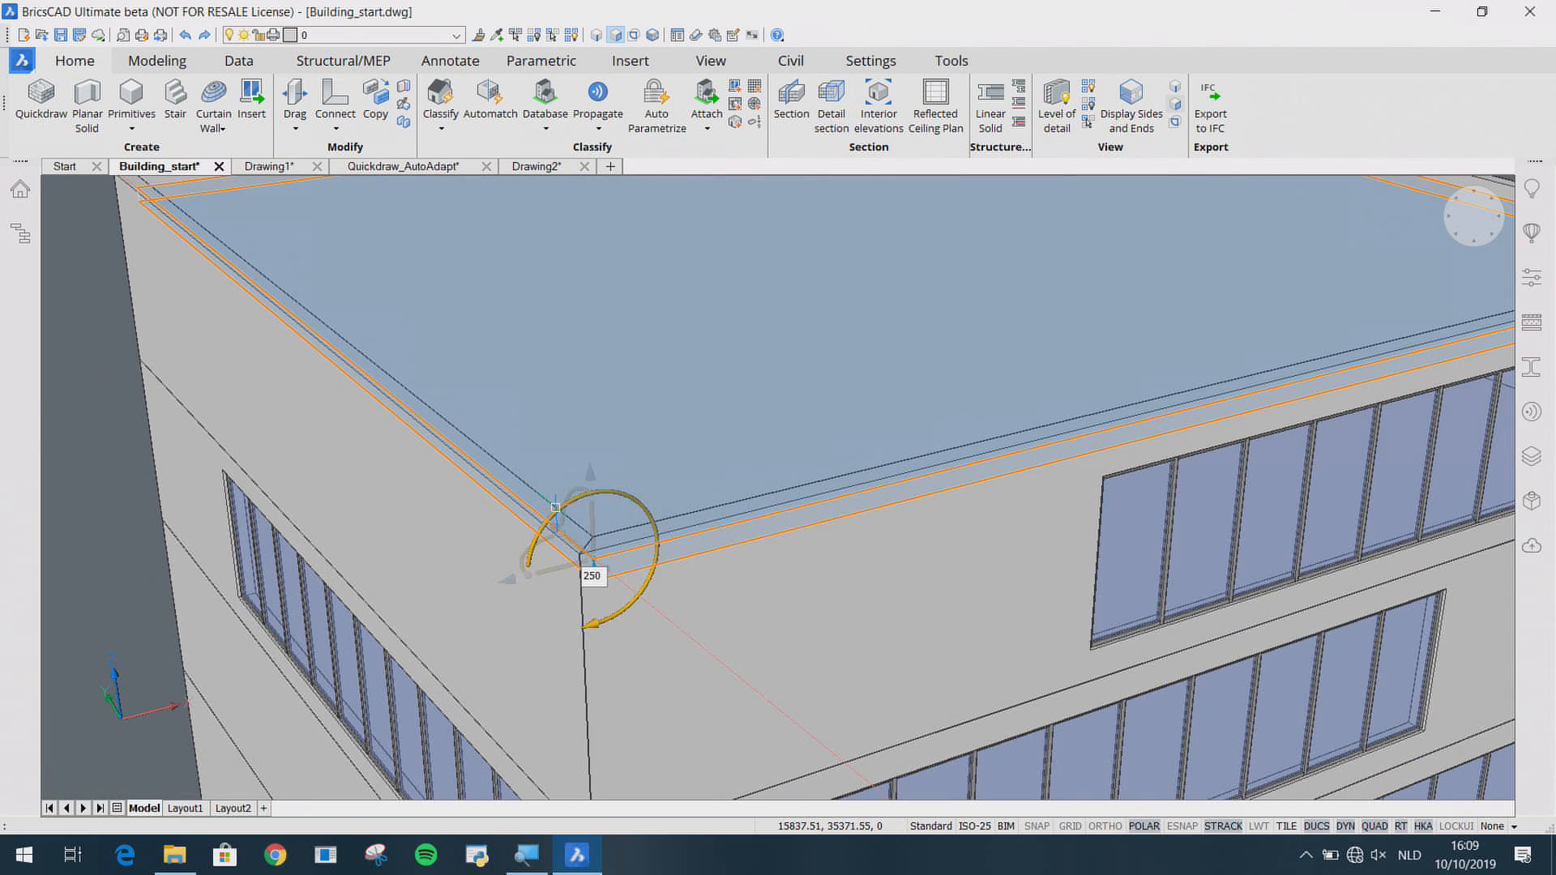
click(555, 507)
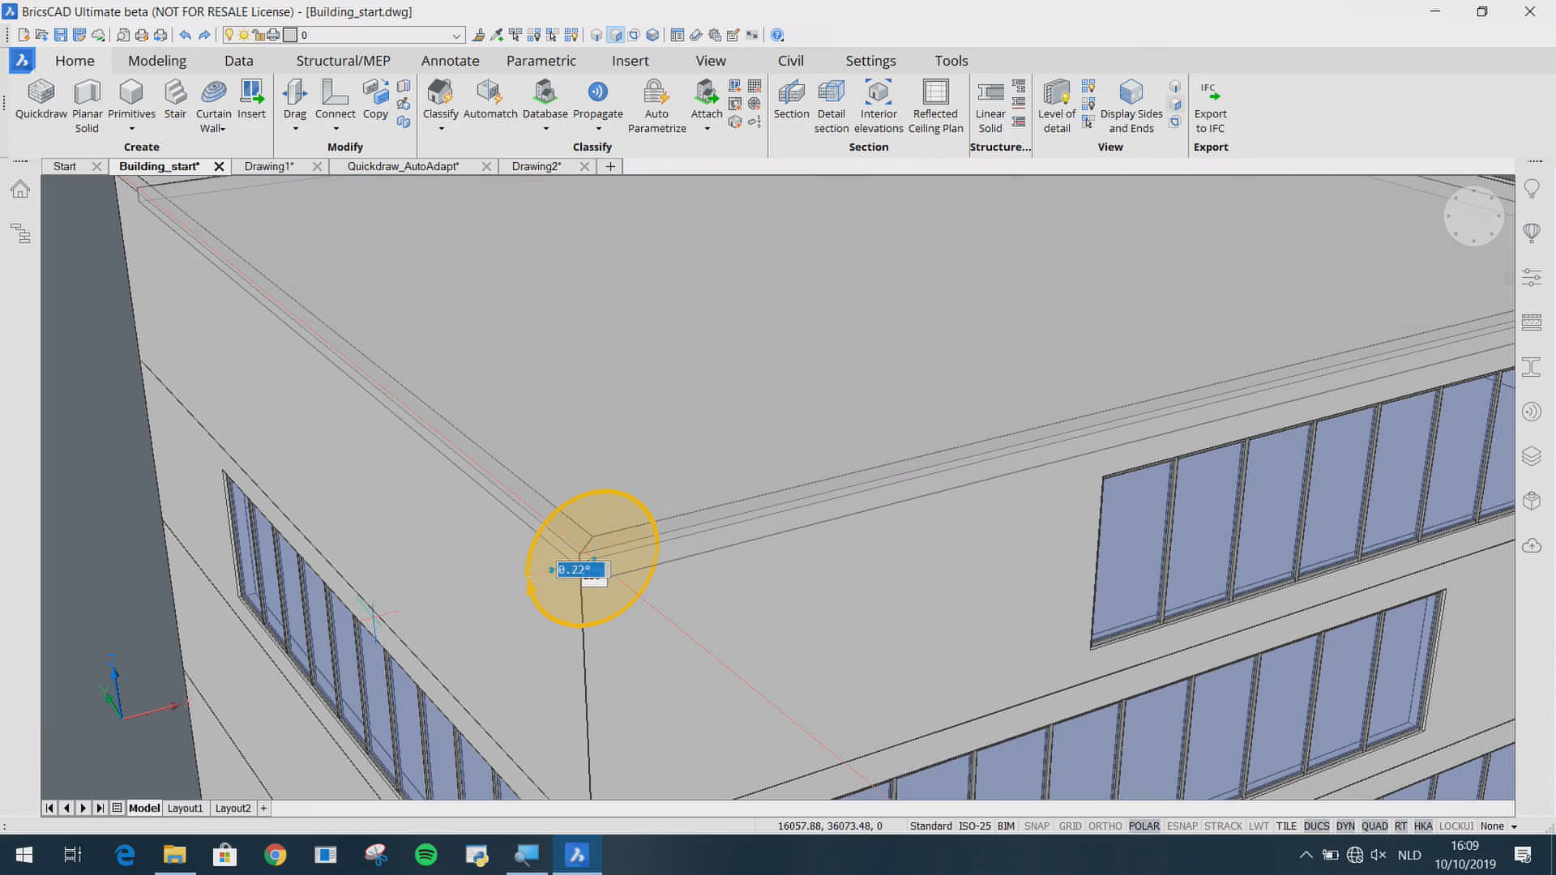
shift+middle_drag(459, 490, 417, 505)
key(Return)
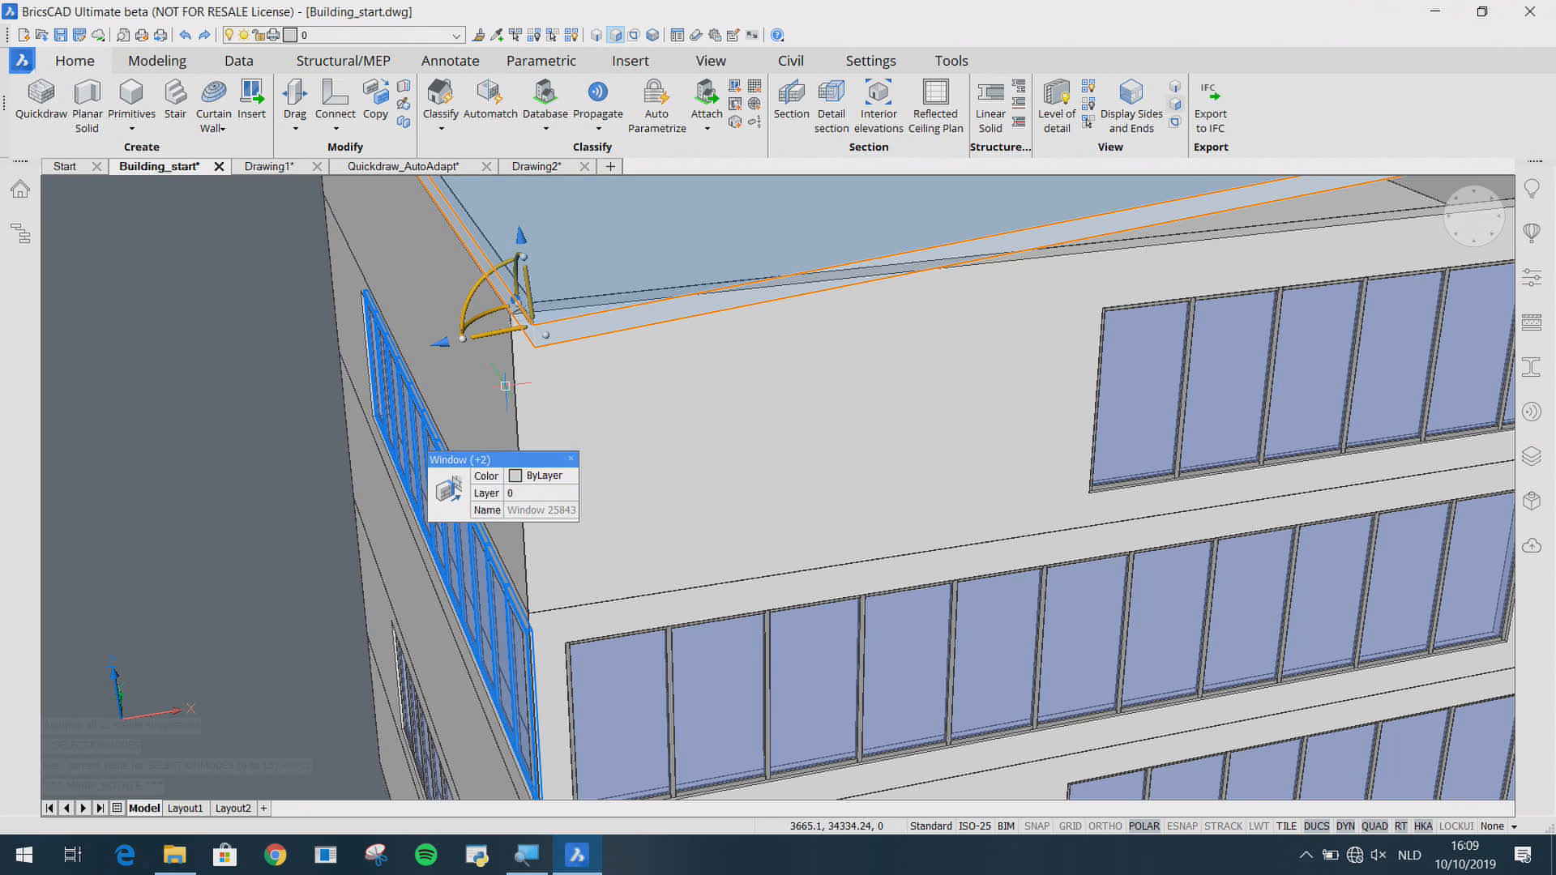
middle_drag(622, 334, 696, 519)
key(Escape)
Step: Select the aligned top faces of the main volume's parapet and rotate them about the top edge of the windowed side wall
scroll(674, 480, up, 4)
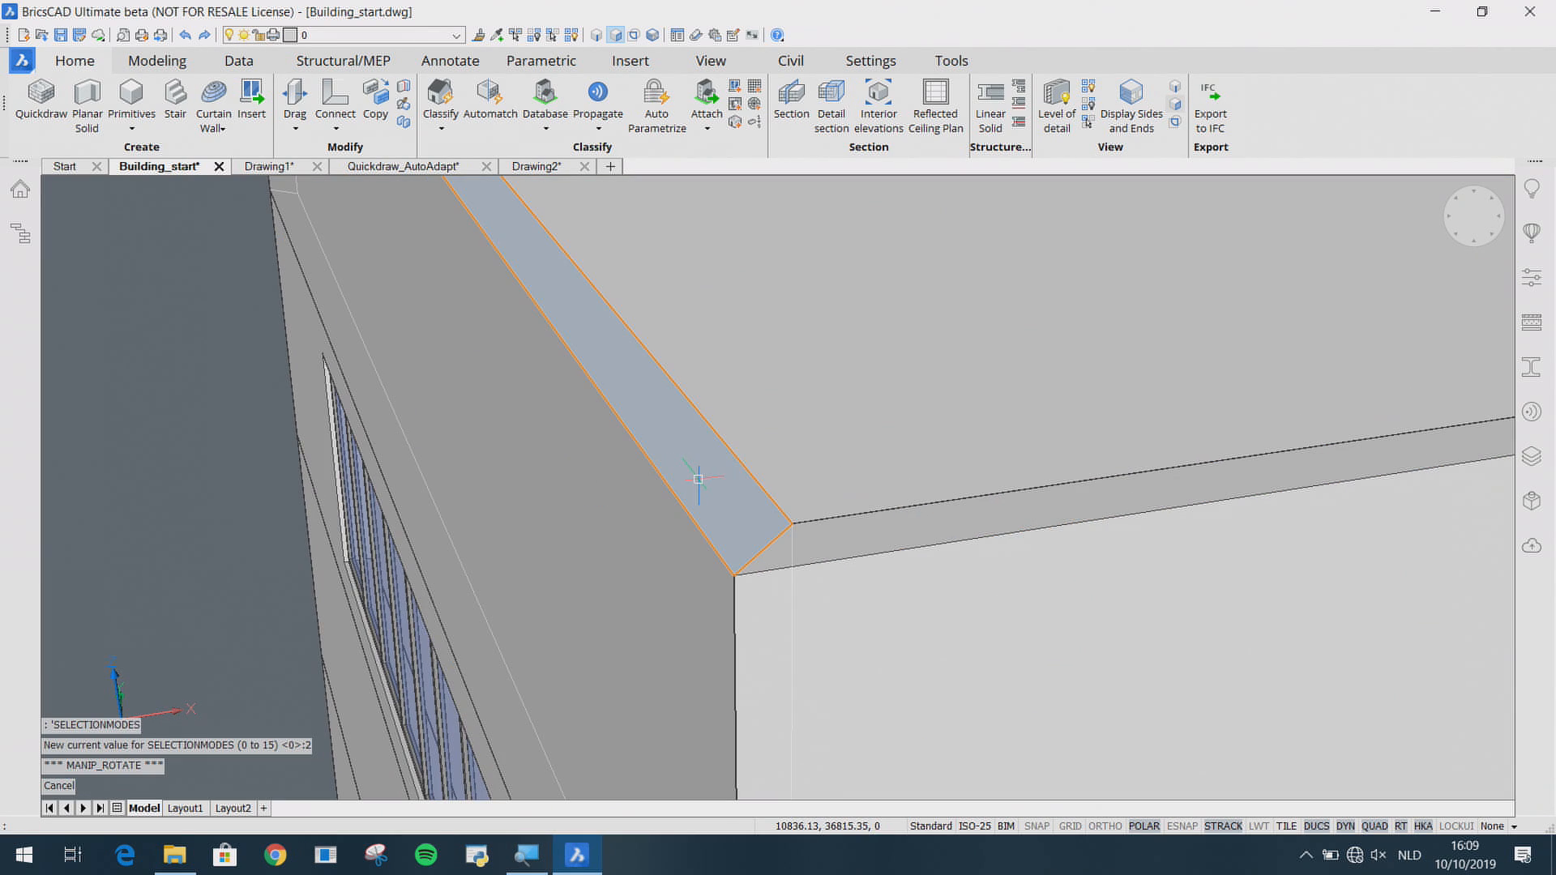
click(730, 513)
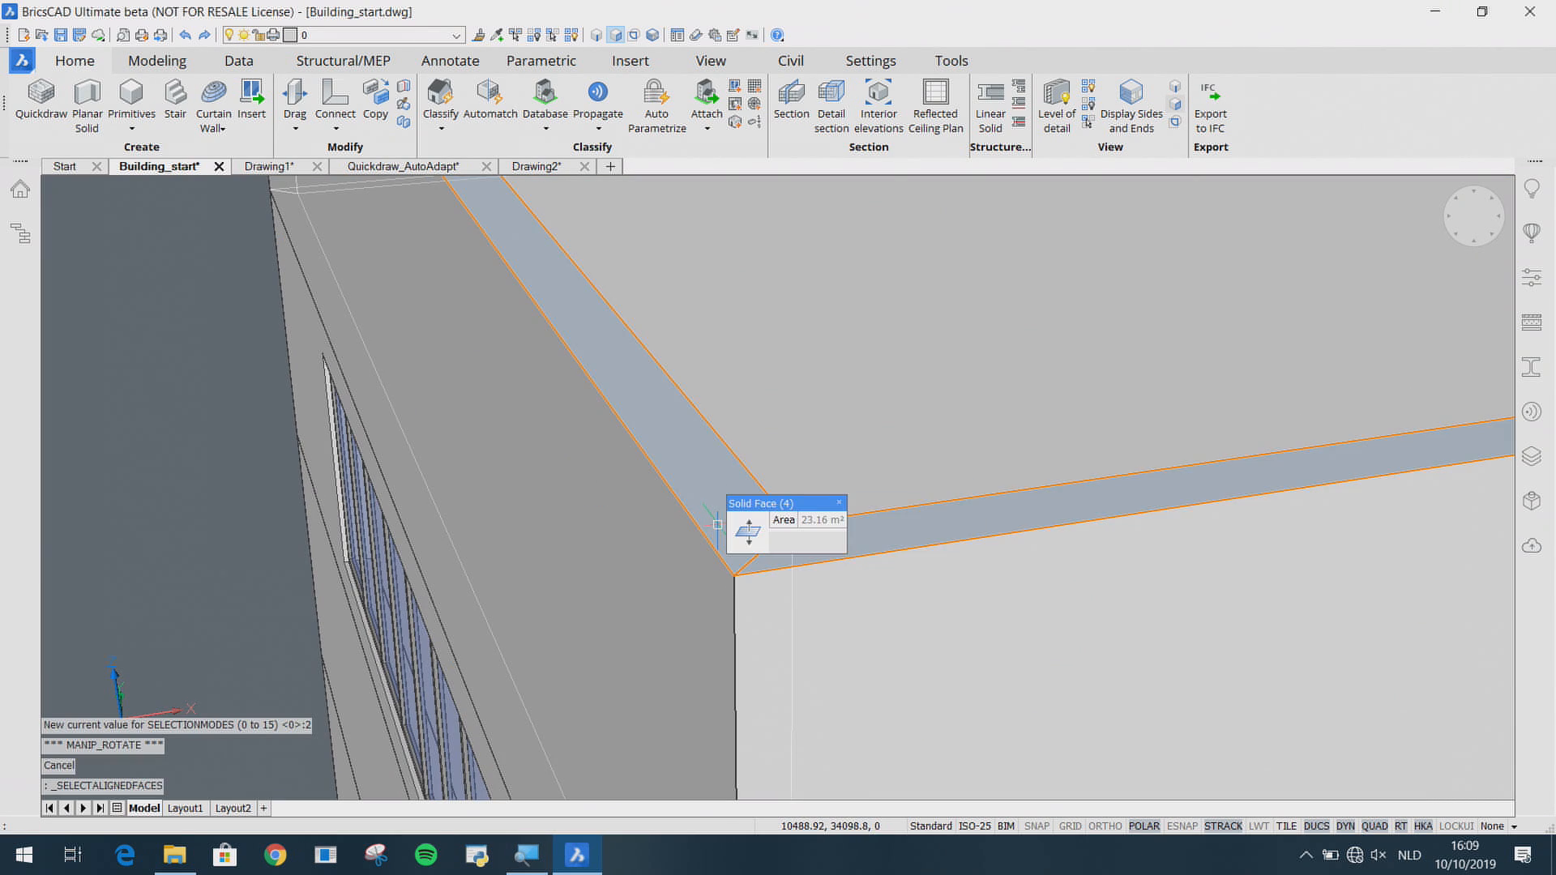
text(ma)
key(Return)
scroll(900, 477, down, 2)
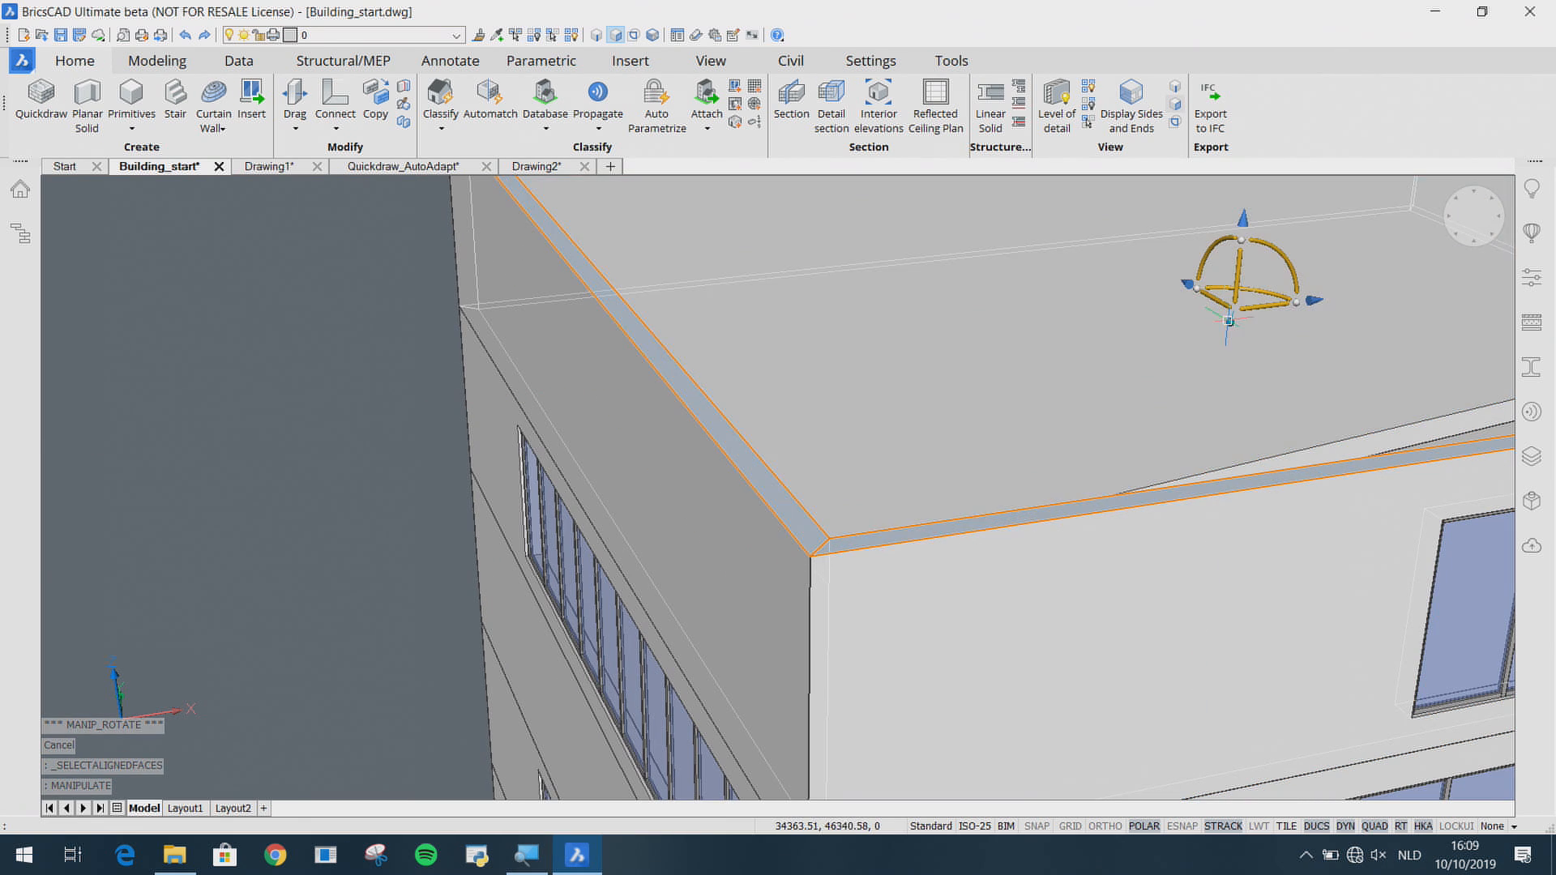
click(1229, 323)
key(F3)
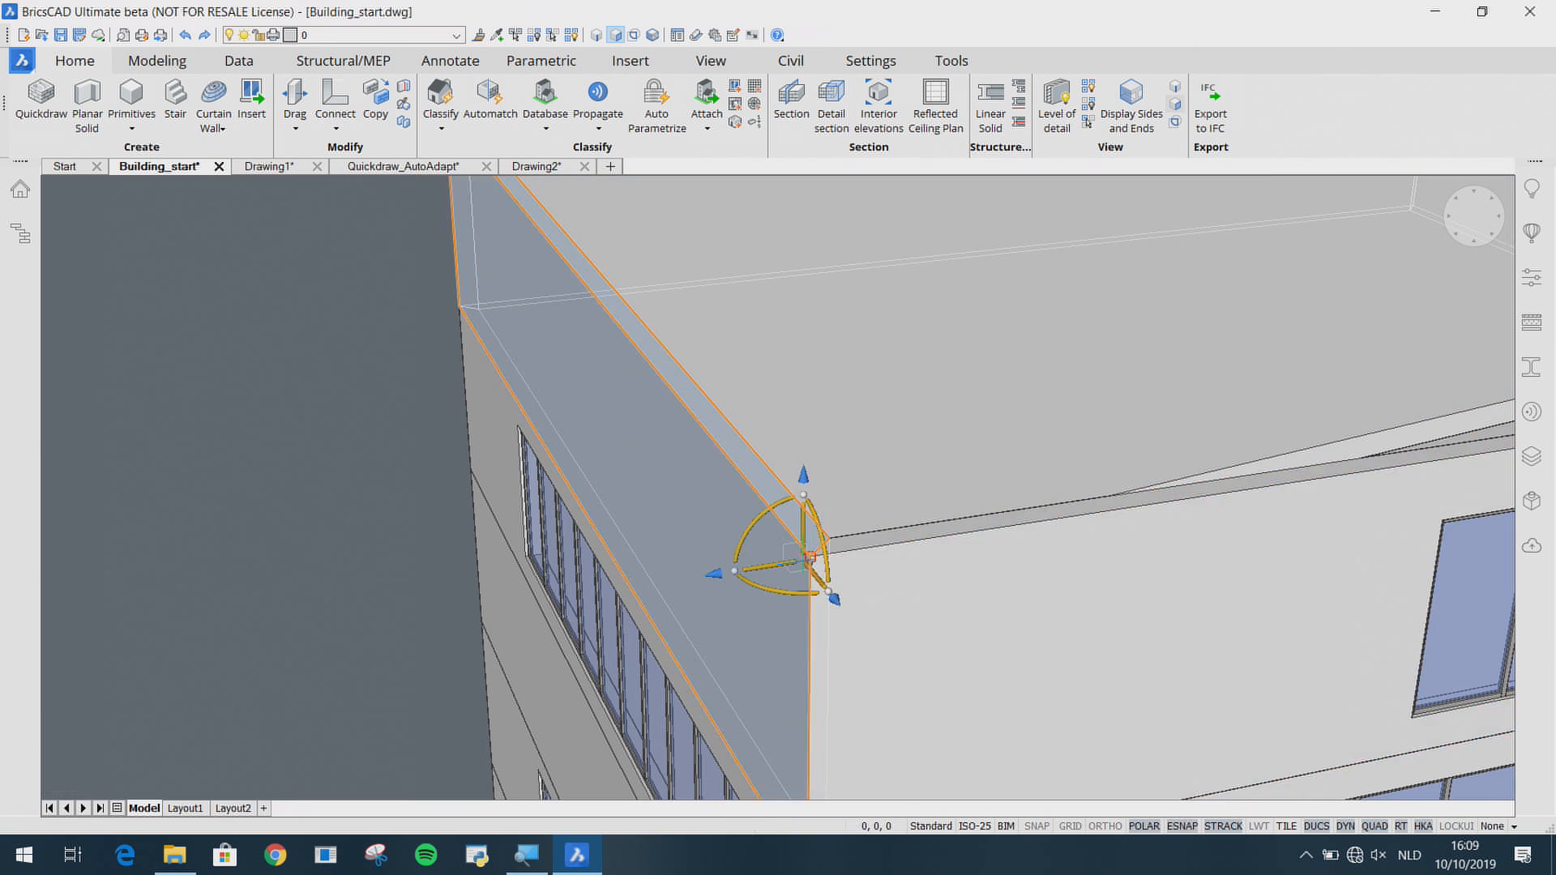
click(809, 557)
click(757, 520)
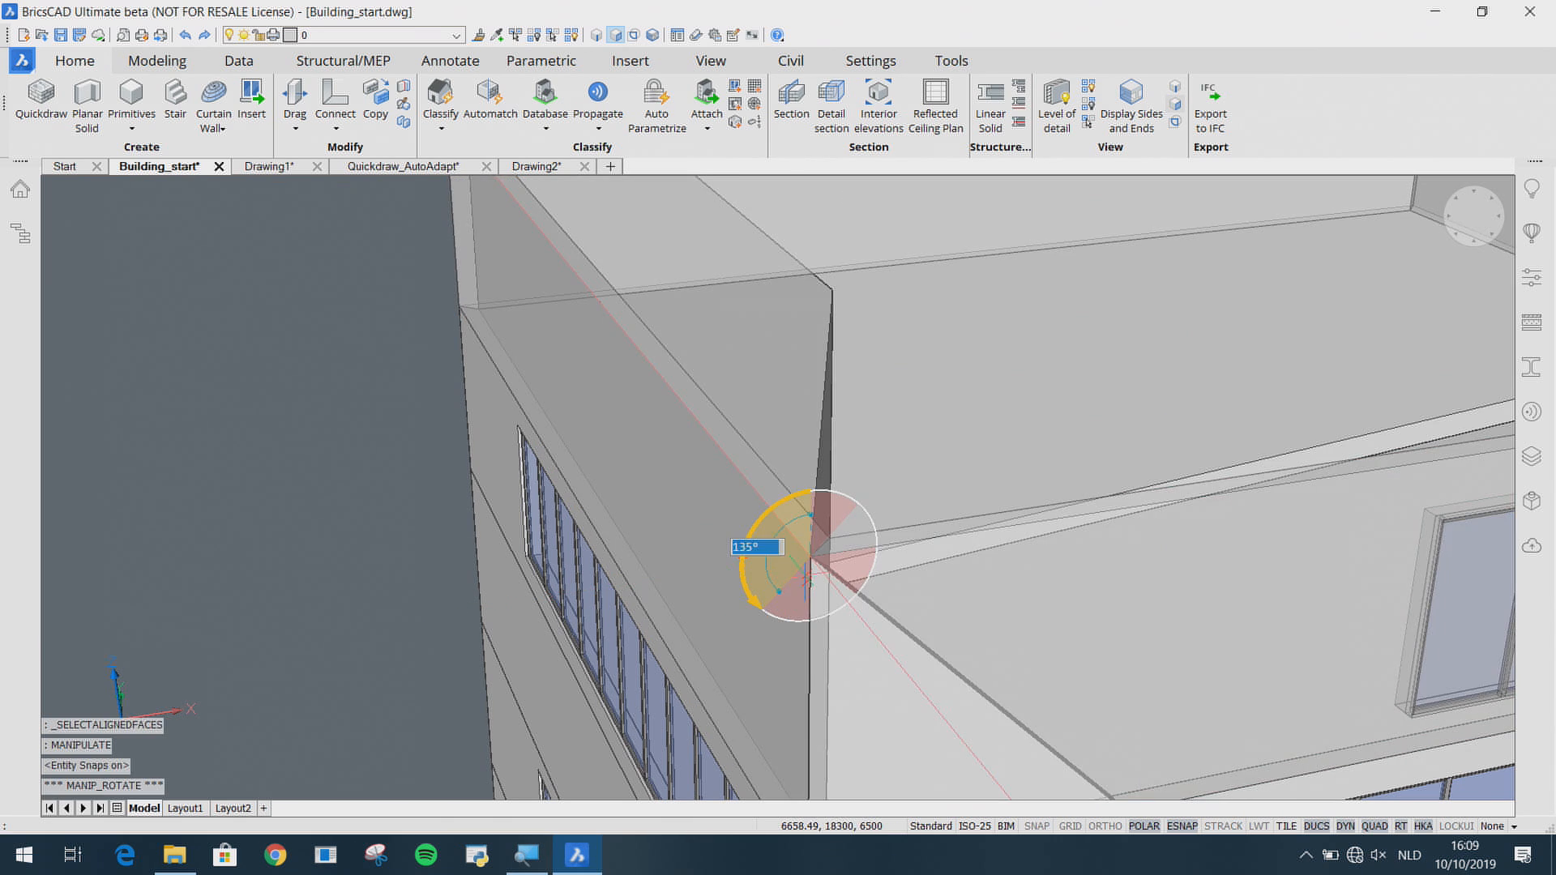
shift+middle_drag(741, 661, 759, 631)
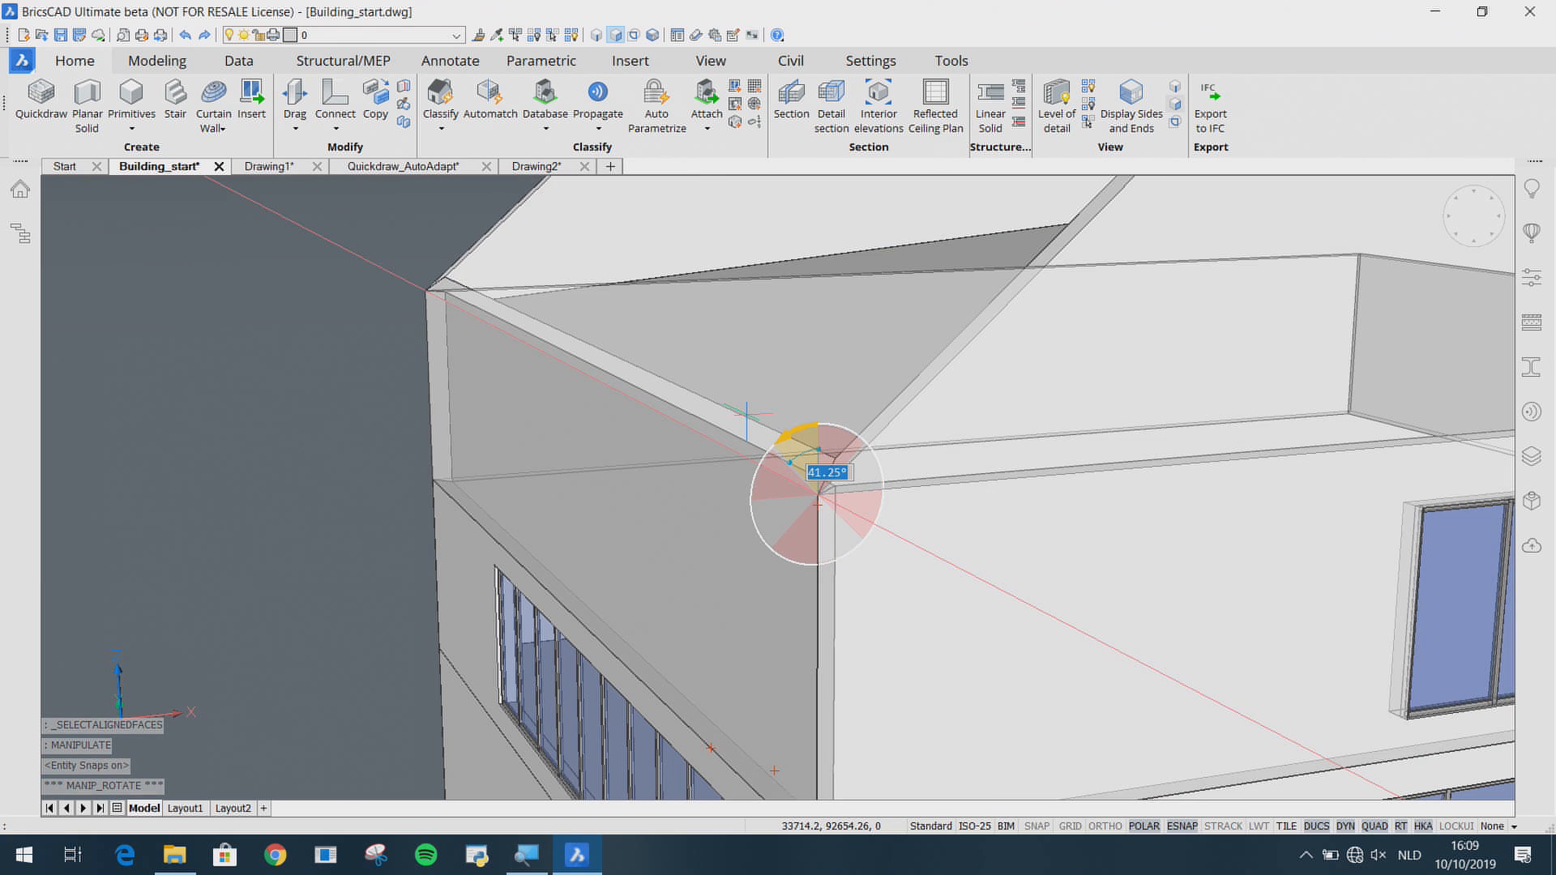
key(Return)
scroll(749, 421, down, 10)
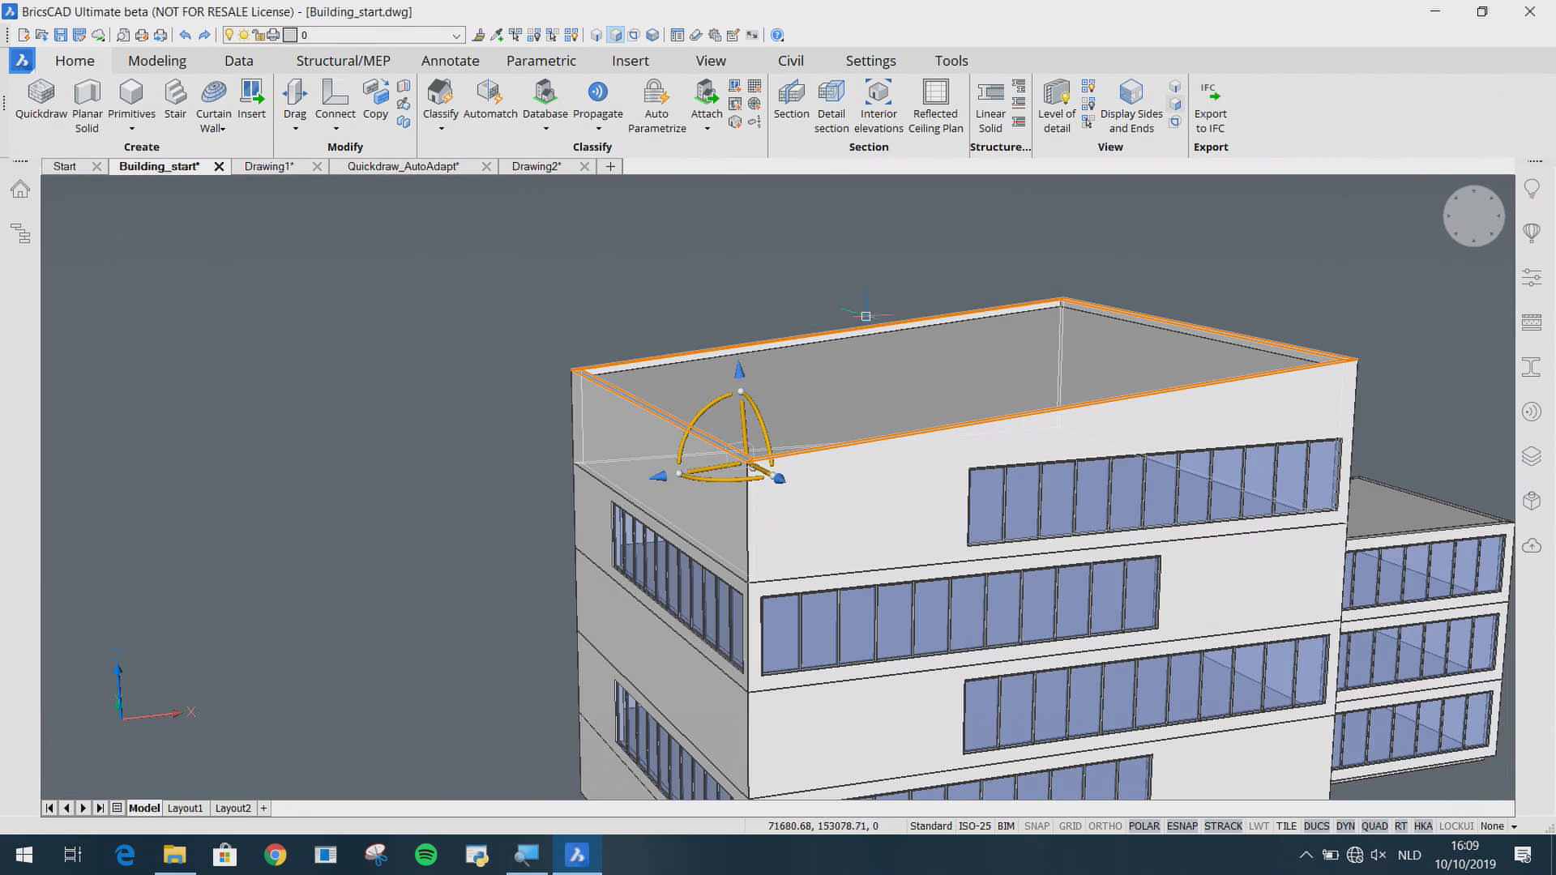
key(Escape)
middle_drag(1083, 523, 888, 563)
scroll(889, 563, up, 3)
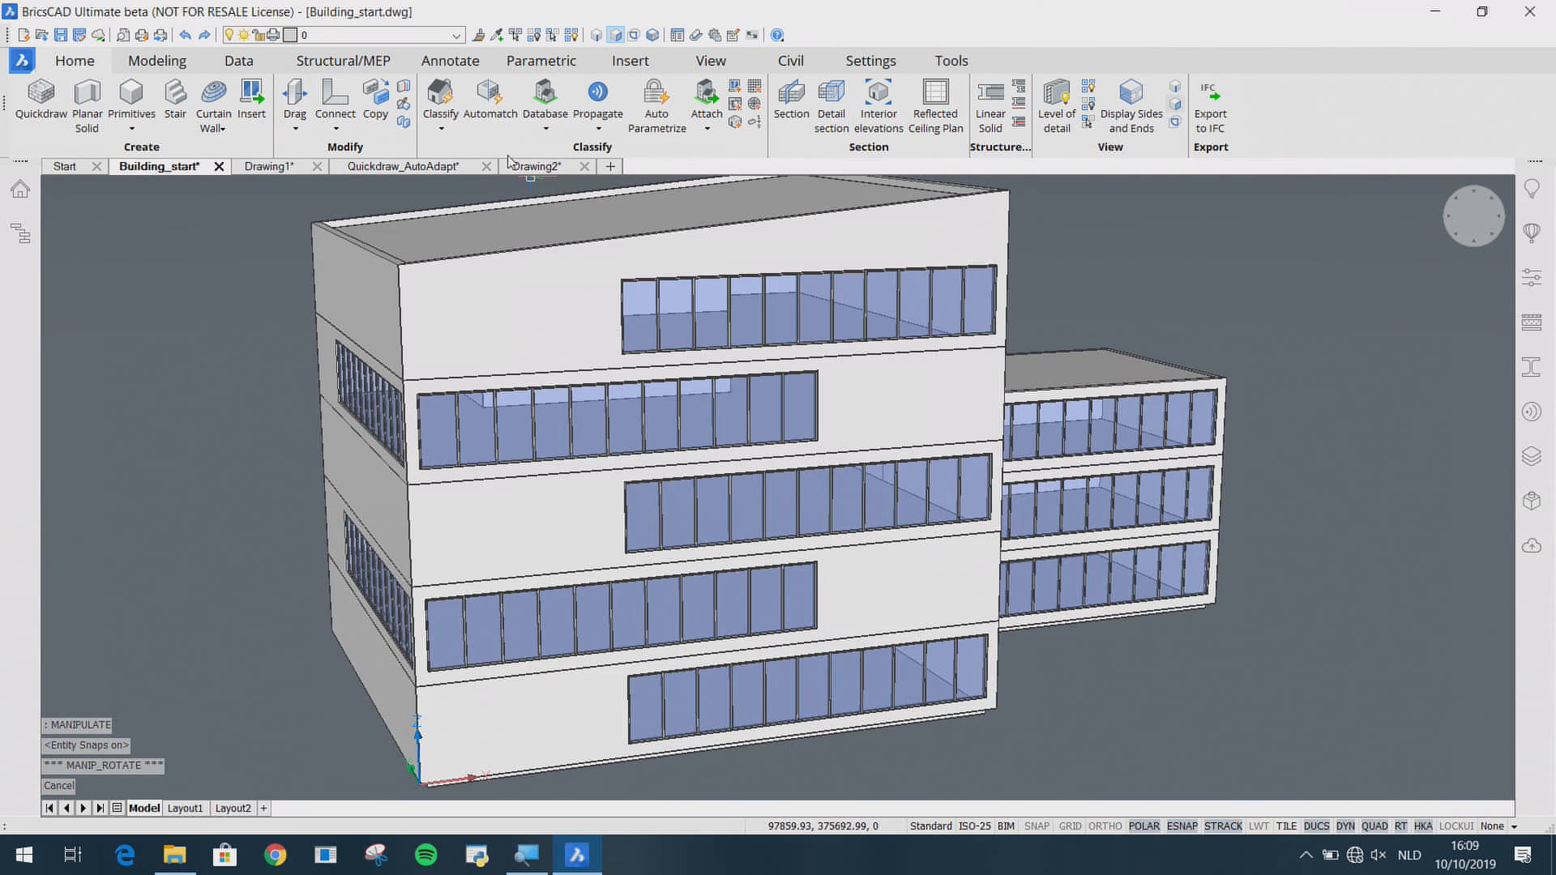
Step: Switch to the Drawing2 drawing and start a stair in its larger room, rotating the first step by quarter-turns
click(256, 167)
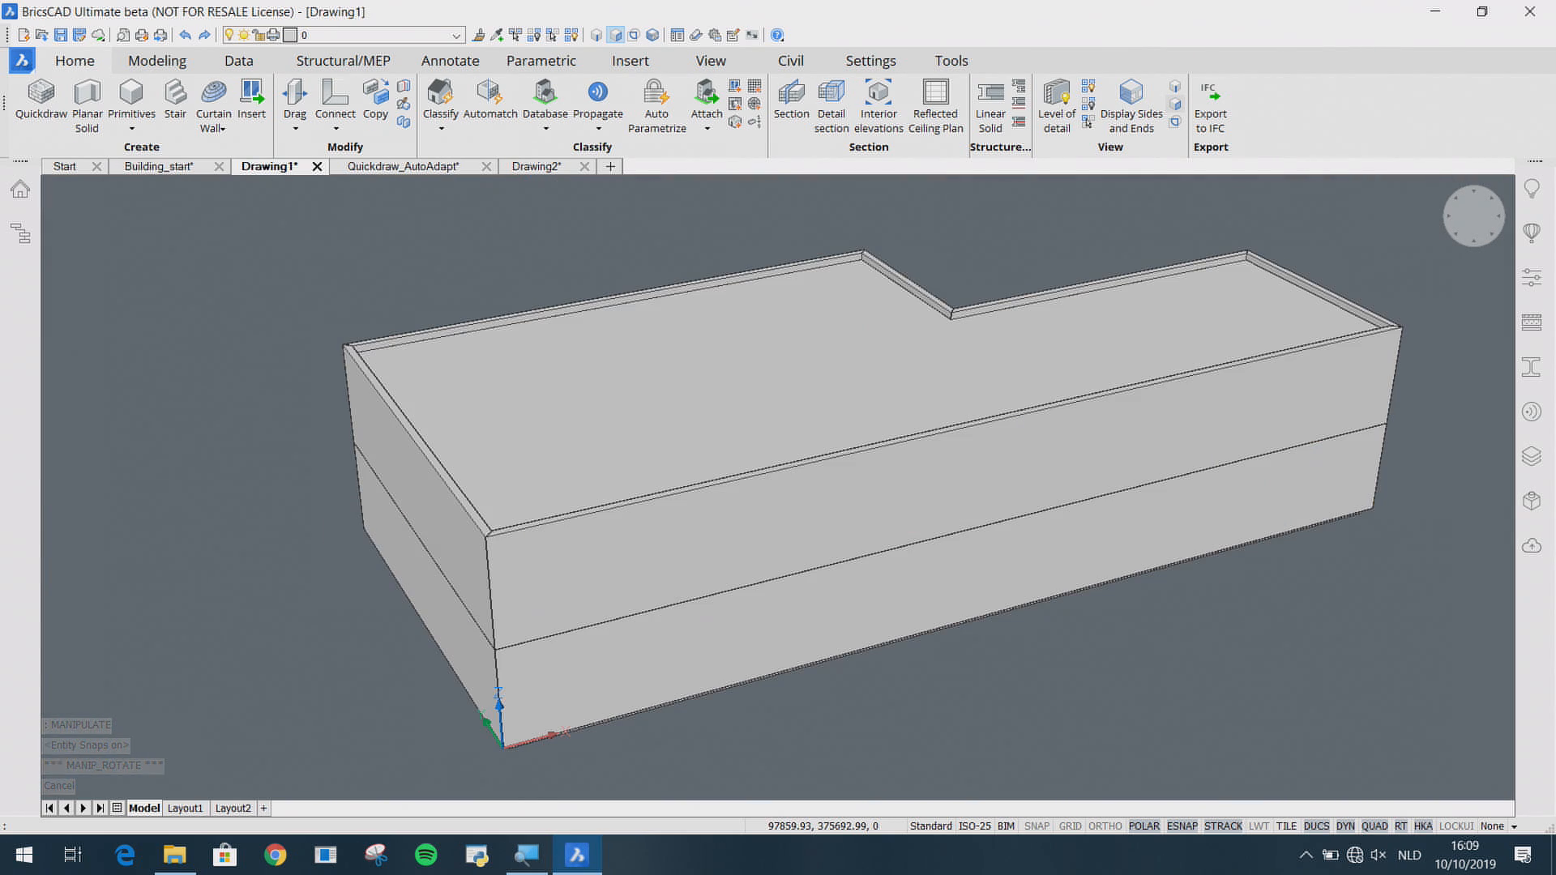
click(531, 168)
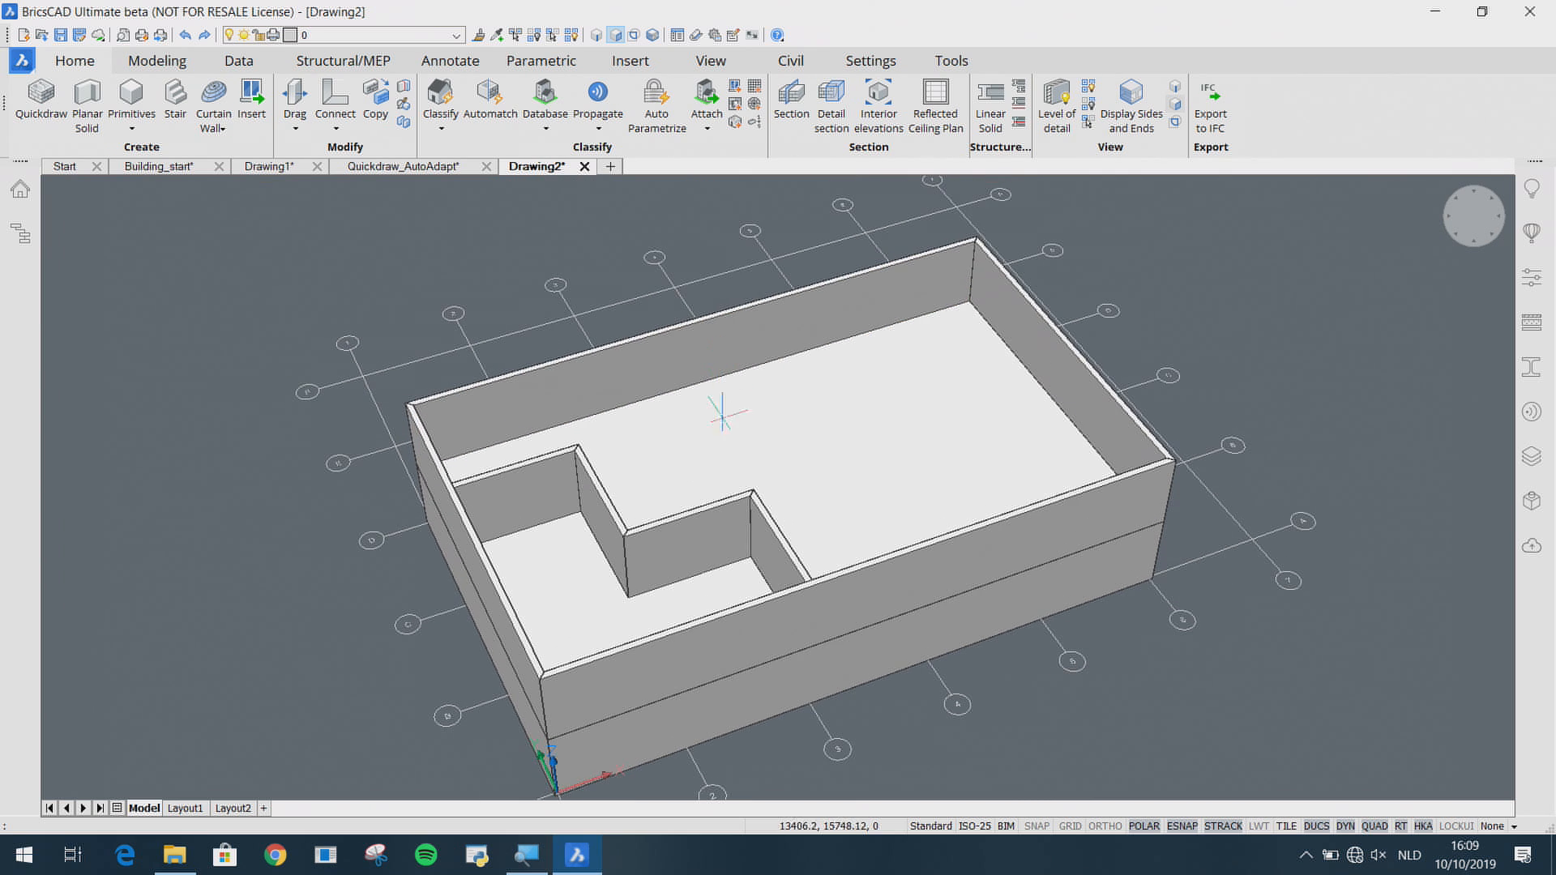
scroll(817, 486, up, 6)
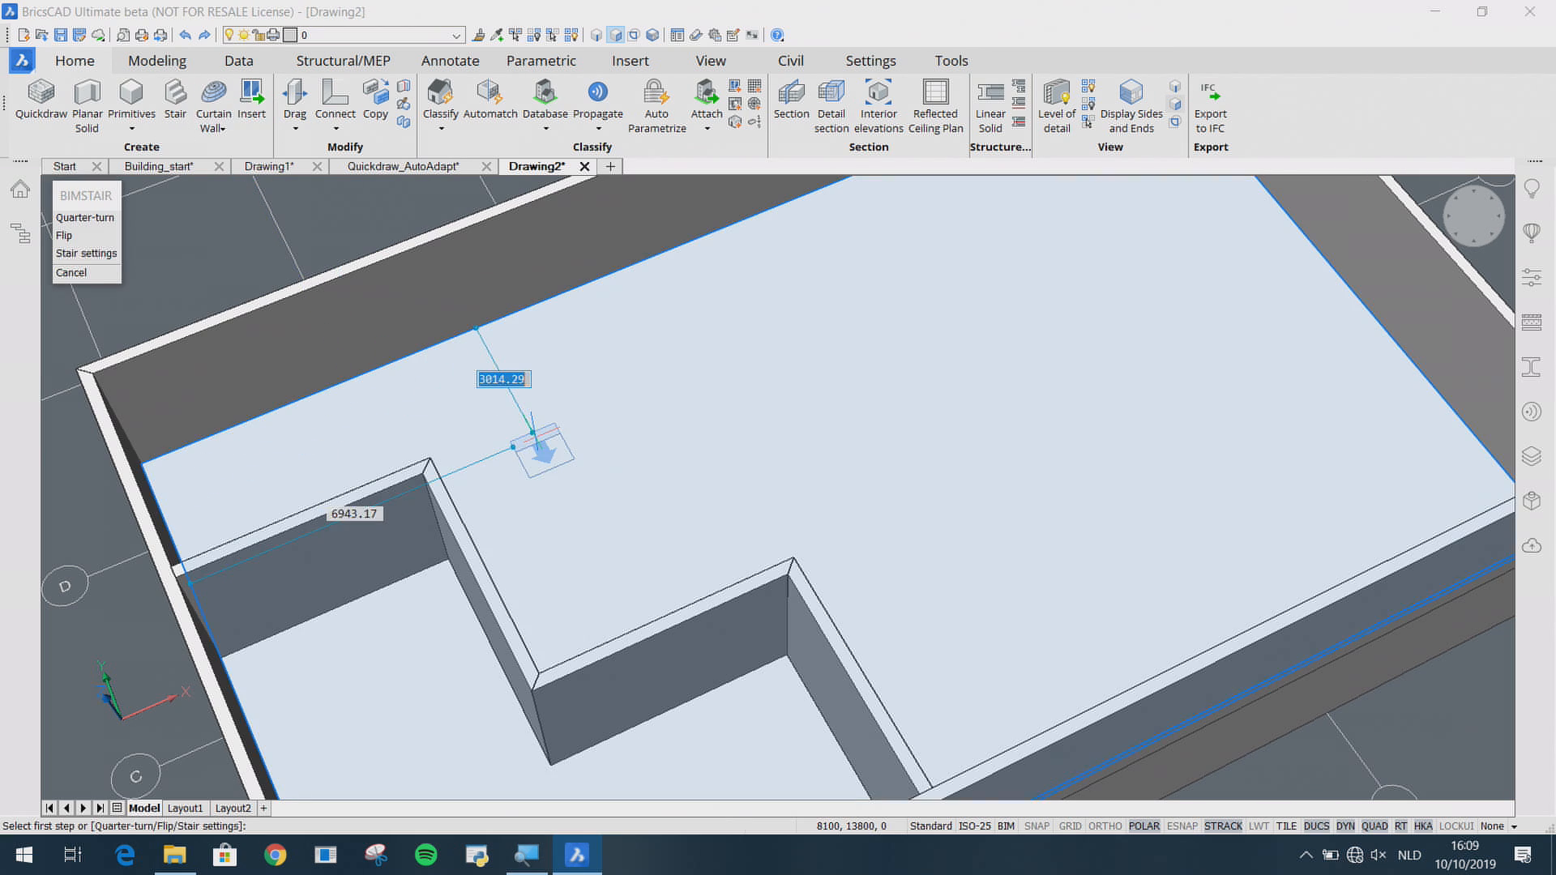
shift+middle_drag(547, 492, 717, 486)
scroll(717, 487, up, 5)
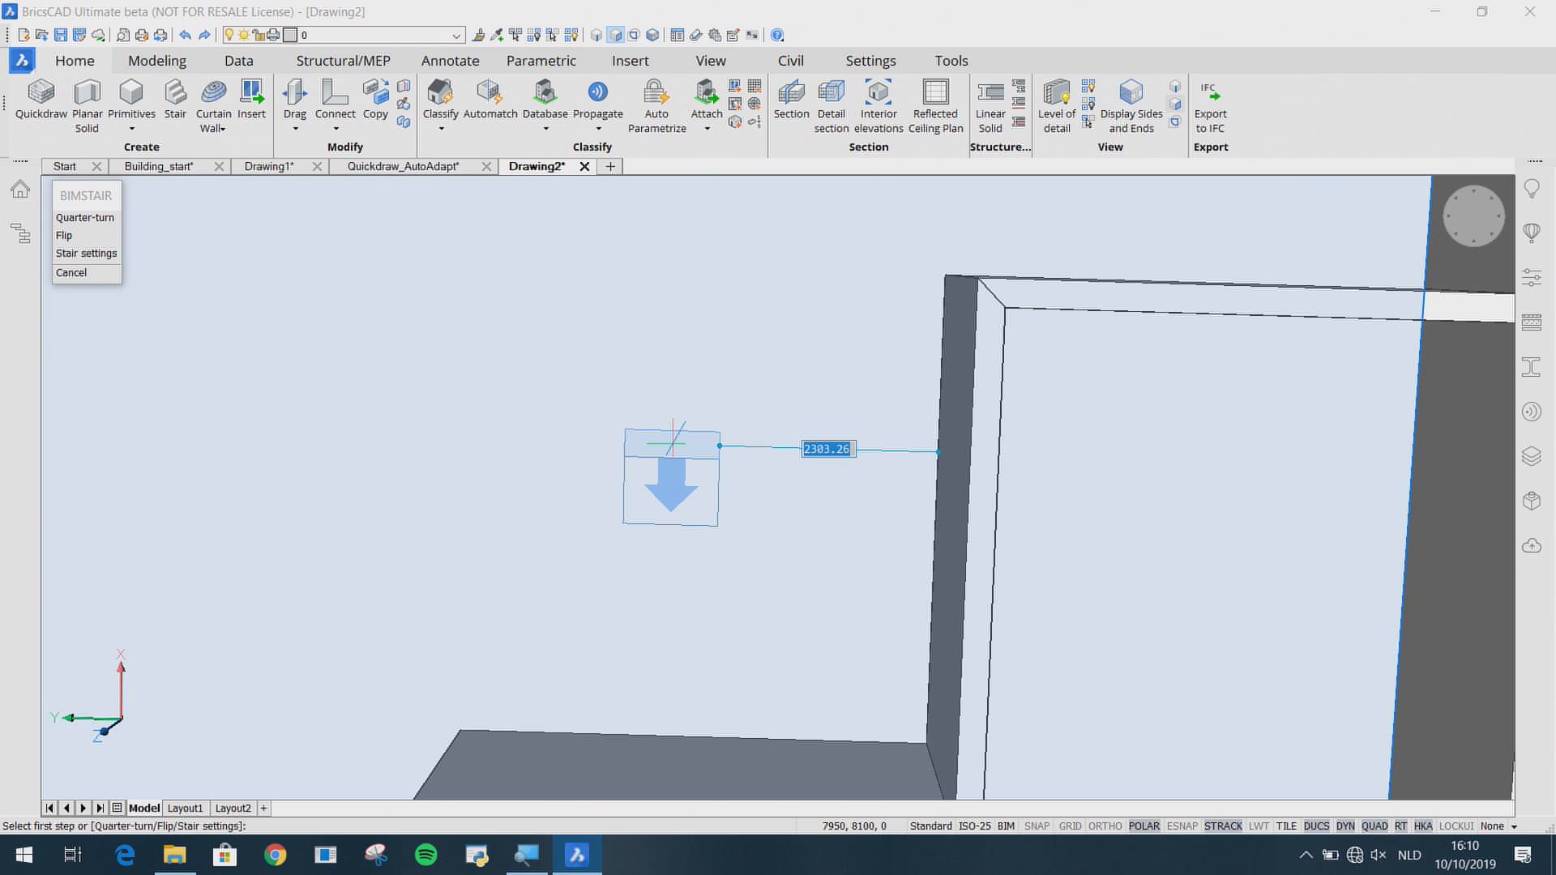
scroll(672, 443, up, 2)
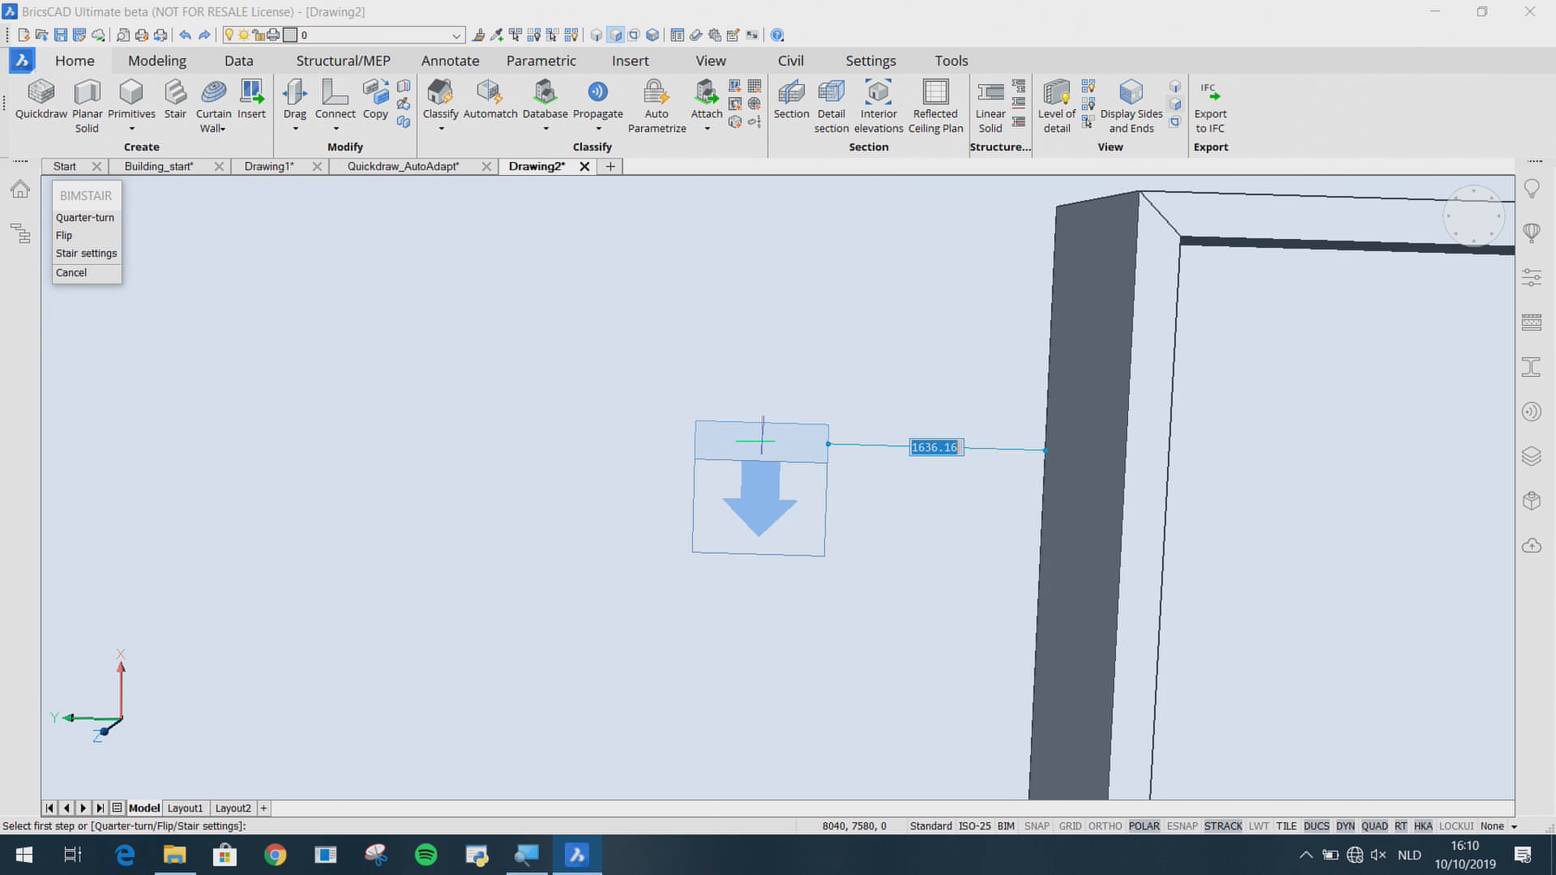
scroll(758, 442, down, 1)
key(Return)
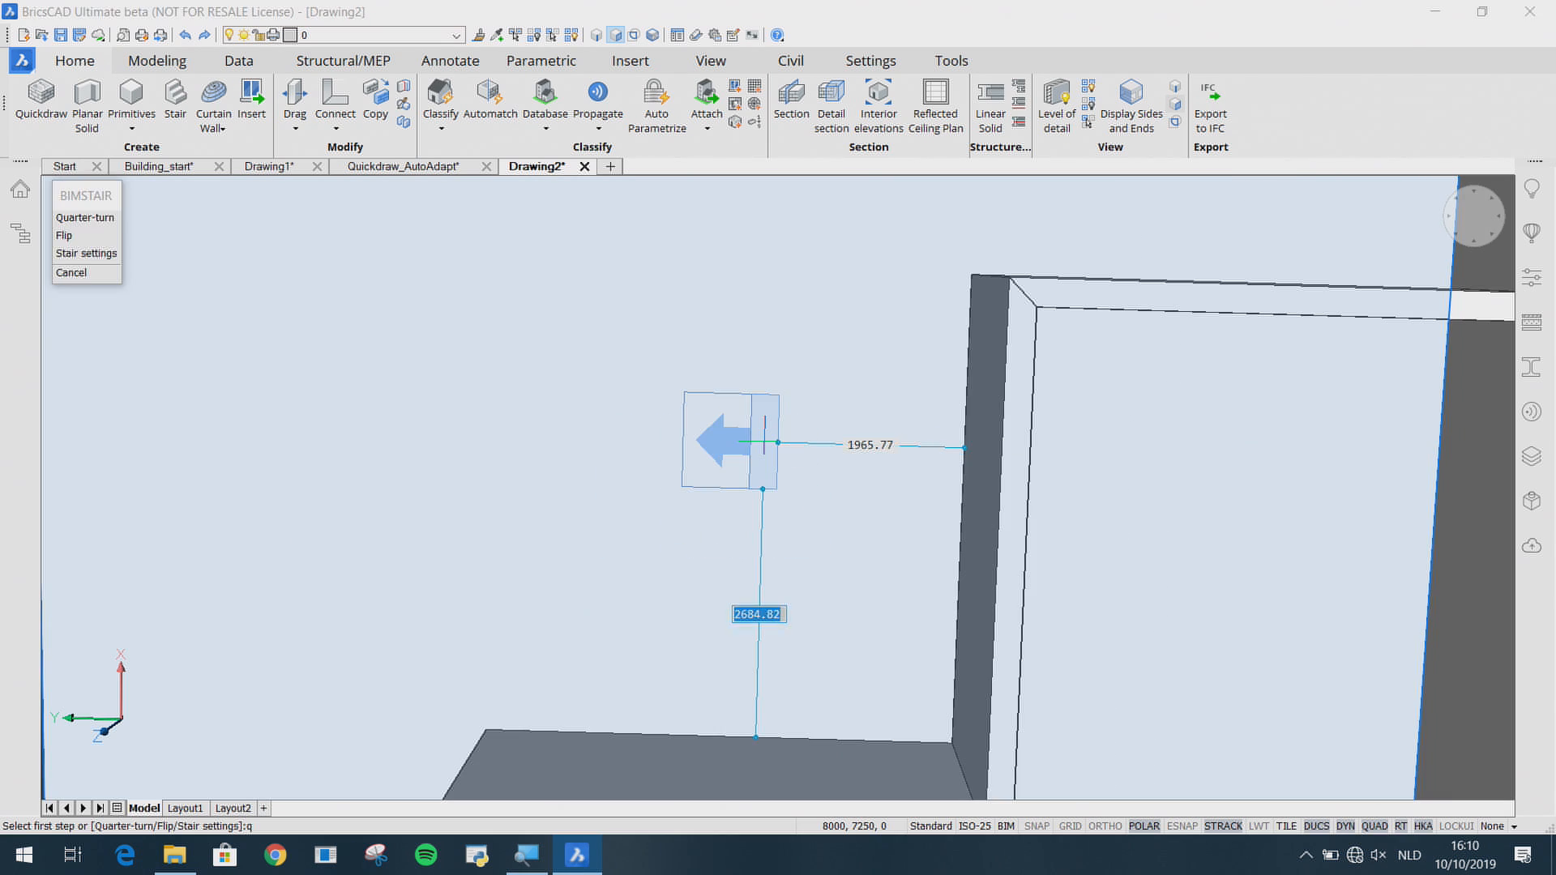
text(q)
key(Return)
scroll(816, 431, down, 2)
shift+middle_drag(672, 414, 736, 387)
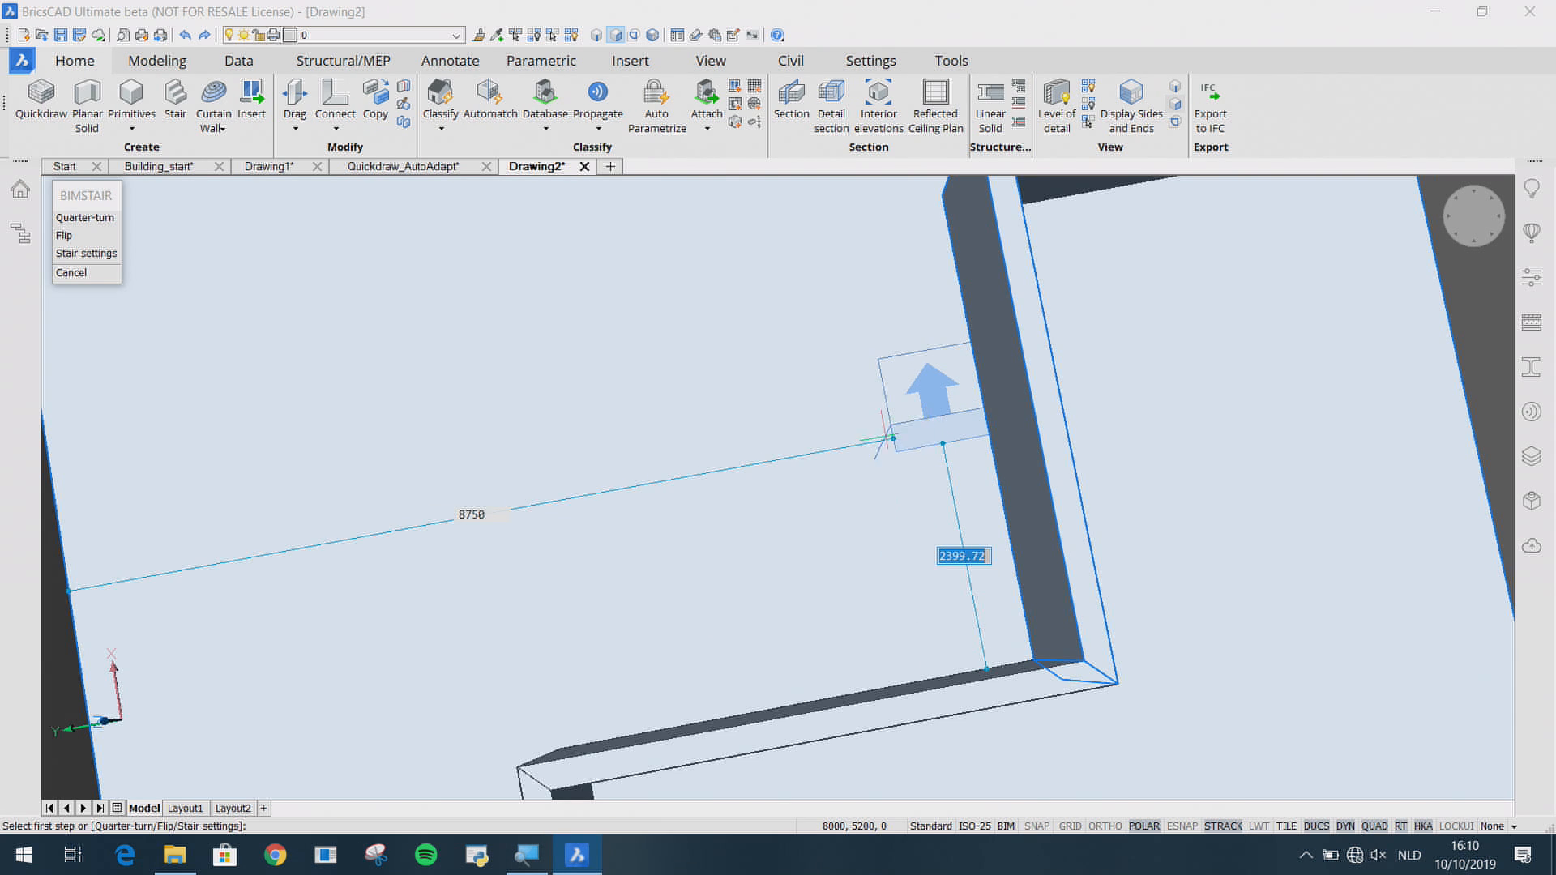
Step: Reverse the stair's direction with quarter-turns and place its first step about 3640 mm from the inner wall
key(ctrl)
key(ctrl)
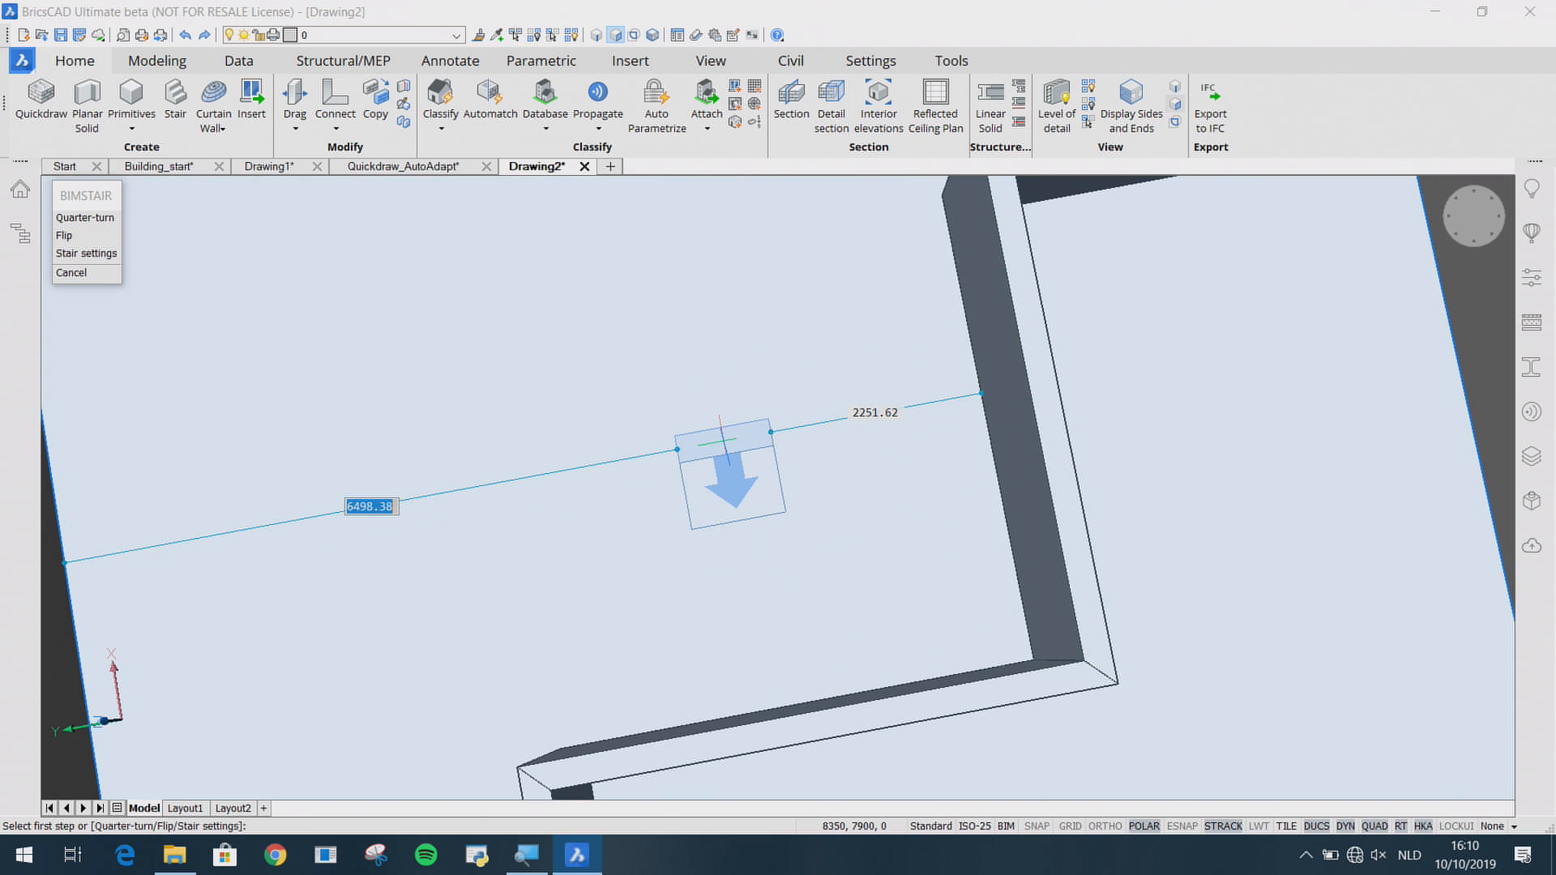
key(Return)
text(q)
key(Return)
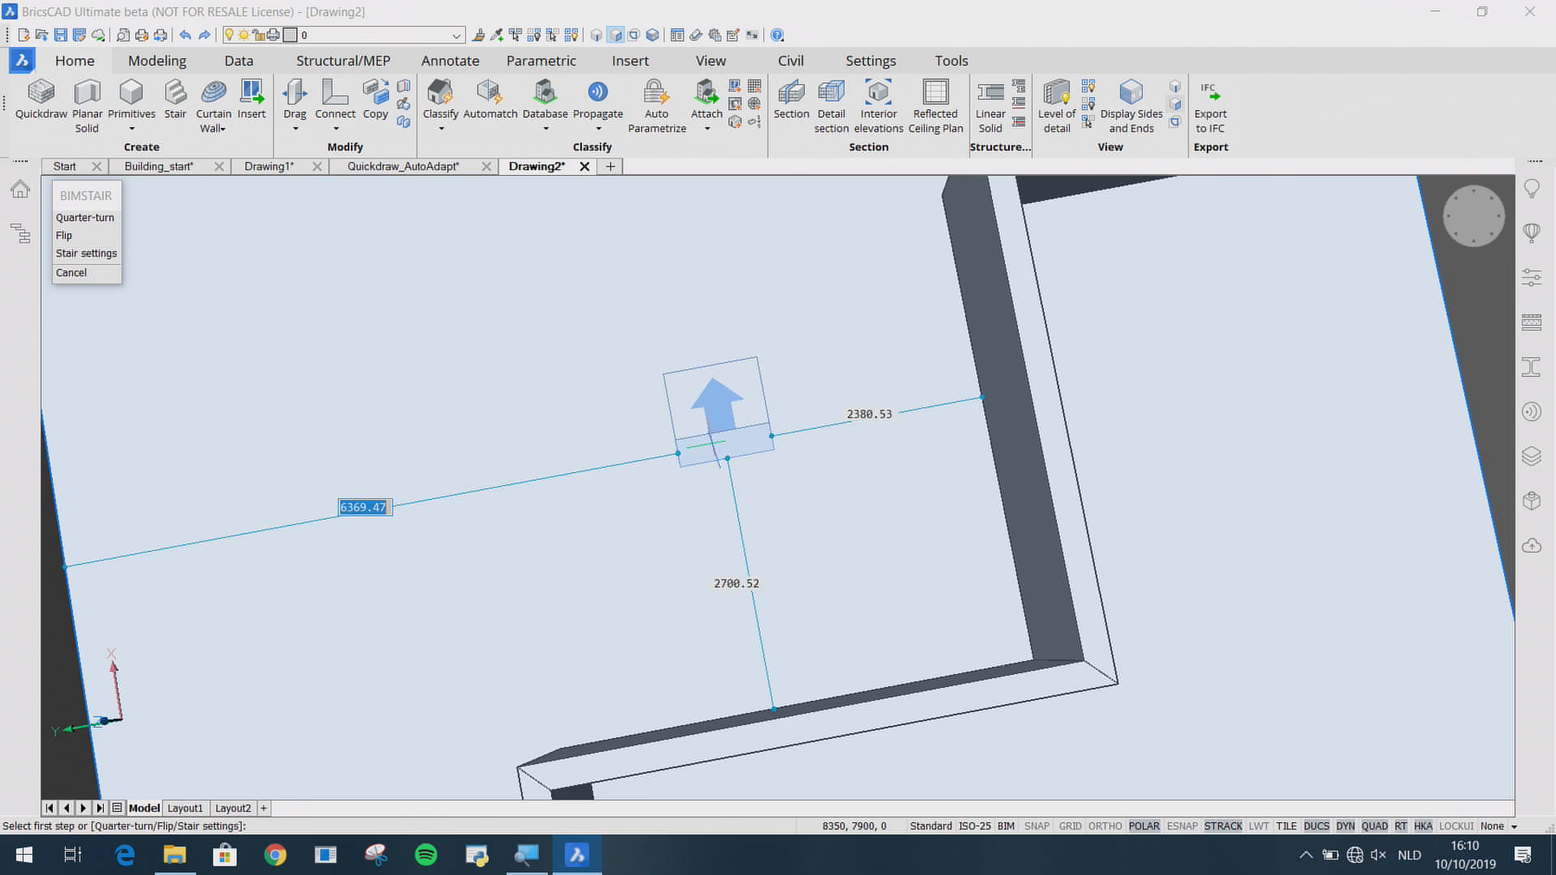
scroll(715, 444, down, 2)
middle_drag(614, 427, 849, 537)
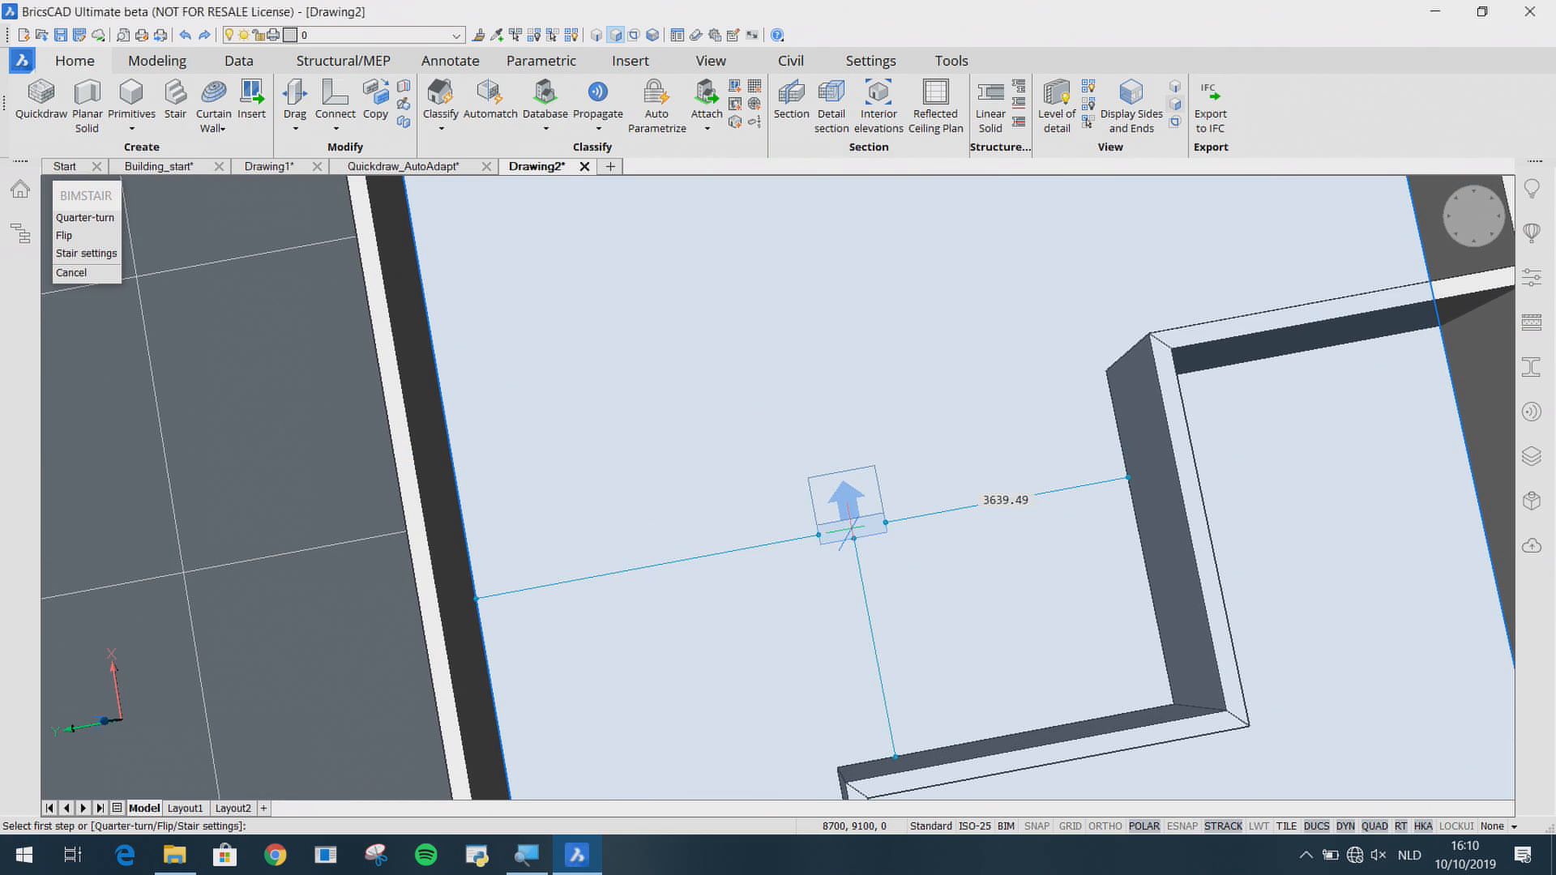
click(851, 529)
Step: Complete the stair as an L-shape with a corner landing by placing the second step toward the long outer wall
shift+middle_drag(761, 466, 834, 368)
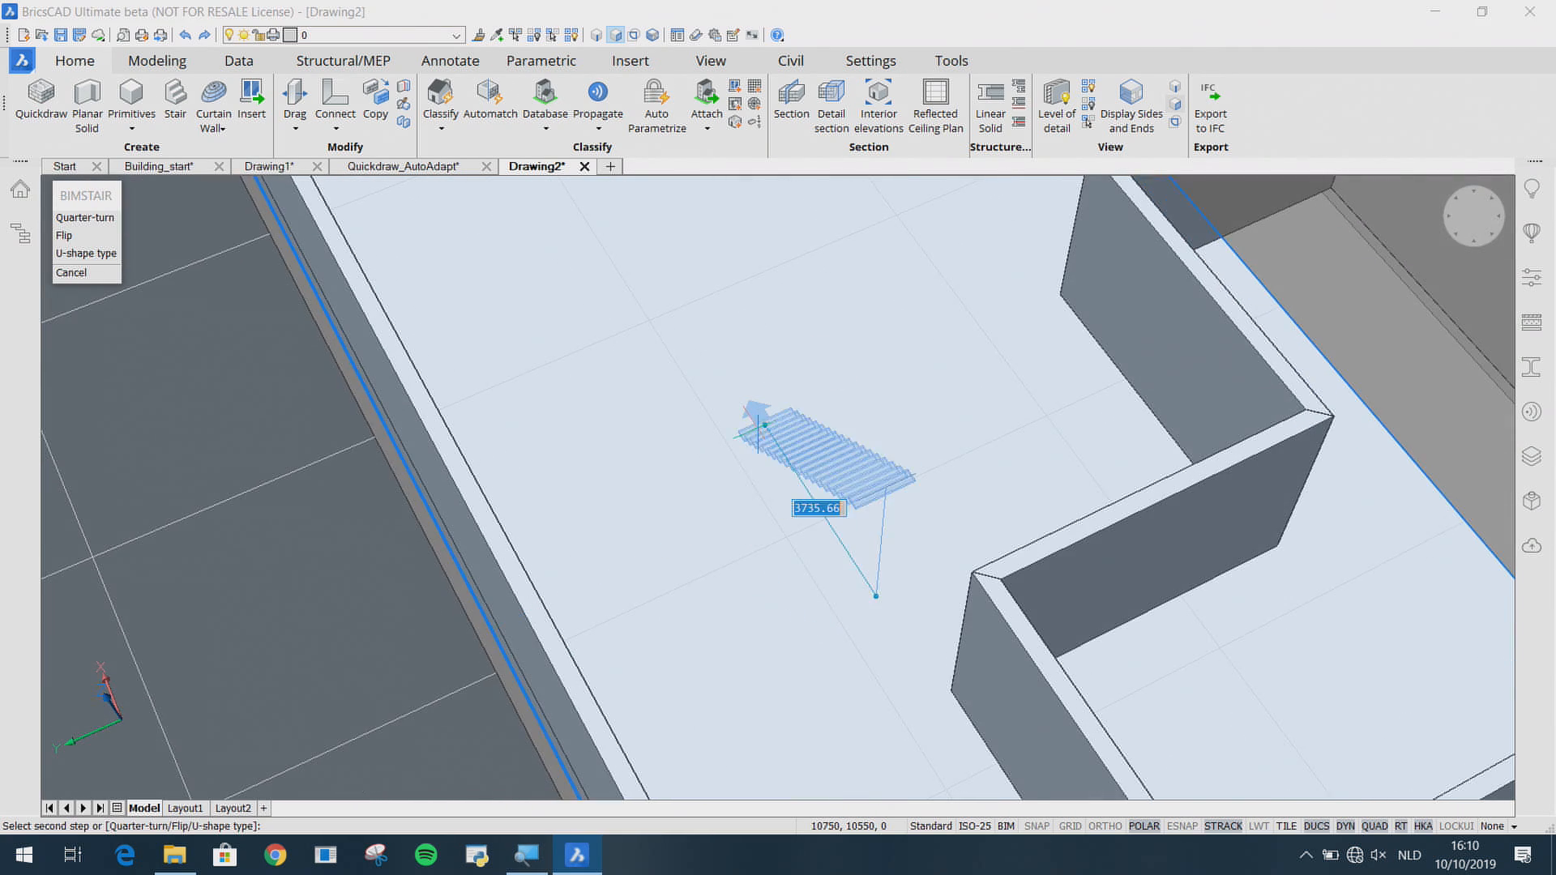
scroll(758, 428, up, 3)
shift+middle_drag(606, 507, 746, 443)
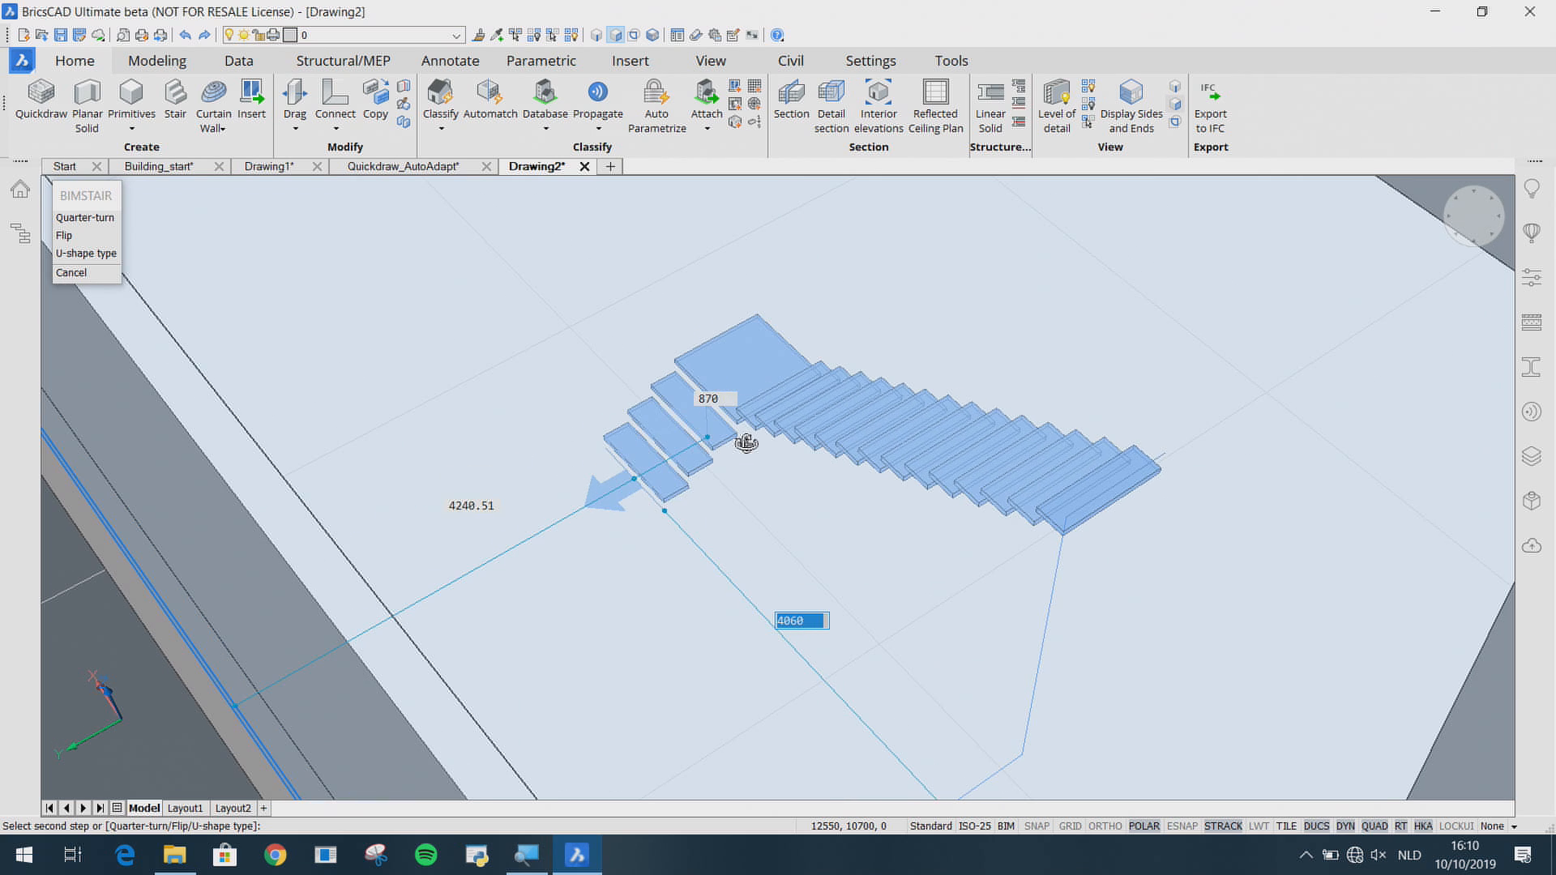
scroll(699, 442, up, 2)
scroll(688, 434, down, 2)
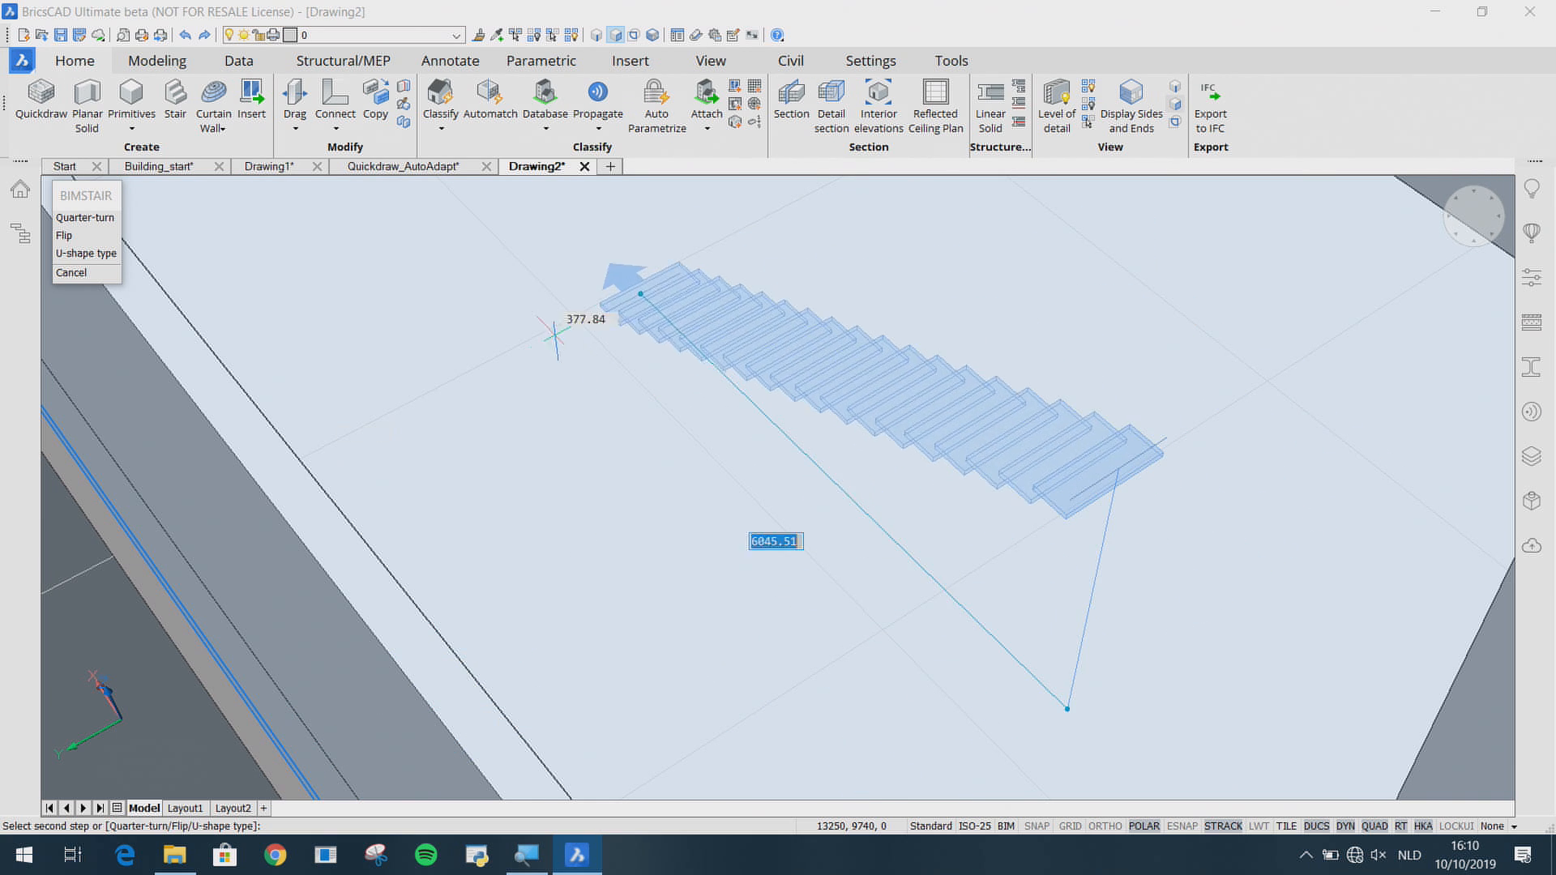
shift+middle_drag(574, 514, 656, 539)
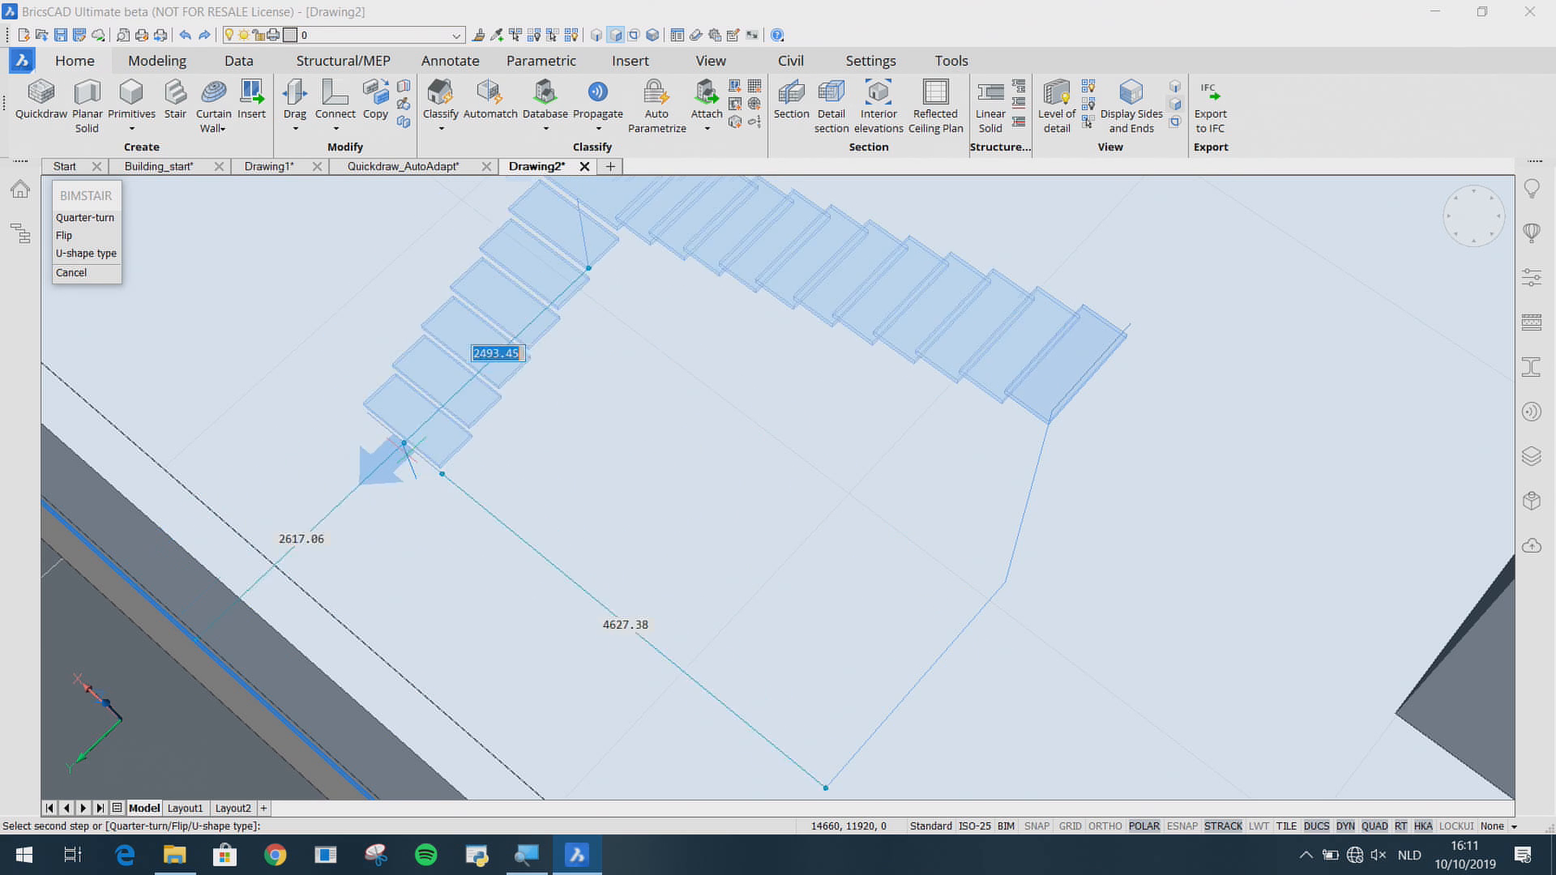
middle_drag(428, 459, 462, 561)
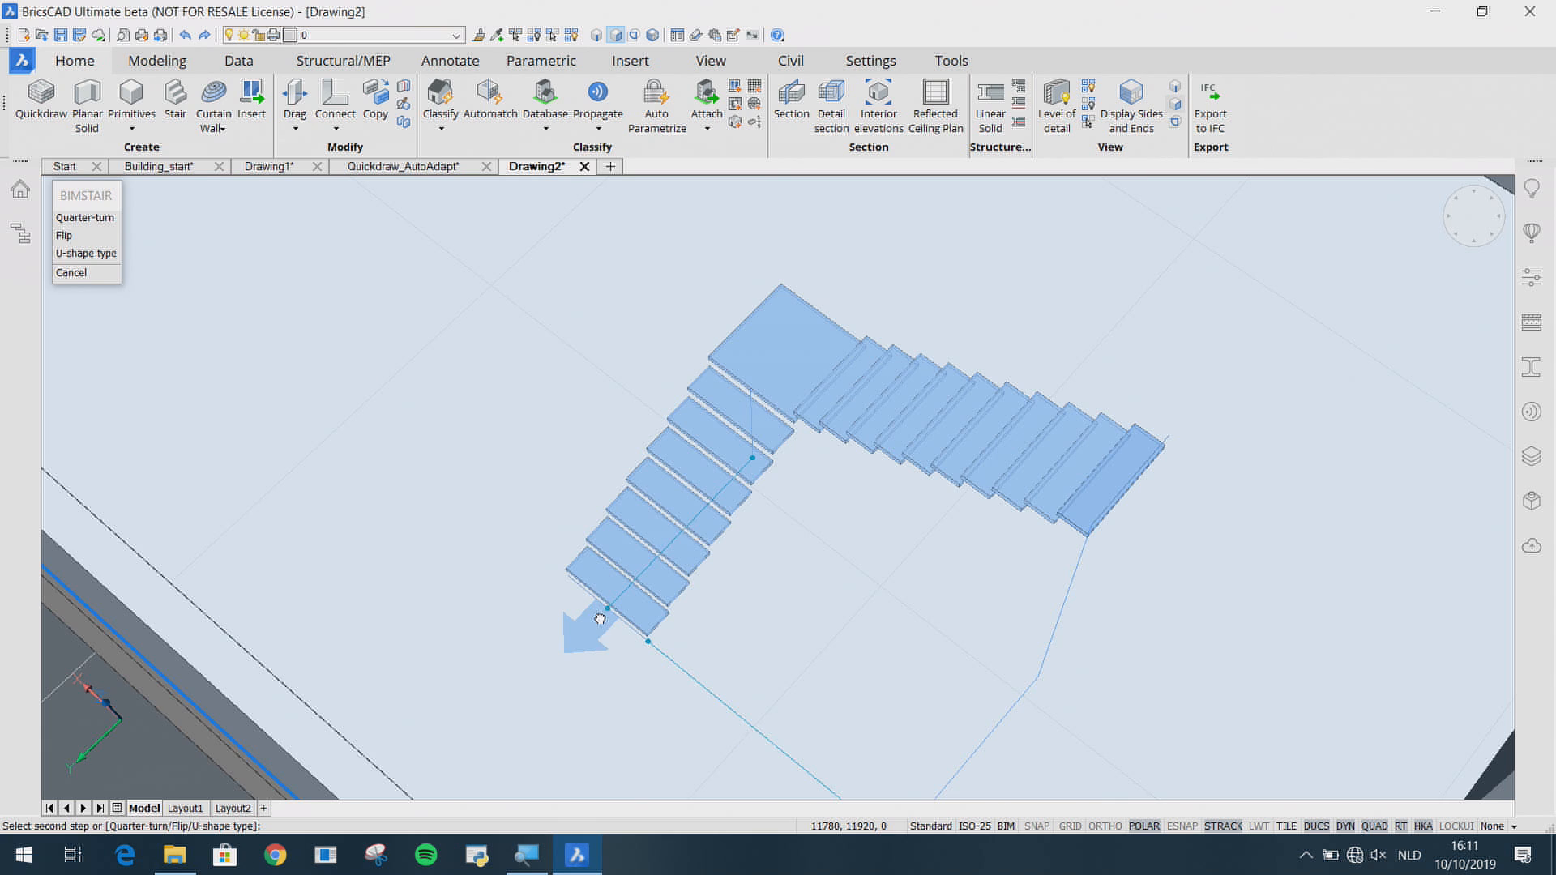
mouse_move(600, 618)
middle_down()
mouse_move(591, 581)
mouse_move(579, 598)
middle_up()
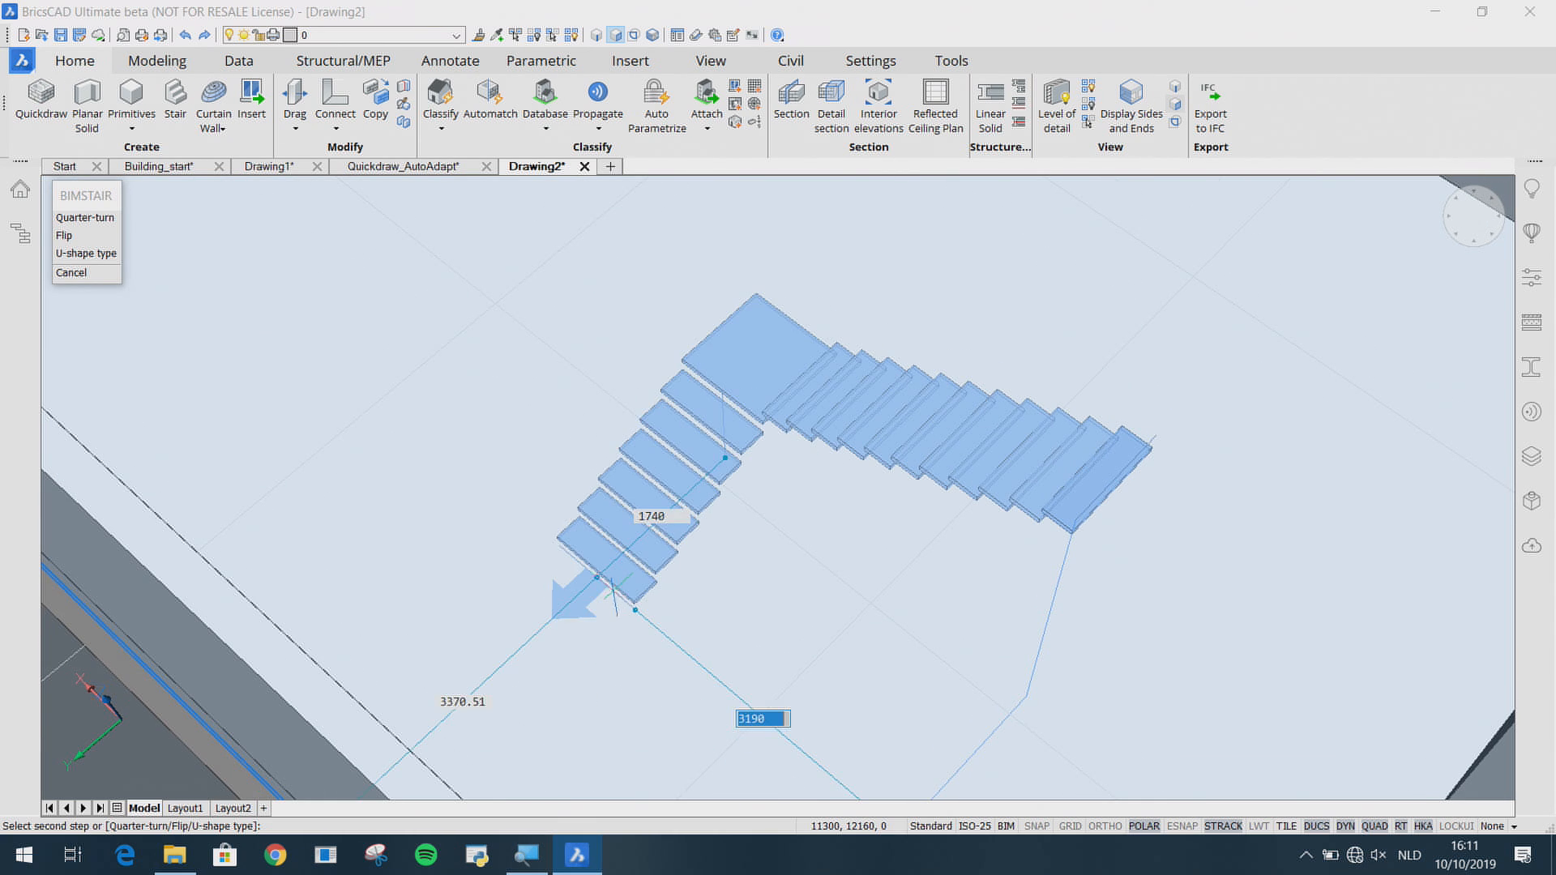
click(614, 623)
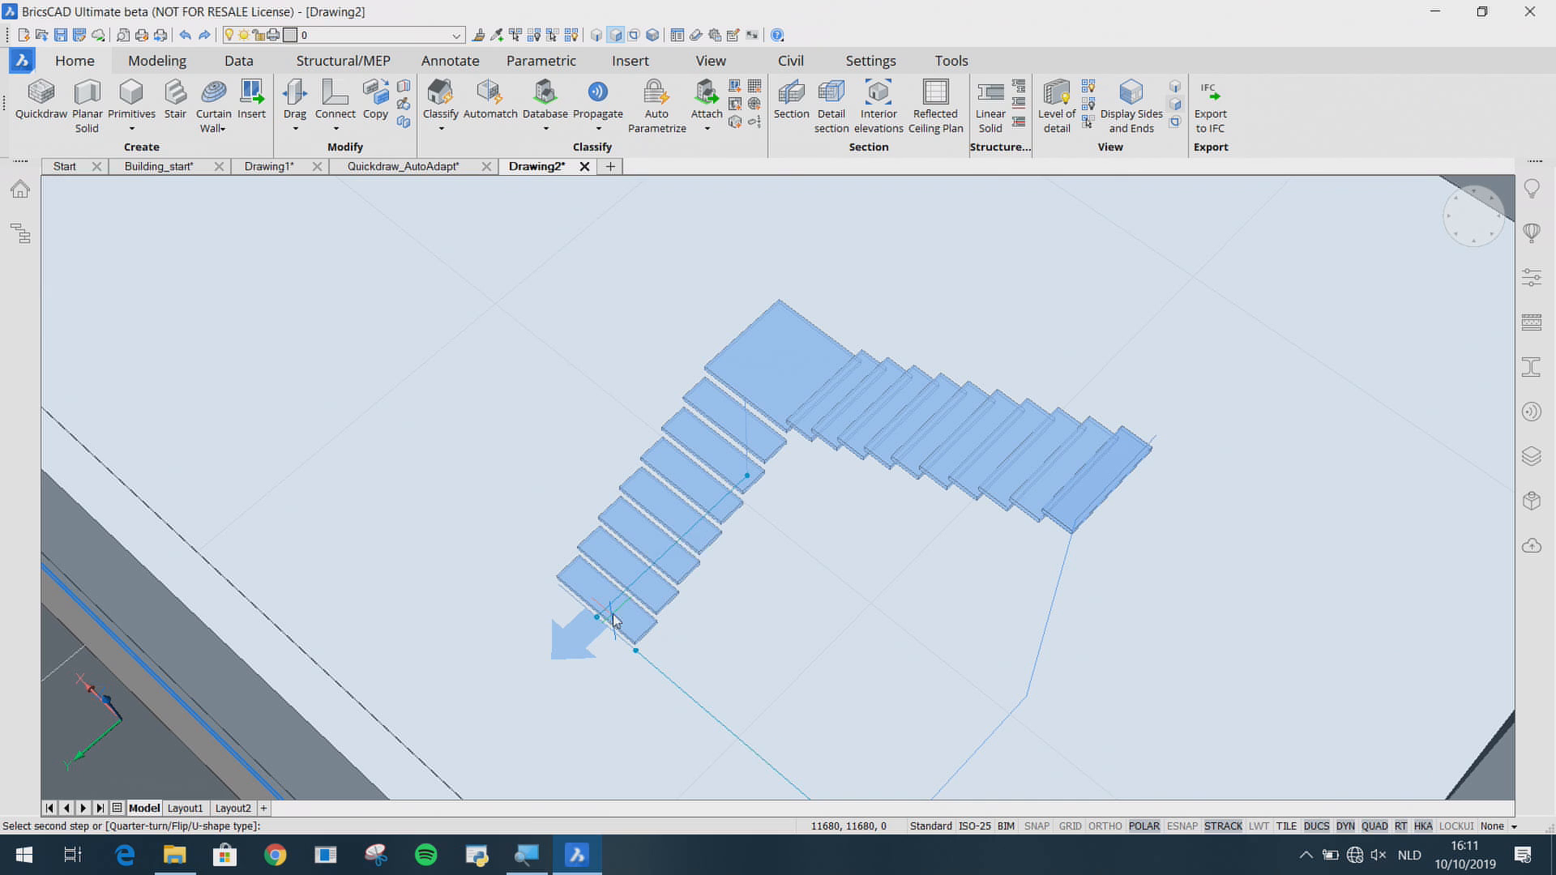
shift+middle_drag(623, 480, 568, 547)
shift+middle_drag(446, 549, 493, 573)
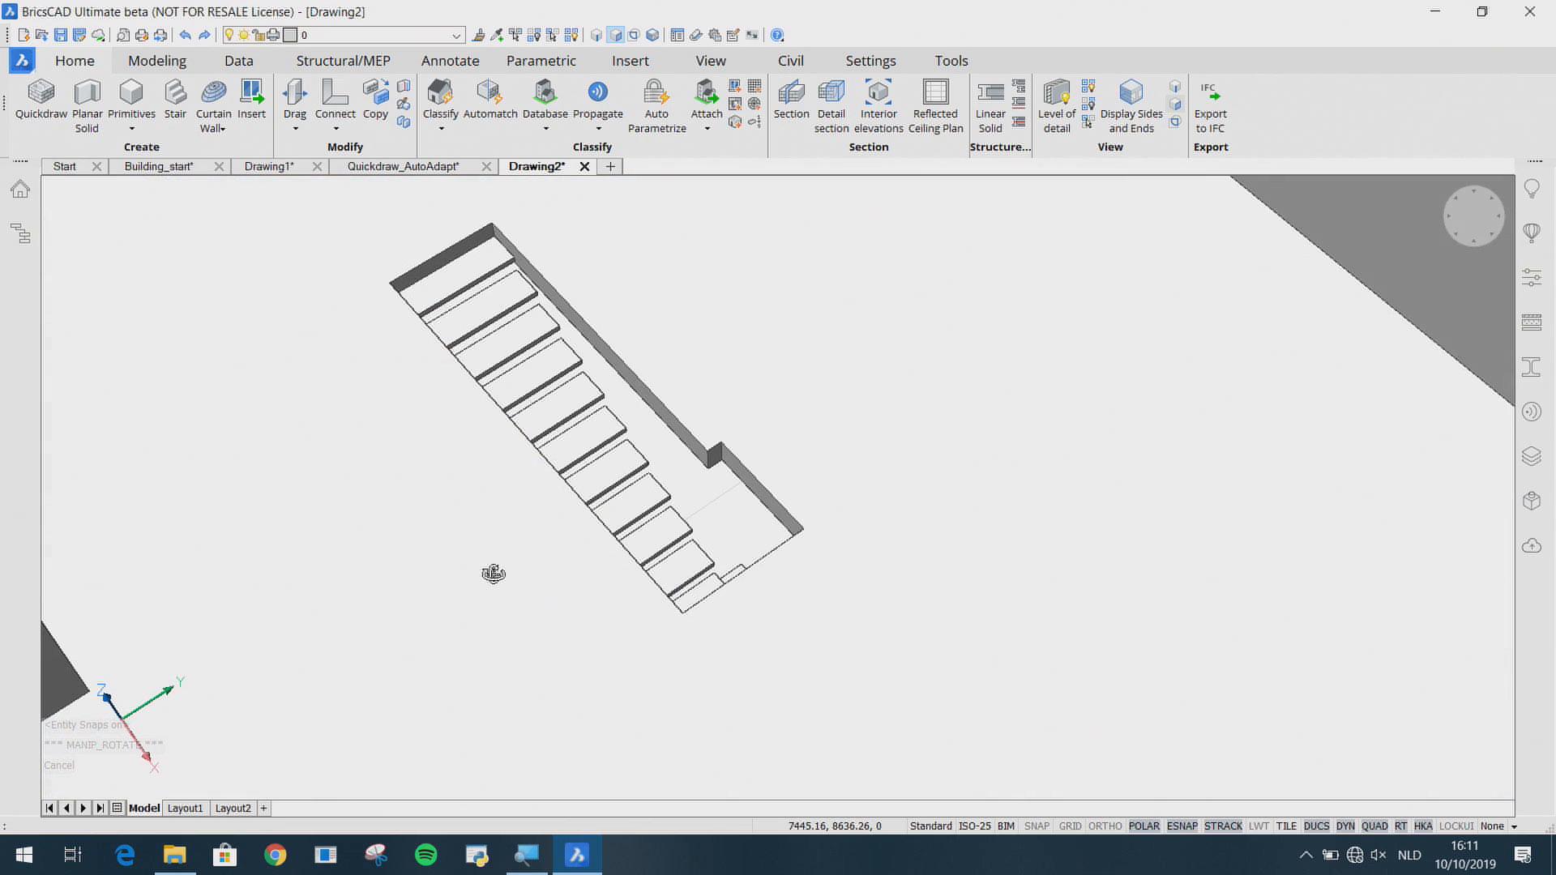
Step: Push the stair opening's short notch face flush with its end face, and push its long side face outwards
scroll(719, 488, up, 5)
shift+middle_drag(719, 488, 700, 516)
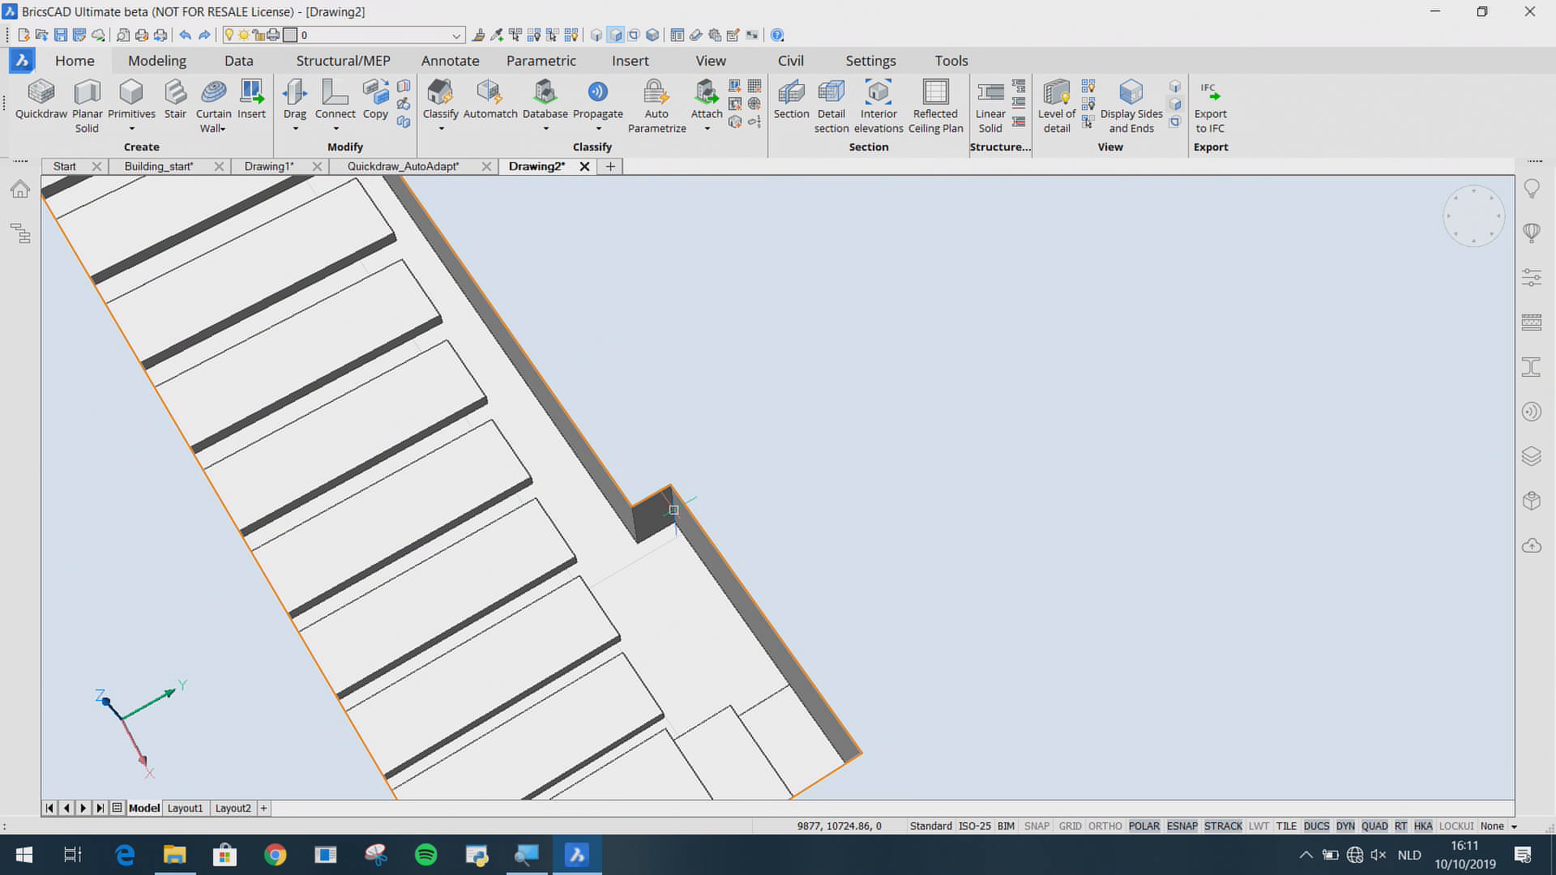
scroll(703, 519, down, 3)
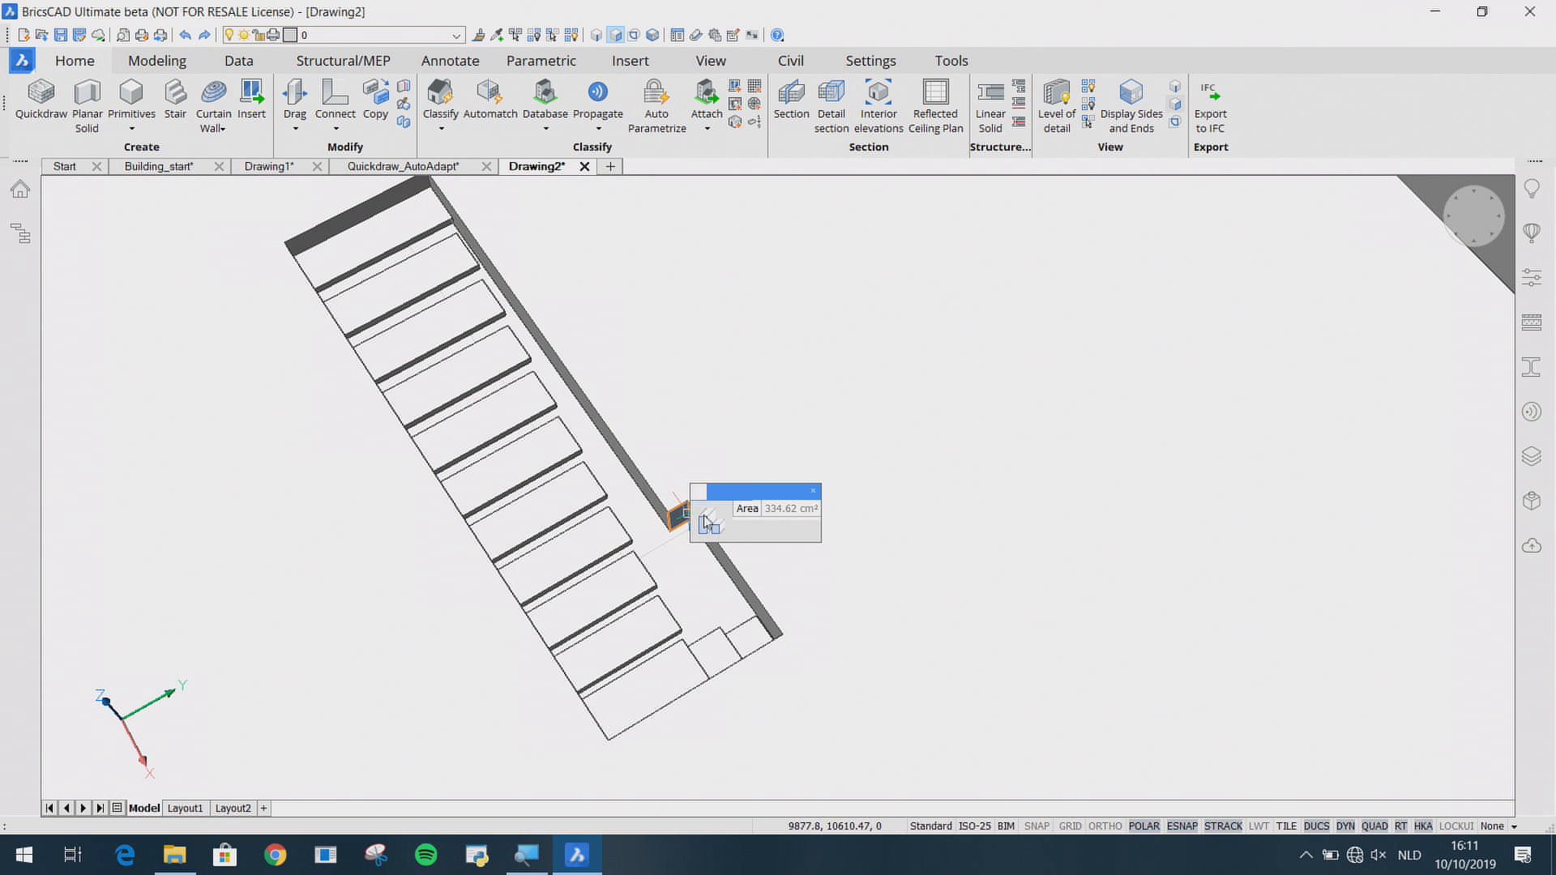
mouse_move(708, 522)
middle_drag(612, 379, 793, 468)
click(594, 252)
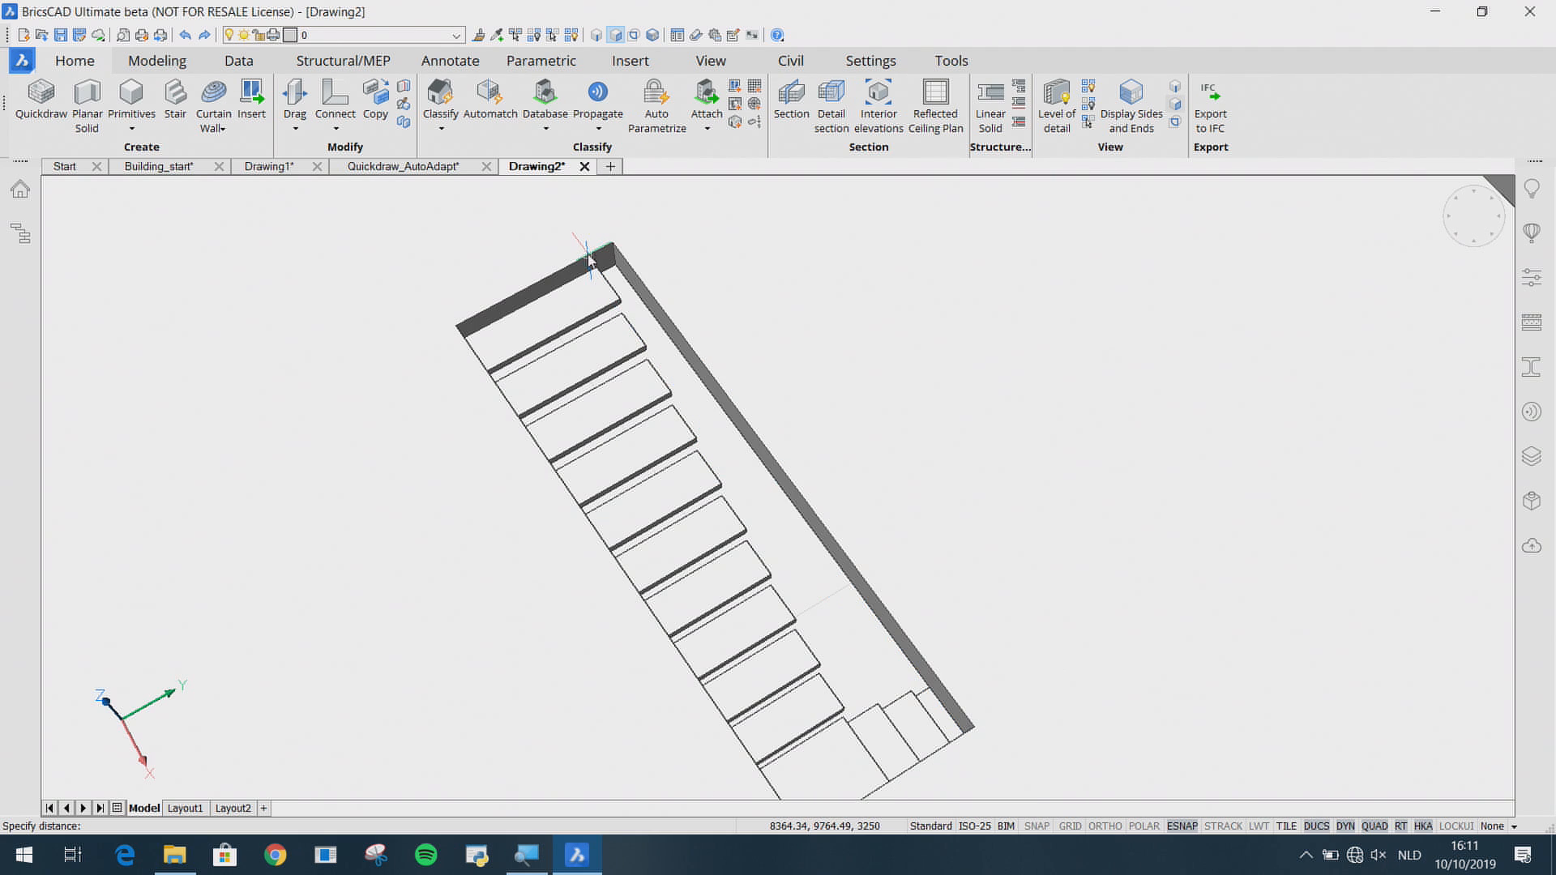
shift+middle_drag(419, 495, 503, 430)
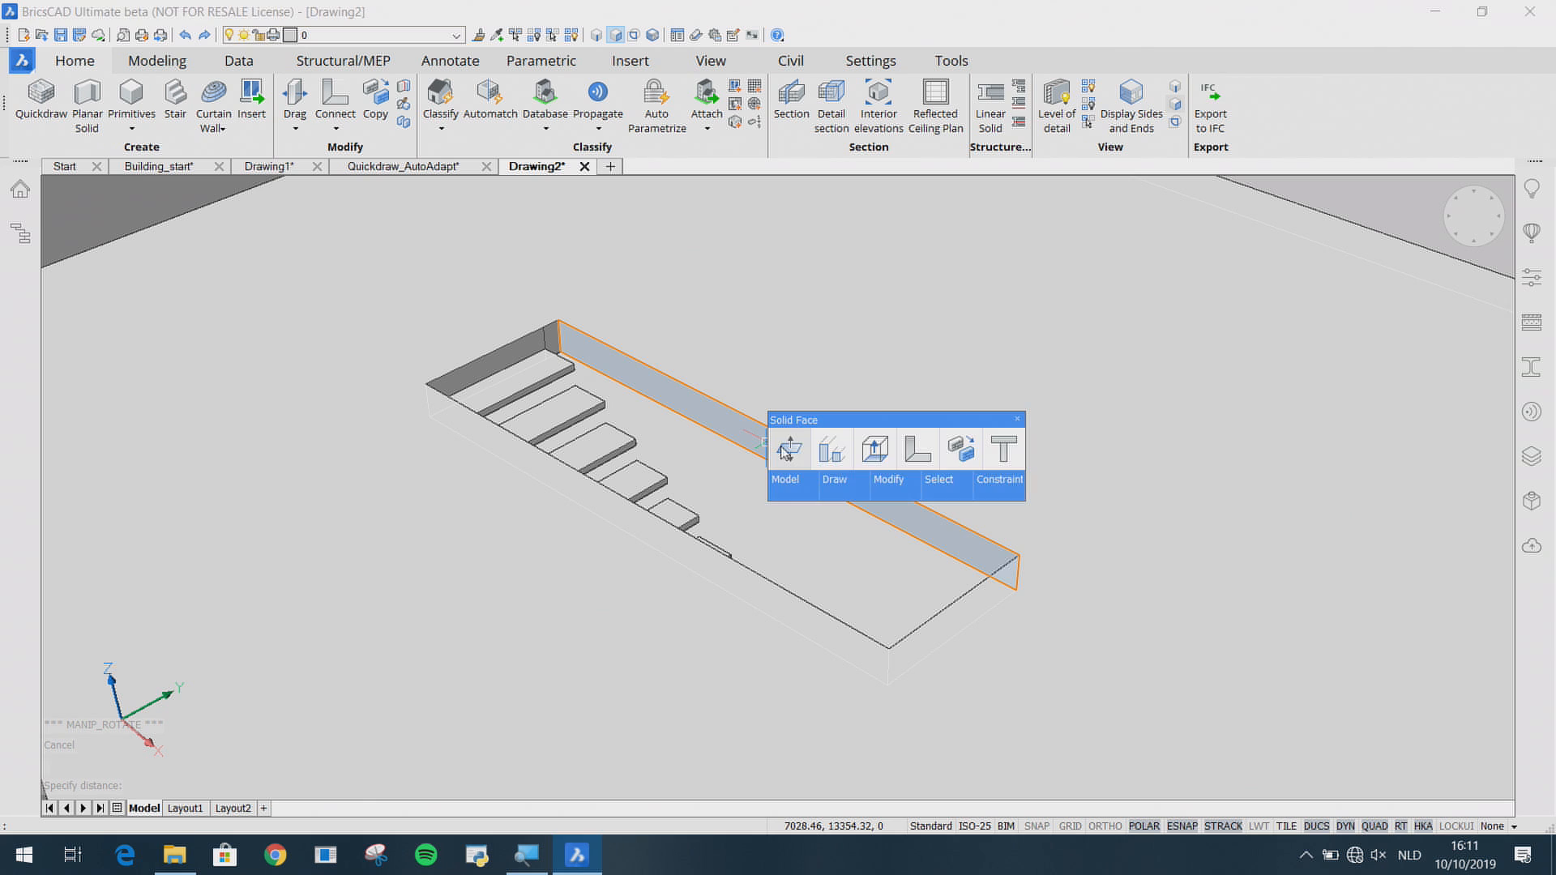
click(786, 449)
key(Escape)
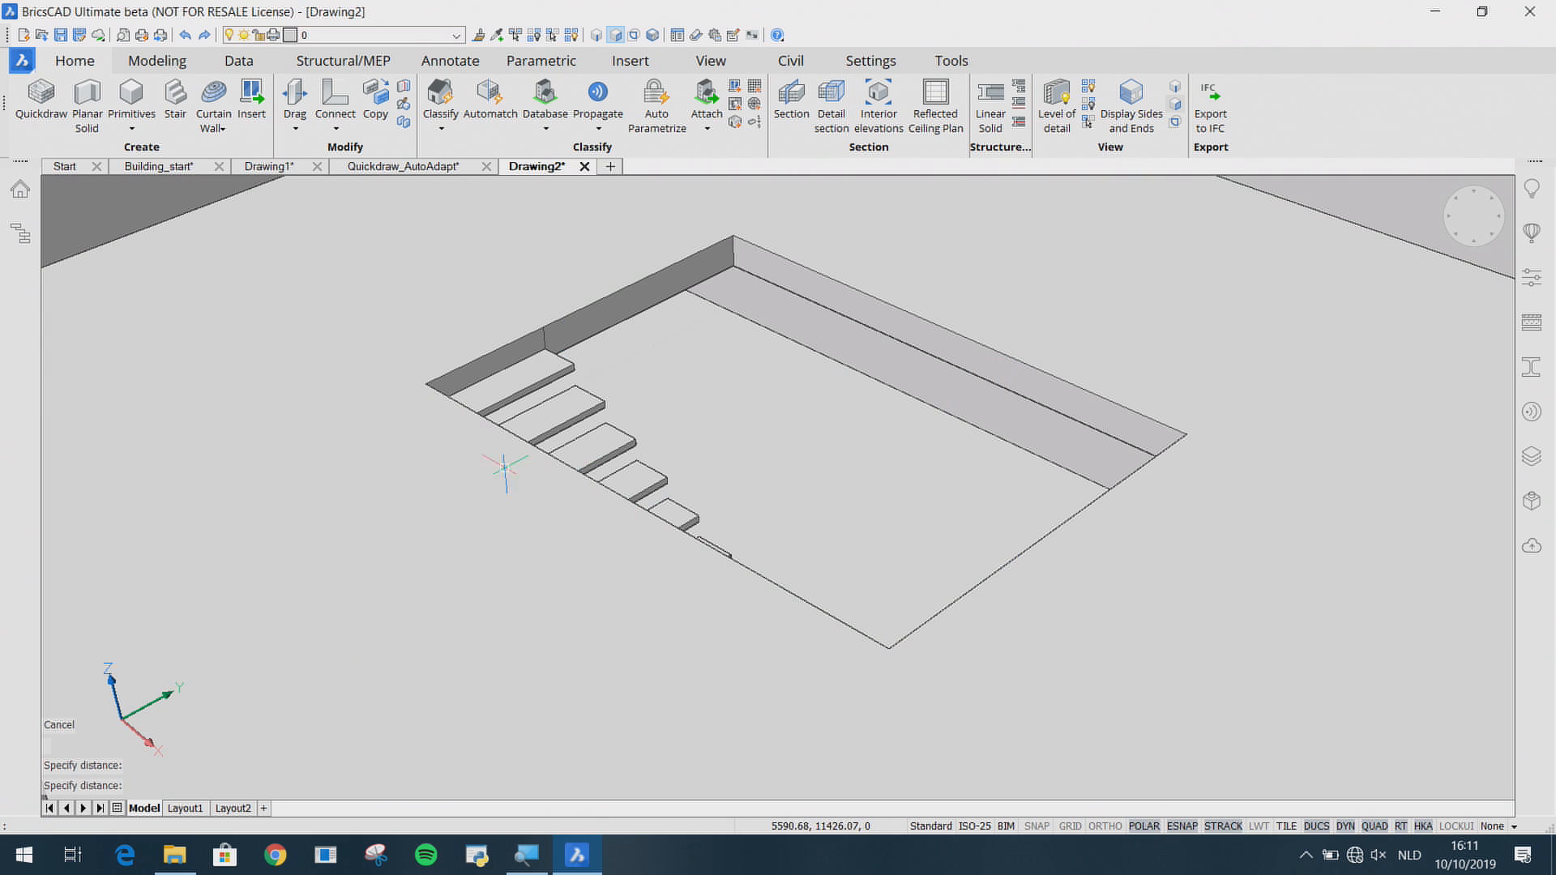
Step: Delete the L-shaped stair while keeping the enlarged rectangular floor opening
shift+middle_drag(508, 445, 629, 684)
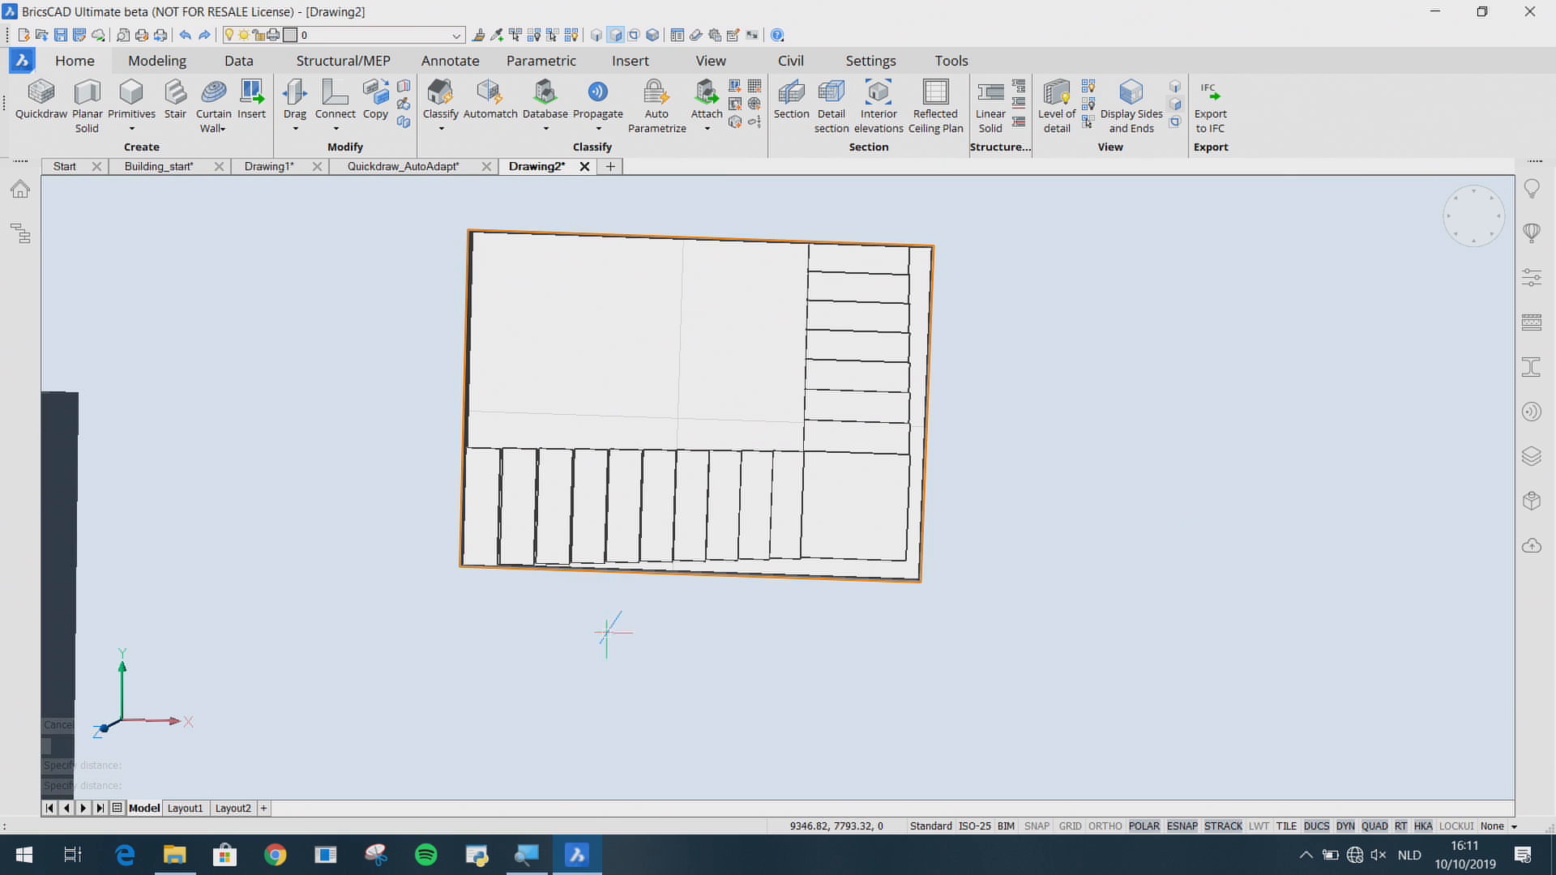
shift+middle_drag(608, 628, 815, 735)
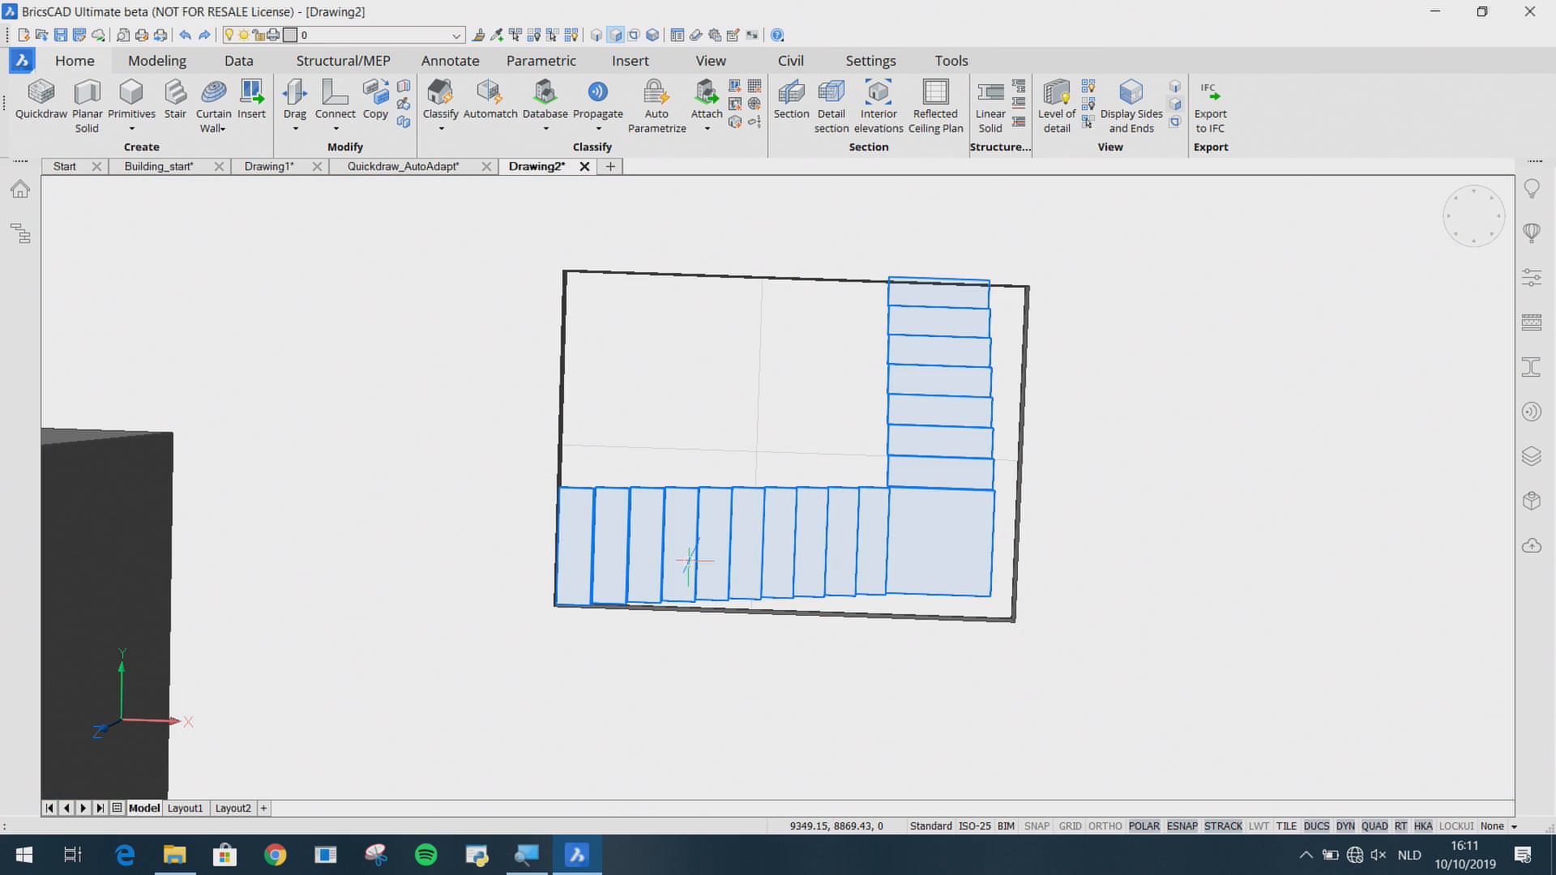
click(687, 558)
key(Delete)
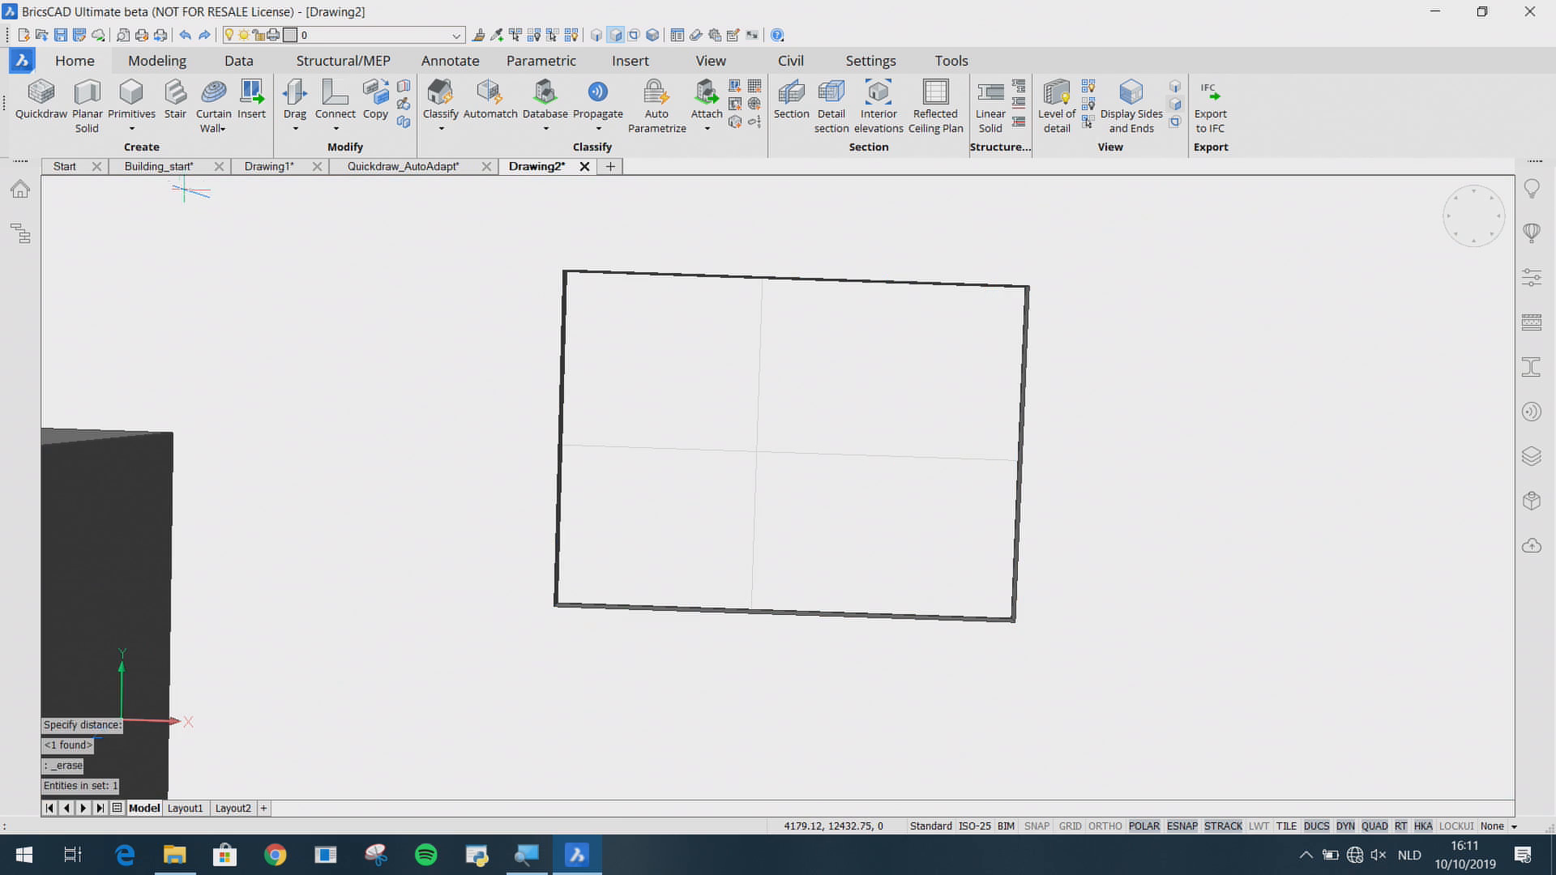
Step: Create a quarter-turn stair inside the rectangular floor opening, starting at its corner, with flights of about 1450 mm and 3480 mm
click(173, 113)
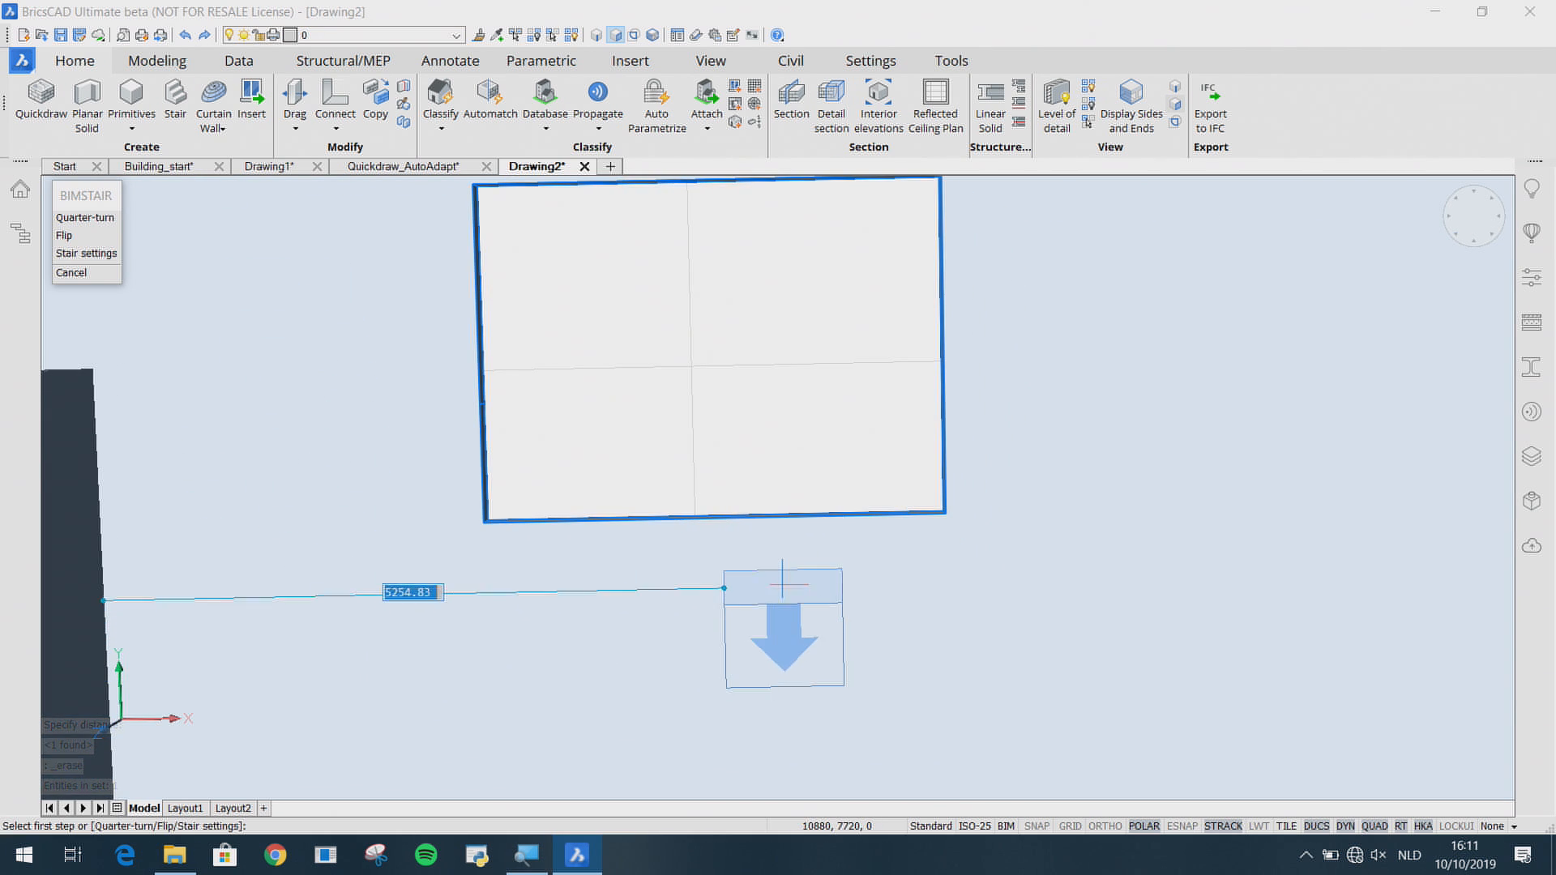
click(877, 523)
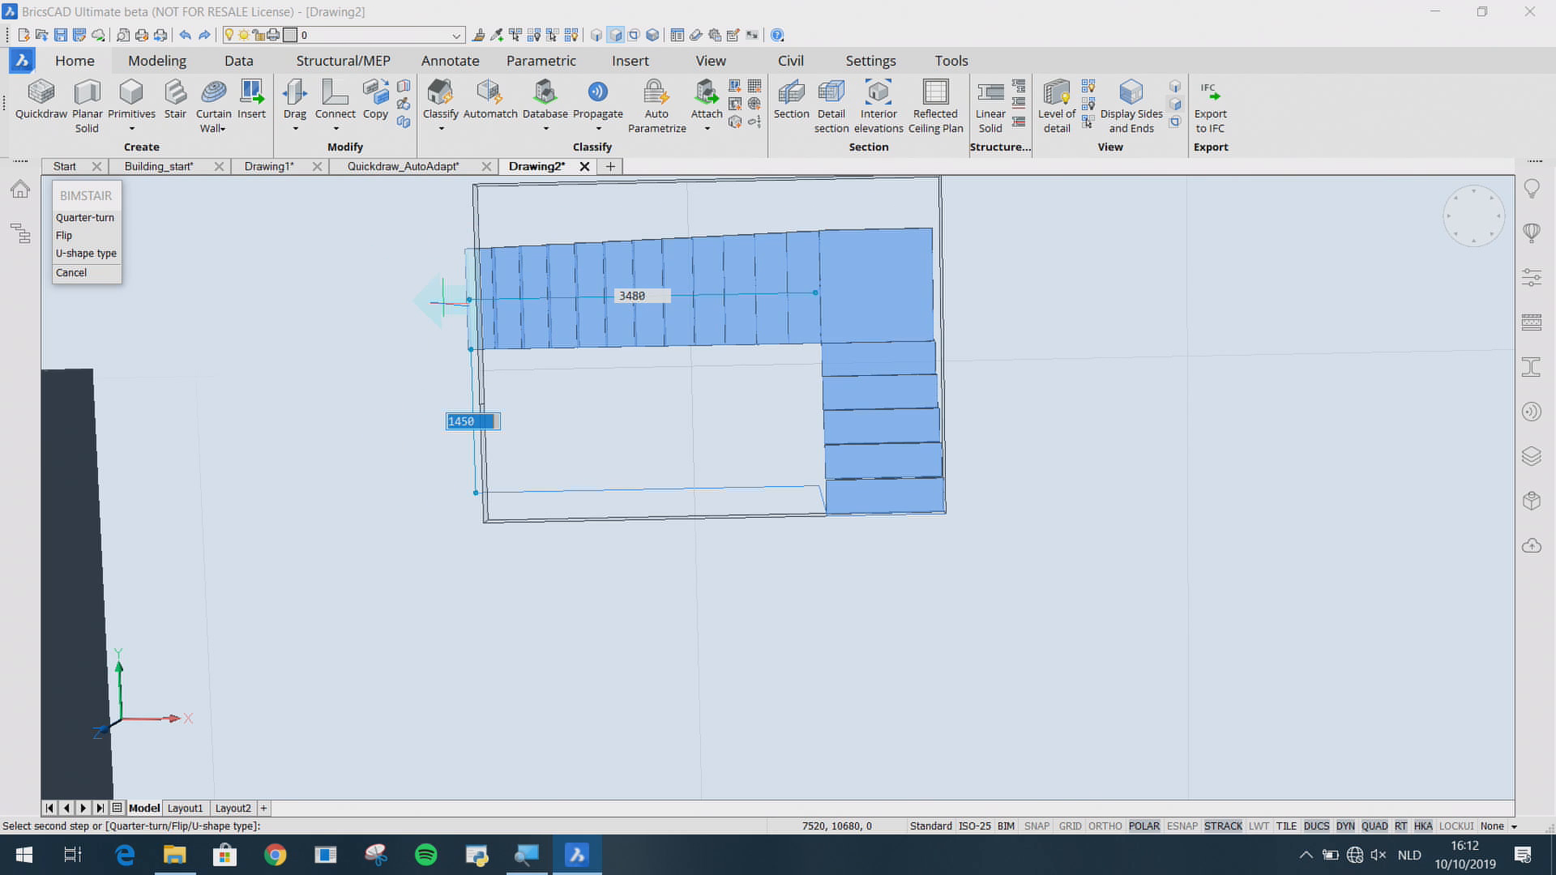
click(444, 303)
shift+middle_drag(400, 445, 448, 426)
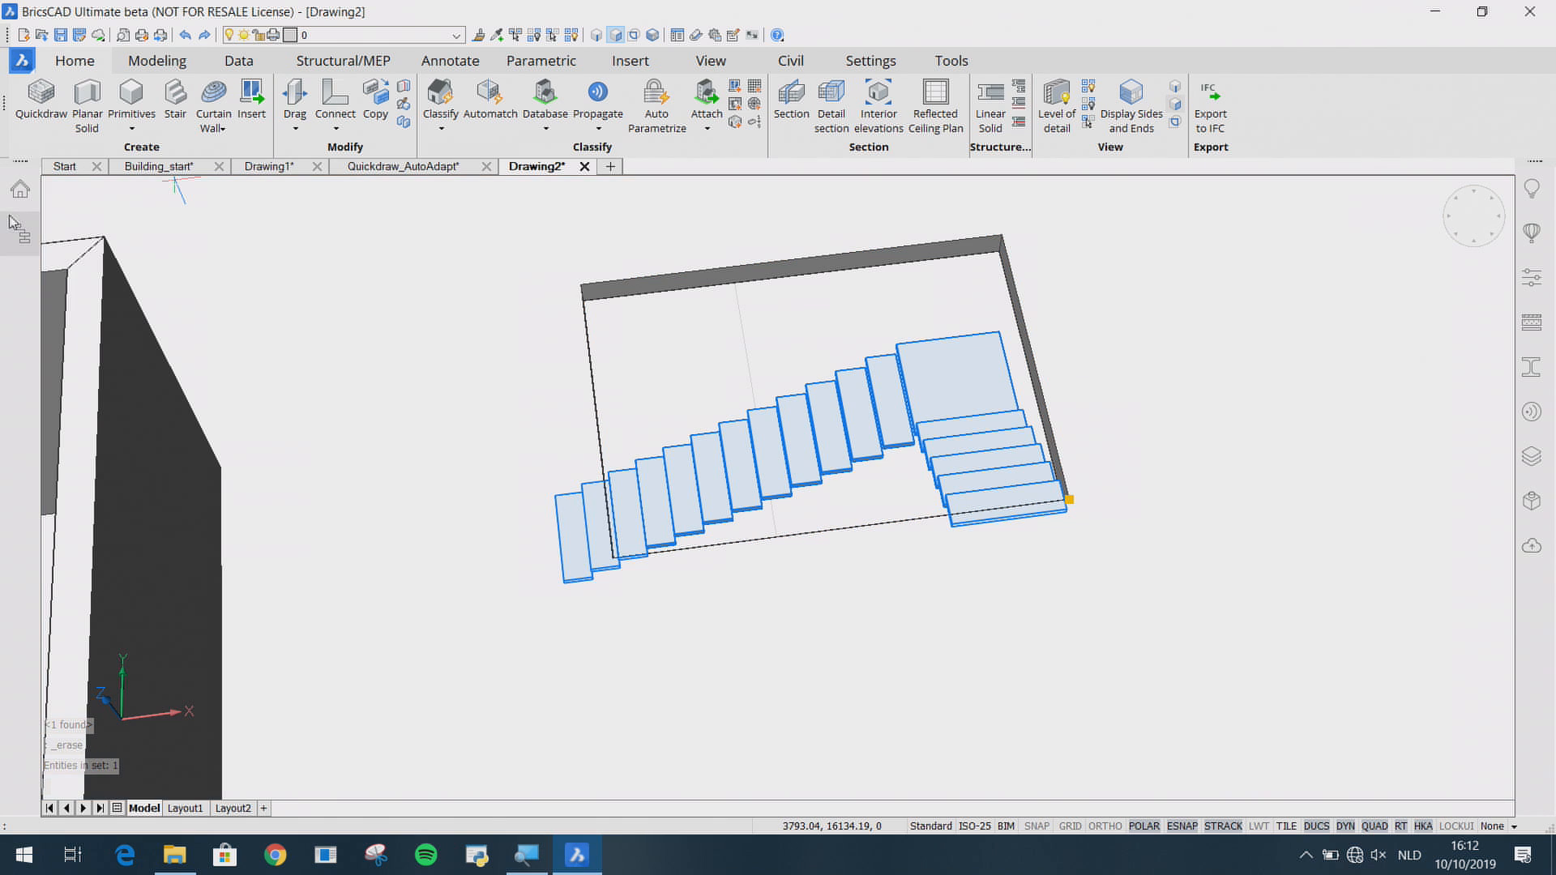
Step: Locate the new stair under Floor 0 in the building structure and inspect its stair type and properties
click(16, 235)
click(53, 237)
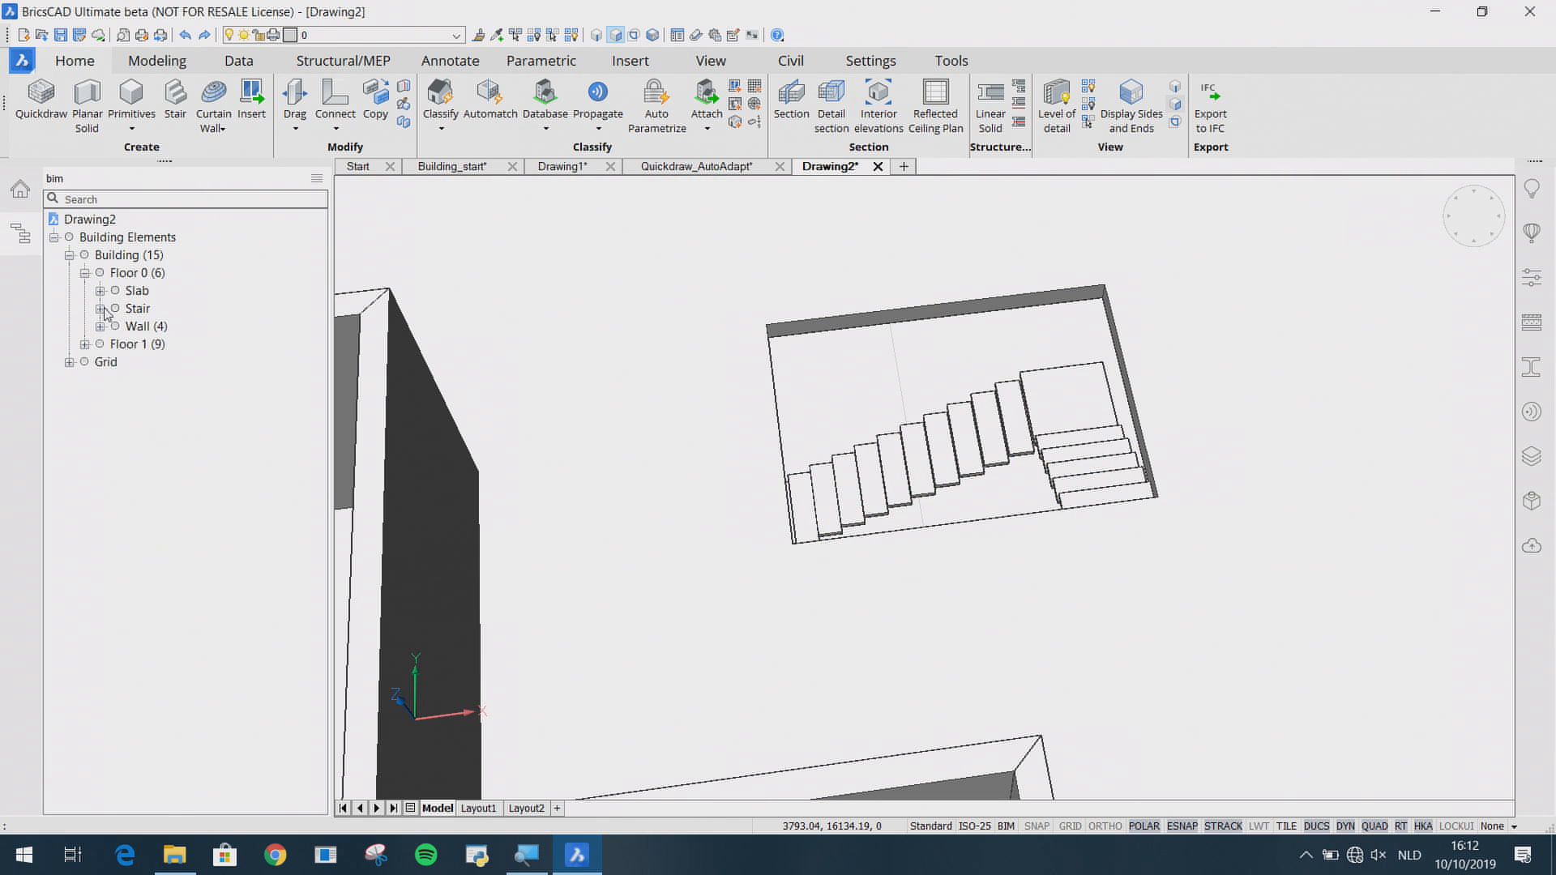
click(145, 326)
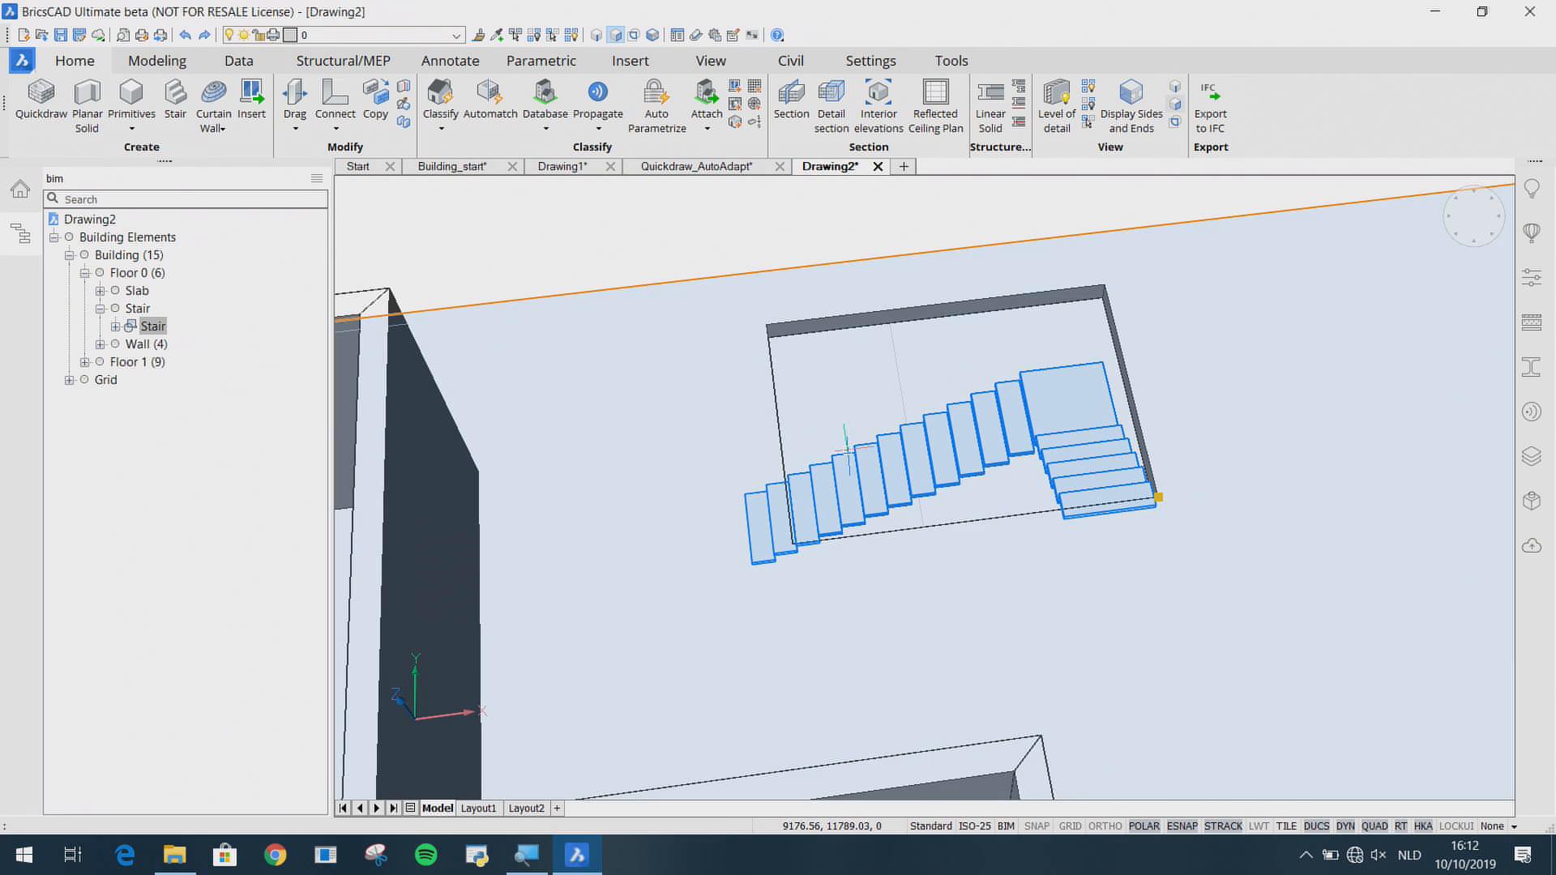
scroll(882, 488, up, 5)
shift+middle_drag(882, 488, 865, 470)
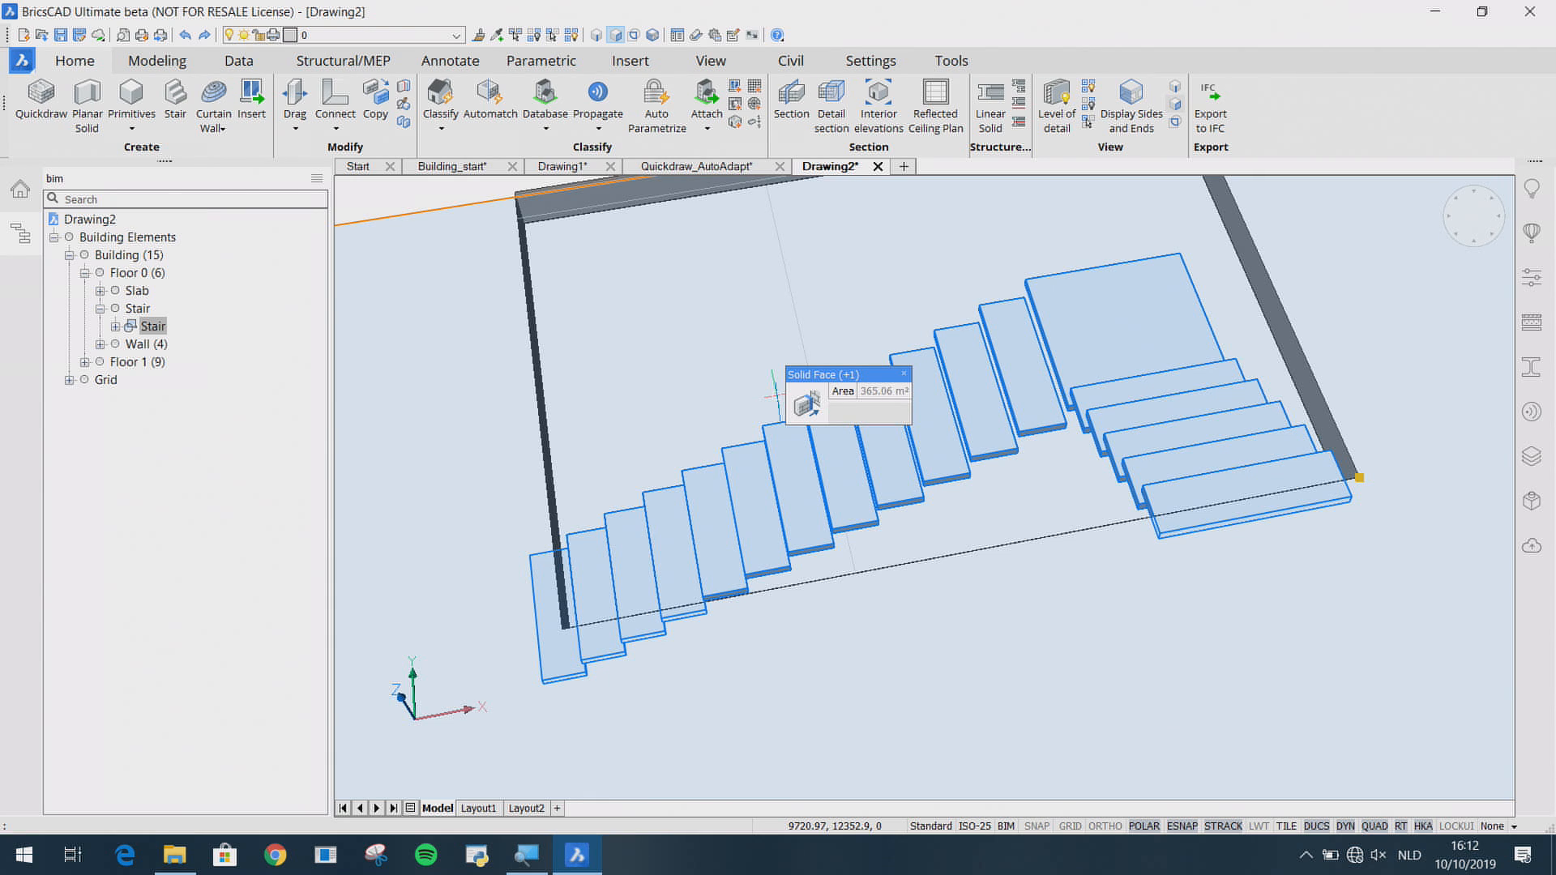
mouse_move(798, 400)
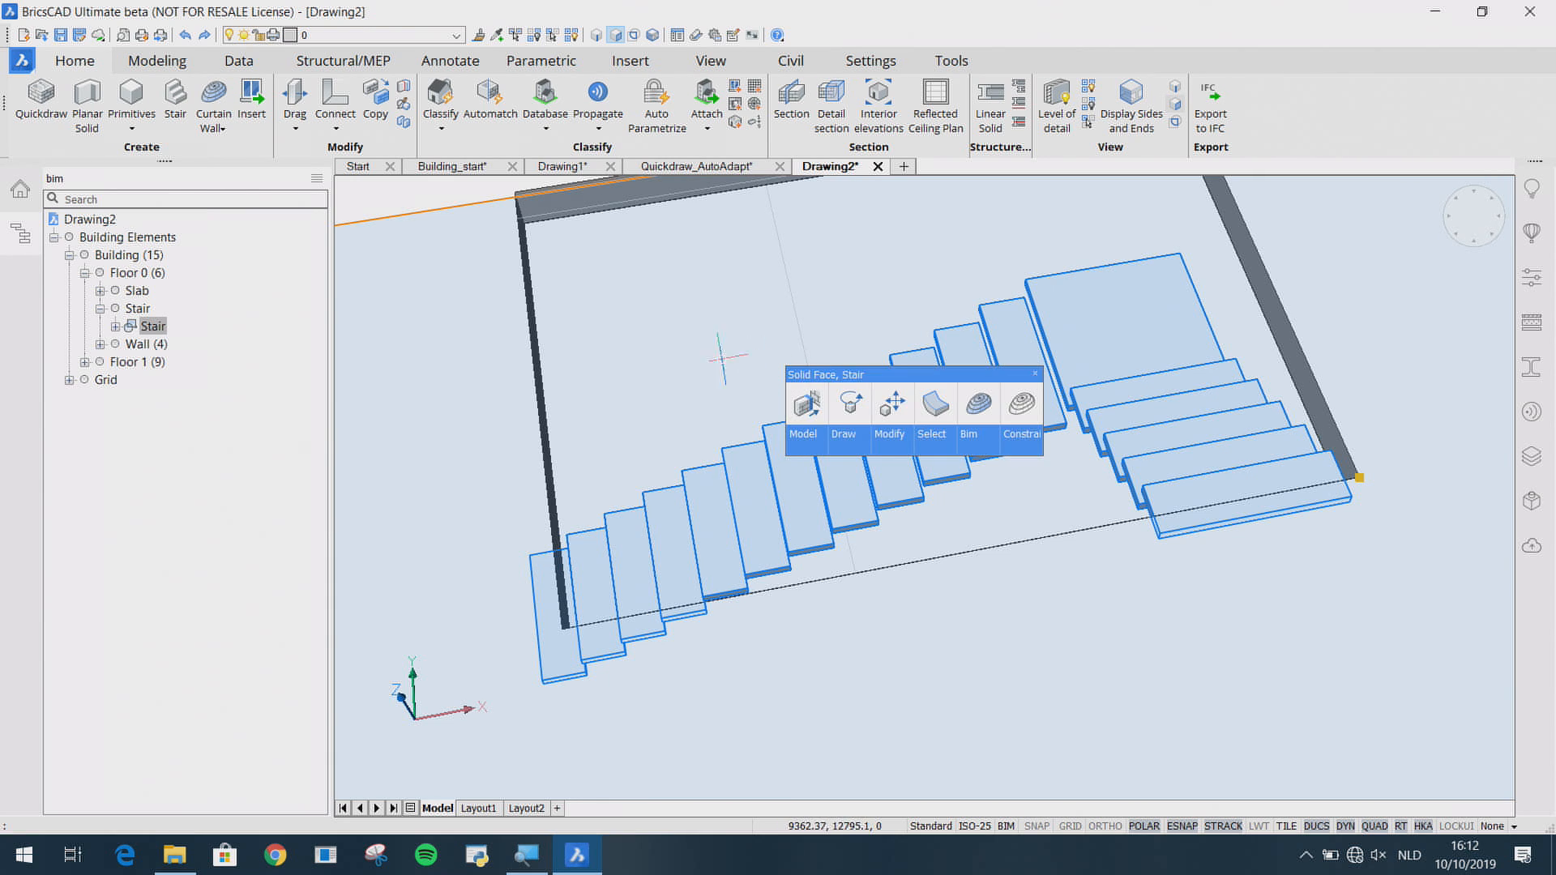
scroll(724, 356, down, 3)
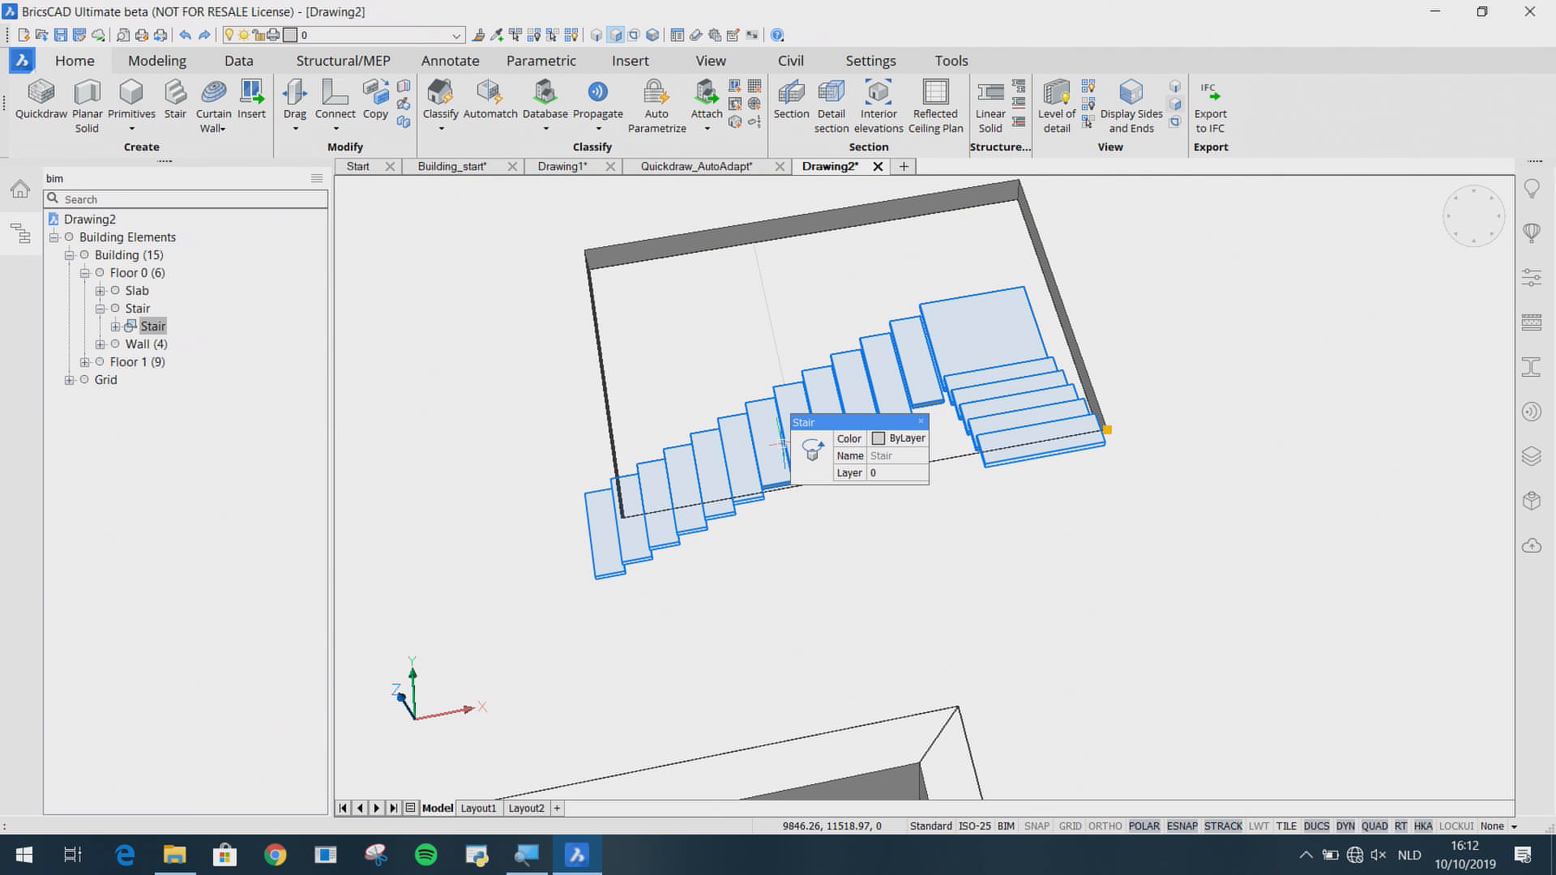
key(Escape)
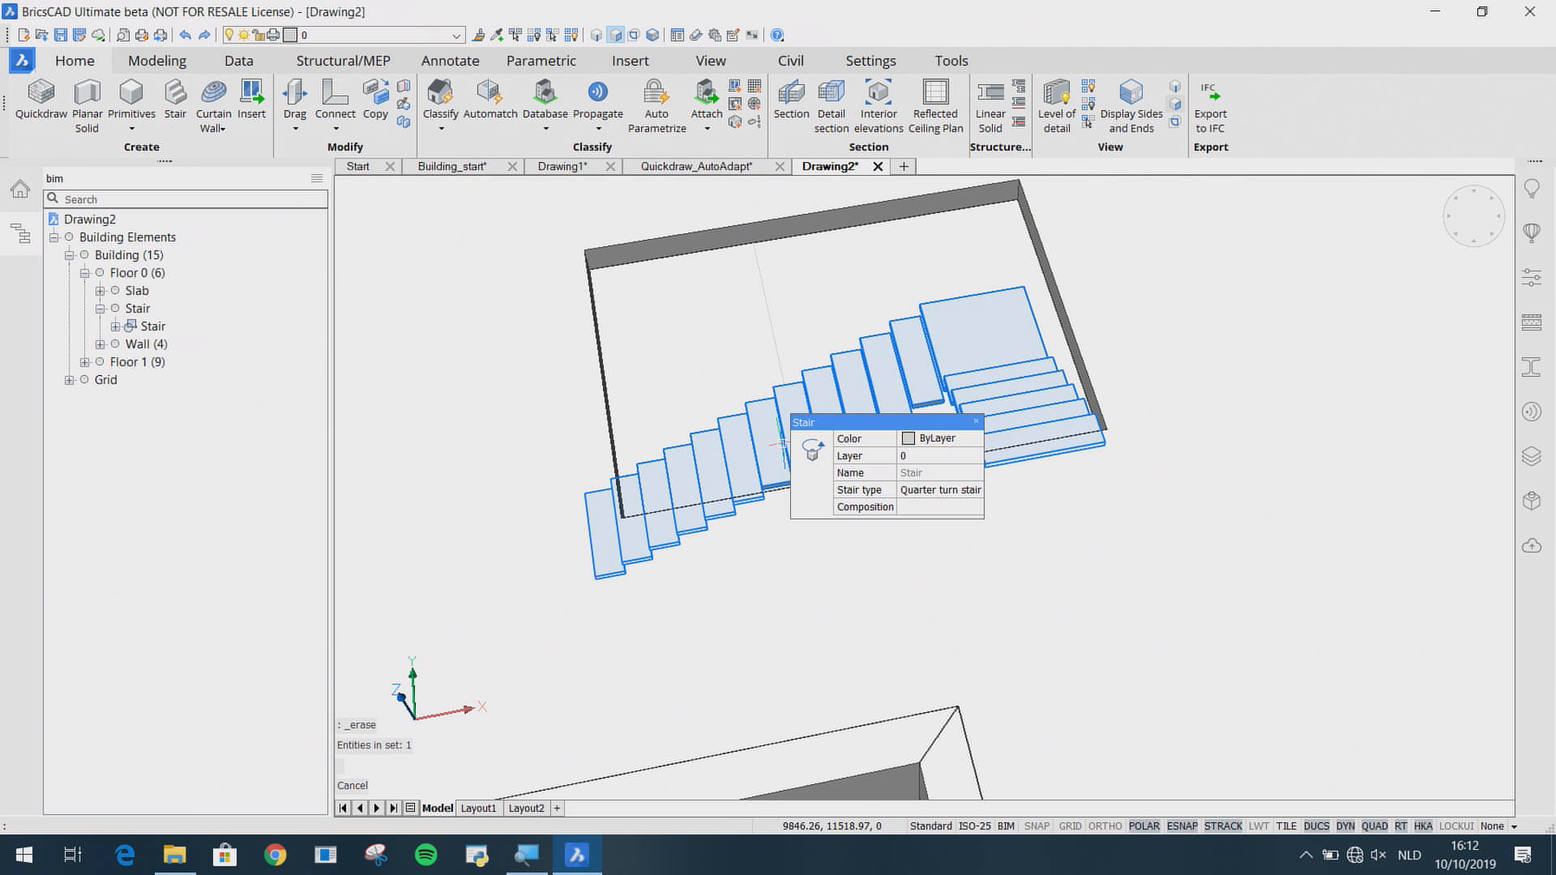
Step: Switch to the Building_start drawing and cut the building with a horizontal section through the second storey
click(450, 167)
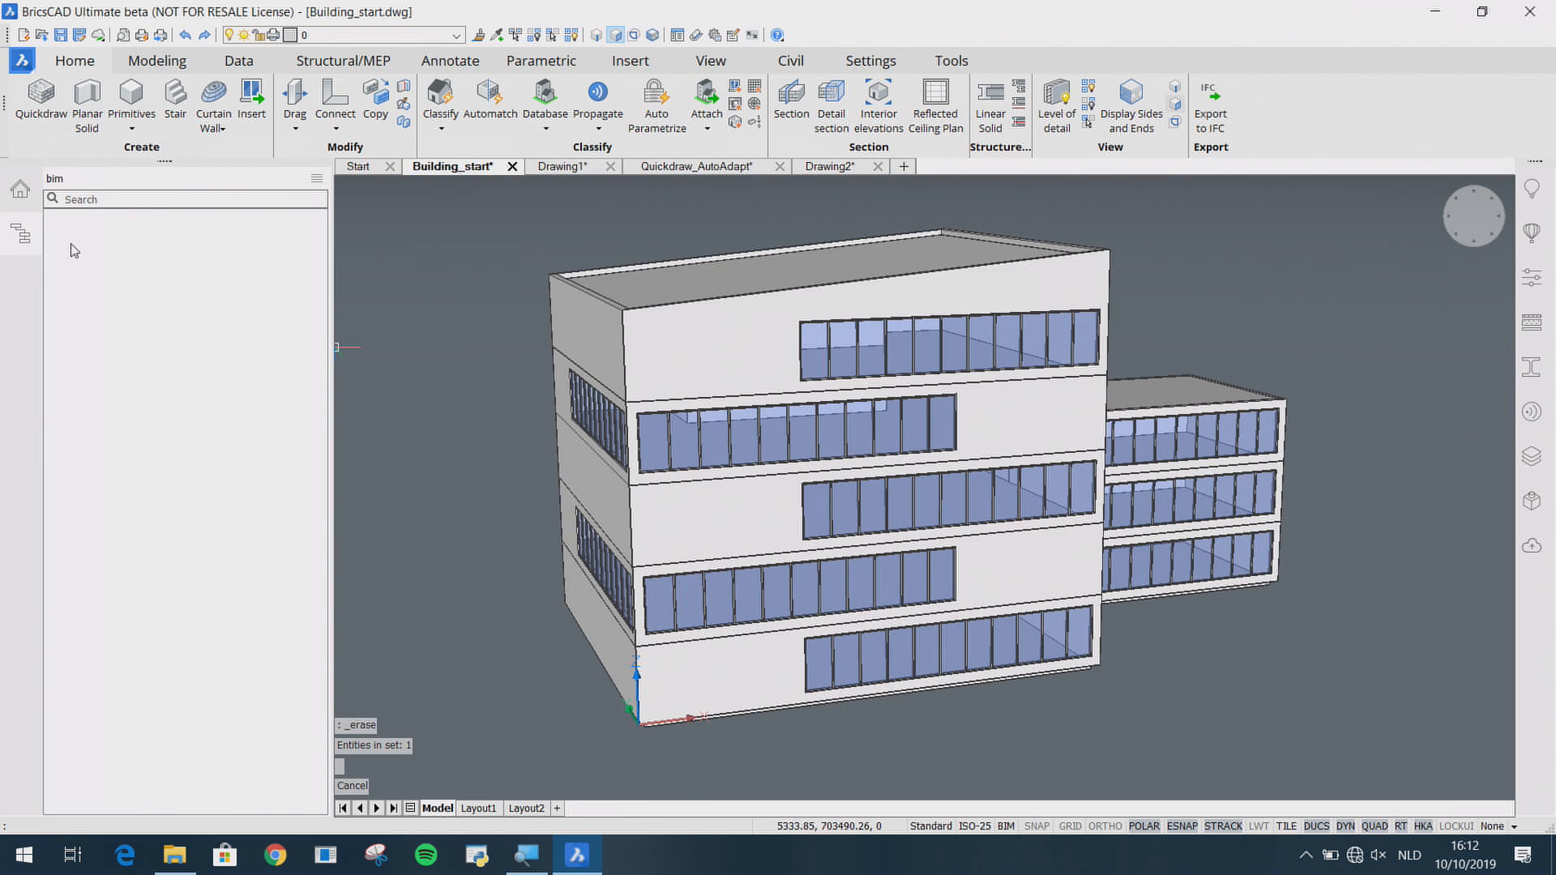
click(19, 240)
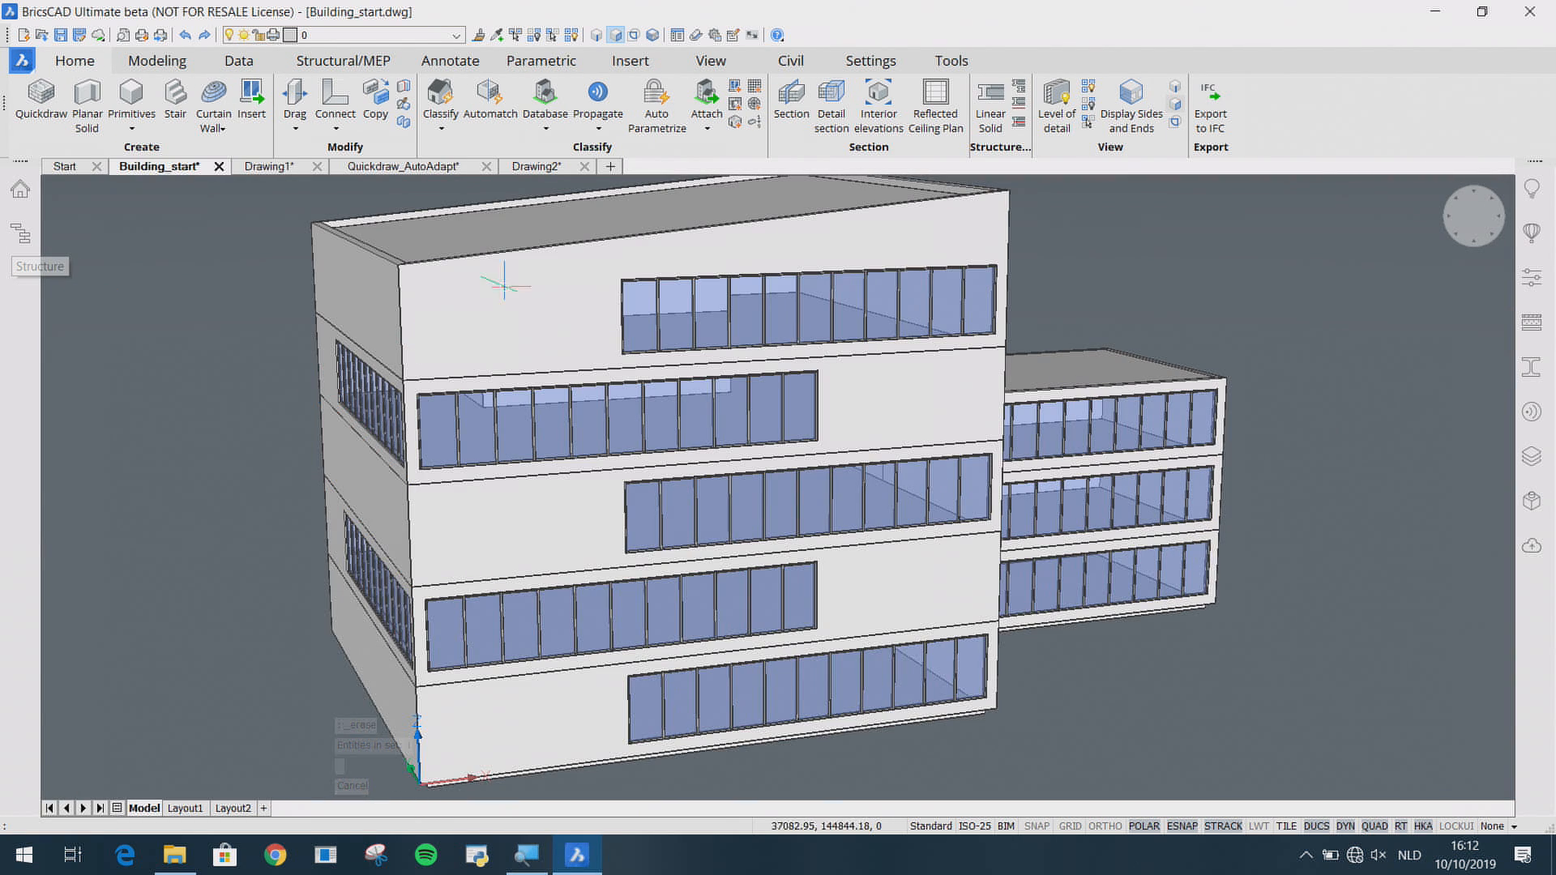
click(805, 109)
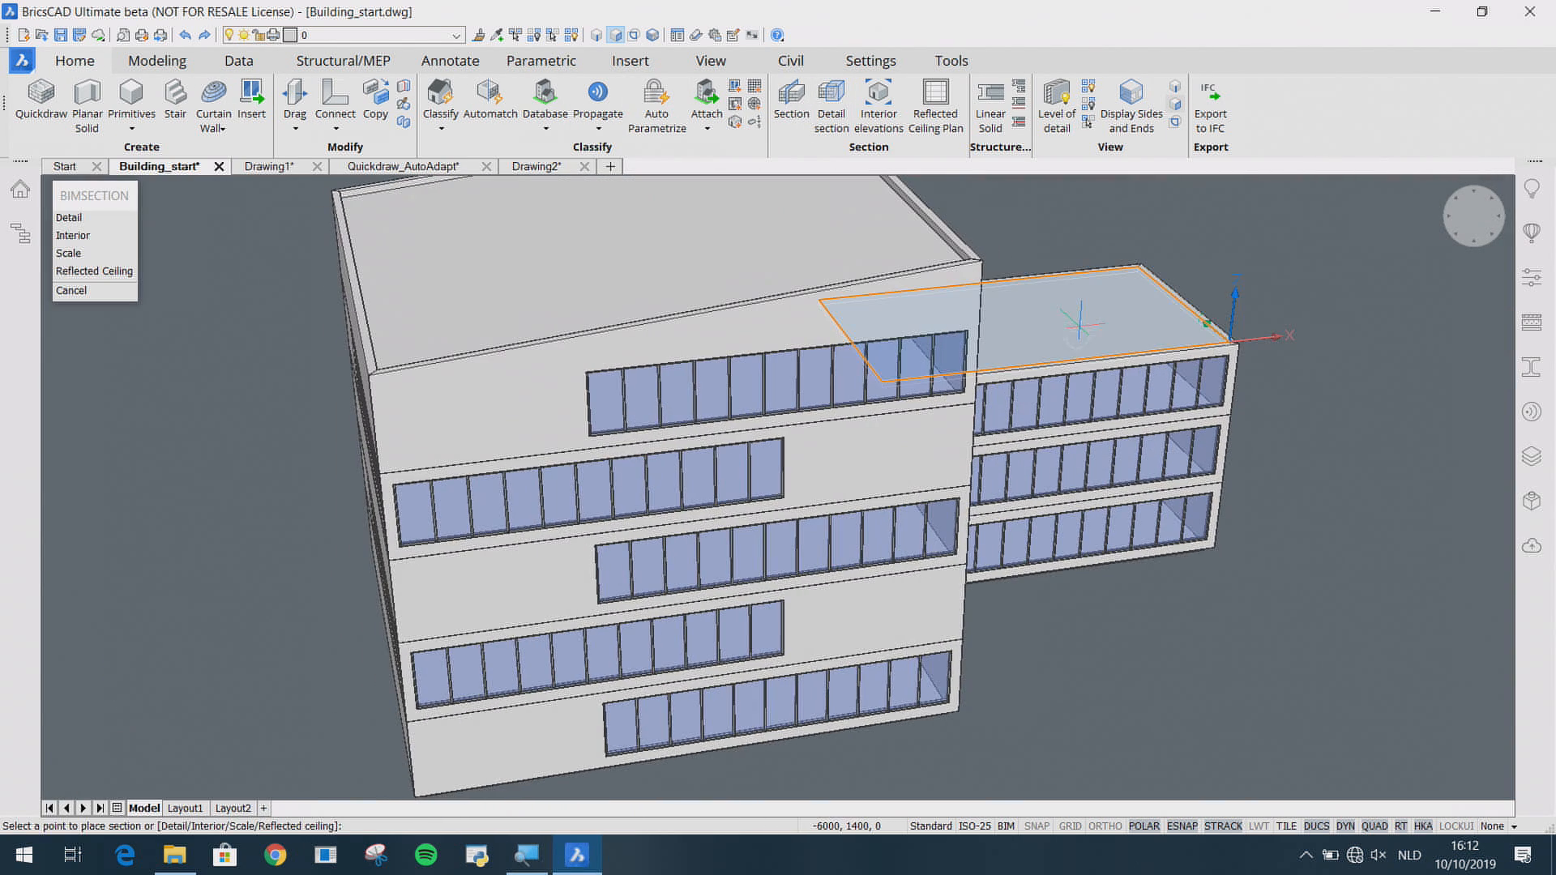
click(1069, 316)
click(1305, 436)
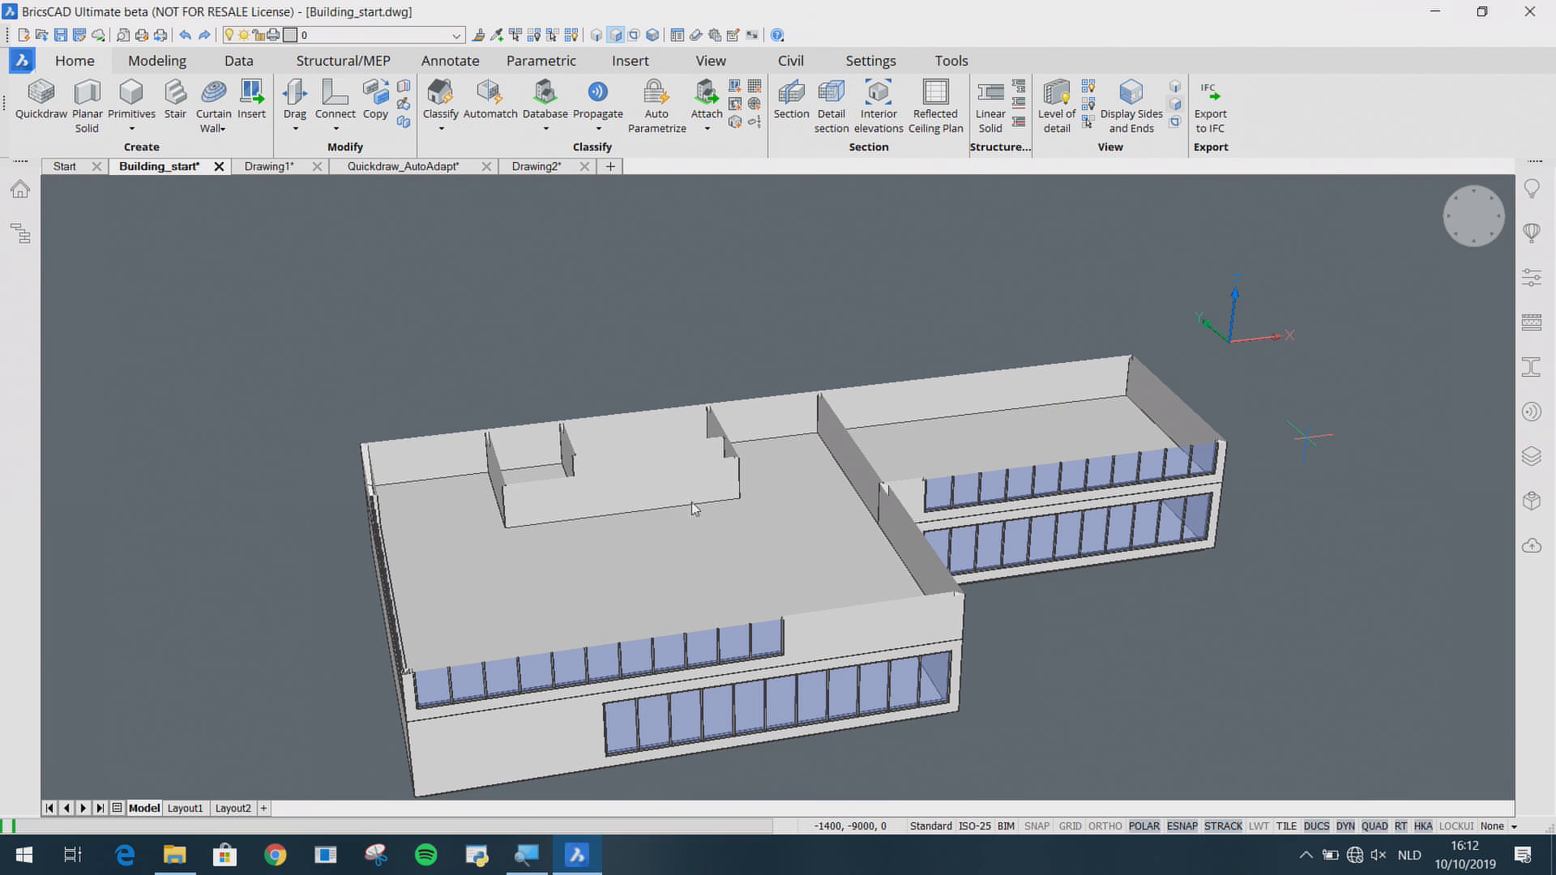
Step: Start a stair in the building's narrow stairwell and enable Final Tread in the stair settings
scroll(519, 437, up, 5)
shift+middle_drag(580, 484, 779, 585)
scroll(762, 574, up, 3)
click(174, 96)
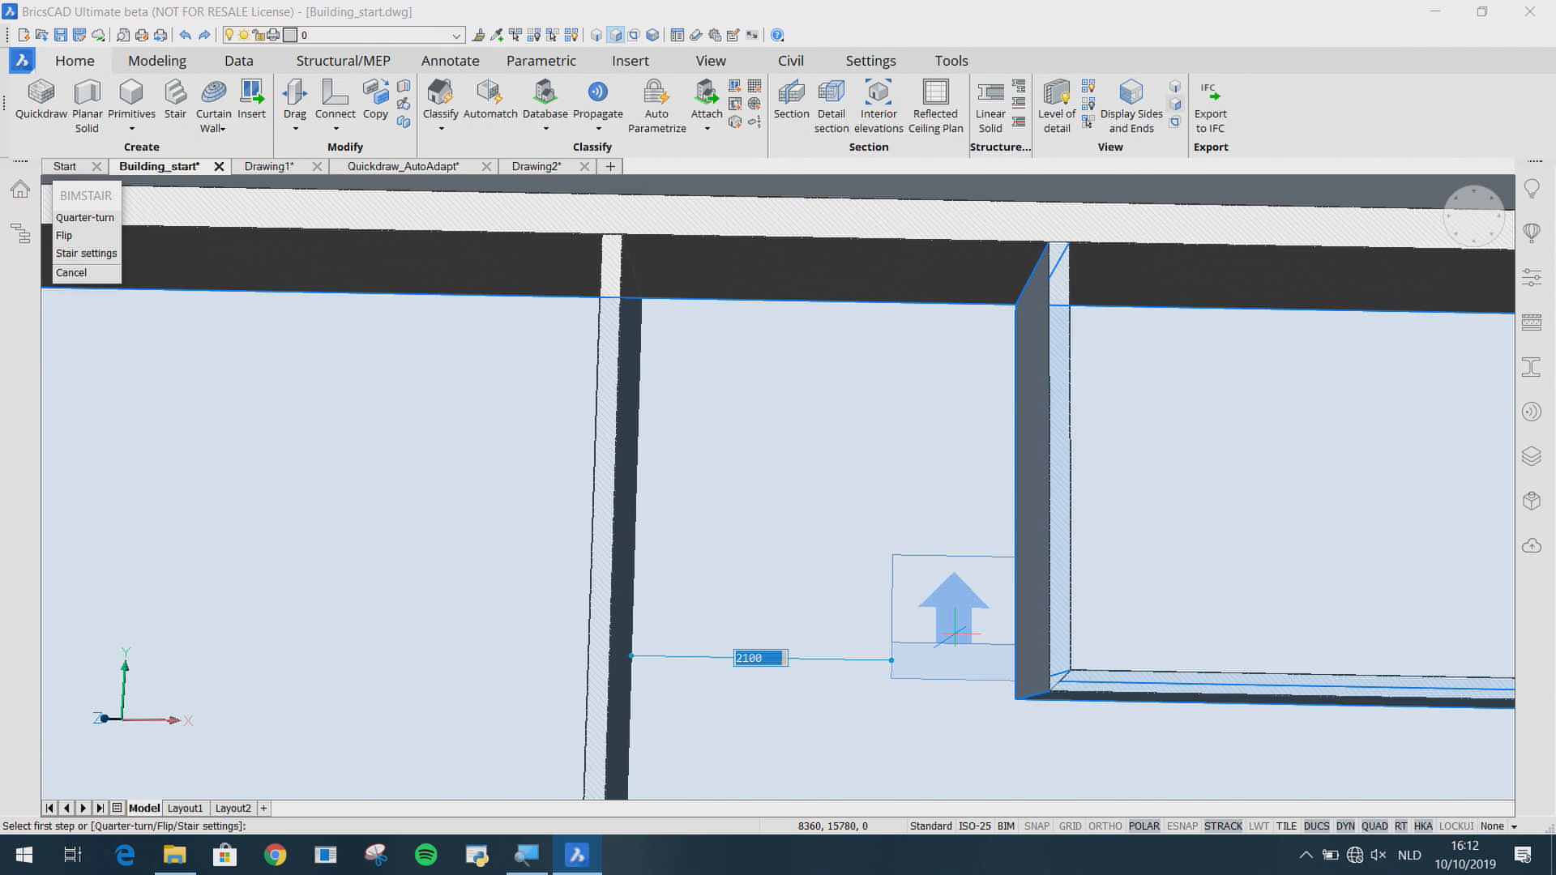
key(Return)
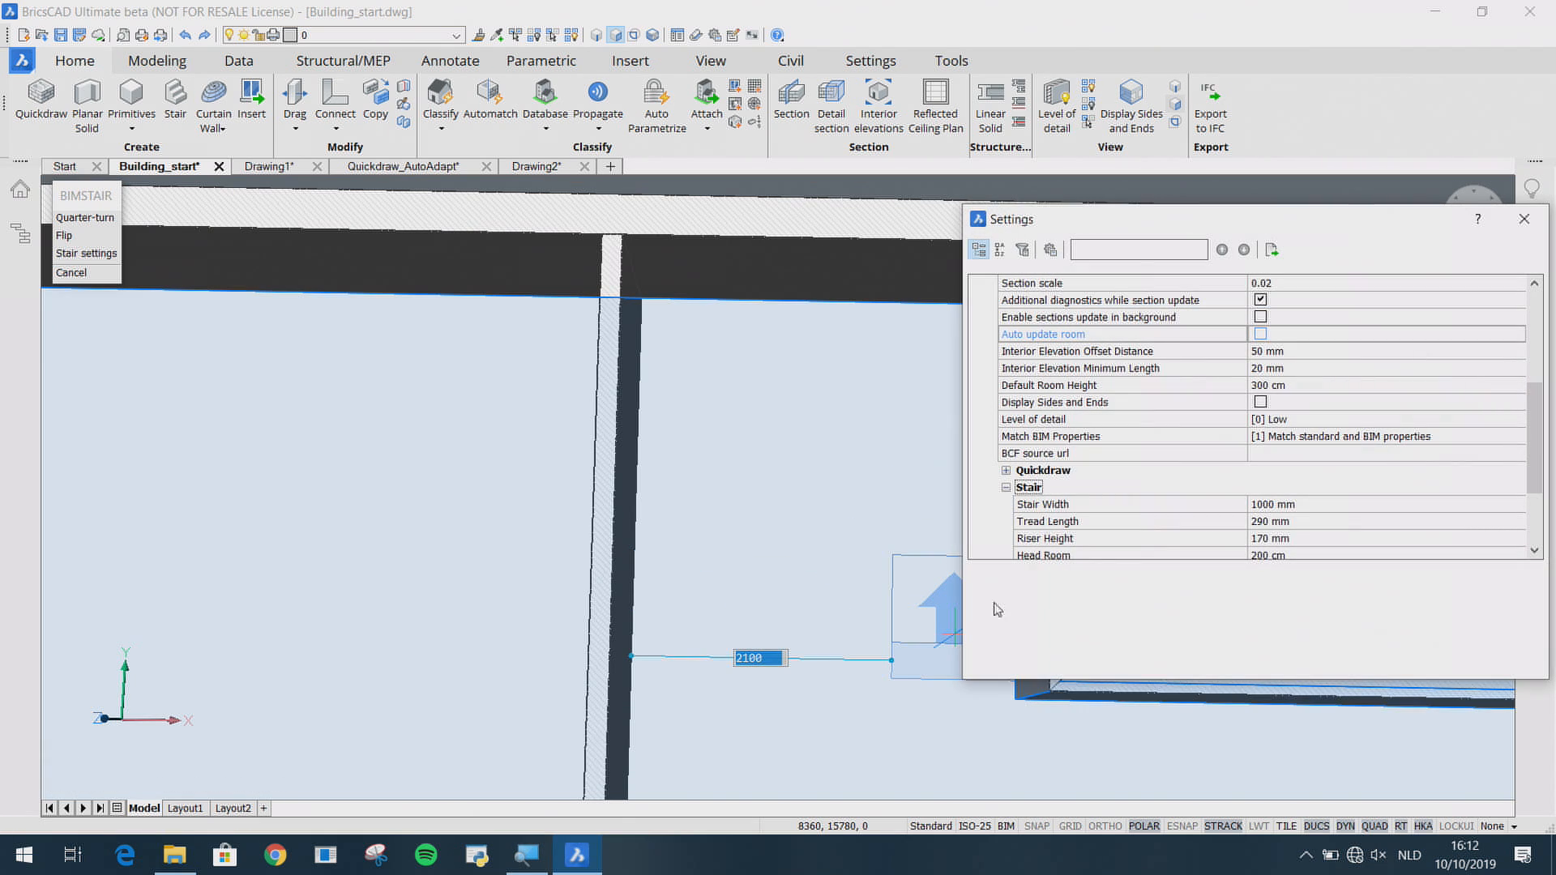
scroll(1222, 515, down, 2)
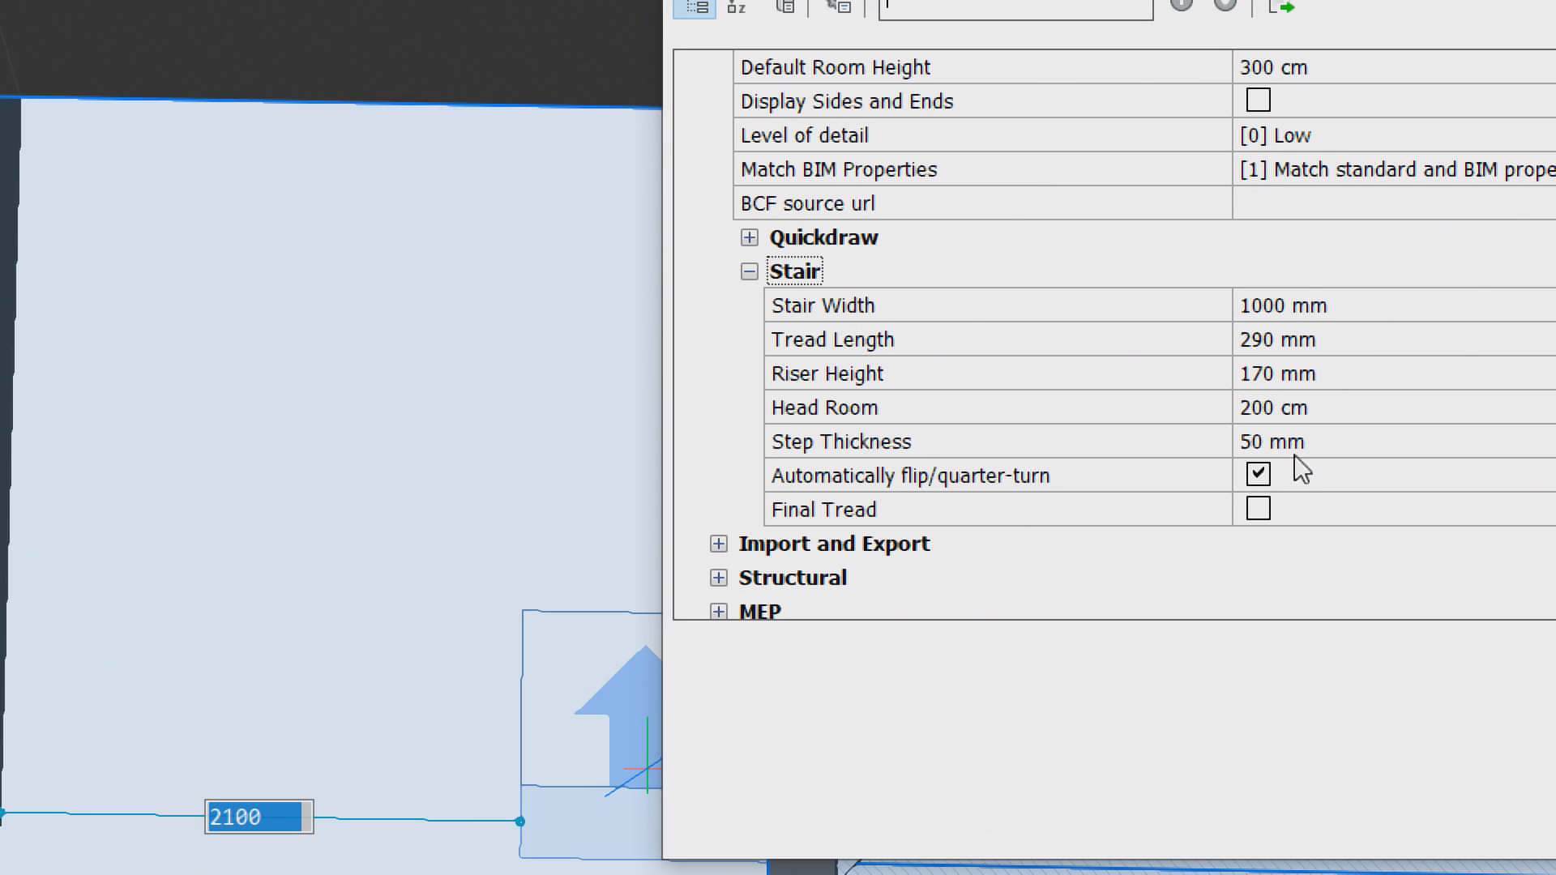
click(1265, 511)
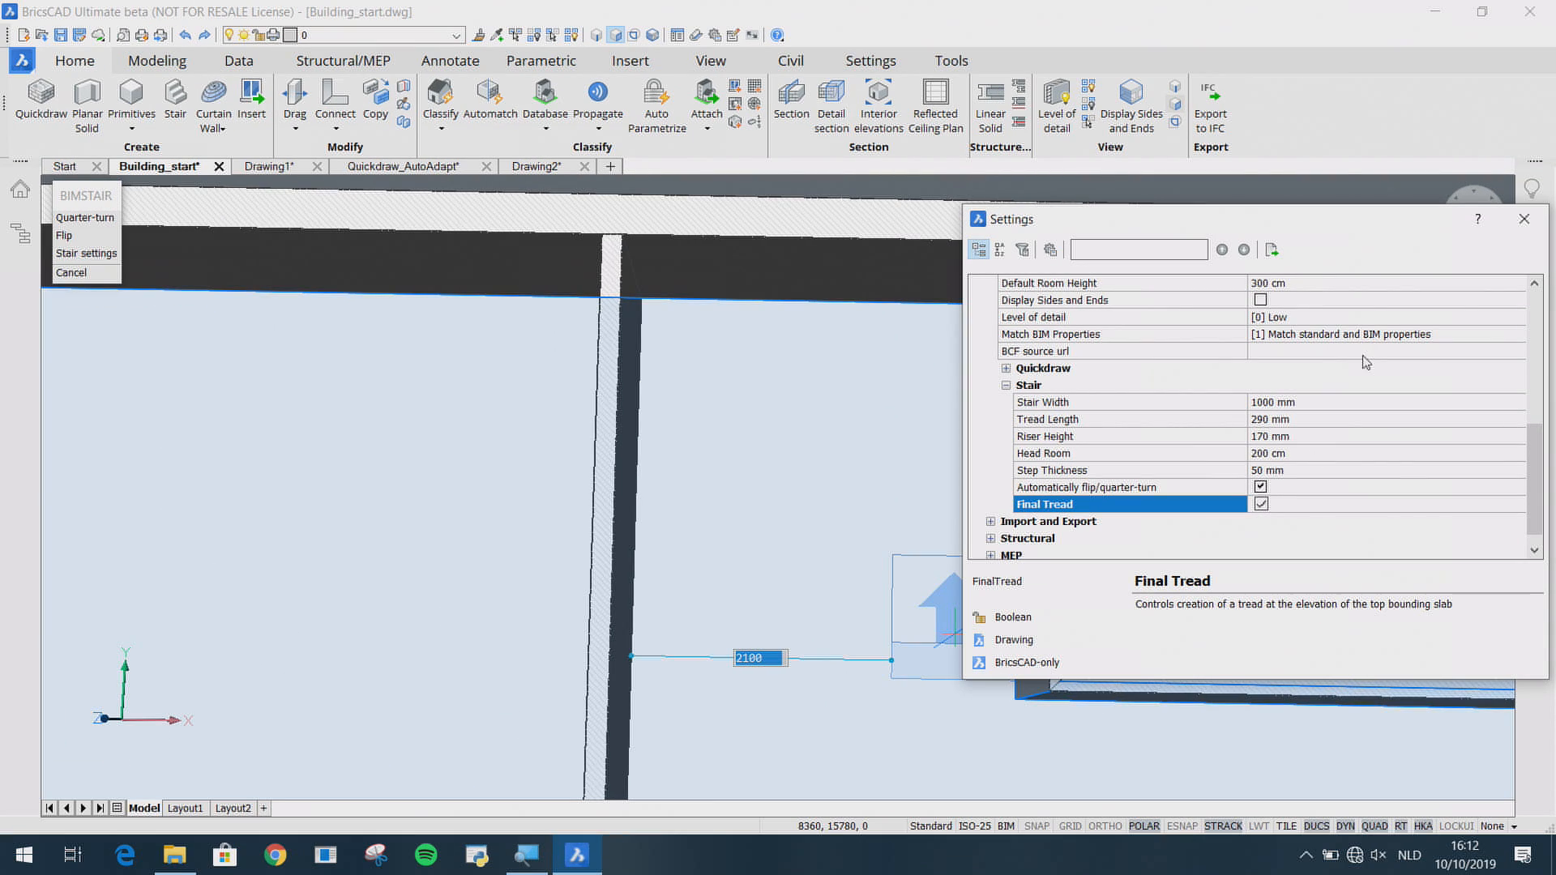
click(1524, 220)
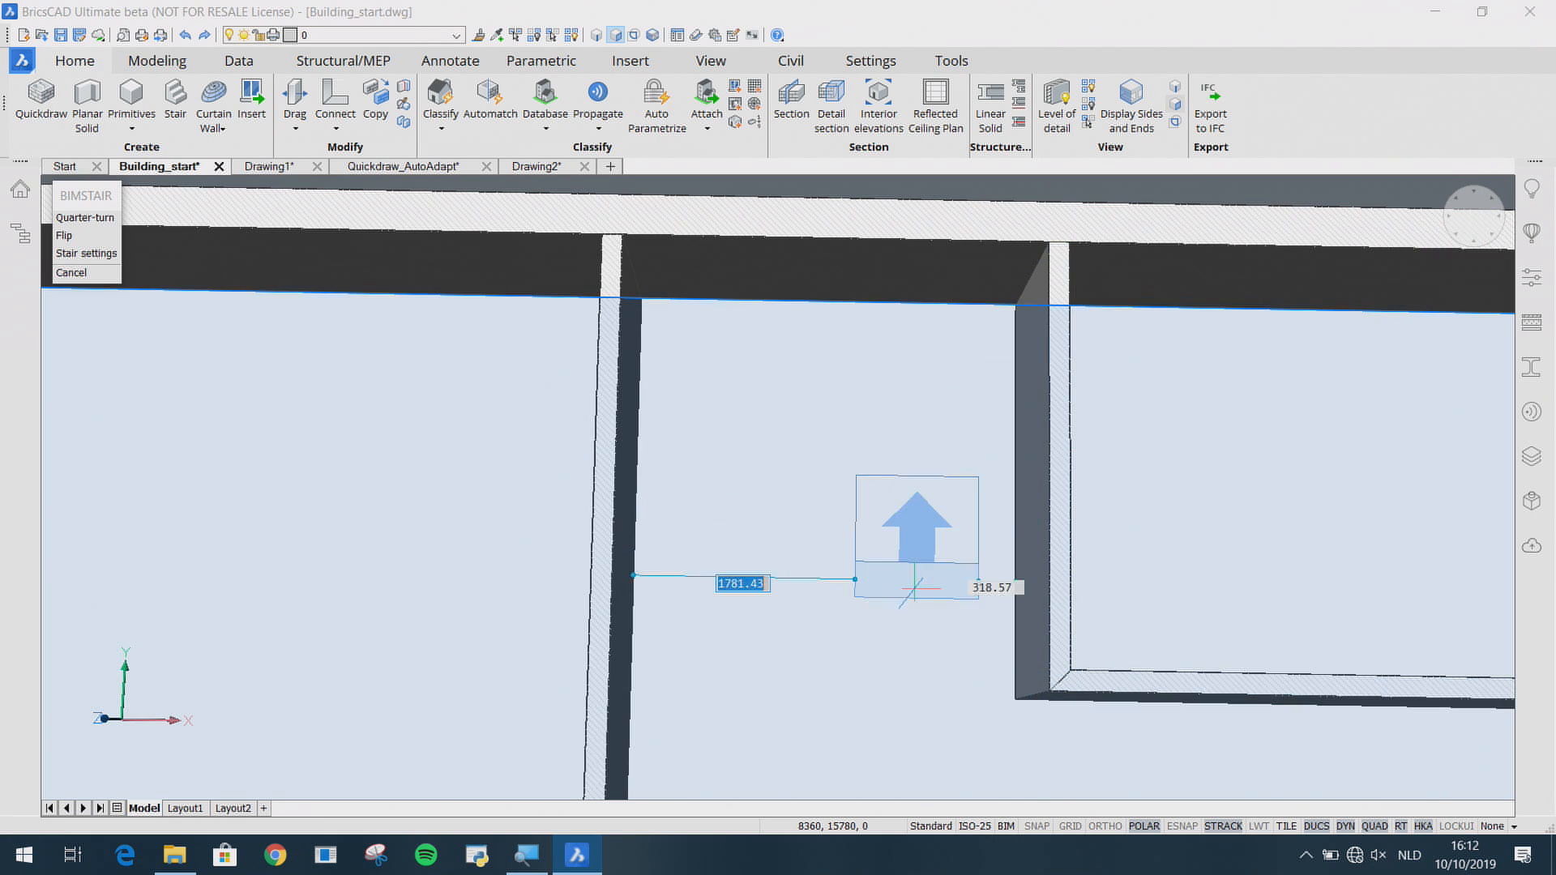
Step: Create a U-shaped stair along both stairwell walls with 2100 mm flights spaced 1100 mm apart
shift+middle_drag(914, 654, 937, 604)
click(934, 640)
mouse_move(762, 606)
shift+middle_down()
mouse_move(813, 587)
mouse_move(774, 604)
shift+middle_up()
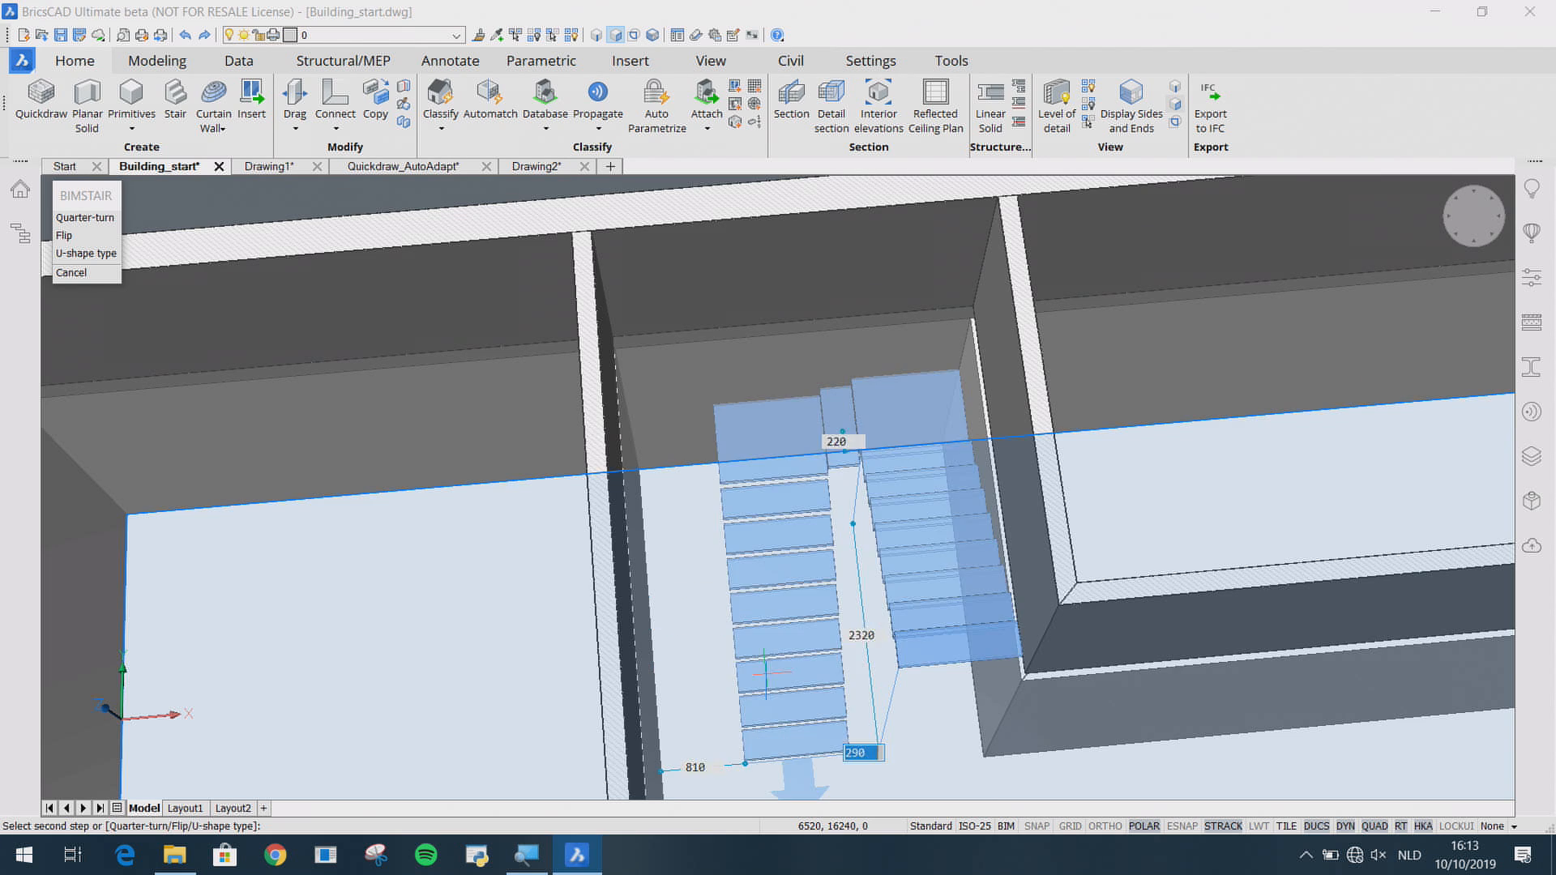
shift+middle_drag(765, 672, 758, 648)
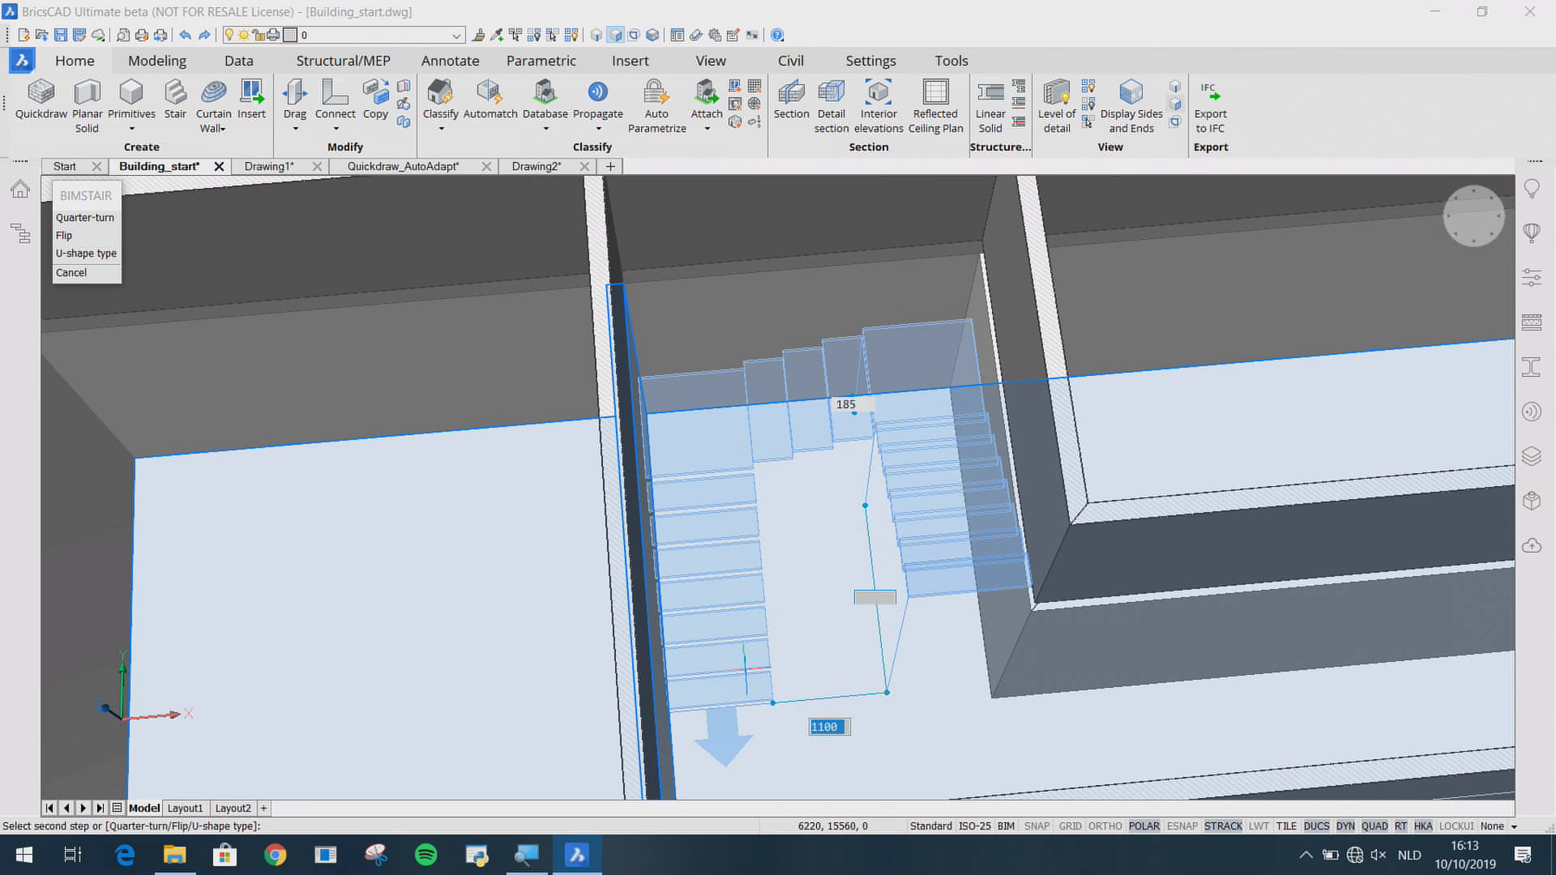
key(Tab)
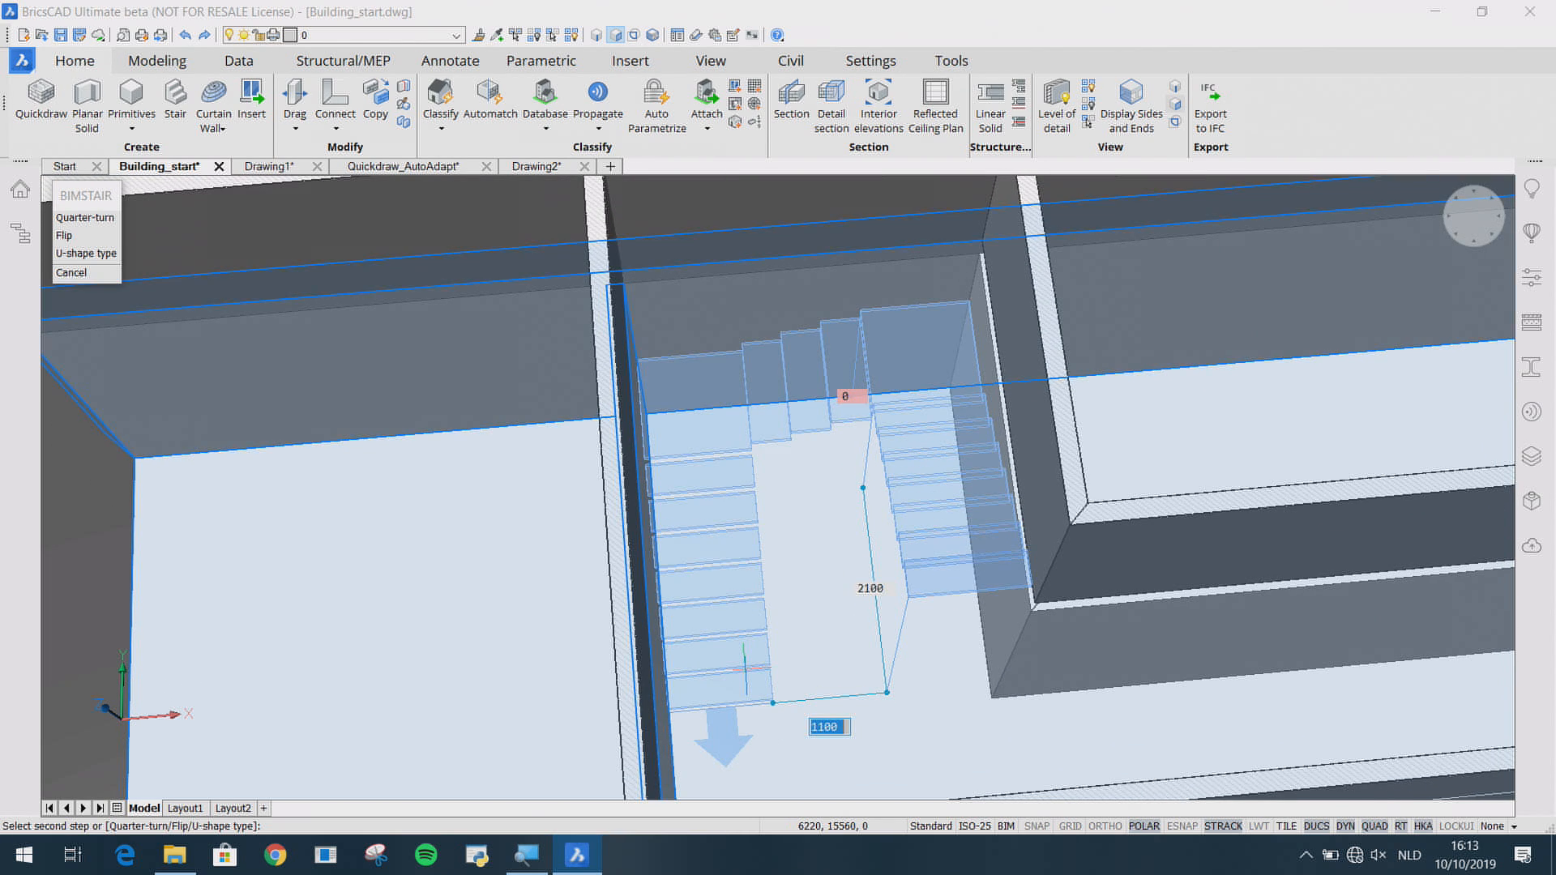
text(u)
key(Return)
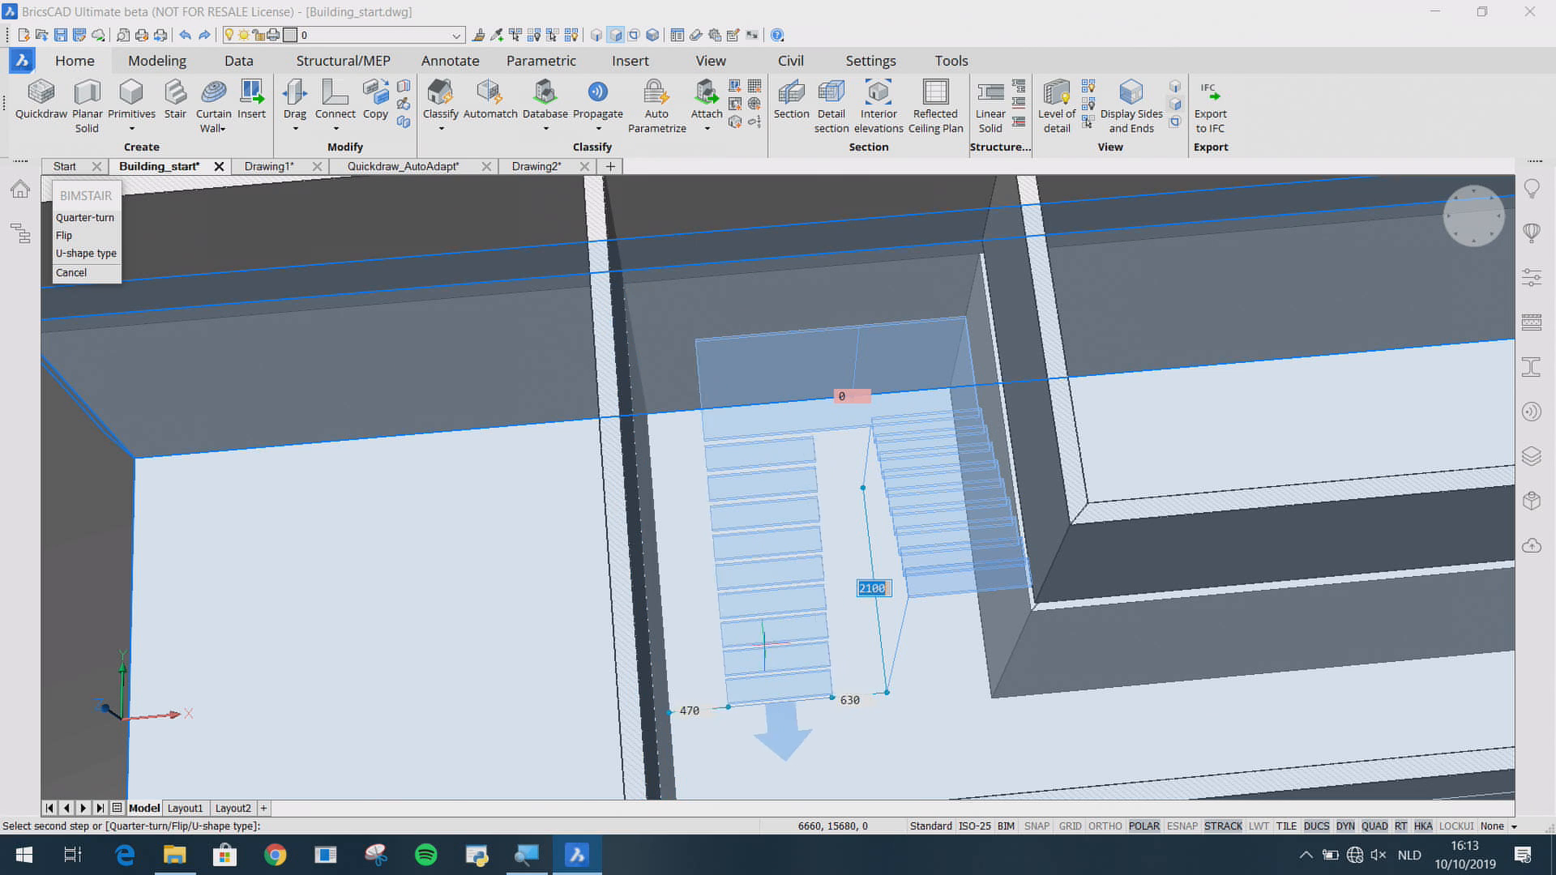
key(Escape)
Step: Widen the stair's floor opening by pushing its side face across to the opposite stairwell wall
shift+middle_drag(764, 643, 479, 550)
scroll(596, 604, up, 4)
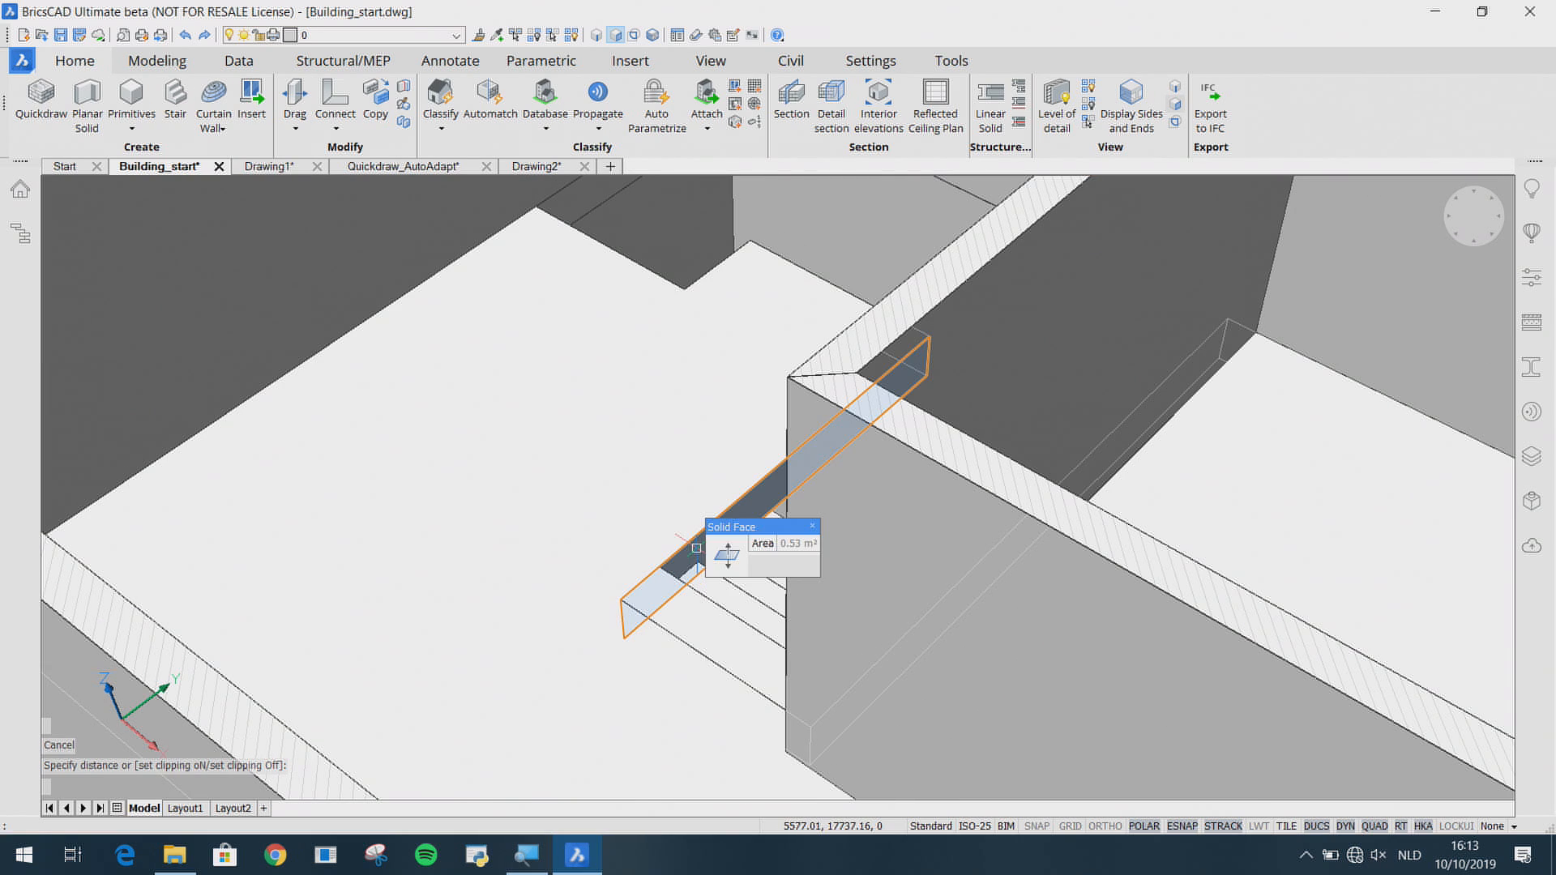
click(716, 554)
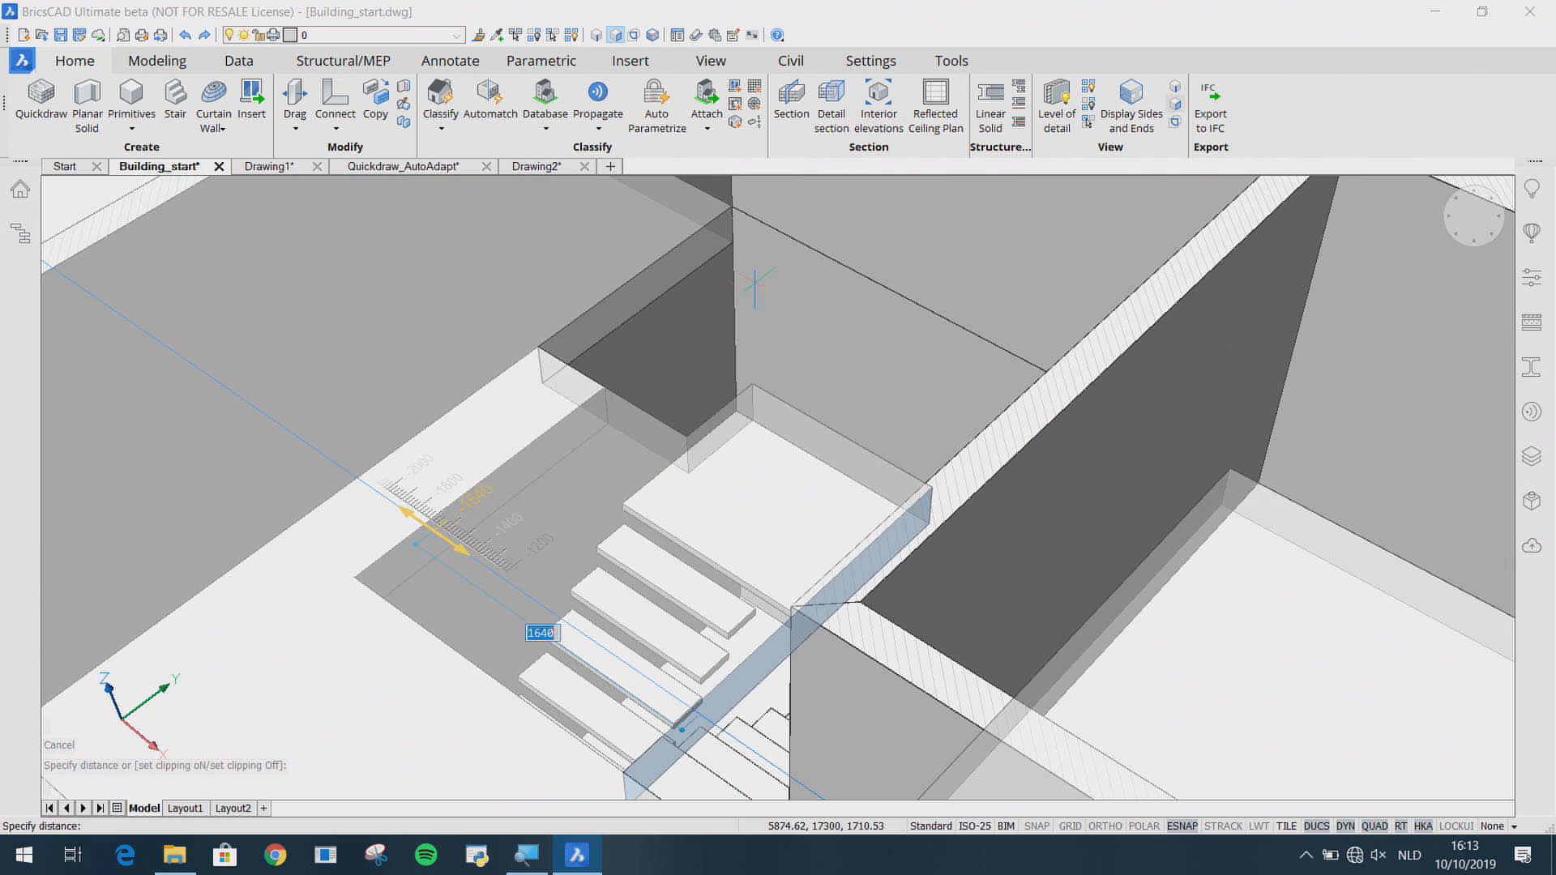
click(737, 241)
Step: Set the U-shaped stair's width to 140 cm, both flight lengths to 170 cm and the flight distance to 300 mm
shift+middle_drag(545, 475, 771, 483)
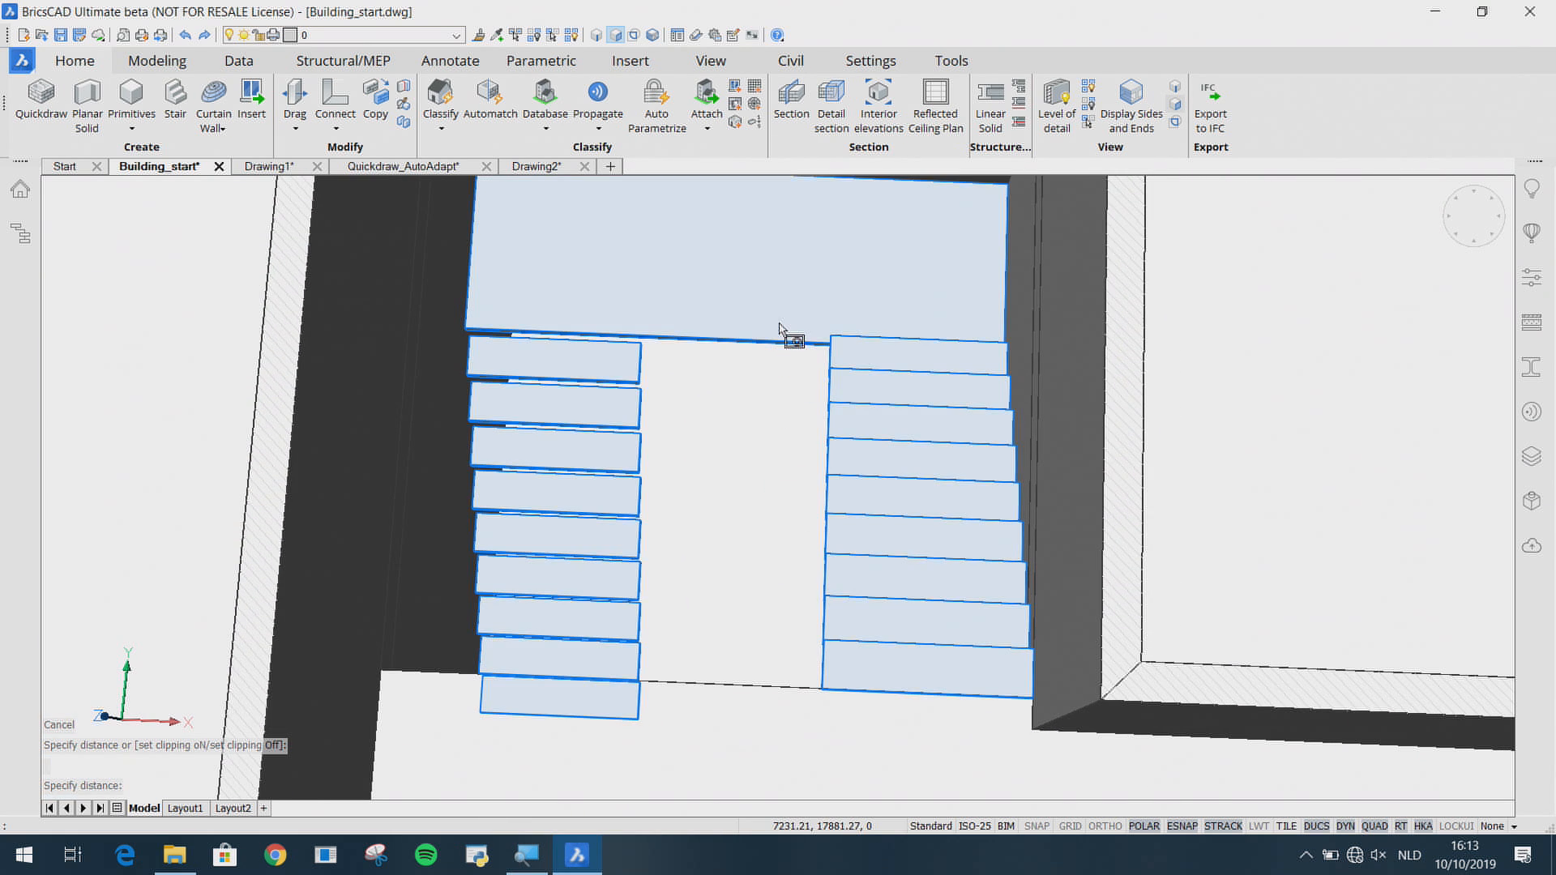
click(1530, 281)
scroll(1391, 628, down, 5)
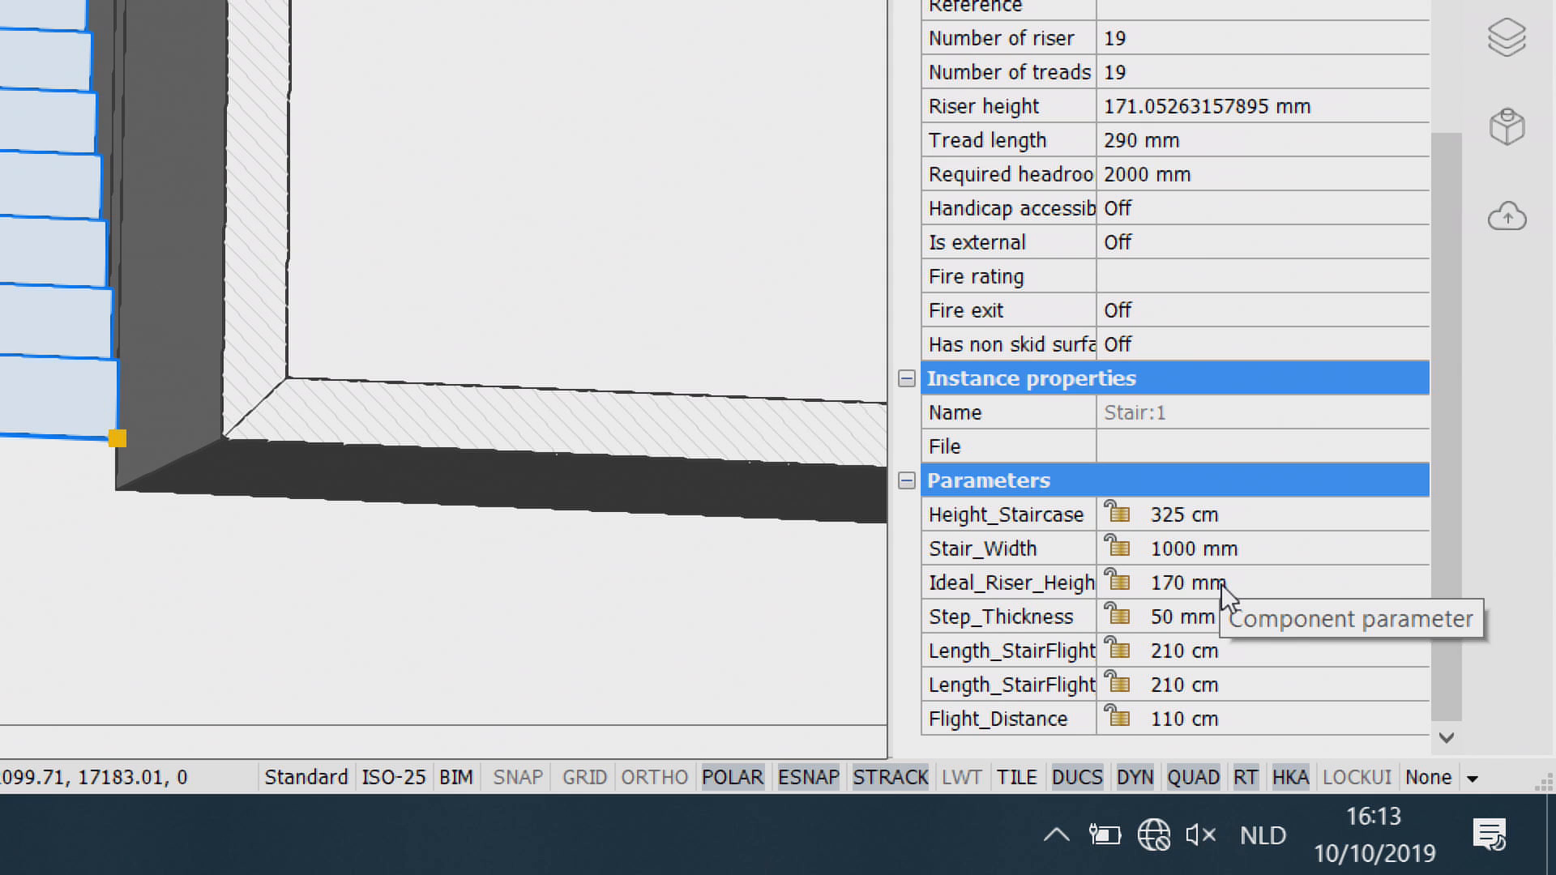
key(super)
key(super)
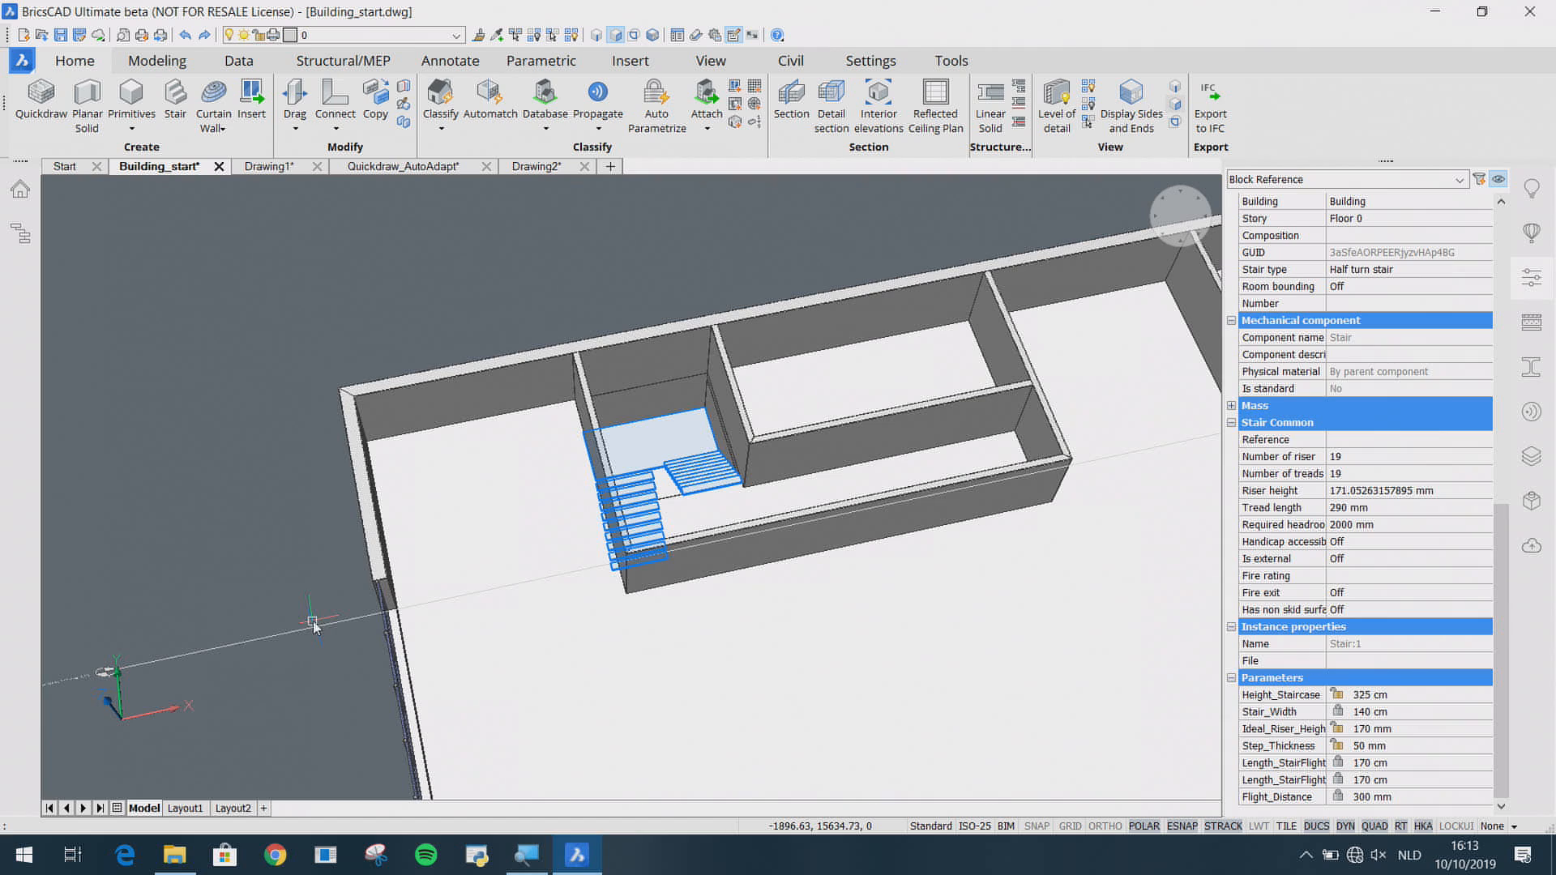
Step: Turn off the clipping of the horizontal section to show the whole building
click(312, 621)
click(308, 629)
double_click(304, 629)
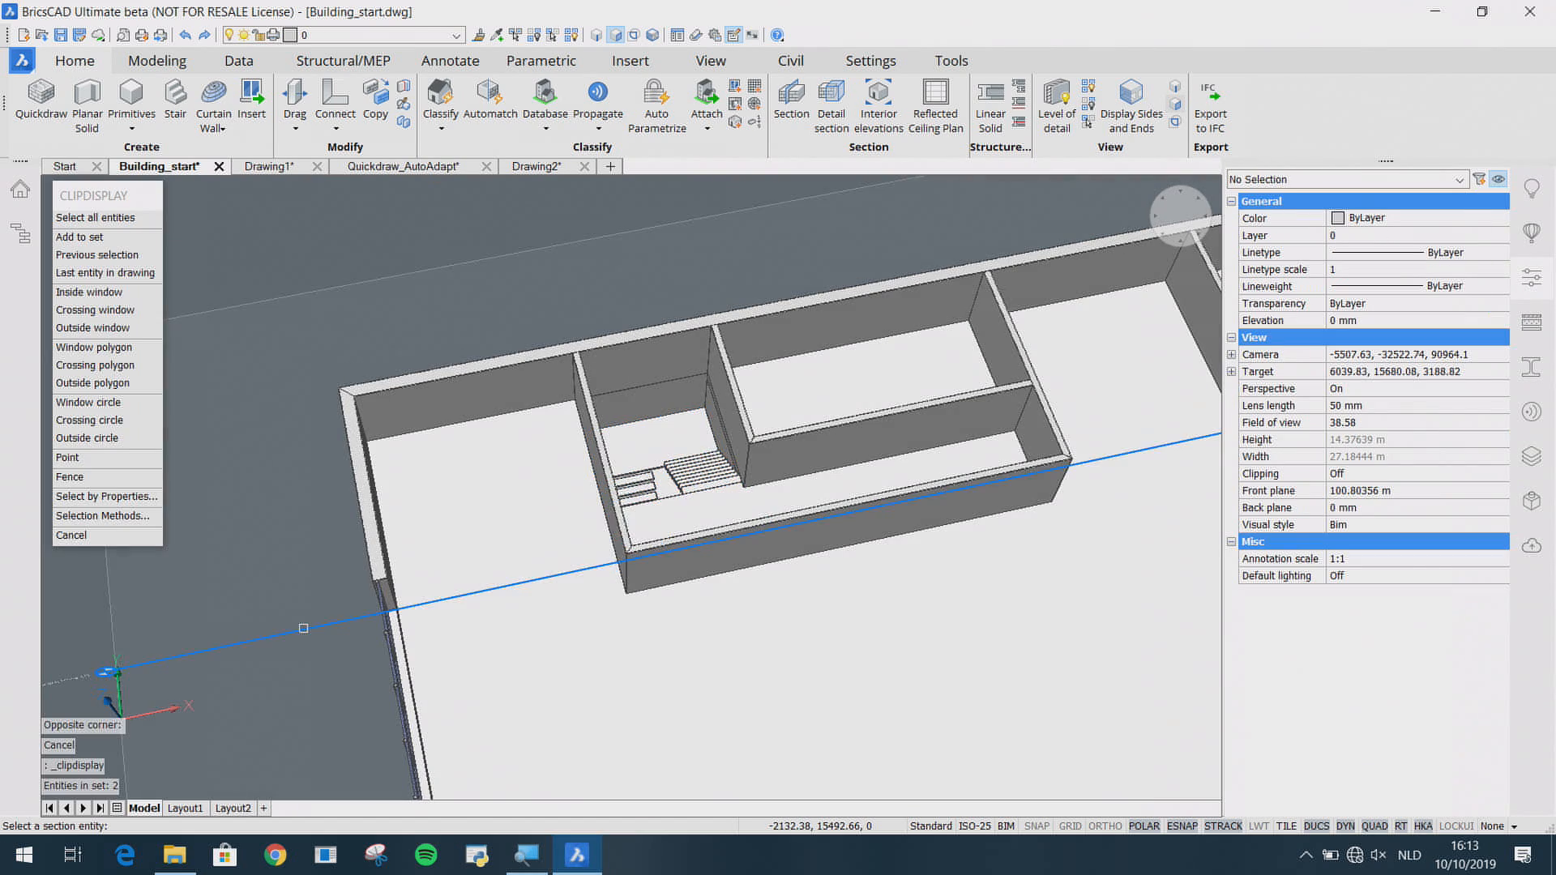
scroll(304, 628, down, 2)
shift+middle_drag(306, 702, 312, 635)
key(Escape)
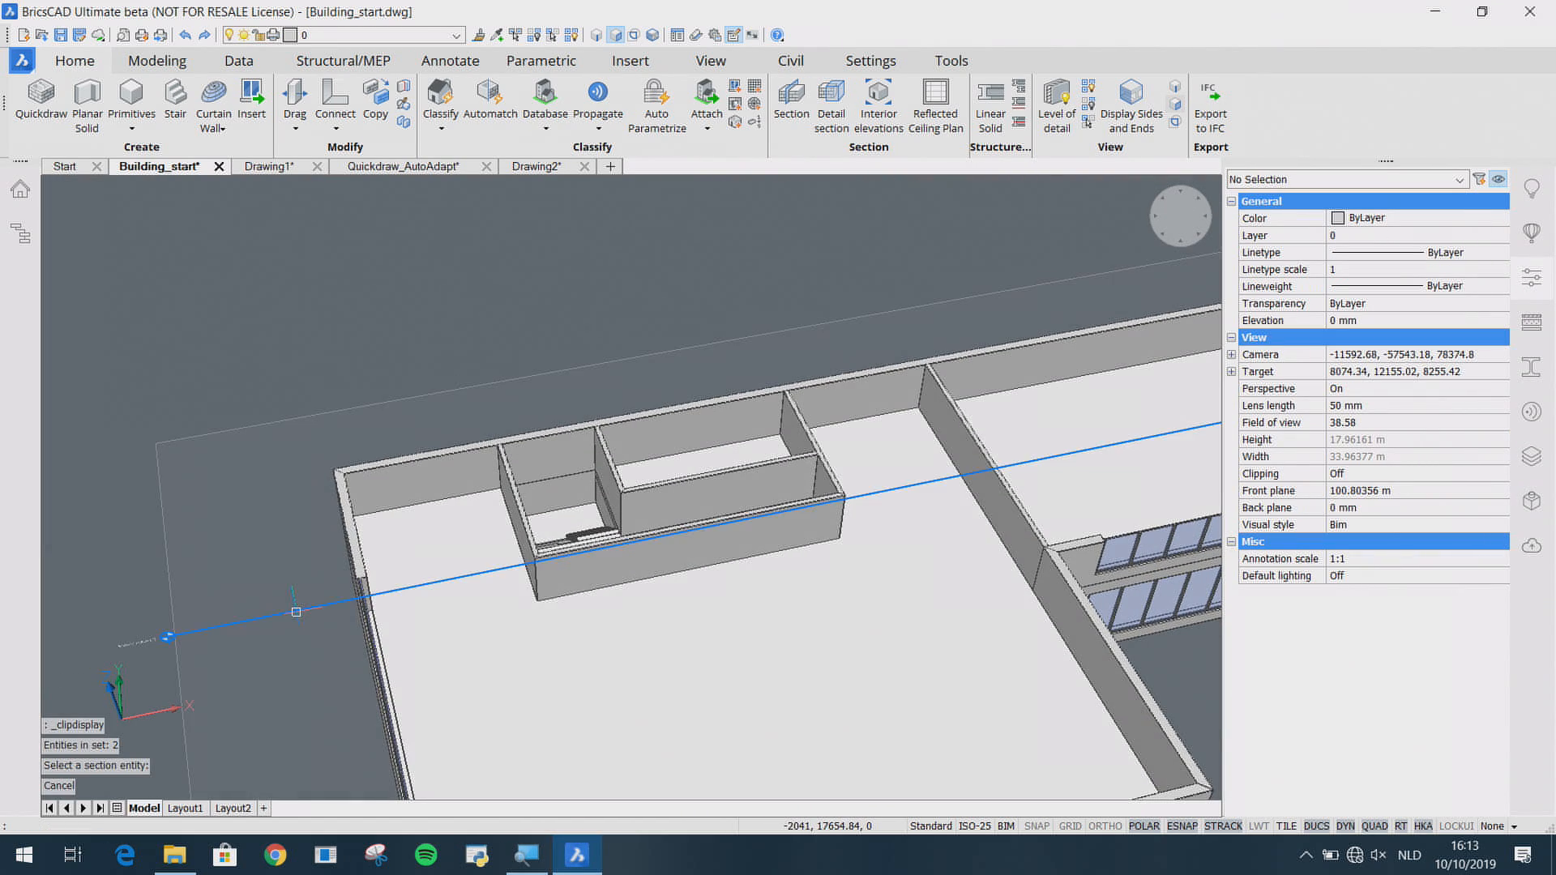
double_click(296, 612)
scroll(296, 612, down, 5)
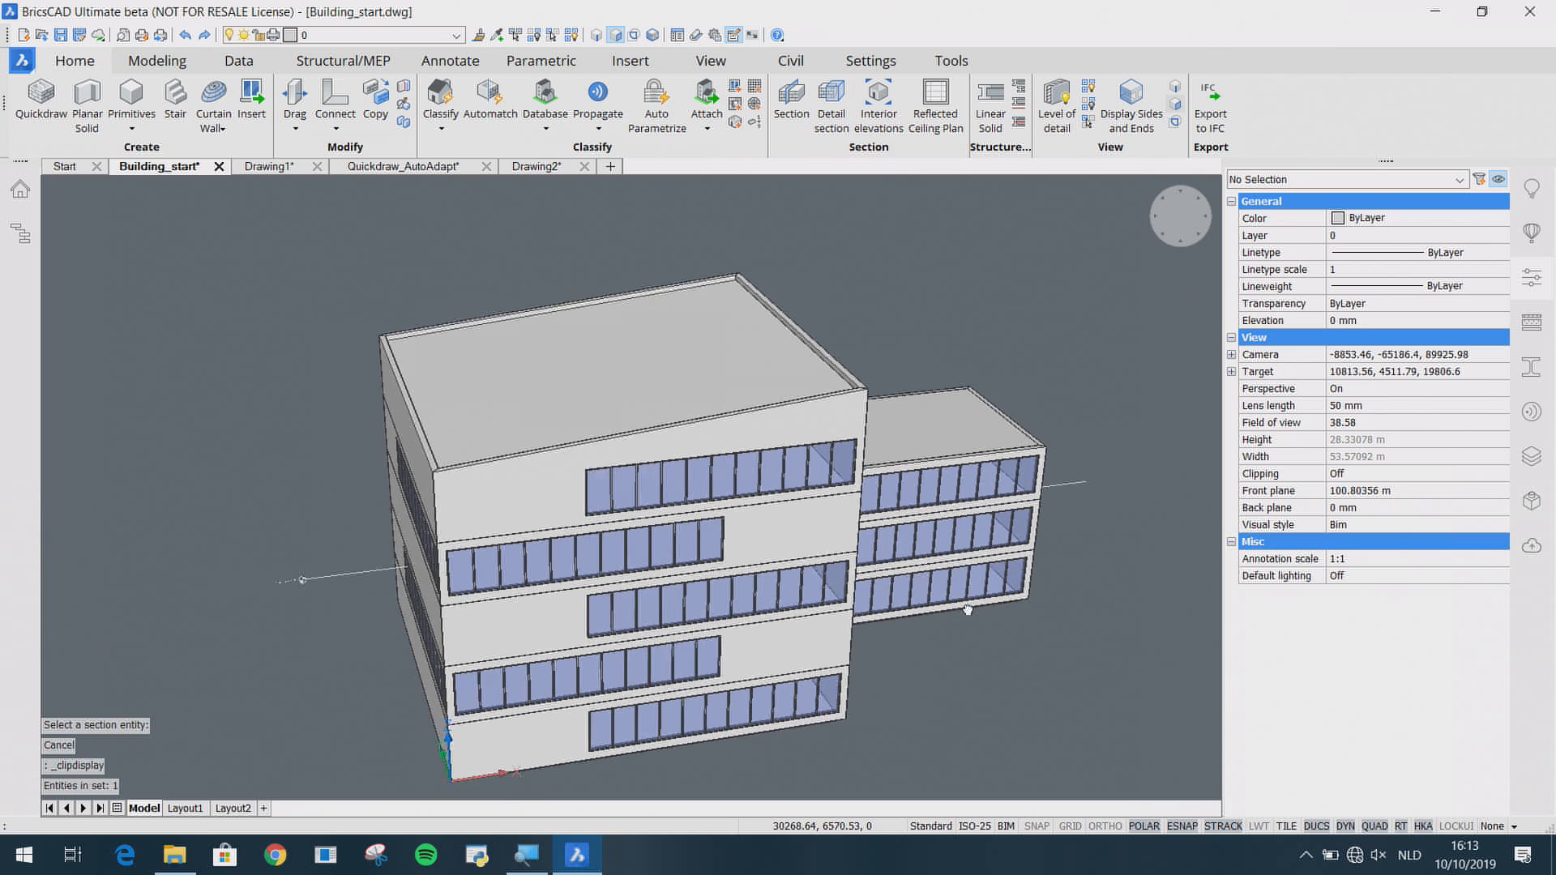
Step: Place a vertical section parallel to the front facade and move its cutting plane back to the stairwell
click(792, 104)
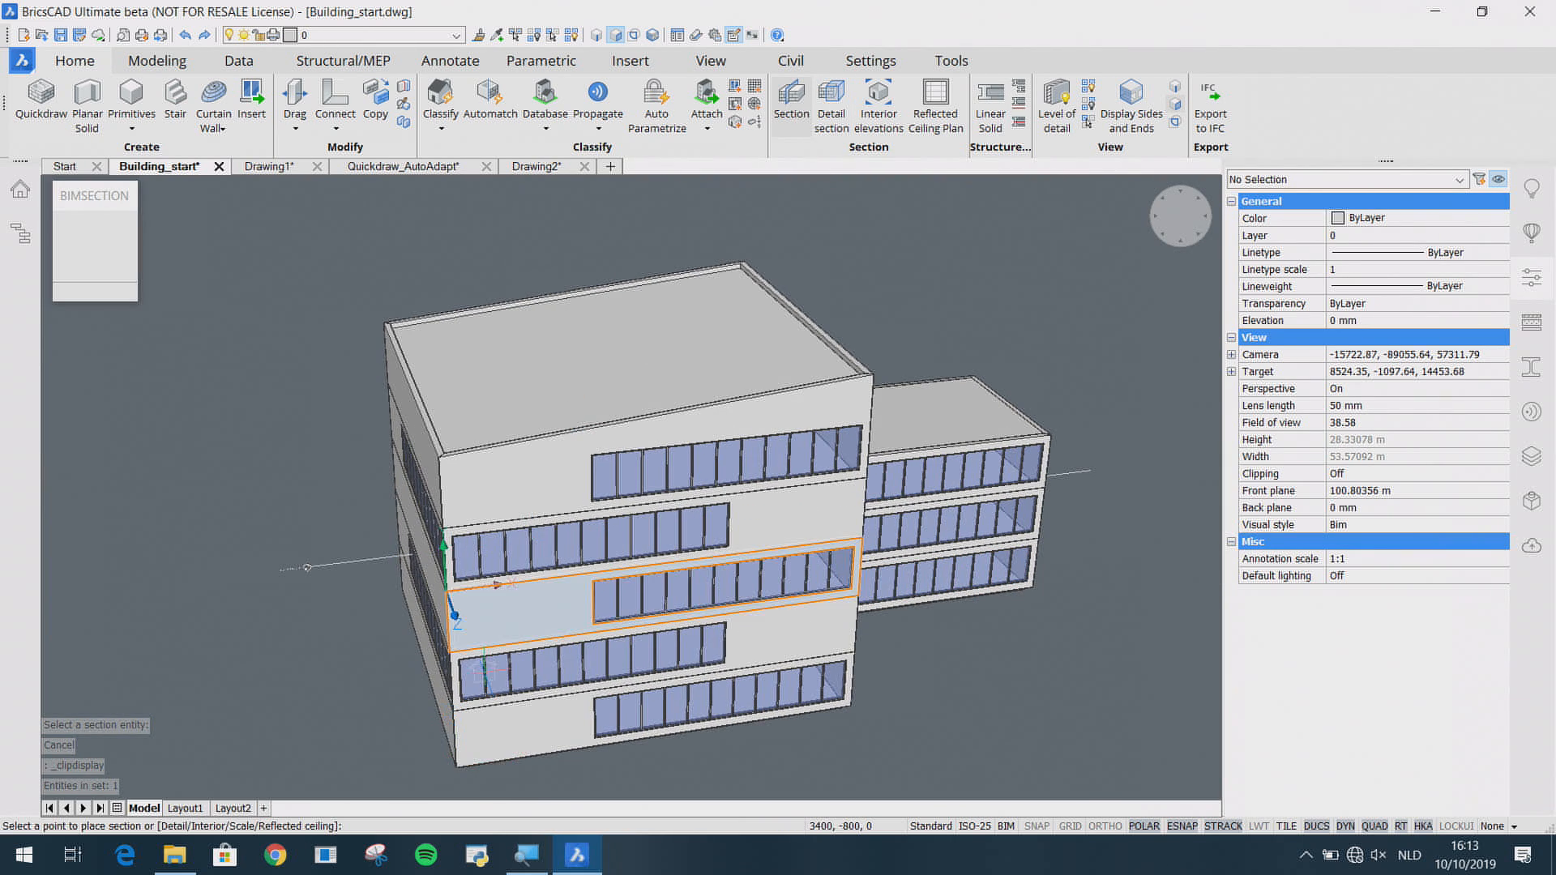
click(449, 606)
scroll(302, 634, up, 4)
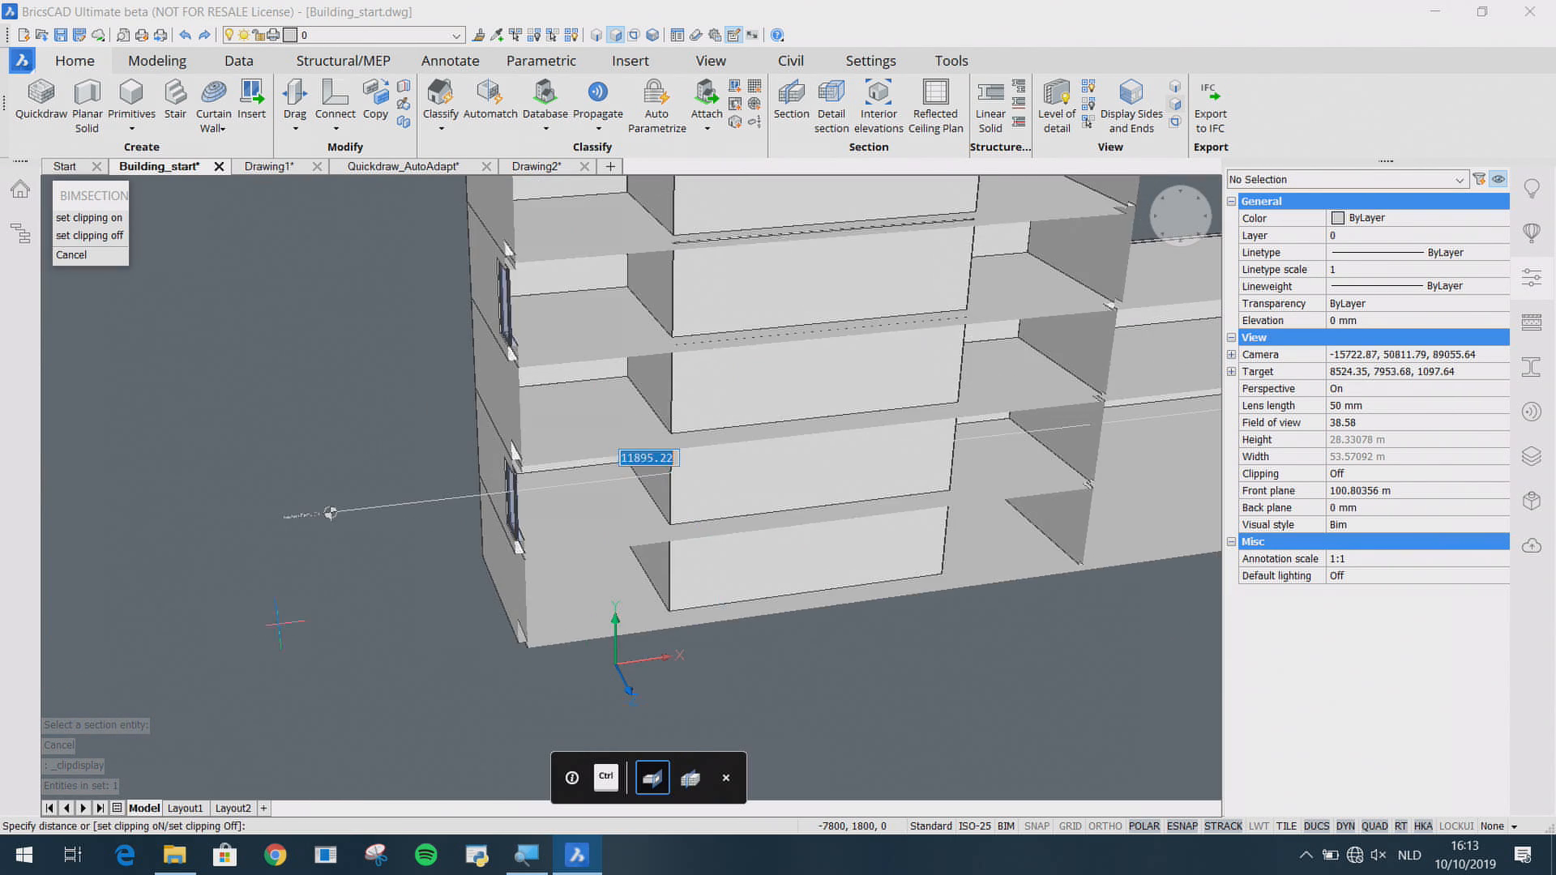
click(292, 590)
scroll(717, 685, down, 2)
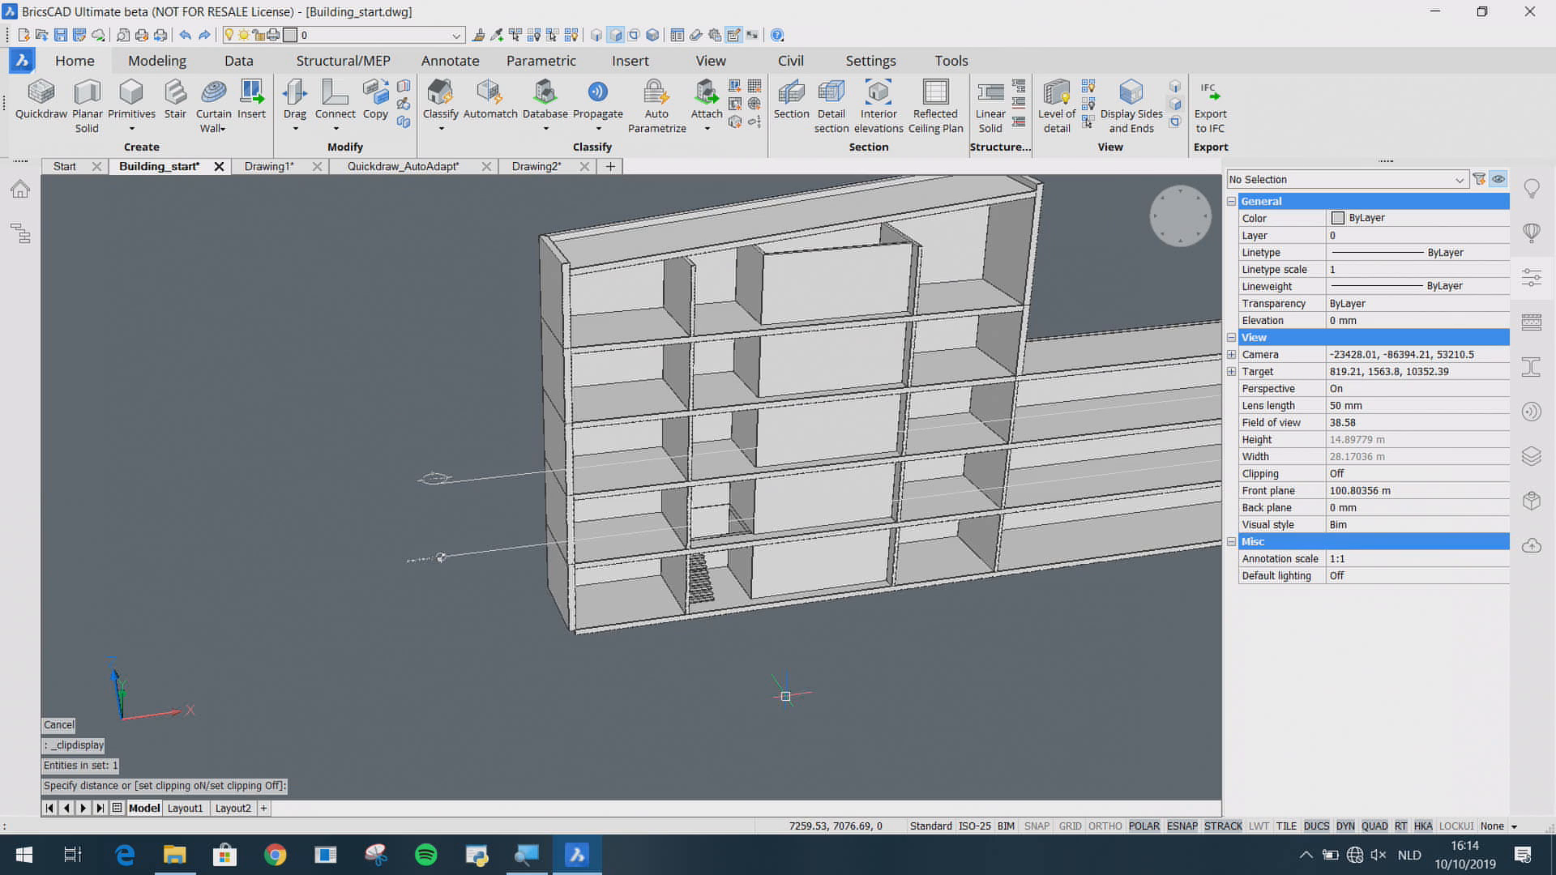
Step: Isolate the entities around the stairwell in the sectioned building, including the U-shaped stair
drag(823, 652, 639, 193)
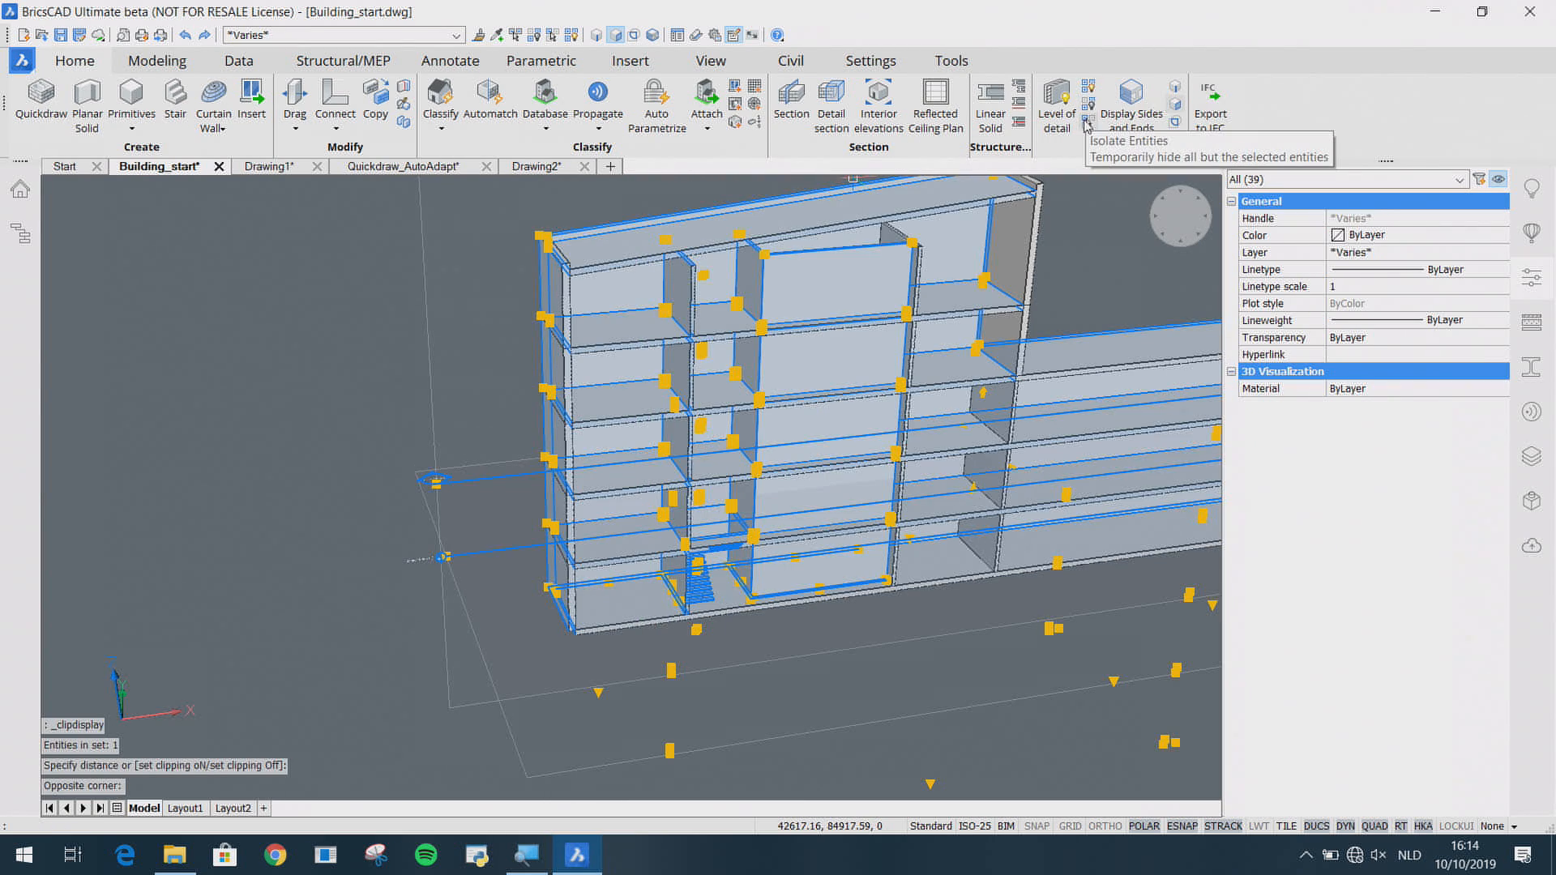
click(1087, 124)
scroll(767, 523, up, 5)
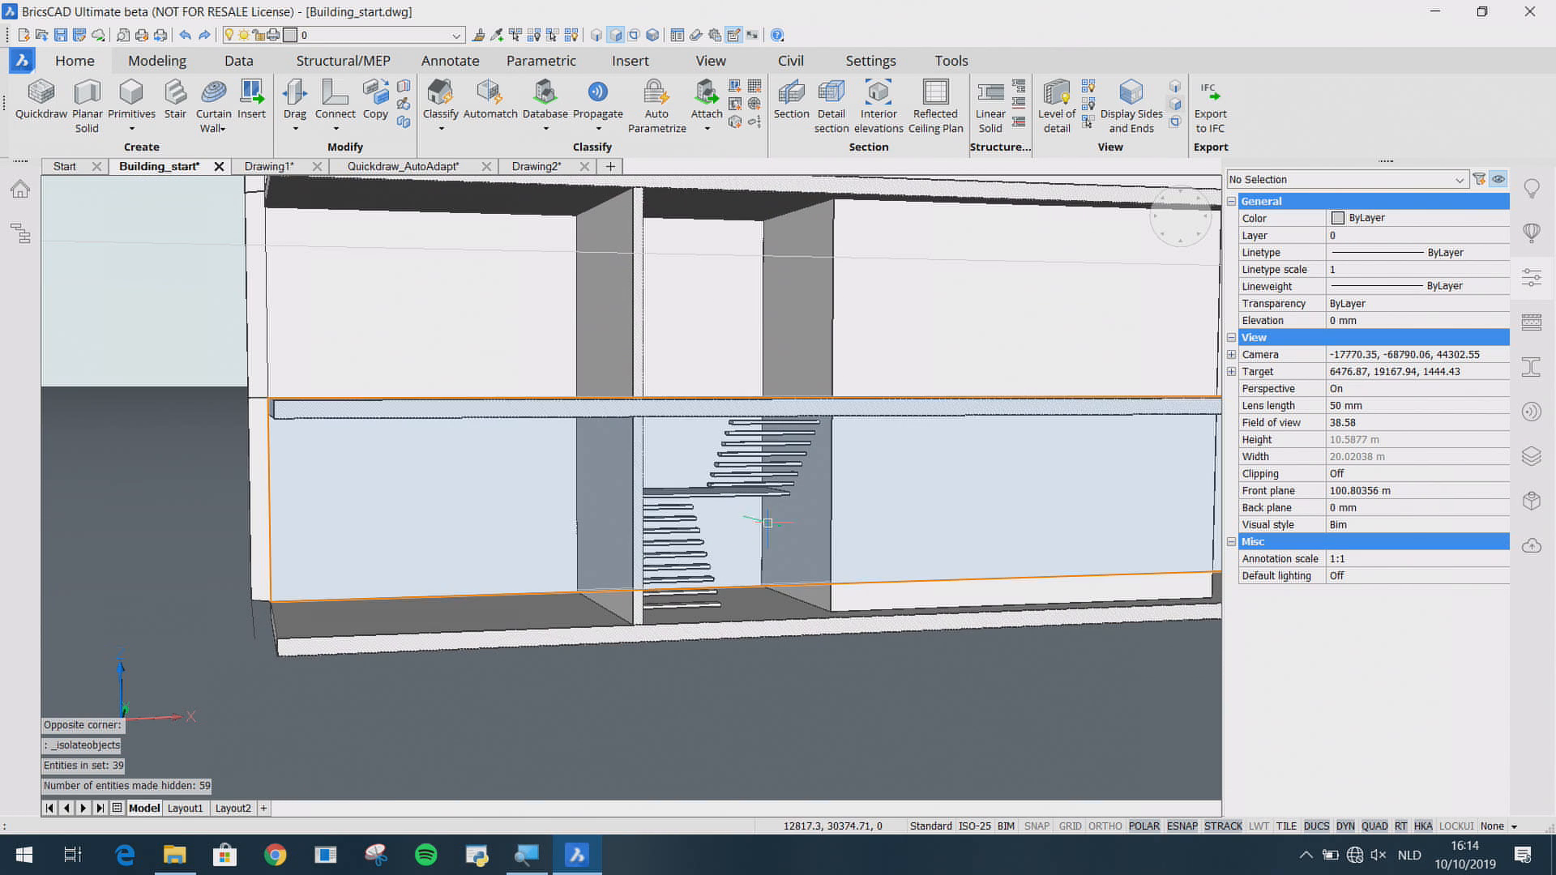
Step: Define a propagation detail from the ground-floor stairwell walls and the slab above, with the U-shaped stair as detail object
click(1175, 104)
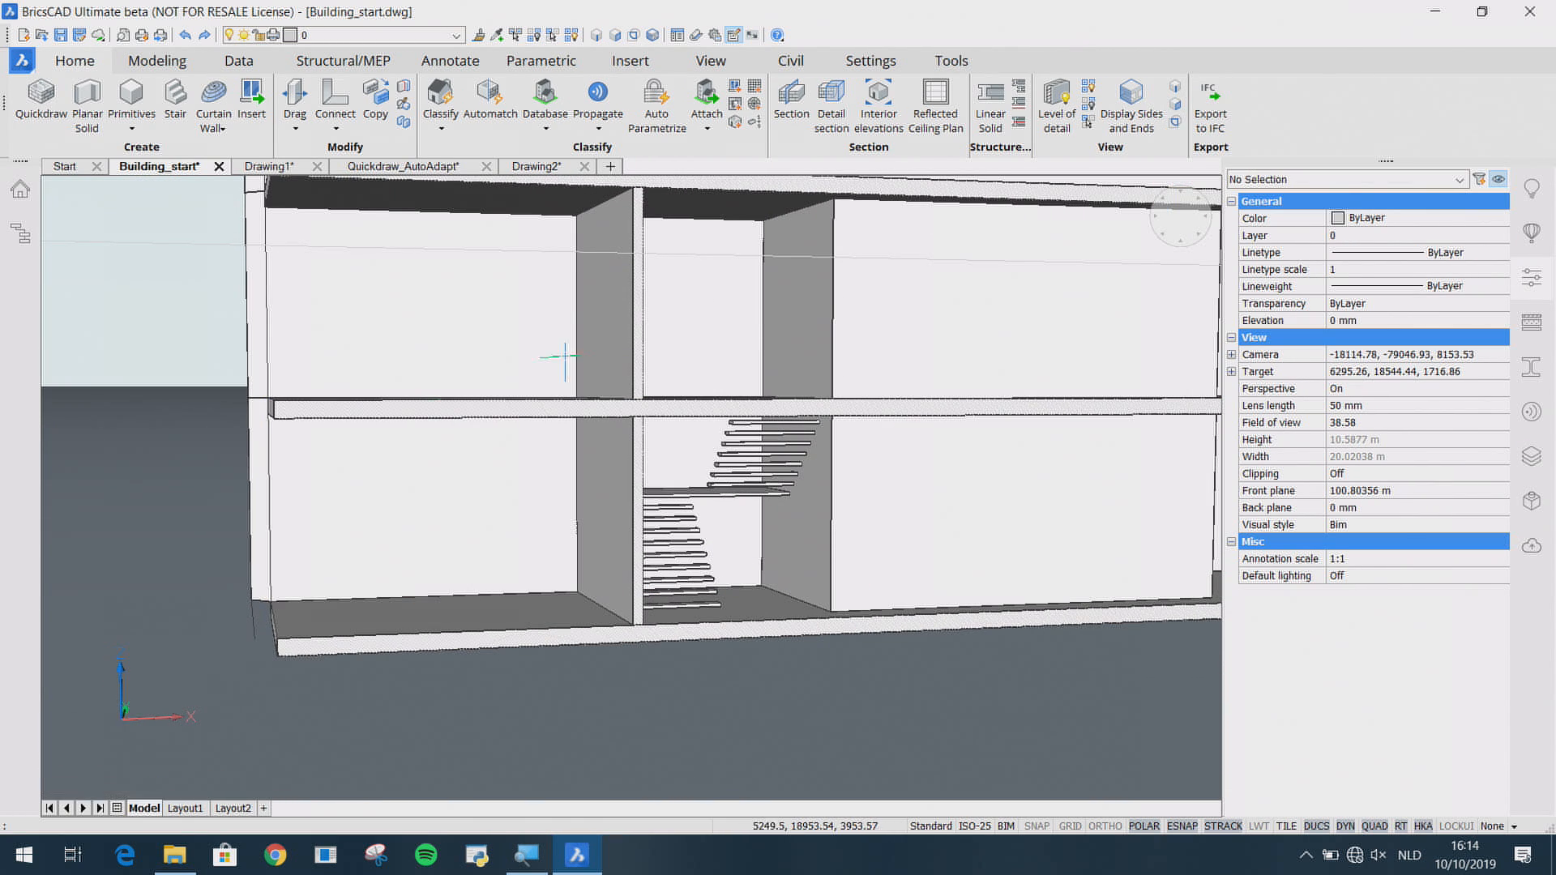
click(445, 497)
scroll(814, 543, up, 3)
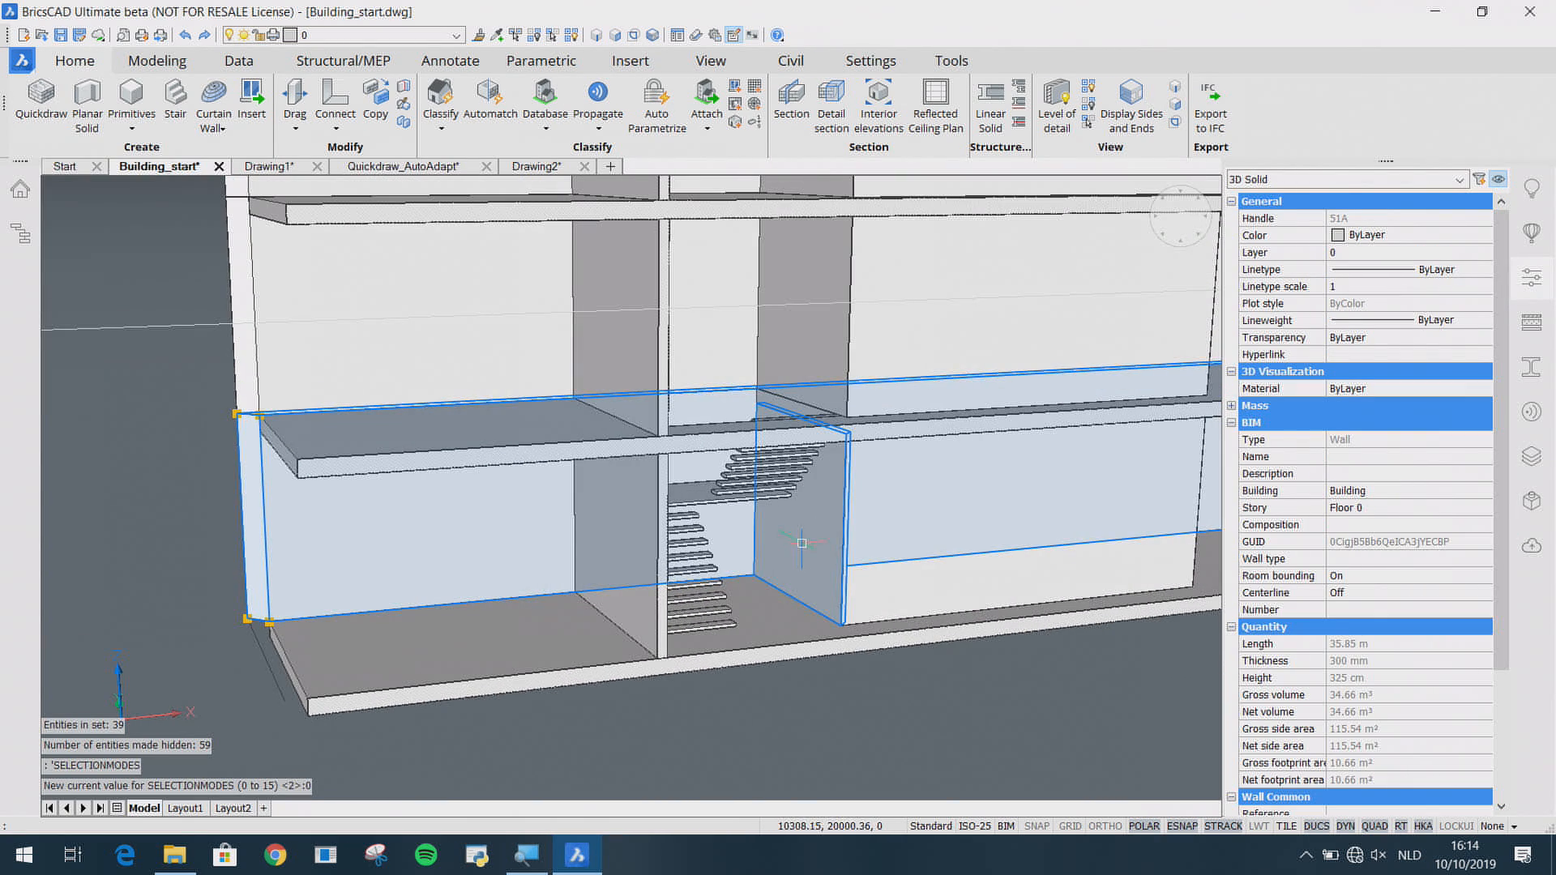
click(594, 542)
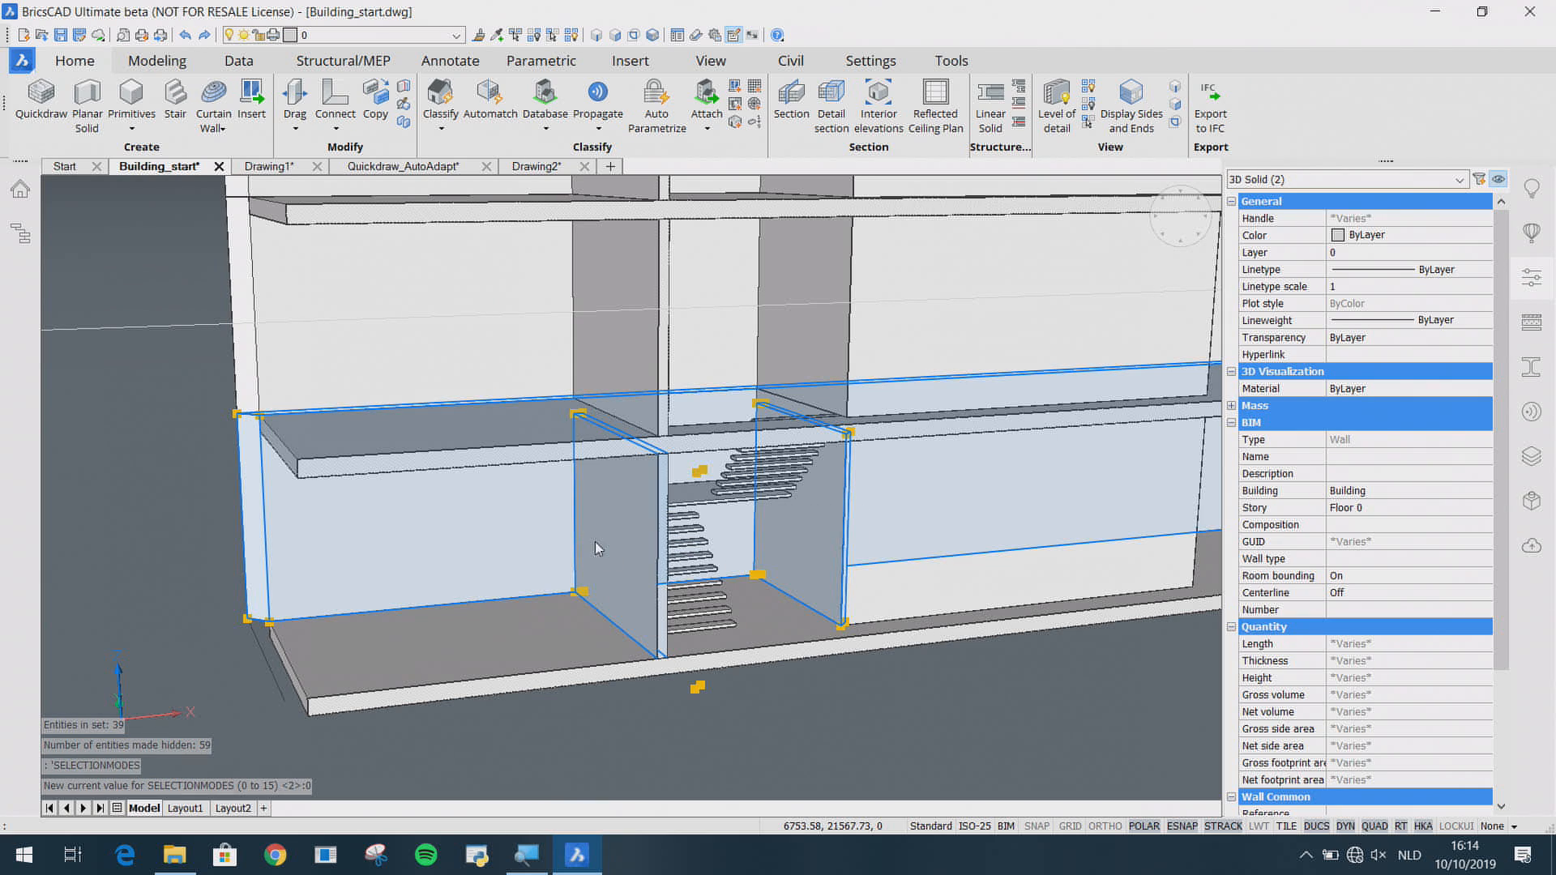
click(537, 445)
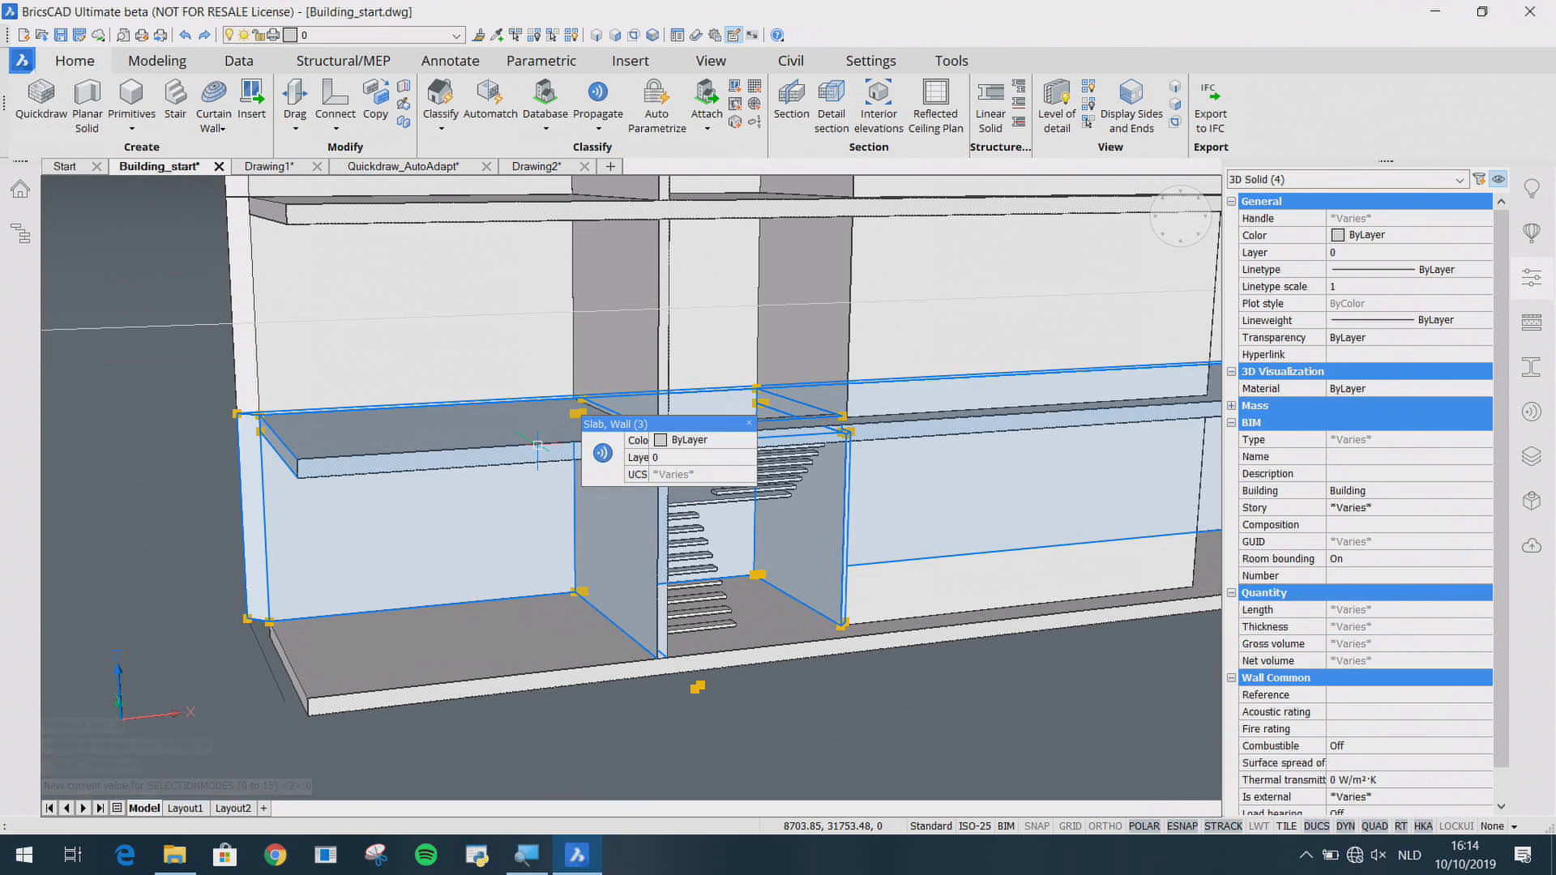
click(601, 455)
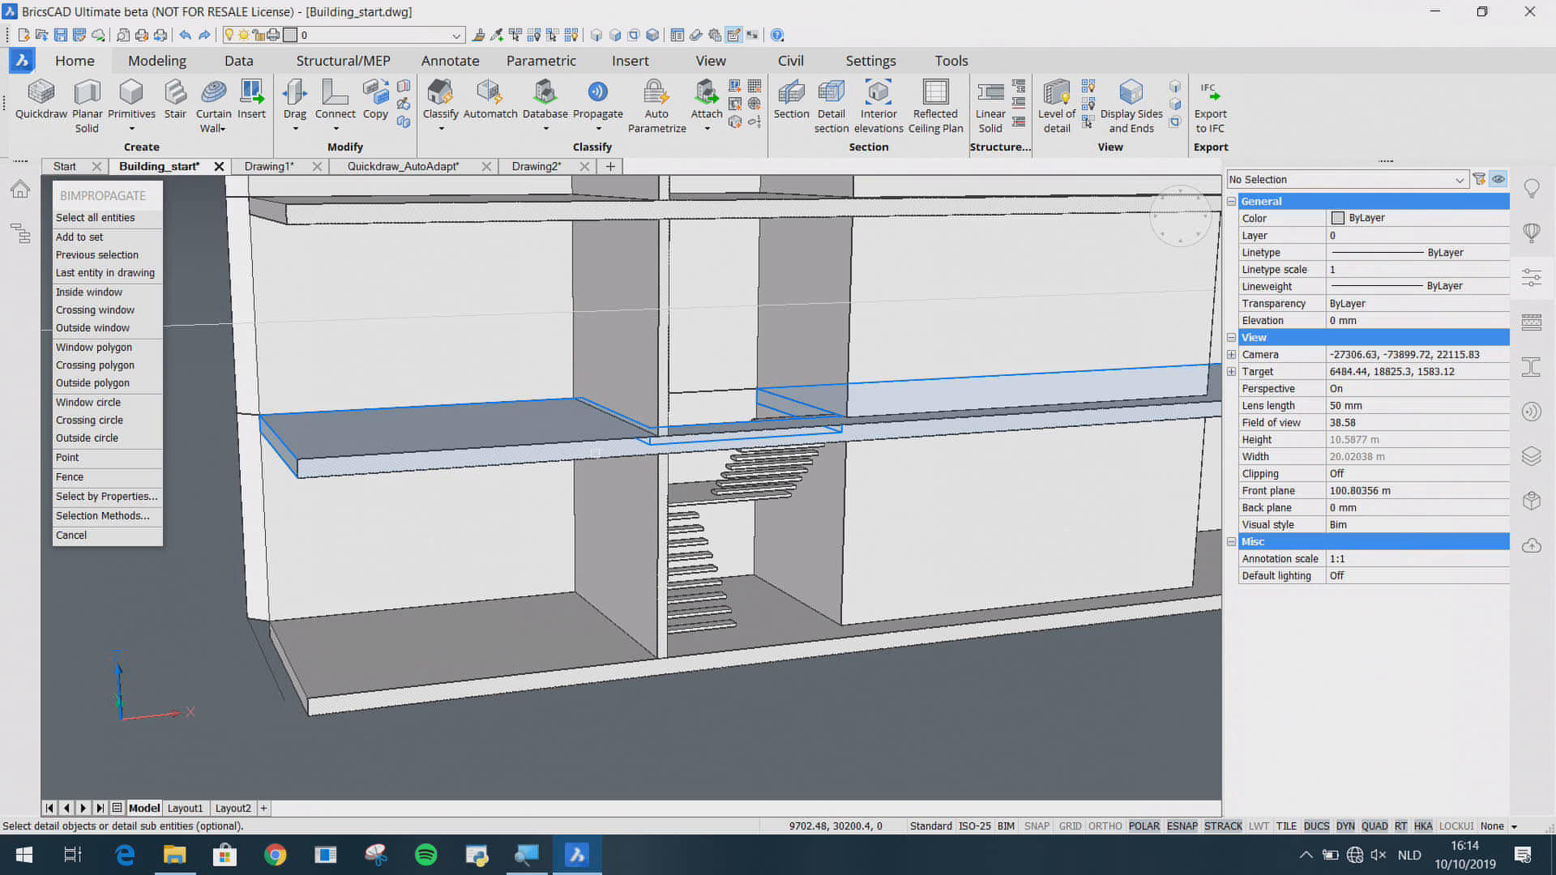
click(676, 496)
key(Return)
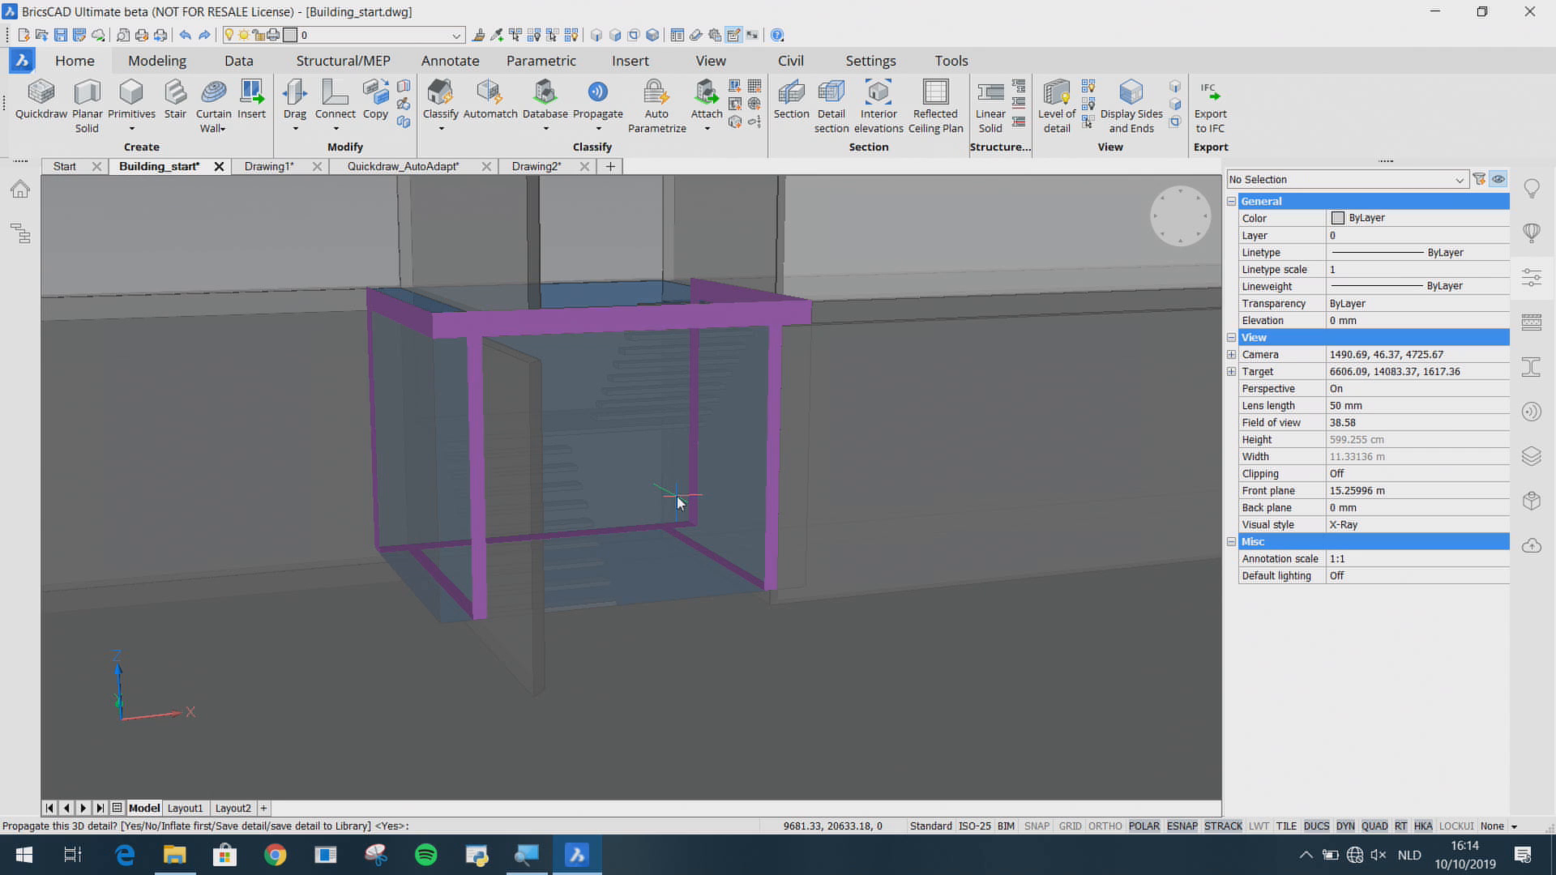
Step: Accept the 3D stairwell detail and apply all suggested propagations to the upper storeys
key(Return)
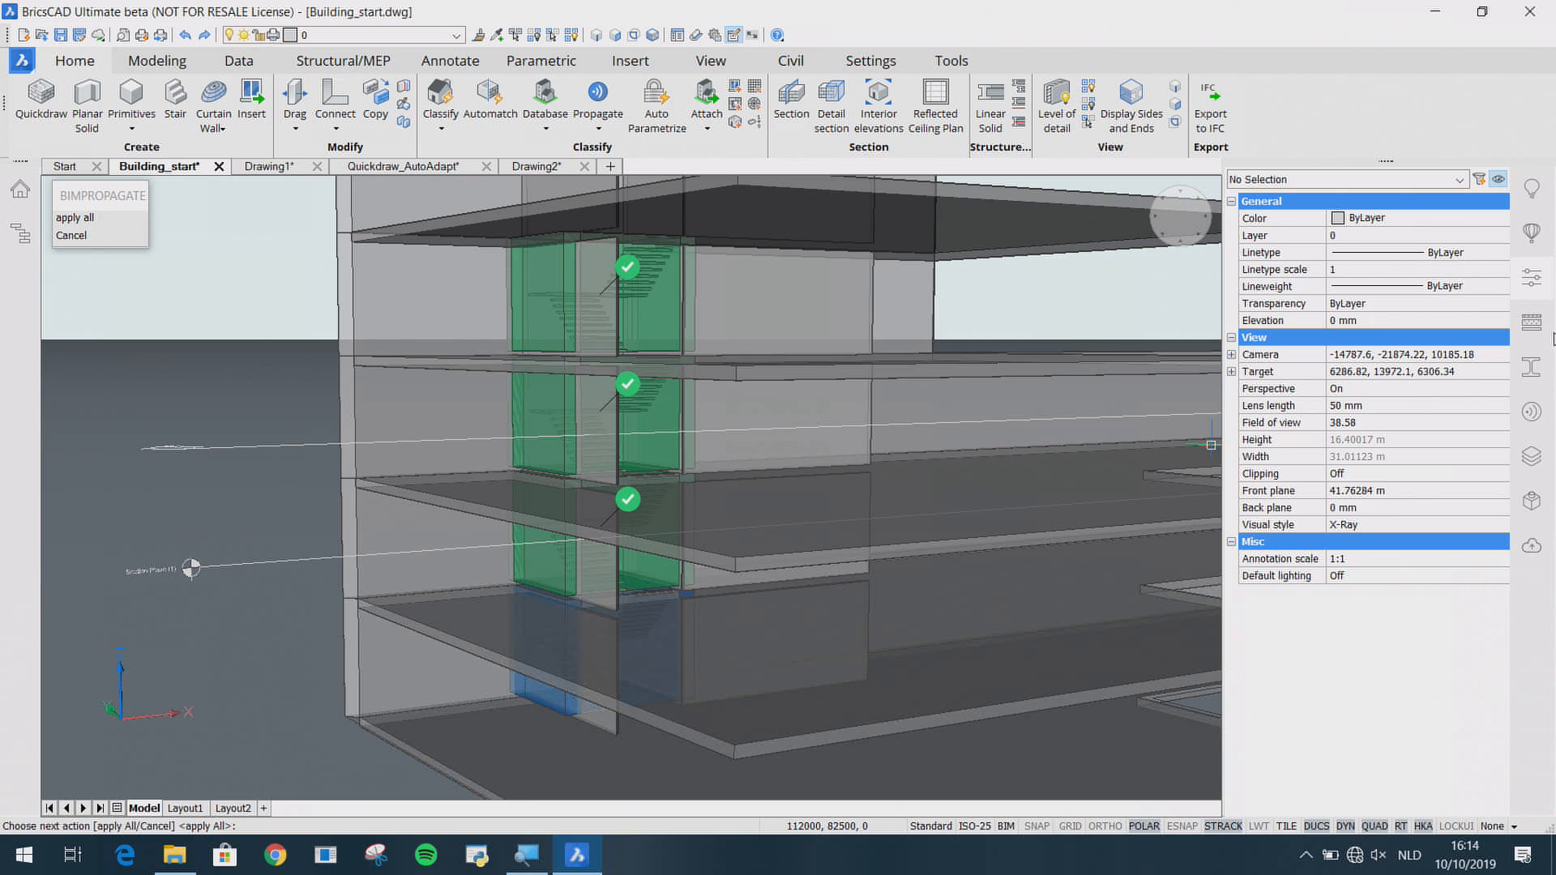
key(Return)
shift+middle_drag(839, 333, 1043, 183)
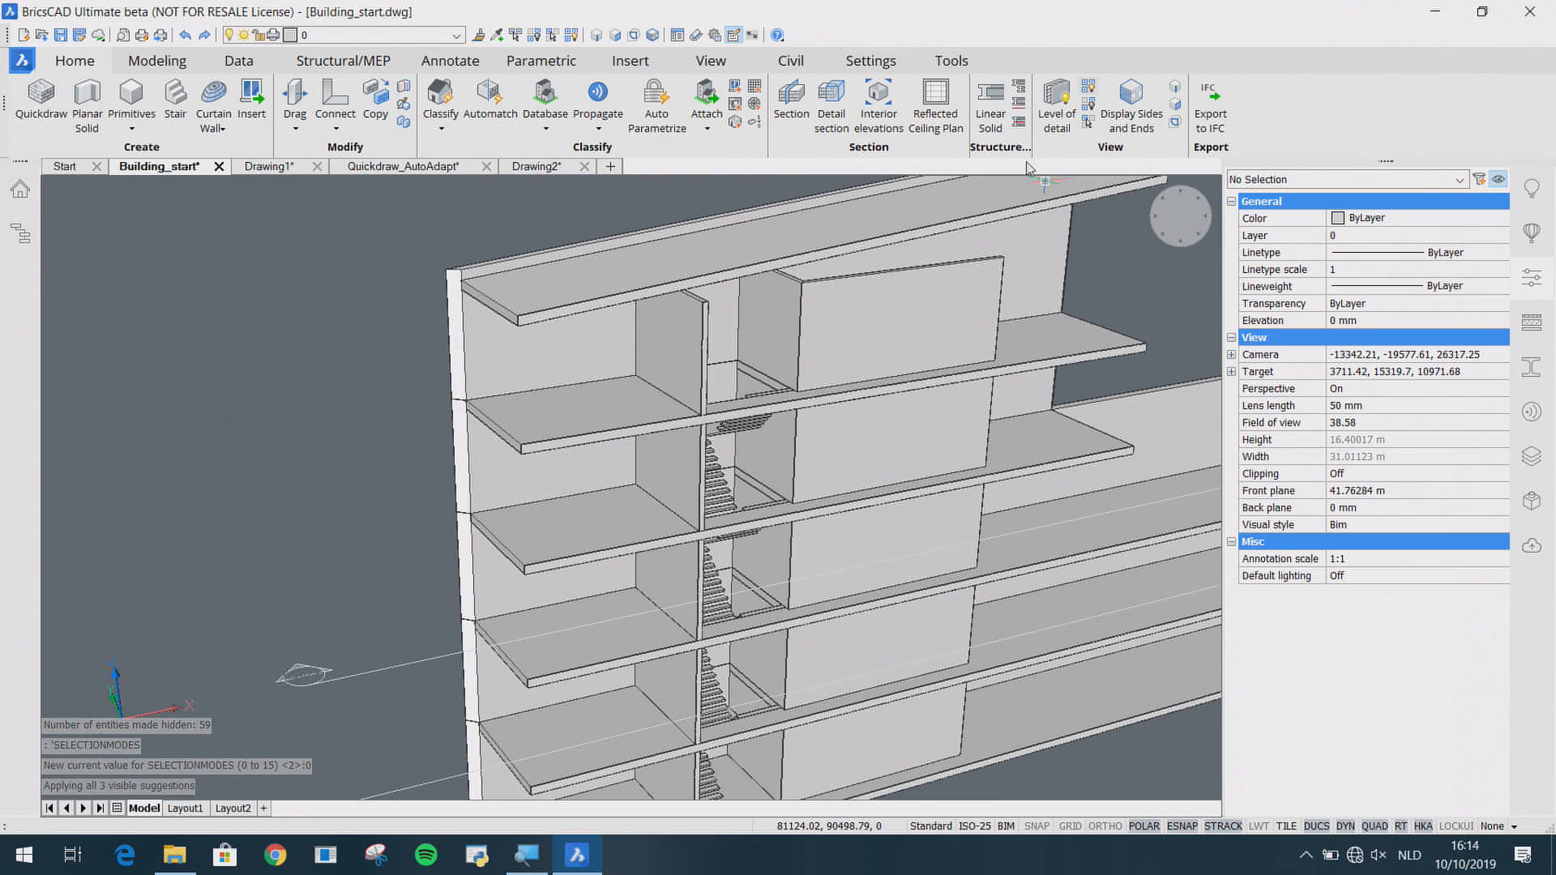
shift+middle_drag(825, 388, 657, 385)
scroll(737, 367, up, 4)
scroll(624, 399, down, 3)
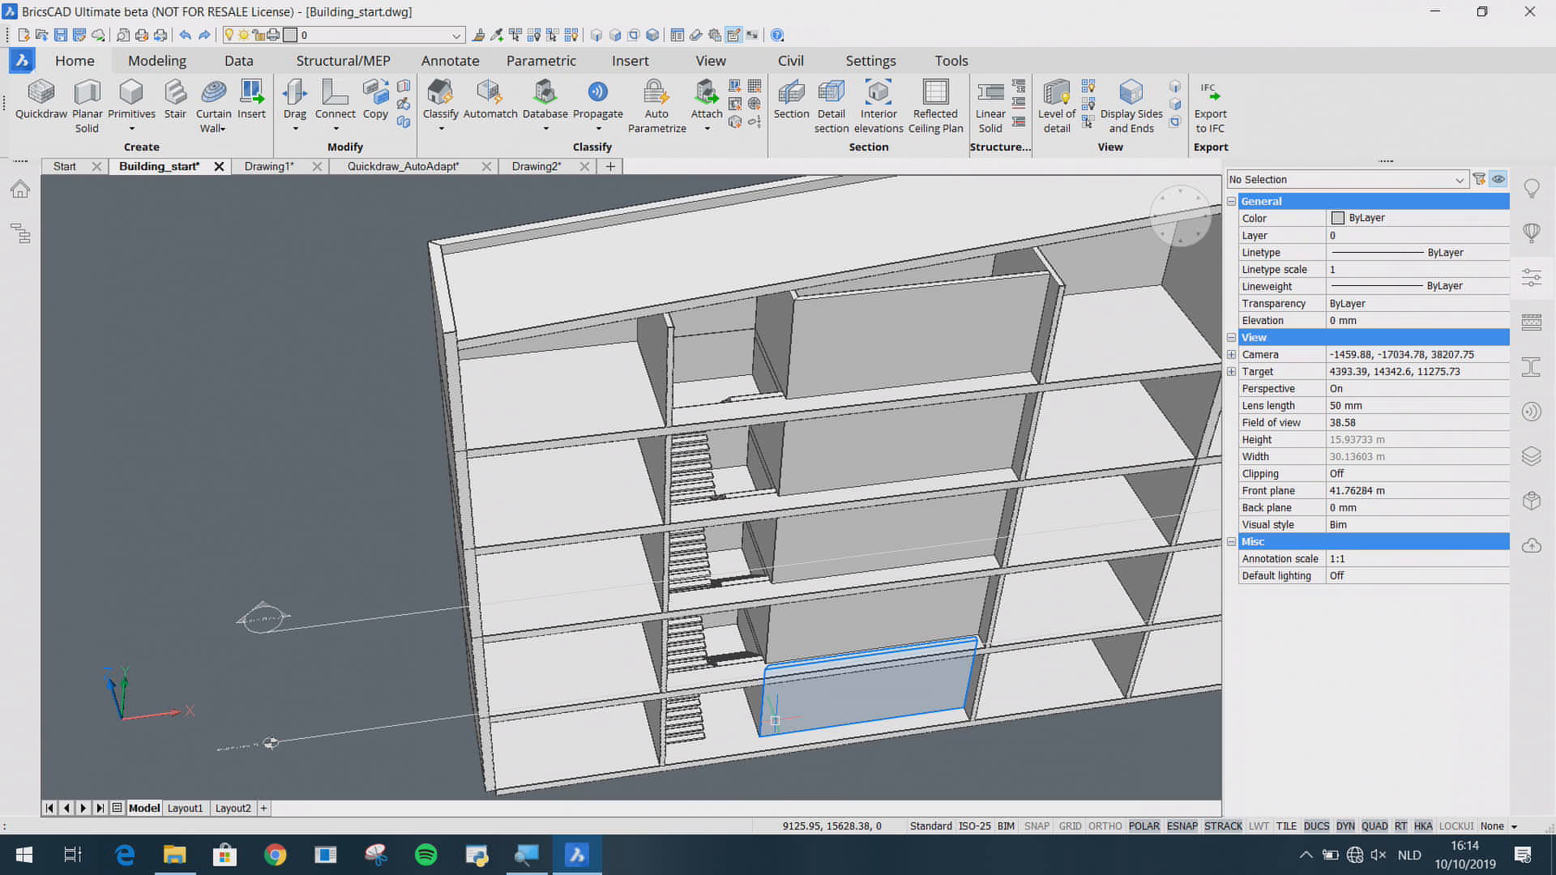
Step: Unhide all isolated entities and connect the aligned top faces of the top storey's interior walls to the nearest entities
mouse_move(782, 714)
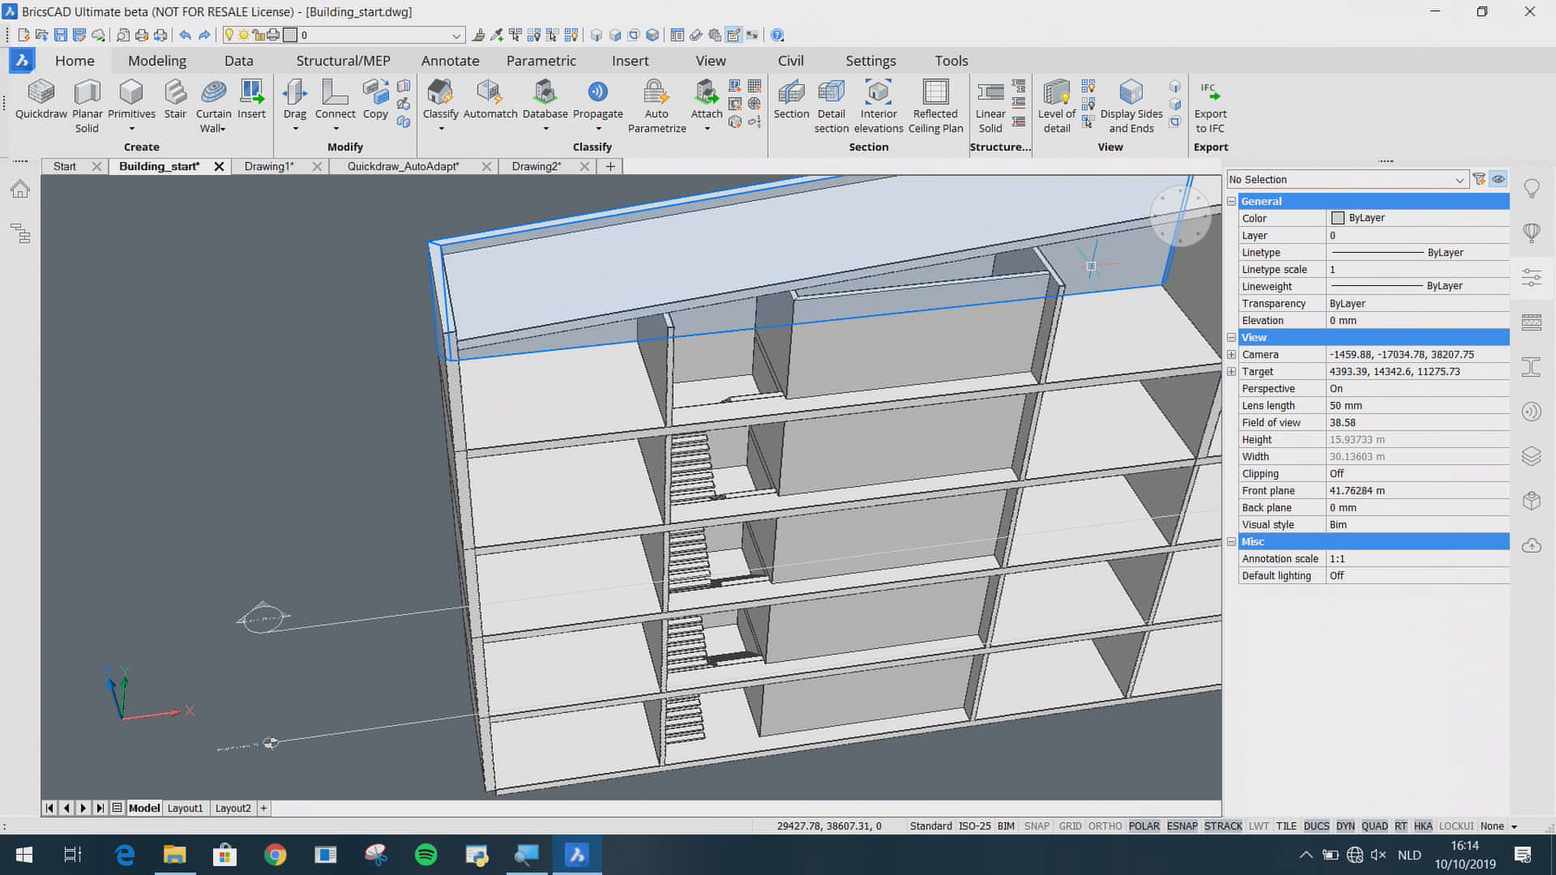
scroll(1098, 263, up, 4)
scroll(1006, 262, up, 2)
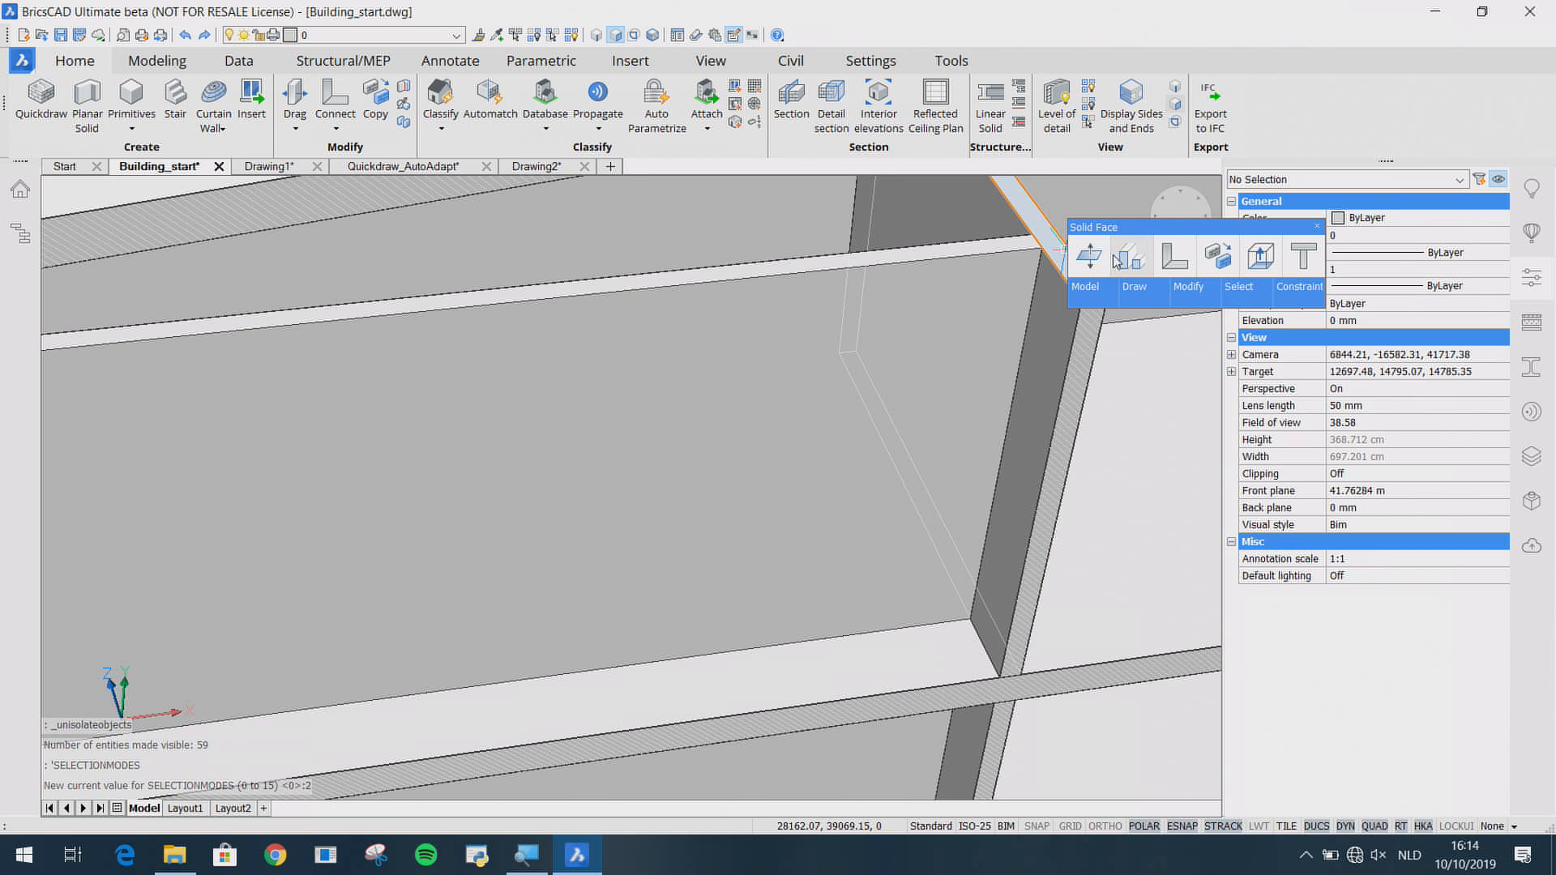
click(1069, 261)
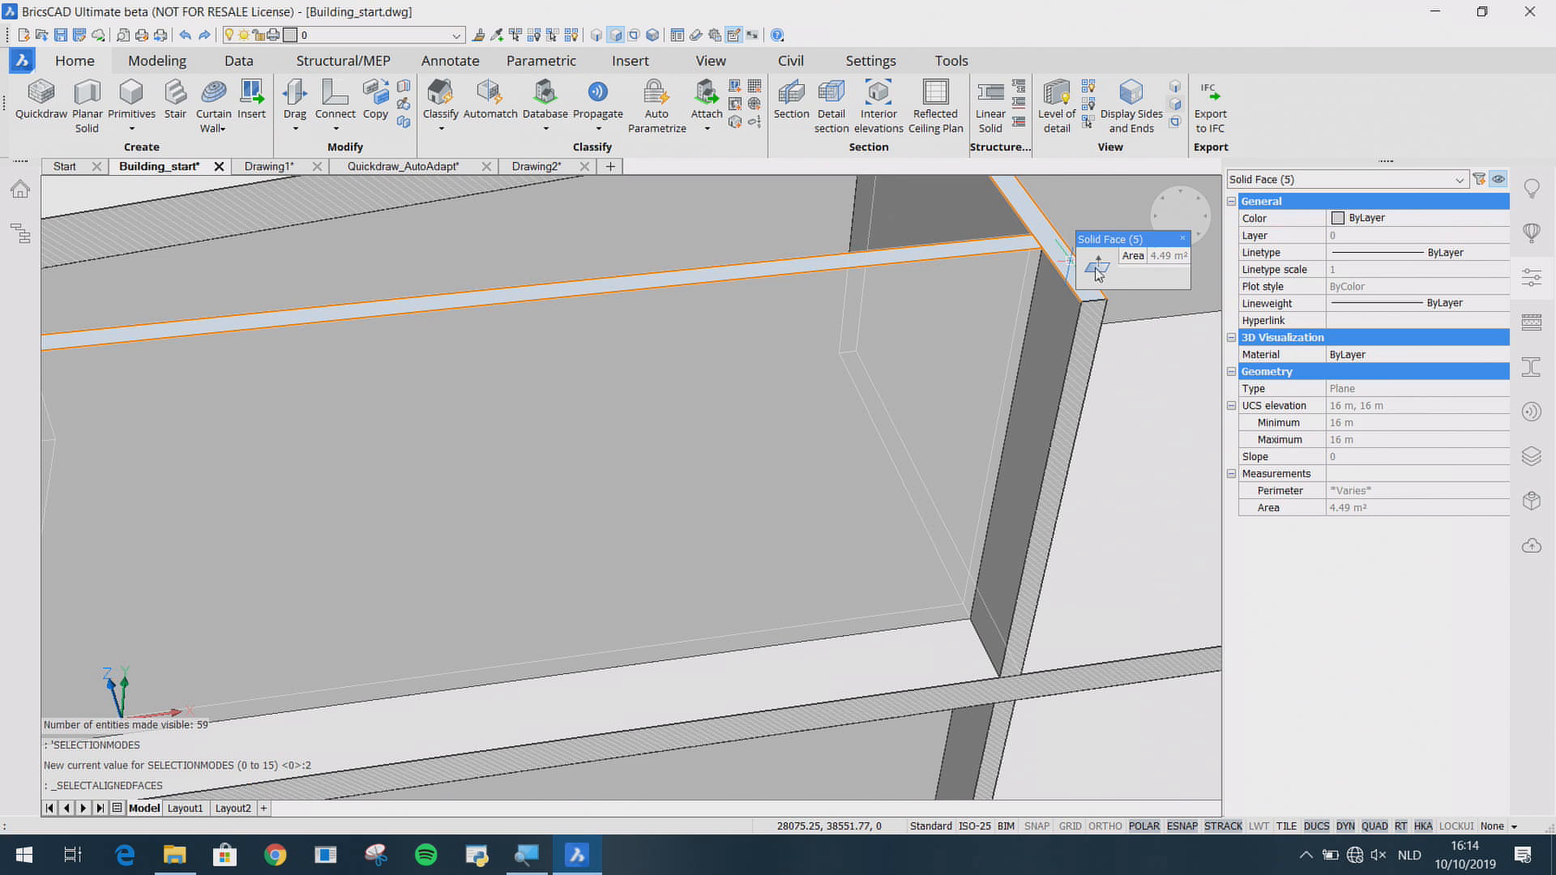
click(1145, 275)
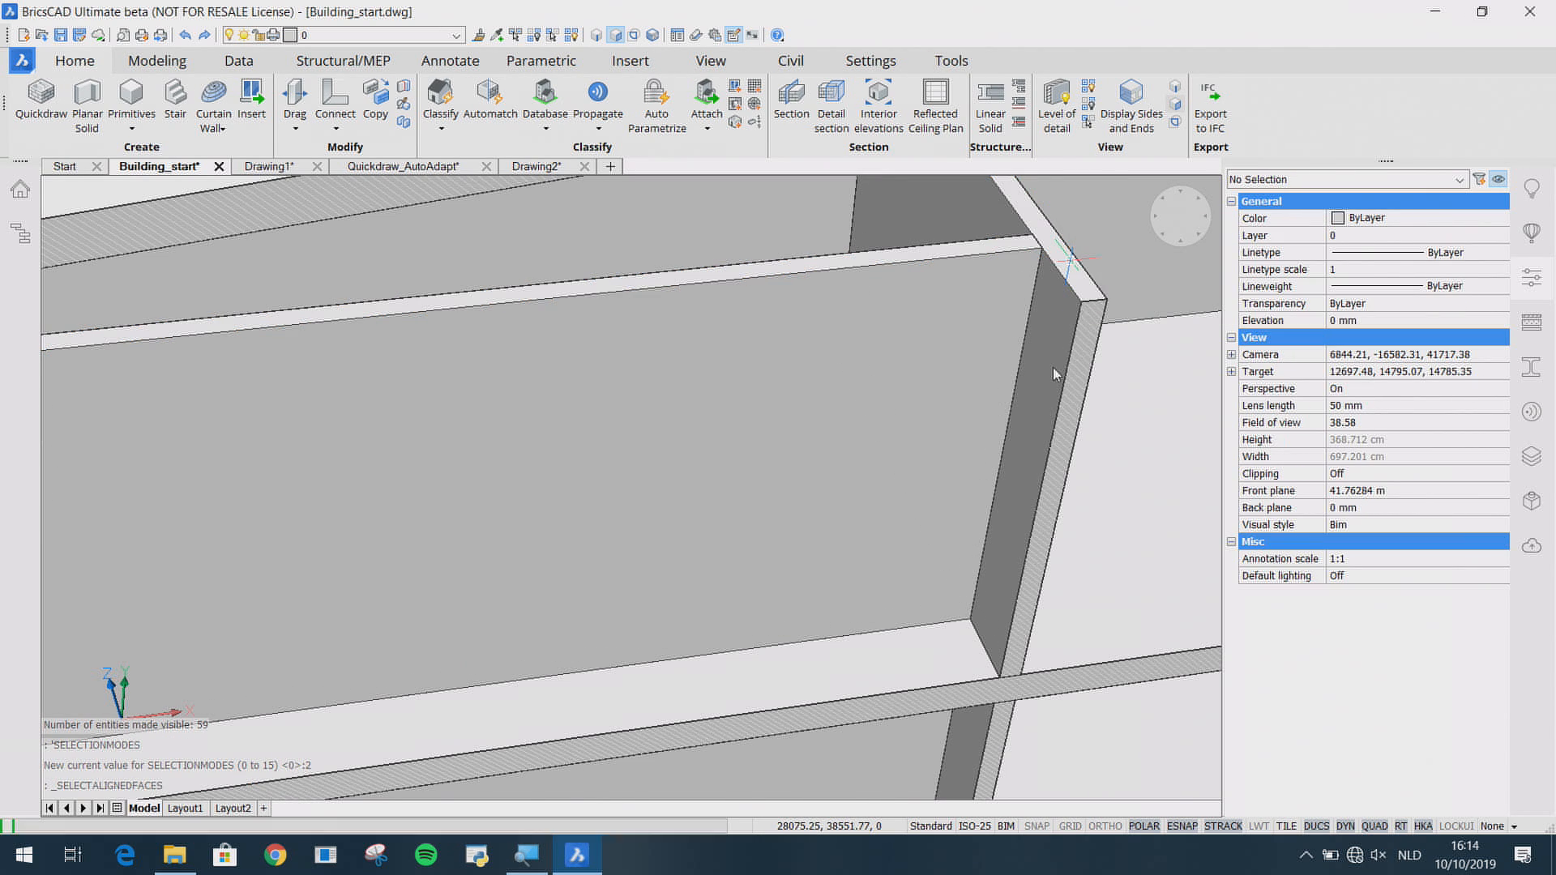
scroll(1053, 378, down, 6)
middle_drag(830, 609, 801, 396)
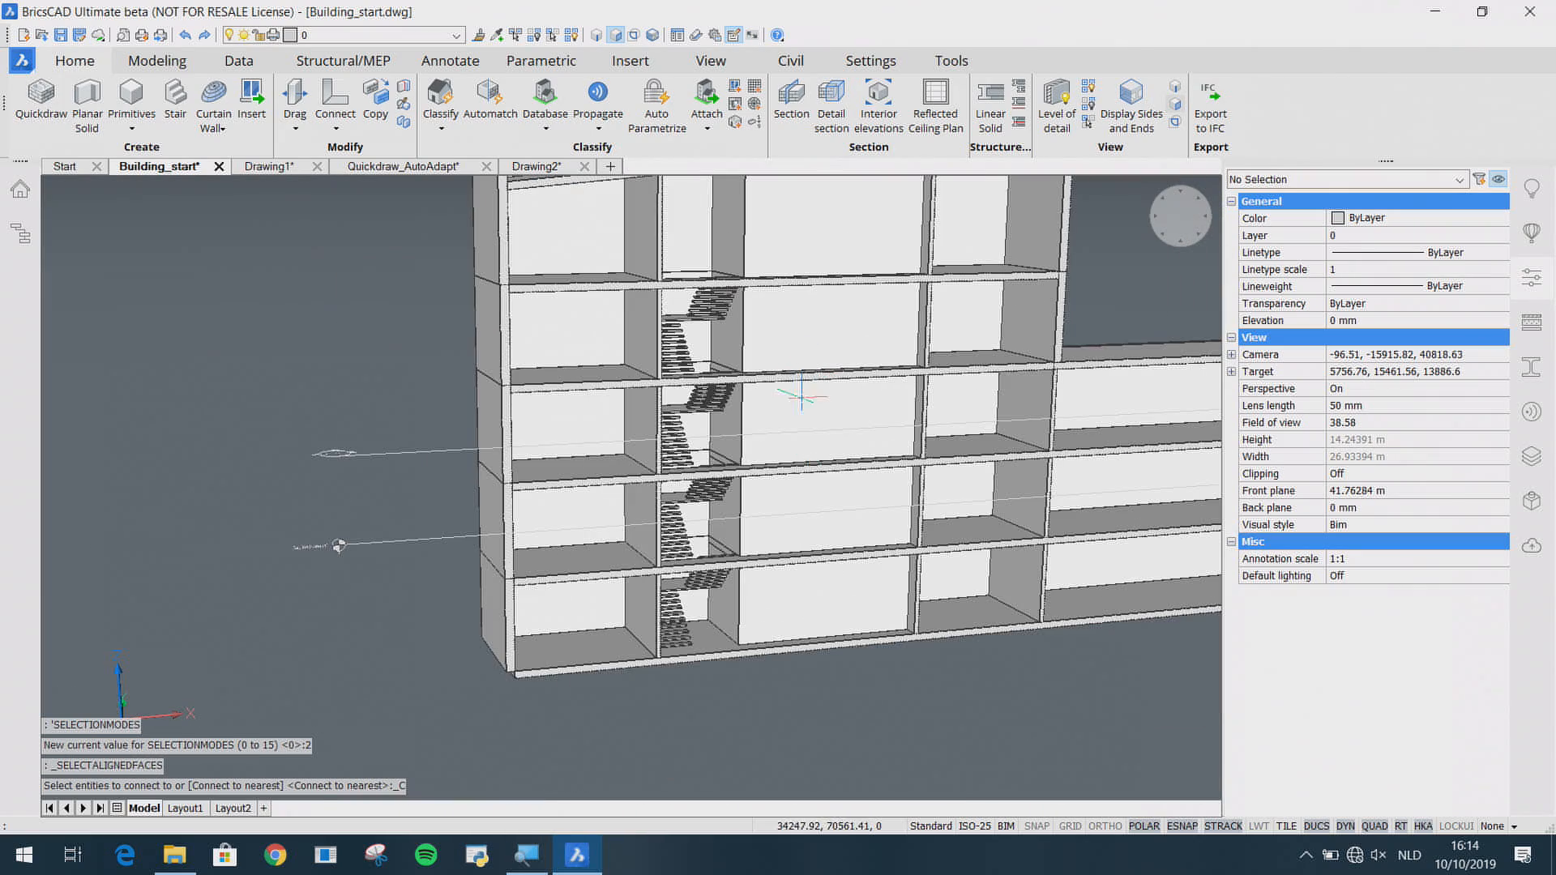
Step: Turn off the clipping of the vertical section and hide the object properties to show the complete building
double_click(401, 456)
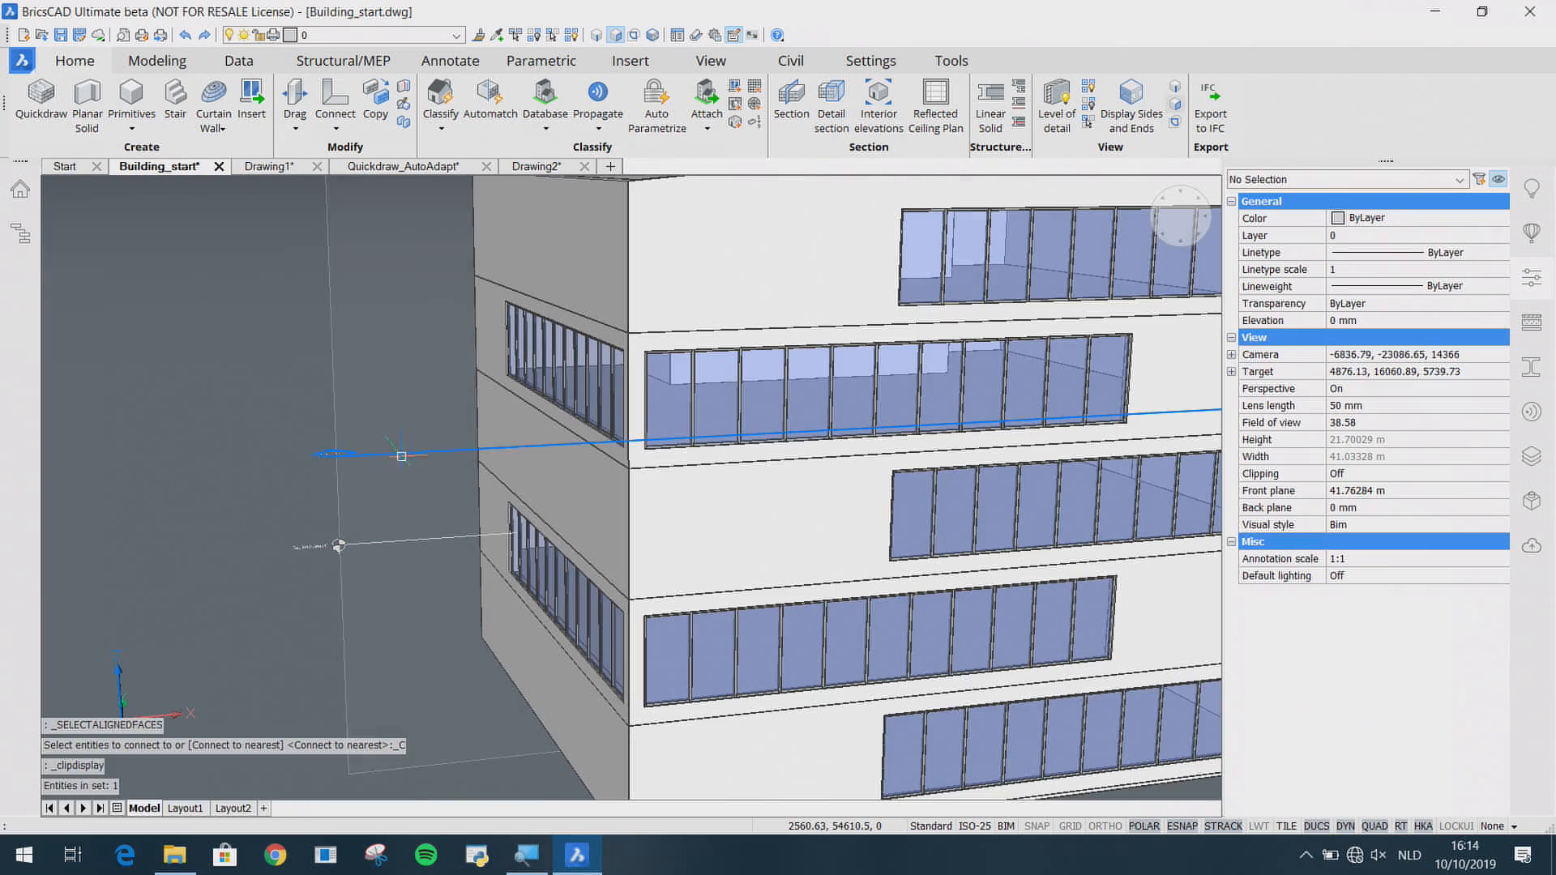
click(1532, 279)
scroll(660, 460, down, 5)
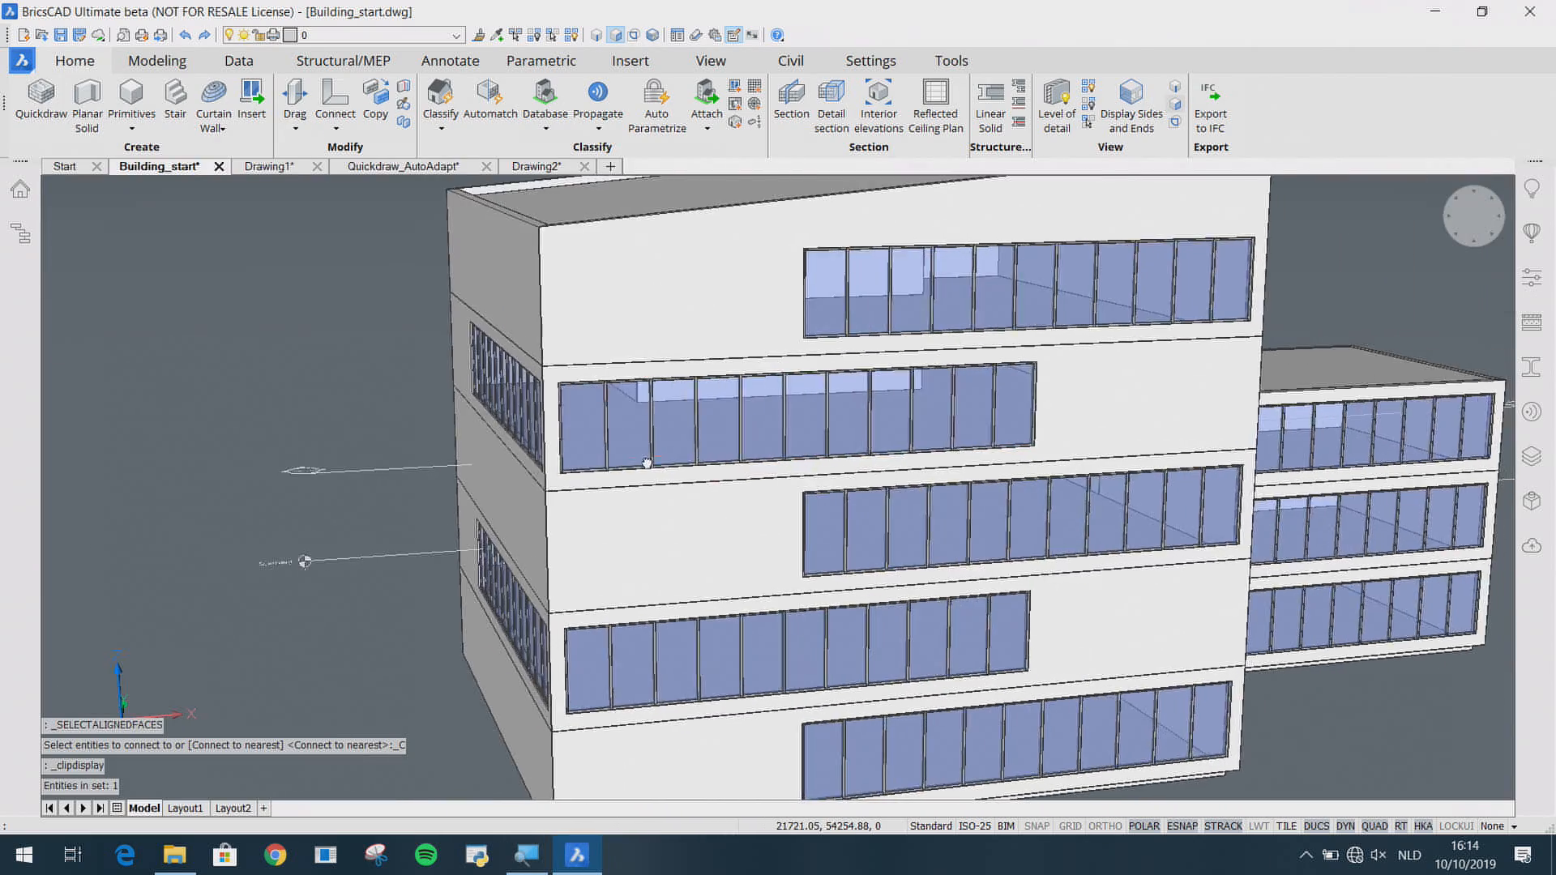
Step: Save the drawing under the name Building_live.dwg, replacing the existing file
click(19, 64)
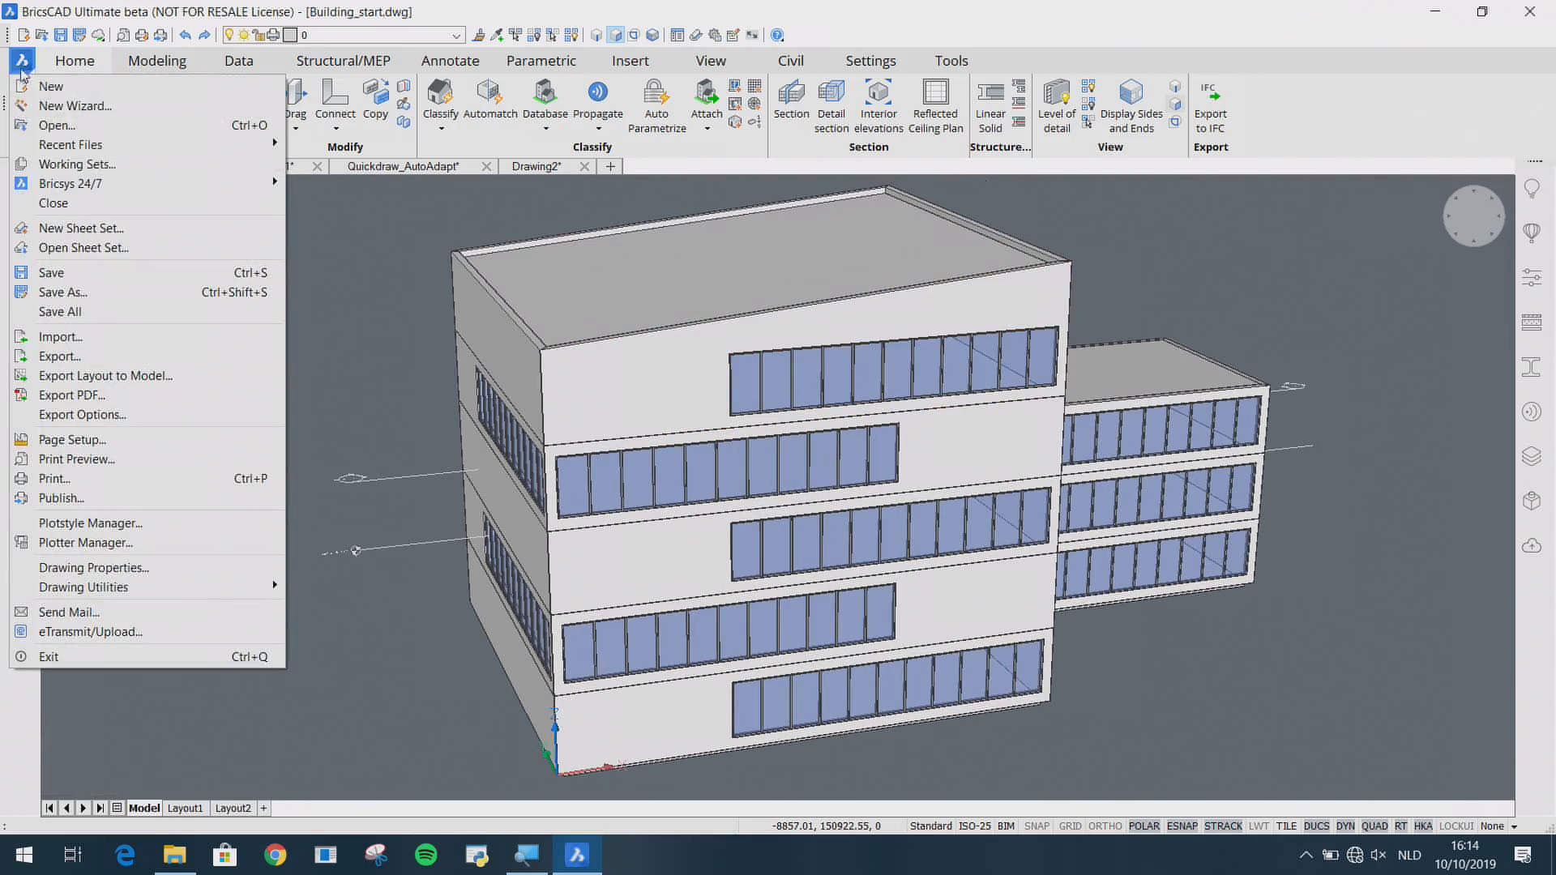
click(66, 295)
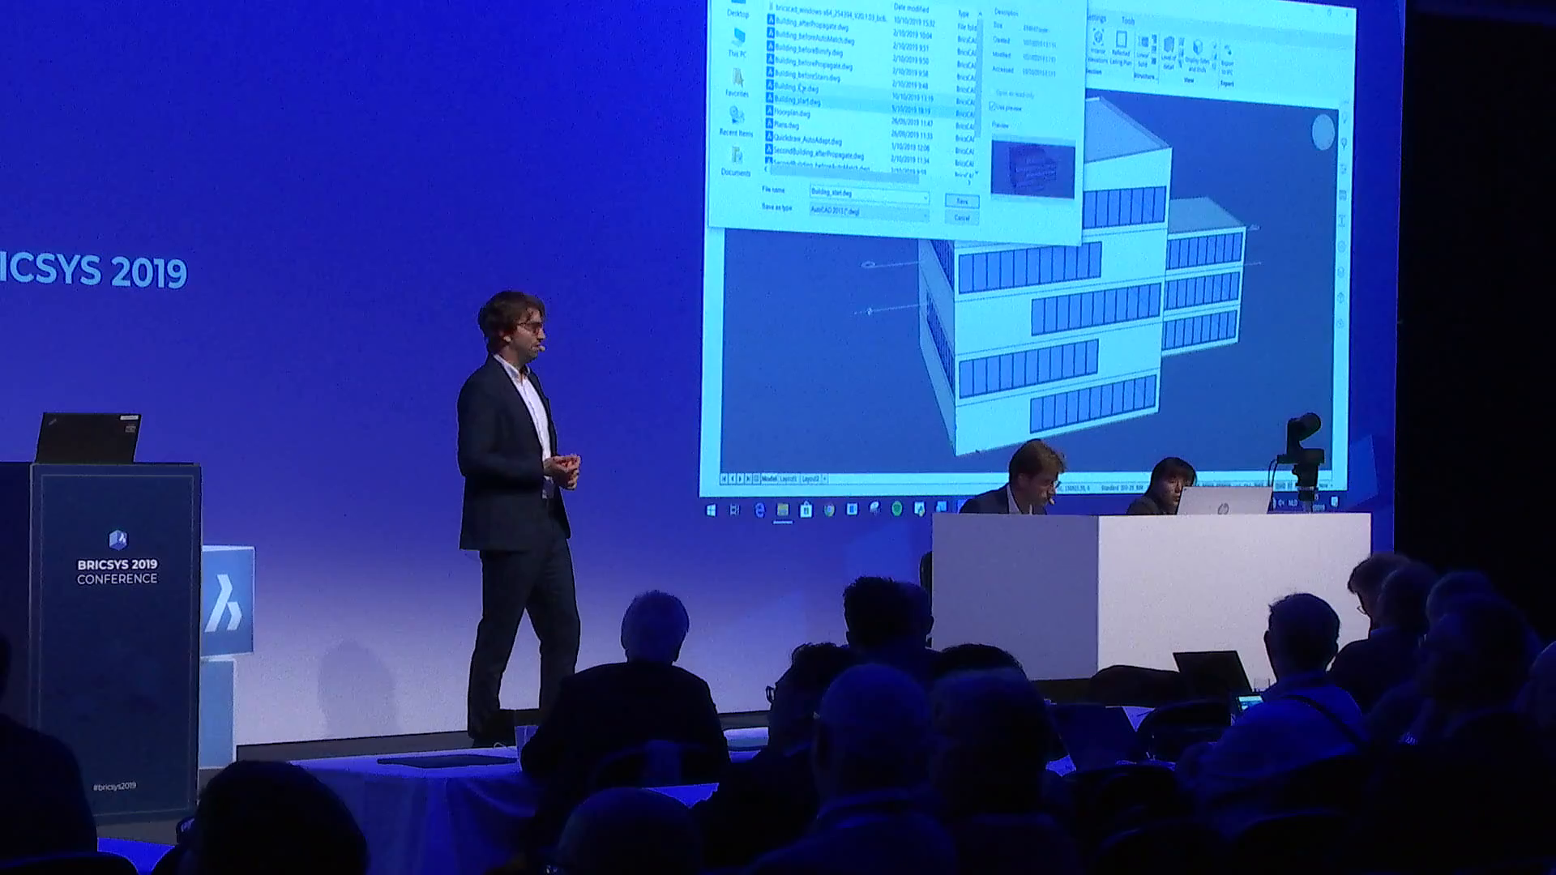
key(Return)
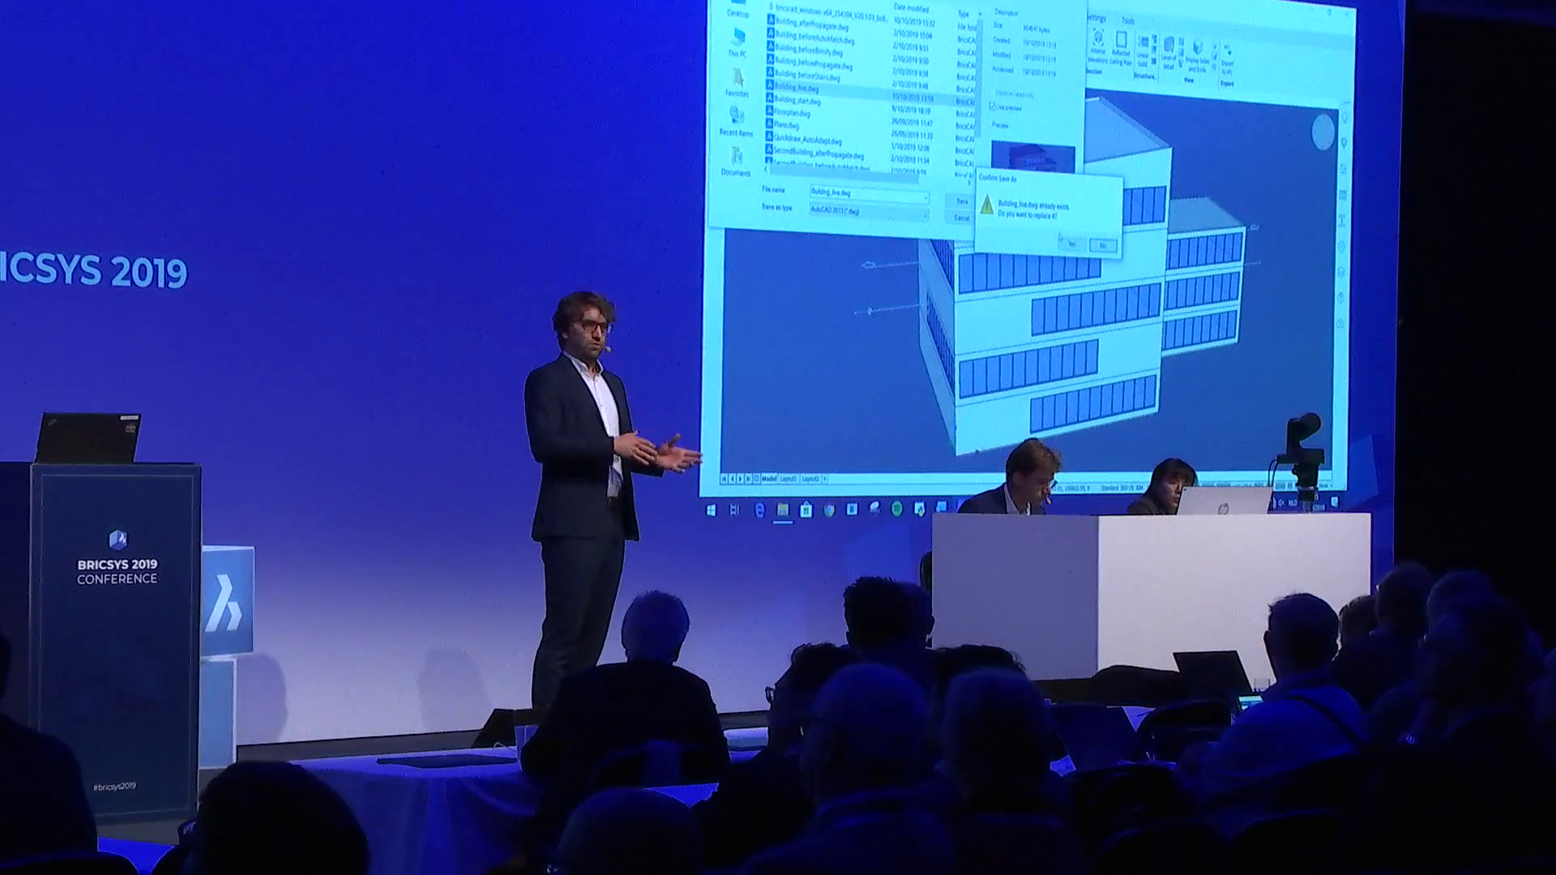
click(1066, 244)
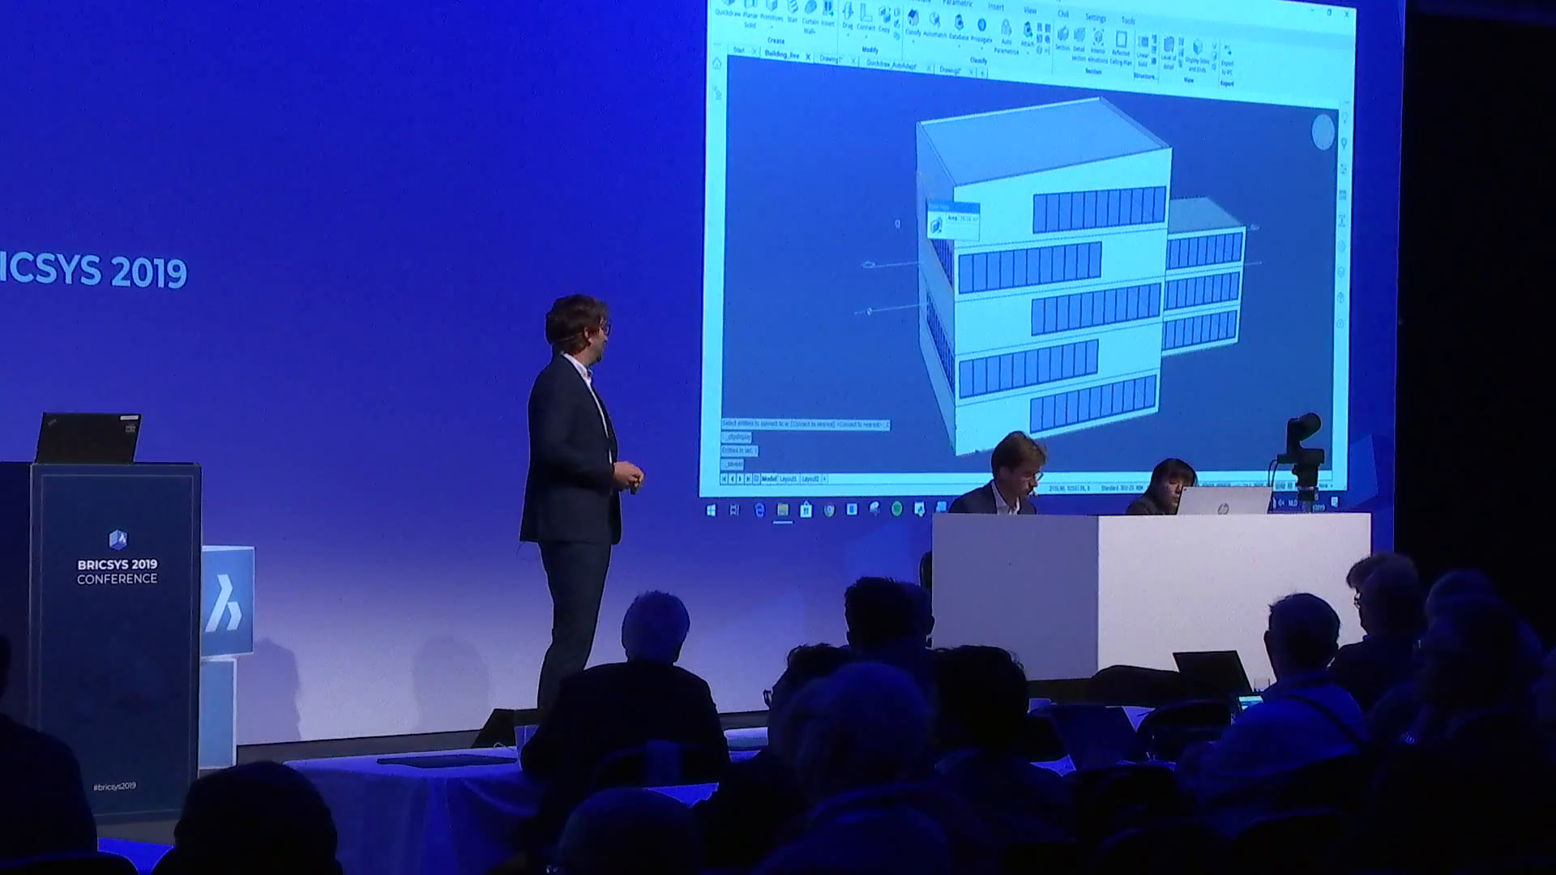
Step: Examine the BIM structure of the building by highlighting Floor 0 and its slab, stair, wall and window groups
click(718, 95)
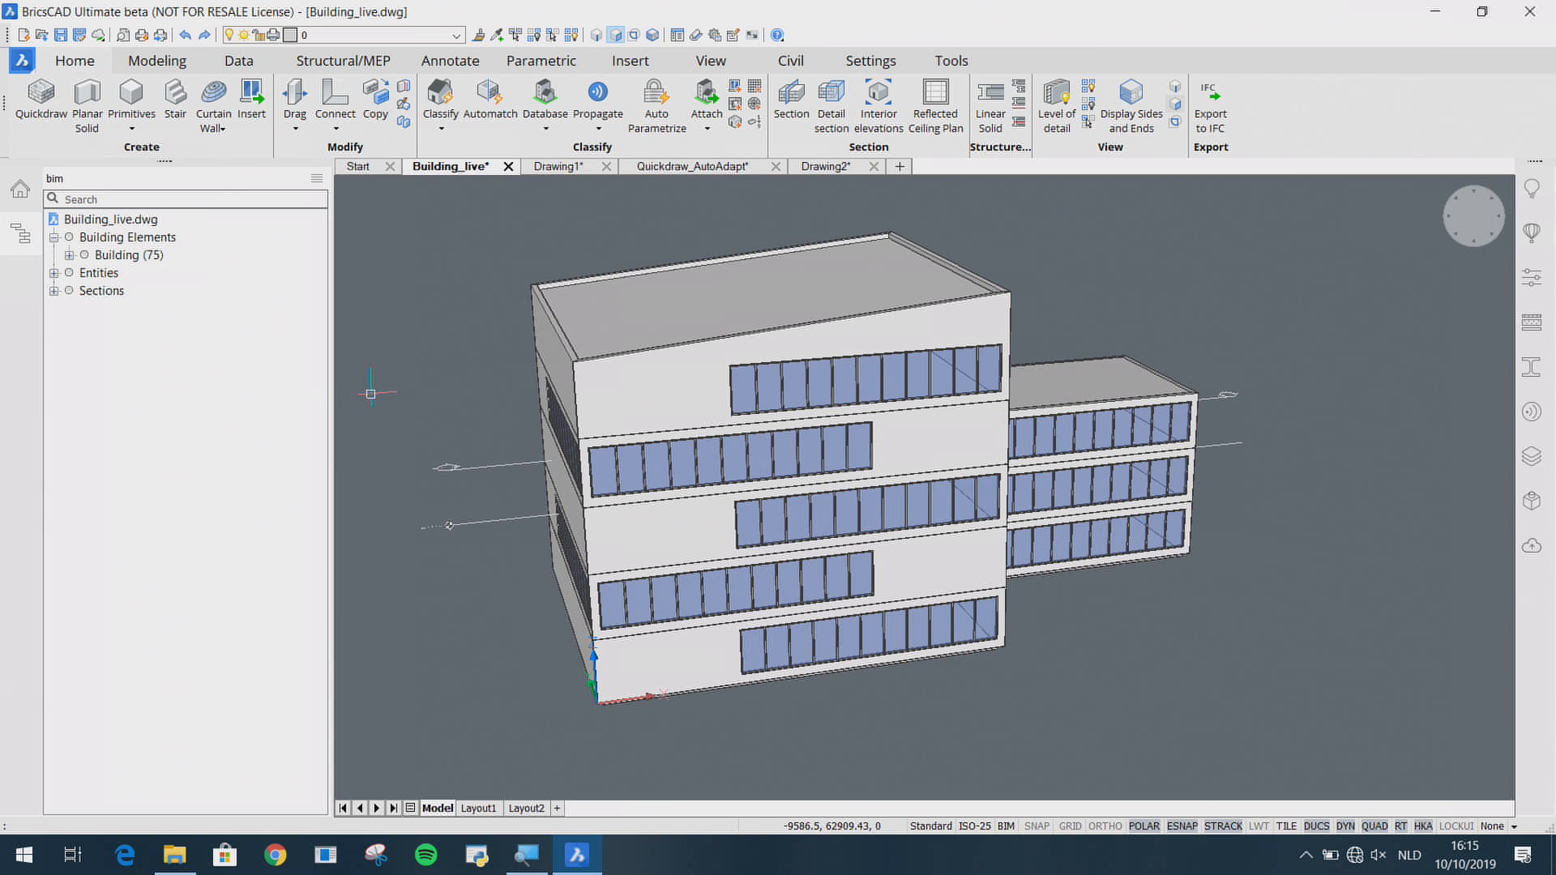
click(69, 255)
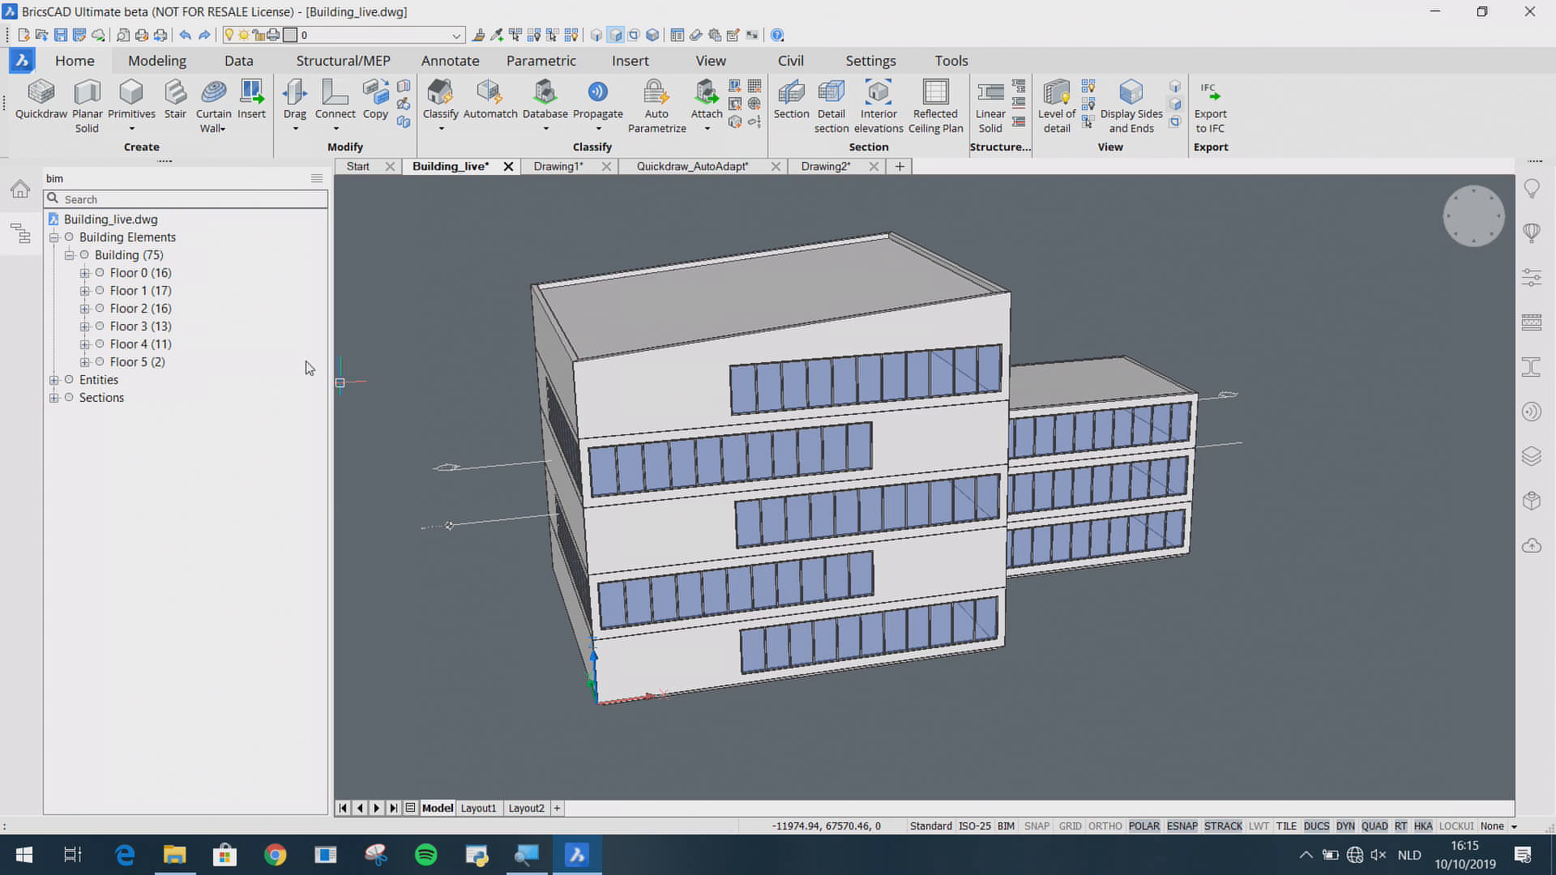
click(154, 273)
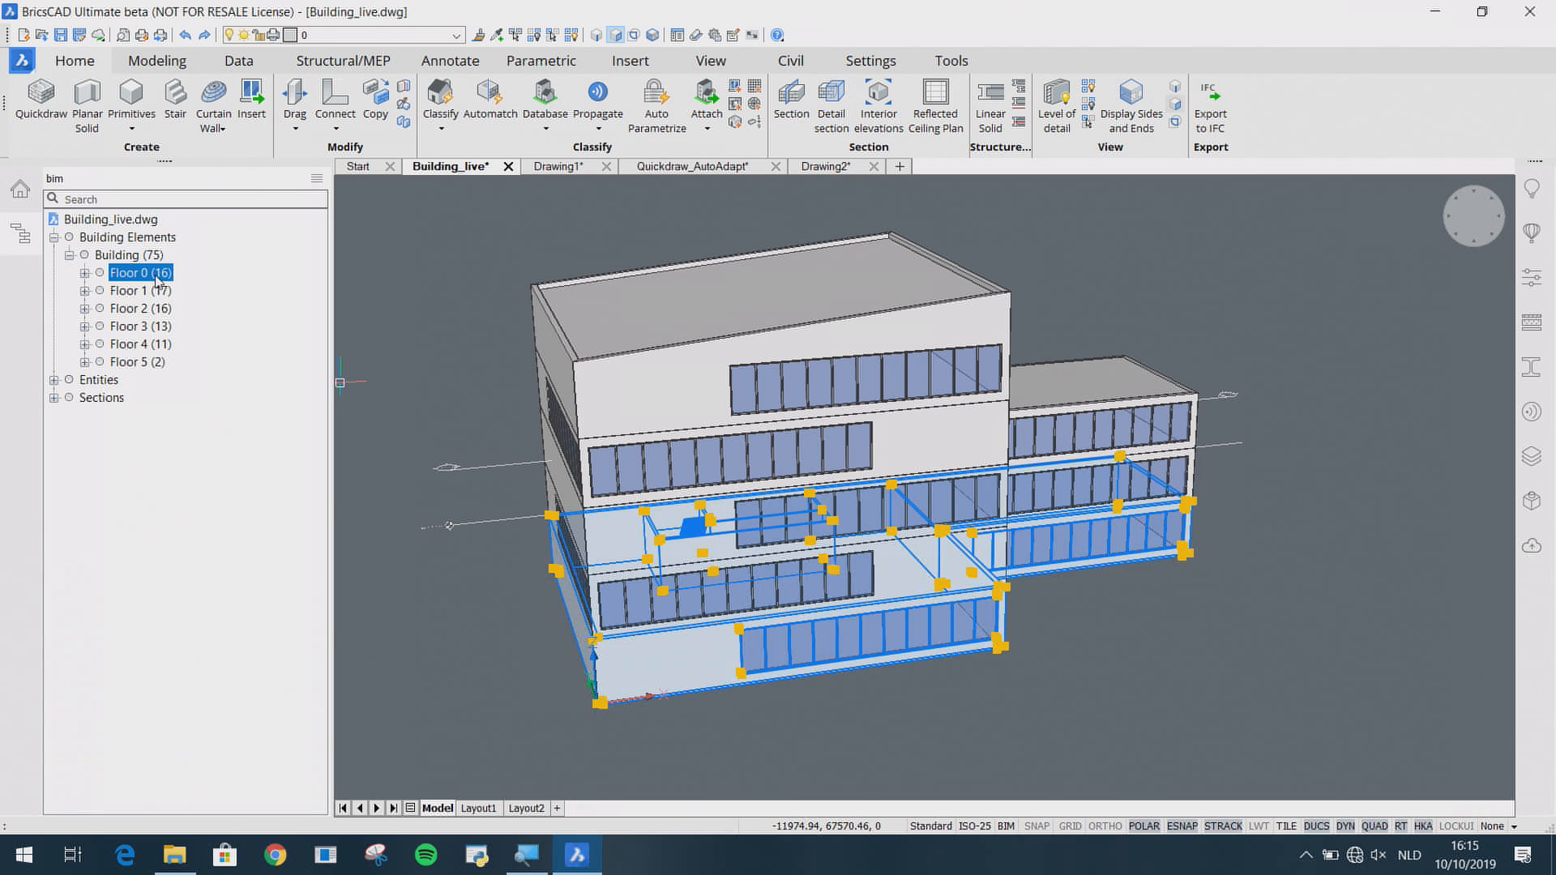
click(85, 273)
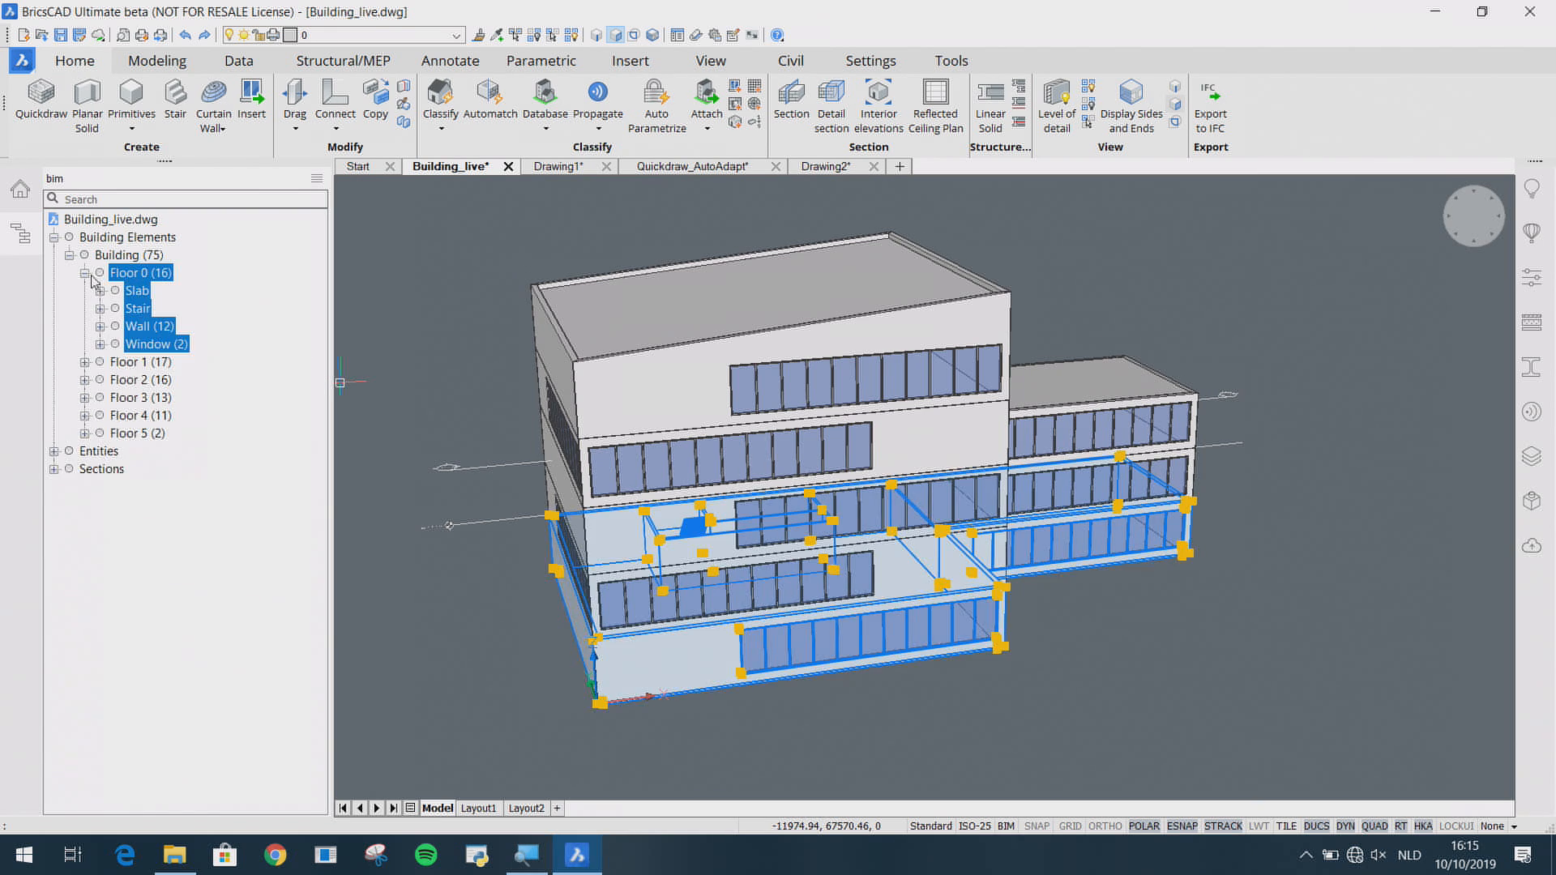
click(136, 291)
click(138, 309)
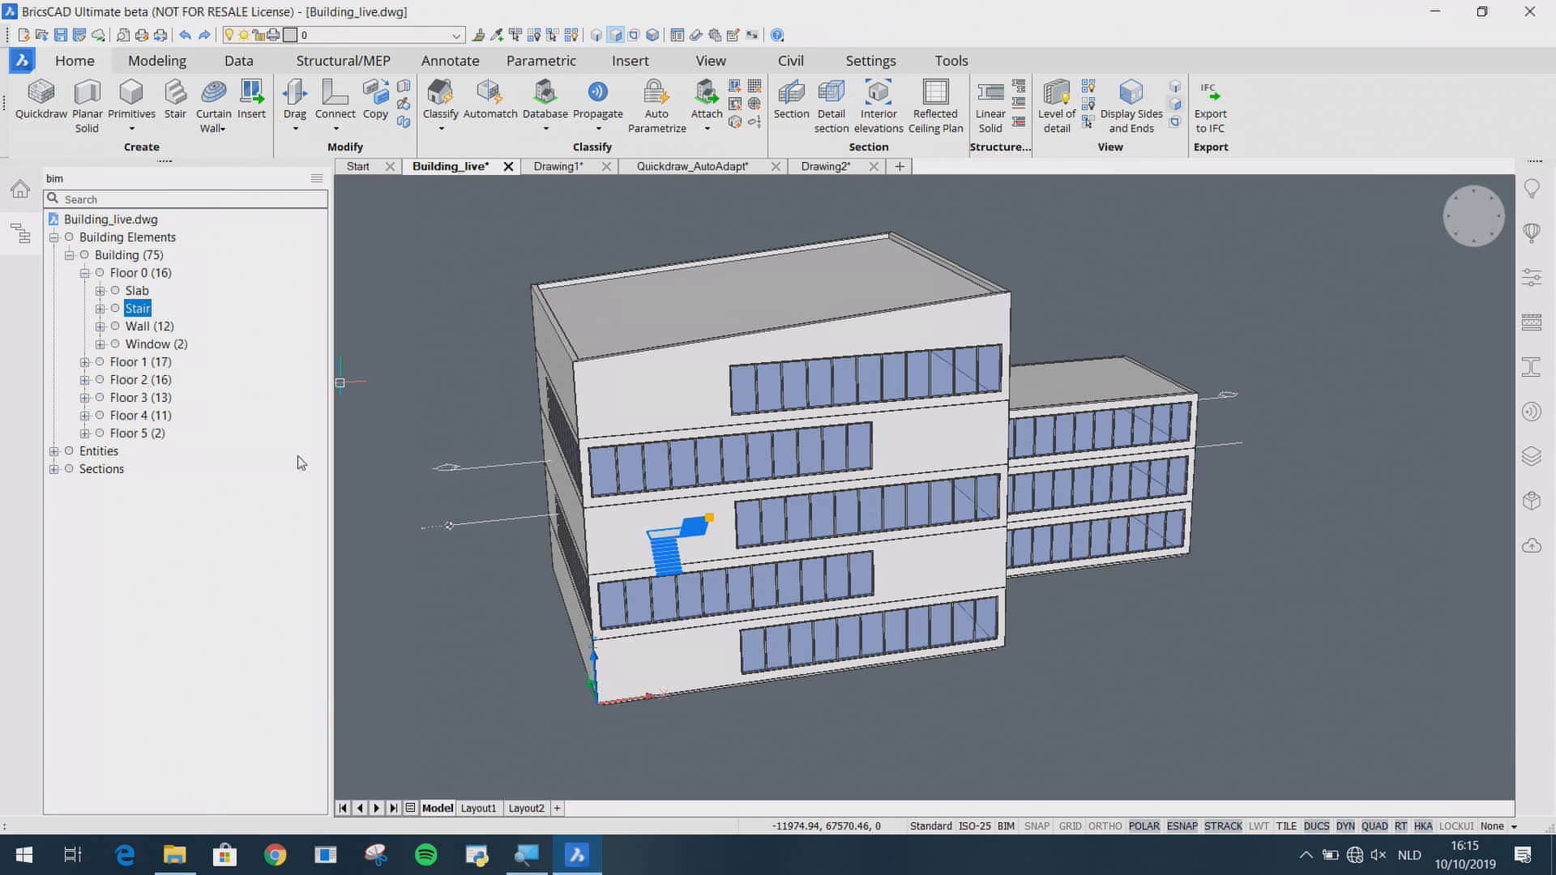
click(150, 327)
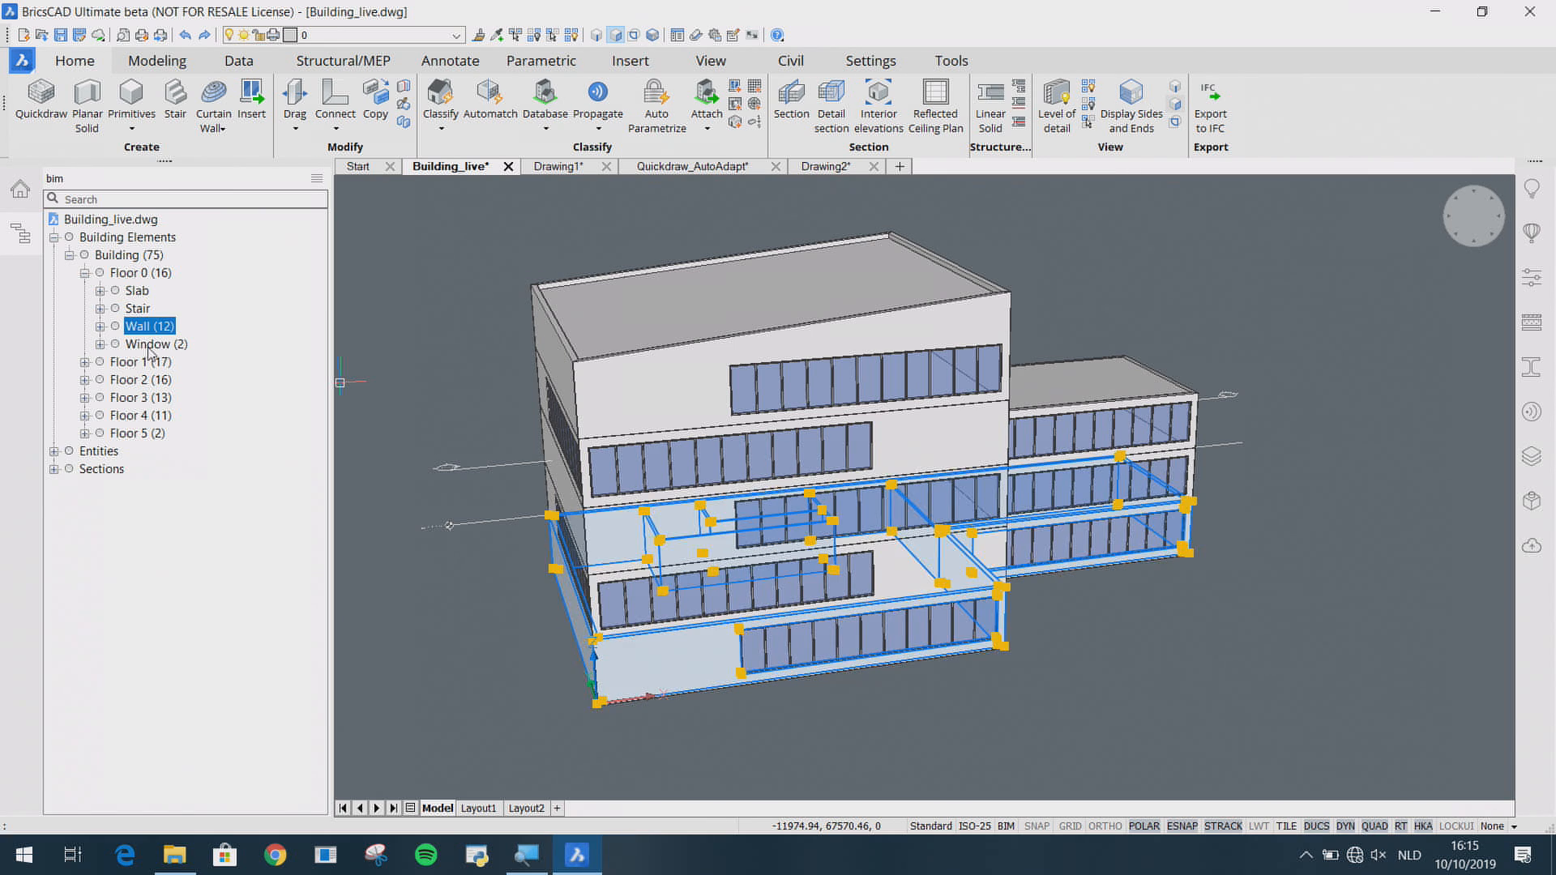
click(149, 345)
click(143, 274)
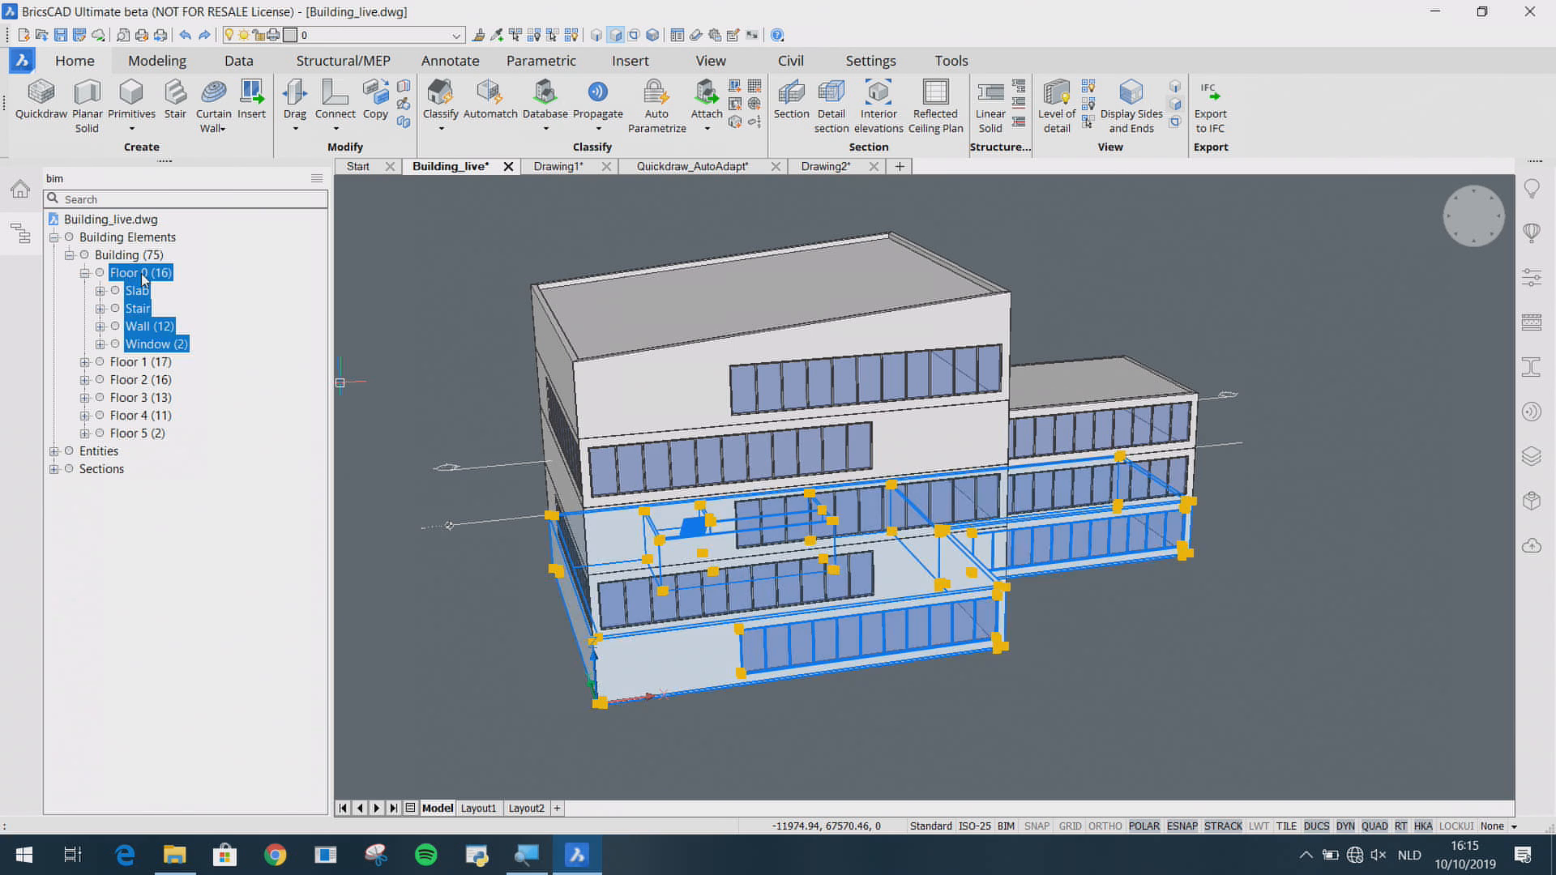
Step: Highlight the elements of Floors 1, 2, 3 and 5 in turn, clear the selection and close the structure overview
click(161, 370)
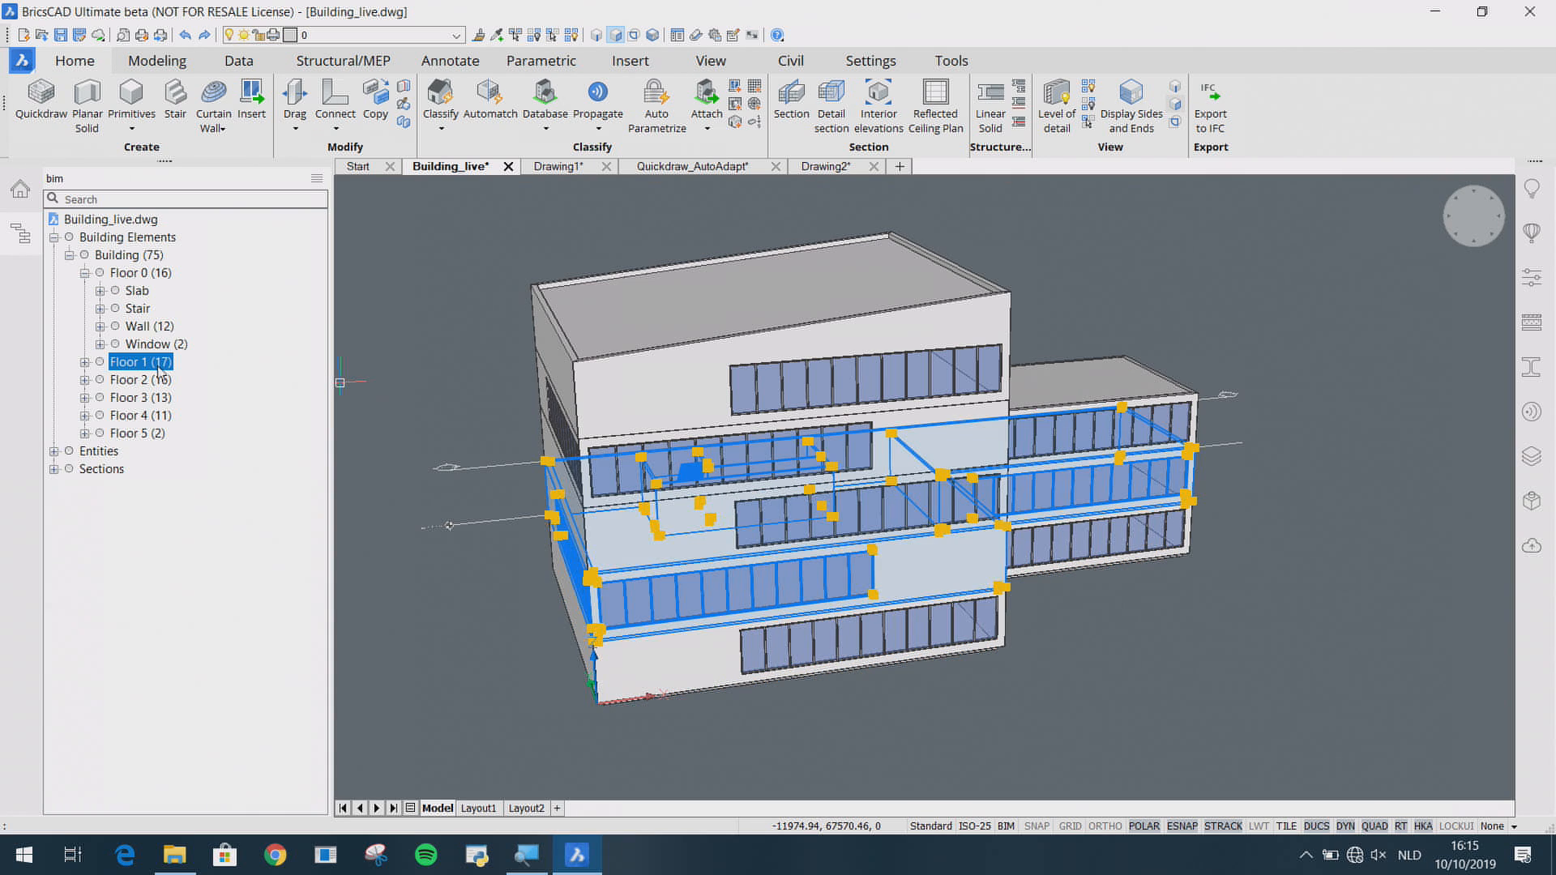
click(155, 381)
click(151, 399)
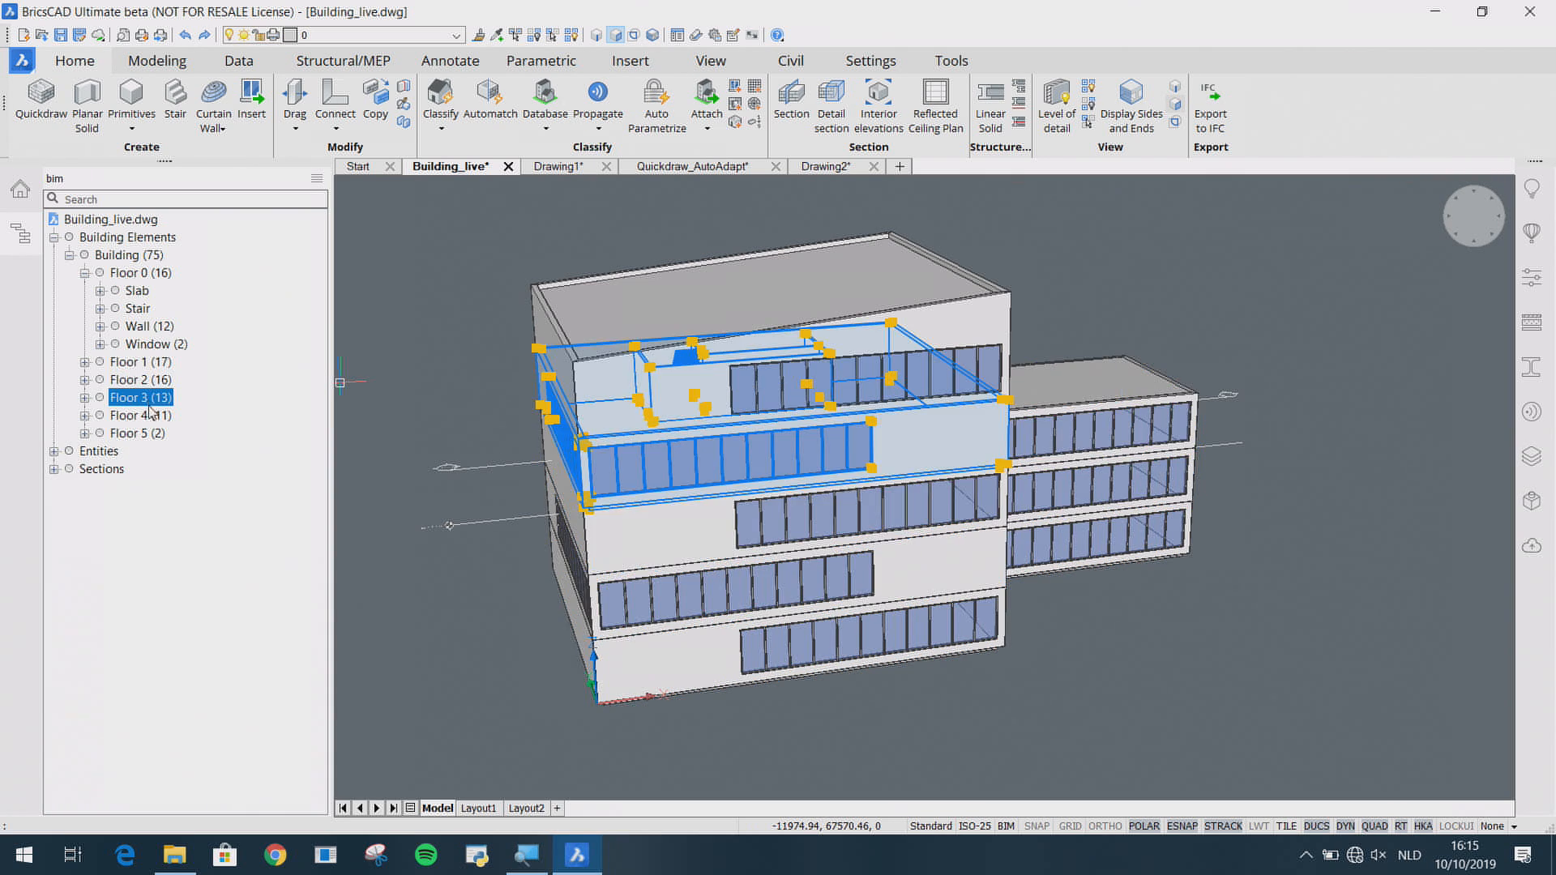
click(152, 434)
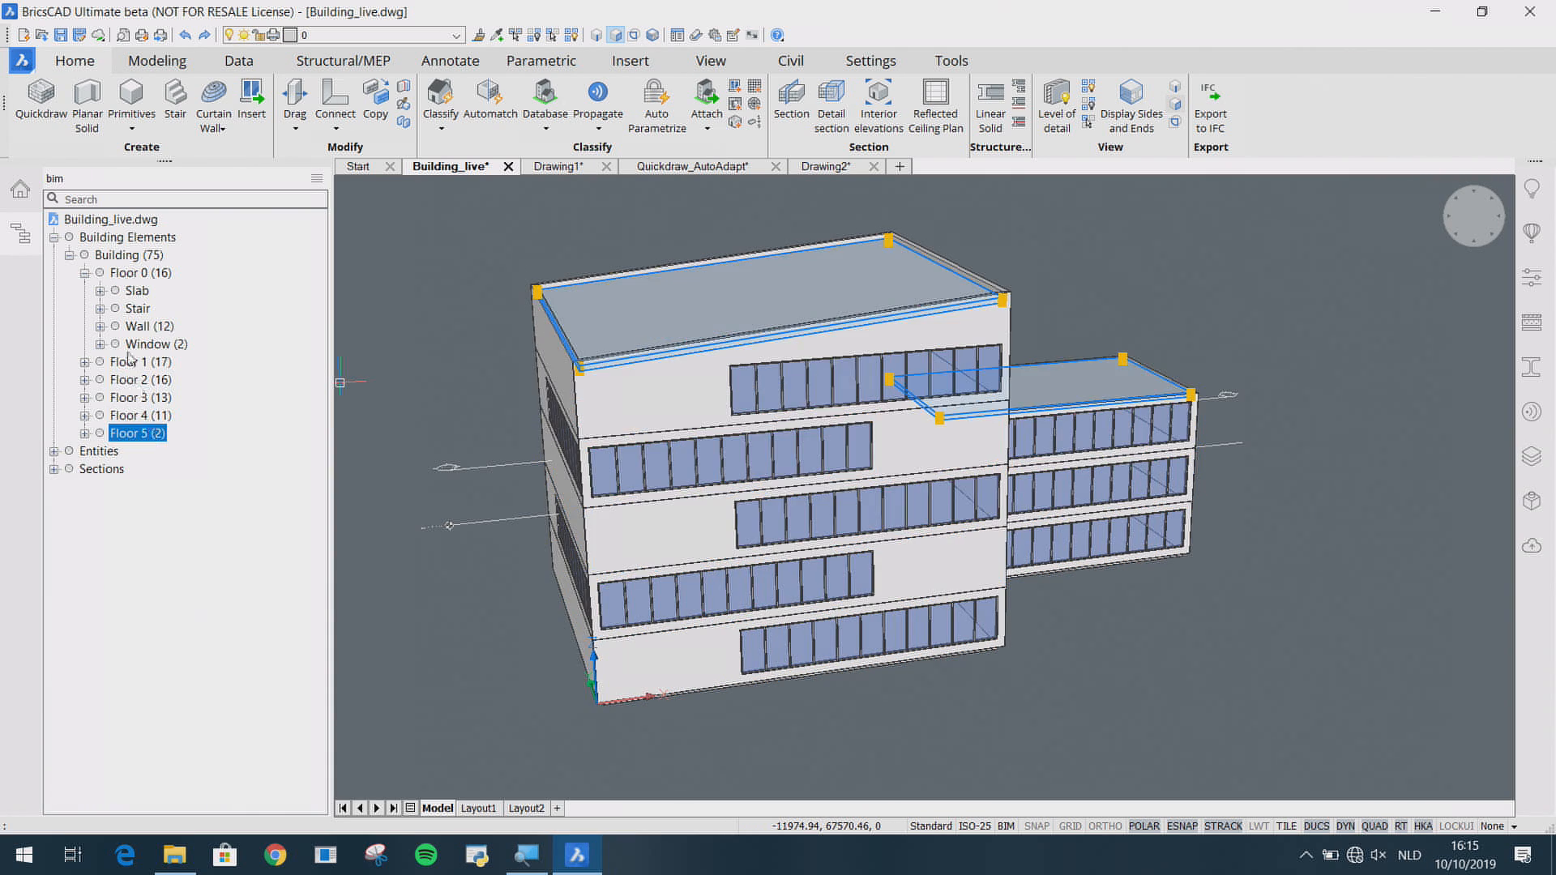
key(Escape)
click(20, 234)
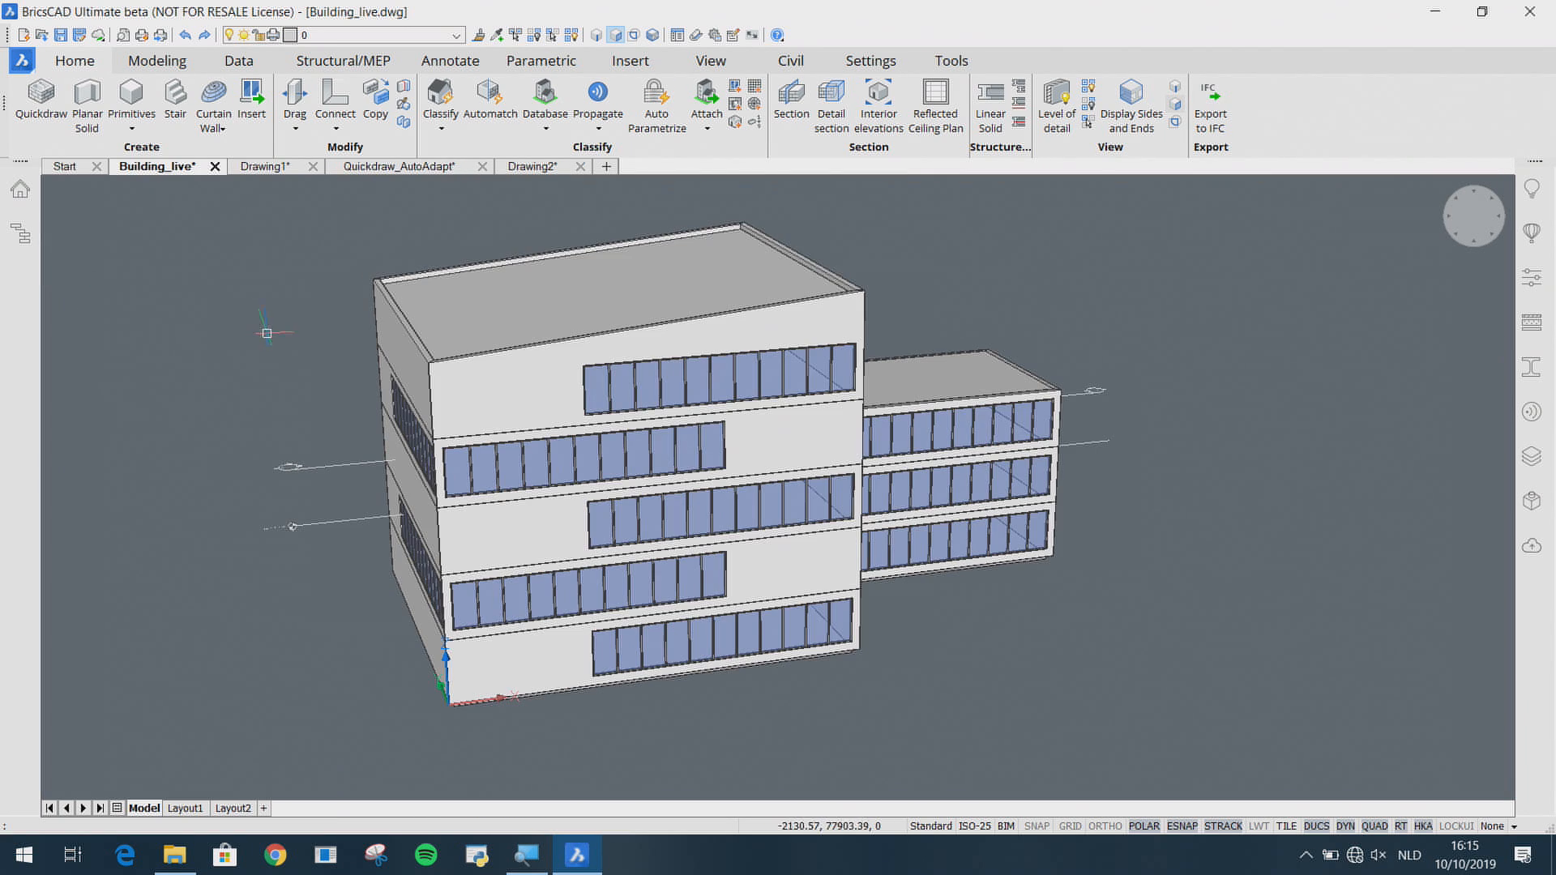
Step: Classify the building automatically to generate its storey sections and rooms, and clip the display at the Floor 4 section
click(452, 101)
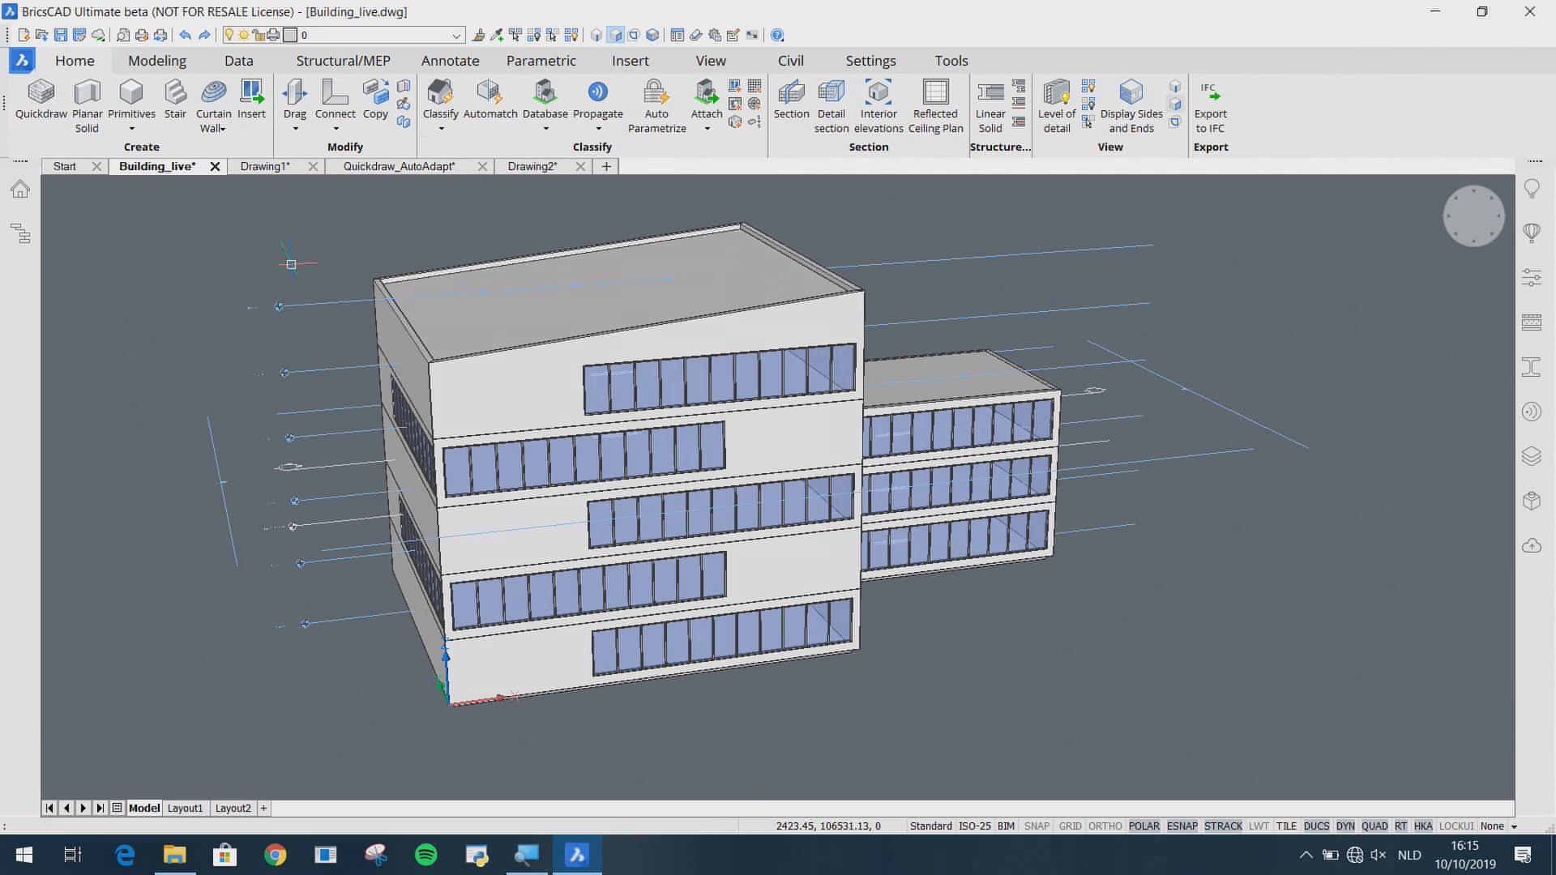
double_click(305, 369)
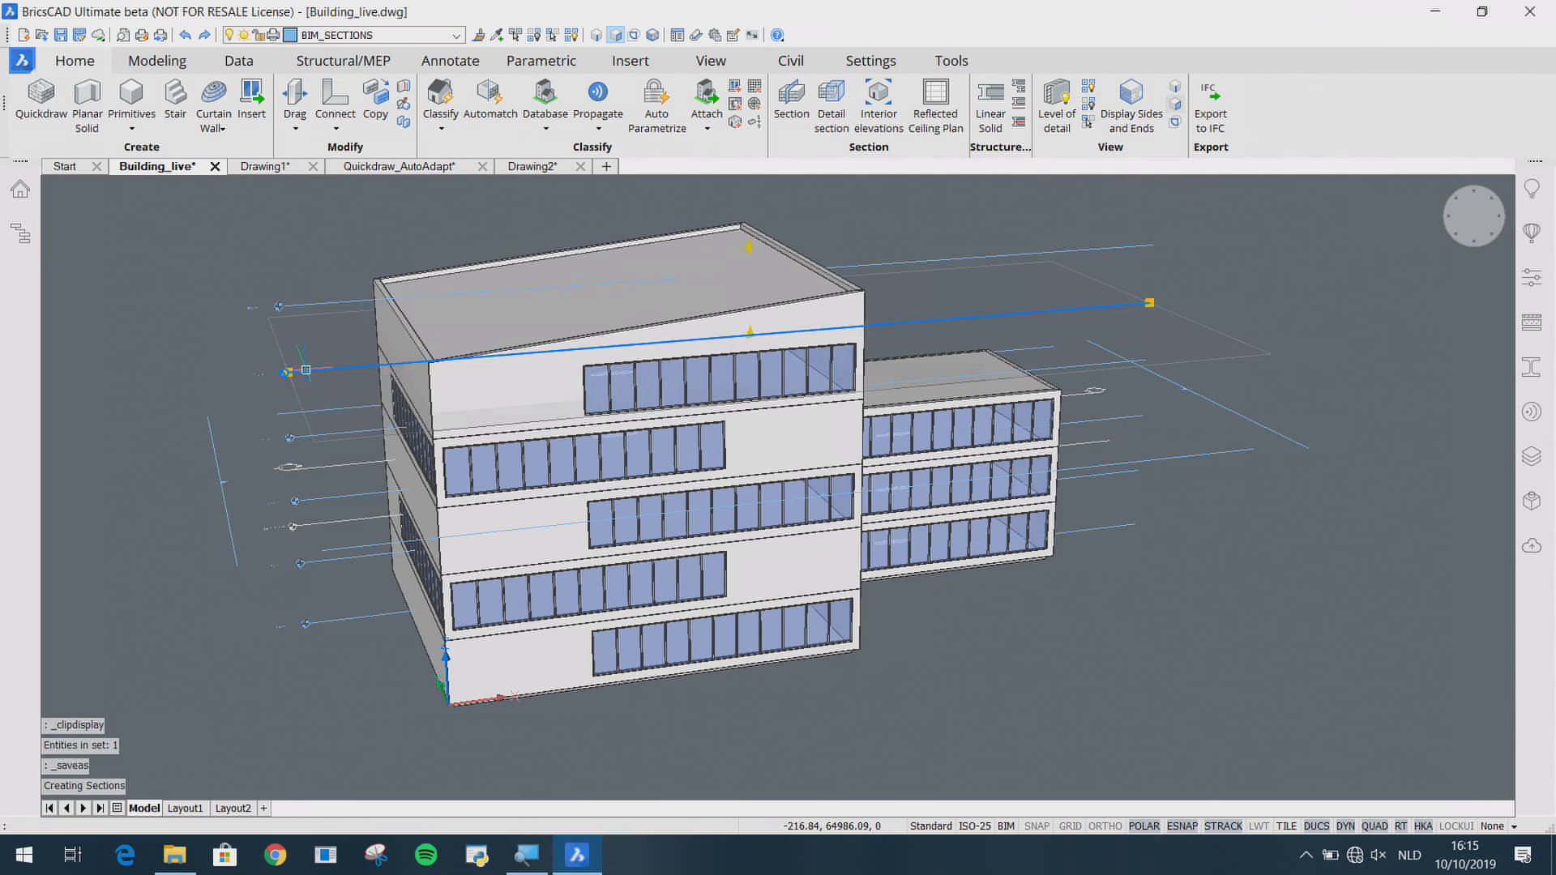
scroll(559, 373, up, 2)
scroll(559, 374, up, 3)
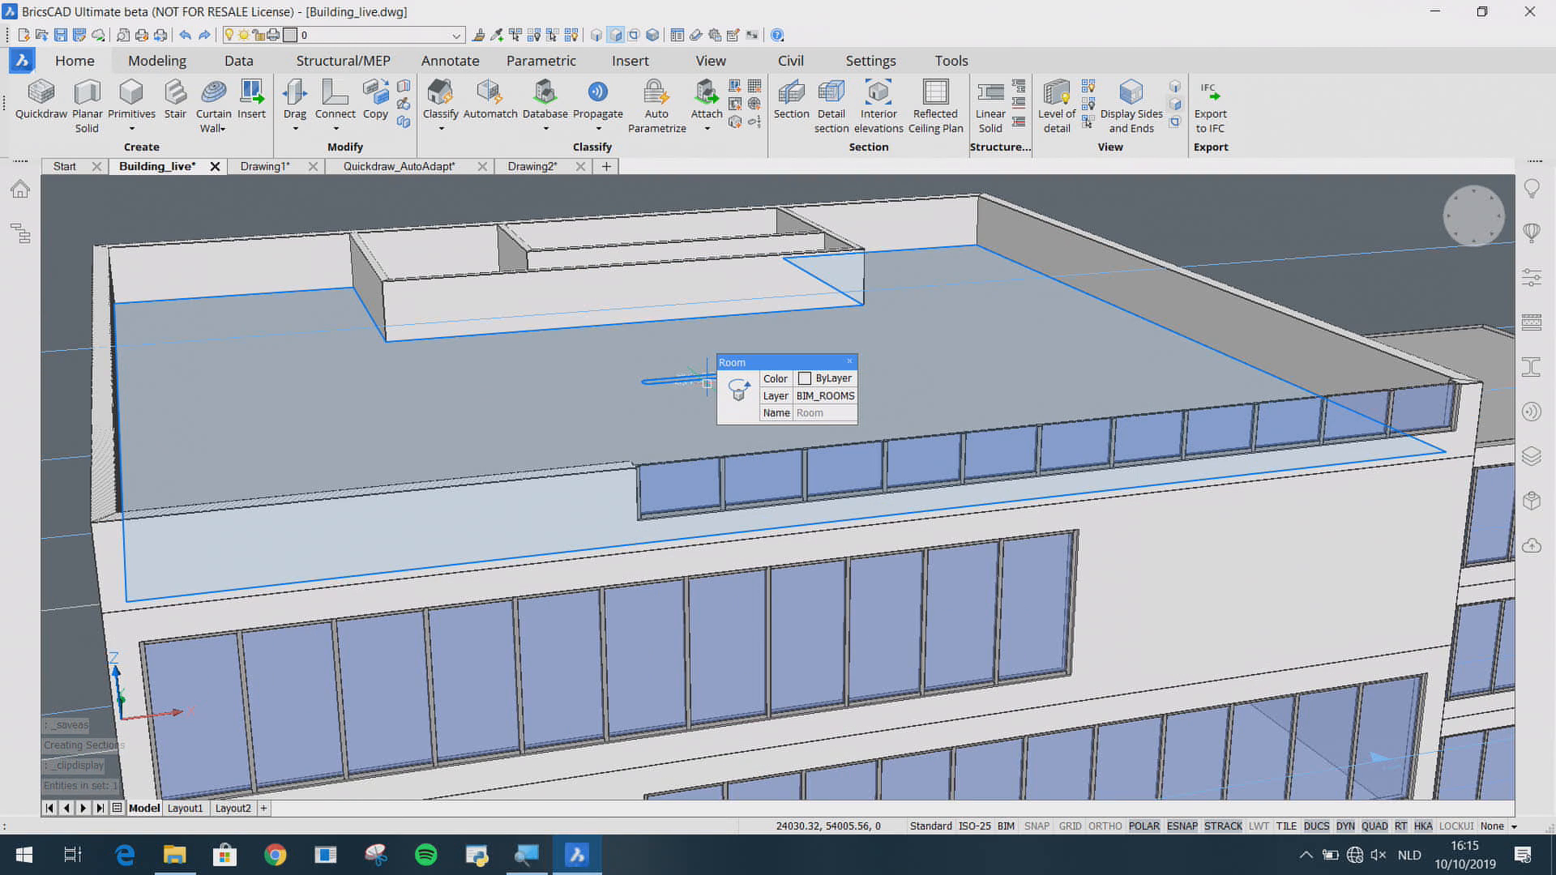
scroll(707, 381, down, 5)
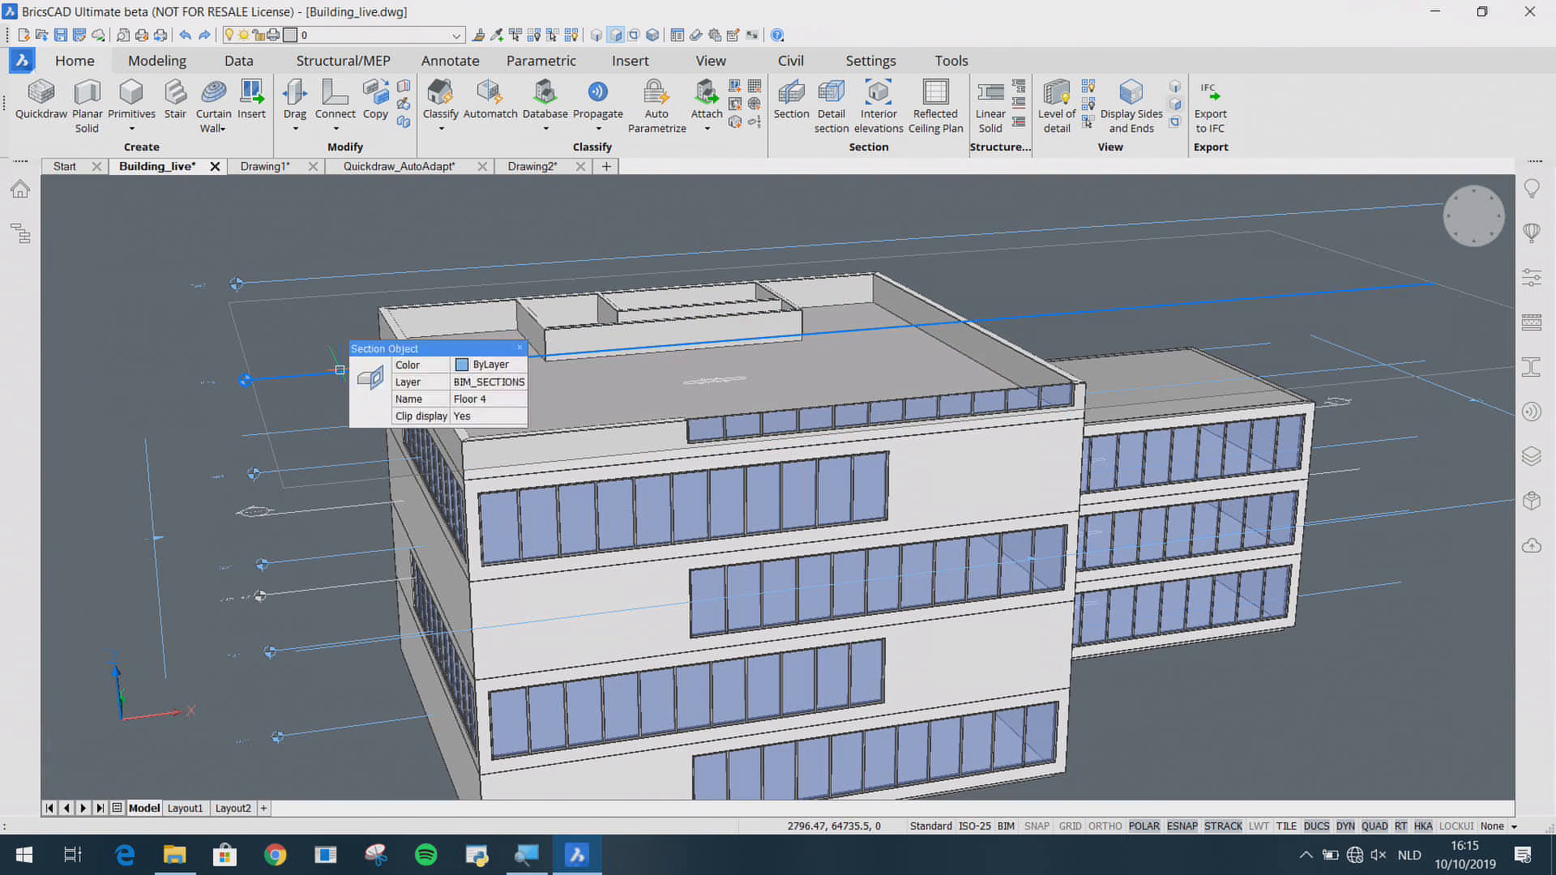
Step: Switch the clip display from the Floor 4 section to the vertical section through the stairwell, and set the level of detail to 2
double_click(340, 369)
click(1057, 104)
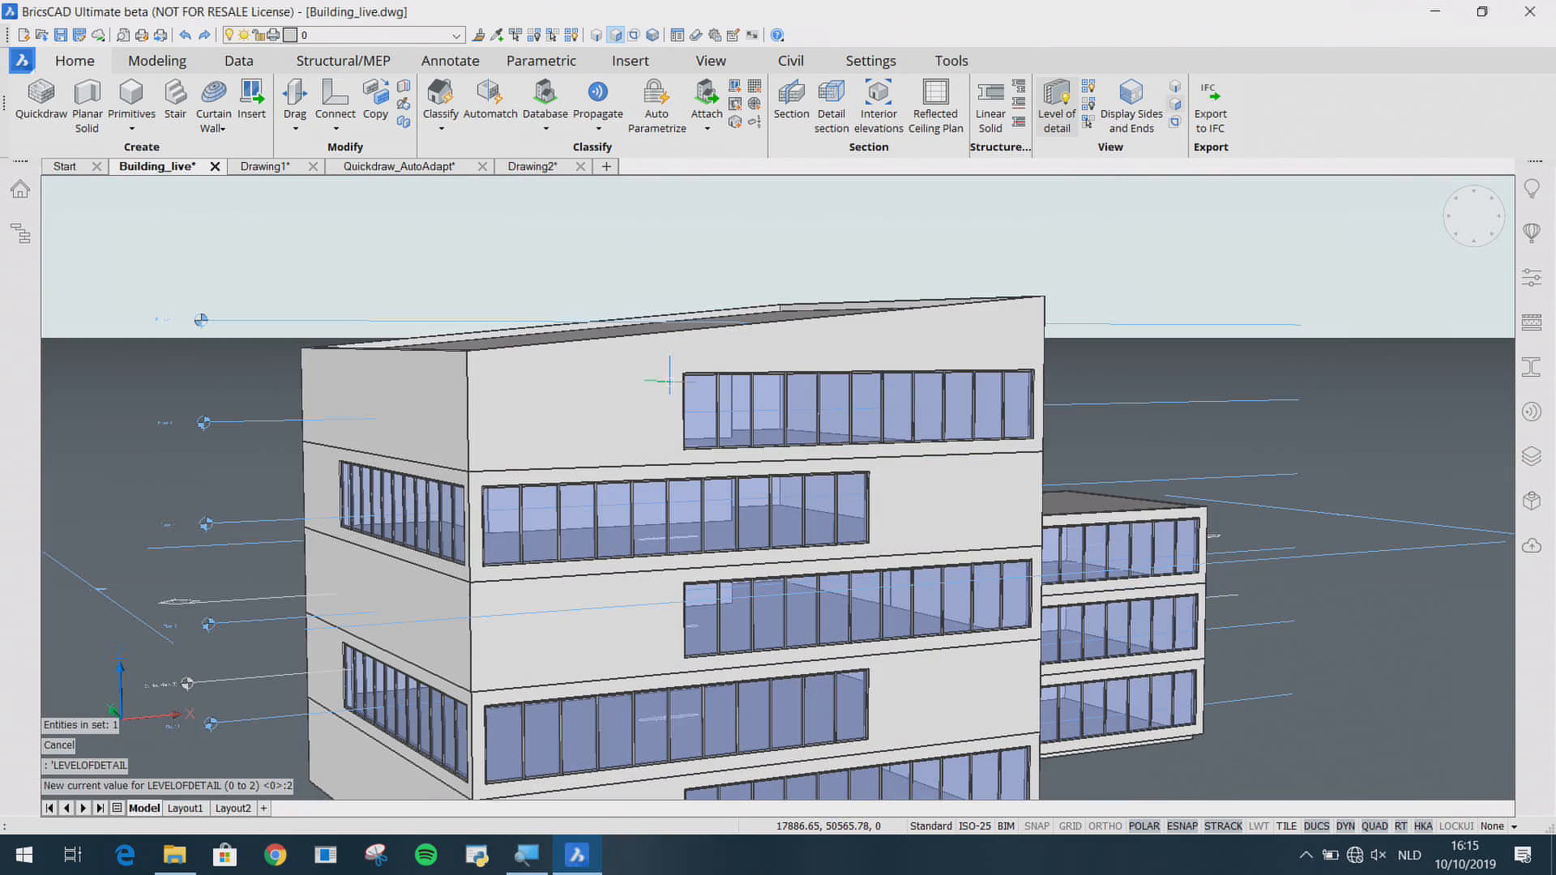
double_click(229, 603)
scroll(531, 707, up, 3)
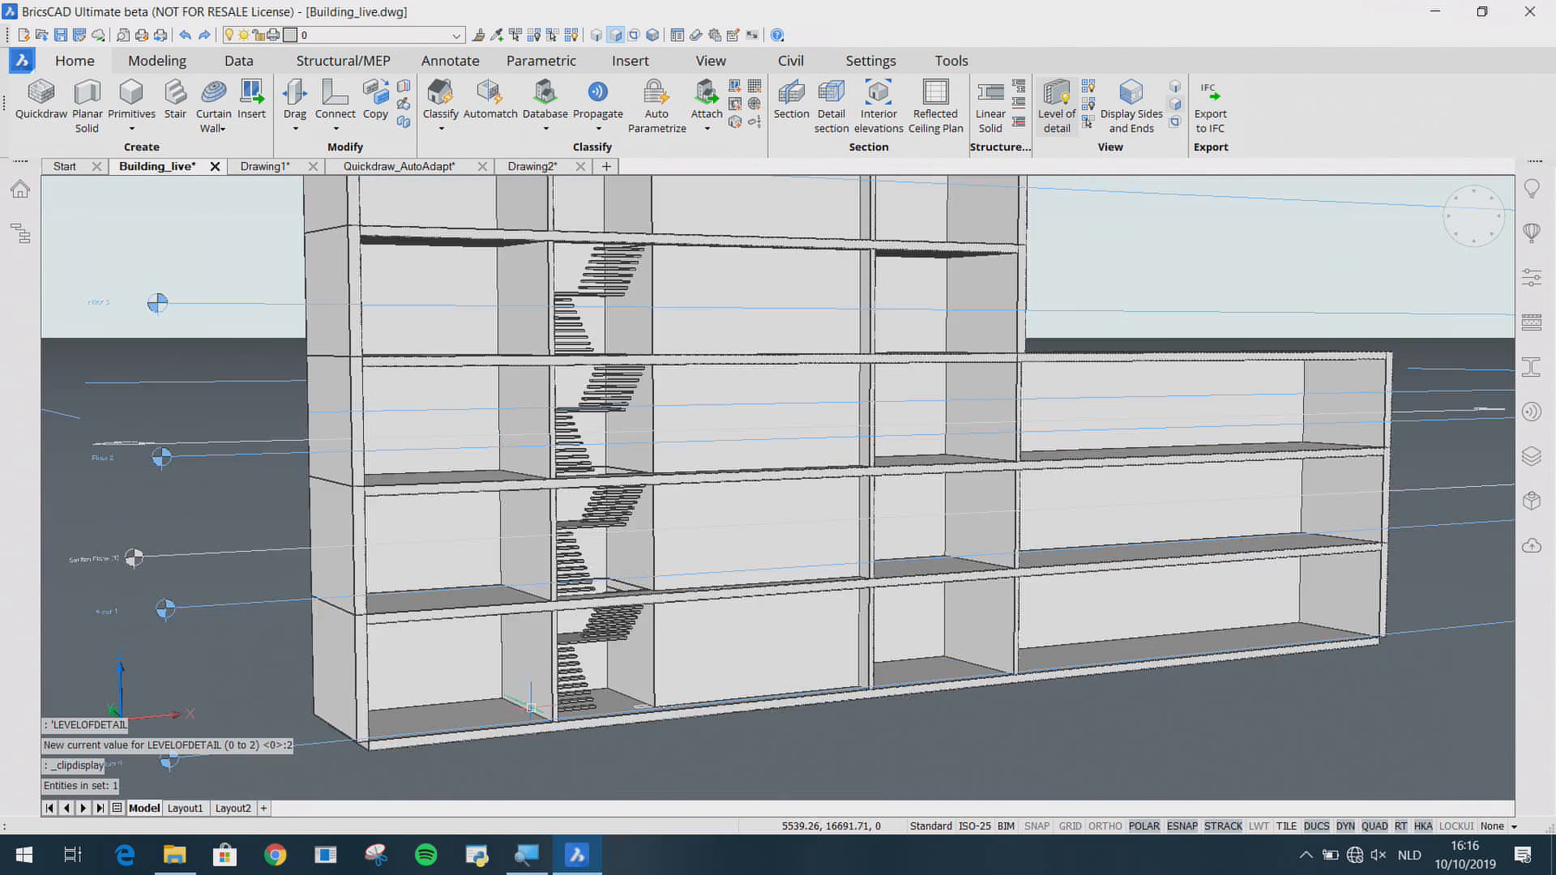
Step: Assign the Floor, Concrete, Insulated composition to the lowest floor slab of the building
click(1531, 322)
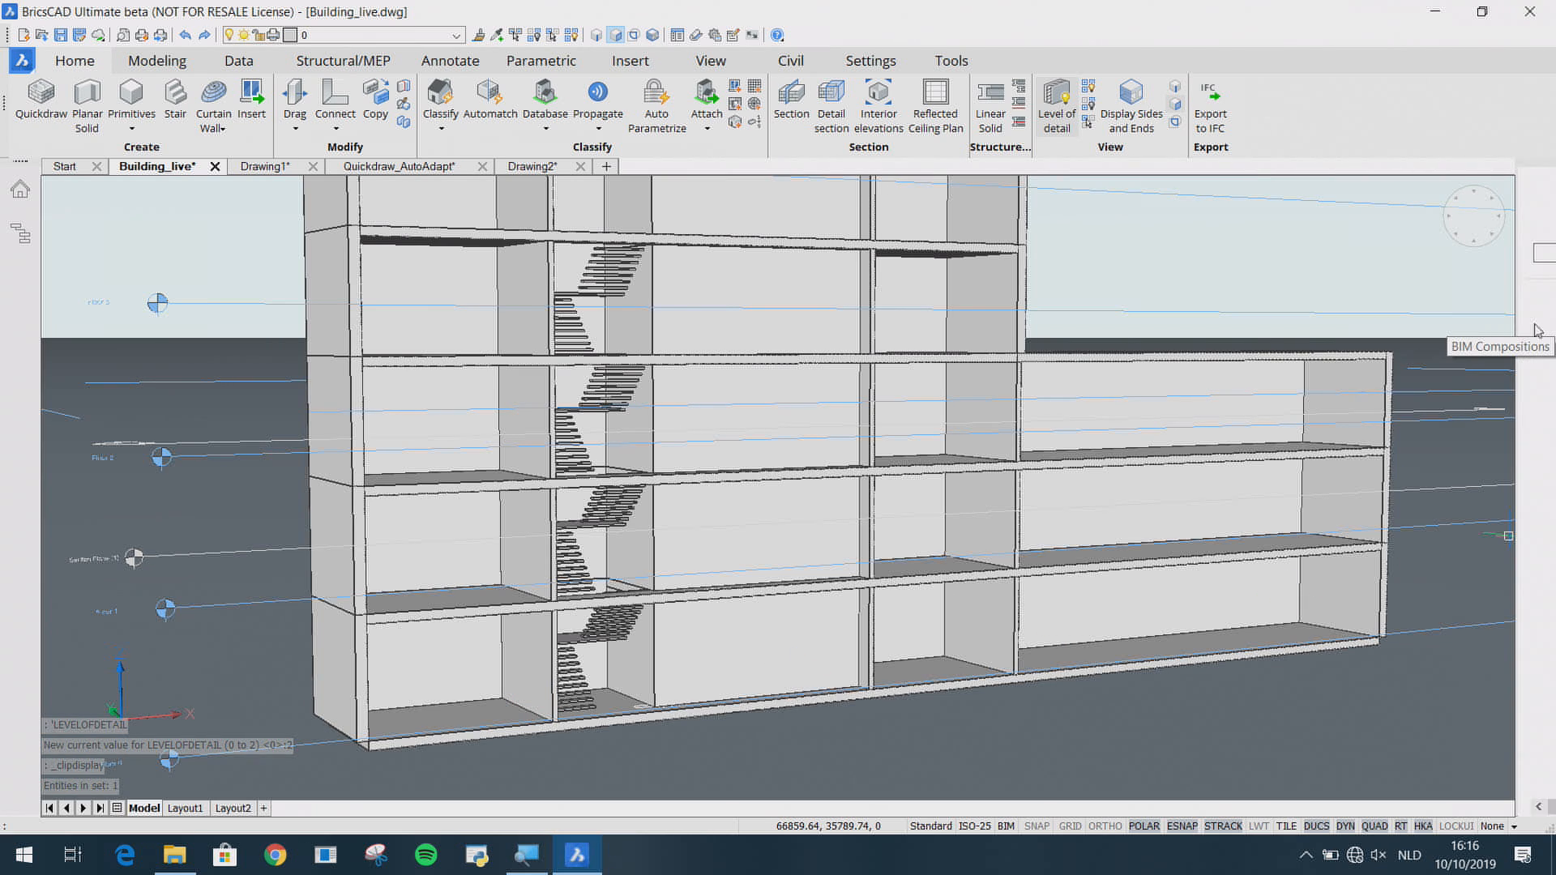
scroll(648, 486, up, 5)
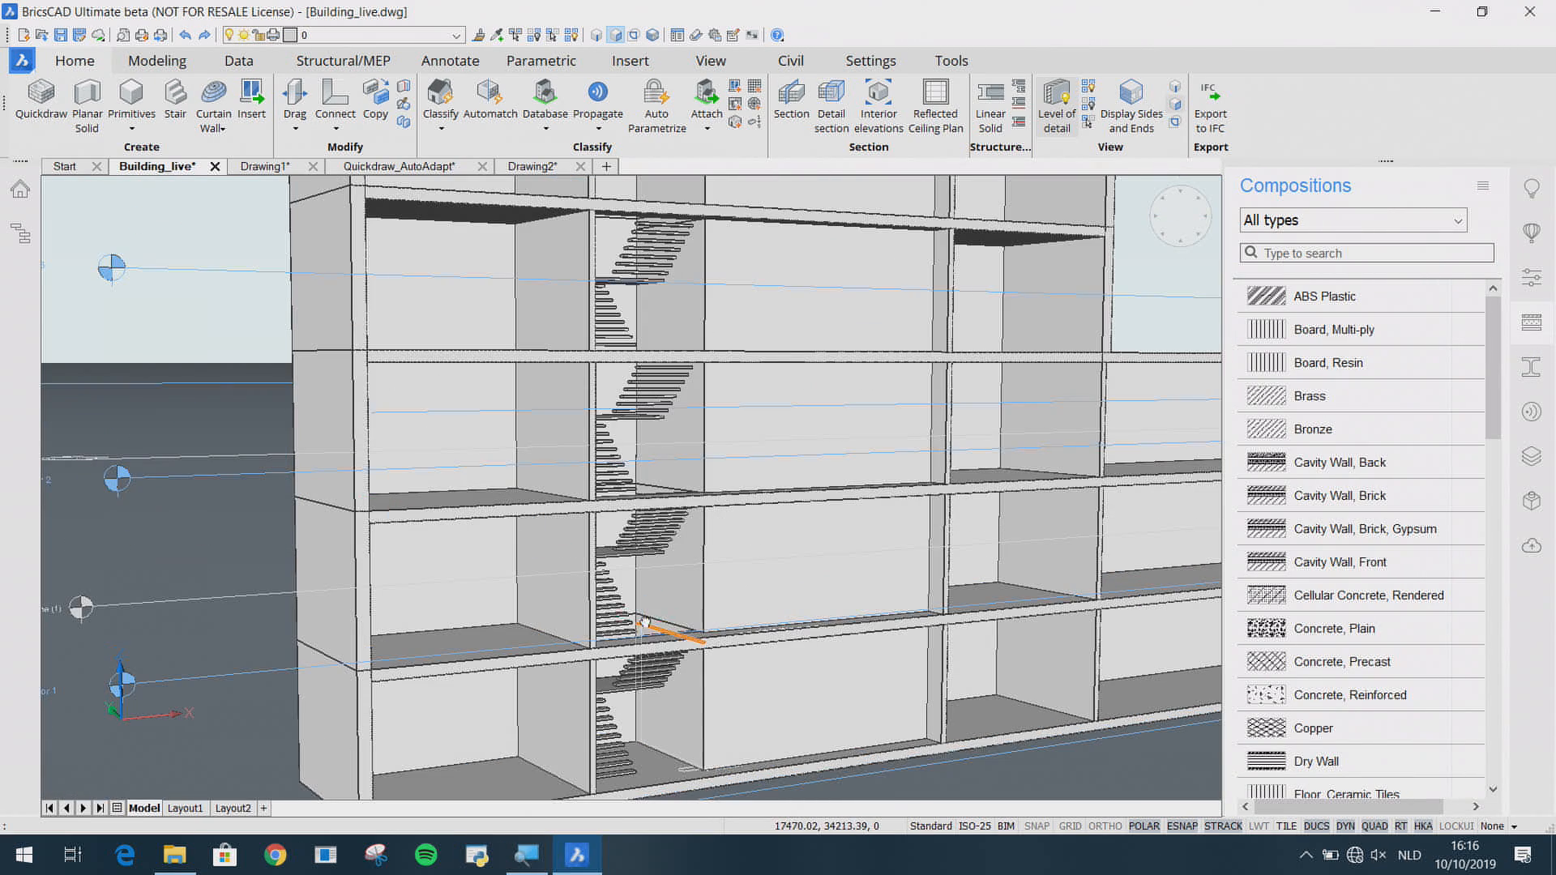
scroll(1392, 621, down, 3)
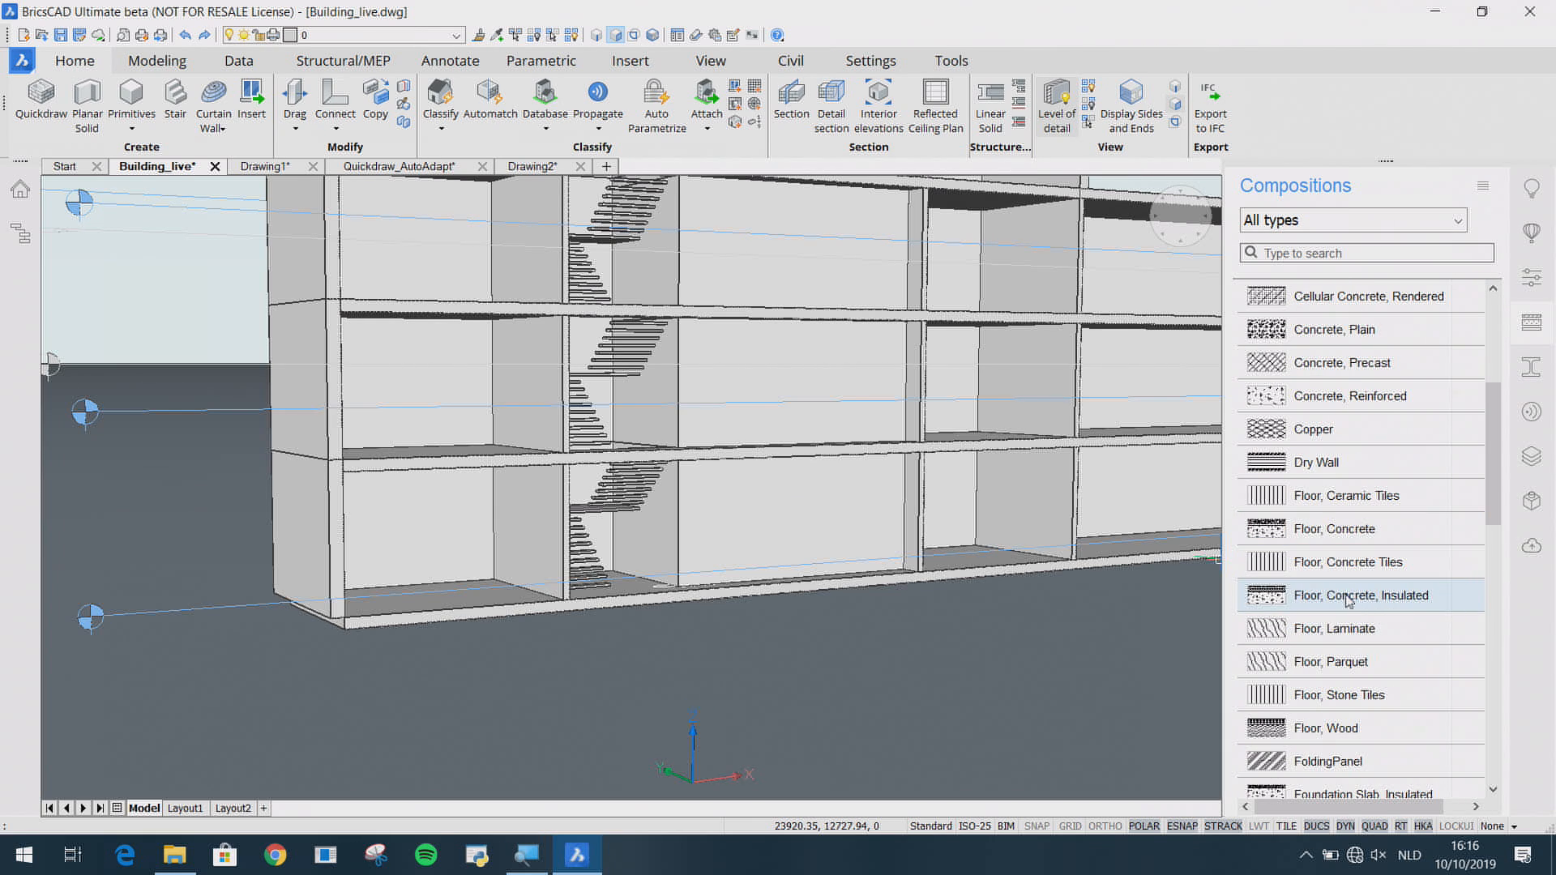
click(1346, 601)
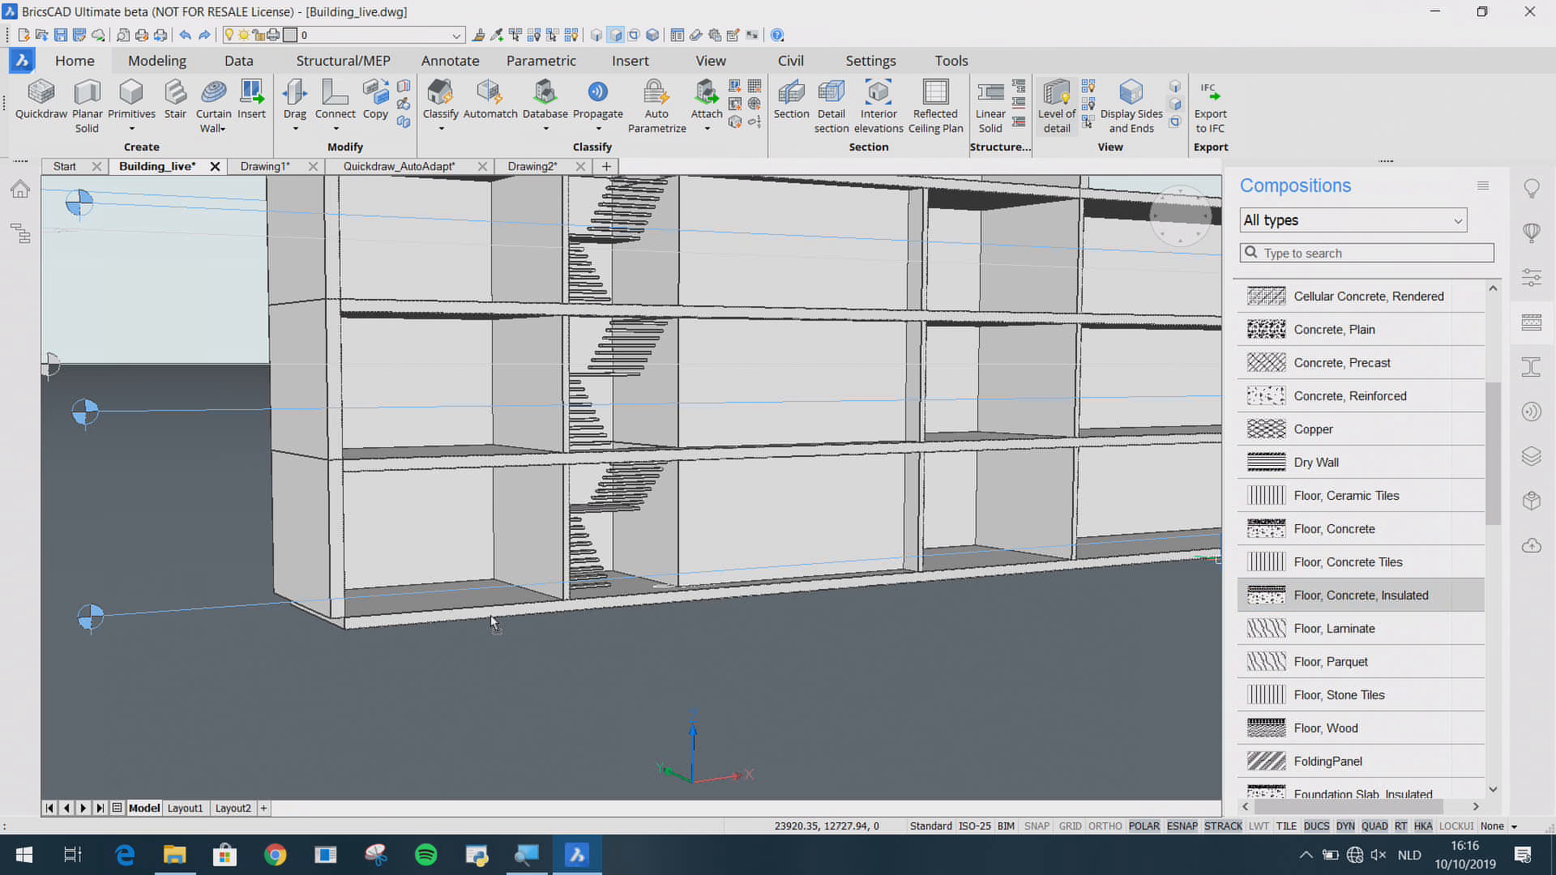
drag(492, 623, 491, 614)
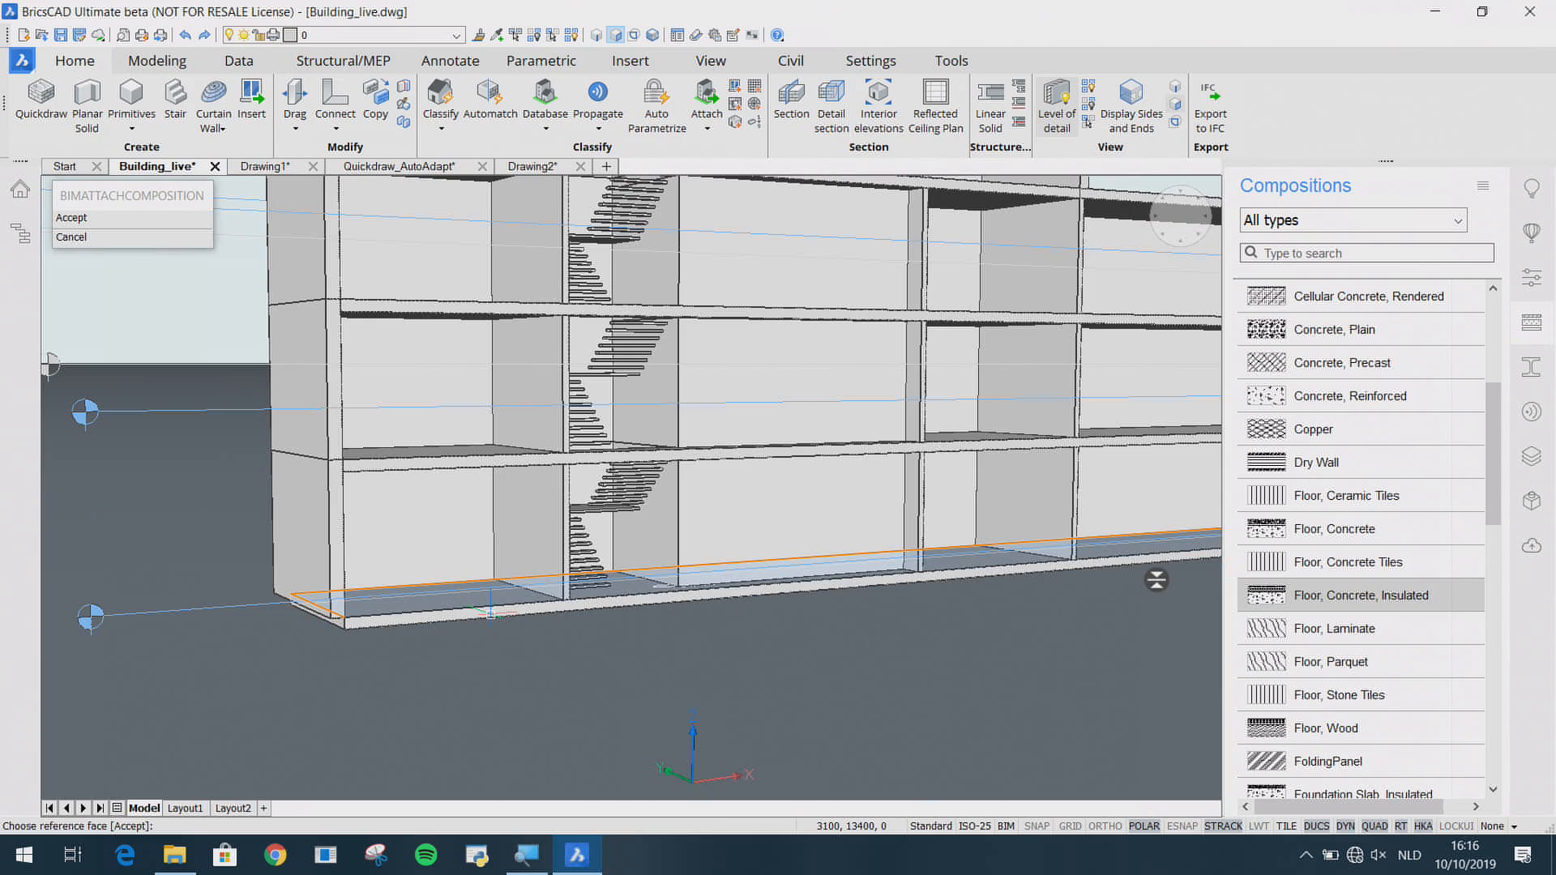
click(490, 613)
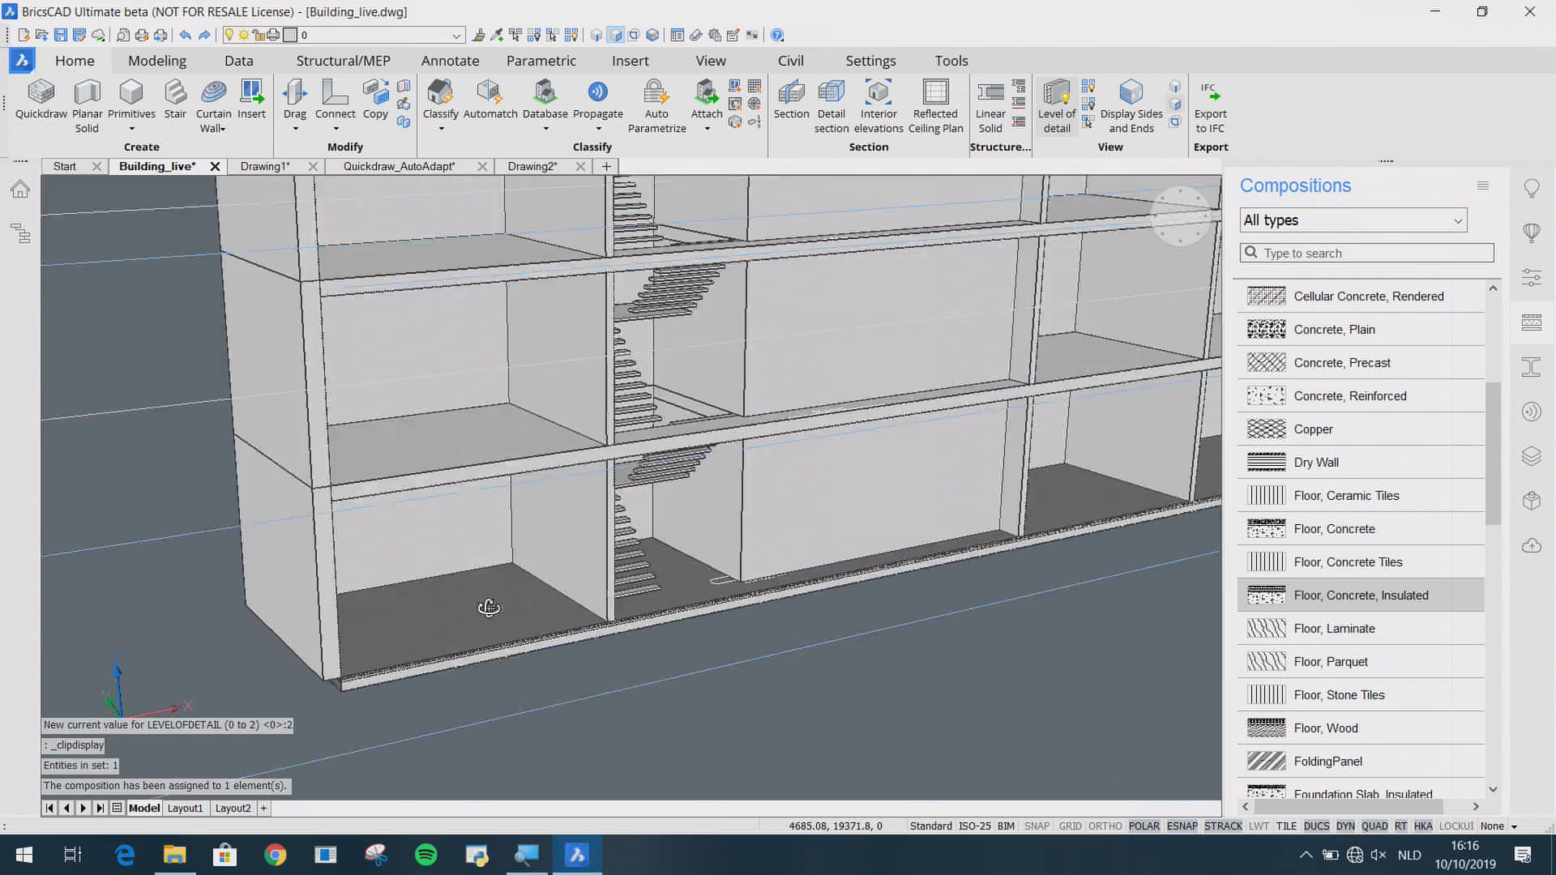
Step: Find the roof compositions and assign Roof, Flat, Concrete to the top roof slab with its reference face flipped
middle_drag(462, 260, 441, 413)
scroll(442, 413, up, 5)
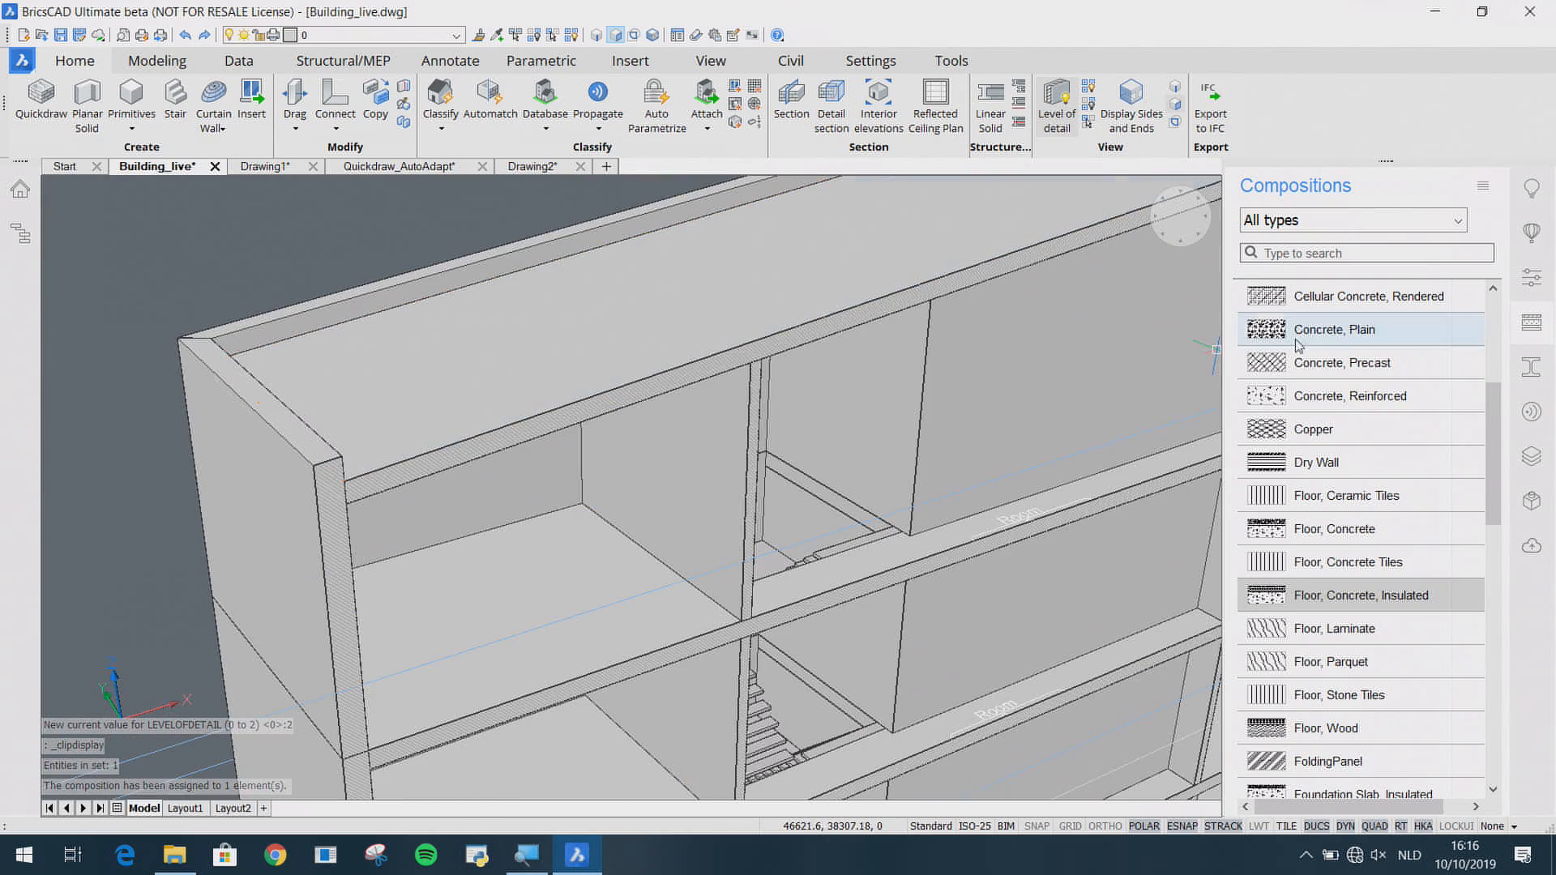
click(1364, 253)
text(roof)
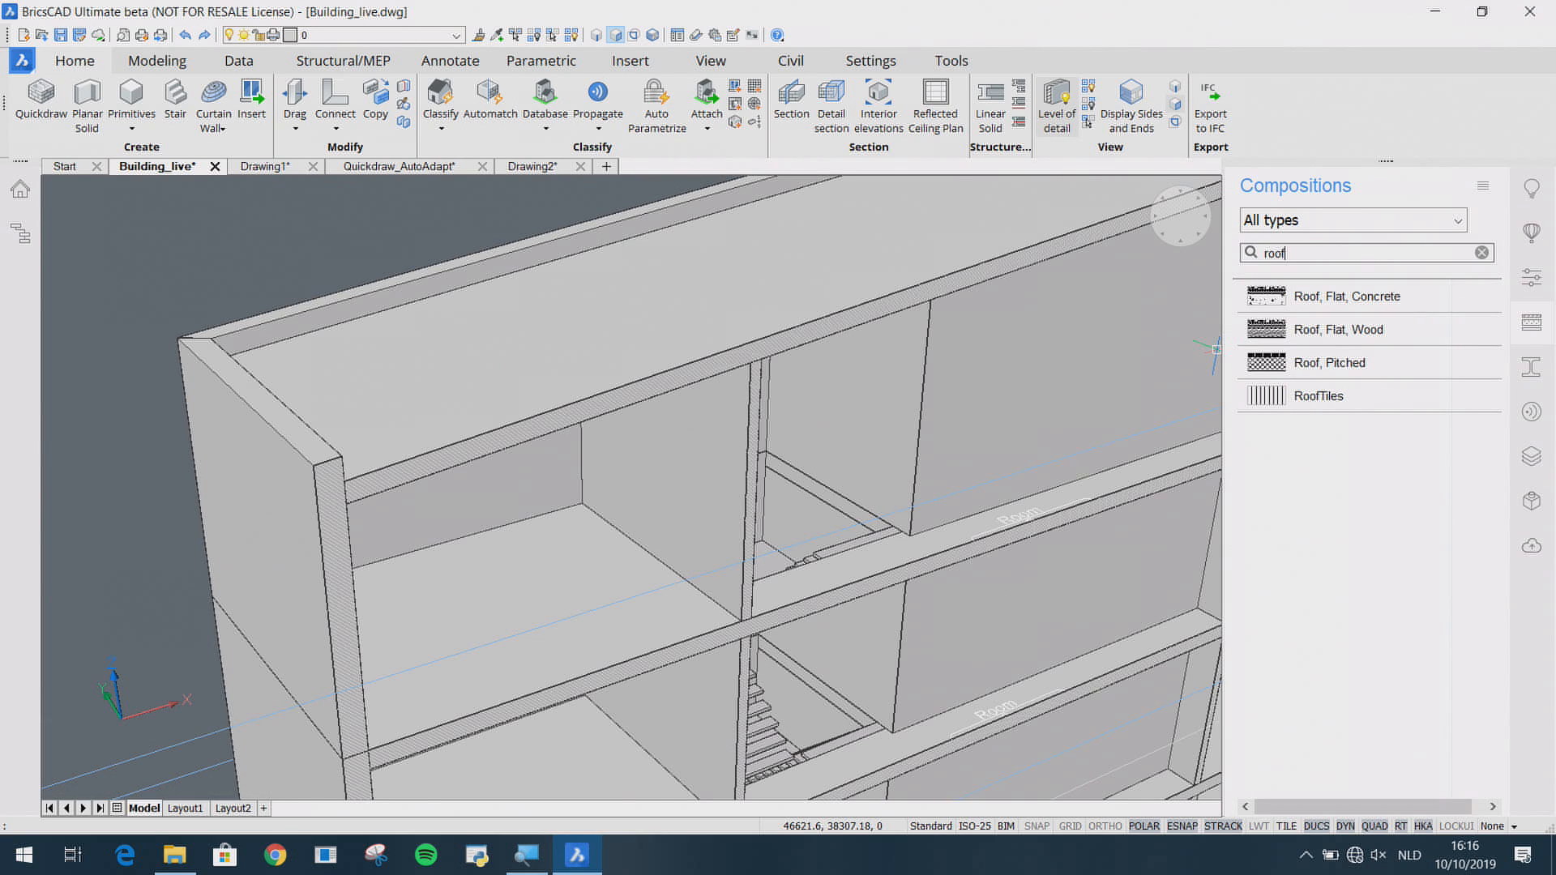
drag(1365, 295, 748, 319)
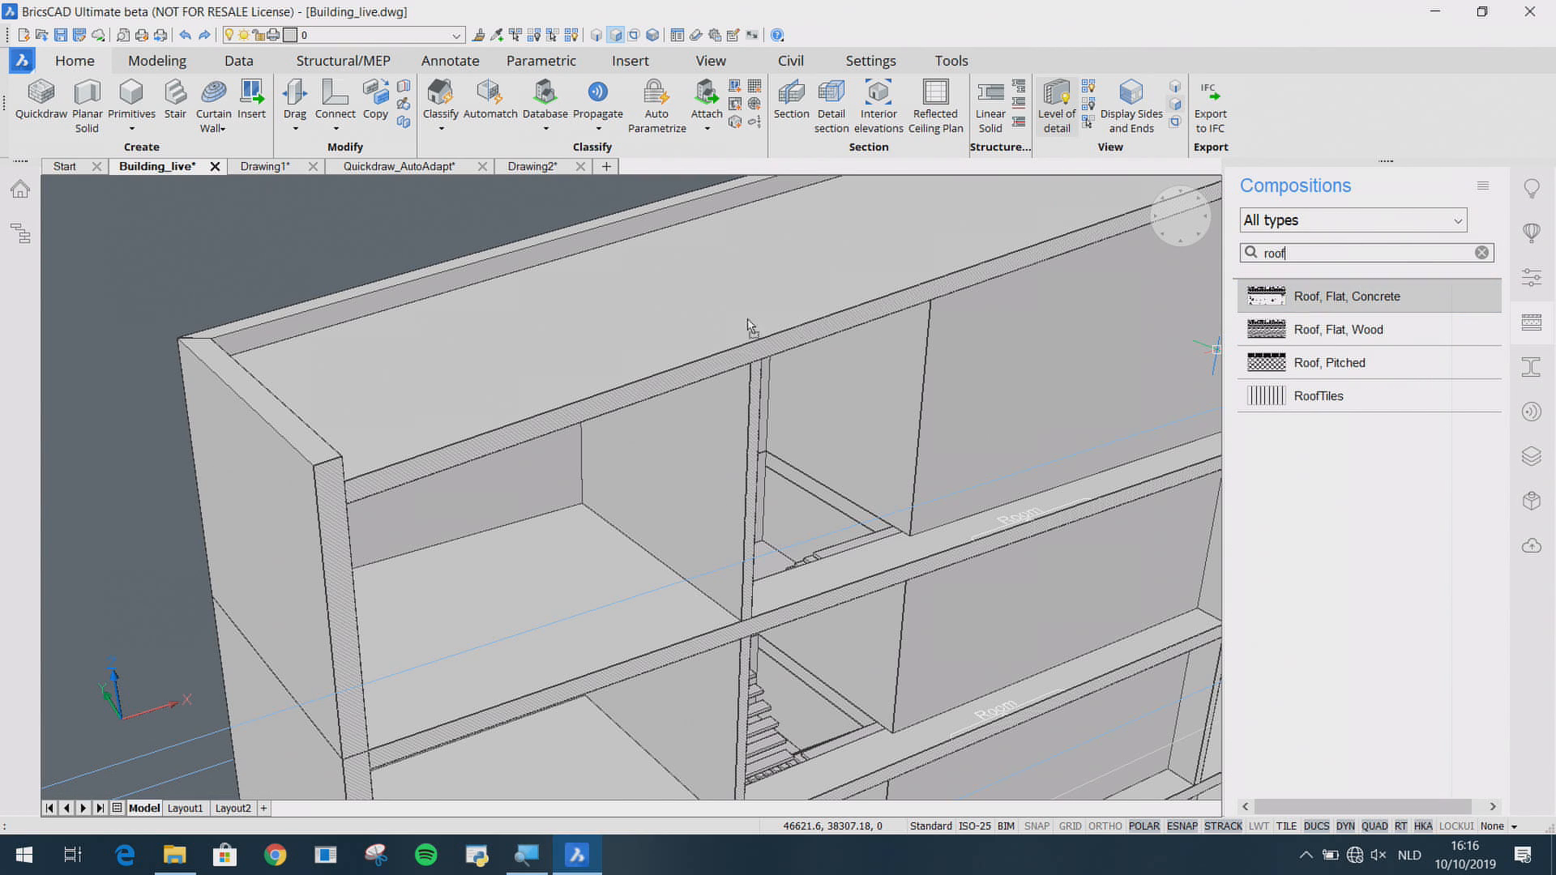
drag(507, 444, 508, 444)
scroll(349, 422, down, 2)
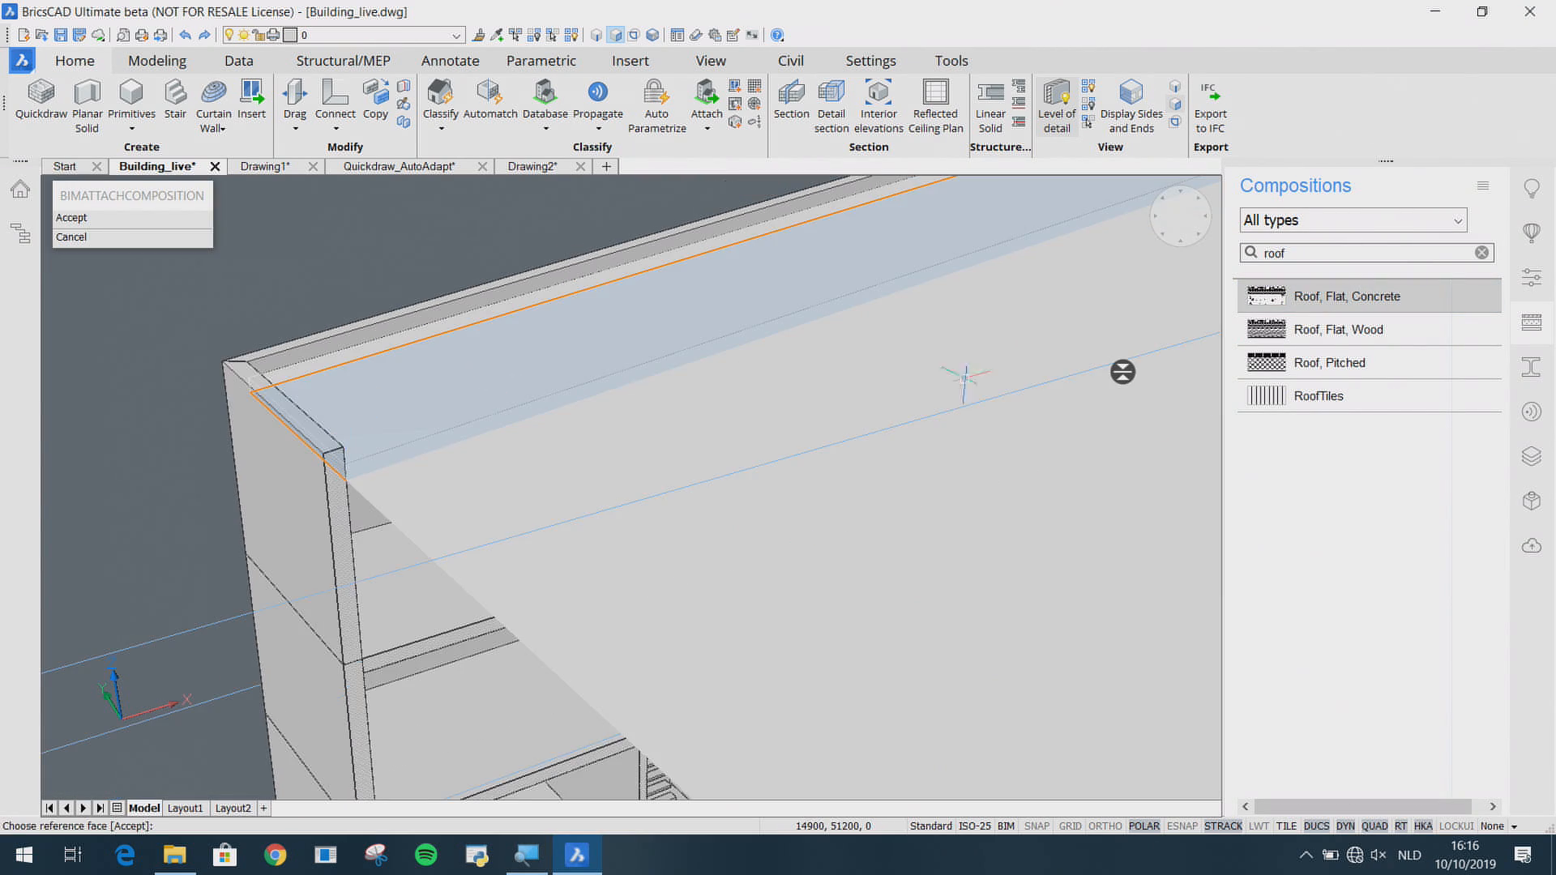
click(1124, 372)
key(Return)
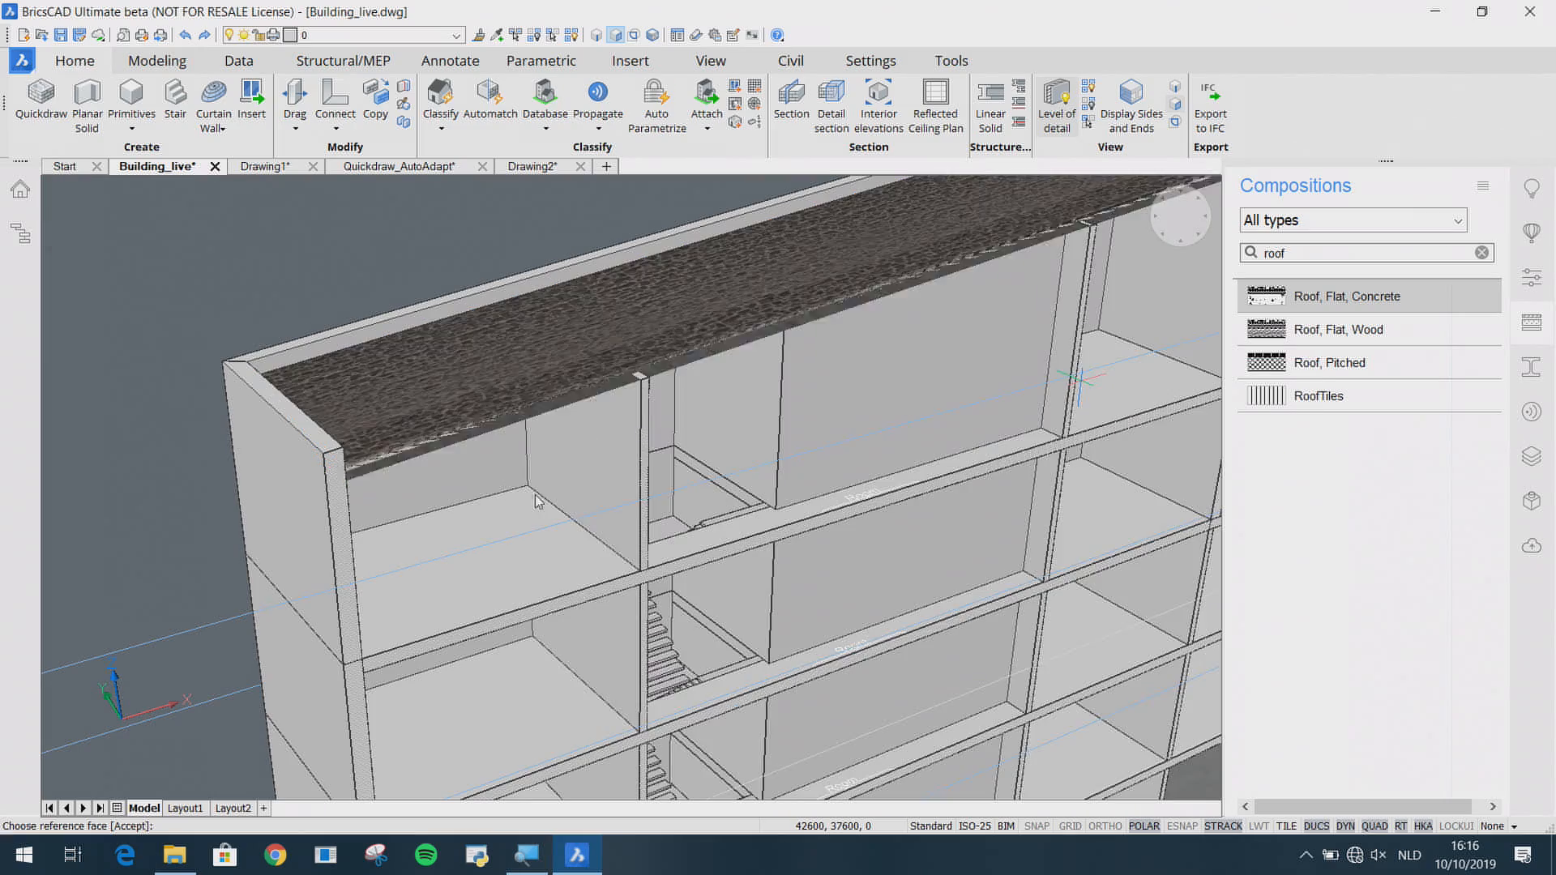
Step: Turn off clipping at the vertical section and clip the display at the top storey's section instead
middle_drag(496, 565, 476, 420)
scroll(475, 420, down, 2)
middle_drag(686, 678, 684, 518)
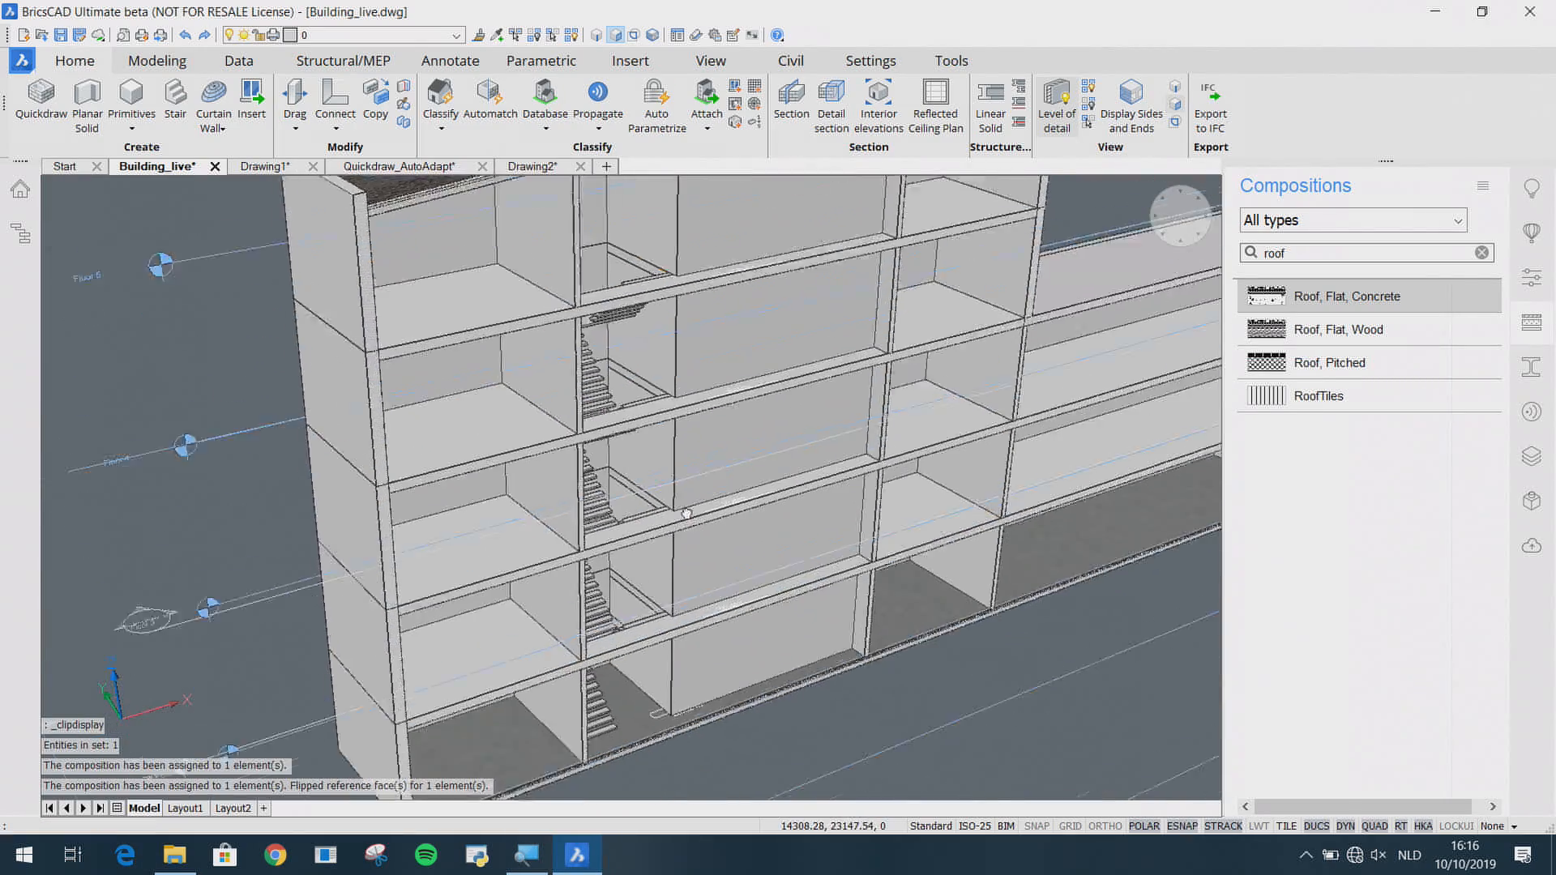
shift+middle_drag(516, 663, 487, 669)
double_click(266, 501)
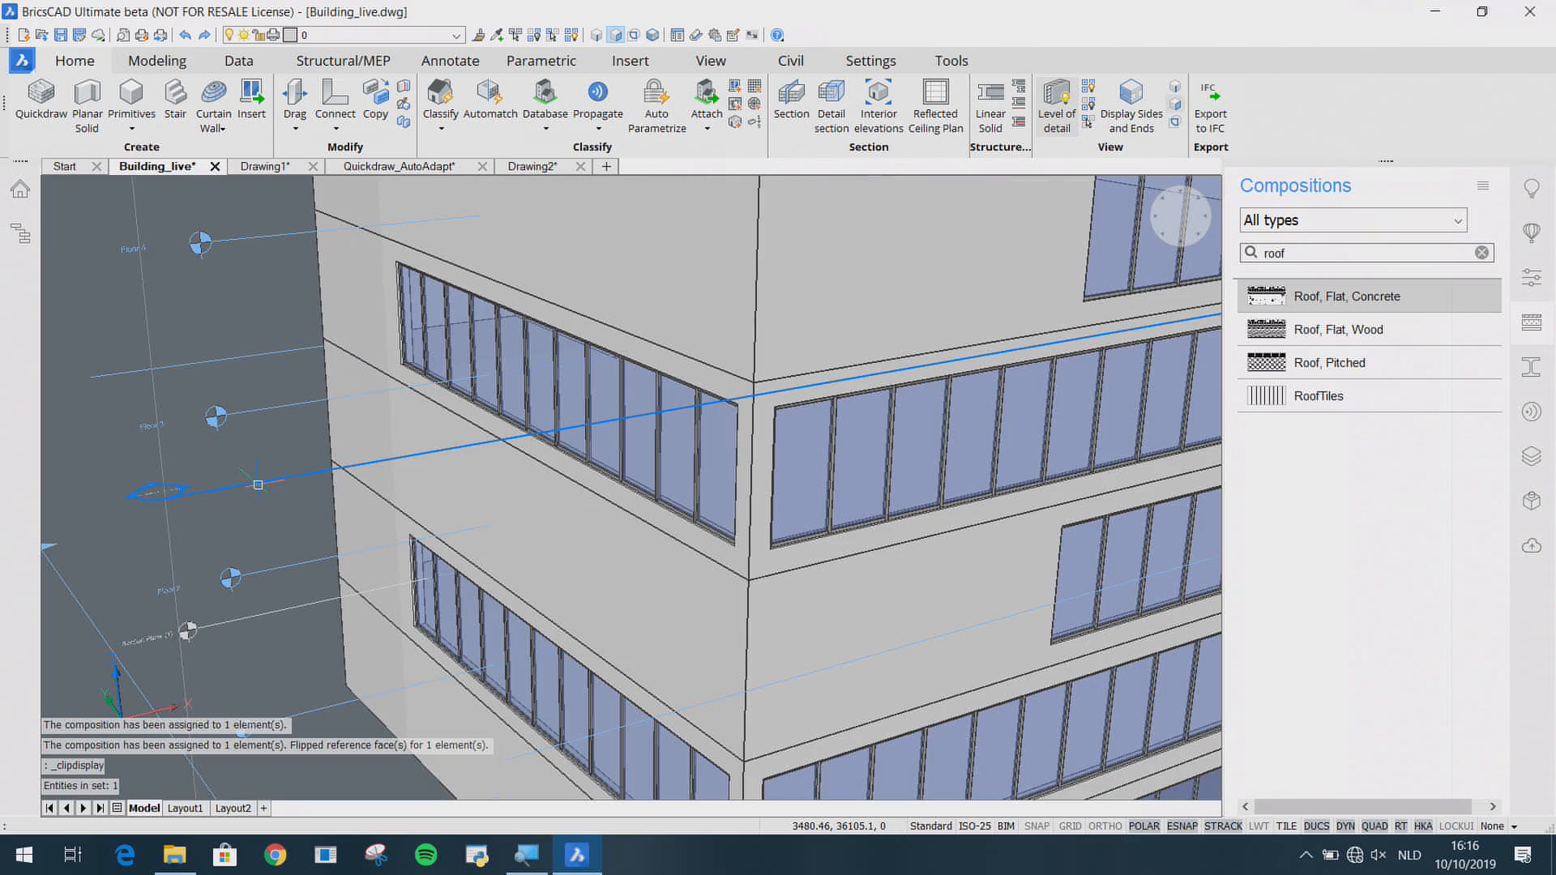
scroll(667, 561, down, 3)
shift+middle_drag(664, 567, 572, 499)
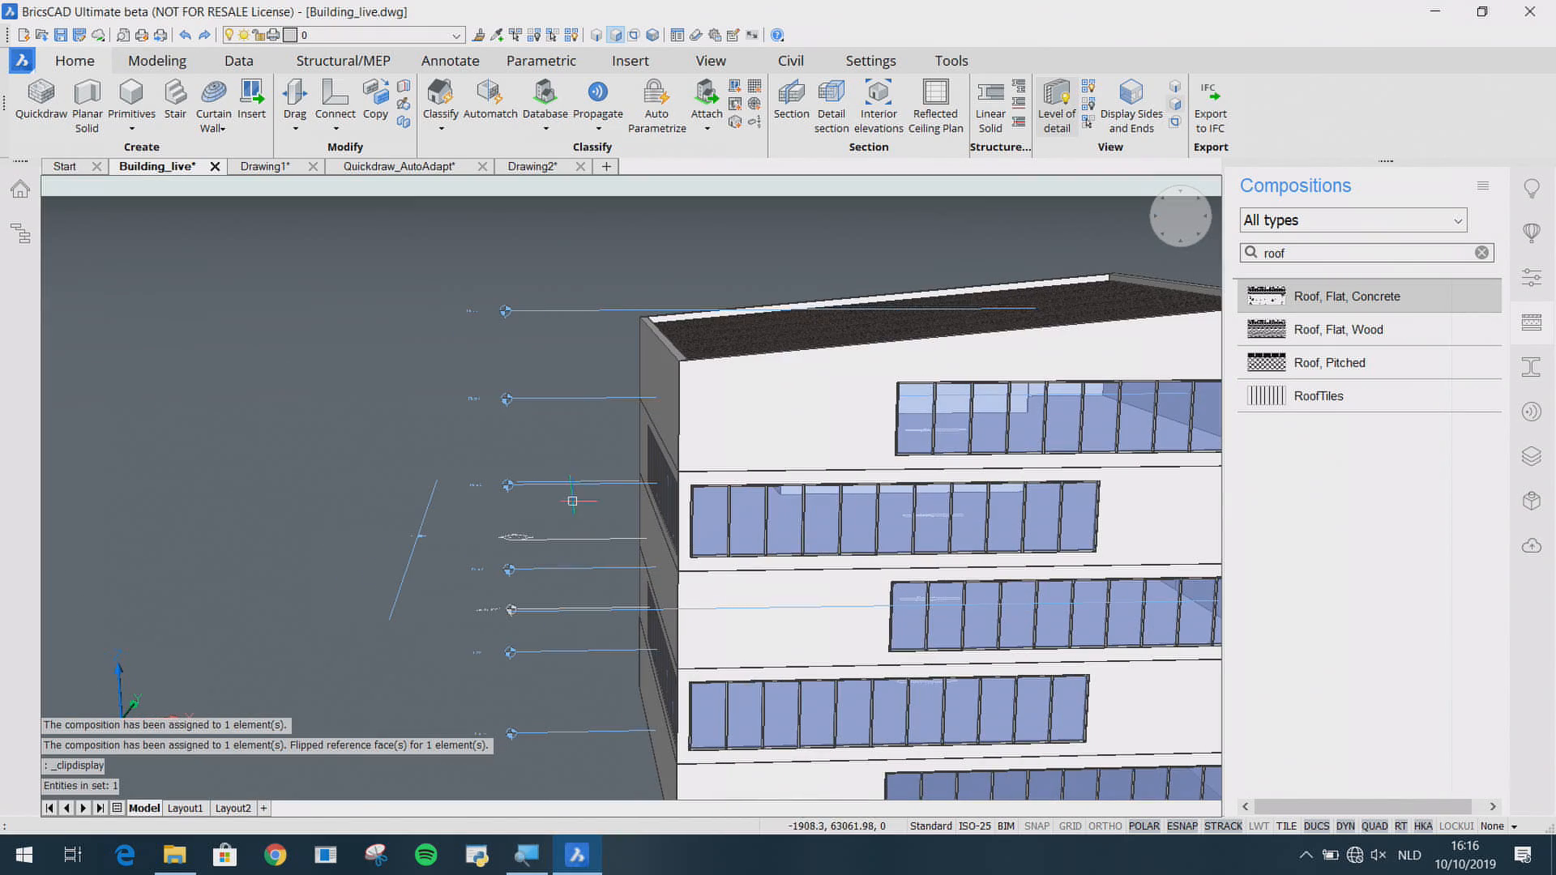
shift+middle_drag(560, 408, 830, 452)
scroll(830, 451, up, 5)
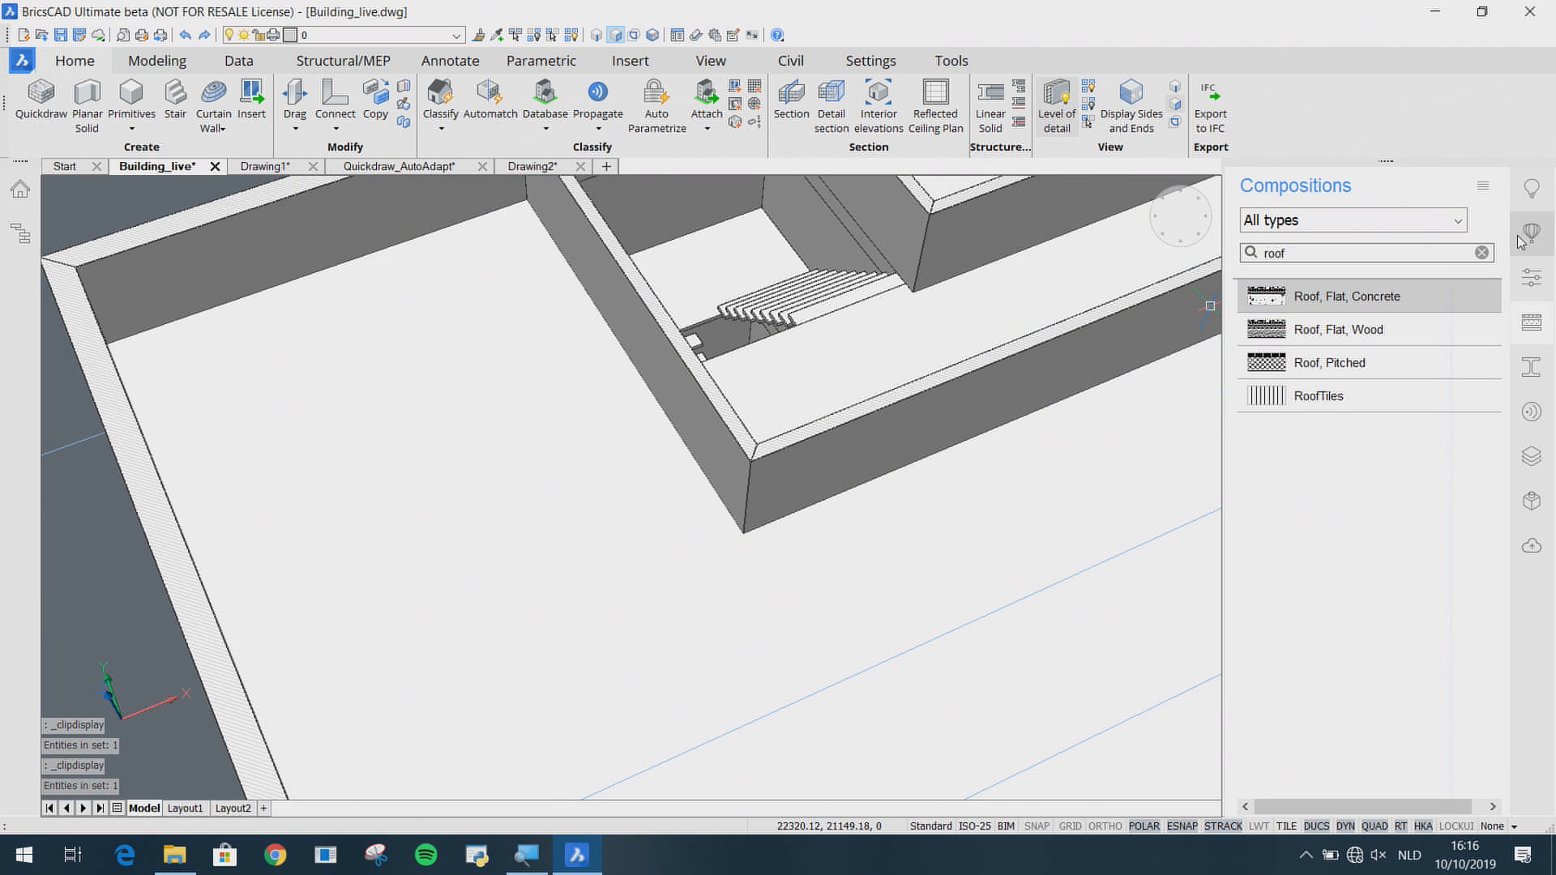
Step: Clear the composition search and assign Interior Wall, Plaster to the long inner wall beside the stairwell
click(1483, 254)
scroll(1399, 487, down, 7)
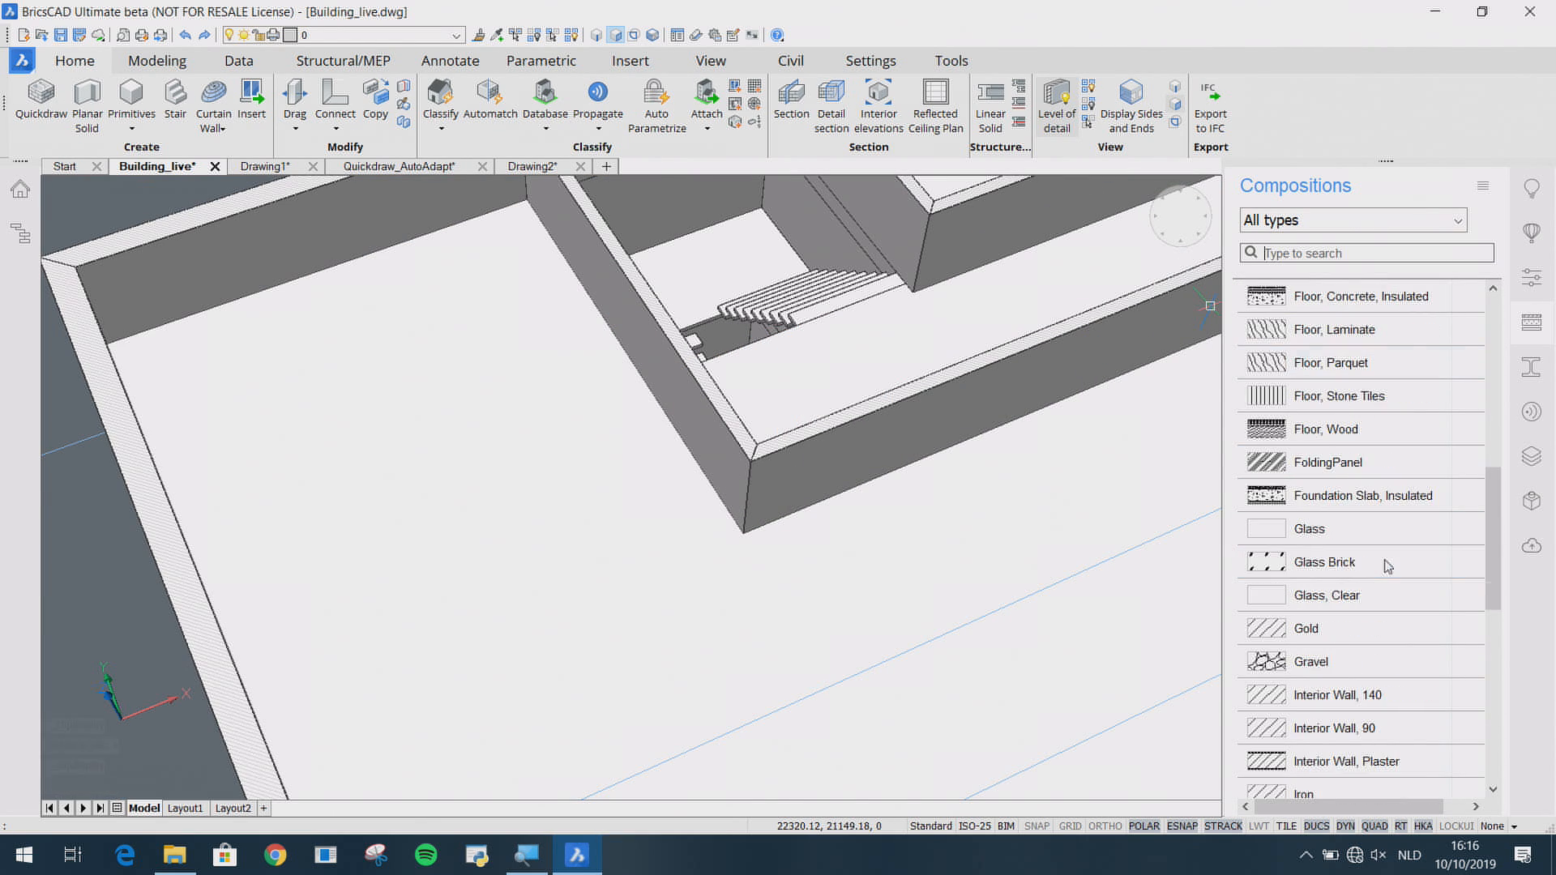
drag(1345, 661, 1246, 671)
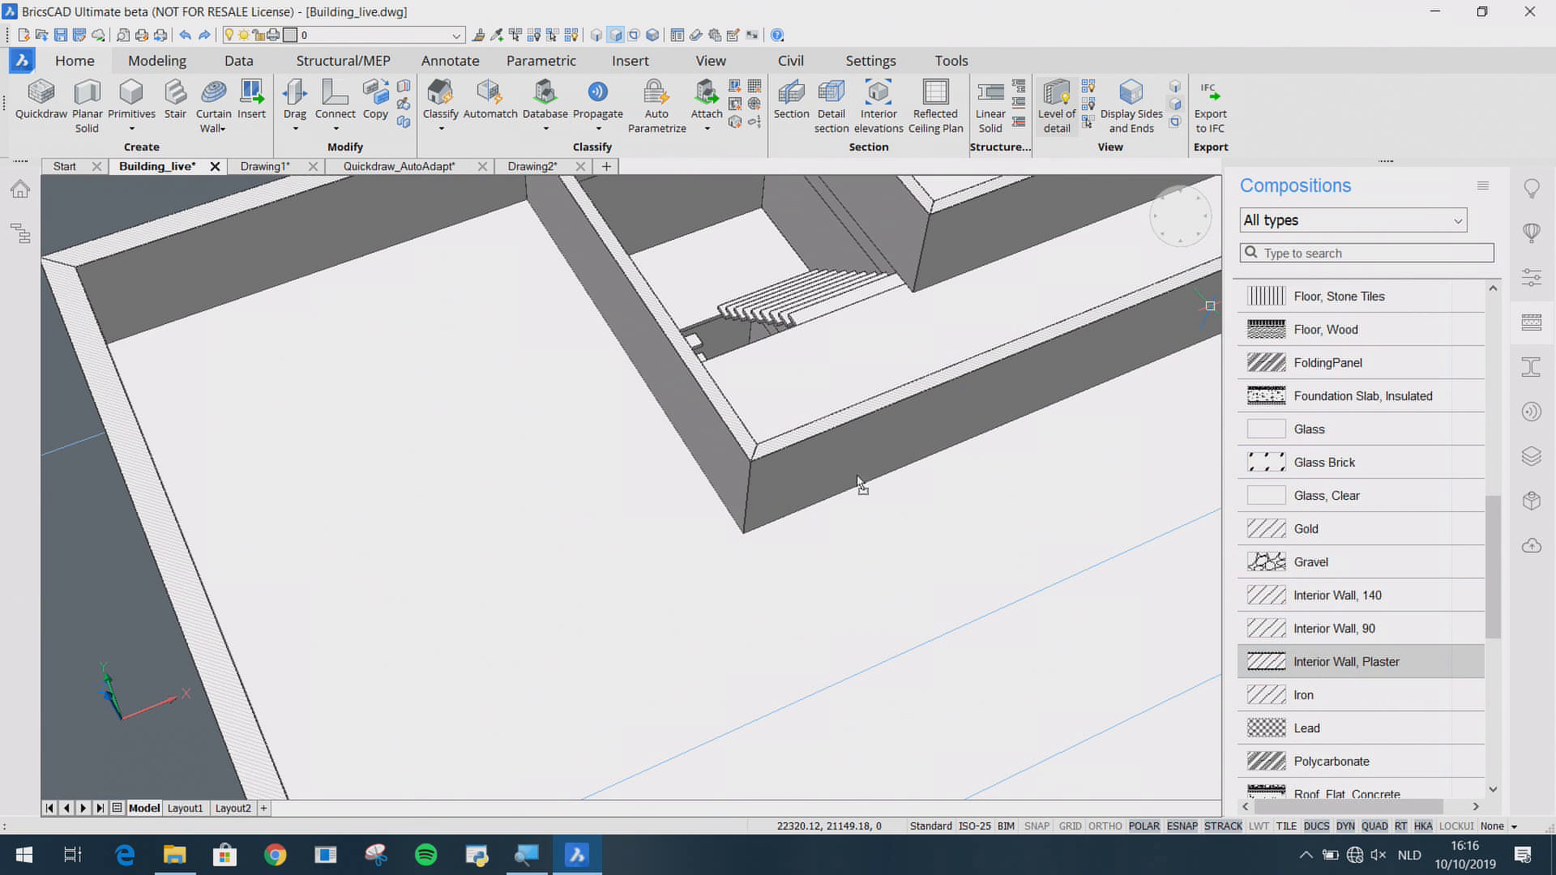
drag(861, 485, 829, 456)
key(Return)
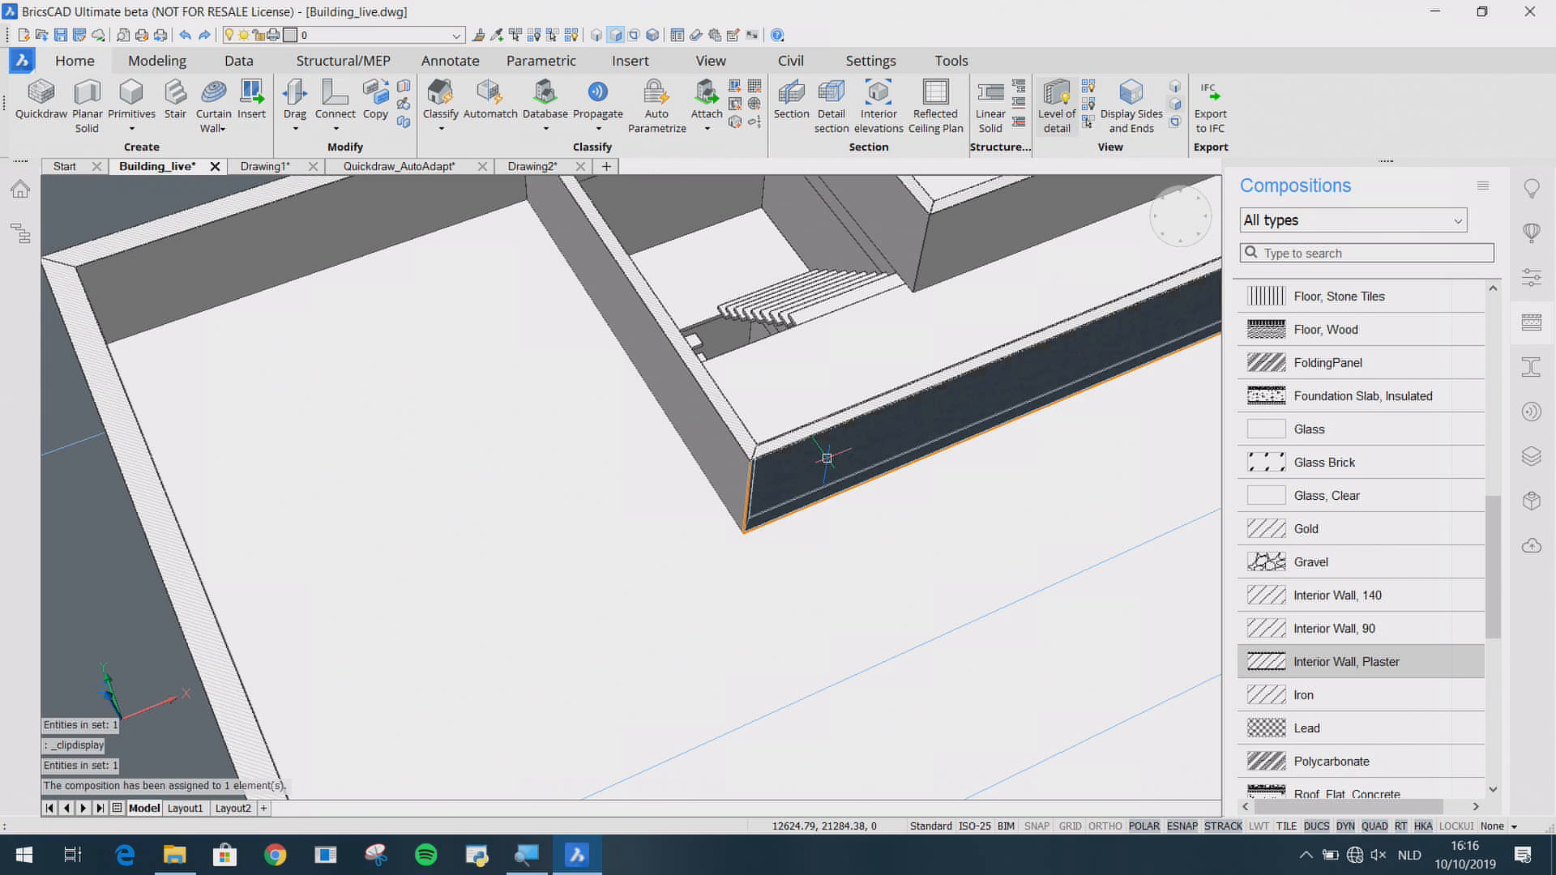
Step: Assign the Cavity Wall, Front composition to the two top-storey outer walls meeting at the front corner
scroll(811, 454, down, 6)
scroll(718, 444, down, 3)
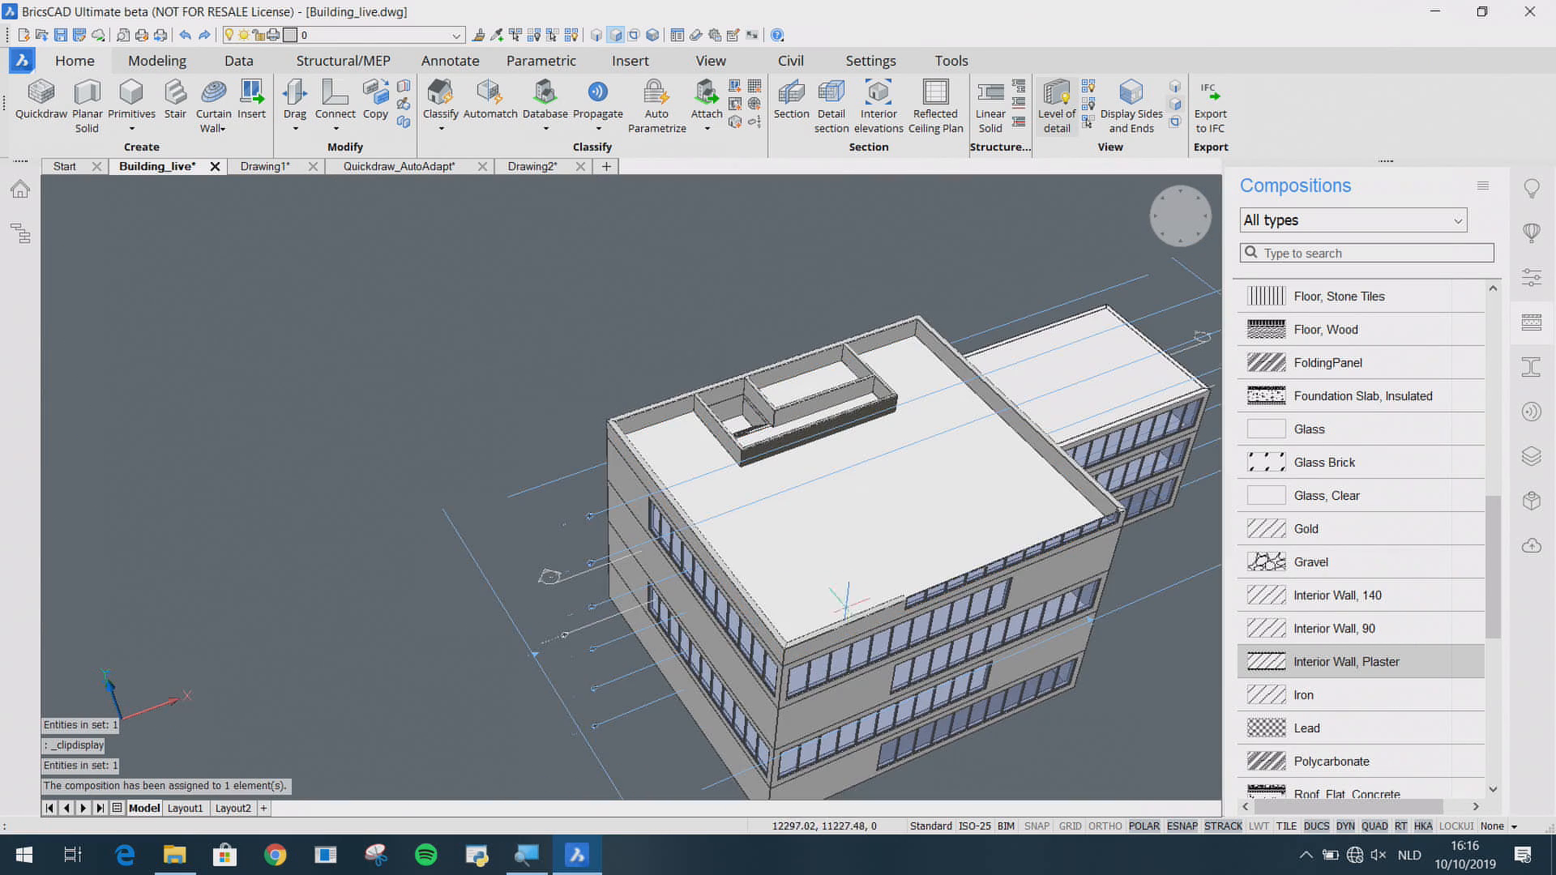
scroll(789, 649, up, 8)
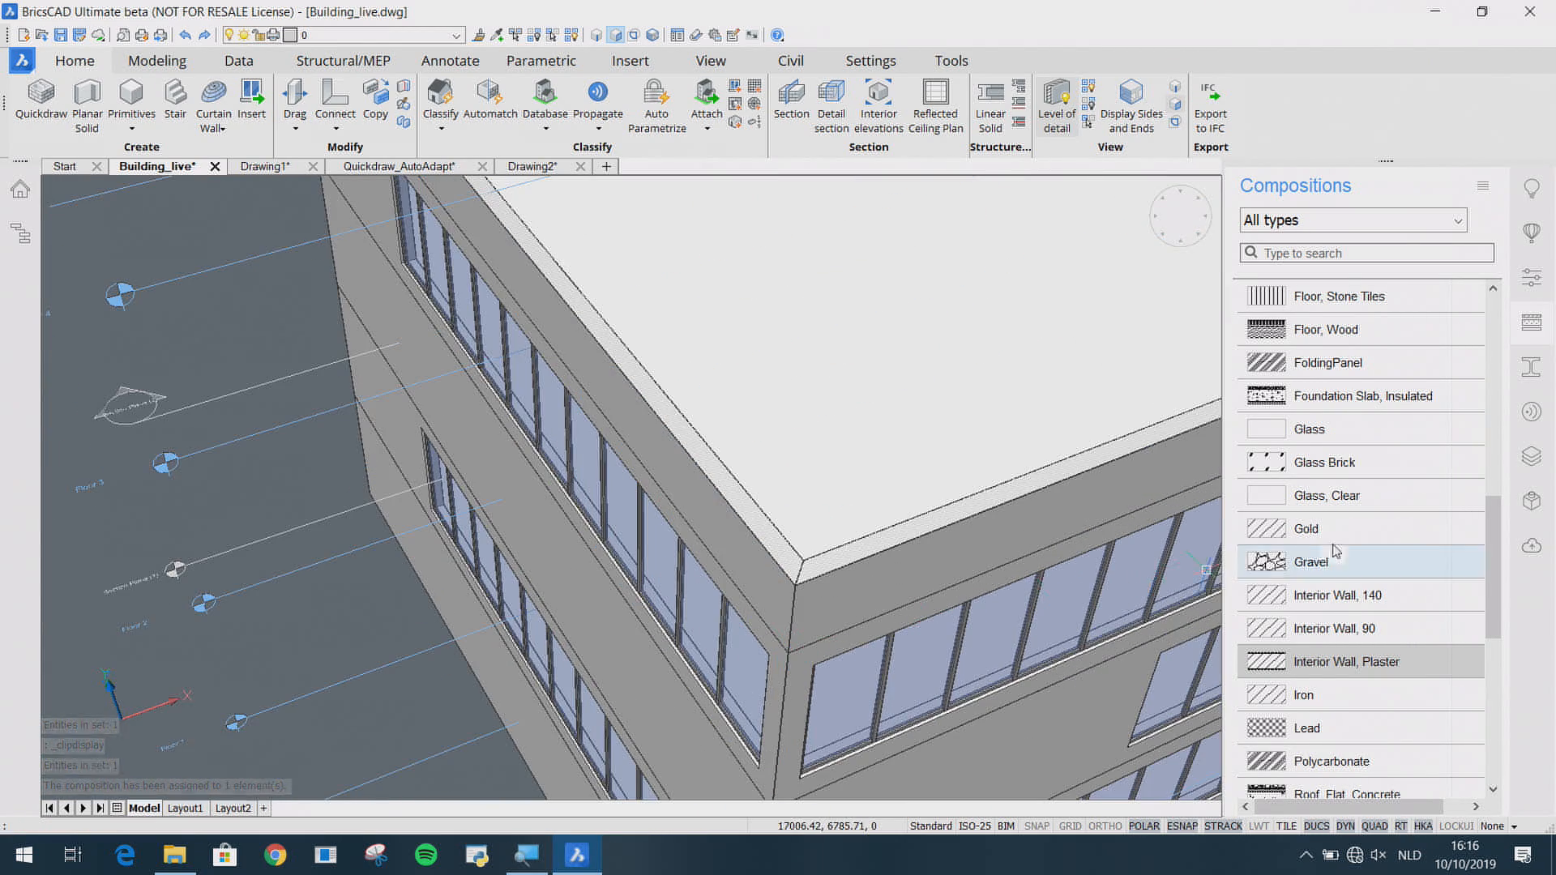
scroll(1337, 535, up, 5)
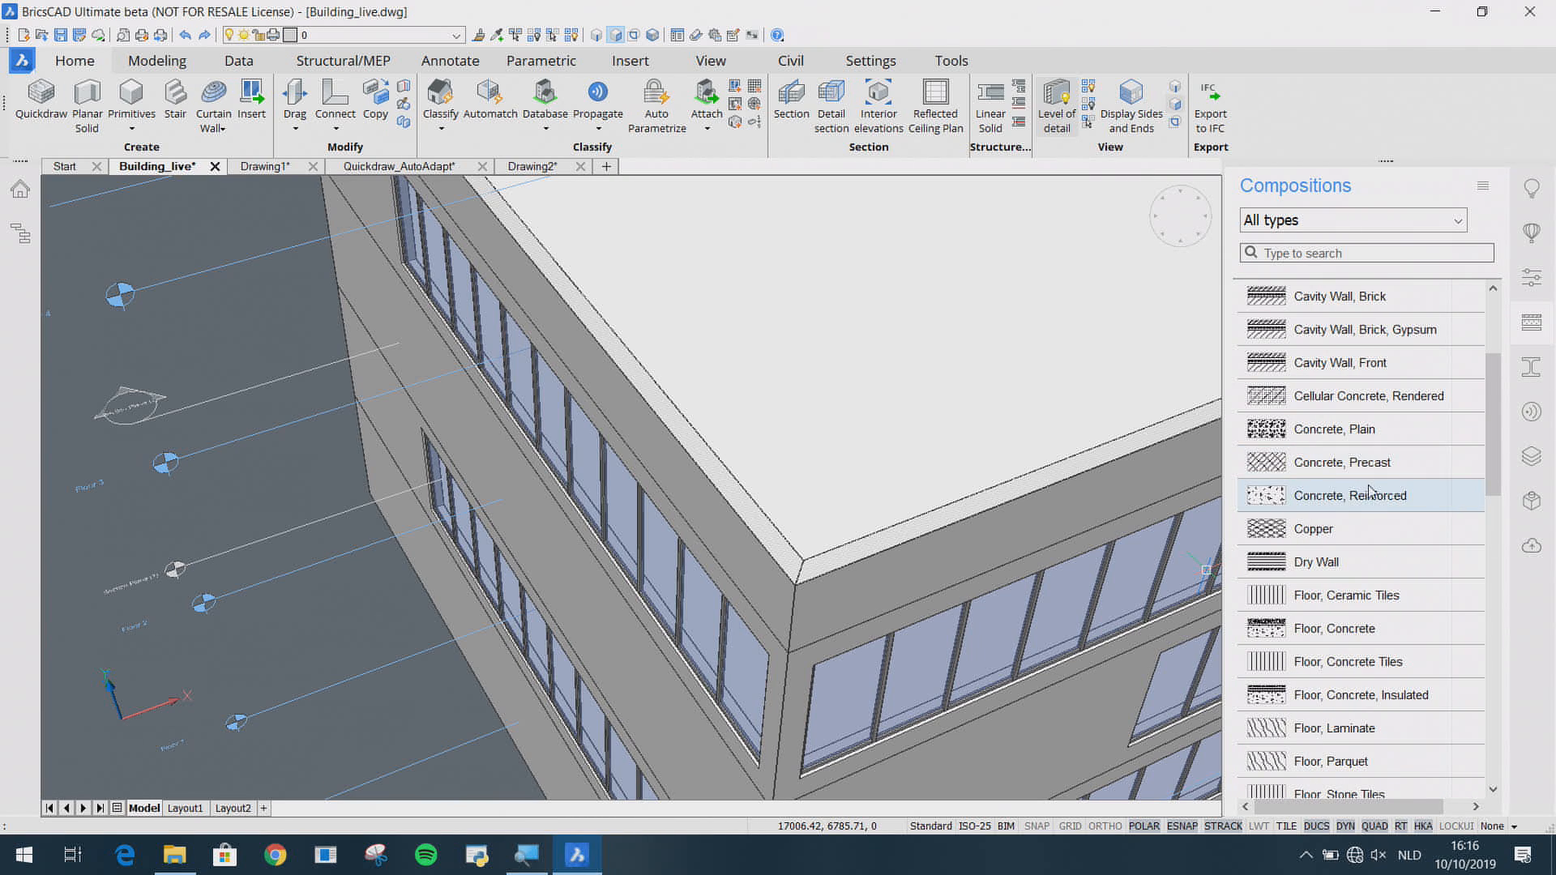
scroll(1370, 496, up, 2)
drag(1391, 569, 1096, 594)
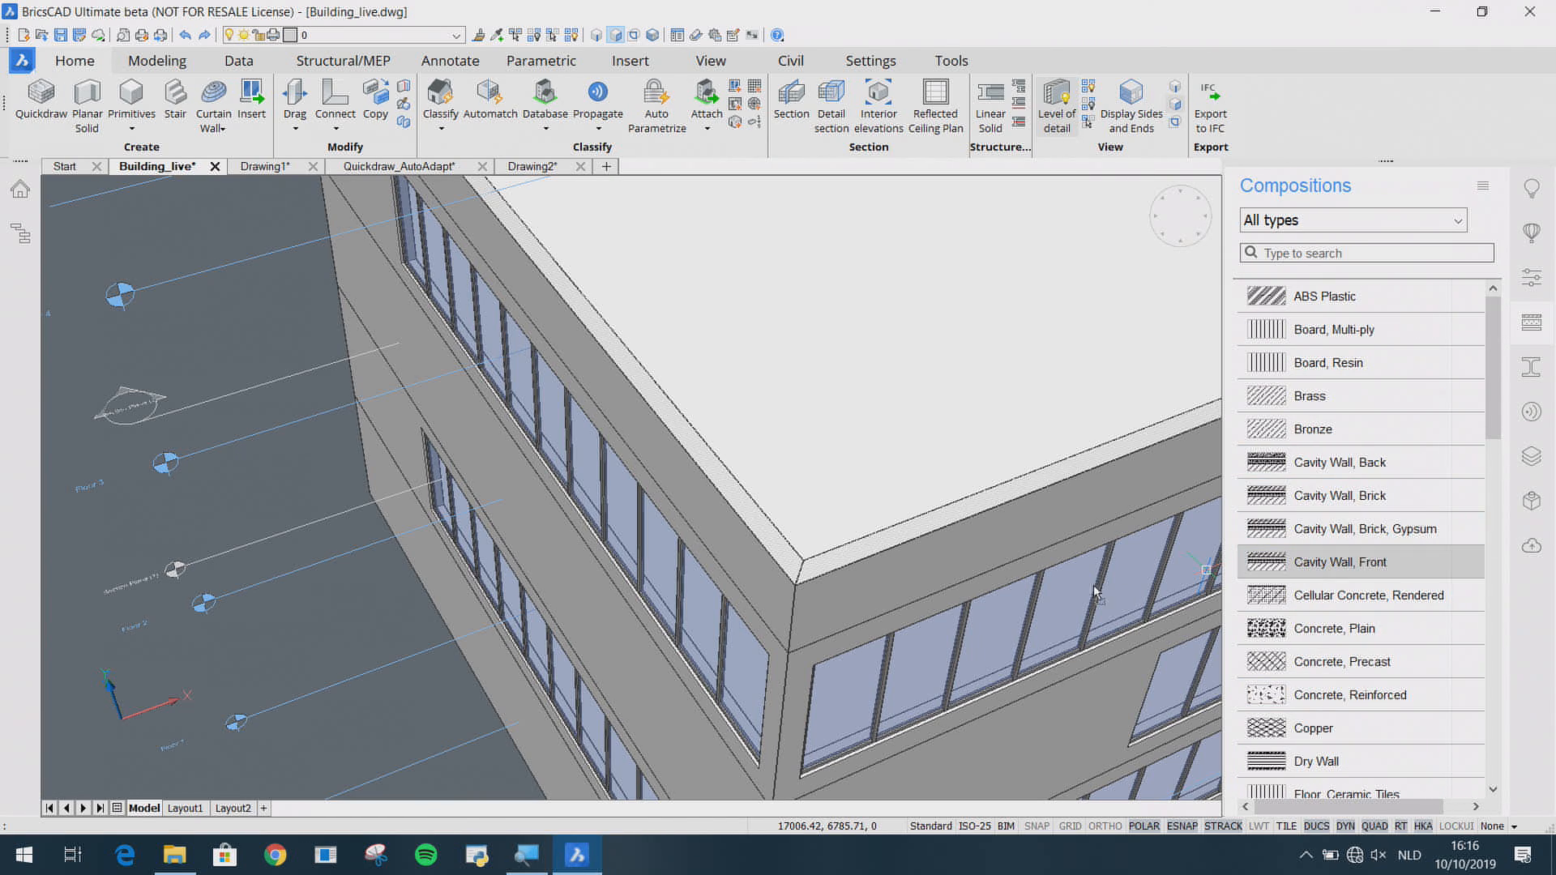
drag(860, 578, 858, 572)
click(858, 571)
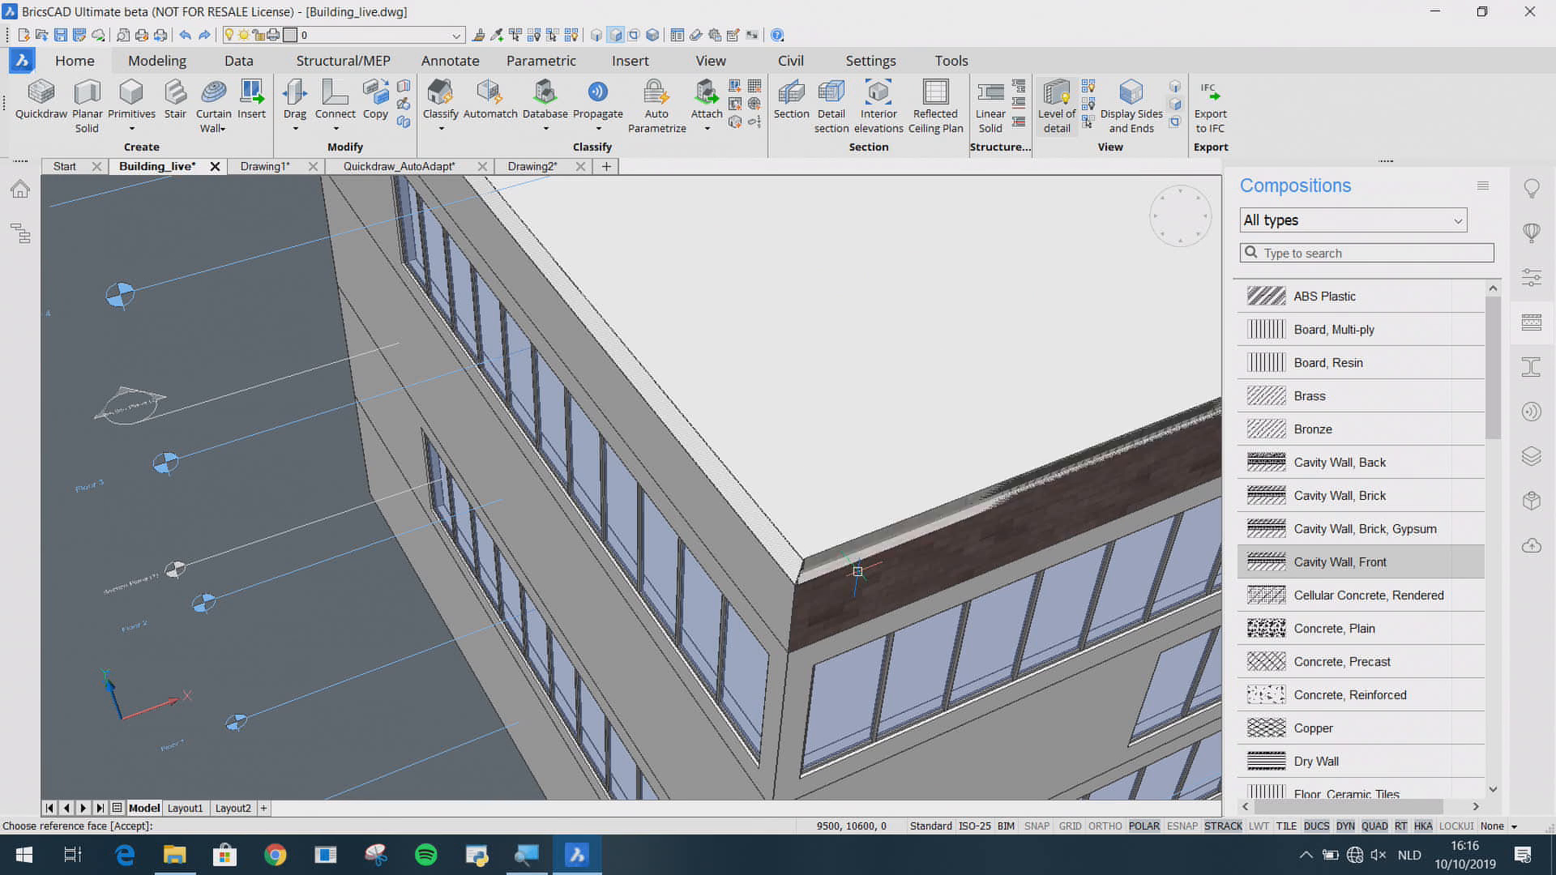
drag(787, 590, 752, 593)
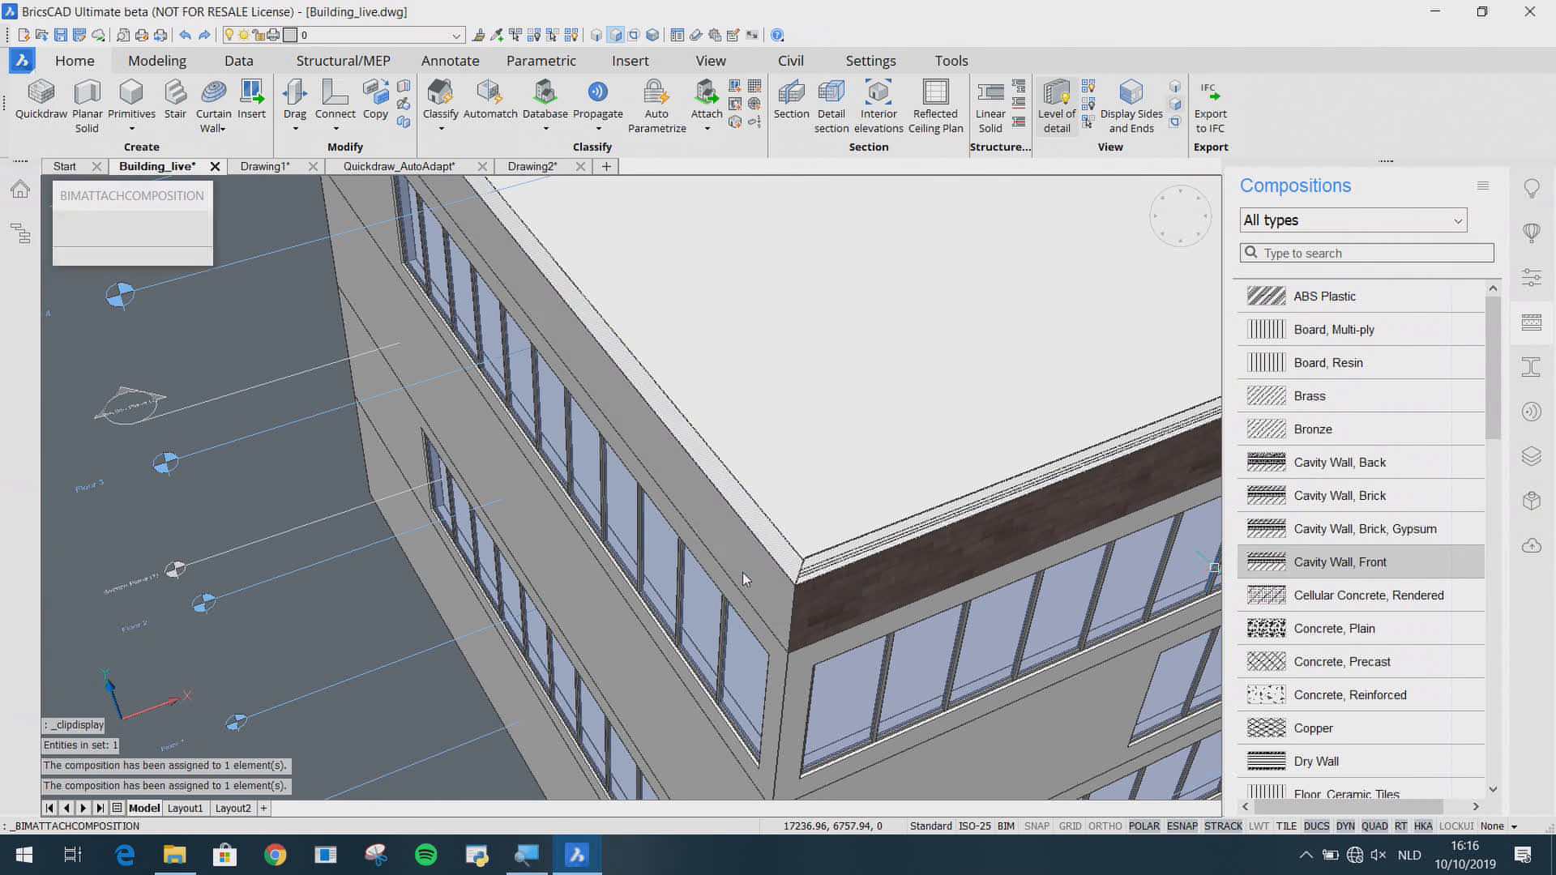
click(751, 596)
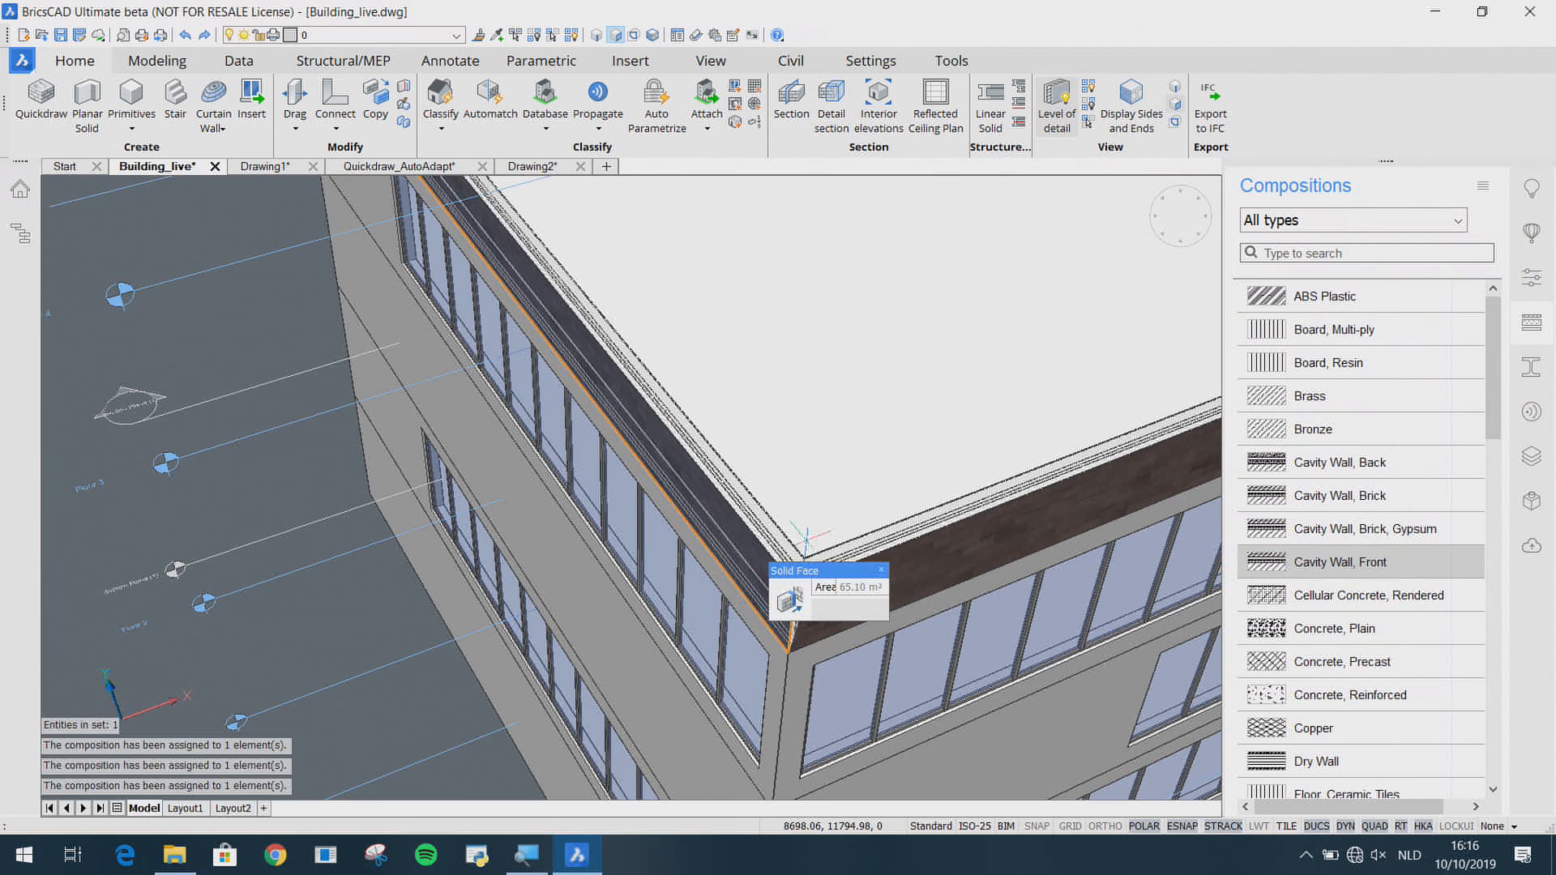
Step: Assign the Cavity Wall, Back composition to the top-storey outer wall on the stairwell side
scroll(811, 541, up, 3)
scroll(948, 670, down, 6)
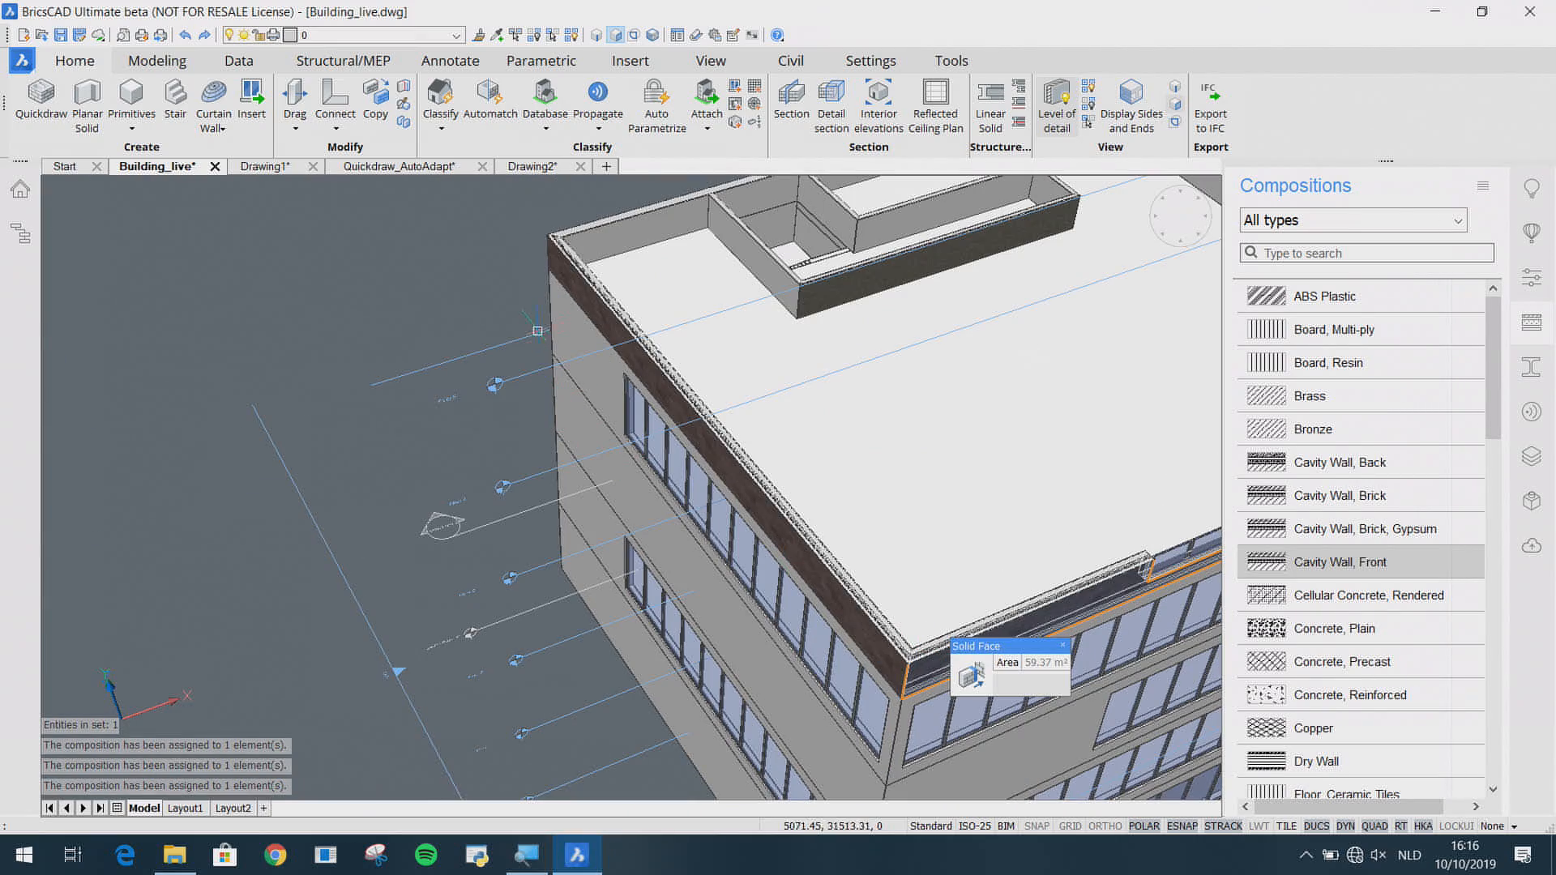
scroll(541, 232, up, 5)
shift+middle_drag(532, 214, 907, 496)
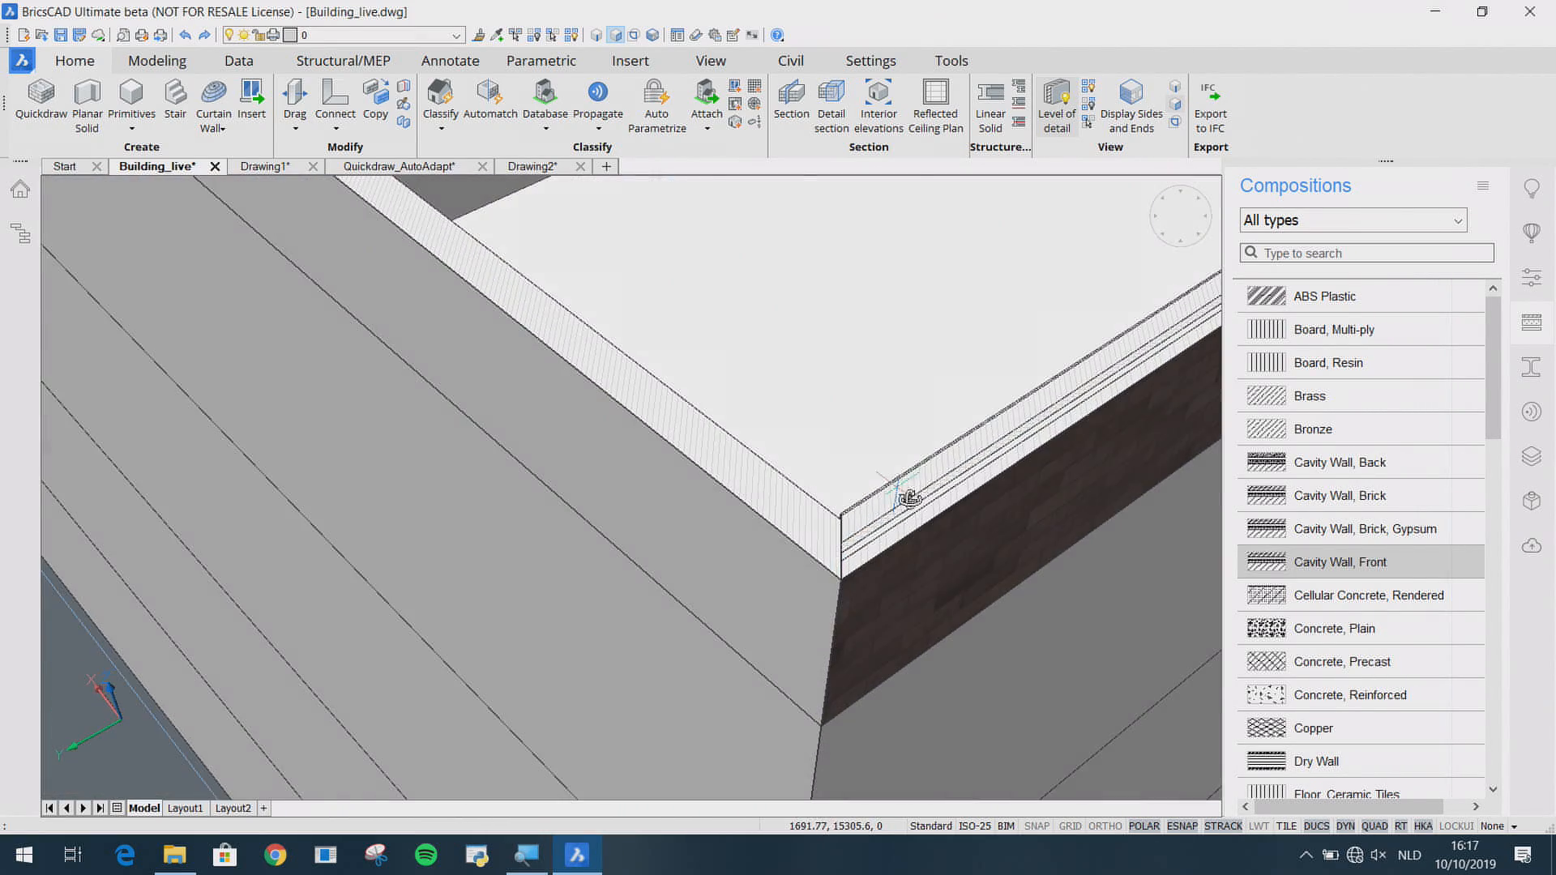
drag(1327, 469, 988, 539)
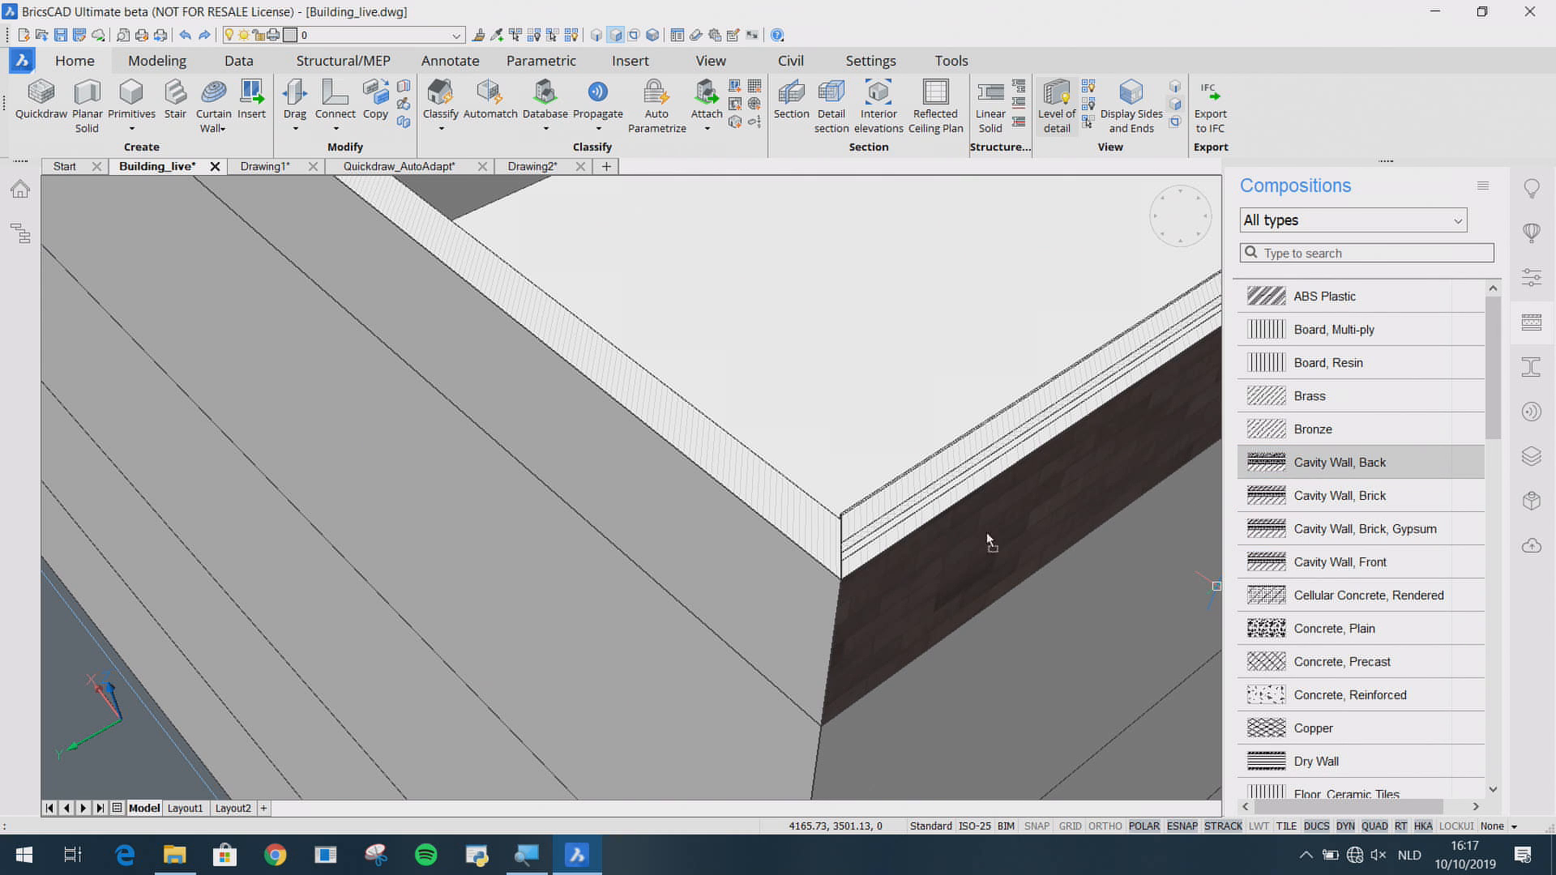
click(713, 572)
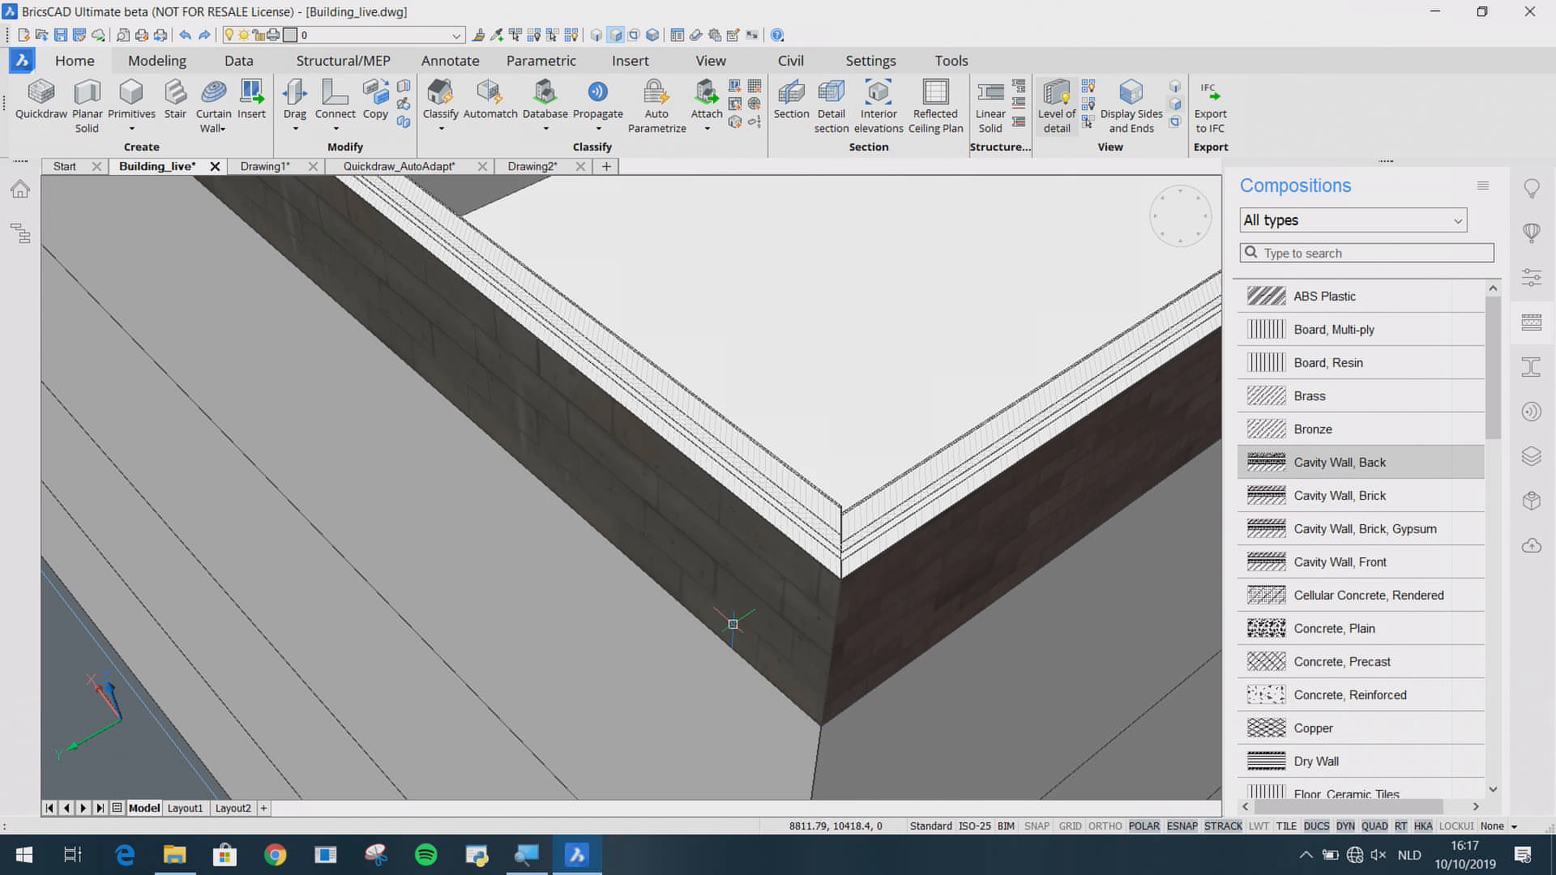
Step: Examine how the layers of the Cavity Wall, Back and Cavity Wall, Front walls join at their shared corner, and close the compositions list
shift+middle_drag(730, 625, 801, 624)
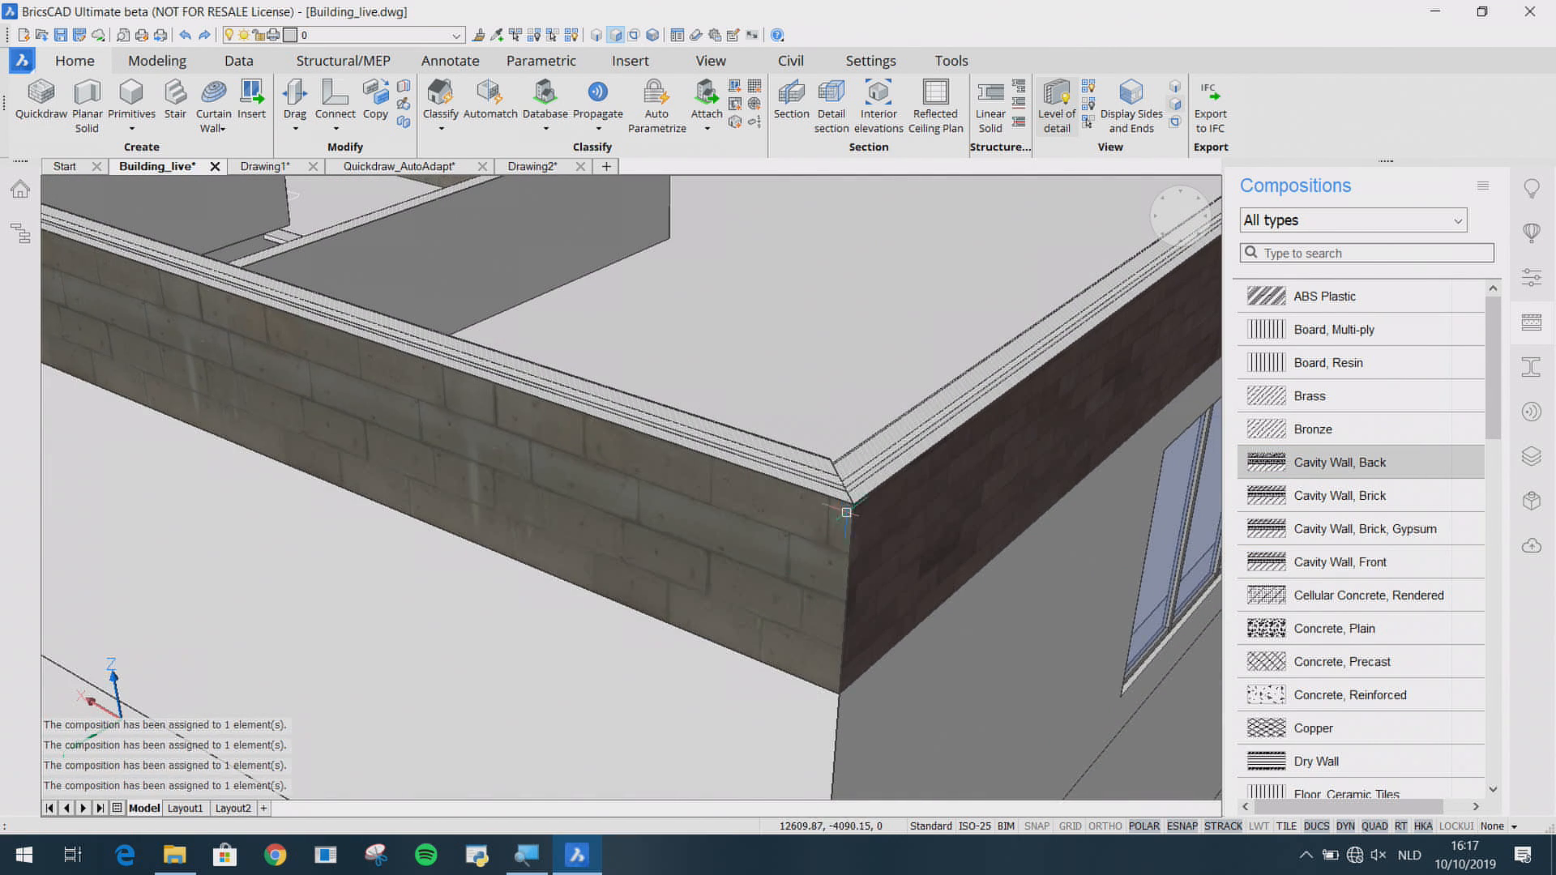
scroll(845, 508, up, 1)
shift+middle_drag(857, 463, 835, 486)
scroll(795, 650, up, 3)
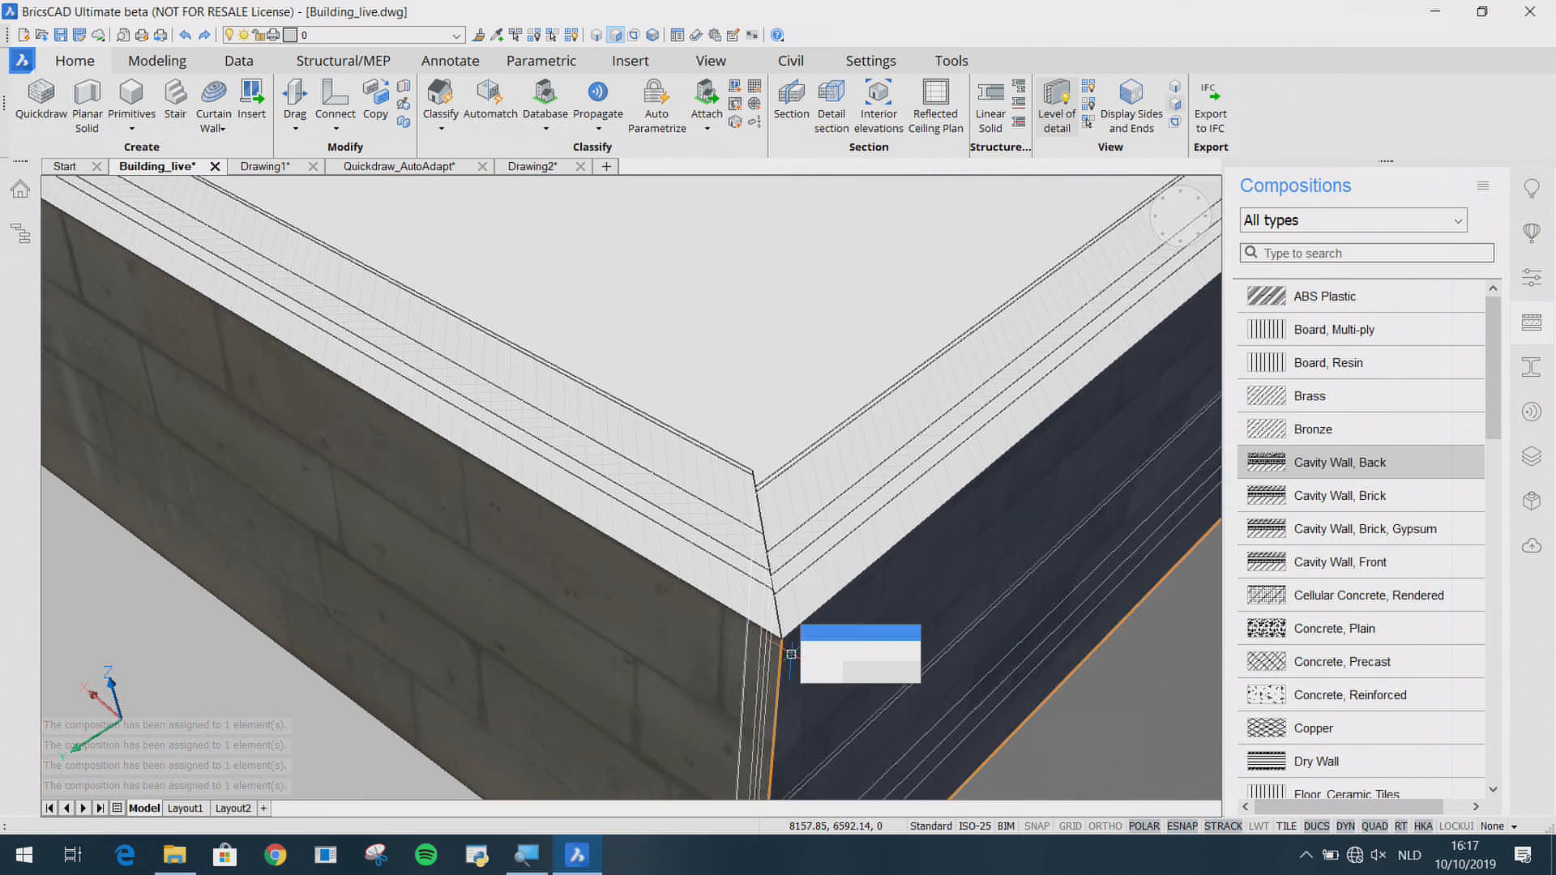
shift+middle_drag(792, 653, 780, 577)
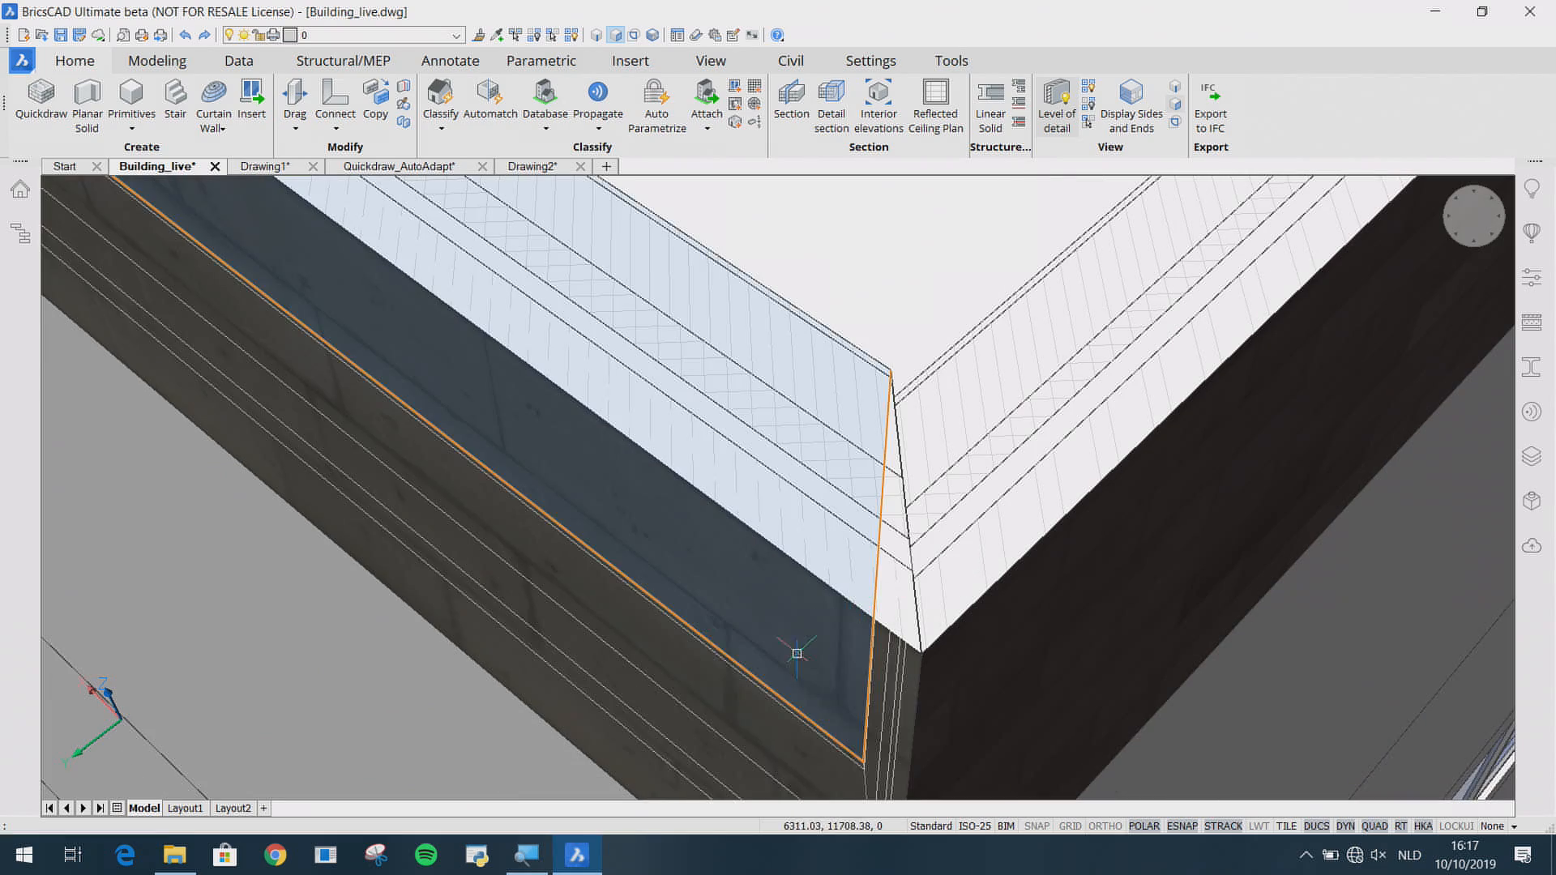
scroll(681, 633, down, 10)
middle_drag(825, 355, 908, 580)
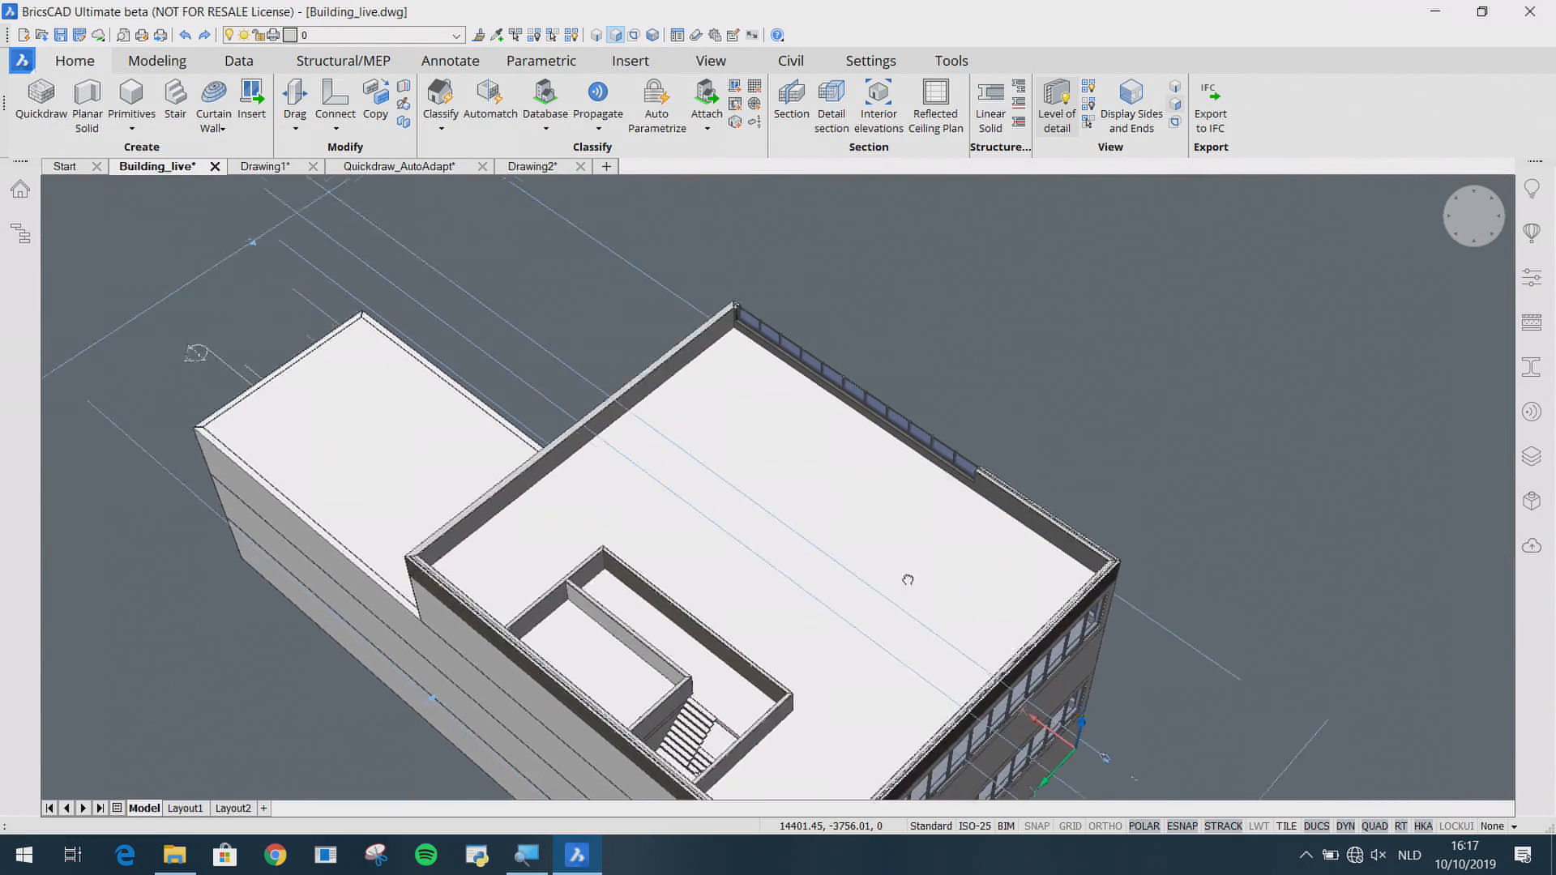
Step: Set the FrameDepth parameter of the top-storey front window strip to 350 mm and clear the selection
middle_drag(897, 652, 901, 509)
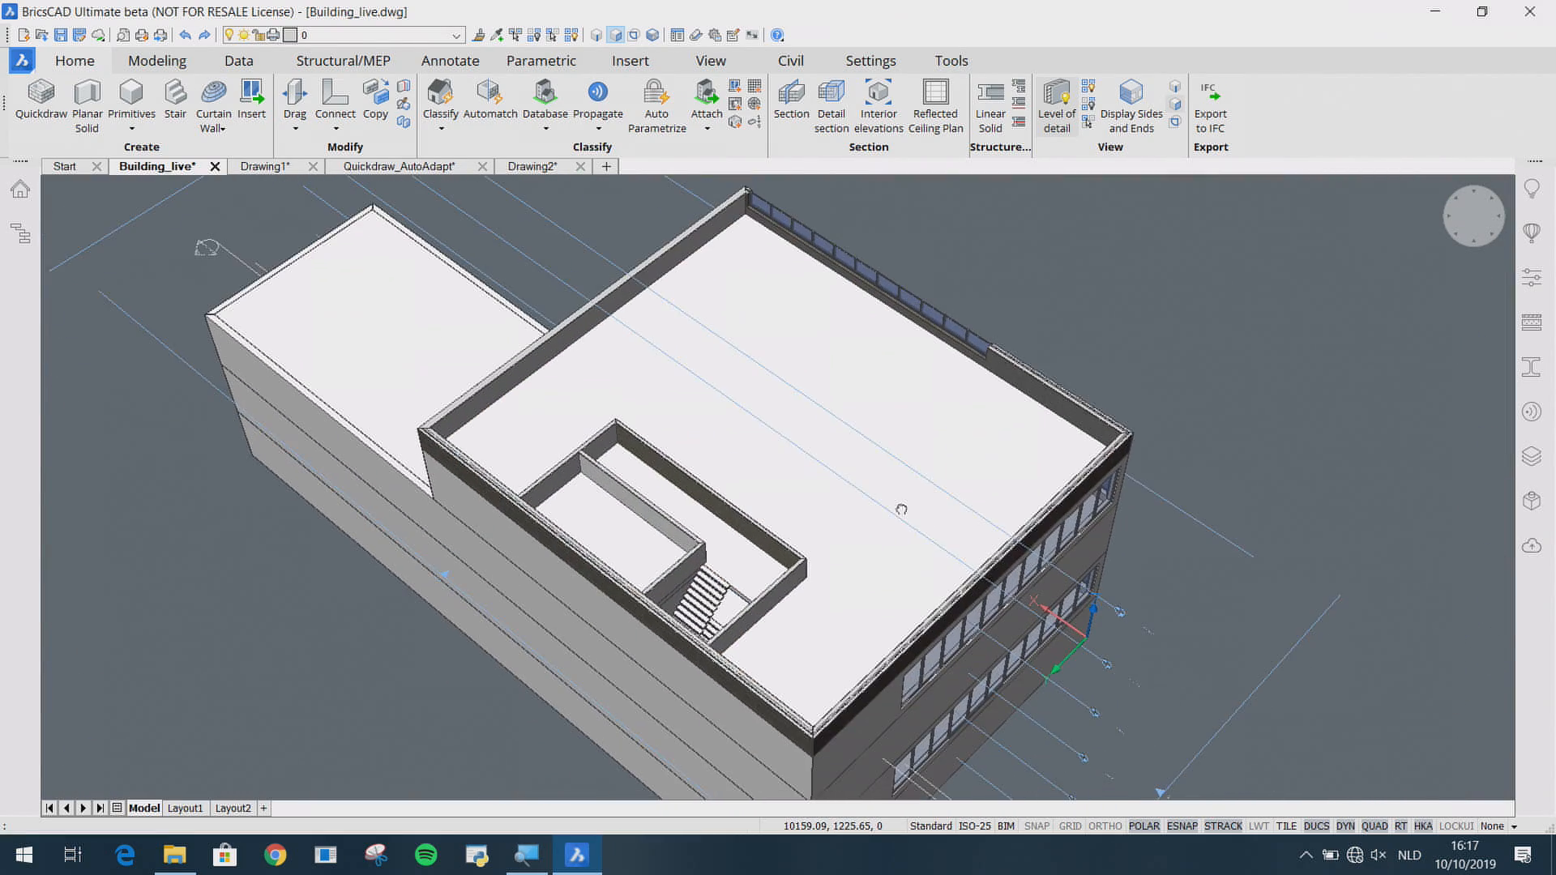
scroll(979, 373, up, 15)
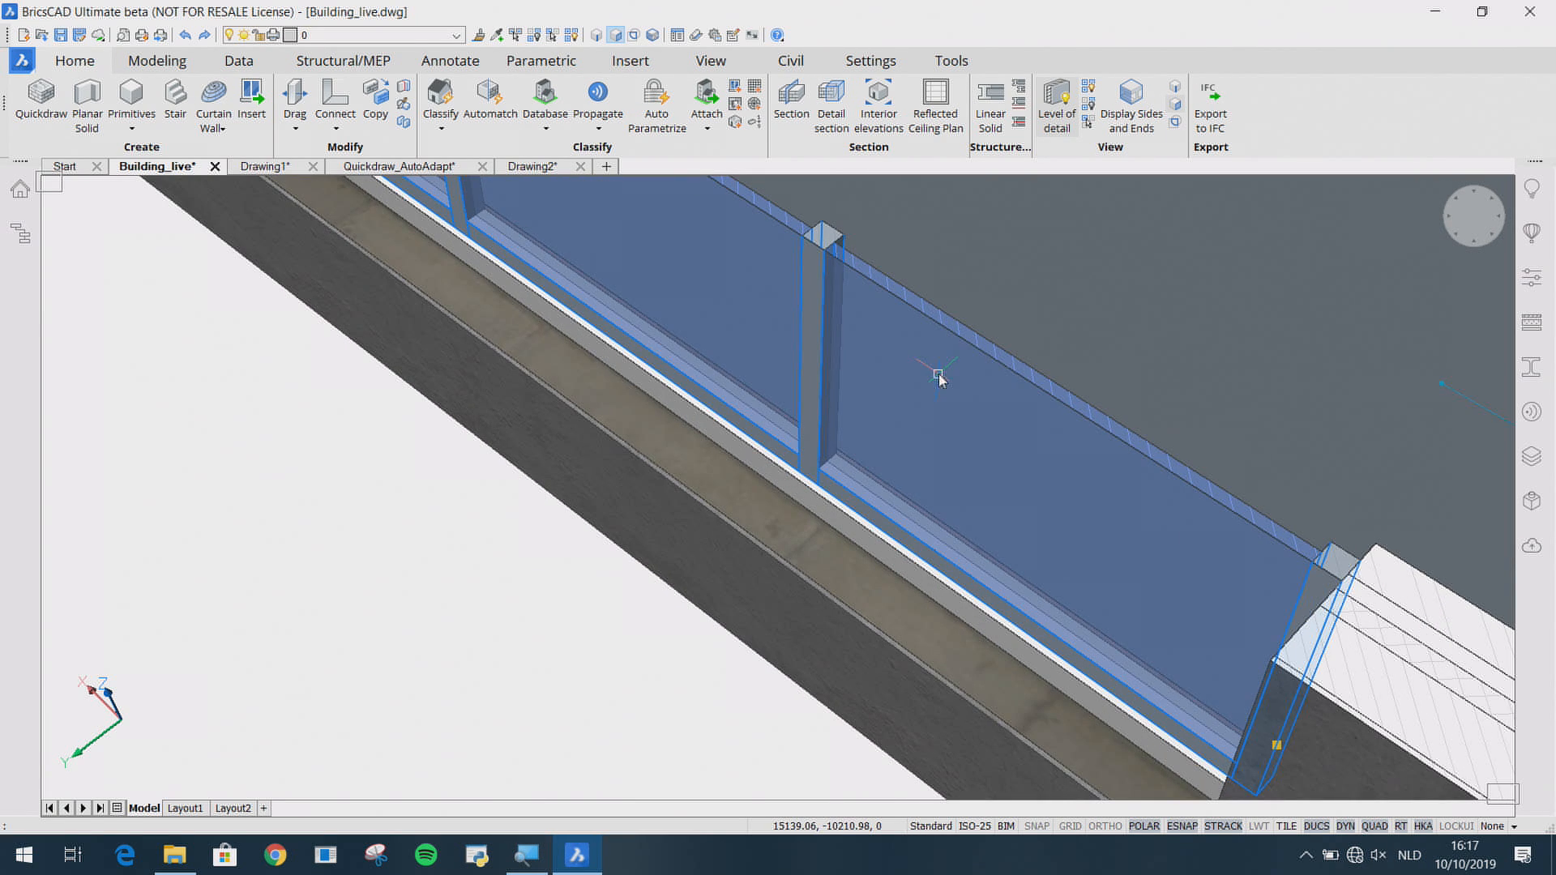
click(1532, 277)
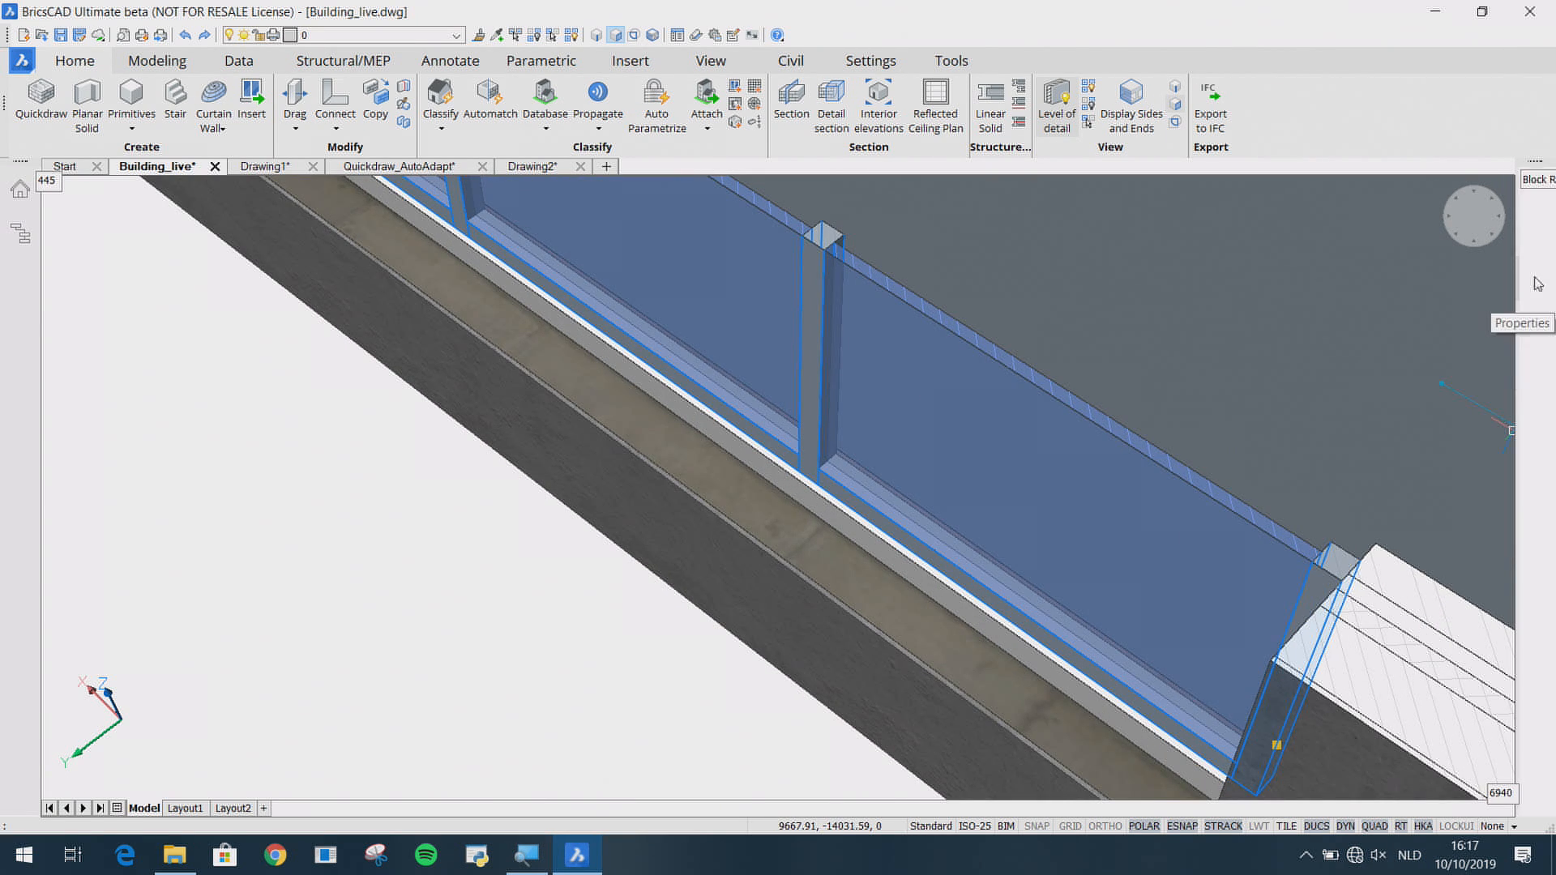
scroll(1376, 618, down, 10)
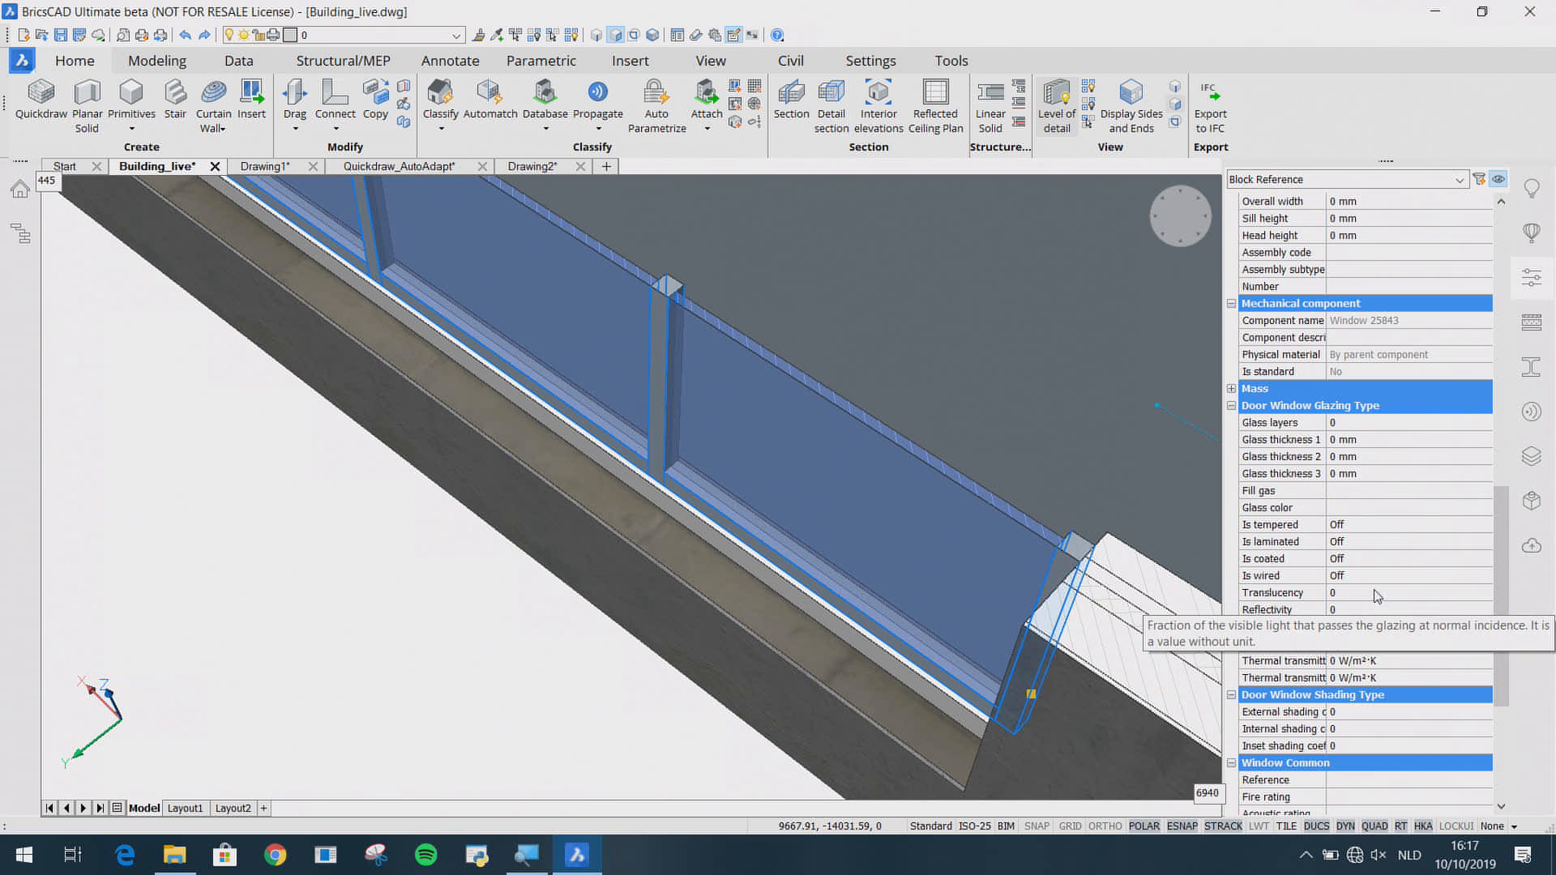
click(1365, 746)
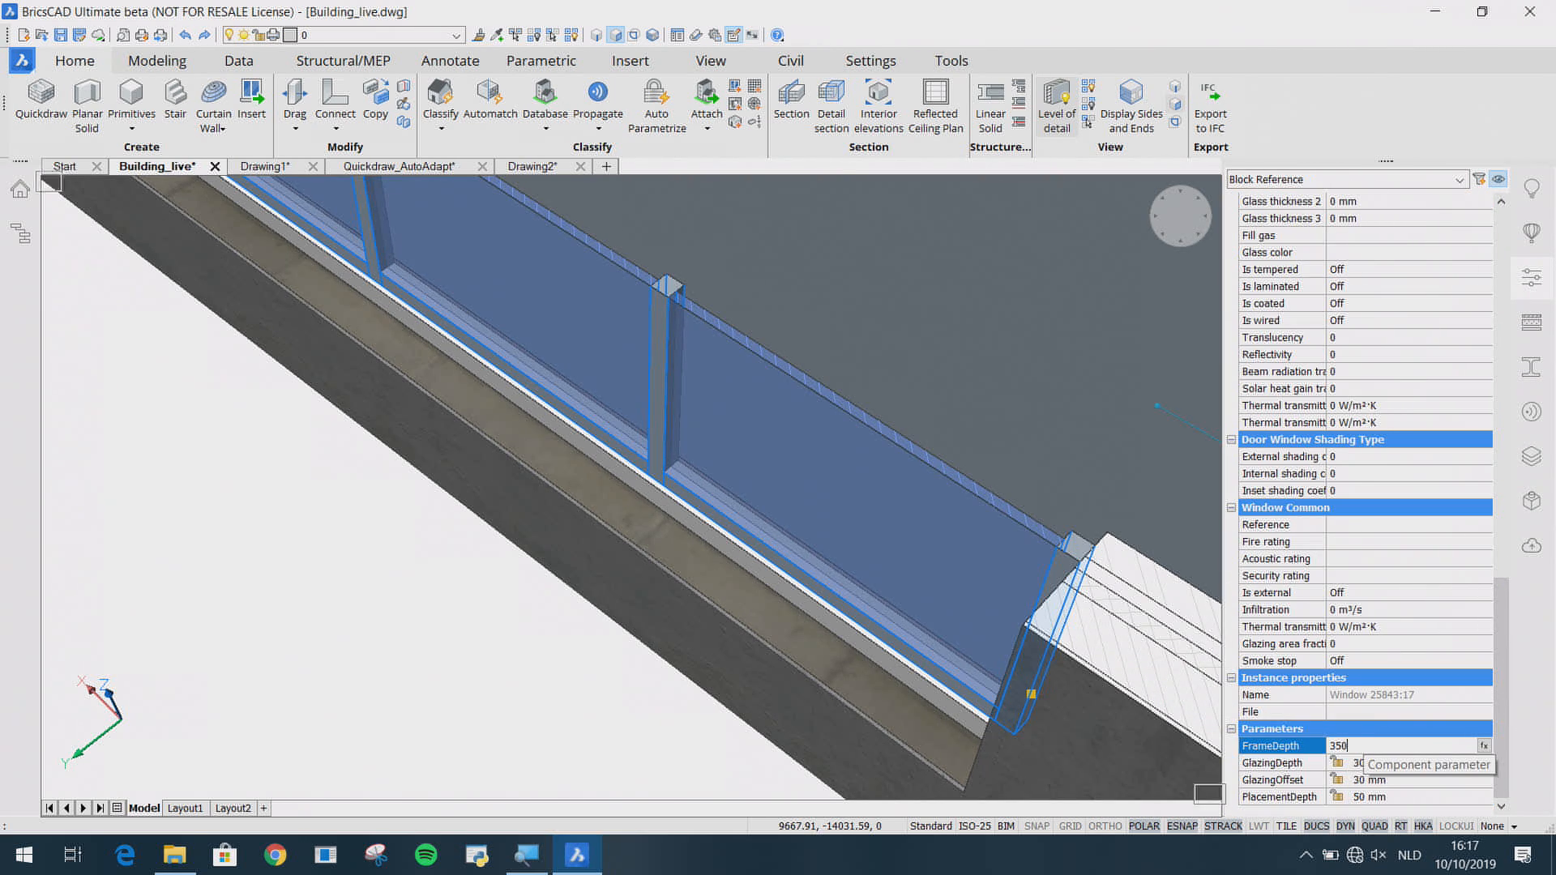
key(Return)
scroll(778, 630, down, 6)
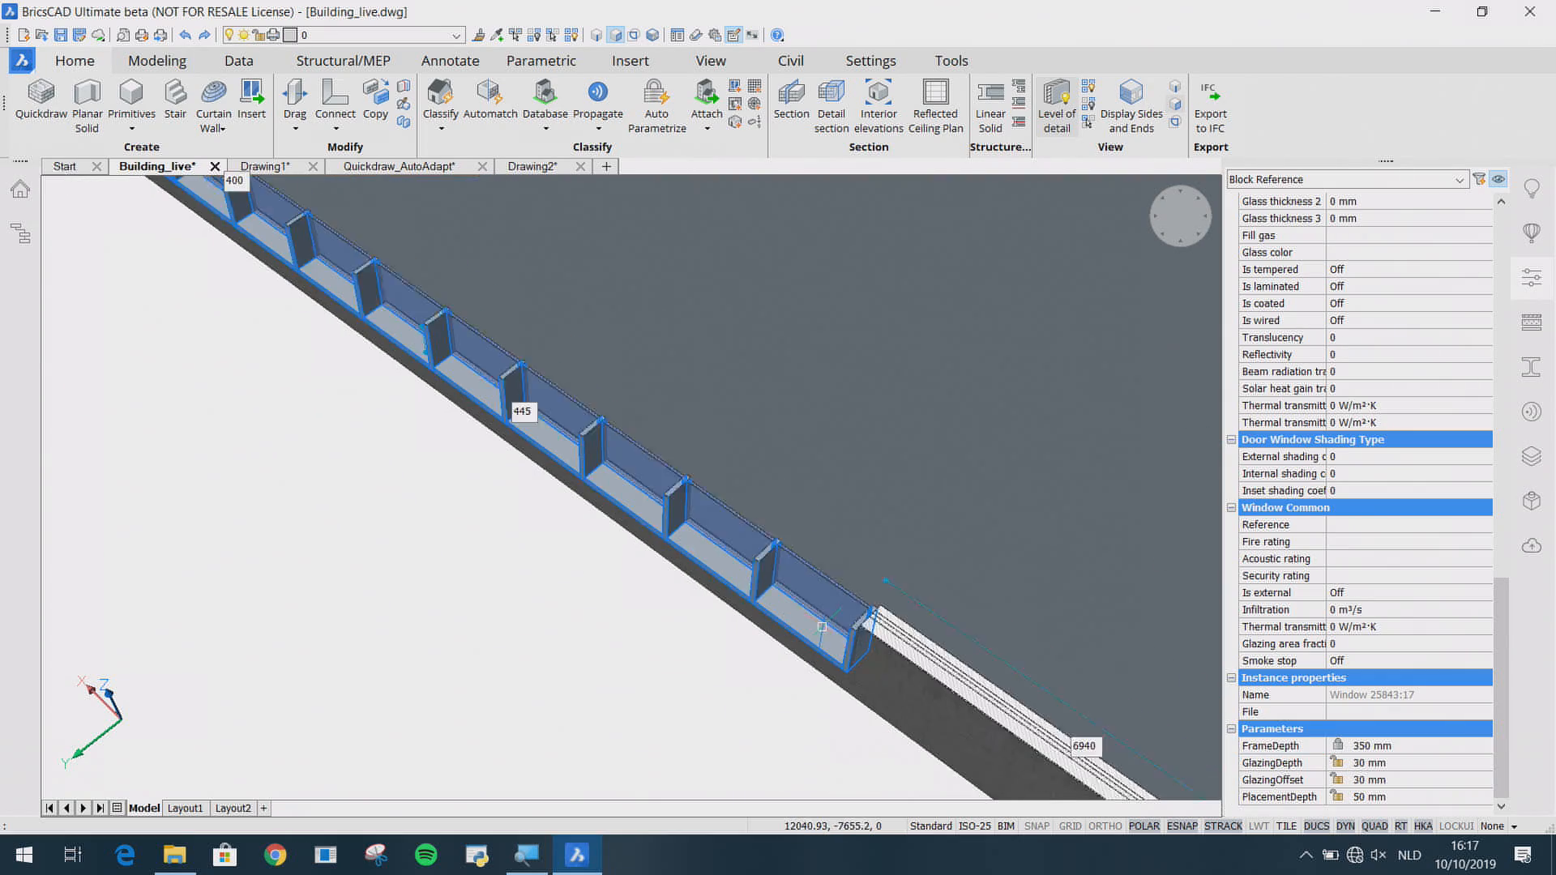
key(Escape)
Step: Set the Step_Thickness parameter of the uppermost half-turn stair to 120 mm, close its properties and deselect it
scroll(978, 639, down, 3)
shift+middle_drag(929, 692, 467, 643)
scroll(693, 455, up, 8)
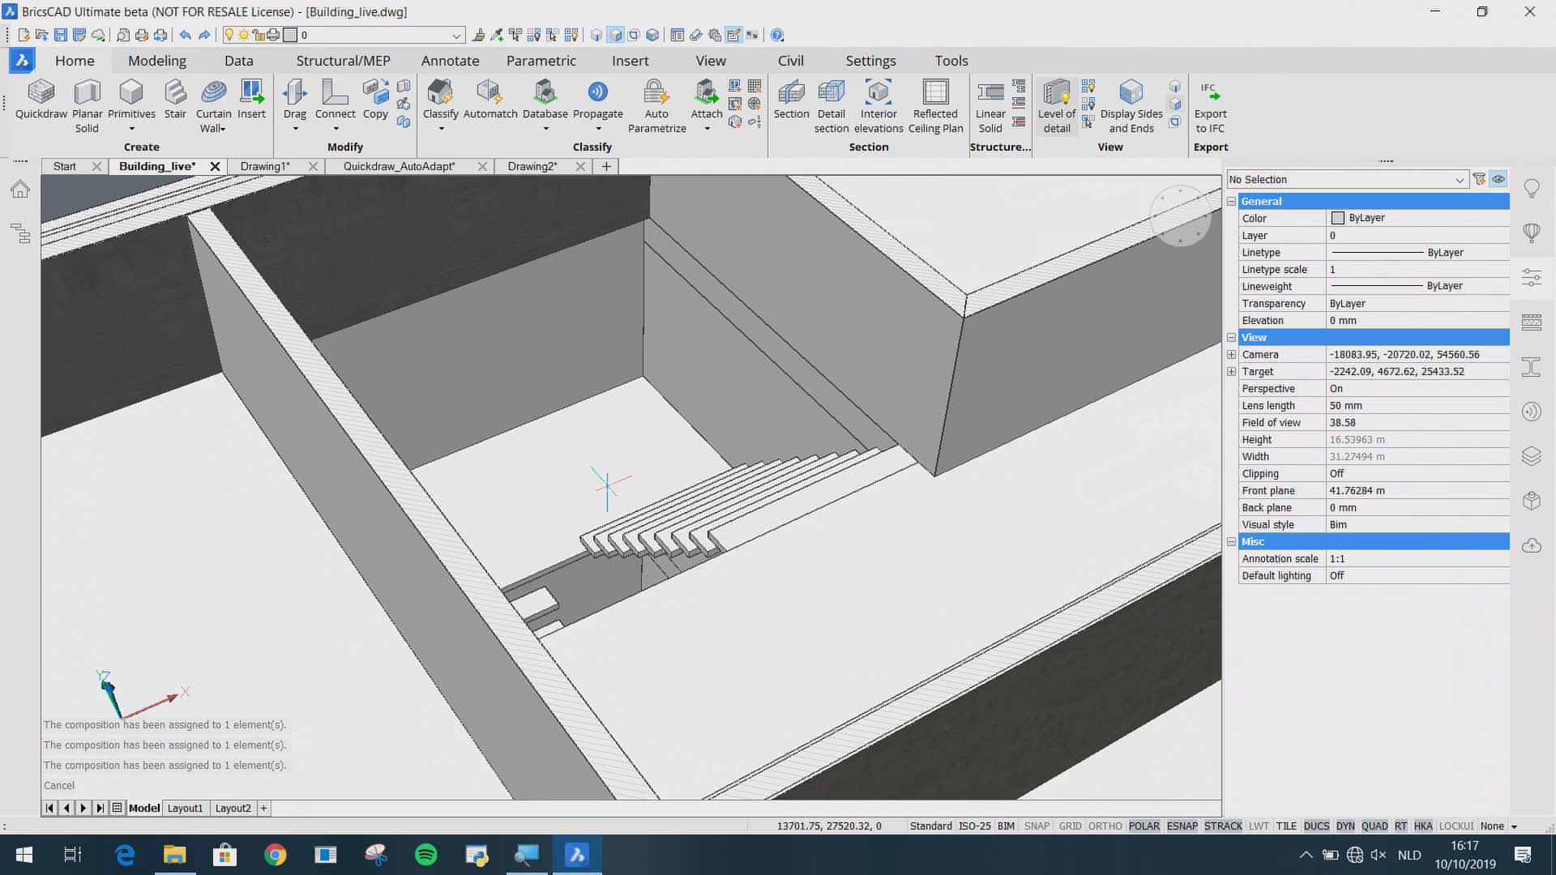
middle_drag(608, 479, 562, 538)
click(539, 527)
scroll(1449, 585, down, 10)
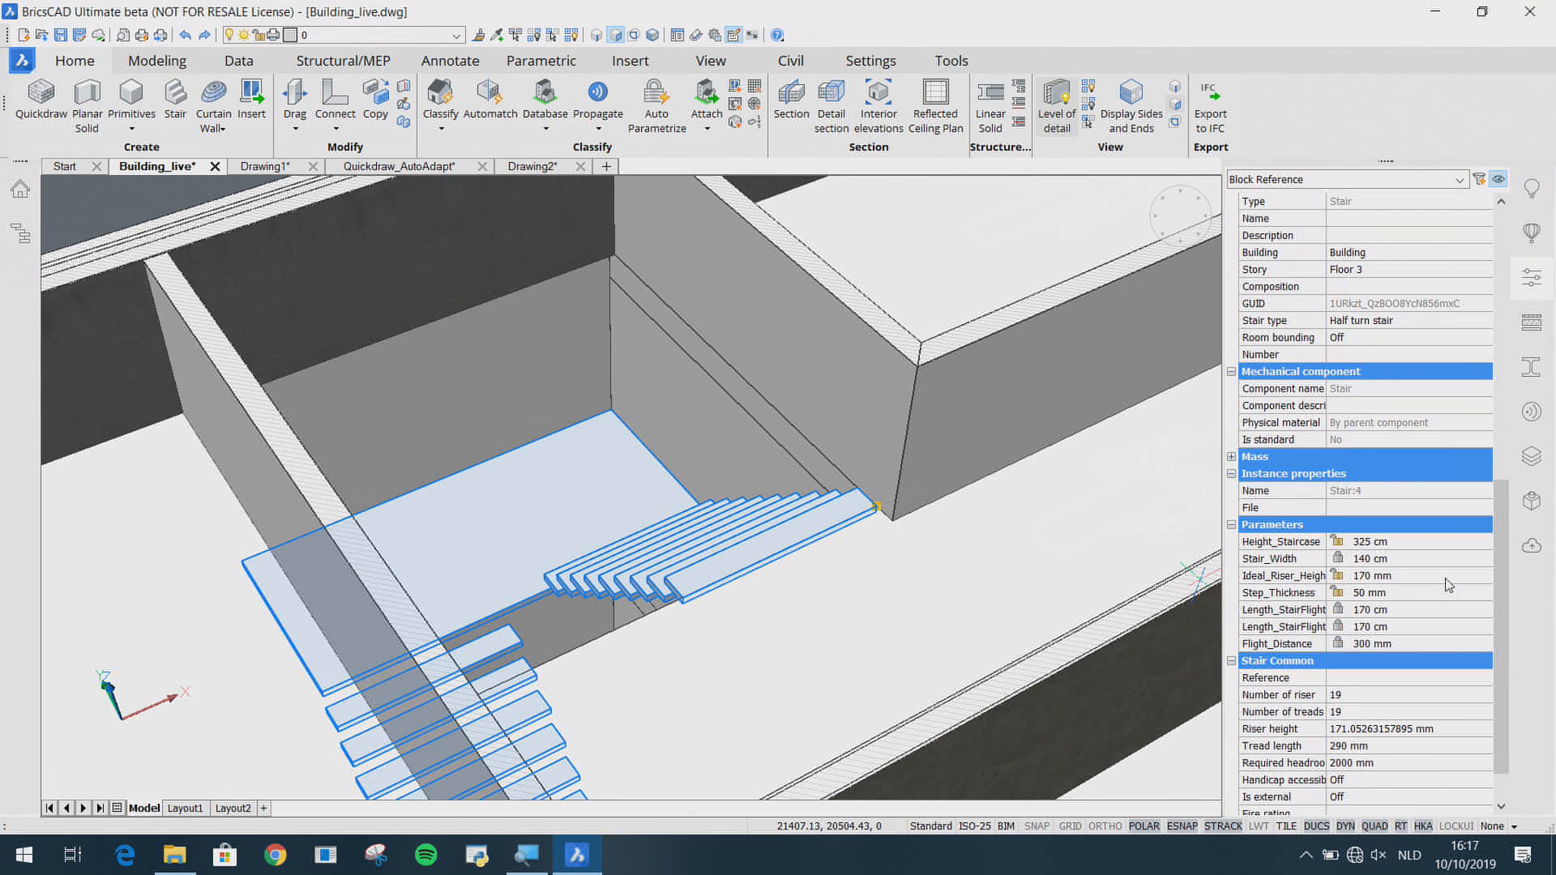
click(1384, 592)
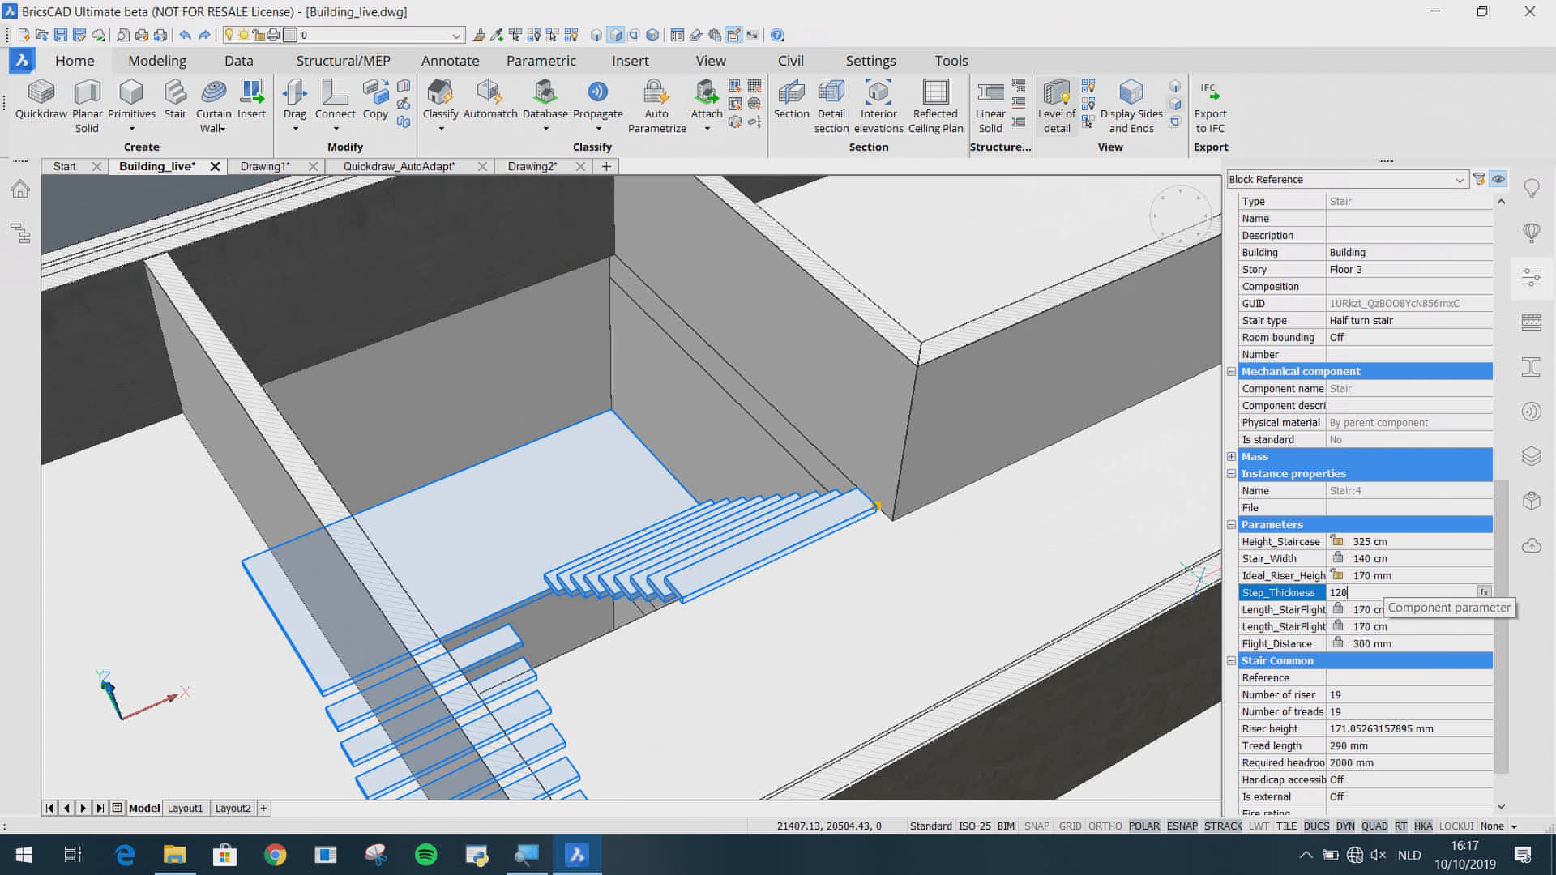
text(120)
key(Return)
scroll(596, 622, up, 5)
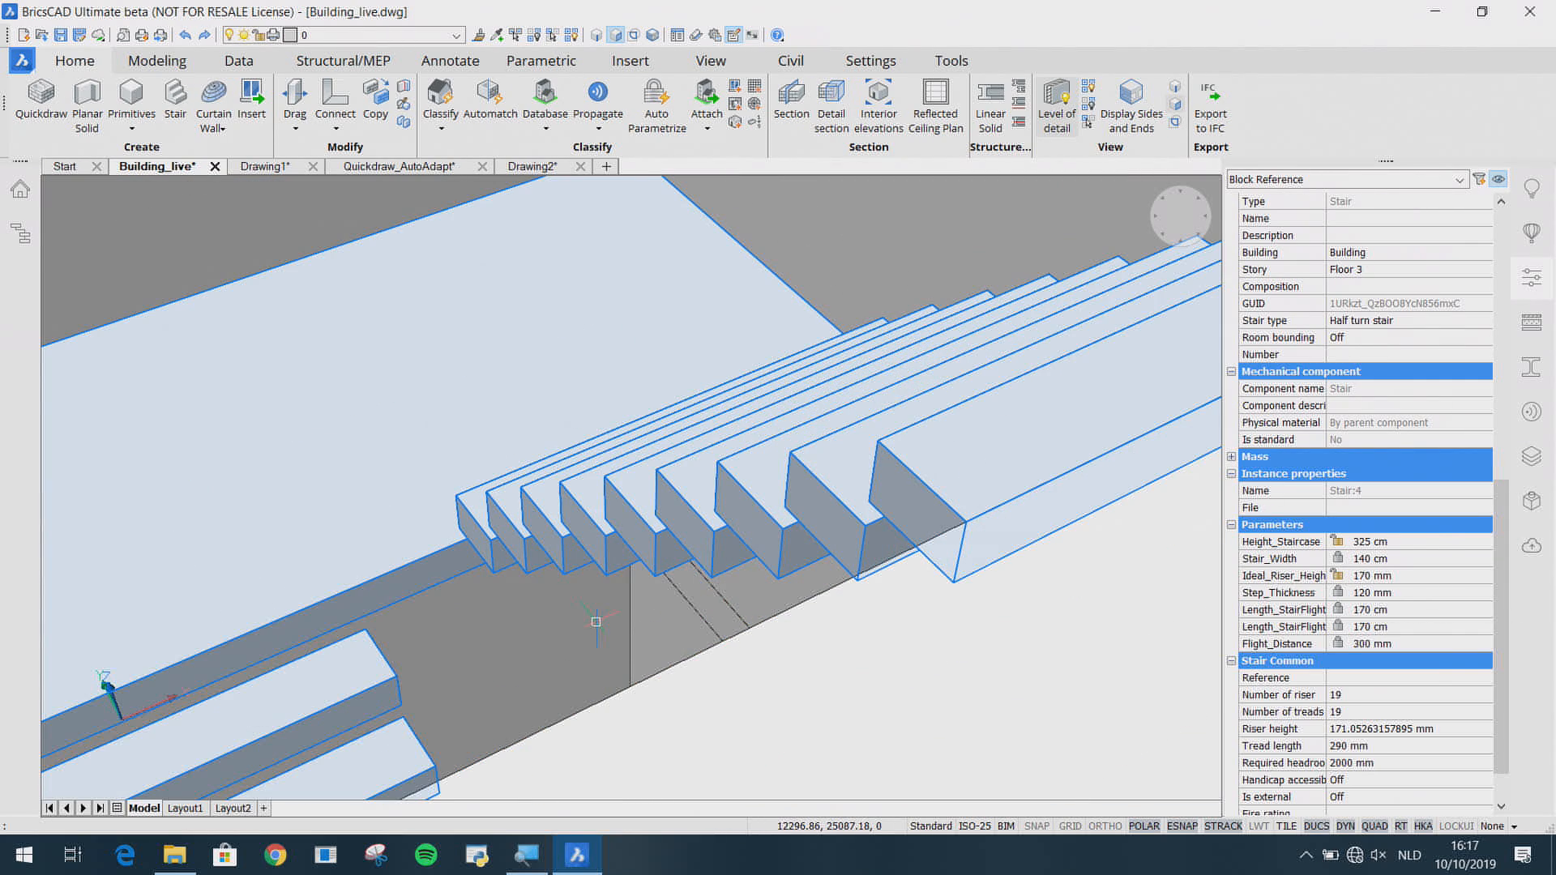
scroll(607, 622, down, 5)
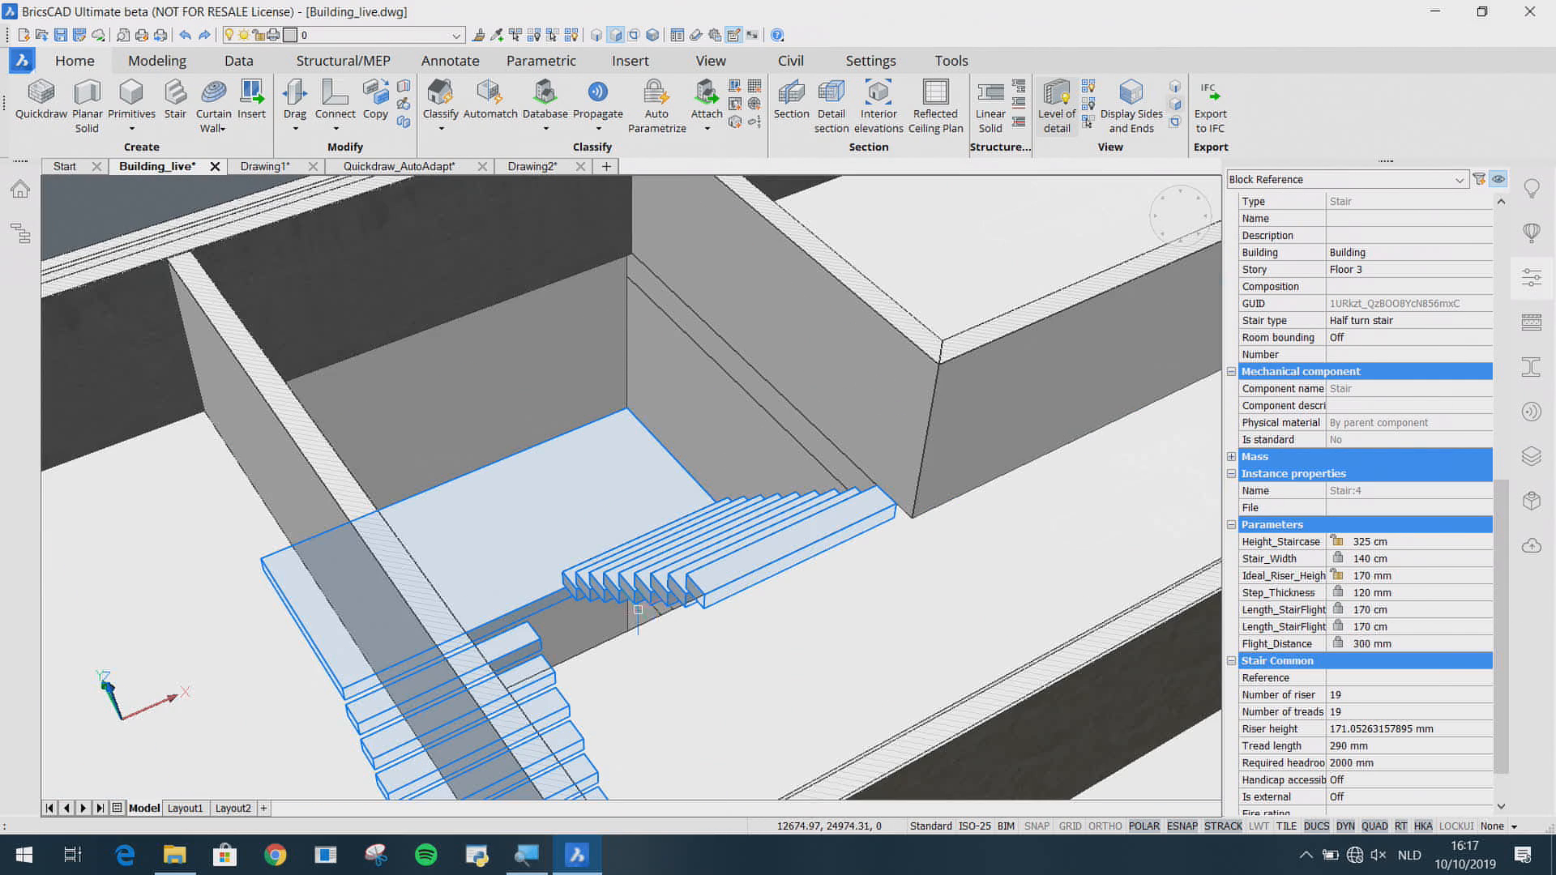
click(1541, 278)
scroll(820, 496, down, 8)
key(Escape)
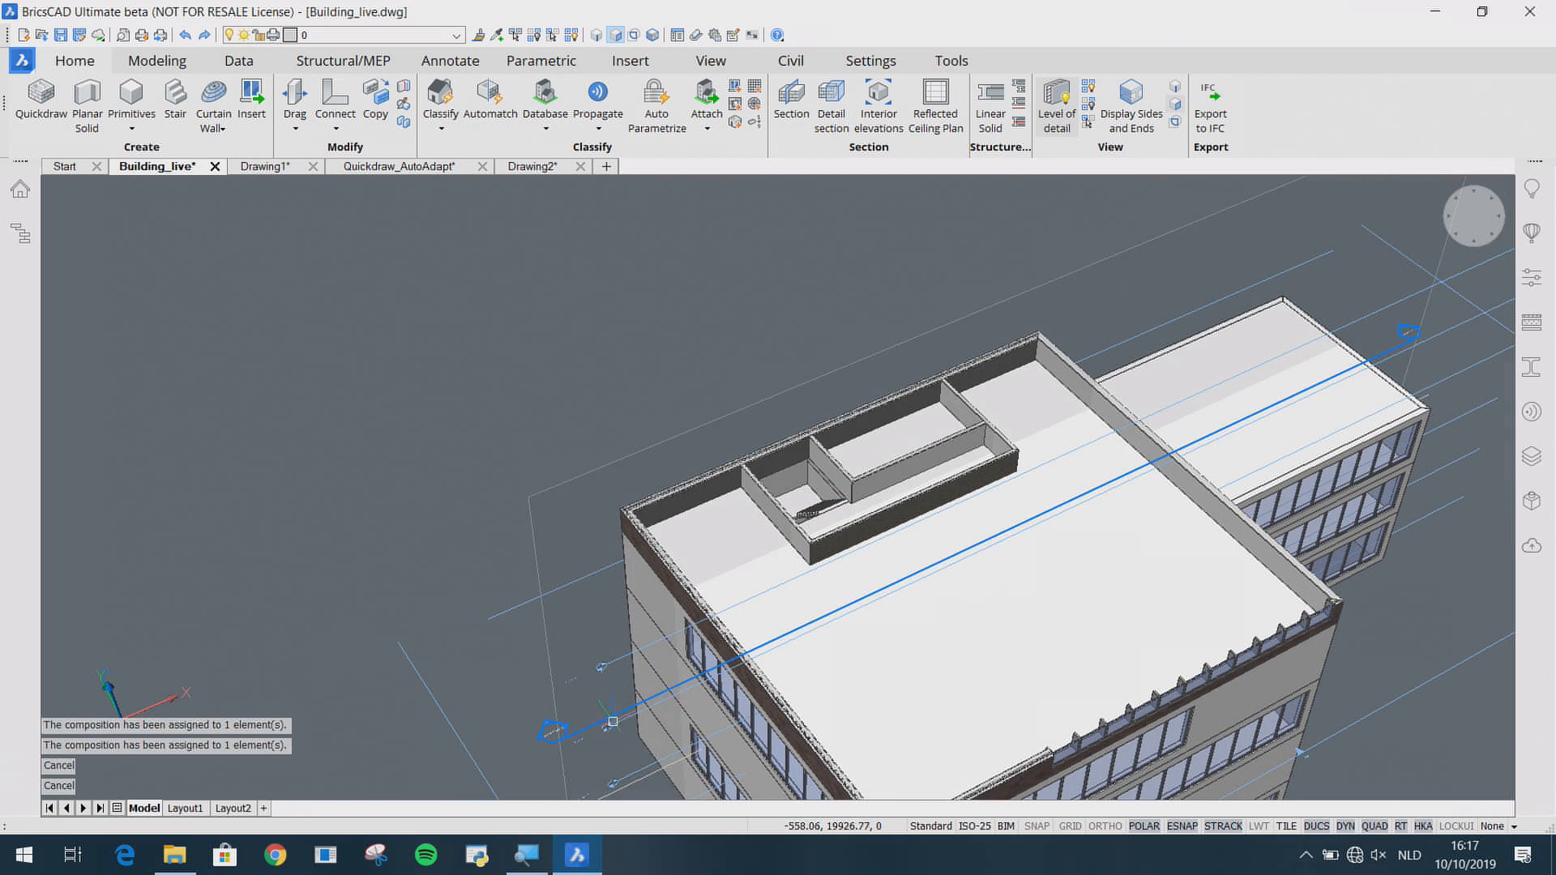
Step: Turn off the clip display of the top-storey section so the full building with its roof is shown
shift+middle_drag(613, 721, 605, 585)
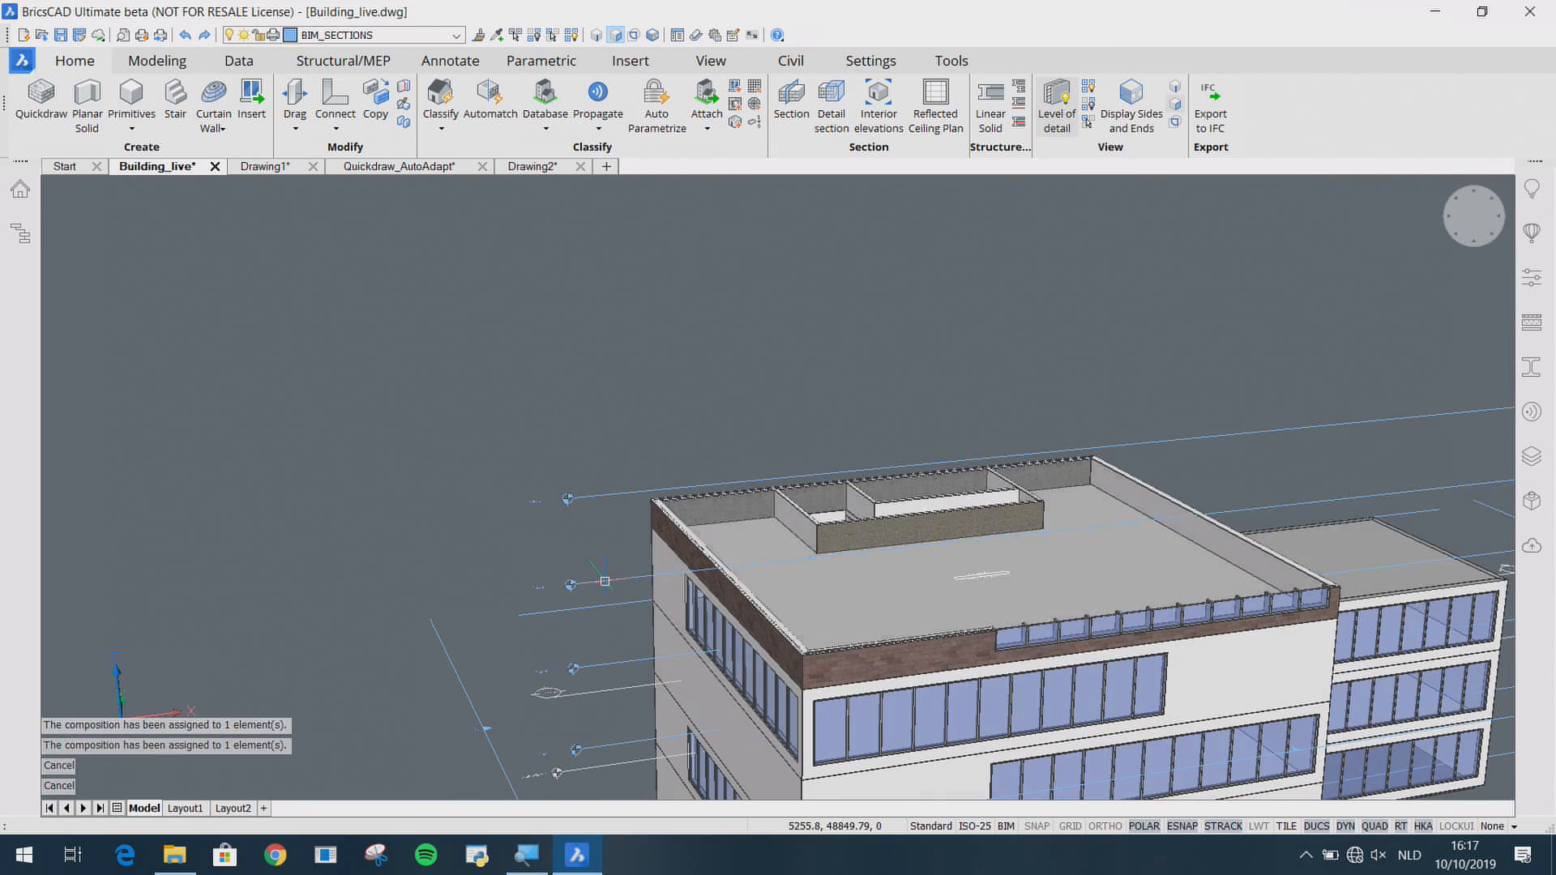
double_click(605, 581)
scroll(599, 580, down, 3)
key(Escape)
middle_drag(834, 768, 817, 657)
scroll(817, 657, up, 2)
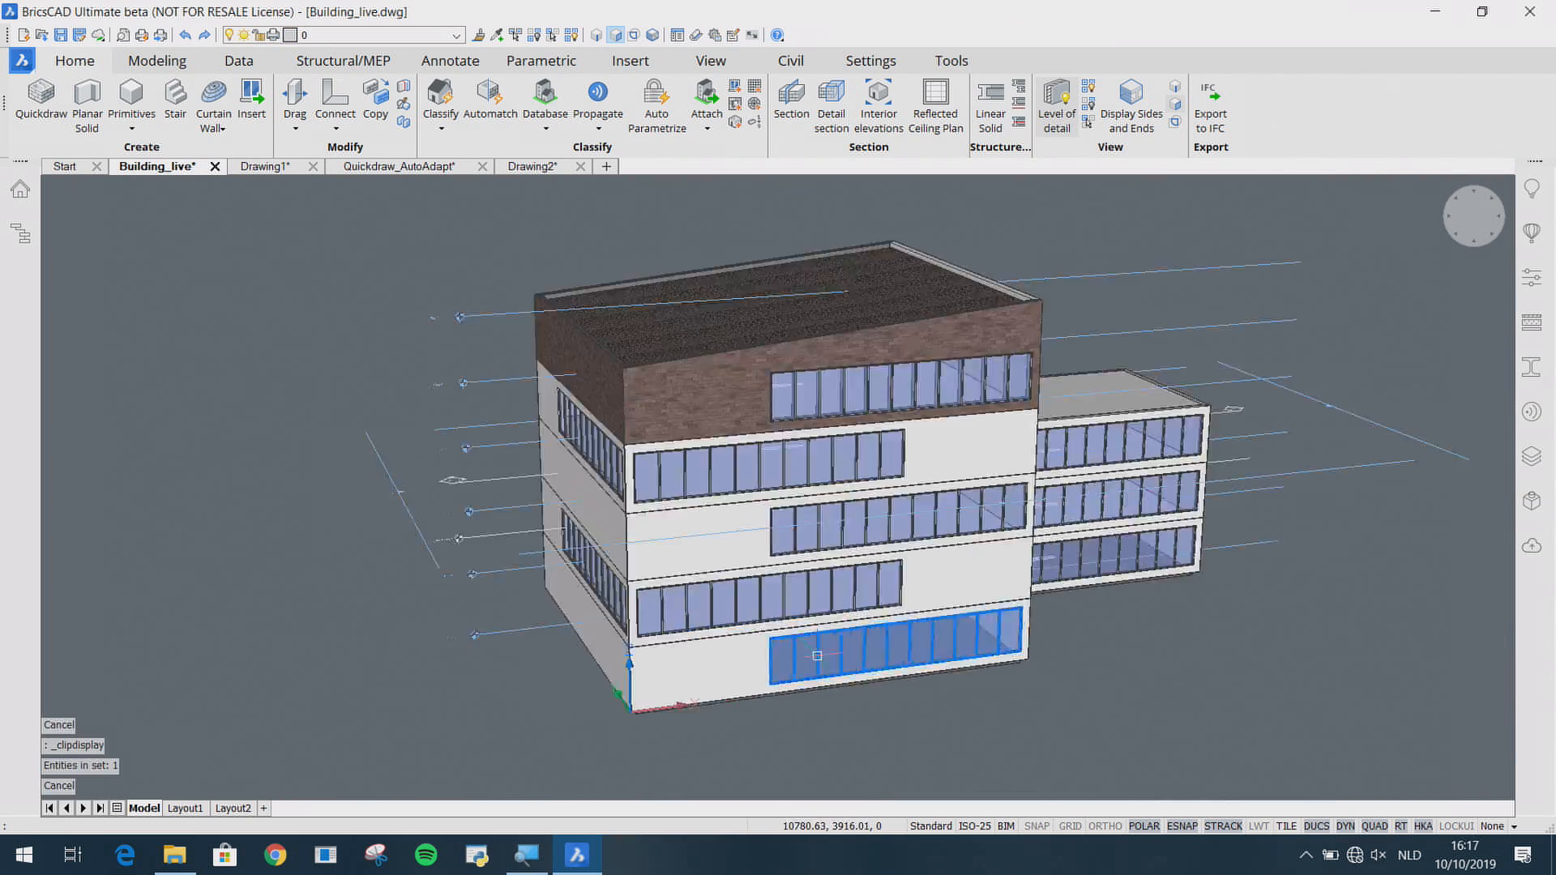
Step: Automatch the building's compositions, window parameters and stair parameters with the Autocomplete source, leaving BIM Properties excluded
scroll(819, 656, up, 2)
middle_drag(976, 637, 910, 732)
scroll(908, 733, down, 2)
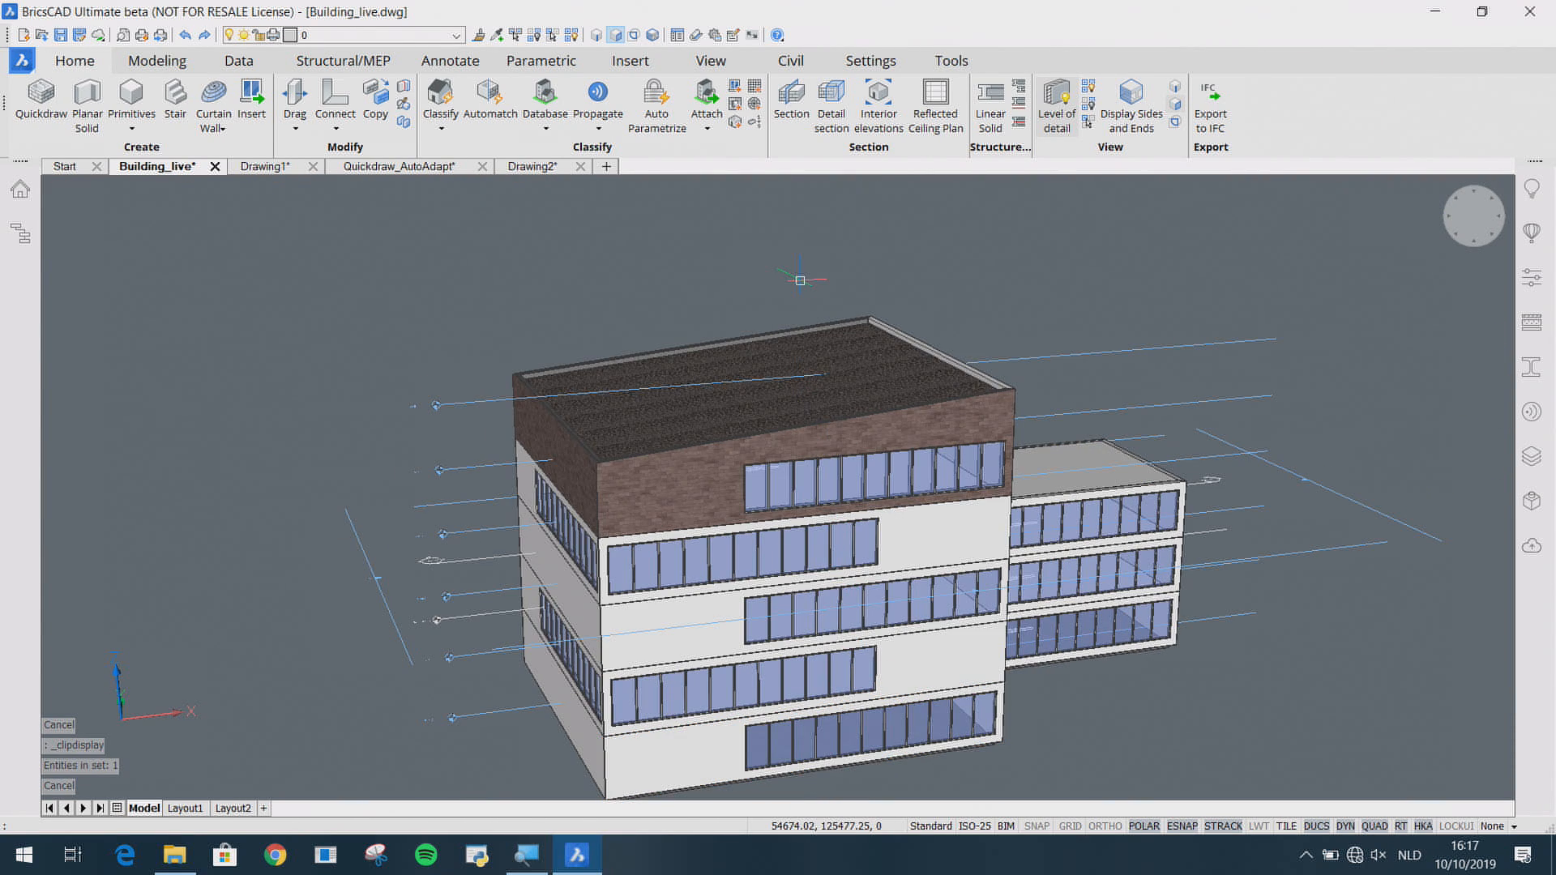
click(487, 92)
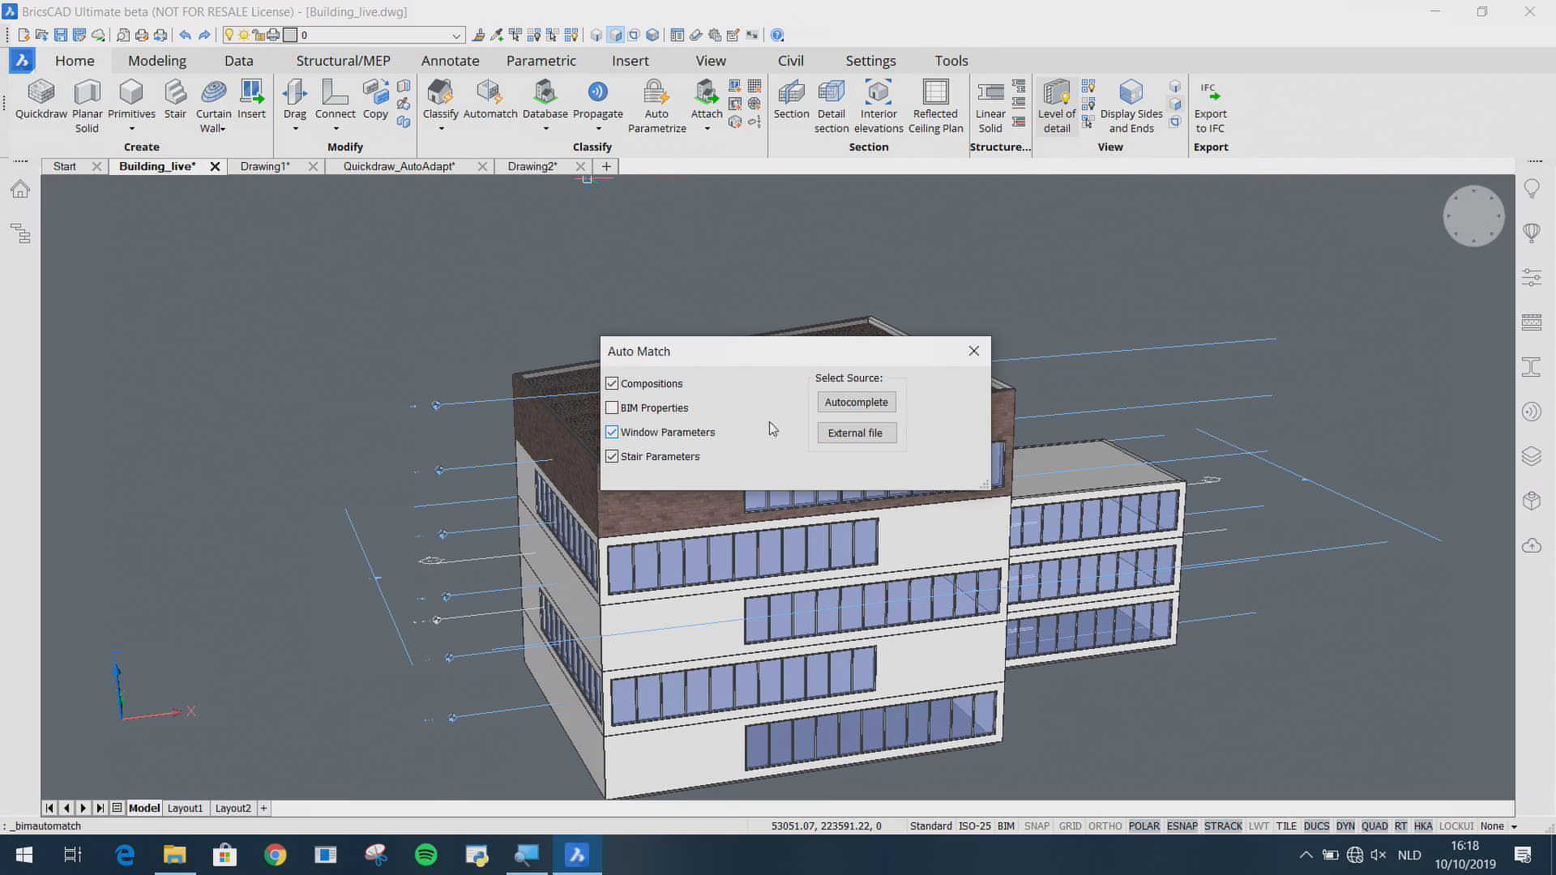
click(840, 403)
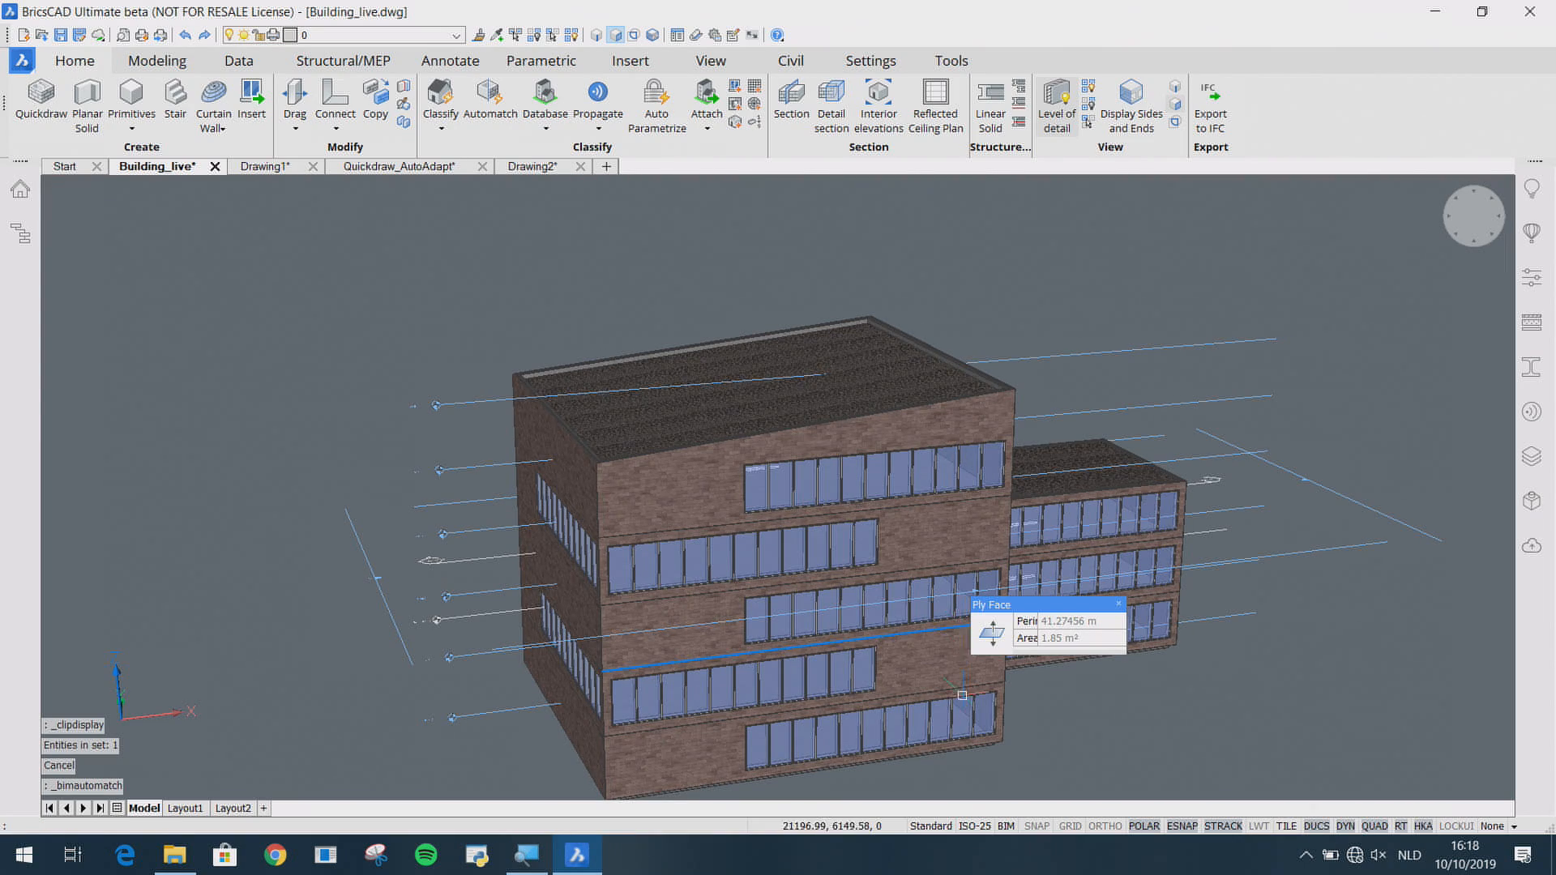
Step: Clip the building along its long vertical section plane to examine the stairs, slab layers and walls, and turn the clipping off
middle_drag(962, 696, 909, 633)
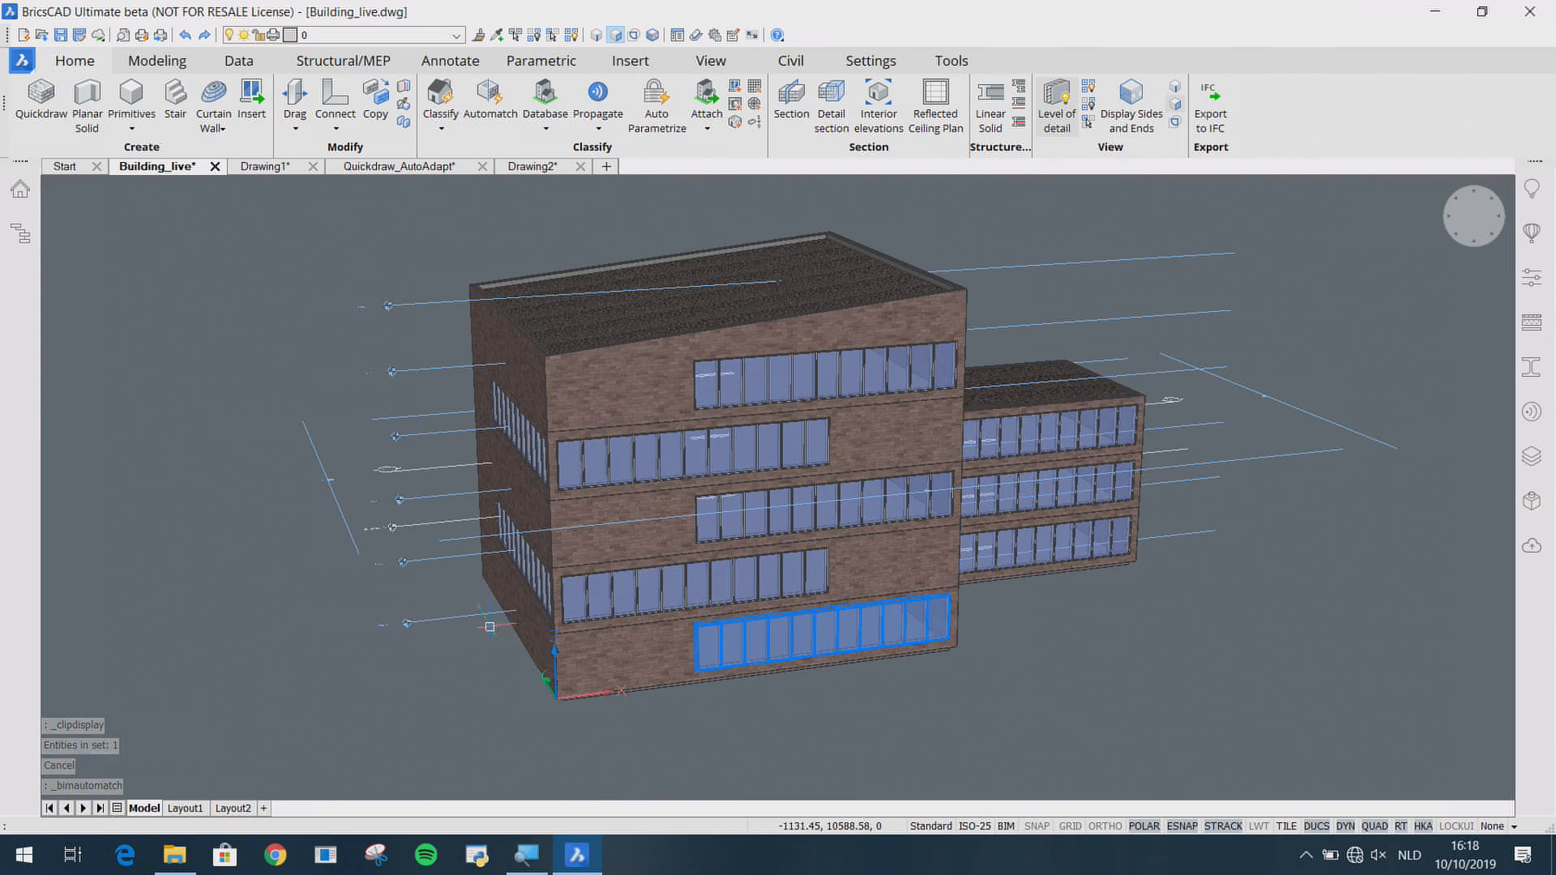
scroll(410, 562, up, 2)
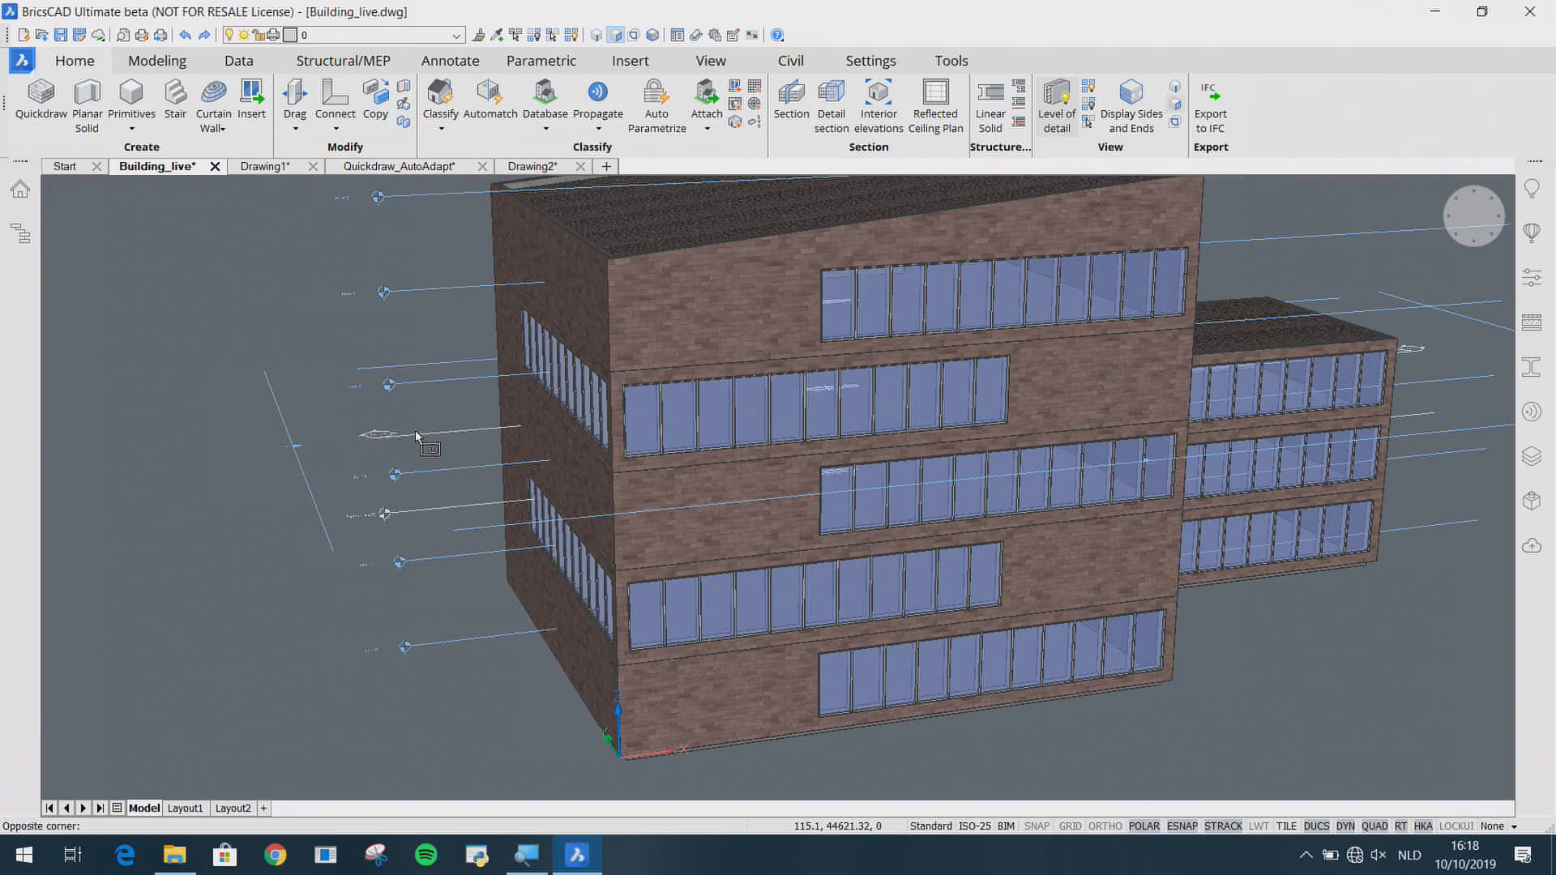
key(Escape)
double_click(418, 433)
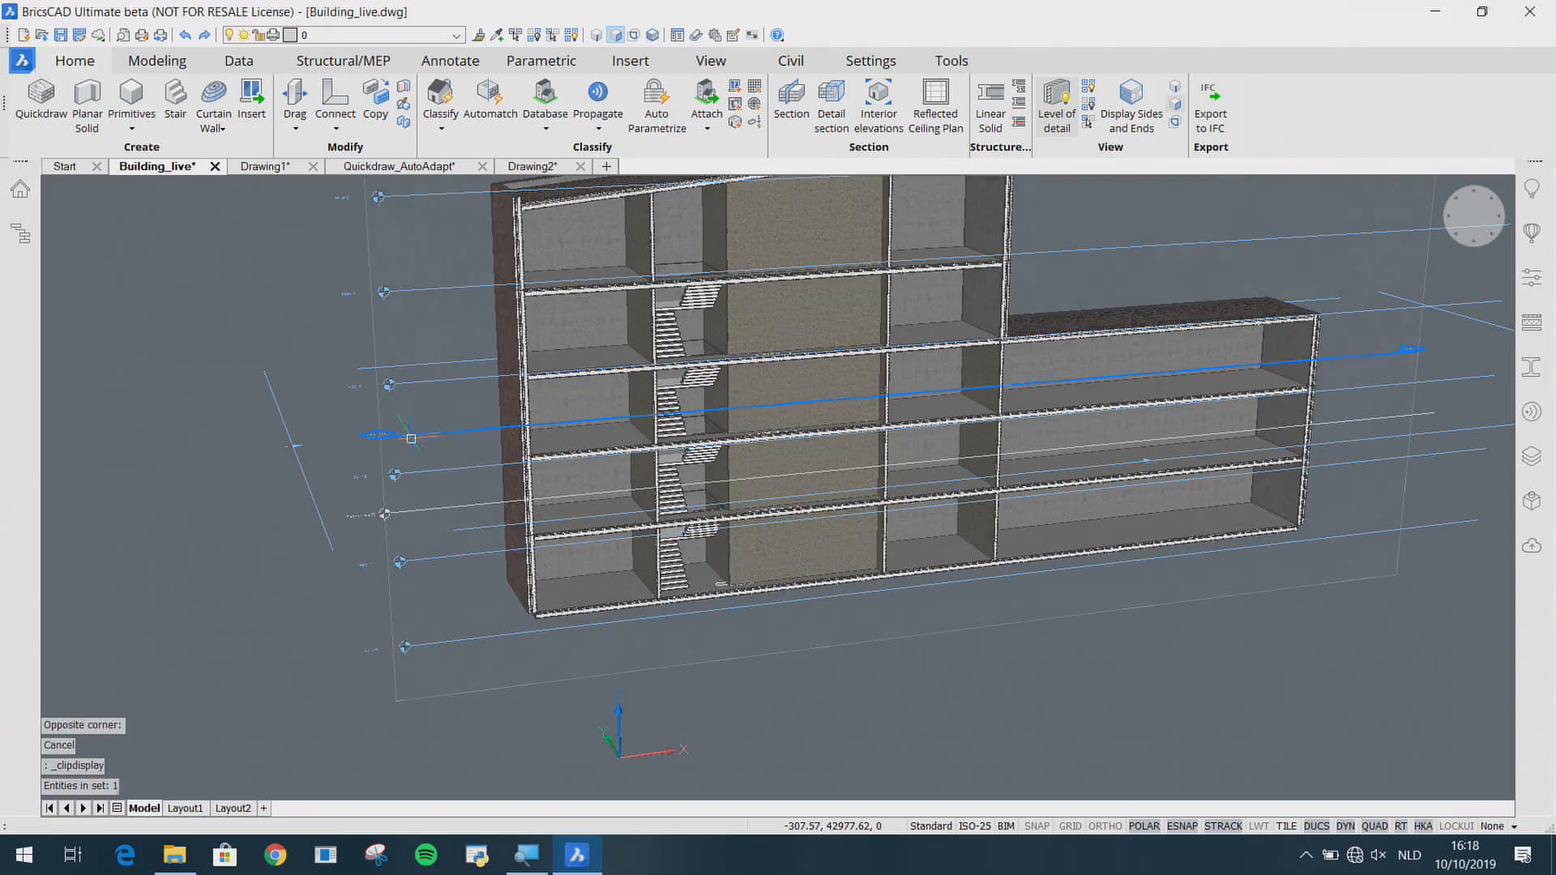
scroll(535, 432, up, 2)
scroll(573, 420, up, 6)
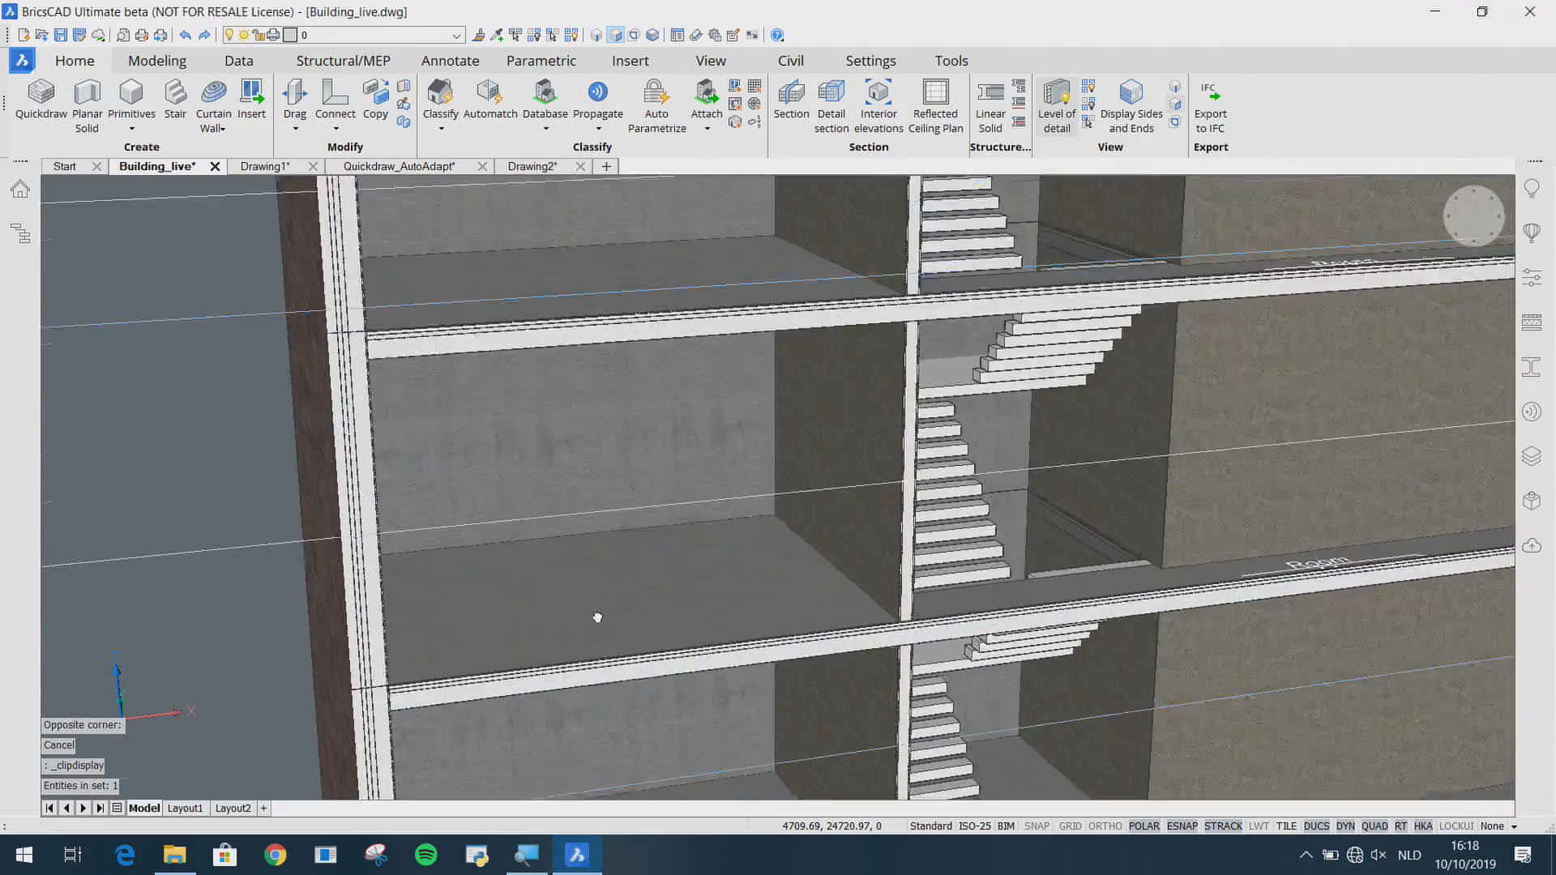
scroll(473, 552, down, 8)
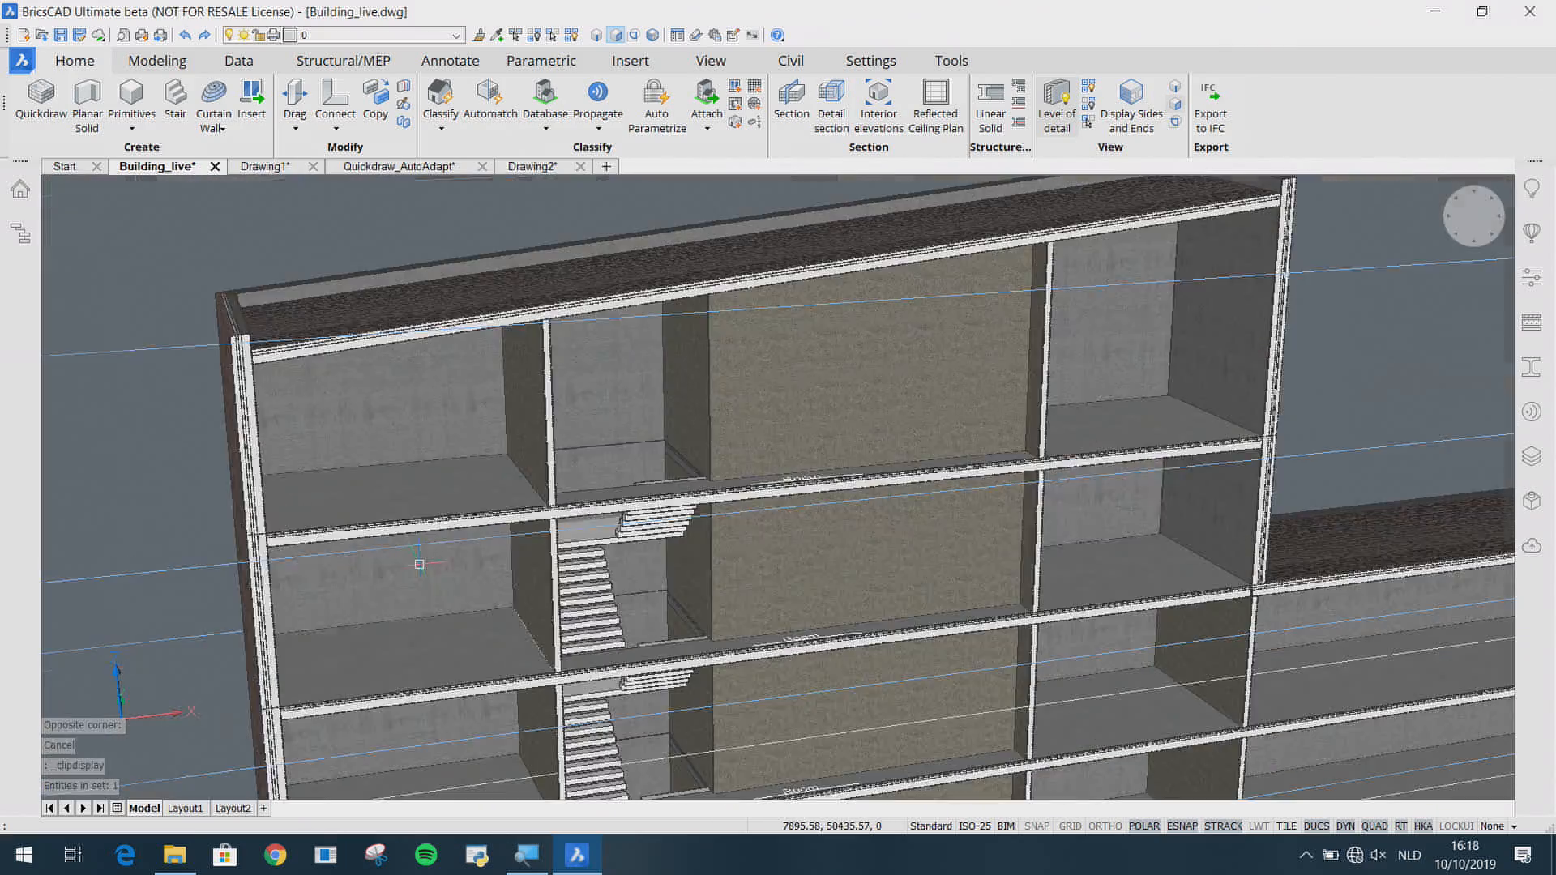
scroll(404, 547, down, 2)
scroll(872, 569, up, 10)
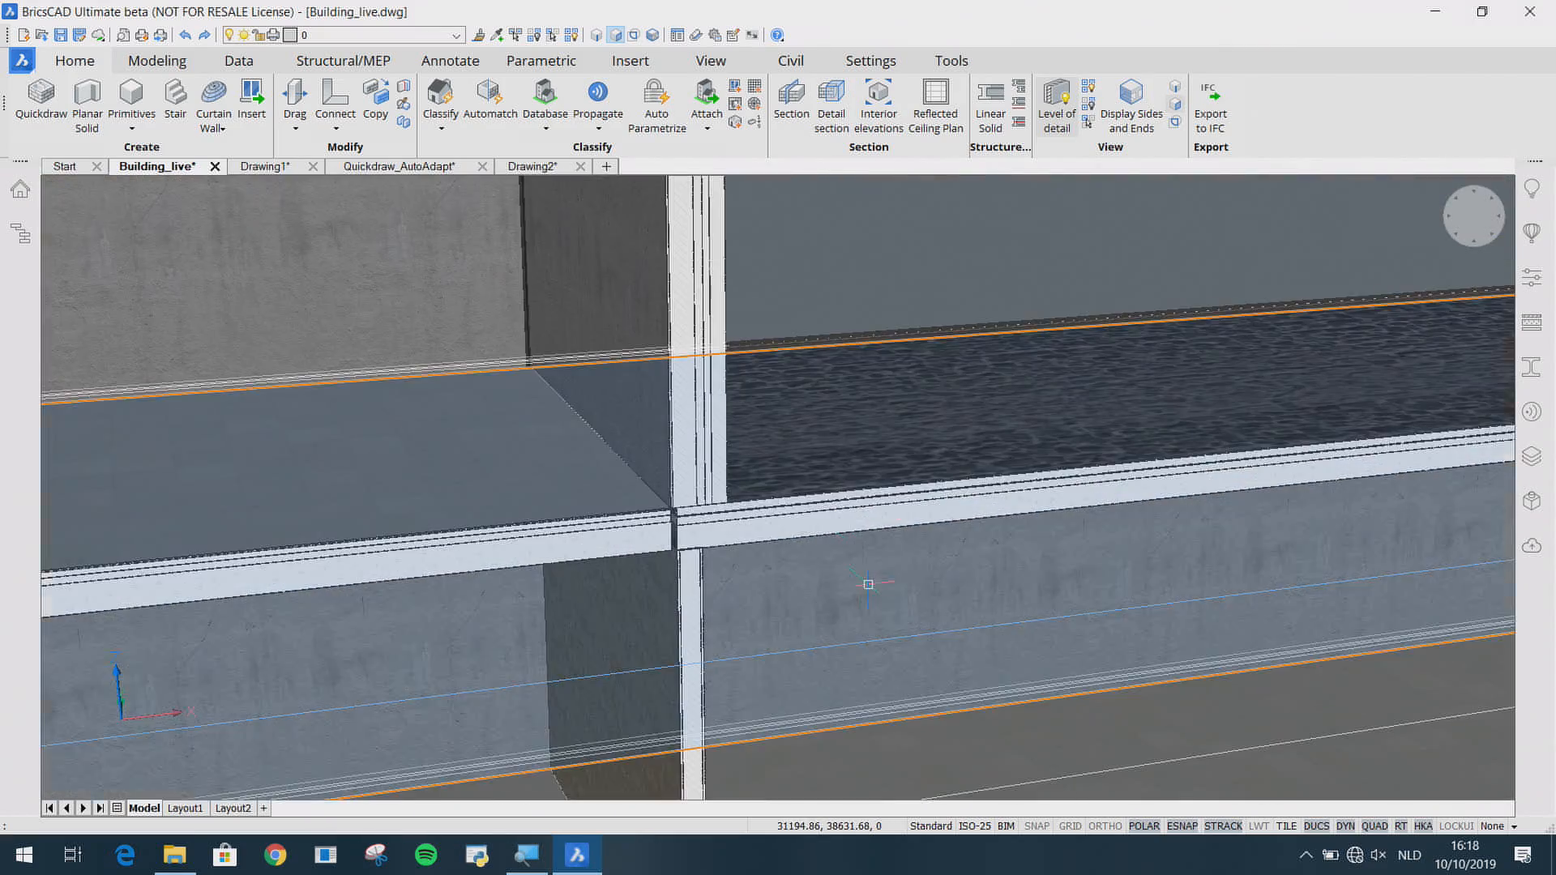
middle_drag(872, 569, 865, 505)
scroll(865, 505, down, 10)
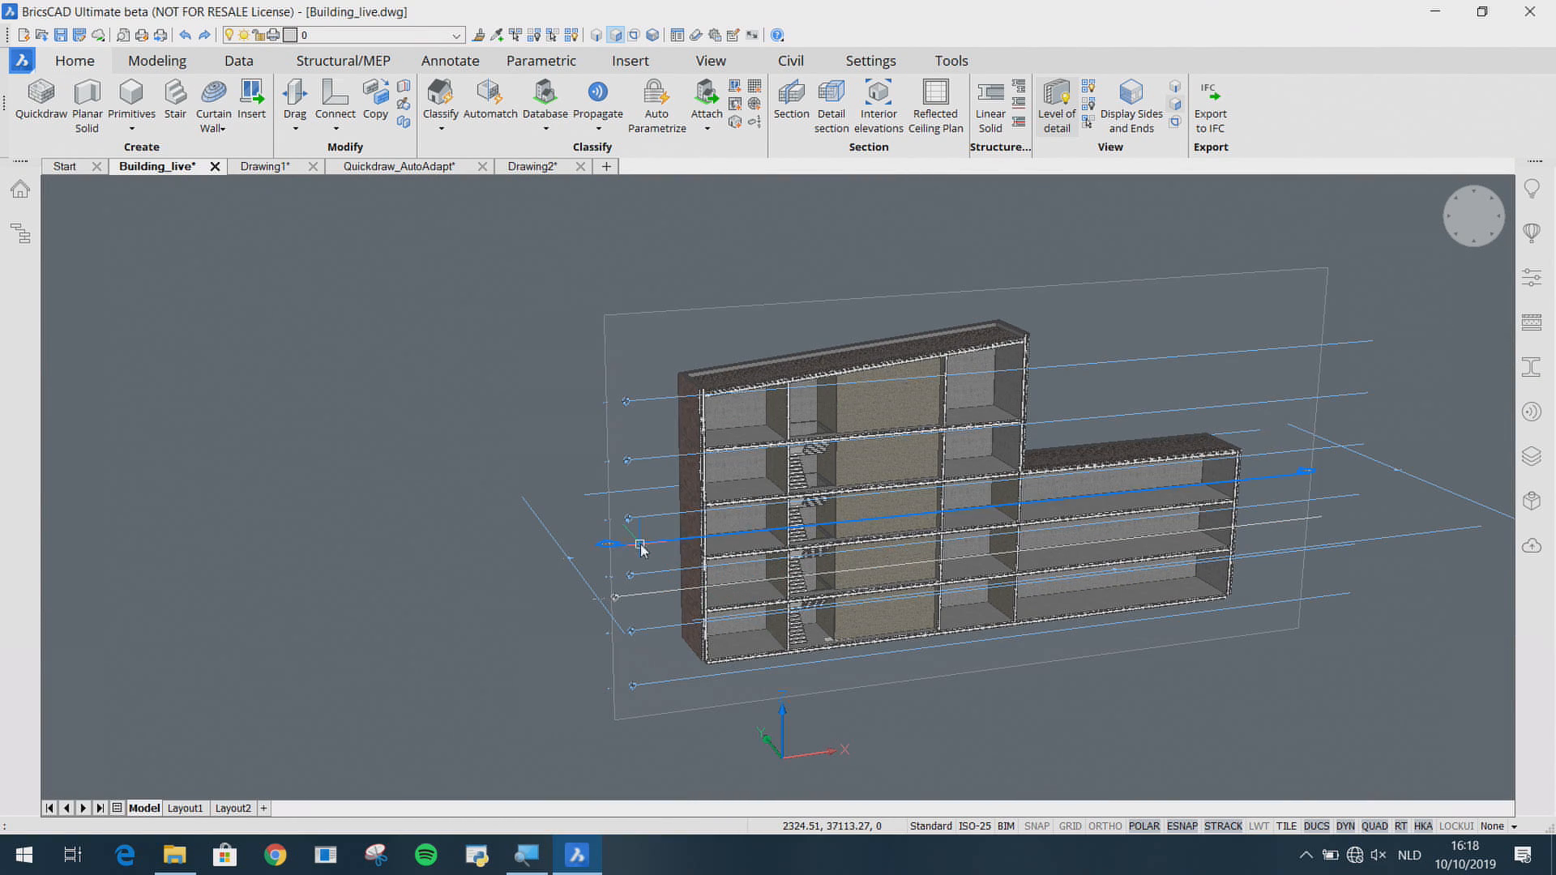
double_click(639, 544)
Step: Clip the building at the second storey's horizontal section plane and examine its floor, walls and window frames from above
scroll(647, 650, up, 4)
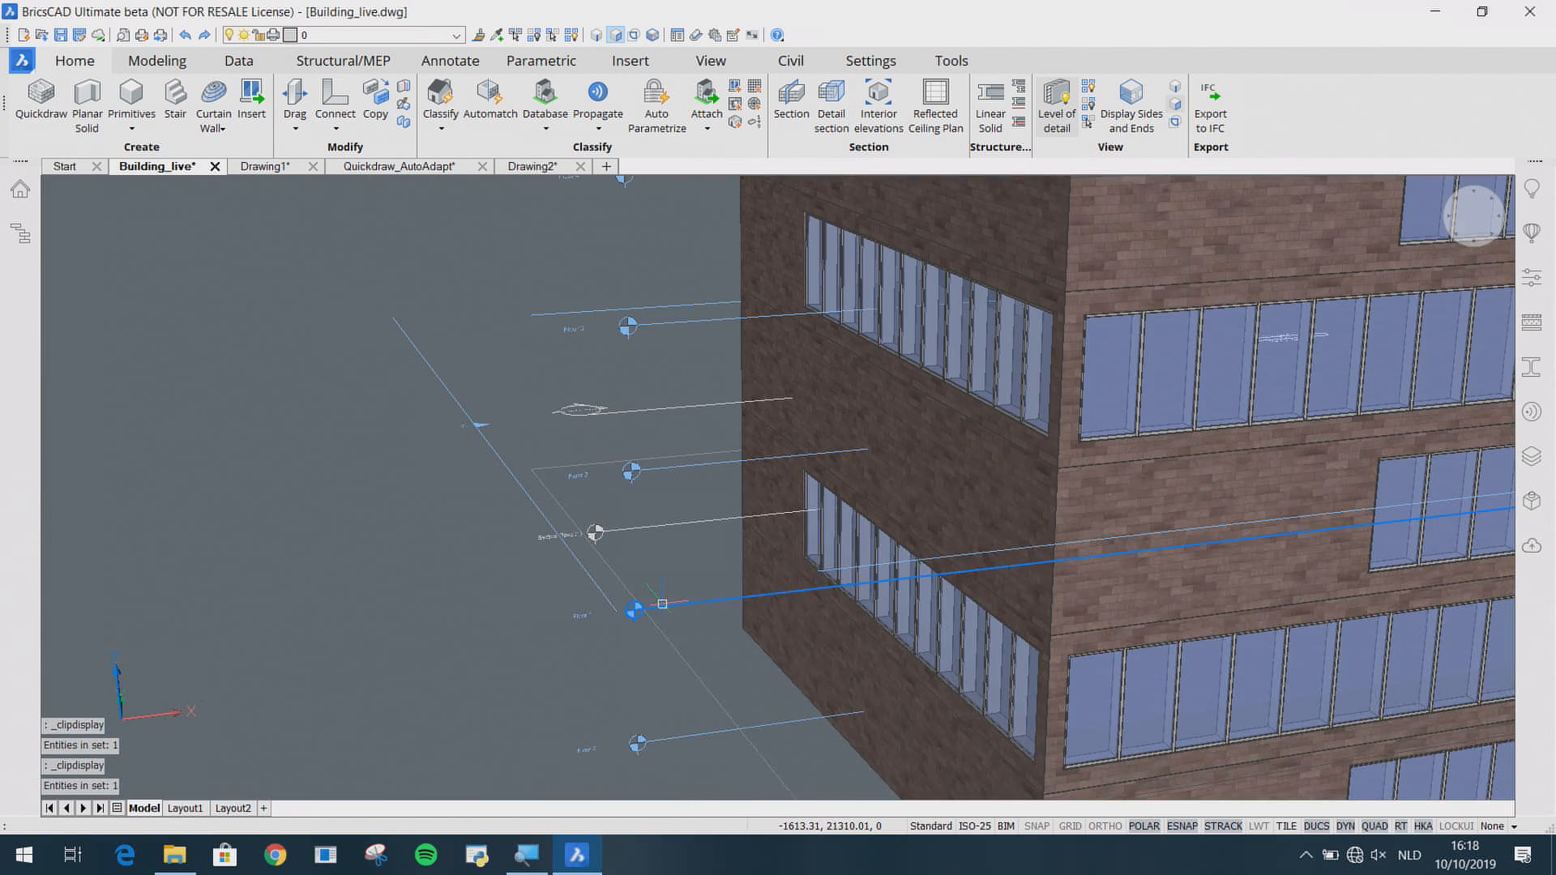
shift+middle_drag(663, 604, 893, 410)
scroll(851, 699, up, 5)
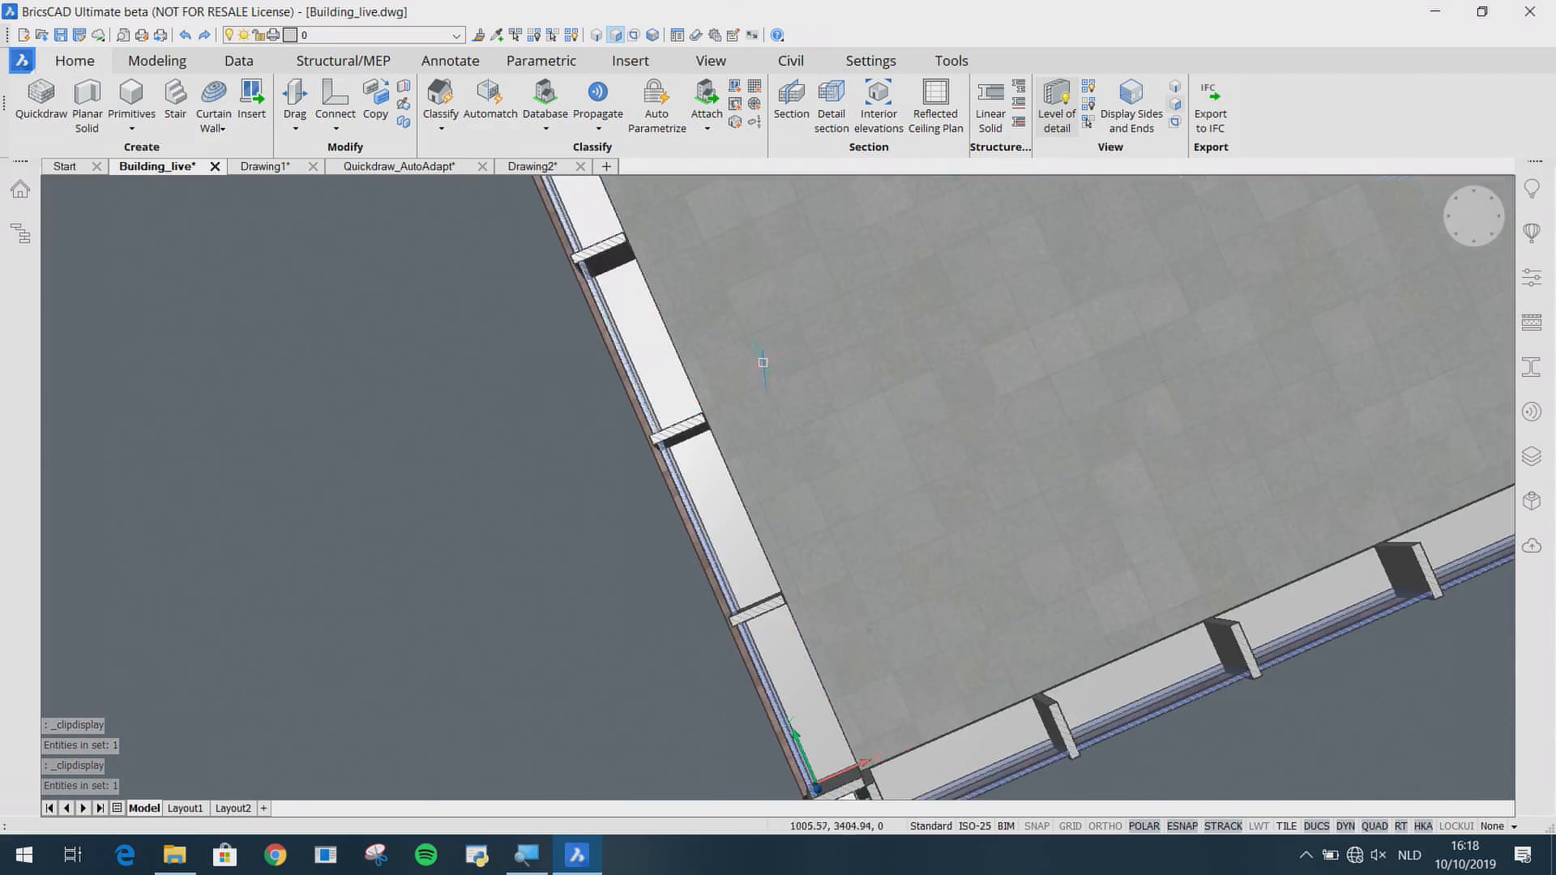
scroll(945, 591, down, 5)
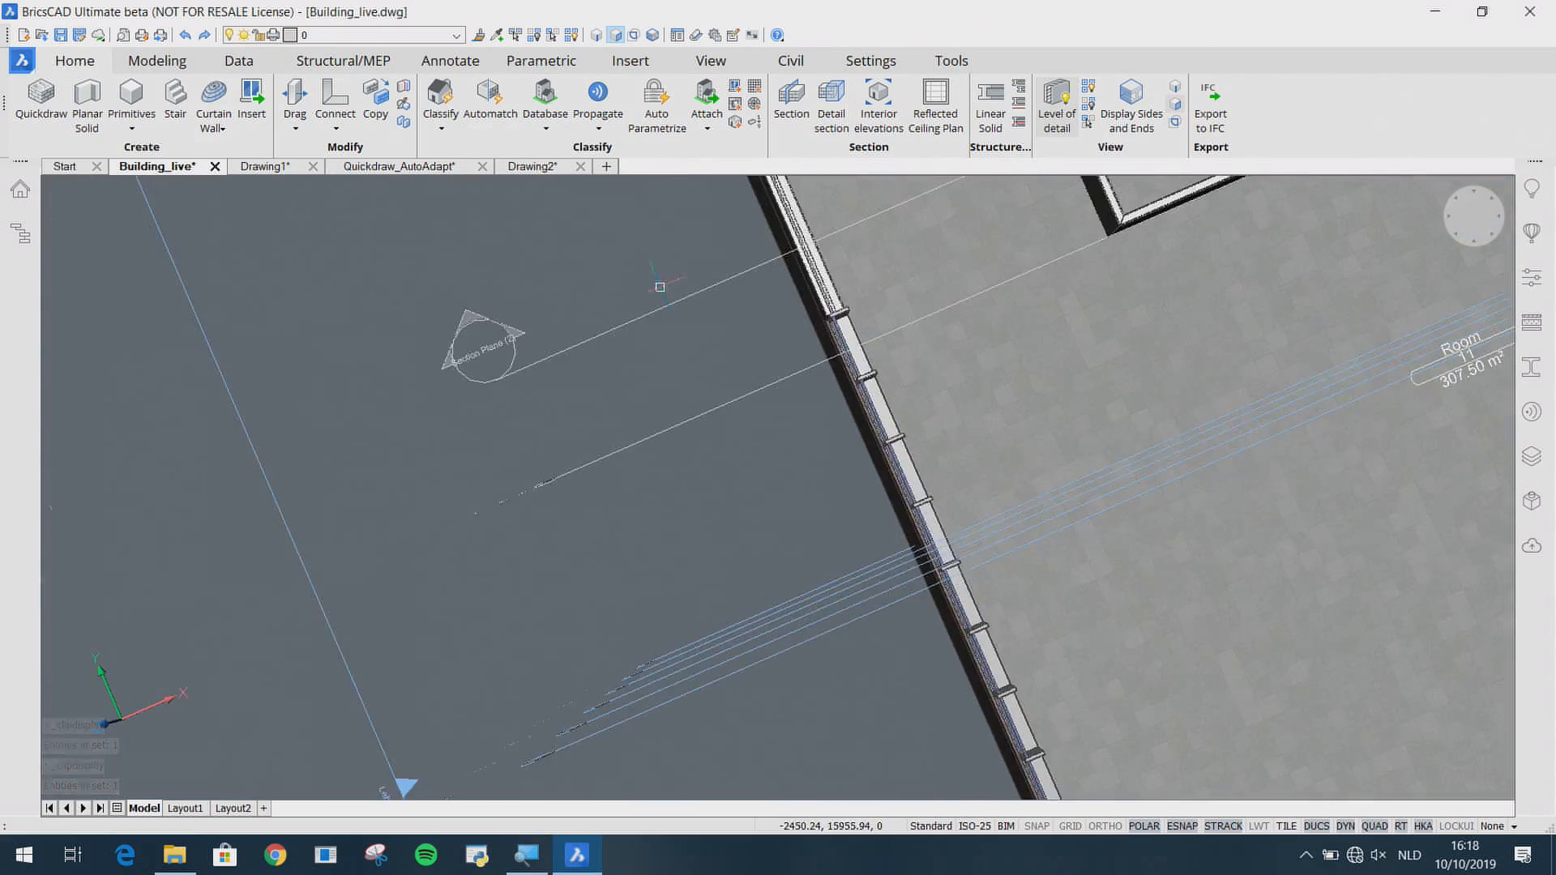
middle_drag(660, 287, 864, 670)
scroll(908, 453, up, 5)
shift+middle_drag(785, 571, 750, 511)
shift+middle_drag(1091, 549, 872, 511)
scroll(691, 601, down, 5)
Step: Examine the wall layers and deep window frames at the clipped storey's front corner, and turn off the section clipping
shift+middle_drag(973, 618, 825, 387)
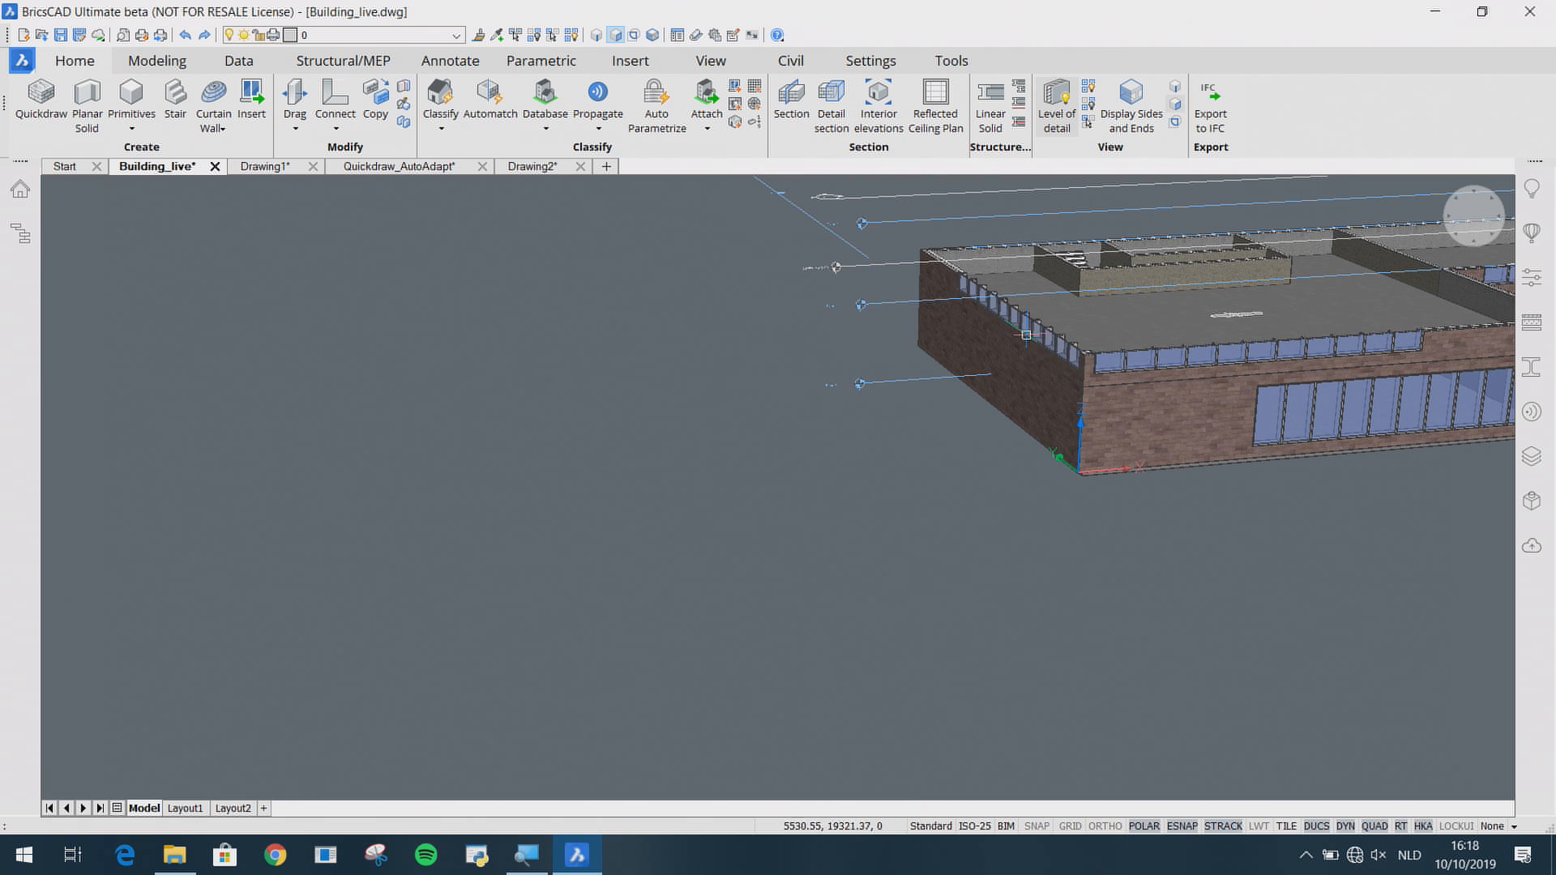
scroll(1026, 335, up, 10)
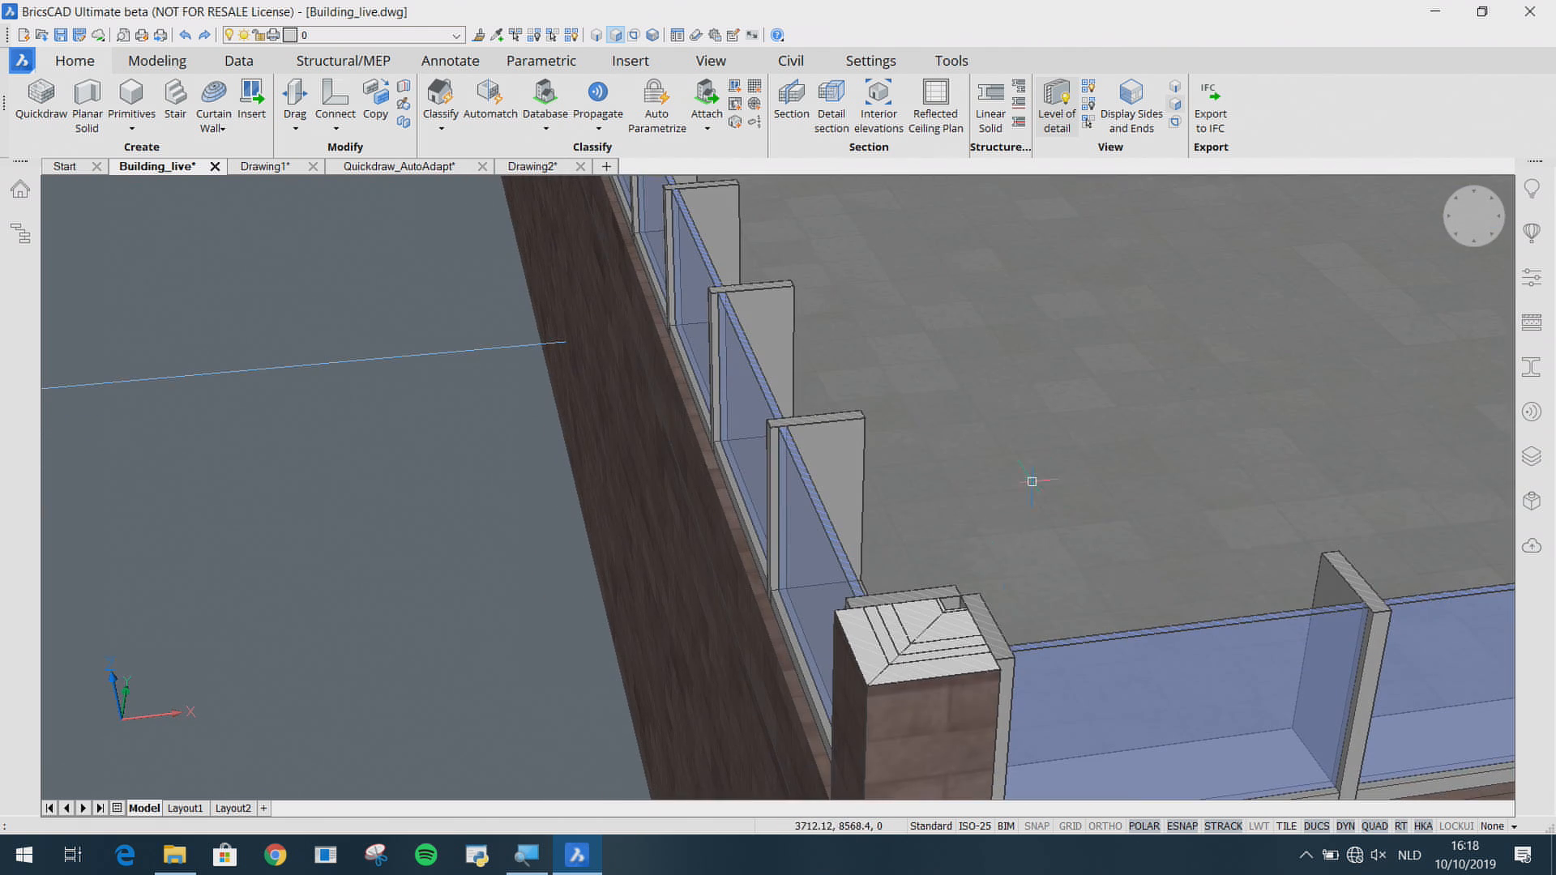
scroll(973, 695, up, 1)
middle_drag(962, 714, 851, 571)
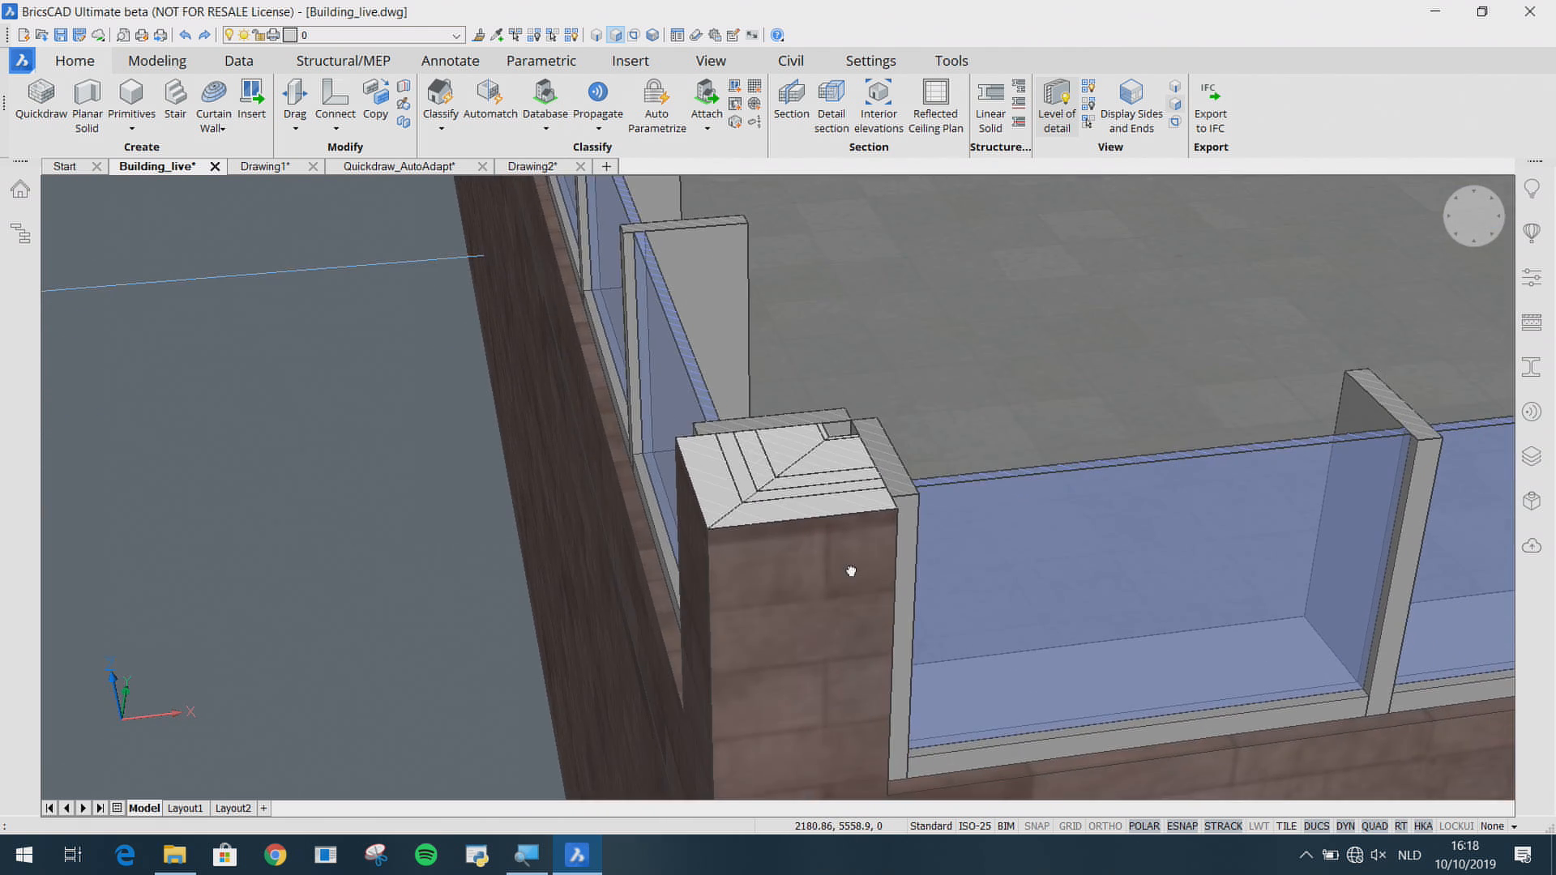
scroll(1152, 607, down, 6)
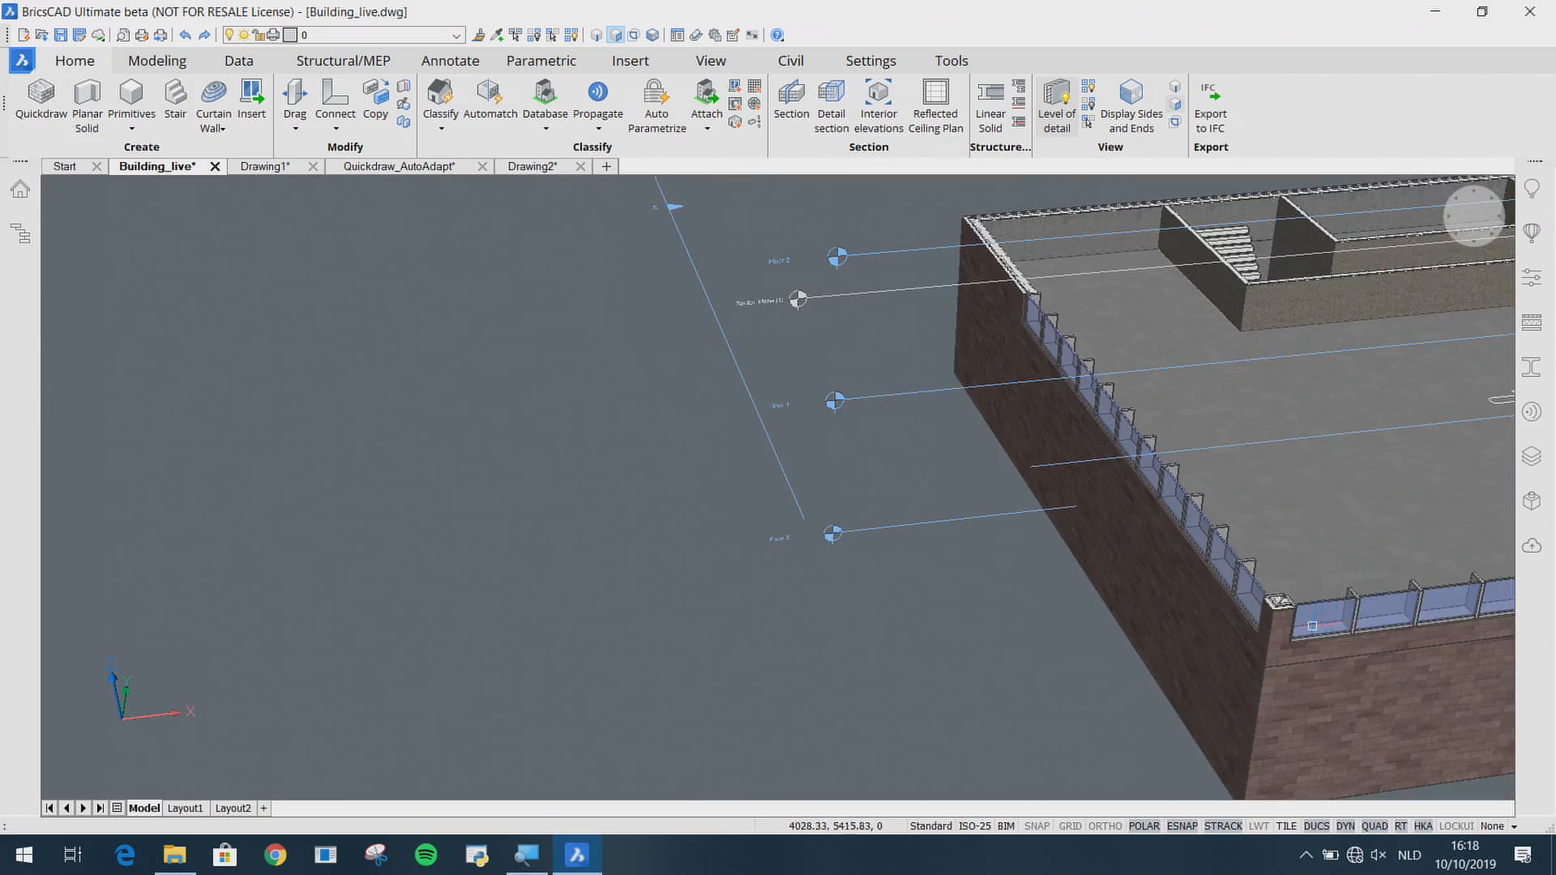
scroll(1313, 235, up, 5)
shift+middle_drag(1133, 329, 800, 485)
scroll(1199, 365, down, 4)
double_click(799, 407)
scroll(801, 406, down, 3)
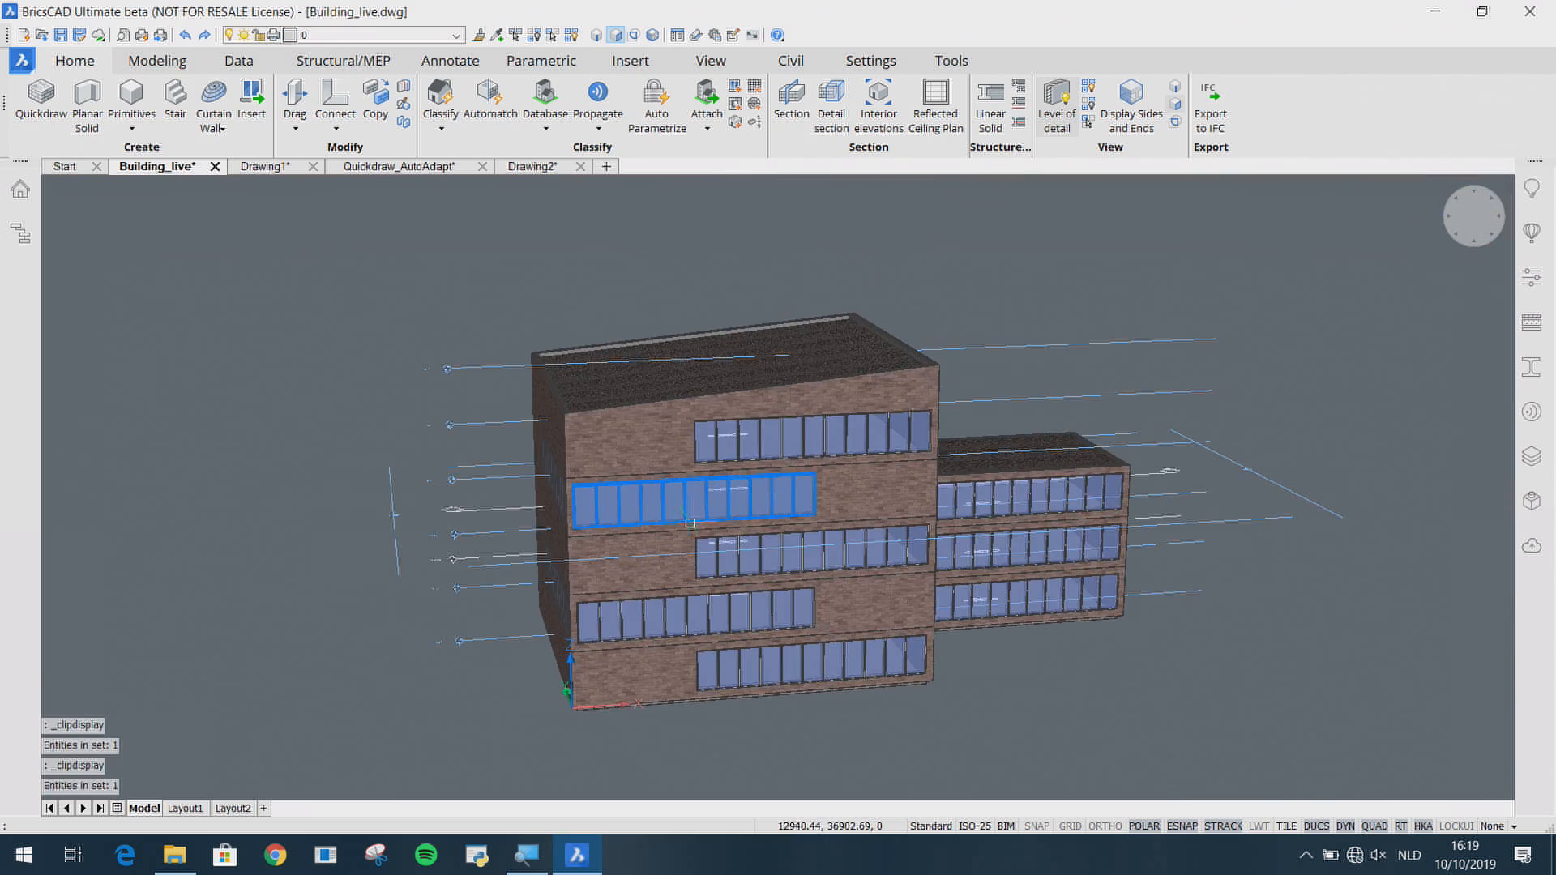
Step: Save the building drawing
shift+middle_drag(690, 523, 769, 493)
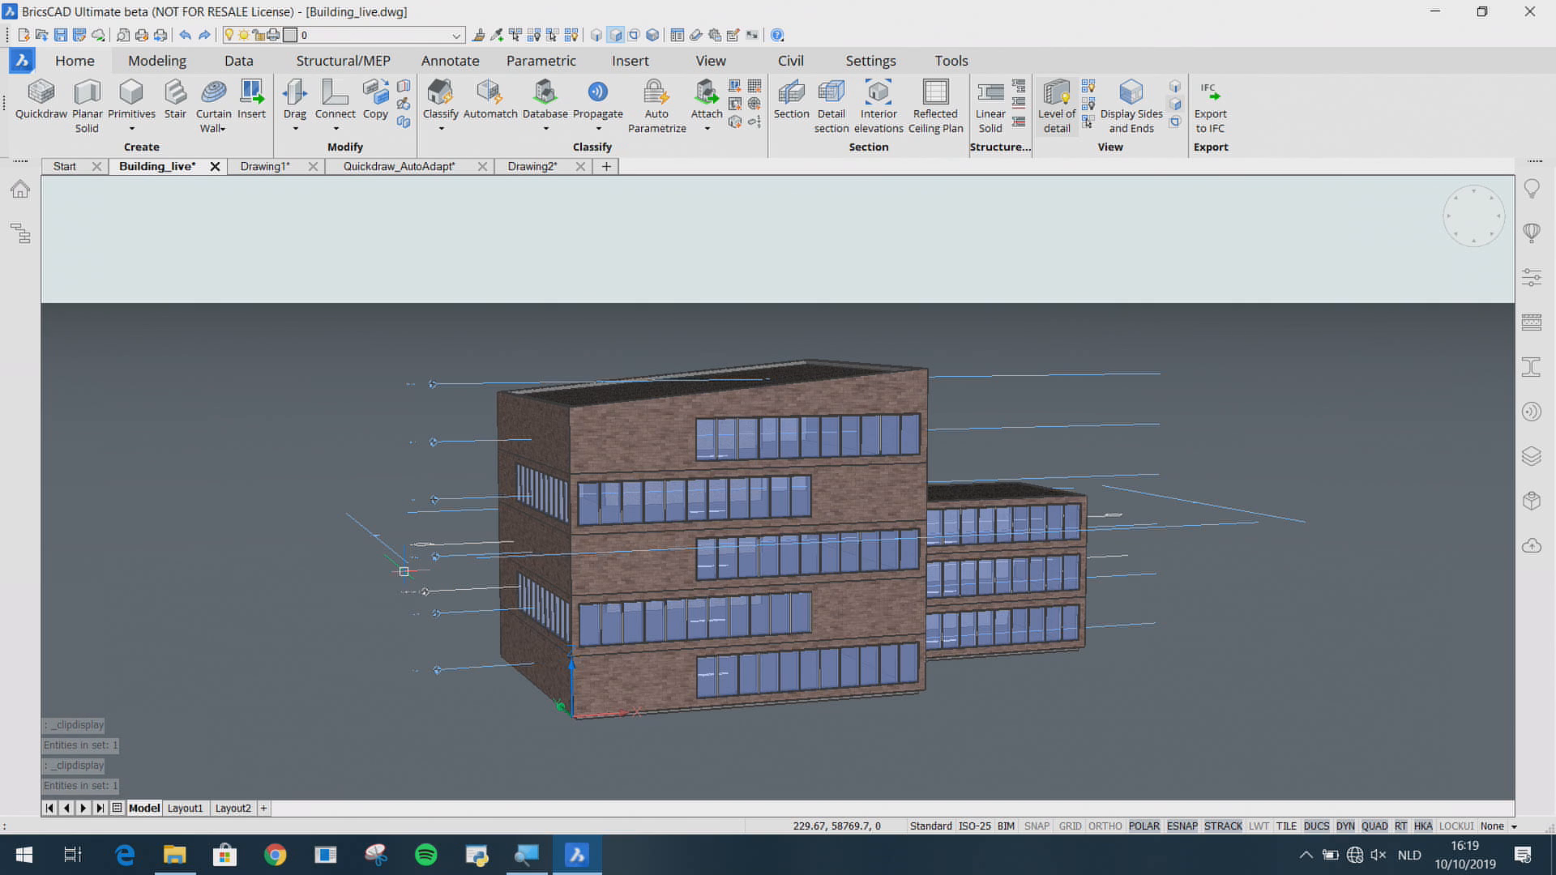
key(ctrl+s)
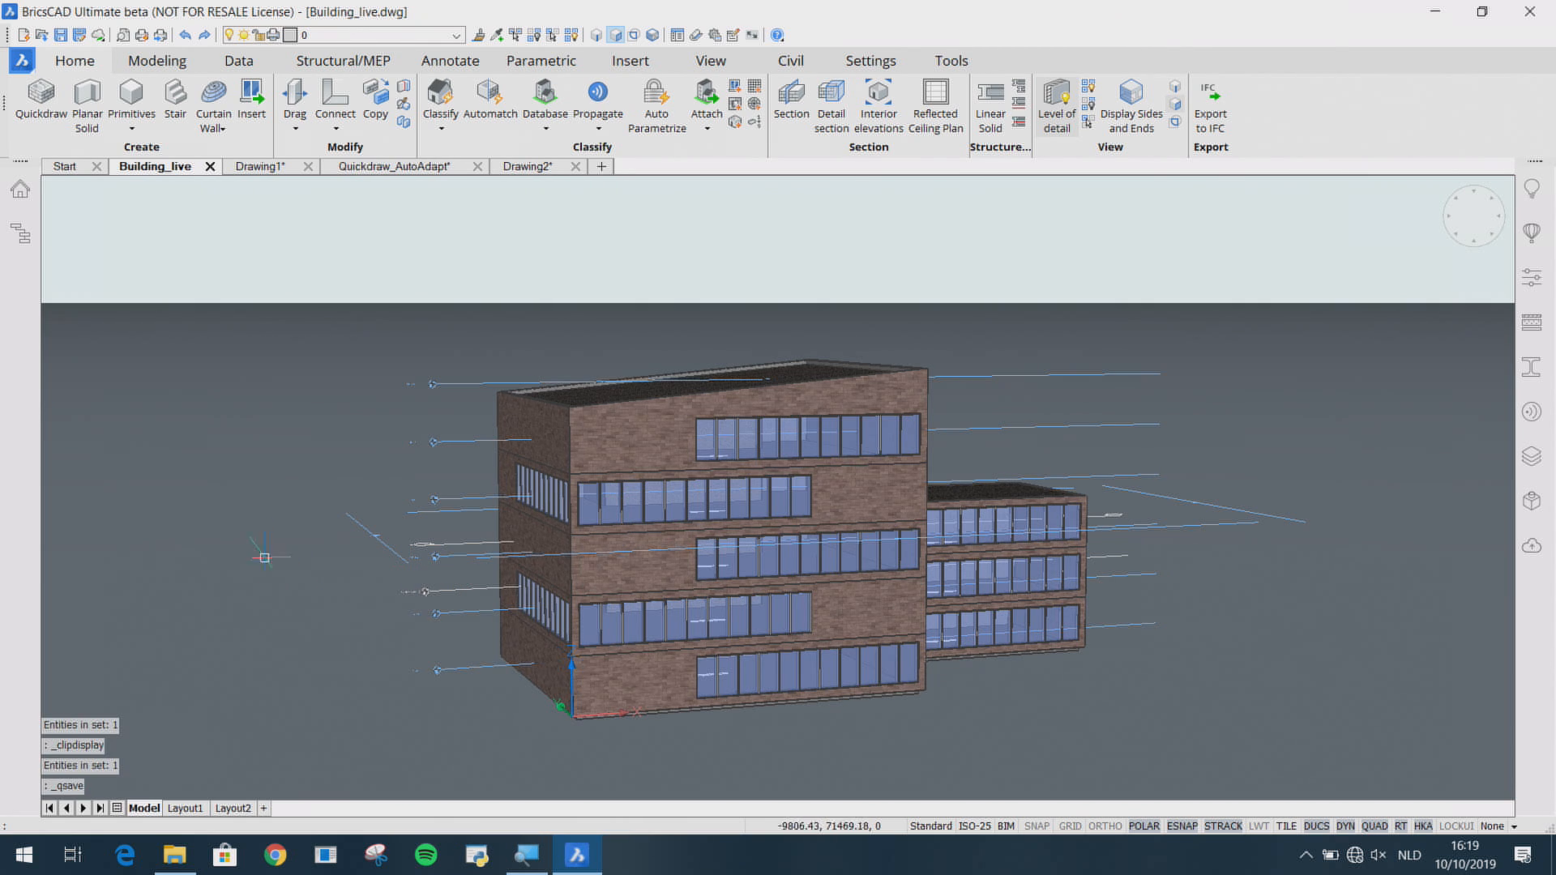
Step: Open the drawing SecondBuilding_beforeAutoMatch.dwg from the Bim workshop folder
click(21, 62)
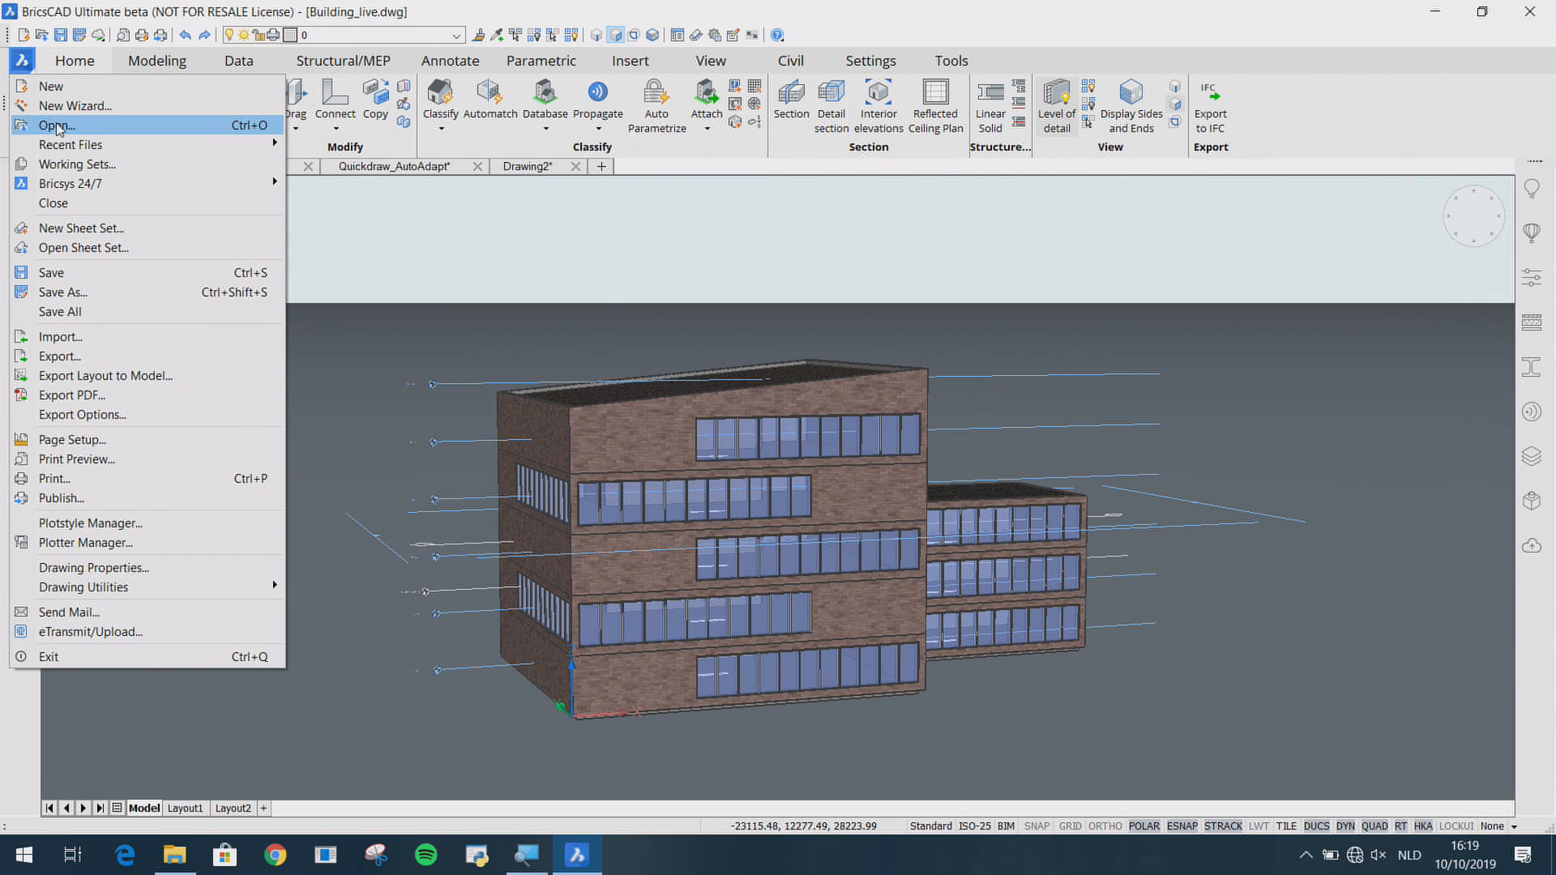
click(57, 126)
scroll(259, 276, down, 1)
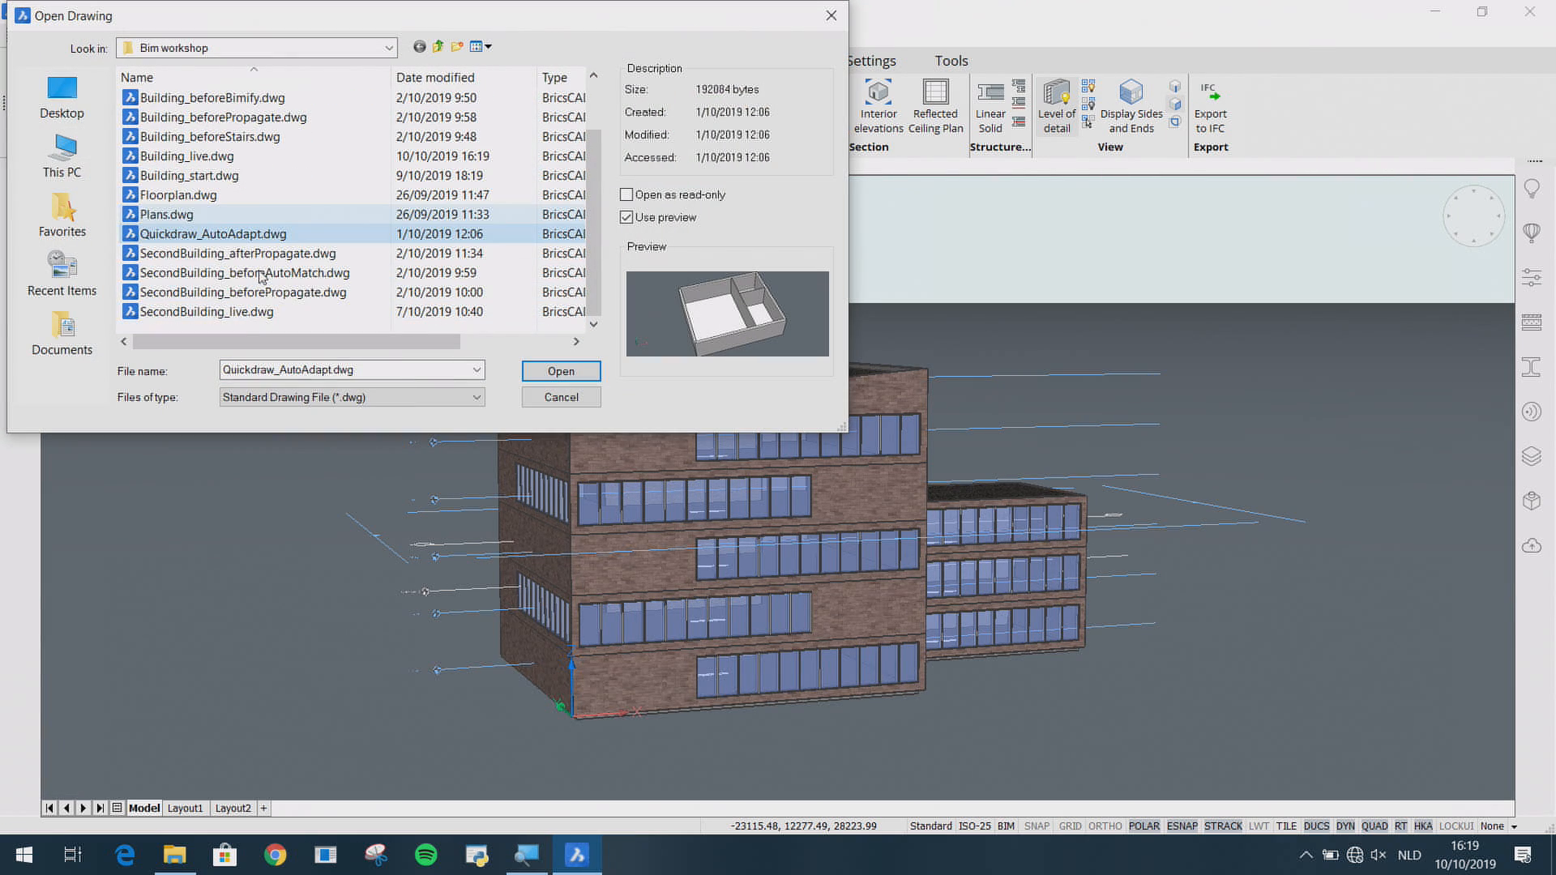
click(260, 273)
click(591, 378)
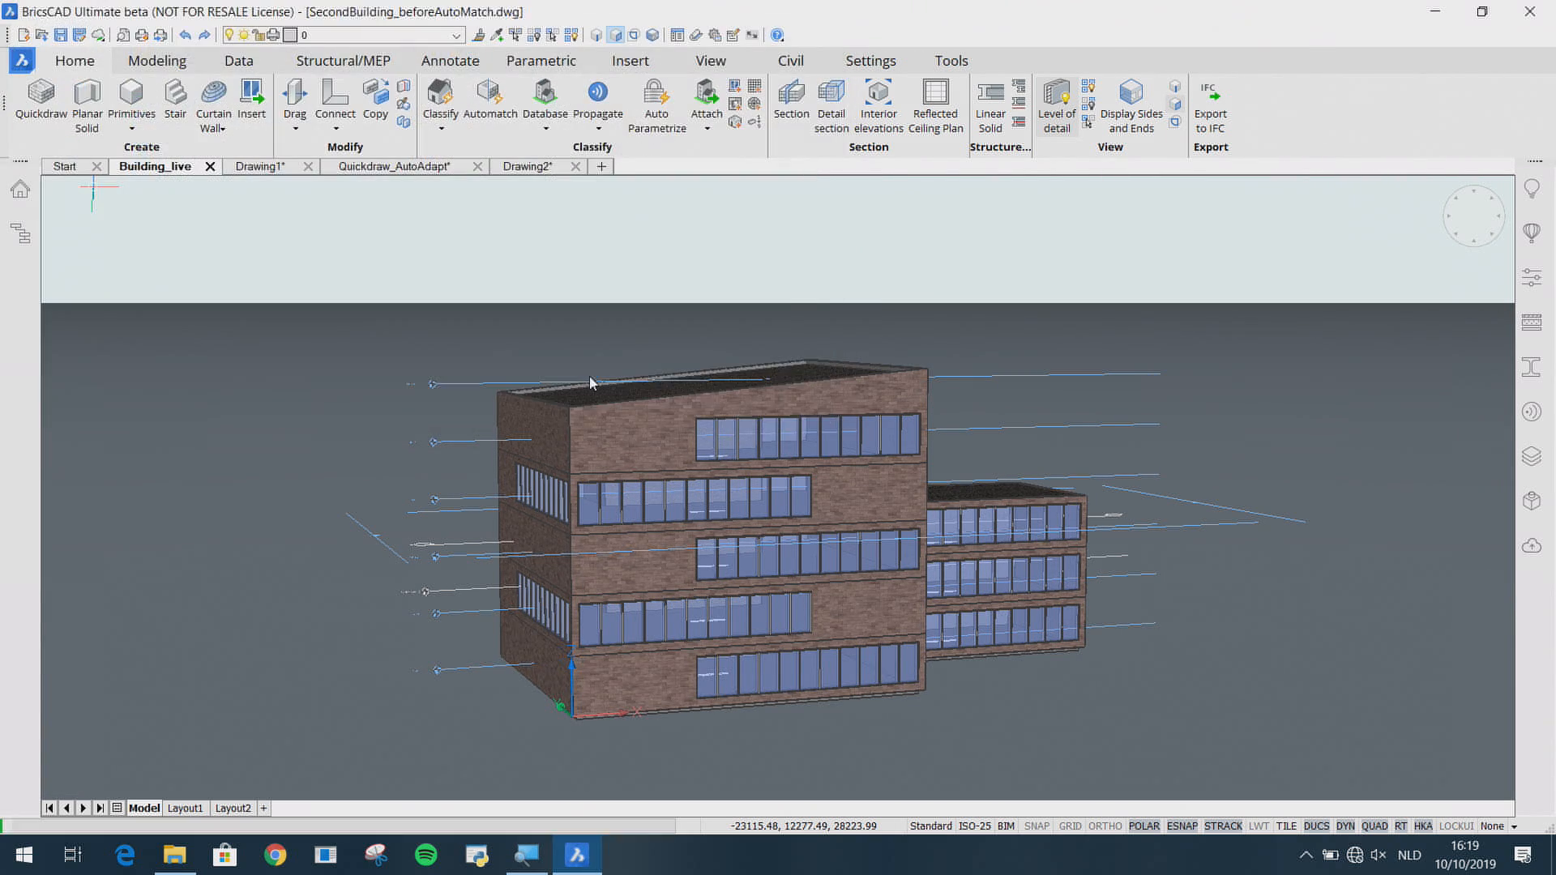
Step: Clip the second building at its Floor 1 section plane and examine the cut walls around the inner corner
shift+middle_drag(1005, 330, 1044, 382)
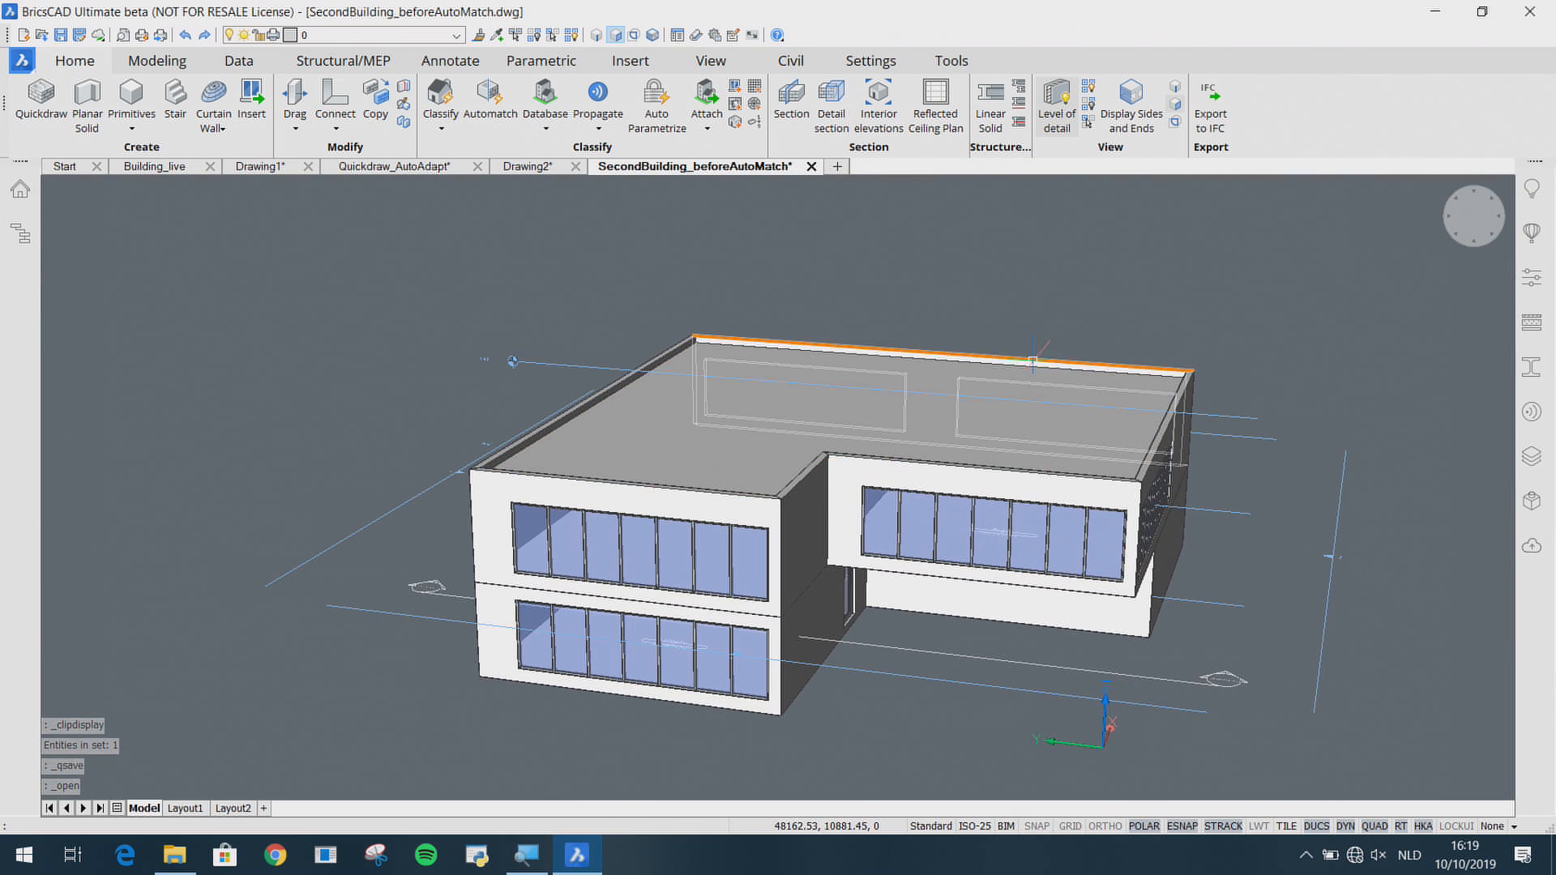
mouse_move(1033, 361)
shift+middle_drag(1288, 574, 1286, 548)
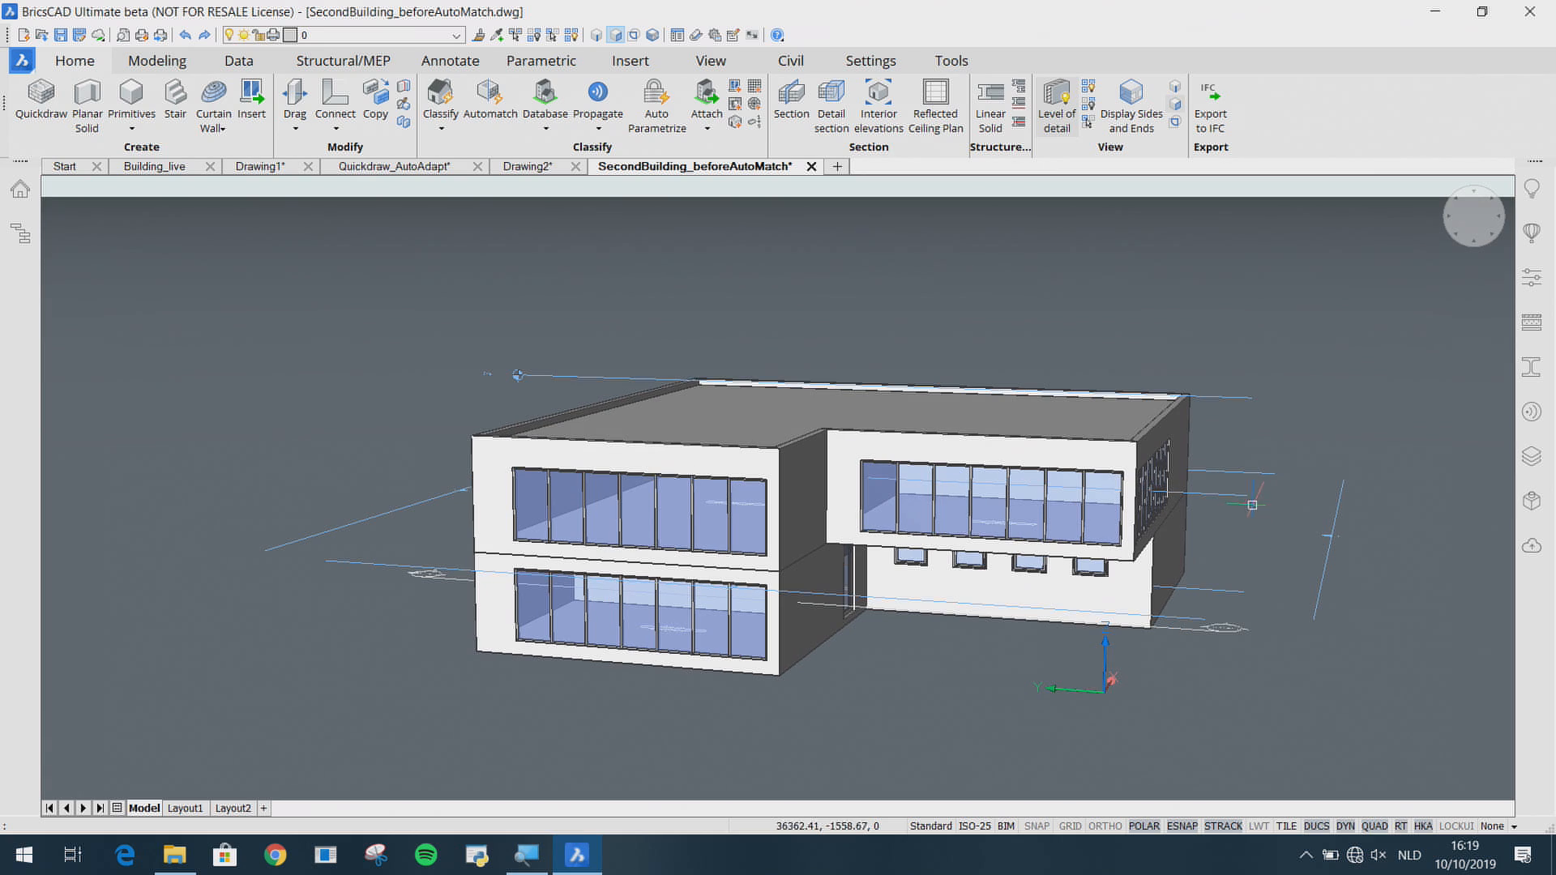
double_click(1231, 493)
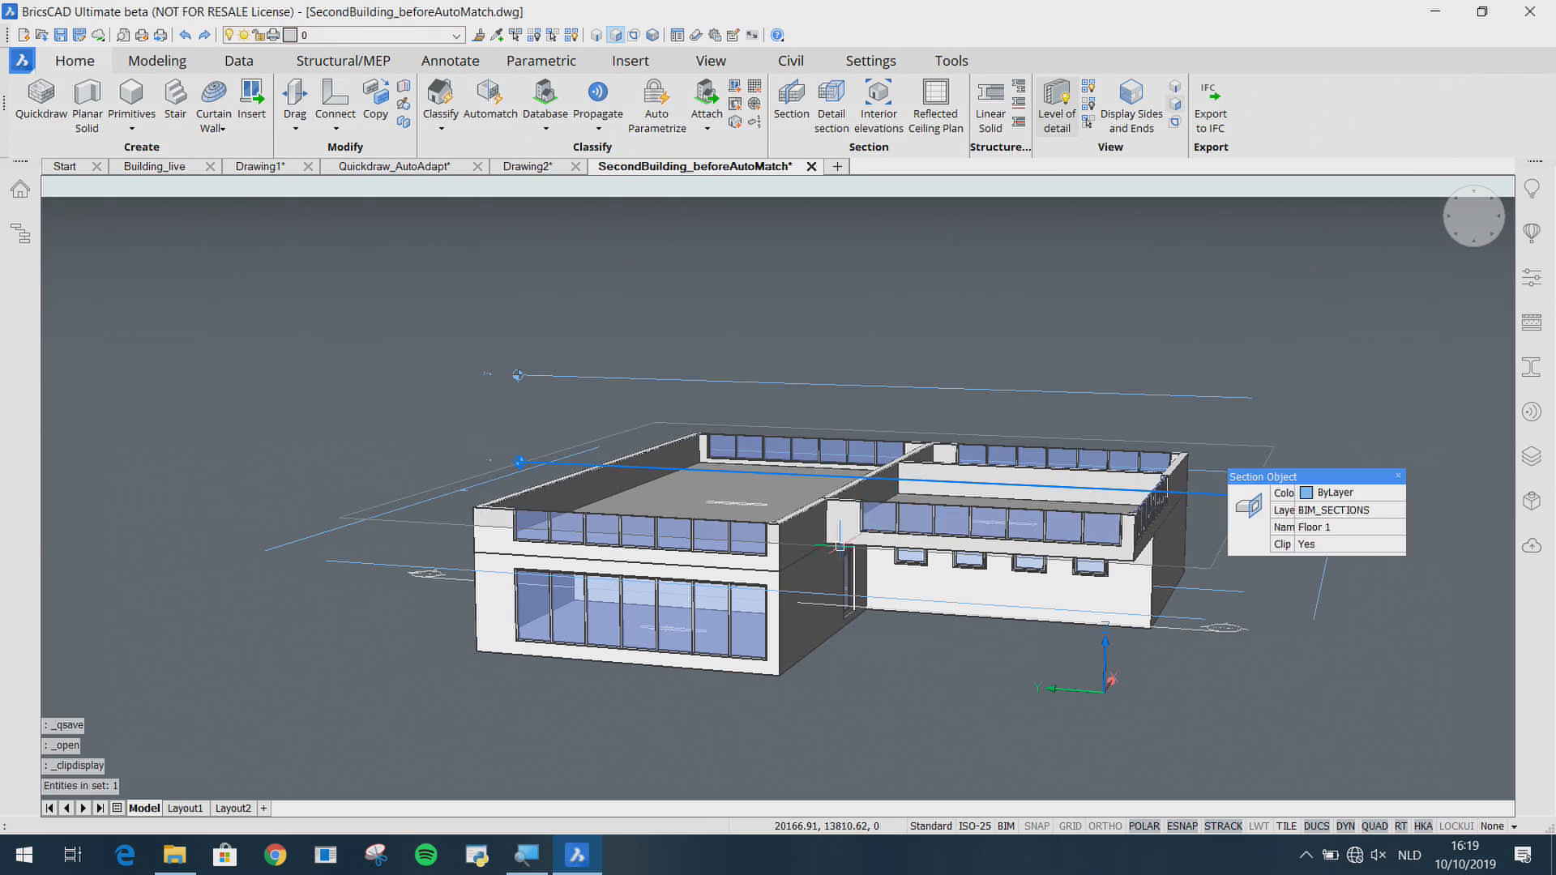
scroll(851, 480, up, 2)
shift+middle_drag(827, 454, 793, 566)
middle_drag(794, 566, 809, 530)
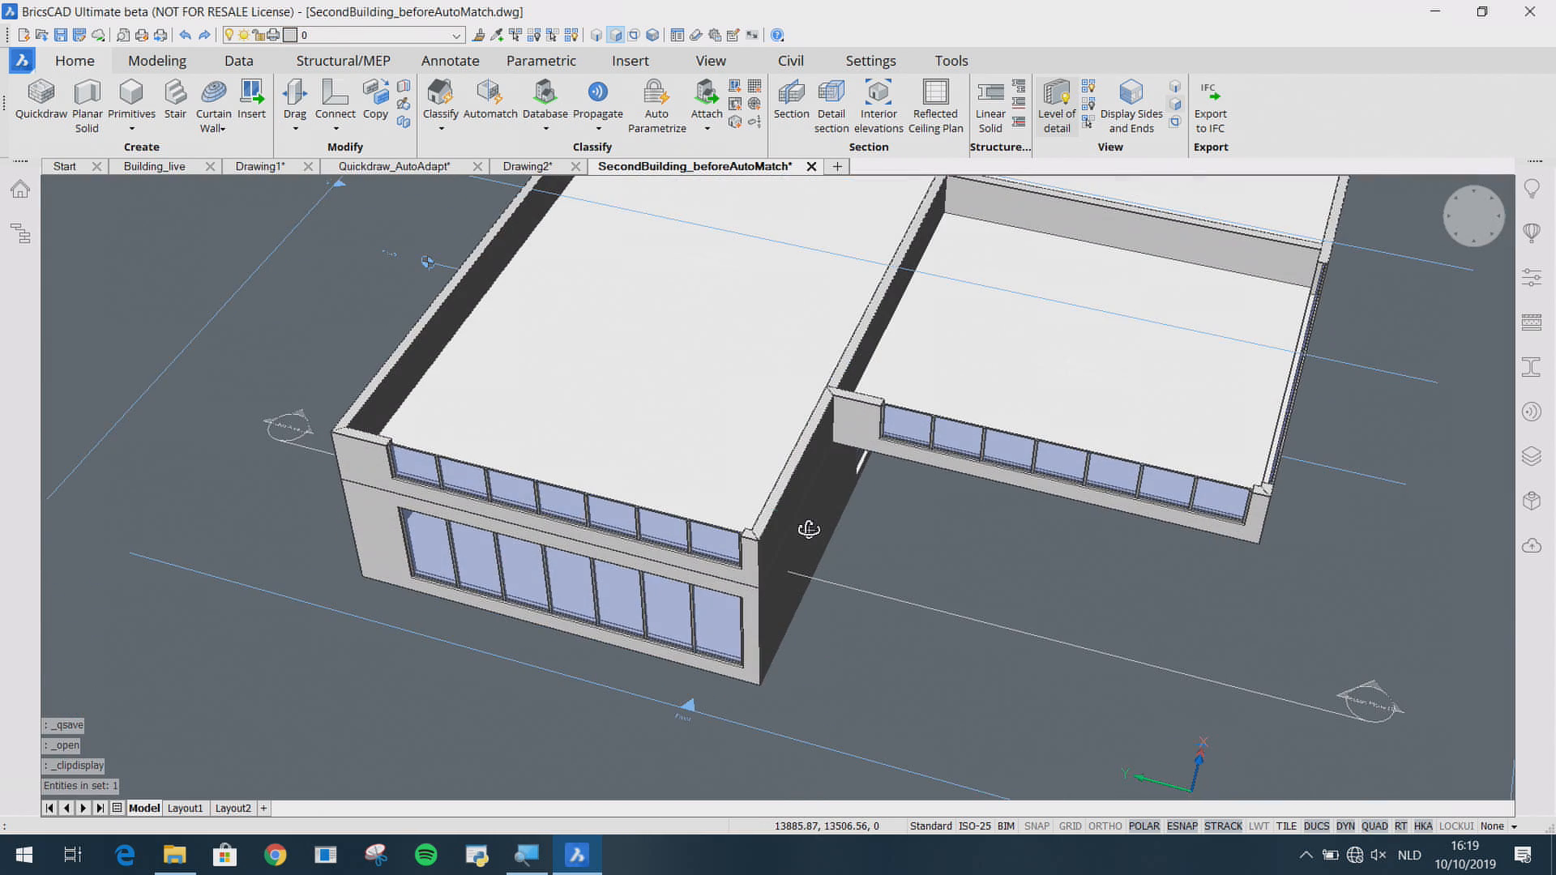
scroll(831, 437, up, 2)
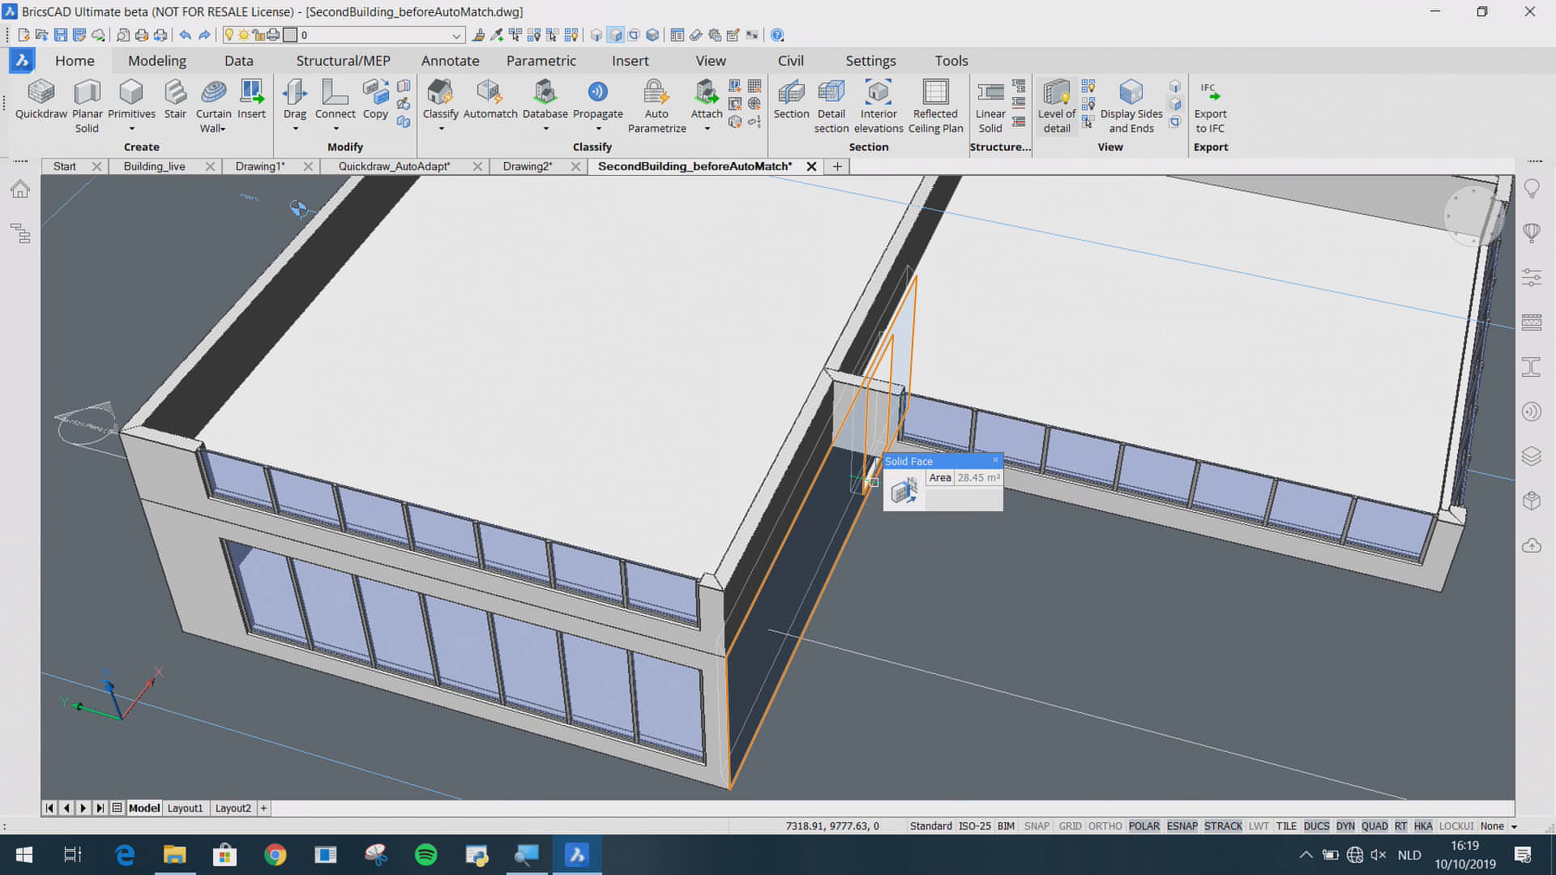
scroll(899, 494, up, 3)
mouse_move(890, 519)
middle_down()
mouse_move(940, 568)
mouse_move(921, 521)
middle_up()
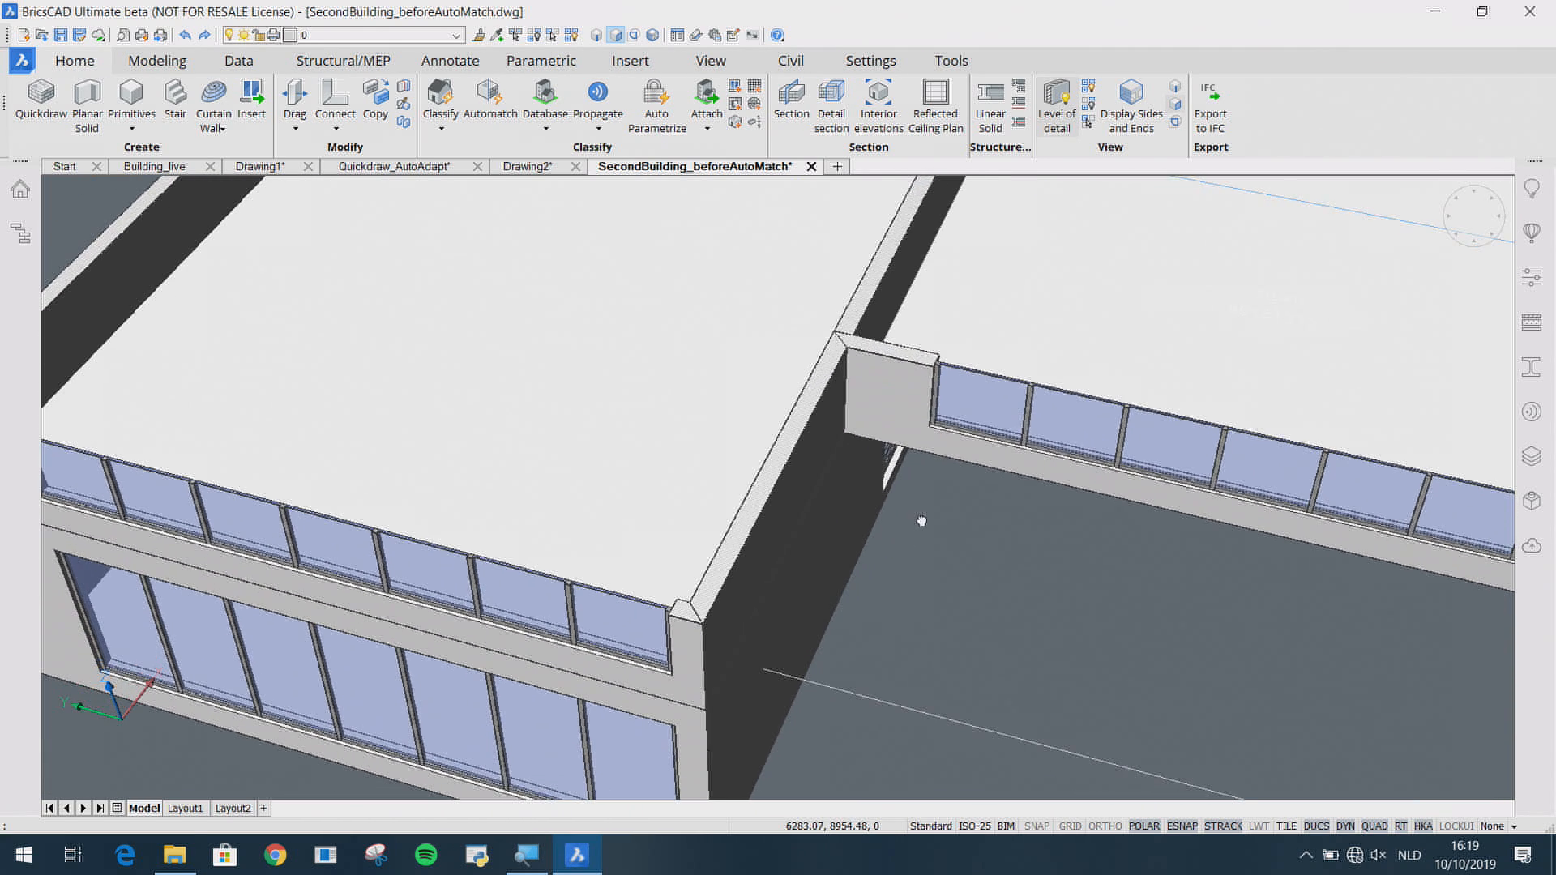
Step: Automatch compositions, window parameters and stair parameters from the external file Building_live.dwg, accepting the isExternal warning
click(474, 116)
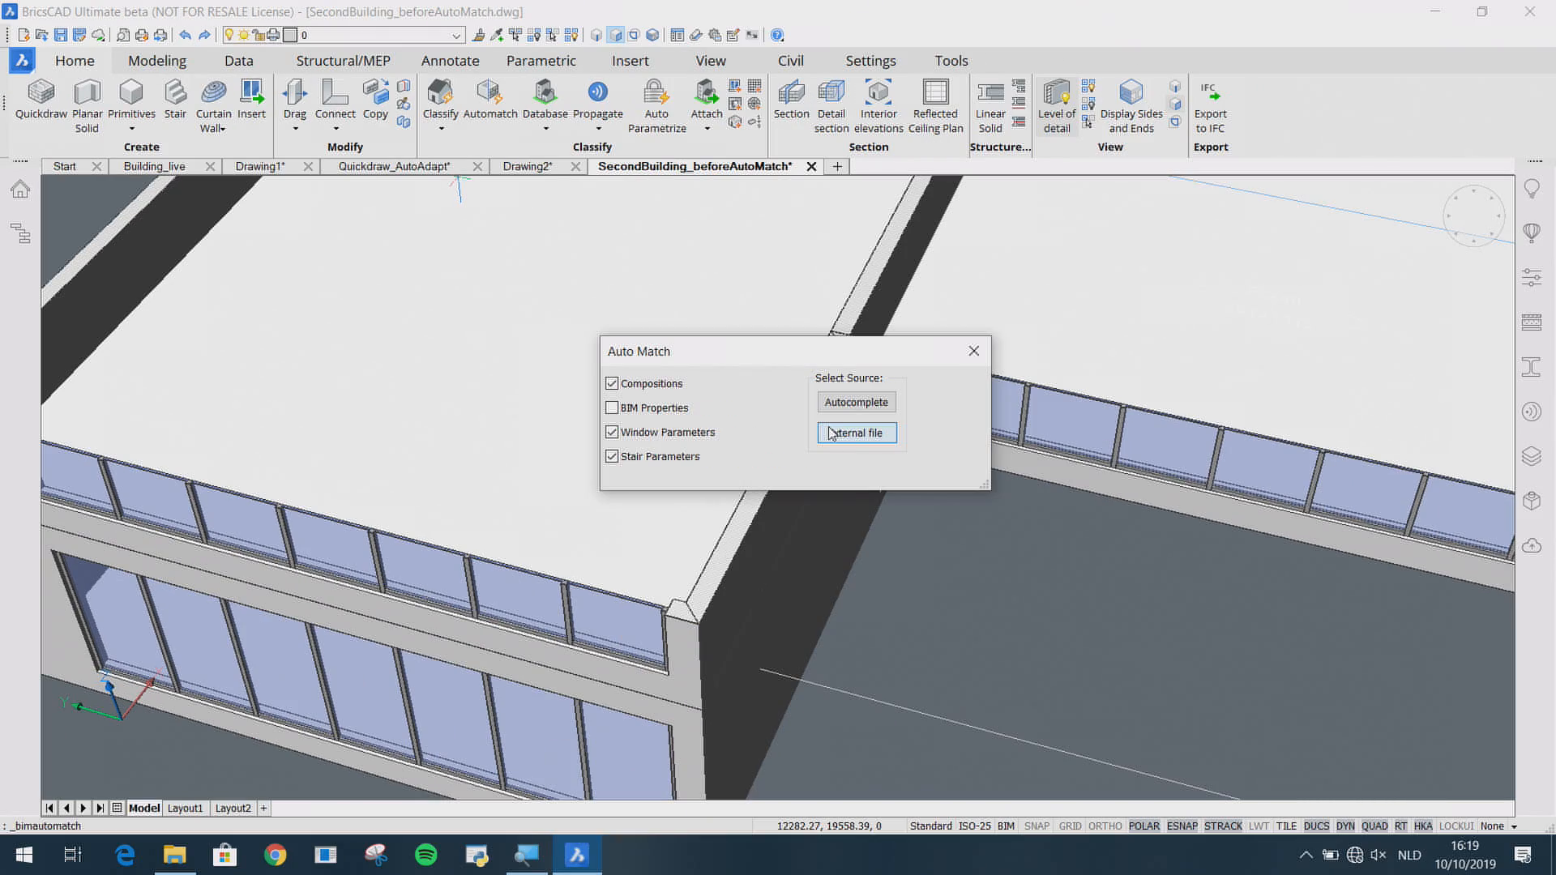
click(982, 451)
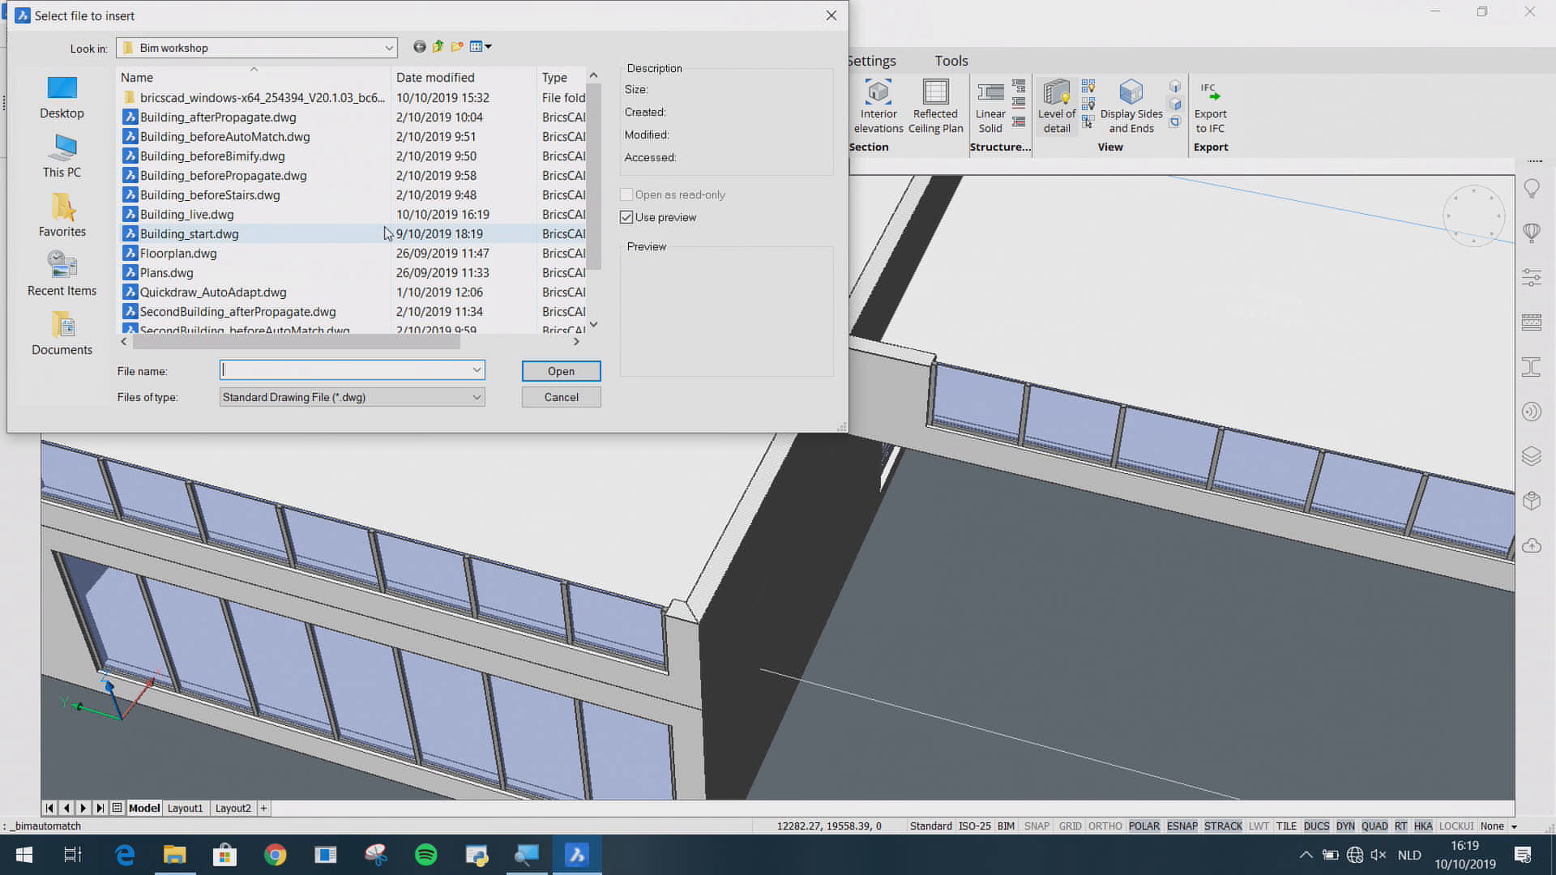
click(226, 215)
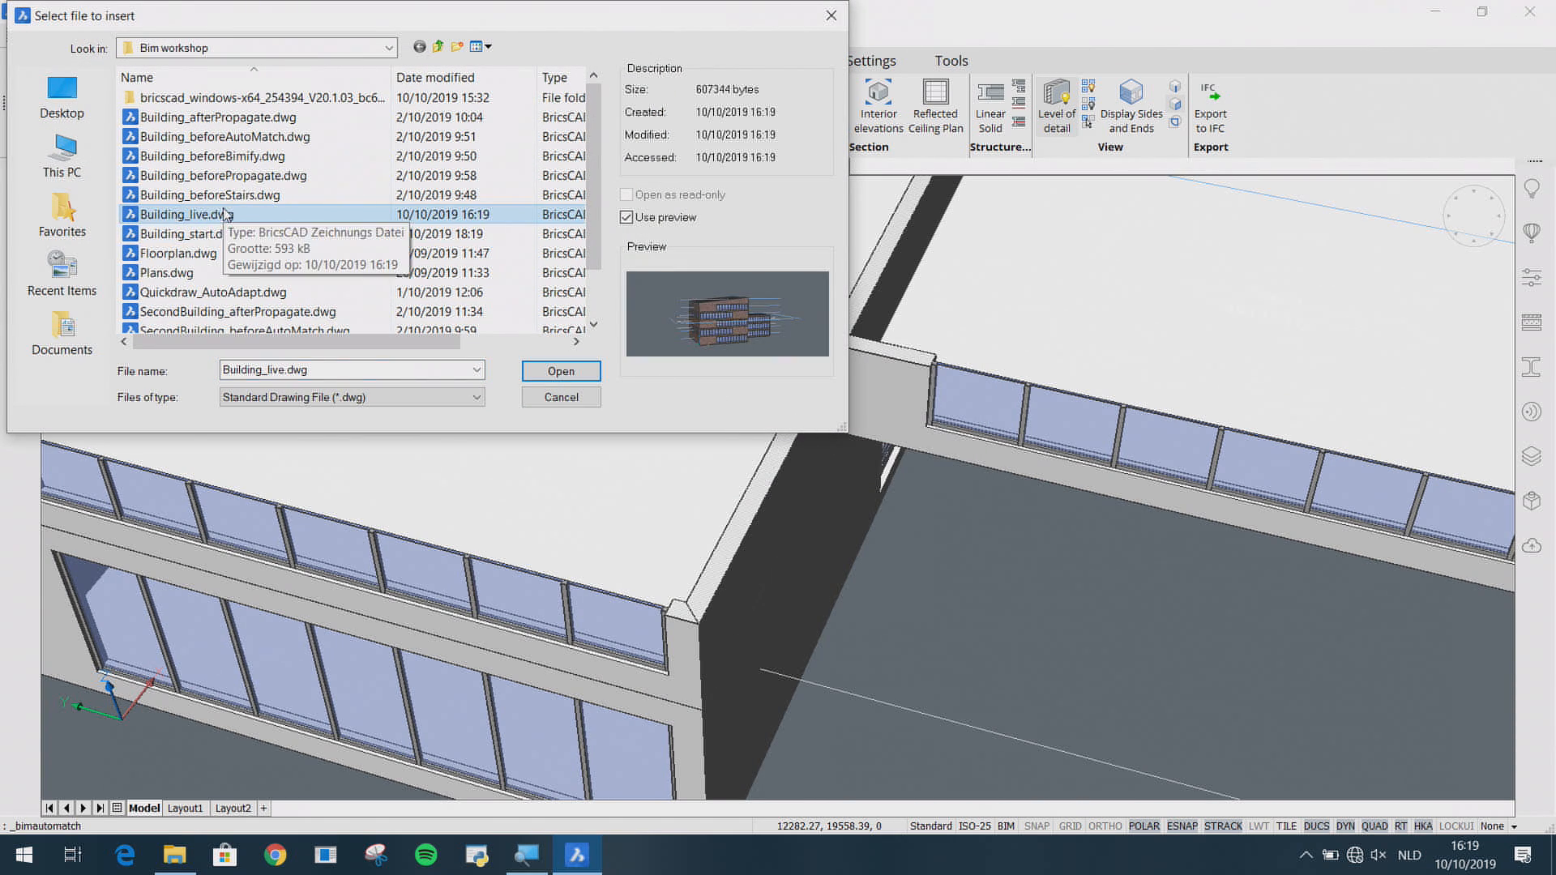
click(536, 371)
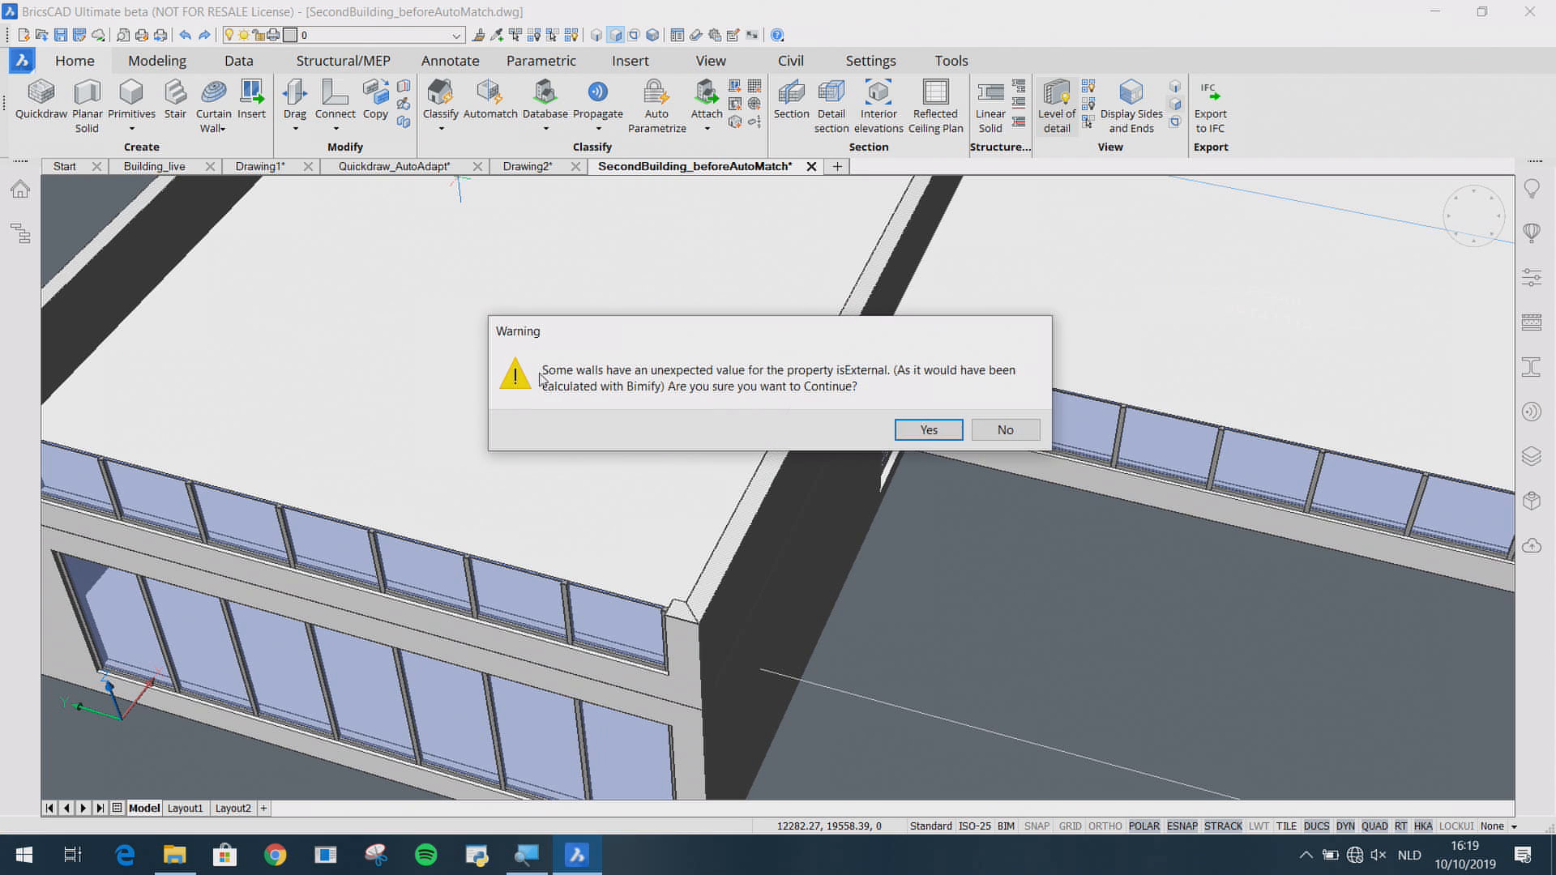
click(897, 434)
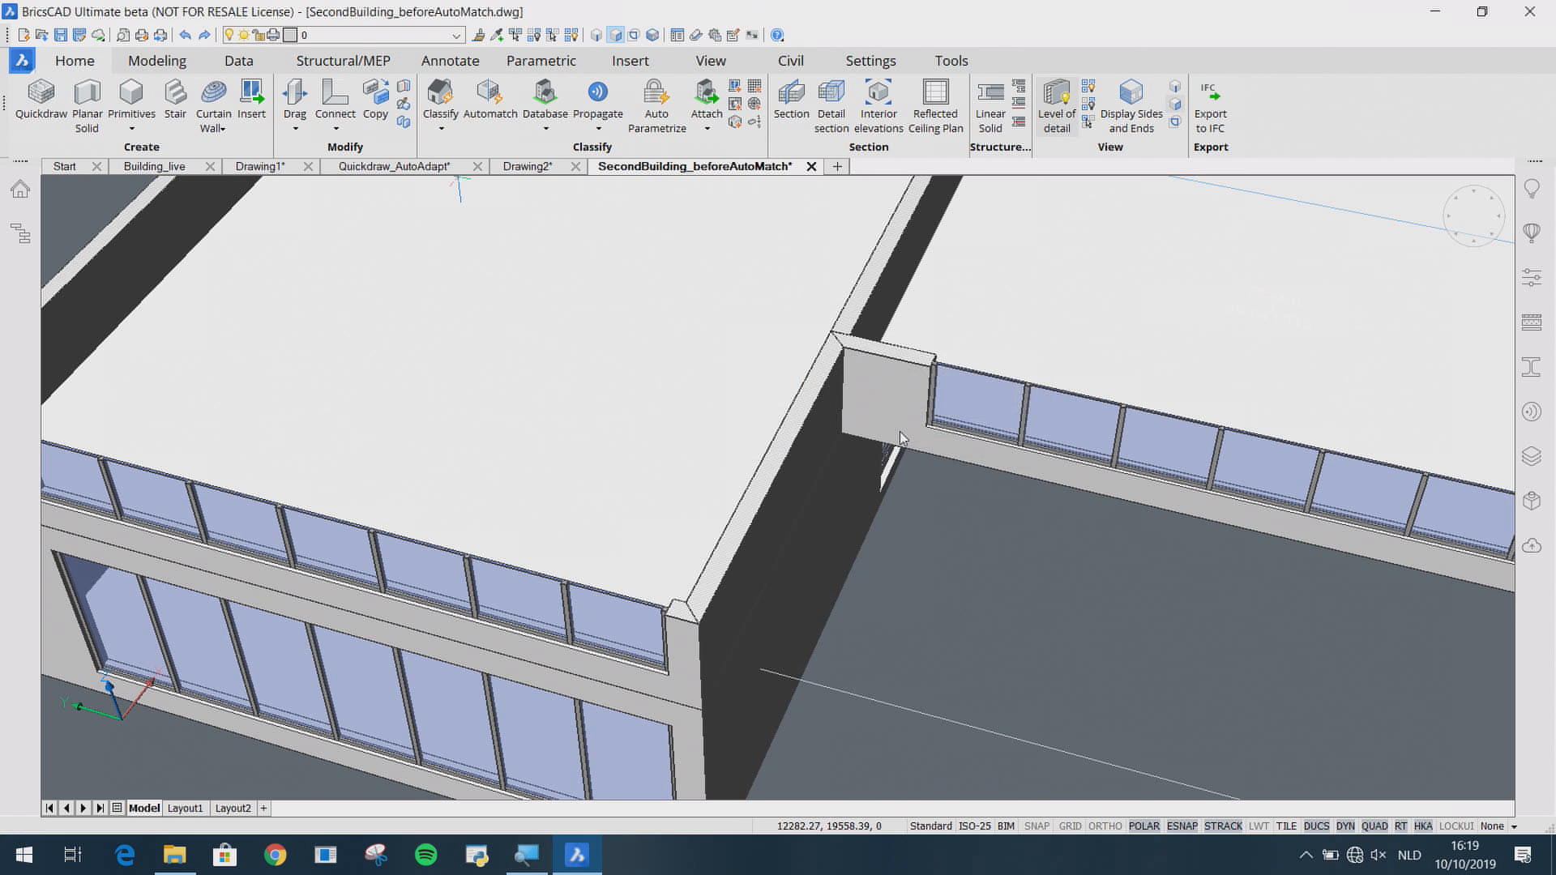
click(910, 434)
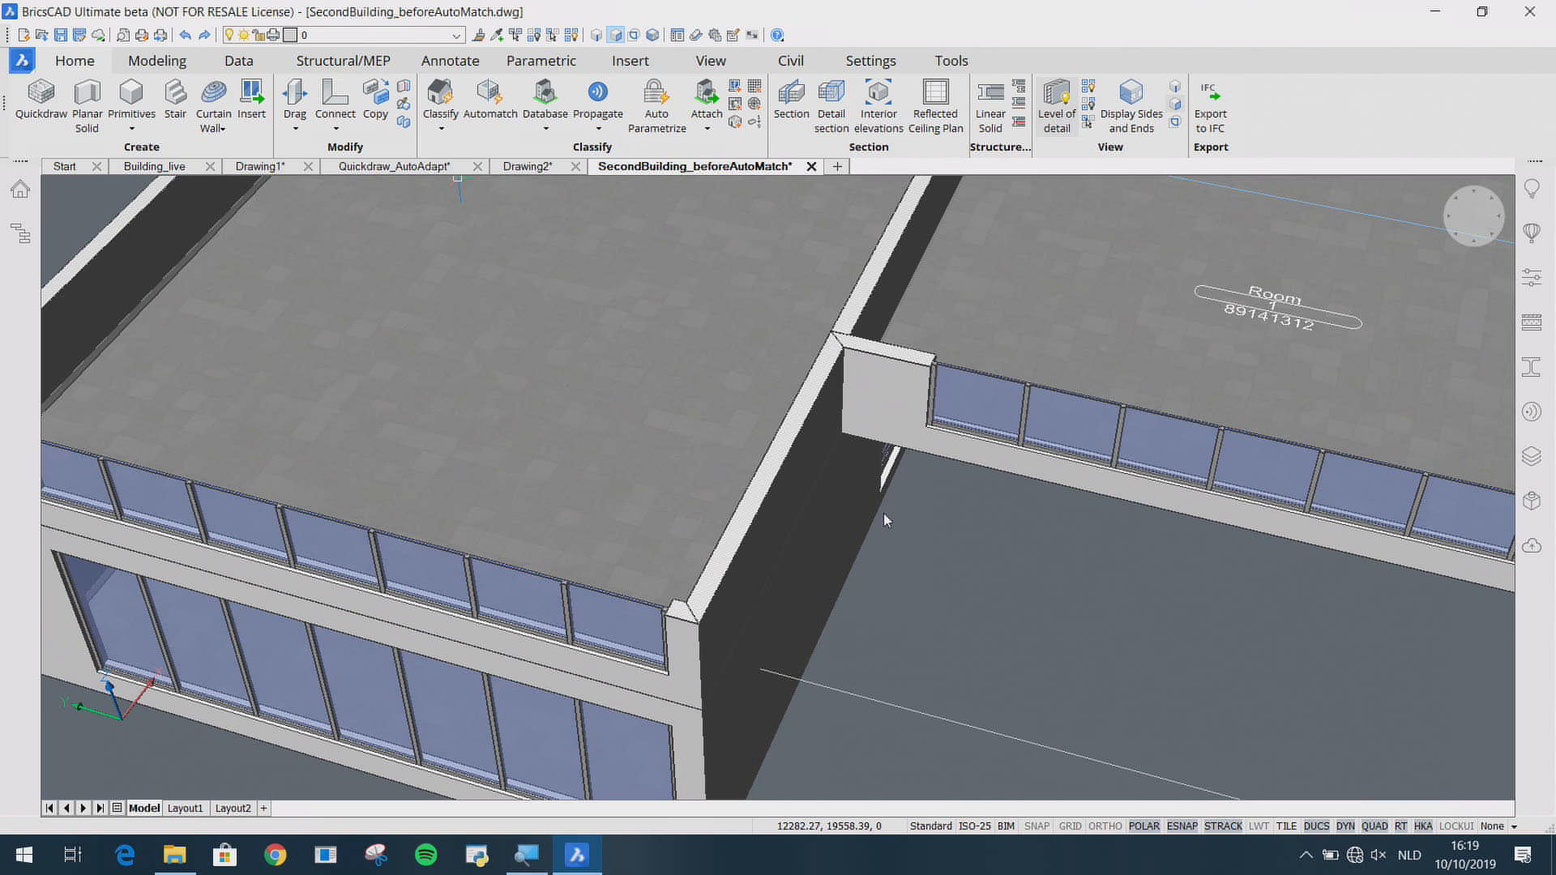
Step: Examine the matched wall layers and window frames at the clipped building's inner corner and front outer corner
scroll(876, 462, up, 2)
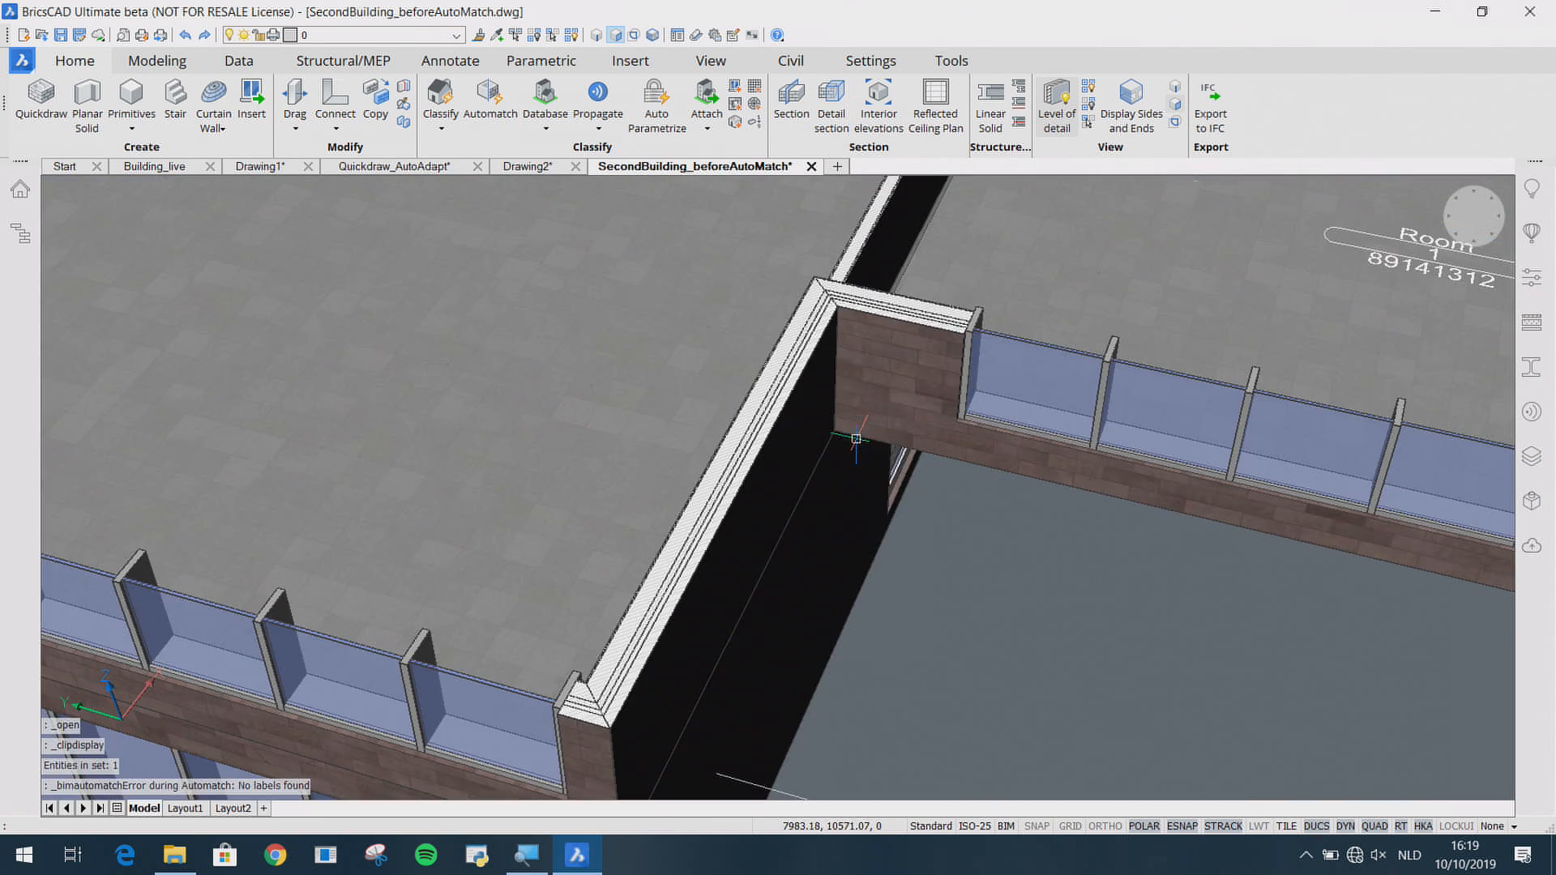
scroll(834, 424, up, 4)
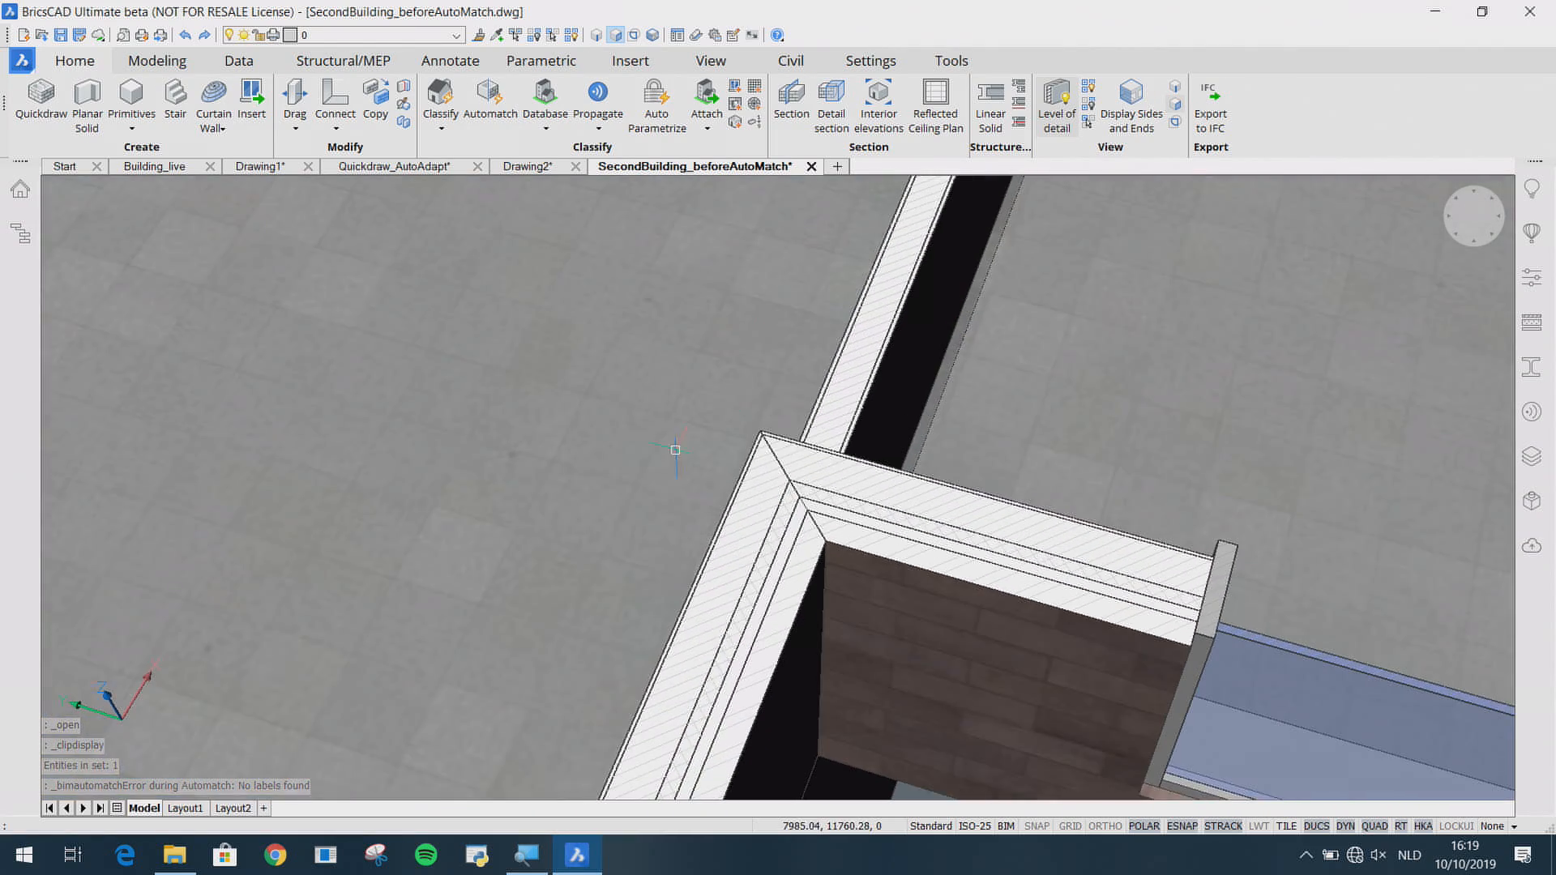
middle_drag(676, 450, 585, 364)
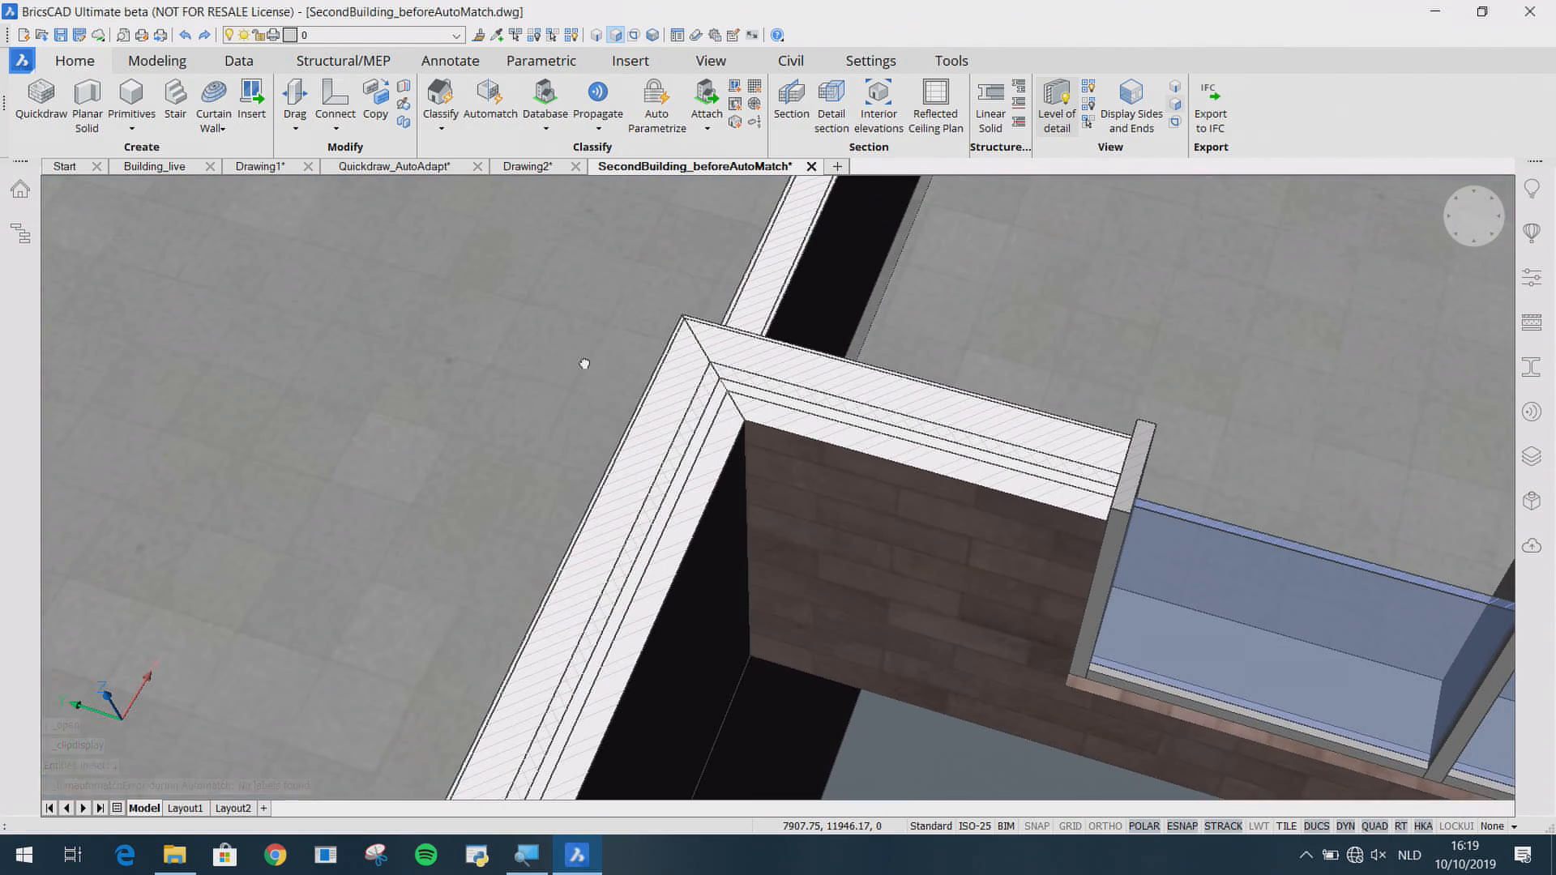
scroll(1034, 497, down, 6)
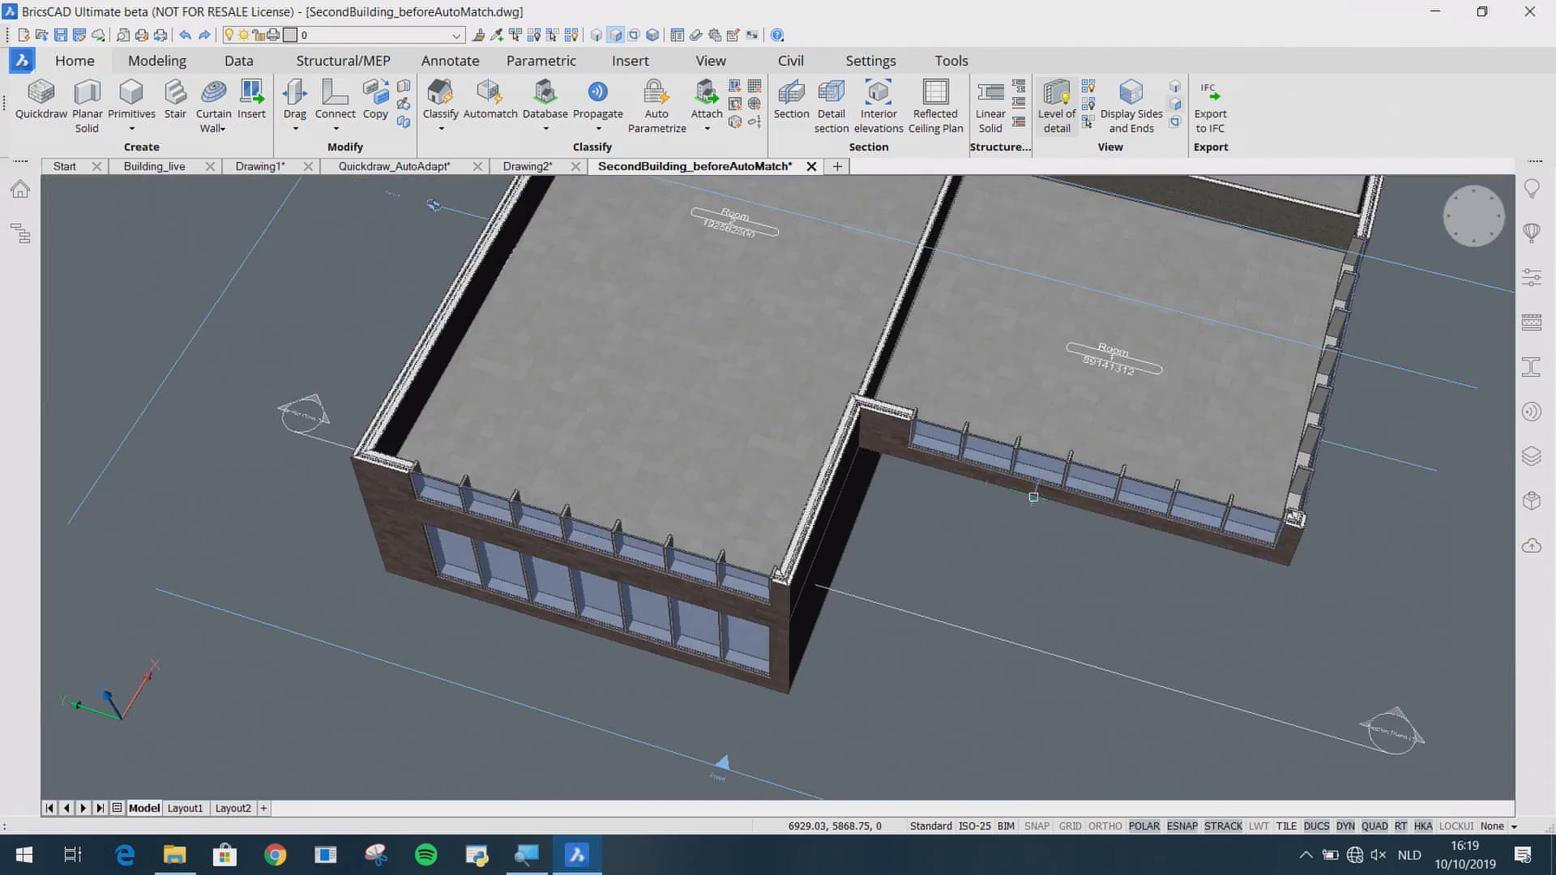
scroll(304, 481, up, 4)
scroll(351, 462, up, 4)
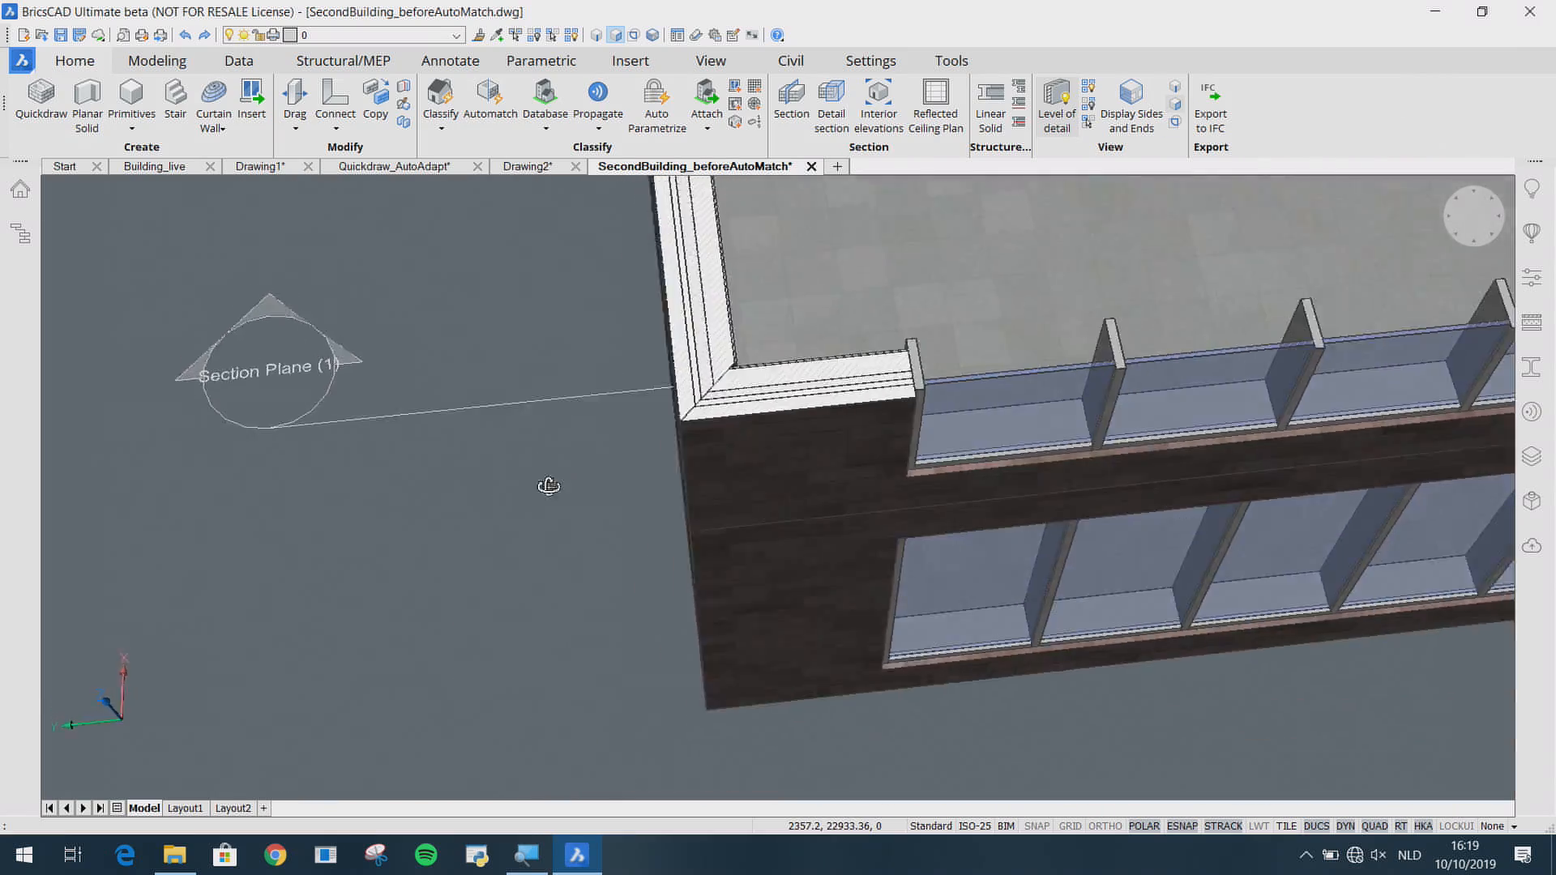
shift+middle_drag(684, 435, 880, 582)
mouse_move(860, 560)
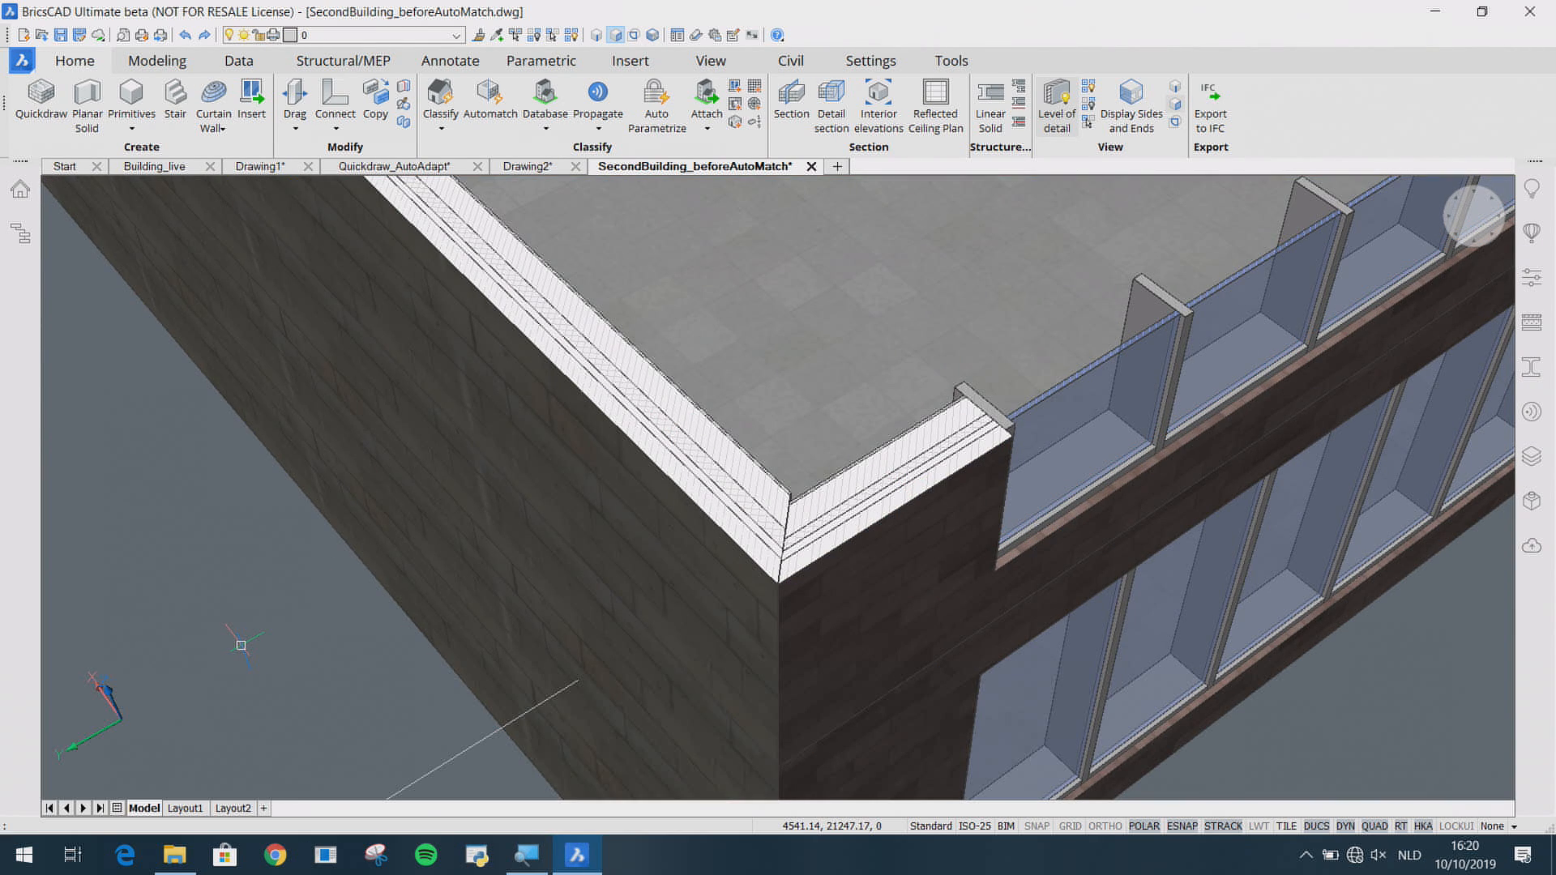
middle_drag(272, 655, 236, 629)
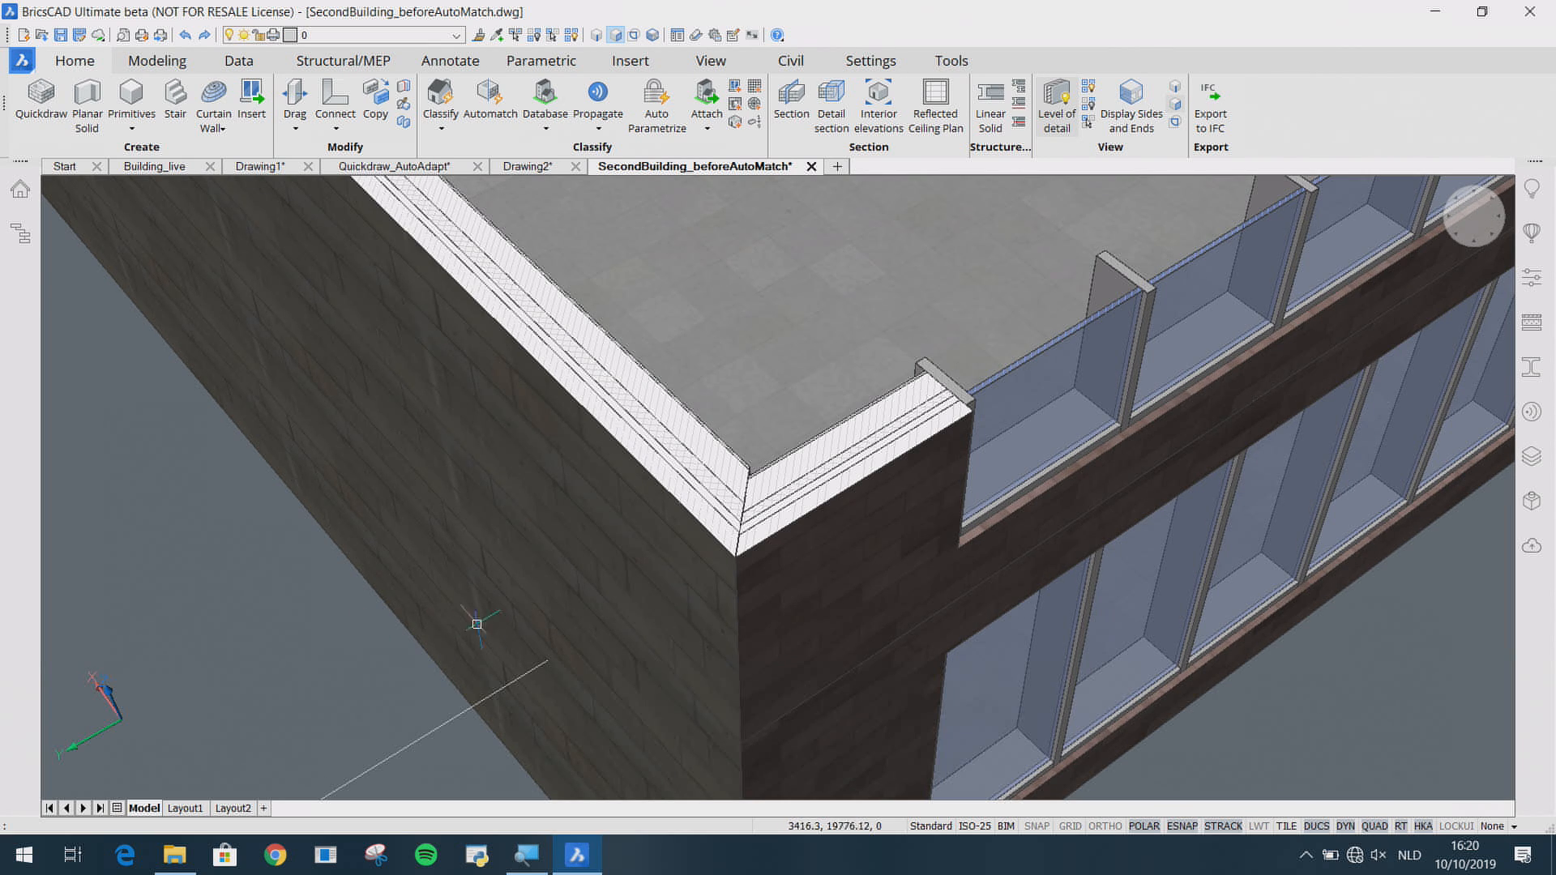
scroll(723, 602, up, 2)
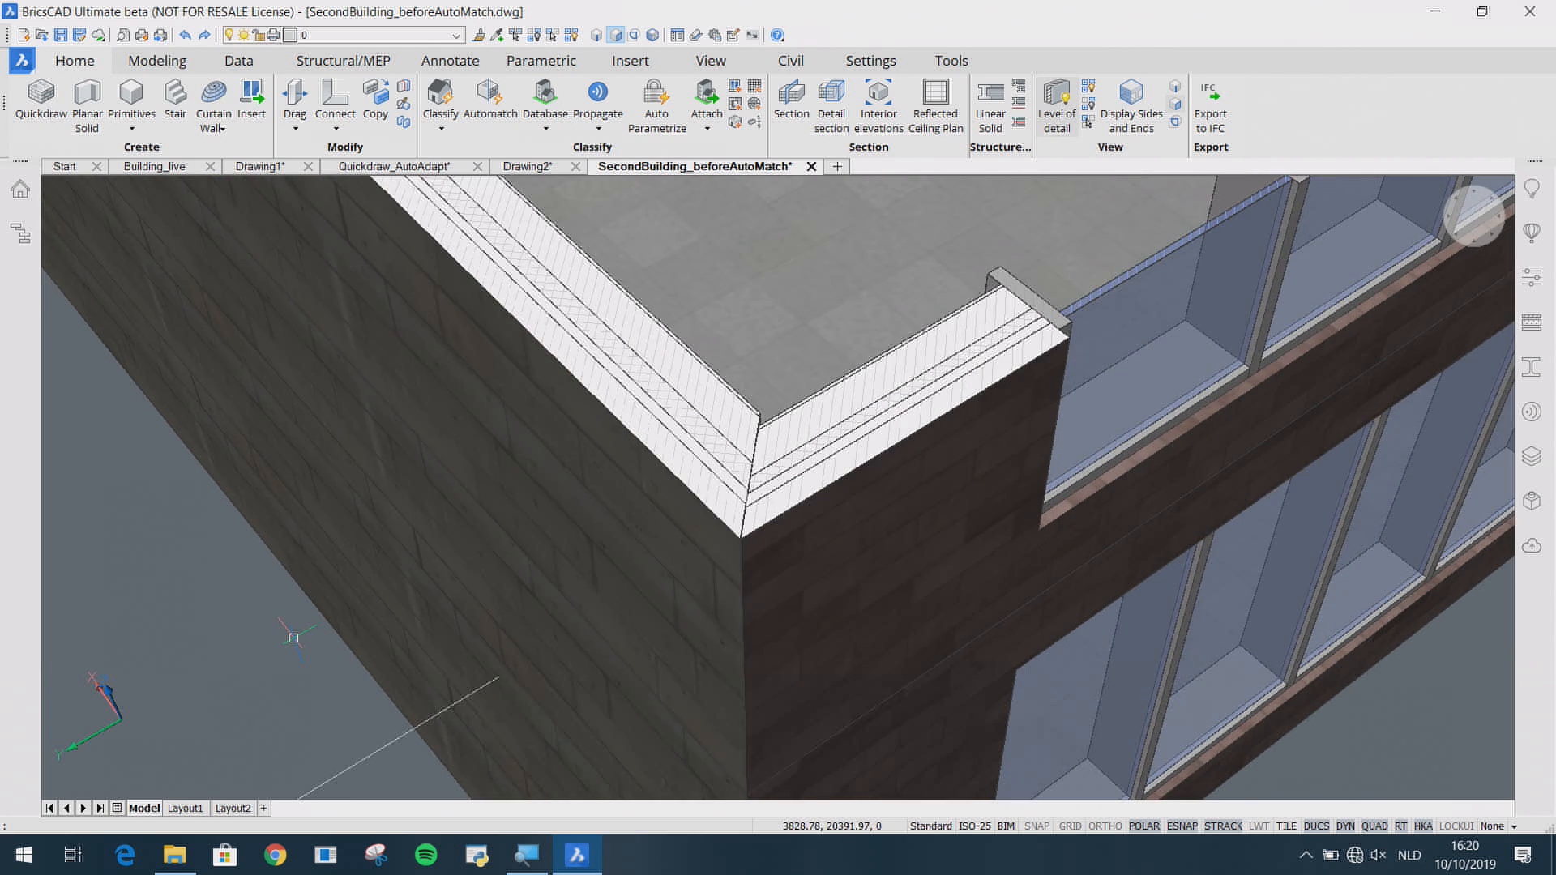
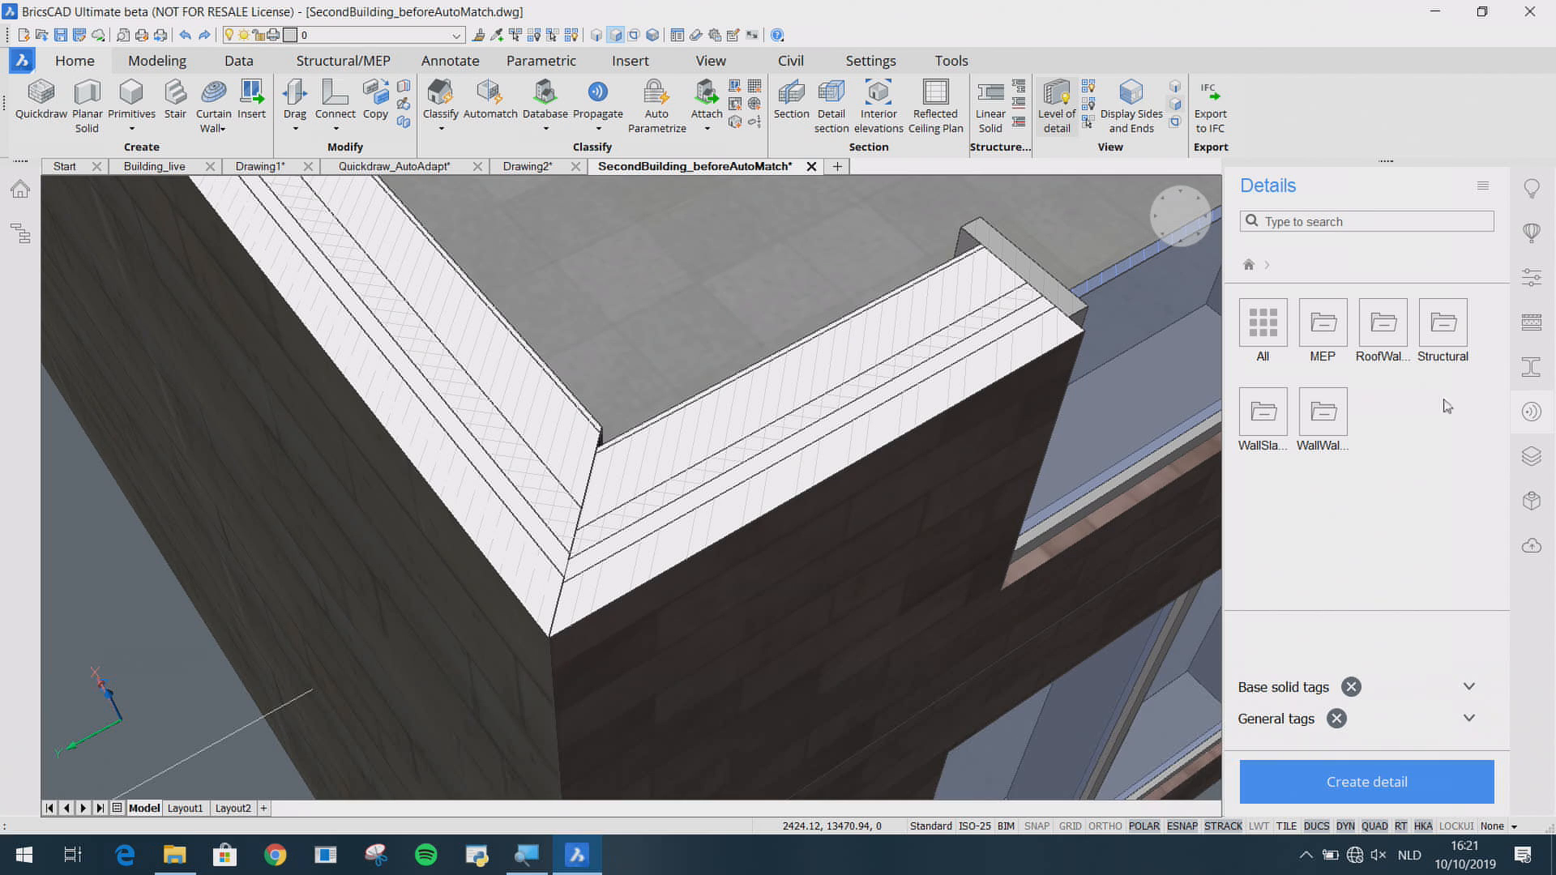
Step: Browse the MEP, Structural and WallSlabConnections categories of the details library
click(1338, 339)
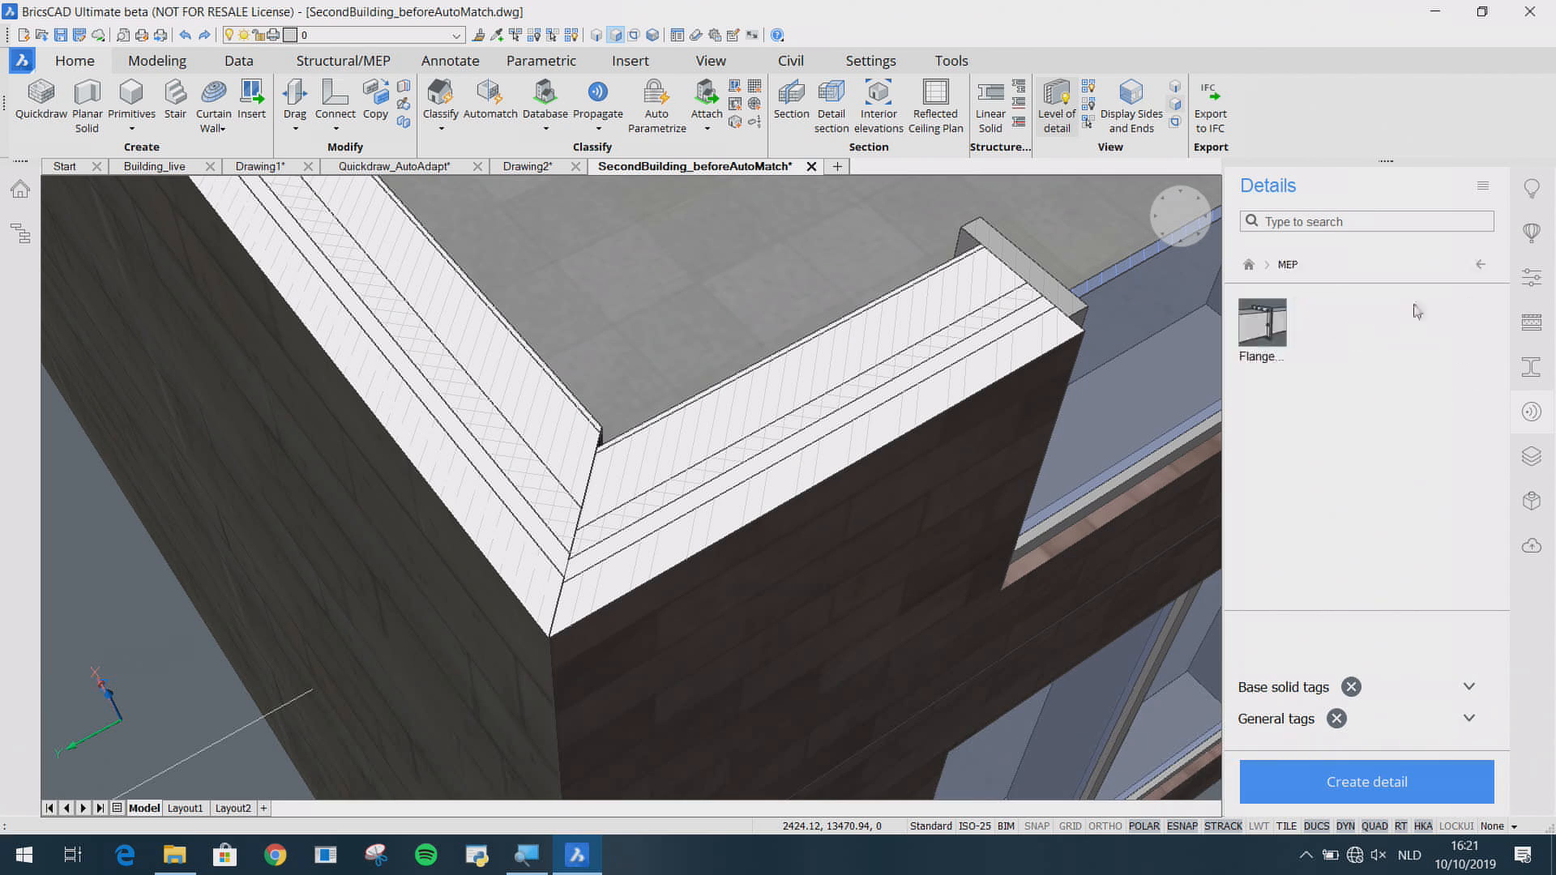
click(1480, 265)
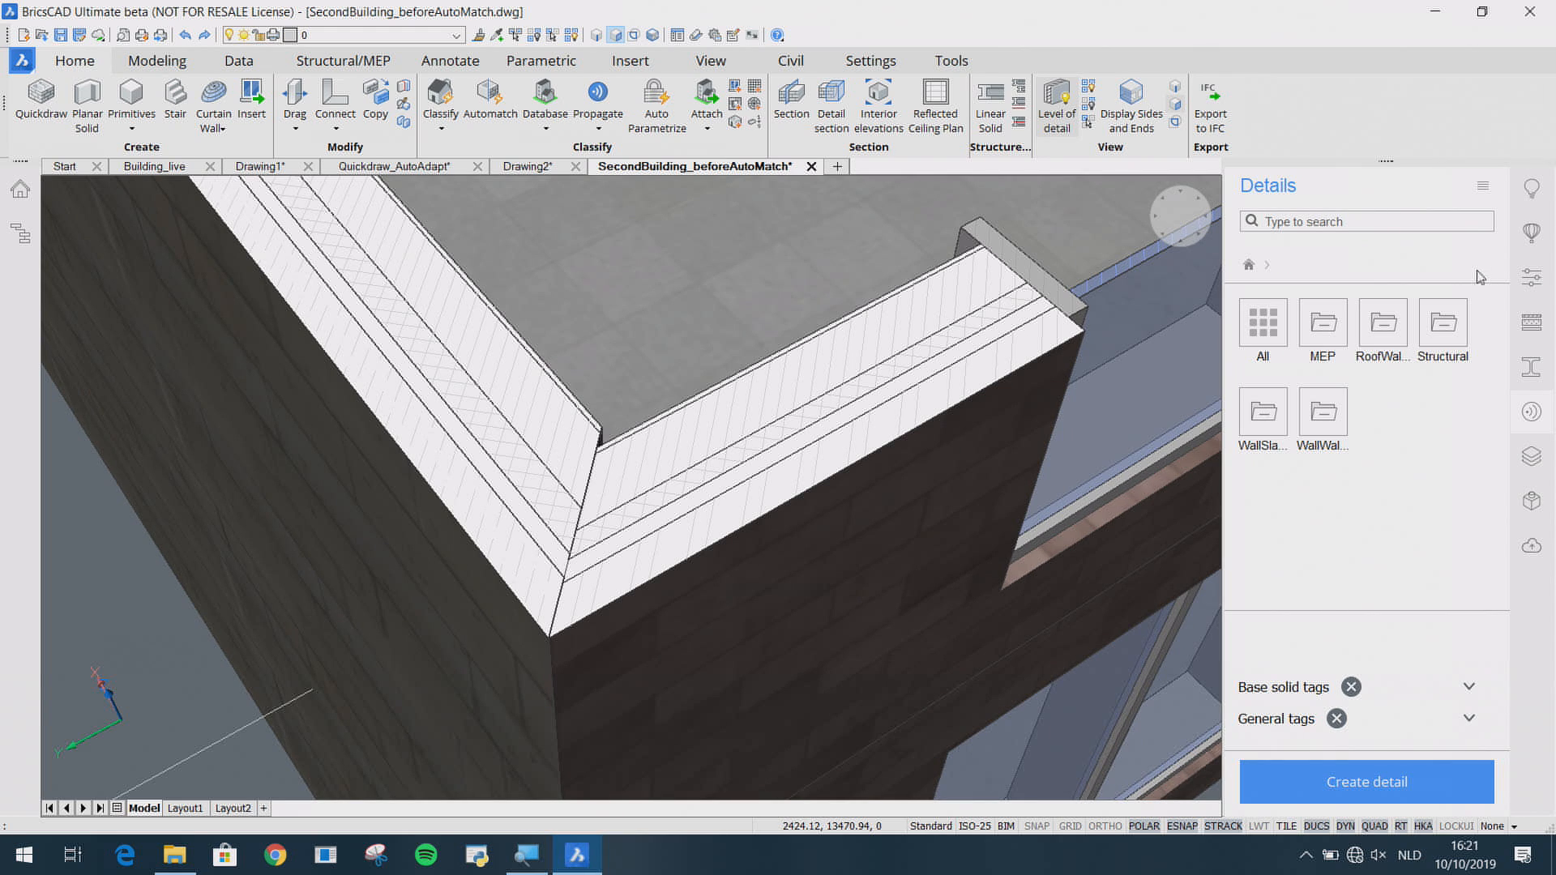
click(1457, 328)
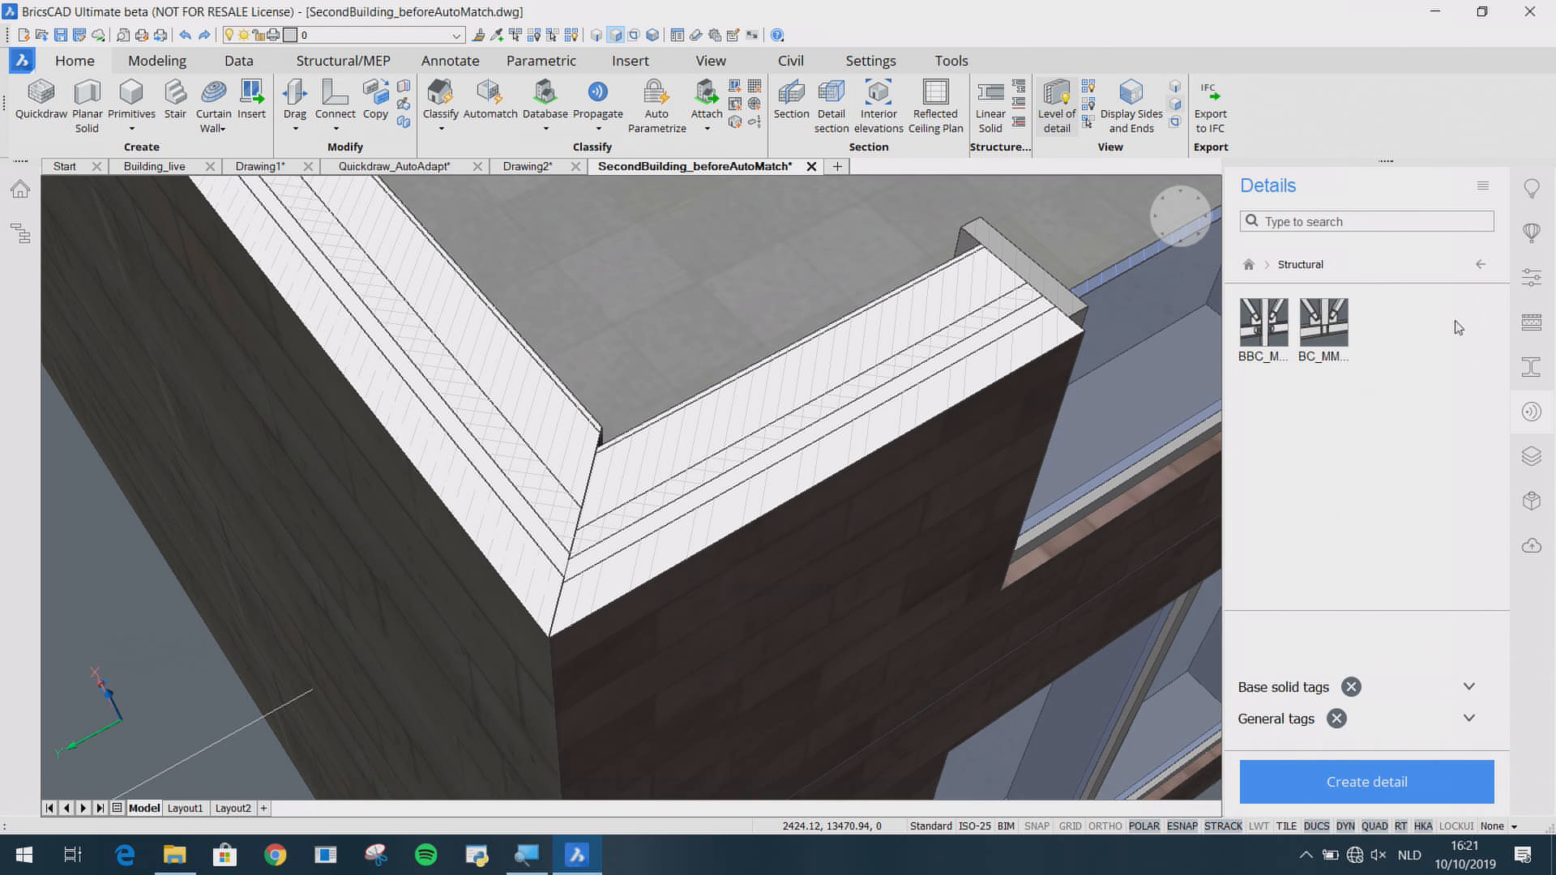
click(1481, 266)
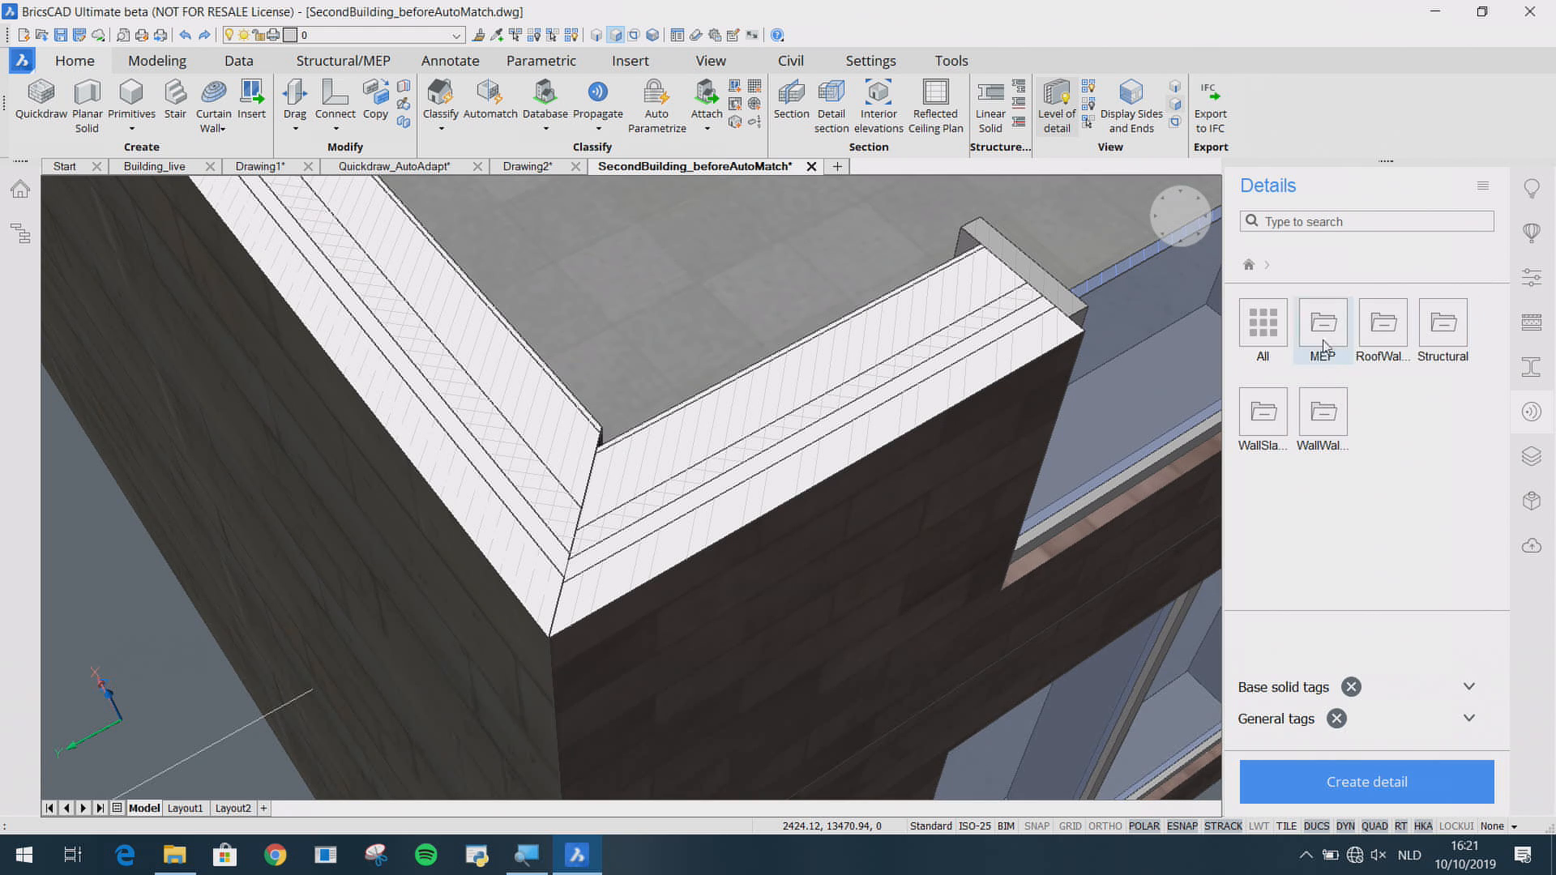
click(1277, 419)
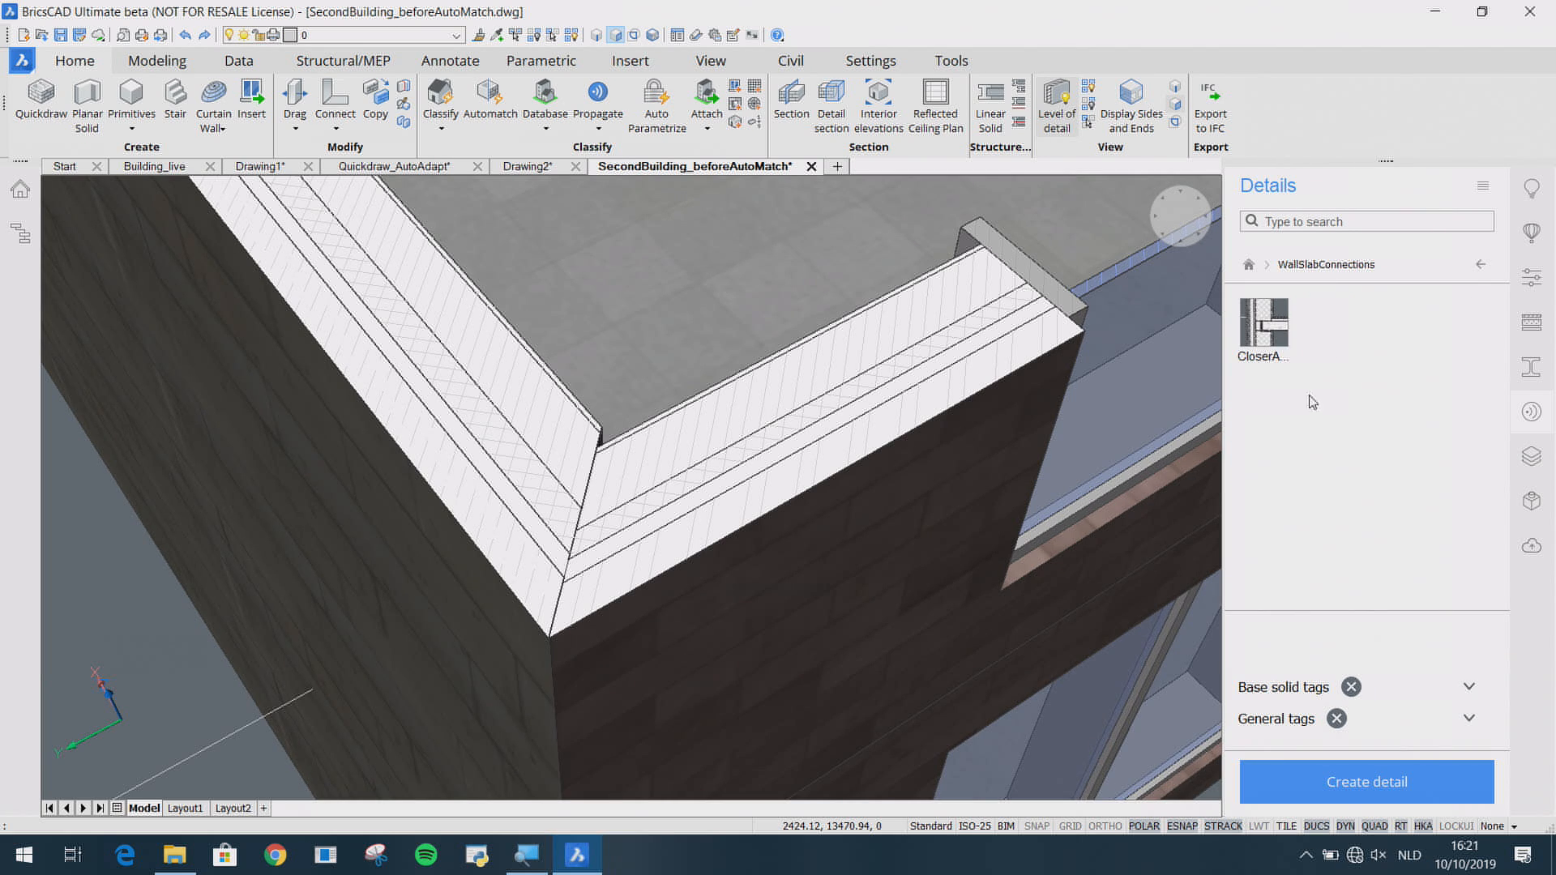
click(1481, 265)
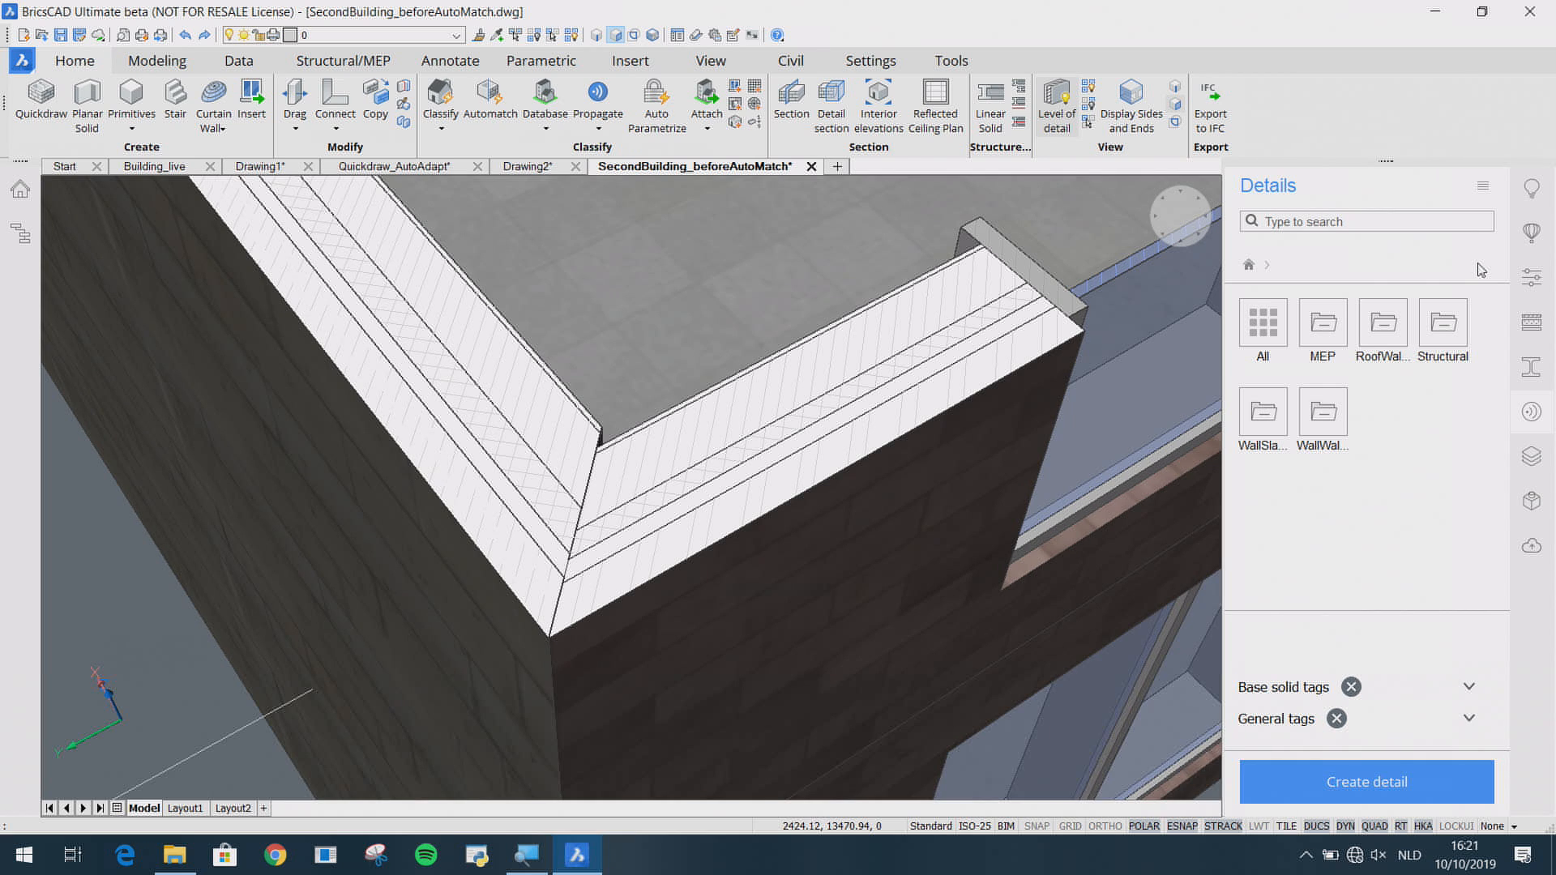
Step: Search the details library for wall and filter it with the Wall tag for Base 1 and Base 2
click(1415, 220)
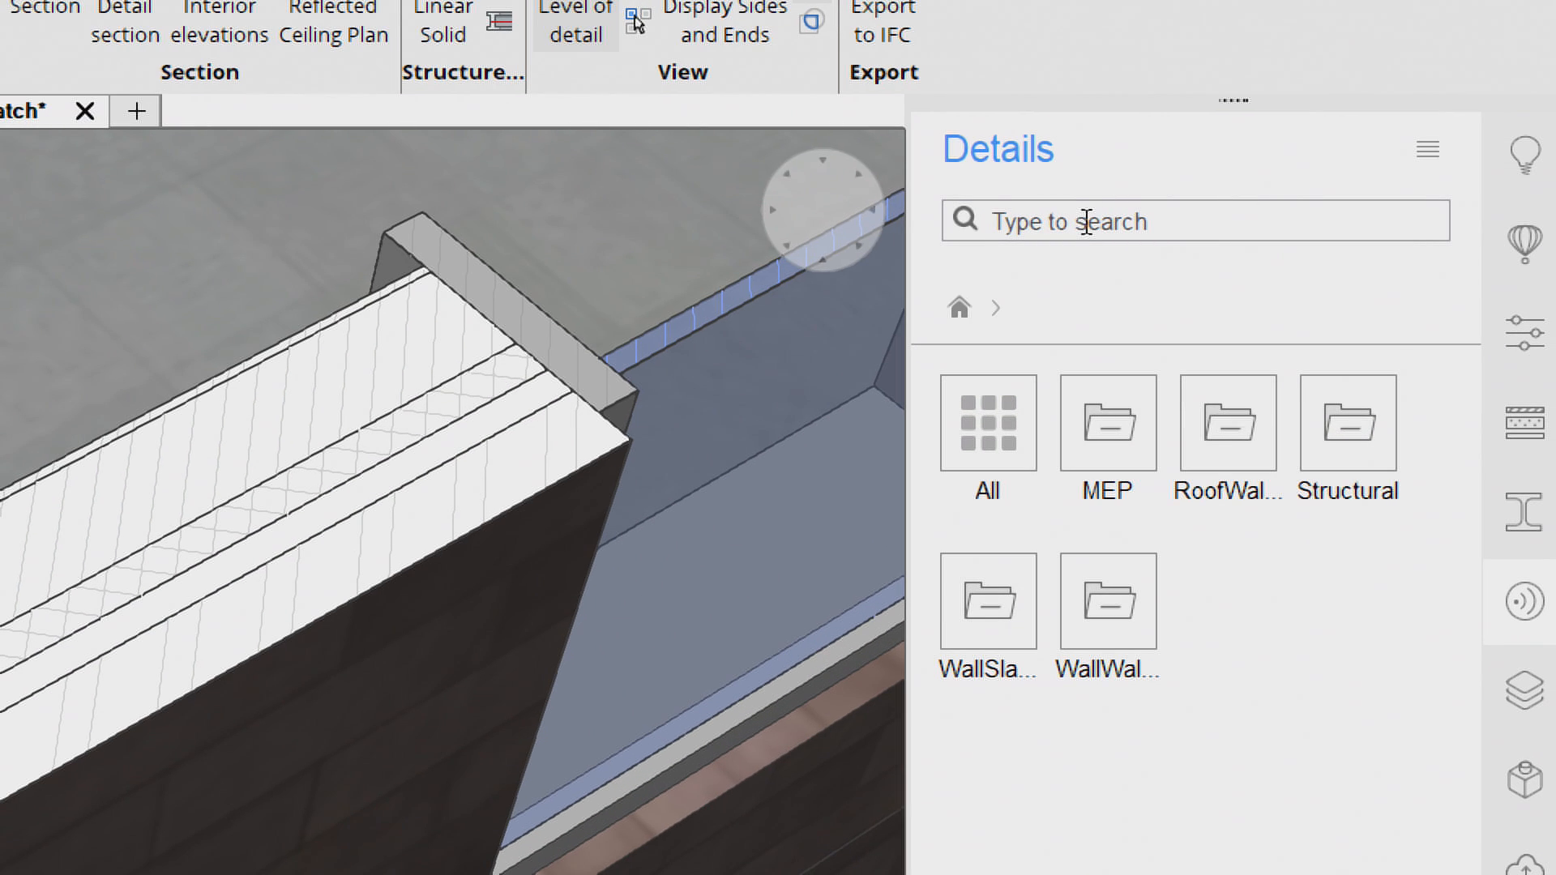
text(wall)
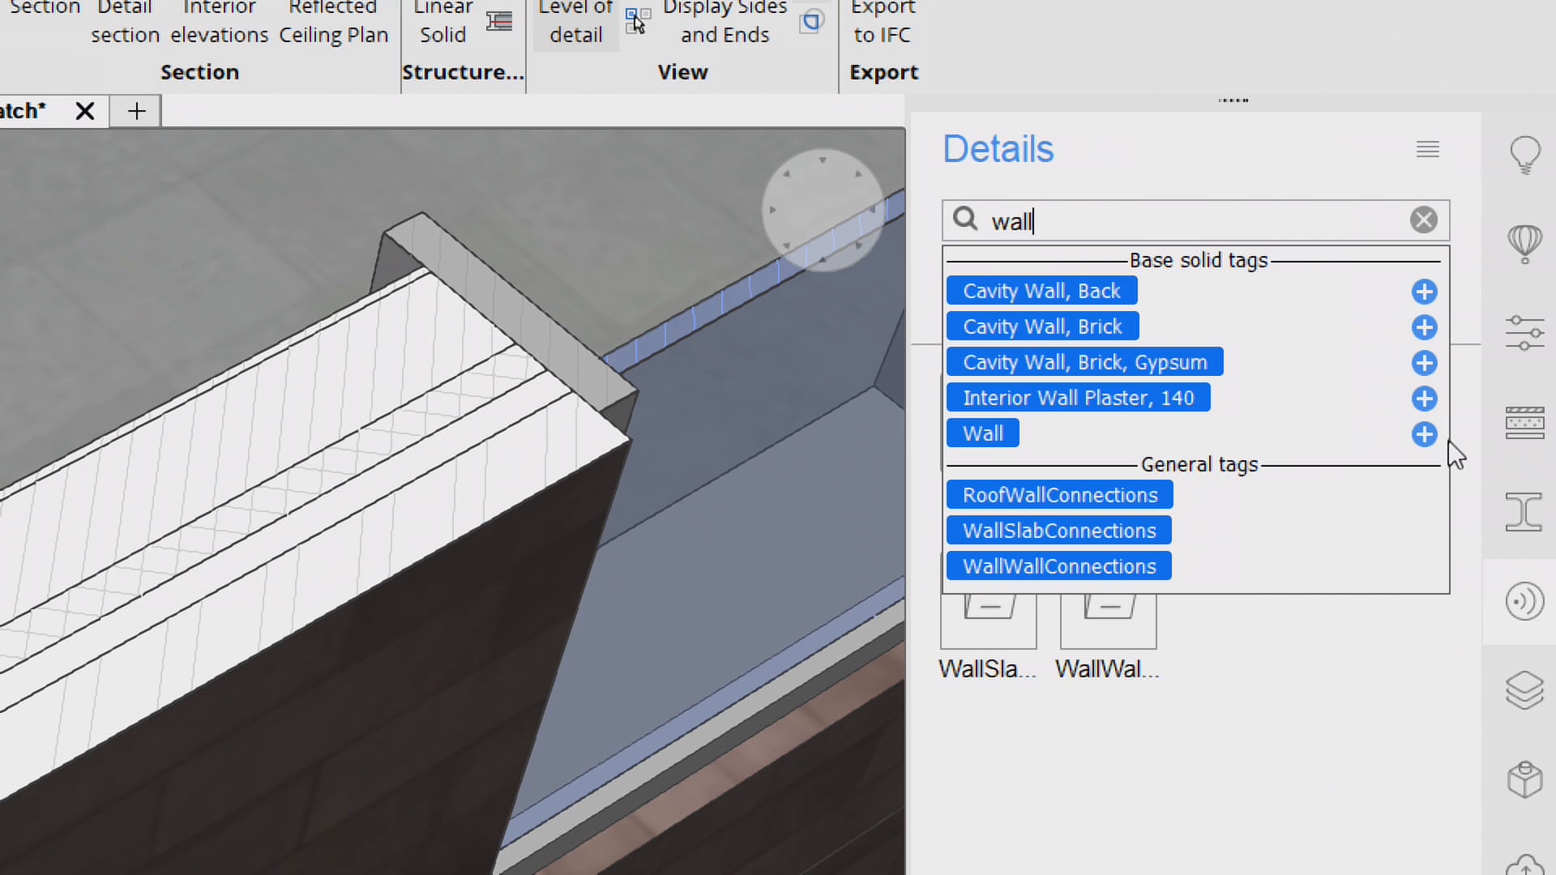
click(1425, 436)
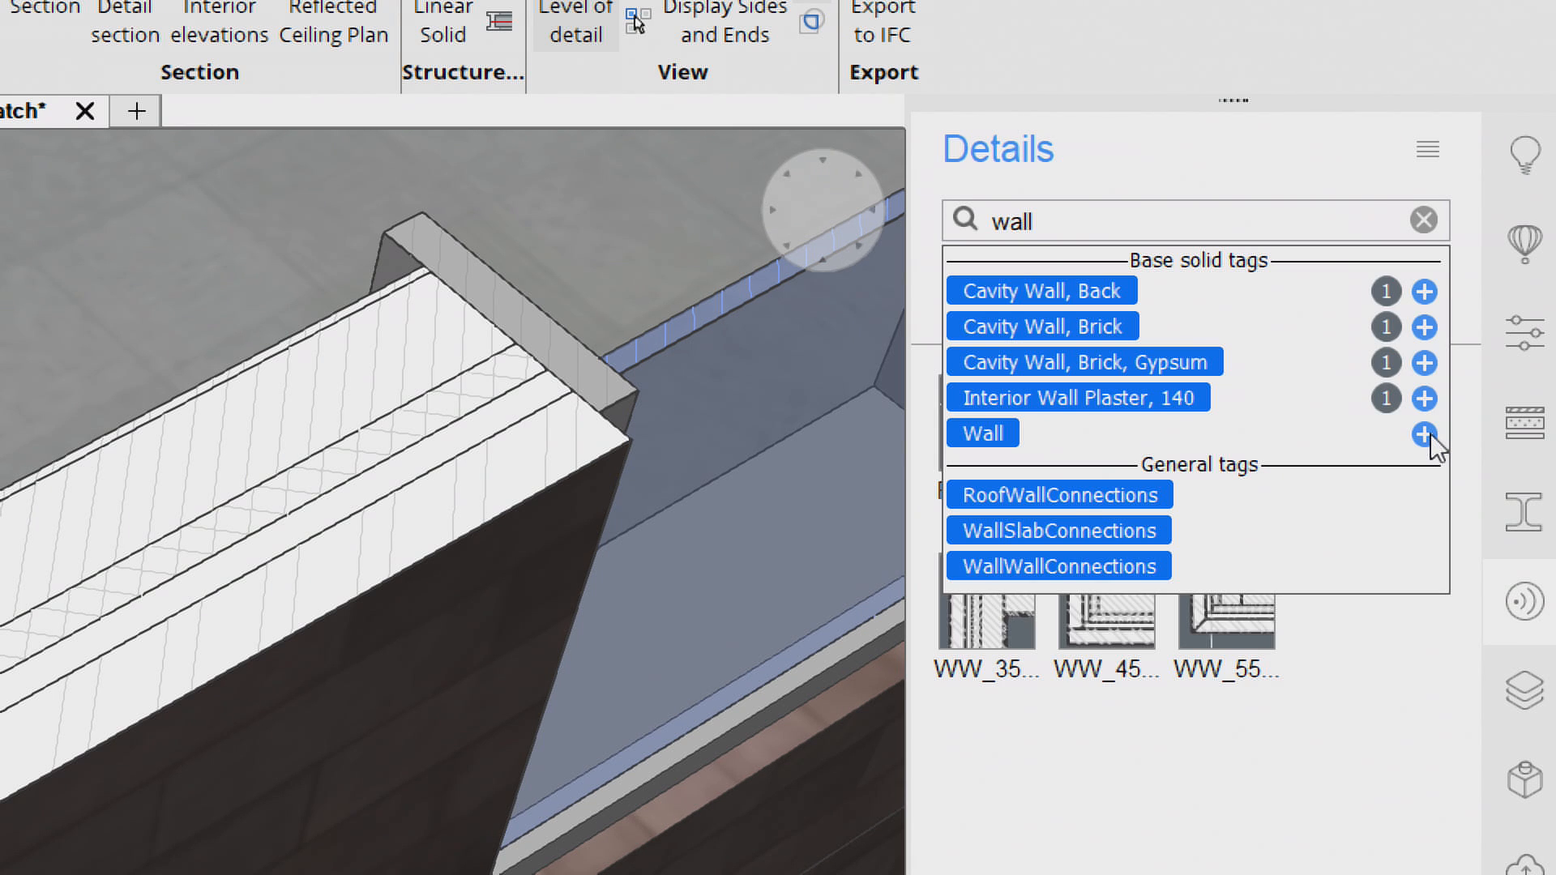
click(1398, 731)
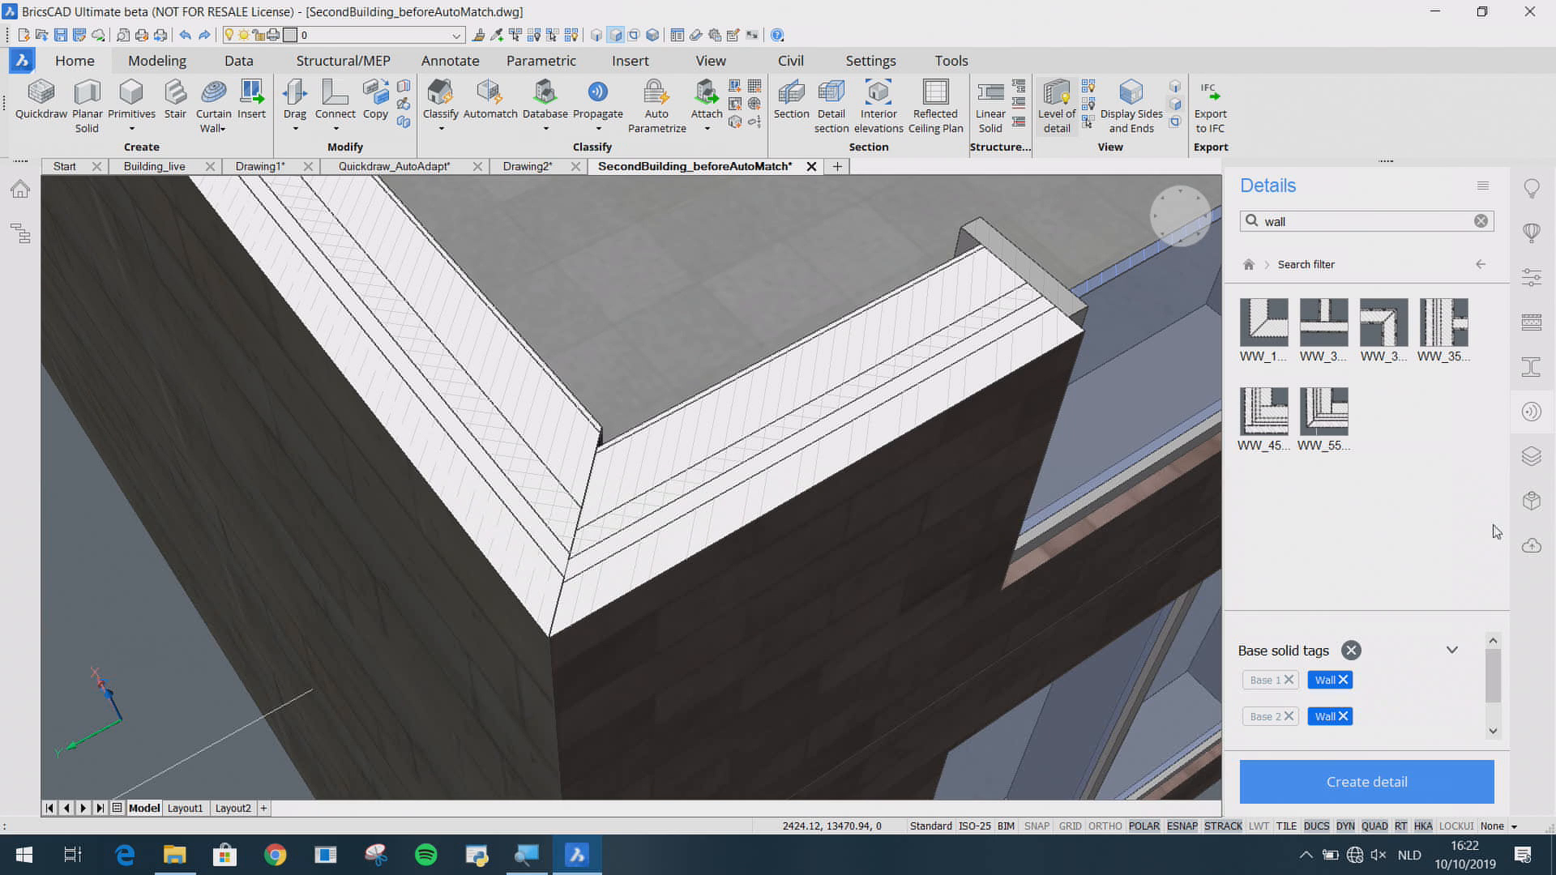
Step: Replace the details search text with 5 and add the 5 plies tag to the filter for both Base 1 and Base 2
click(1300, 221)
key(BackSpace)
key(BackSpace)
key(BackSpace)
key(BackSpace)
text(5)
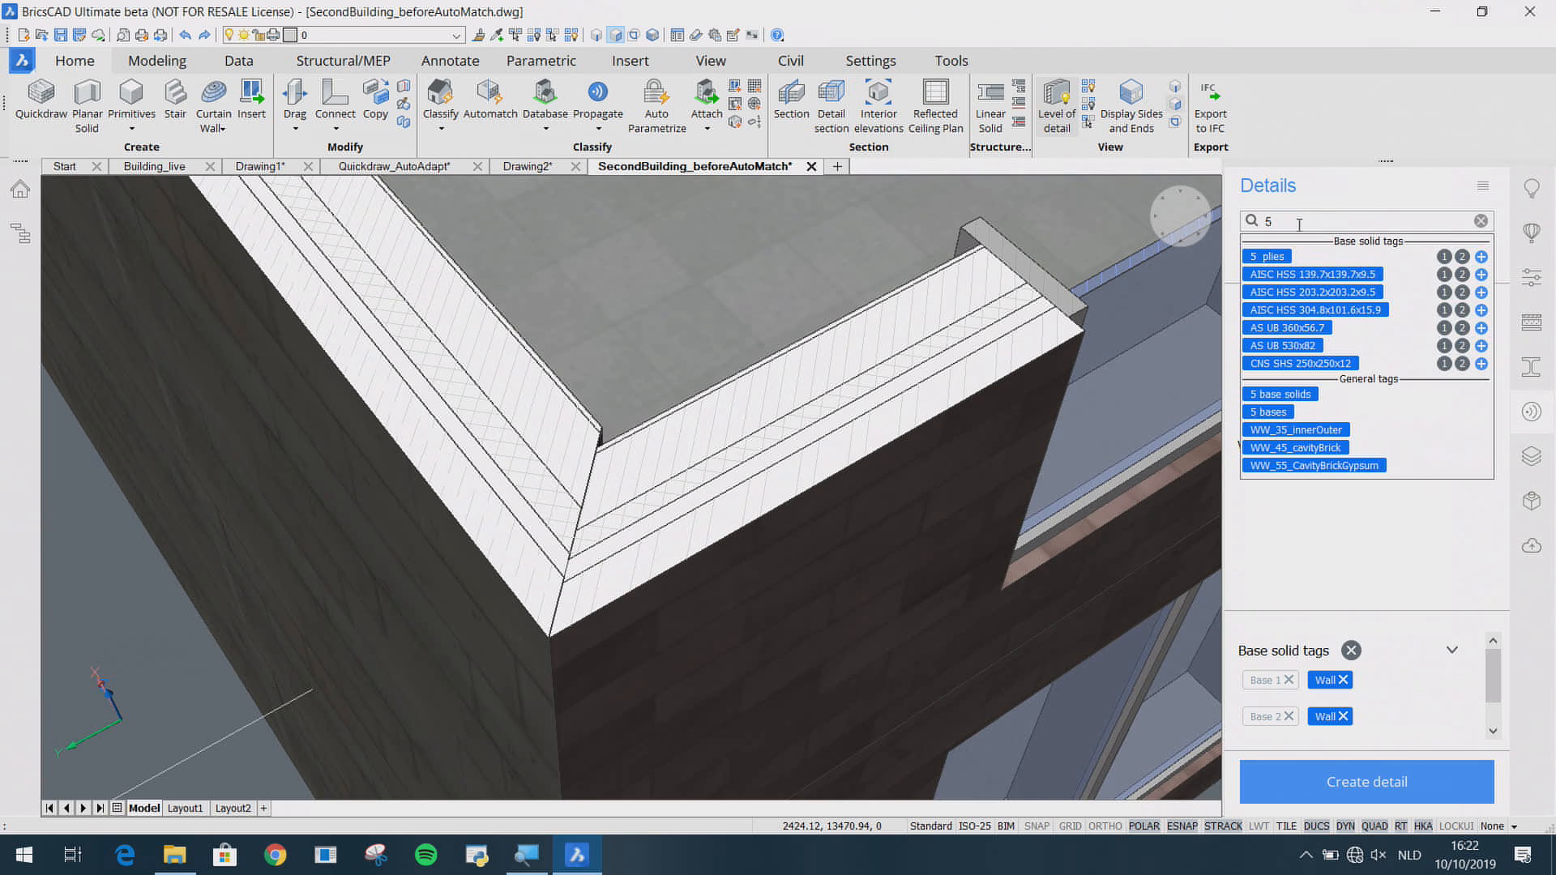
click(1444, 256)
click(1462, 256)
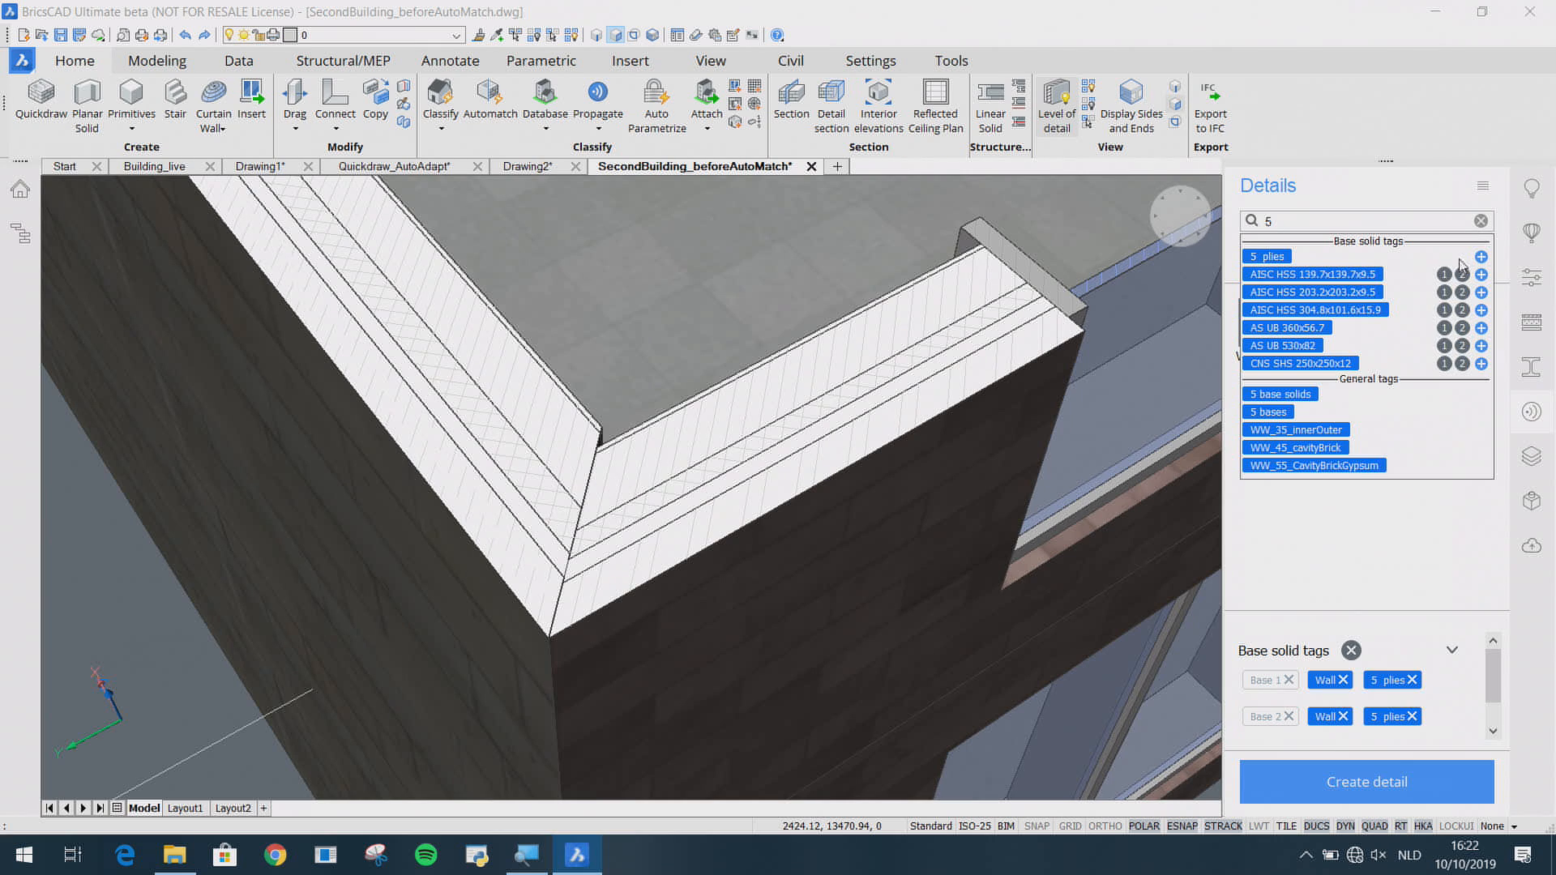
click(1488, 556)
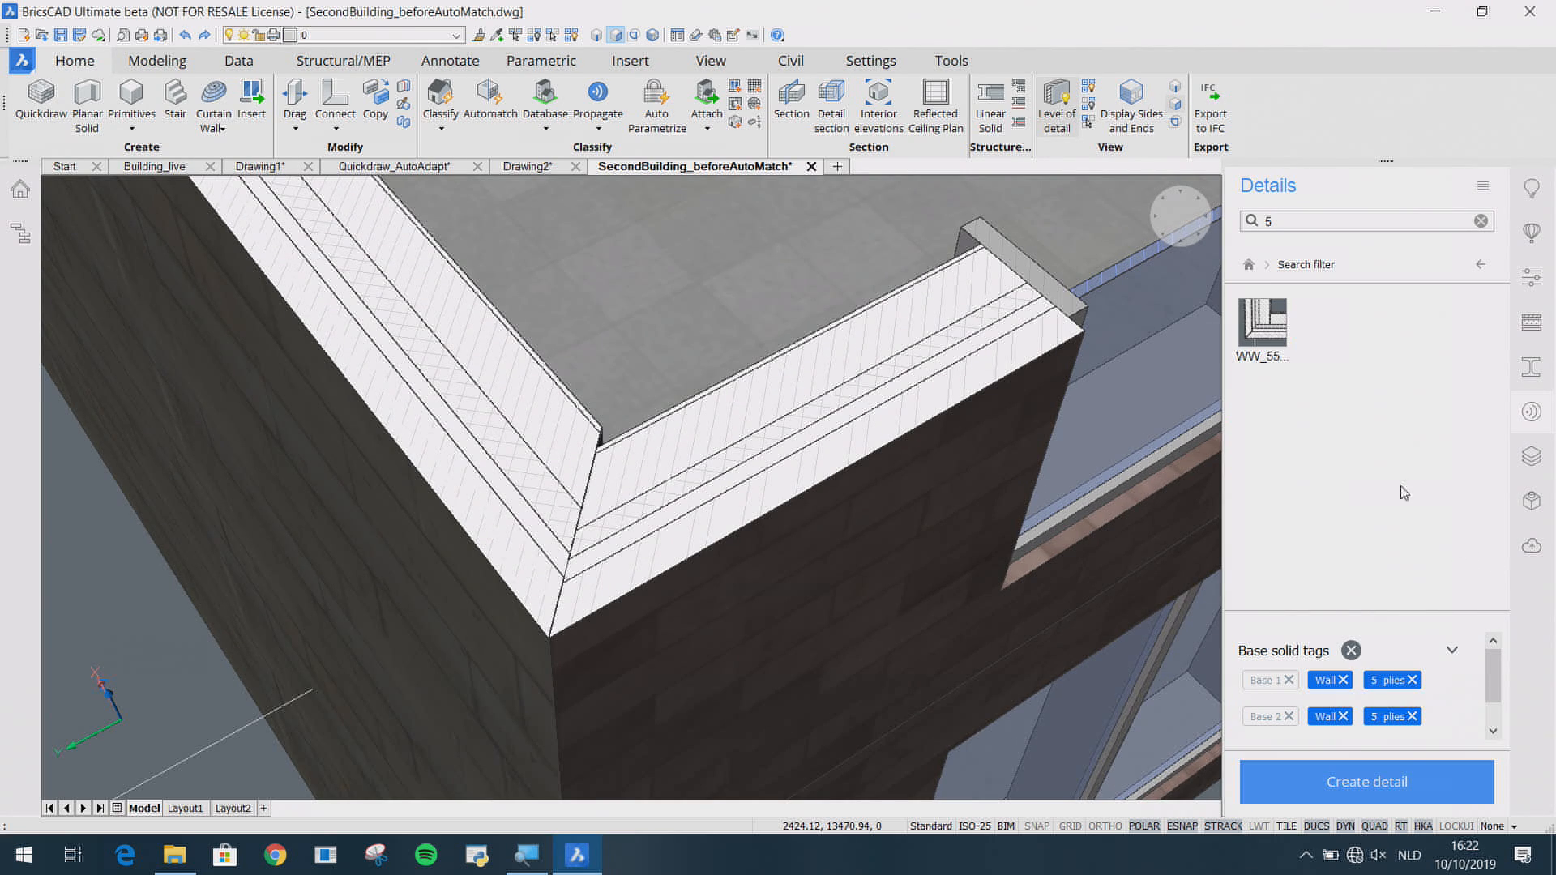
Step: Open the WW_55_CavityBrickGypsum detail from the filtered results and start propagating it across the building
click(1265, 324)
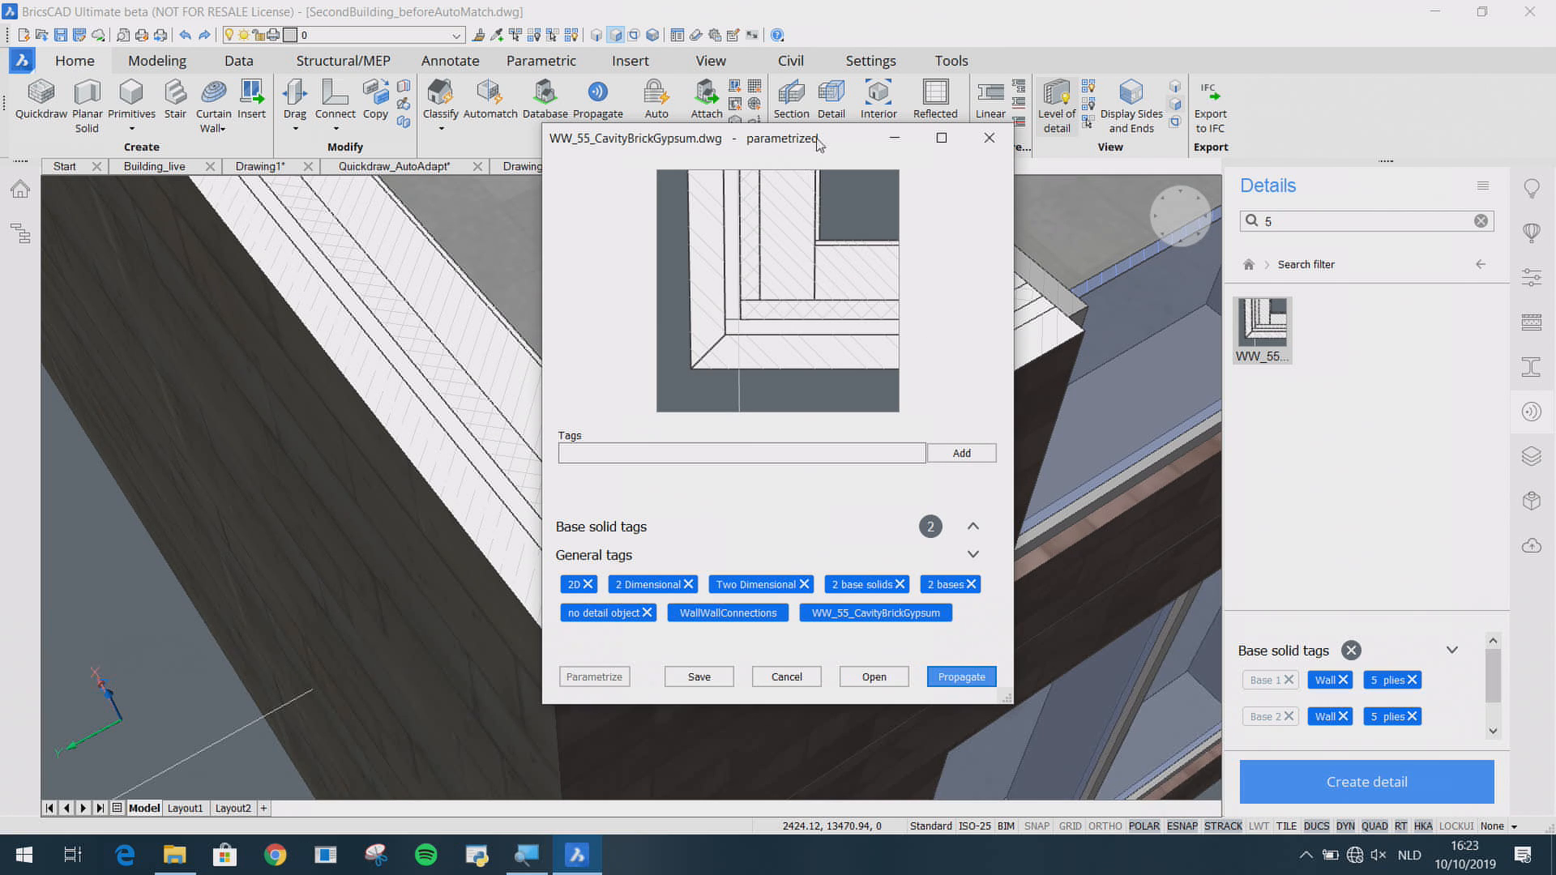
drag(820, 143, 1065, 206)
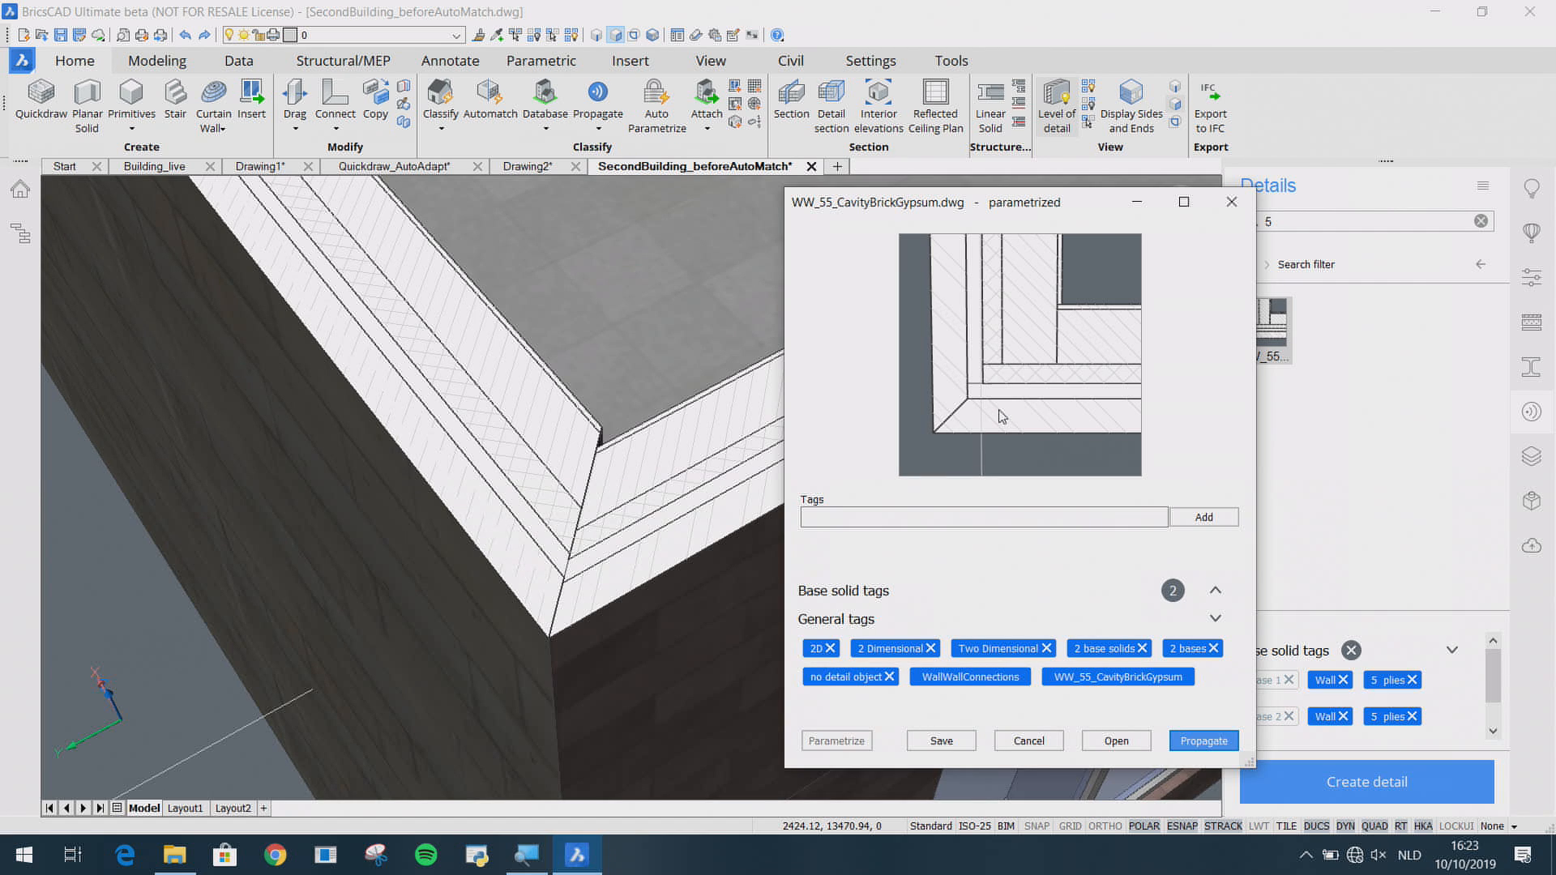
click(1205, 742)
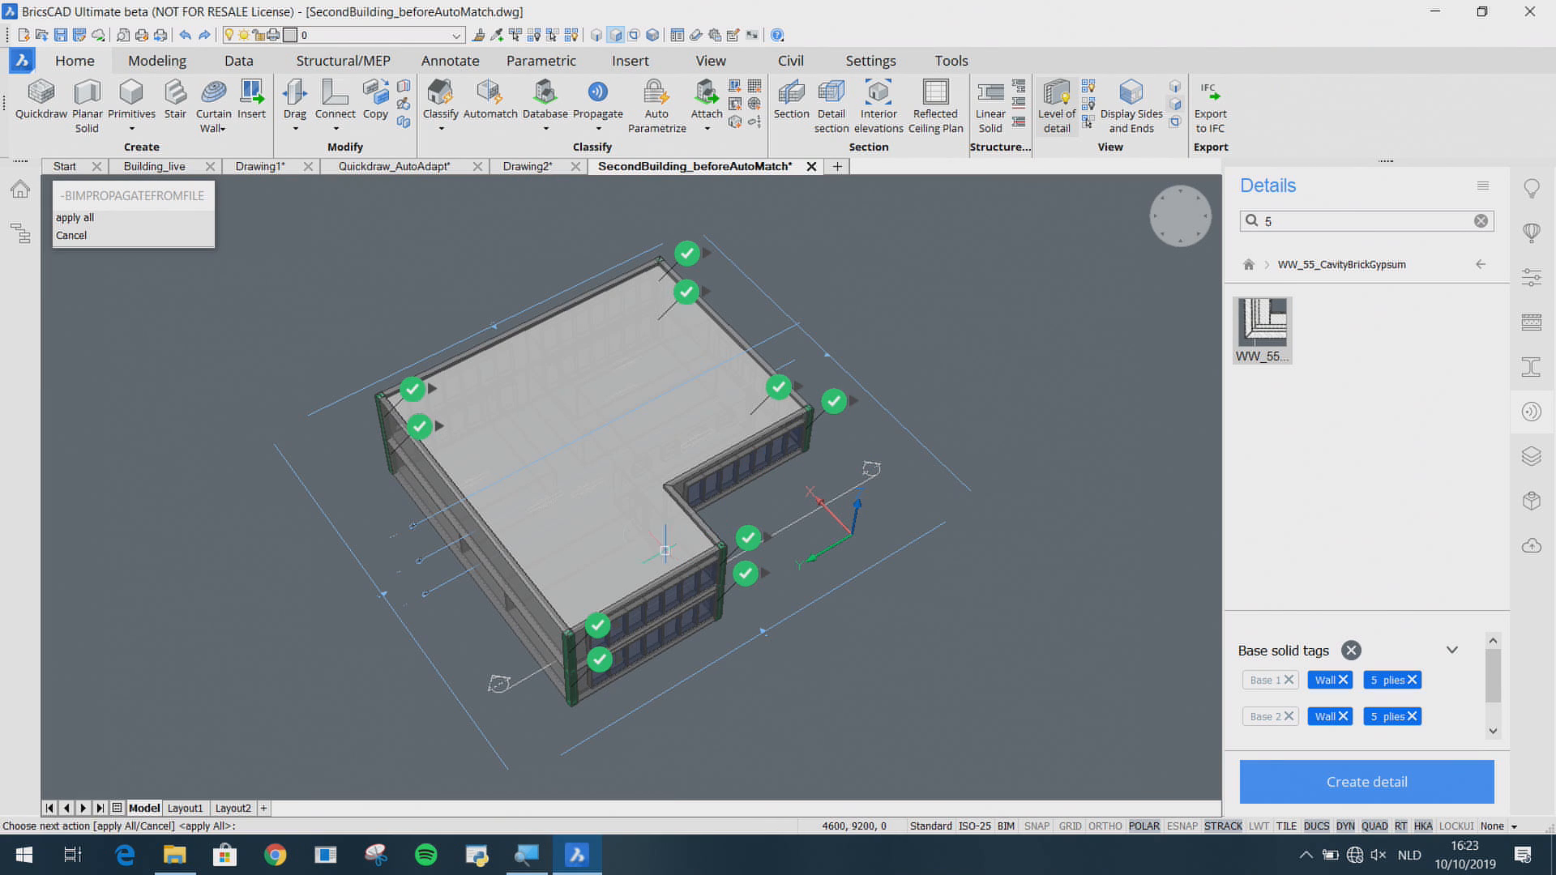
Step: Reject the propagation suggestions around the recessed wing and far corners, and apply the detail at the four remaining locations
shift+middle_drag(689, 528, 818, 443)
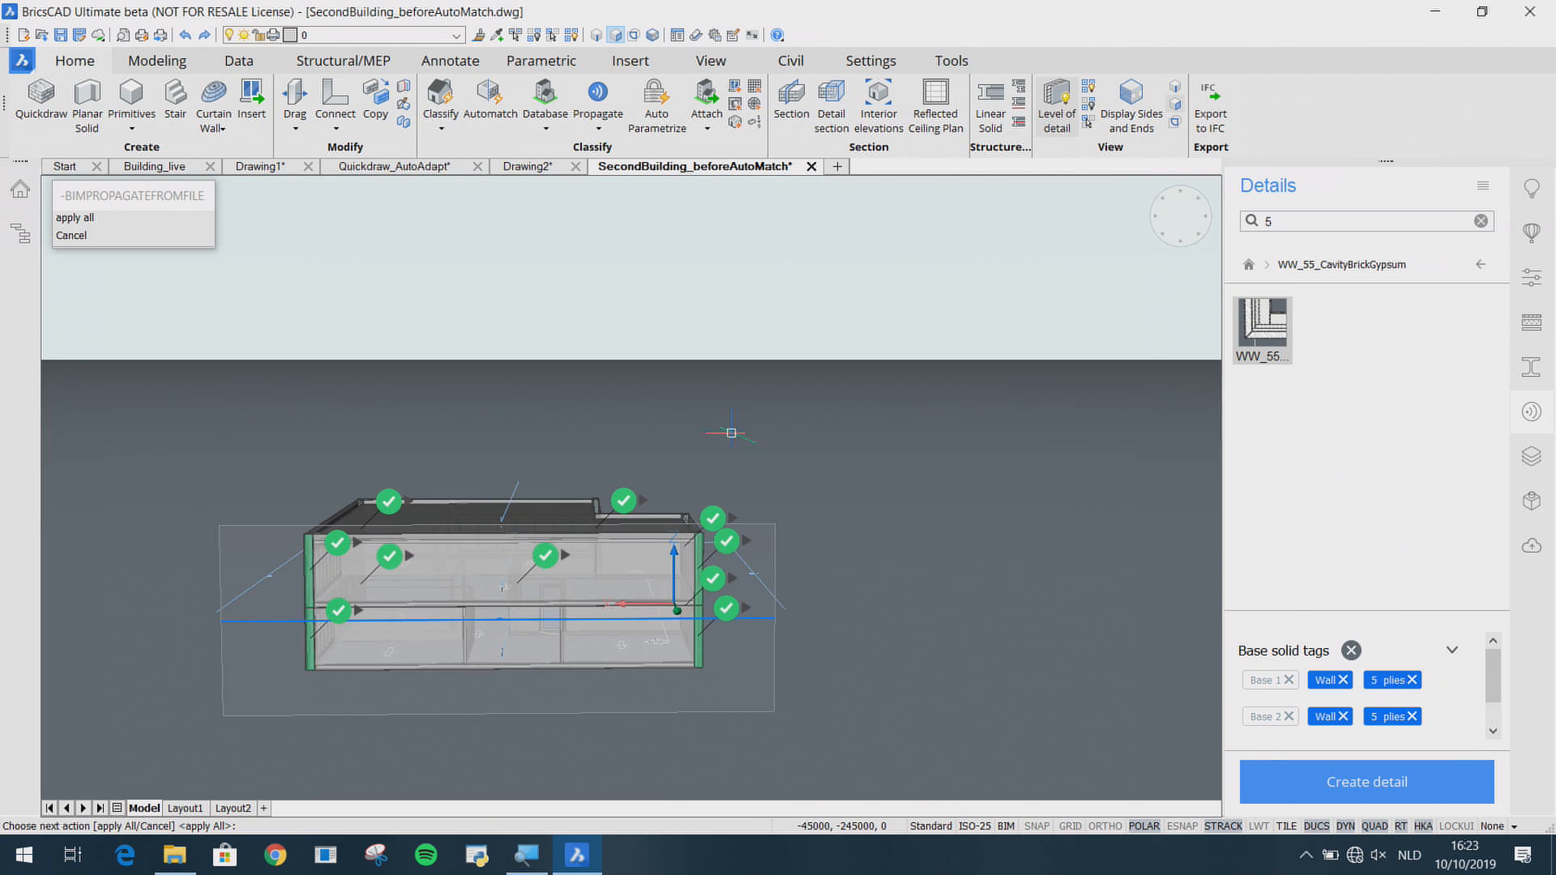
click(505, 395)
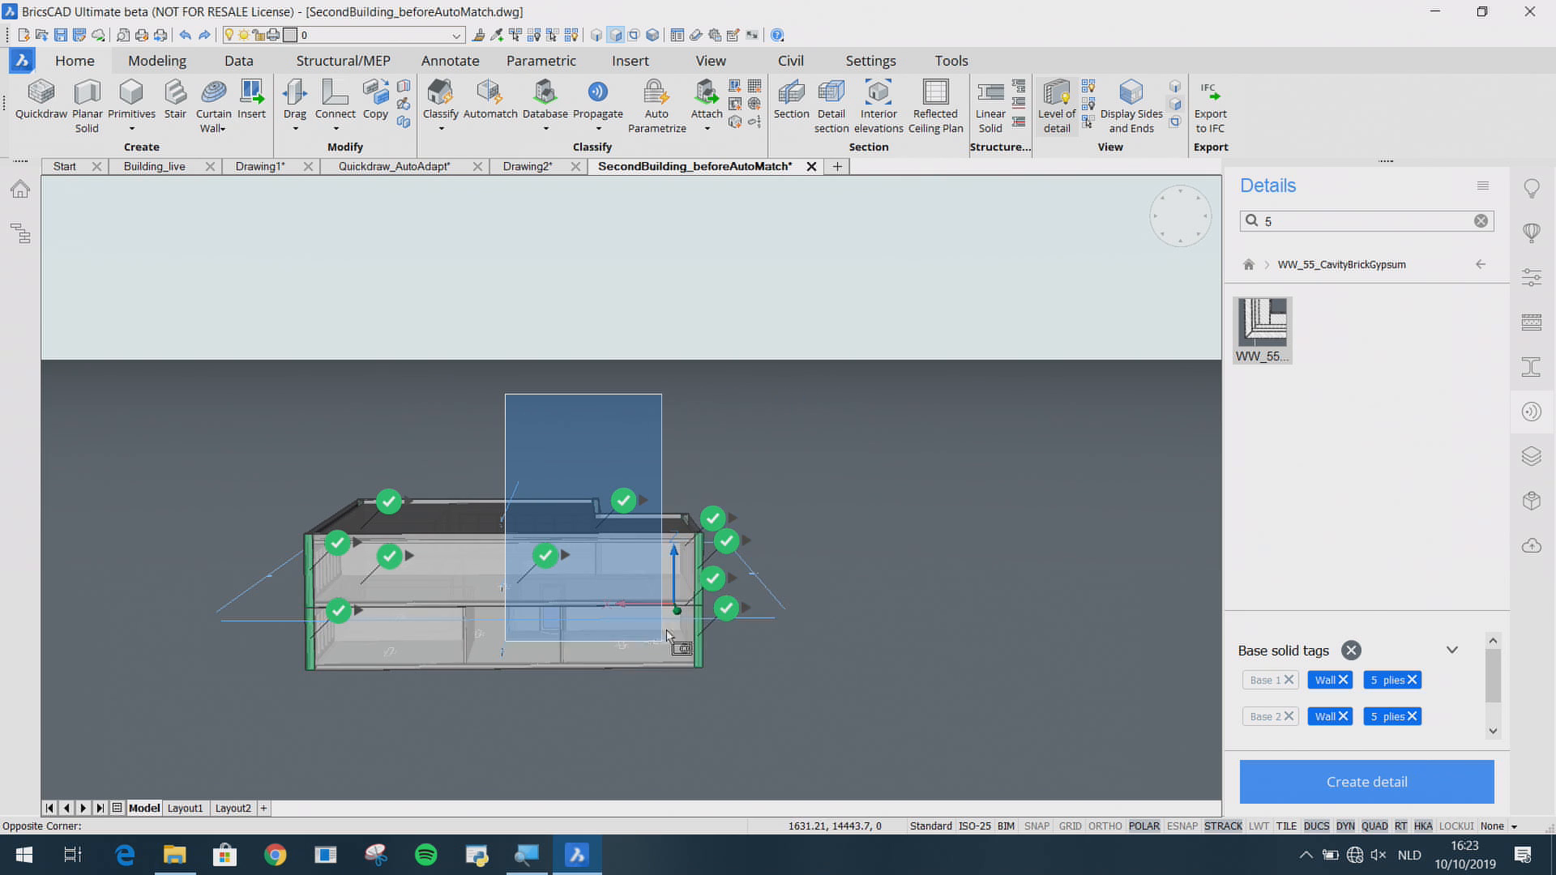
click(732, 418)
shift+middle_drag(798, 495, 445, 541)
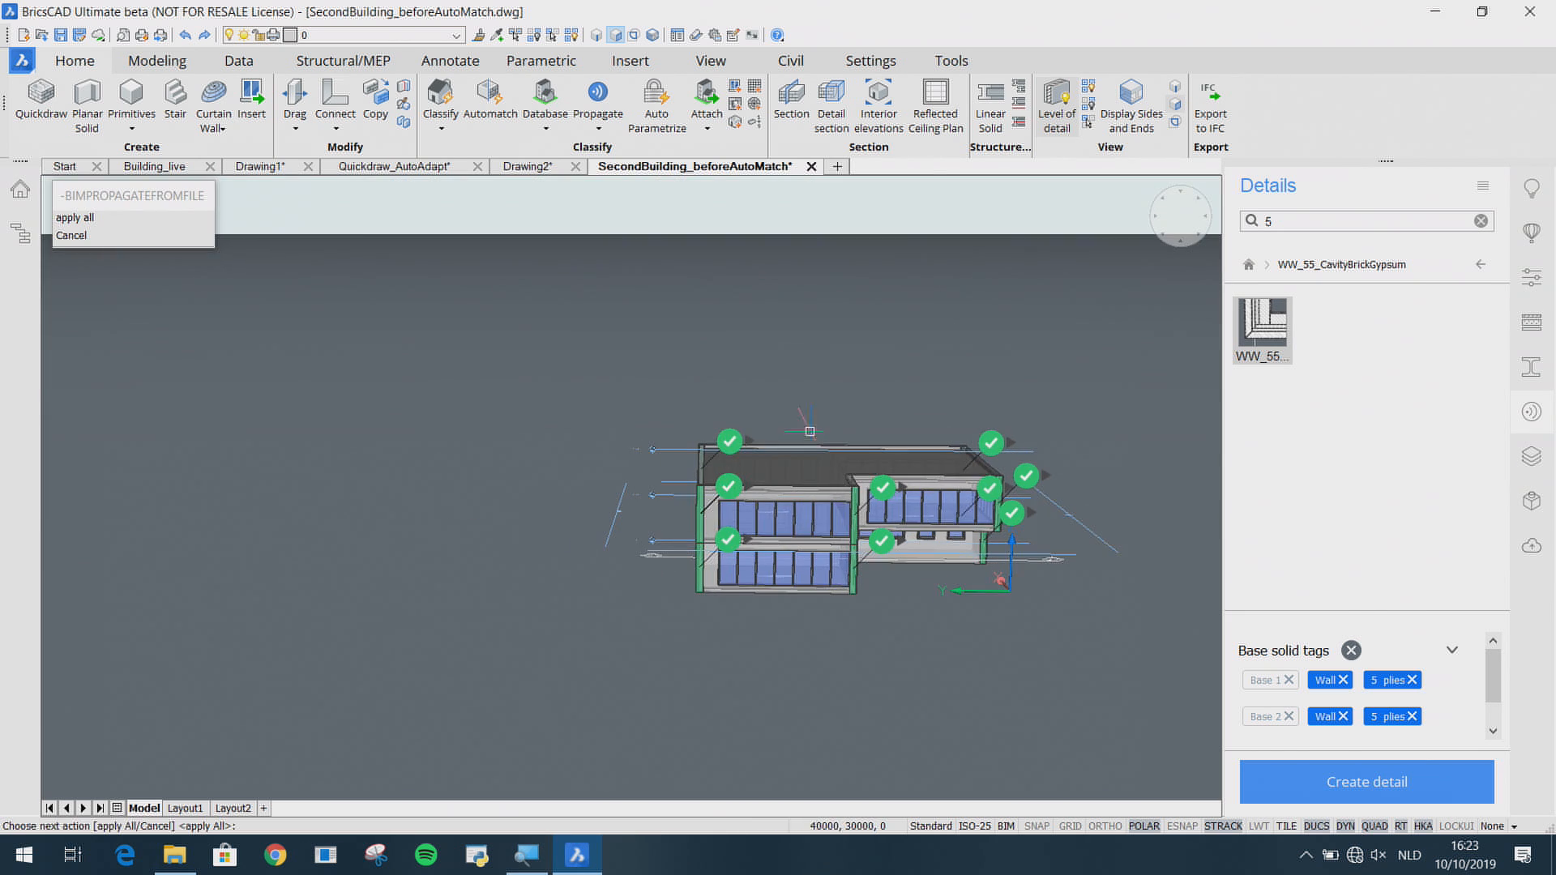
click(822, 362)
click(1141, 640)
click(1011, 514)
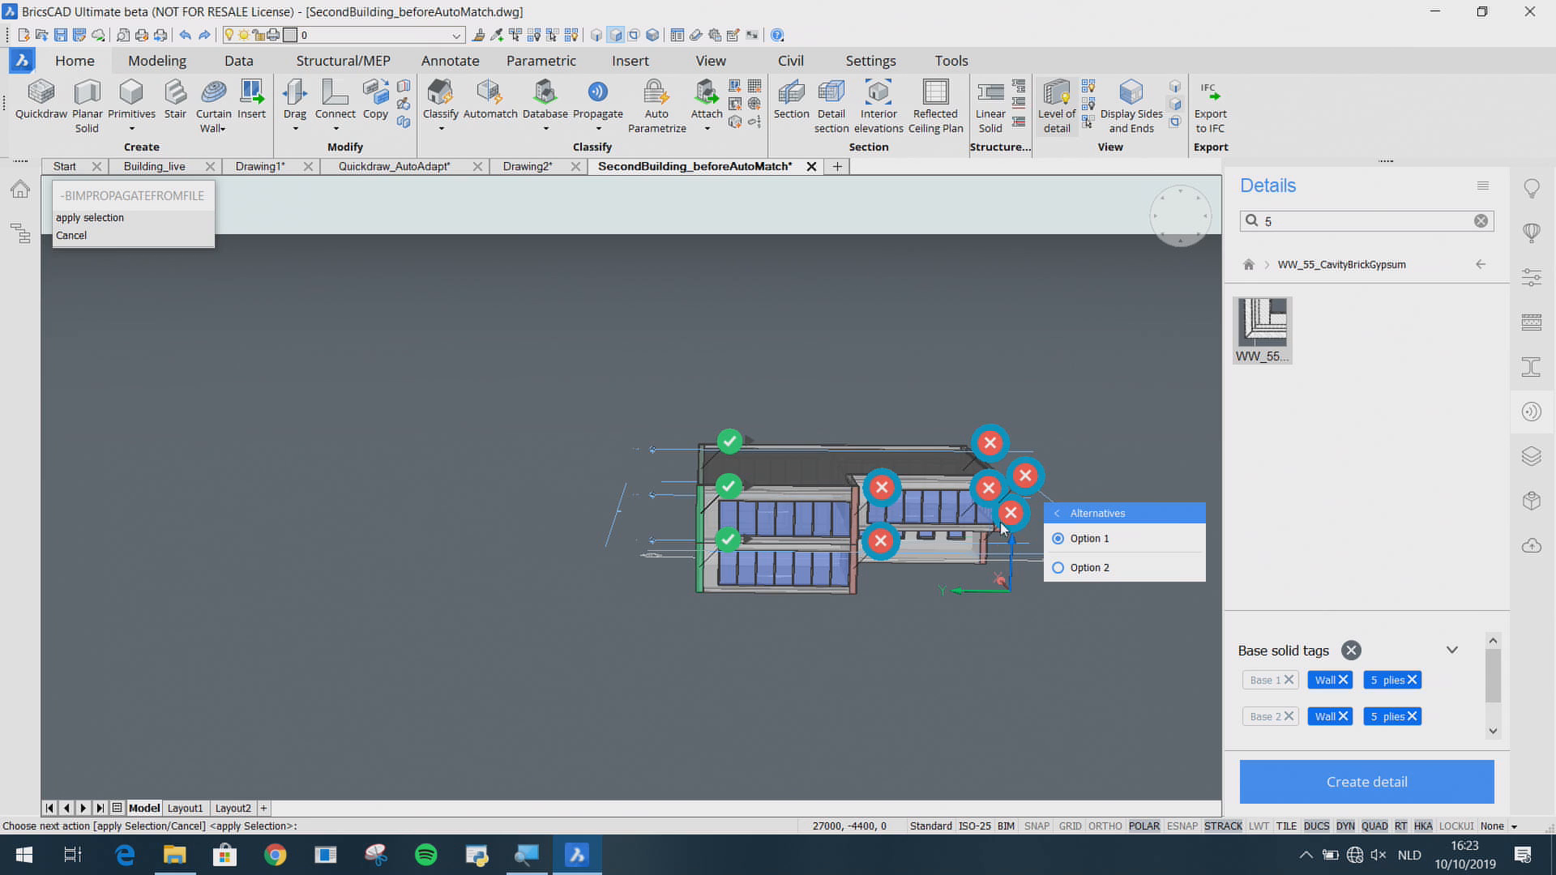
key(Return)
shift+middle_drag(616, 557, 796, 633)
click(118, 218)
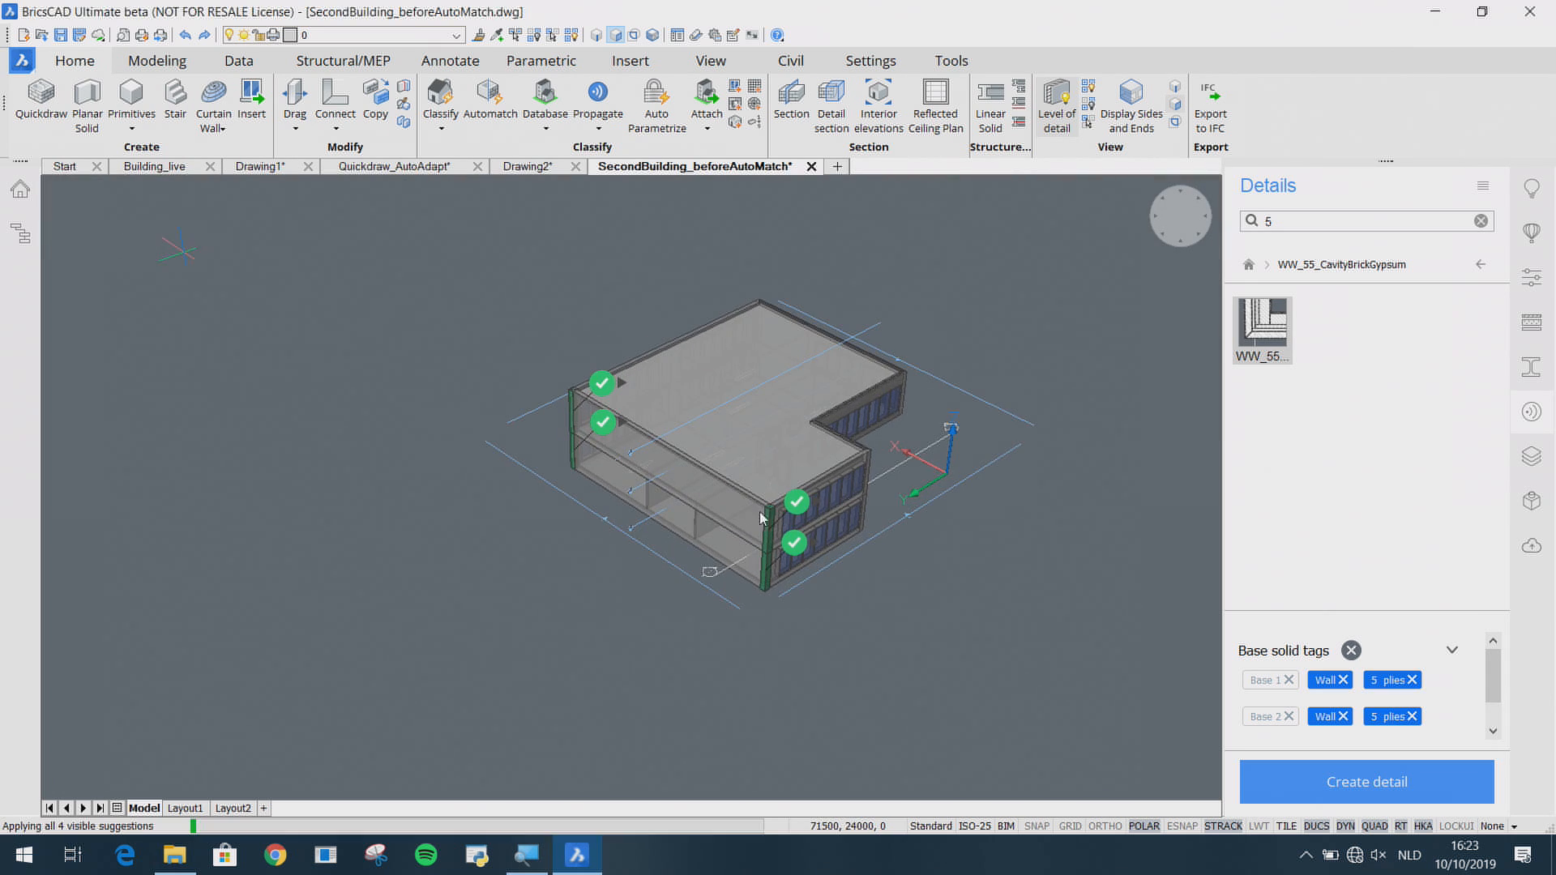
Step: Examine the propagated wall-layer connections at the two outer corners of the clipped building's long wall
scroll(764, 536, up, 3)
scroll(764, 536, up, 8)
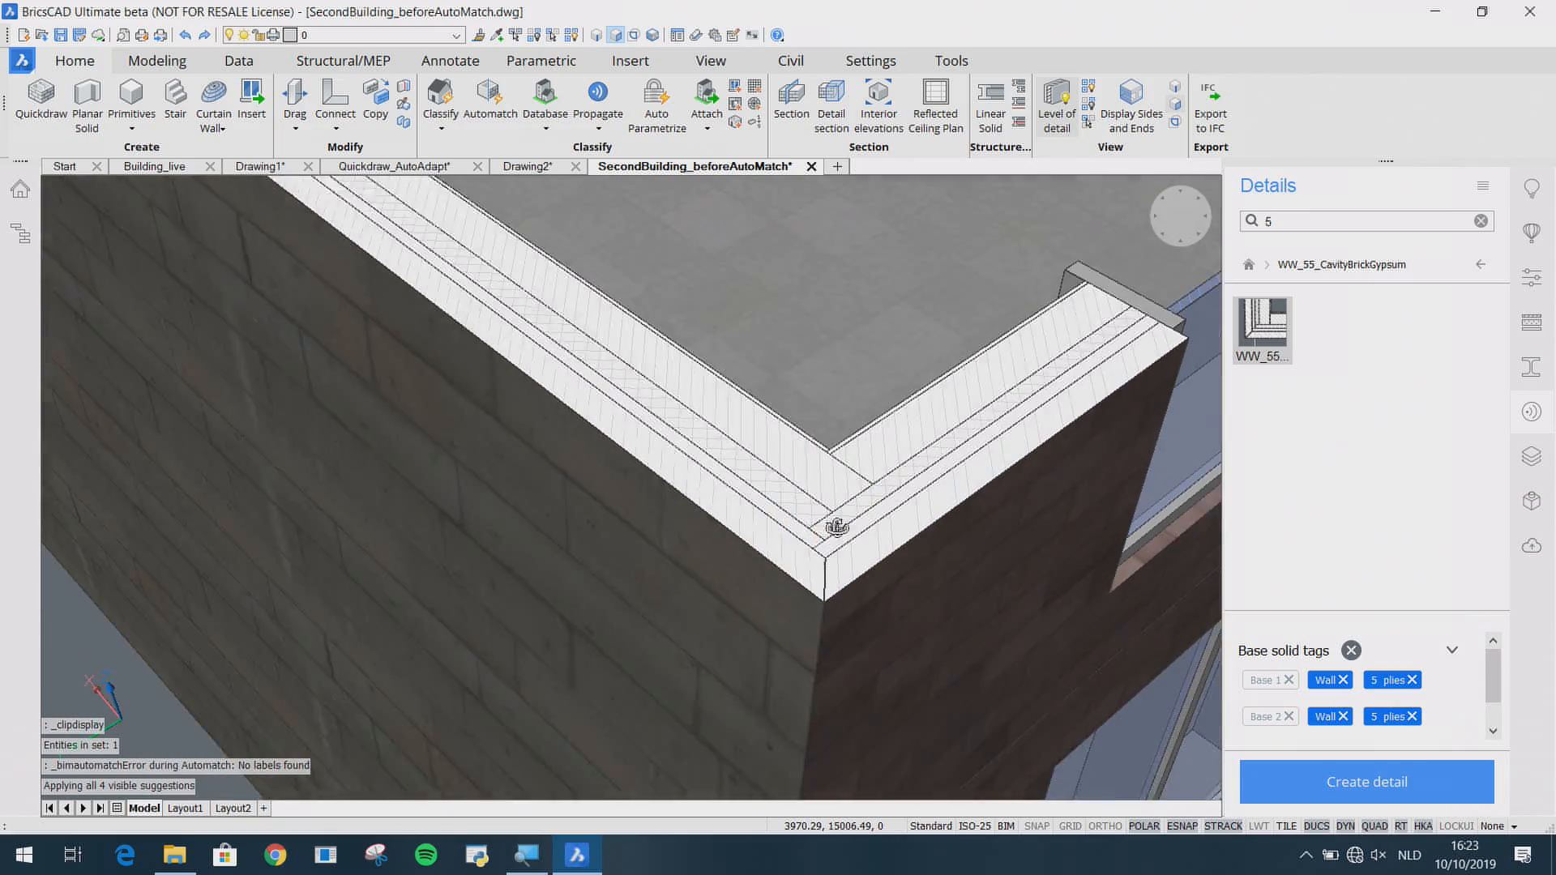
middle_drag(408, 402, 743, 559)
scroll(743, 559, down, 5)
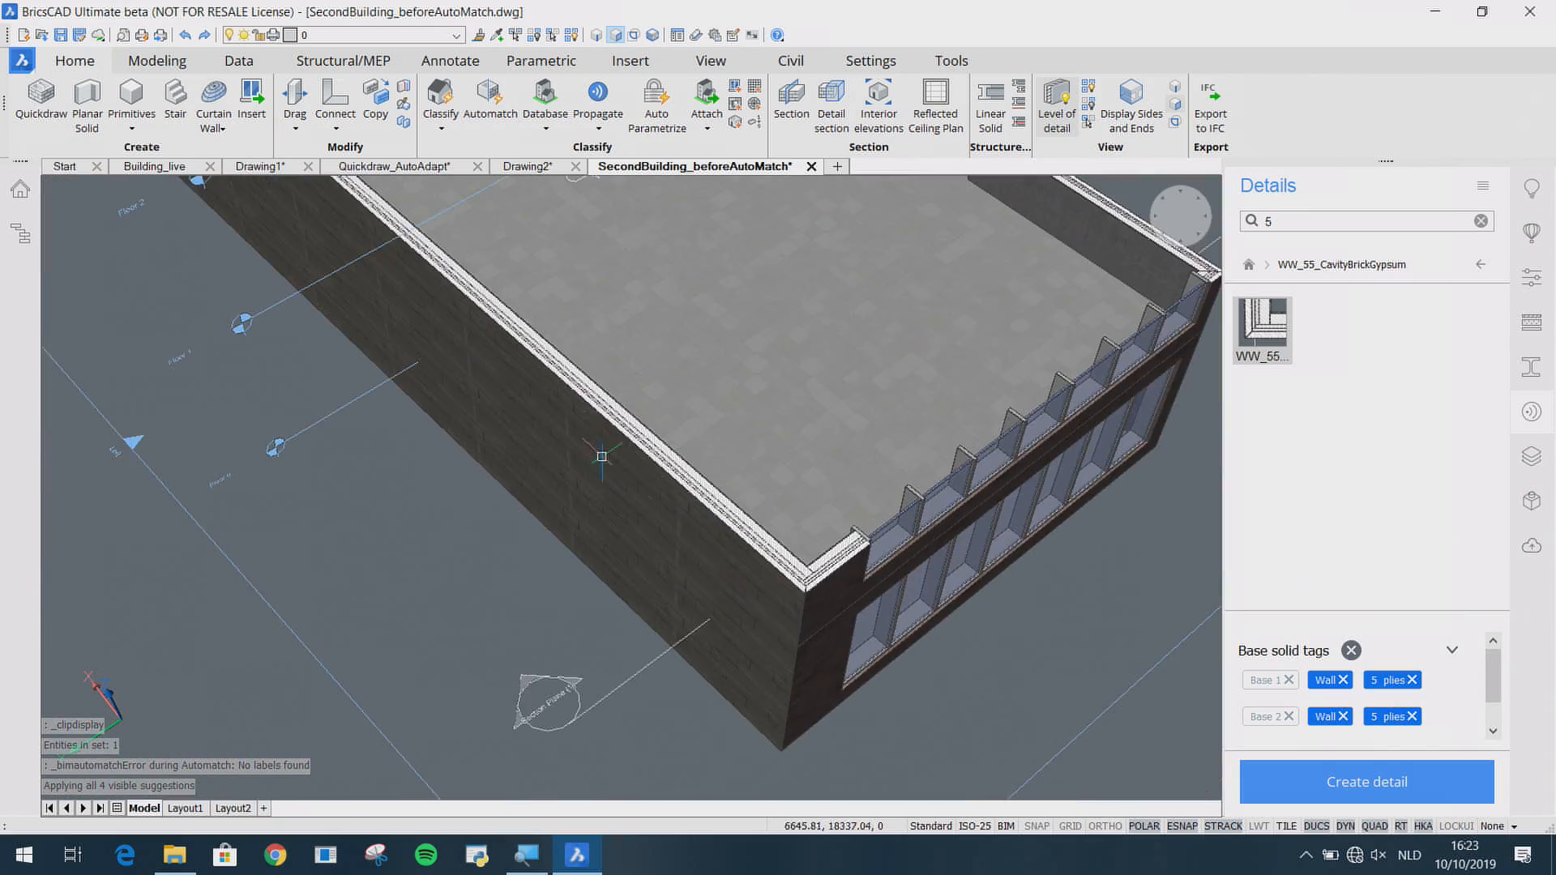
middle_drag(454, 340, 1017, 778)
scroll(626, 444, up, 6)
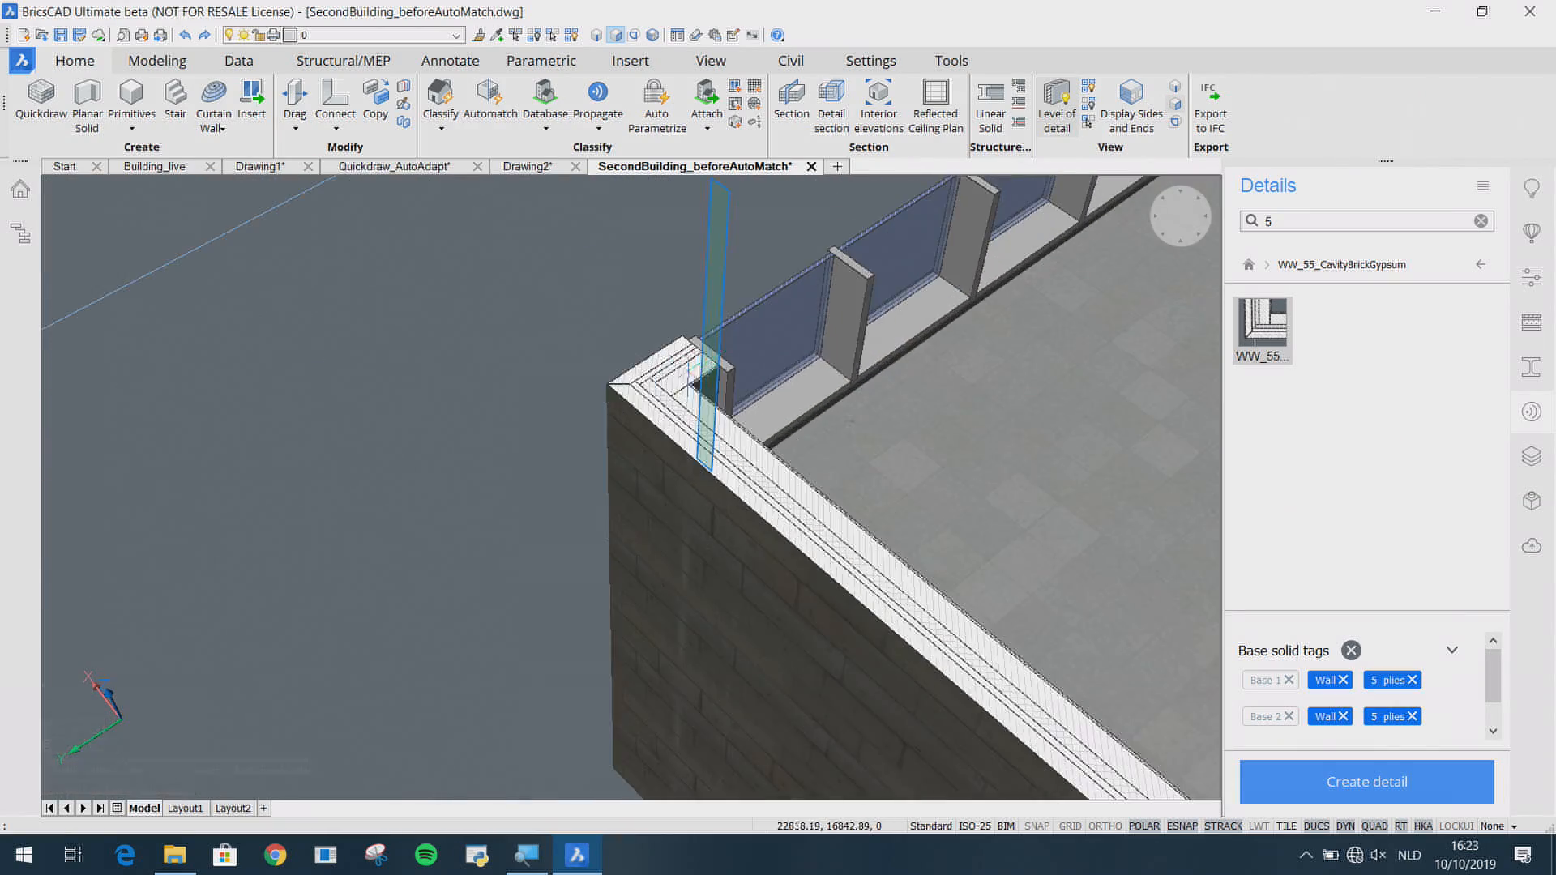
scroll(502, 447, down, 5)
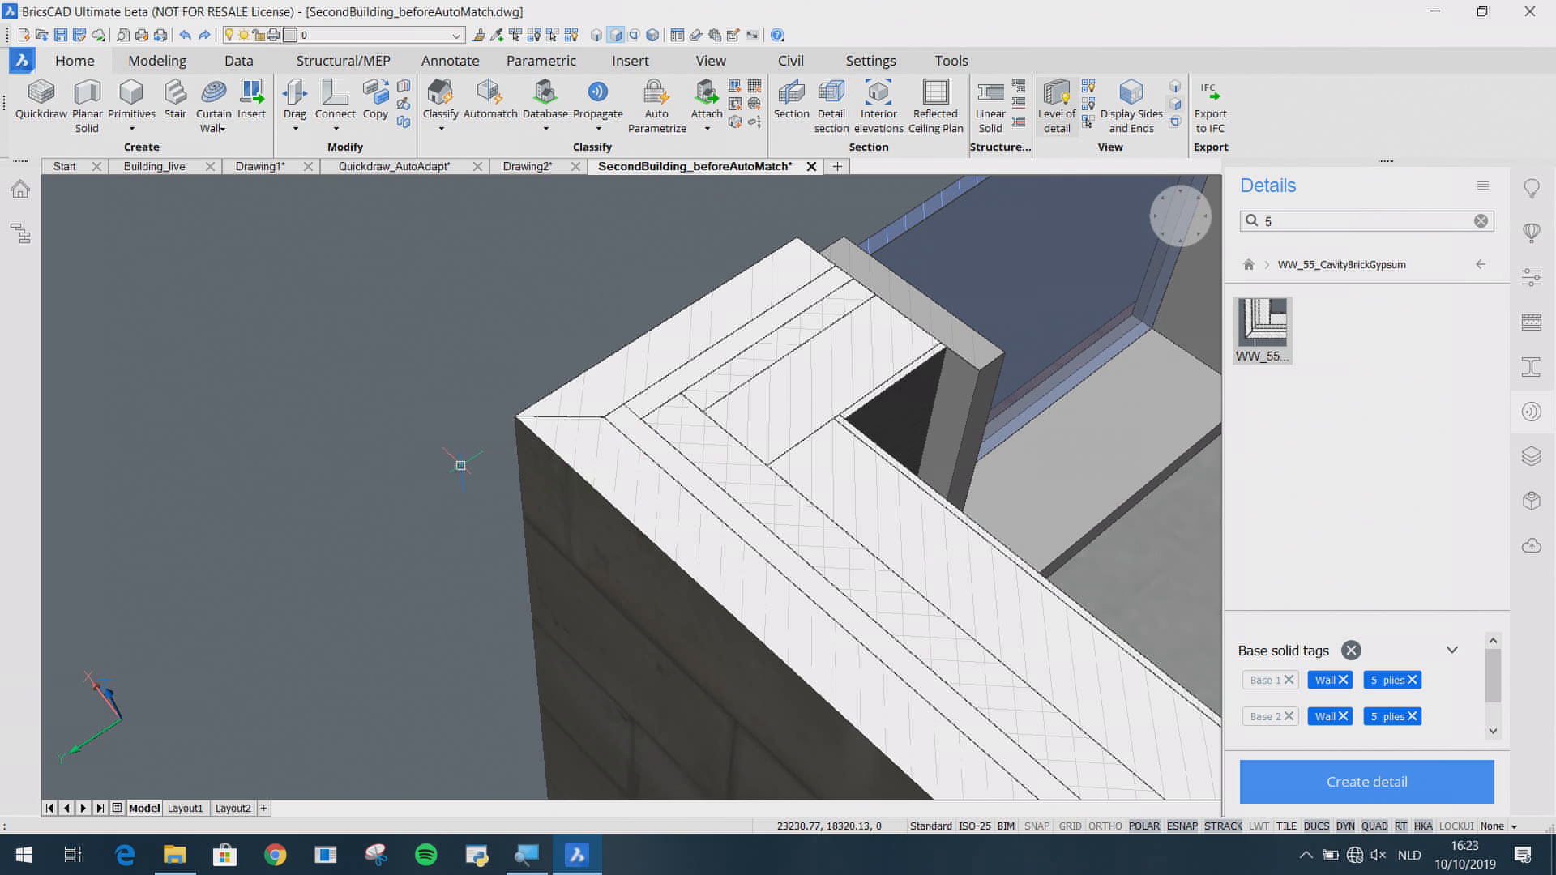
scroll(441, 451, down, 4)
scroll(441, 452, down, 4)
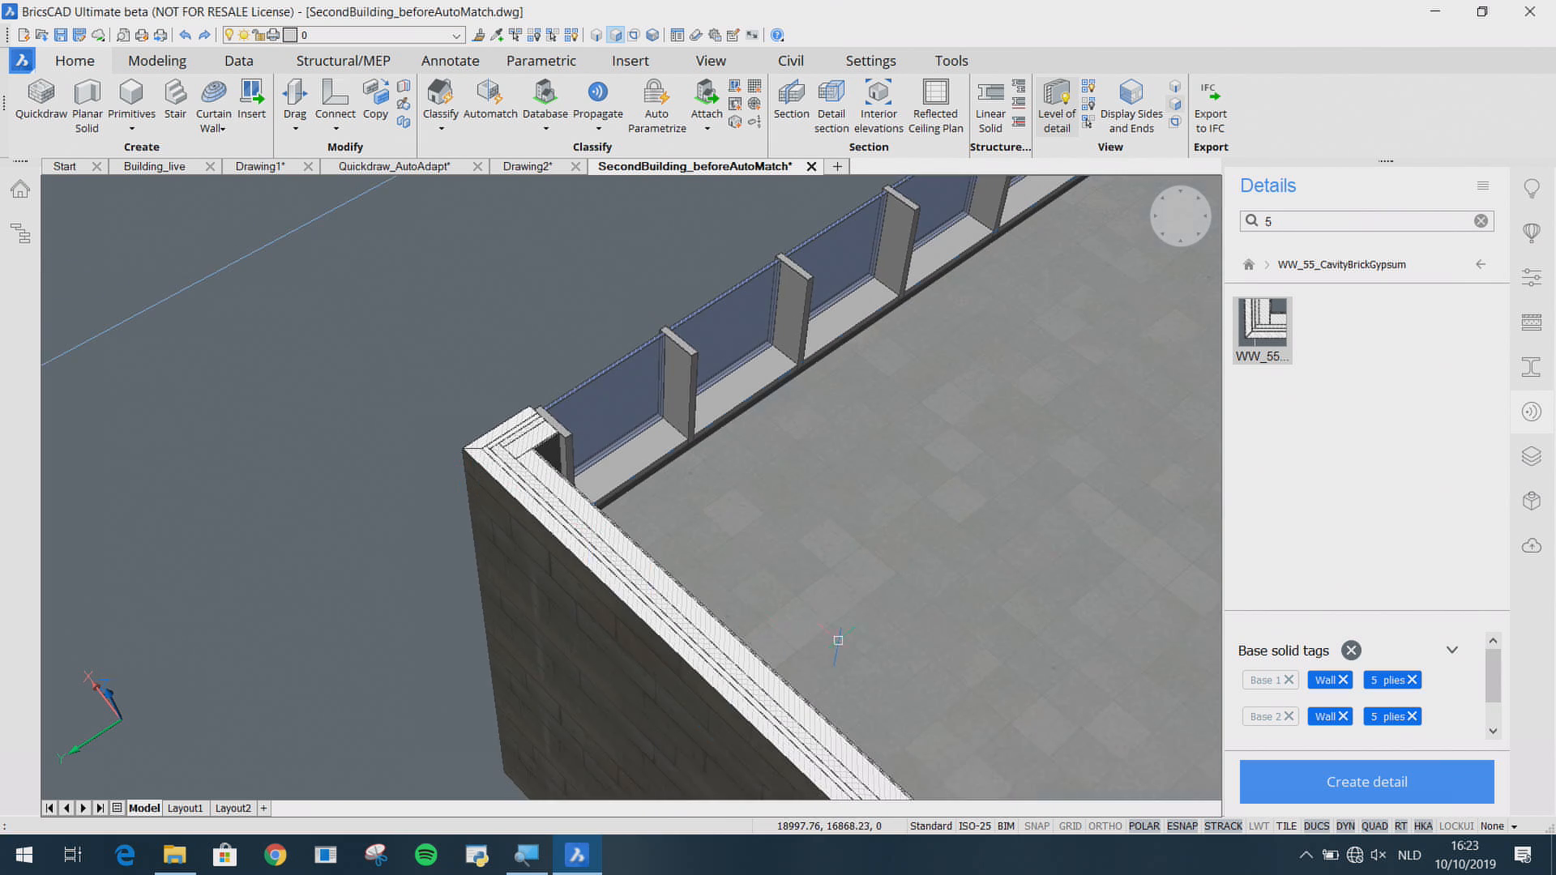
middle_drag(838, 639, 584, 434)
scroll(583, 456, down, 10)
shift+middle_drag(689, 512, 688, 475)
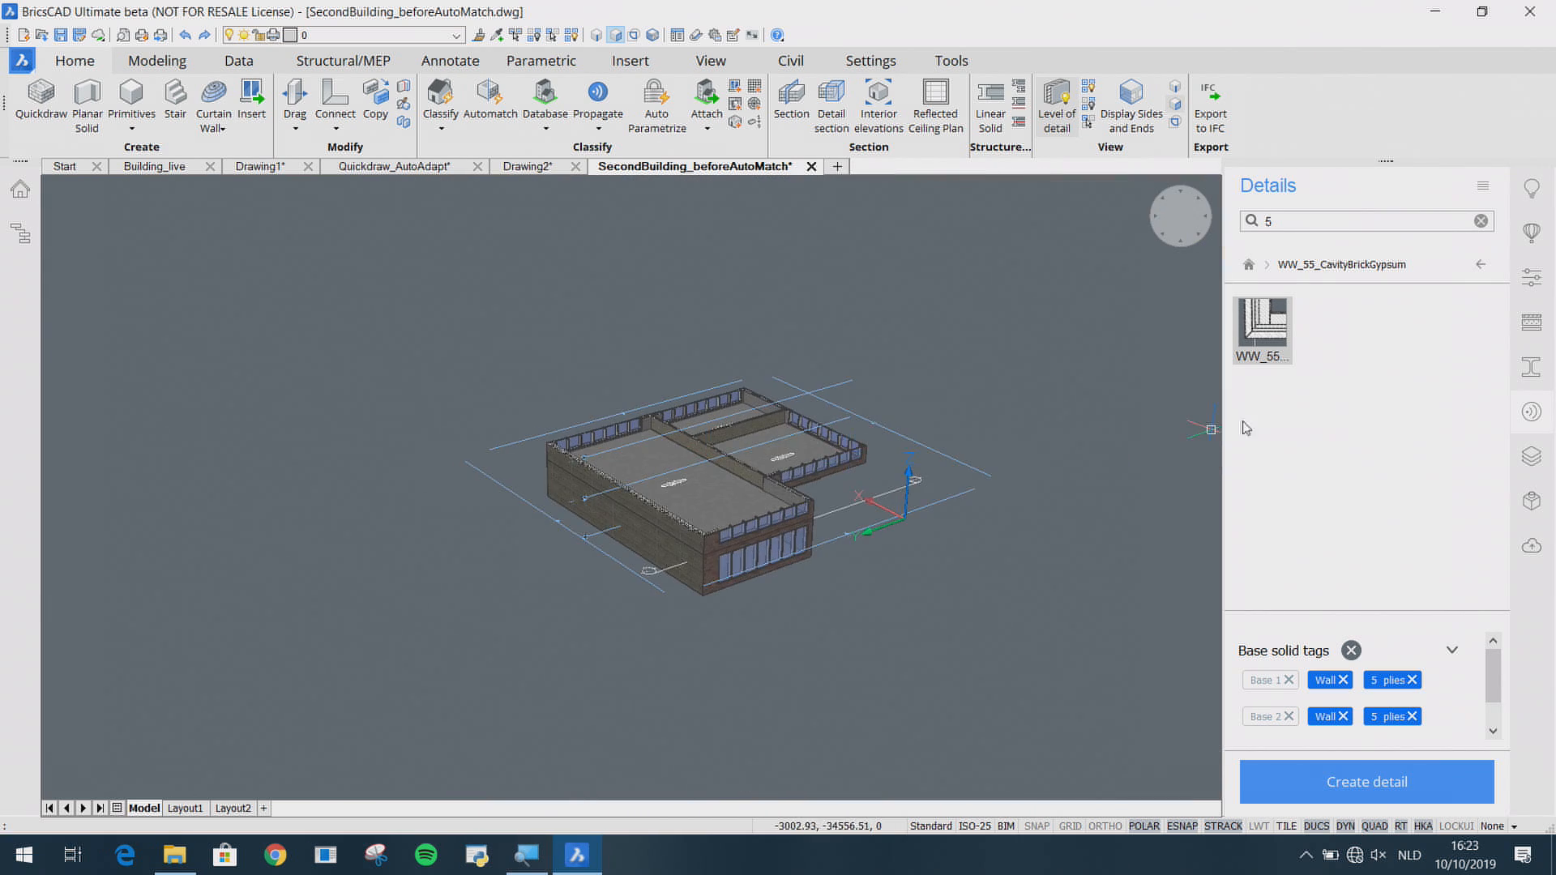
Step: Open the source drawing of the WW_55_CavityBrickGypsum detail and examine the detail volume at its wall corner
click(1277, 333)
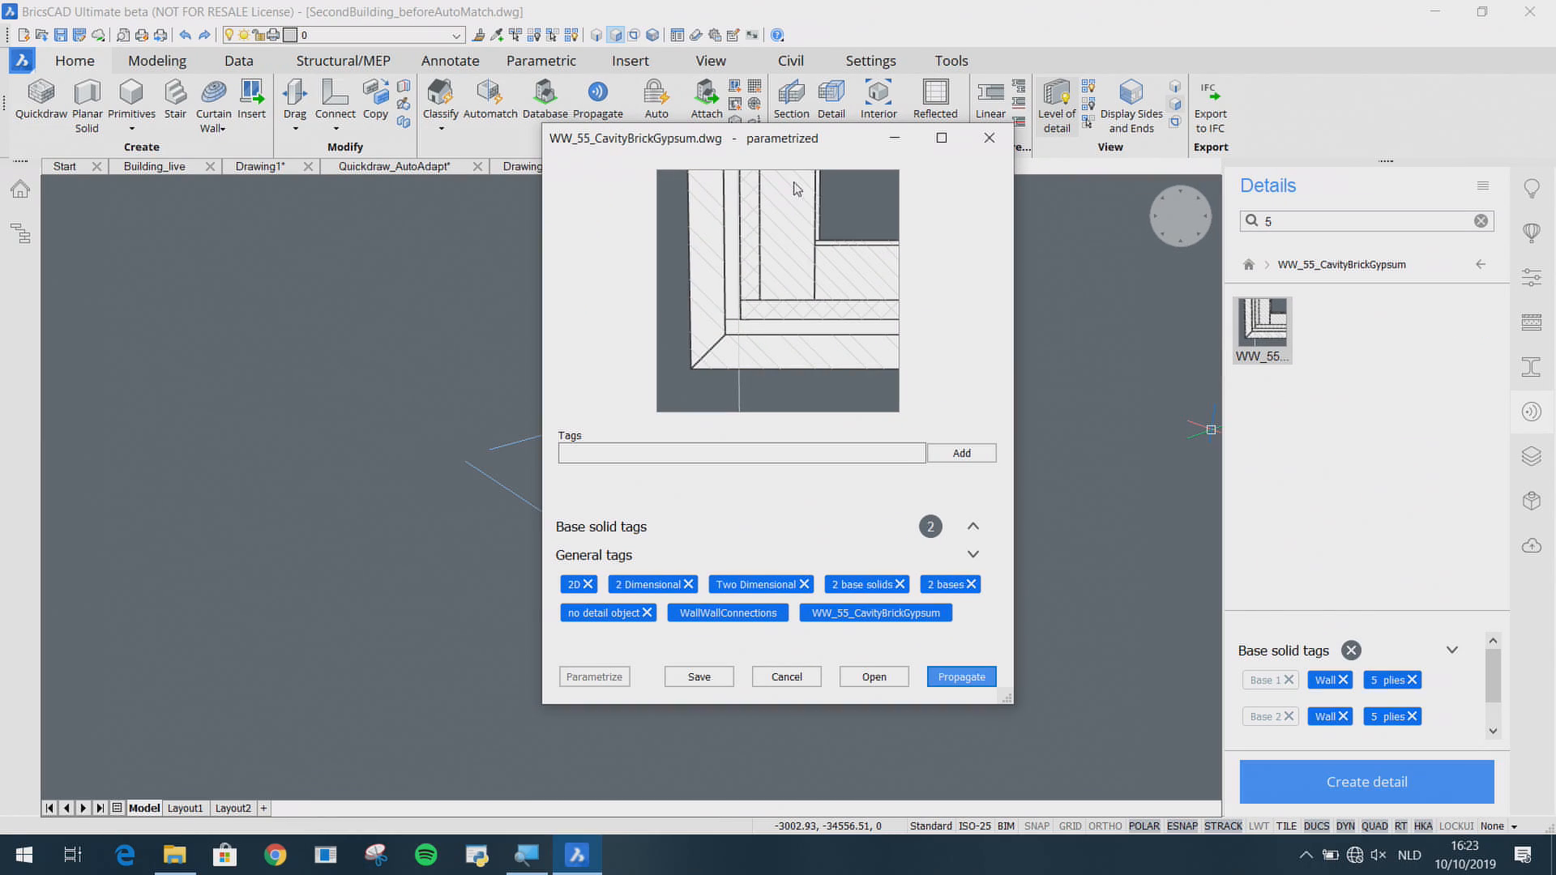
click(873, 678)
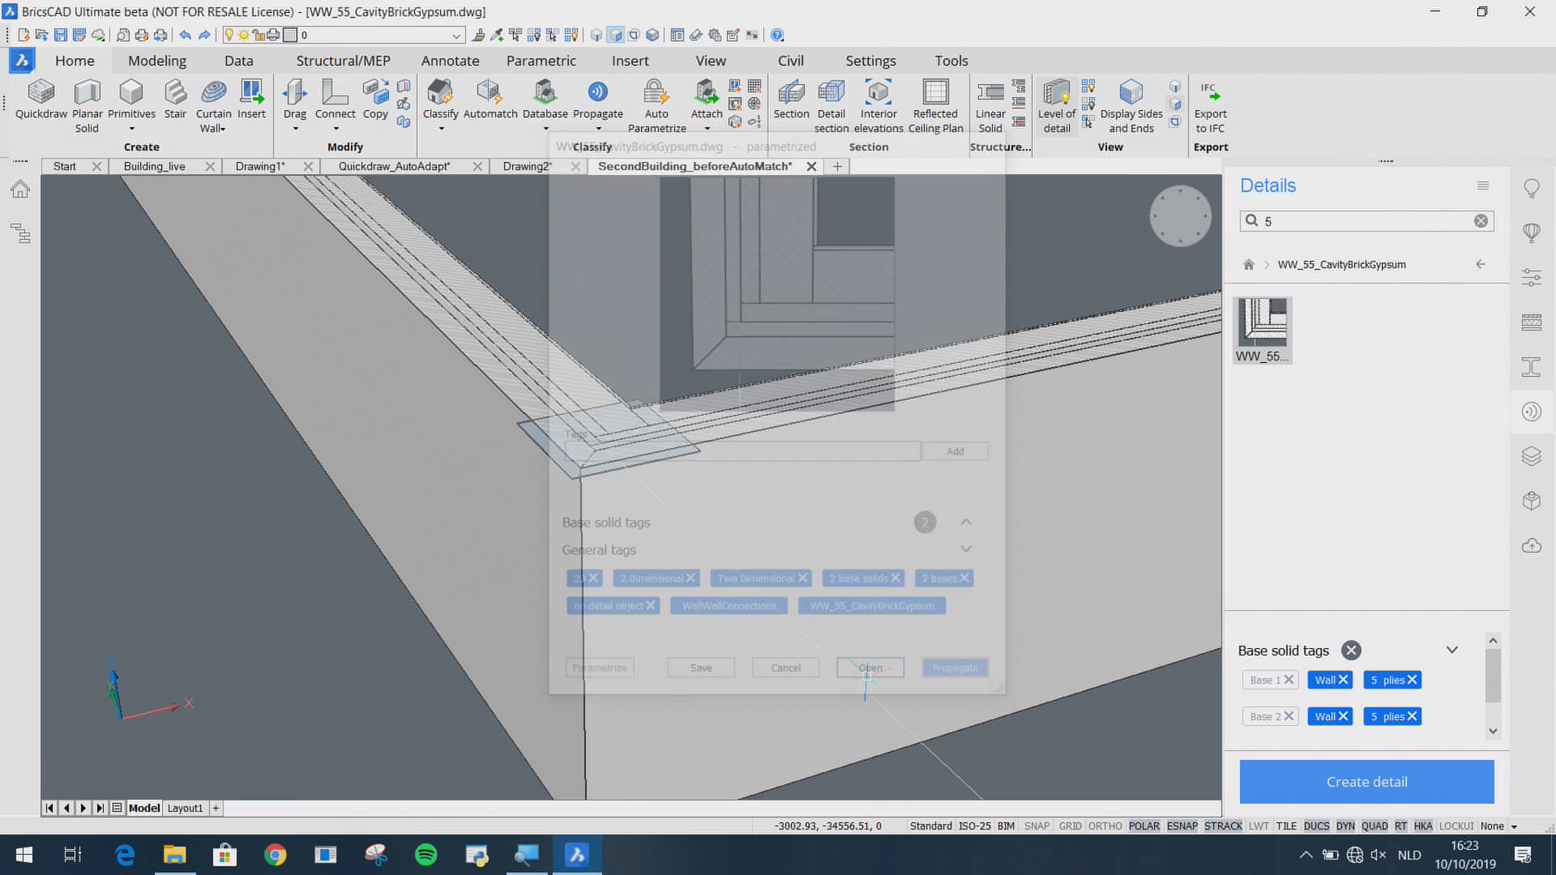
scroll(841, 363, down, 6)
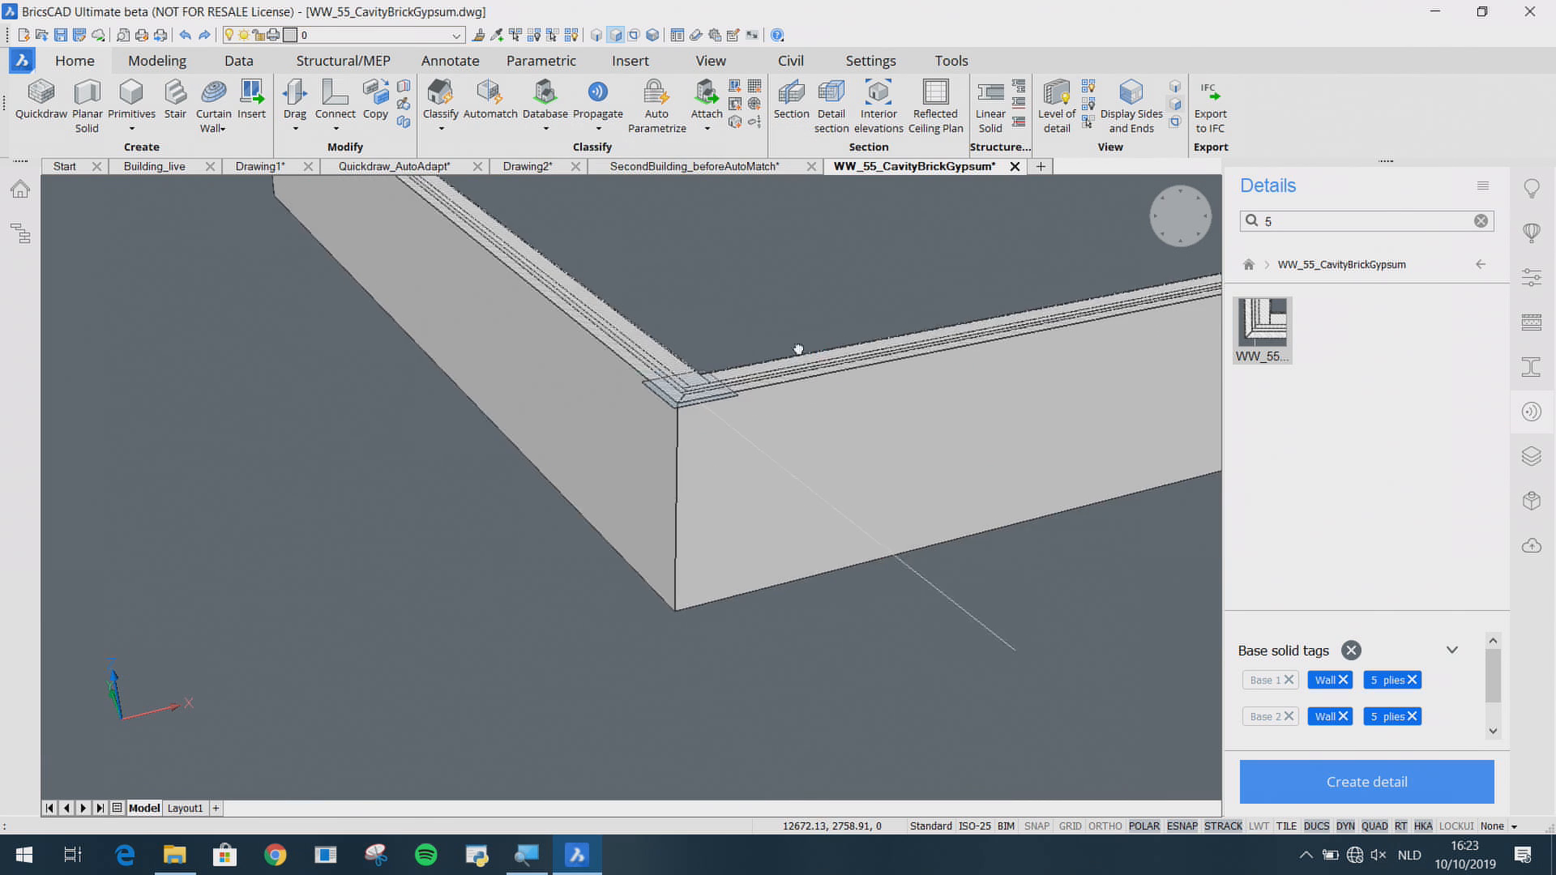
shift+middle_drag(717, 396, 653, 445)
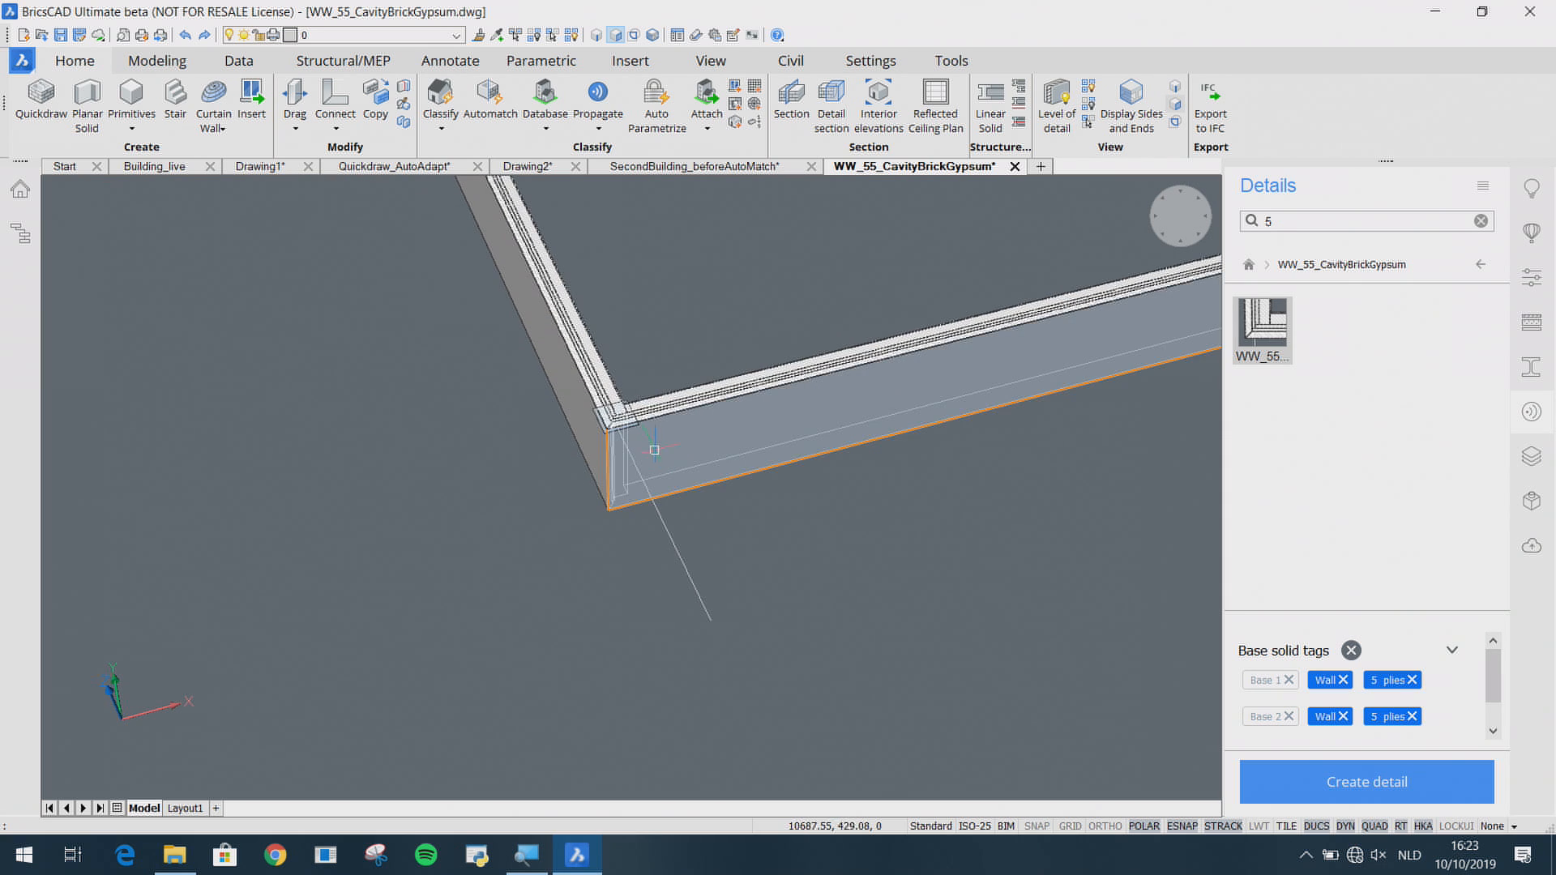
scroll(640, 429, up, 5)
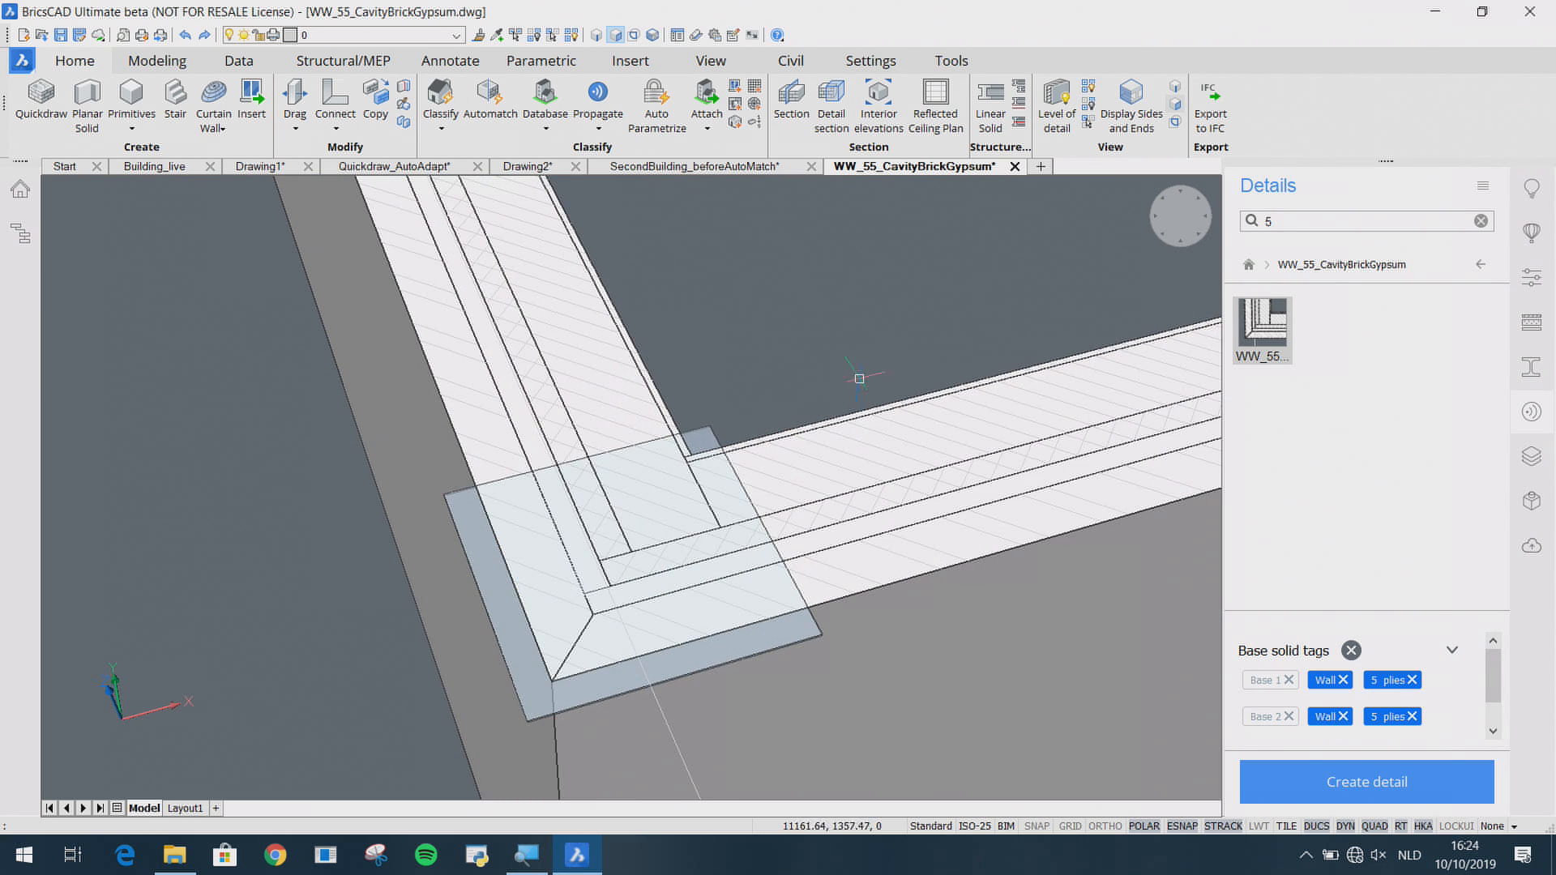
Step: Inspect the detail drawing's layers and its component parameters and constraints, including Thickness_Ply2_Wall_31
click(1533, 456)
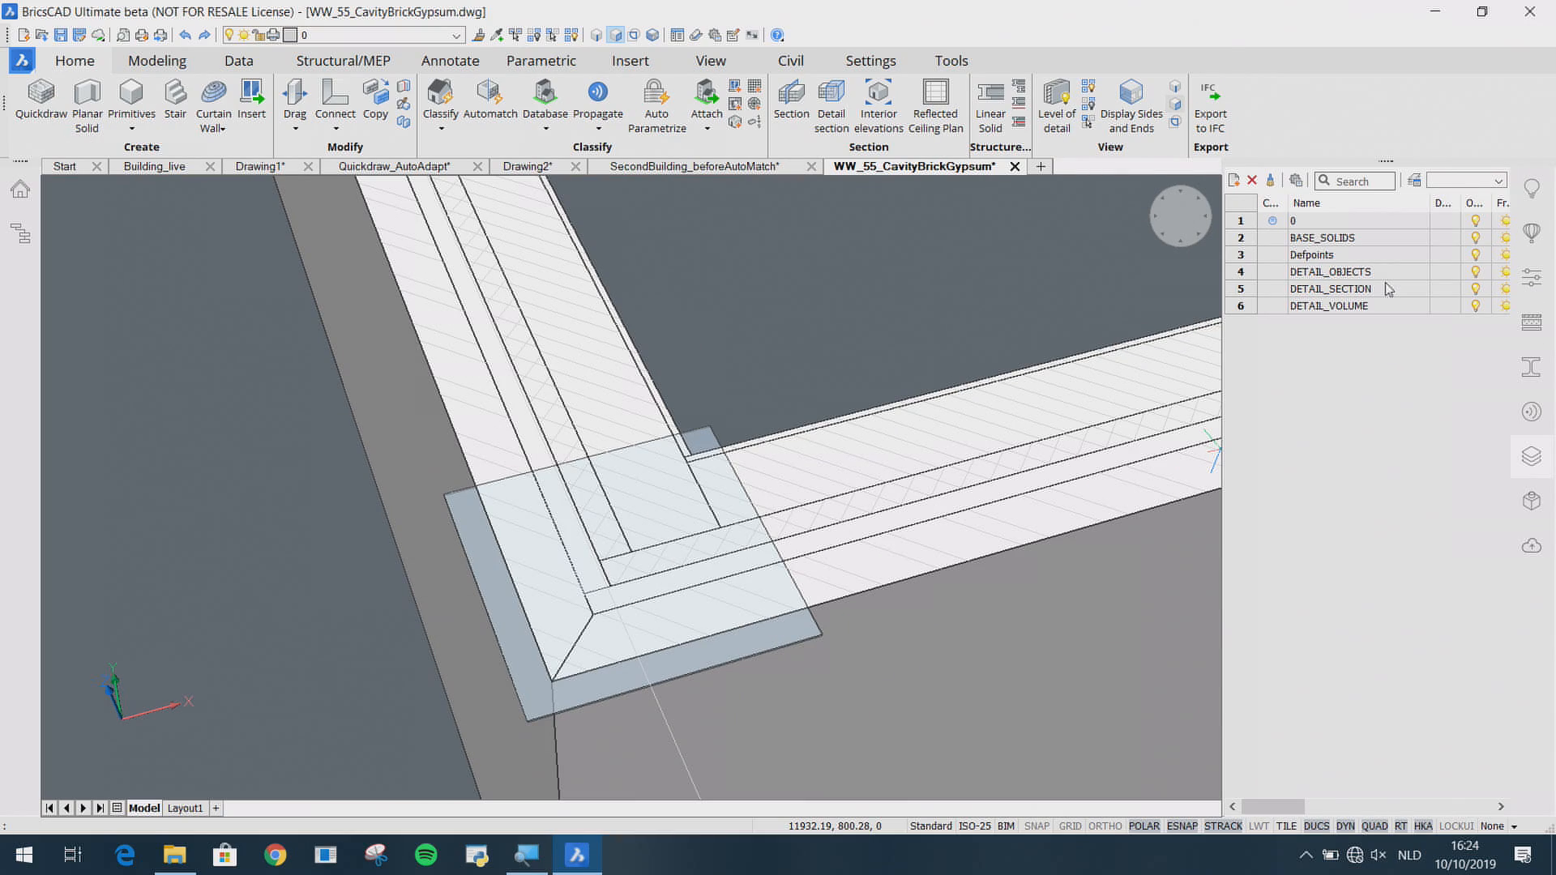
click(1538, 504)
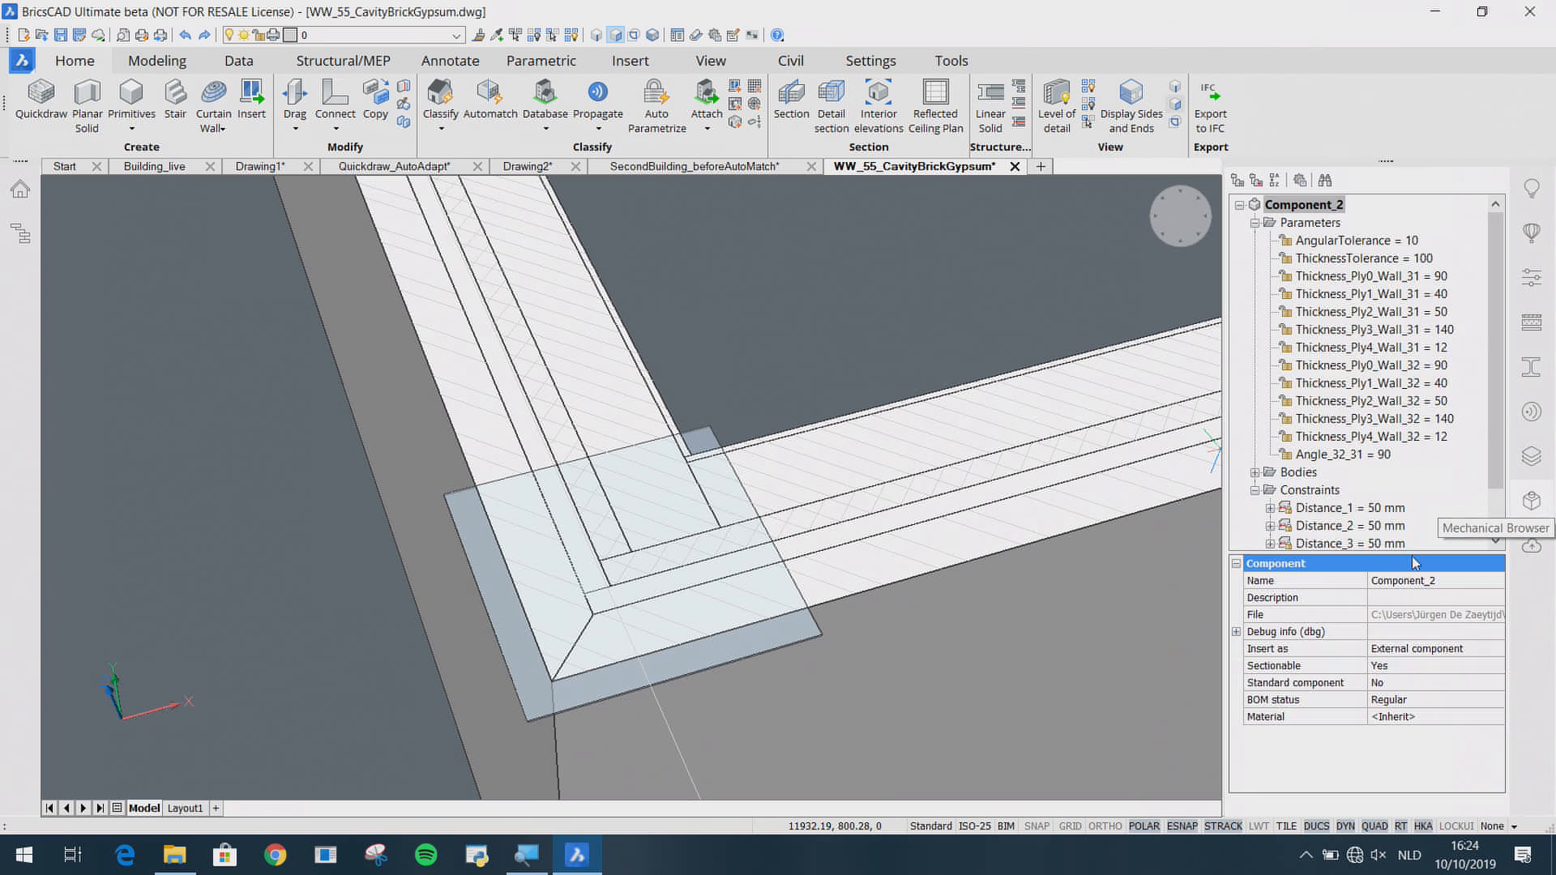
drag(1414, 552, 1420, 650)
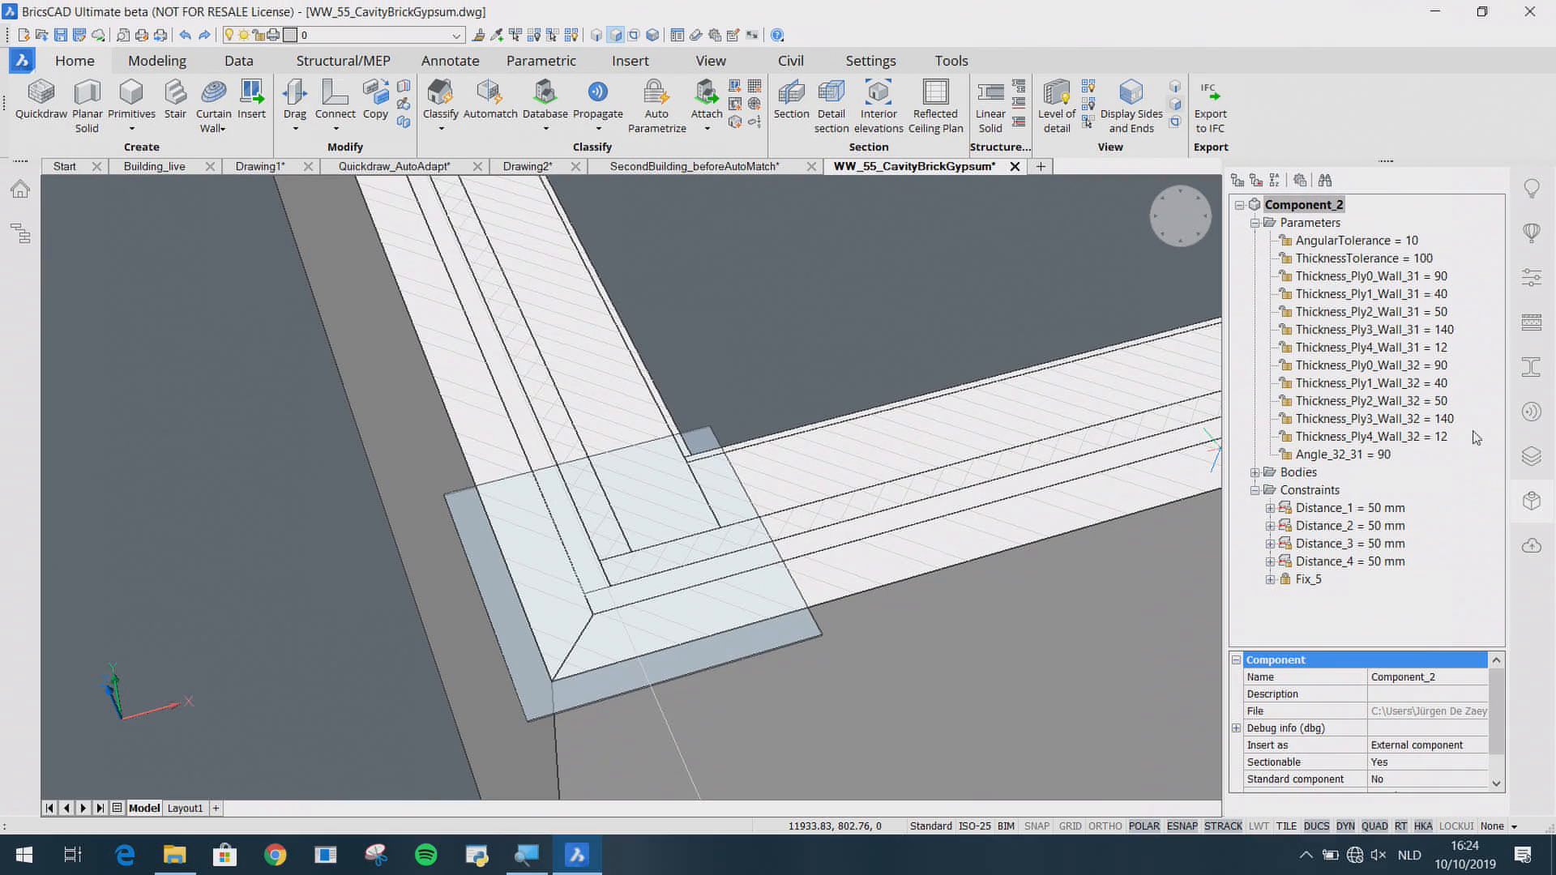
scroll(602, 531, up, 2)
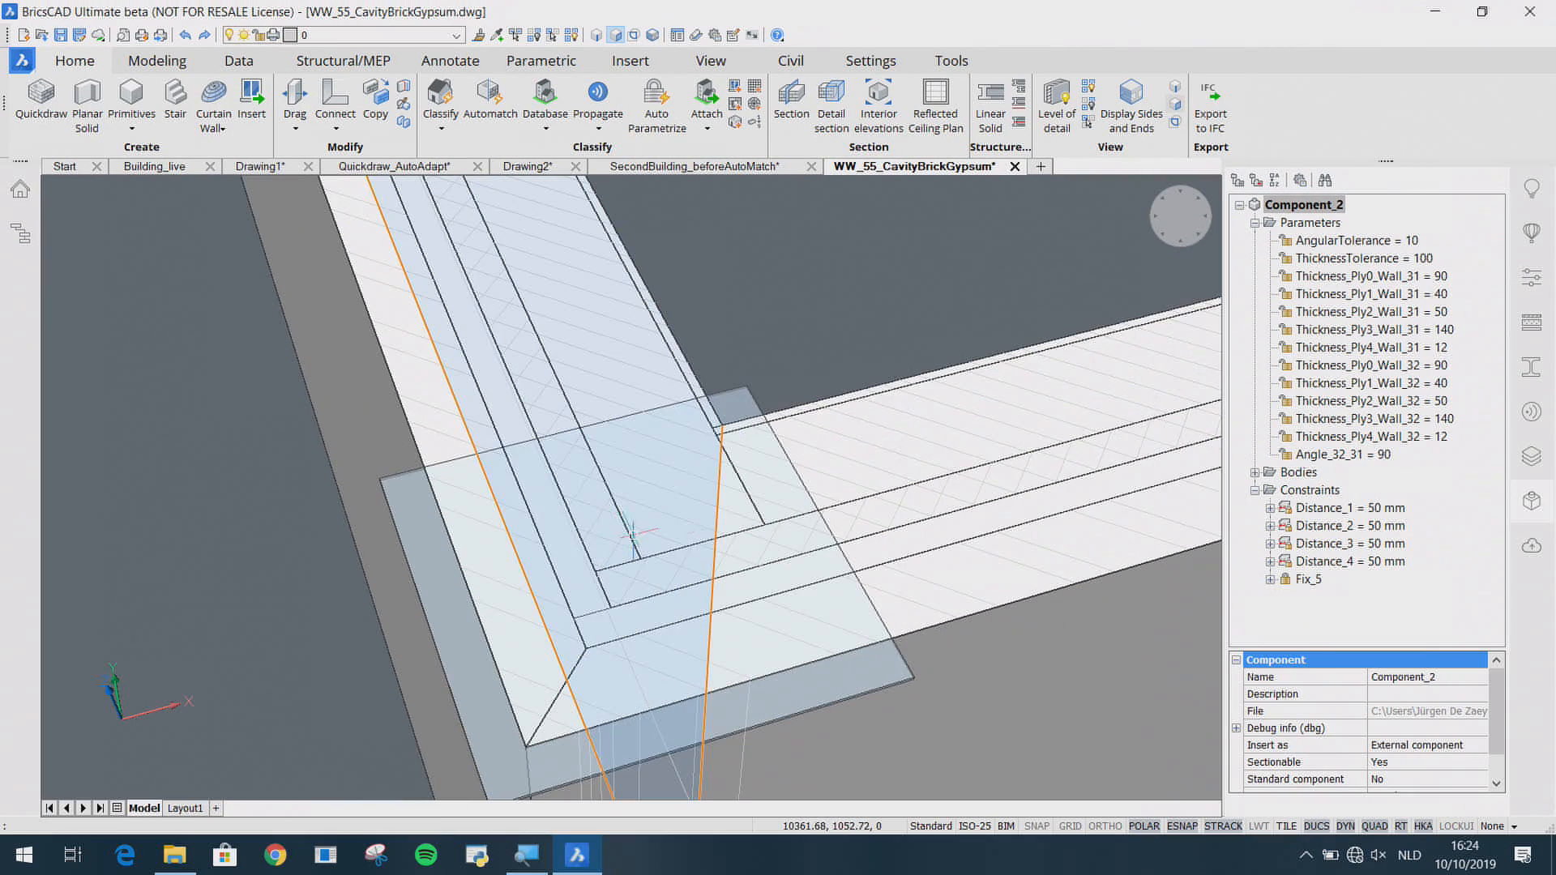
right_click(1437, 320)
click(1414, 355)
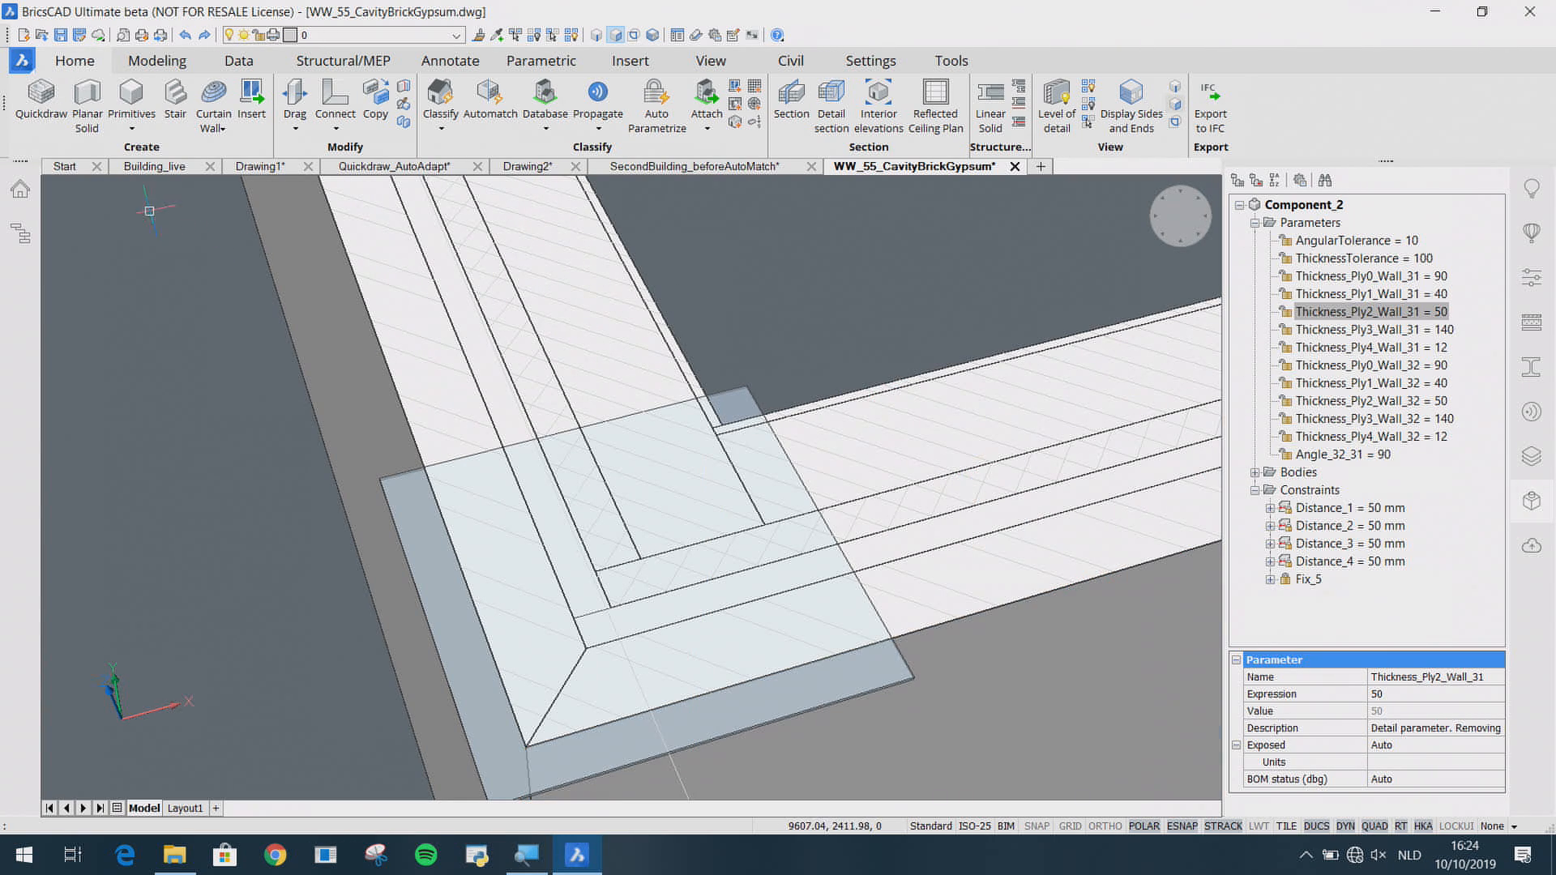
Step: Switch to the Building_live drawing
click(155, 168)
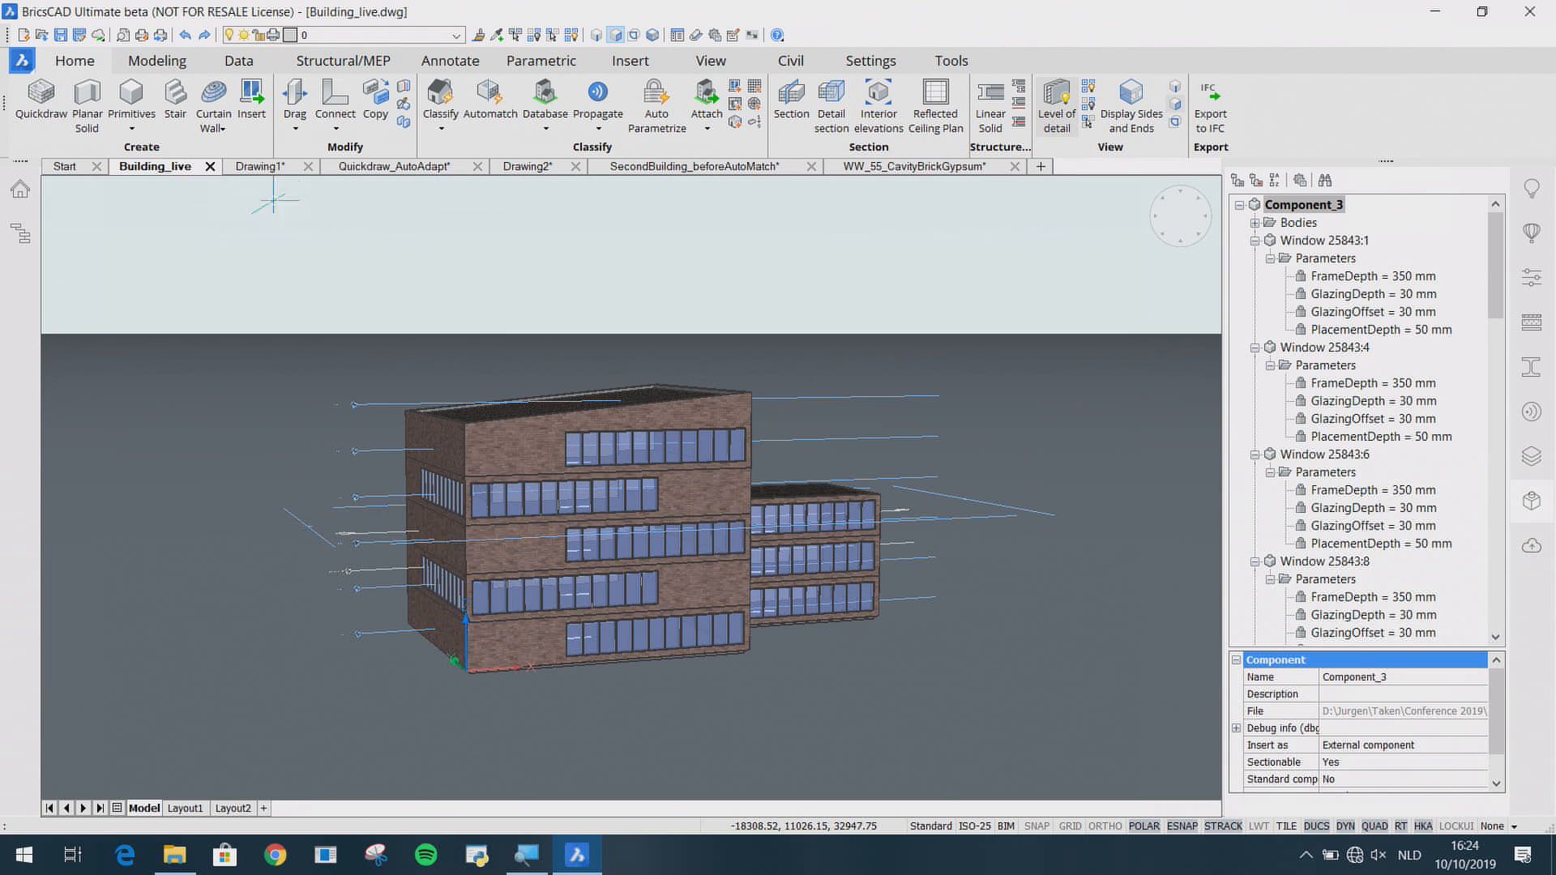
Step: Propagate the WW_55_CavityBrickGypsum detail through the building and open the alternatives for the group of suggestions along one side
click(1531, 412)
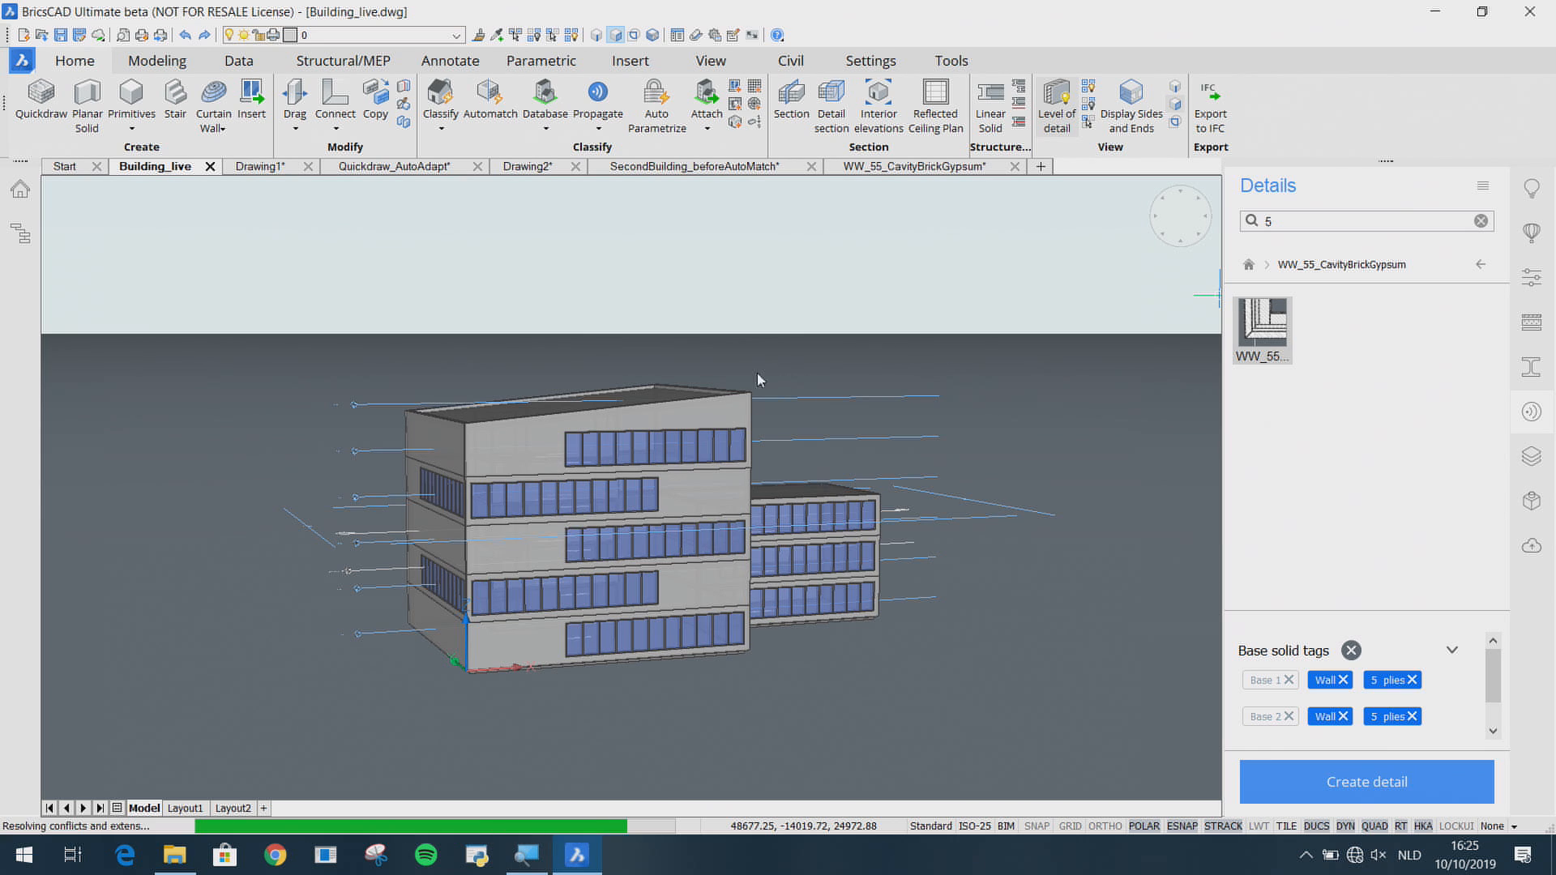
shift+middle_drag(415, 425, 747, 396)
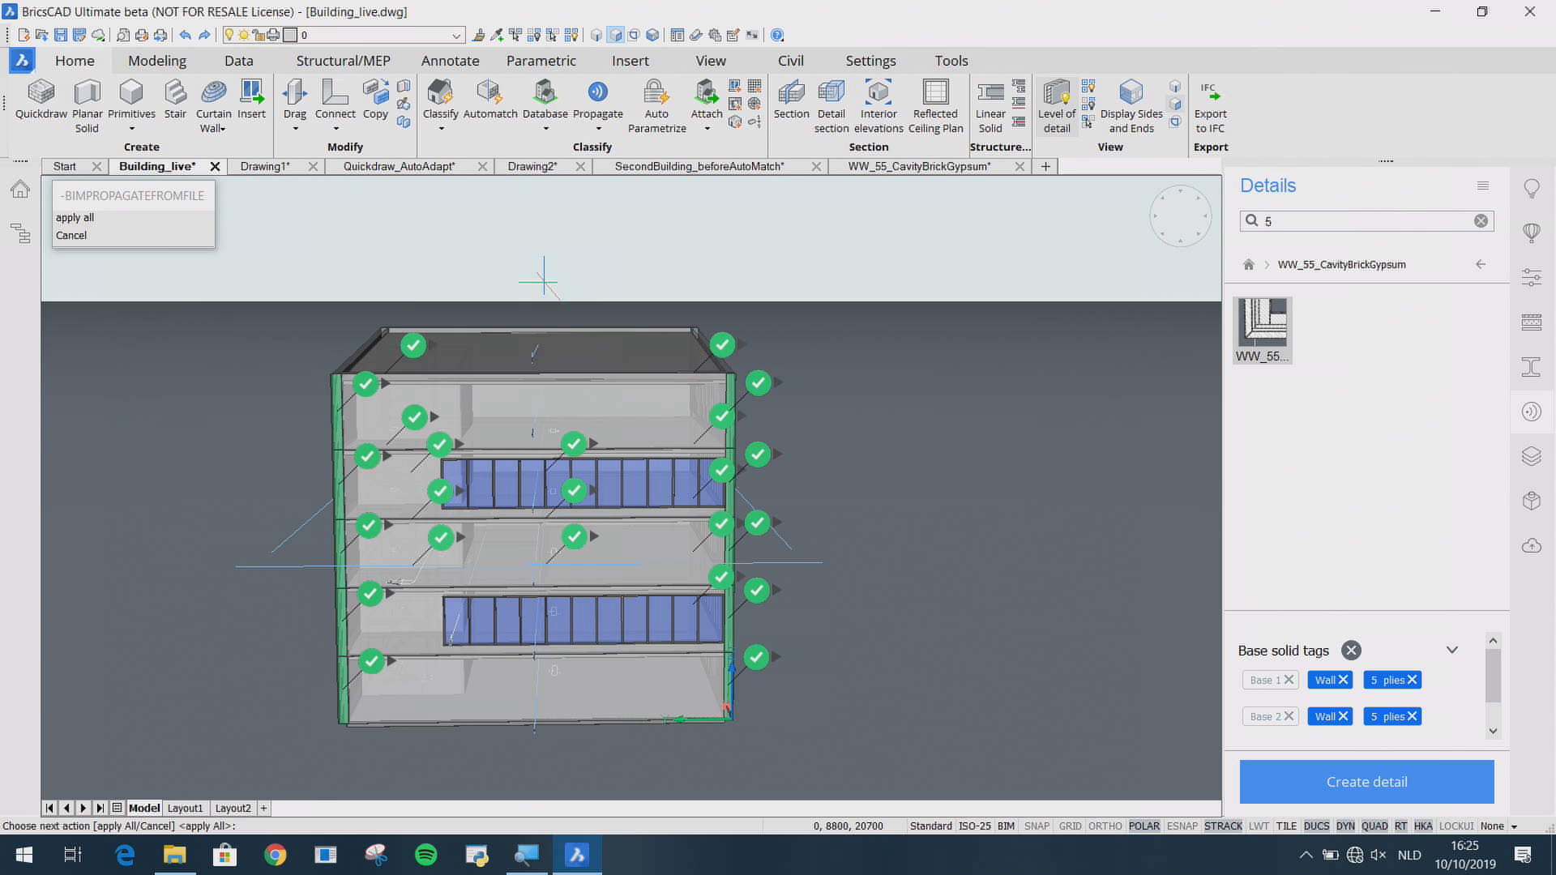
click(532, 266)
click(875, 748)
click(777, 657)
click(843, 657)
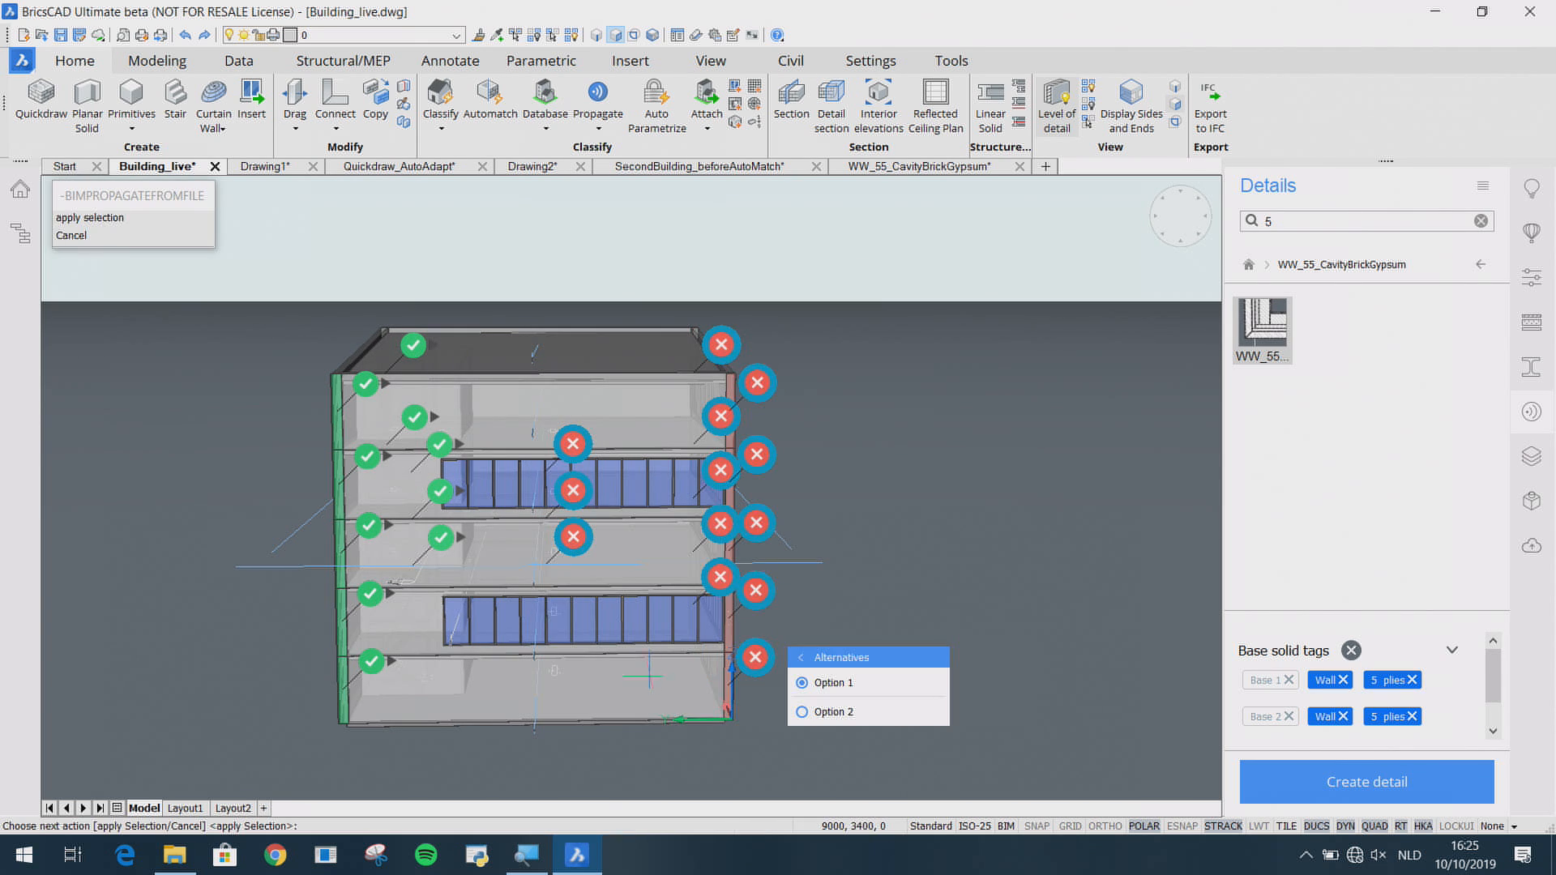
Step: Apply the displayed wall-corner detail suggestions, including those on the long rear side of the building
key(Return)
middle_drag(258, 496, 547, 499)
key(Return)
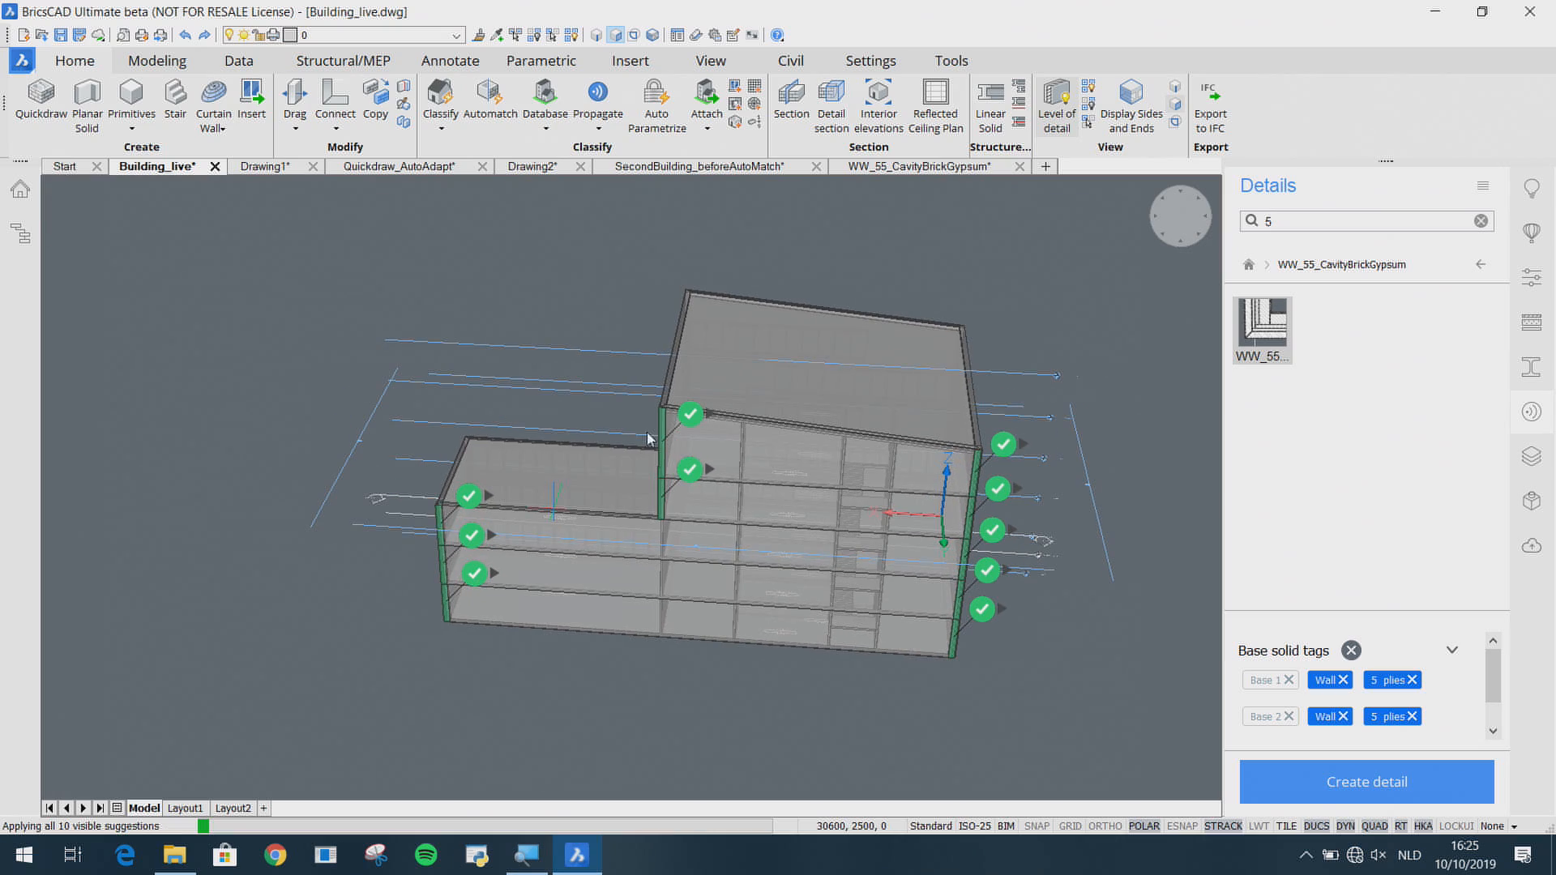
Step: Clip the building at an upper-storey section to examine the propagated wall corners, and restore the unclipped building in front view
double_click(635, 394)
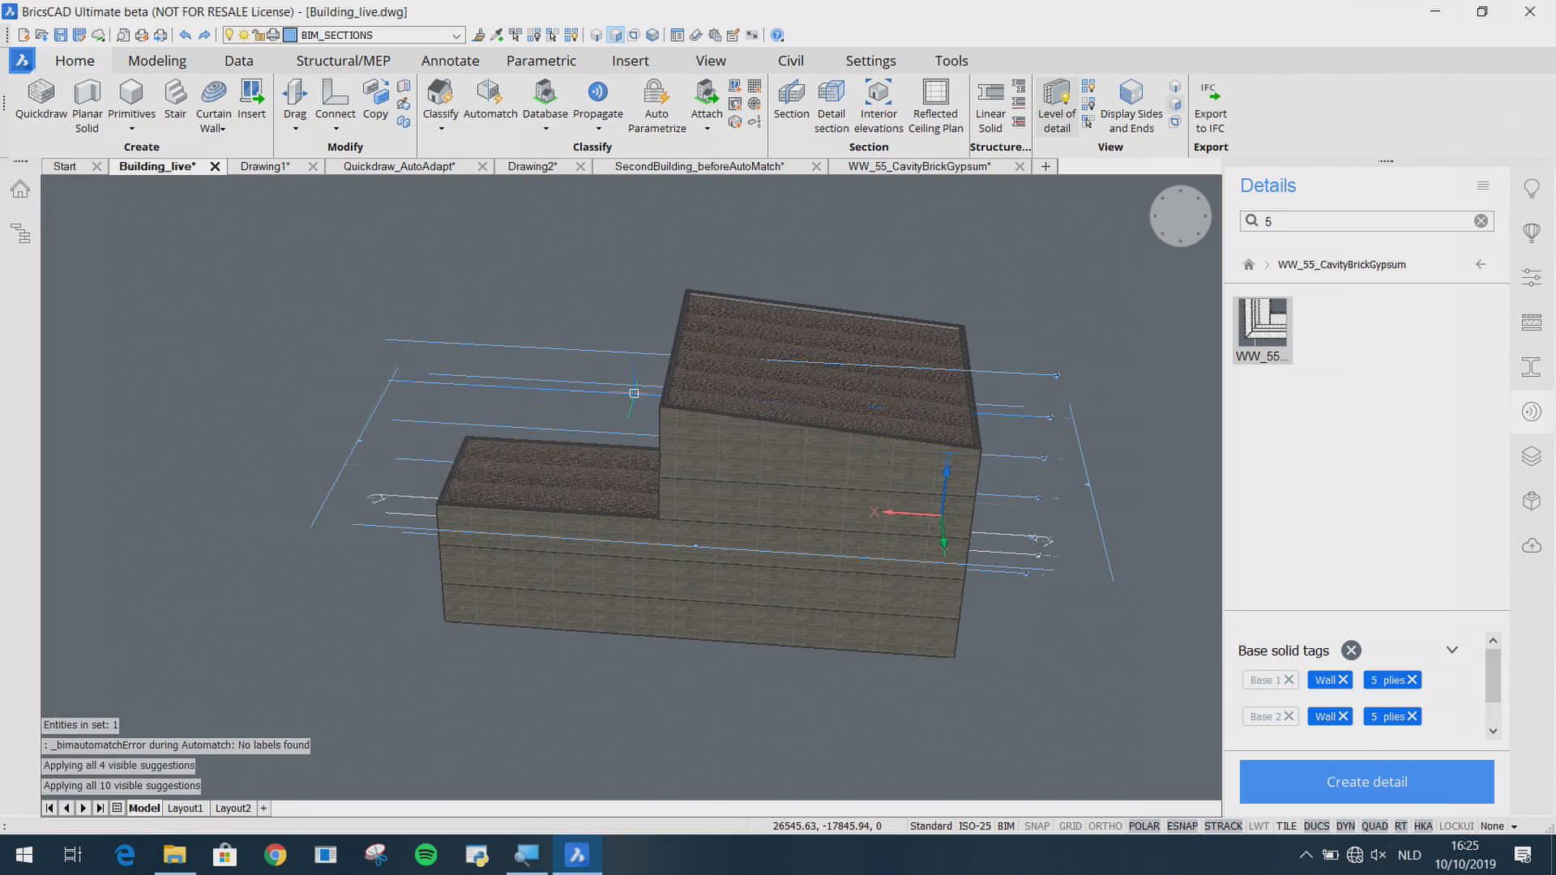
scroll(677, 472, up, 5)
scroll(677, 471, up, 2)
shift+middle_drag(646, 511, 597, 513)
scroll(598, 513, down, 7)
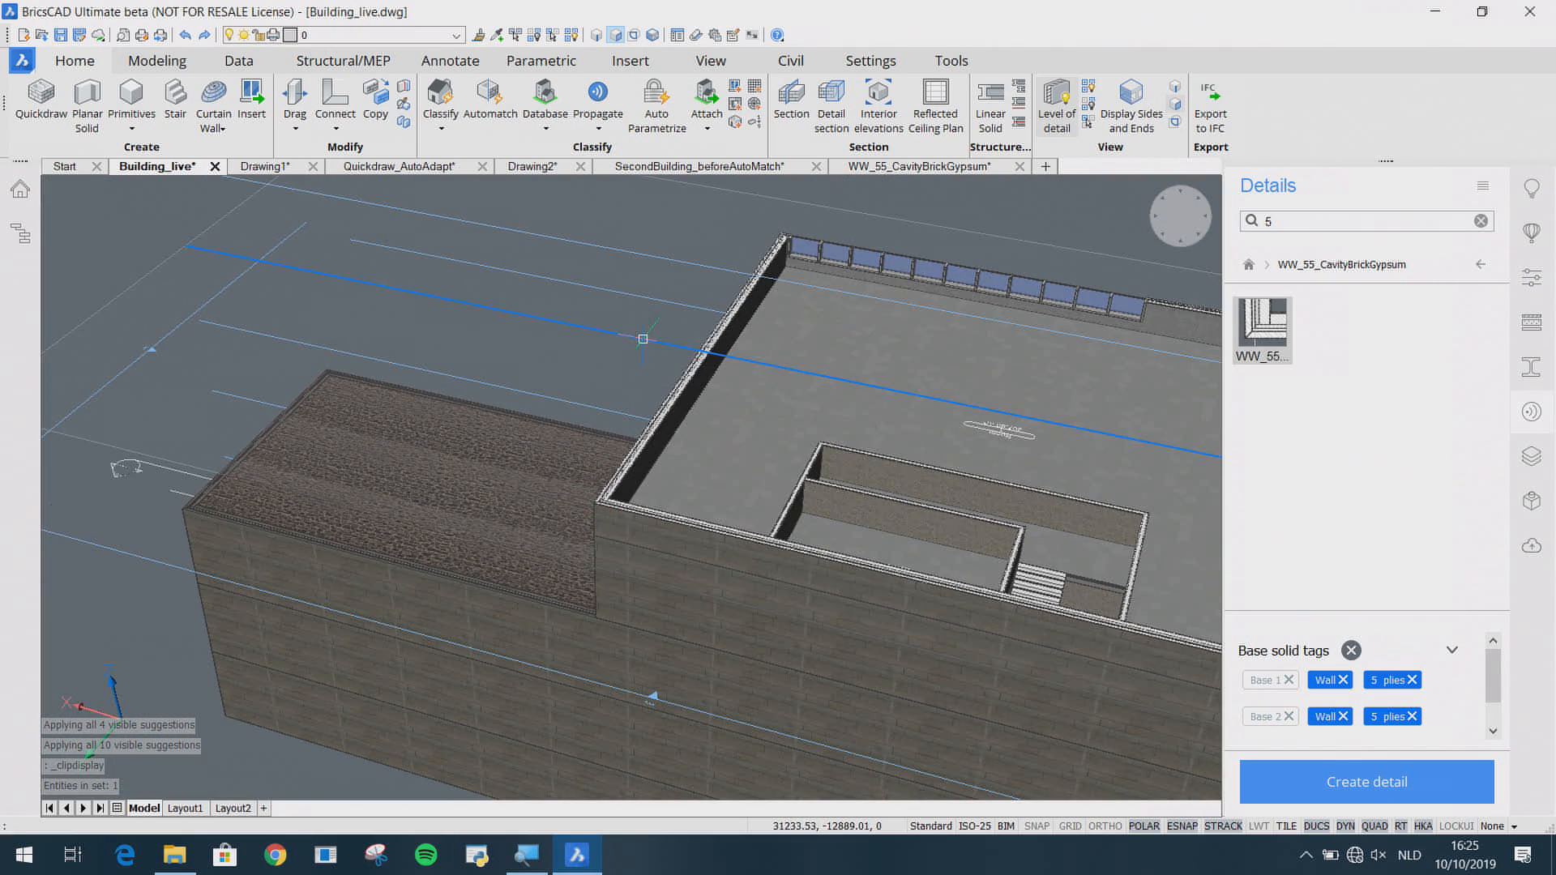
double_click(629, 354)
scroll(575, 416, down, 3)
scroll(575, 416, down, 2)
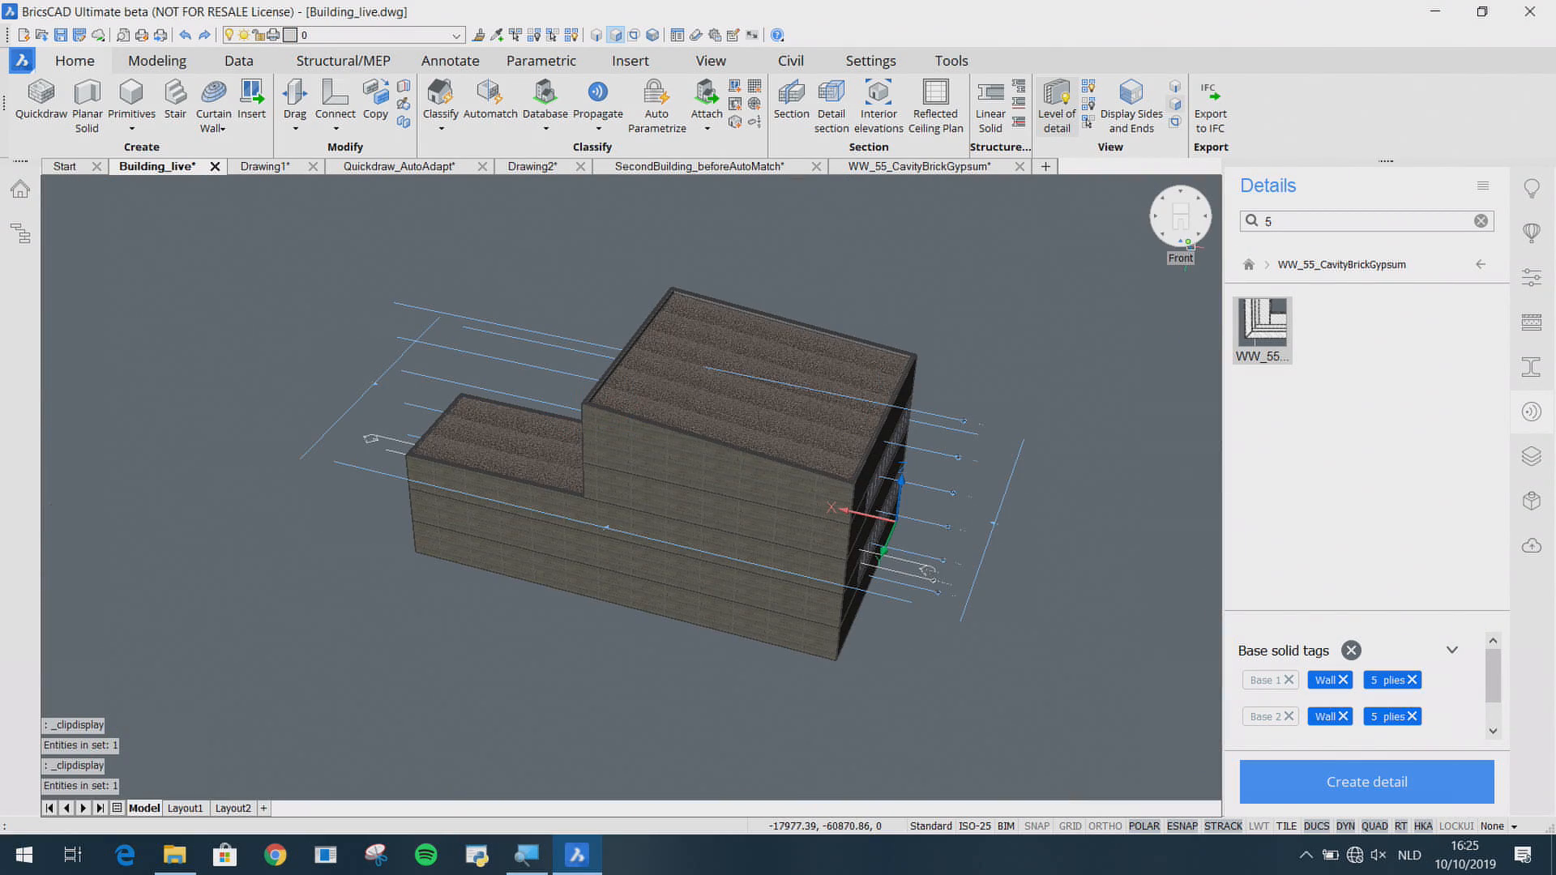
click(1181, 243)
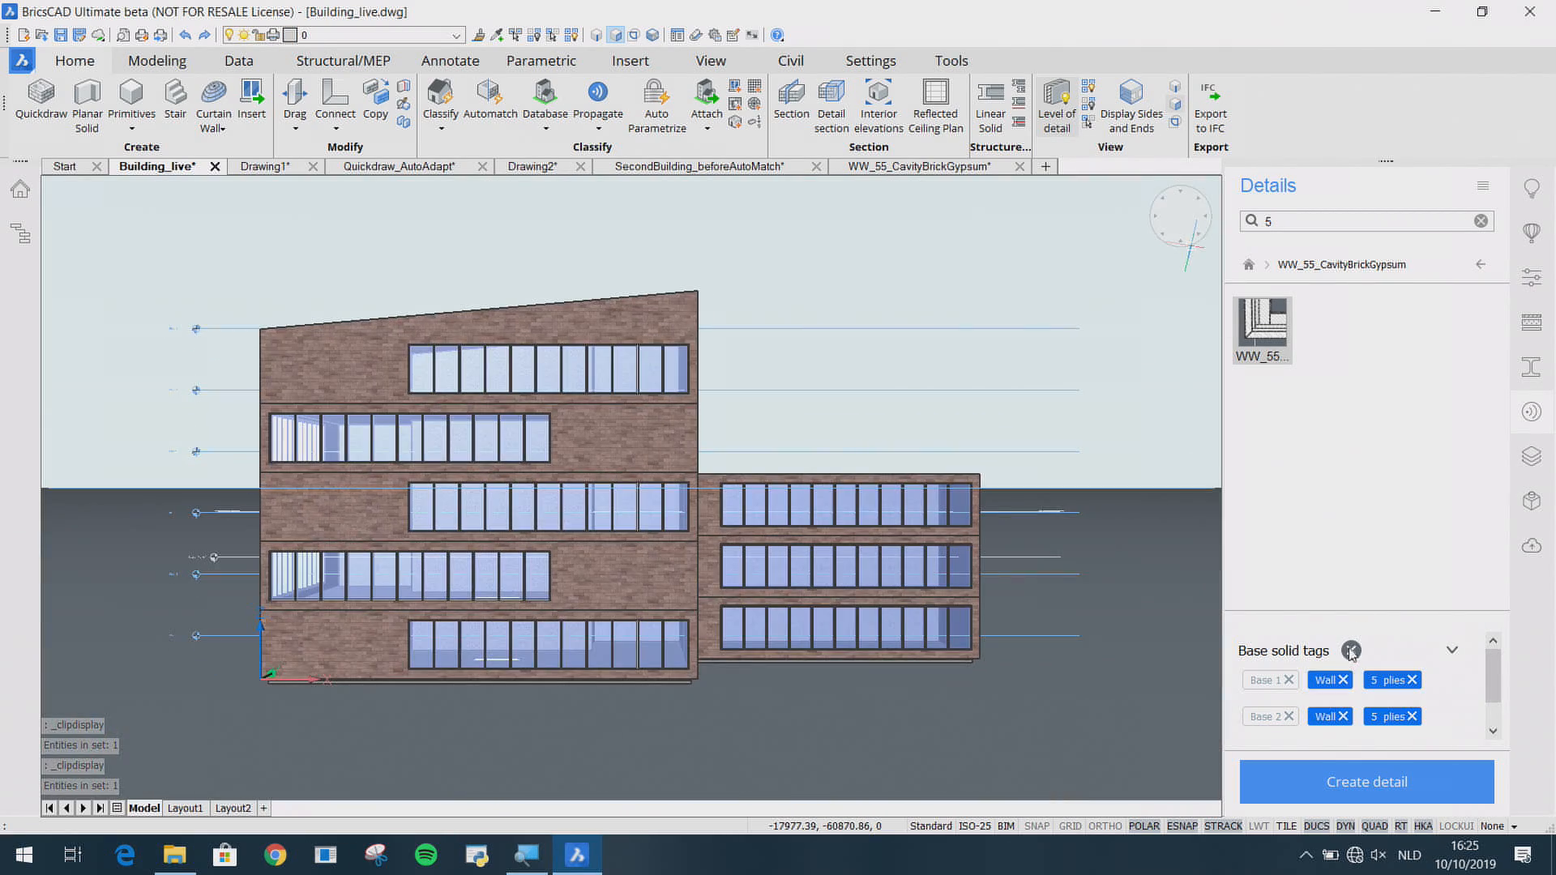
Step: Clear the base solid tags and turn off the horizontal section clipping in the SecondBuilding_beforeAutoMatch drawing
click(1351, 651)
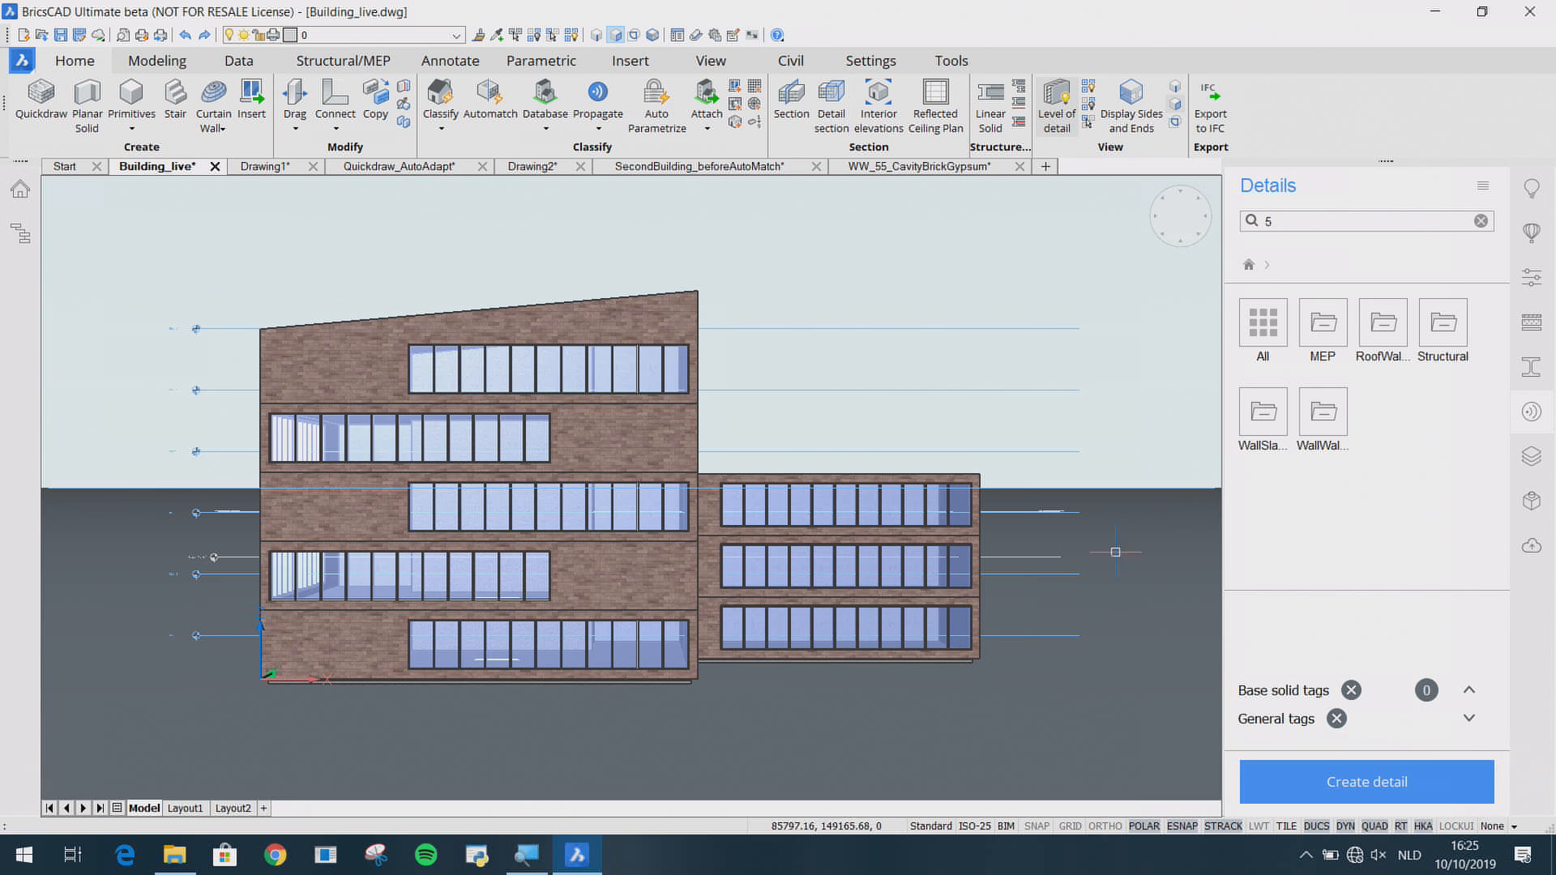
click(745, 167)
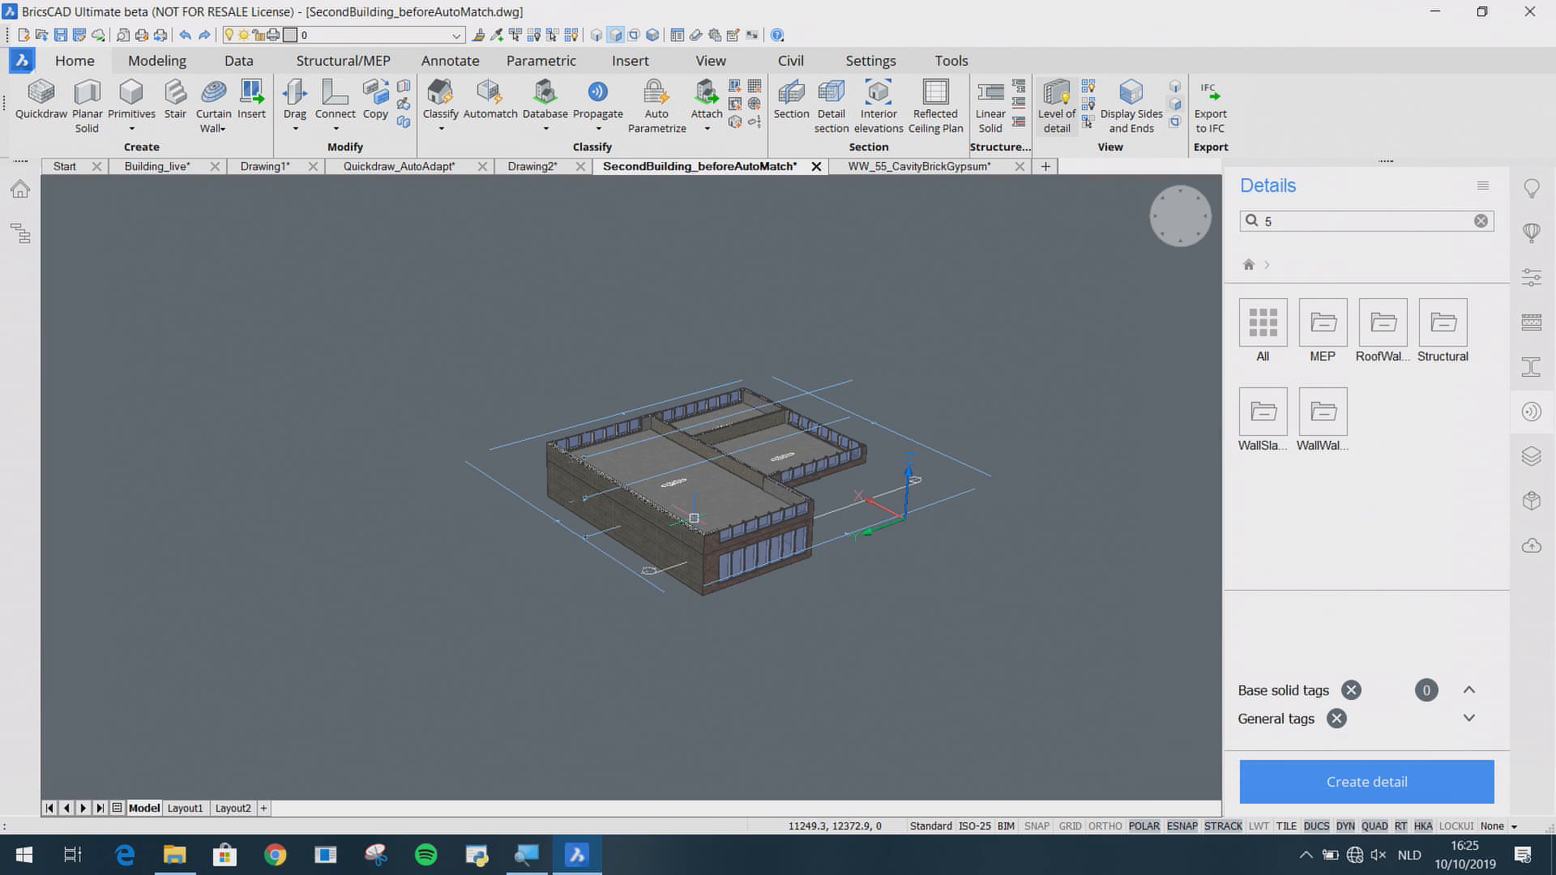
scroll(589, 547, up, 3)
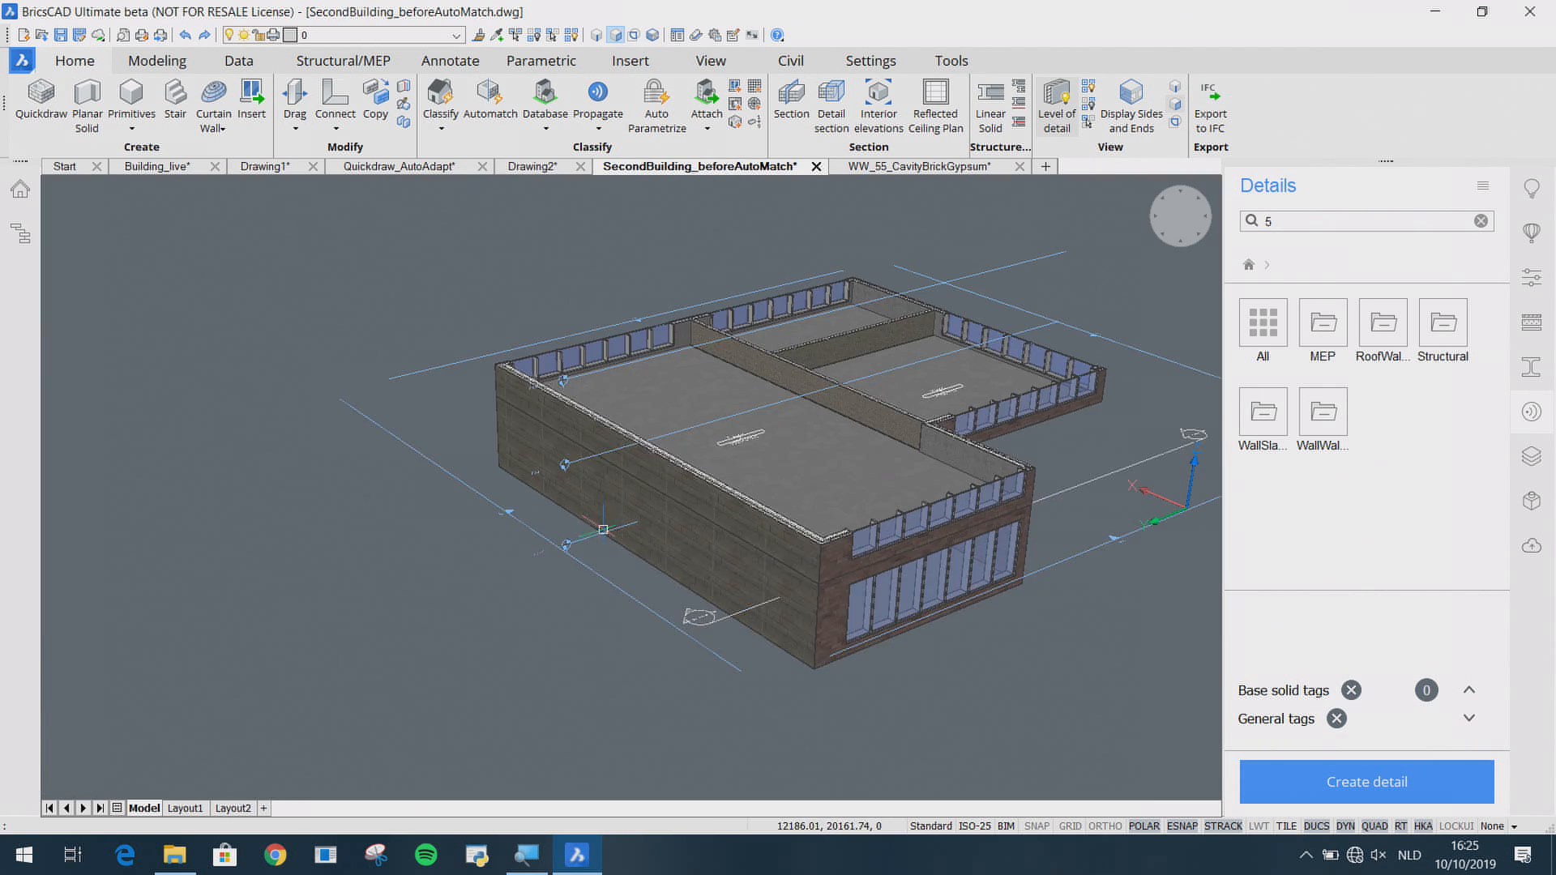
double_click(590, 456)
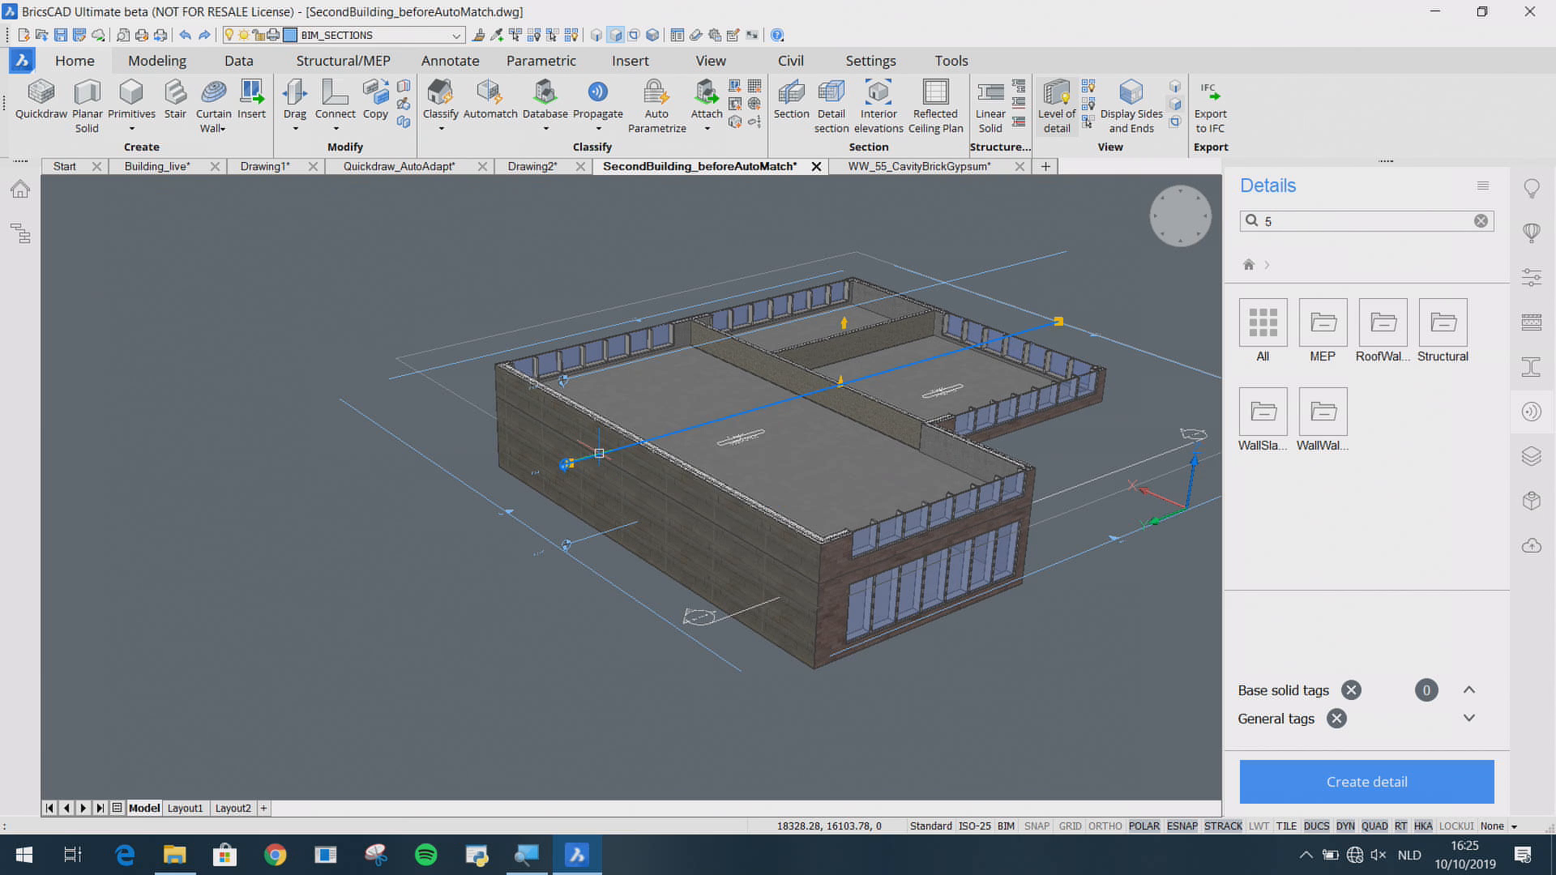
double_click(735, 613)
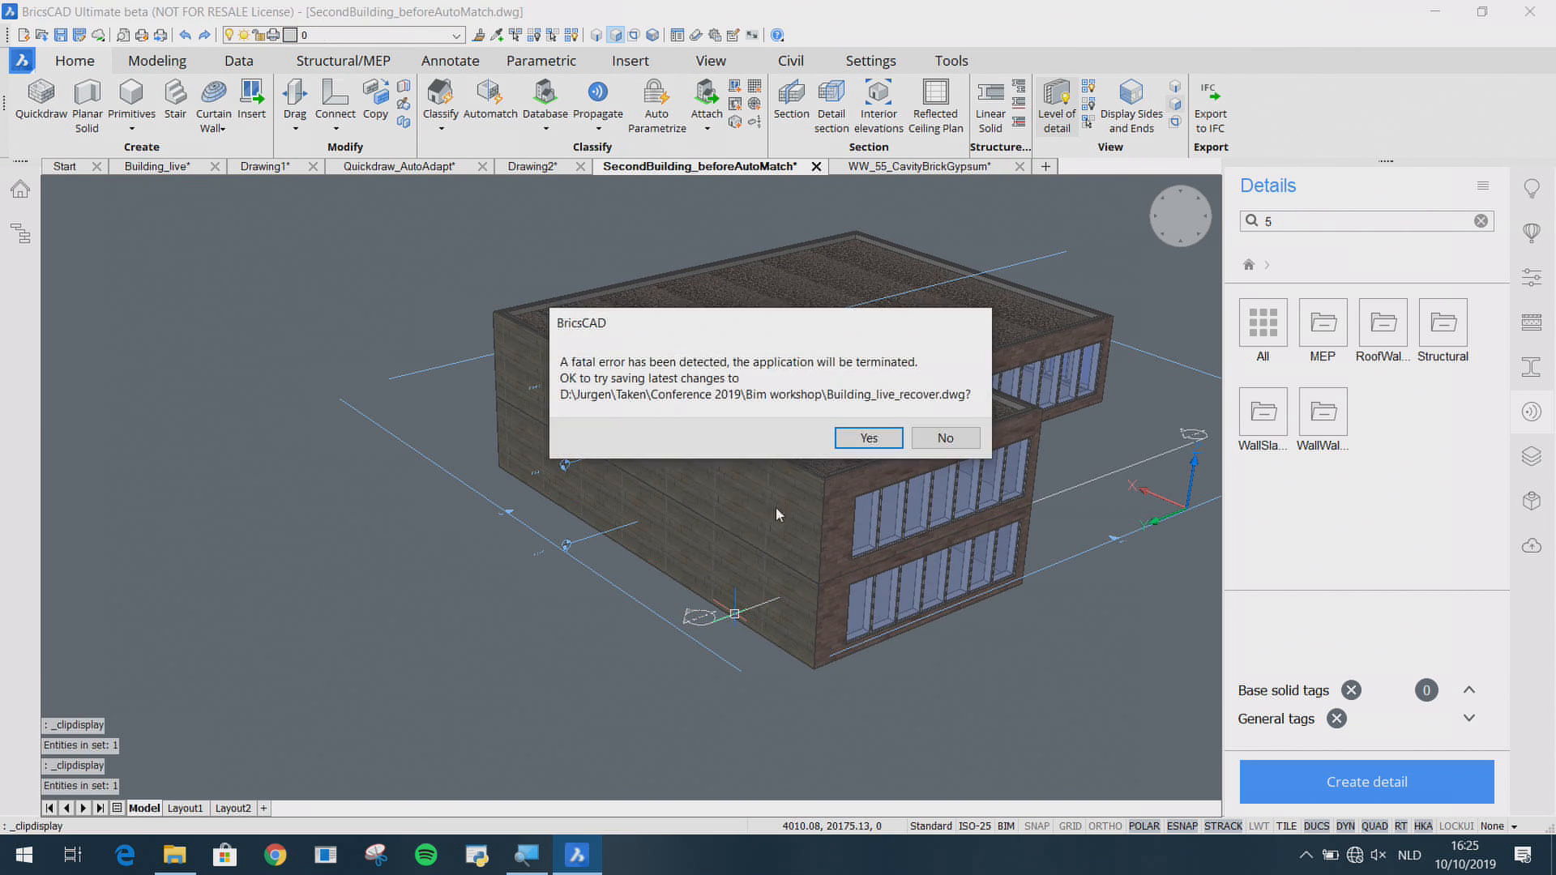
Step: Decline saving recovery copies of the open drawings, including Building_live_recover.dwg and Quickdraw_AutoAdapt_recover.dwg
click(946, 438)
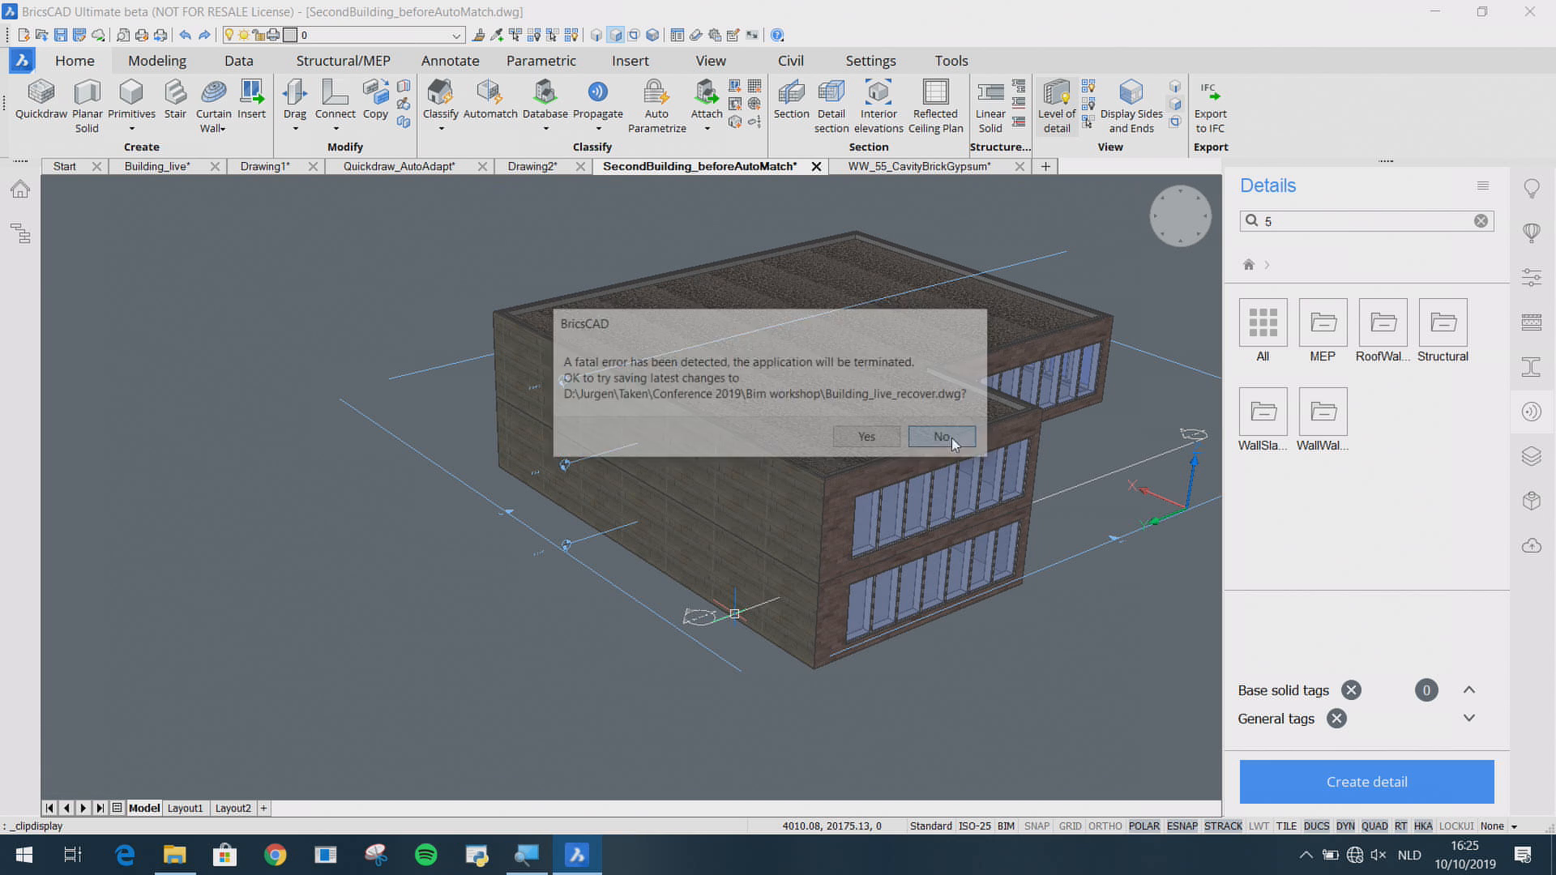
click(921, 438)
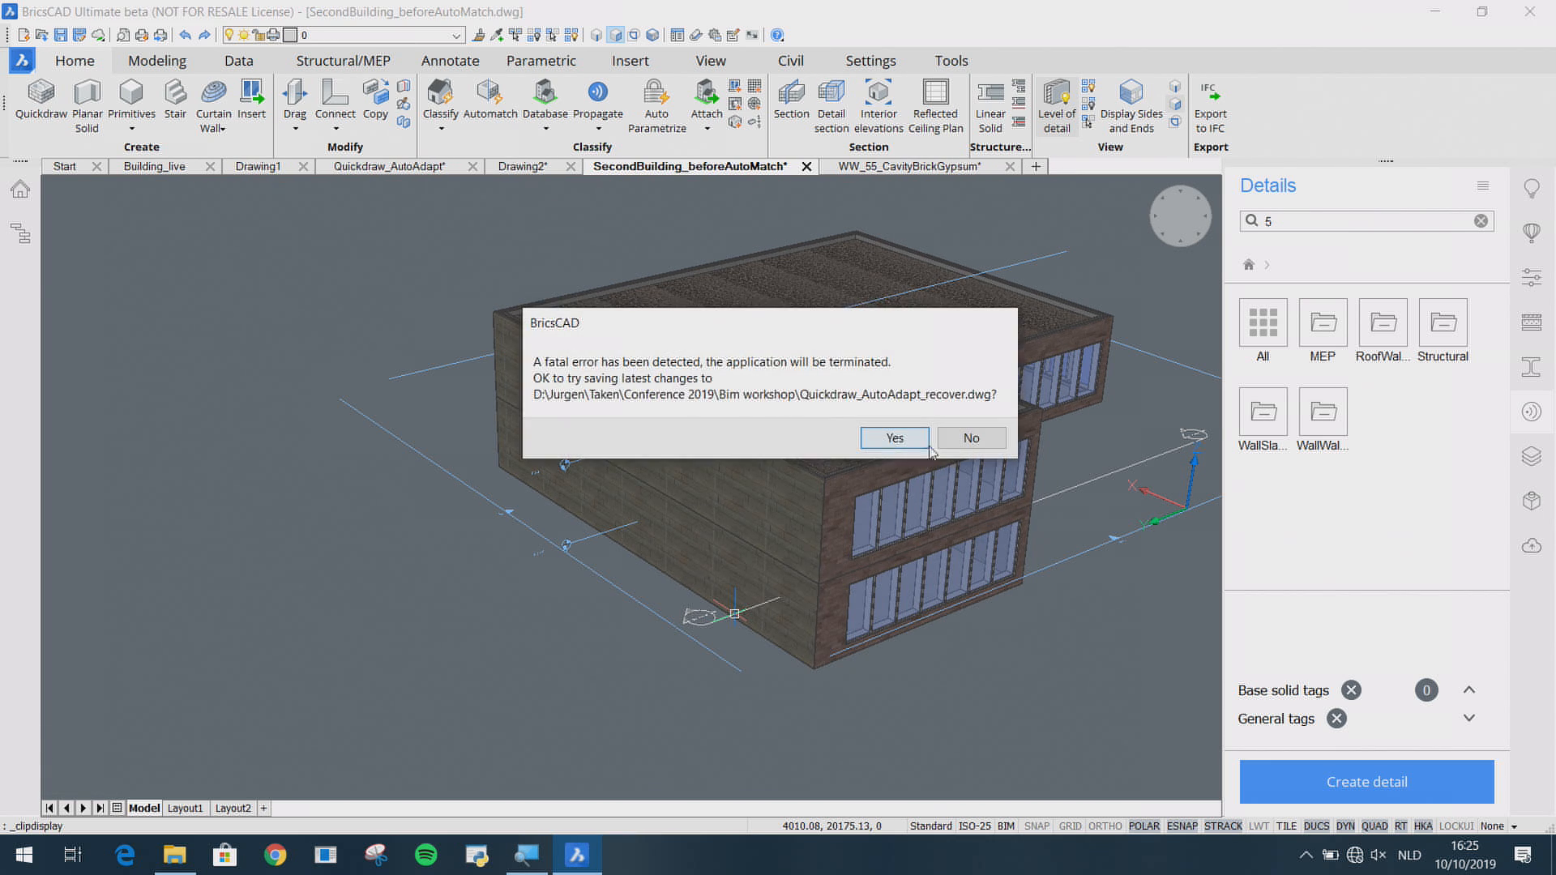
click(966, 440)
click(961, 440)
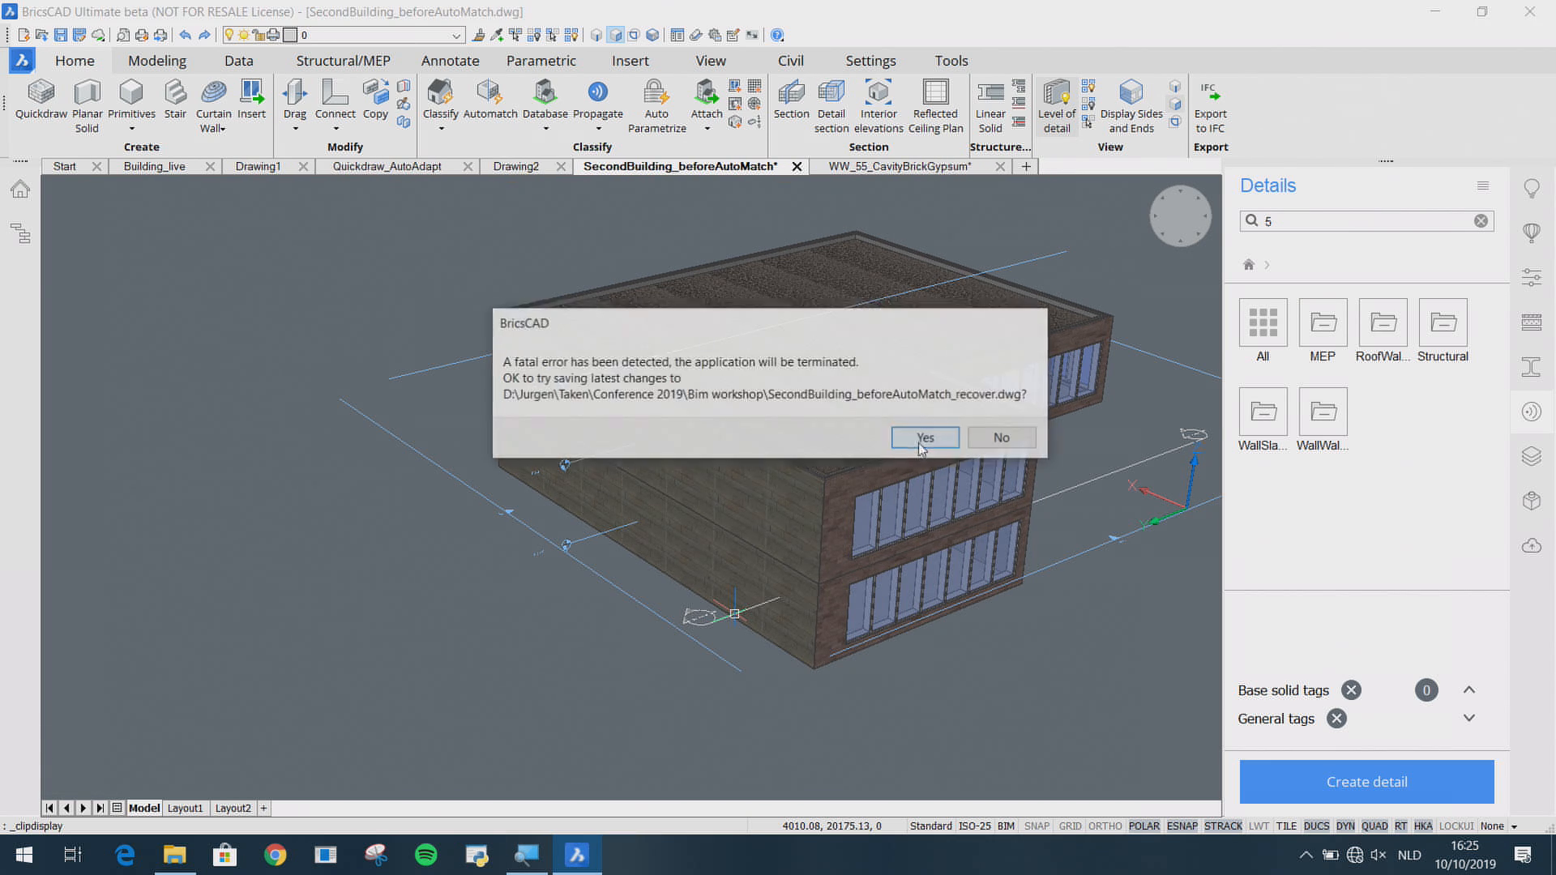
click(975, 438)
click(998, 444)
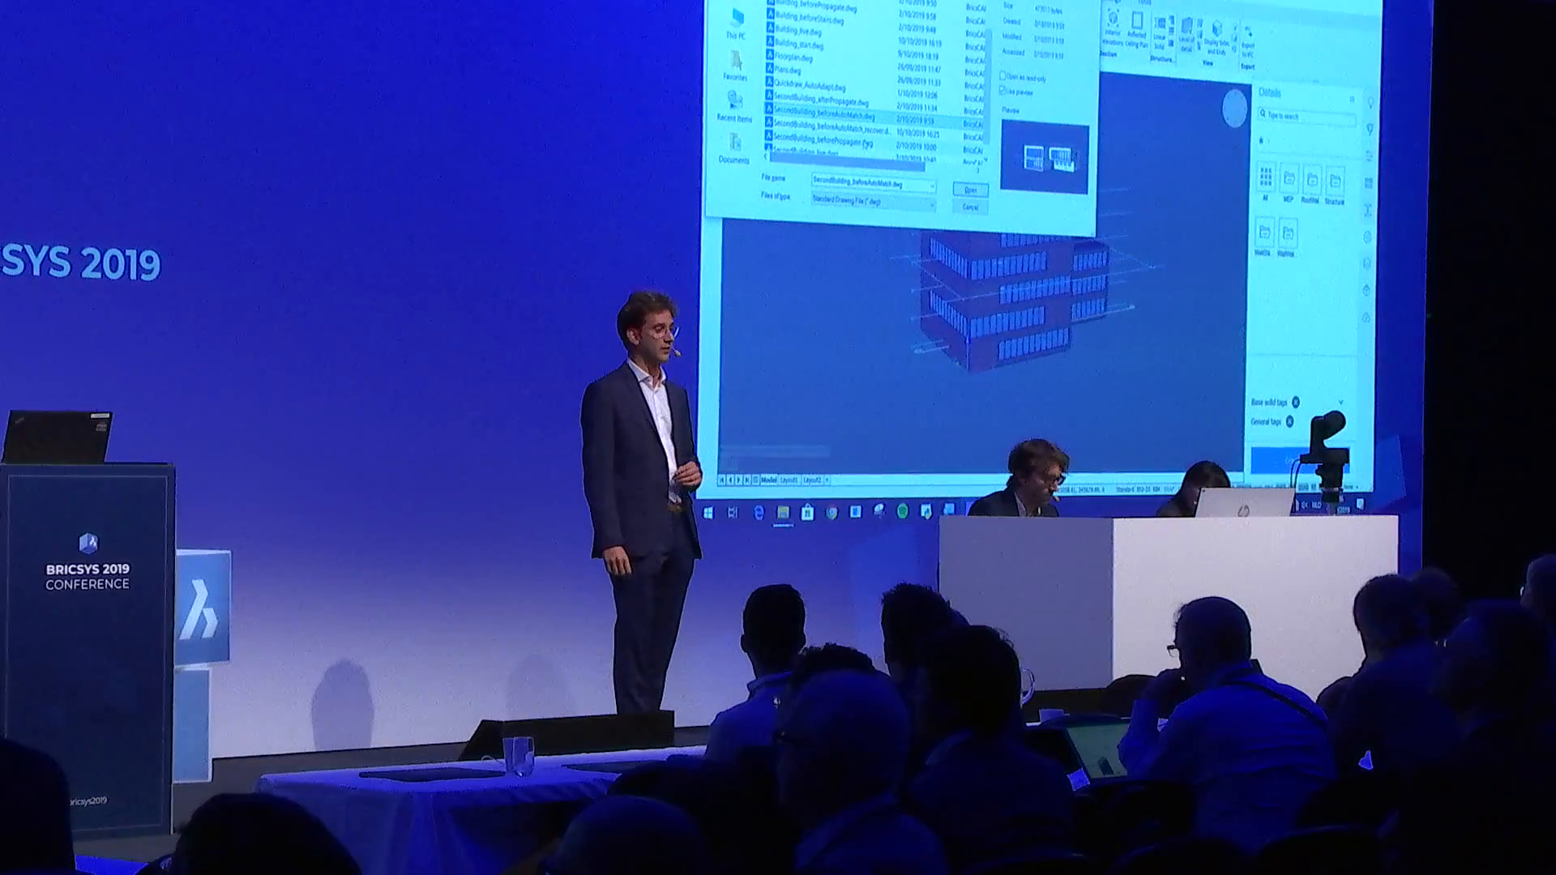
Step: Open the SecondBuilding_beforePropagate.dwg drawing
click(916, 149)
click(971, 190)
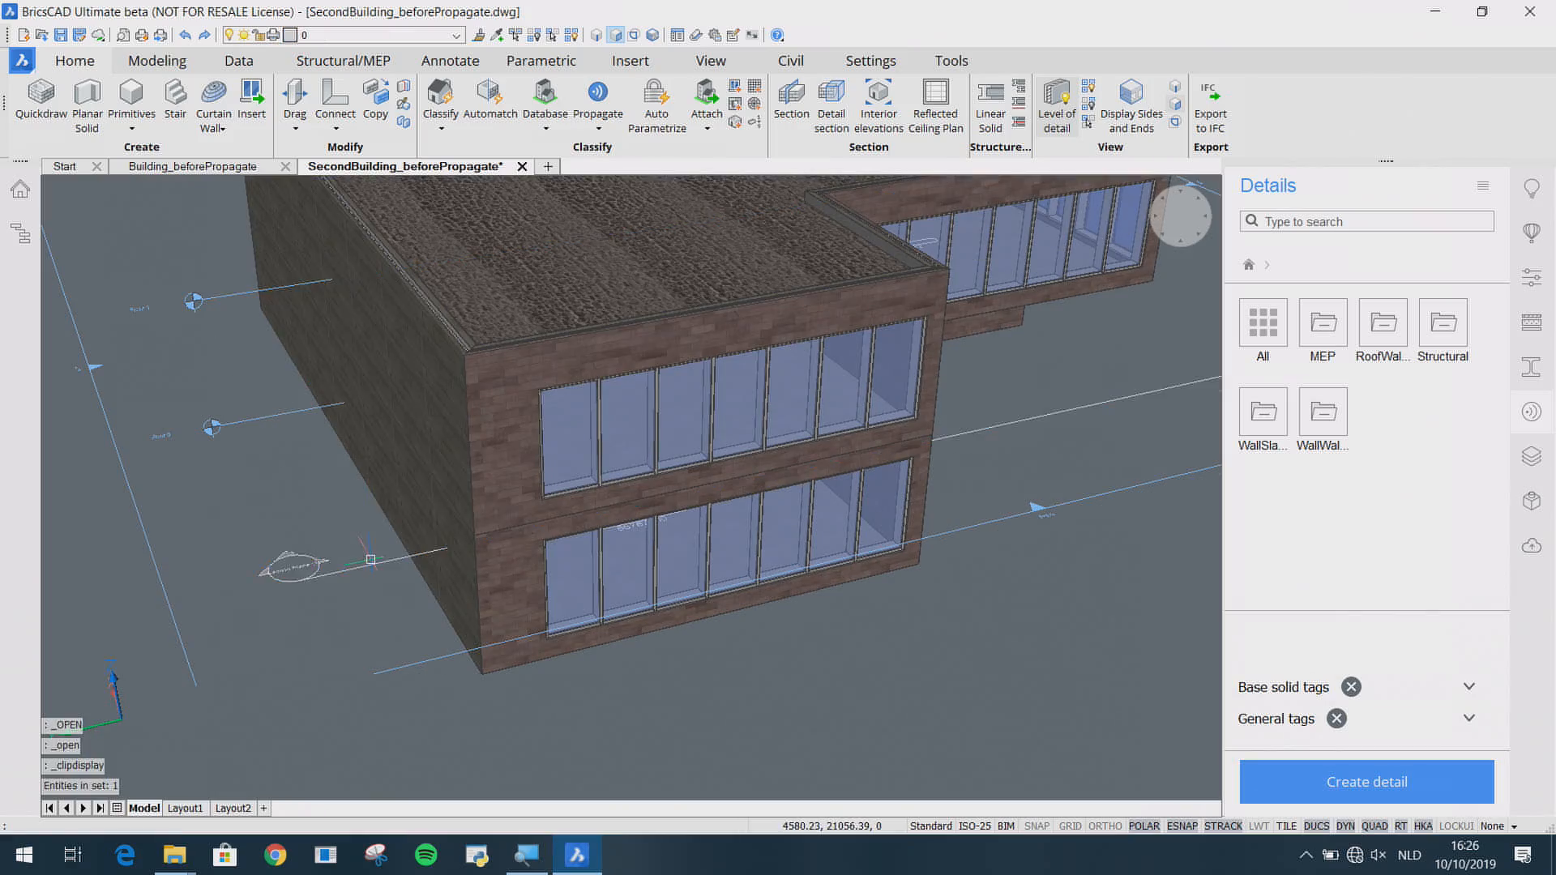
Step: Extend the end face of the roof slab's structural ply 115 mm into the wall, up to the next wall ply boundary
scroll(470, 364, up, 10)
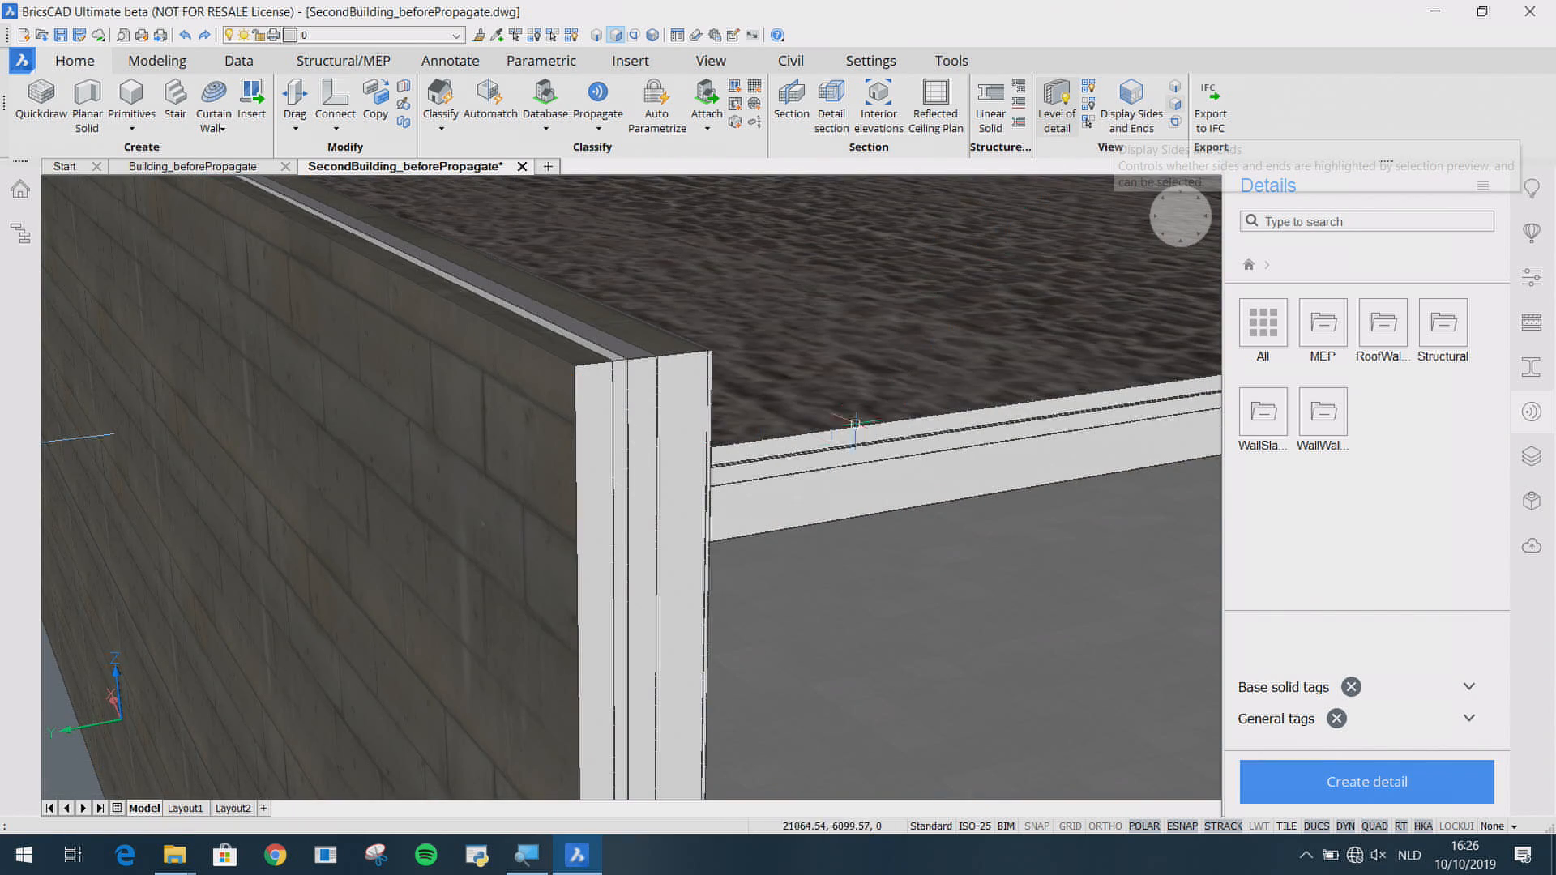
scroll(691, 516, up, 3)
click(701, 496)
key(Tab)
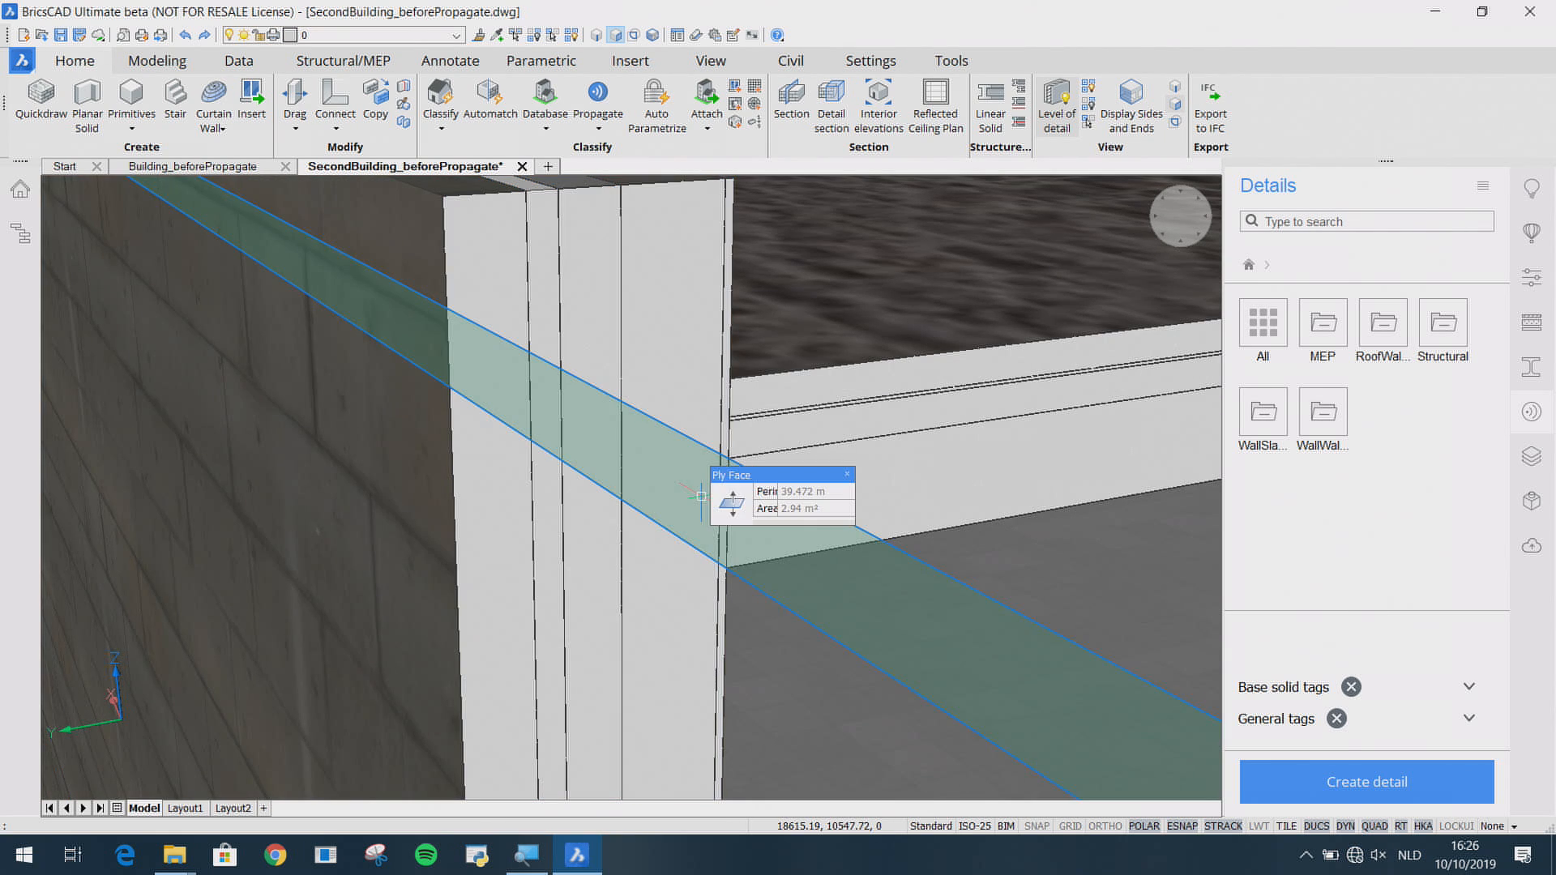
click(729, 503)
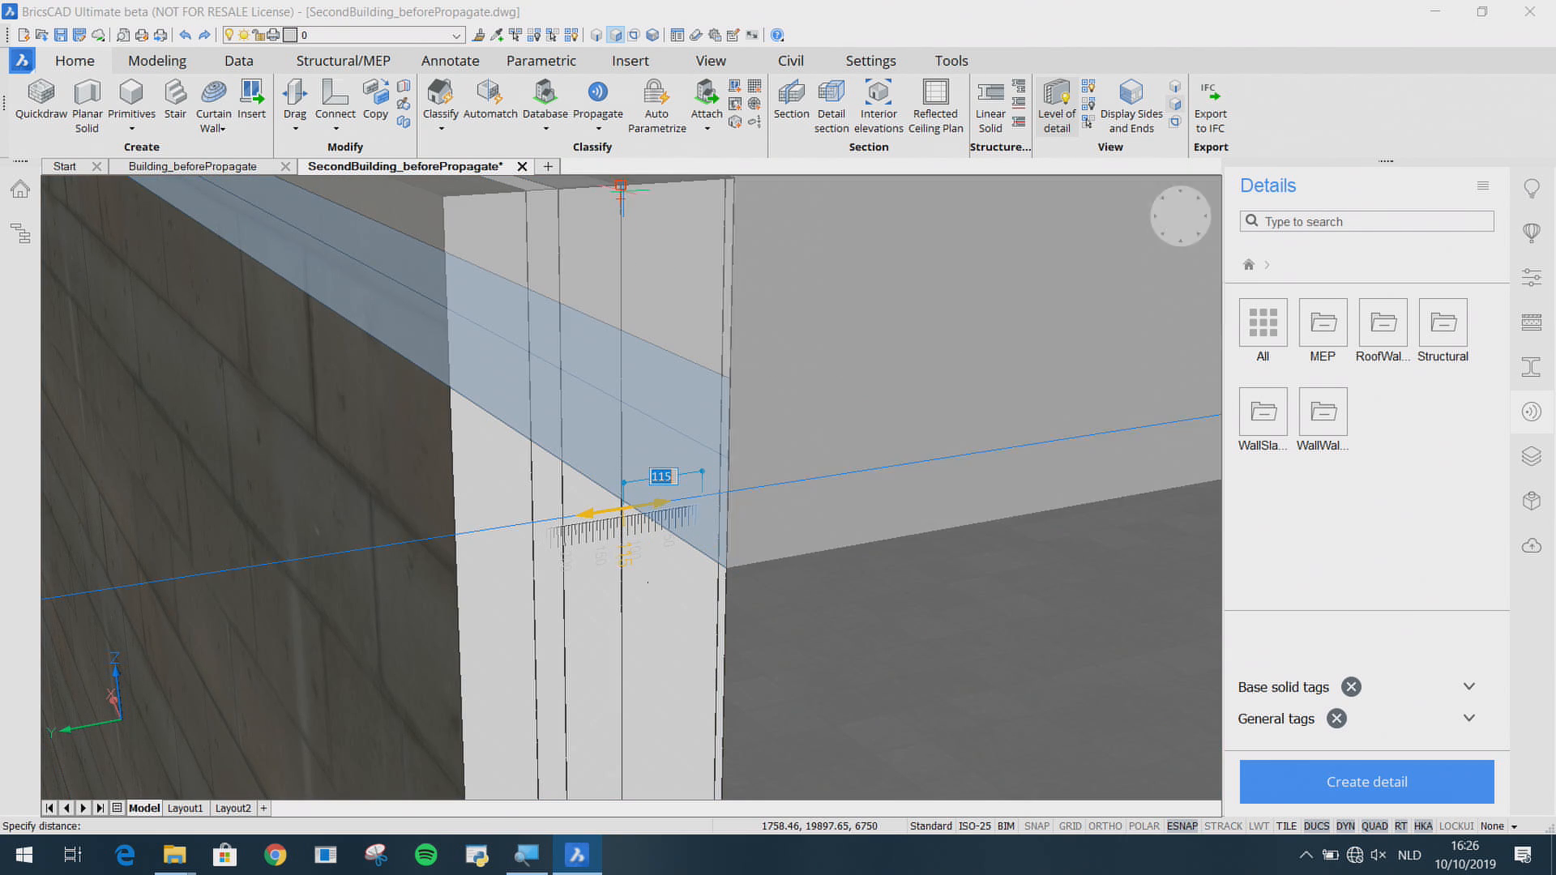
click(622, 204)
middle_drag(667, 324, 693, 498)
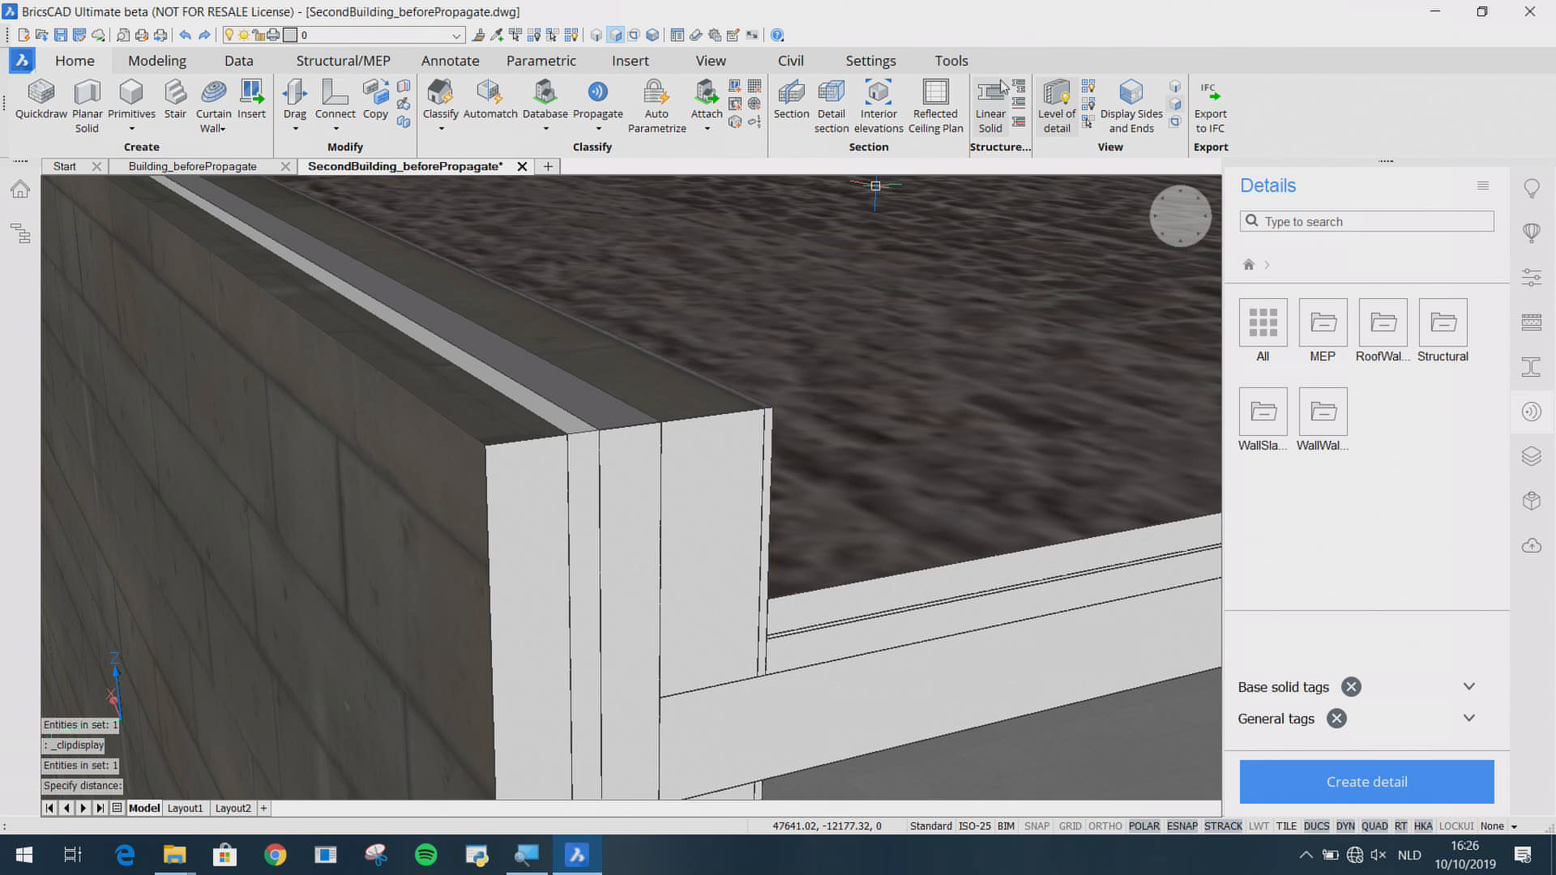
Step: Set the level of detail to 0 and extrude the parapet wall's top face upward to form a cap
click(1066, 98)
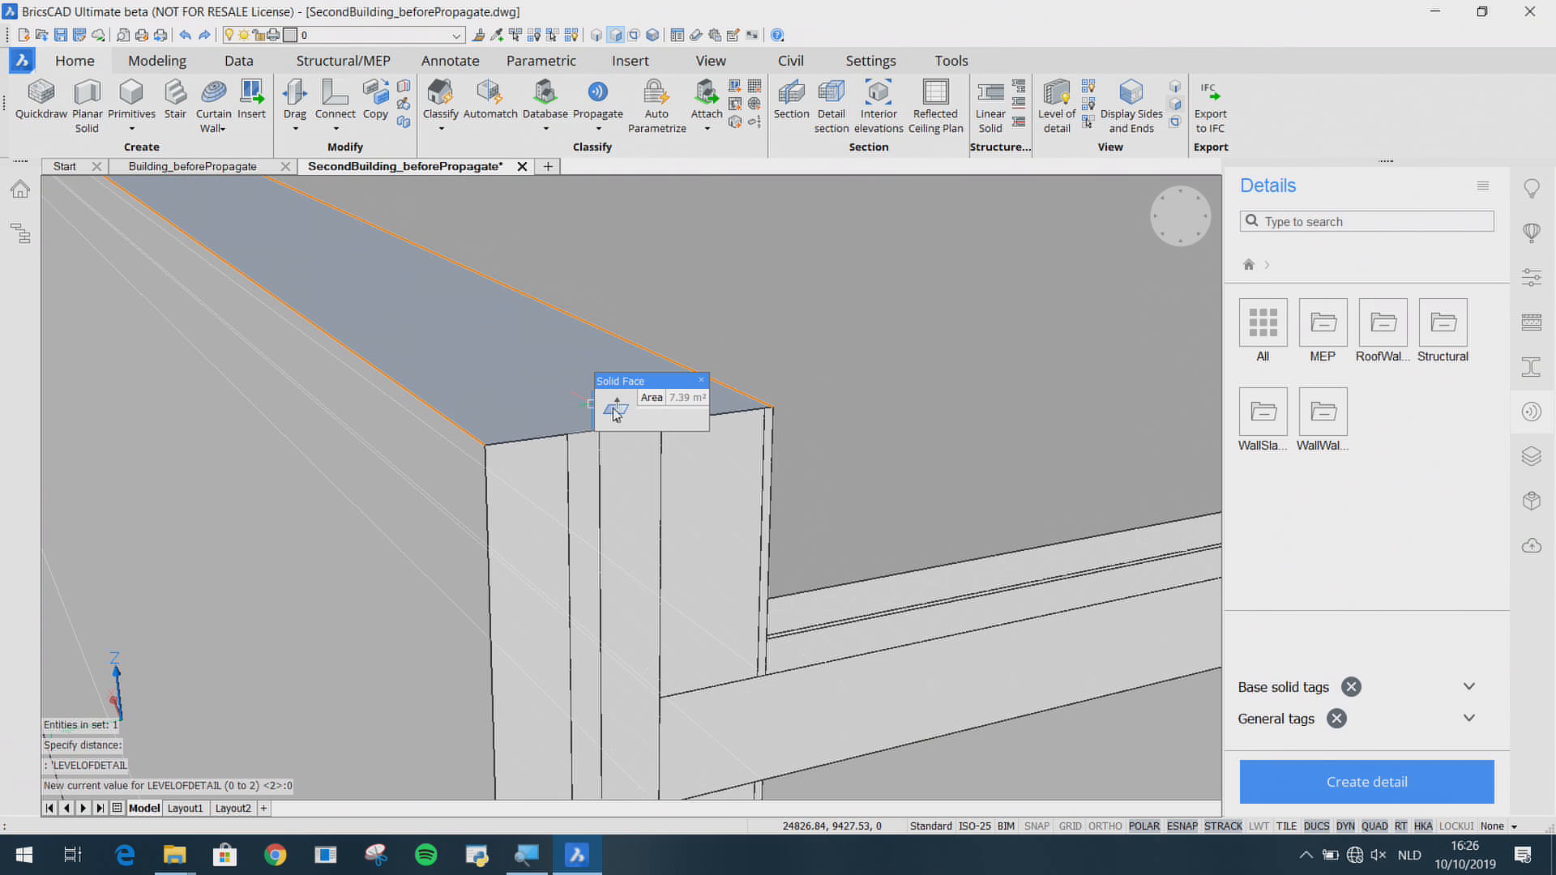
click(616, 428)
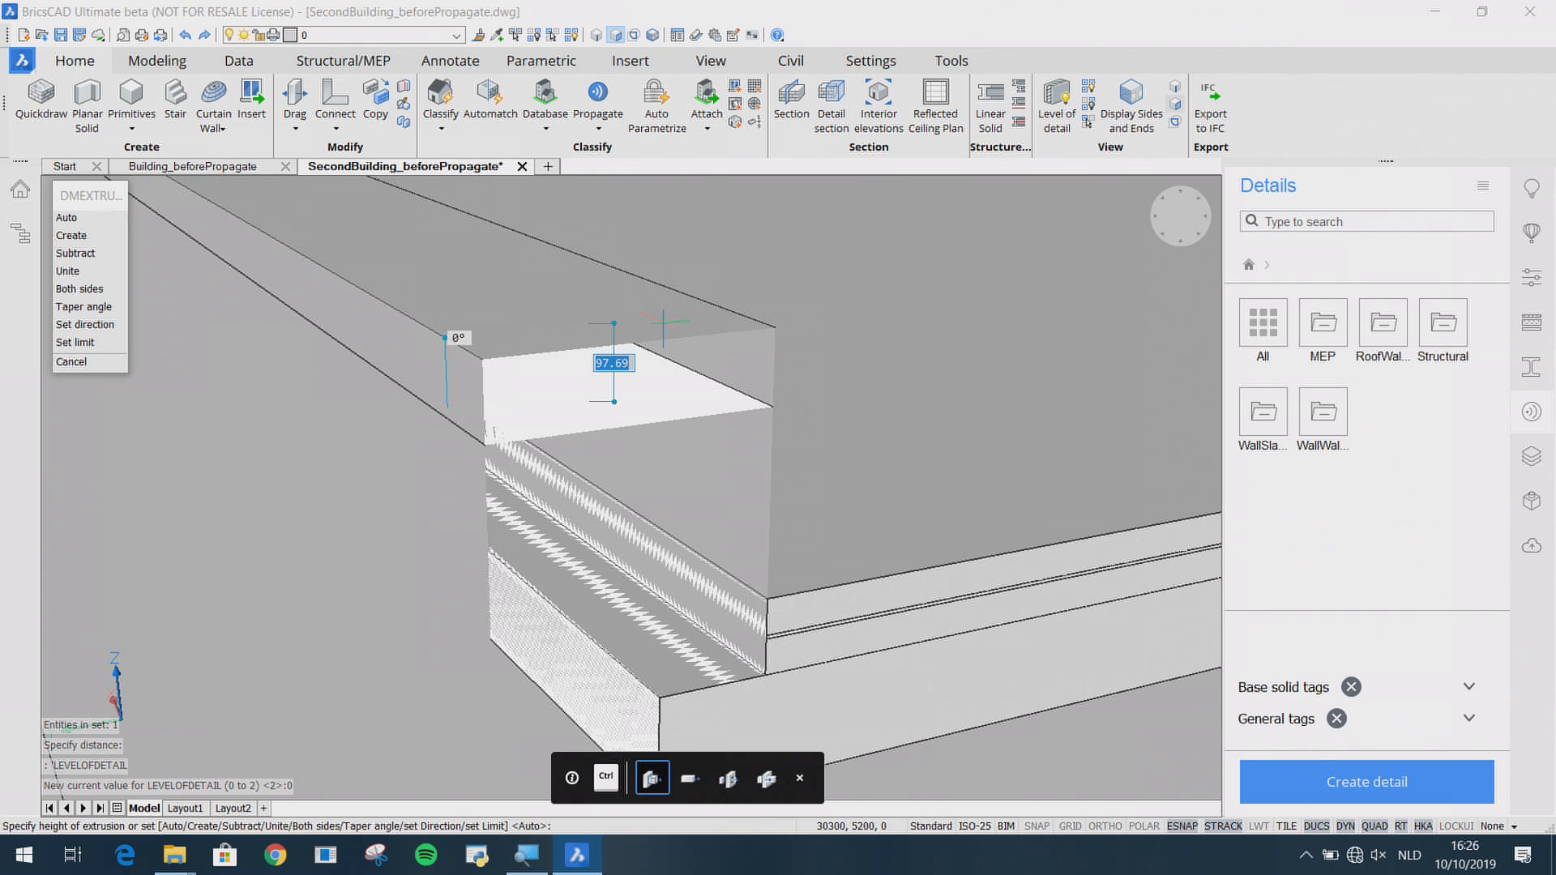
key(Escape)
Step: Extrude the slab's top face inside the wall up to the cap's underside, and widen the resulting block to the next ply boundary
shift+middle_drag(743, 560, 717, 606)
key(Tab)
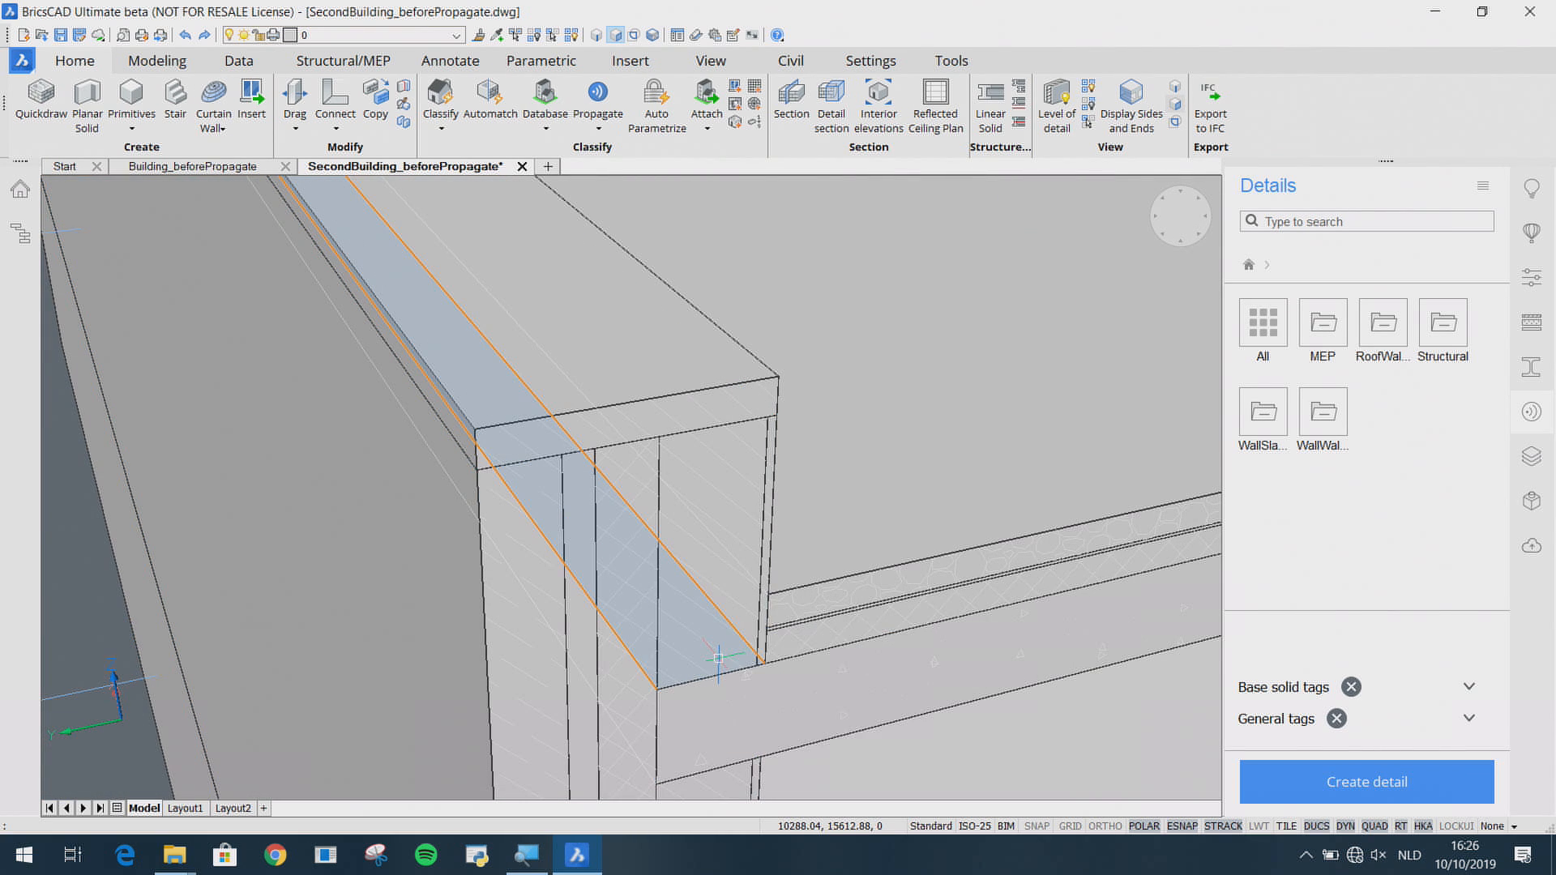
click(733, 663)
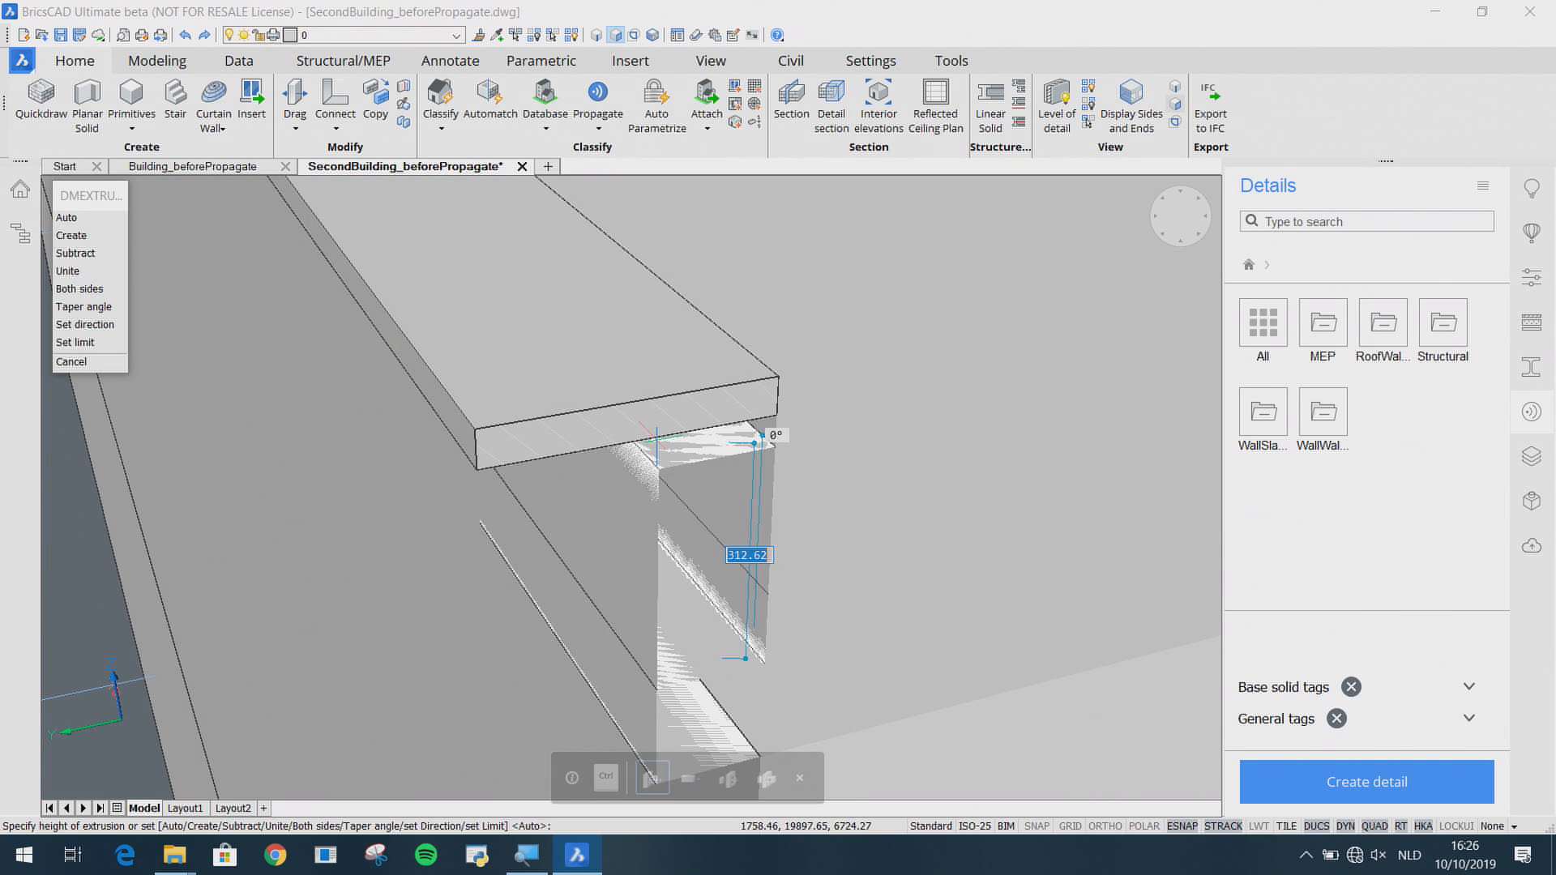
click(679, 444)
shift+middle_drag(691, 544, 577, 564)
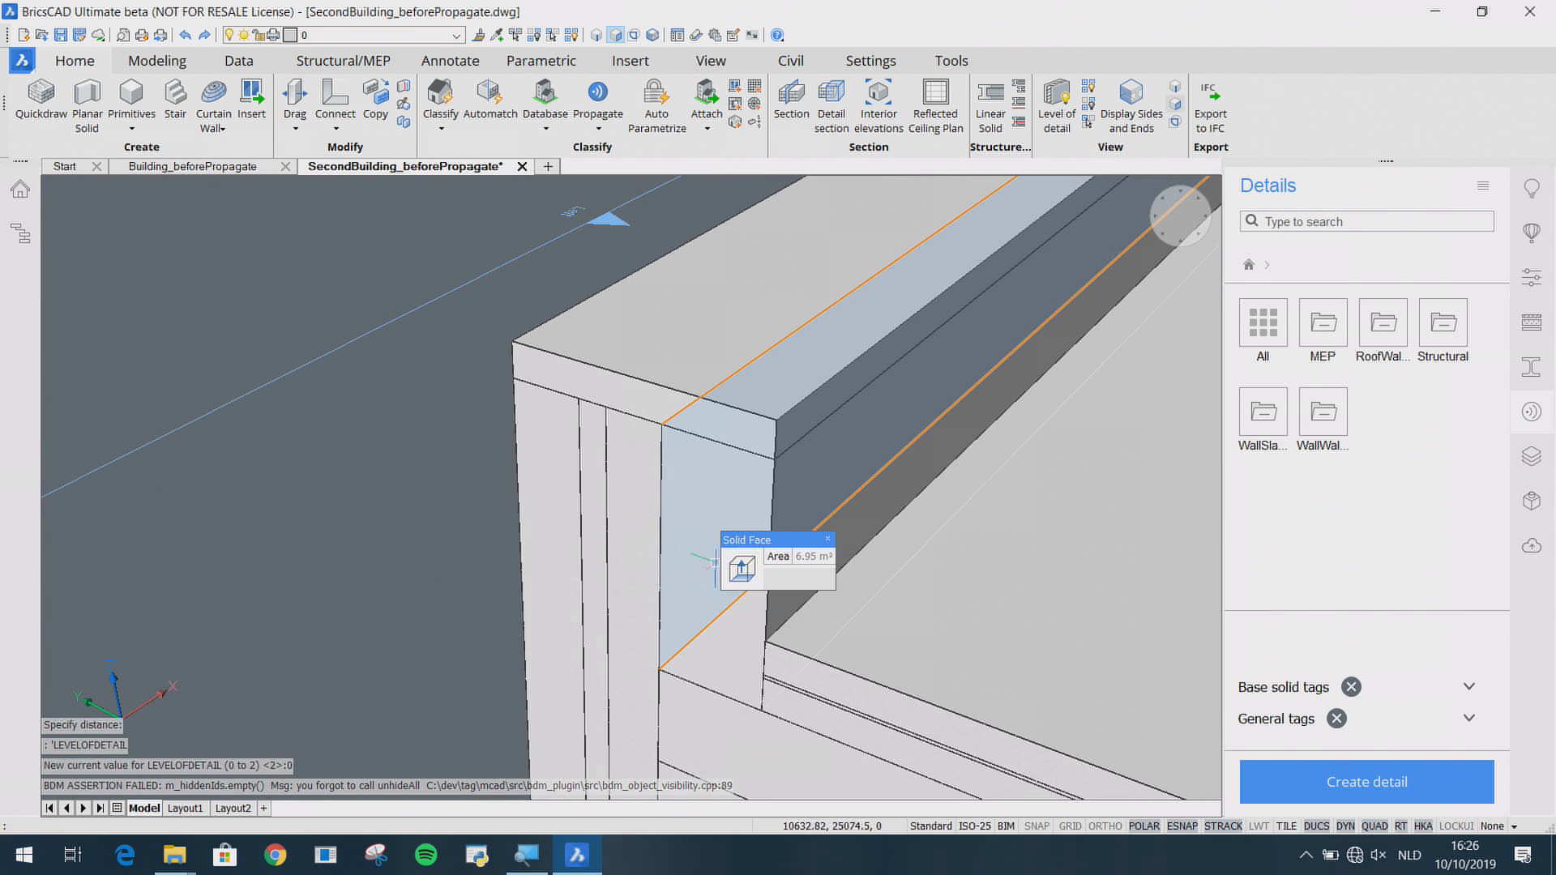
click(740, 567)
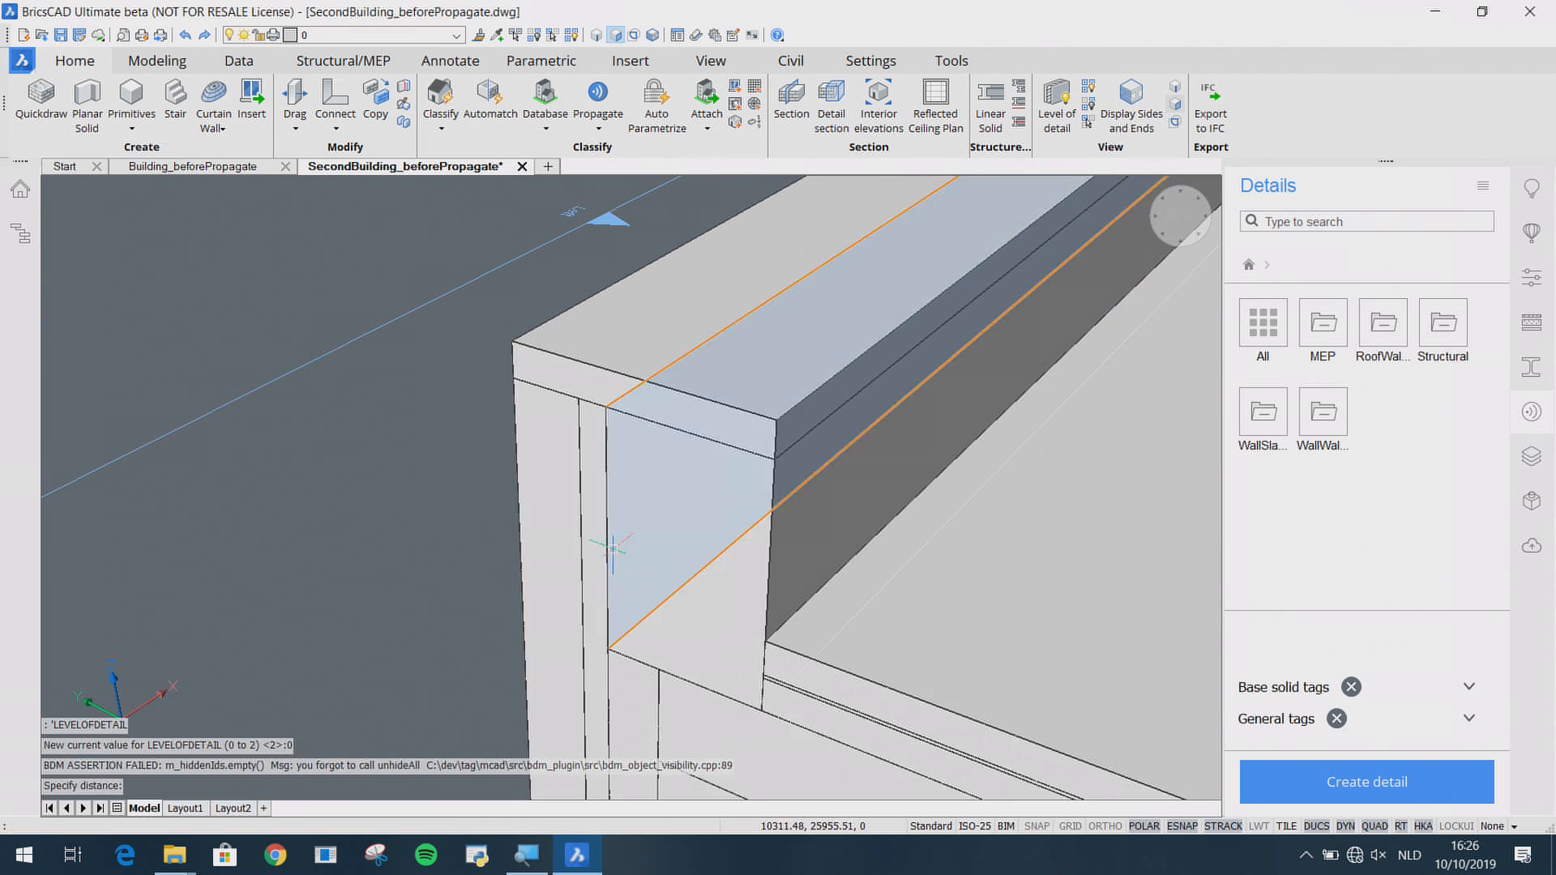
Step: Search the compositions for "cell" and assign Cellular Concrete, Rendered to the block beneath the parapet cap
shift+middle_drag(611, 546, 844, 549)
click(1537, 326)
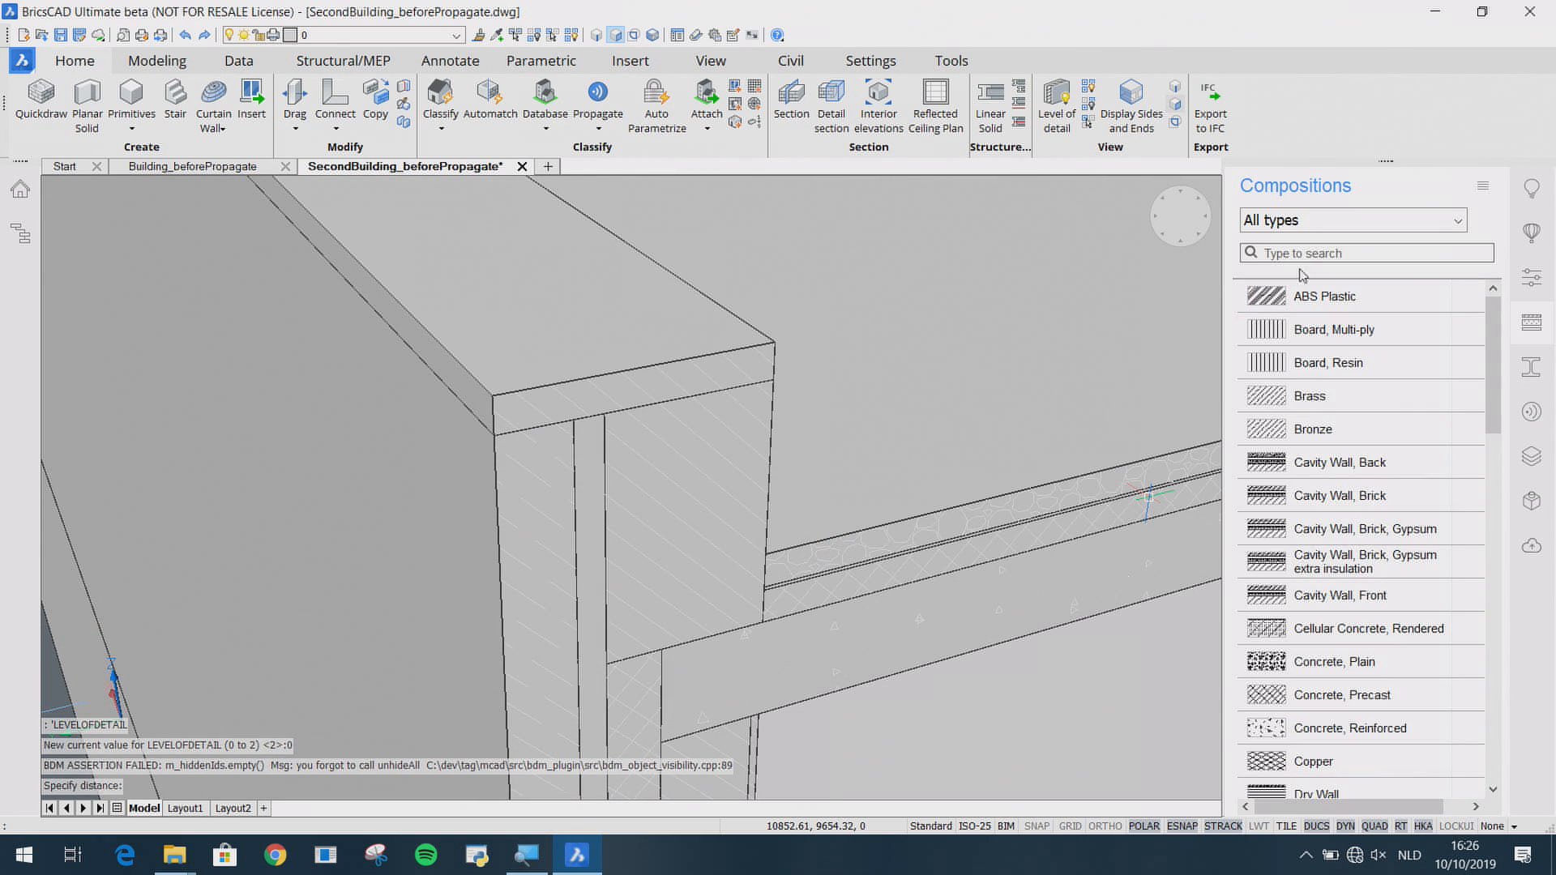
text(cell)
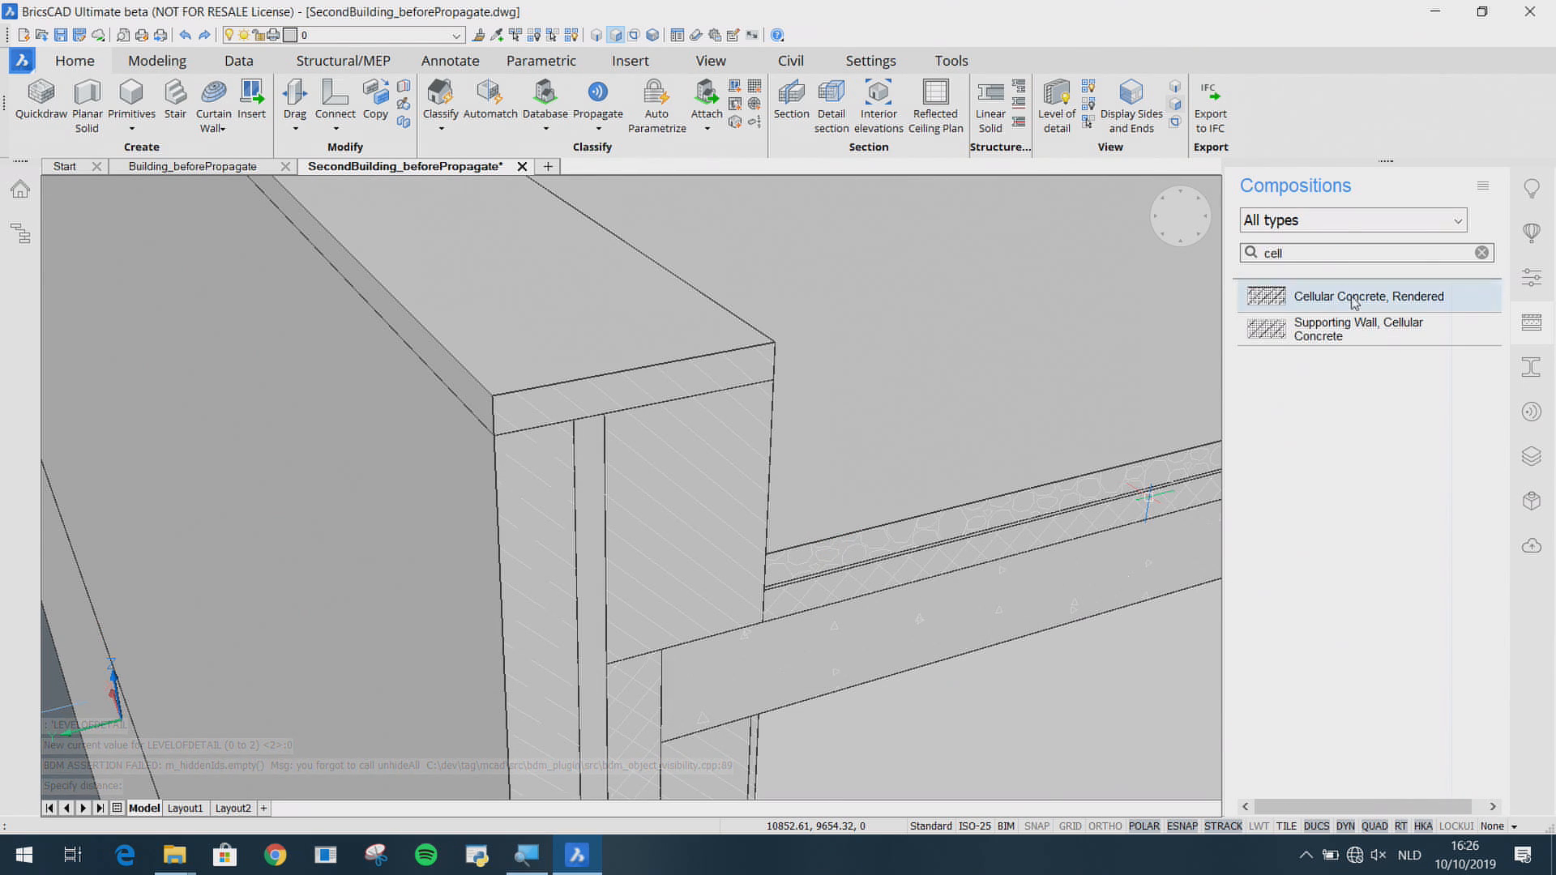
drag(649, 521, 653, 524)
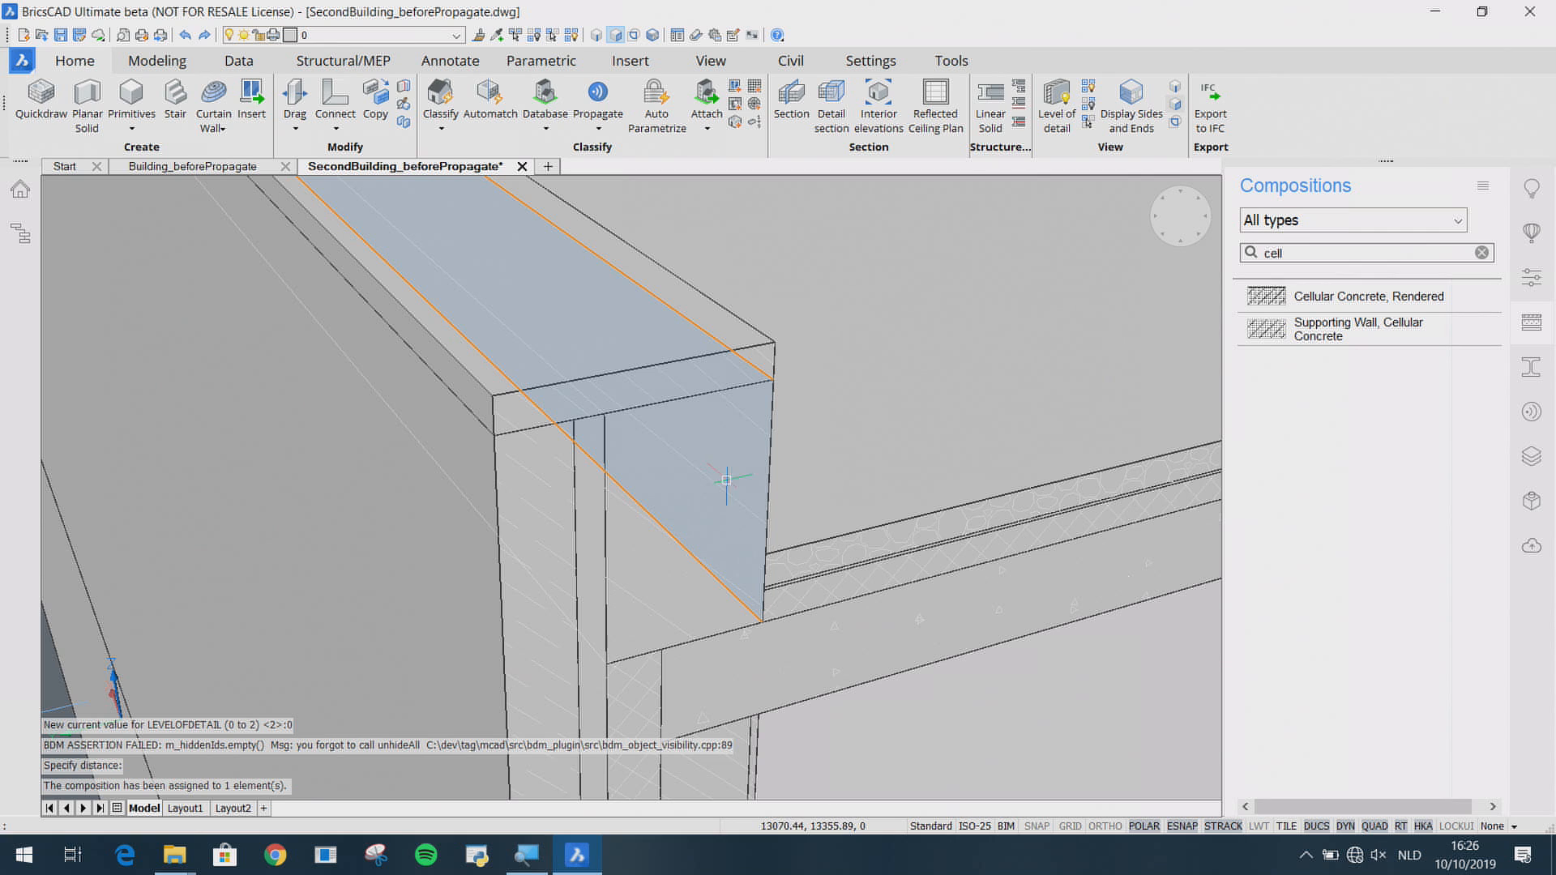
Step: Search the compositions for "conc" and assign Concrete, Plain to the parapet cap
shift+middle_drag(689, 506, 672, 462)
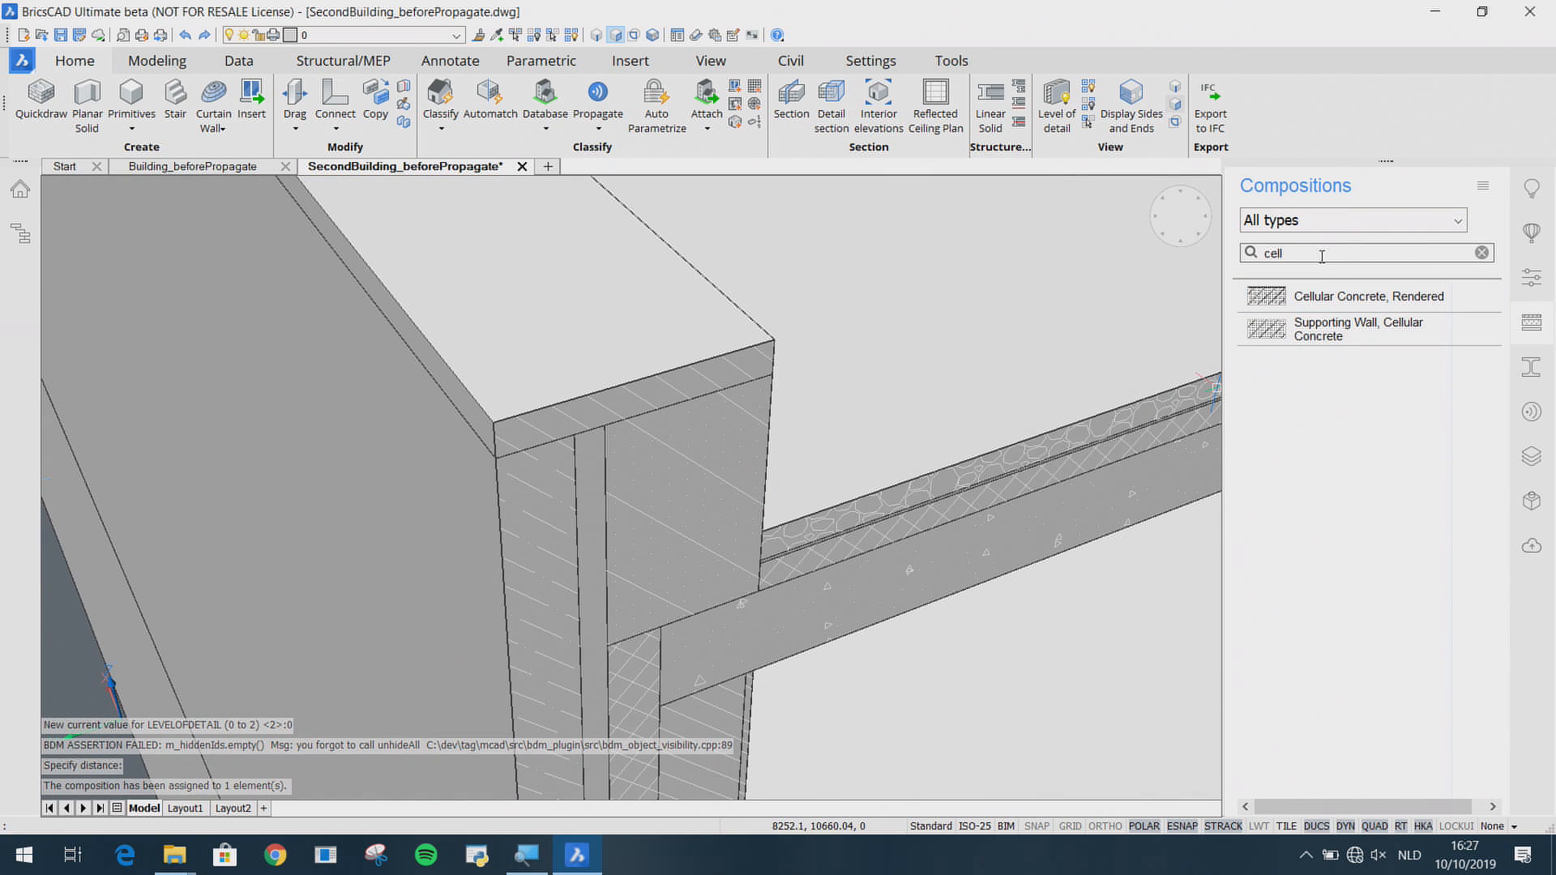
key(BackSpace)
key(BackSpace)
key(BackSpace)
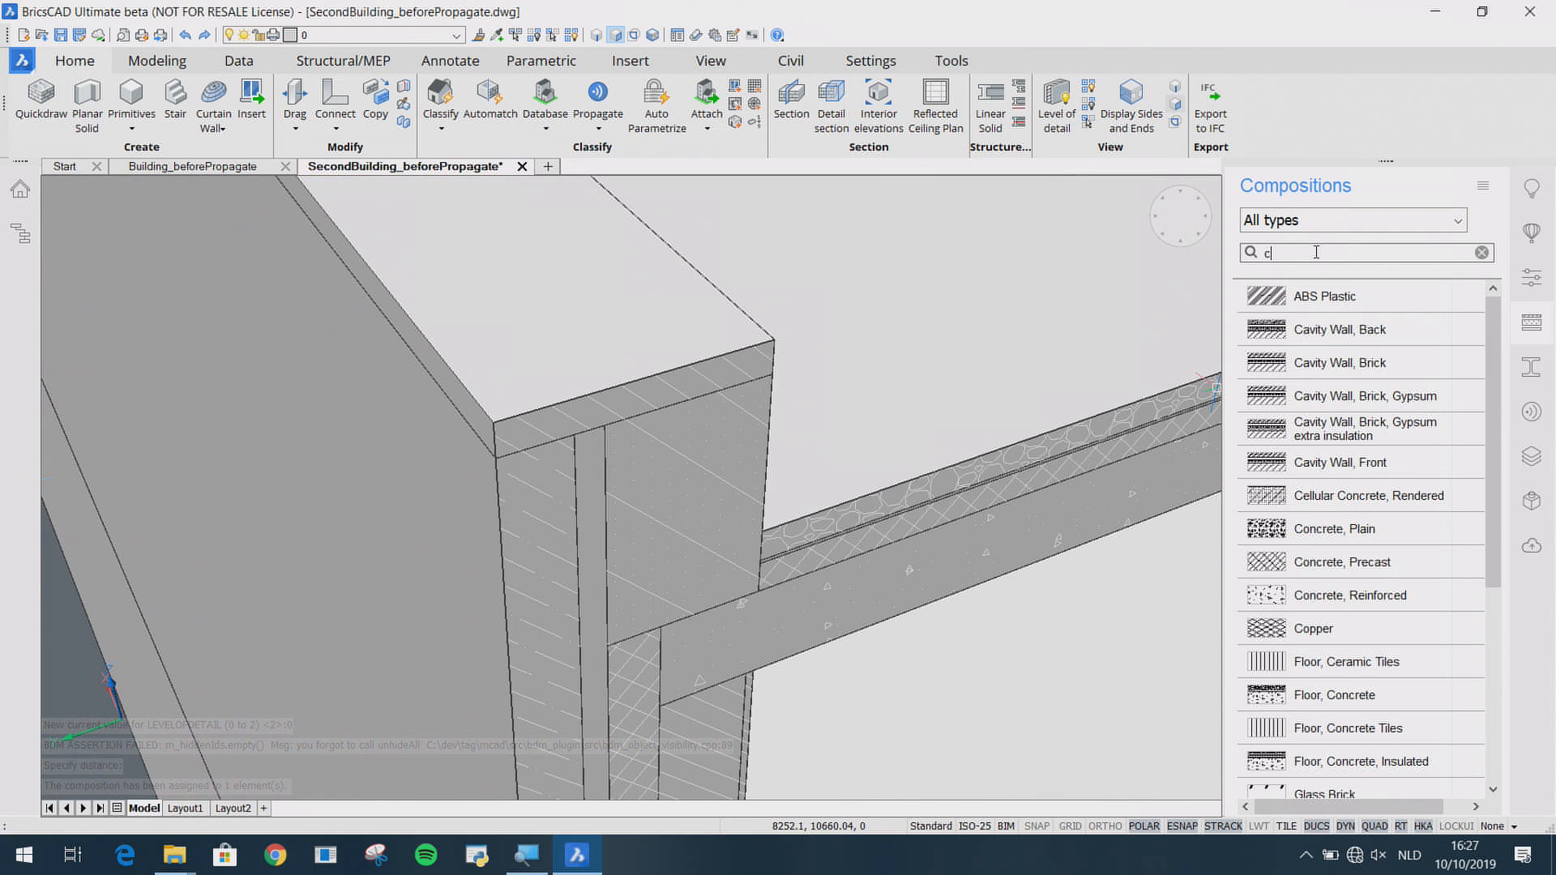
text(onc)
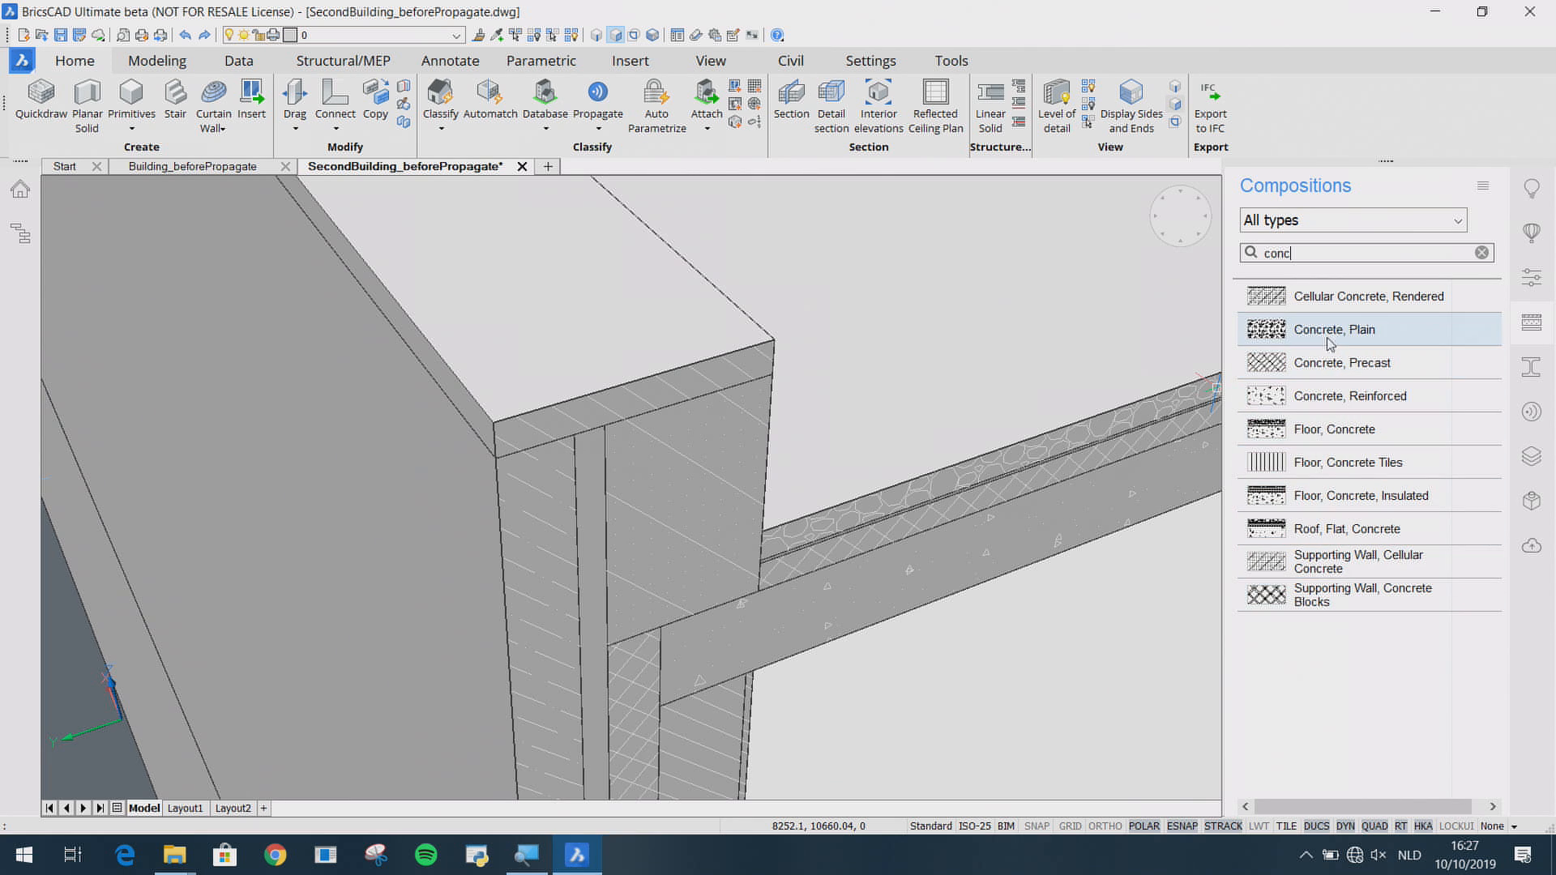
drag(1330, 332, 608, 365)
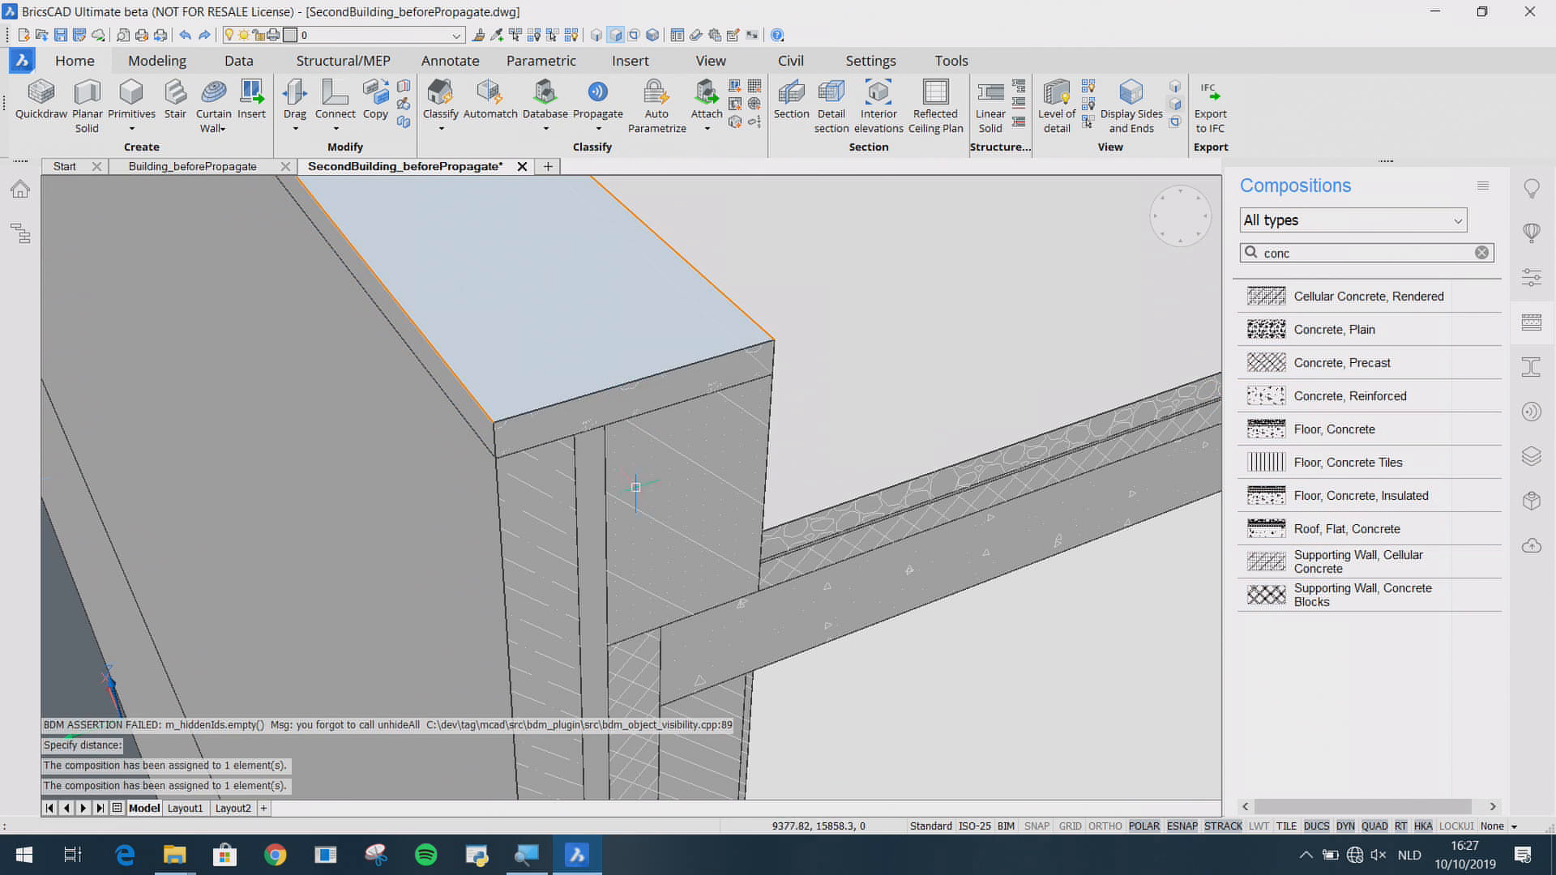
Step: Start creating a new detail and pick the wall and the roof slab as its two base solids
mouse_move(636, 487)
shift+middle_down()
mouse_move(639, 460)
mouse_move(631, 470)
shift+middle_up()
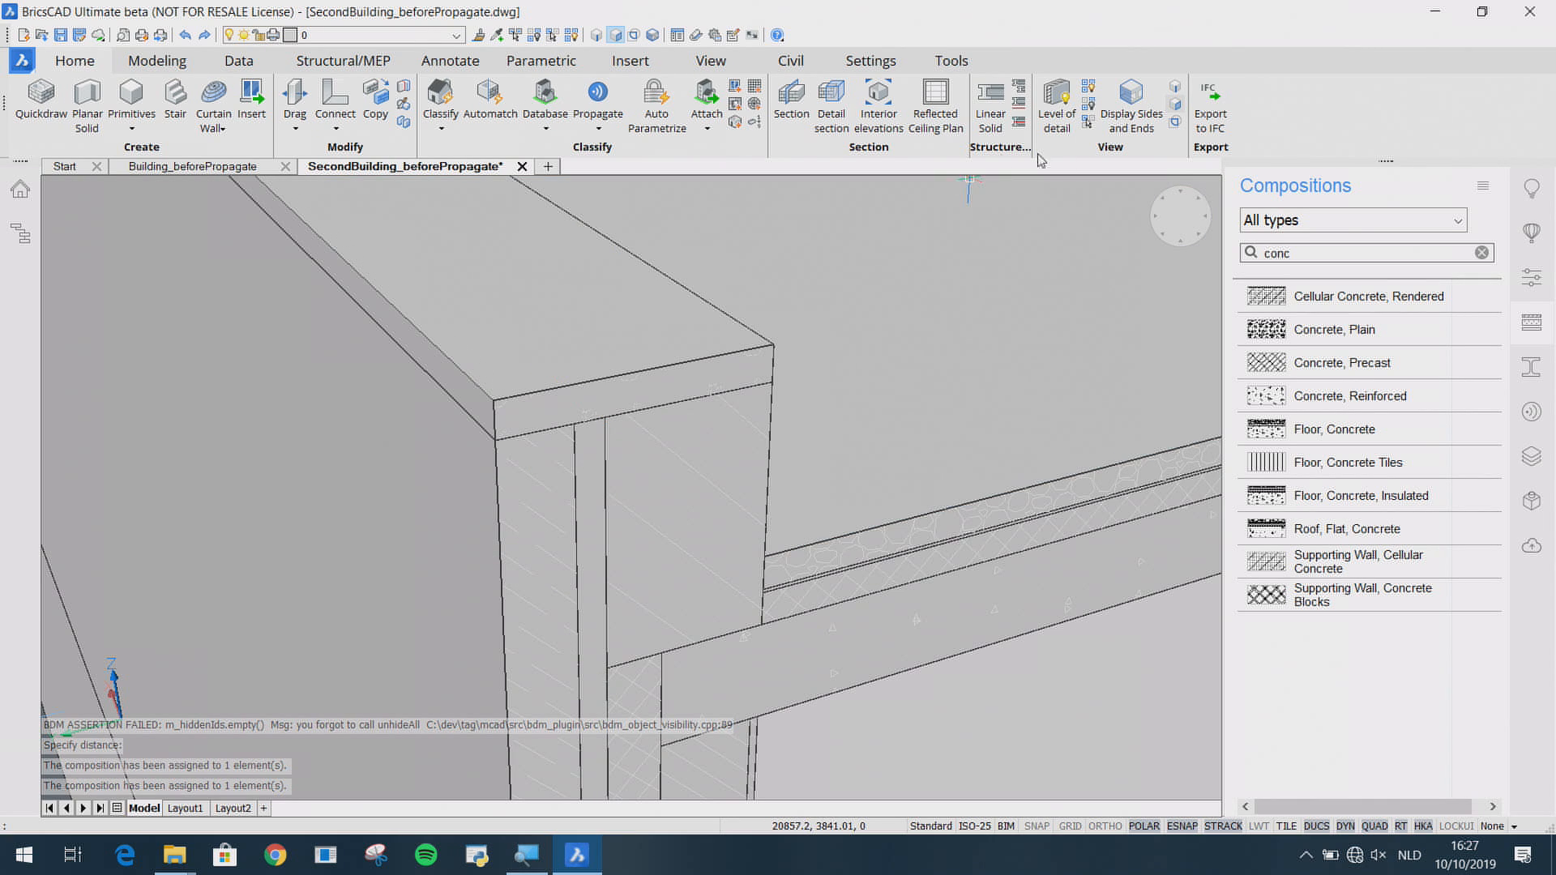
click(1532, 412)
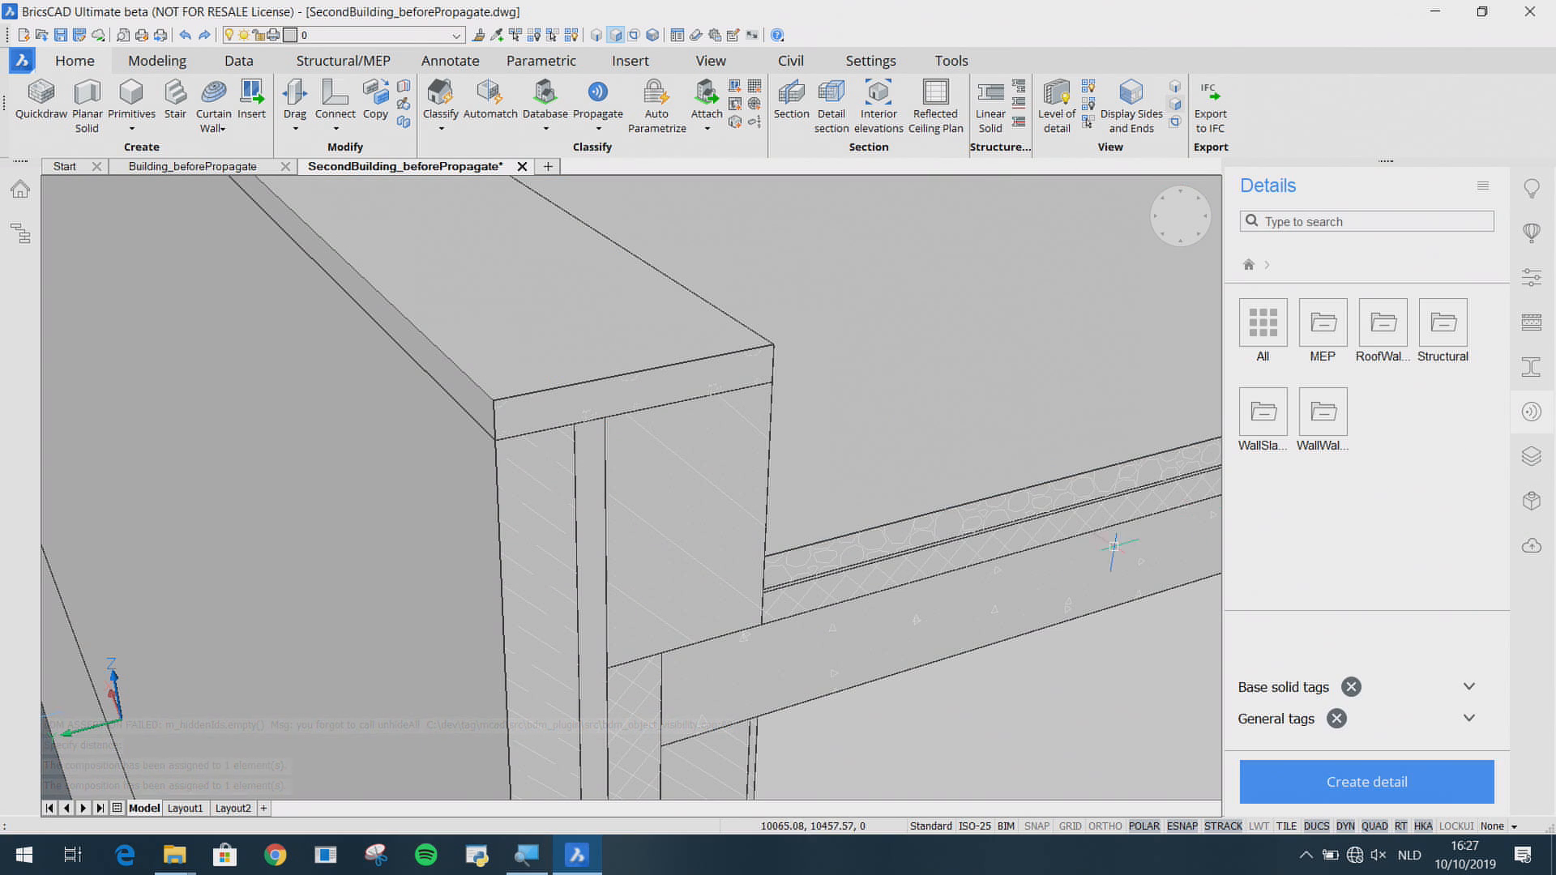
click(1331, 786)
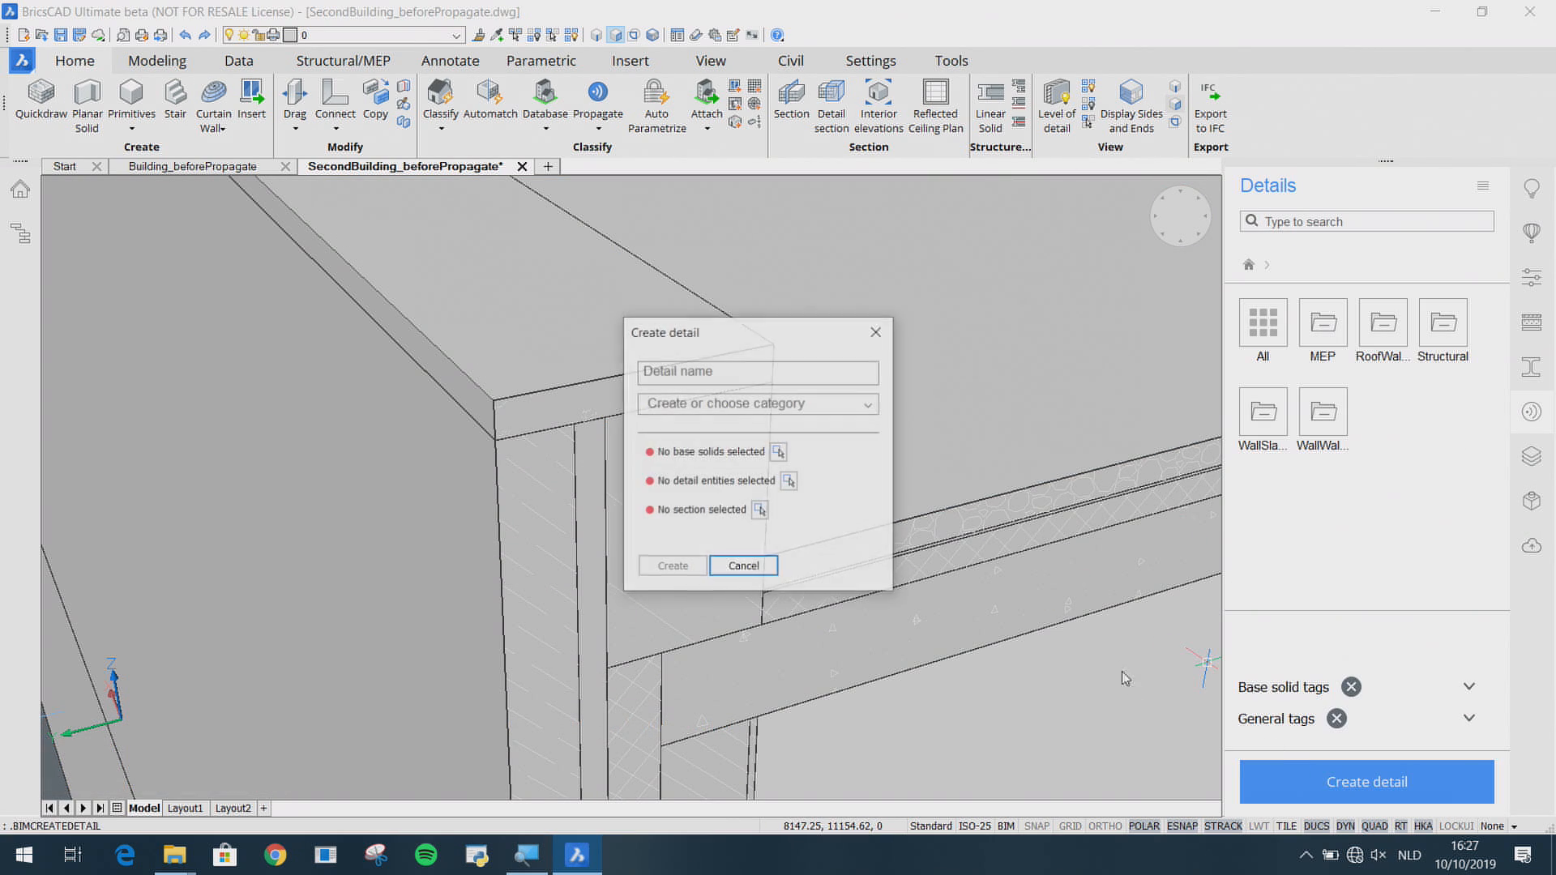
drag(813, 337, 1057, 353)
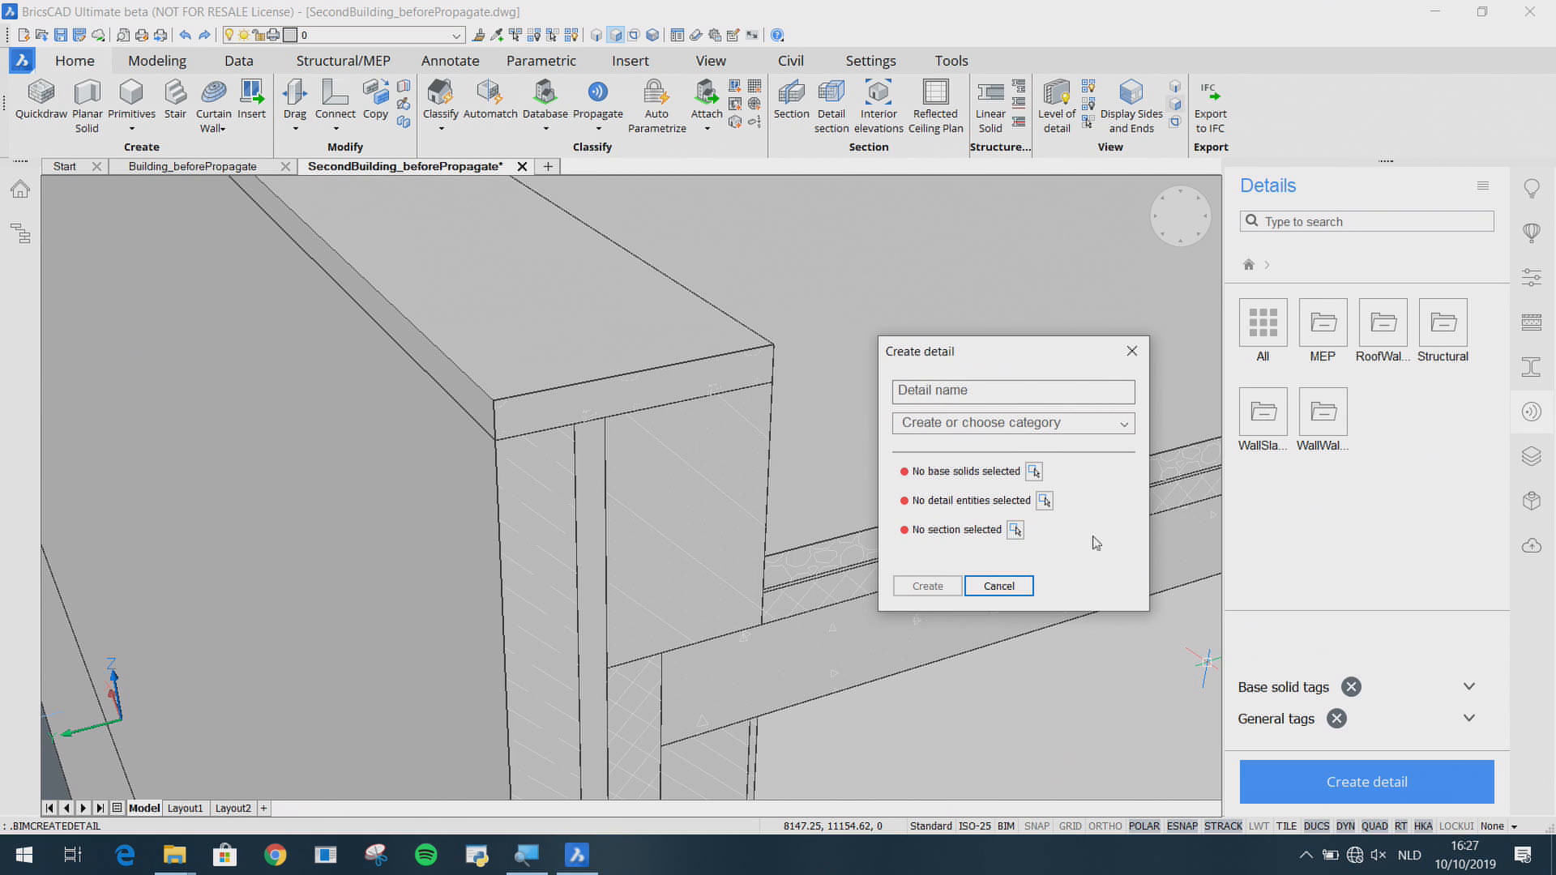
click(1034, 472)
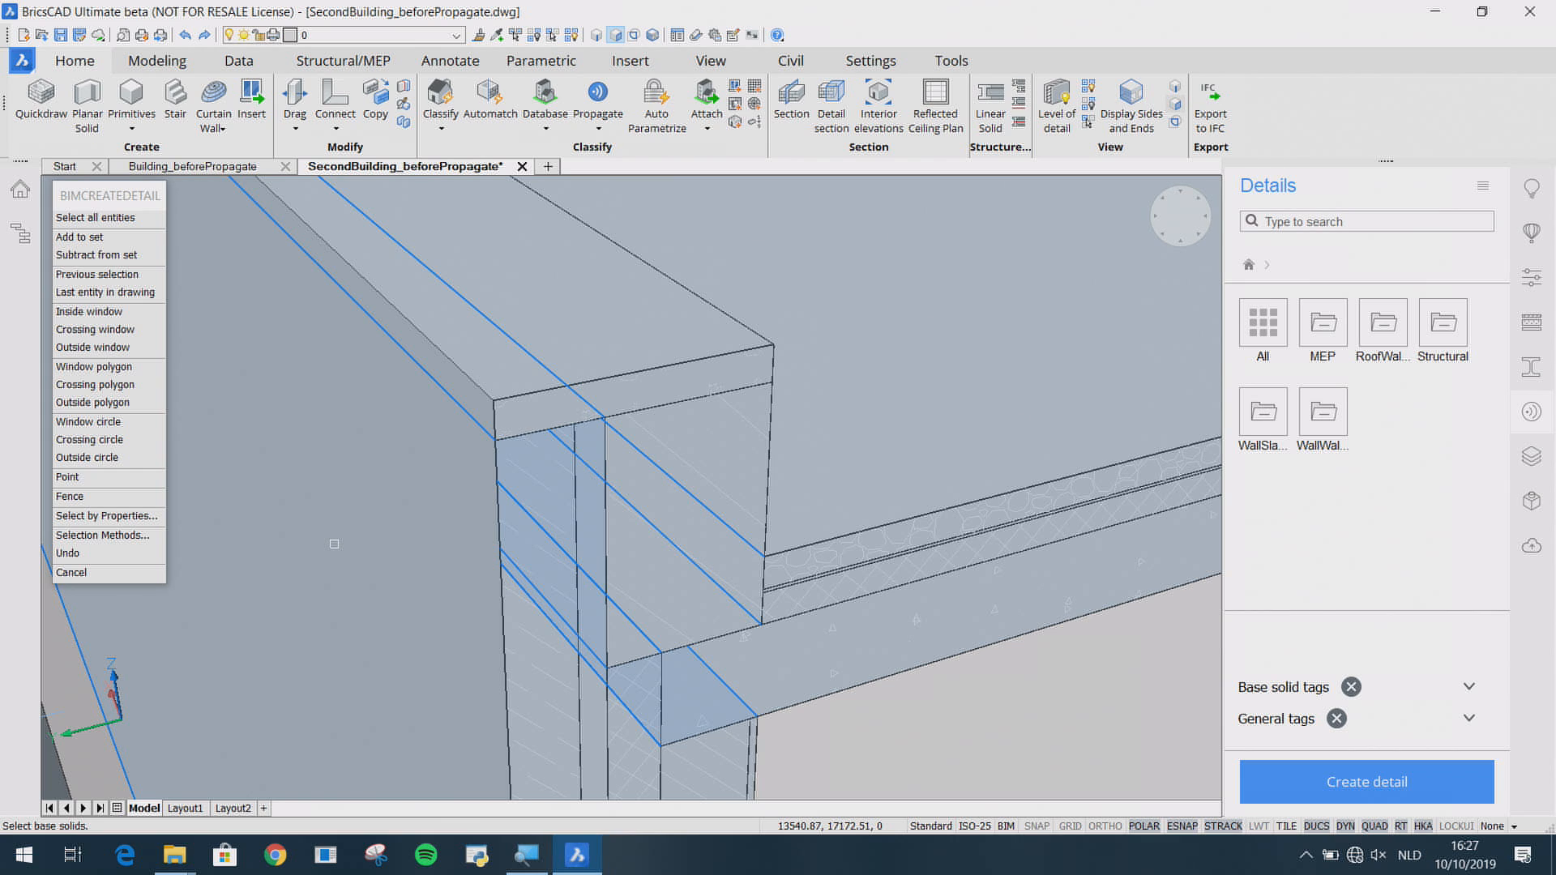
key(Return)
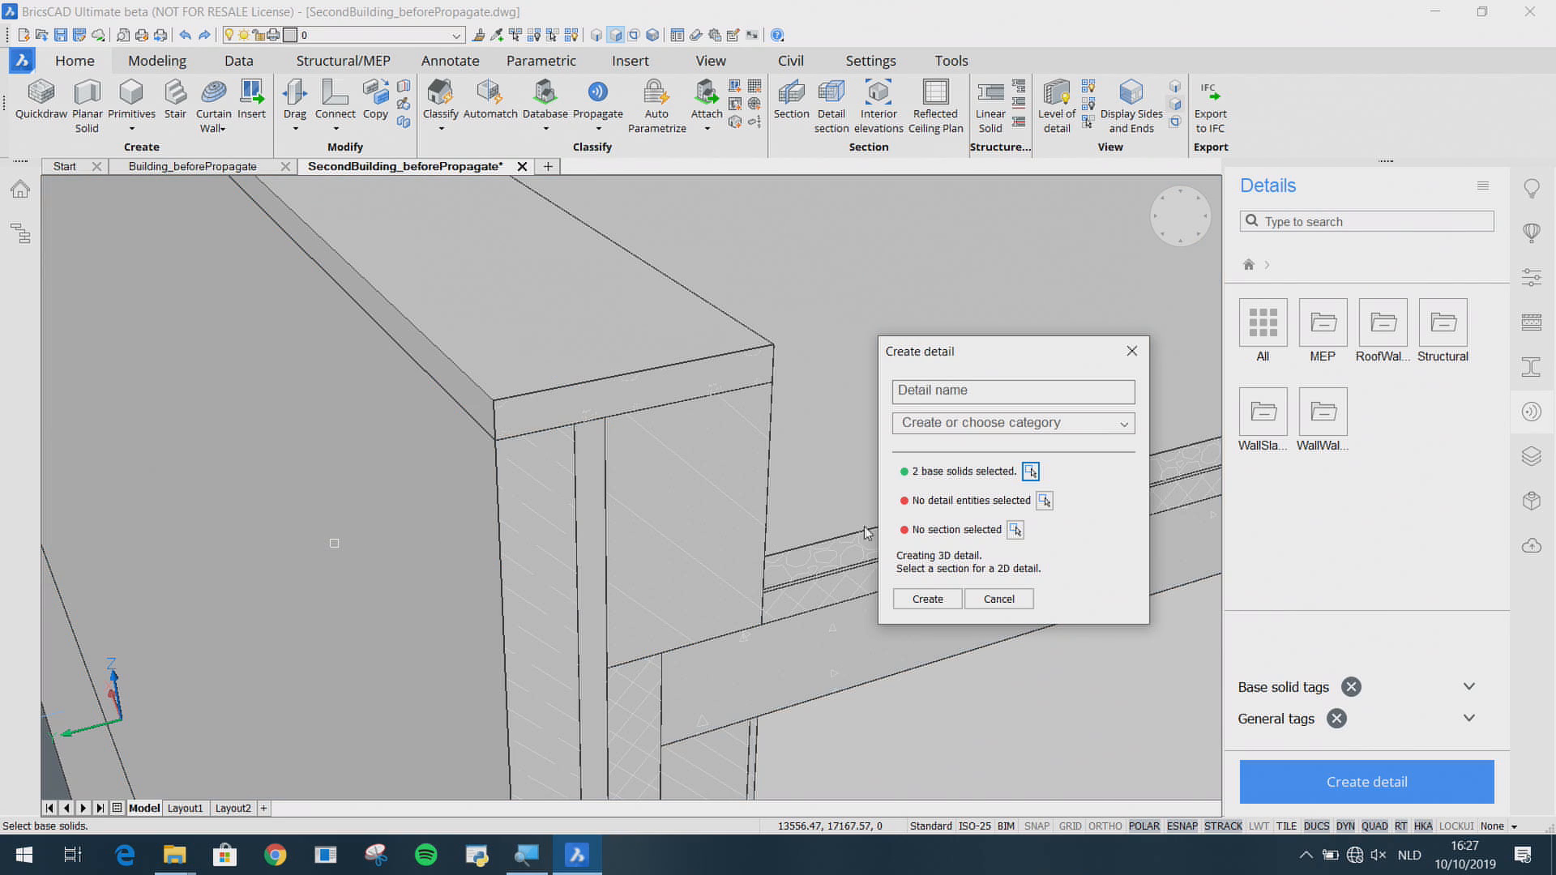
Step: Add the parapet cap and the block beneath it as detail entities, and assign the building's section plane as the detail's section
click(1046, 502)
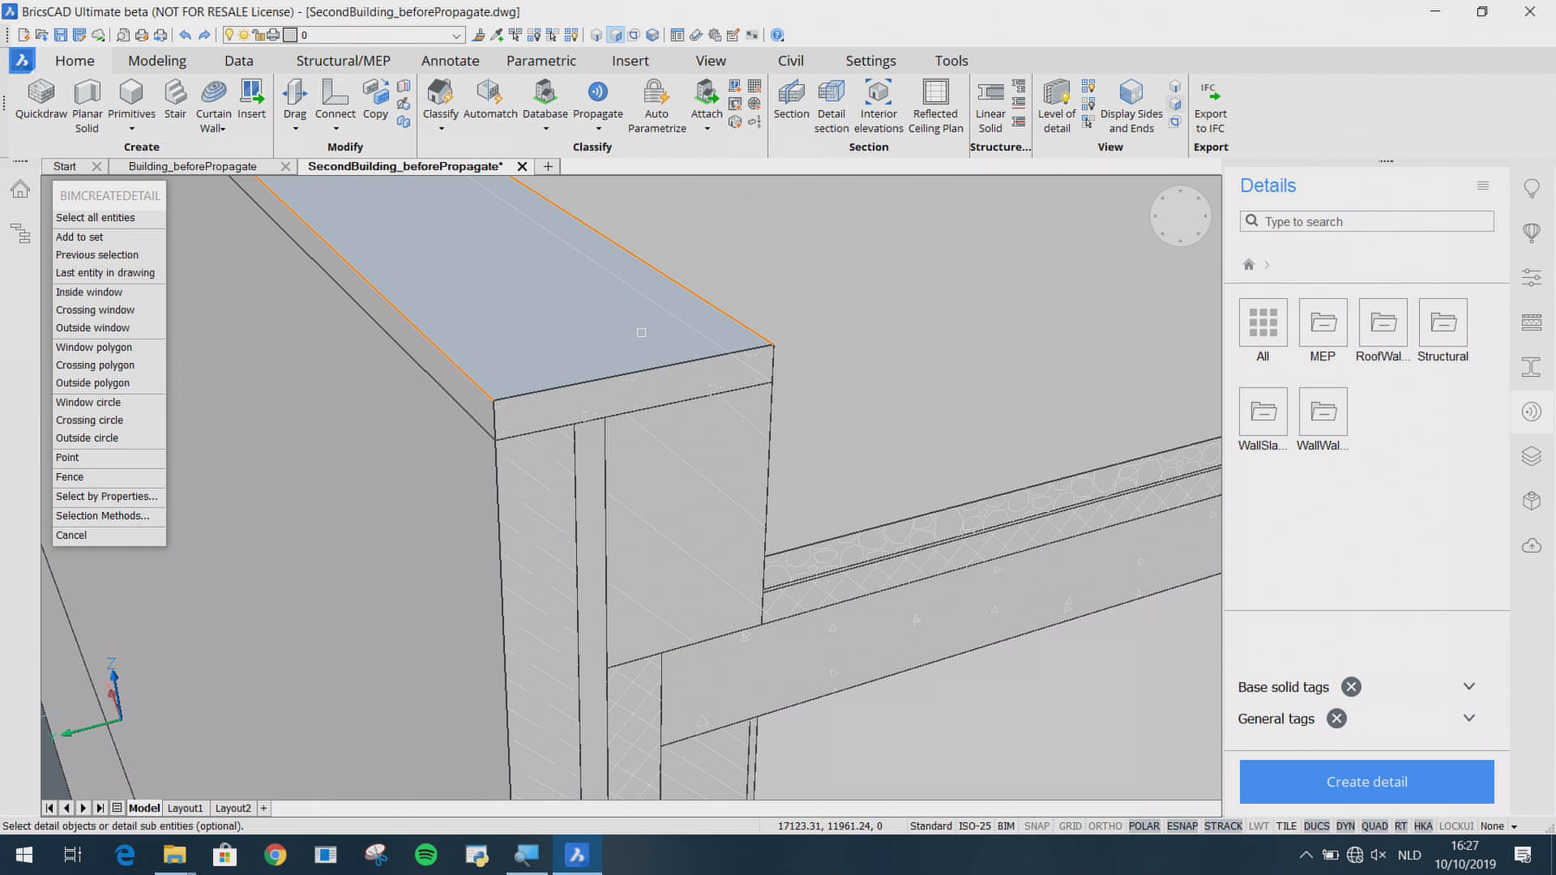
key(Return)
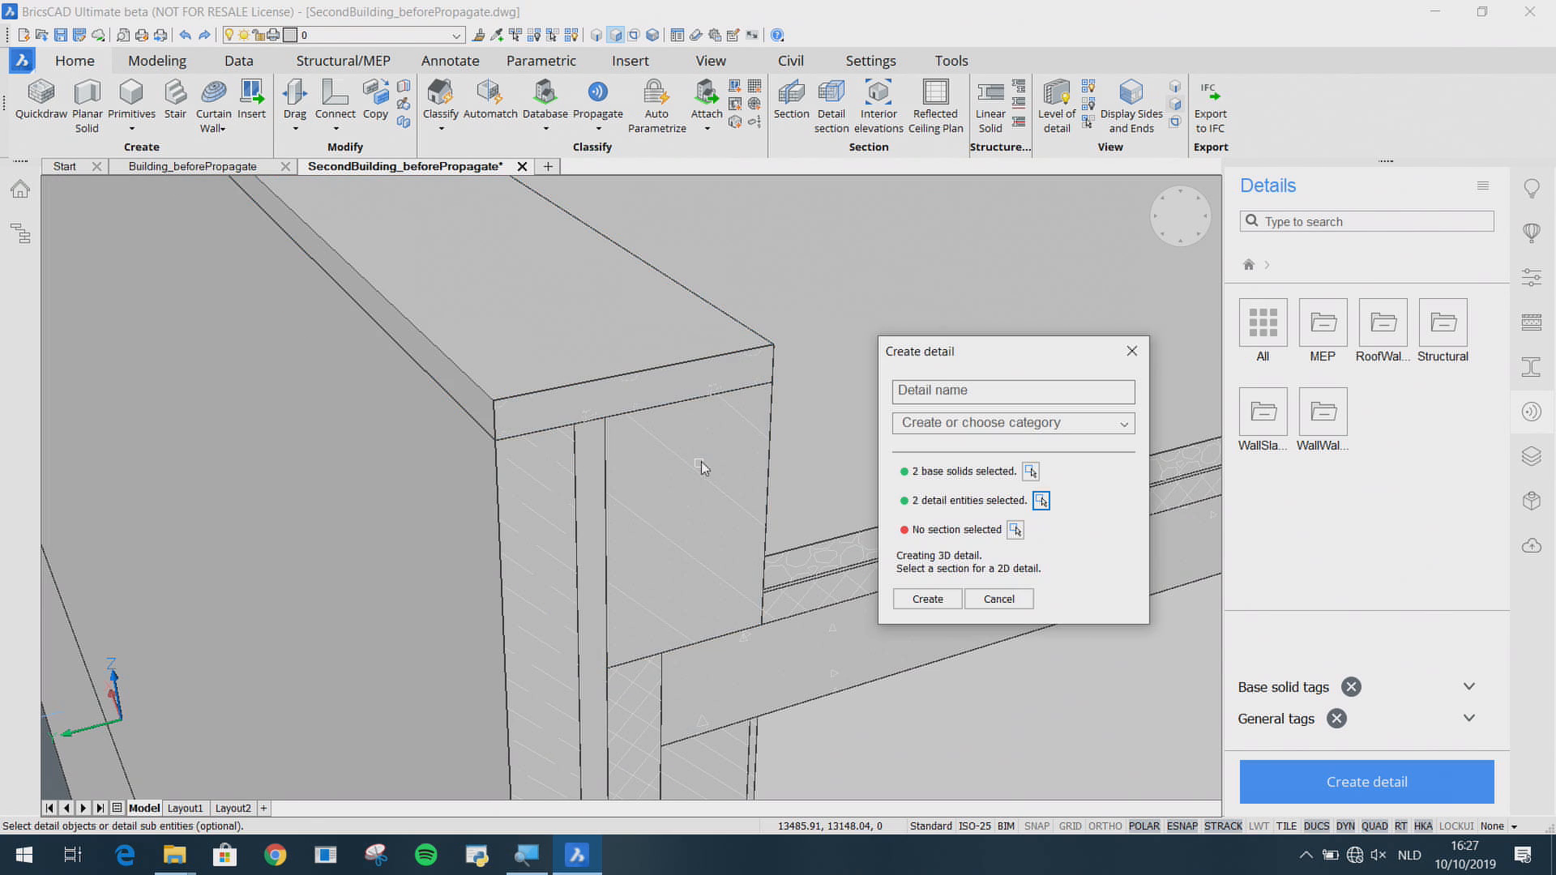
drag(1028, 352, 1059, 284)
click(1046, 463)
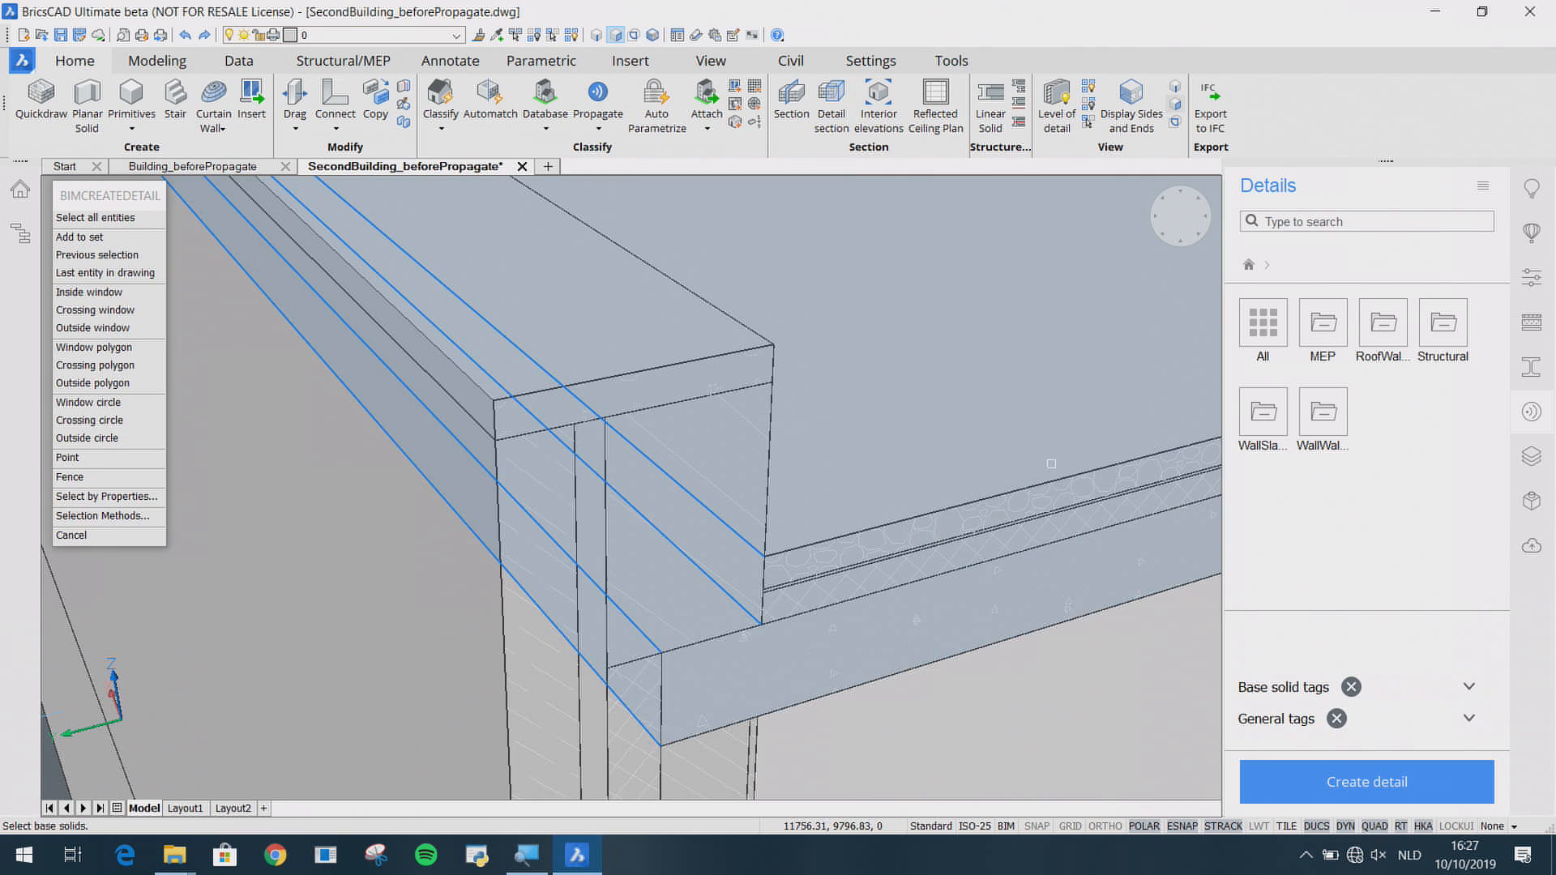
scroll(598, 487, down, 5)
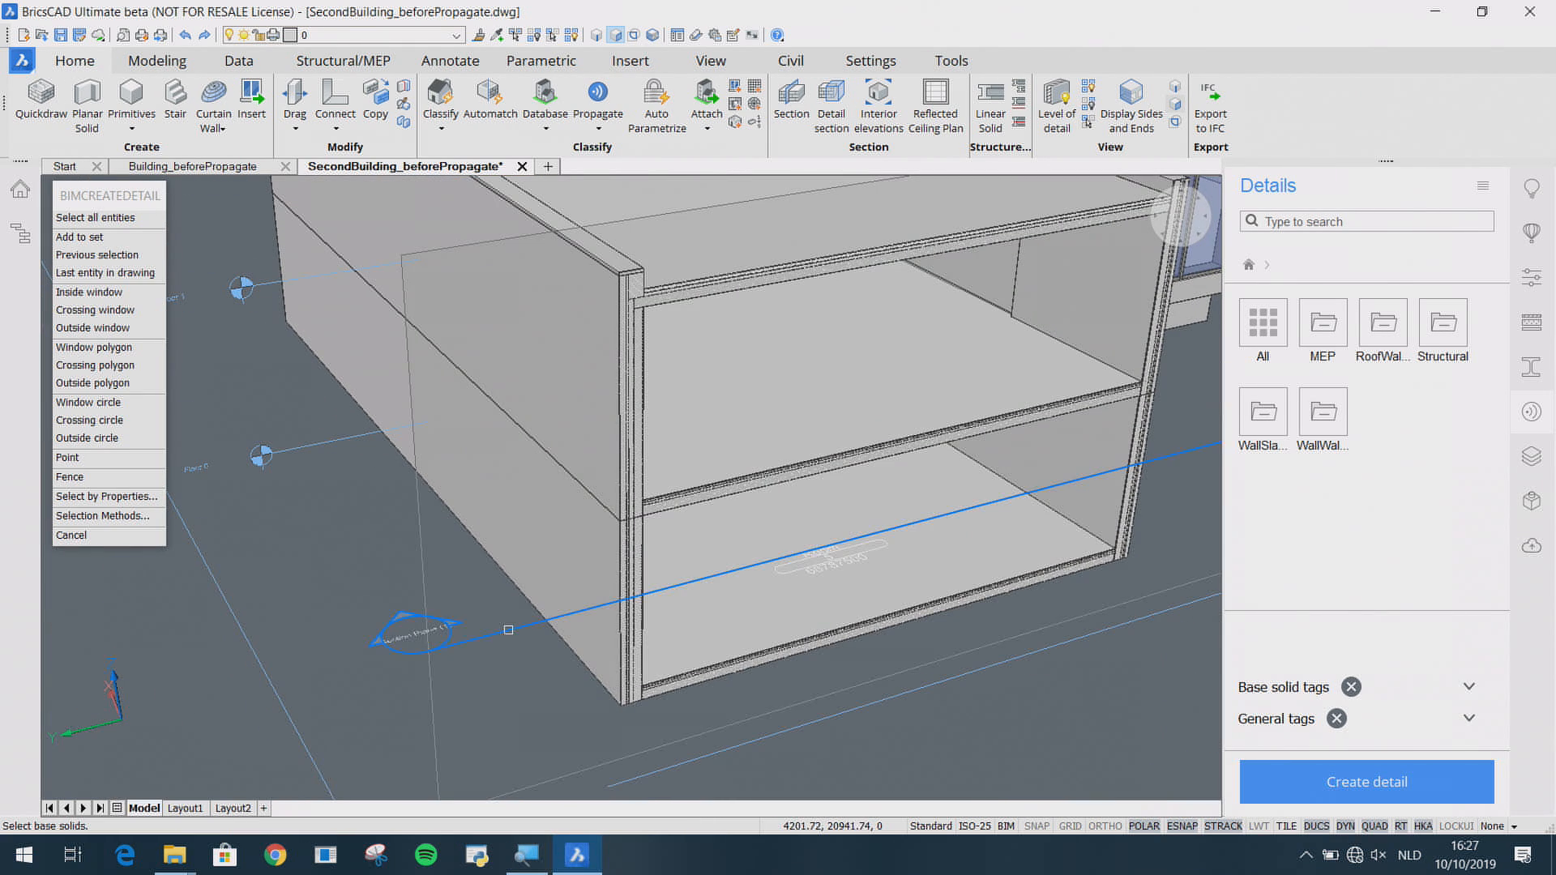
click(507, 628)
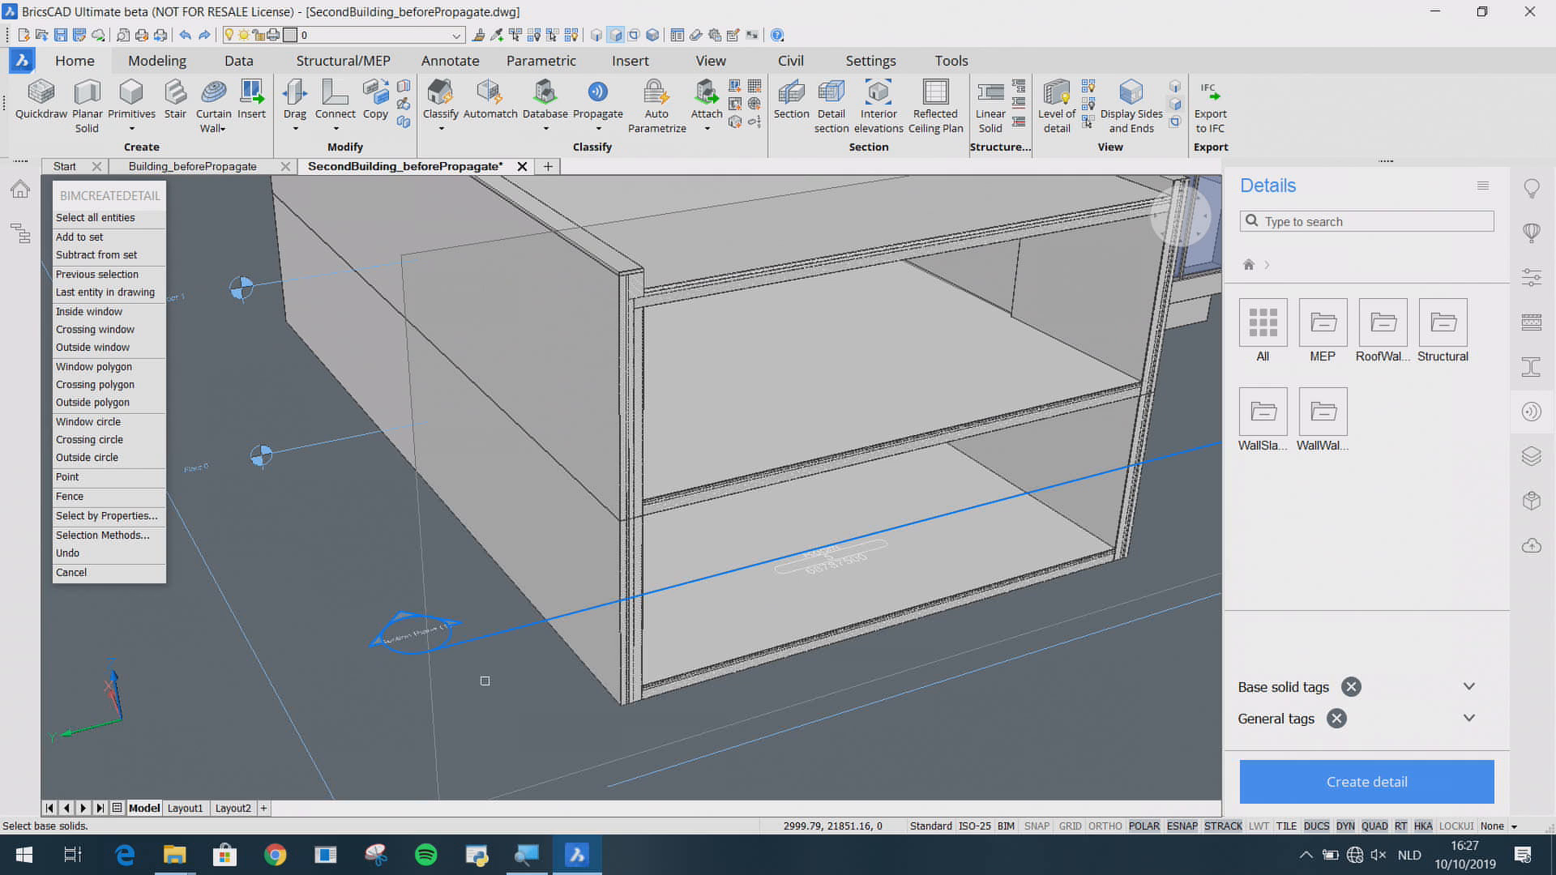
key(Return)
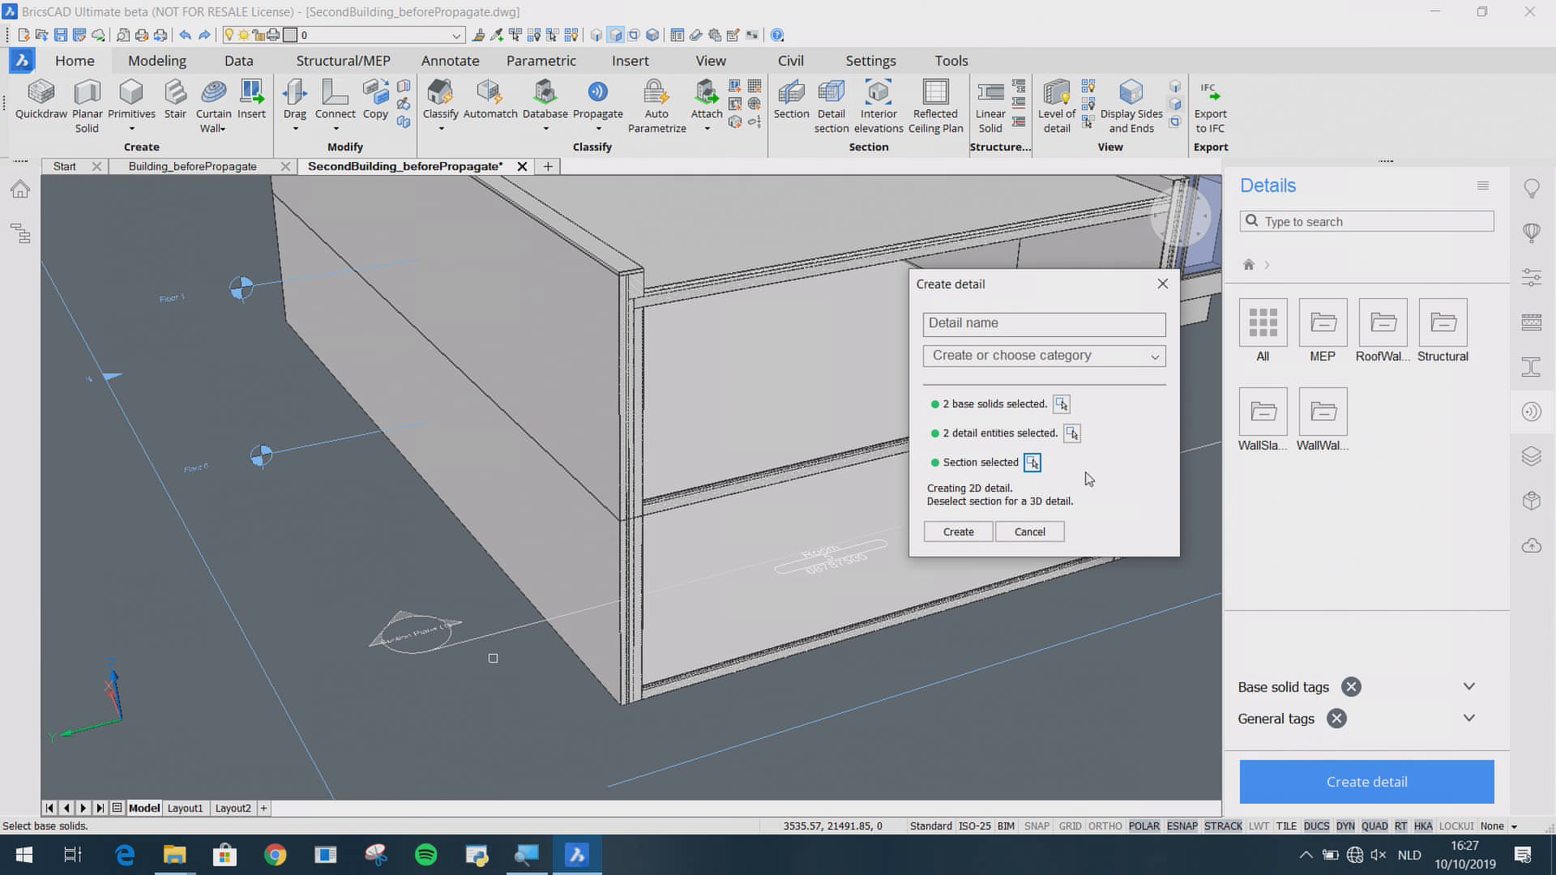
Step: Create and accept the 2D detail, setting its category to RoofWallConnections and its name to RW_45_wallCap
click(958, 531)
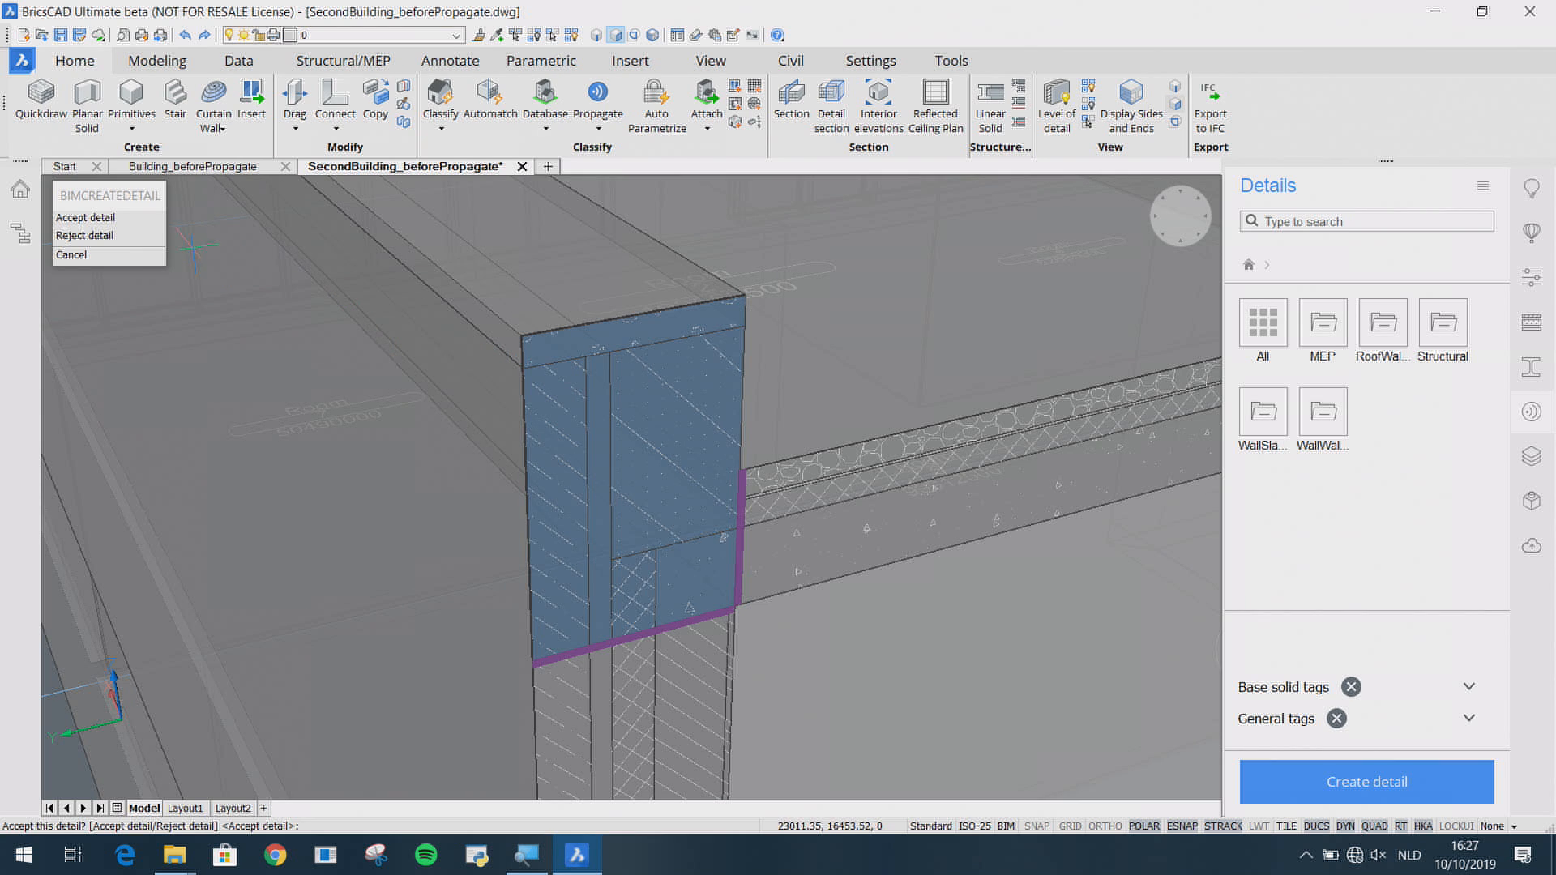
click(122, 219)
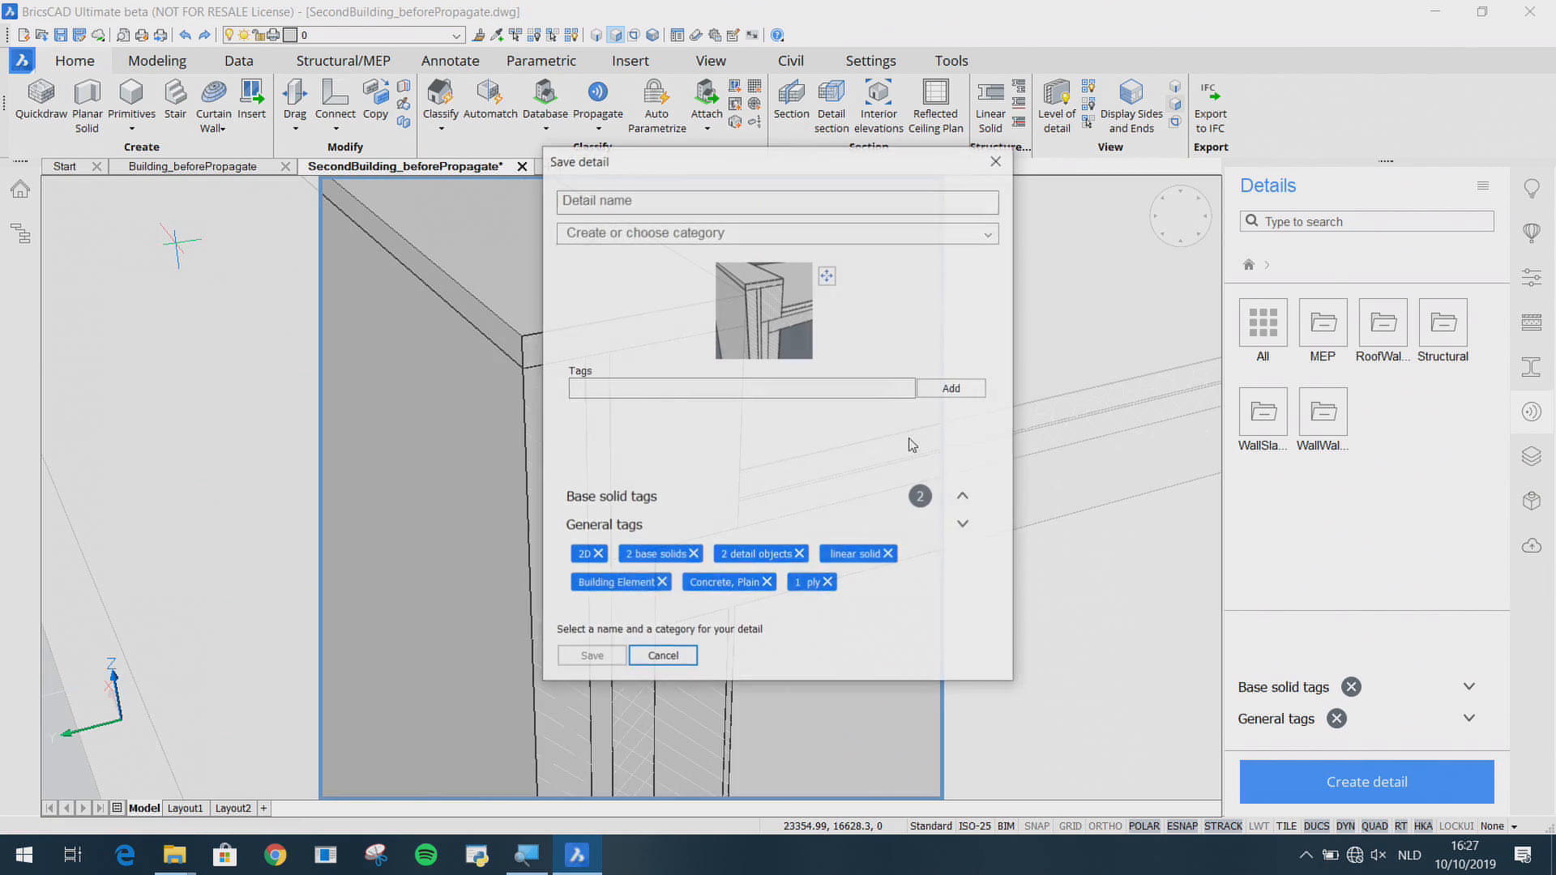
click(988, 234)
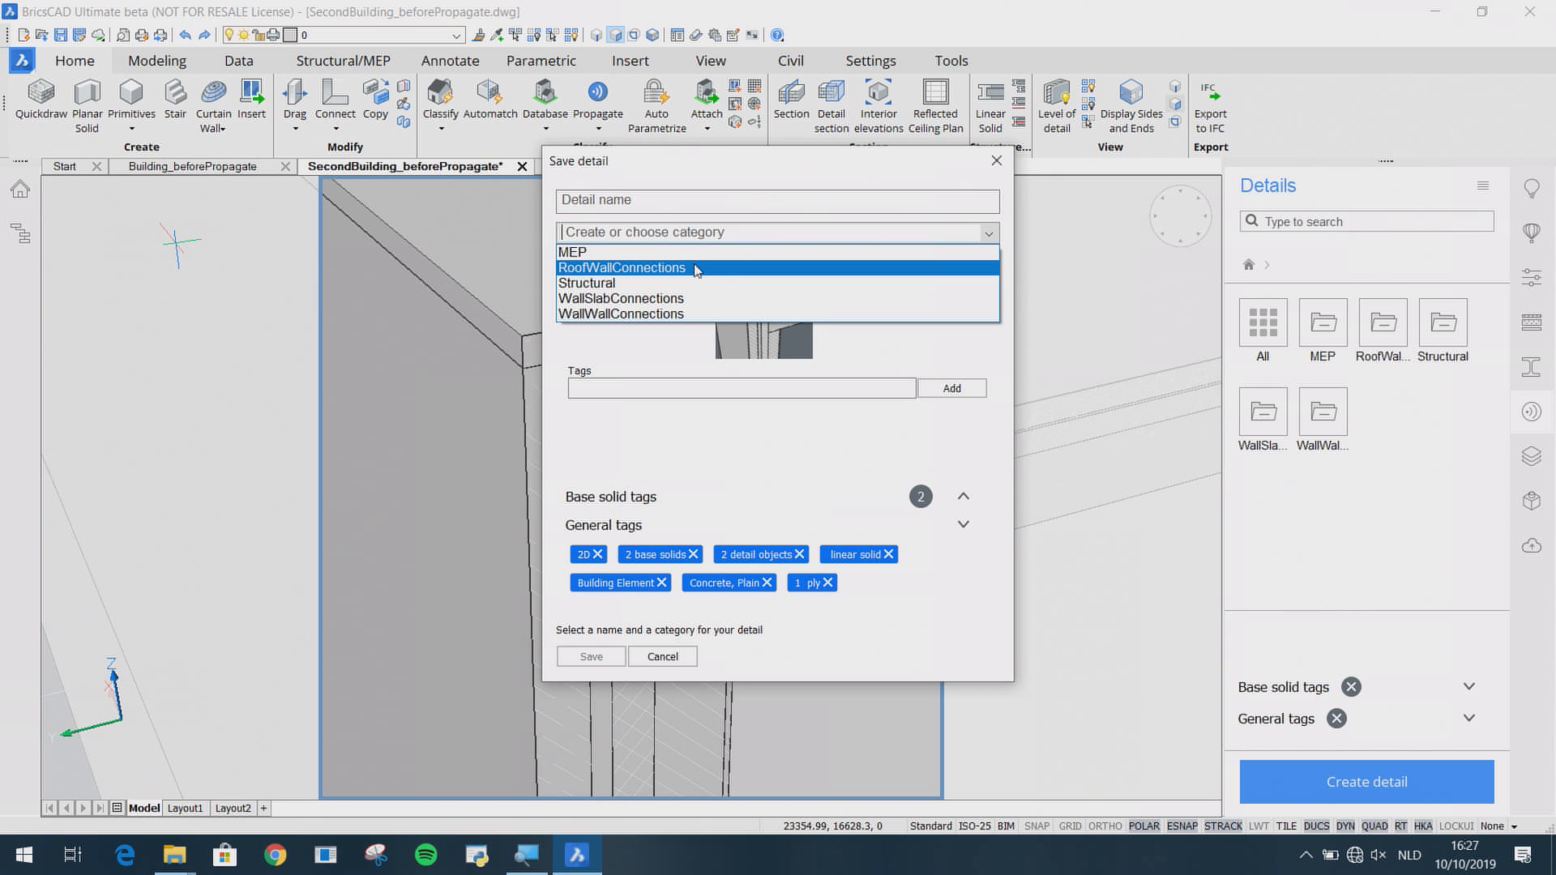
click(697, 268)
click(716, 199)
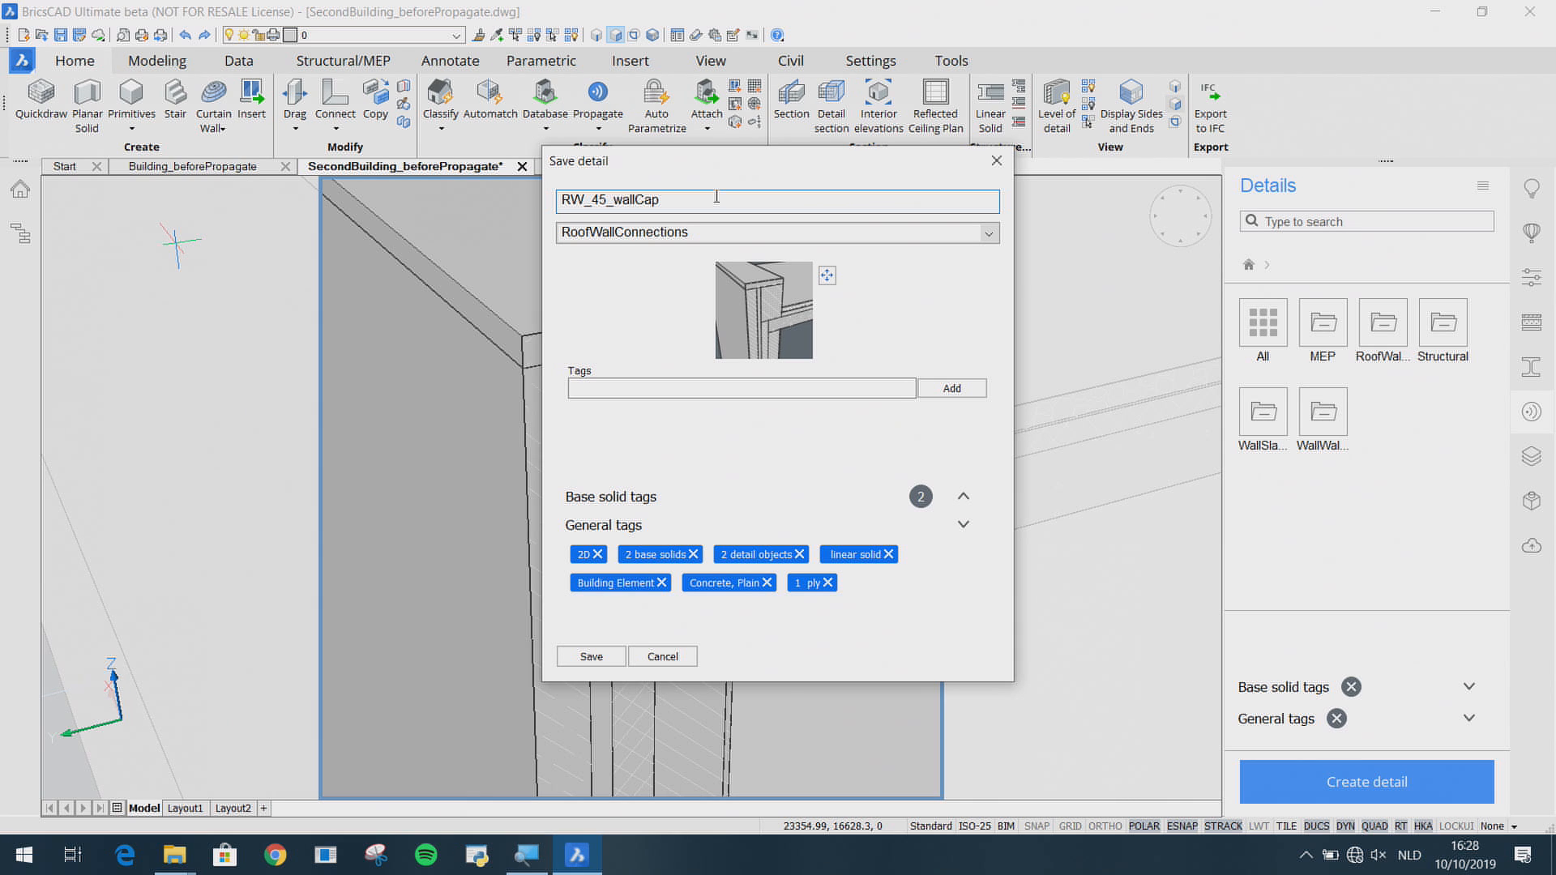
Step: Reframe the detail's thumbnail to a straight-on view of the roof-to-wall cross-section
click(827, 276)
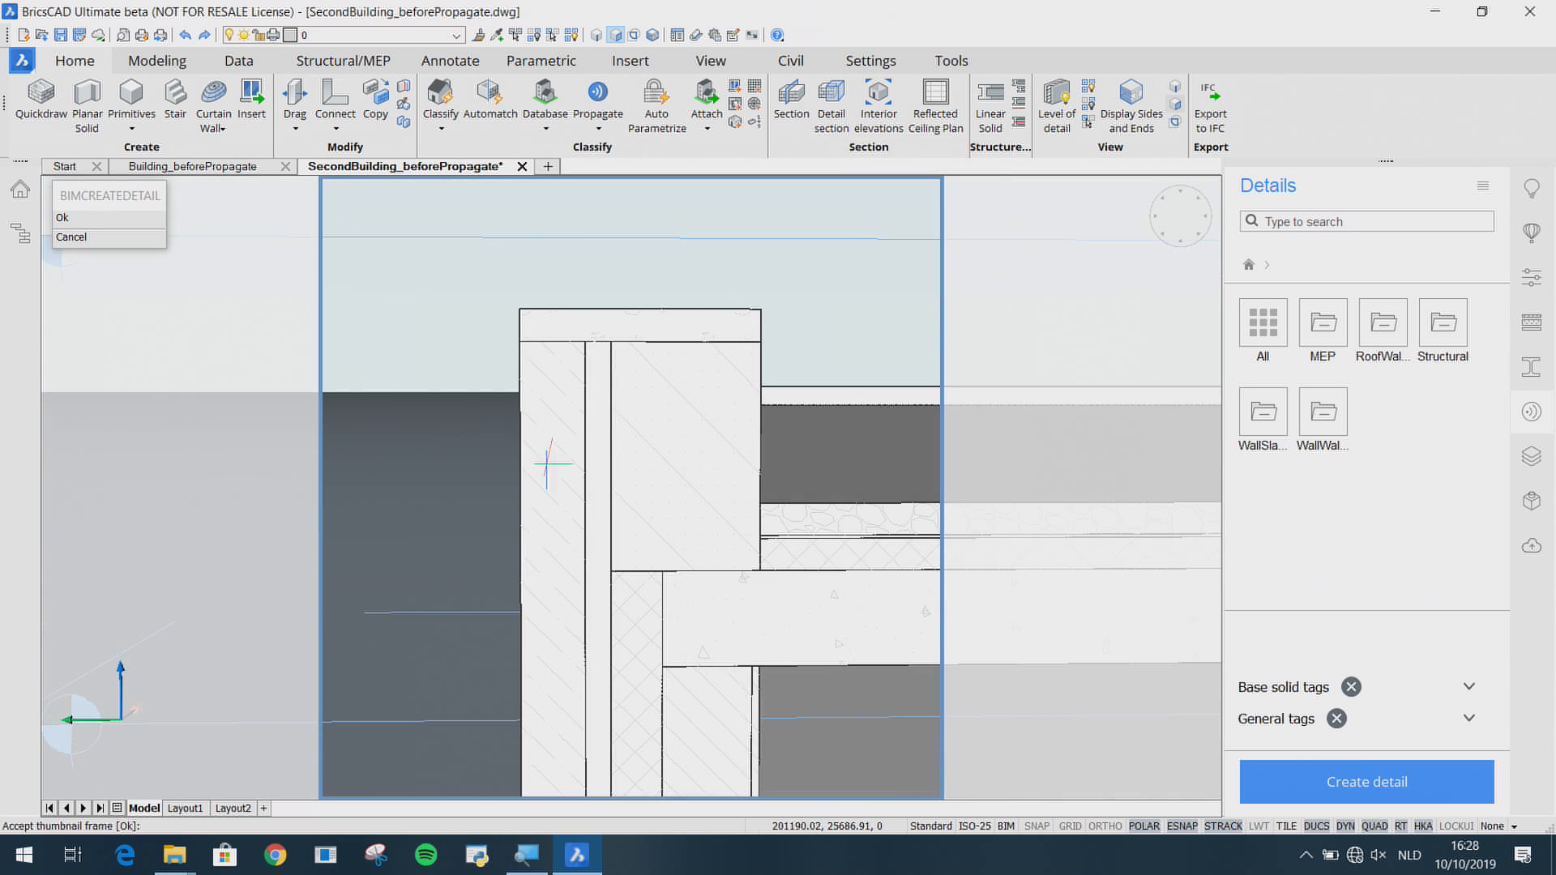
middle_drag(592, 514, 520, 485)
key(Return)
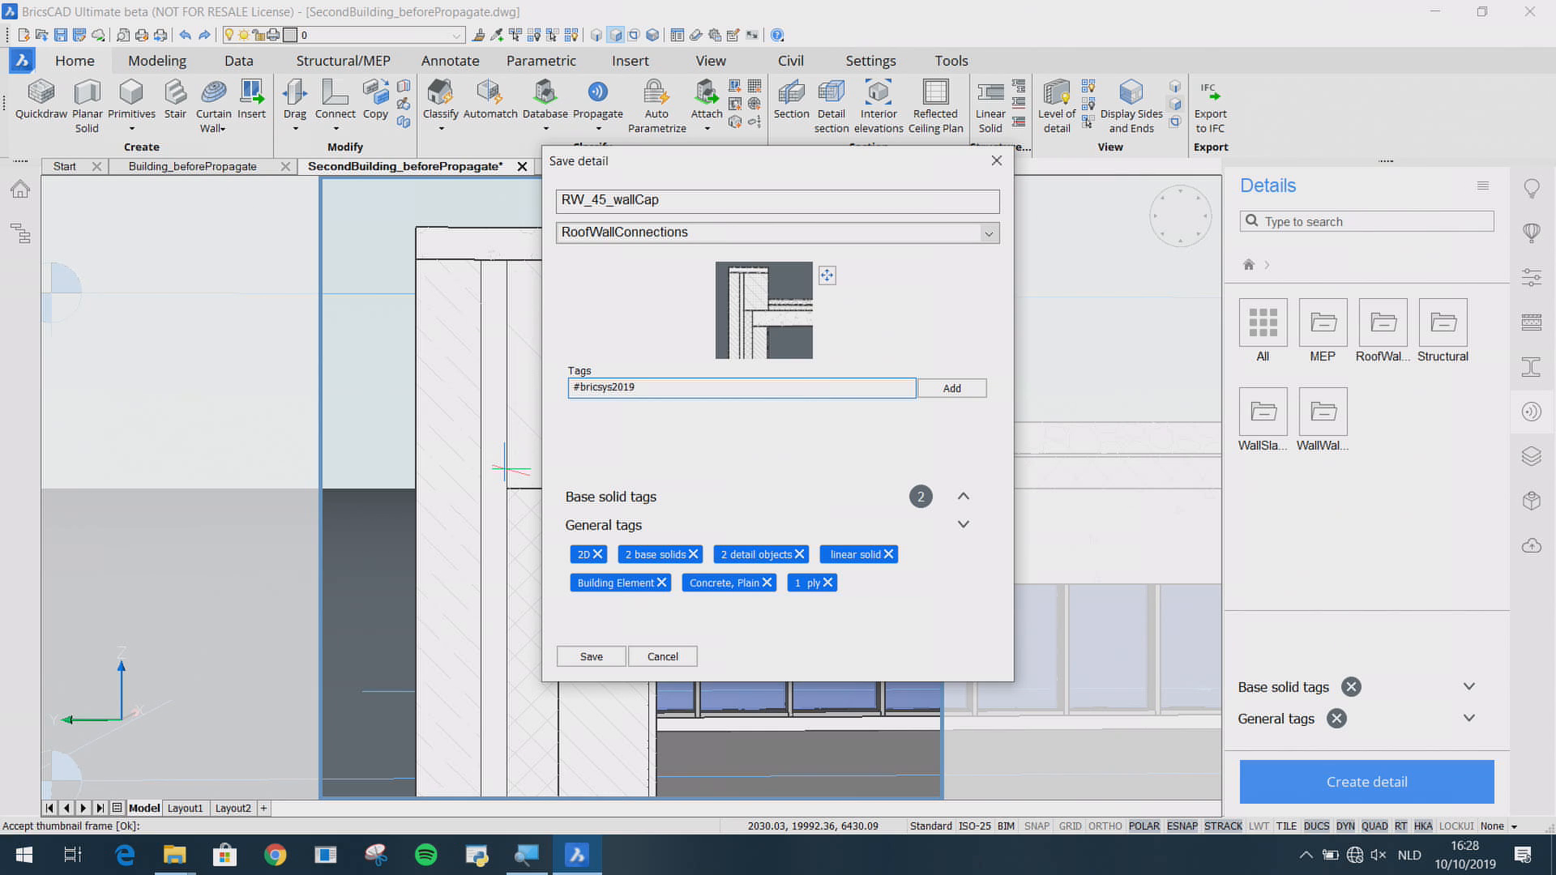
Step: Add the tags #bricsys2019 and "wall cap" to the detail and save it
key(Return)
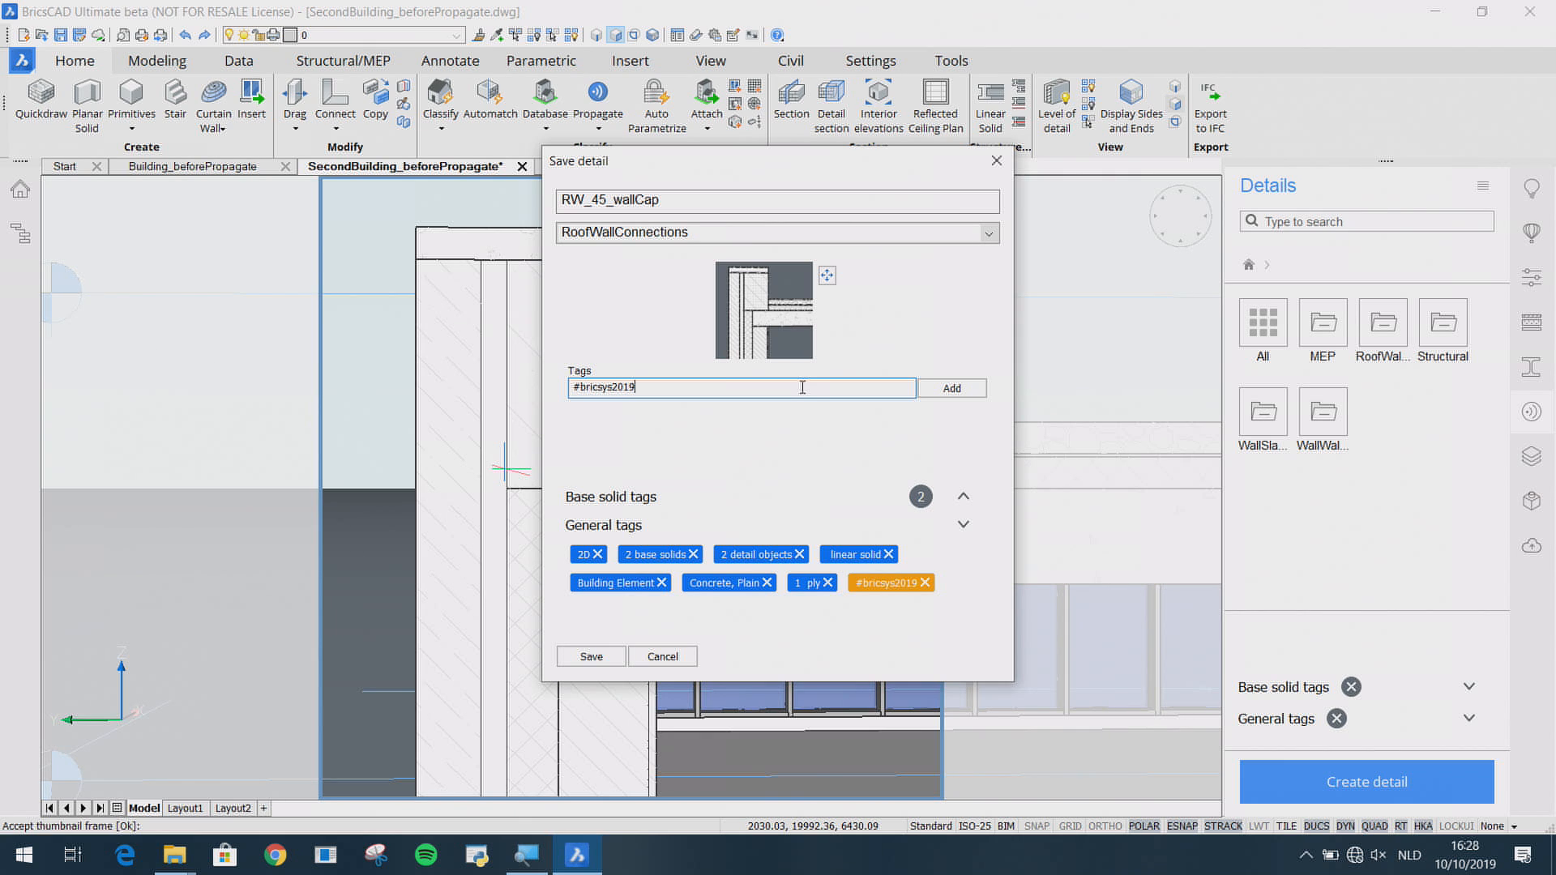
text(wall cap)
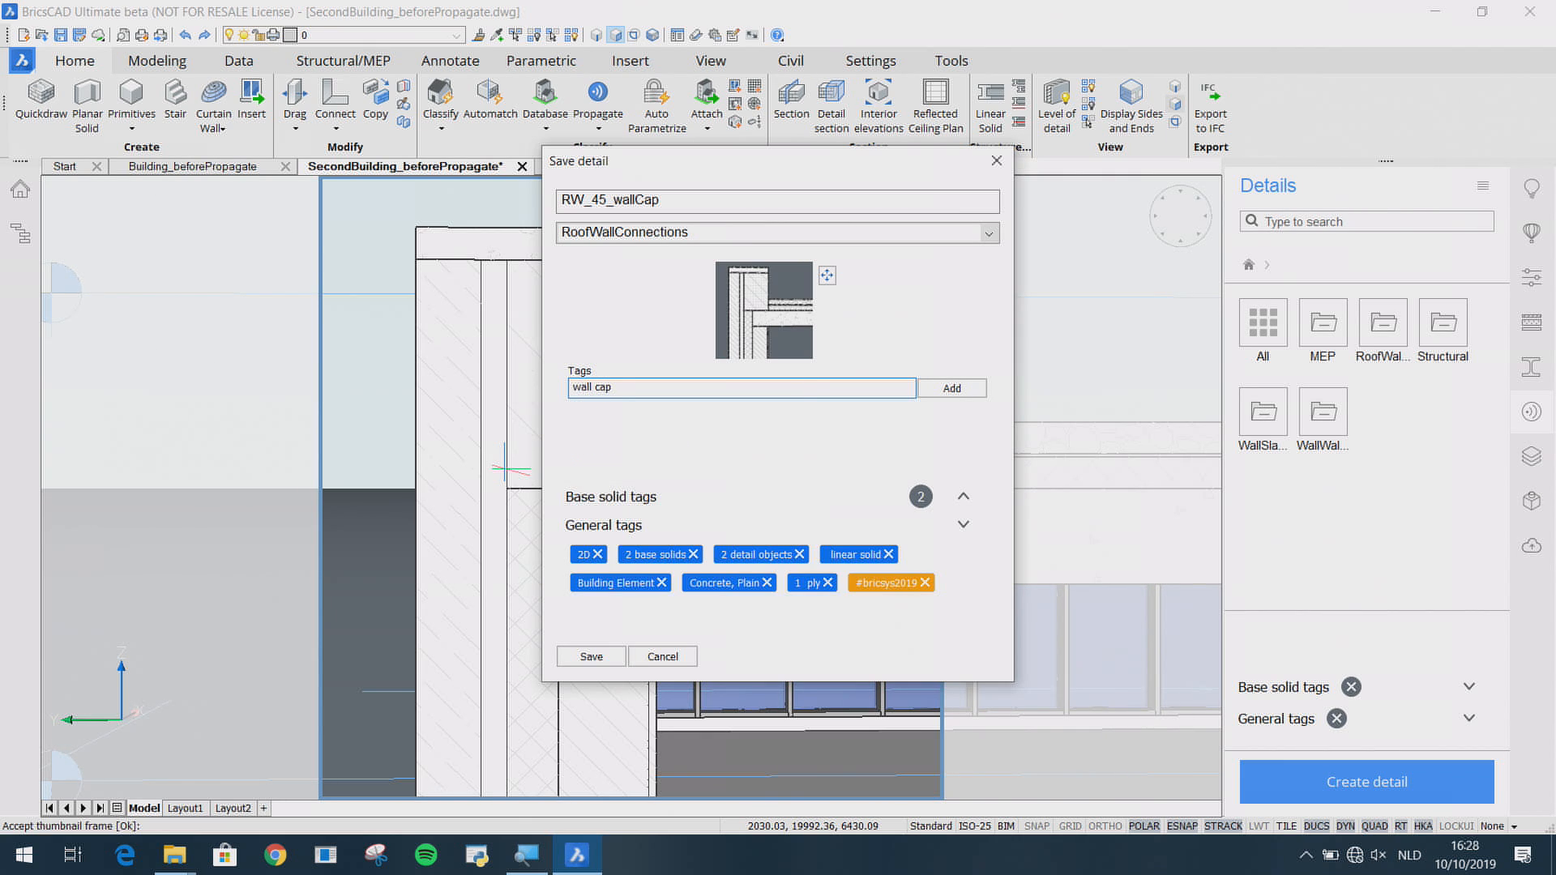
key(Return)
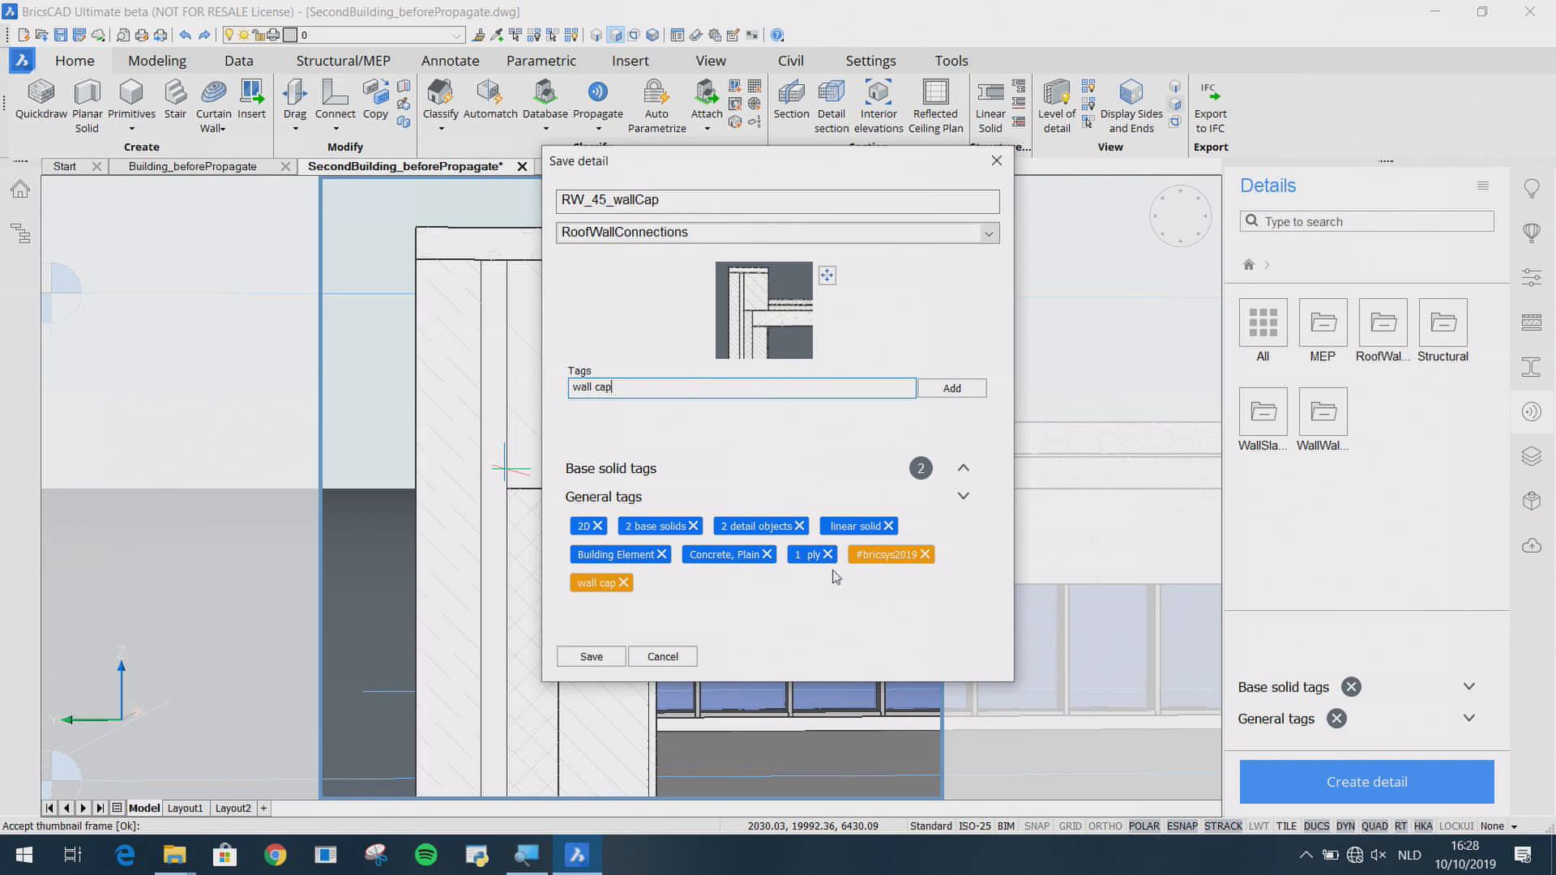
click(591, 656)
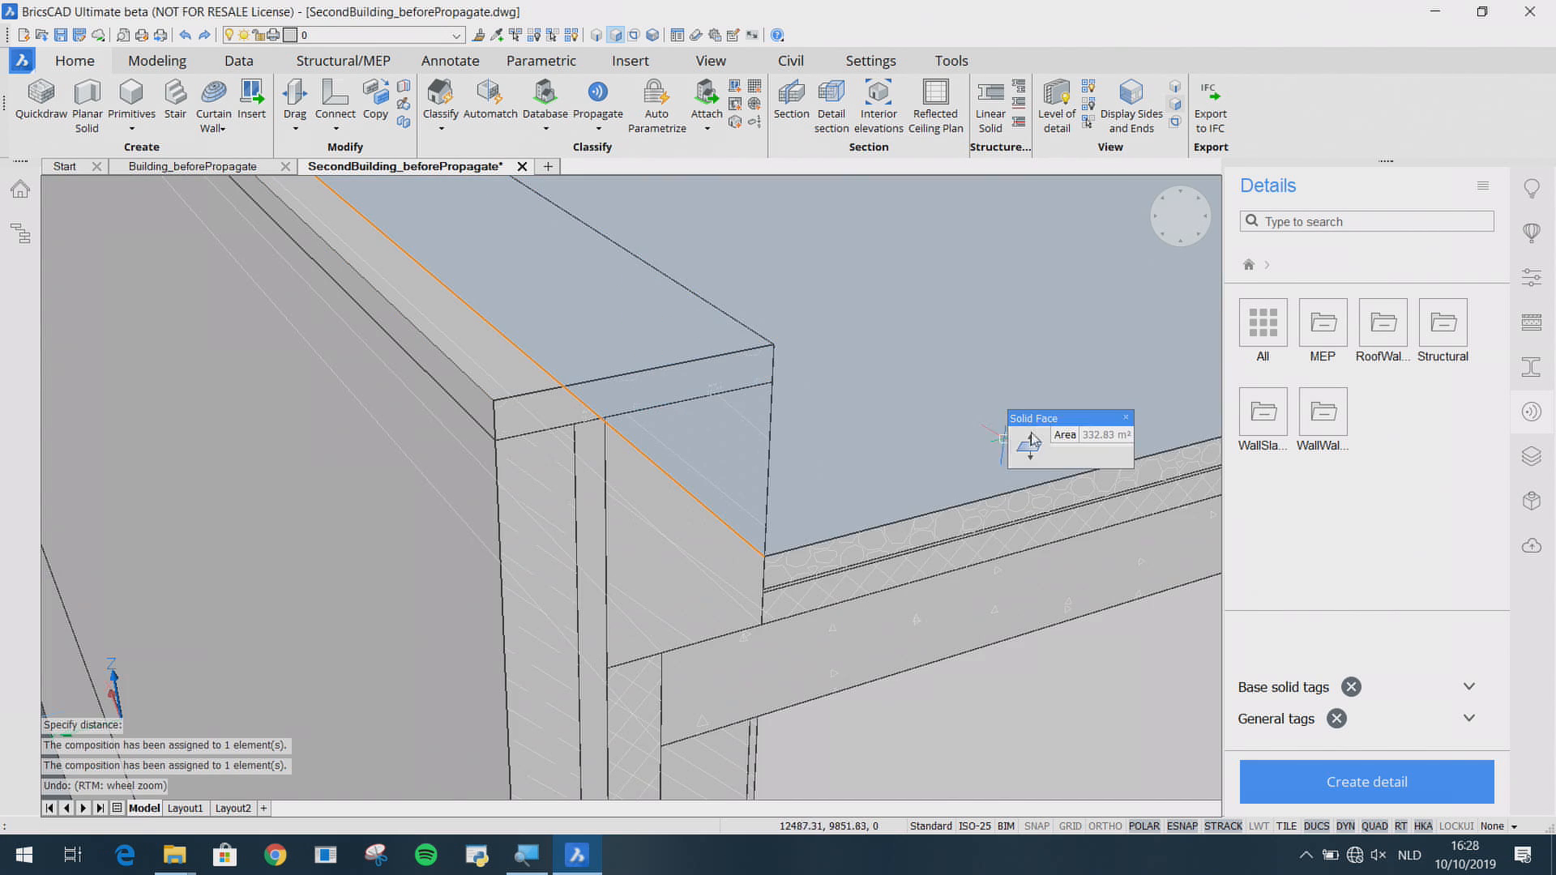
Step: Search the details for "wall", filter by the "wall cap" tag and open the properties of RW_45_wallCap
click(1372, 221)
text(wall)
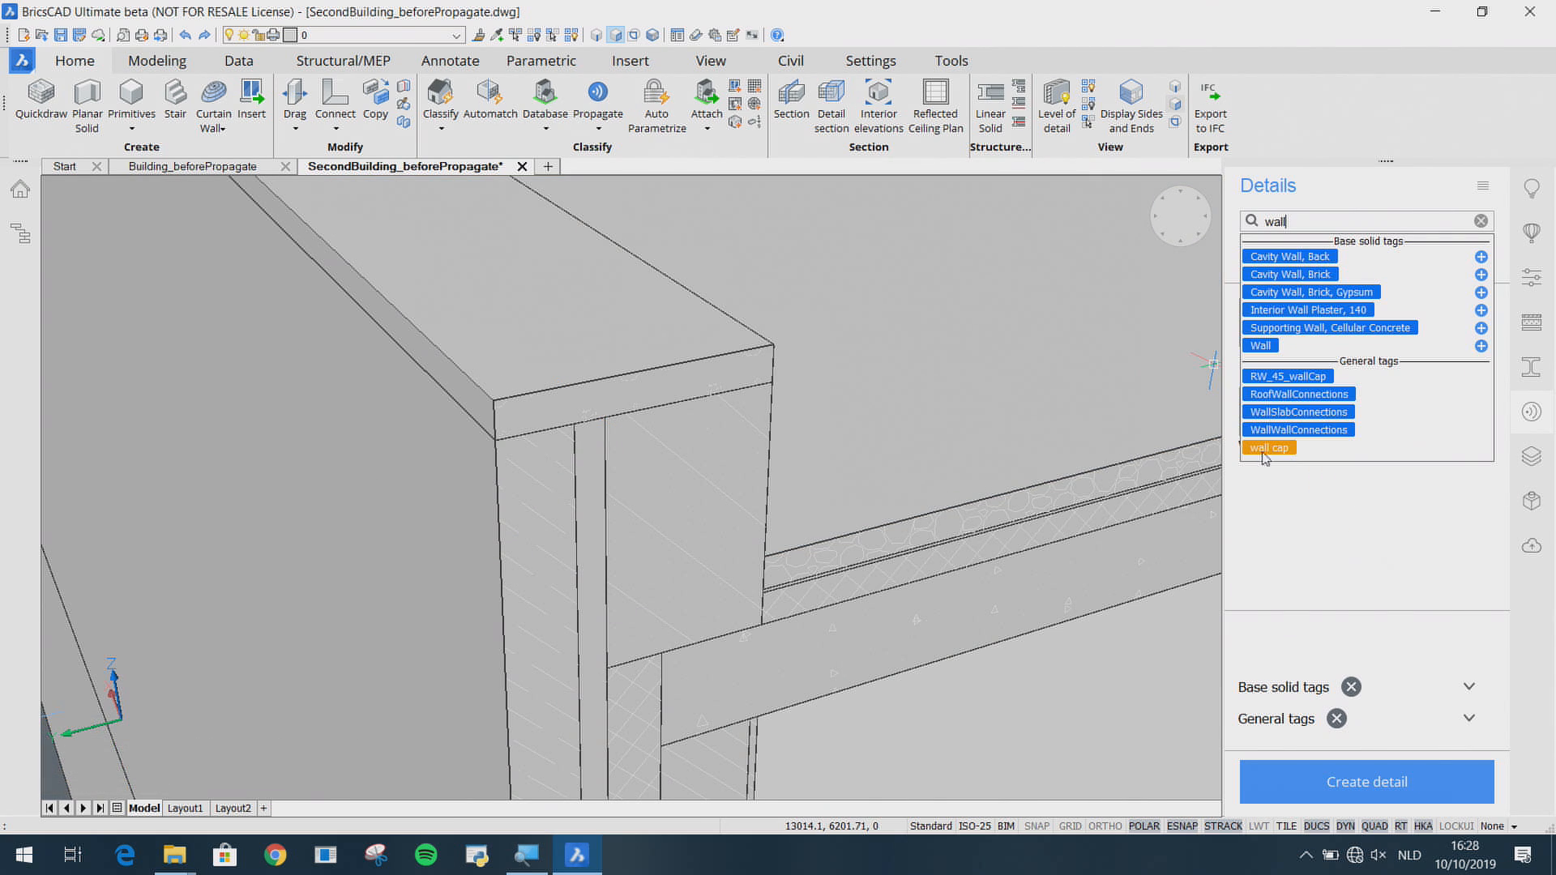
click(1268, 448)
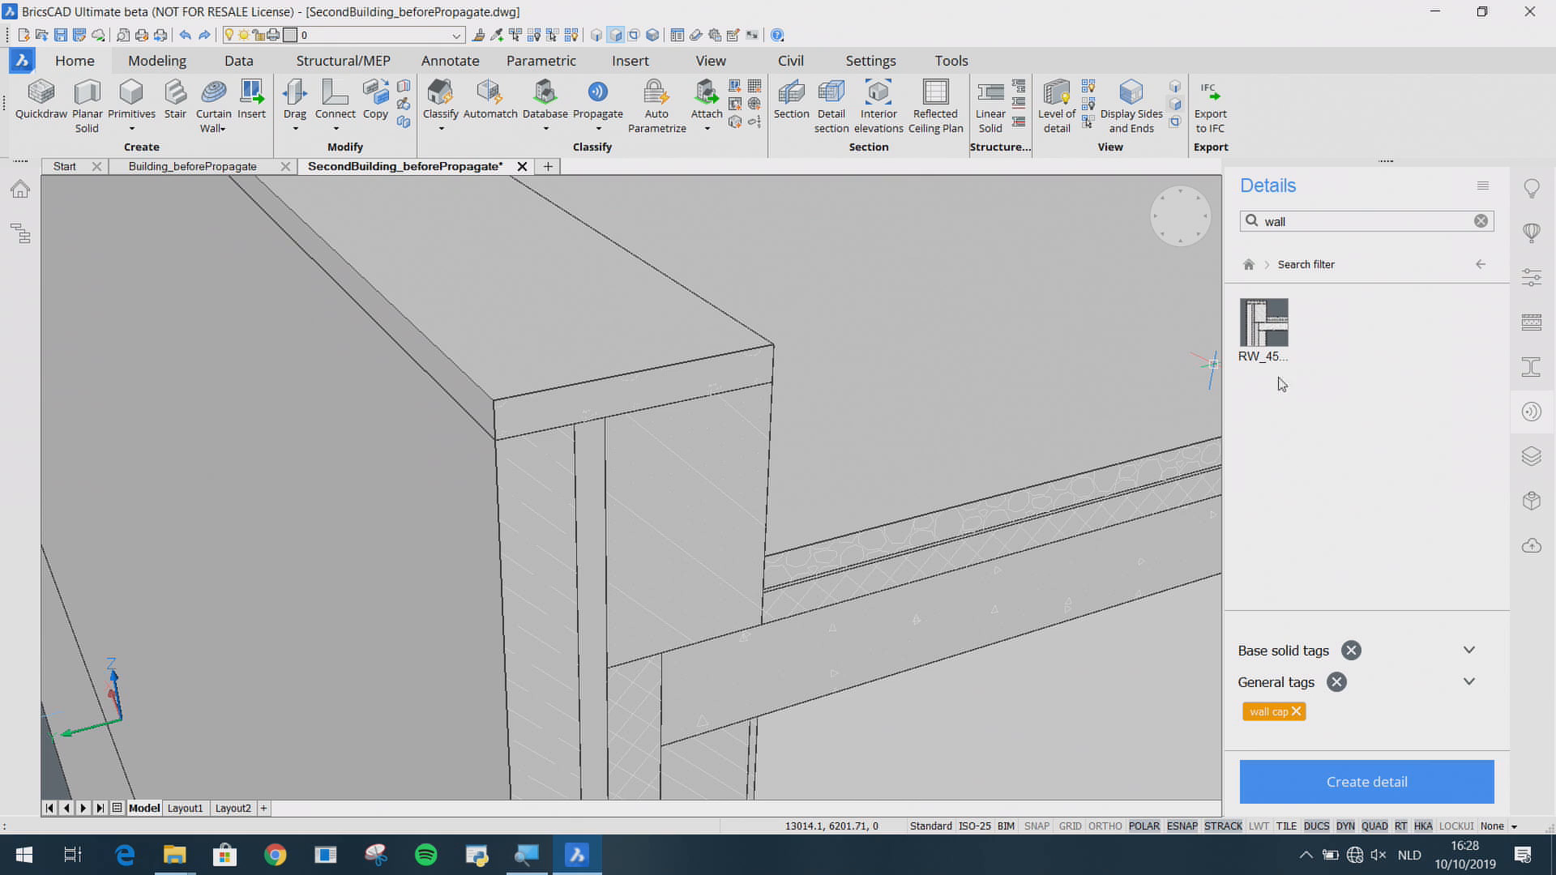
click(1271, 333)
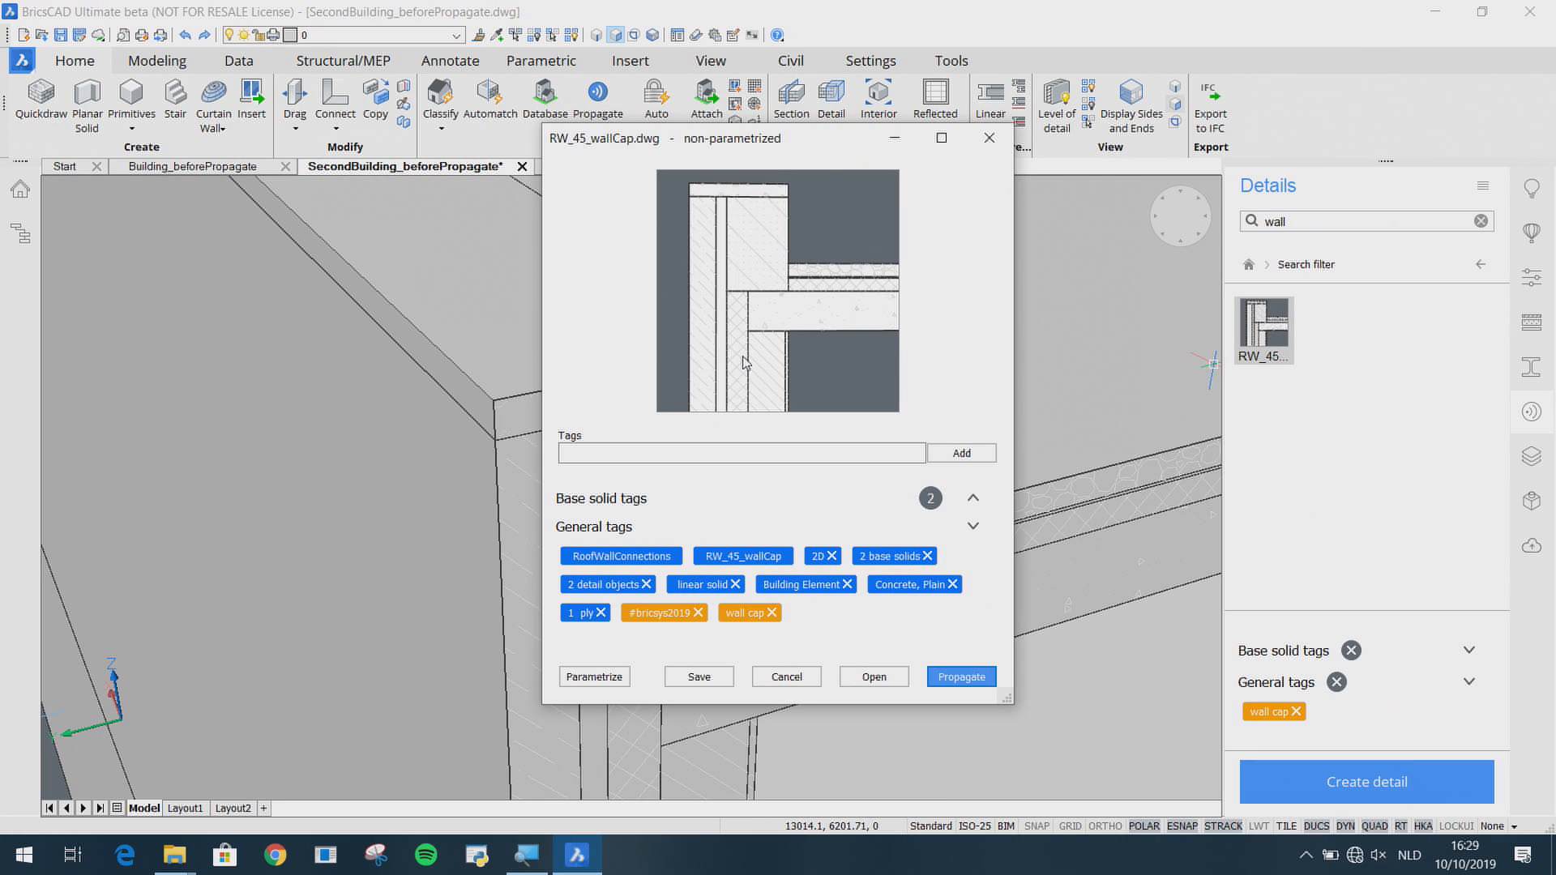
Step: Parametrize the RW_45_wallCap detail and view its drawing in 3D
click(596, 677)
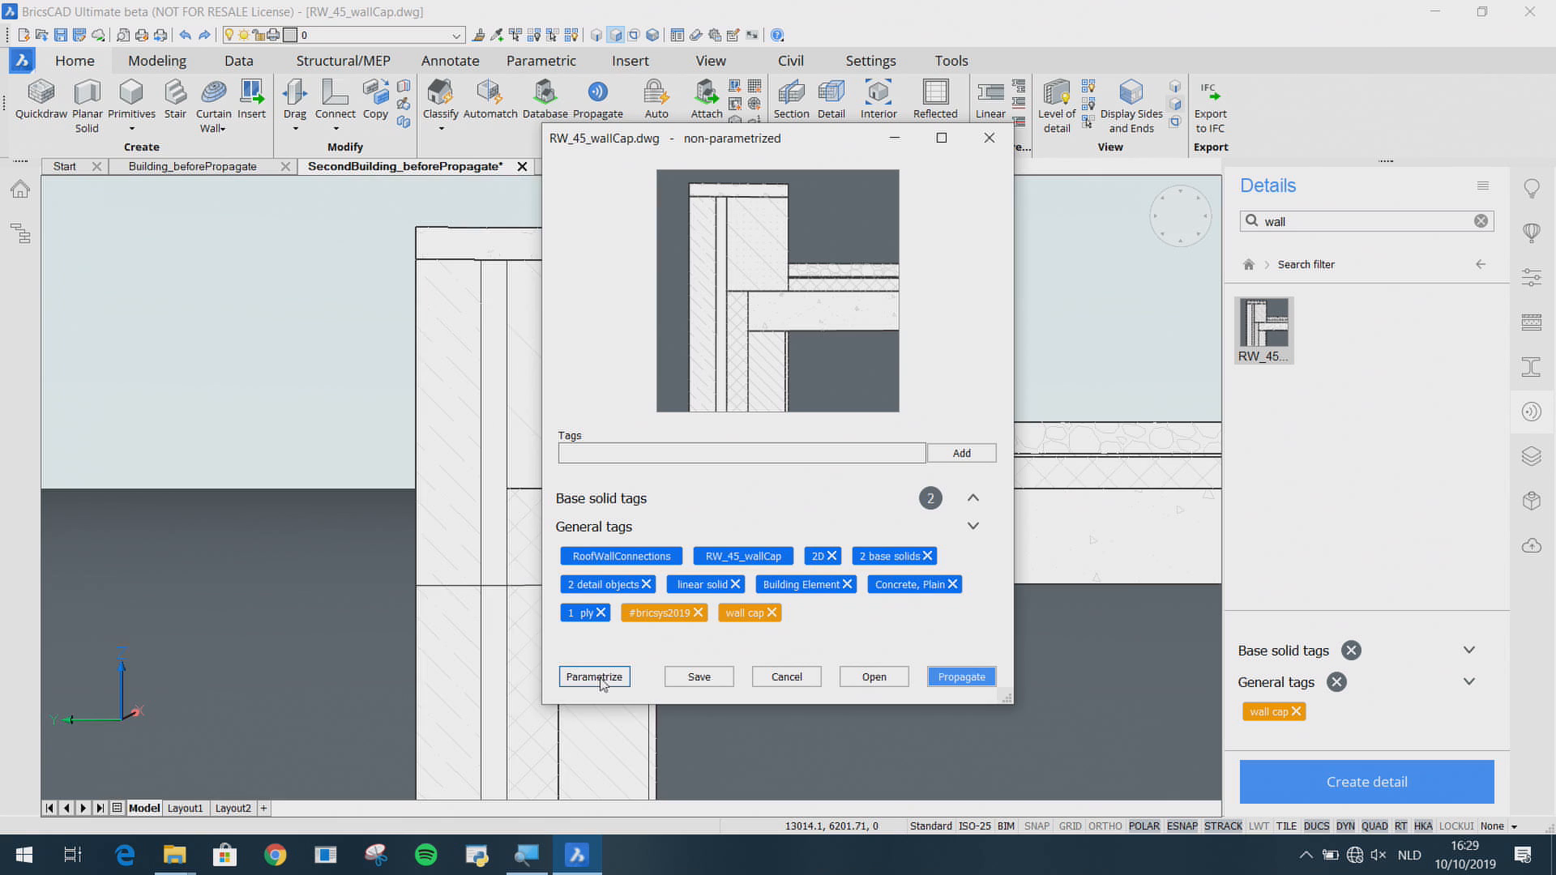
scroll(798, 485, up, 3)
shift+middle_drag(799, 485, 594, 548)
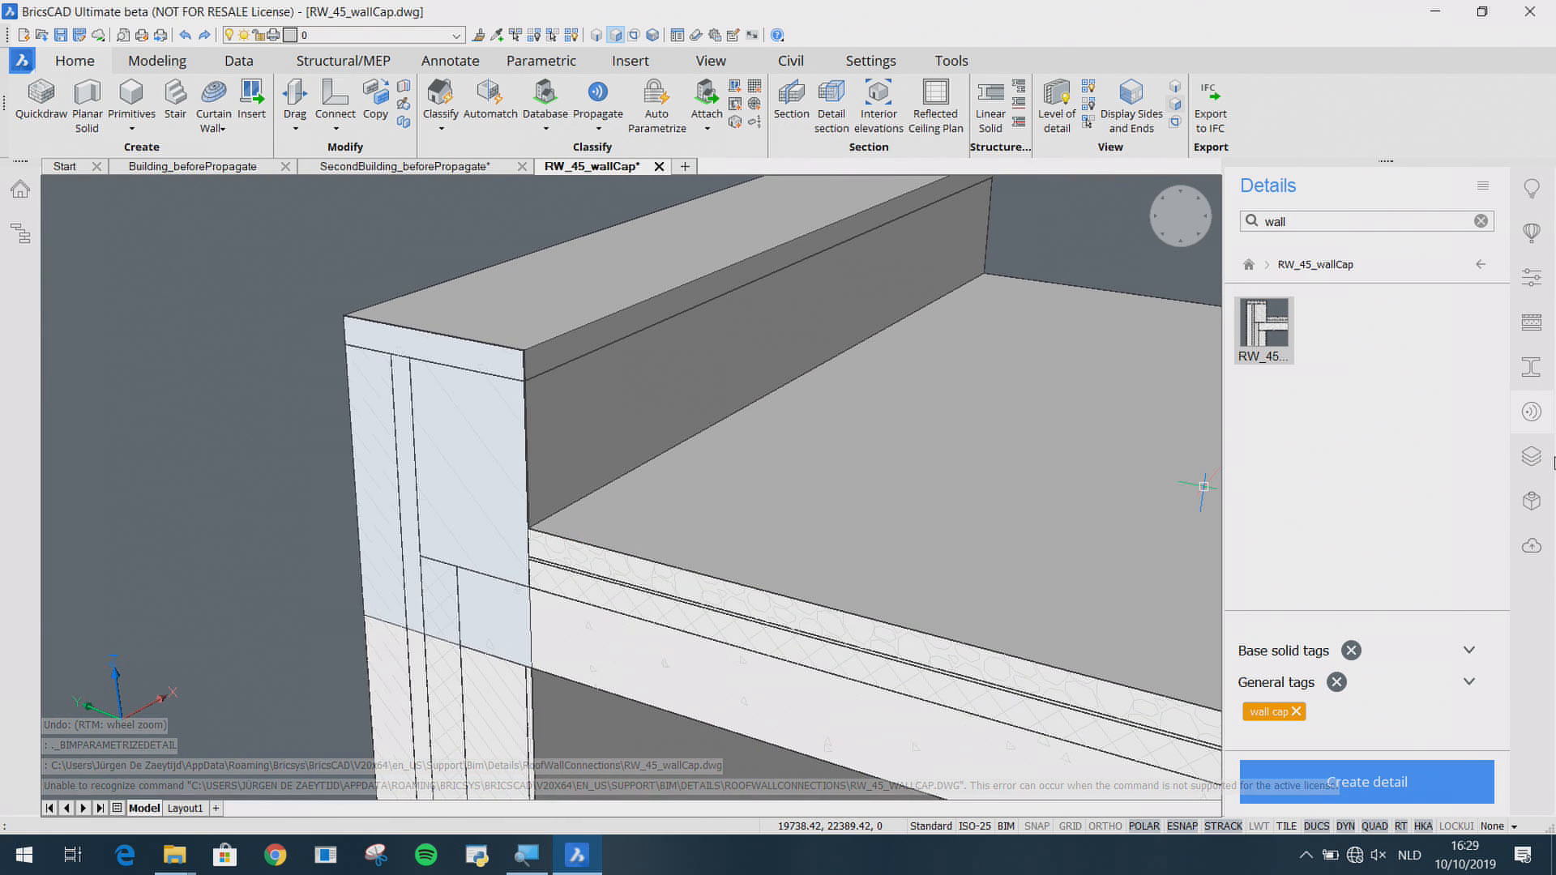
Step: Show the detail's parameters and constraints and animate the Angle_32_31 parameter
click(1532, 501)
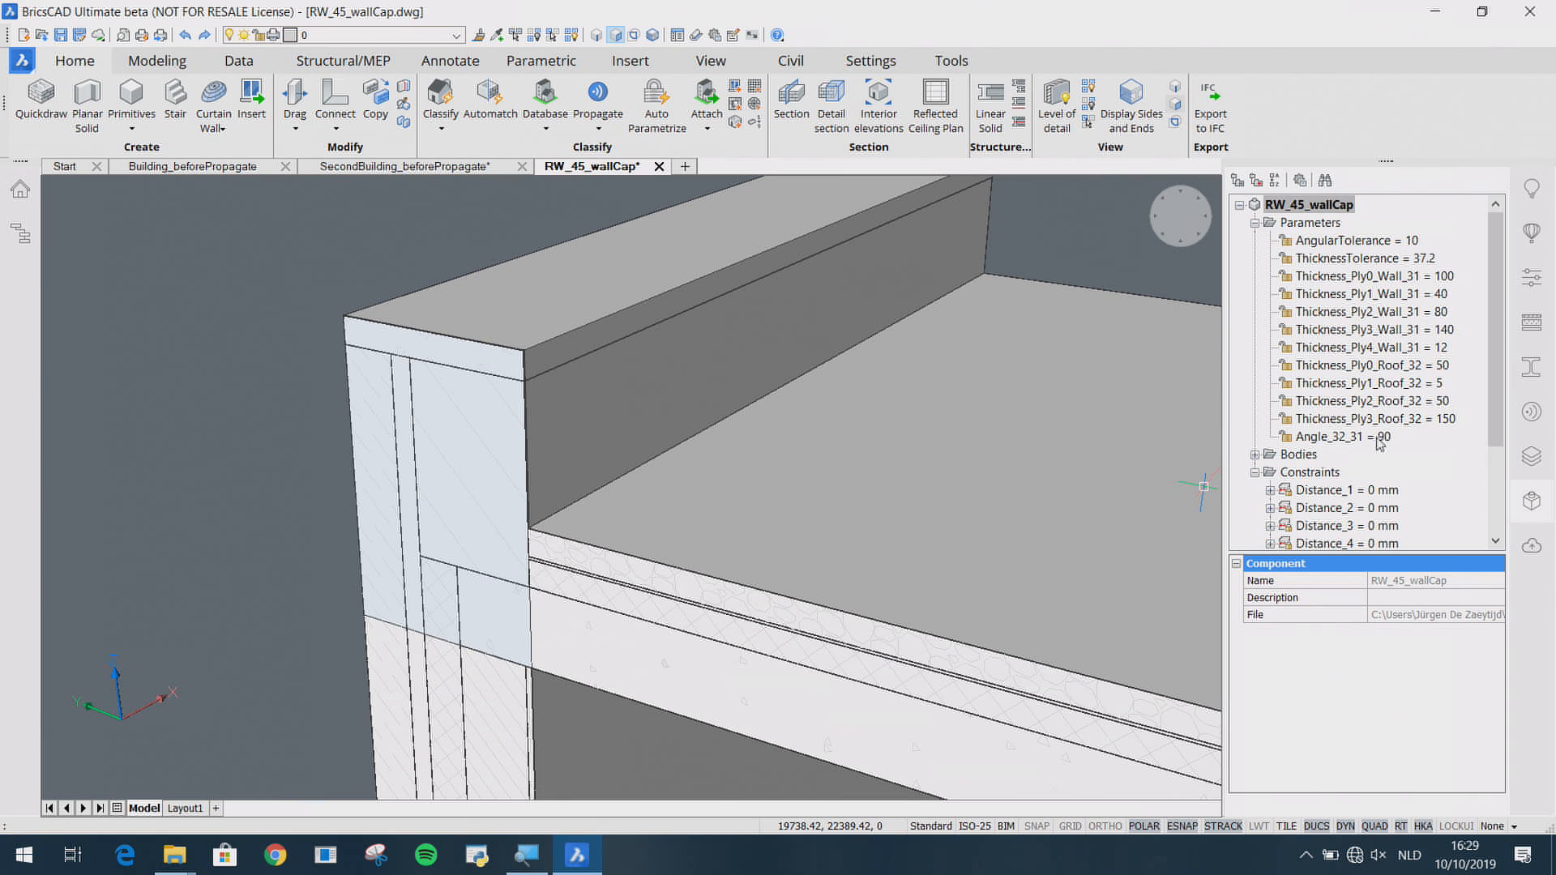
right_click(1377, 438)
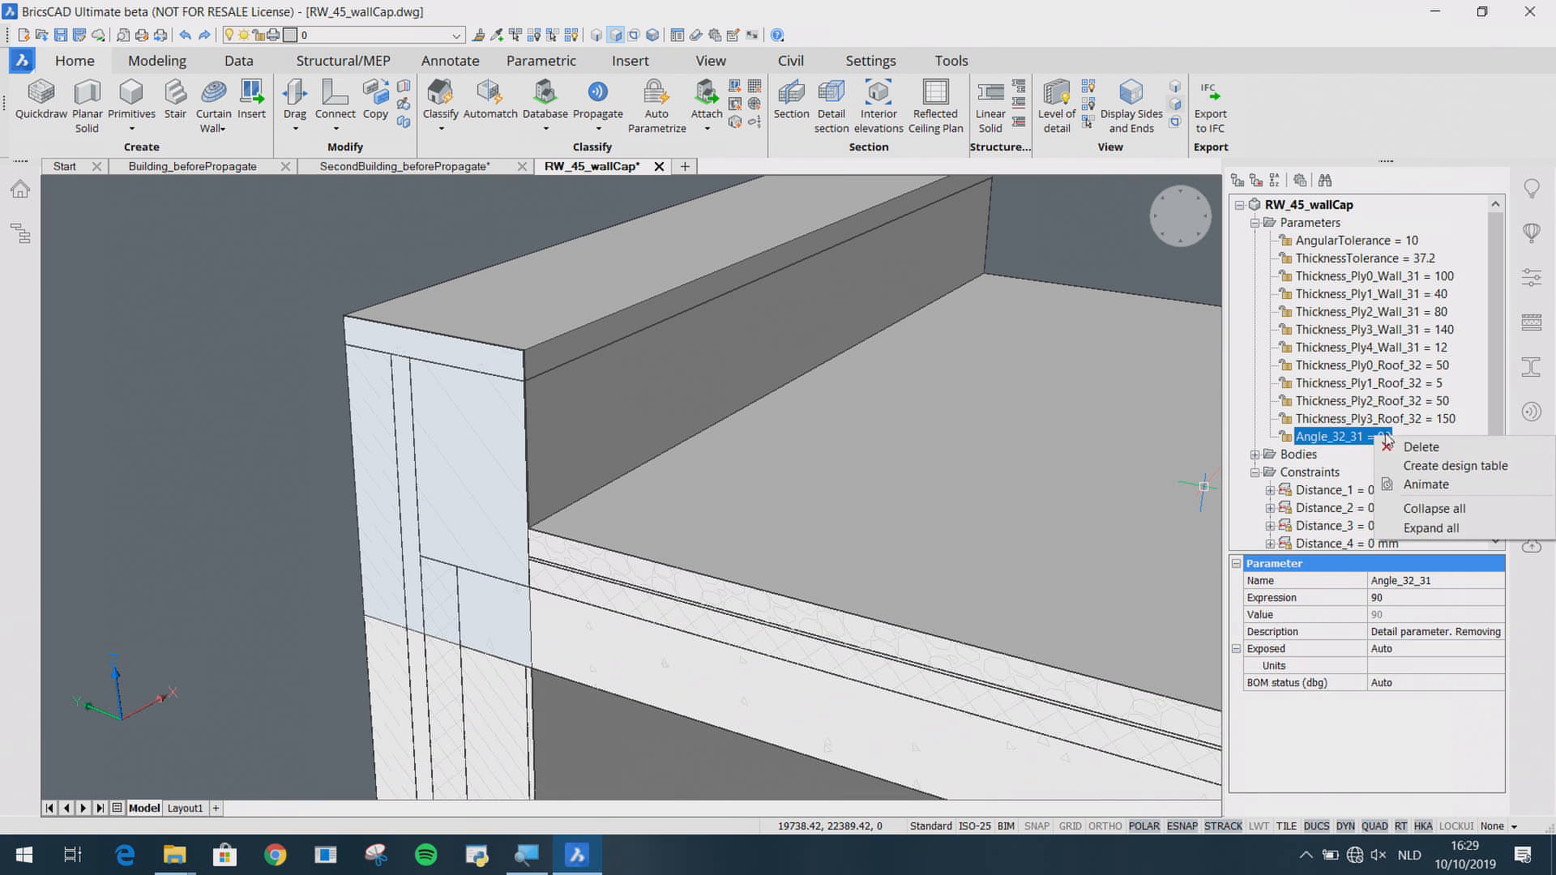
click(1420, 486)
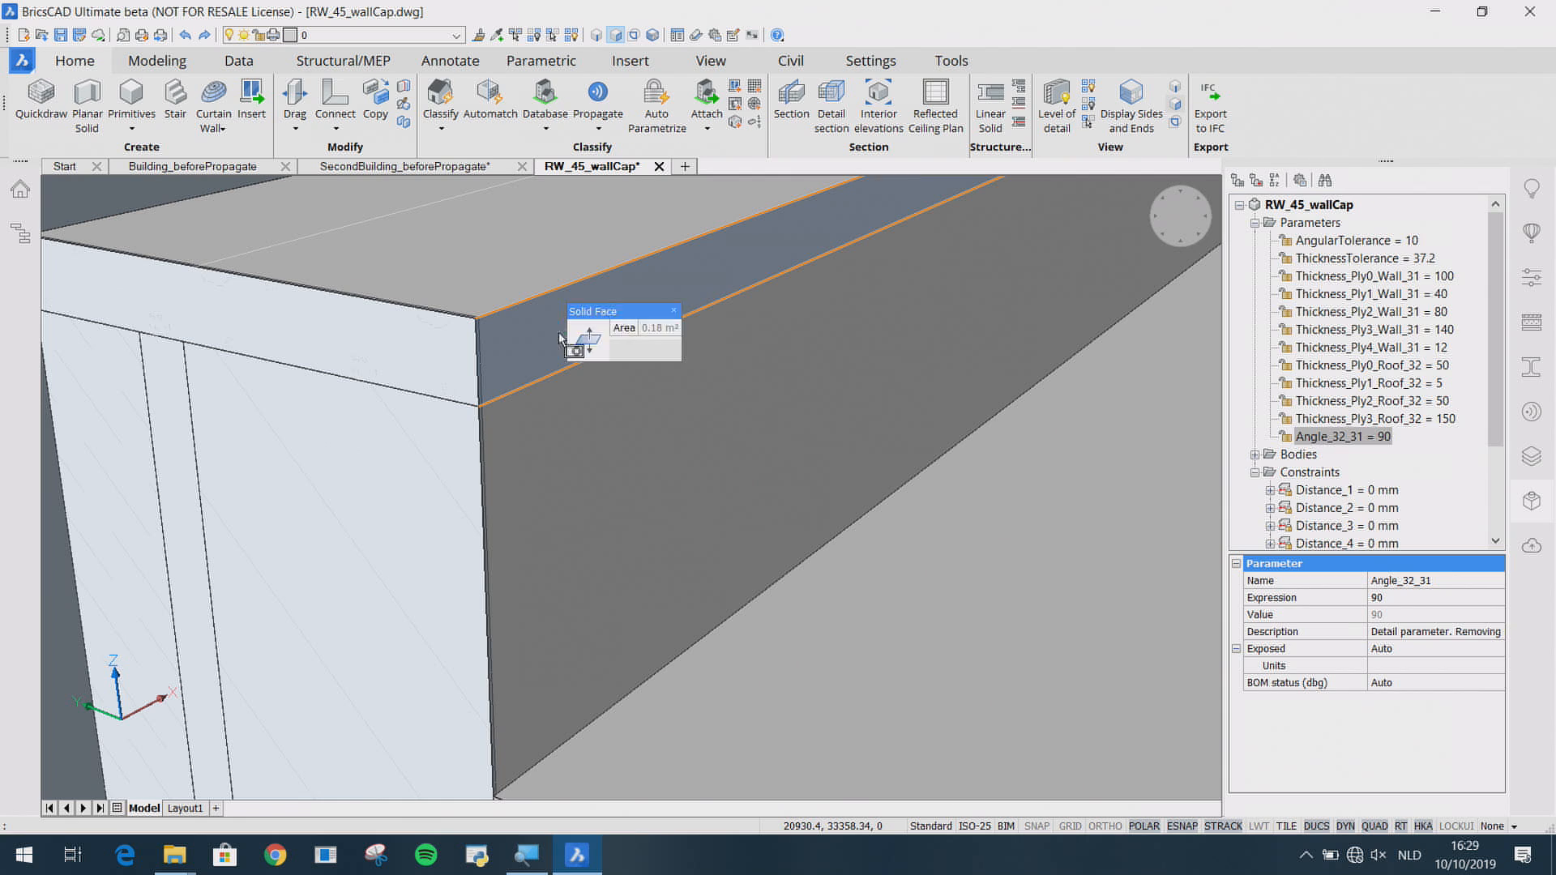
Step: Apply a coincident constraint between the cap's roof-side face and the roof-side face of the block beneath it
click(552, 357)
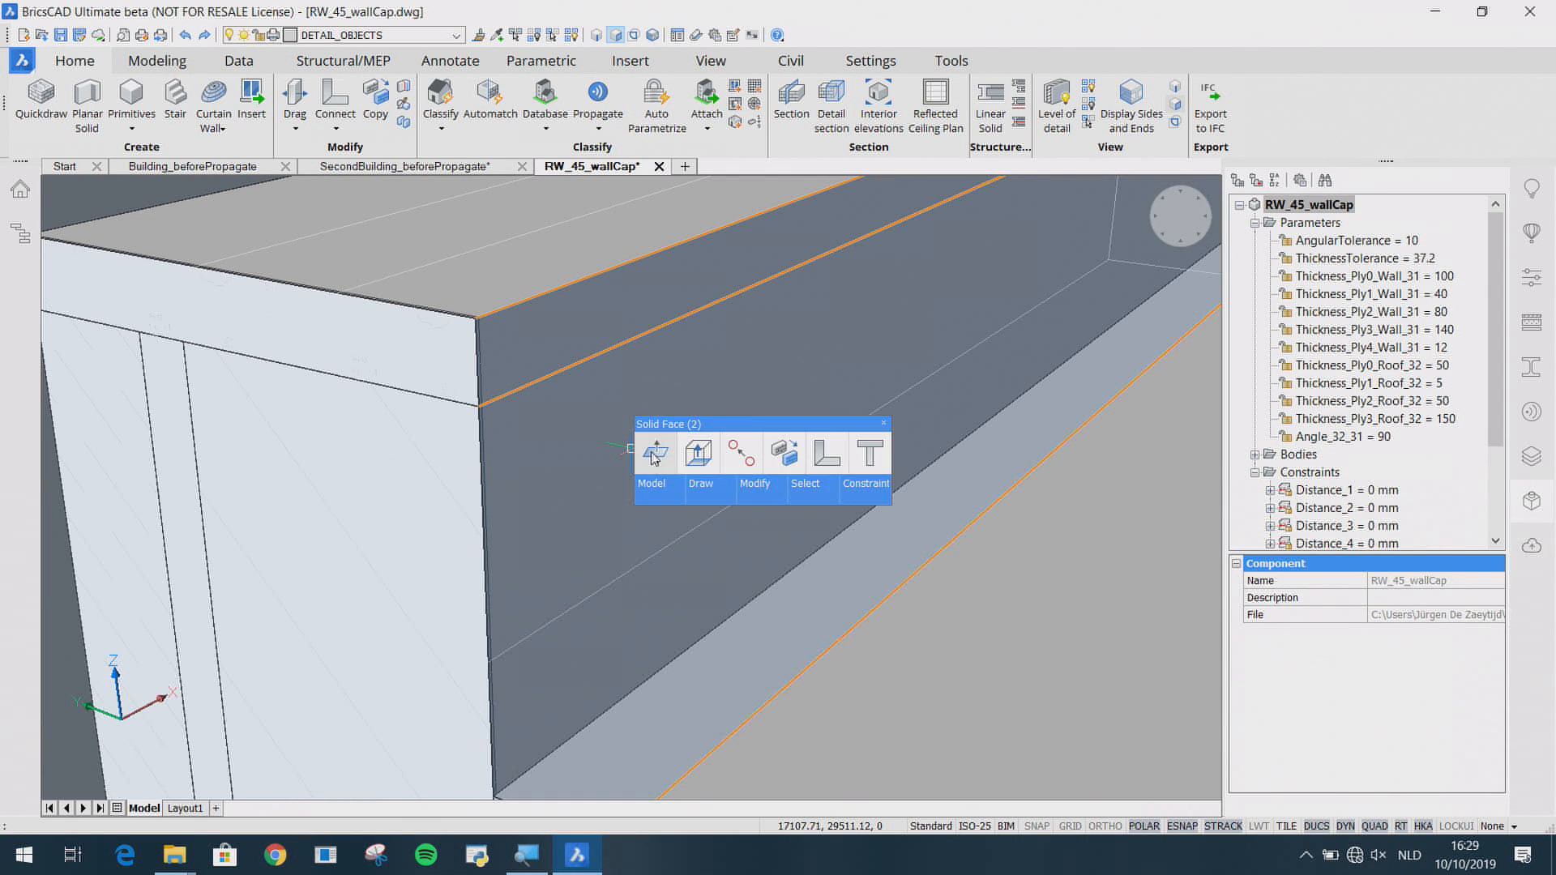
click(741, 454)
scroll(646, 414, down, 2)
scroll(646, 414, down, 3)
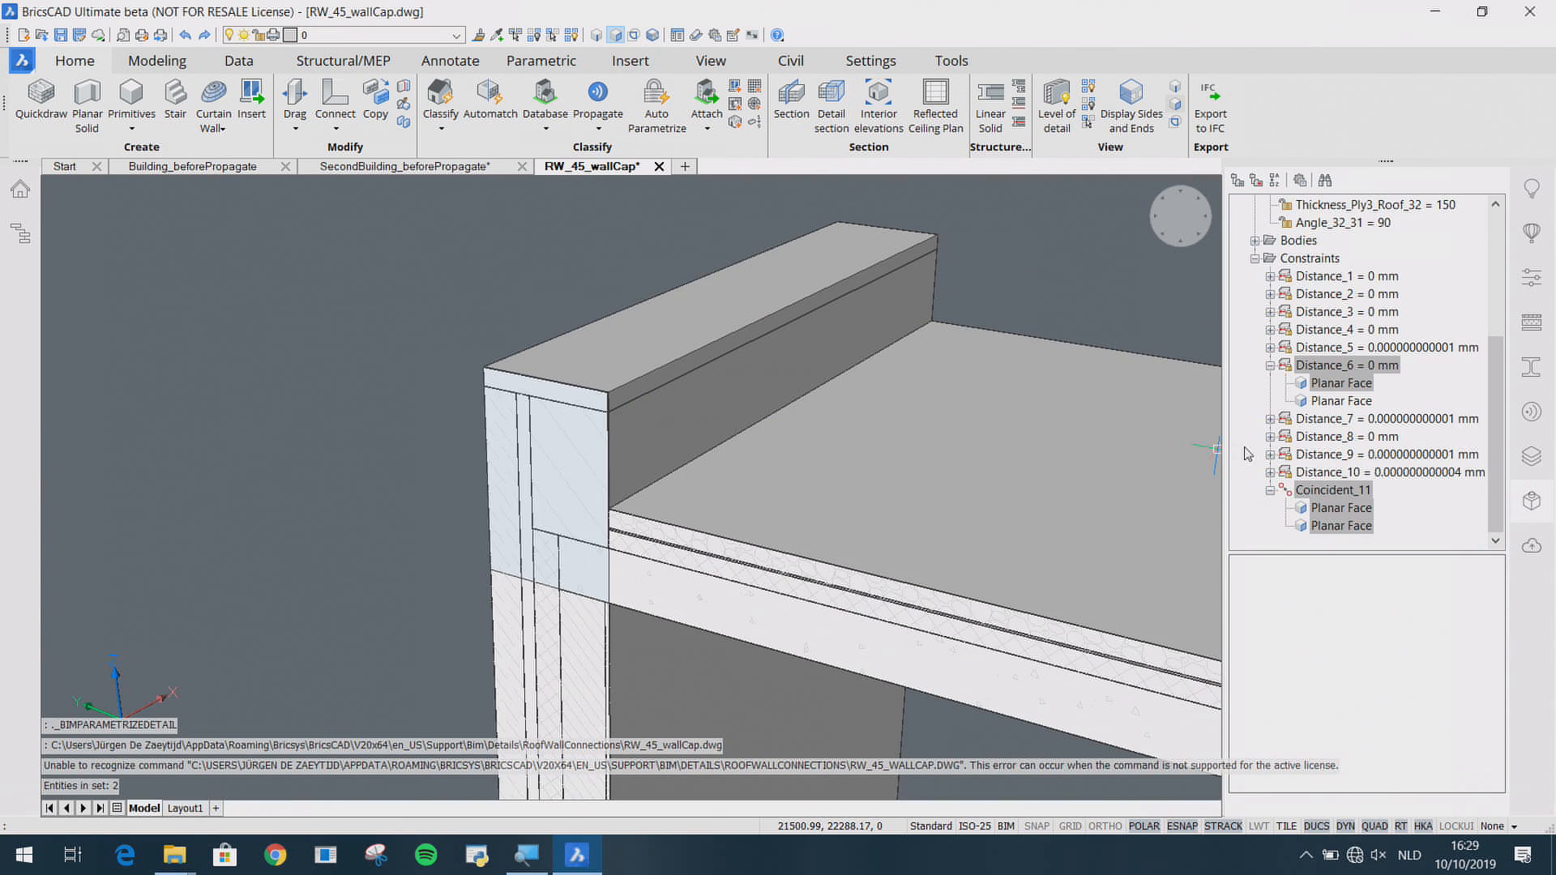
Step: Animate Angle_32_31 again to check how the cap behaves with the new coincident constraint
scroll(1409, 378, up, 5)
right_click(1376, 436)
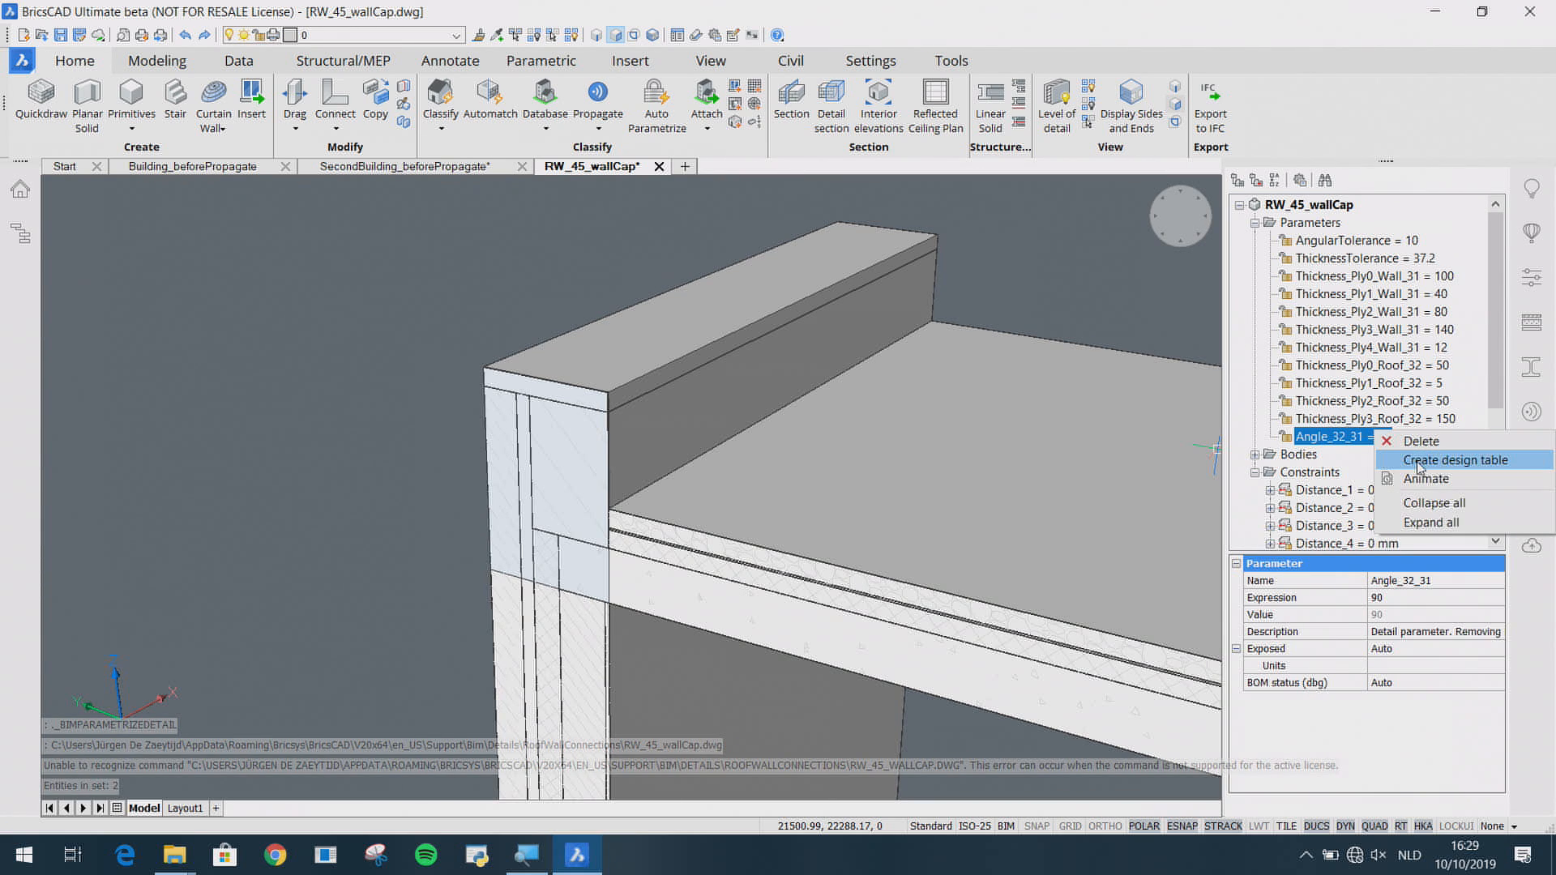
click(1420, 479)
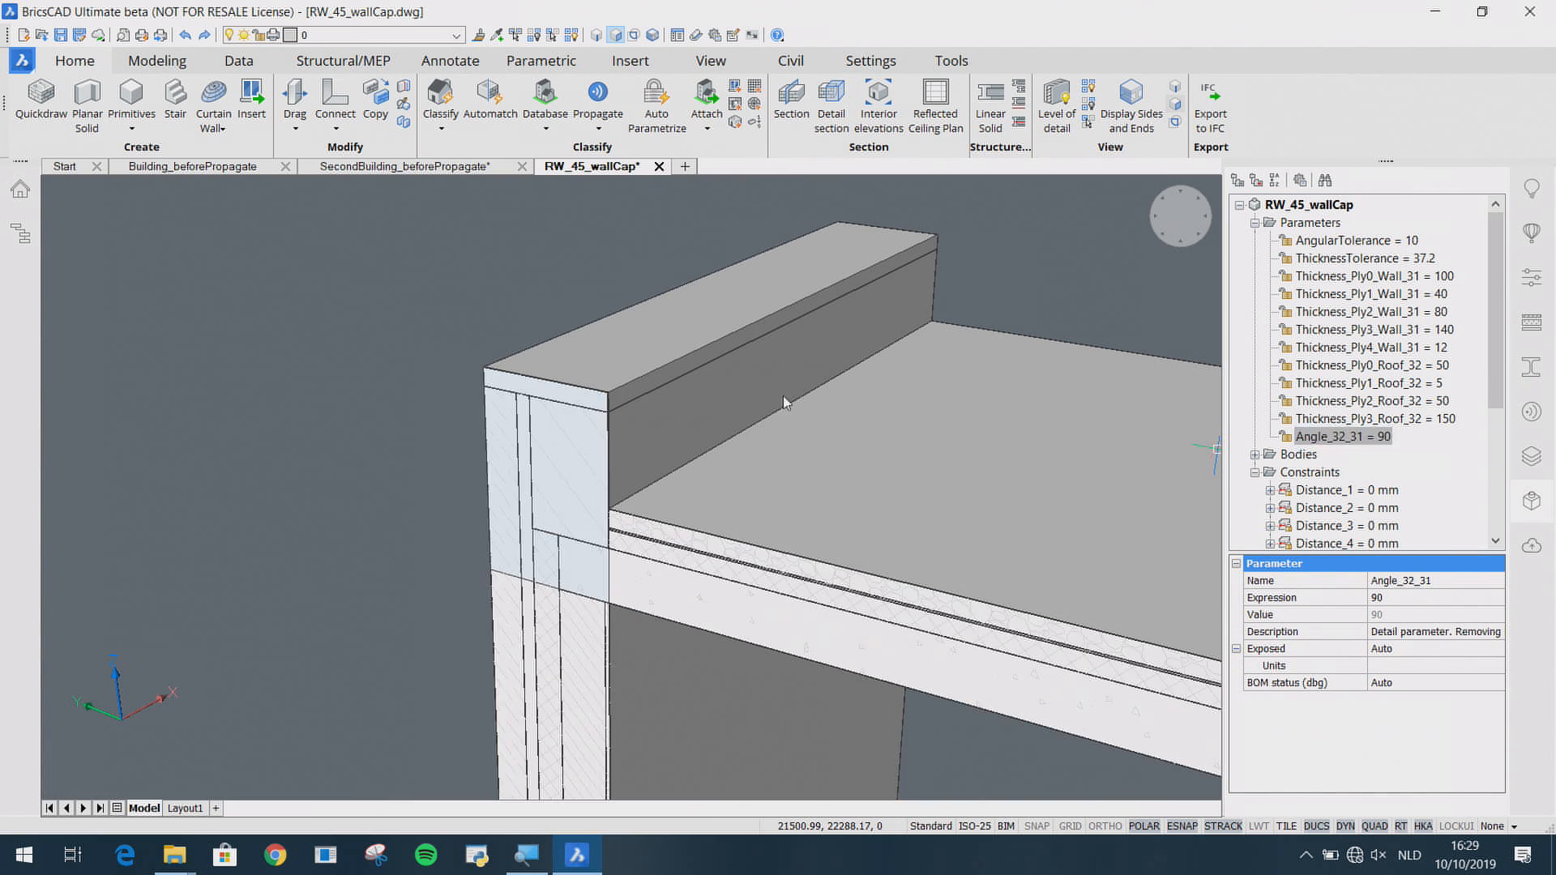
Step: Apply a 50 mm distance constraint between the top and bottom faces of the wall cap
scroll(583, 380, up, 5)
click(636, 379)
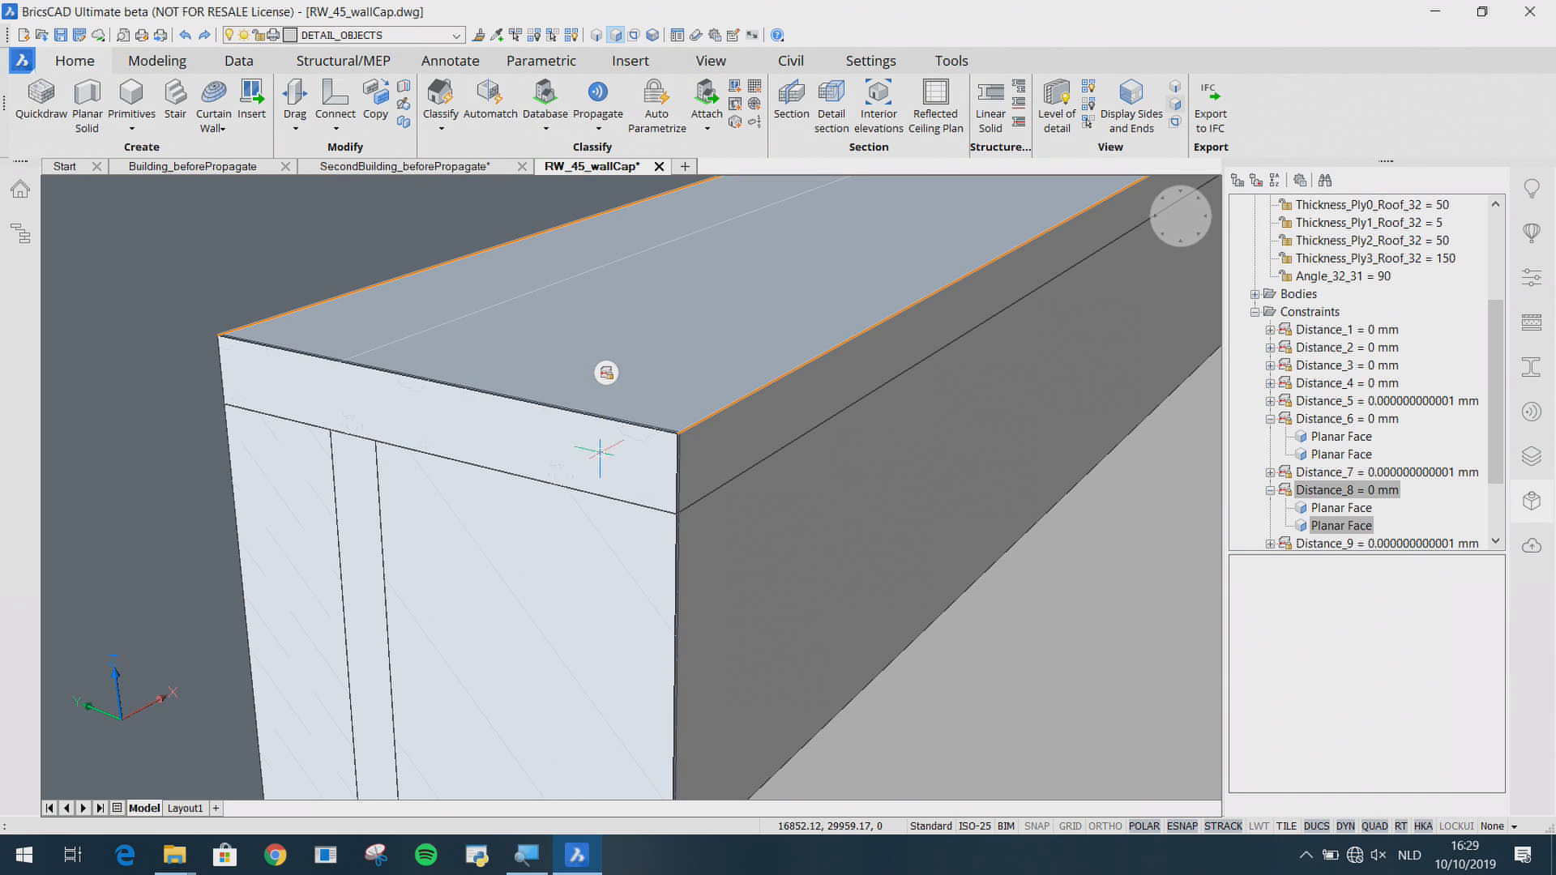
mouse_move(644, 481)
click(733, 483)
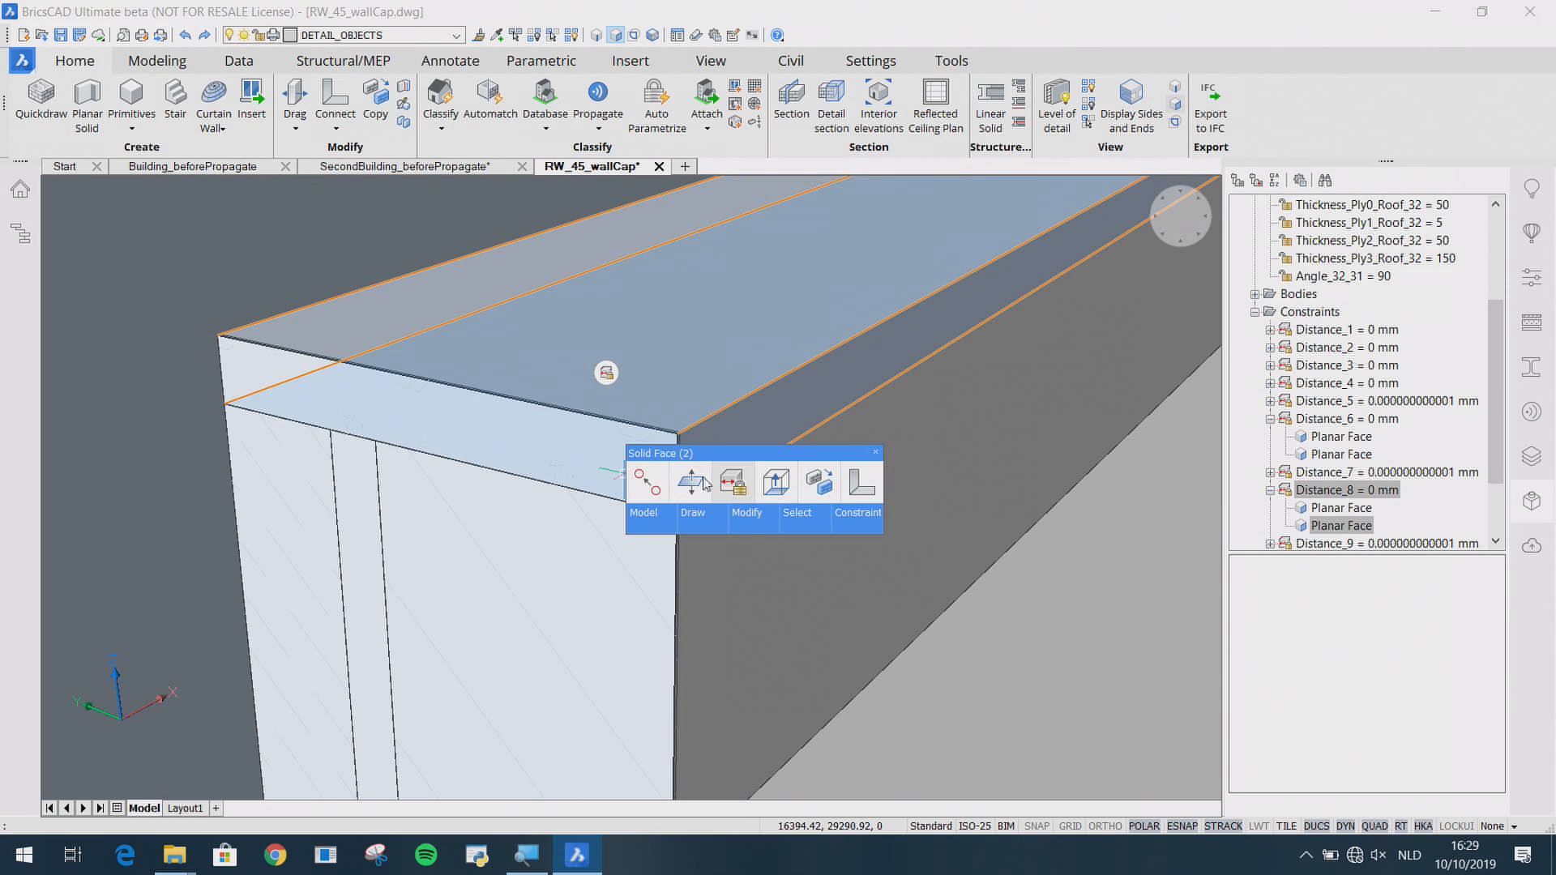
key(Return)
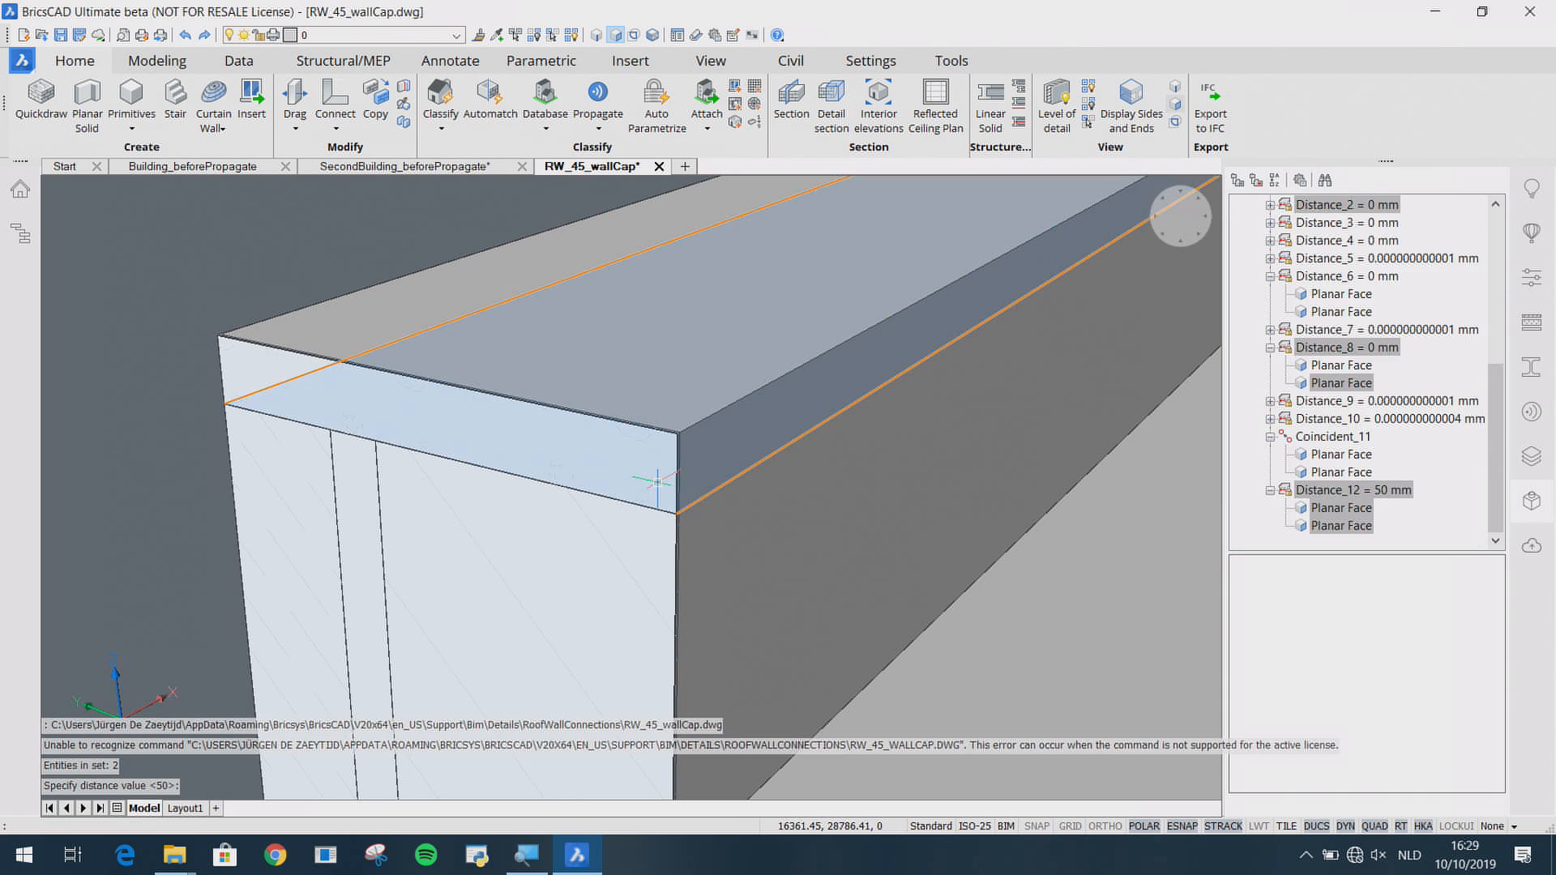
Step: Apply a 355 mm distance constraint between the top and bottom faces of the block beneath the cap
key(Tab)
key(Tab)
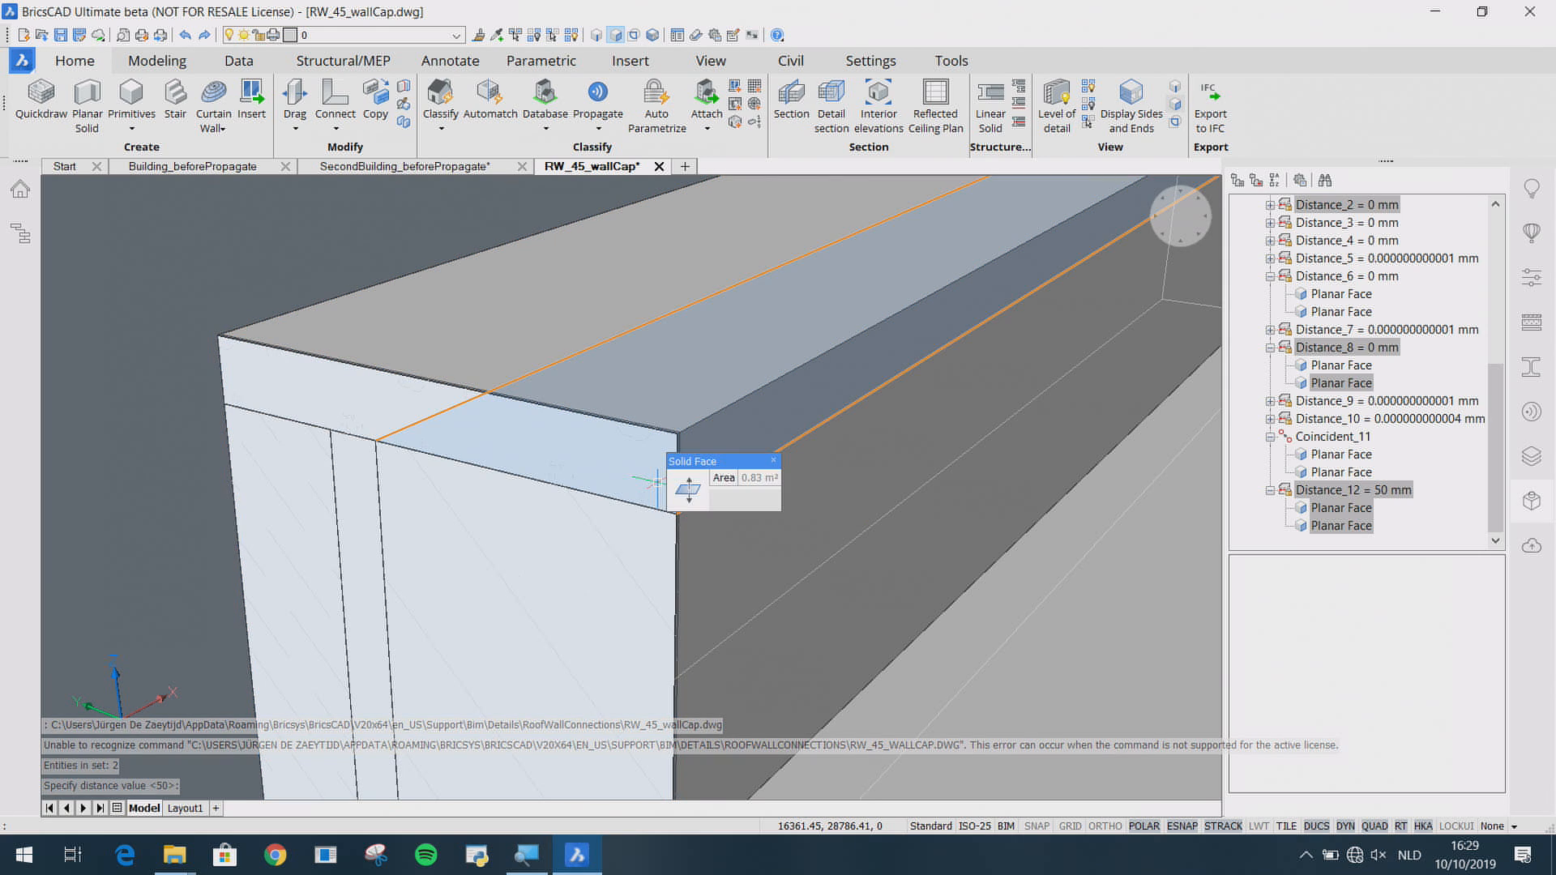
click(658, 482)
middle_drag(559, 622, 581, 332)
key(Tab)
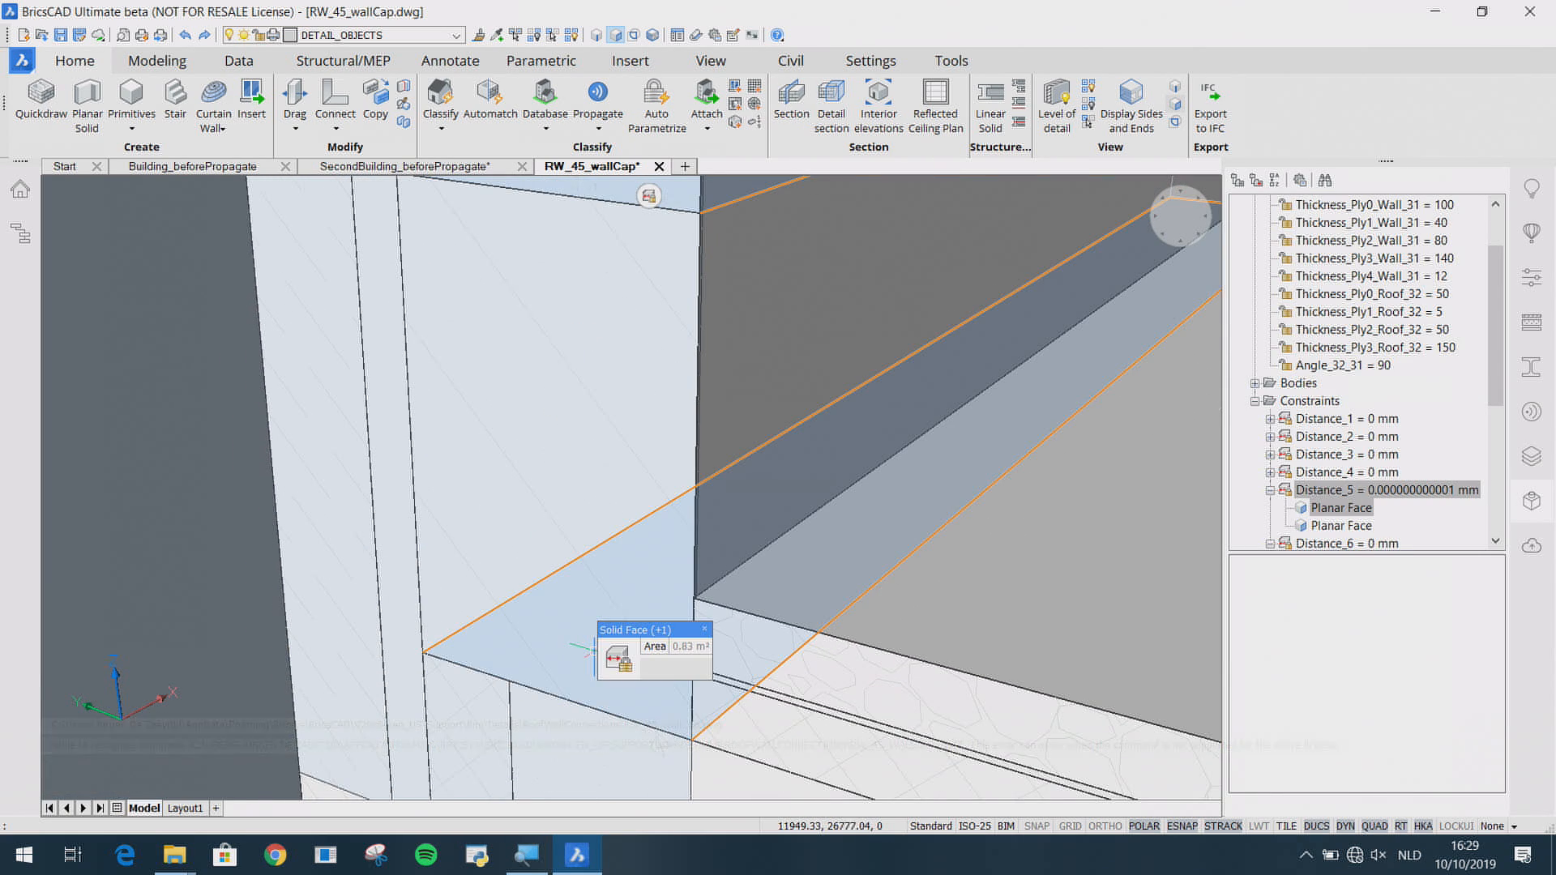
click(616, 658)
key(Return)
scroll(713, 466, down, 5)
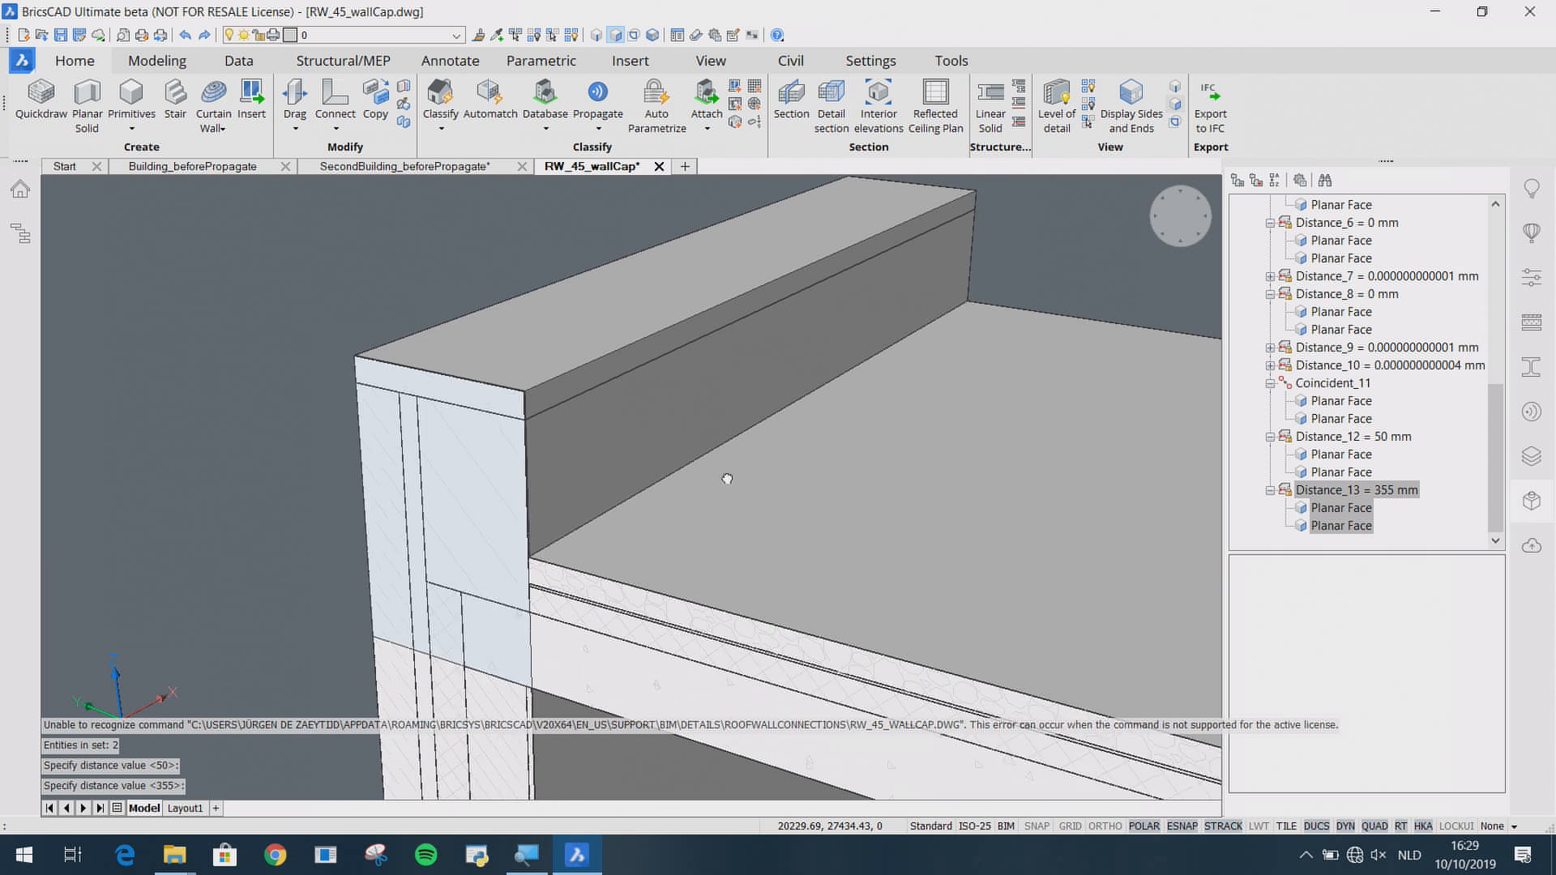
Step: Animate the Angle_32_31 parameter to check the detail with both distance constraints in place
scroll(1427, 358, up, 7)
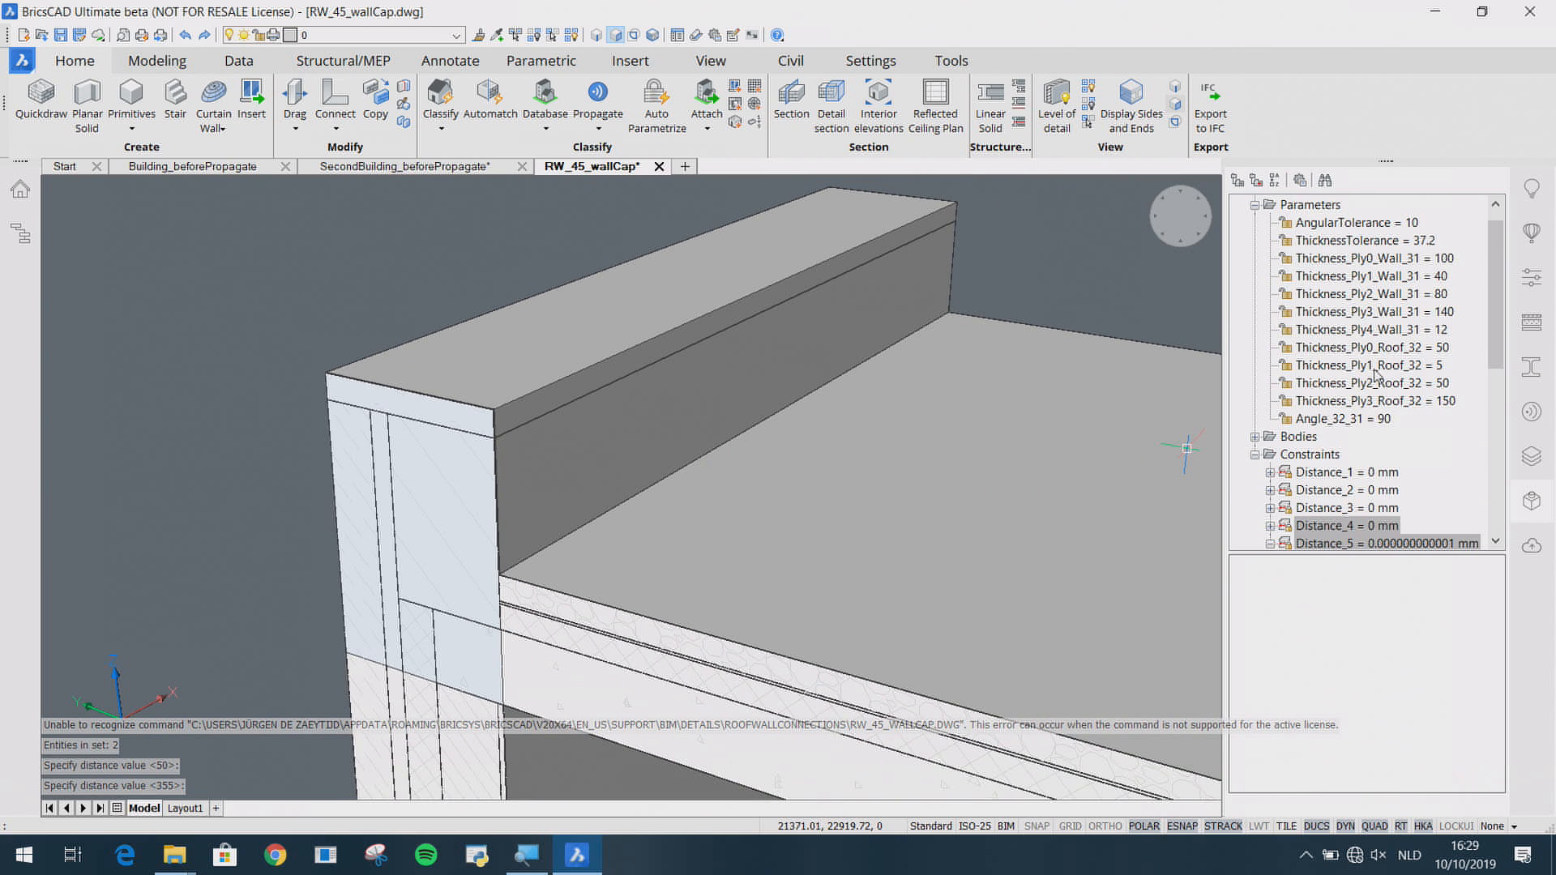
right_click(1369, 419)
click(1428, 471)
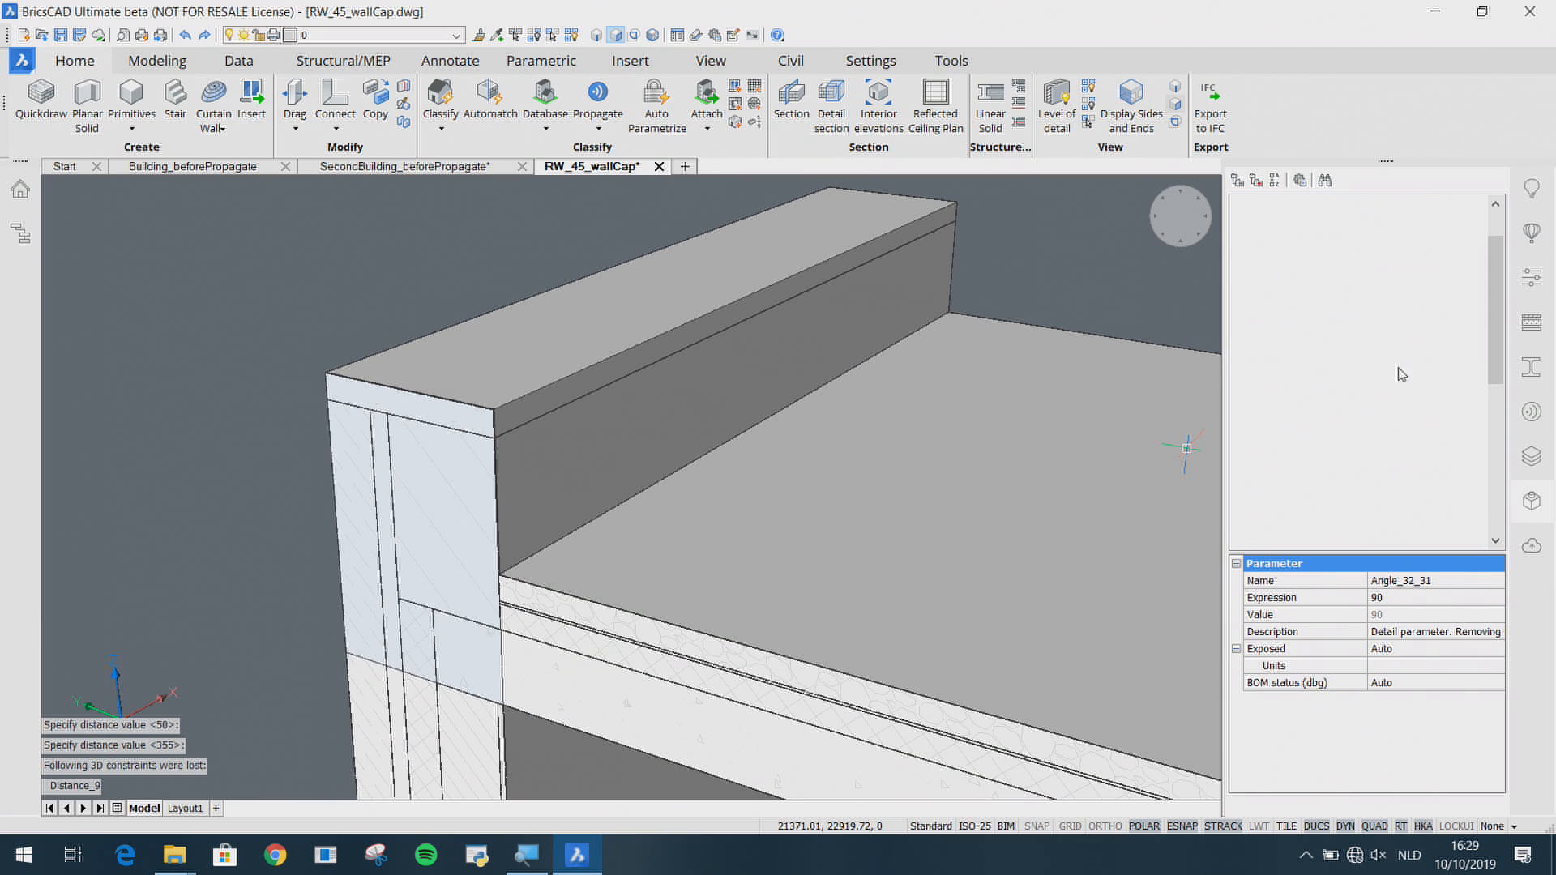
Step: Set the ThicknessTolerance parameter to 100 and save the RW_45_wallCap detail drawing
click(1419, 258)
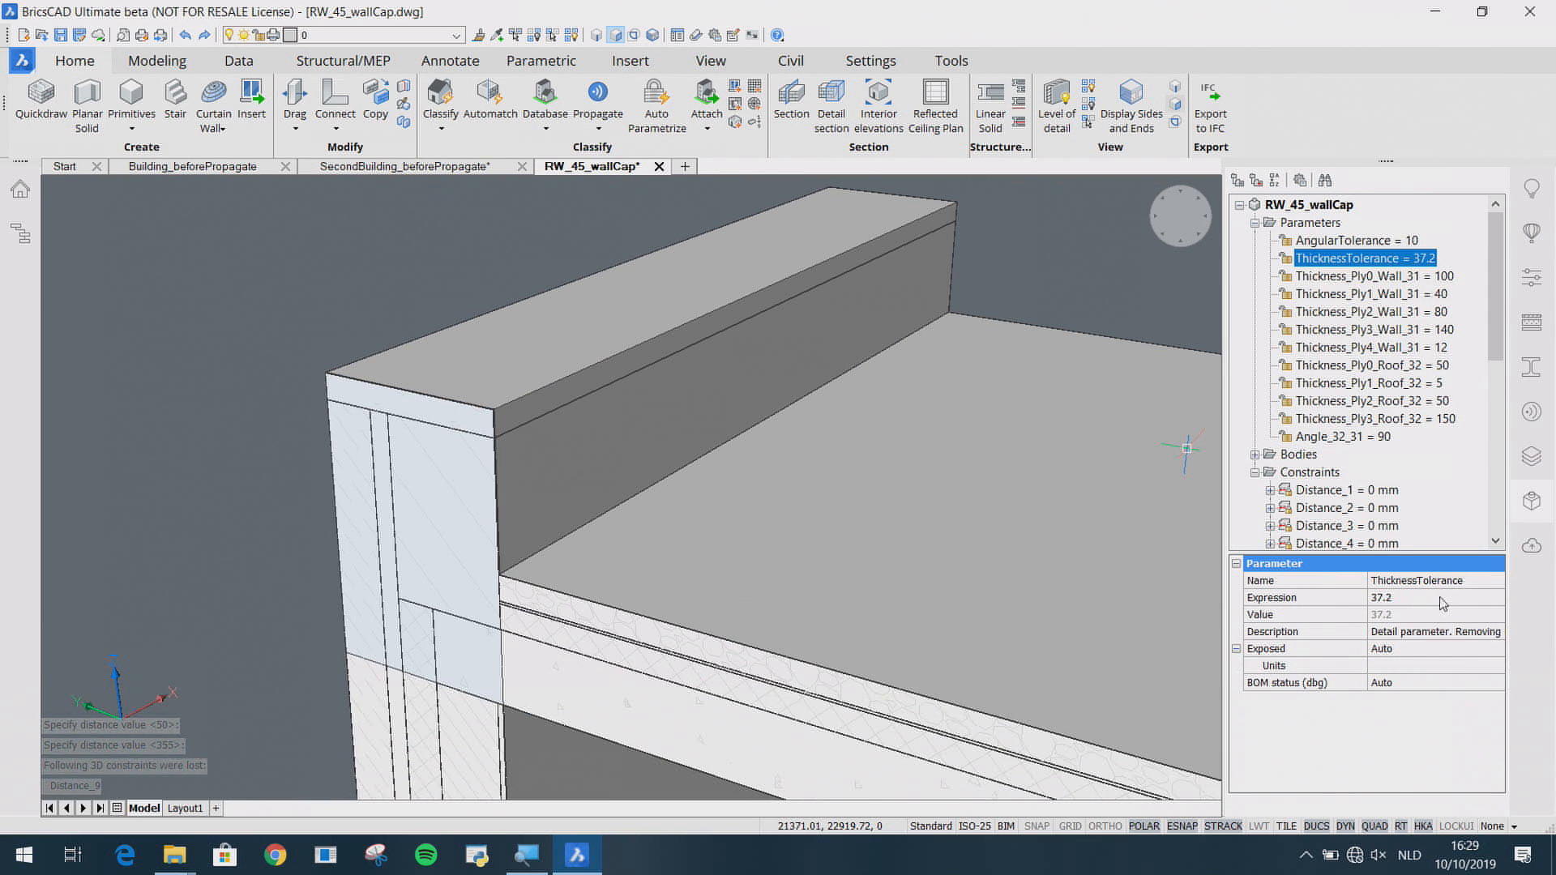
click(1410, 597)
text(100)
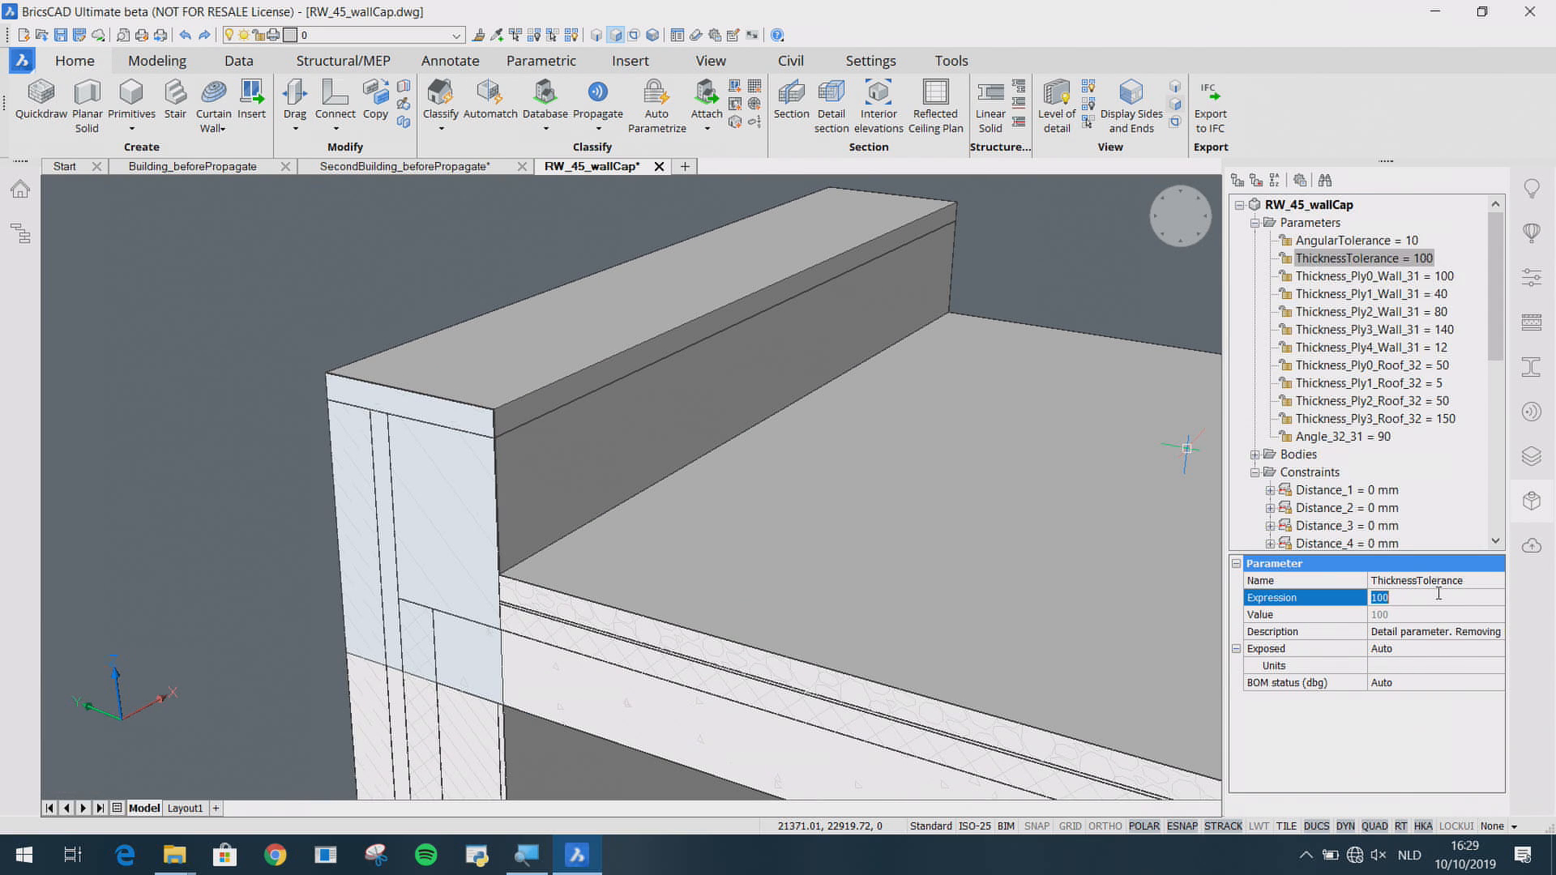
key(Return)
key(ctrl+s)
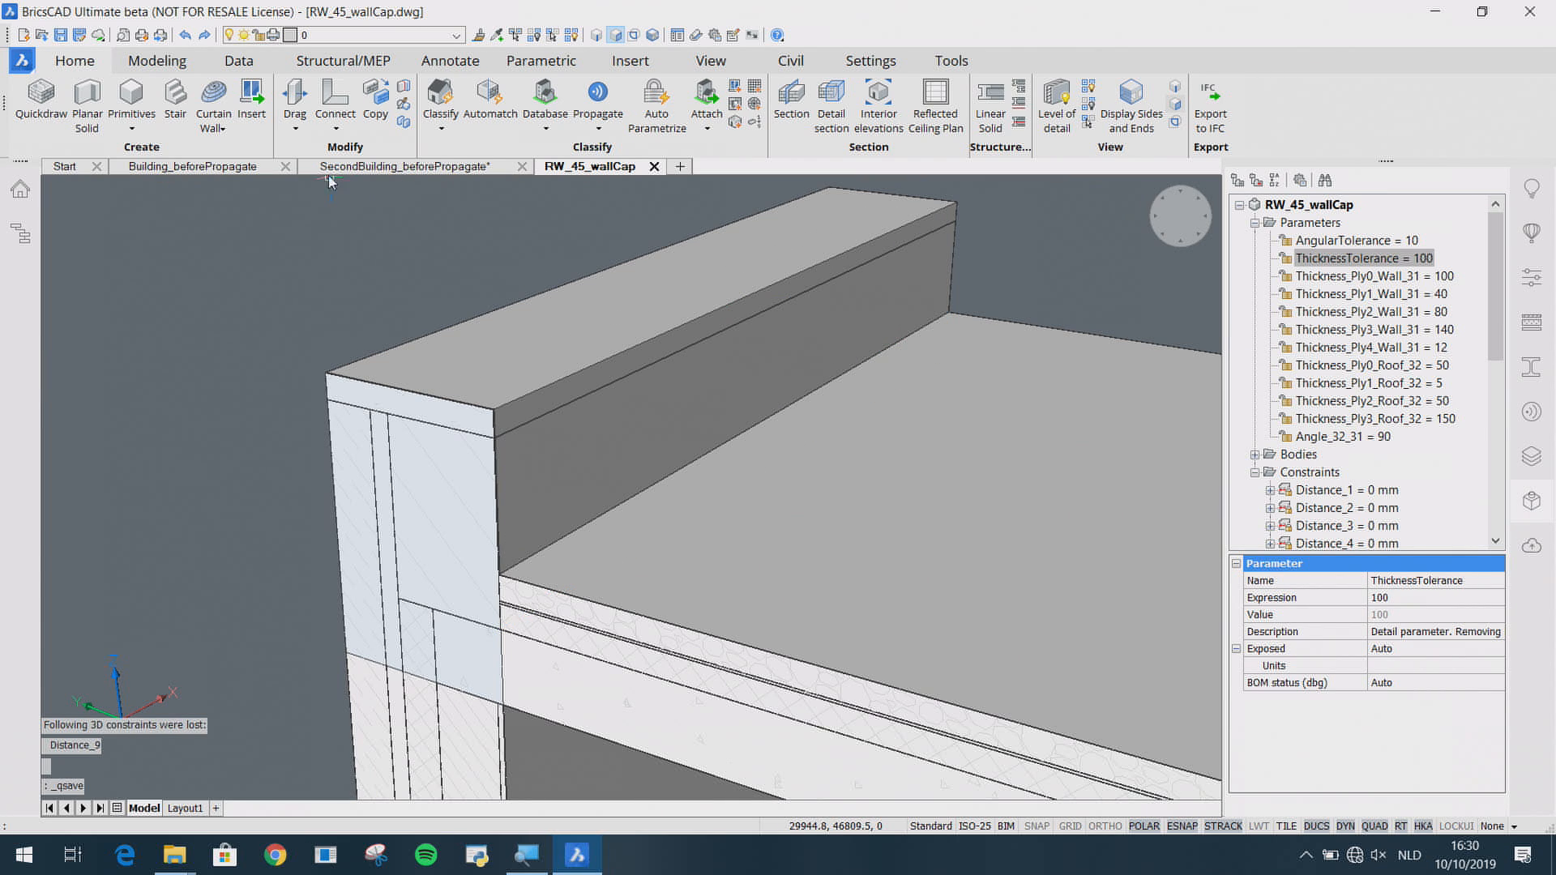
Step: In the Building_beforePropagate drawing, propagate the RW_45_wallCap detail from the details library to all suggested roof-wall connections
click(215, 167)
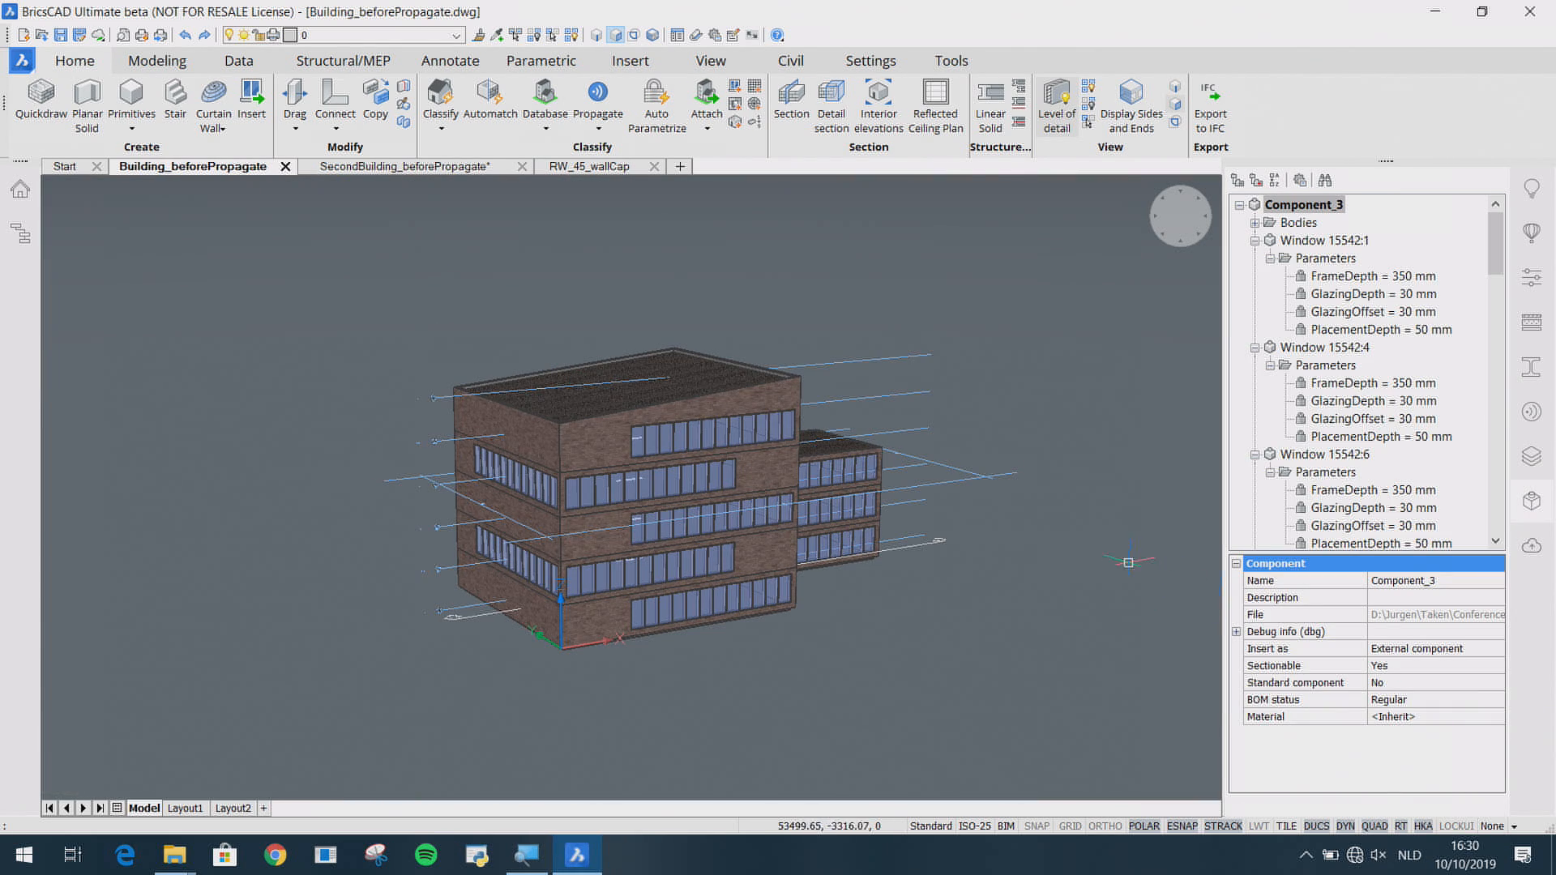
click(1532, 414)
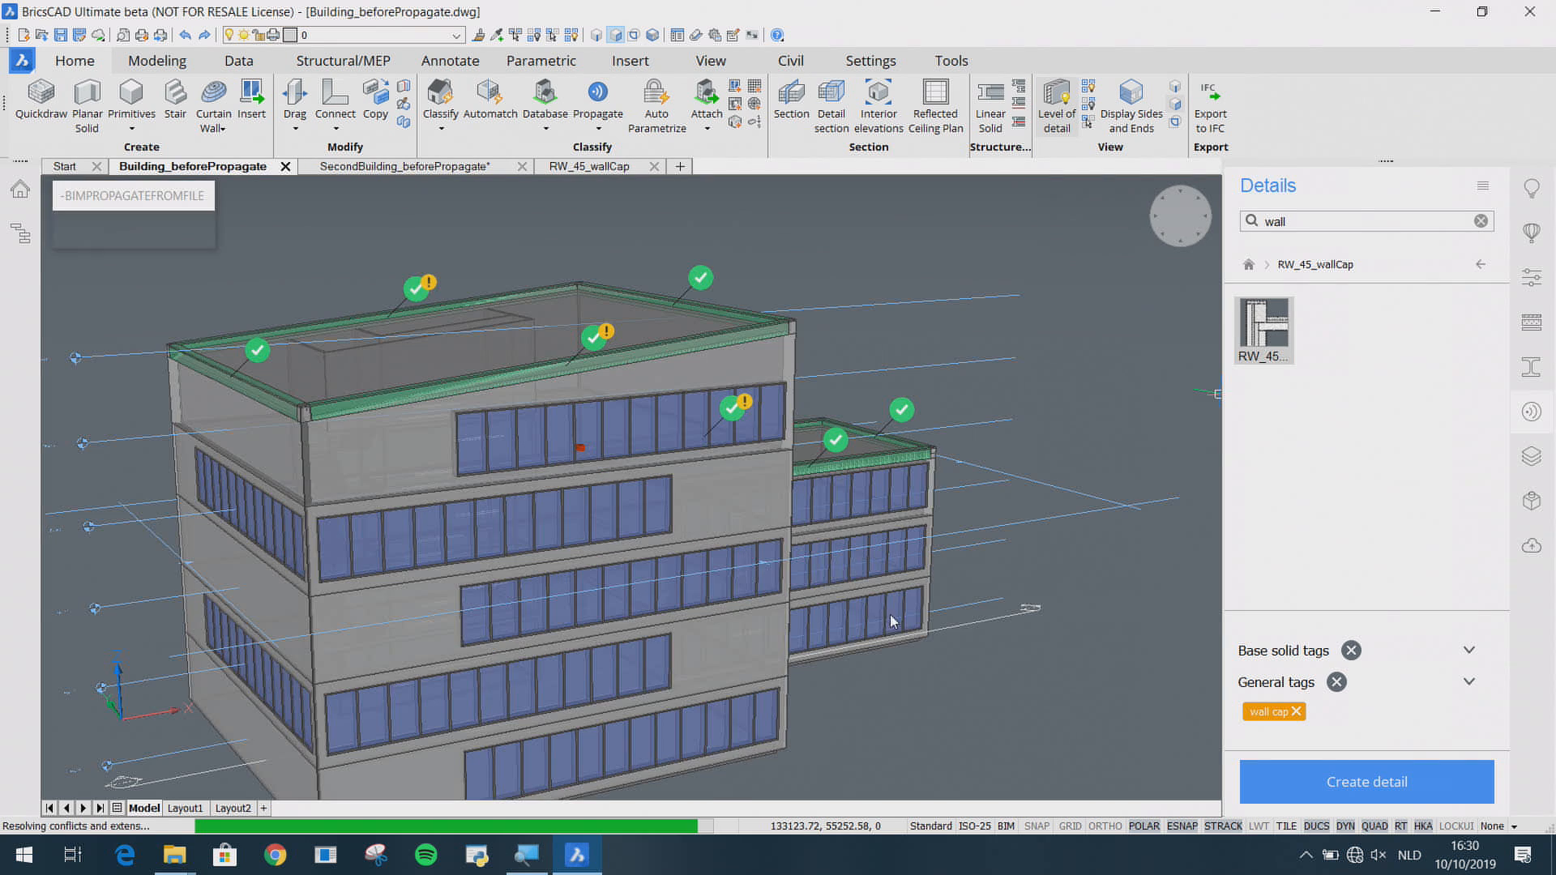
click(109, 219)
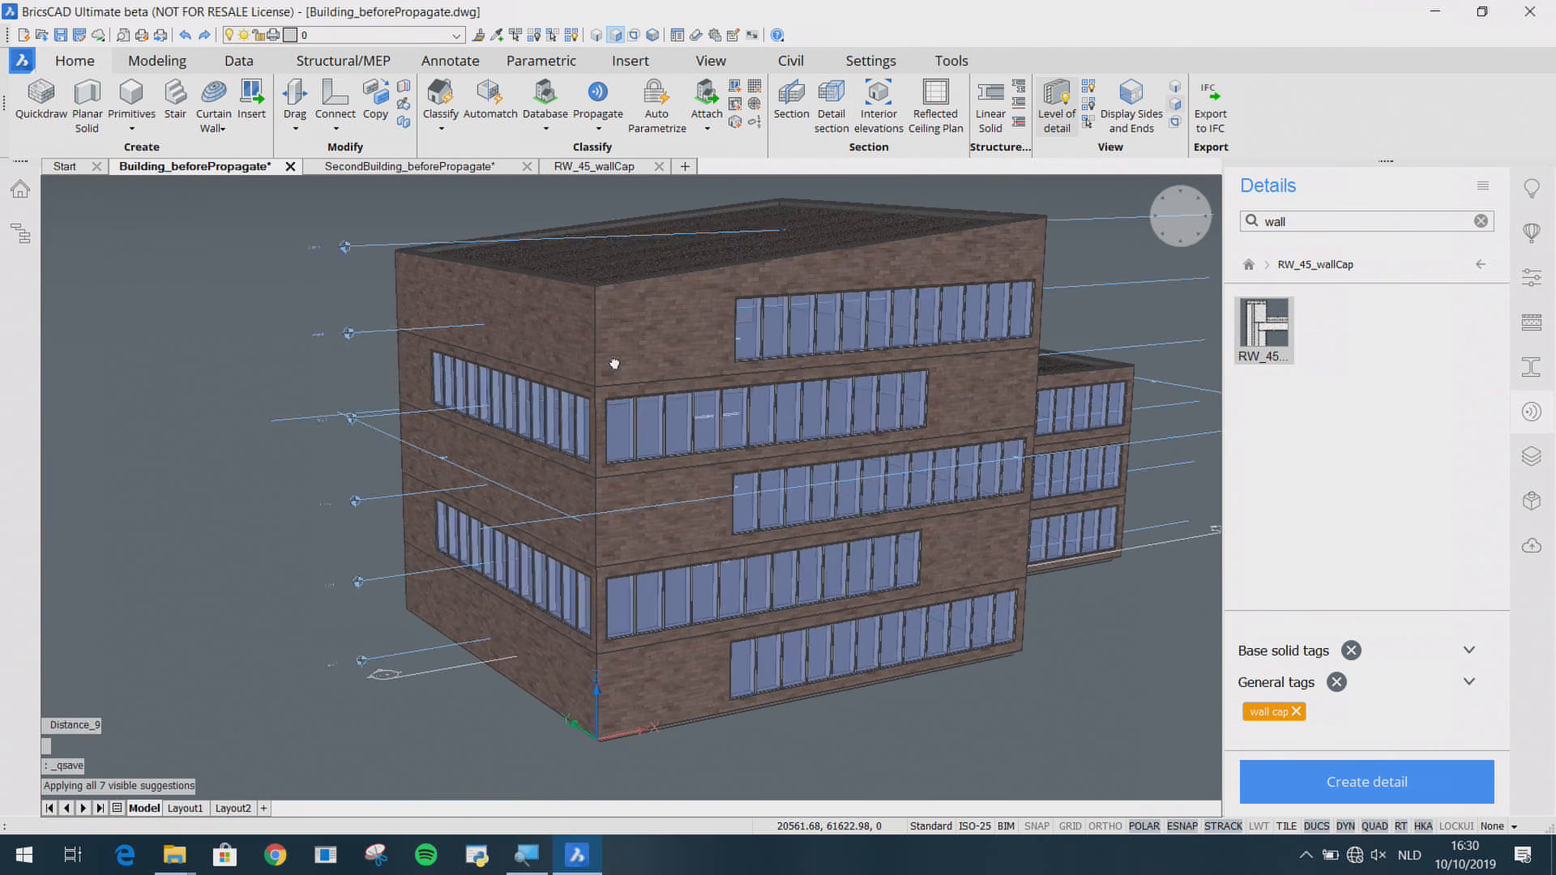
Step: Turn on clipping for the long building section and examine the cut parapet connections at both ends of the sloped roof
double_click(470, 664)
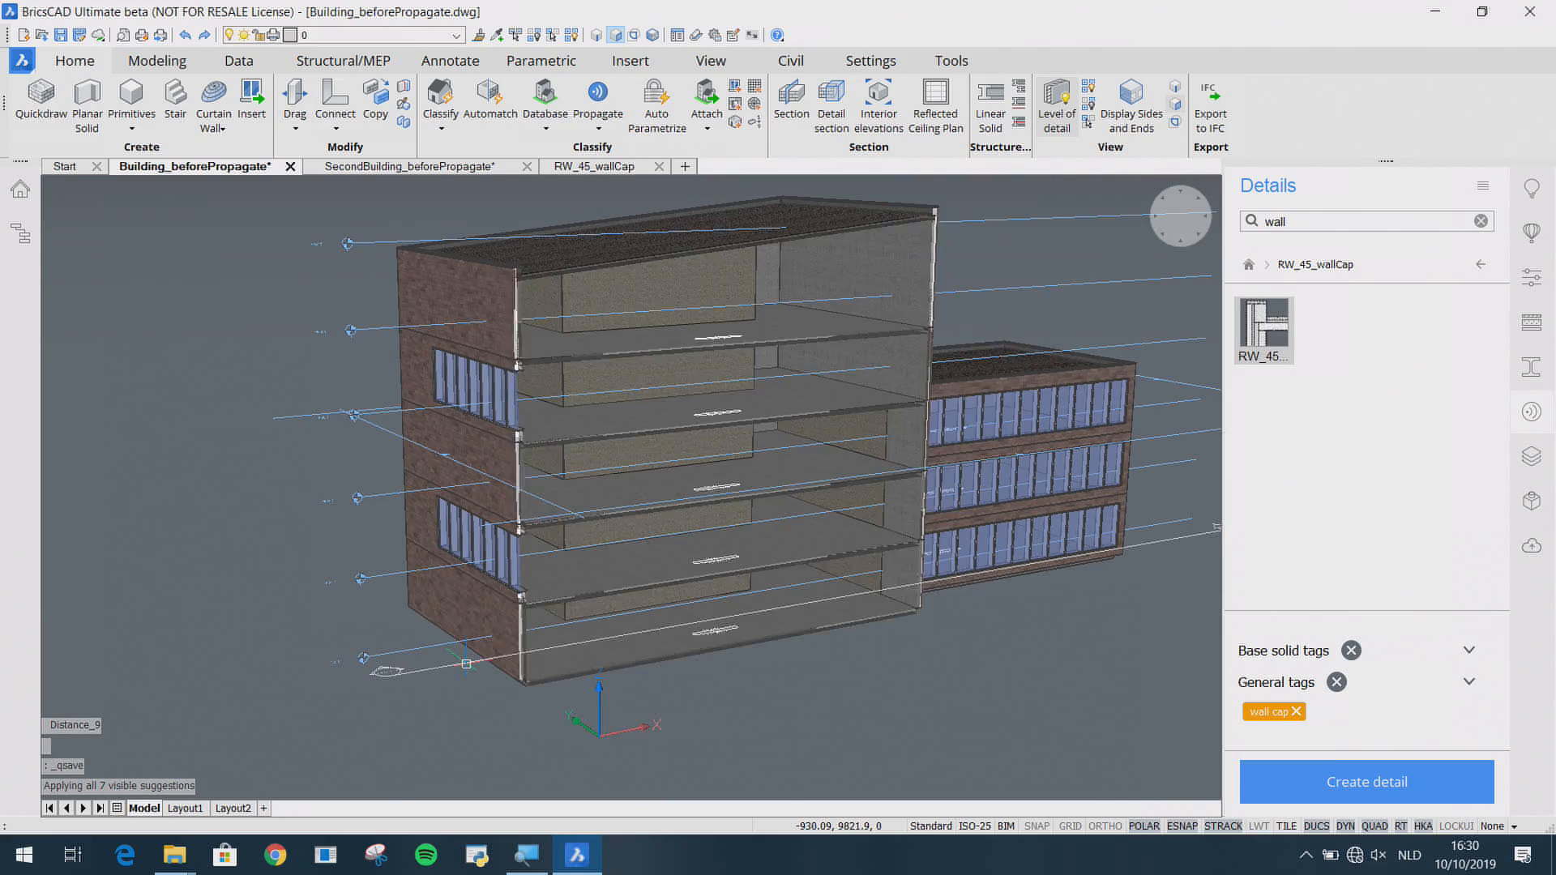
scroll(517, 272, up, 4)
scroll(519, 276, up, 5)
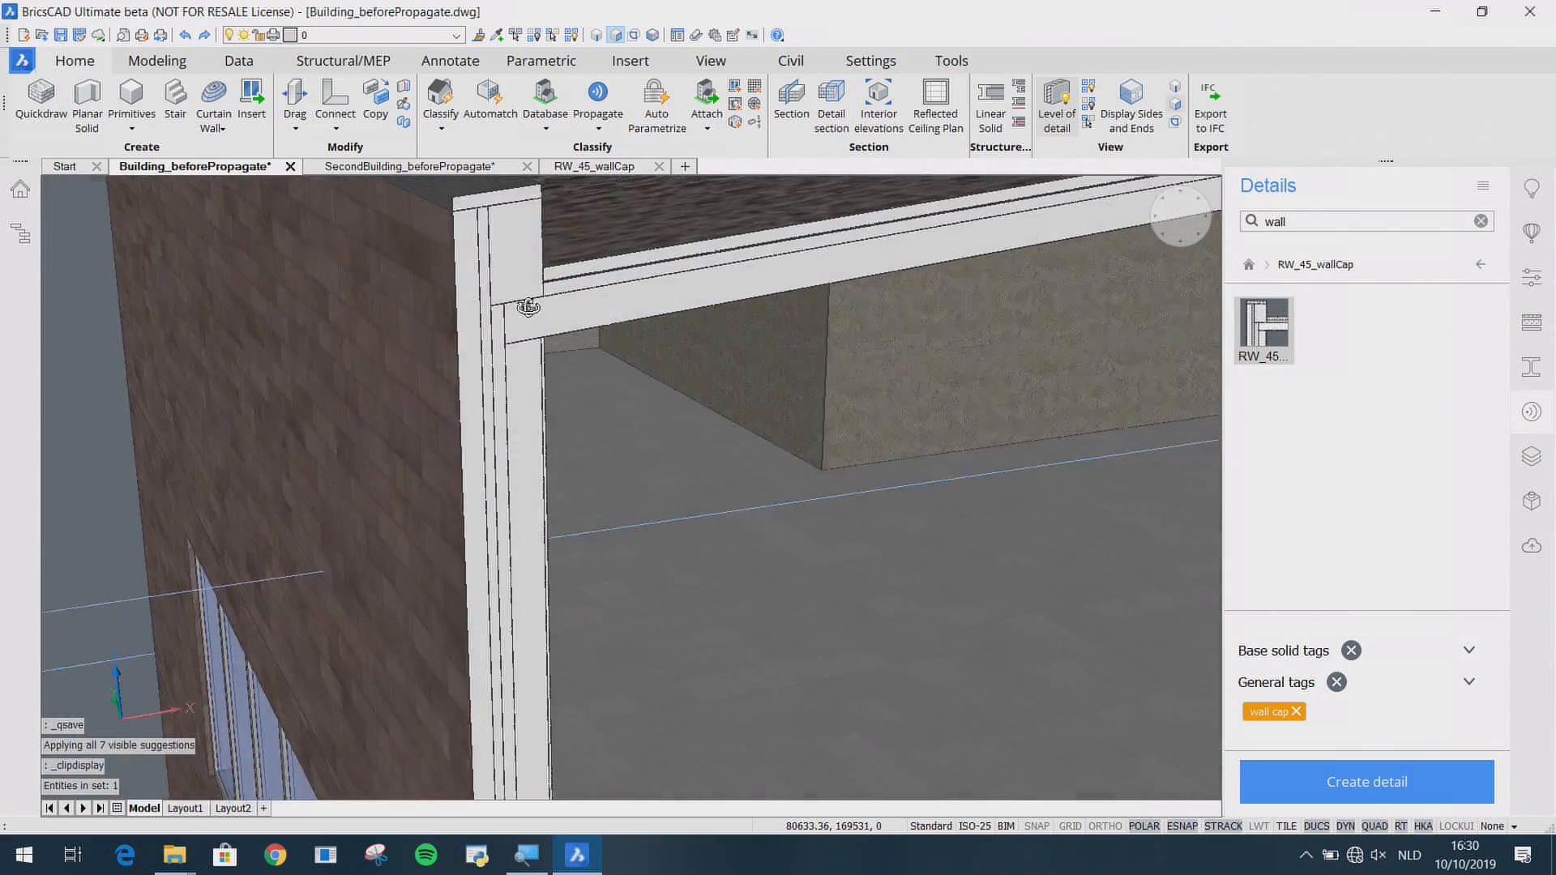
scroll(559, 435, up, 5)
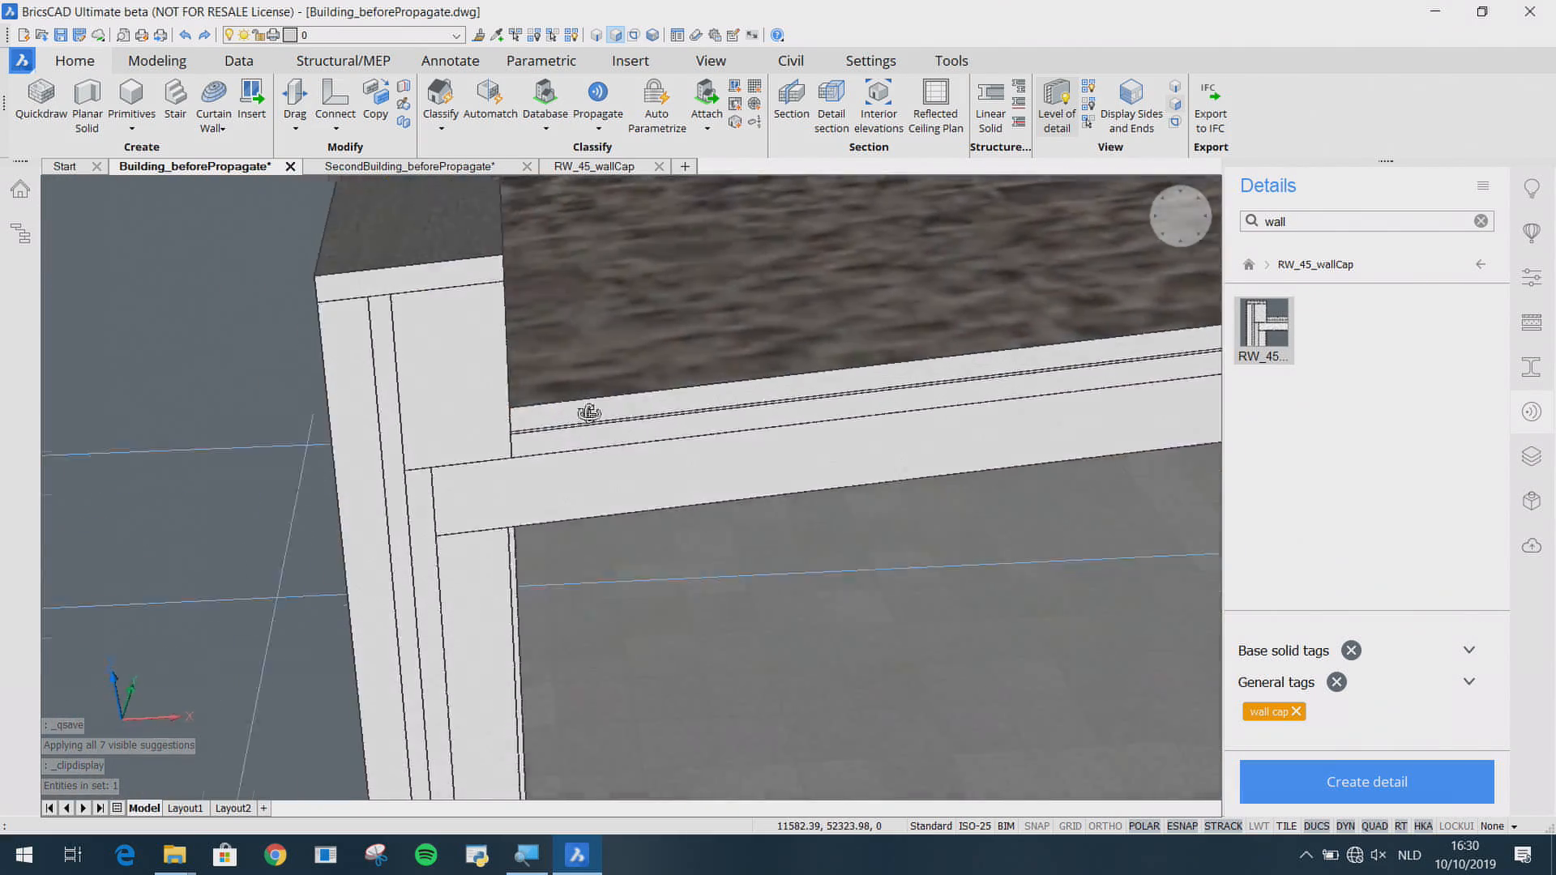
scroll(576, 382, down, 10)
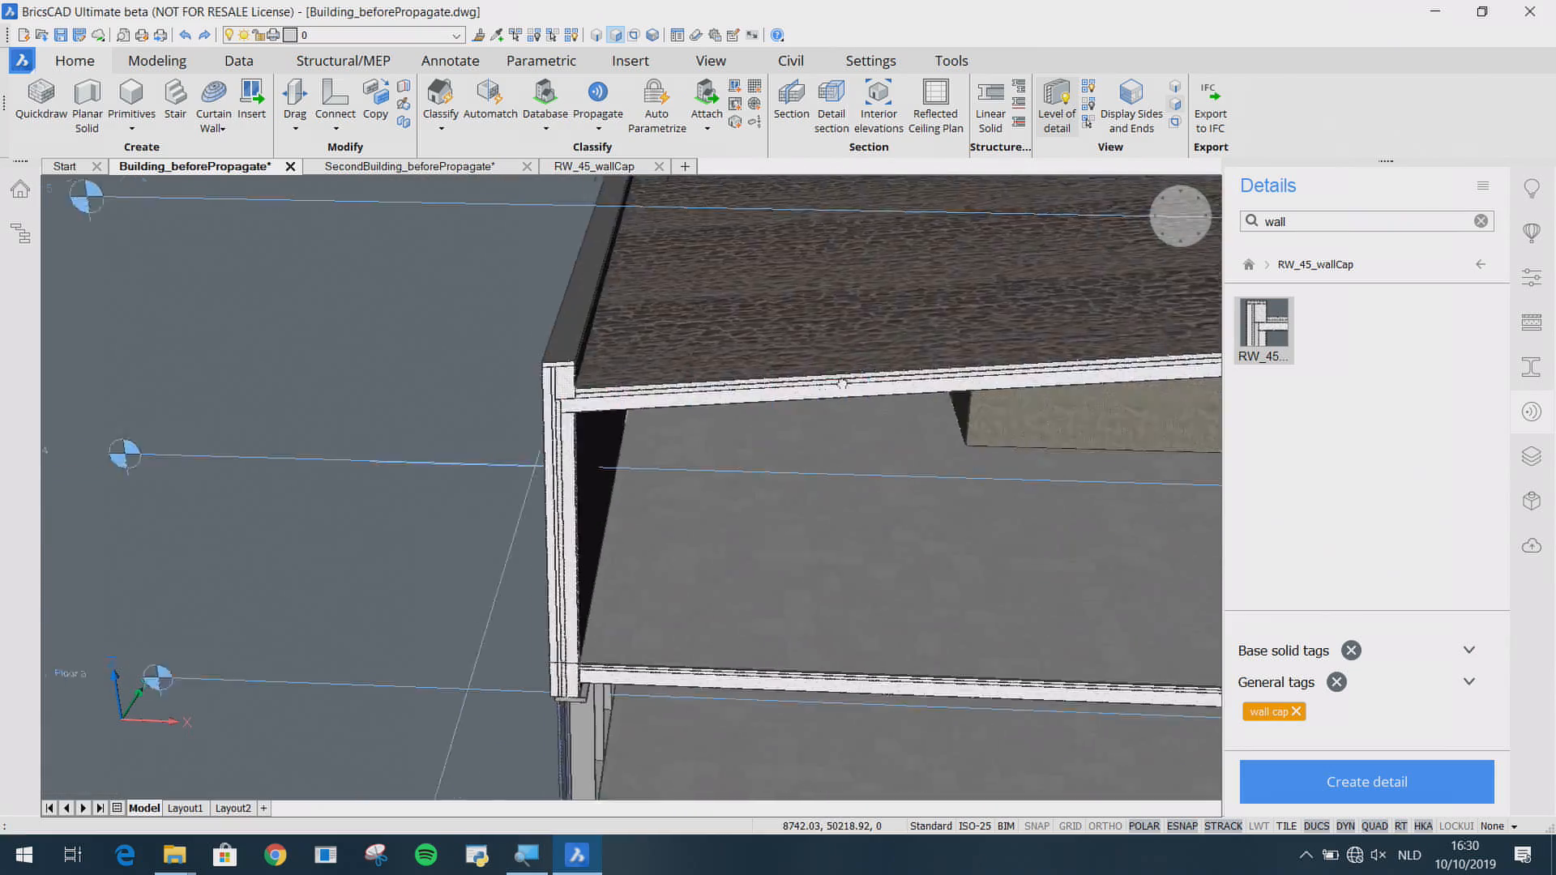
scroll(964, 383, up, 10)
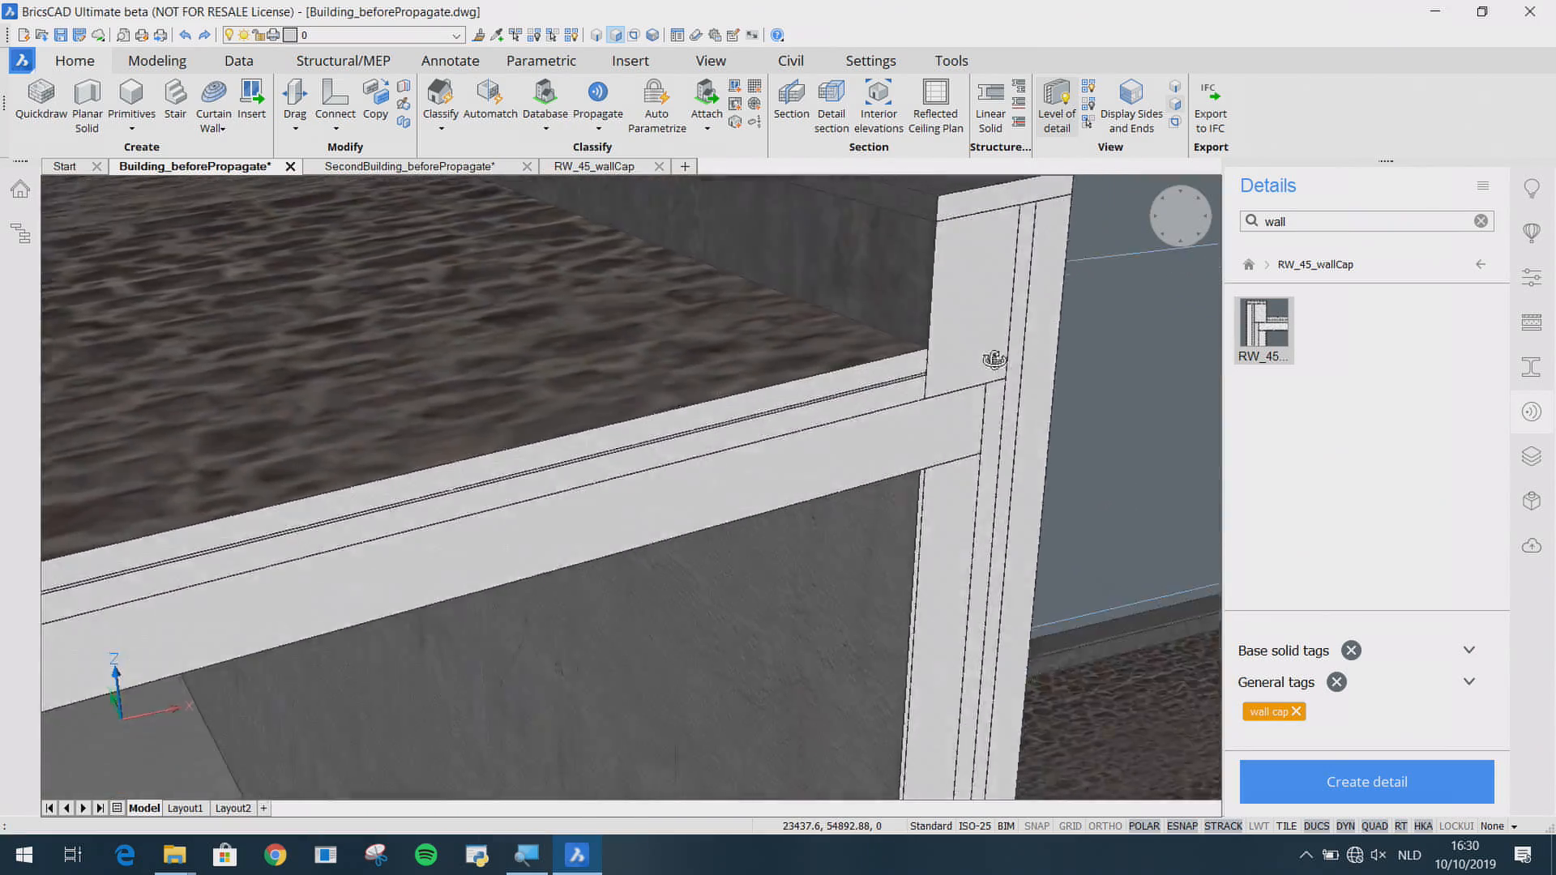
shift+middle_drag(994, 359, 962, 394)
scroll(948, 413, down, 6)
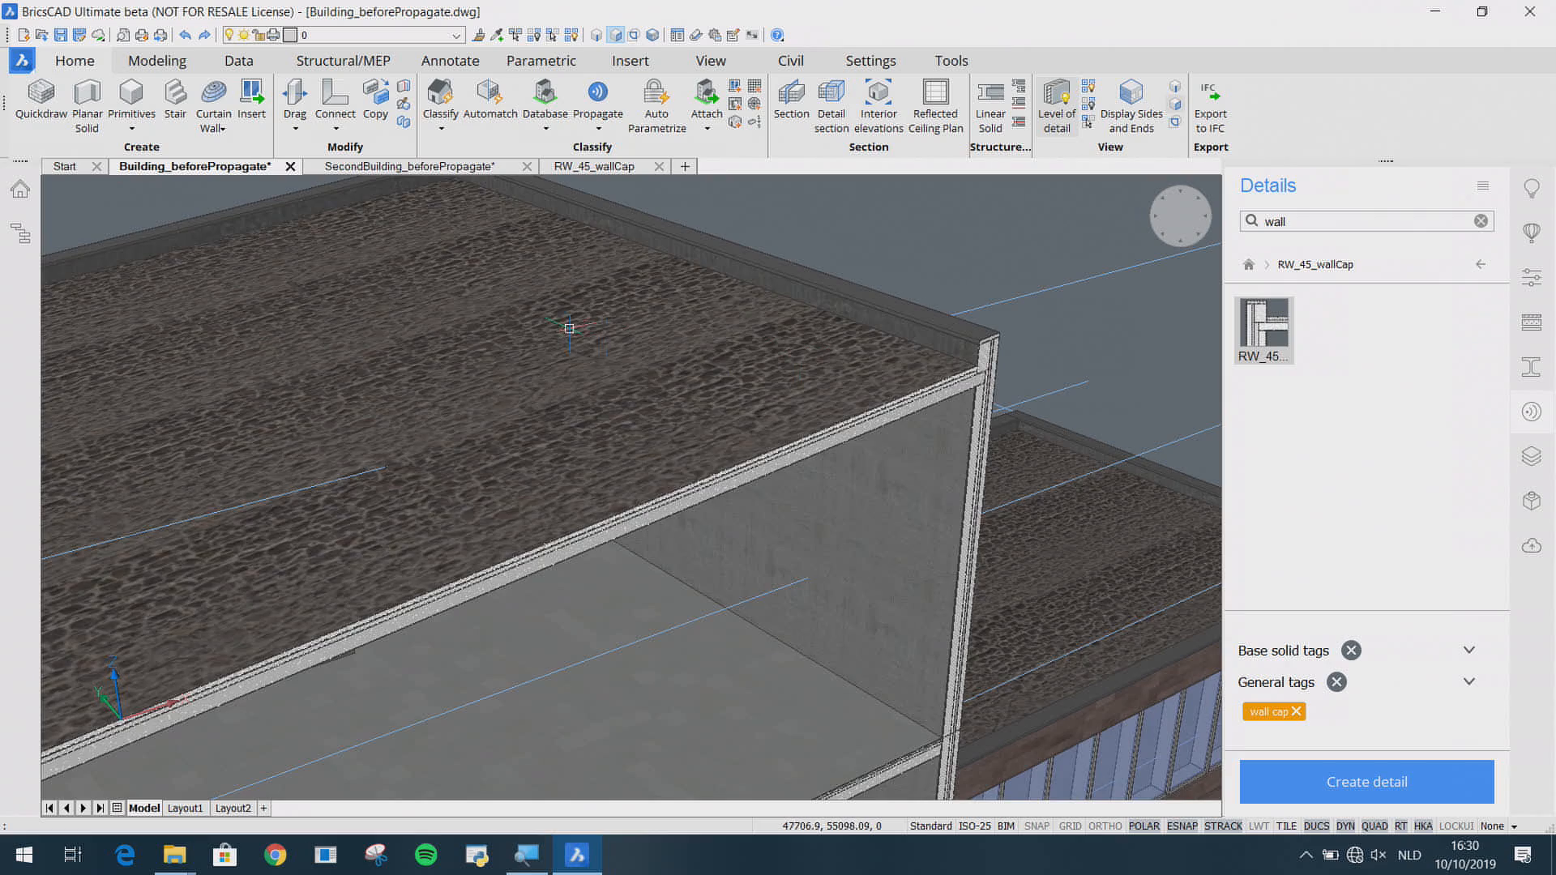
Step: Place a second clipping section through the parapet near the roof corner and view the cut connection up close
middle_drag(570, 330, 977, 688)
scroll(792, 470, up, 5)
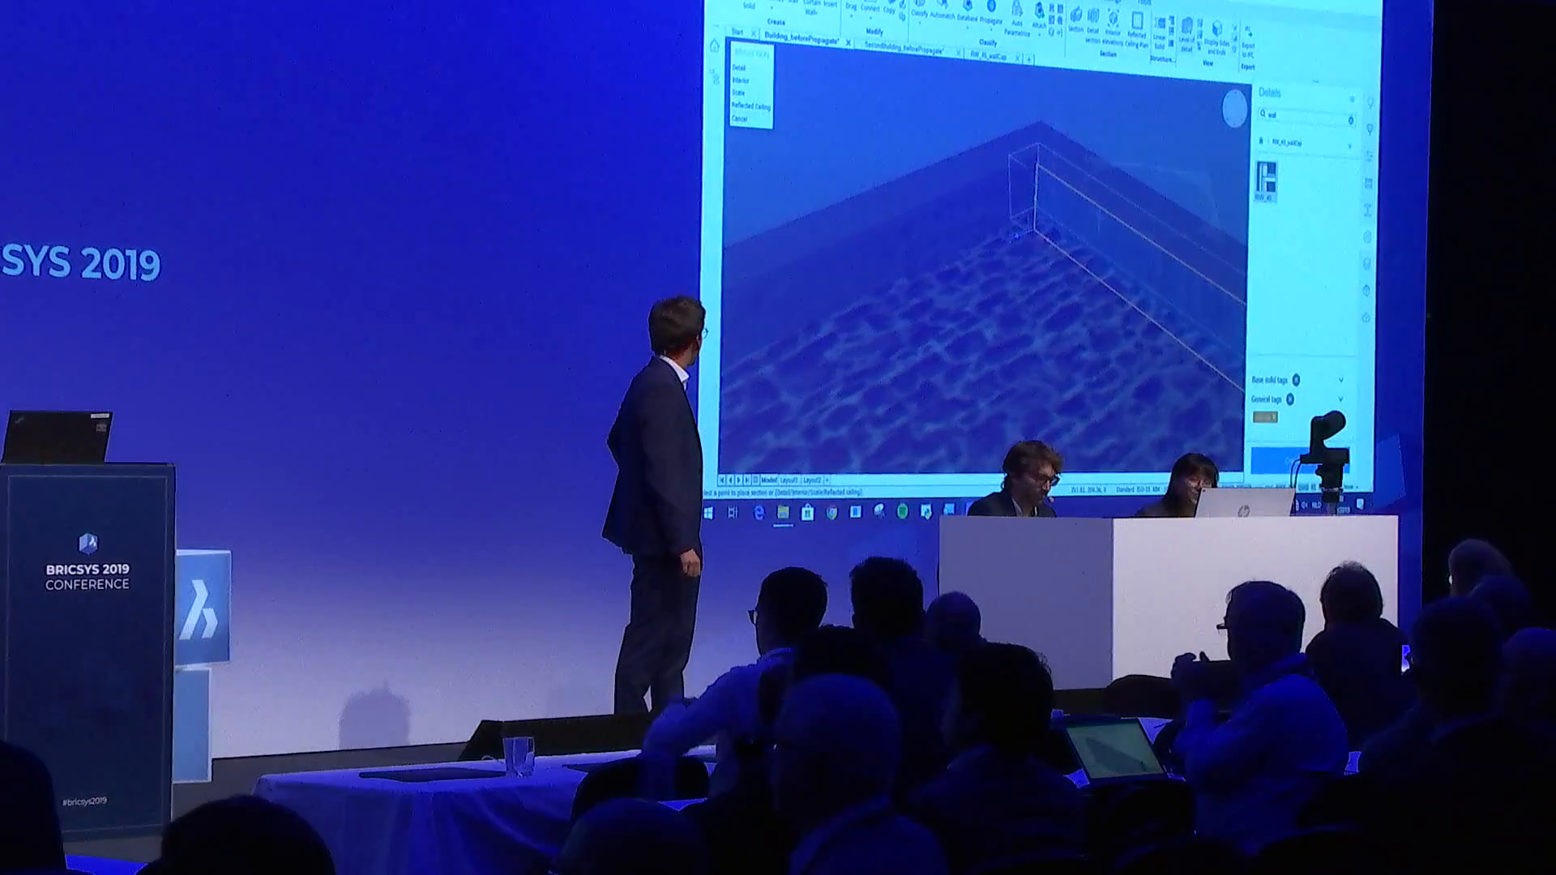
click(1037, 166)
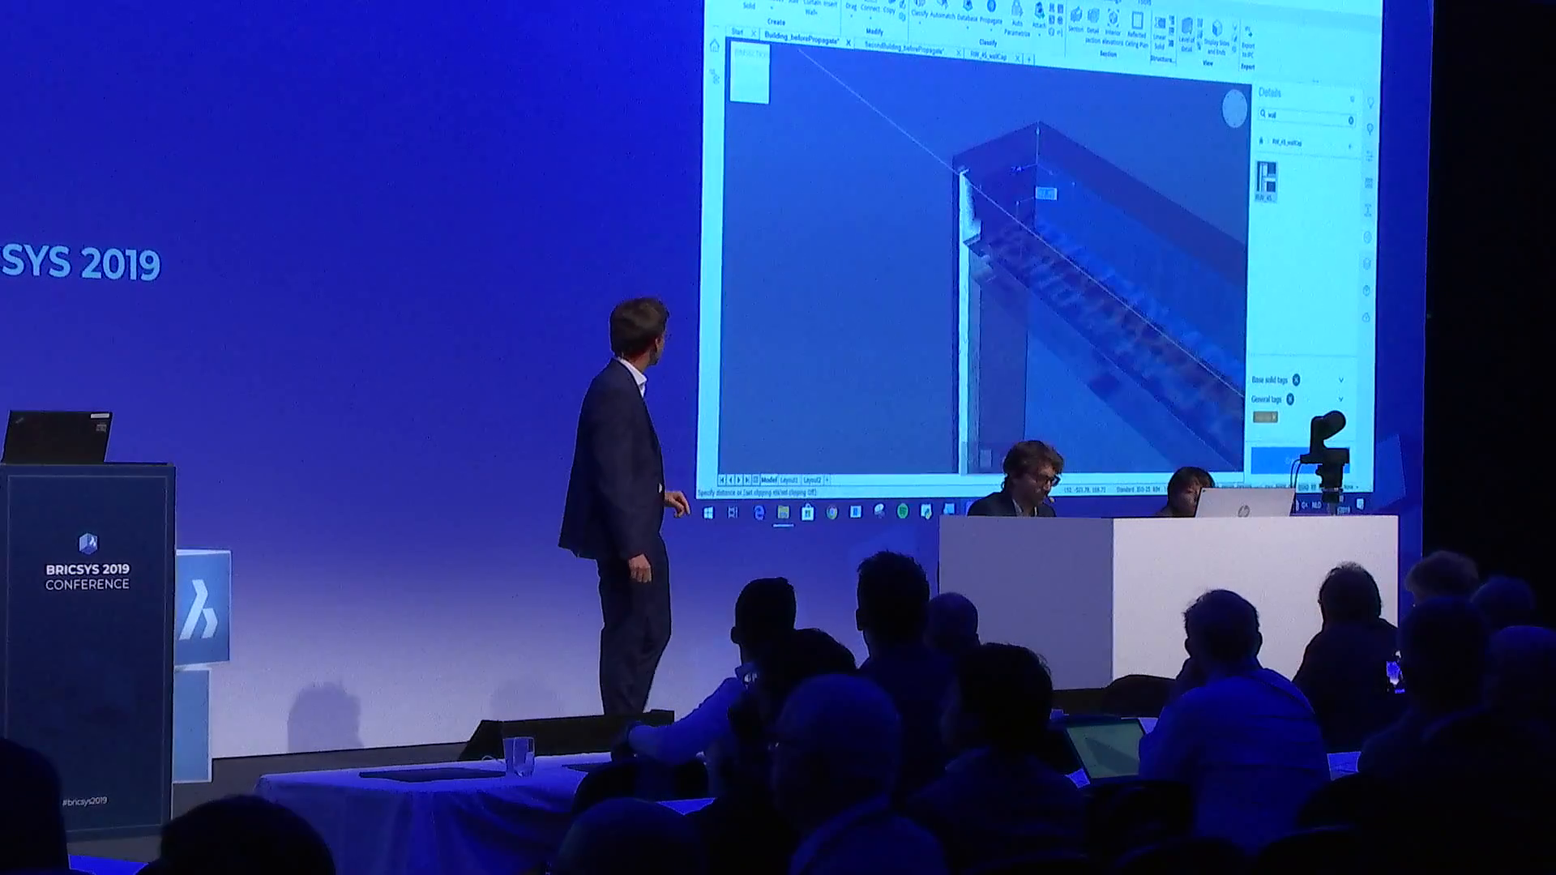
click(1013, 218)
shift+middle_drag(956, 263, 1046, 238)
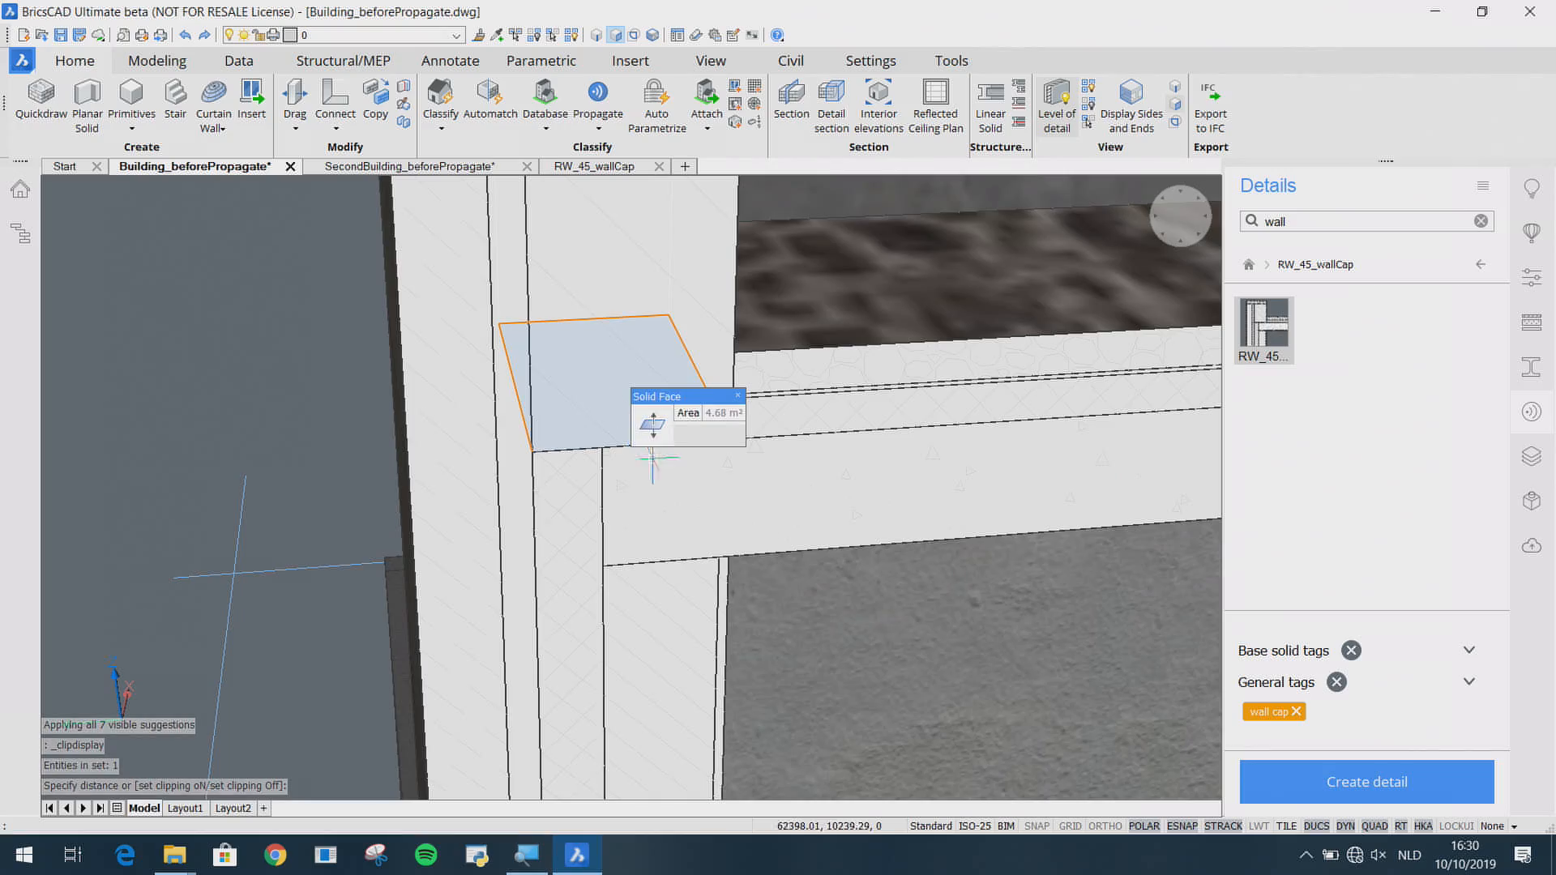
shift+middle_drag(642, 416, 689, 519)
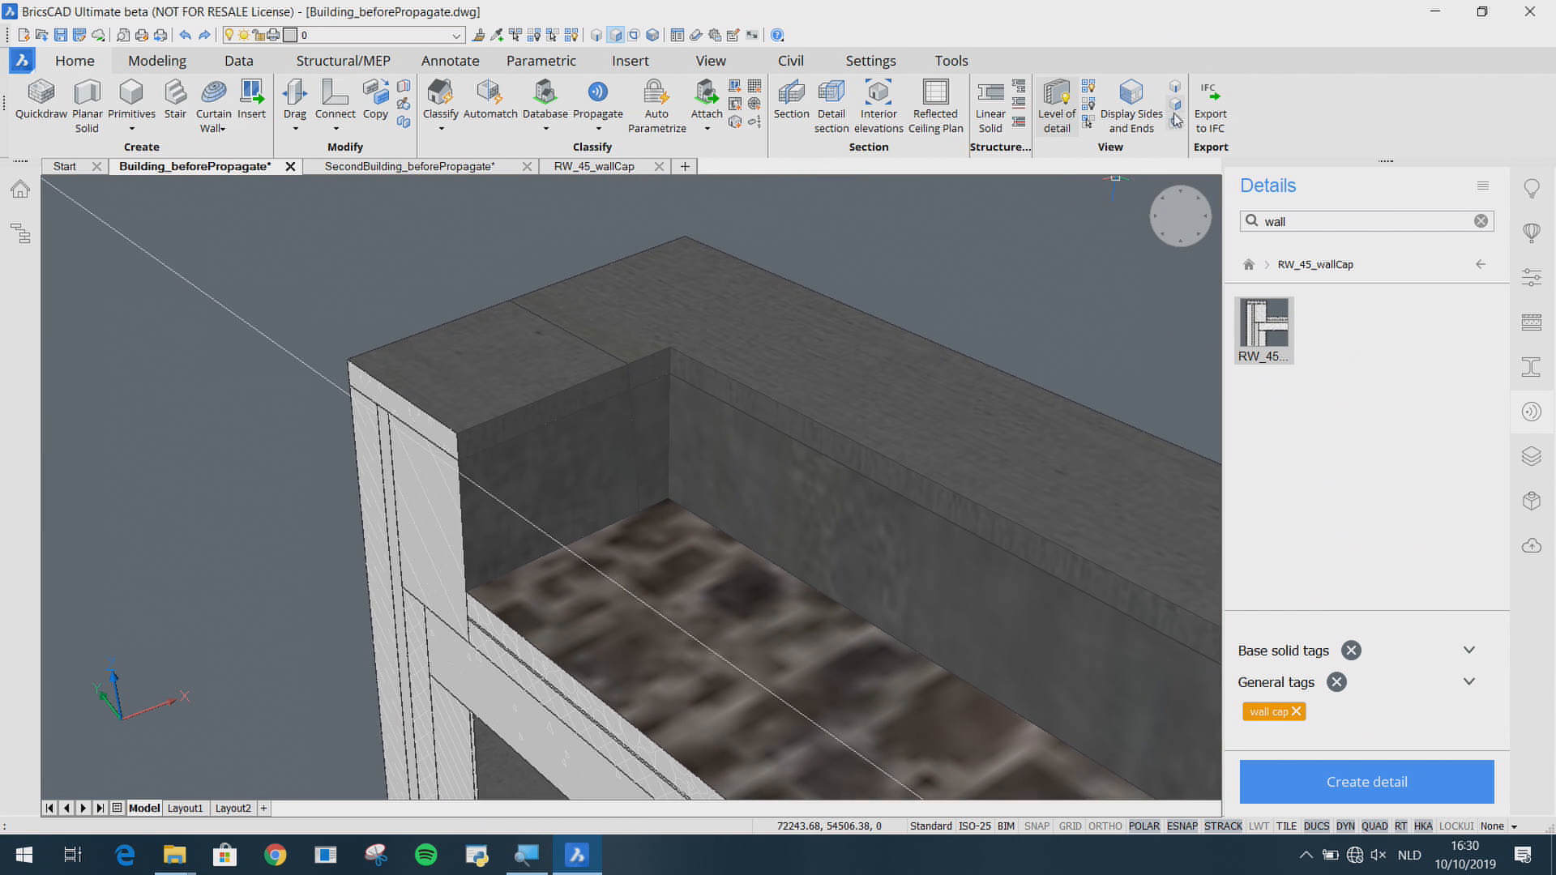
Step: Switch off face and edge selection, then hide the two cap solids meeting at the roof corner
click(616, 35)
scroll(511, 338, up, 3)
click(528, 358)
click(798, 325)
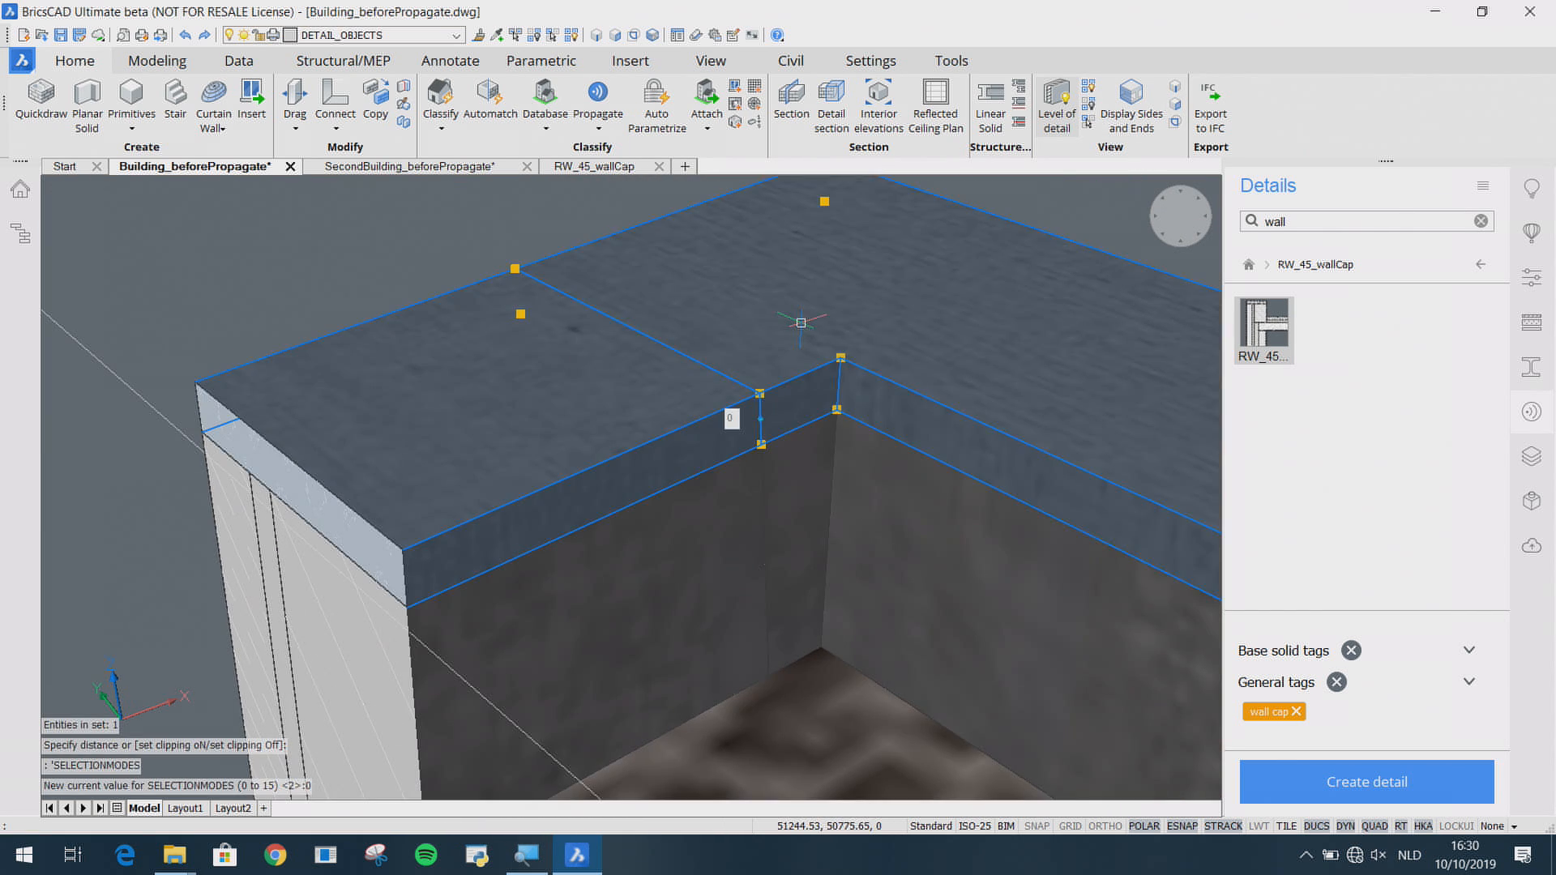
click(1088, 104)
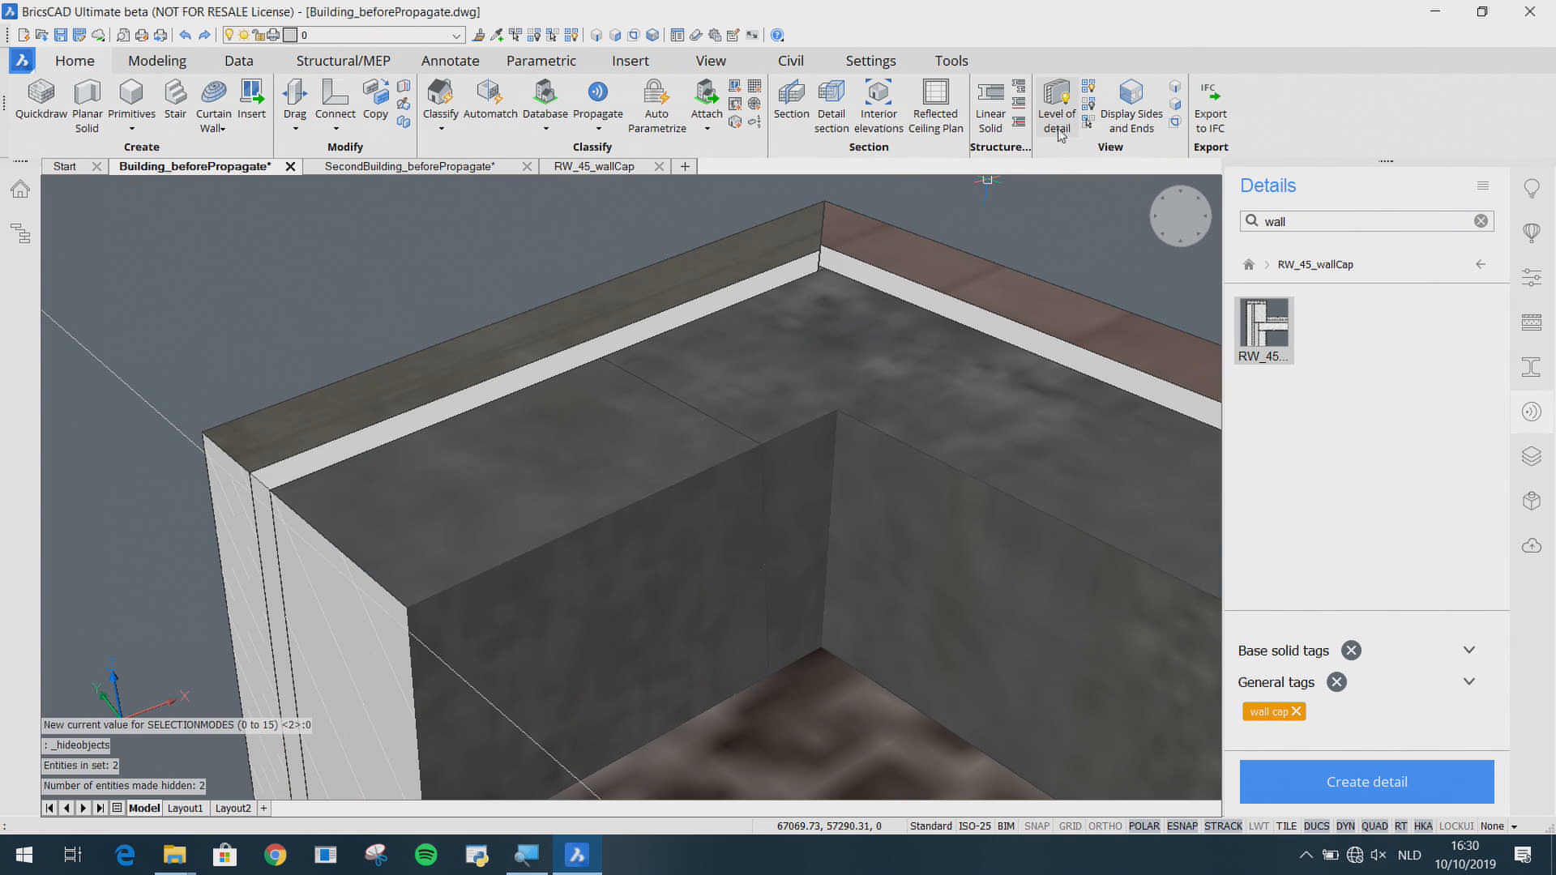
Step: Hide the two parapet blocks beneath the caps and view the exposed layers at the roof corner
click(803, 409)
scroll(729, 414, down, 3)
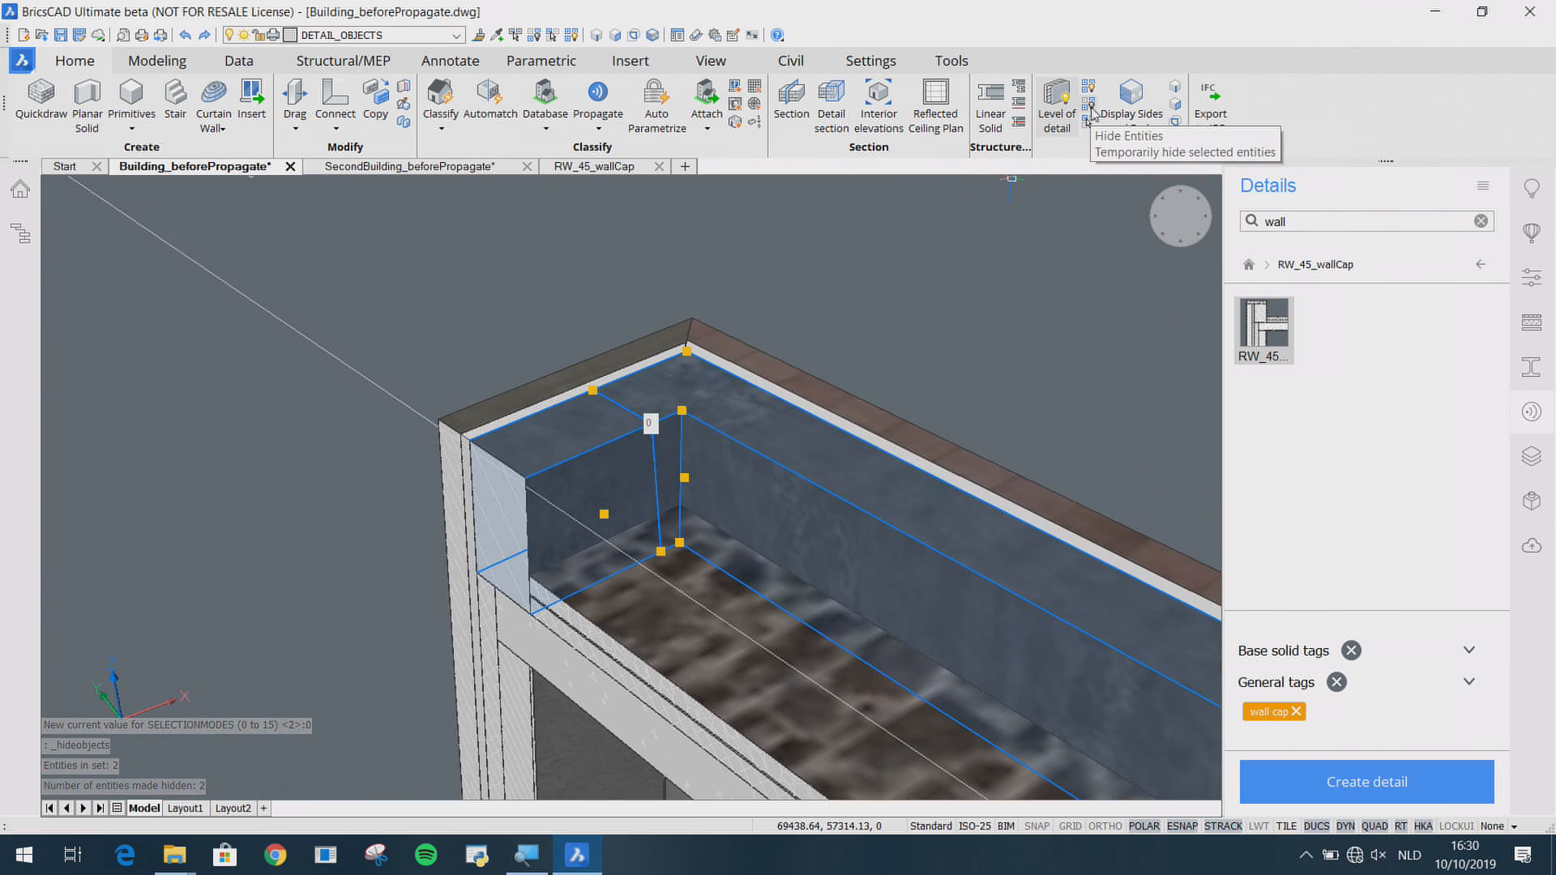
click(1092, 114)
shift+middle_drag(673, 381, 595, 357)
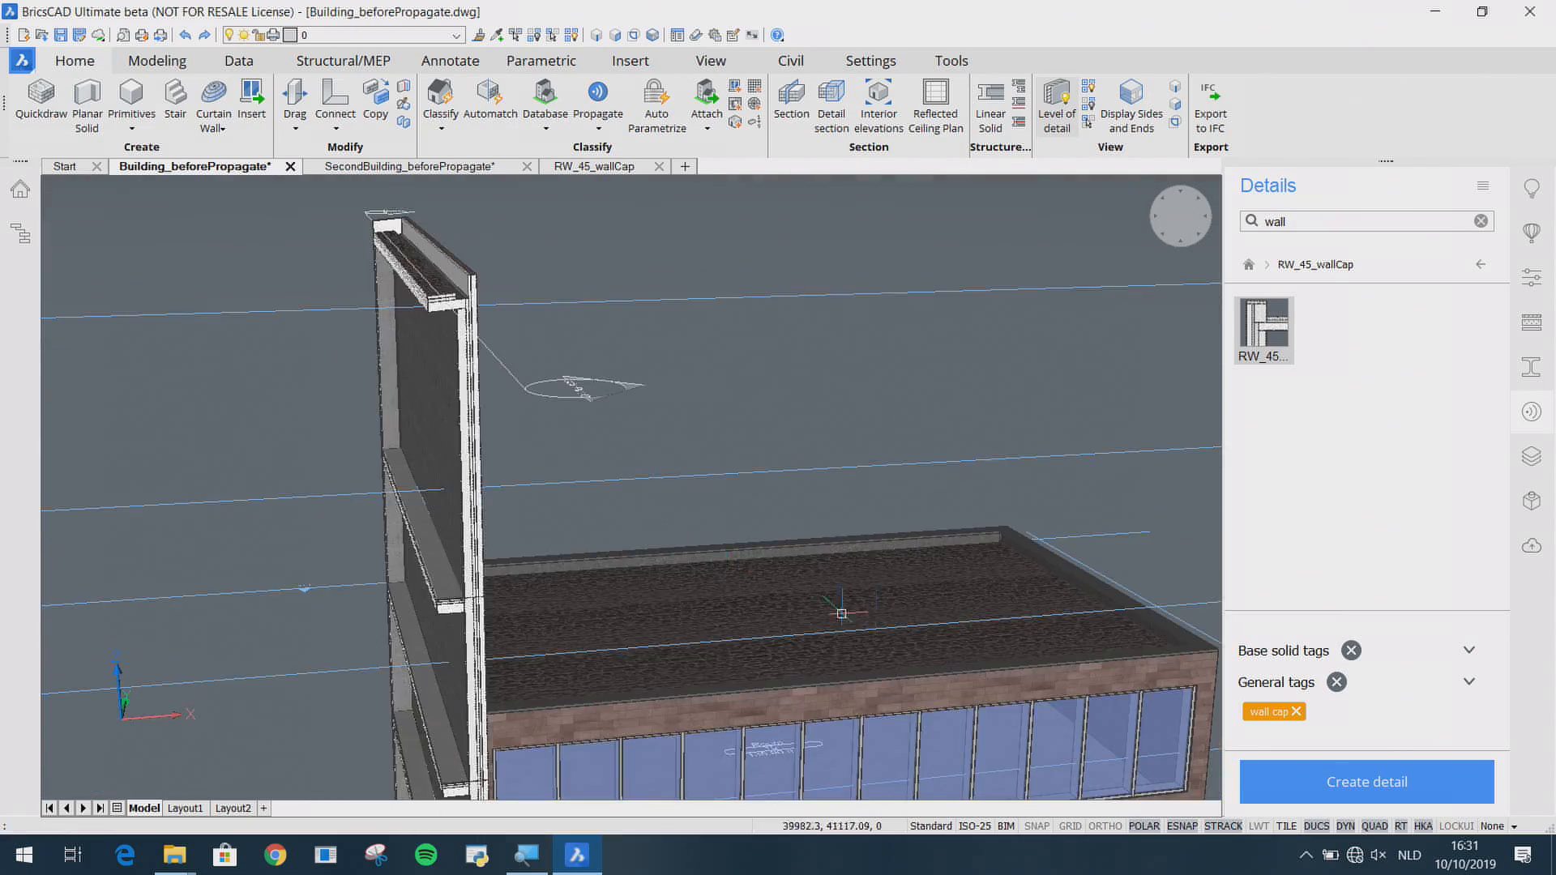
Step: Inspect the parapet cap and corner joint on the lower building's roof
scroll(841, 614, up, 8)
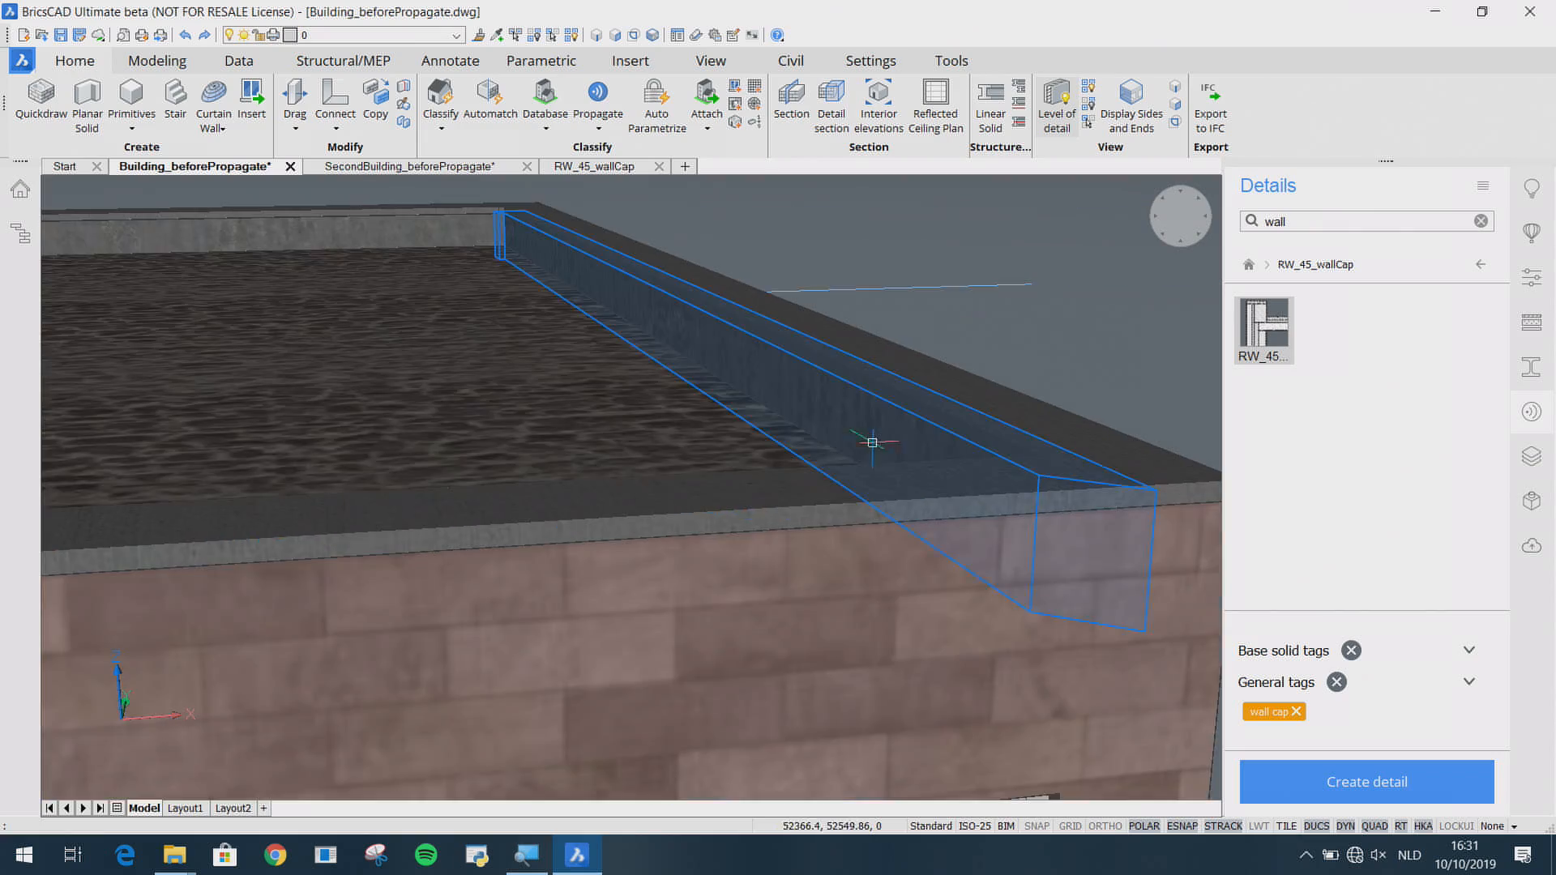
shift+middle_drag(873, 443, 757, 498)
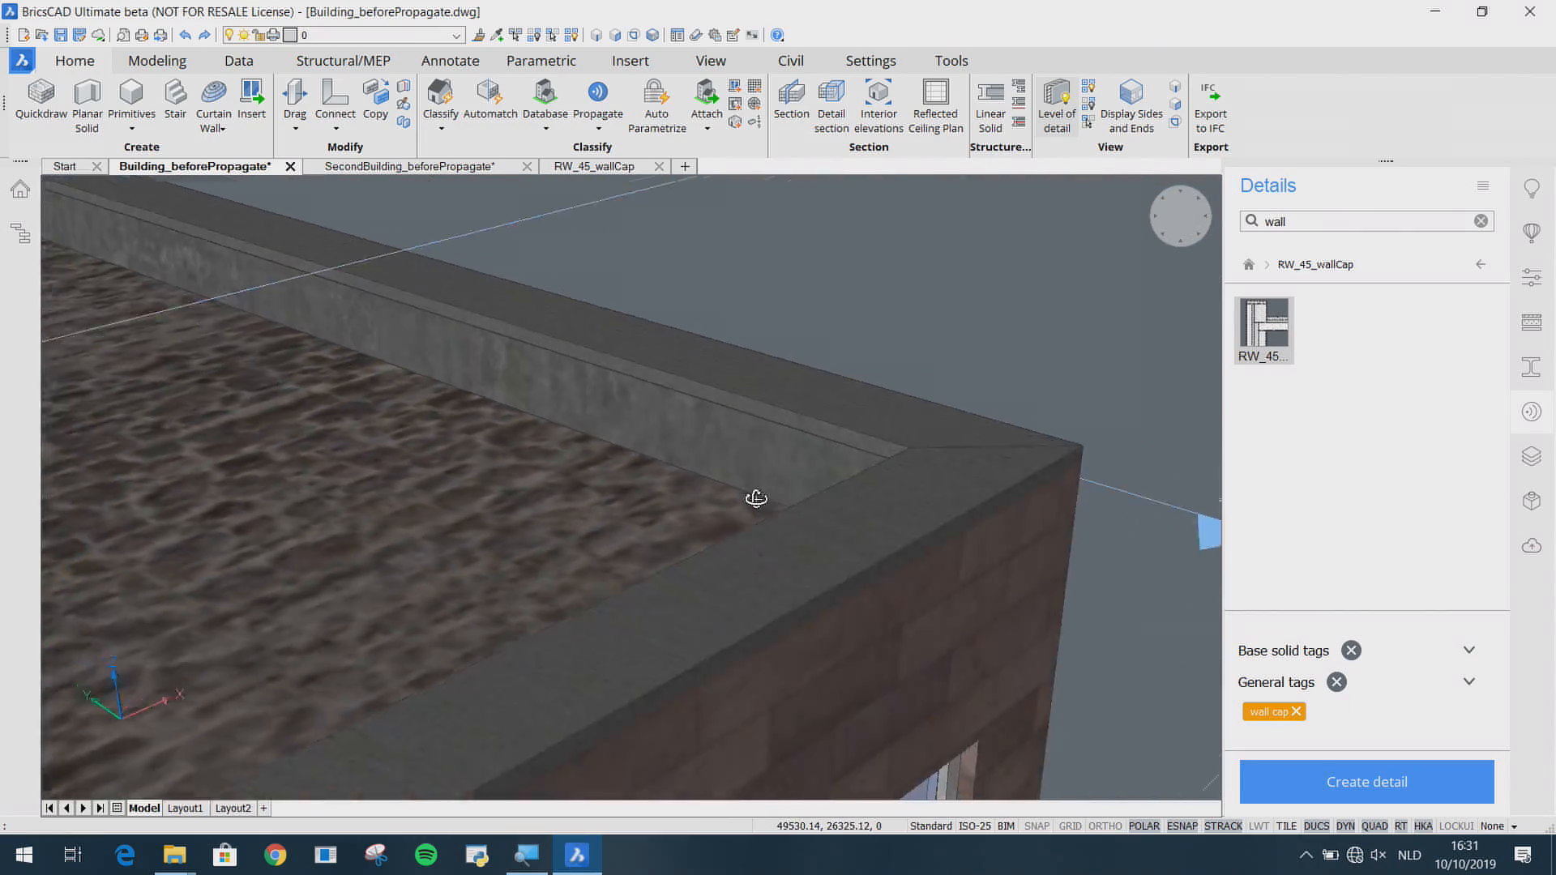
scroll(756, 497, down, 5)
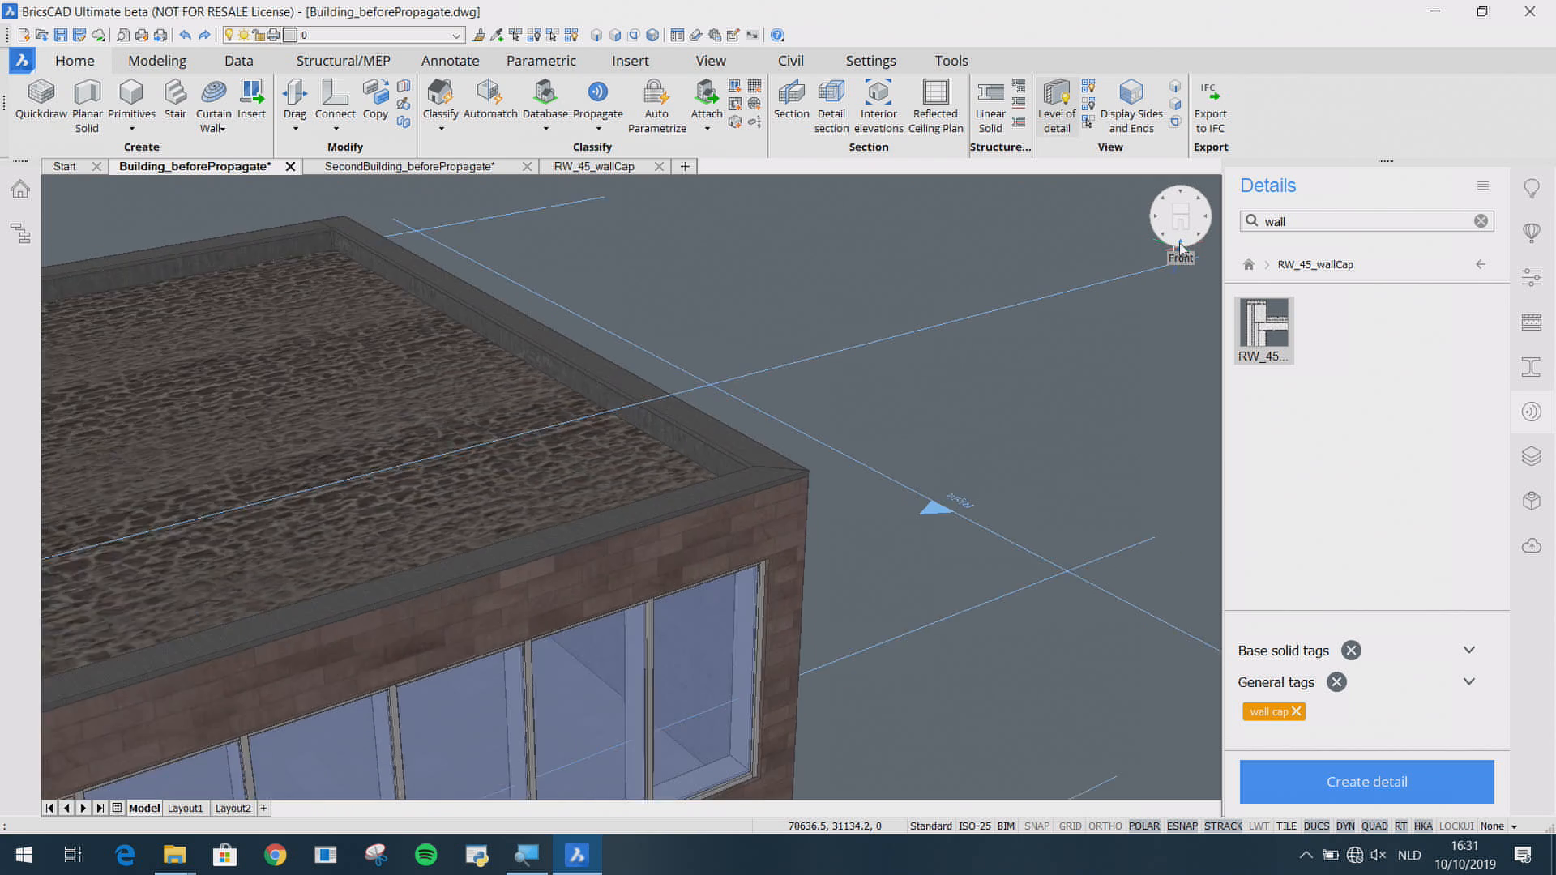
Step: Show the building from the front, turn off clipping for both sections, and close the details library
click(1180, 248)
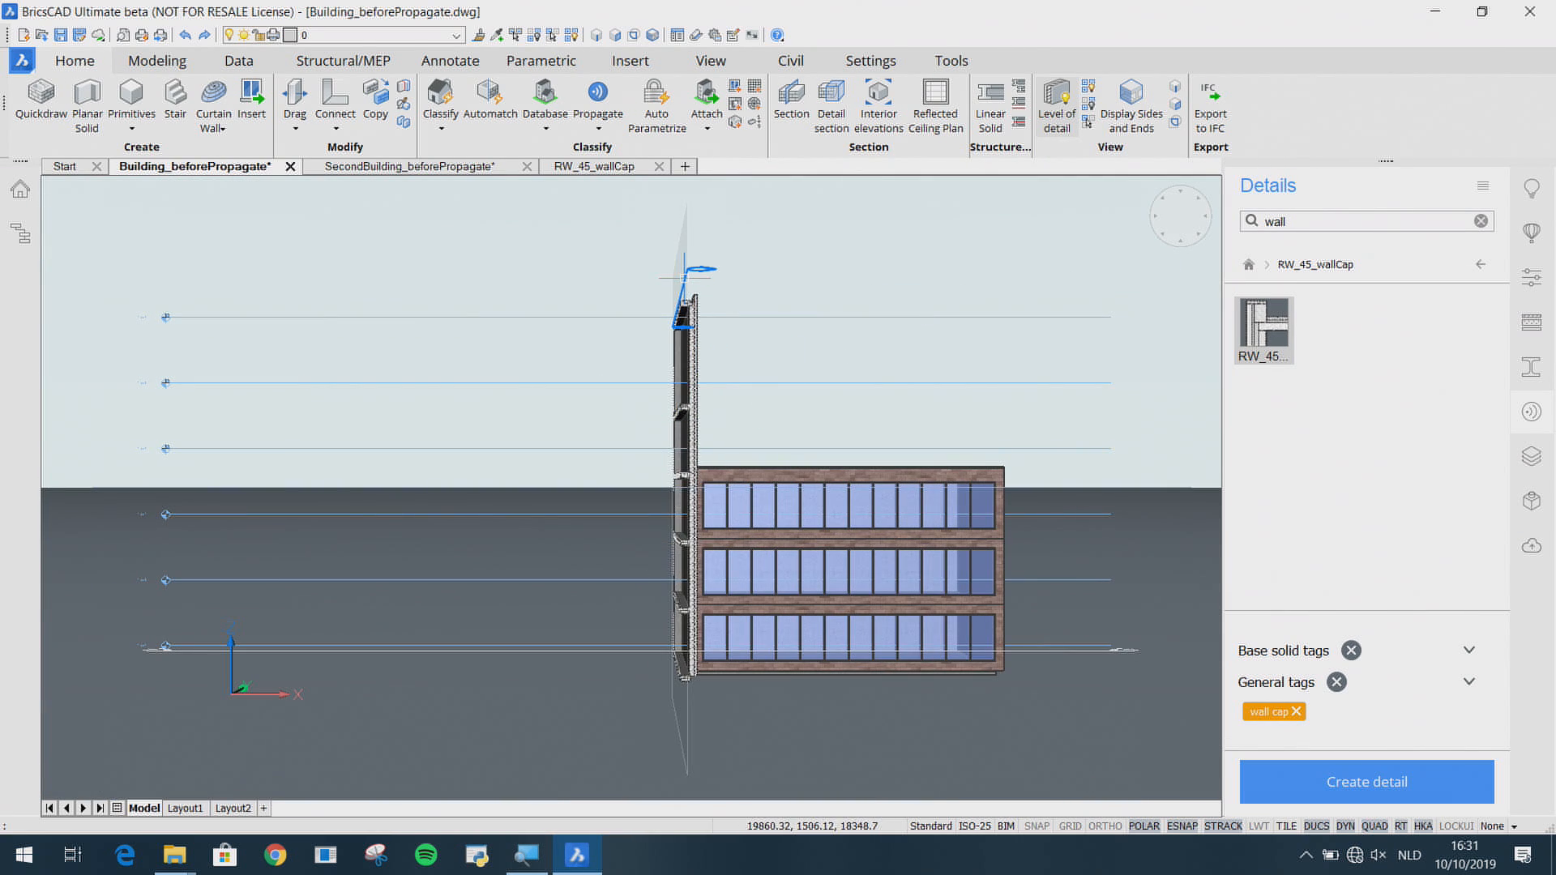
double_click(685, 278)
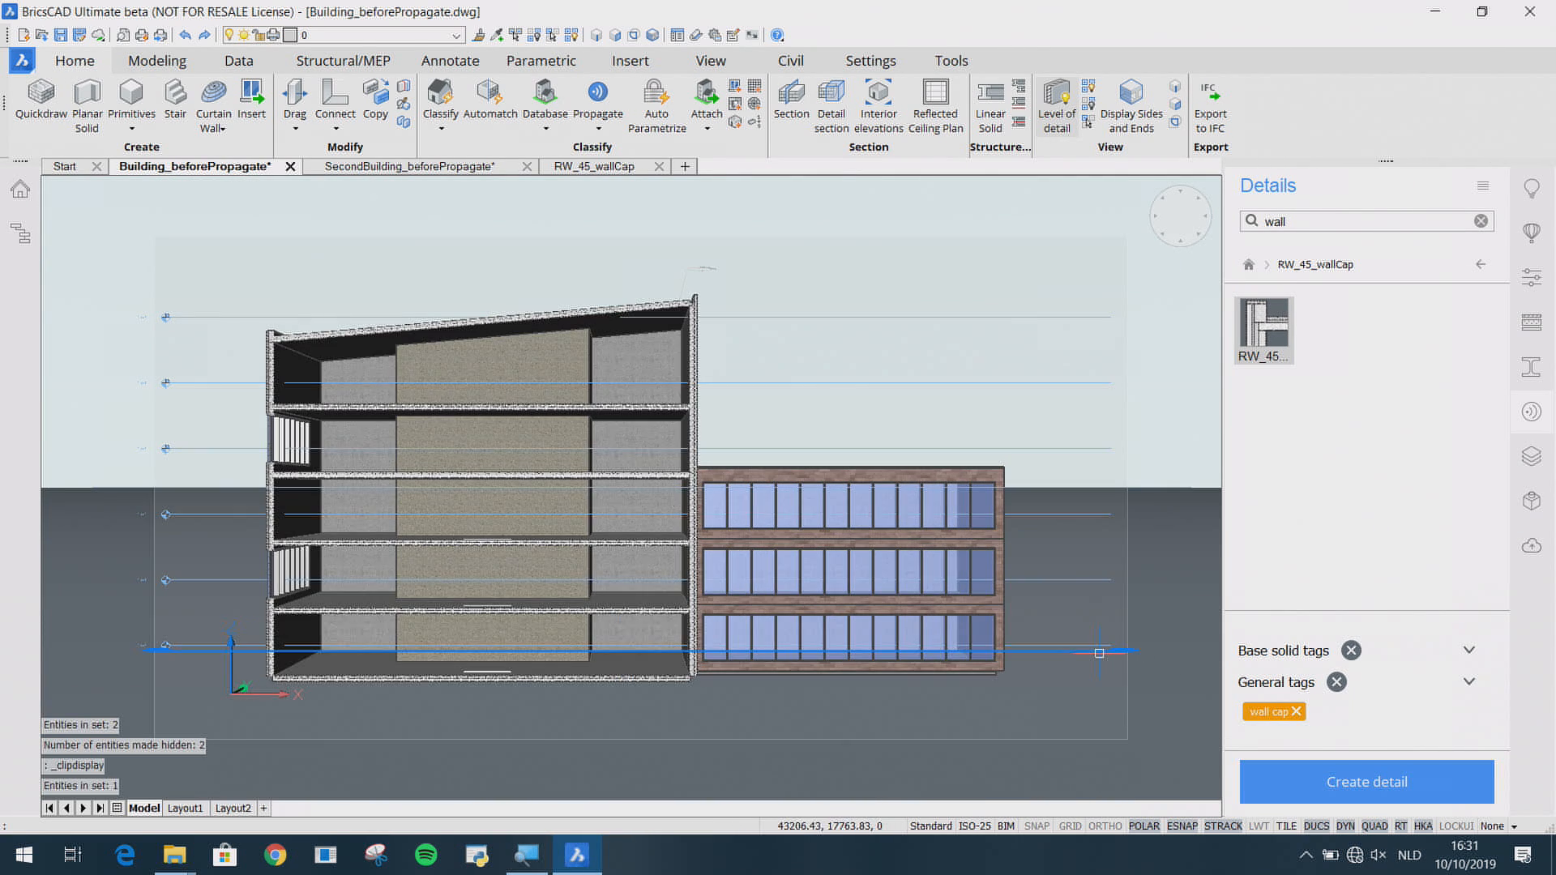
double_click(1100, 659)
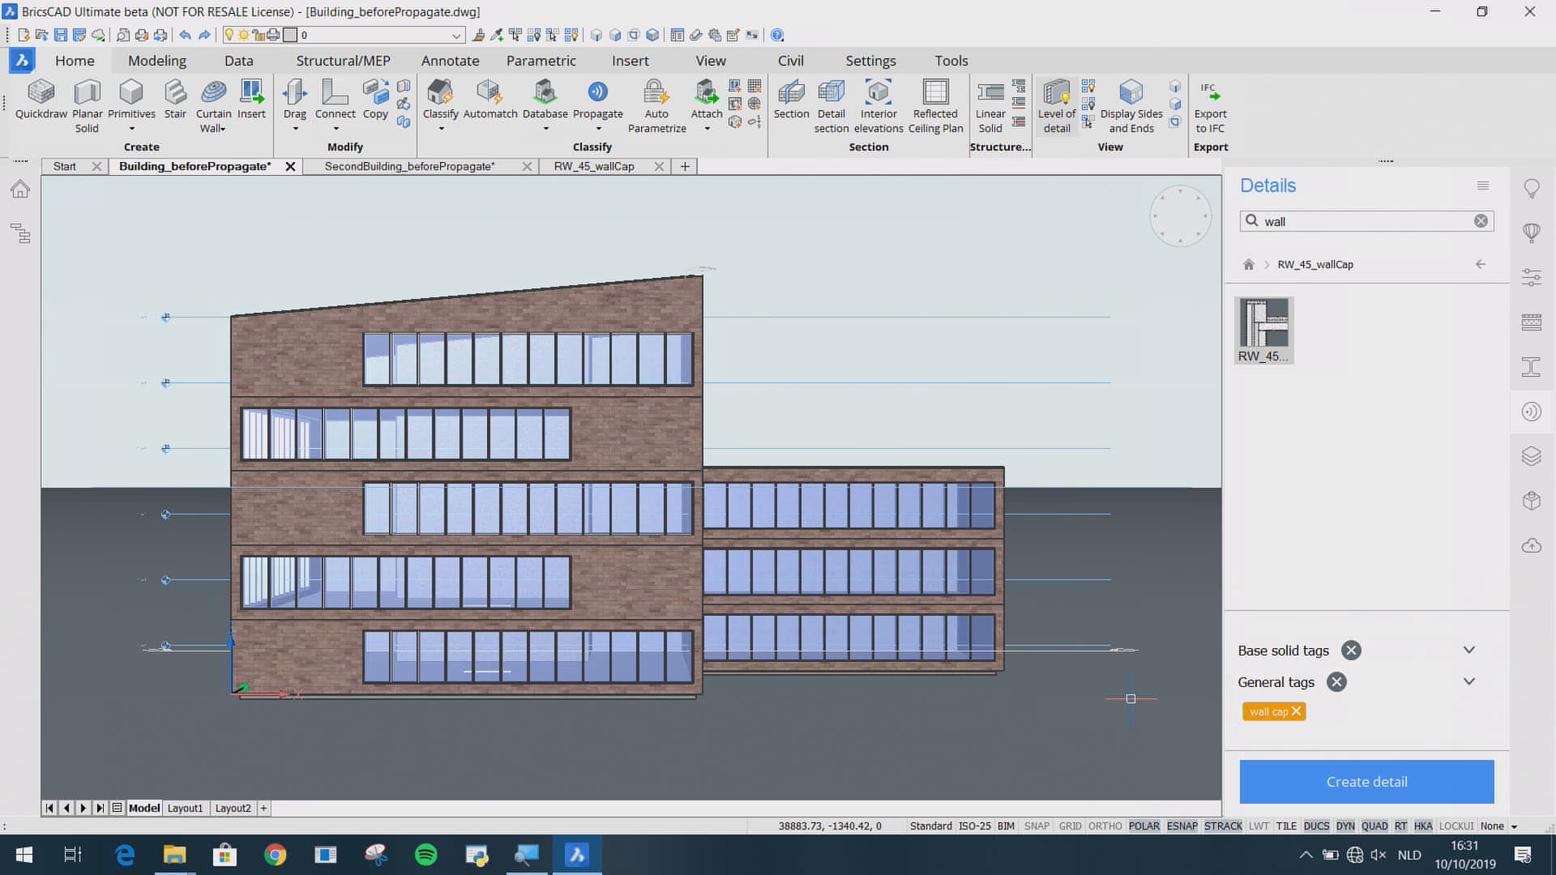
click(1532, 412)
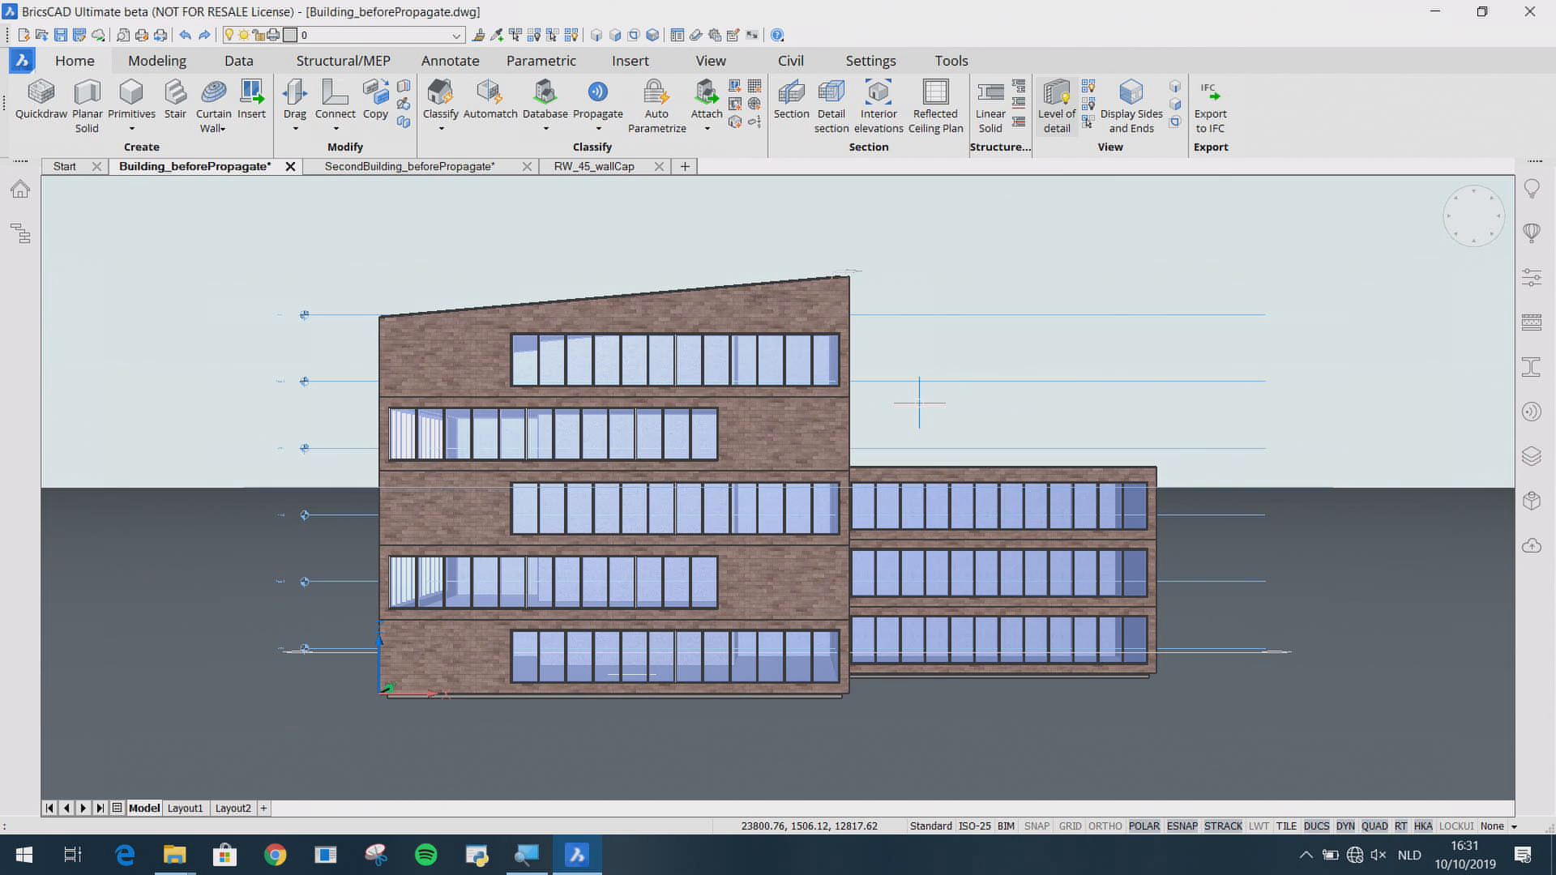
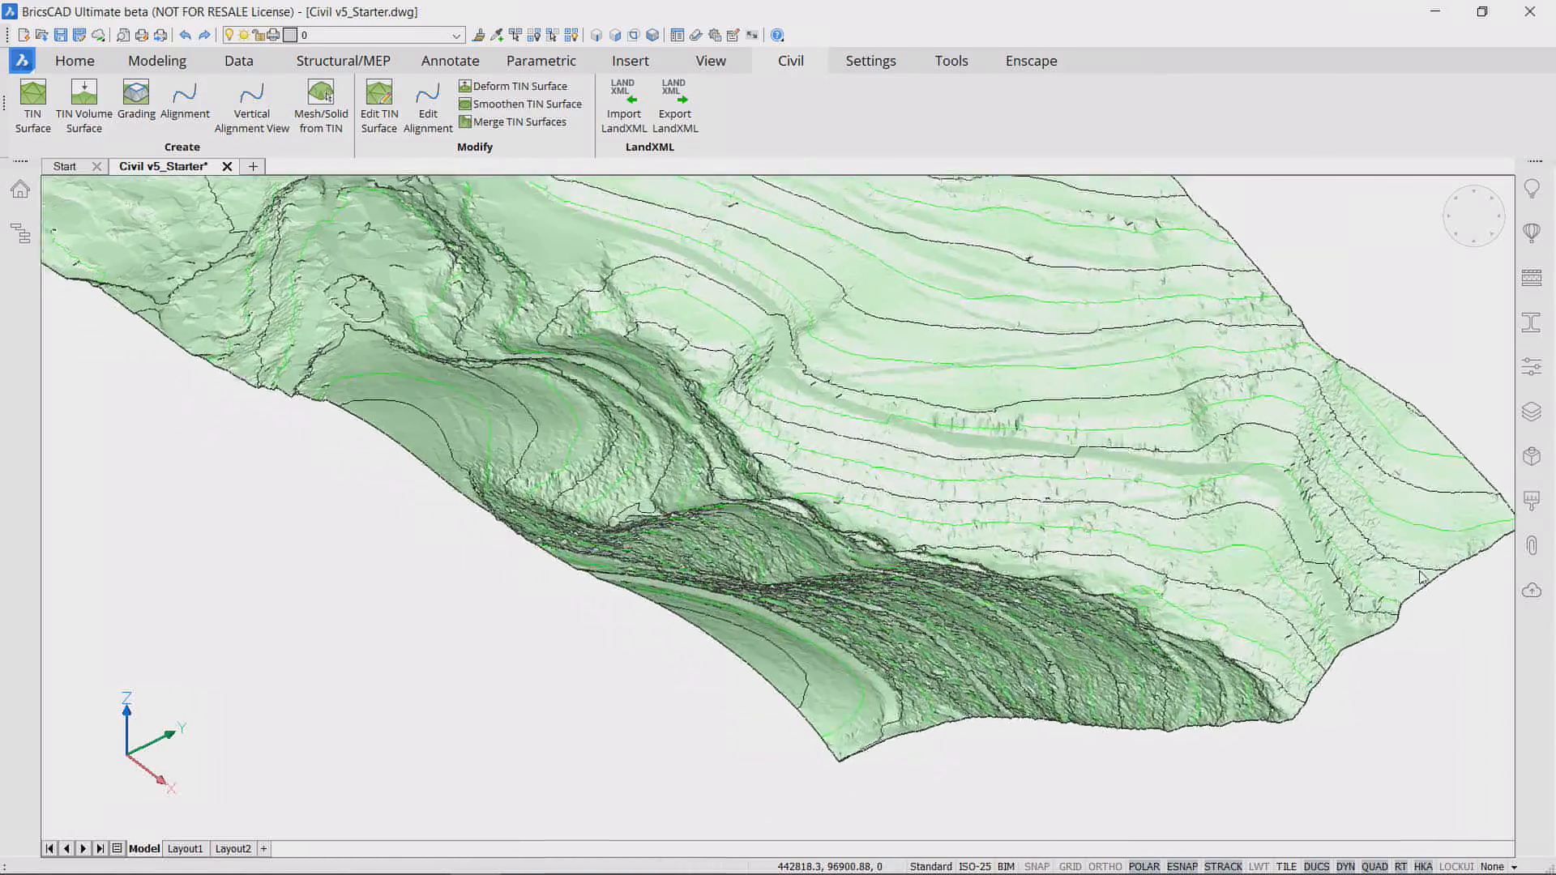
Step: Draw a line about 108 m long across the slope of the TIN surface in the Civil v5_Starter drawing
scroll(1421, 577, up, 5)
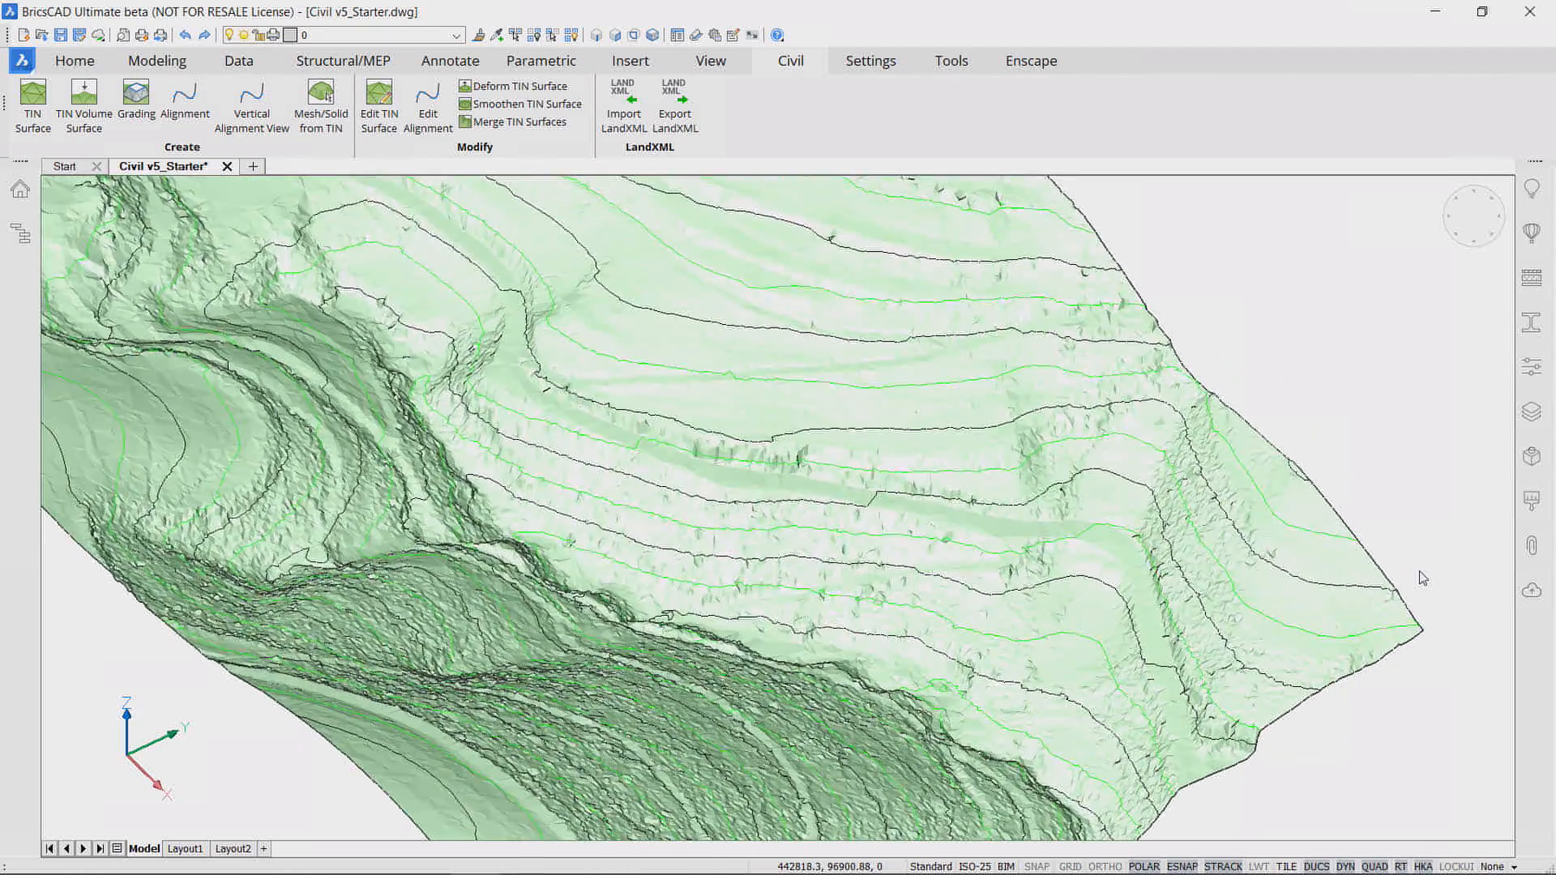
scroll(1424, 577, up, 1)
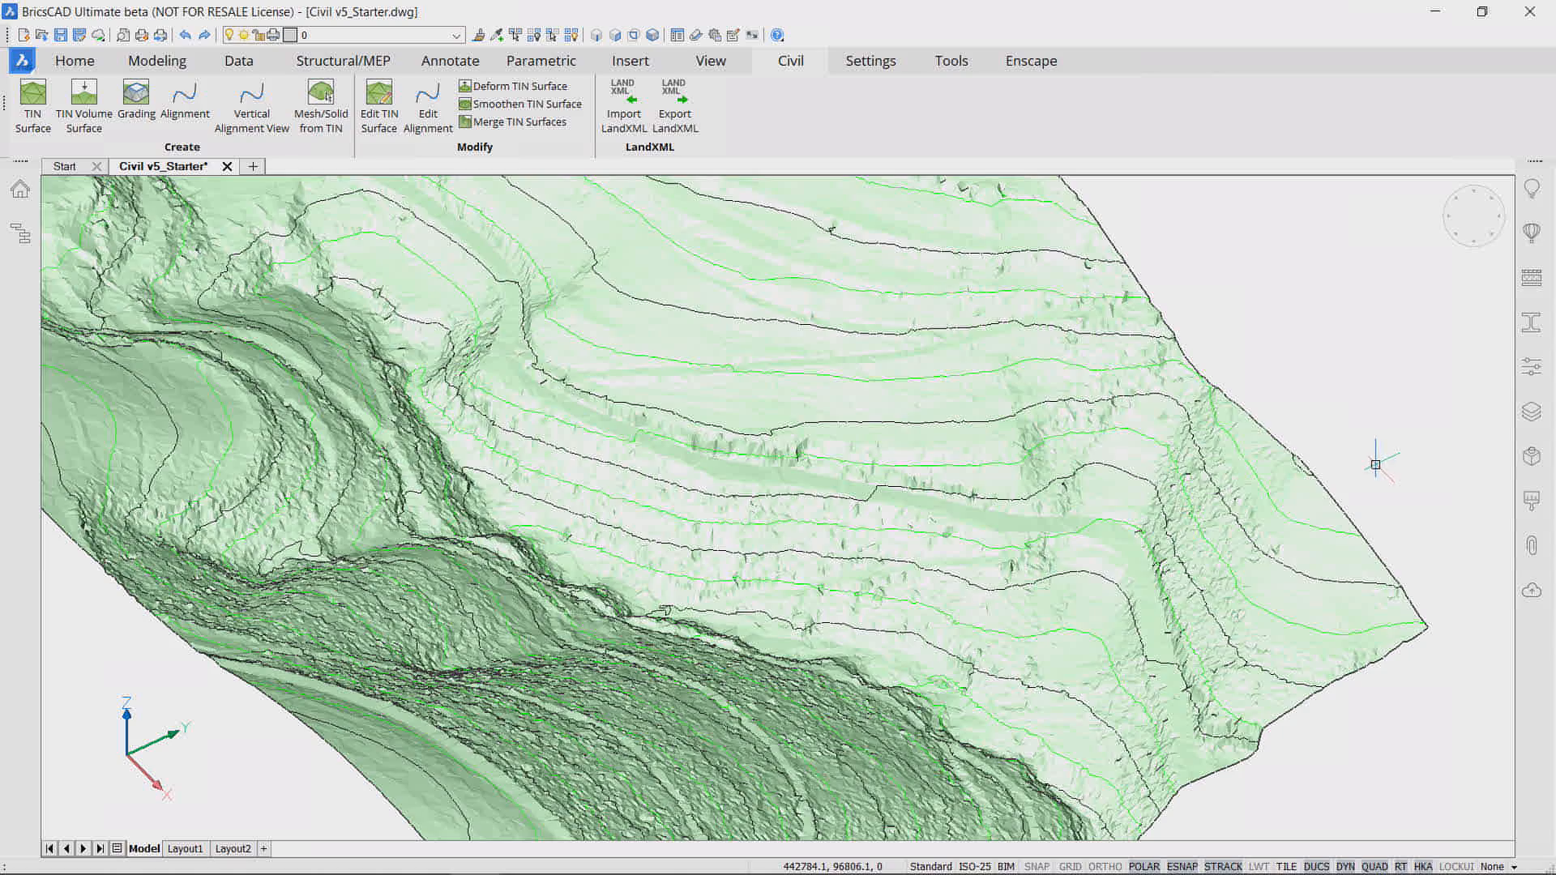
shift+middle_drag(1375, 464, 1395, 462)
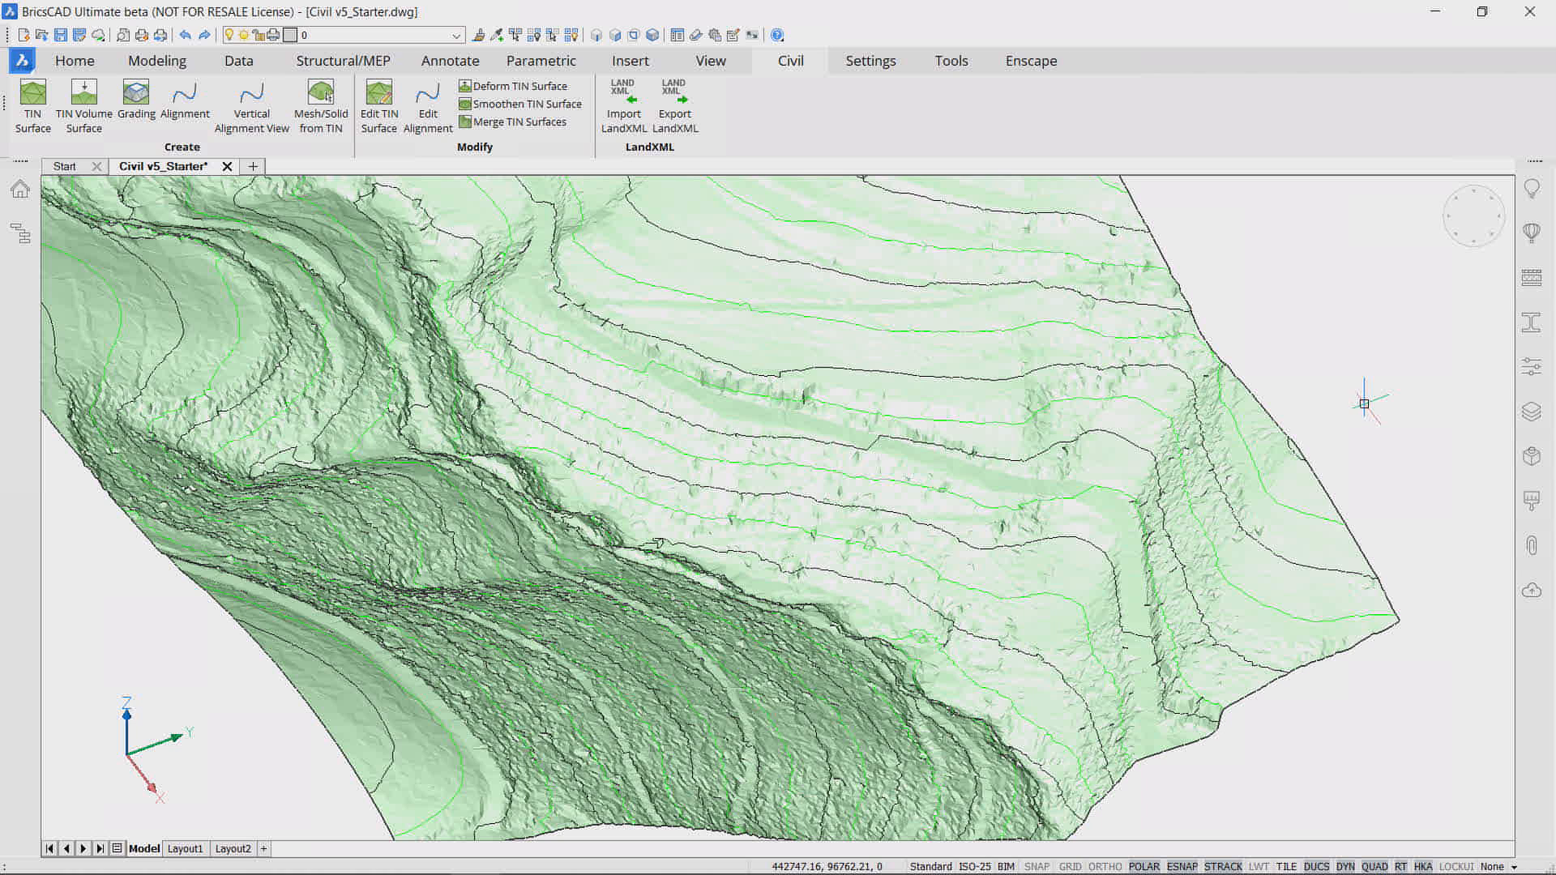
click(1289, 423)
key(Escape)
key(Escape)
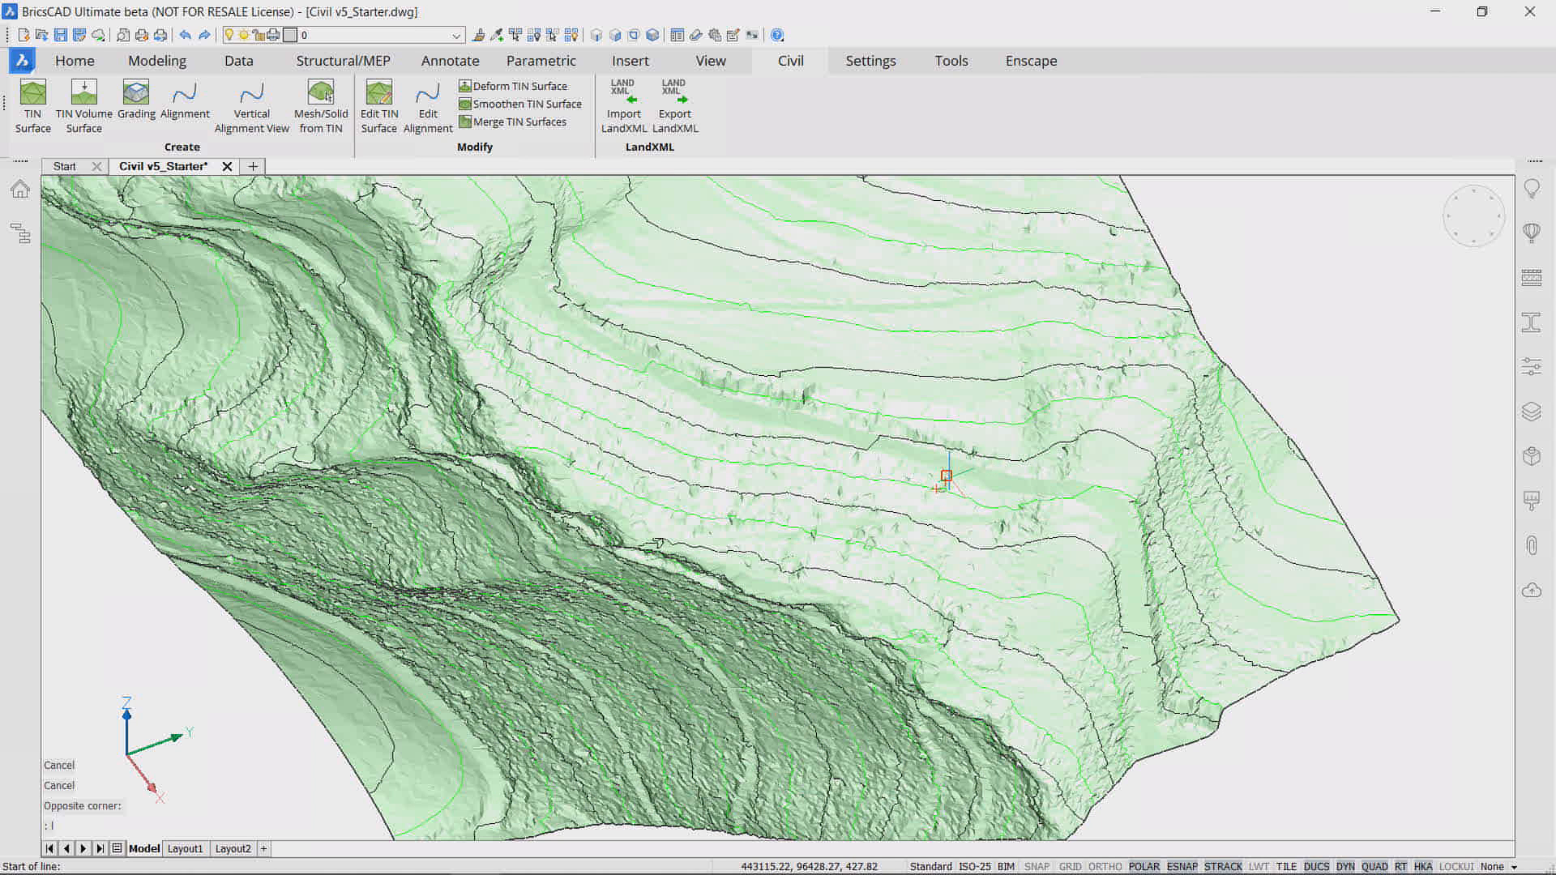
click(946, 475)
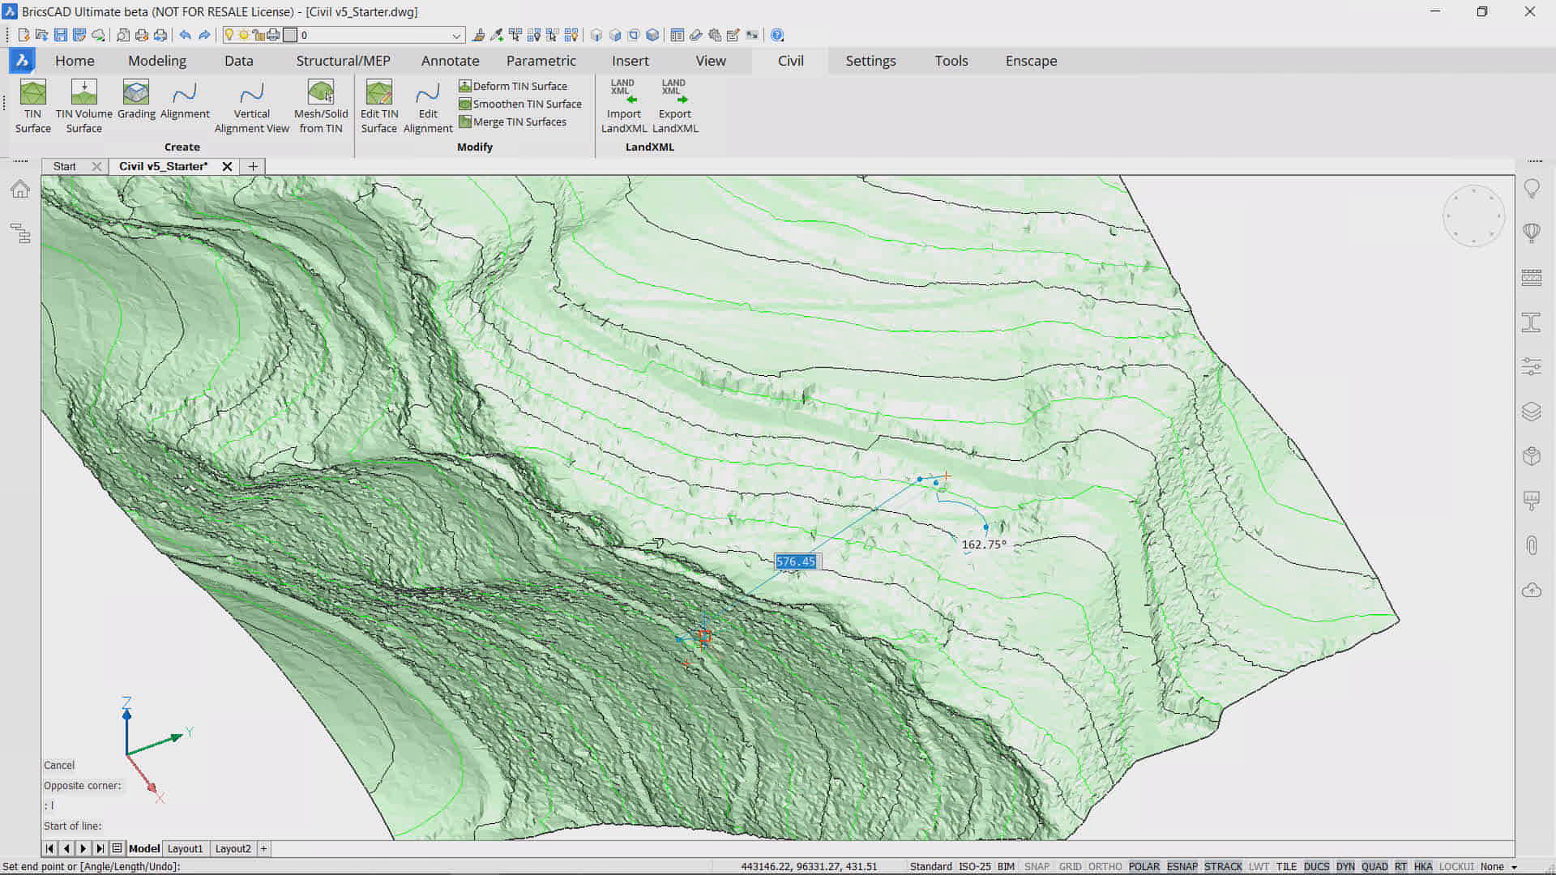
click(698, 644)
key(Escape)
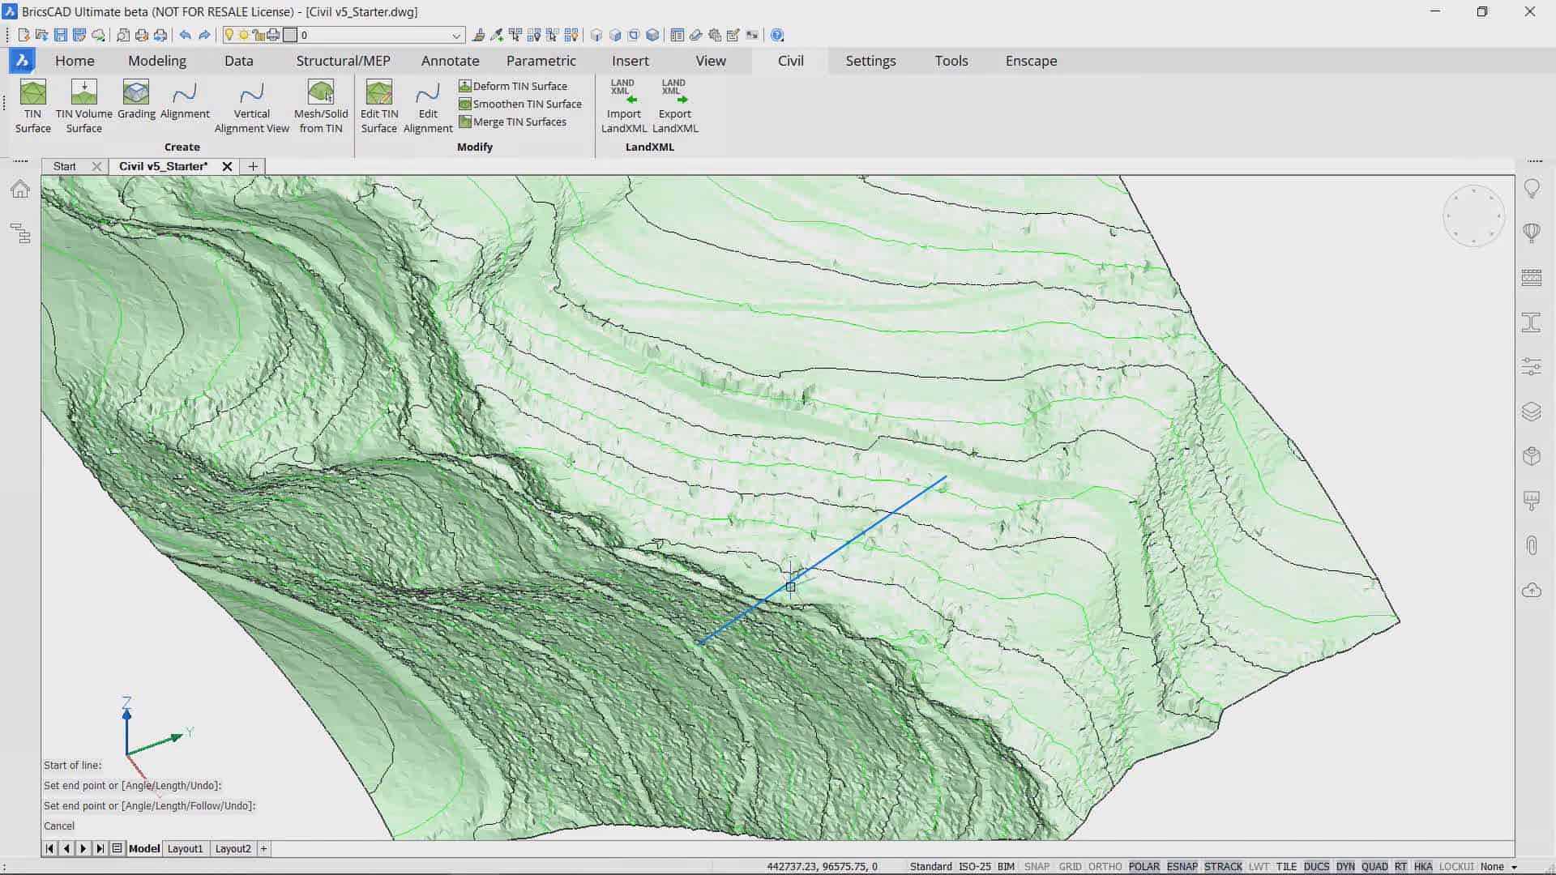
Step: Change the colour of the new line on the terrain to Magenta
mouse_move(791, 583)
click(898, 580)
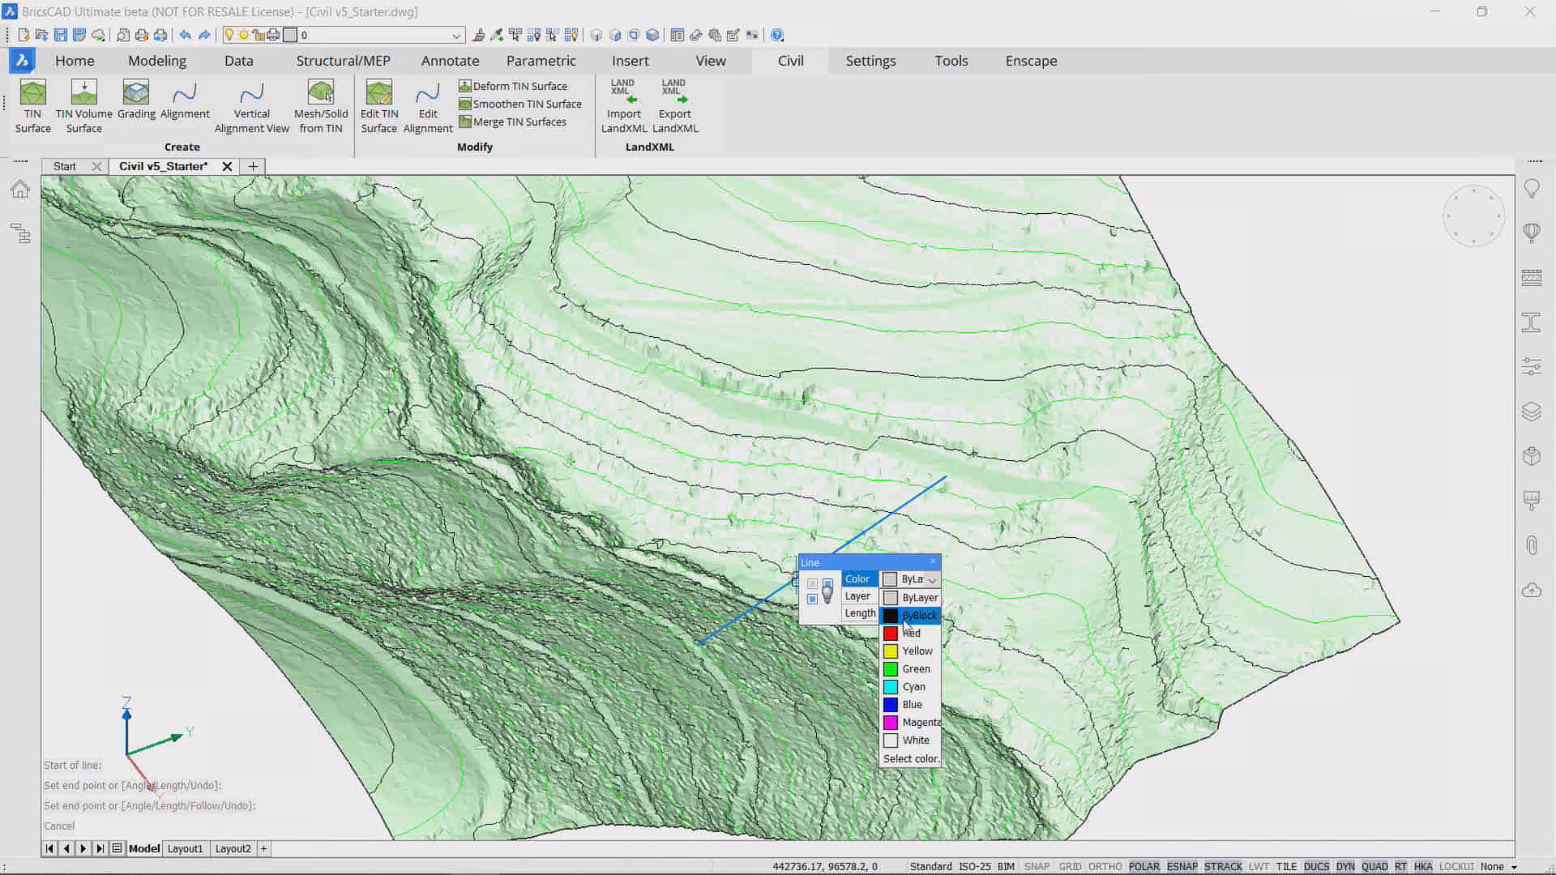
click(909, 723)
key(Escape)
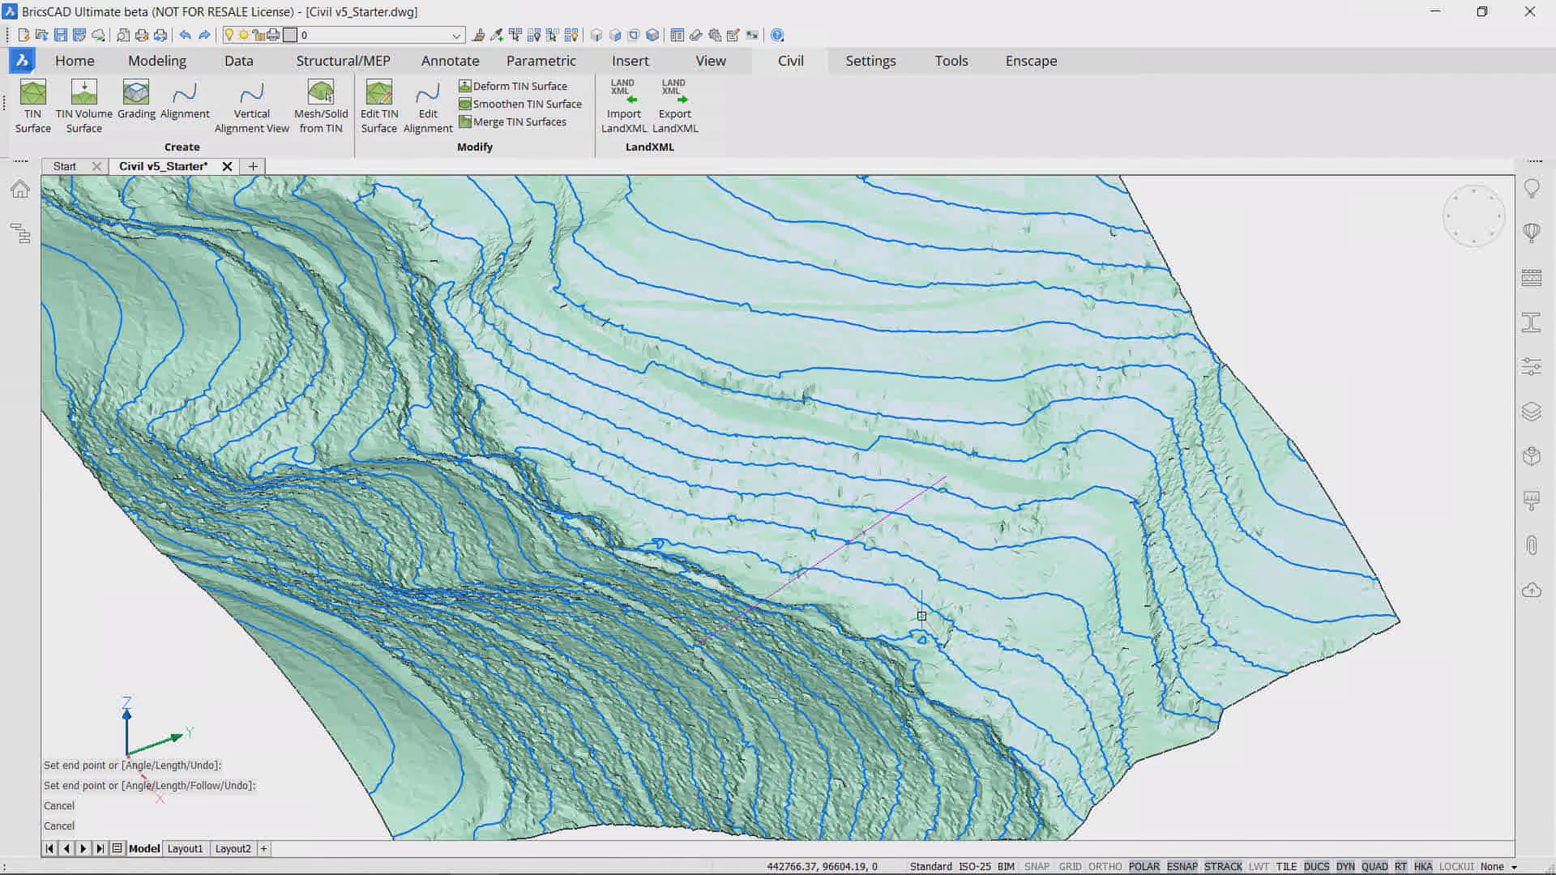
Step: Create flat gradings with a 2 m offset along both sides of the magenta line
scroll(714, 476, up, 2)
scroll(886, 602, up, 2)
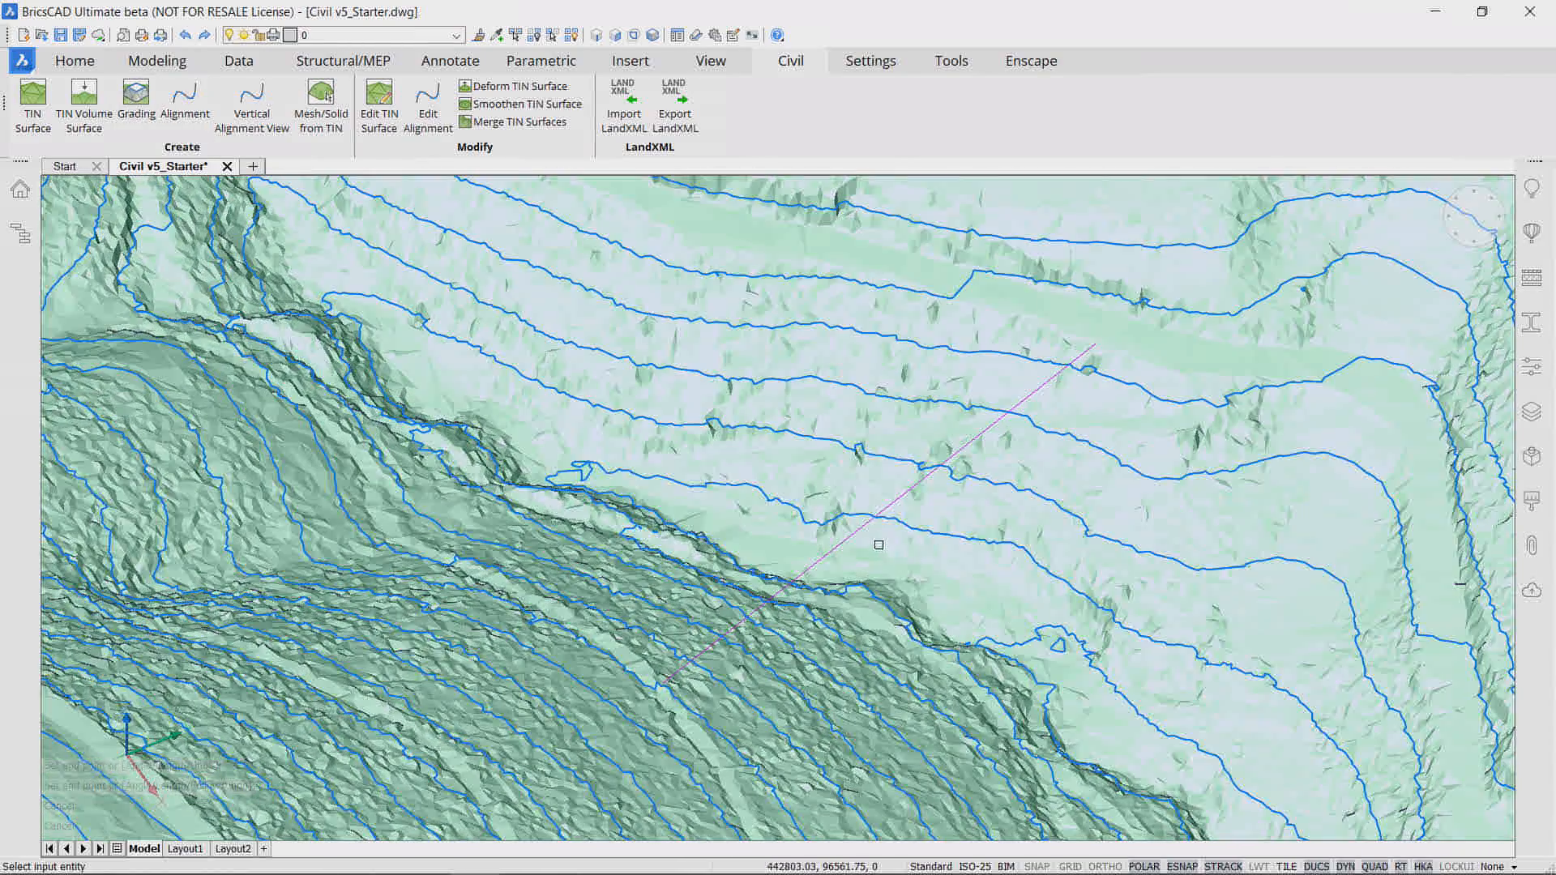
key(Return)
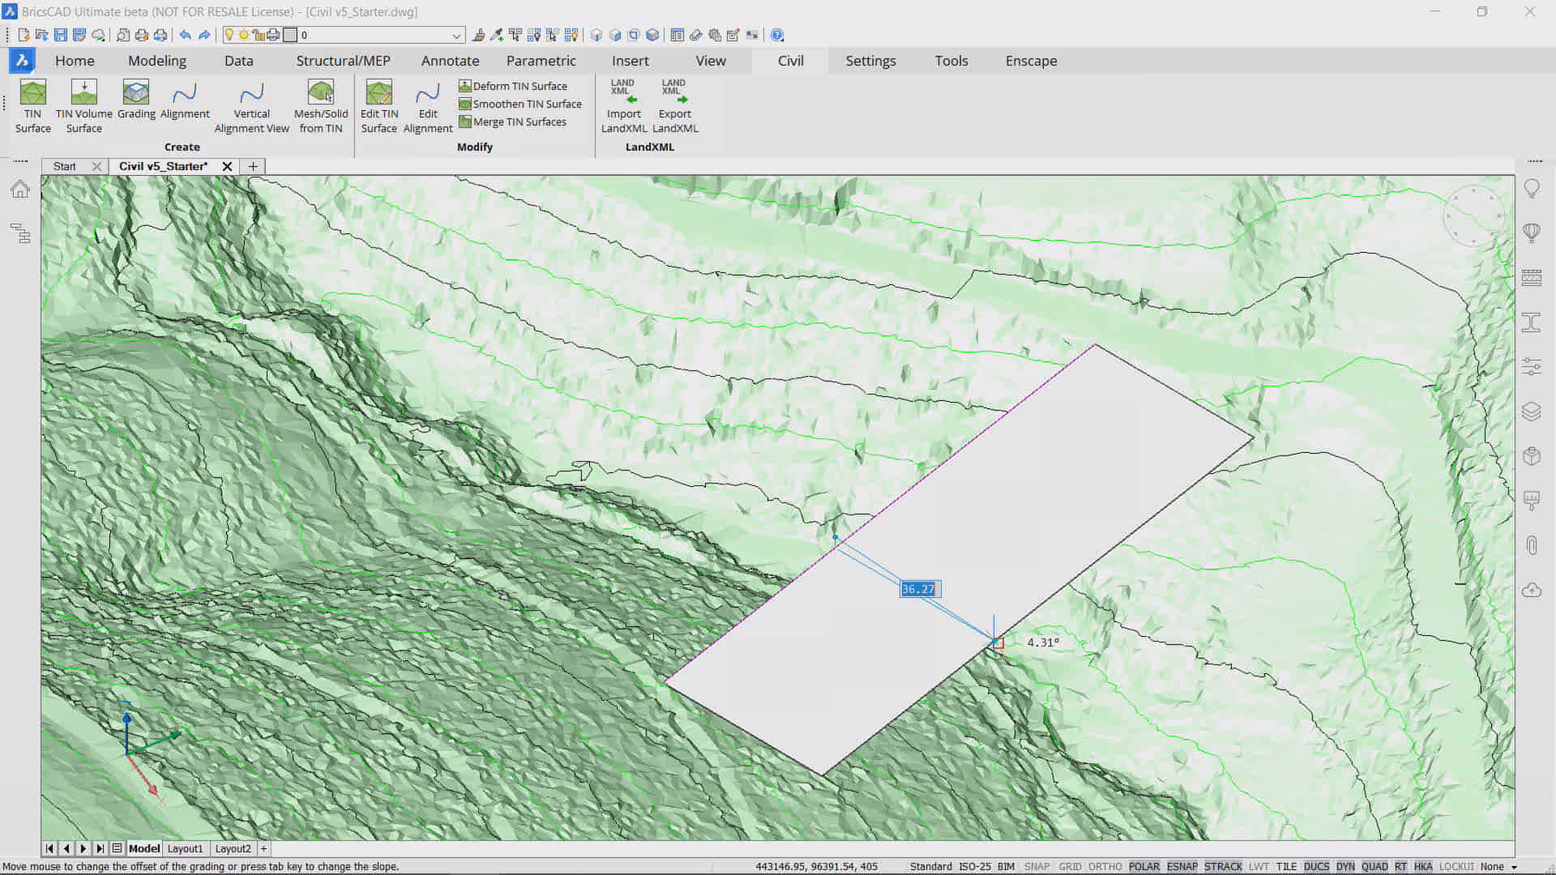
text(2)
key(Return)
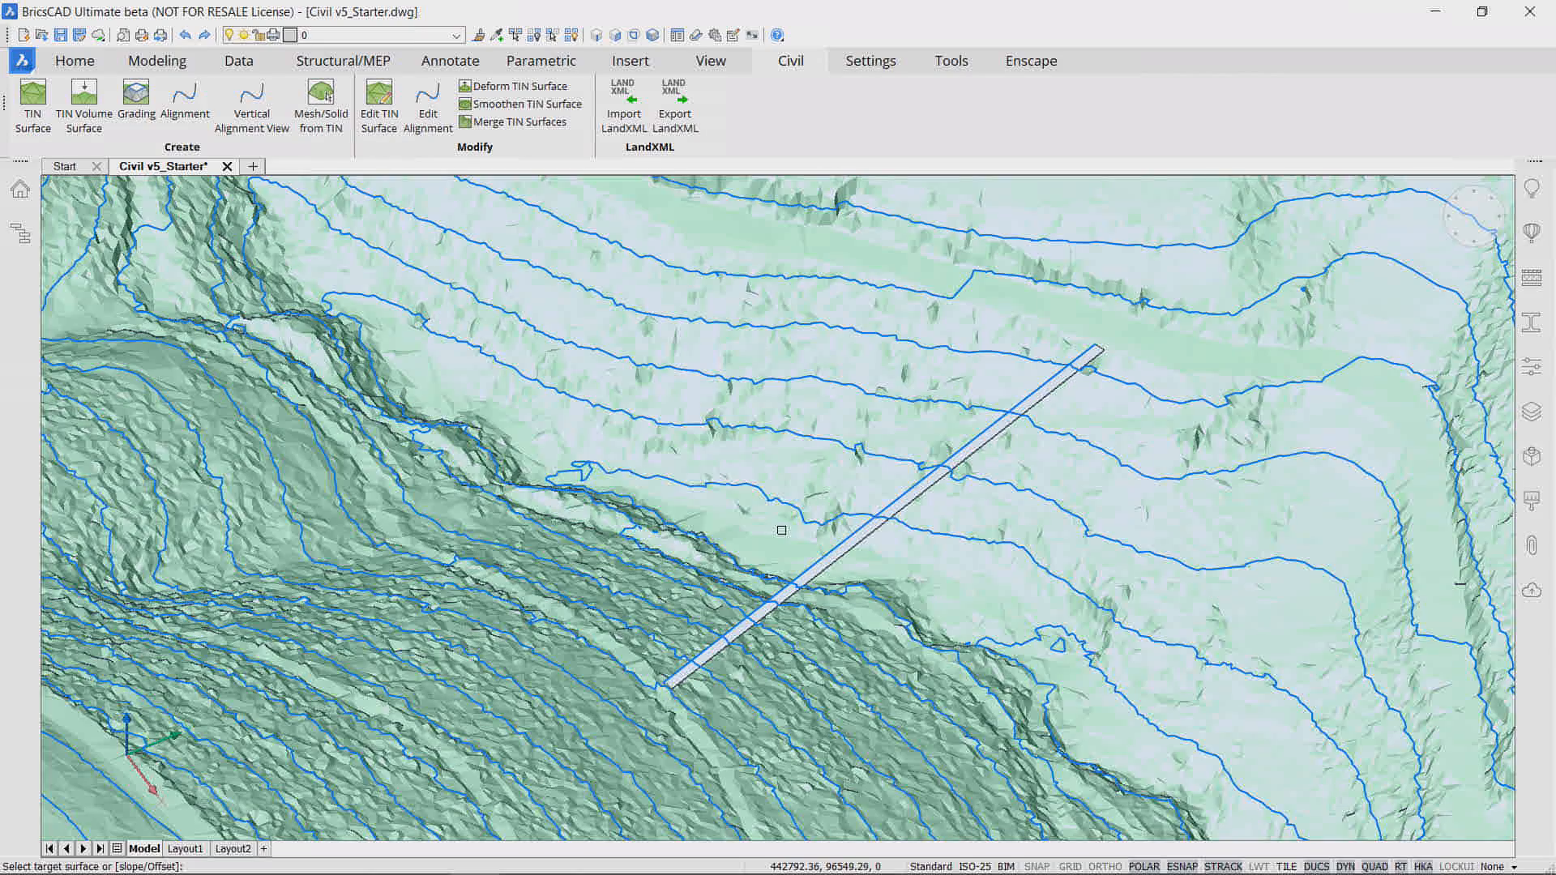
key(Return)
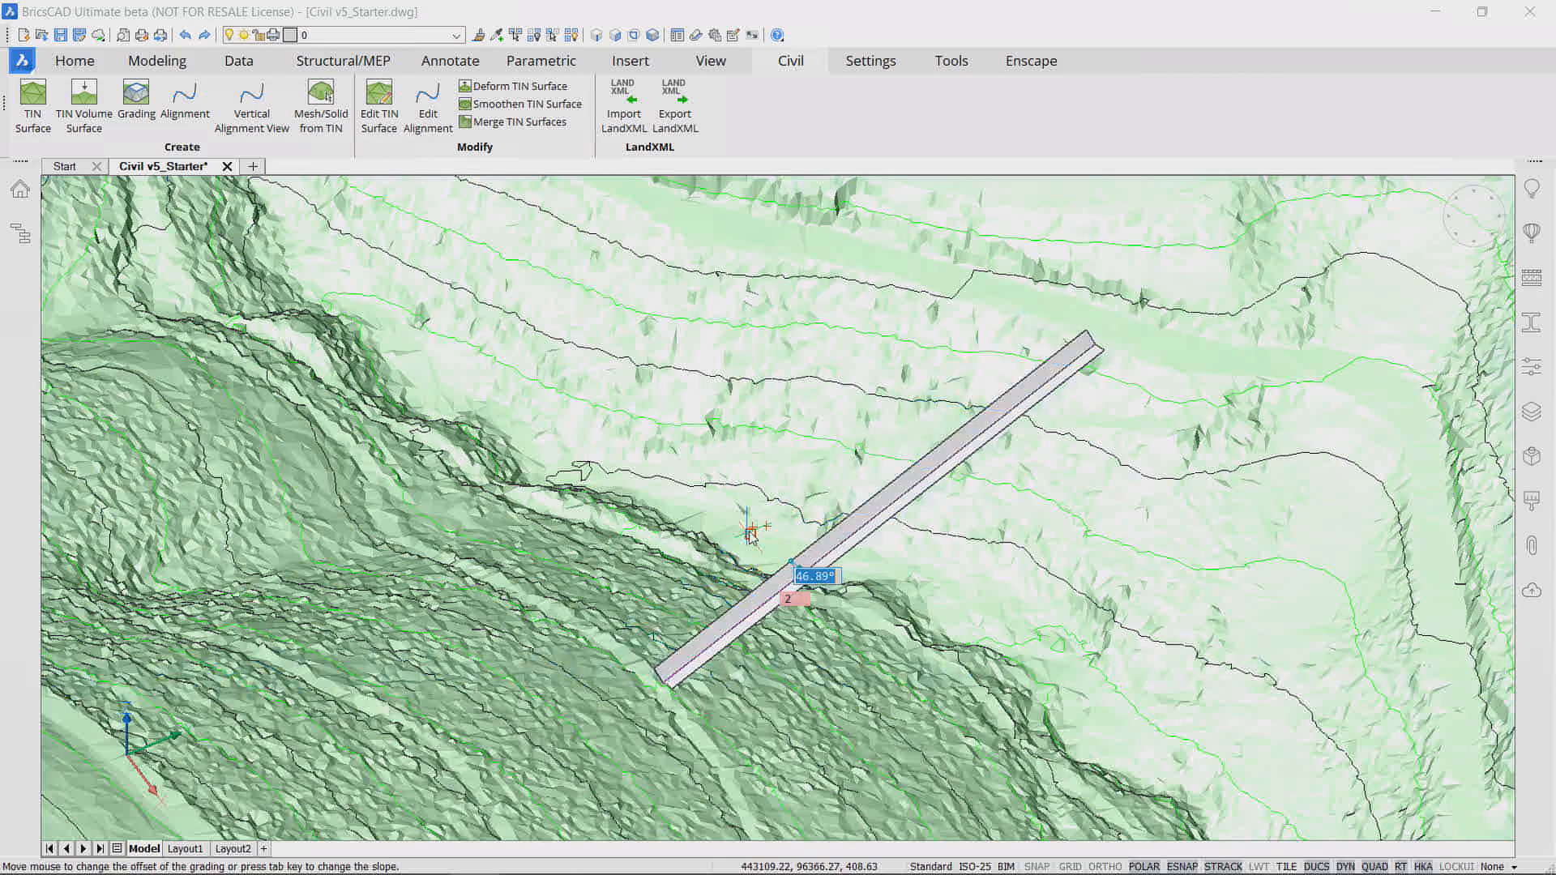
key(Return)
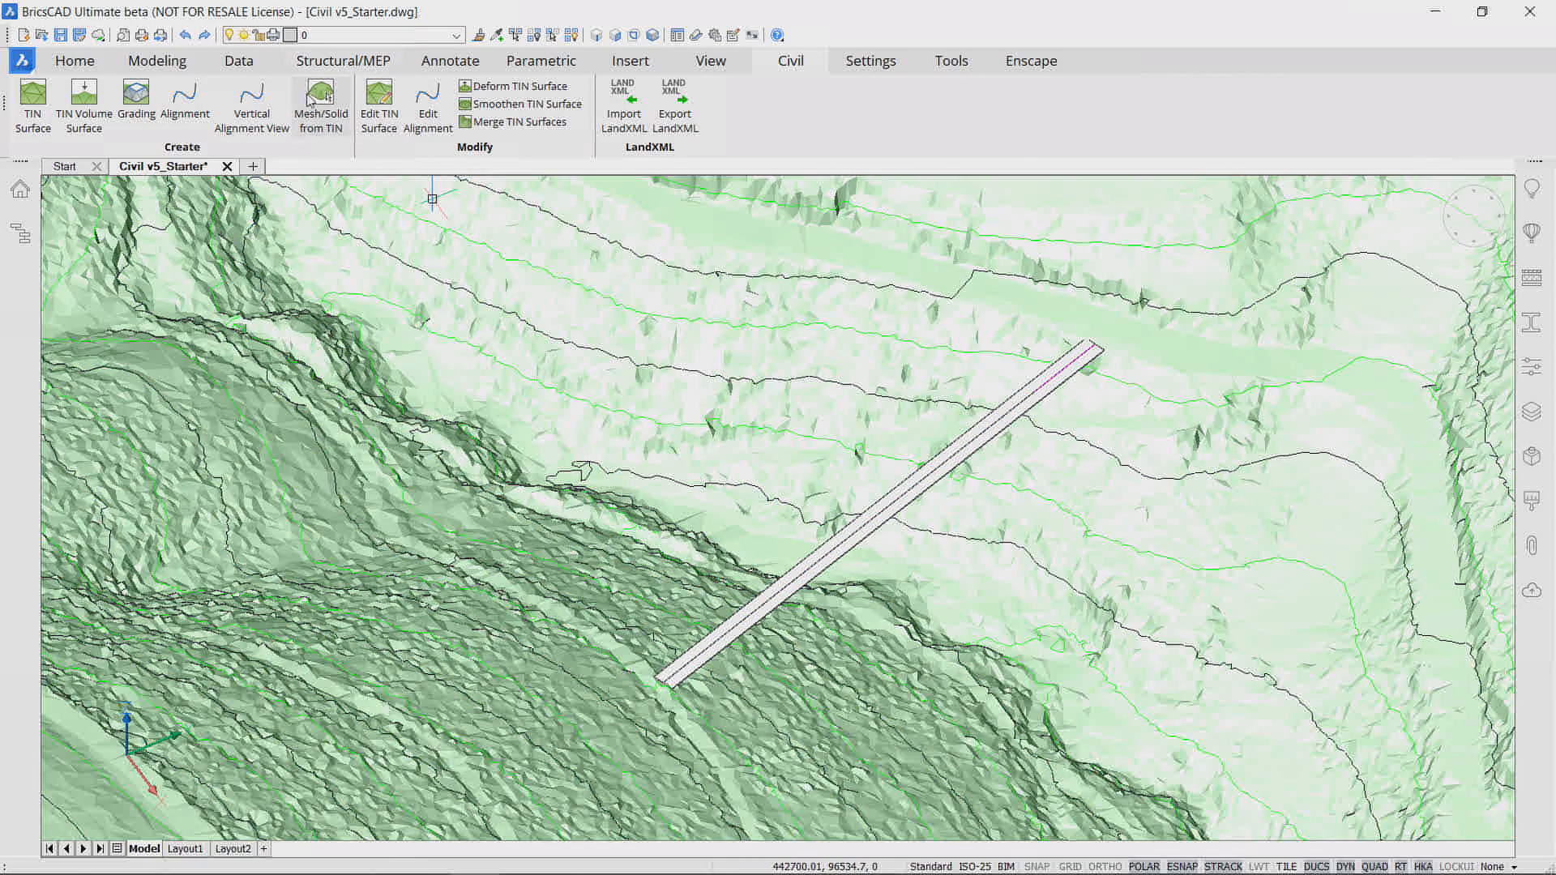
Step: Create a grading from the near strip's outer edge down to the terrain TIN surface
click(137, 99)
scroll(884, 566, up, 2)
click(849, 526)
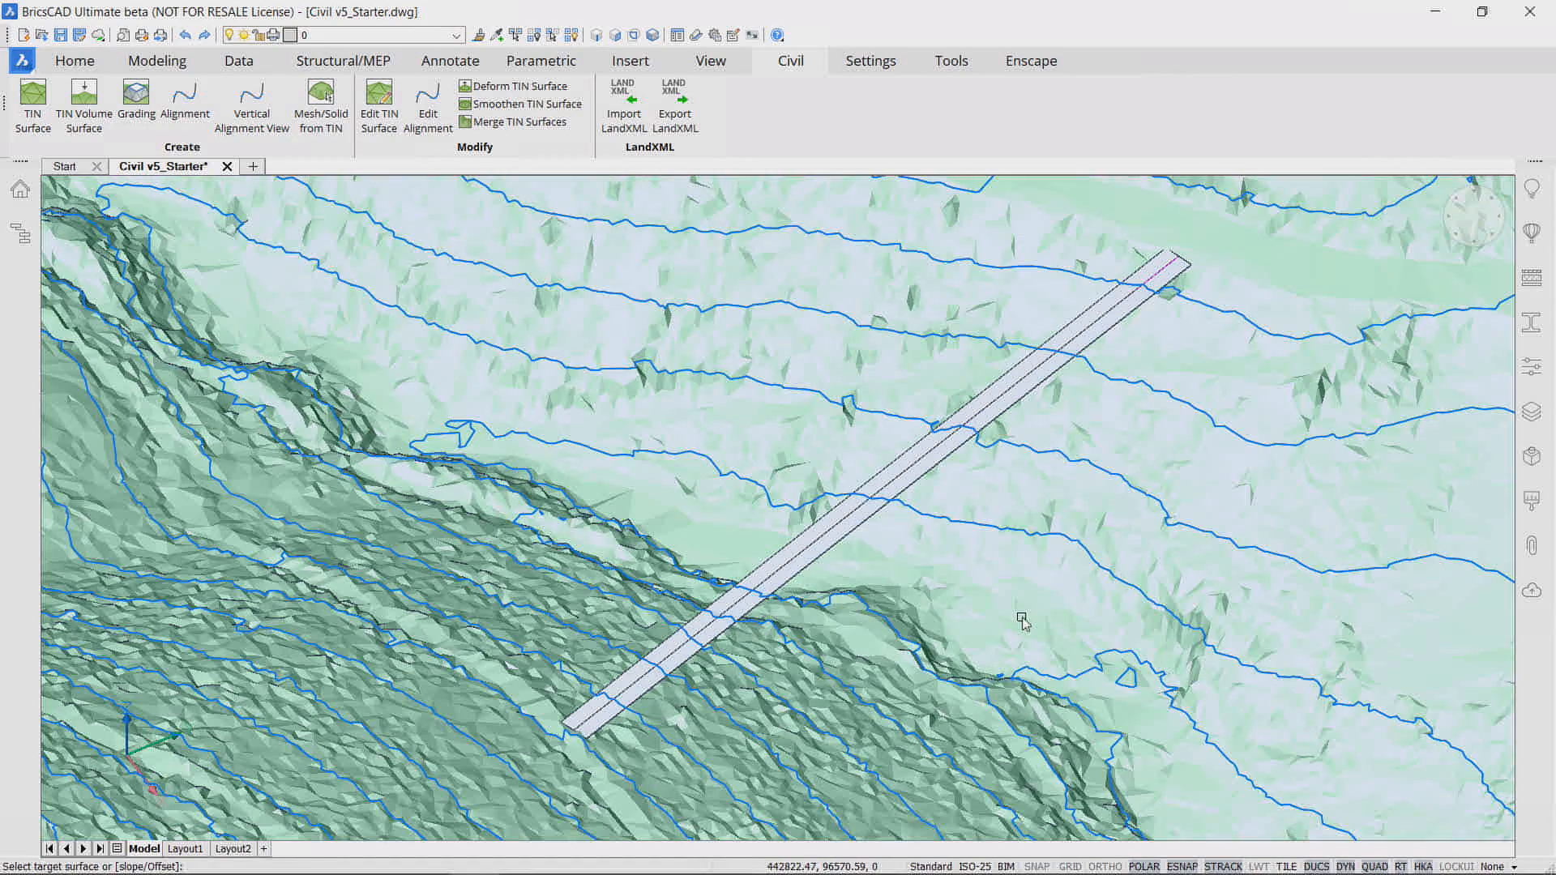
click(1023, 620)
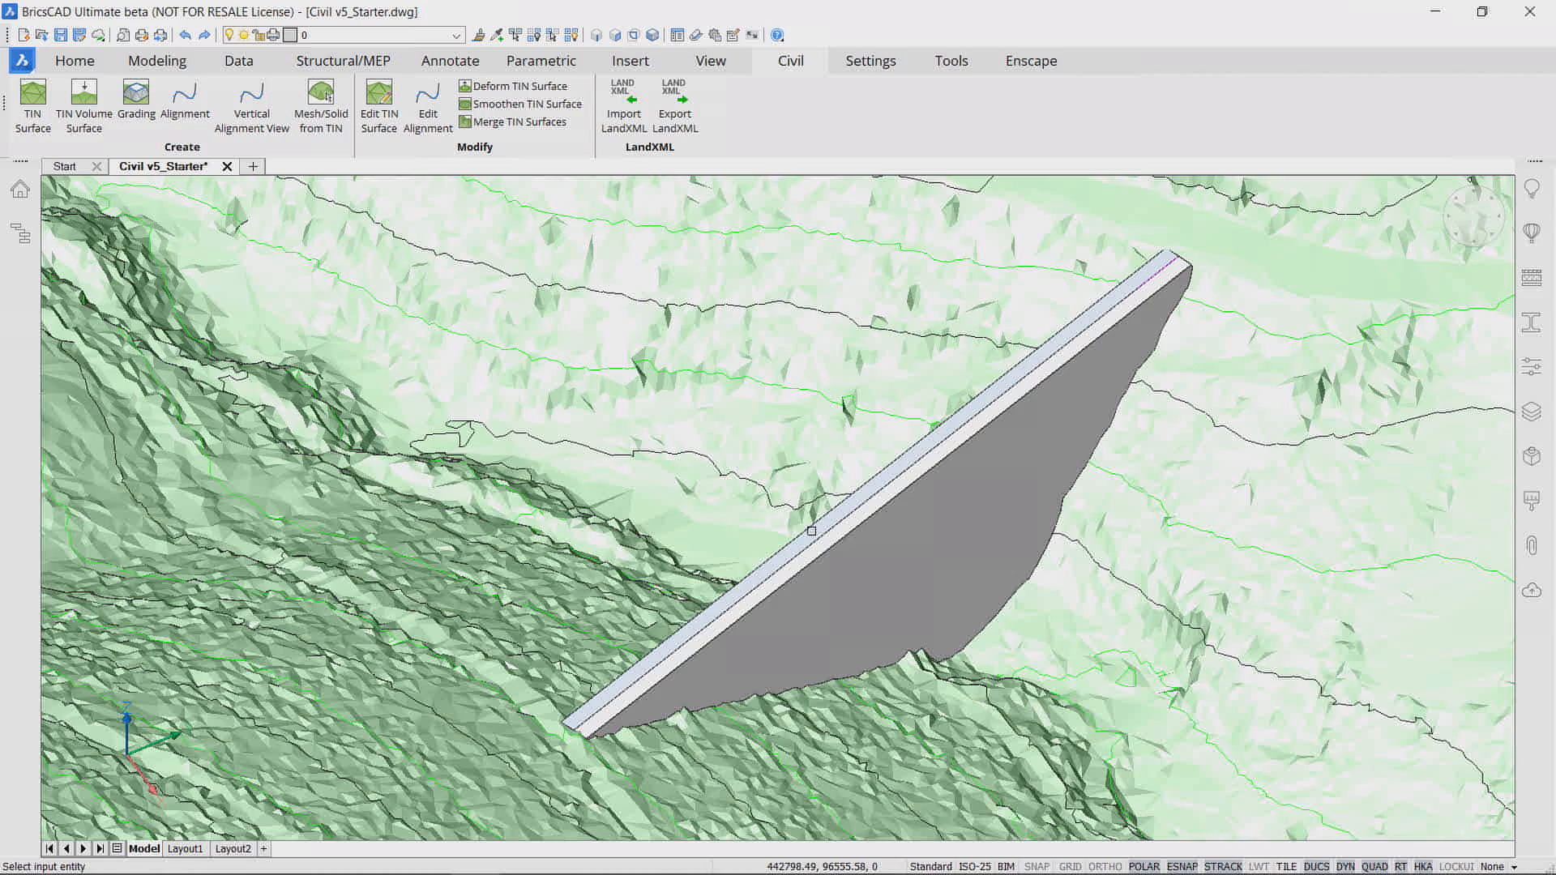
Step: Create a second grading from the opposite strip down to the terrain surface with a slope of 75
click(827, 526)
text(7)
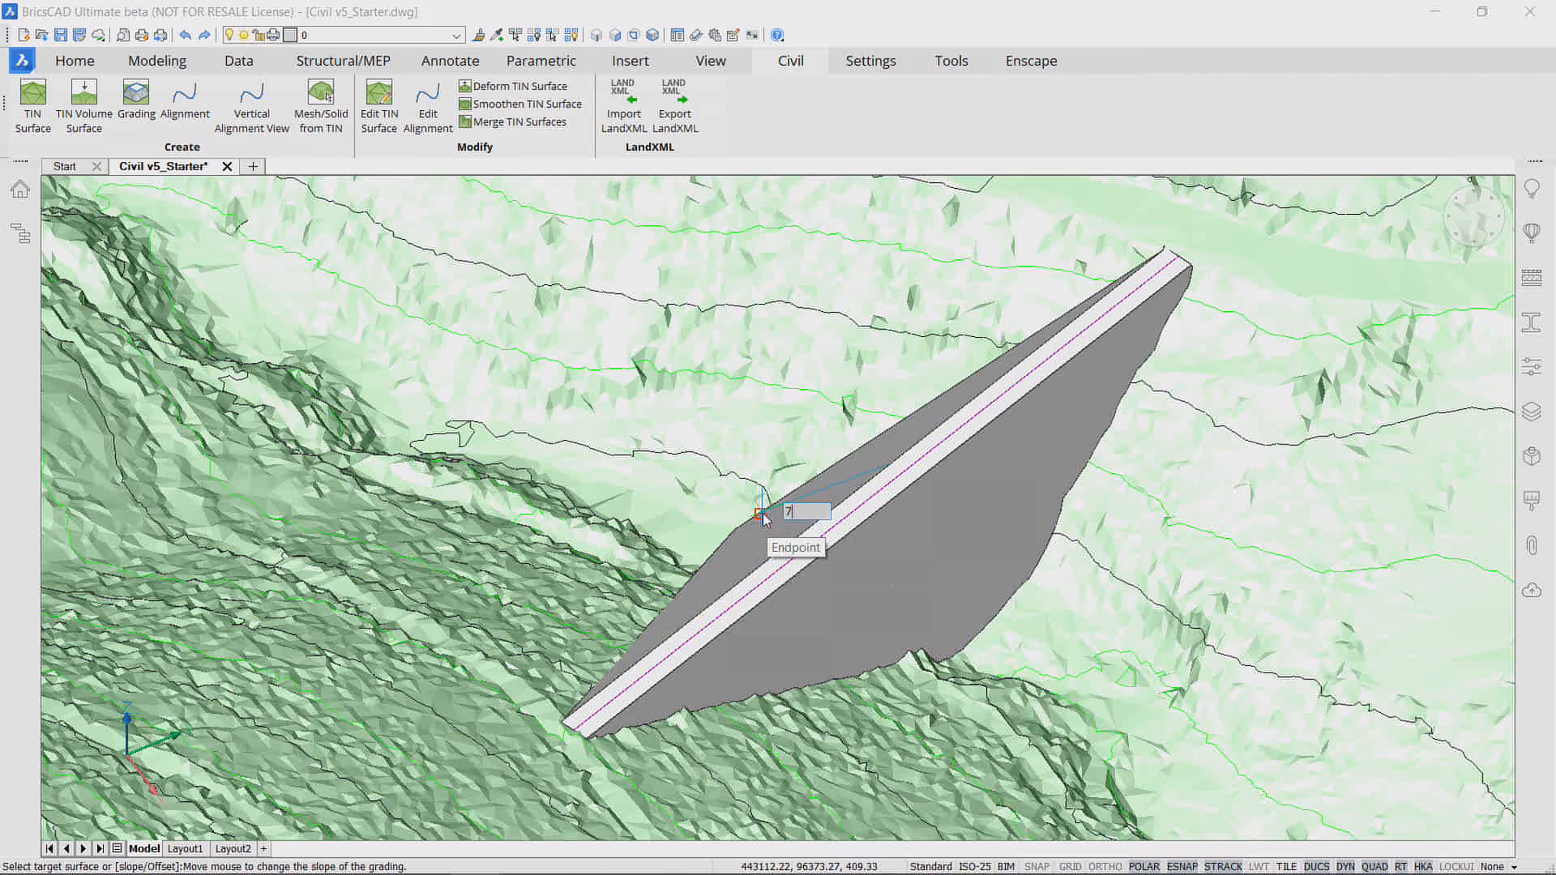
text(5)
click(762, 513)
key(Escape)
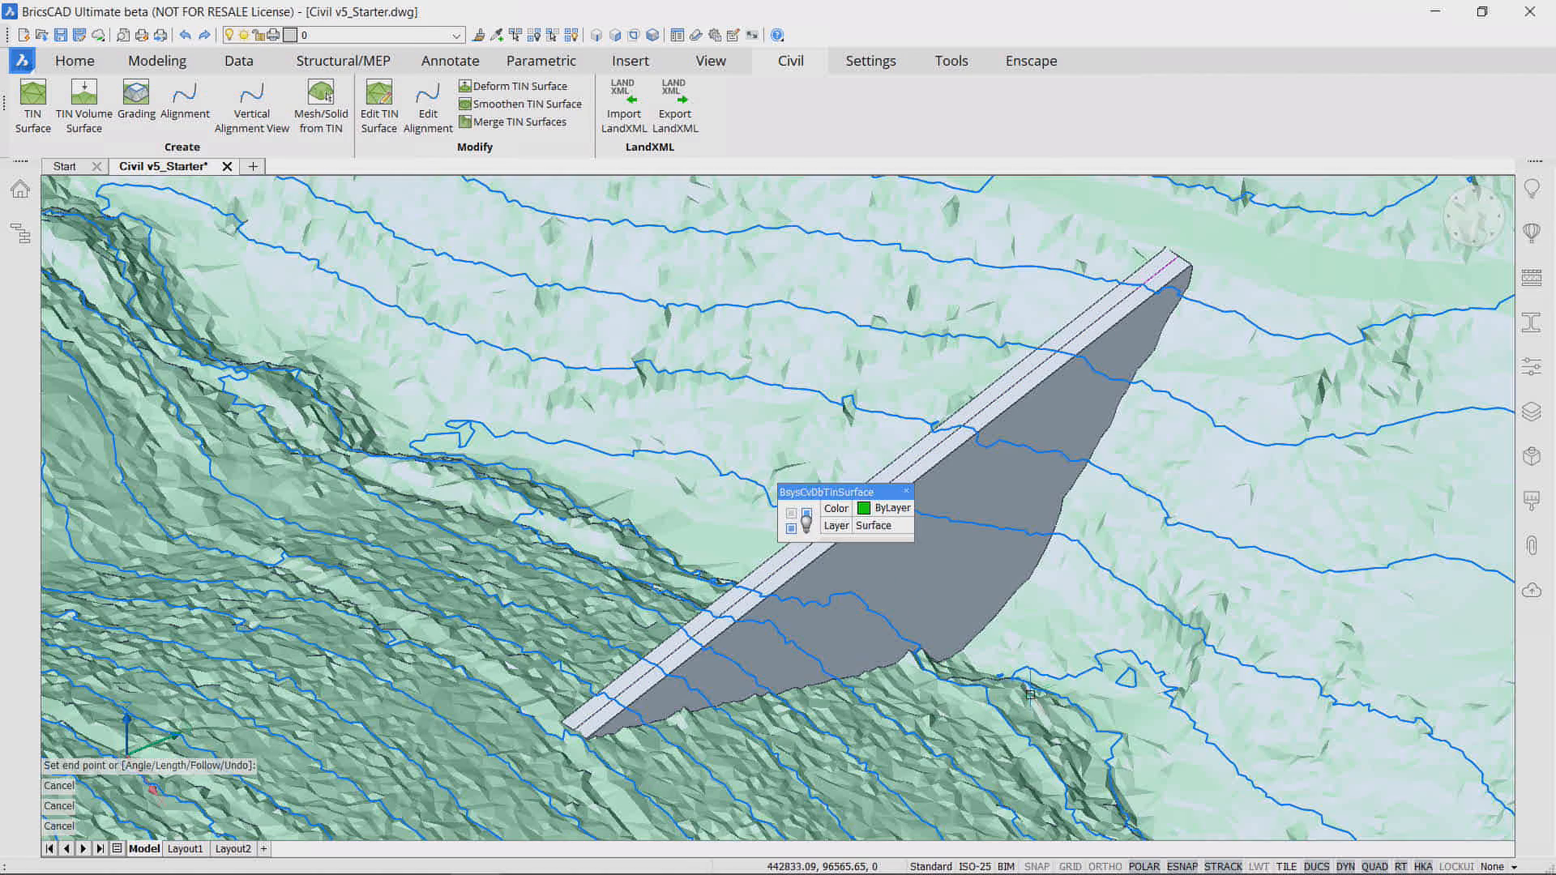
Step: Move the magenta line 10 m sideways with the manipulator, perpendicular to its length, away from the large near-side slope
scroll(1135, 606, down, 3)
shift+middle_drag(1167, 628, 964, 567)
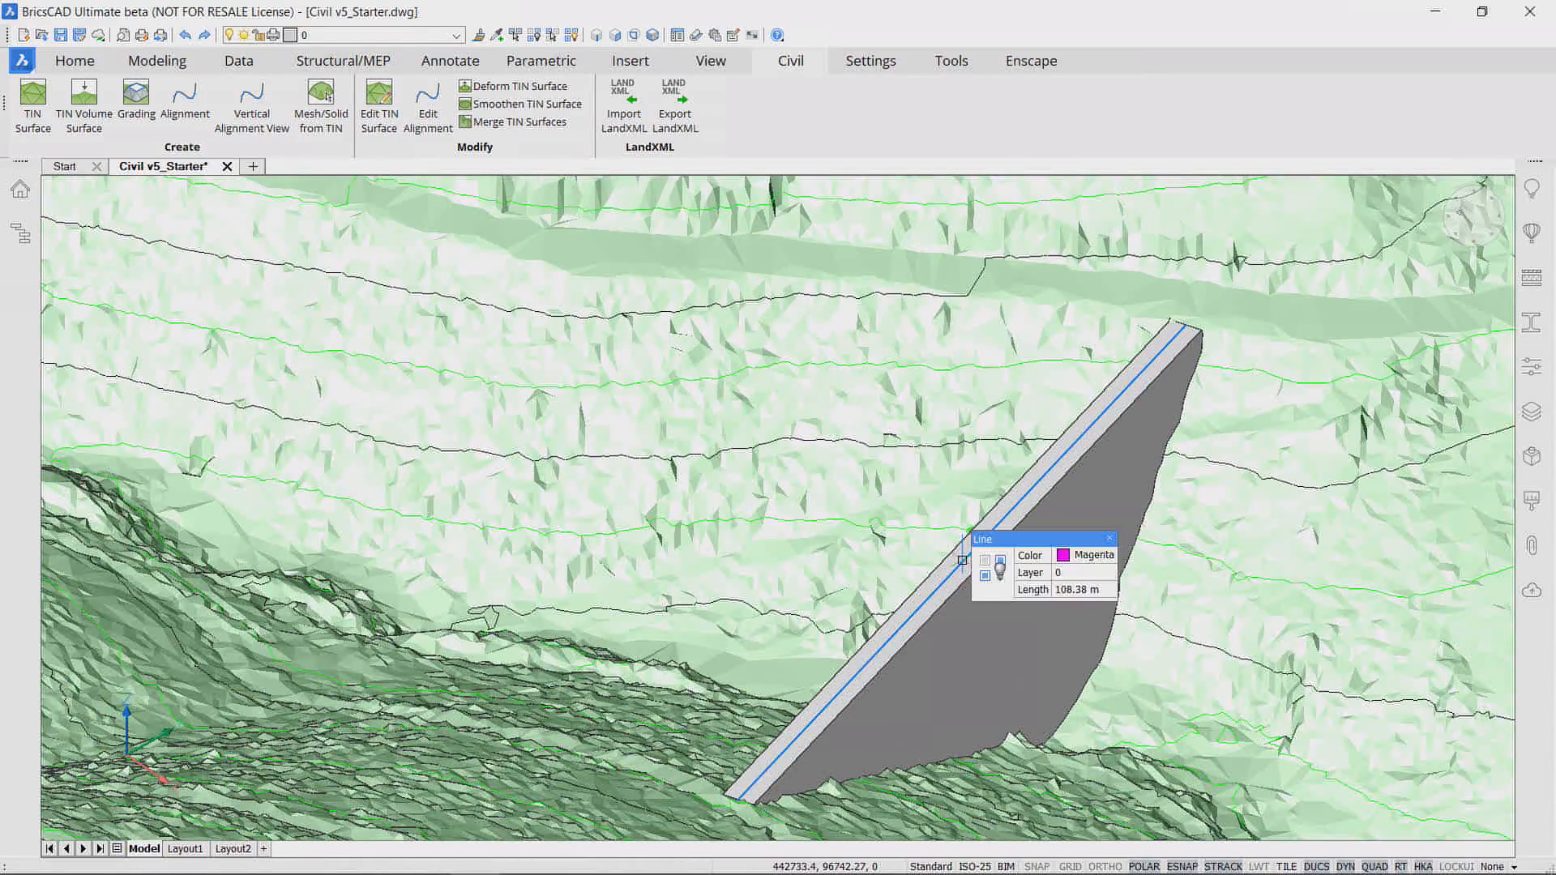
shift+middle_drag(1098, 663, 867, 559)
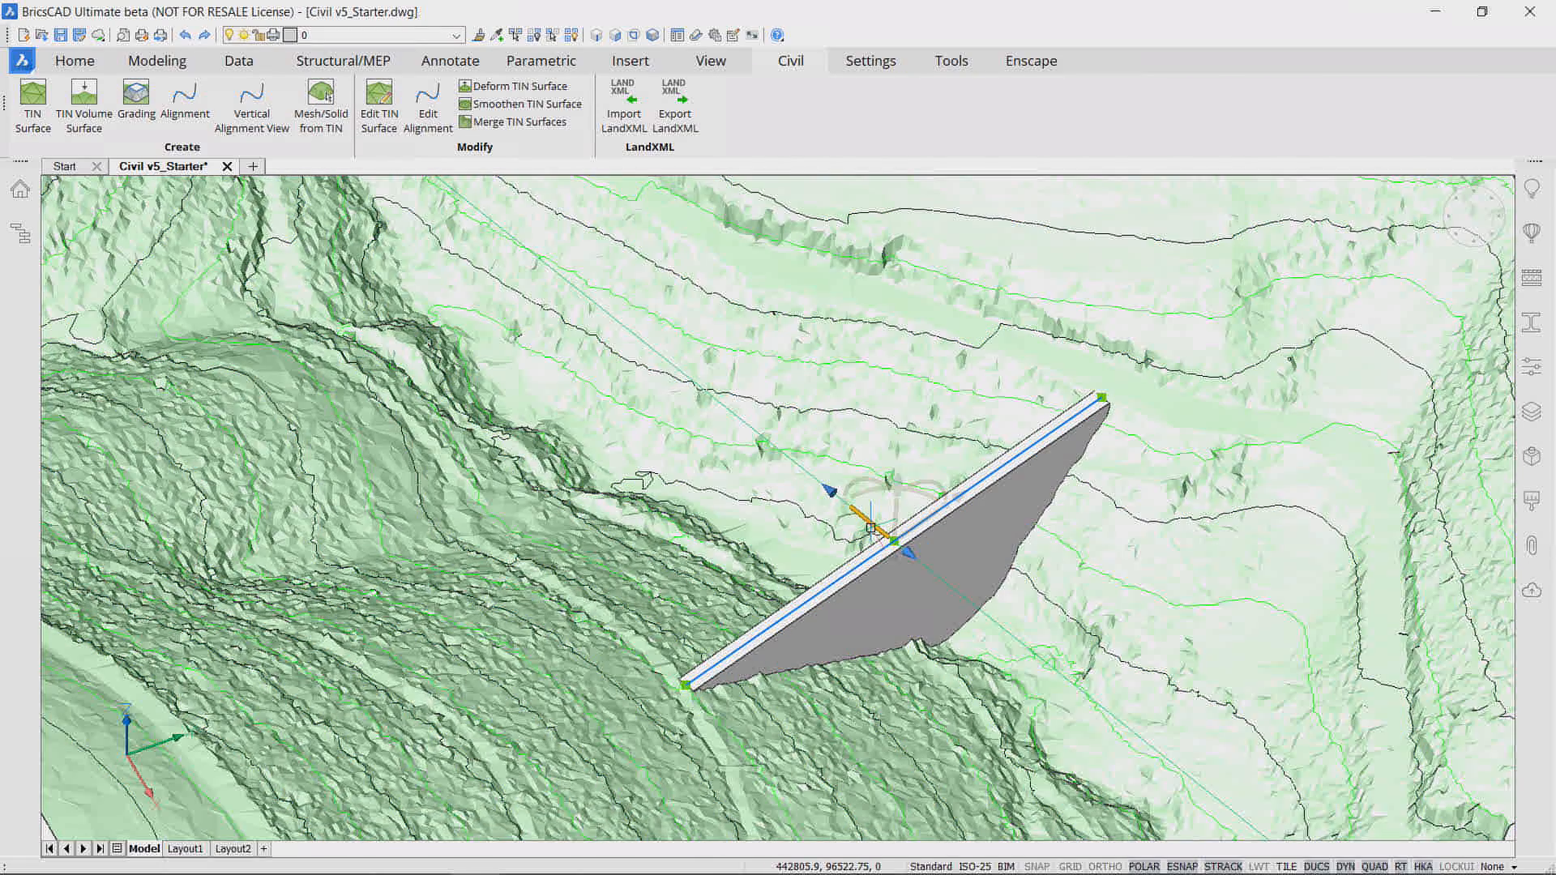
ctrl+drag(871, 528, 769, 565)
text(10)
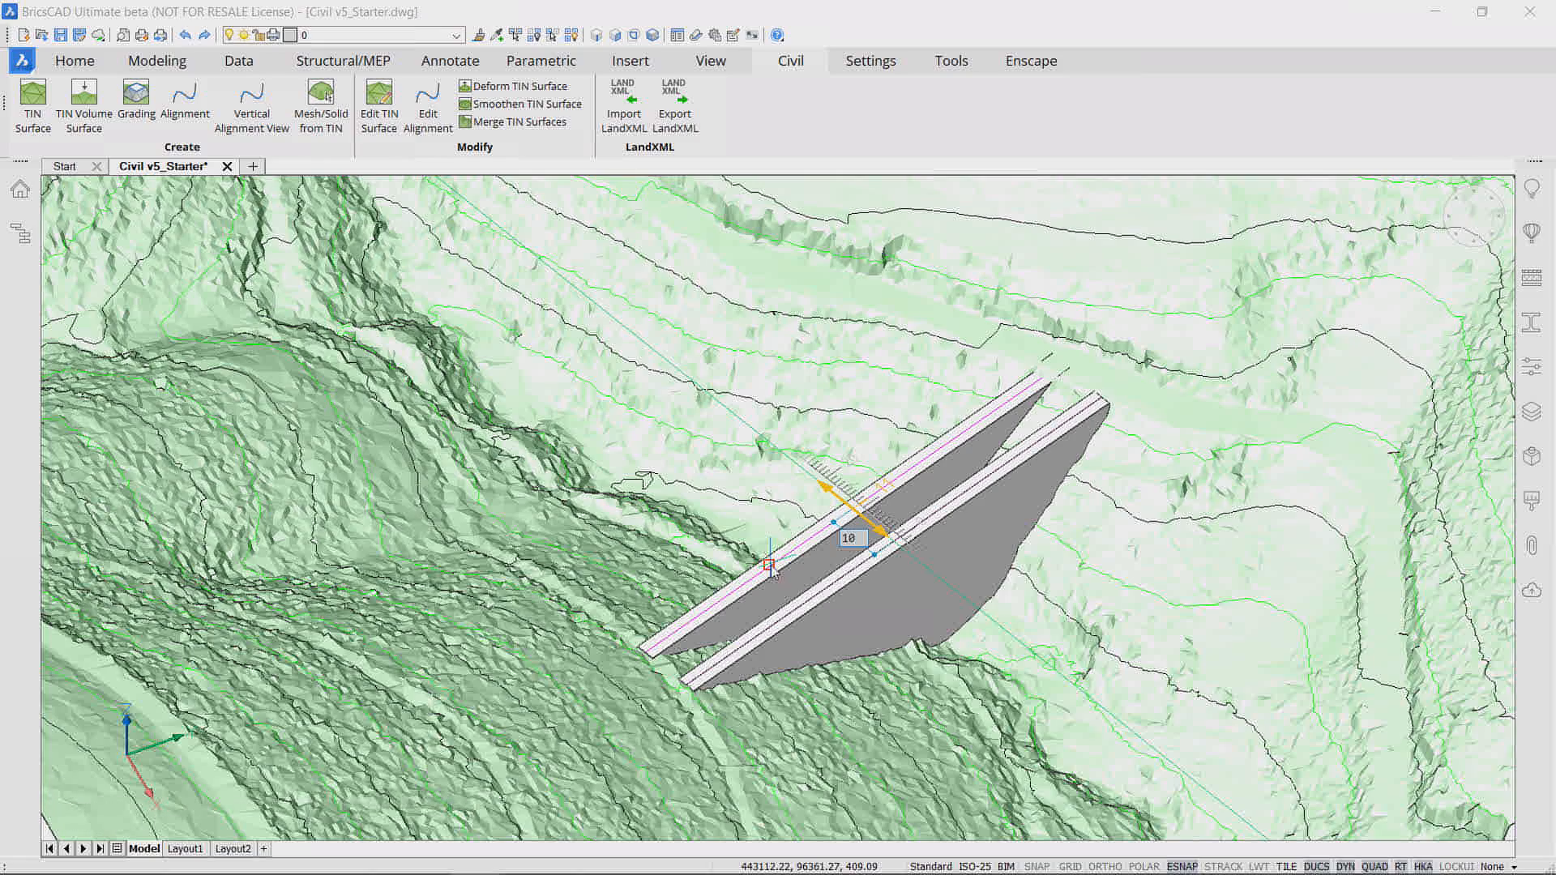
key(Return)
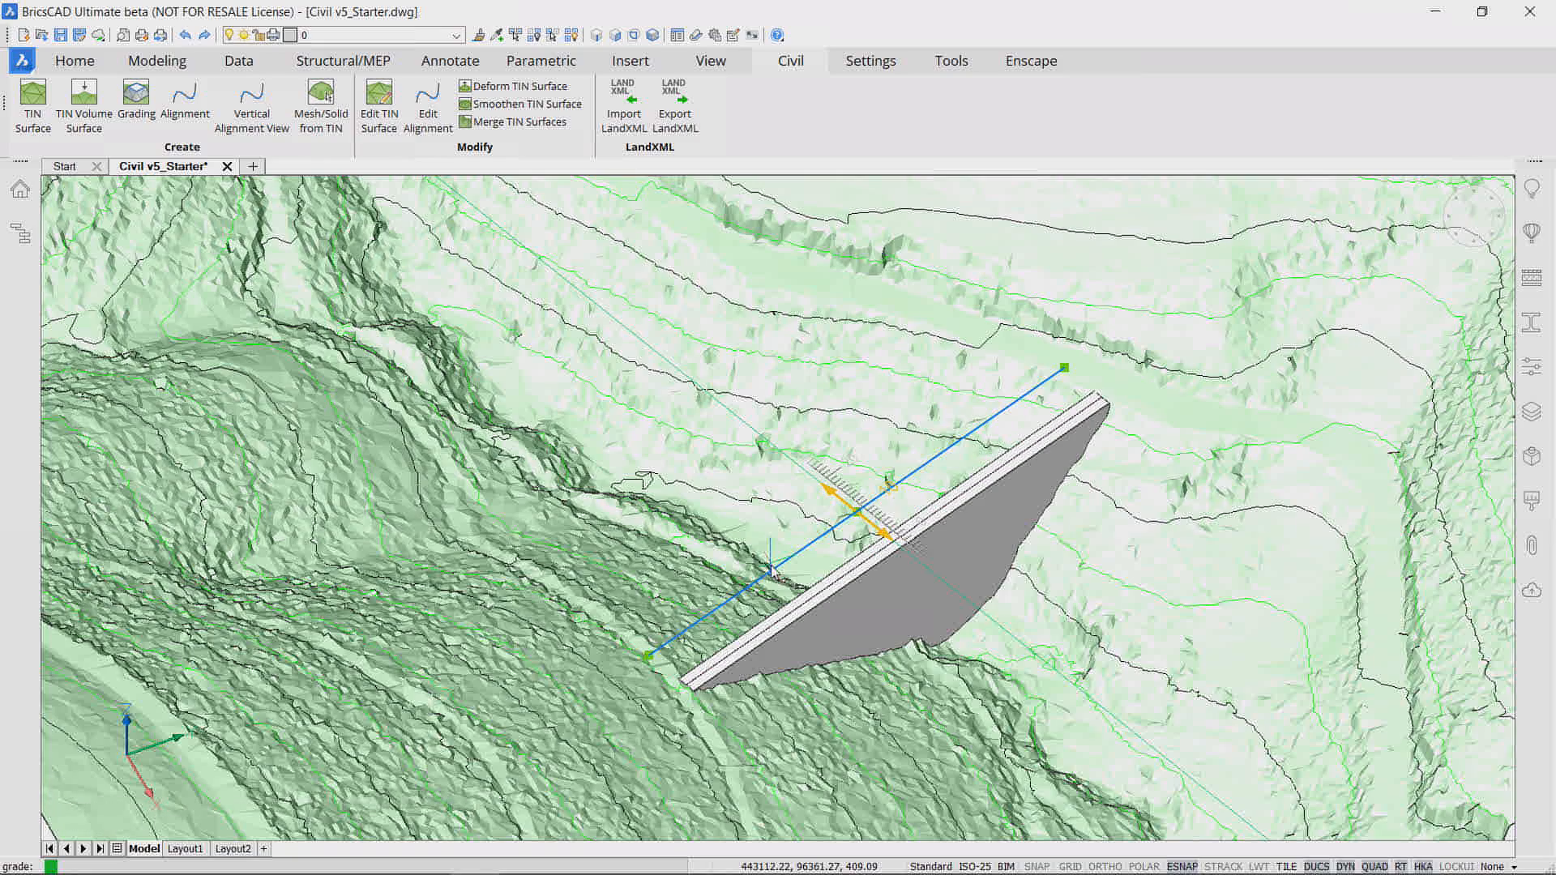
shift+middle_drag(962, 521, 1113, 424)
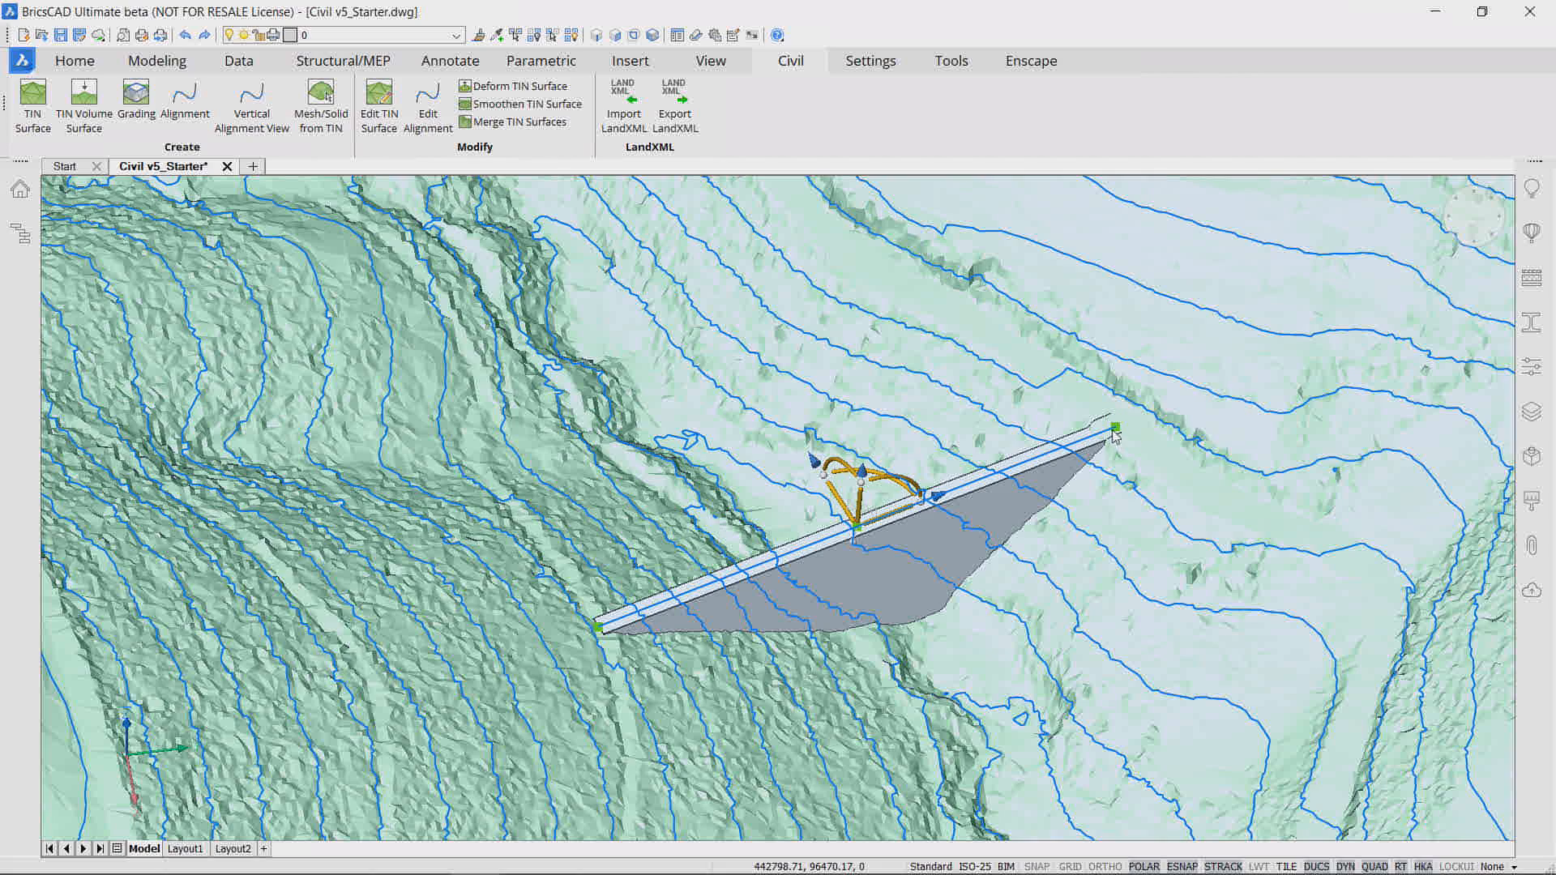
key(Escape)
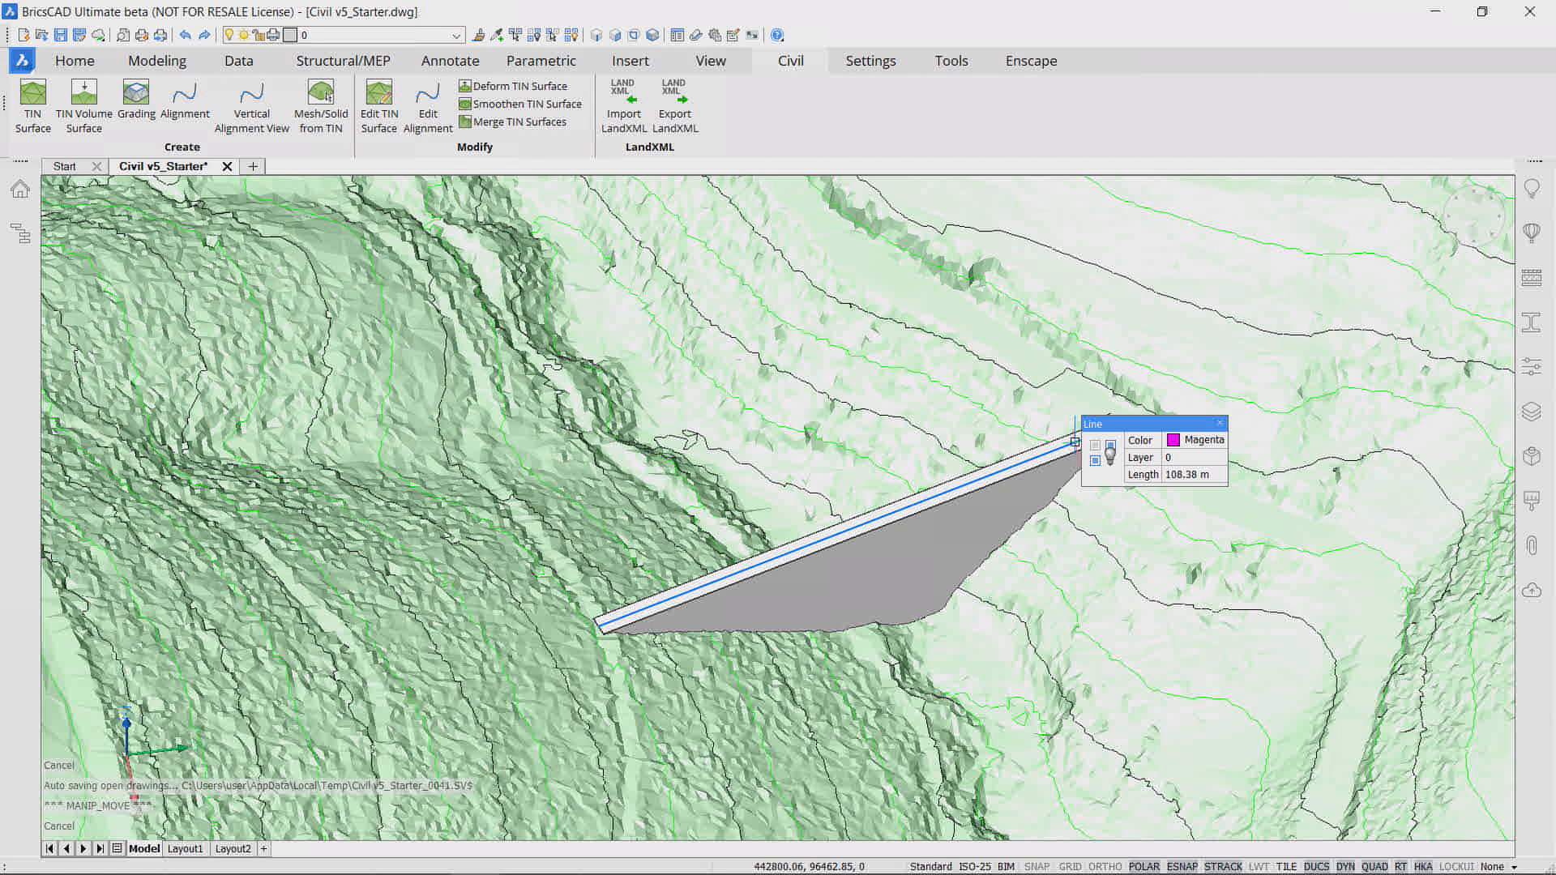
Step: Stretch the upper and then the lower endpoint of the magenta line to new positions, making it about 106 m long
click(1084, 439)
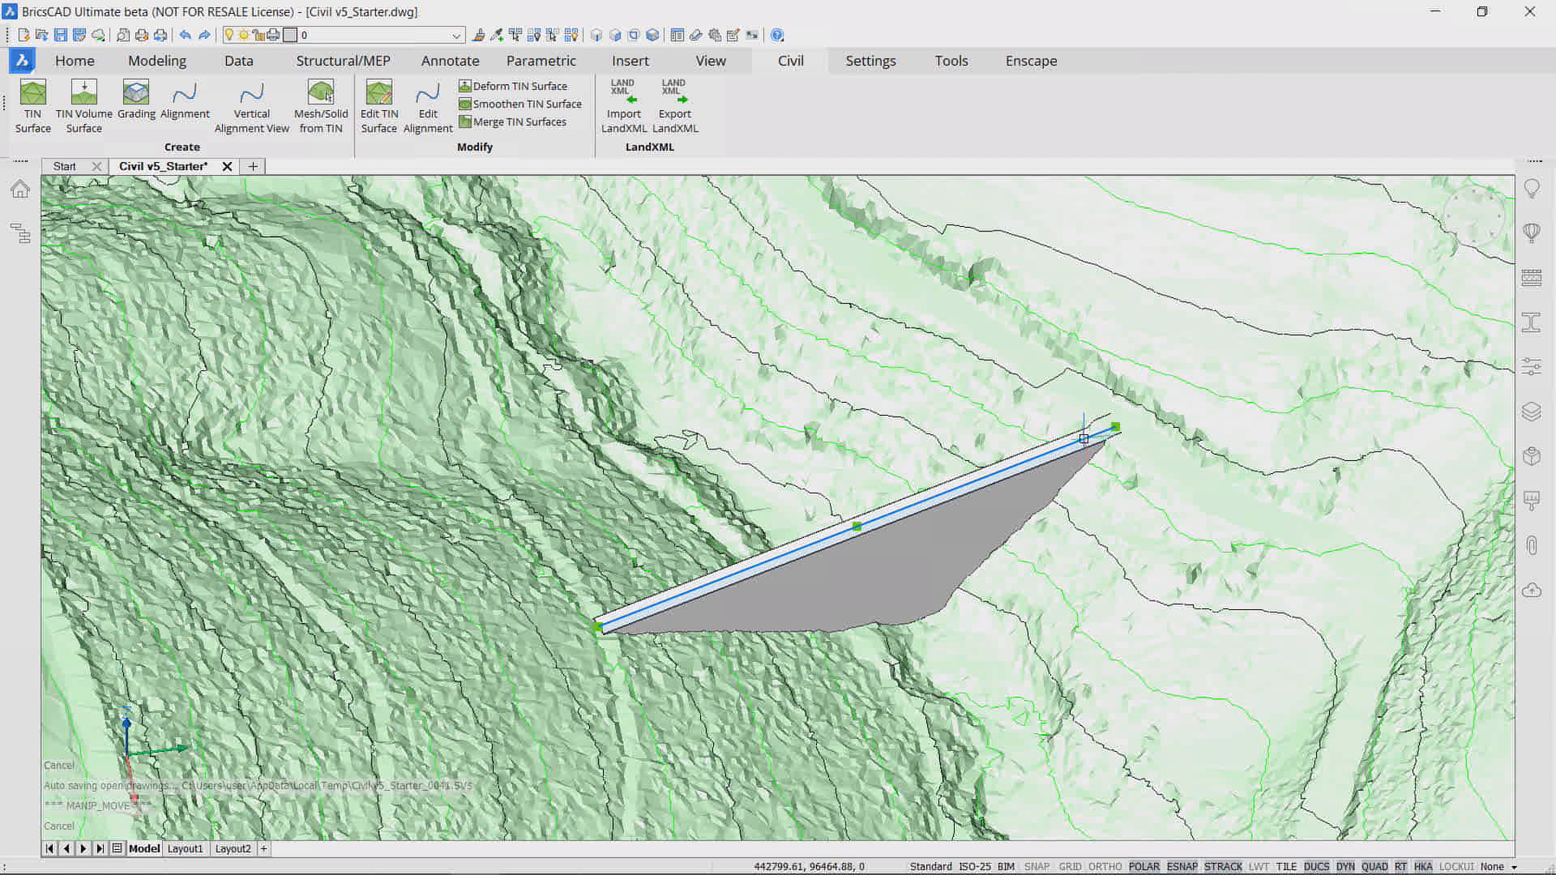
click(1116, 426)
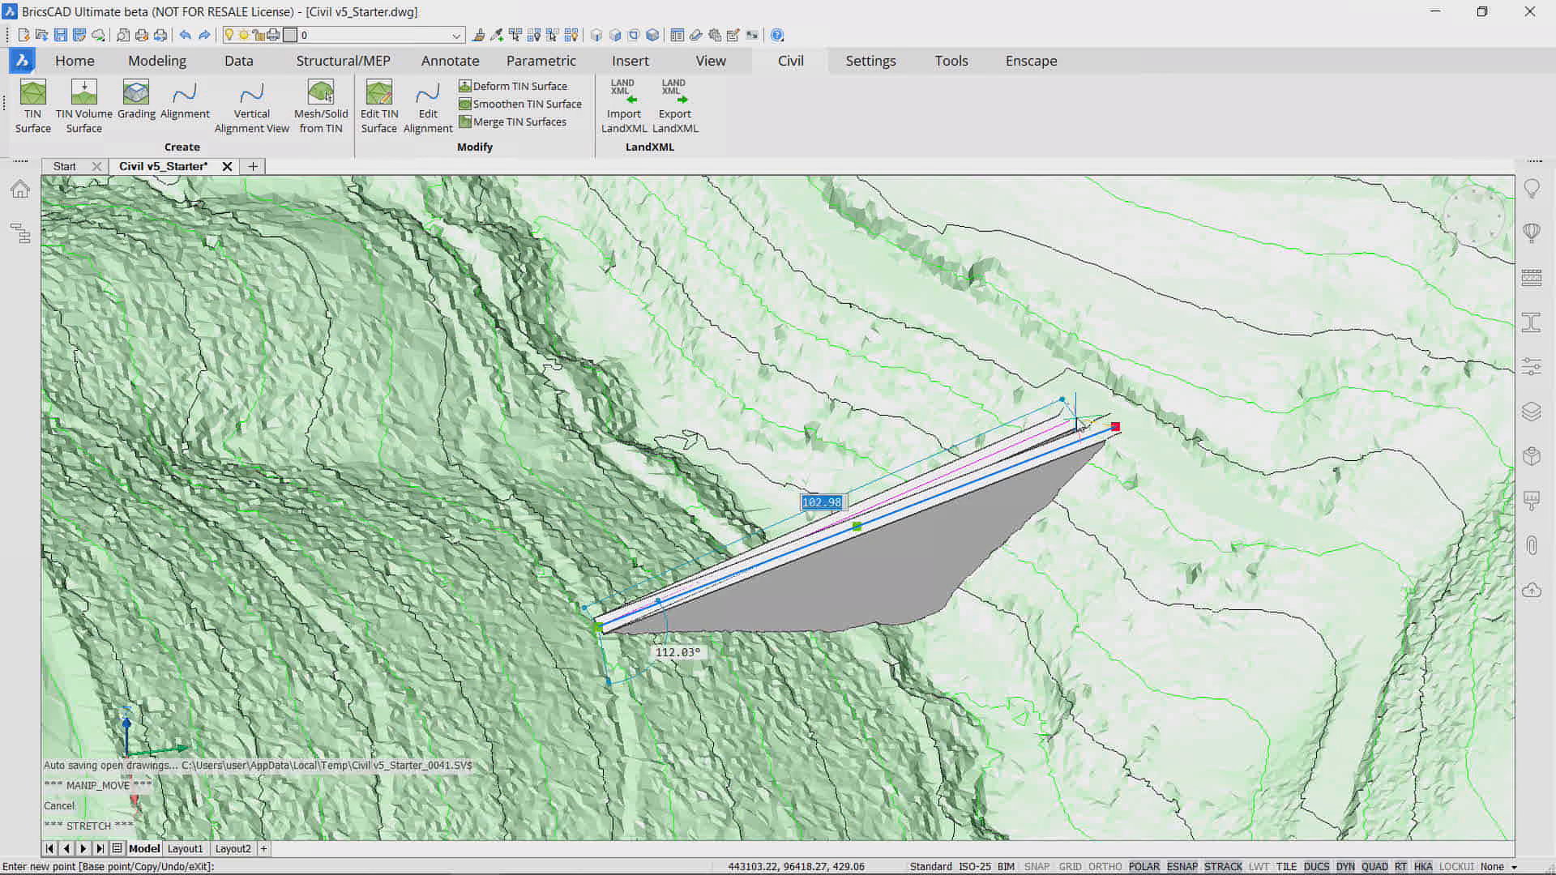
click(1077, 417)
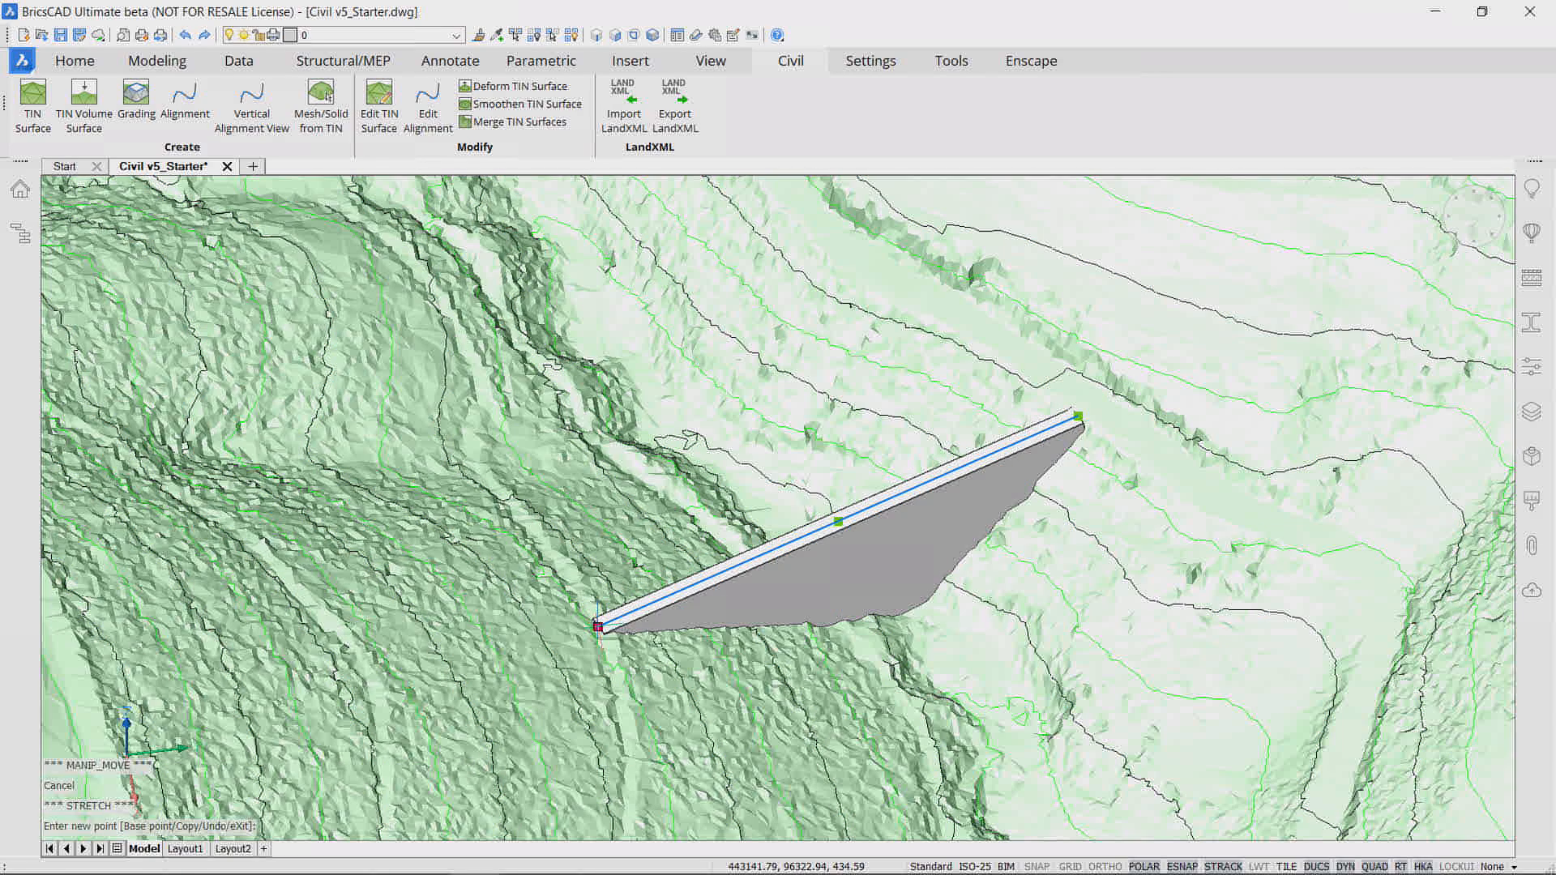
click(598, 627)
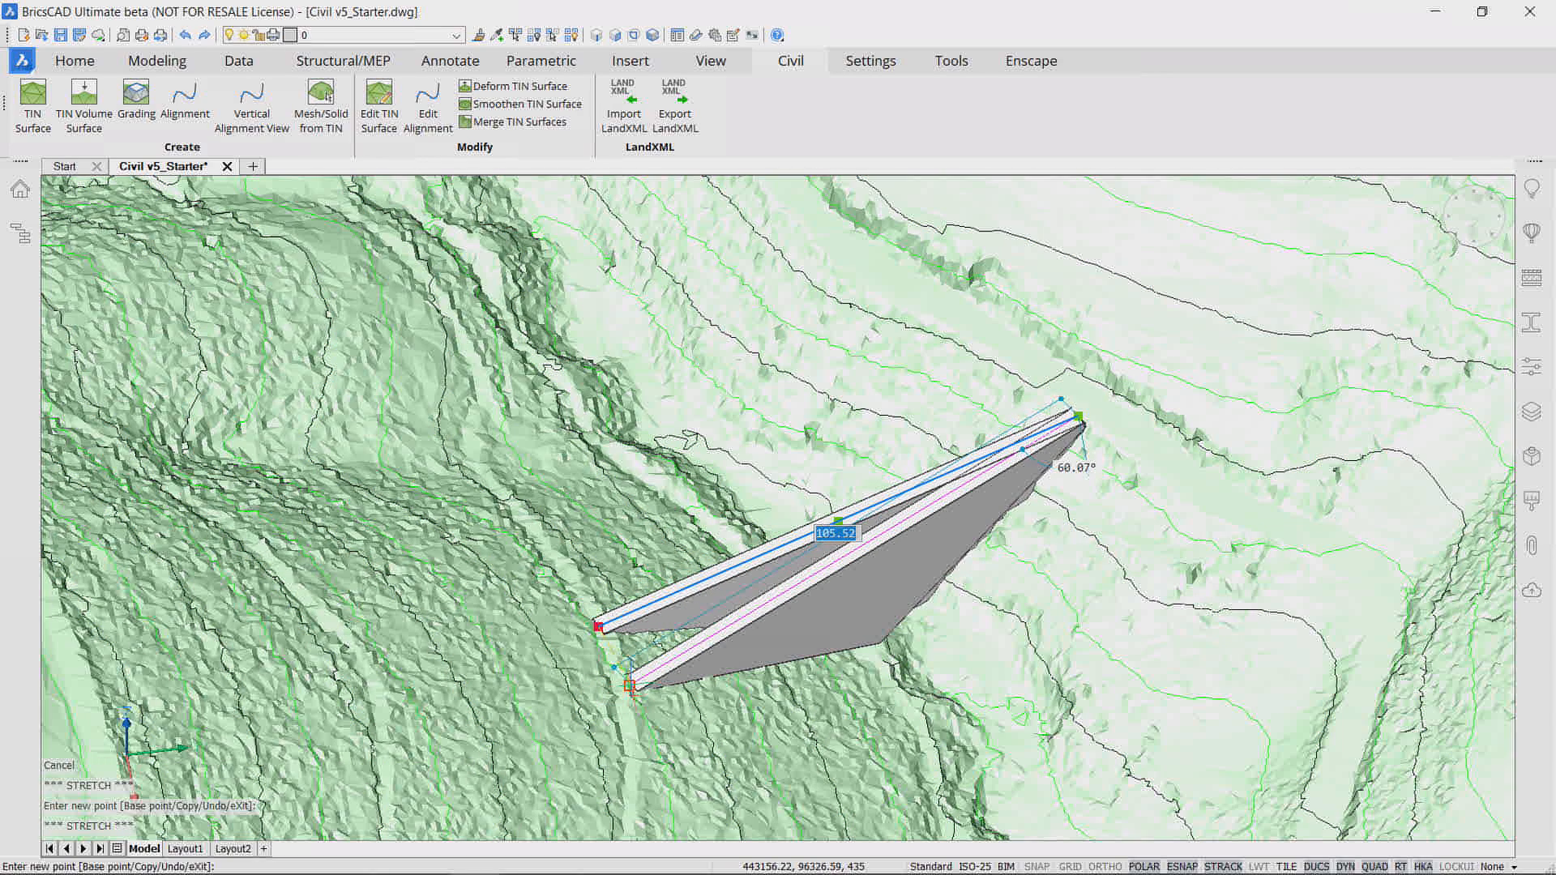
click(630, 686)
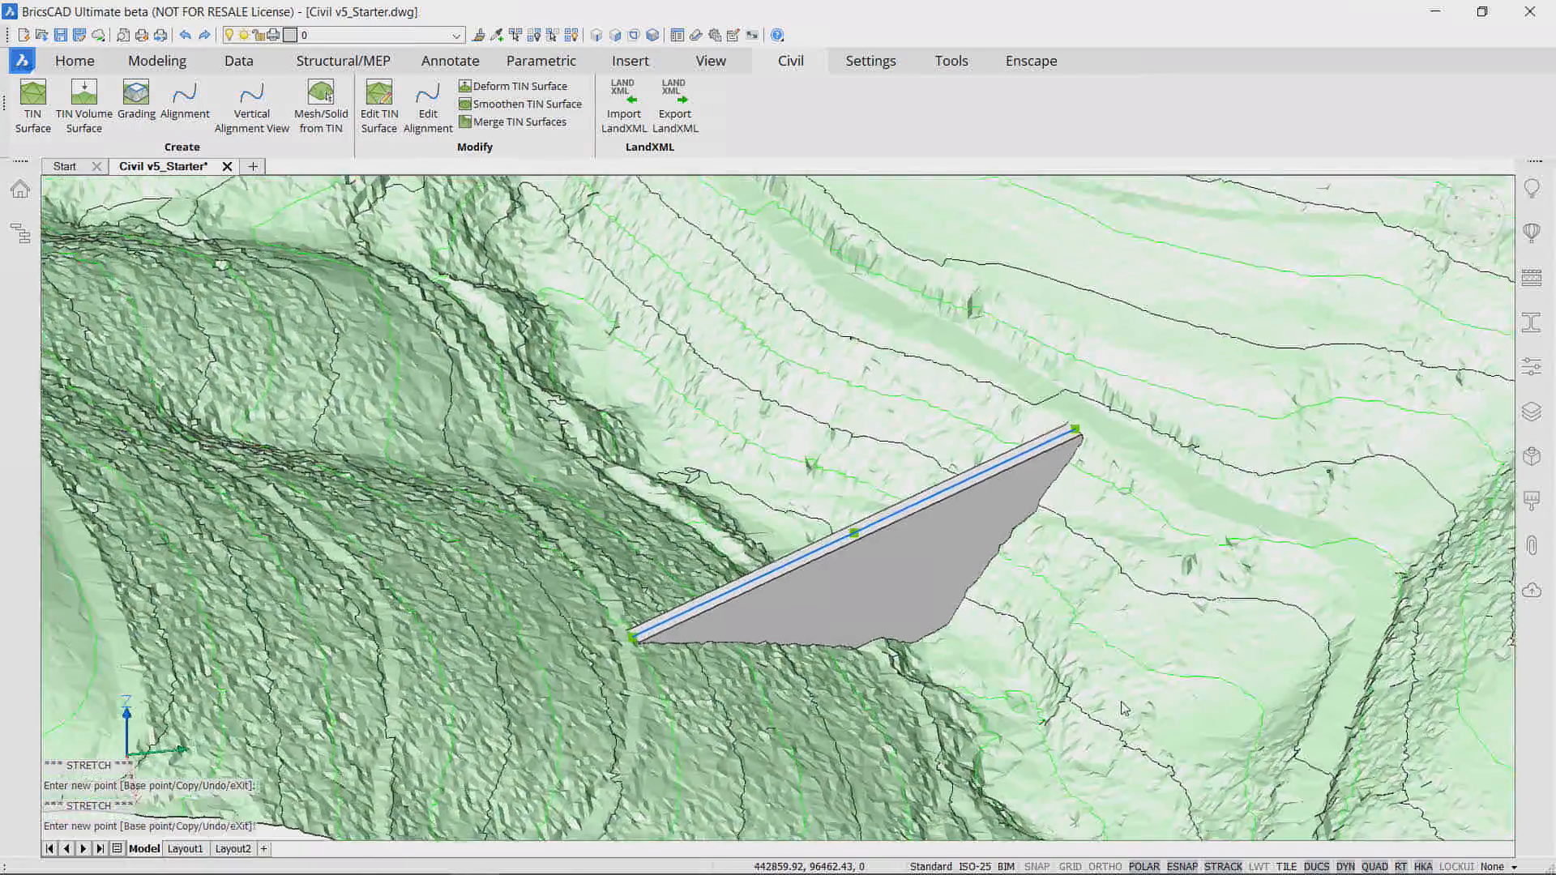
scroll(987, 498, up, 3)
shift+middle_drag(932, 479, 870, 493)
key(Escape)
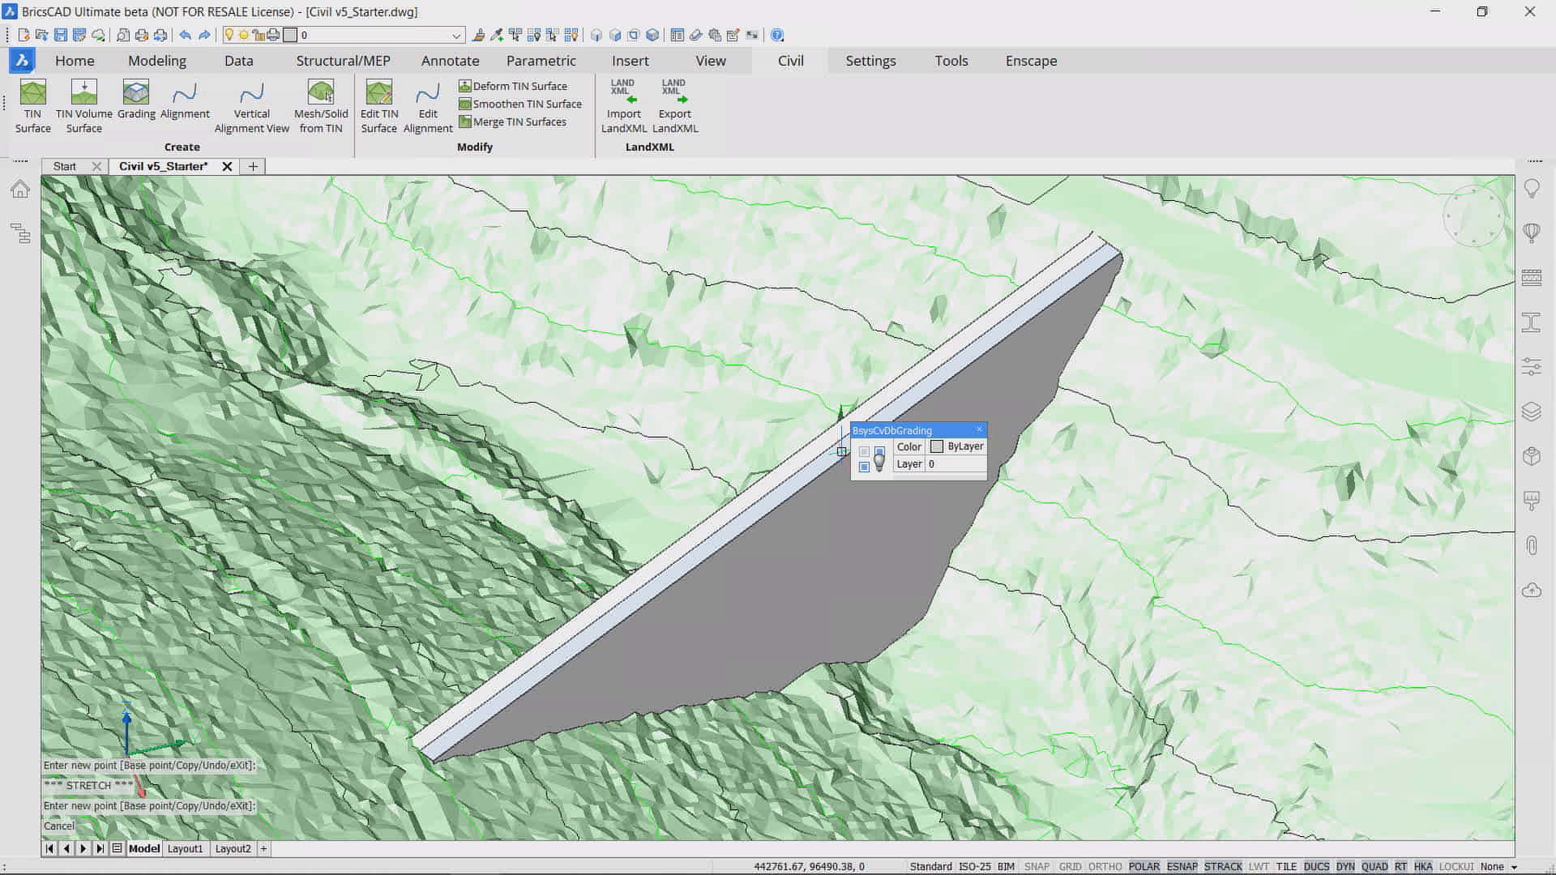
Step: Set the offset of the flat grading with side Left to 4 m
click(842, 451)
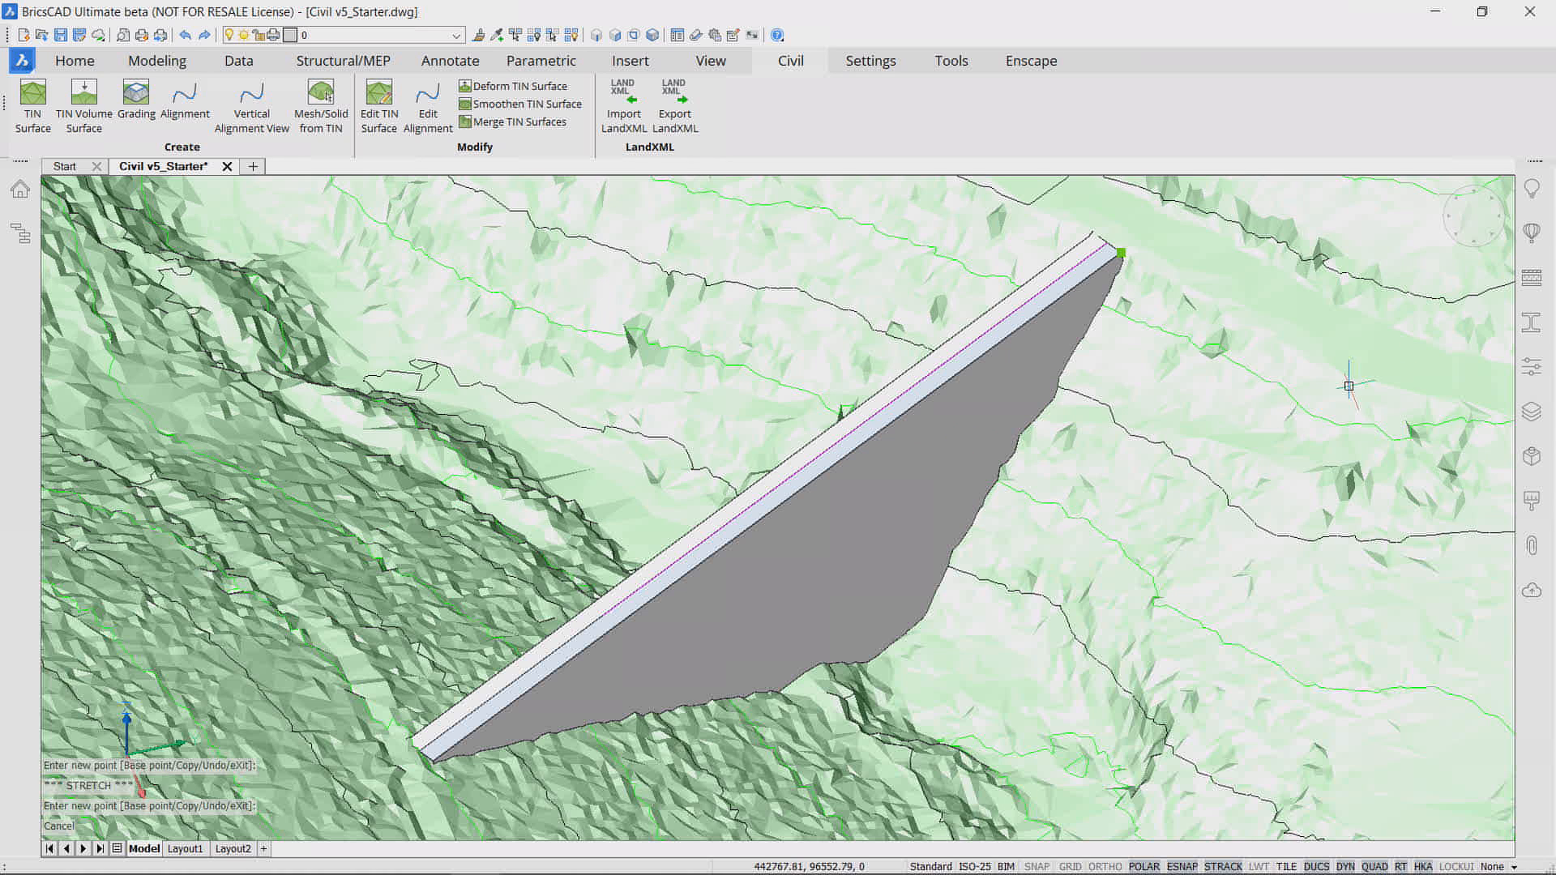
click(1532, 367)
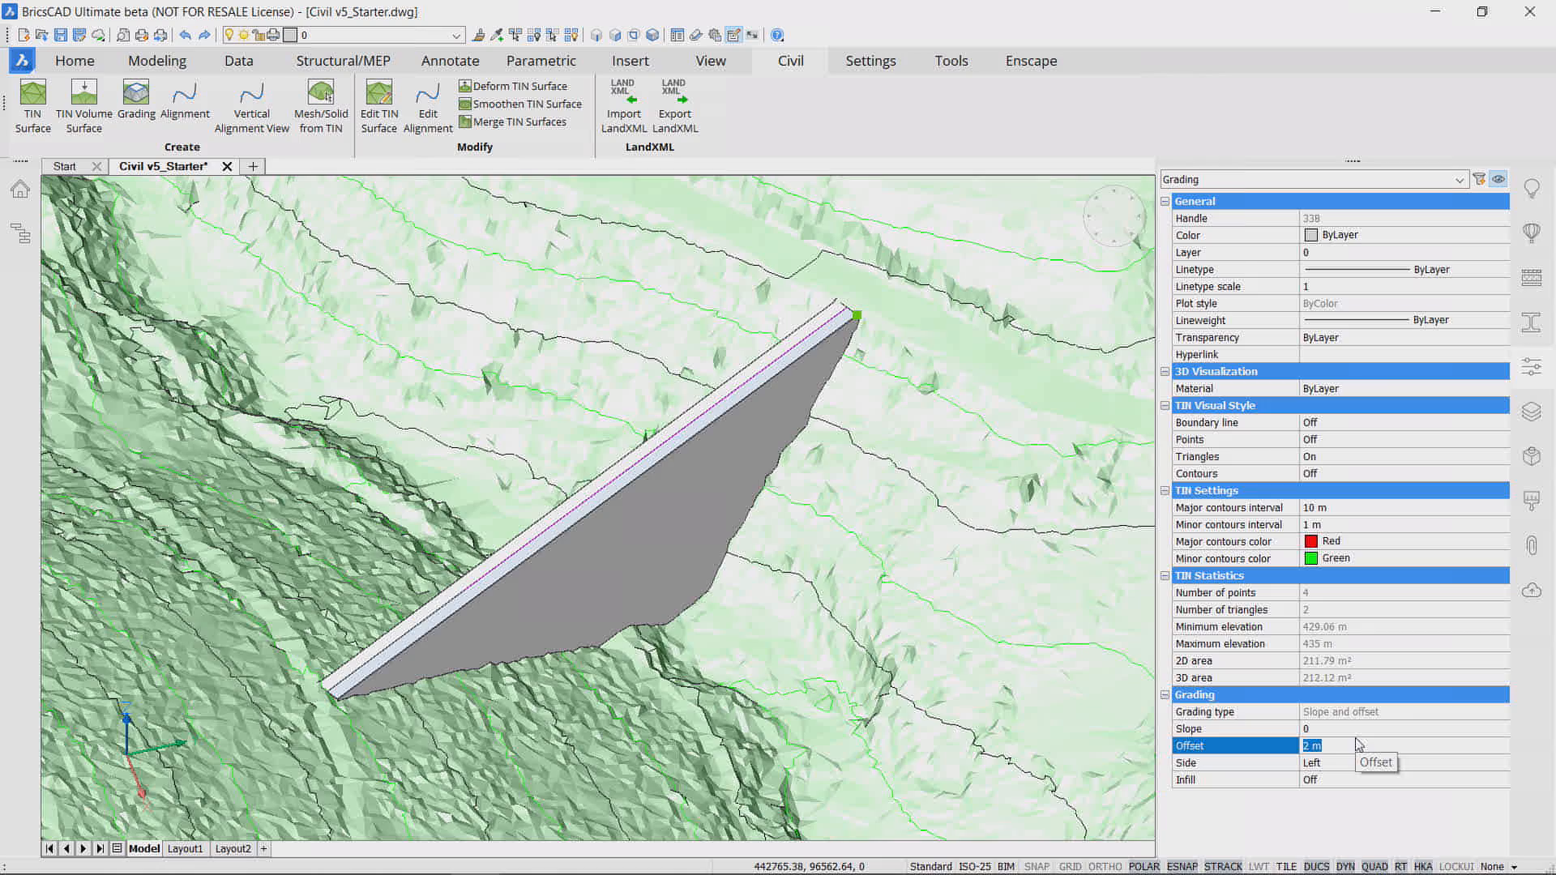
text(4)
key(Return)
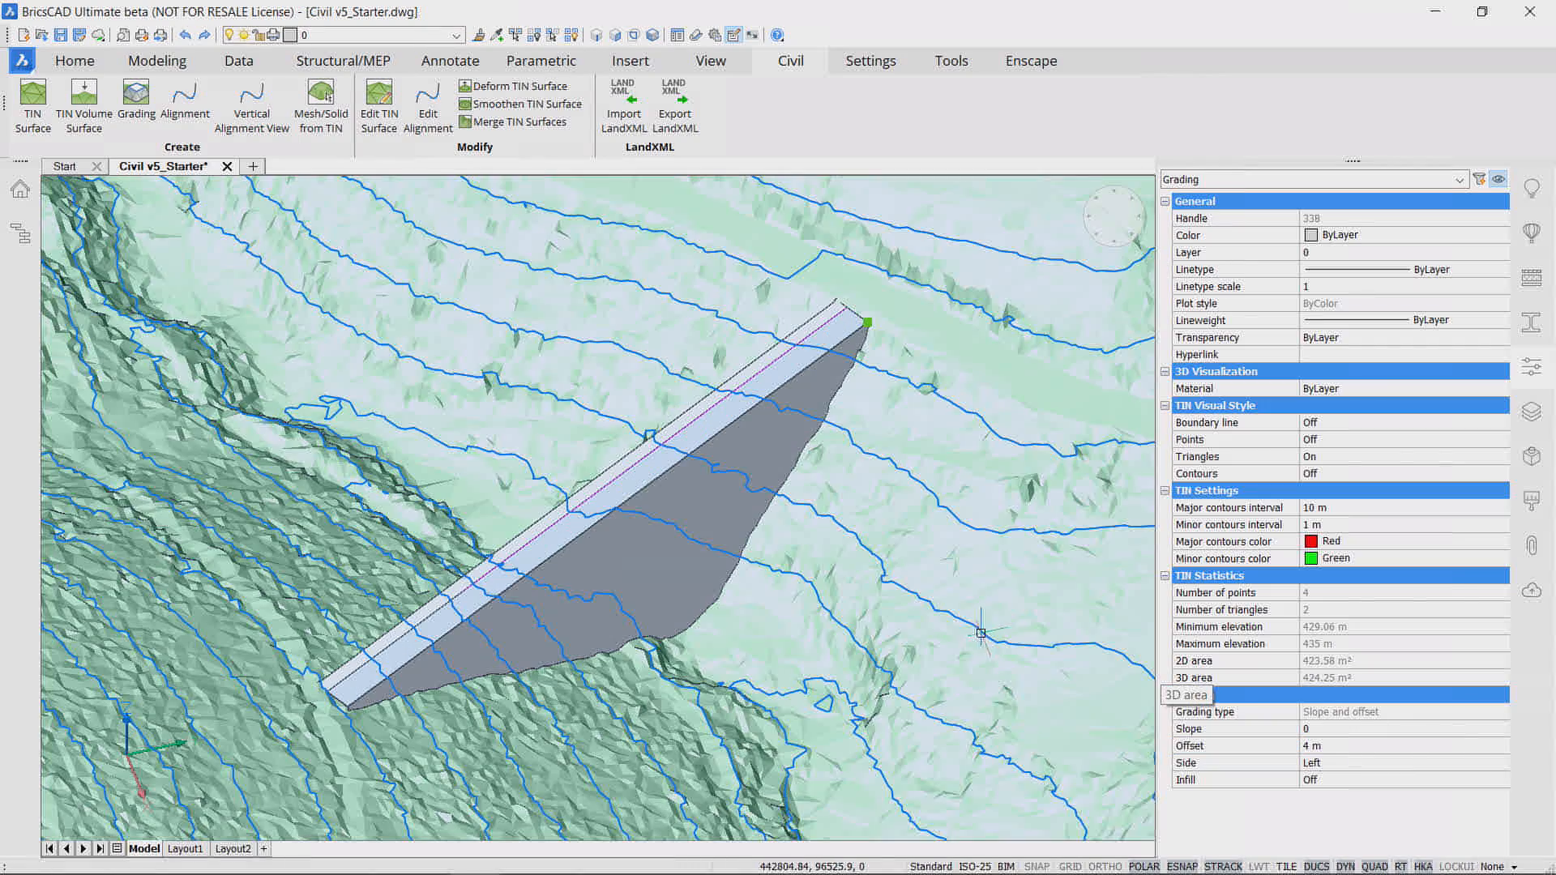
key(Escape)
key(Escape)
Step: Set the offset of the flat grading with side Right to 4 m
mouse_move(810, 582)
shift+middle_down()
mouse_move(912, 559)
mouse_move(821, 579)
shift+middle_up()
click(821, 579)
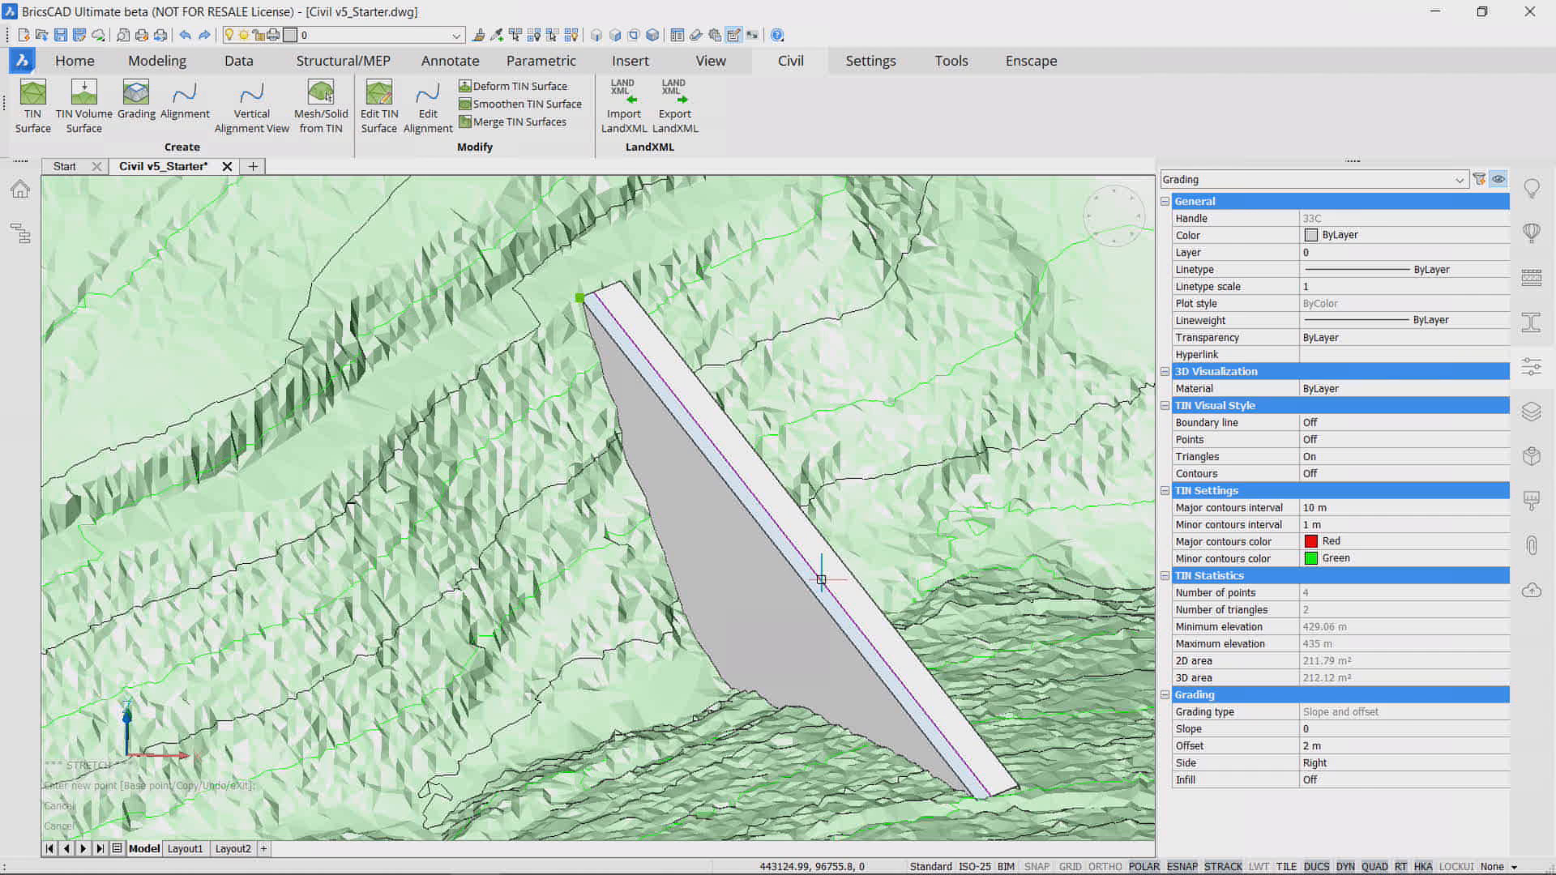
click(1352, 746)
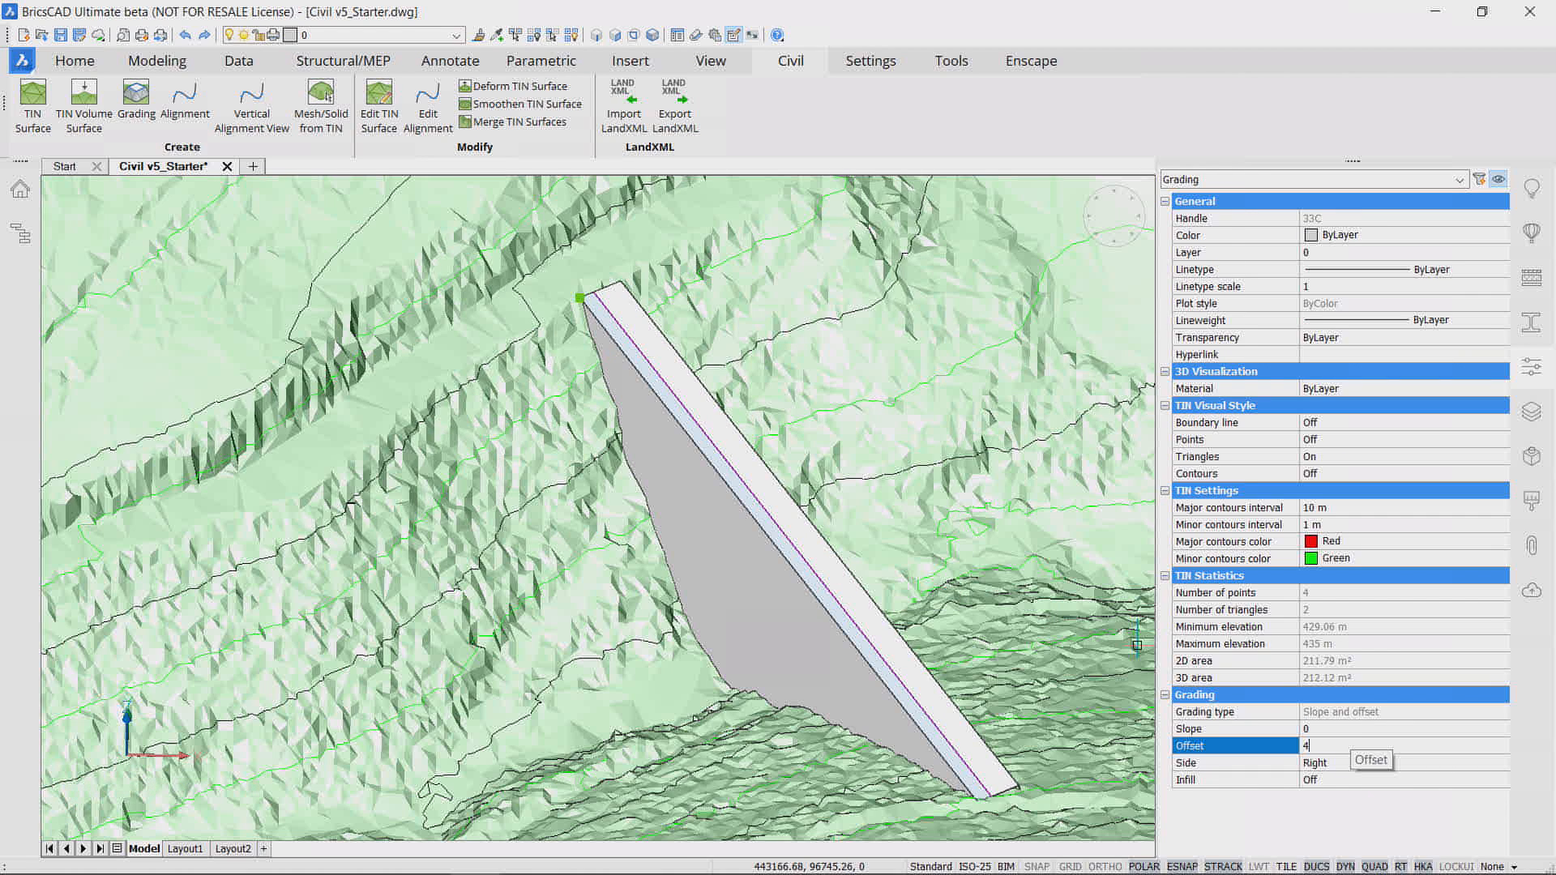
text(4)
key(Return)
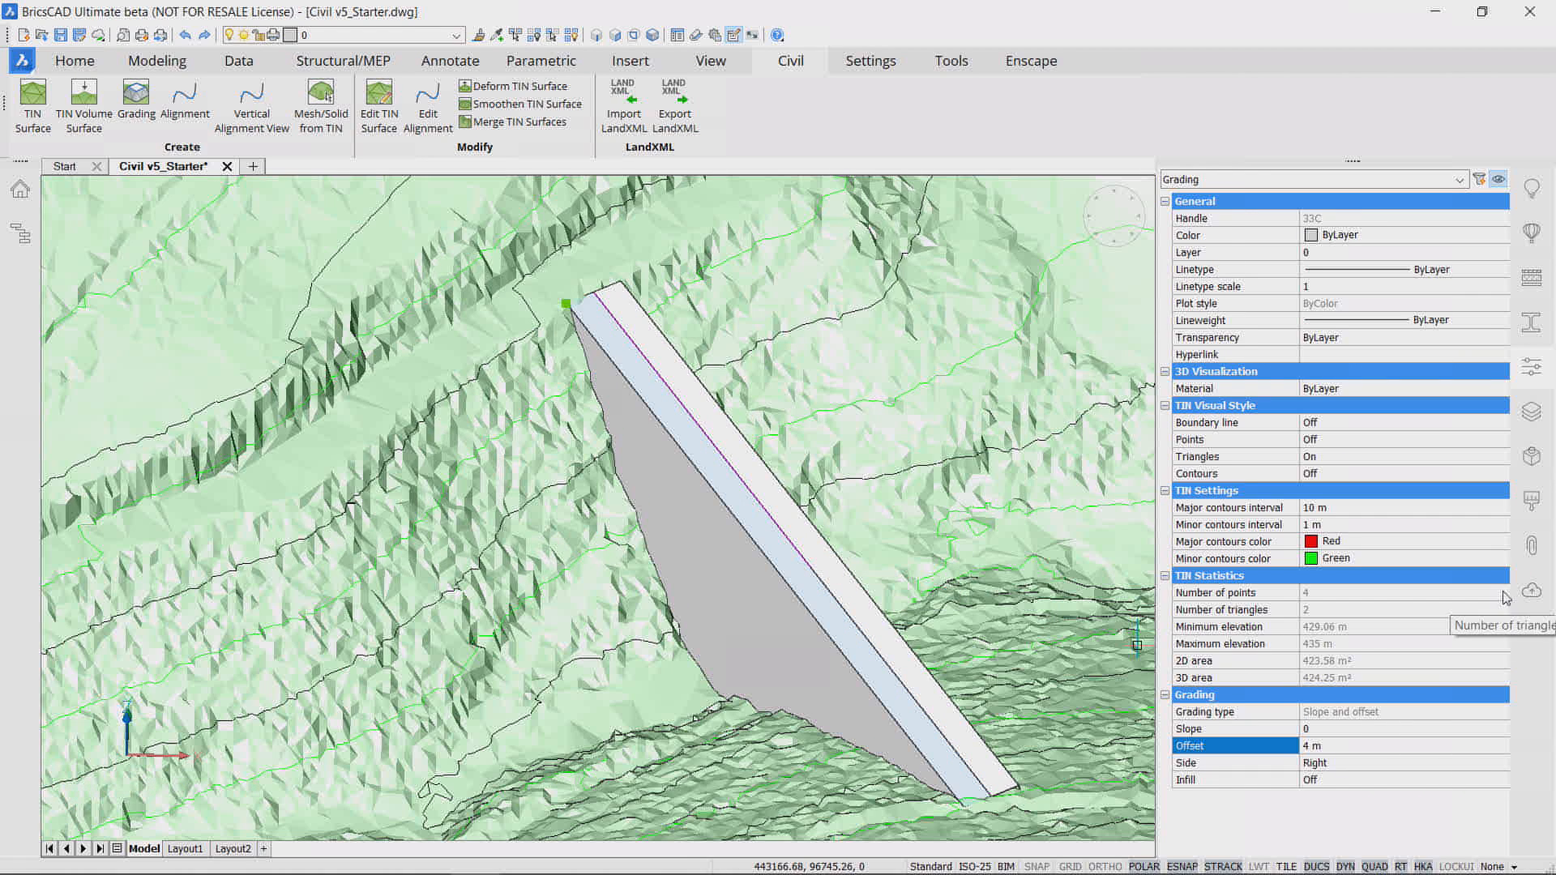
click(1544, 398)
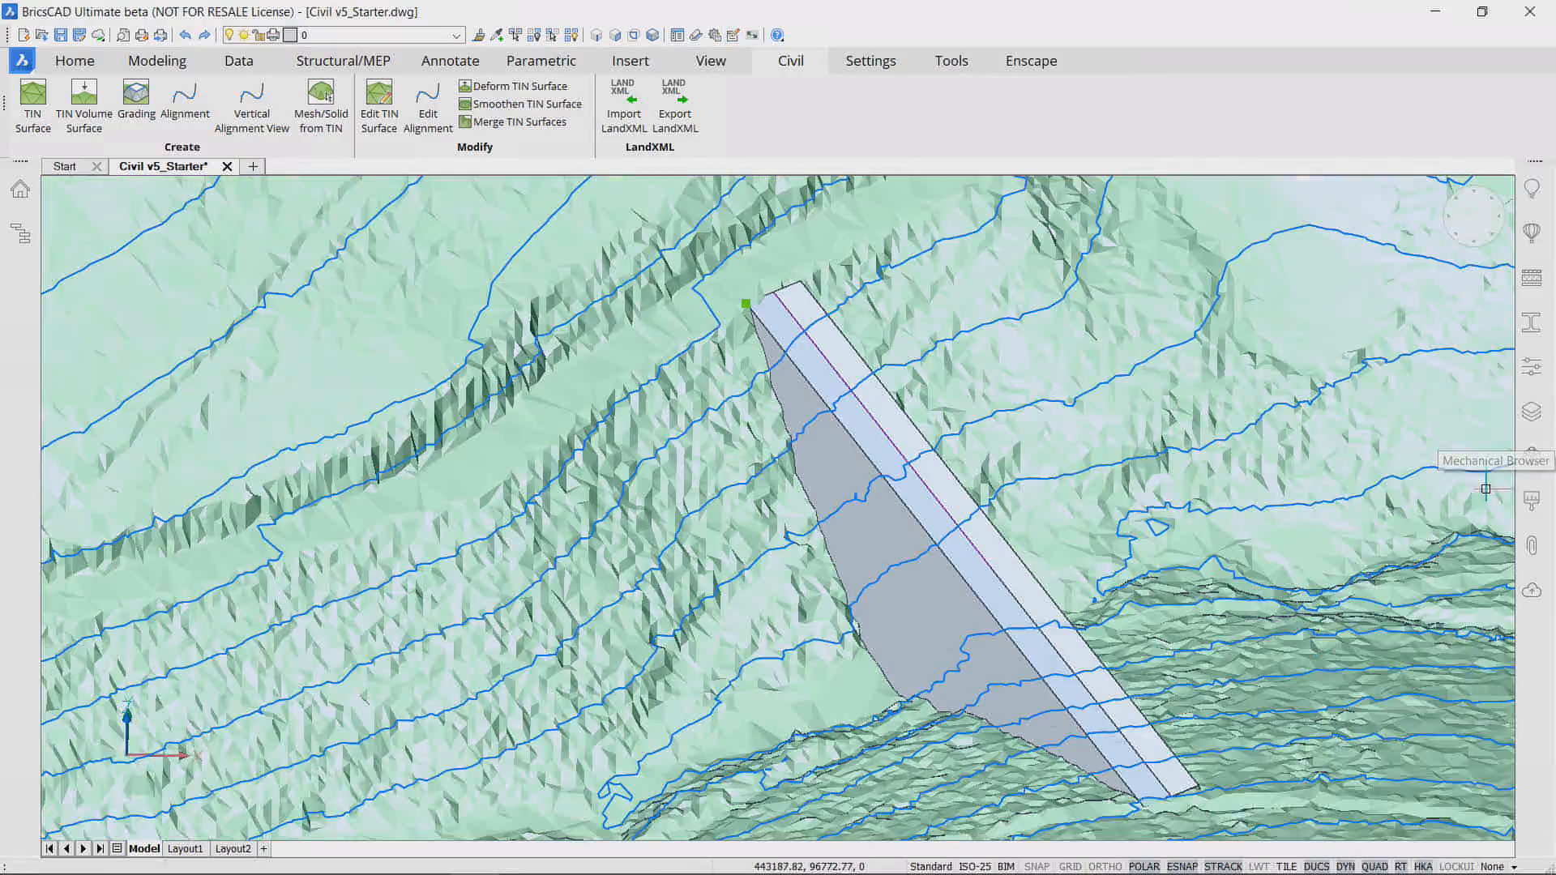
key(Escape)
Step: Merge the flat strips and slope gradings along the magenta line into one TIN surface, answering the final option with Yes
shift+middle_drag(1491, 498, 1490, 496)
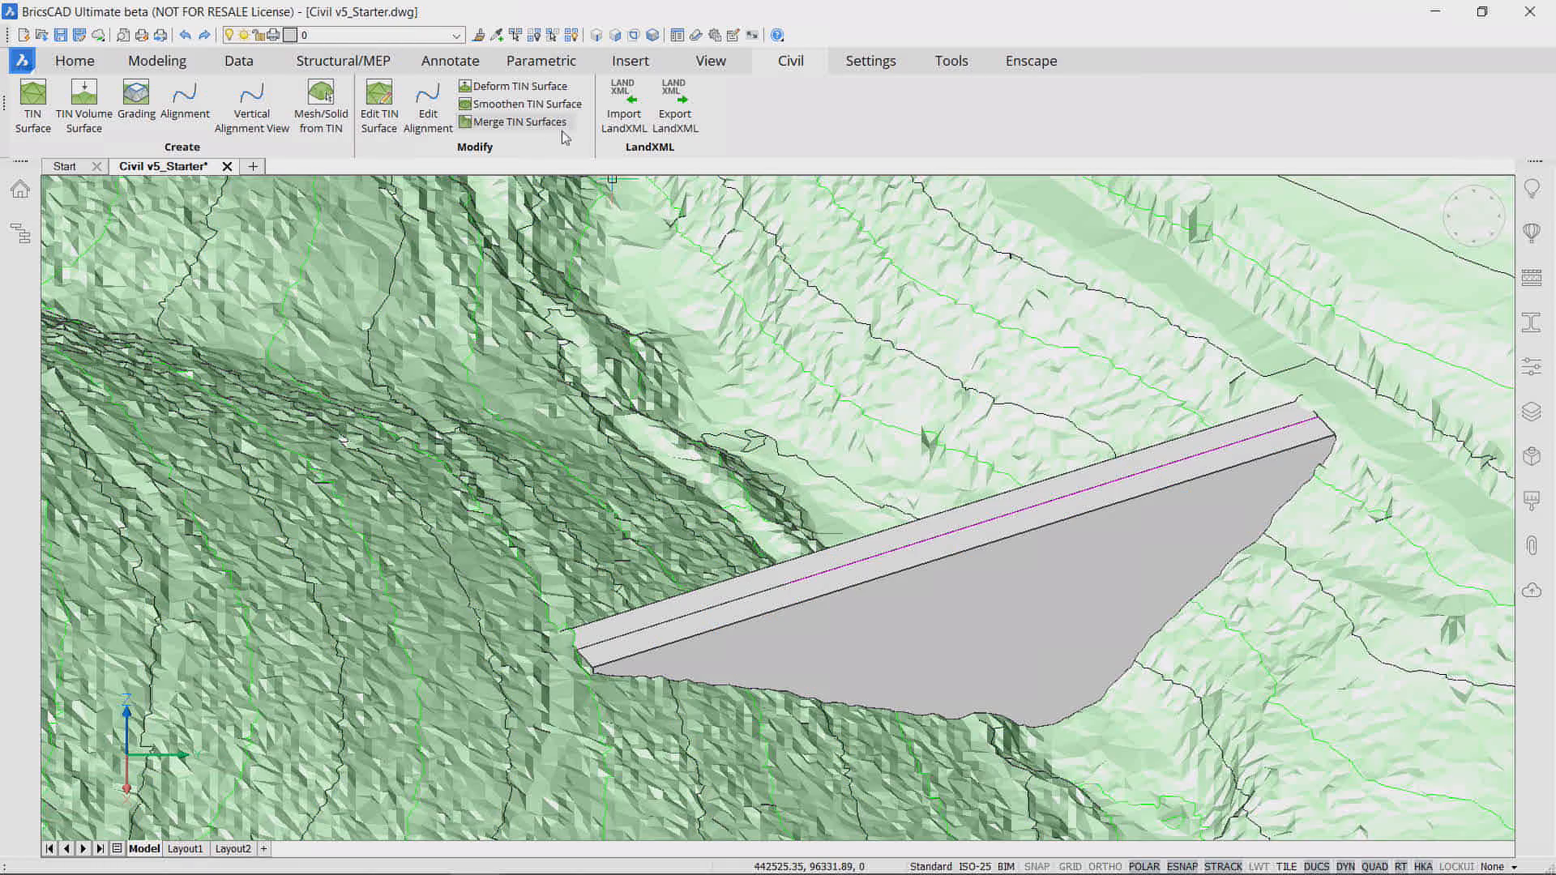
click(519, 122)
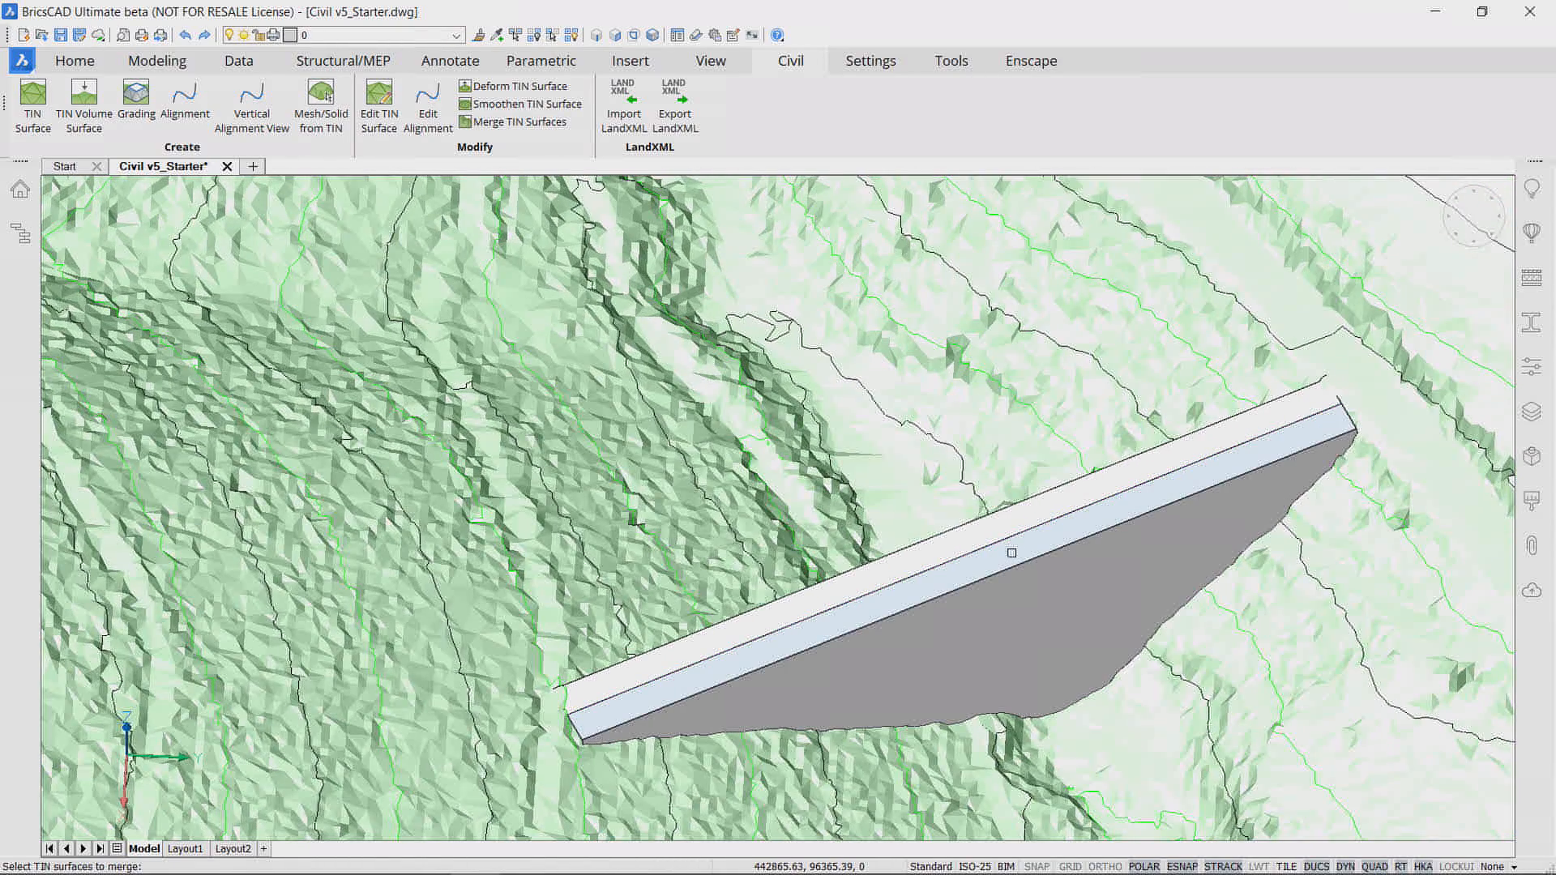
shift+middle_drag(1000, 538, 1048, 636)
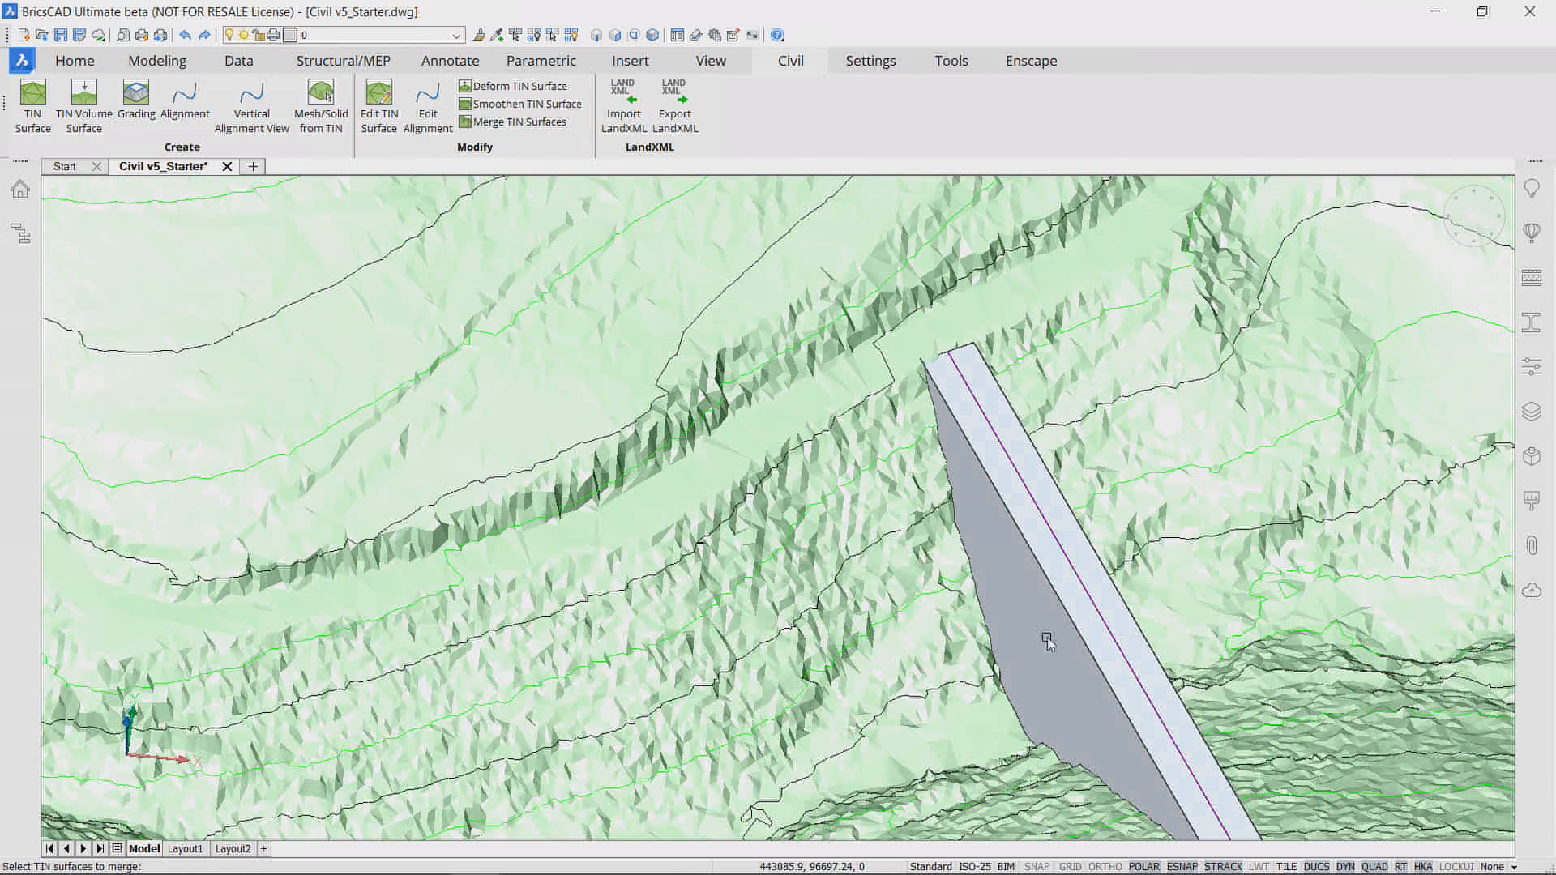
key(Return)
text(yes)
key(Return)
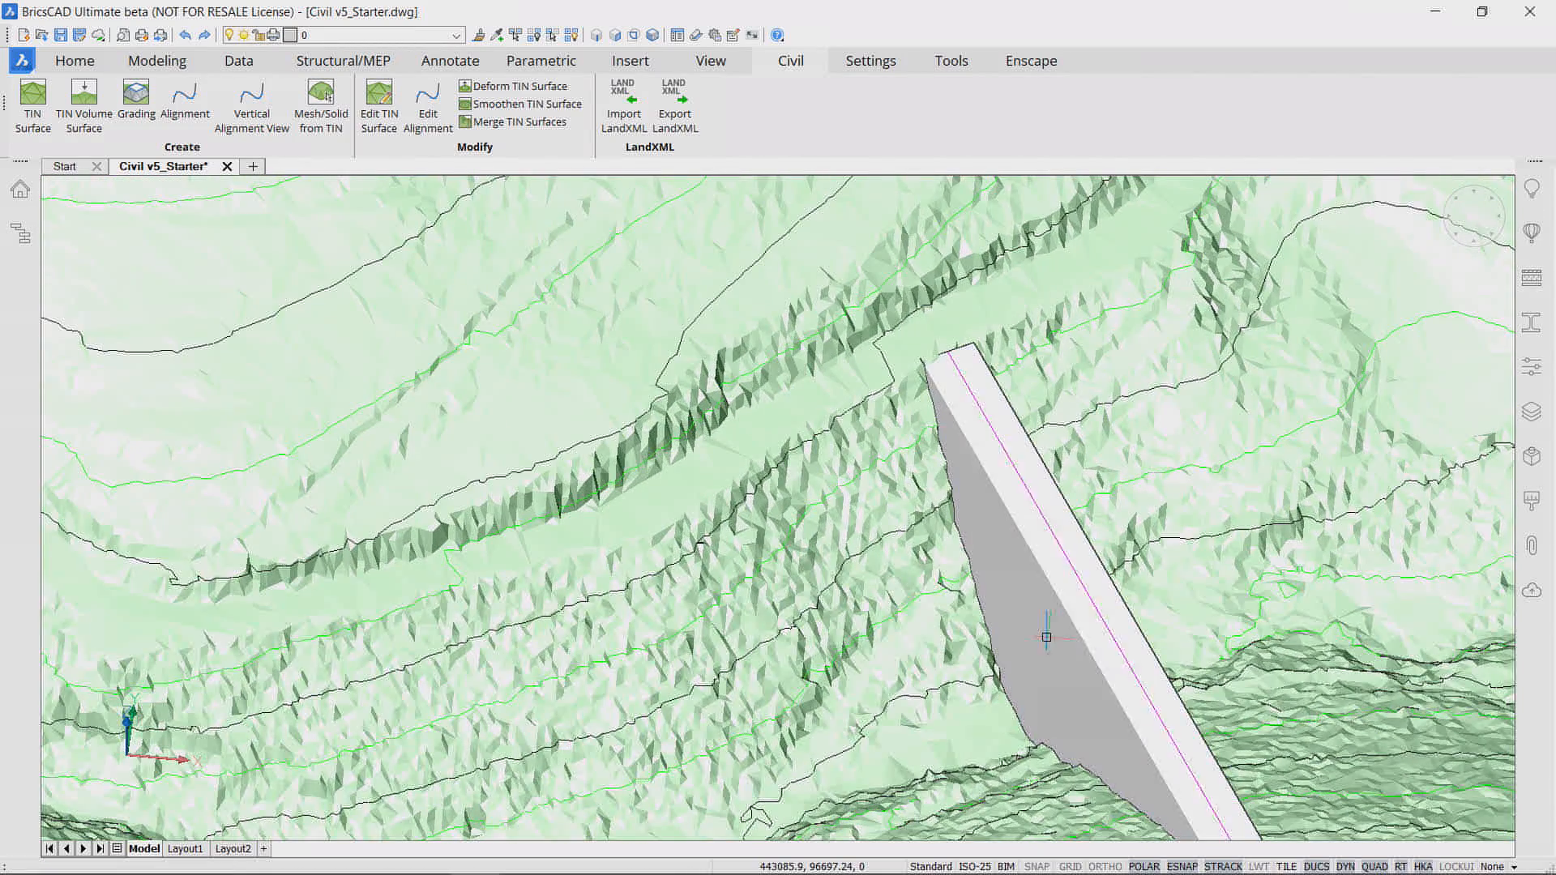
Step: Create a TIN volume surface with the terrain as base surface and the merged grading surface as comparison surface
shift+middle_drag(1045, 632, 924, 684)
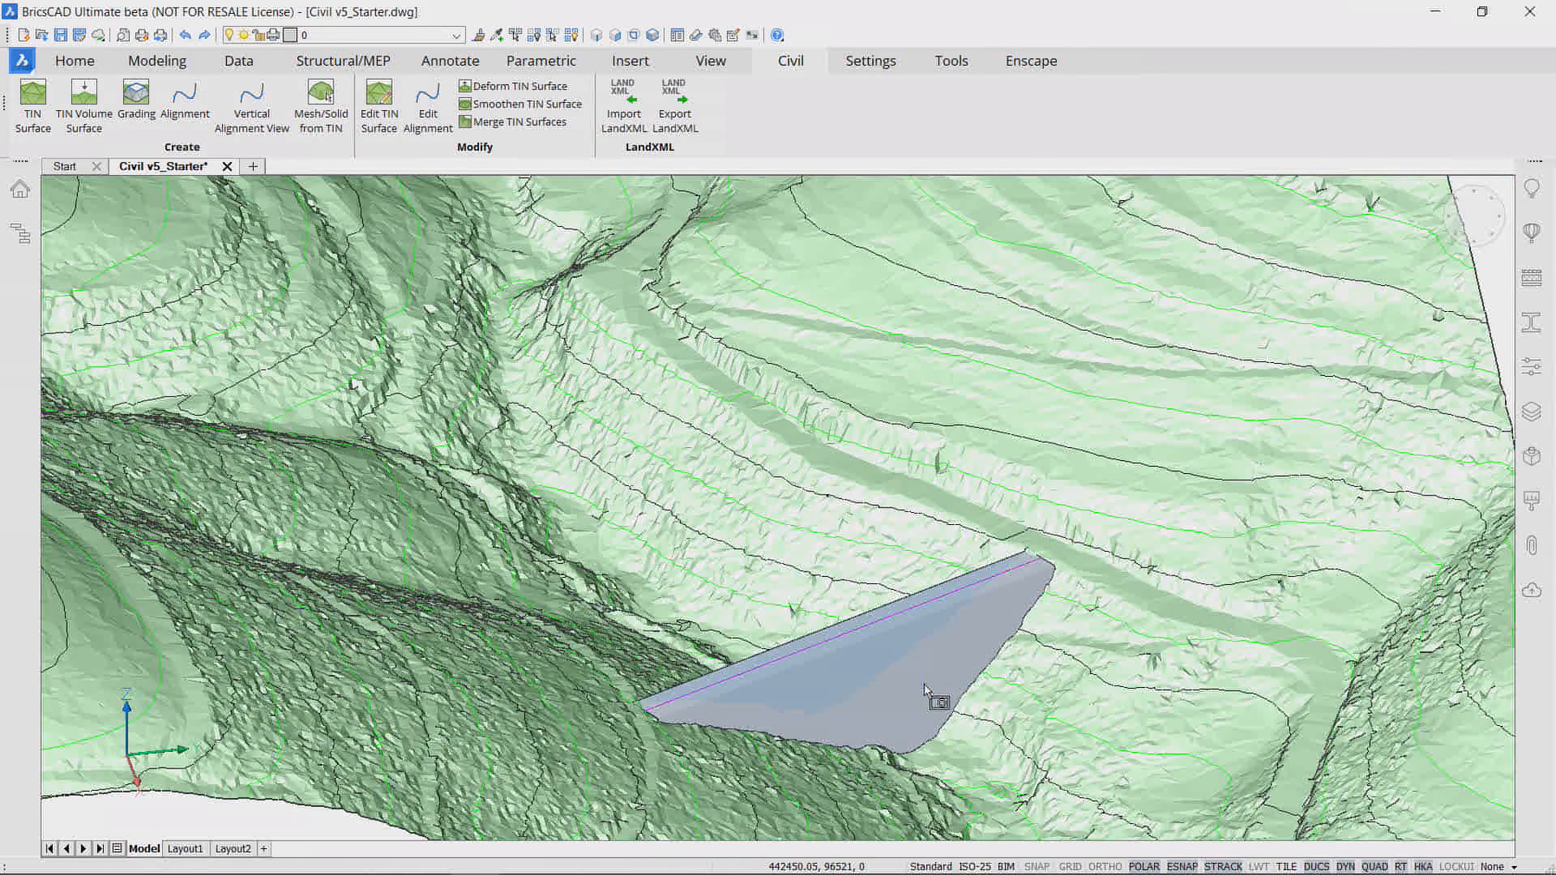
mouse_move(923, 684)
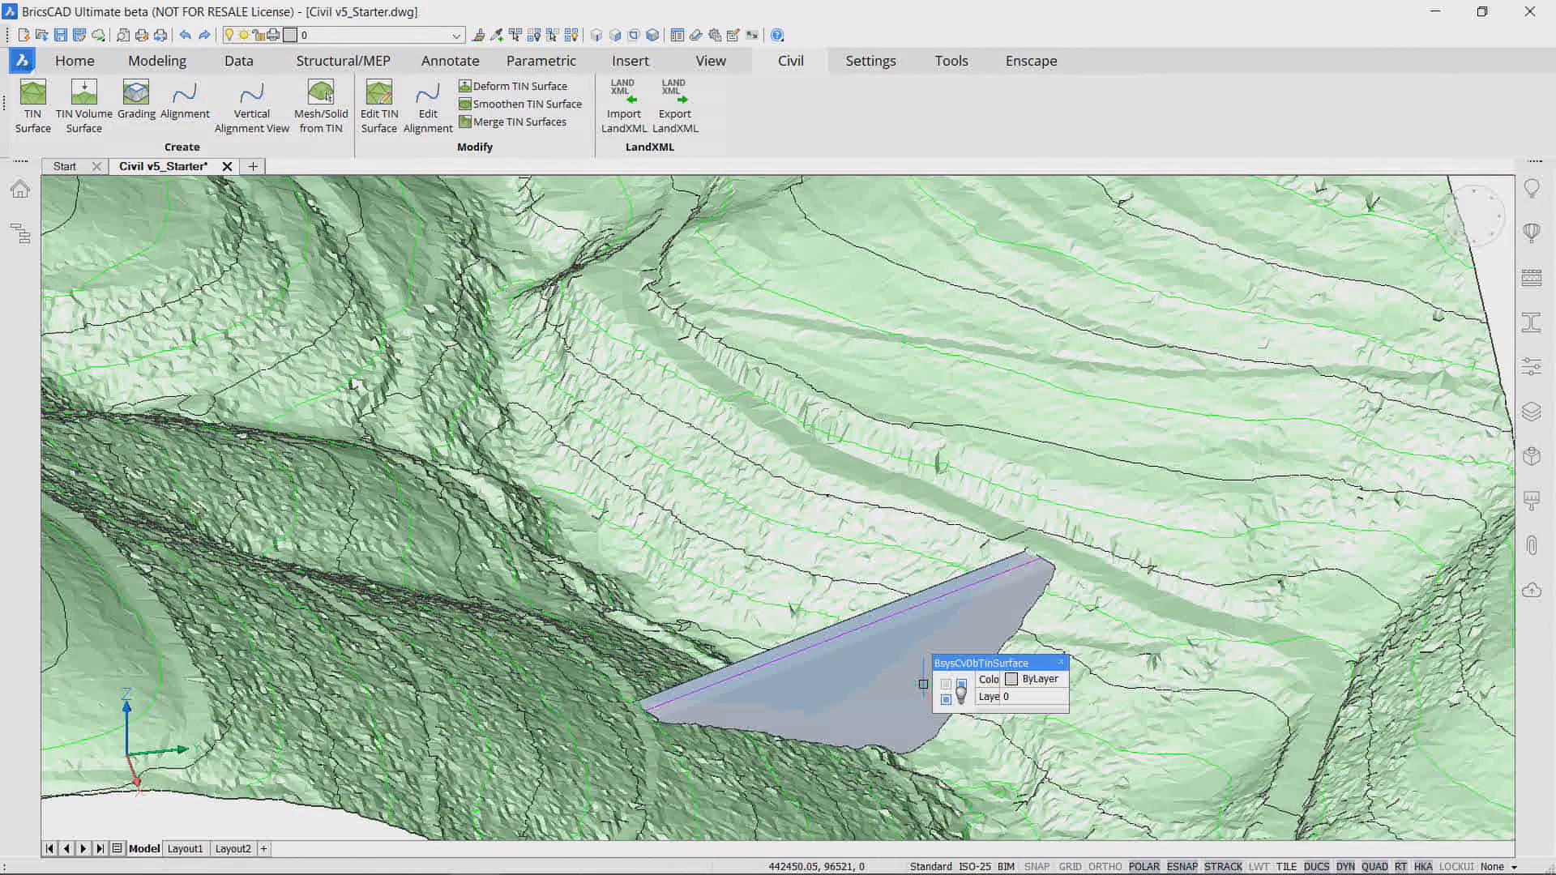
shift+middle_drag(923, 684, 1290, 443)
key(Escape)
key(Escape)
key(Escape)
key(Escape)
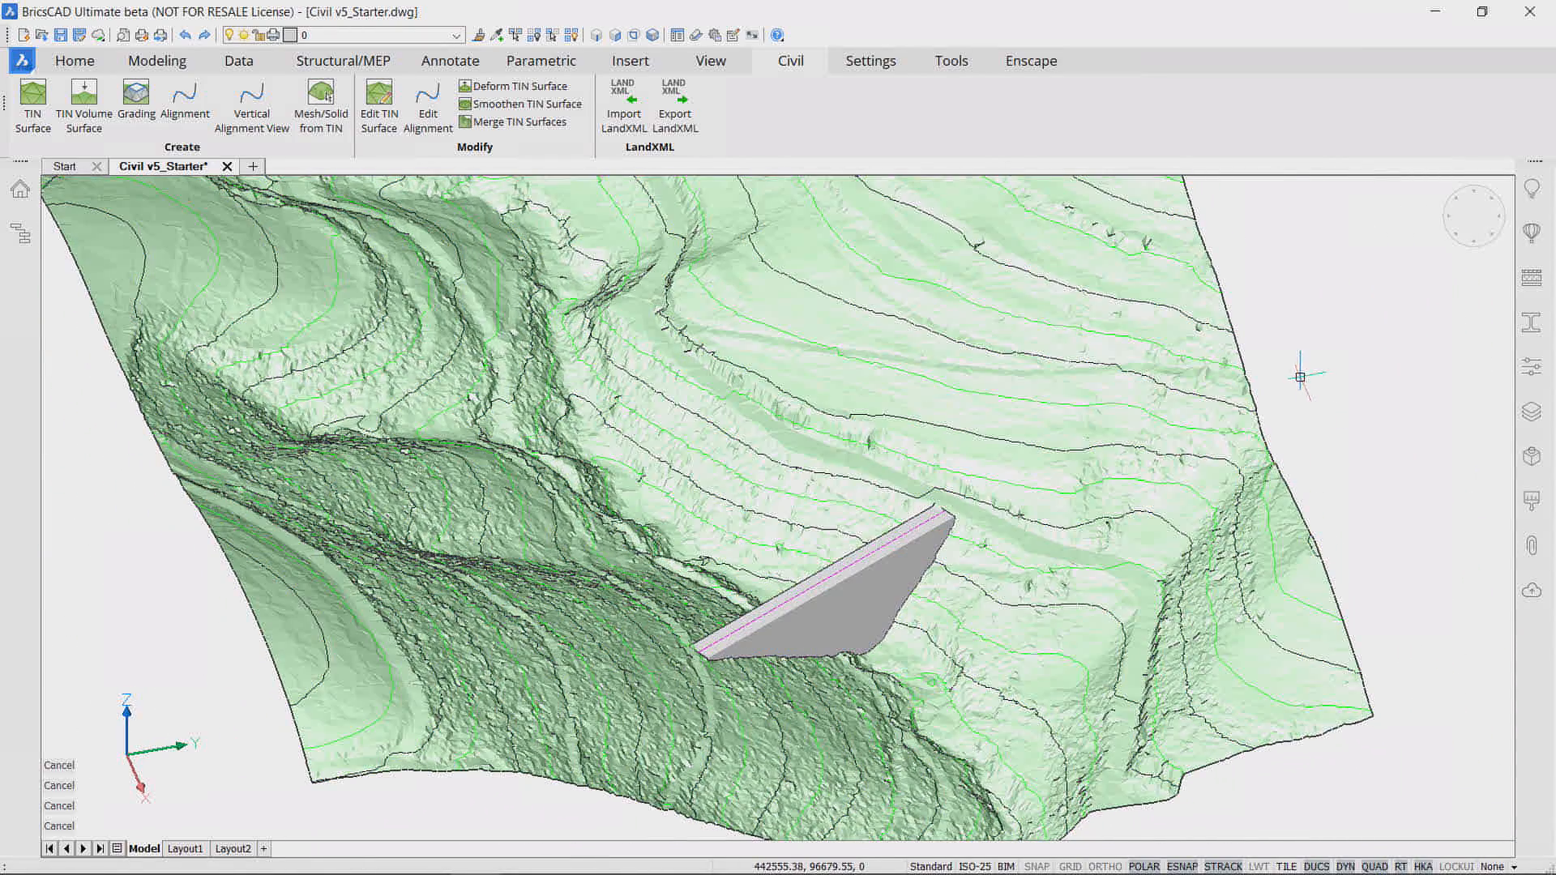
click(85, 97)
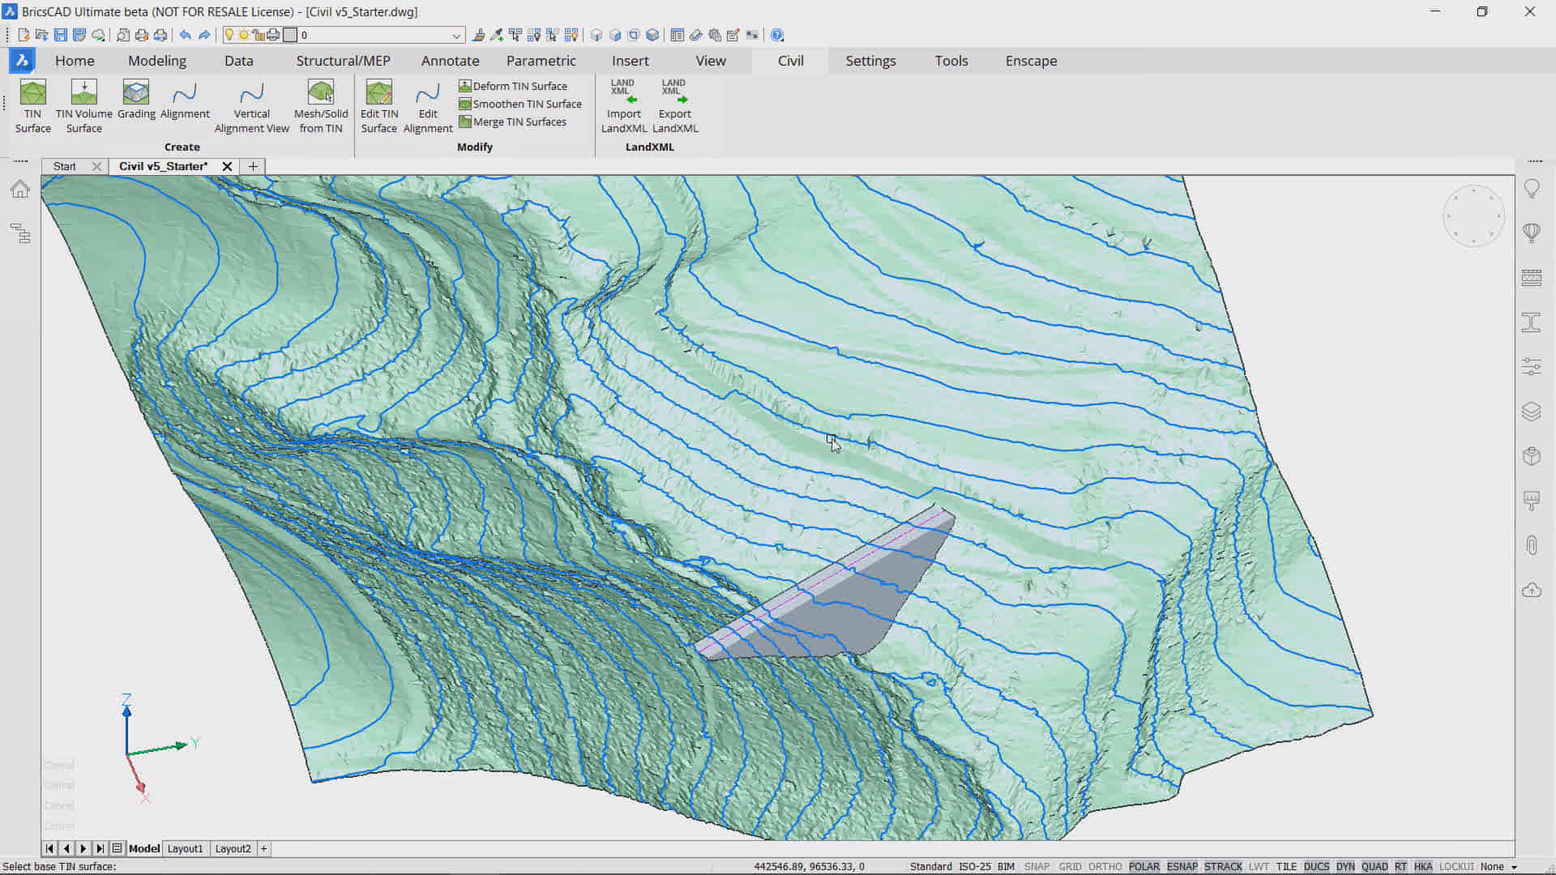
click(897, 519)
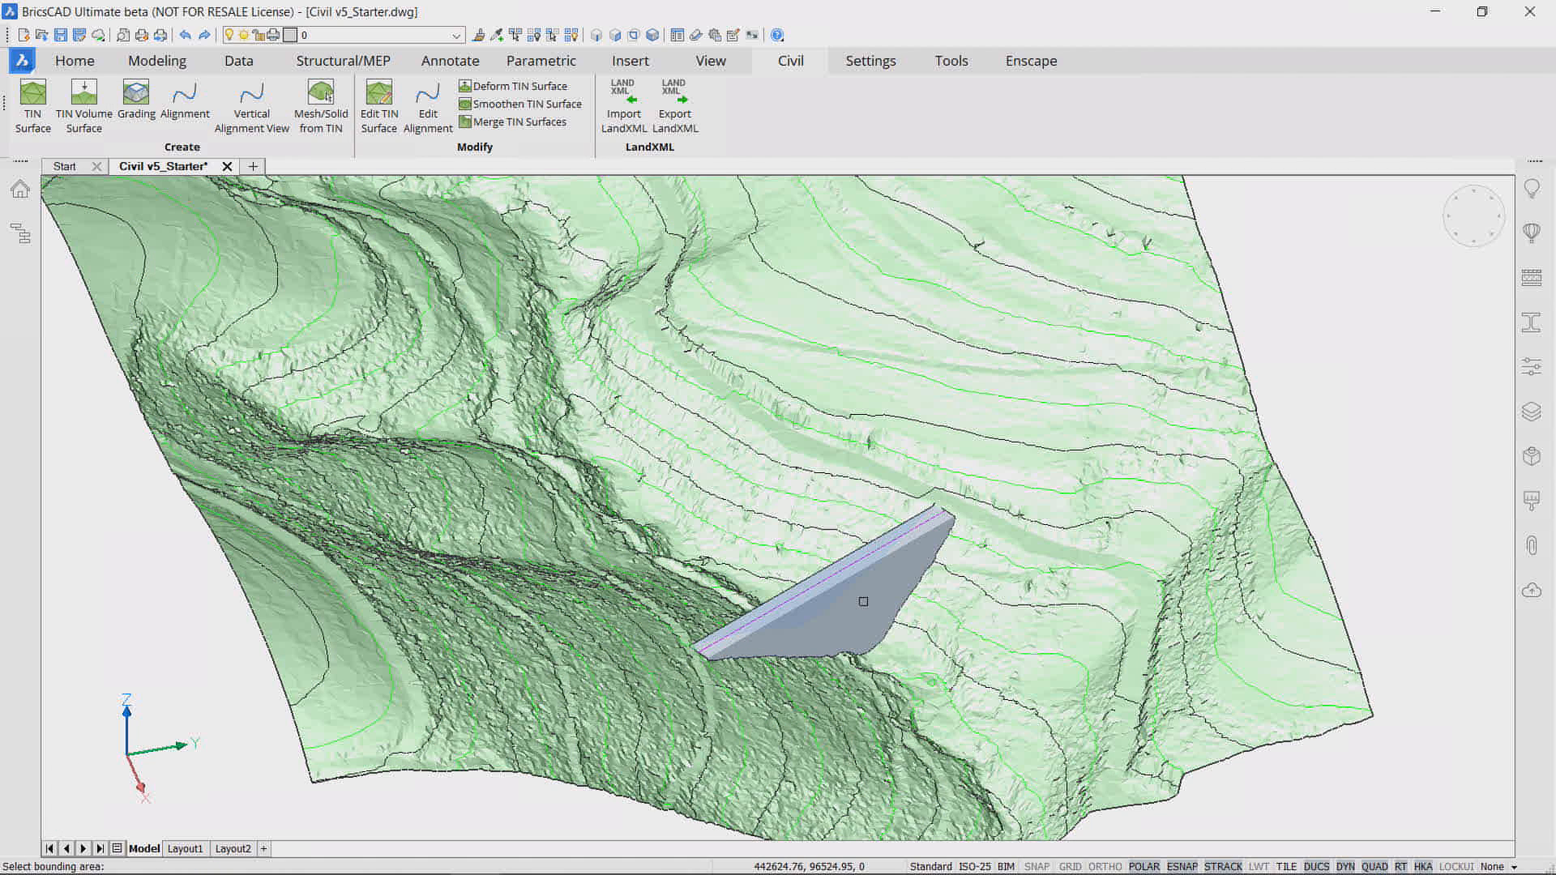
scroll(864, 601, down, 8)
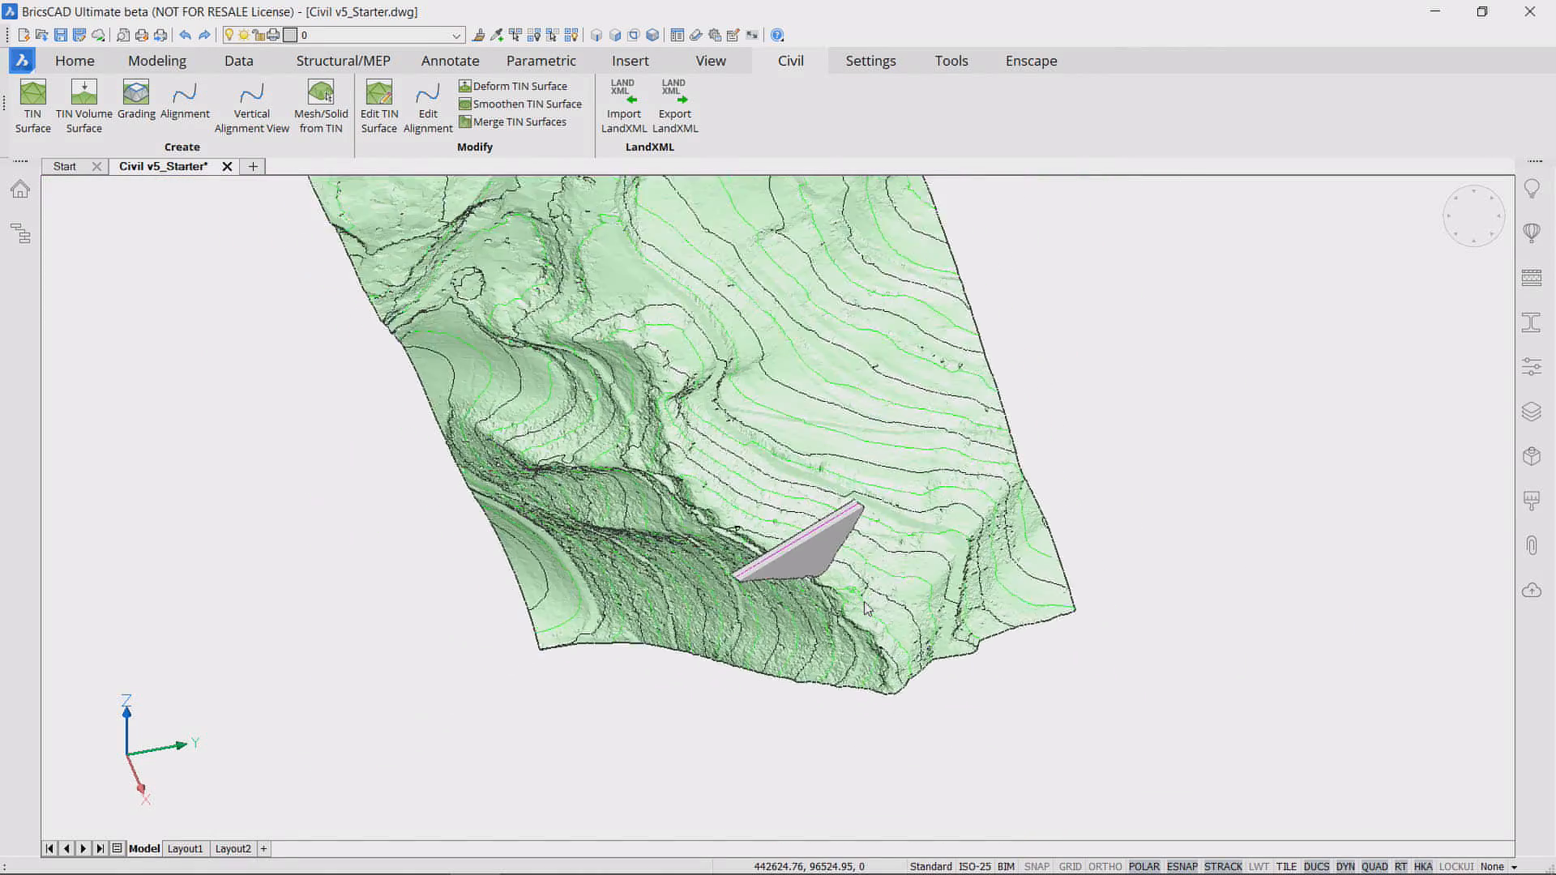
scroll(803, 717, up, 6)
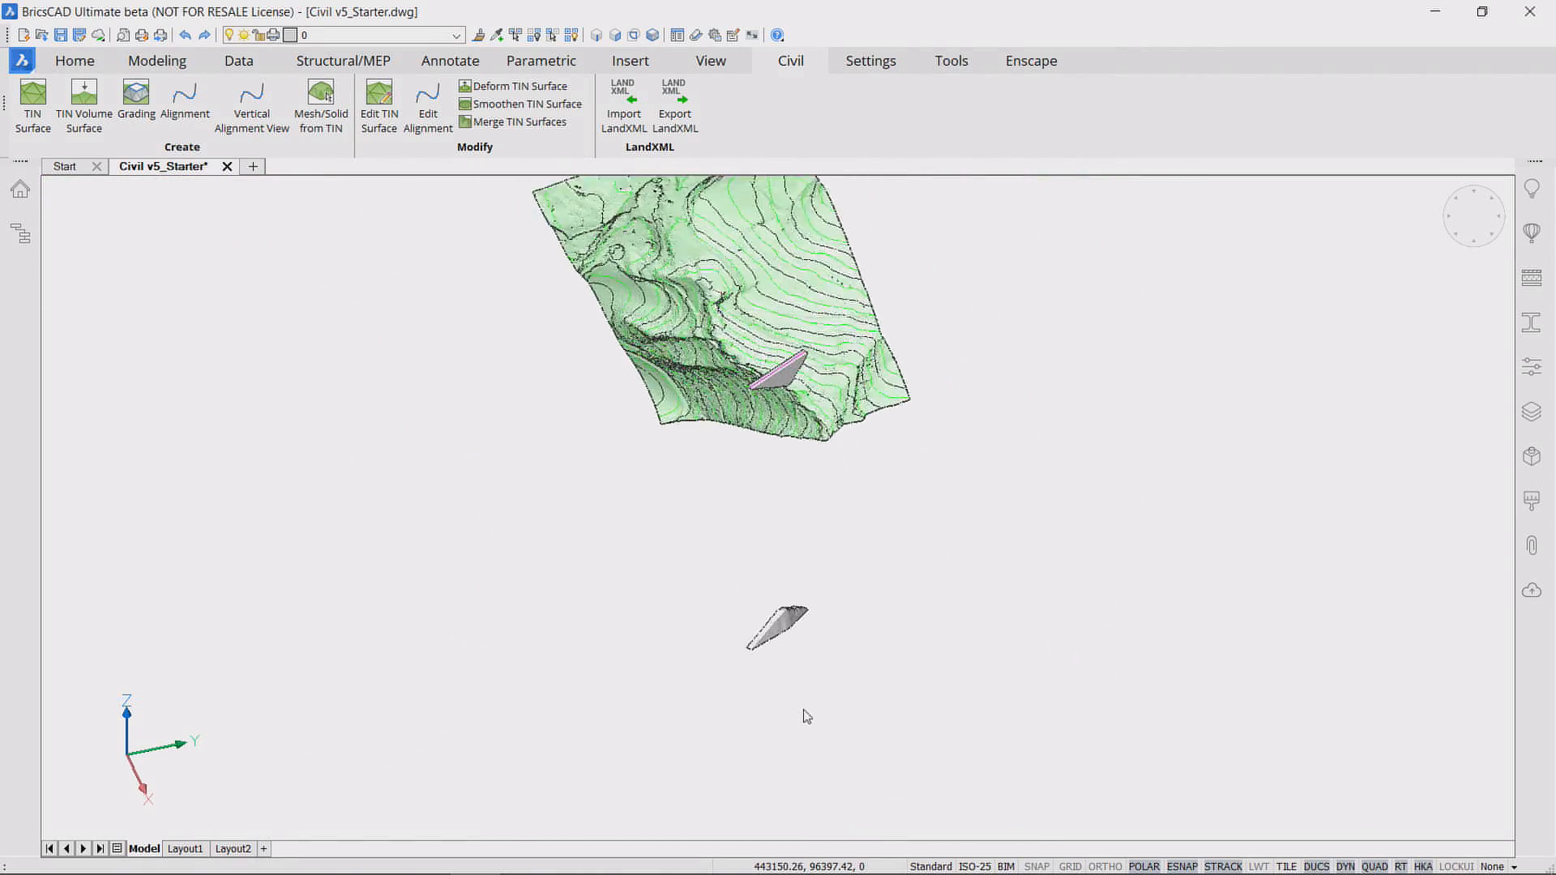
scroll(799, 640, up, 1)
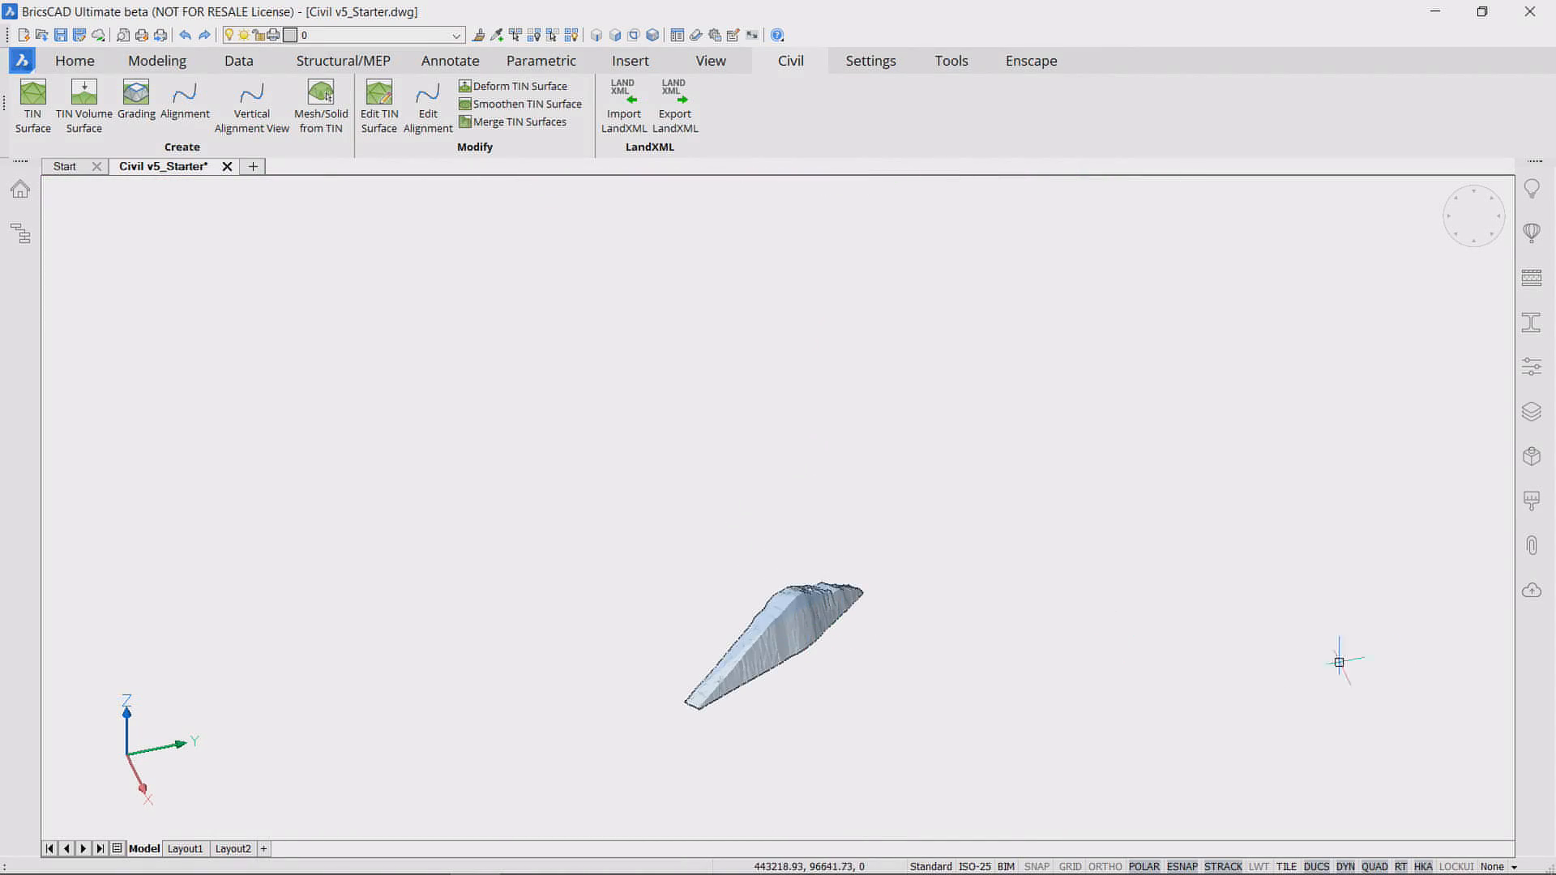
Step: Examine the cut and fill volumes in the properties of the TIN volume surface
click(1529, 368)
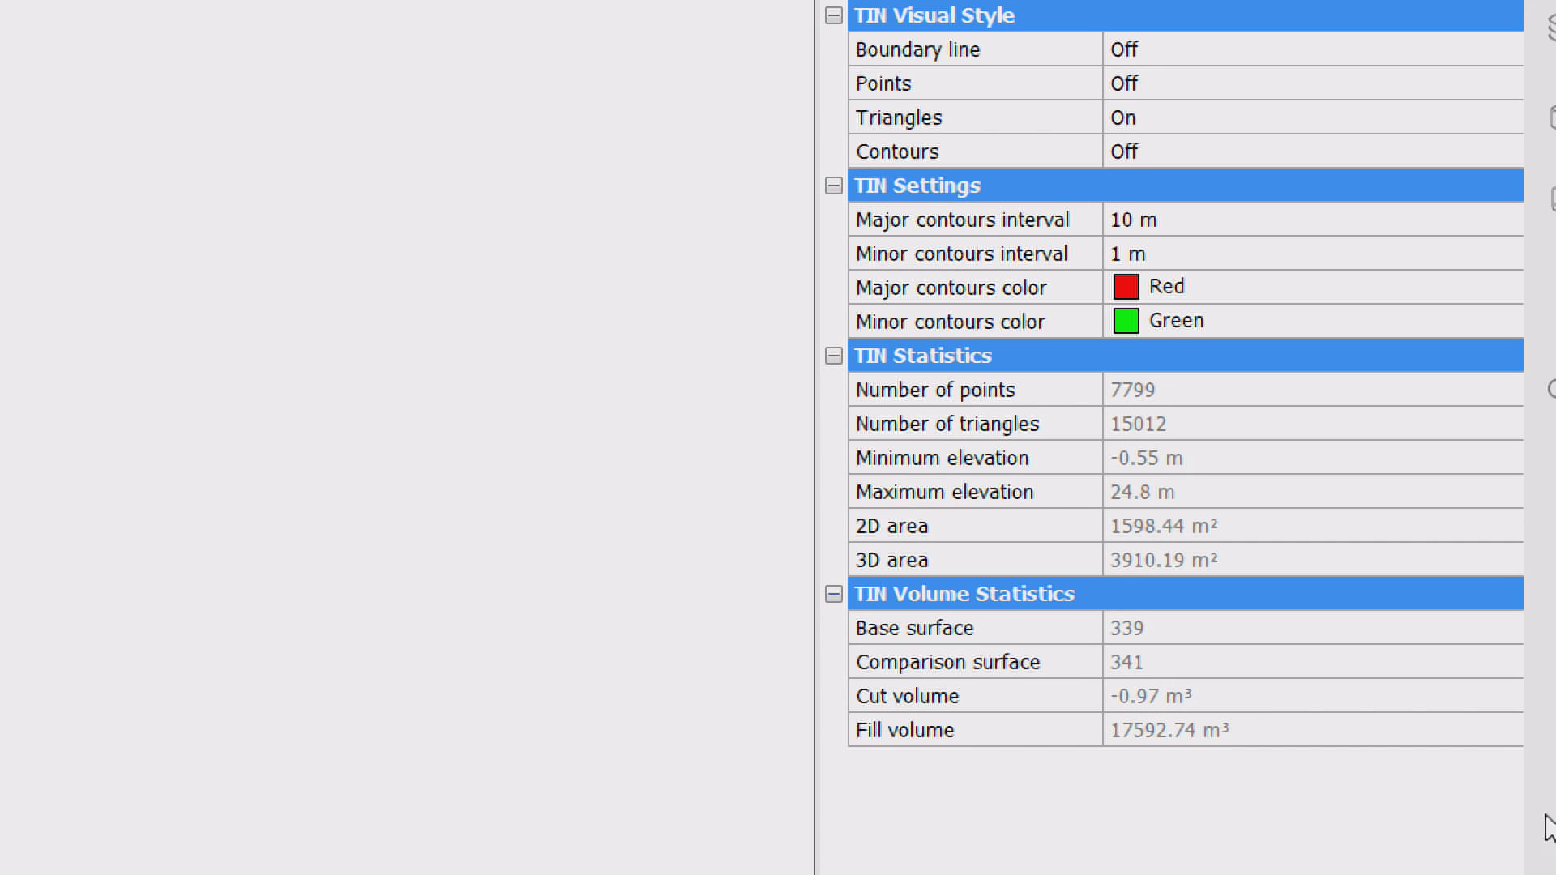
click(1454, 739)
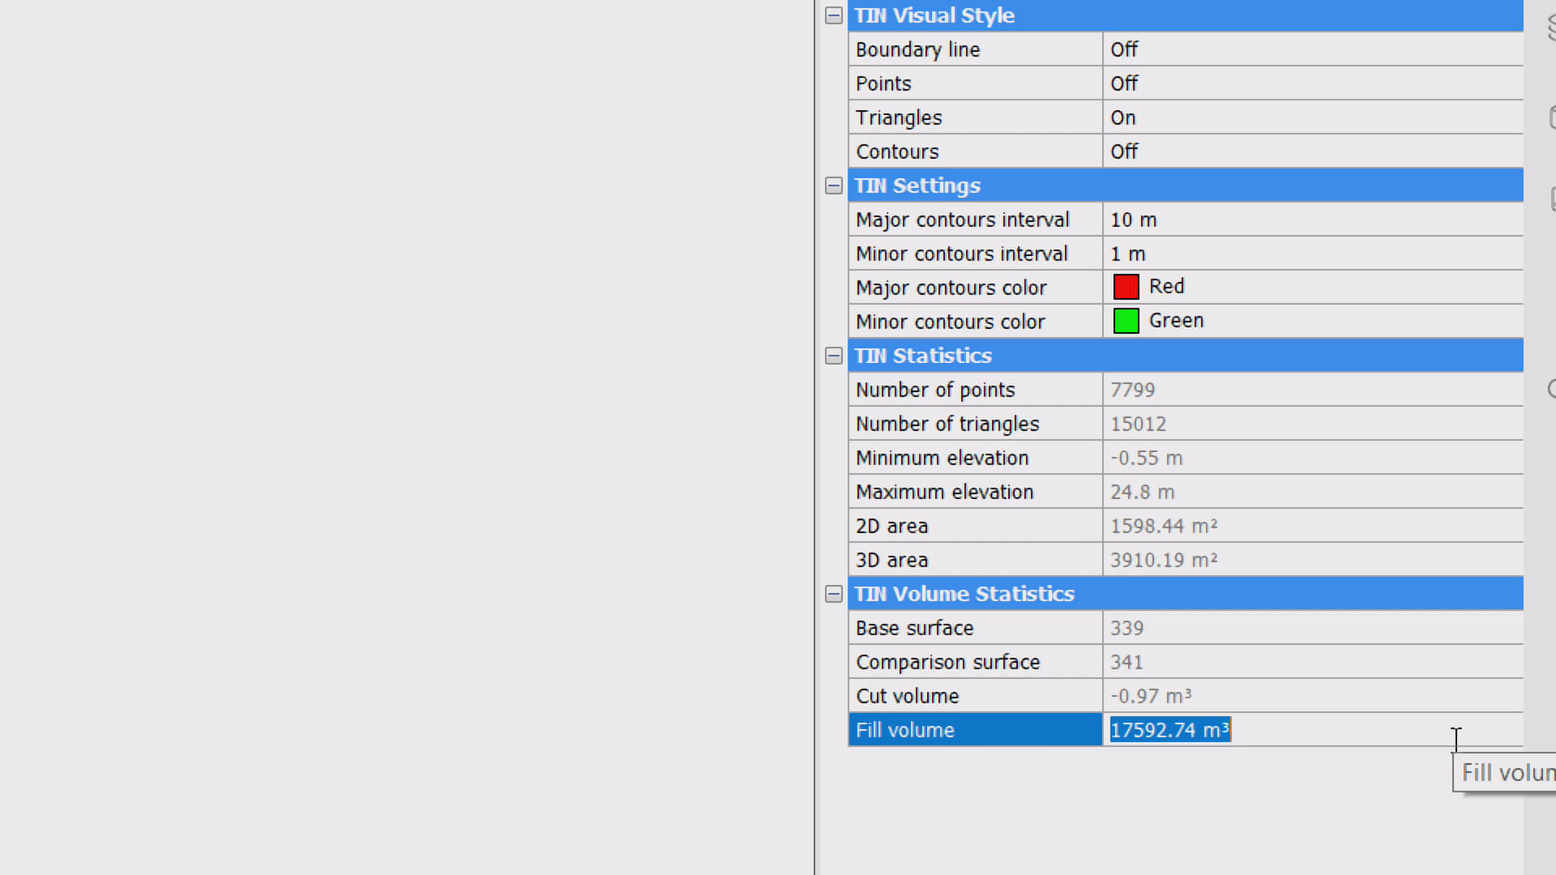
click(1433, 693)
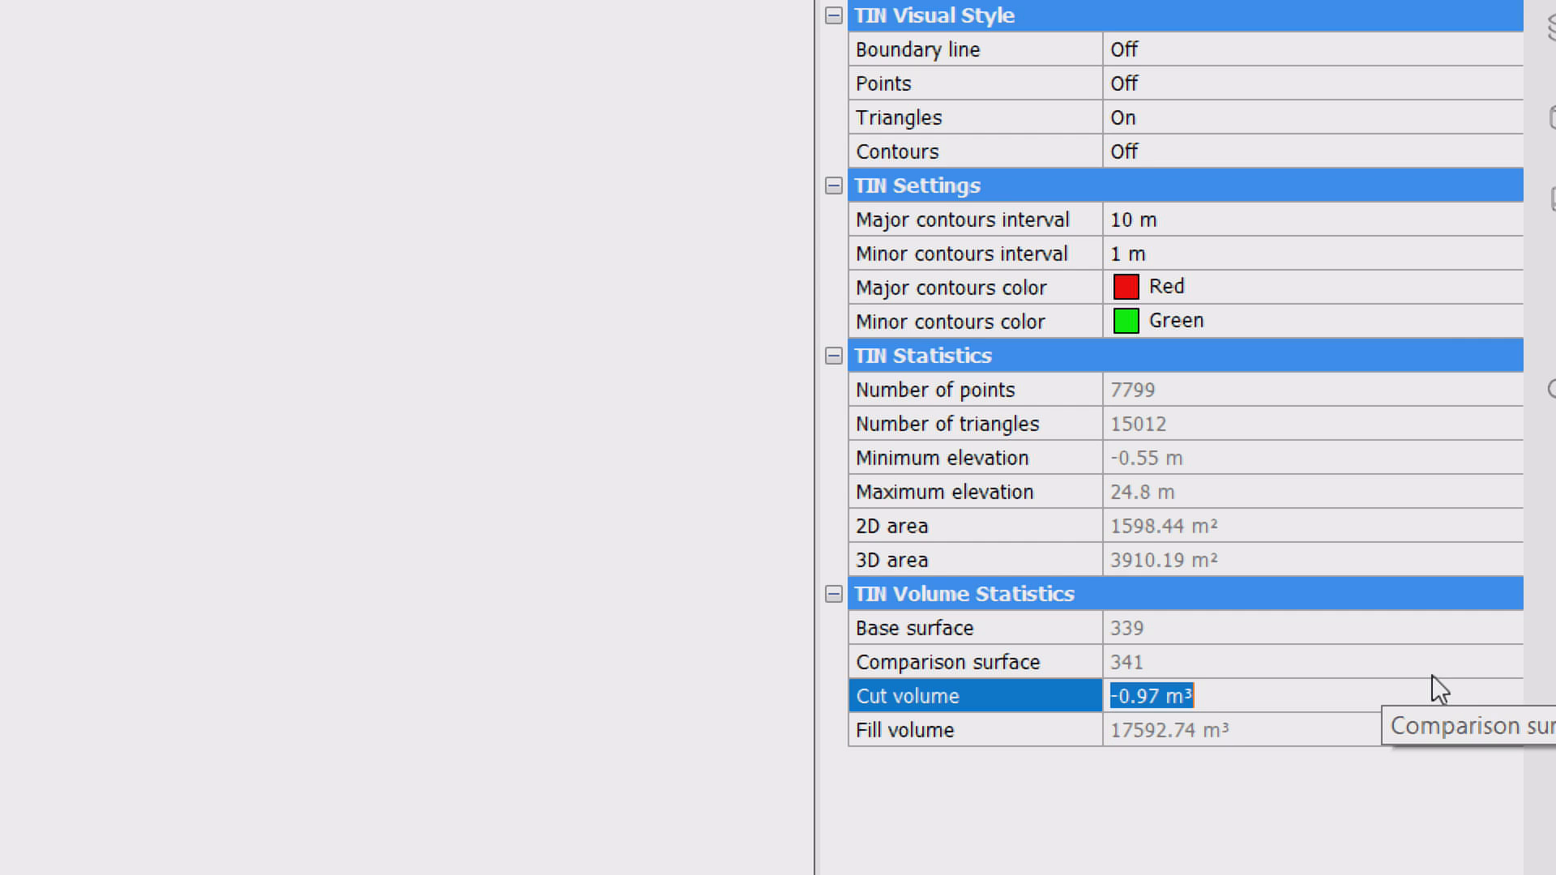
click(1435, 661)
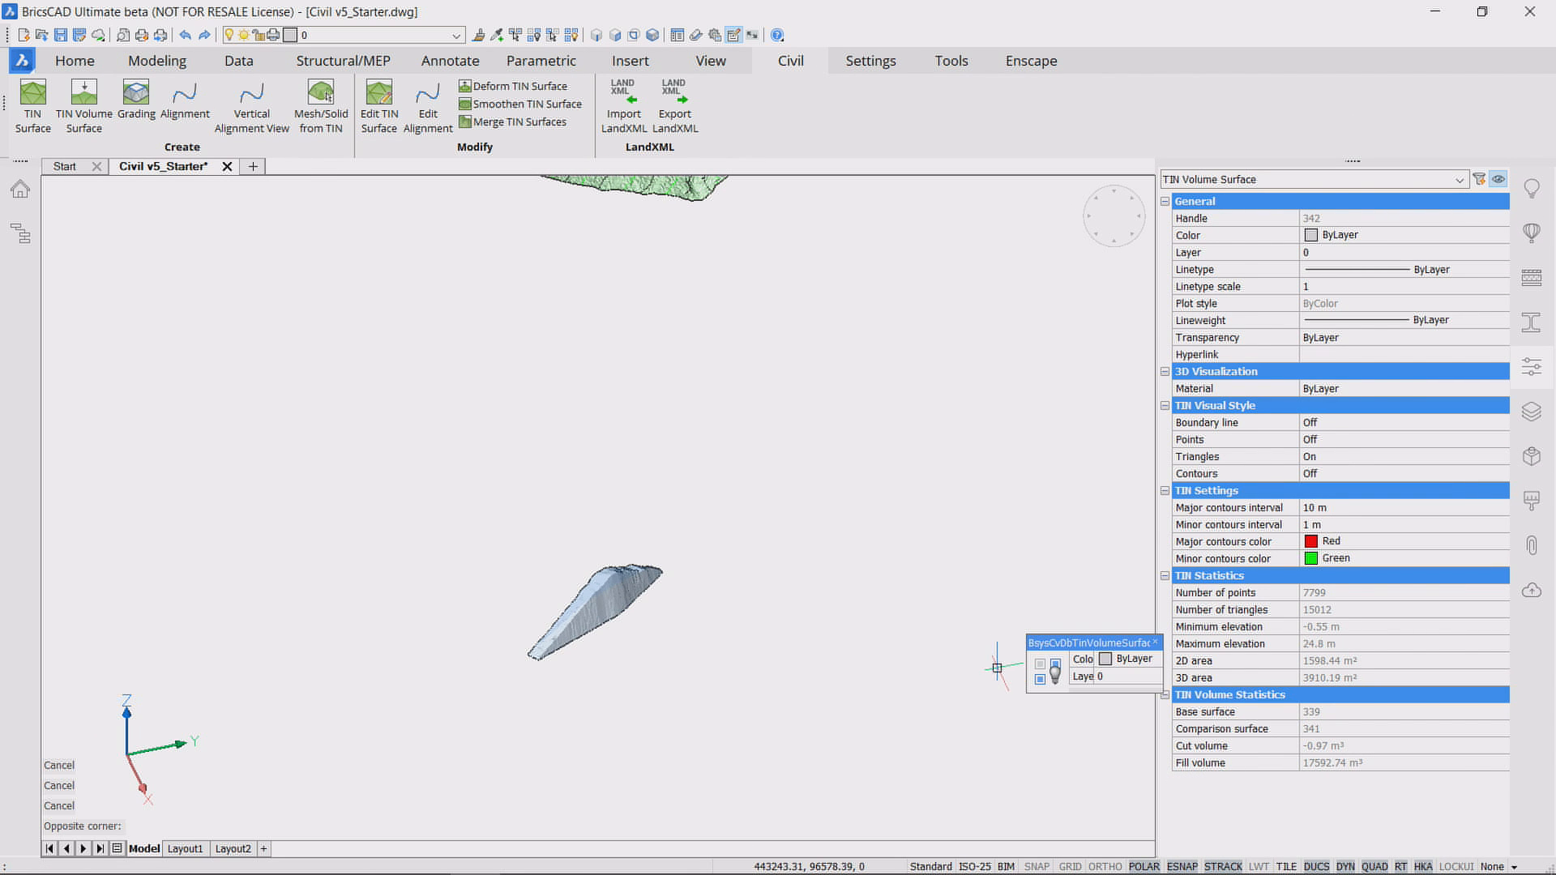
key(Escape)
middle_drag(708, 610, 767, 623)
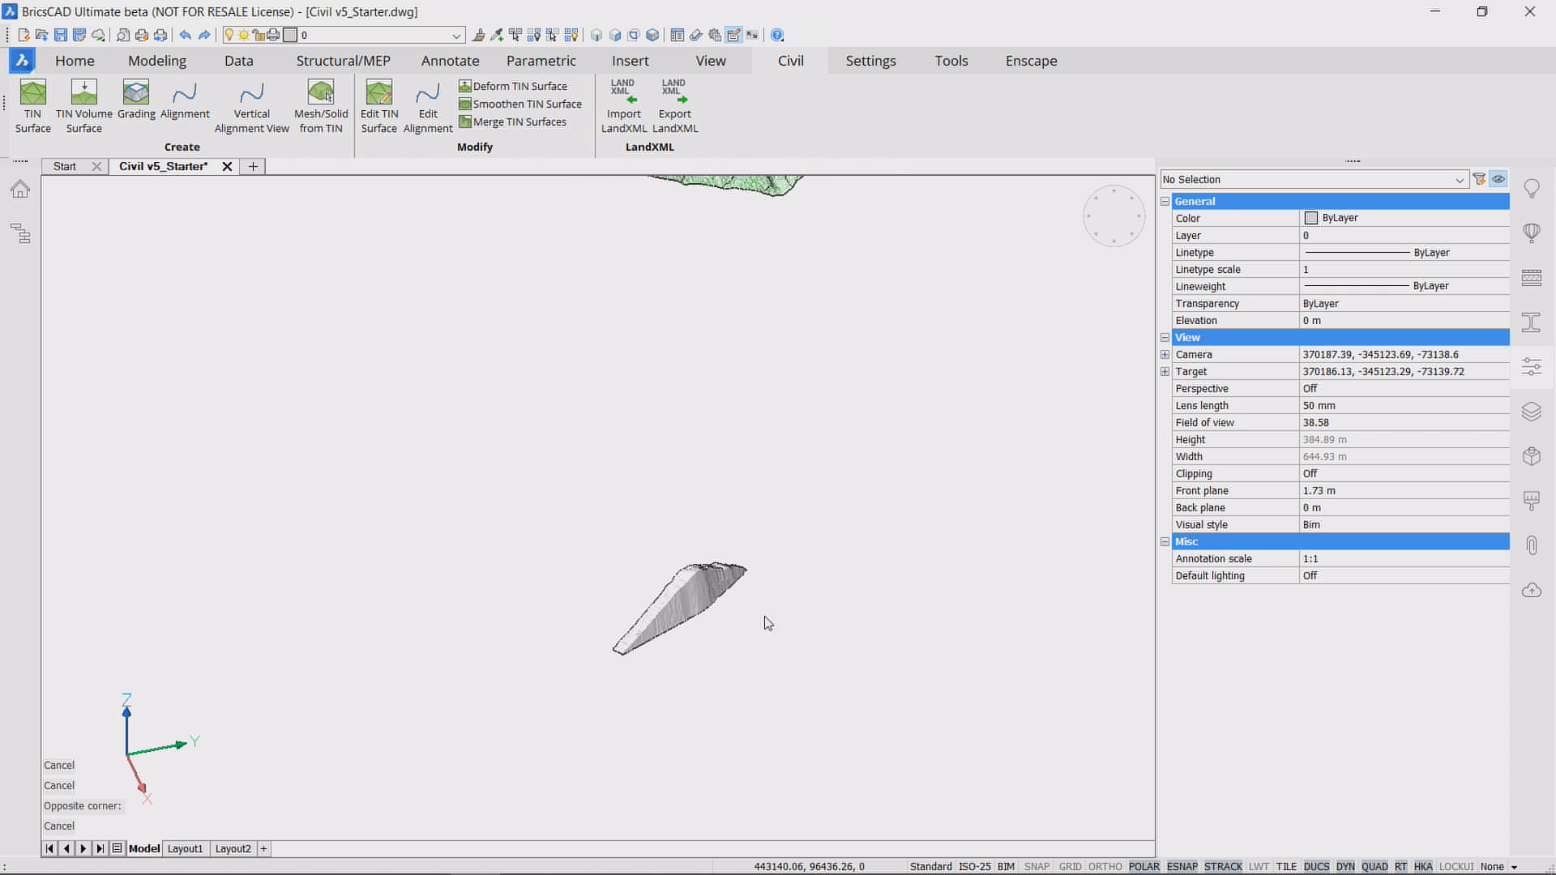
scroll(1049, 671, down, 2)
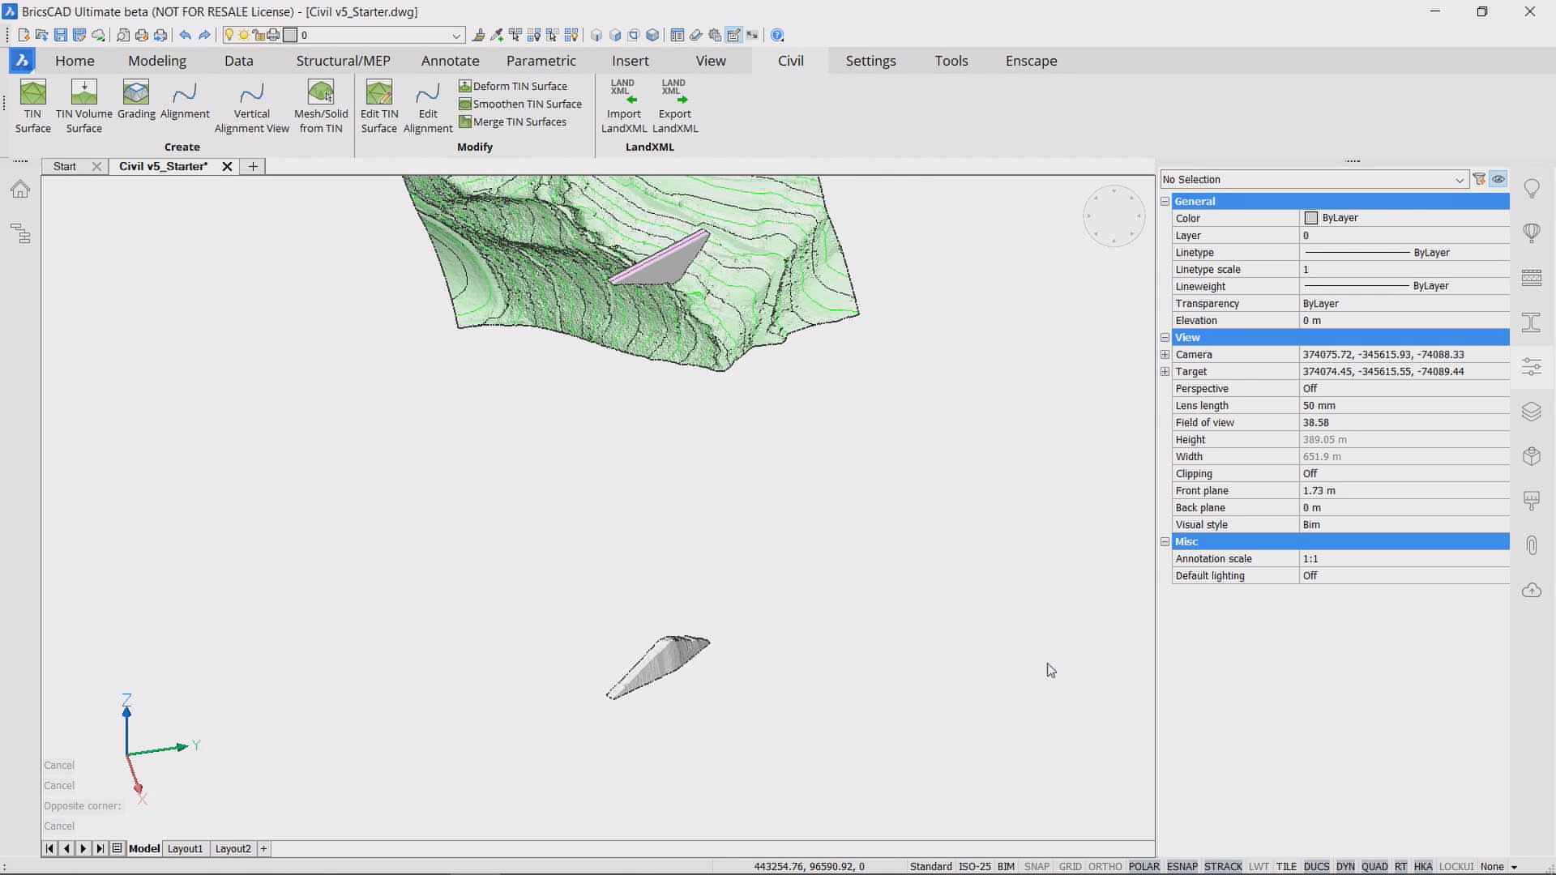
click(1543, 373)
Step: Extract a mesh from the terrain TIN surface with the between Surfaces option, using the merged grading as the second surface
scroll(1127, 431, up, 4)
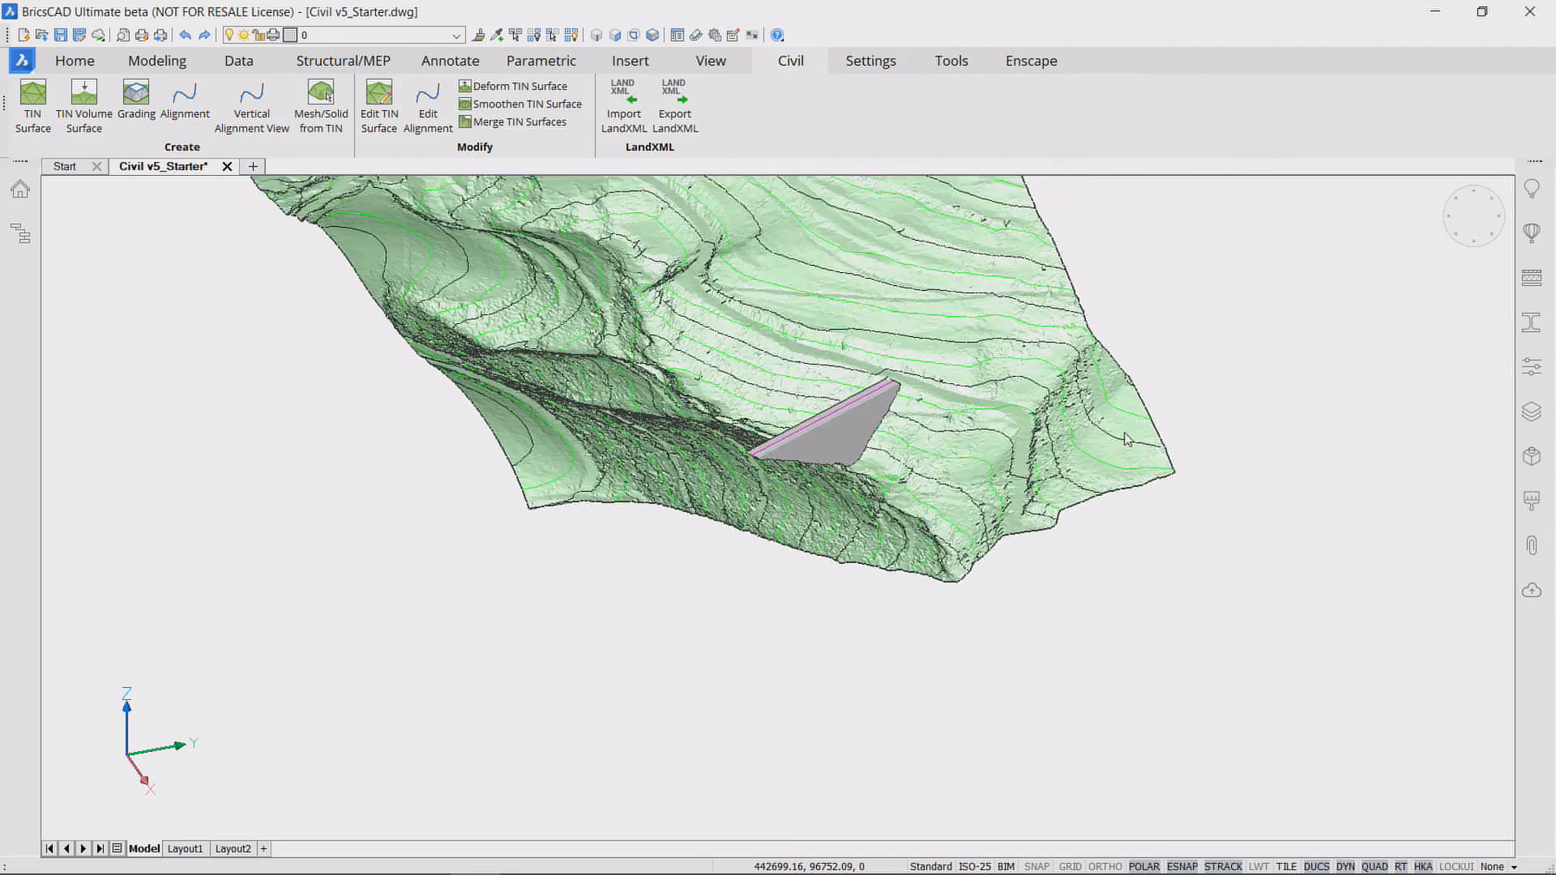
scroll(709, 320, up, 2)
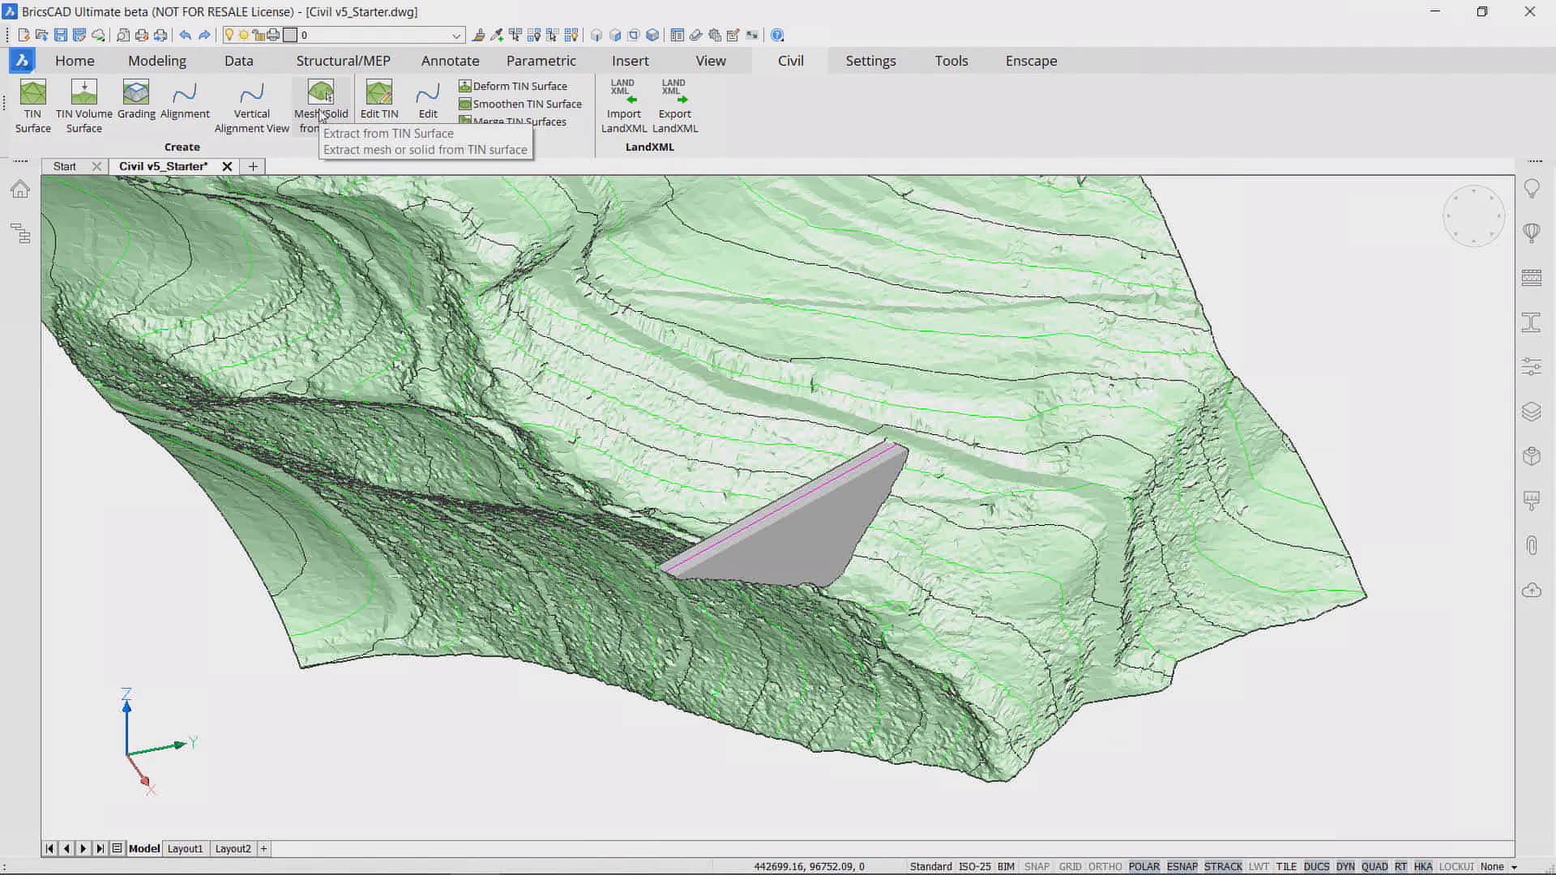
click(322, 116)
click(962, 596)
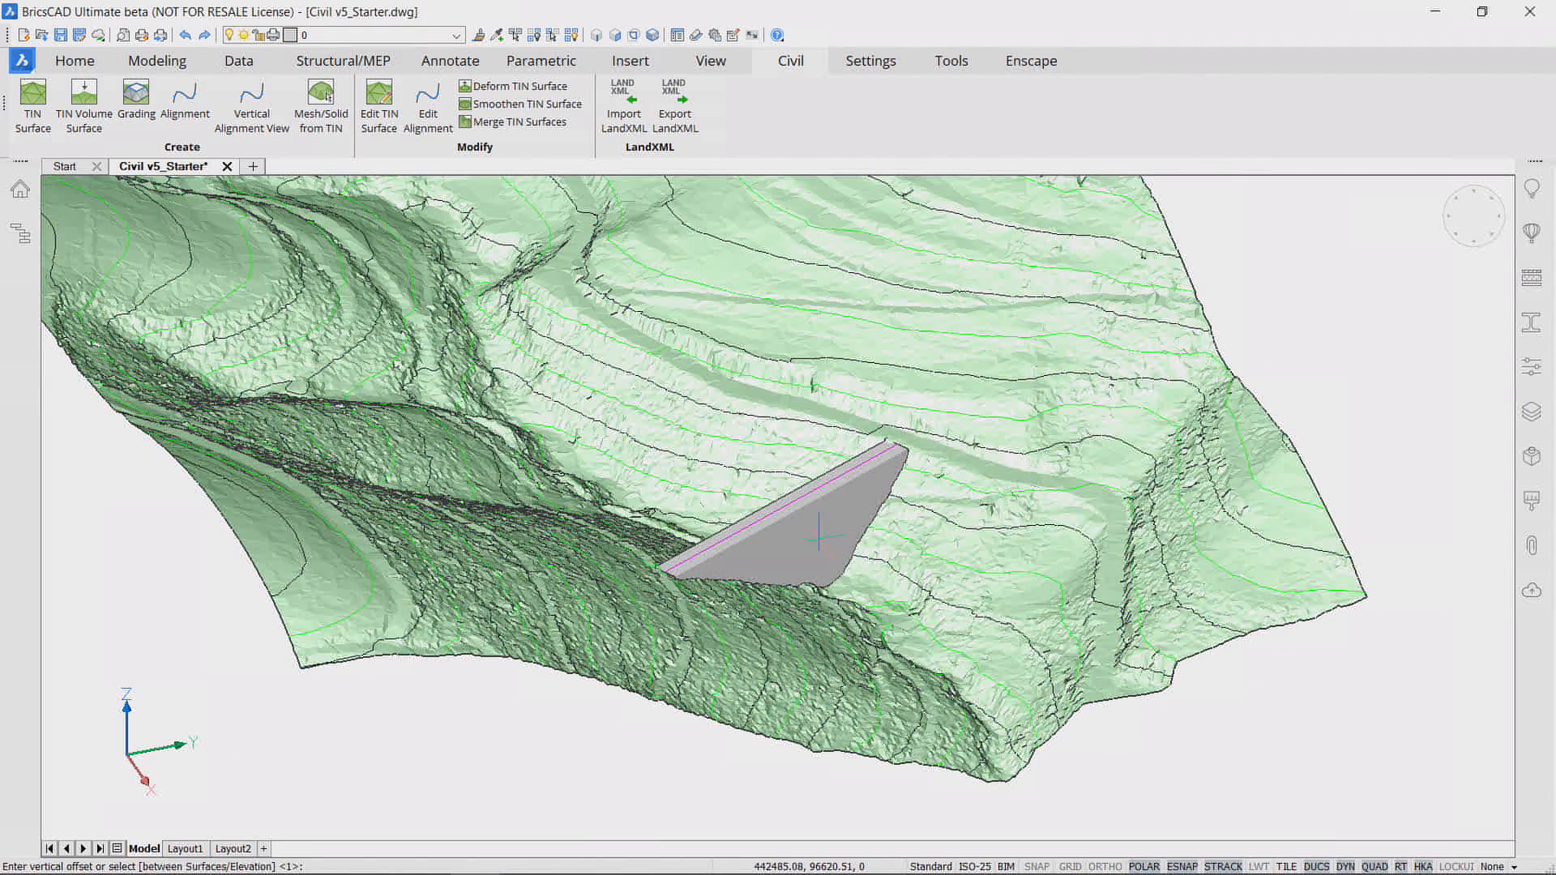
text(s)
key(Return)
click(820, 541)
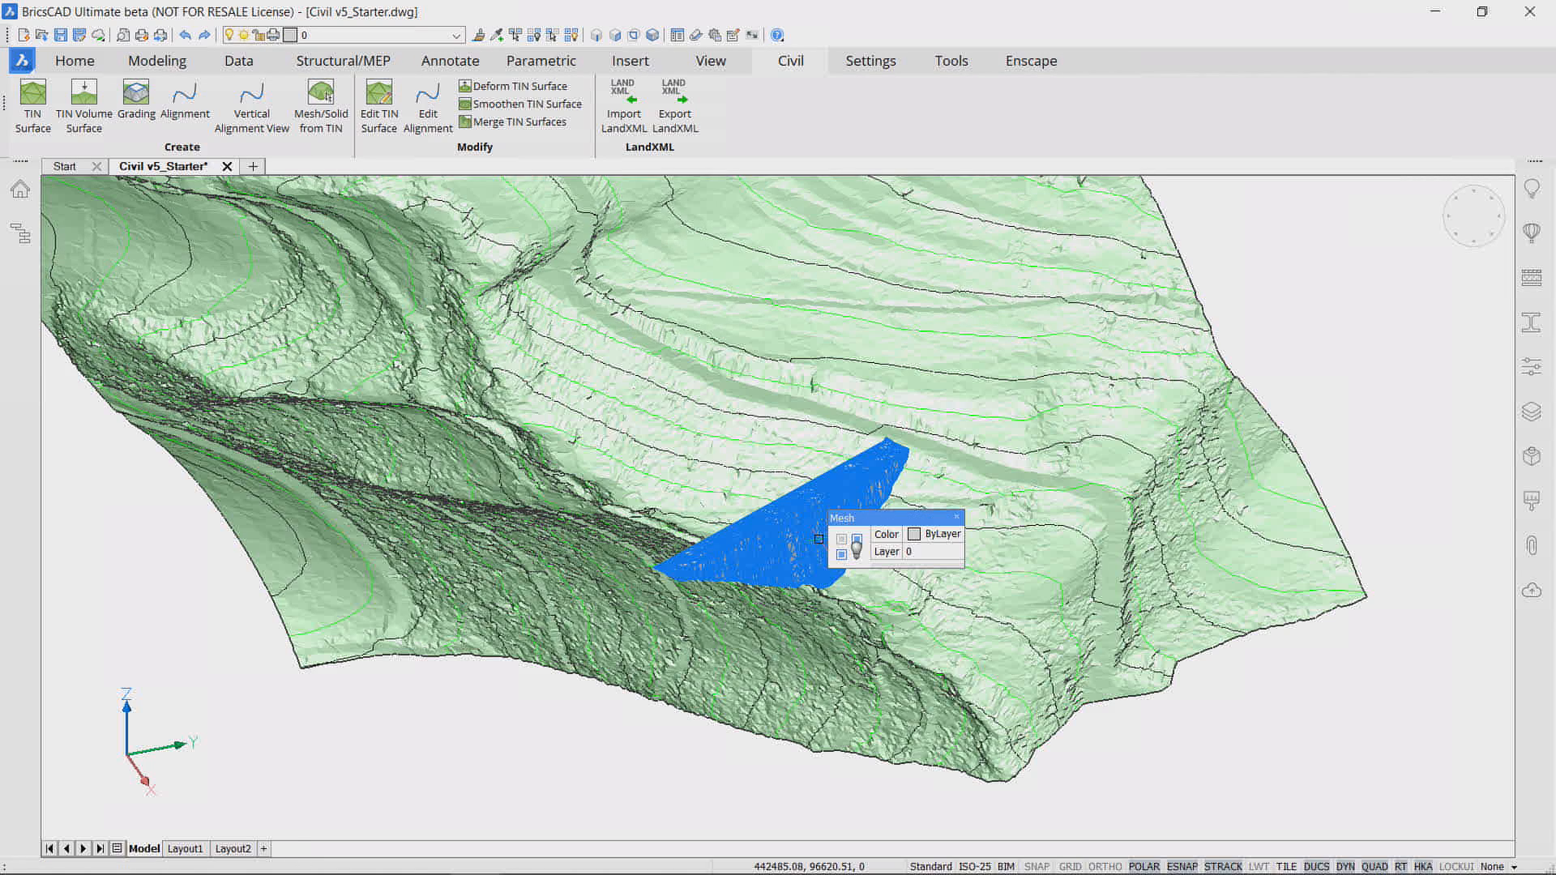
Step: Move the extracted mesh 250 m away from the terrain, out in front of its near edge
scroll(820, 539, down, 5)
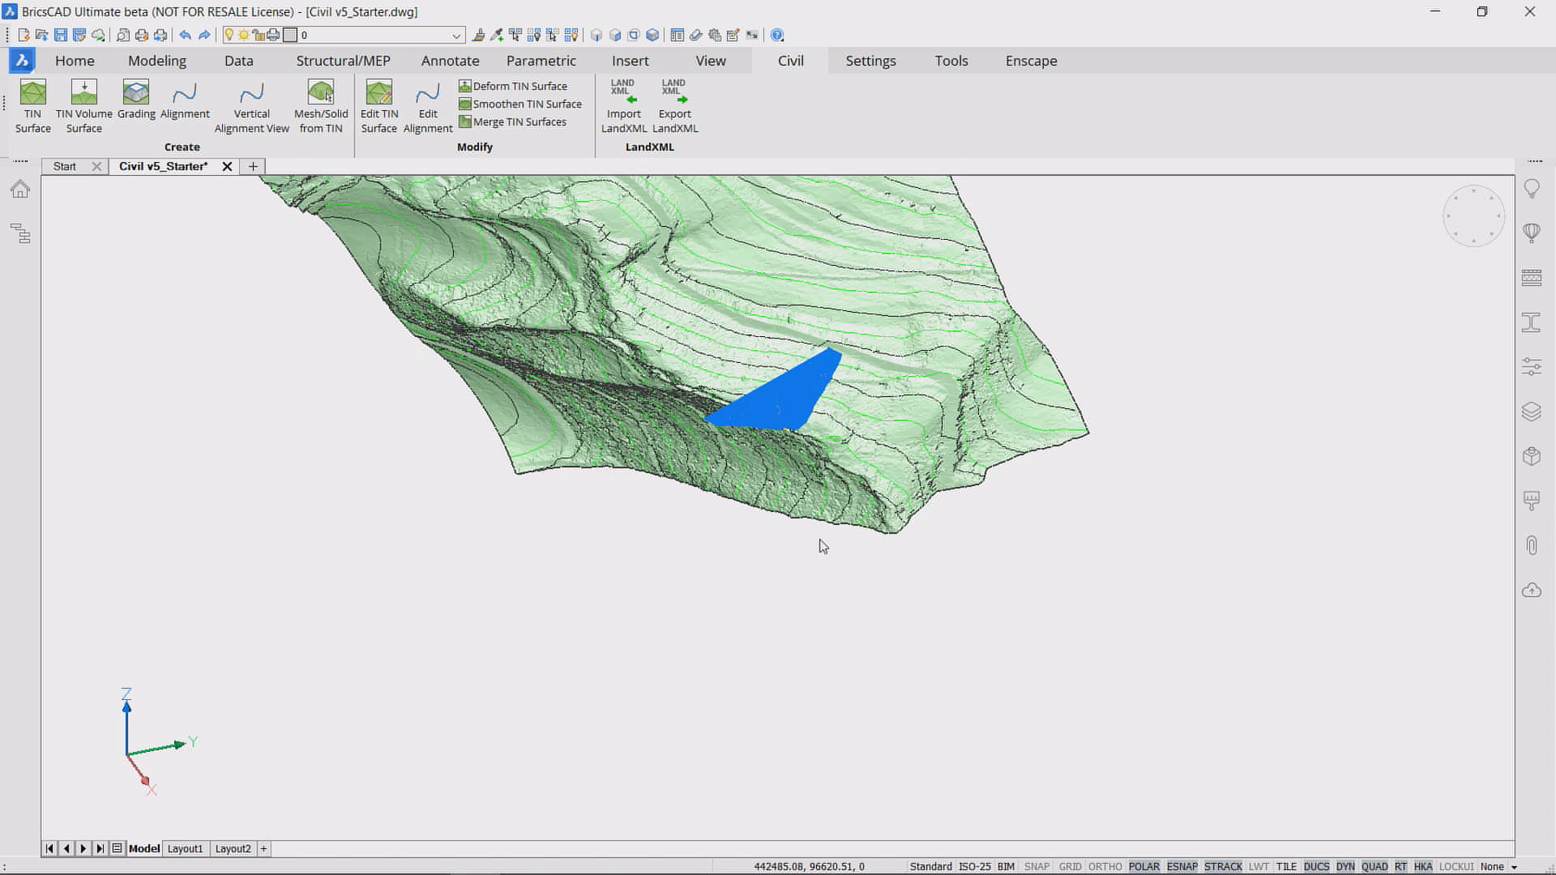
text(m)
key(Return)
click(815, 413)
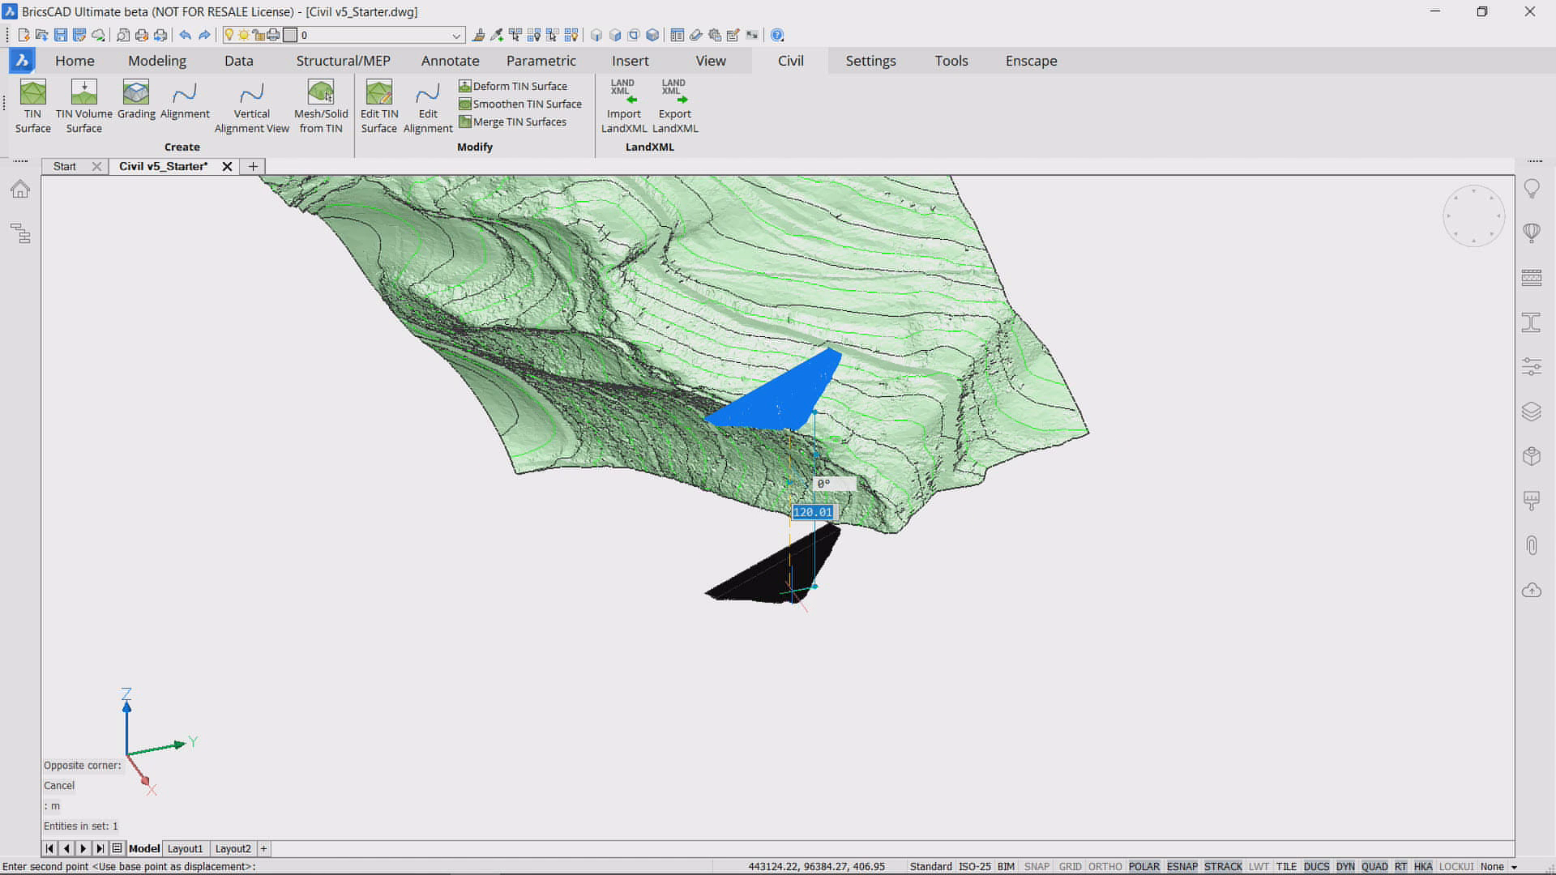
text(250)
key(Return)
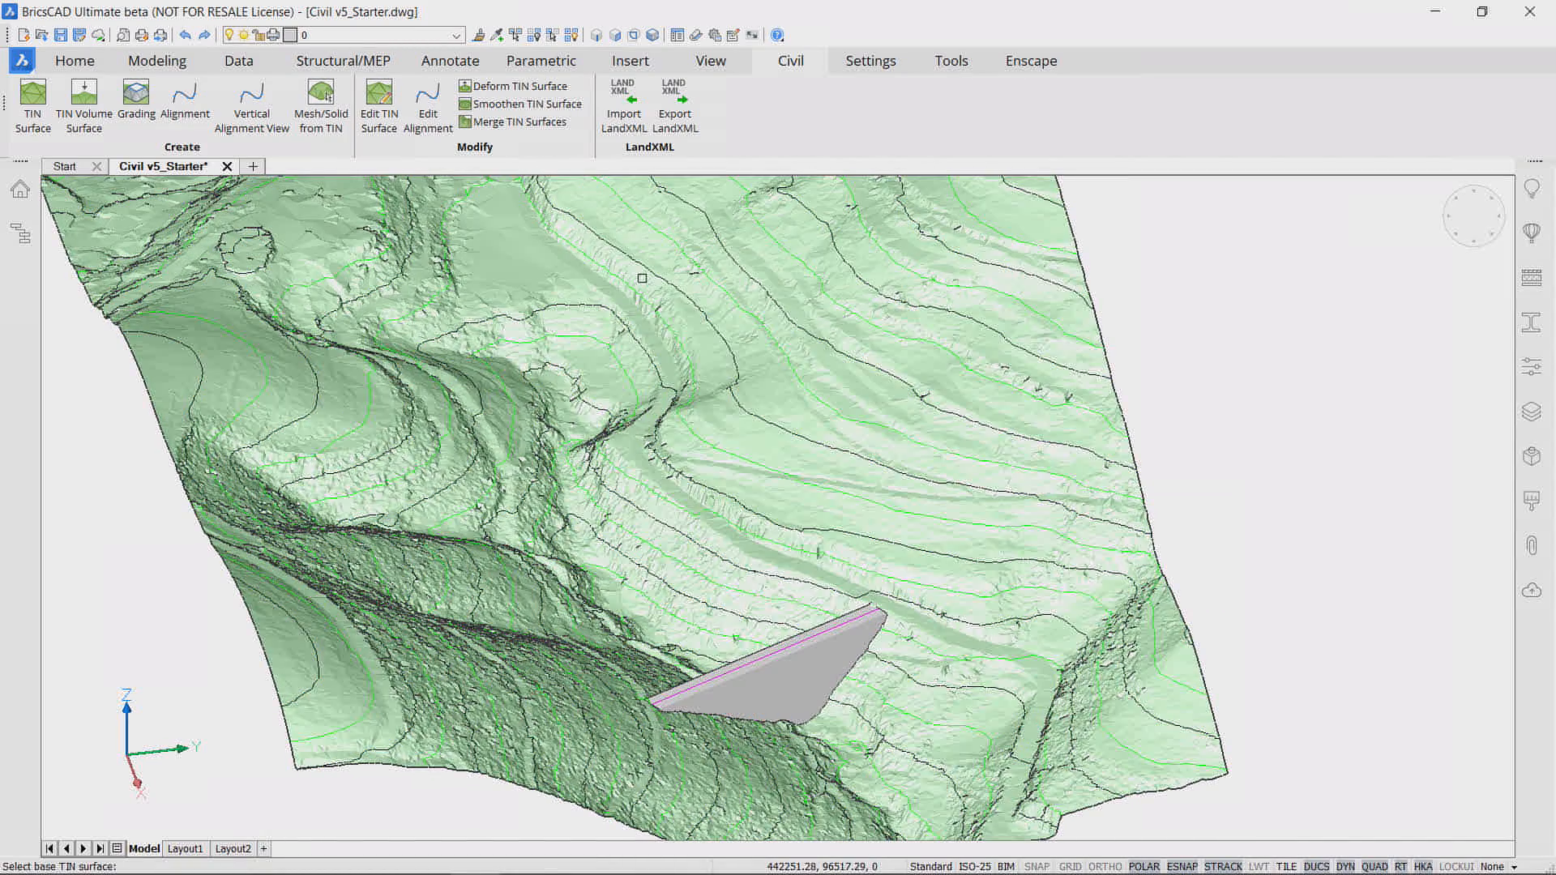
Step: Merge the grading surface into the terrain, using the terrain as the base TIN surface
click(745, 463)
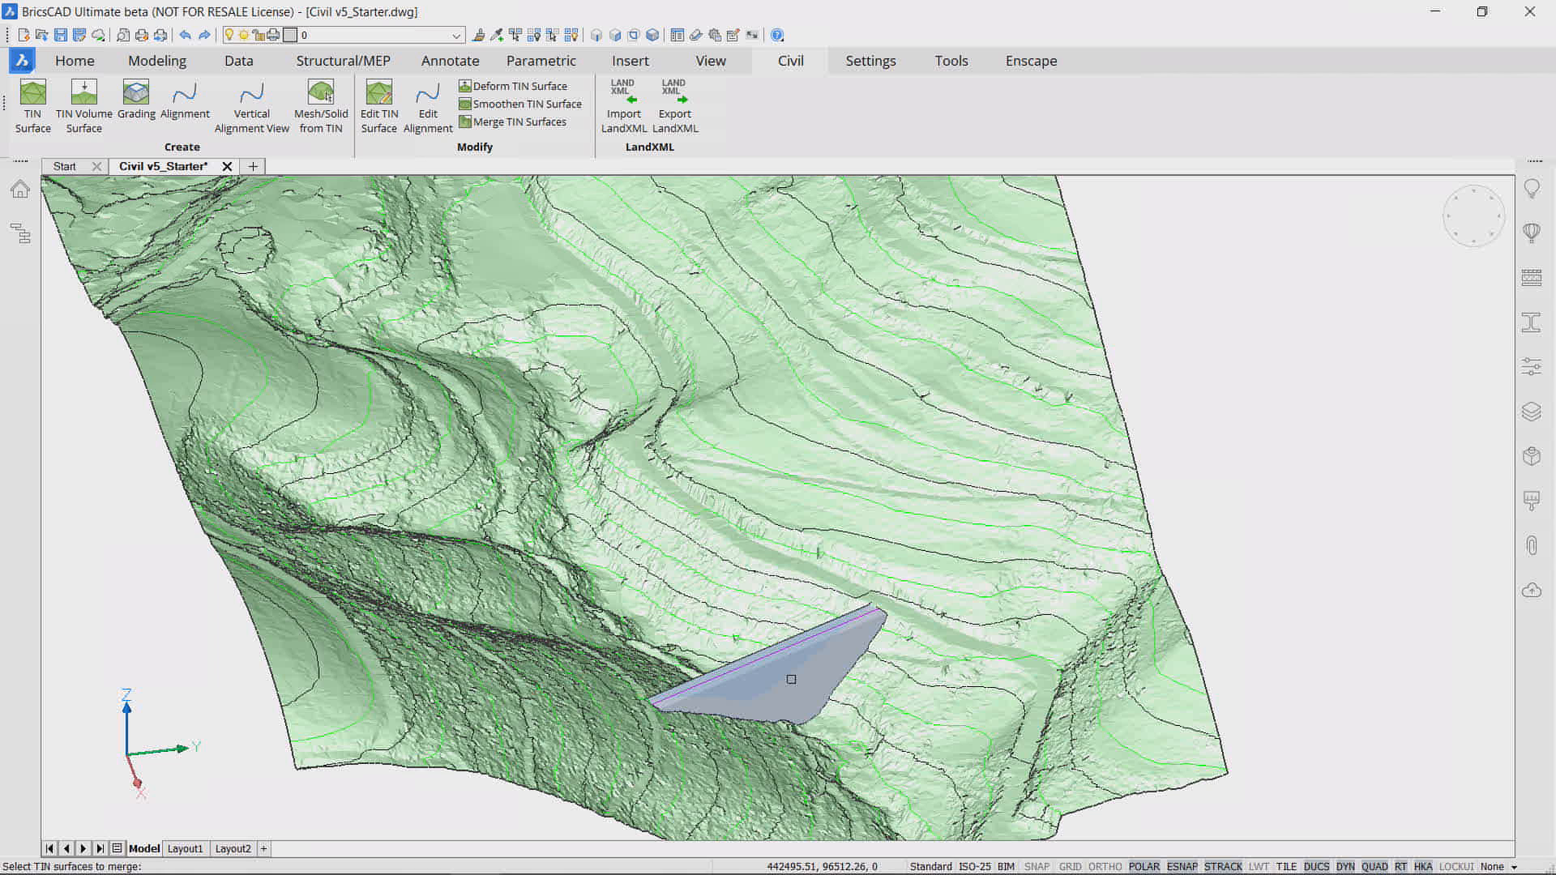
click(792, 682)
key(Return)
key(Return)
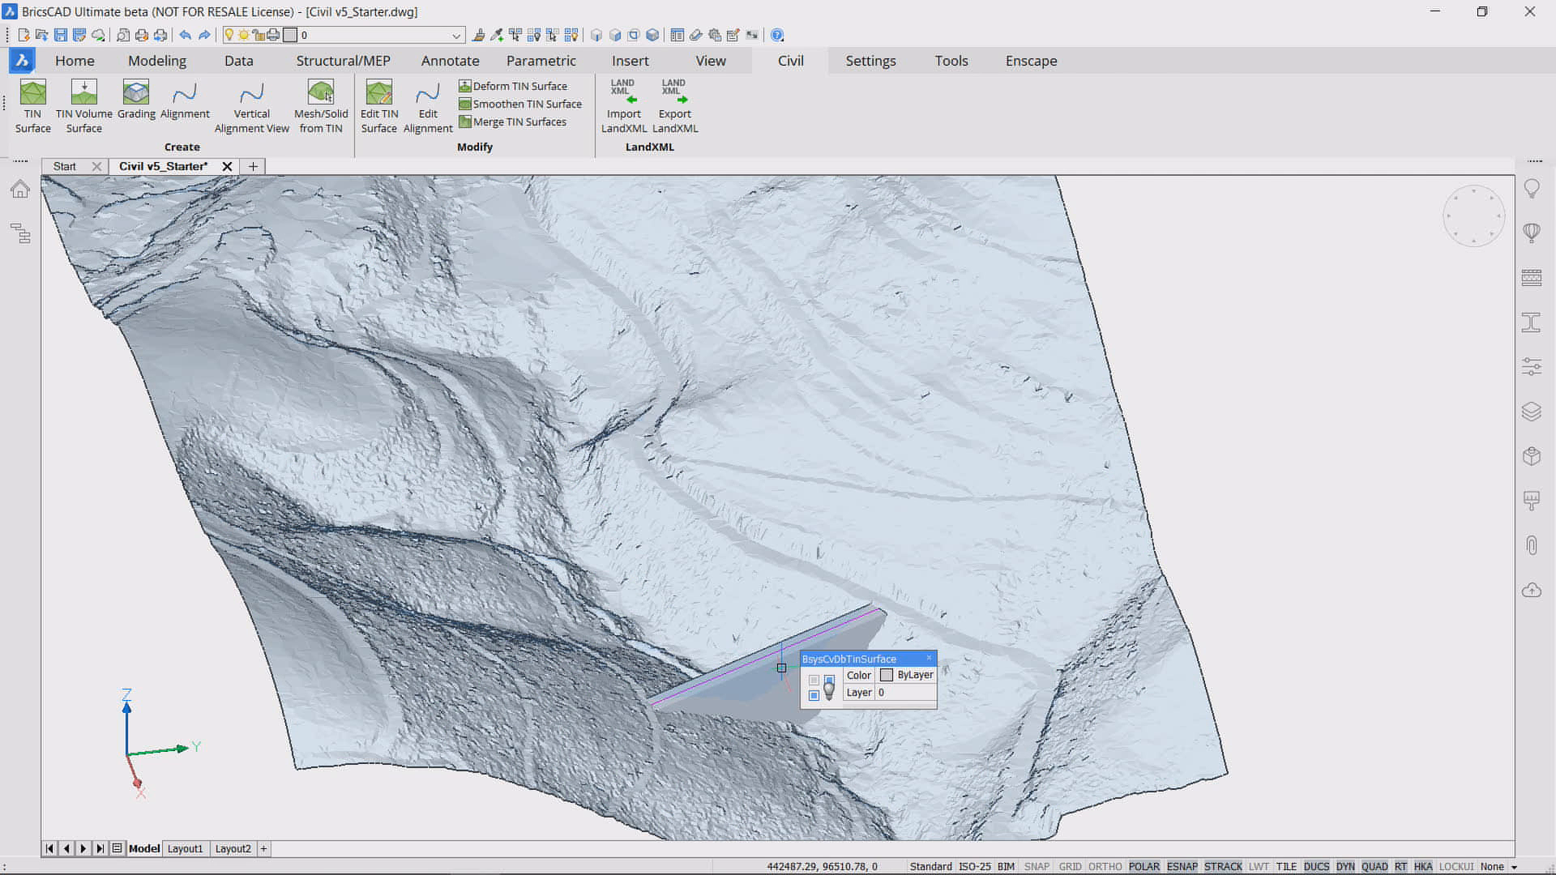
Step: Assign the merged terrain TIN surface to the Surface layer
click(877, 693)
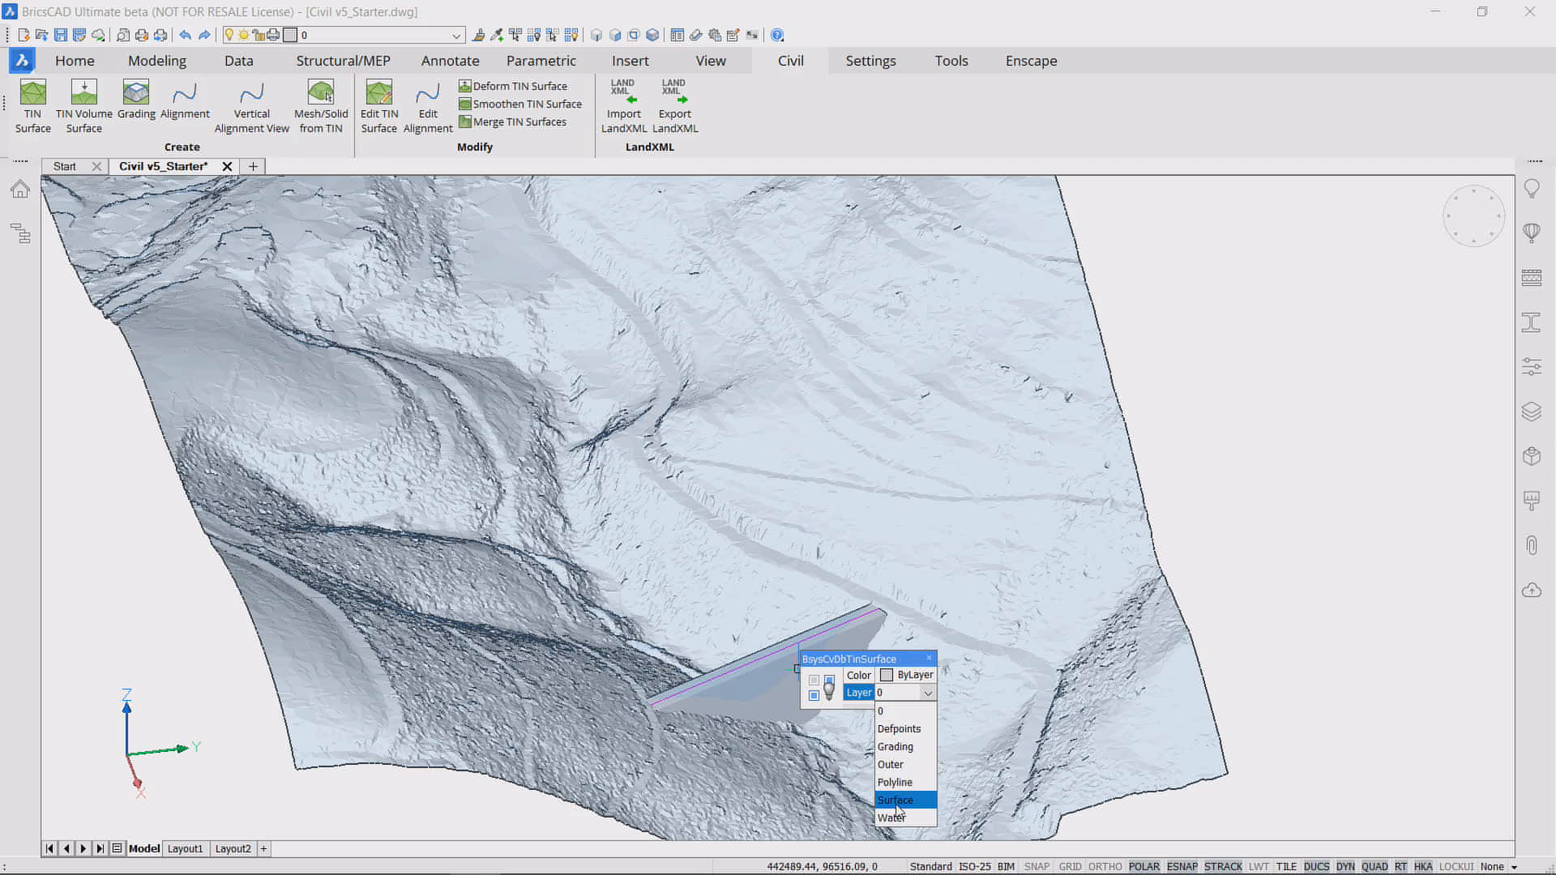
click(896, 805)
key(Escape)
Step: Remove the outer boundary from the terrain TIN surface with the Remove bOundaries option of Edit TIN Surface
shift+middle_drag(817, 419, 671, 385)
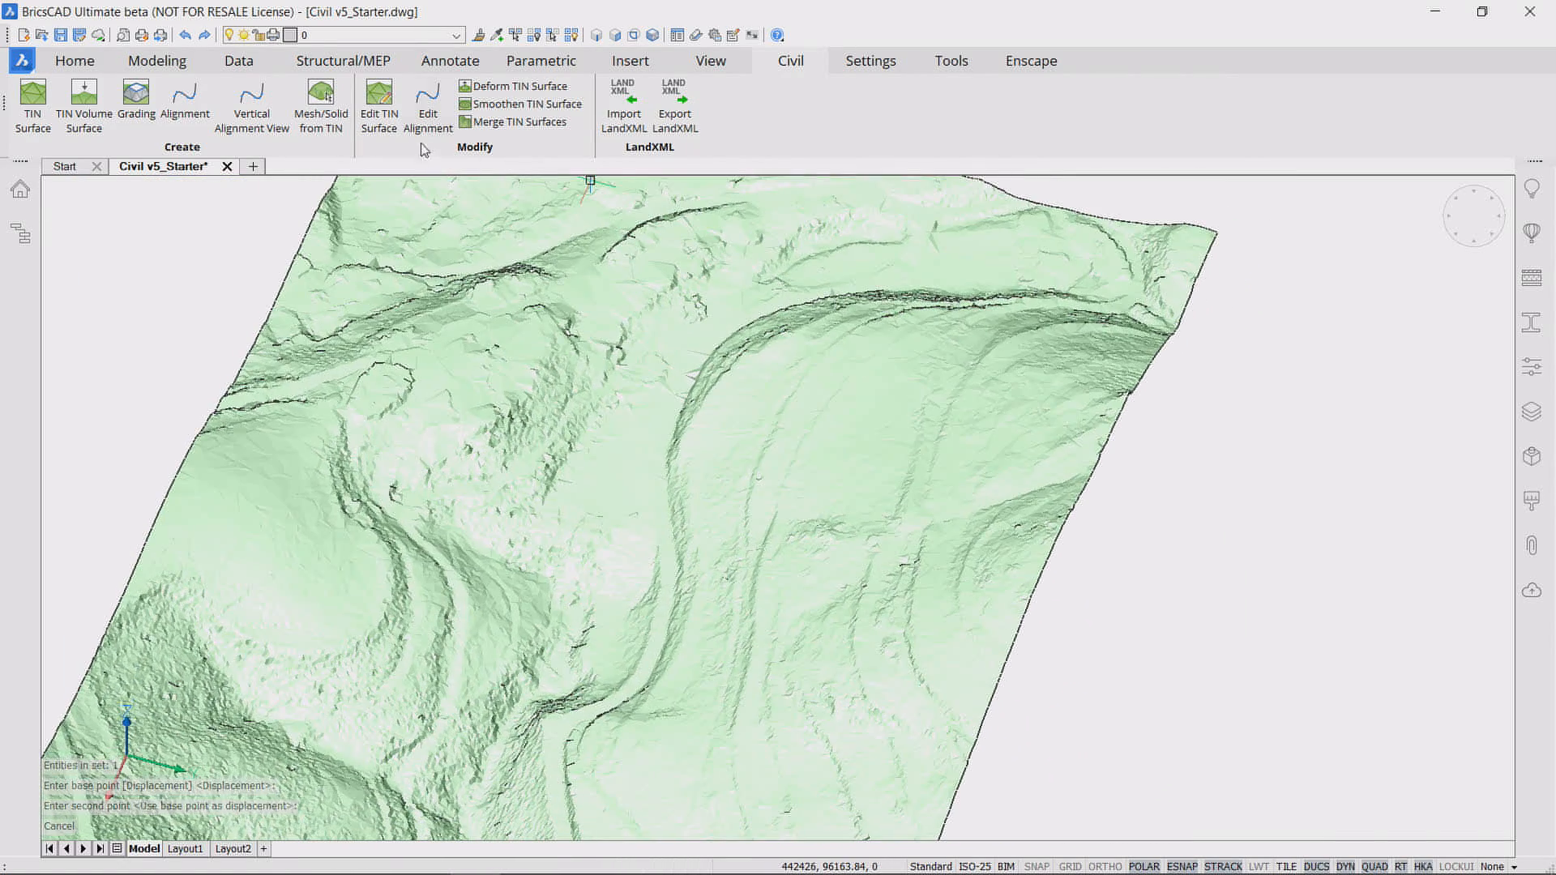
click(599, 413)
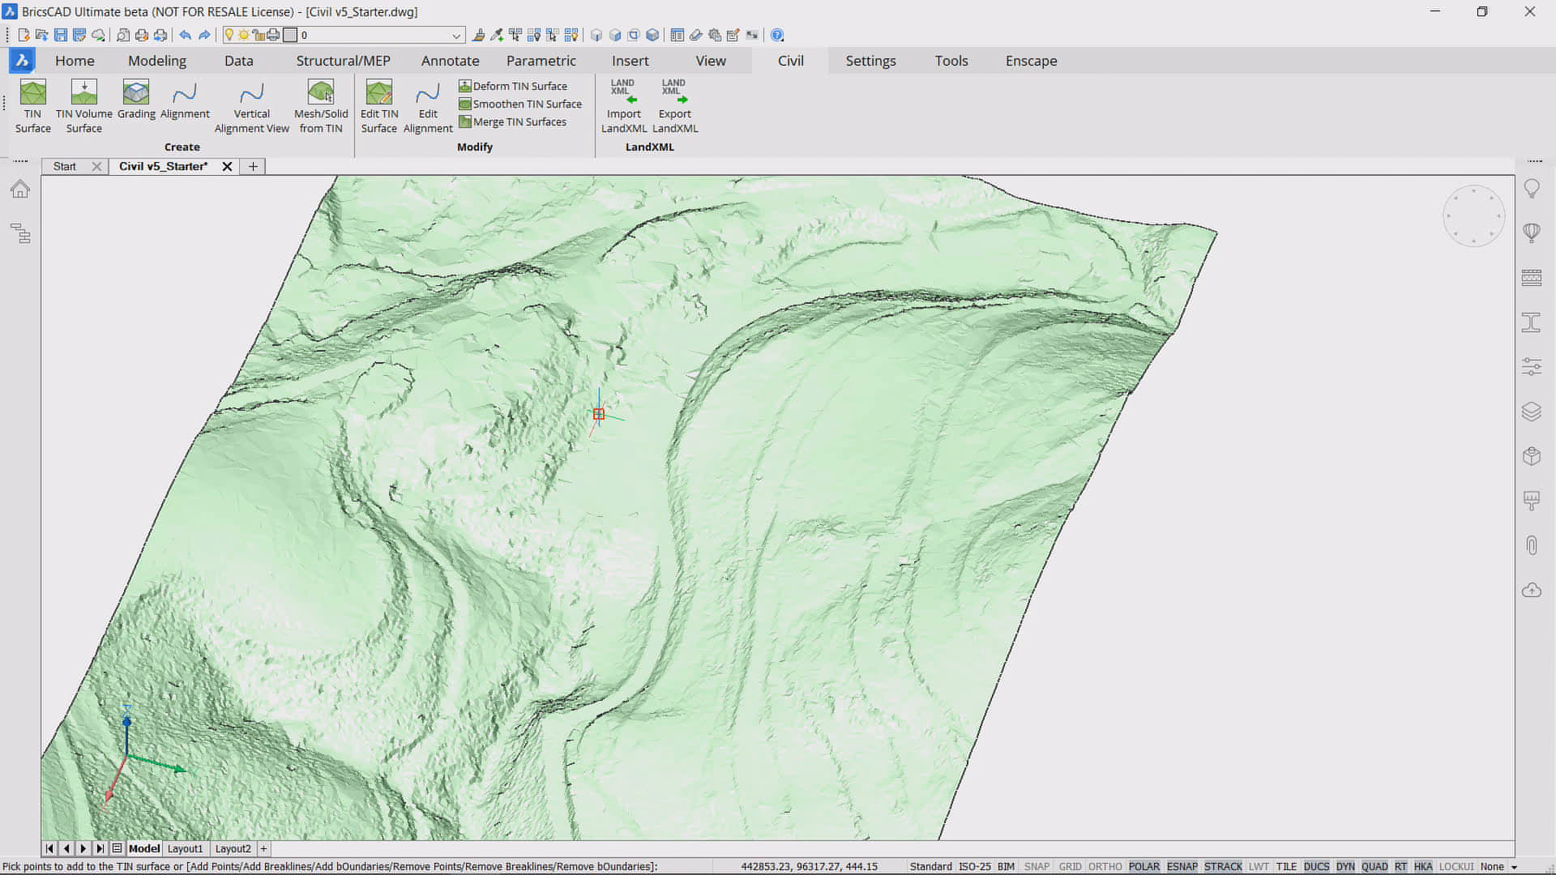
key(Return)
shift+middle_drag(599, 414, 600, 357)
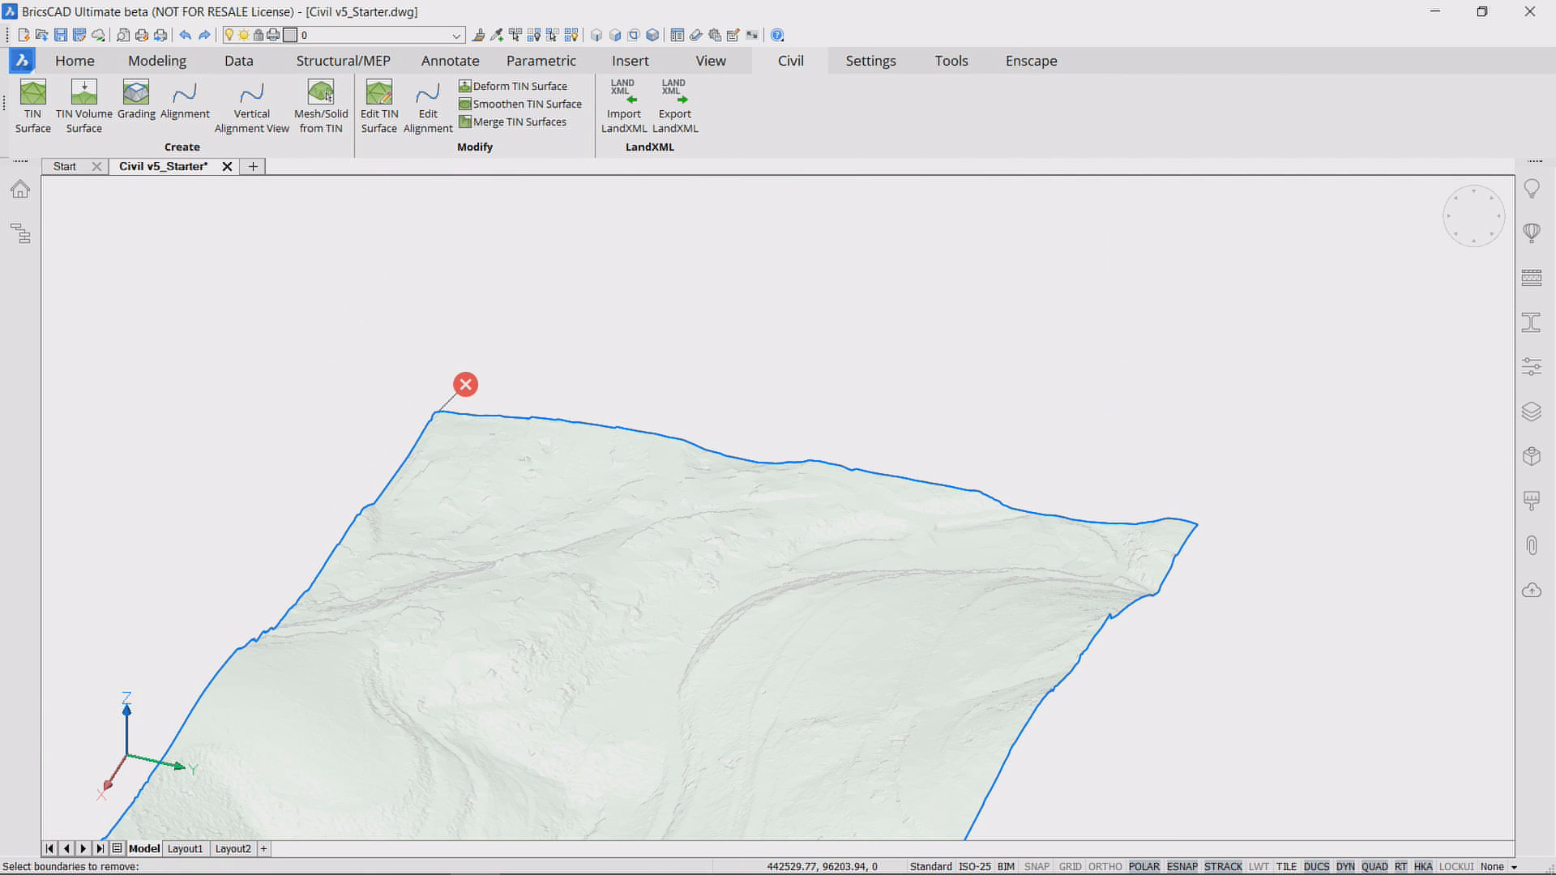
click(483, 372)
key(Return)
Step: Smoothen the bumpy ground behind the flat area of the terrain TIN surface, using a circular region defined by radius
scroll(547, 378, up, 6)
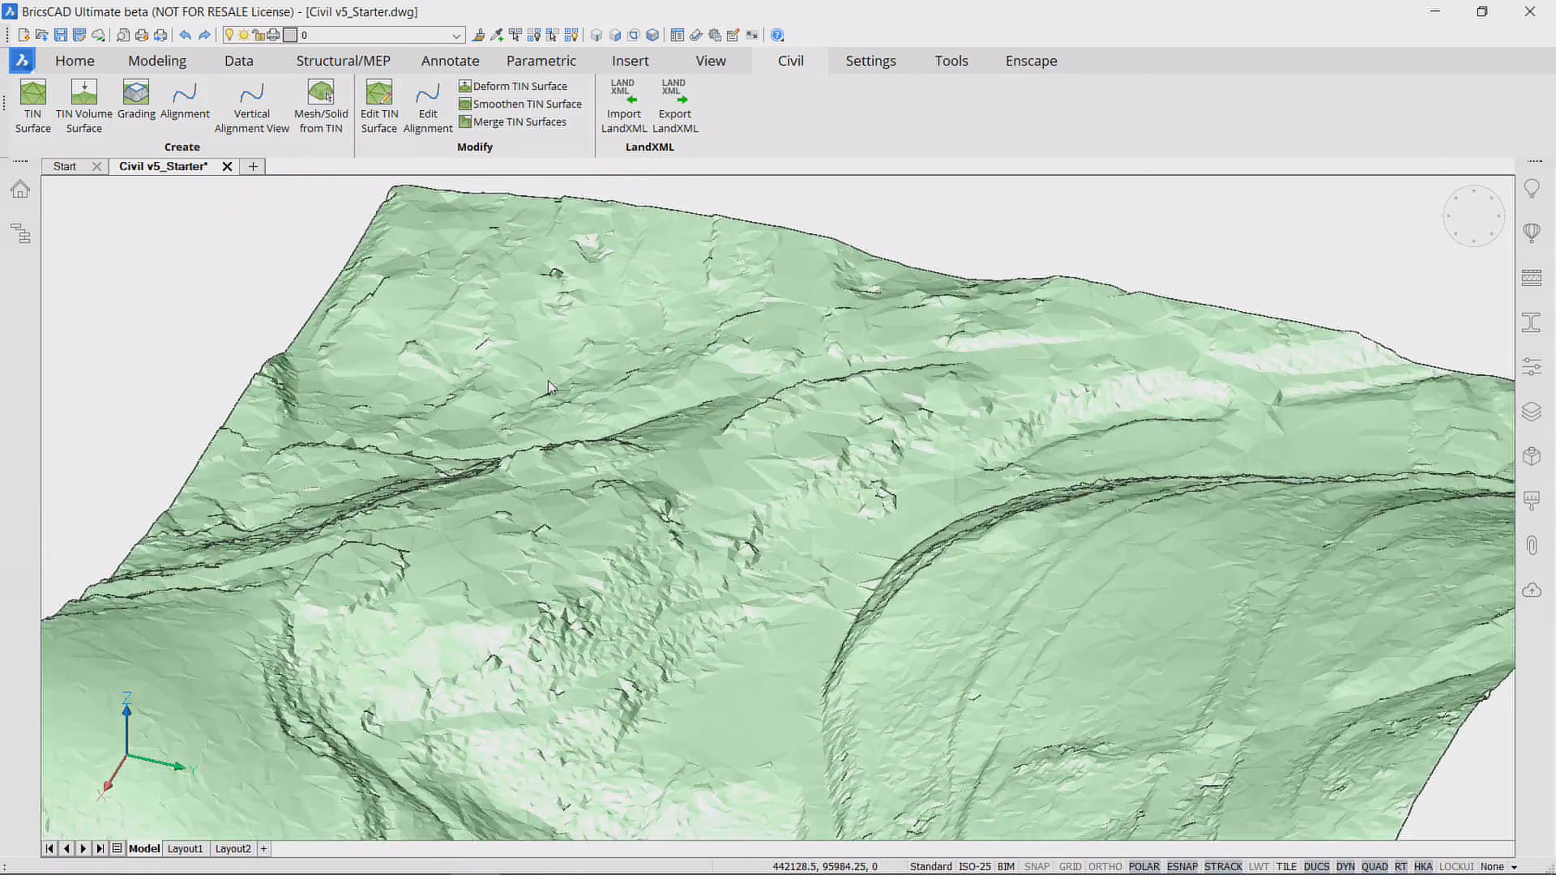
scroll(549, 387, up, 8)
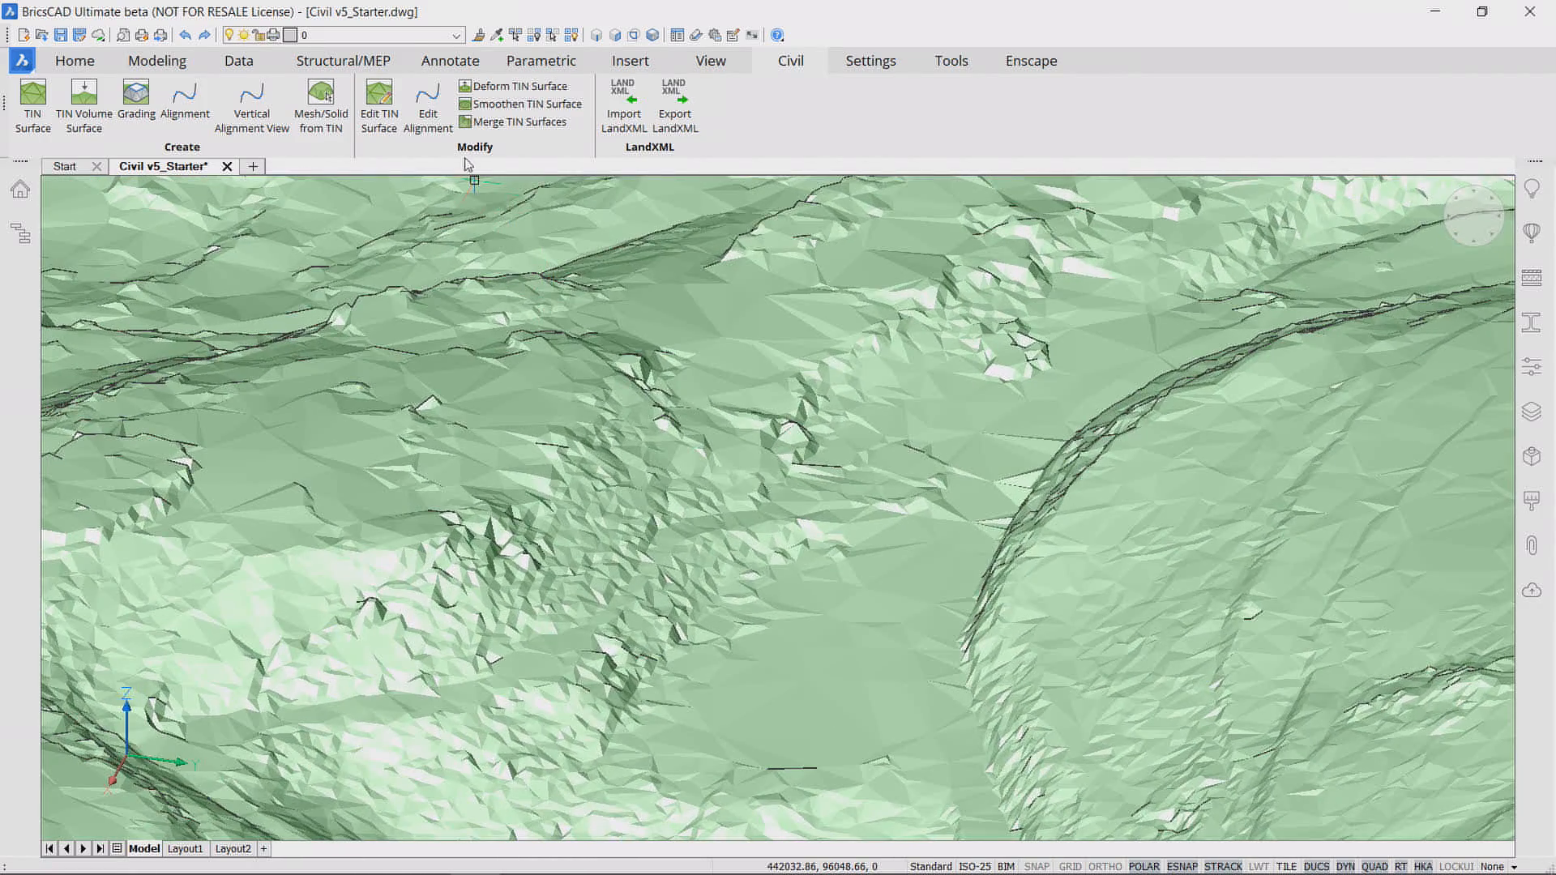
click(650, 400)
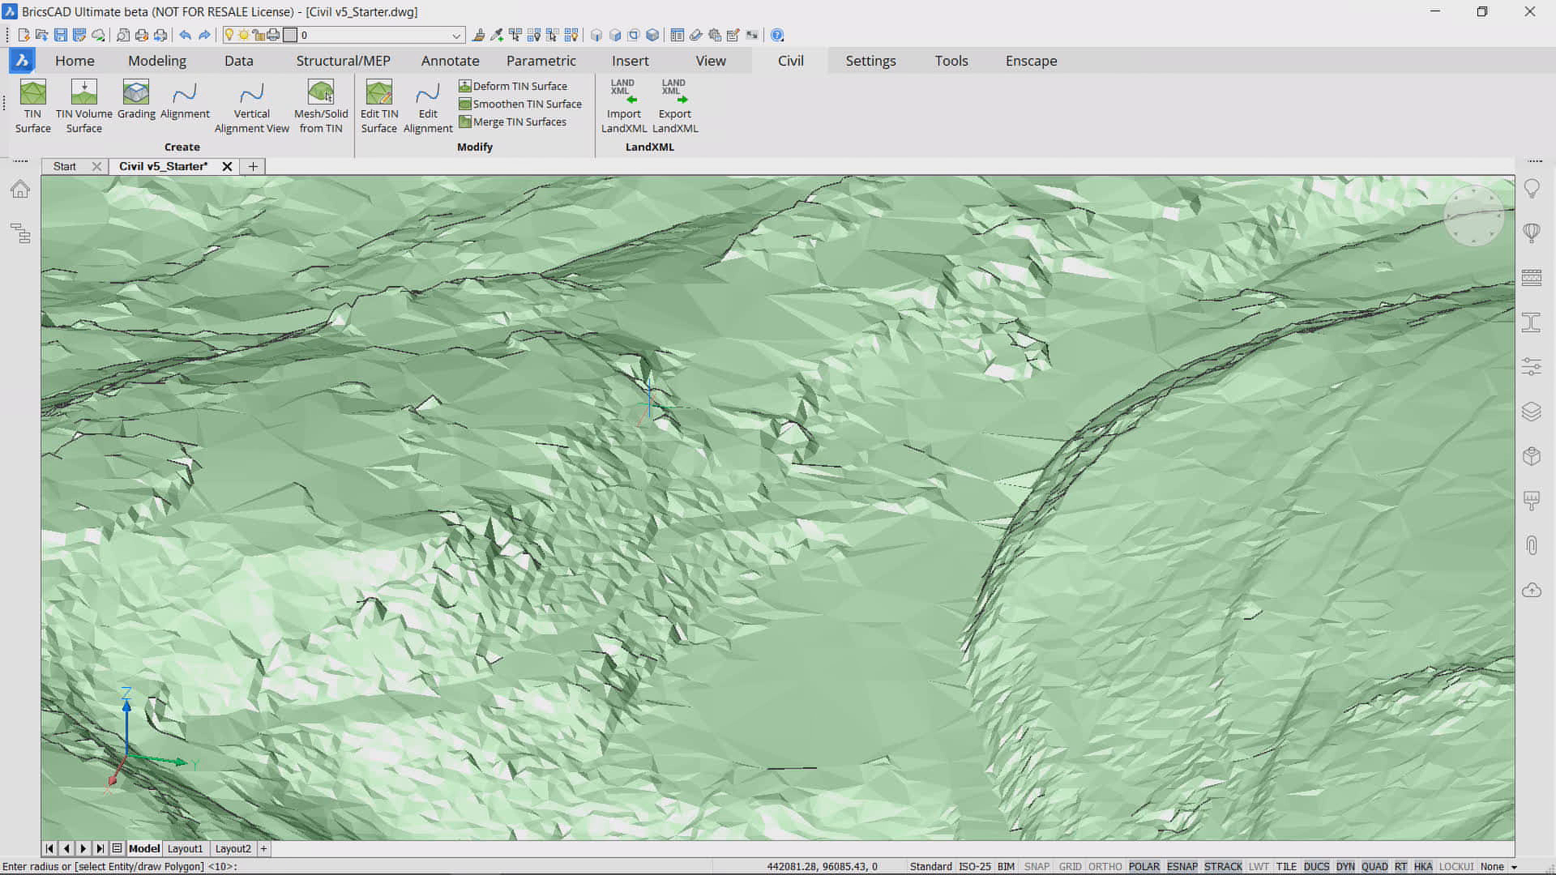
key(Return)
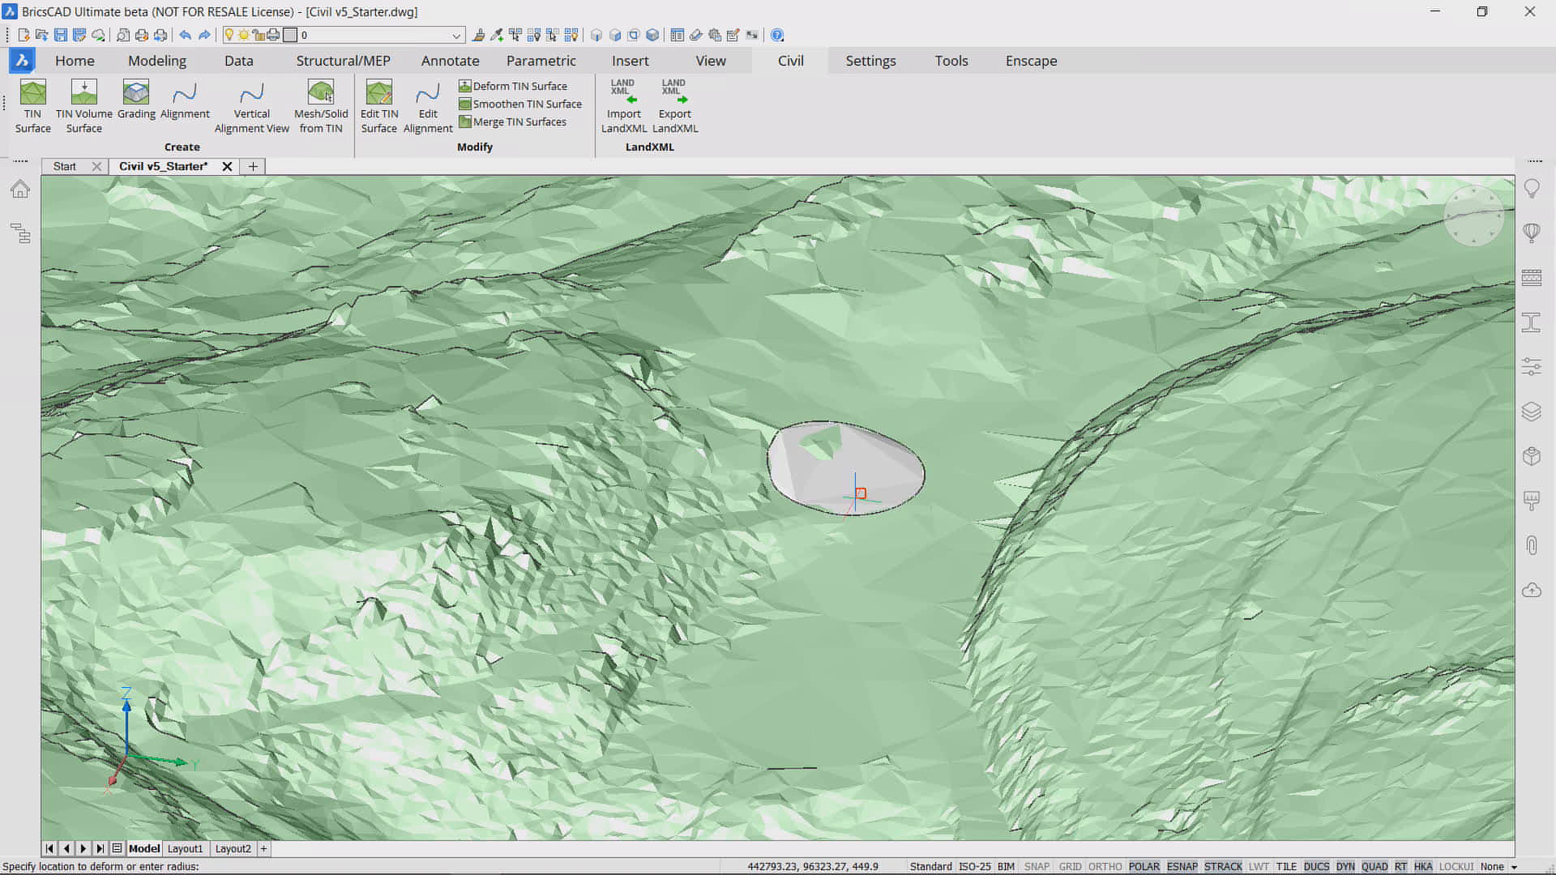
key(Escape)
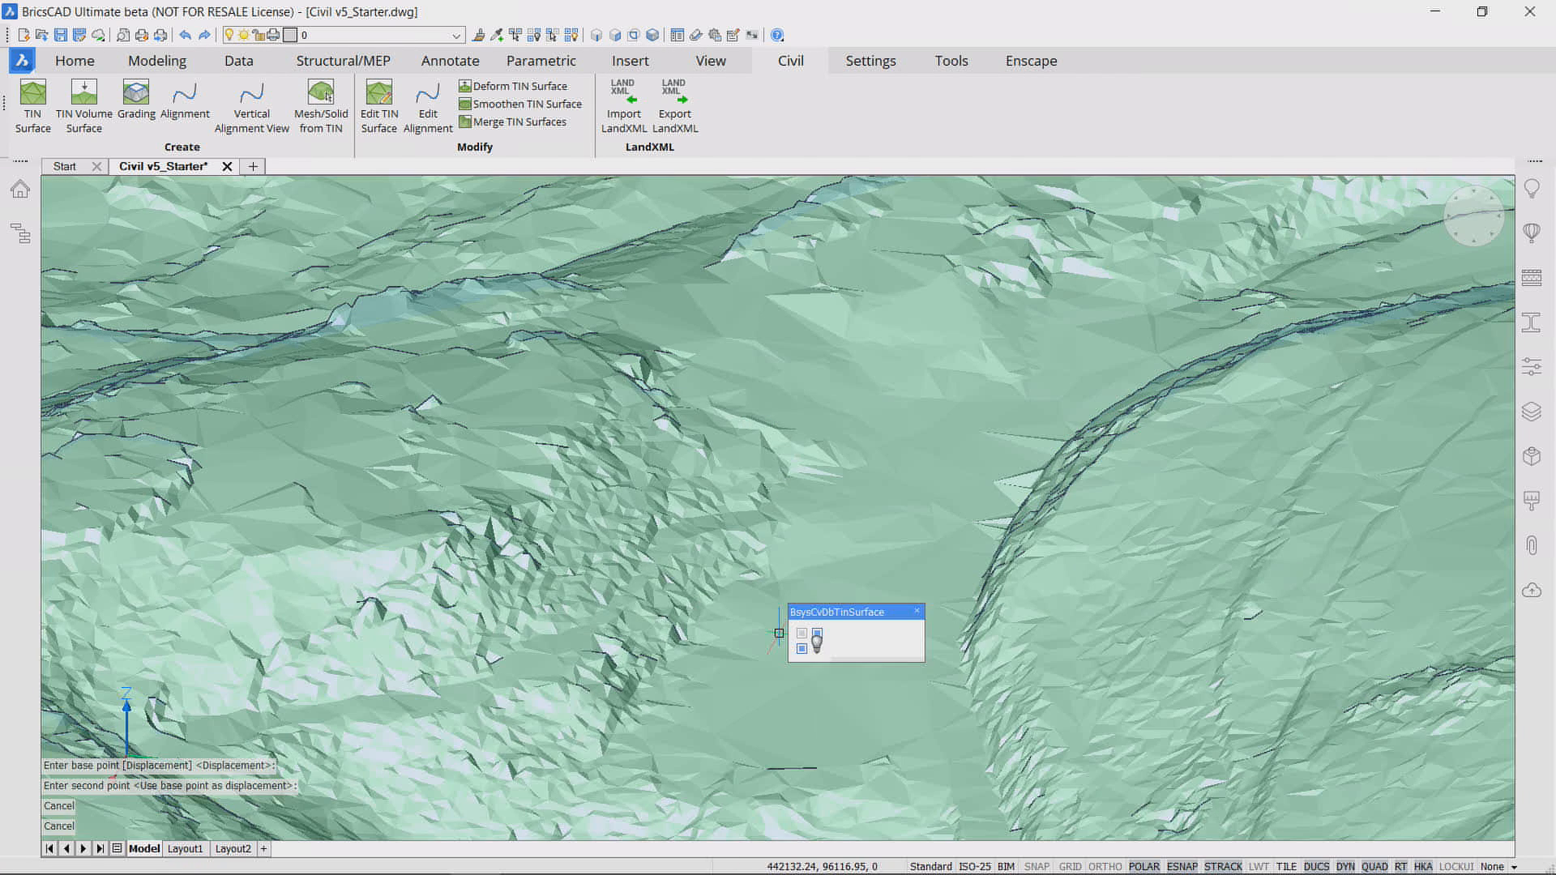
Step: Smoothen the rough slope of the terrain beside the pale bumpy hillside, using a smaller circular region
key(Return)
click(778, 633)
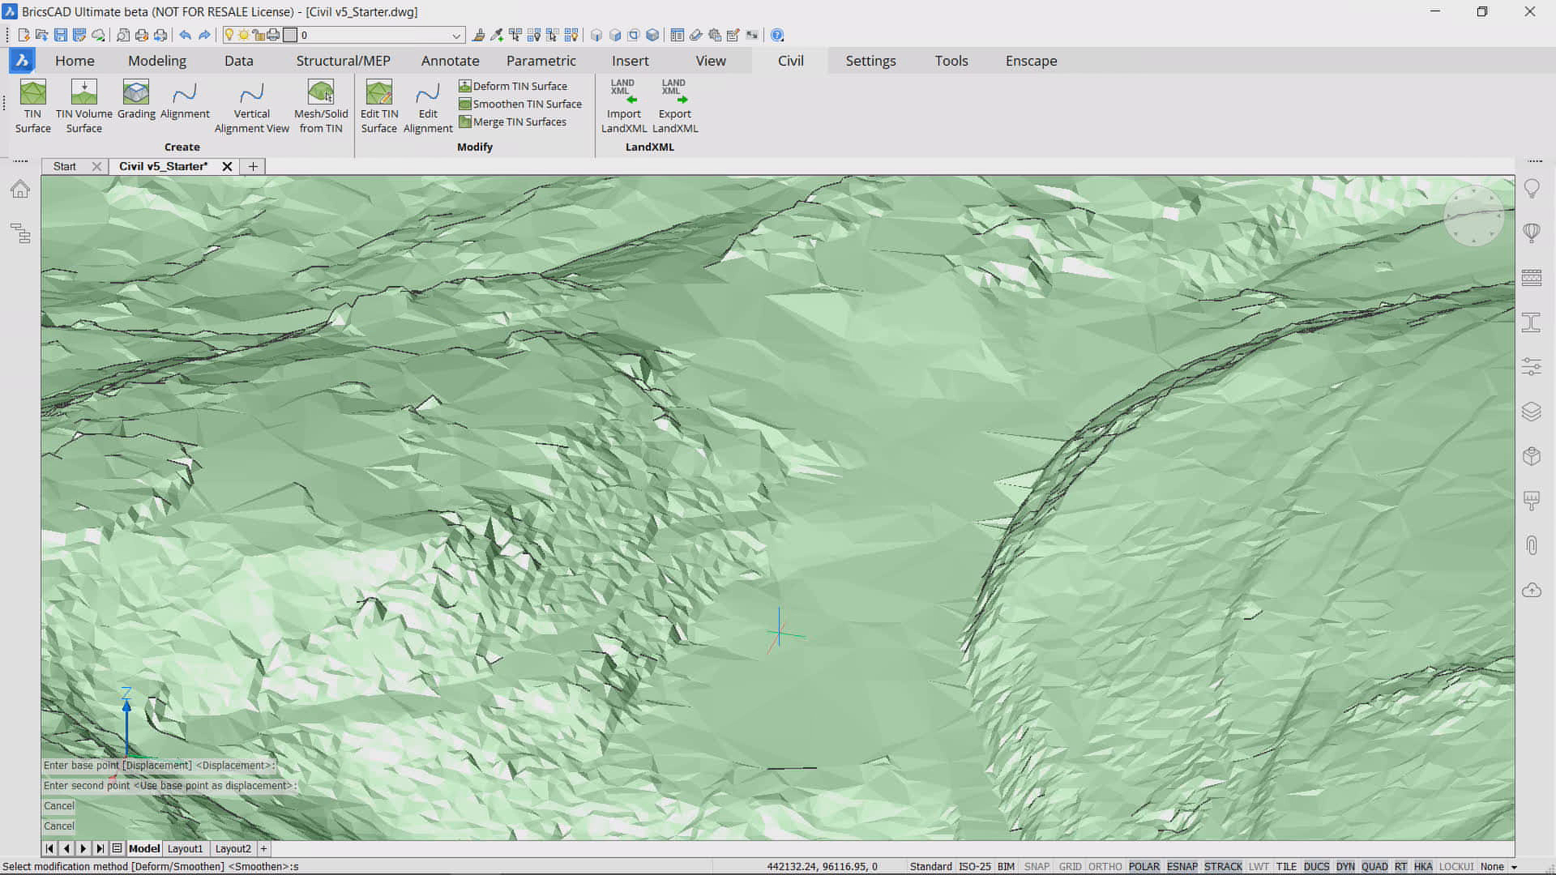
key(Return)
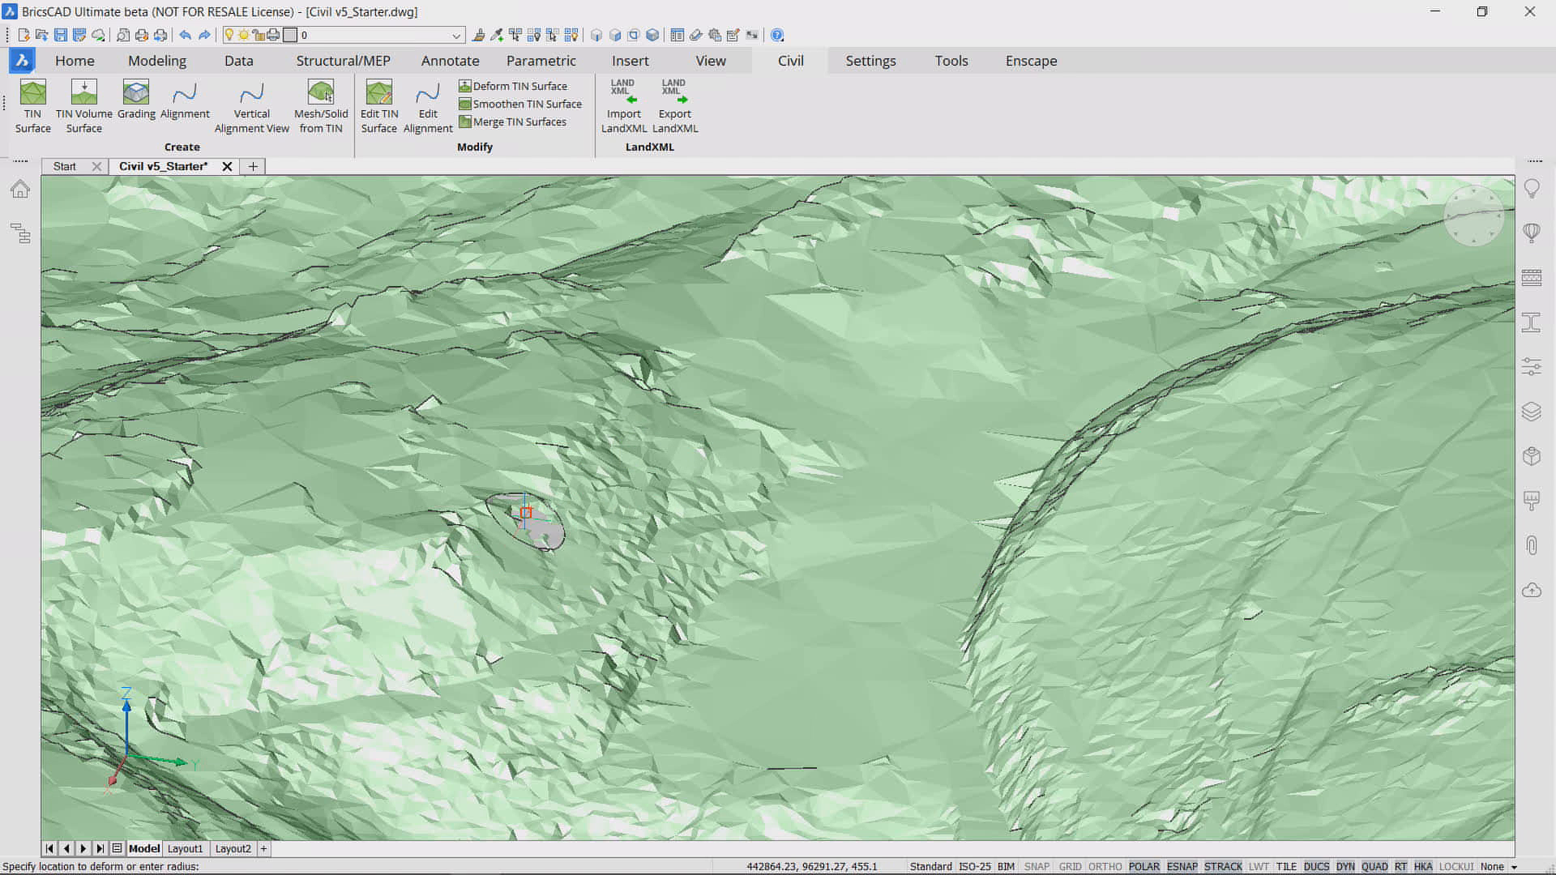
key(Escape)
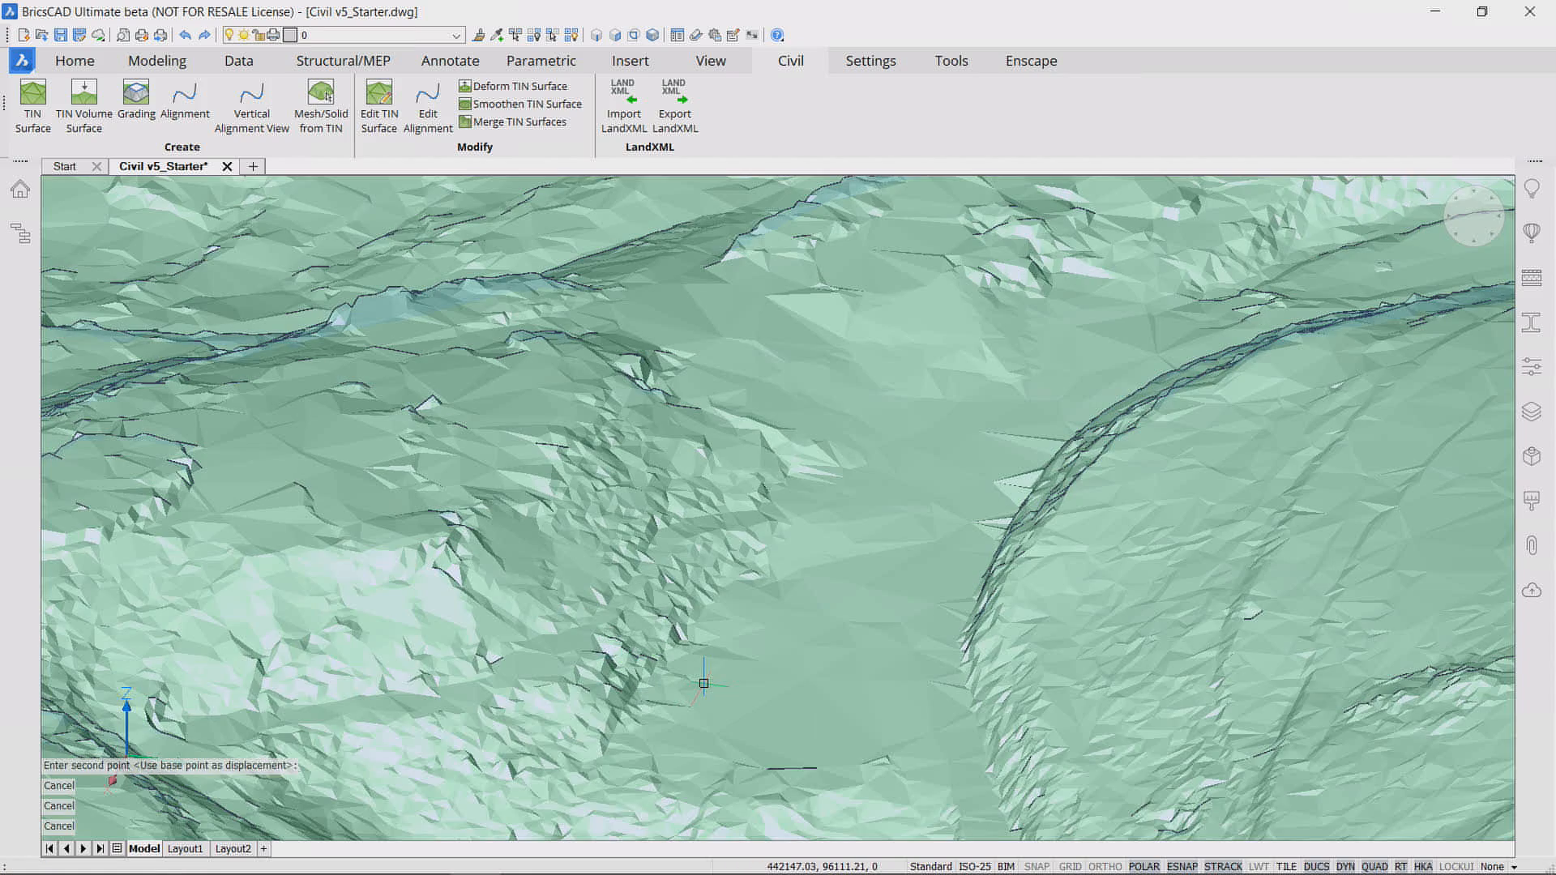
Step: Turn on the Polyline layer
scroll(807, 566, down, 3)
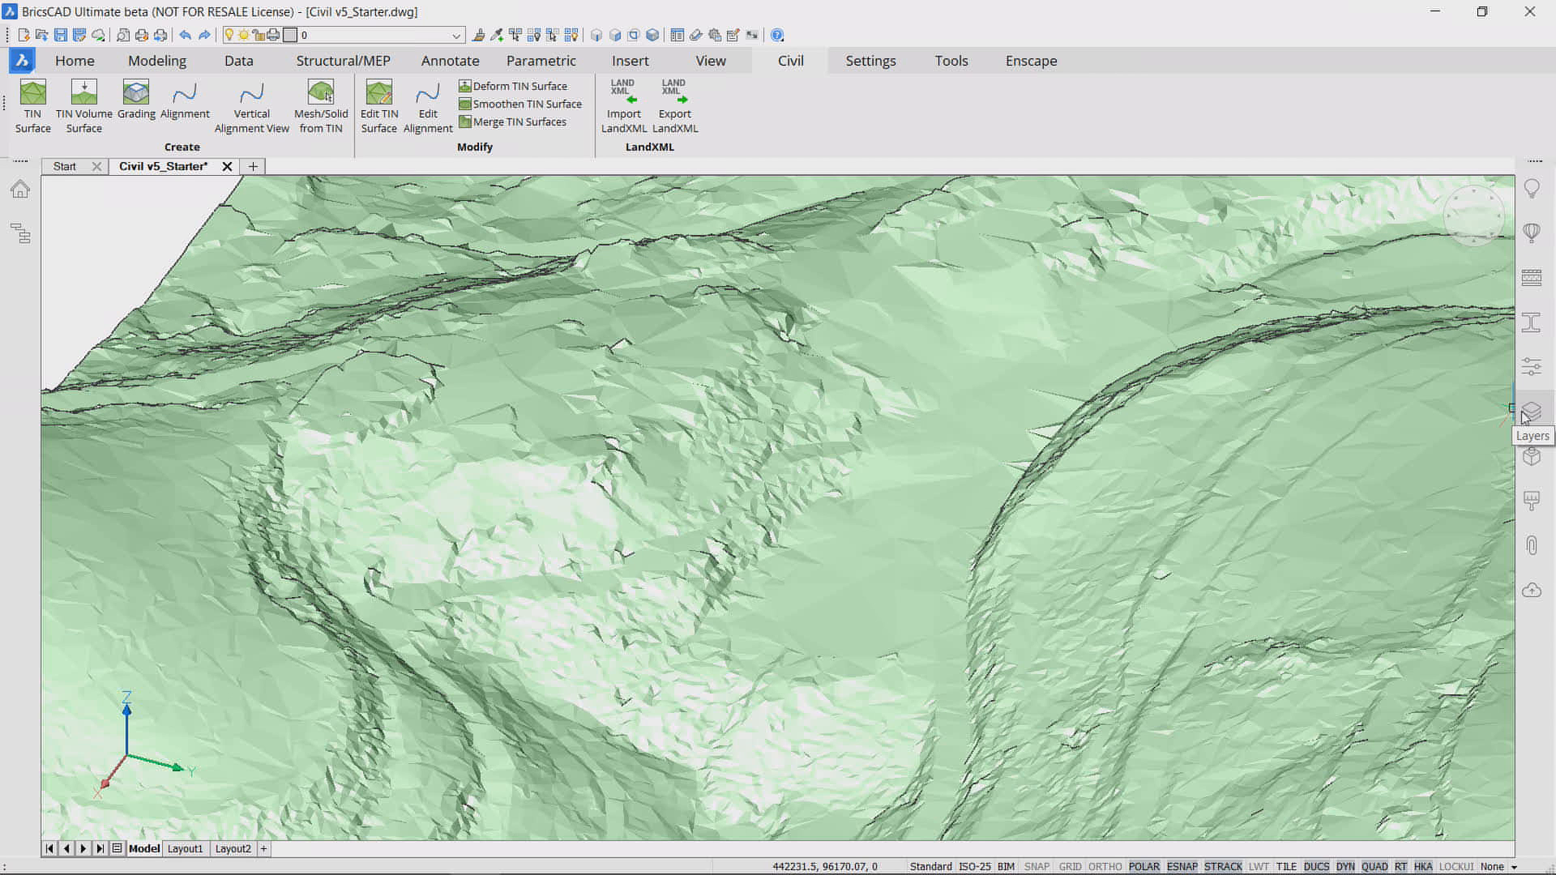
click(1523, 415)
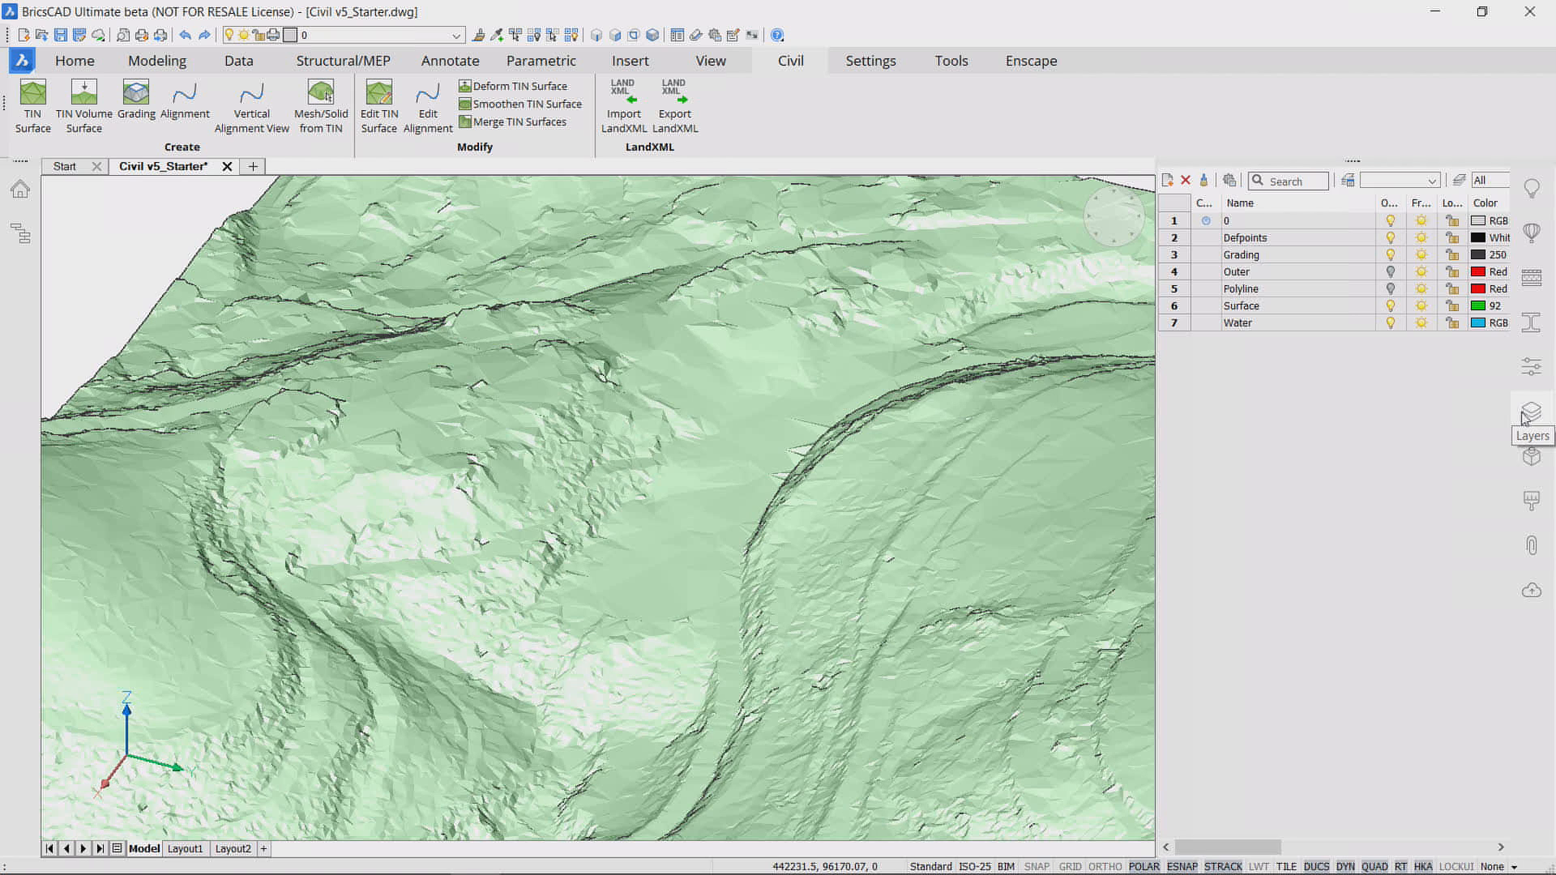
click(1391, 290)
click(1532, 413)
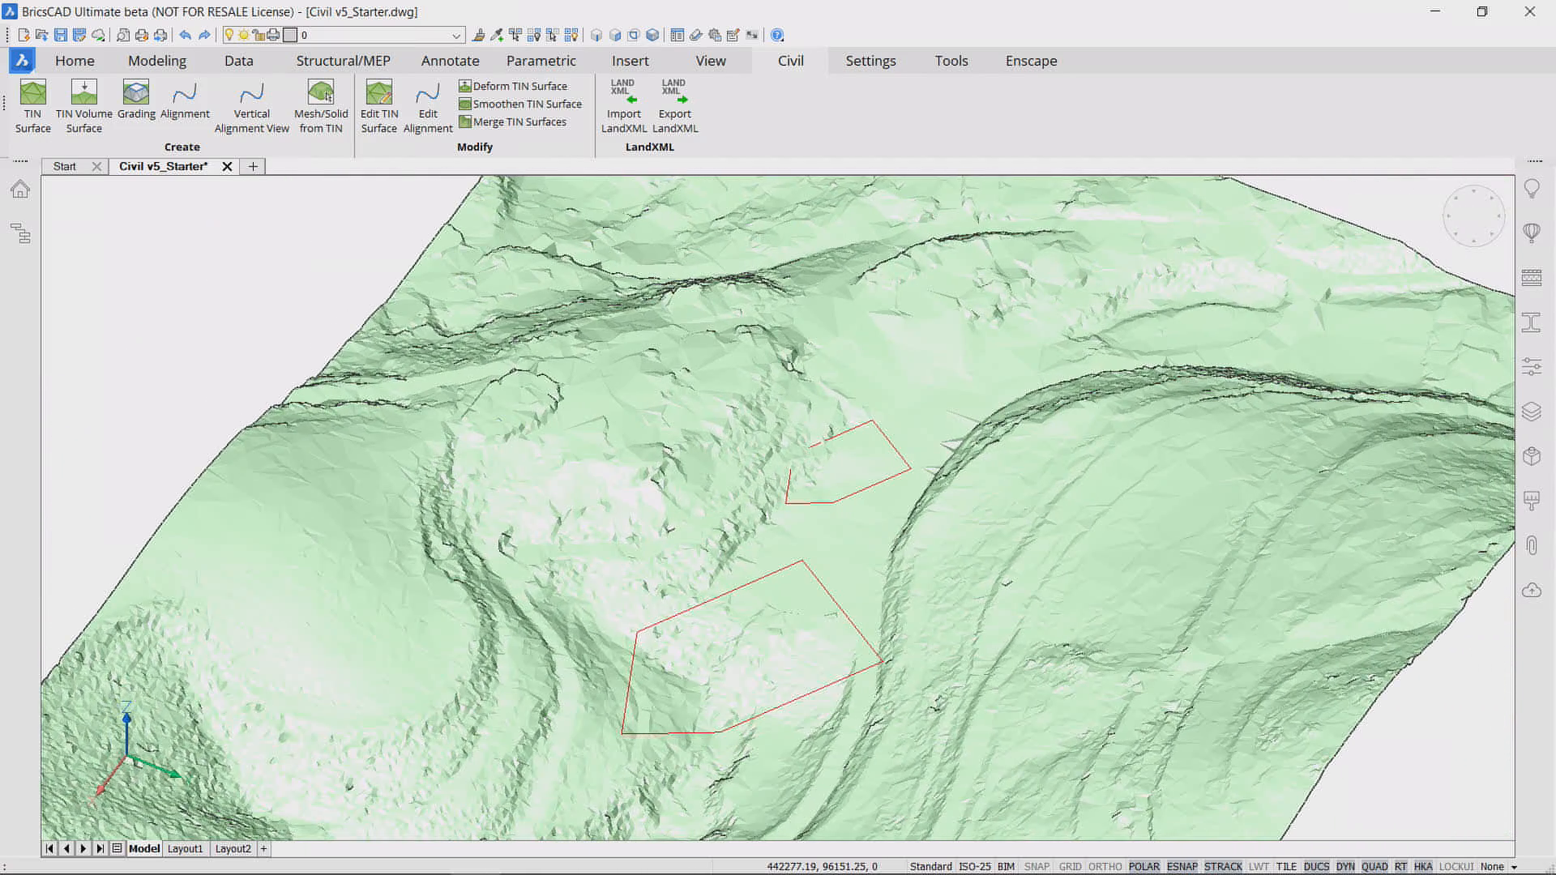
Step: Deform the terrain TIN surface within the smaller polyline into a raised platform, modifying the existing surface, and hide that polyline
click(538, 89)
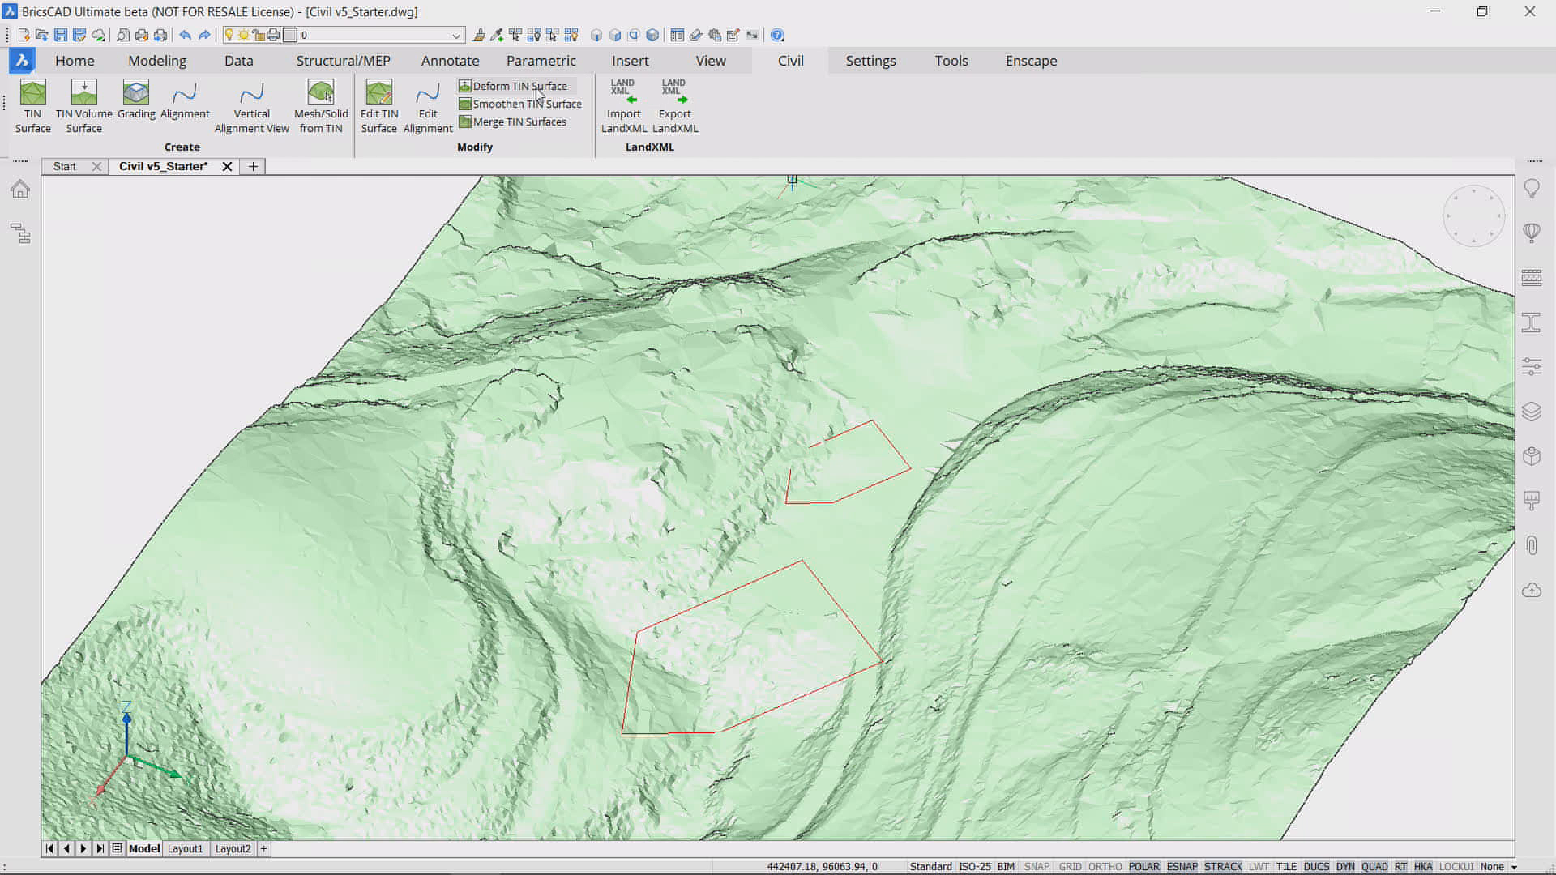
click(826, 283)
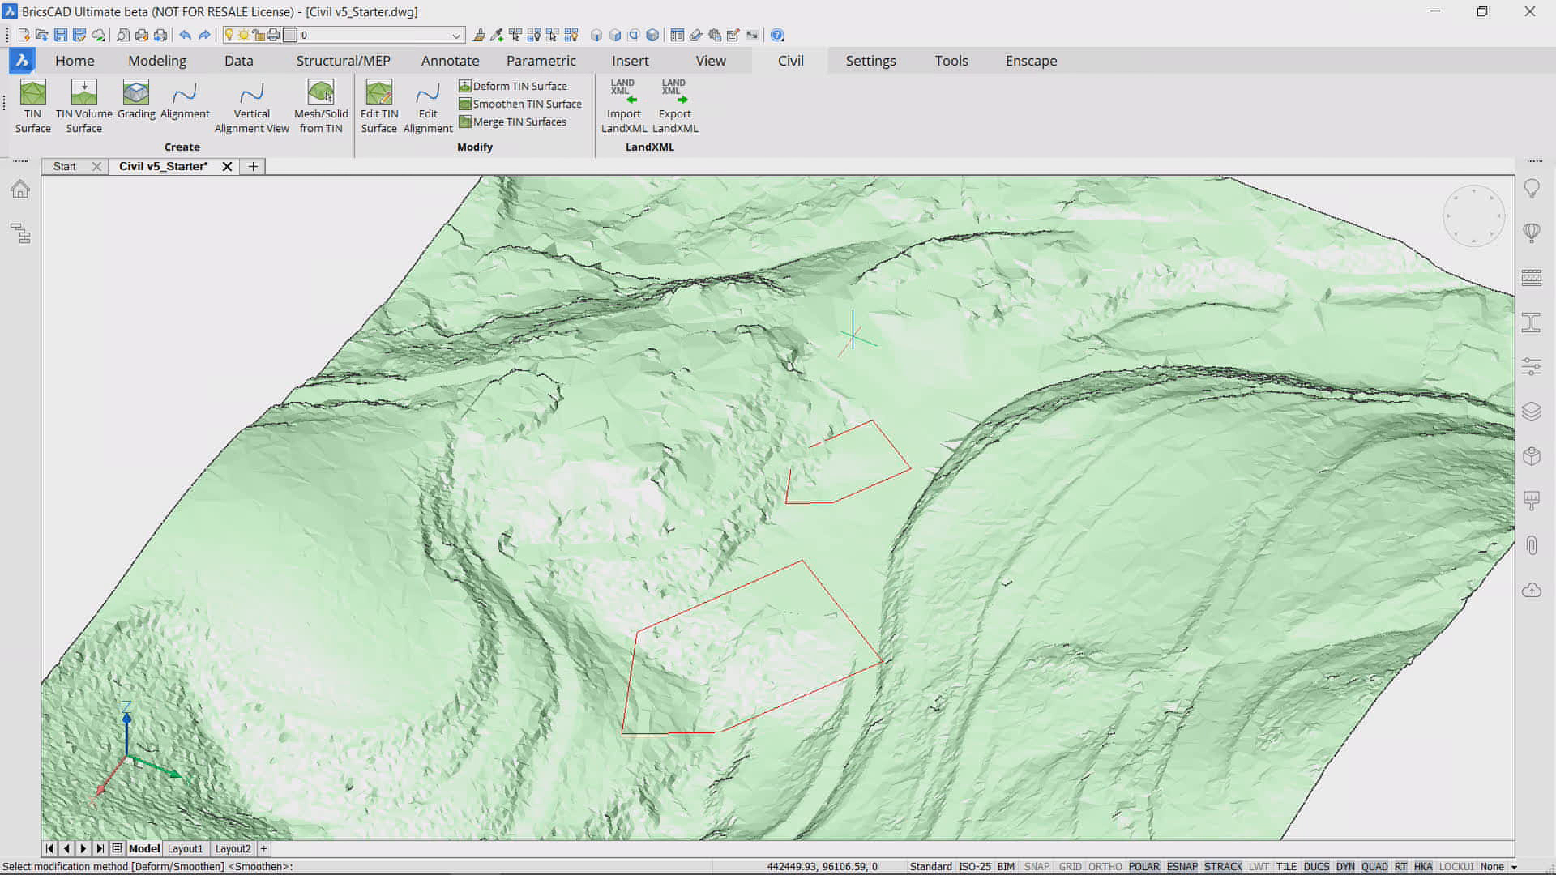
key(Return)
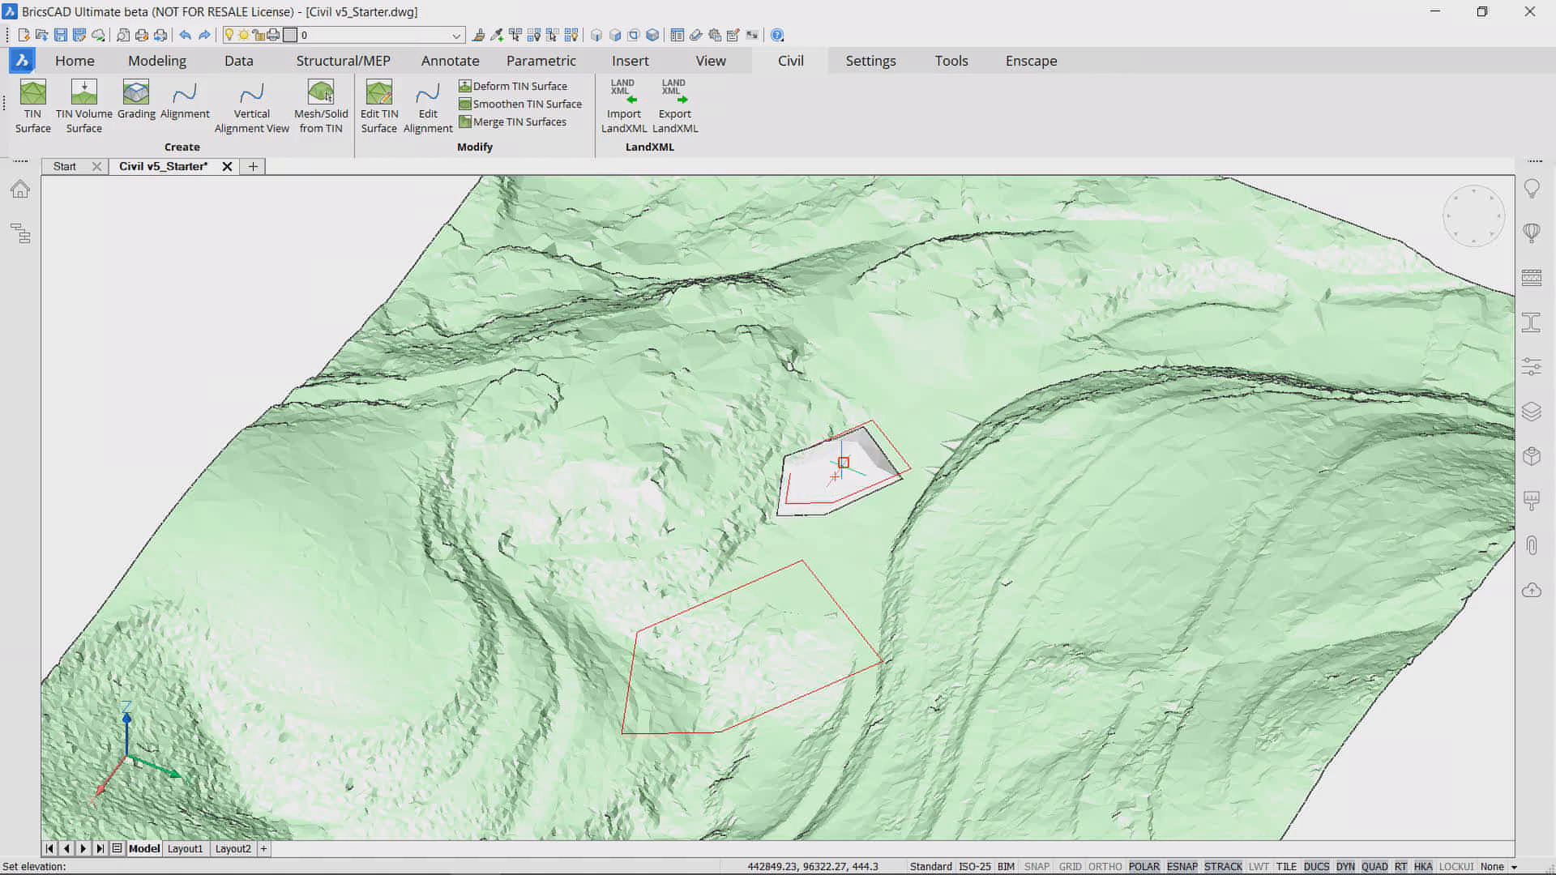
shift+middle_drag(844, 463, 865, 469)
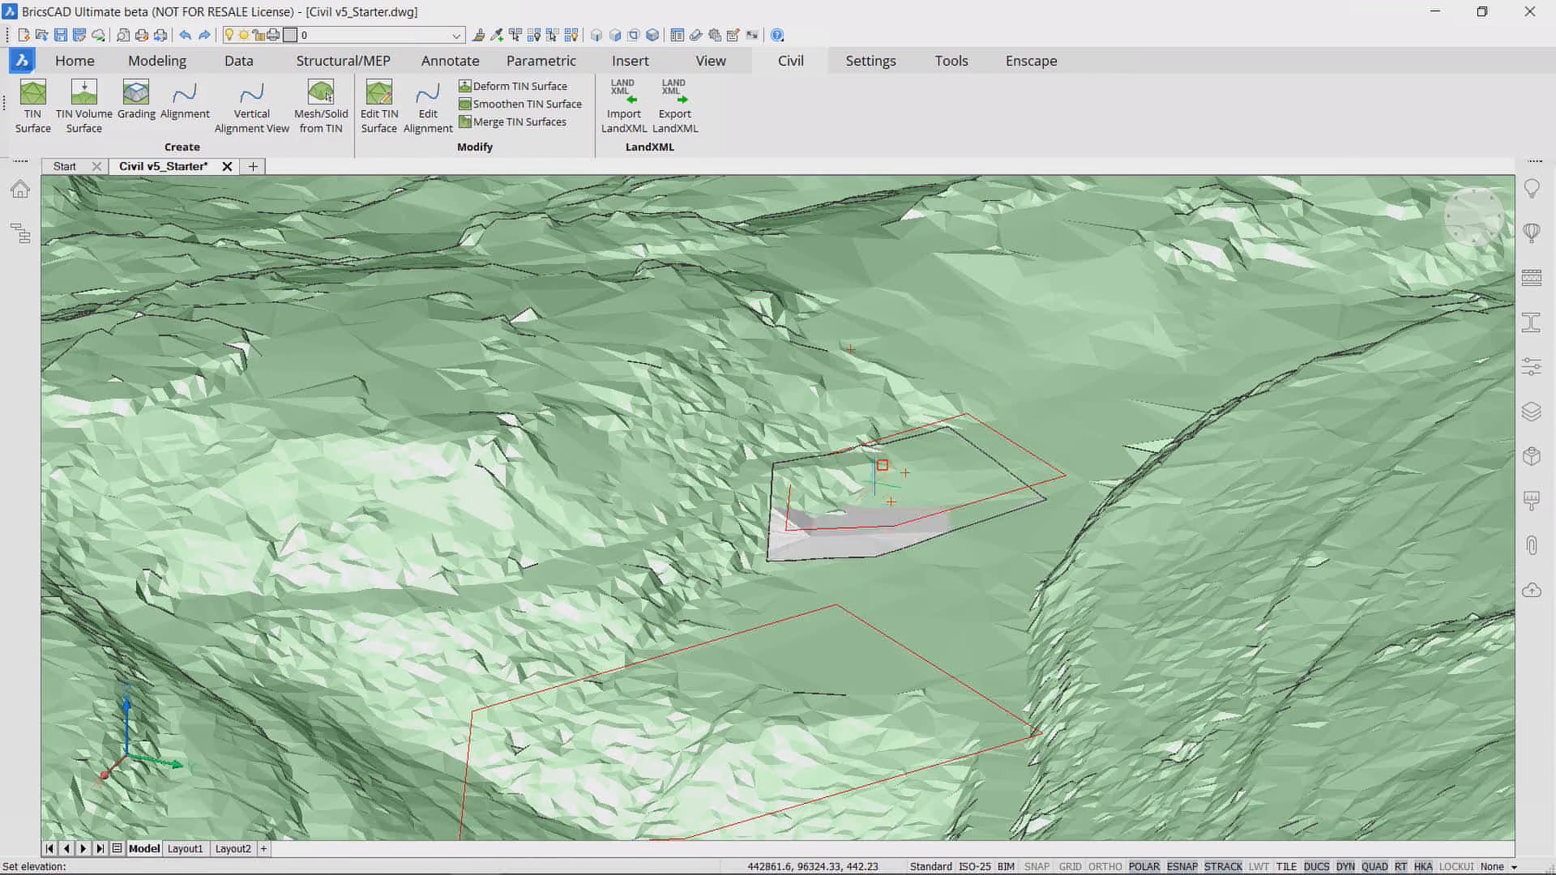
click(859, 414)
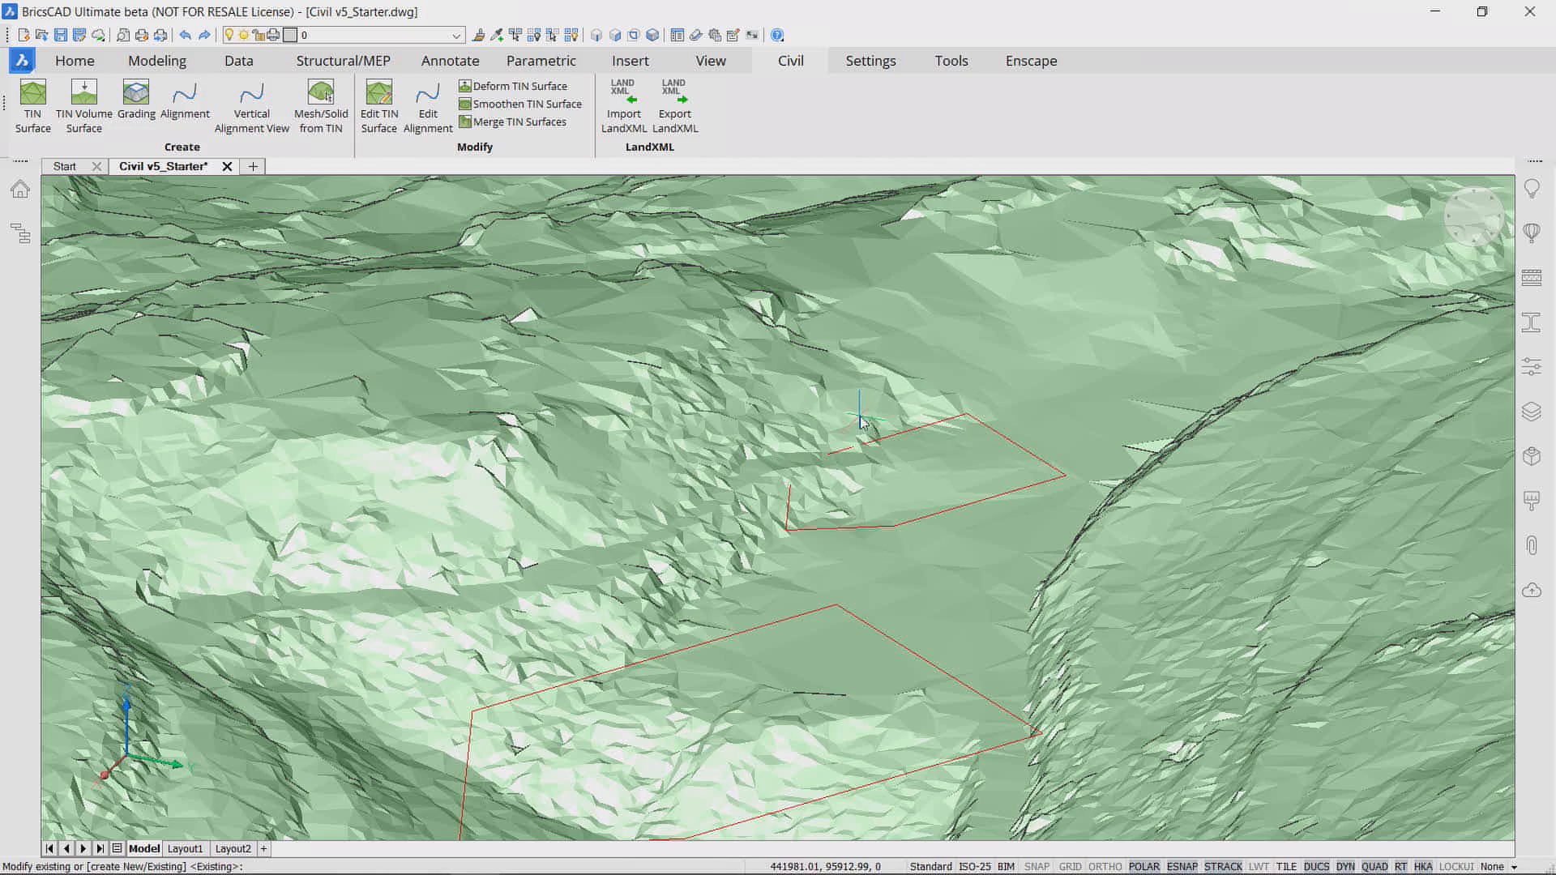
key(Return)
key(Escape)
key(Escape)
shift+middle_drag(958, 493, 984, 514)
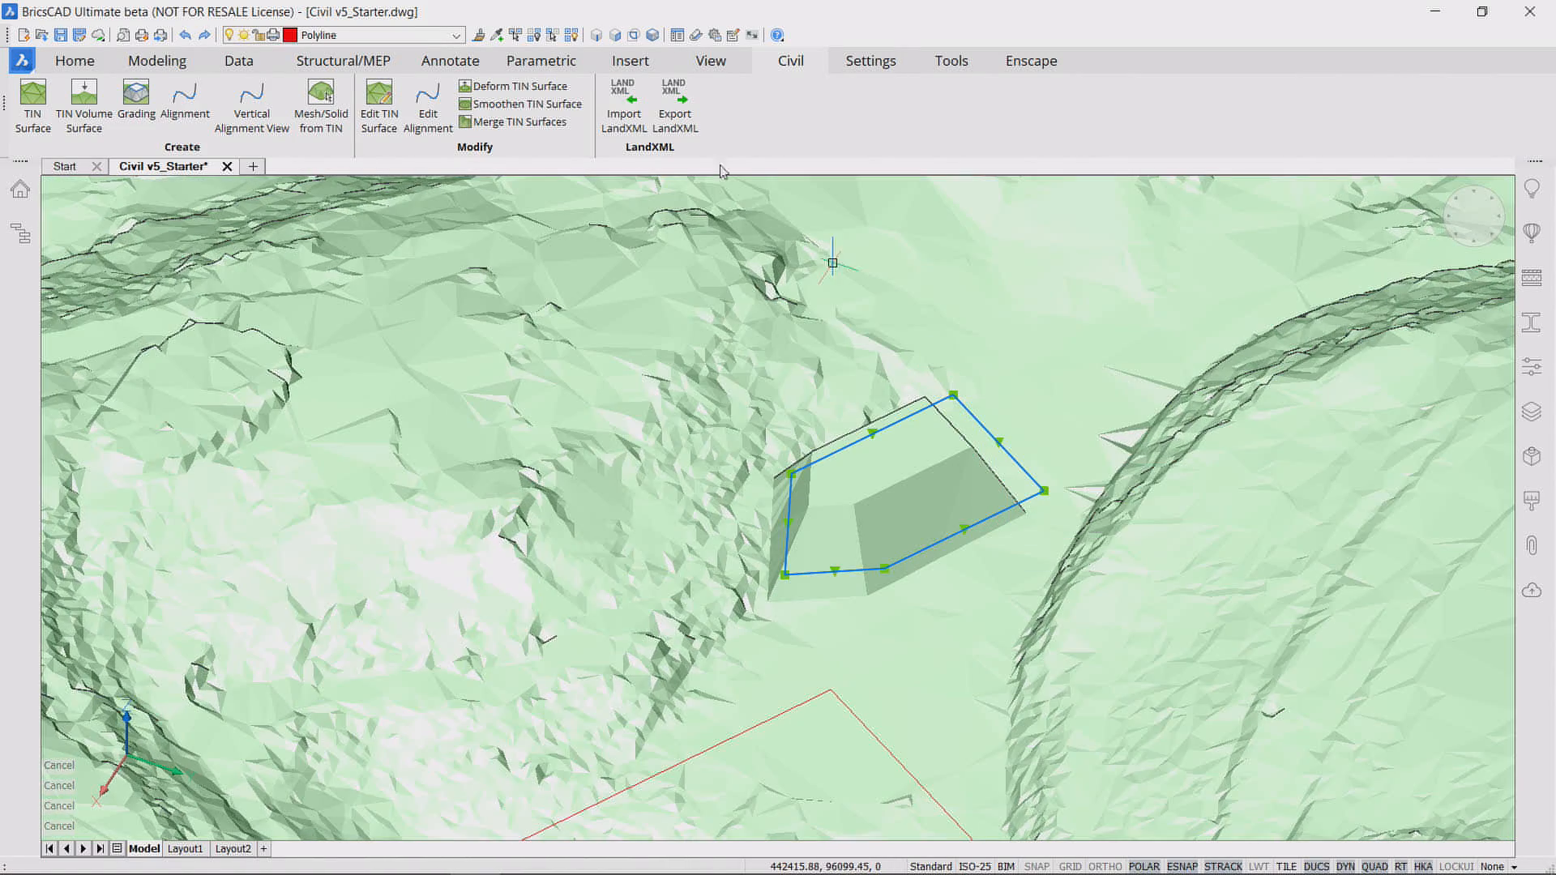
click(530, 40)
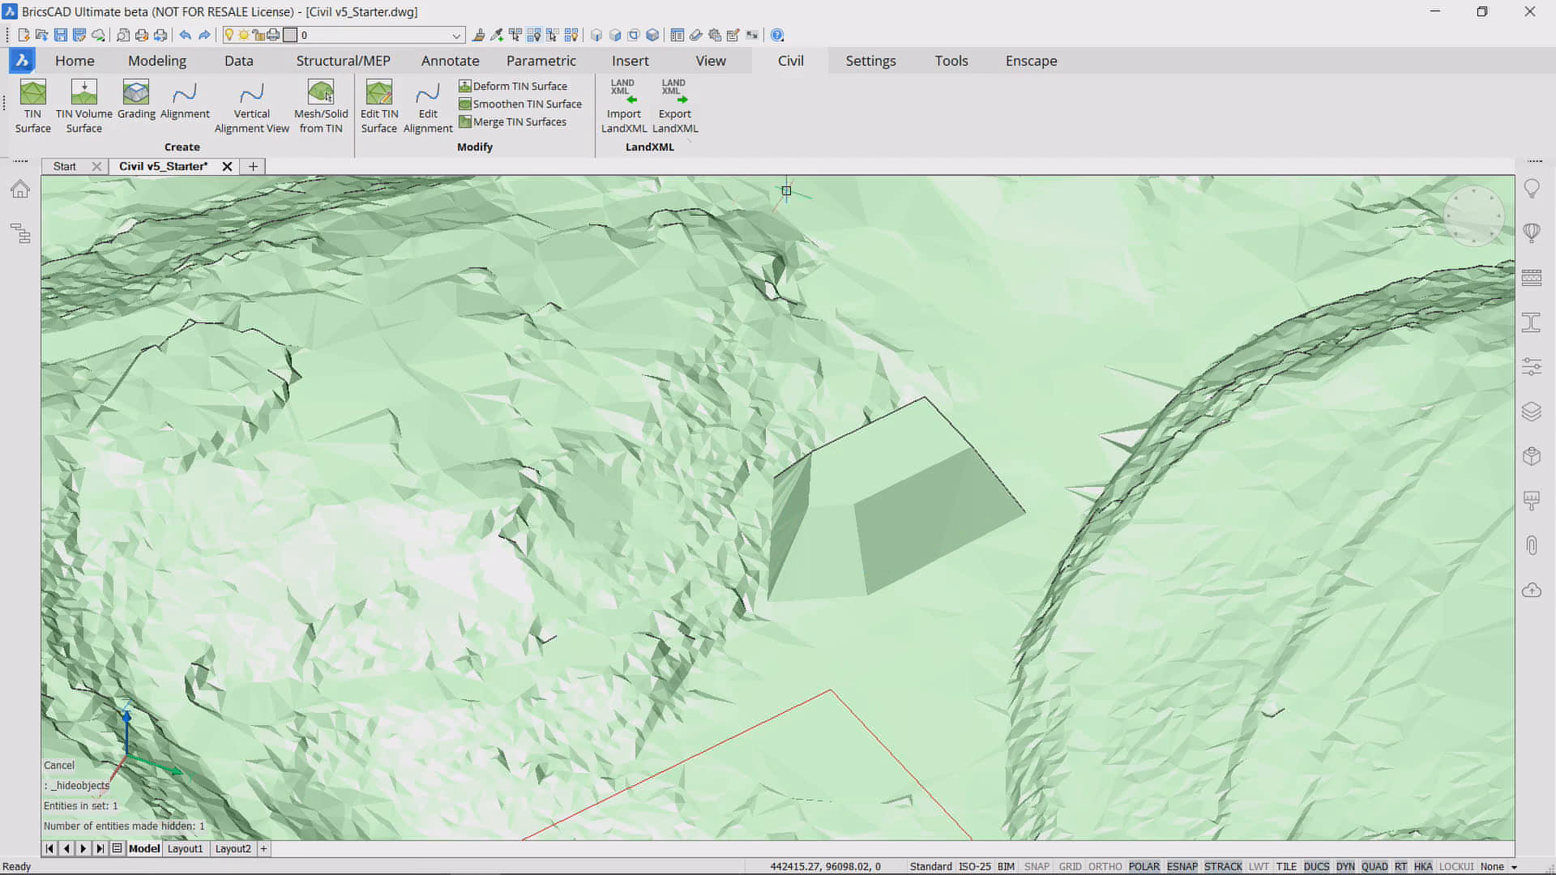
Step: Create a grading from the larger polyline to the terrain TIN surface with a slope of 60 degrees
scroll(1177, 417, down, 2)
mouse_move(1178, 417)
shift+middle_down()
mouse_move(1177, 398)
mouse_move(1176, 422)
shift+middle_up()
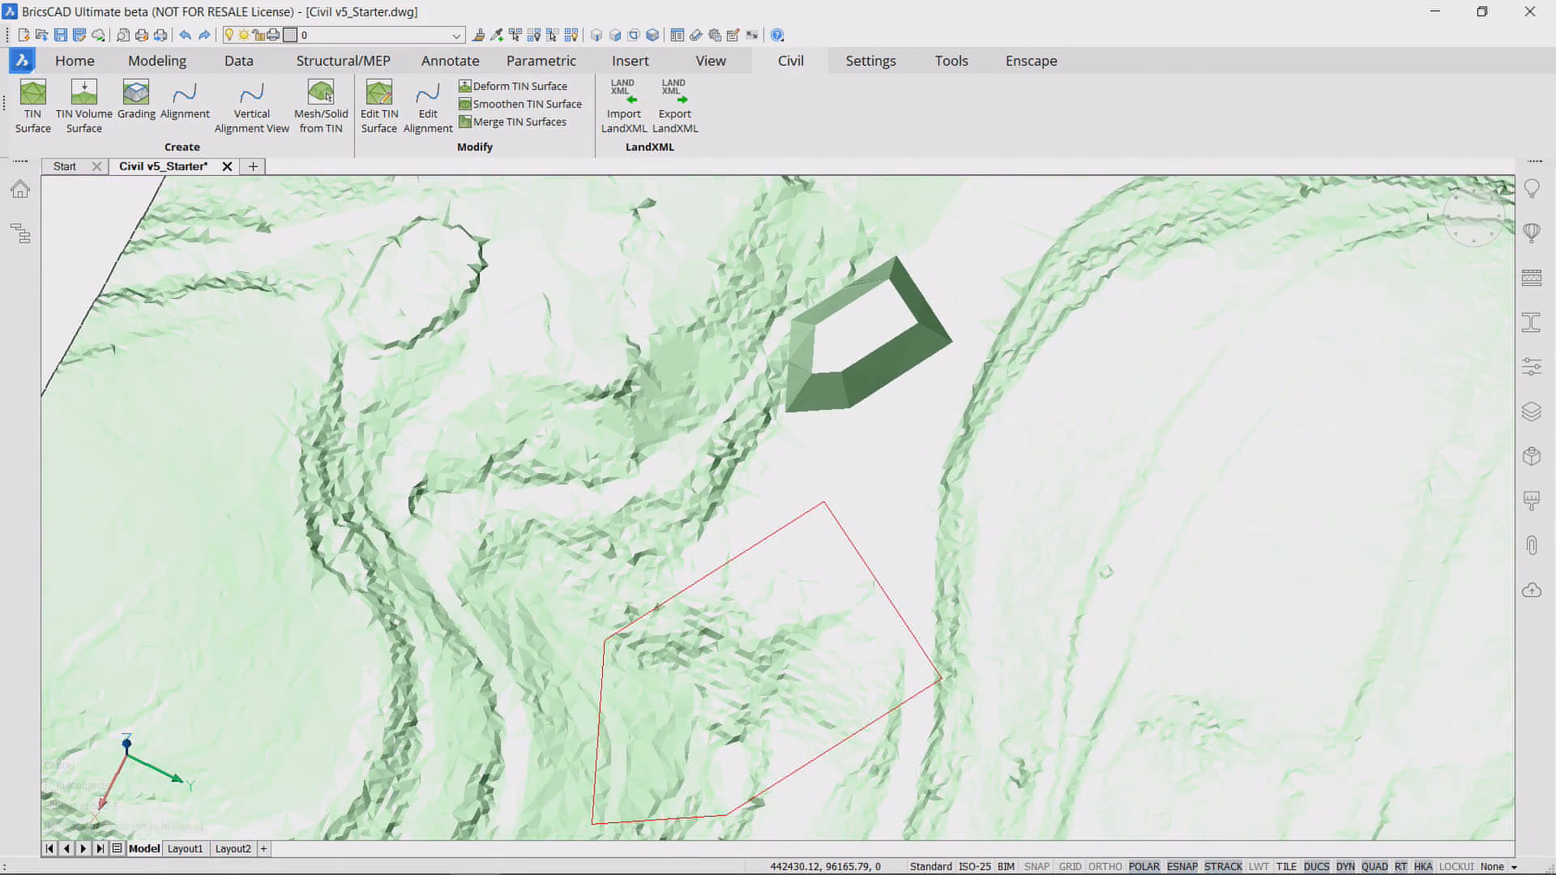
shift+middle_drag(1176, 424, 1173, 419)
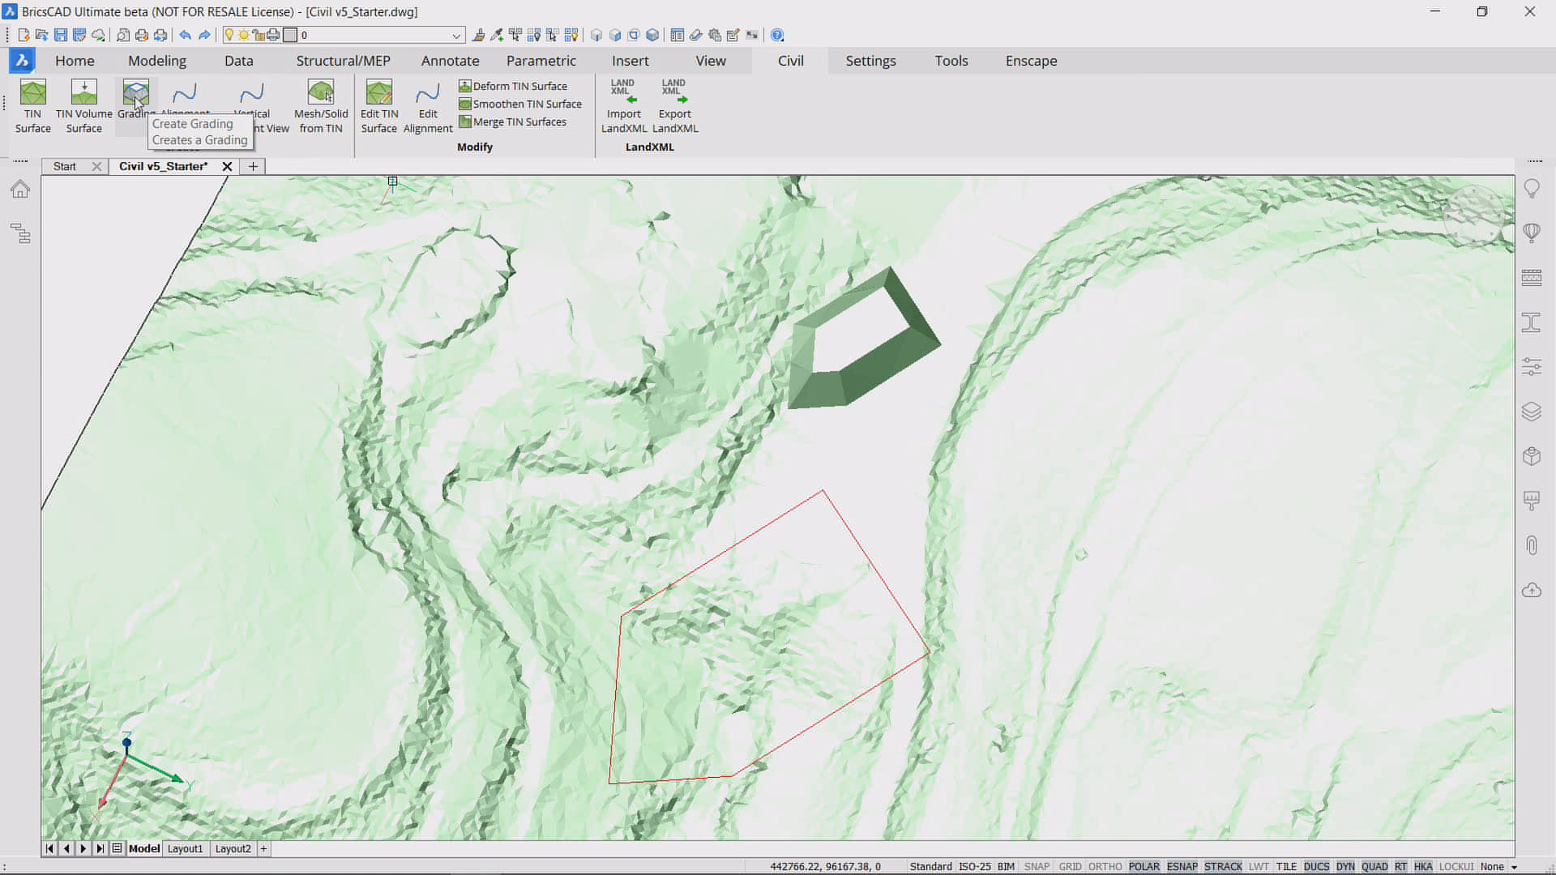
click(136, 96)
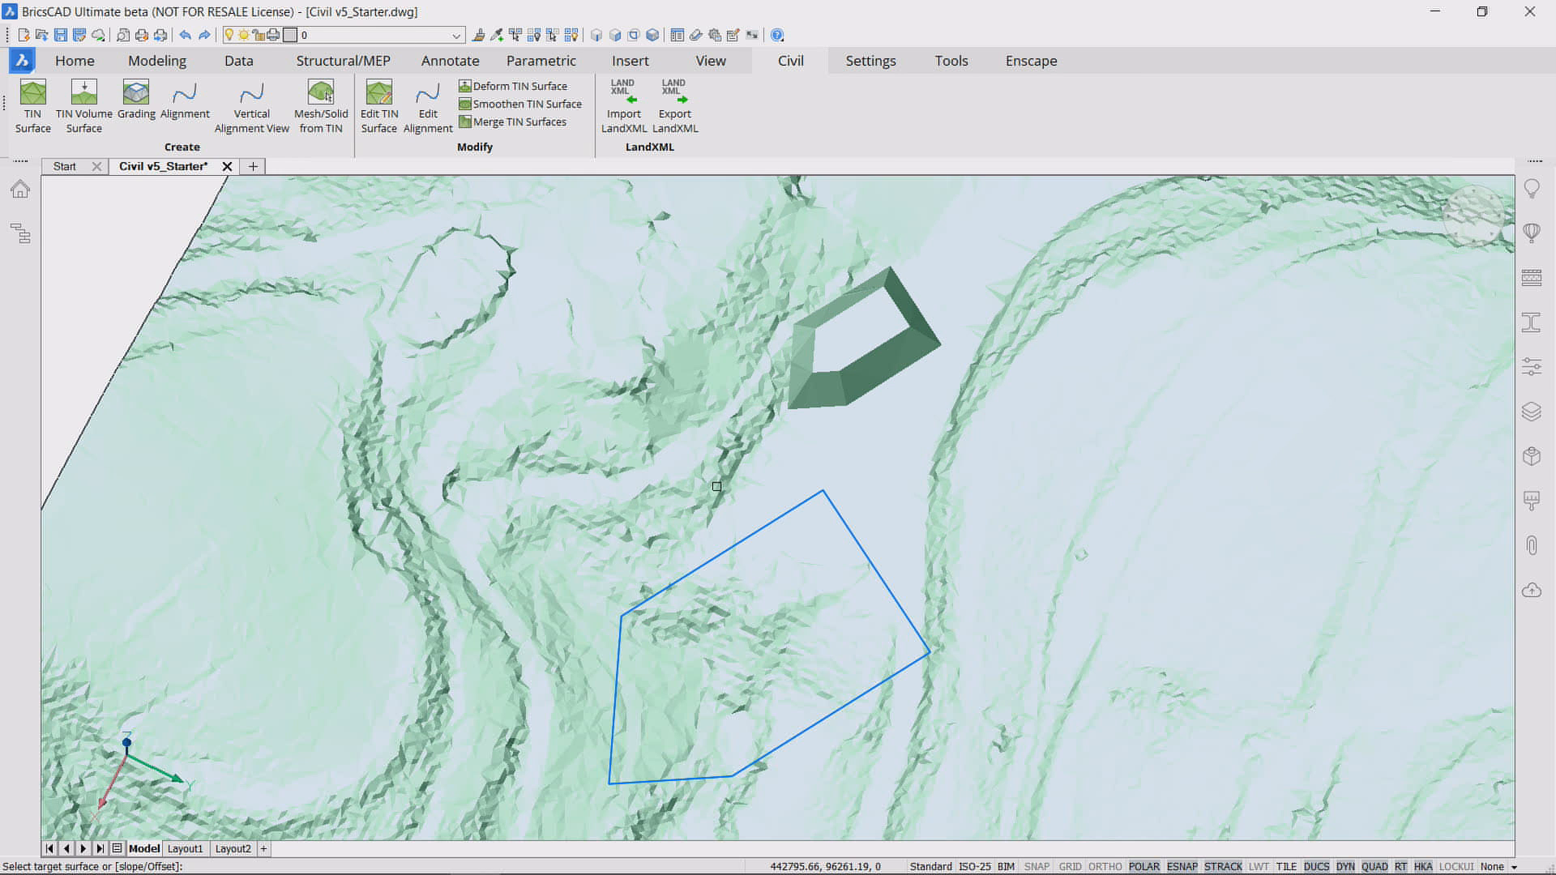
click(716, 487)
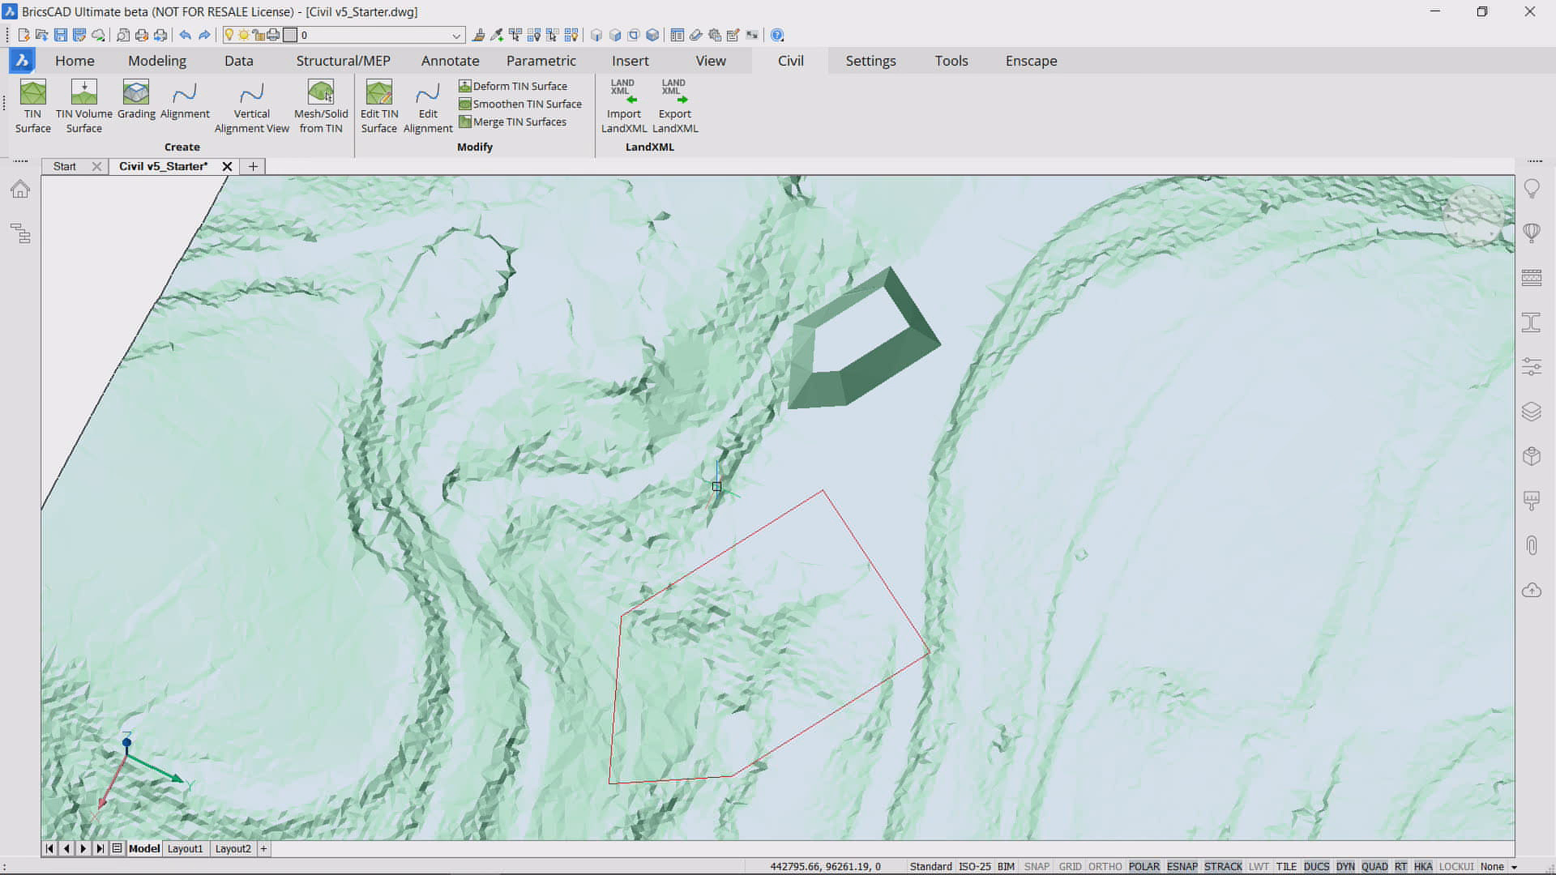
click(745, 538)
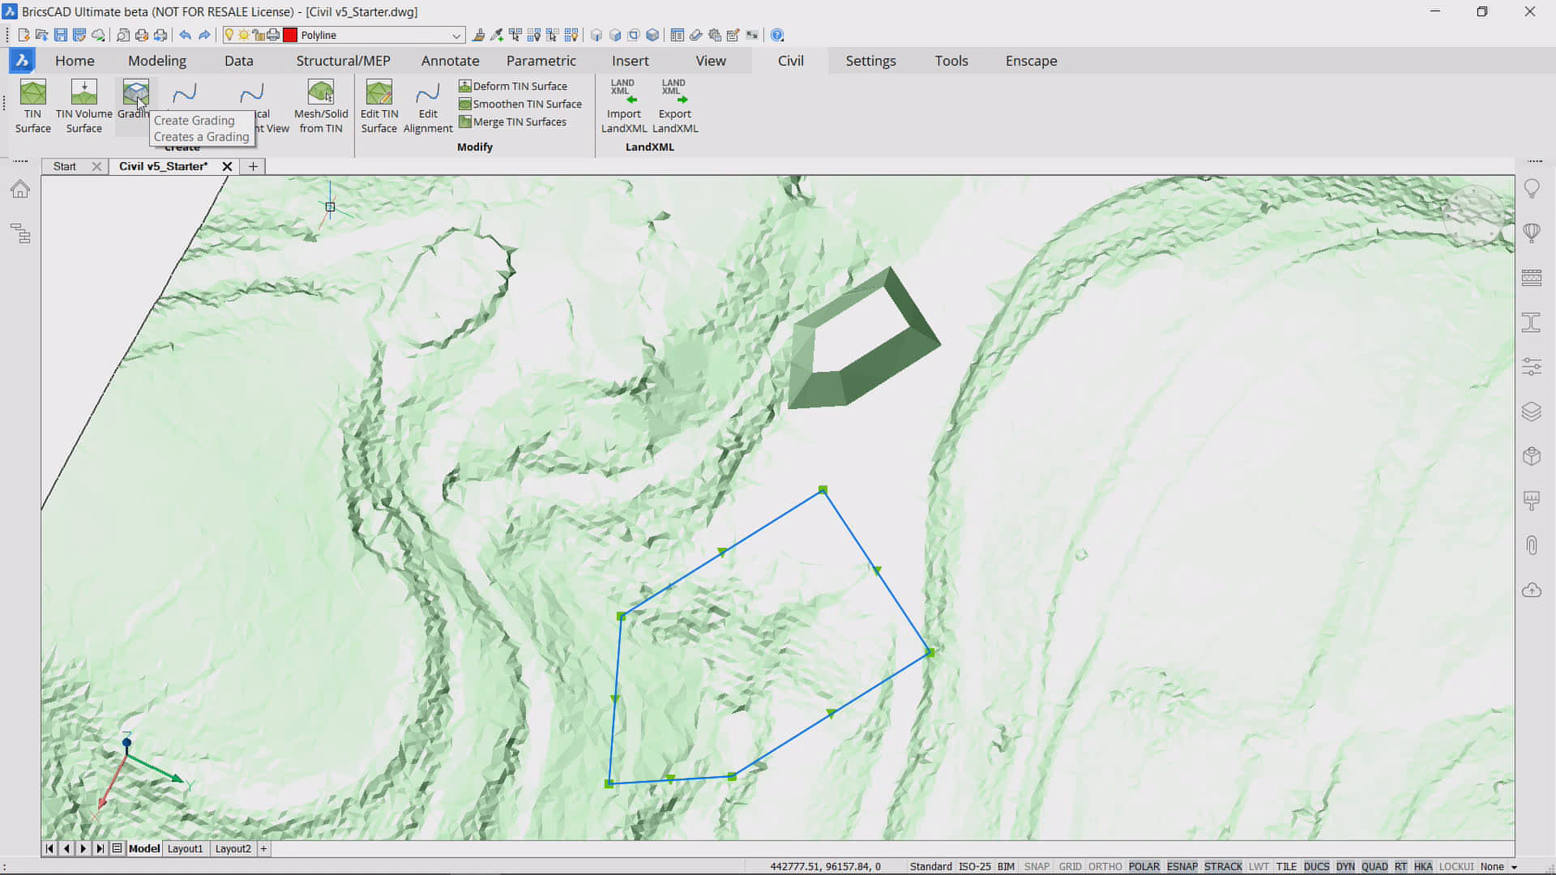
click(136, 97)
click(682, 512)
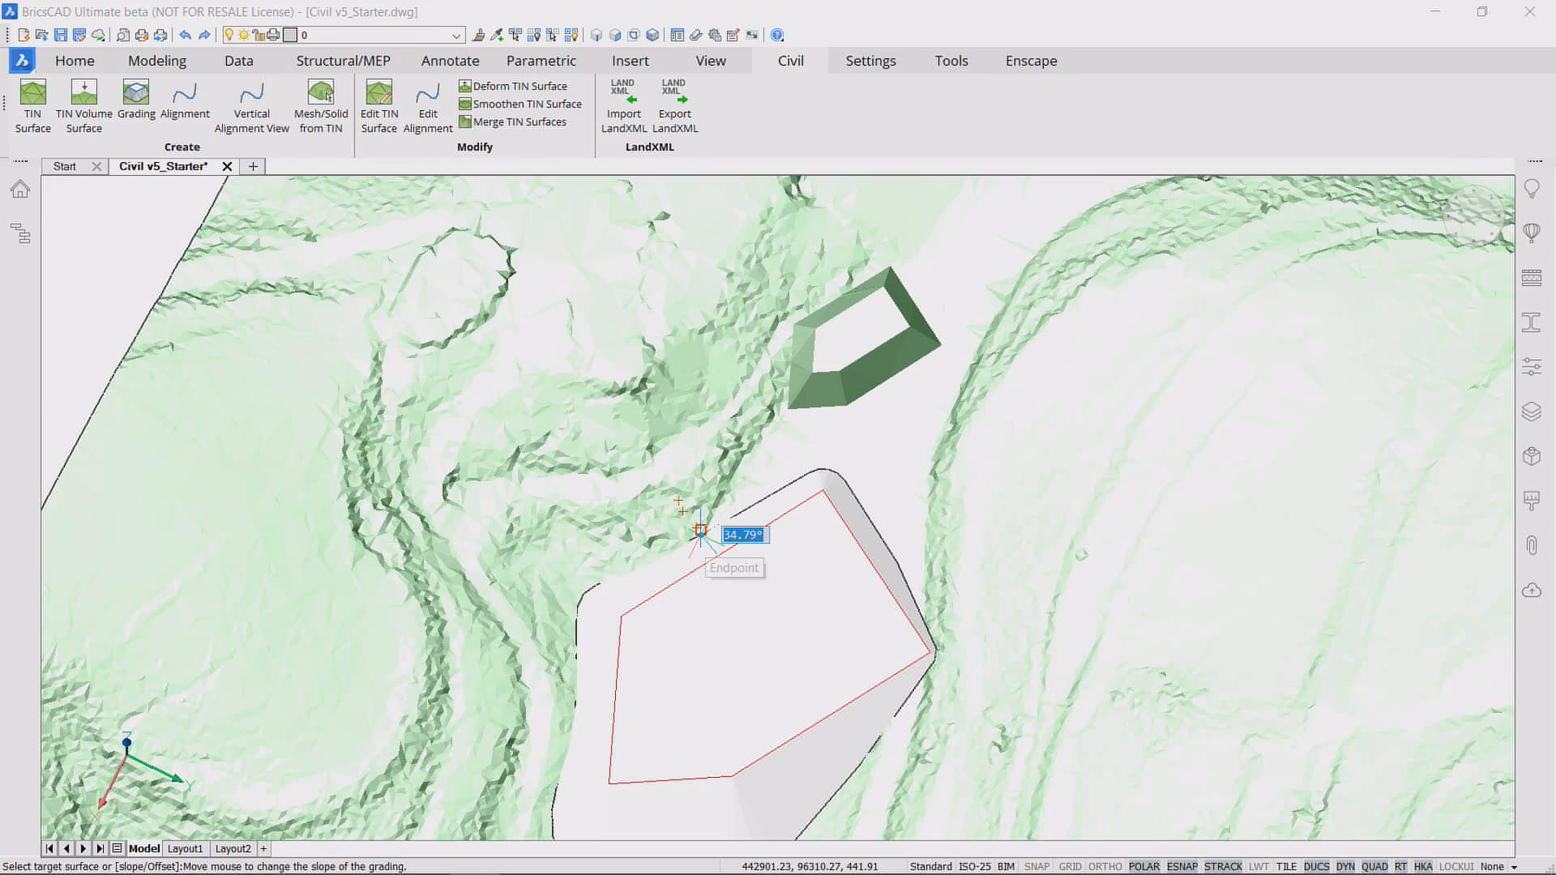
shift+middle_drag(703, 535, 702, 535)
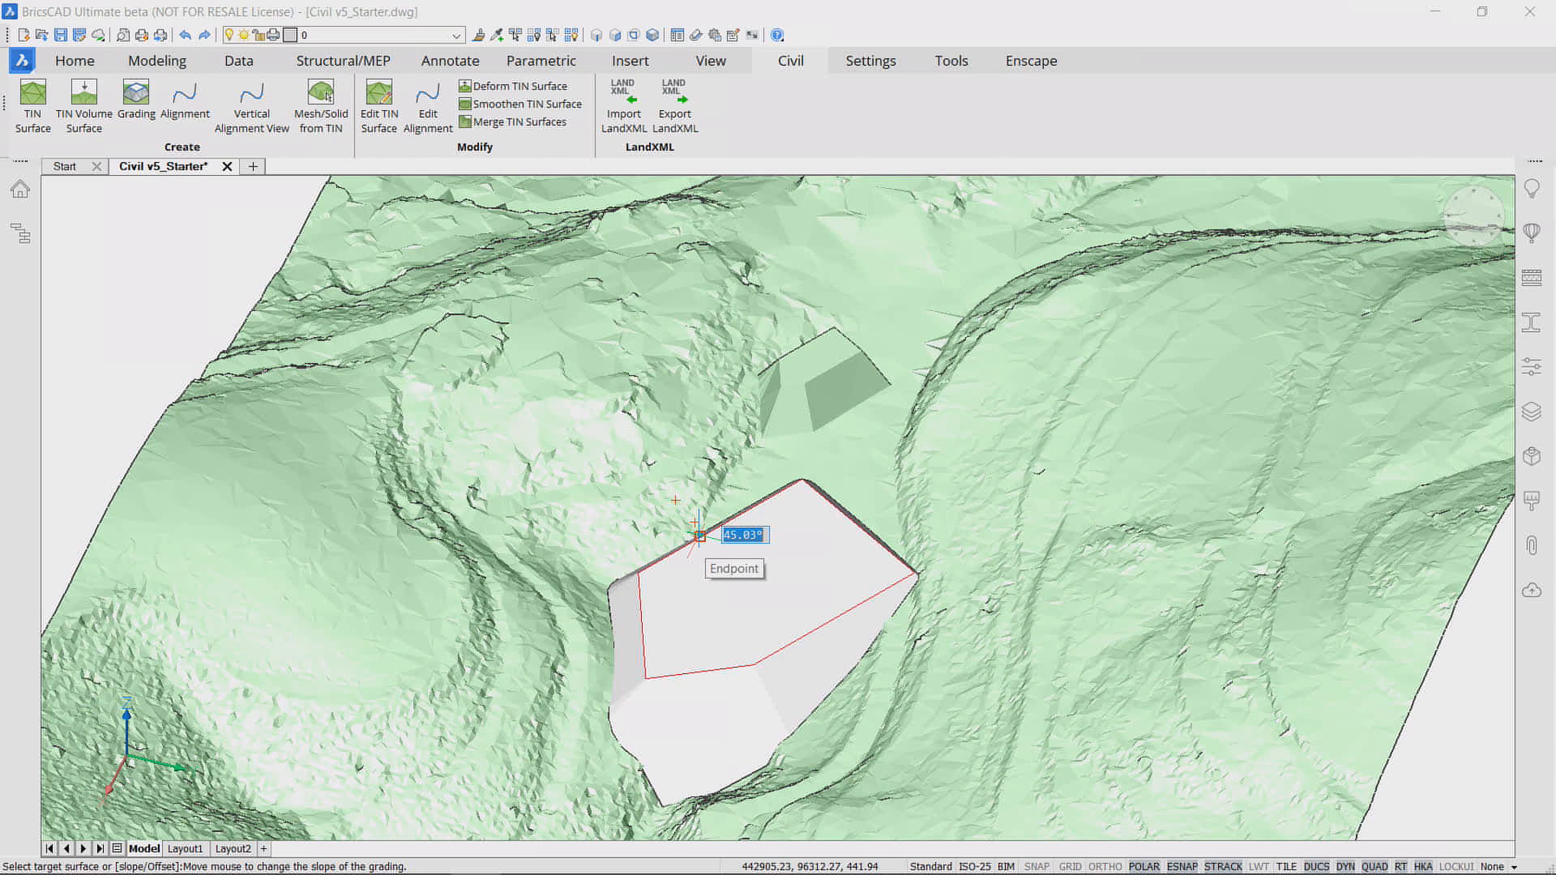
text(60)
key(Return)
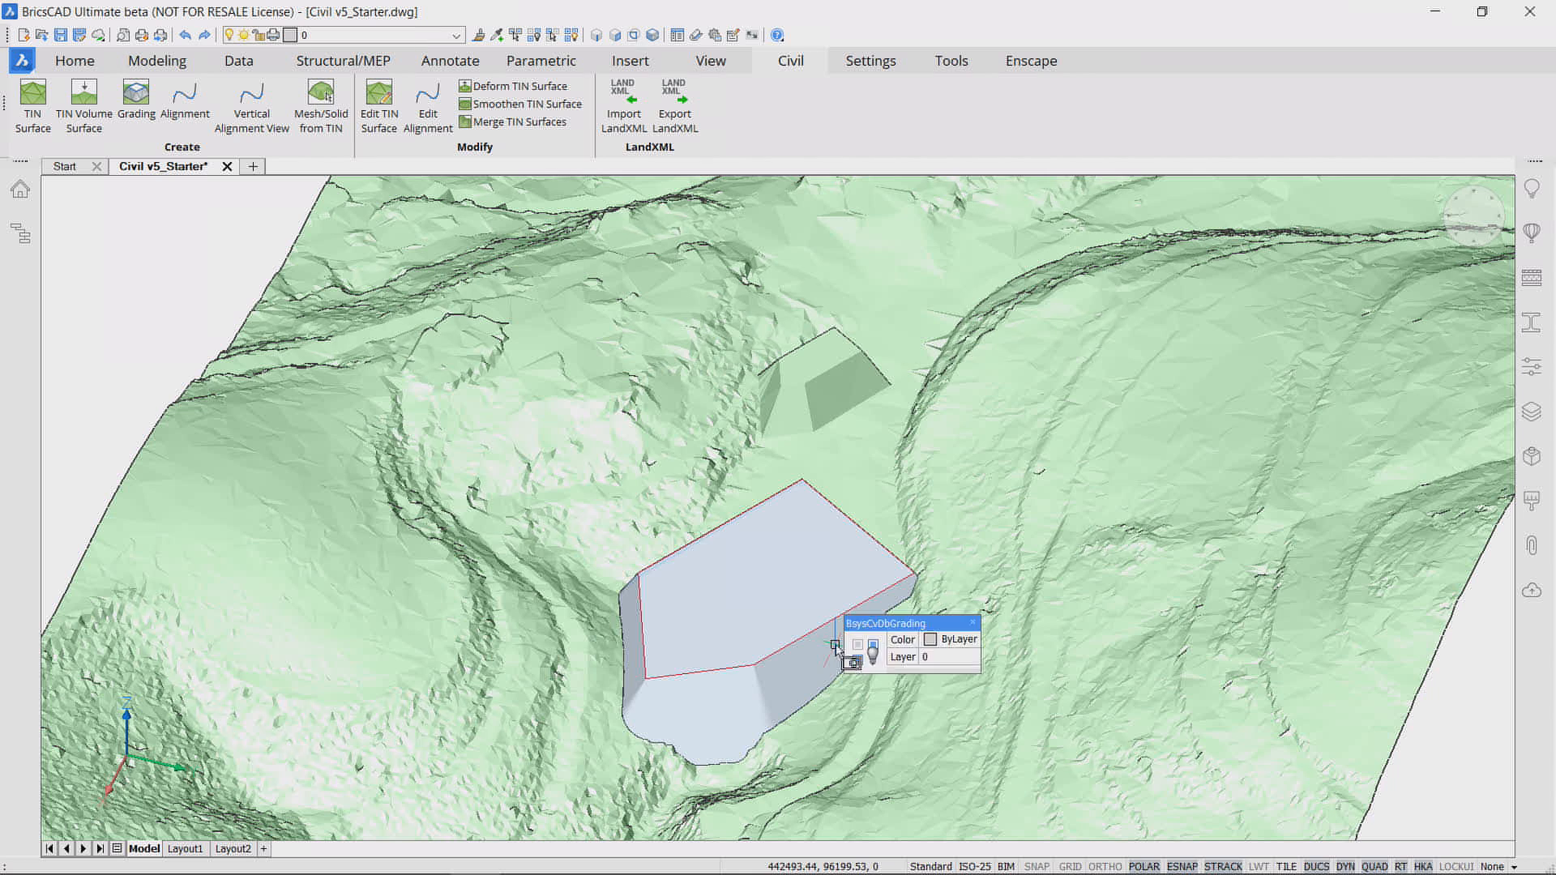
Step: Set the Boundary property of the new grading to On
click(1536, 369)
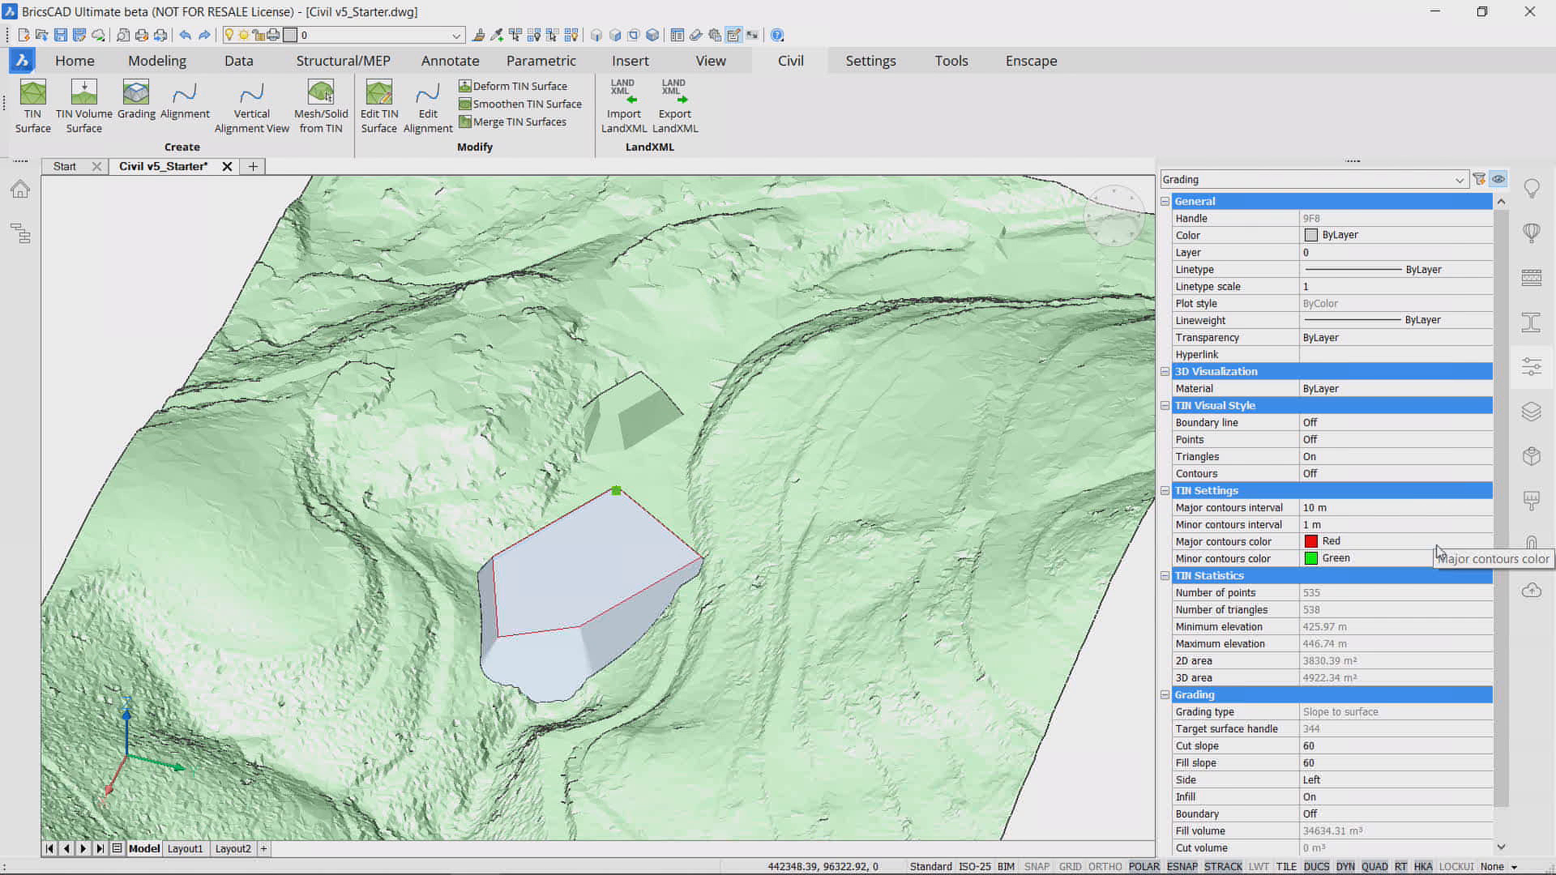
scroll(1348, 808, down, 1)
click(1349, 782)
click(1349, 782)
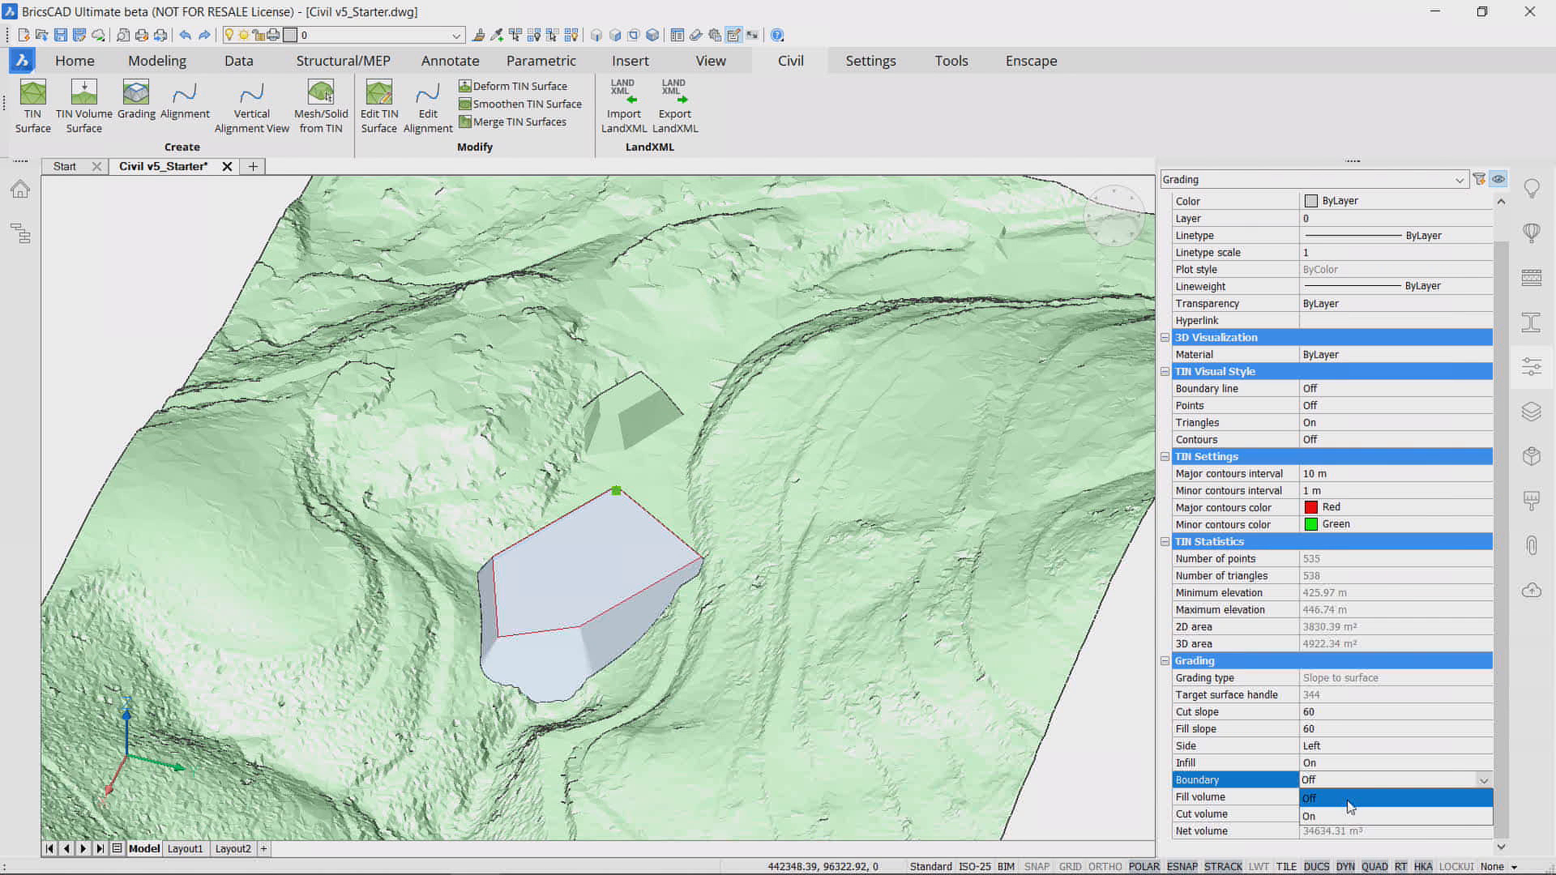
click(1349, 812)
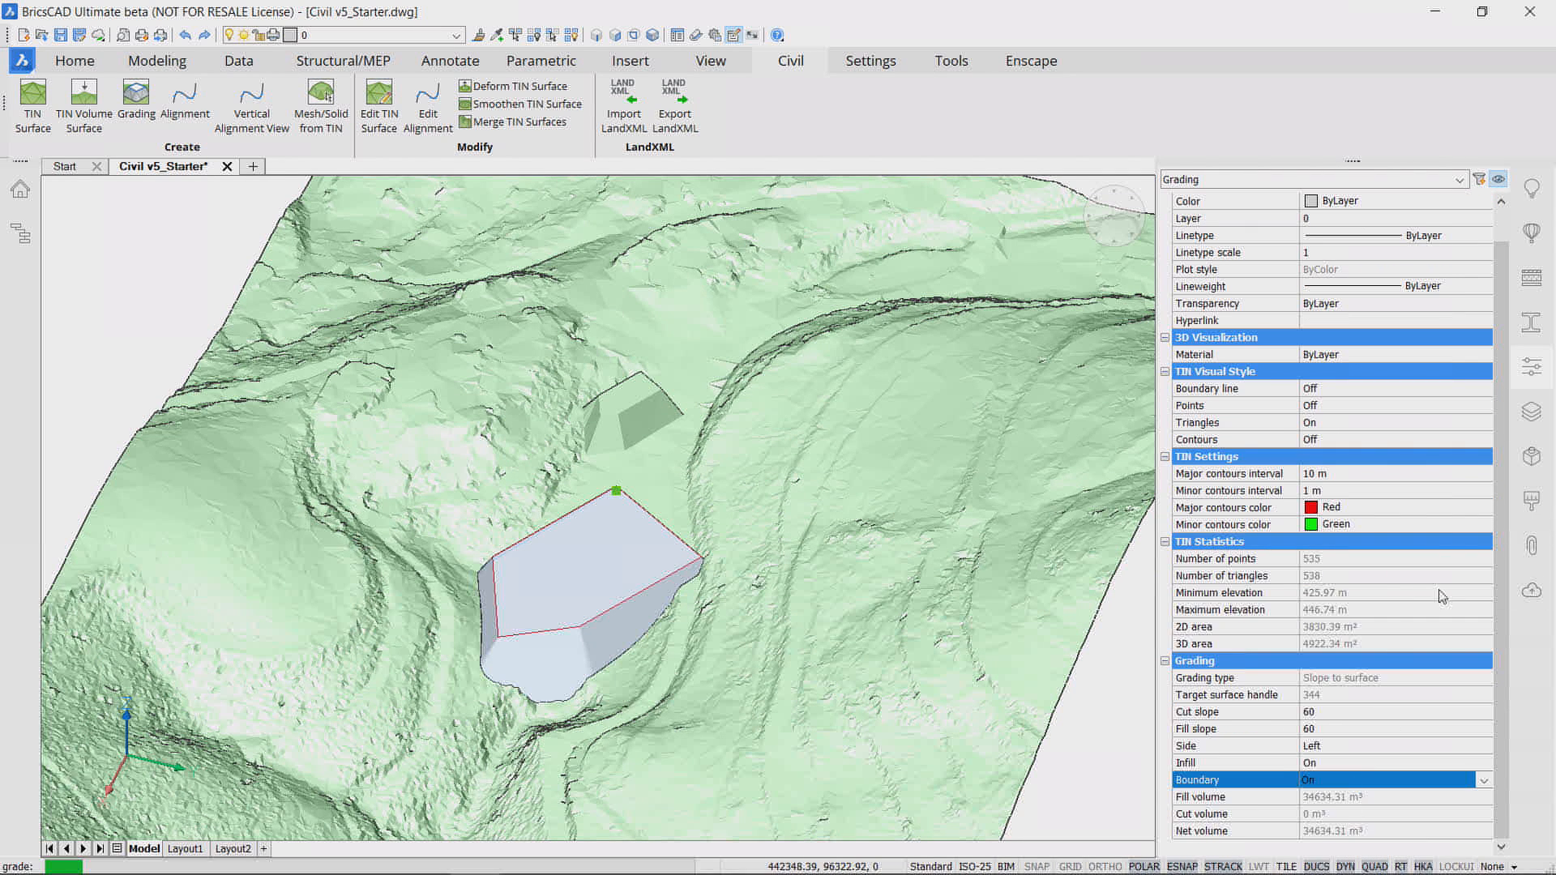
click(1532, 369)
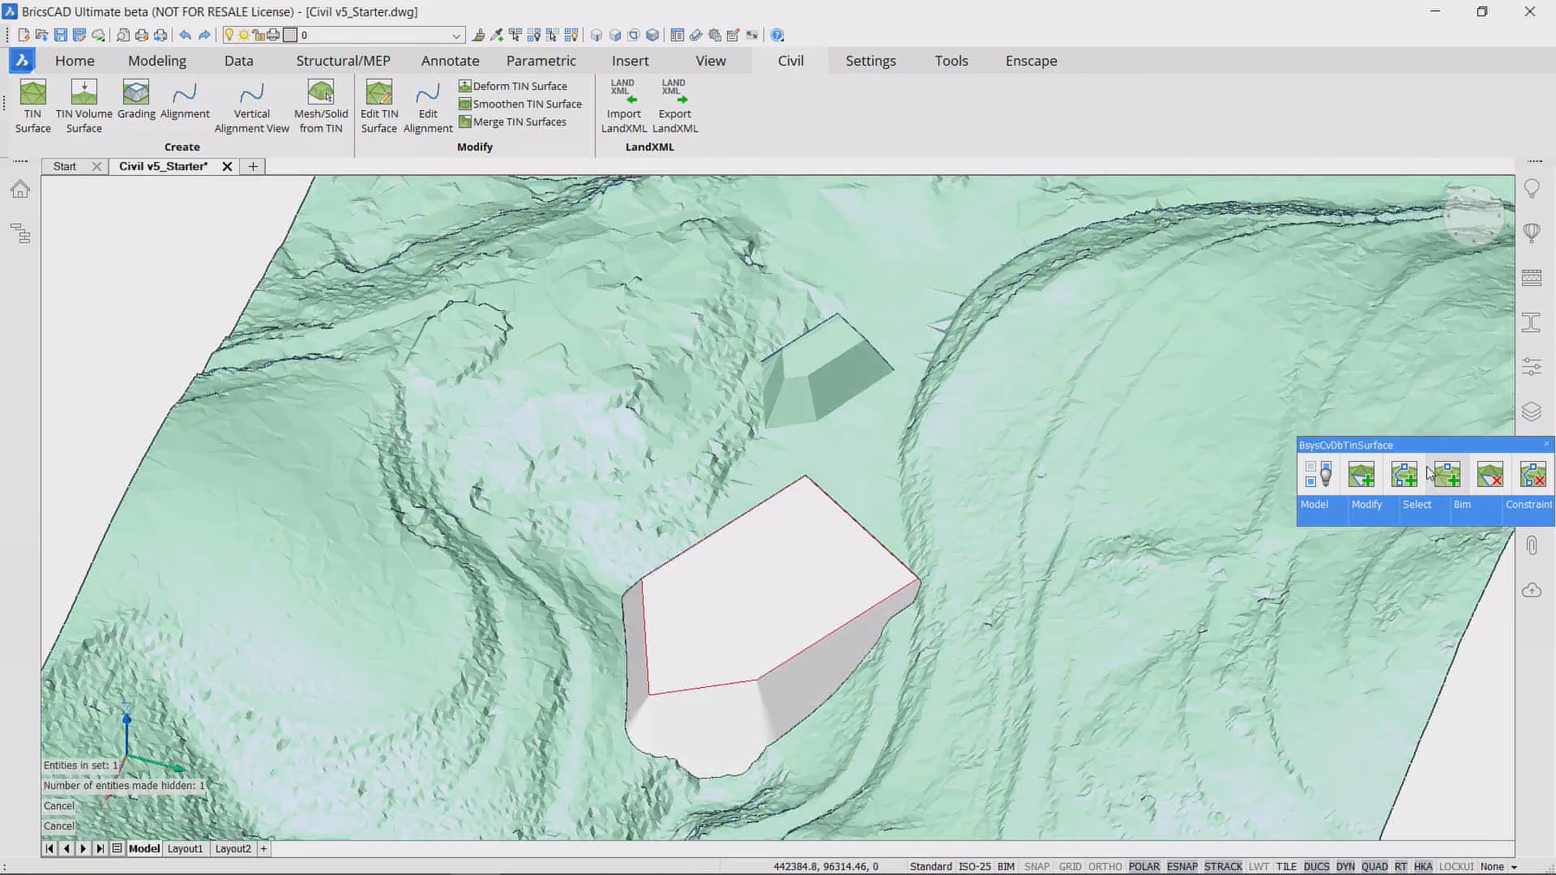
shift+middle_drag(1430, 474, 1418, 511)
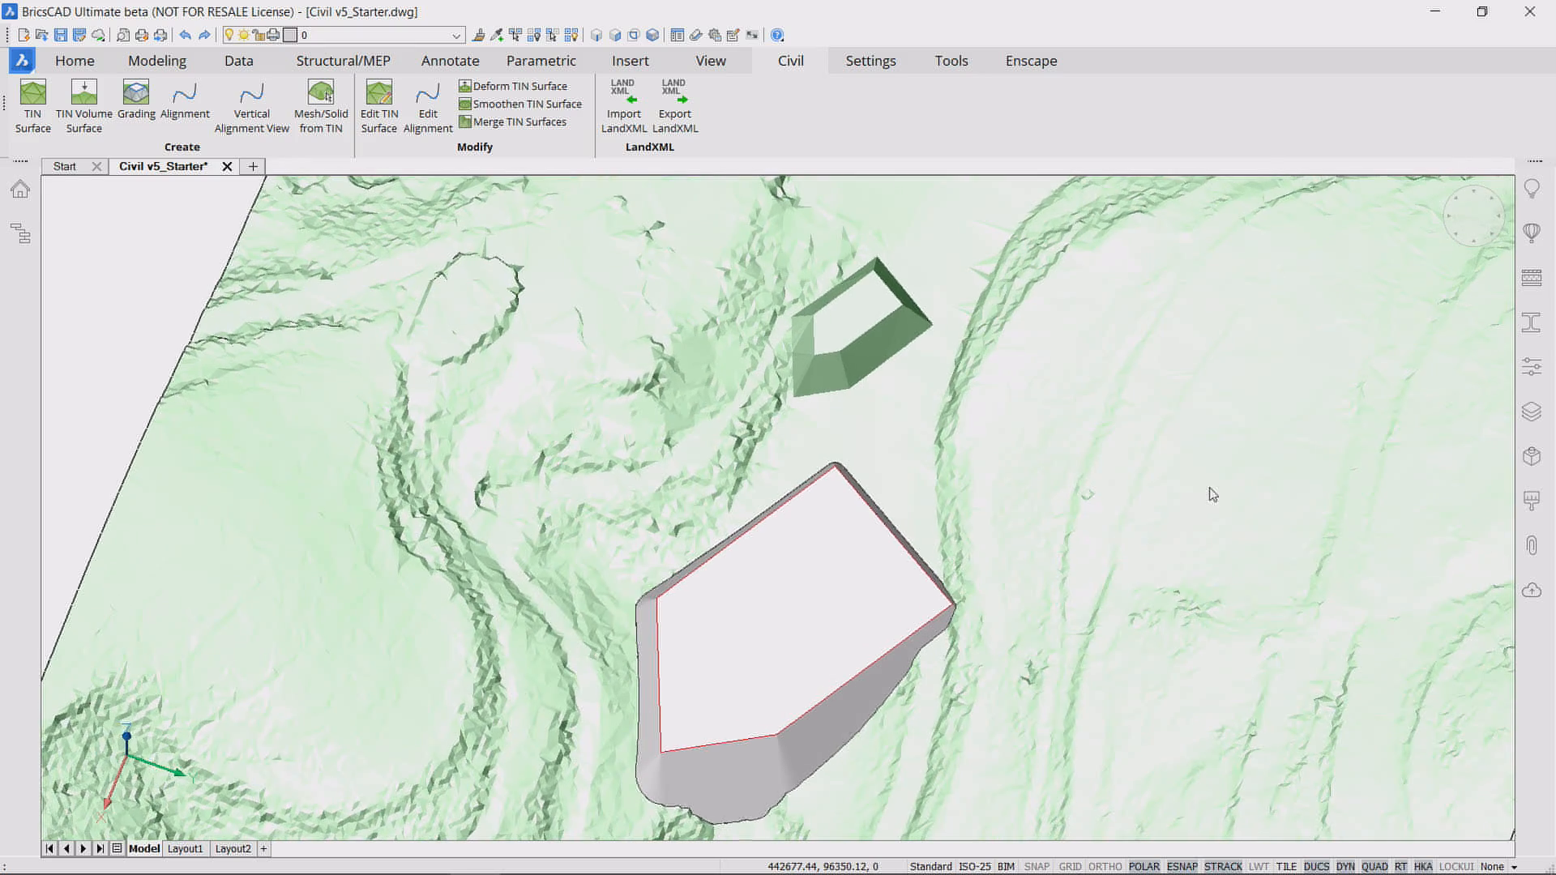
shift+middle_drag(1209, 492, 1043, 527)
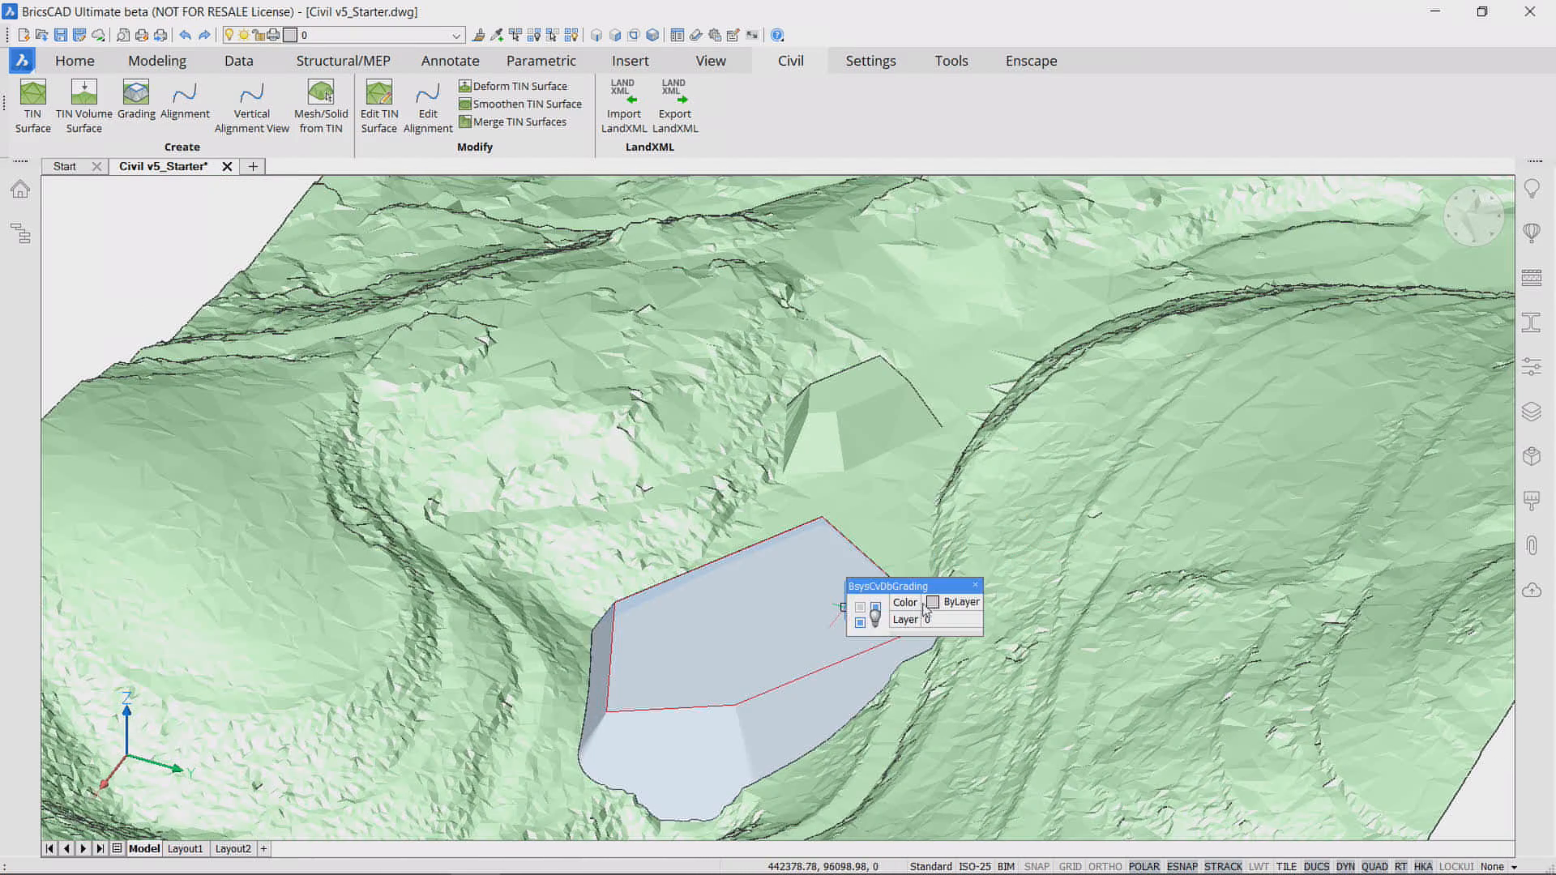
Step: Change the colour of the new grading to red
click(939, 604)
click(939, 603)
click(950, 653)
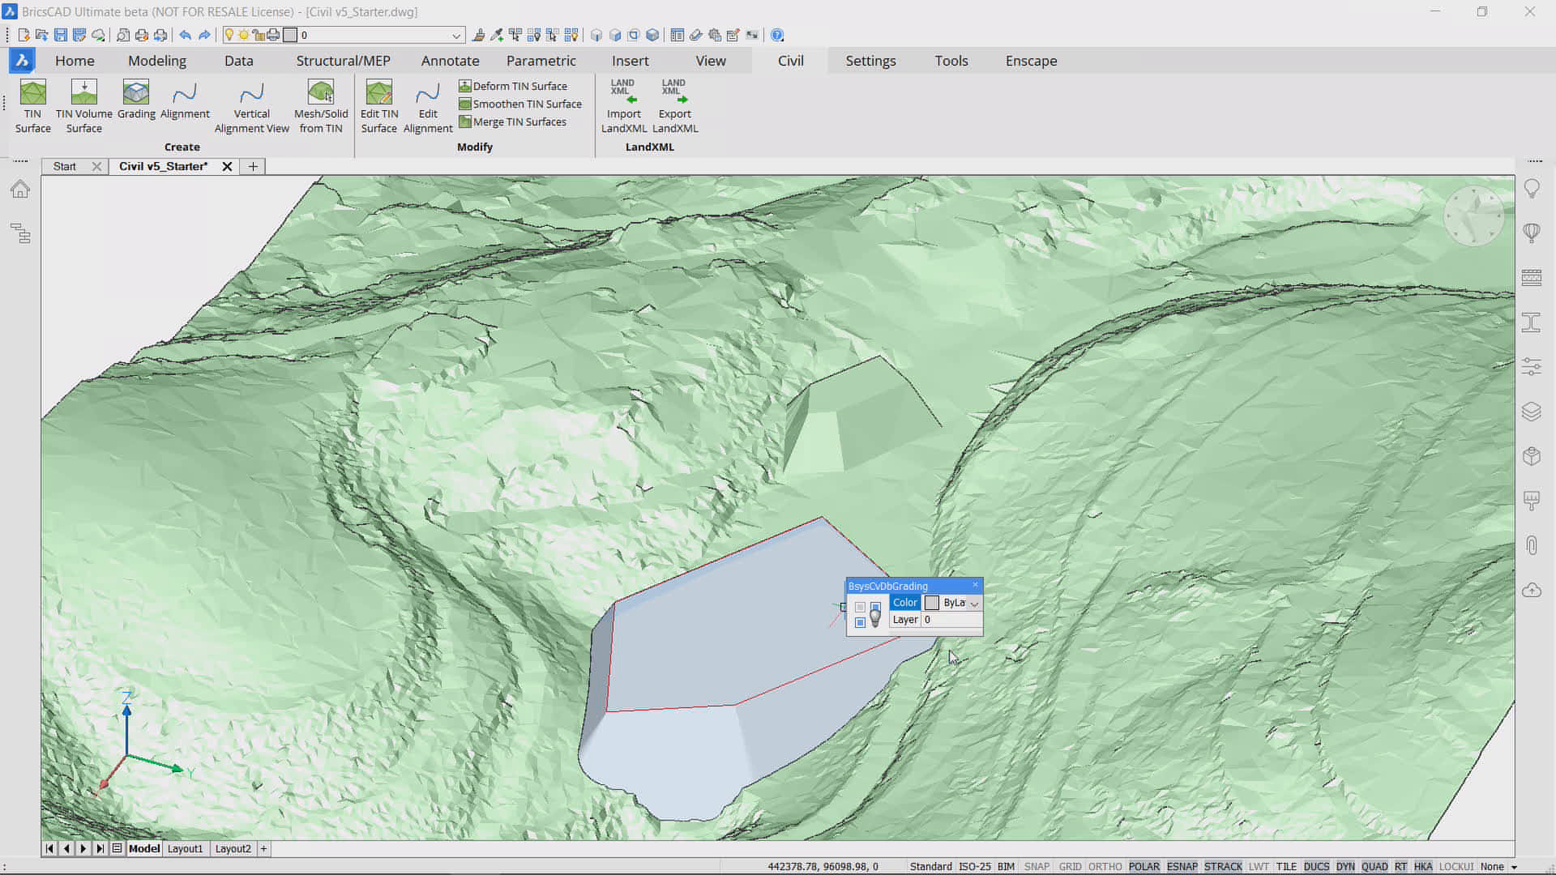
Step: Move the grading's base polyline horizontally across the terrain with the manipulator so the grading recalculates
click(901, 654)
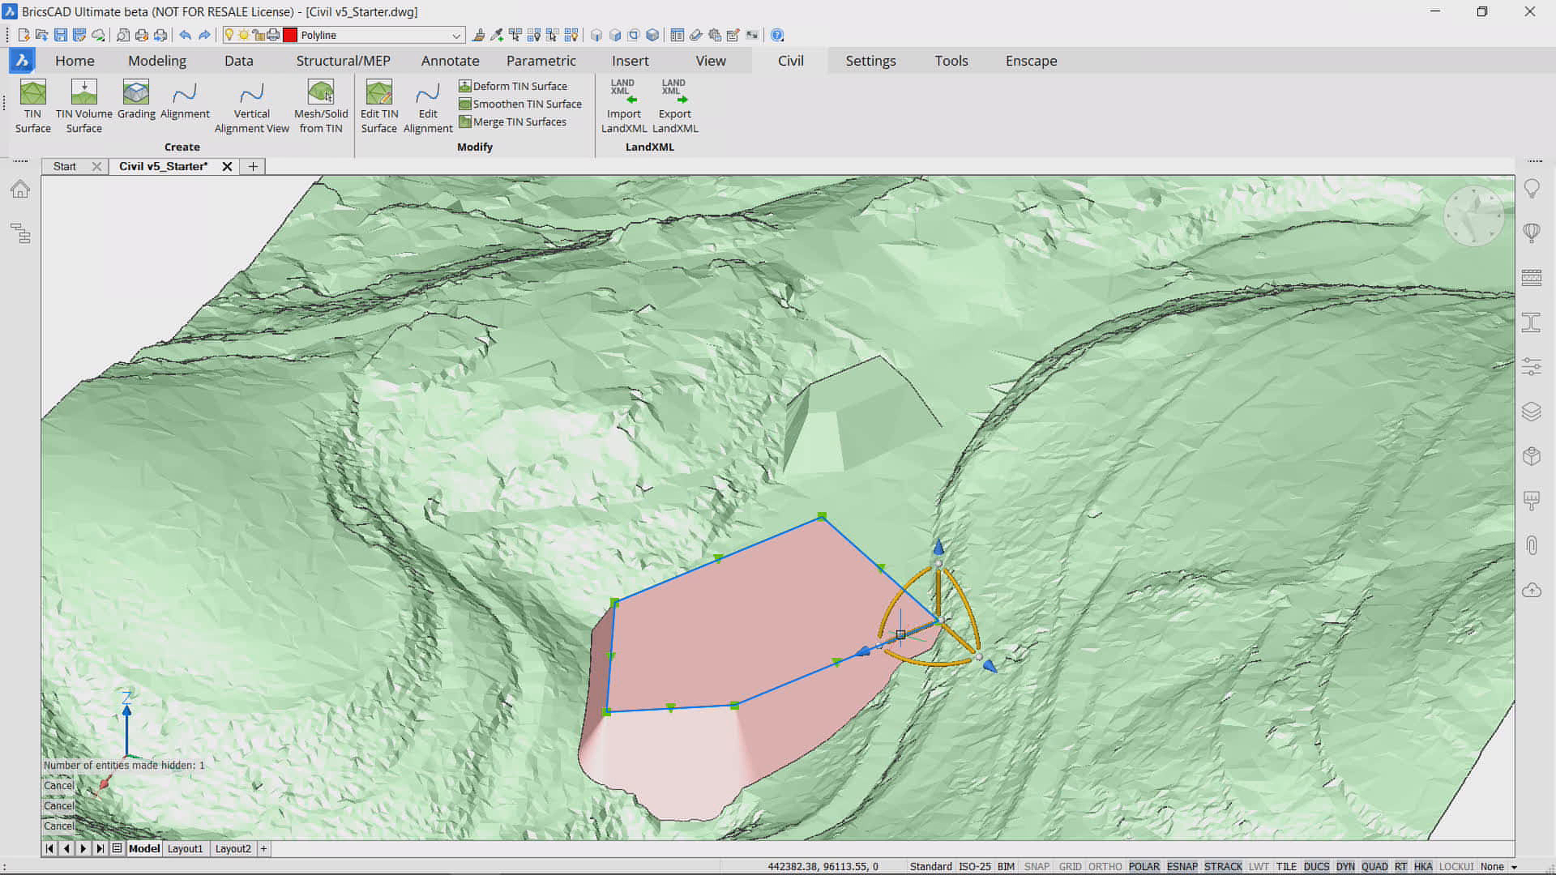
mouse_move(954, 639)
mouse_down()
mouse_move(921, 635)
mouse_move(844, 581)
mouse_move(824, 526)
mouse_move(968, 646)
mouse_up()
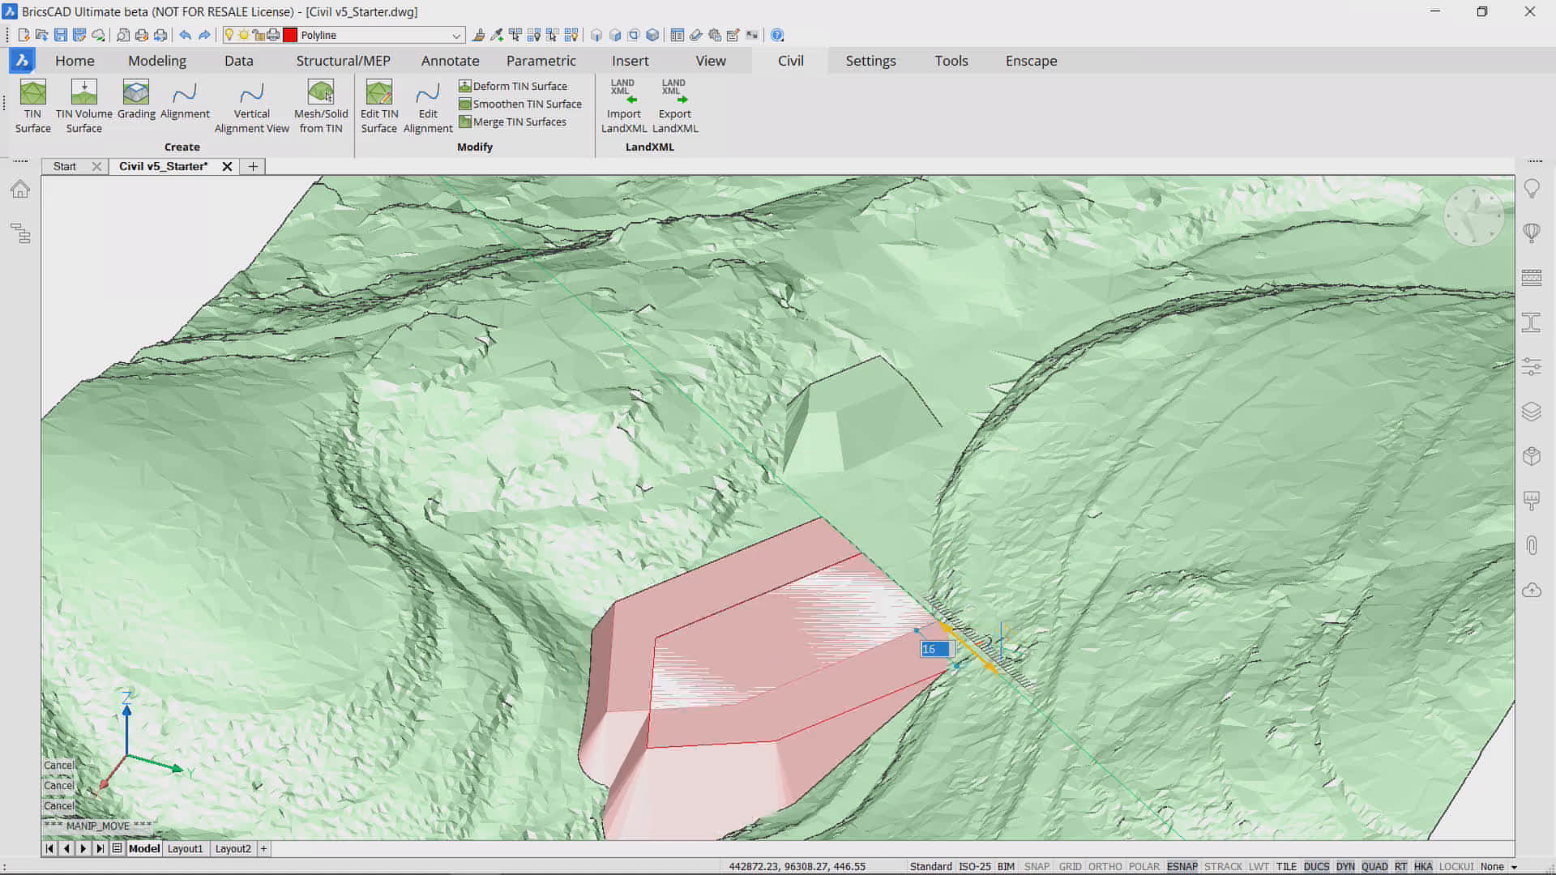
shift+middle_drag(969, 647, 1025, 674)
drag(1025, 674, 804, 496)
drag(792, 559, 727, 494)
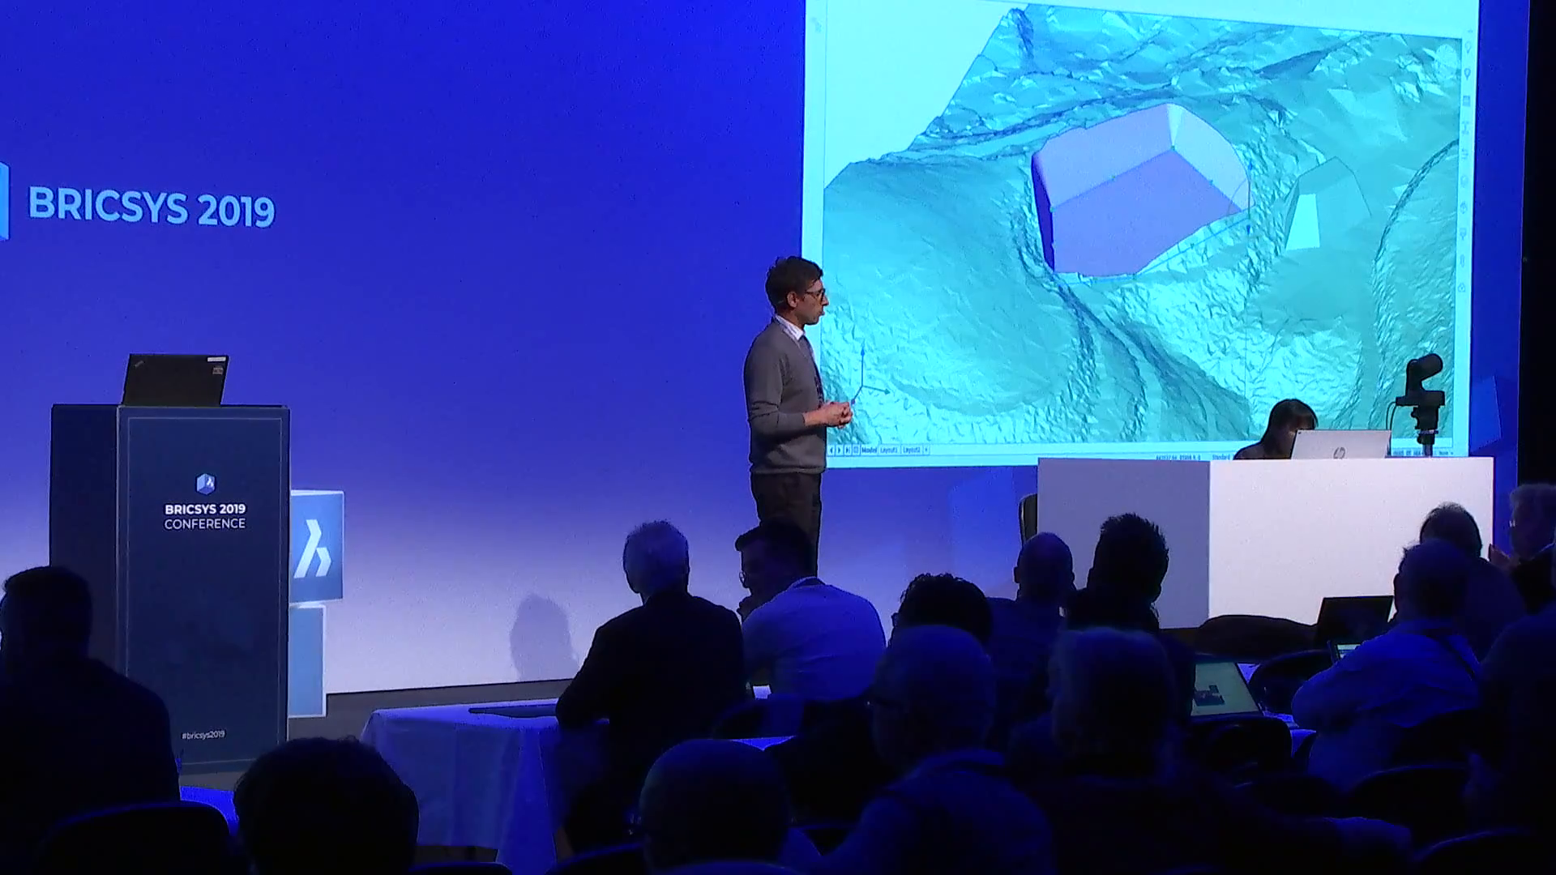
Step: Adjust the base polyline's elevation along the vertical axis to fit the grading to the terrain, and deselect it
drag(1249, 169, 1249, 212)
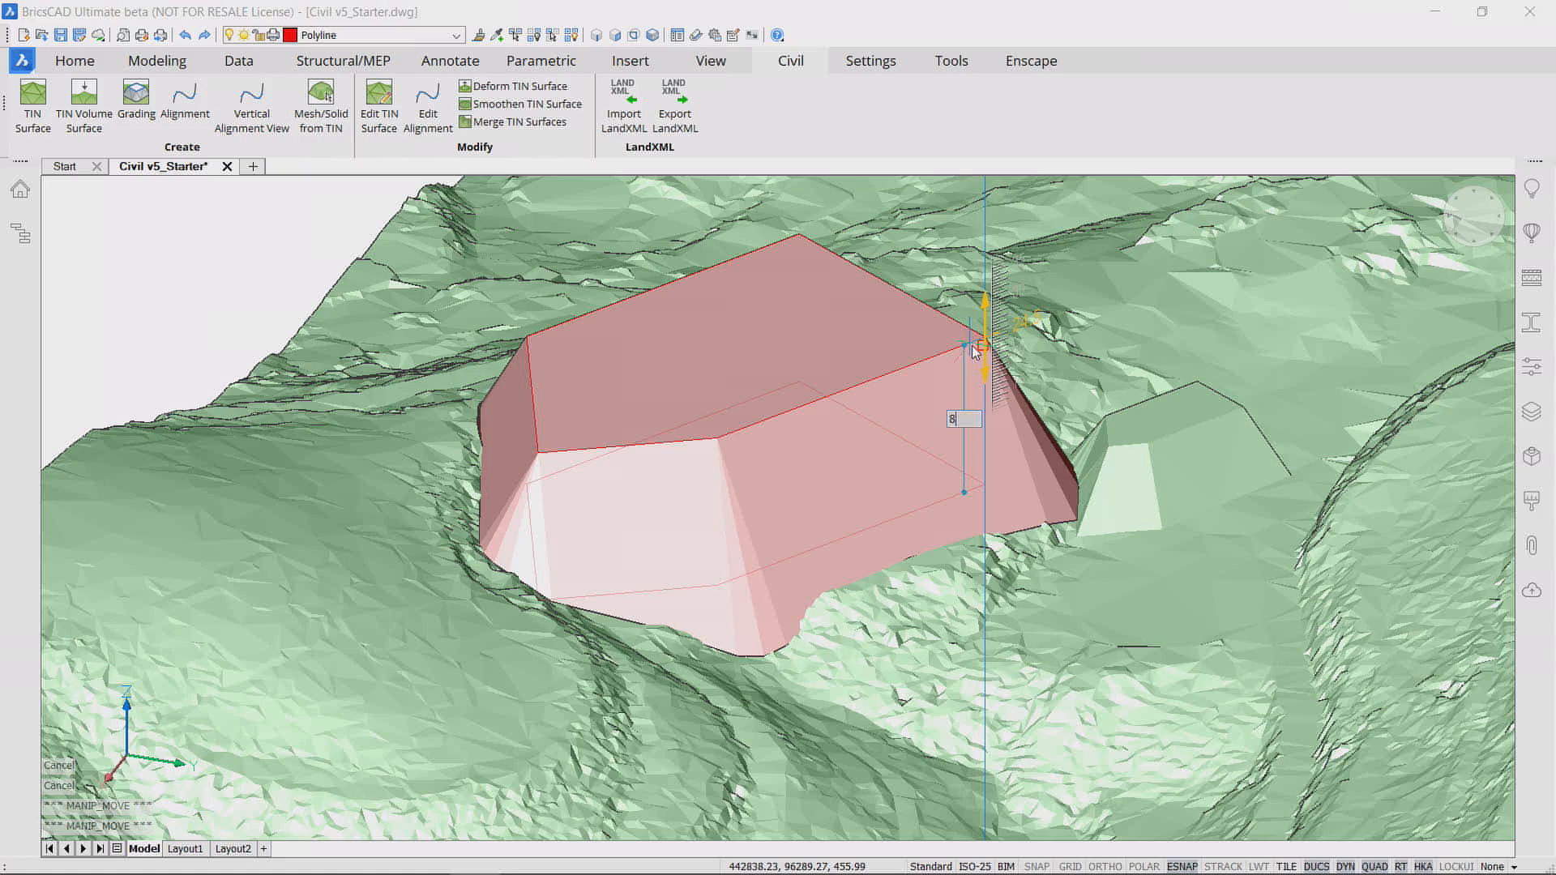
drag(978, 361, 983, 381)
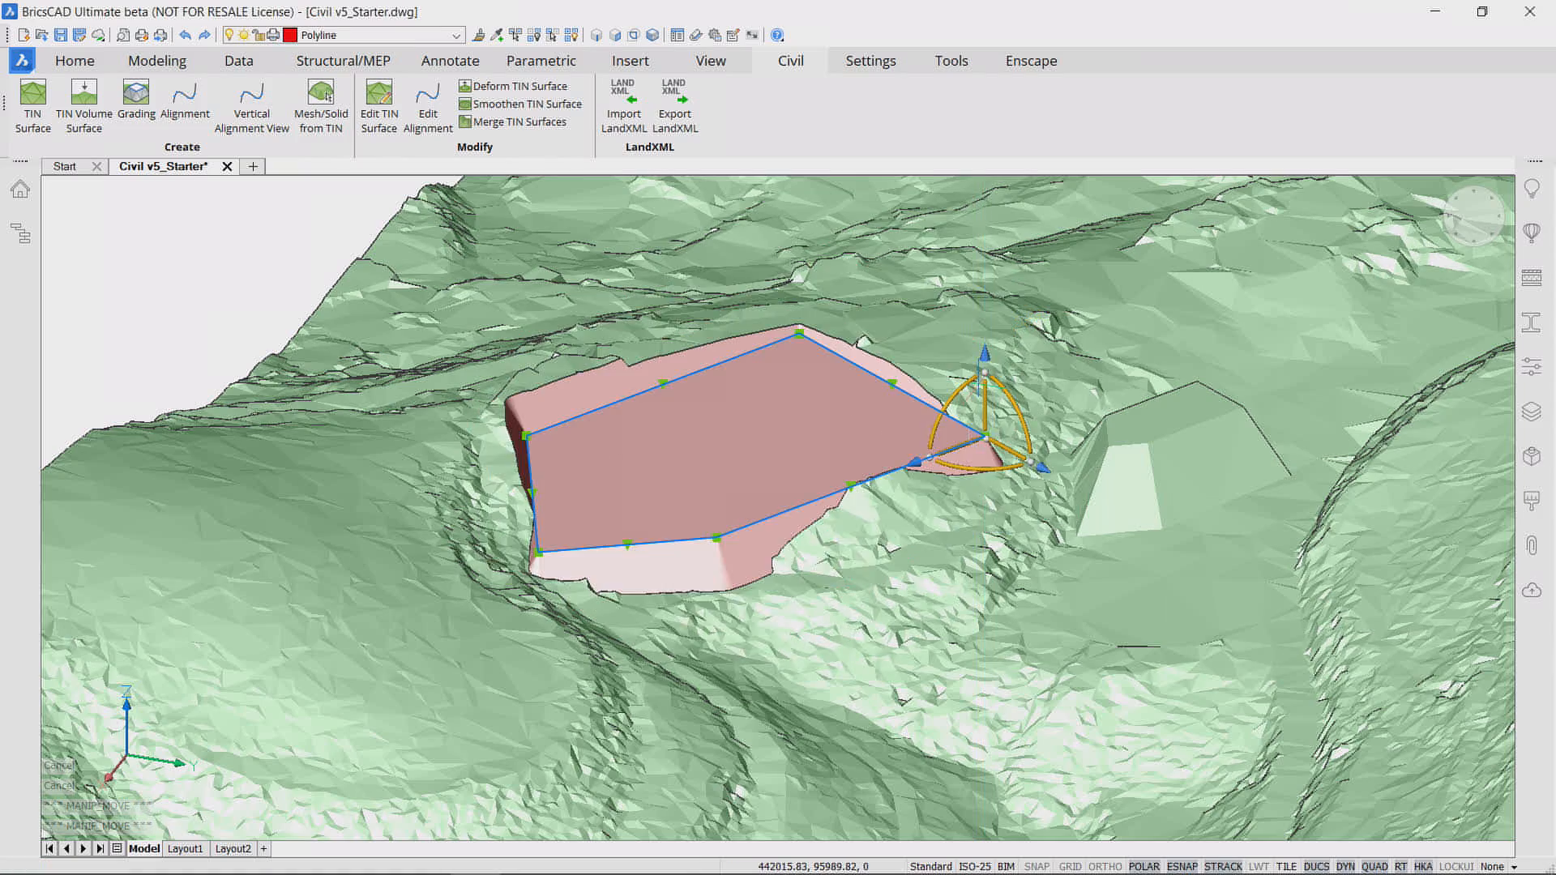
key(Escape)
Step: Attach the Main Building drawing as an external reference with insertion point 0,0,0, scale 1 and rotation 0
shift+middle_drag(993, 477, 754, 429)
shift+middle_drag(1013, 202, 1020, 255)
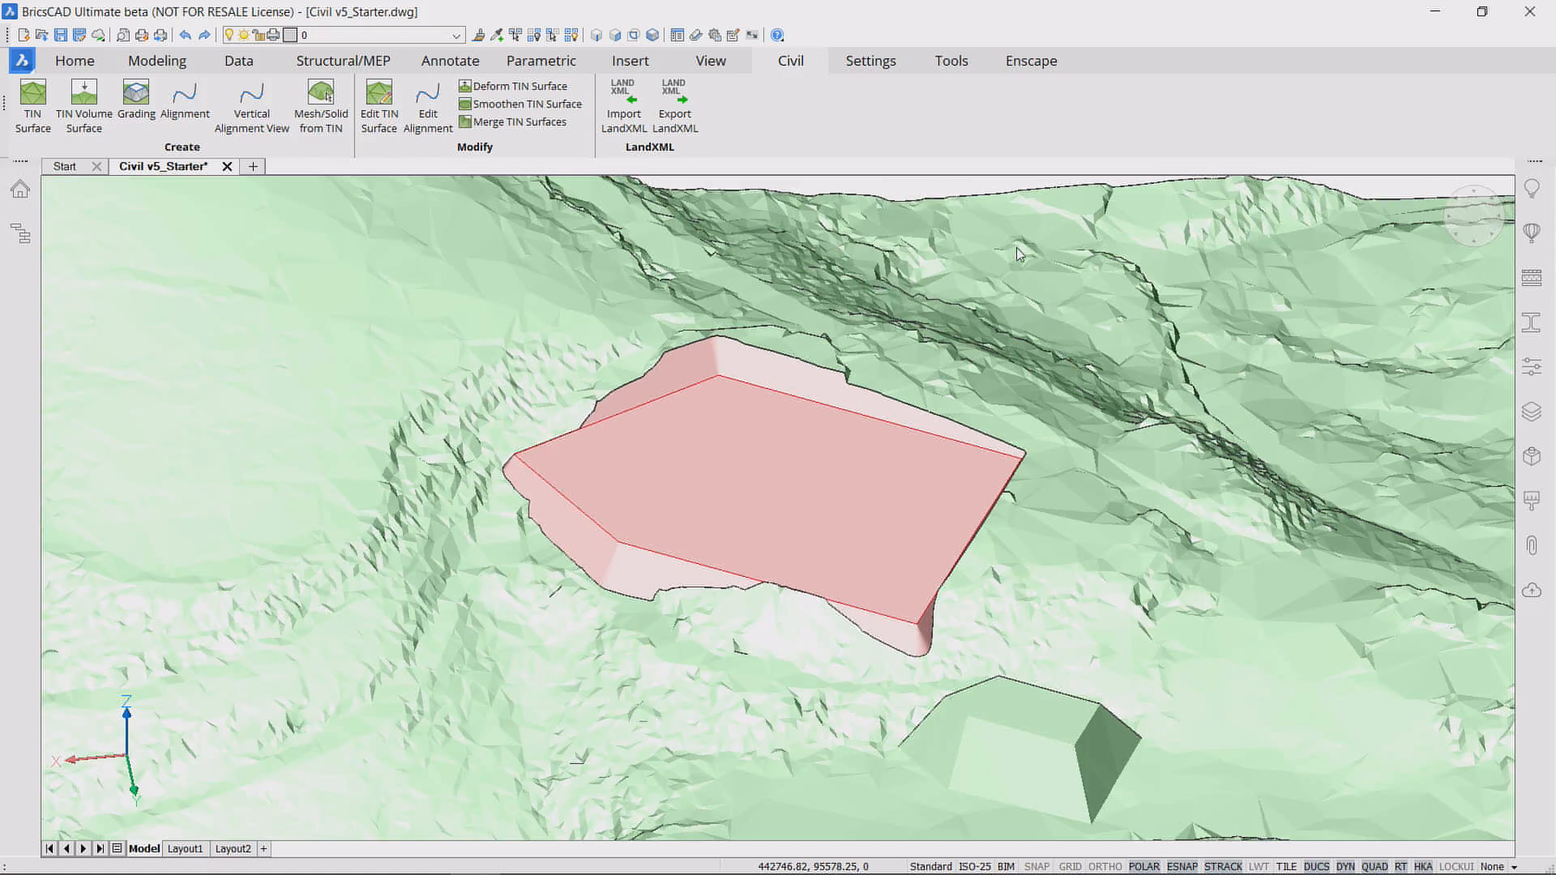
shift+middle_drag(851, 494, 436, 321)
drag(370, 298, 338, 286)
shift+middle_drag(338, 284, 343, 284)
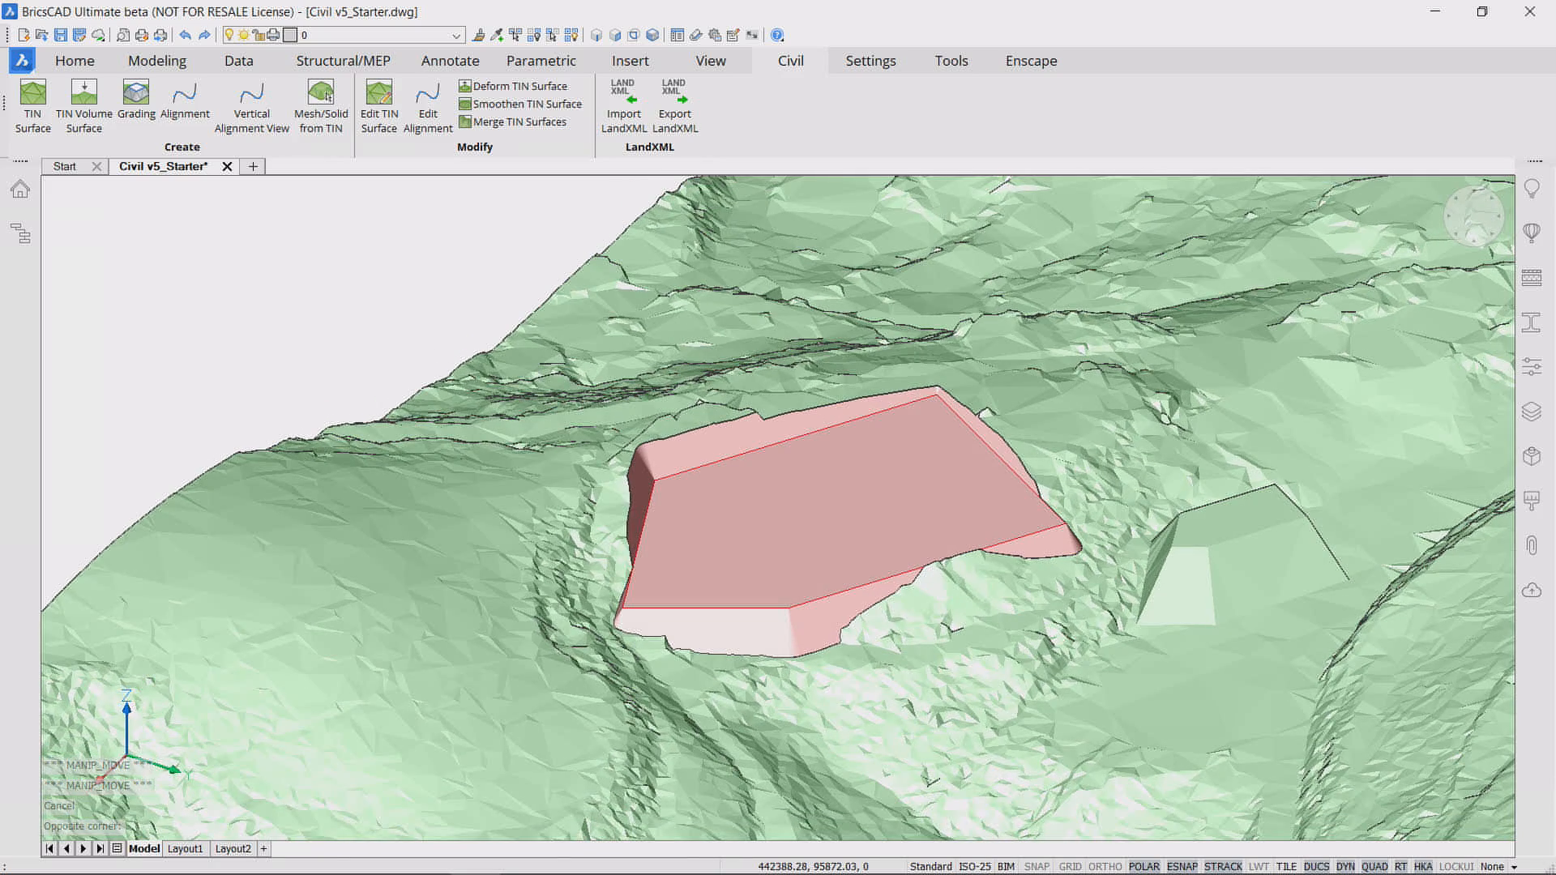
shift+middle_drag(344, 283, 344, 284)
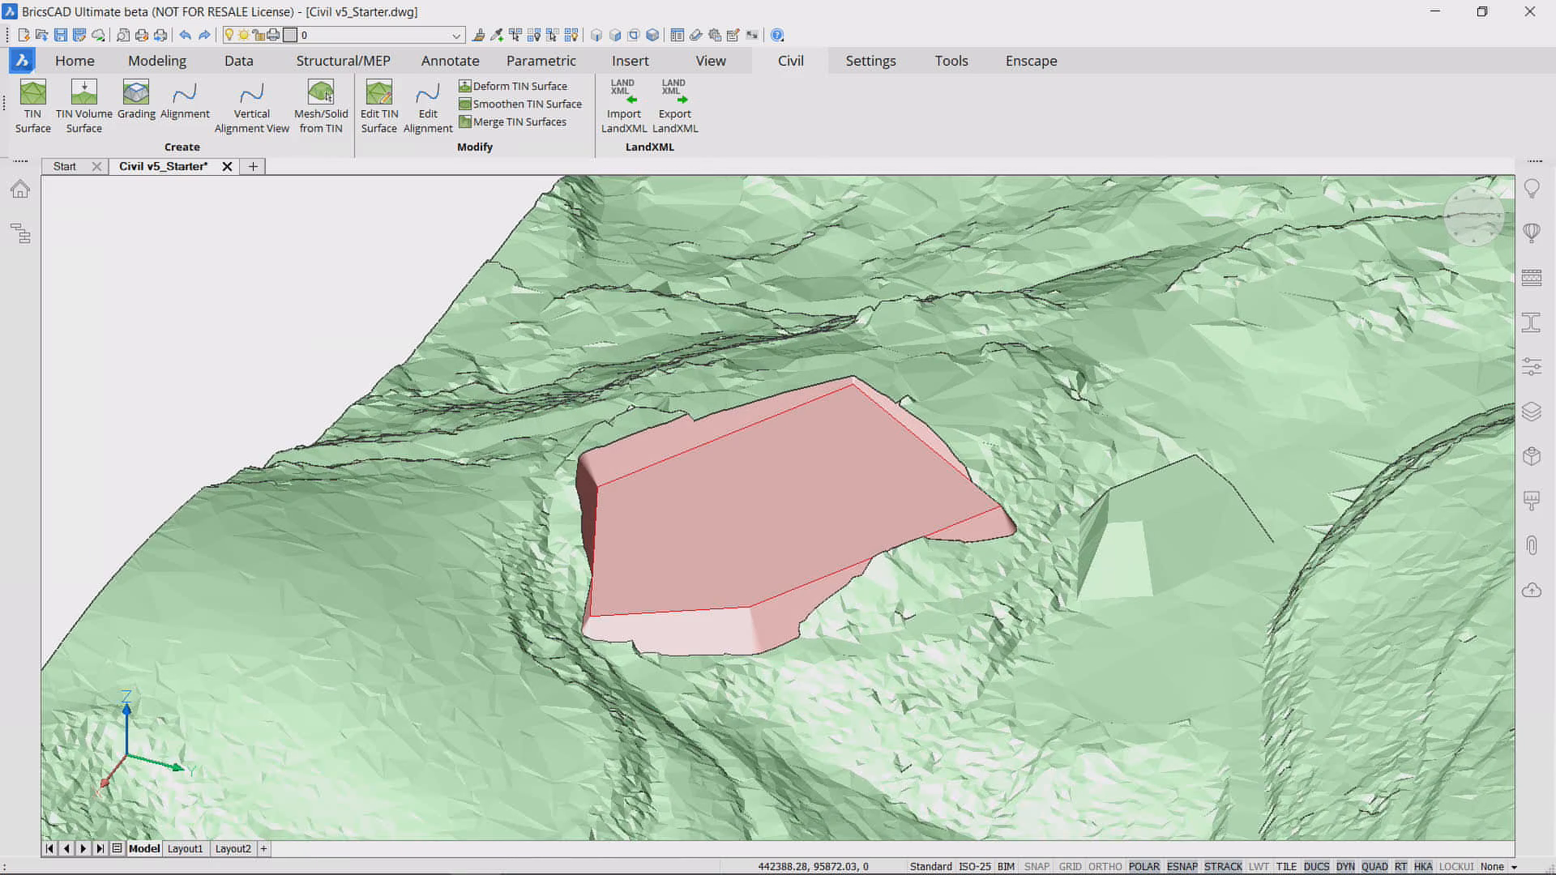
text(XATTACH)
key(Return)
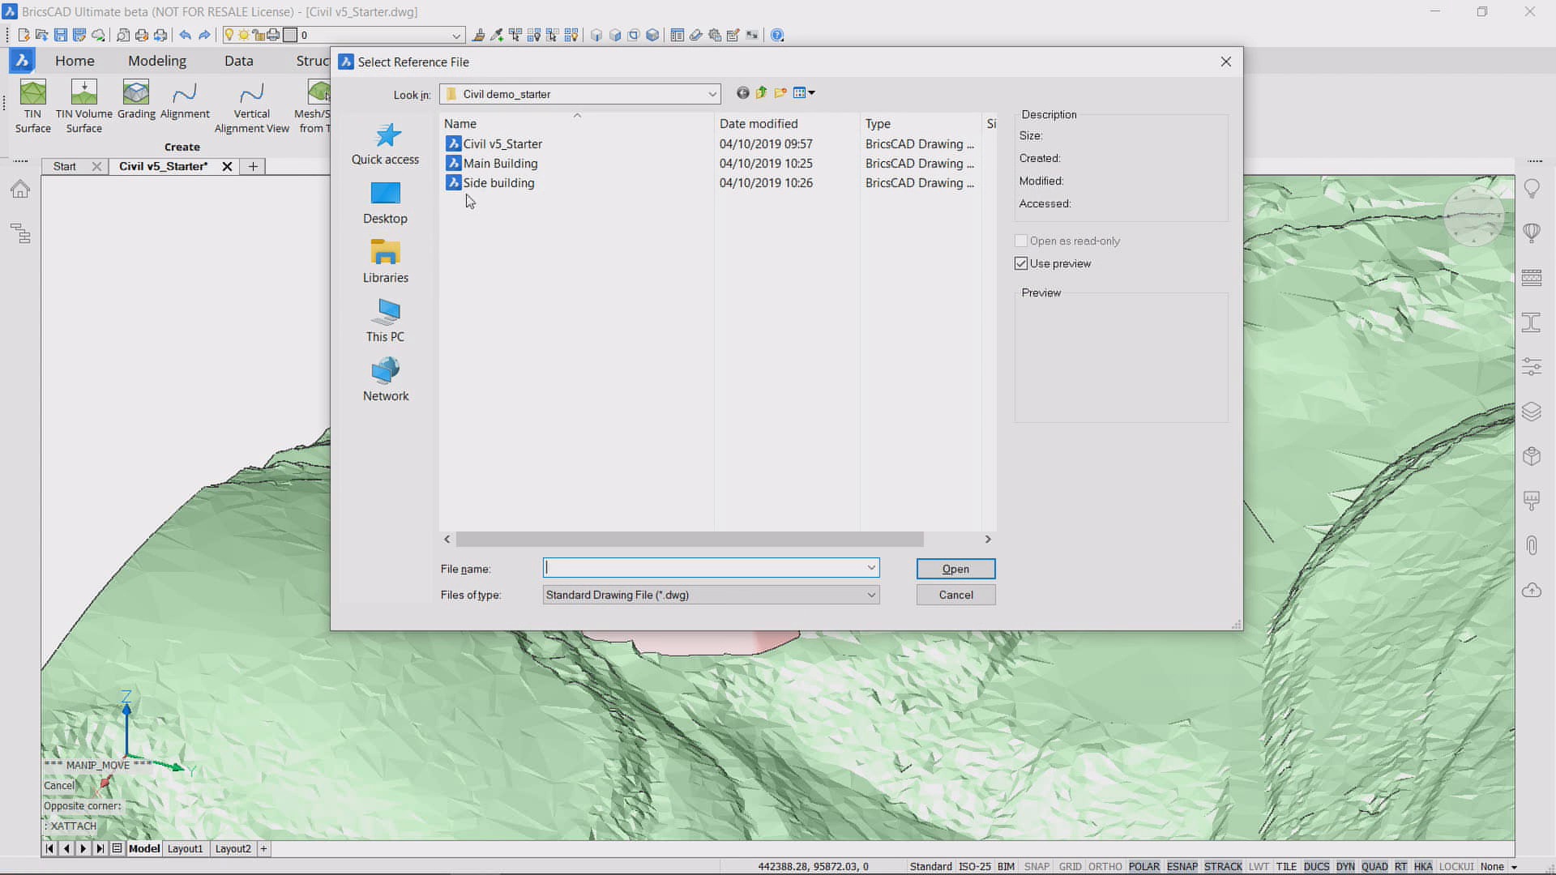
click(488, 164)
double_click(488, 165)
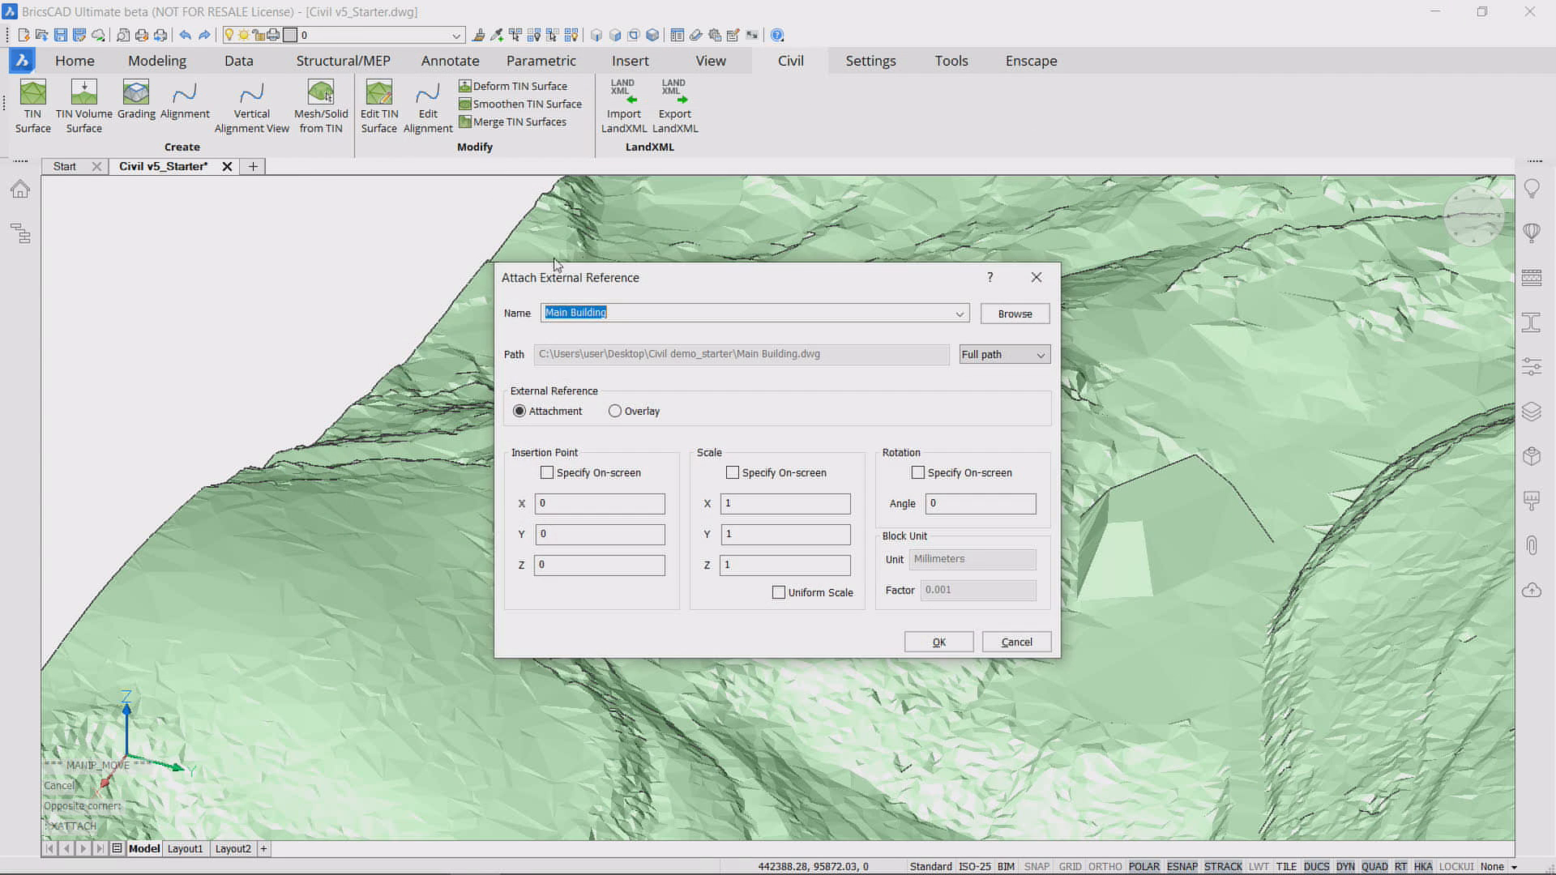
click(922, 642)
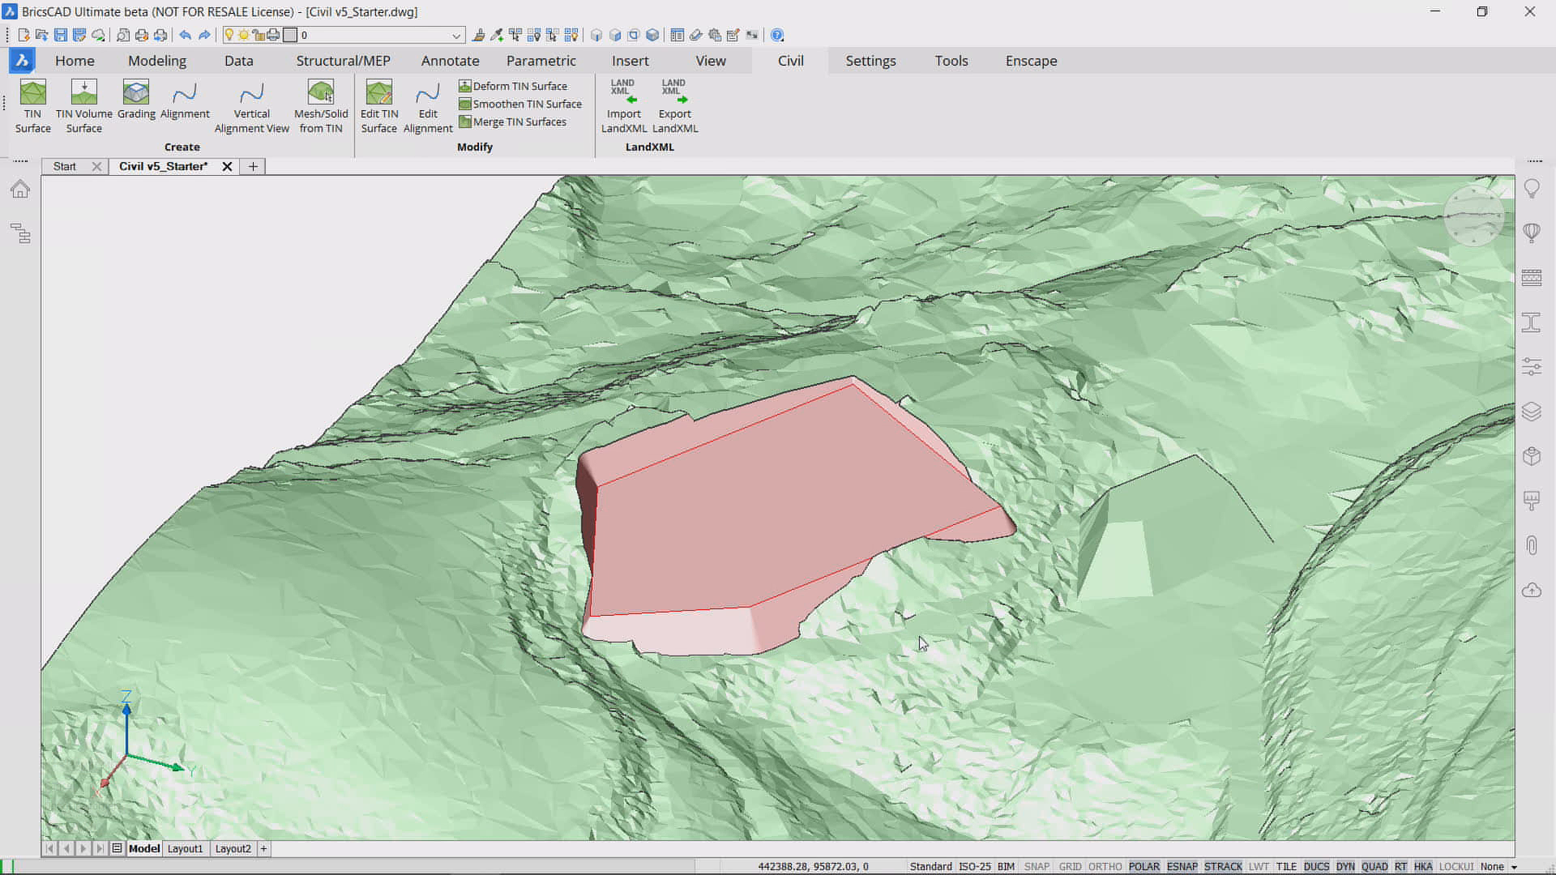
Step: Attach the Side building drawing as an external reference with insertion point 0,0,0, scale 1 and rotation 0
key(Return)
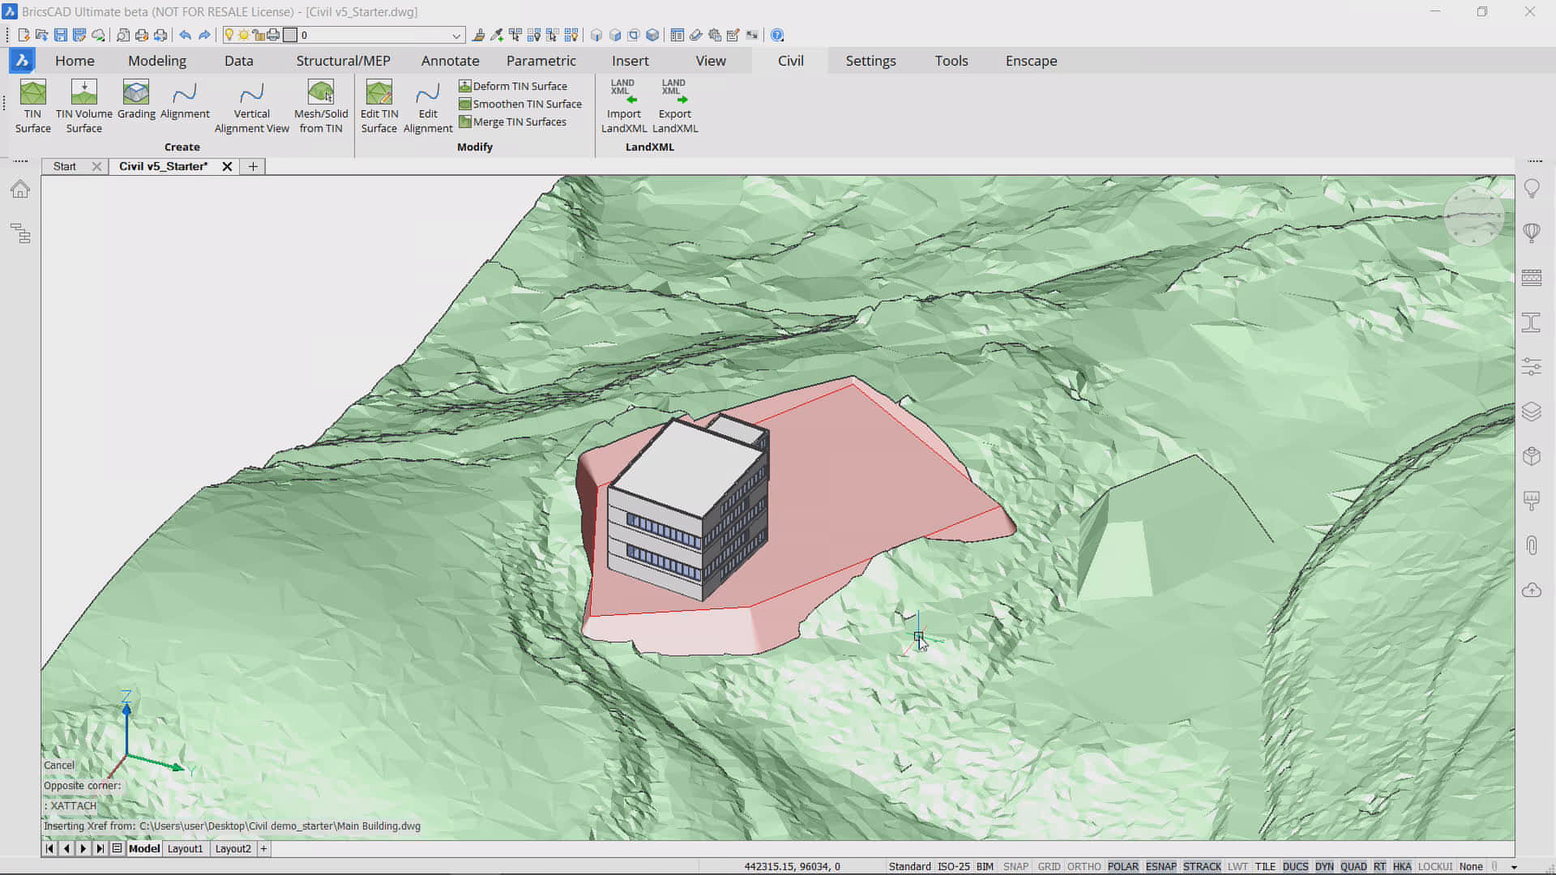
click(570, 185)
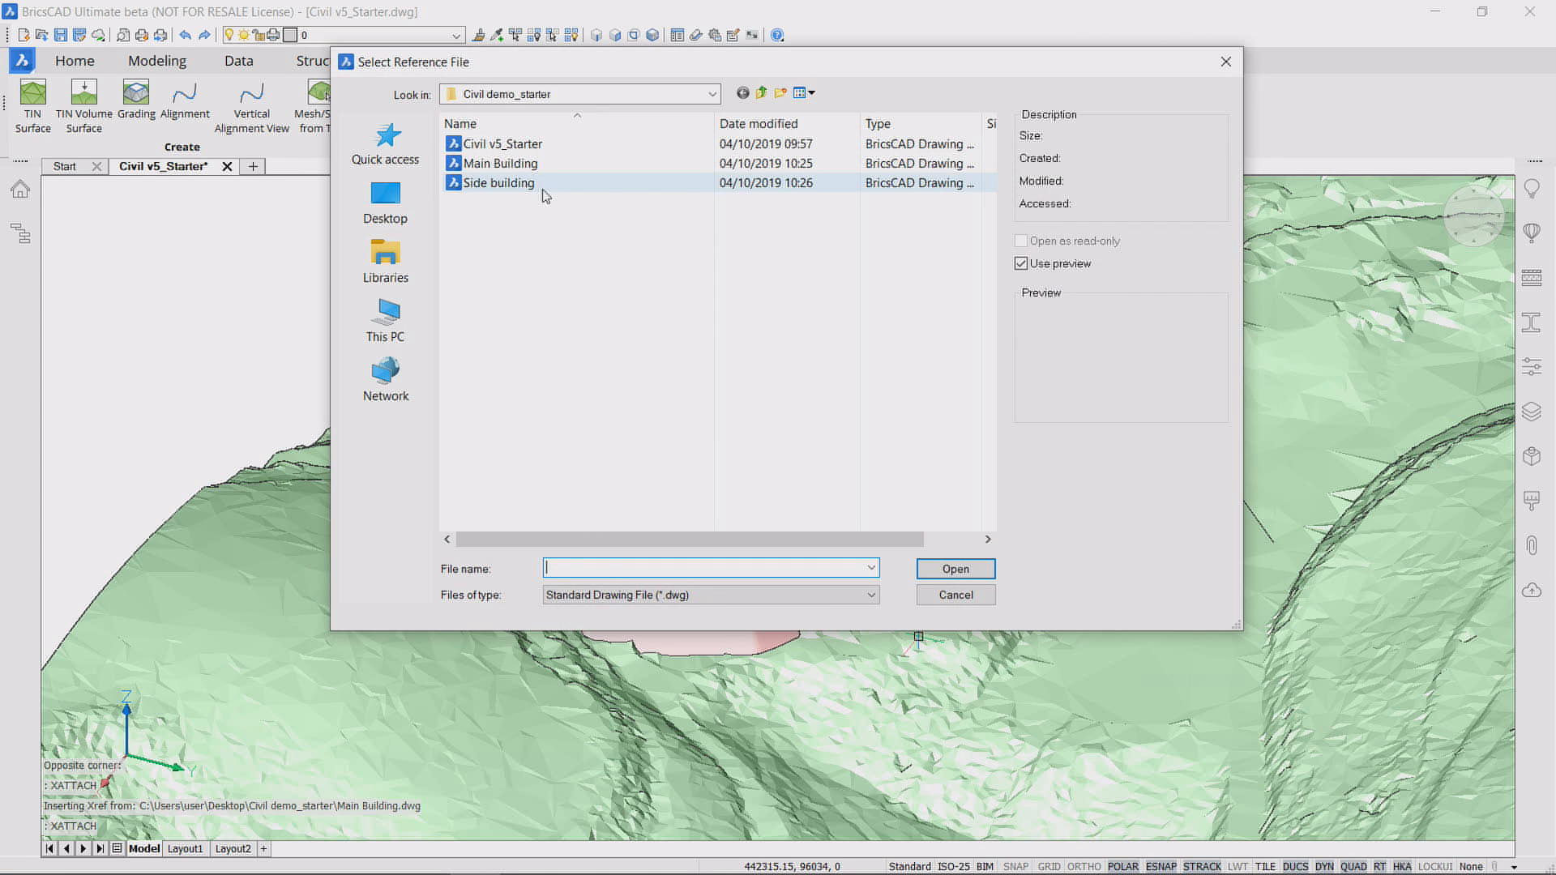
click(956, 568)
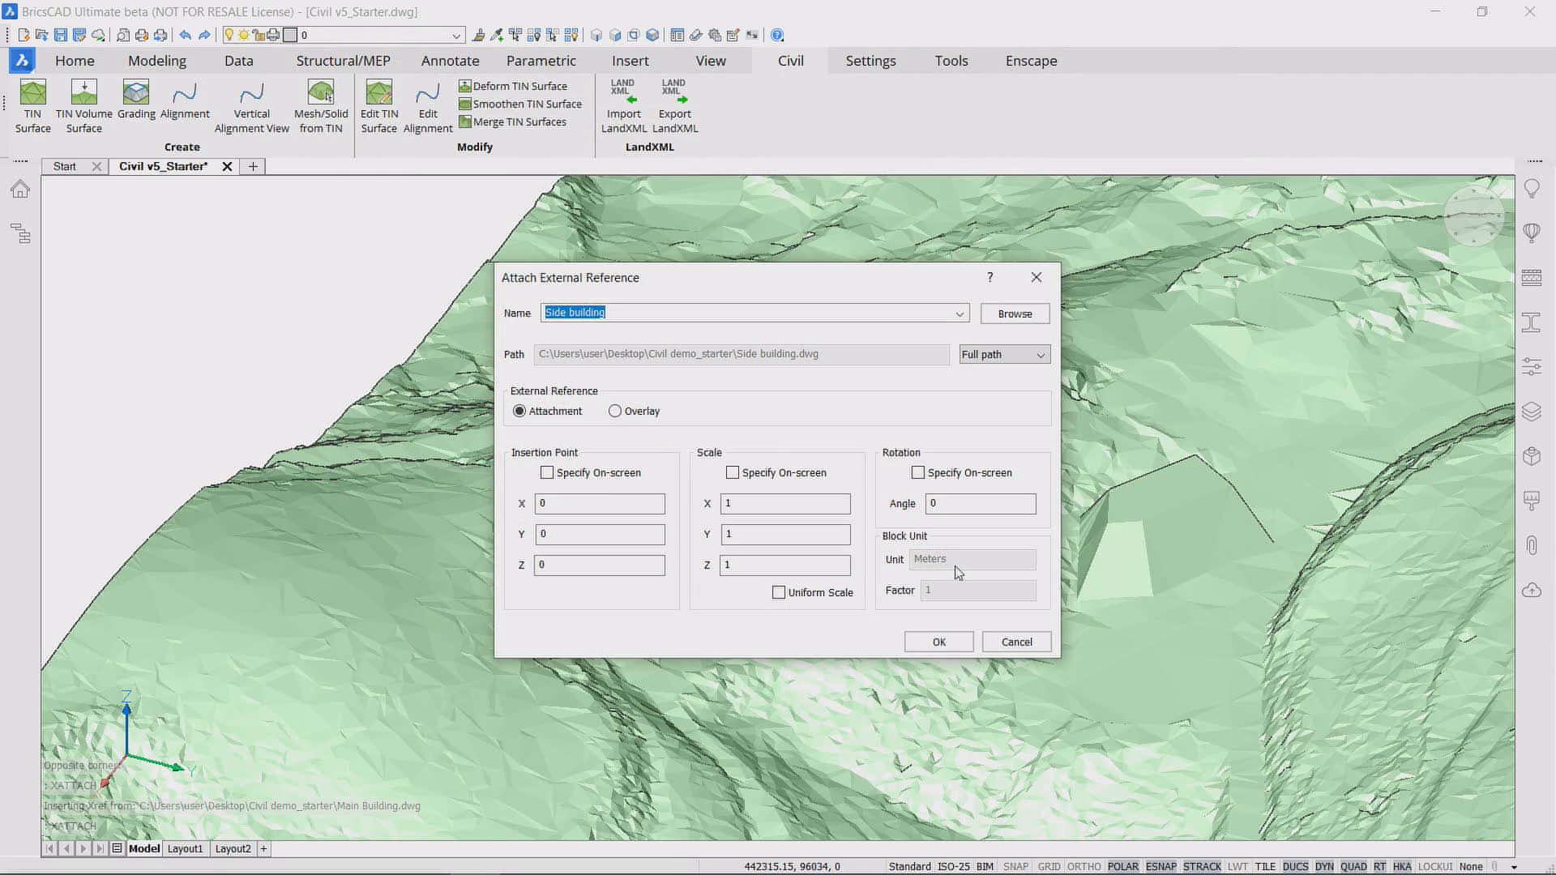
click(938, 642)
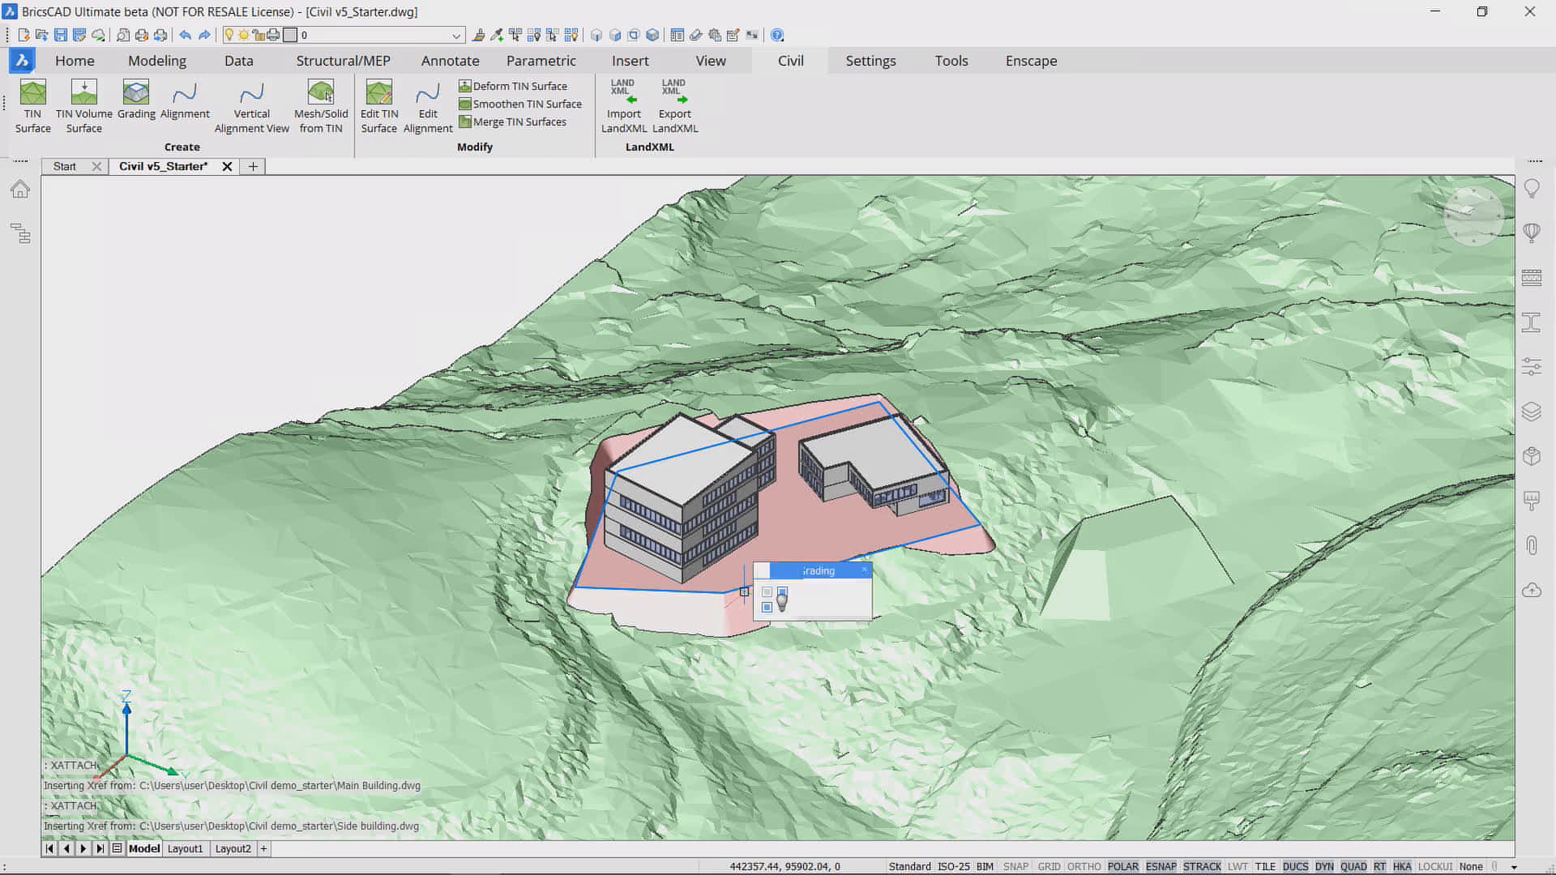
Step: Hide the polyline that outlines the grading platform under the two buildings
click(753, 586)
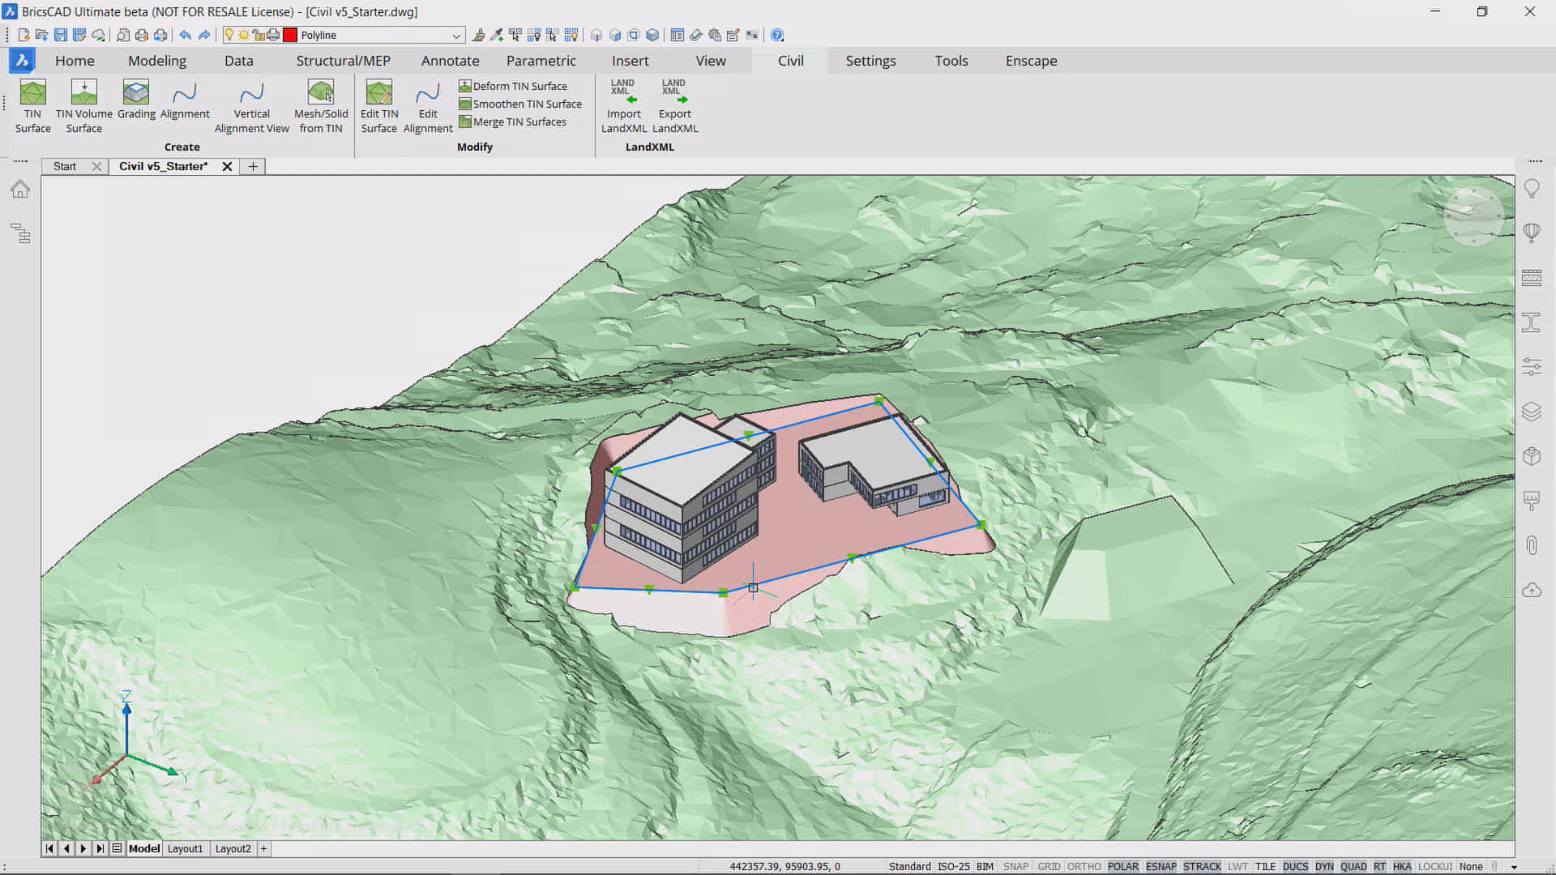
click(789, 593)
scroll(87, 300, down, 5)
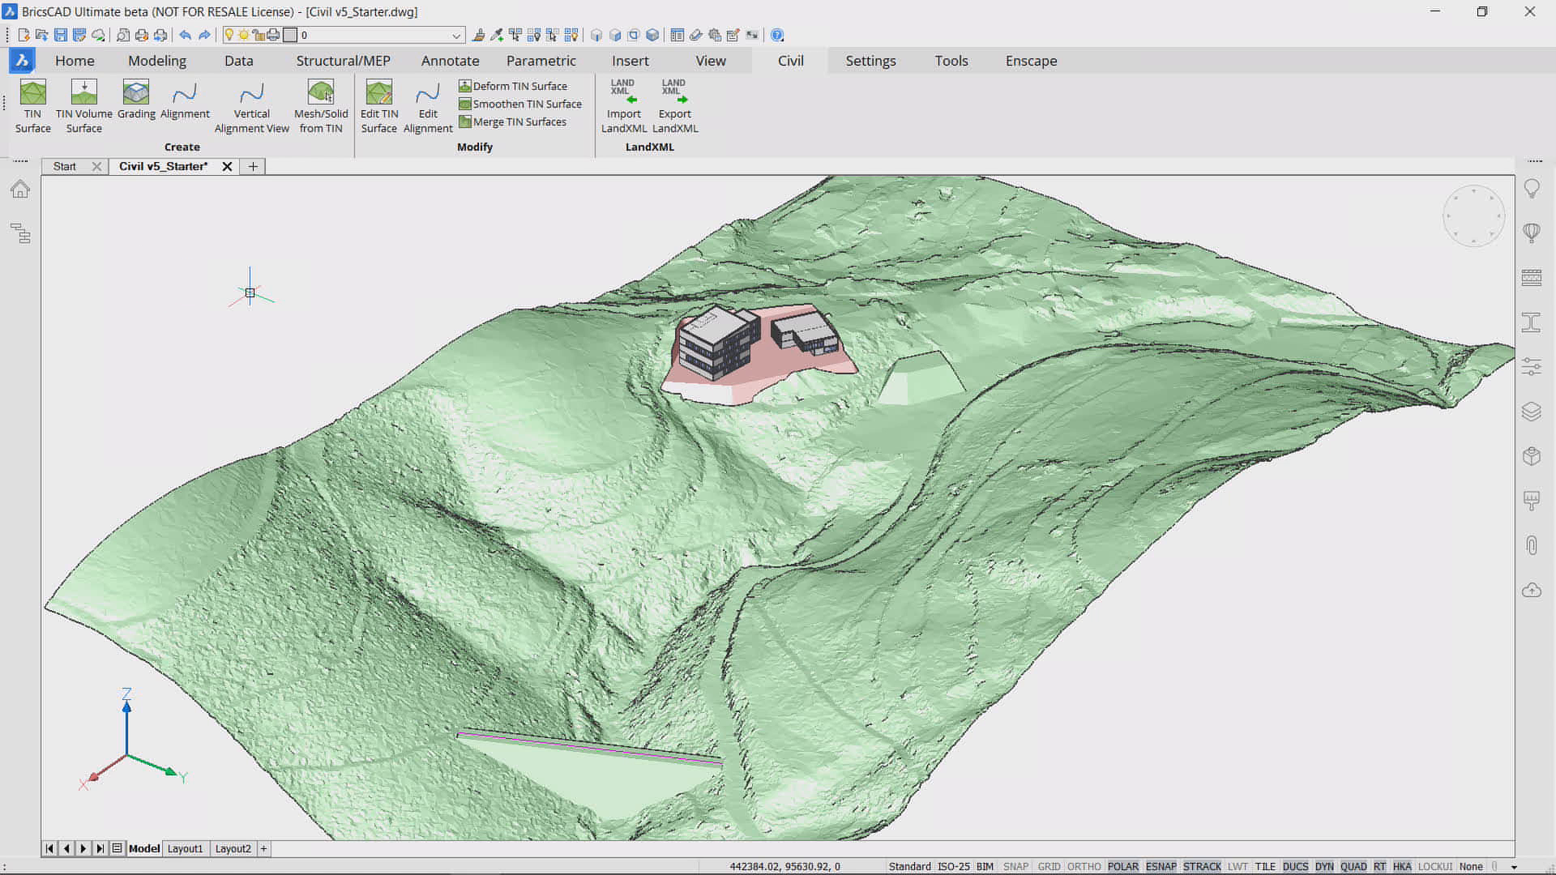
scroll(252, 290, down, 1)
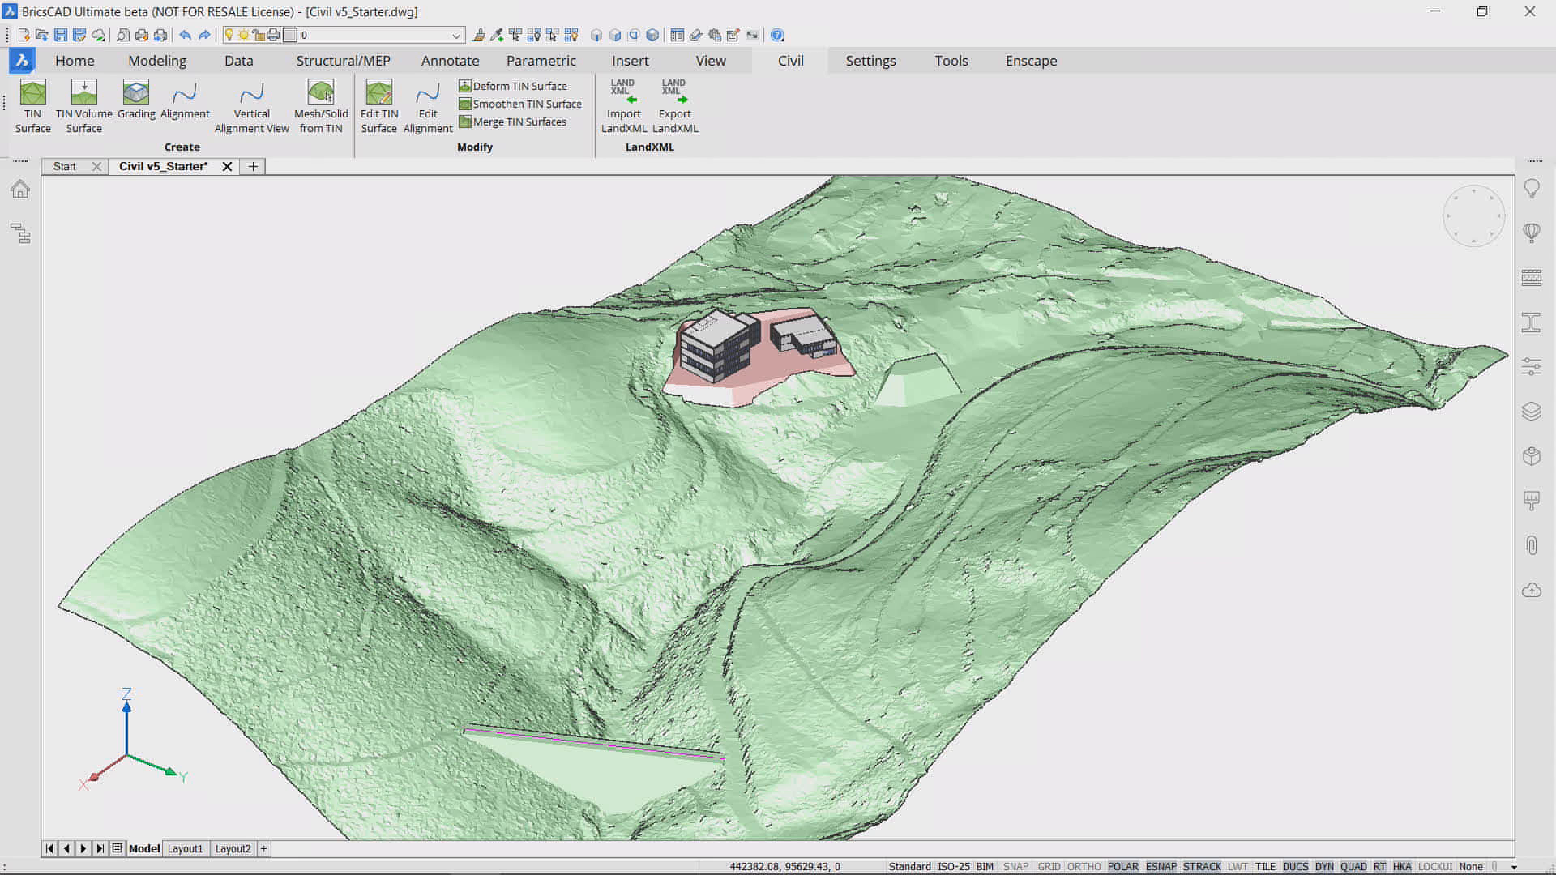
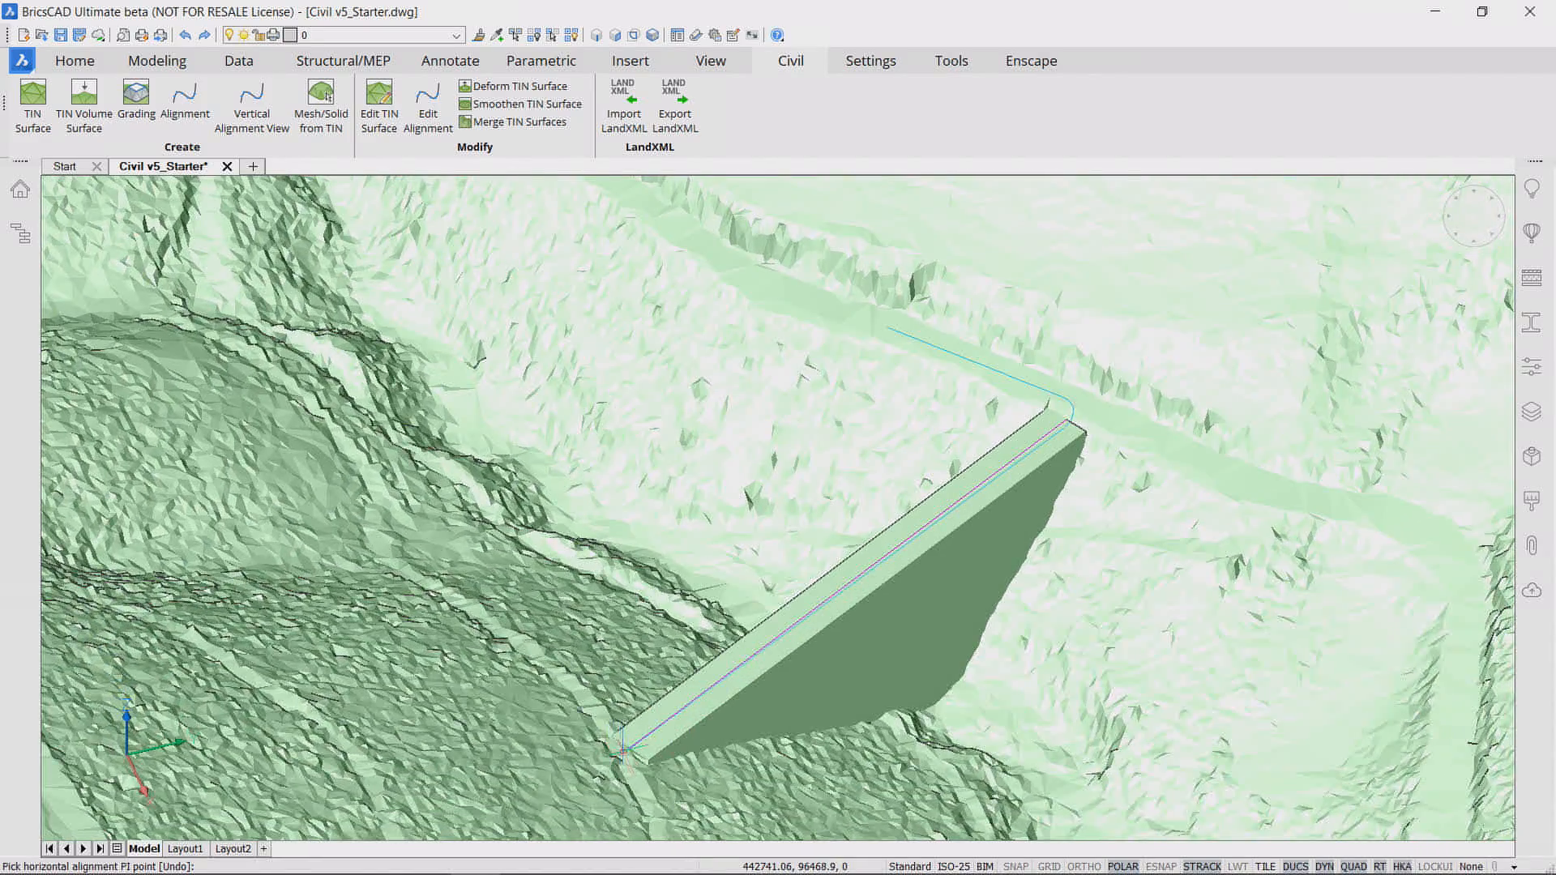
Step: Continue the horizontal alignment from the dam crest across the hillside and past the buildings, and finish it as an automatic 3D alignment
shift+middle_drag(625, 755, 570, 523)
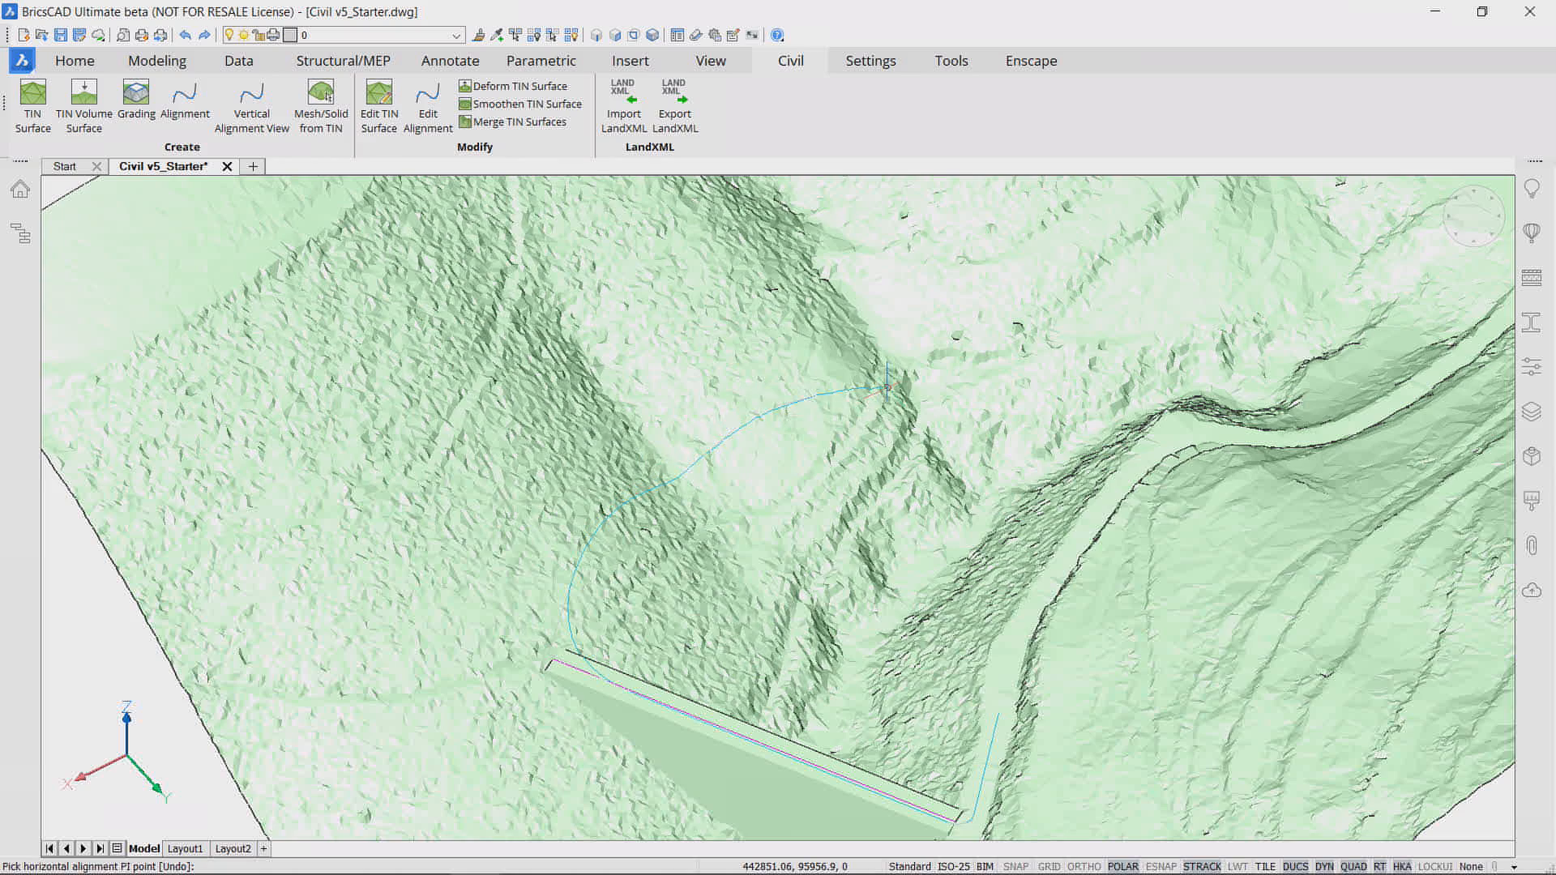
click(952, 242)
middle_drag(951, 241, 737, 465)
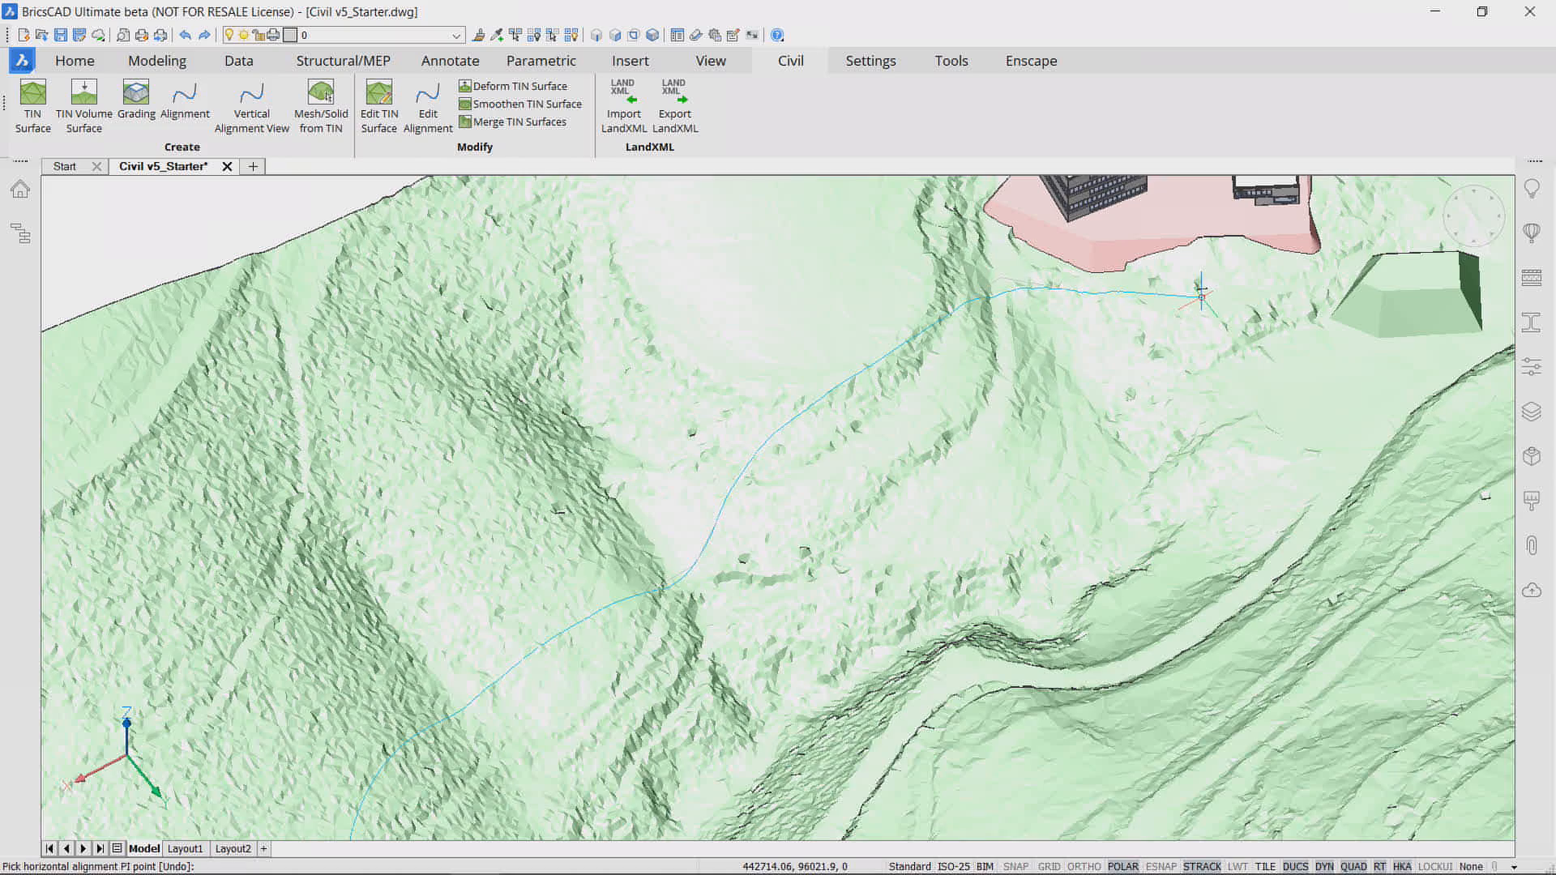
shift+middle_drag(1297, 274, 1223, 364)
shift+middle_drag(1332, 343, 1314, 411)
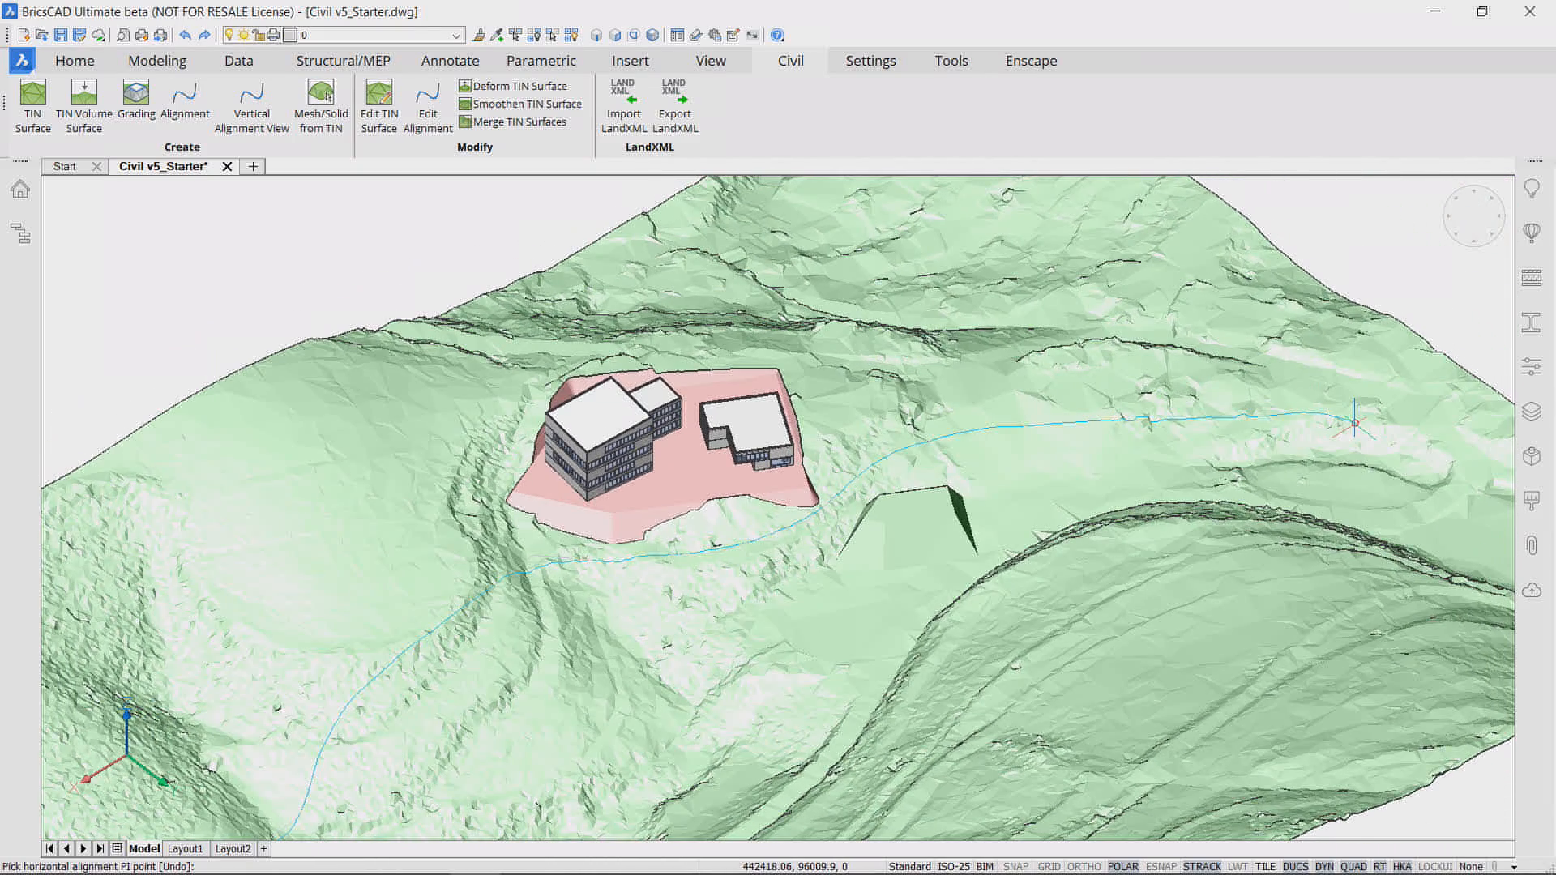
key(Return)
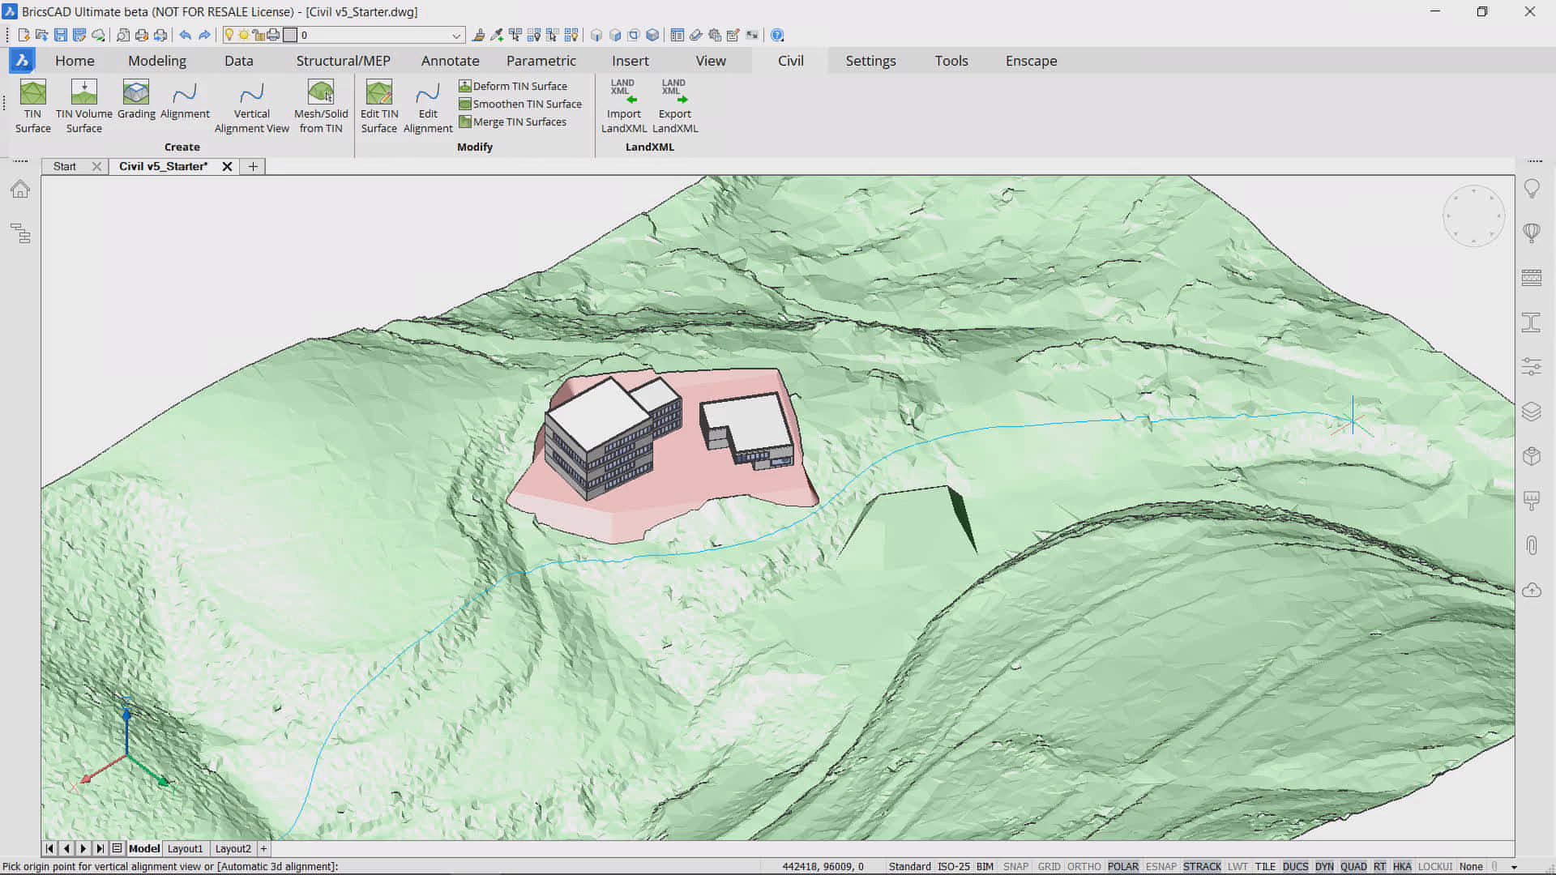
key(Return)
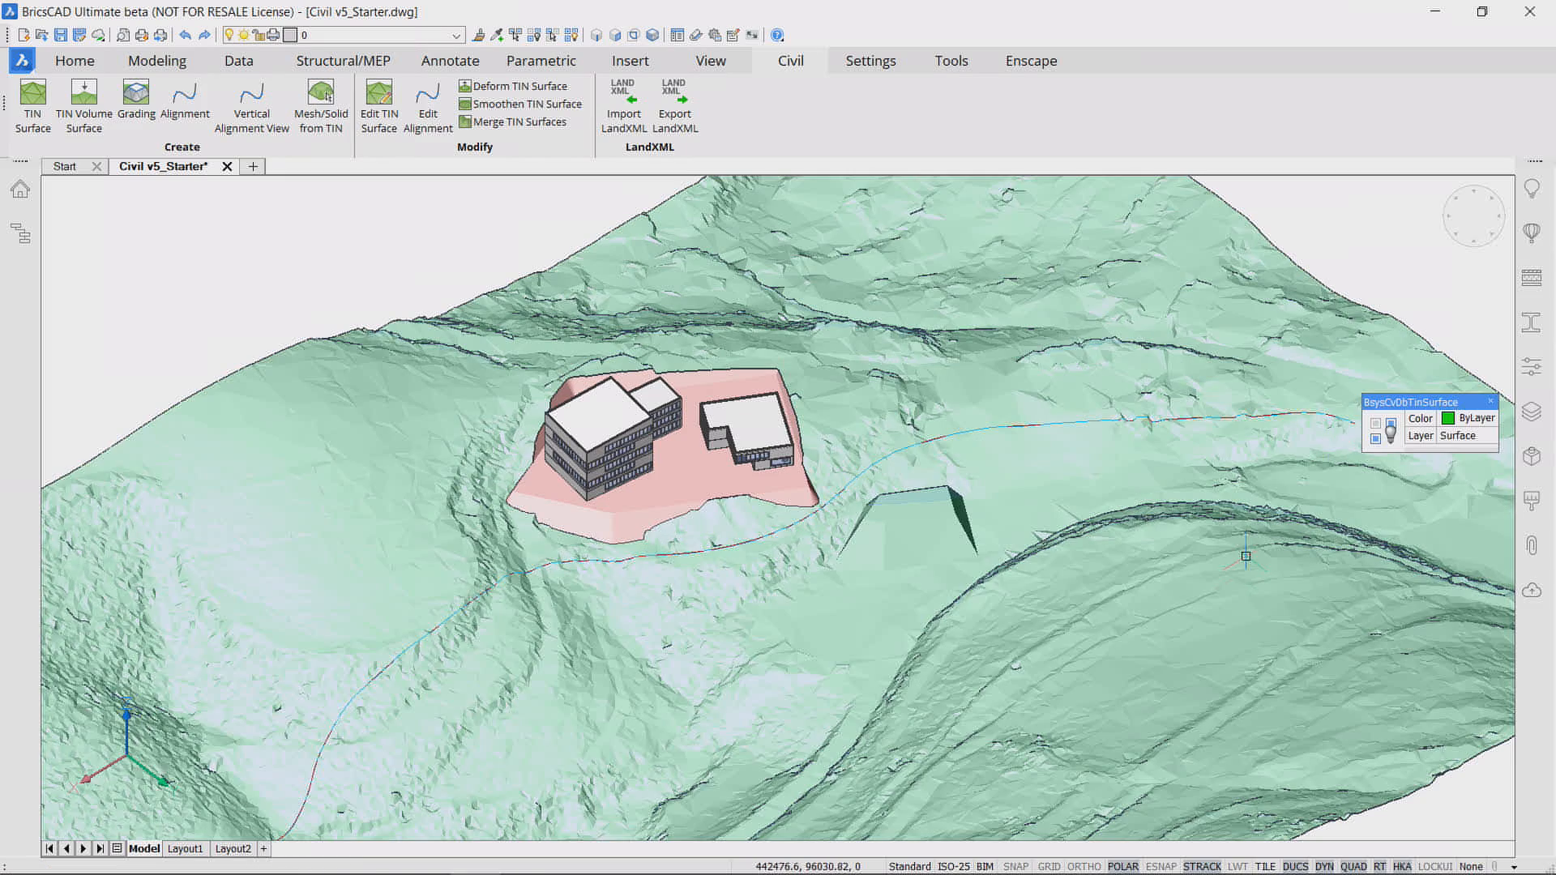
Step: Examine the horizontal alignment lying below the terrain against the 3D alignment on the surface
scroll(1238, 611, down, 5)
shift+middle_drag(1238, 610, 1246, 636)
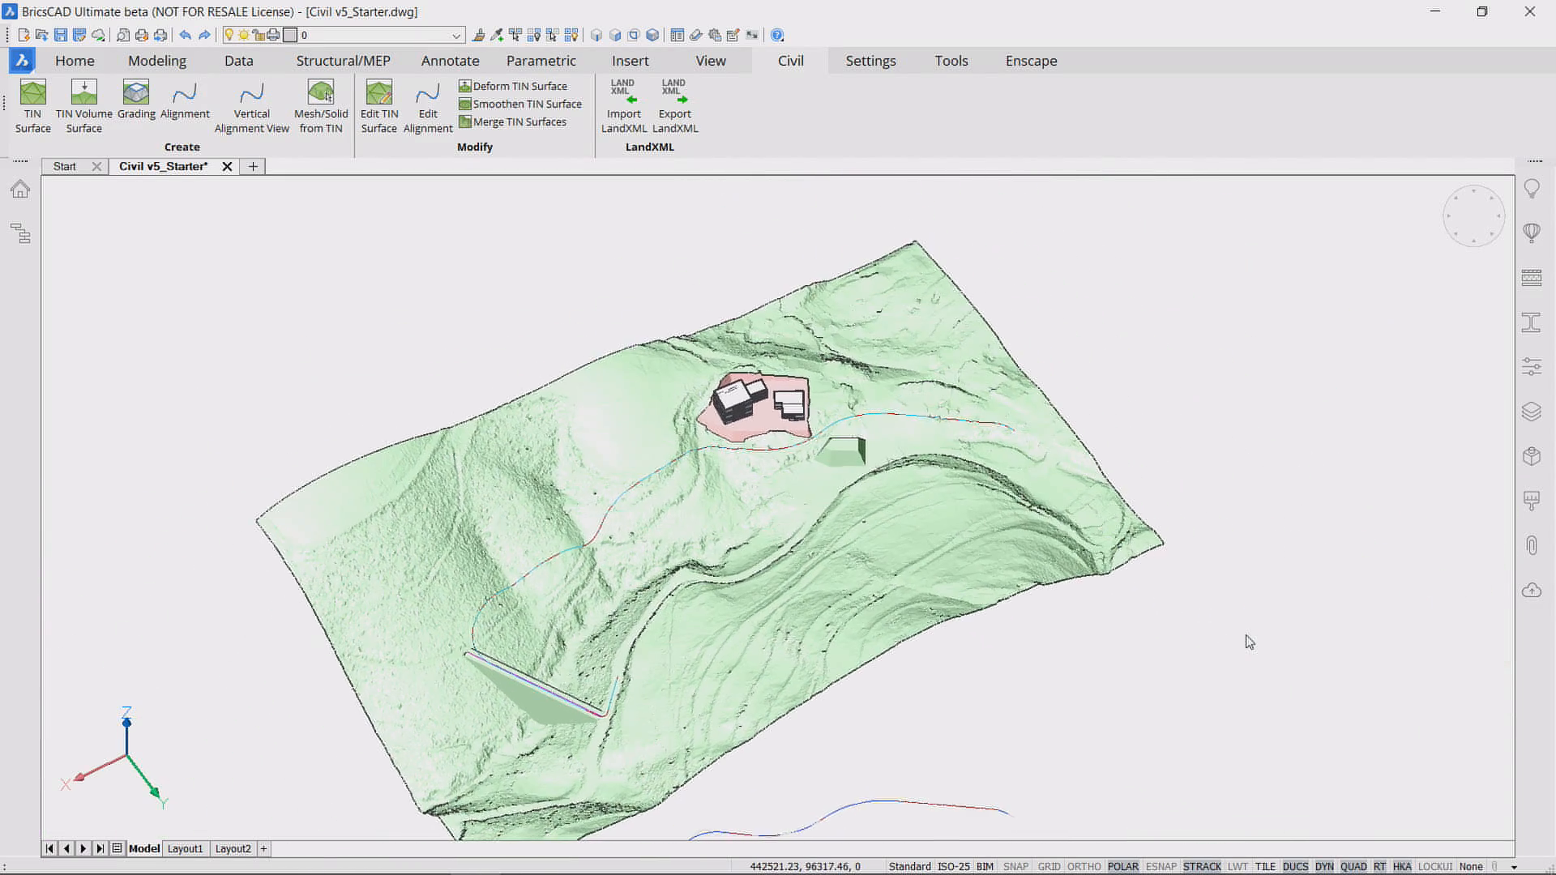
middle_click(1246, 636)
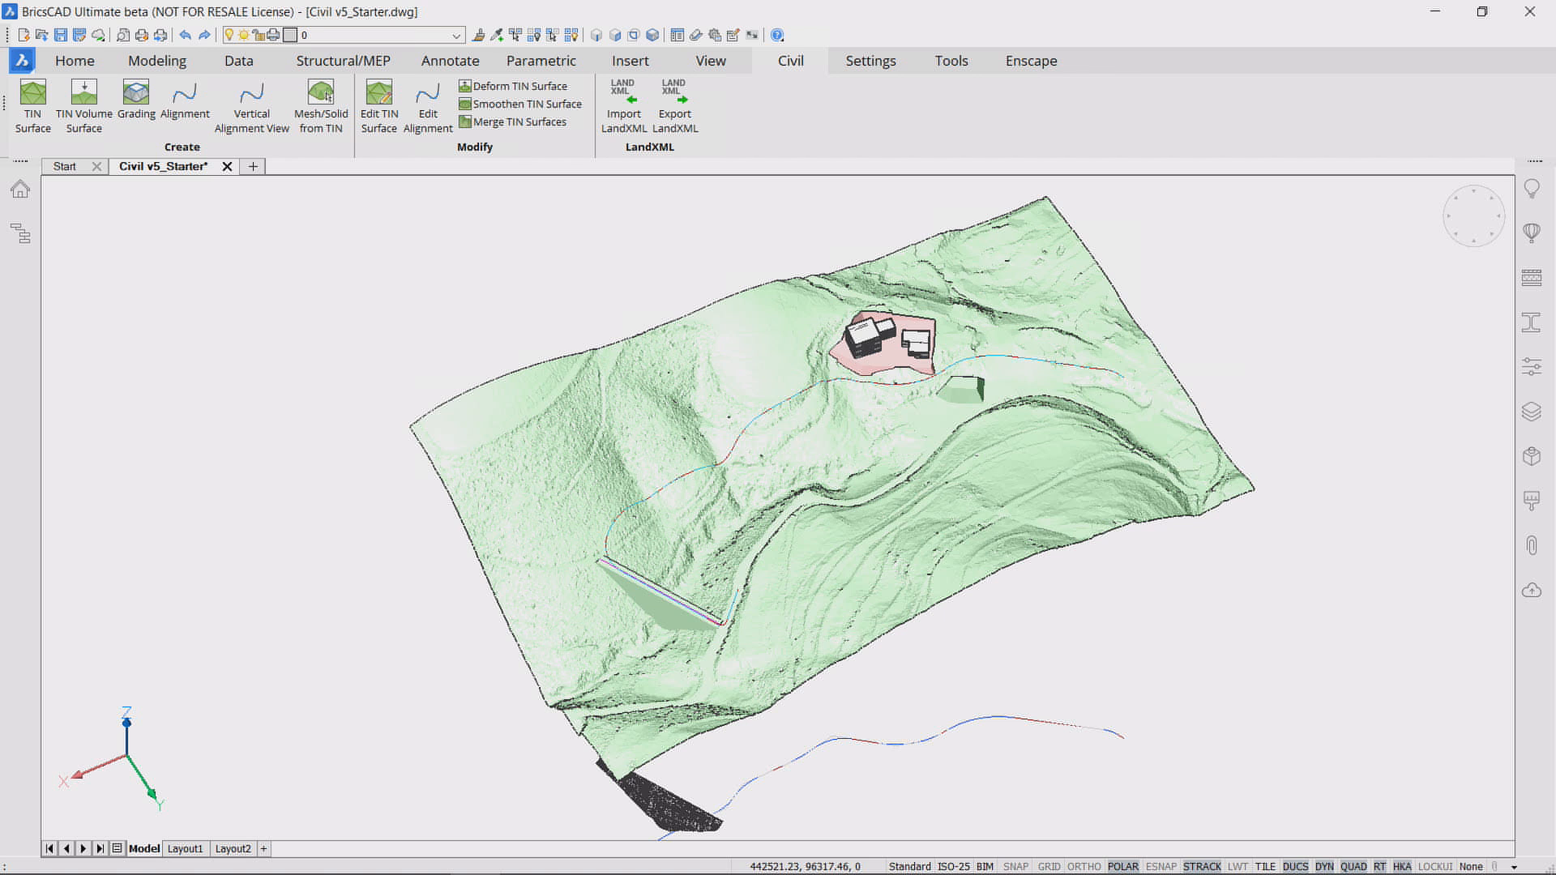
drag(1122, 754, 1052, 695)
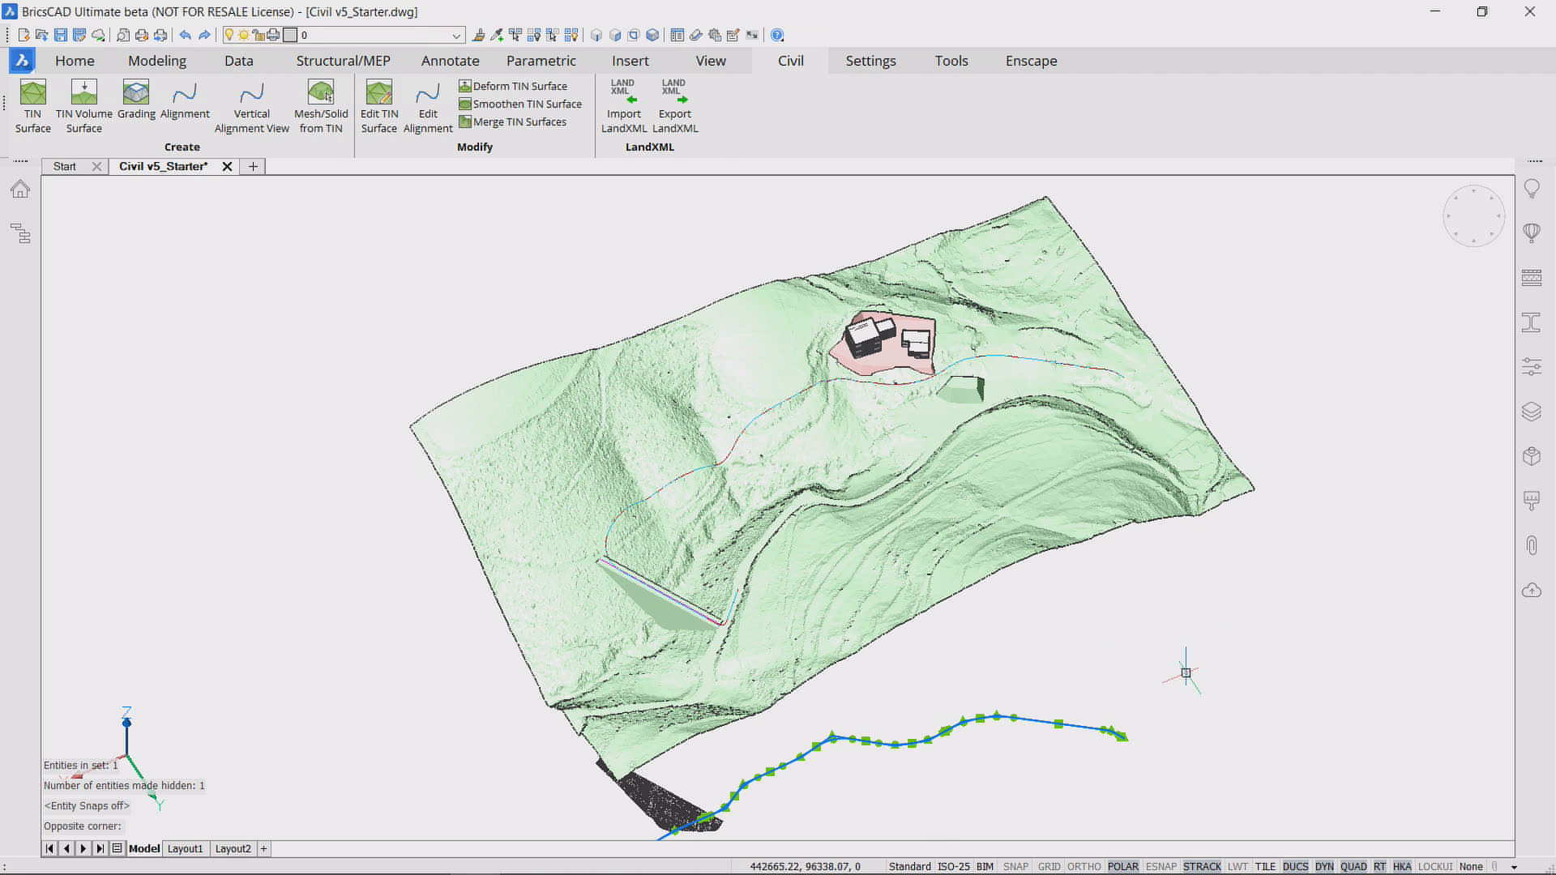
shift+middle_drag(1184, 672, 1215, 669)
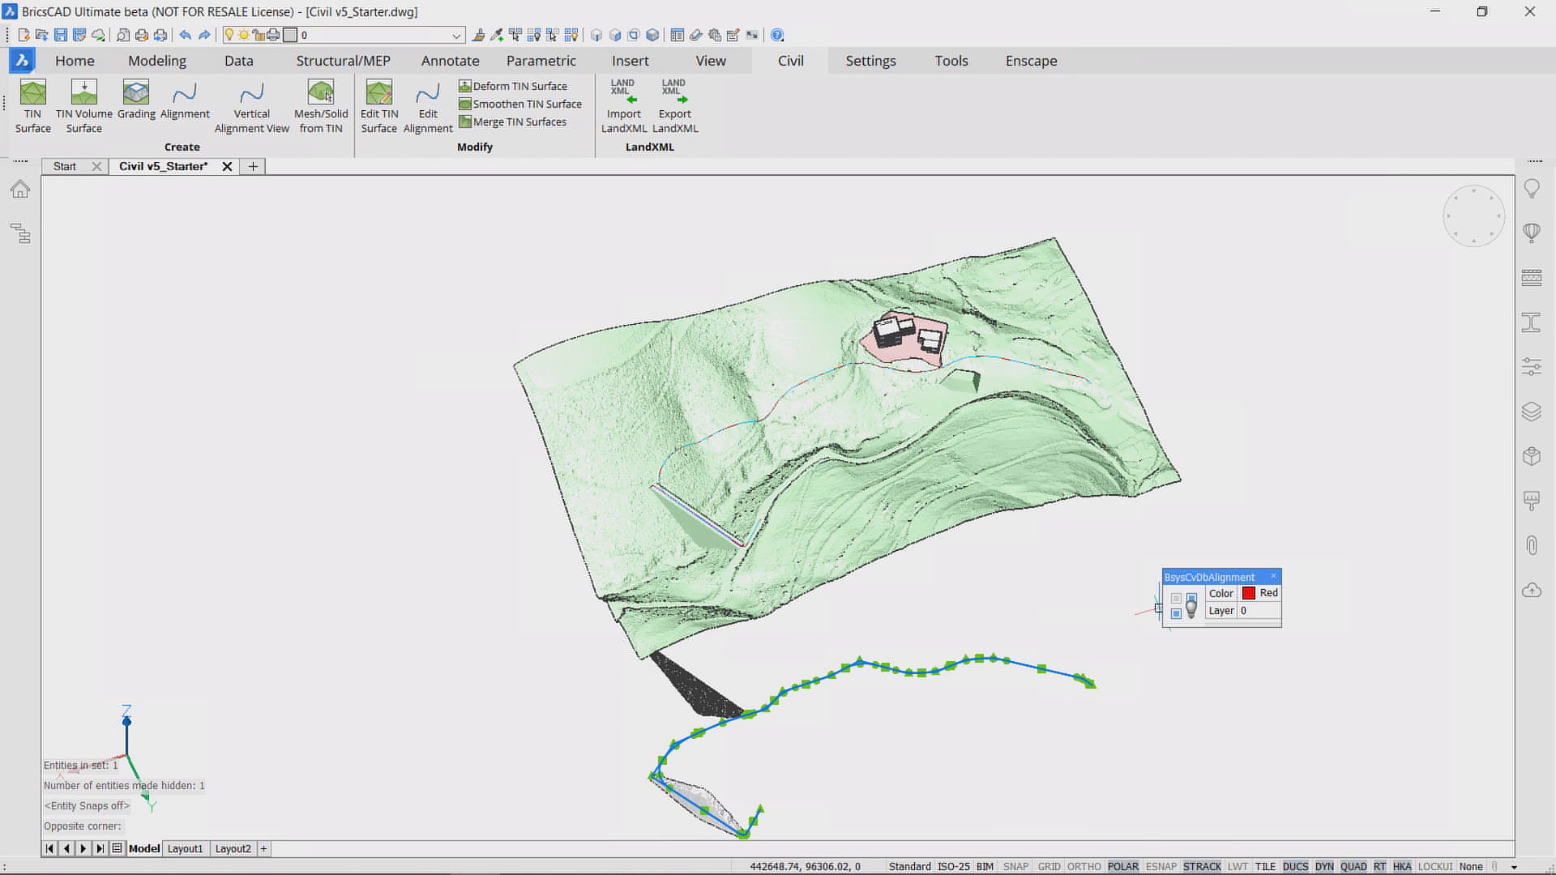
key(Escape)
shift+middle_drag(1136, 612, 1288, 590)
key(ctrl)
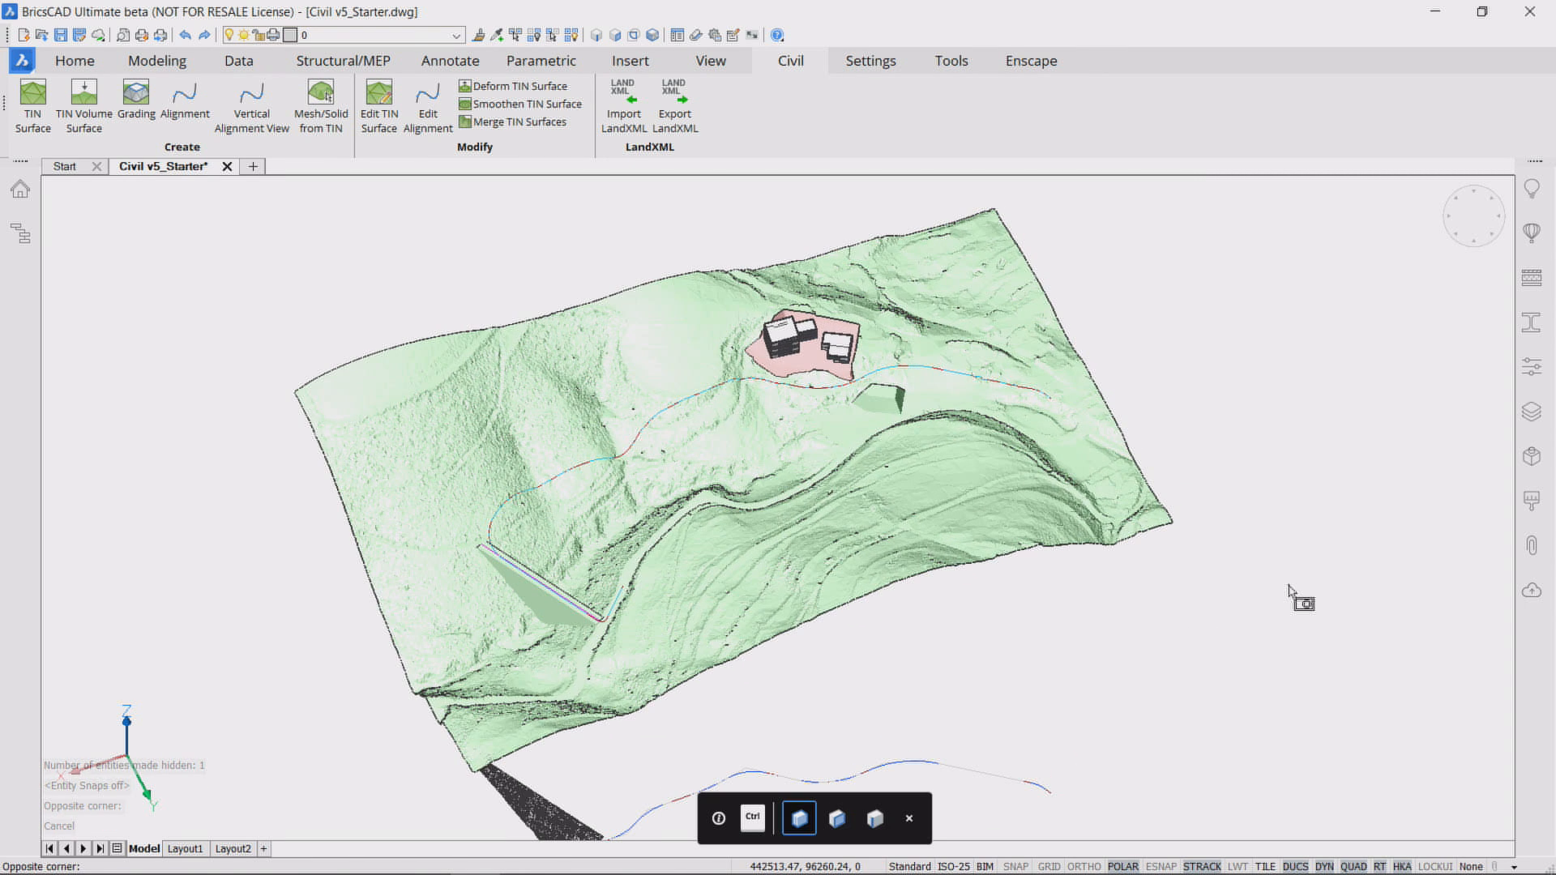
key(Escape)
Step: Split the model space into two horizontal viewports and frame the terrain with the alignment closer in the lower one
text(VPORT)
key(Return)
text(2)
key(Return)
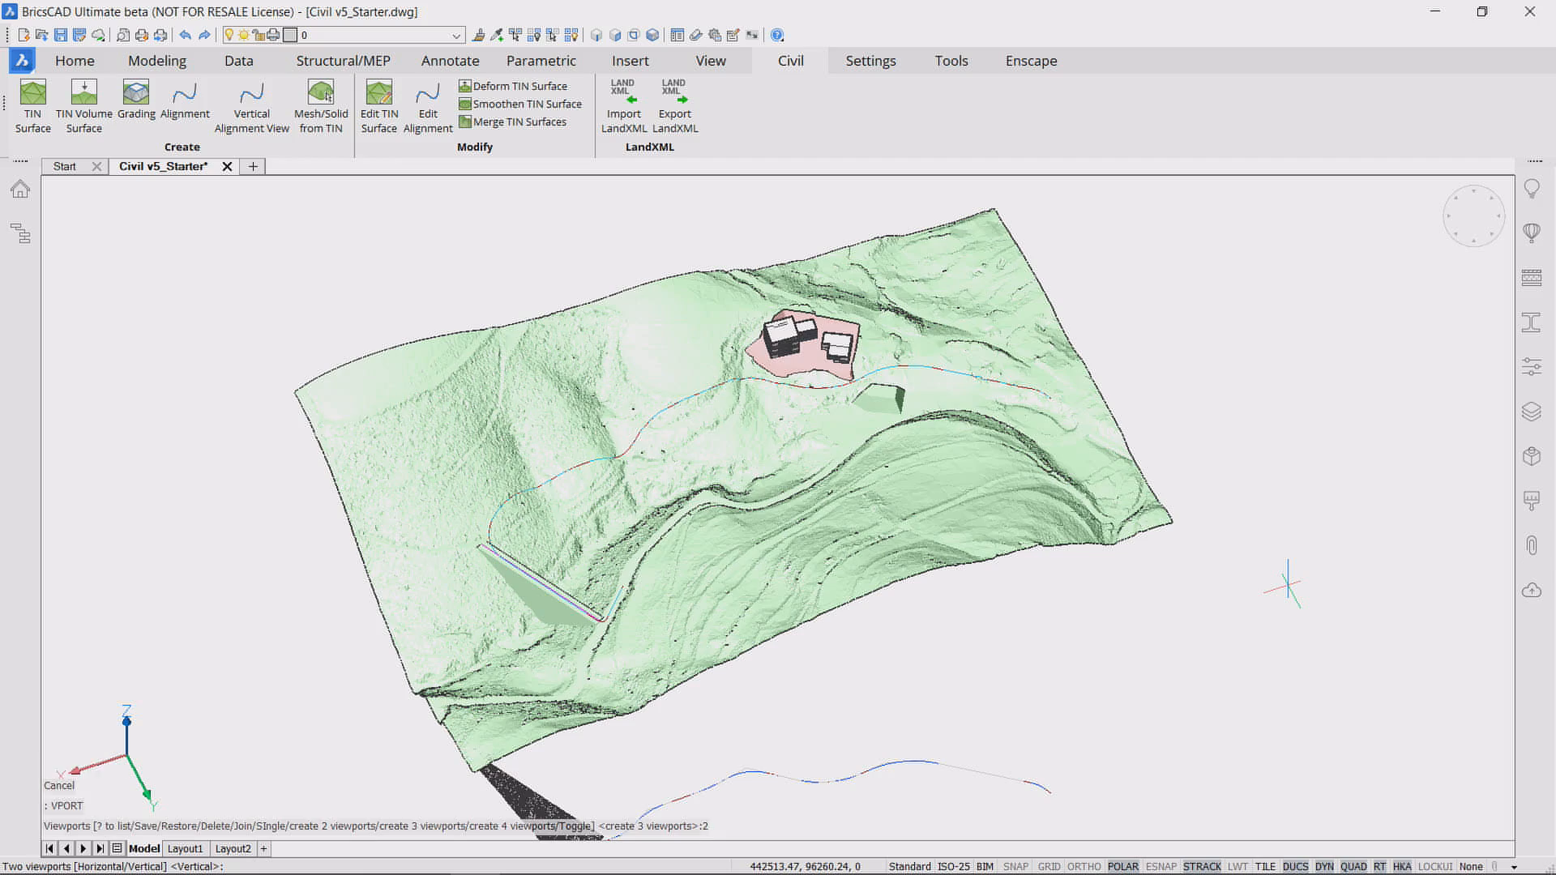
text(h)
key(Return)
shift+middle_drag(1265, 573, 1186, 632)
scroll(1188, 638, up, 6)
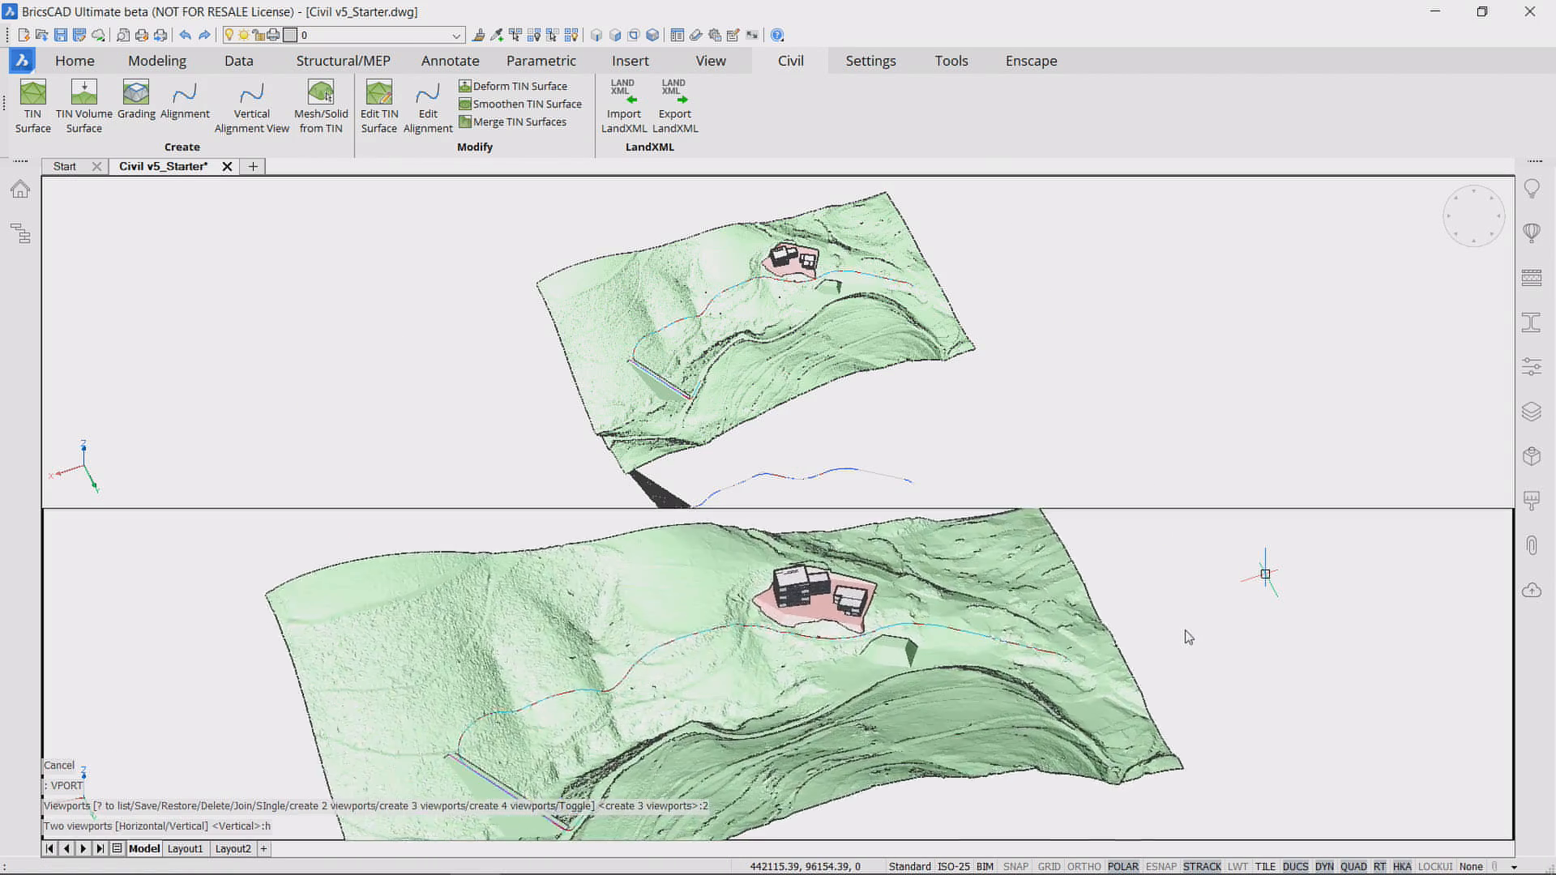
scroll(1197, 612, up, 5)
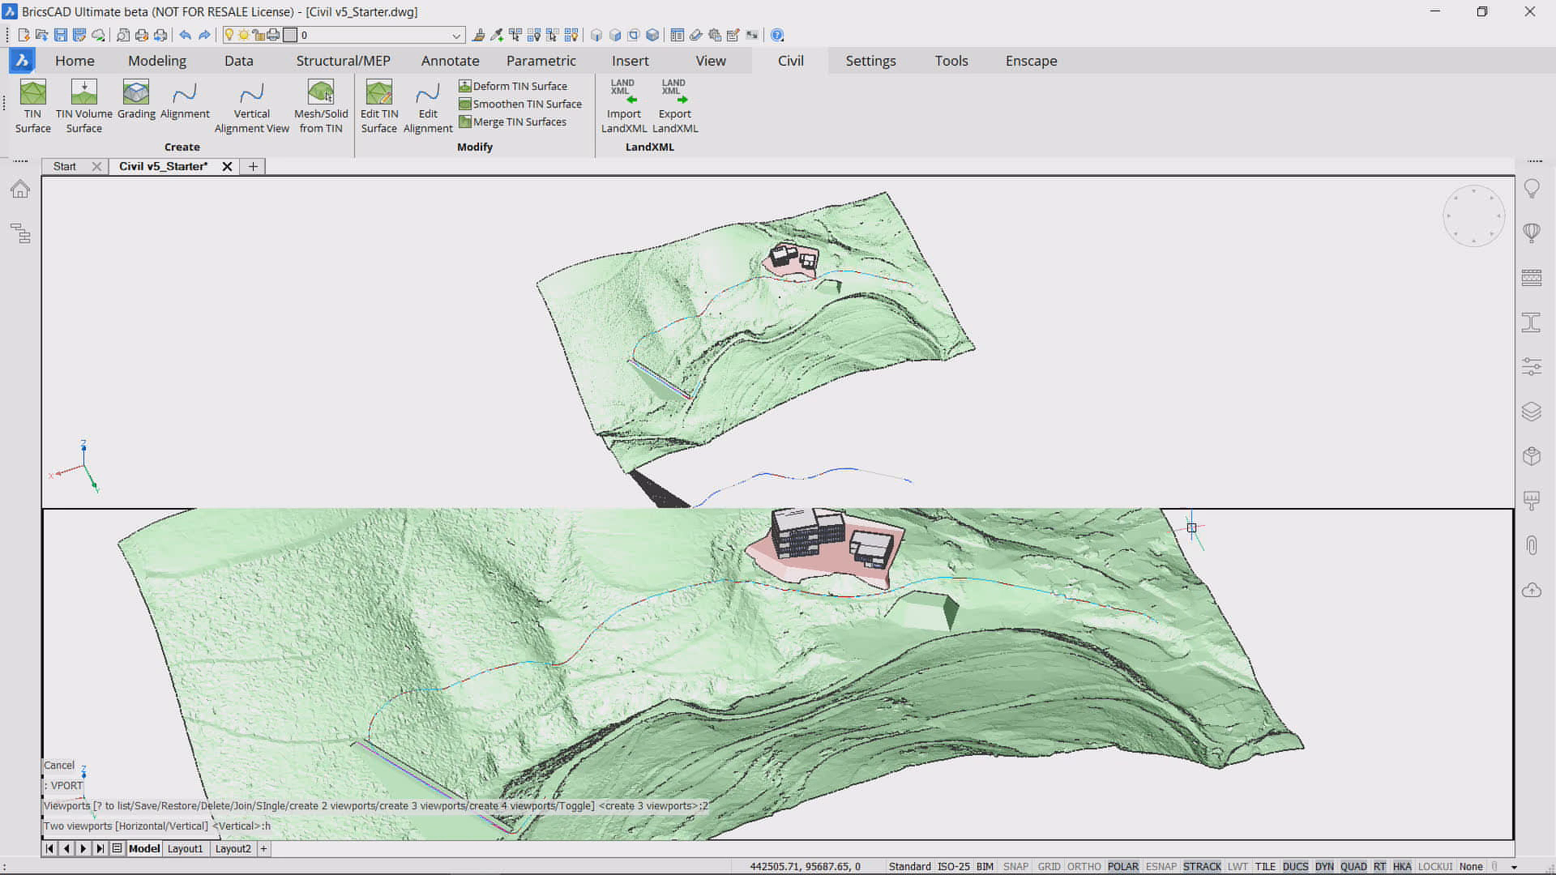
Step: Create a vertical alignment view from the horizontal alignment, with its origin just above the terrain in a top view of the upper viewport
click(1181, 418)
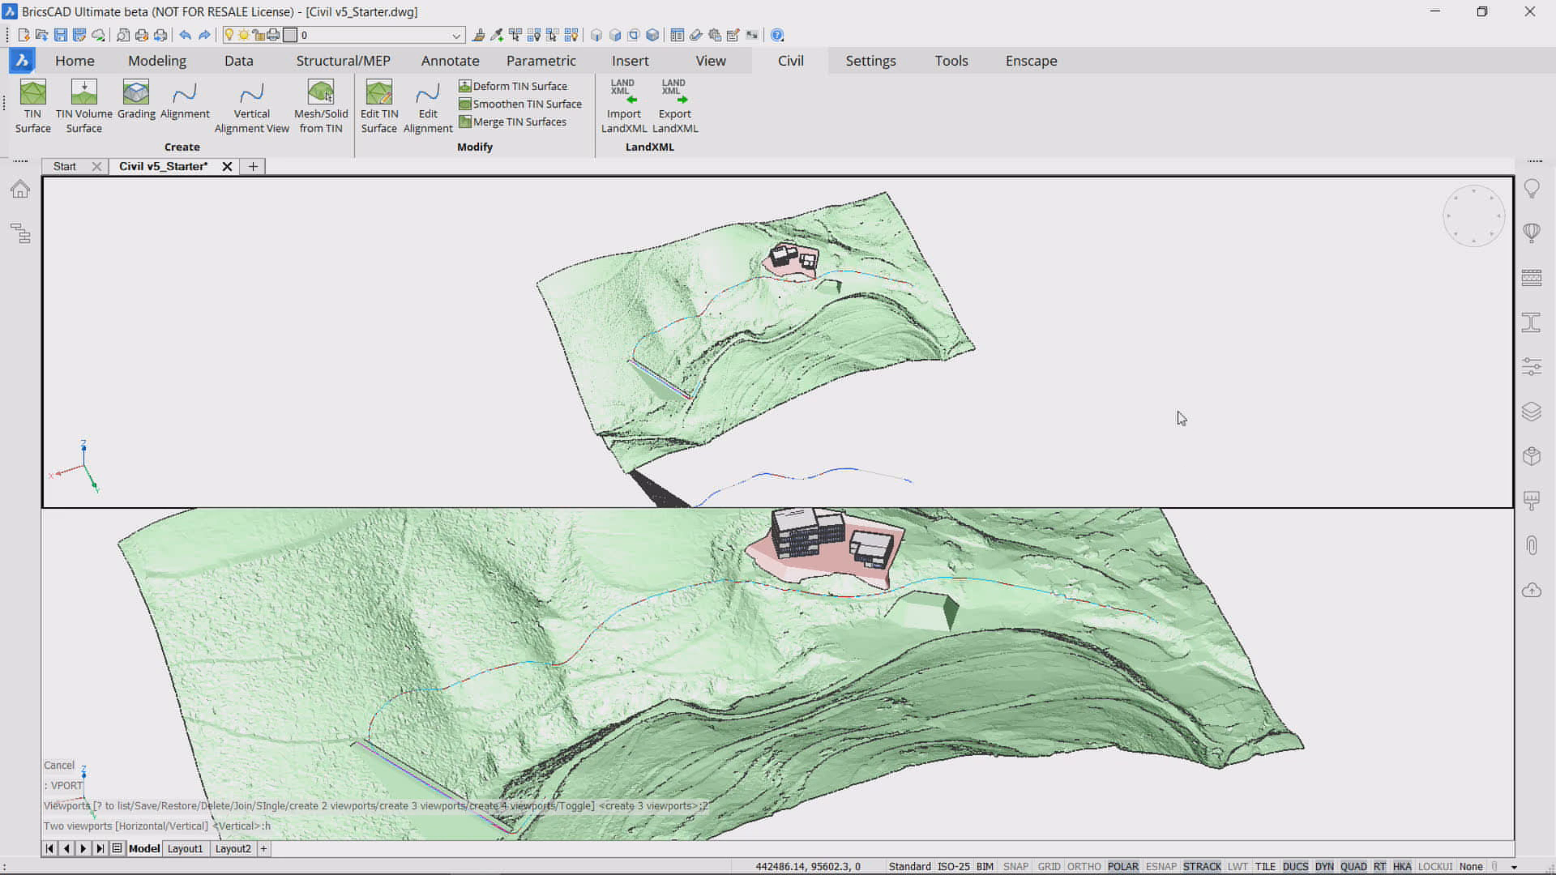
click(251, 120)
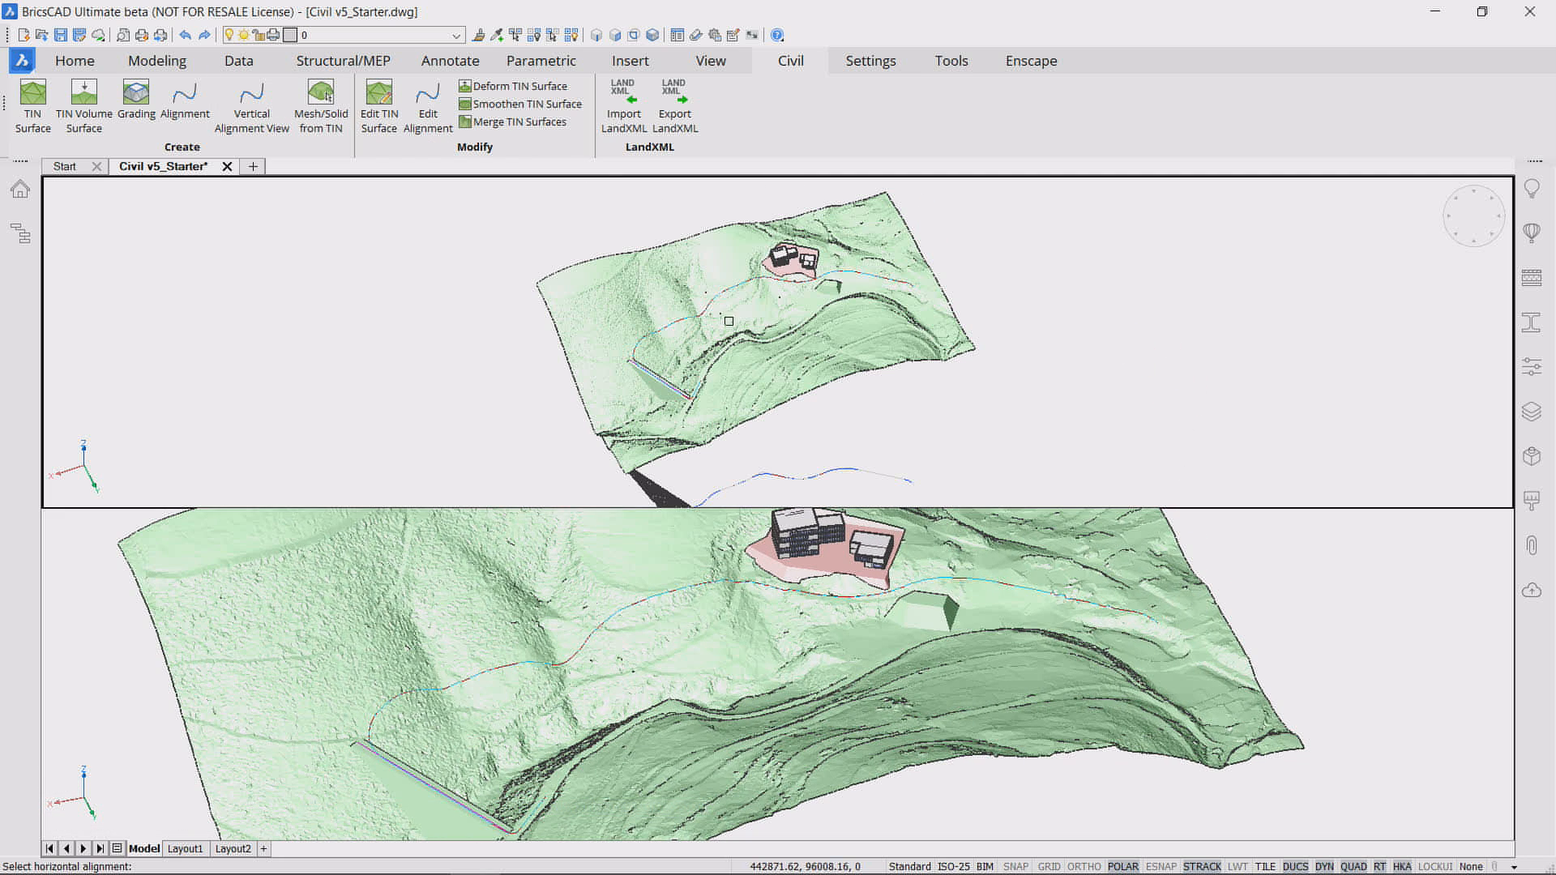
click(792, 472)
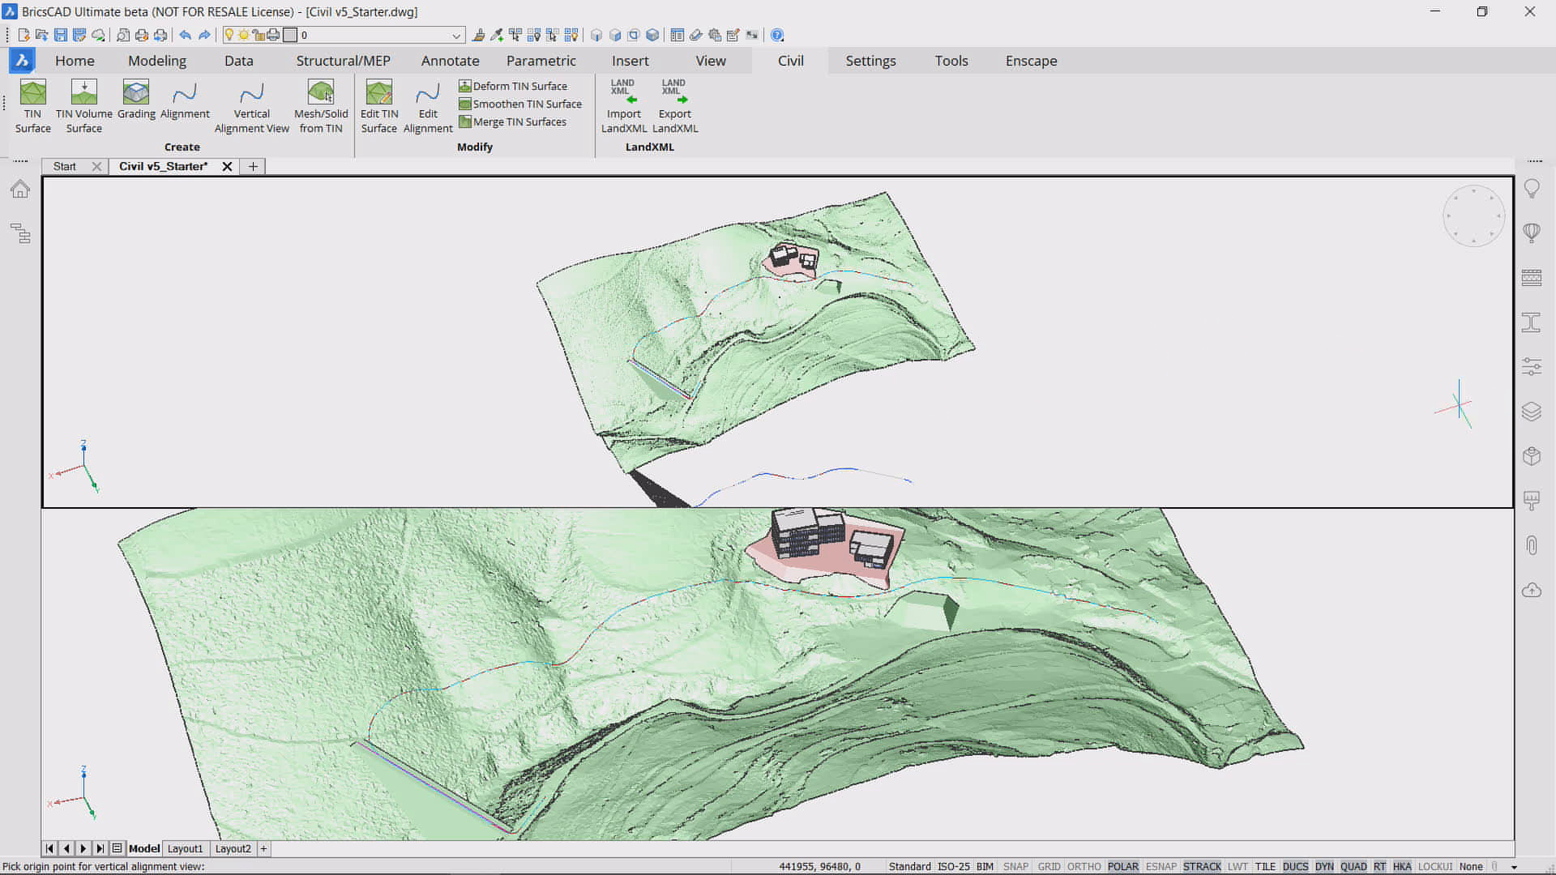
click(1474, 215)
scroll(891, 279, down, 3)
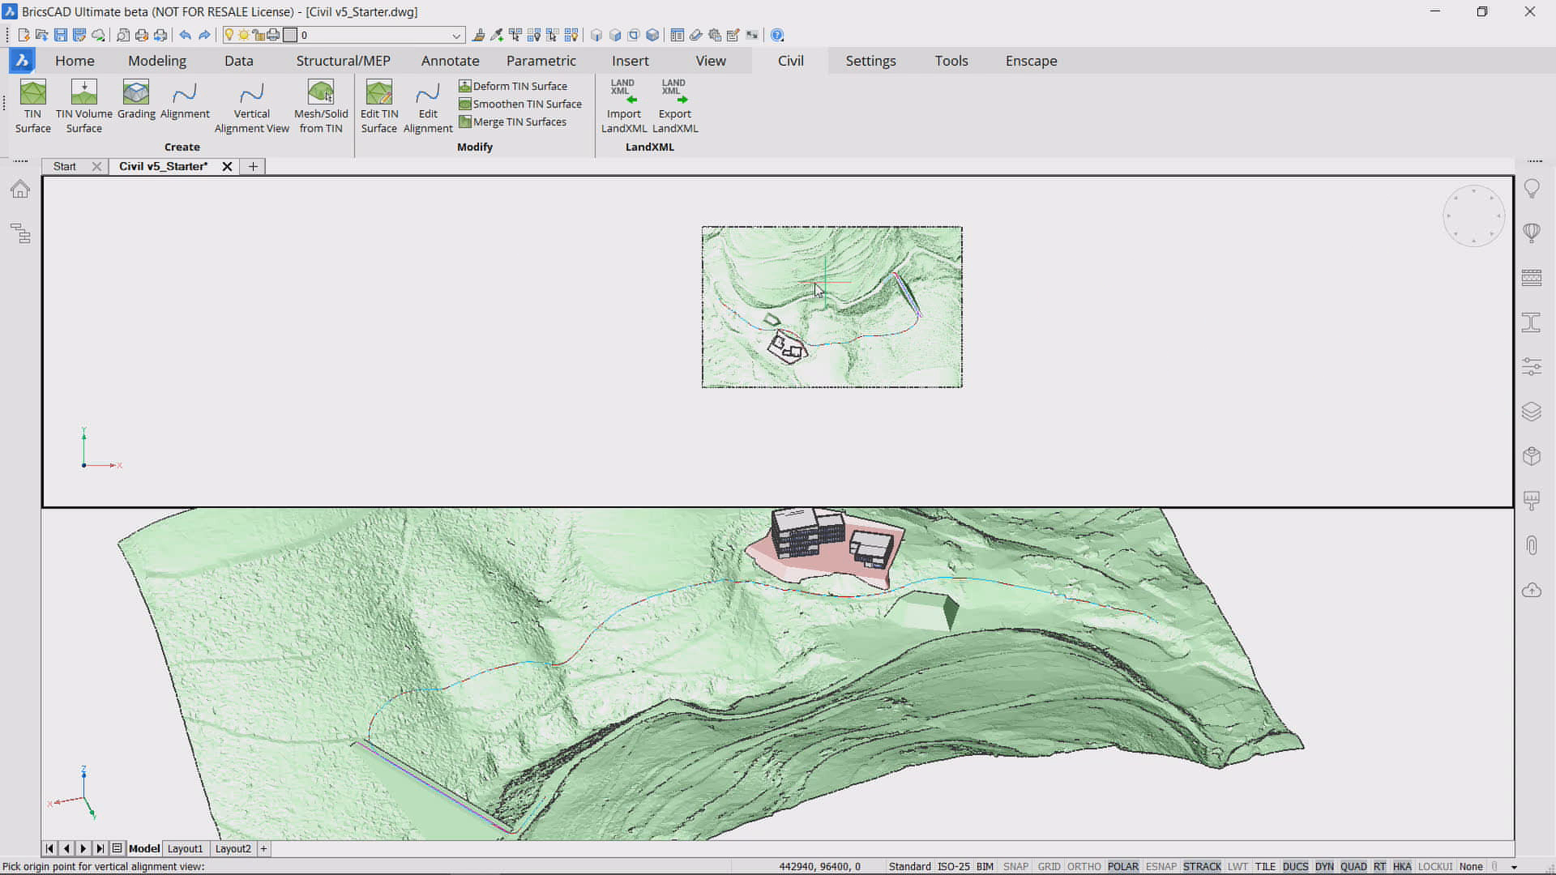
middle_drag(801, 273, 729, 423)
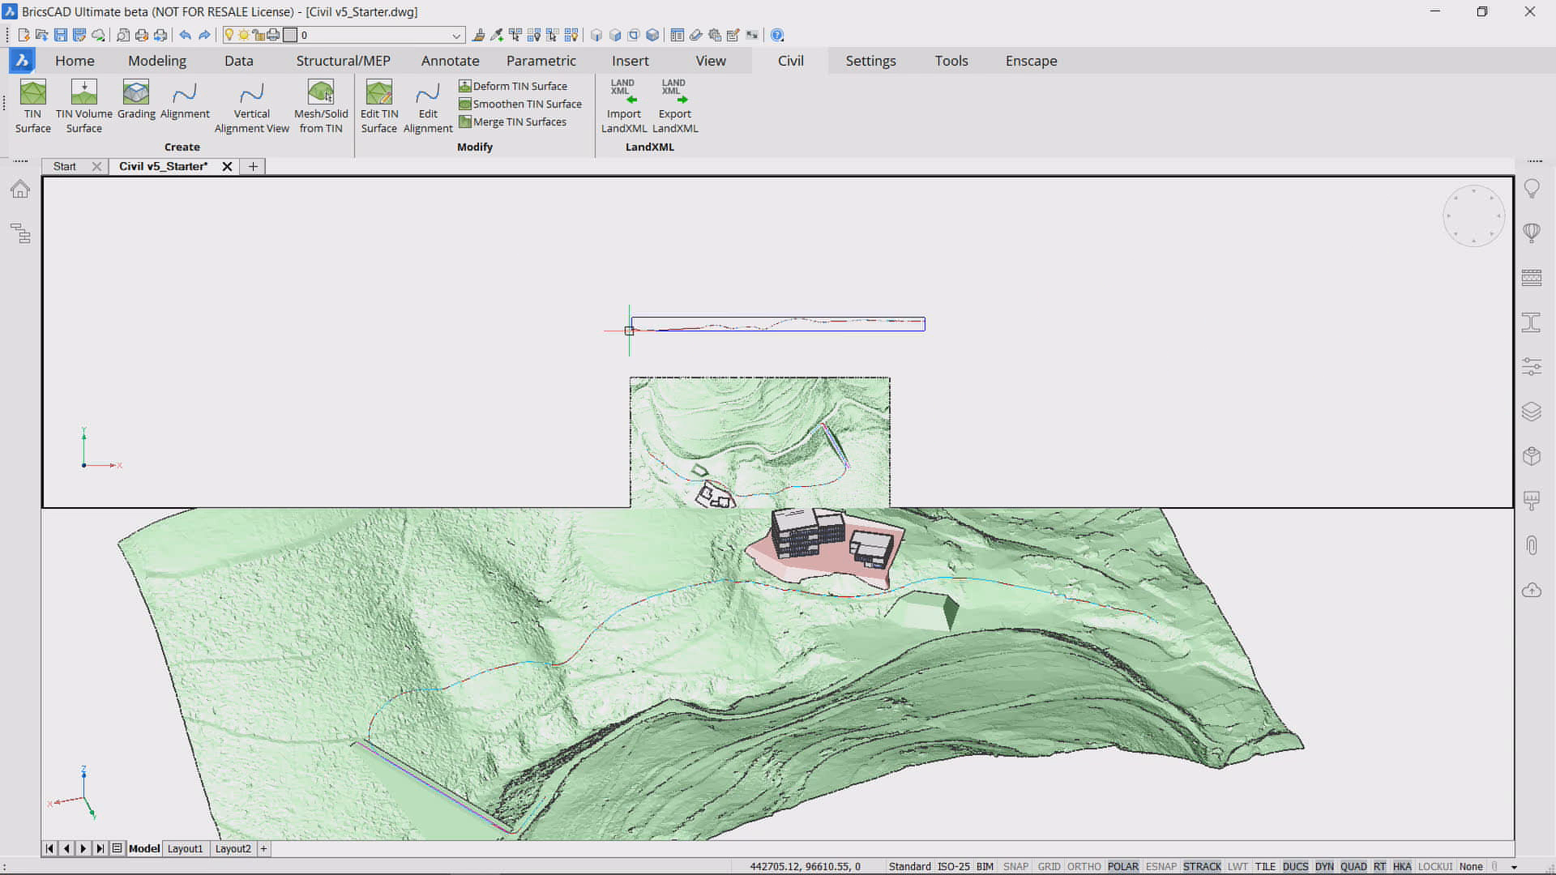
click(632, 324)
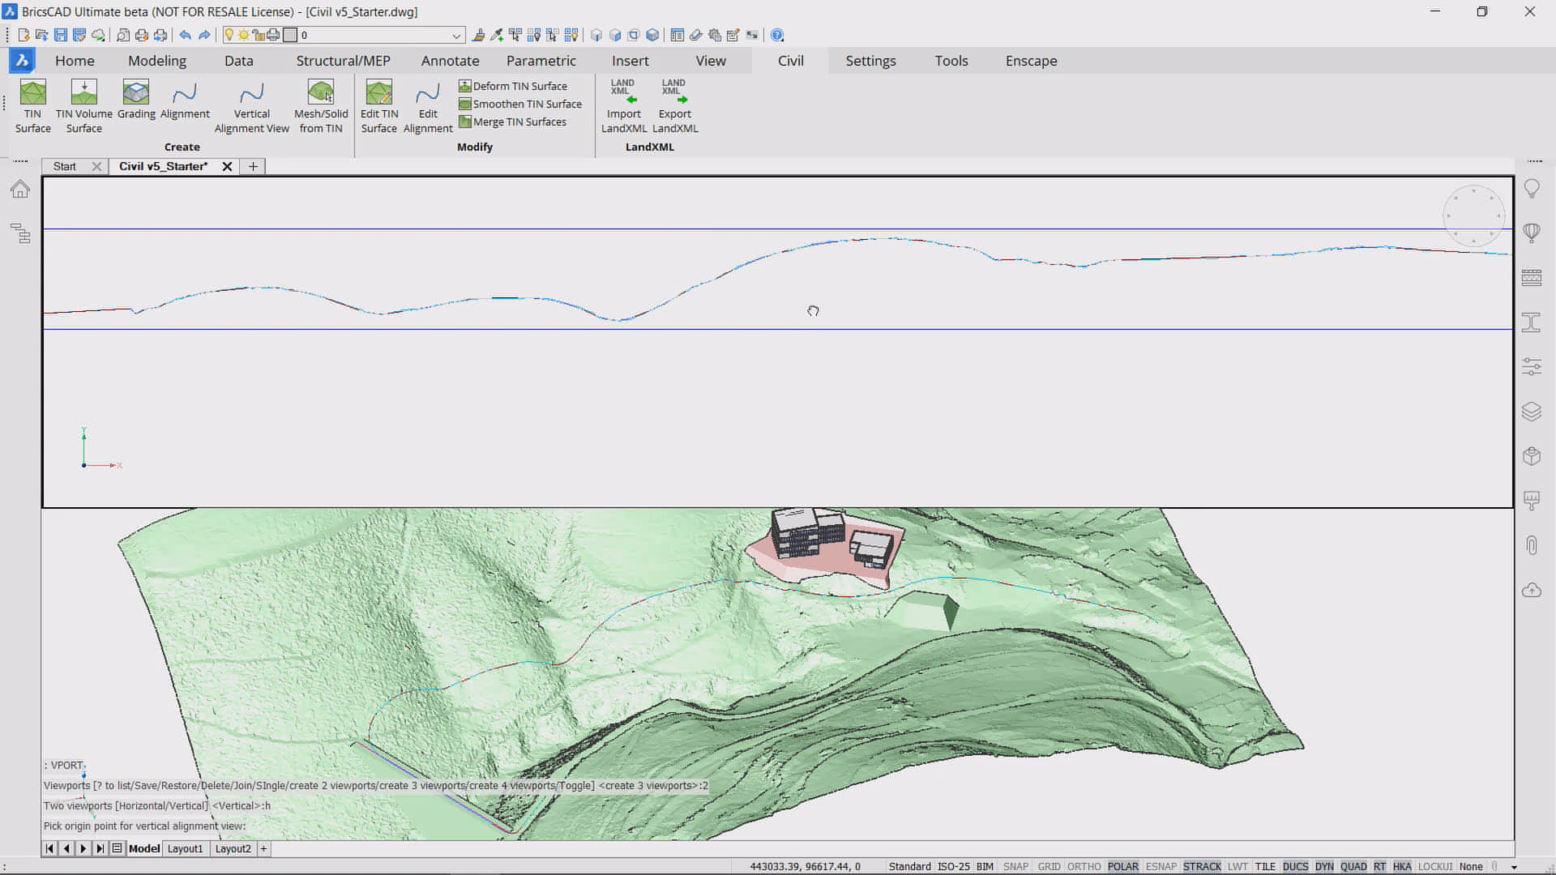
Step: Examine how the vertical alignment follows the terrain profile along the new vertical alignment view
middle_drag(813, 310, 771, 356)
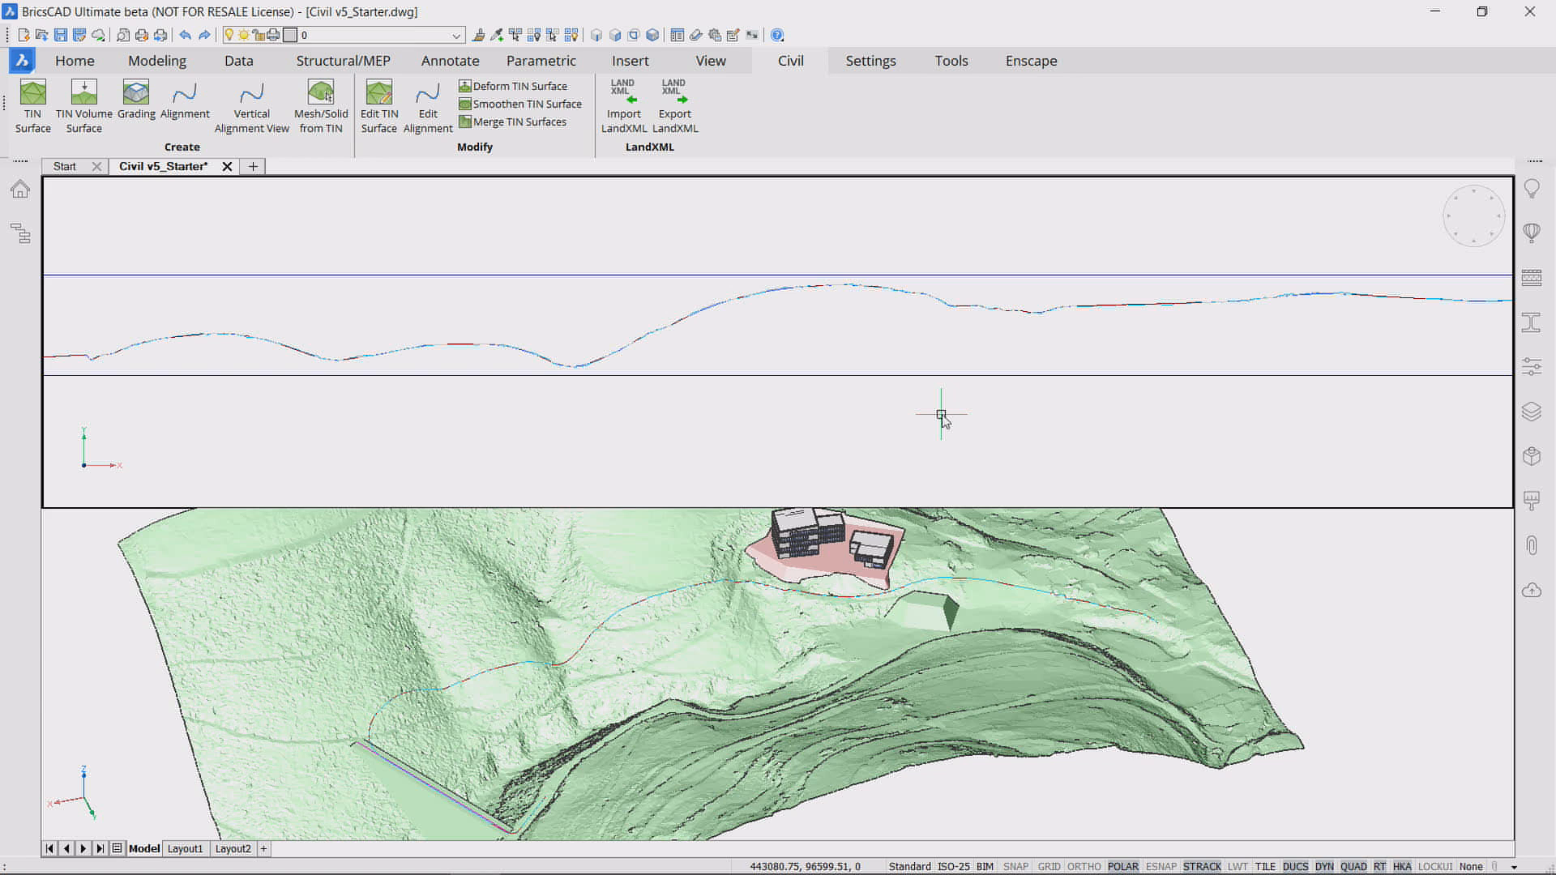
scroll(575, 356, up, 4)
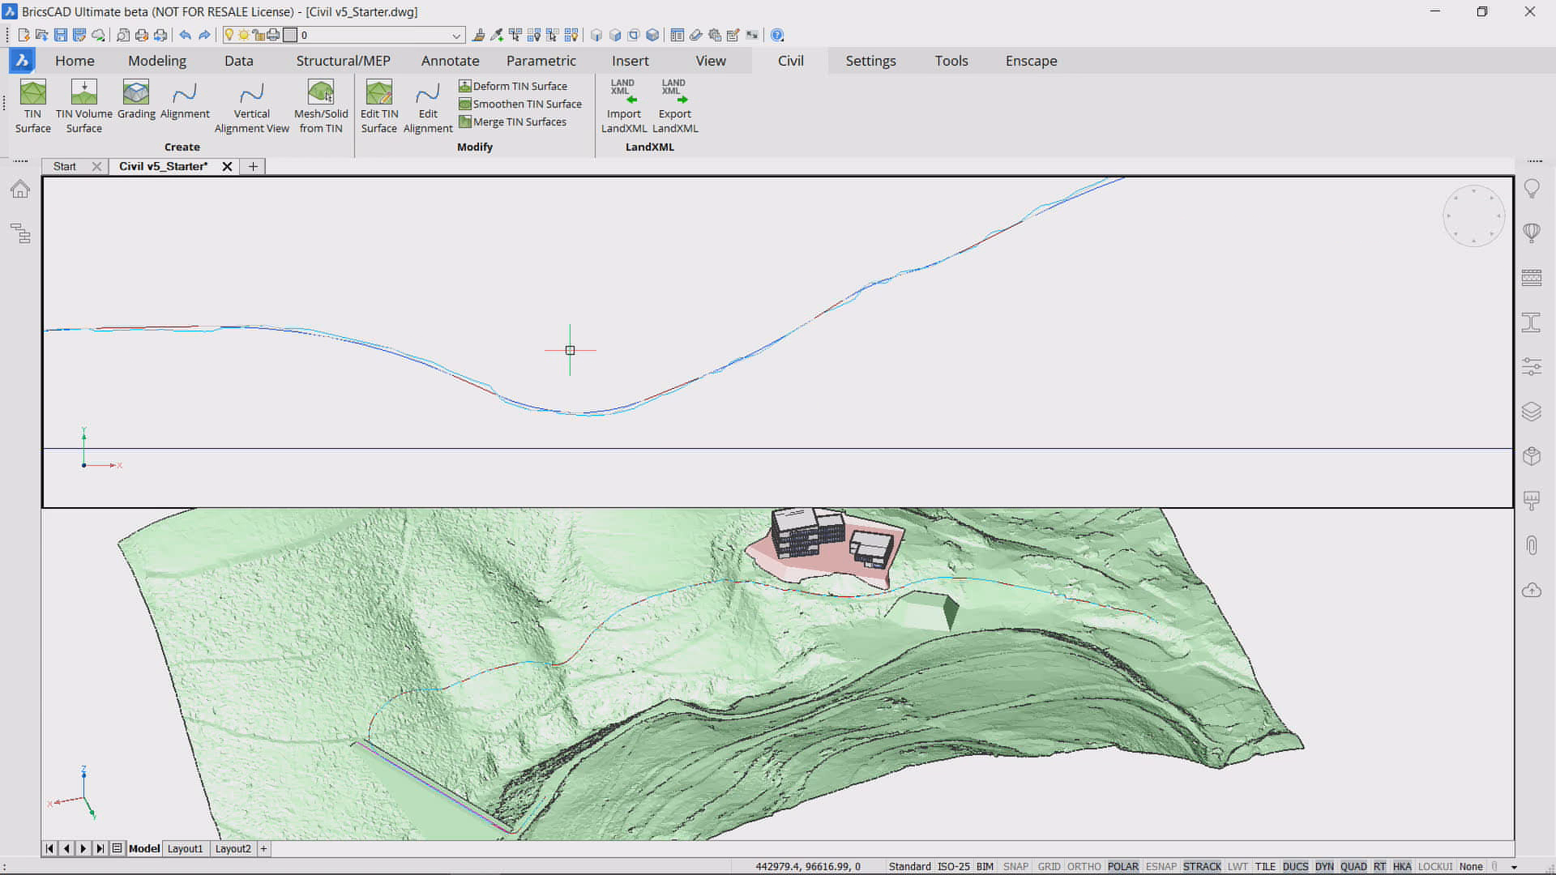
scroll(630, 370, up, 3)
scroll(630, 370, down, 3)
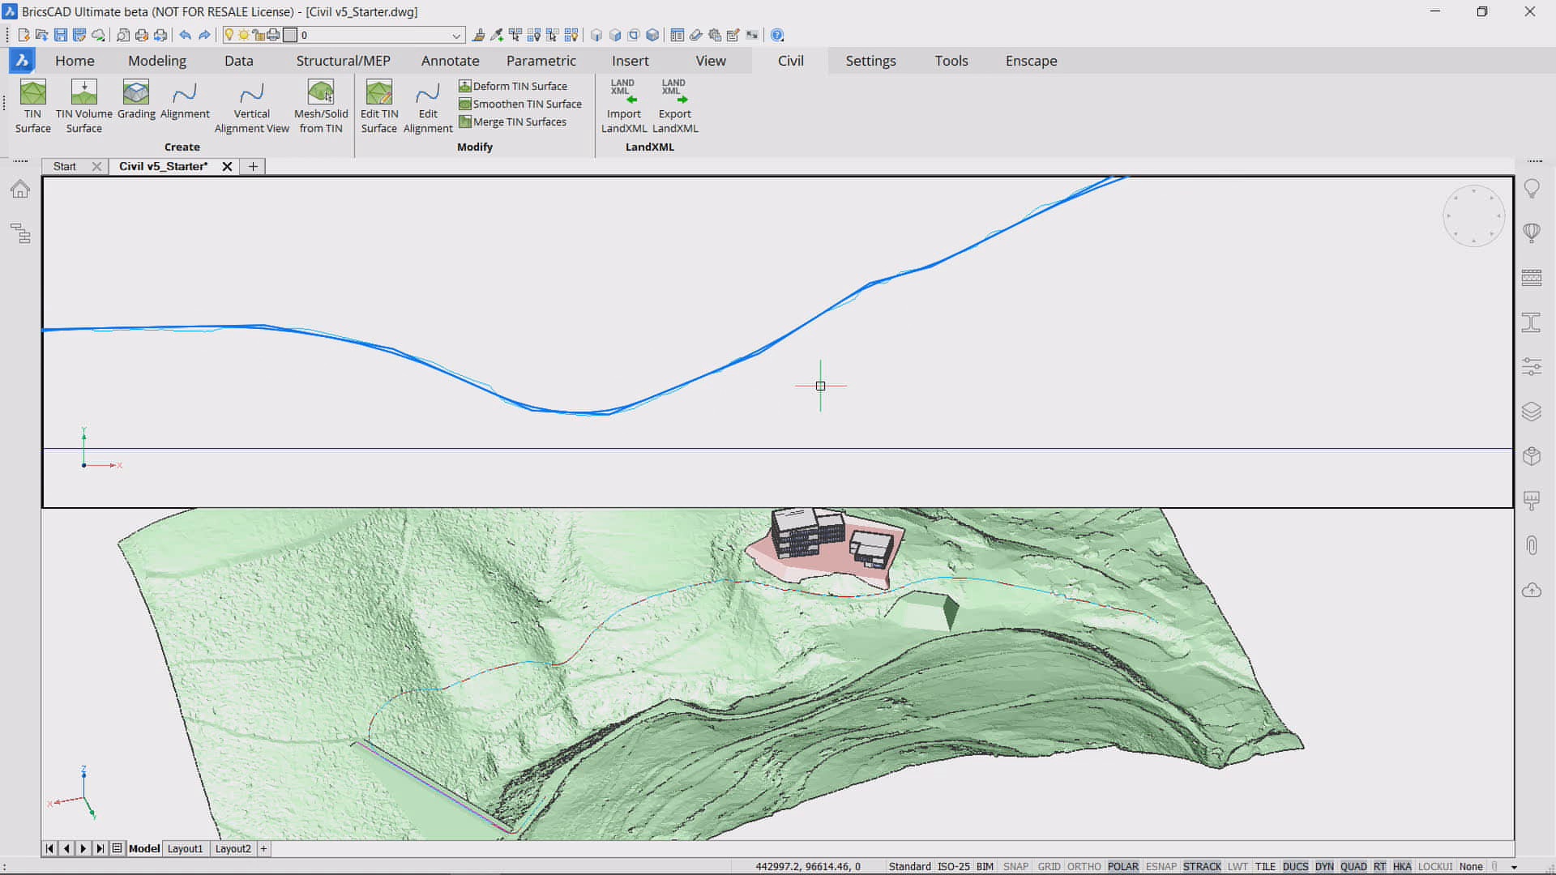
scroll(820, 386, down, 2)
scroll(831, 383, down, 2)
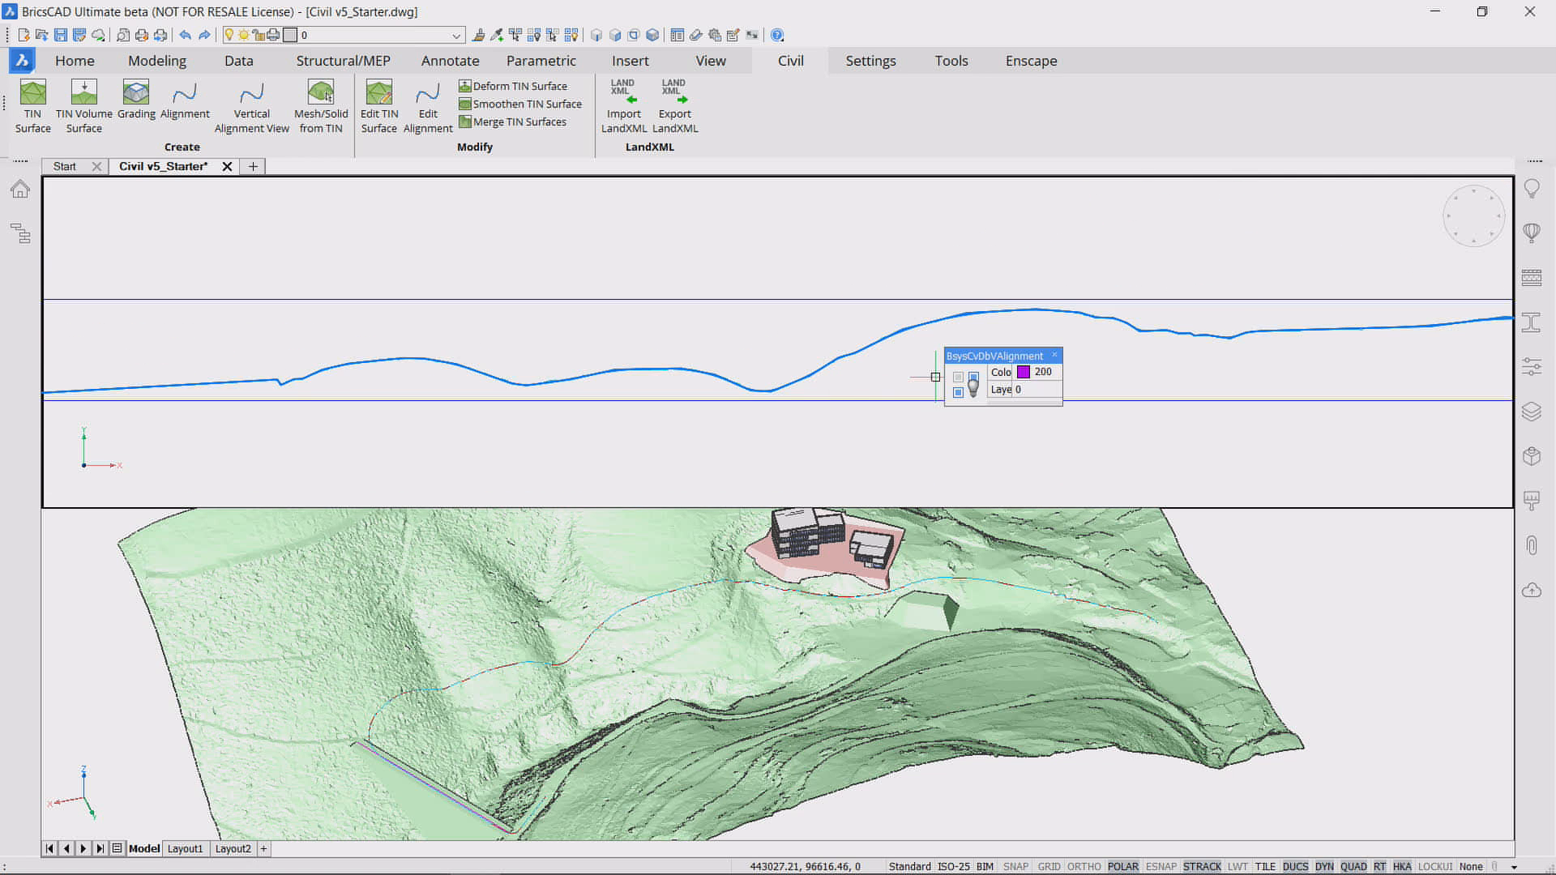
middle_drag(936, 377, 854, 371)
scroll(843, 365, down, 1)
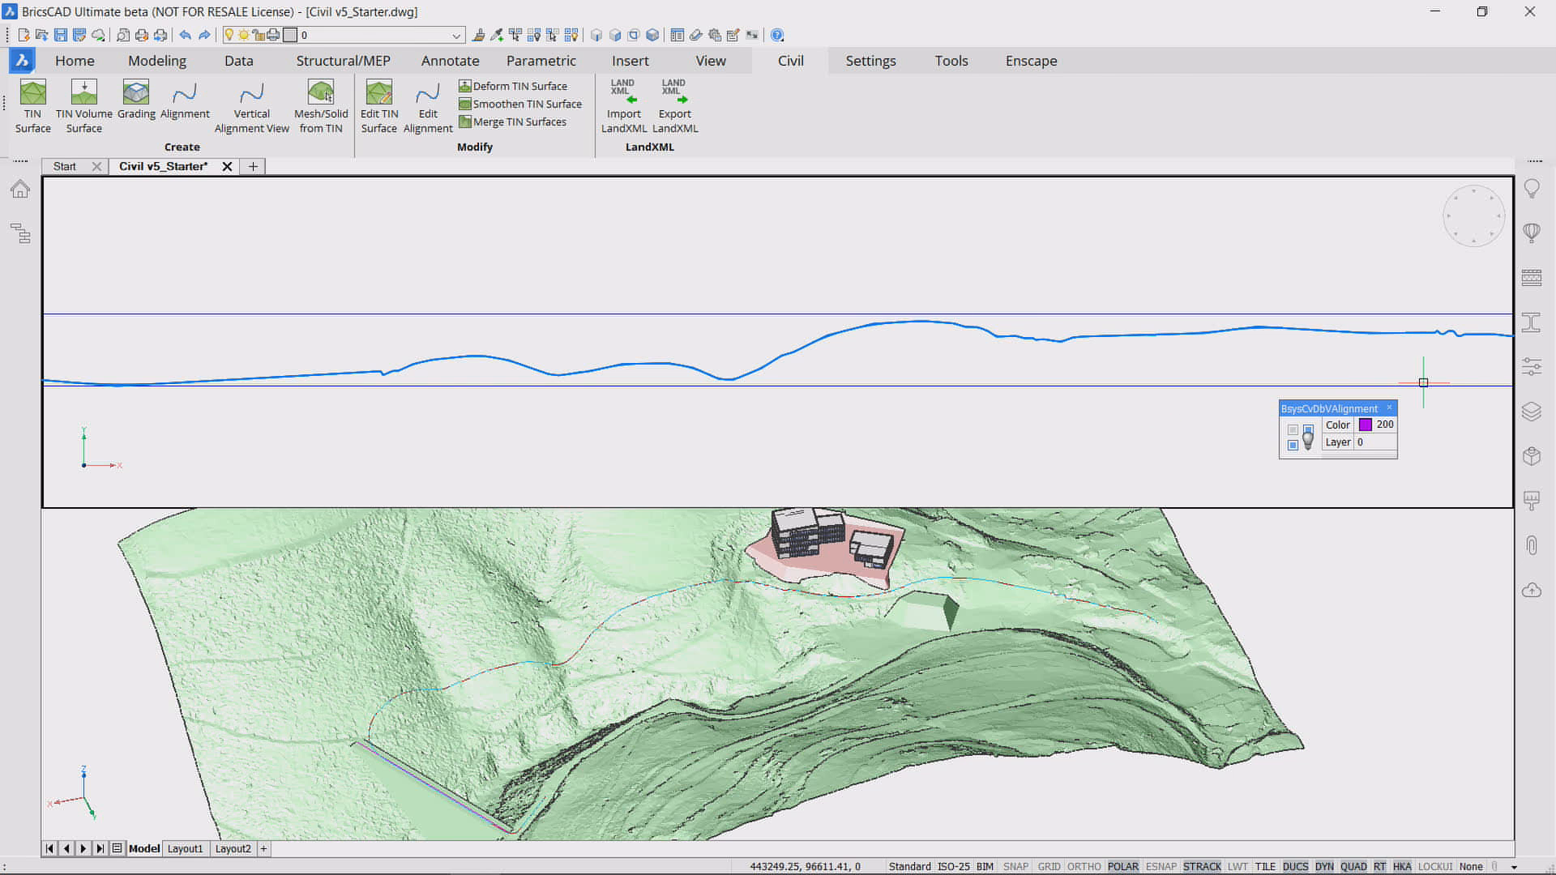
Step: Select the vertical alignment in the profile view and show its properties
click(1532, 367)
key(Escape)
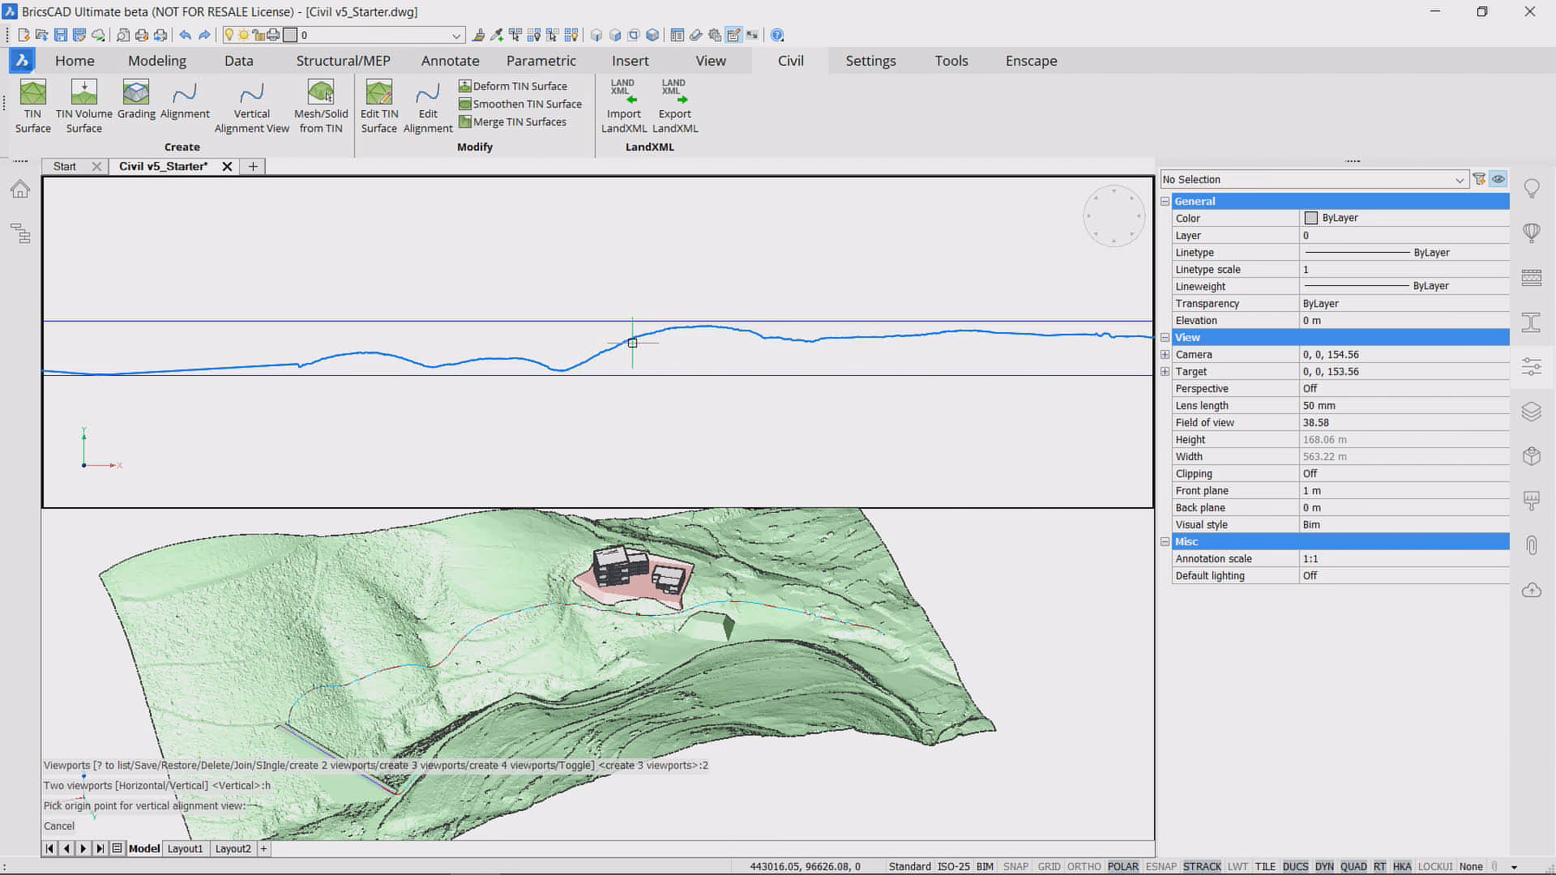
scroll(619, 337, up, 10)
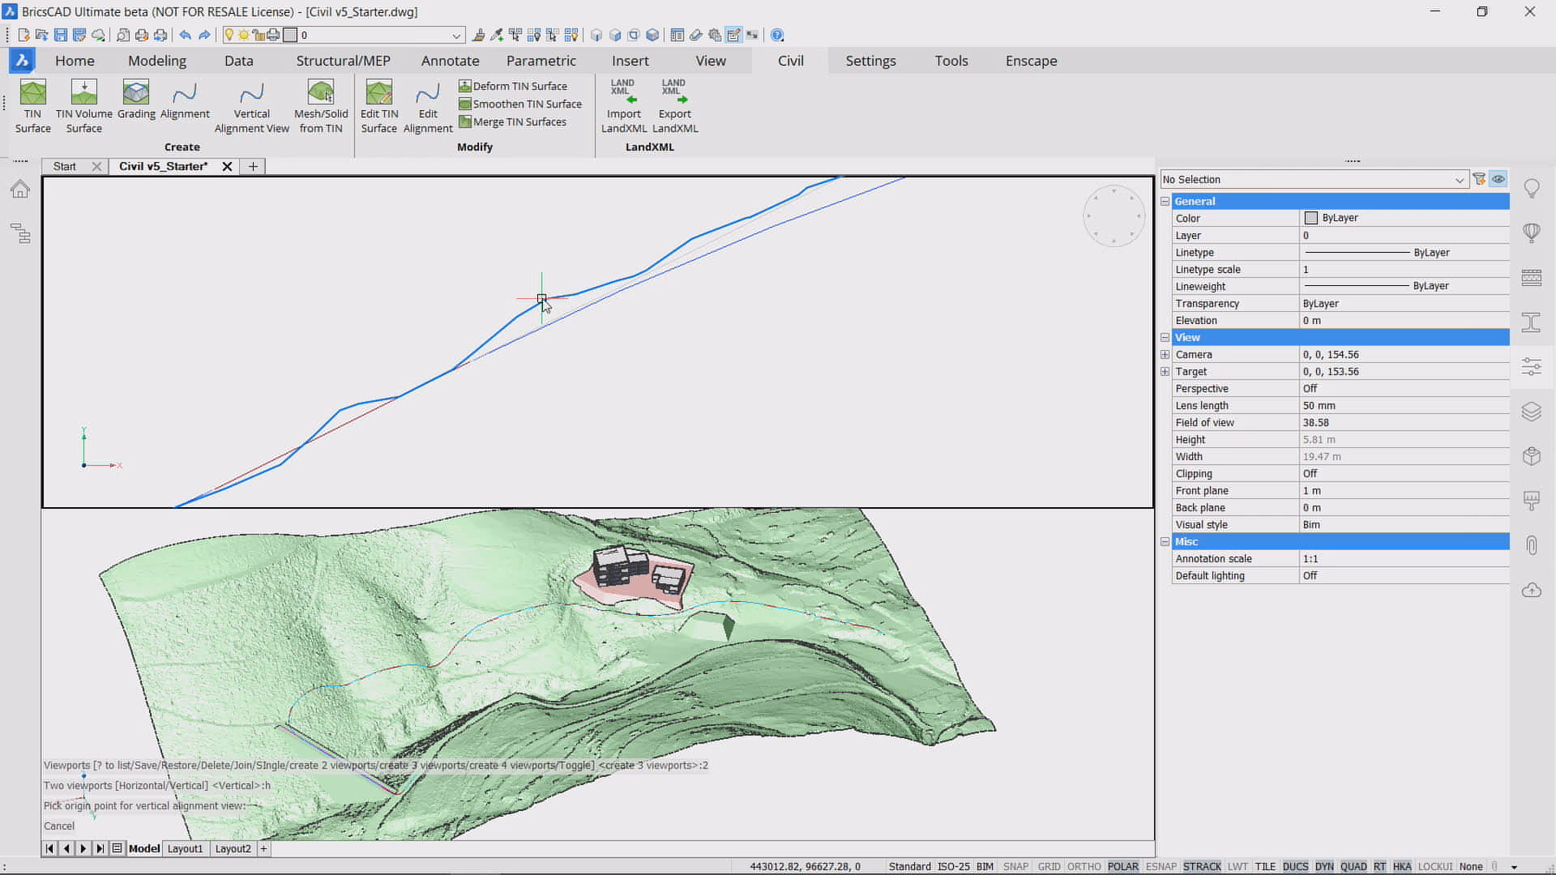
click(542, 305)
key(Escape)
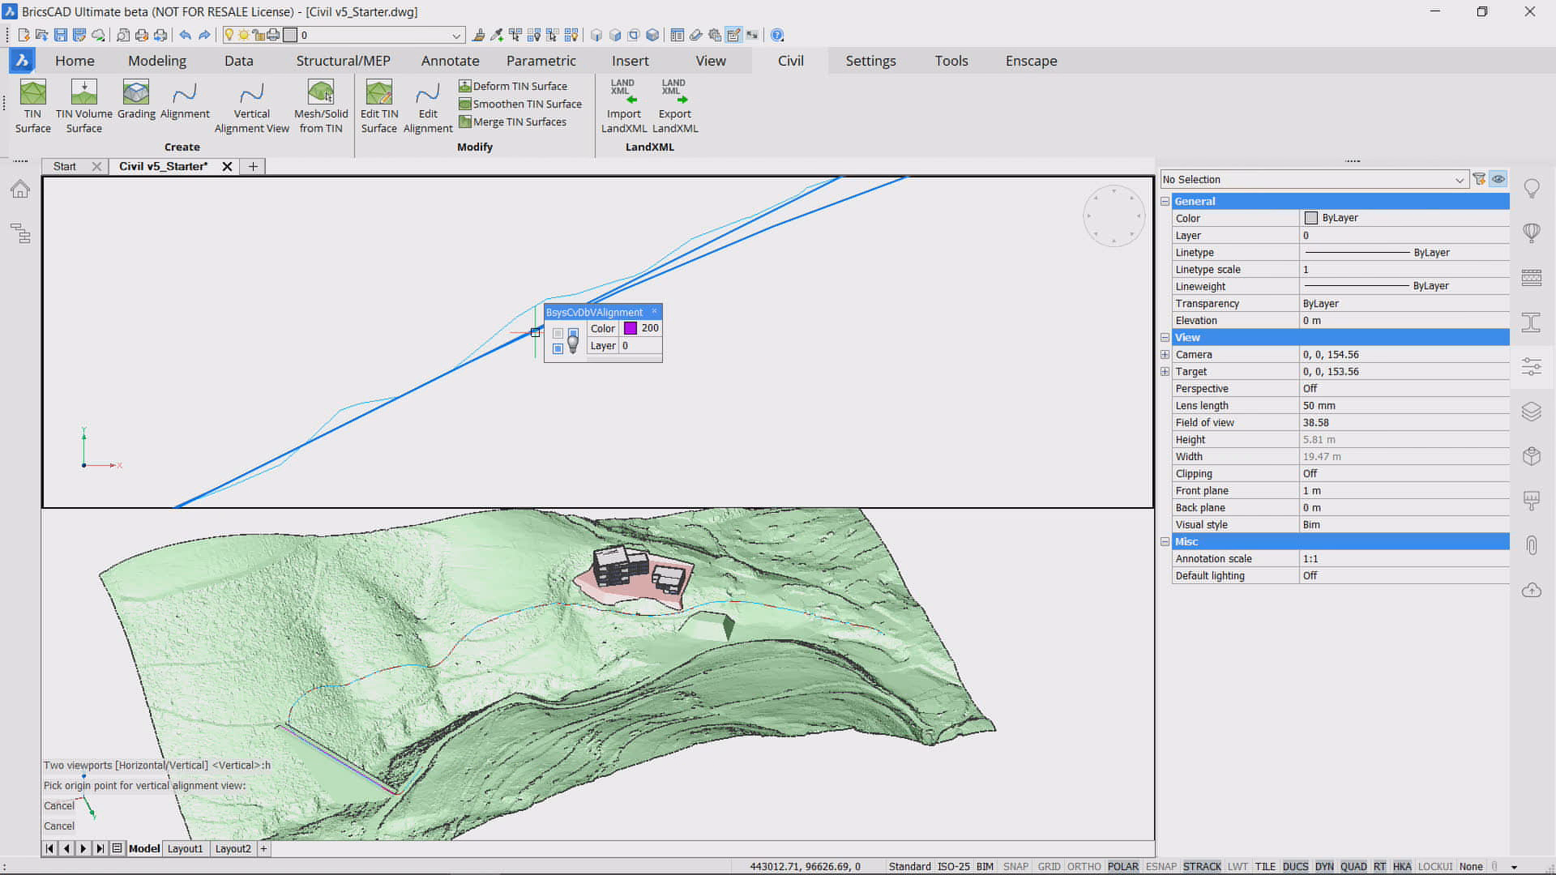
click(535, 333)
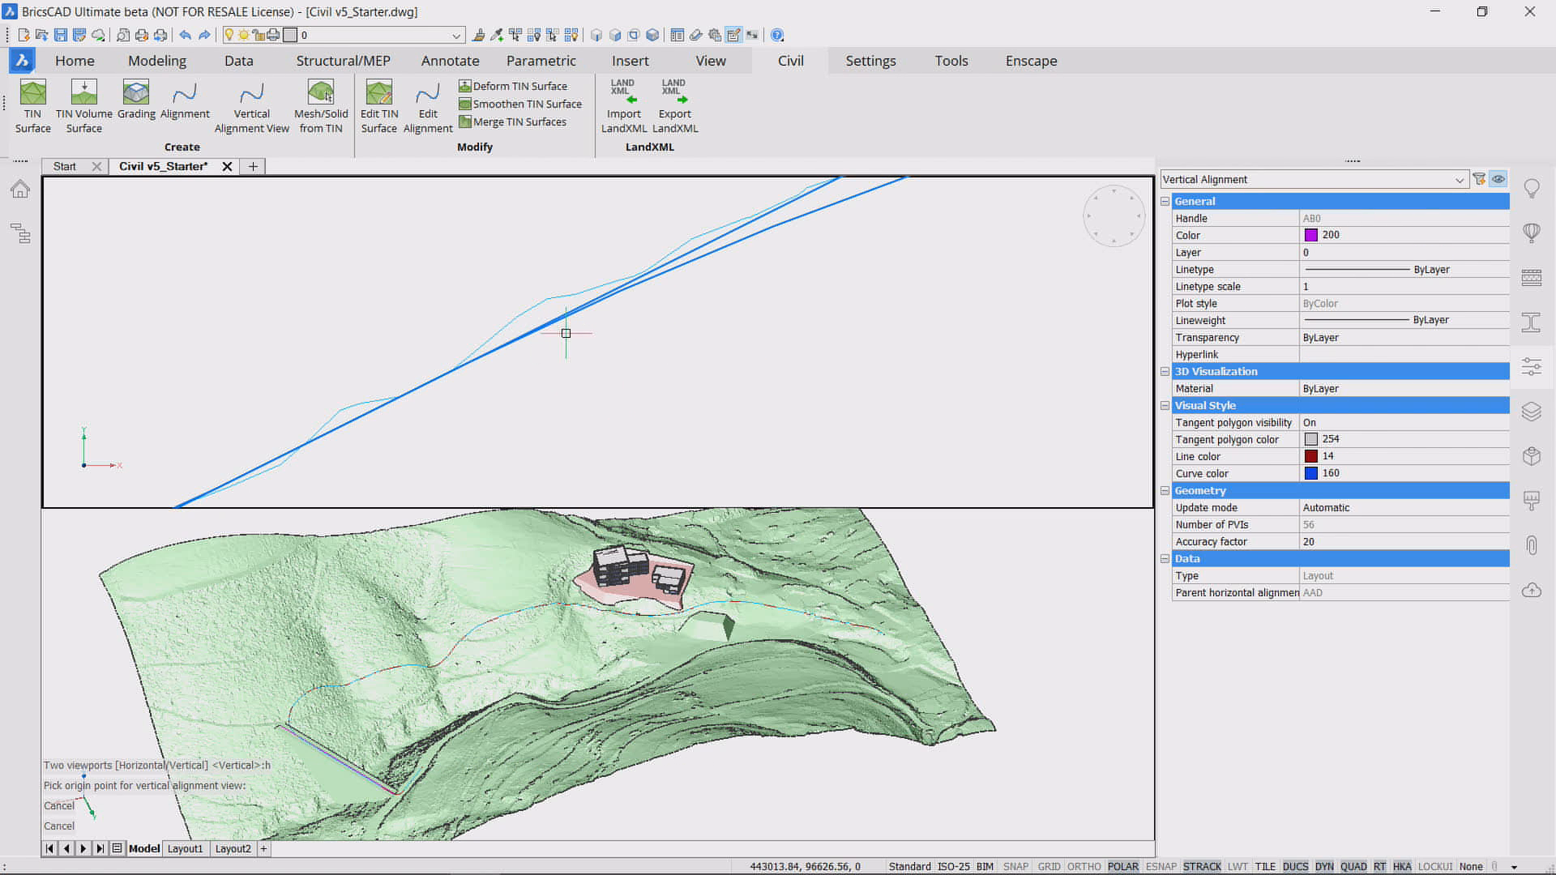
scroll(709, 369, down, 10)
scroll(708, 374, down, 2)
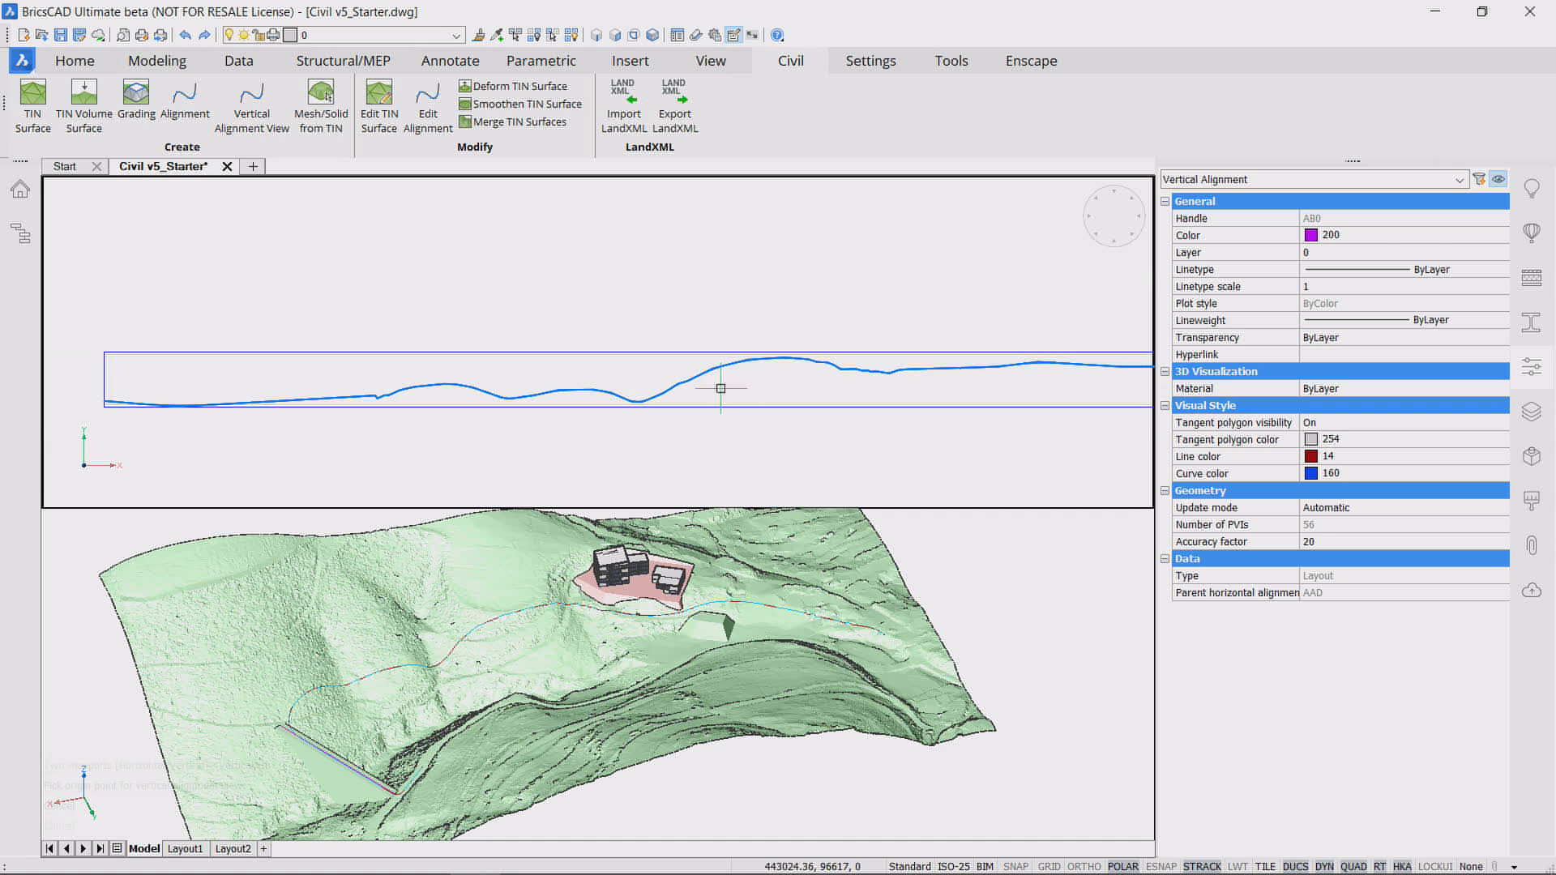
scroll(713, 424, down, 3)
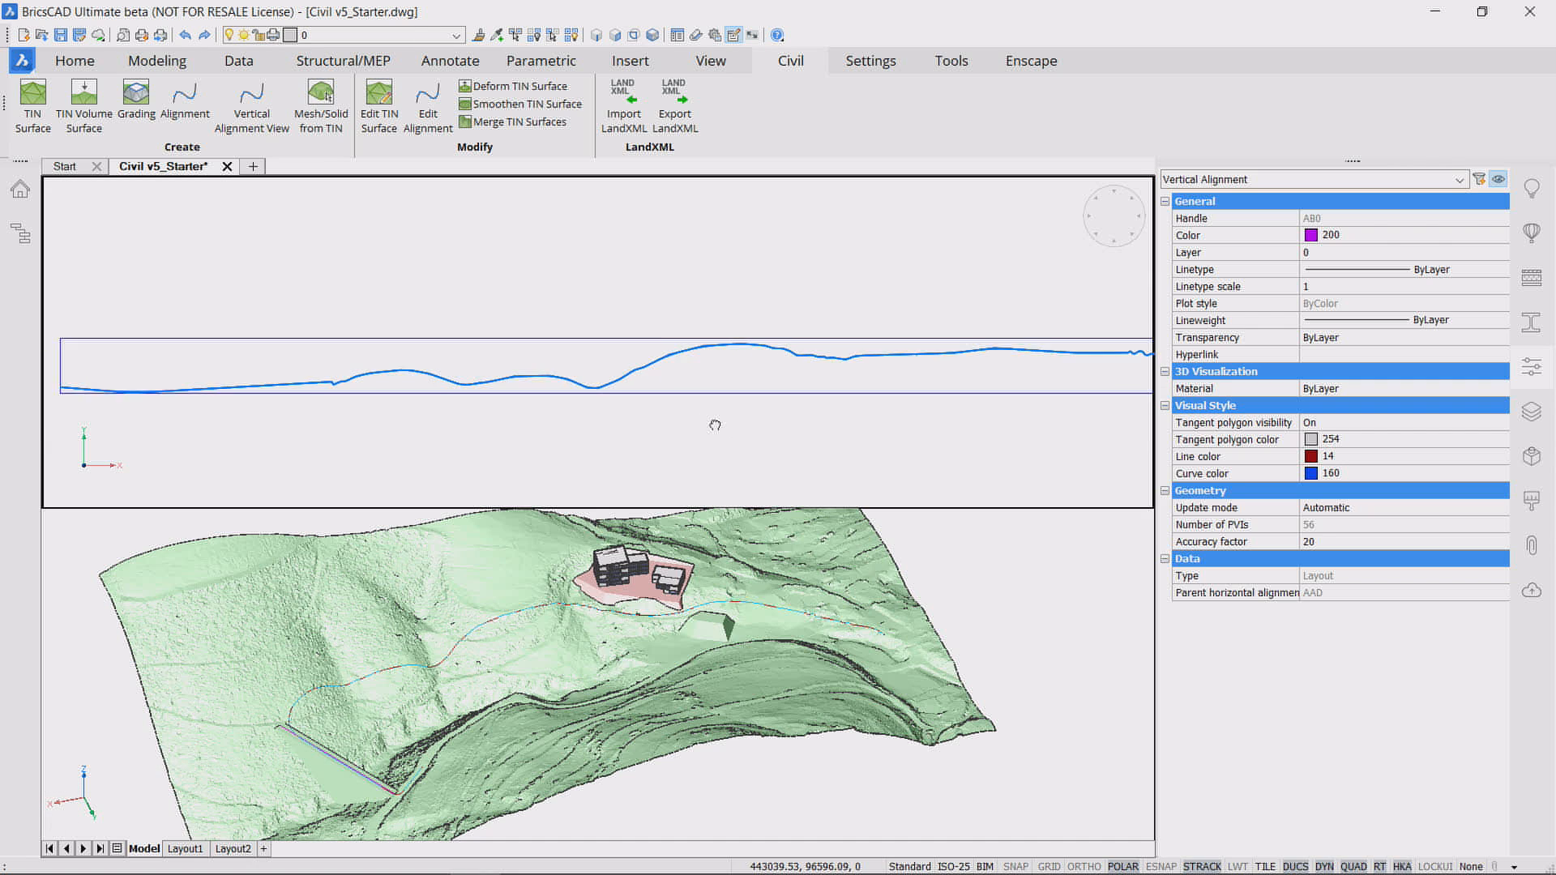
Step: Set the accuracy factor of the vertical alignment to 1
click(1343, 541)
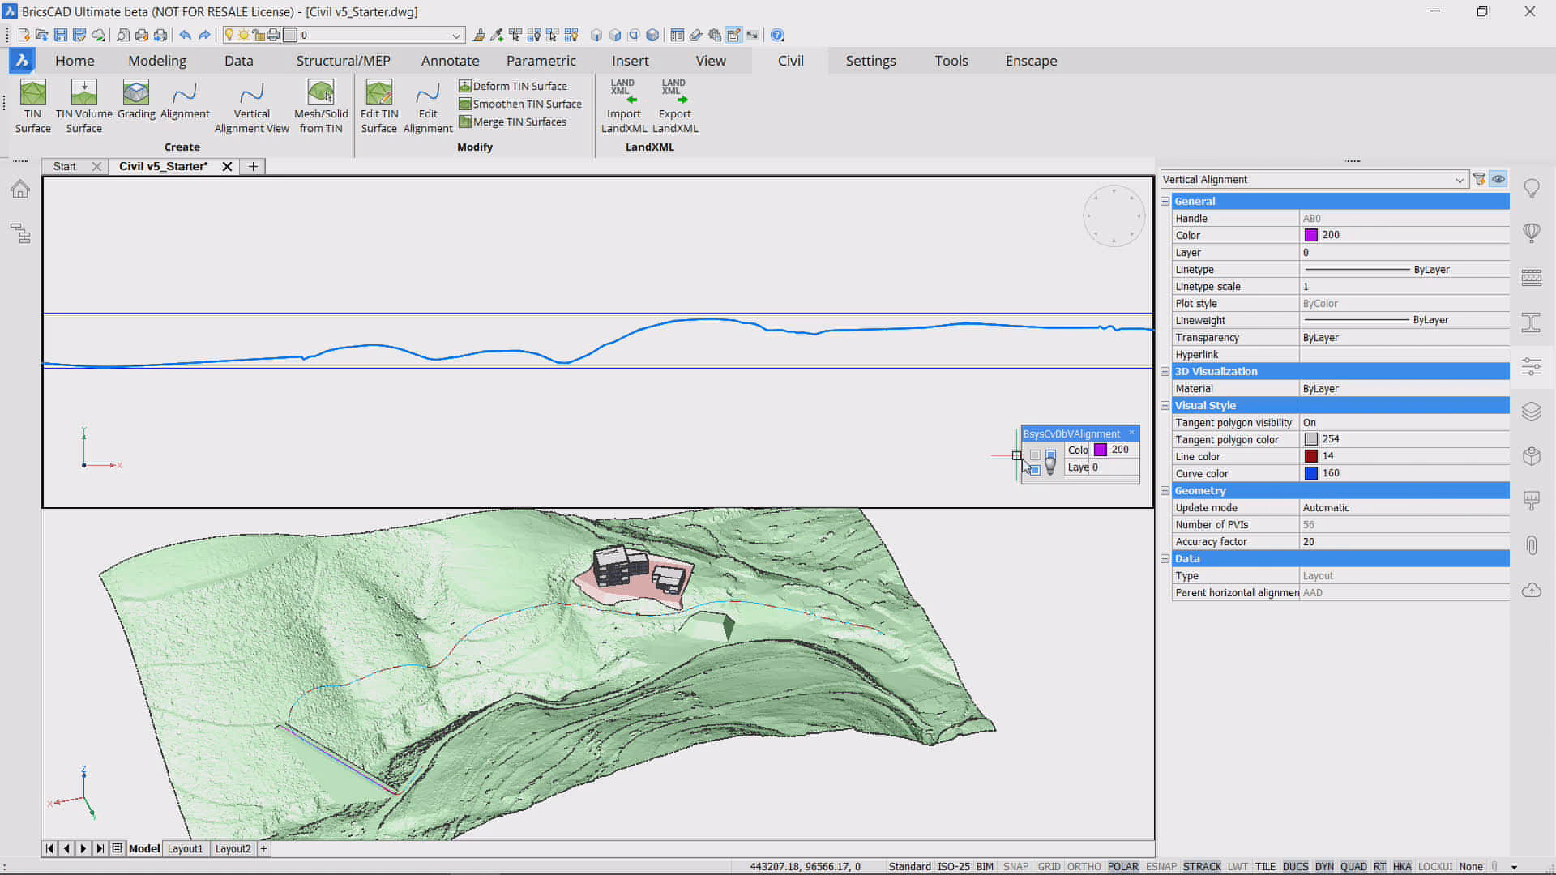
click(1334, 542)
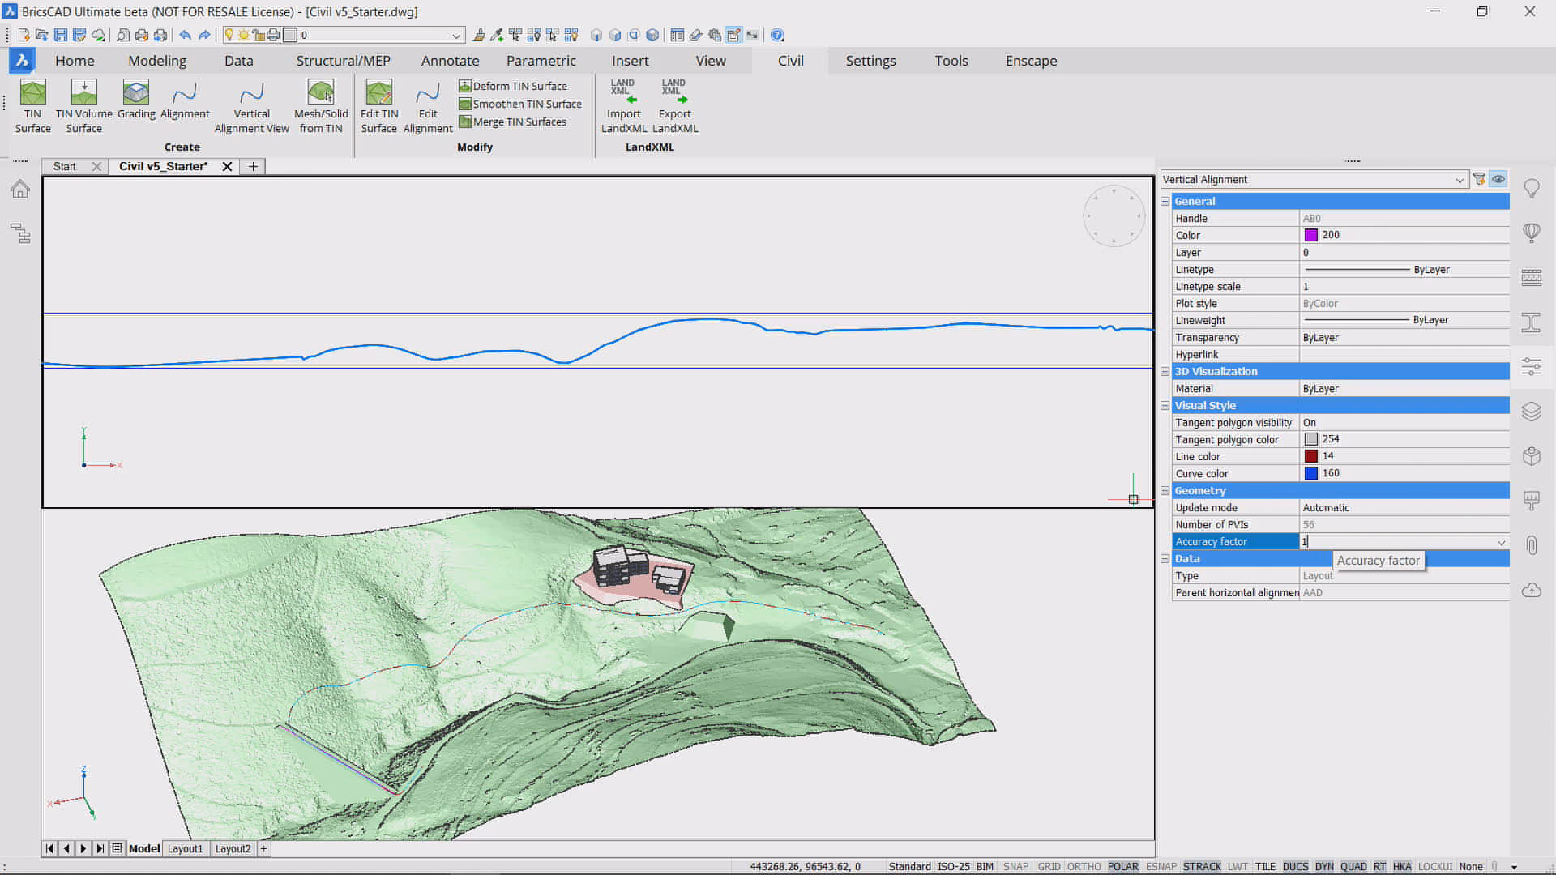
text(1)
key(Return)
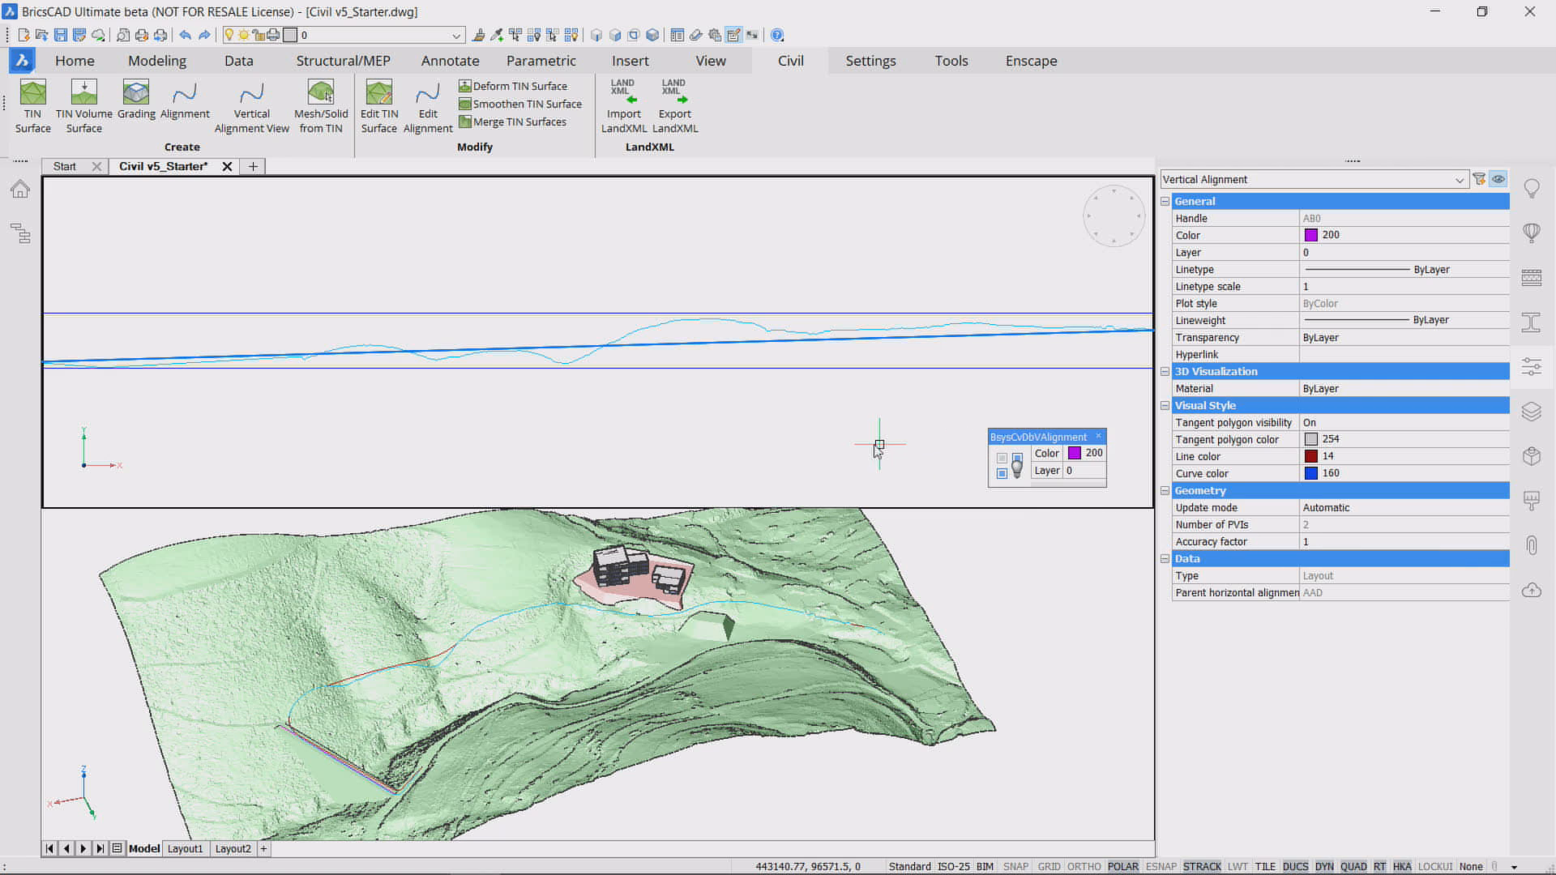
key(Escape)
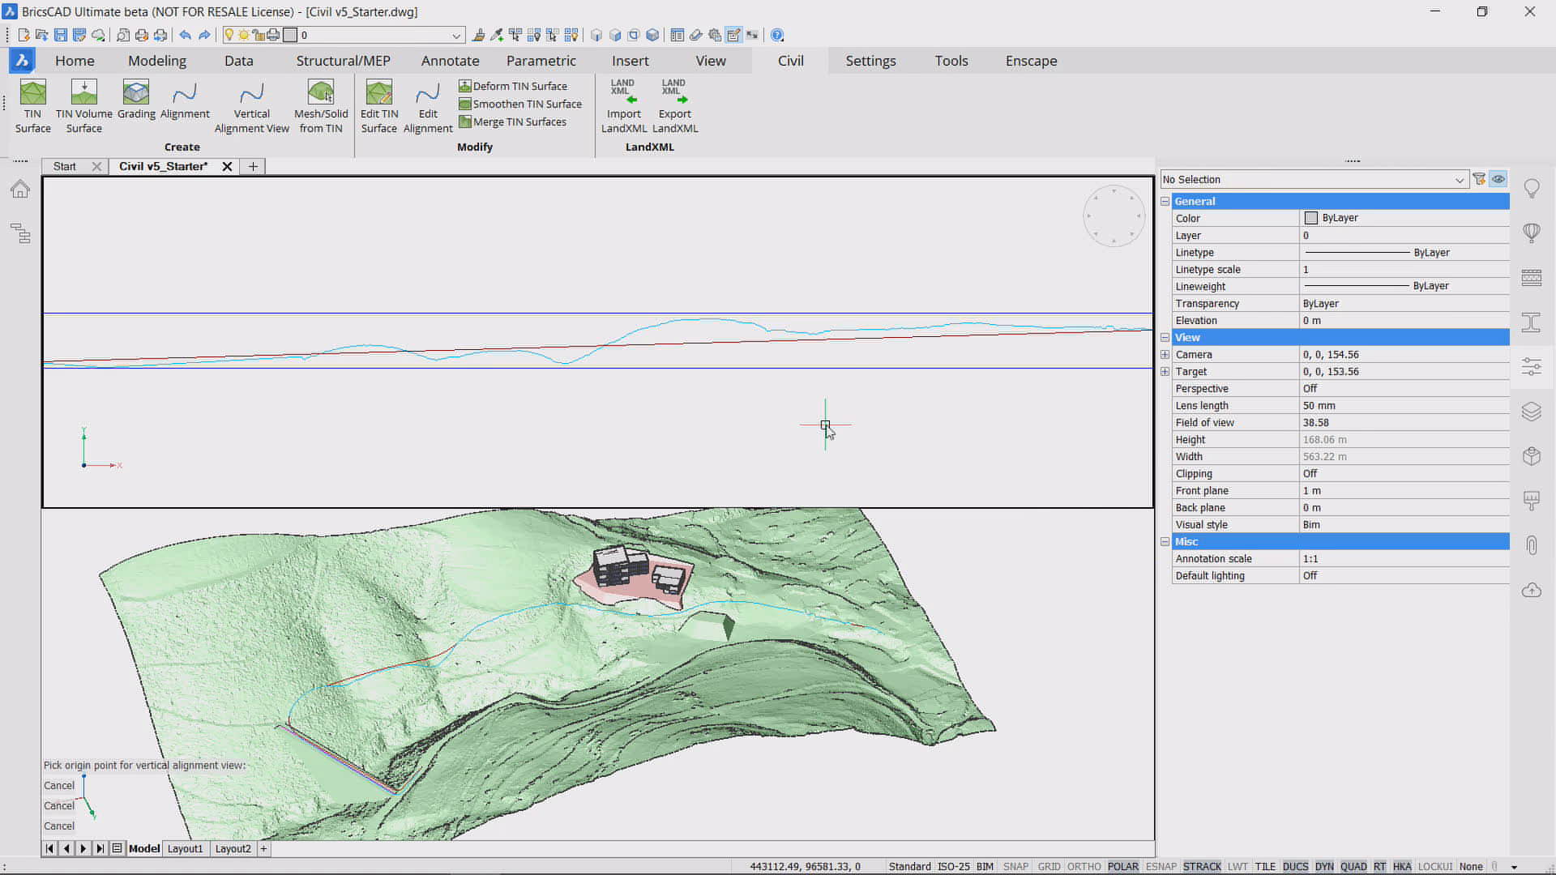
Step: Examine the simplified vertical alignment against the terrain profile and the 3D alignment against the TIN surface
scroll(825, 425, down, 1)
scroll(774, 405, up, 1)
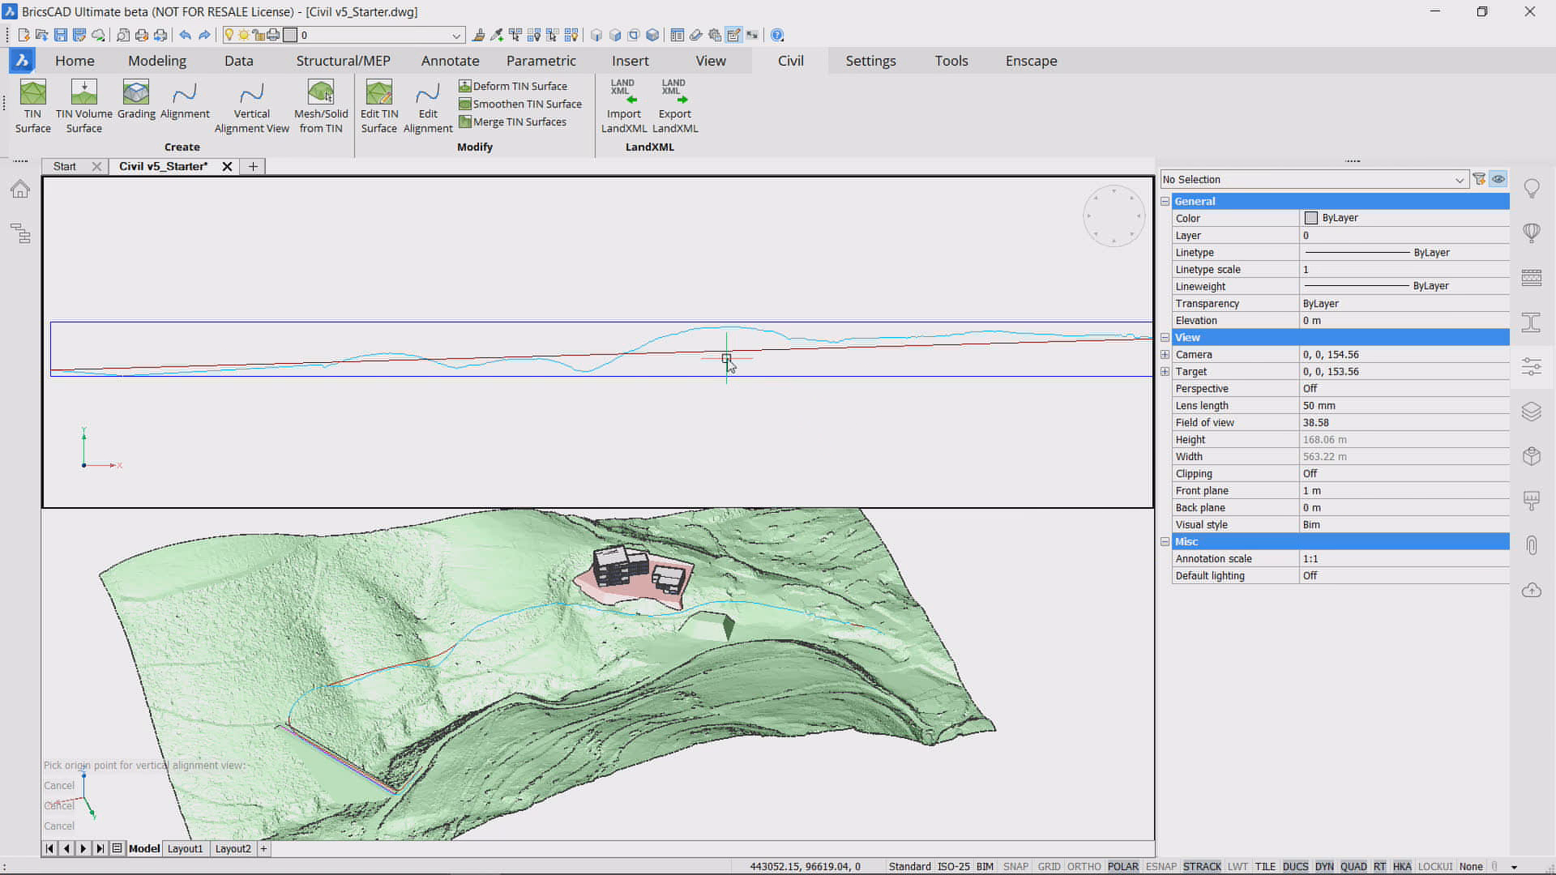
click(725, 355)
key(Escape)
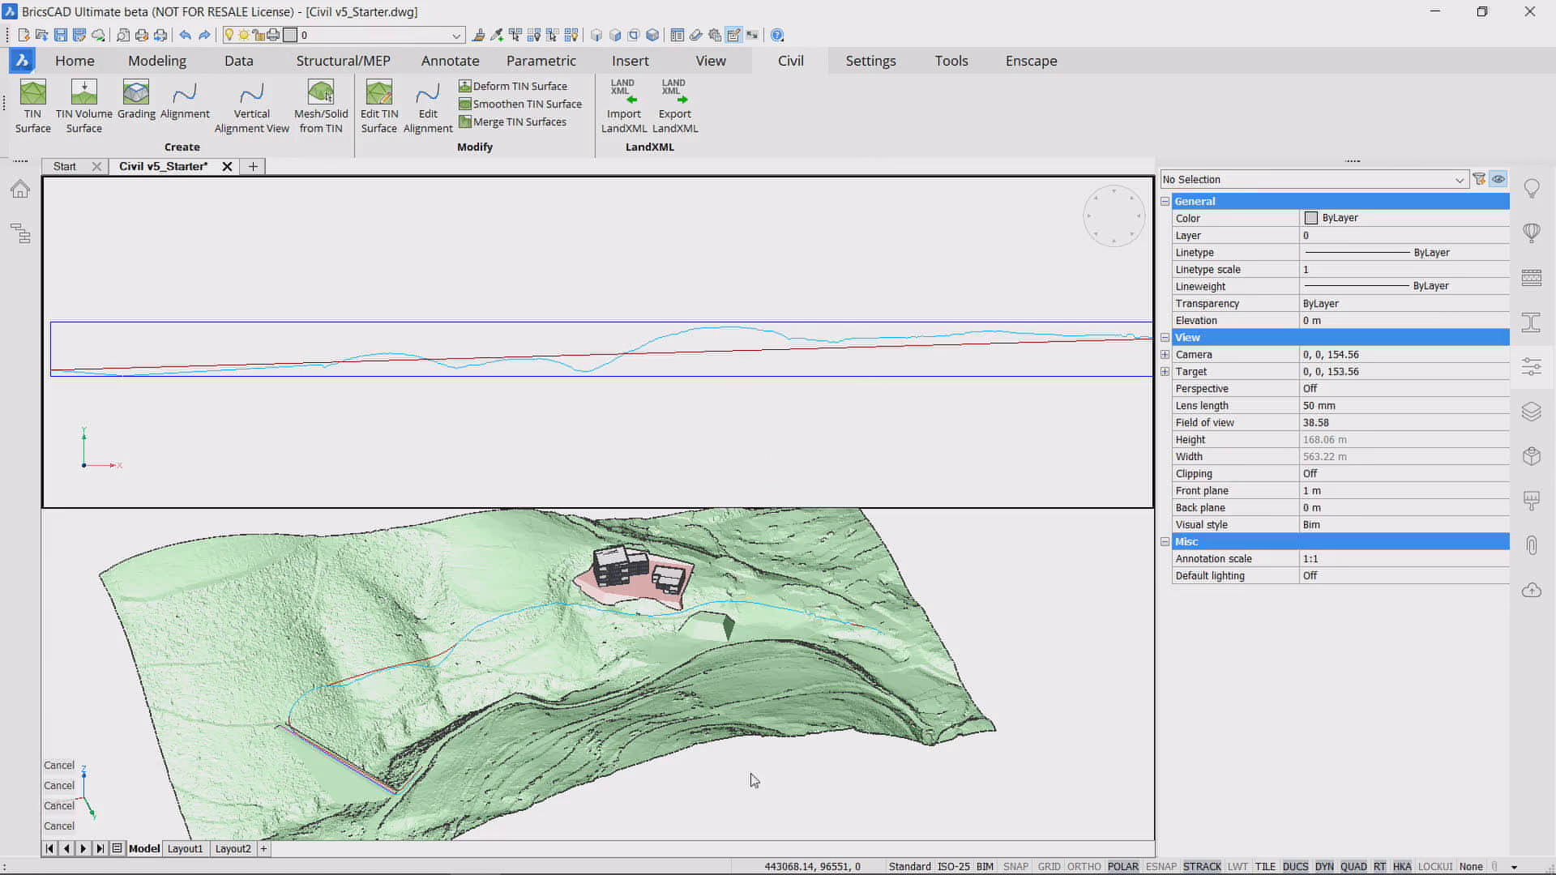
scroll(521, 628, up, 5)
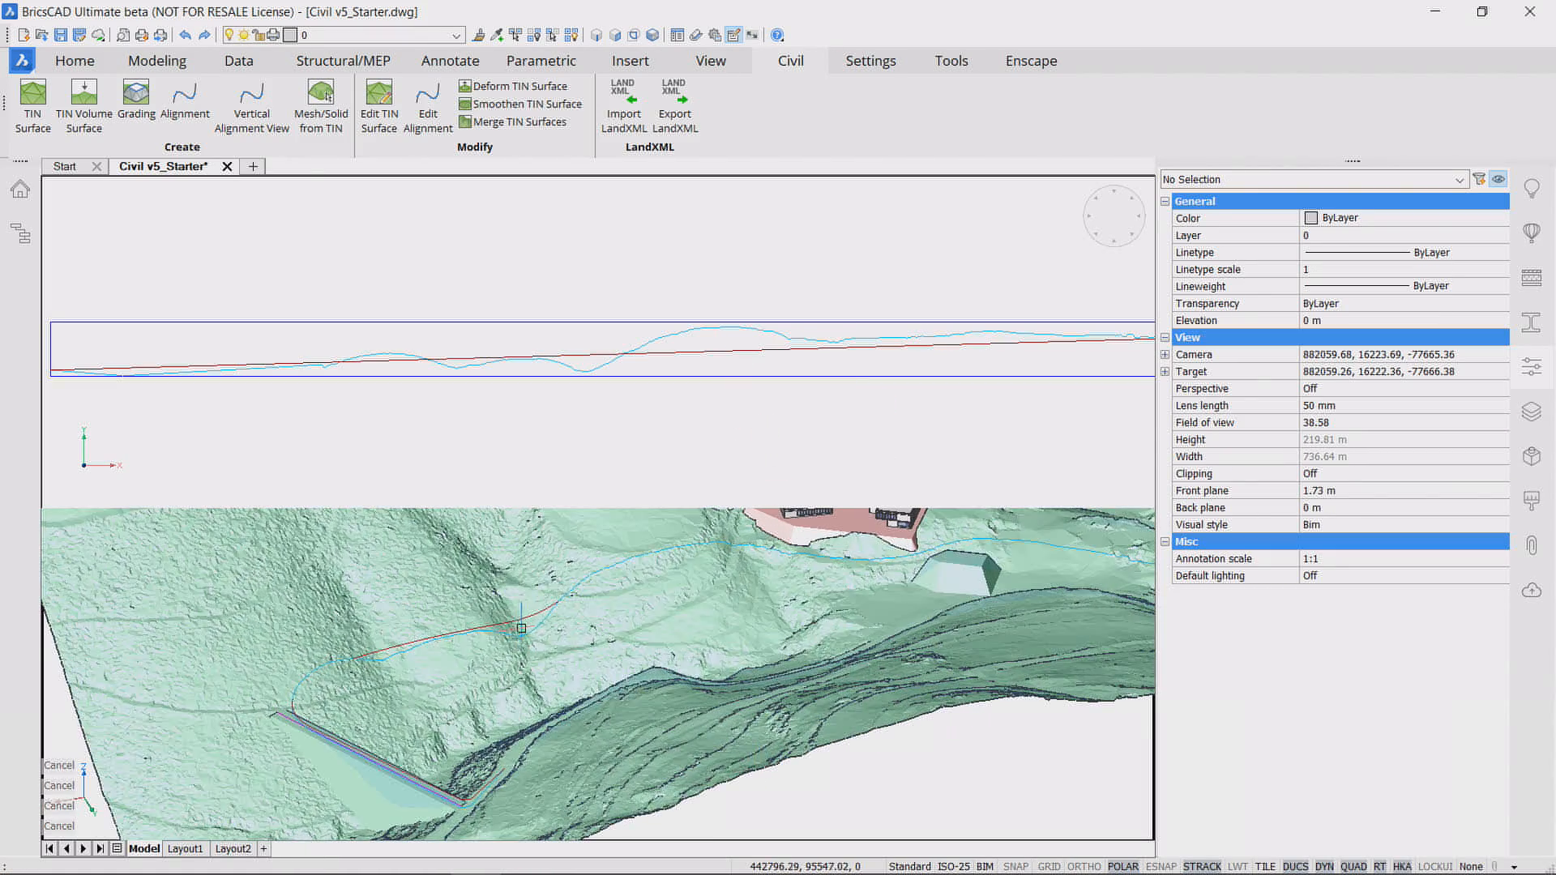
click(532, 618)
shift+middle_drag(911, 822, 934, 809)
key(Escape)
key(Escape)
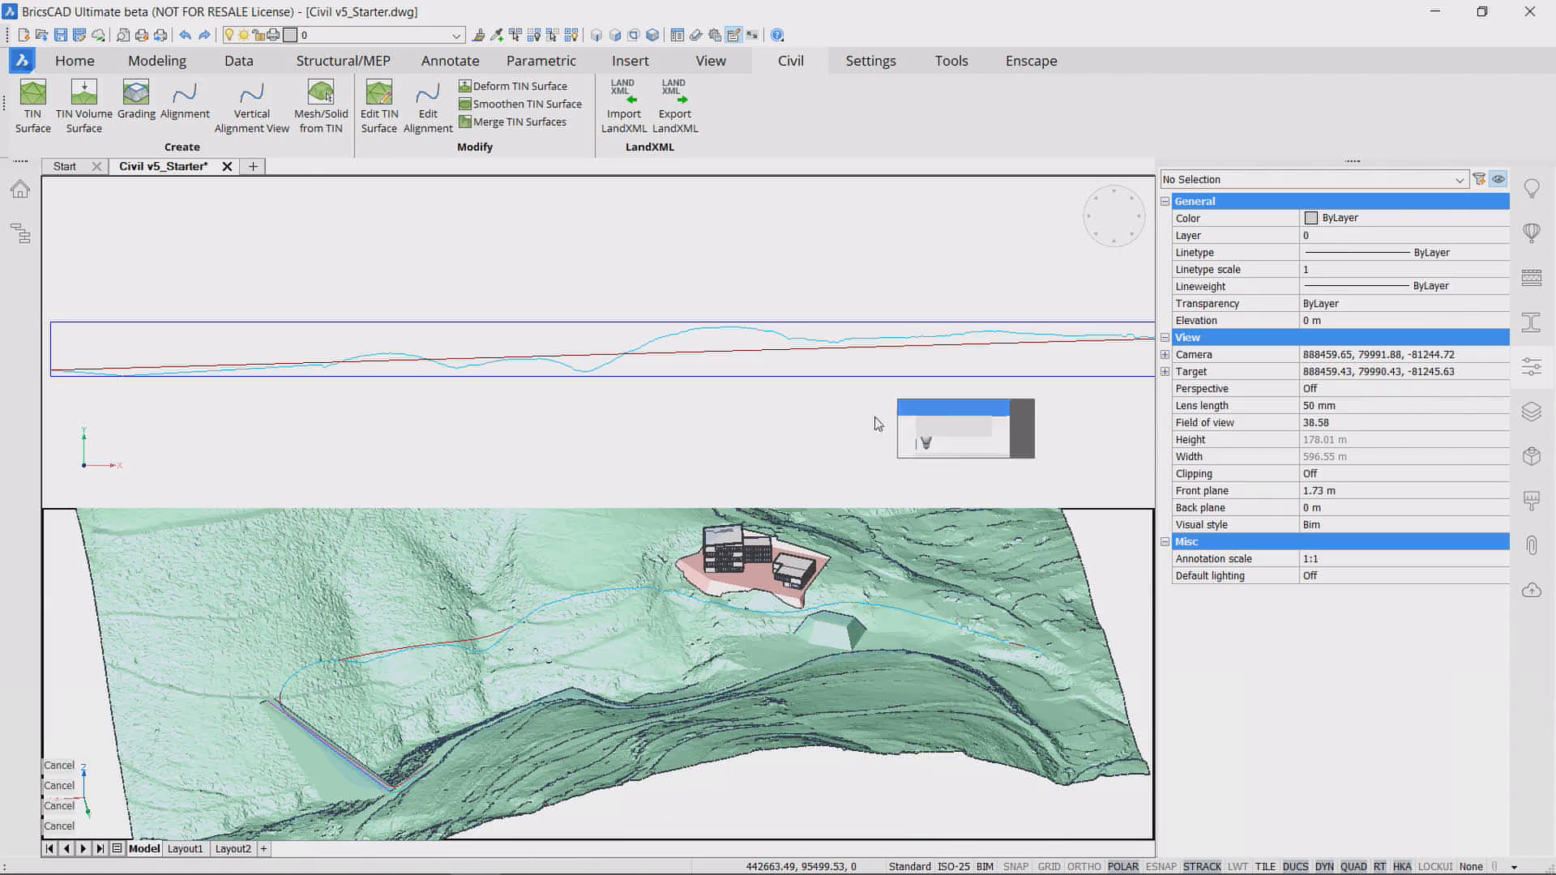
Step: Set the accuracy factor of the vertical alignment to 5 and clear the selection
click(787, 435)
click(753, 350)
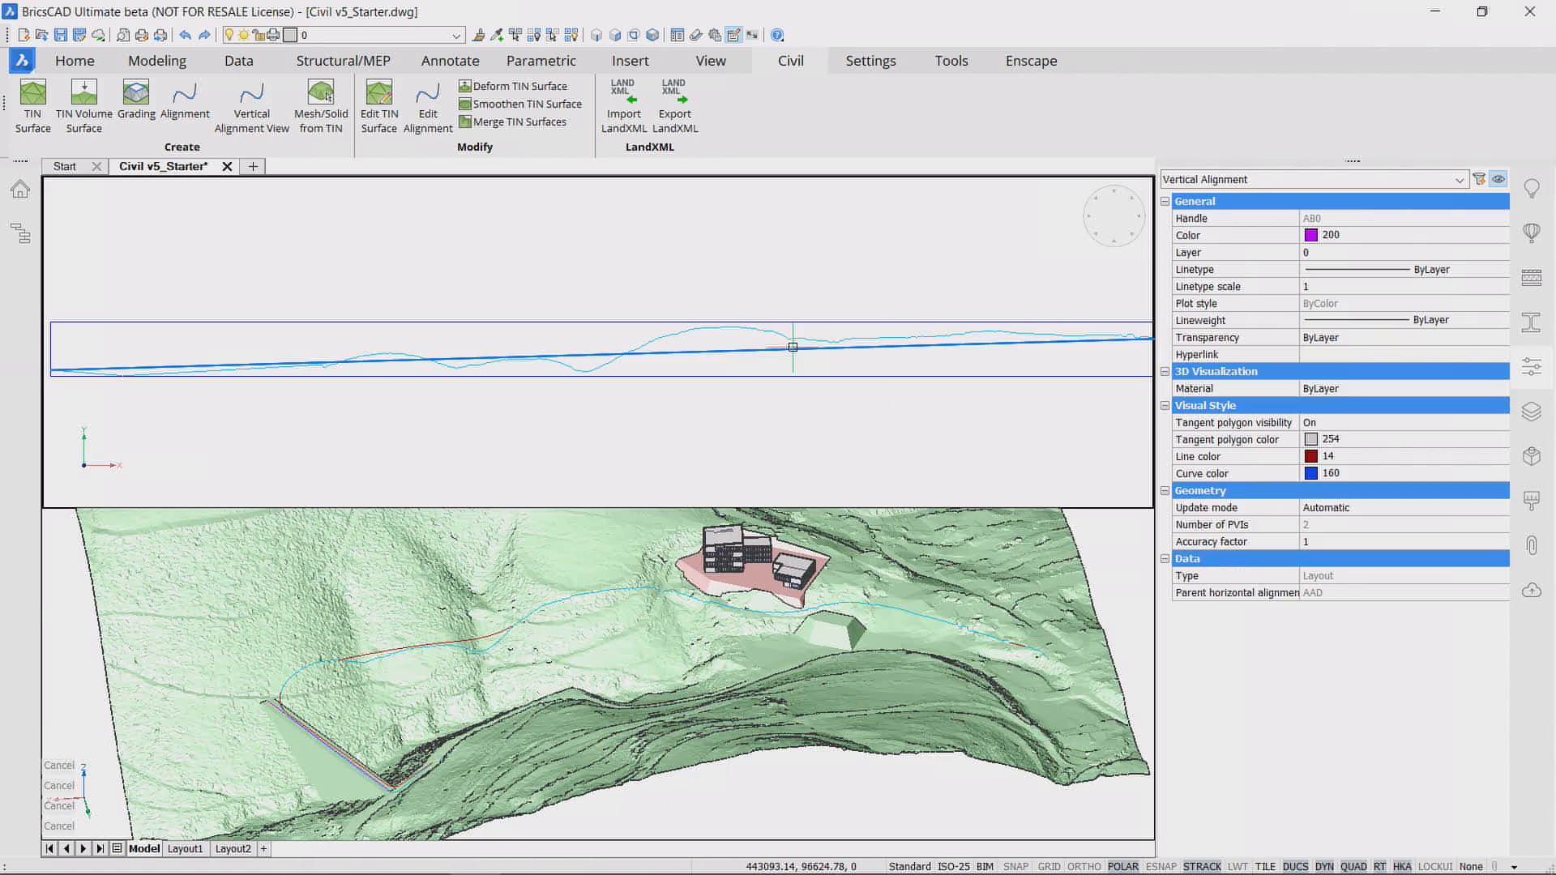
click(1326, 540)
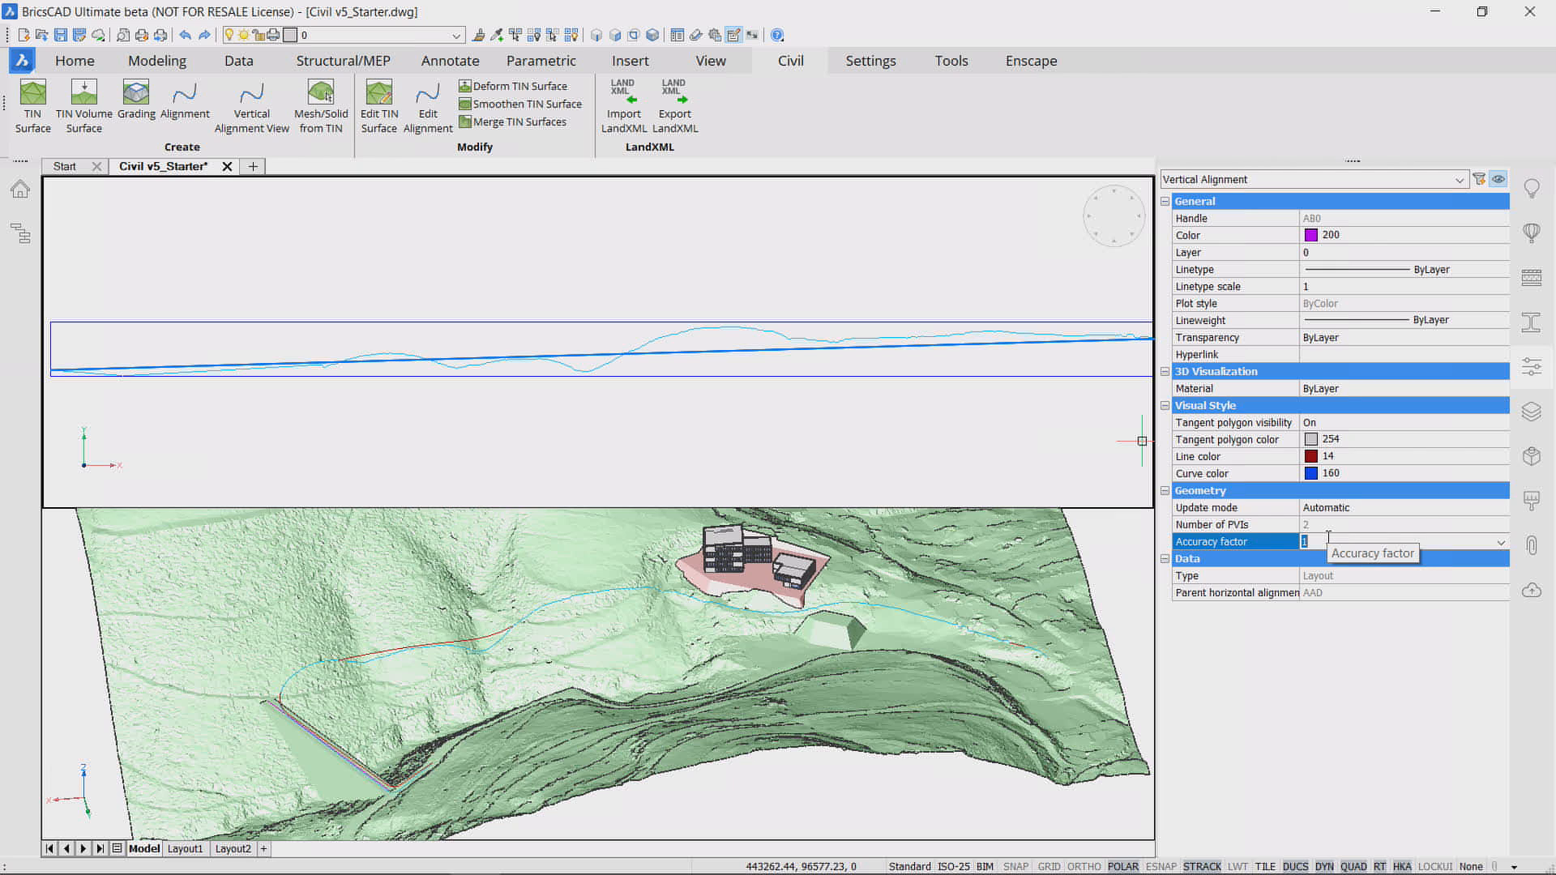
text(5)
key(Return)
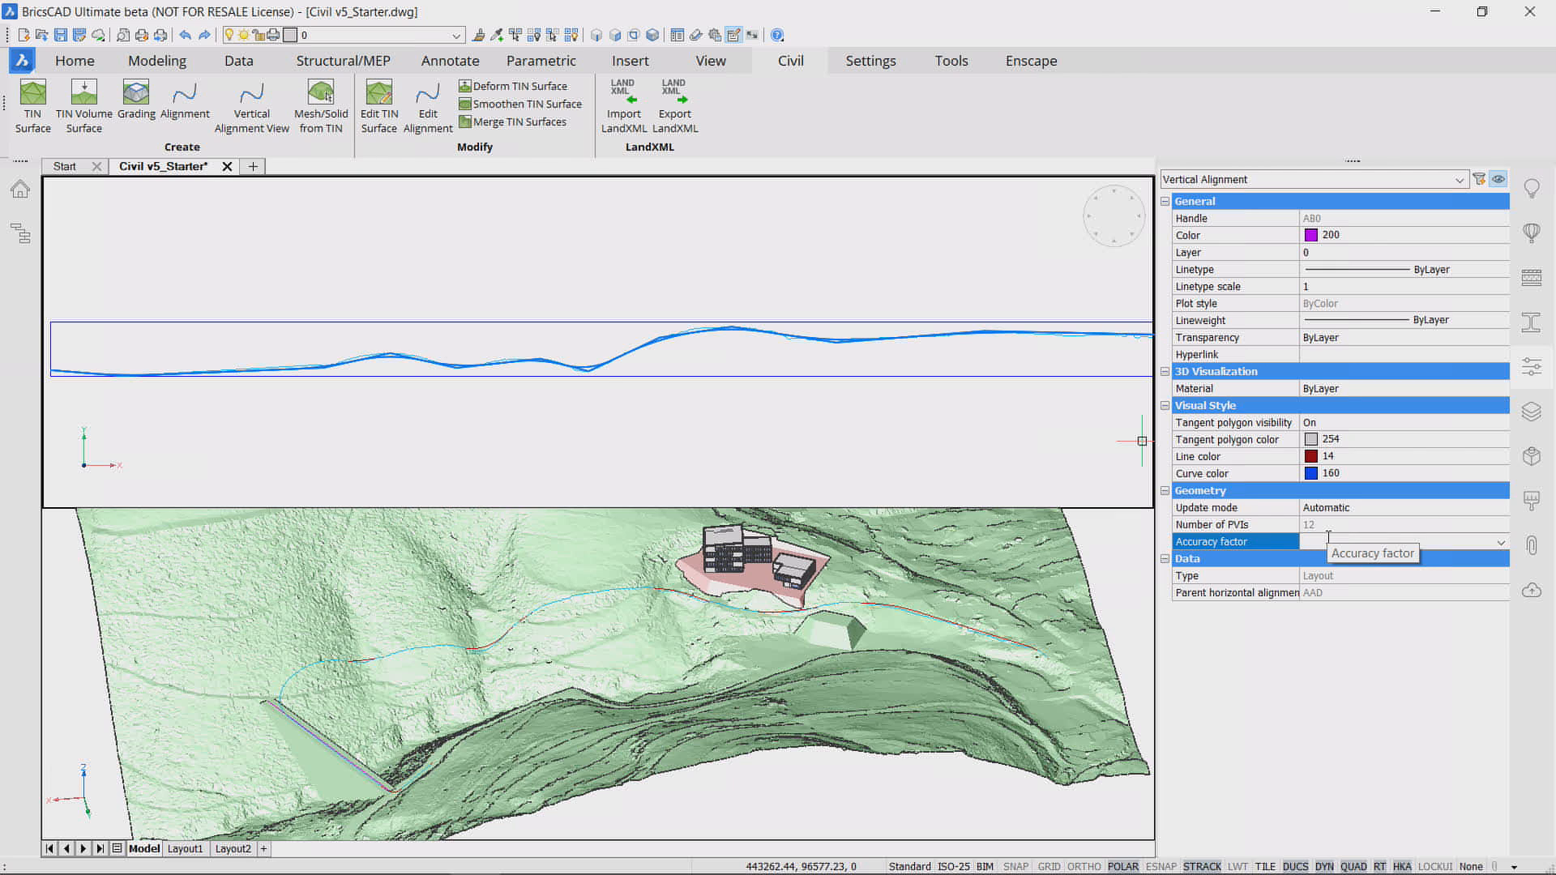
key(Escape)
key(Escape)
key(Escape)
key(Escape)
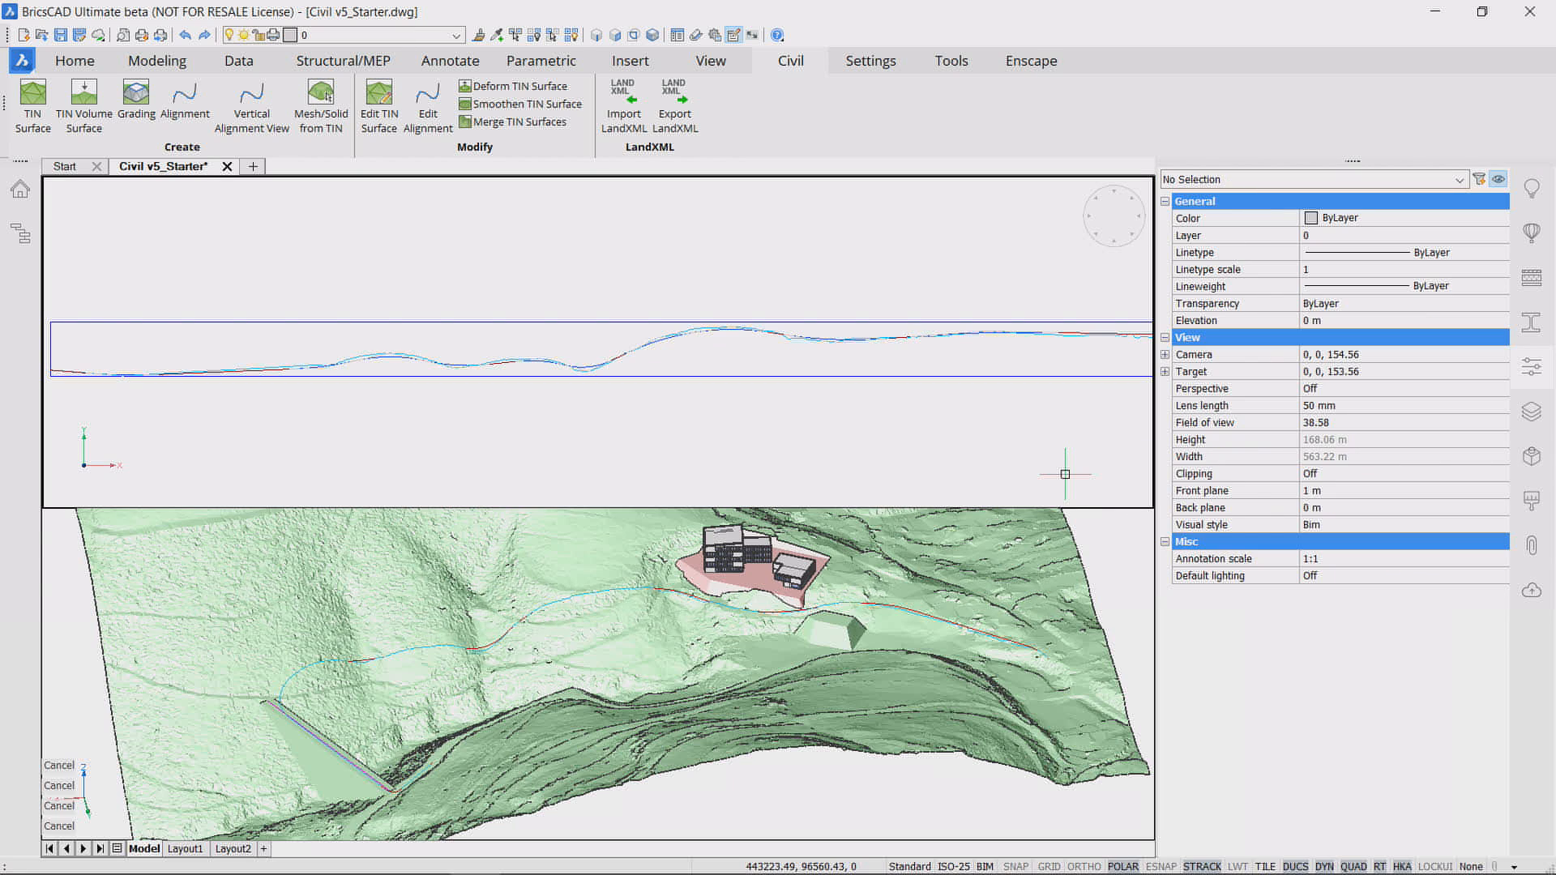
Step: Inspect the profile and the 3D terrain, then hide the properties and switch to a single viewport showing the 3D terrain model
scroll(591, 392, up, 7)
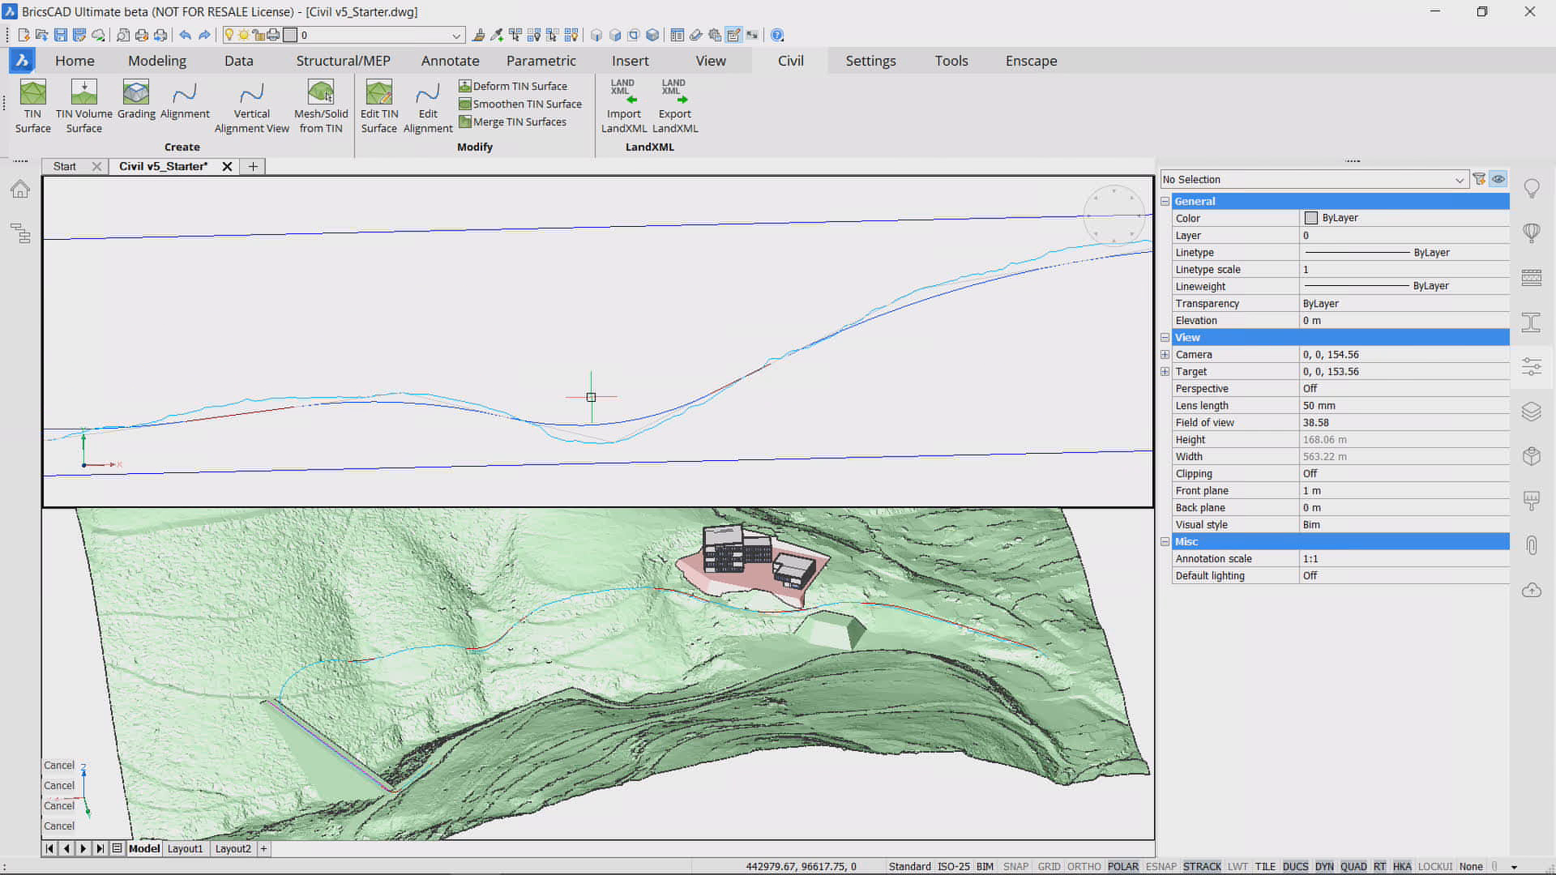
scroll(591, 398, down, 8)
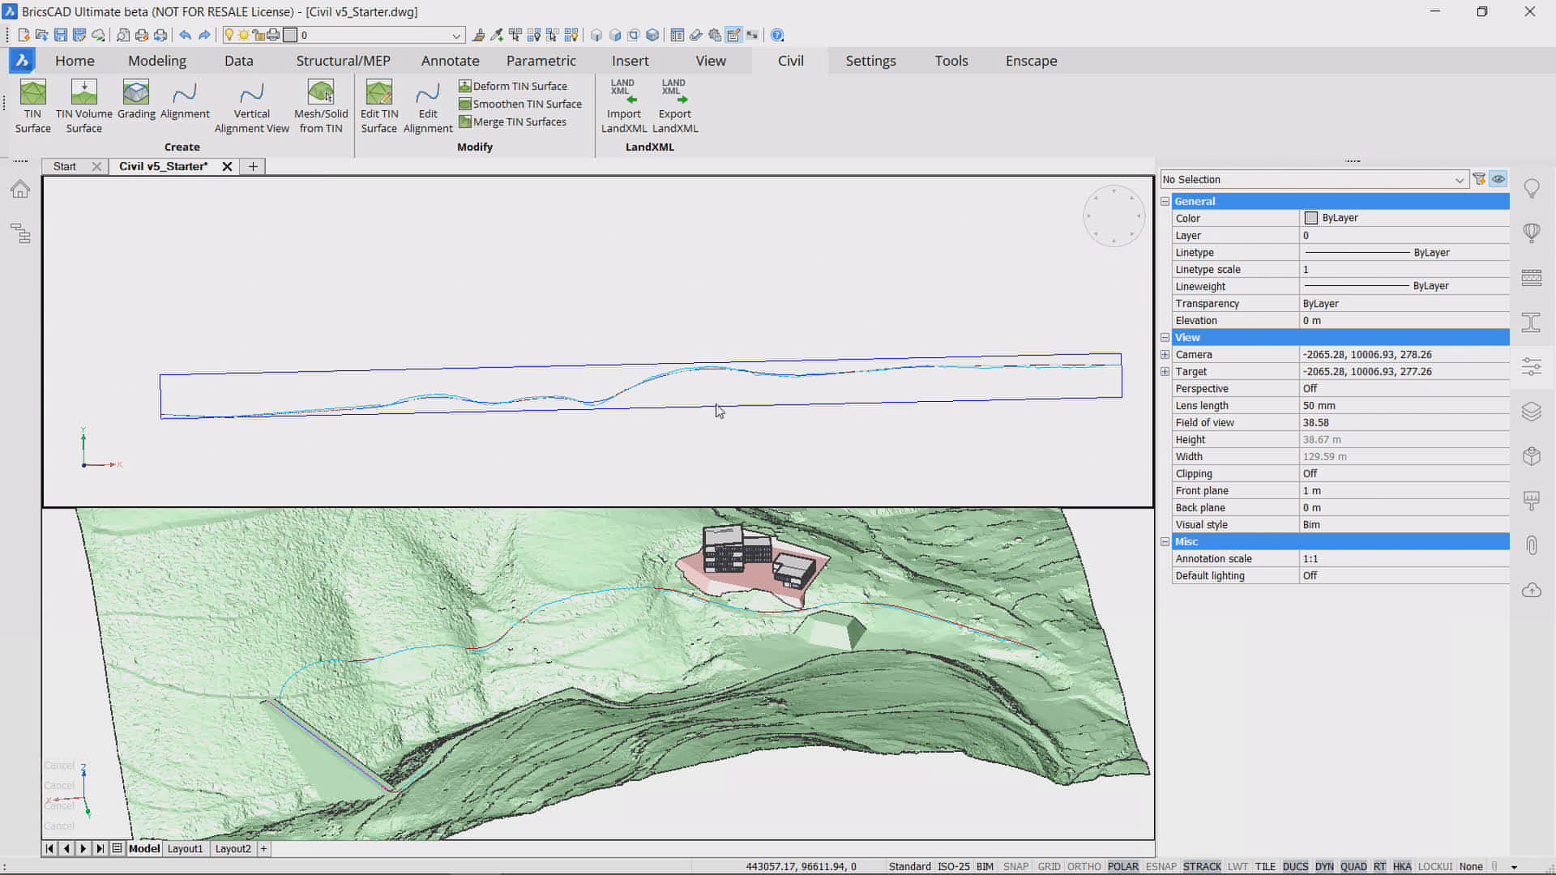
scroll(795, 778, up, 5)
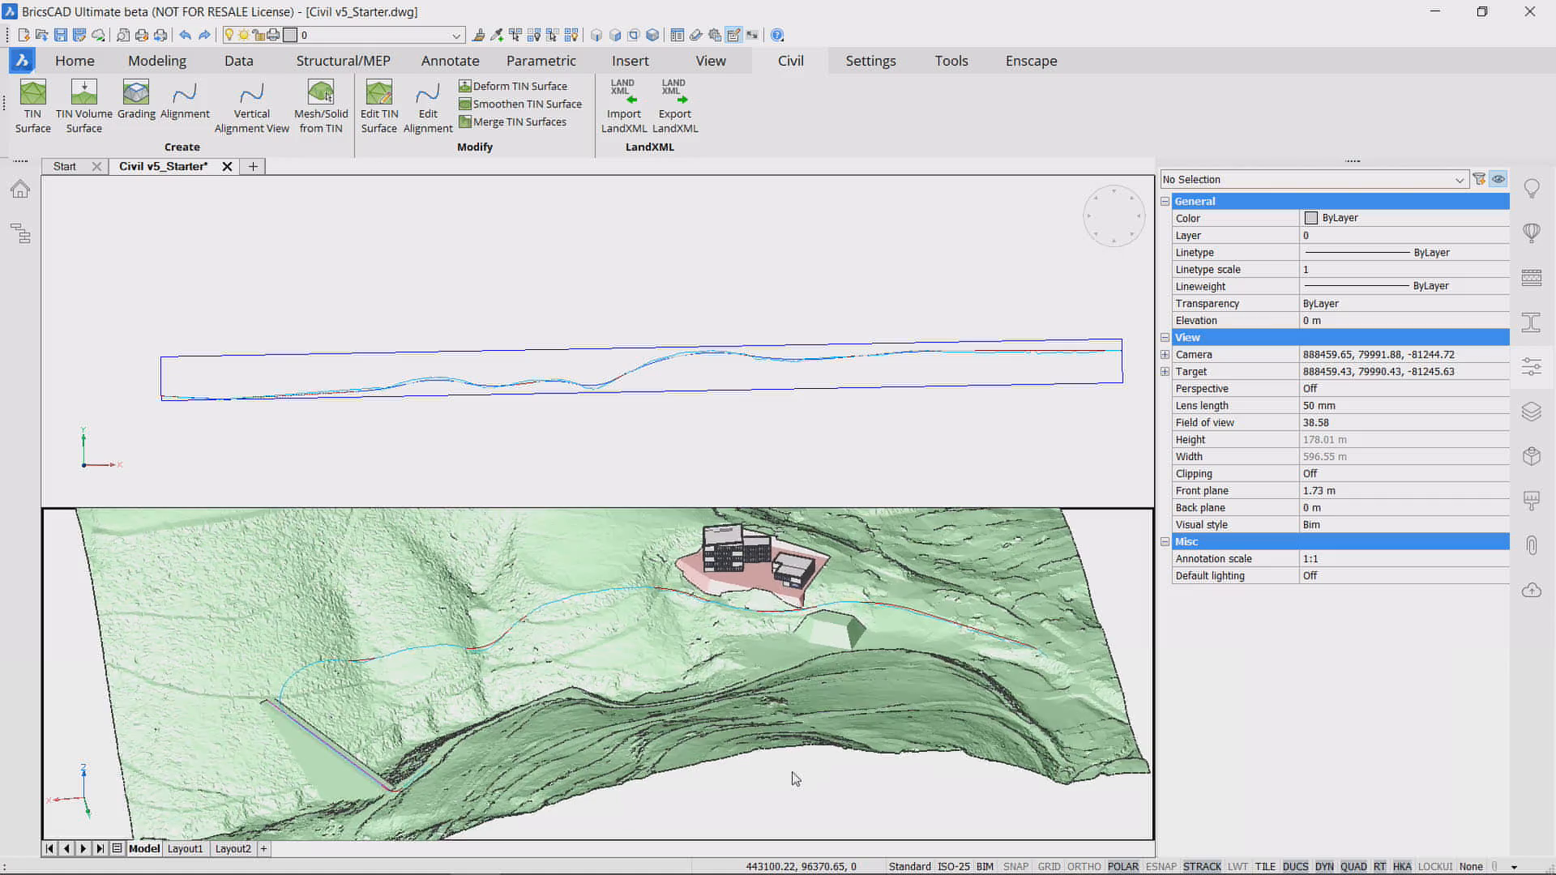
scroll(795, 779, up, 5)
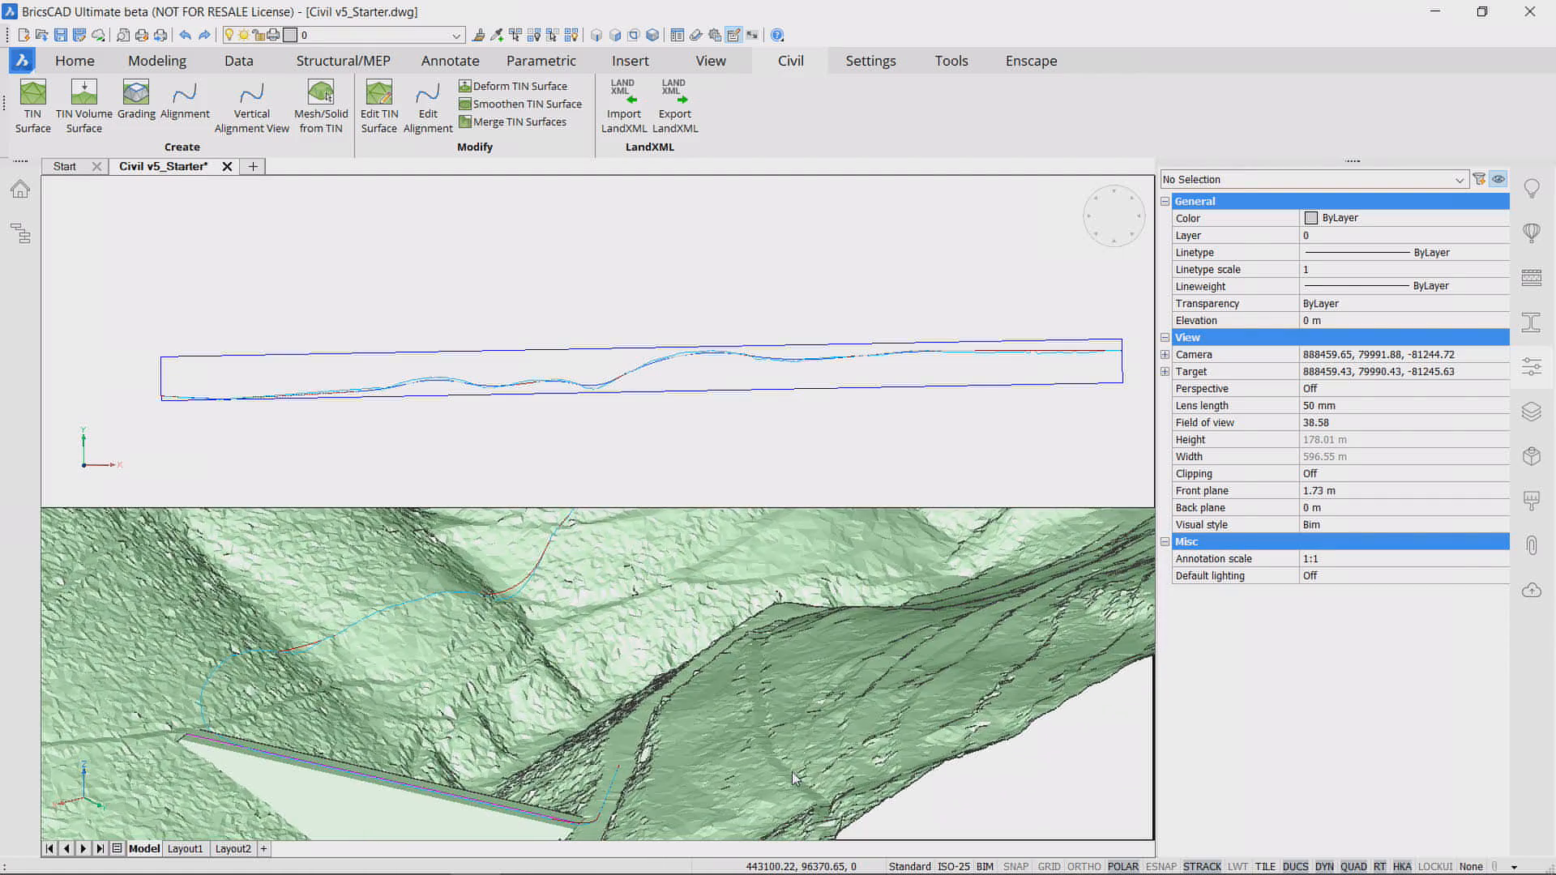
click(1532, 371)
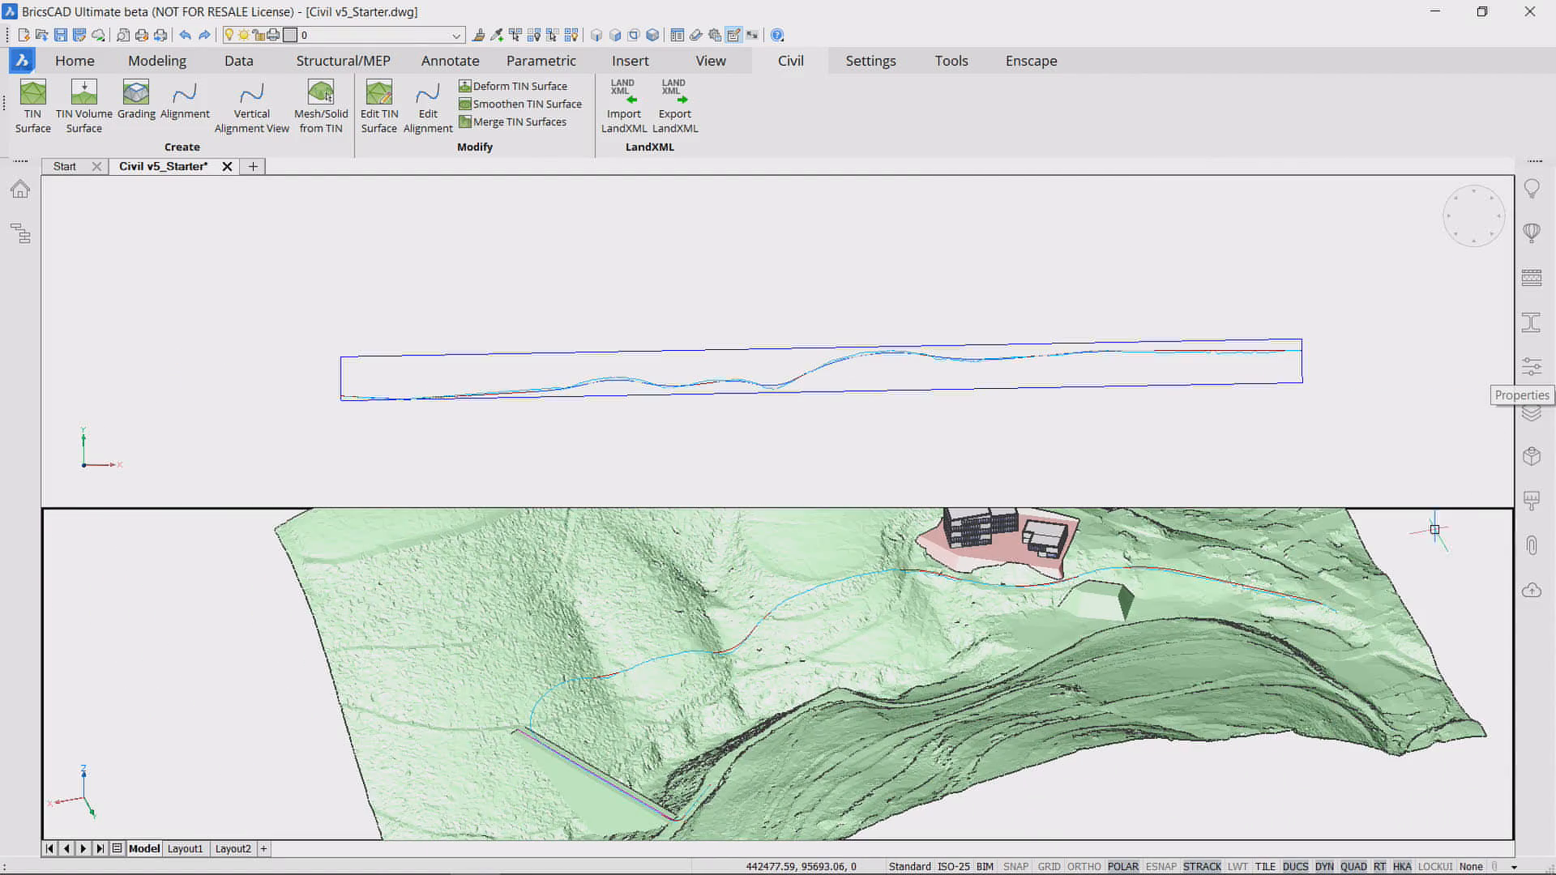
text(si)
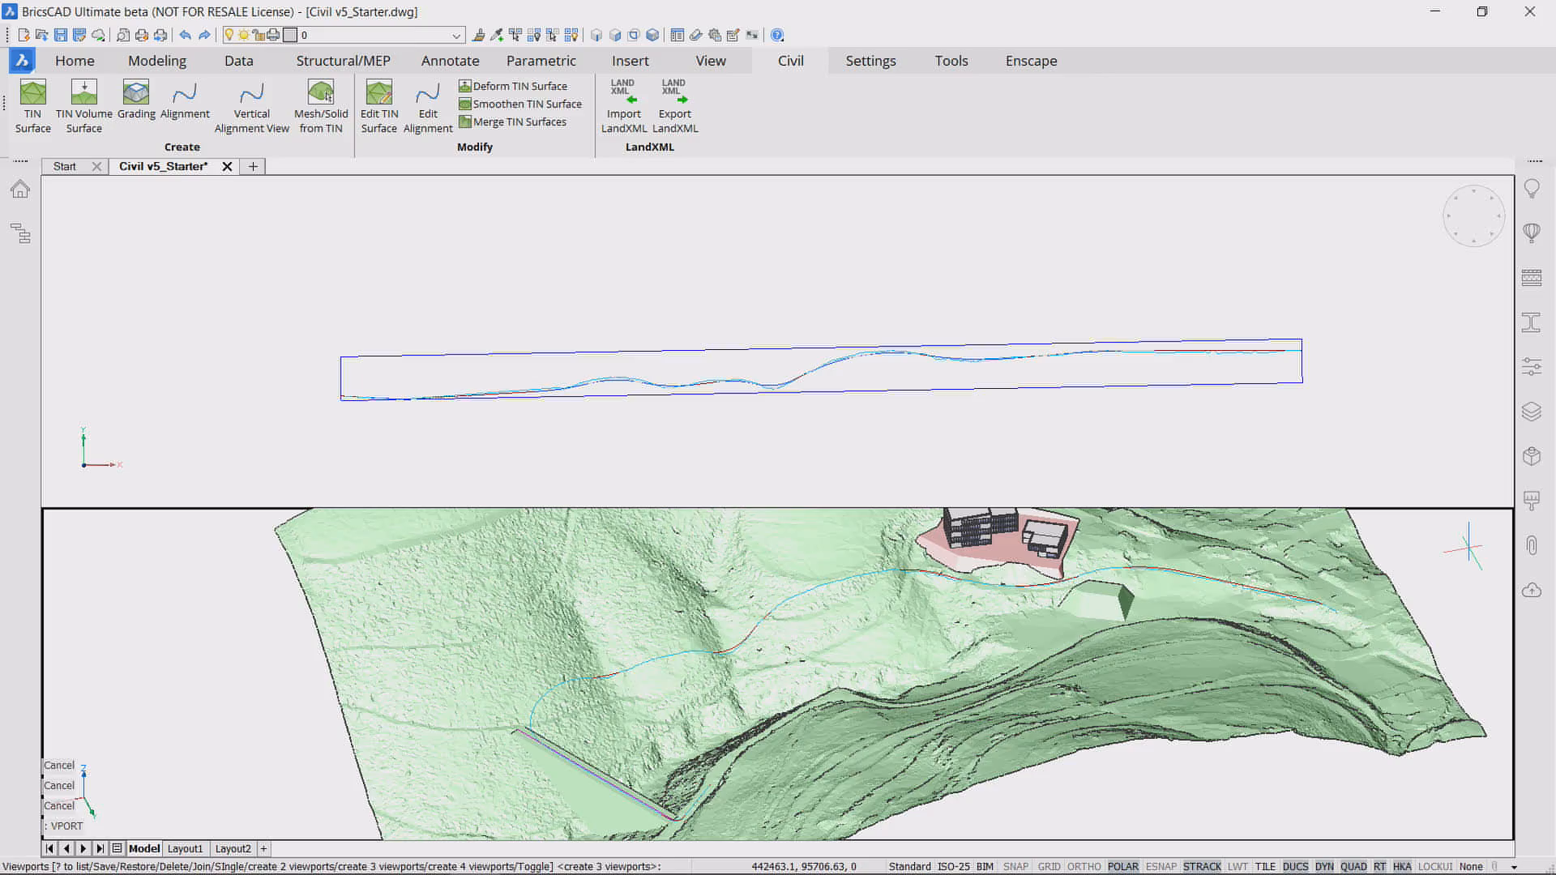
key(Return)
Step: Create an offset grading with slope 0 and offset 2 along one side of the 3D alignment
scroll(1243, 697, up, 5)
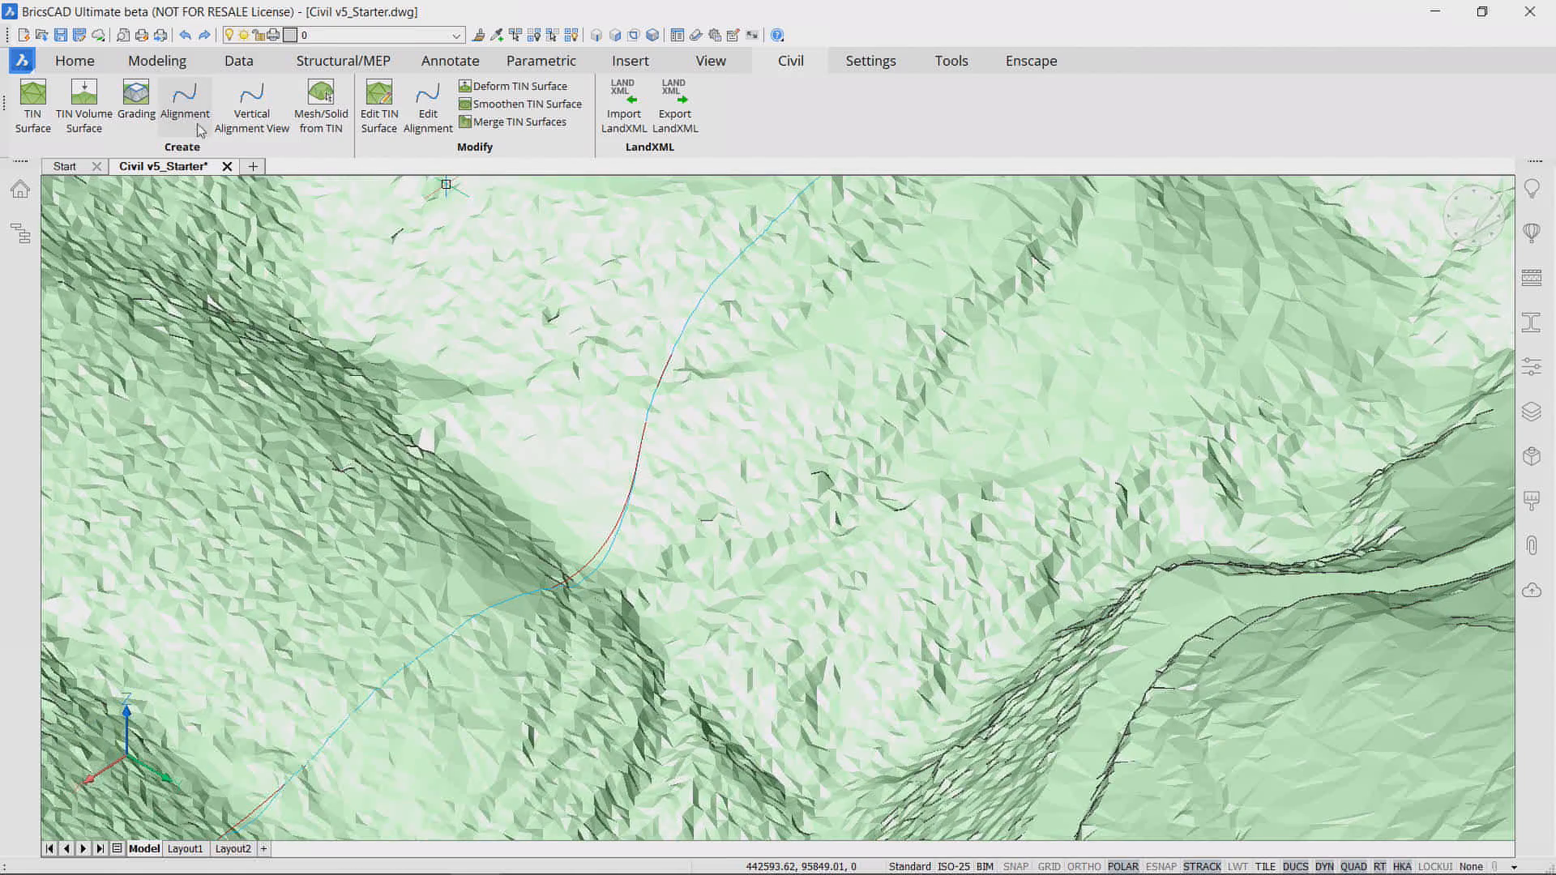
click(198, 128)
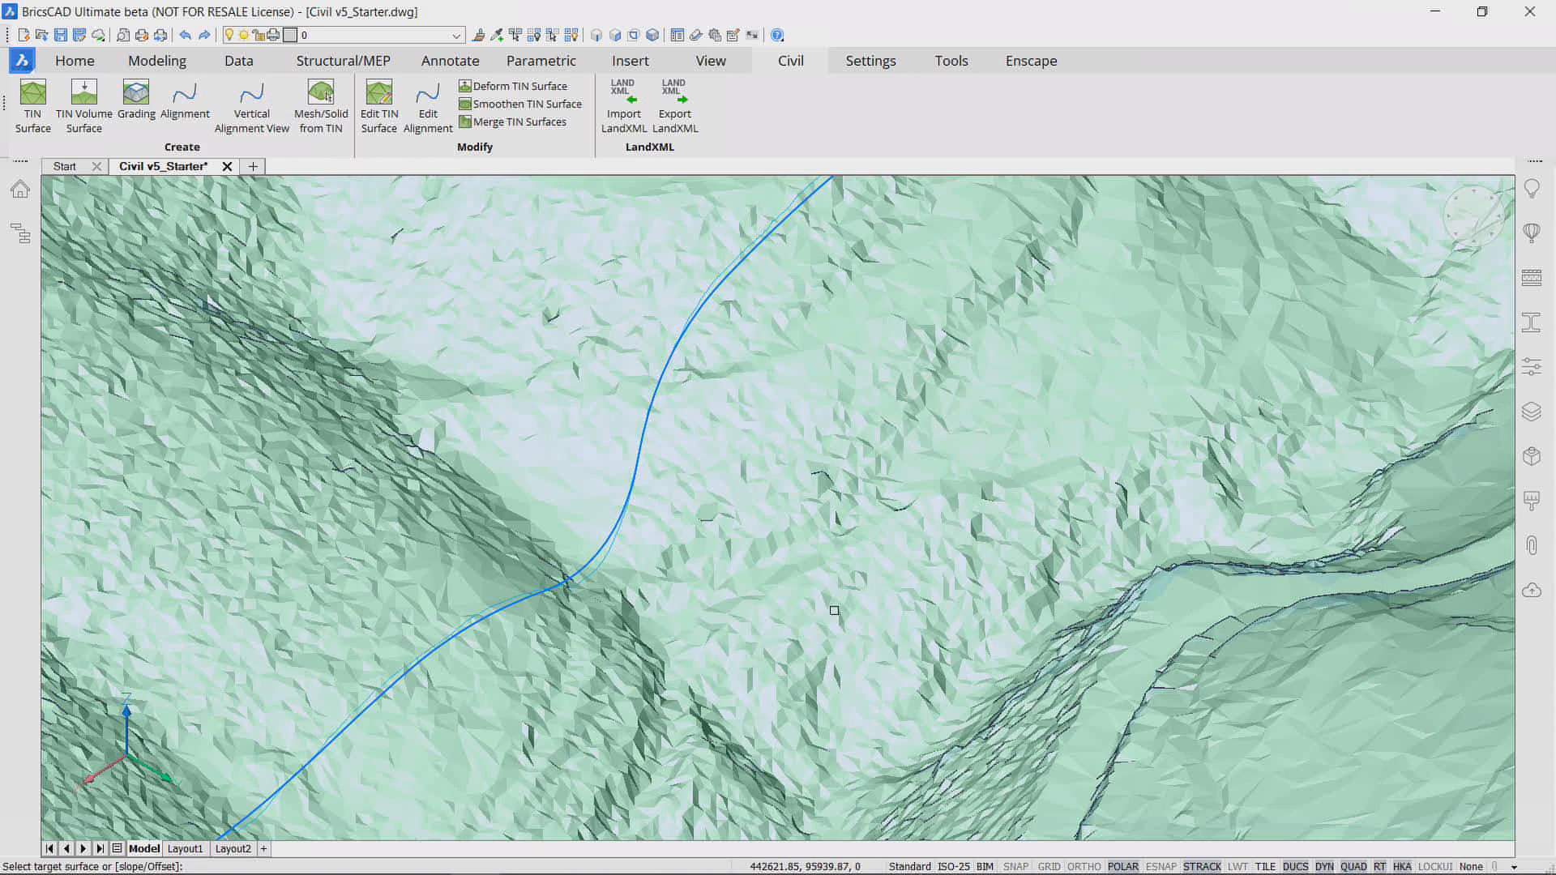
click(596, 558)
click(805, 612)
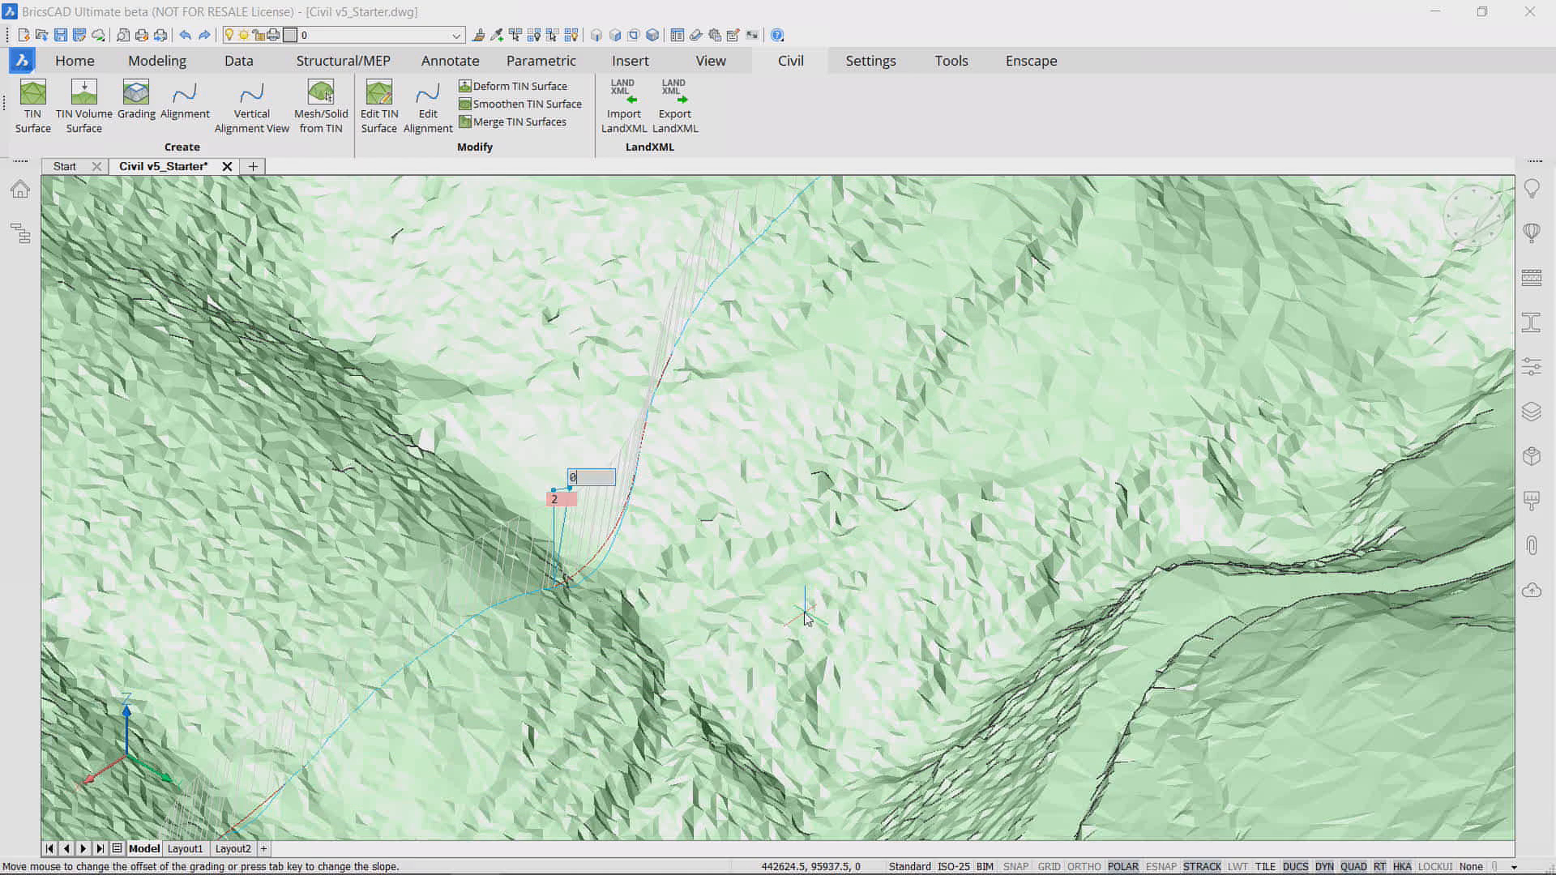
Step: Create a matching offset grading with slope 0 on the opposite side of the 3D alignment to complete the road width
scroll(672, 580, up, 3)
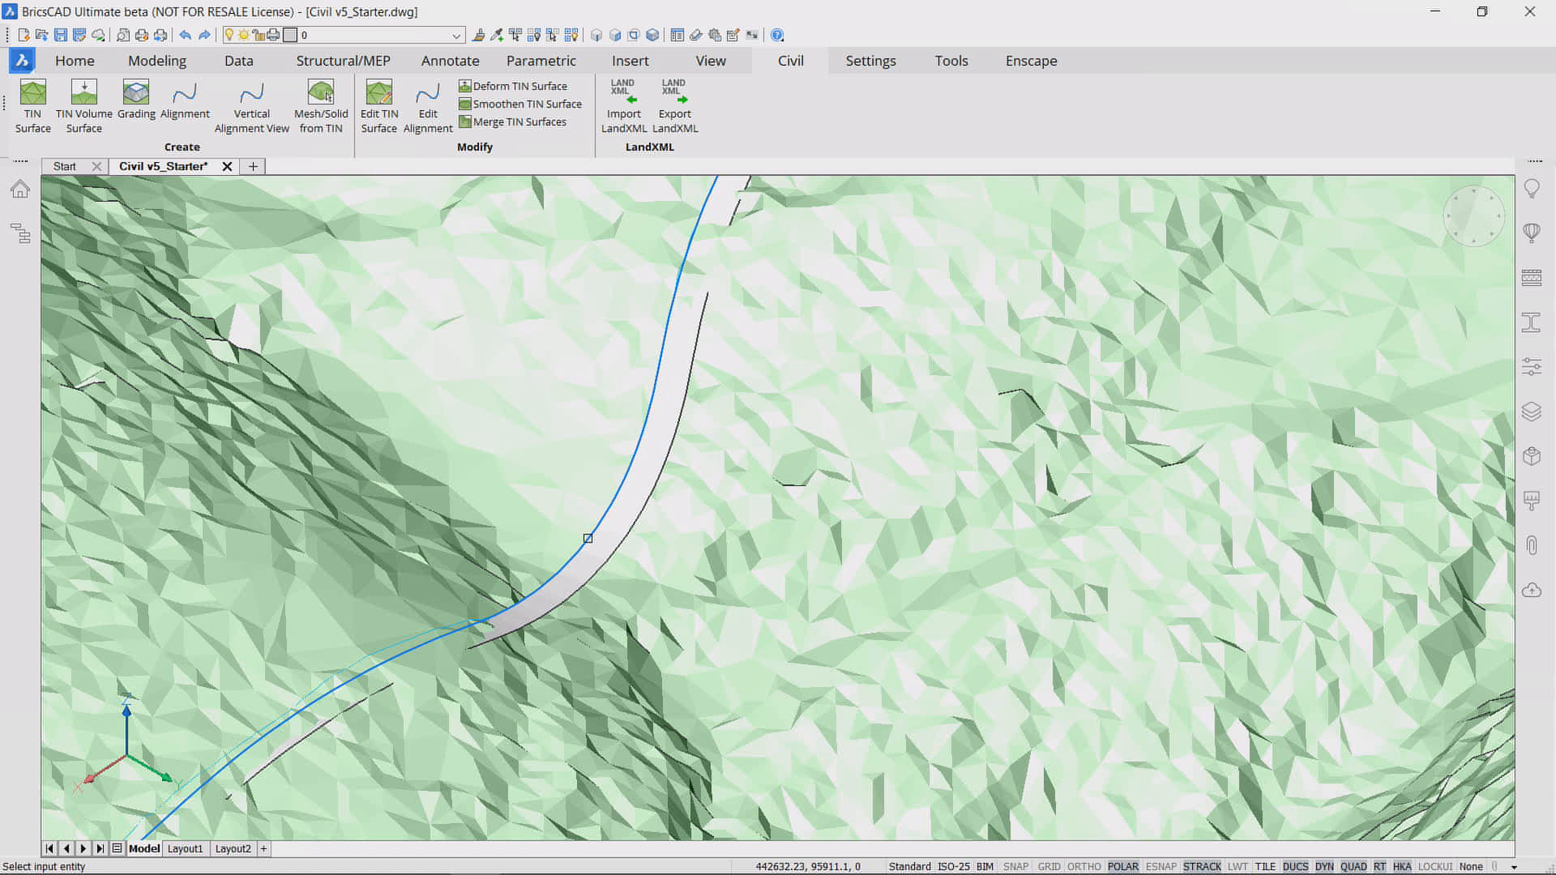
click(588, 539)
click(497, 493)
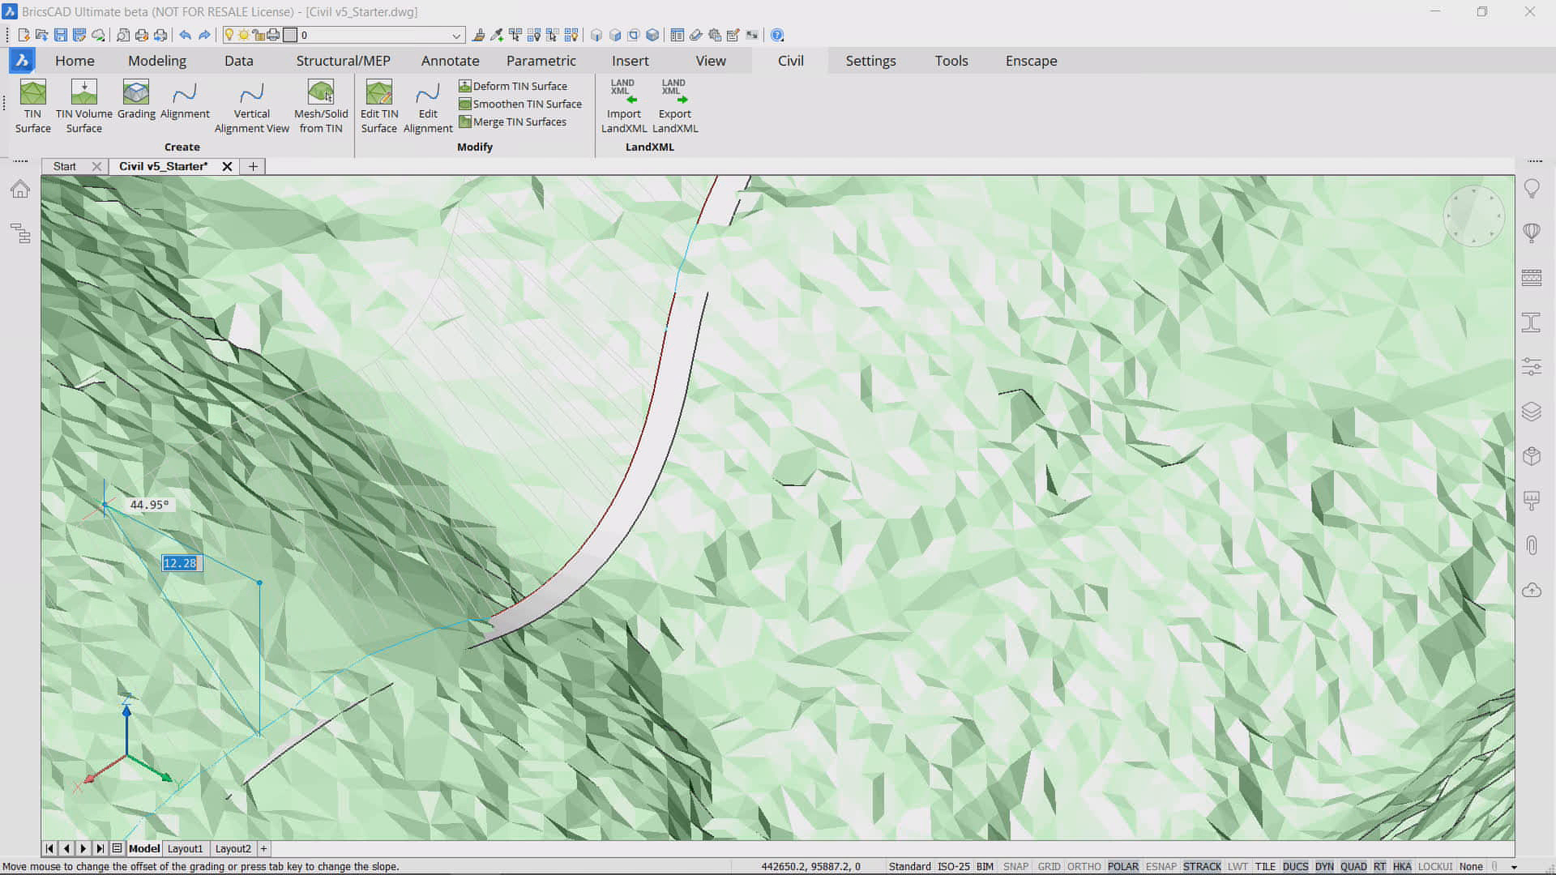
text(0)
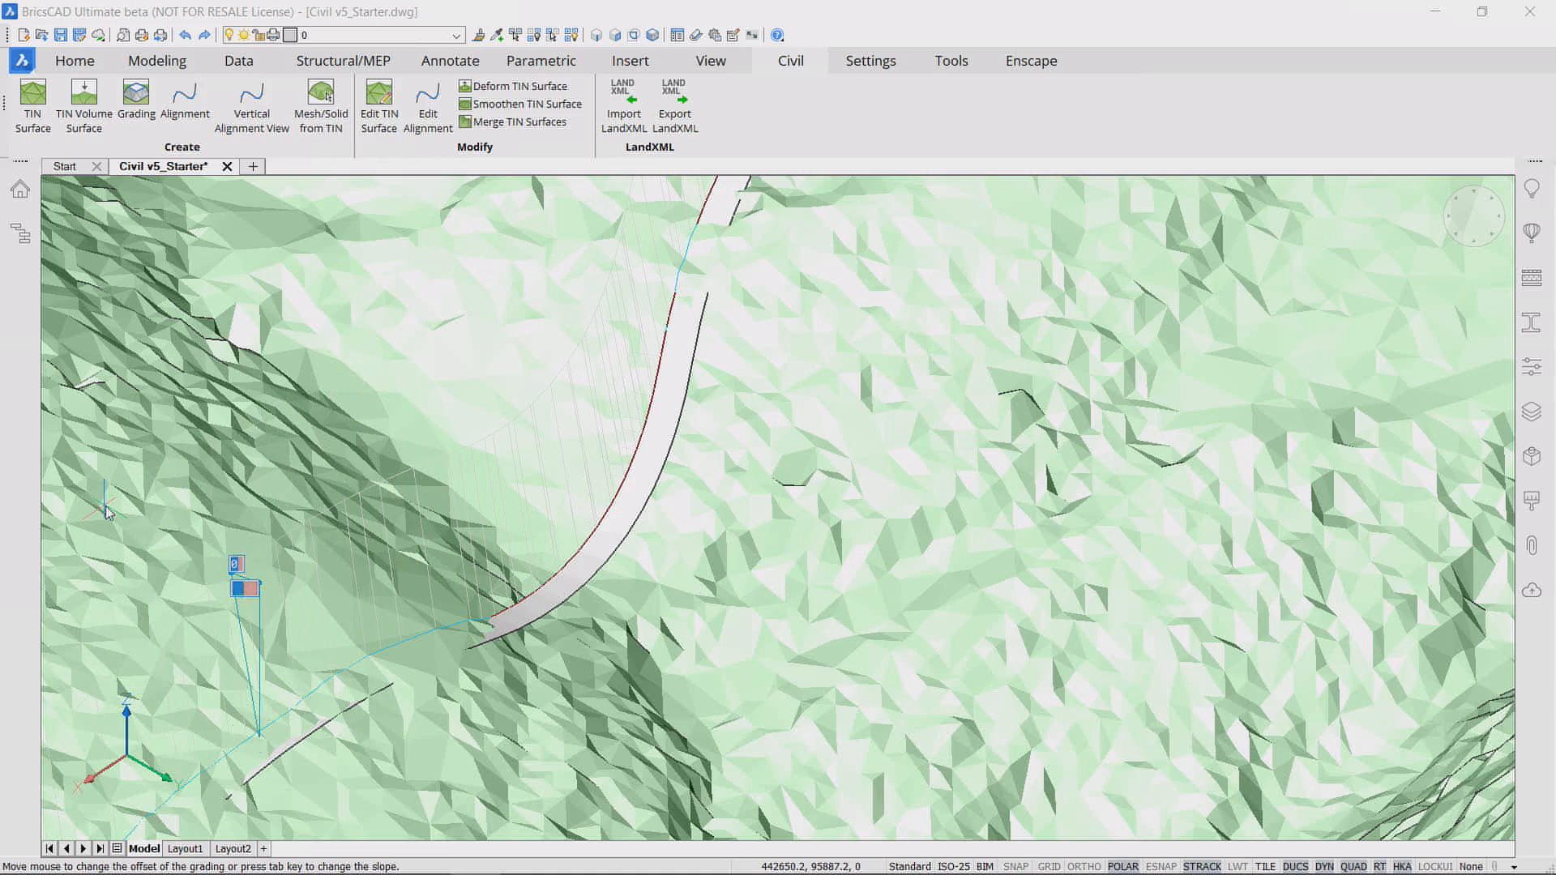
key(Return)
scroll(824, 505, down, 3)
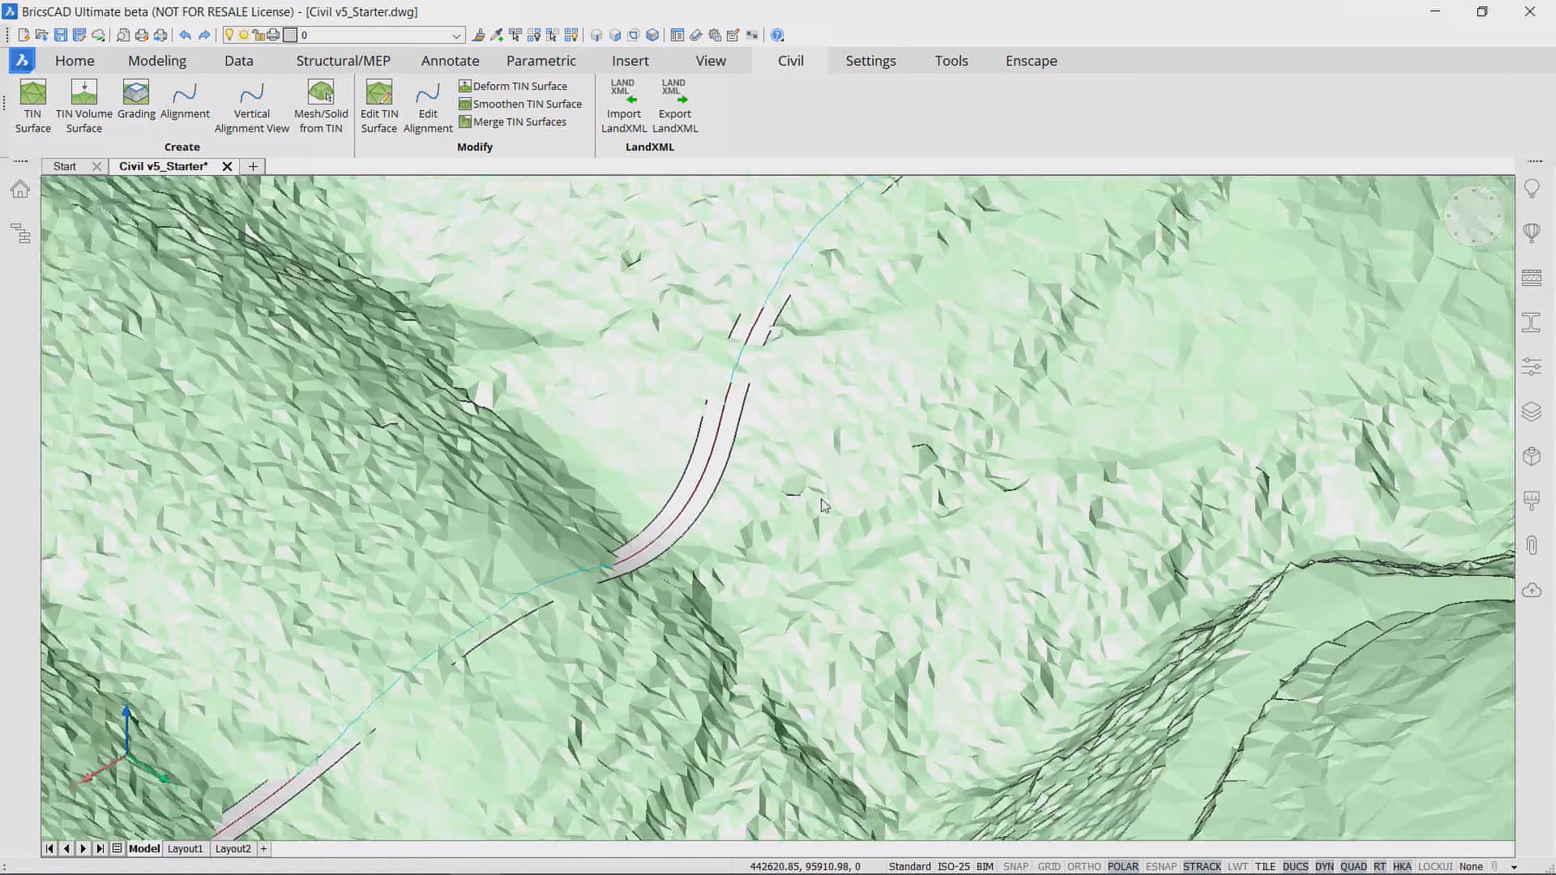
scroll(824, 506, down, 6)
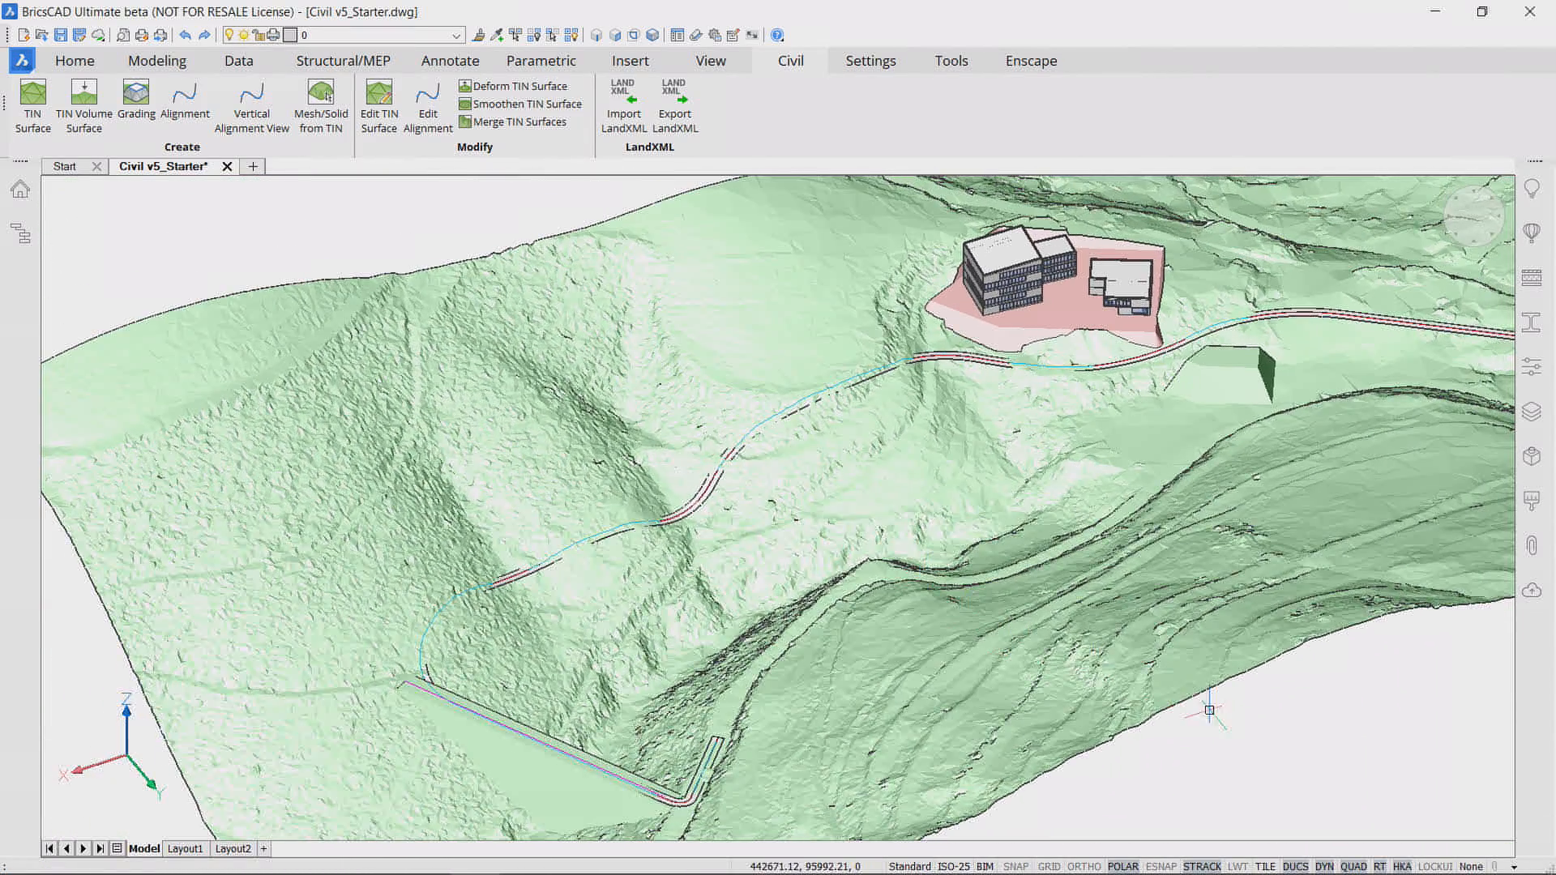
Step: Select the 3D alignment and stretch the horizontal vertex at the first bend past the dam outward
click(1276, 764)
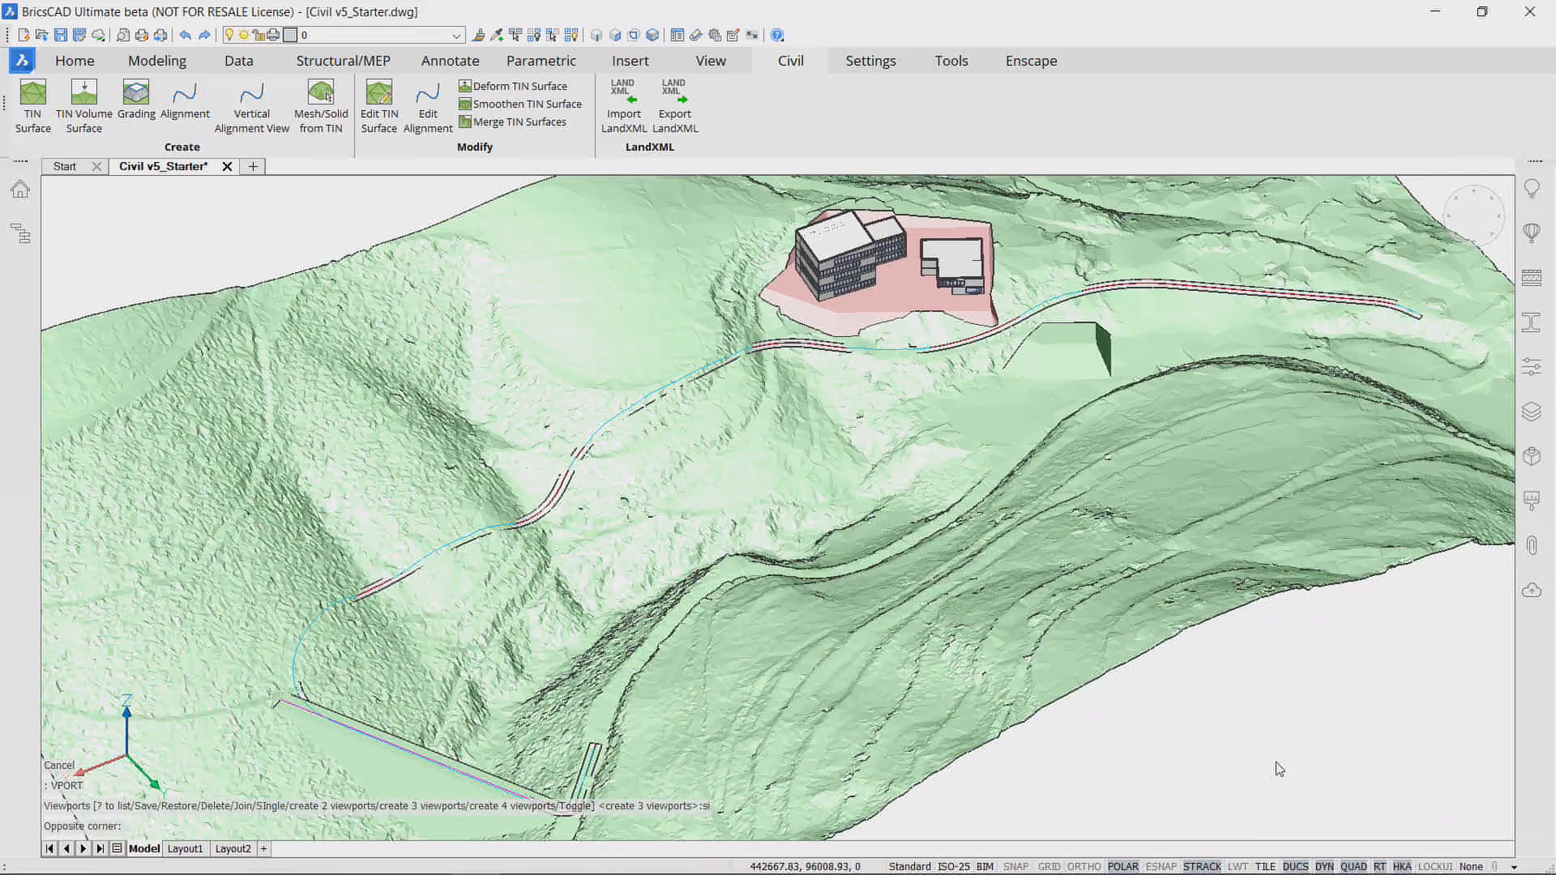
shift+middle_drag(1276, 764, 1277, 767)
scroll(783, 328, up, 2)
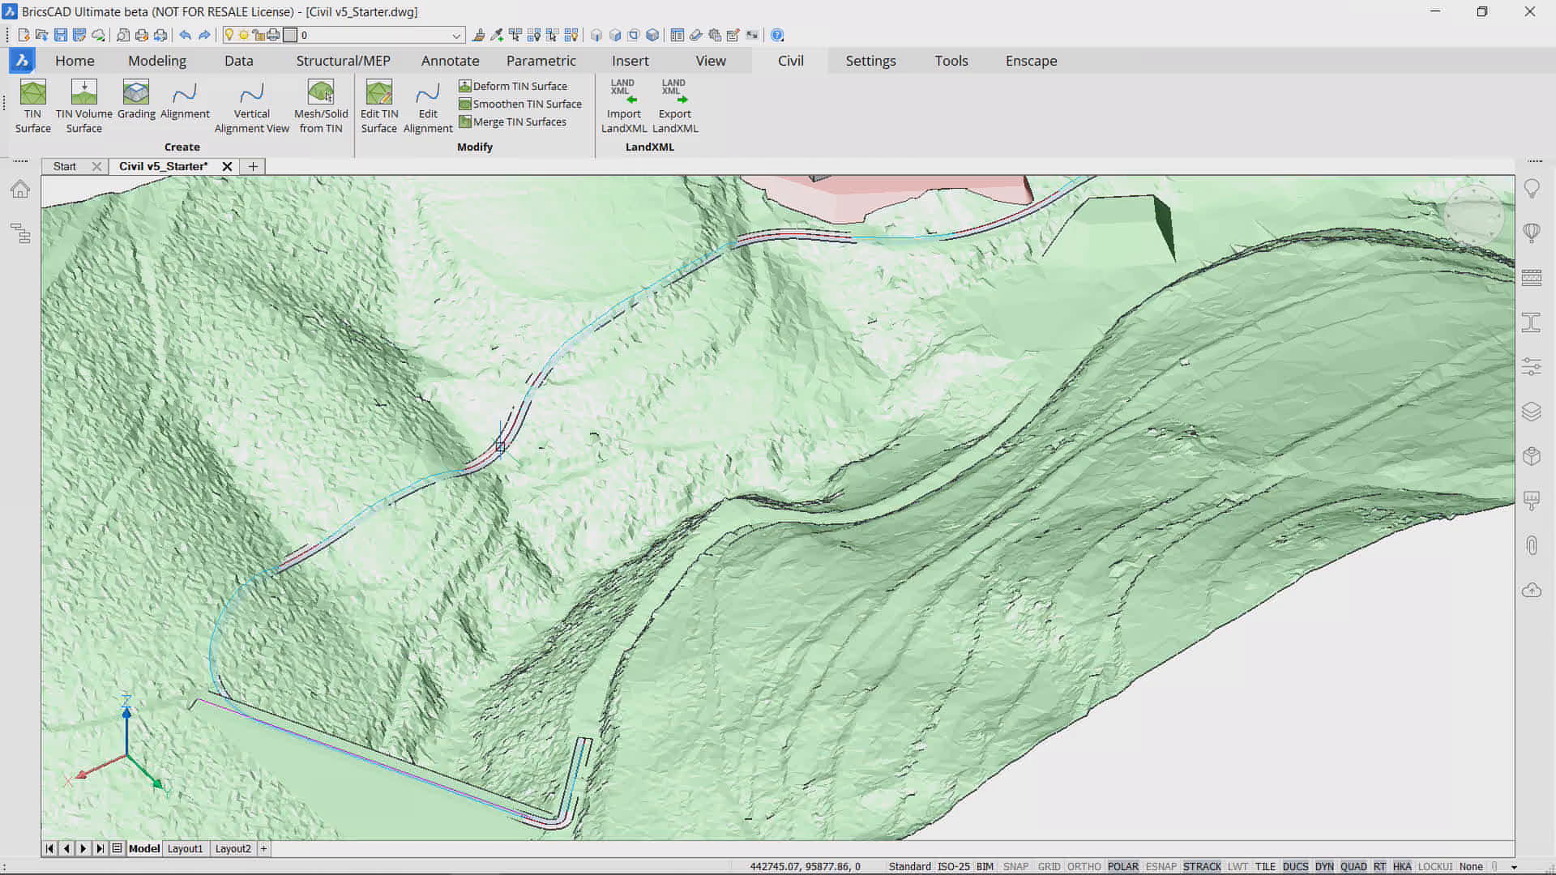
click(500, 447)
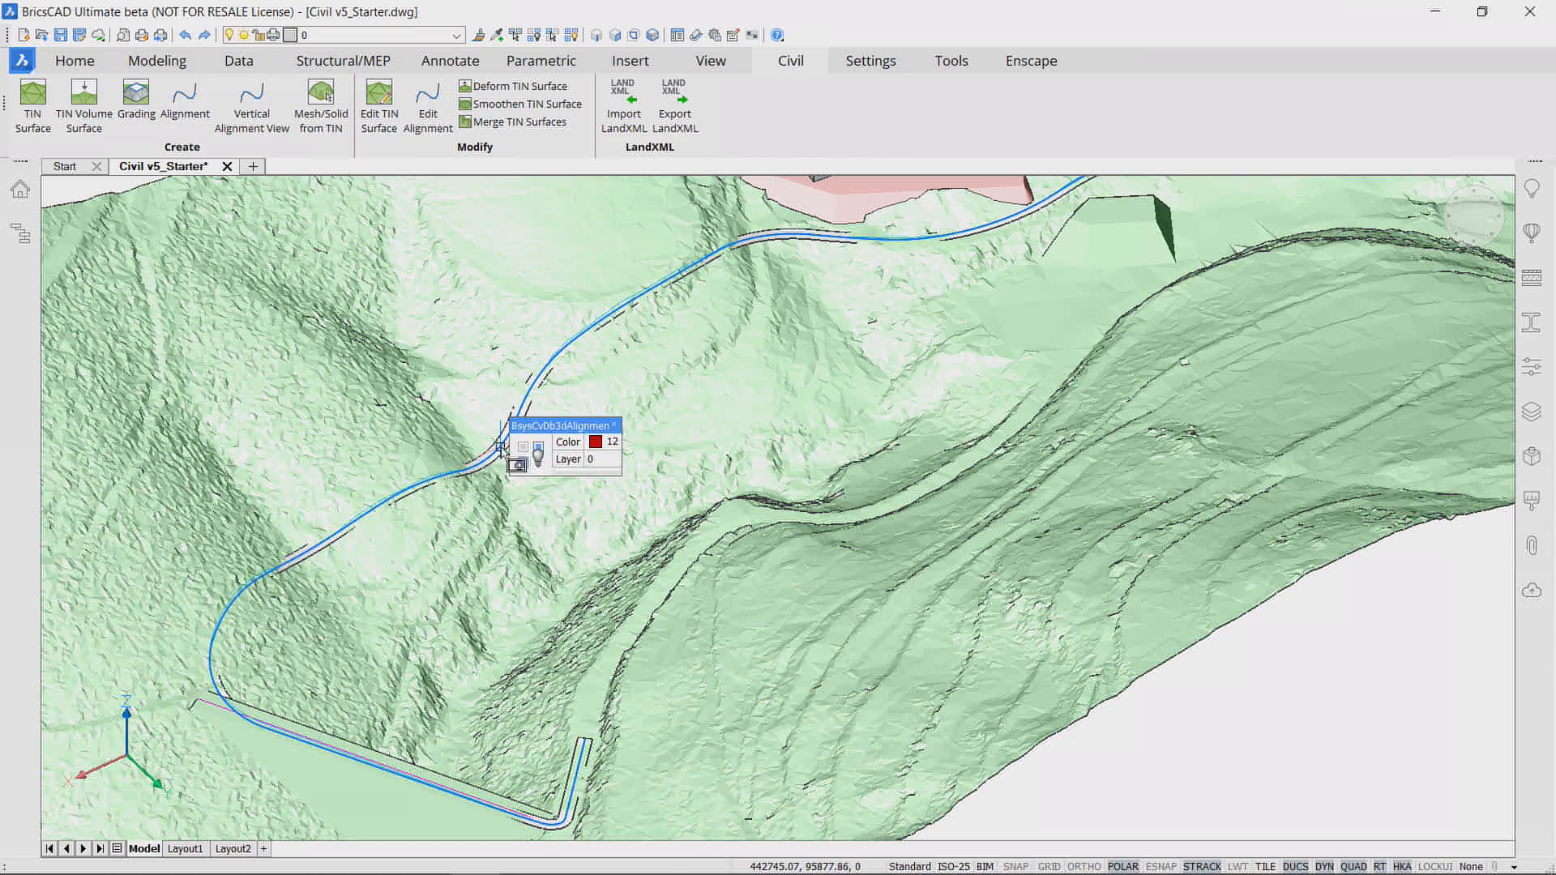
shift+middle_drag(1237, 780, 1237, 780)
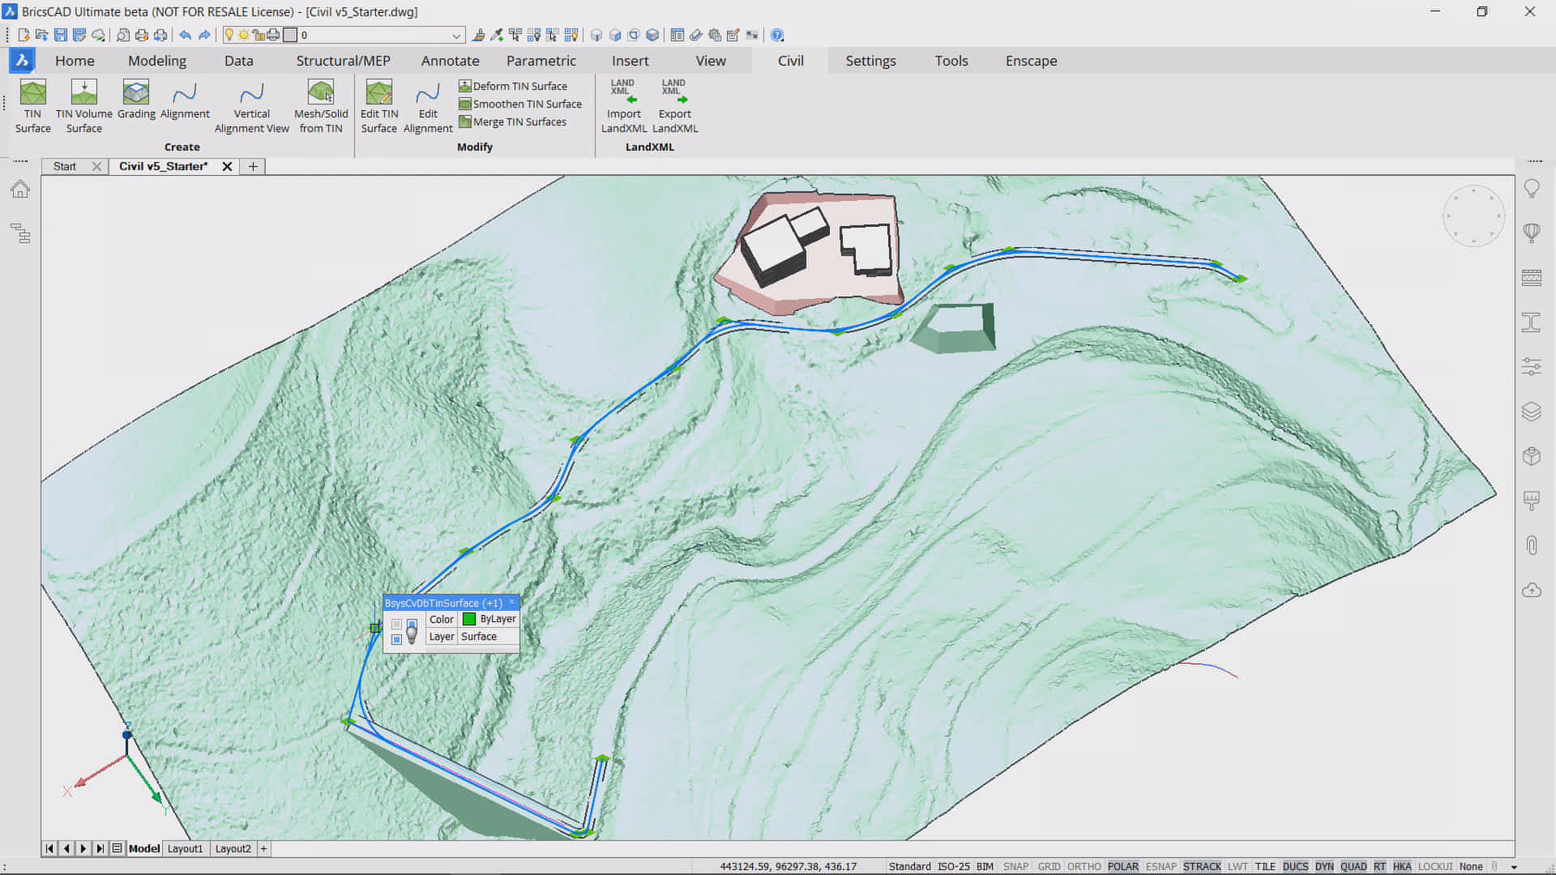
click(375, 627)
click(337, 605)
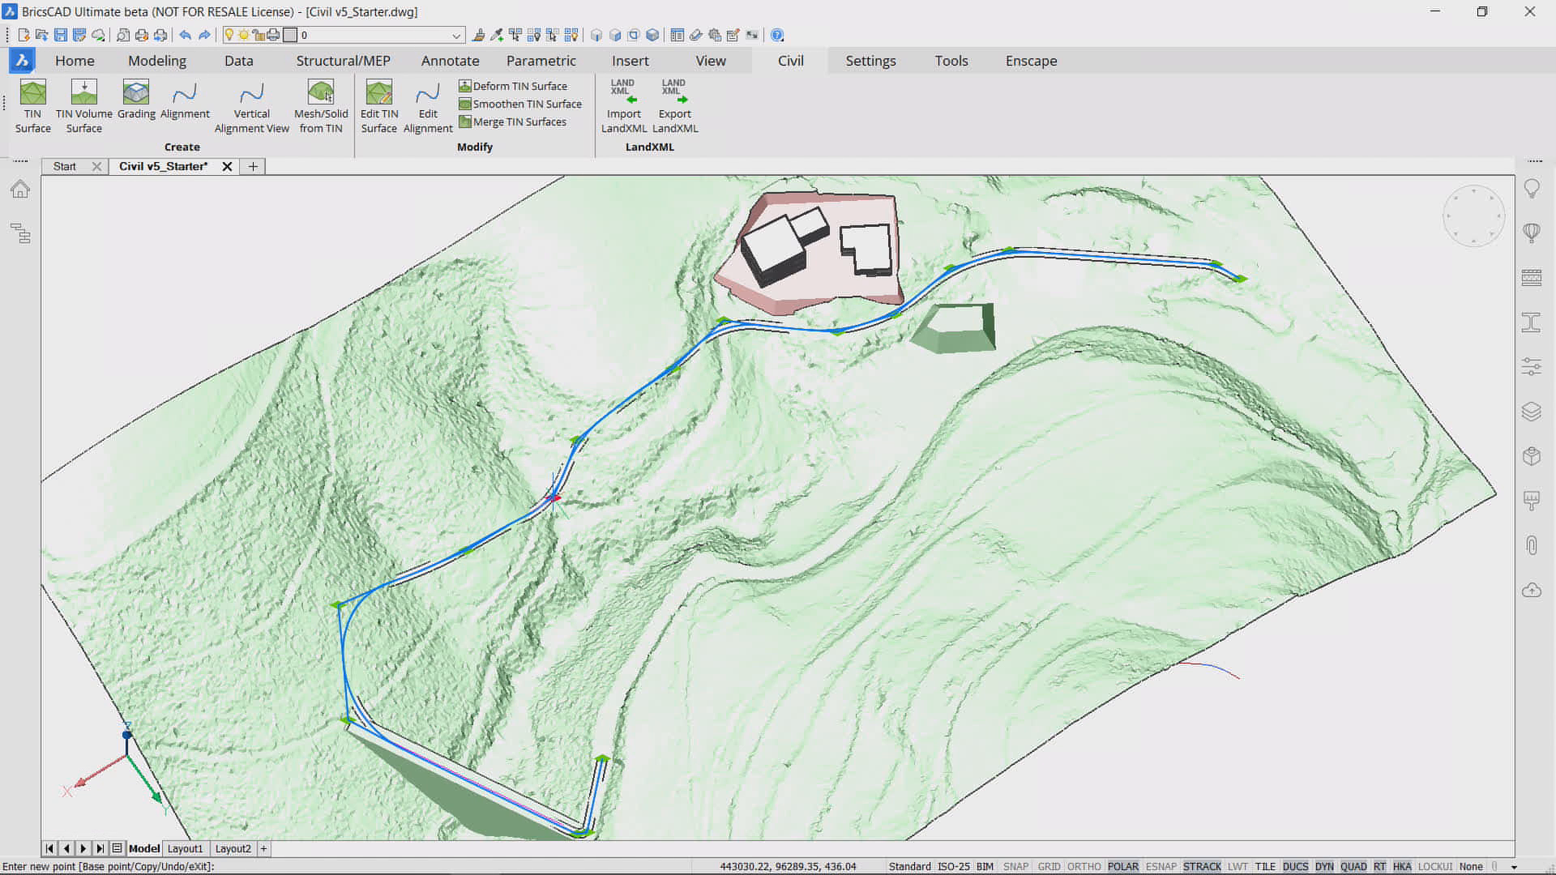
Step: Reposition the two horizontal vertices of the mid-route S-bend and the vertex of the bend just past the buildings
click(552, 497)
click(565, 505)
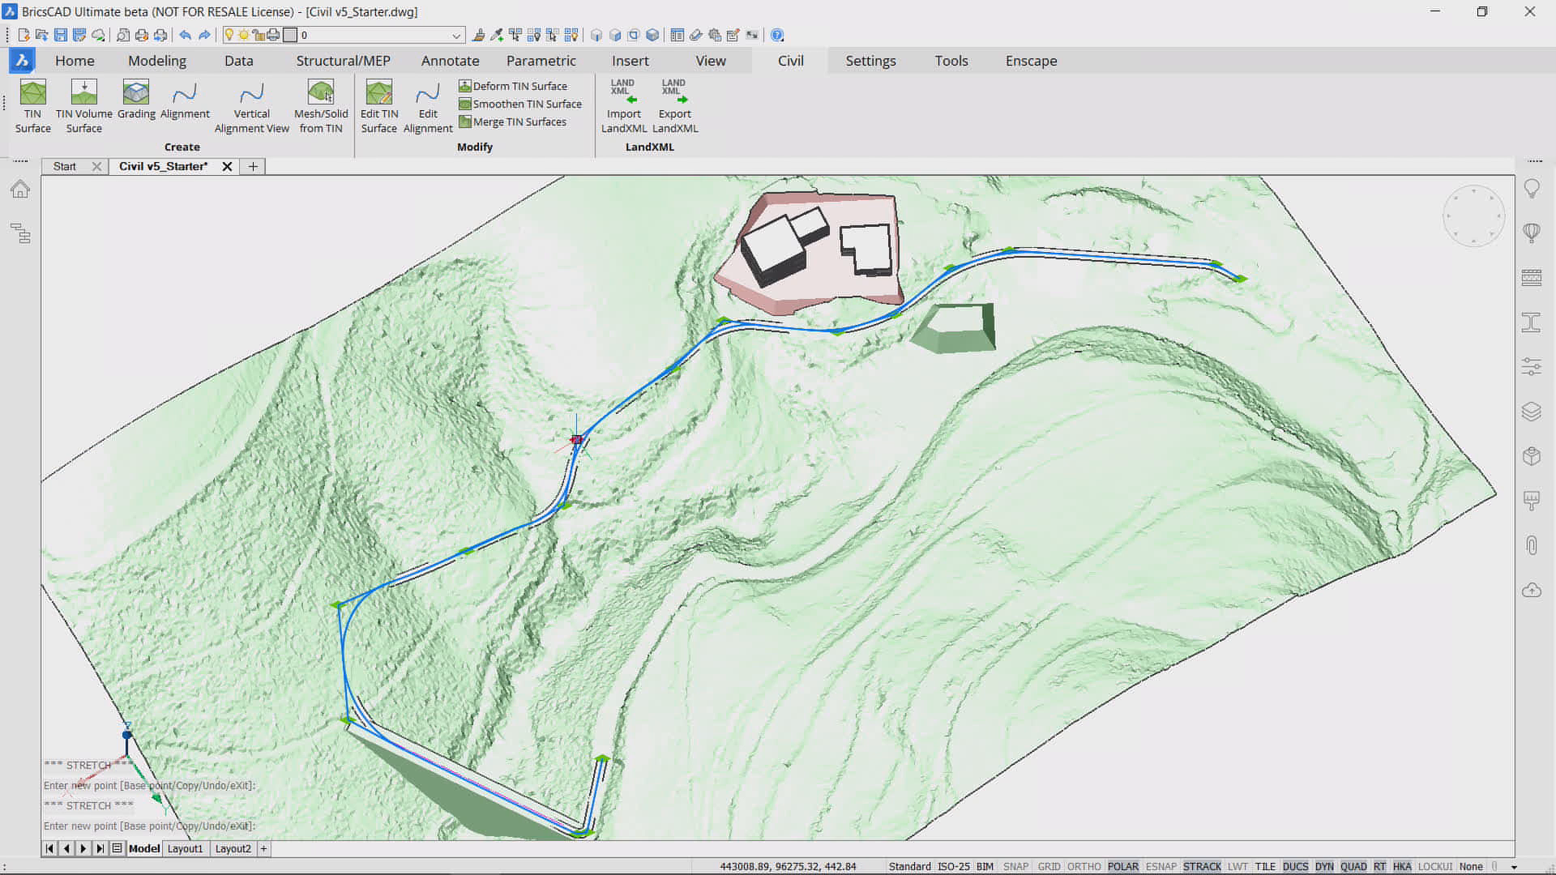
click(577, 439)
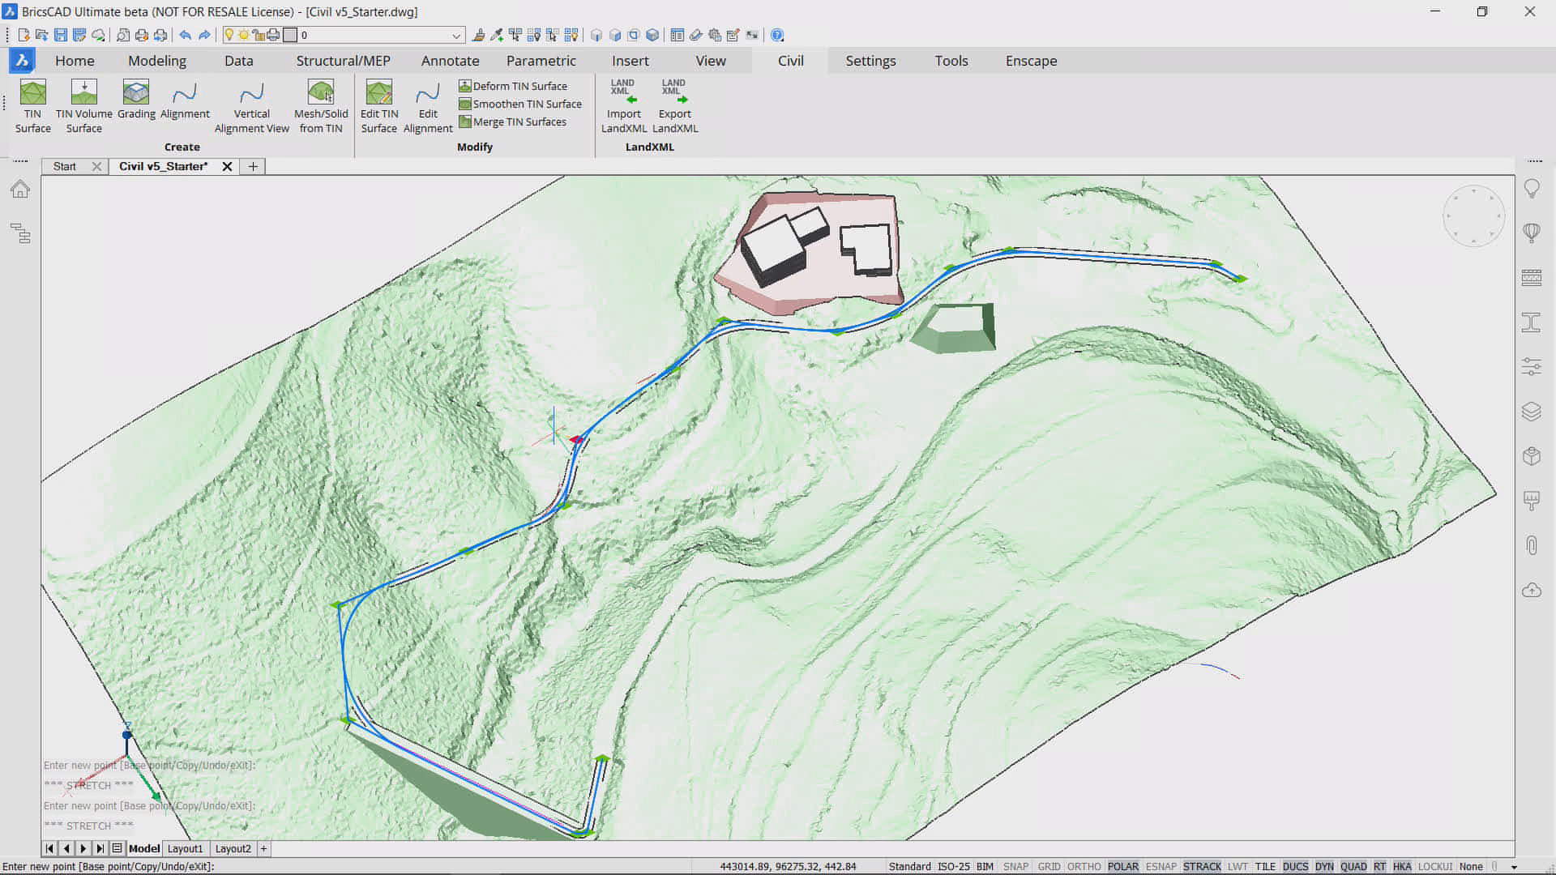
click(535, 428)
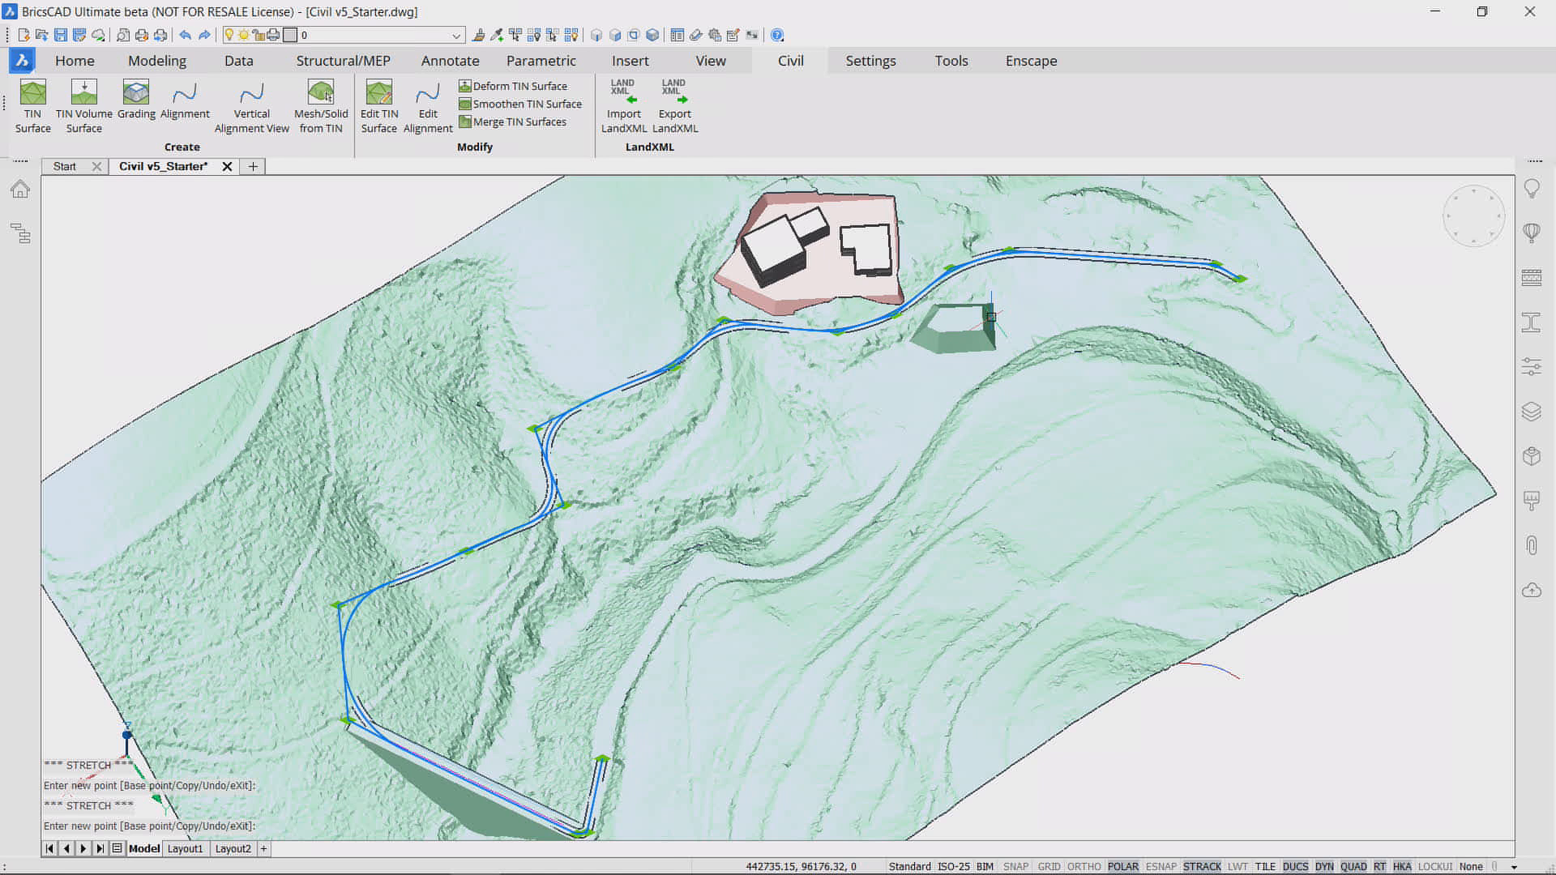
click(1010, 251)
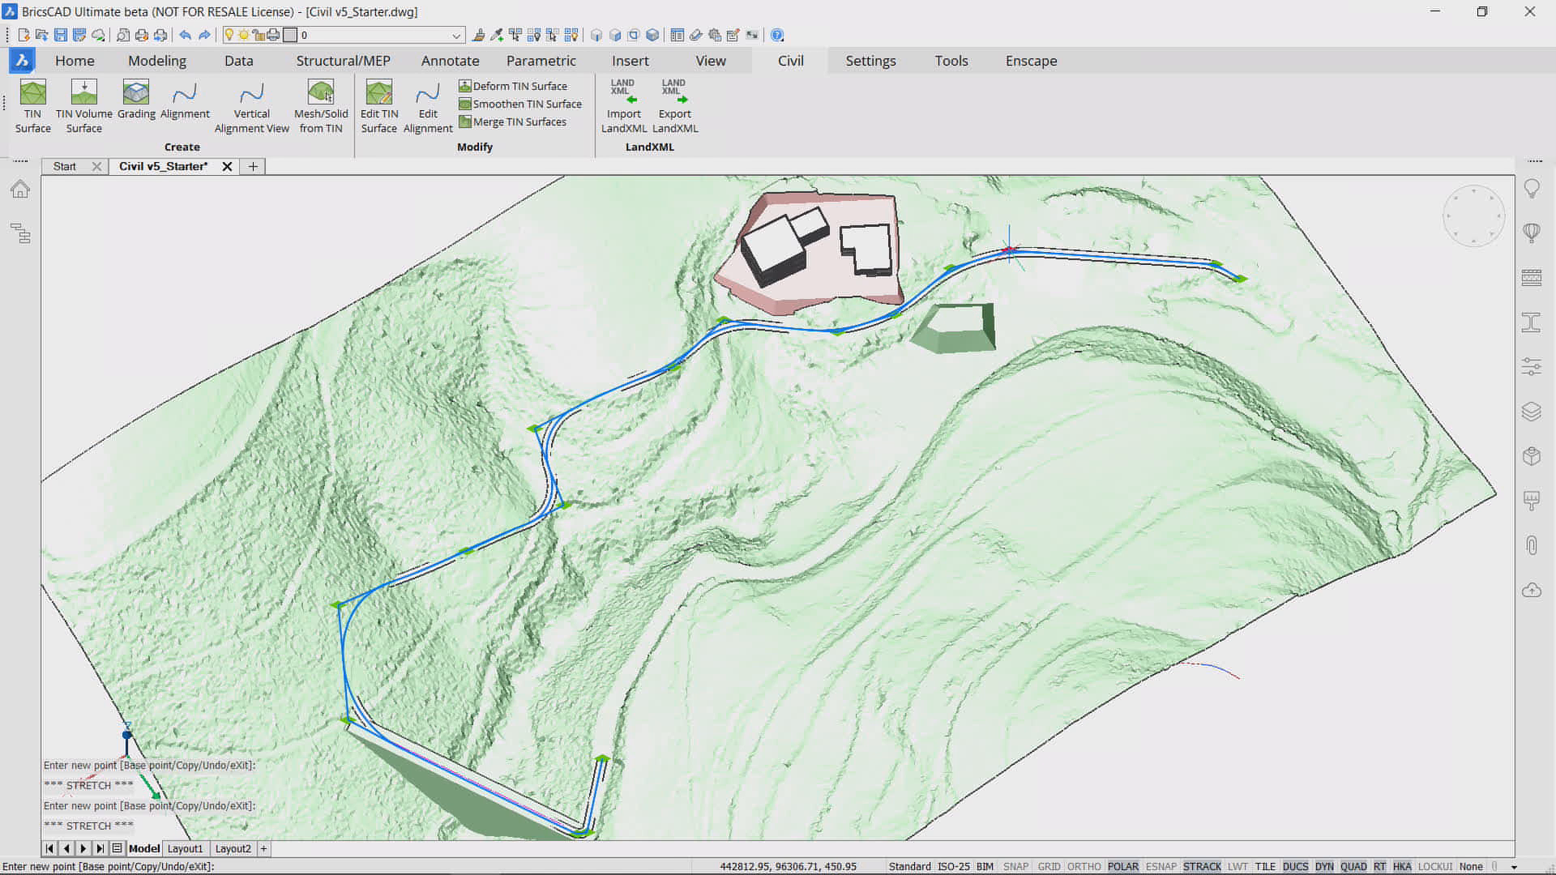
click(1010, 212)
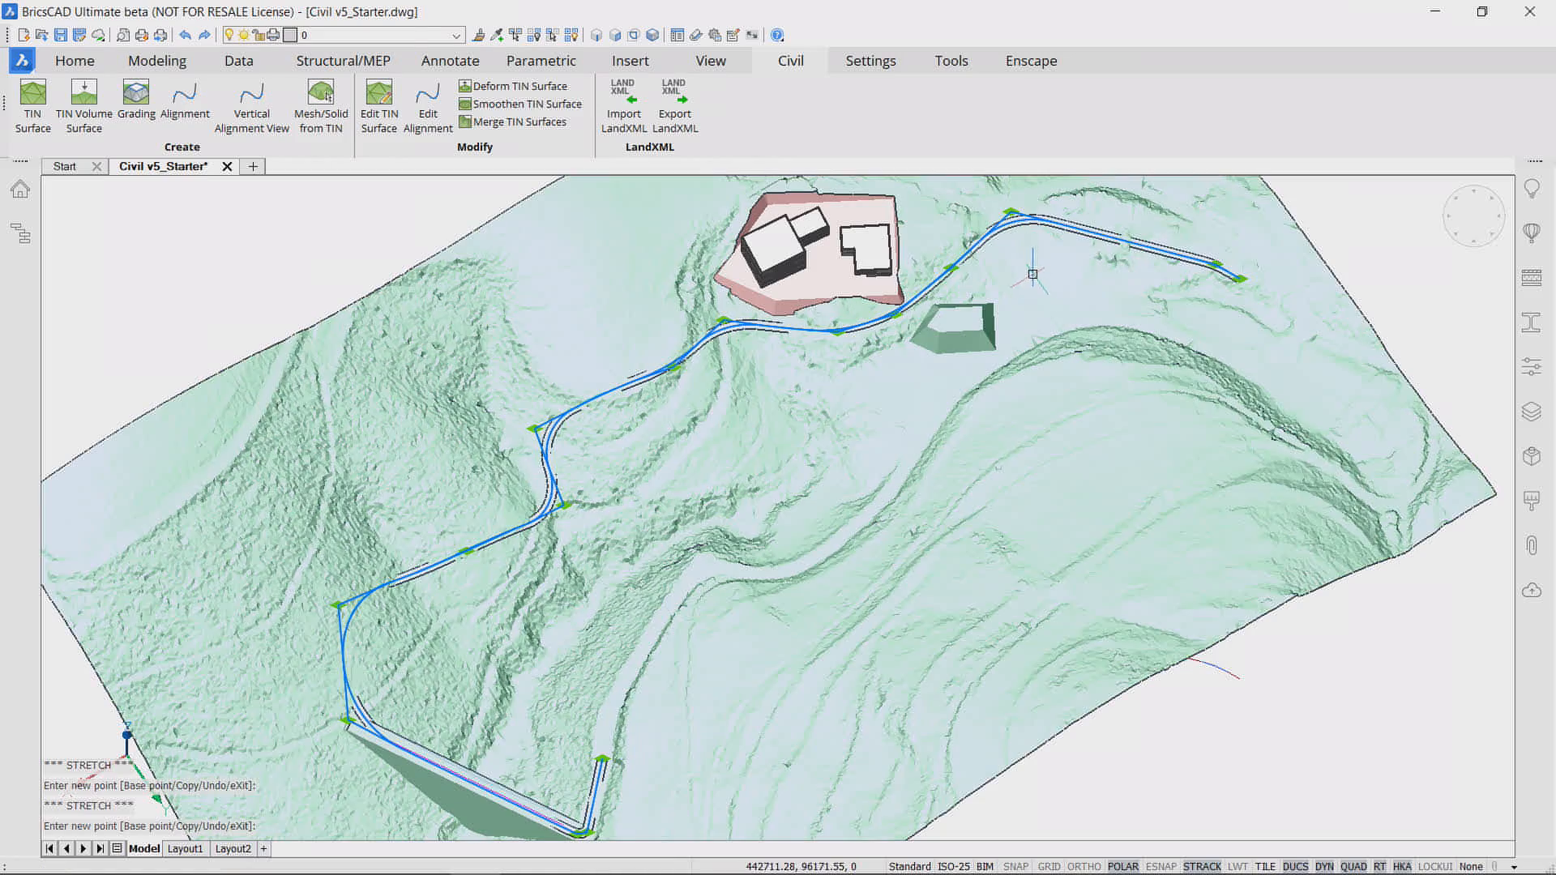
Step: Set the update mode of the 3D alignment to Manual and hide the properties
shift+middle_drag(1055, 399, 986, 397)
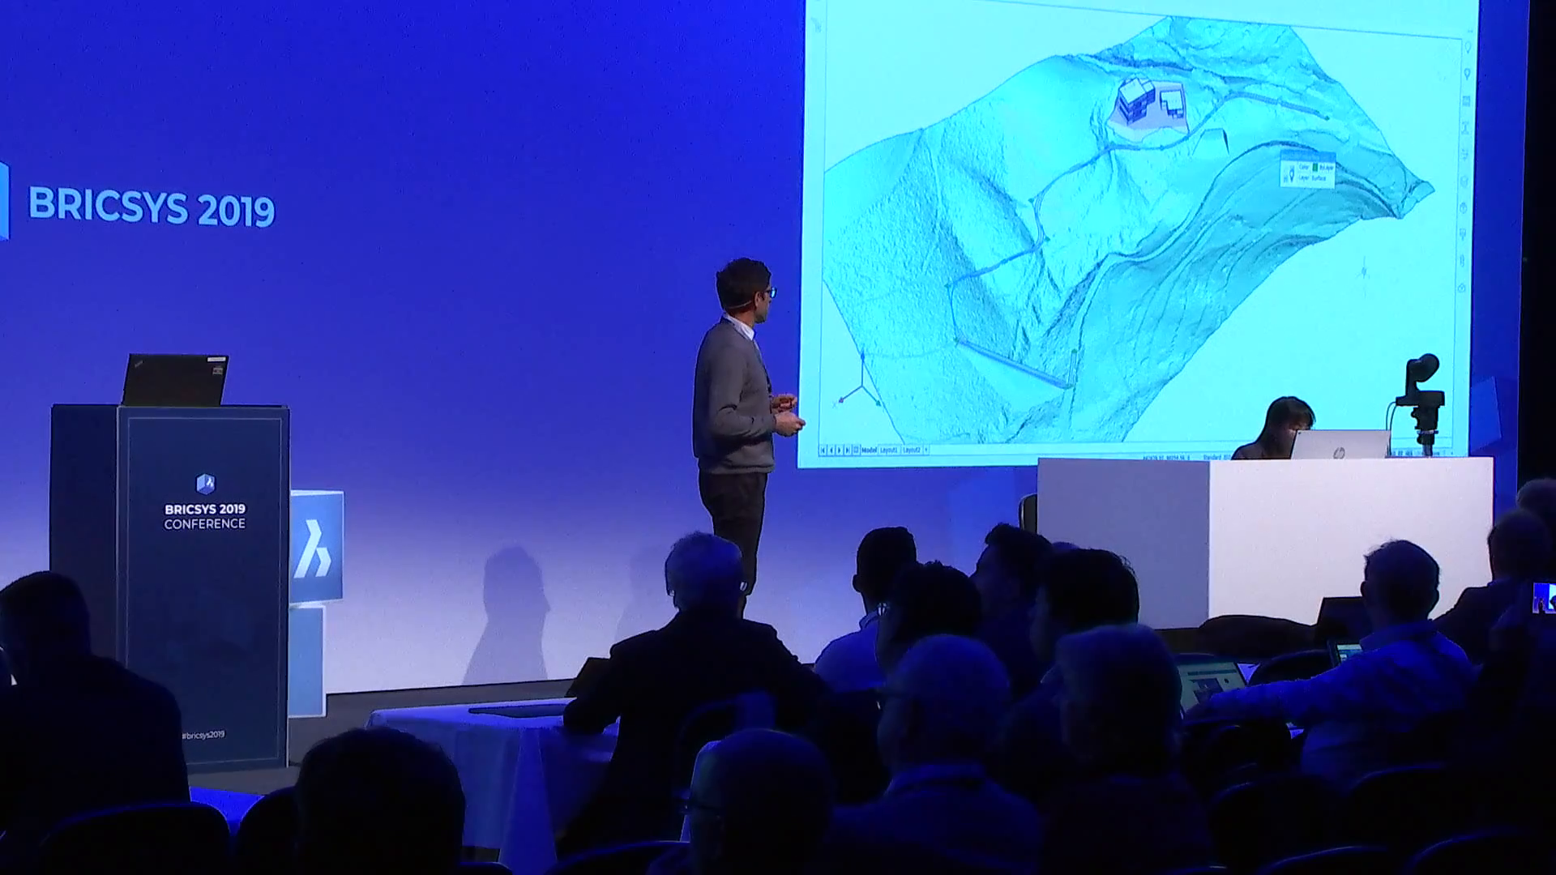
shift+middle_drag(1363, 322, 1357, 365)
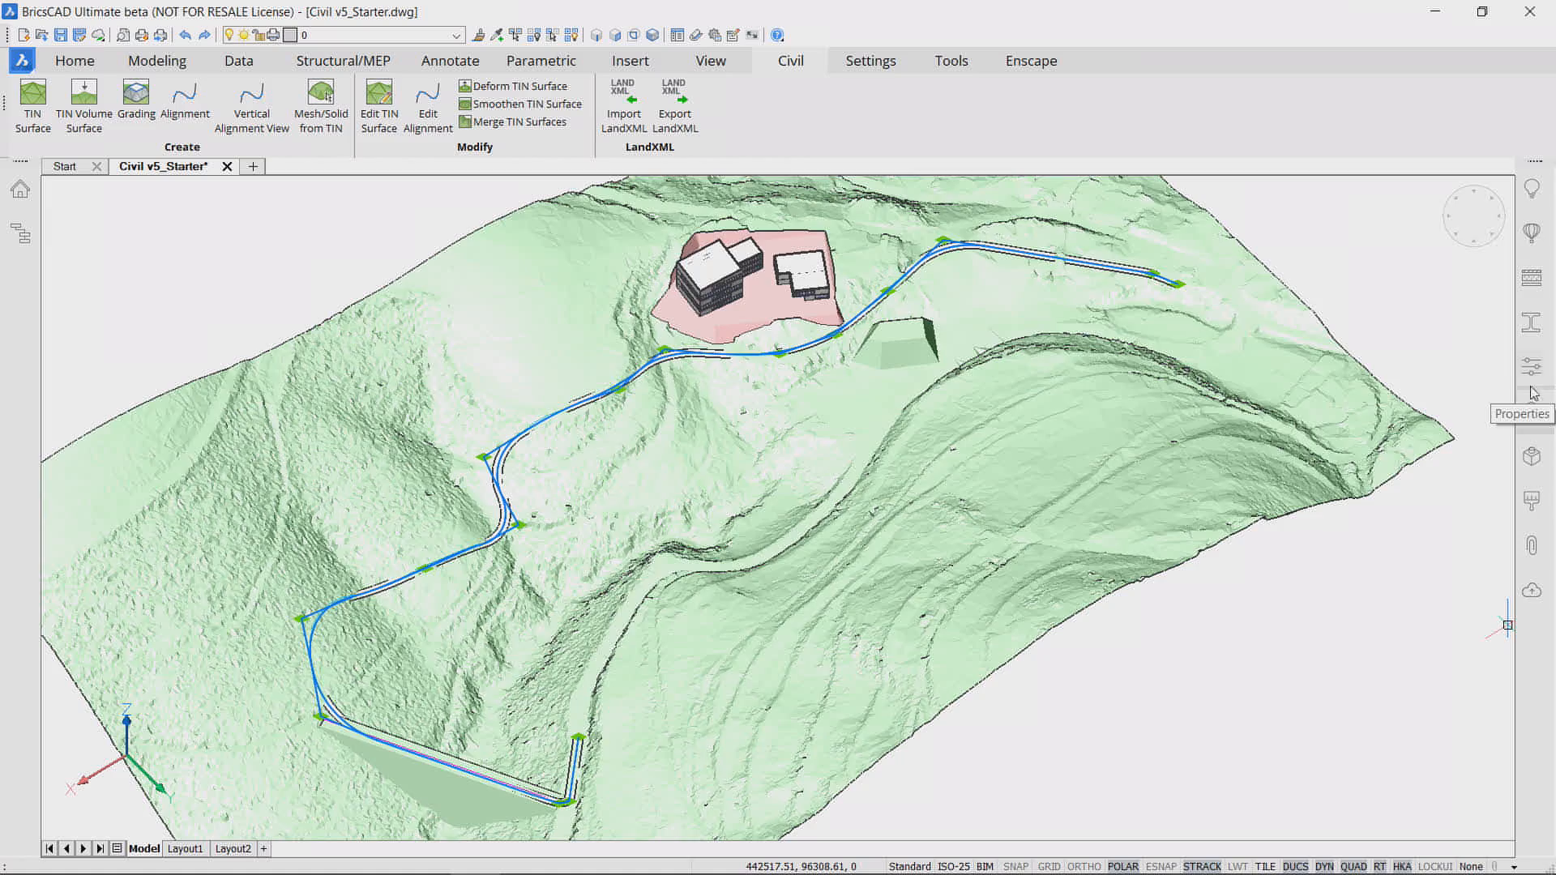
click(1532, 366)
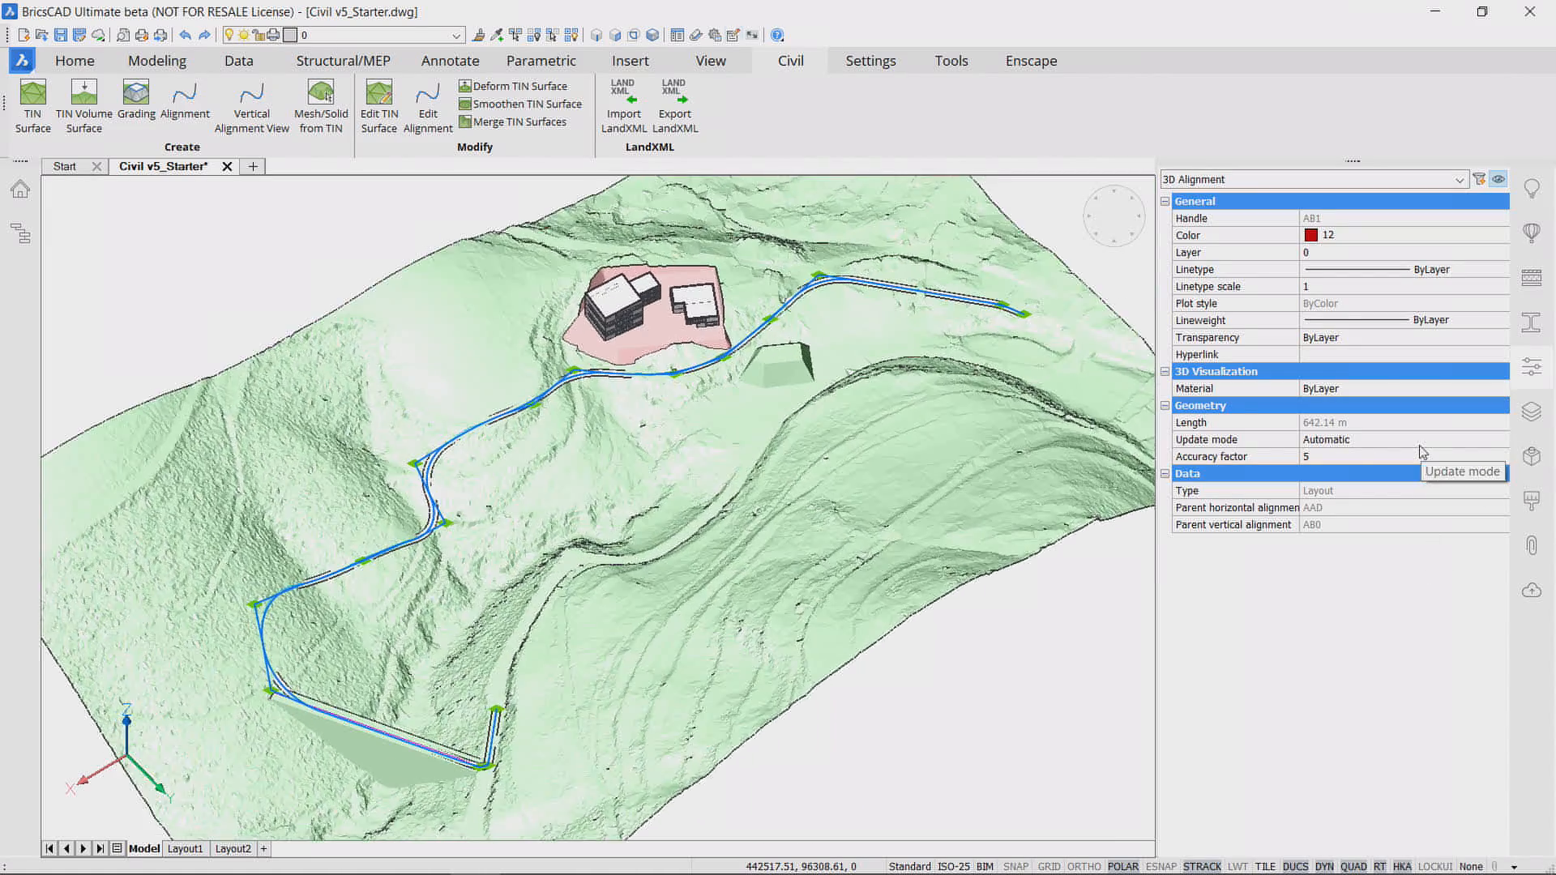
click(1420, 444)
click(1418, 443)
click(1400, 477)
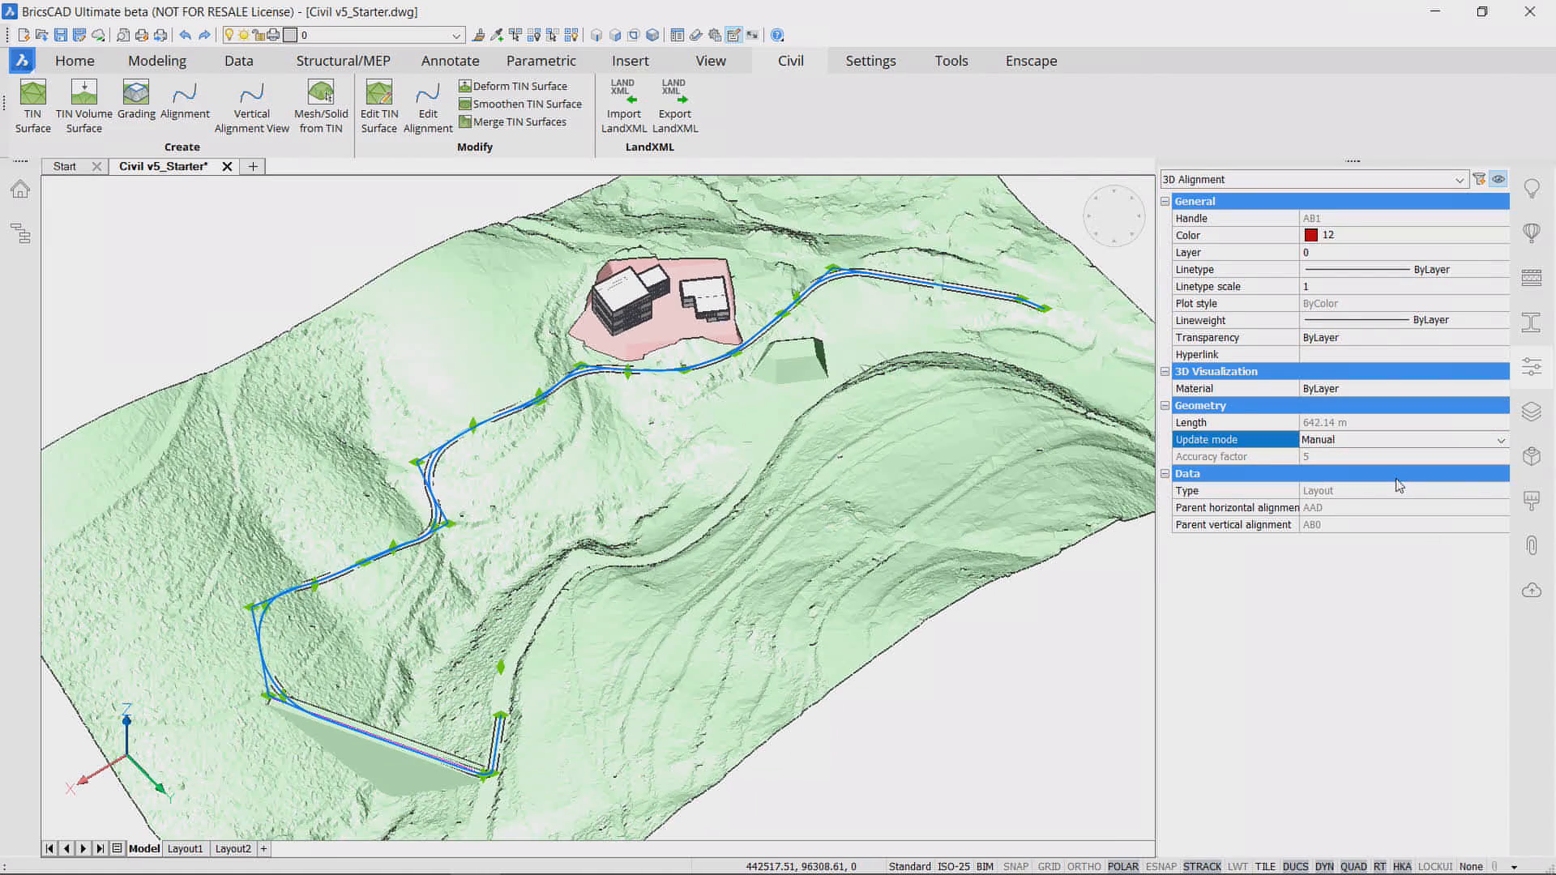
click(1532, 366)
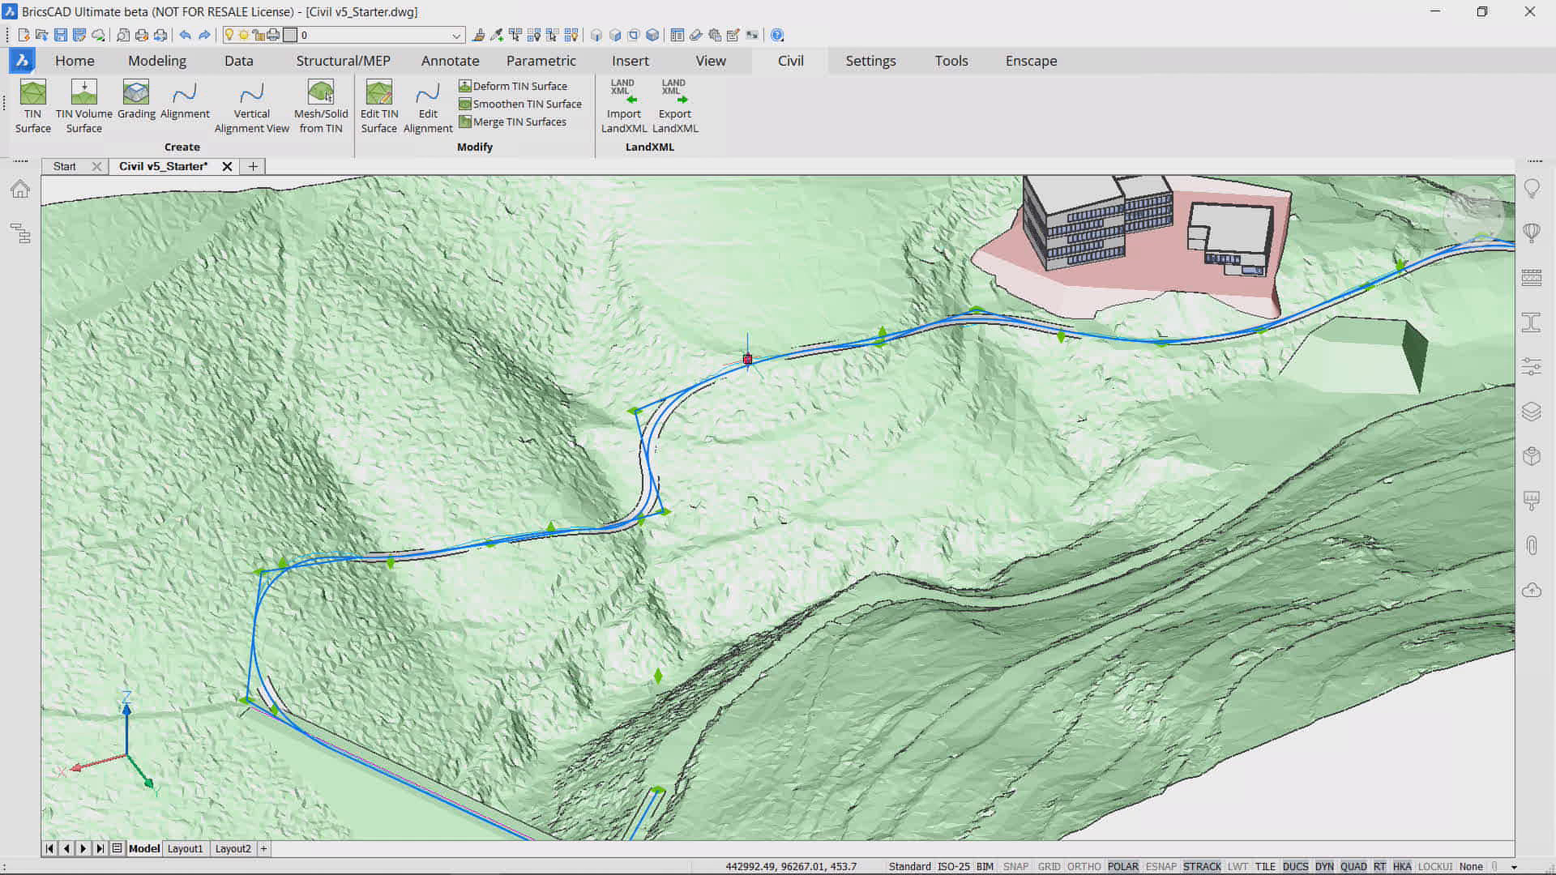
Step: Raise the elevation vertices of the 3D alignment at the upper and lower bends of the mid-route S-curve
click(749, 362)
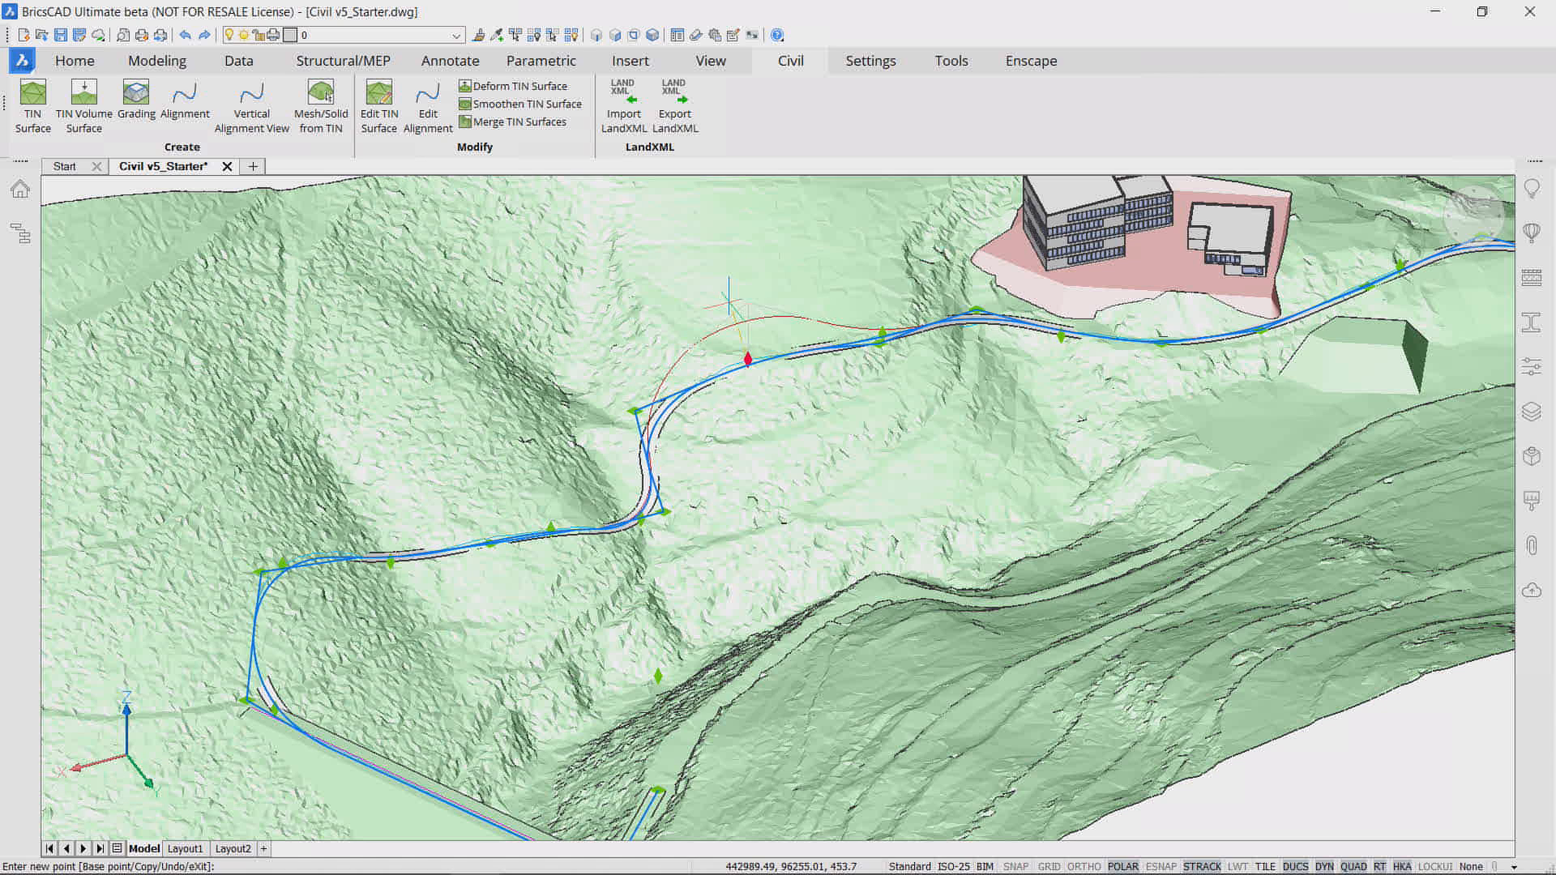
click(744, 328)
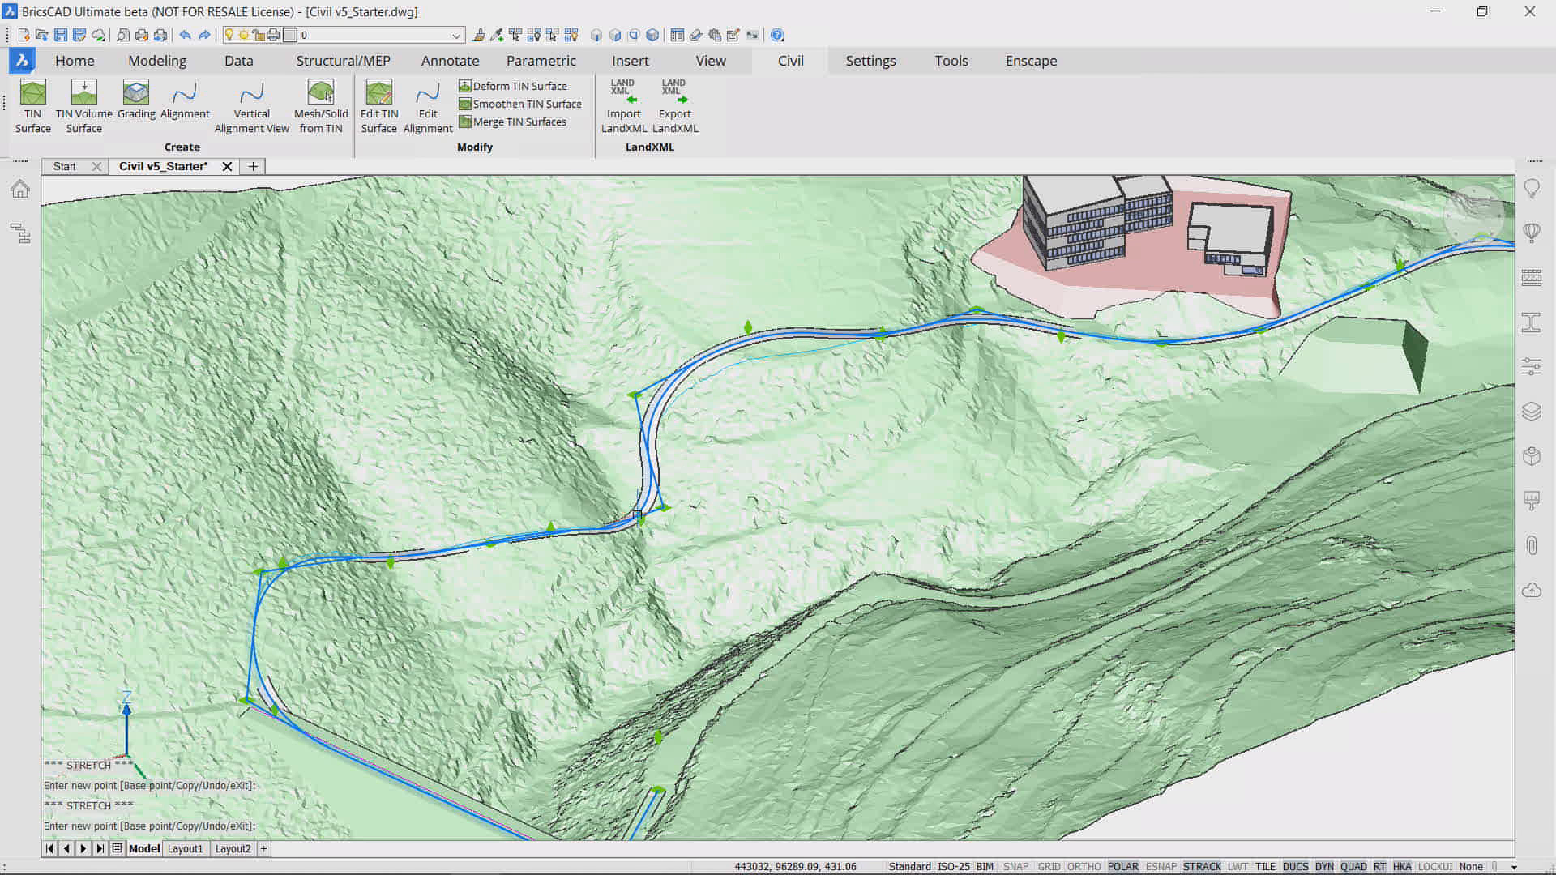
click(639, 489)
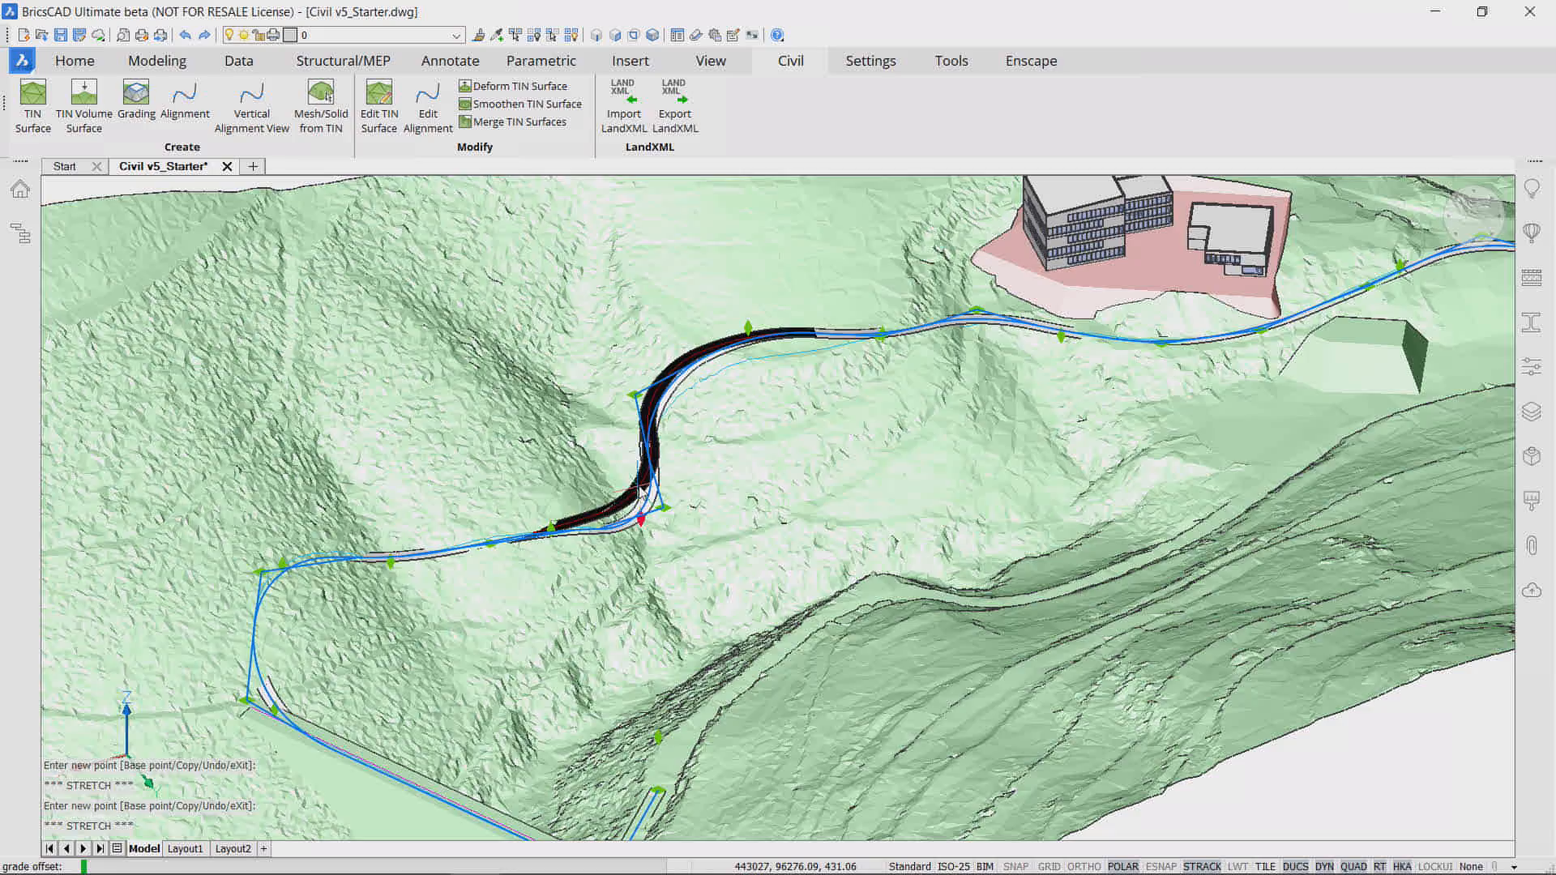
Step: Raise the elevation vertices on the stretch before the S-curve and at its lower bend, and deselect the alignment
shift+middle_drag(689, 486, 574, 421)
click(603, 483)
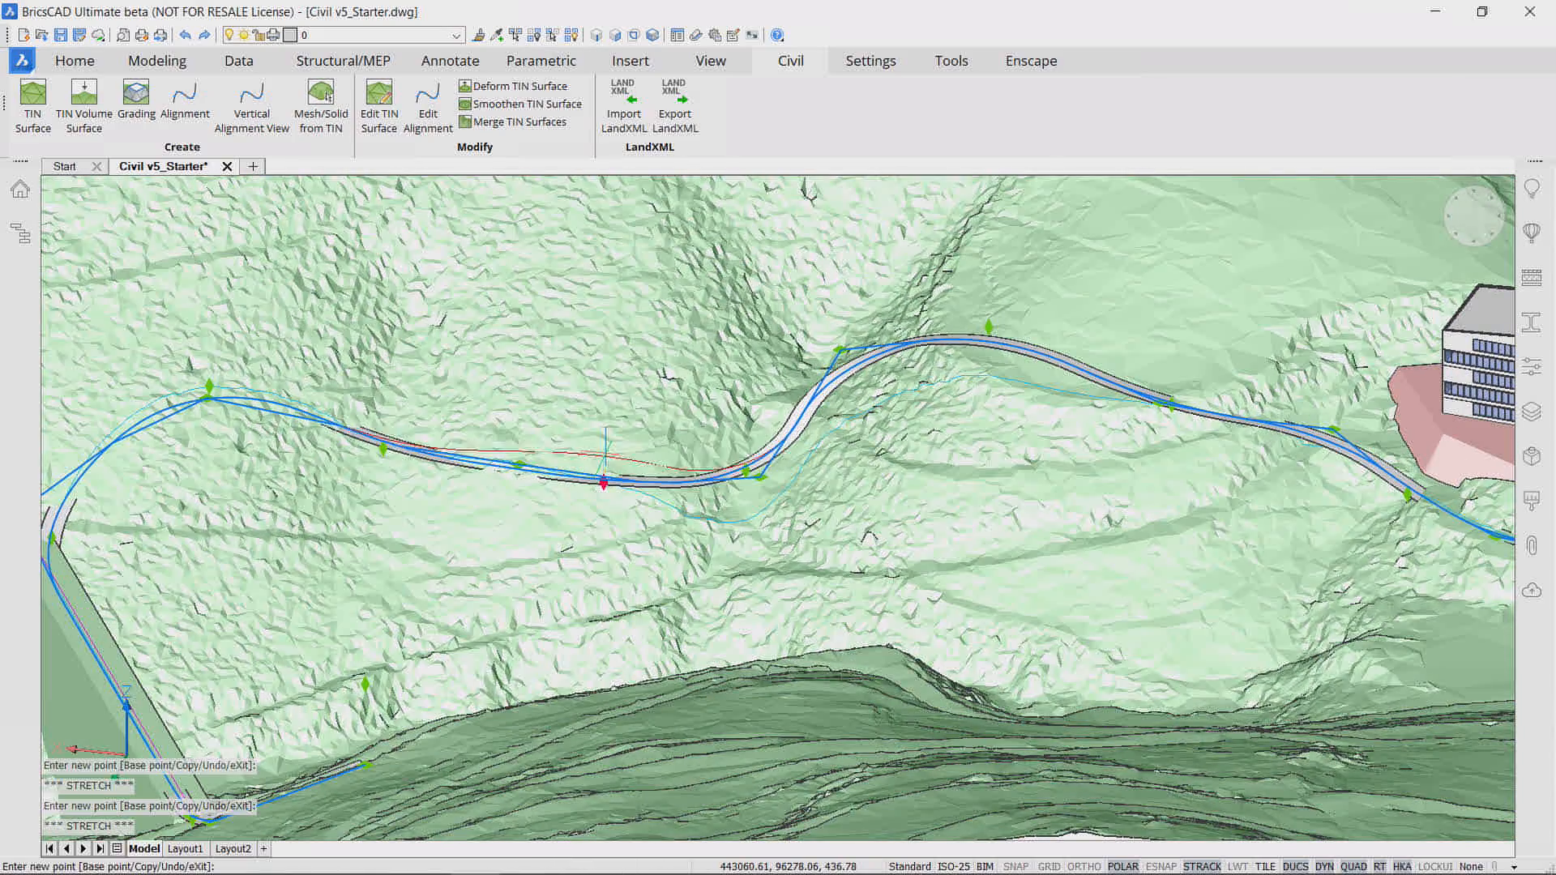
click(734, 470)
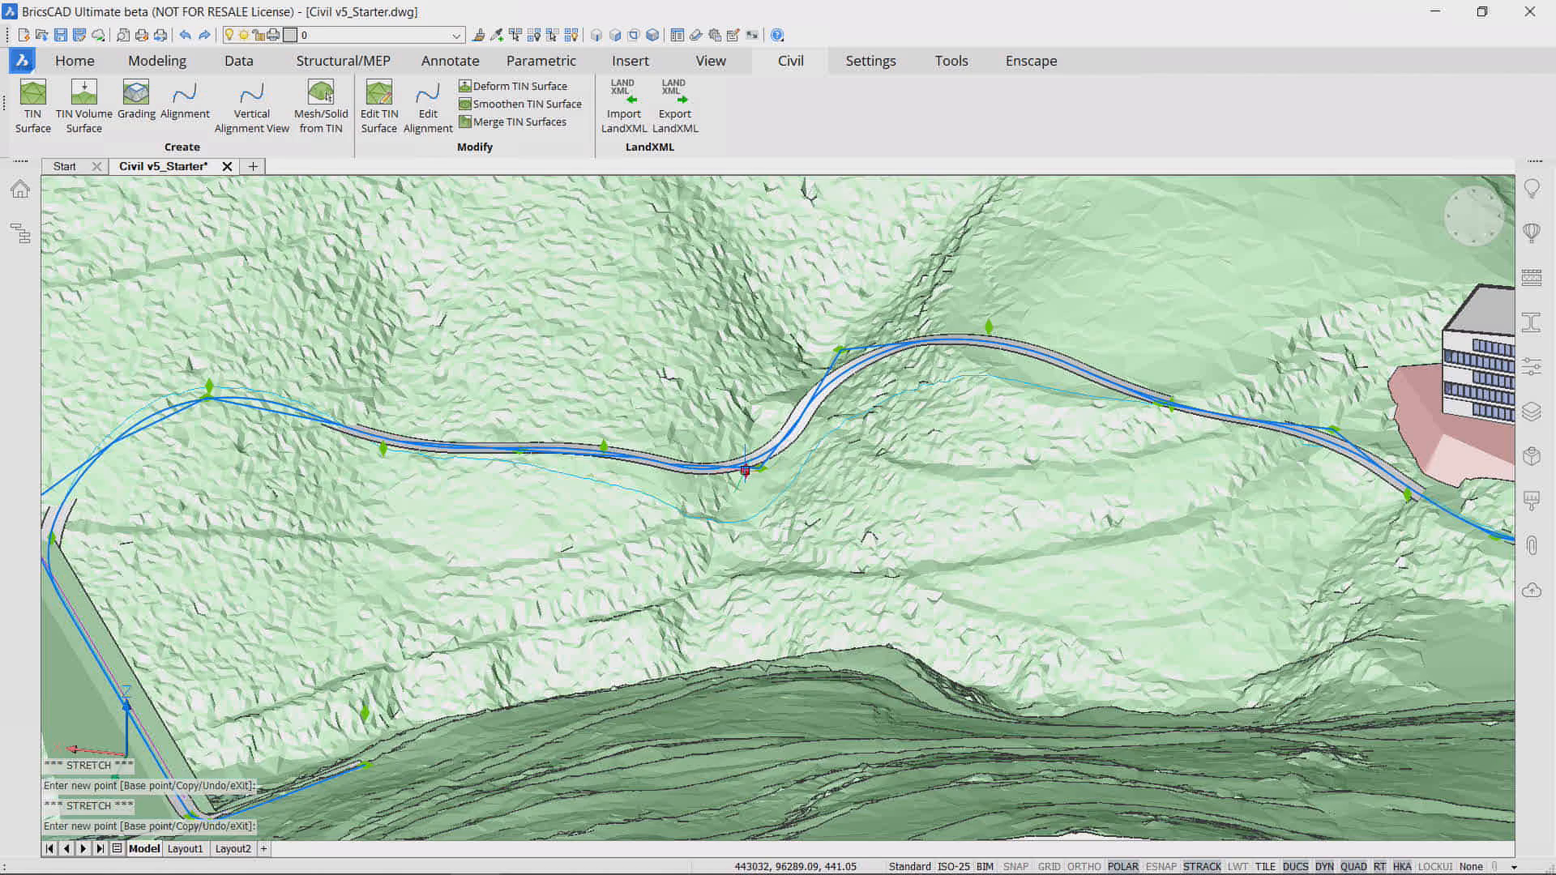
click(745, 469)
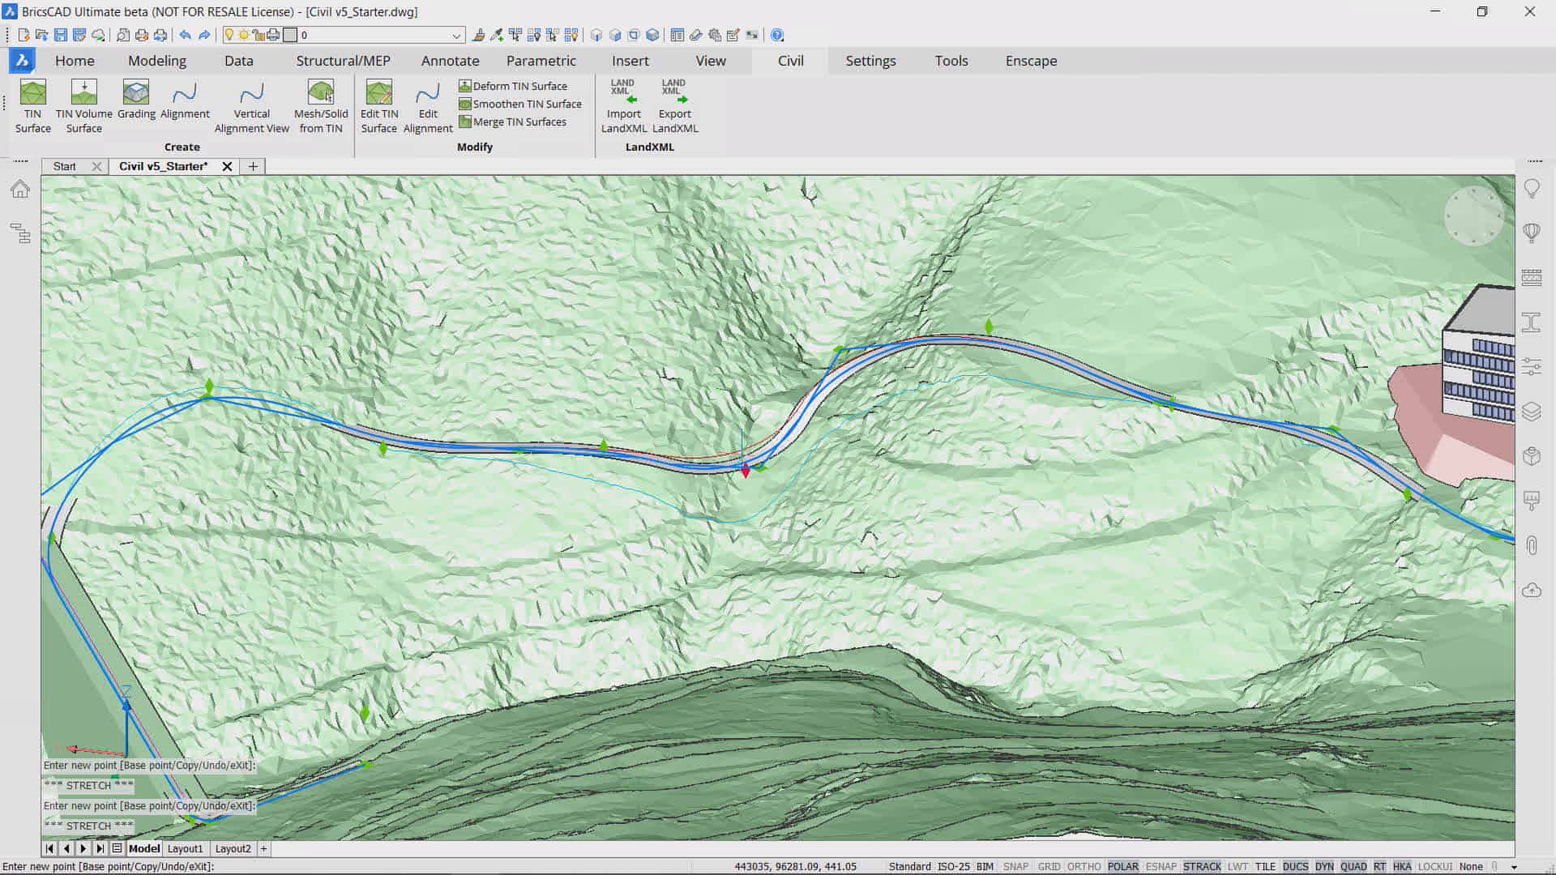
click(740, 445)
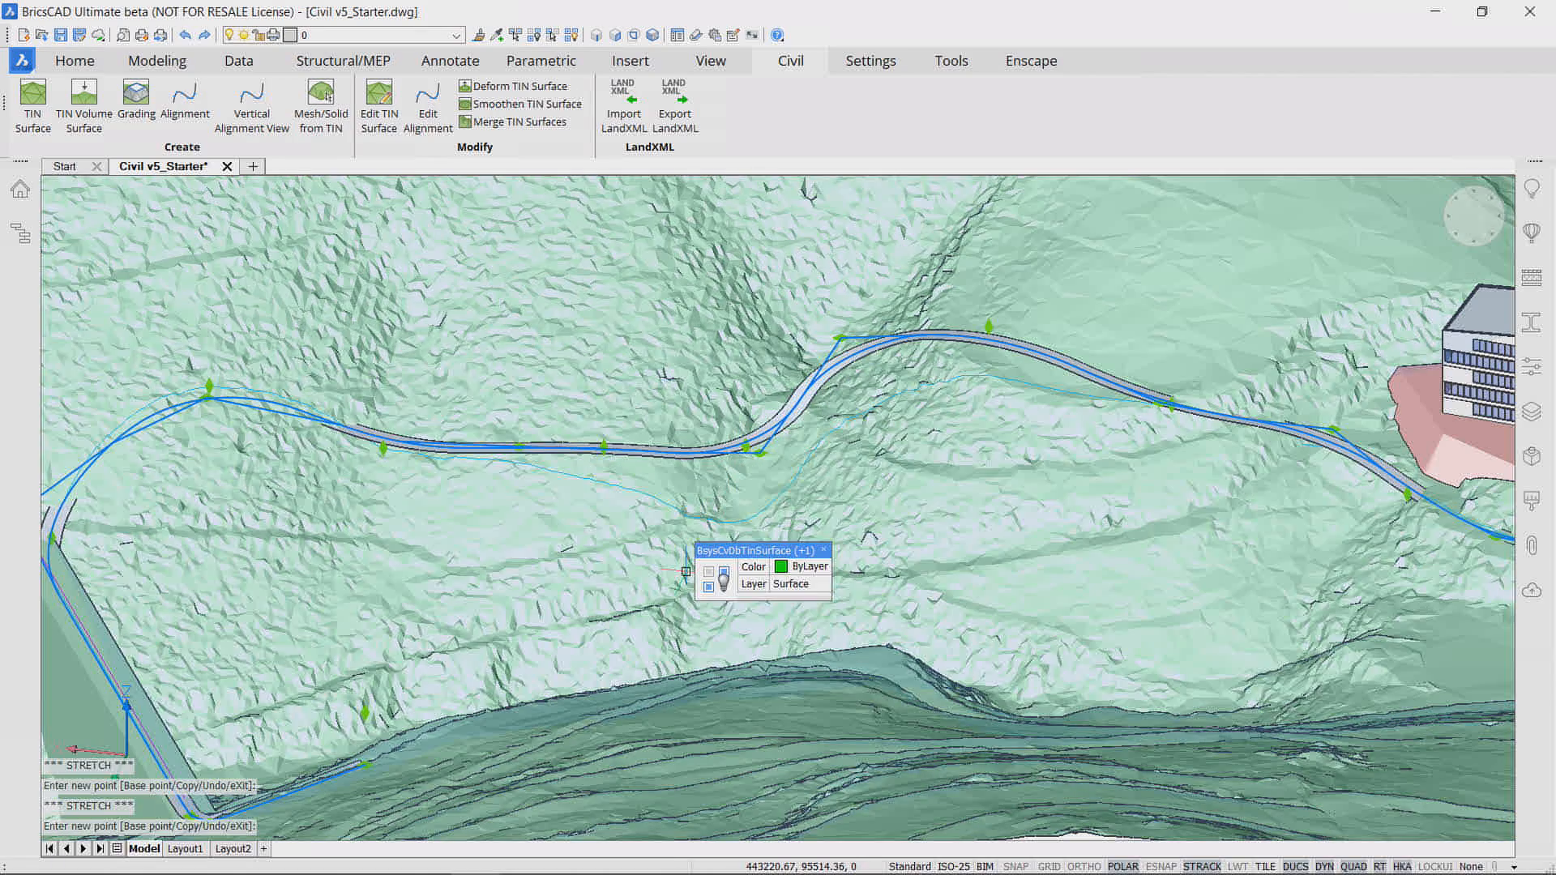
shift+middle_drag(671, 580, 960, 609)
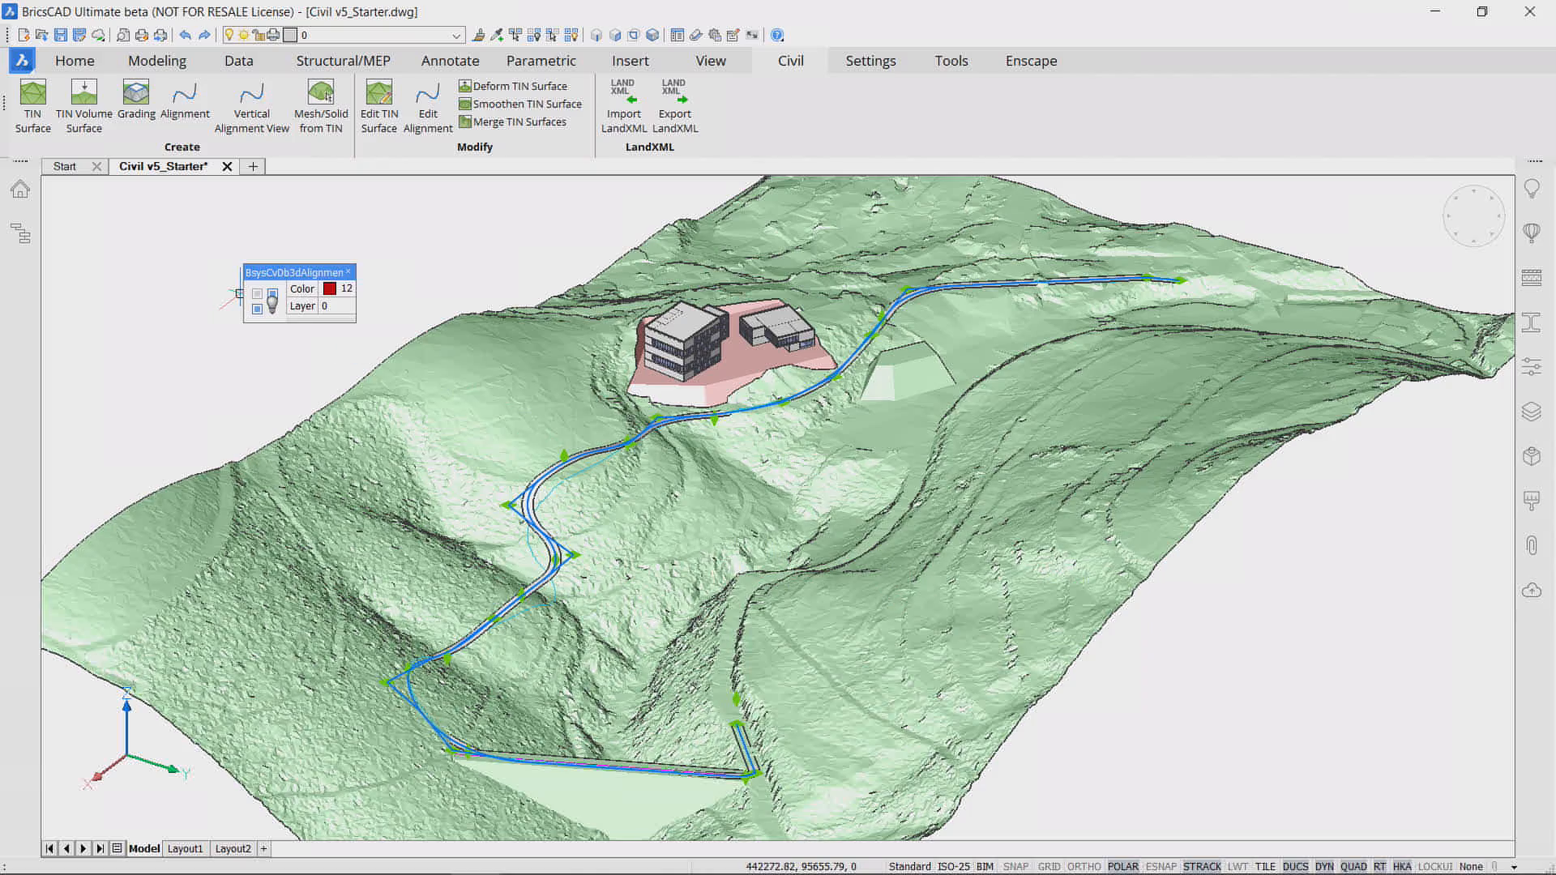
key(Escape)
Step: Create a slope grading from the valley-side edge of the road down to the terrain TIN surface
shift+middle_drag(184, 333, 185, 335)
scroll(618, 479, up, 10)
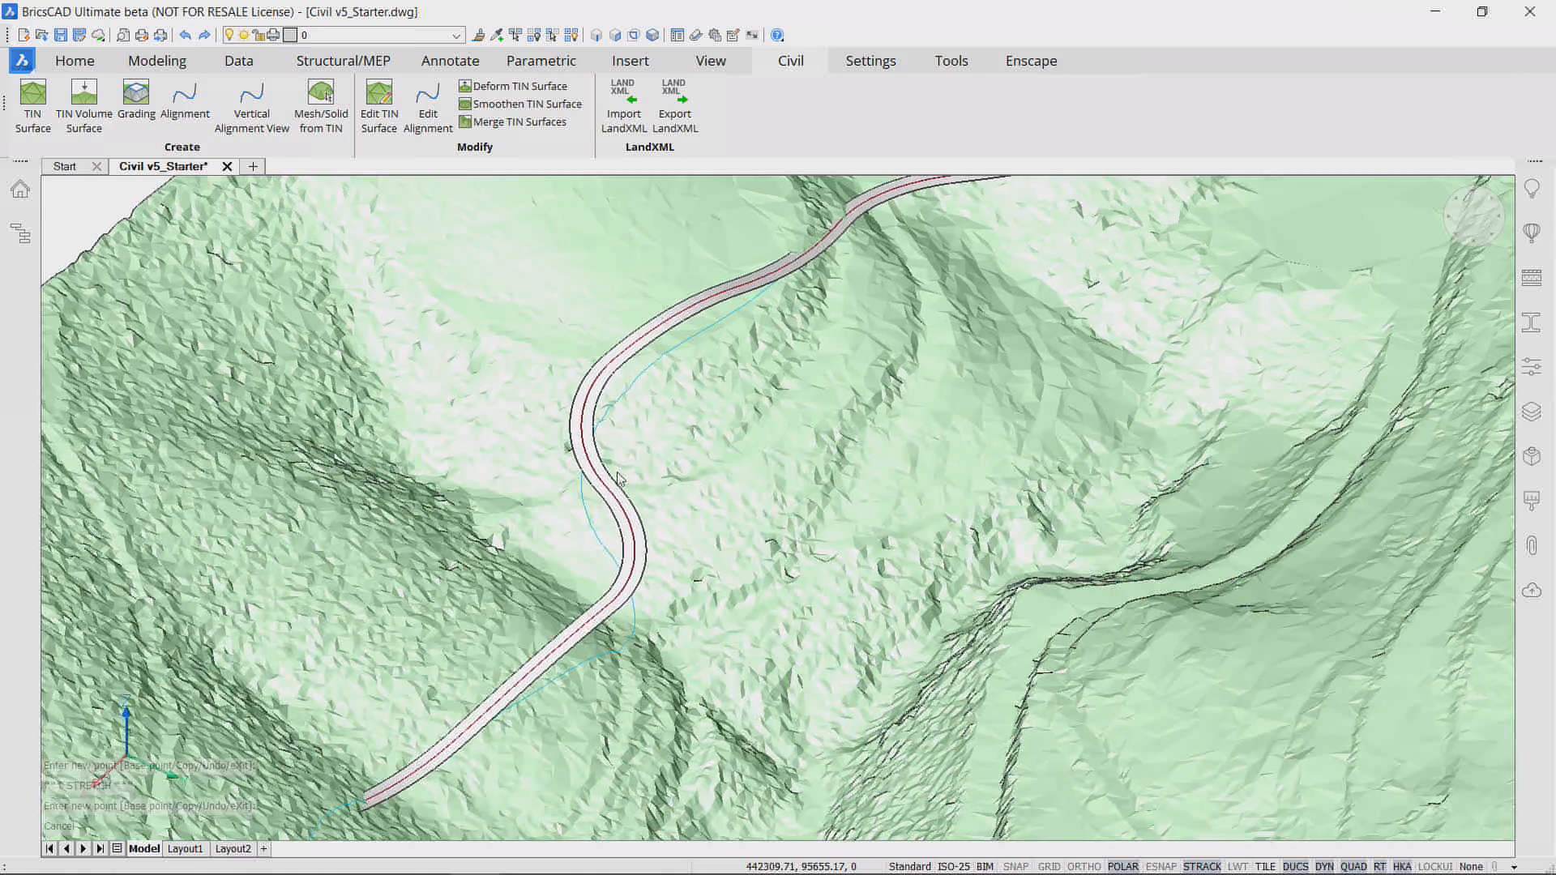
scroll(618, 478, up, 5)
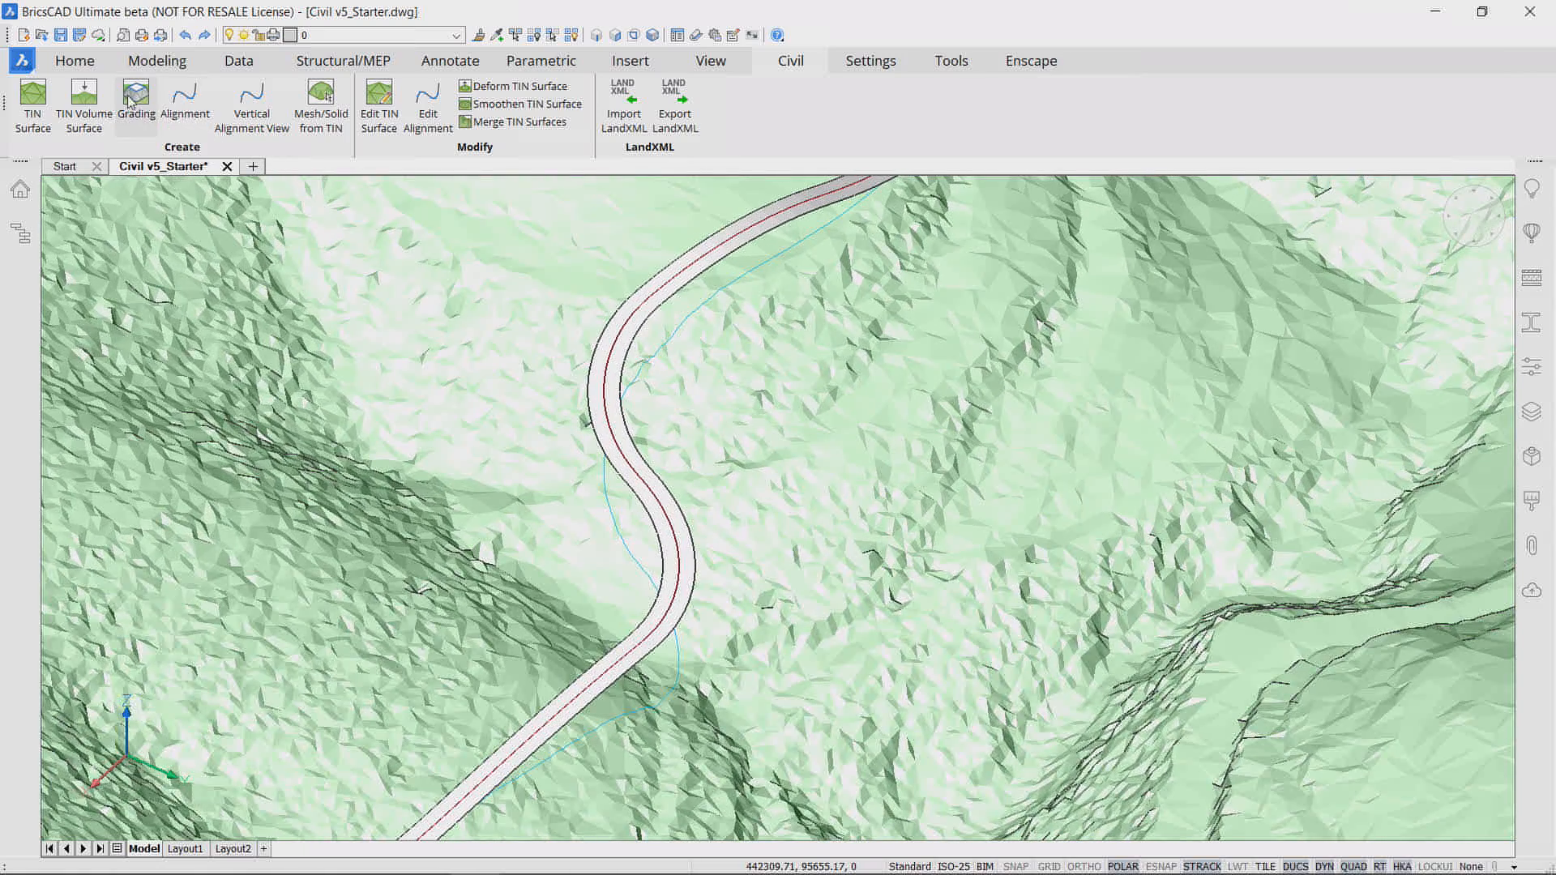
click(136, 98)
scroll(670, 551, up, 2)
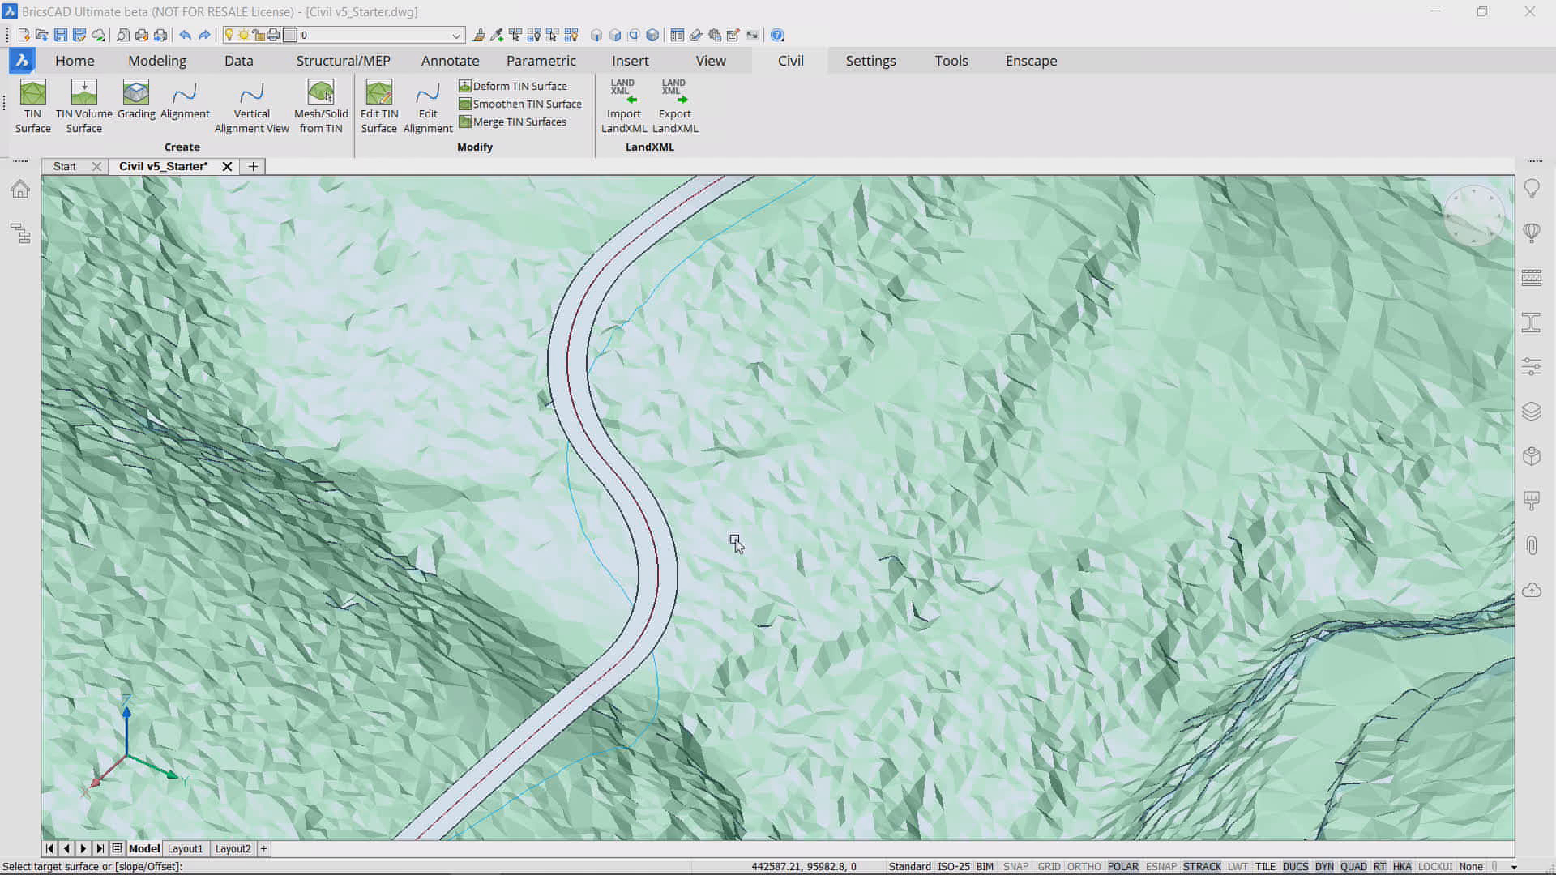
click(733, 541)
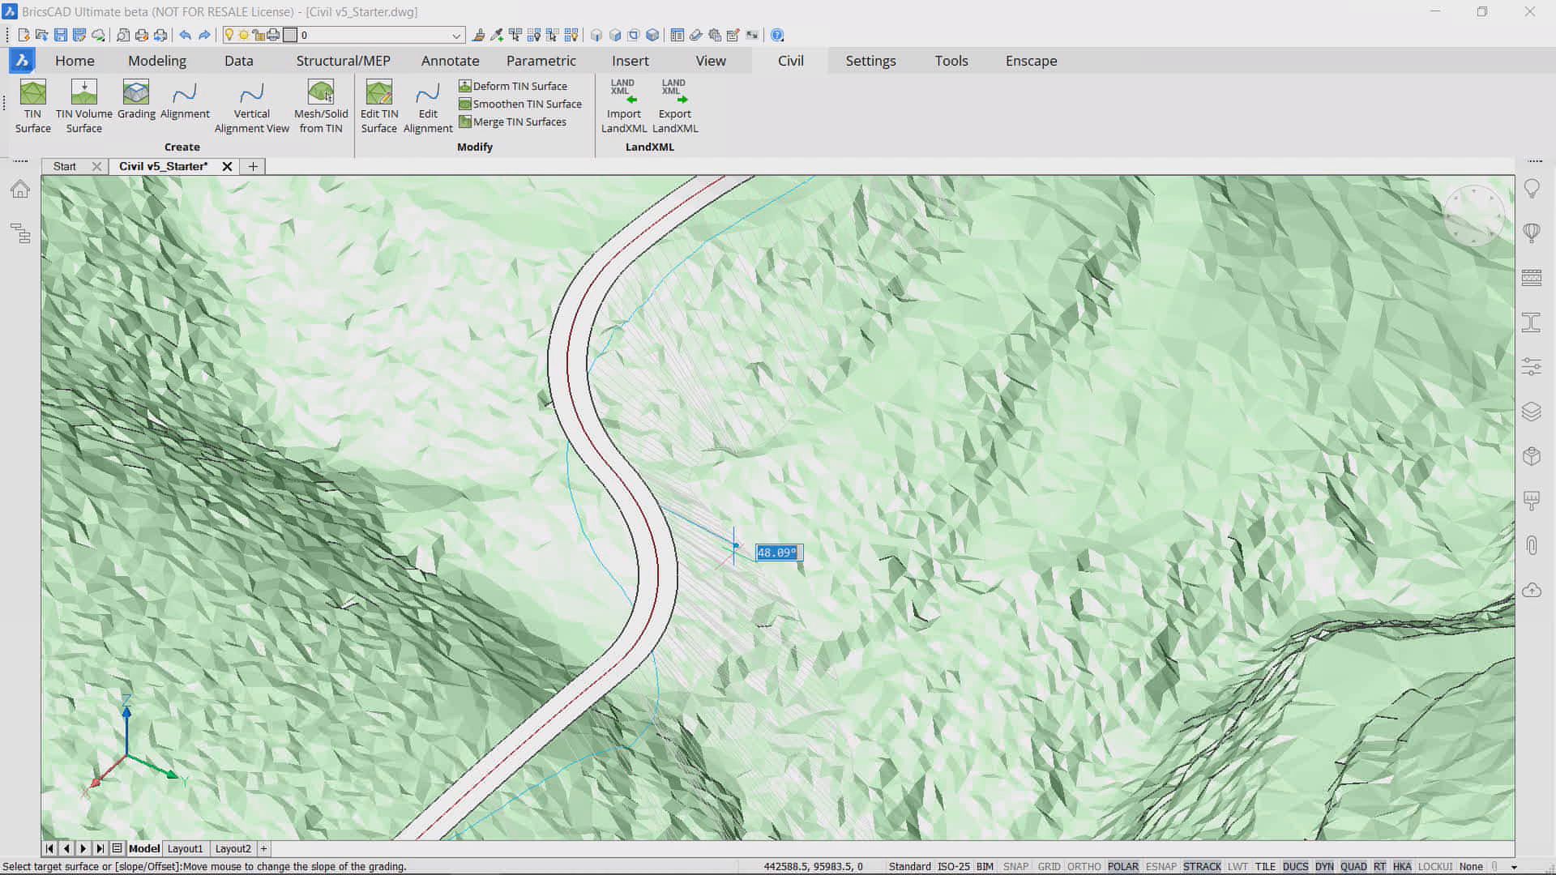
click(723, 634)
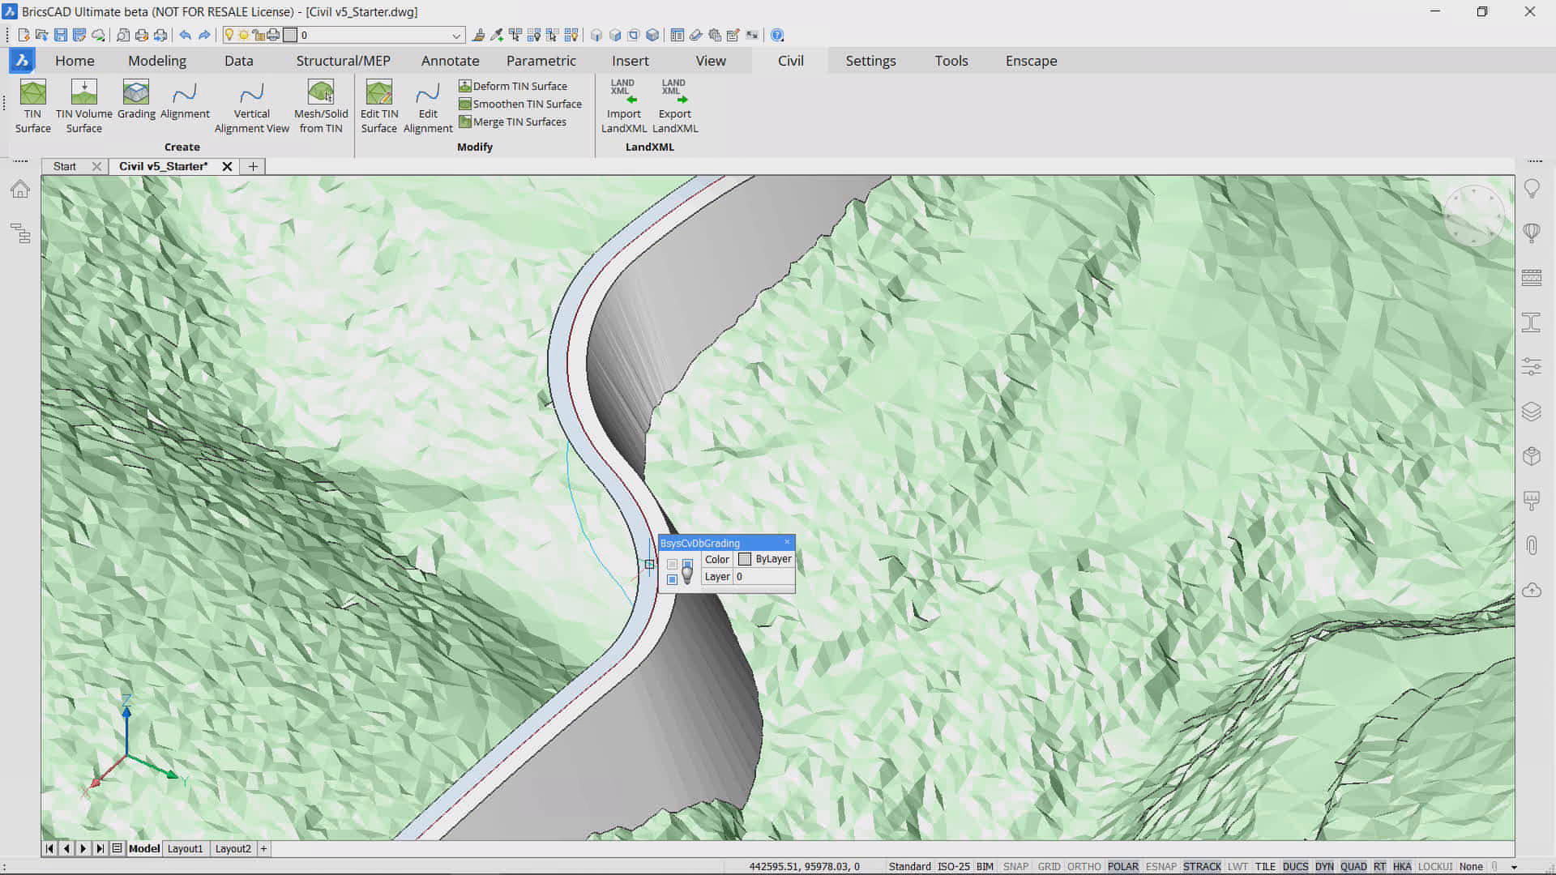
Step: Create a slope grading at 65° from the opposite road edge to the terrain TIN surface
key(Return)
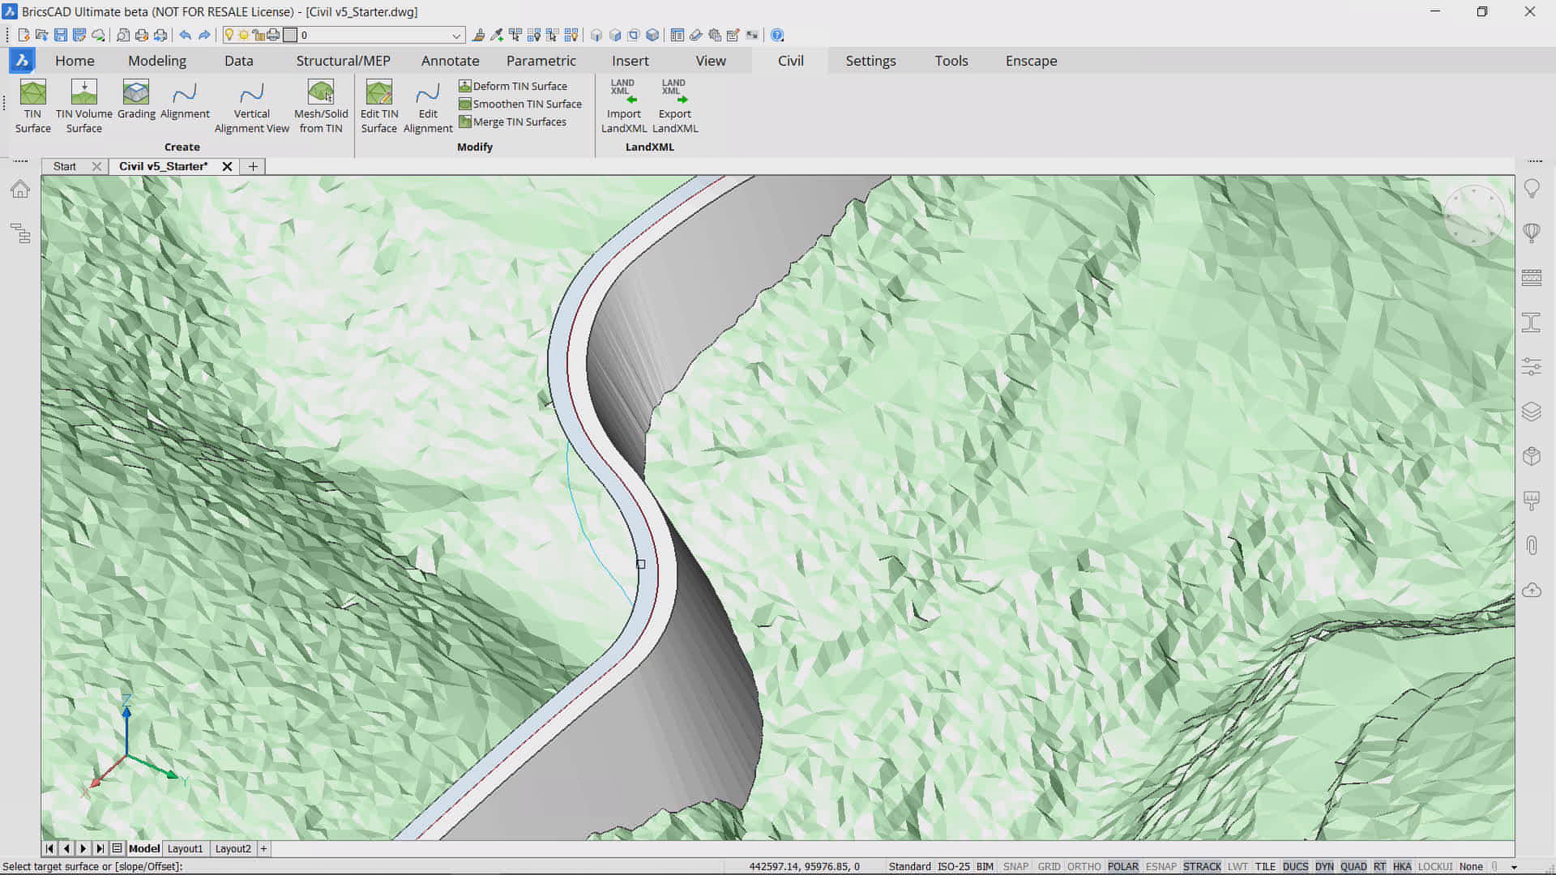
click(541, 602)
text(60)
key(Return)
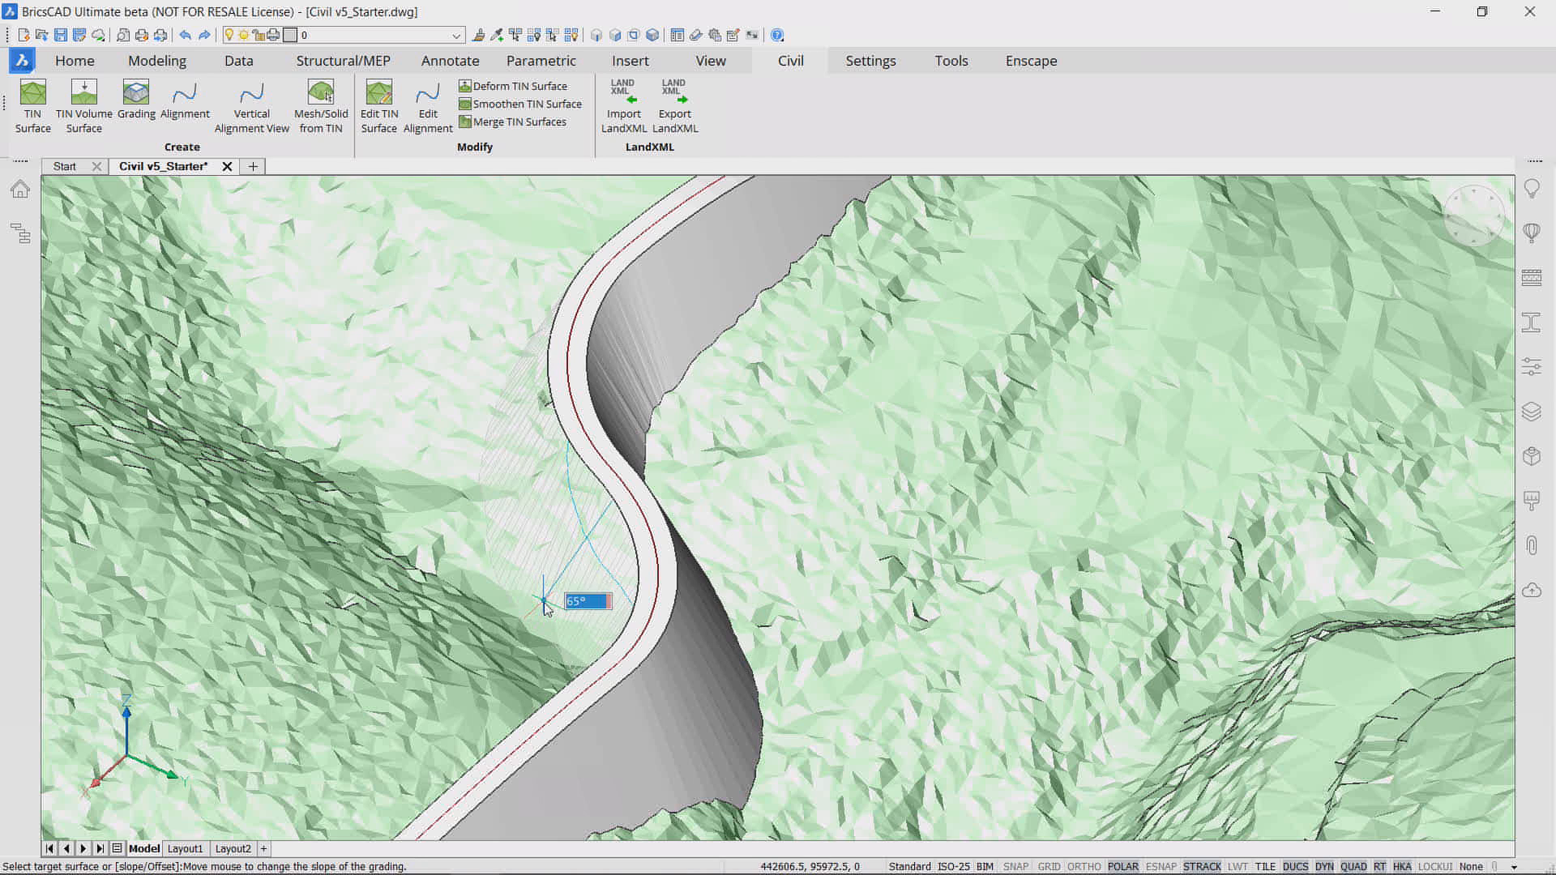
click(929, 475)
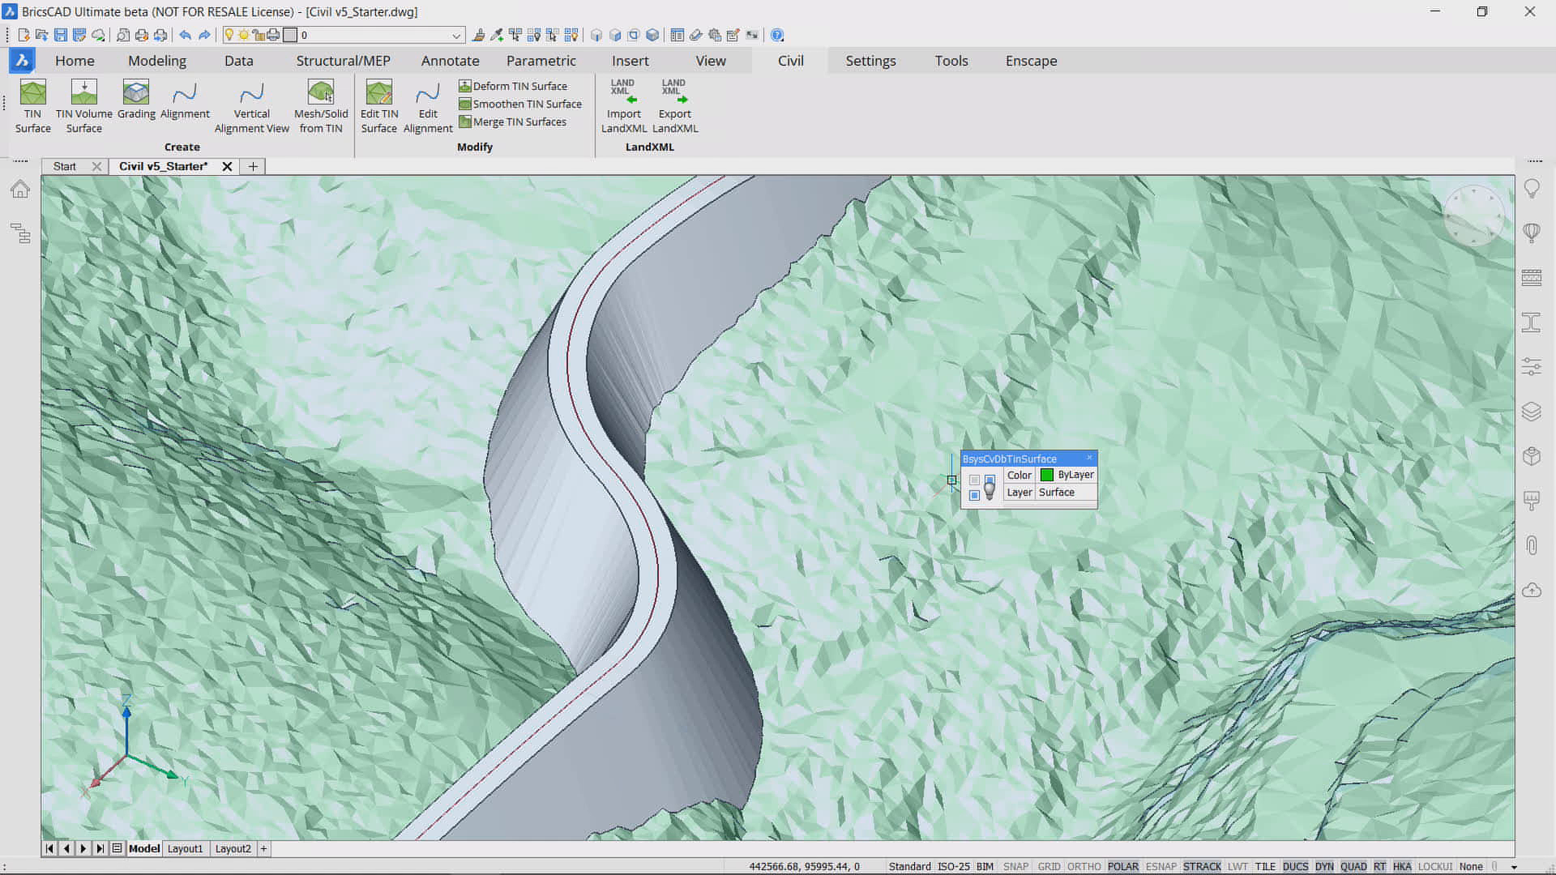
Step: Merge the road's offset and slope gradings on both sides into one TIN surface
scroll(952, 480, down, 8)
shift+middle_drag(956, 486, 998, 531)
scroll(758, 415, up, 6)
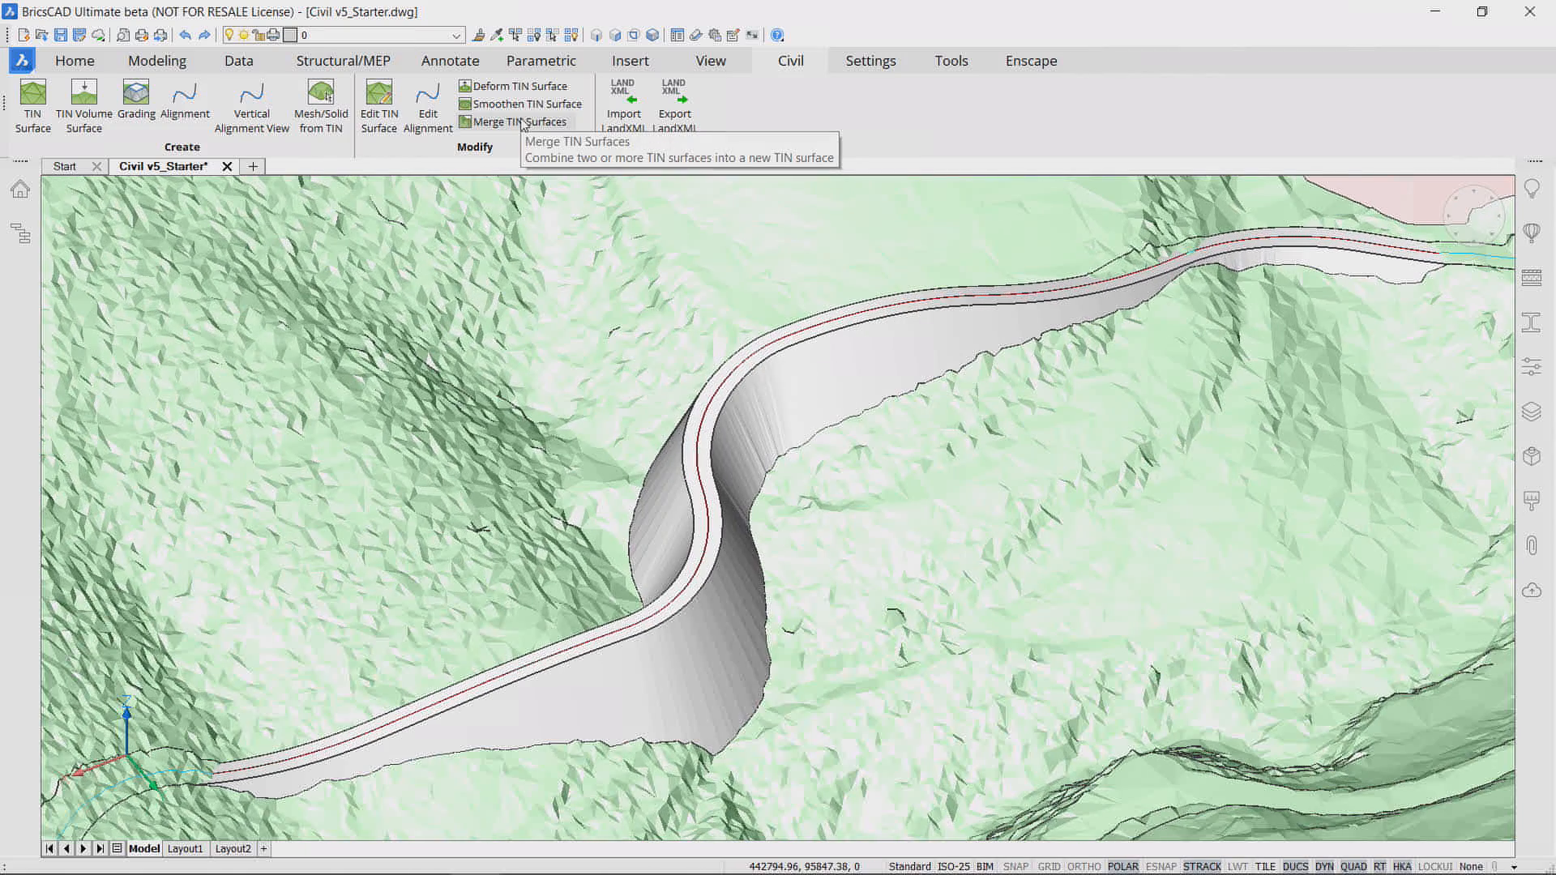
click(534, 124)
scroll(707, 628, up, 3)
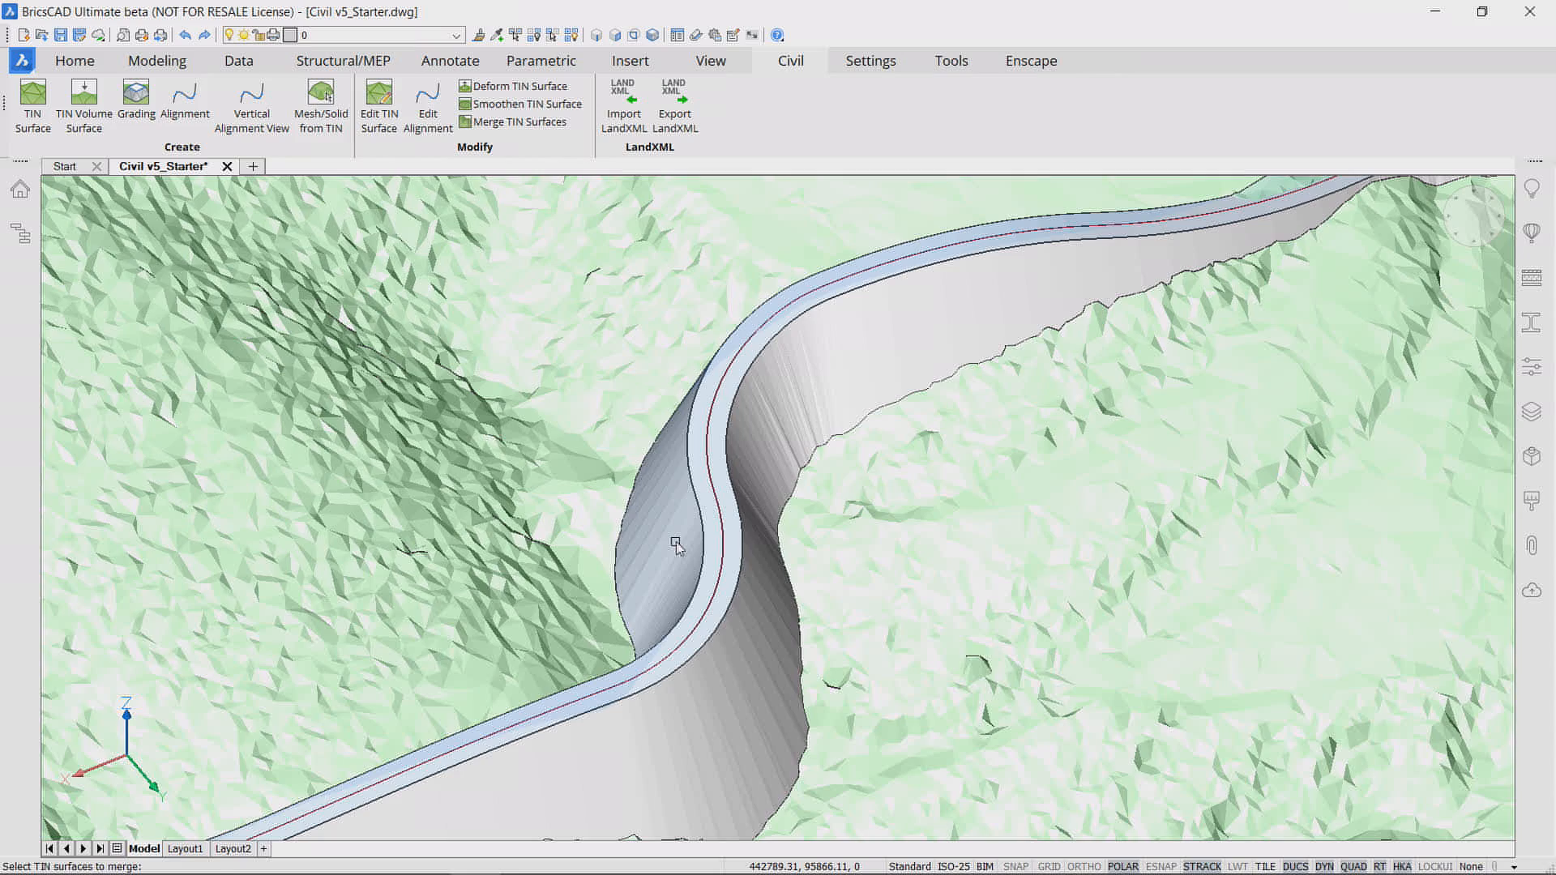
click(676, 543)
key(Return)
key(Return)
scroll(681, 546, down, 5)
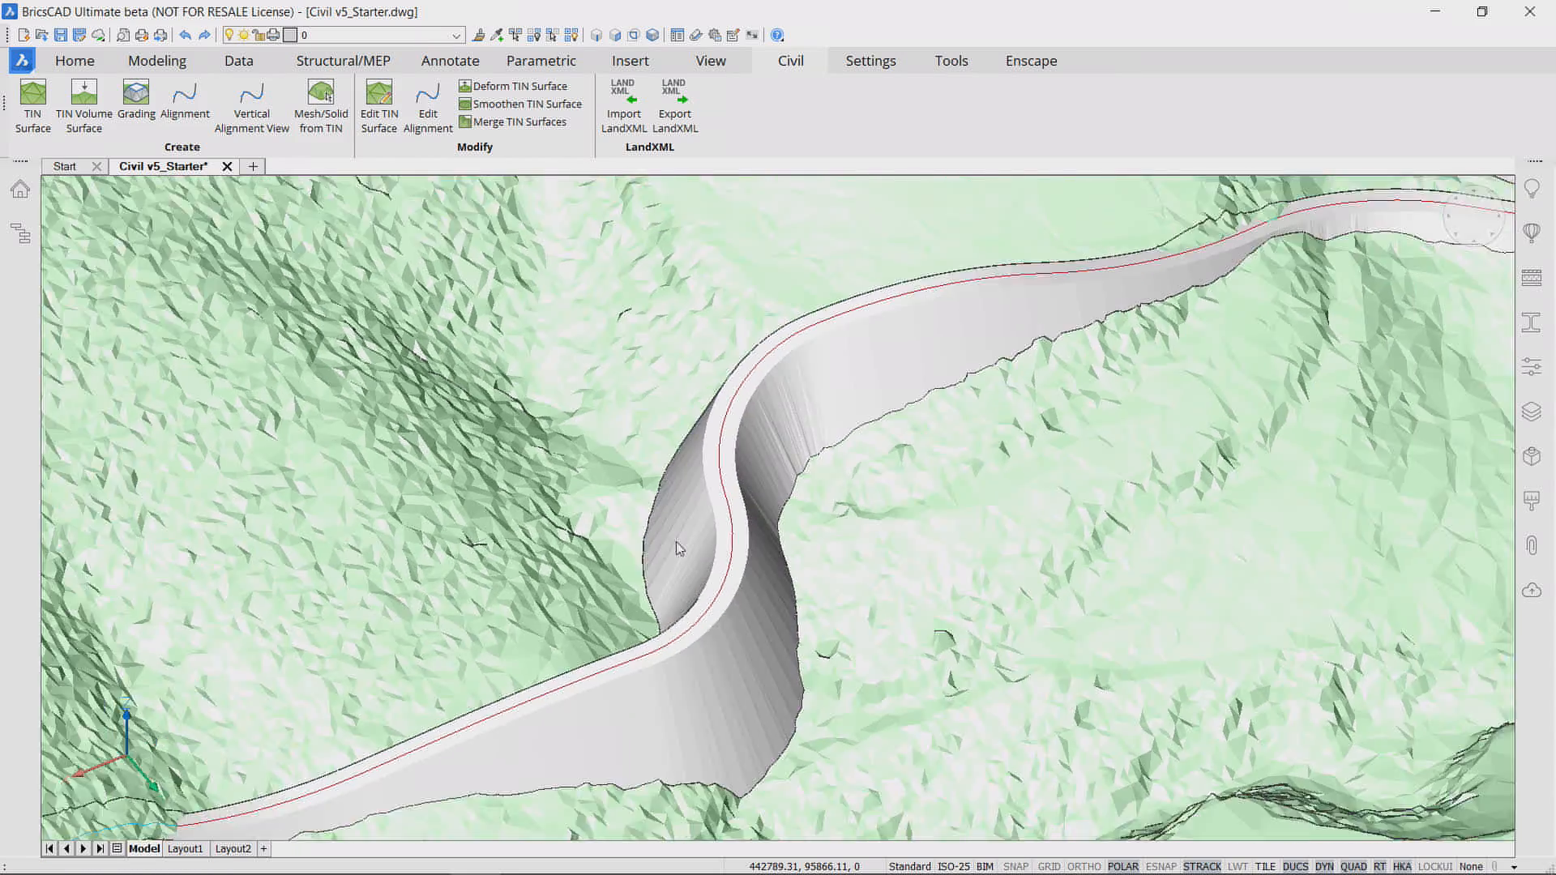
Step: Create a TIN volume surface comparing the terrain with the merged road surface
scroll(742, 631, down, 5)
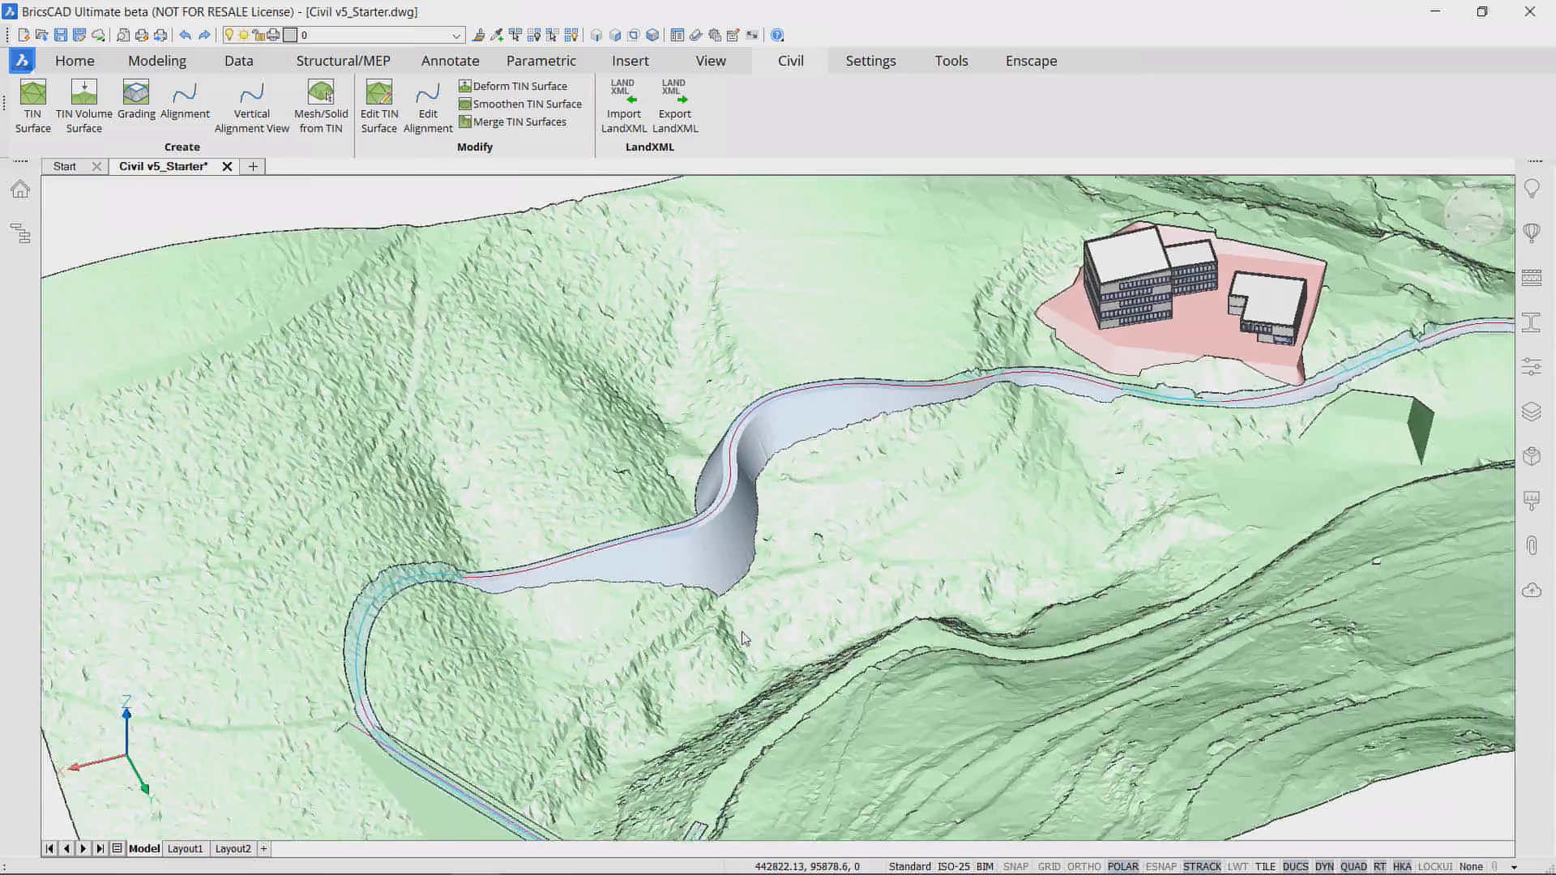
scroll(743, 636, down, 3)
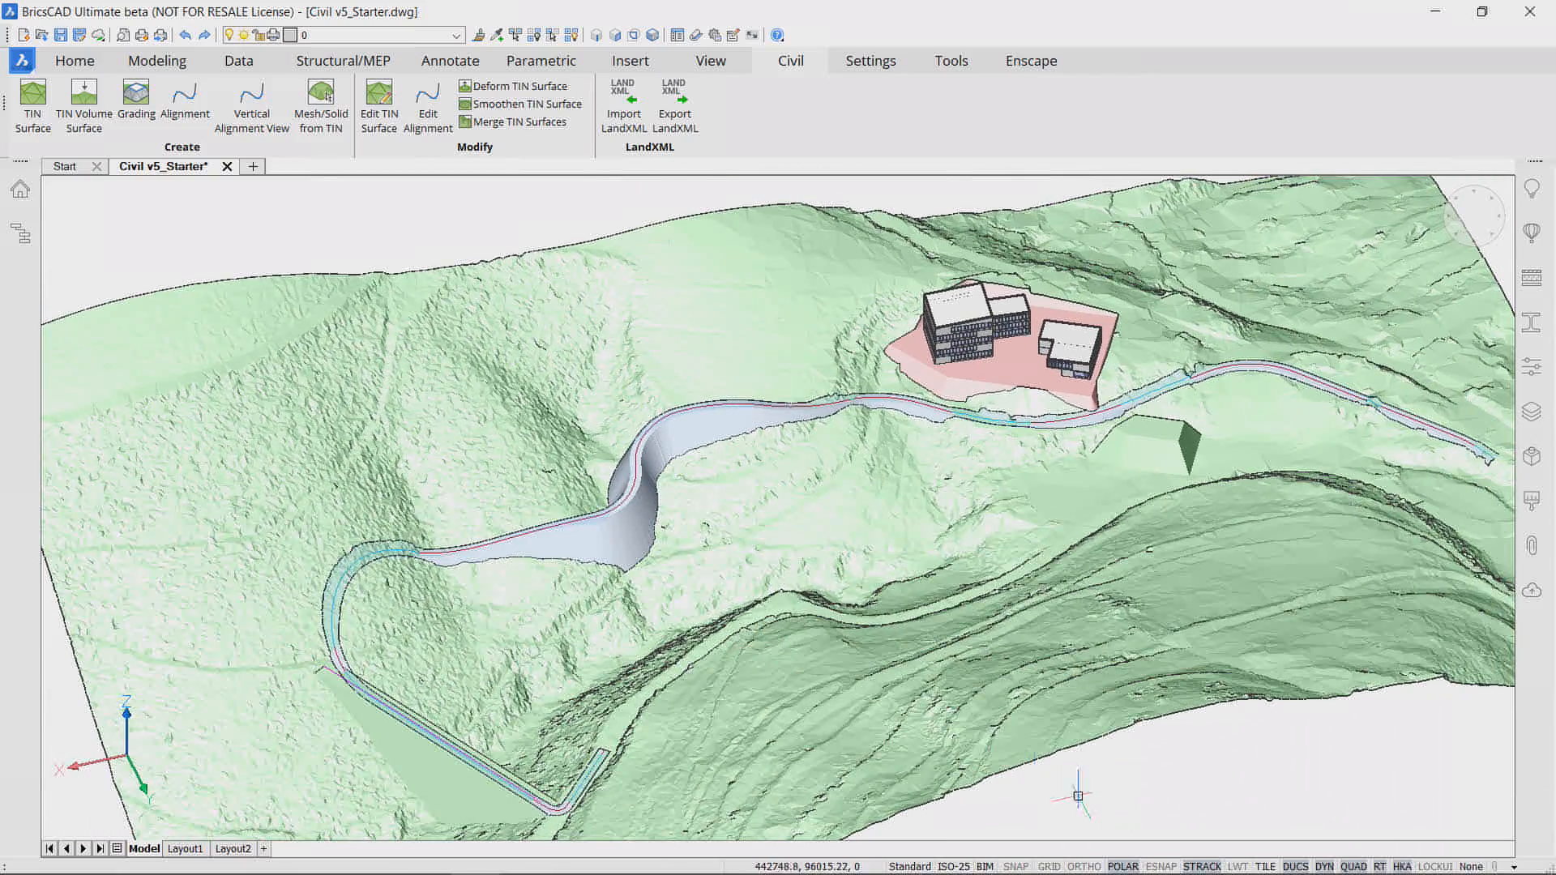
click(1174, 806)
key(Escape)
key(Escape)
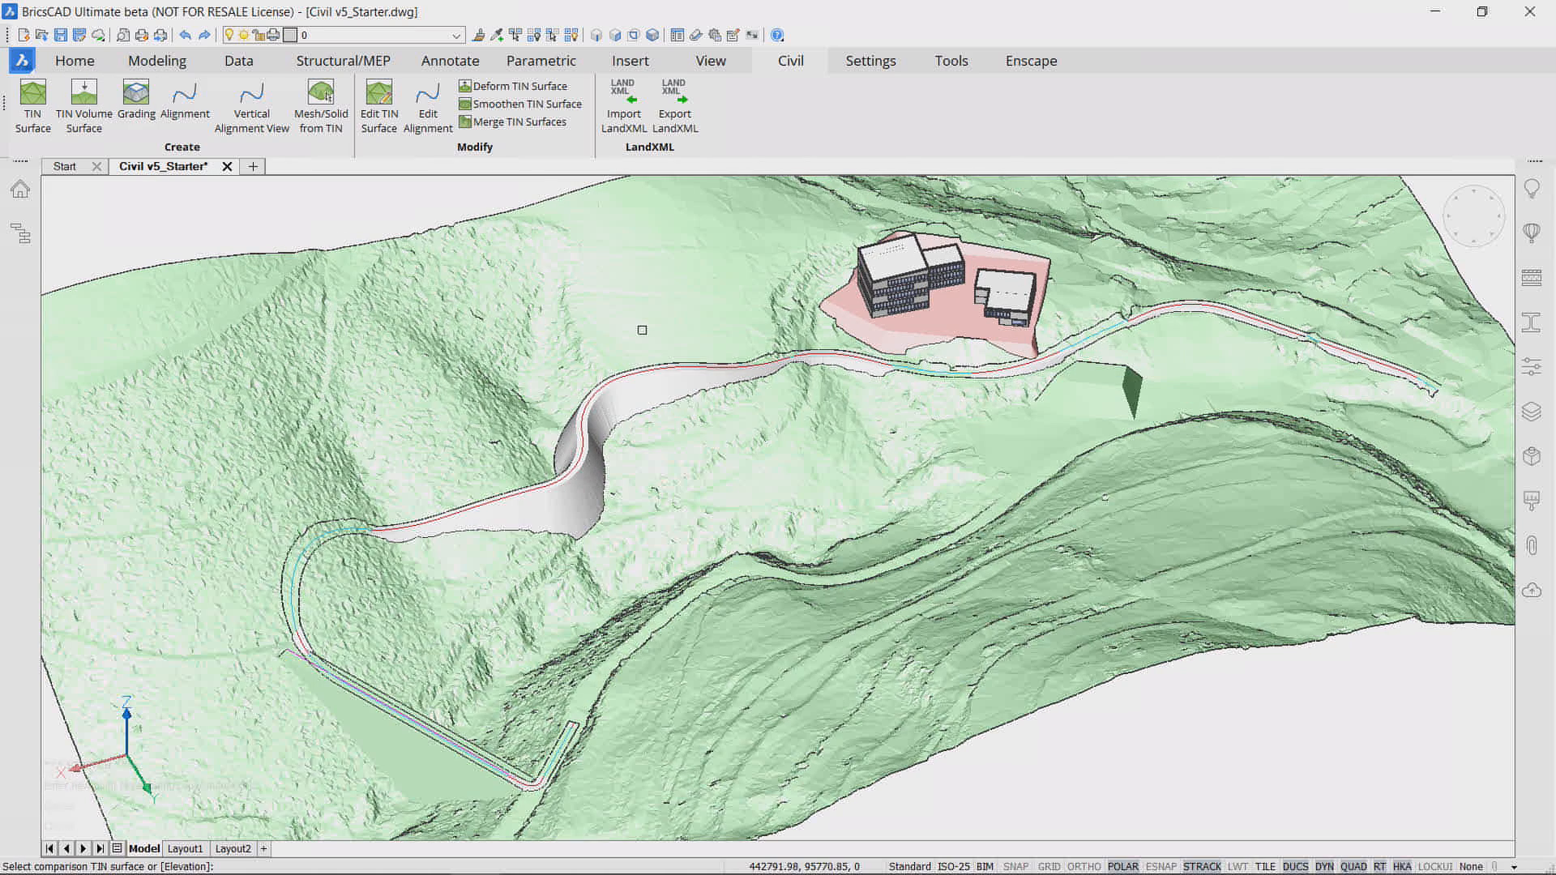
click(643, 385)
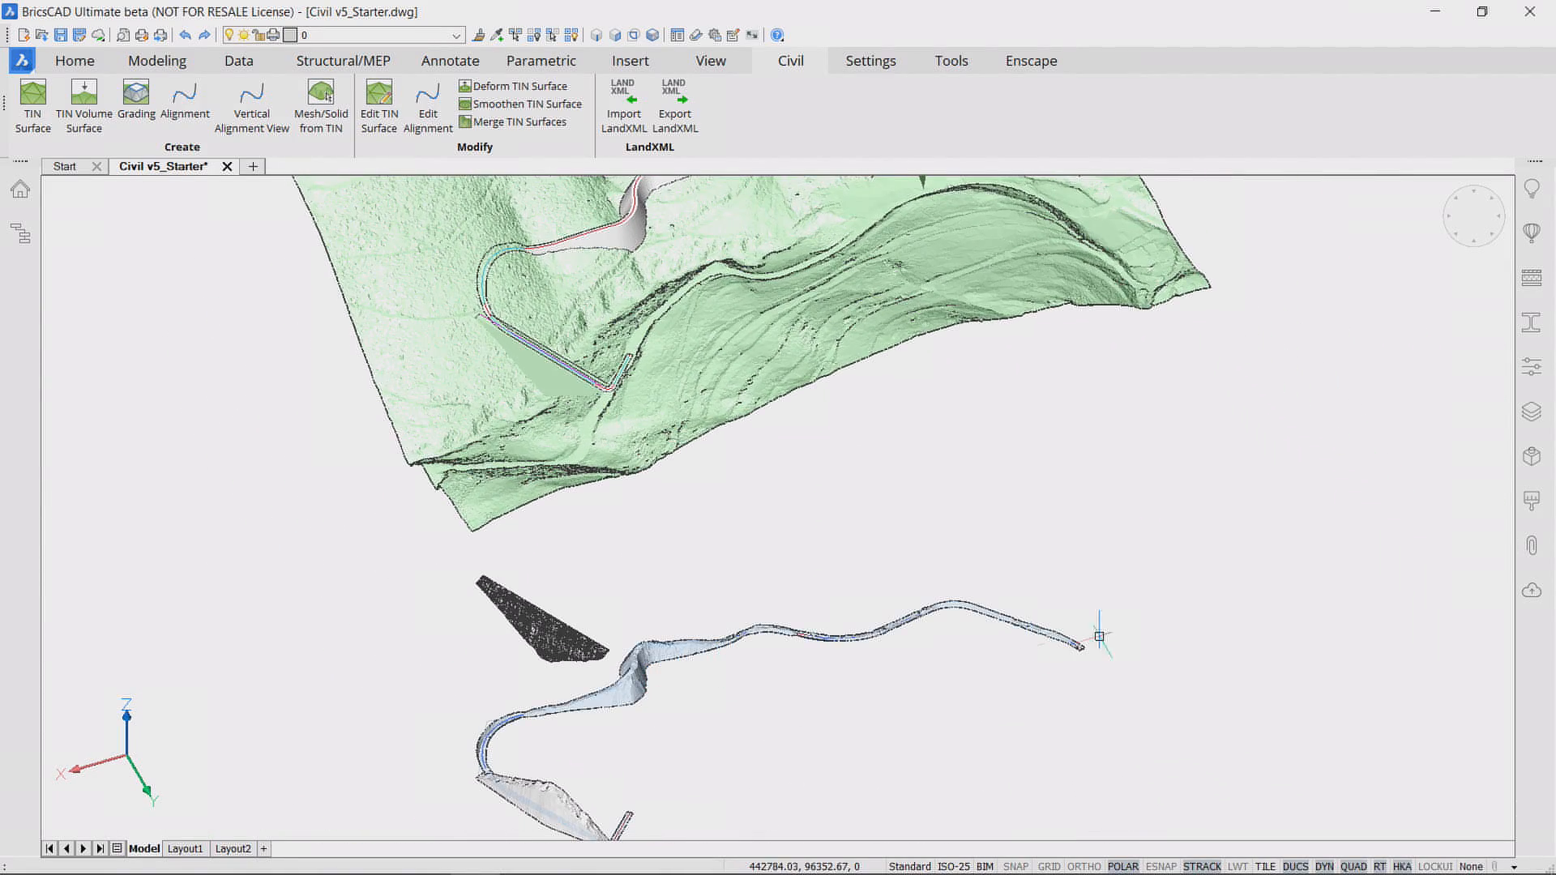
Step: Check the cut and fill volumes in the road volume surface's properties, and hide the properties
click(1539, 378)
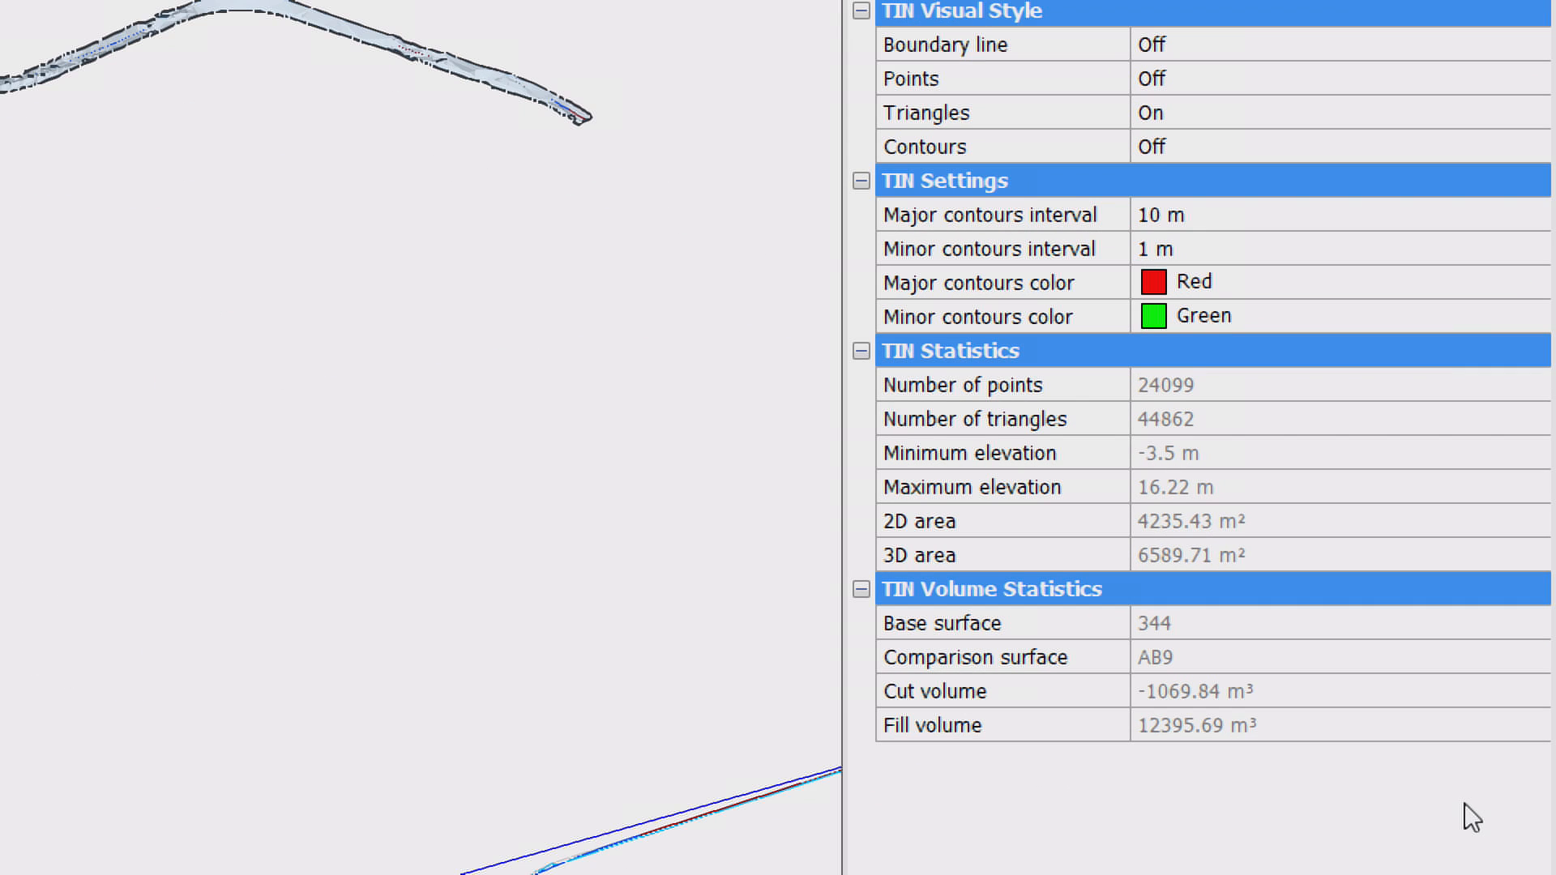
click(1474, 764)
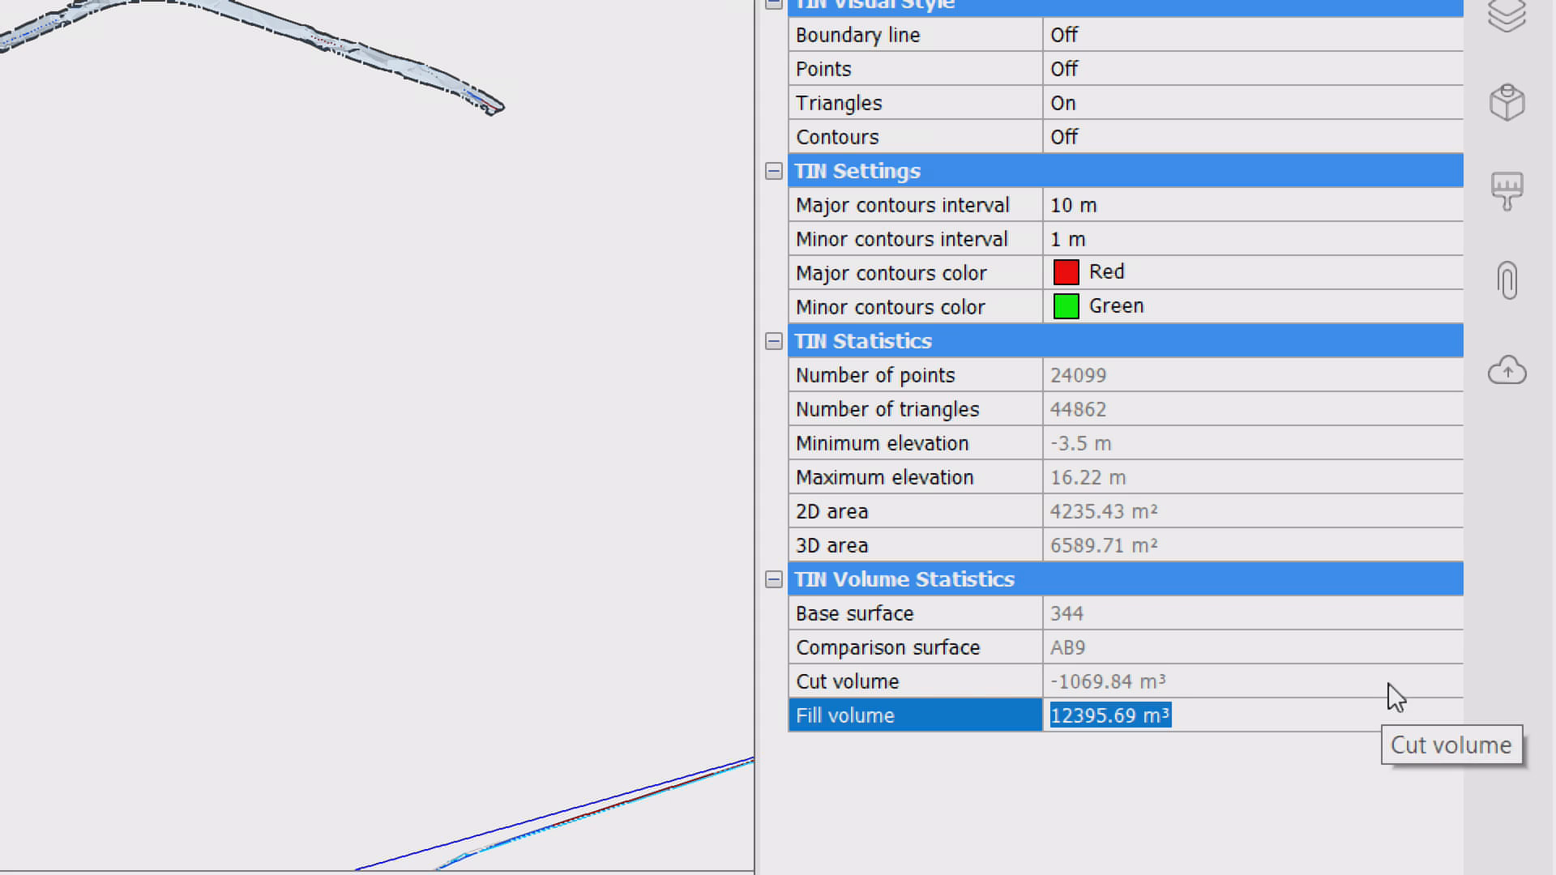
click(1391, 683)
click(1384, 806)
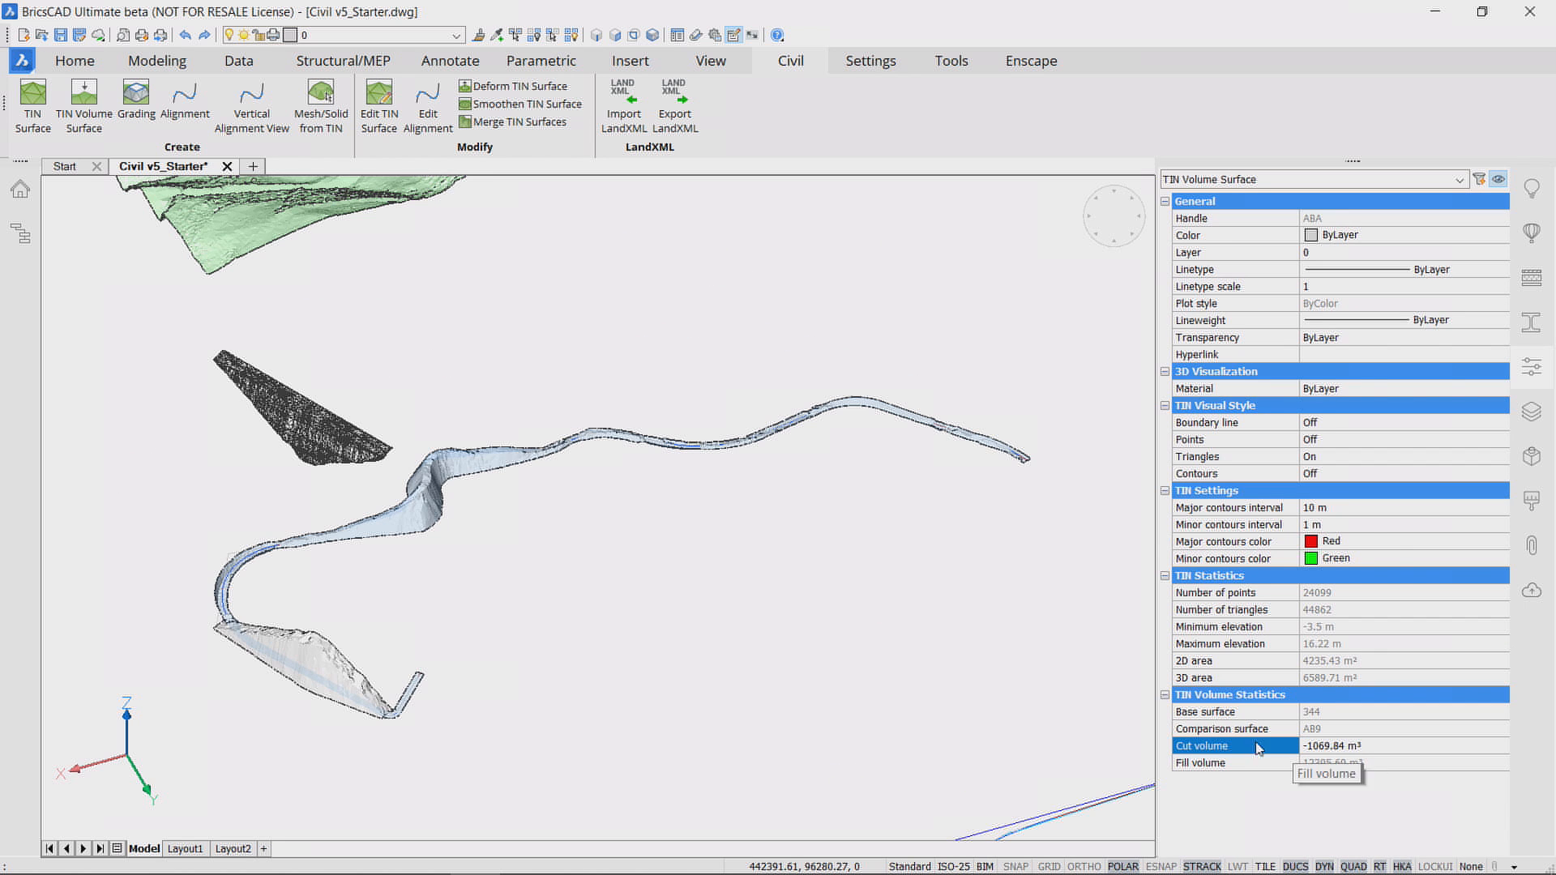
key(Escape)
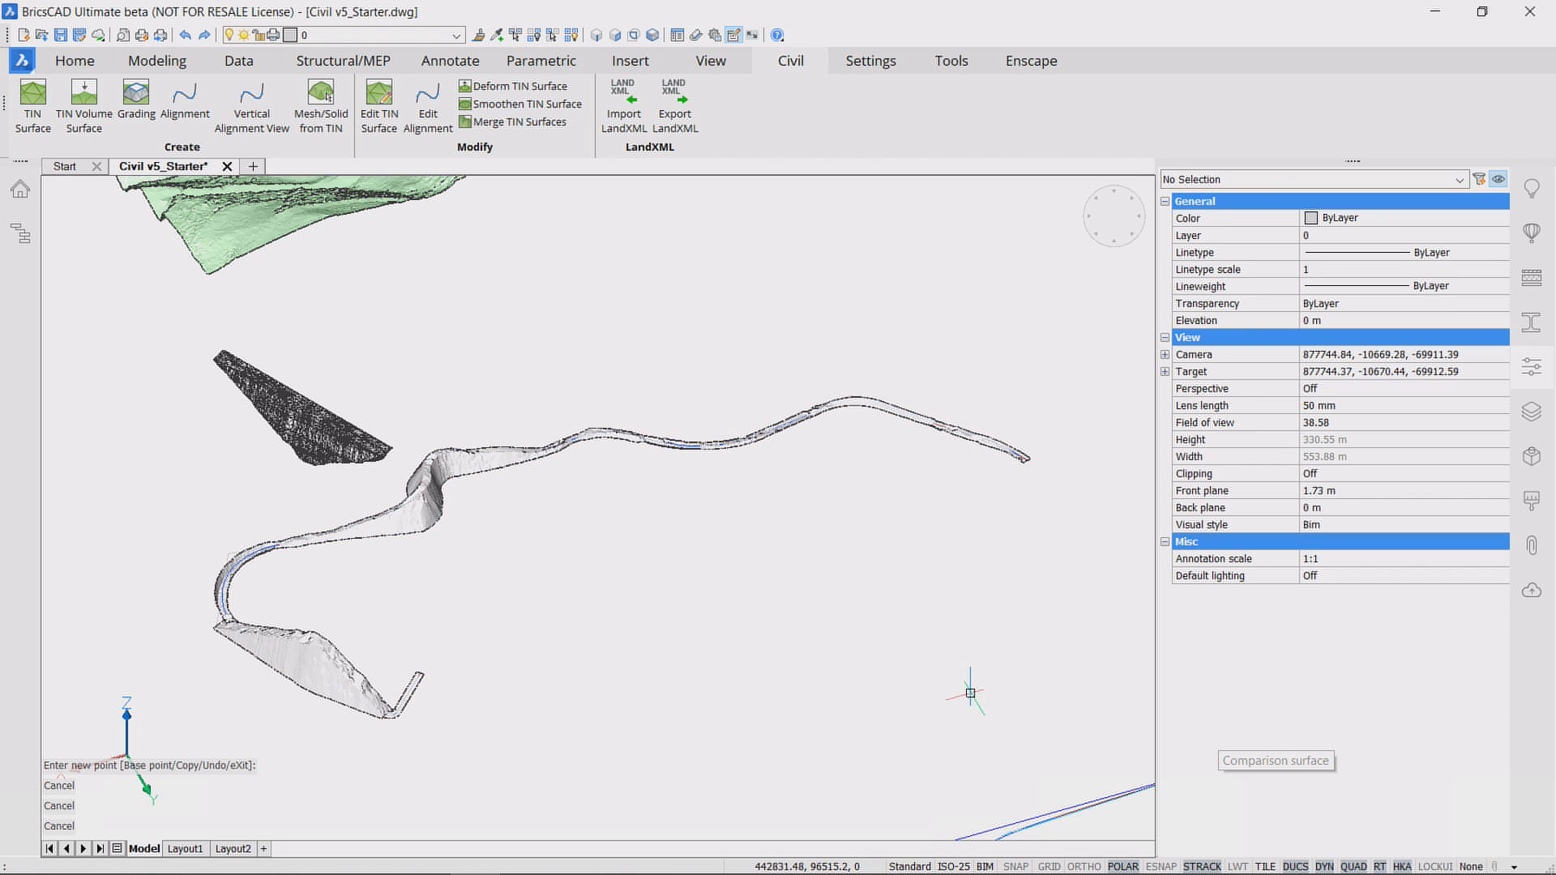
shift+middle_drag(969, 693, 1515, 377)
click(1531, 367)
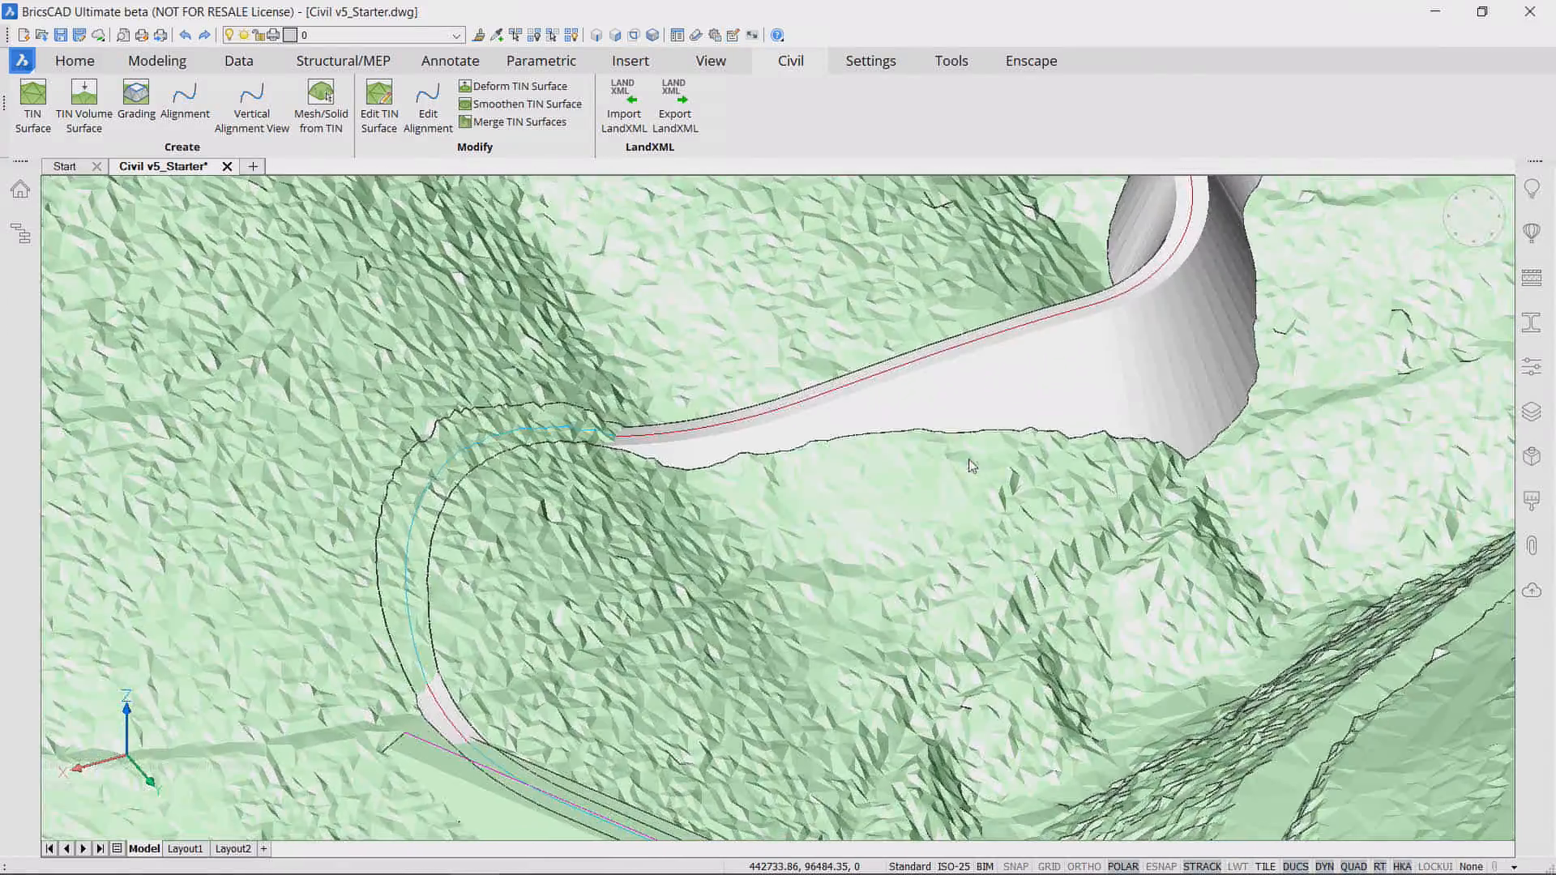
Step: Edit the terrain TIN surface to add the merged road surface as a Hide boundary
click(390, 120)
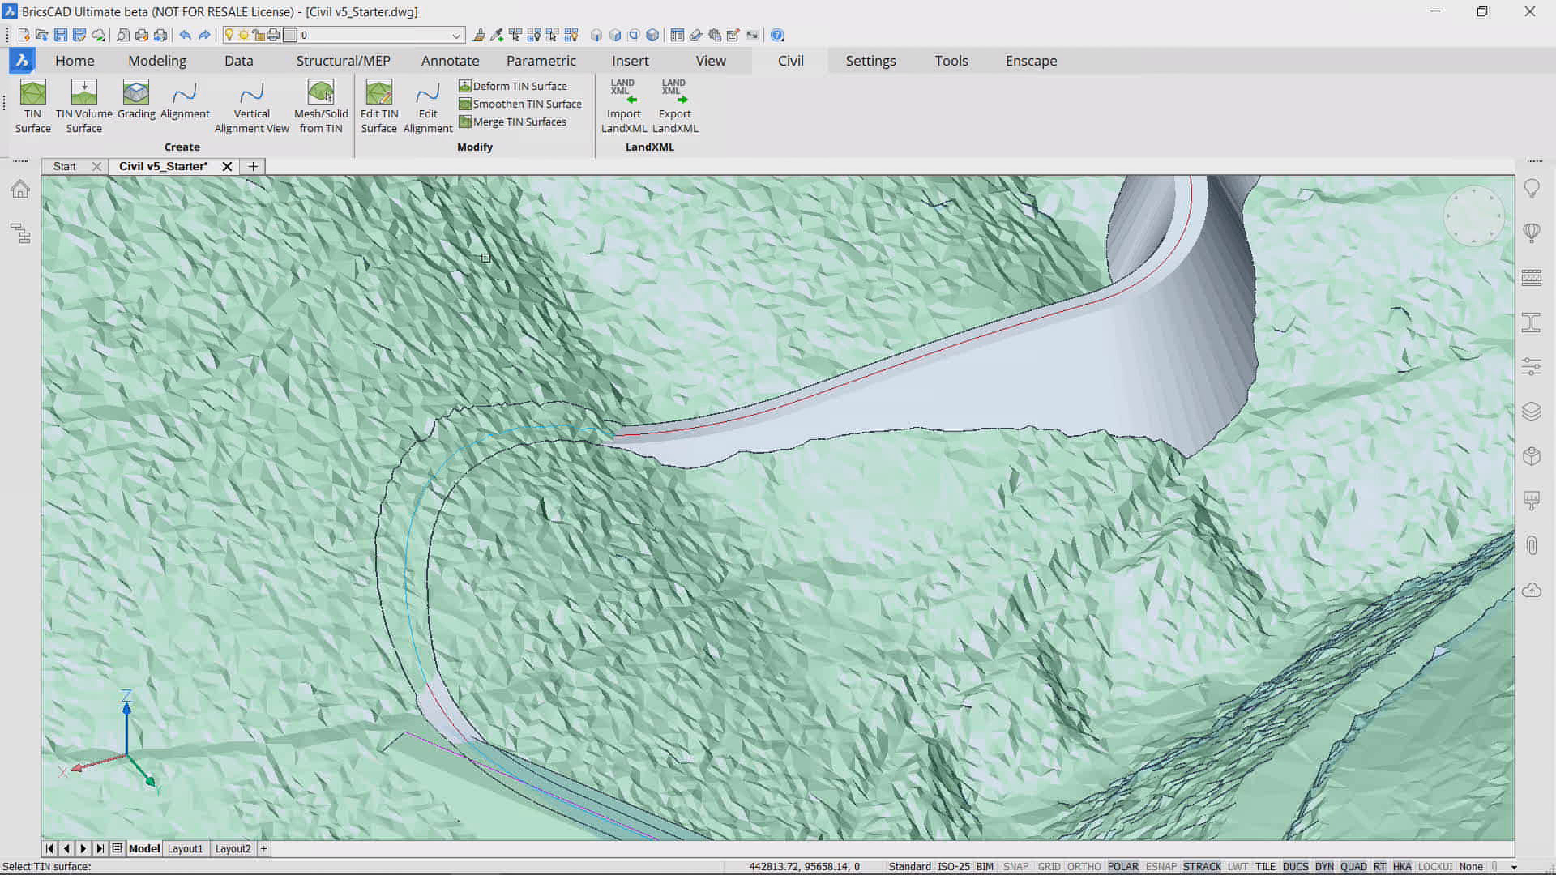
key(Return)
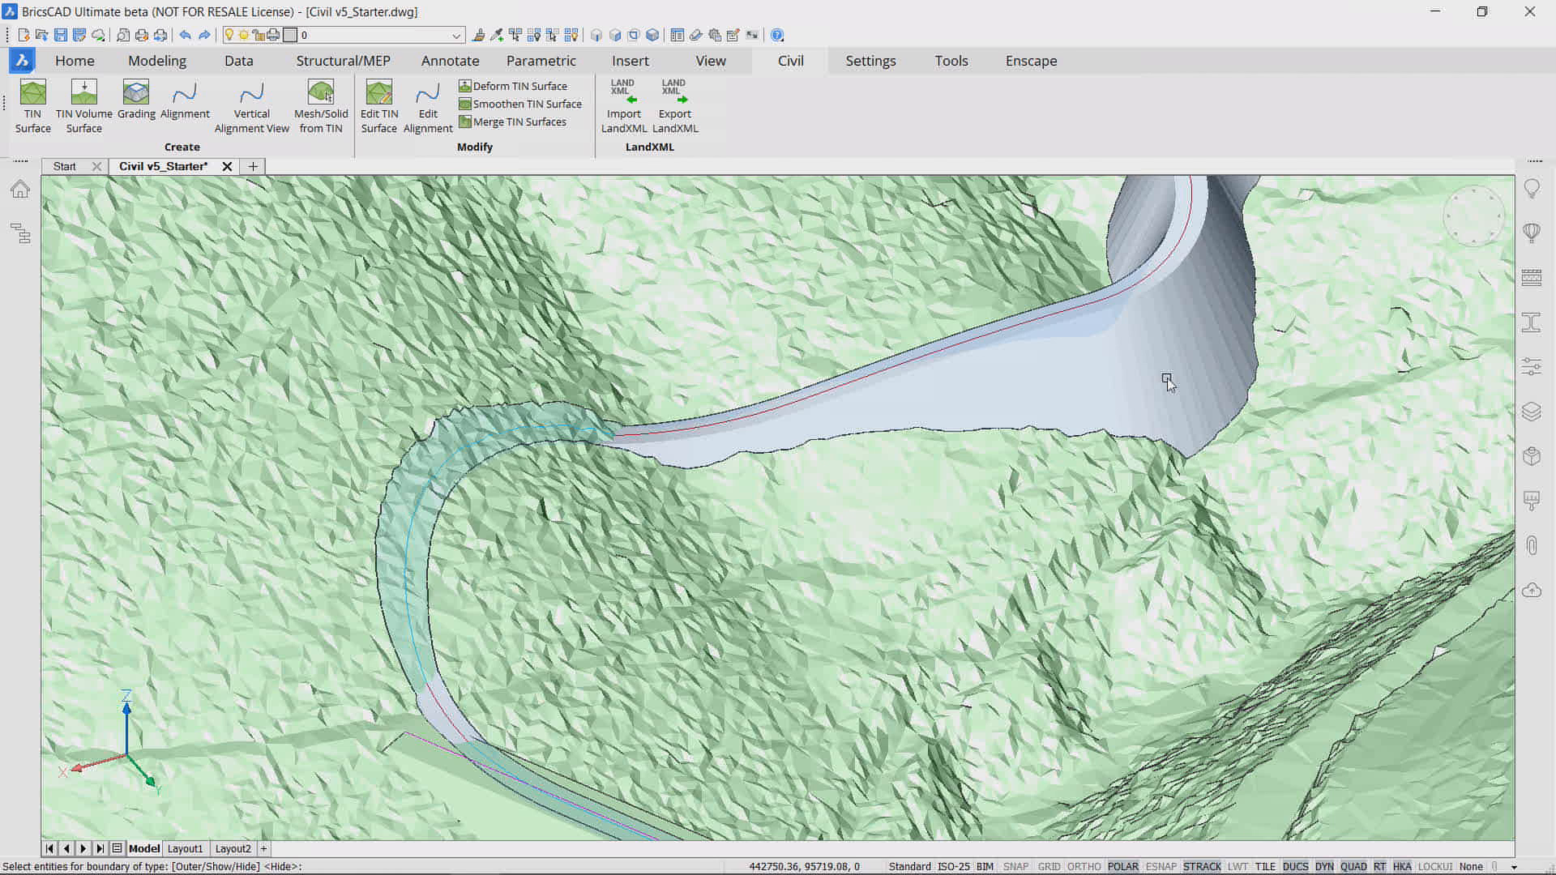
click(1166, 380)
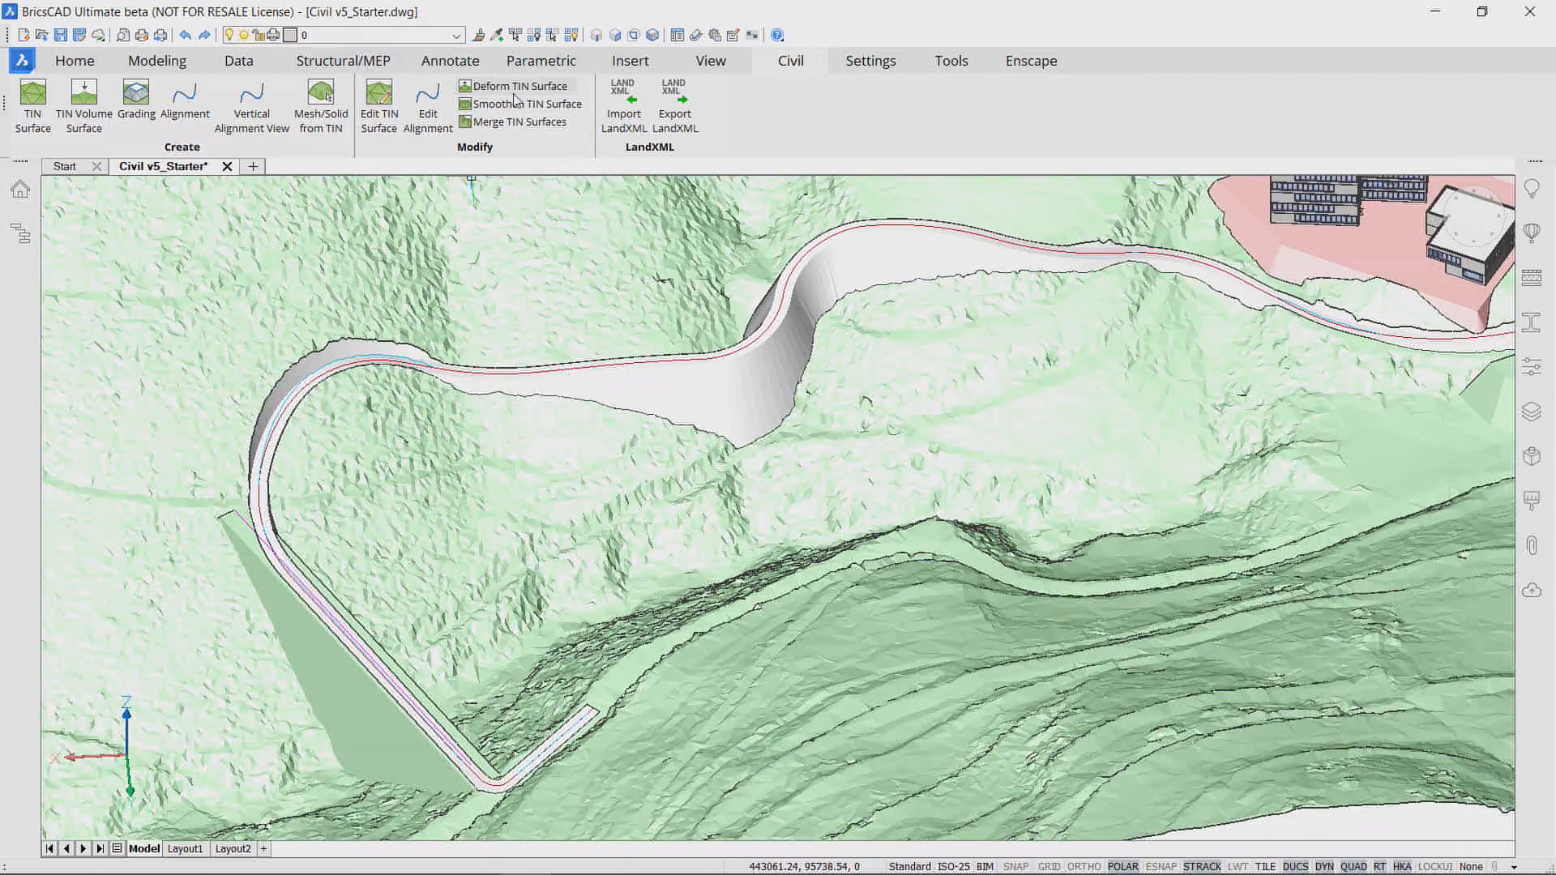
Step: Create a flat contour surface behind the dam at elevation 425.21 for the reservoir
click(561, 398)
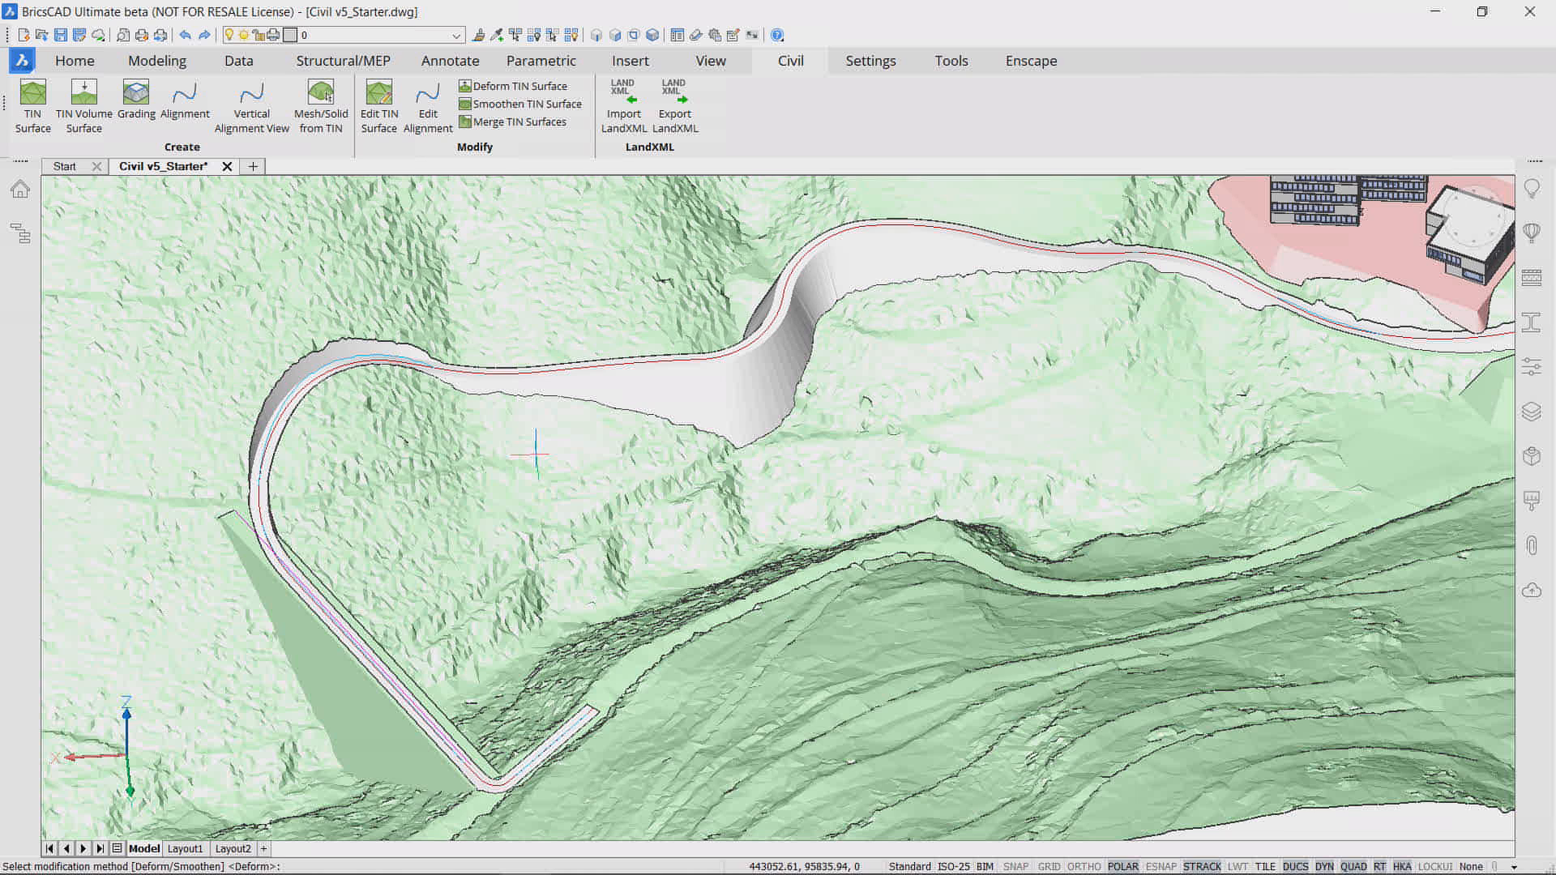
text(c)
key(Return)
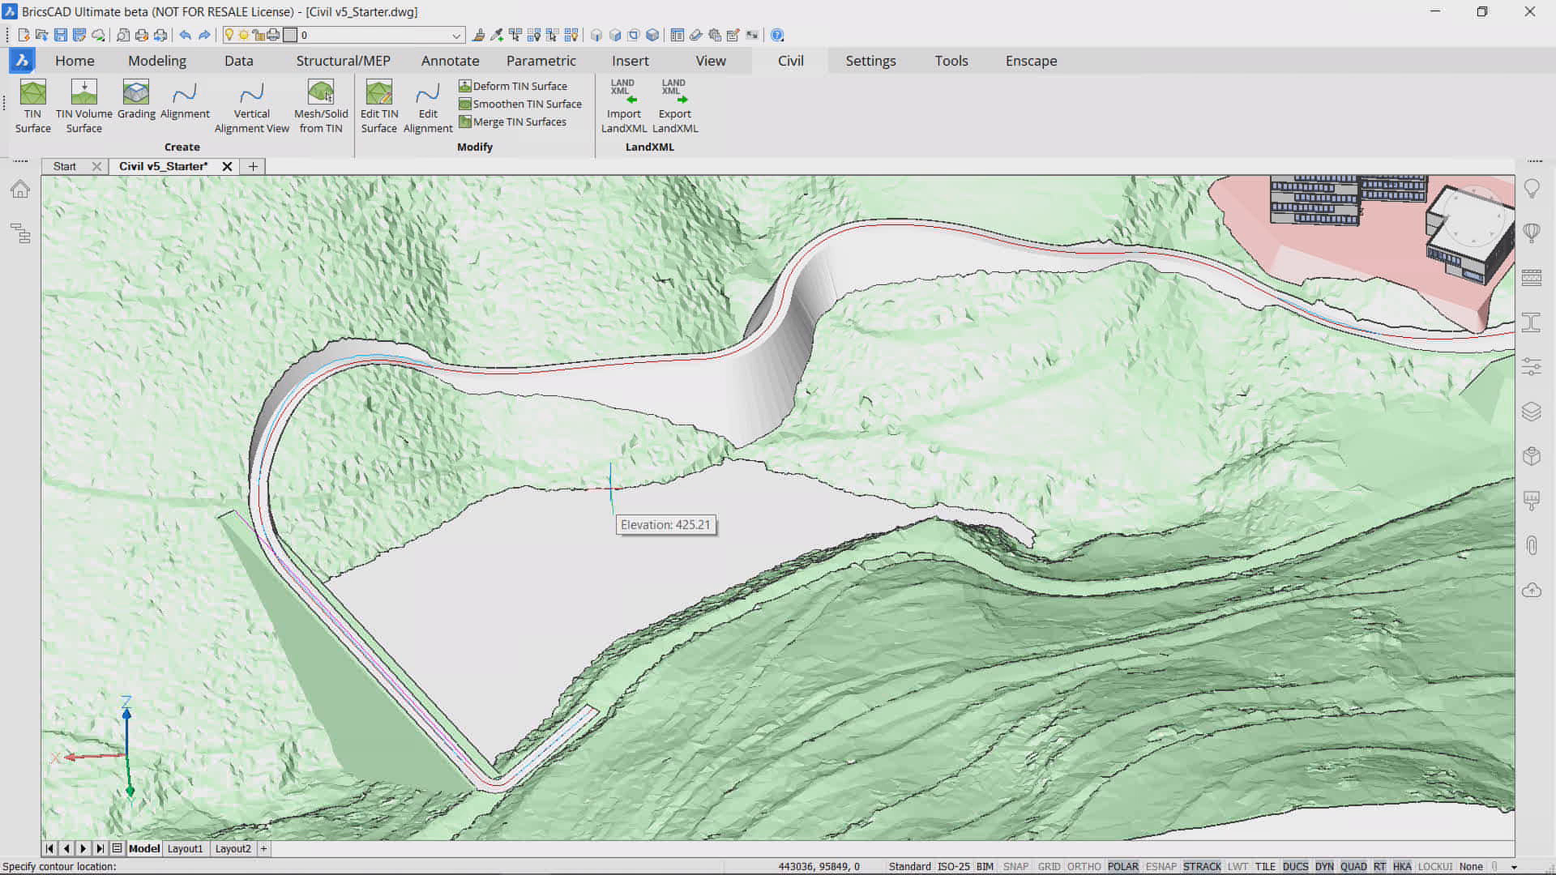
click(611, 488)
key(Return)
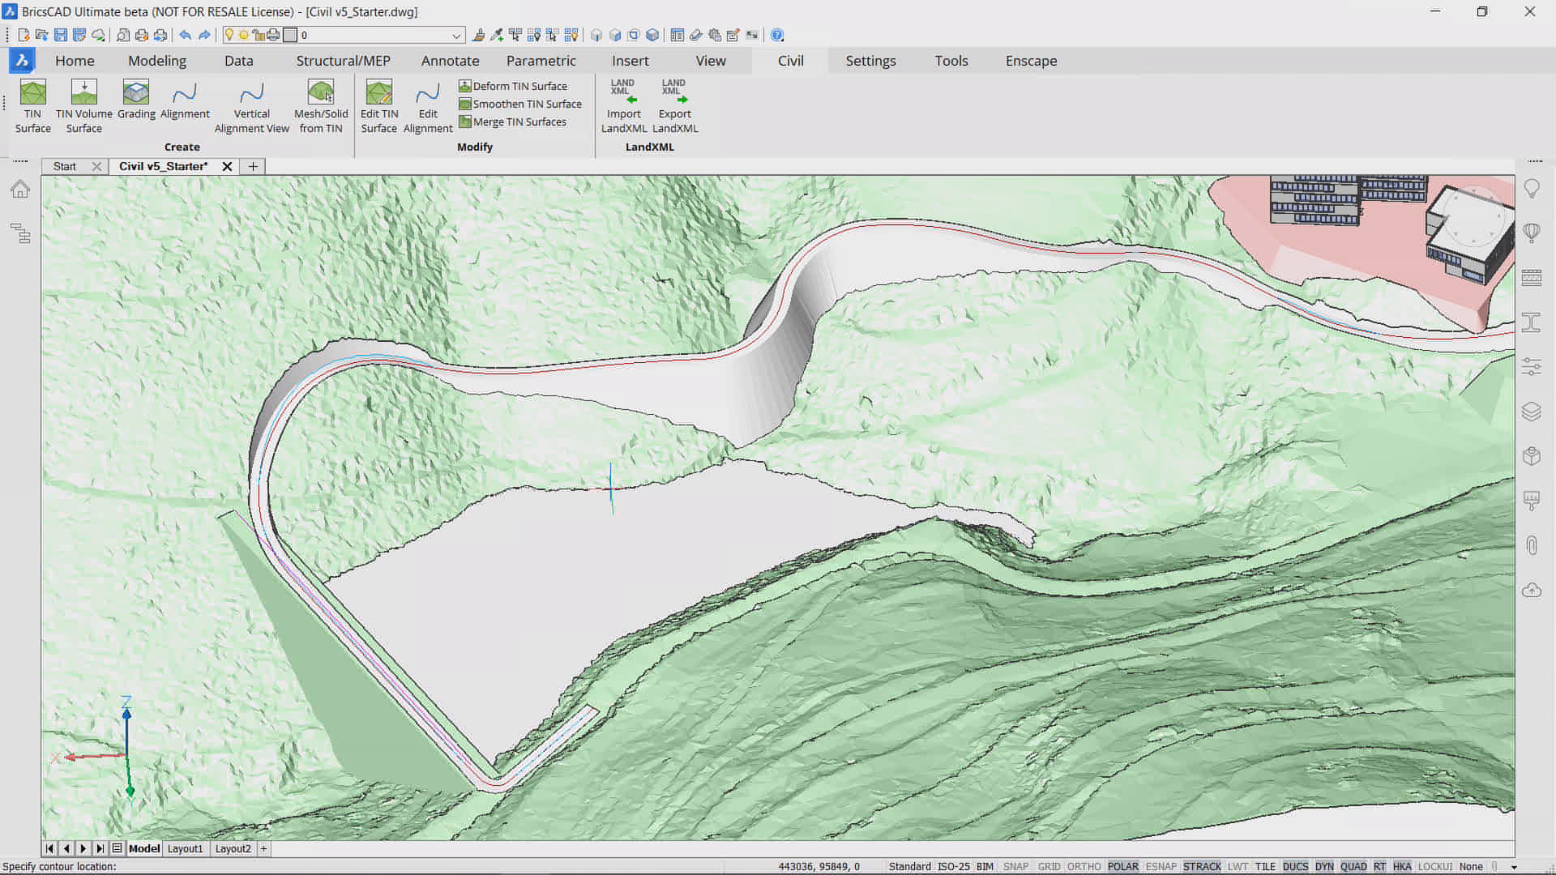
key(Escape)
key(Escape)
key(Escape)
key(Escape)
Step: Assign the flat reservoir surface behind the dam to the Water layer and deselect it
click(680, 533)
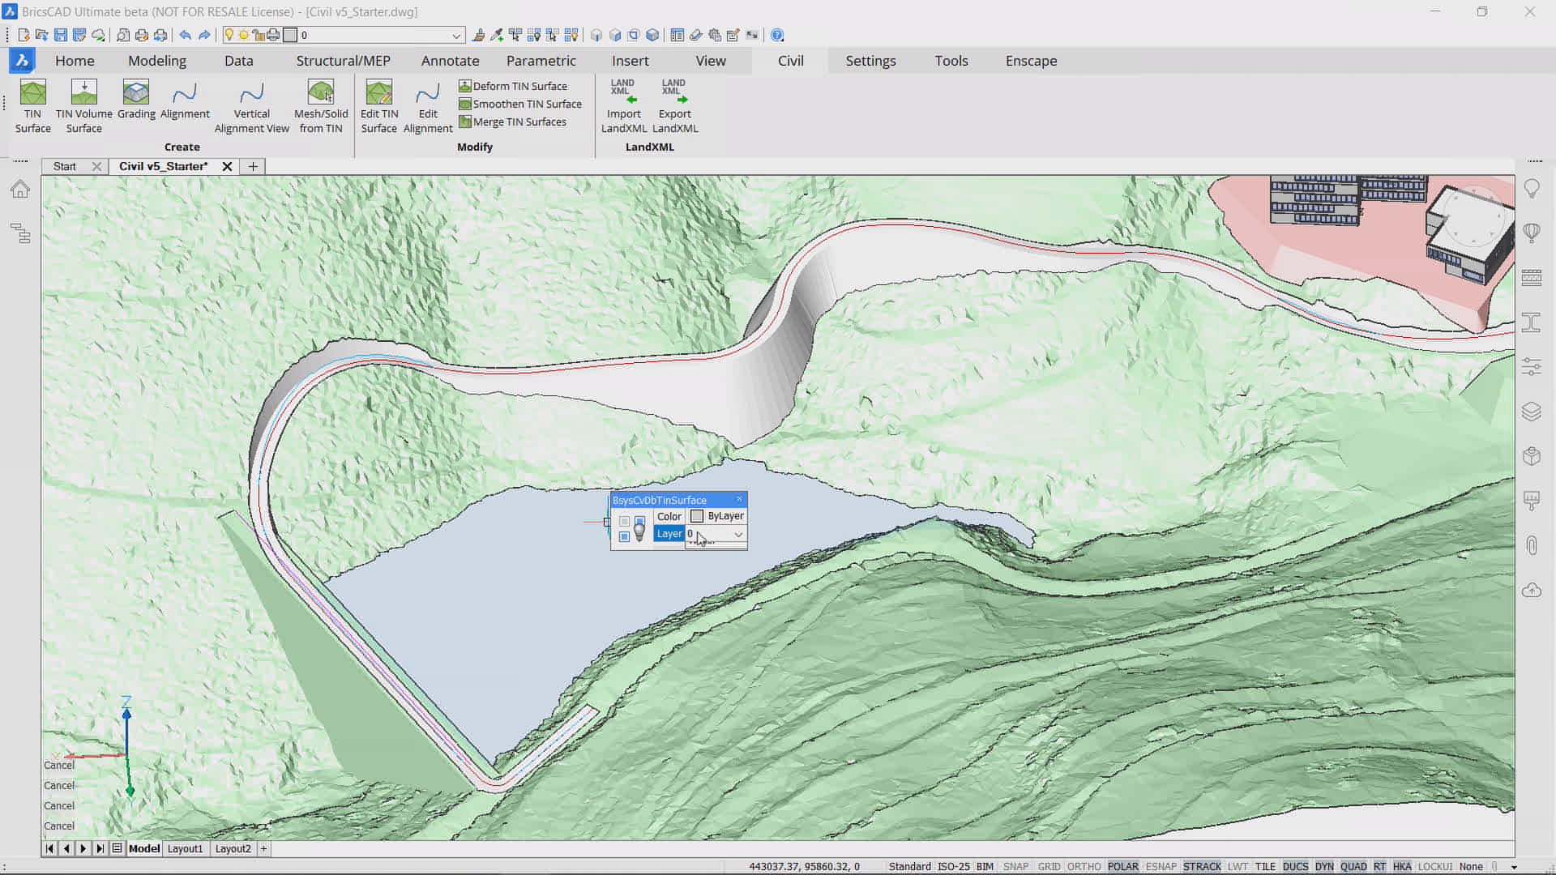
click(714, 658)
key(Escape)
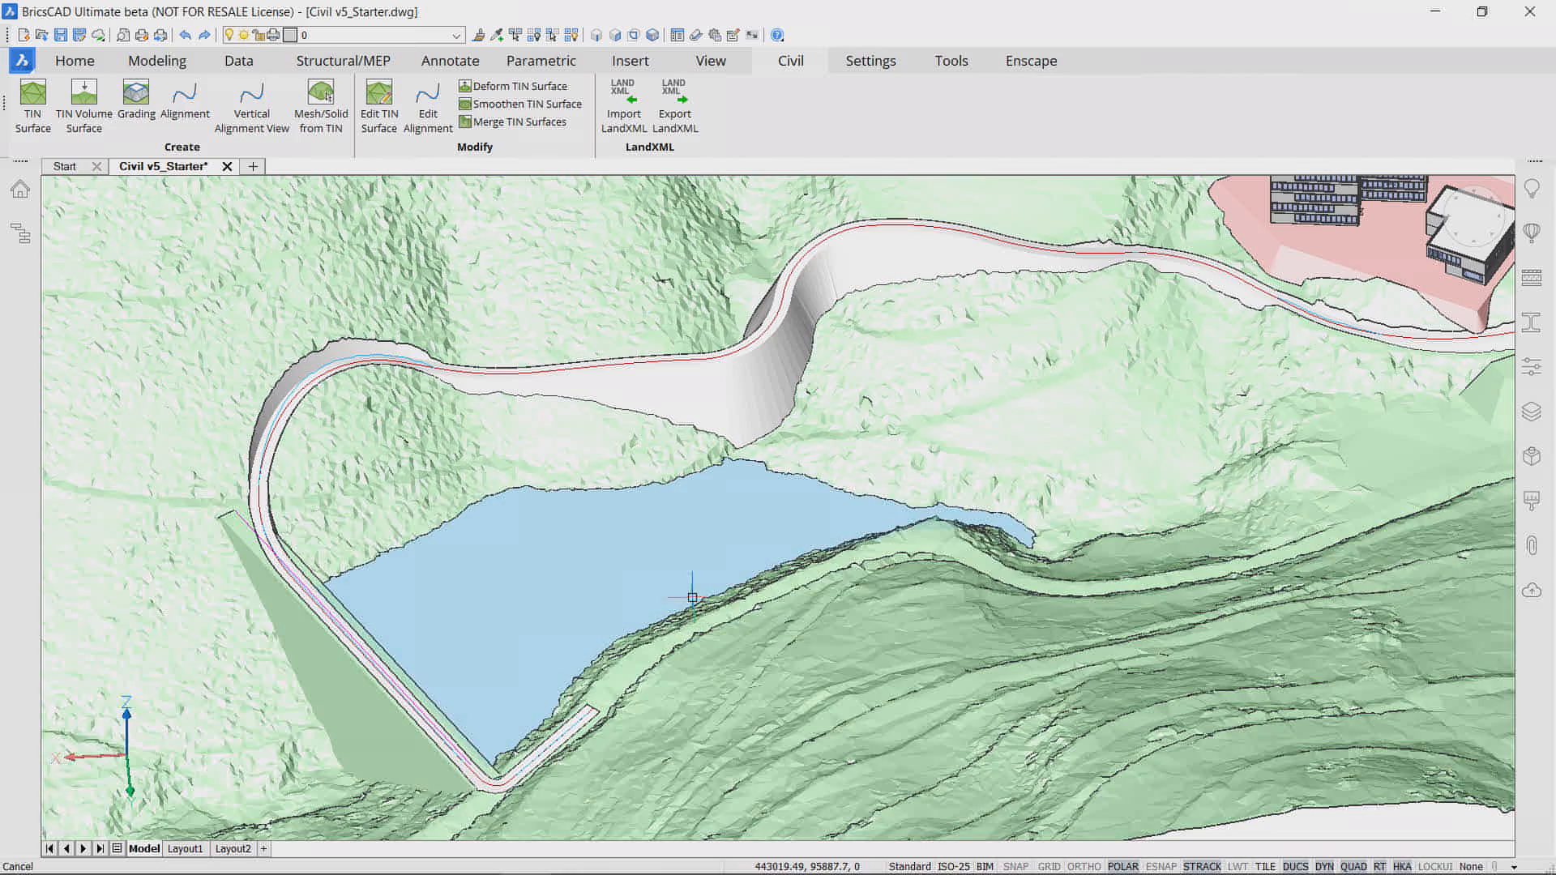
scroll(774, 713, down, 2)
shift+middle_drag(774, 713, 997, 717)
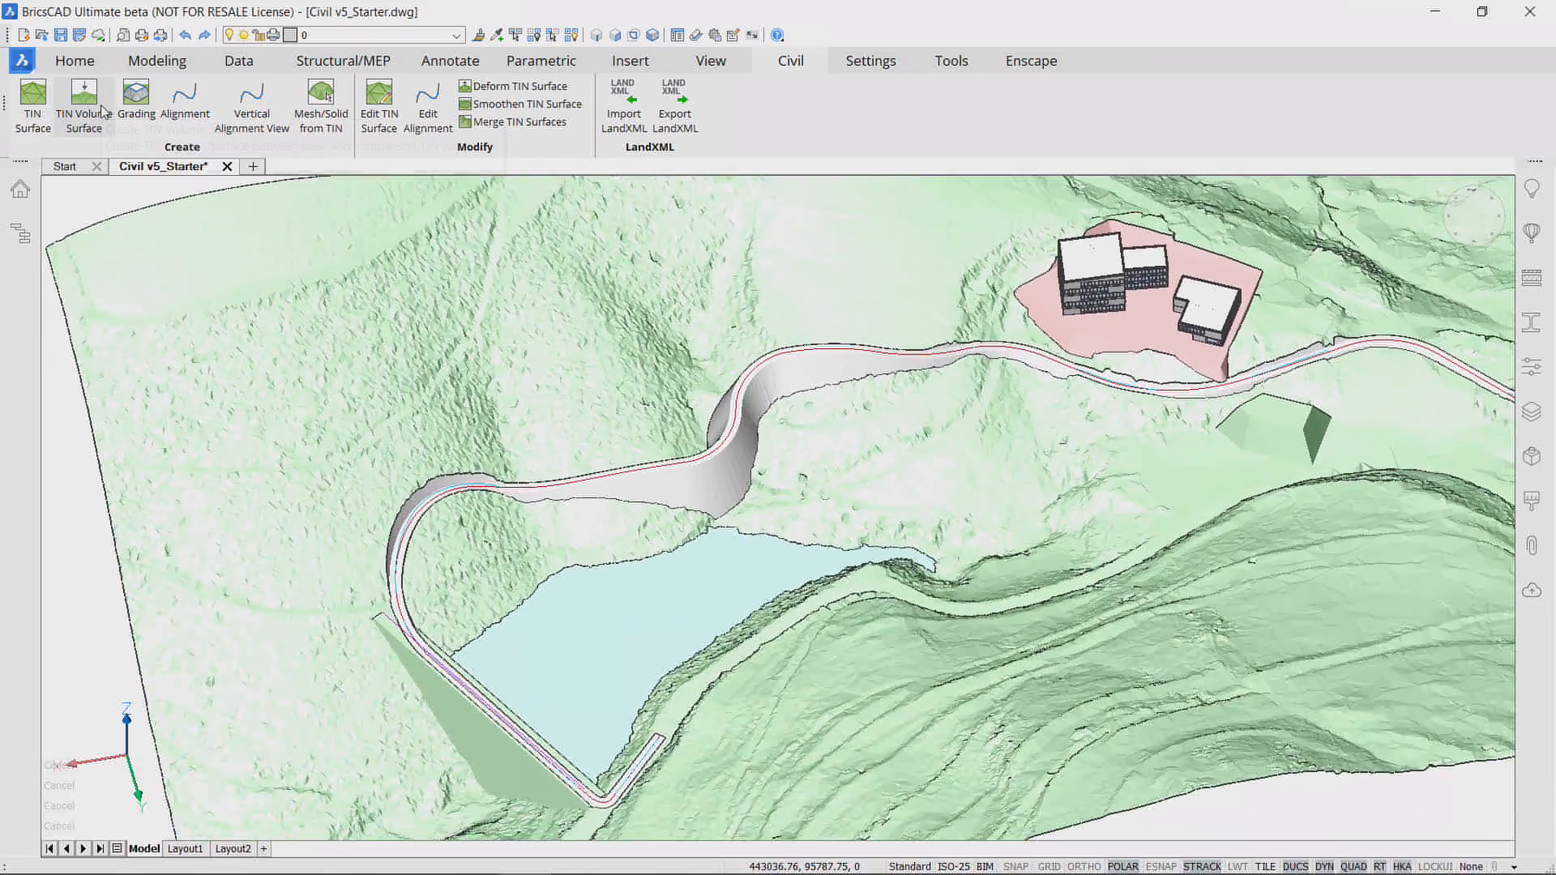
Step: Create a TIN volume surface for the reservoir between the terrain and the water surface
shift+middle_drag(590, 586, 768, 644)
click(602, 618)
click(1361, 720)
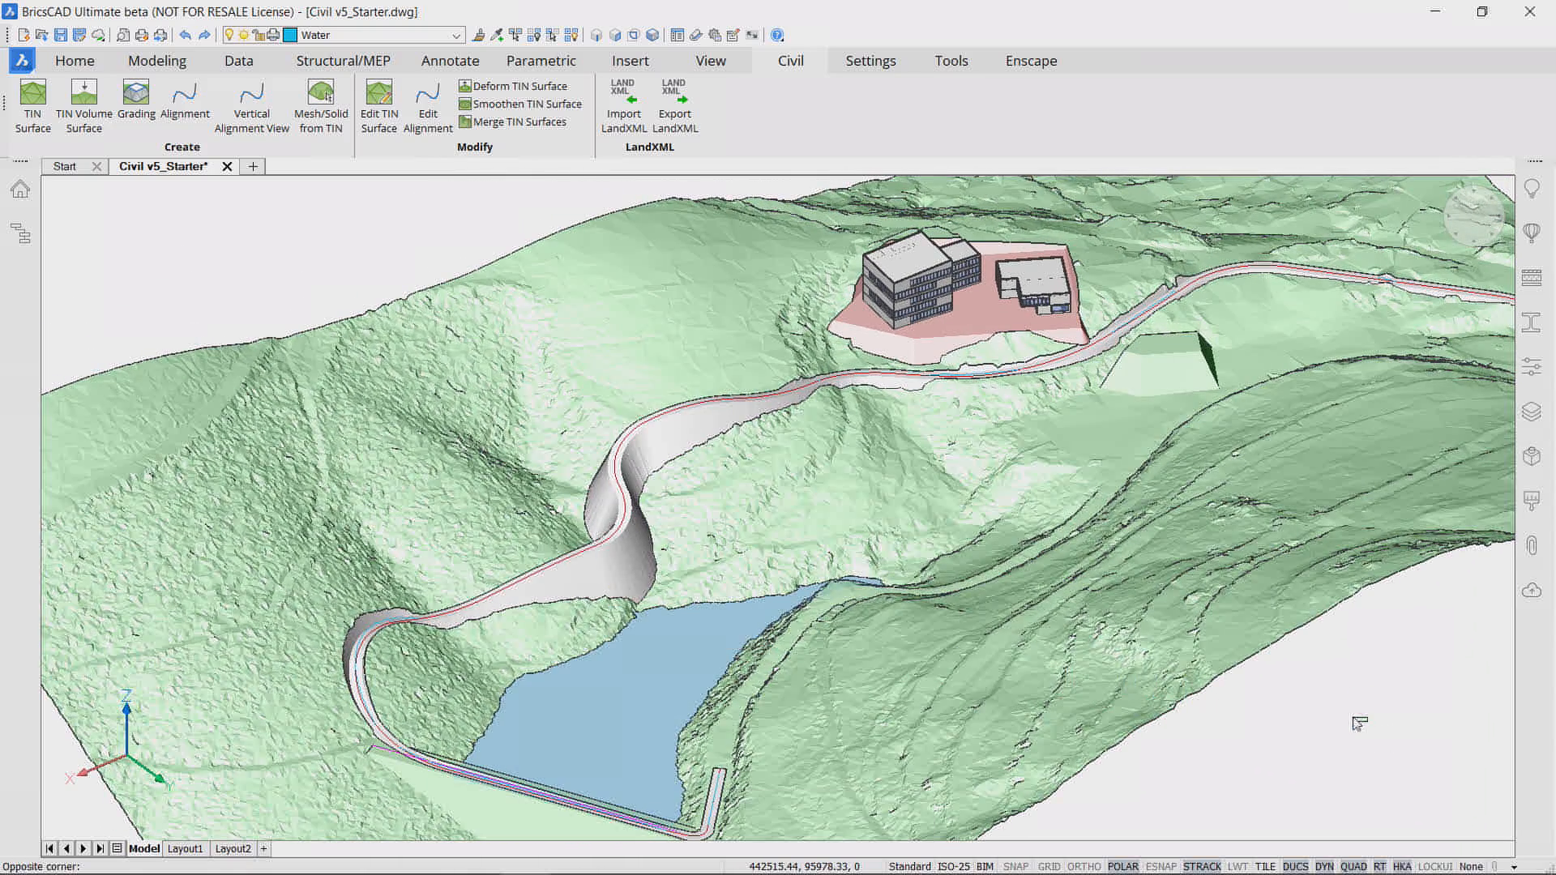
click(1365, 701)
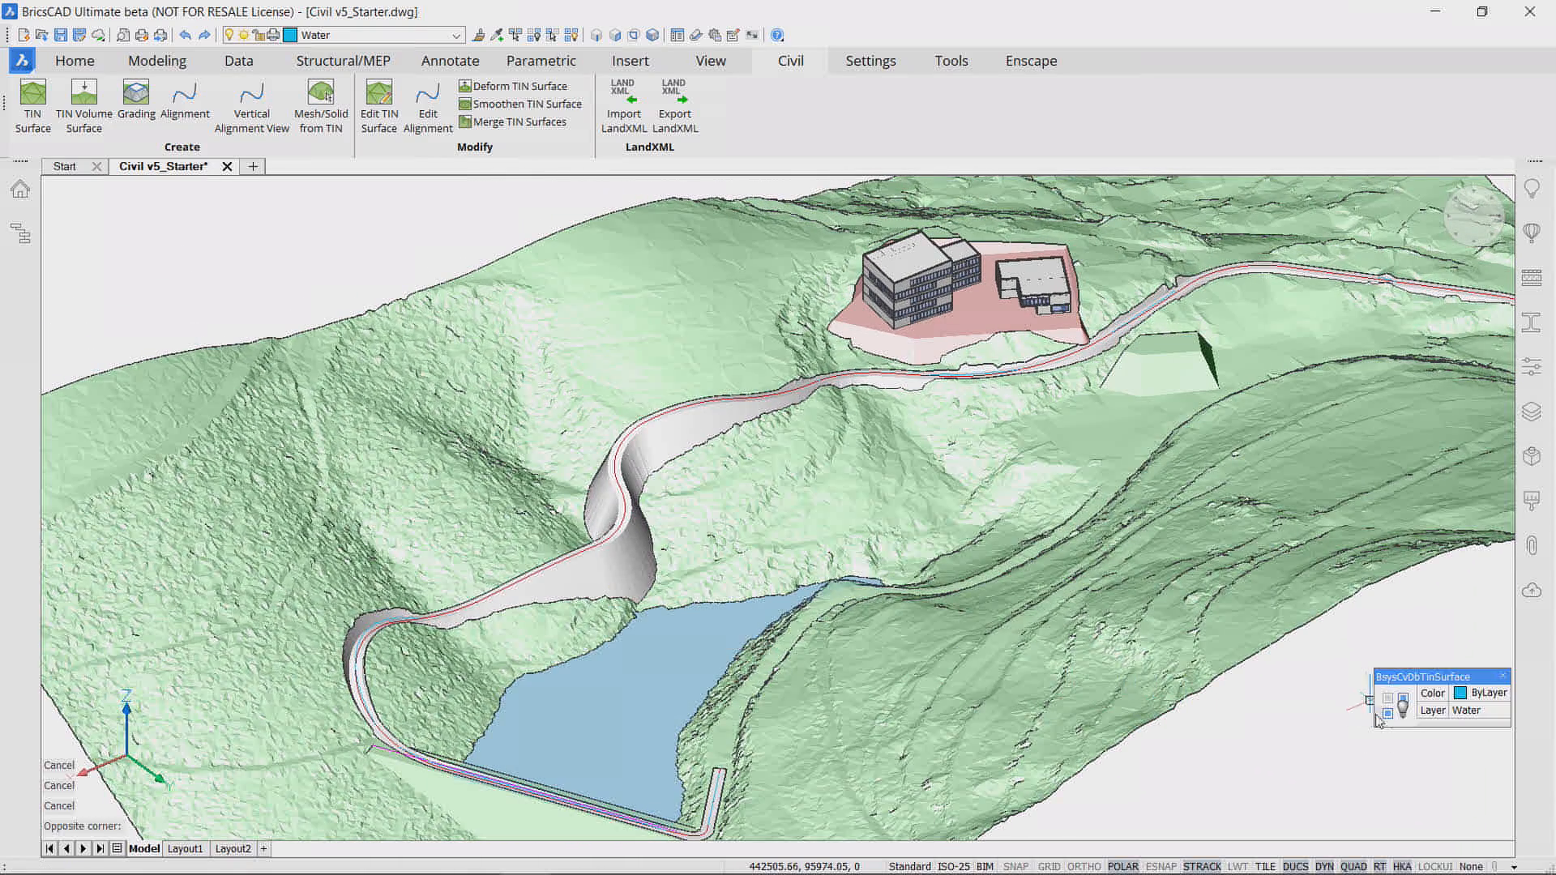
click(84, 101)
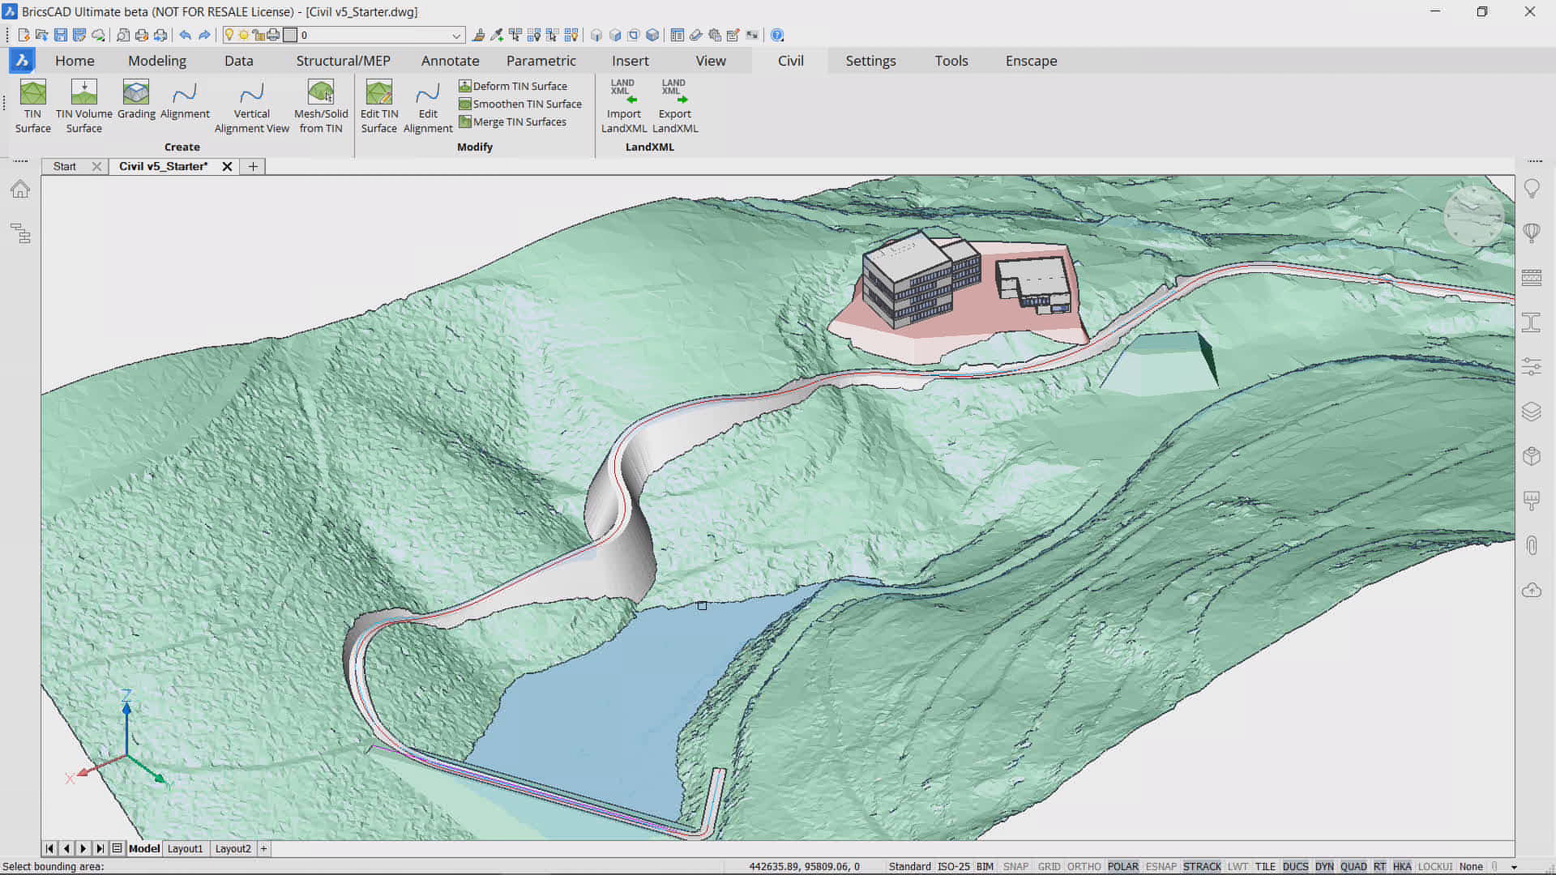
Step: Create a TIN volume surface between the terrain as base surface and the blue lake surface as comparison surface, without a bounding area
click(702, 604)
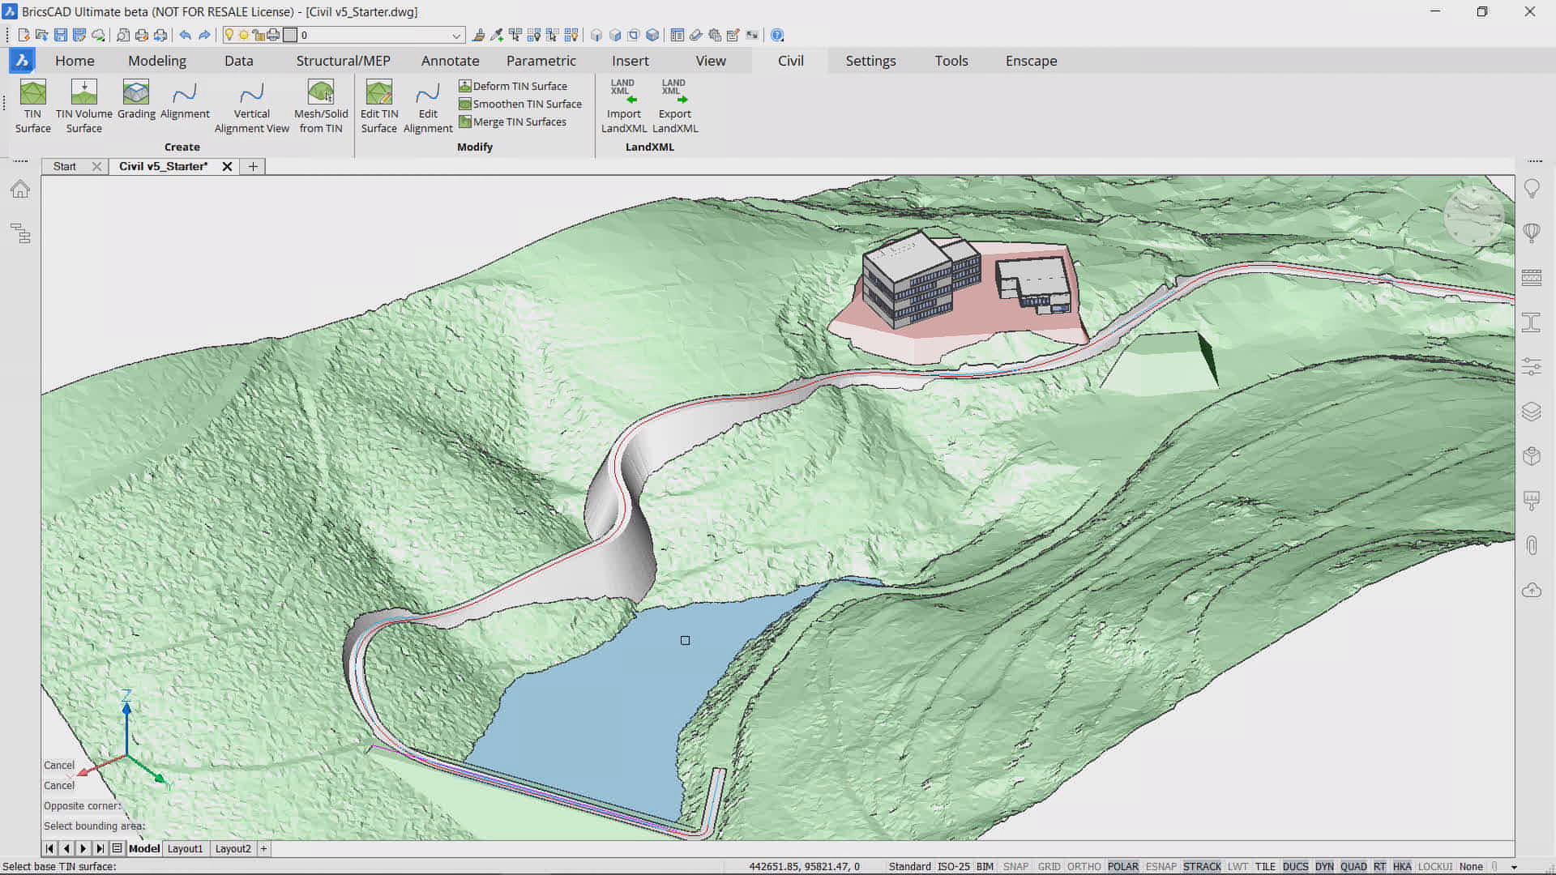
click(138, 105)
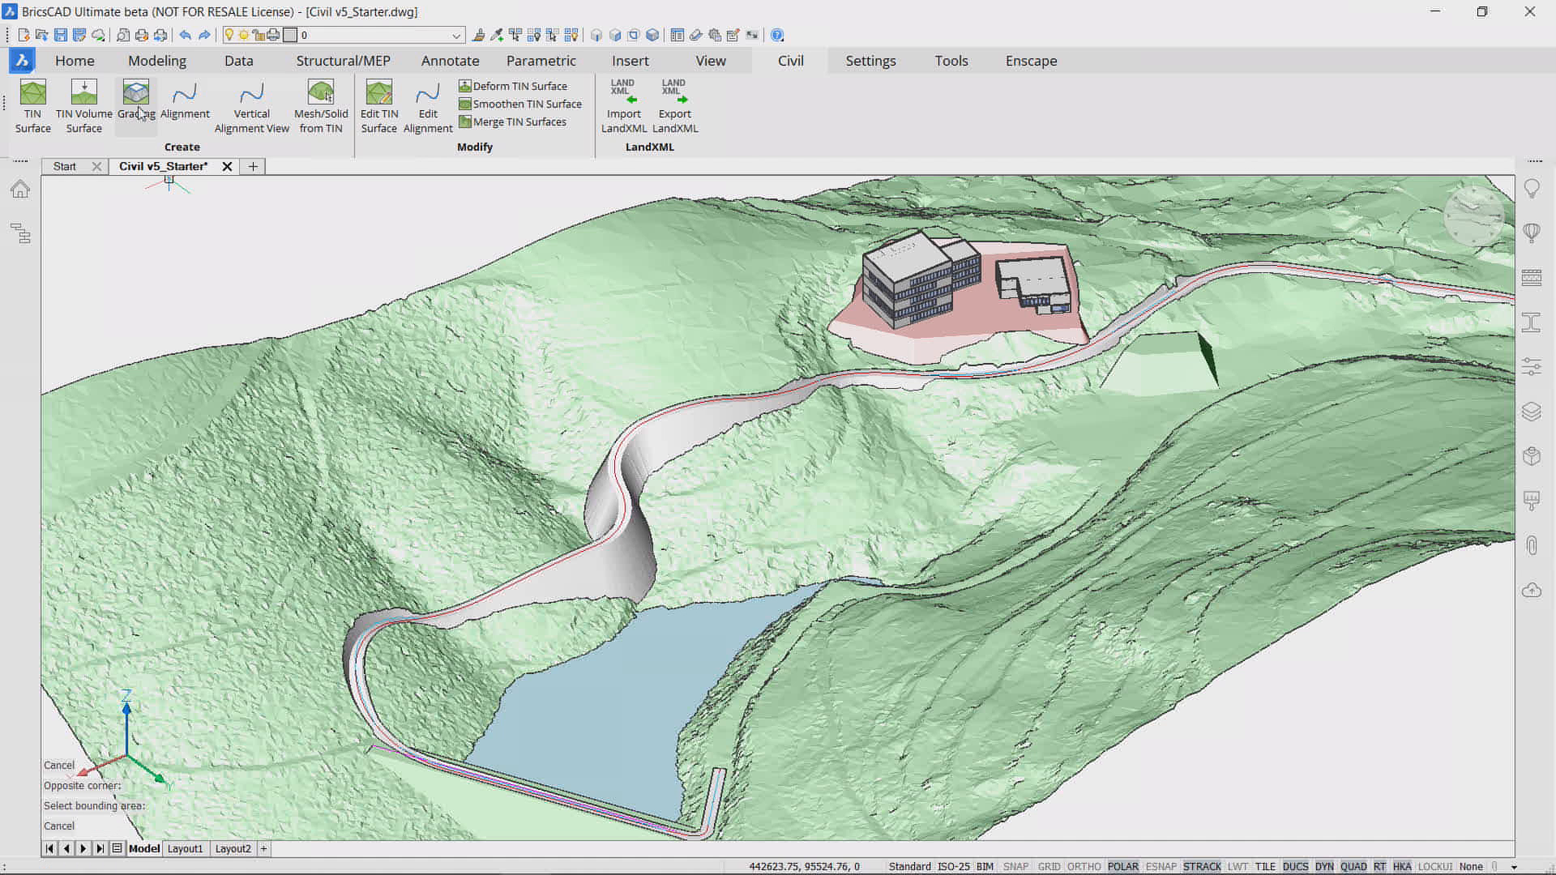
click(84, 102)
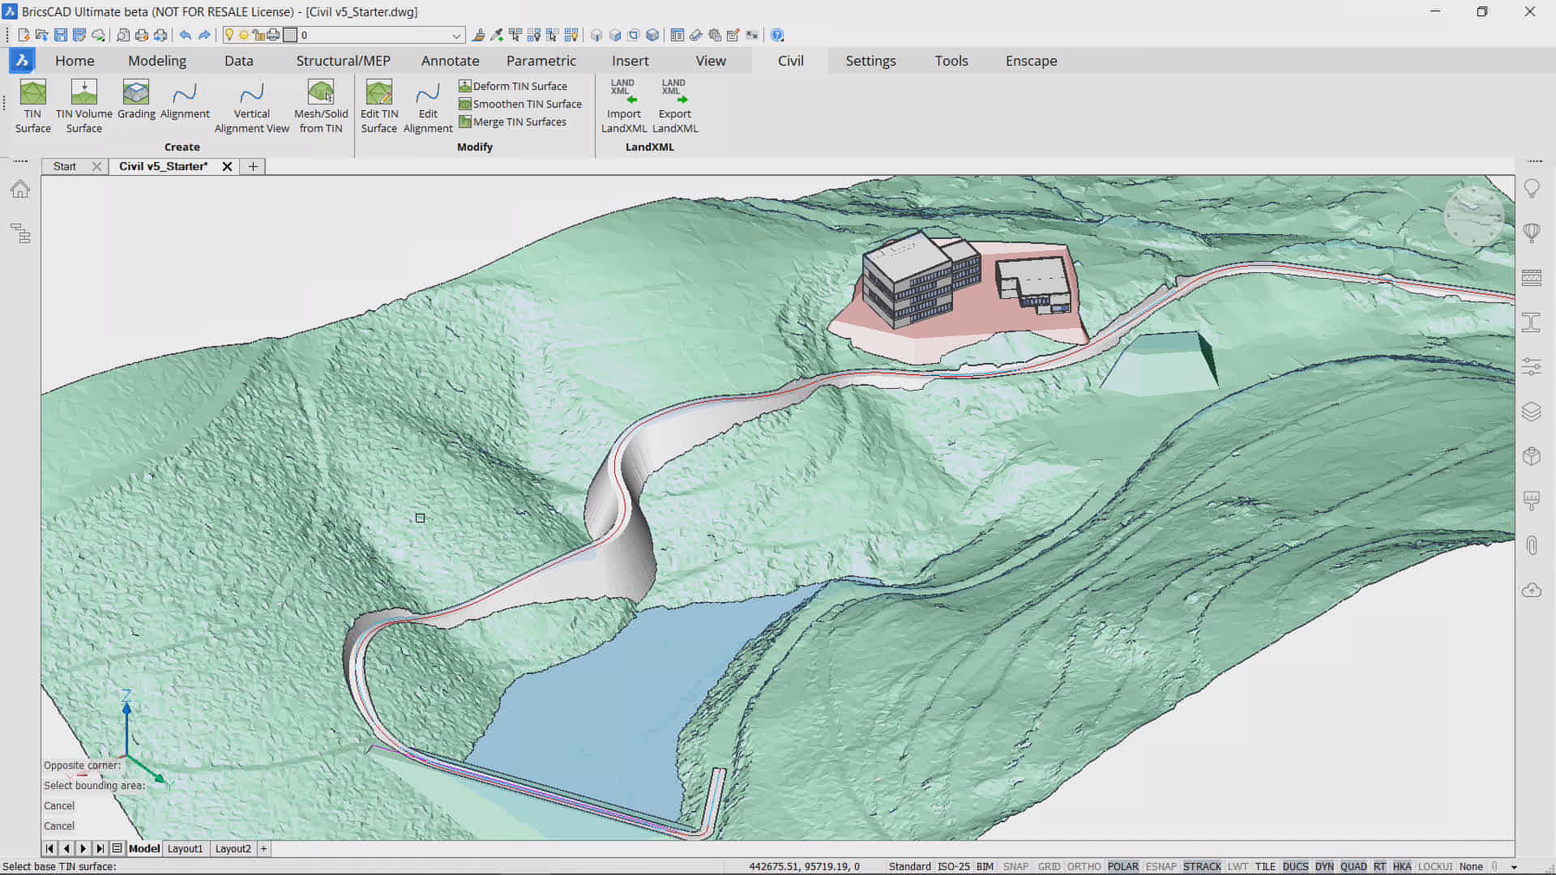
click(420, 518)
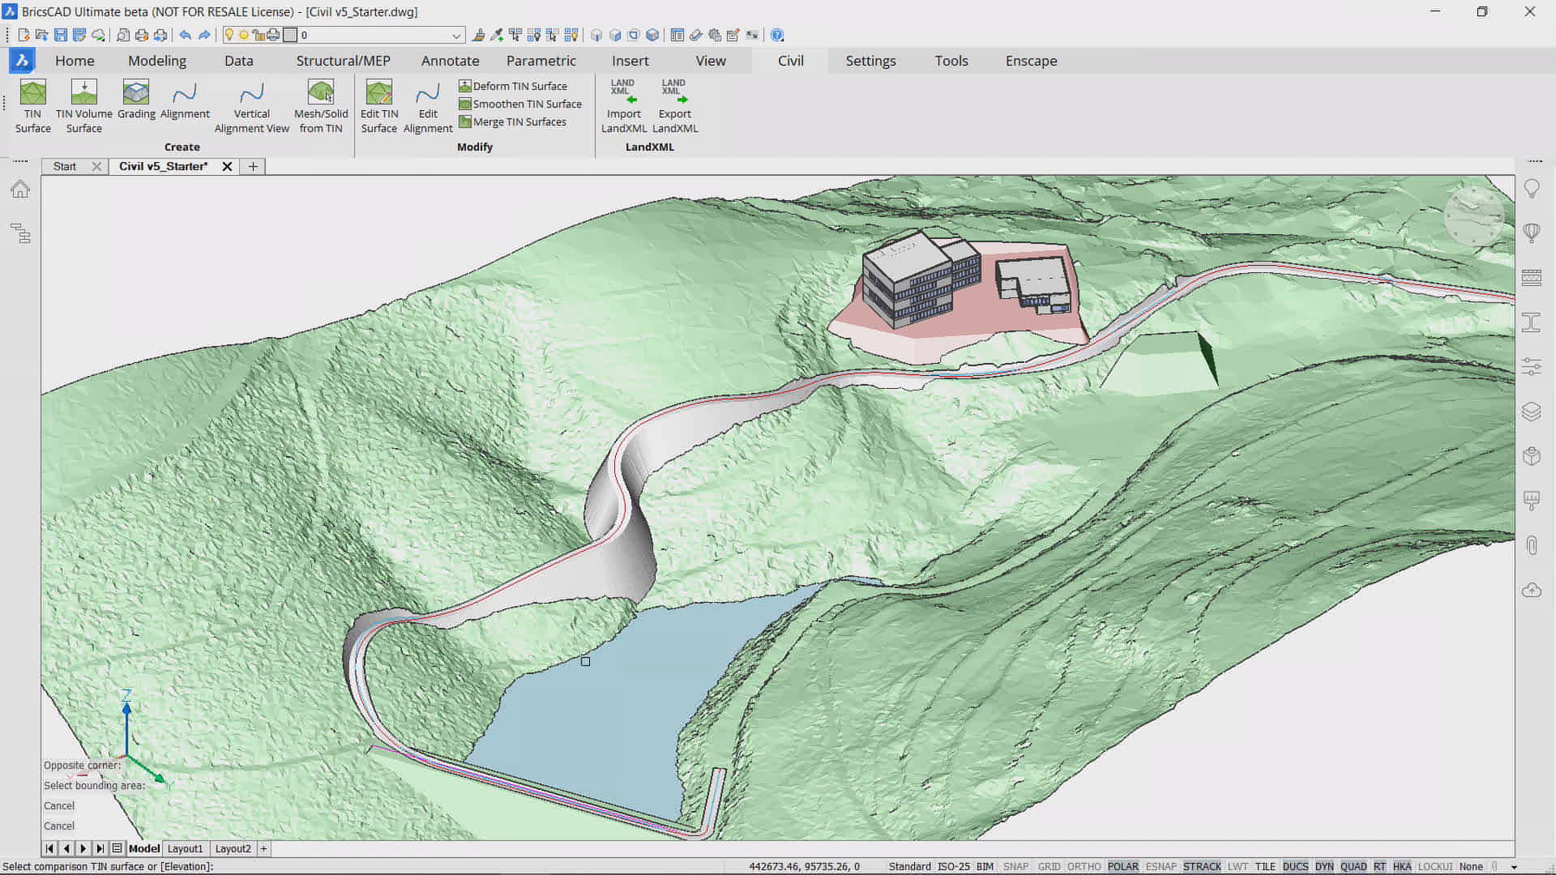
click(631, 762)
key(Return)
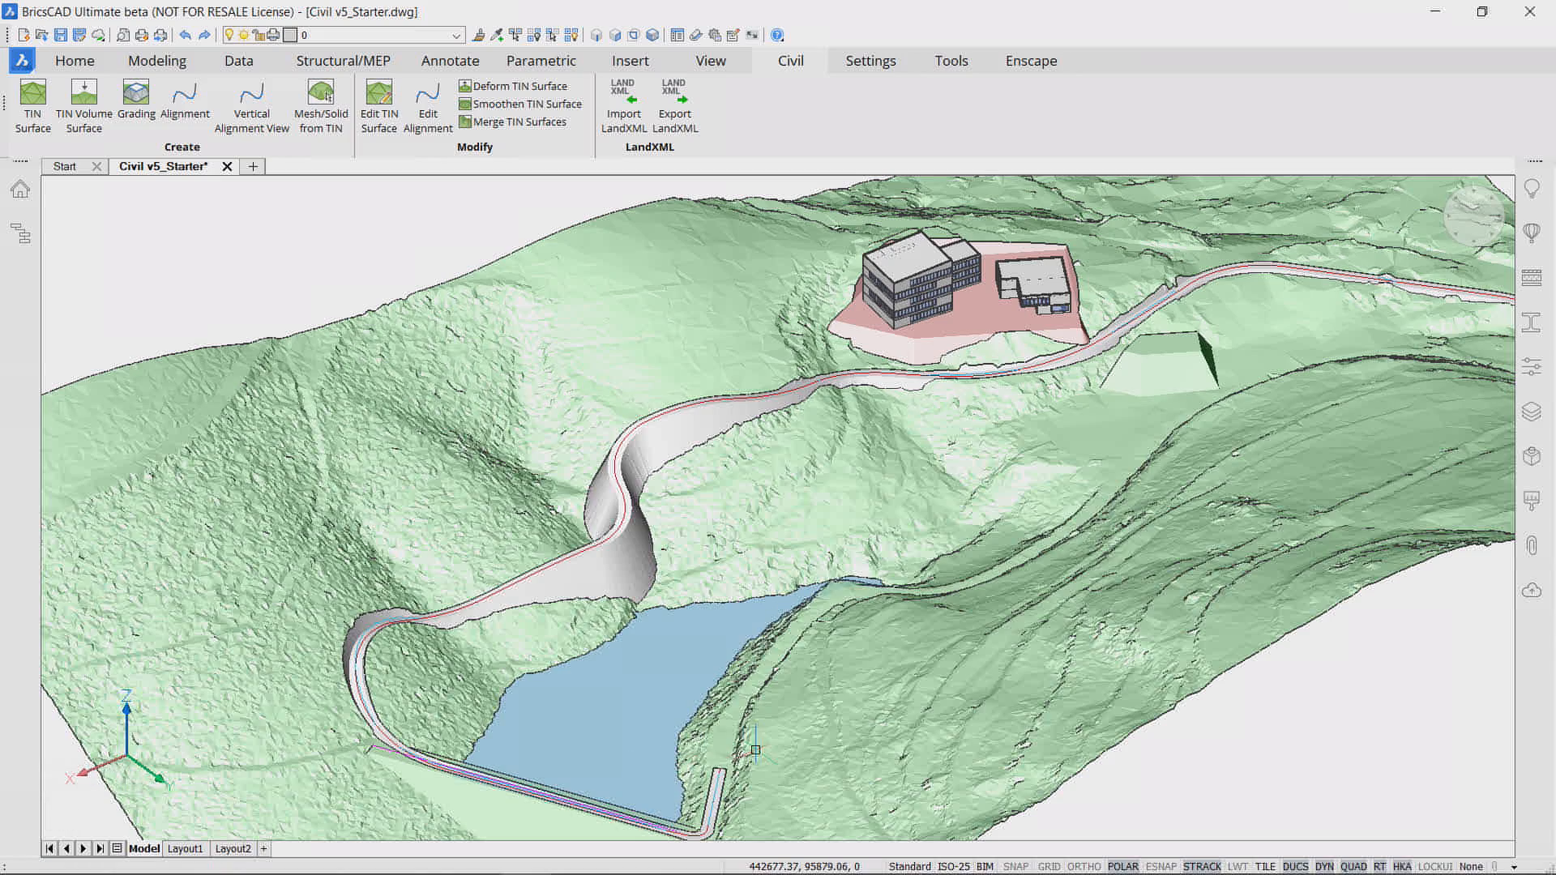
Step: Examine the properties and cut and fill volumes of the lake's TIN volume surface, leaving it deselected
scroll(899, 746, up, 10)
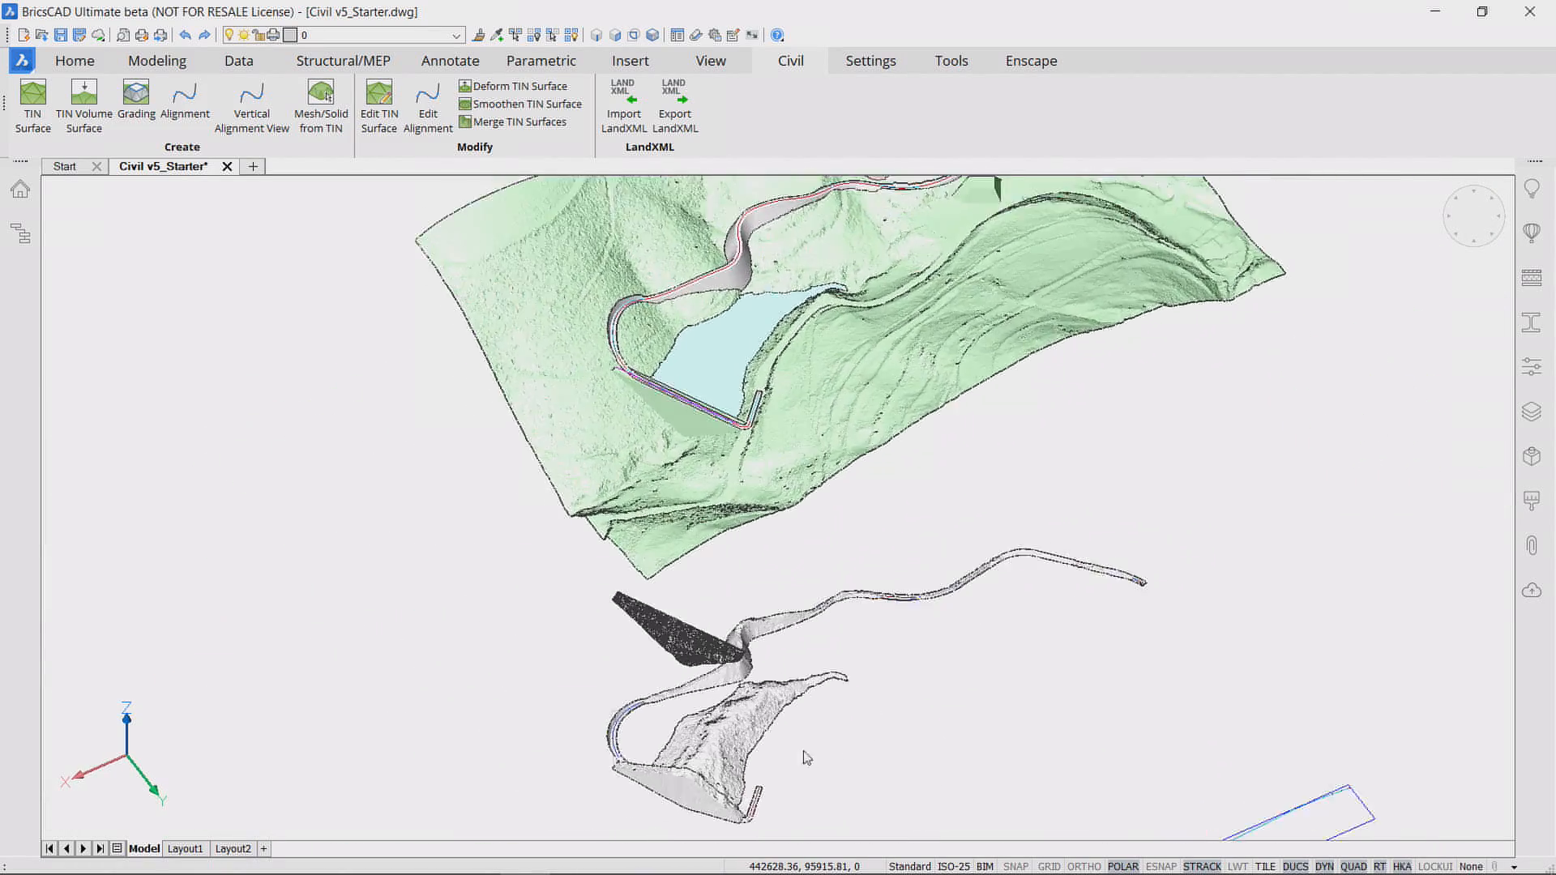
click(771, 691)
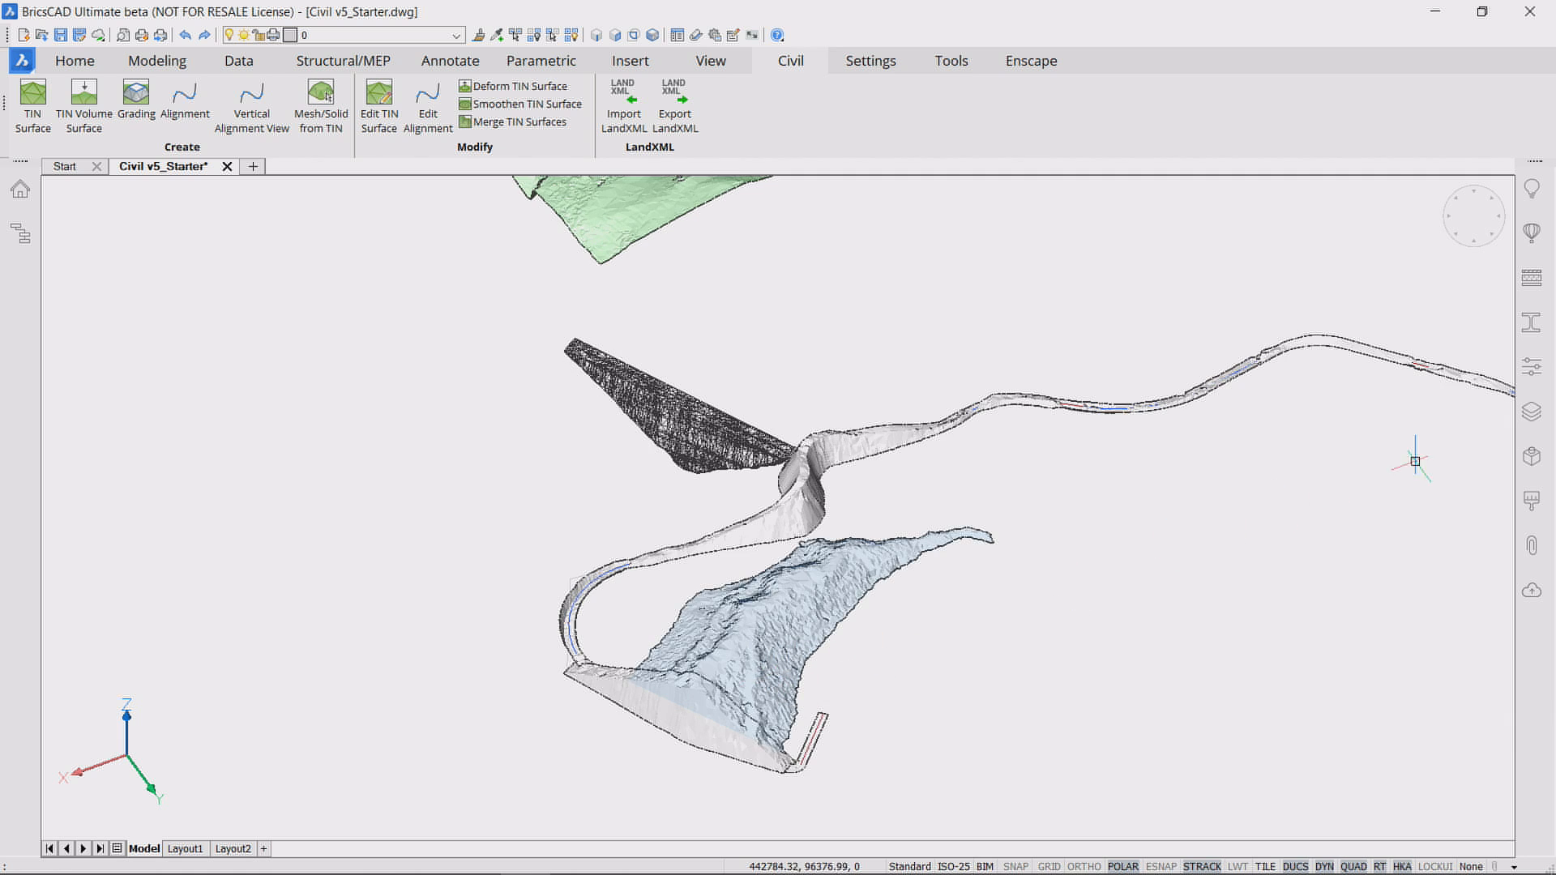
click(1531, 369)
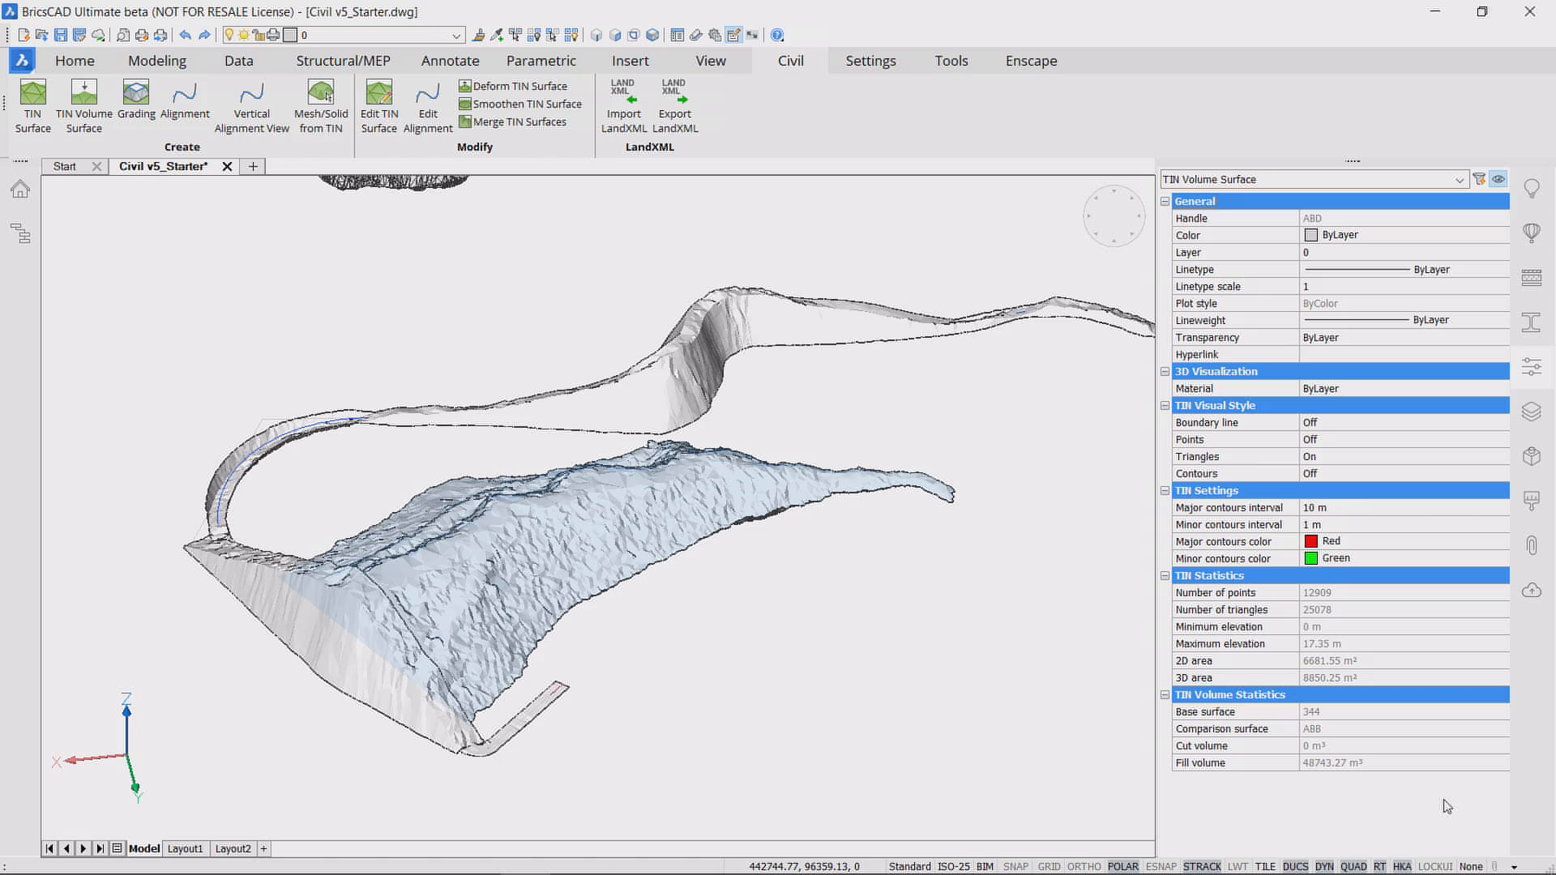
click(1532, 366)
key(Escape)
key(Escape)
key(Escape)
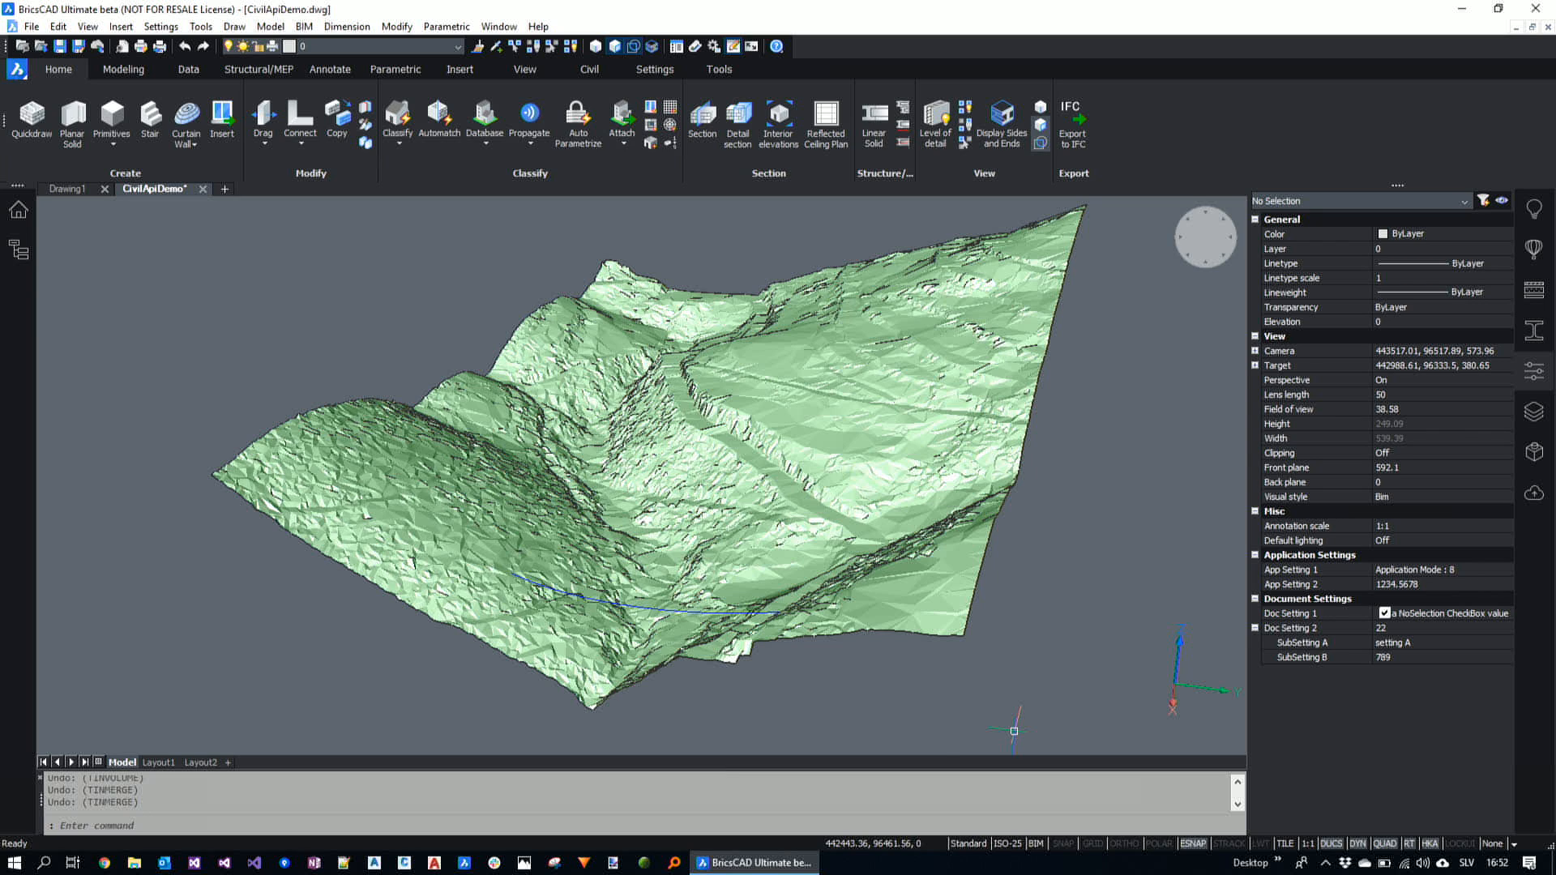
Step: Run the CIVILAPIDEMO command with the blue arc as the crown and the green terrain as the surface
click(631, 823)
text(CIVILAPIDEMO)
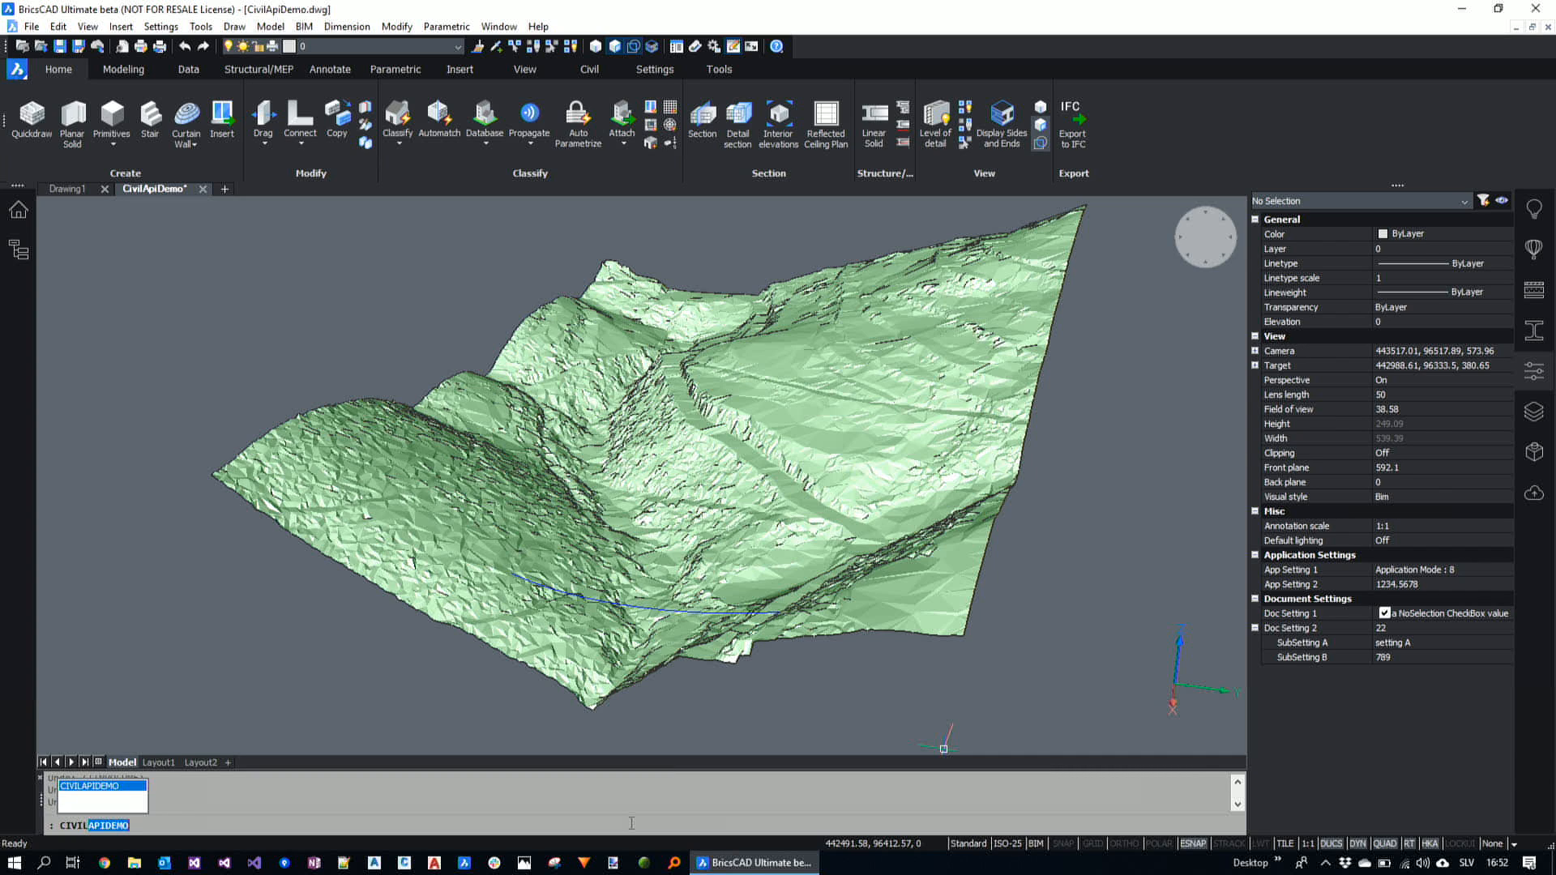
key(Return)
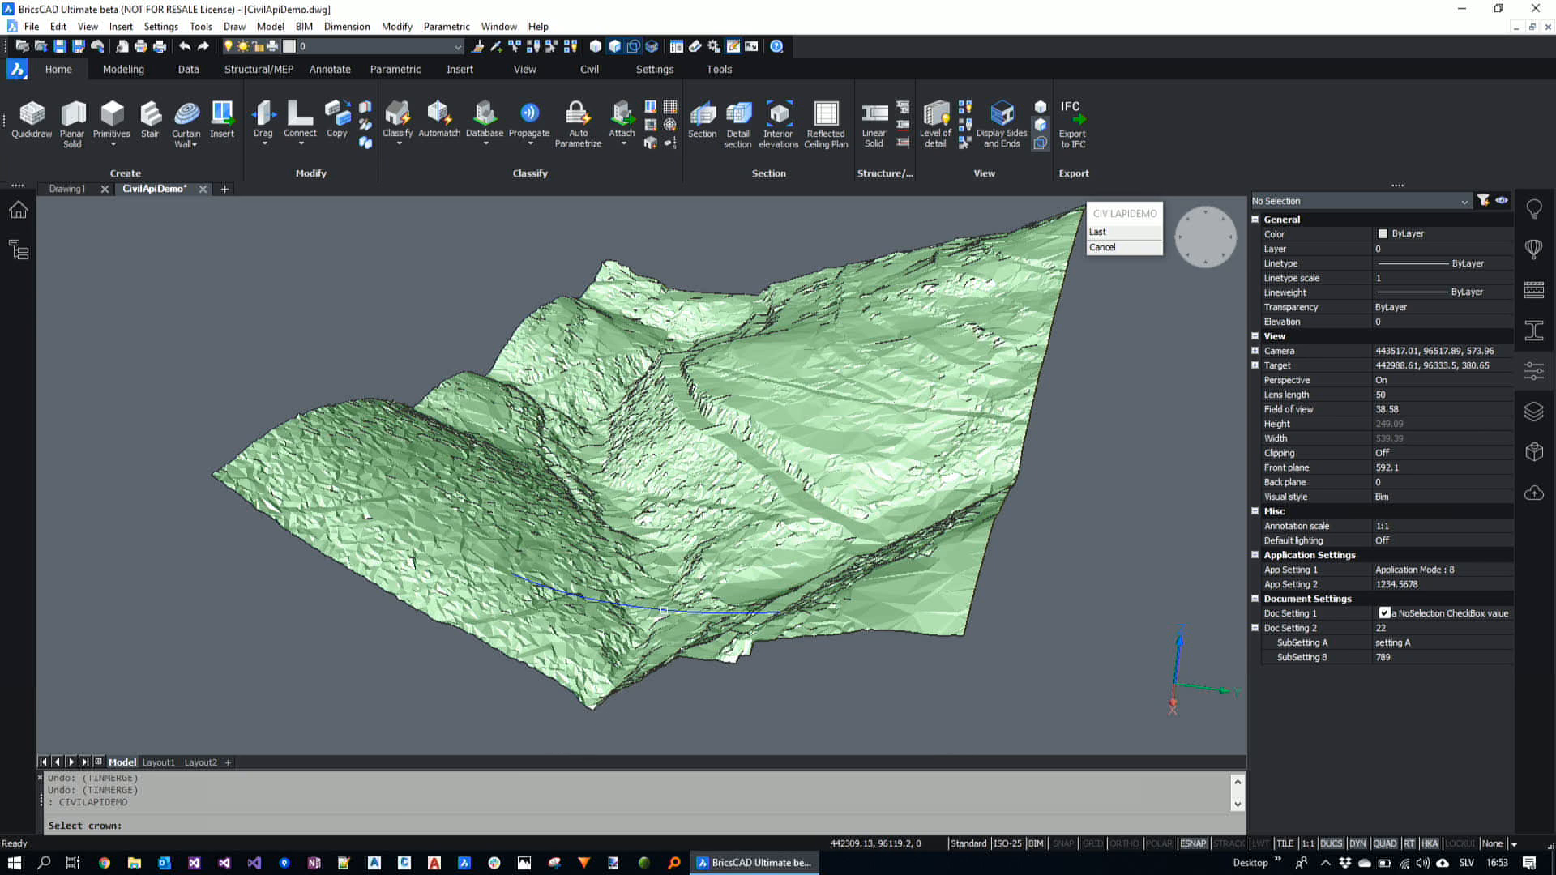
click(664, 610)
click(905, 506)
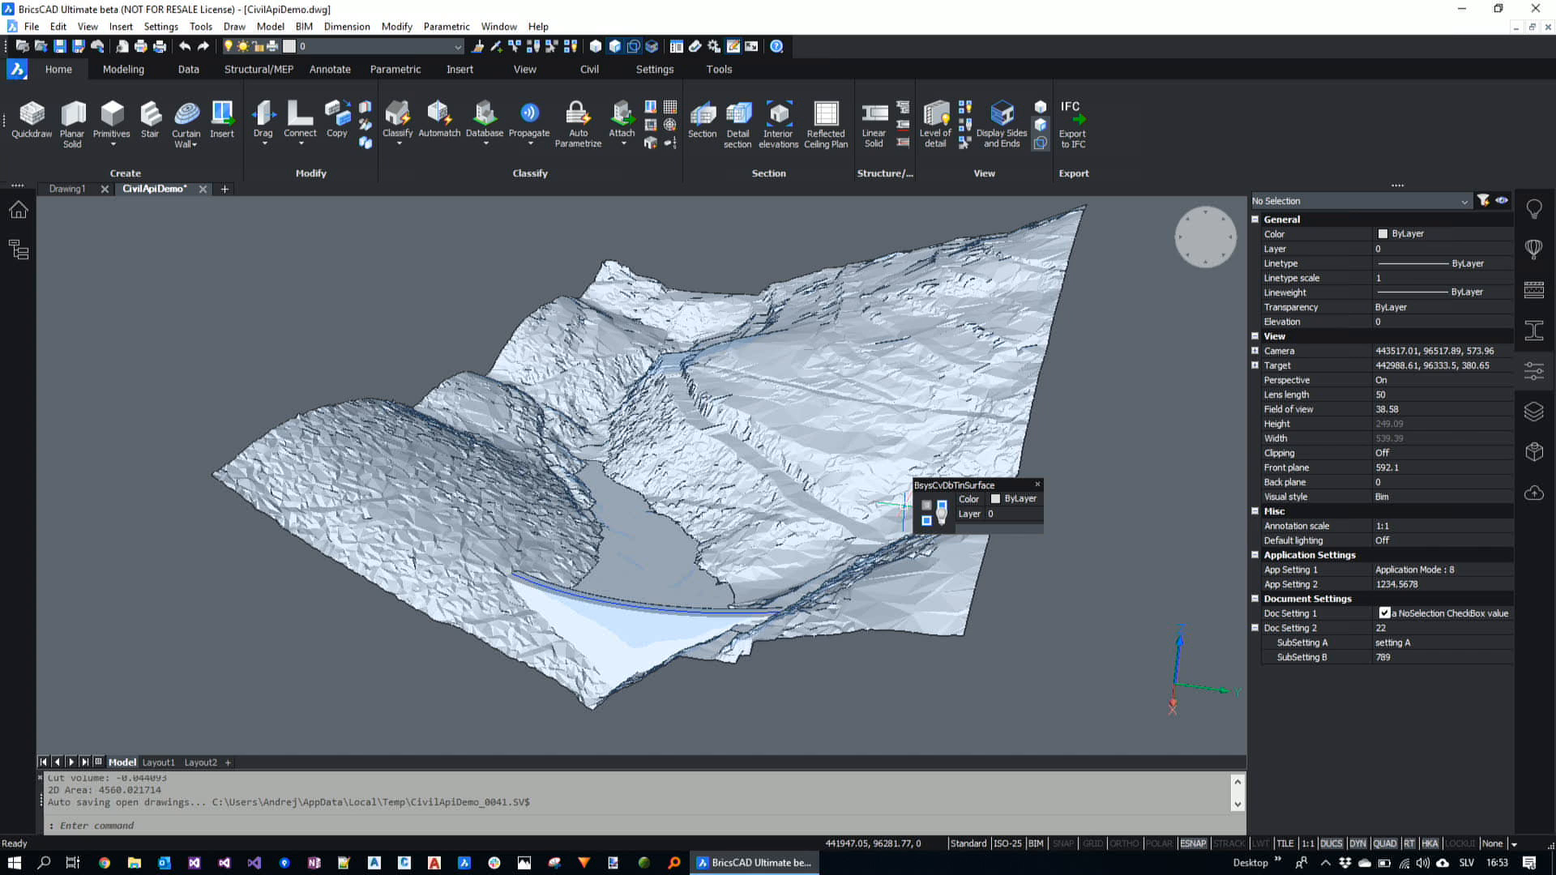
Step: Hide the large terrain TIN surface and open the prompt history to review the elevation volumes
click(941, 509)
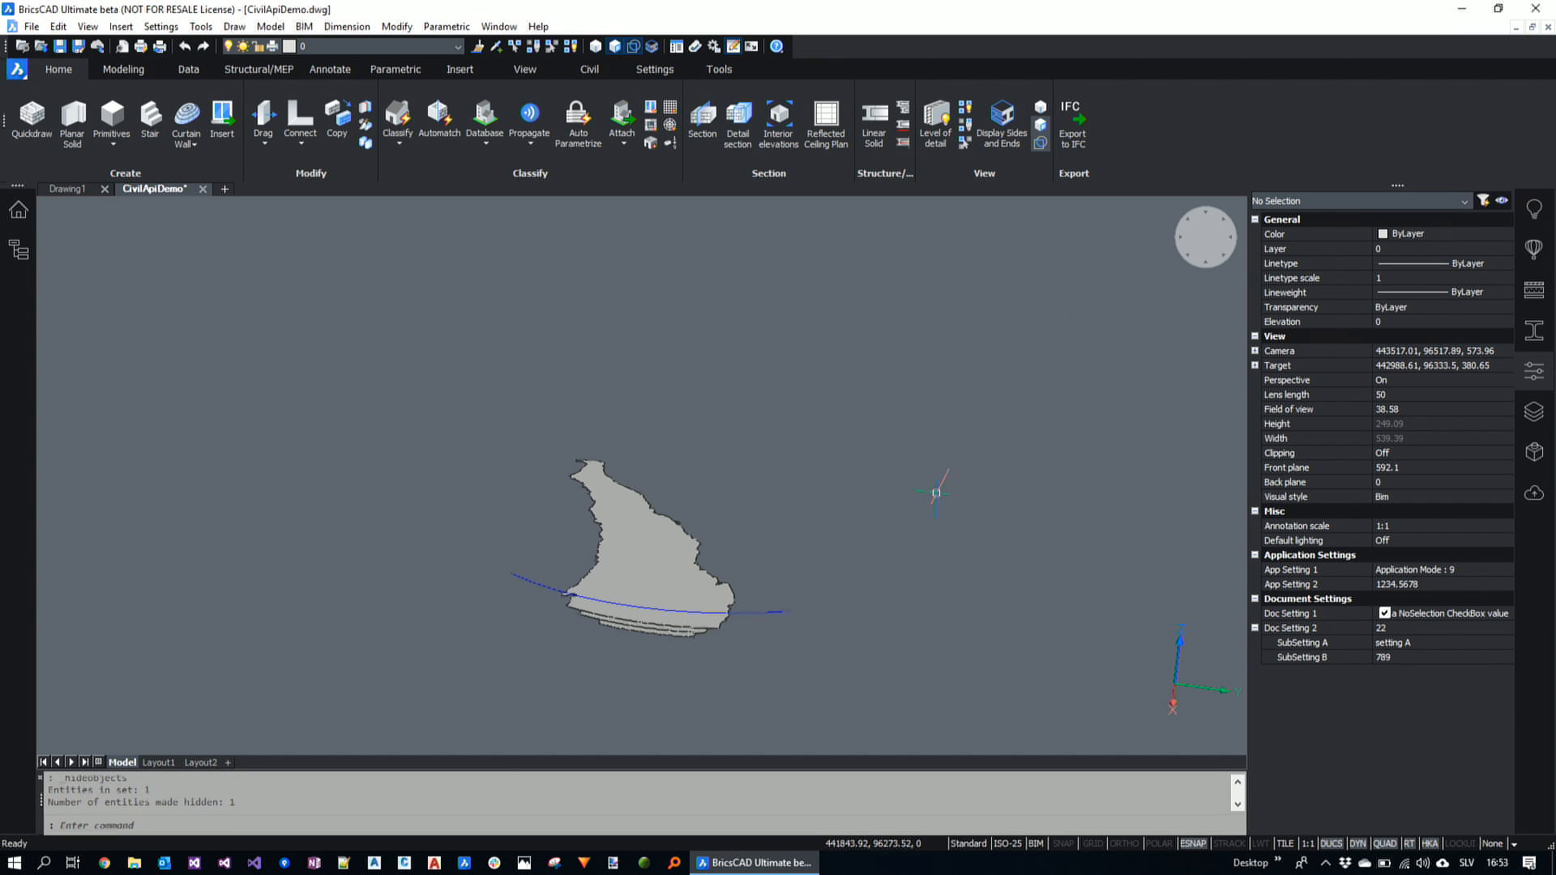
text(z)
key(Return)
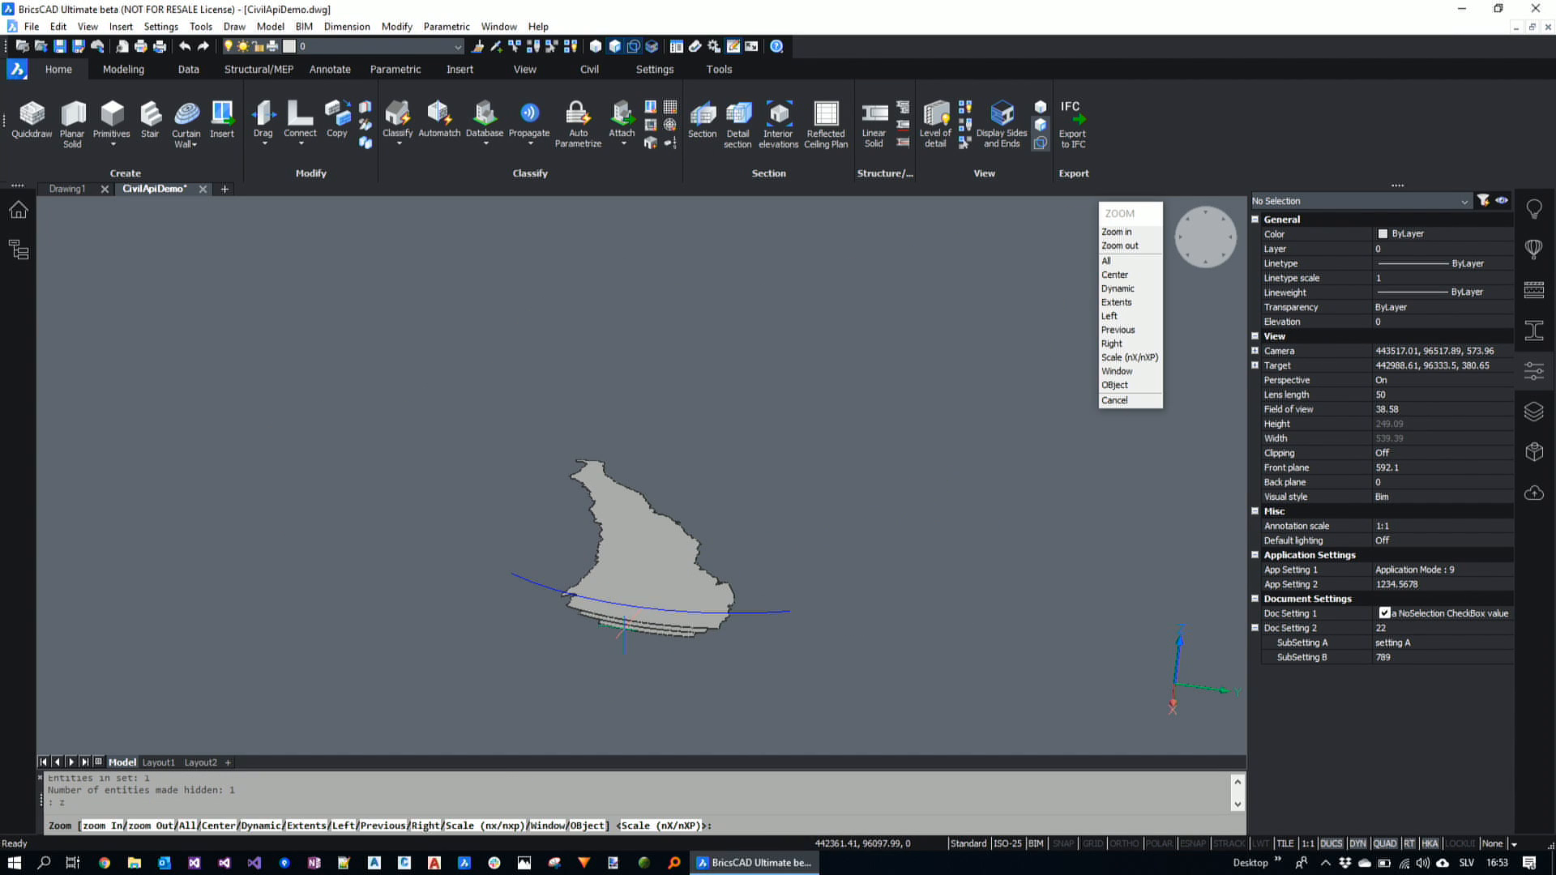
click(525, 526)
click(819, 714)
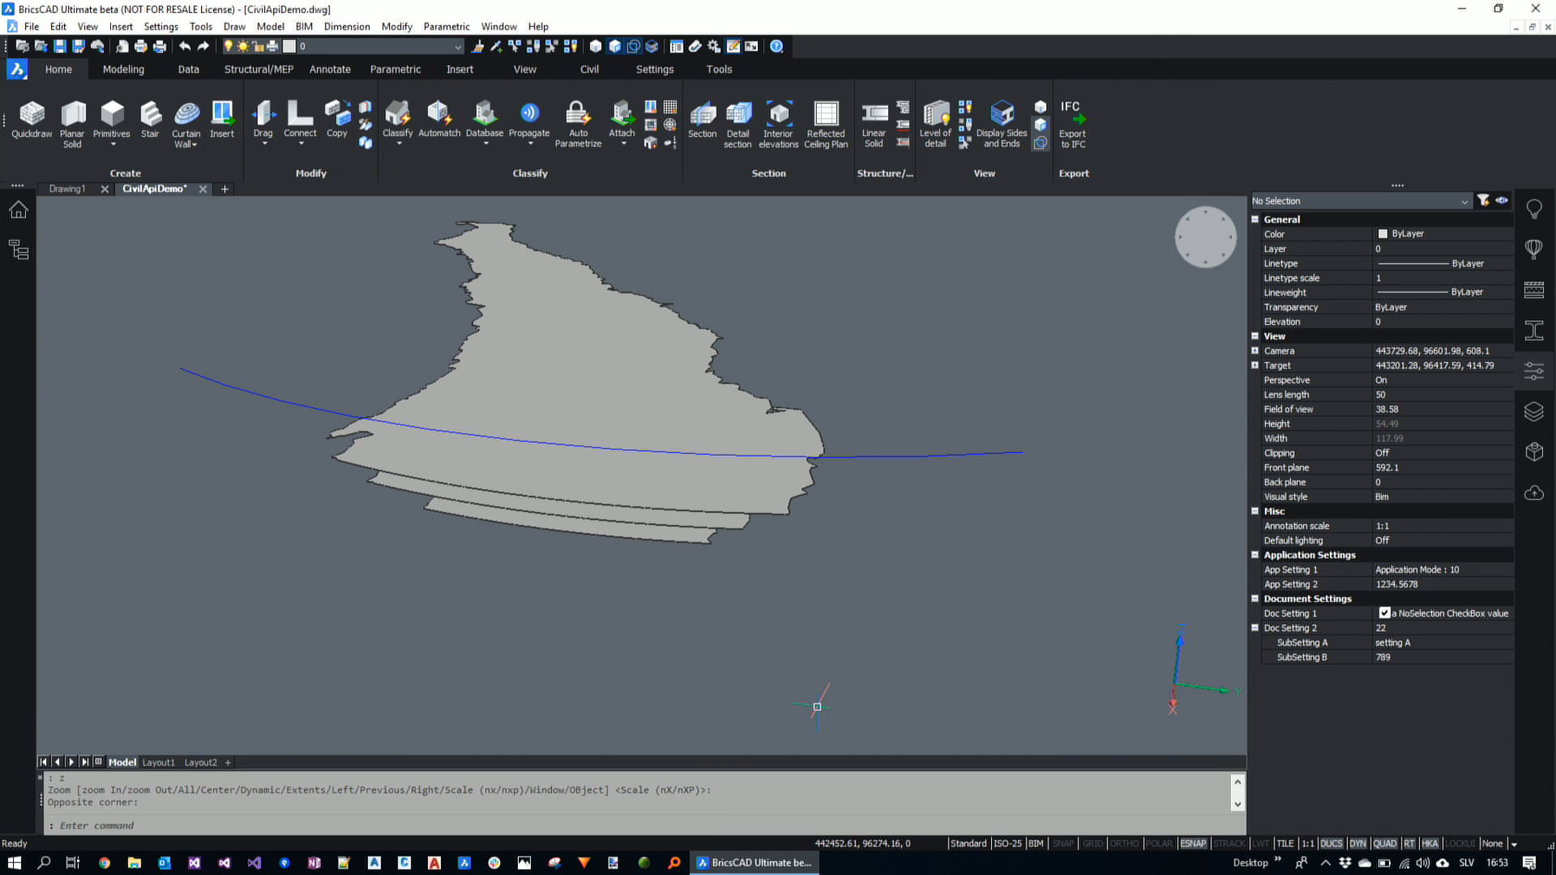
key(F2)
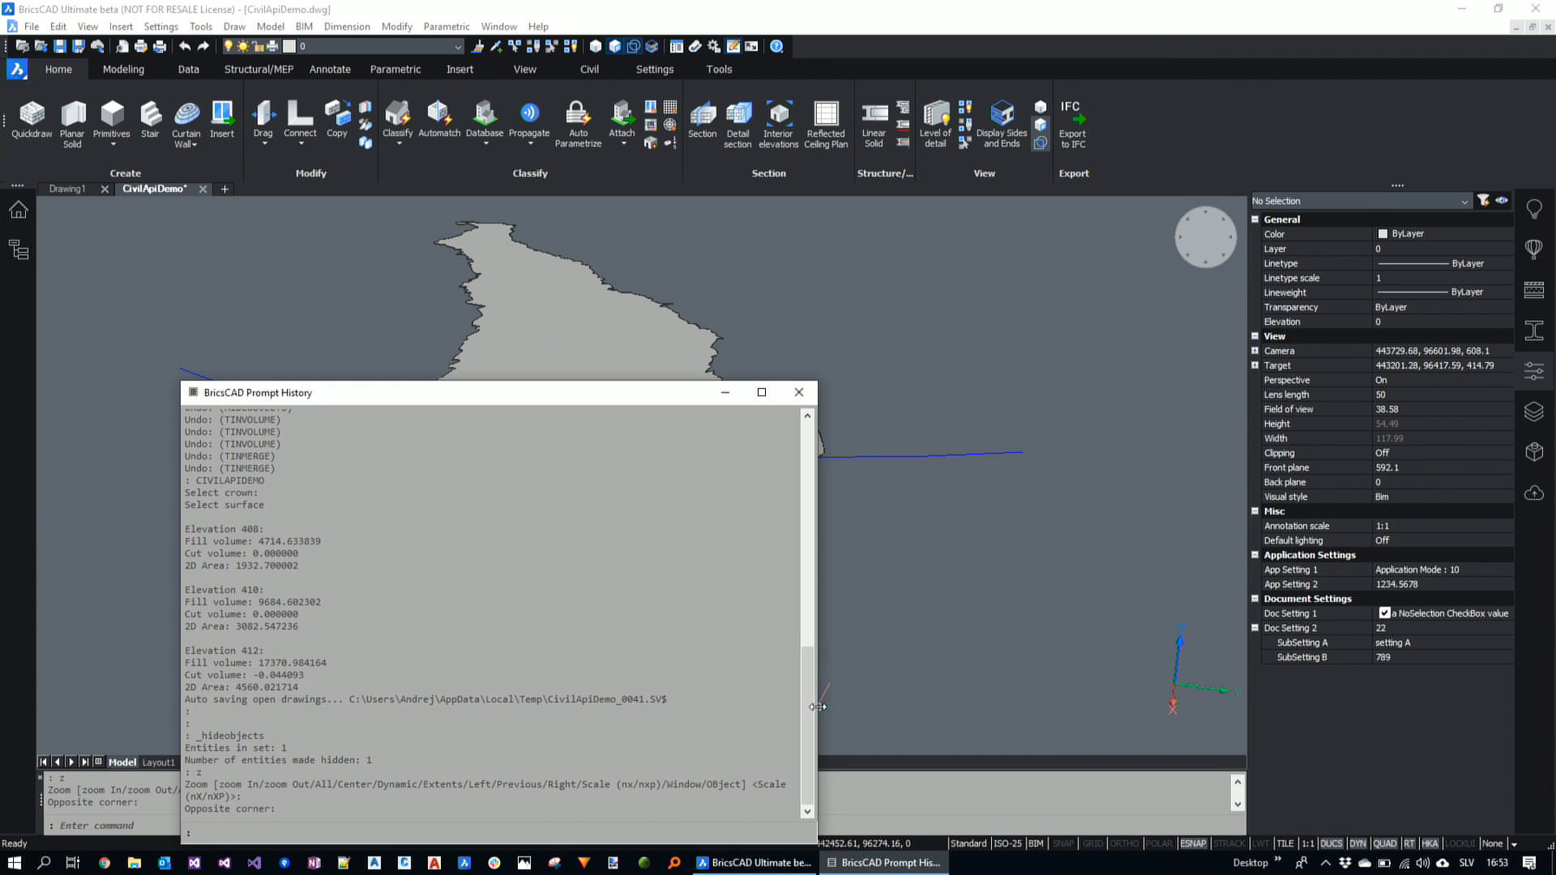
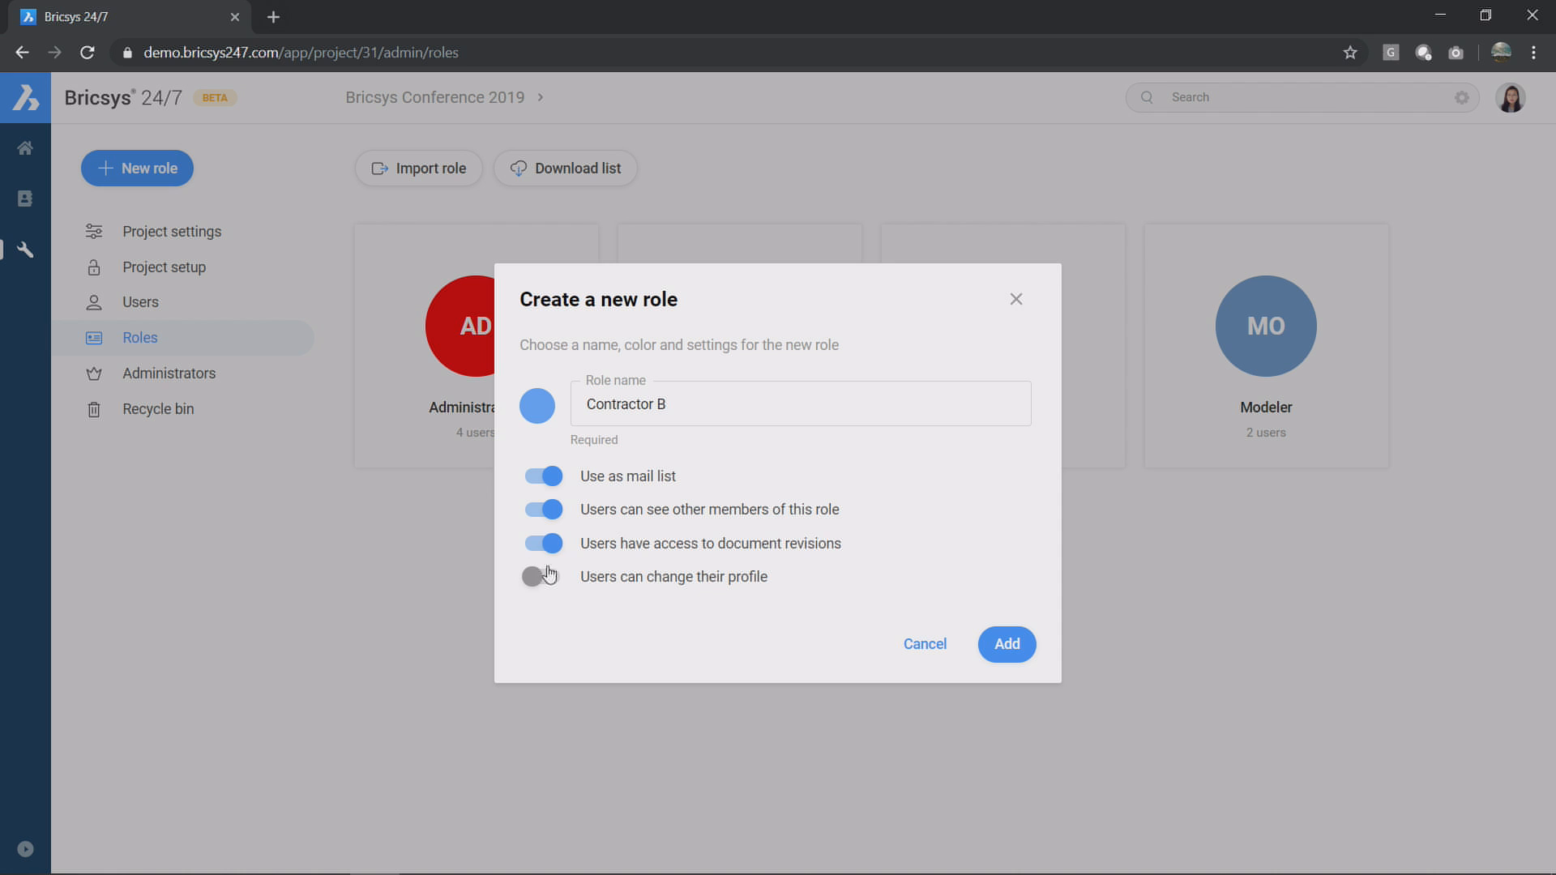
Step: In Bricsys 24/7, add the Contractor B role with users allowed to change their profile, and assign one project member to it
click(547, 577)
click(1008, 646)
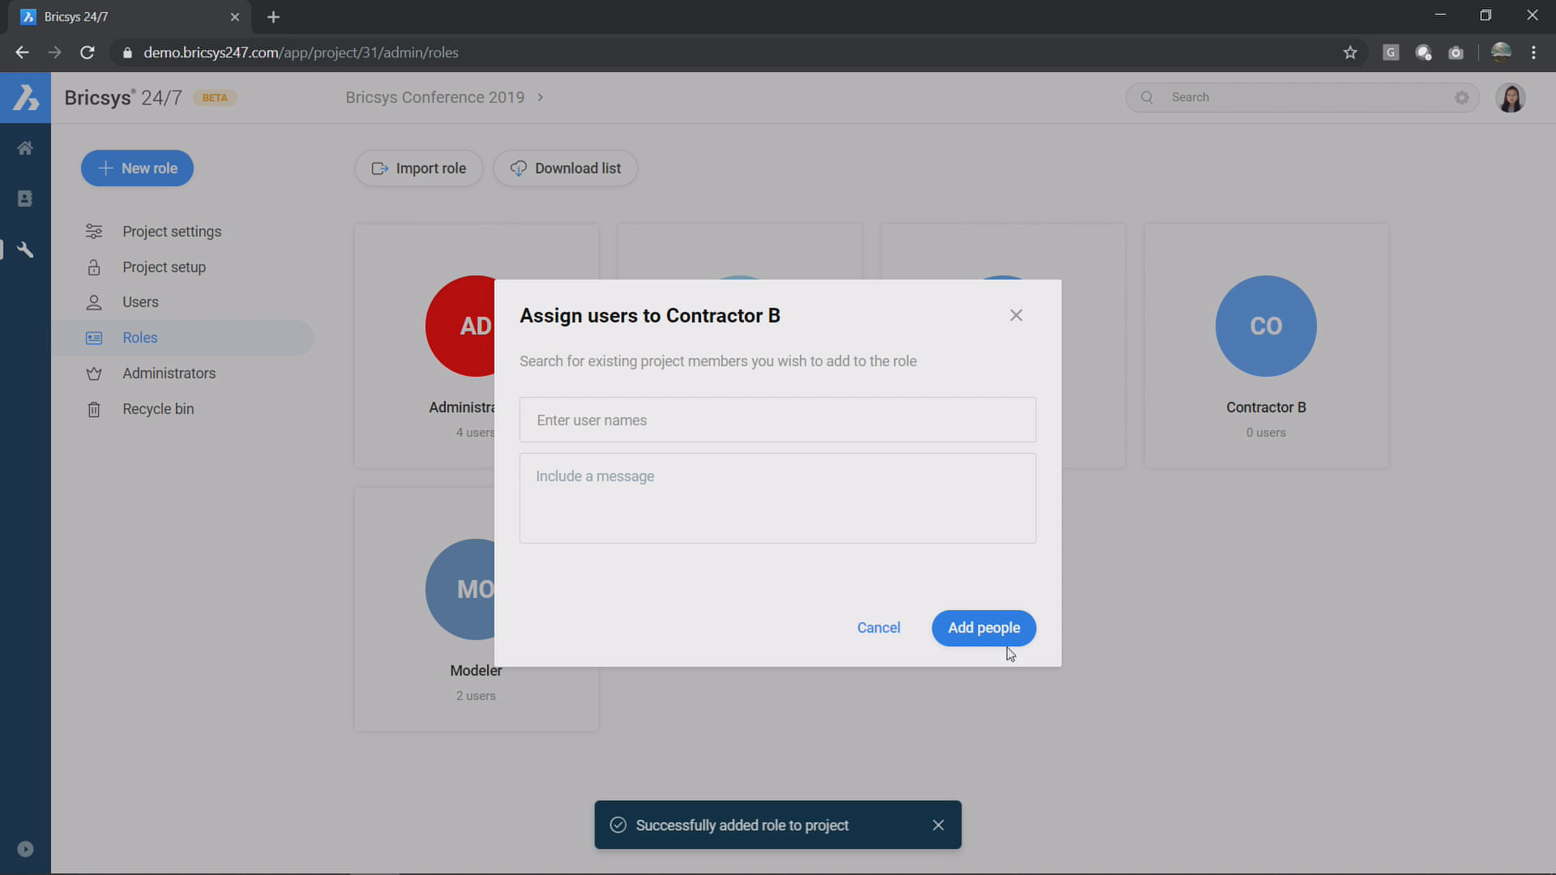
text(fleur)
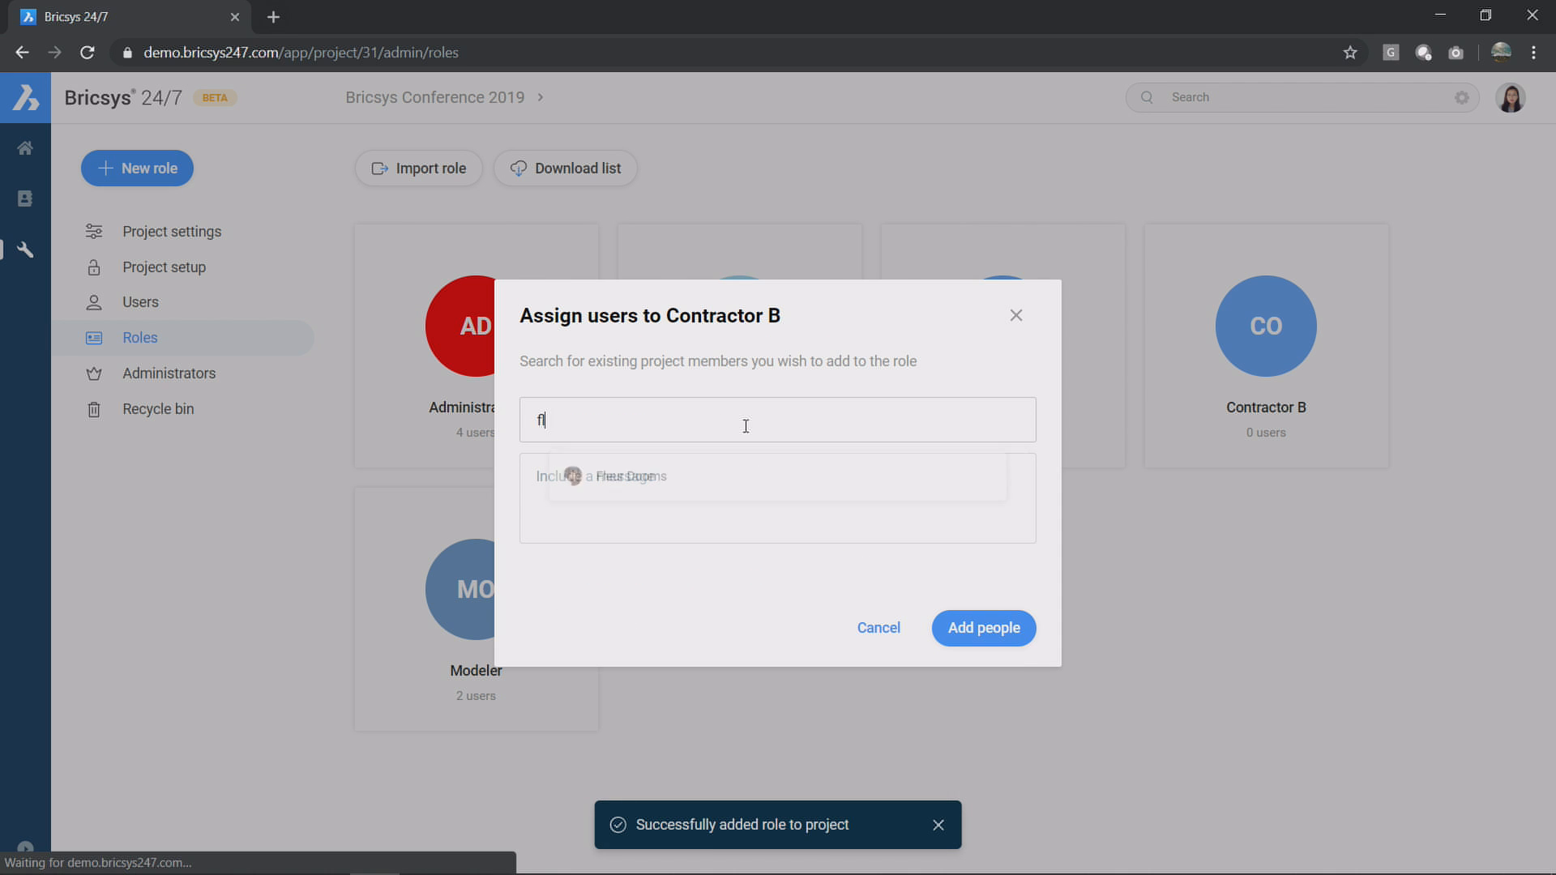
click(783, 476)
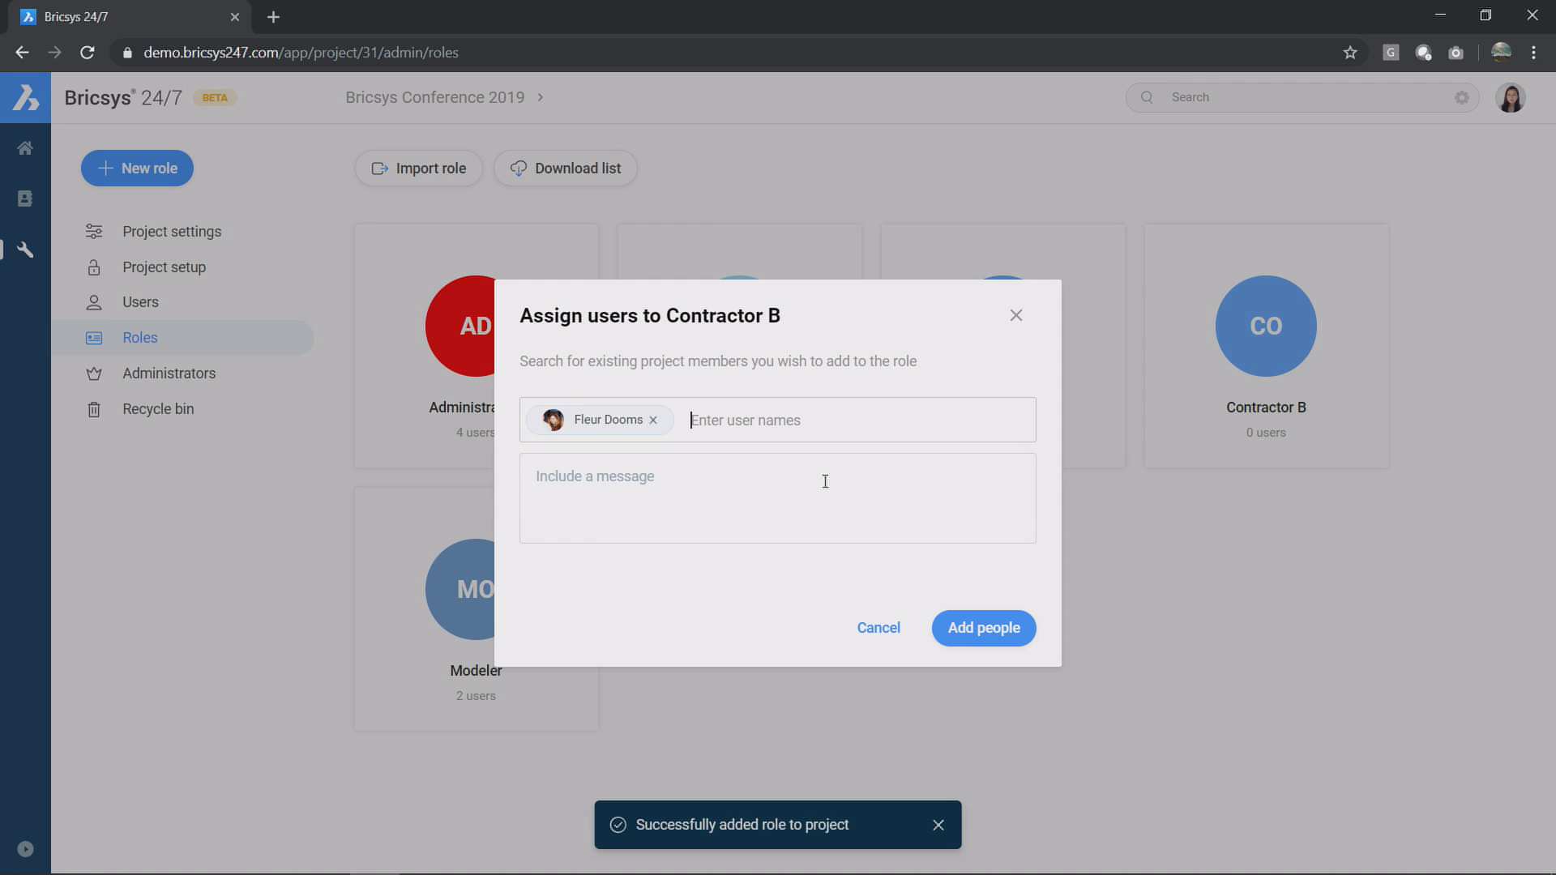
click(989, 624)
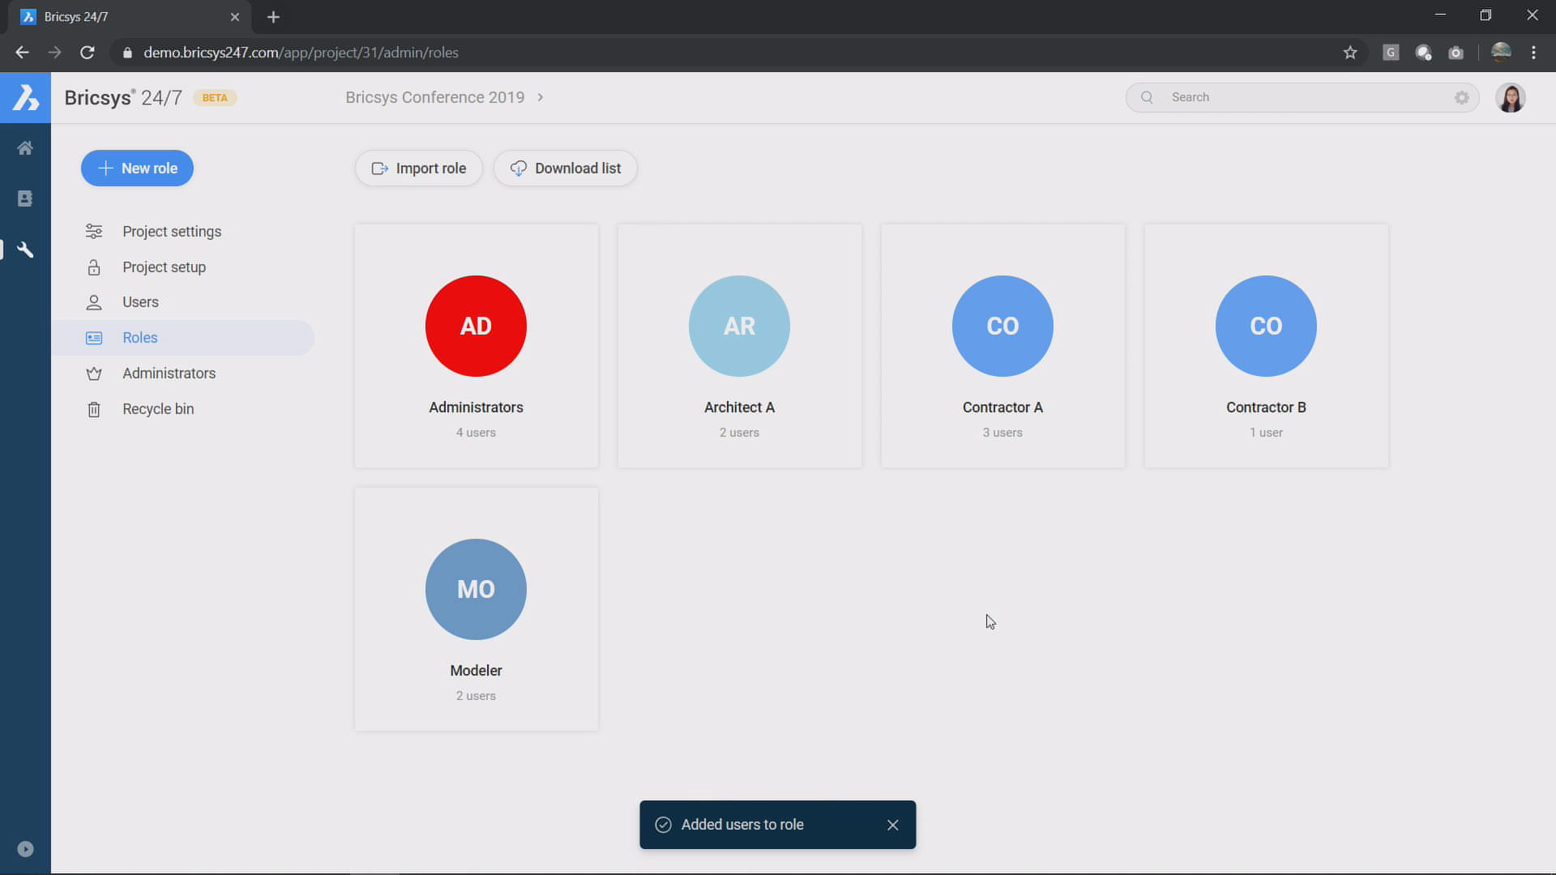
Step: Edit the Contractor B role to include the first listed project member as well
click(1317, 300)
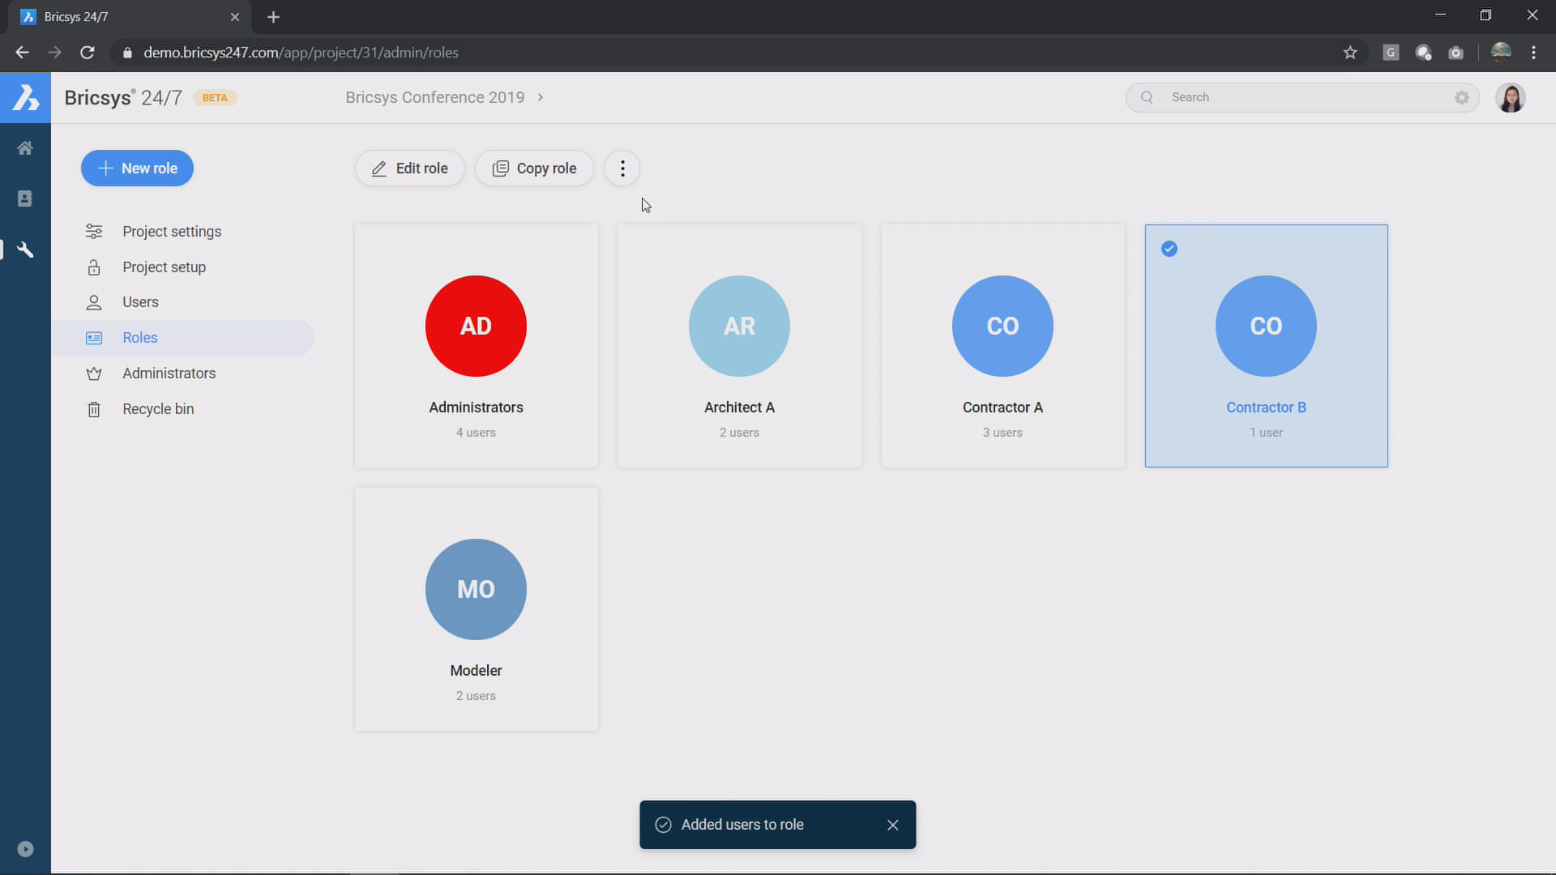
click(434, 168)
click(811, 419)
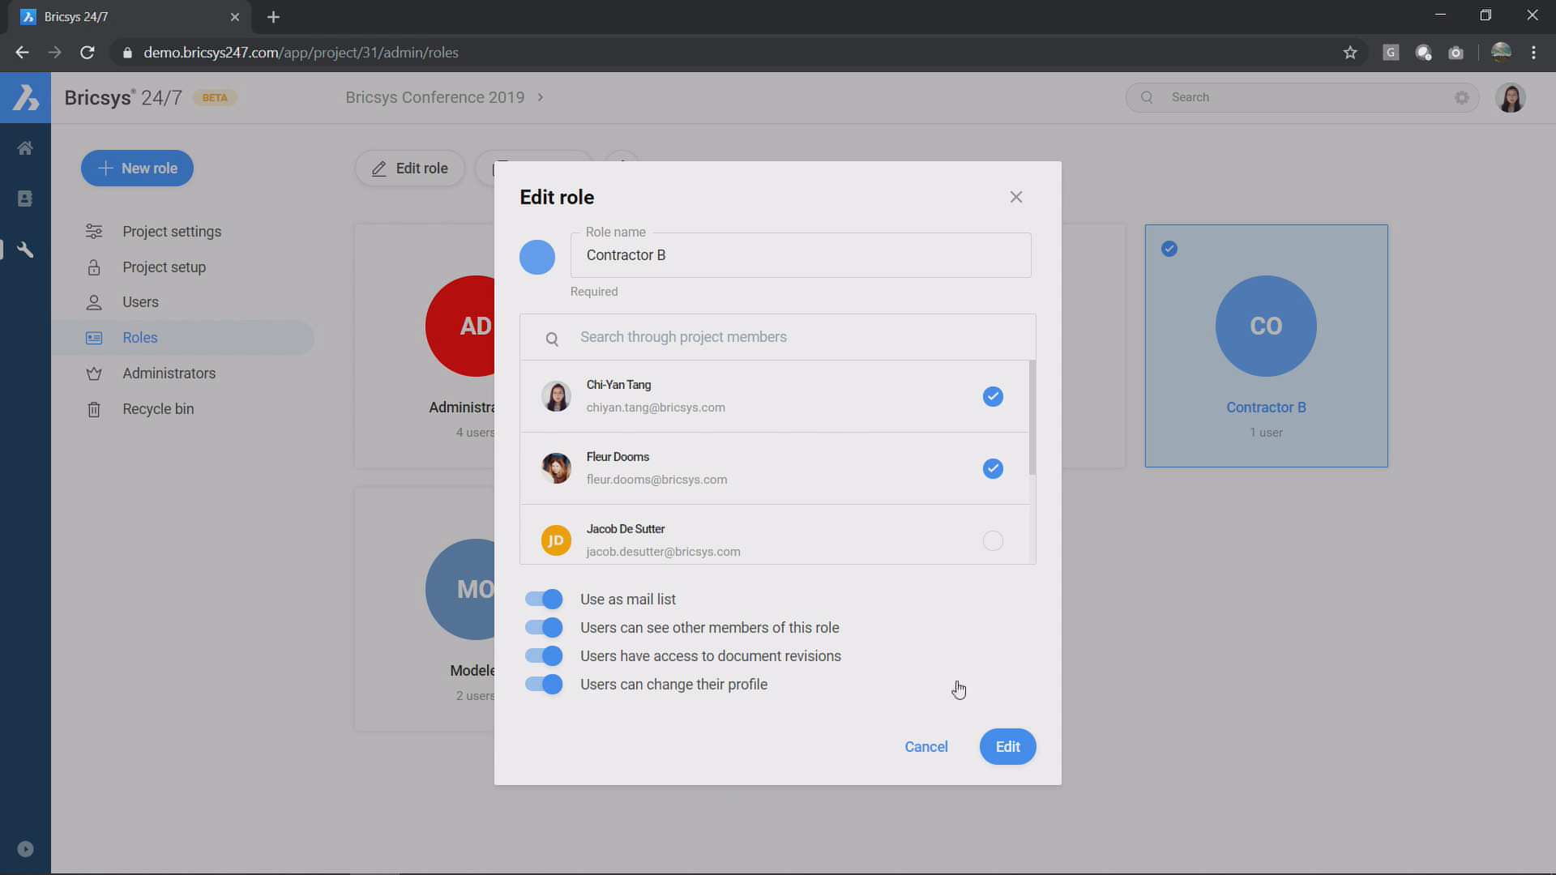
click(995, 746)
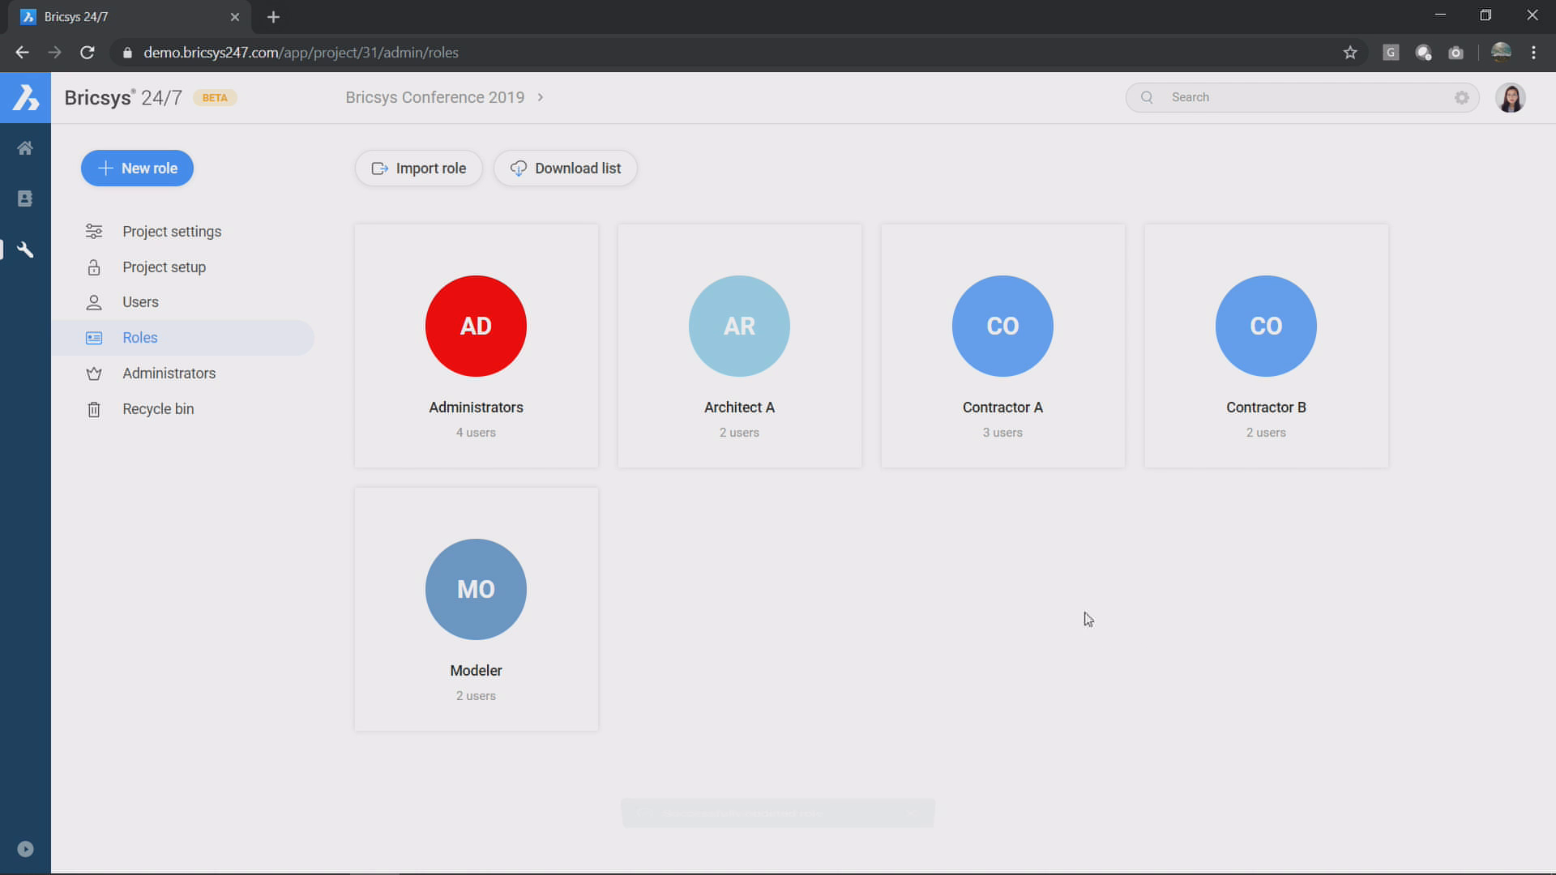
Step: Show the project setup permissions by folder and expand the Documents folder
click(193, 278)
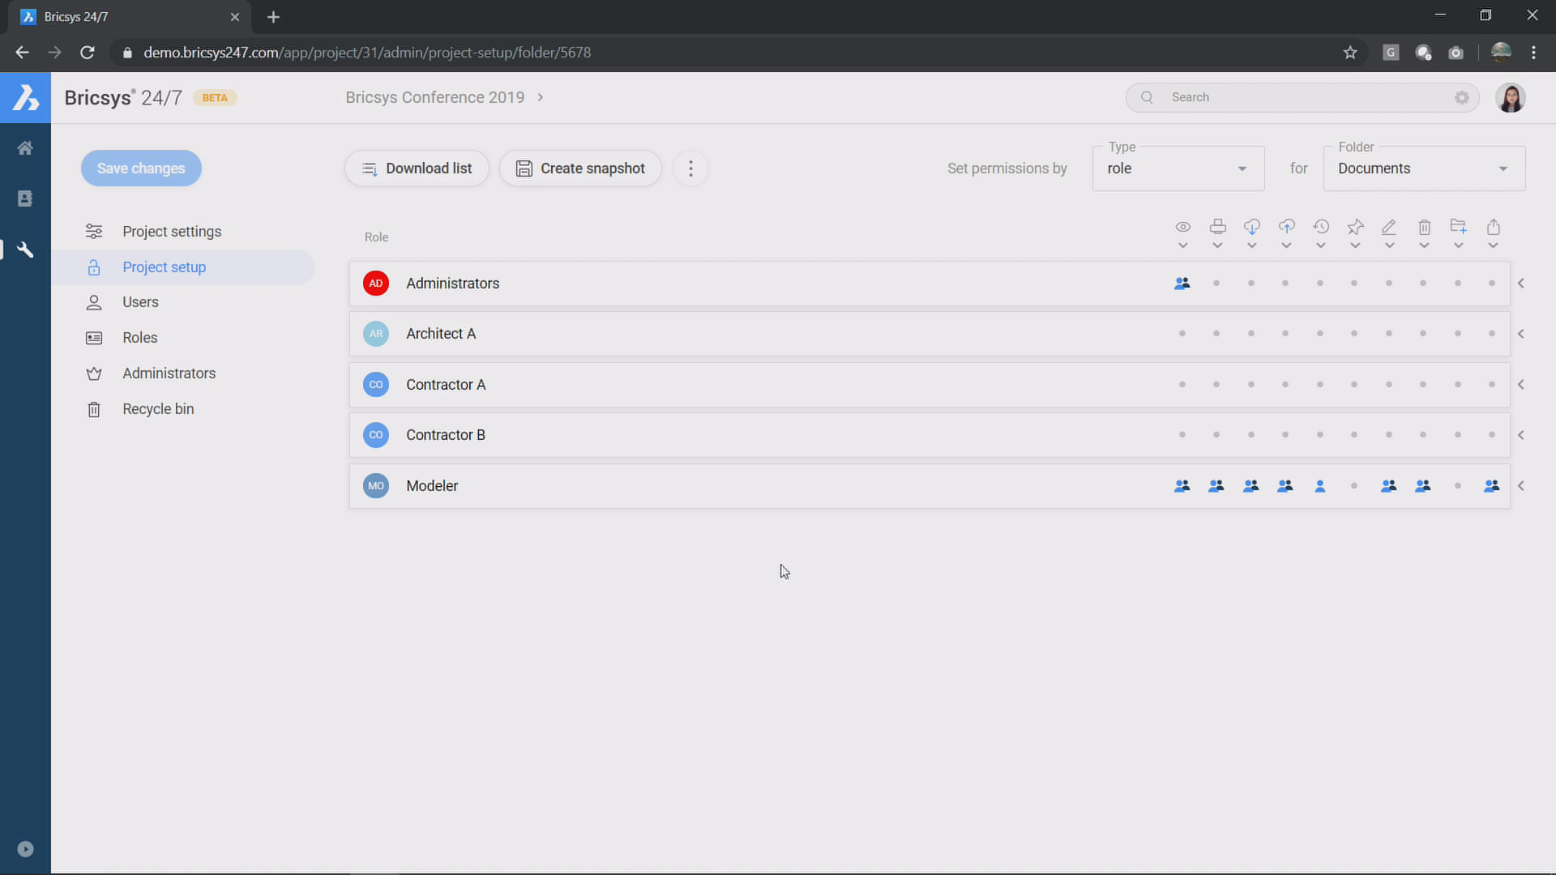
click(1154, 181)
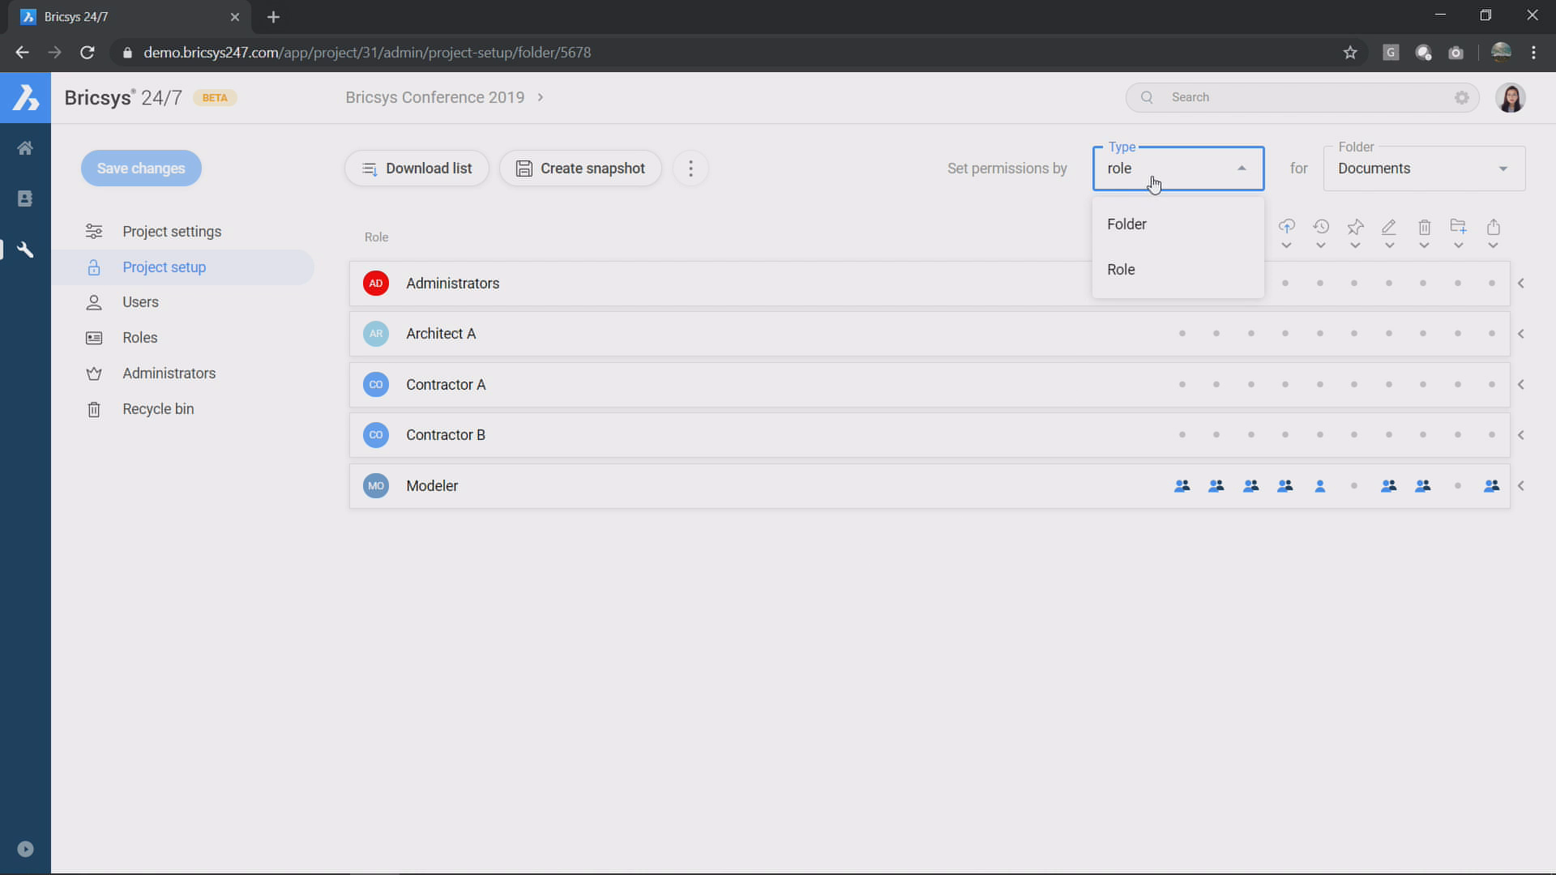
click(1149, 235)
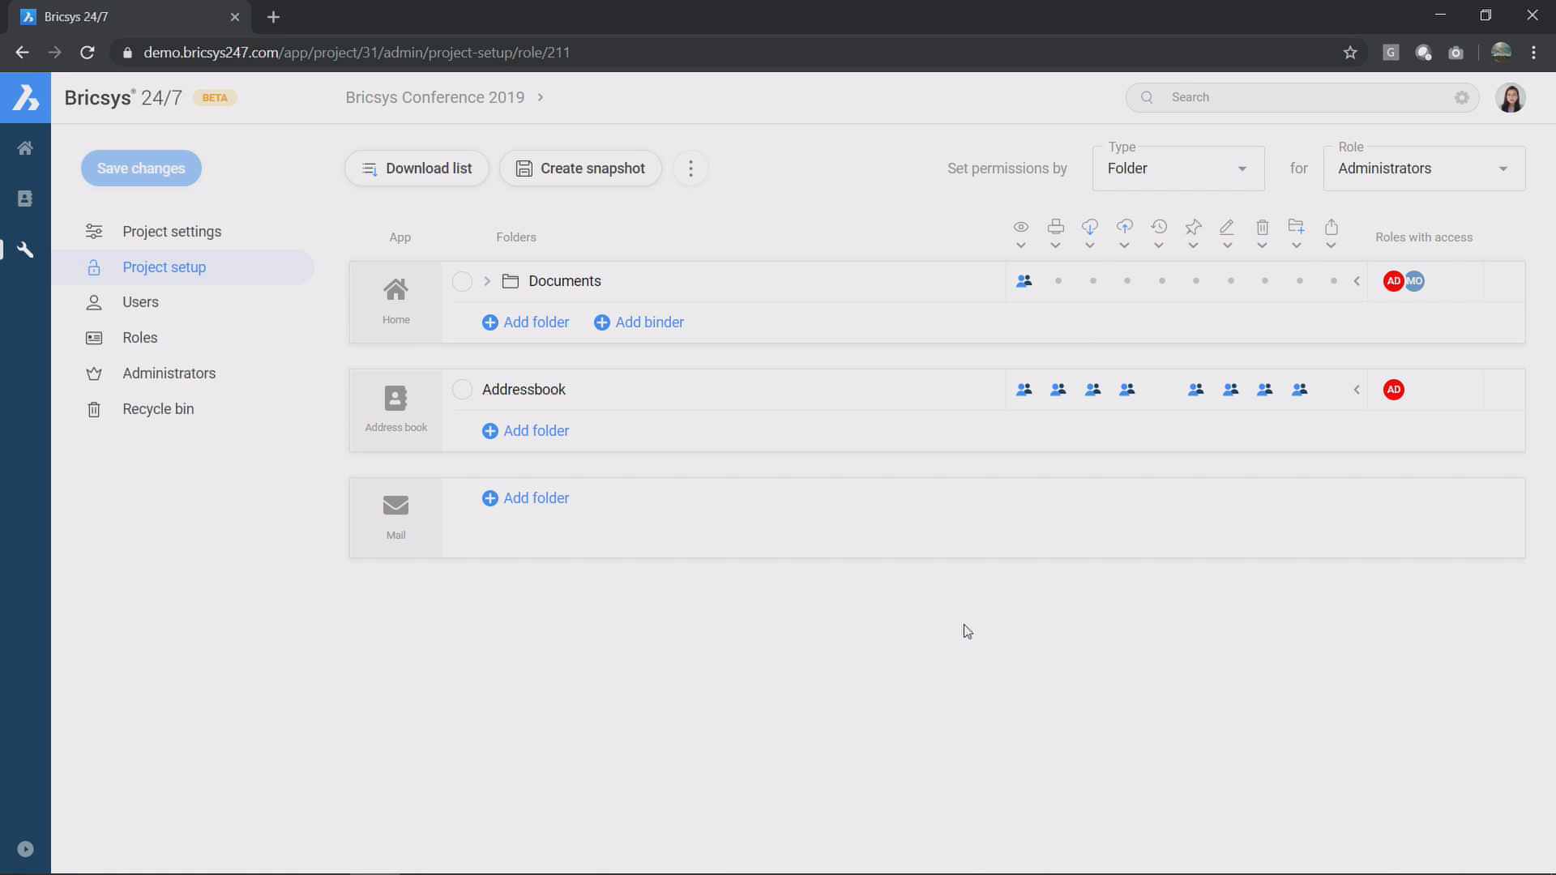
click(487, 282)
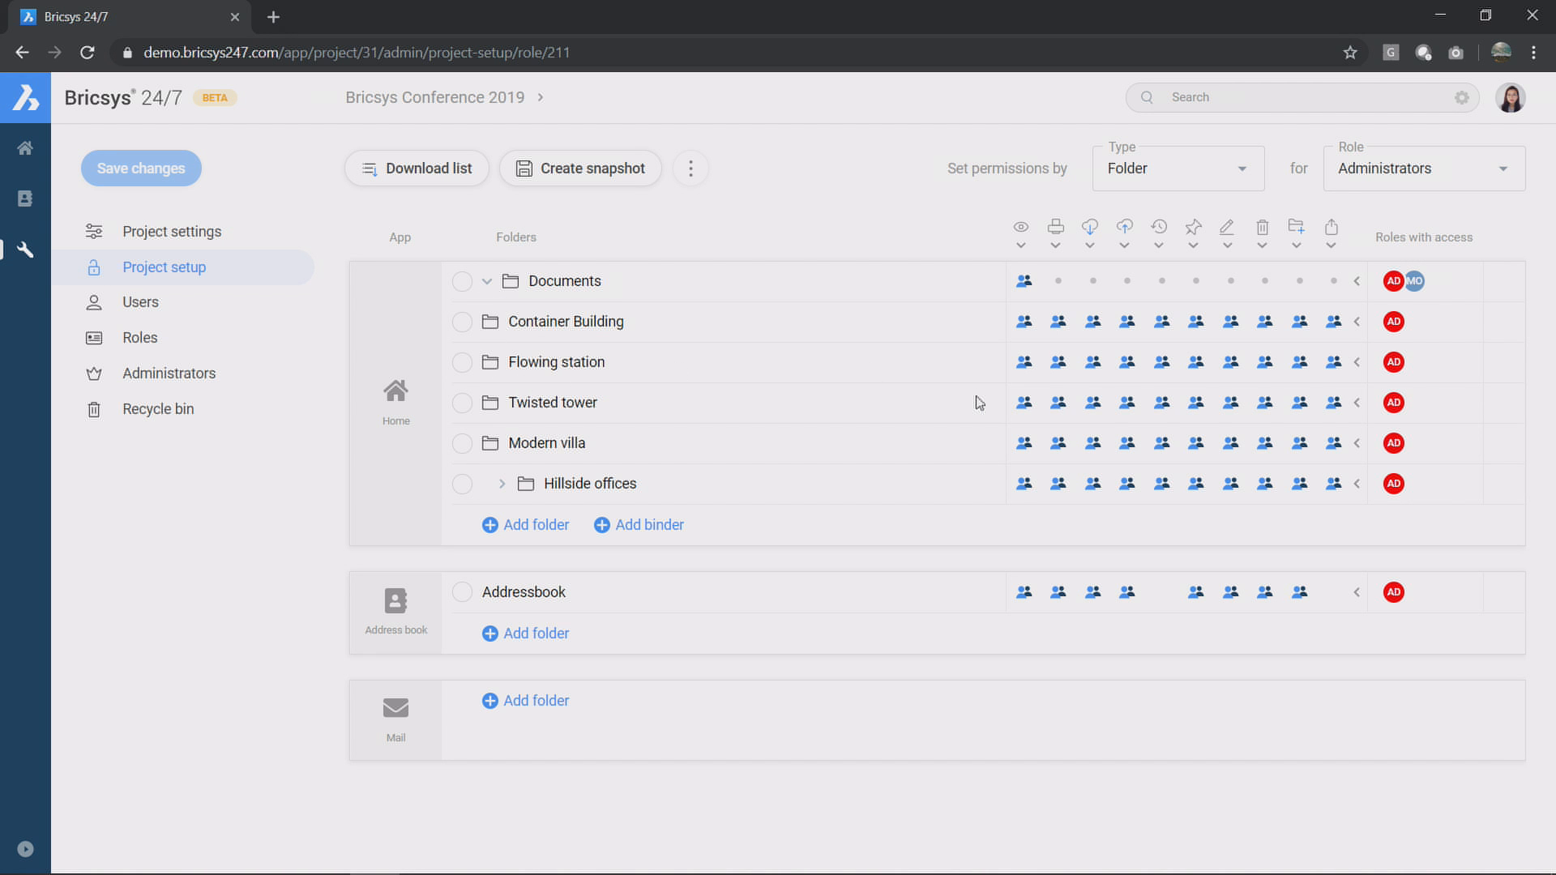
Step: Browse the selectable roles, and turn all Administrators permissions on the Flowing station folder off and back on
click(1386, 189)
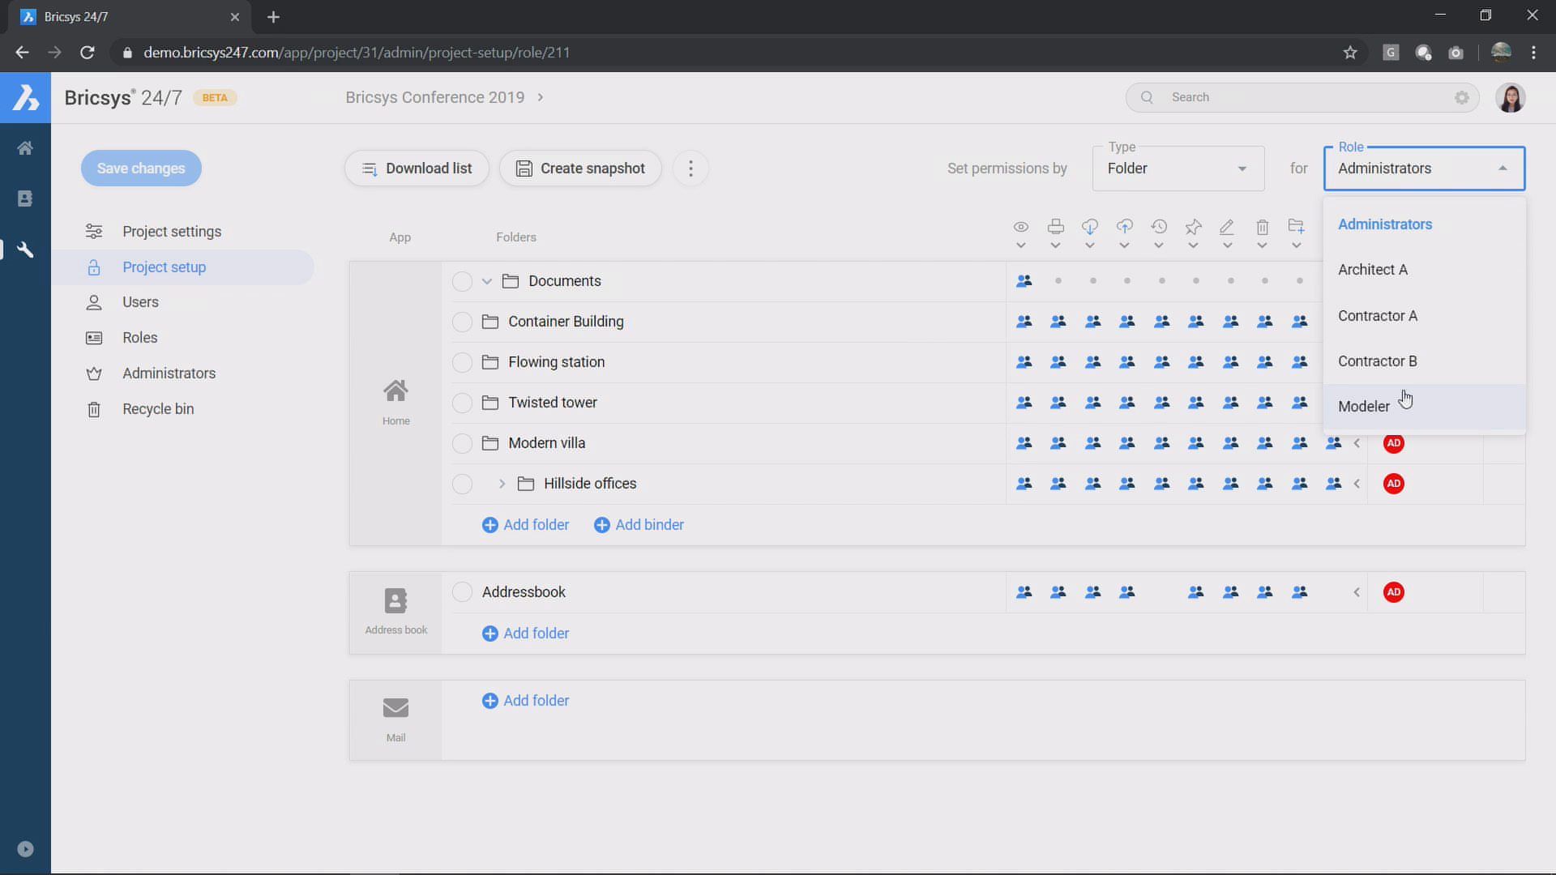
click(1399, 180)
click(1357, 362)
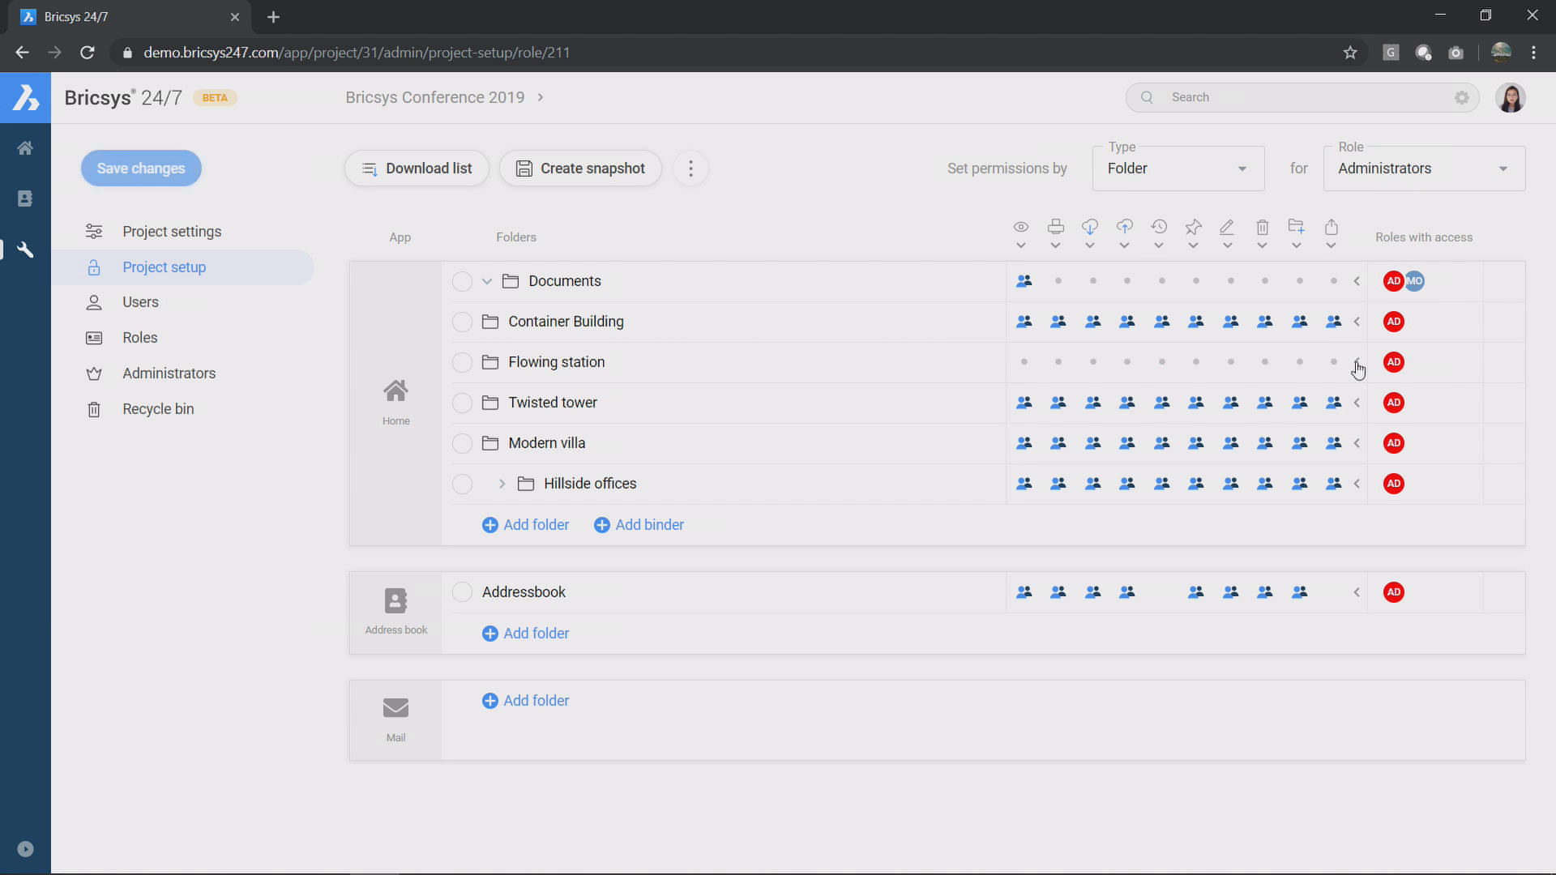
click(1358, 365)
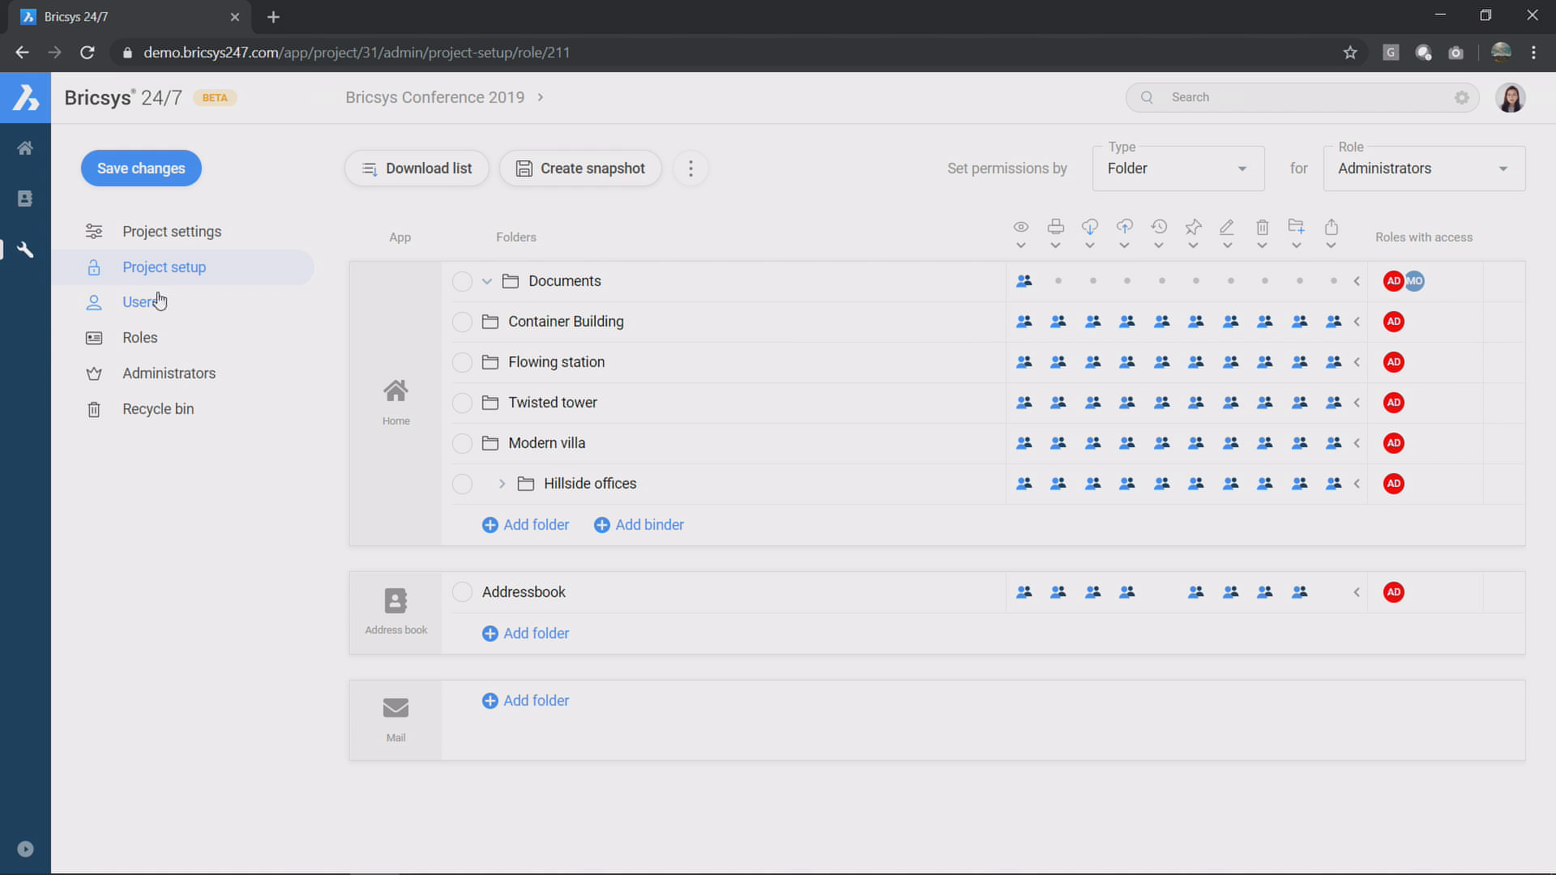
Step: Open the second administrator's permissions, turn the Recycle bin permission off and back on, and cancel without saving
click(144, 385)
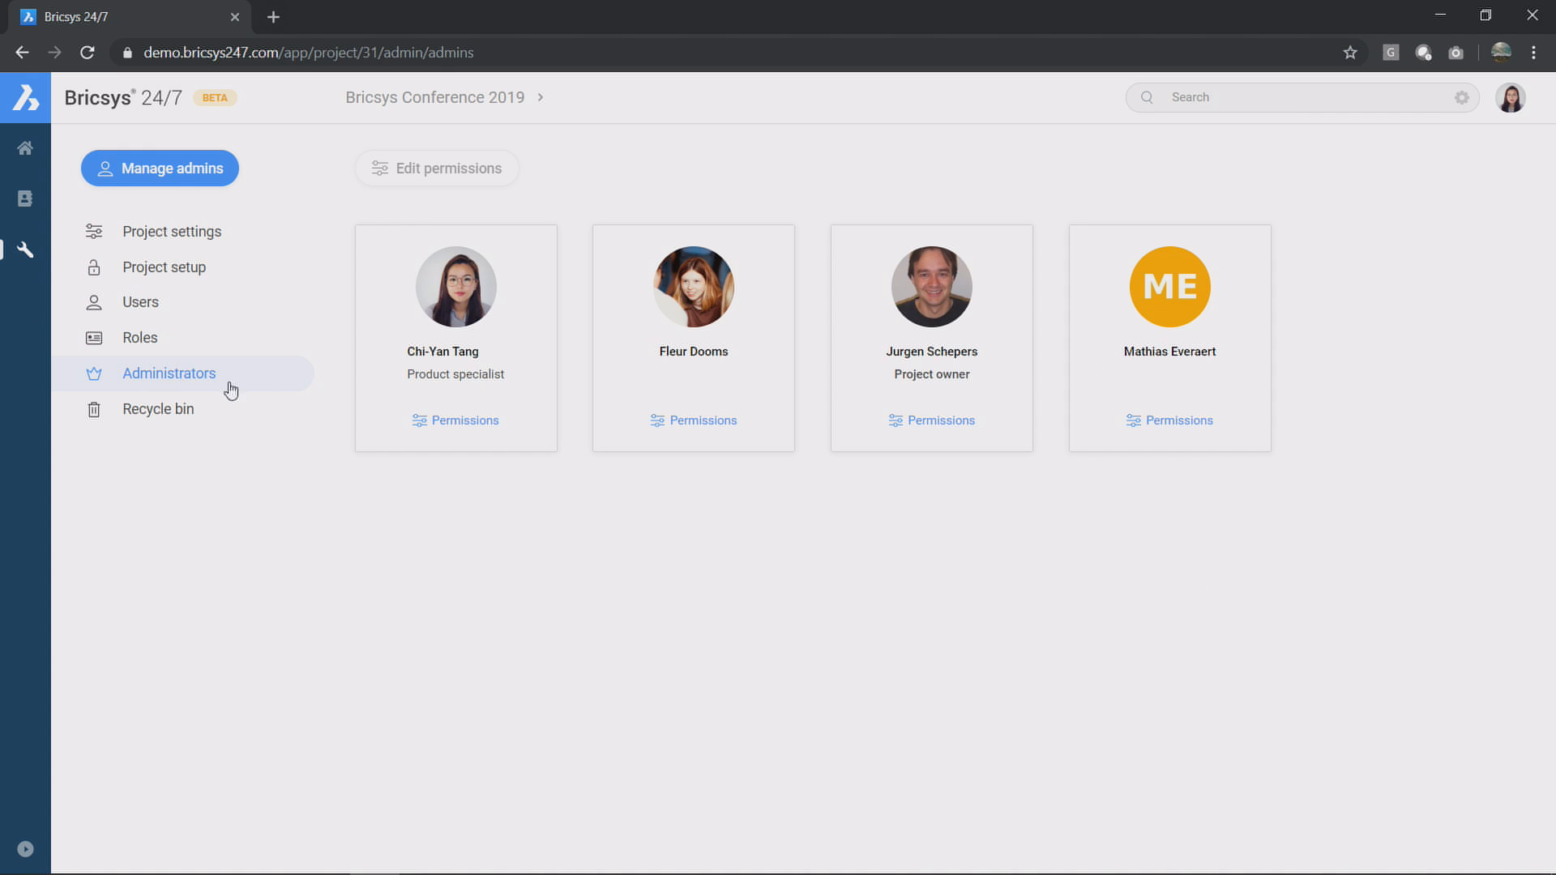
click(673, 430)
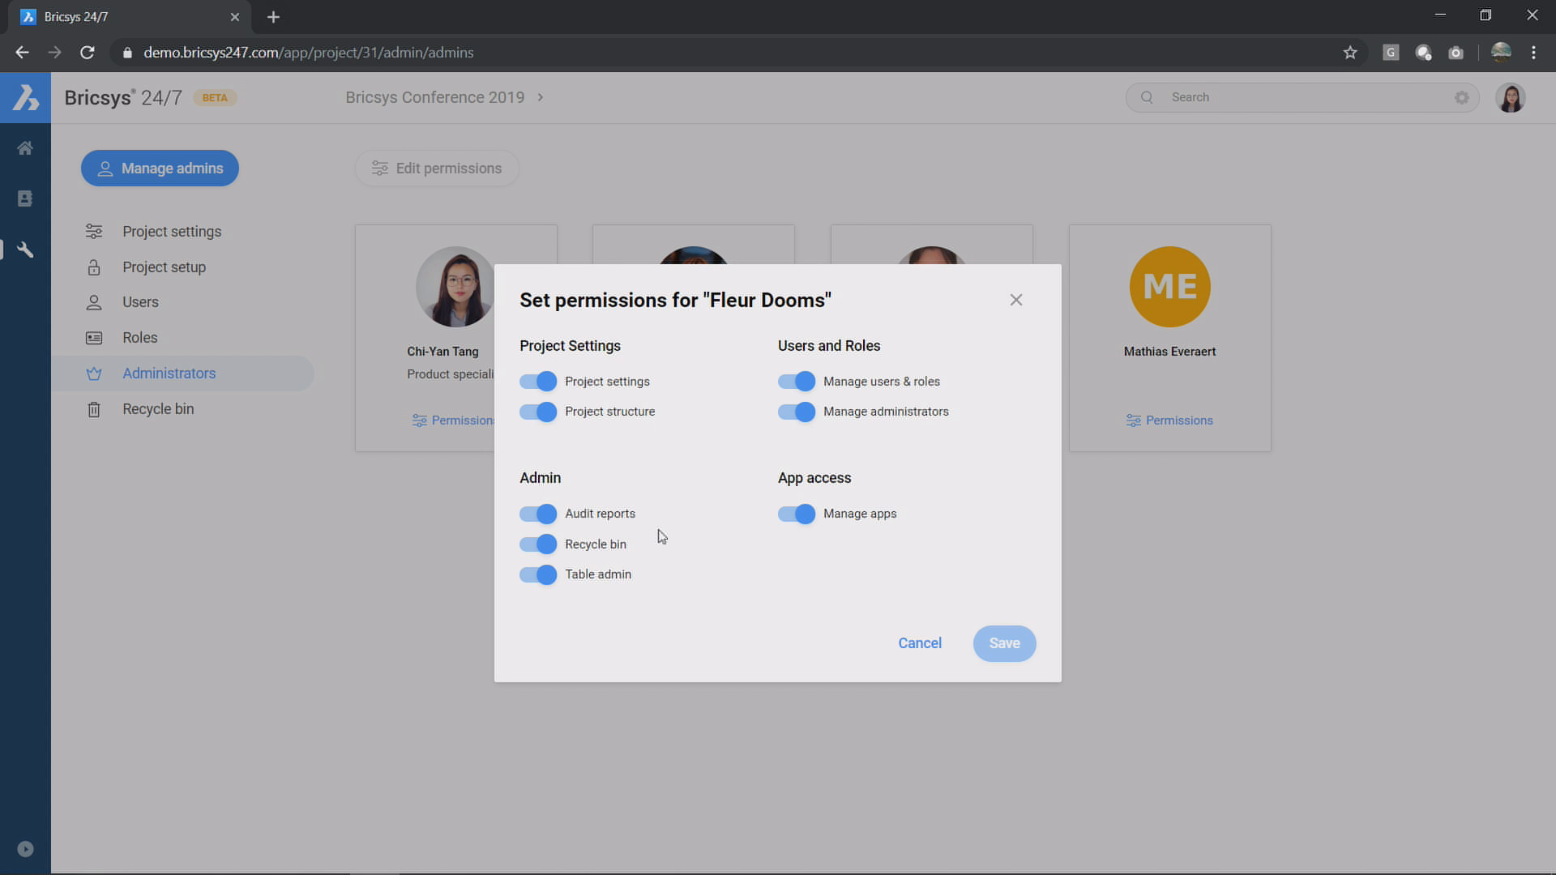
click(541, 550)
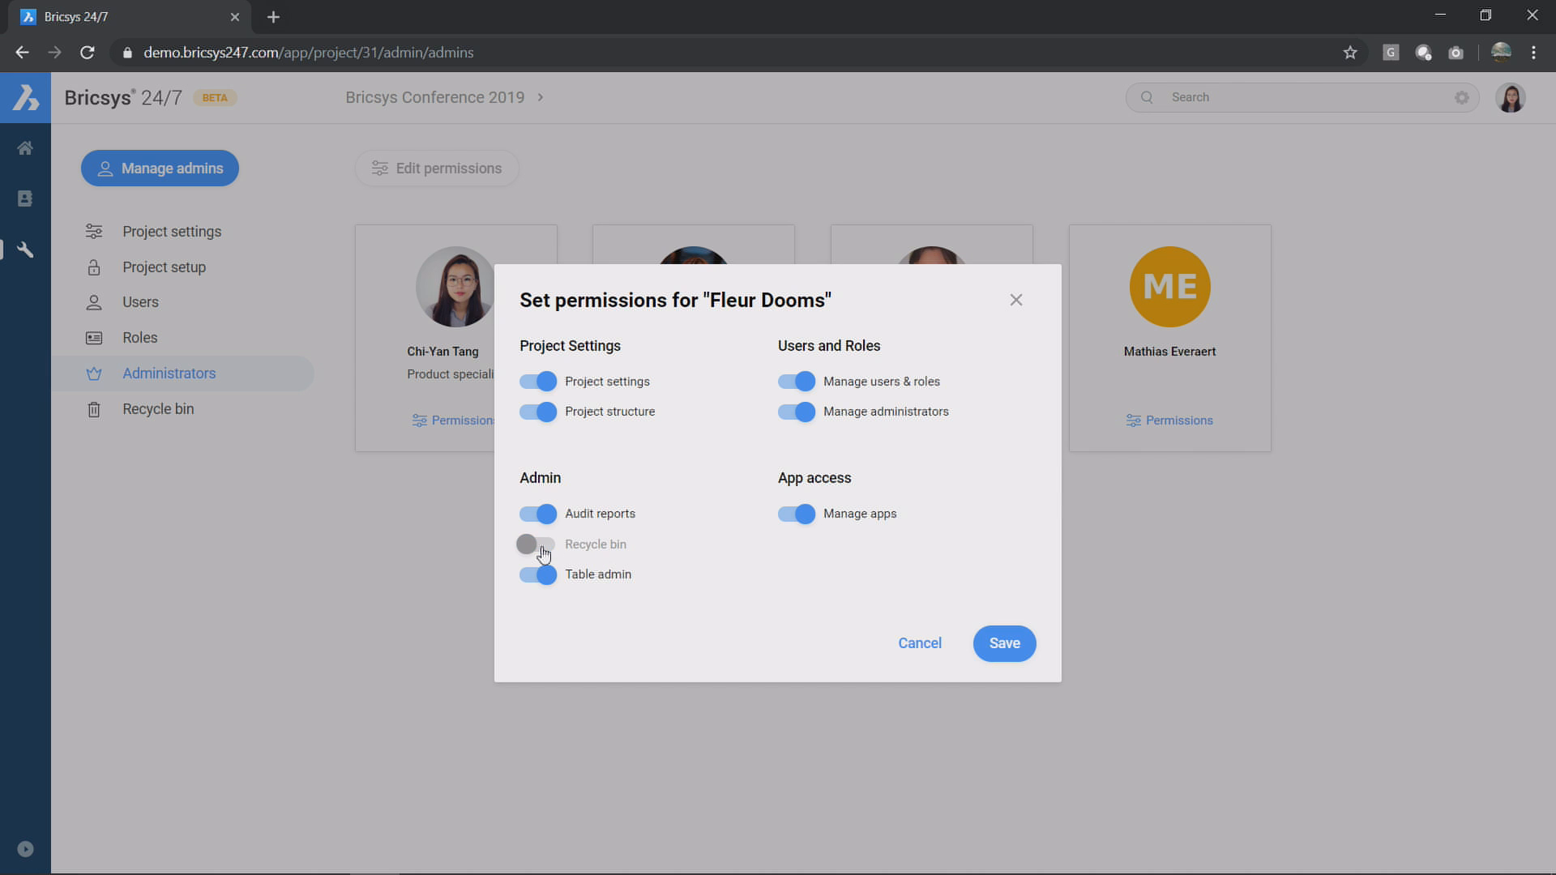
click(542, 552)
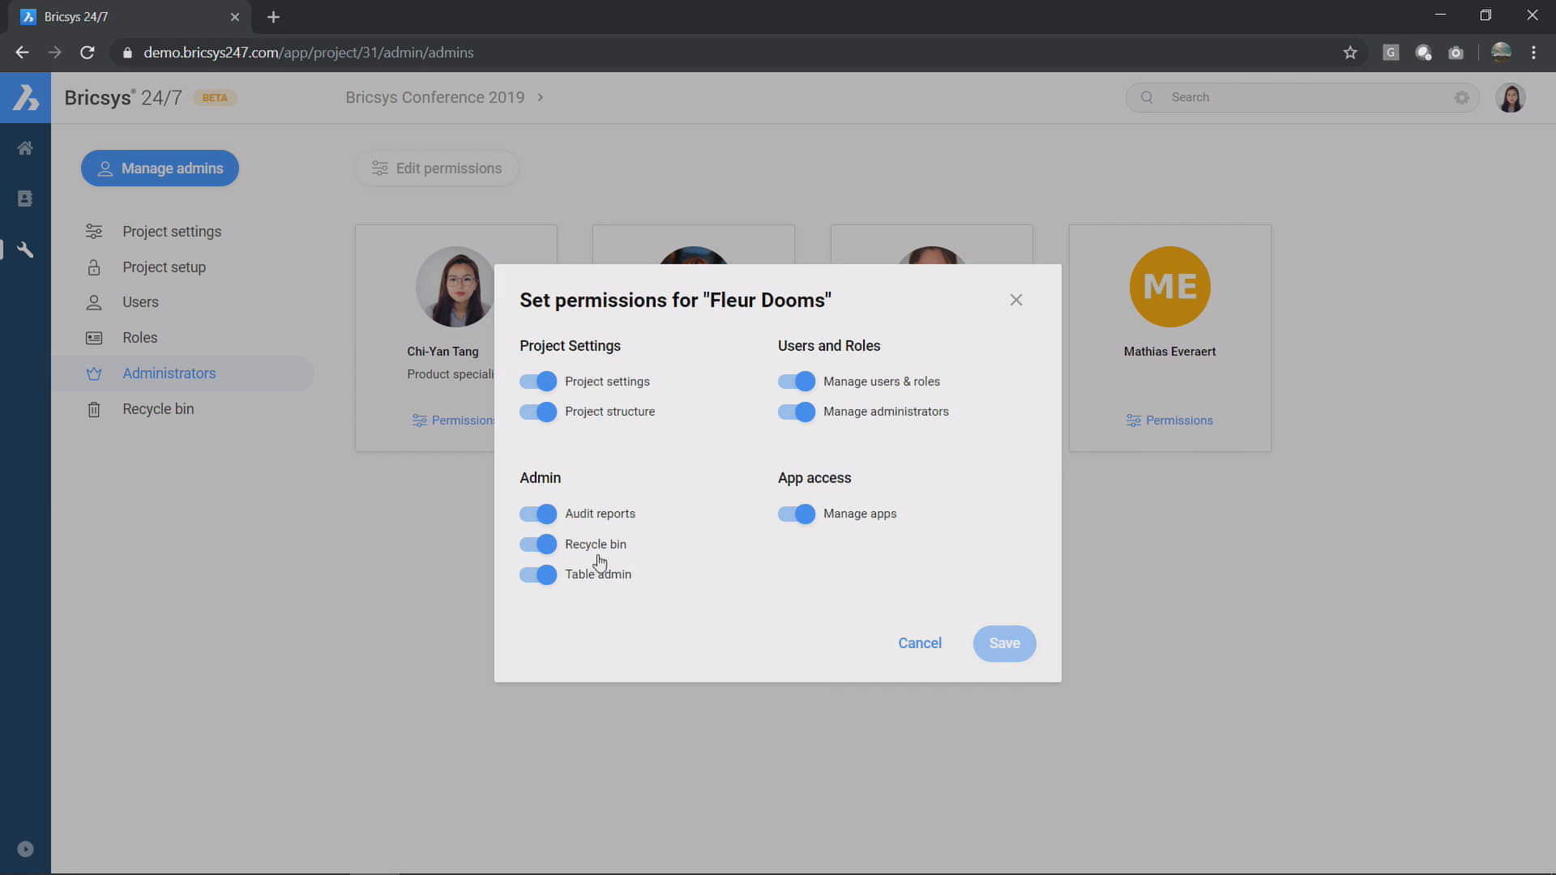
click(911, 655)
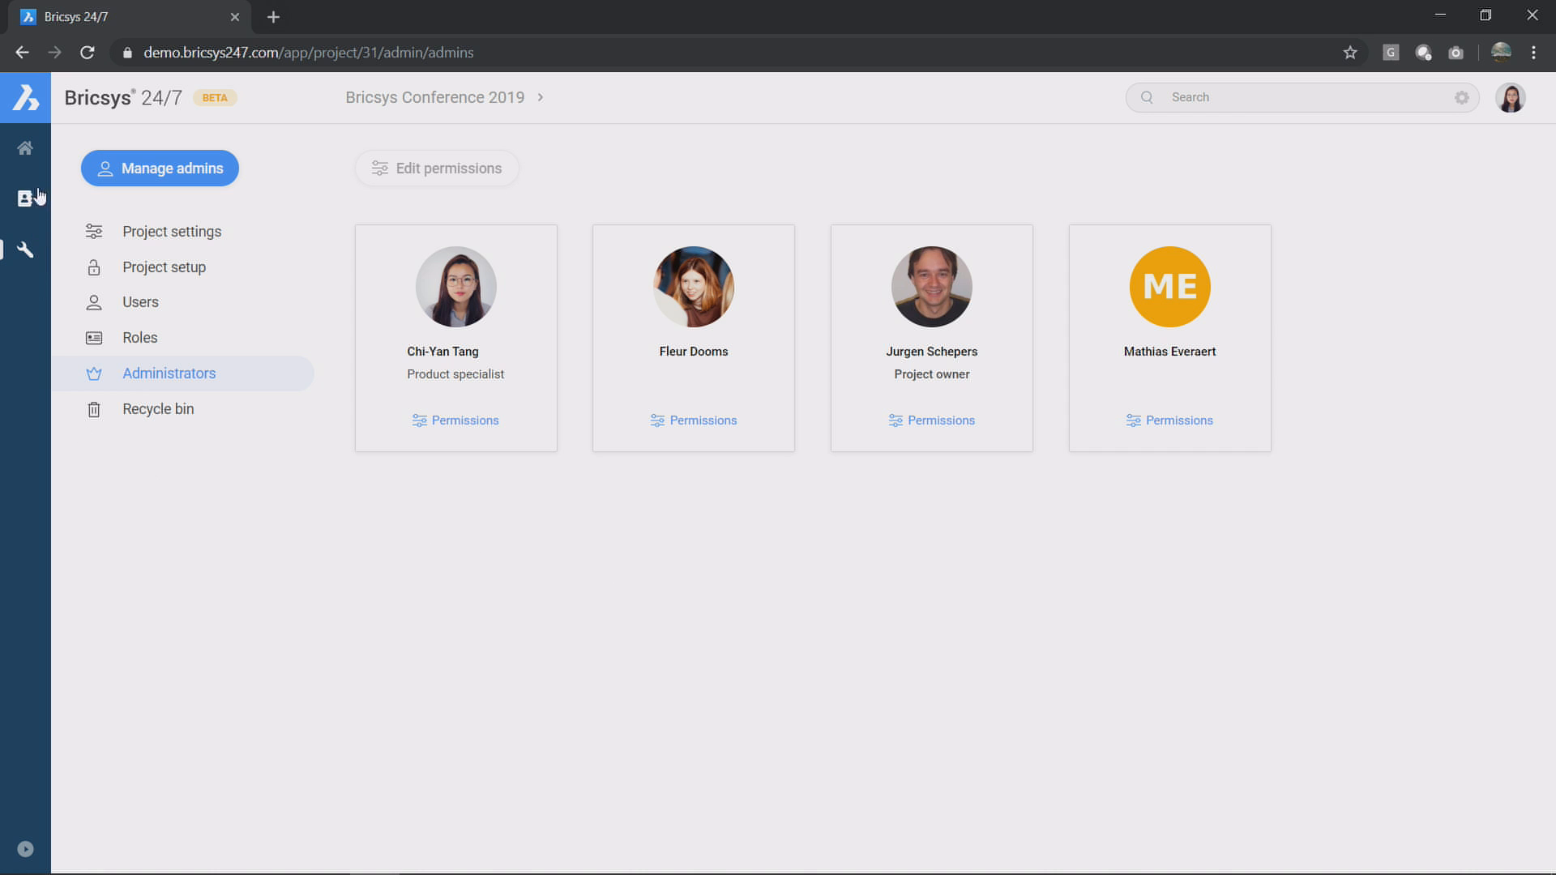
Step: Show the project dashboard's recent activity and project details, and hide the side information again
click(26, 149)
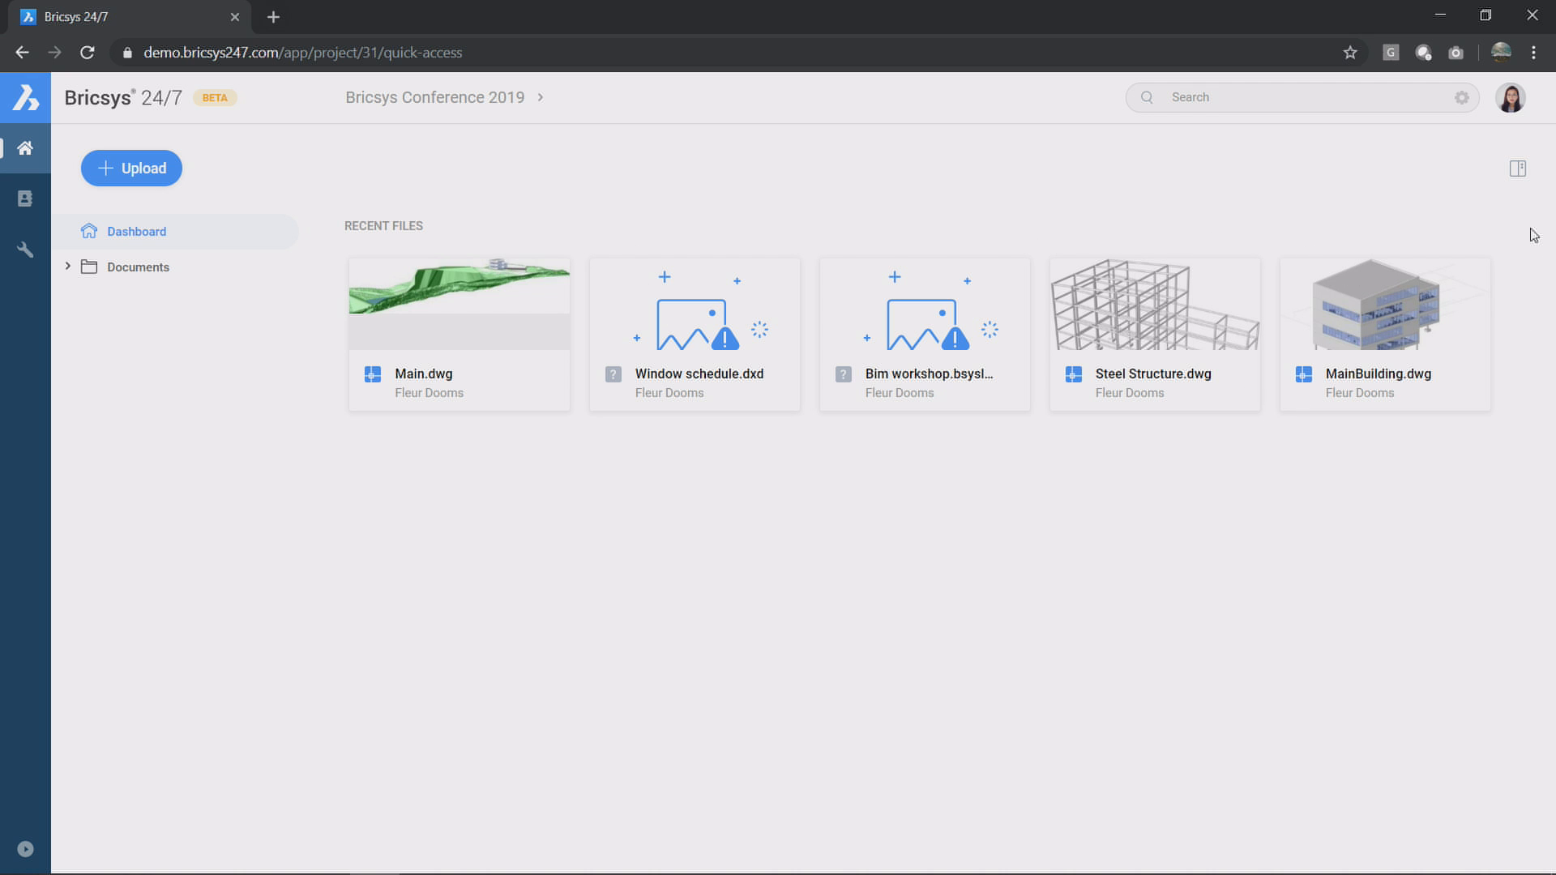
click(1517, 168)
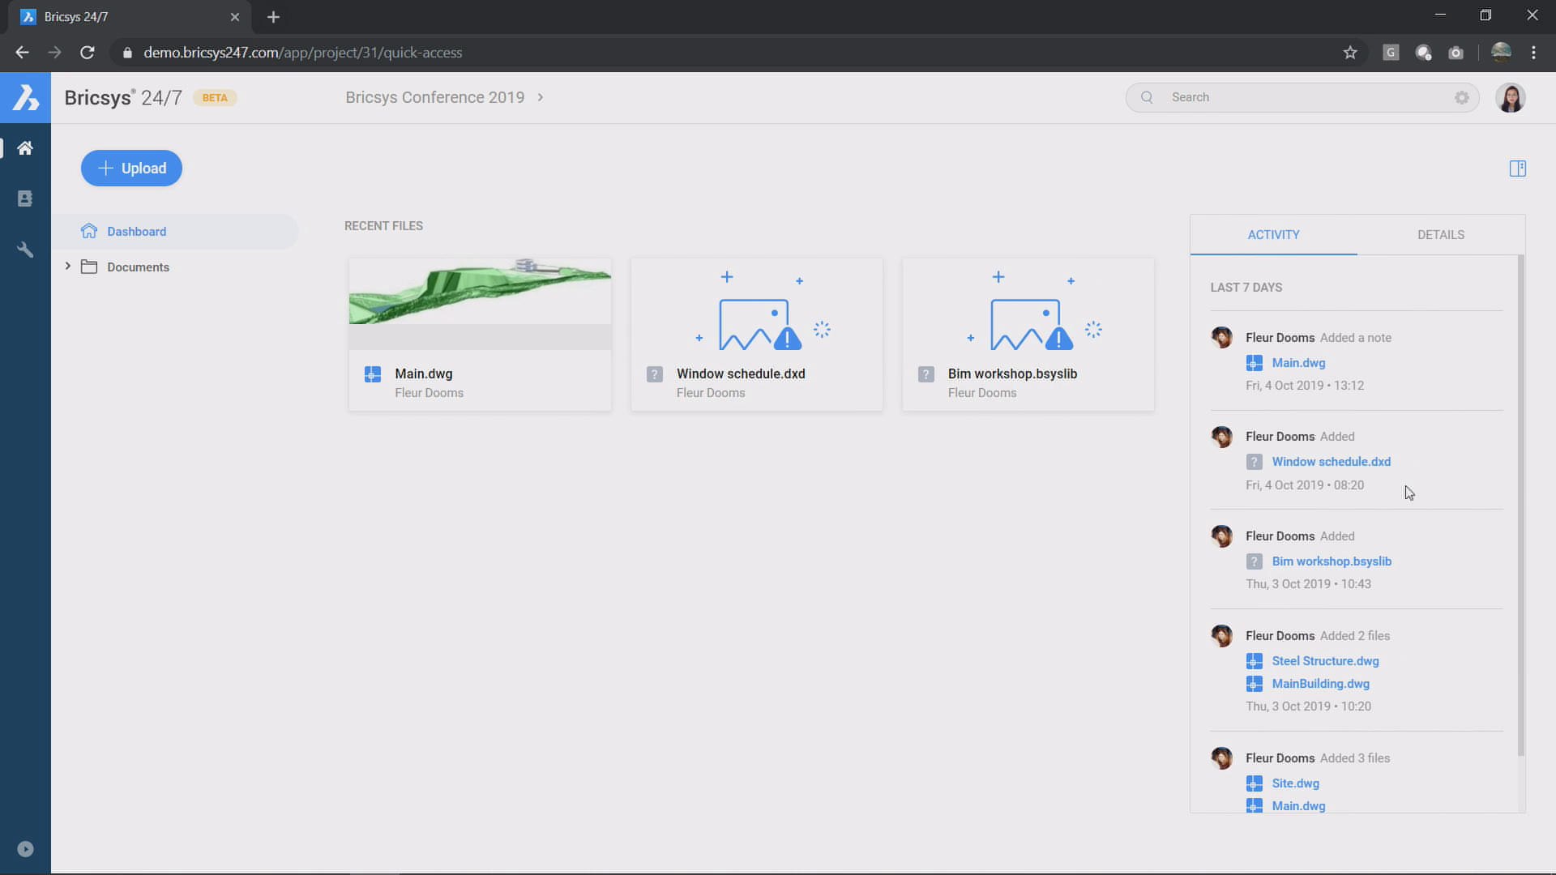
scroll(1409, 493, down, 1)
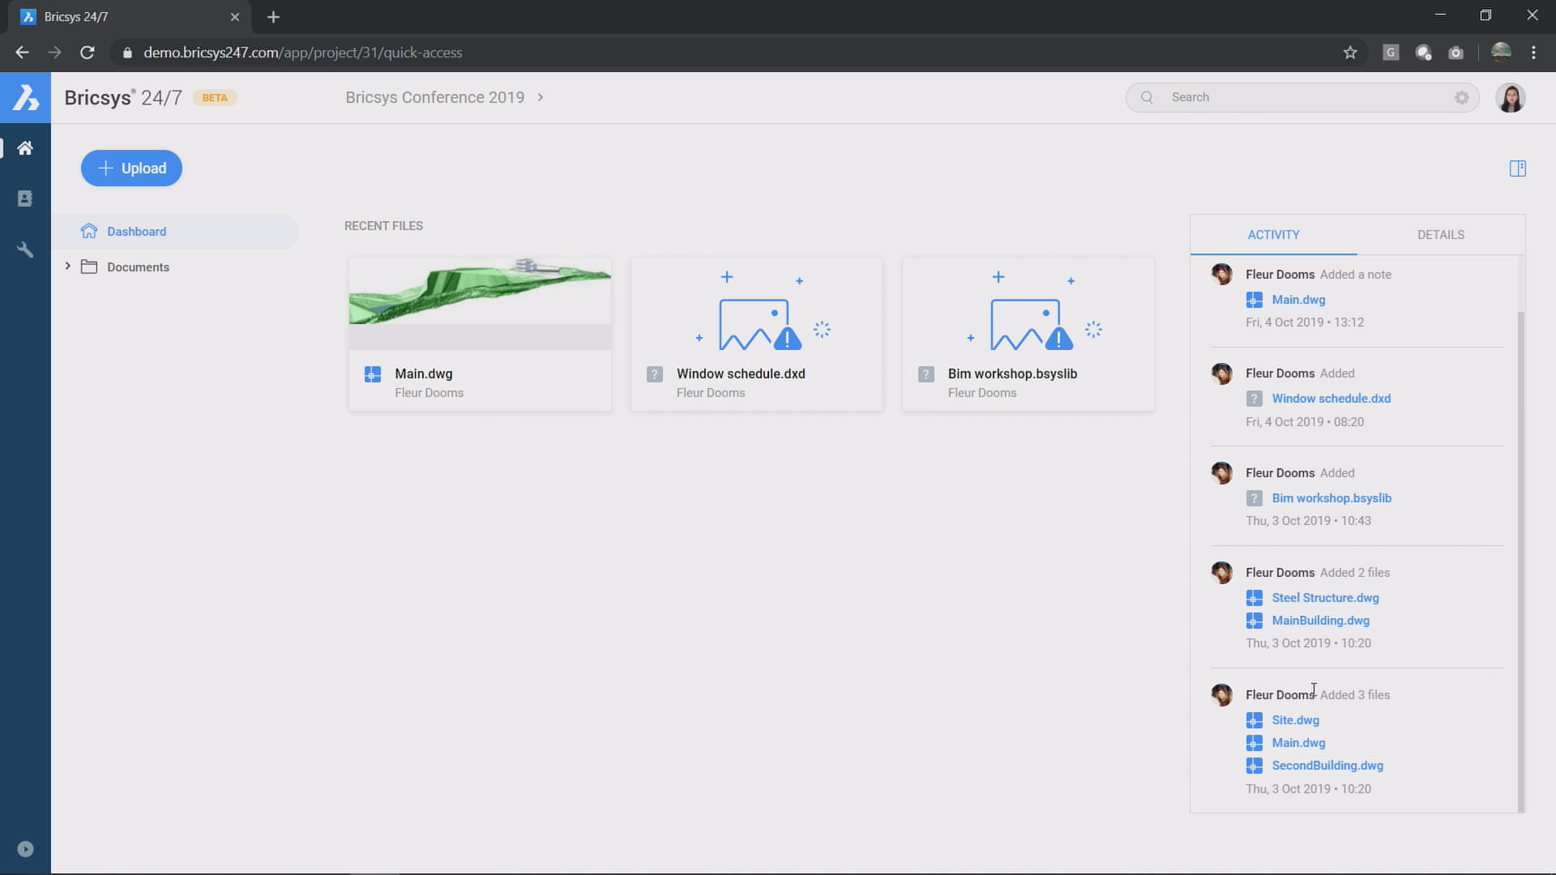
scroll(1314, 689, up, 1)
scroll(1314, 689, down, 1)
click(1461, 236)
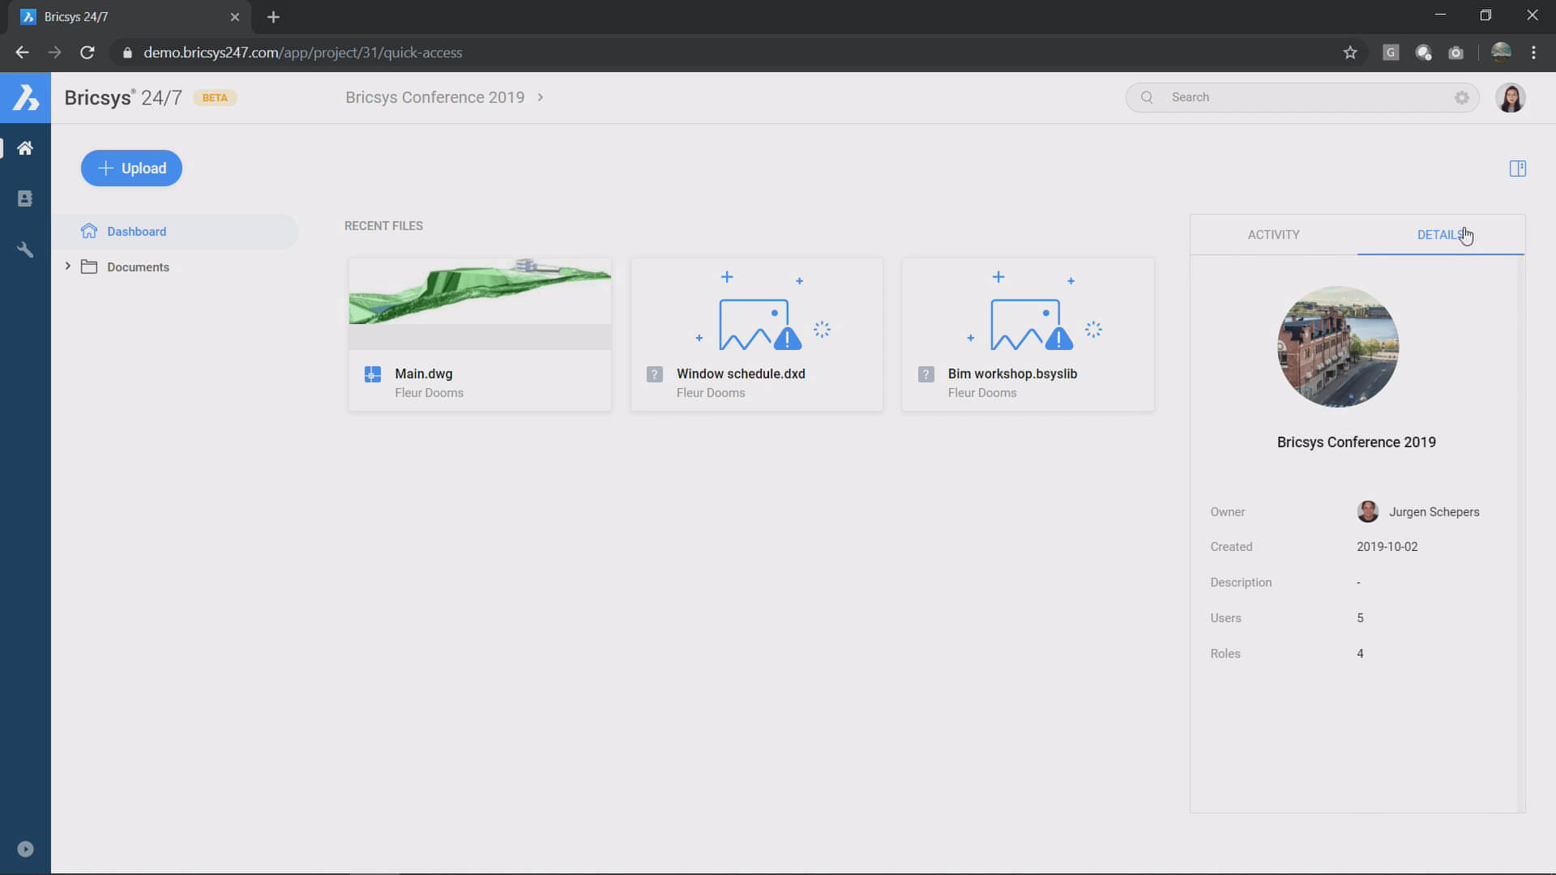
click(1516, 171)
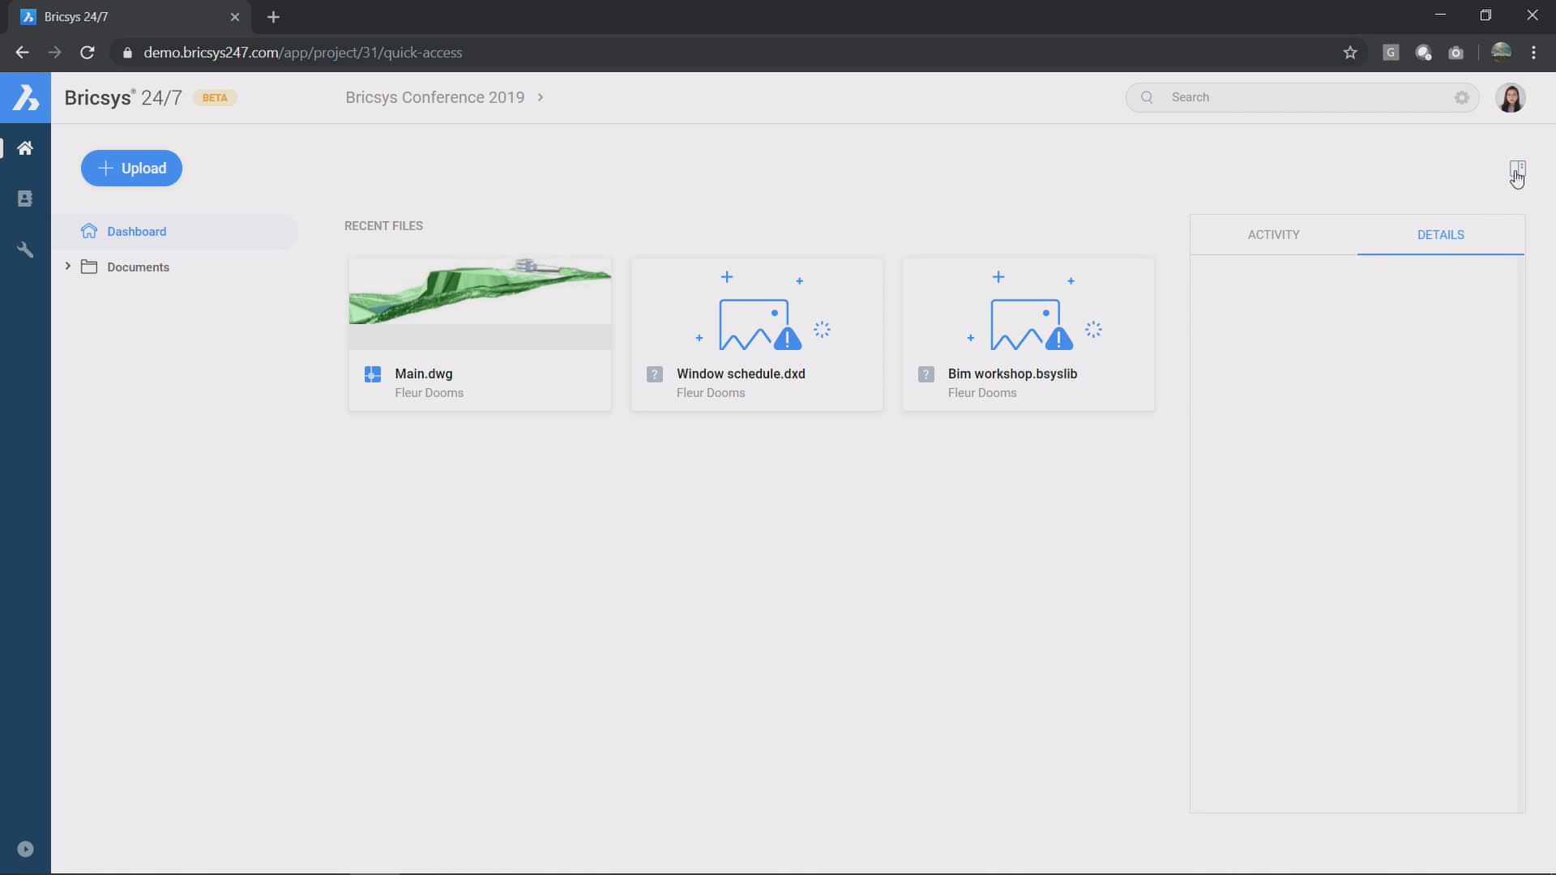
Step: Expand the Documents folder from the dashboard and open its Hillside offices folder
click(68, 268)
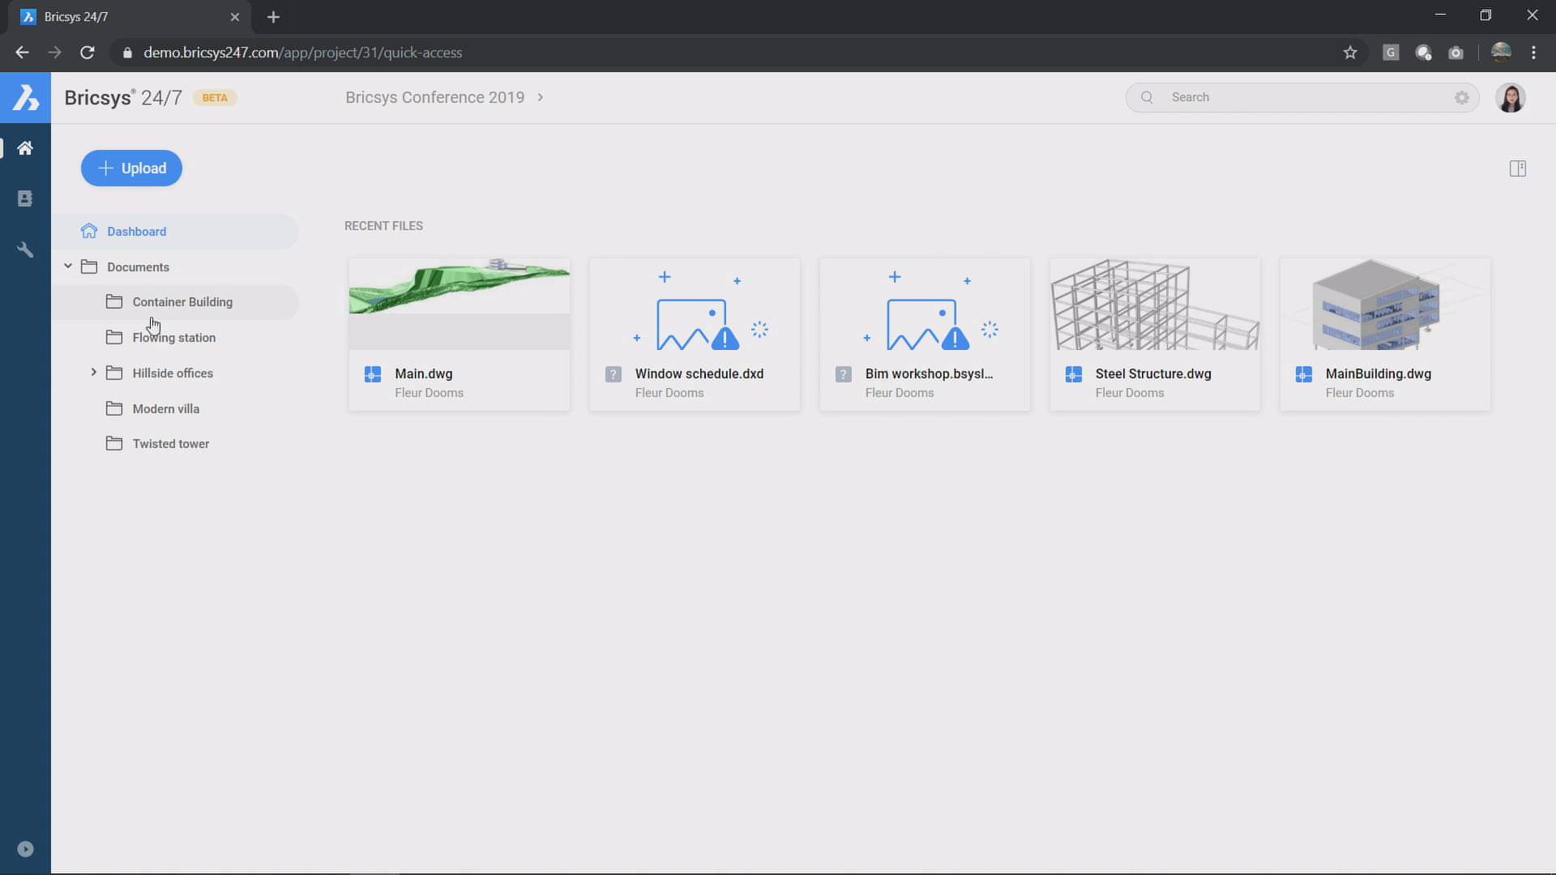
click(156, 279)
click(172, 375)
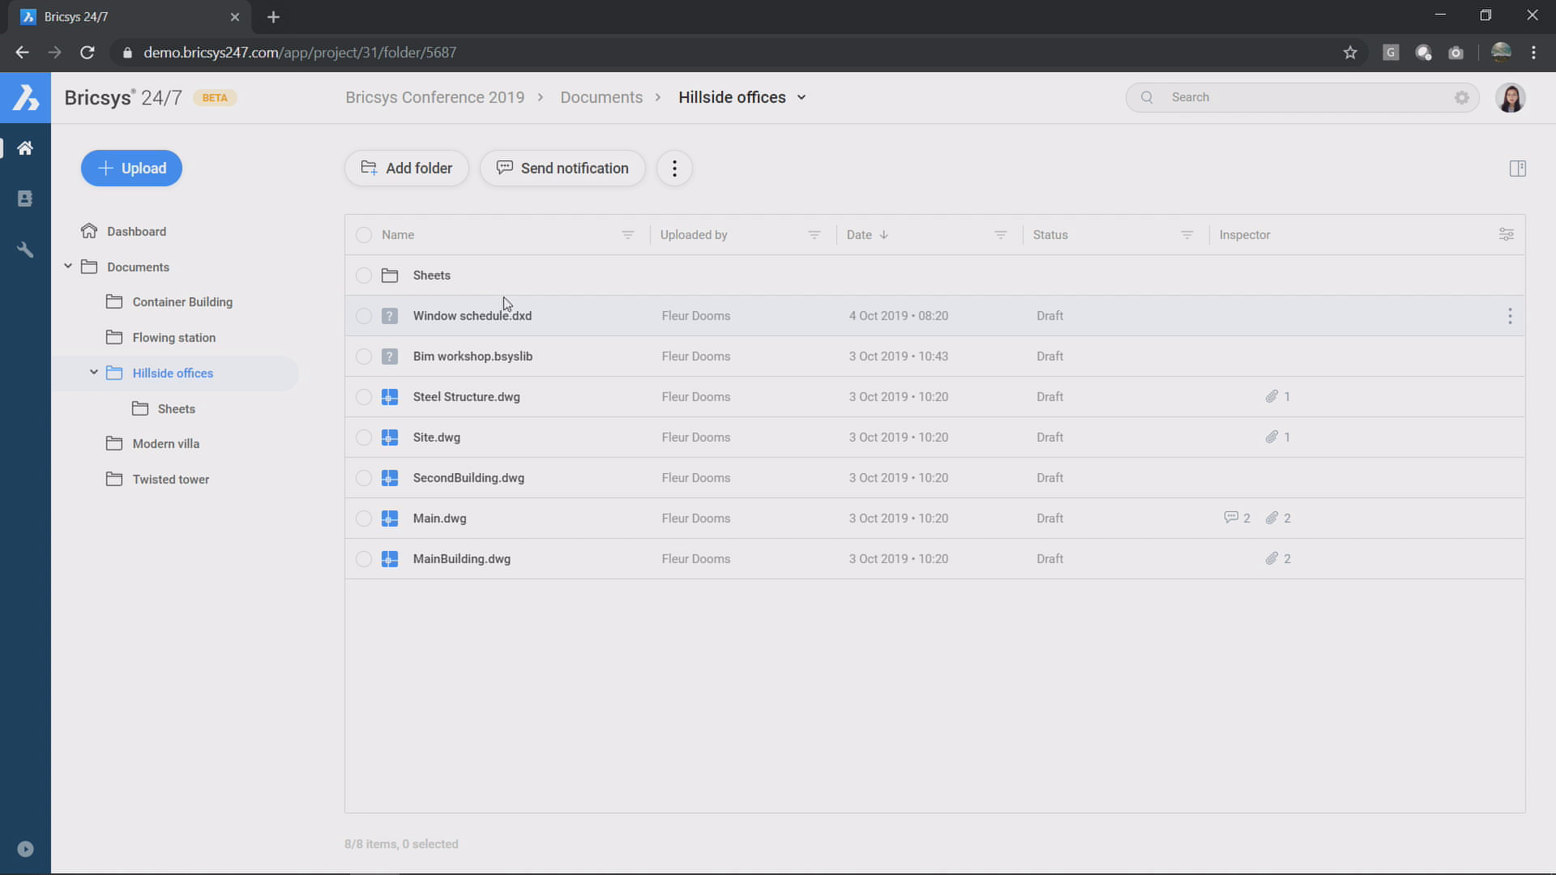
Step: Review the preview, versions, messages and attachments of Main.dwg in the Hillside offices folder, and close the file view
click(442, 519)
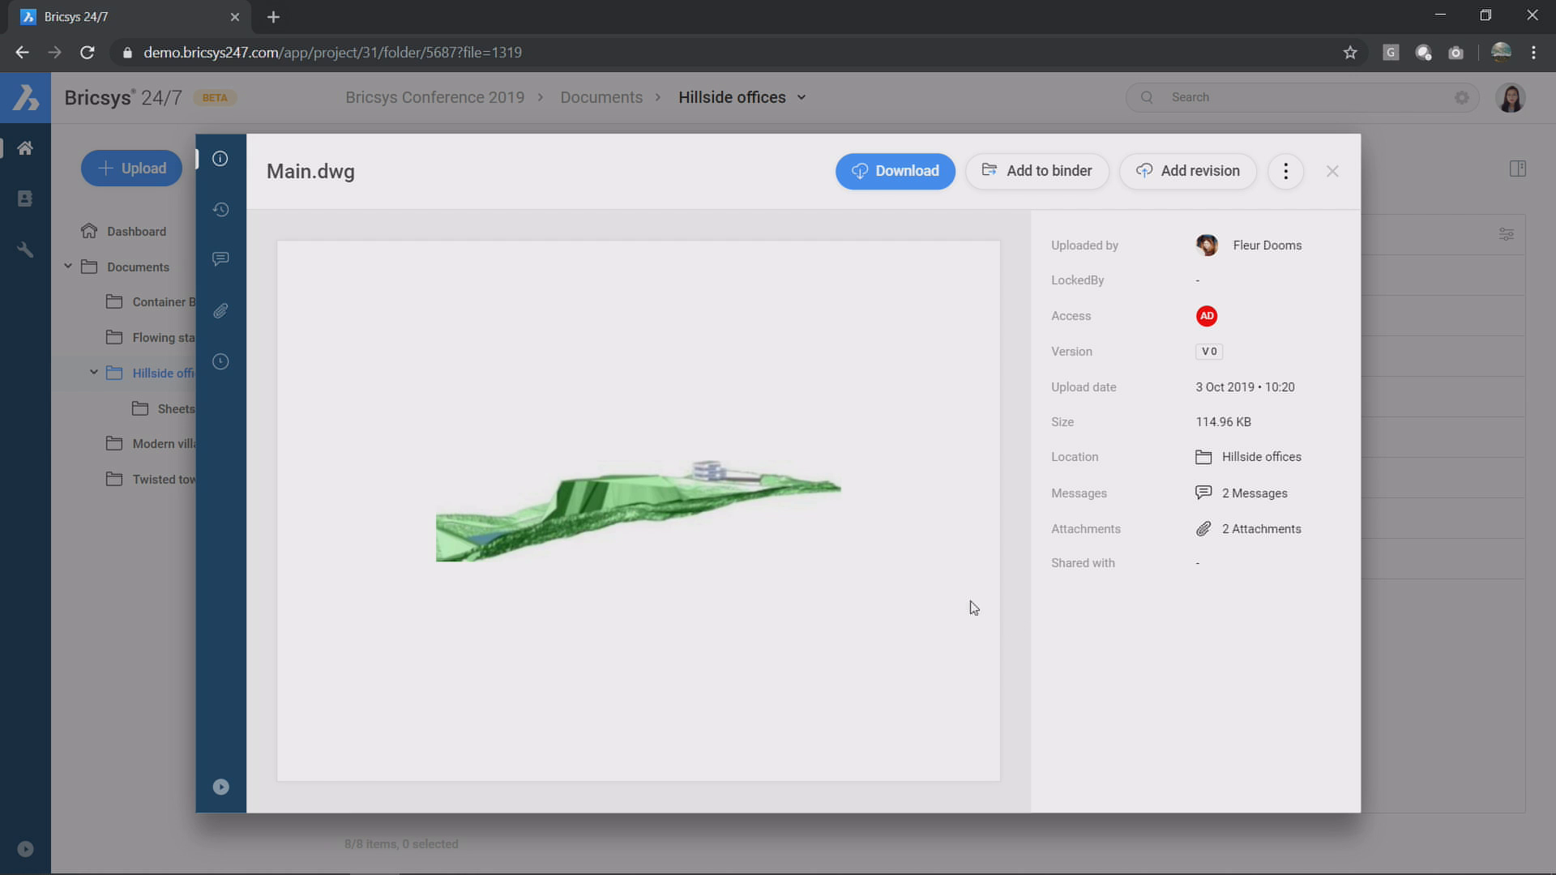
click(229, 210)
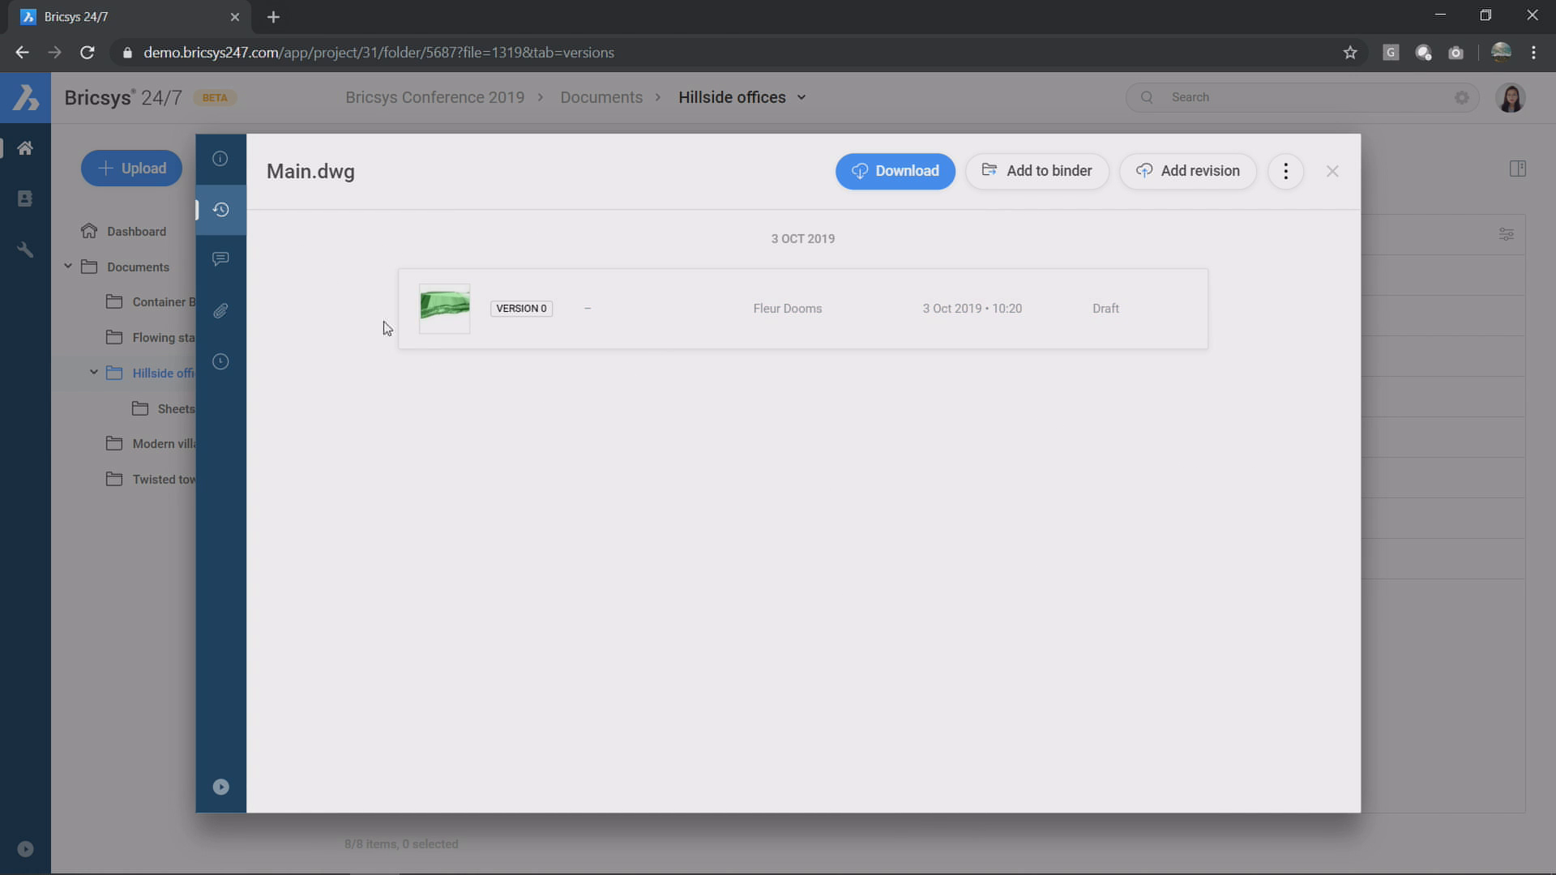
click(230, 268)
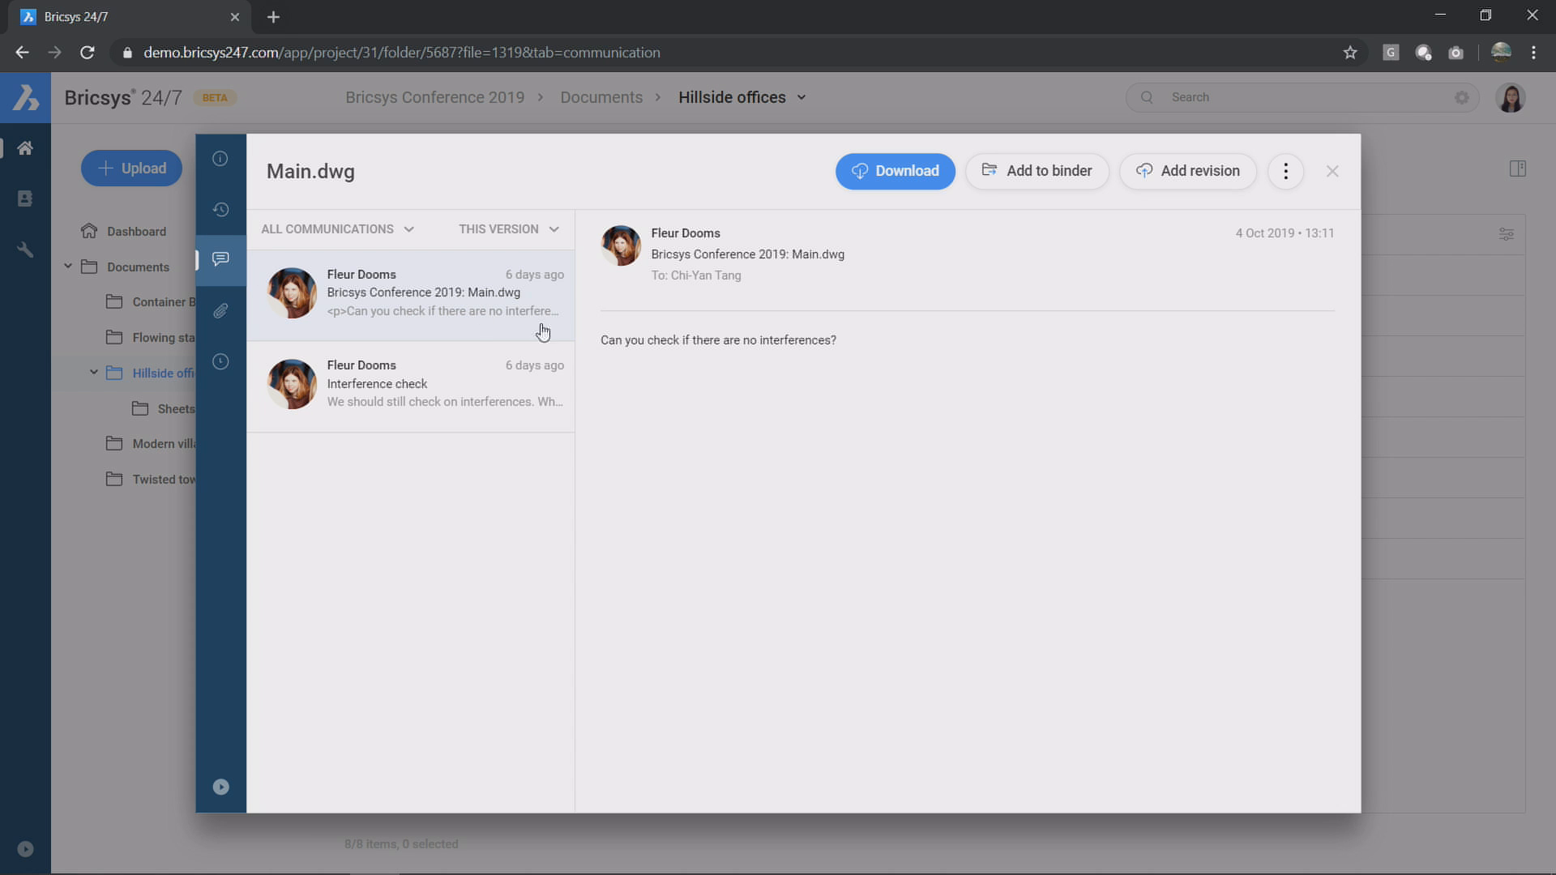
drag(738, 340, 897, 351)
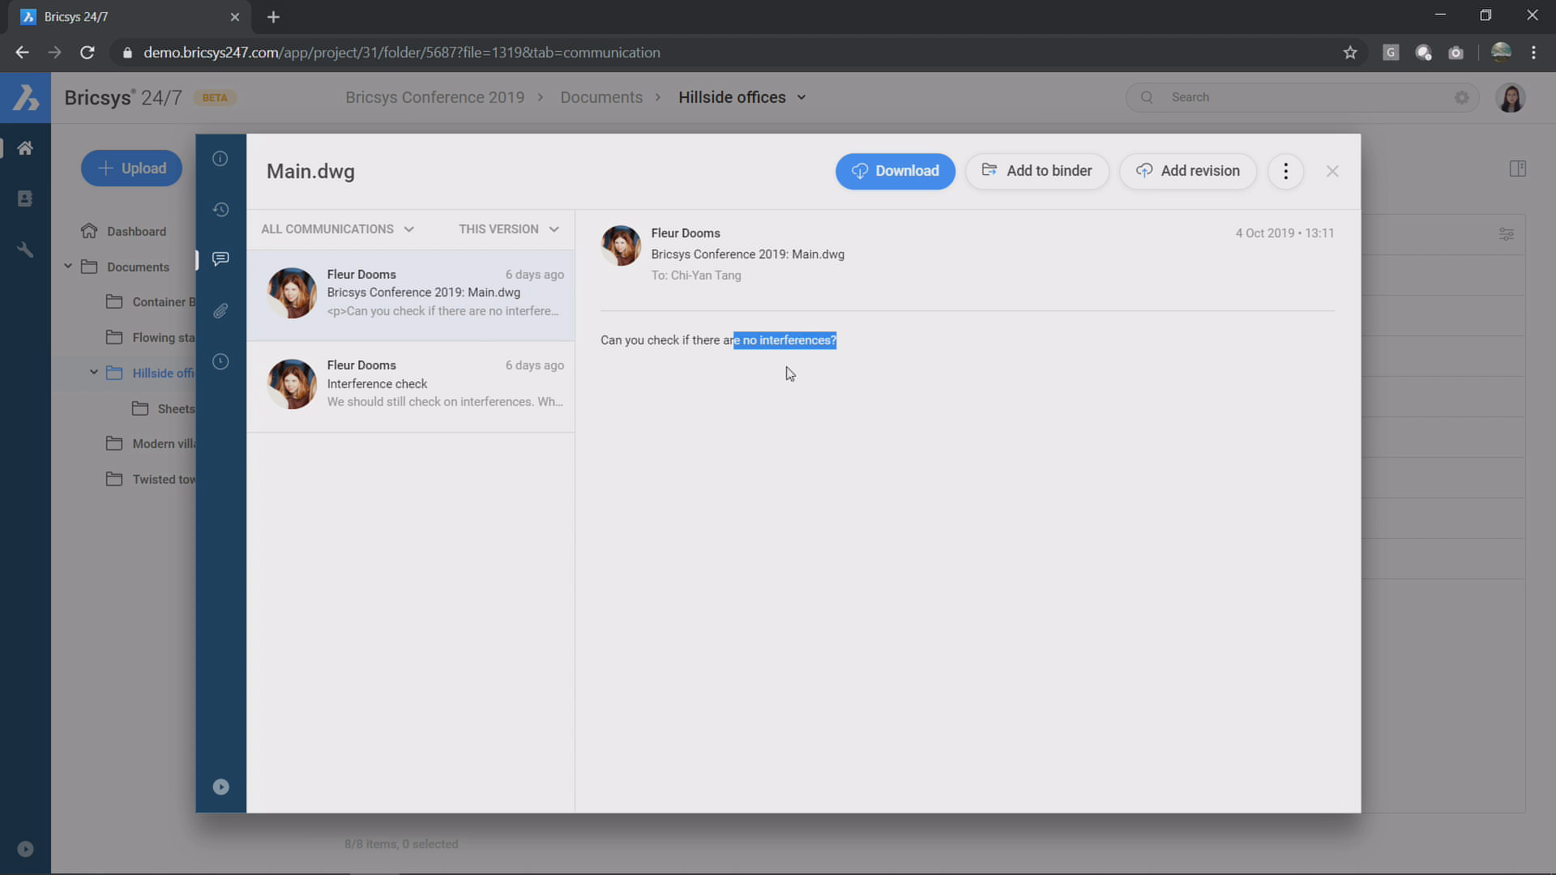
click(889, 357)
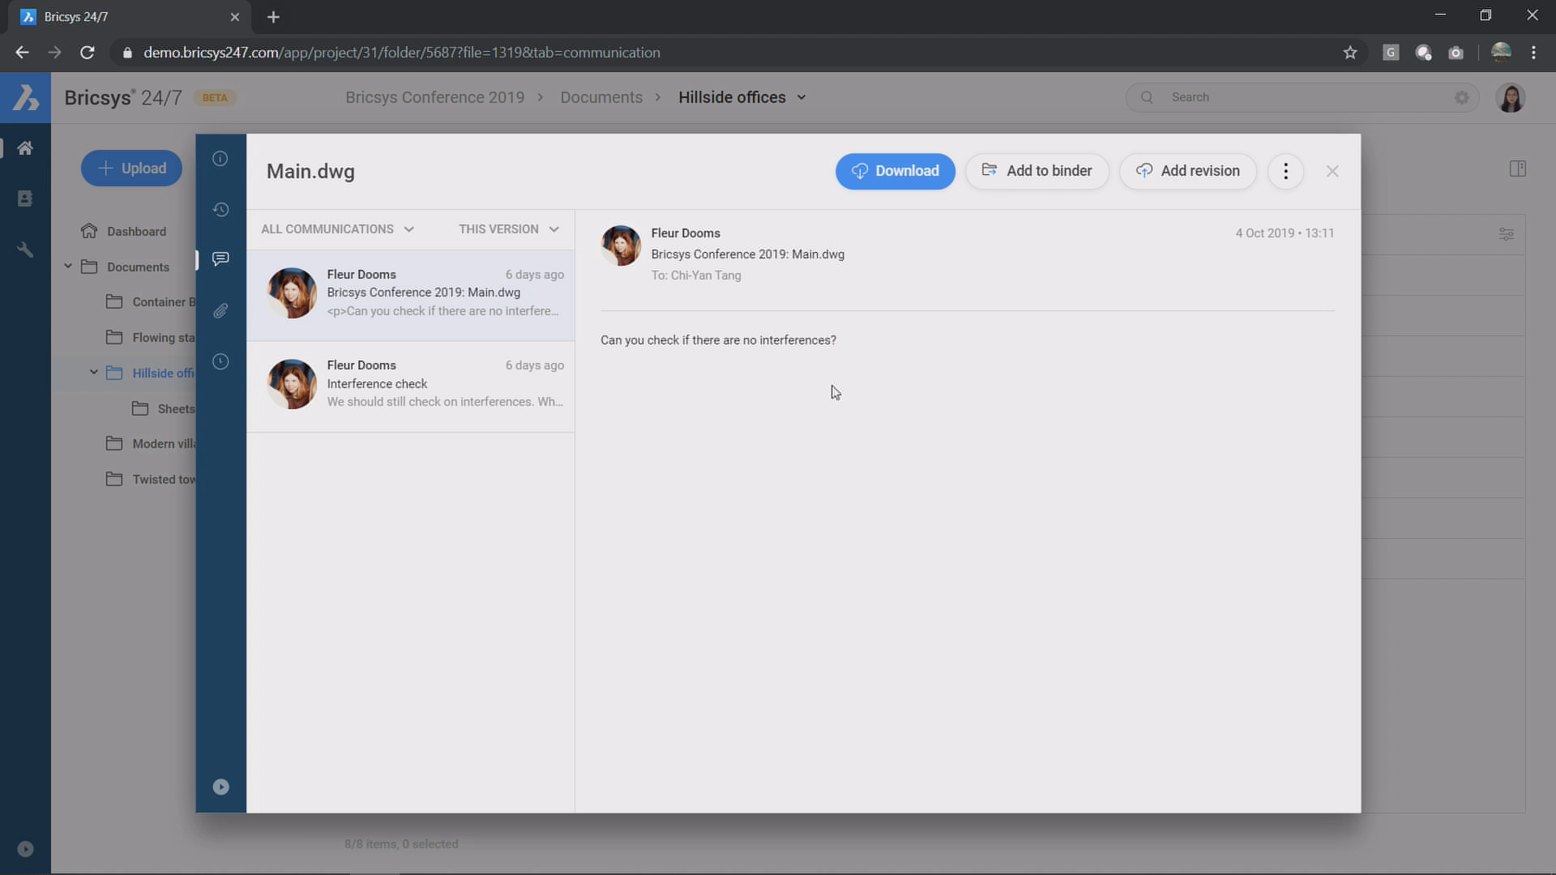
click(221, 315)
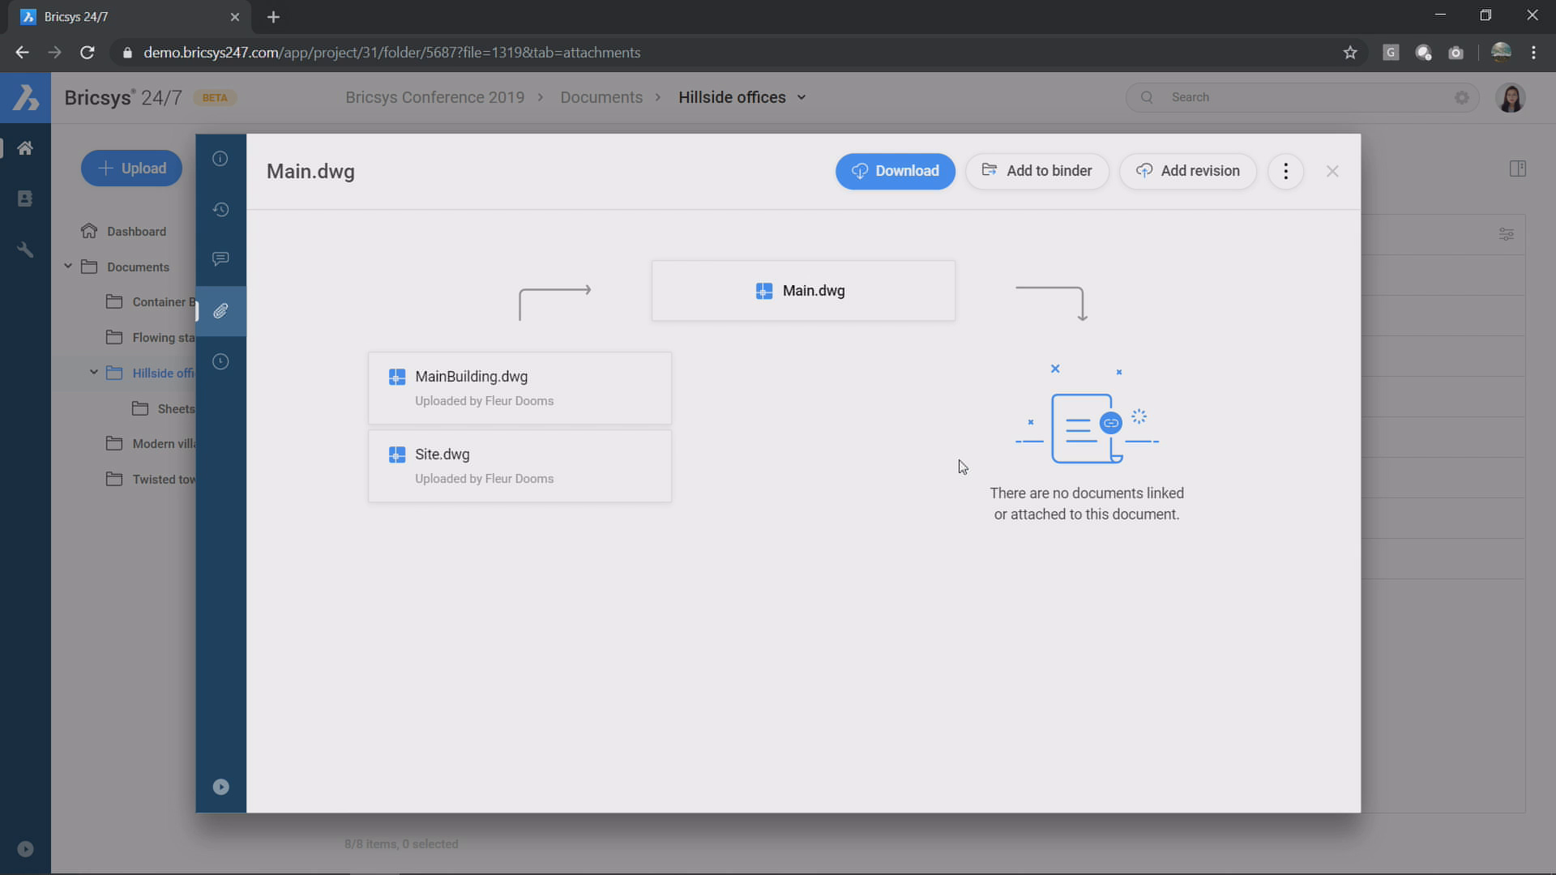
click(1334, 175)
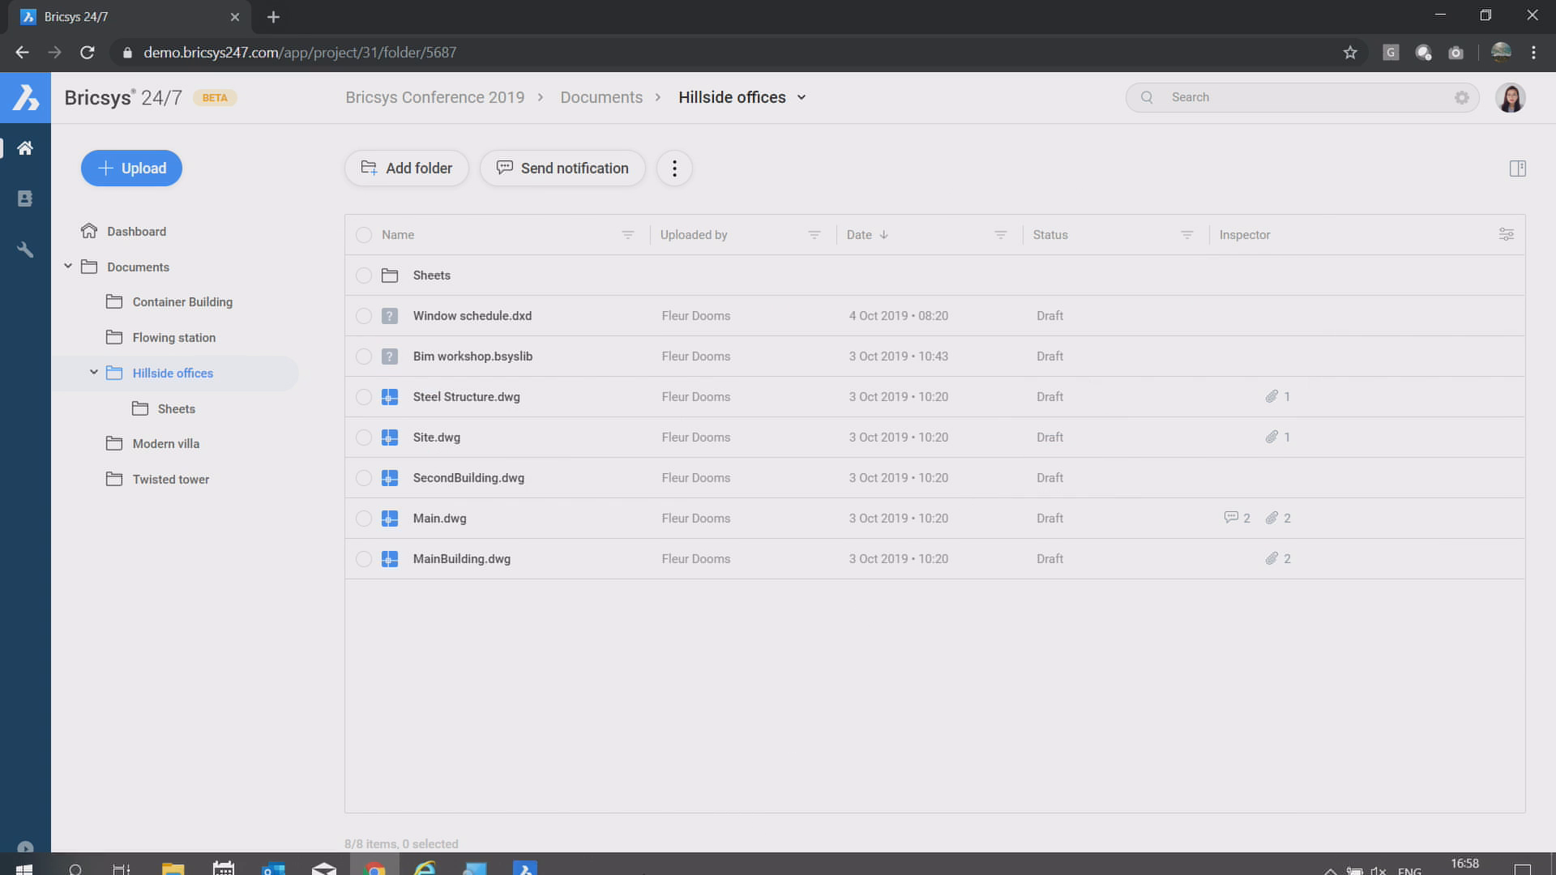
Step: Switch to BricsCAD, log in to Bricsys 24/7 with the remembered account, and open the Hillside offices folder of the BIM Research project
click(540, 866)
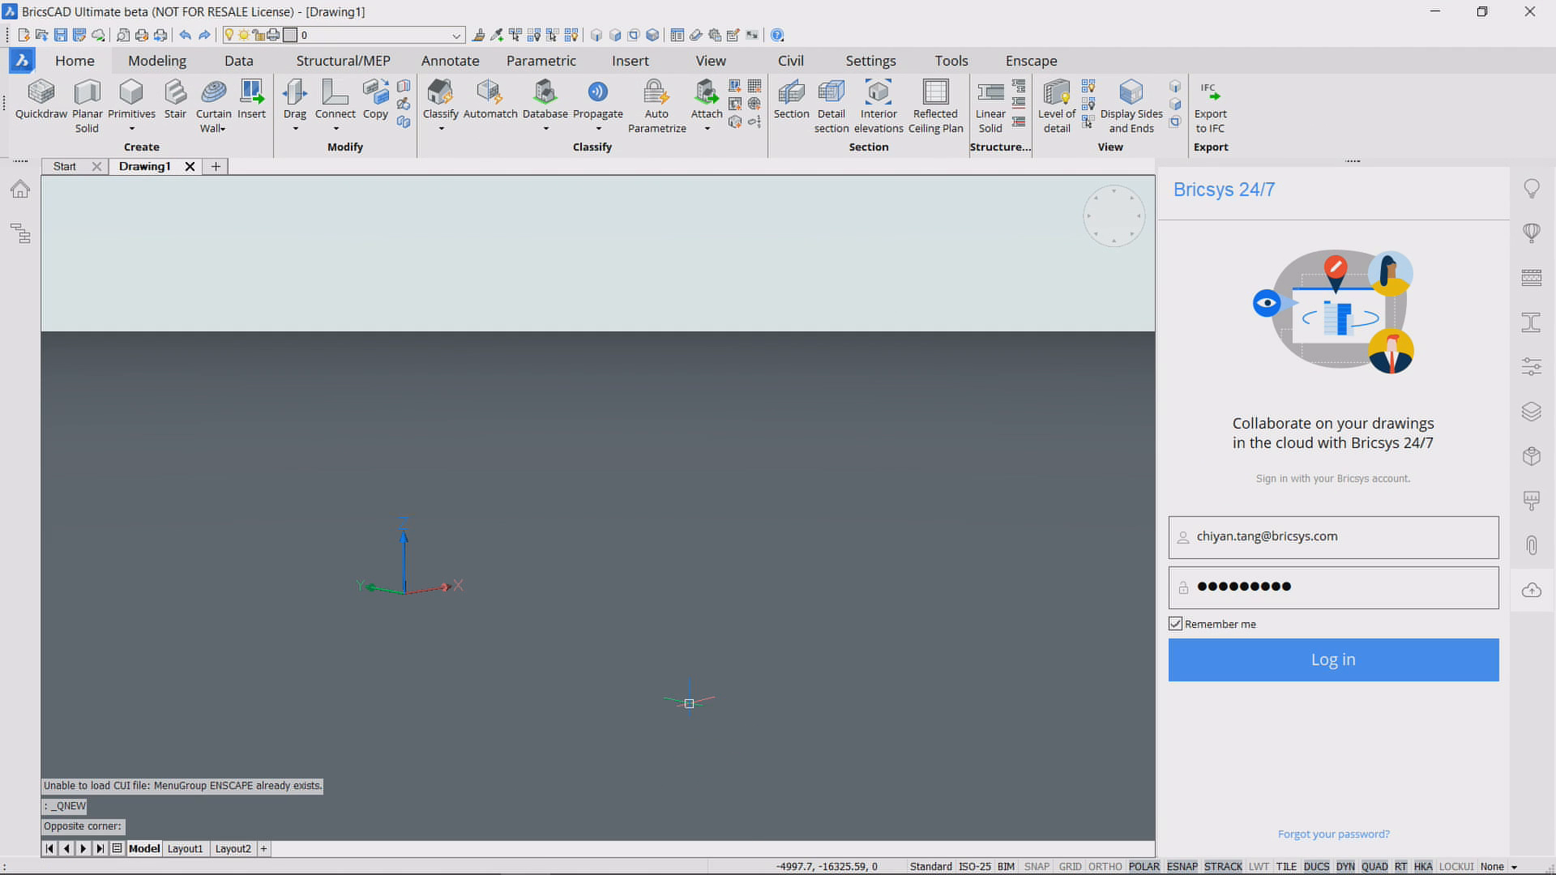
click(1369, 660)
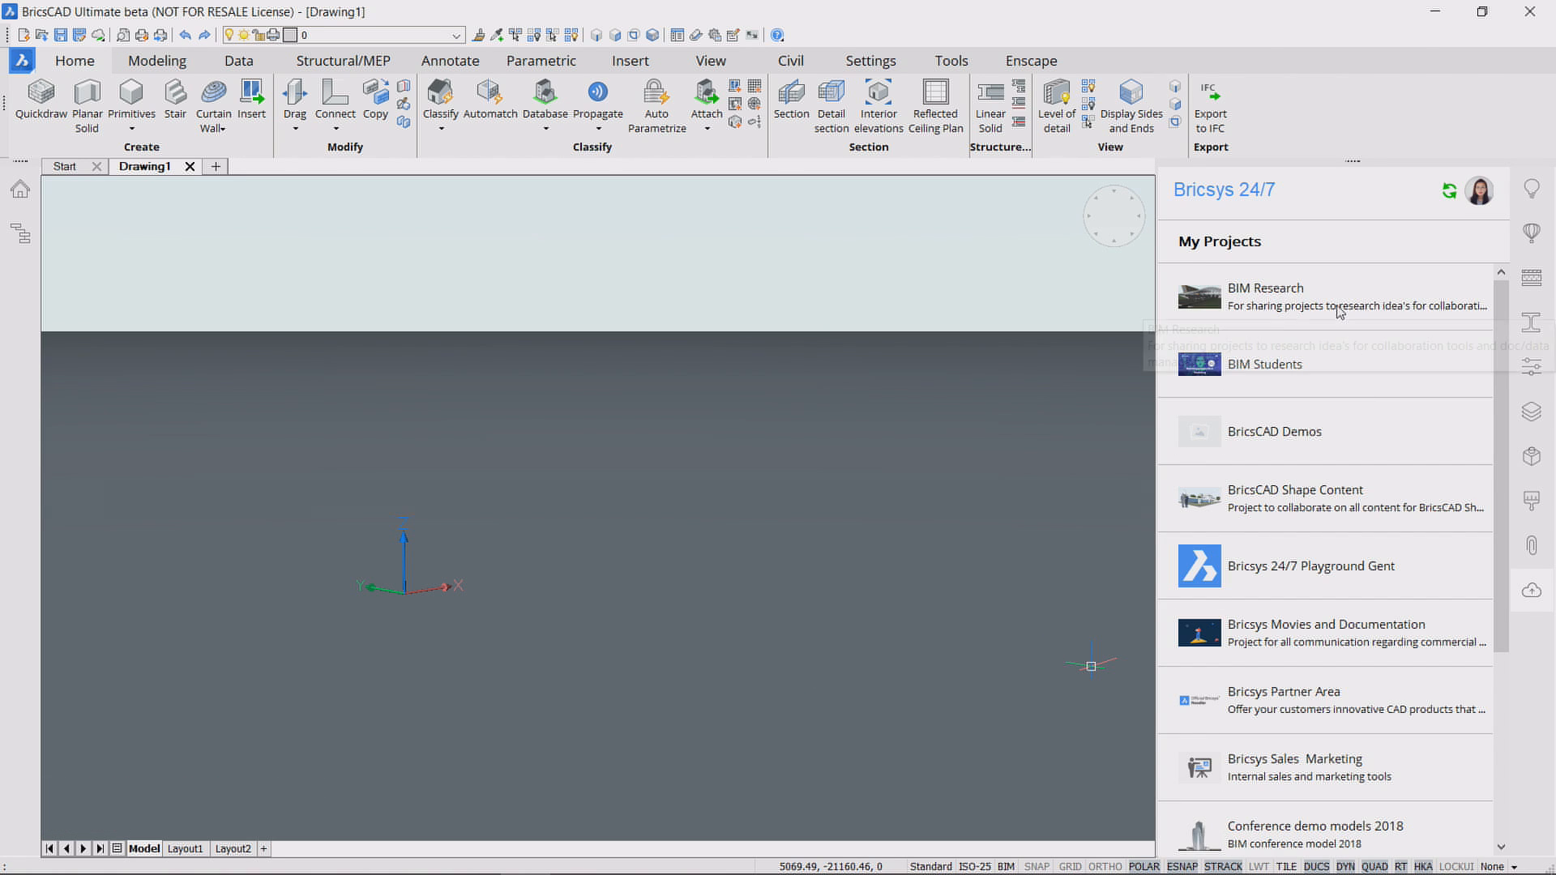
click(1339, 312)
scroll(1403, 628, down, 3)
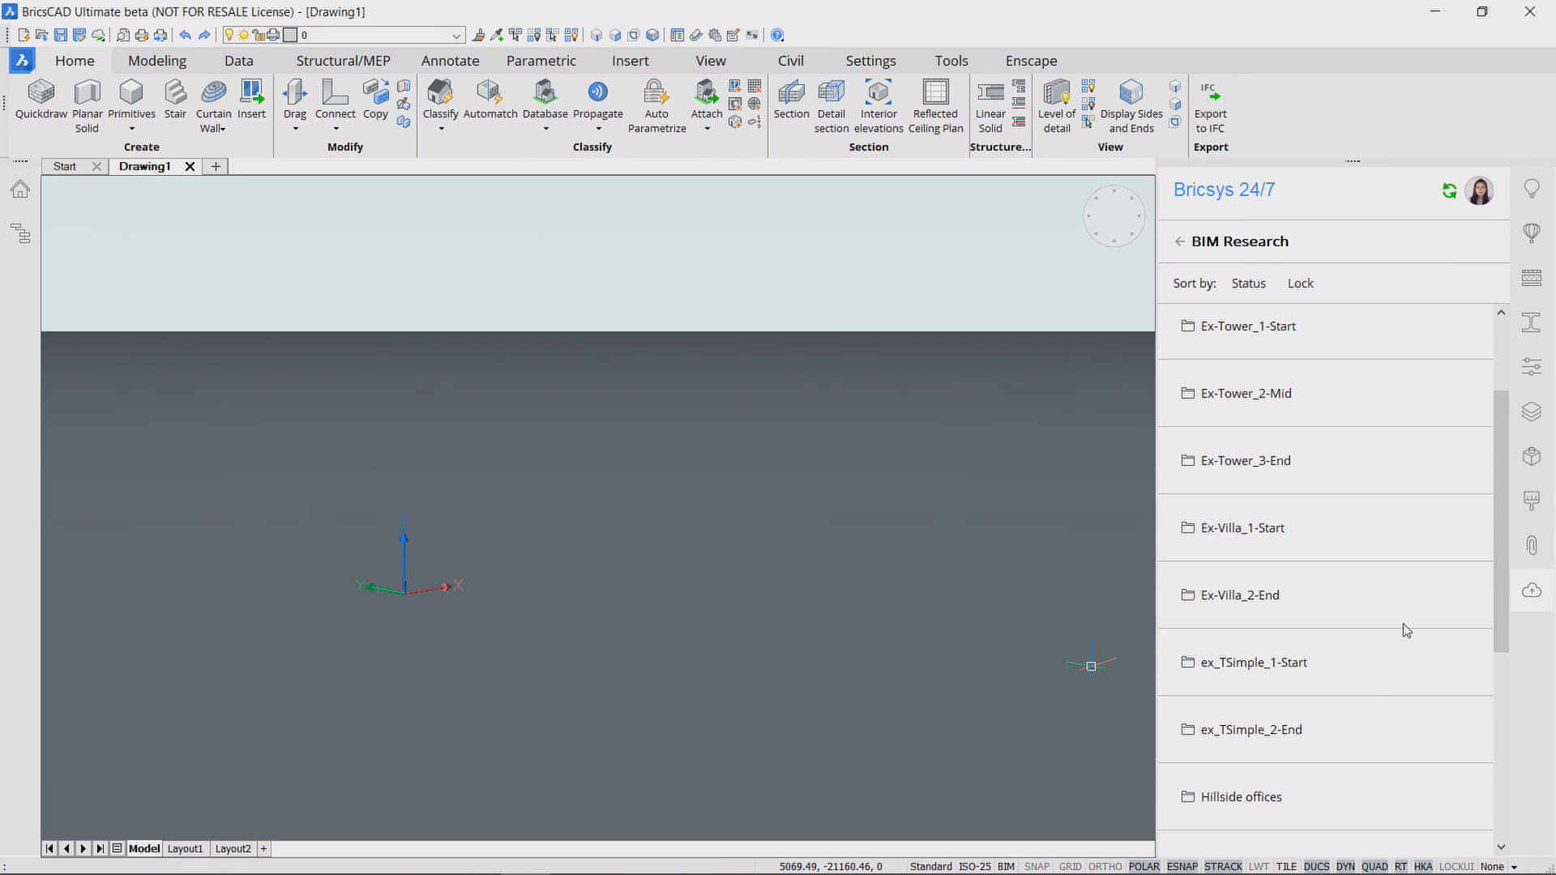
click(1327, 803)
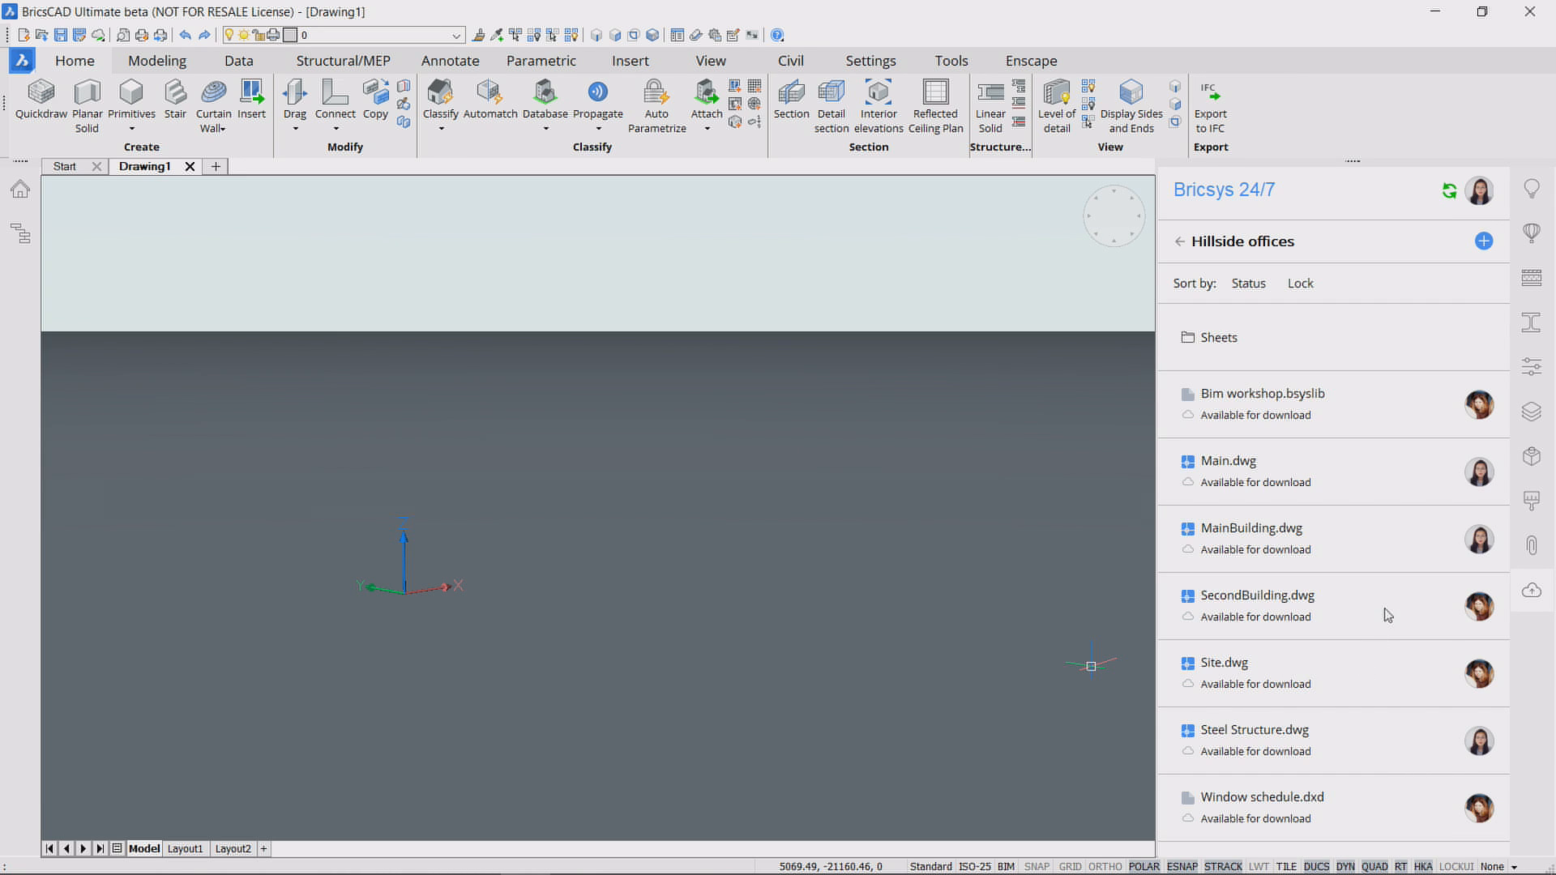
Step: Download everything in the Hillside offices folder, from the Sheets subfolder through Window schedule.dxd
click(1342, 338)
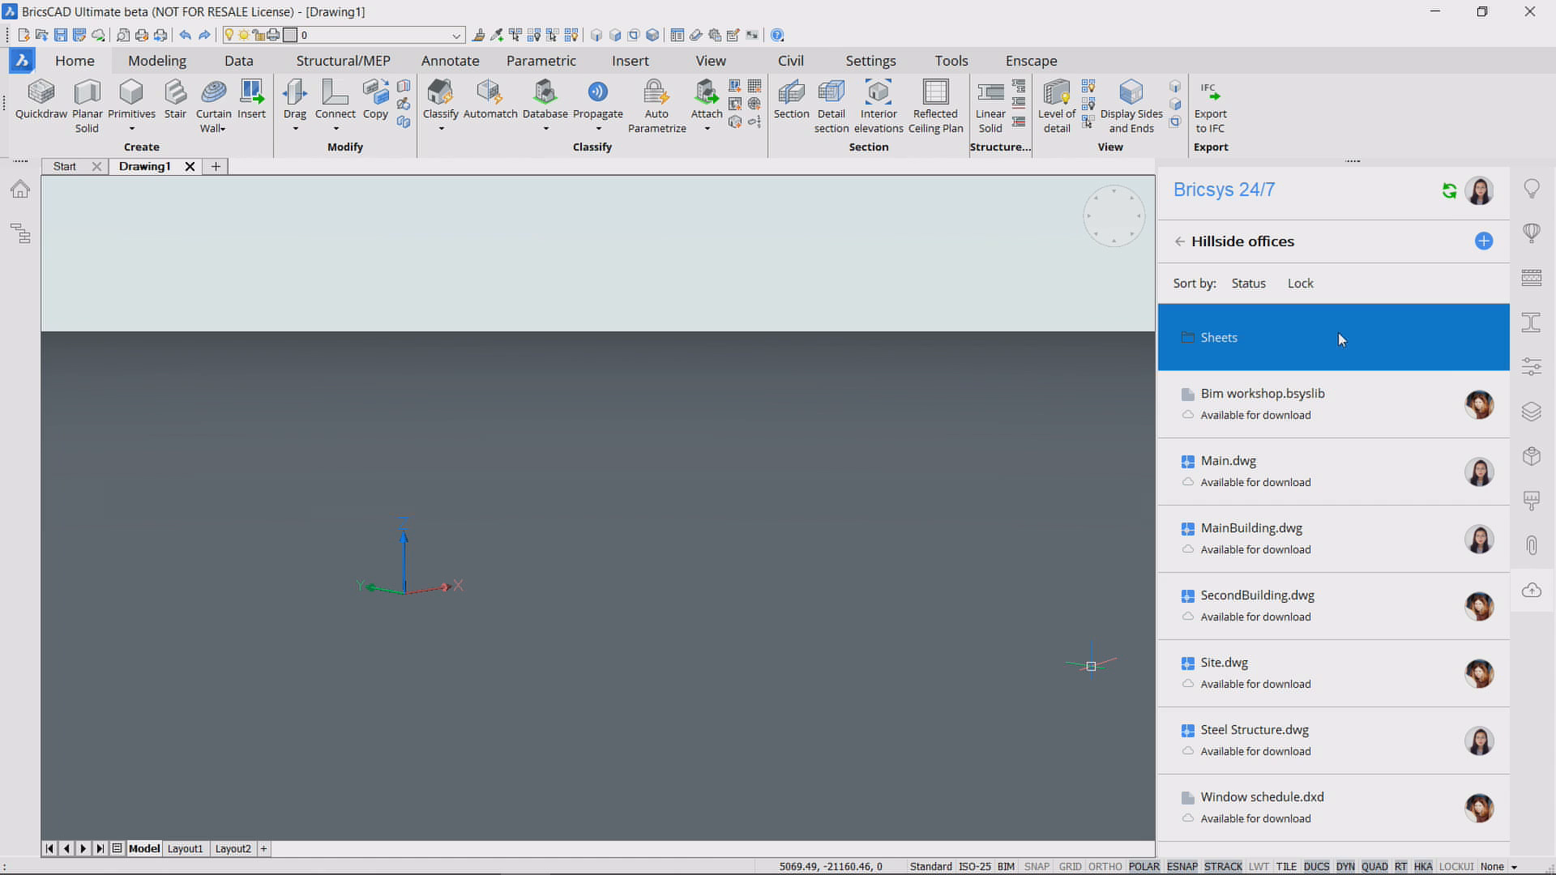
shift+click(1300, 823)
right_click(1299, 733)
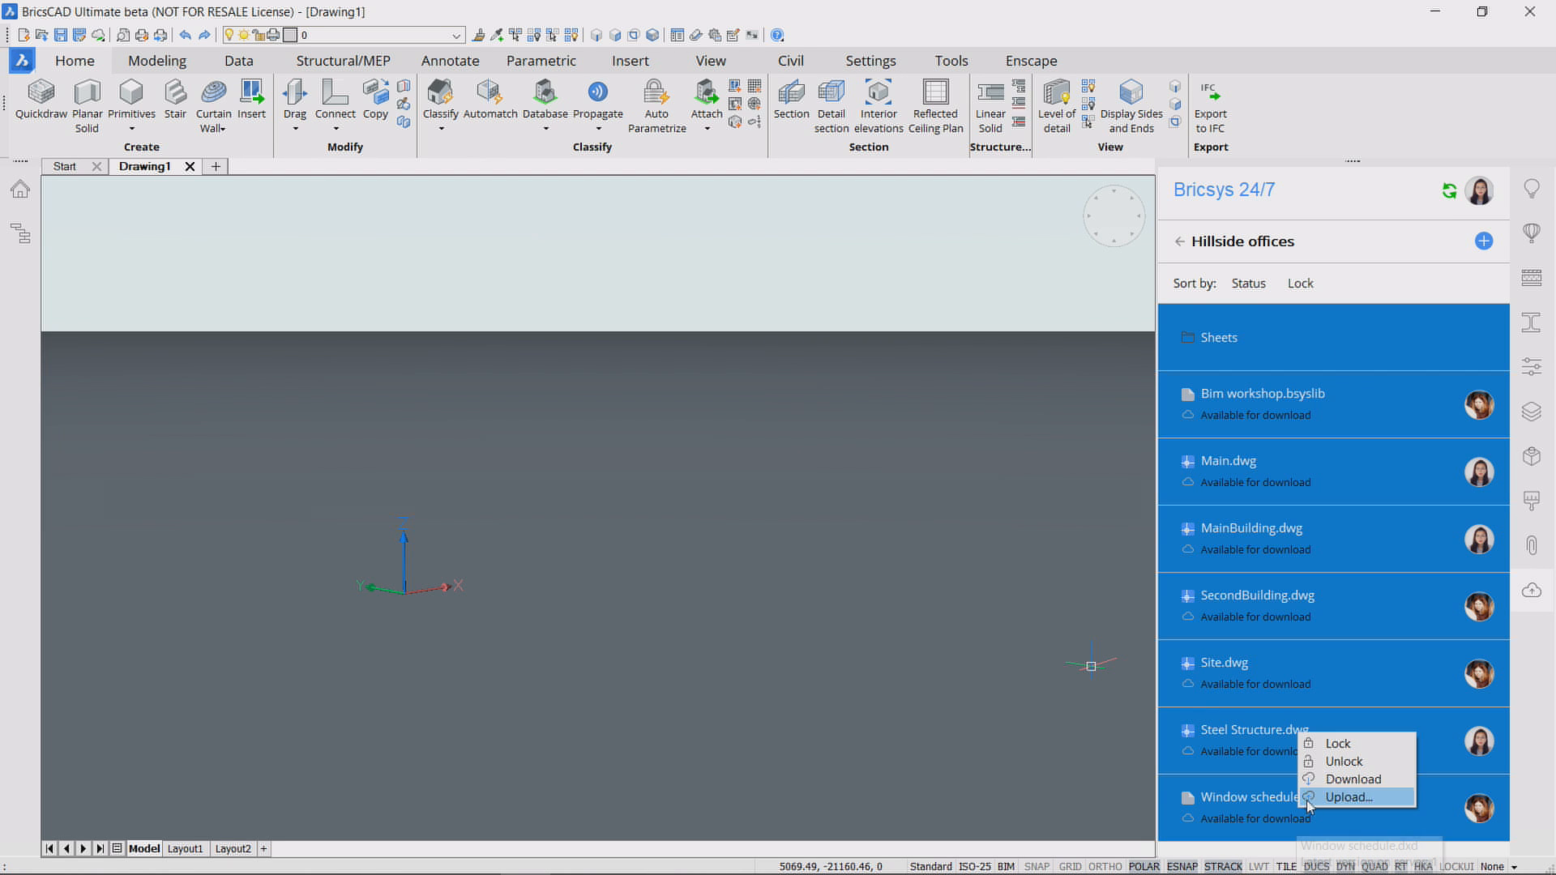
click(1326, 781)
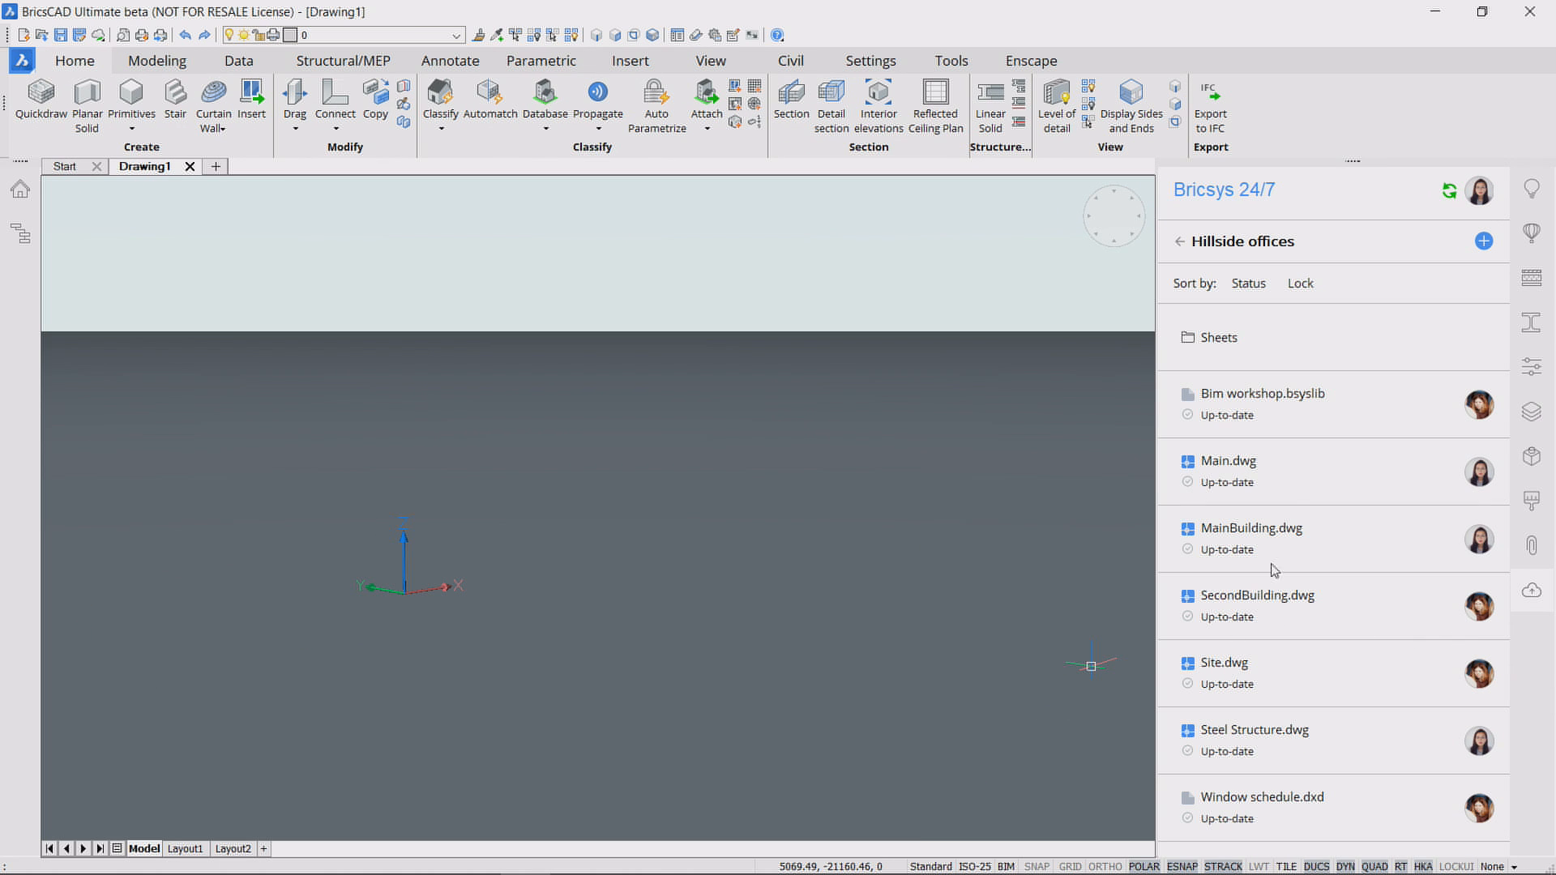
Step: Open the downloaded Main.dwg and inspect its Site, MainBuilding and Steel Structure attachments
double_click(1288, 478)
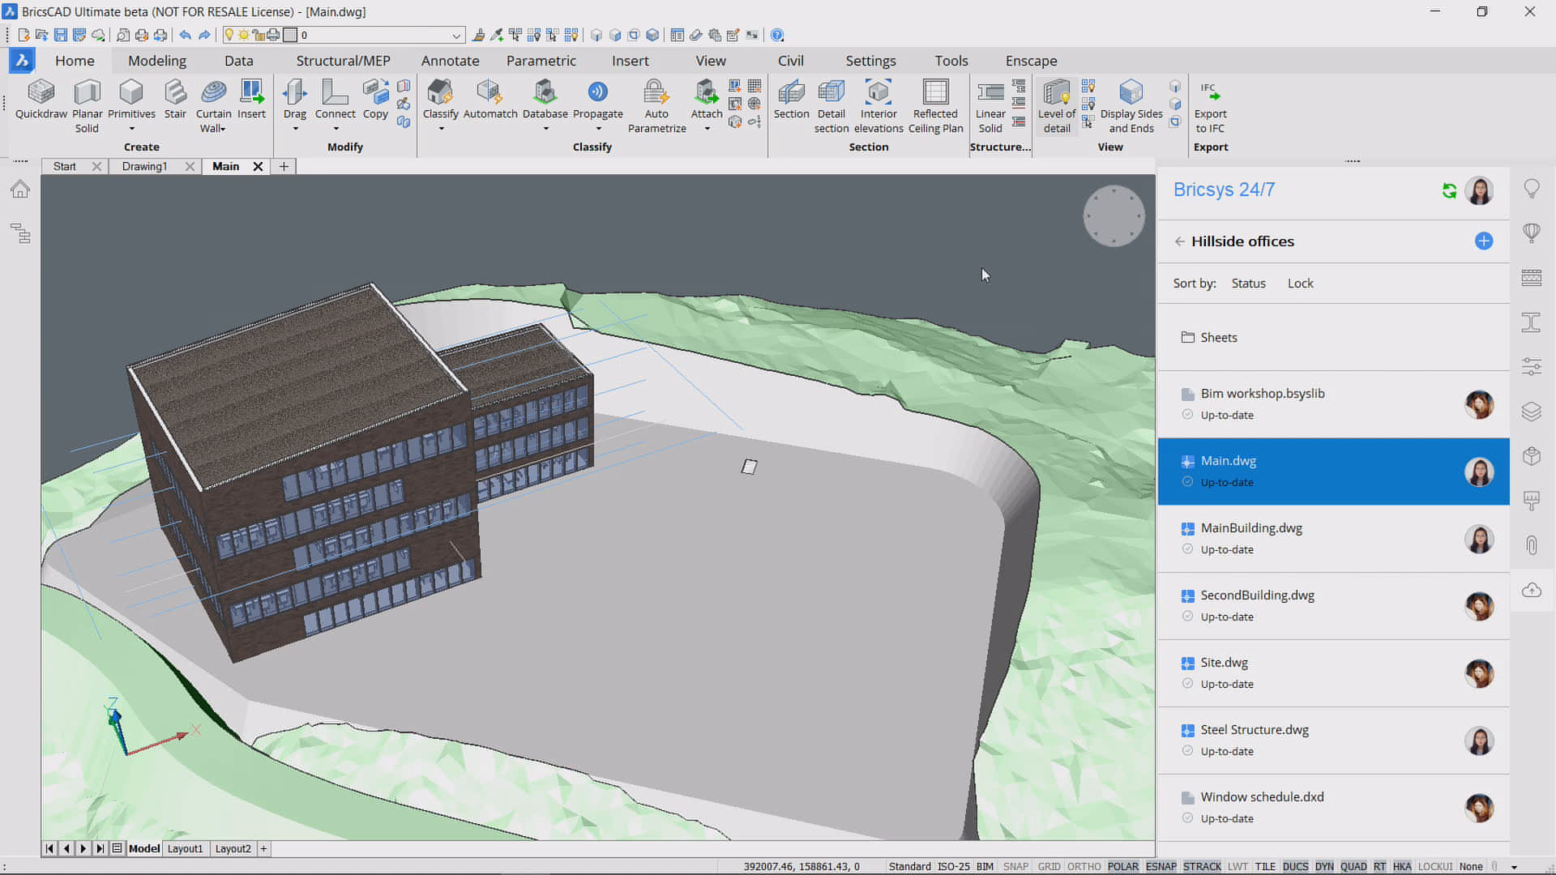
shift+middle_drag(982, 270, 1013, 285)
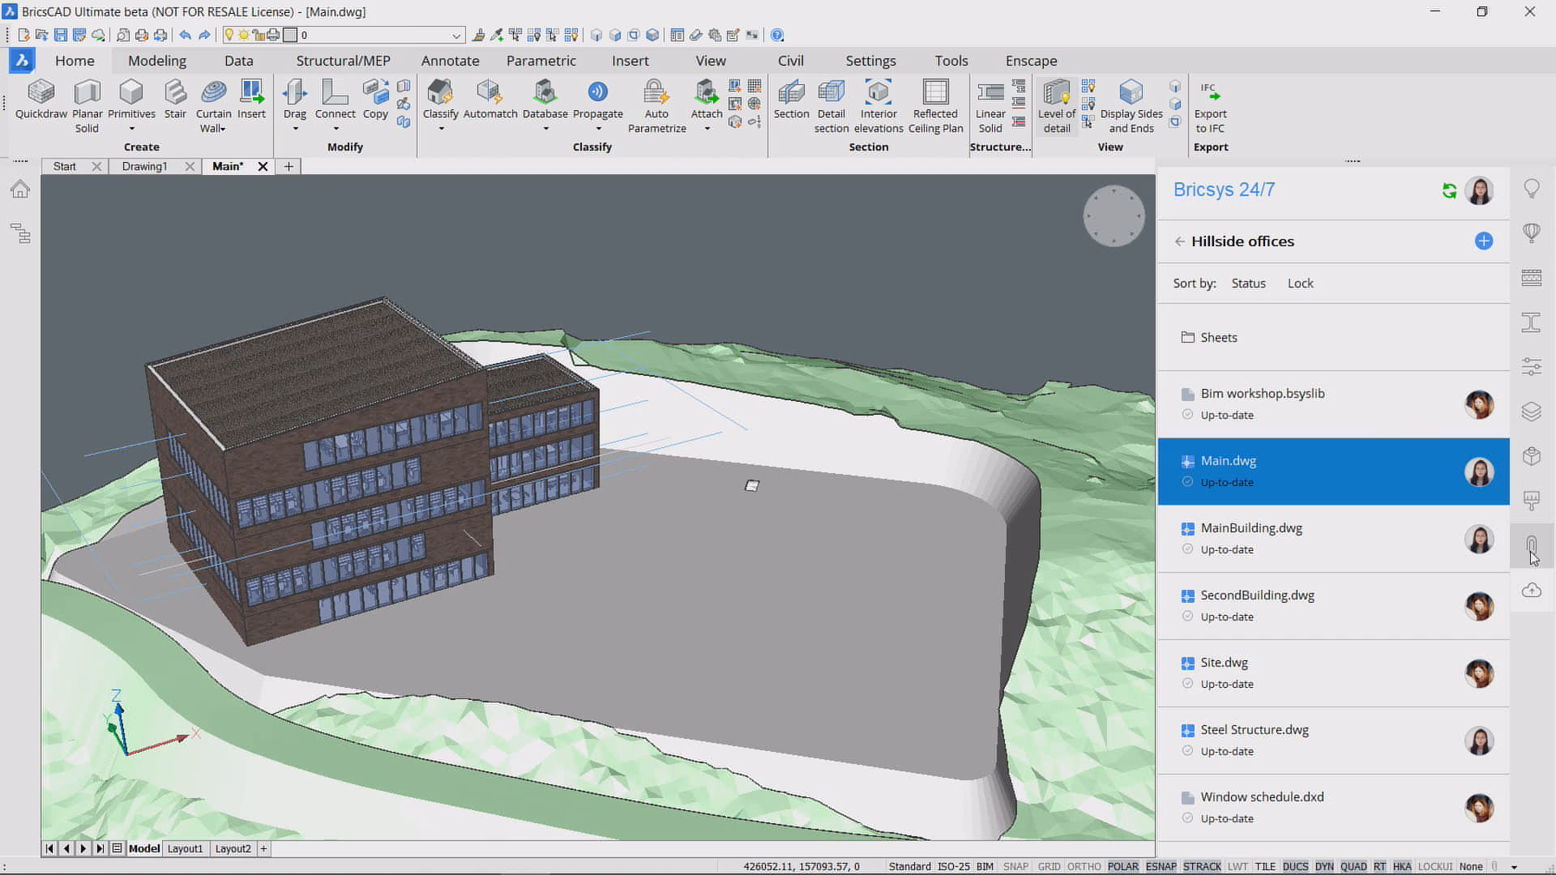
click(1532, 548)
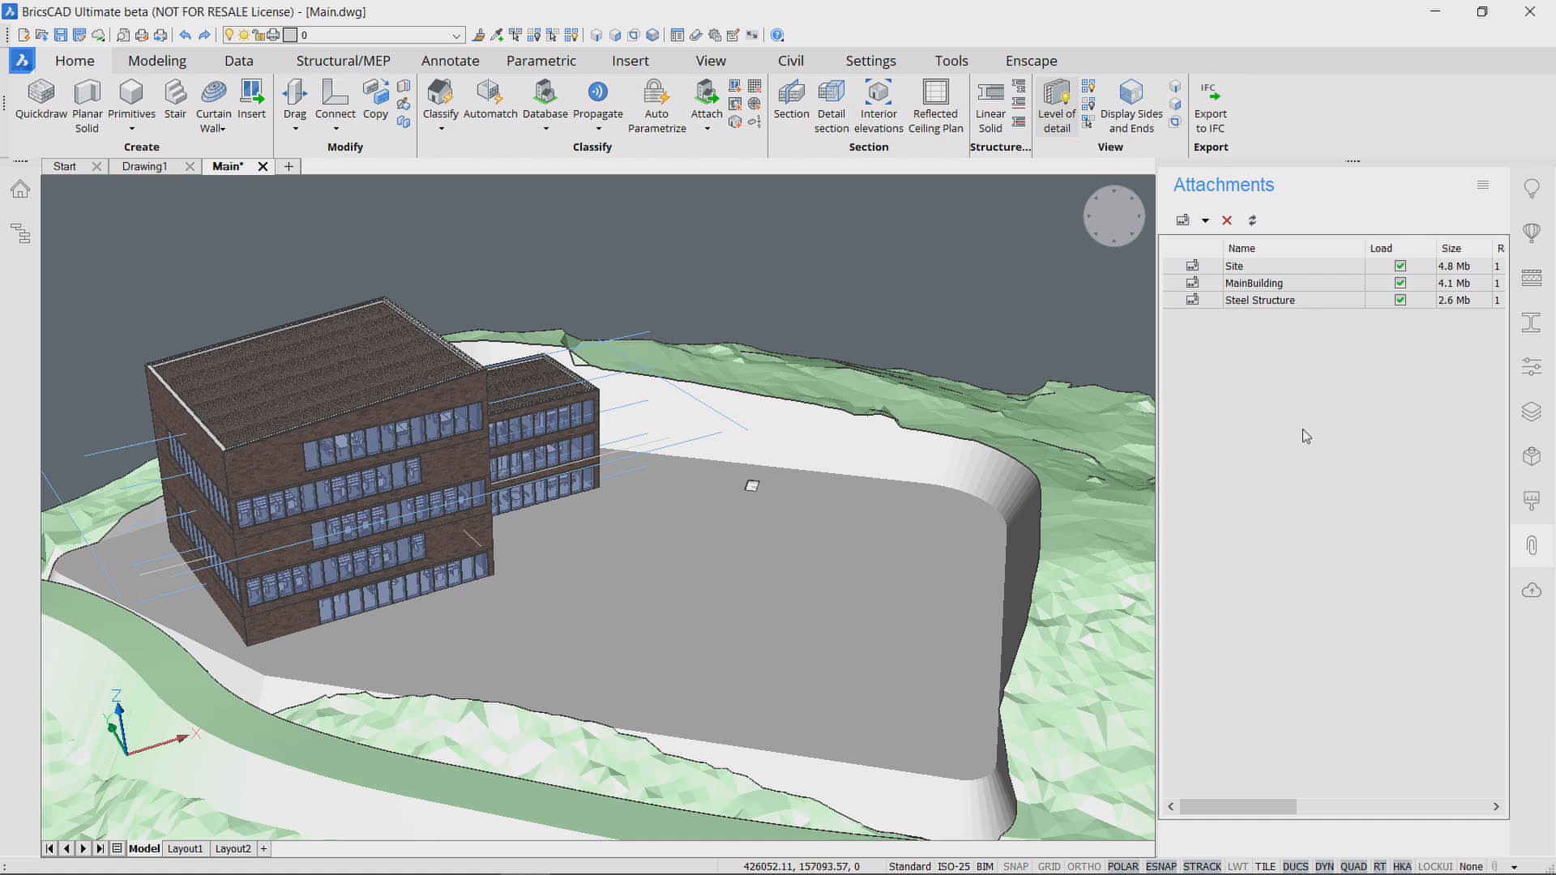
click(1311, 269)
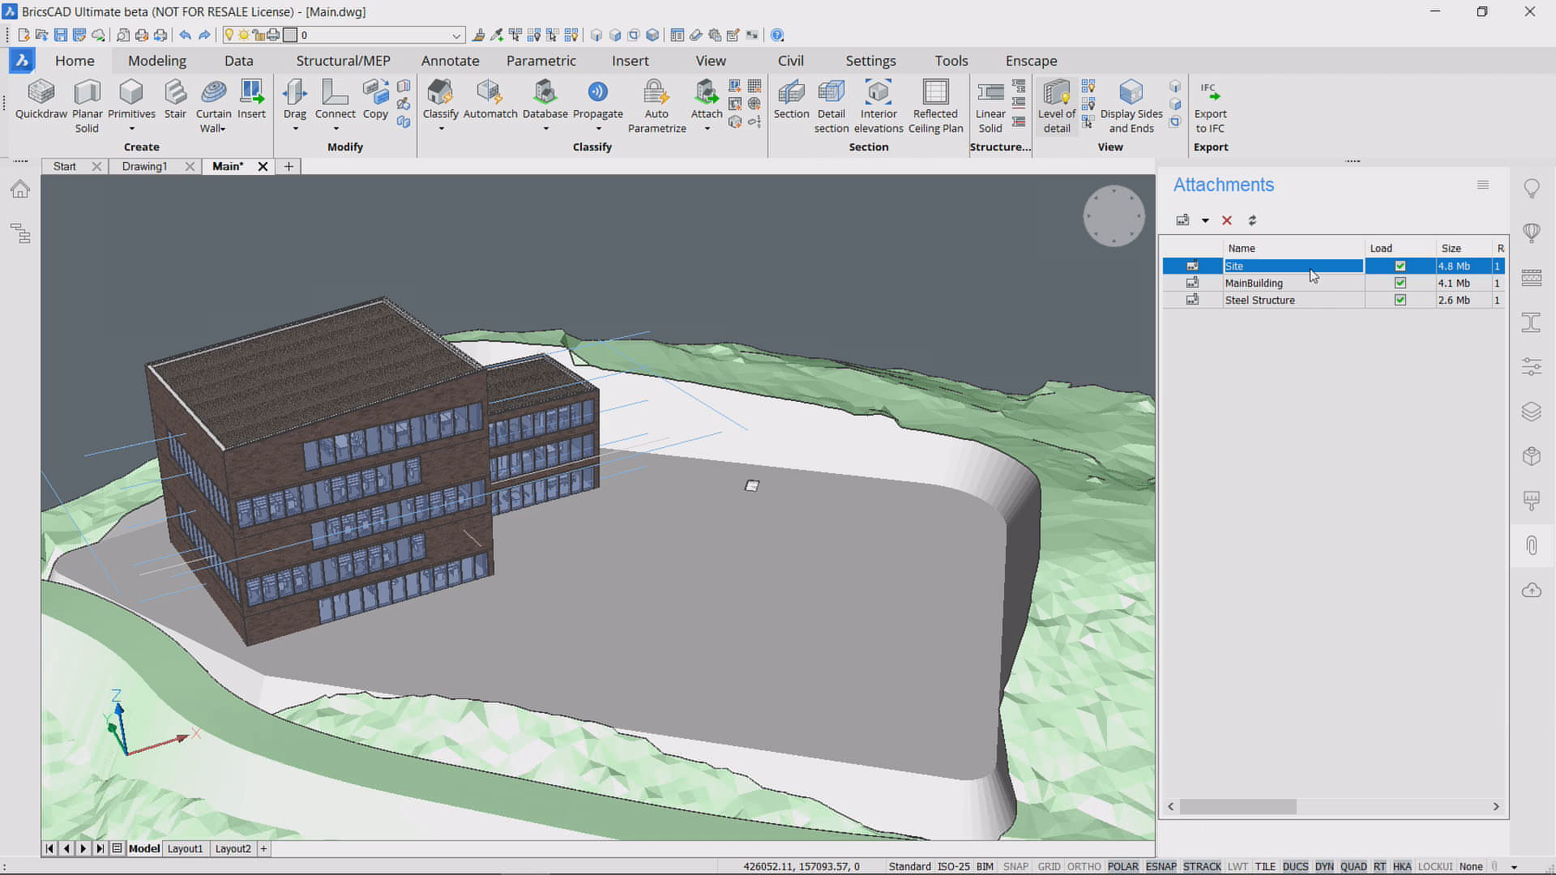
click(1318, 284)
click(1311, 303)
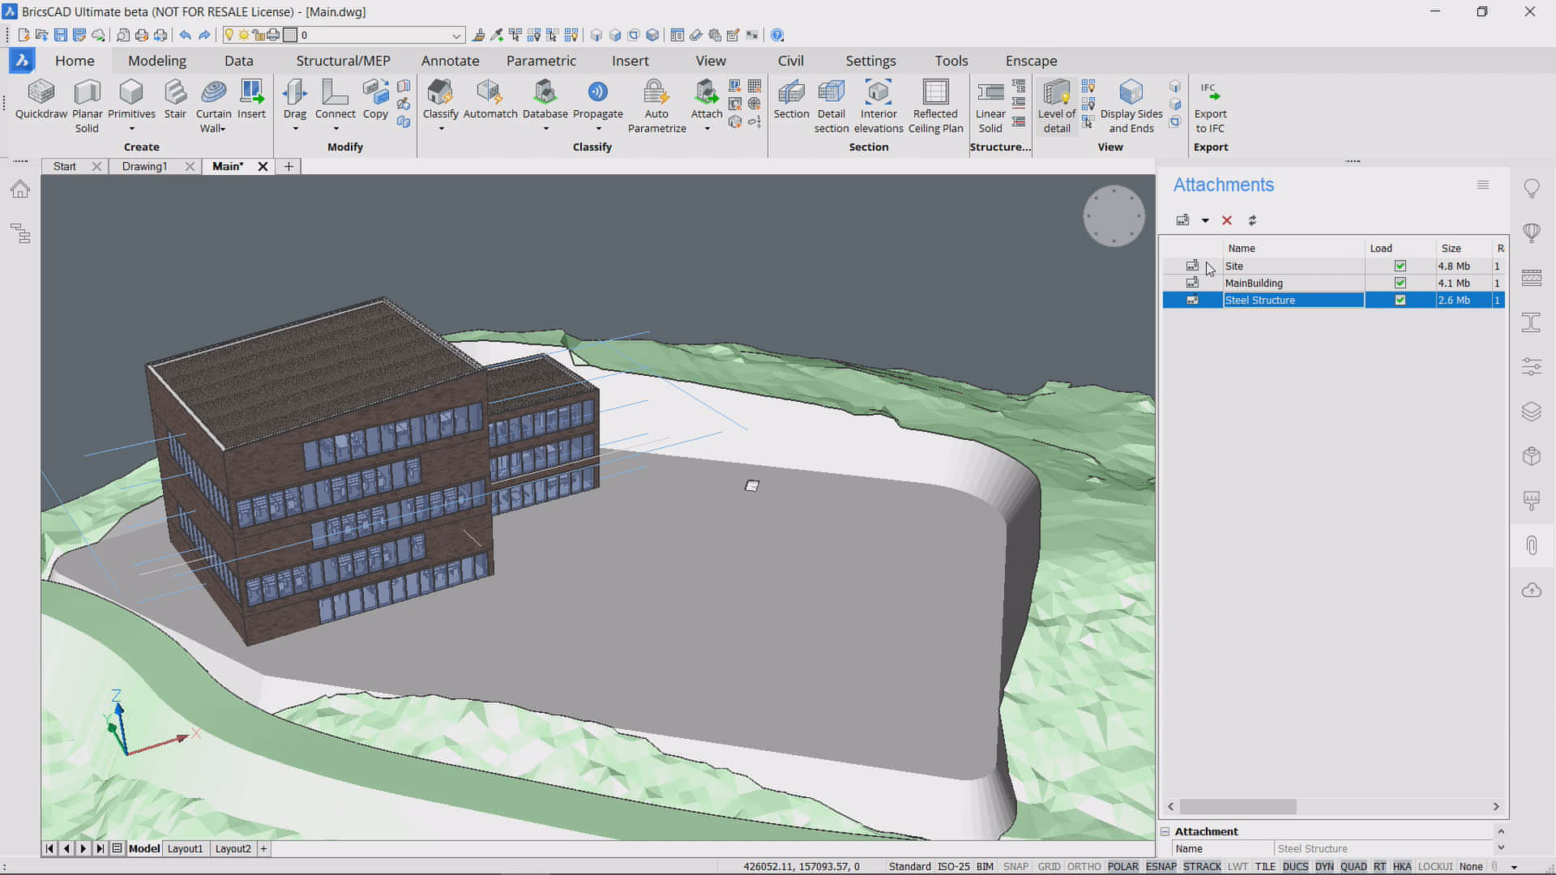
Step: Attach the SecondBuilding drawing from the local BIM Research Hillside offices folder, placing it on the empty site platform with default scale and rotation
click(1183, 220)
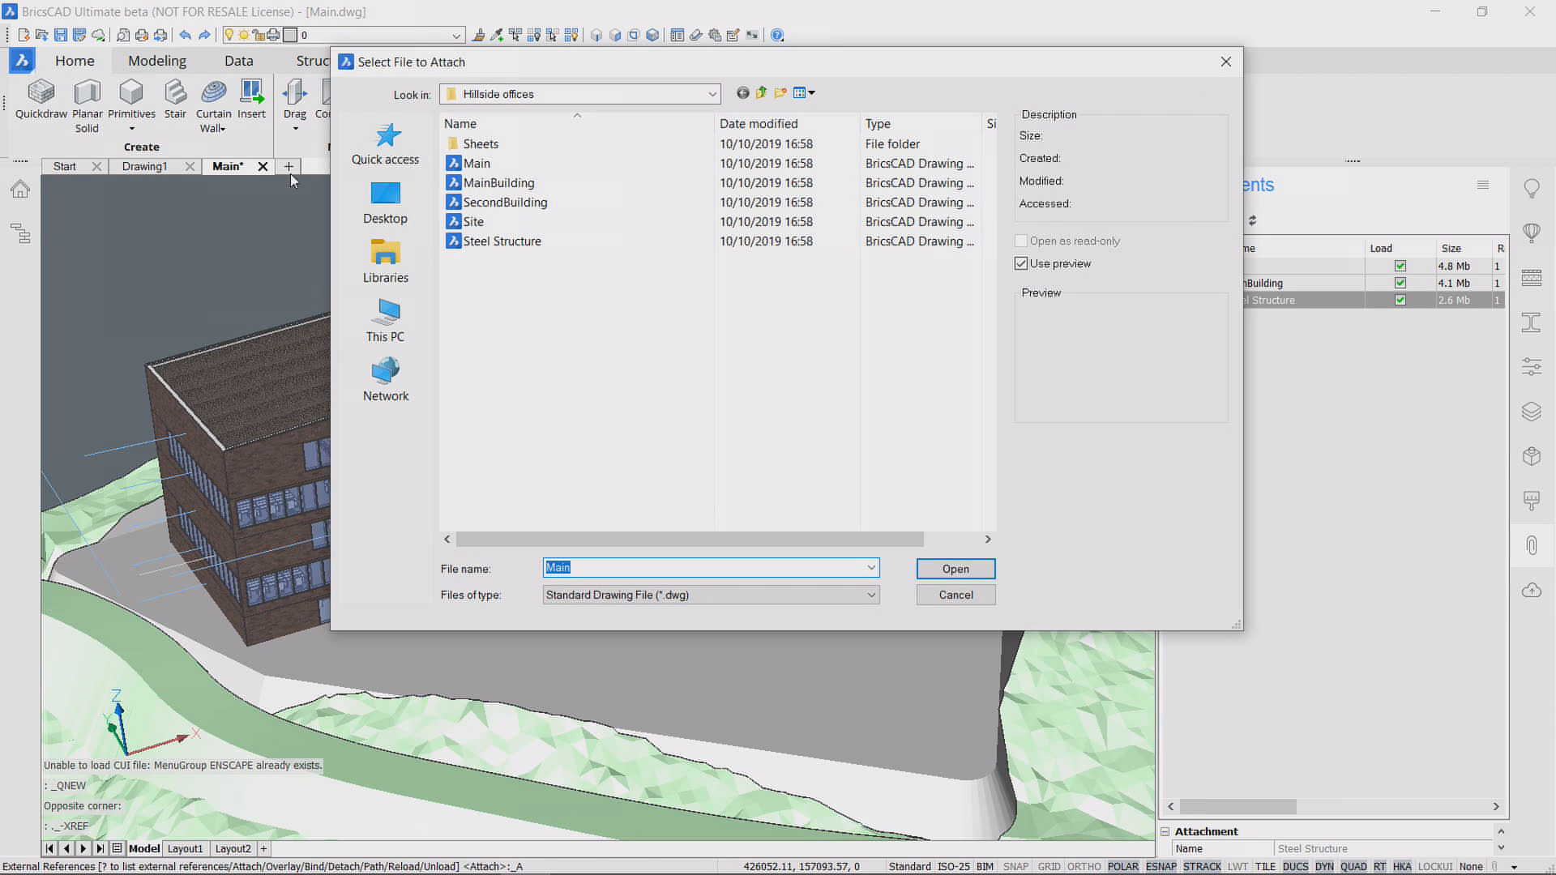
click(489, 203)
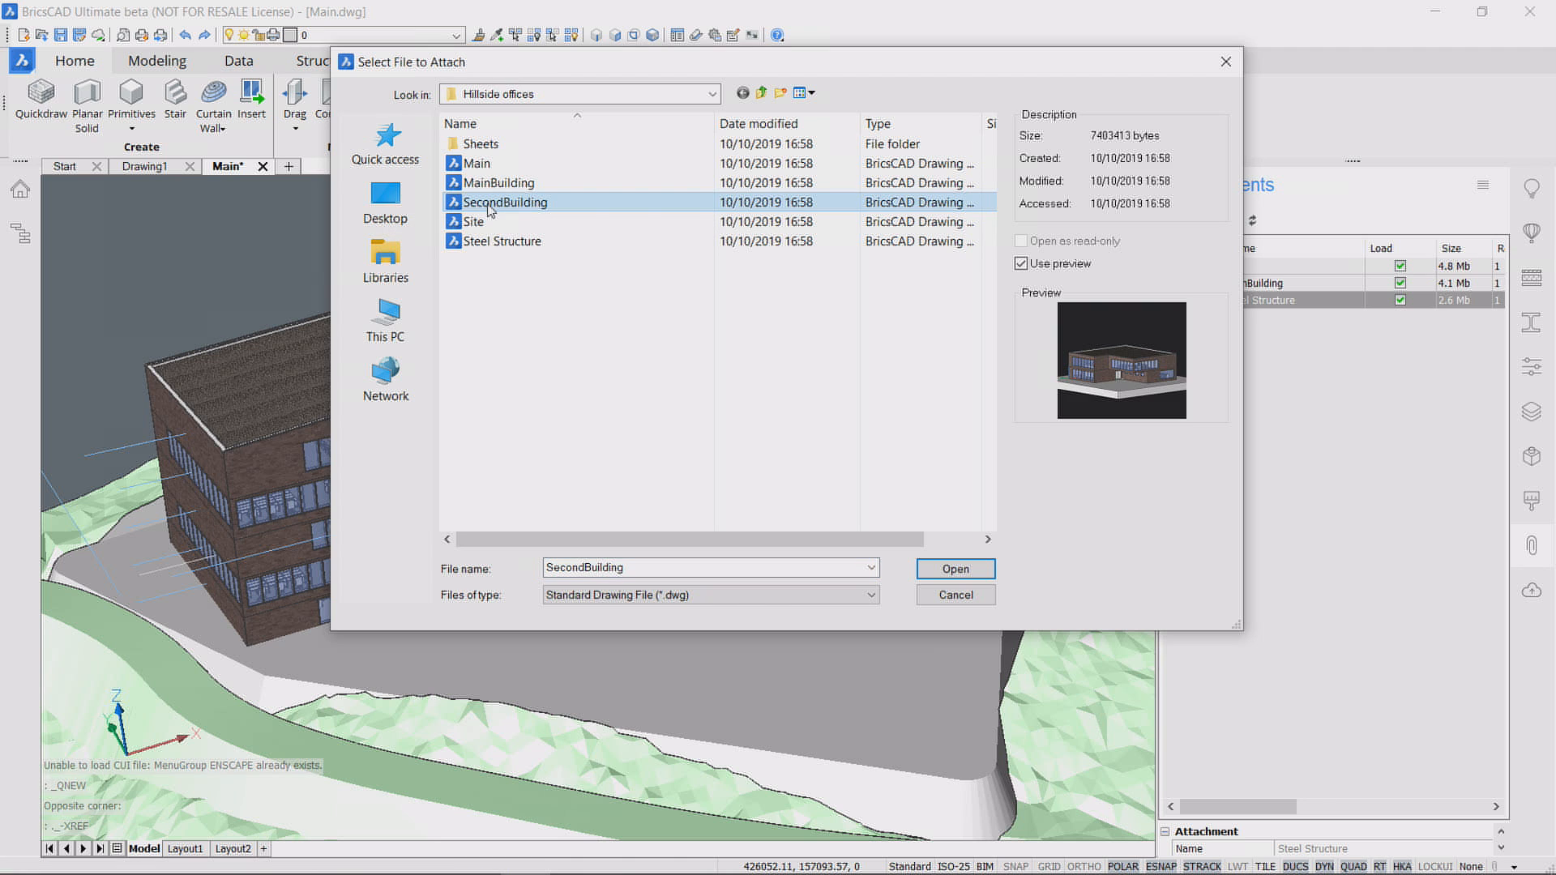
click(386, 258)
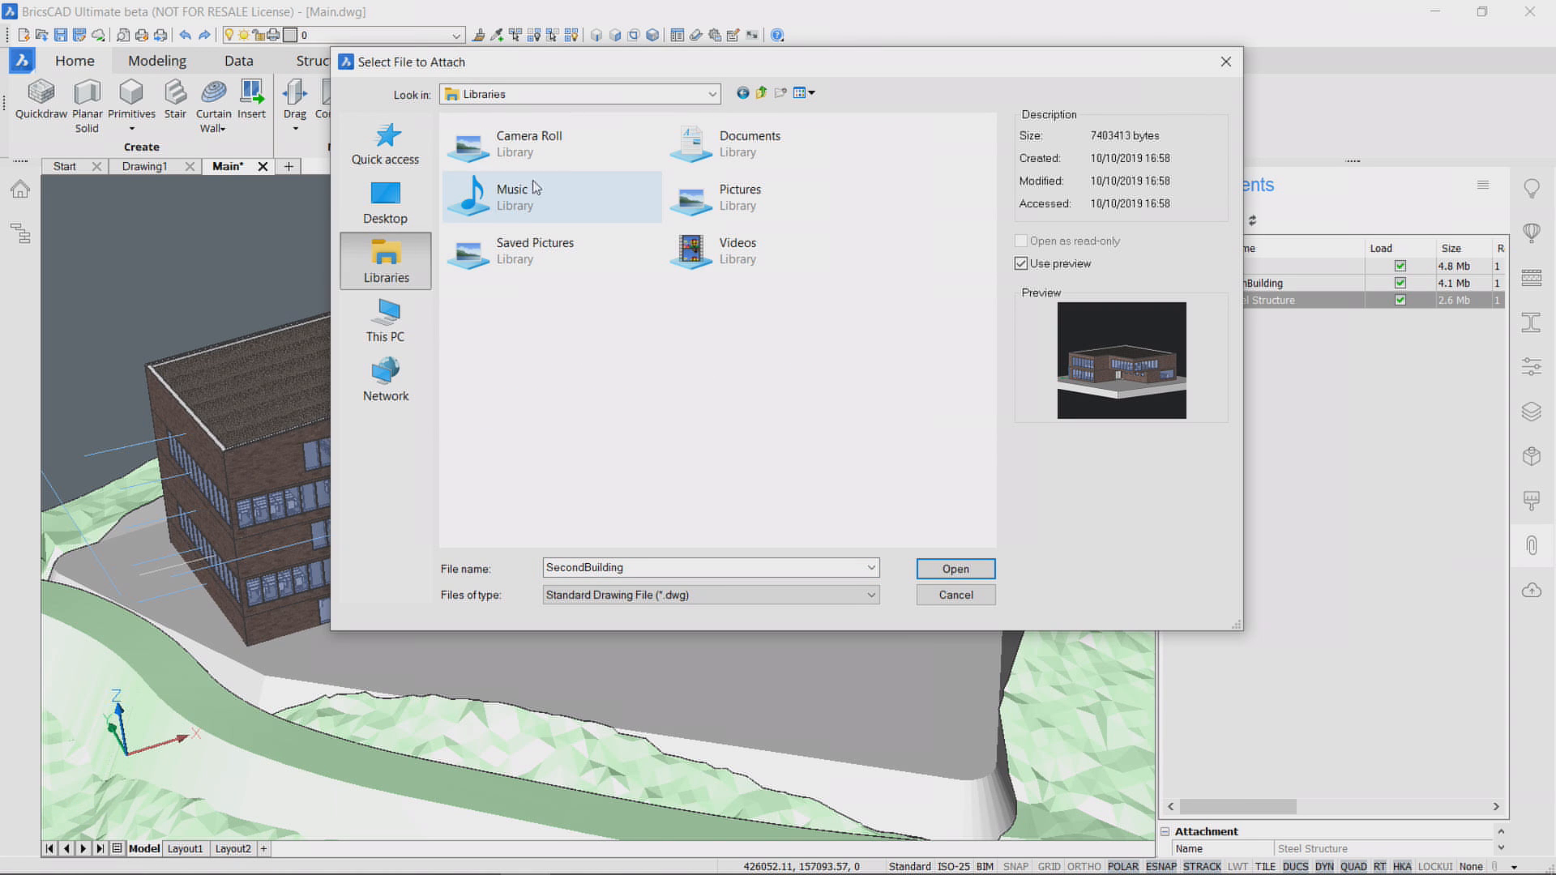
double_click(730, 143)
double_click(513, 186)
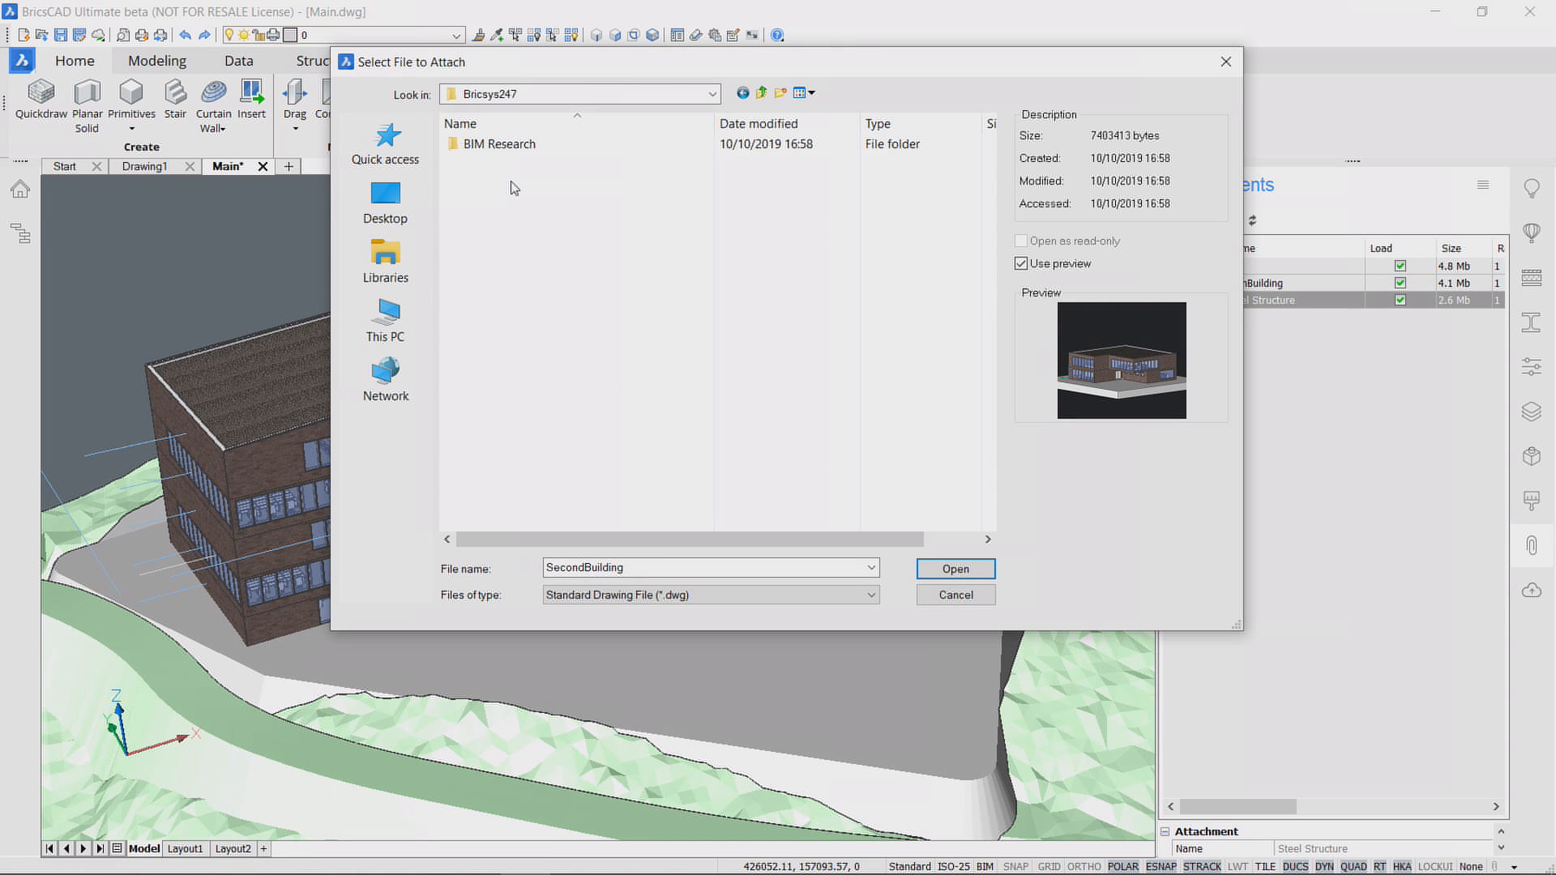
double_click(515, 147)
double_click(516, 148)
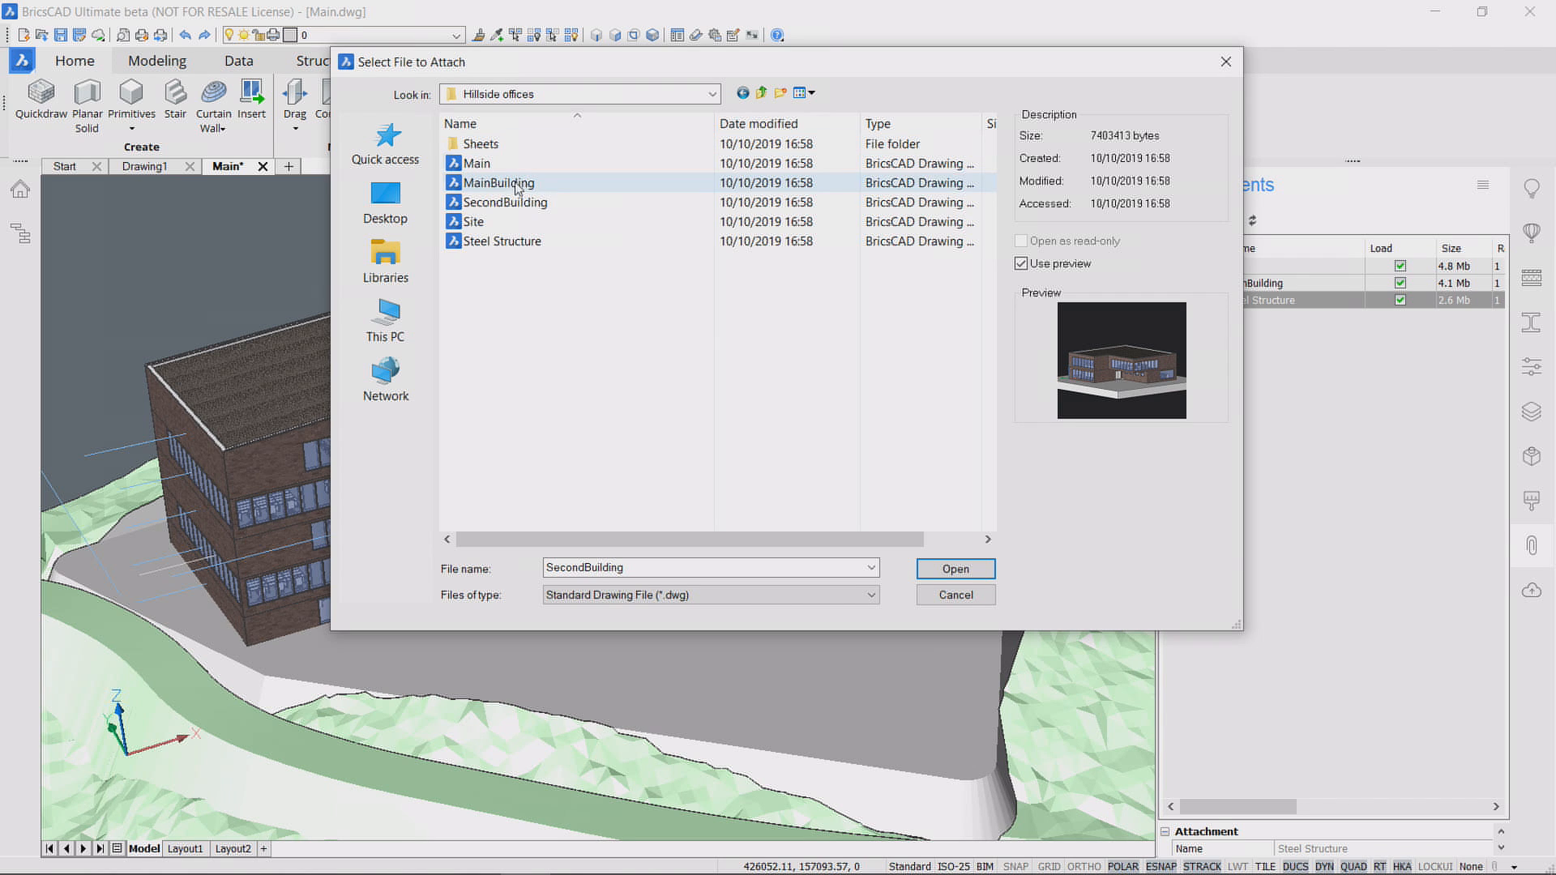
double_click(523, 202)
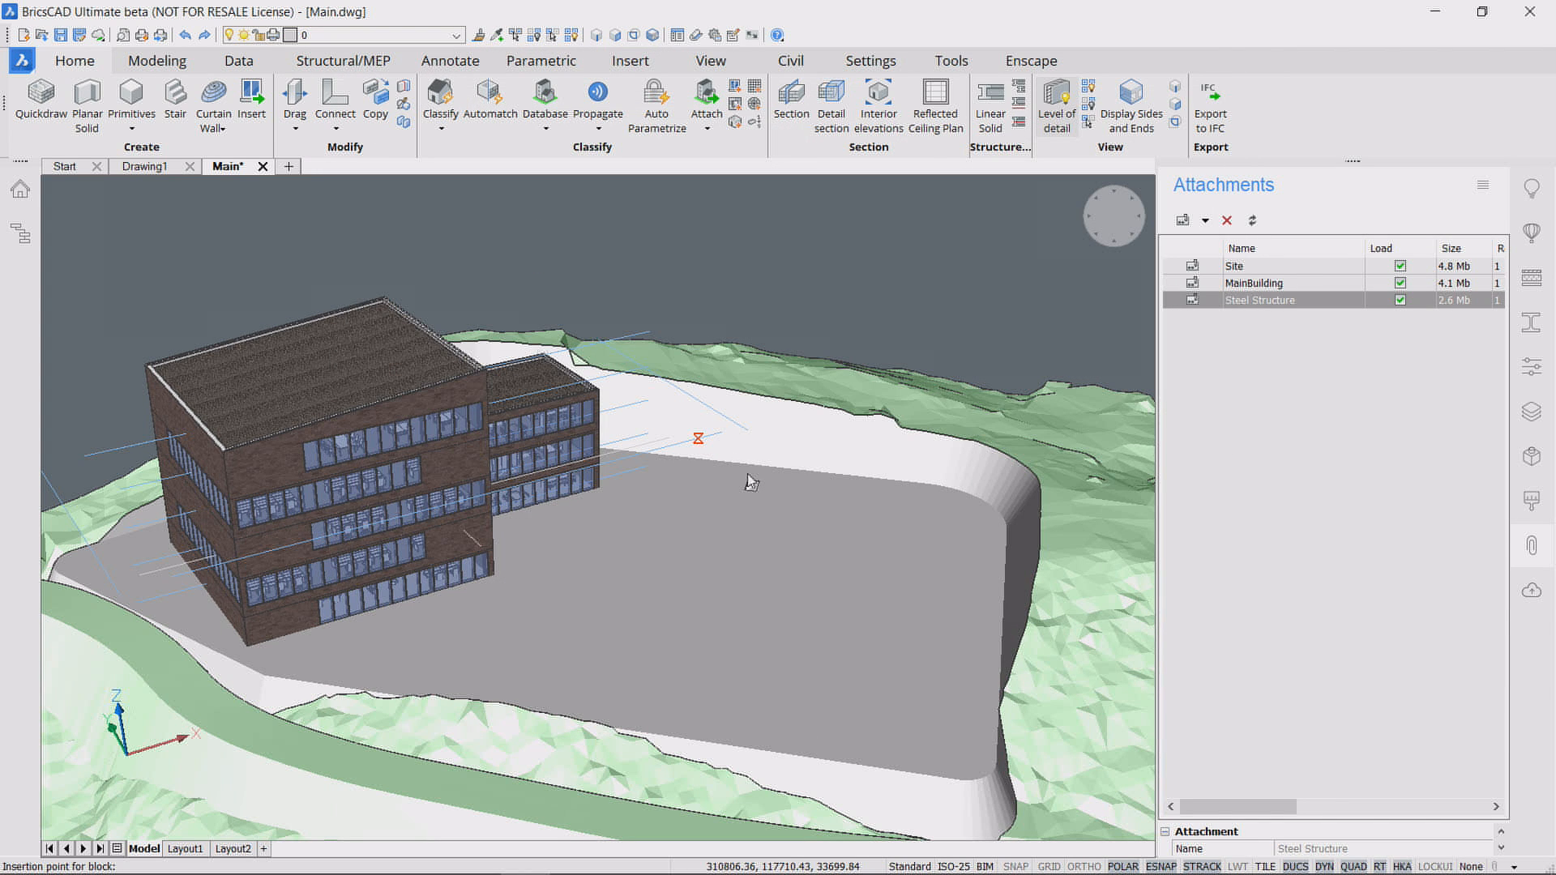
click(750, 482)
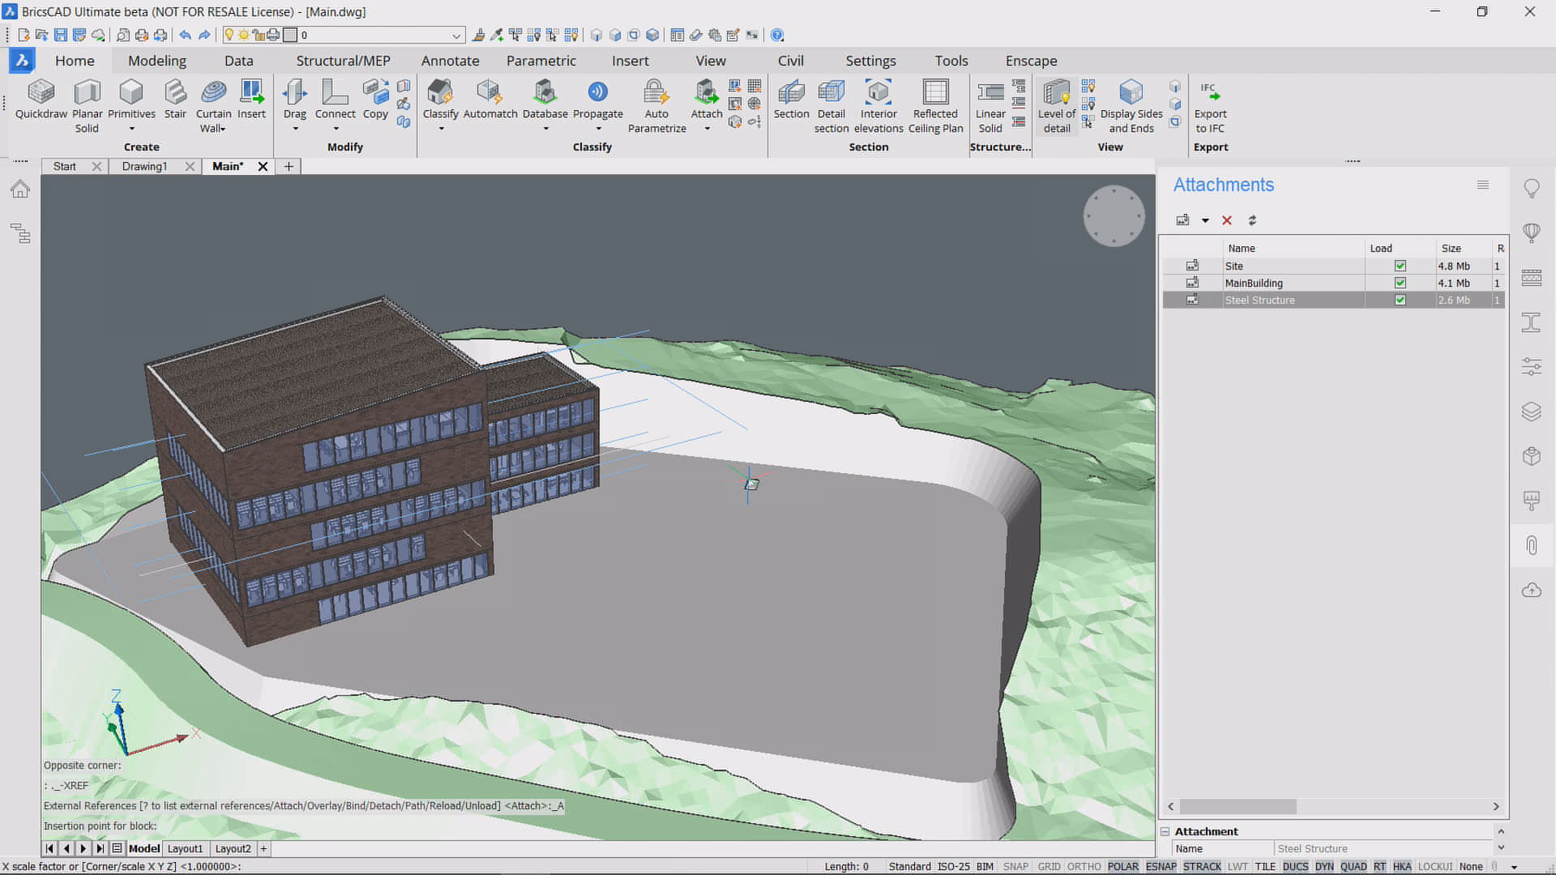
key(Return)
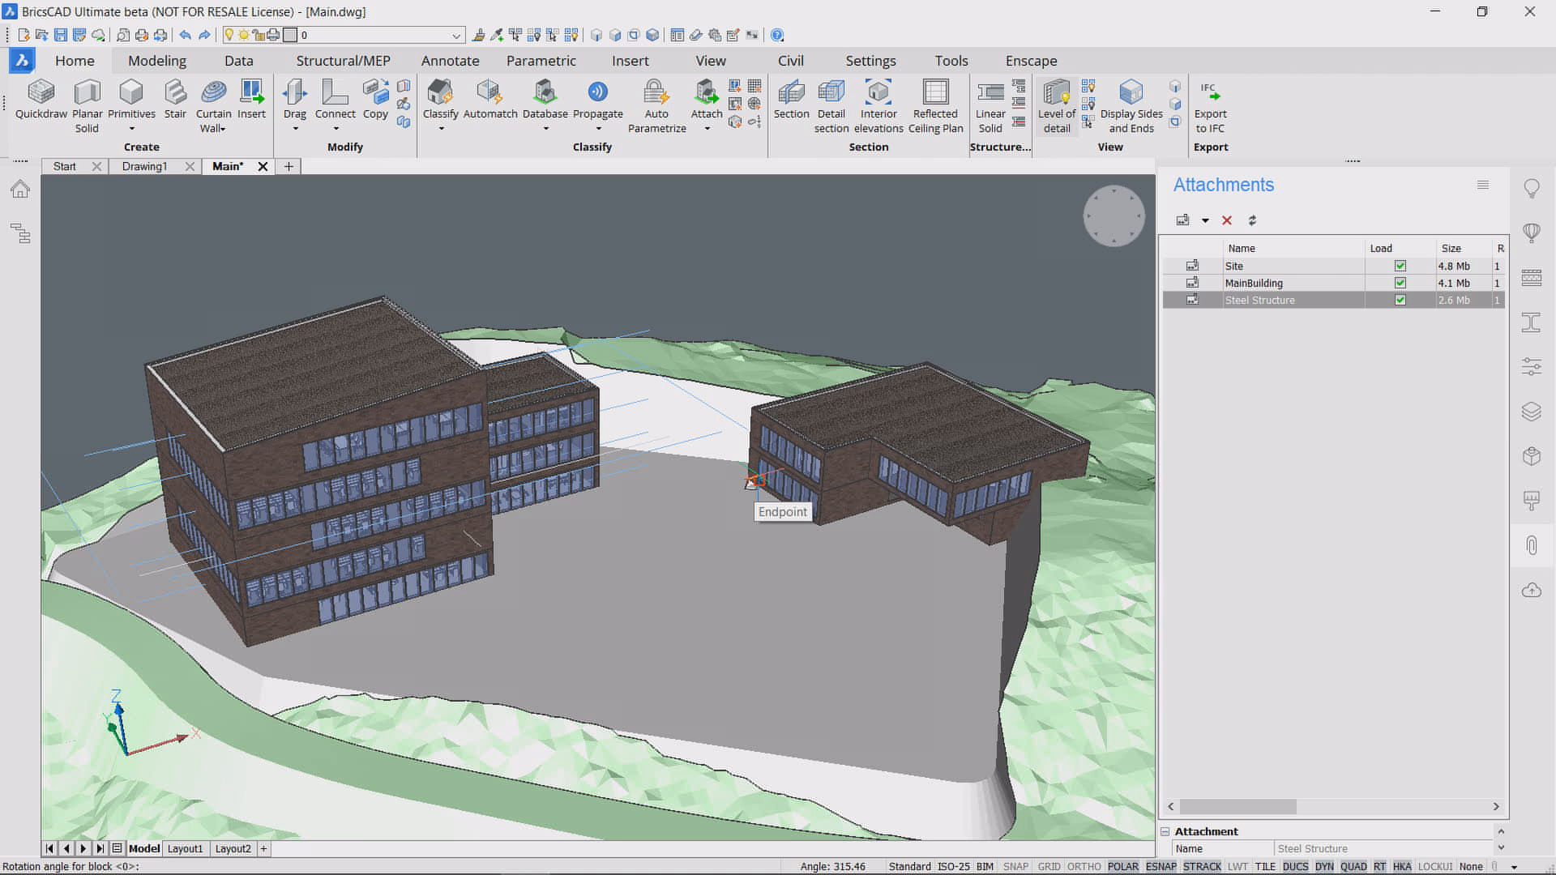
key(Return)
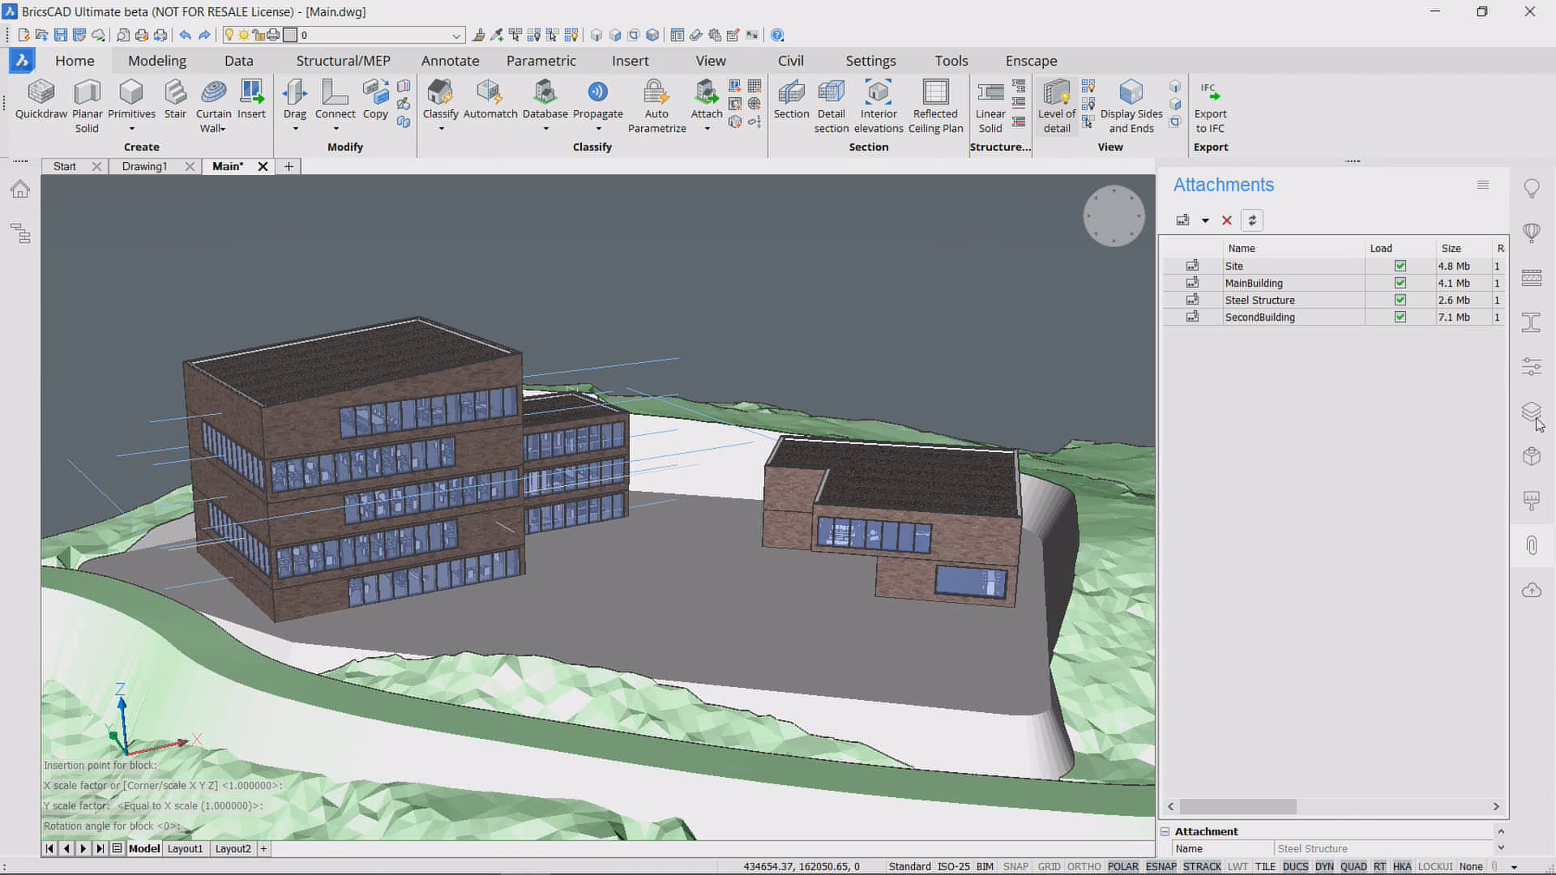
click(1539, 559)
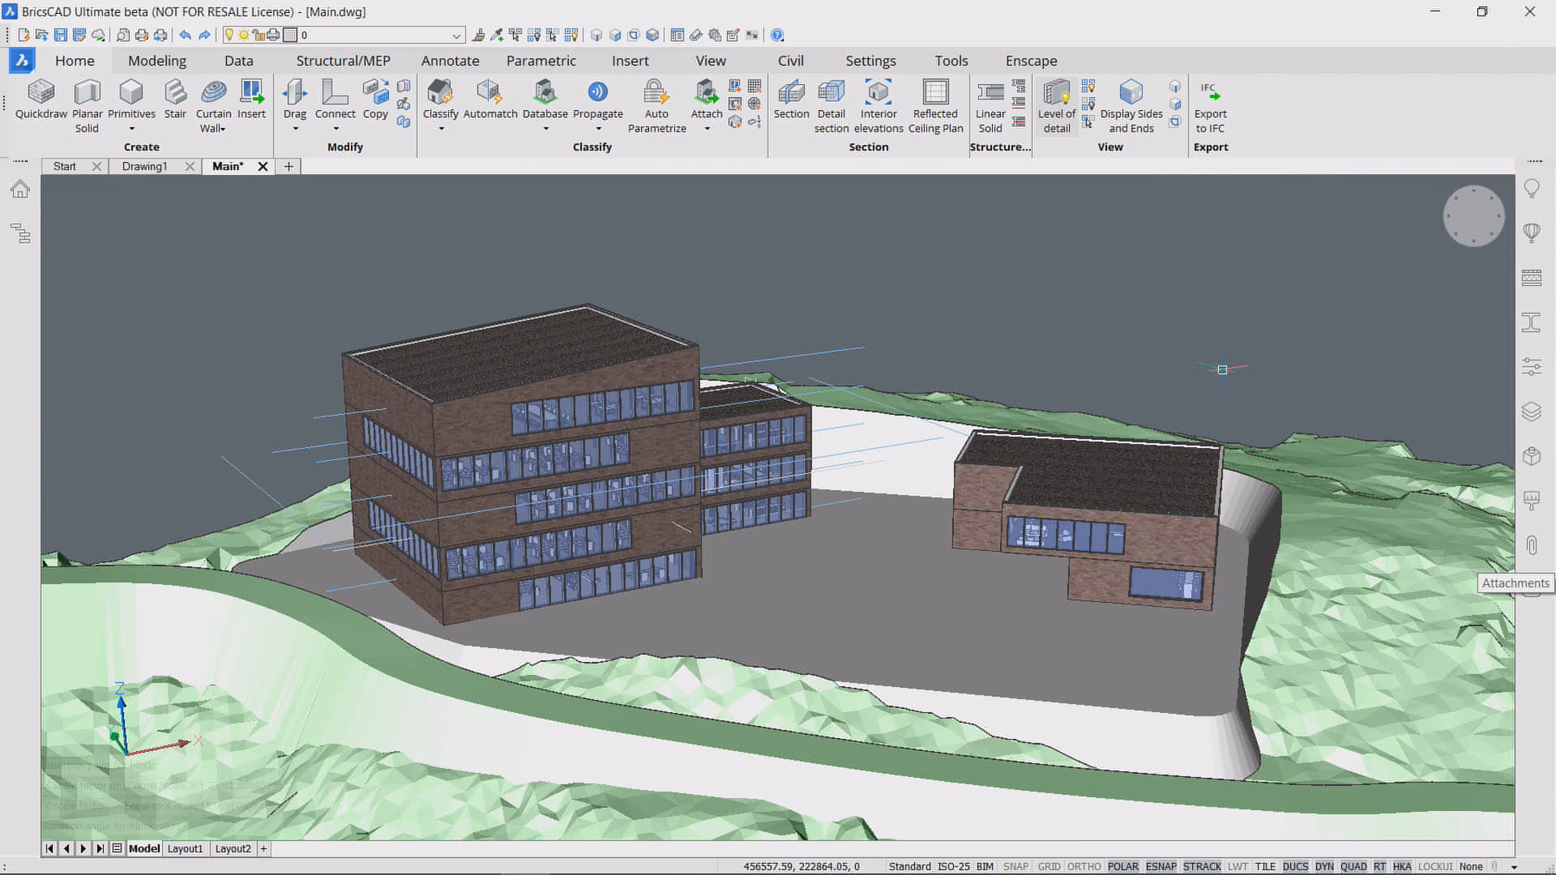
Step: Save Main.dwg and upload it to the Bricsys 24/7 Hillside offices folder with the description "Xref attached"
key(ctrl+s)
click(1532, 589)
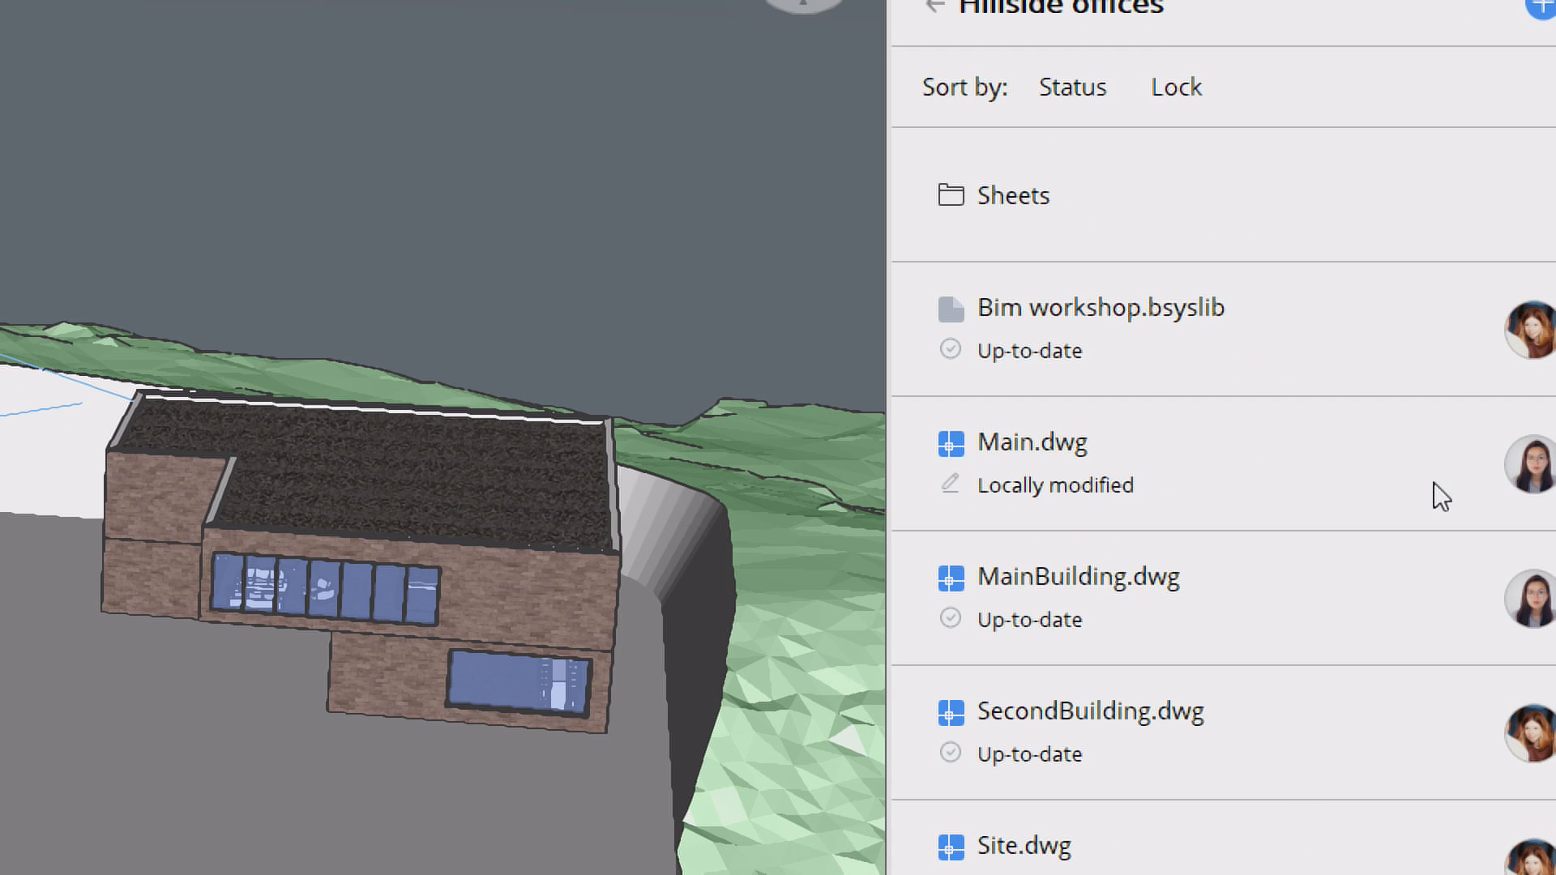
click(1344, 483)
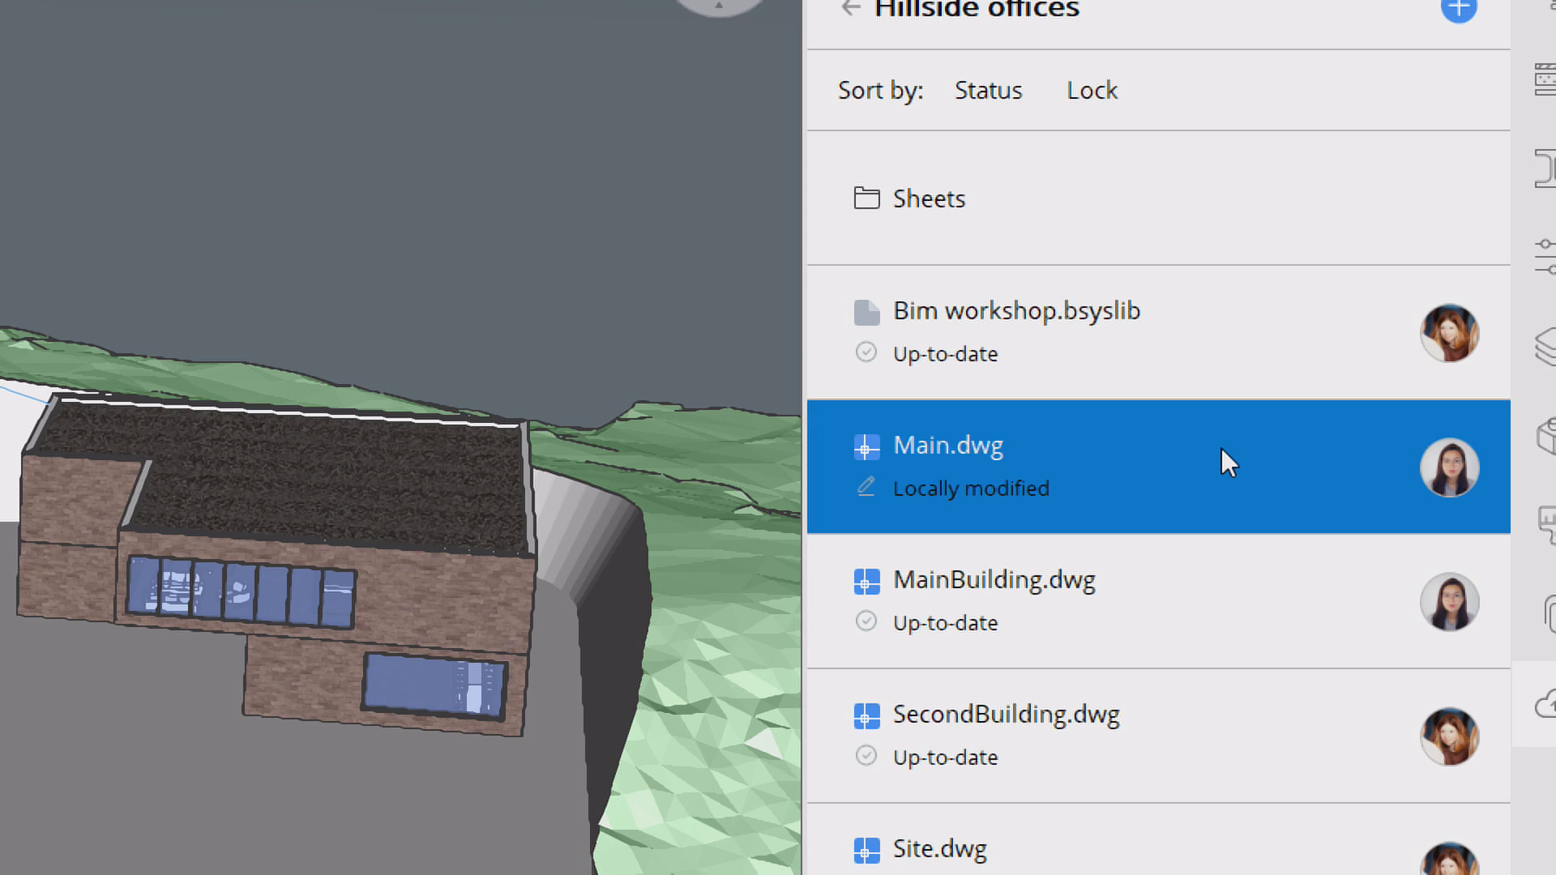
right_click(1165, 502)
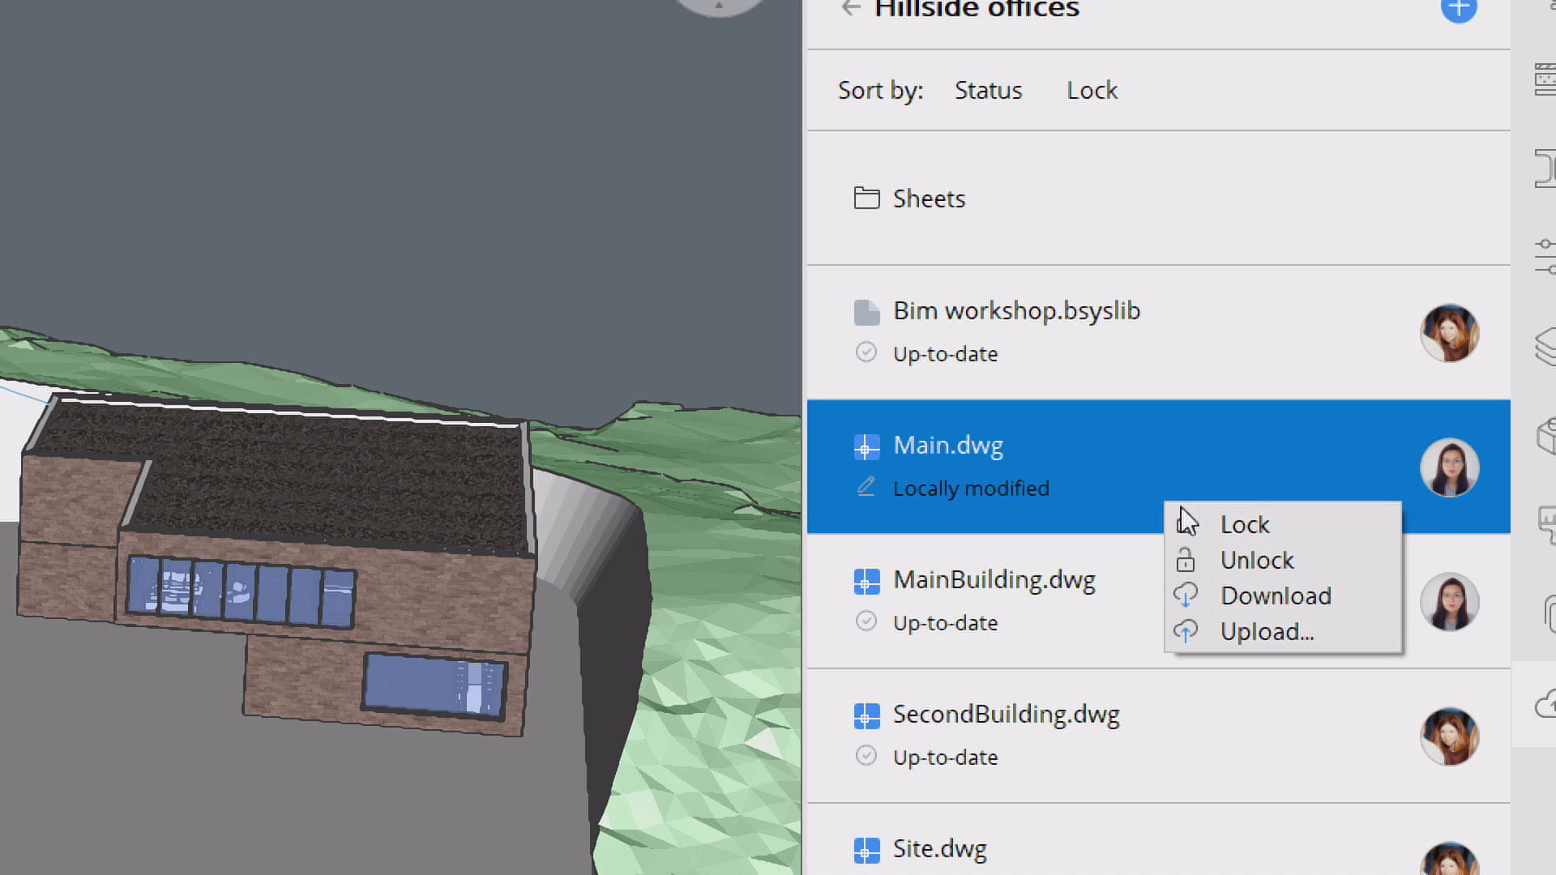
click(1238, 629)
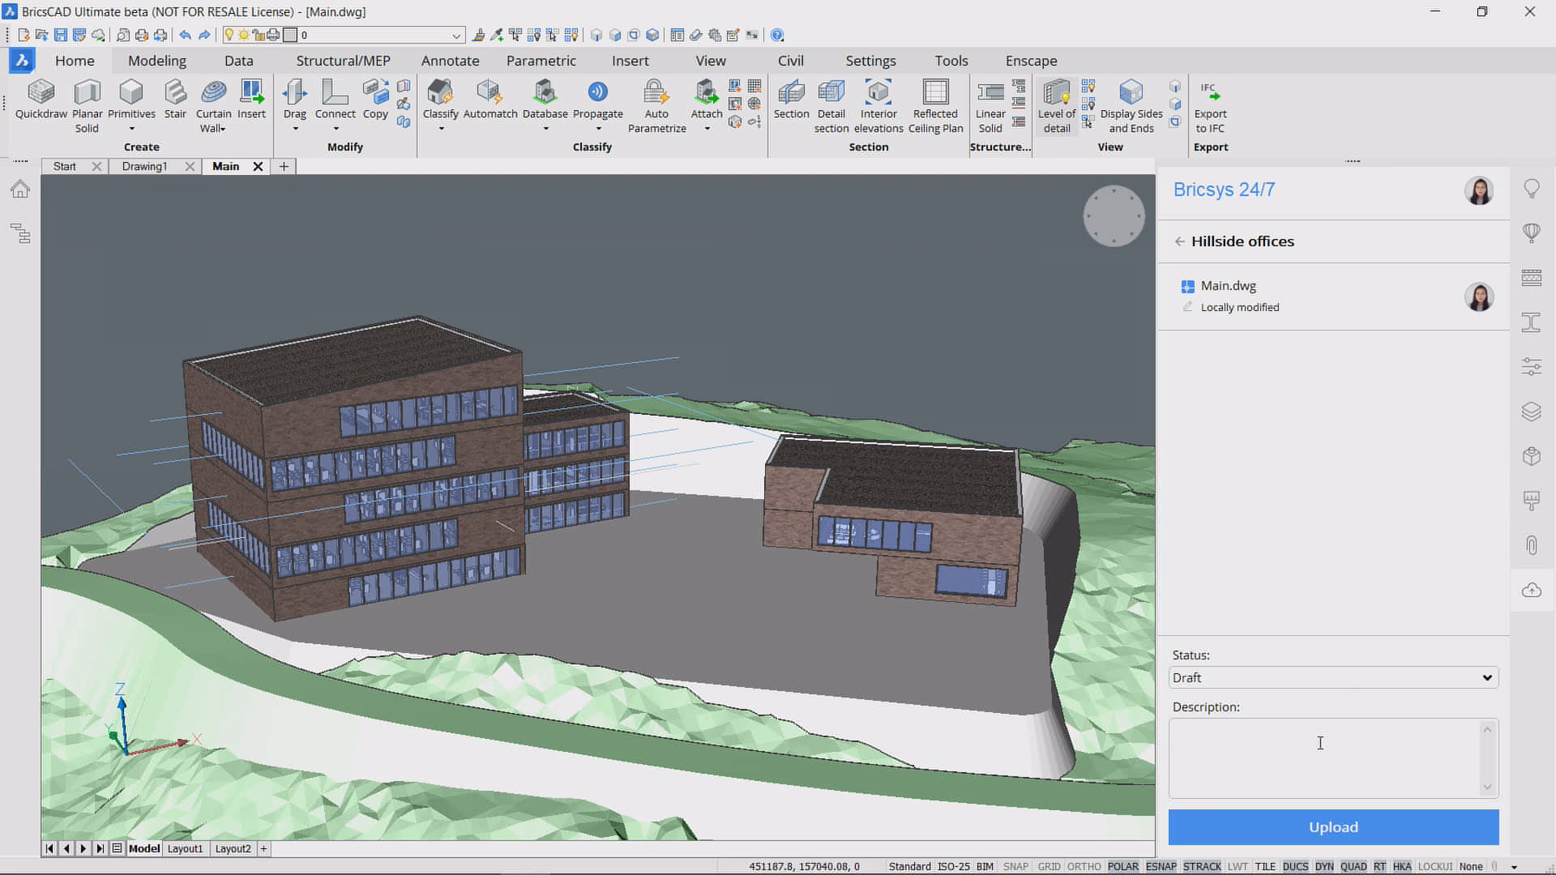
click(1320, 744)
text(Xref attached)
click(1424, 829)
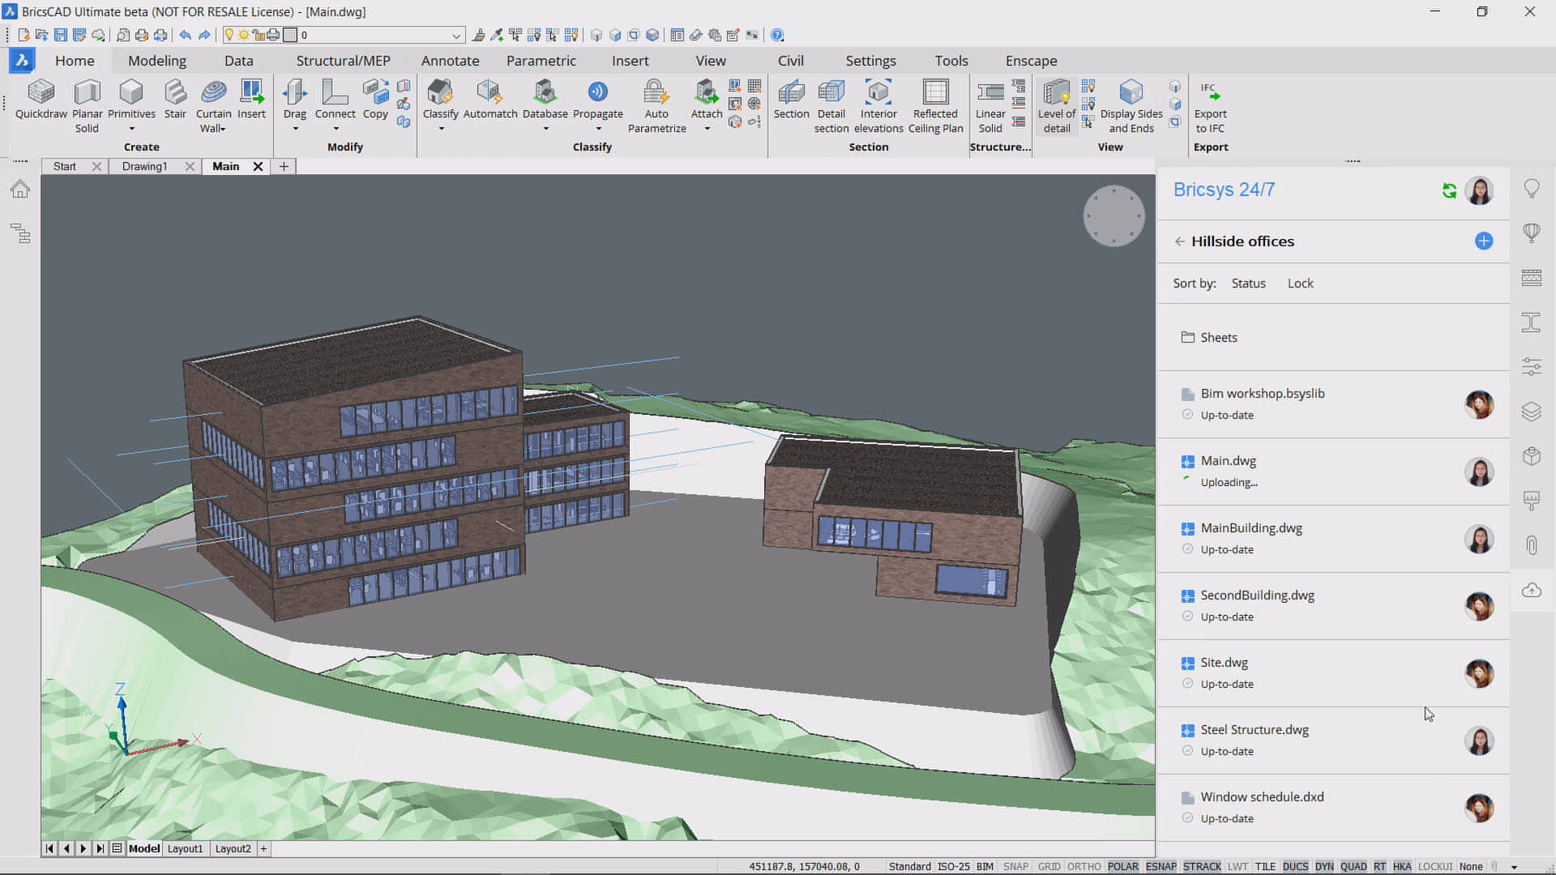
Step: Lock SecondBuilding.dwg and Main.dwg in the Bricsys 24/7 Hillside offices folder
right_click(1441, 600)
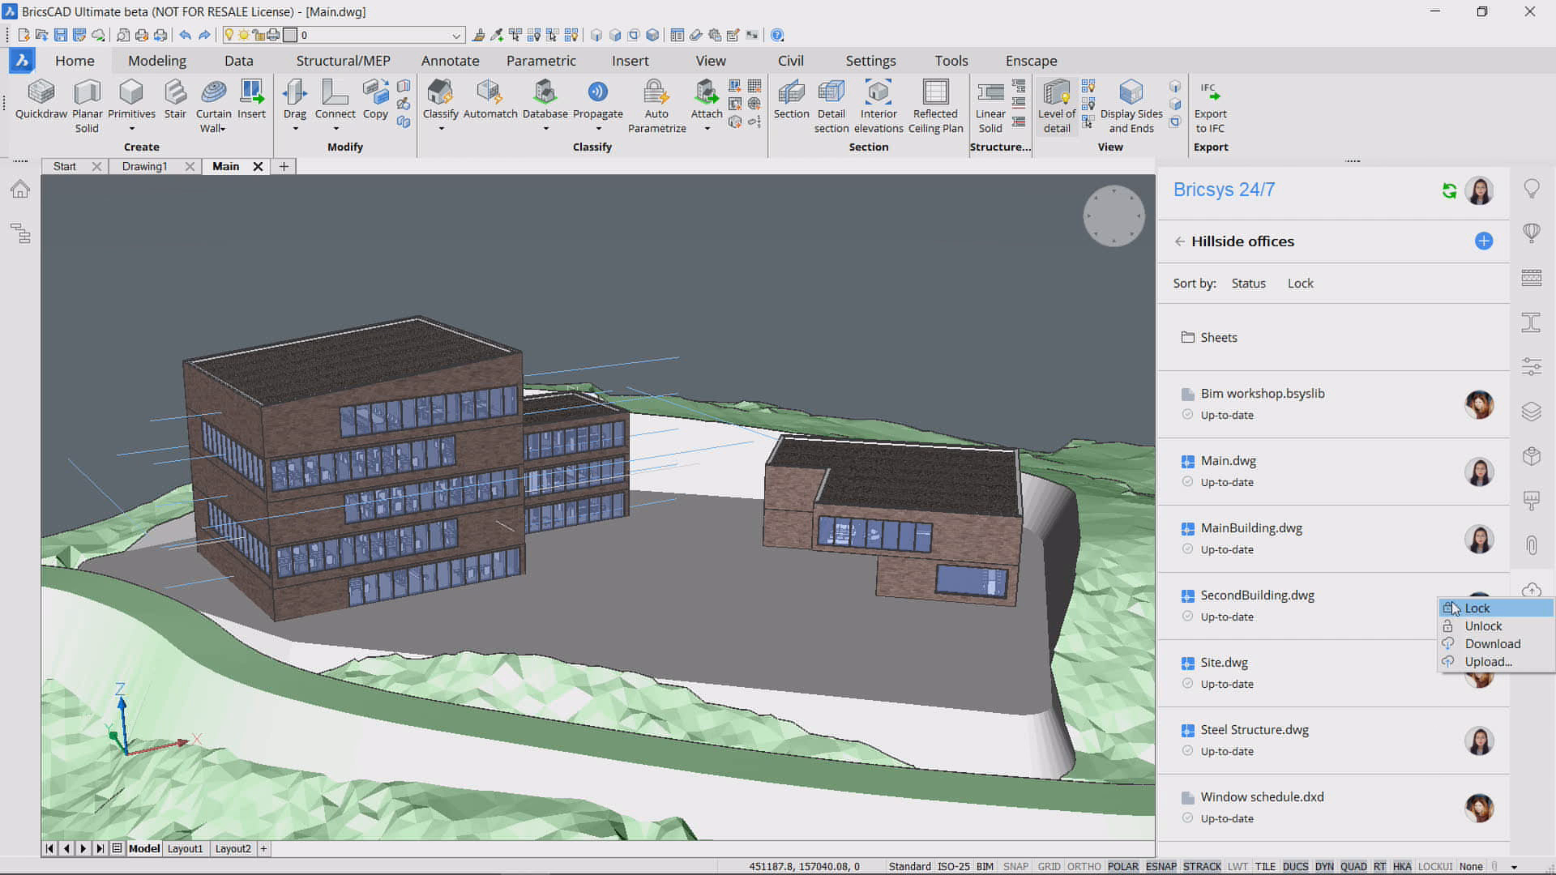
click(1464, 609)
right_click(1481, 472)
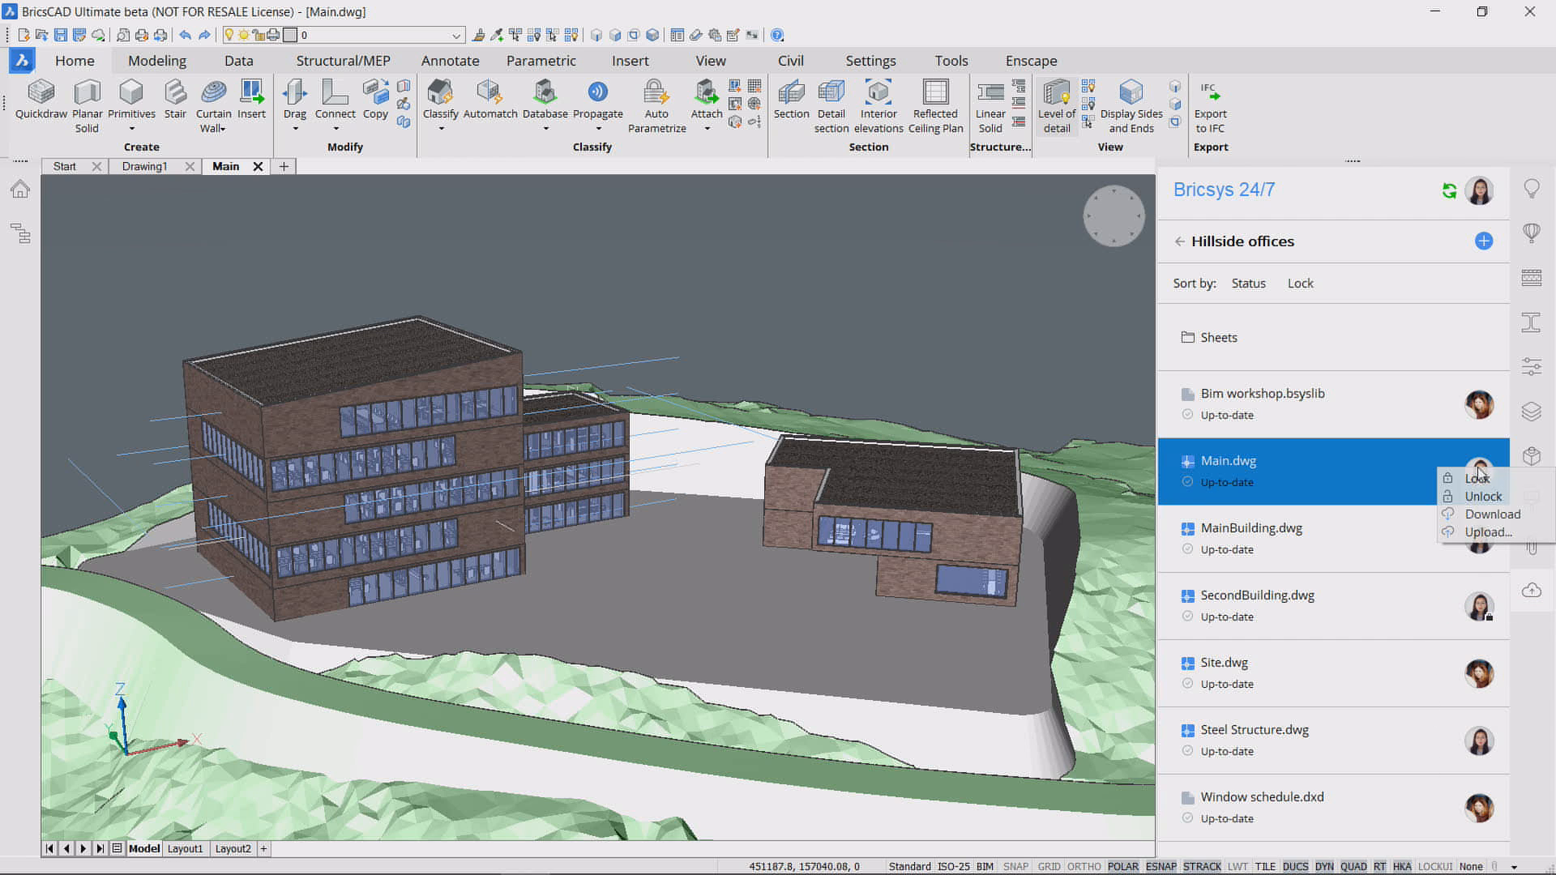
click(1477, 479)
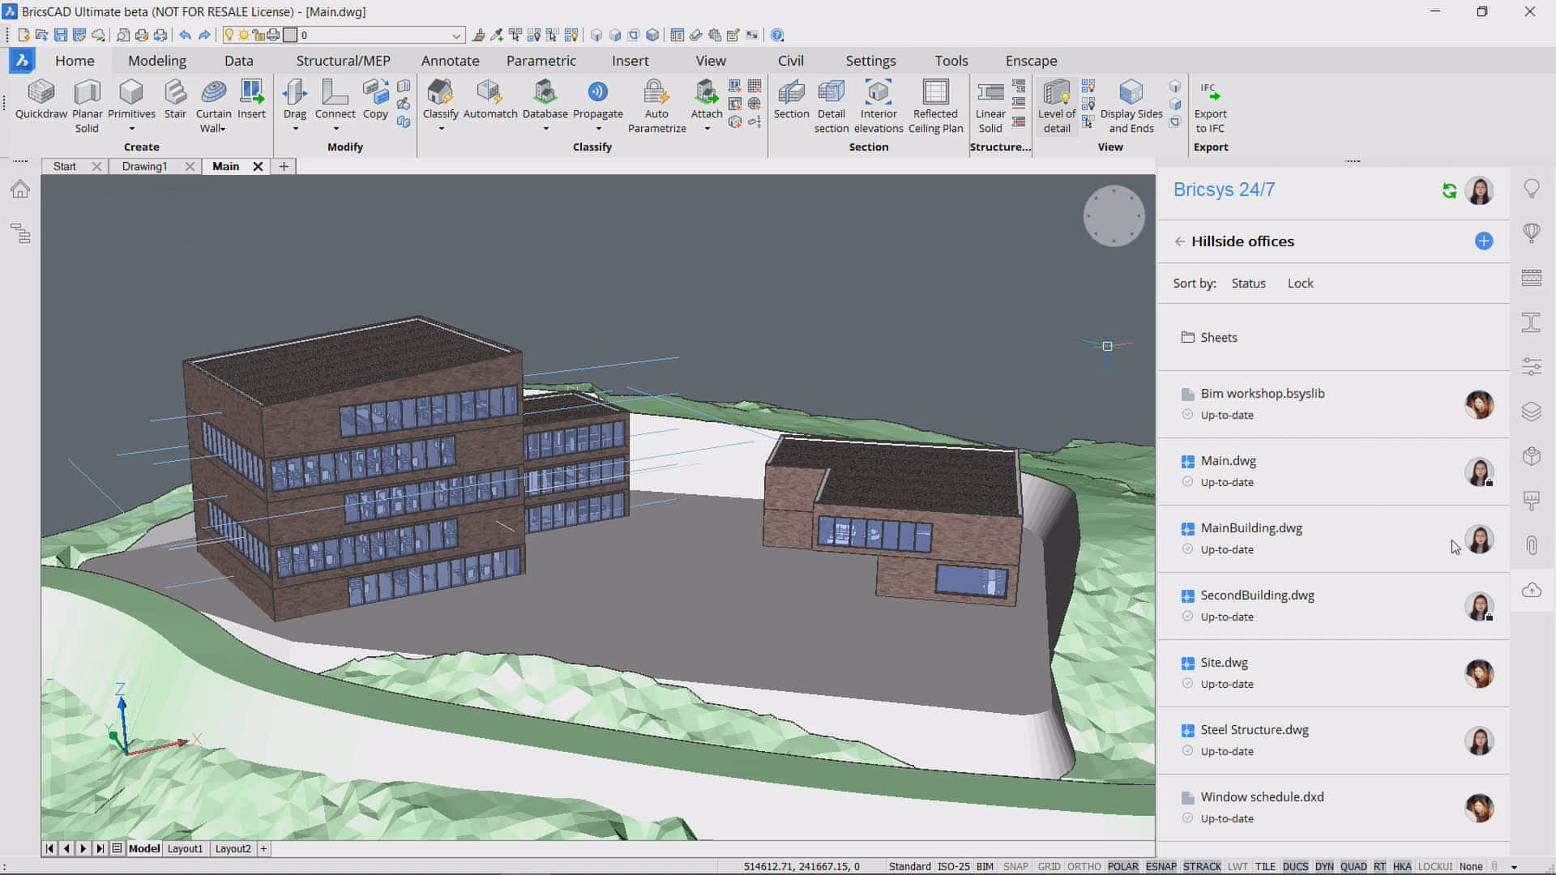
click(1532, 595)
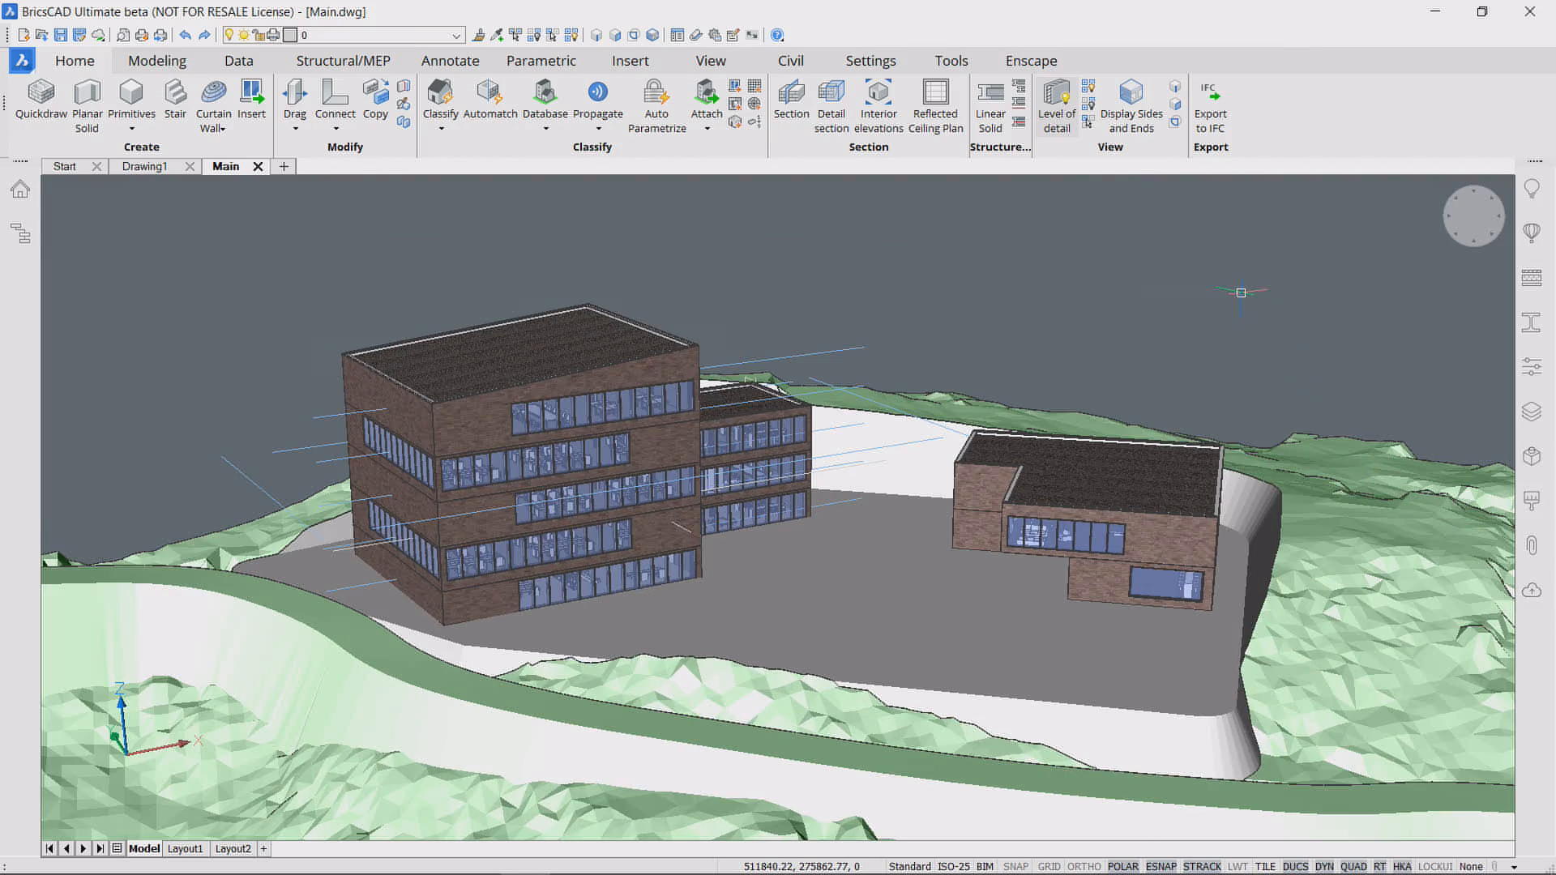
Step: Open the Project Browser and start creating a BIM project for the Hillside offices drawings
scroll(1246, 300, up, 5)
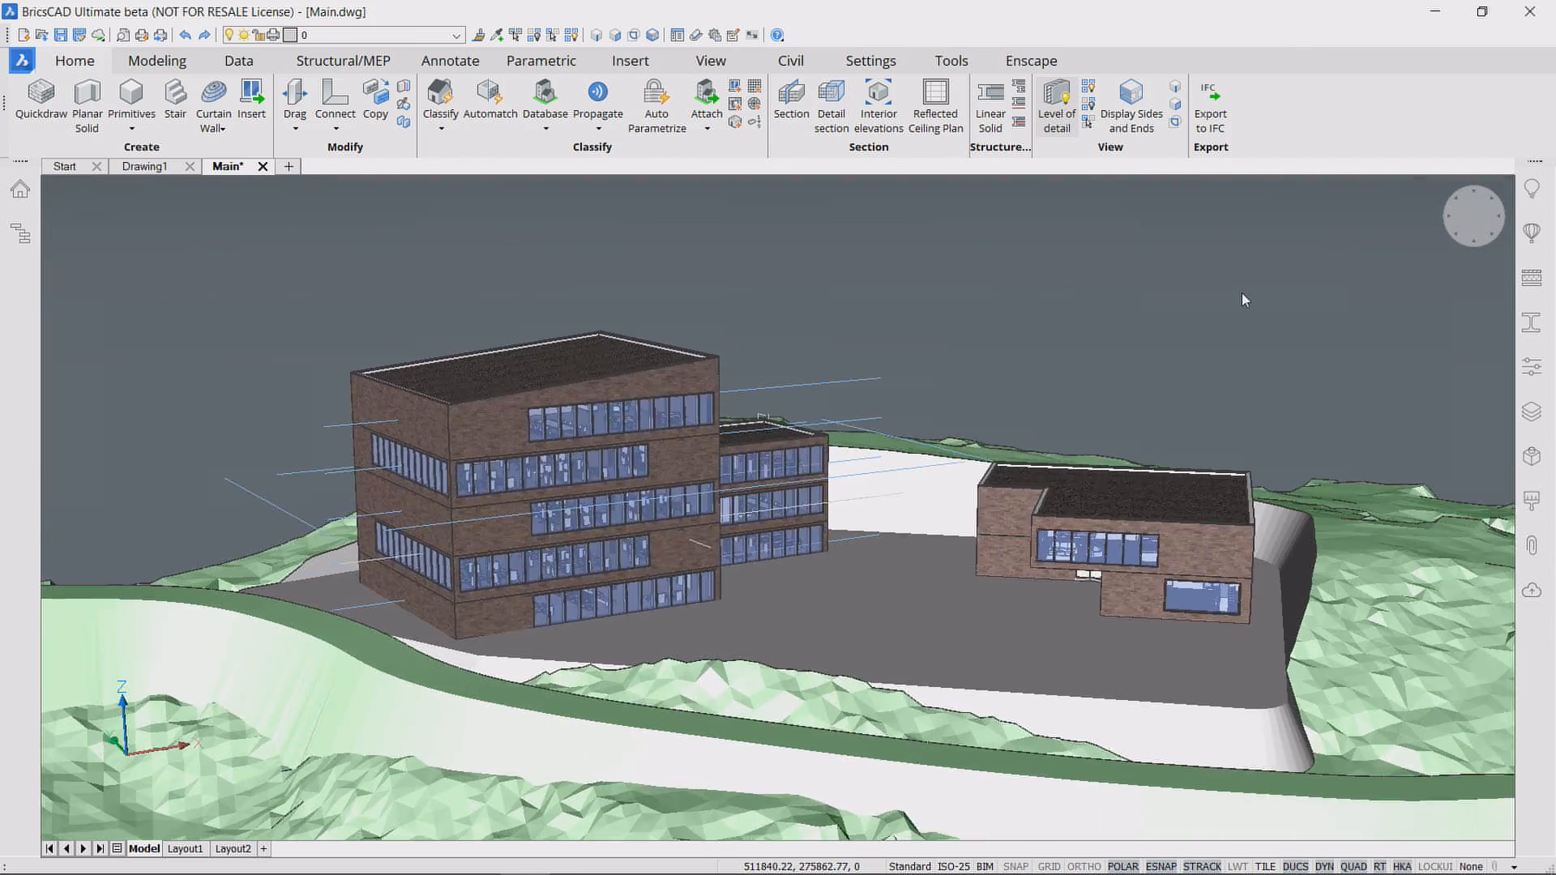
shift+middle_drag(1246, 300, 1199, 297)
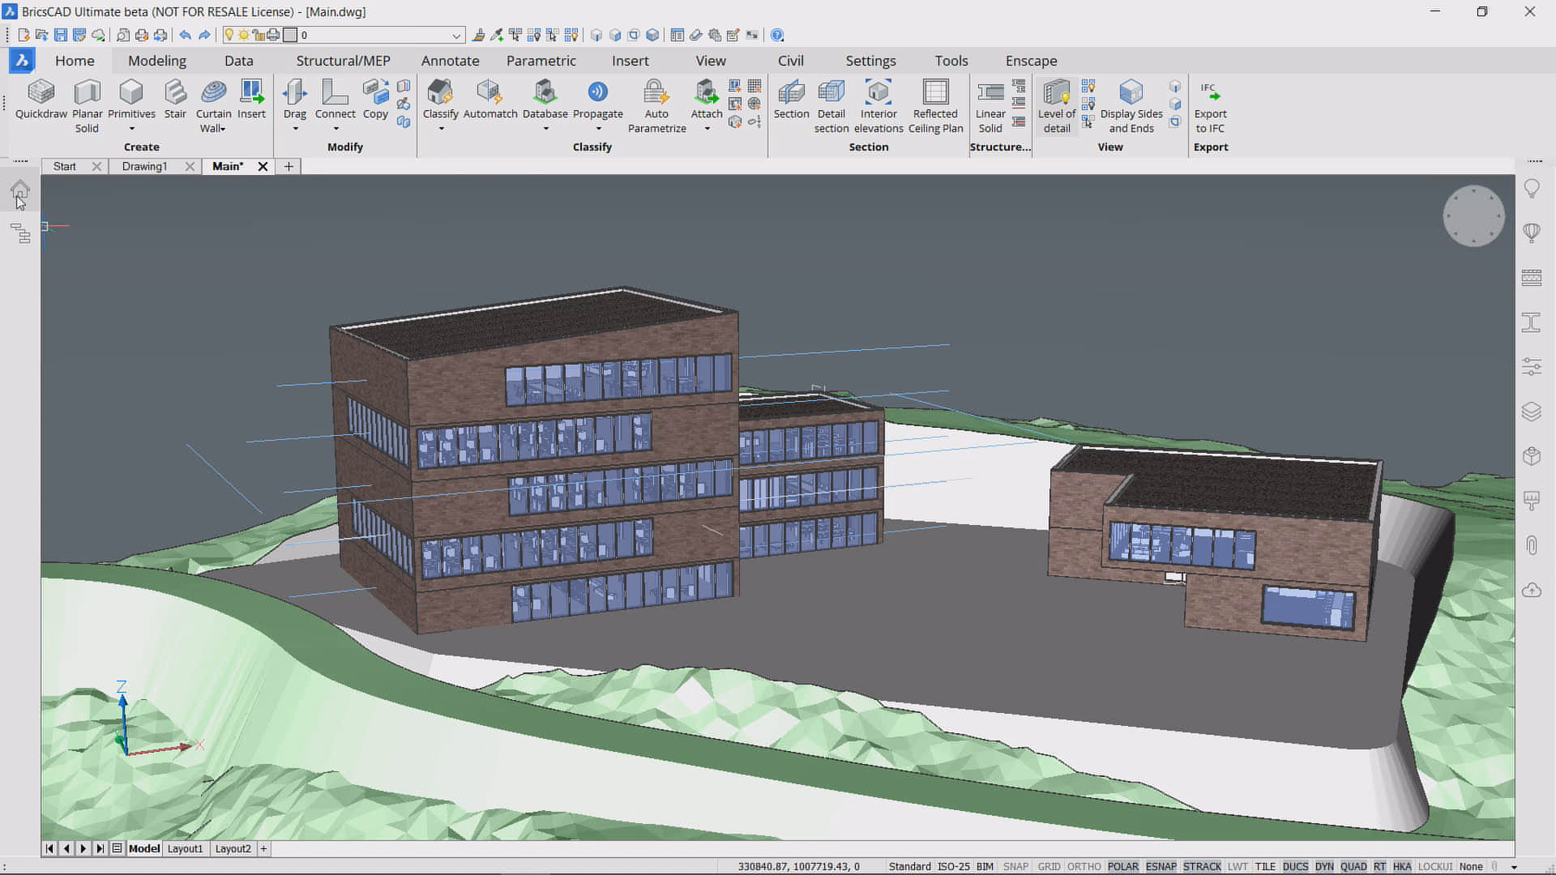
click(21, 233)
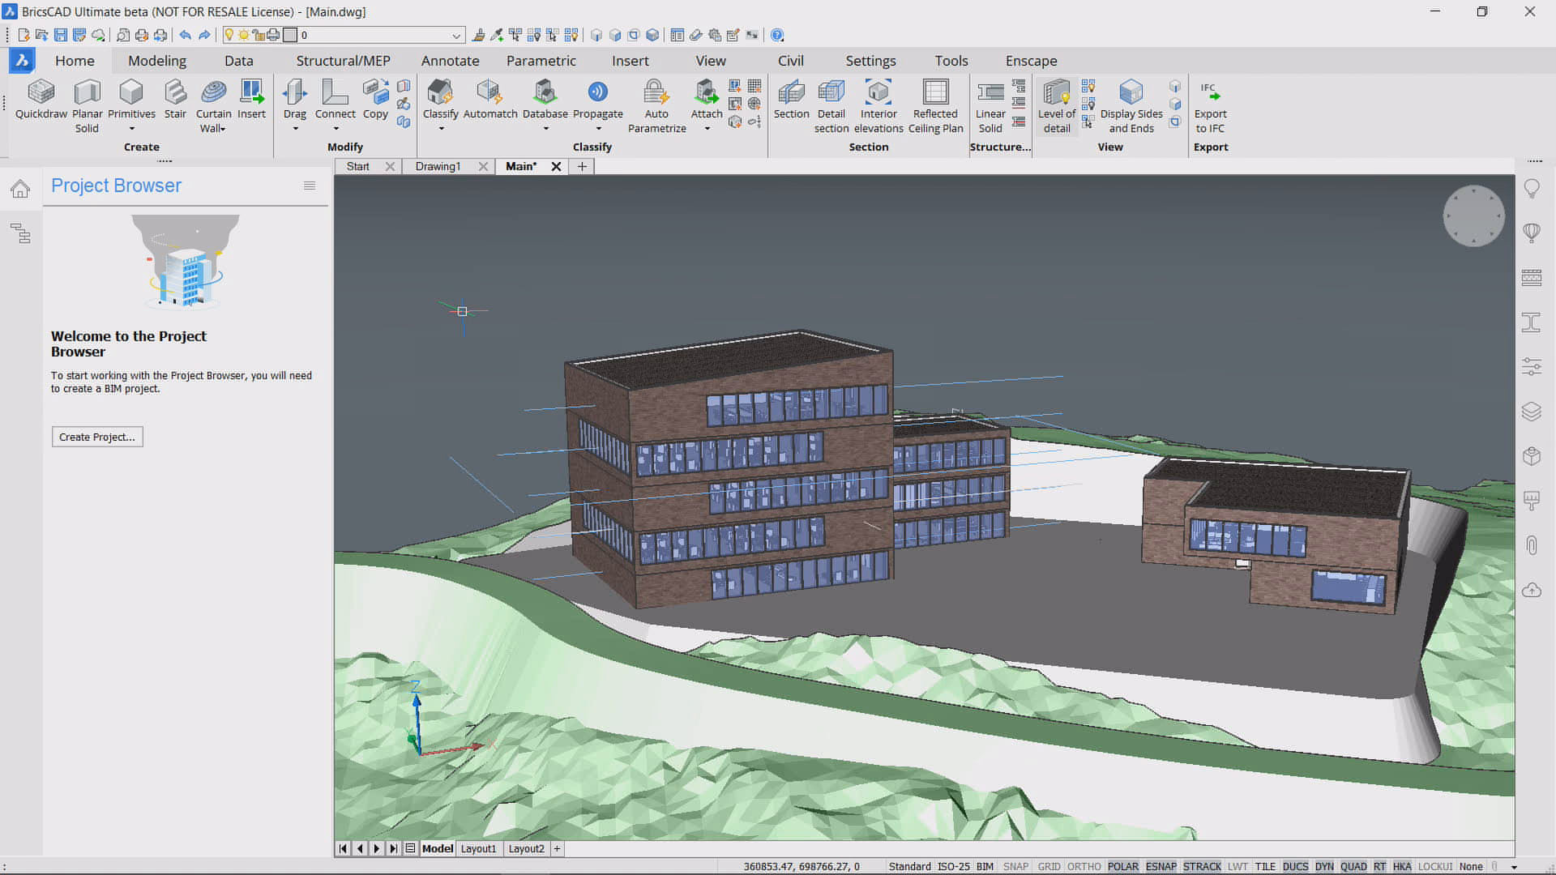
shift+middle_drag(462, 312, 455, 311)
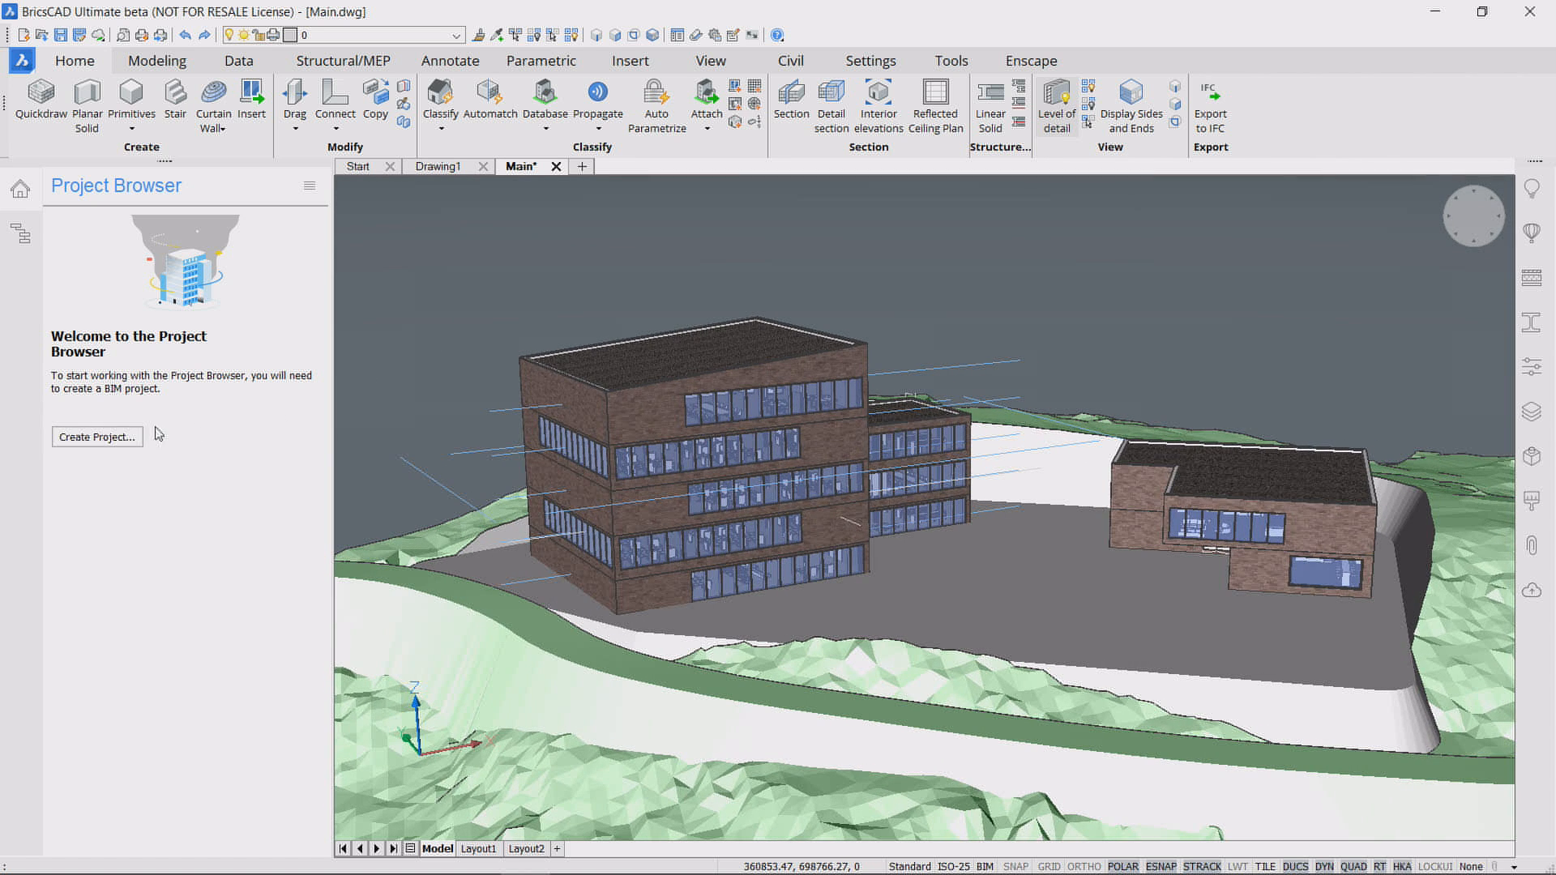
click(129, 437)
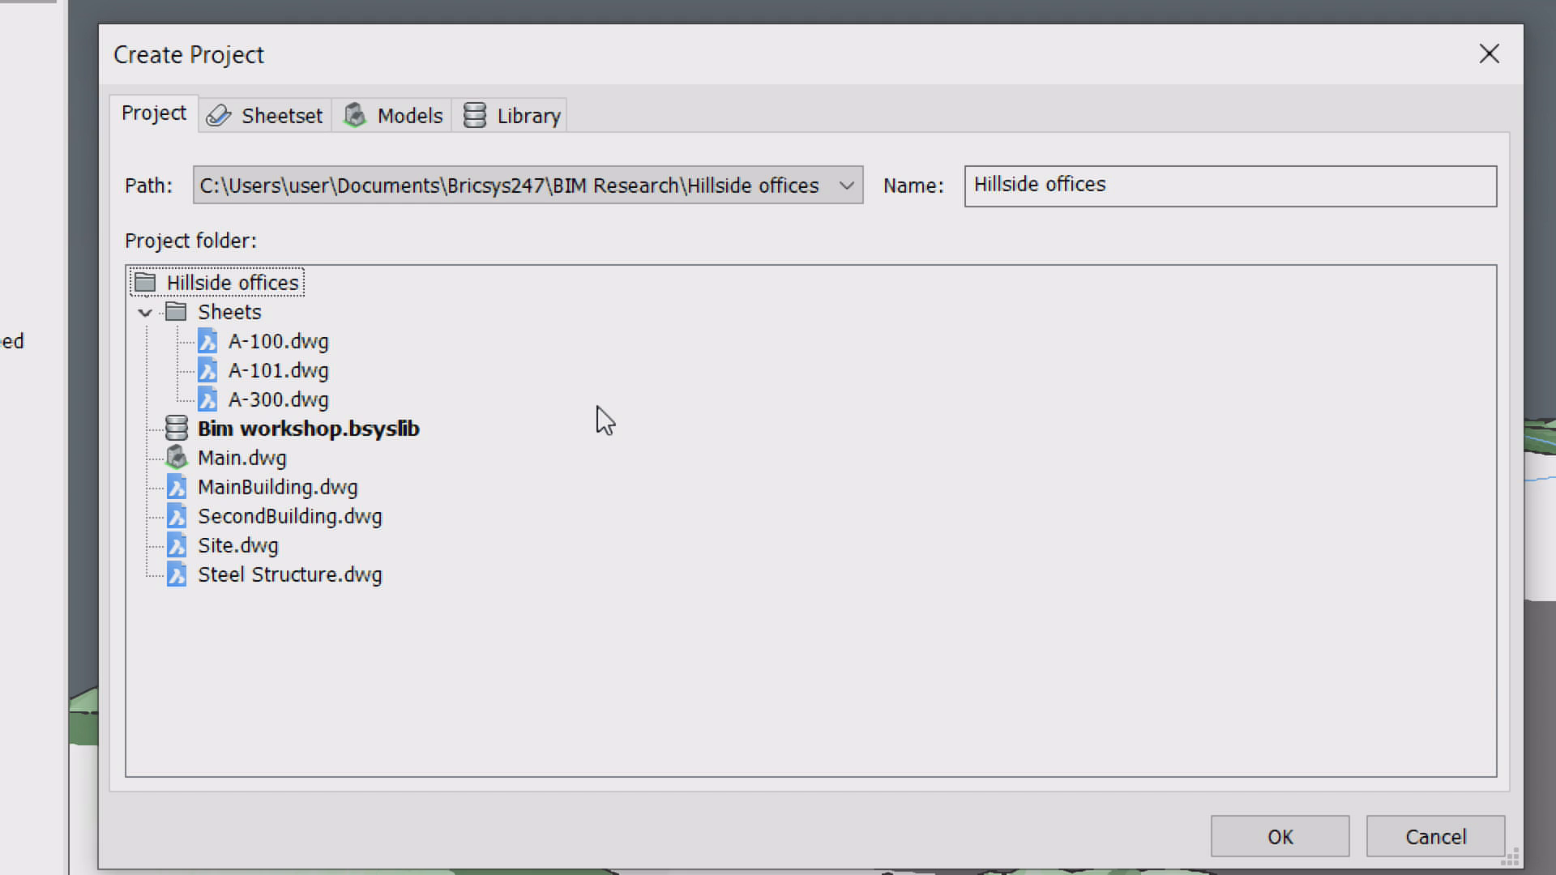
Step: Examine the Hillside offices project folder: the drawings in Sheets, the Bim workshop.bsyslib library and Main.dwg
click(242, 315)
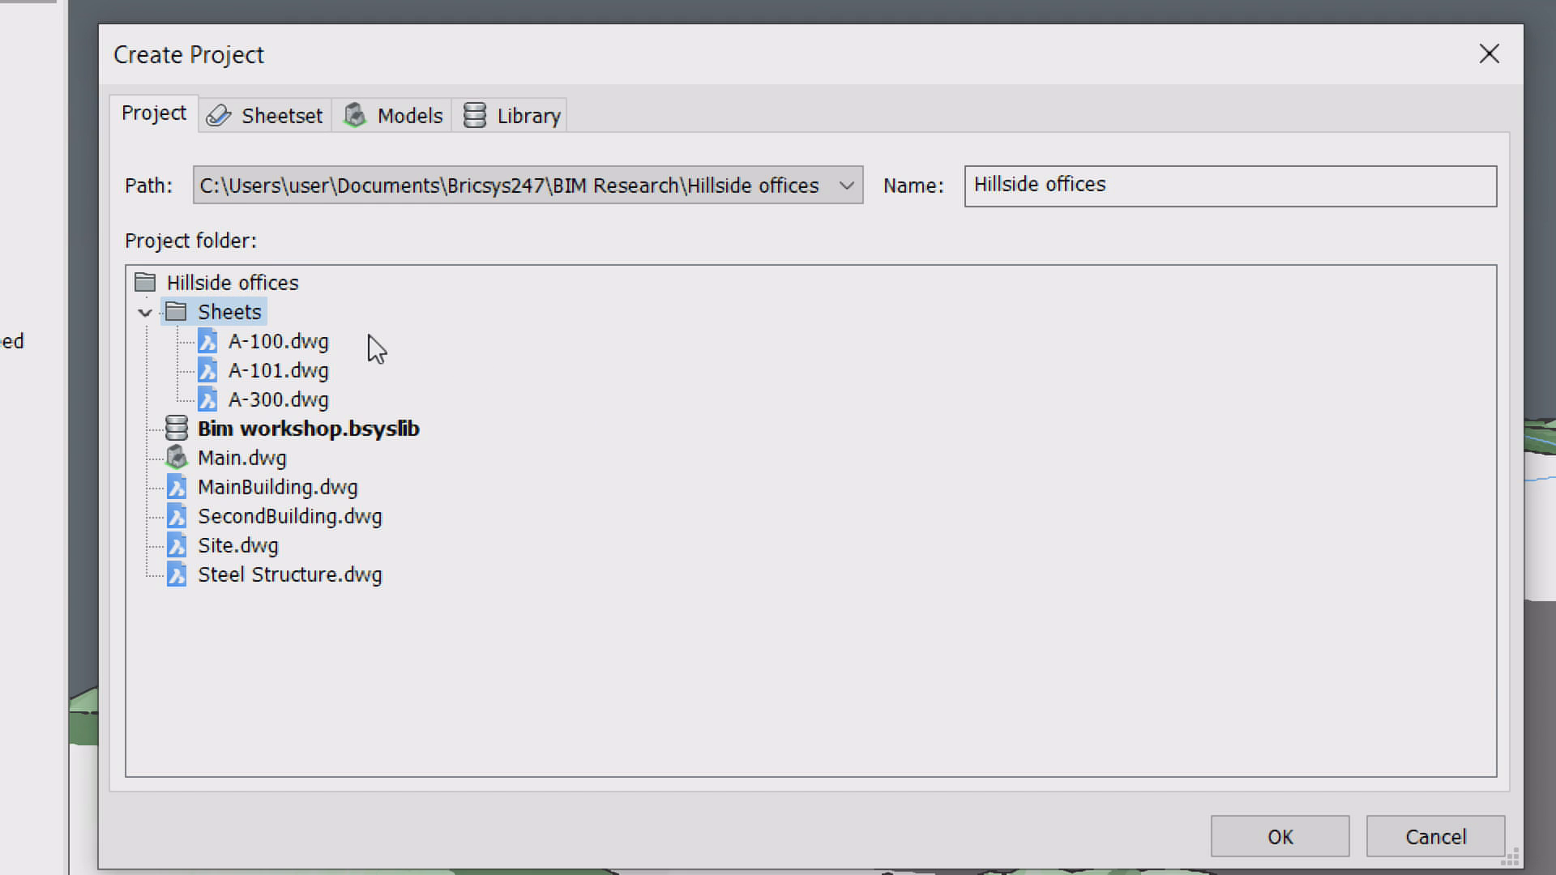
click(144, 313)
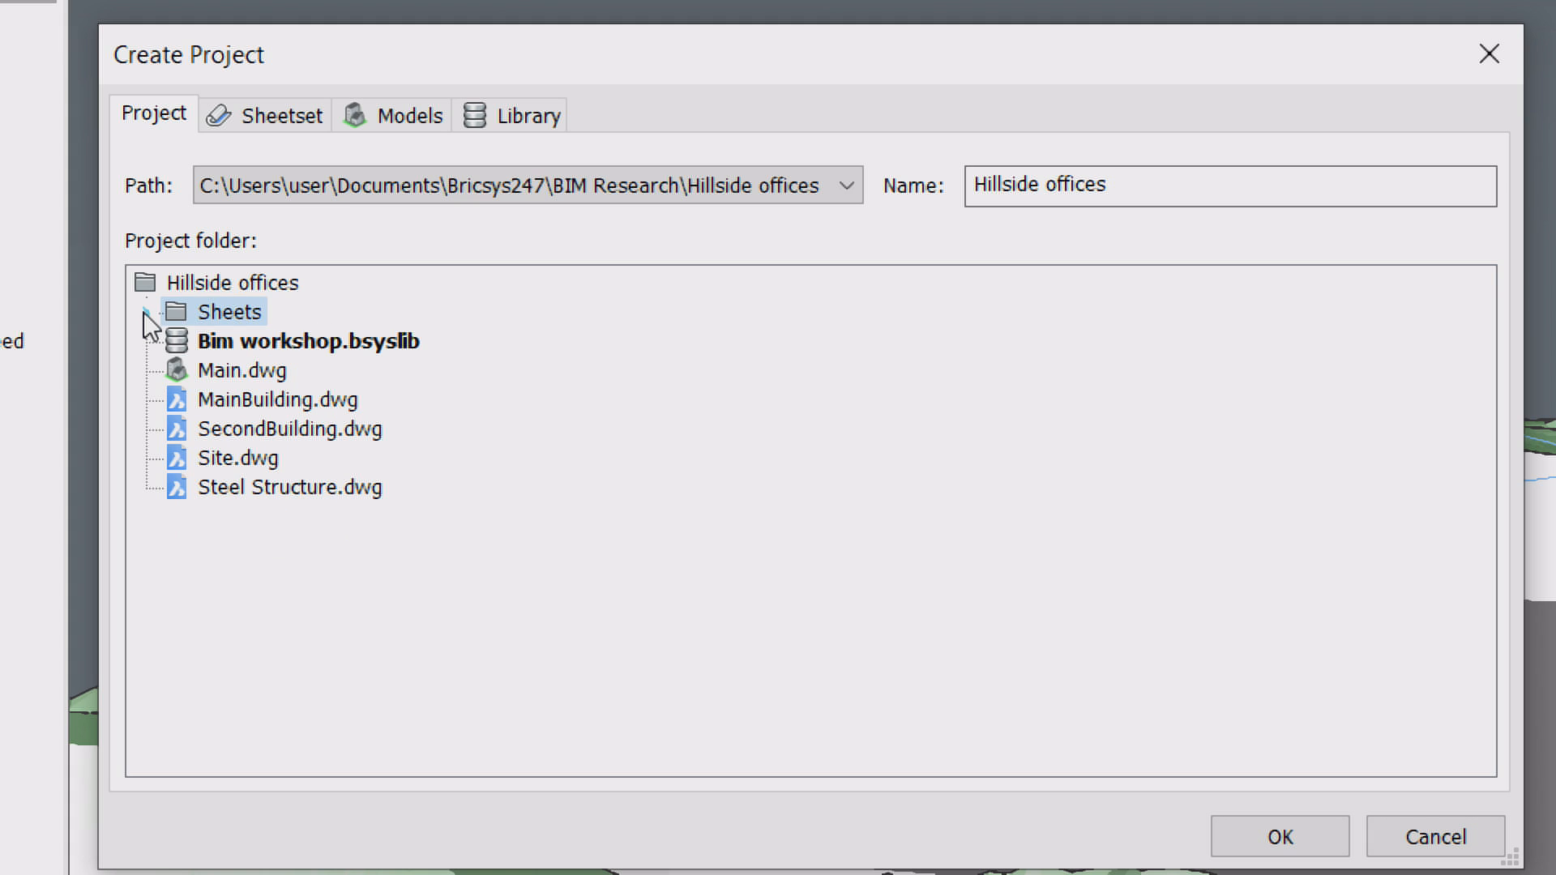
click(144, 312)
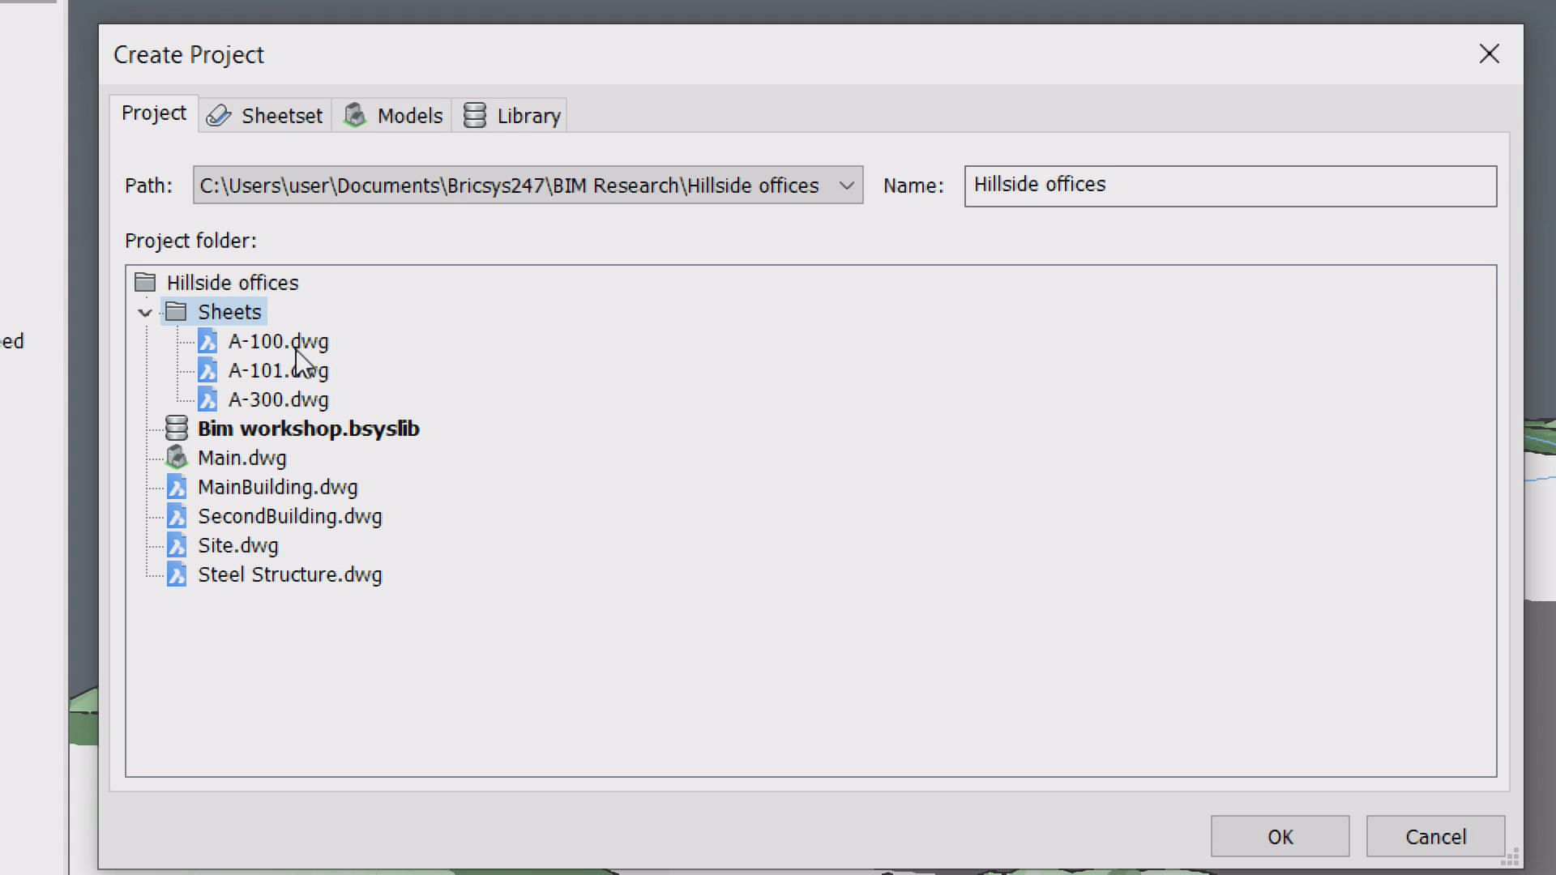
click(312, 340)
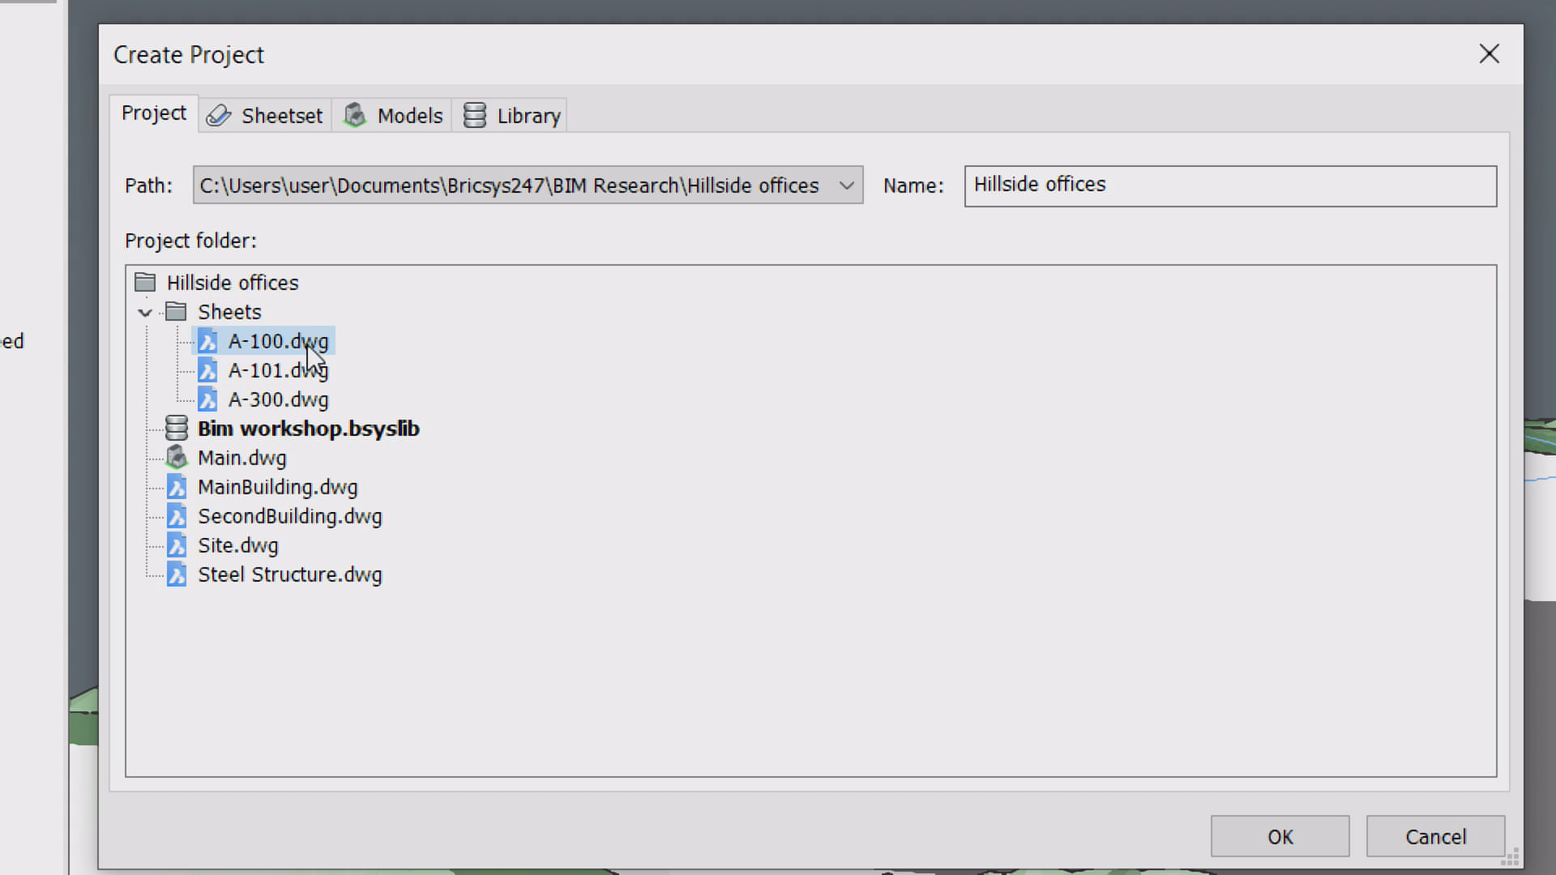
click(315, 374)
click(314, 402)
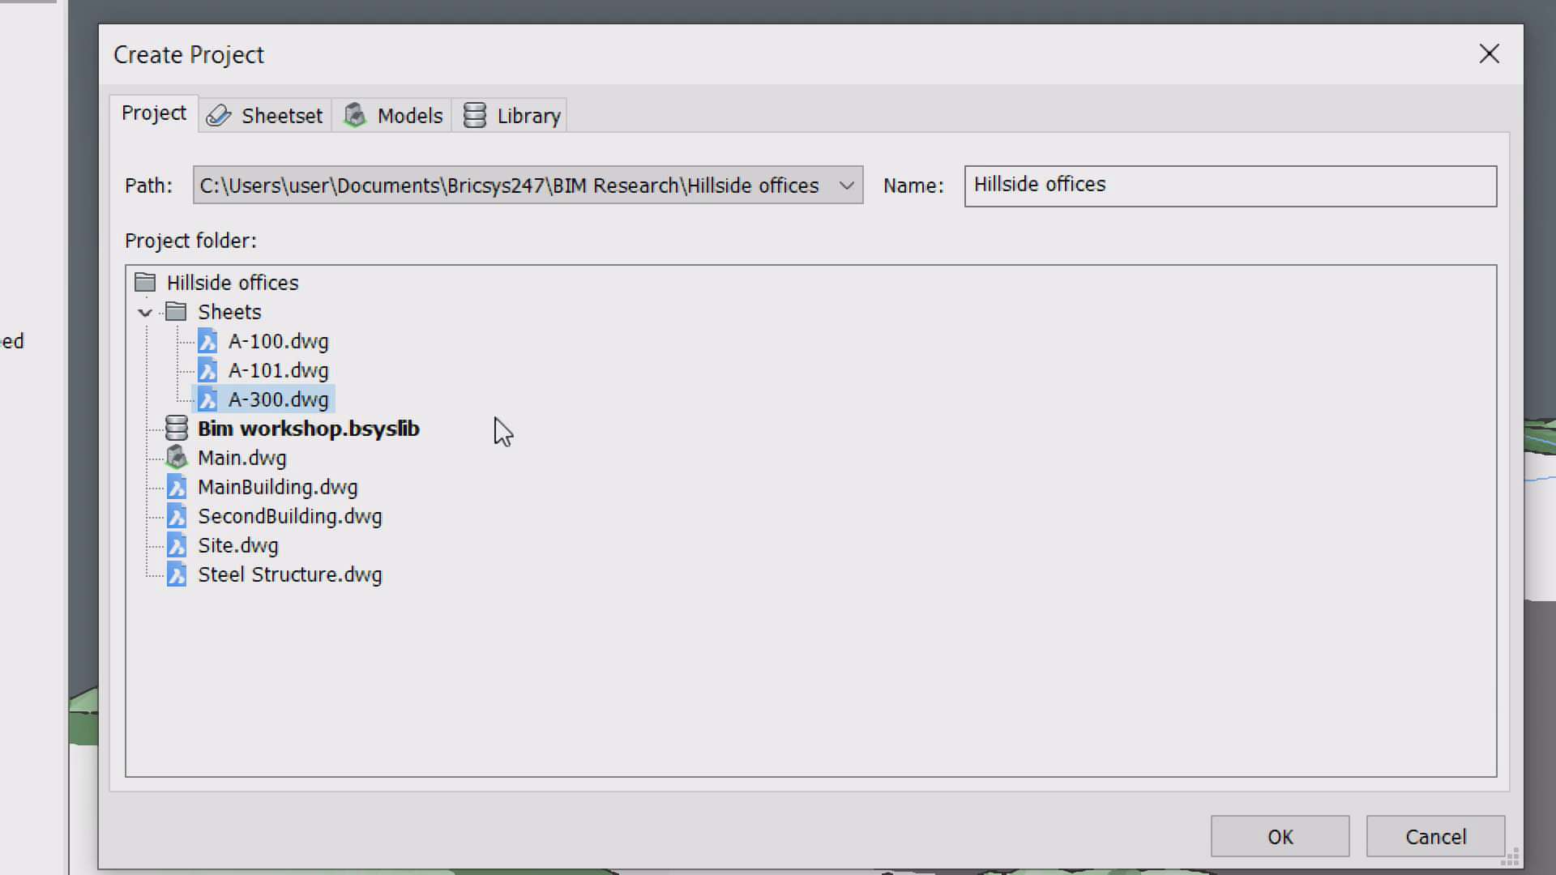
click(318, 430)
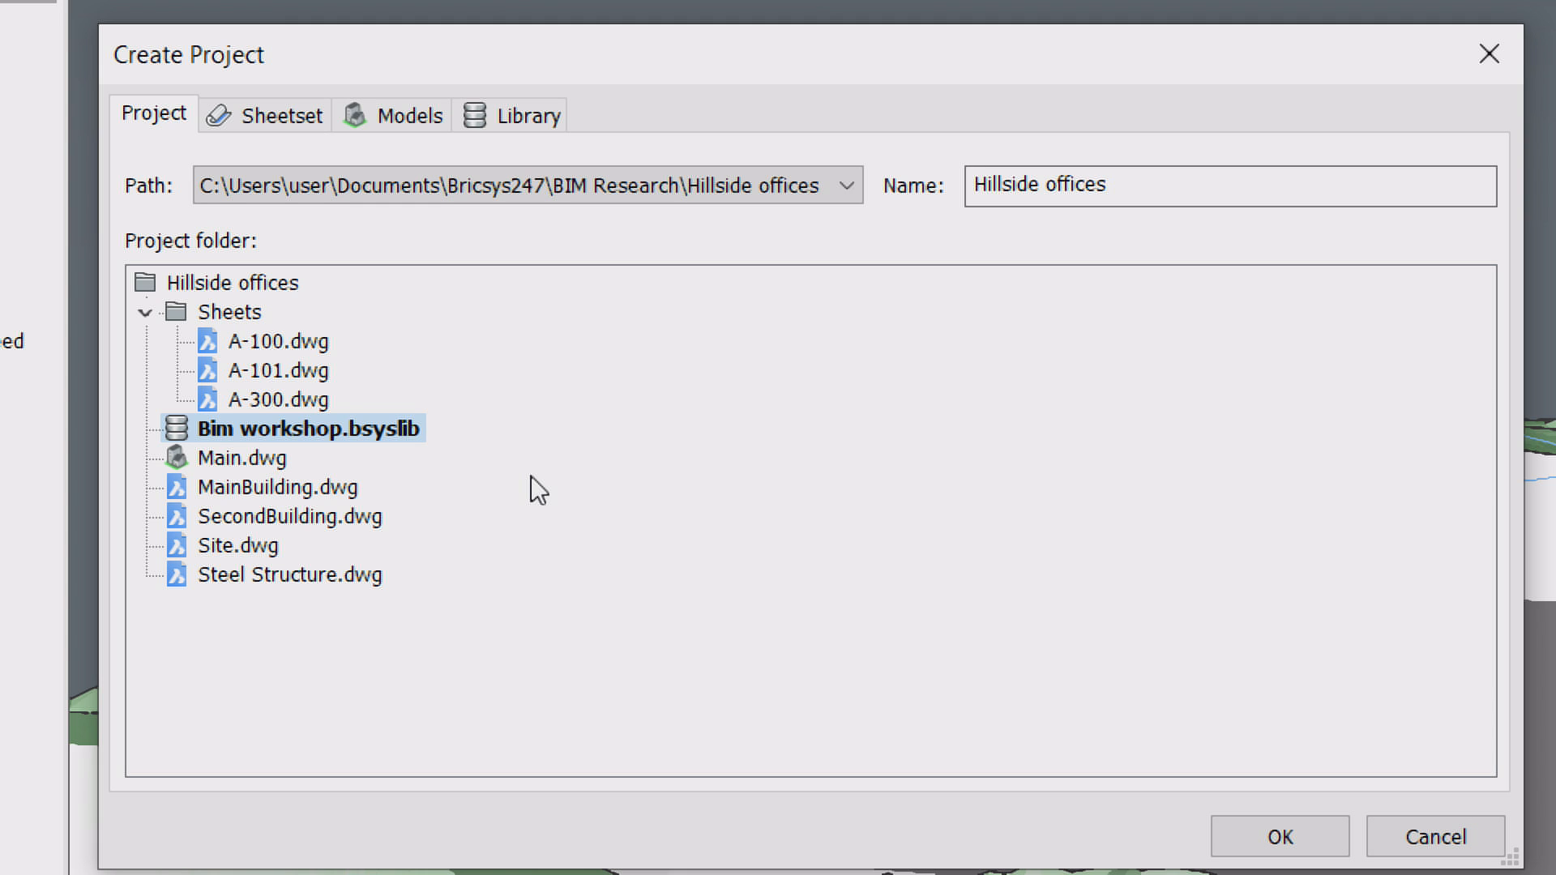
click(266, 468)
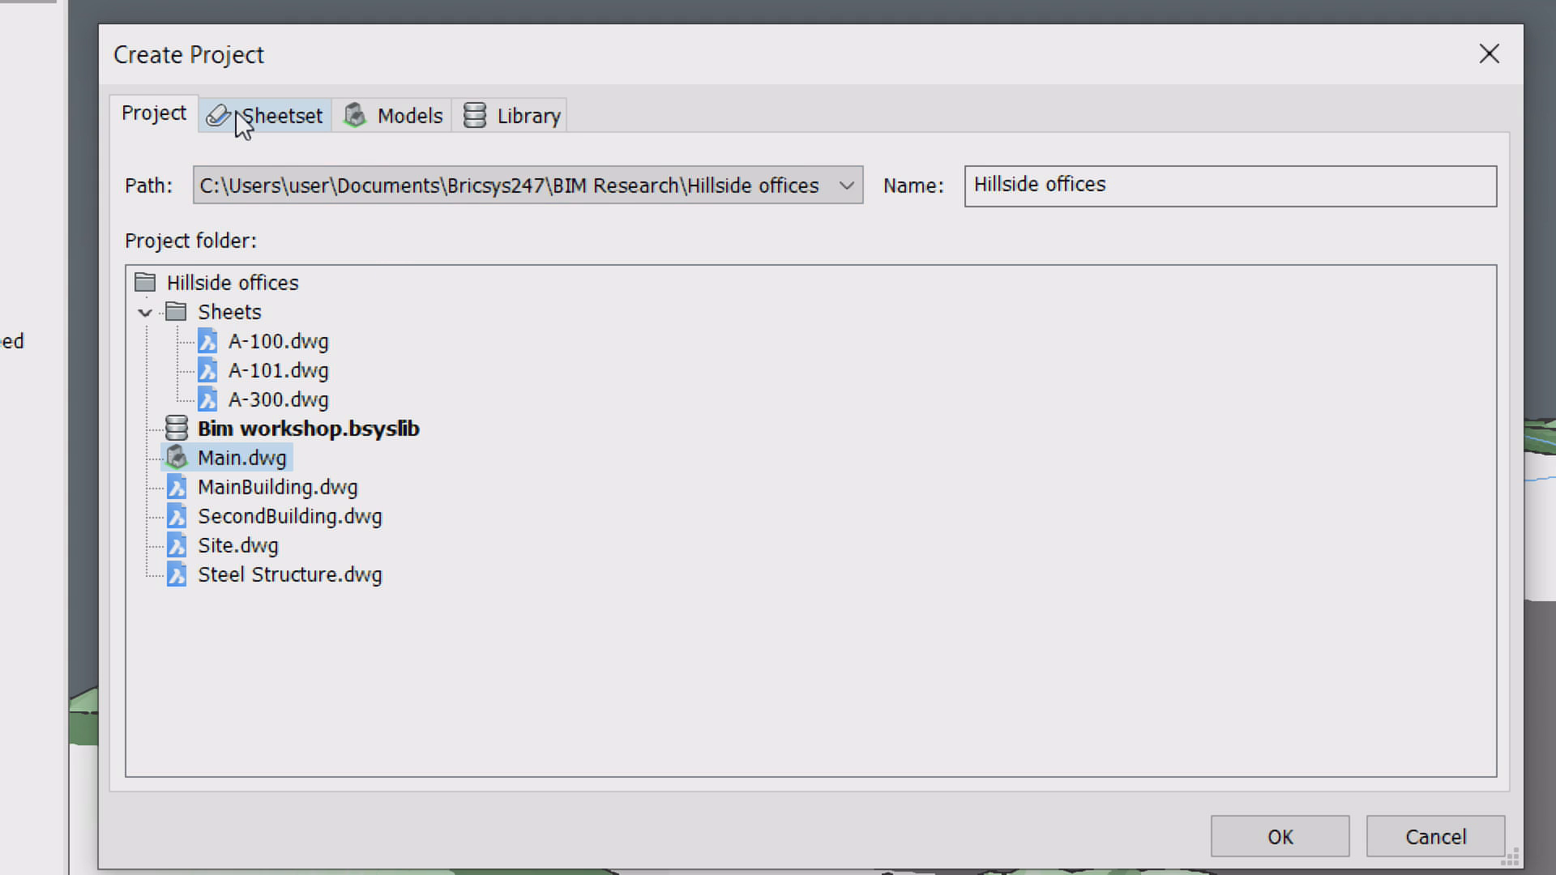
Step: Name the project sheetset Hillside_offices.dst and display the project's list of model drawings
click(267, 115)
drag(378, 185, 296, 186)
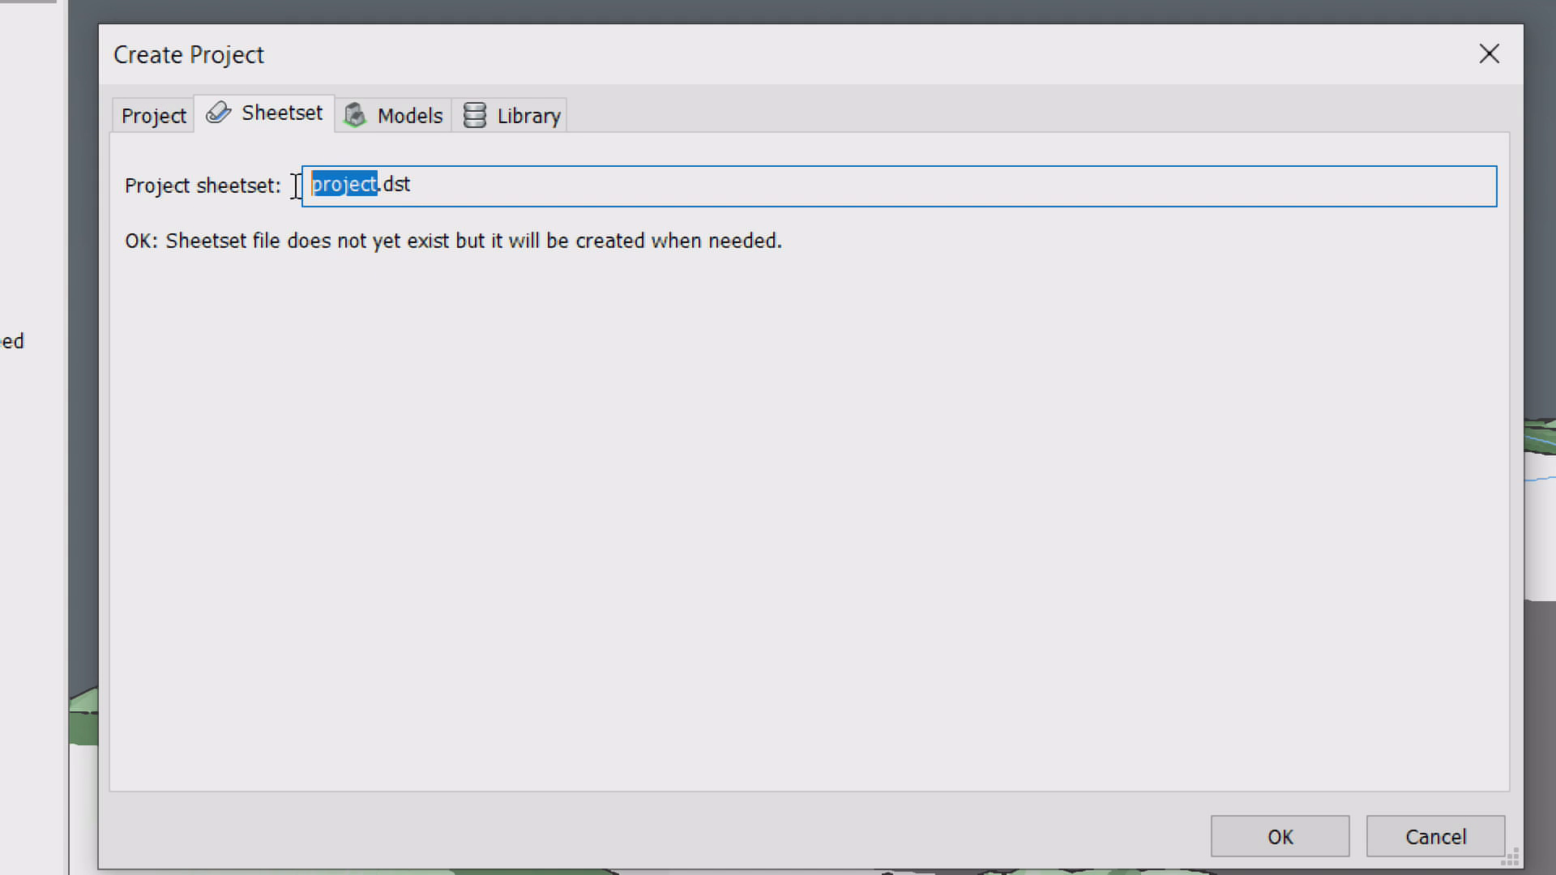
text(Hills)
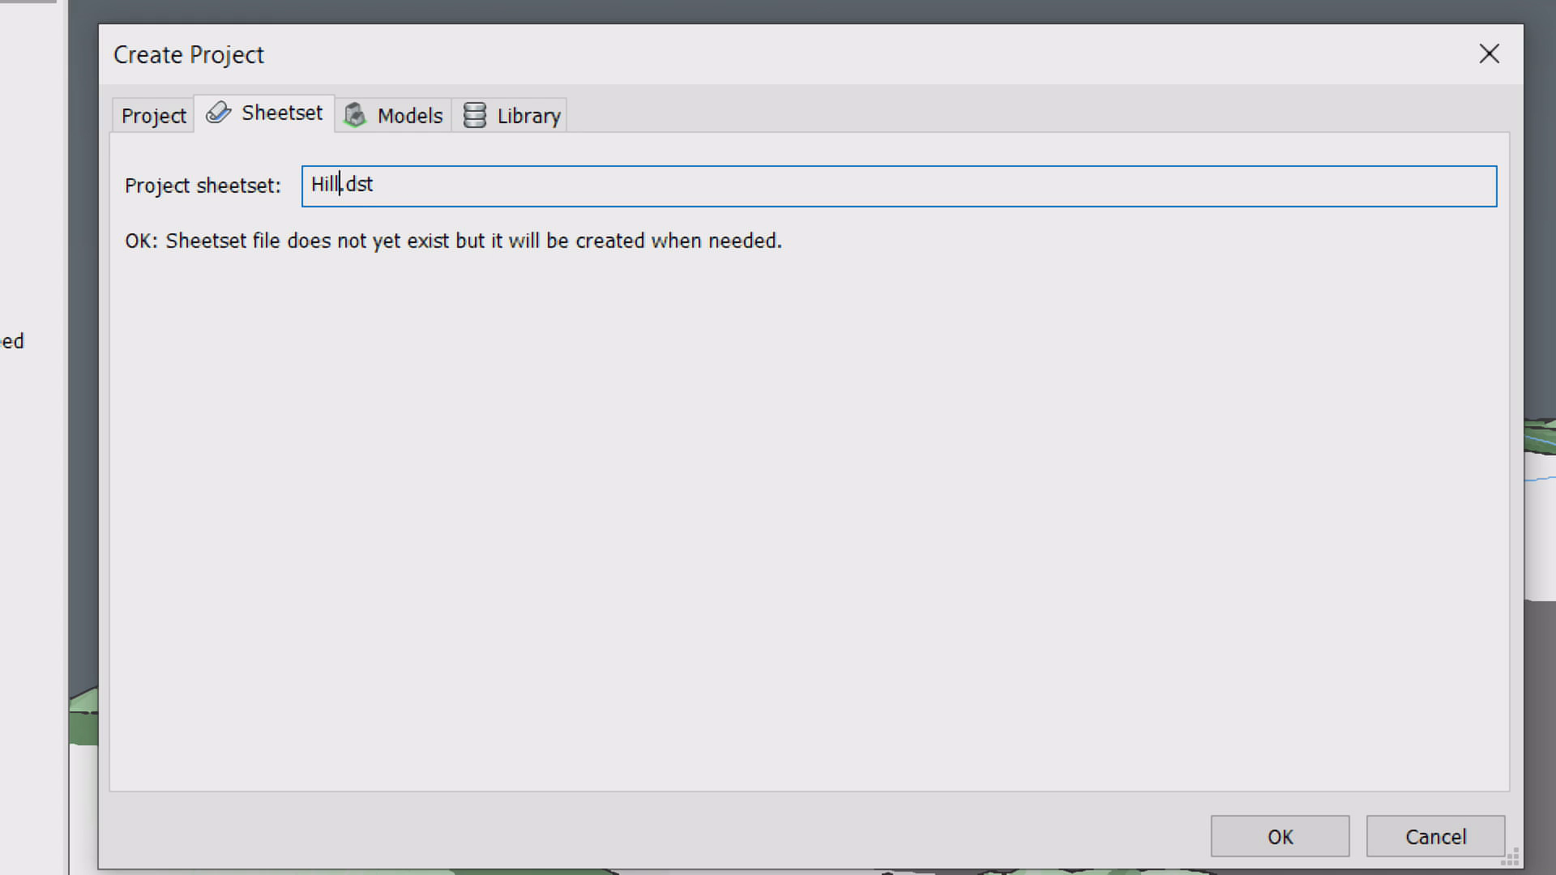
text(ide_offices)
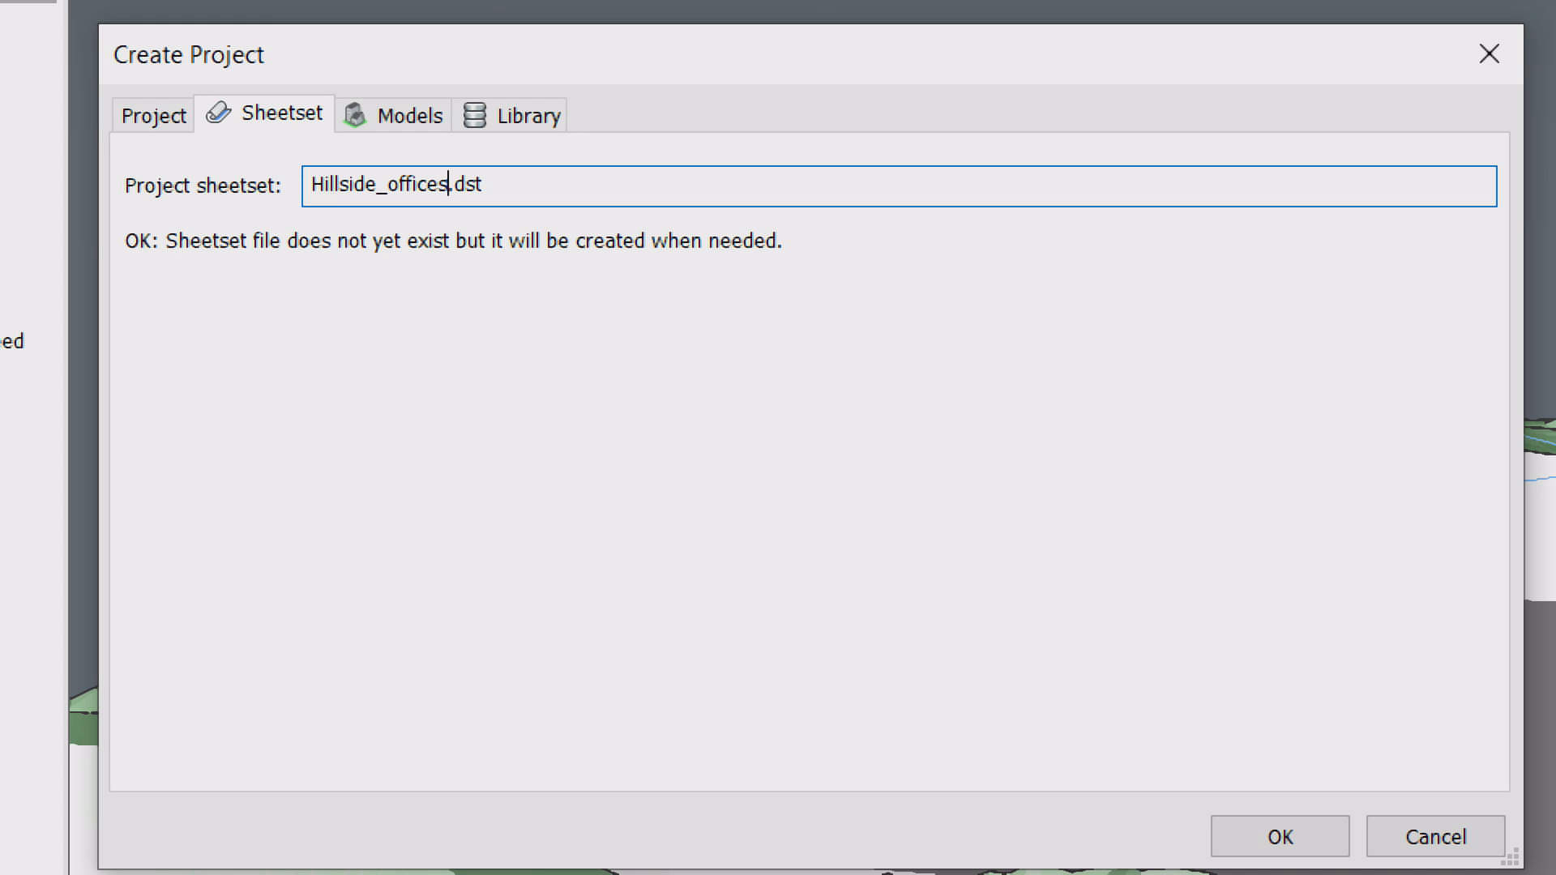
click(413, 122)
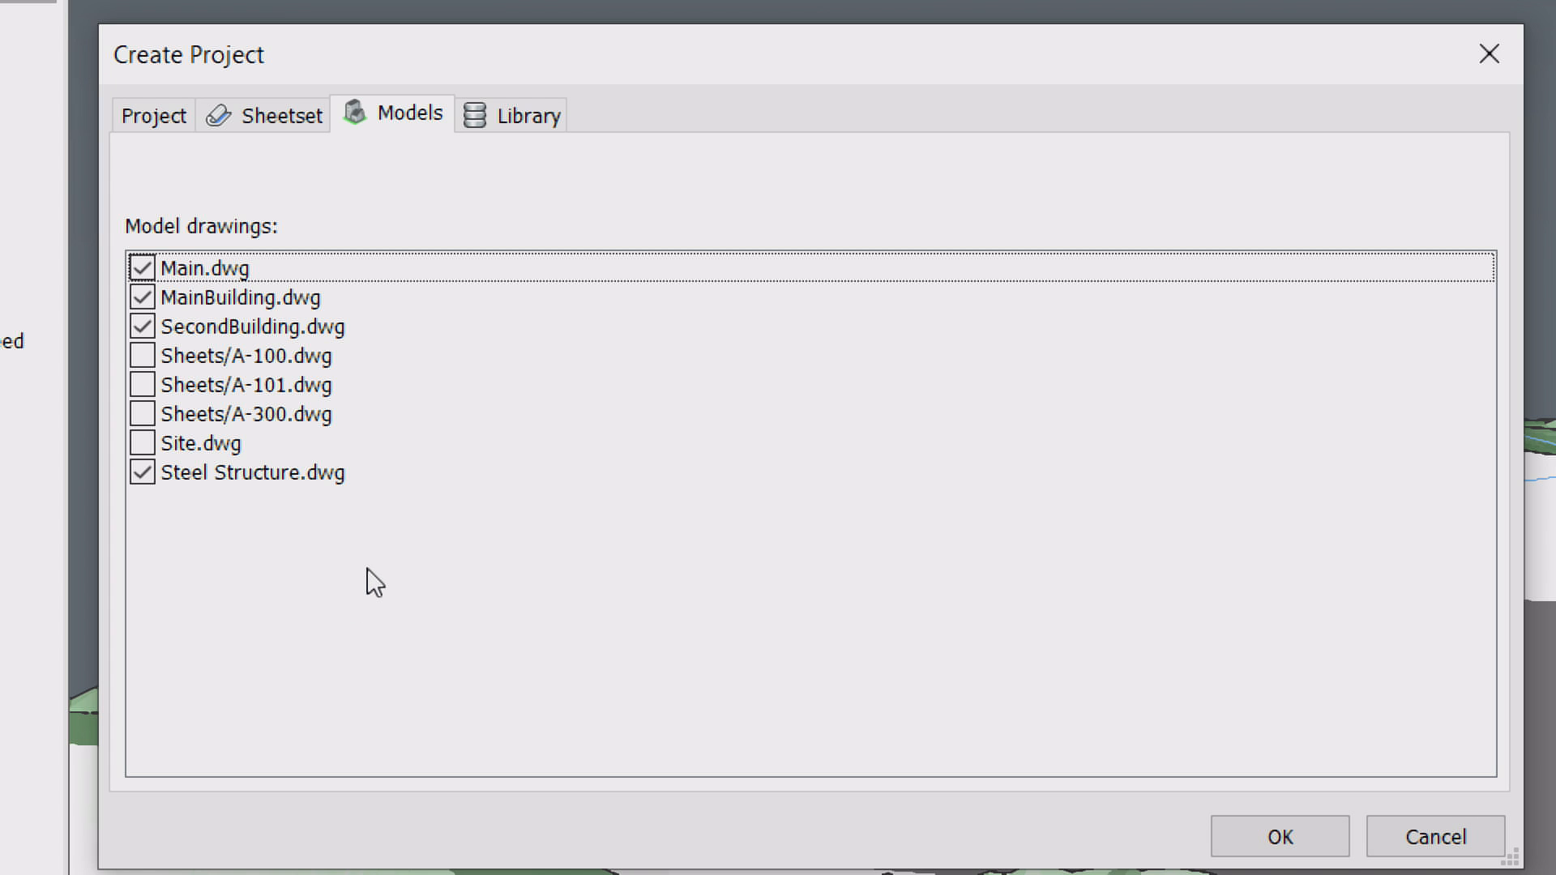
Step: Keep Bim workshop.bsyslib as the project library for all model drawings and create the project
click(523, 123)
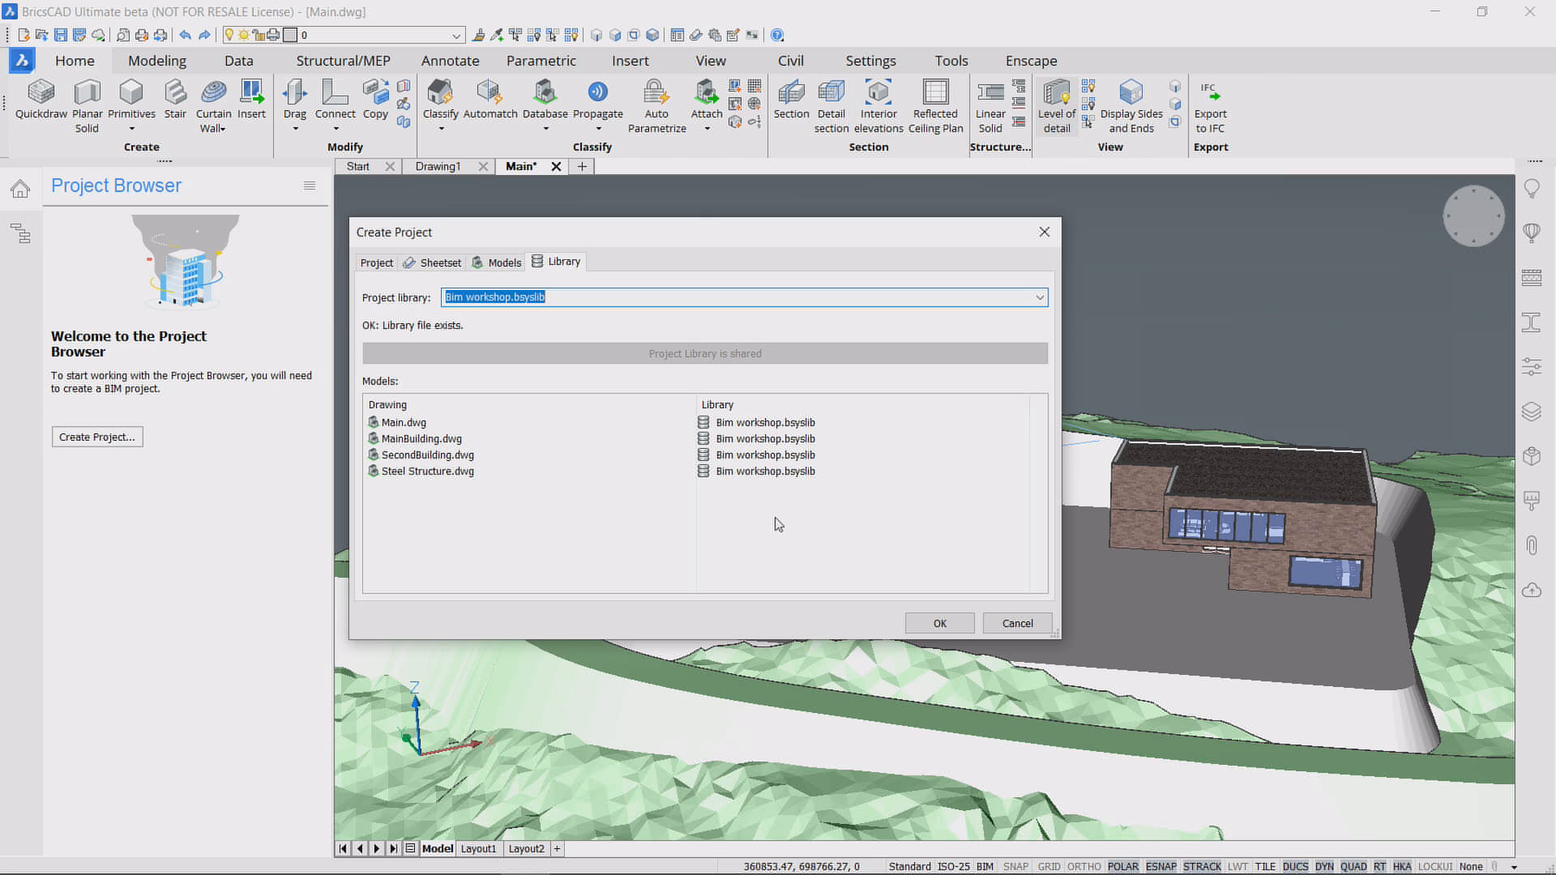
click(936, 623)
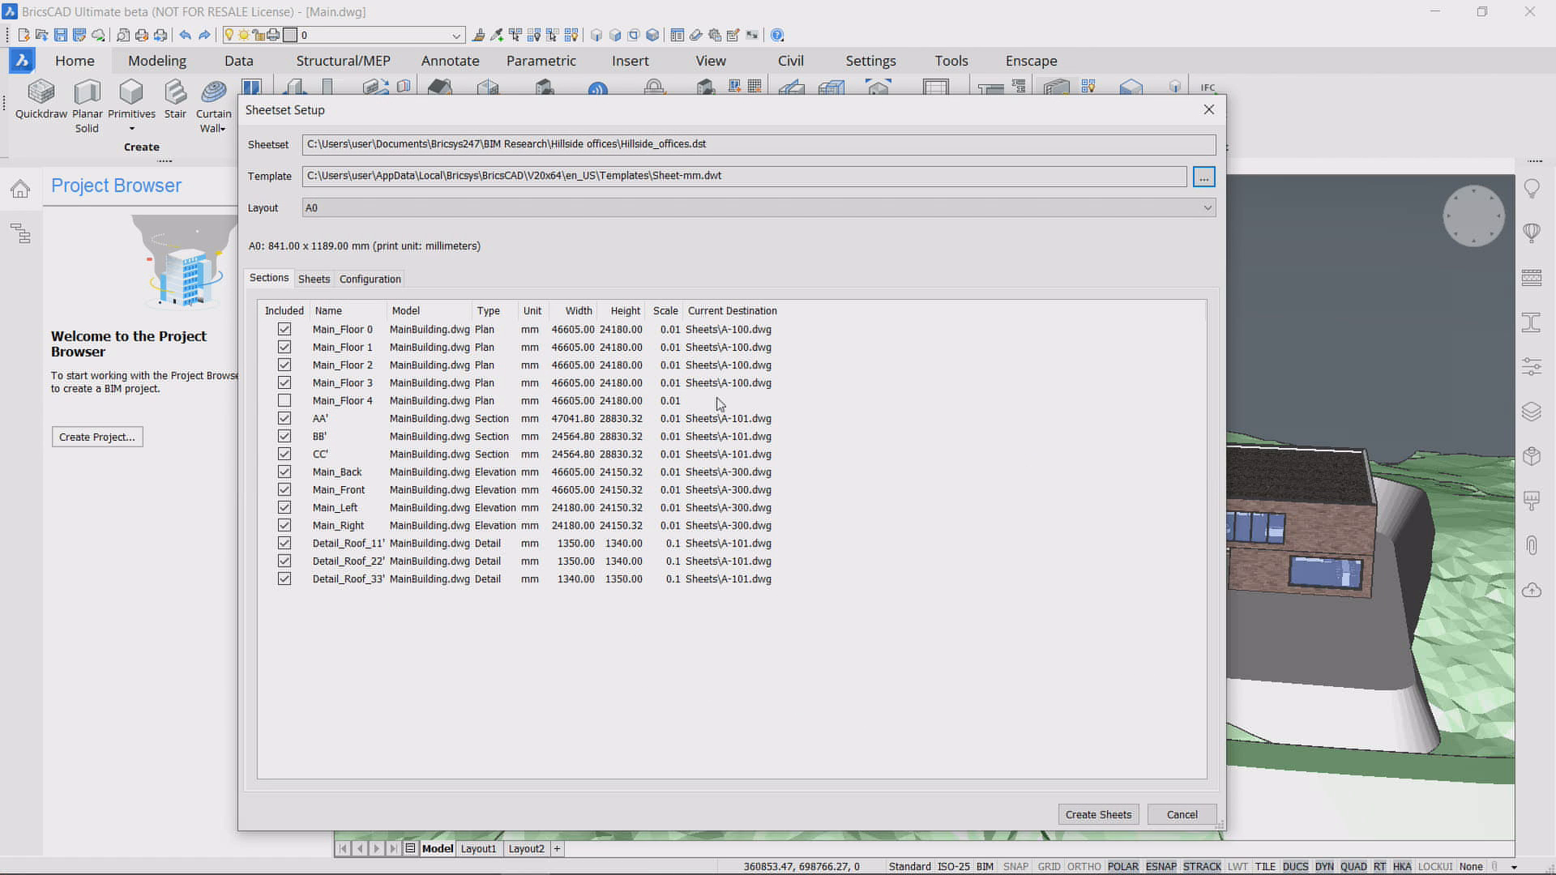
Step: Examine which MainBuilding.dwg sections are included in the sheetset and which sheet drawing each one is assigned to
click(723, 403)
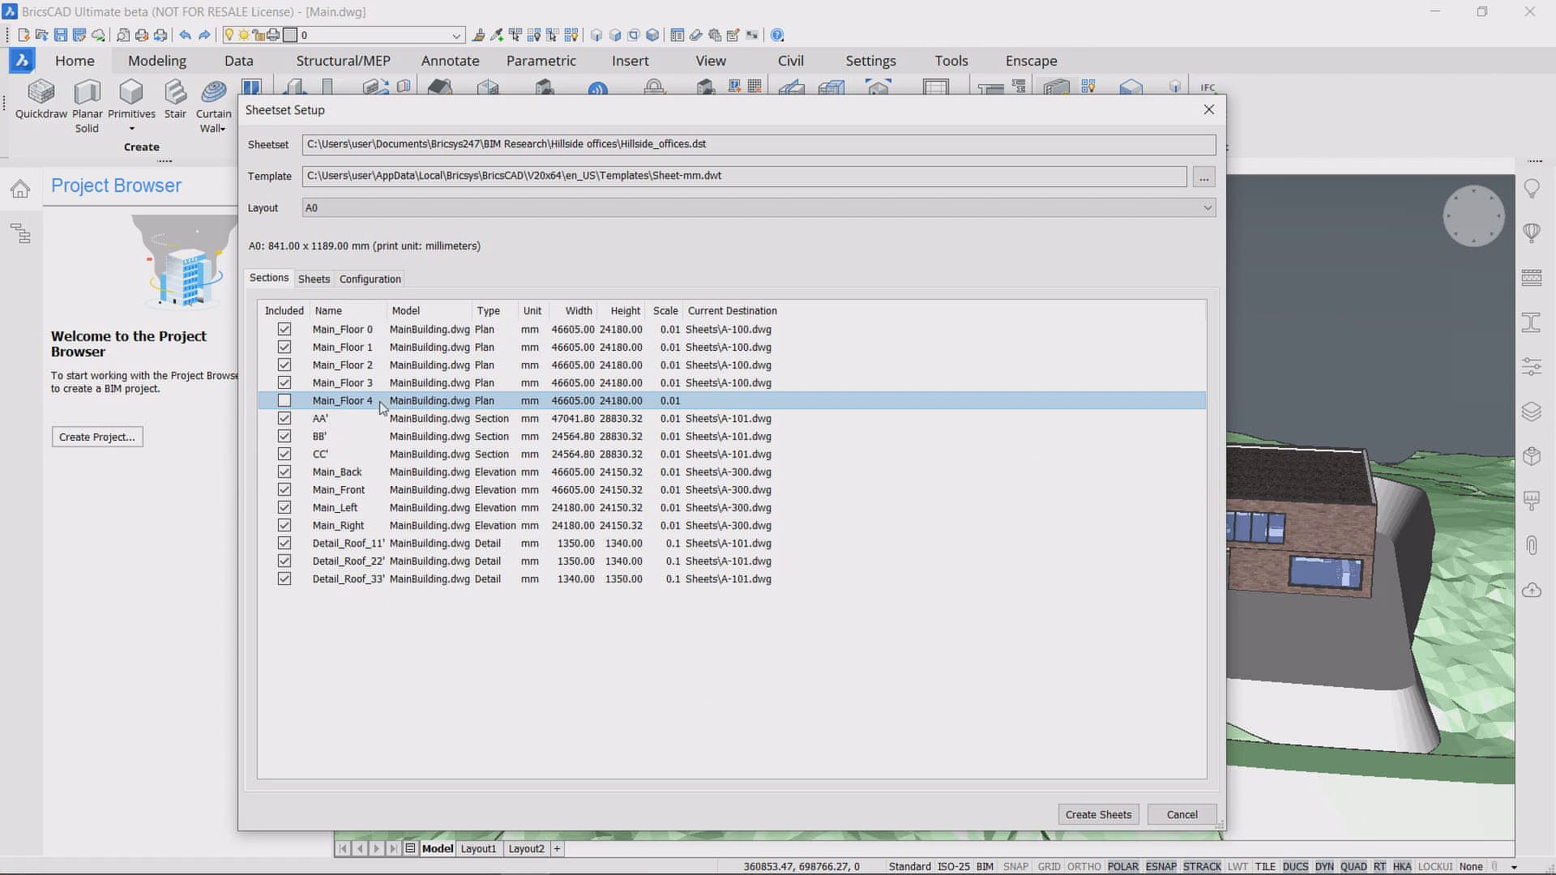
click(284, 402)
click(720, 333)
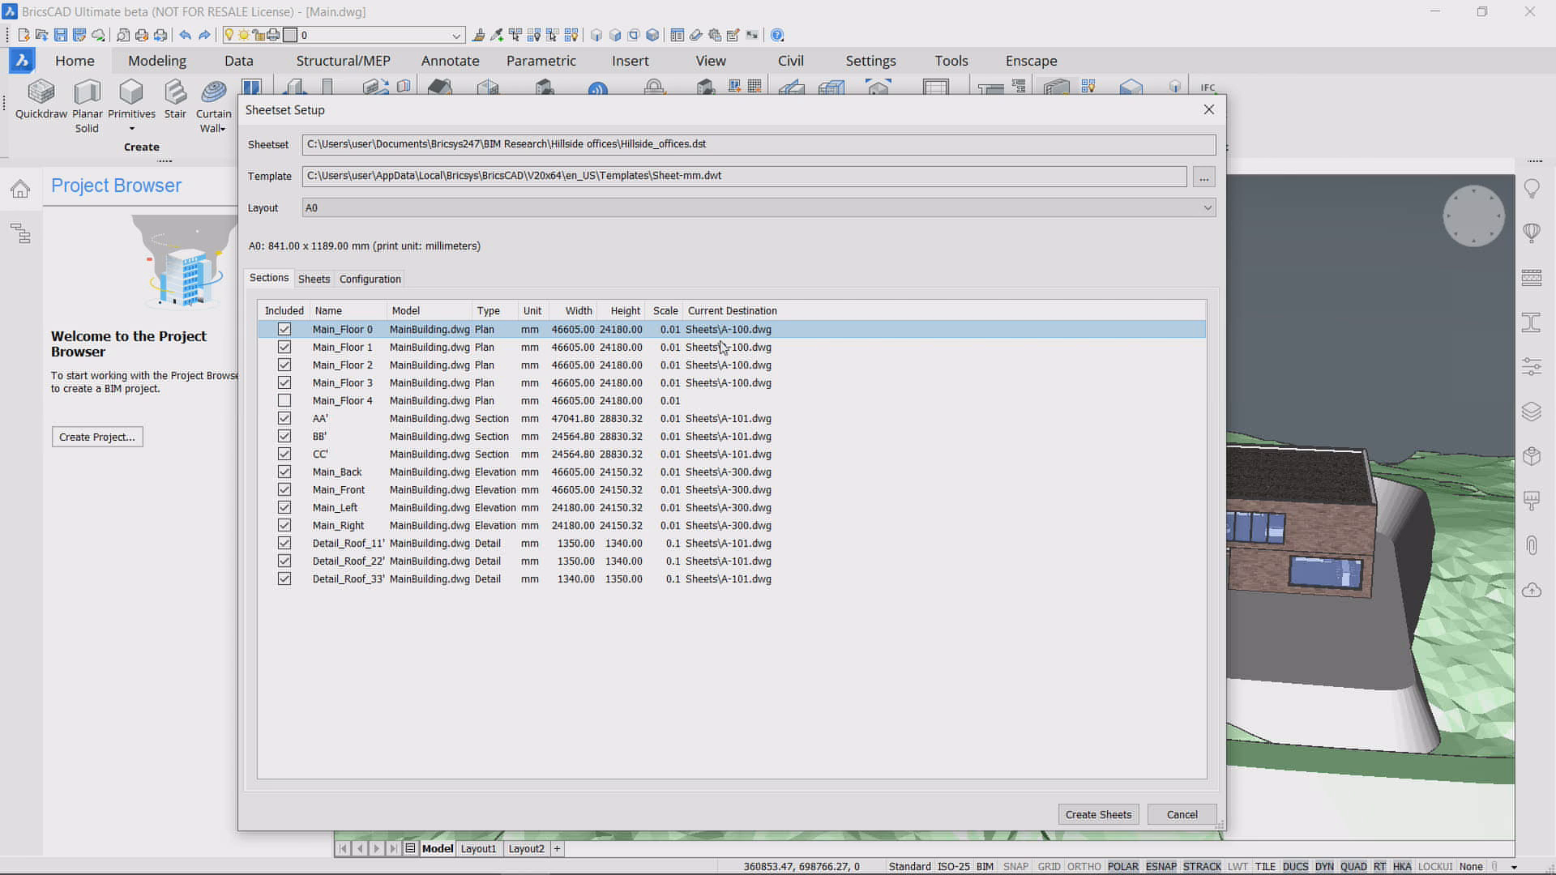
click(721, 349)
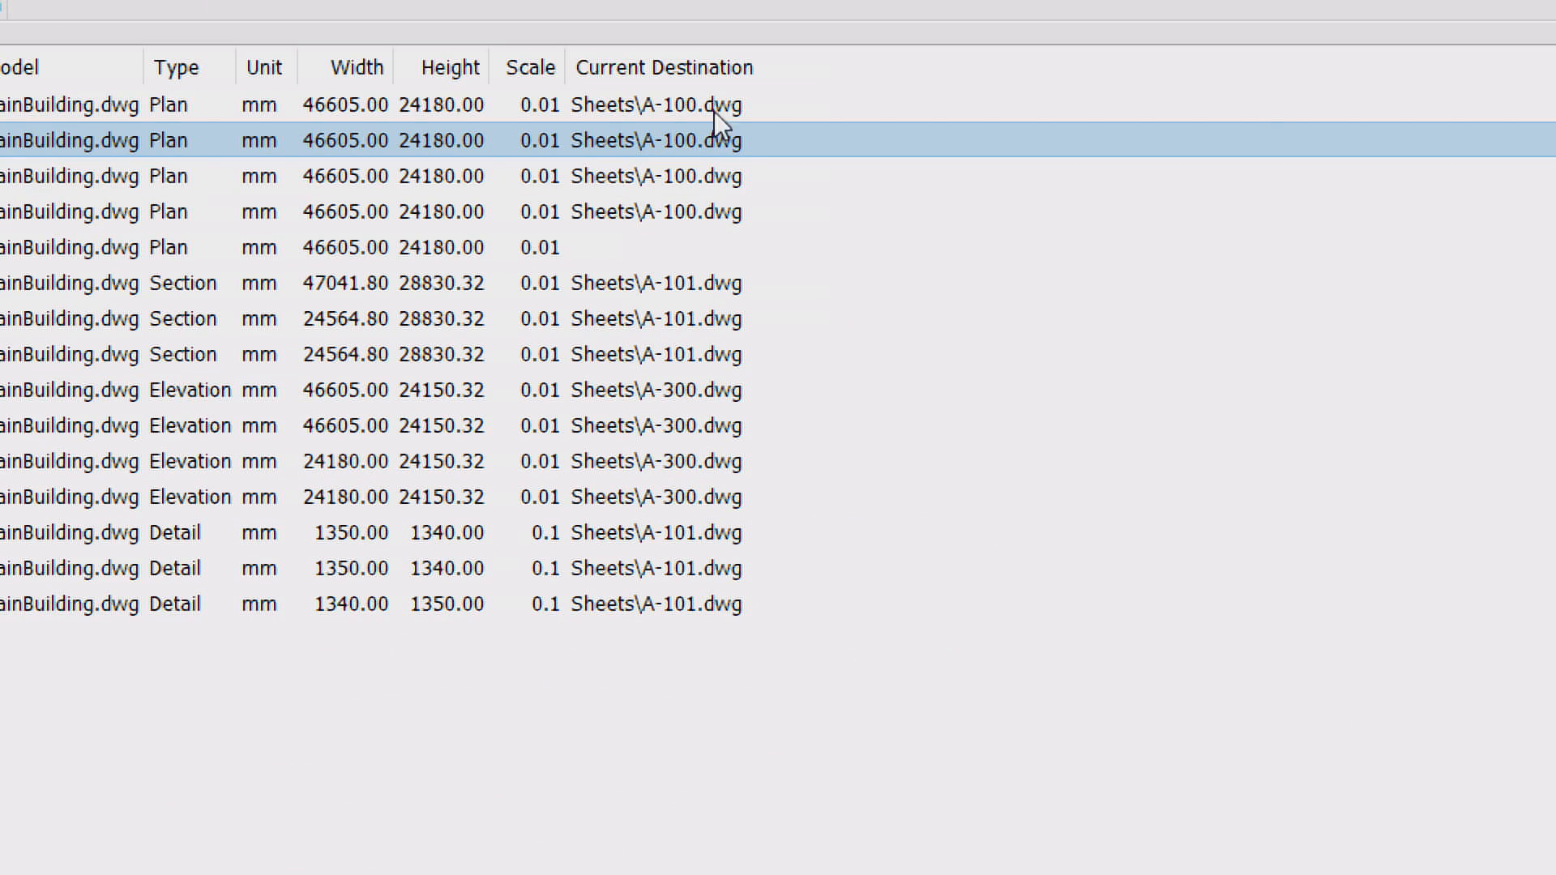
click(670, 106)
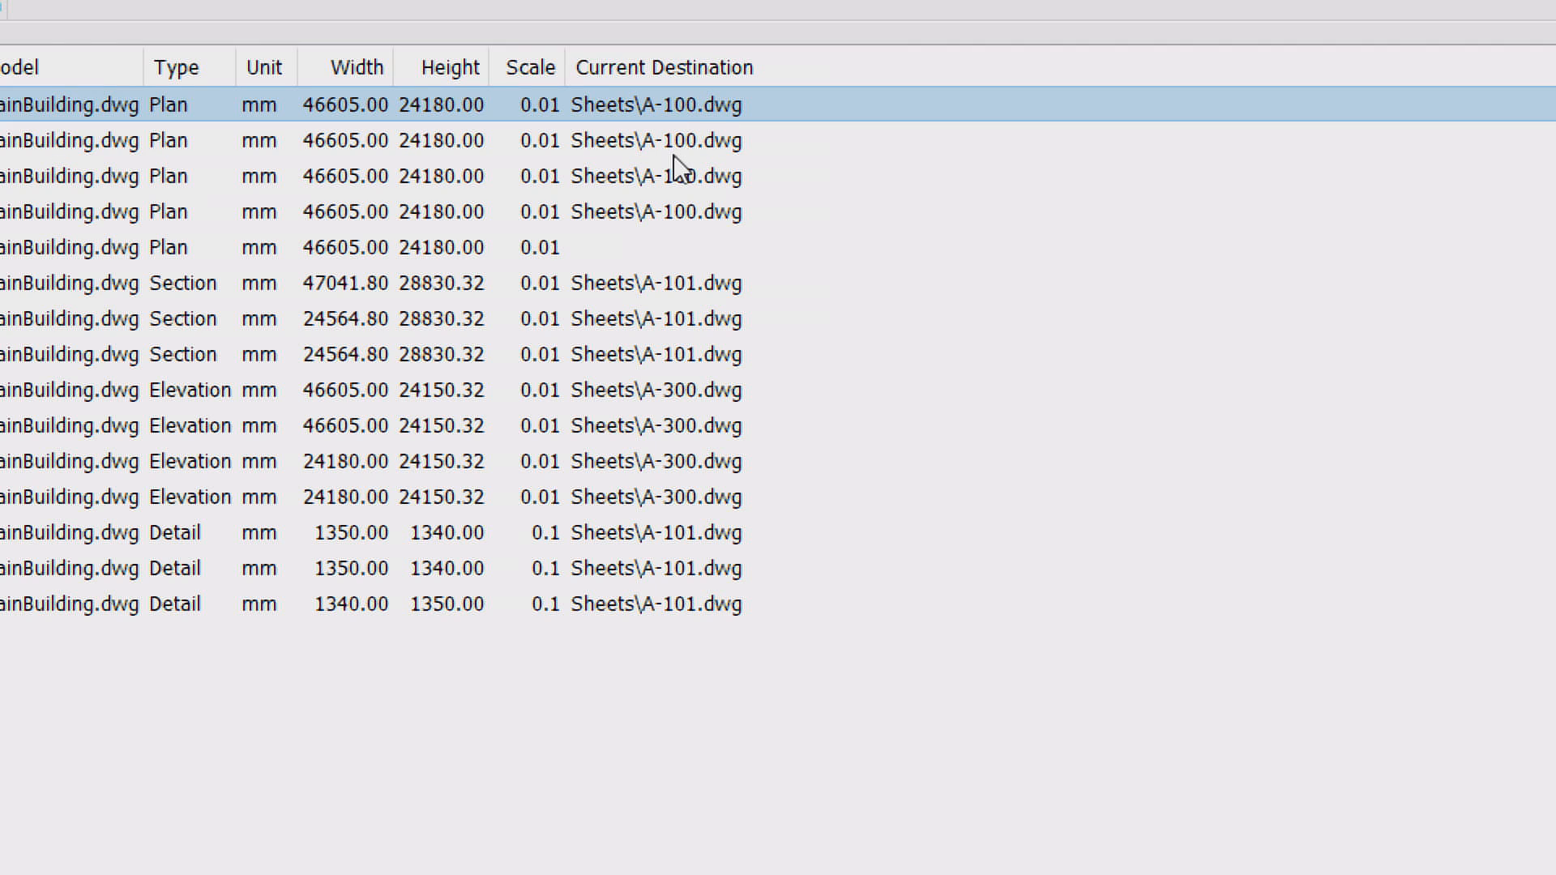
click(670, 209)
click(669, 182)
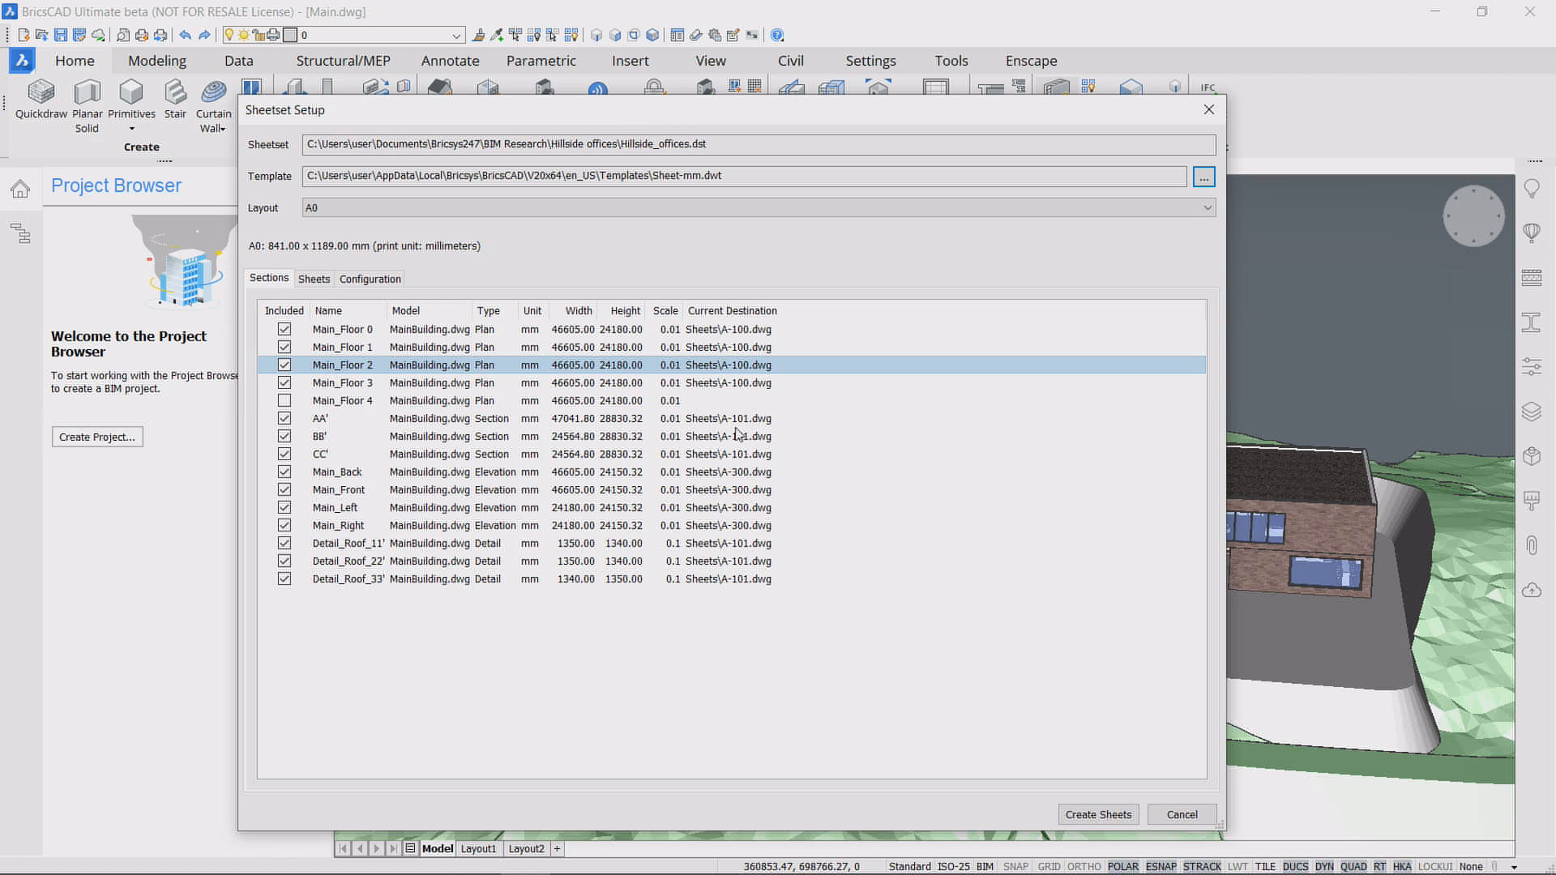
Step: Review the sheetset's sheet preview and its folder, numbering and margin configuration, and create the sheets
click(323, 280)
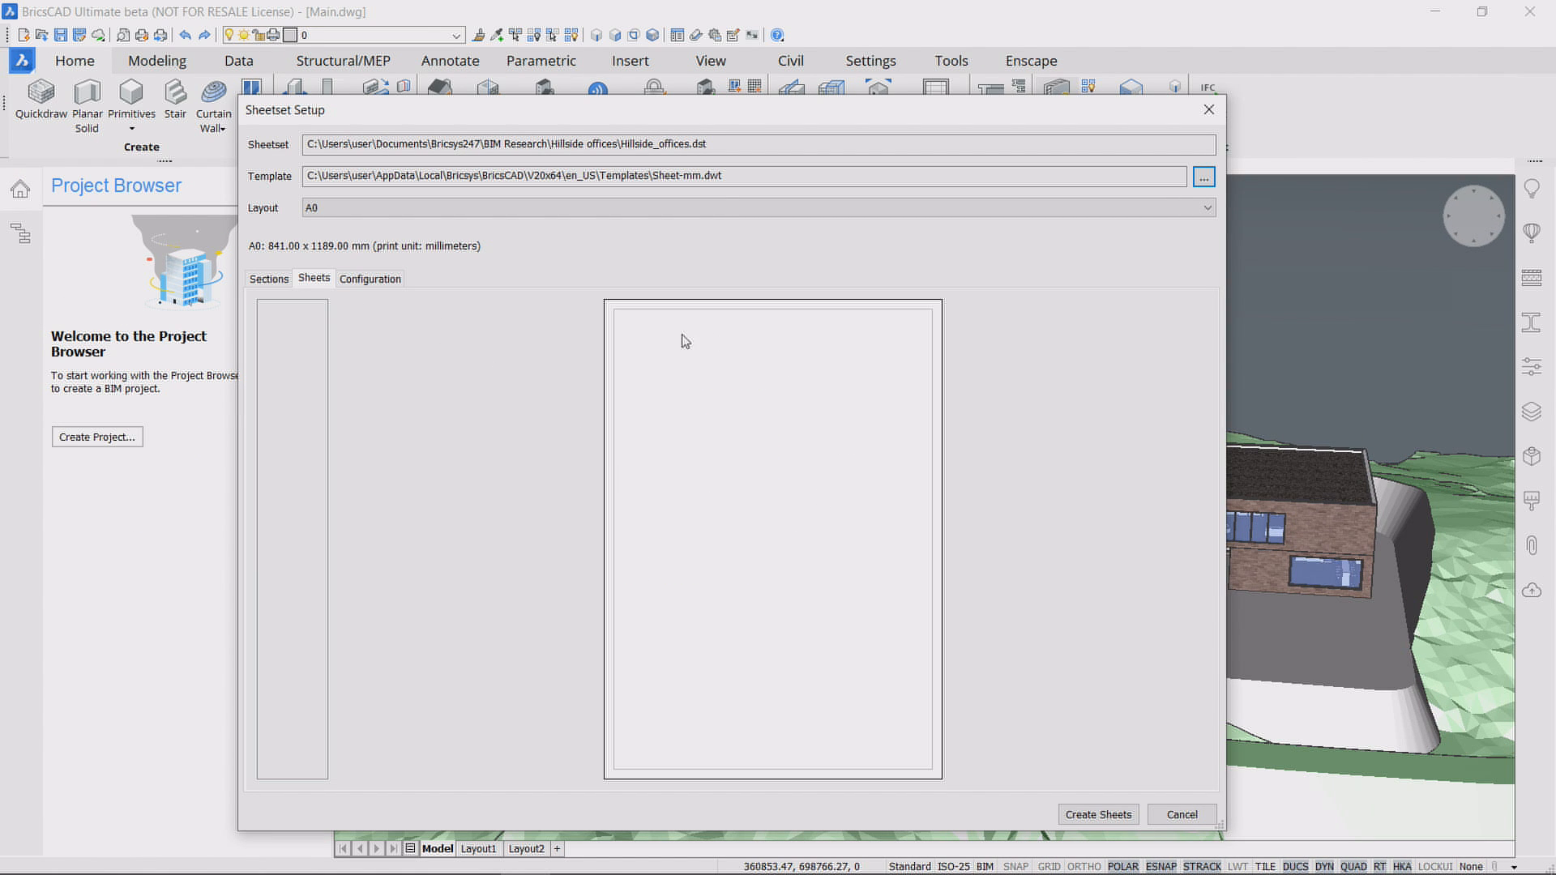
click(277, 283)
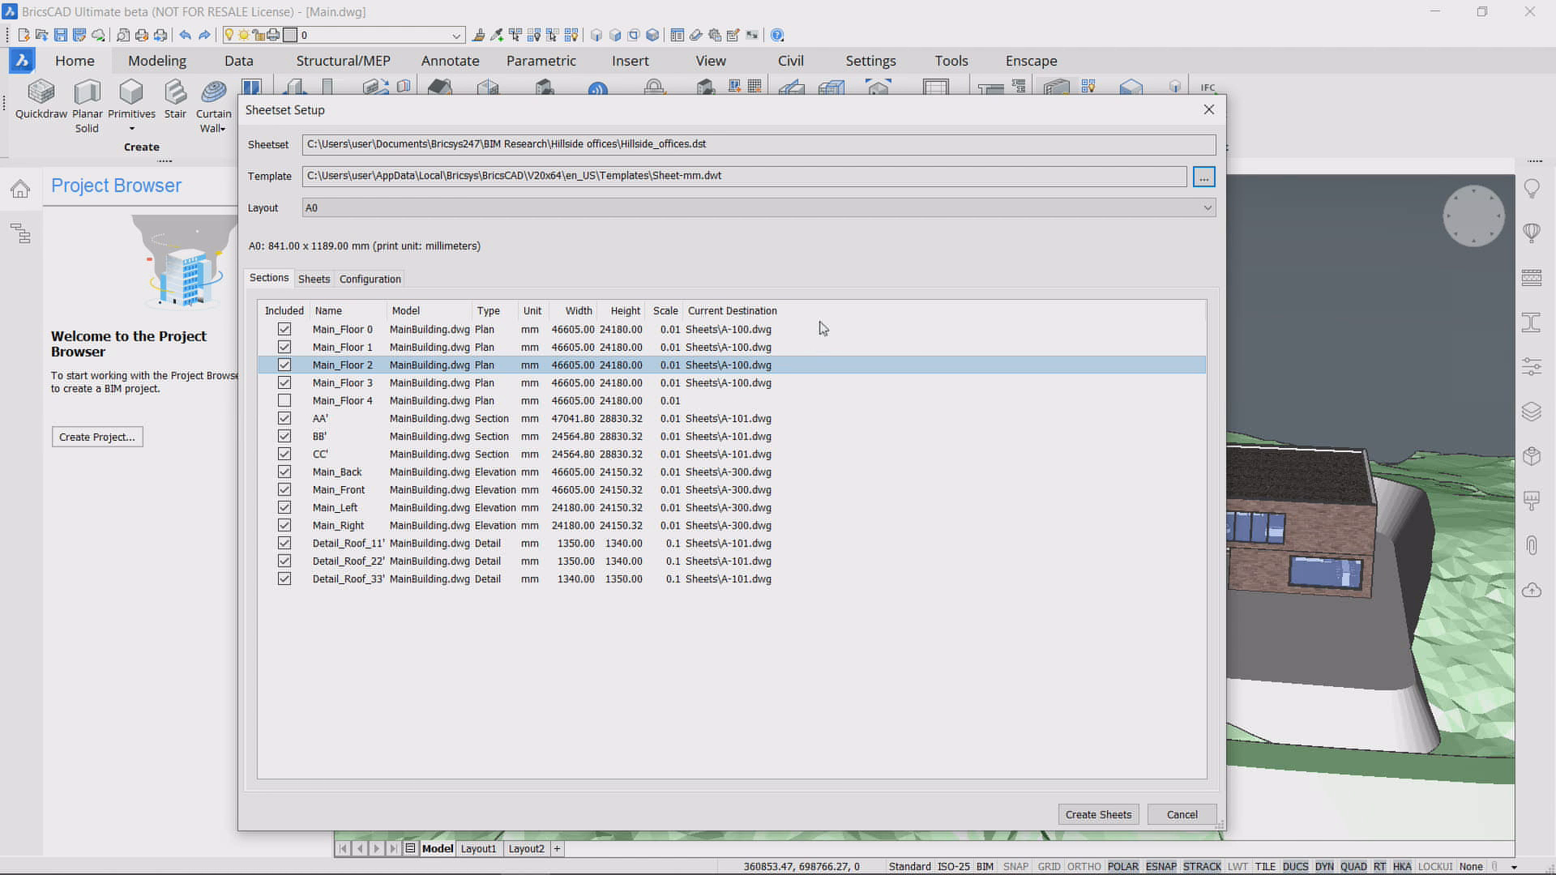
click(324, 279)
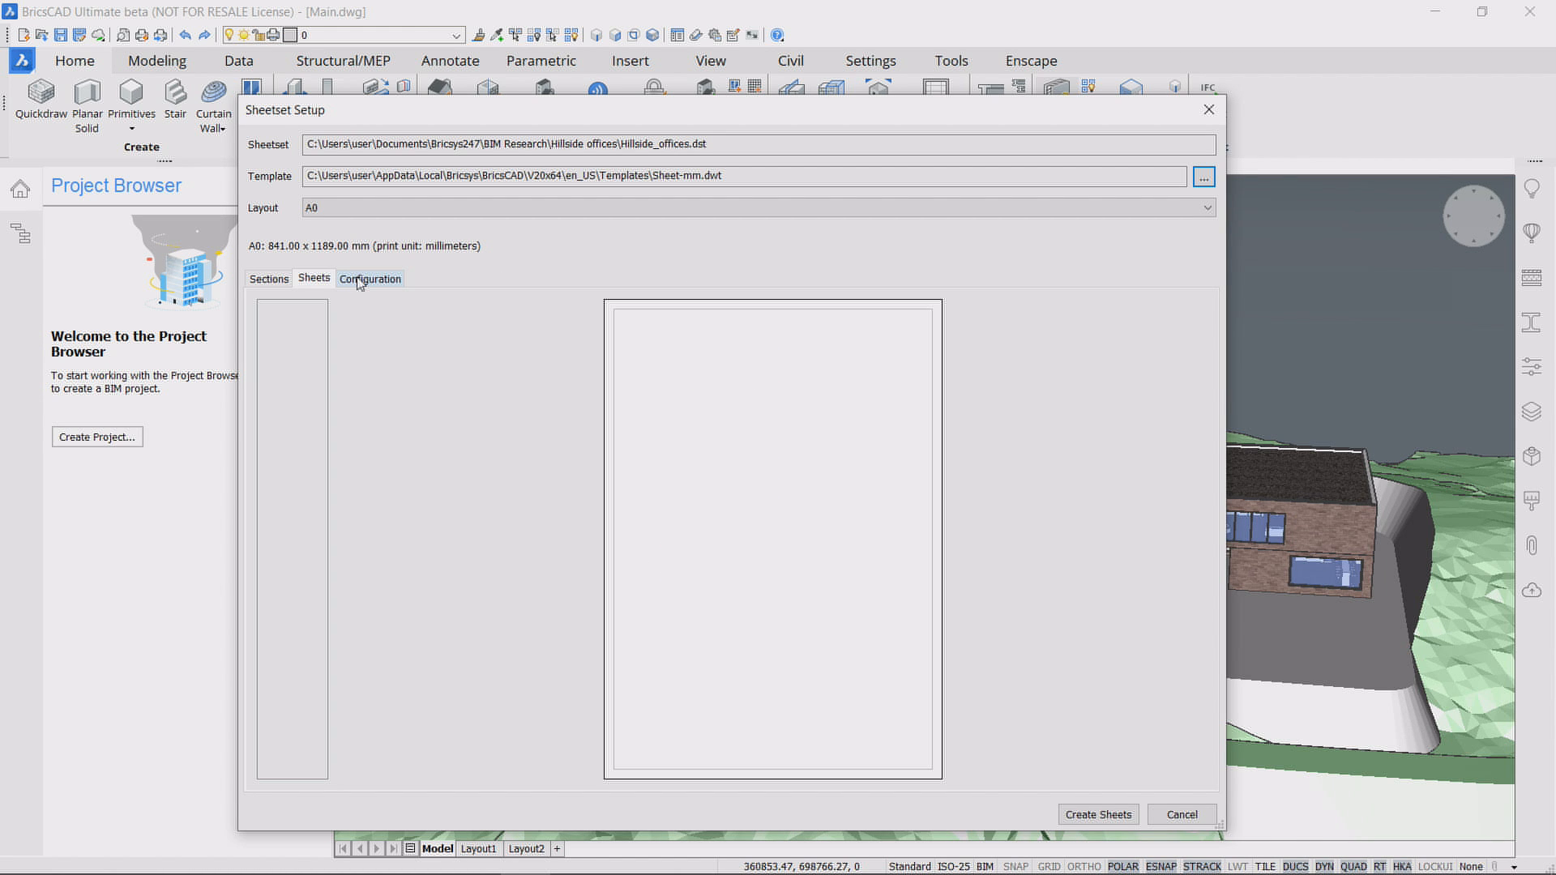
click(359, 280)
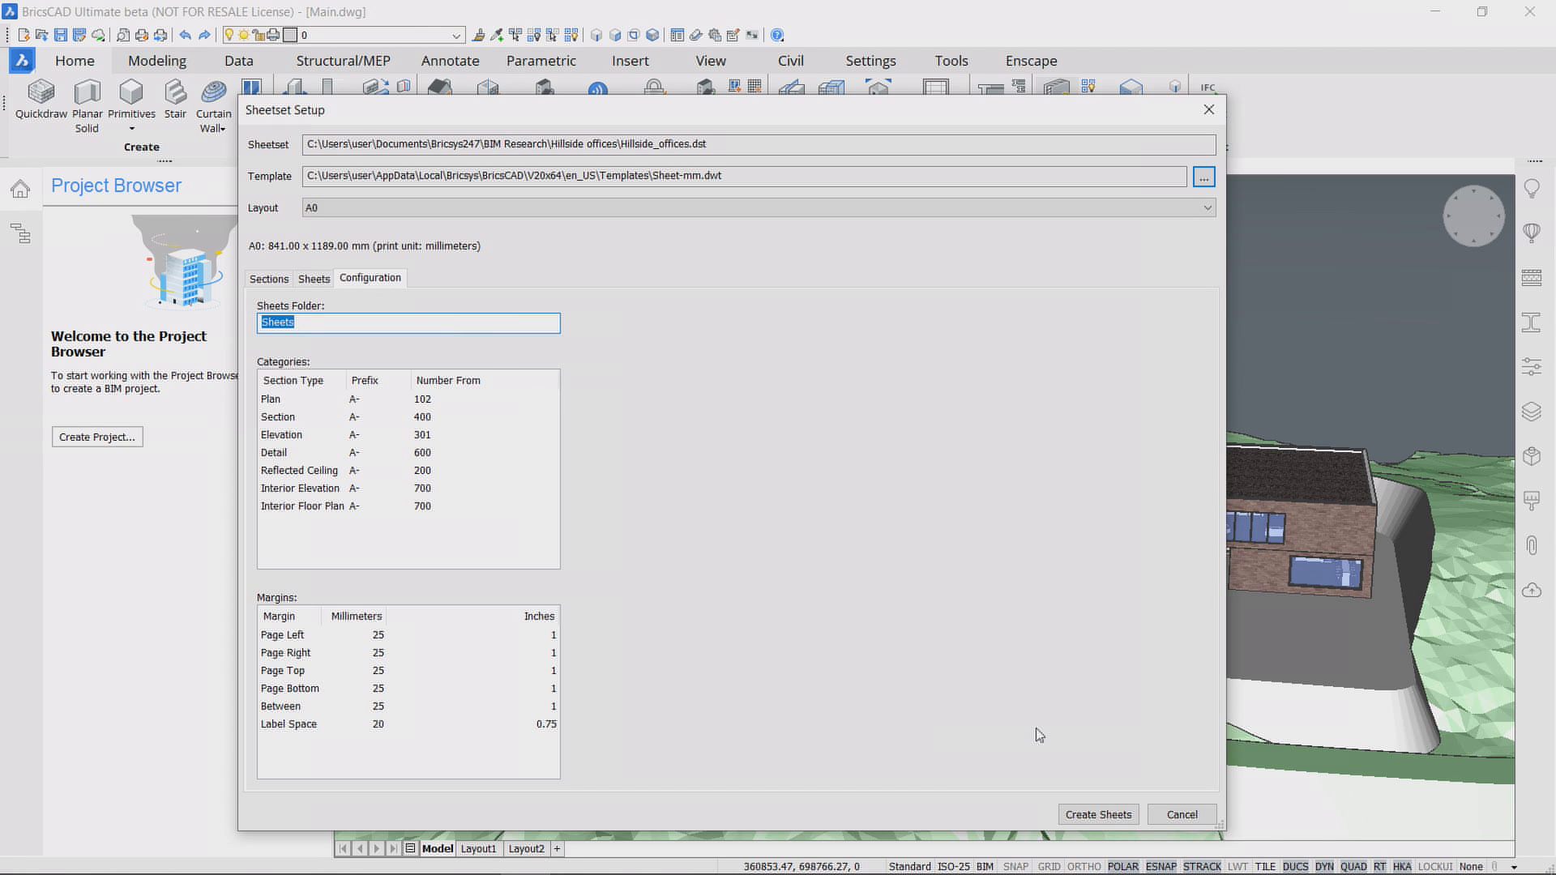
click(1098, 815)
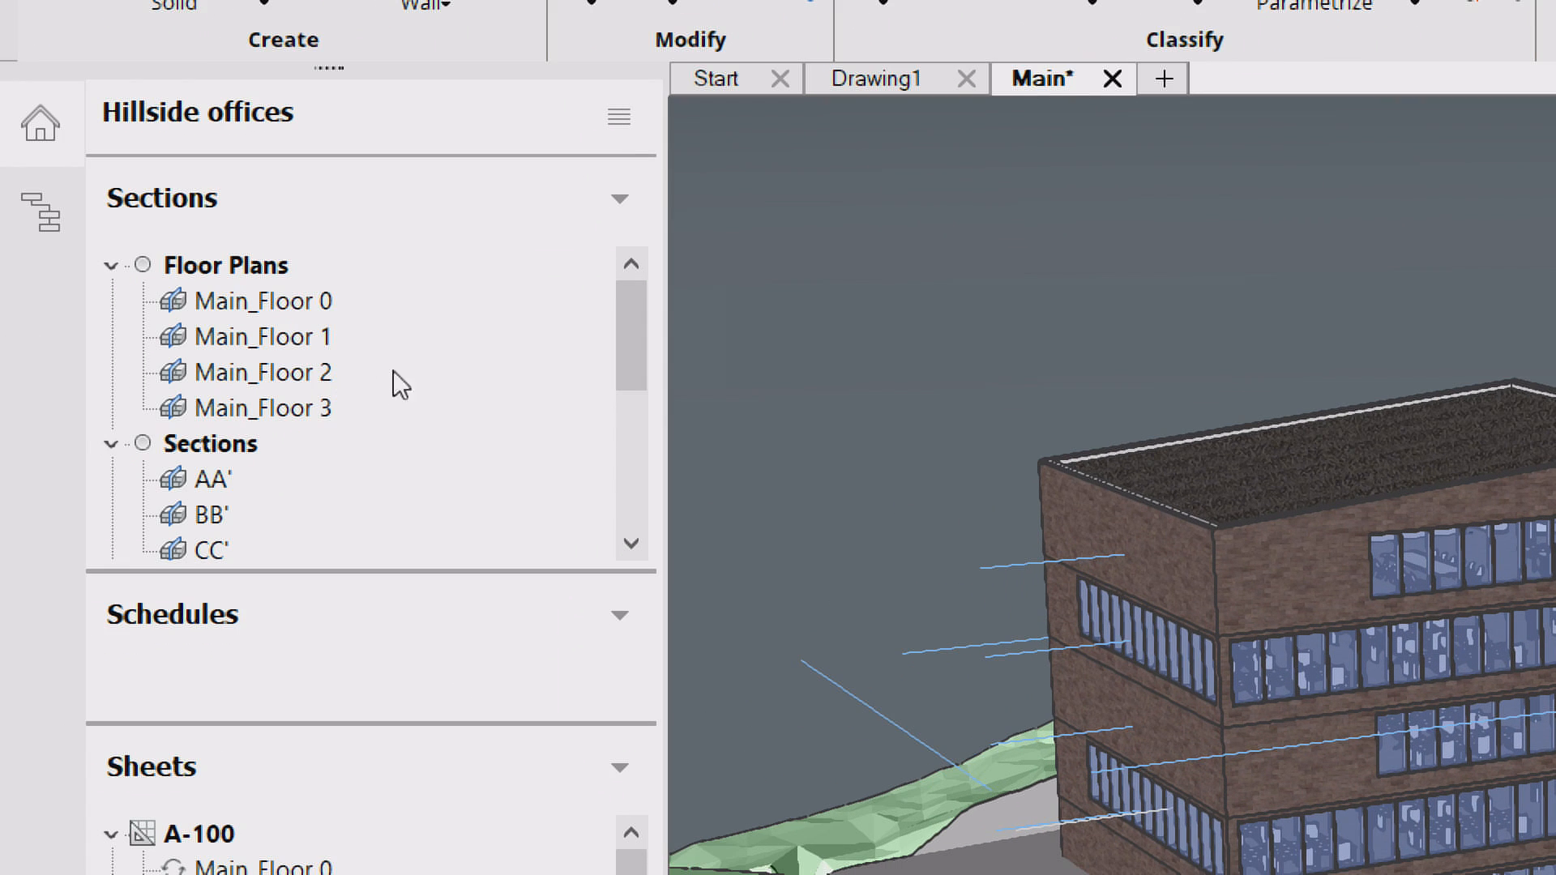
Step: Examine the Hillside offices project's sections, the option to add a schedule, the sheets and the listed models
drag(629, 332, 633, 479)
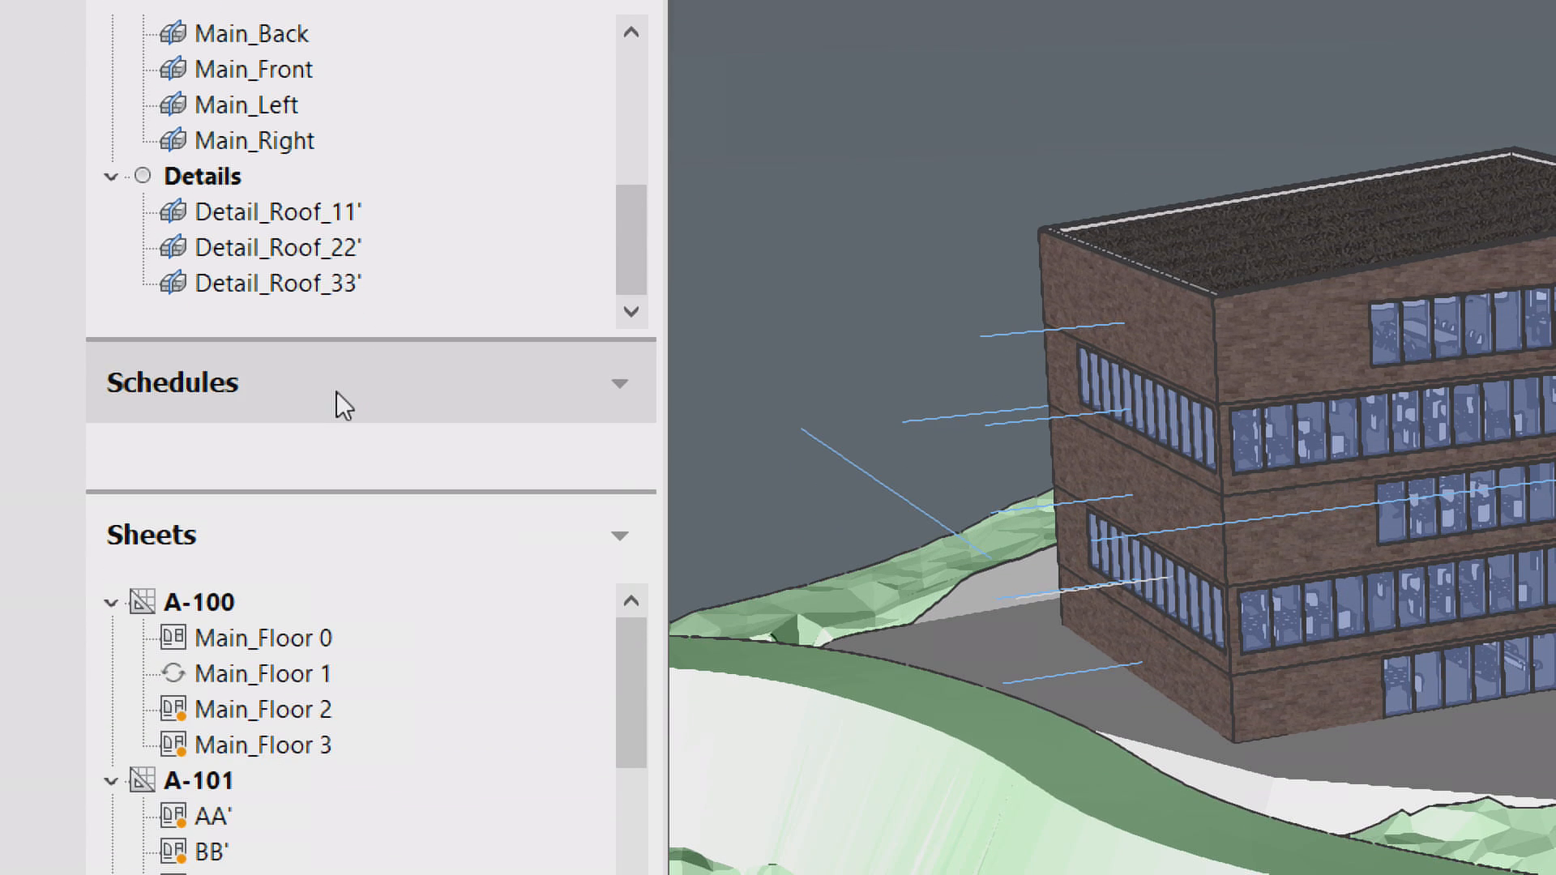
right_click(336, 393)
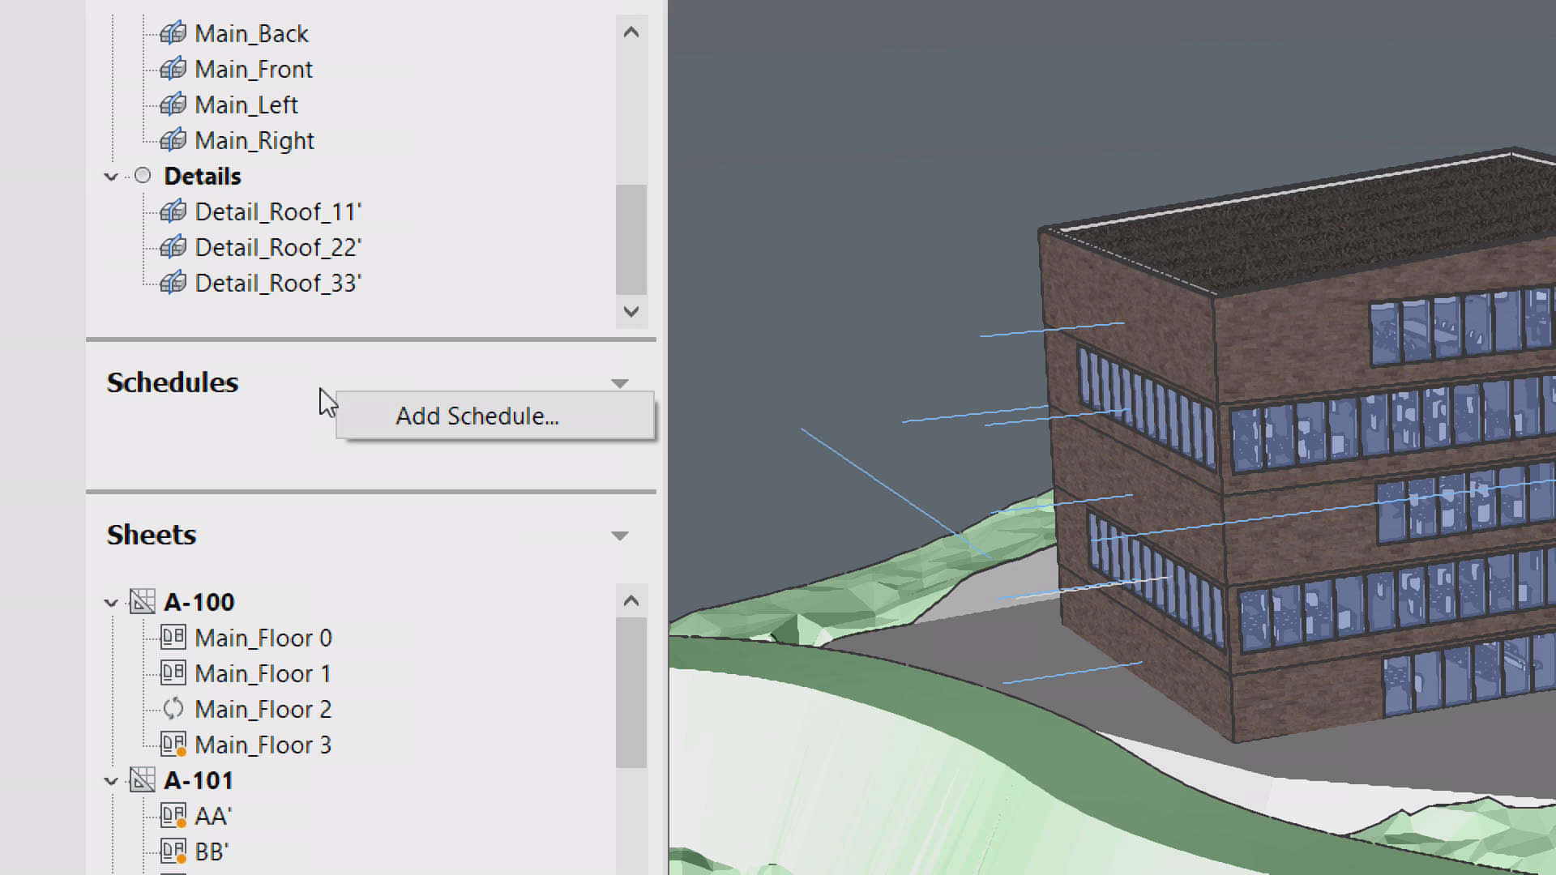
key(Escape)
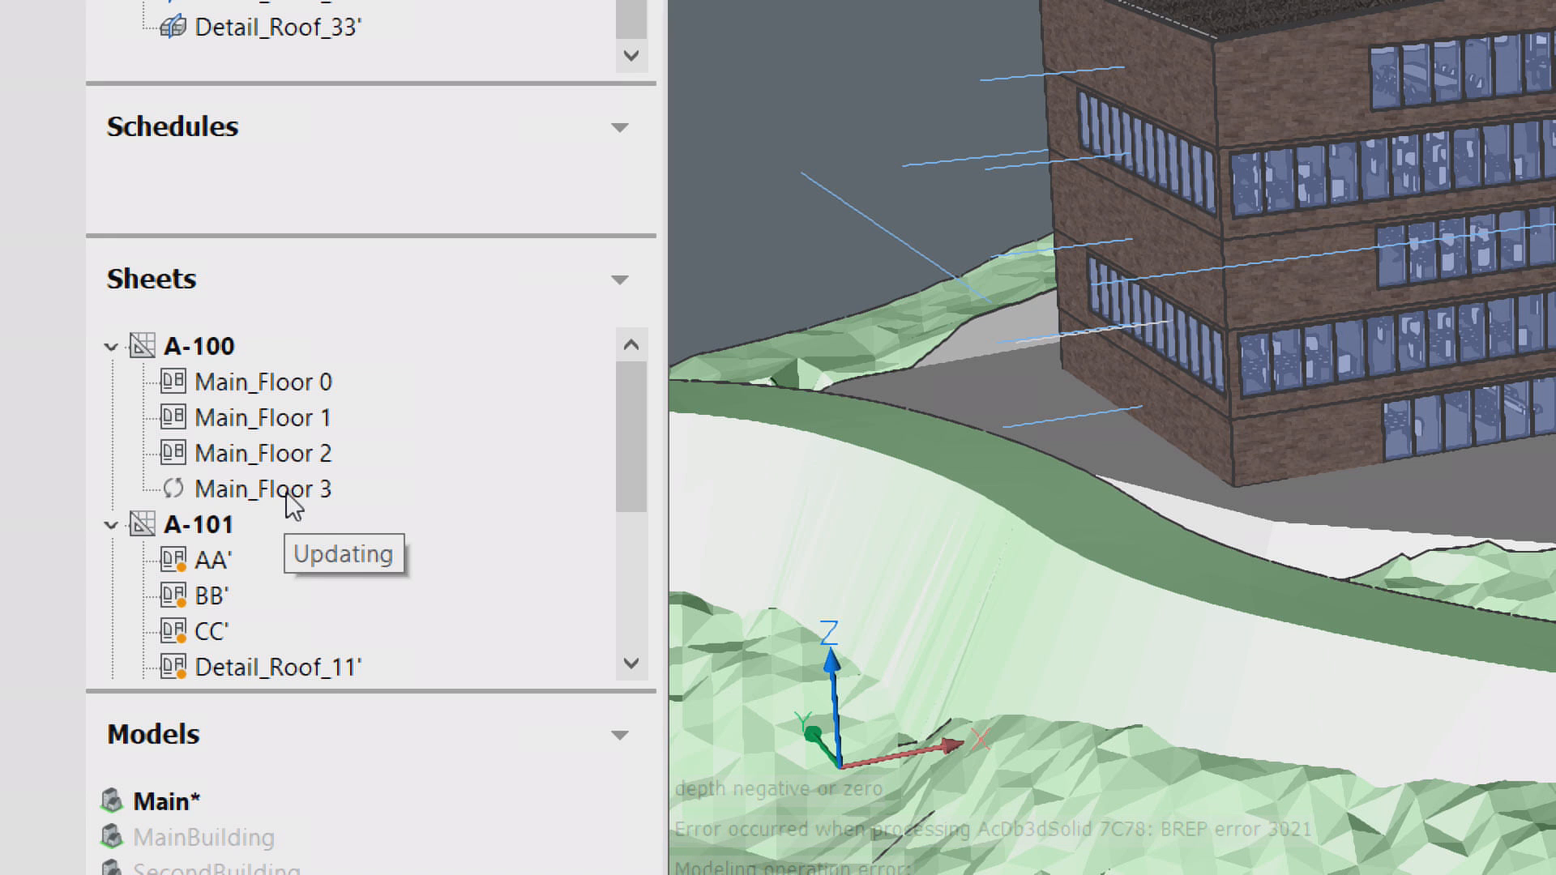
drag(616, 466, 590, 509)
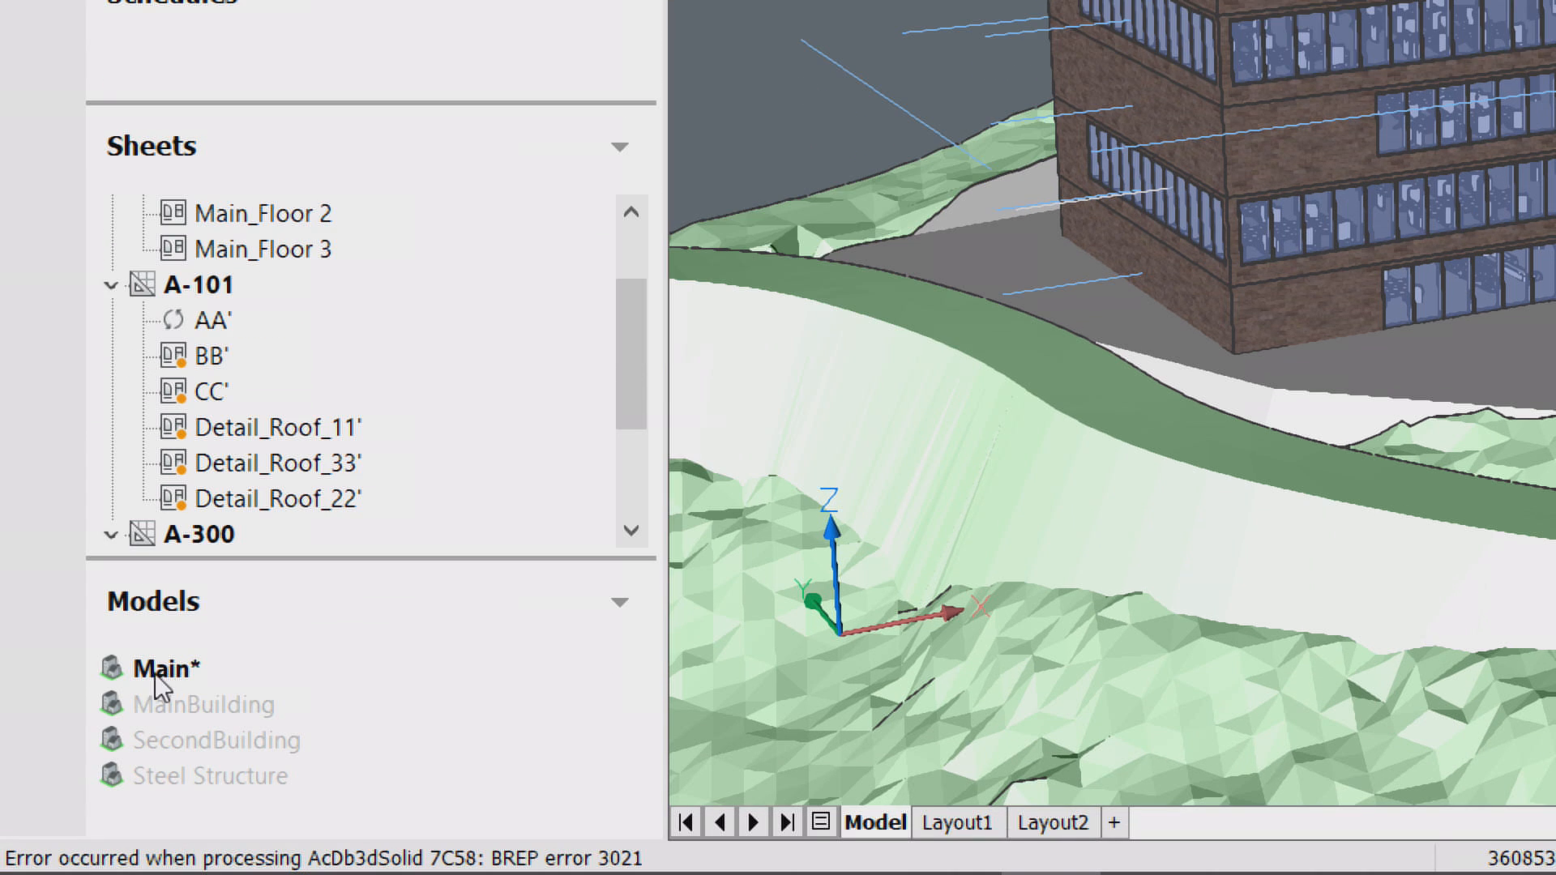
click(231, 700)
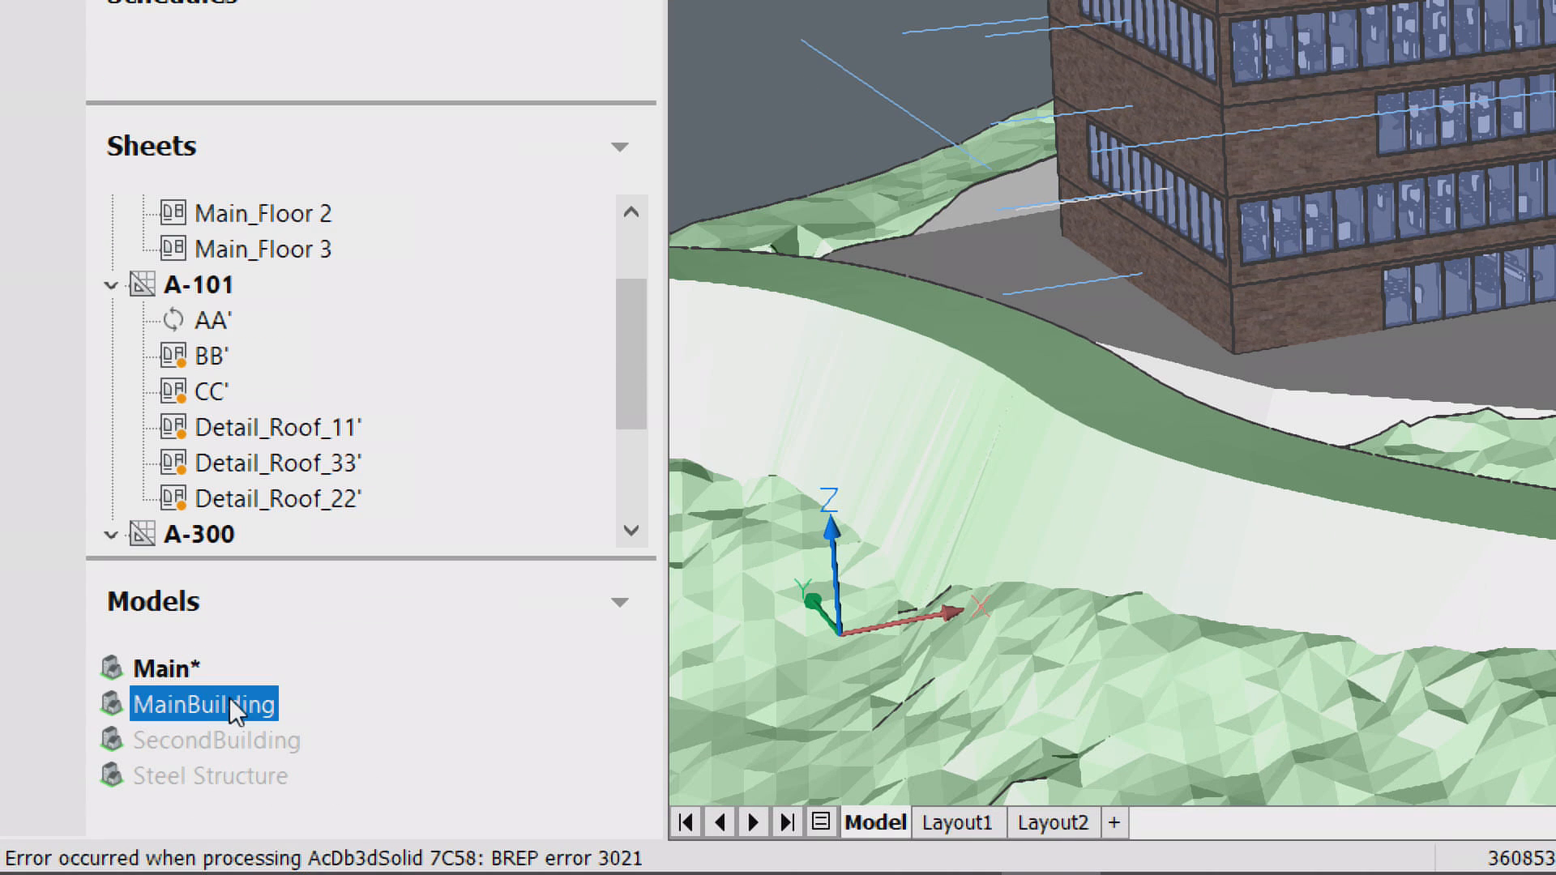
click(229, 740)
click(239, 776)
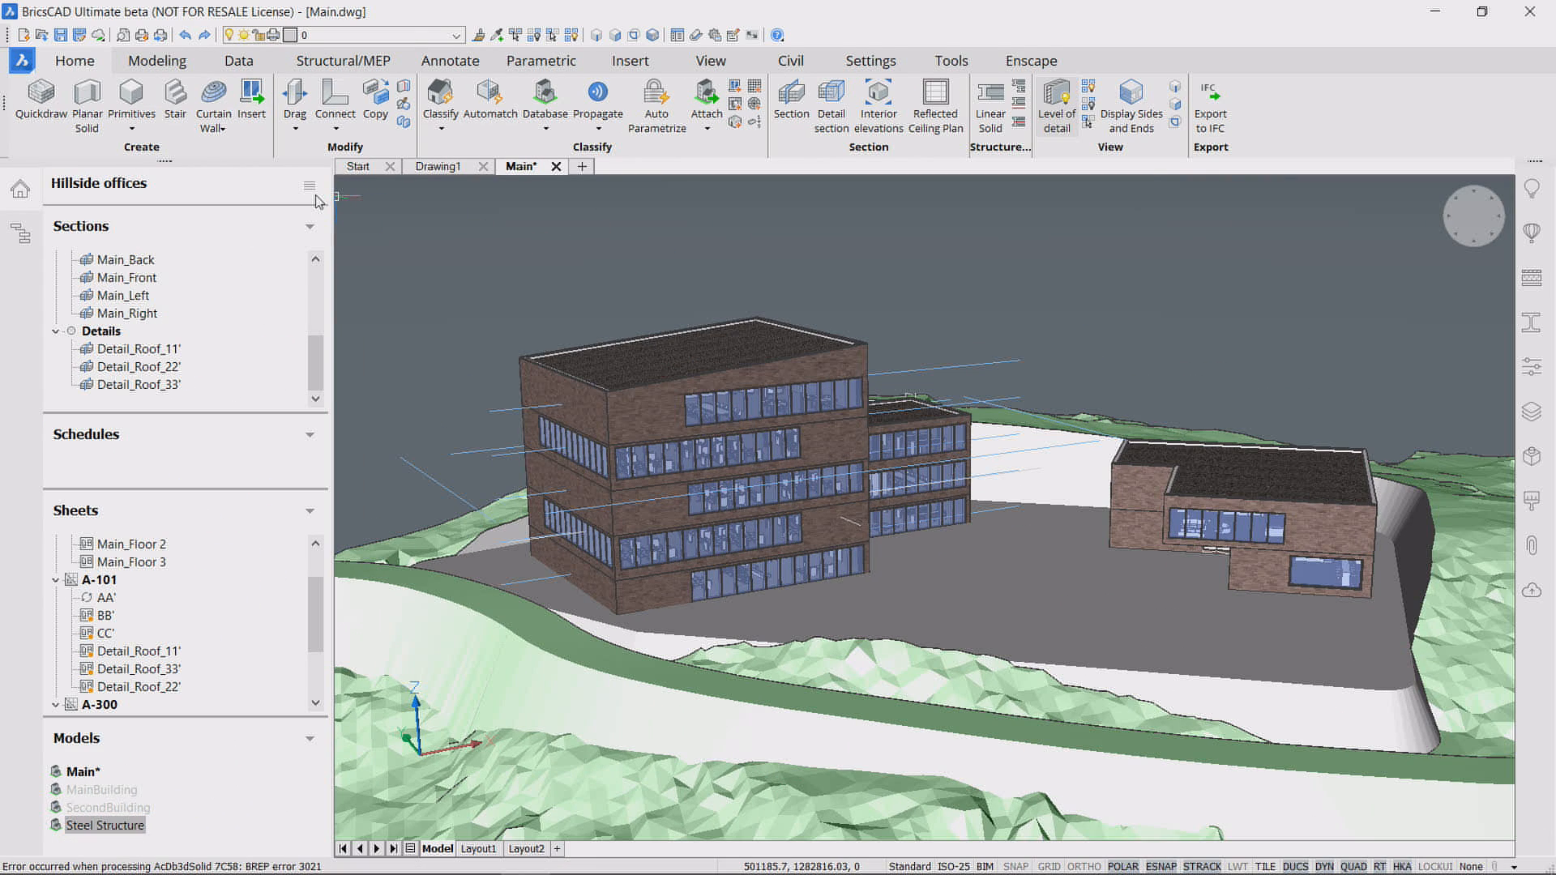
Step: Add Site.dwg to the Hillside offices project's model drawings through the project setup
click(309, 185)
click(341, 226)
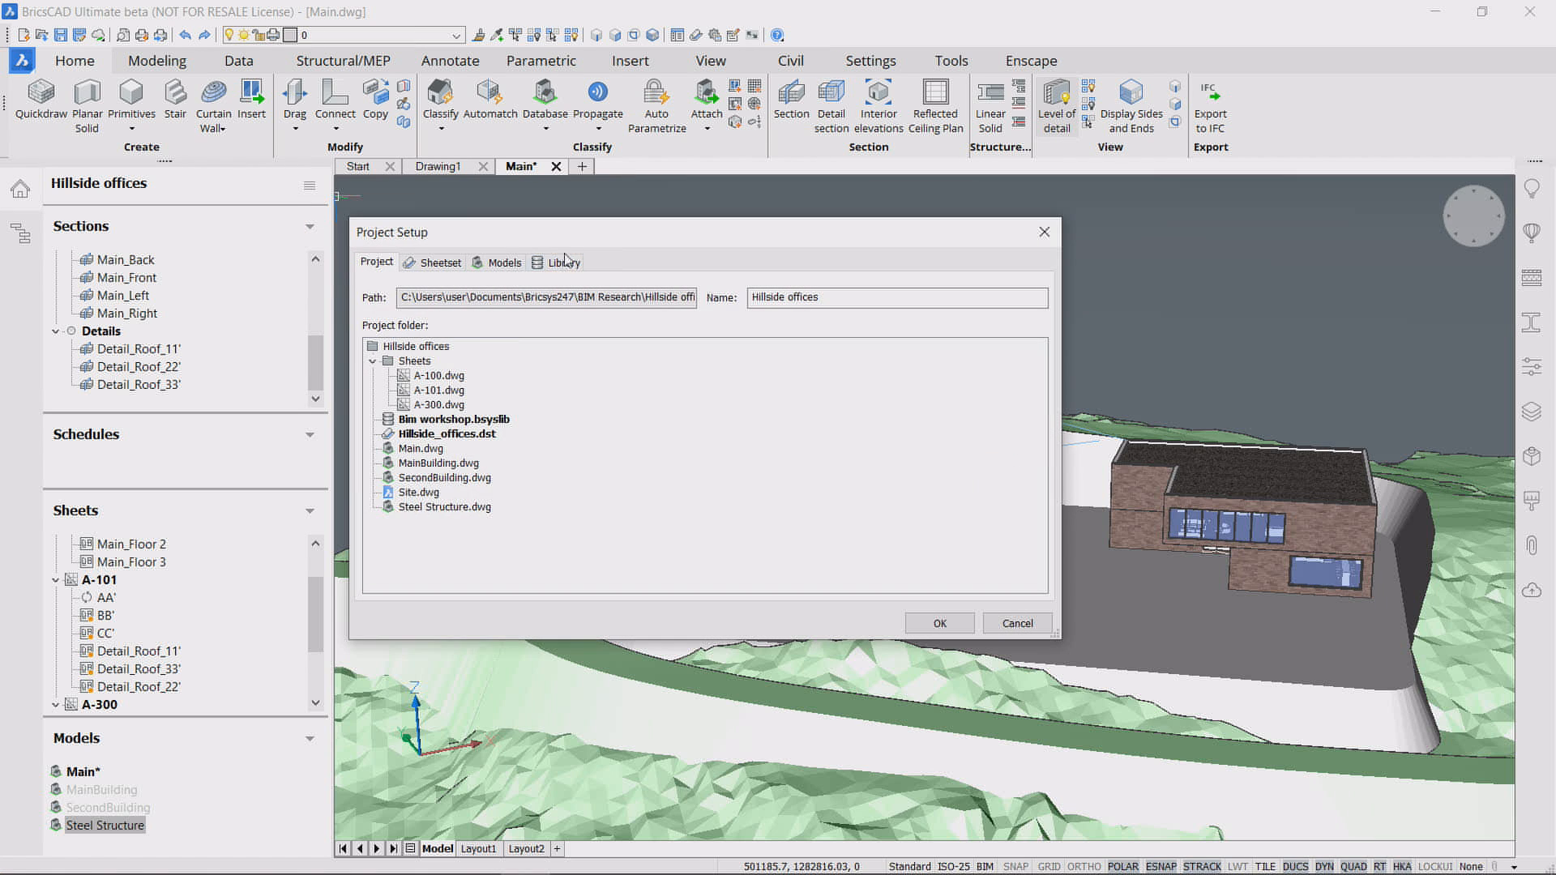
click(499, 261)
click(371, 383)
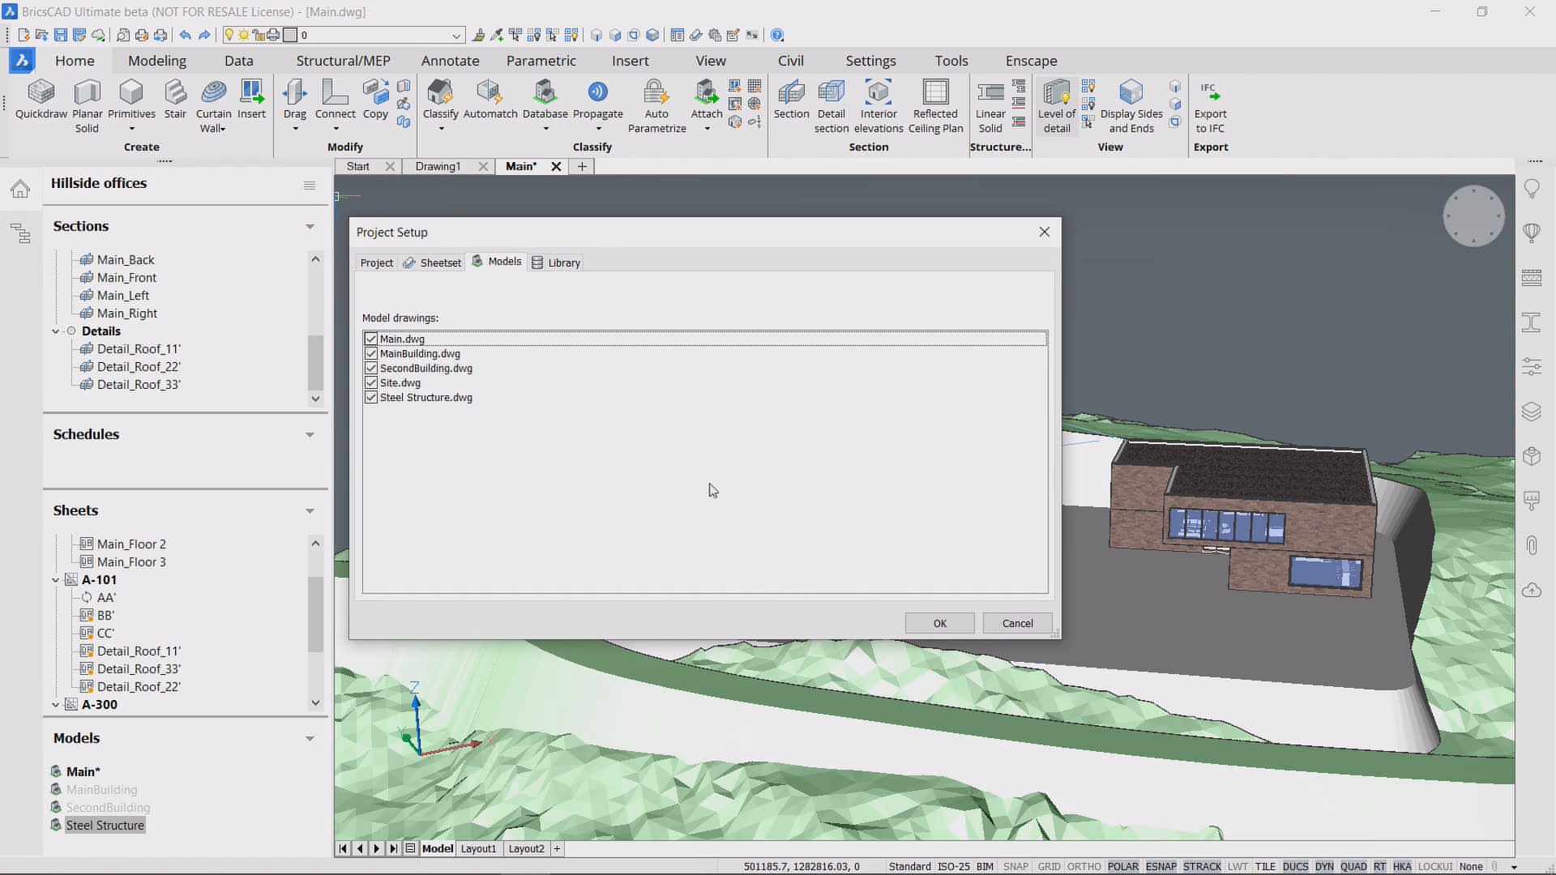
click(940, 623)
click(76, 828)
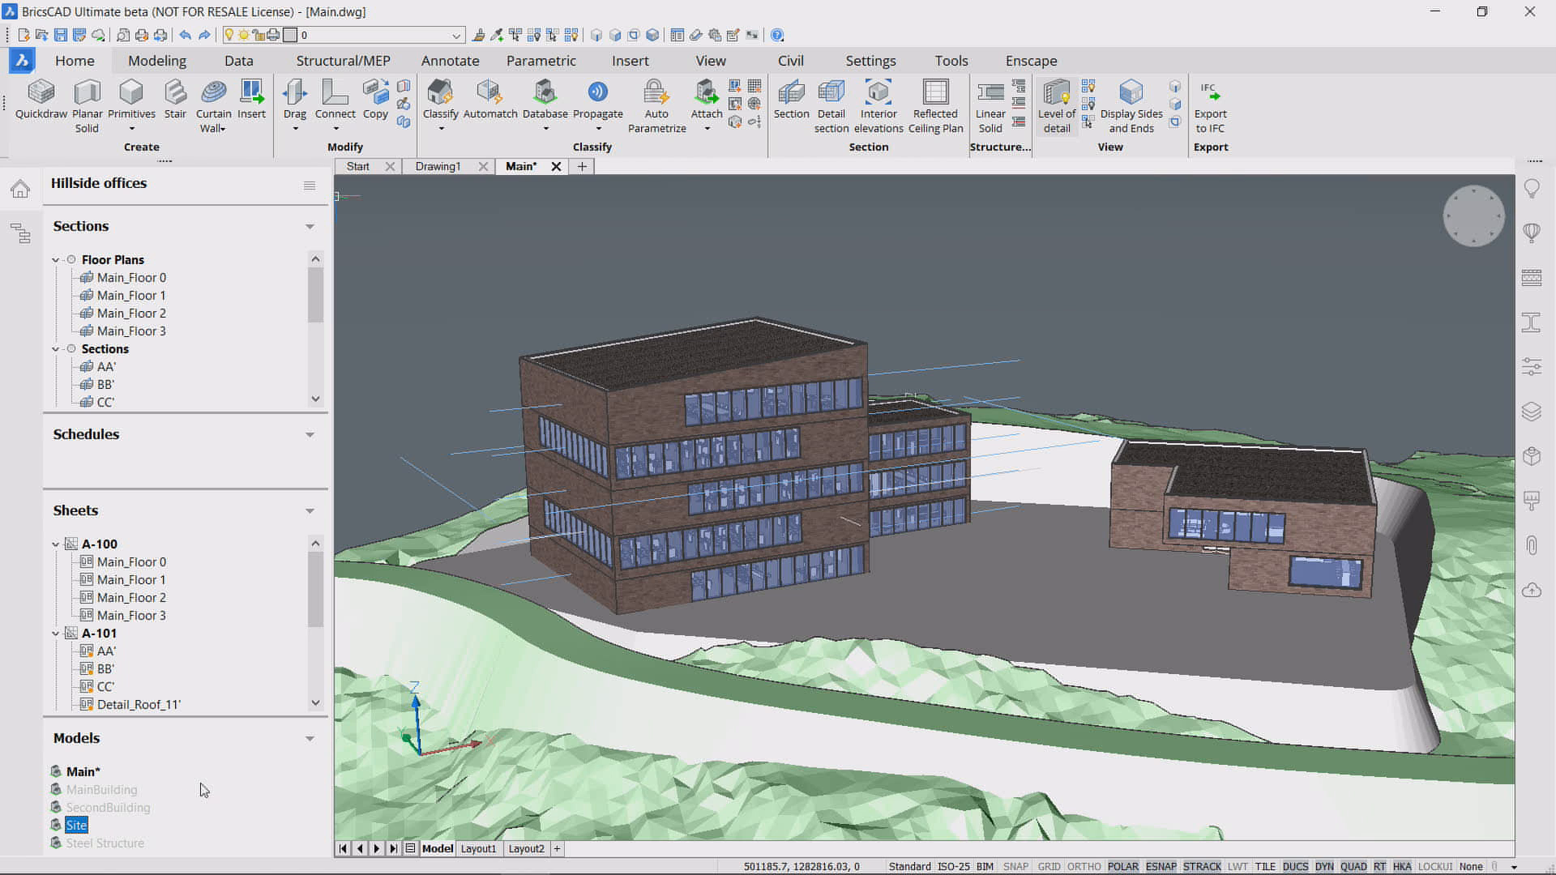
click(550, 250)
key(Escape)
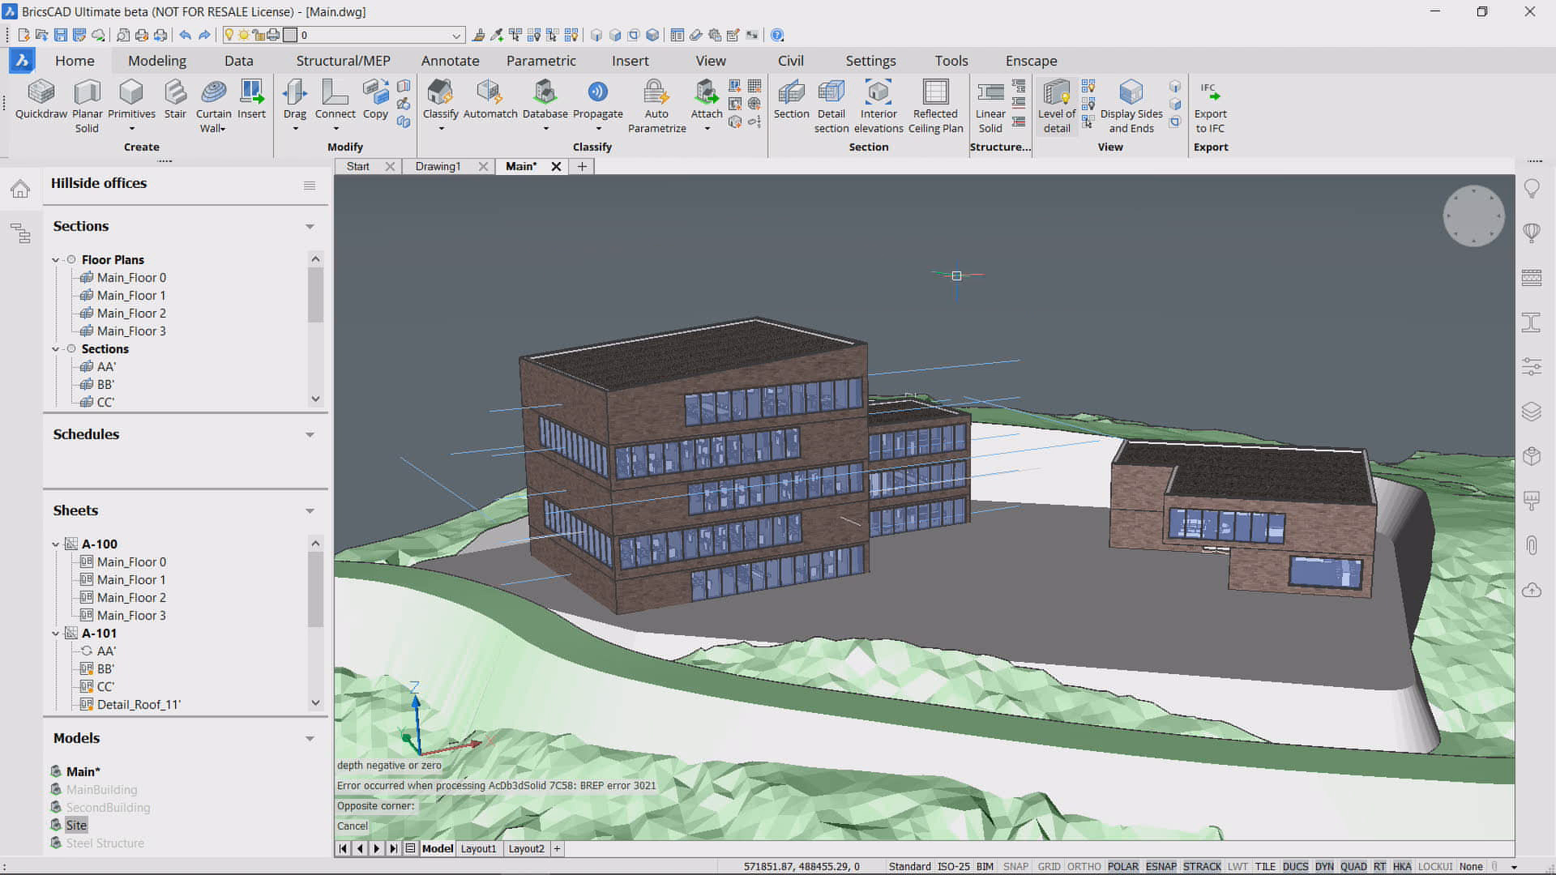
Step: Open the SecondBuilding external reference from the Main drawing for editing
shift+middle_drag(1189, 362, 1200, 362)
mouse_move(1218, 459)
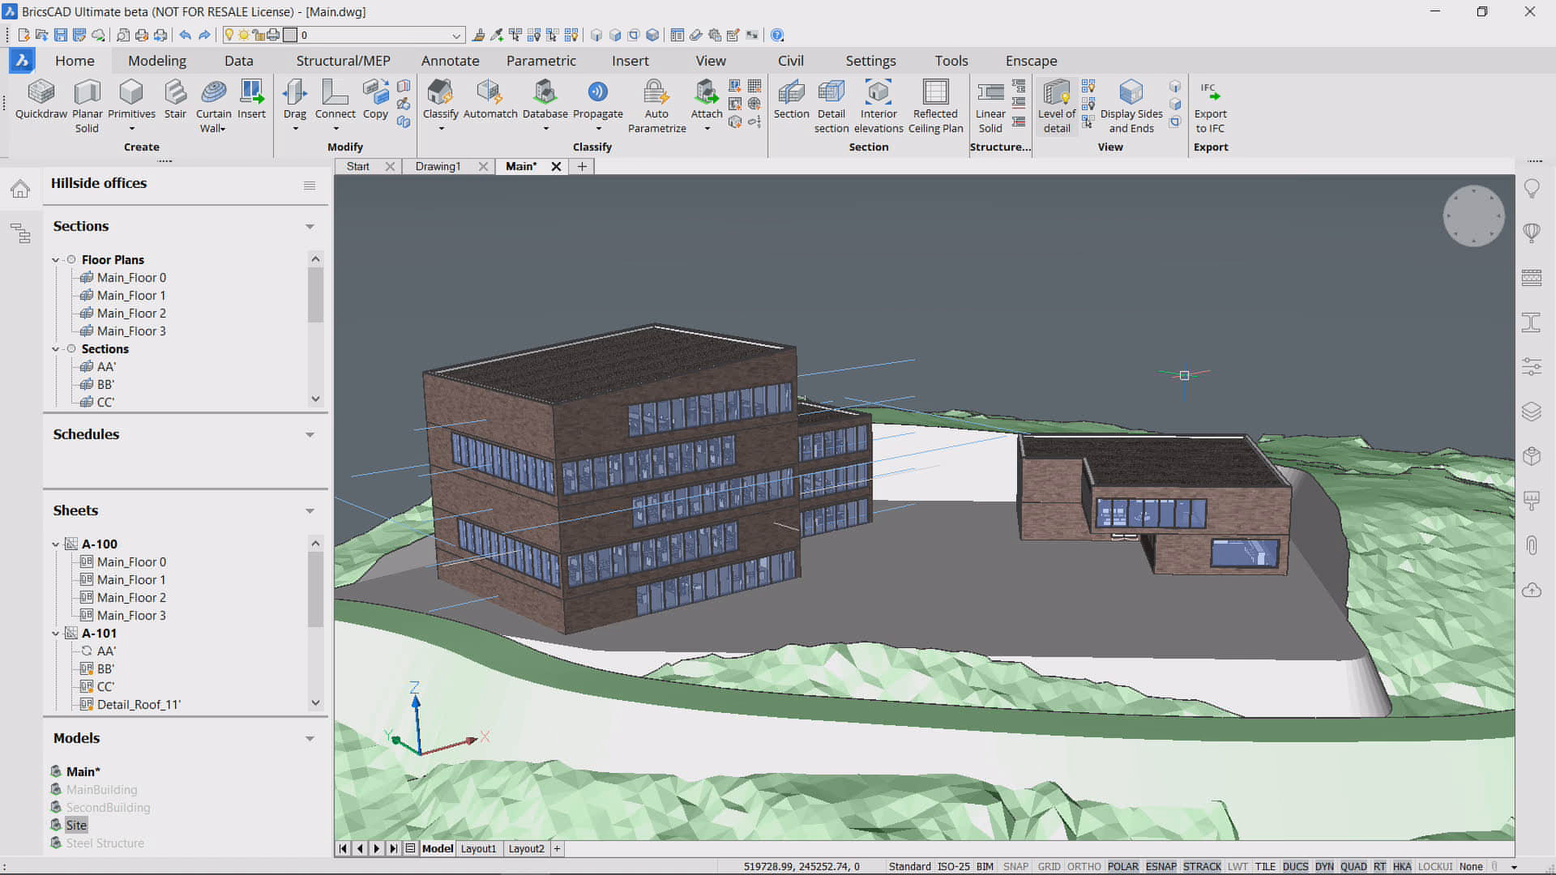
shift+middle_drag(1184, 375, 1188, 382)
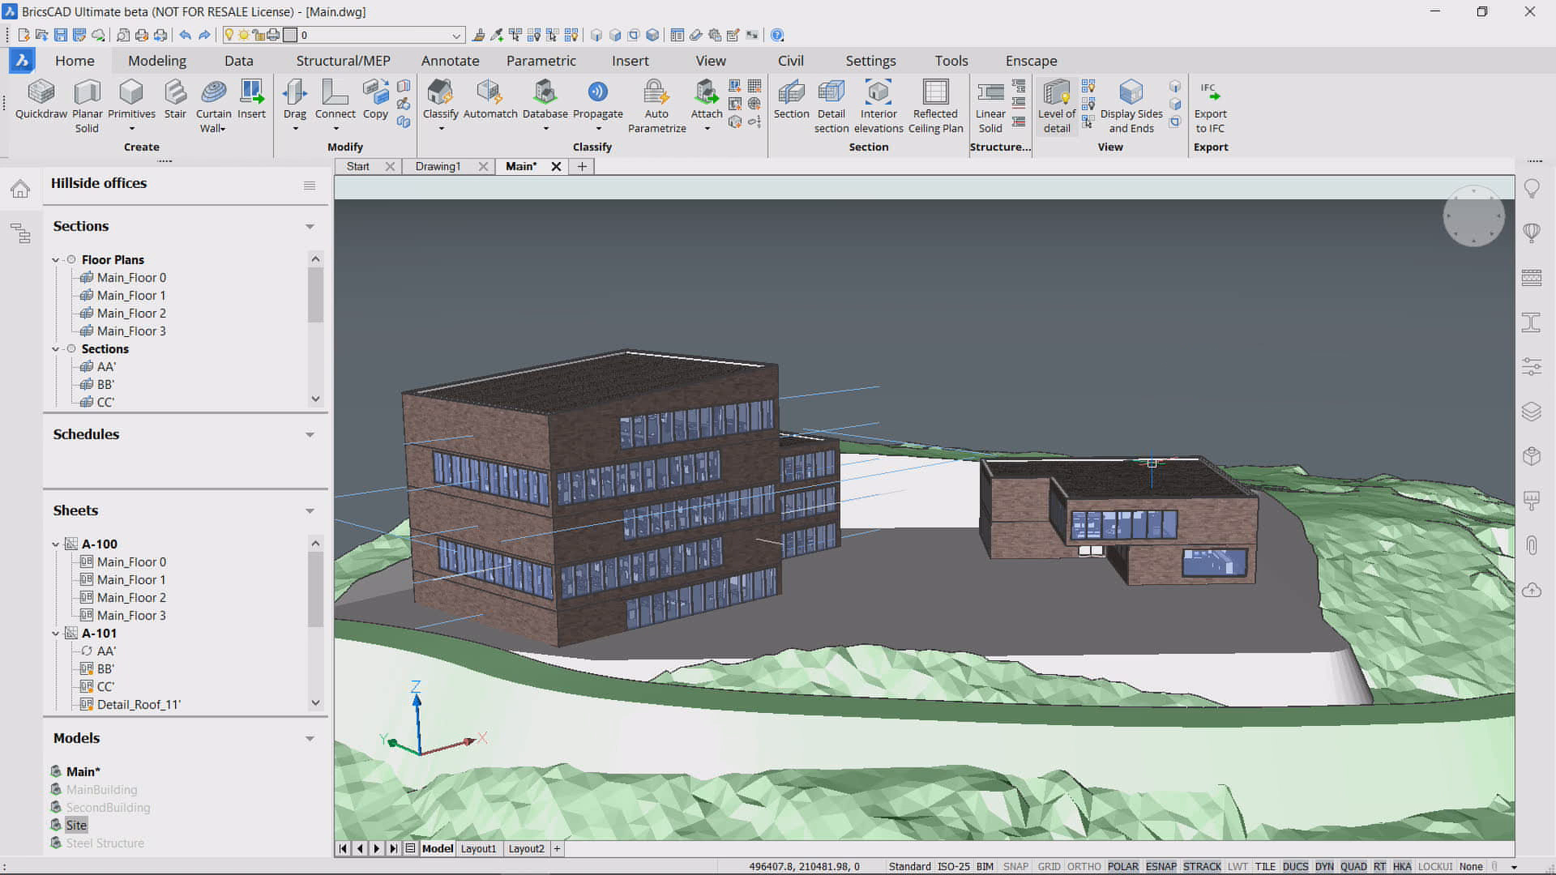
mouse_move(1145, 475)
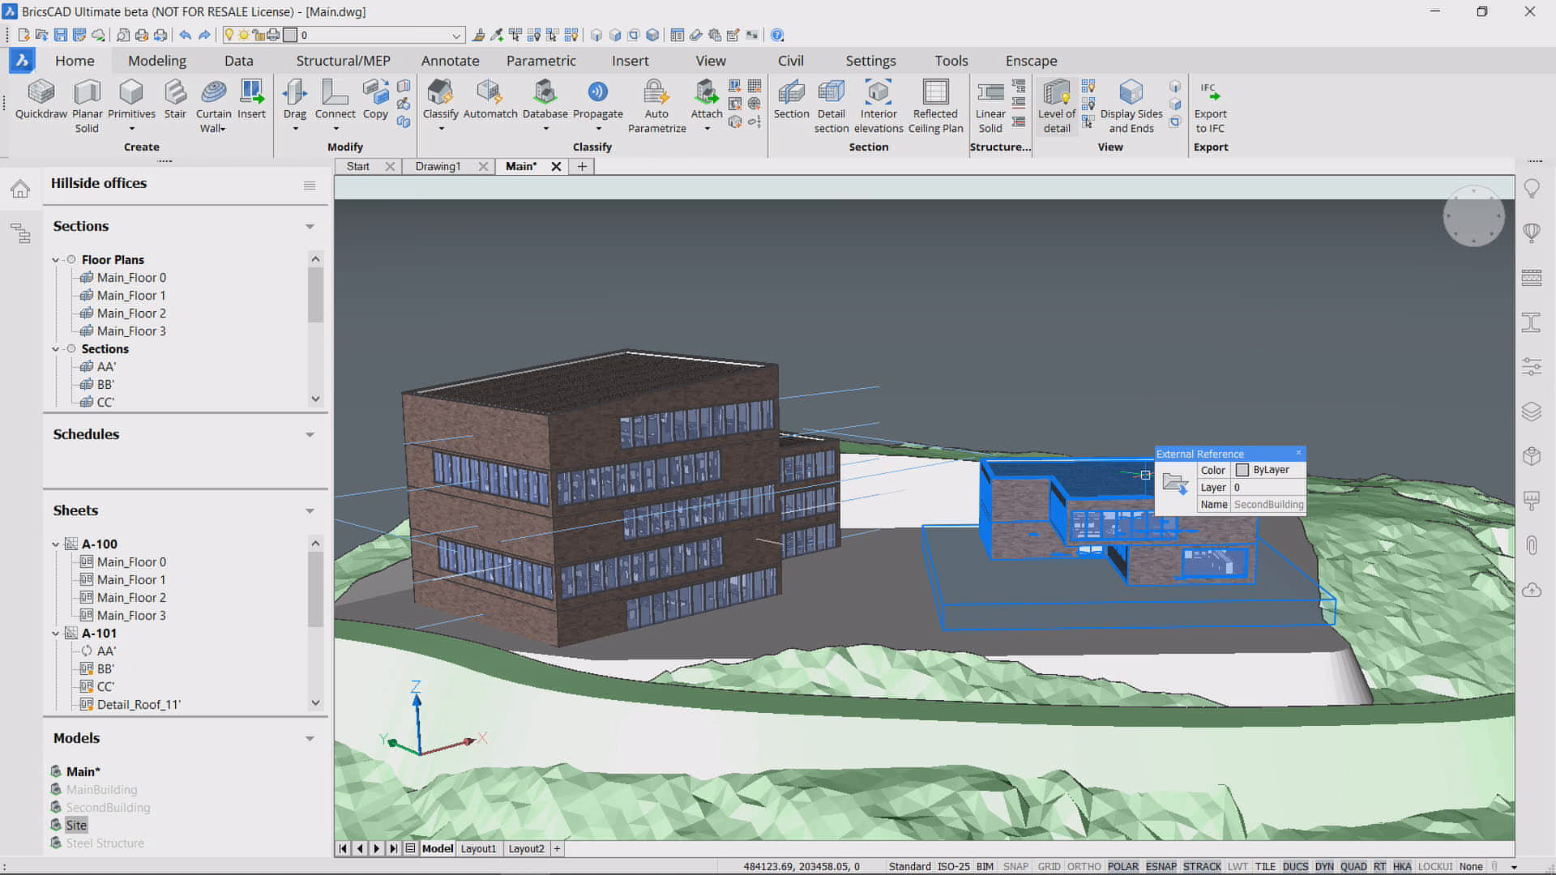
click(1175, 484)
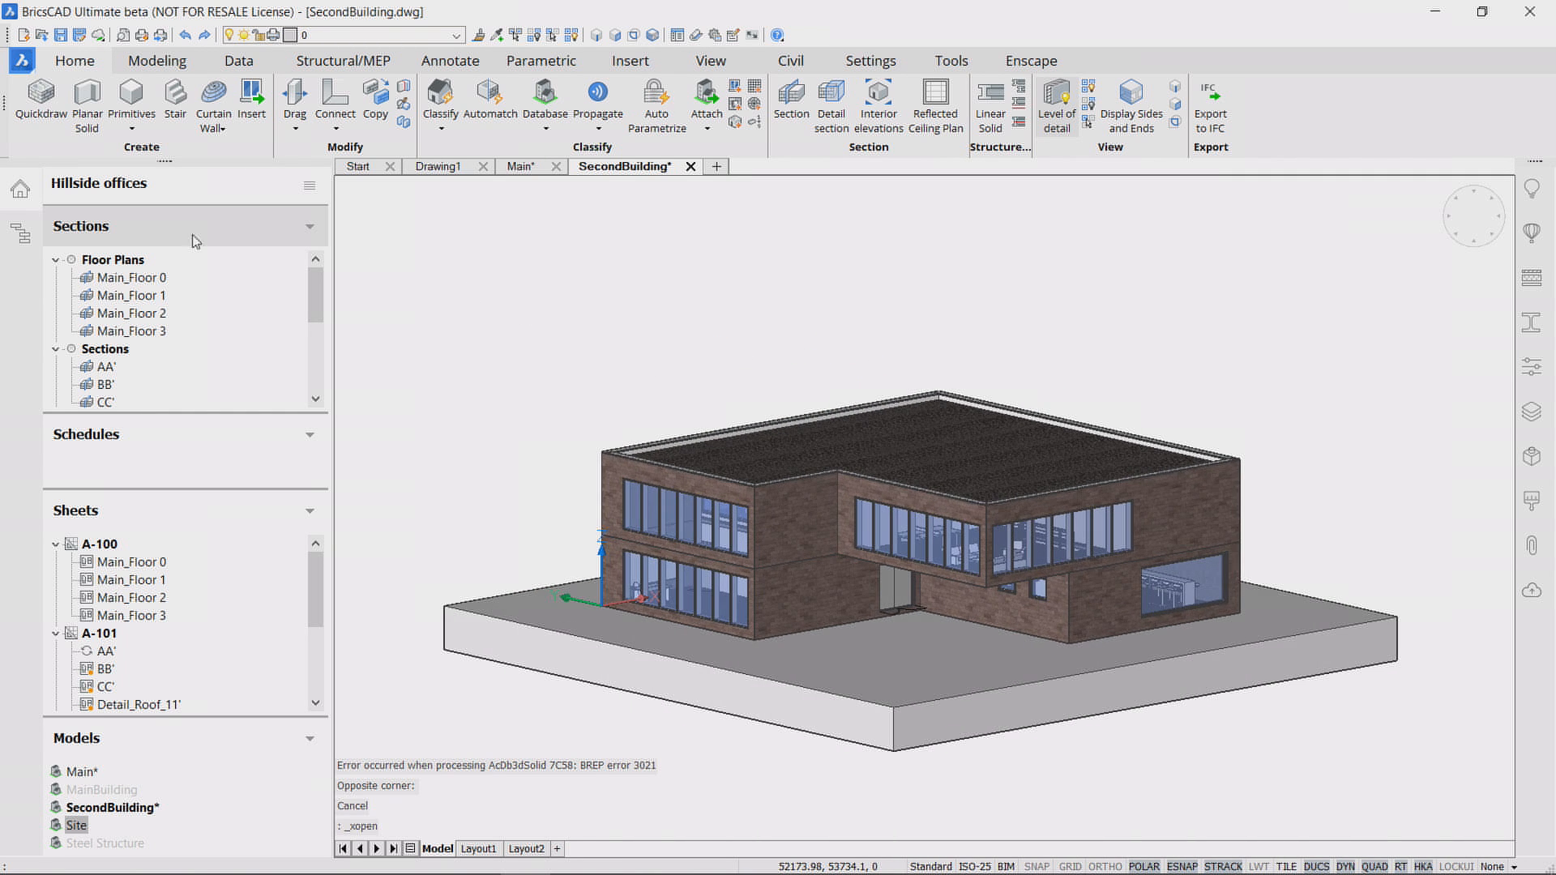
Step: Select all sections of SecondBuilding.dwg in the structure tree and set their scale to 0.01
click(20, 233)
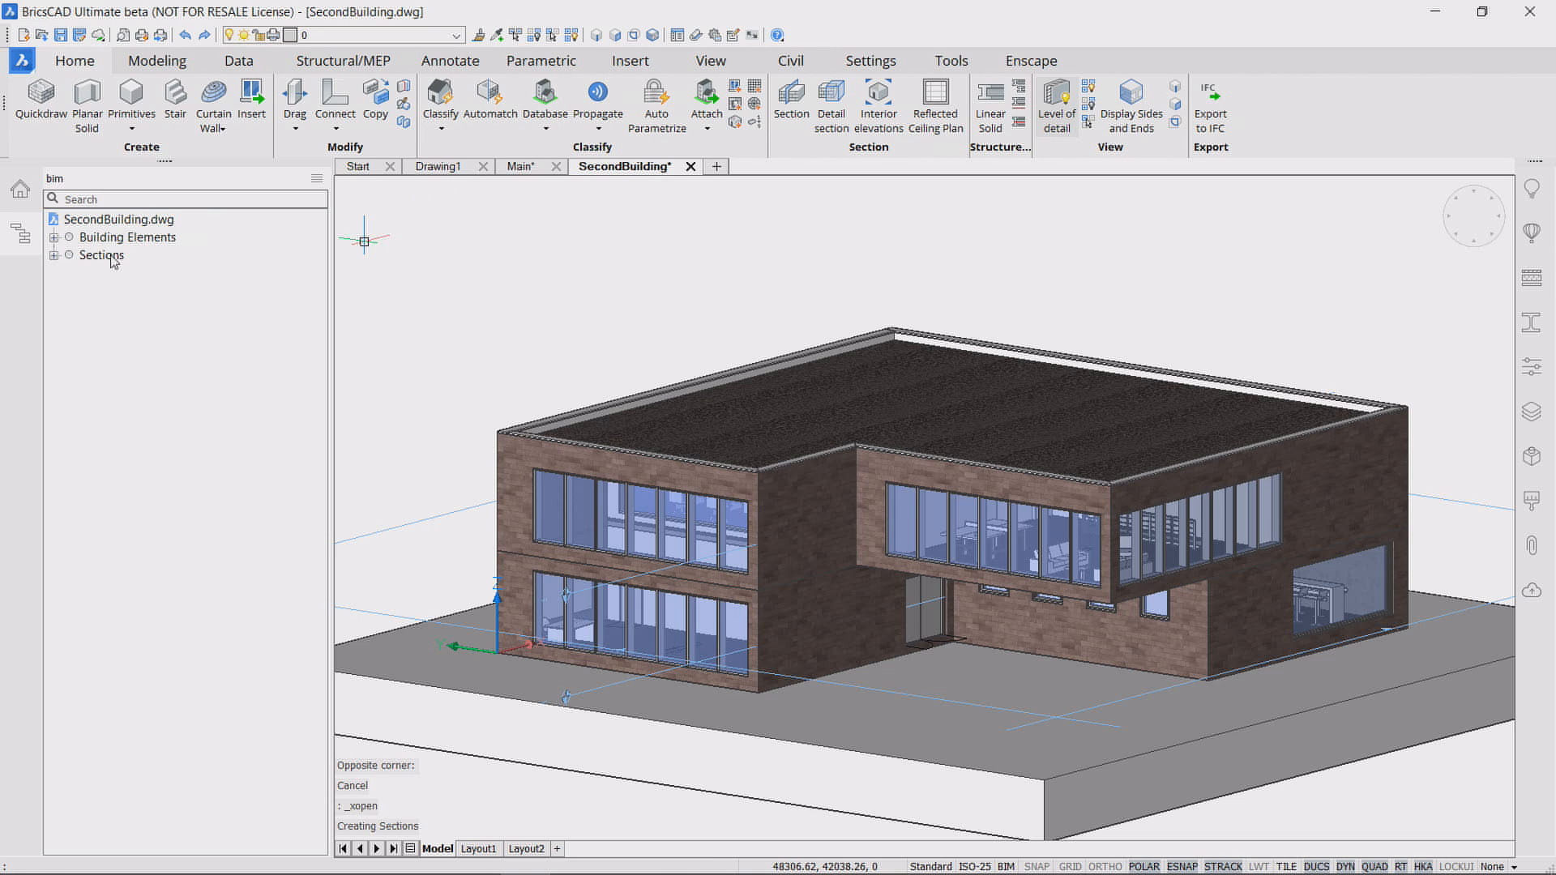
click(101, 256)
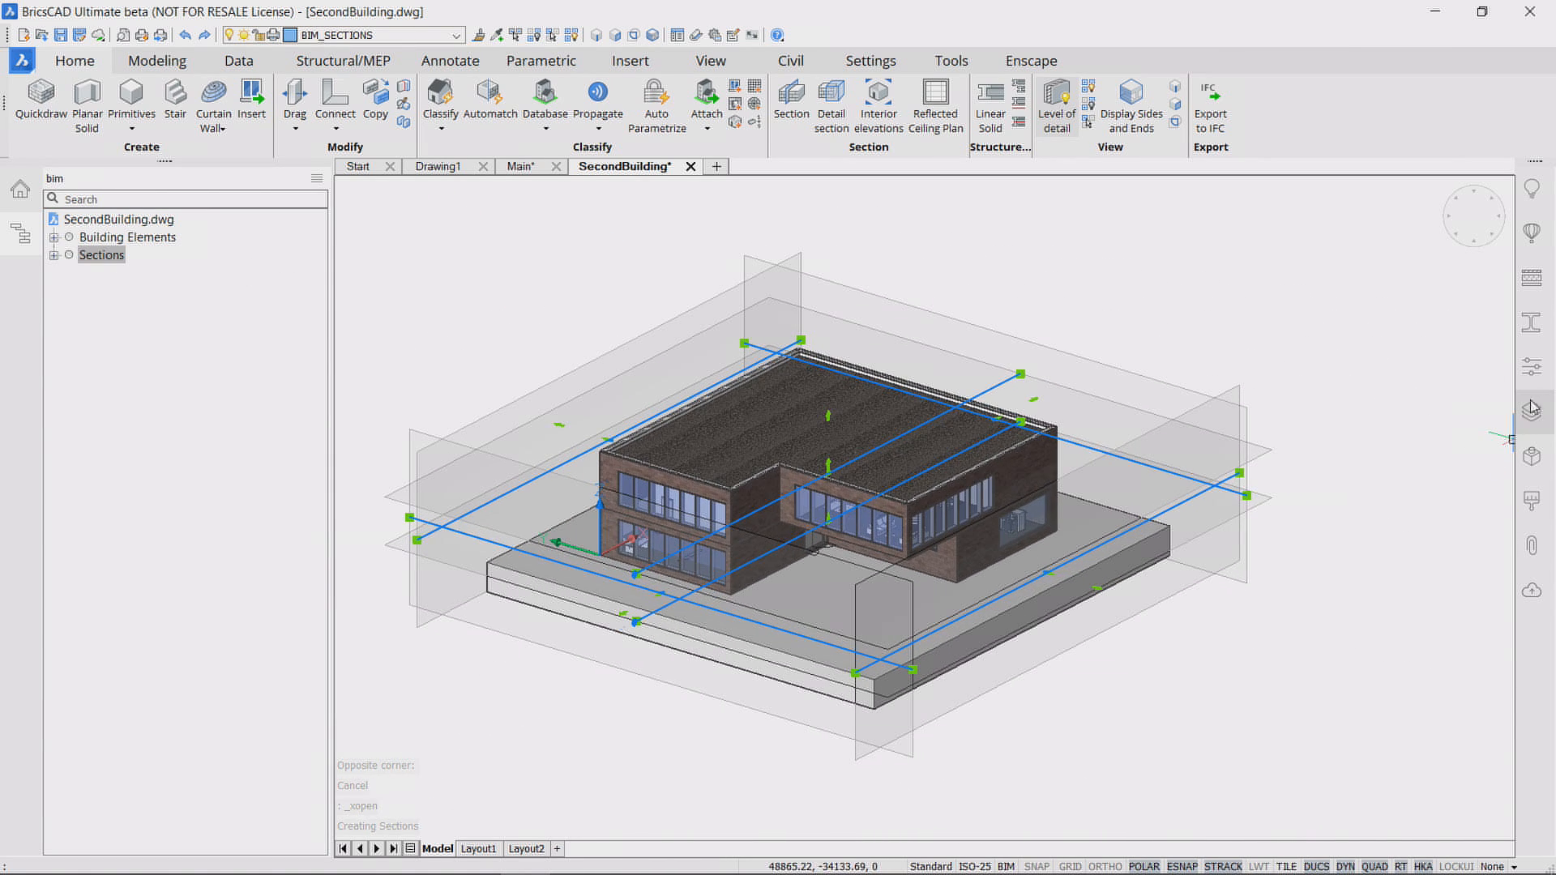
click(1531, 369)
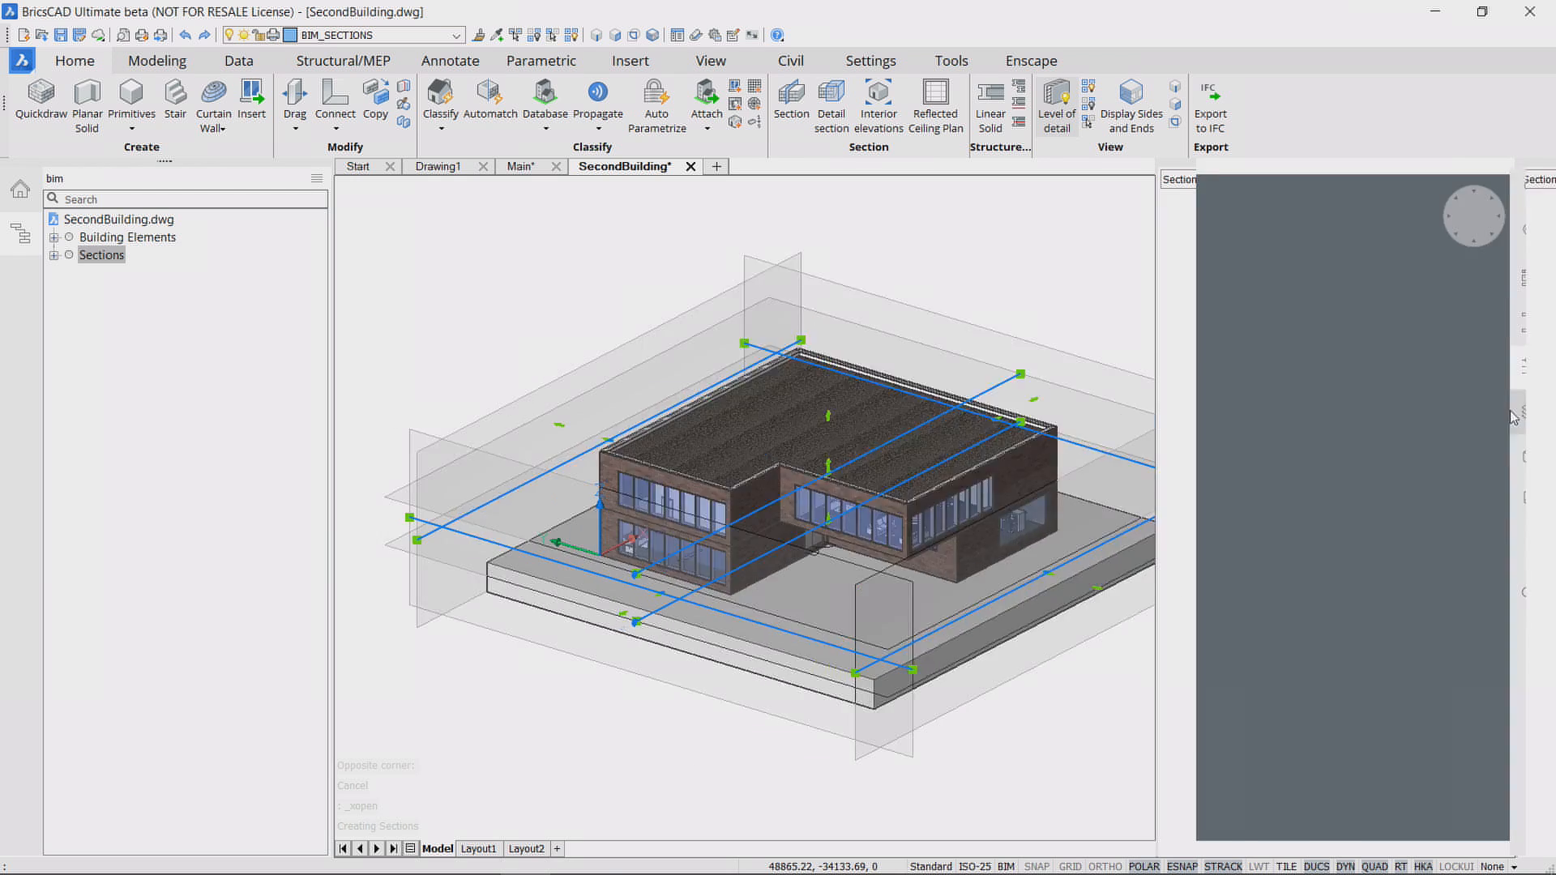
click(1367, 746)
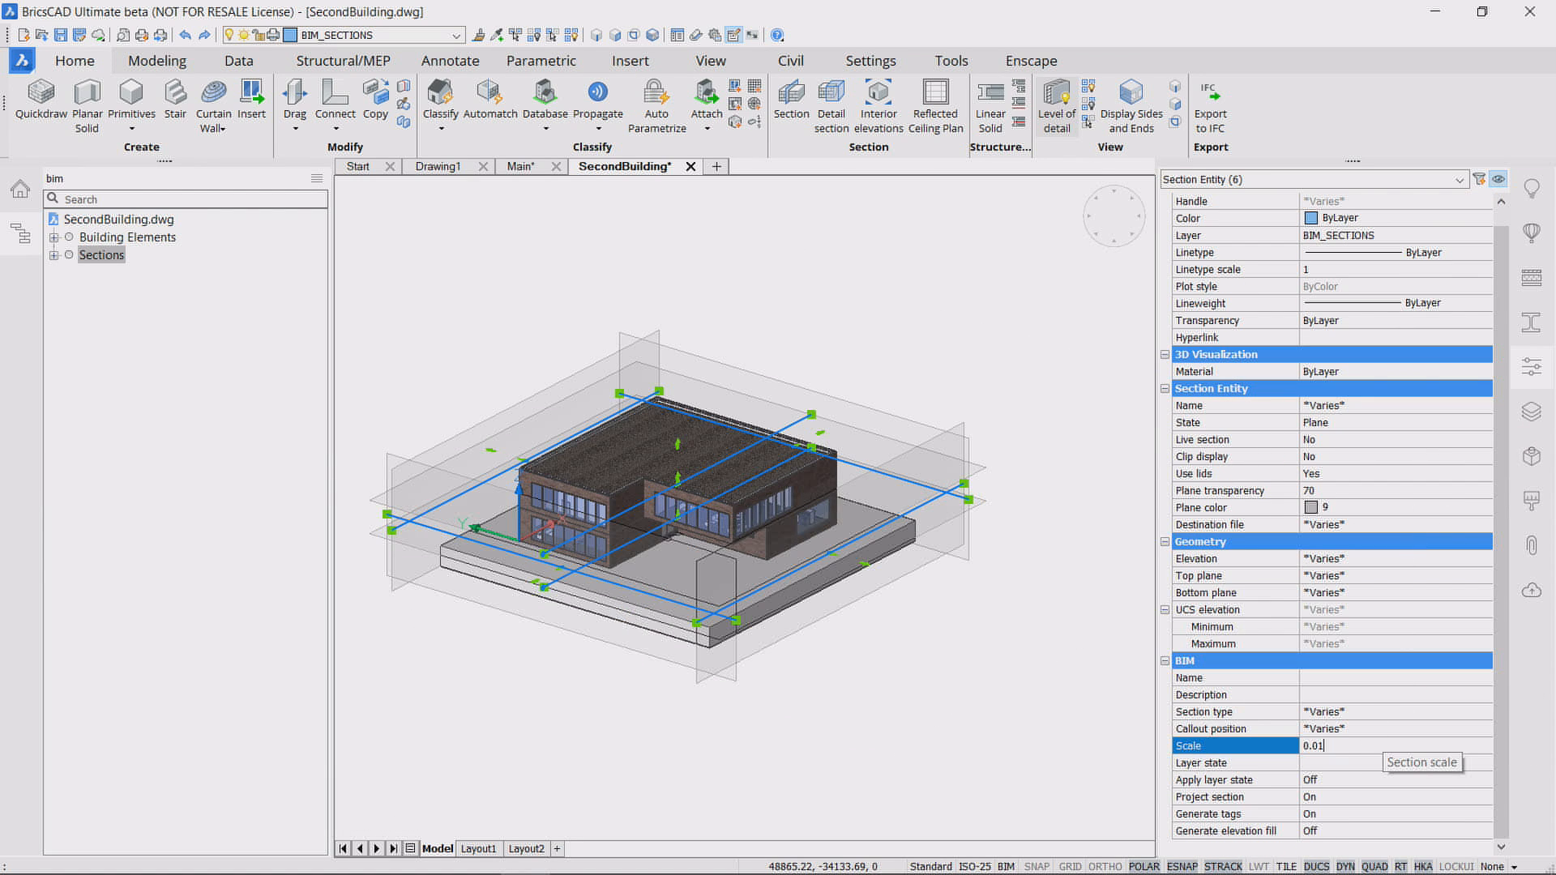
key(Return)
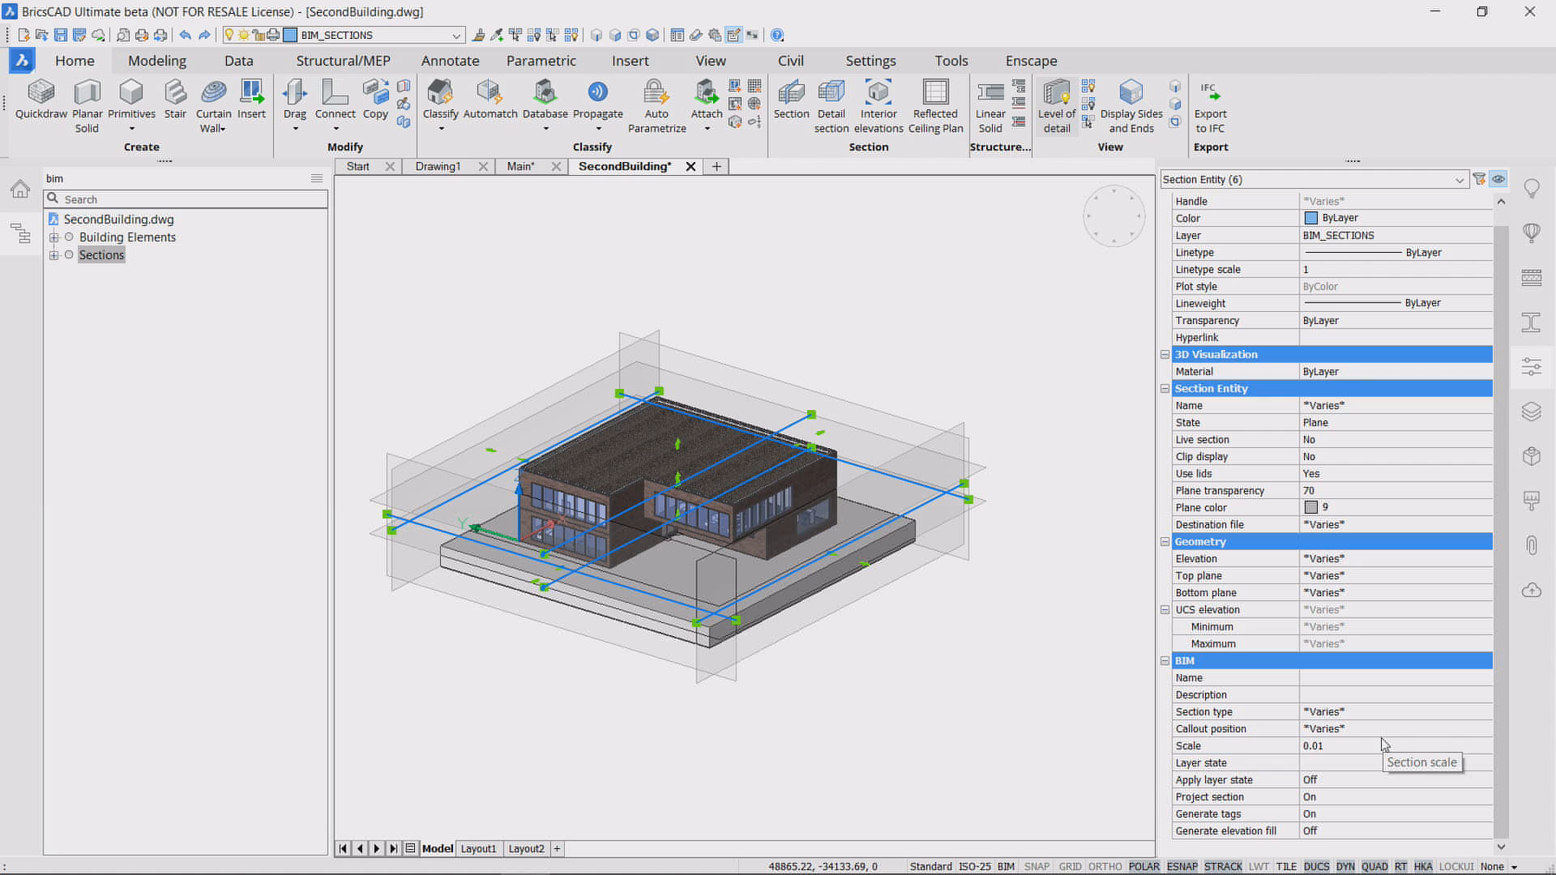
click(1058, 713)
key(Escape)
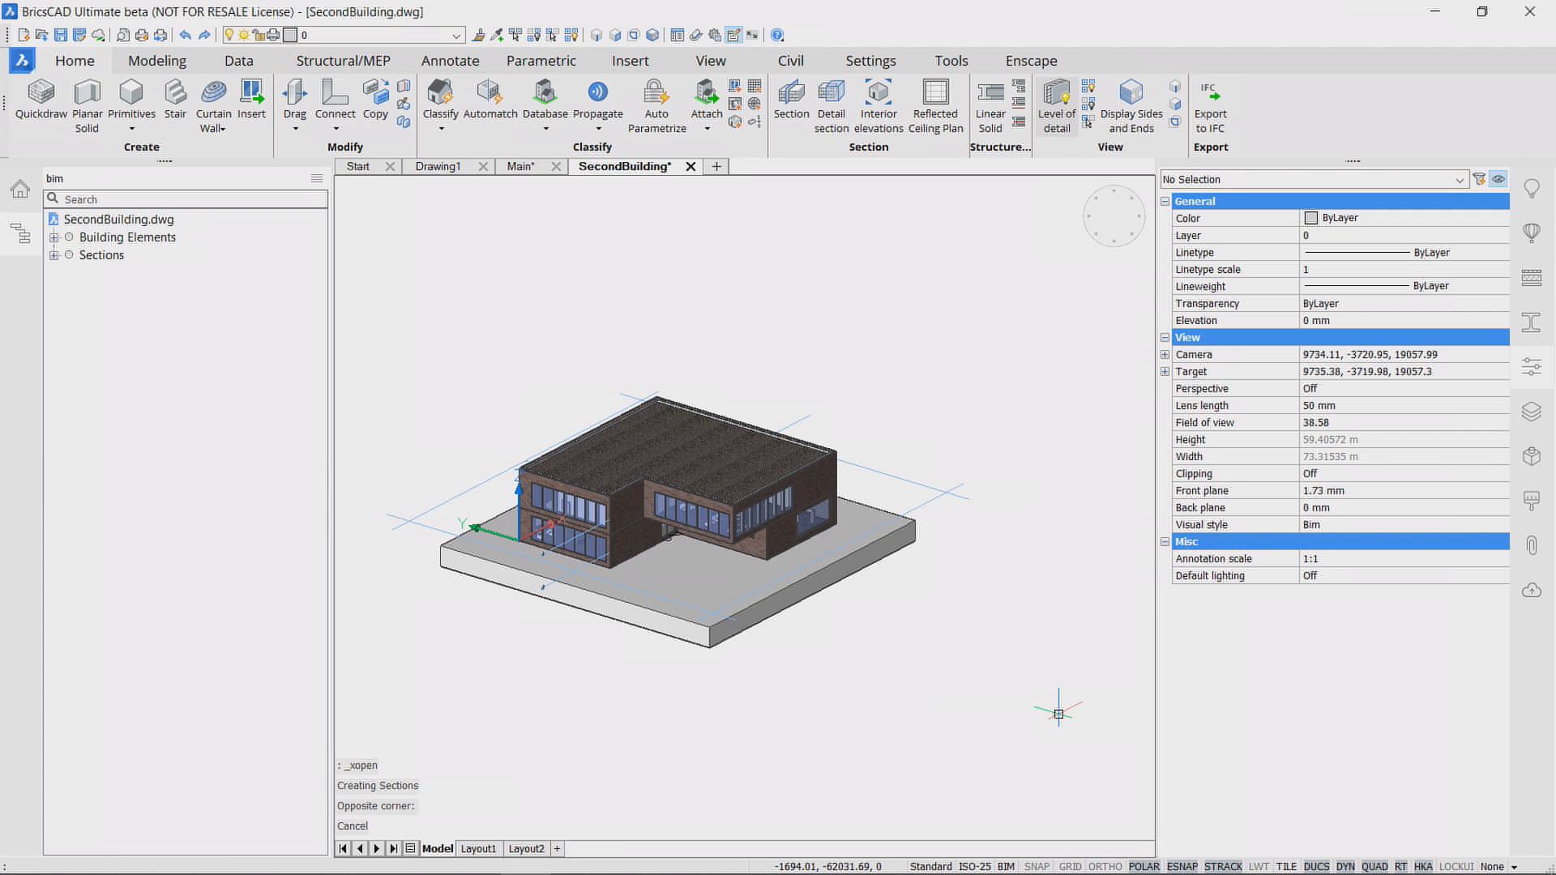
Step: Save SecondBuilding.dwg and hide the object properties to enlarge the model view
key(ctrl+s)
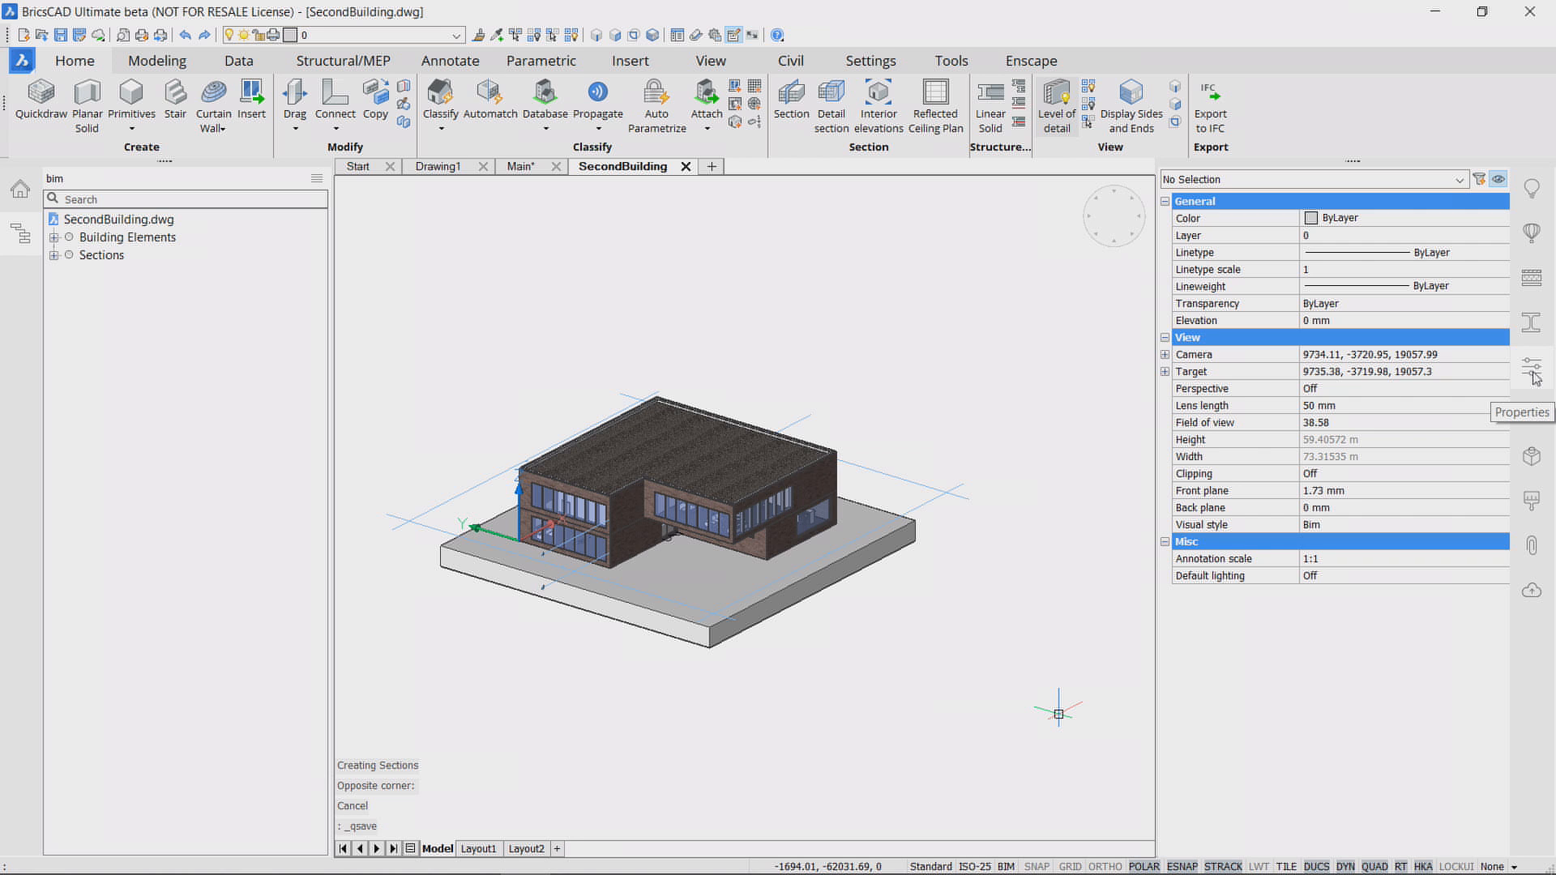
click(1532, 369)
scroll(1407, 608, up, 3)
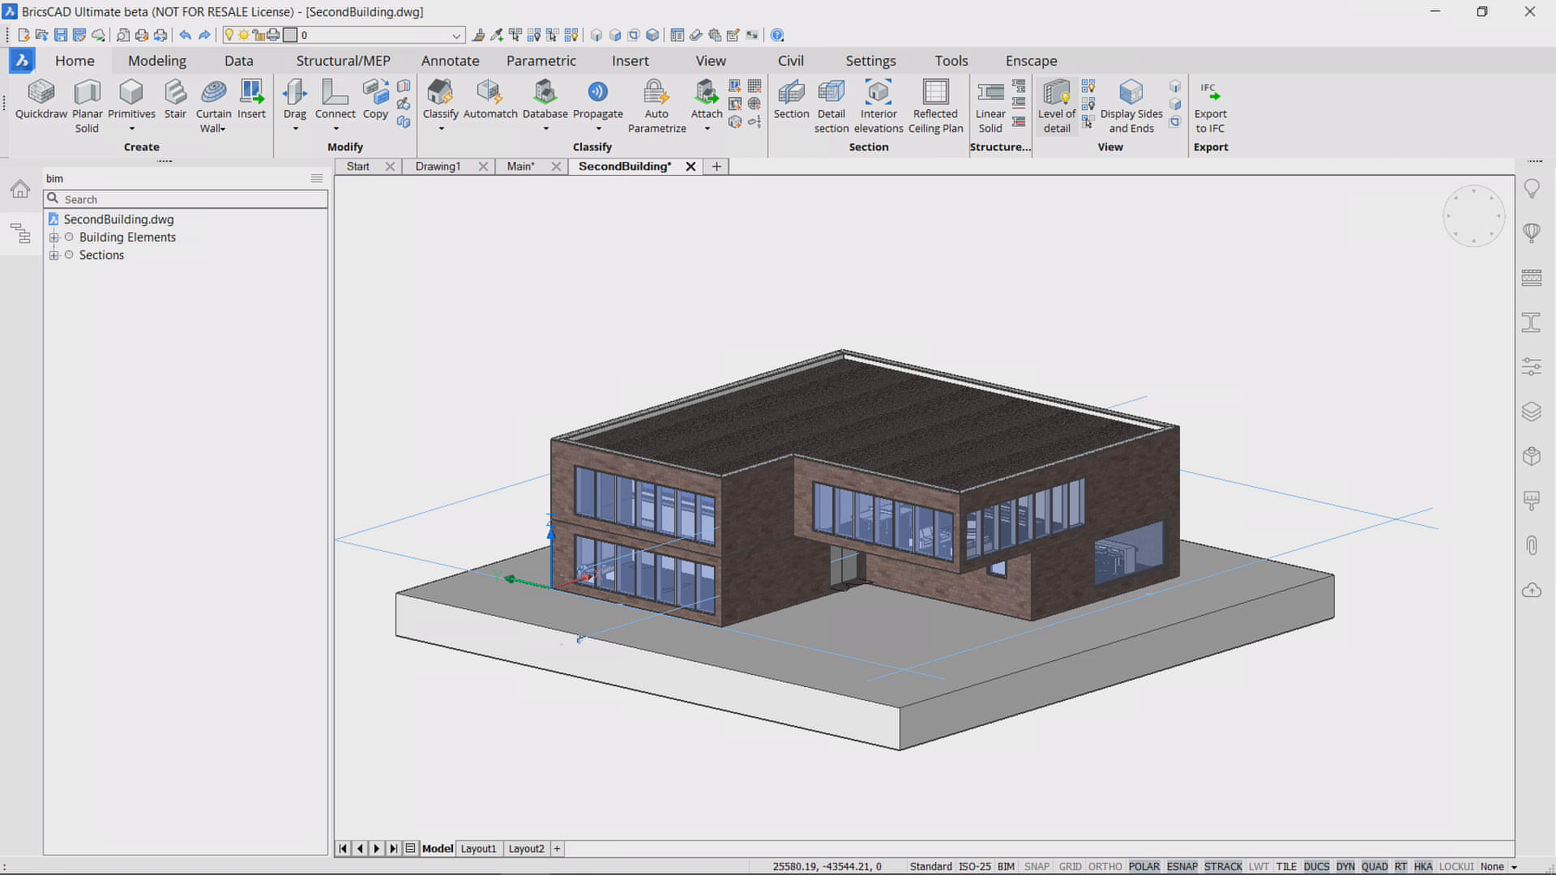
key(ctrl+s)
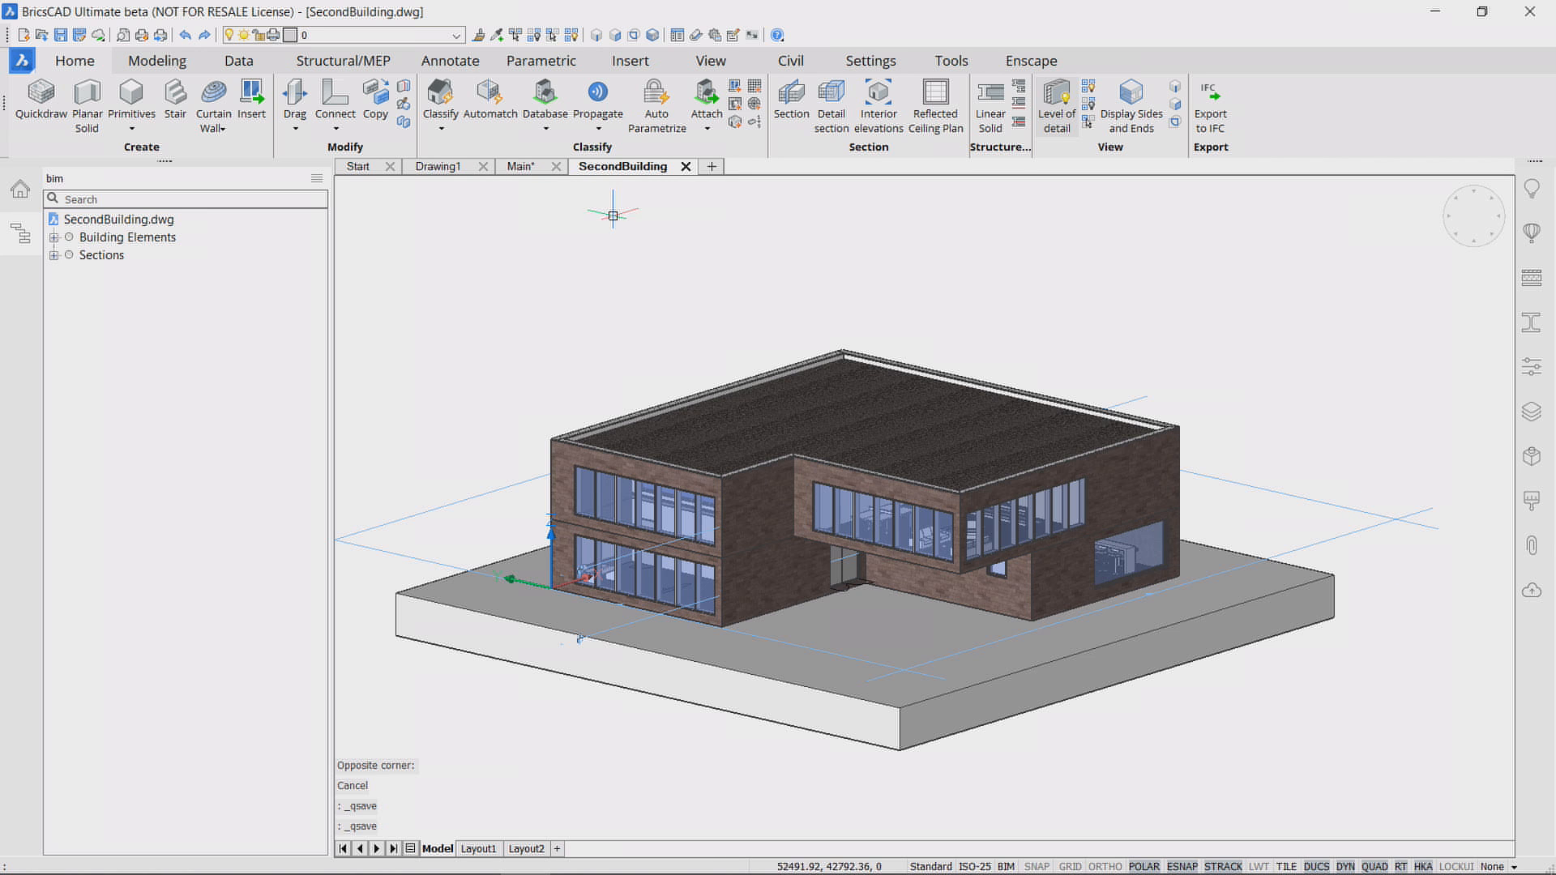
Step: Reload the SecondBuilding external reference in the Main drawing and close the attachments list
click(521, 166)
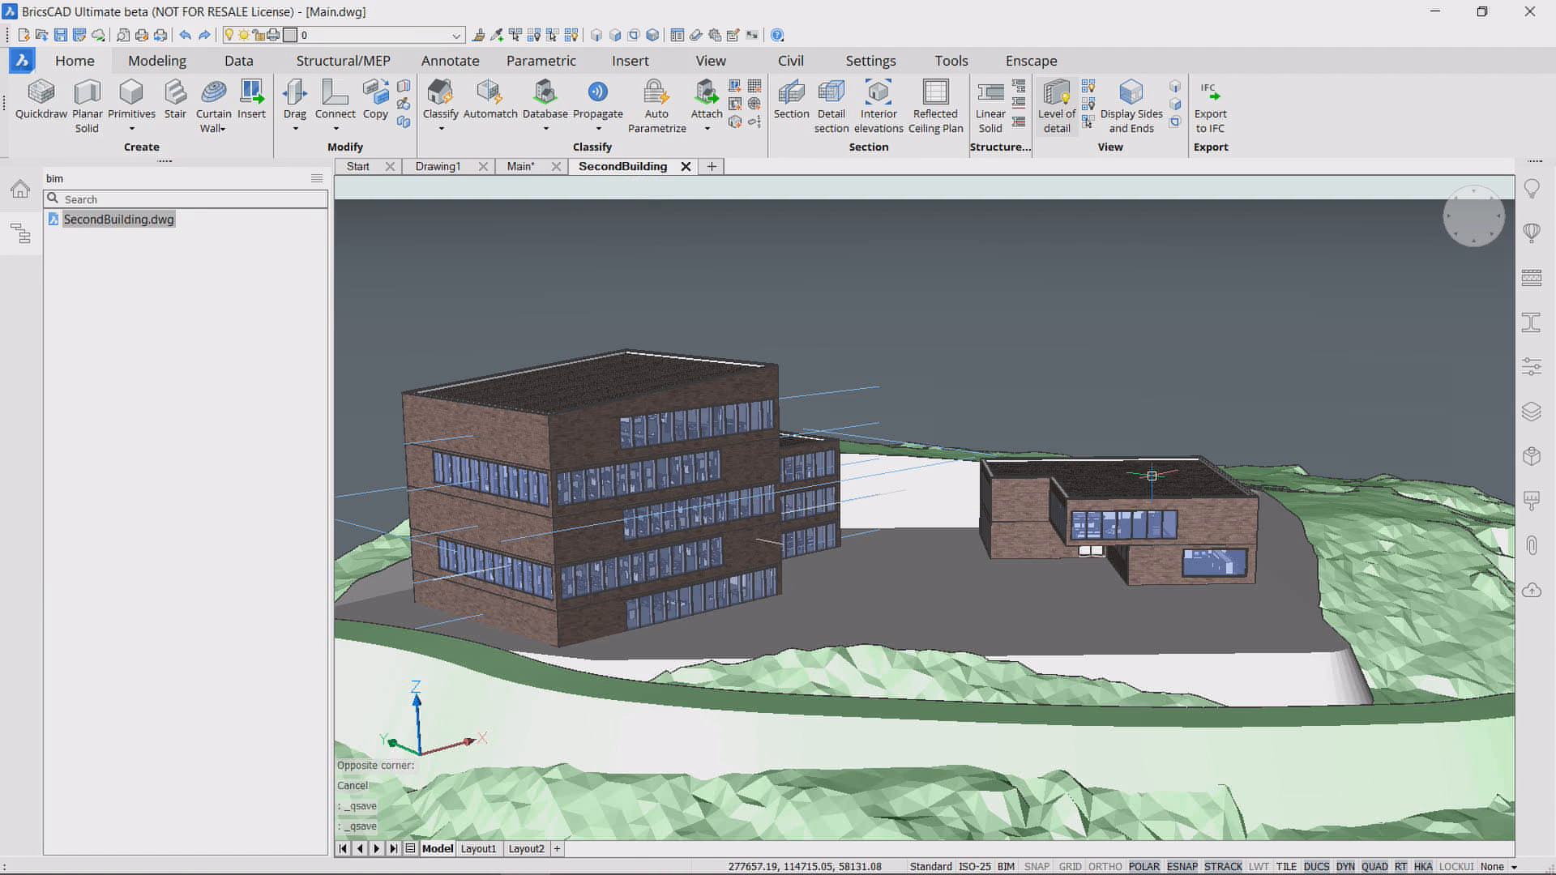
text(x)
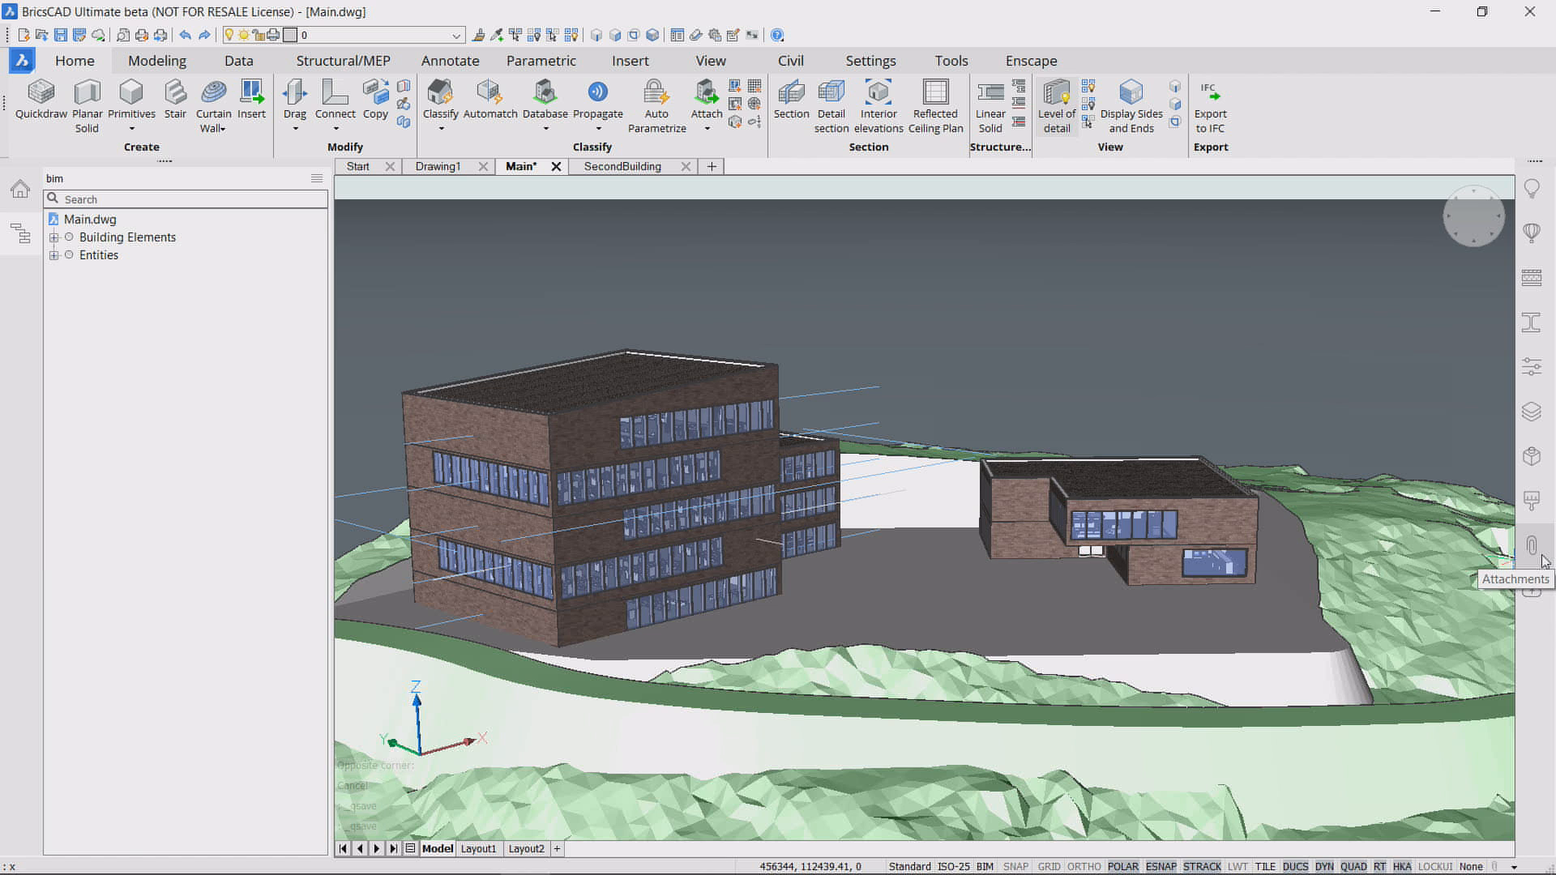
text(r)
key(Return)
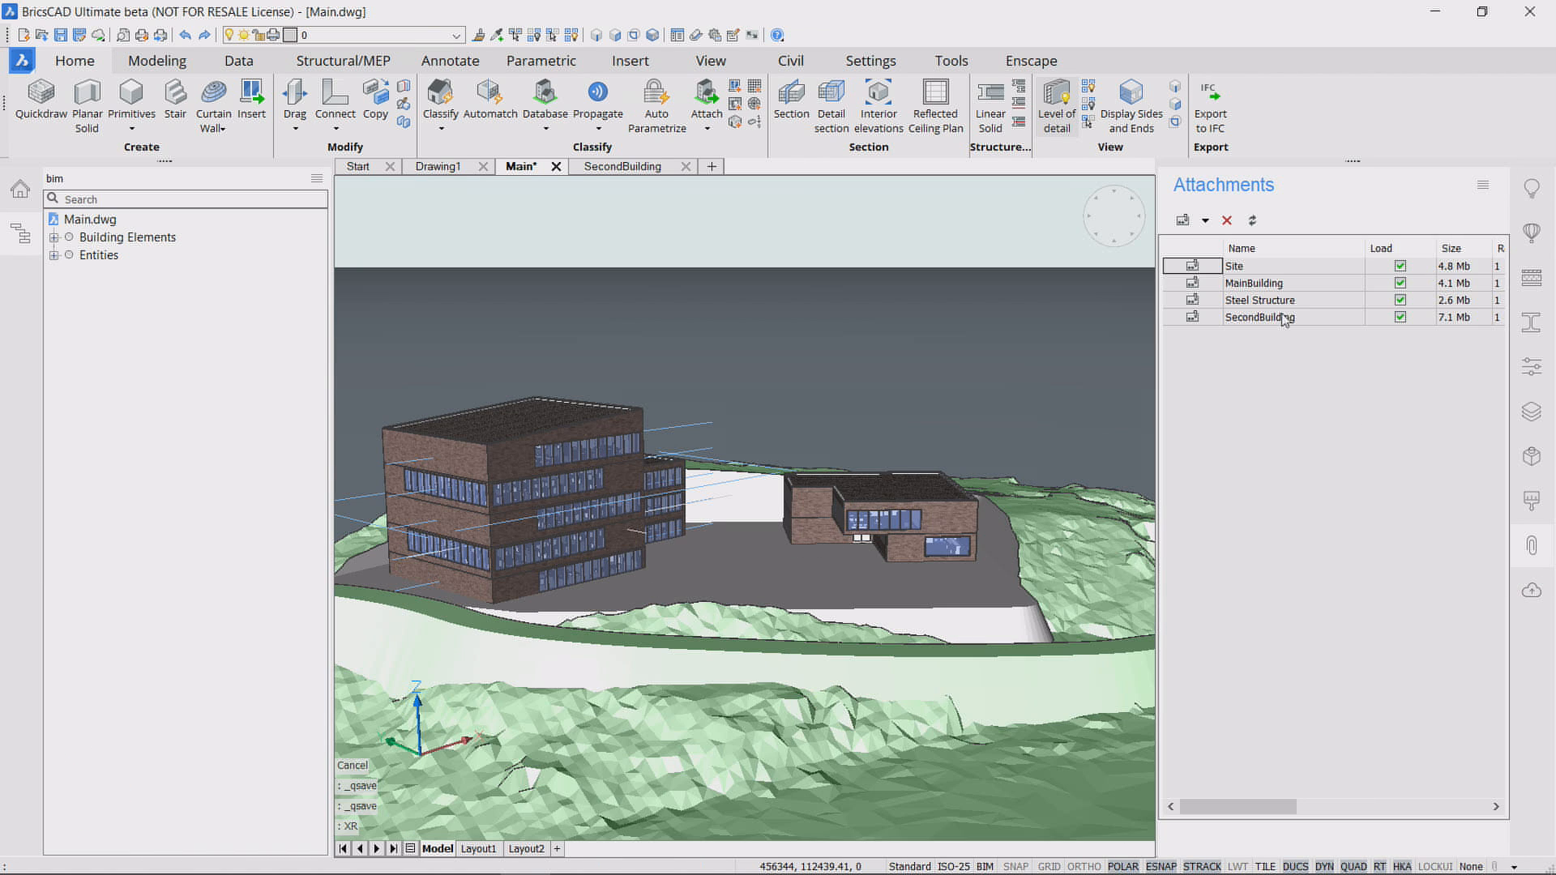
right_click(1283, 317)
click(1291, 395)
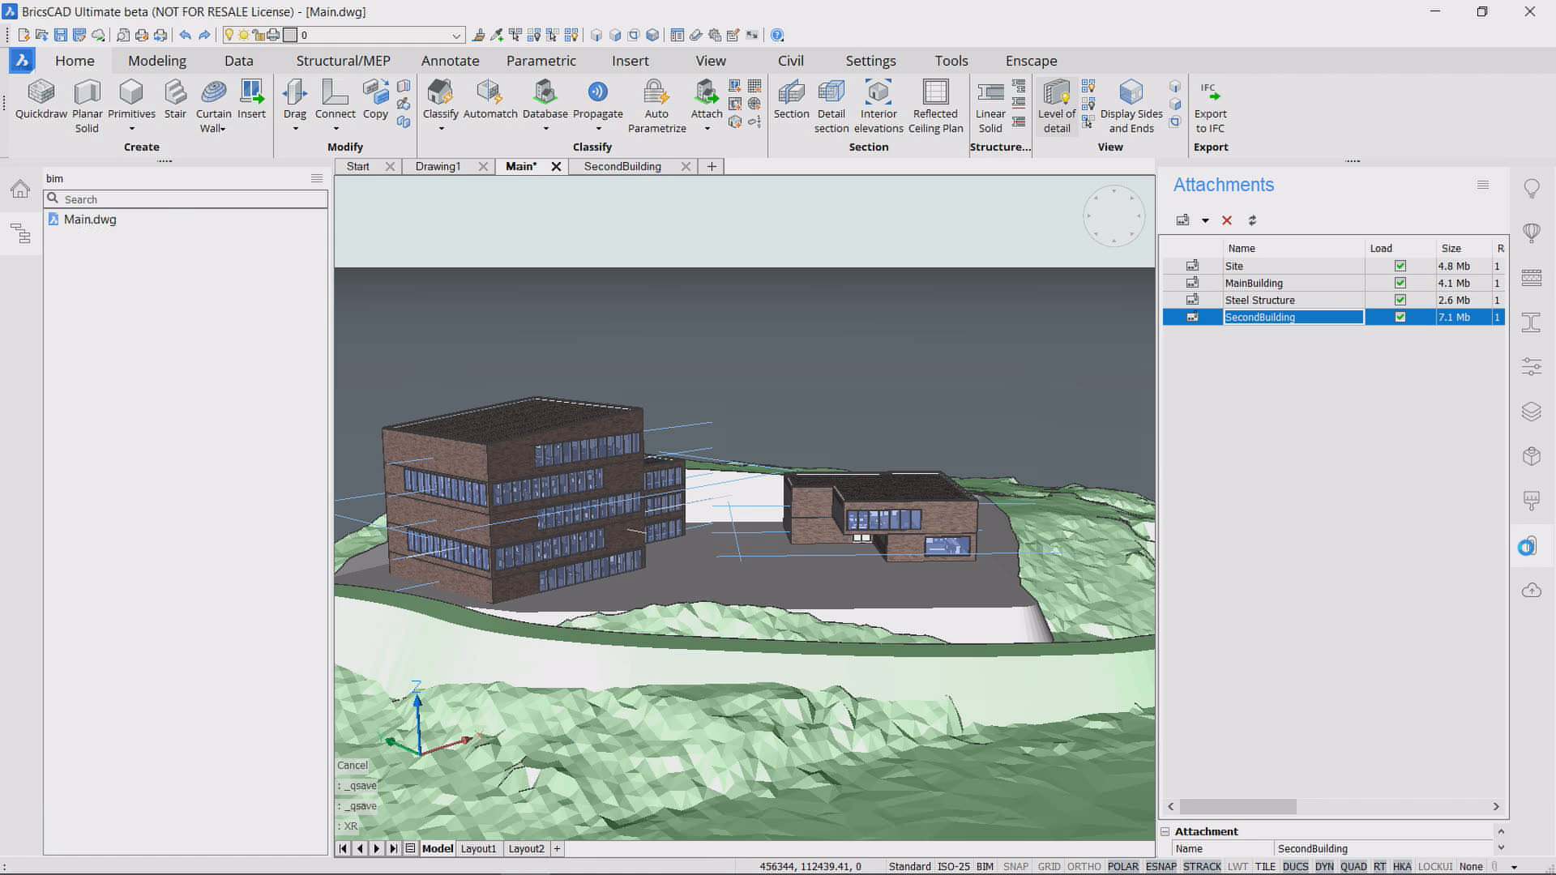
click(1531, 545)
scroll(1235, 423, up, 3)
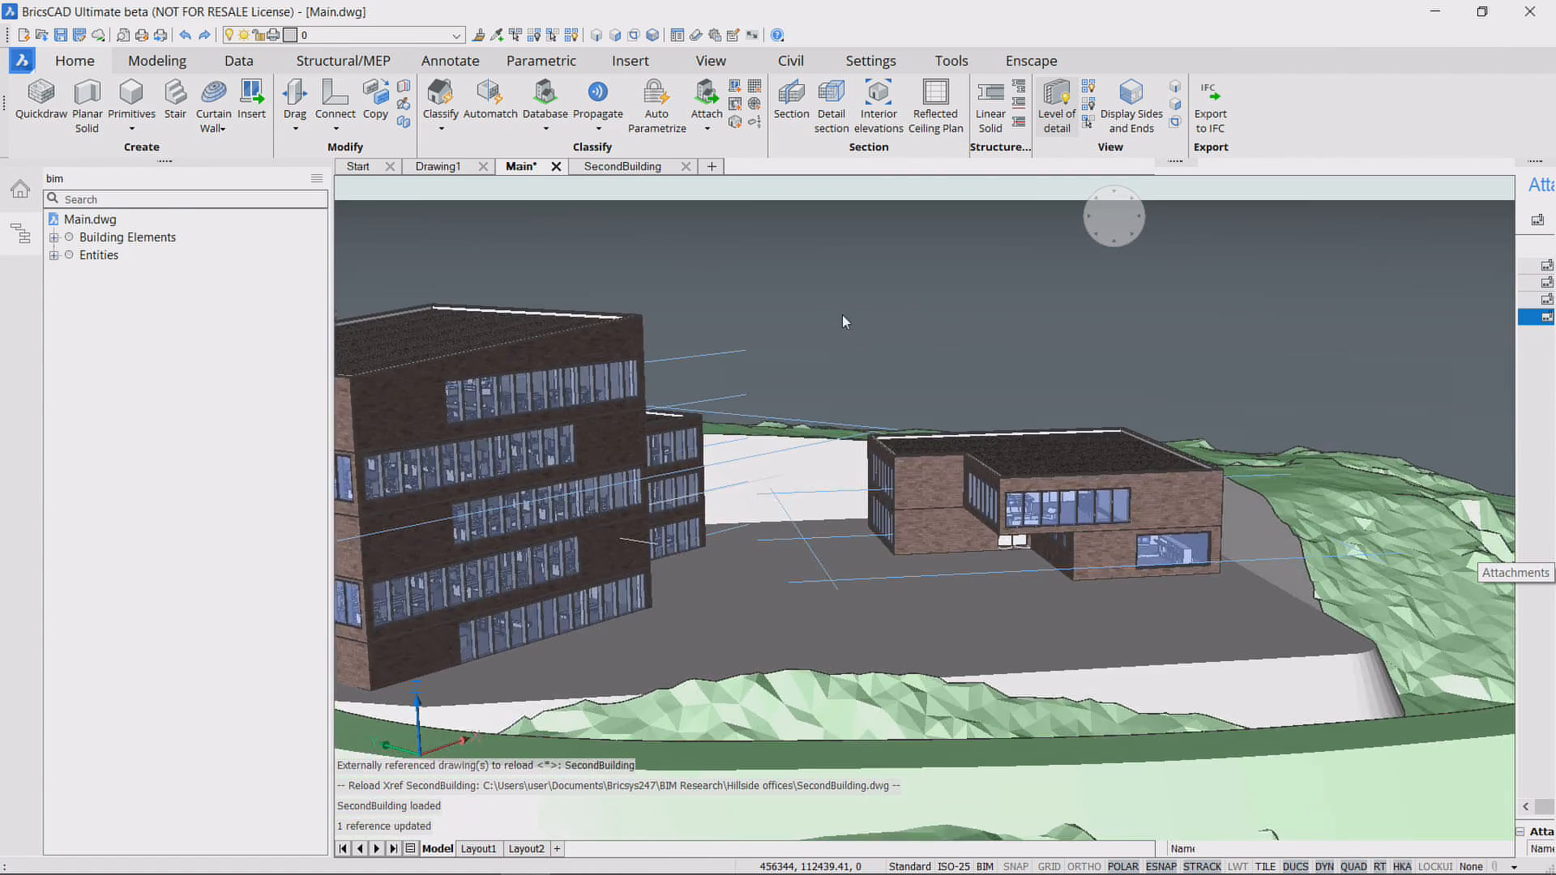
Step: Show the Hillside offices project in the BIM project browser and open its sheetset setup
click(22, 192)
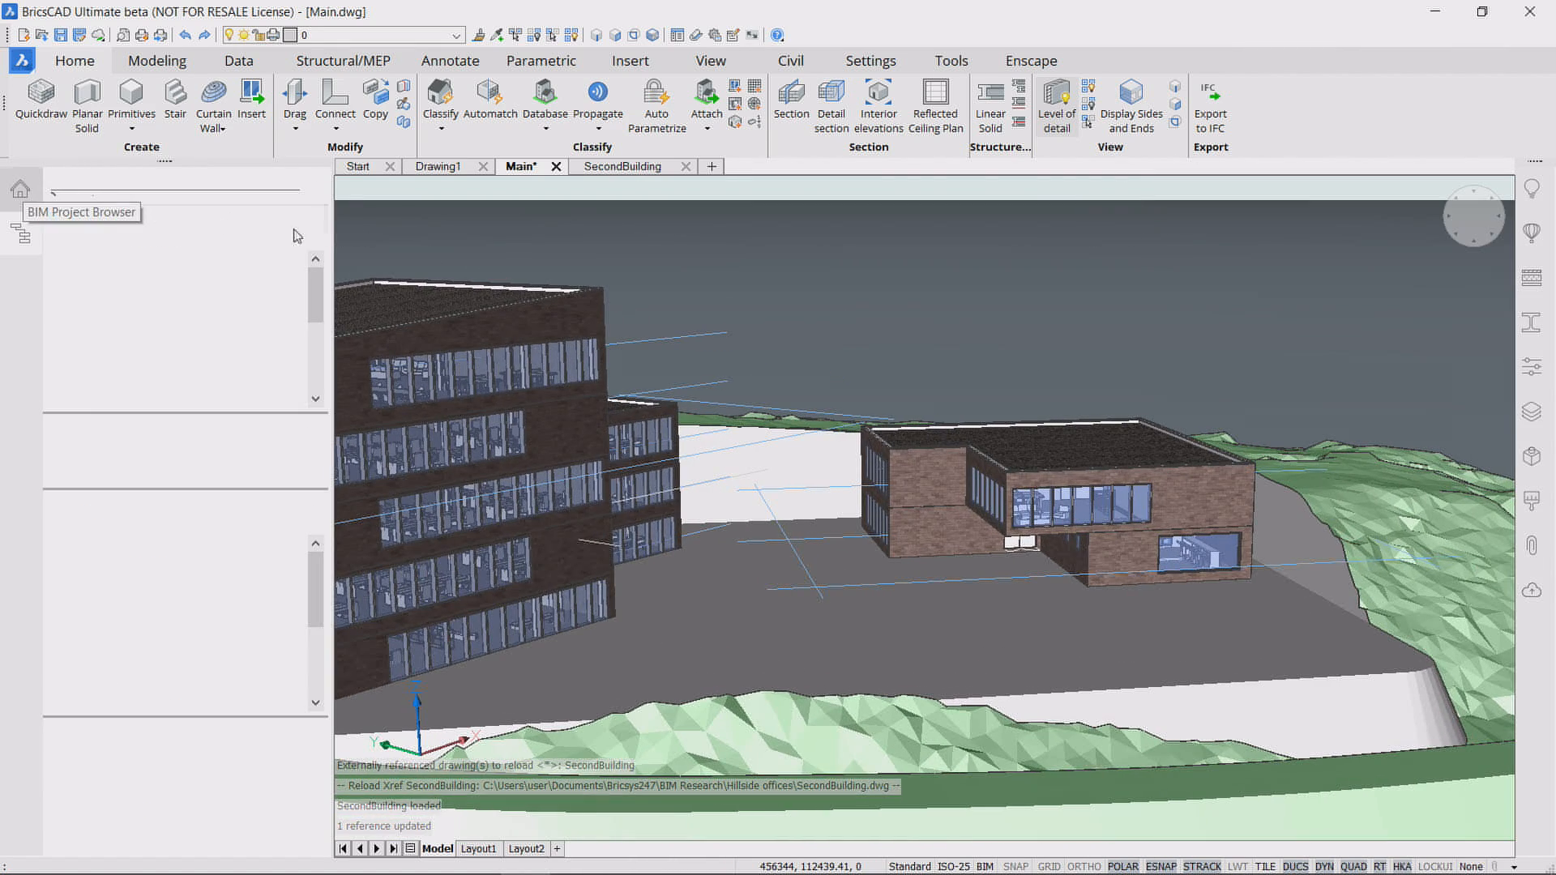
click(309, 185)
click(340, 208)
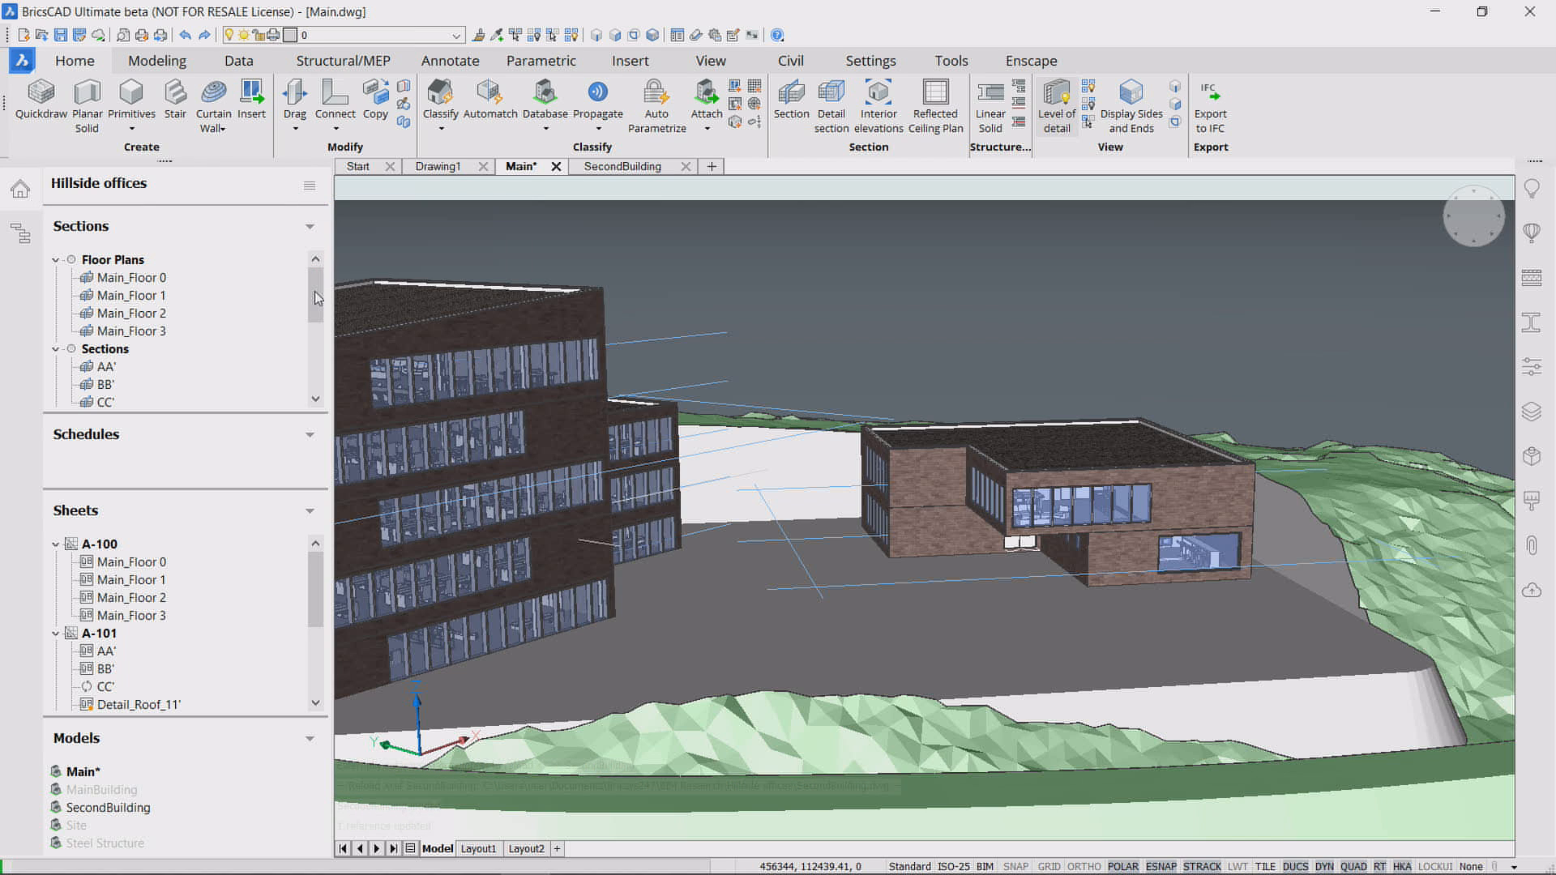
drag(316, 294, 315, 381)
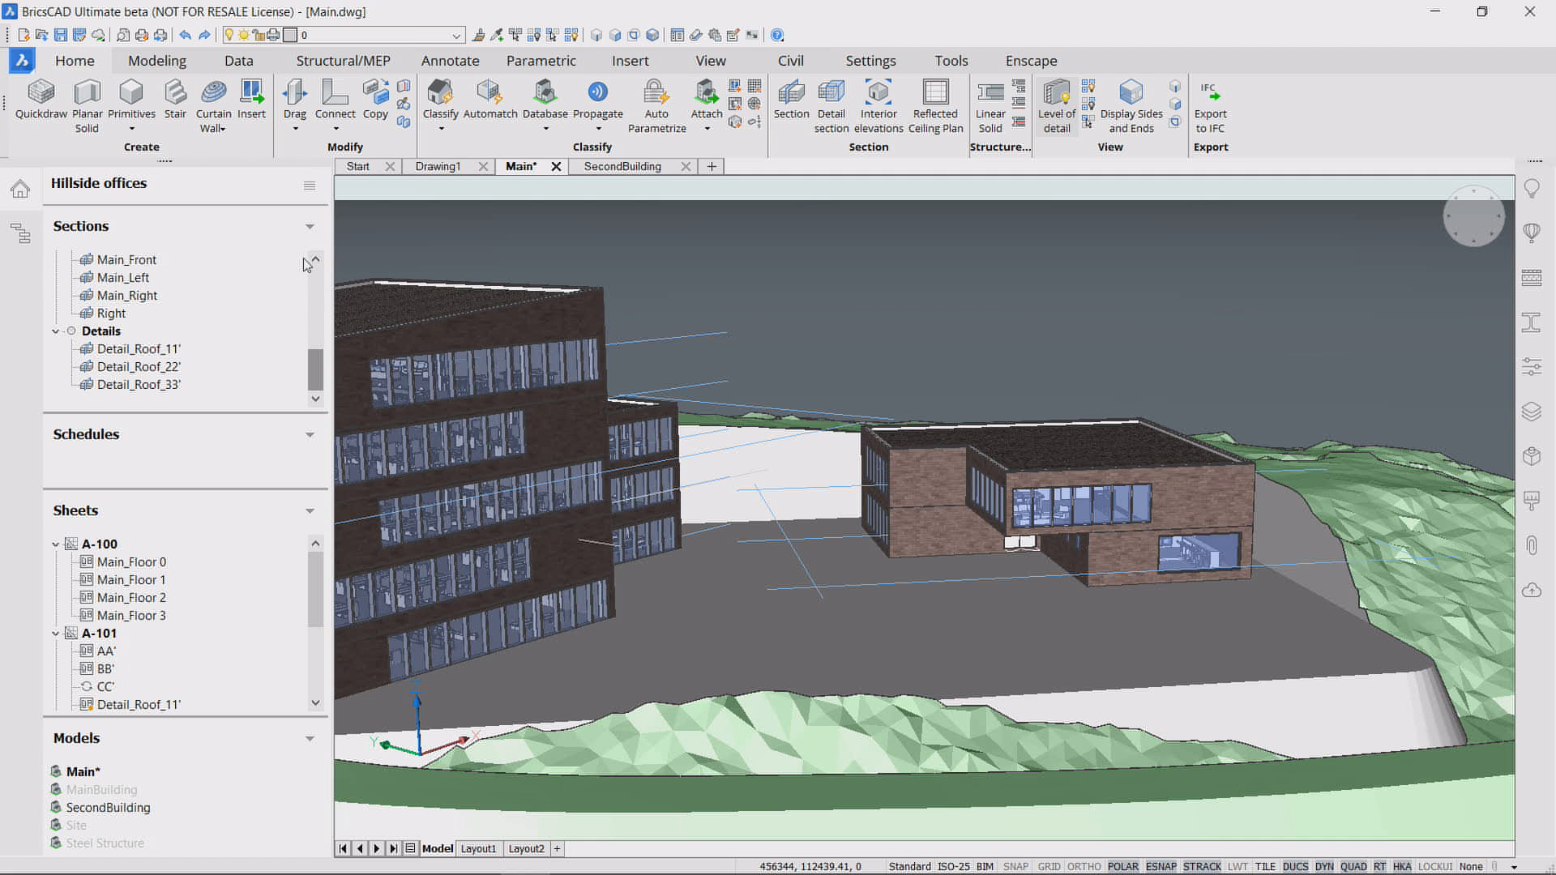
click(308, 187)
click(357, 246)
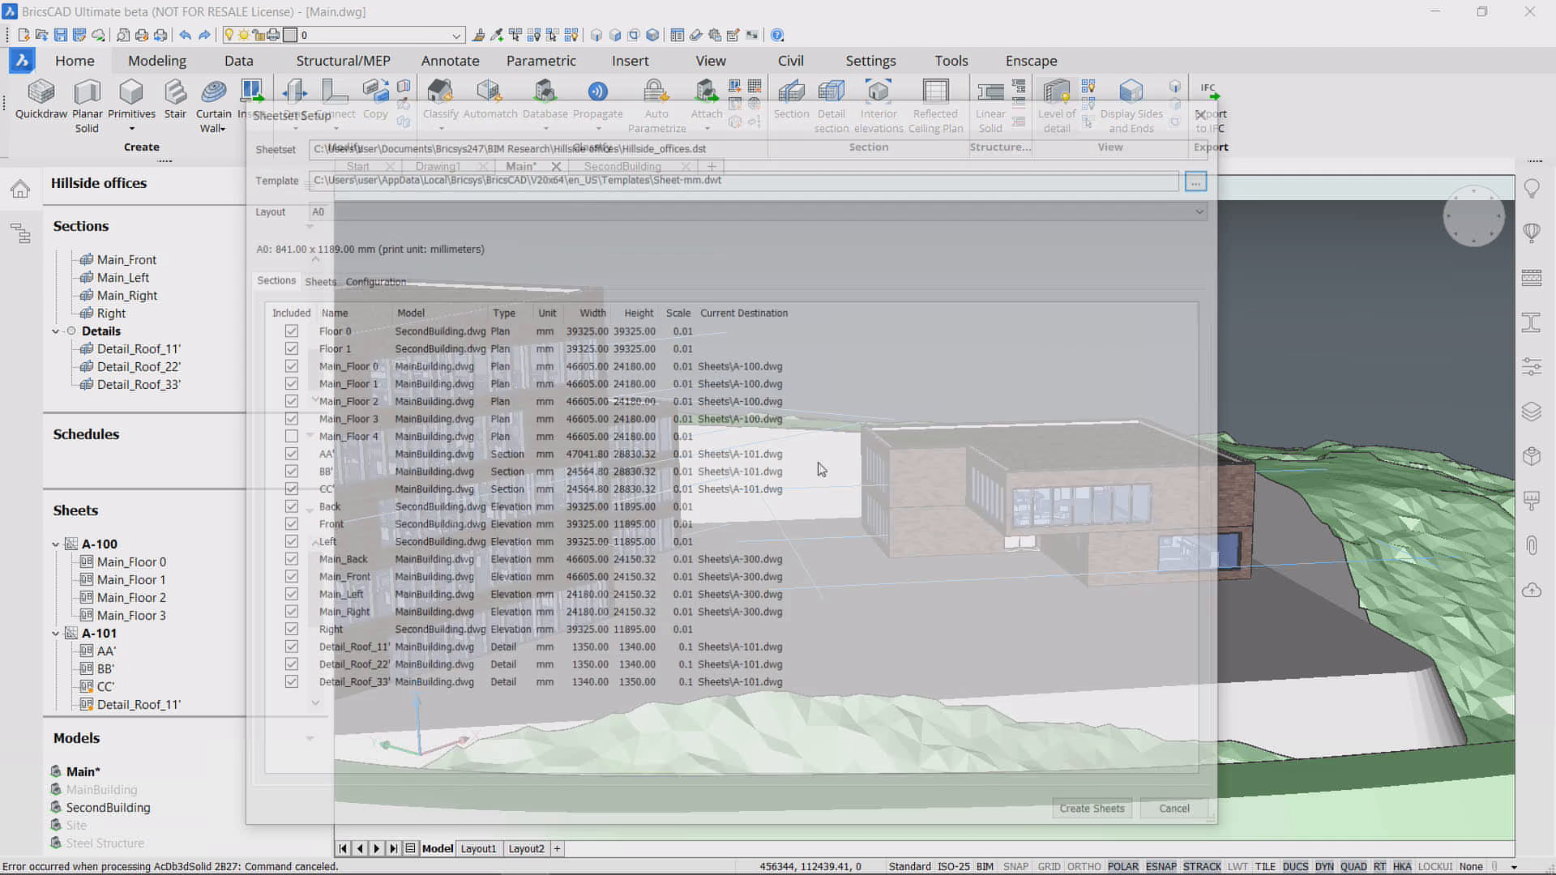
drag(818, 121, 944, 98)
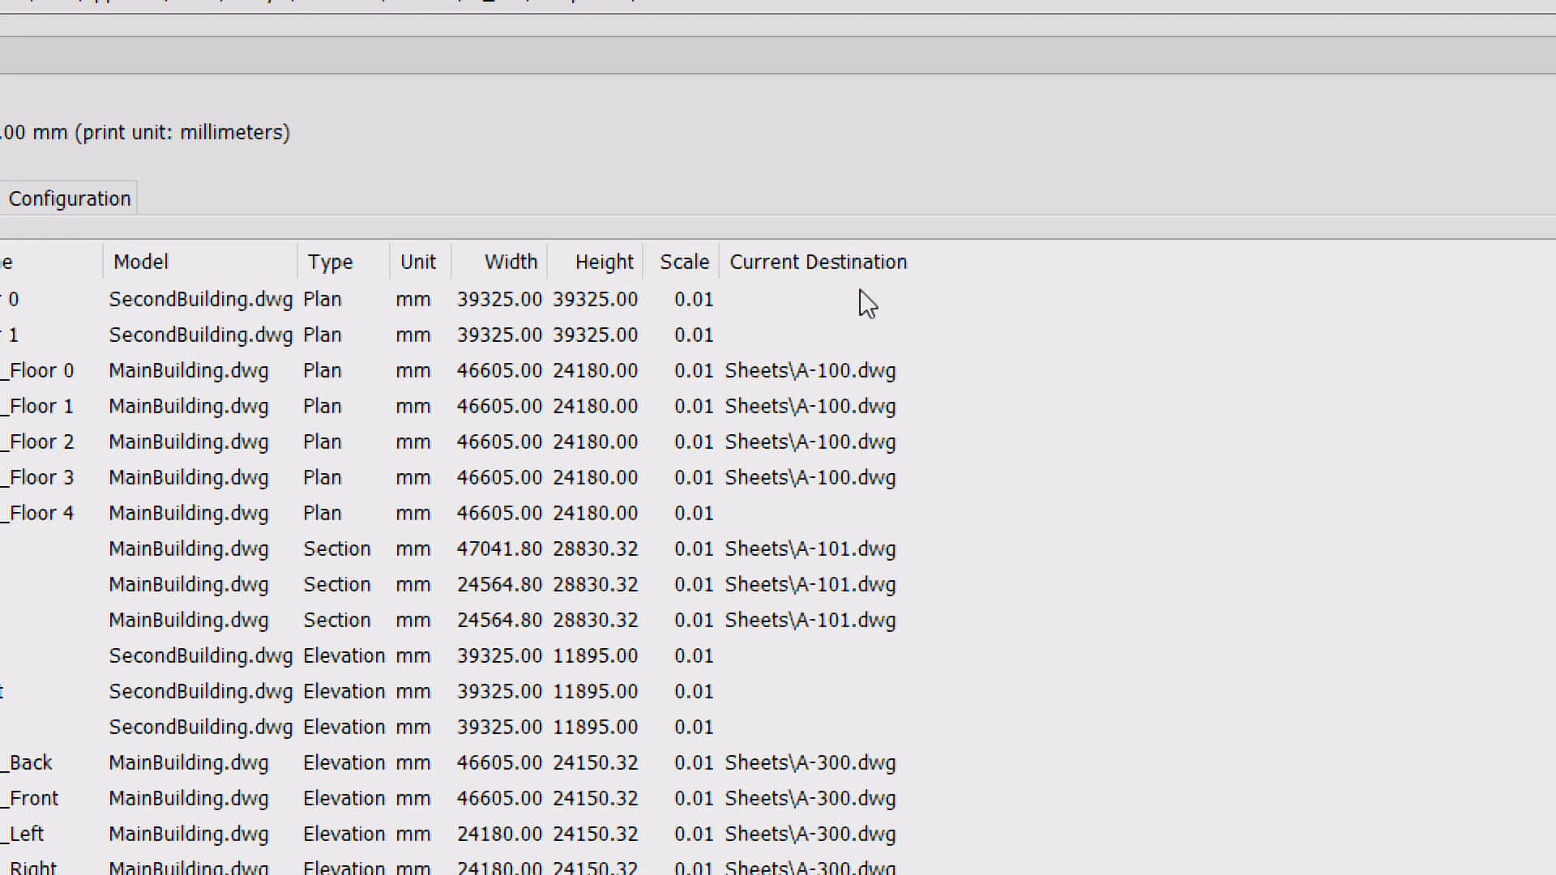
Step: Check the sheetset setup's section list for sections without a current destination sheet, including SecondBuilding's plans and elevations
click(891, 308)
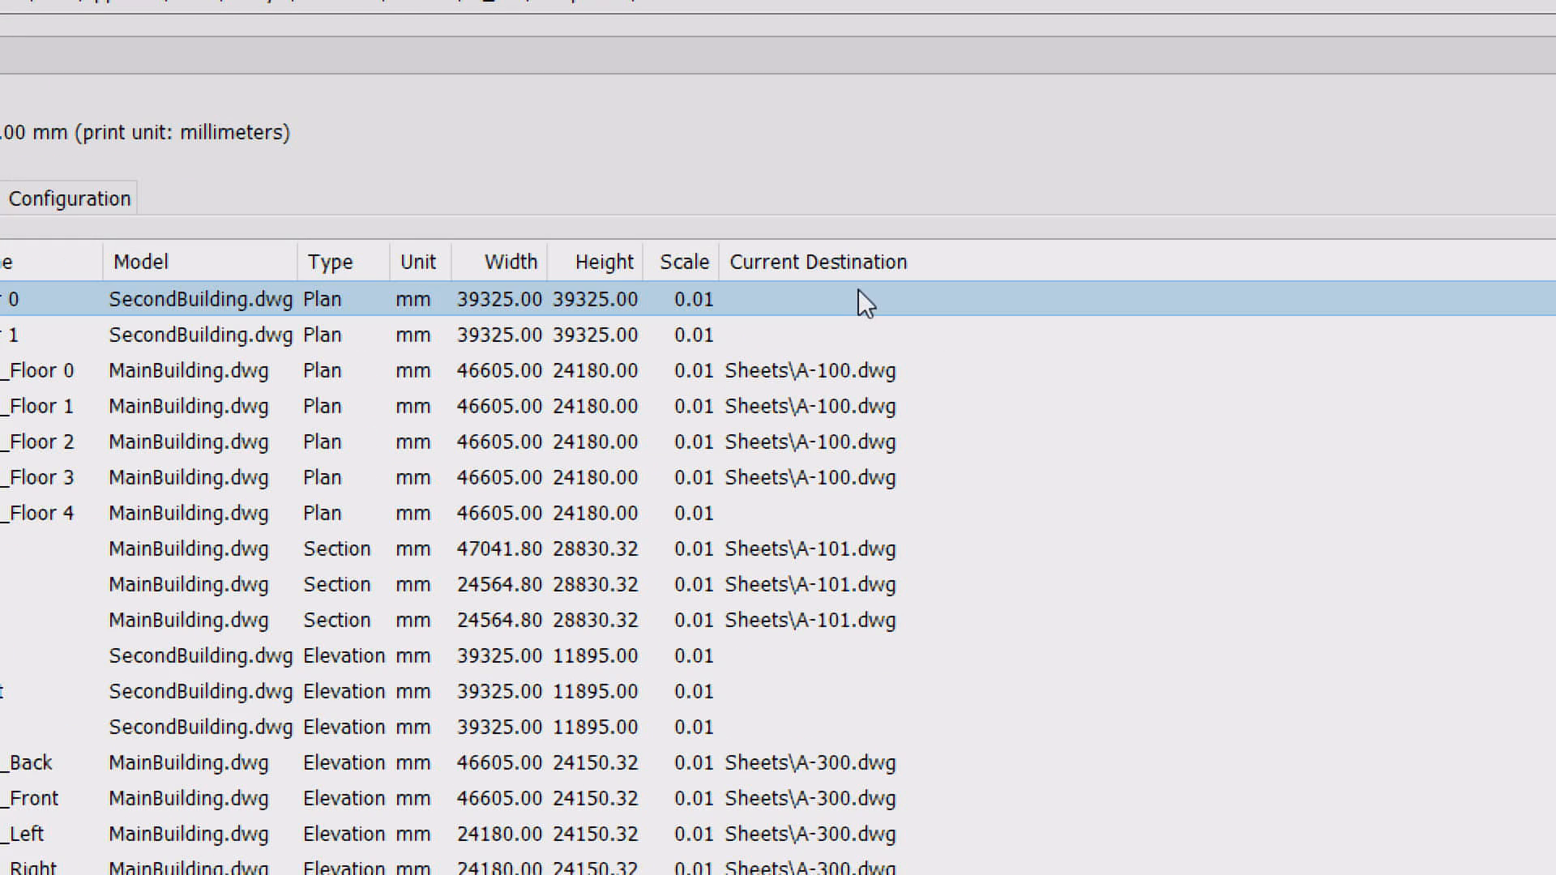
click(873, 324)
click(826, 513)
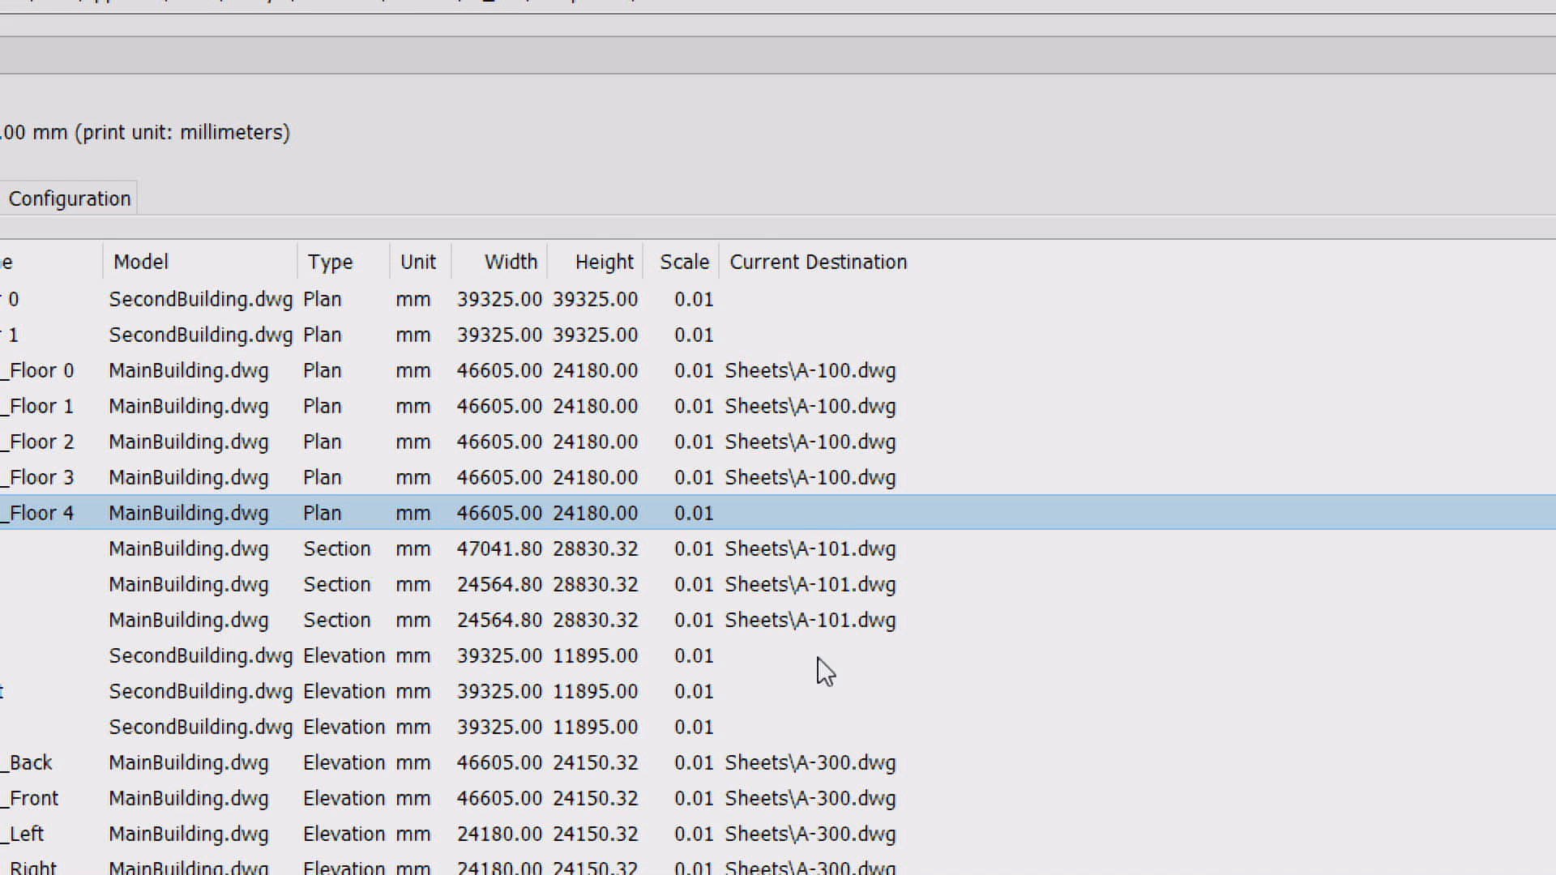
click(819, 658)
click(809, 692)
click(807, 726)
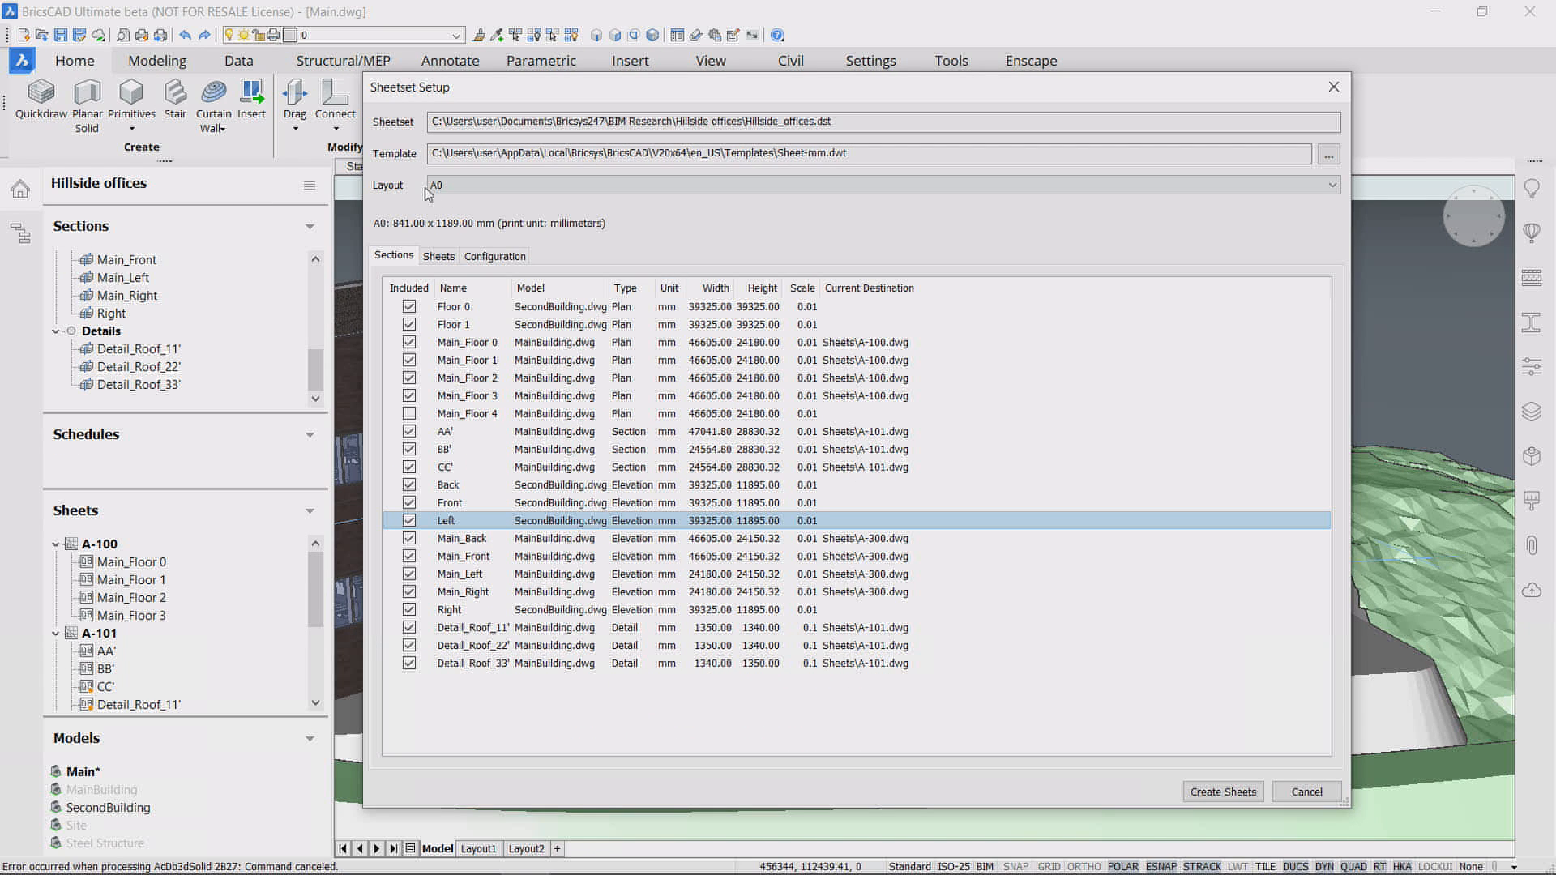
Step: Preview the planned layouts of sheets A-102 and A-301
click(440, 255)
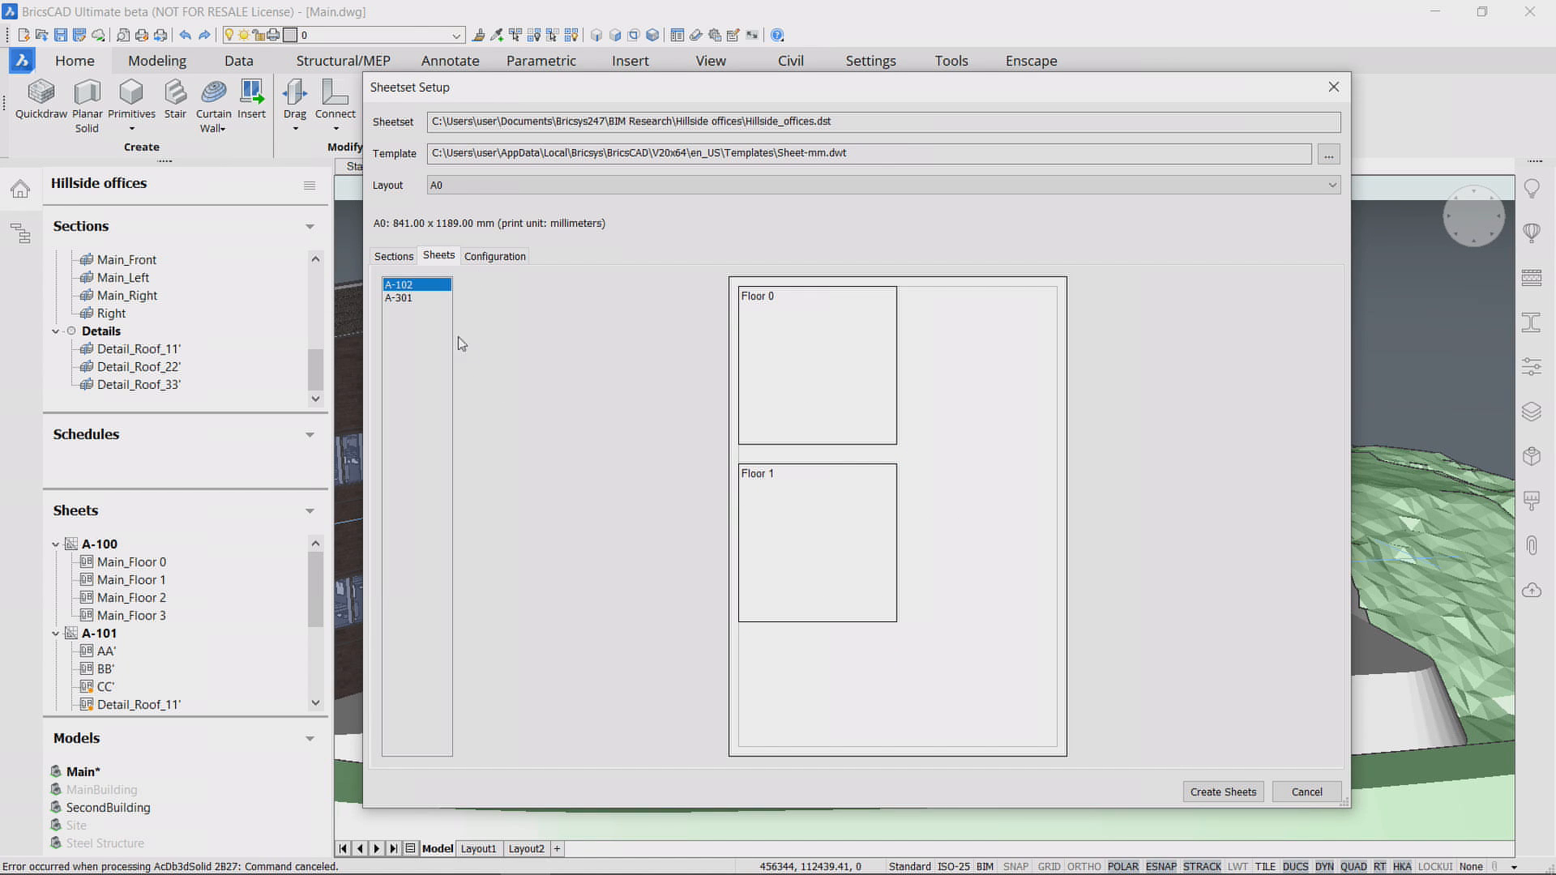
click(409, 298)
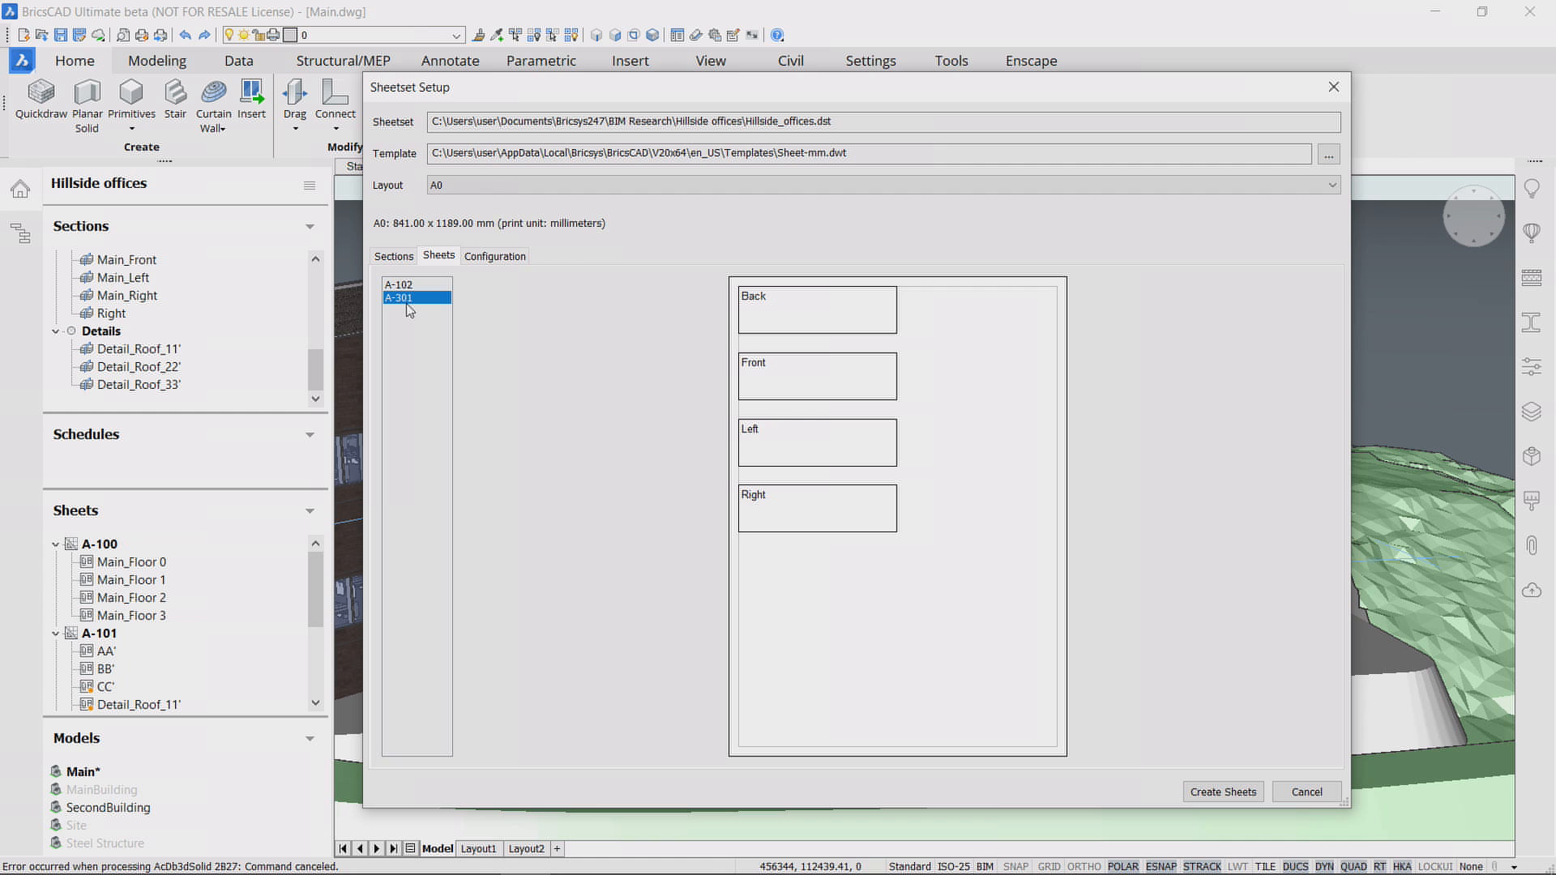
click(409, 287)
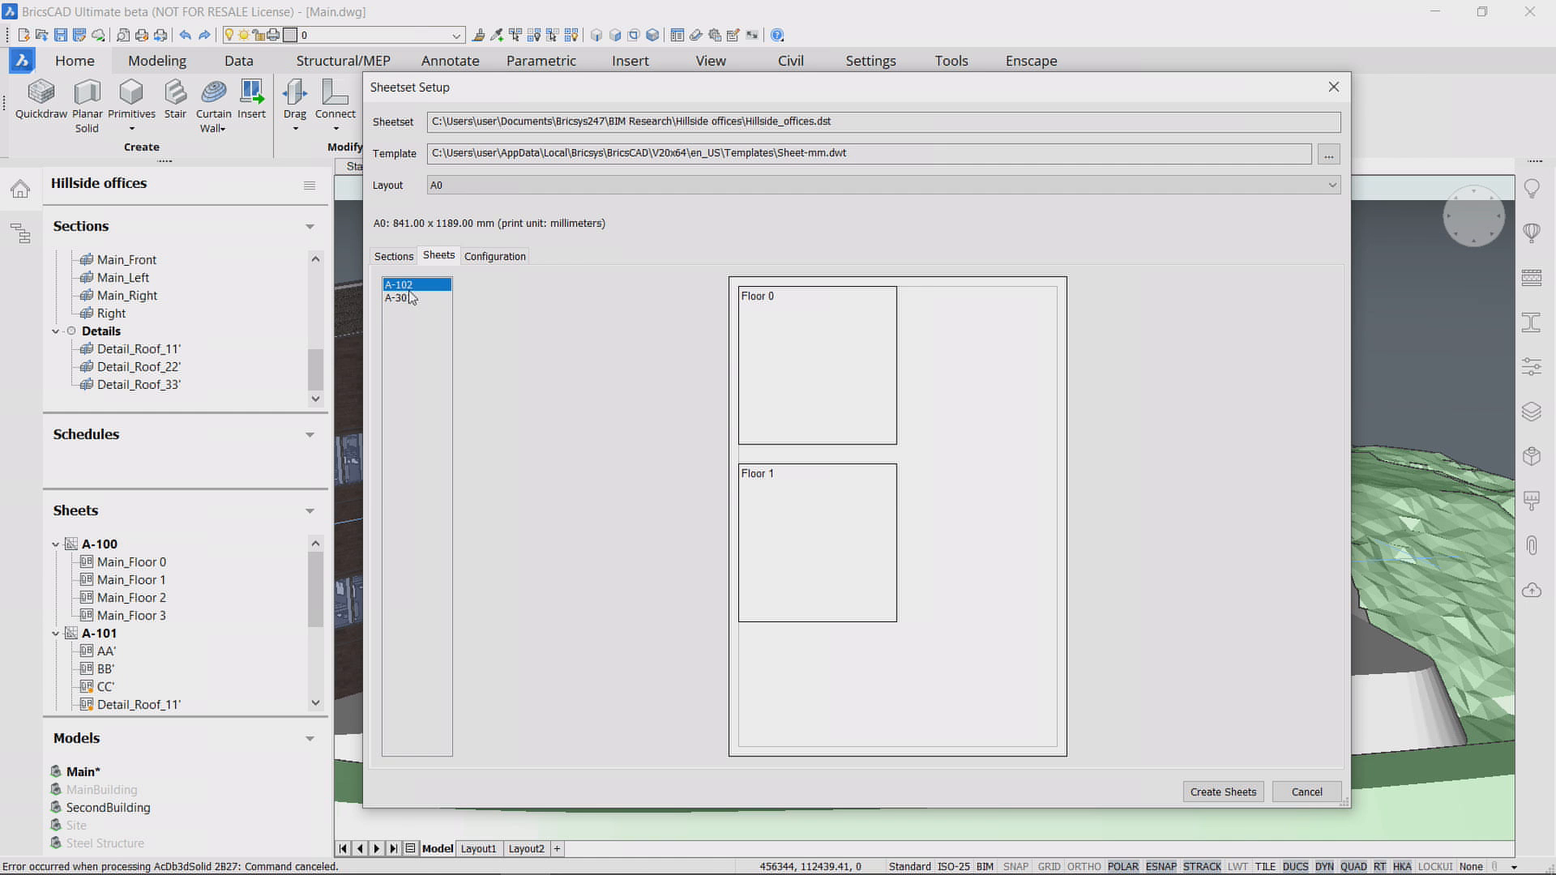
click(412, 300)
Step: Set the scale of SecondBuilding's Floor 0 plan section to 0.025 in the sheetset setup
click(395, 257)
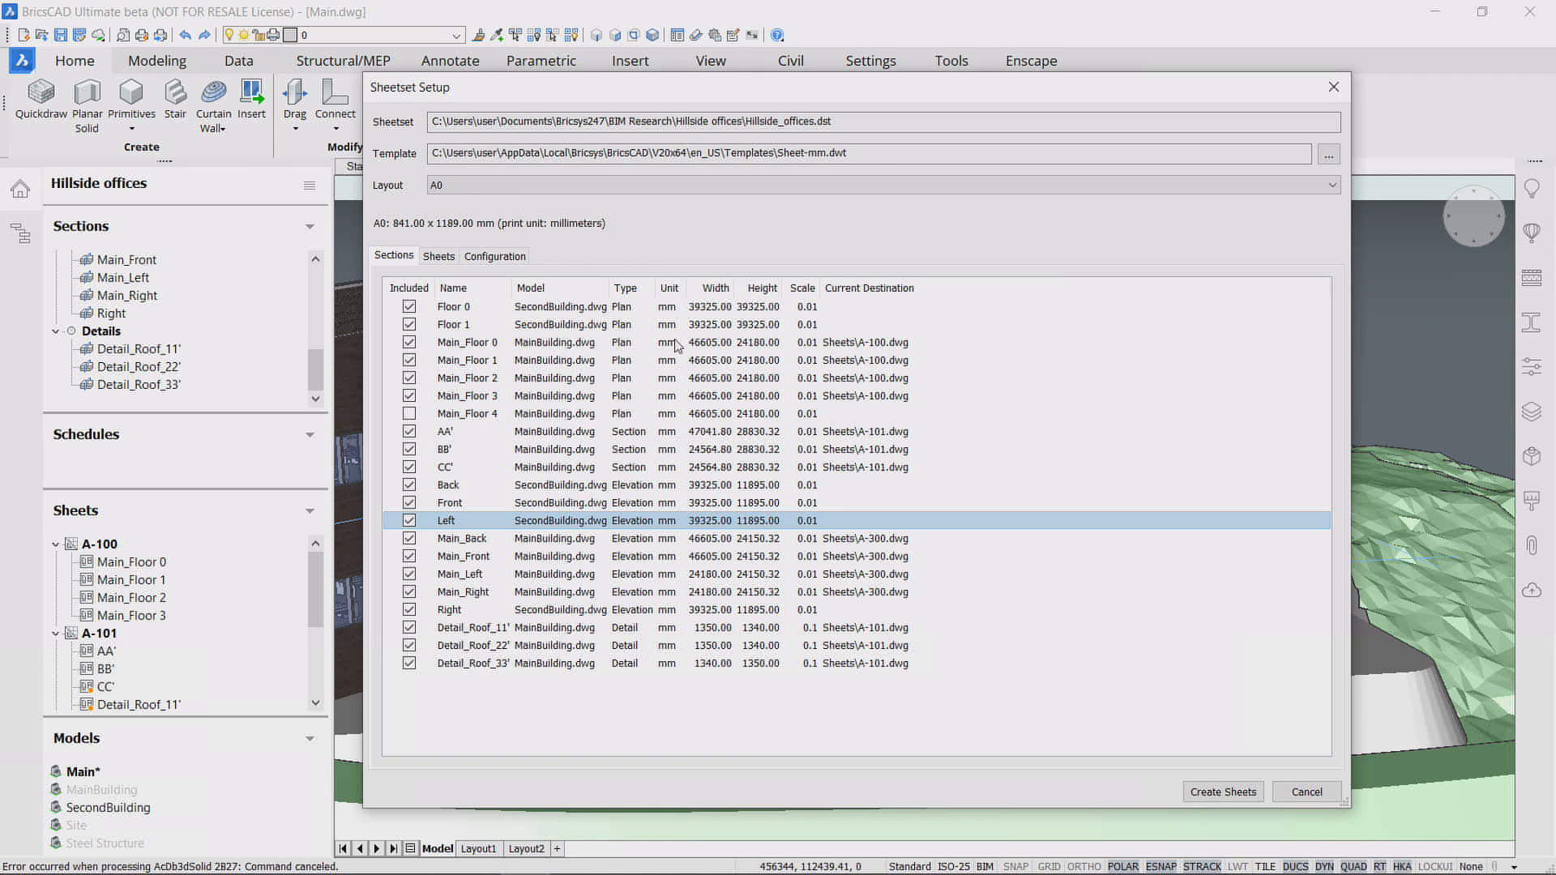
click(808, 312)
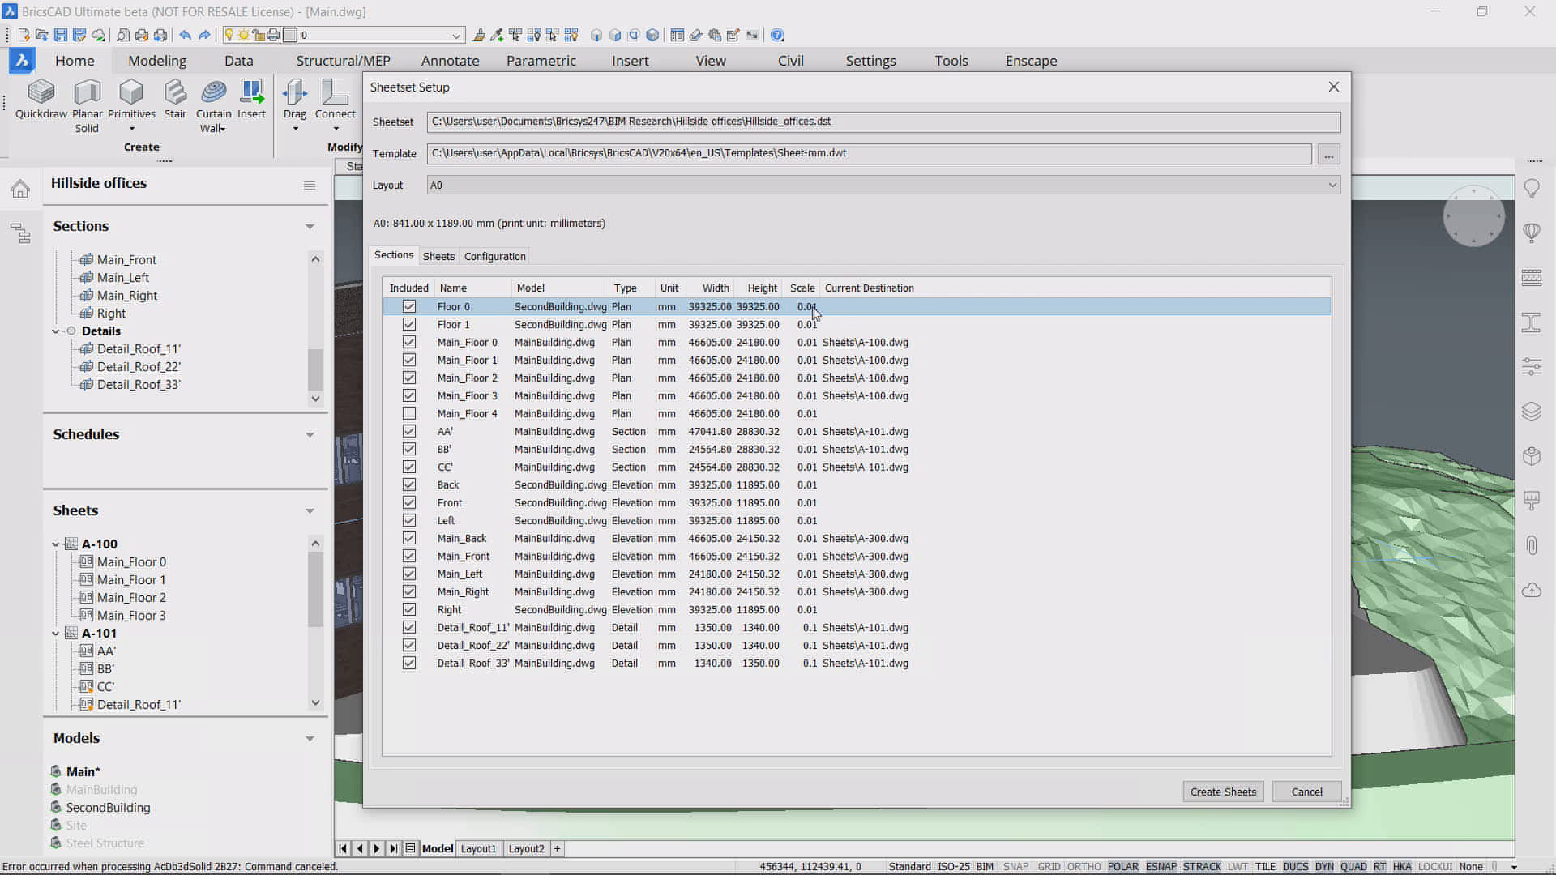
click(814, 308)
click(814, 308)
text(25)
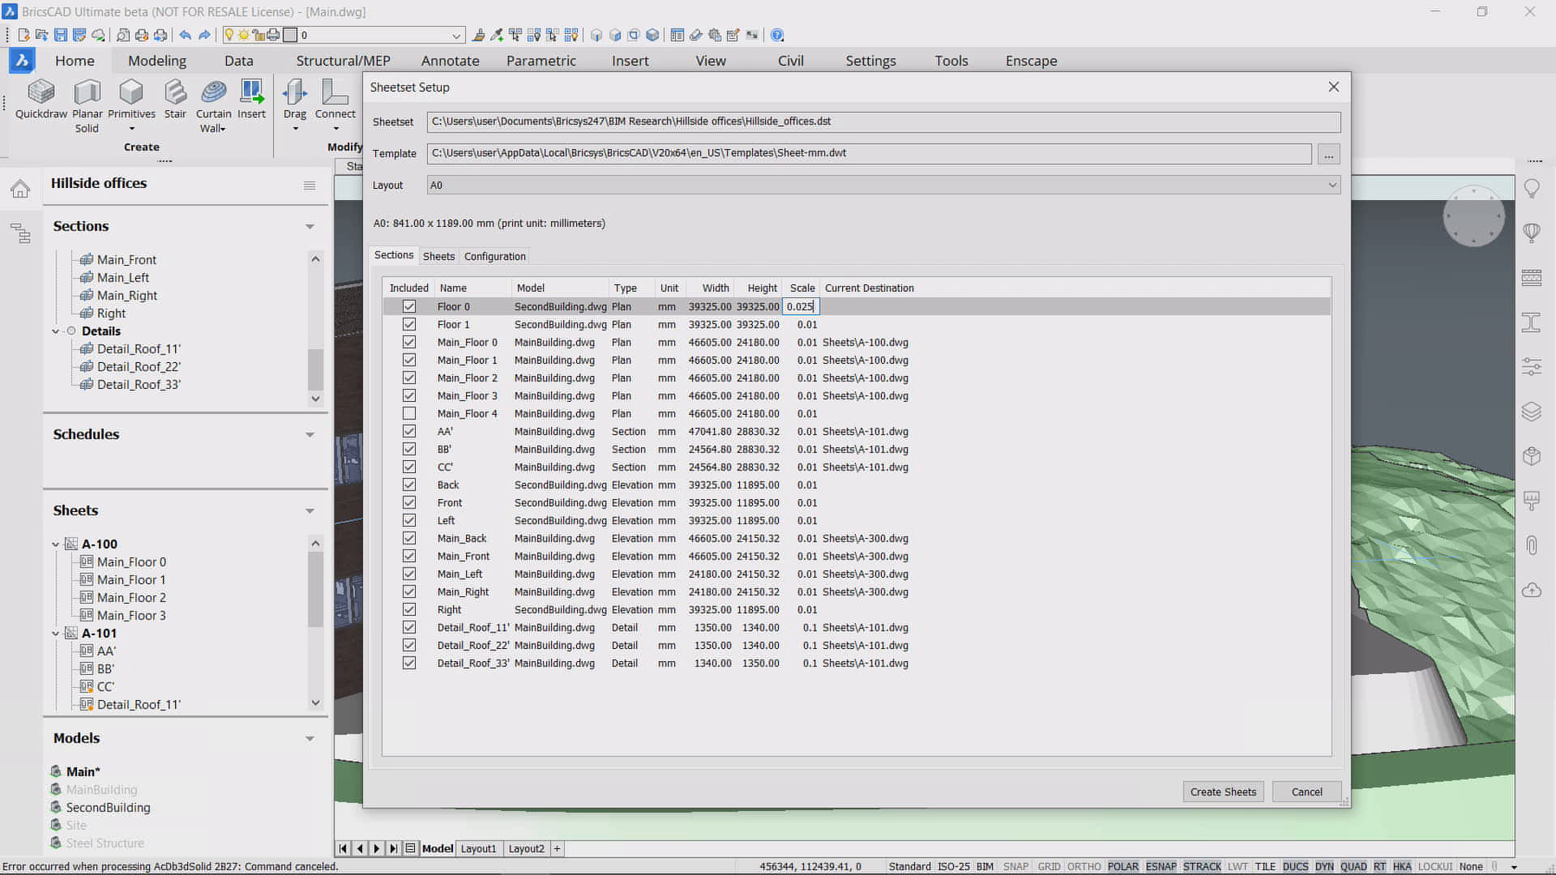
key(Return)
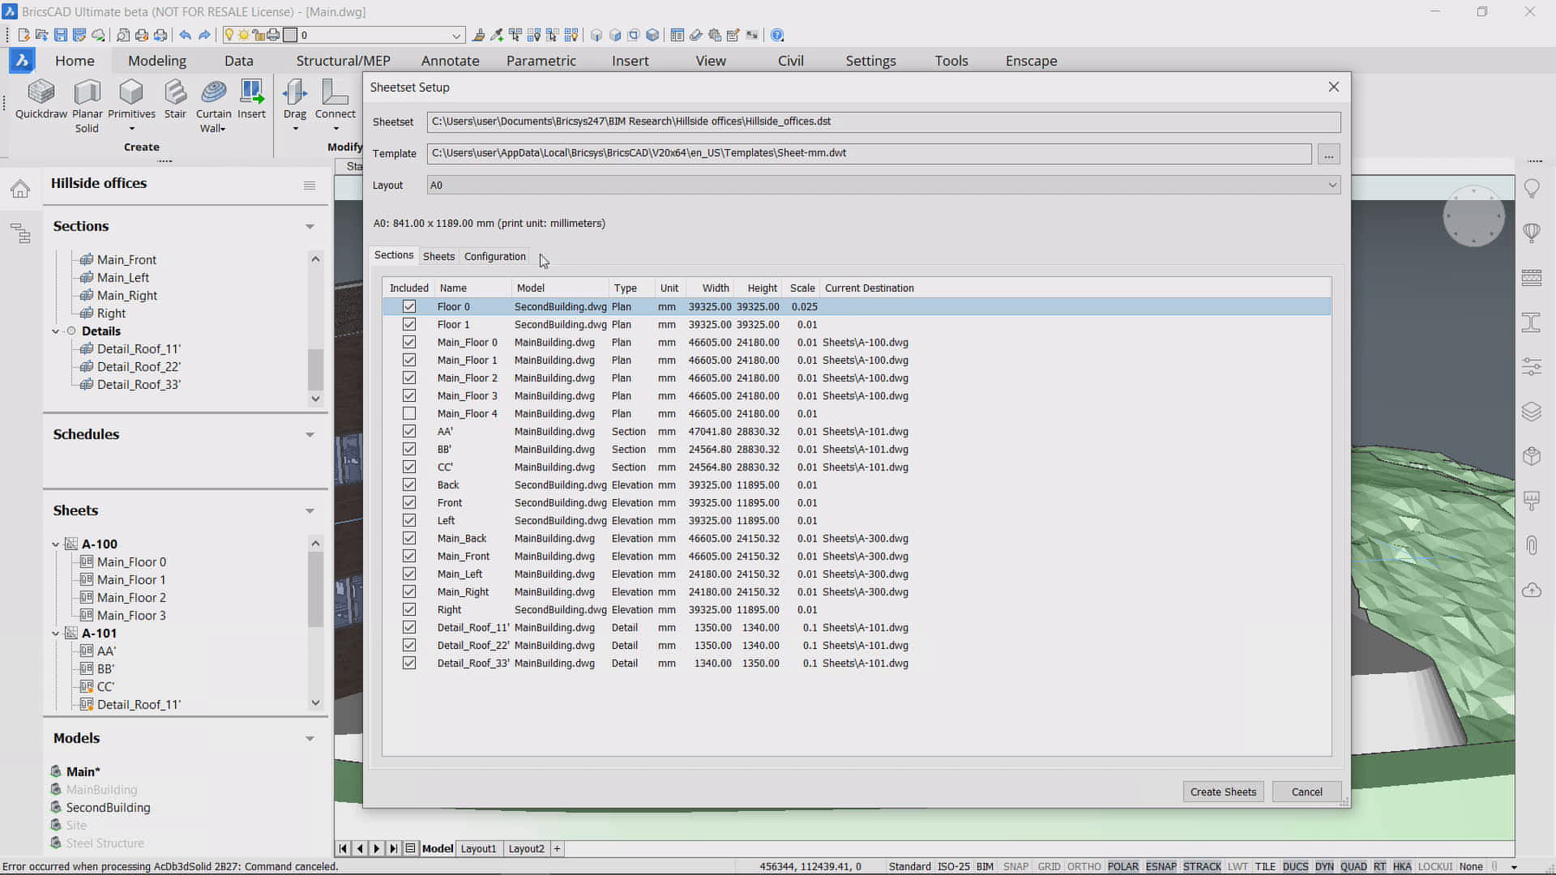
Step: Check how the section views fit on the A0 layouts of sheets A-102, A-103 and A-301
click(448, 257)
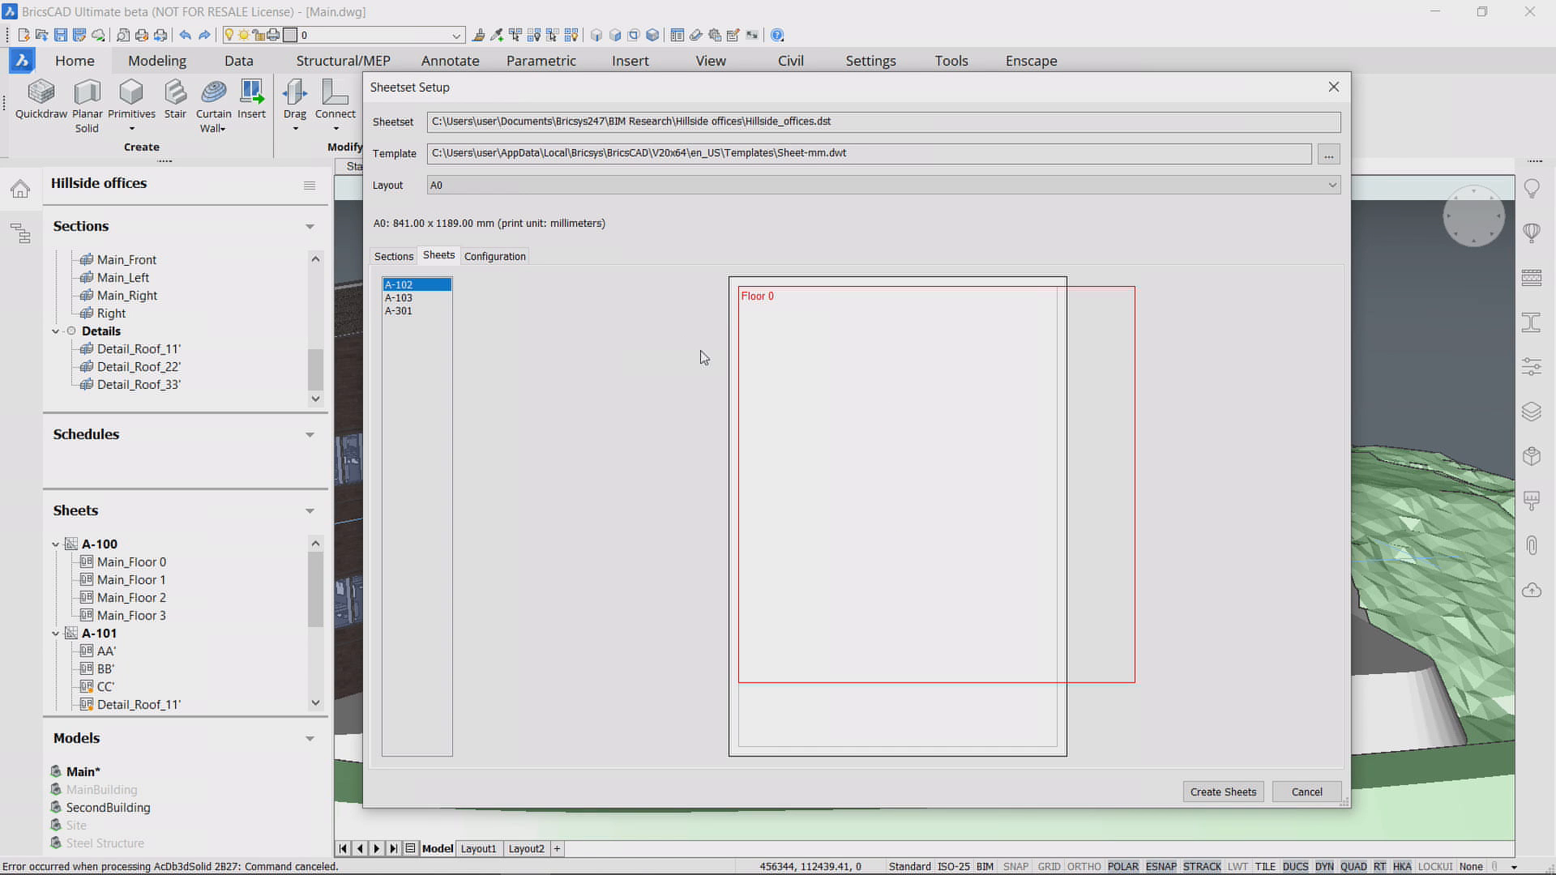
click(415, 298)
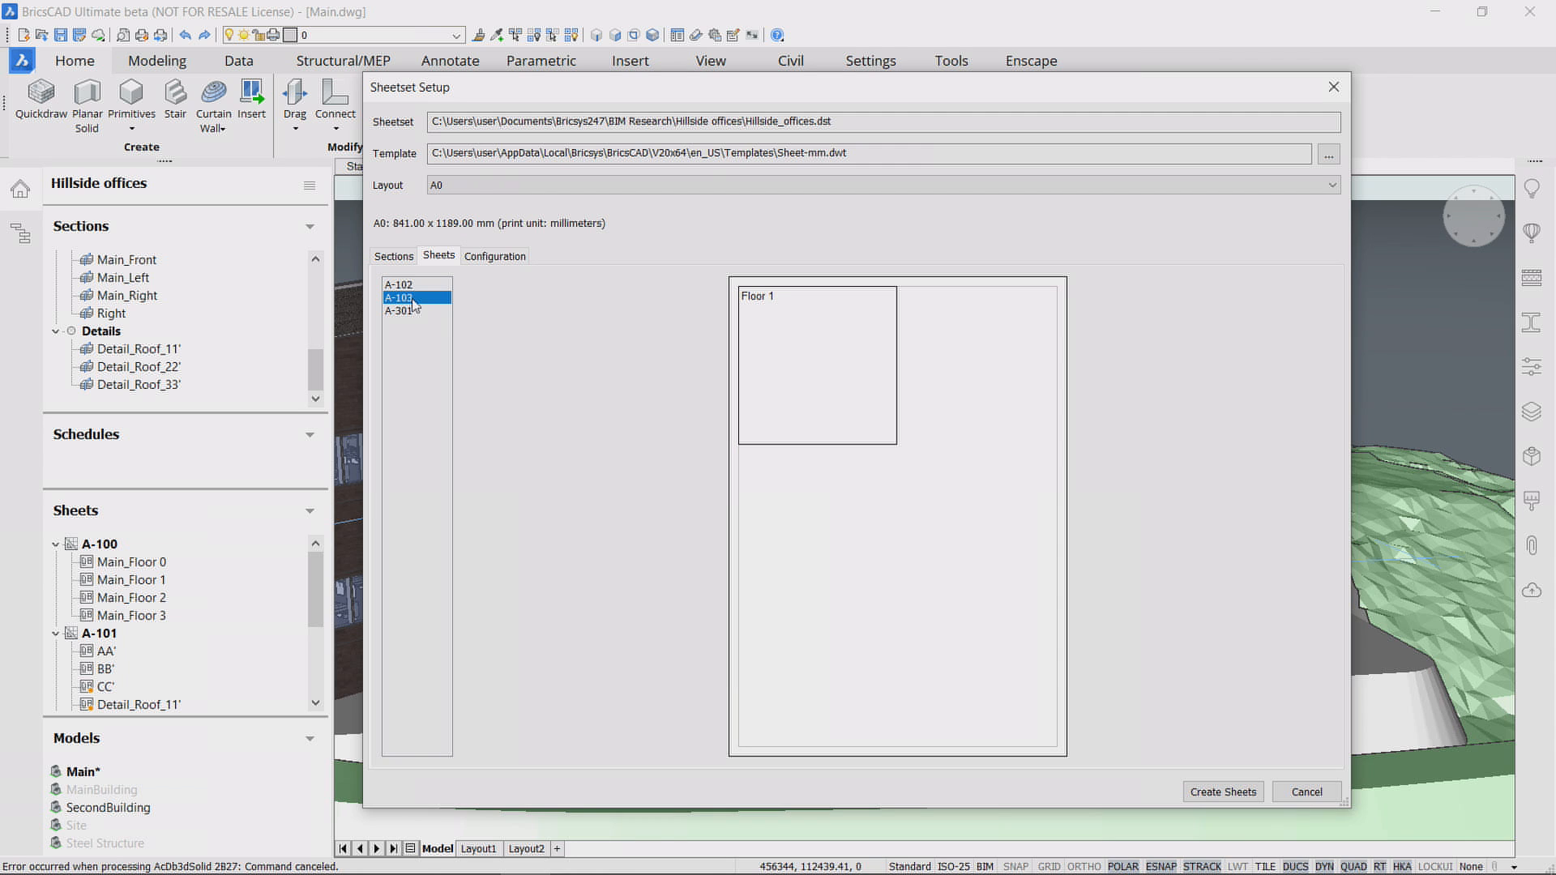
click(405, 311)
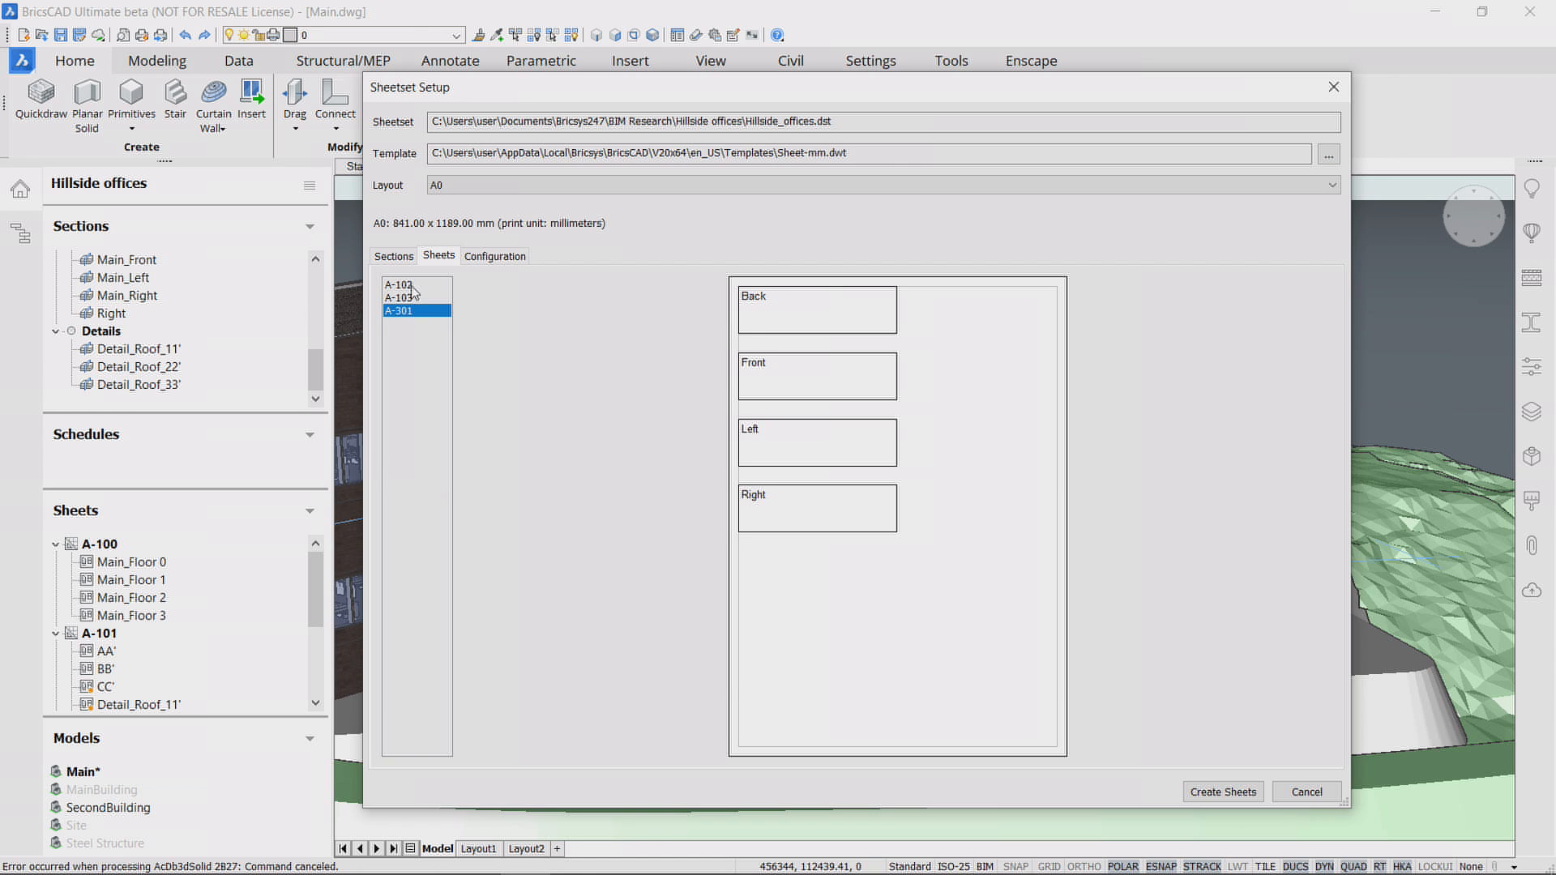
click(412, 286)
click(415, 300)
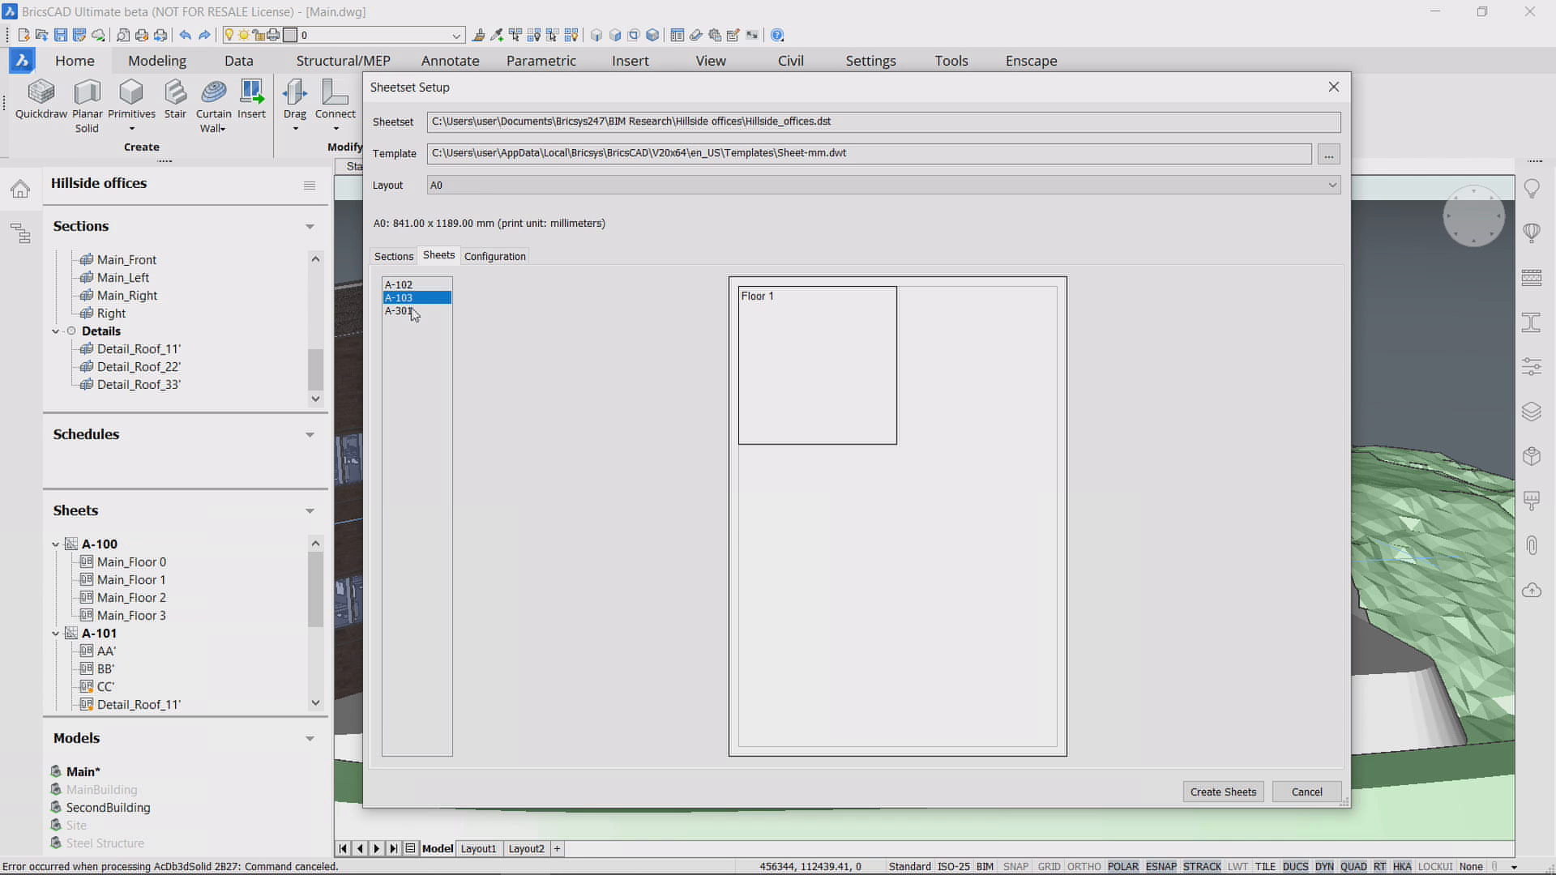
click(410, 311)
Step: Set the Floor 0 section's scale back to 0.01
click(393, 256)
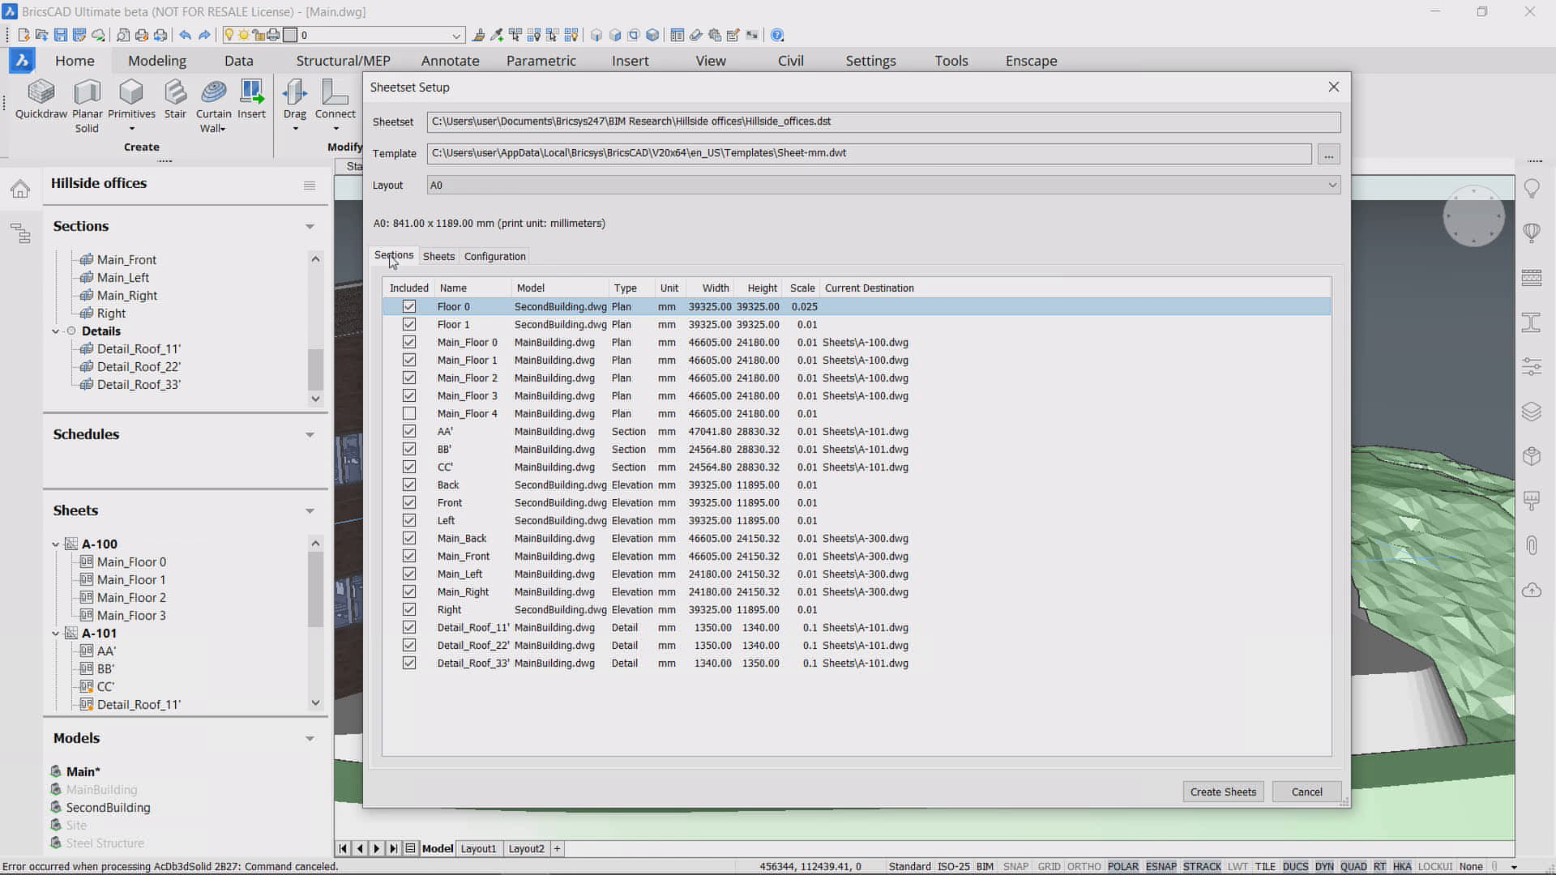
click(810, 308)
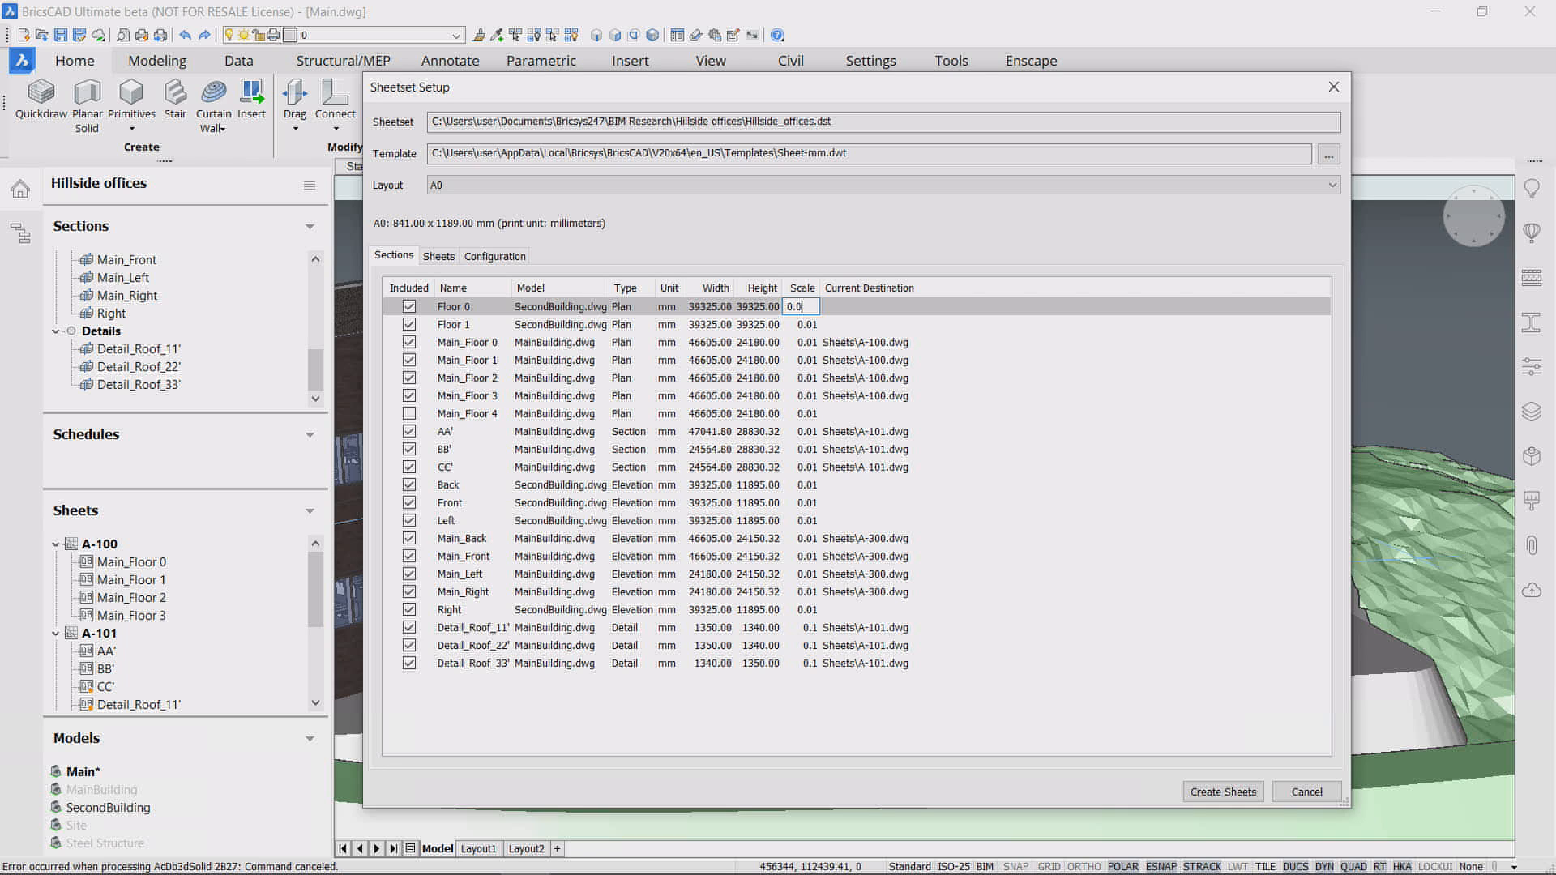
text(0.01)
key(Return)
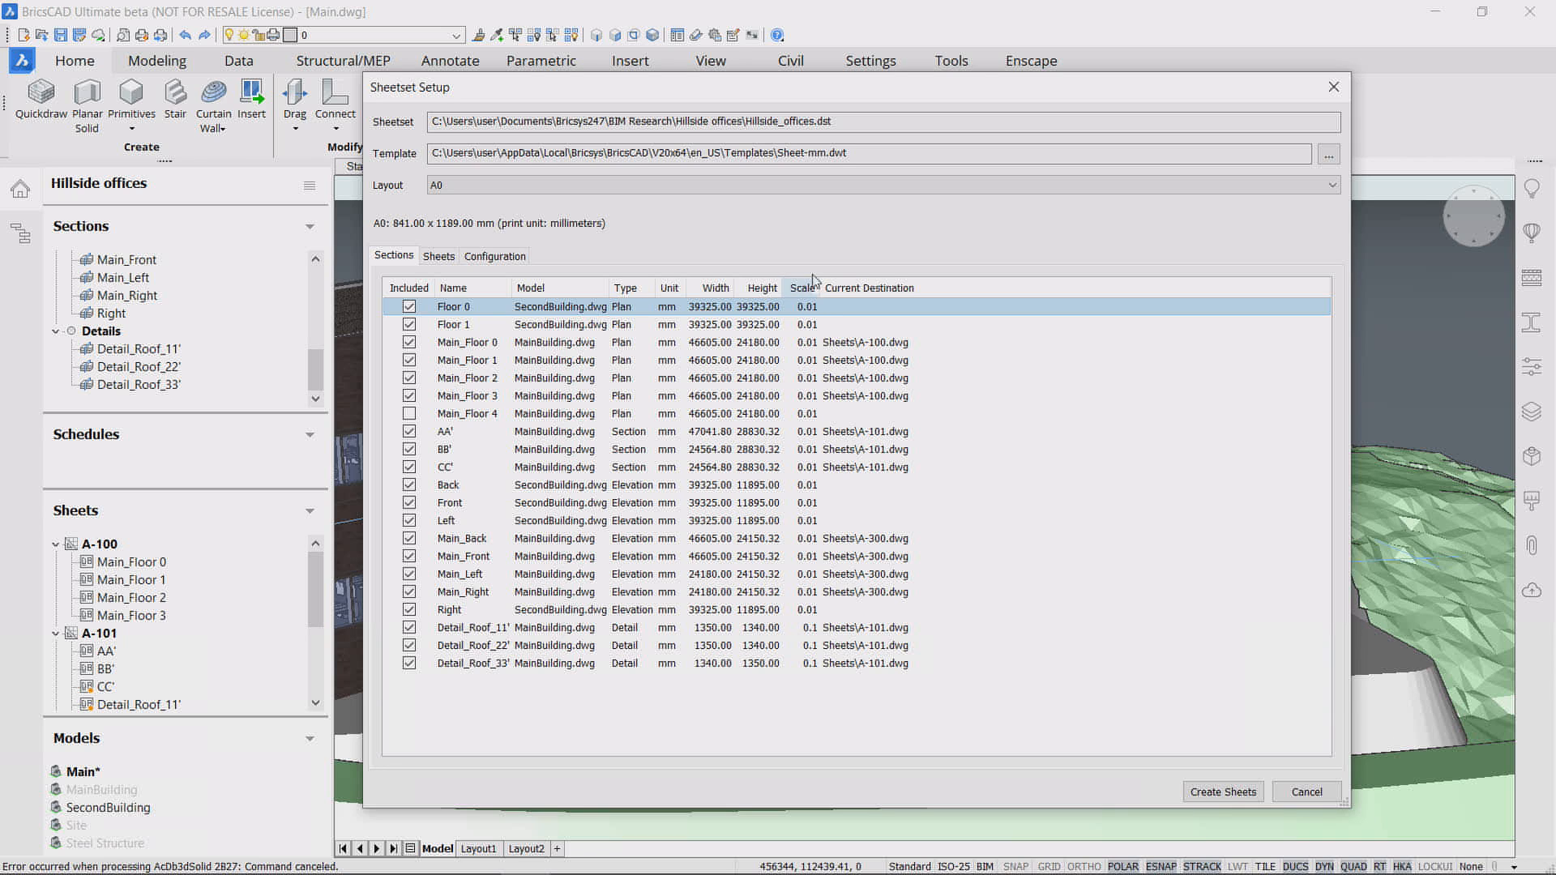
Step: Review the planned sheets and the numbering configuration, and create the sheets for SecondBuilding's sections
click(438, 258)
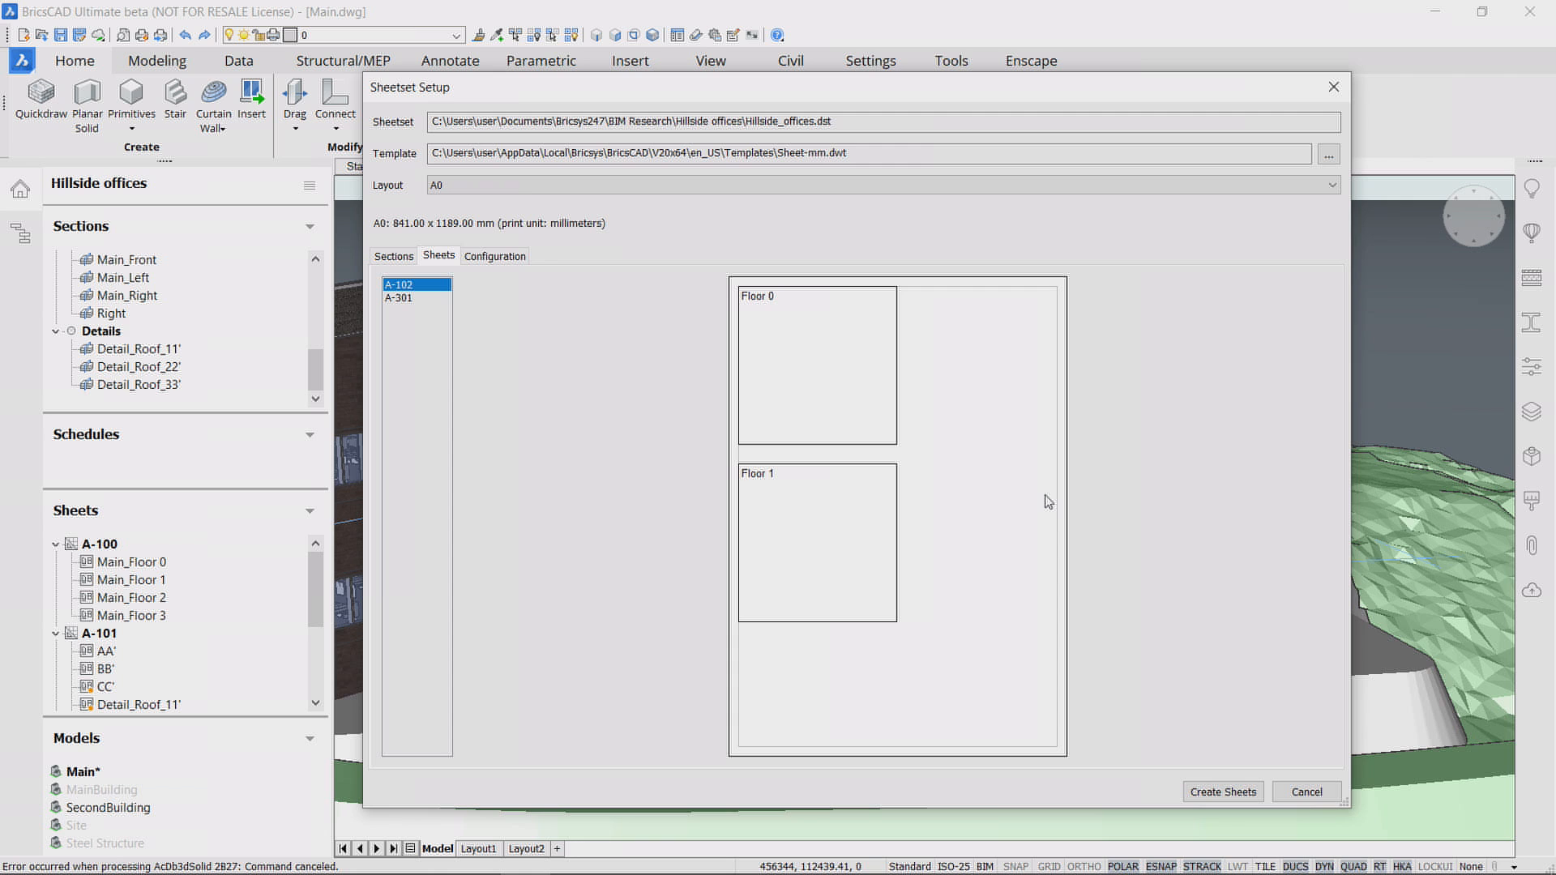
click(428, 299)
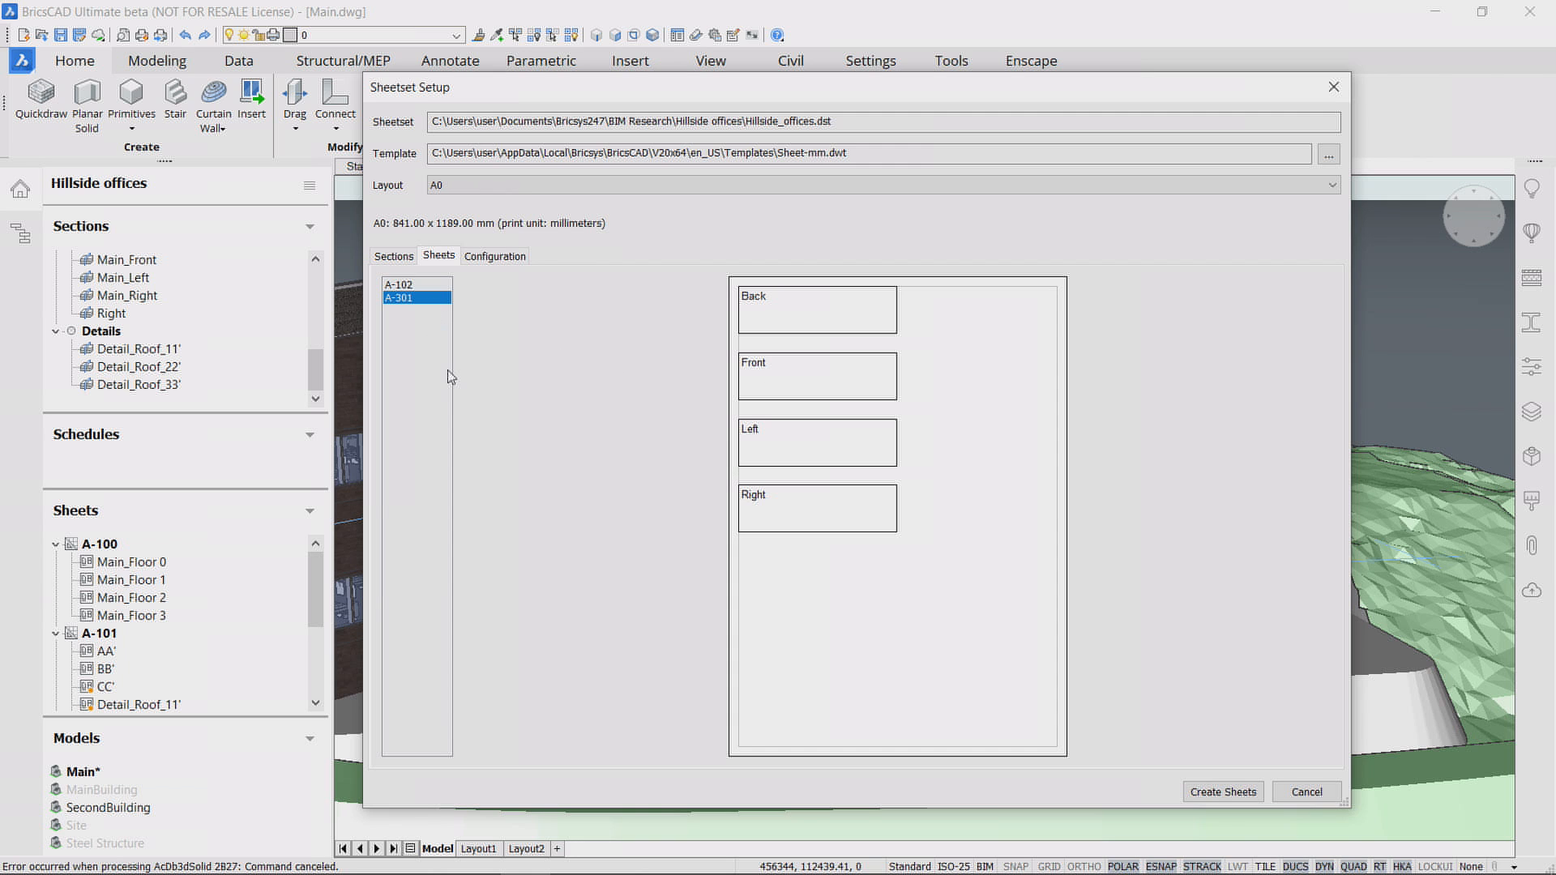
click(496, 258)
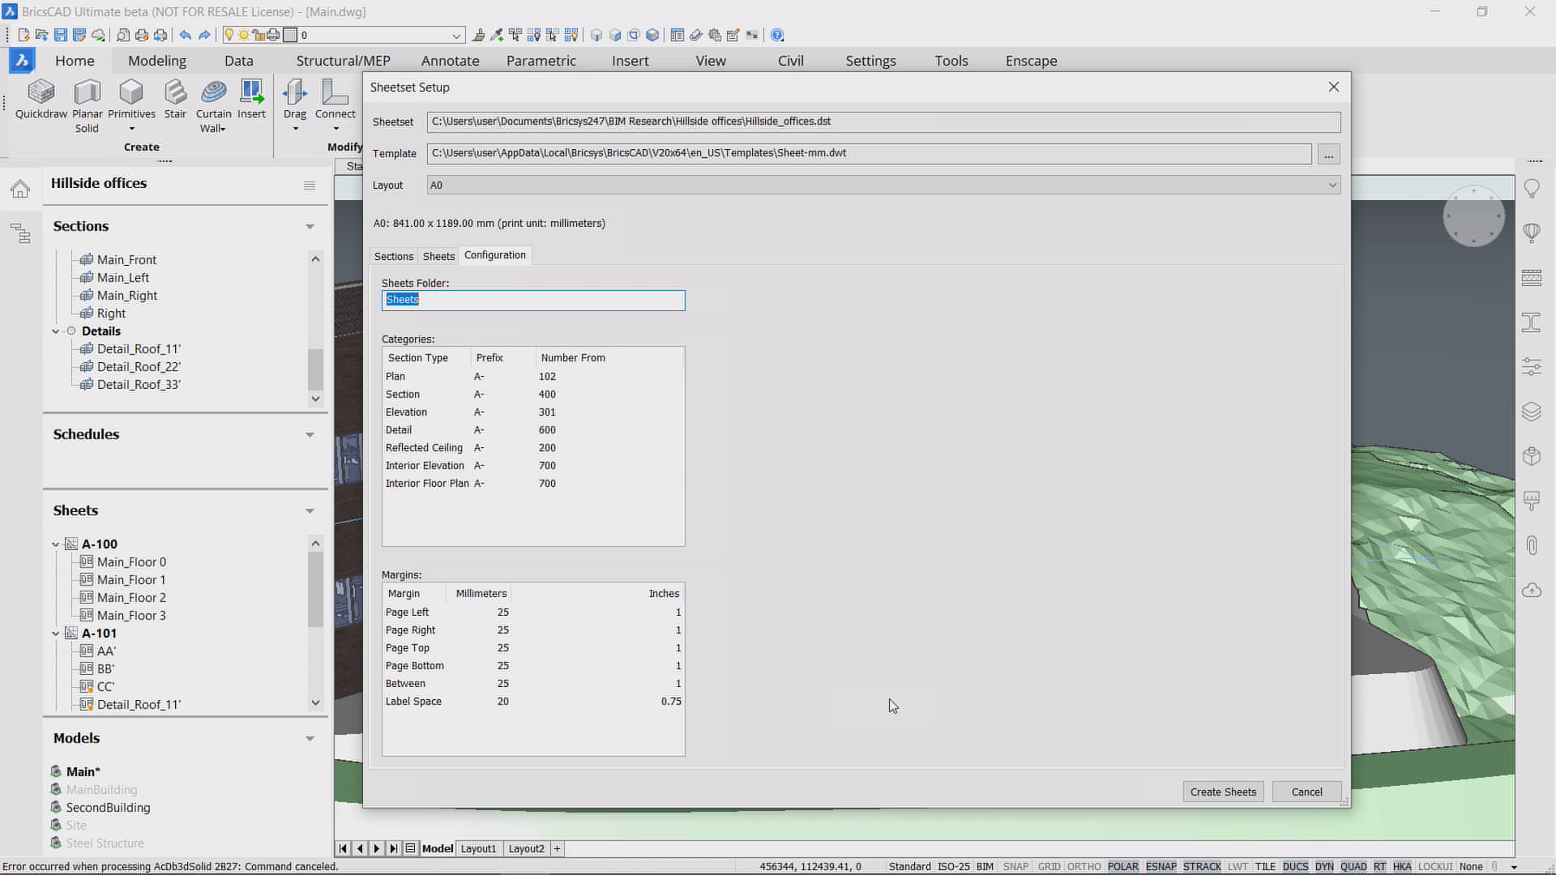
click(1222, 792)
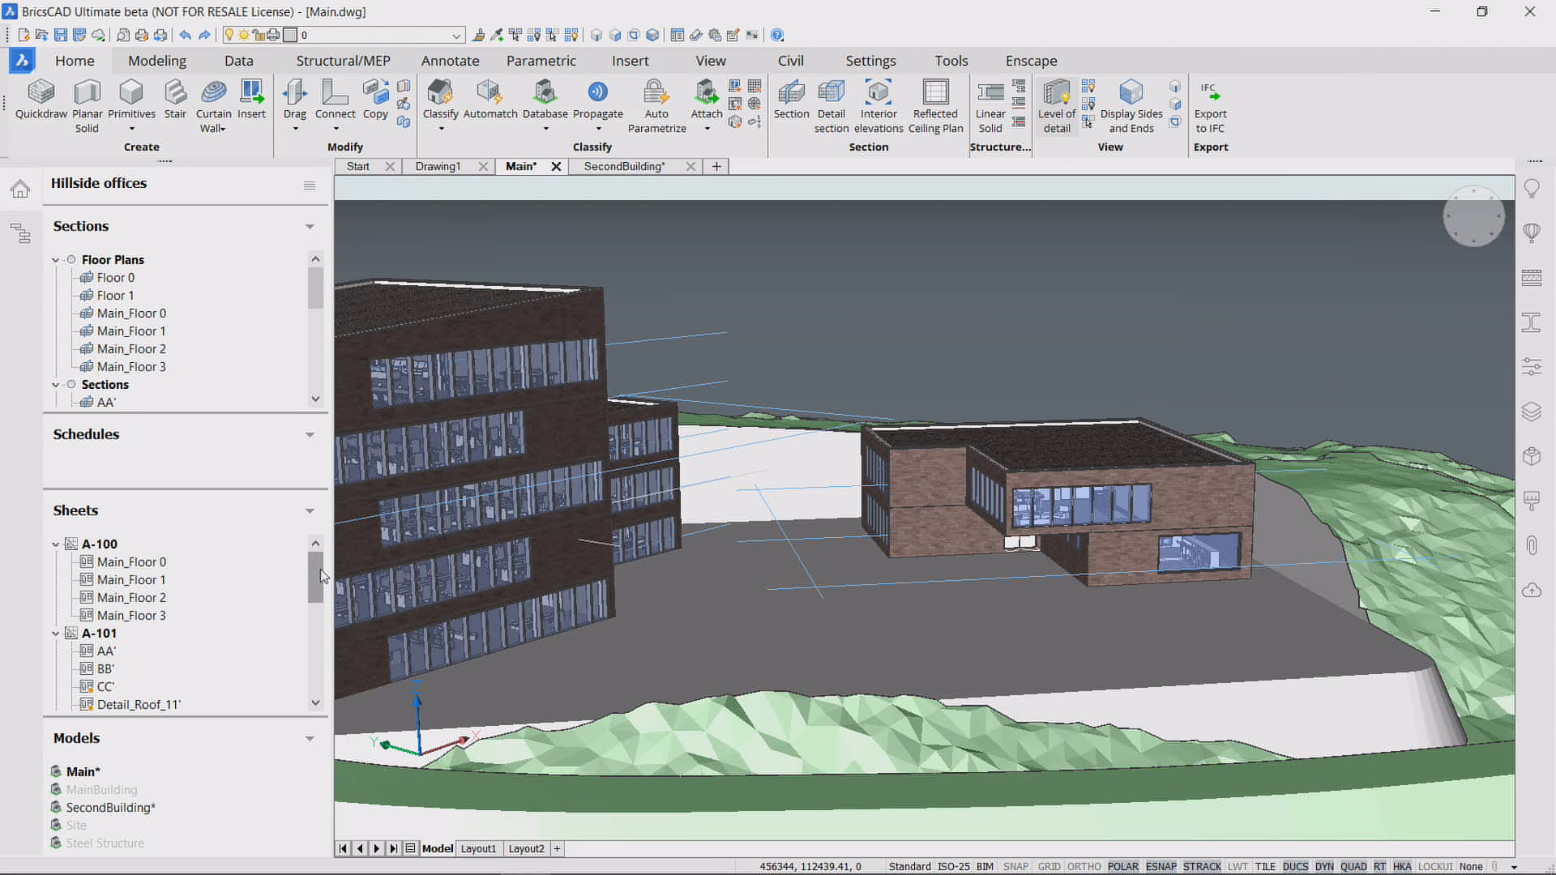
Step: Update the Floor 0 view on sheet A-102 of the project
drag(320, 575, 316, 669)
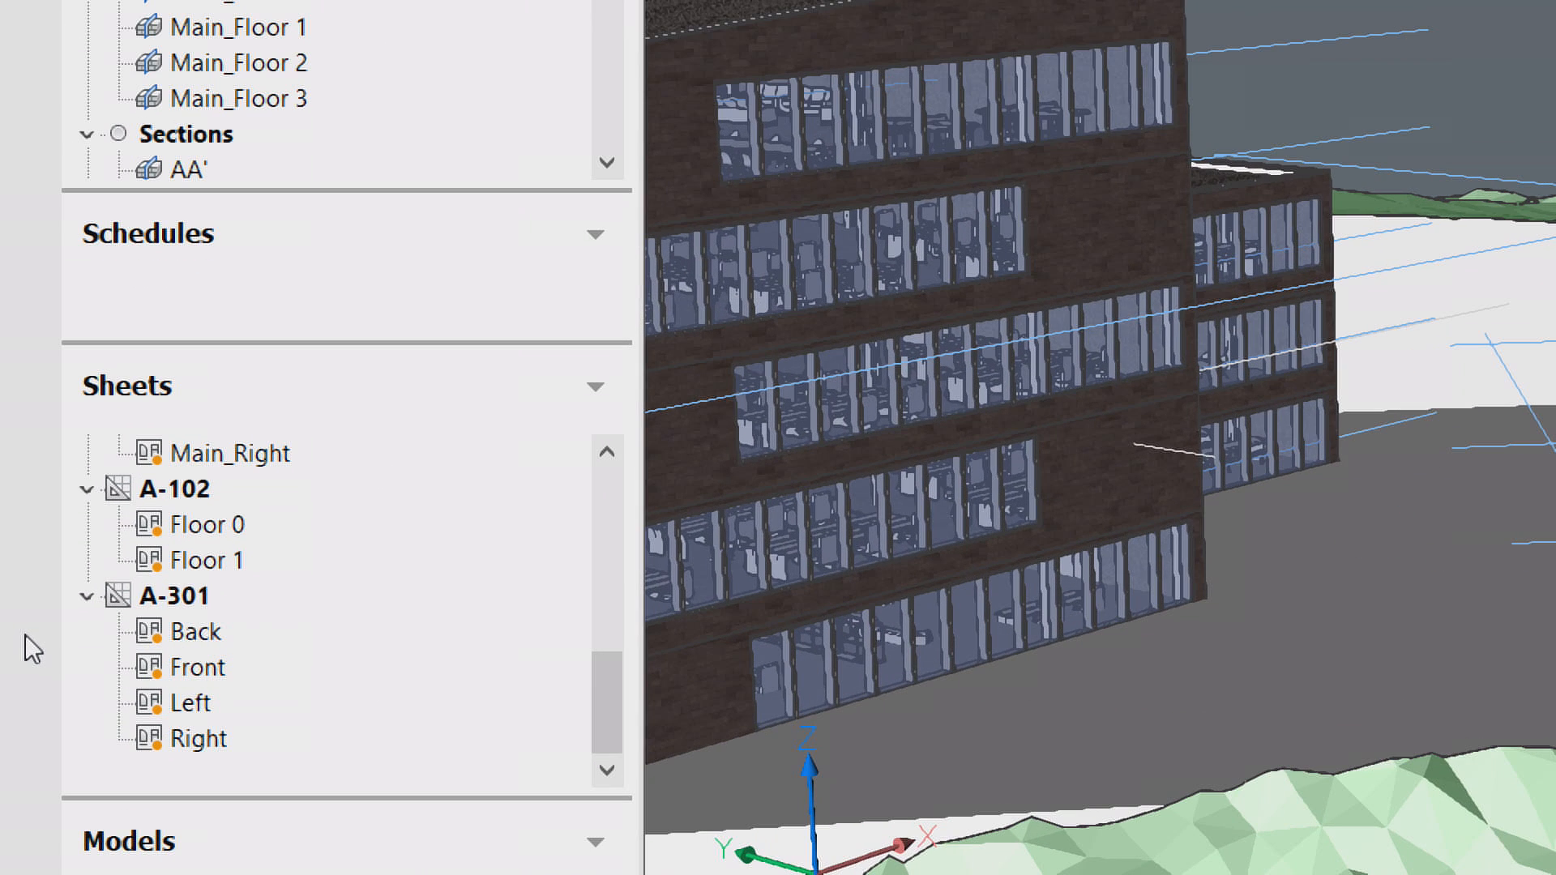
right_click(198, 527)
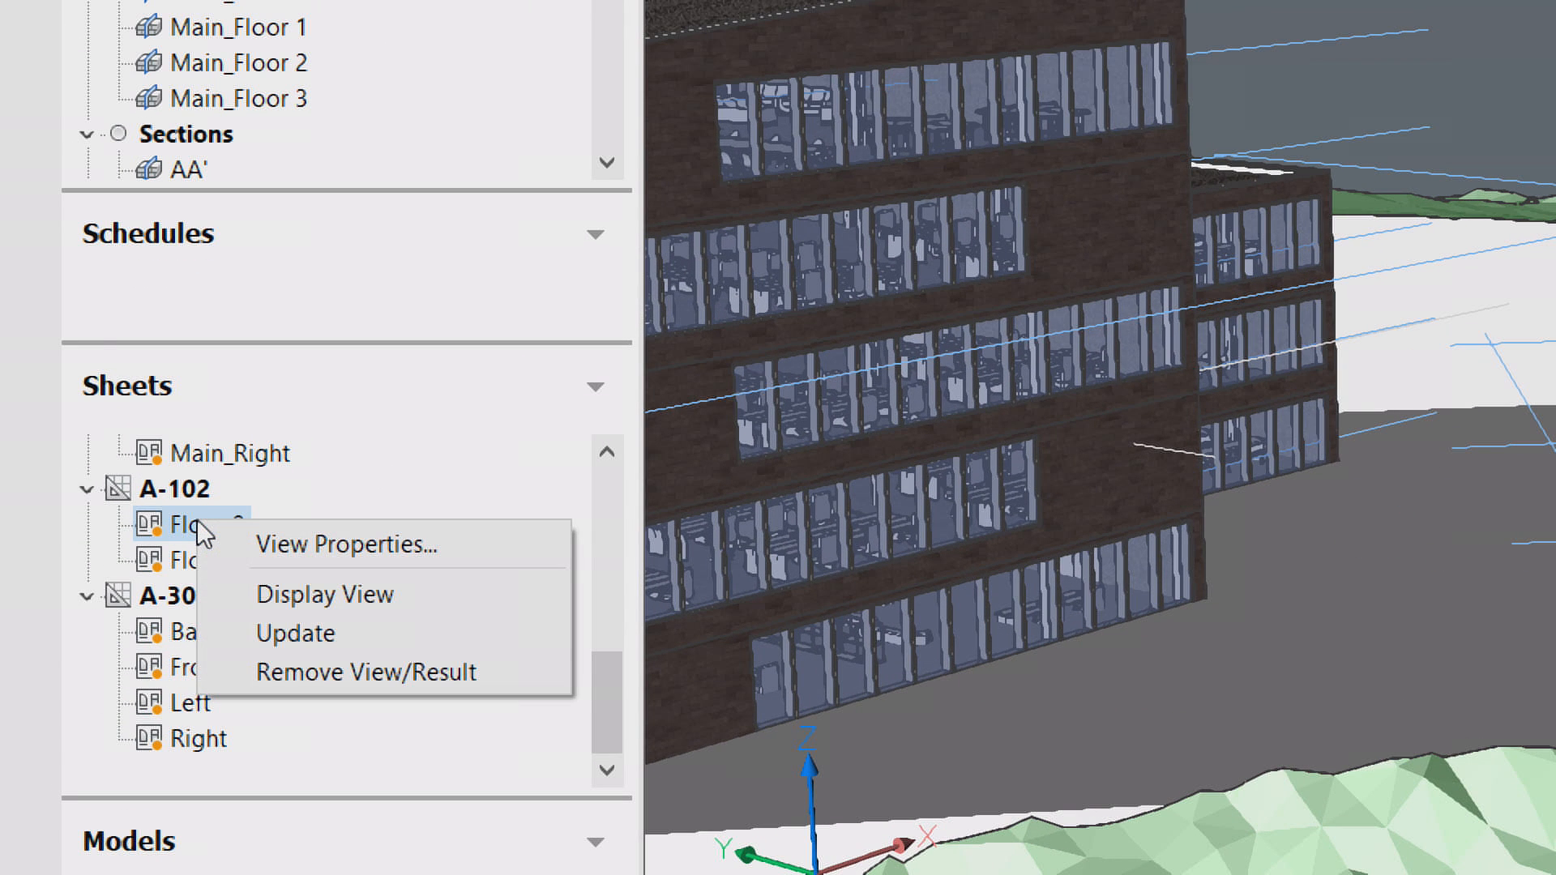
click(252, 635)
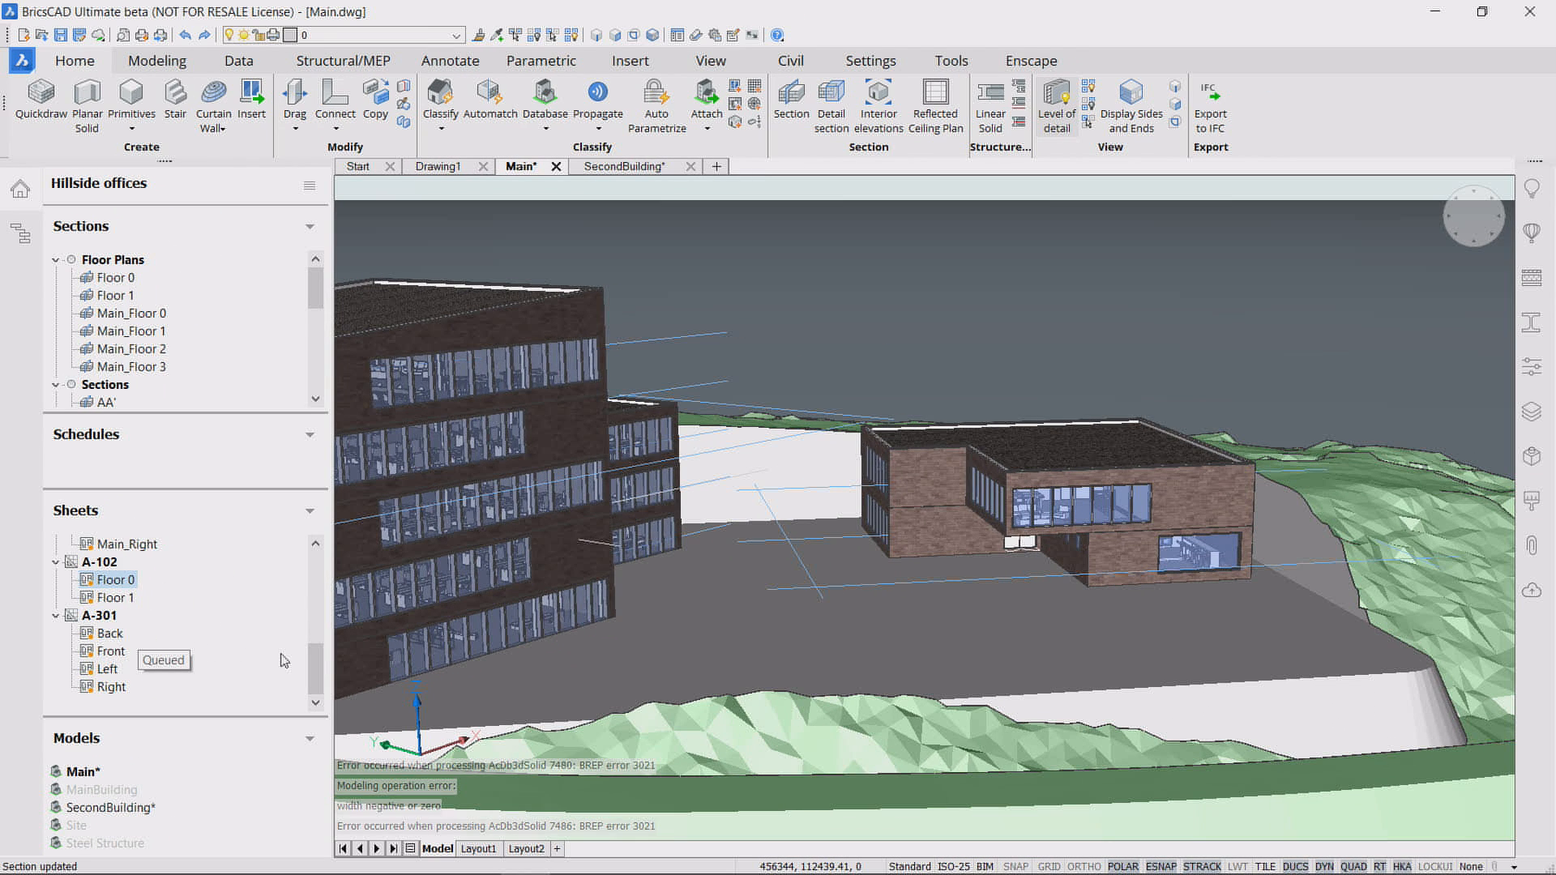
mouse_move(313, 665)
mouse_down()
mouse_move(314, 567)
mouse_move(315, 665)
mouse_up()
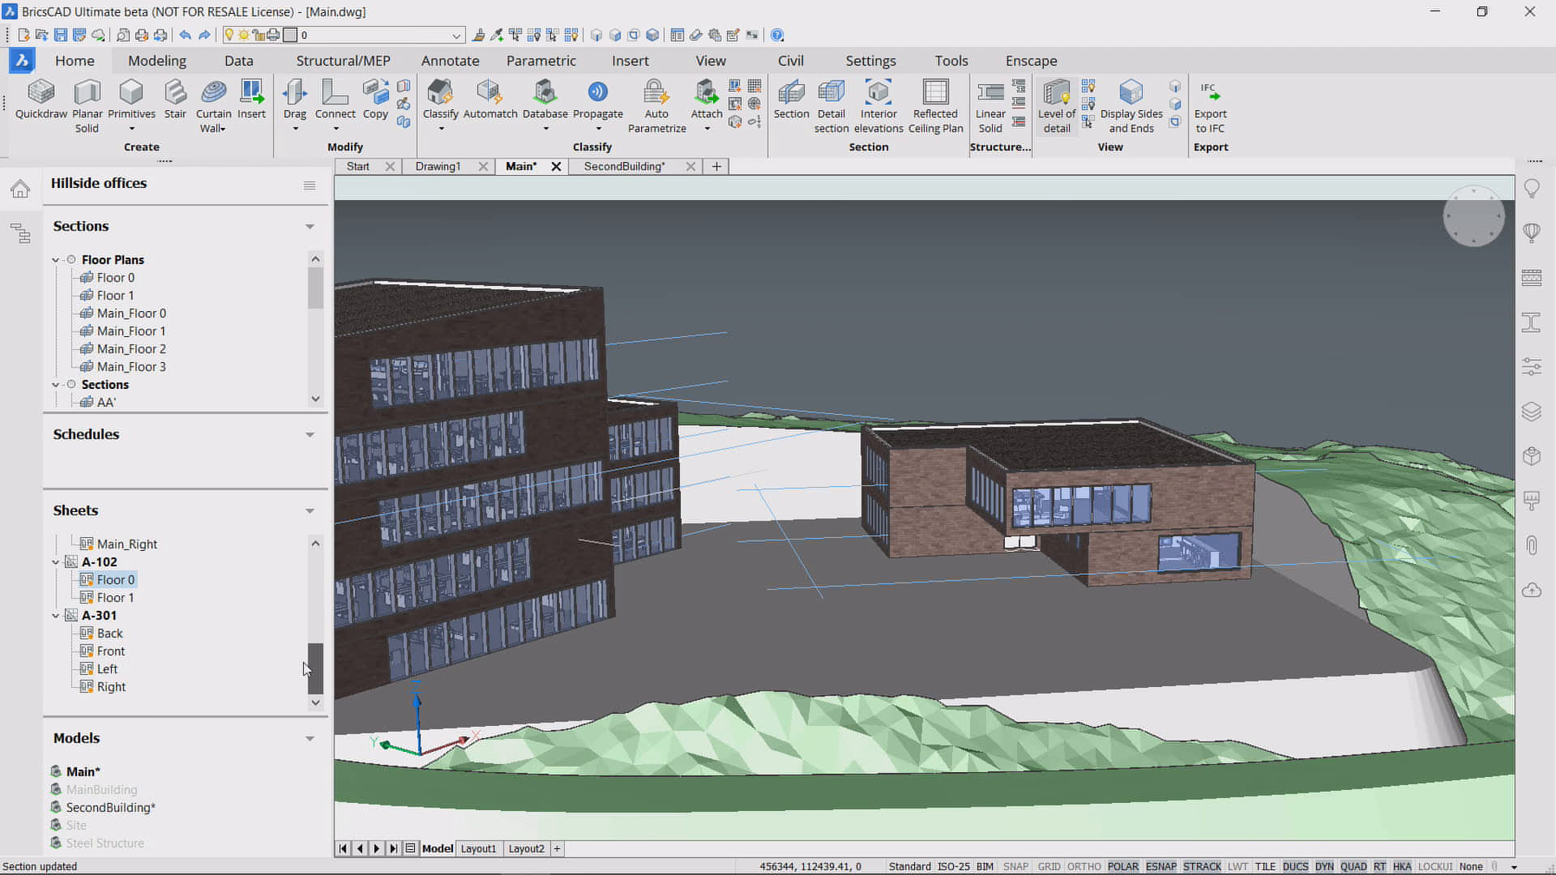
Step: Open the Floor 0 view of sheet A-102 and hide the BIM project browser
right_click(118, 584)
click(148, 619)
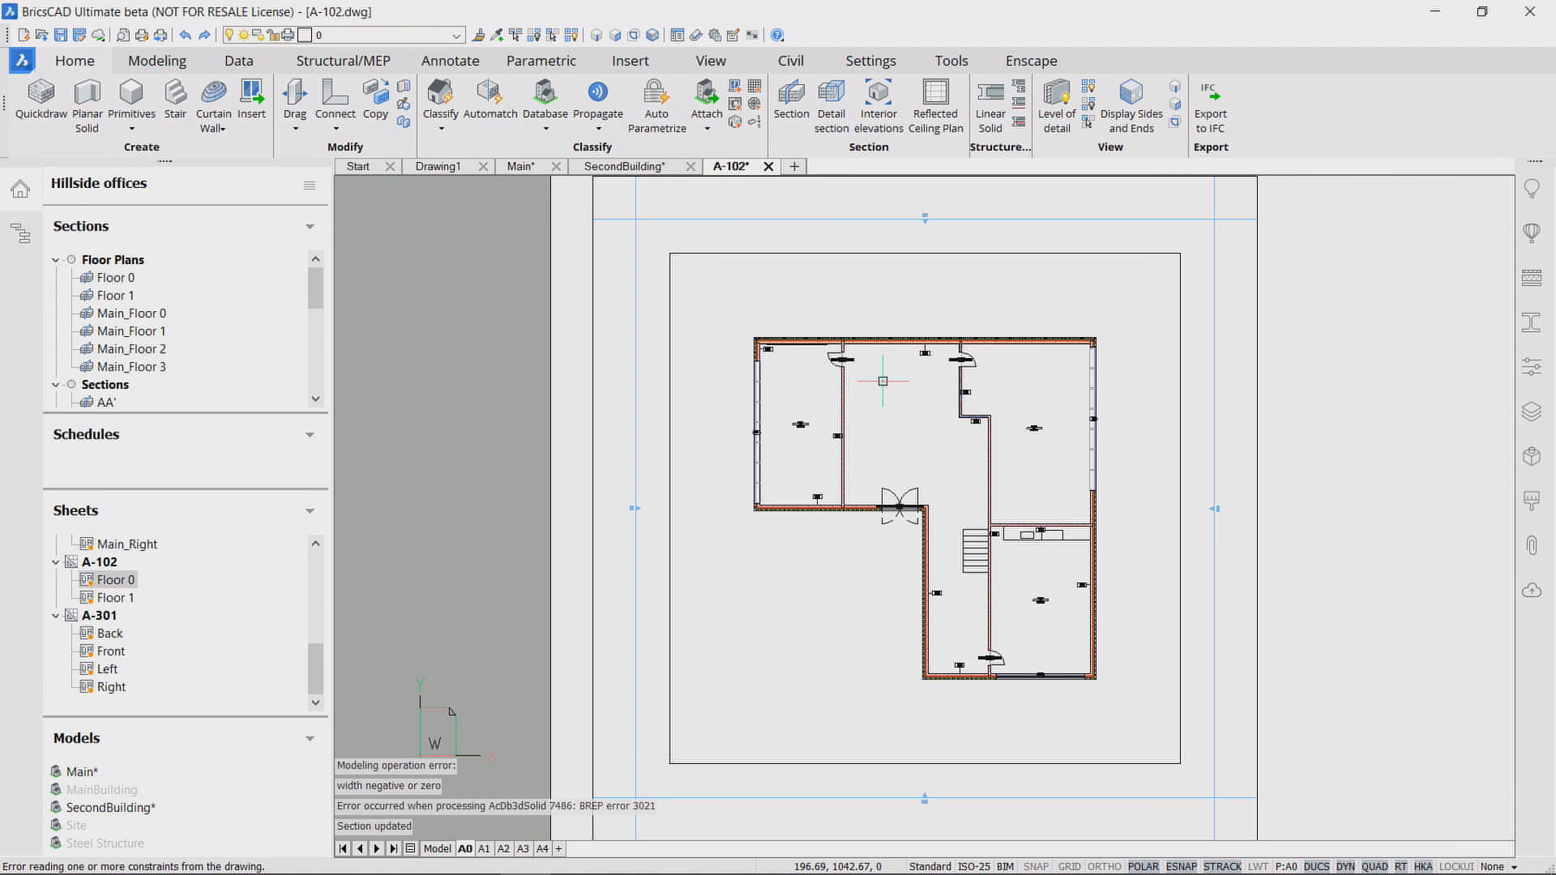
scroll(1044, 340, up, 3)
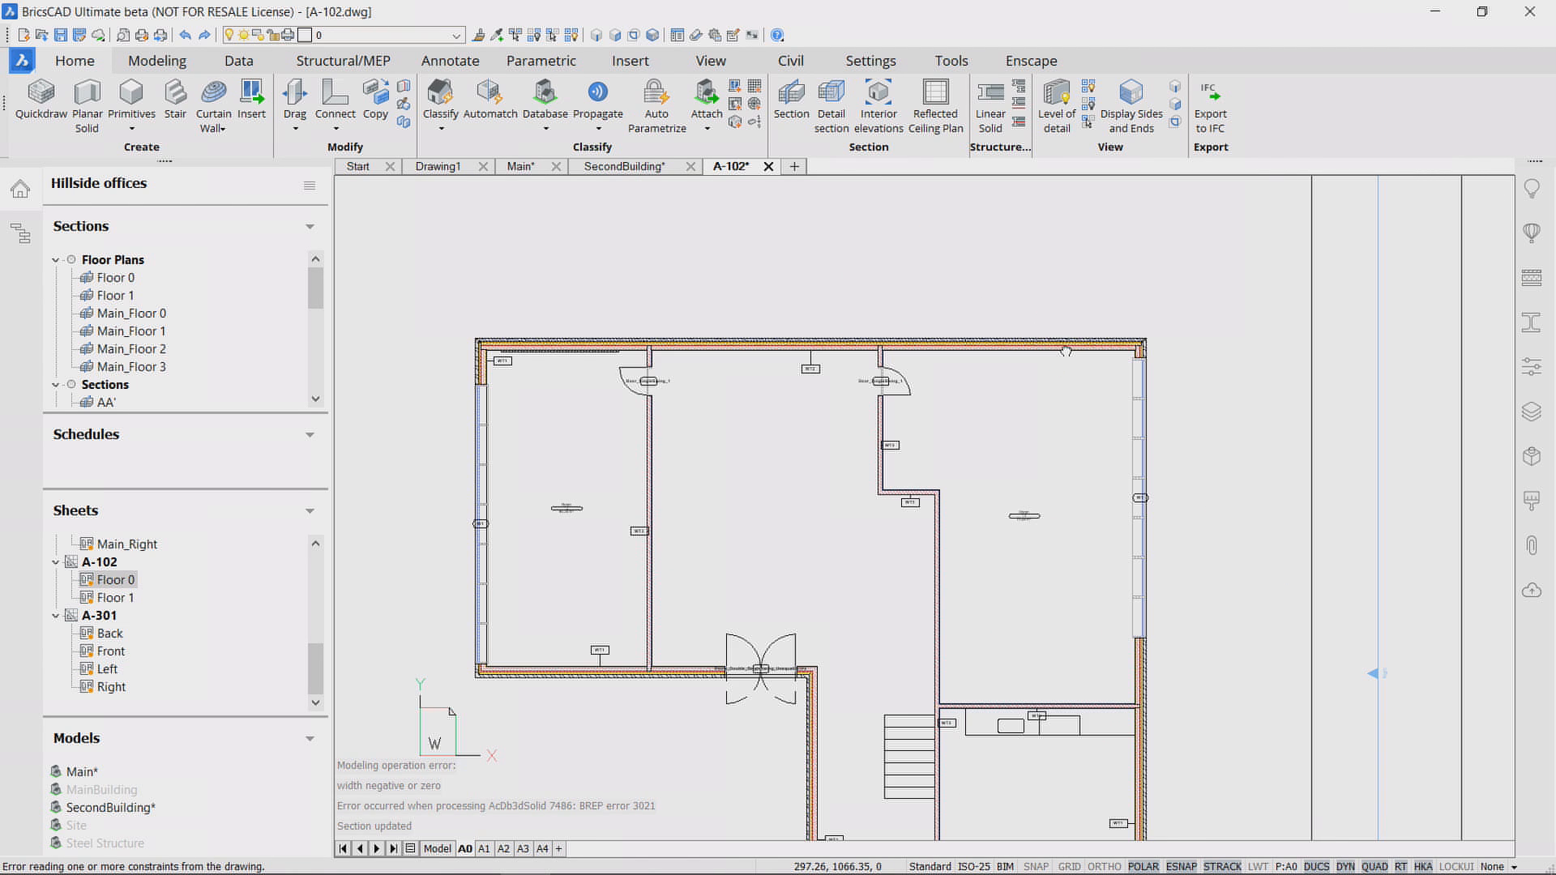
click(20, 233)
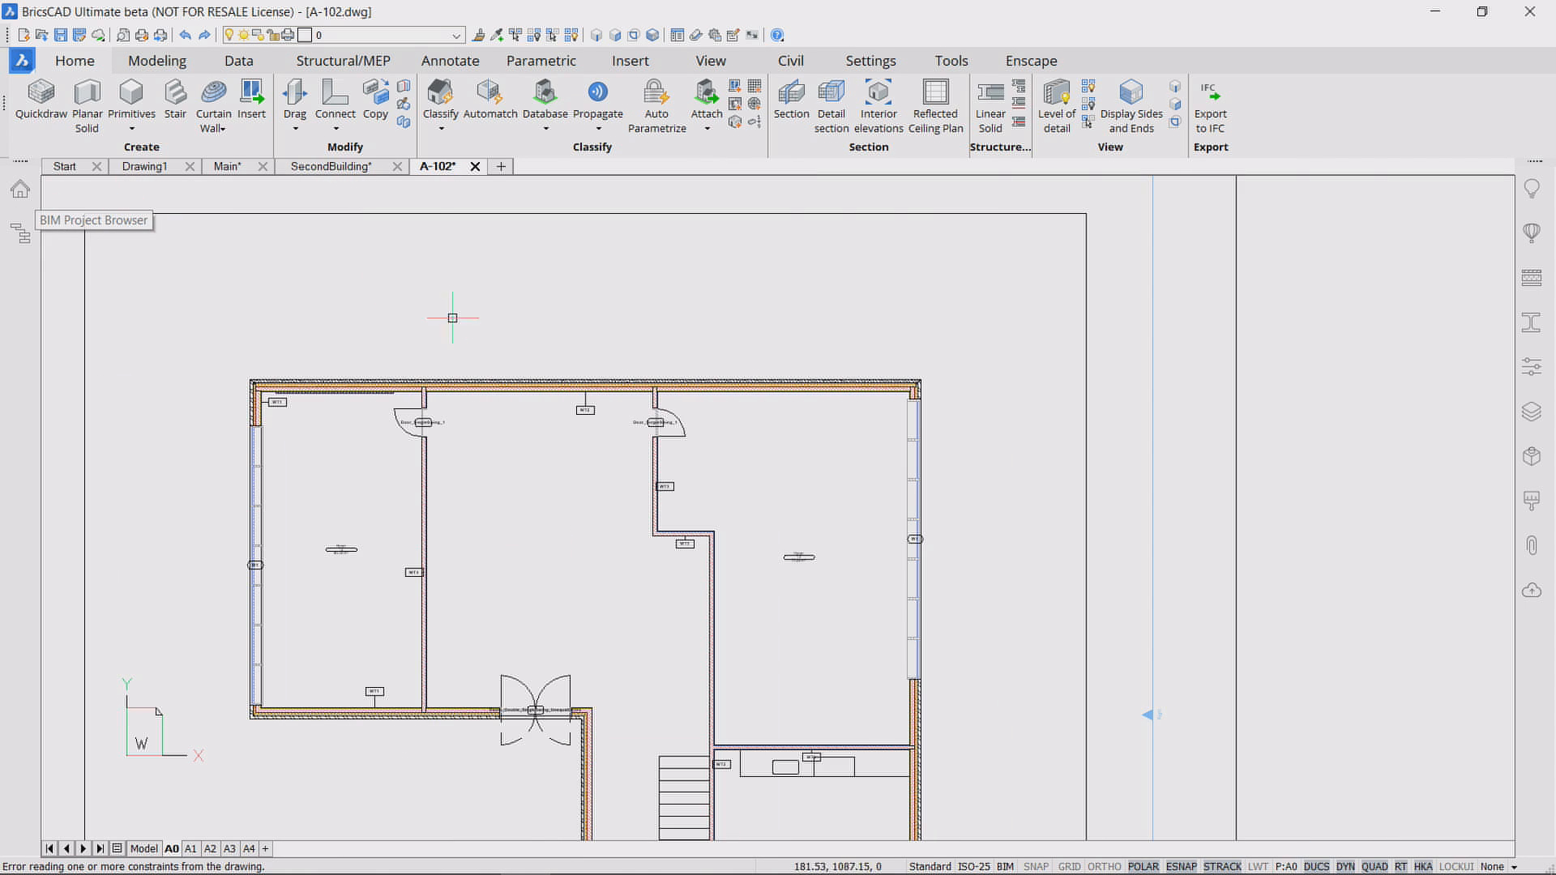
Step: Inspect the wall, door, window and room tags across the Floor 0 plan
mouse_move(530, 546)
middle_down()
mouse_move(548, 437)
mouse_move(595, 366)
middle_up()
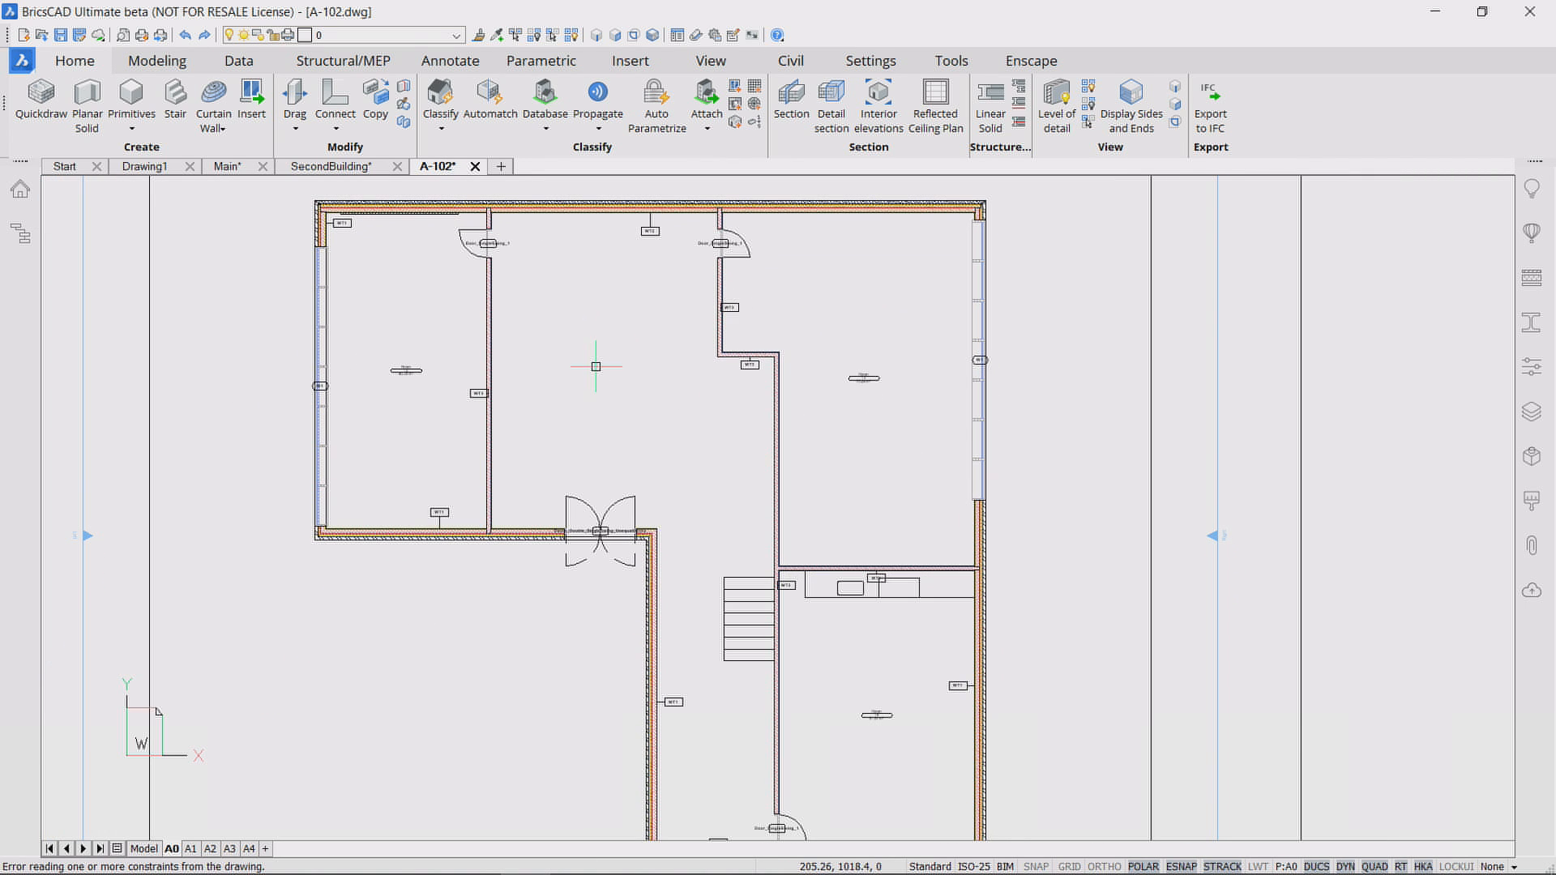
scroll(956, 221, up, 3)
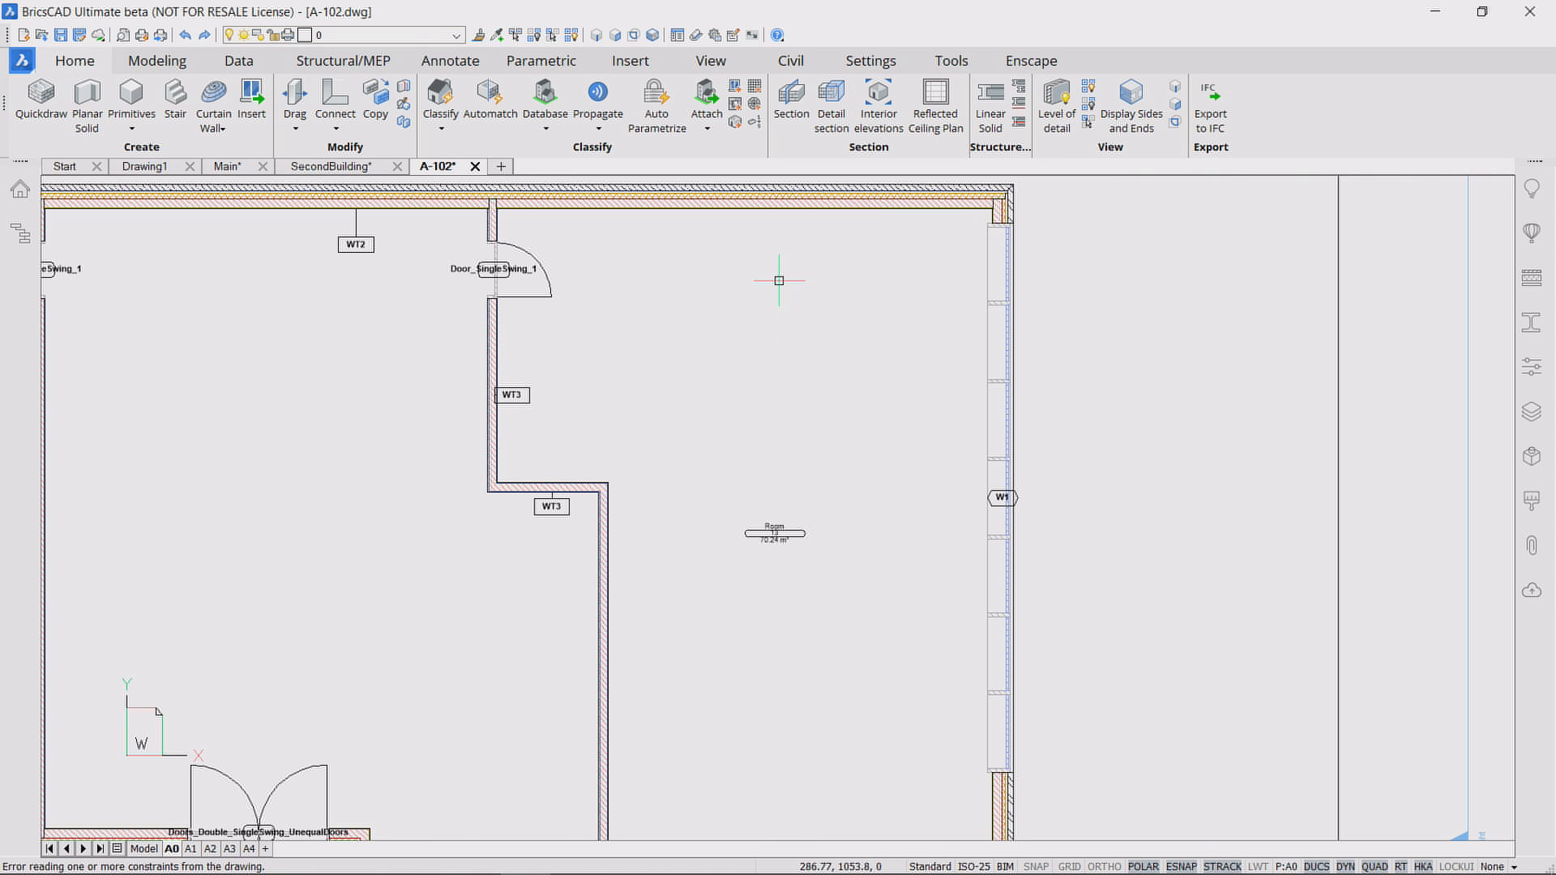
scroll(779, 281, up, 3)
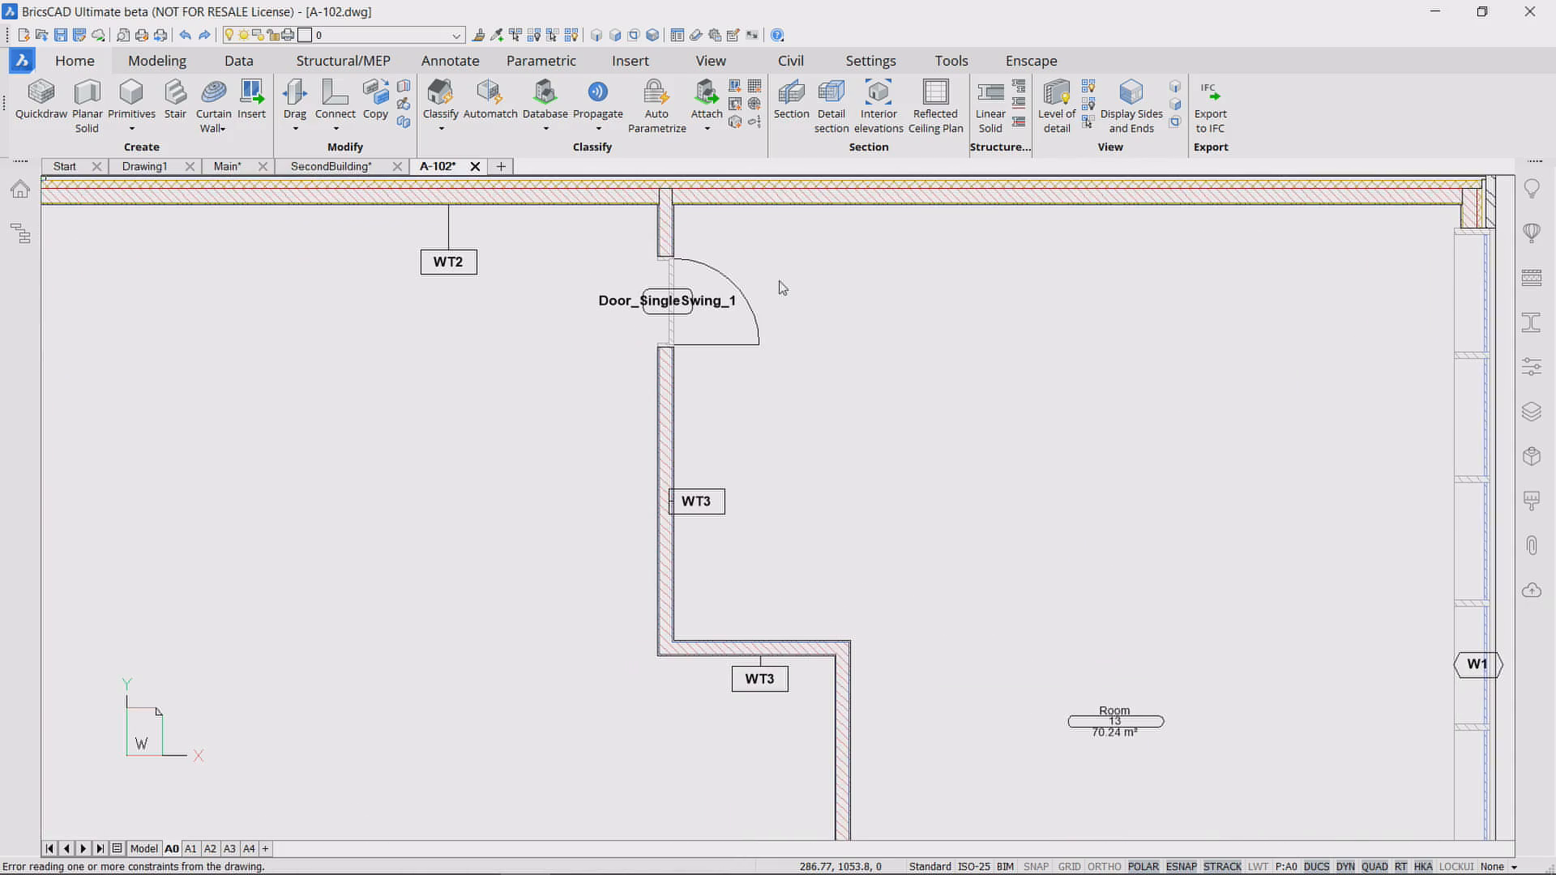
scroll(782, 287, down, 5)
scroll(781, 284, up, 2)
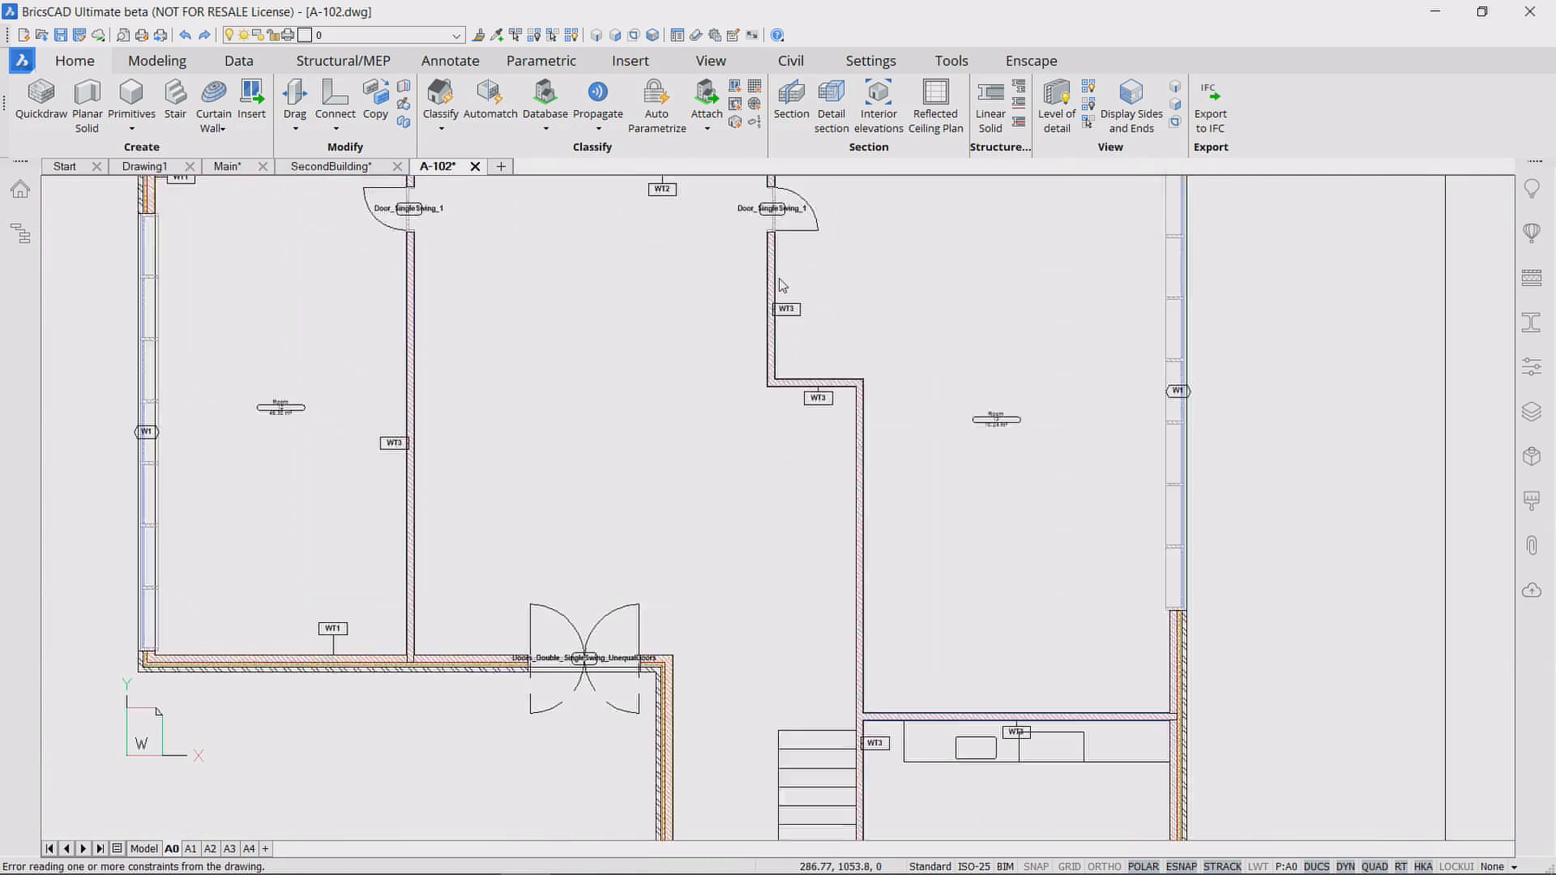
scroll(782, 286, up, 2)
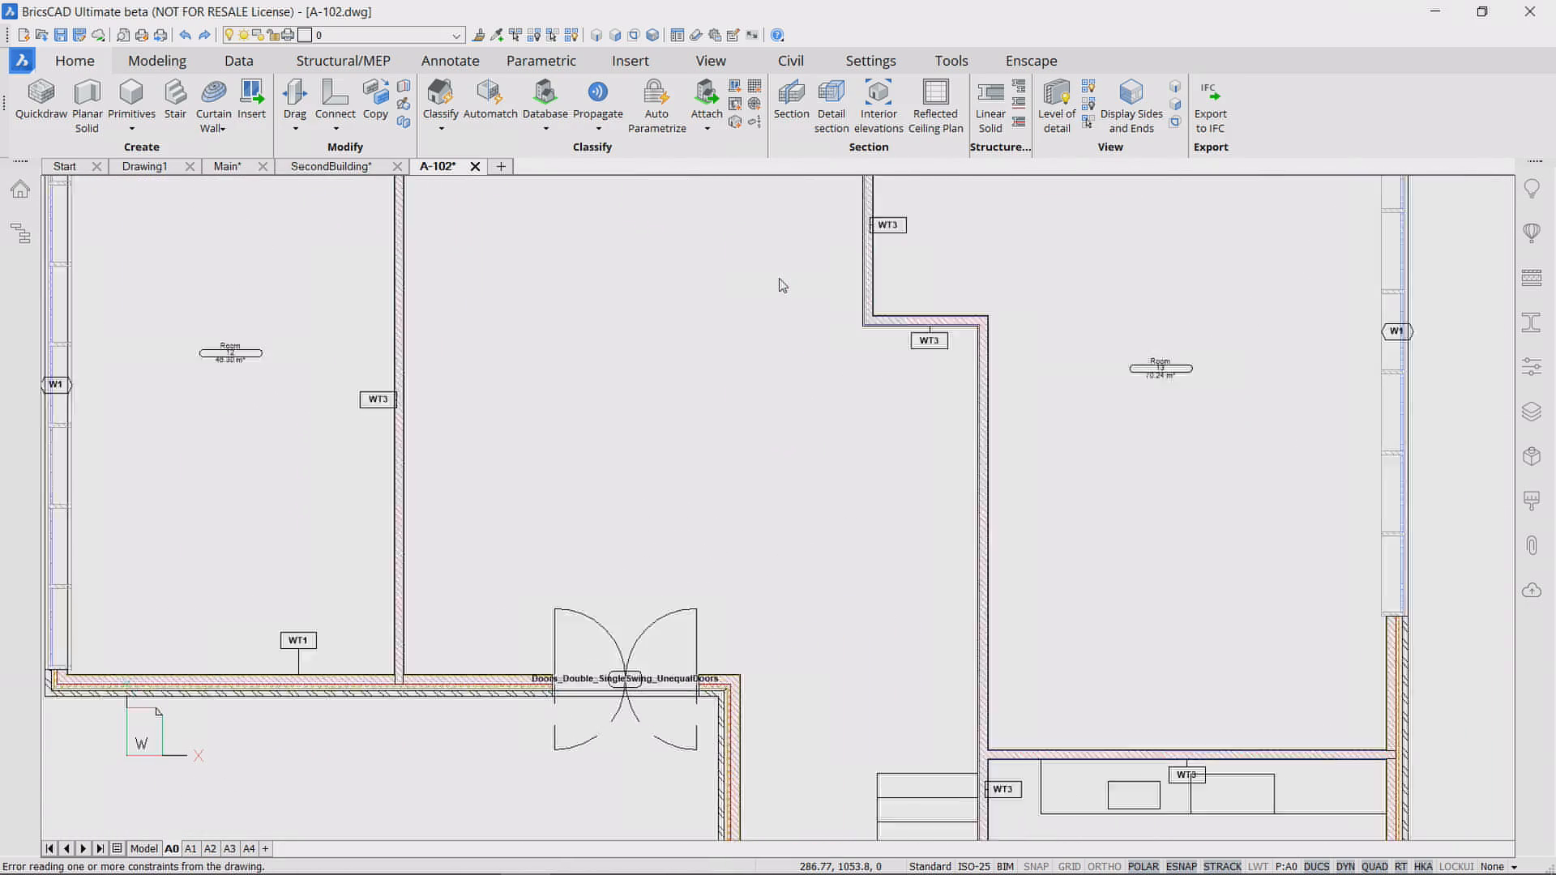
scroll(782, 286, down, 2)
Step: Filter the layers by "brx" and turn on Background_BRX_2D_Symbols, Boundary_BRX_2D_Symbols and BRX_2D_Symbols
click(1531, 412)
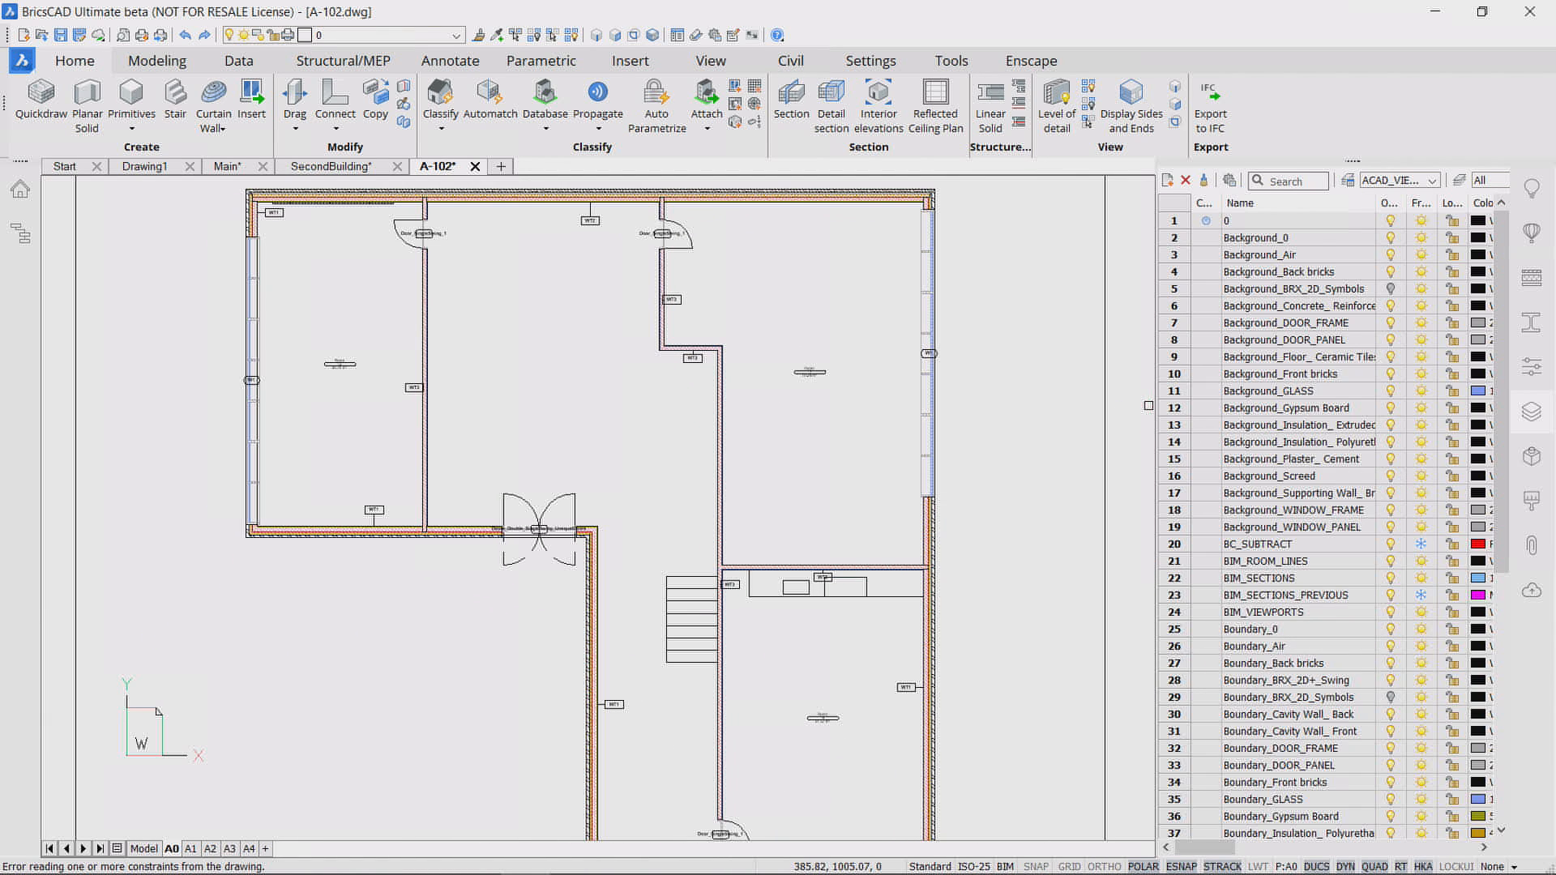
drag(1155, 408, 1096, 409)
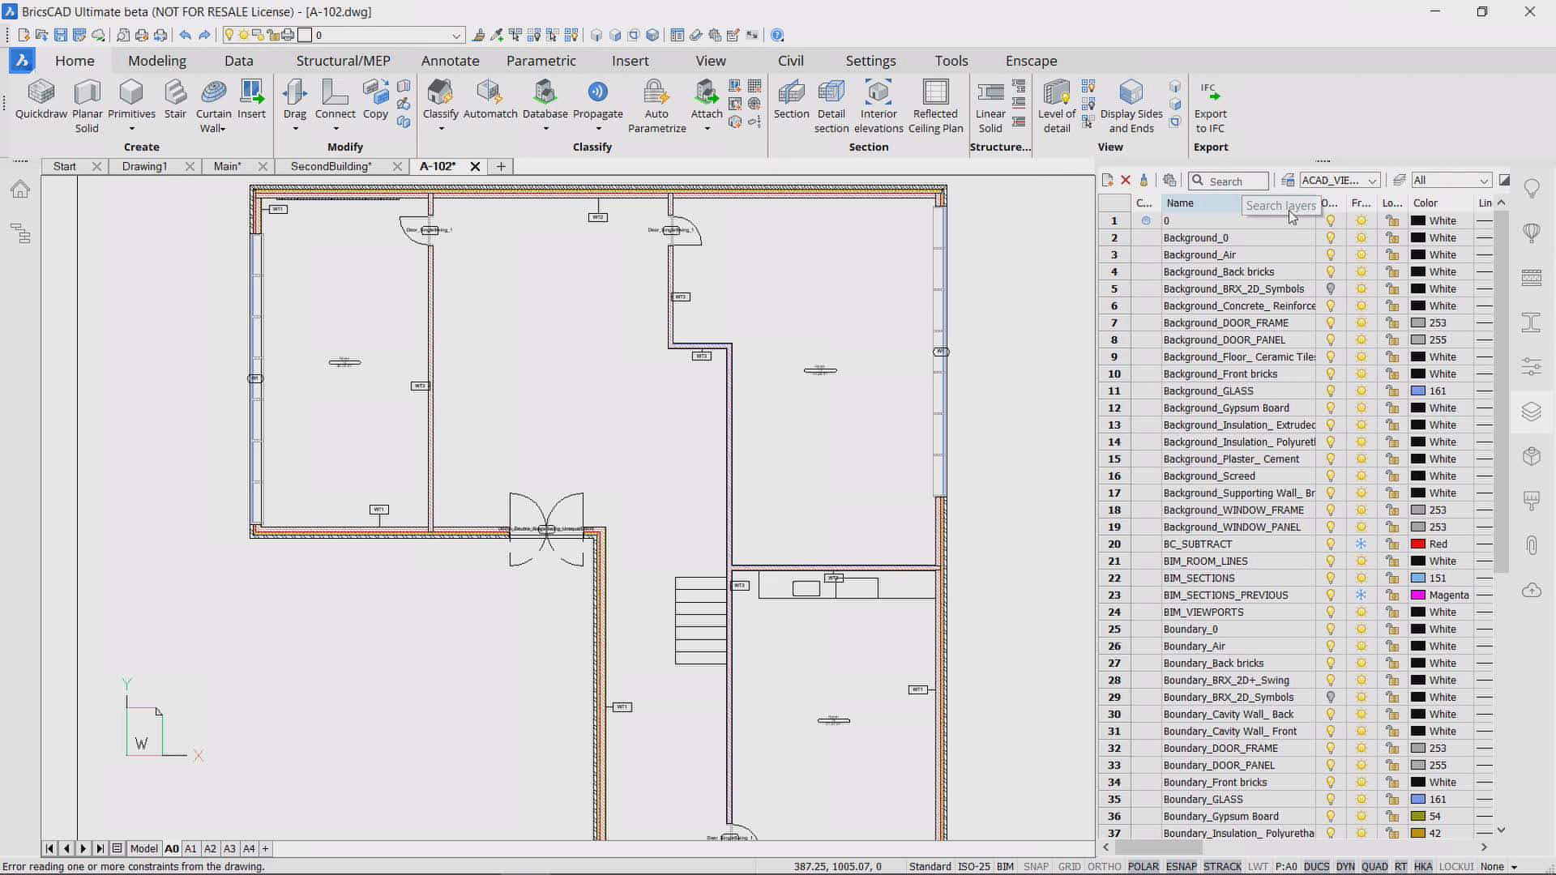
text(brx)
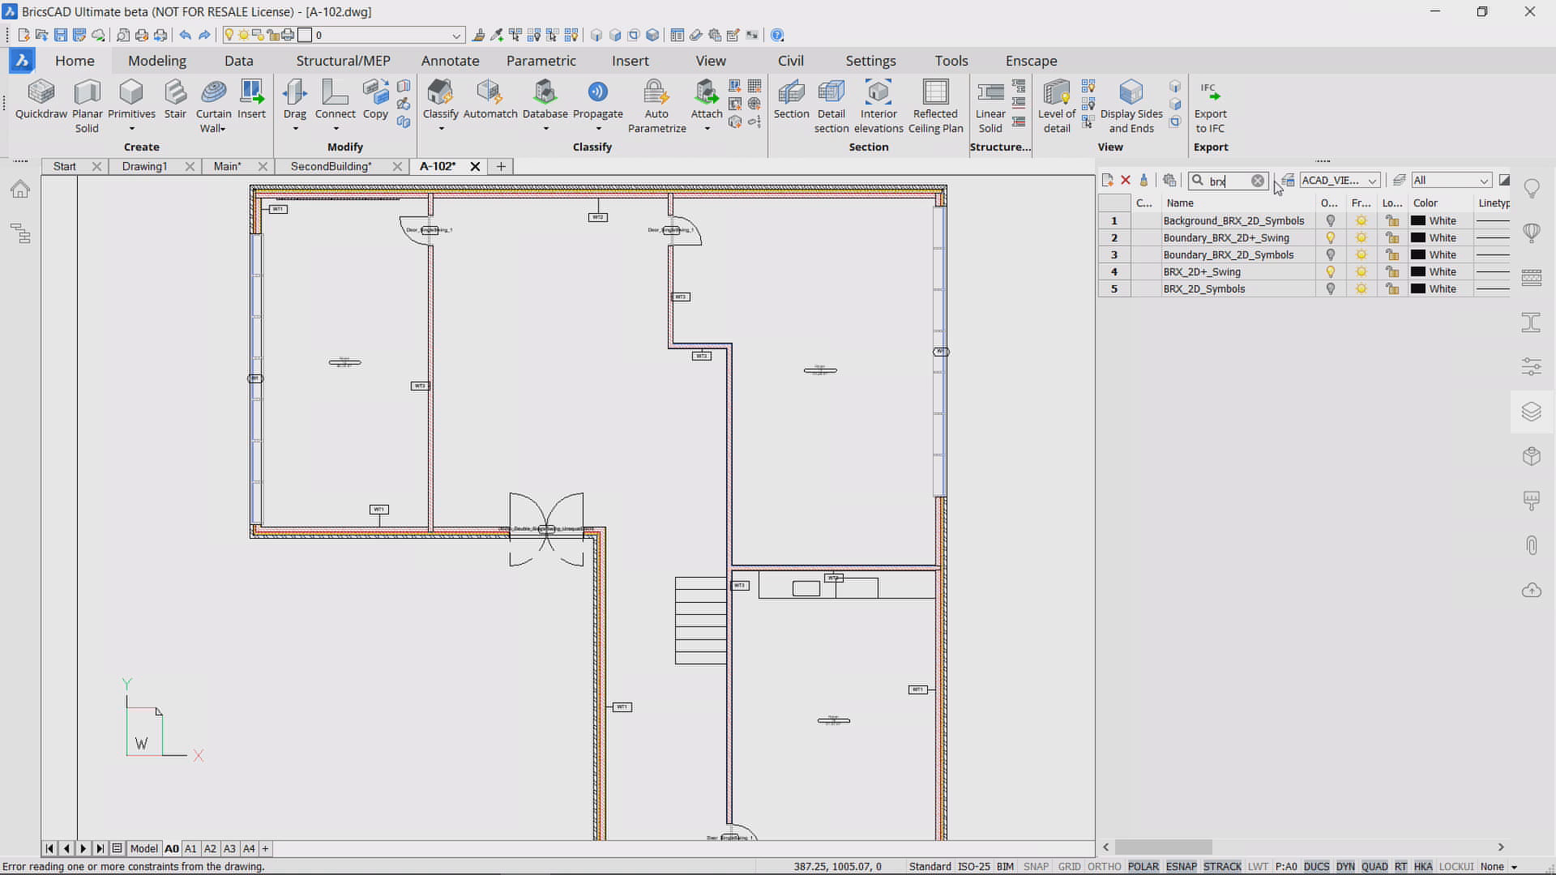
click(1330, 222)
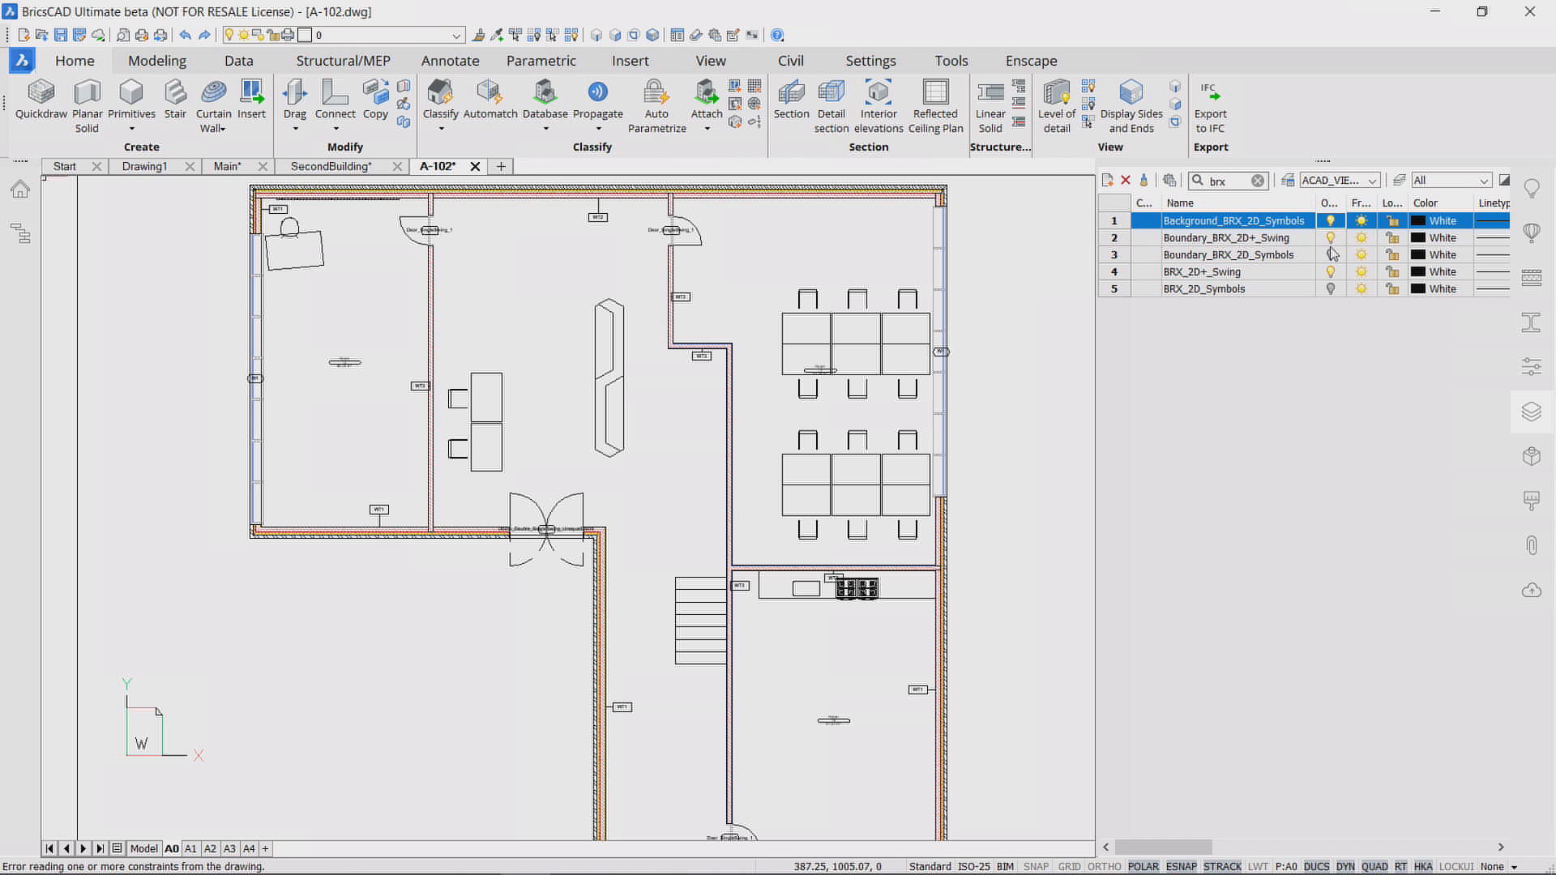
click(1331, 255)
click(1331, 289)
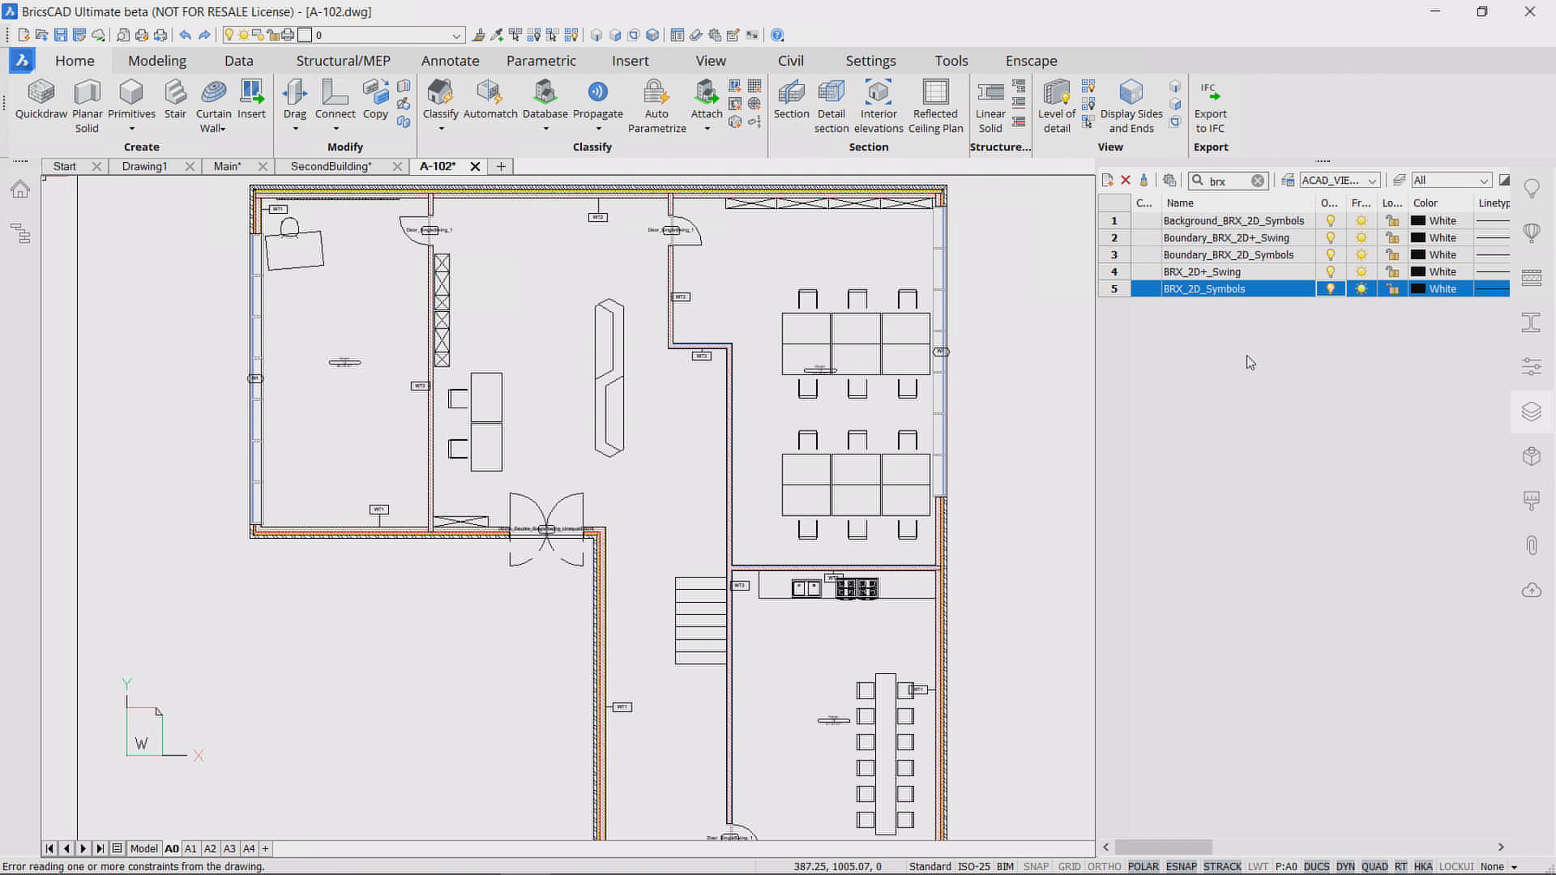
click(1054, 317)
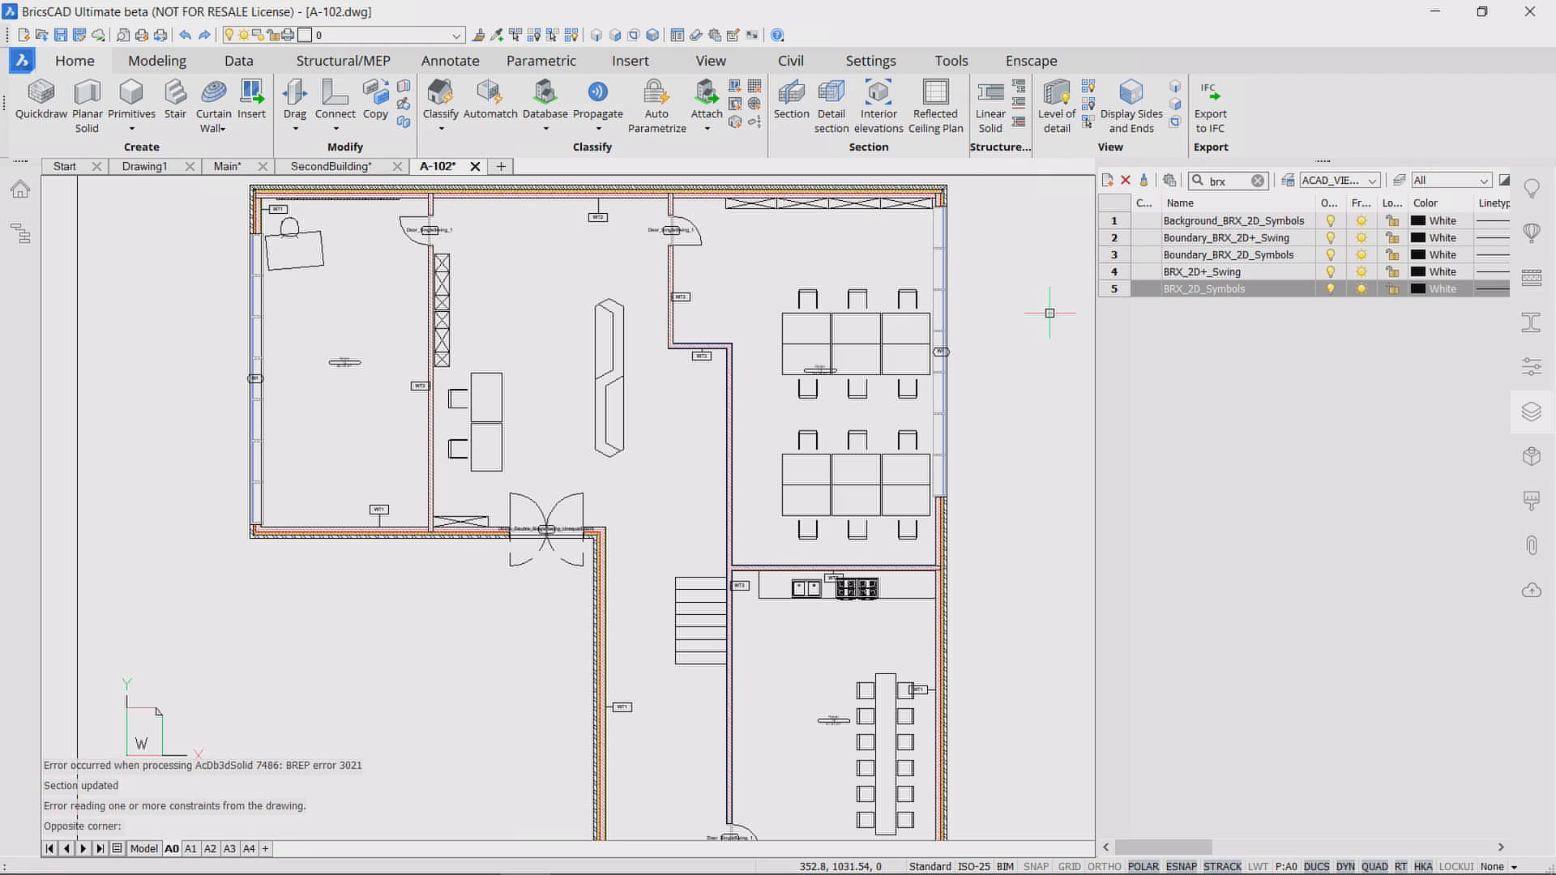
Step: Switch the Boundary_BRX_2D_Symbols layer off and on to check which symbols on the plan it controls
scroll(1049, 313, up, 5)
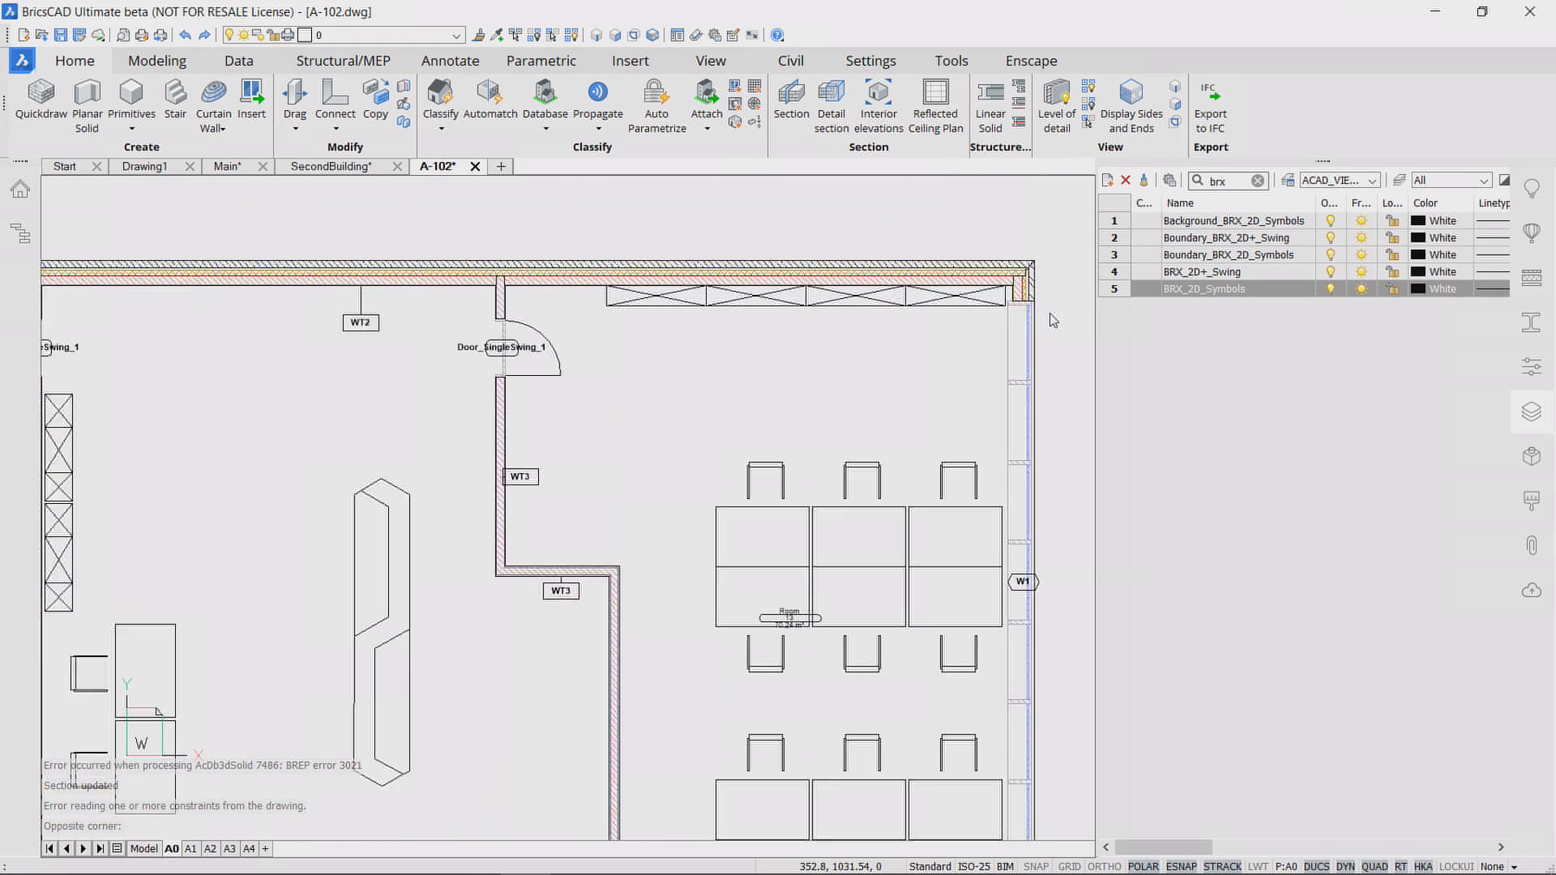
click(1332, 257)
click(1331, 256)
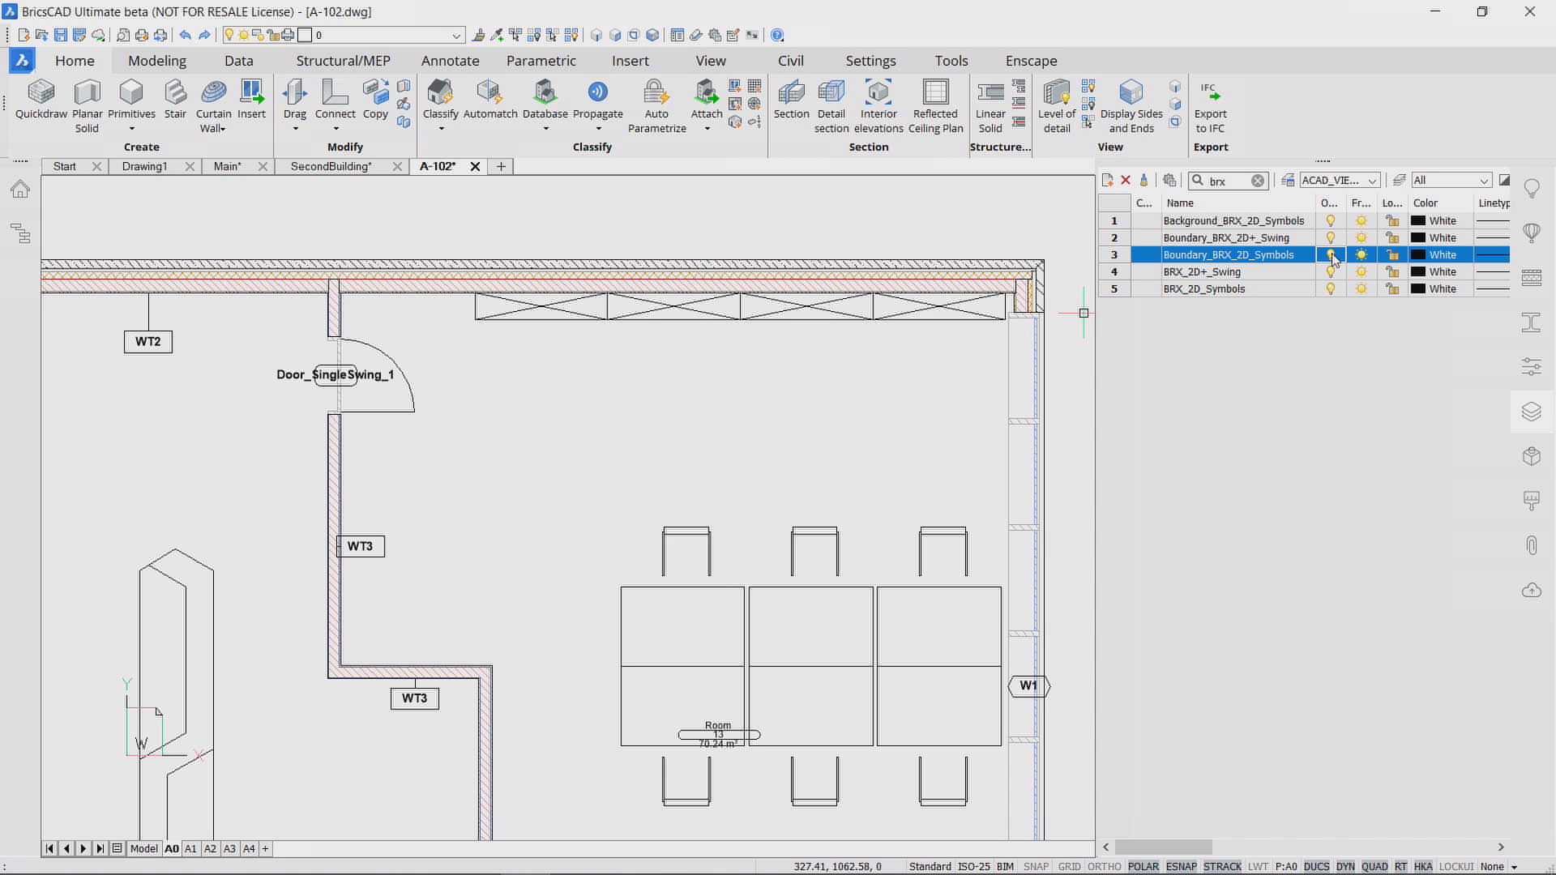
click(1332, 256)
click(1331, 257)
Step: Switch the Boundary_BRX_2D+_Swing layer off and on to check its effect on the single-swing door
scroll(450, 377, up, 5)
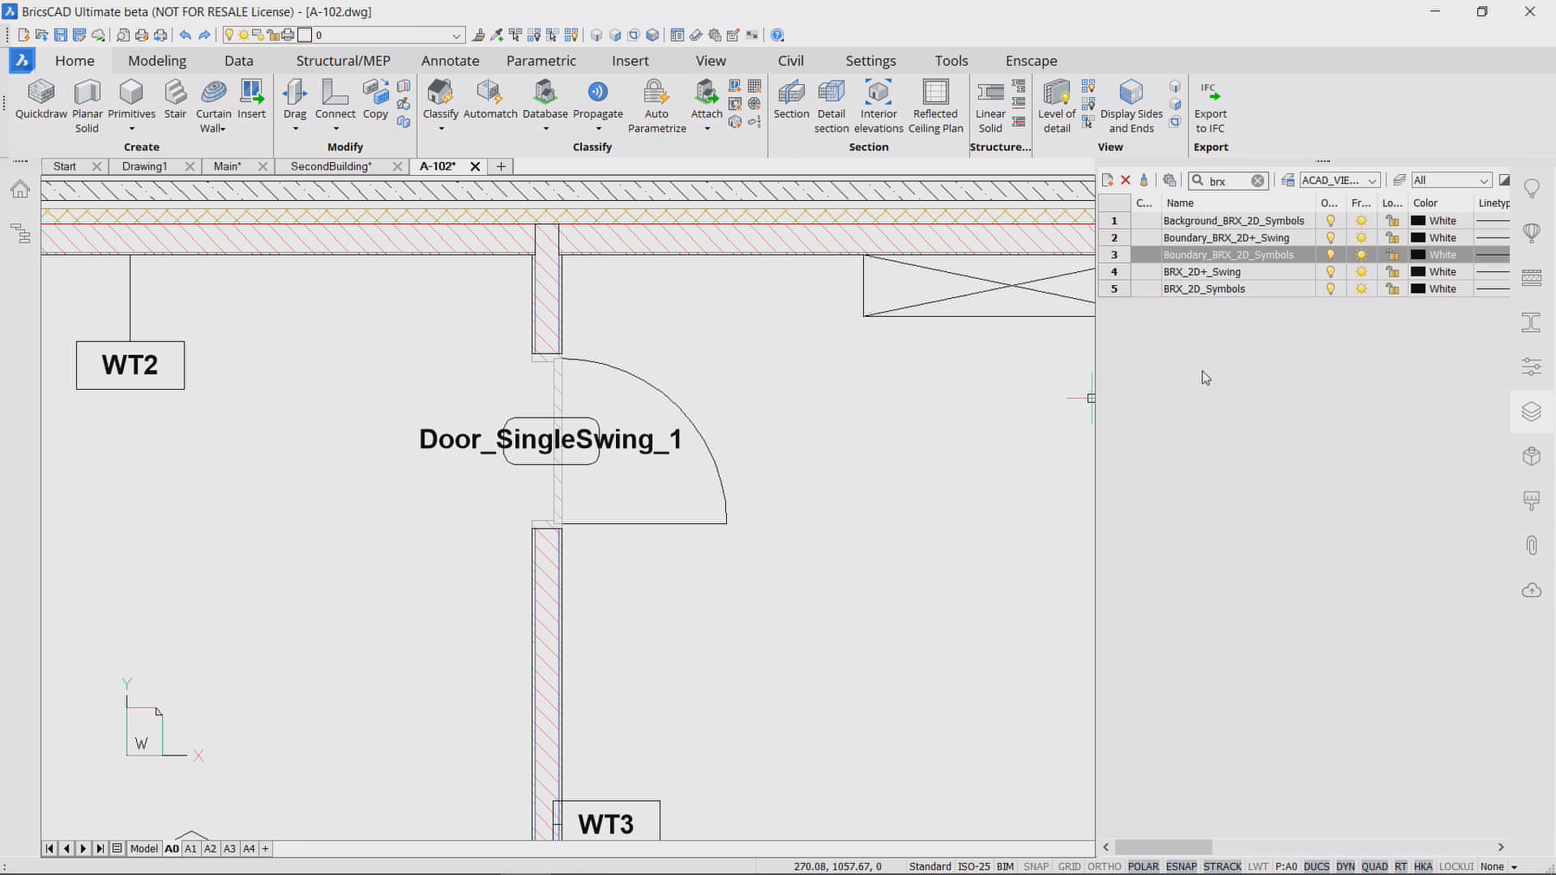
click(1331, 240)
click(1332, 240)
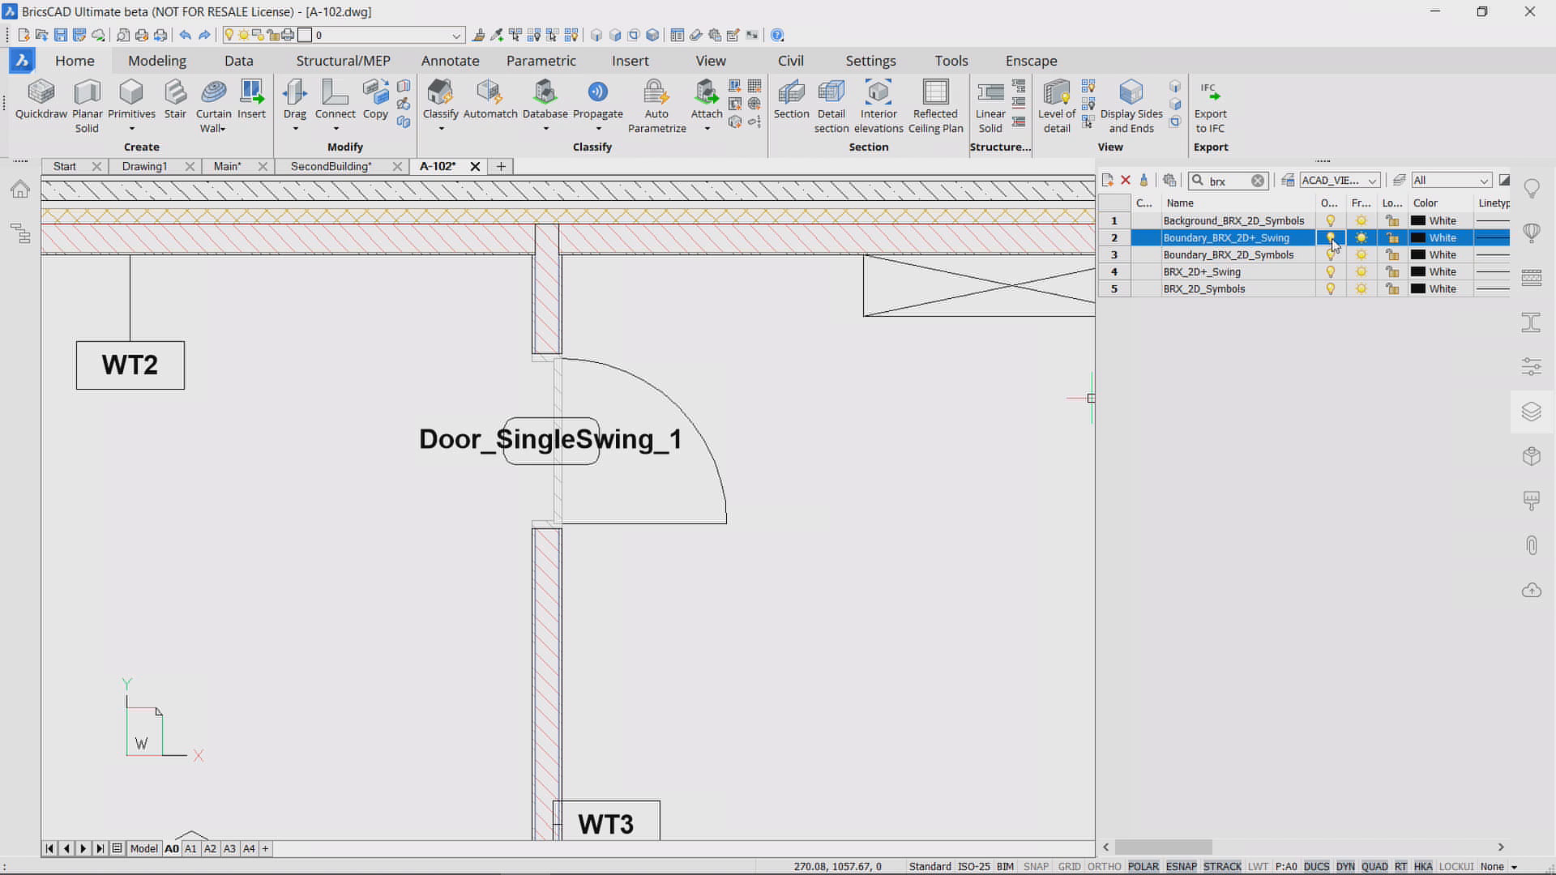
click(1332, 240)
click(1332, 240)
scroll(1136, 412, down, 6)
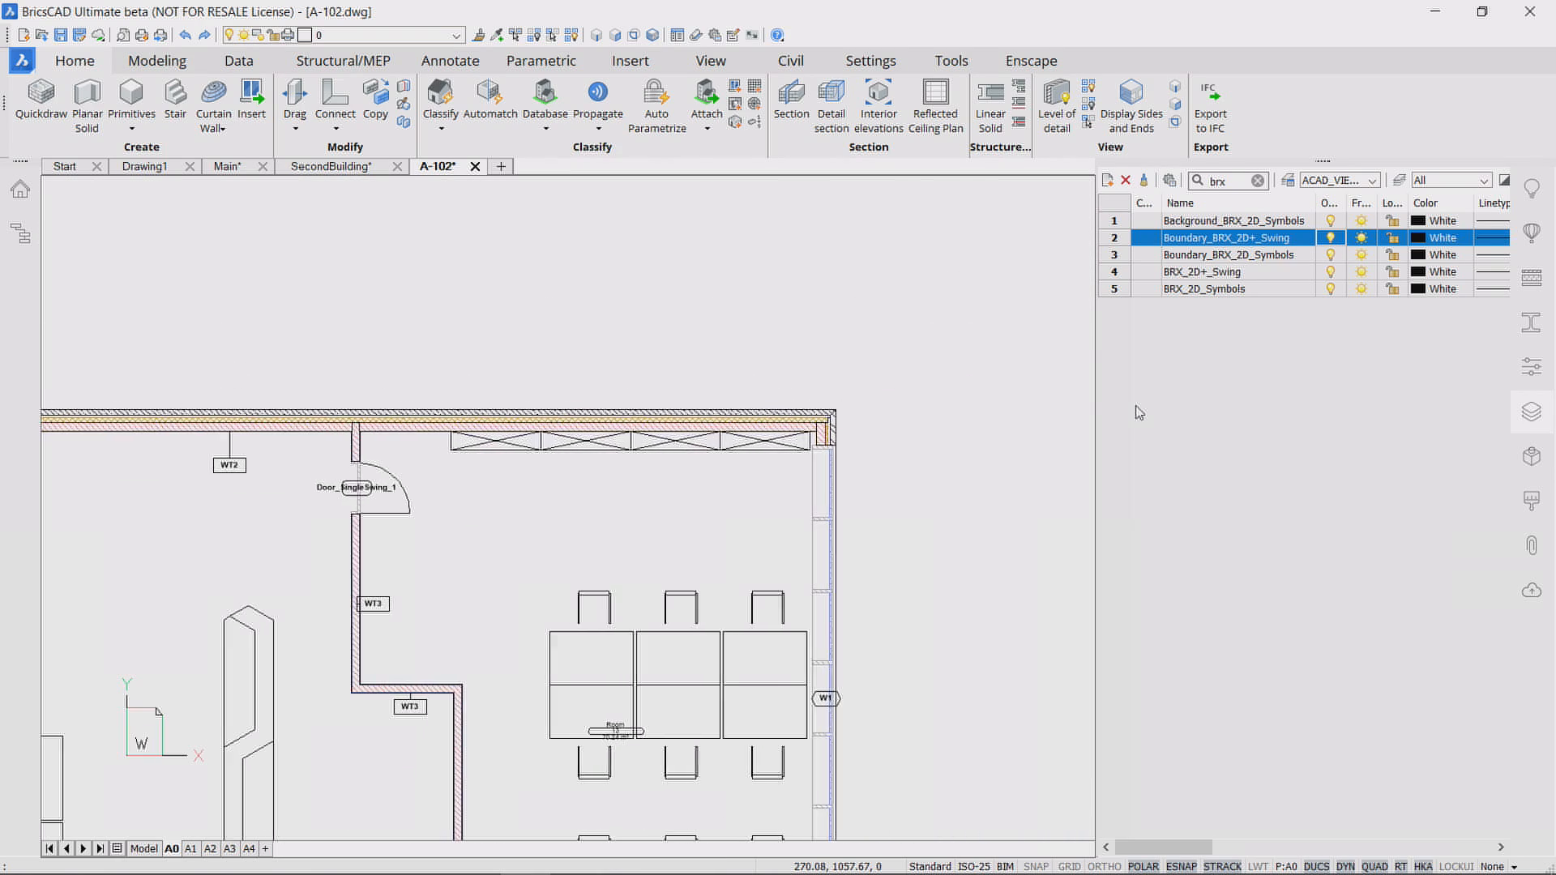
Step: Replace the layer filter with "backgrou" and with "boun" to review the background and boundary layers
click(1257, 180)
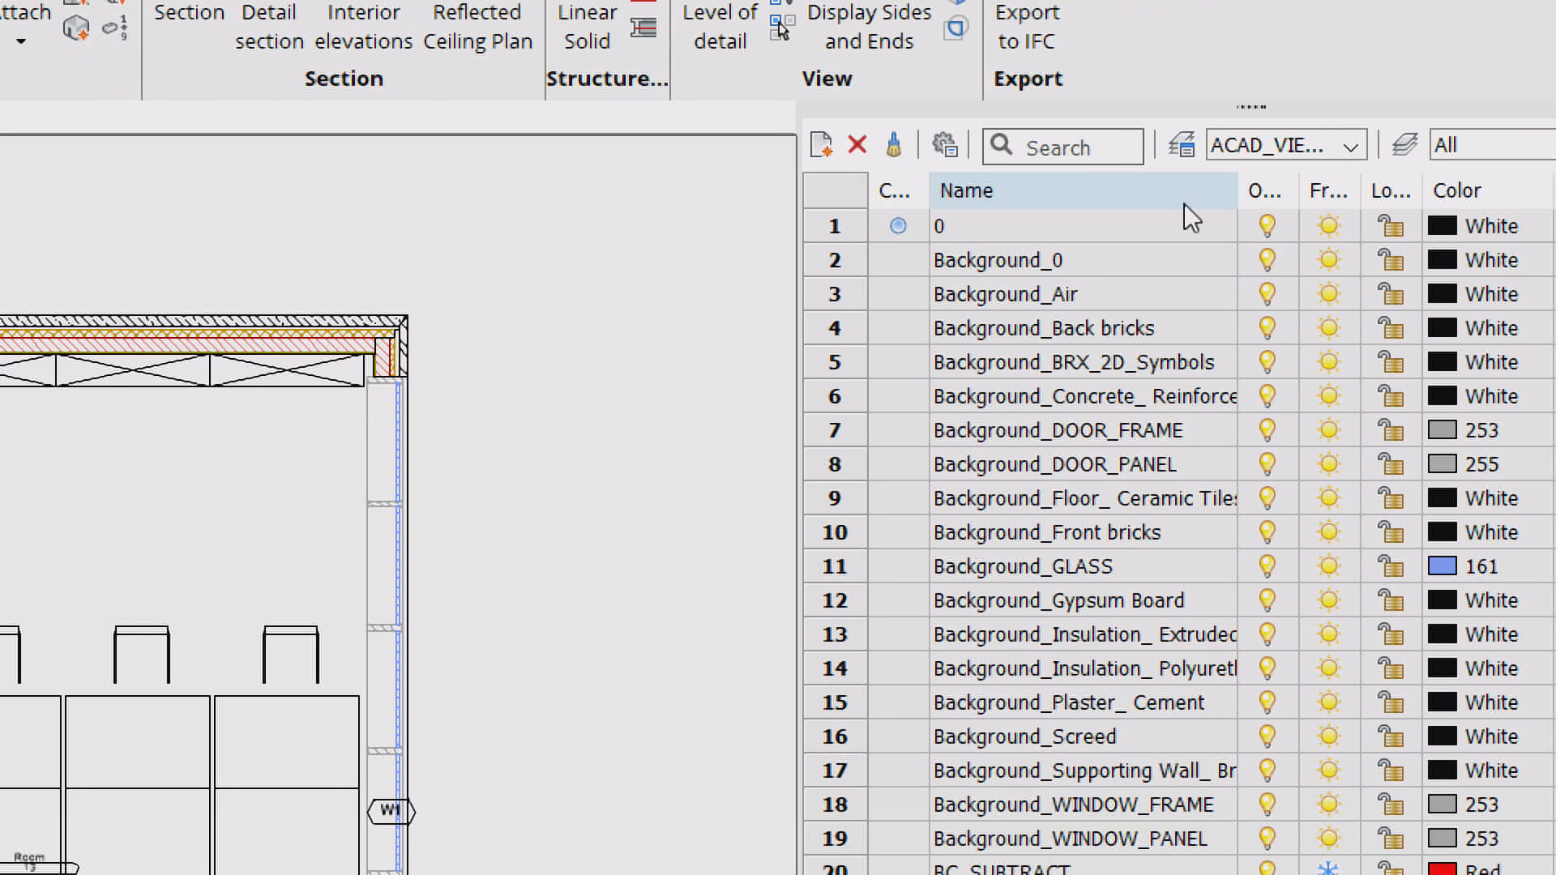
click(1082, 147)
text(ba)
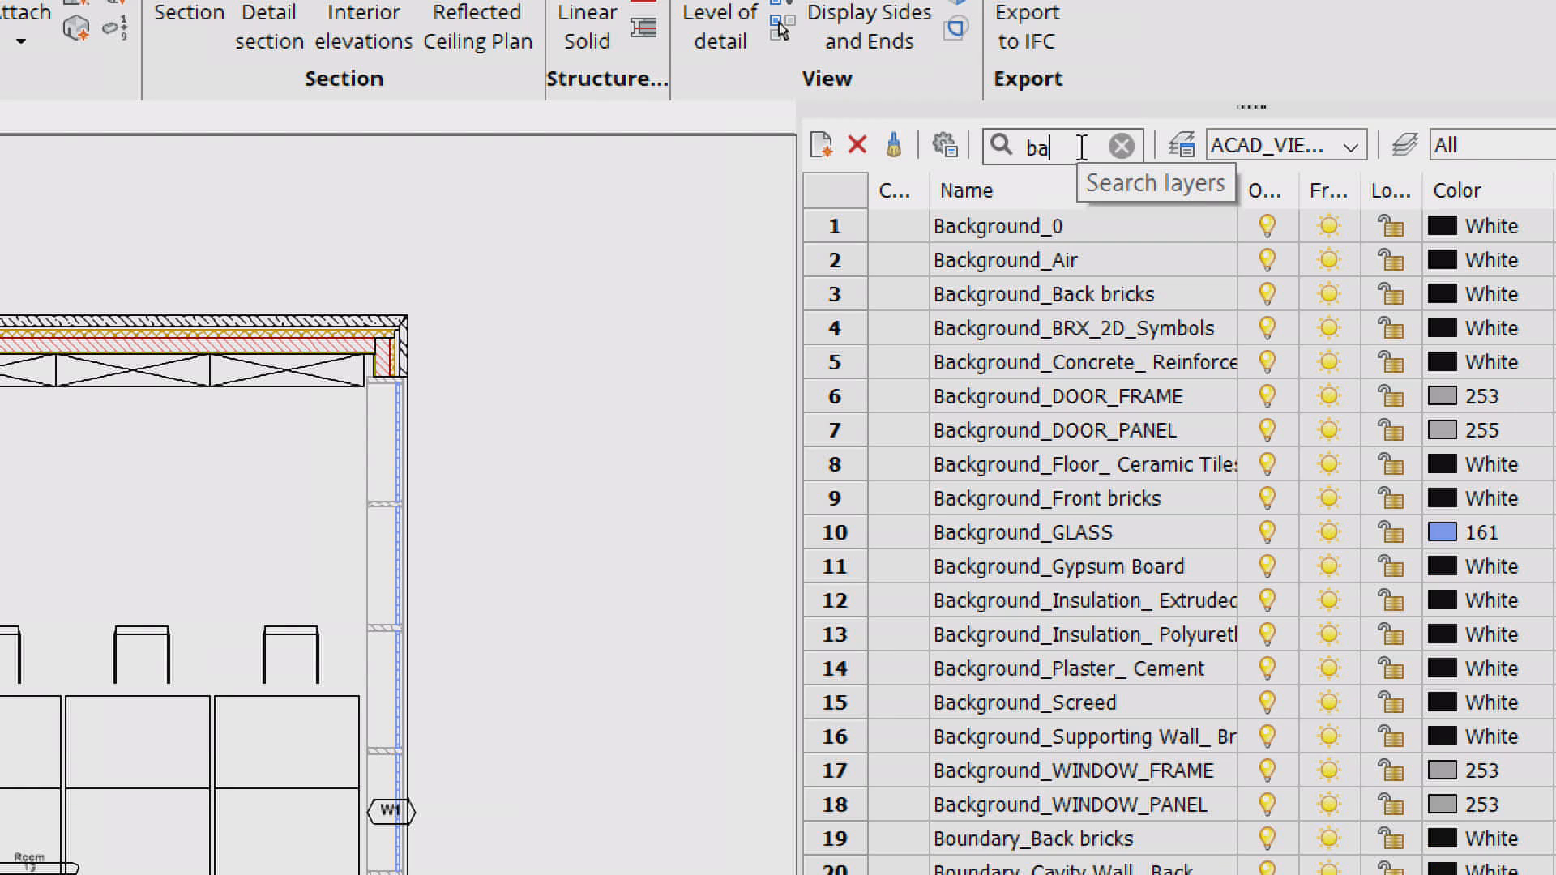
text(ckgrou)
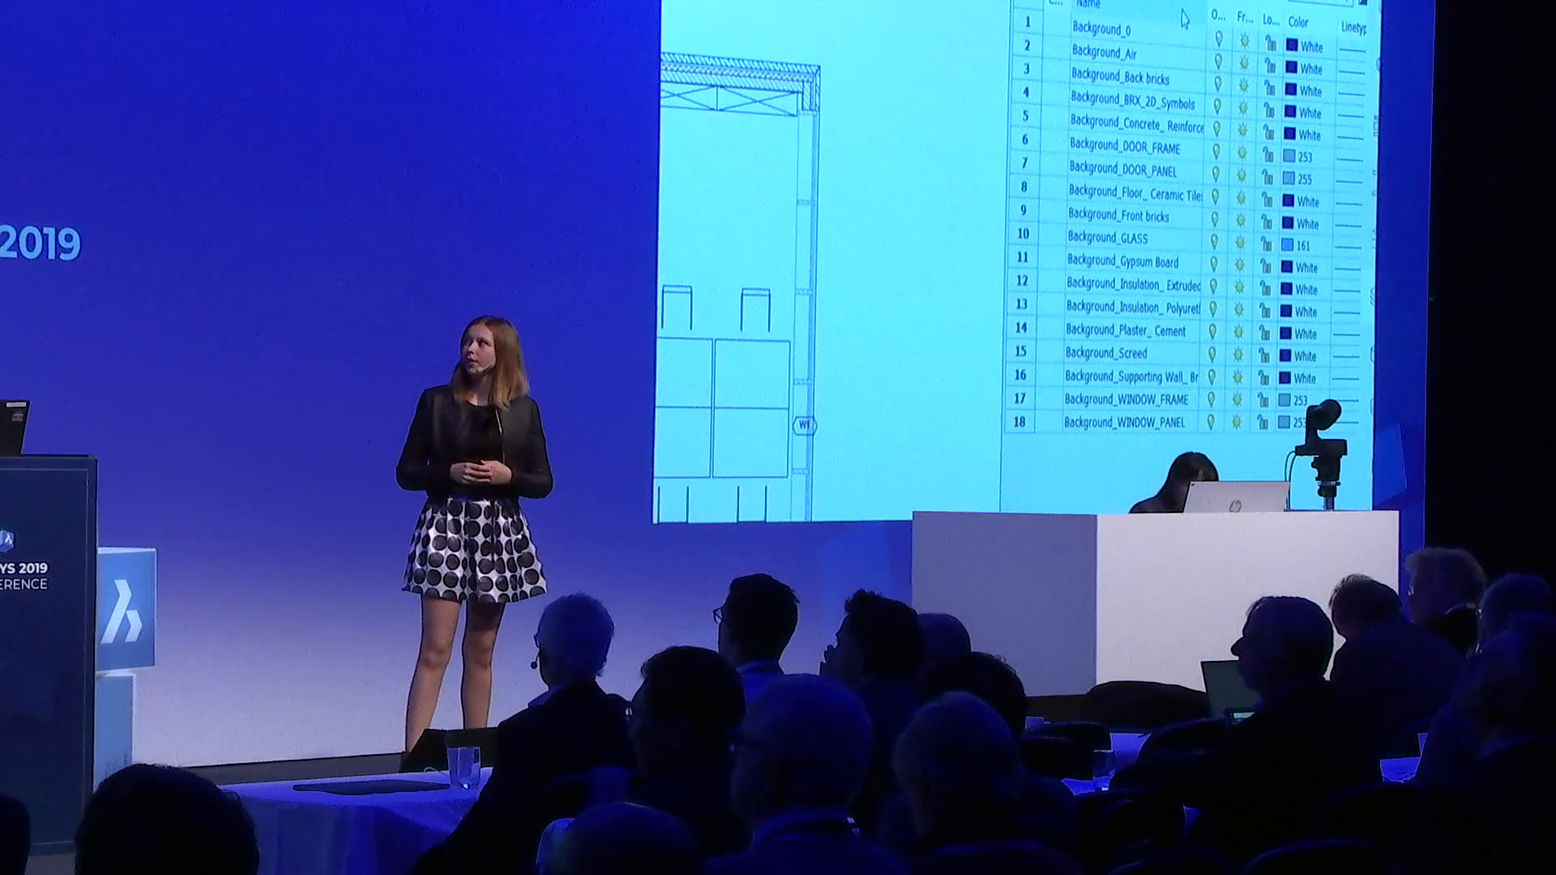
key(BackSpace)
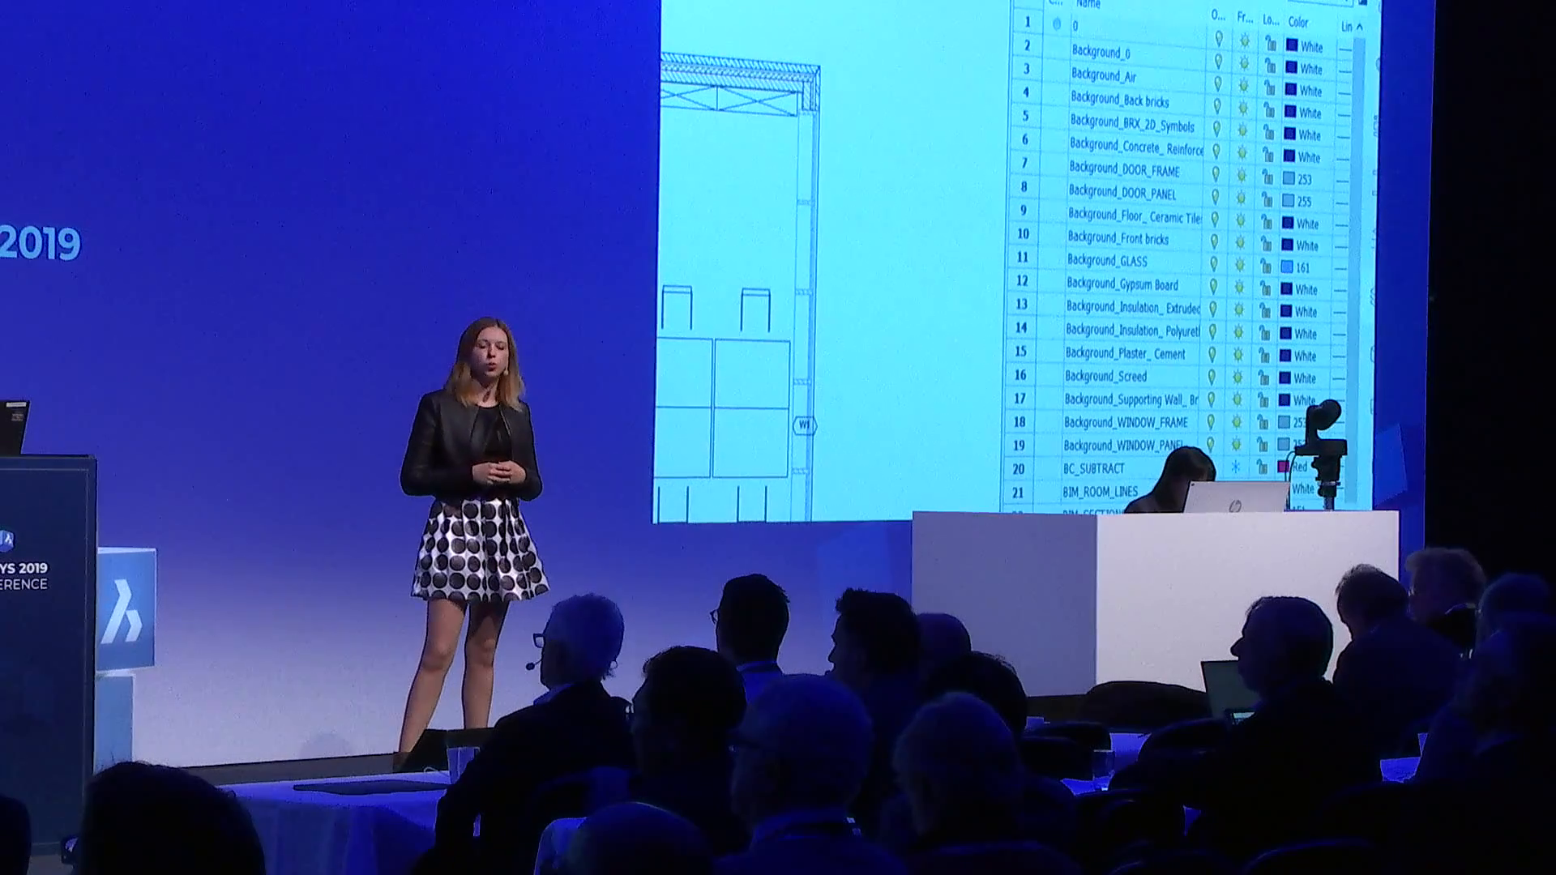
text(bou)
text(n)
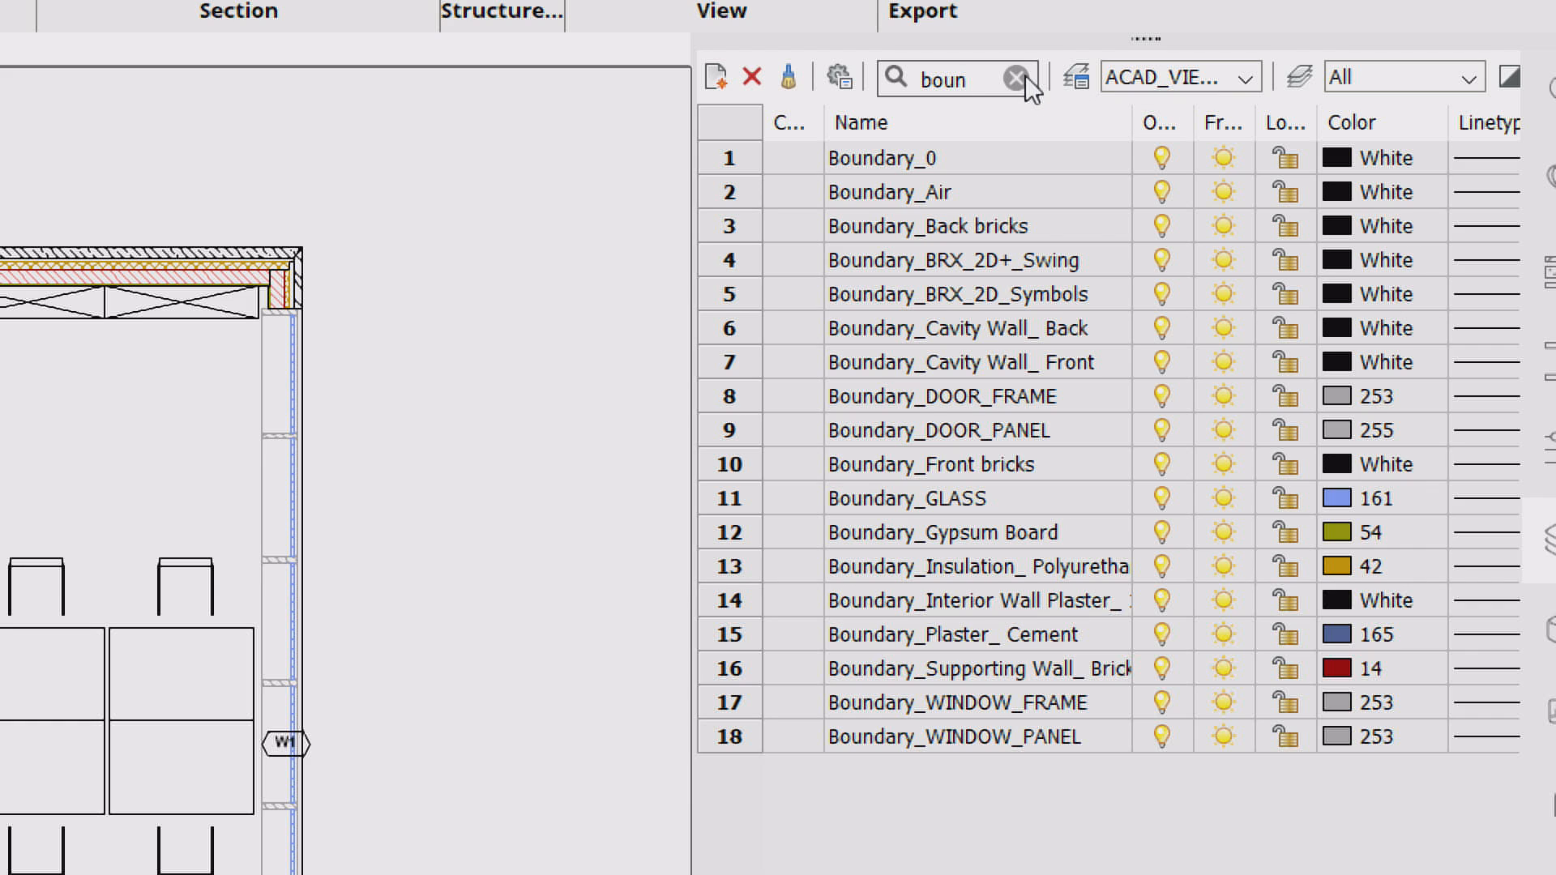
Step: Filter the layers by "fill" and turn the Fill_Supporting Wall_ Brick layer off and back on
click(1025, 76)
text(fi)
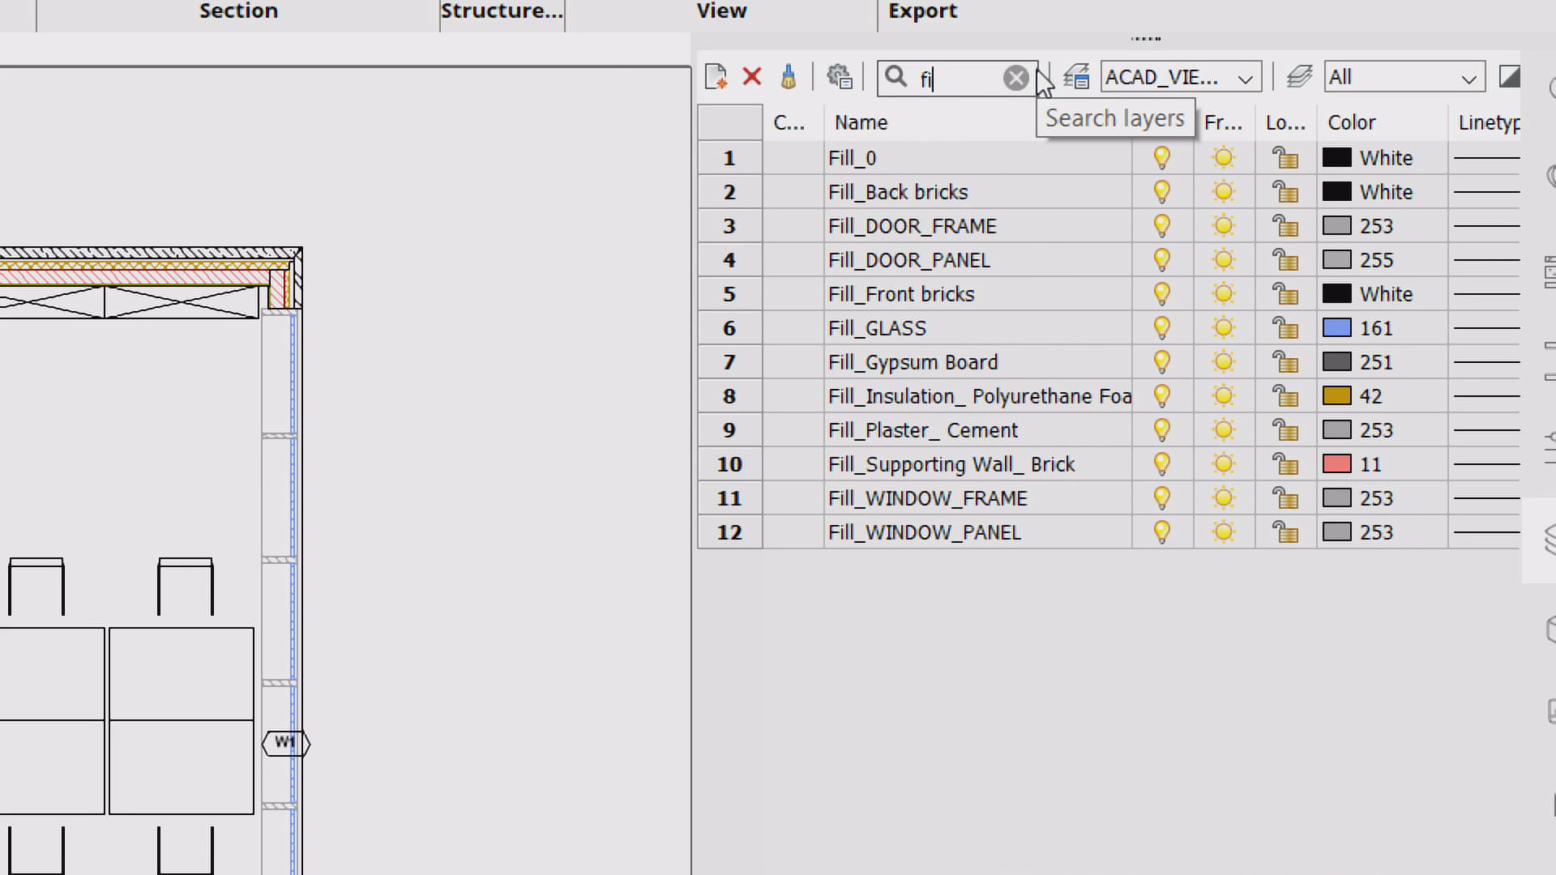
text(ll)
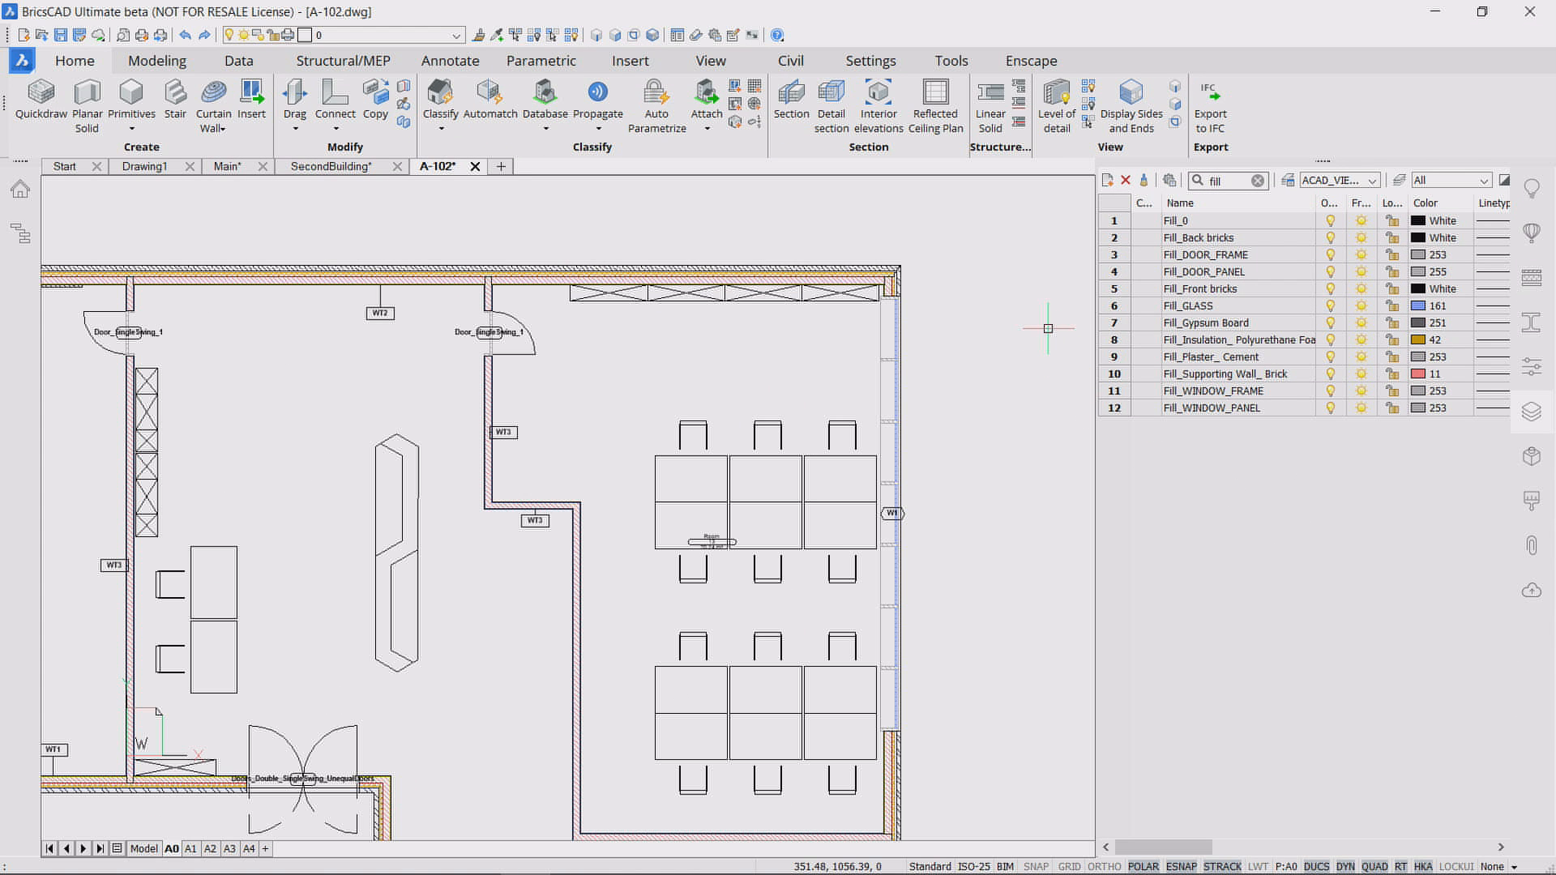
click(1330, 373)
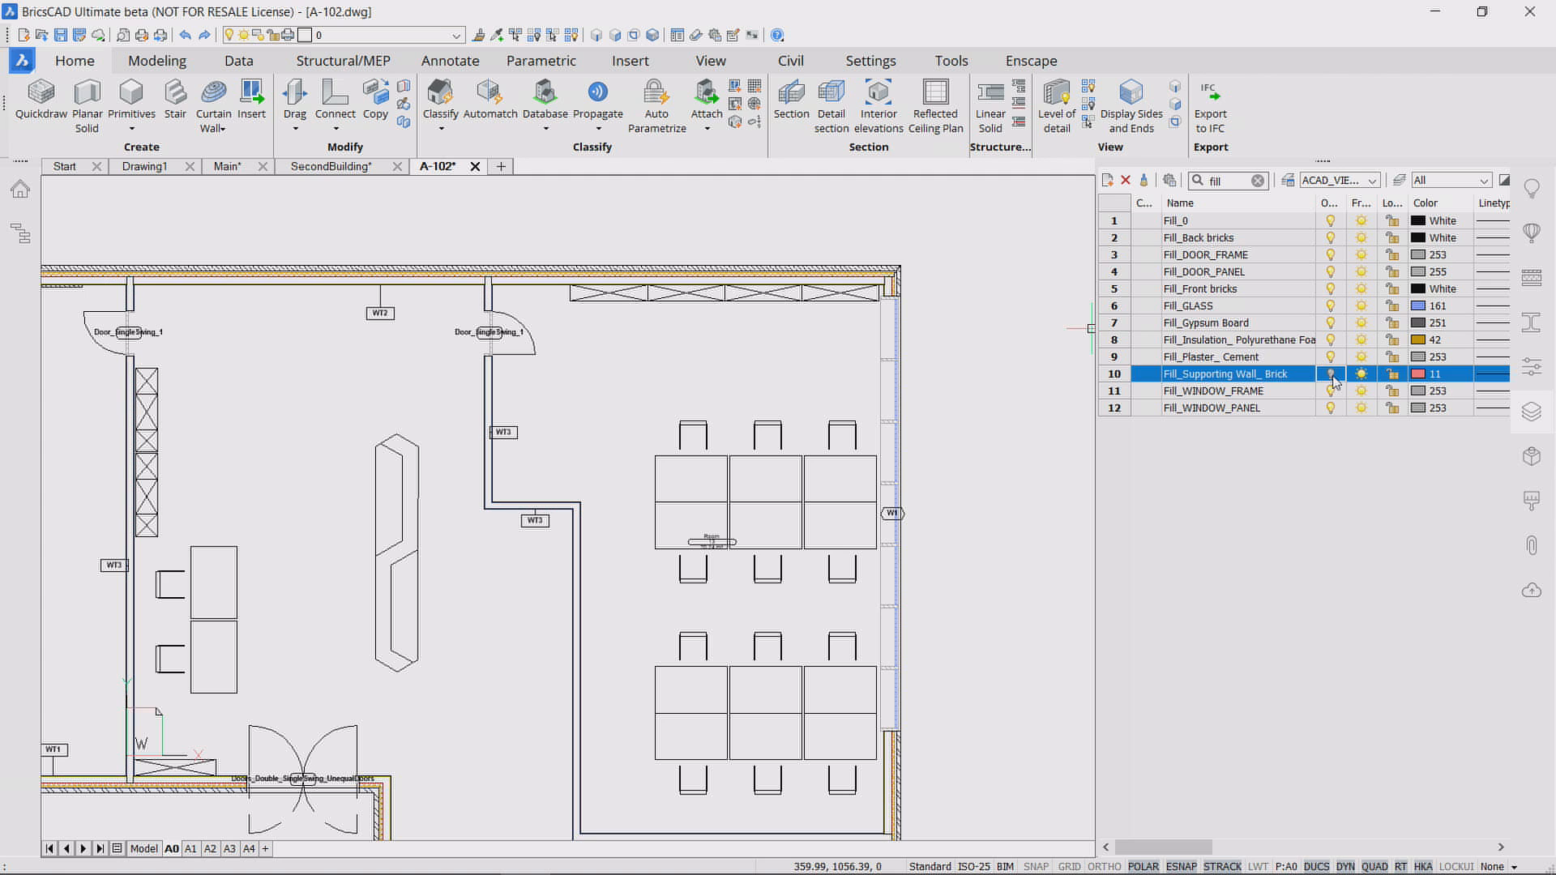
click(1330, 374)
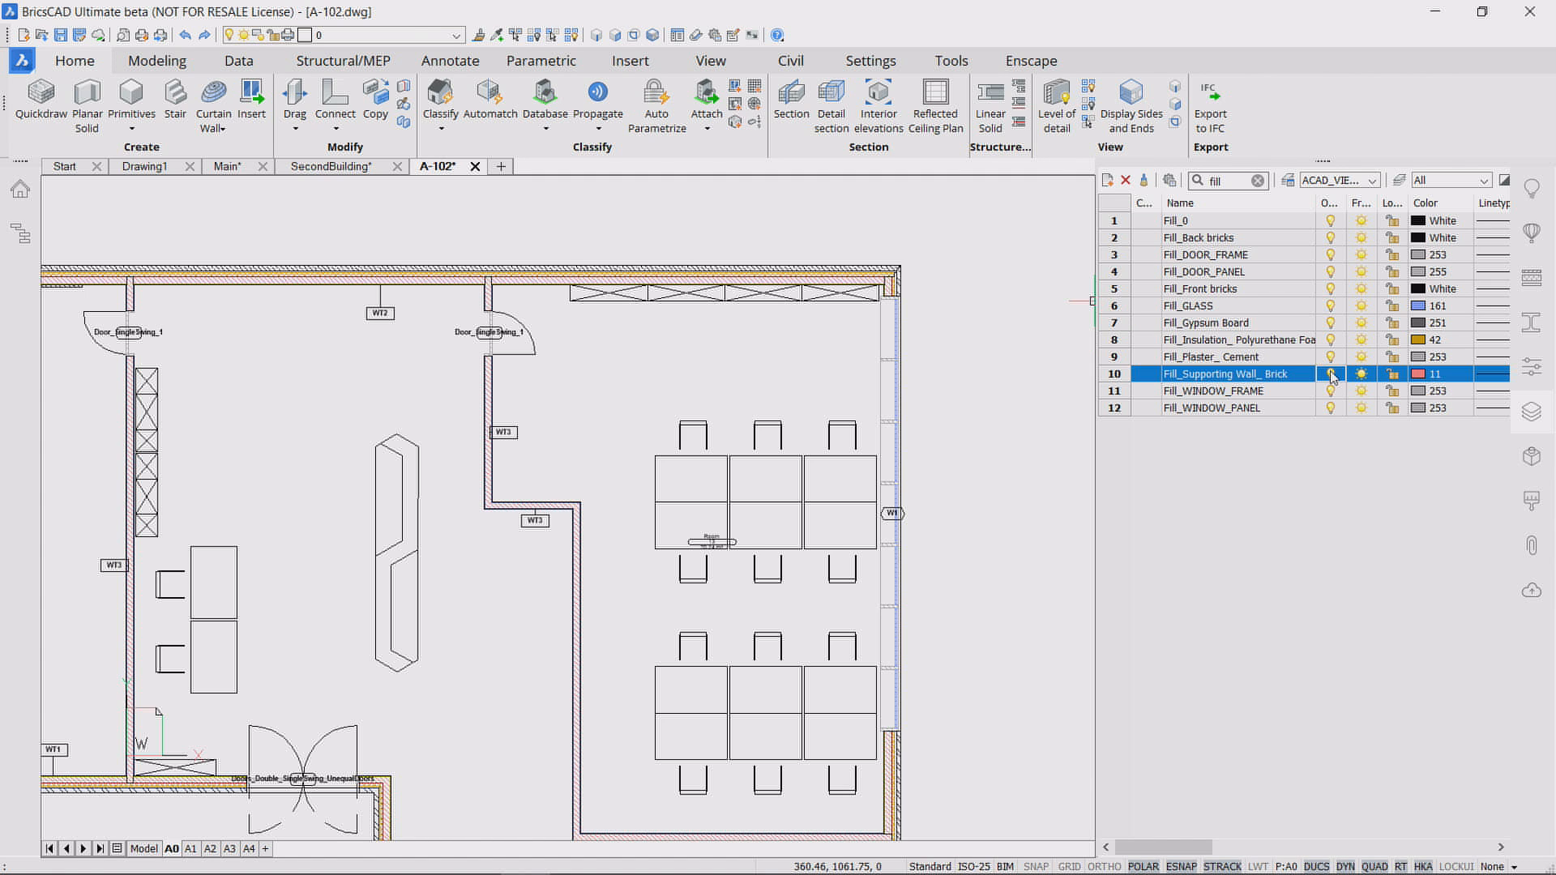
Step: Compare the exterior wall corner's hatching close up with Fill_Supporting Wall_ Brick switched off and on
scroll(924, 256, up, 9)
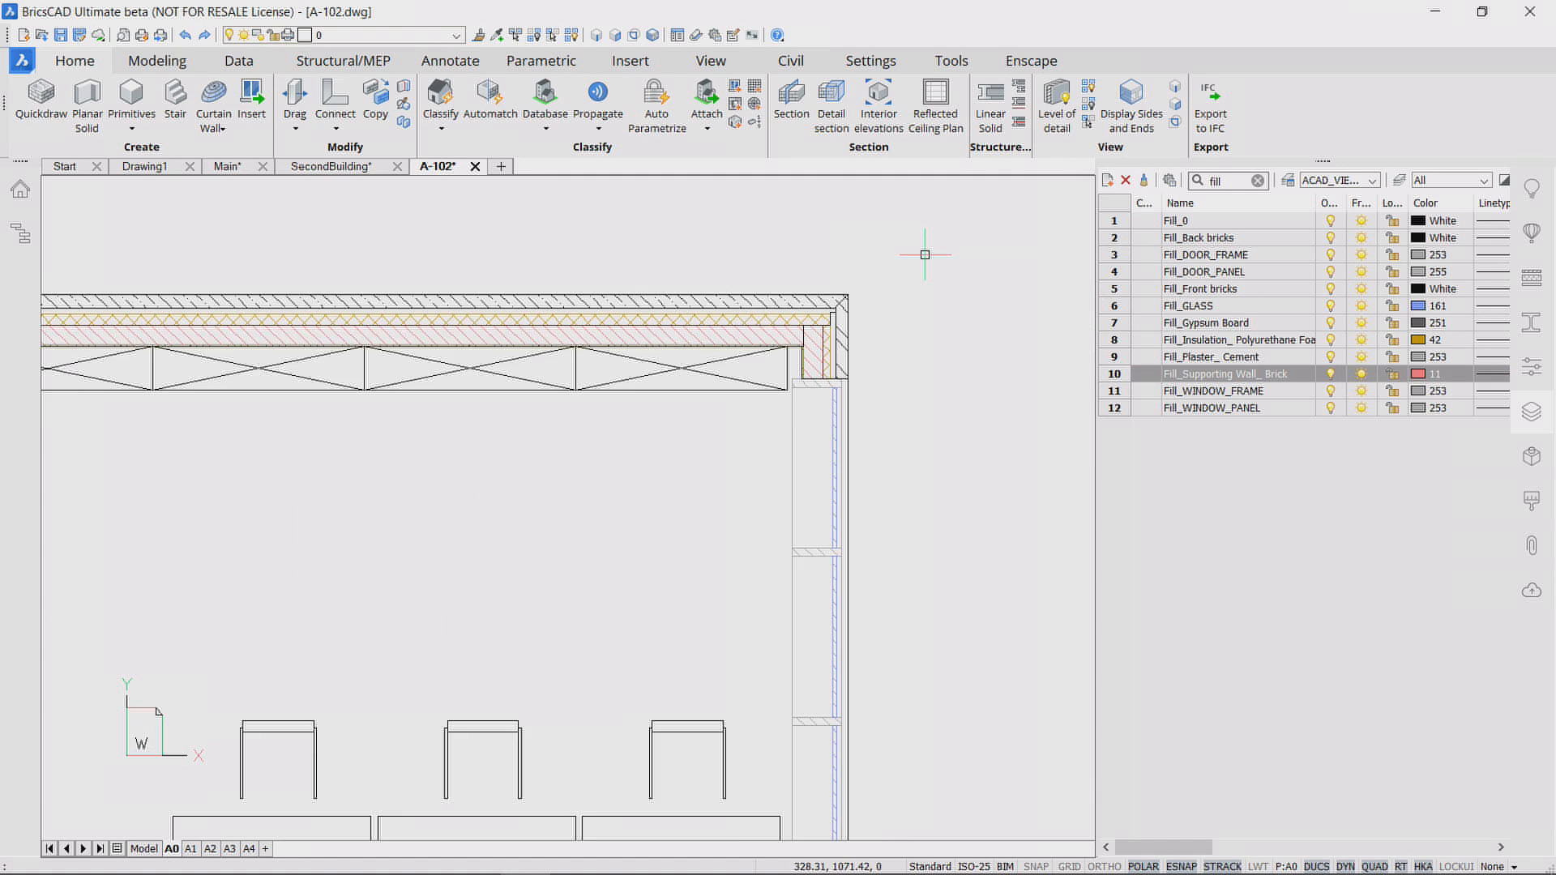
click(1331, 376)
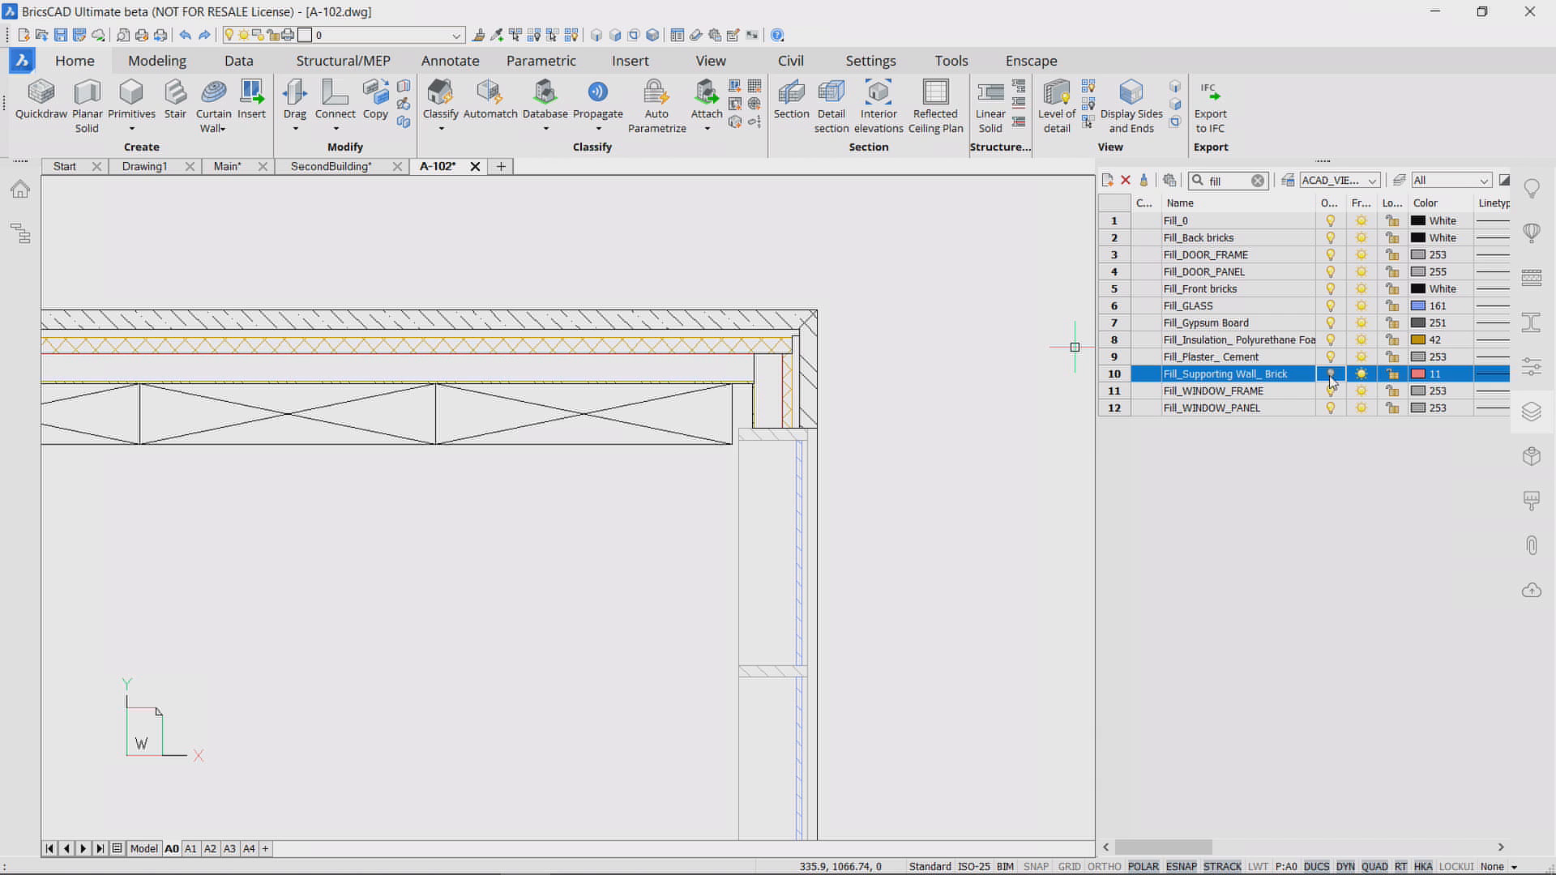
click(1331, 376)
click(1332, 378)
click(1331, 379)
scroll(892, 390, down, 2)
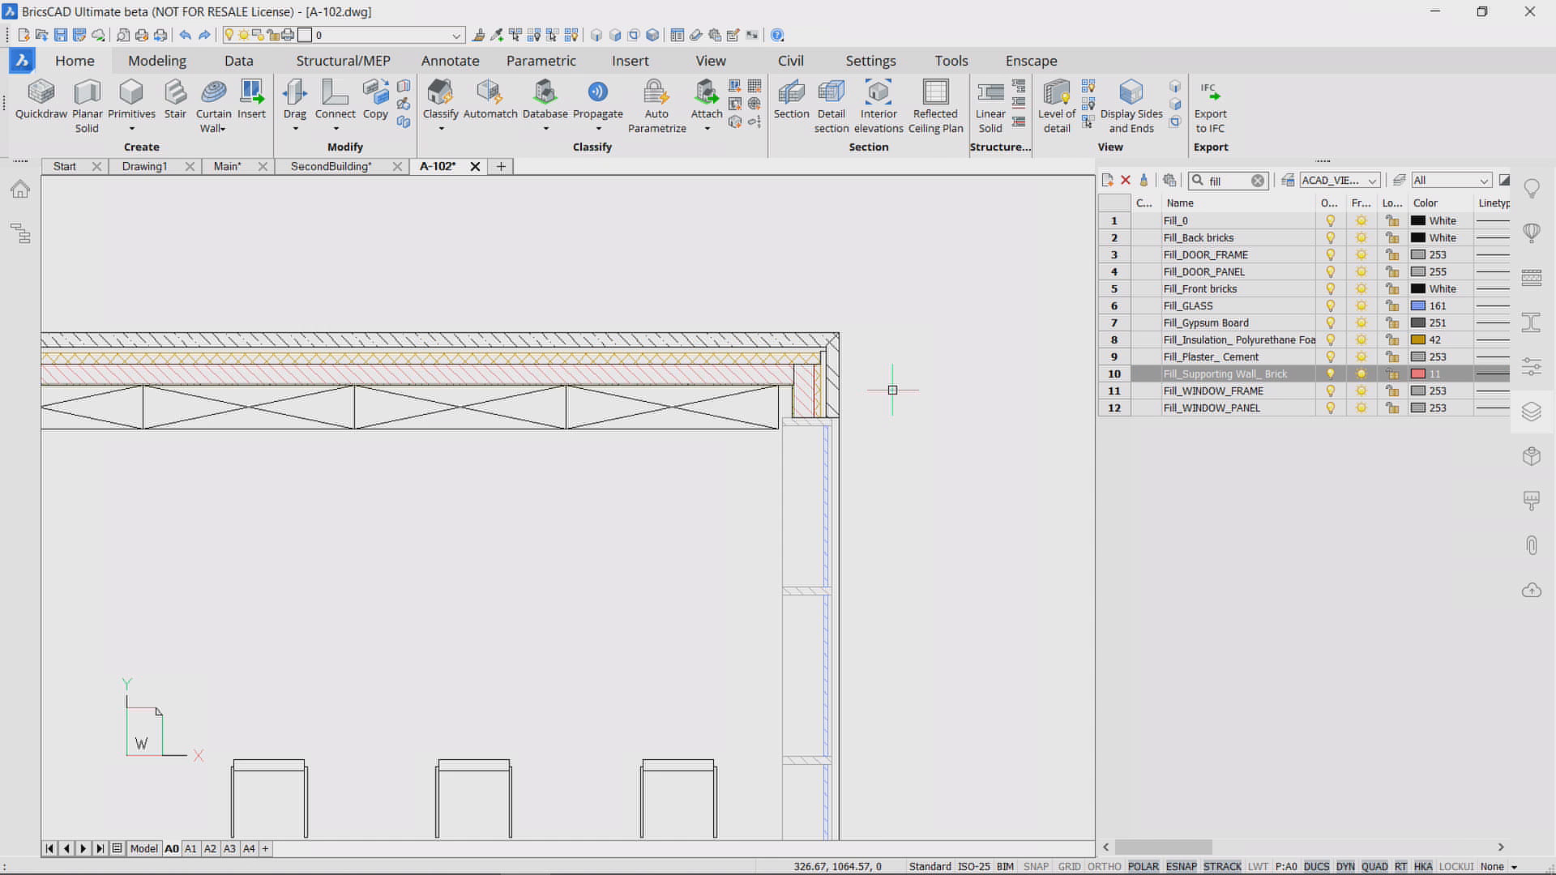
scroll(892, 390, down, 2)
scroll(988, 397, up, 4)
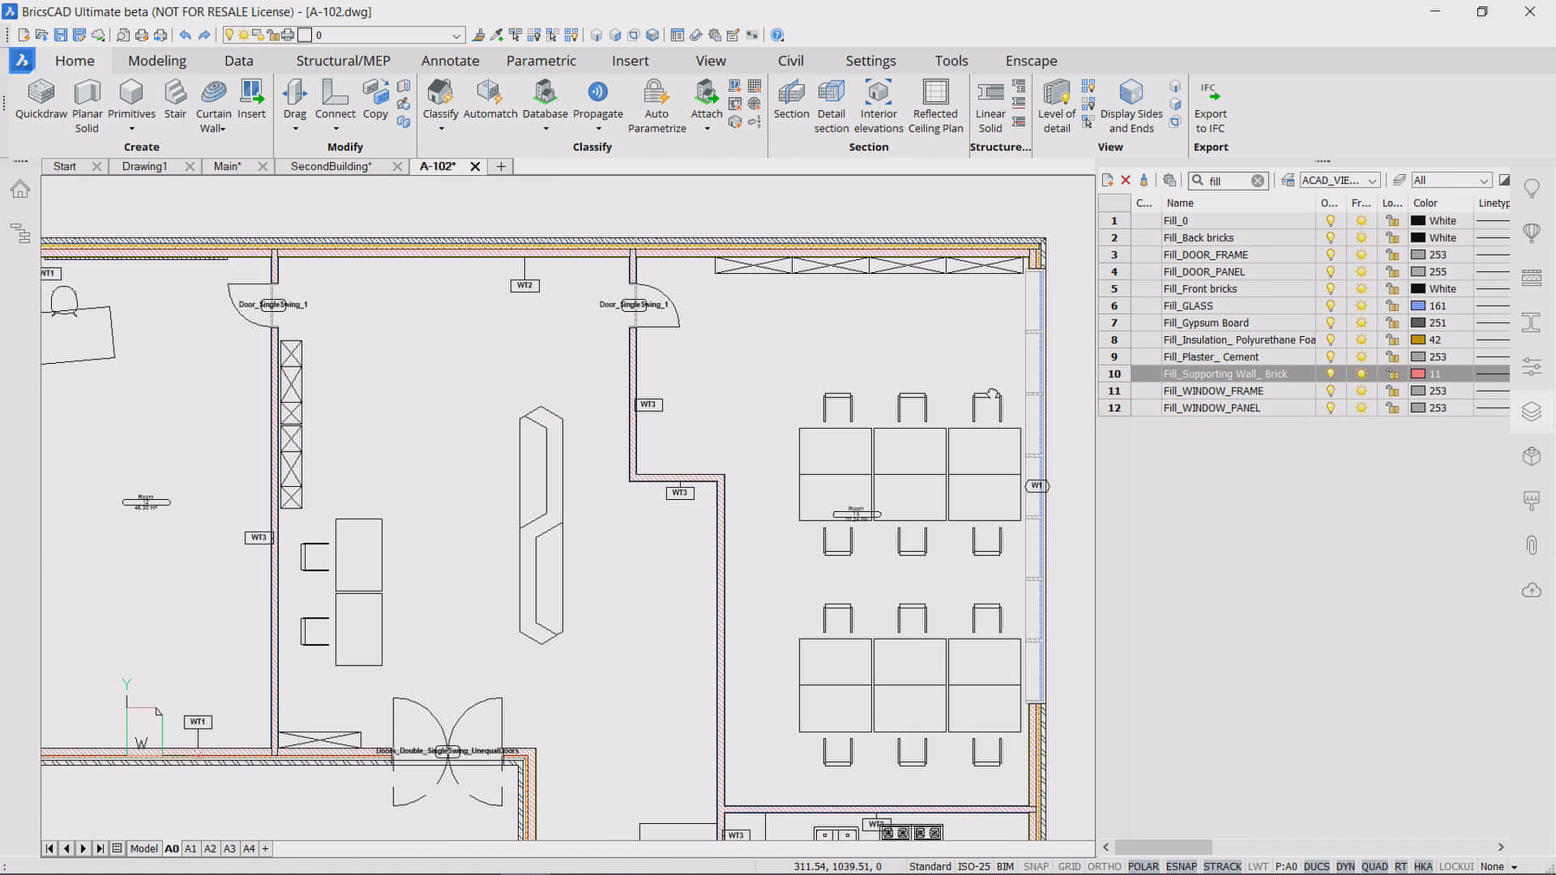
Step: Close the layer list and bring up the project's A-102 and A-301 sheets in the BIM project browser
click(1533, 413)
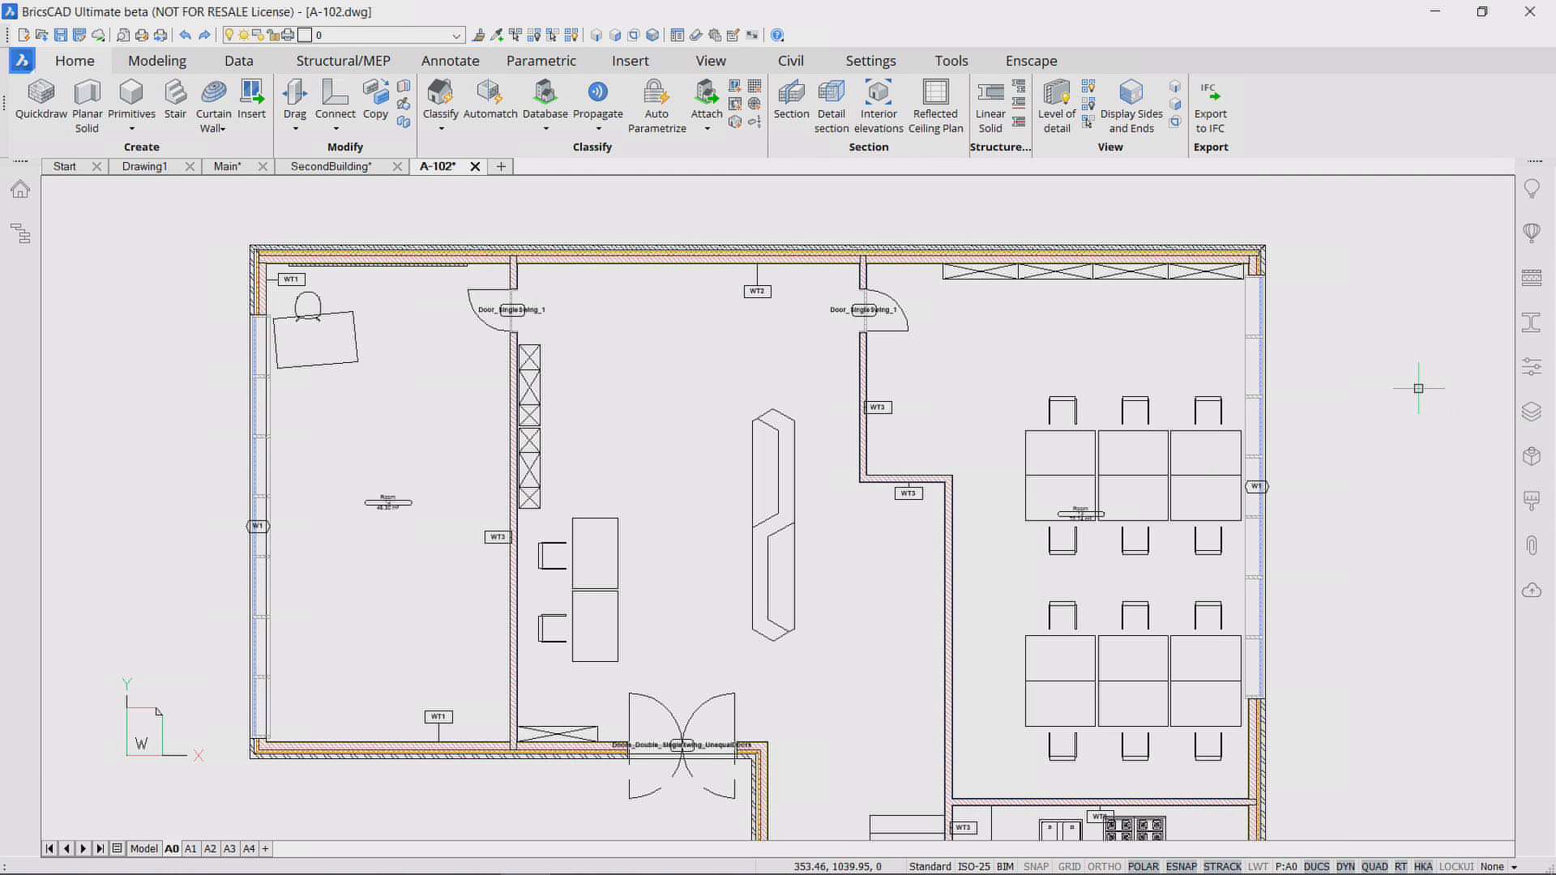
click(21, 191)
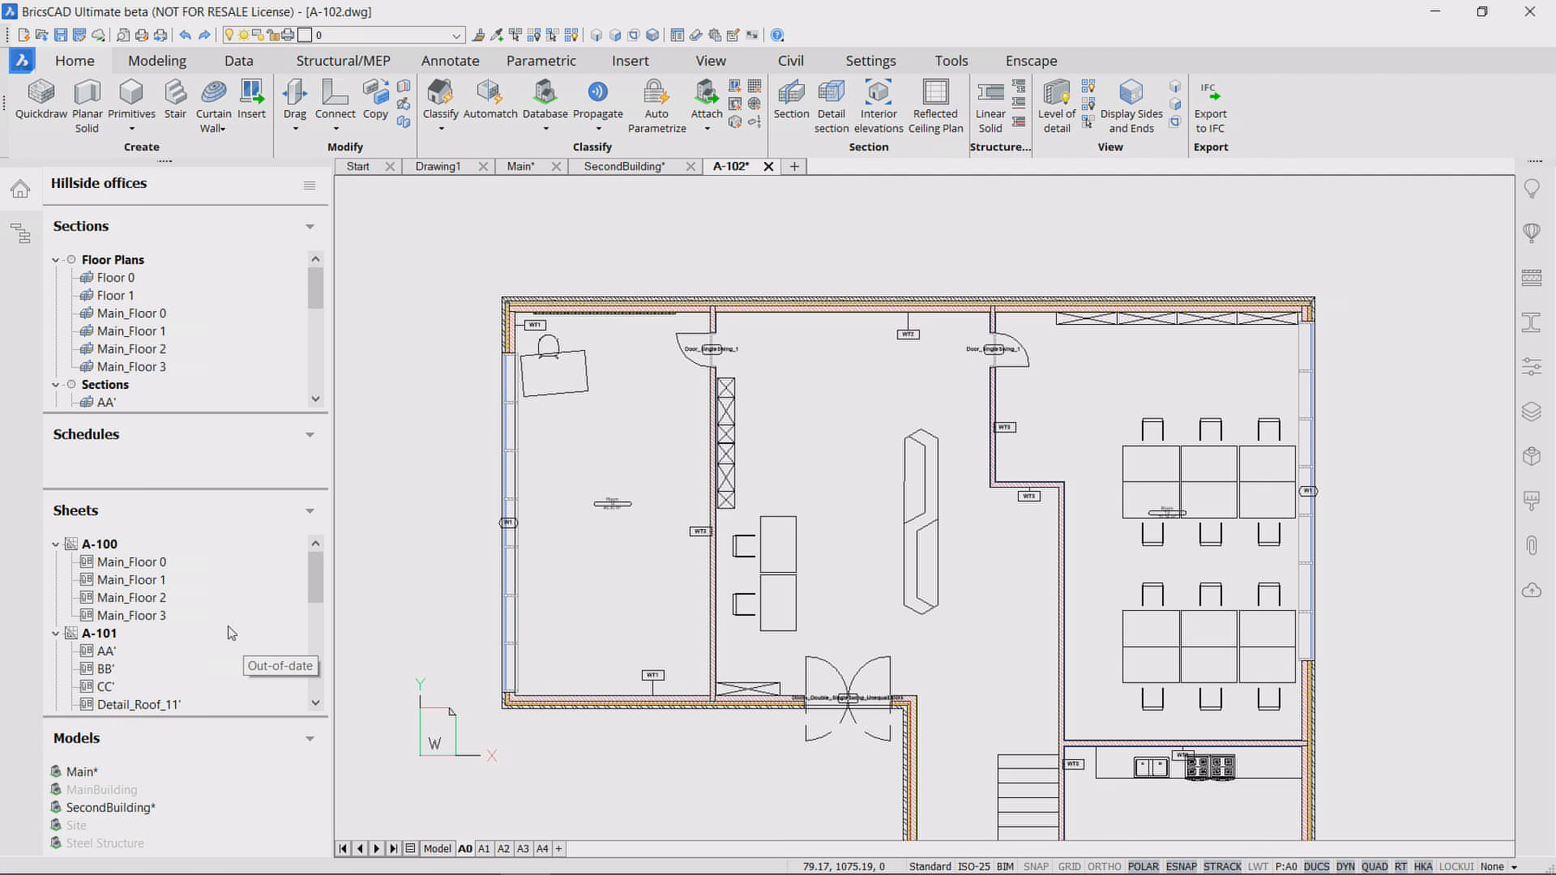
scroll(231, 633, down, 5)
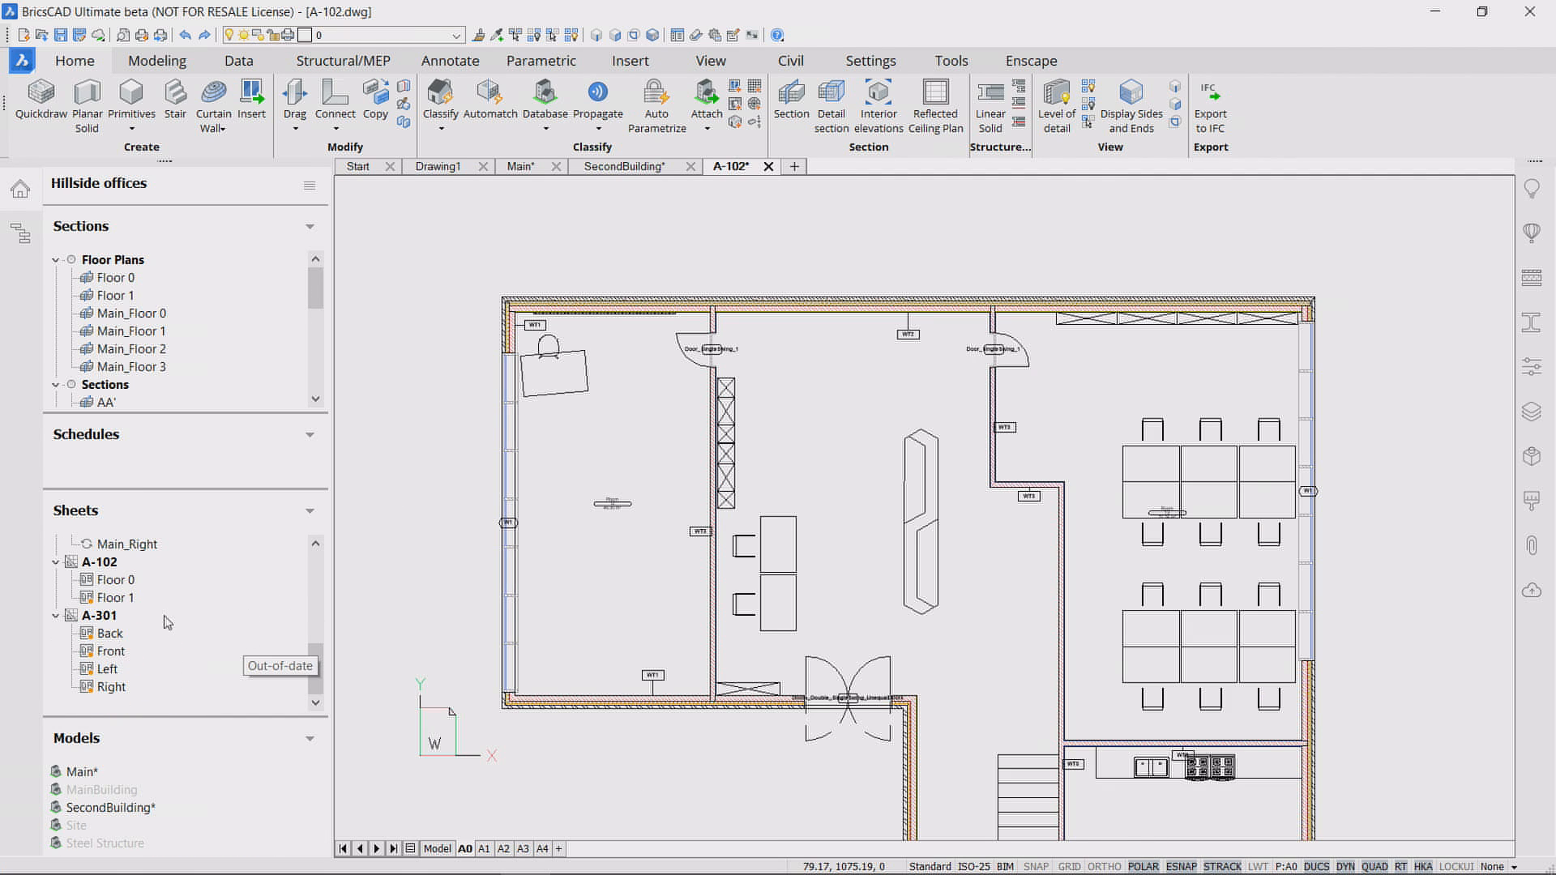
Step: Update the Front view on sheet A-301 and display it on the sheet
right_click(112, 650)
click(123, 708)
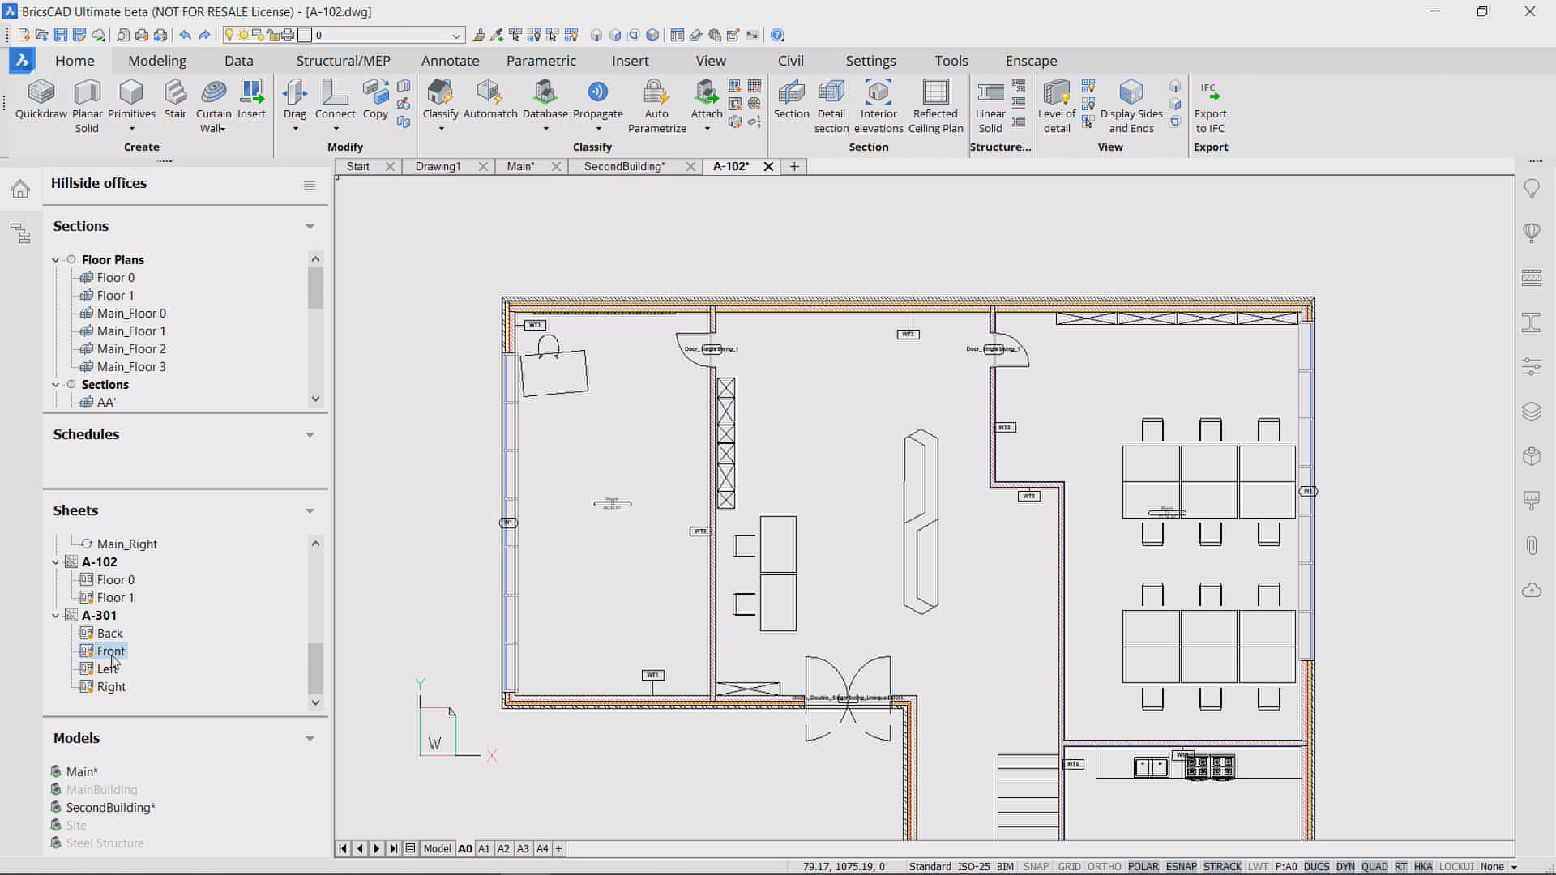
right_click(111, 653)
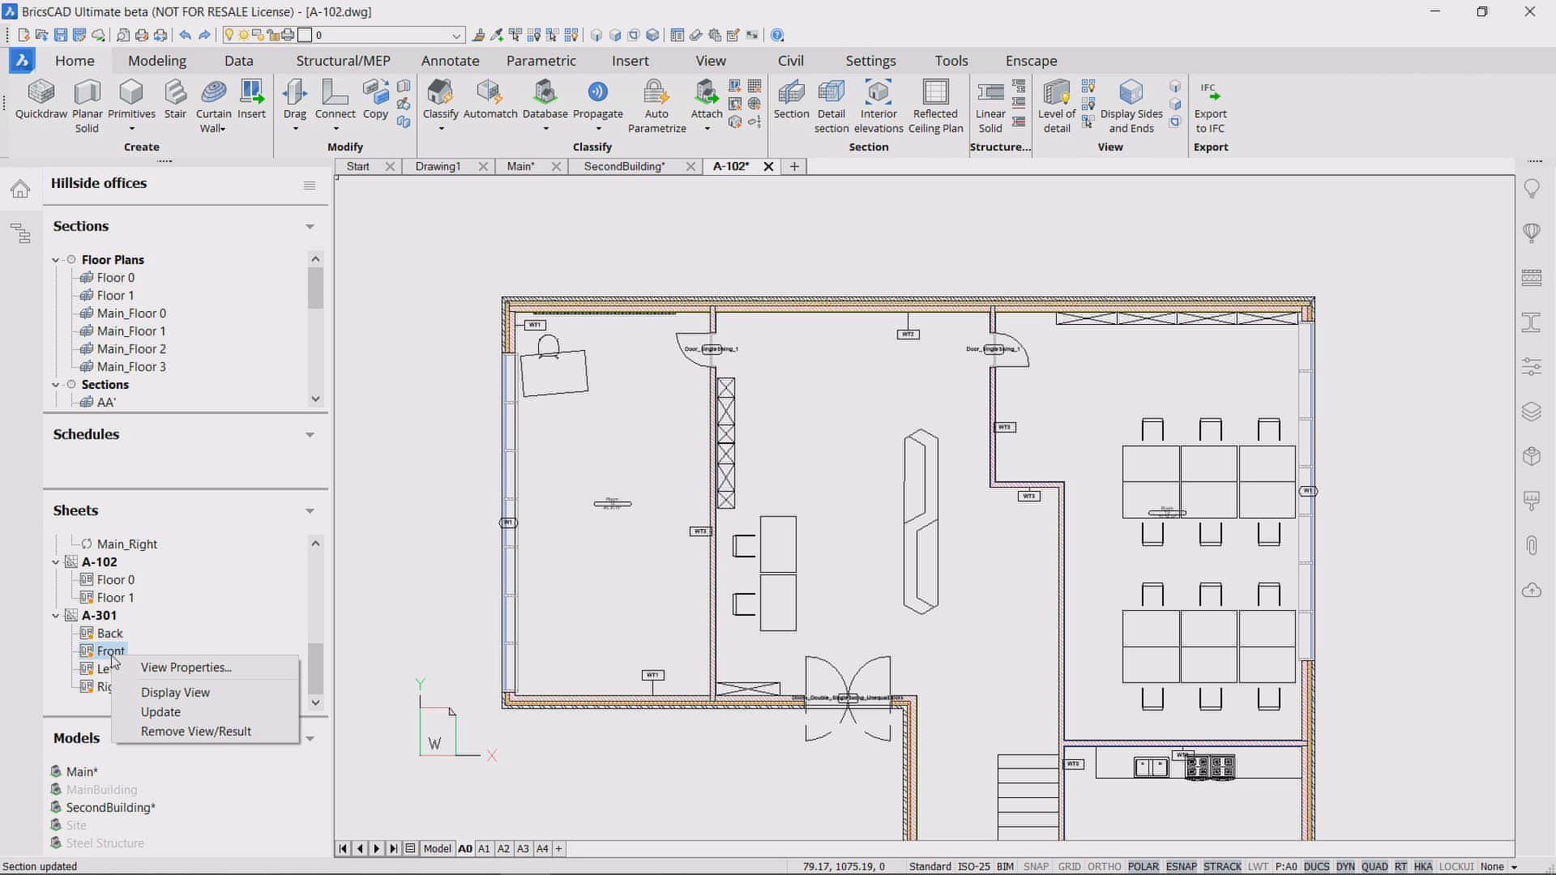
click(143, 694)
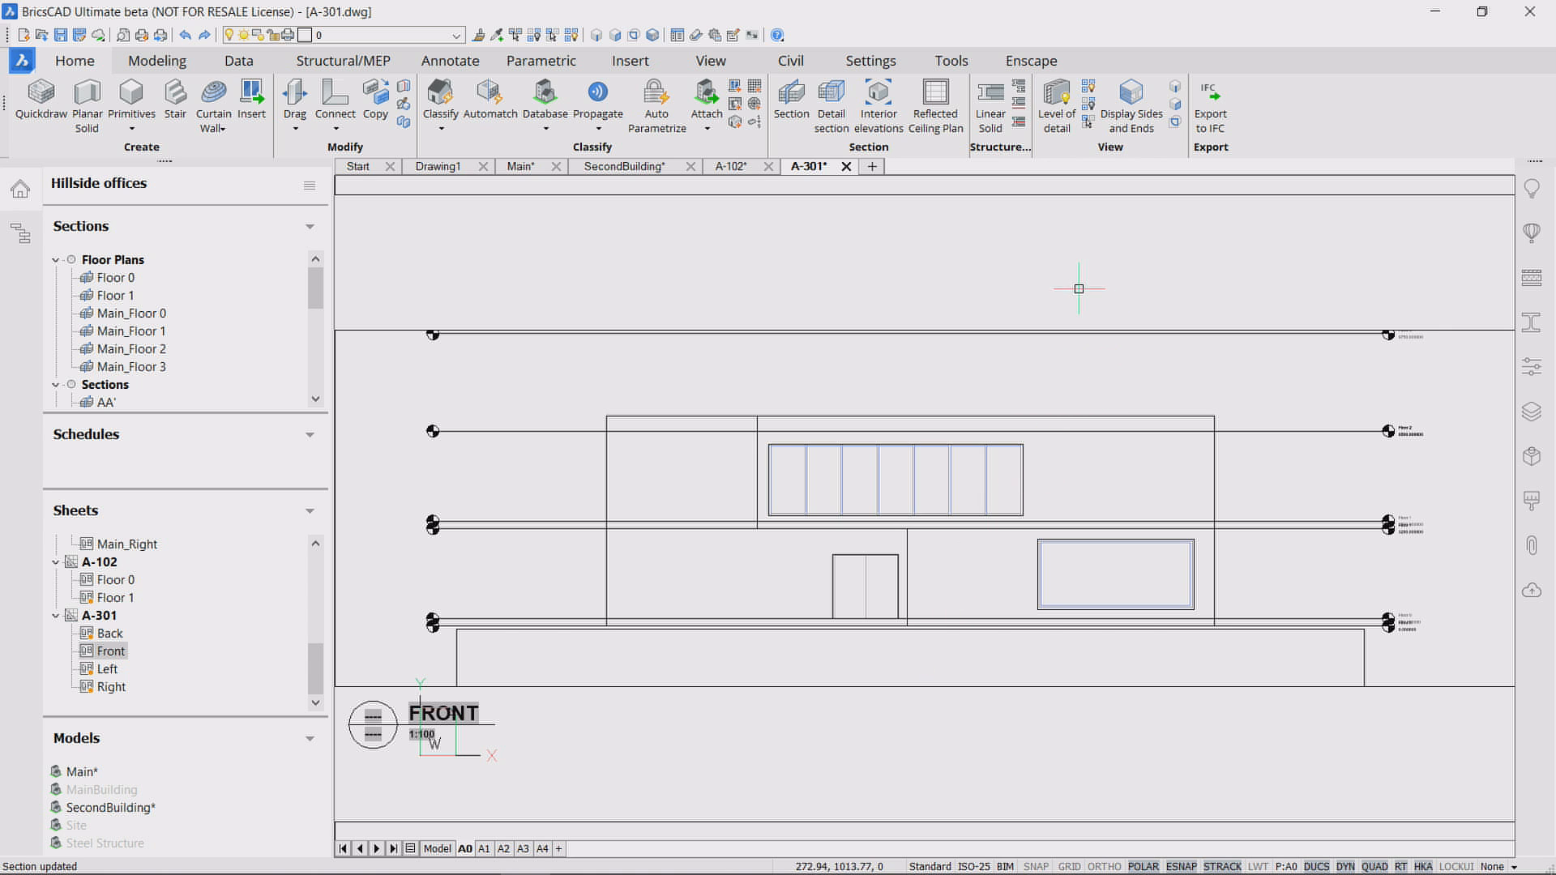
scroll(909, 514, up, 3)
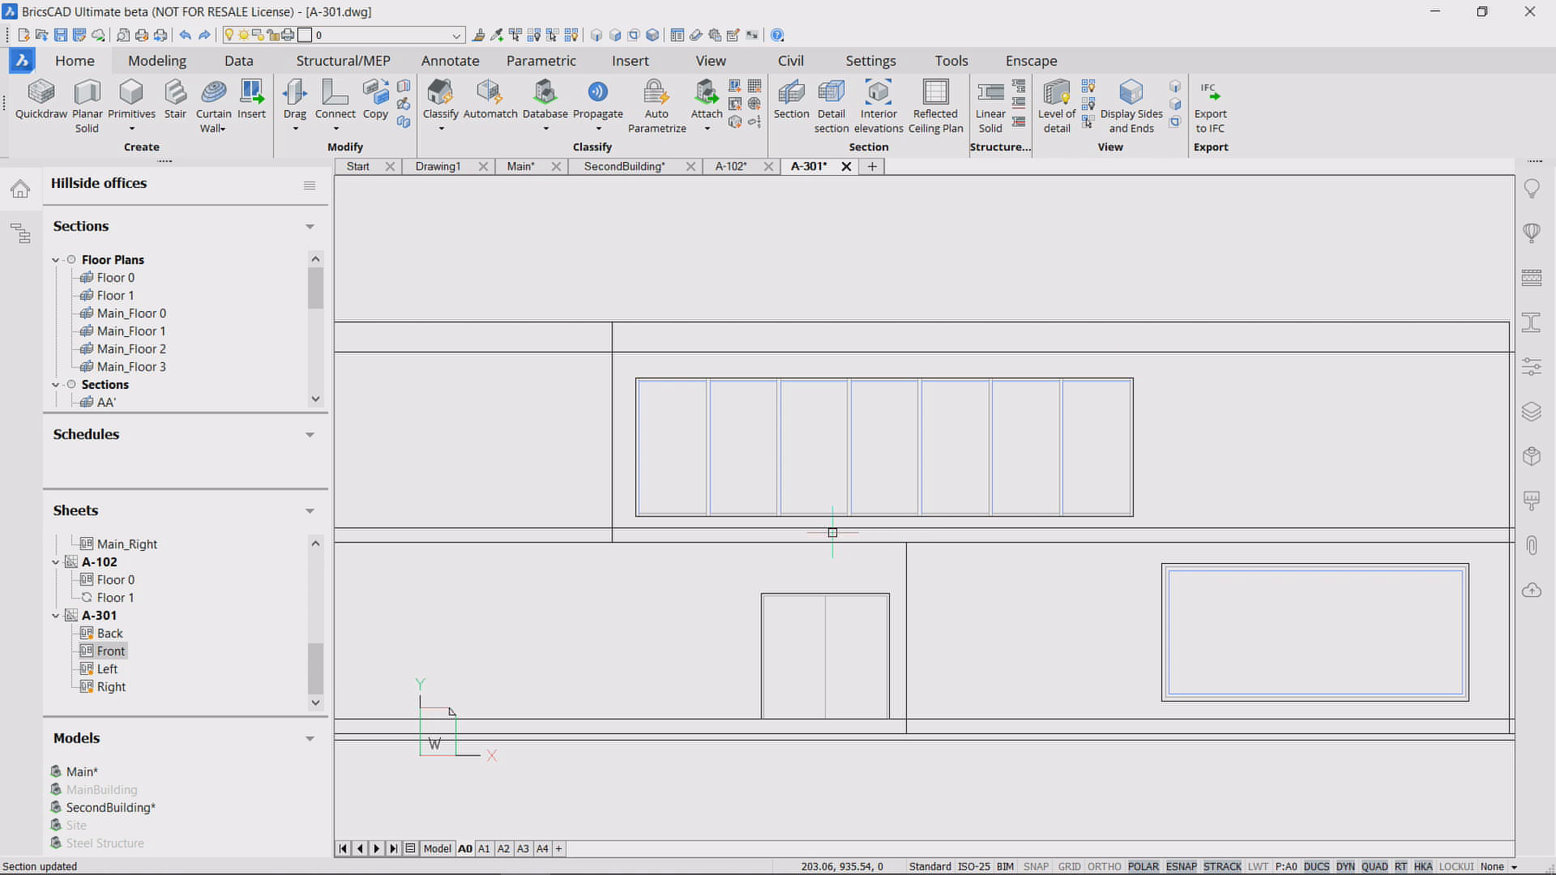
middle_drag(830, 539, 1055, 545)
scroll(1056, 514, down, 3)
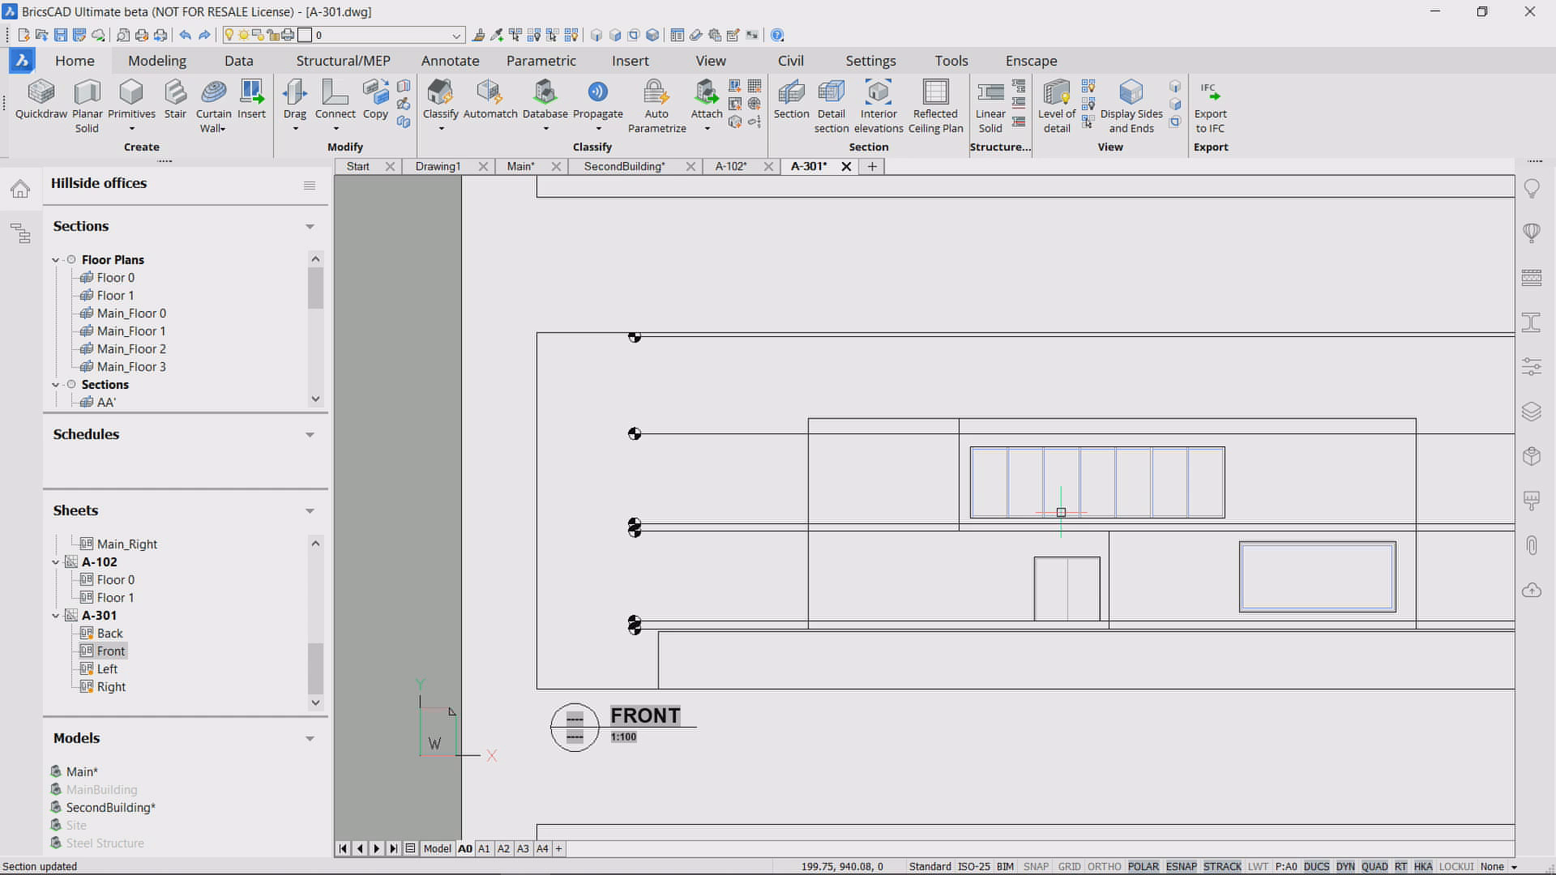
scroll(950, 513, up, 1)
middle_drag(950, 514, 942, 515)
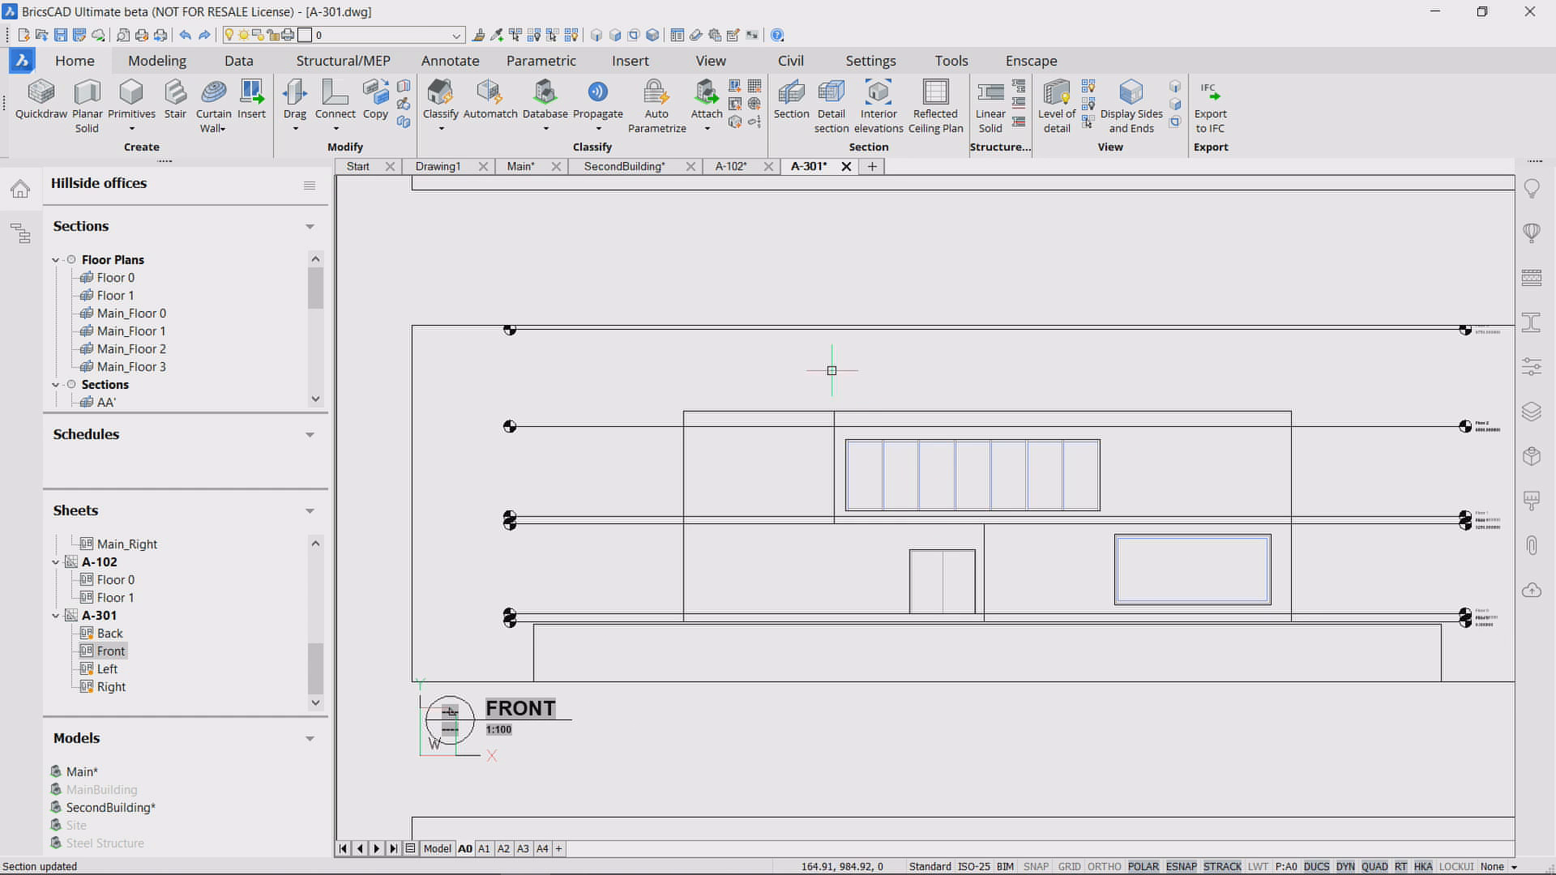
Step: Turn on Generate elevation fill for all four elevation sections in SecondBuilding and save the drawing
click(625, 167)
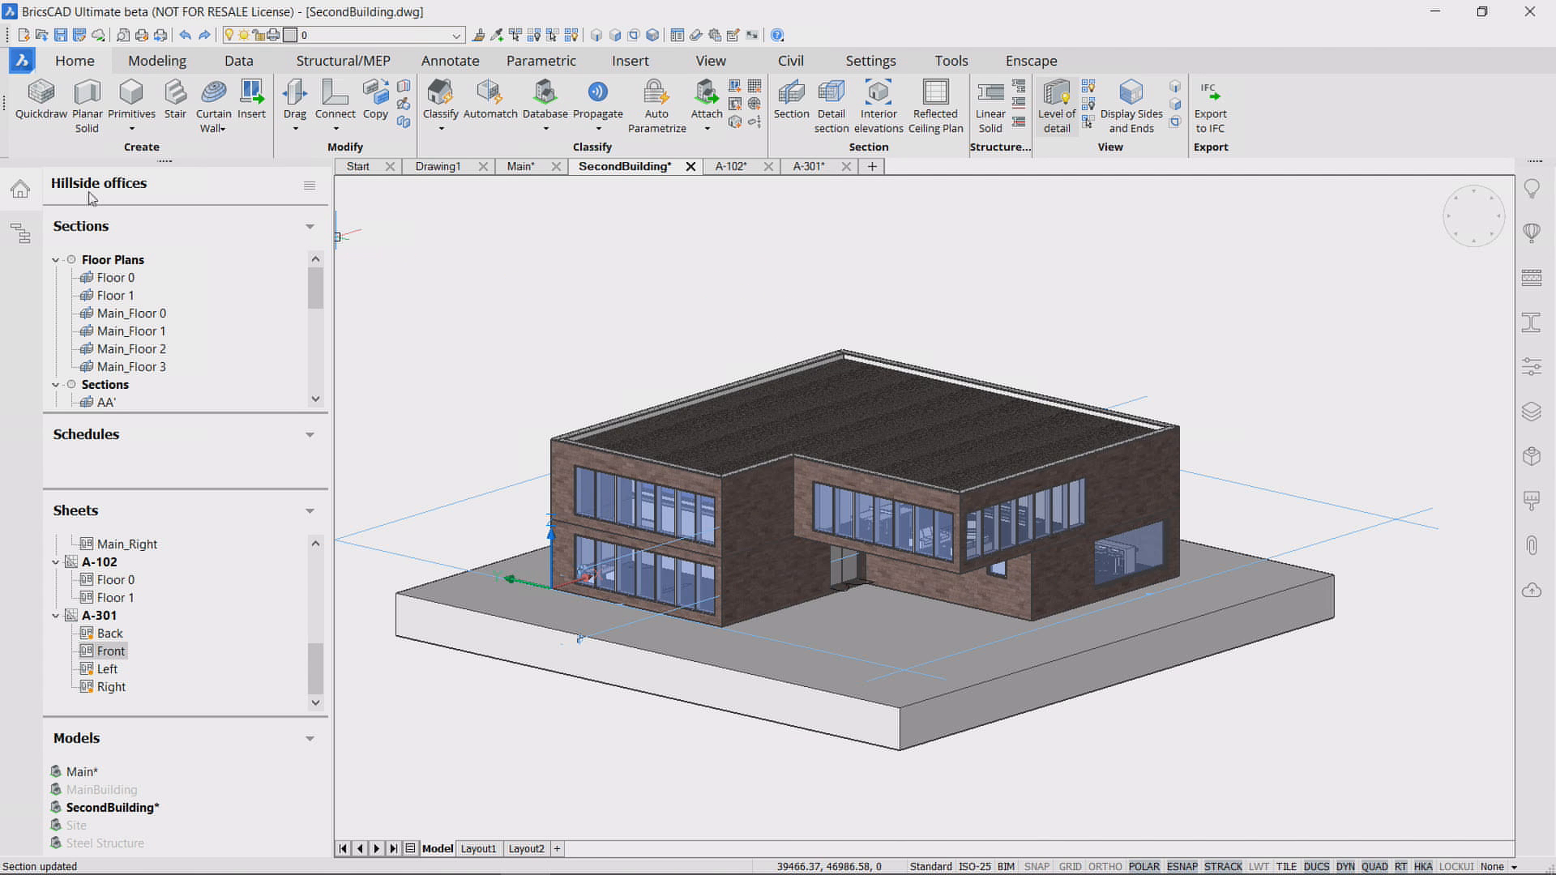
click(11, 237)
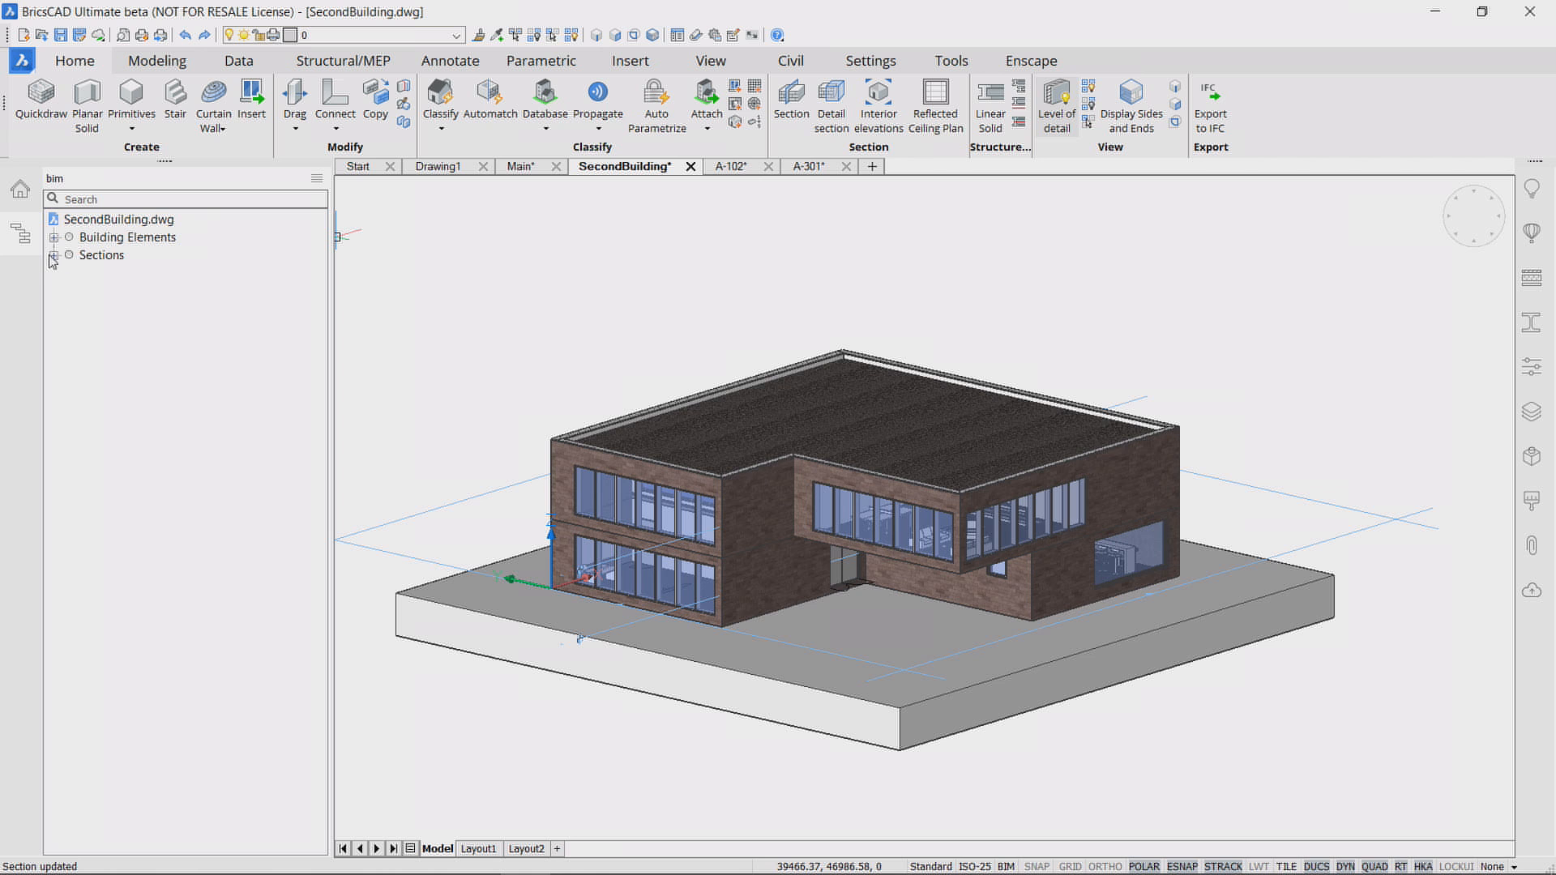
click(54, 255)
click(121, 273)
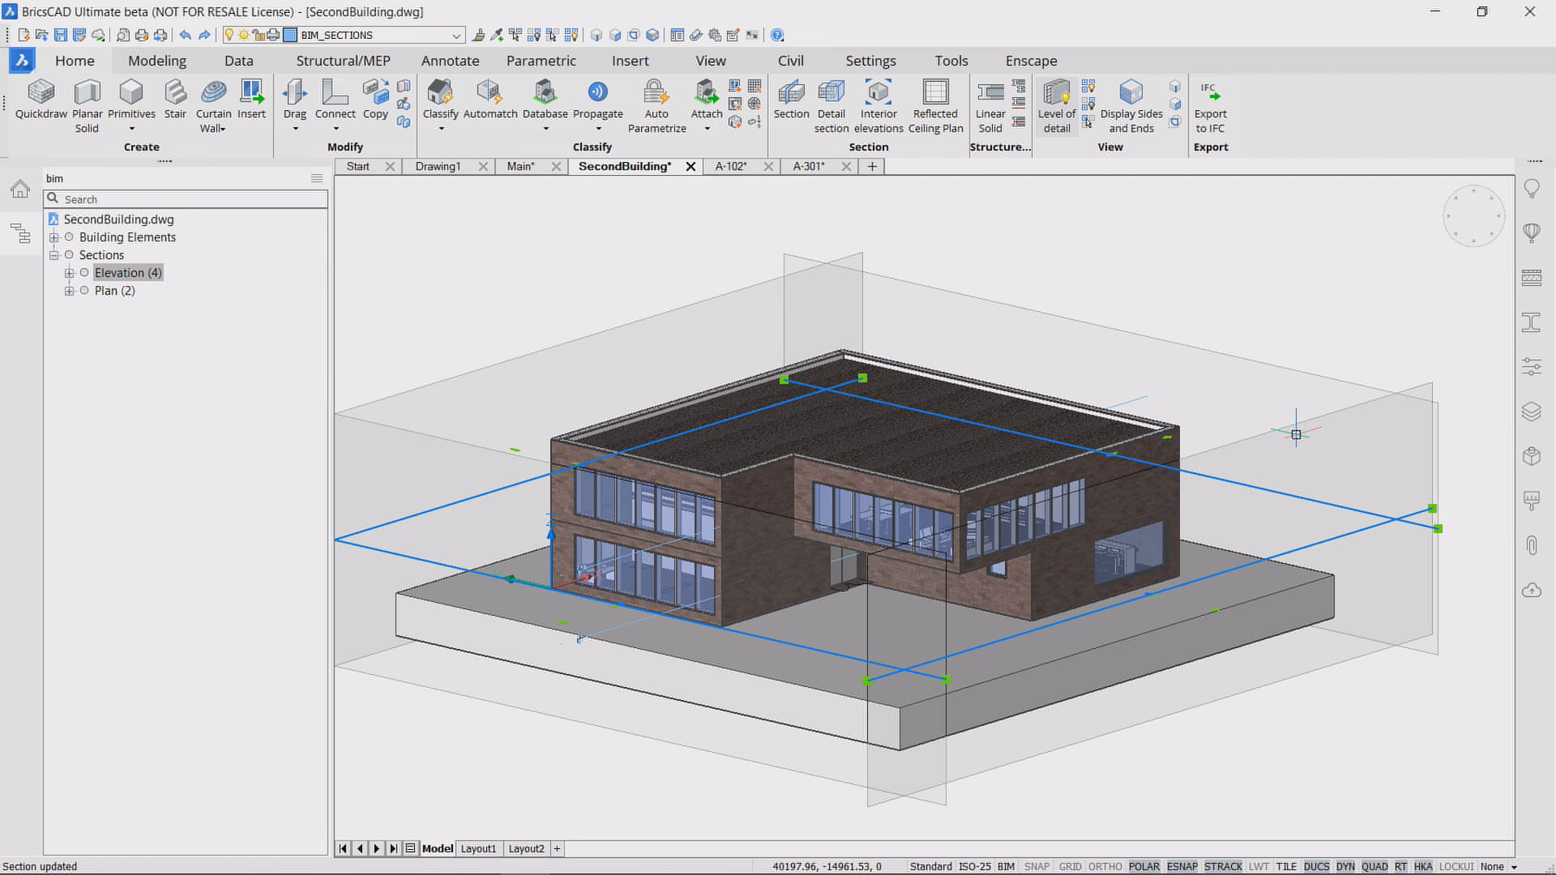
click(1532, 366)
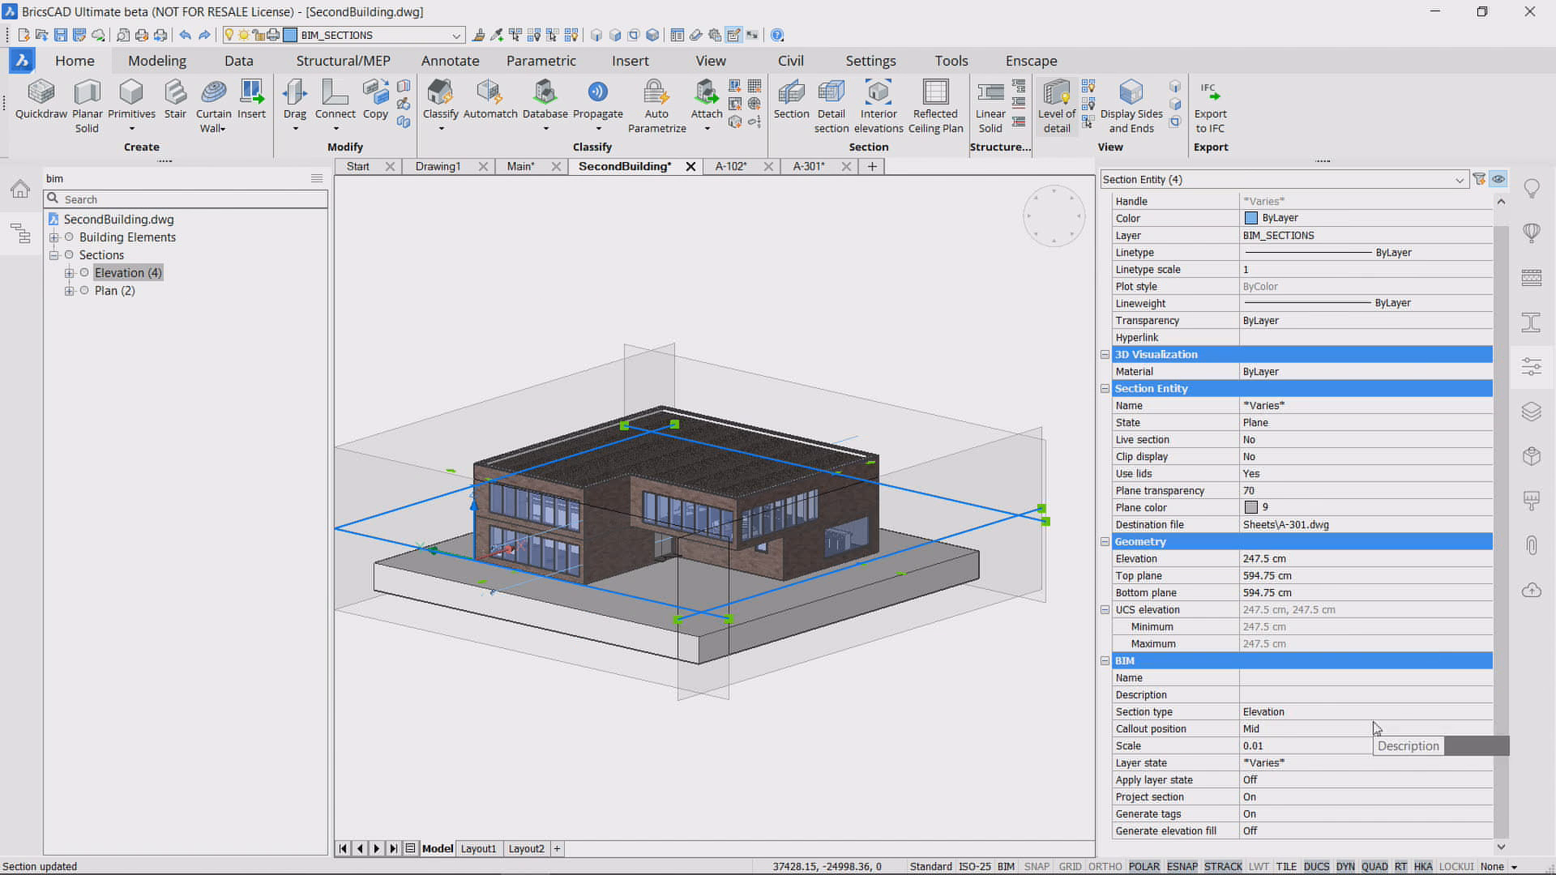
click(1330, 835)
click(1327, 833)
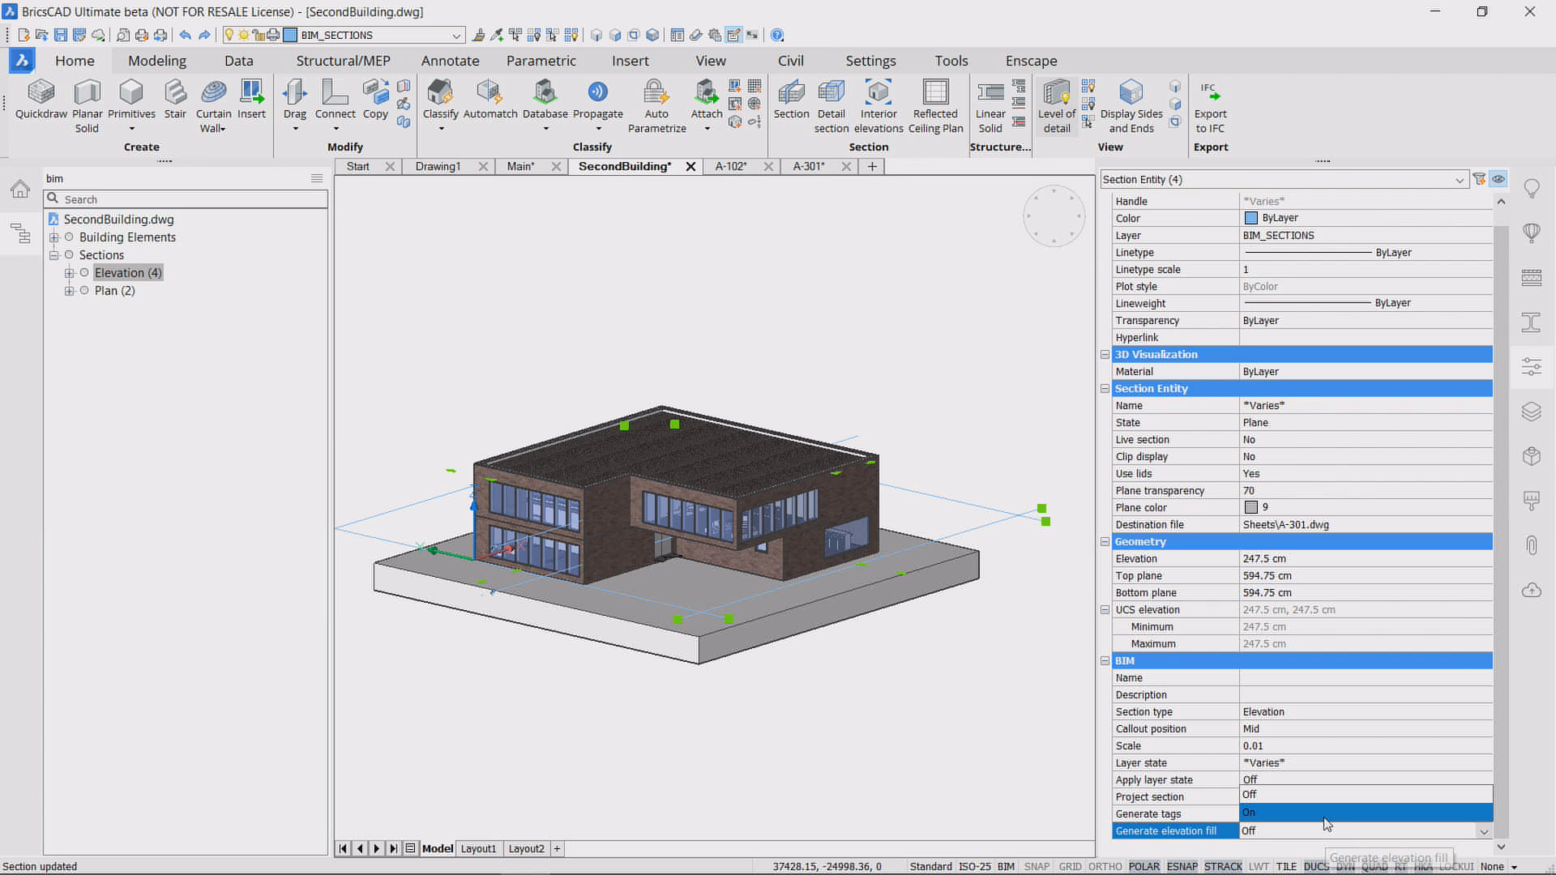
click(1326, 814)
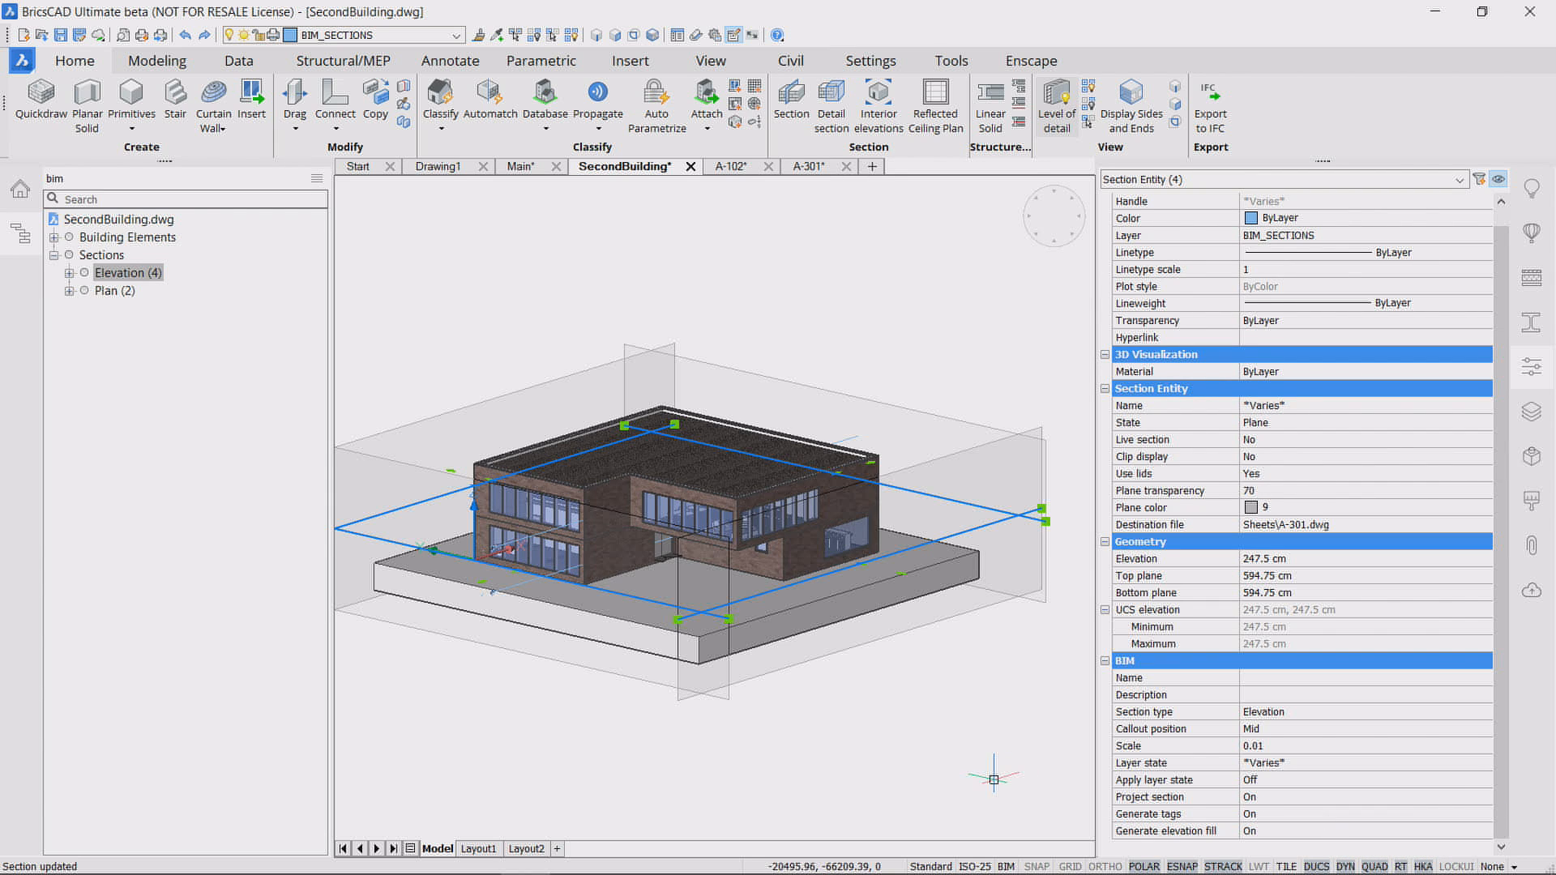
key(Escape)
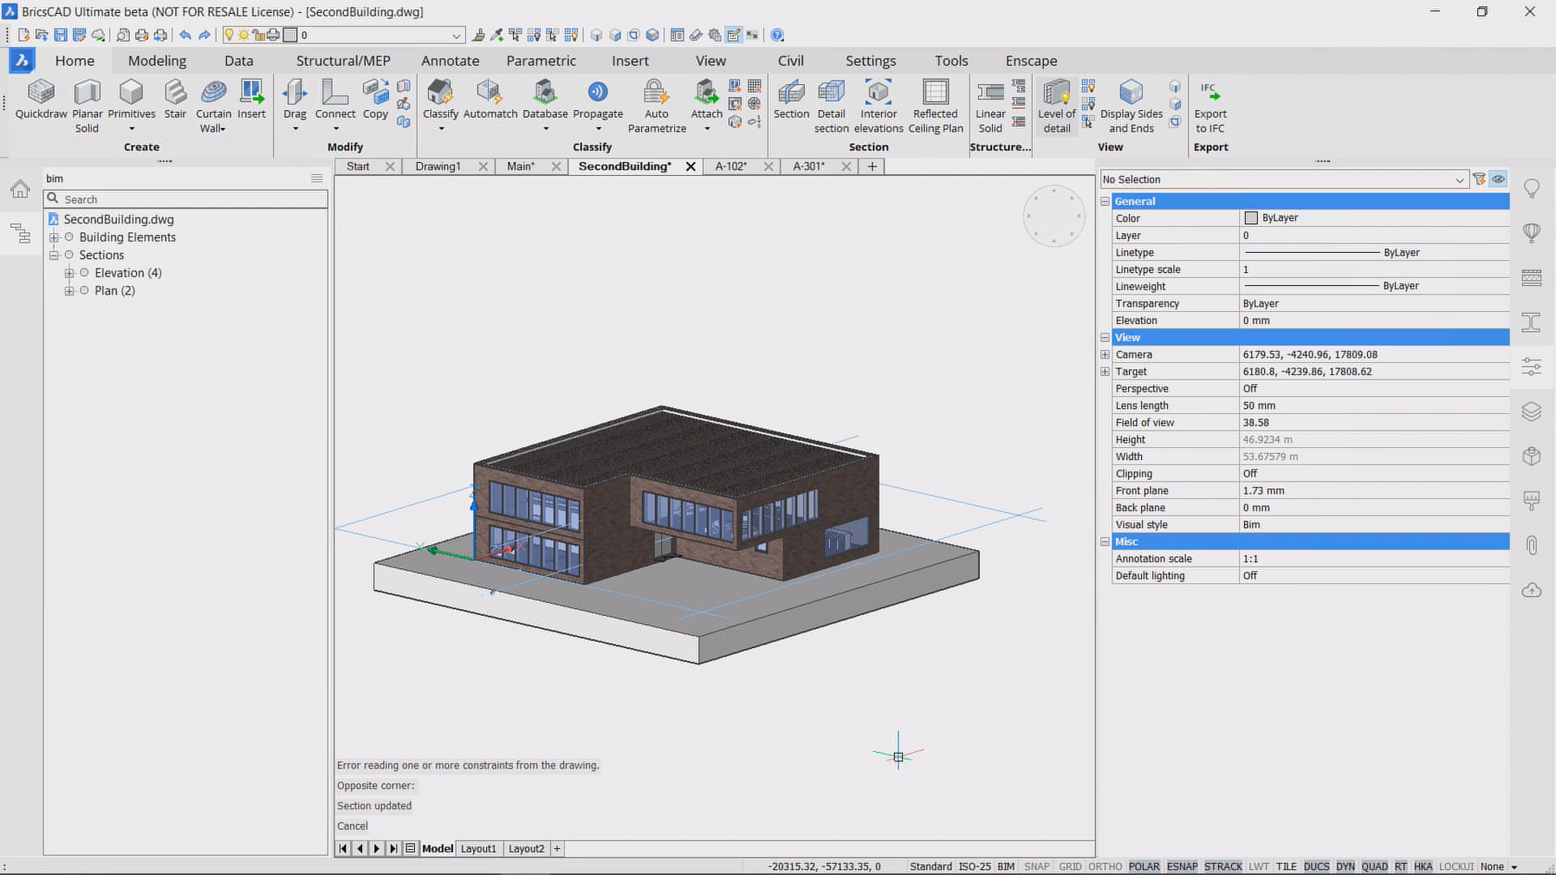
key(ctrl+s)
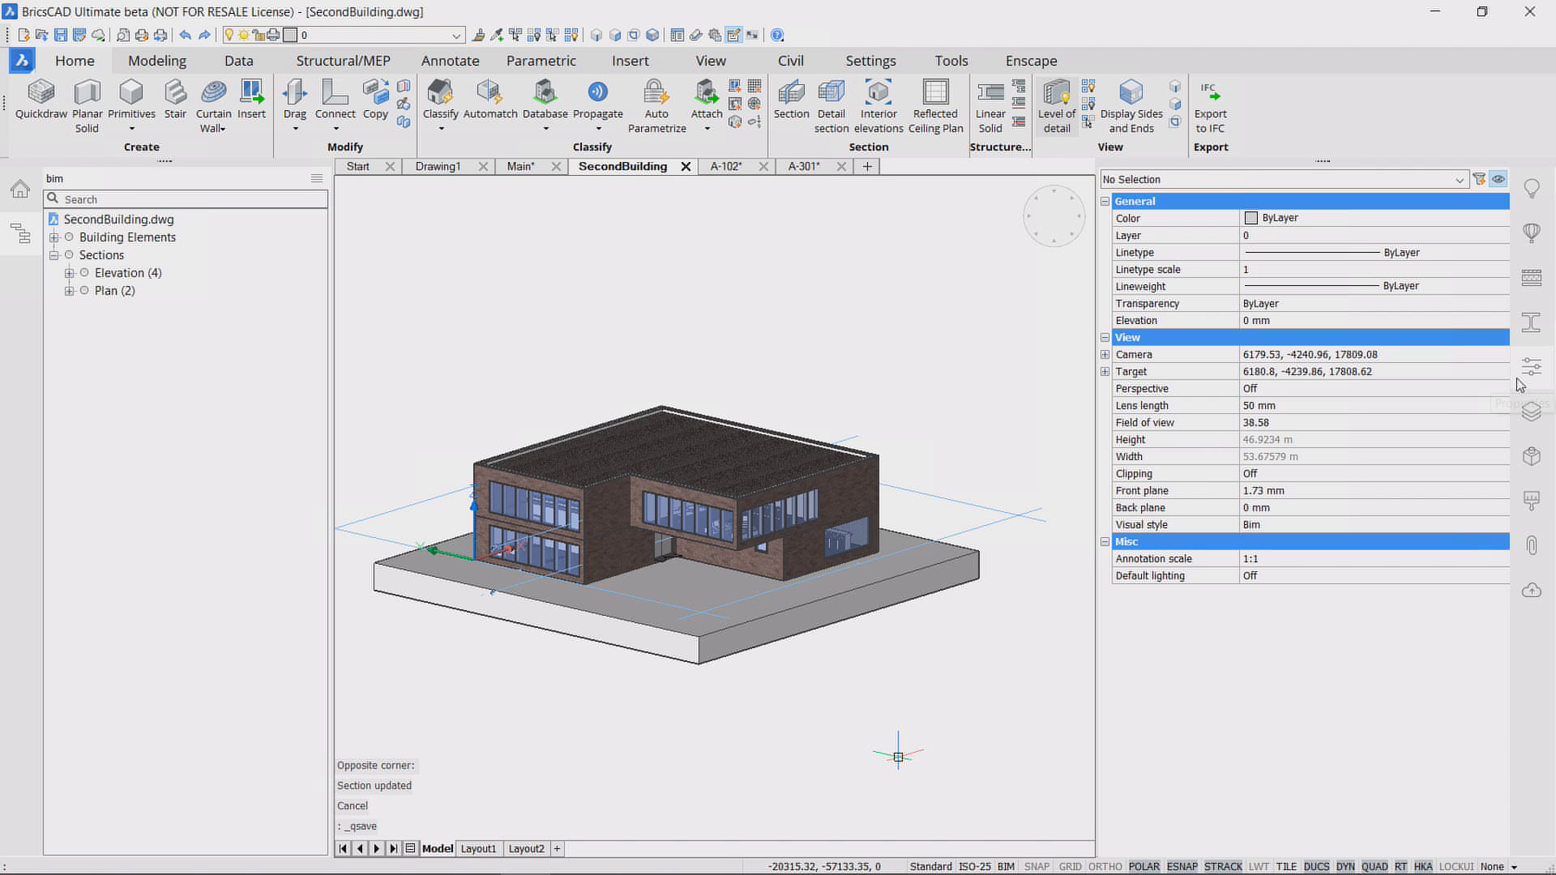
click(1529, 371)
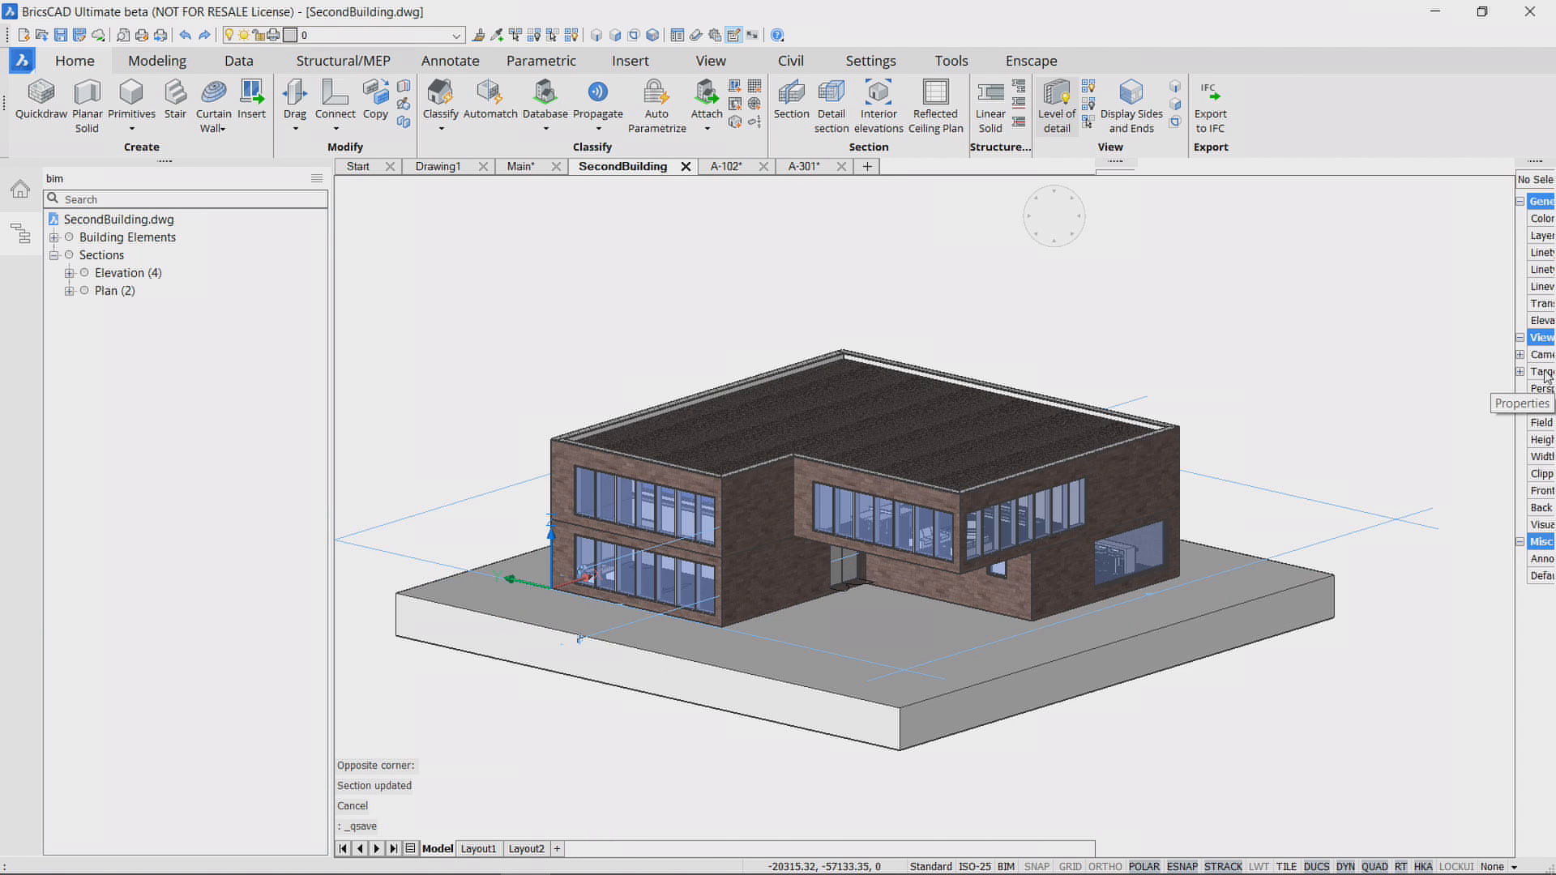
Step: Return to sheet A-301 and examine the Front elevation's wall fill close up and as a whole
click(809, 170)
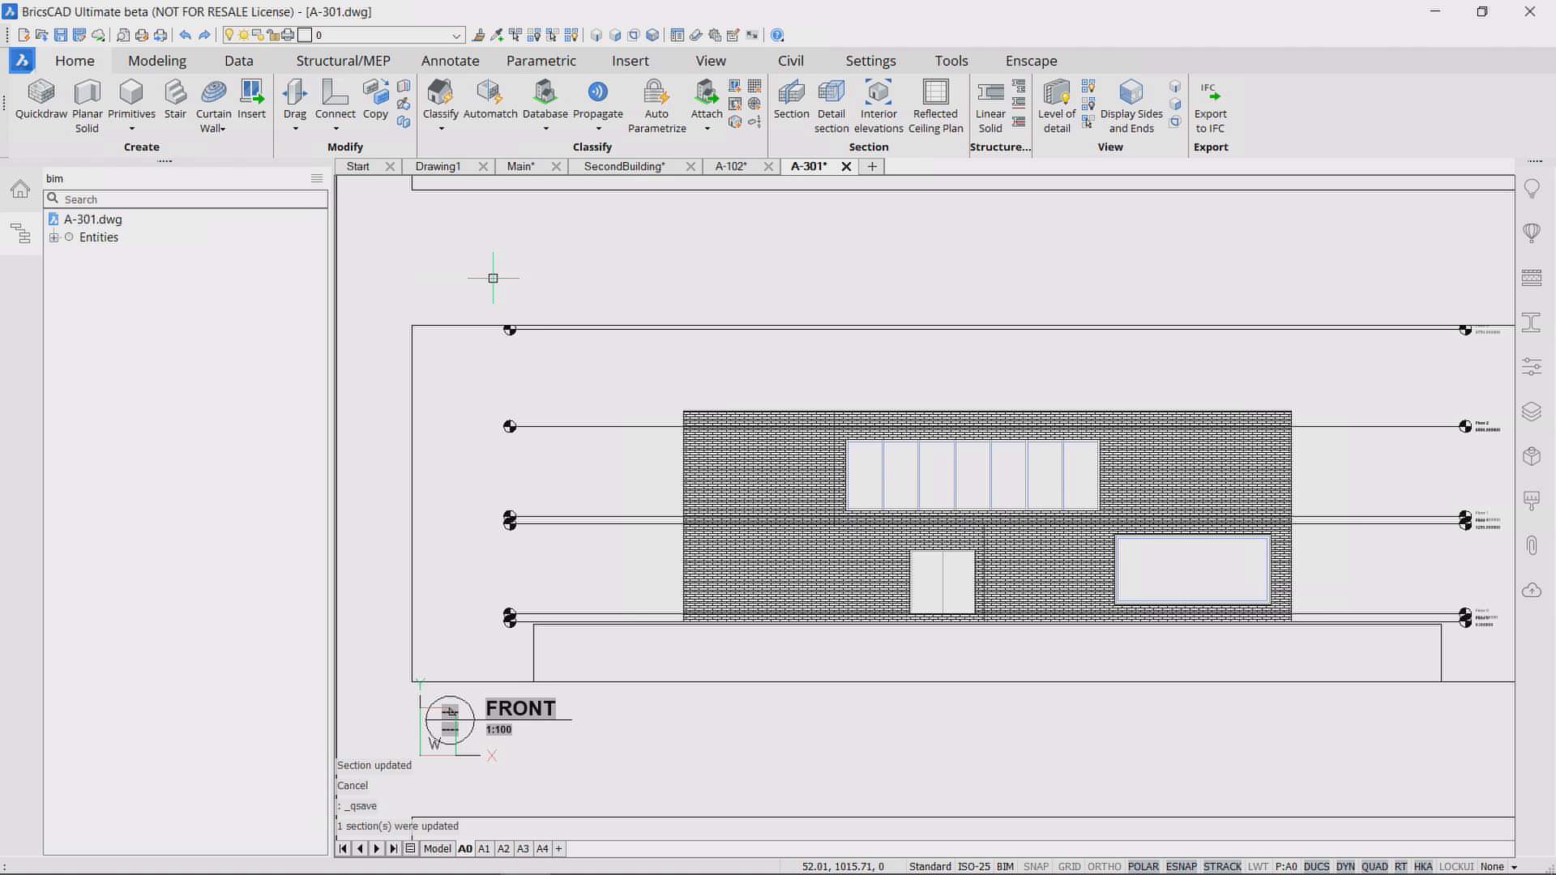
scroll(852, 389, up, 3)
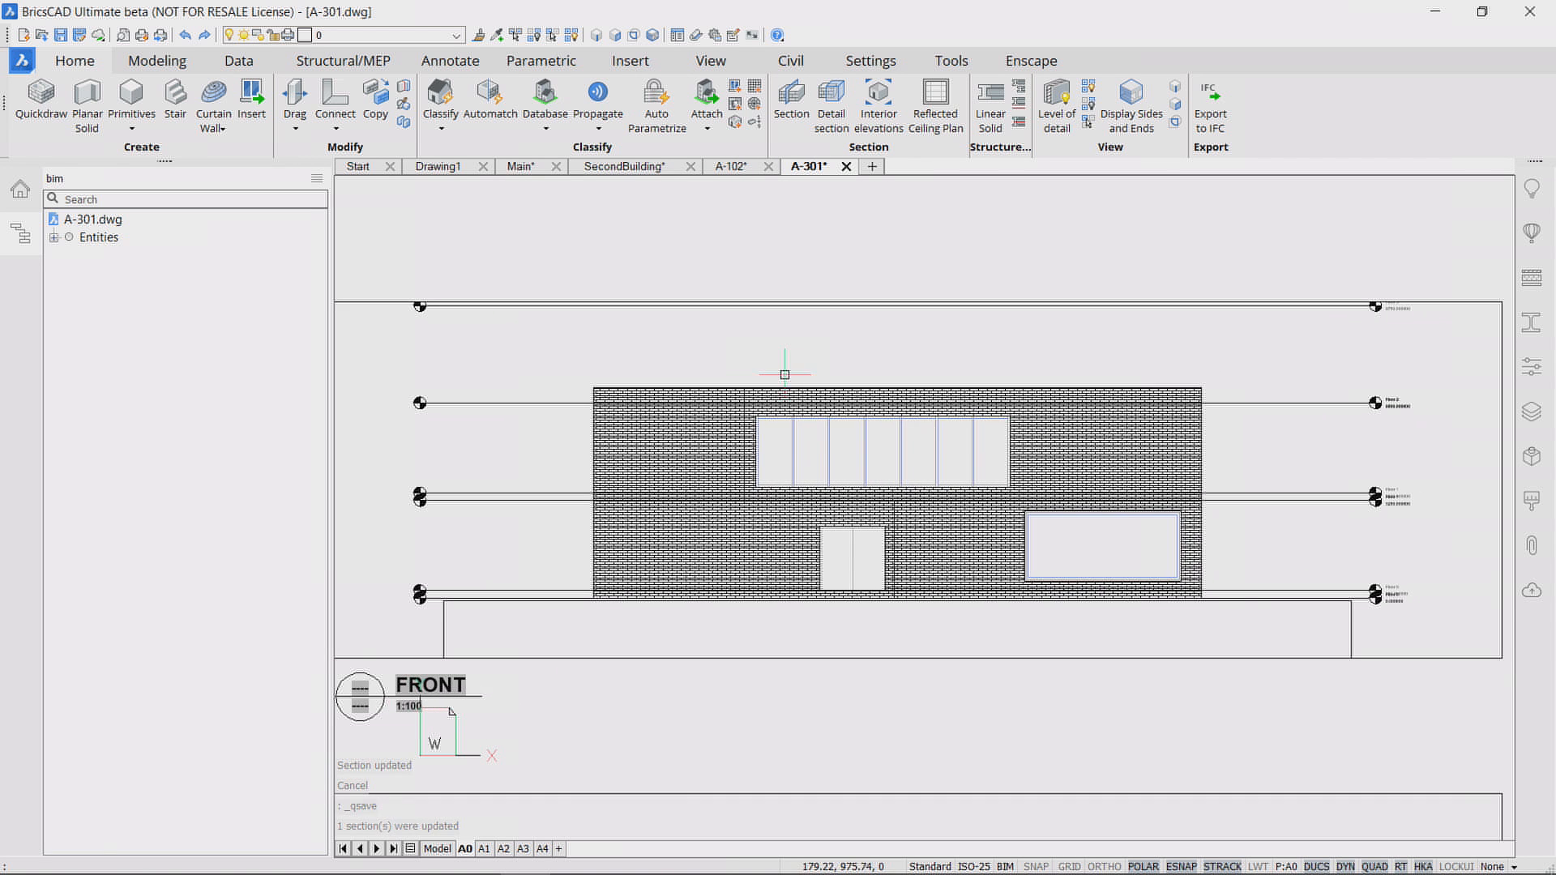
scroll(825, 449, up, 2)
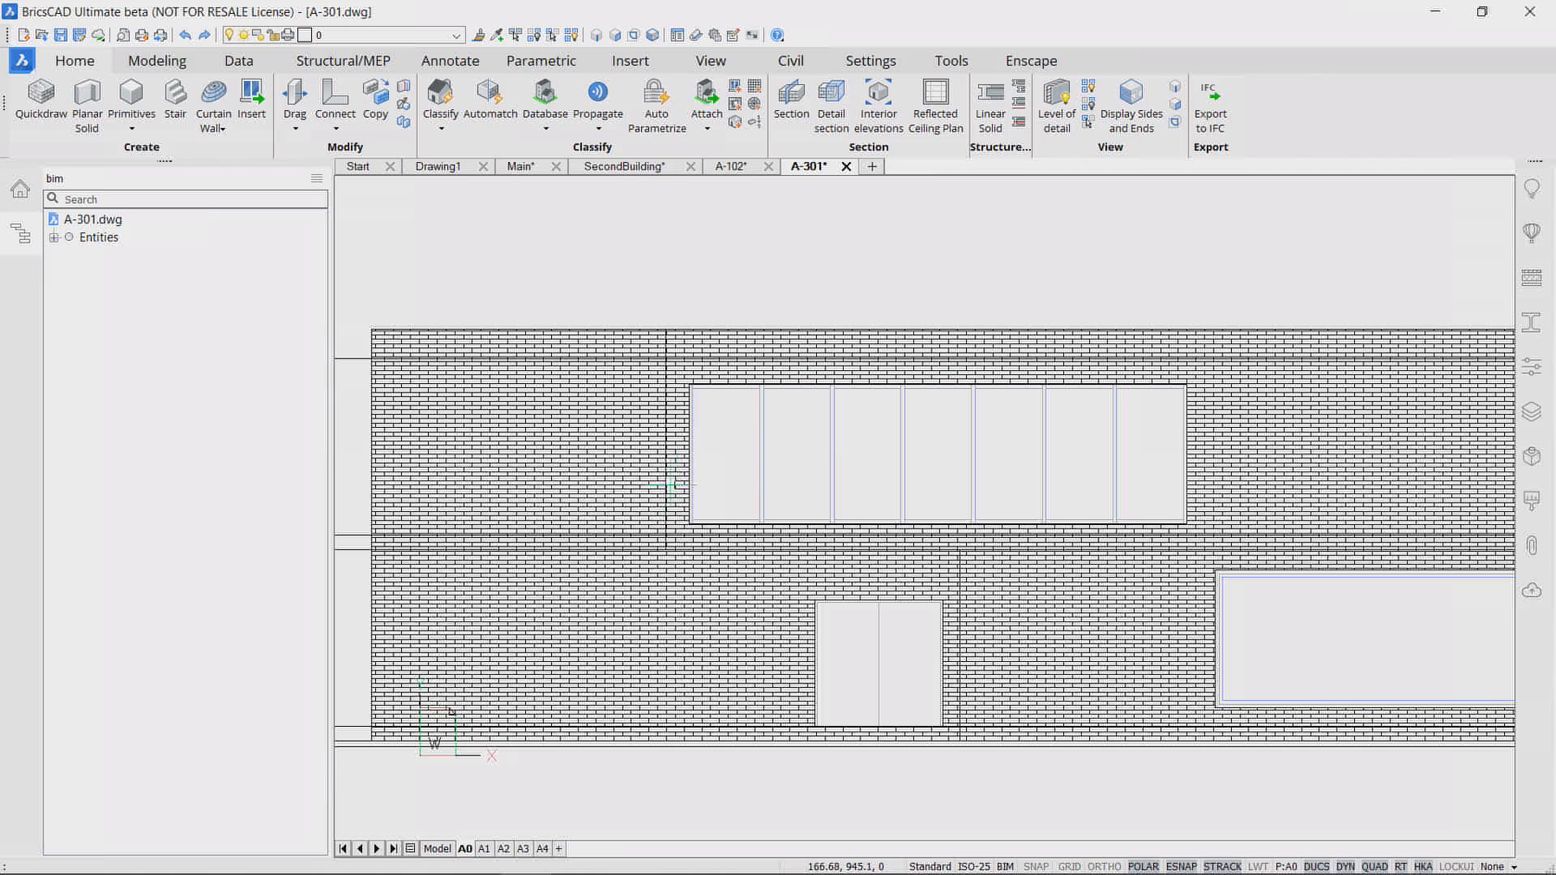
scroll(602, 517, down, 4)
scroll(602, 519, down, 3)
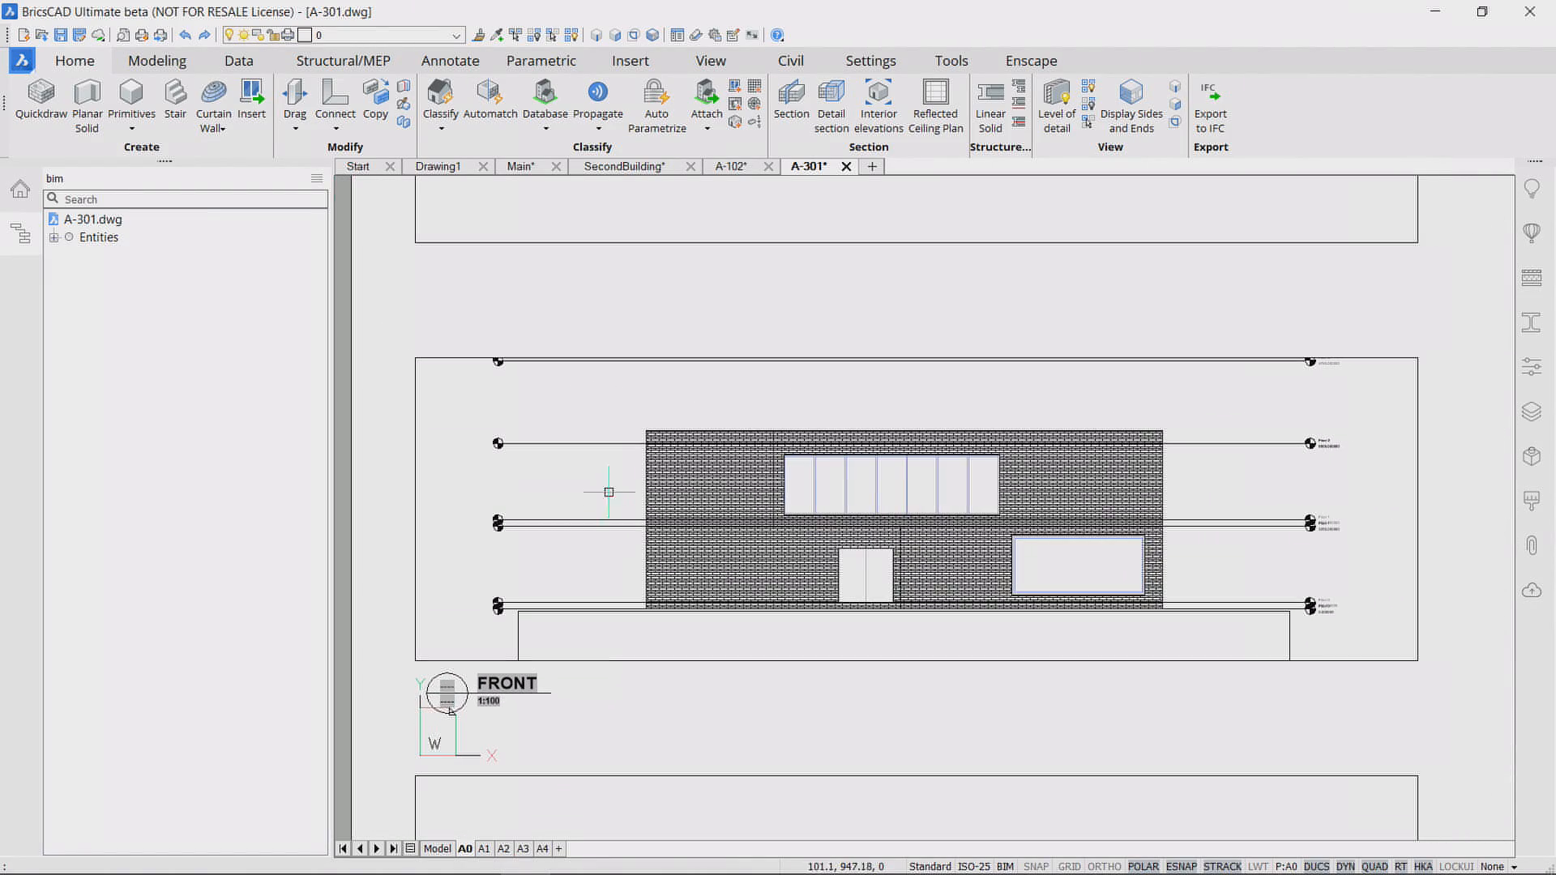
Step: Inspect the composition and wall type of SecondBuilding's ground-floor wall beside the large window, and clear the selection
click(648, 167)
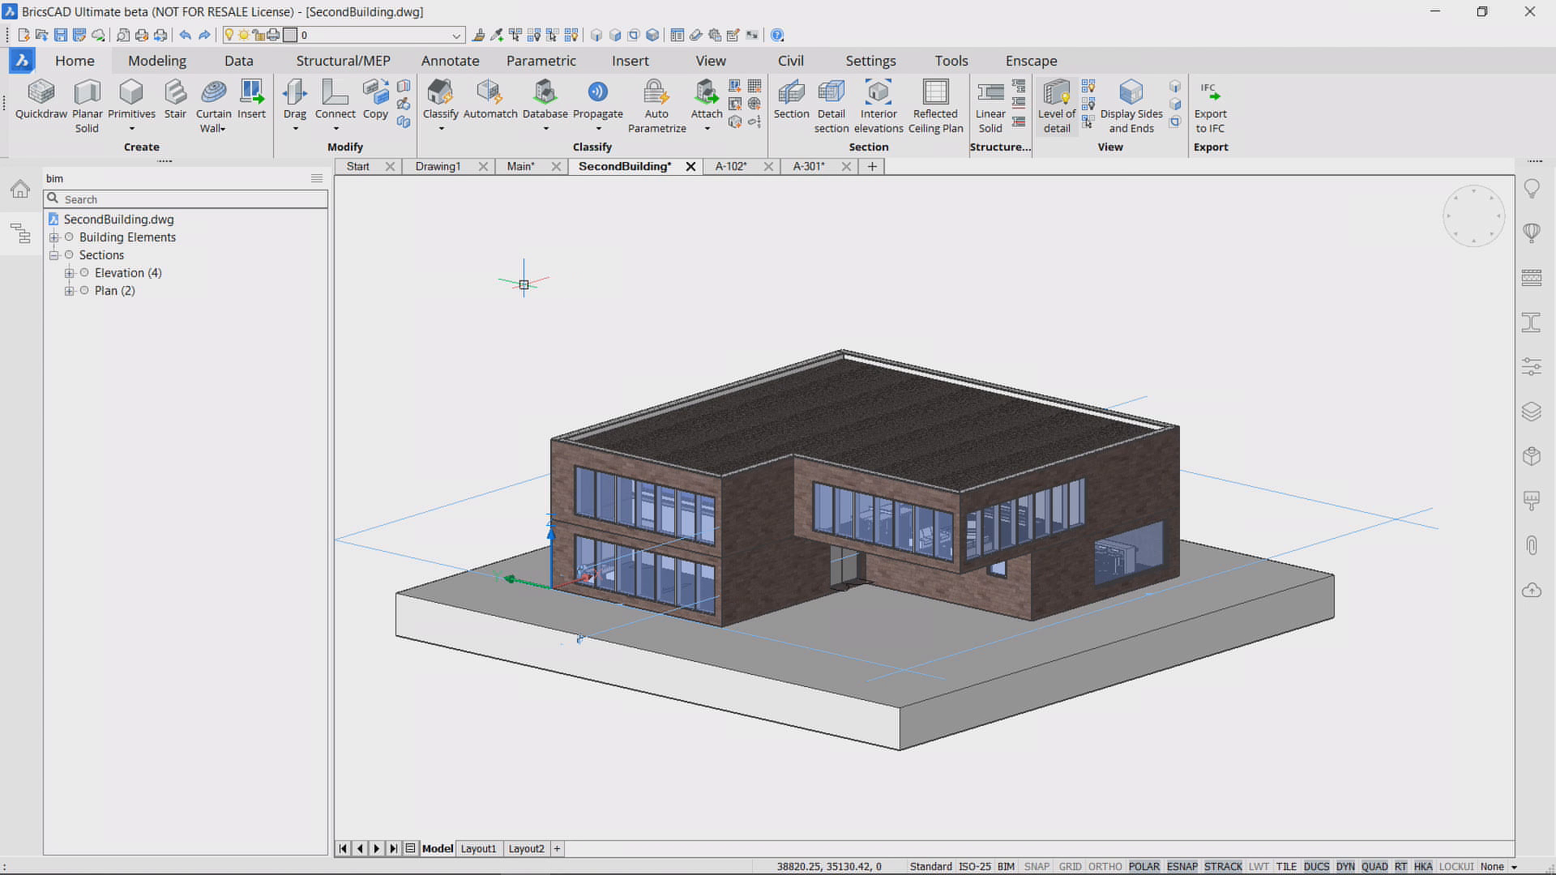
click(20, 234)
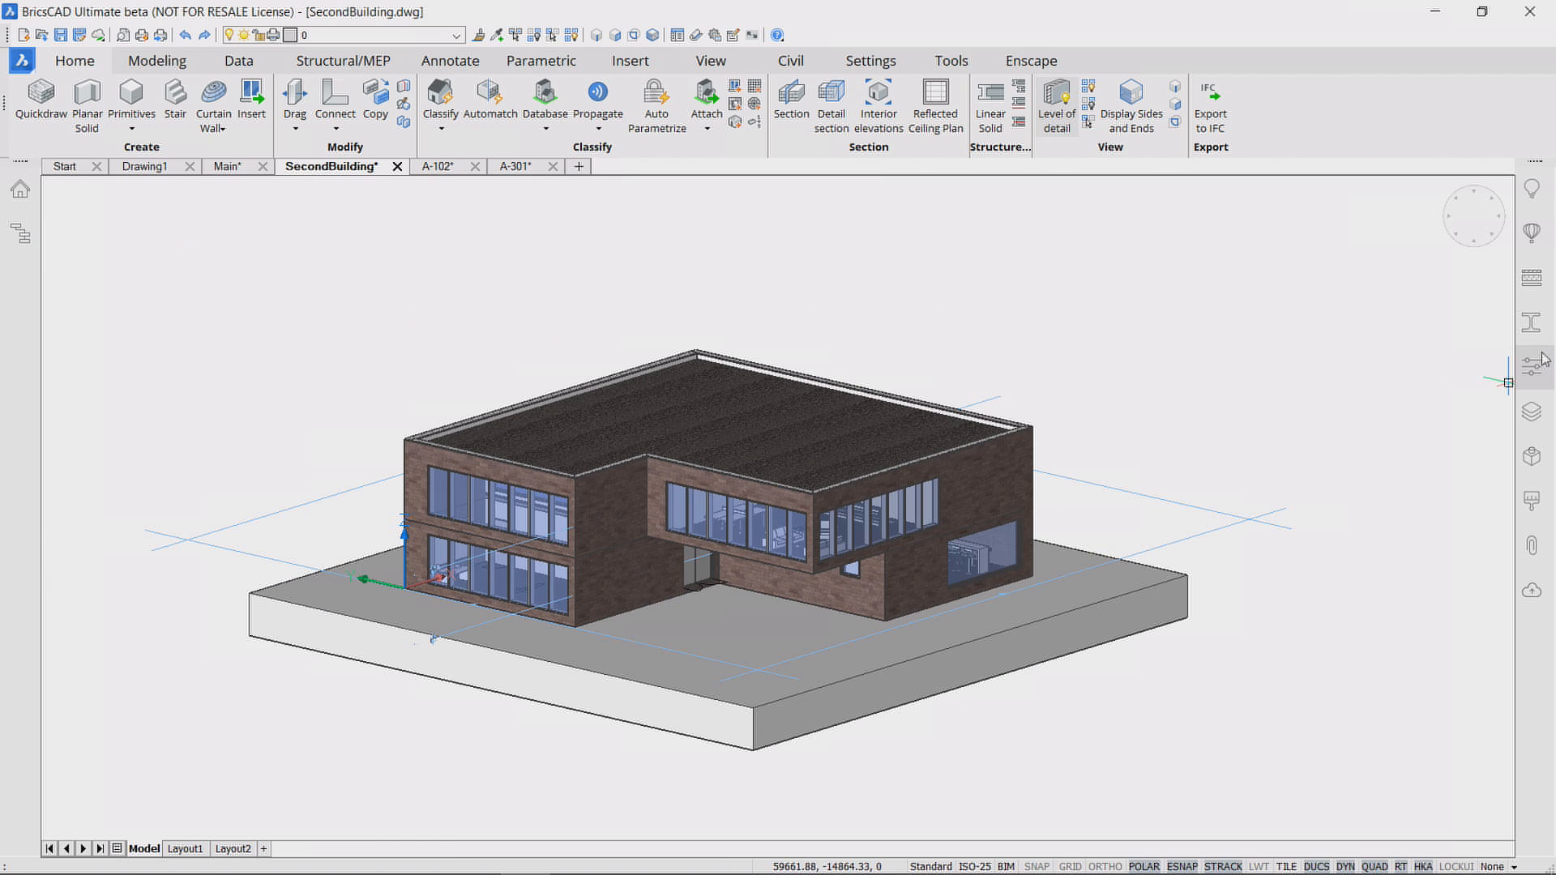
shift+middle_drag(969, 564, 942, 582)
click(943, 582)
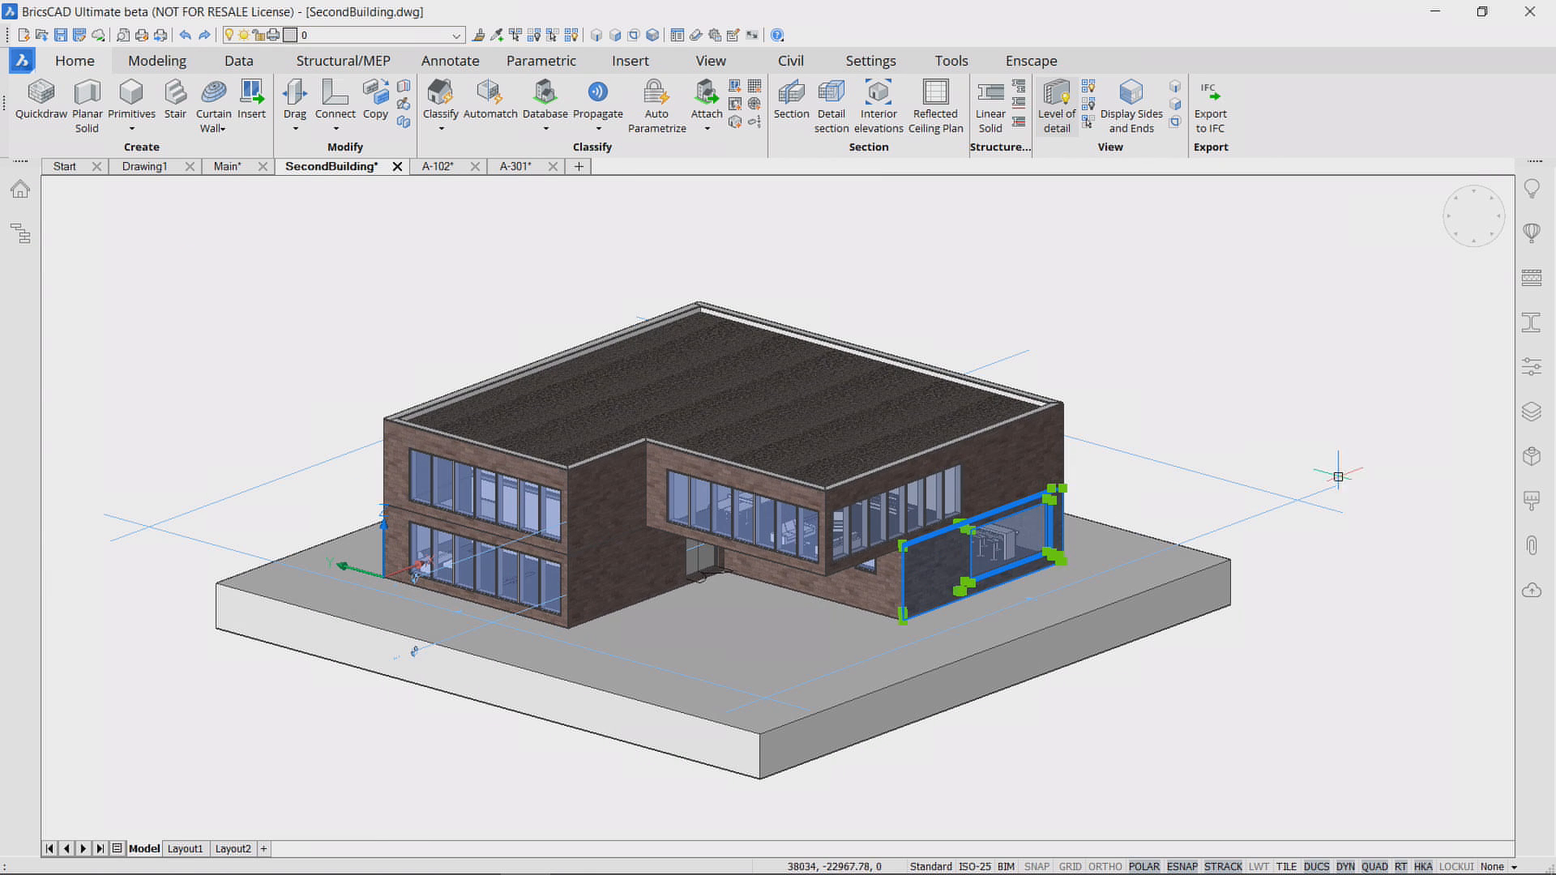
click(1532, 367)
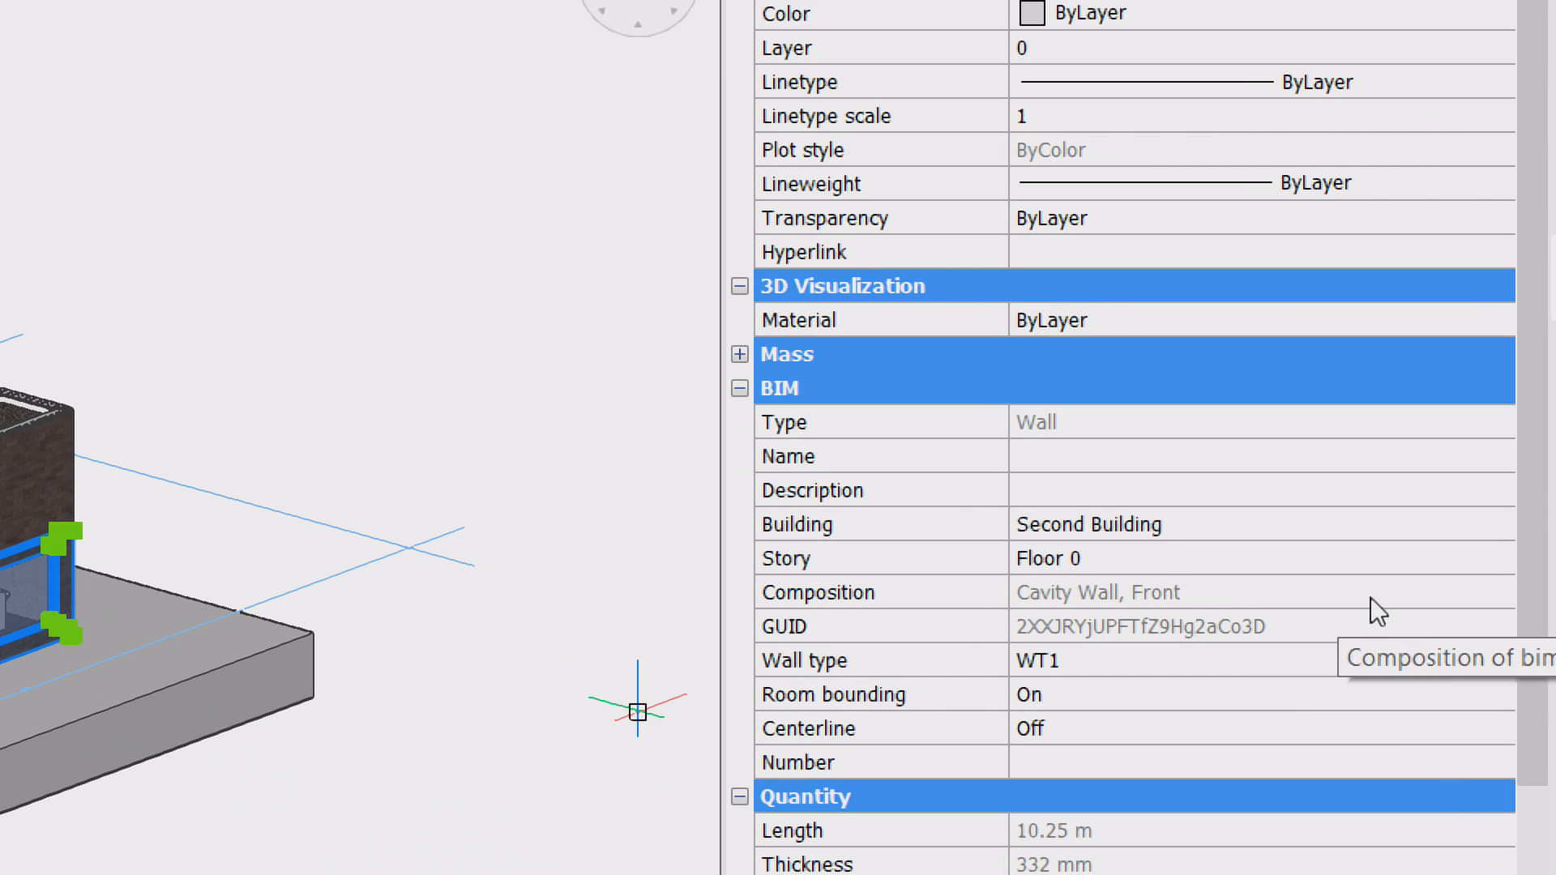
click(1388, 607)
click(1374, 656)
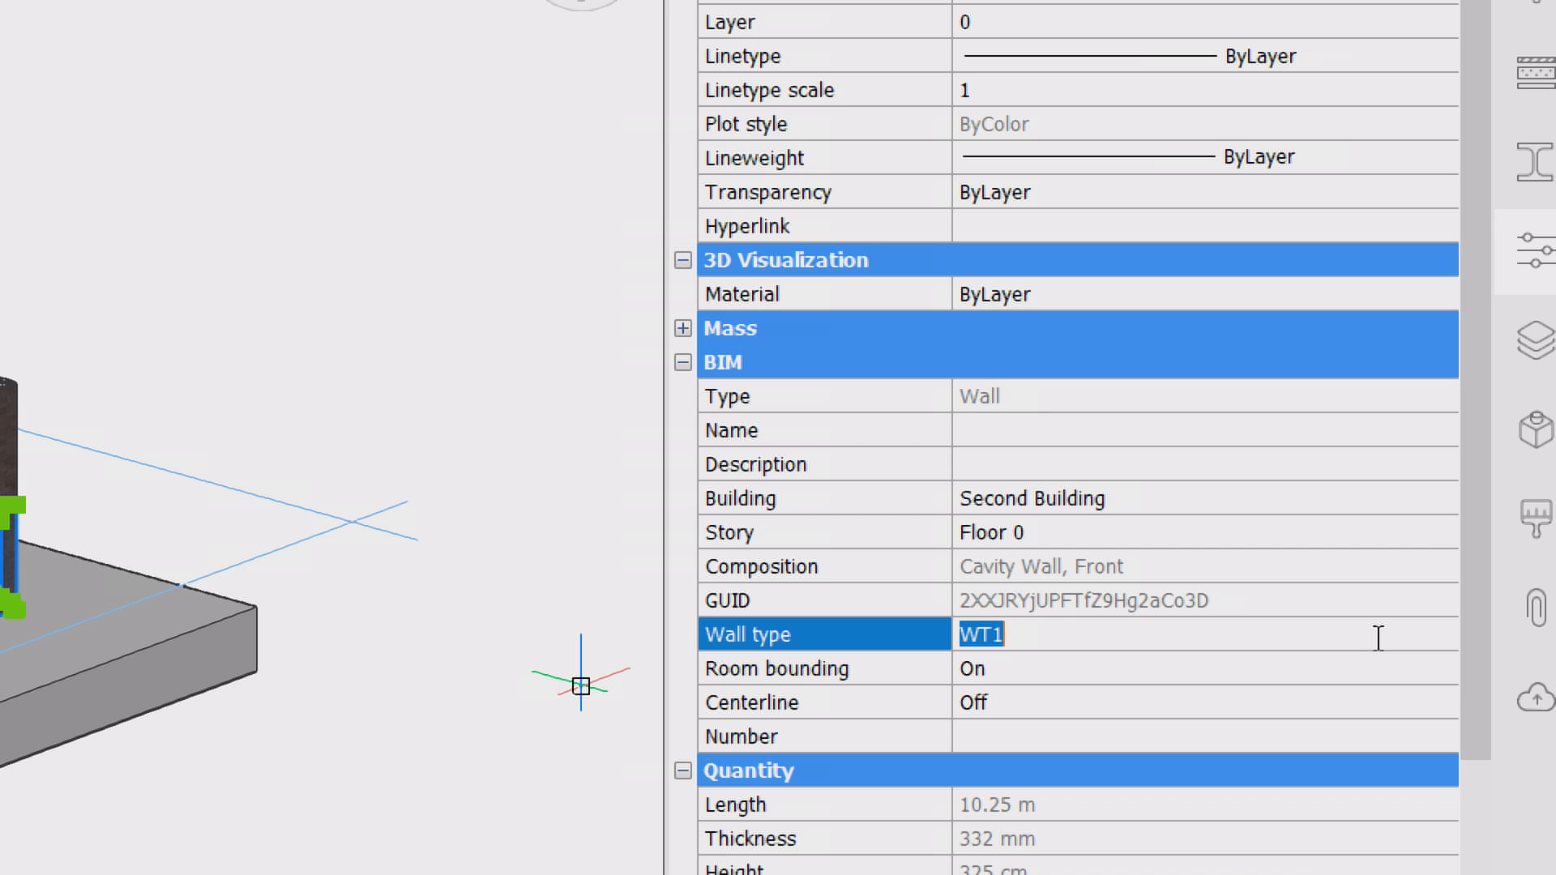
key(super)
key(super)
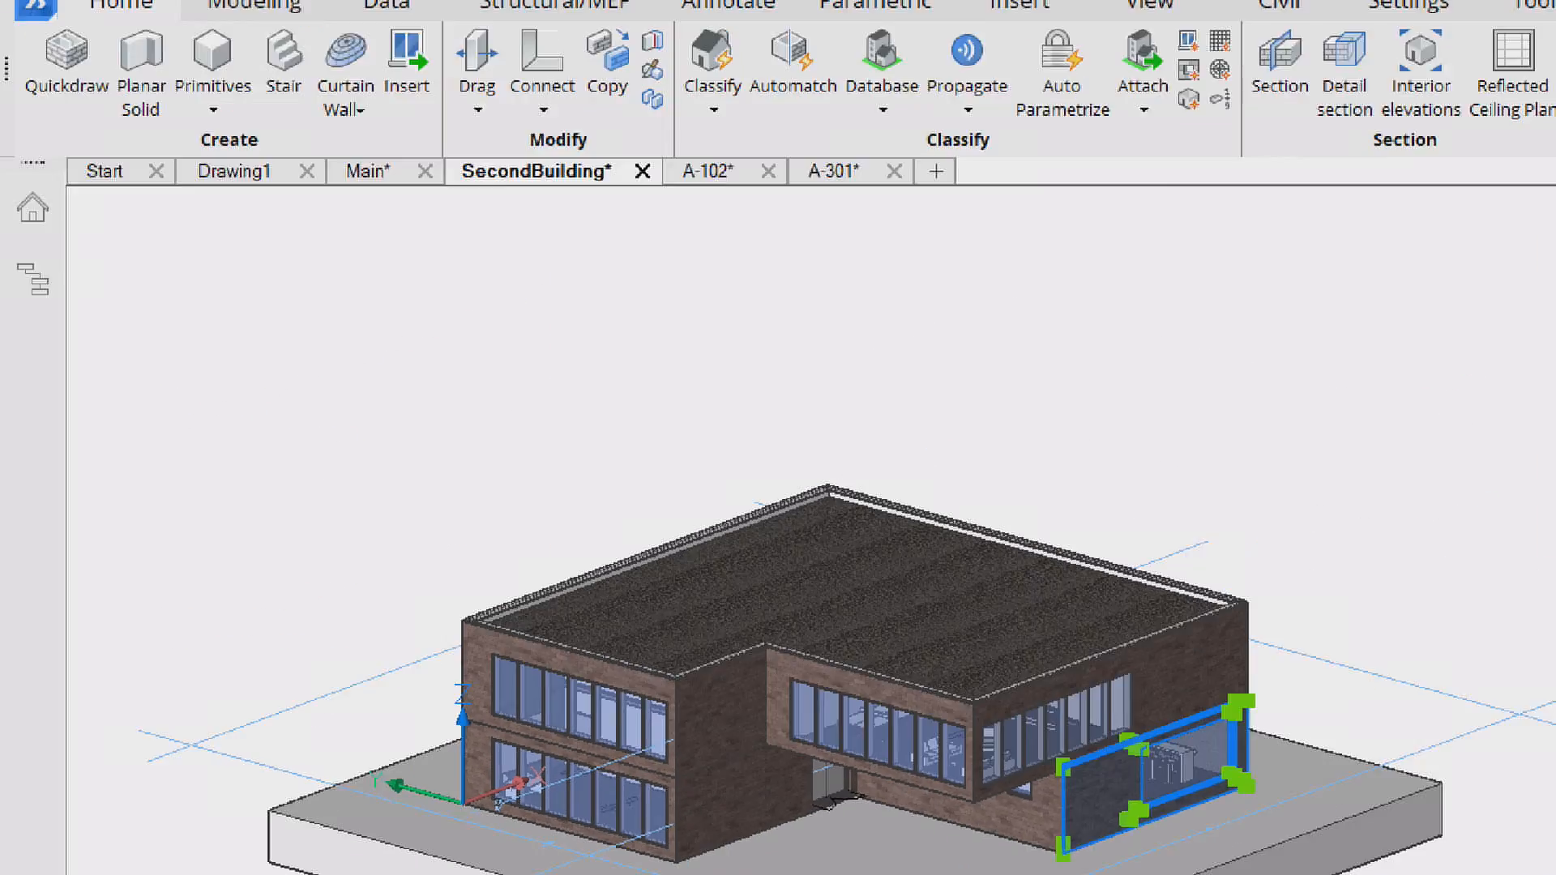
key(Escape)
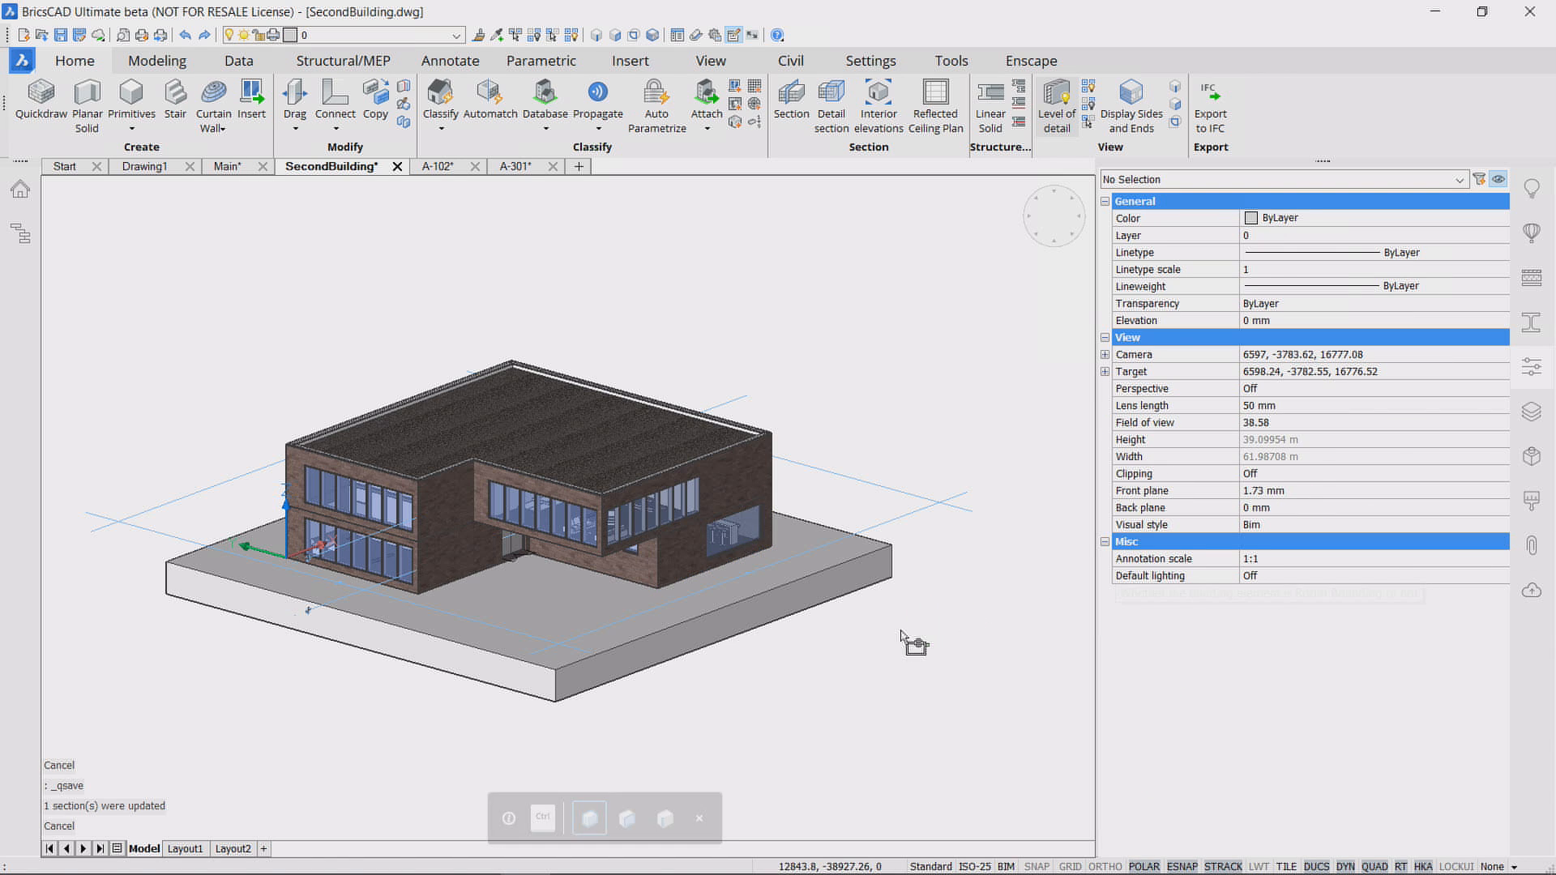
click(872, 561)
Step: Bring up the compositions list and limit it to the compositions used in the project
click(1532, 278)
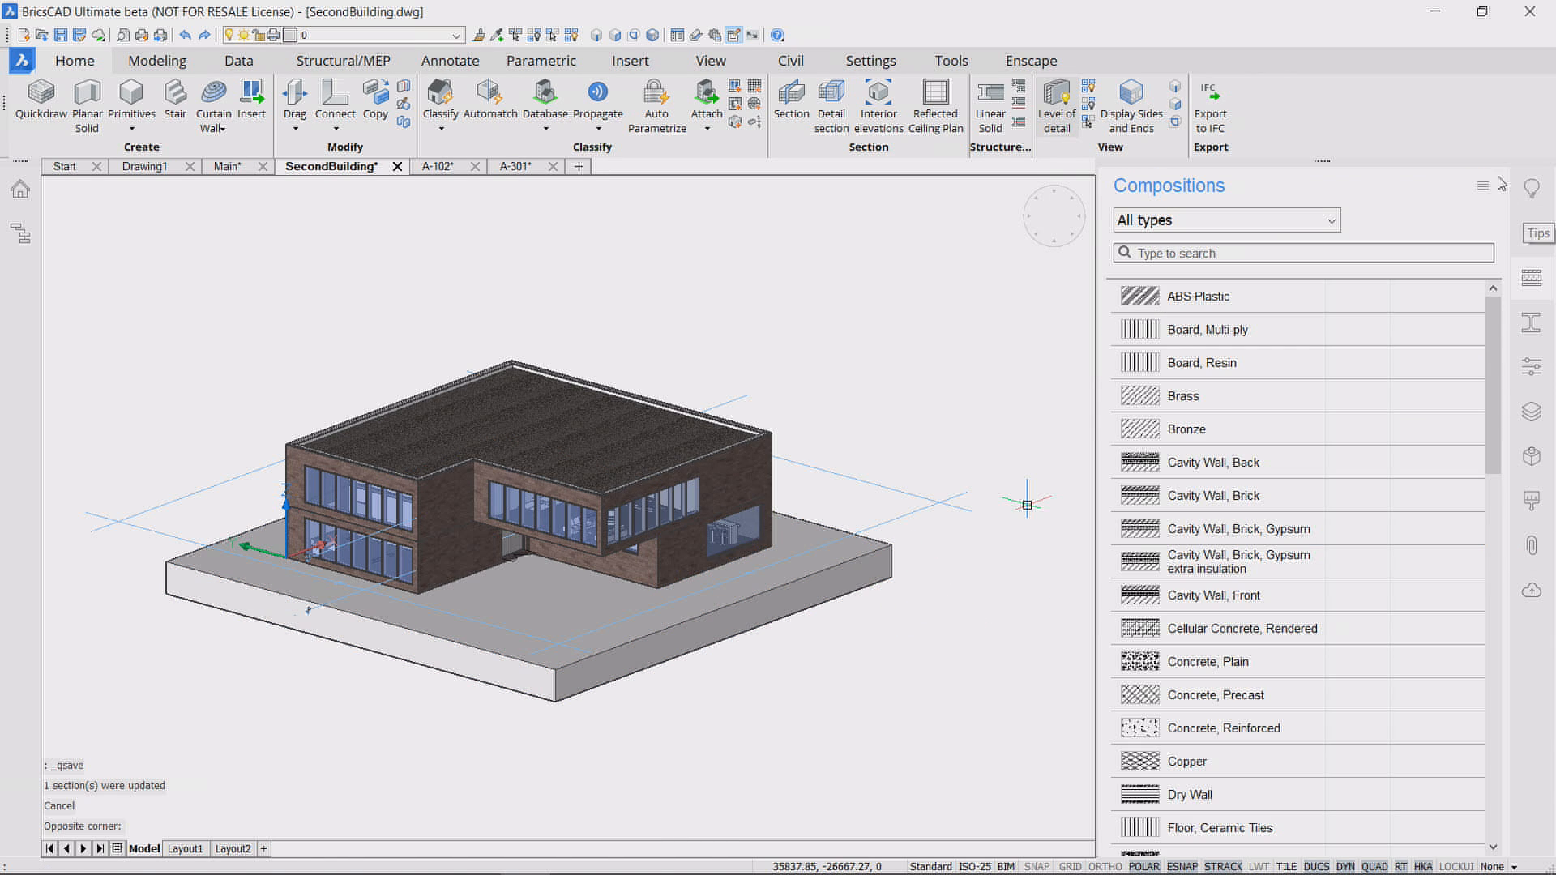
click(1483, 189)
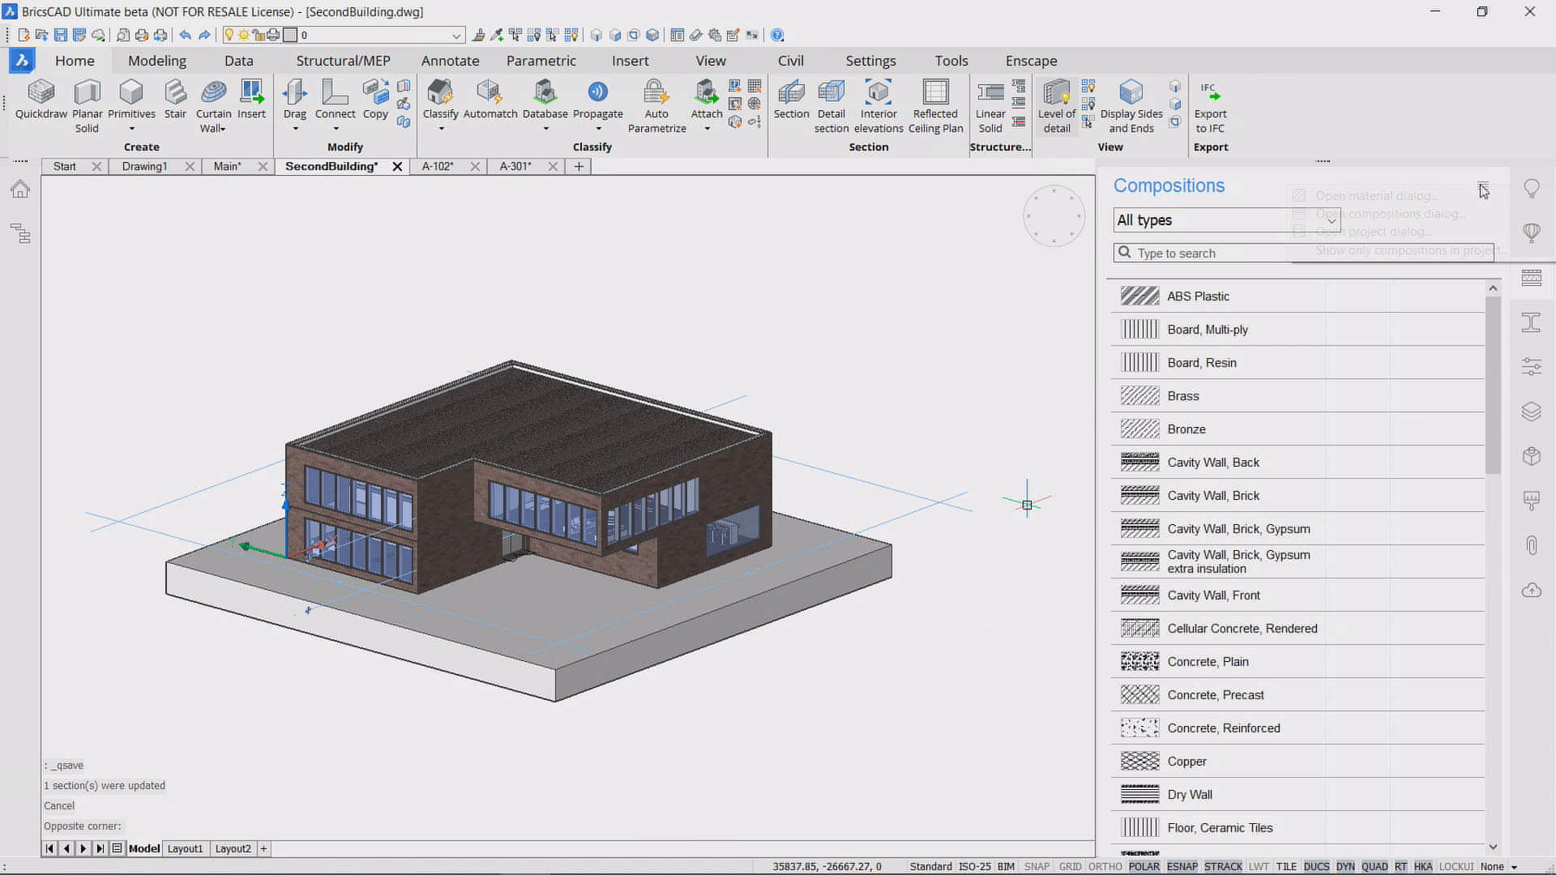
click(1442, 252)
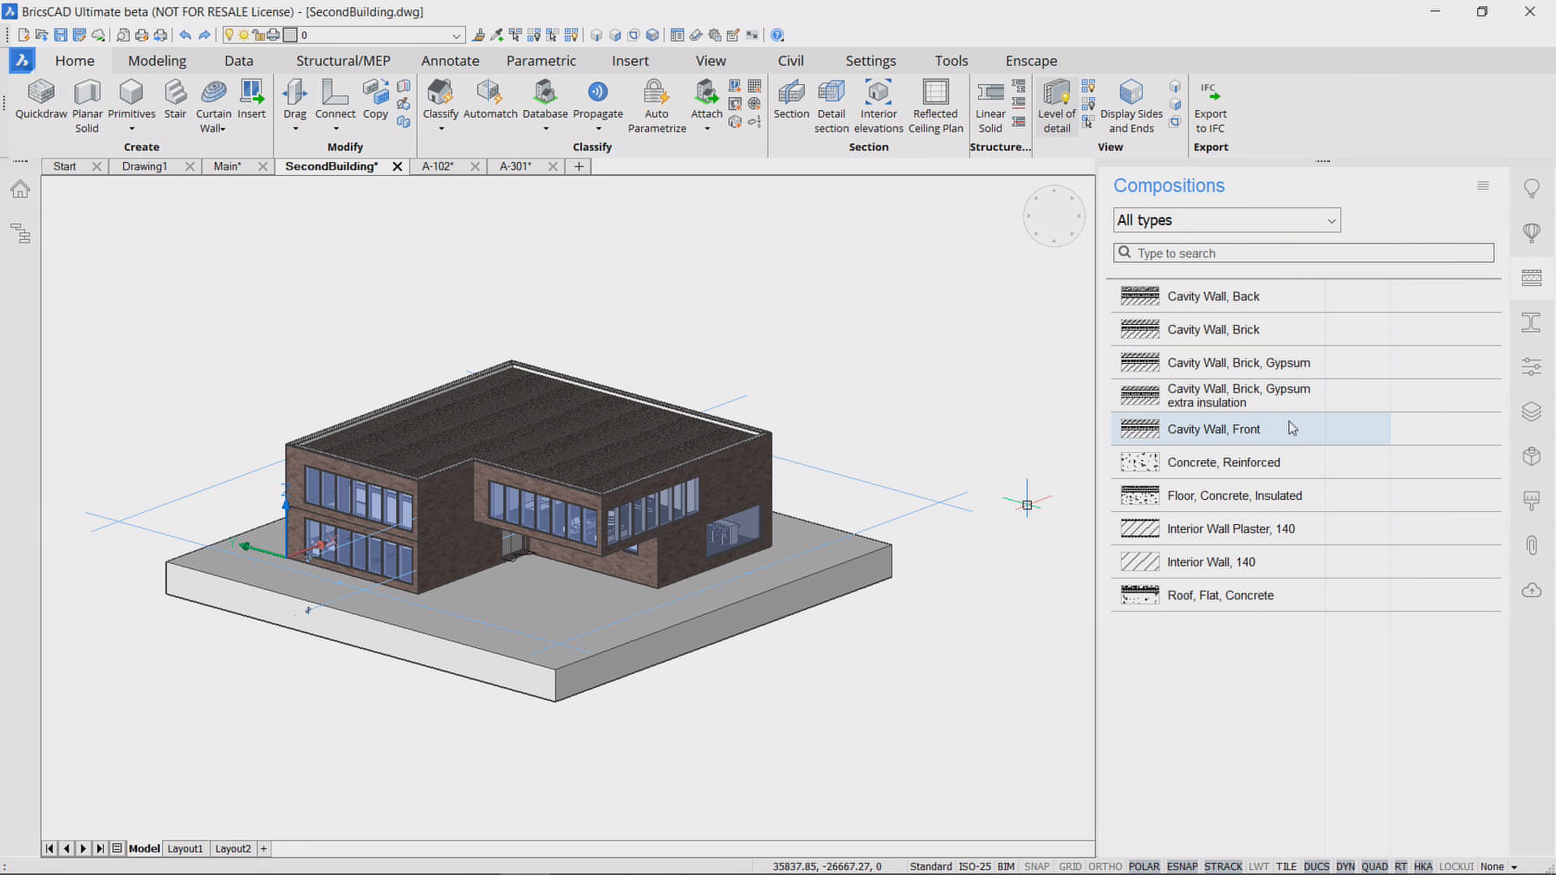
Step: Open the Front bricks material of the Cavity Wall, Front composition and set its section hatch pattern to ANSI34
double_click(1262, 430)
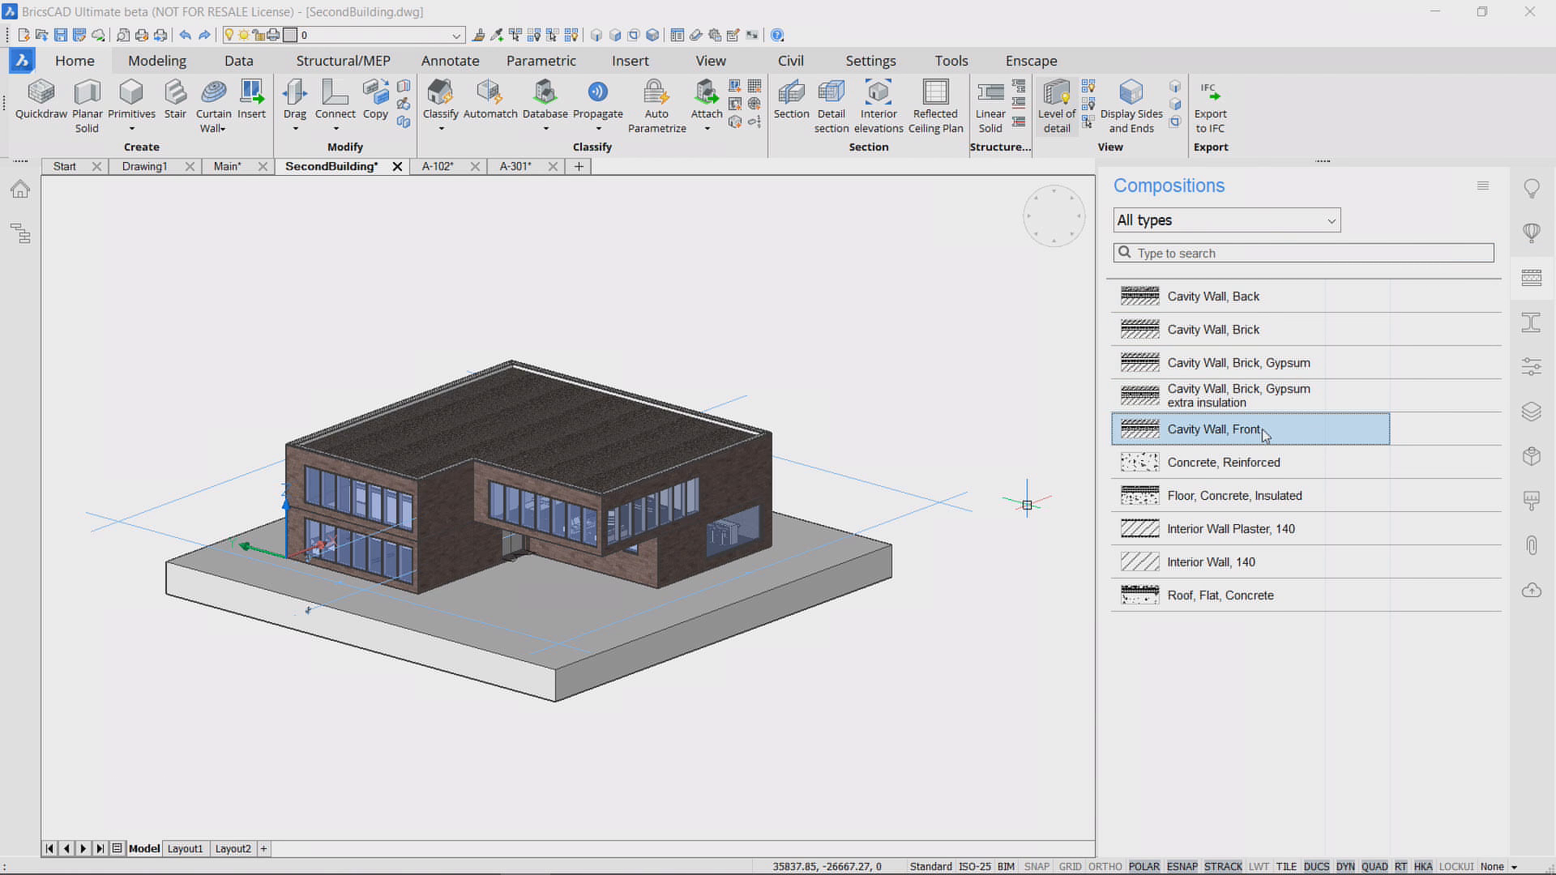
click(734, 361)
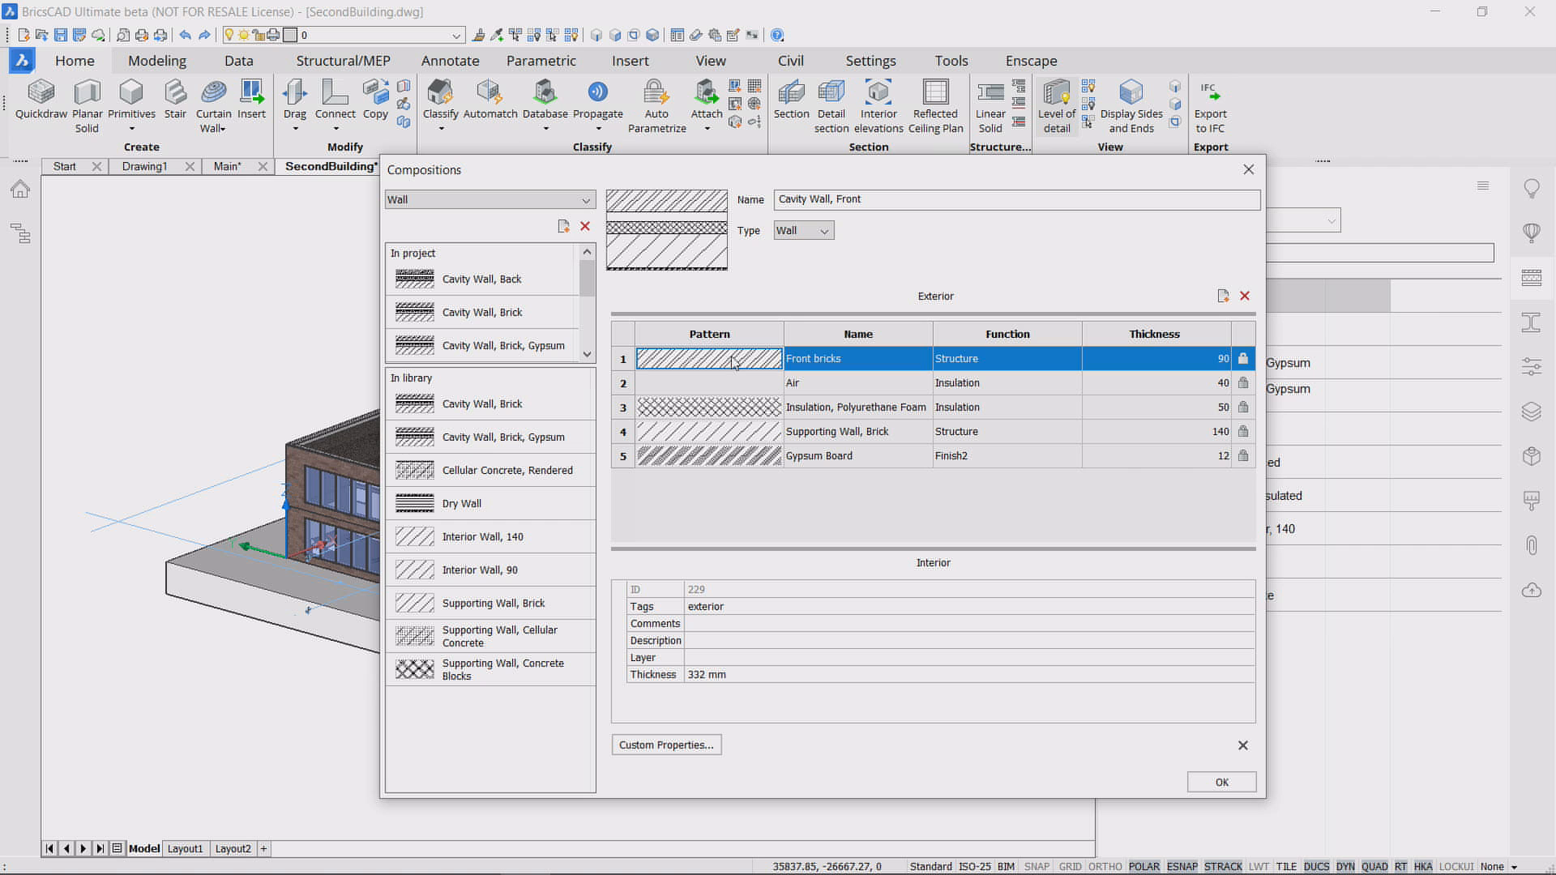
double_click(734, 362)
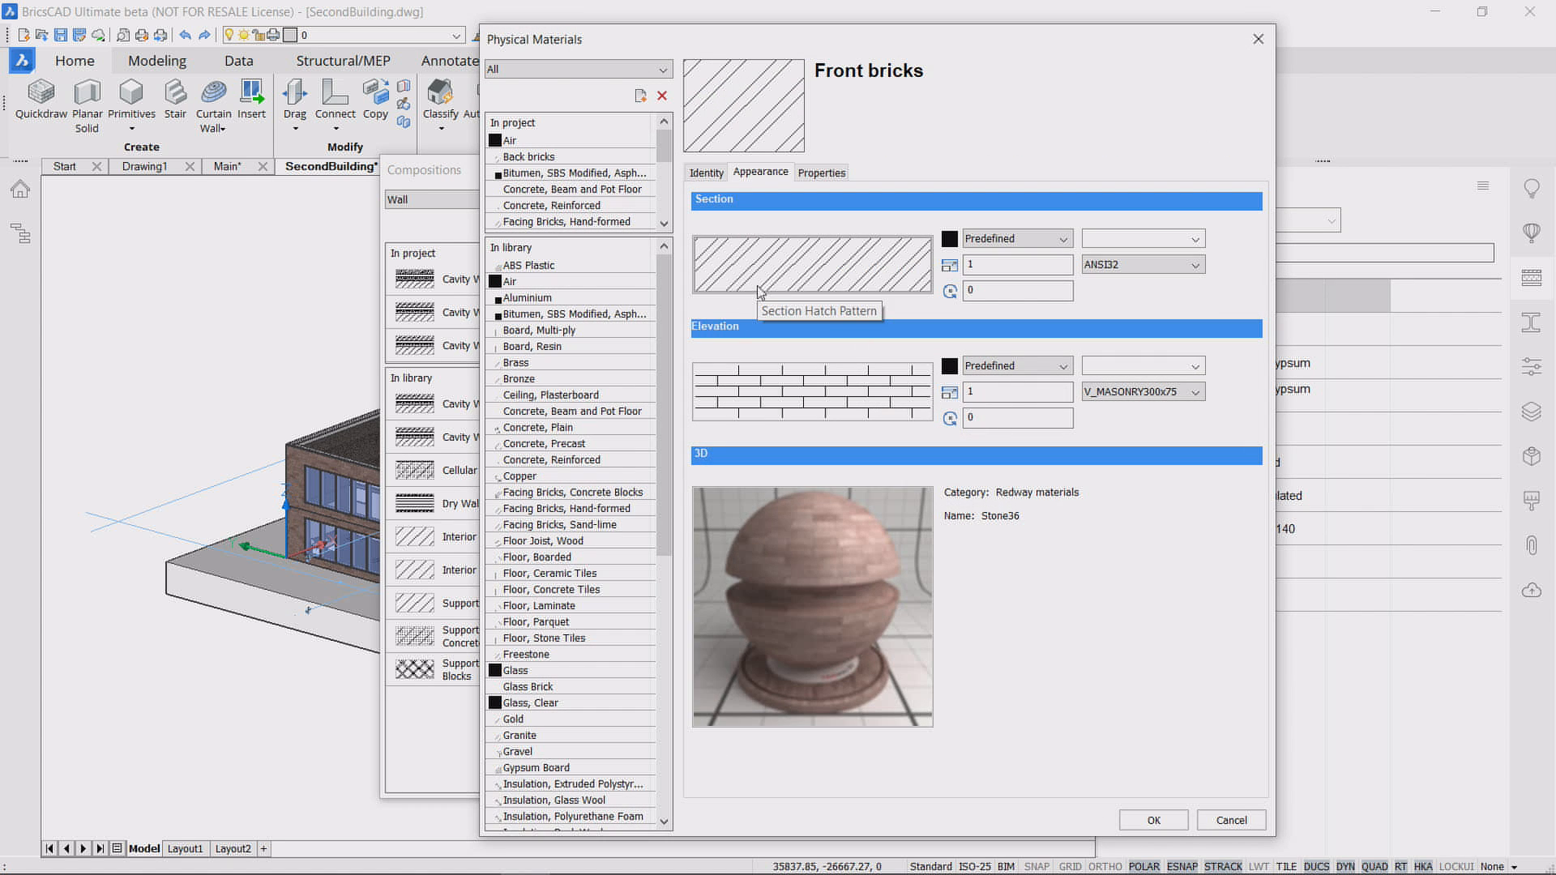
click(799, 280)
click(1131, 425)
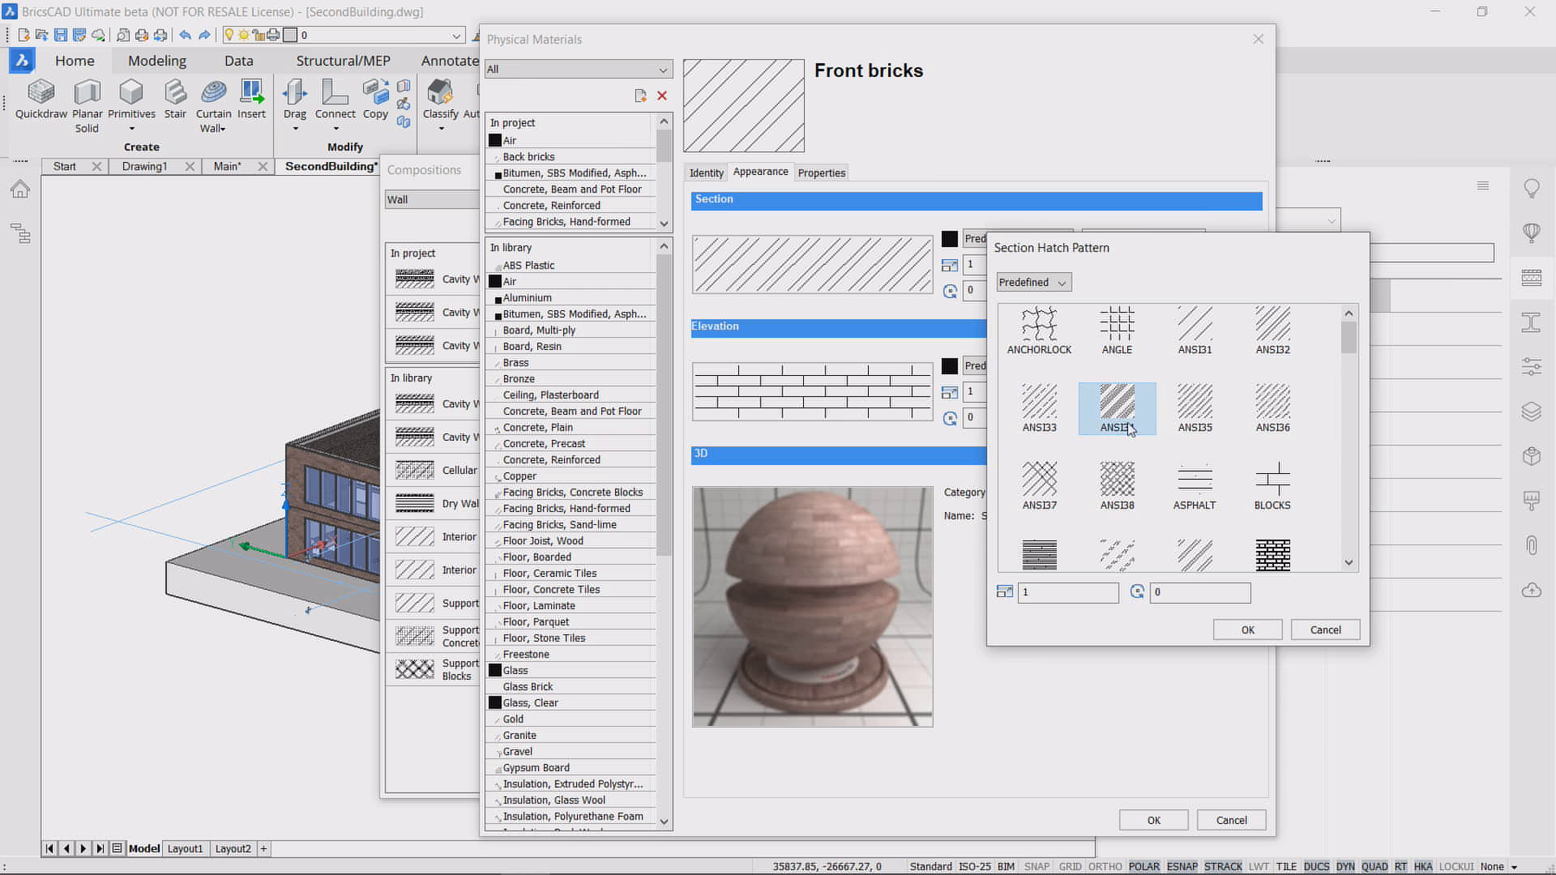
click(1244, 631)
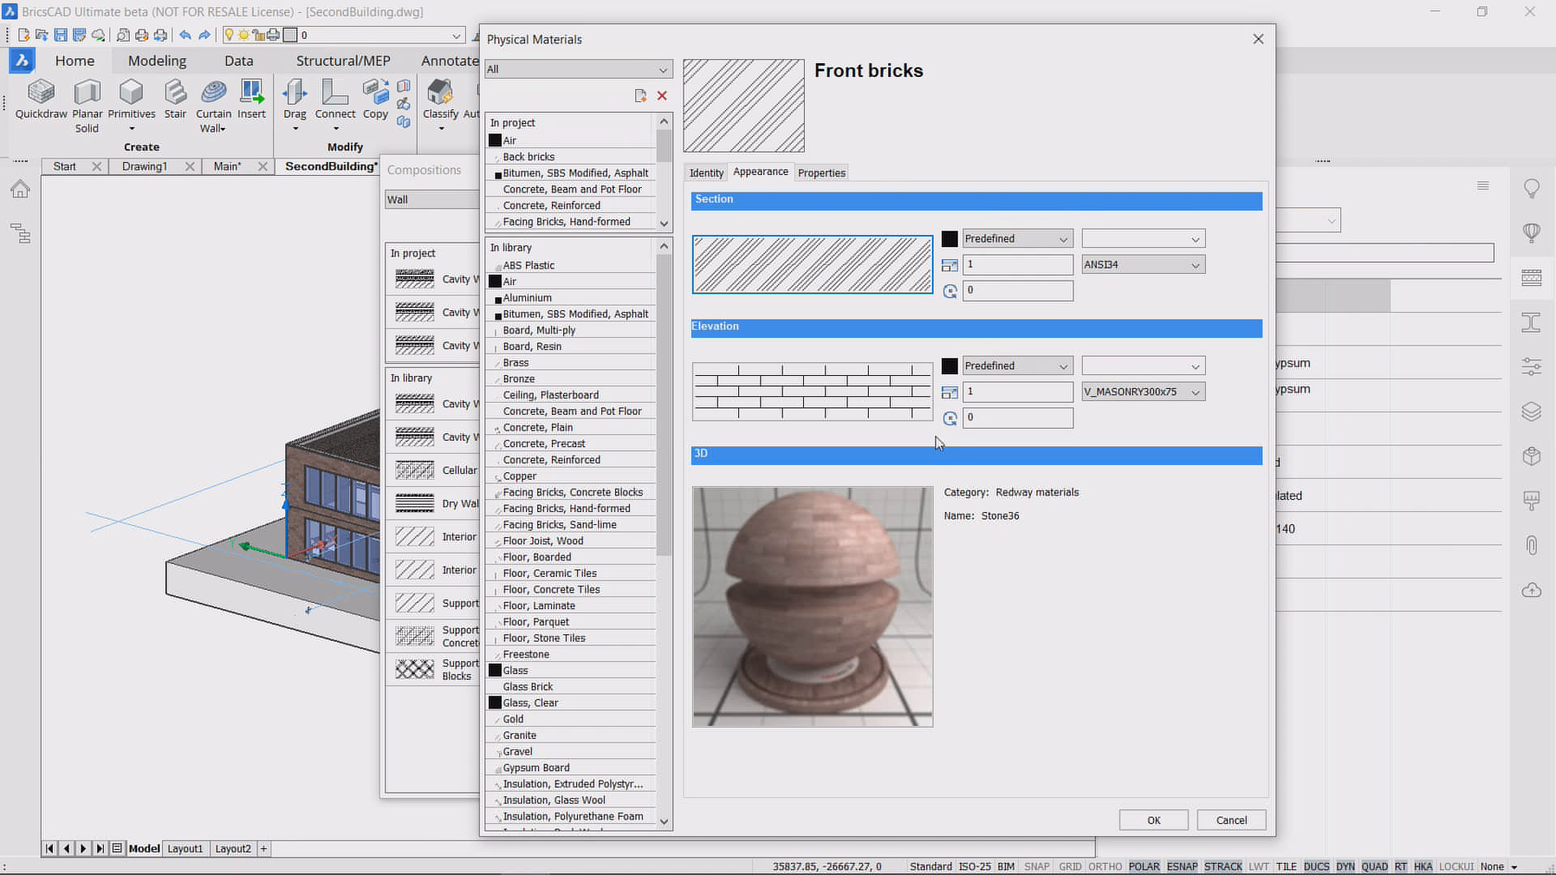
Step: Set the Front bricks material's elevation hatch pattern to TRIHEX and save the material and the Cavity Wall, Front composition
click(889, 405)
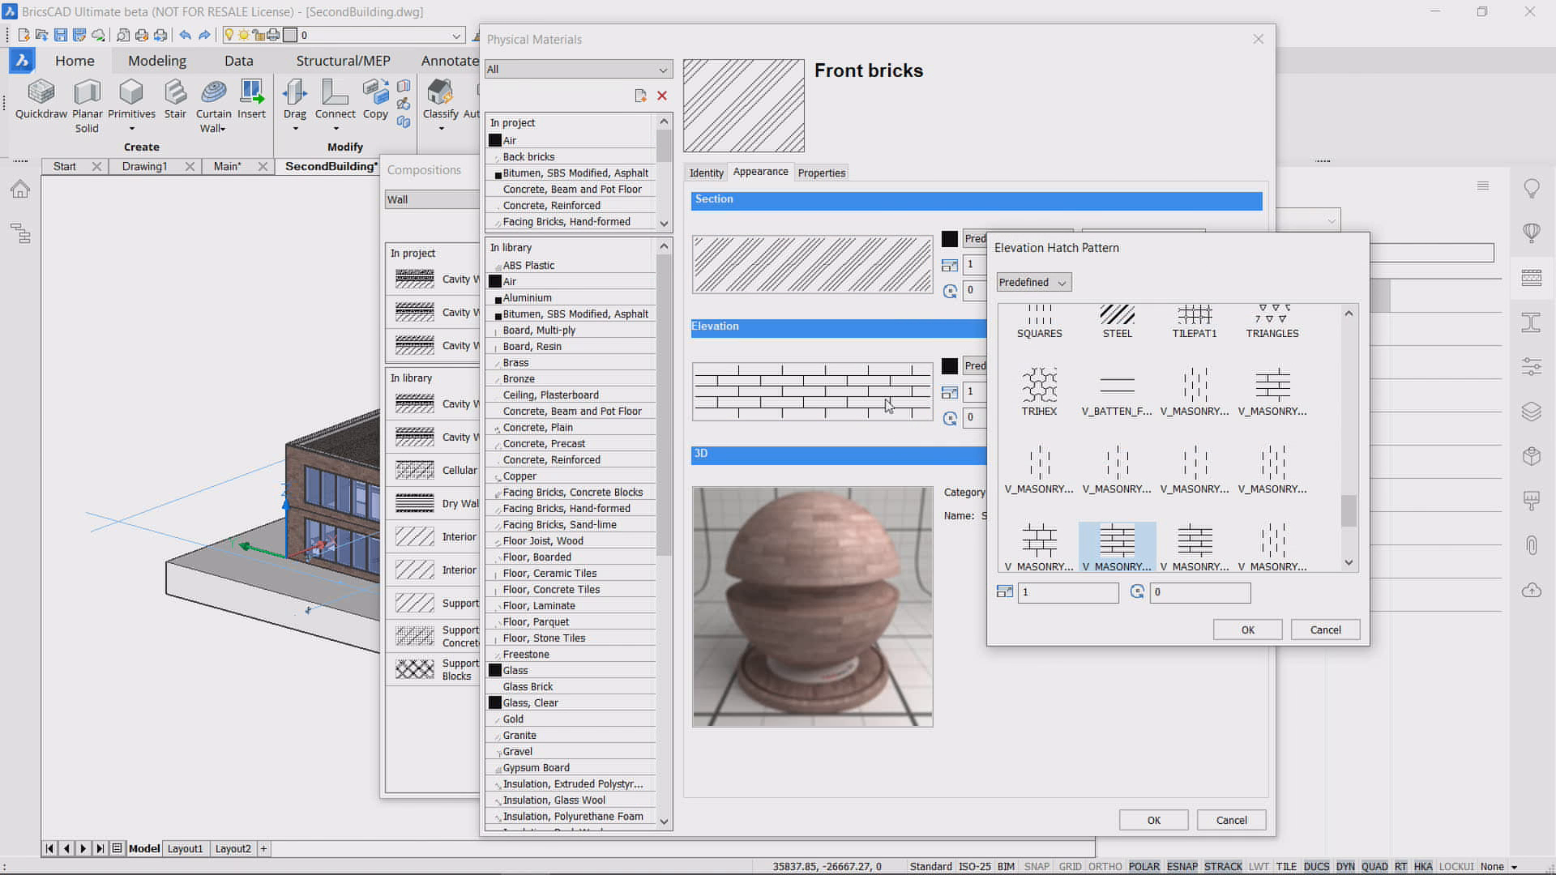
click(1029, 389)
click(1248, 630)
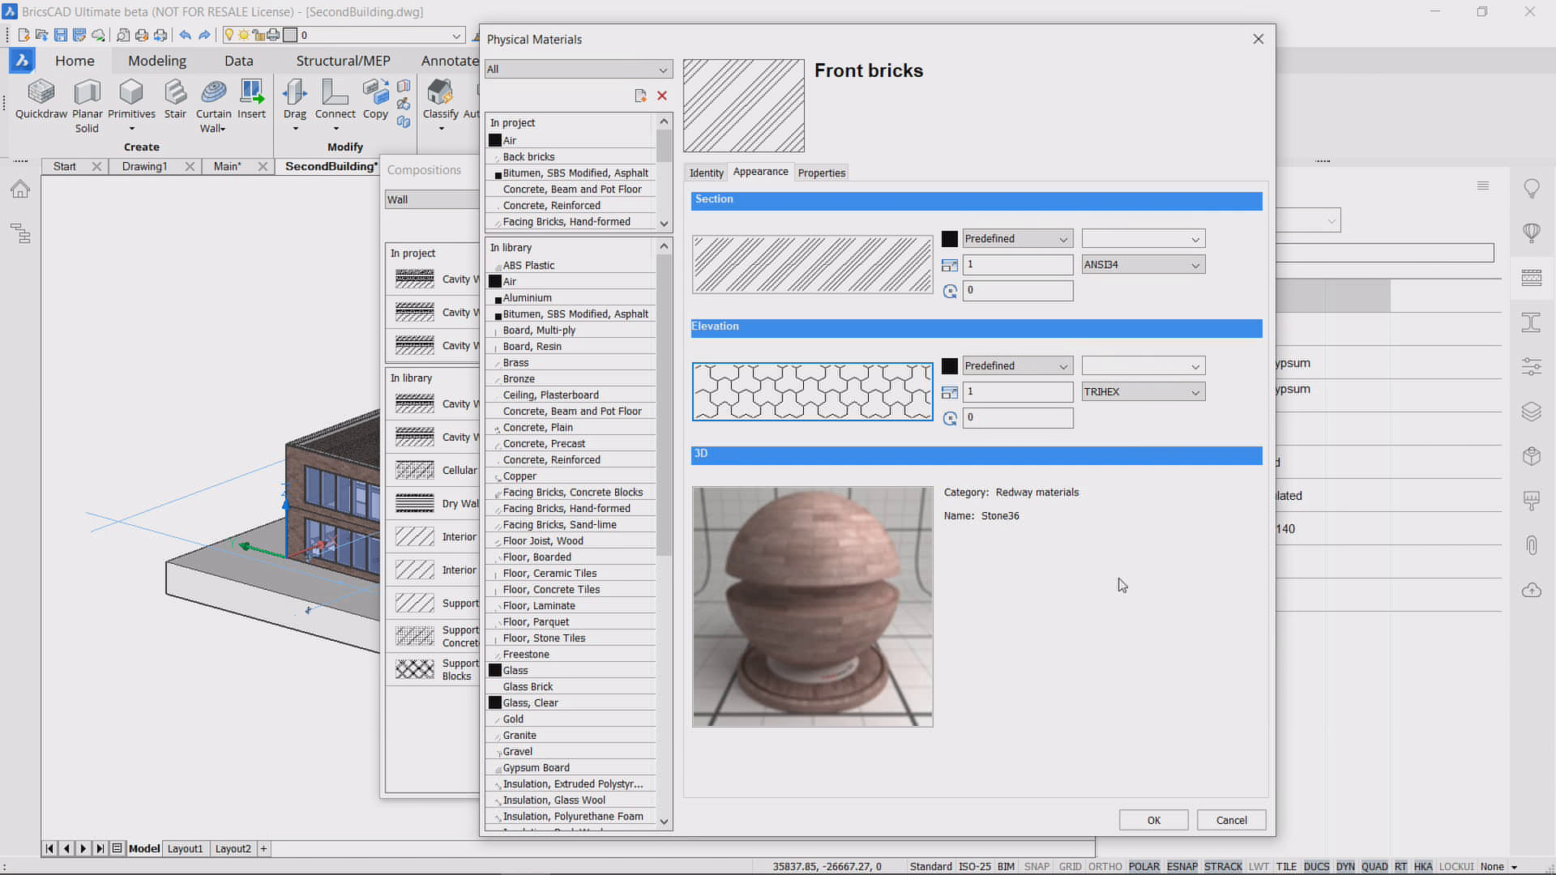
click(1151, 820)
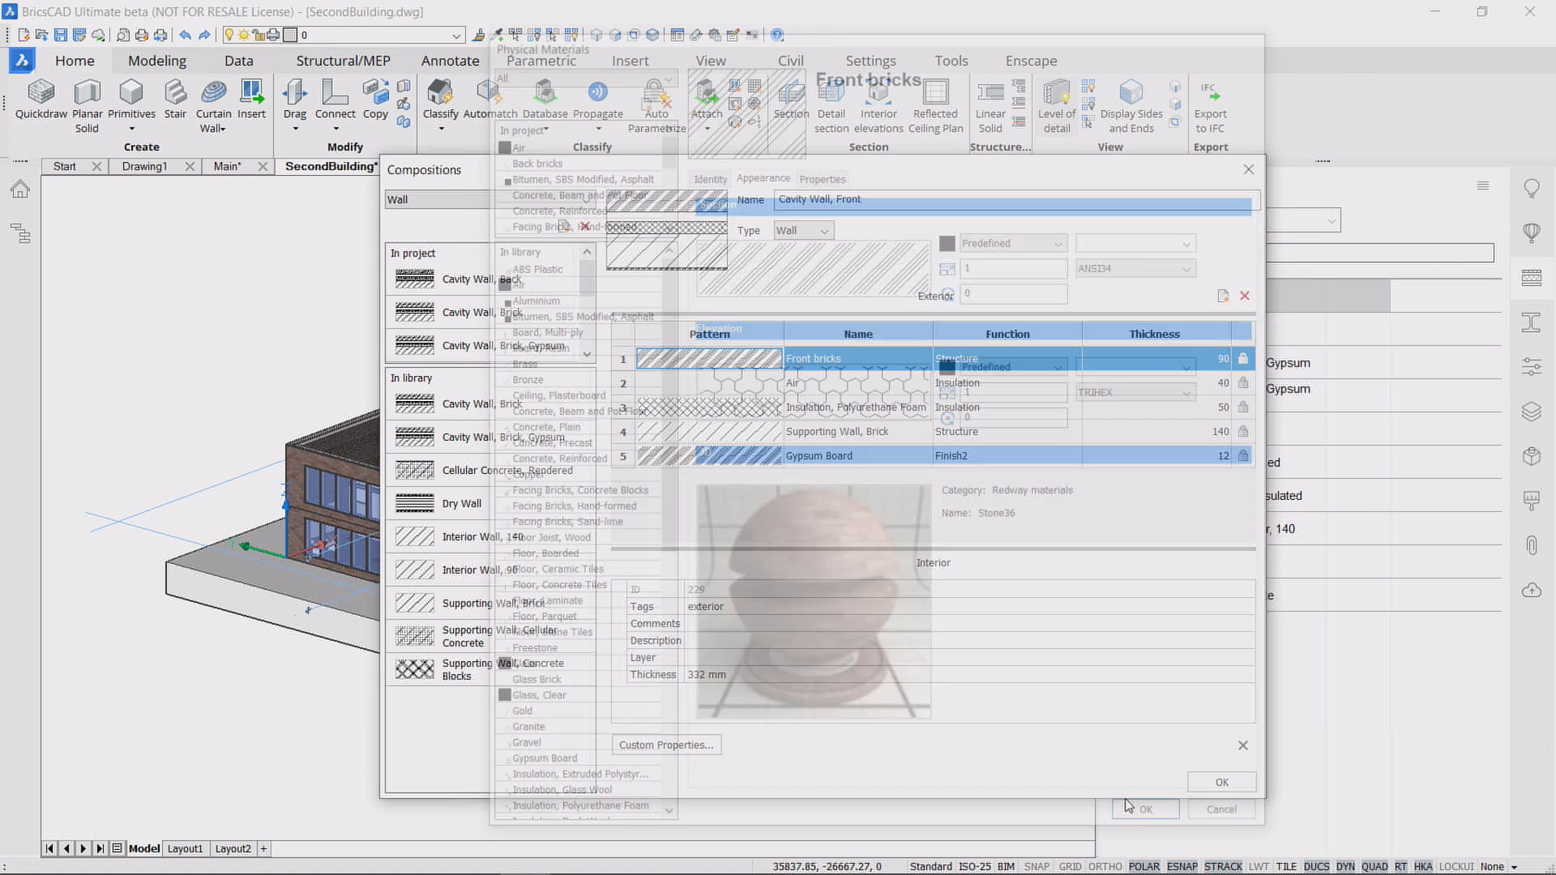
click(1216, 783)
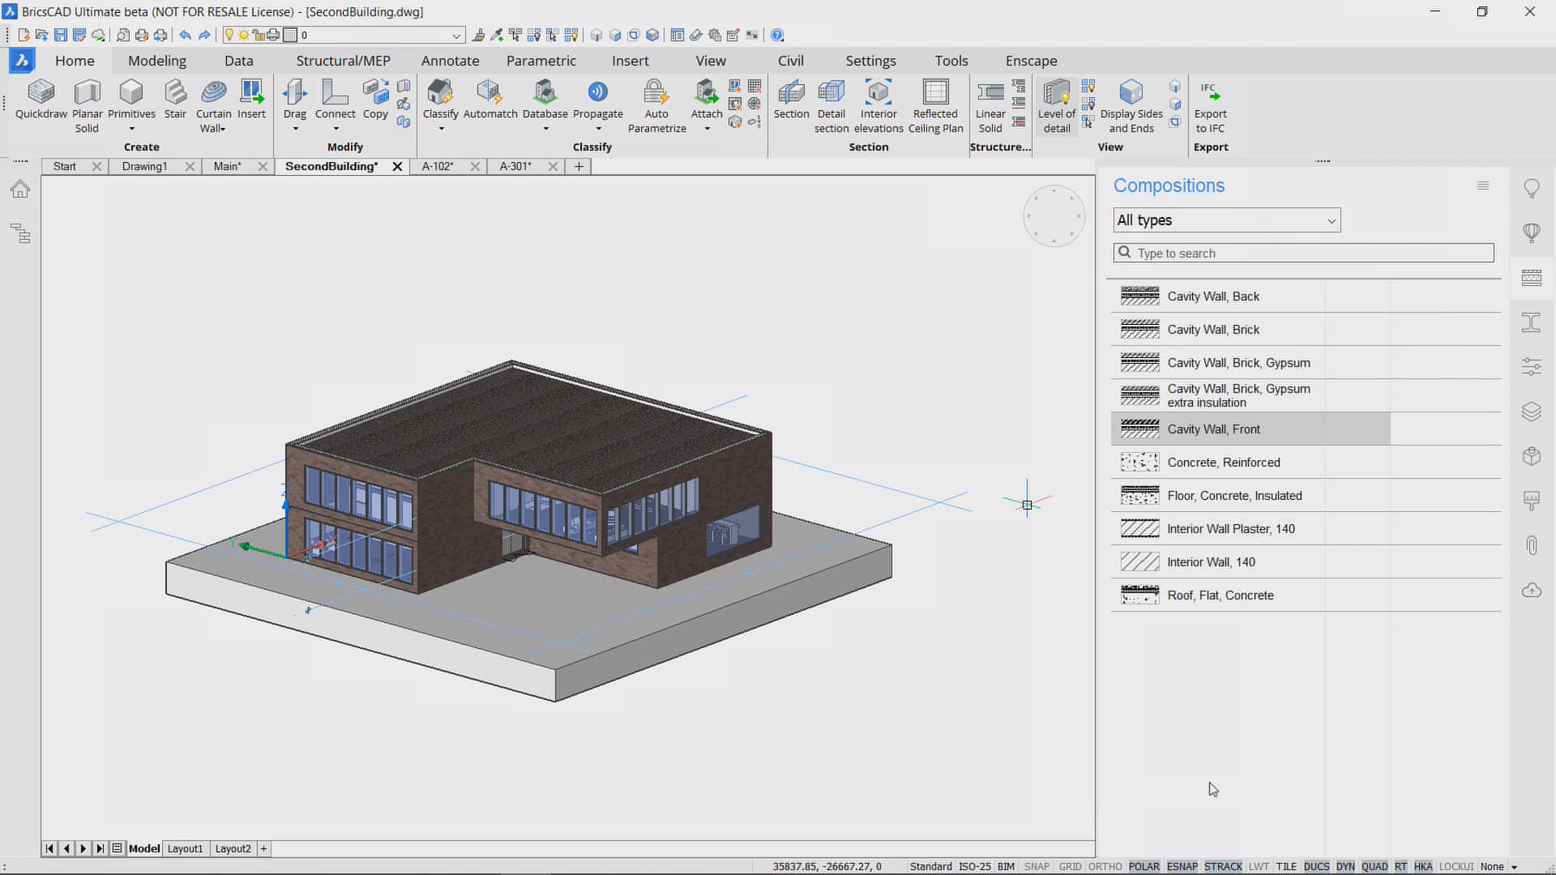
Step: Update the Front elevation on sheet A-301, put the compositions list away and check the wall's fill close up
click(531, 167)
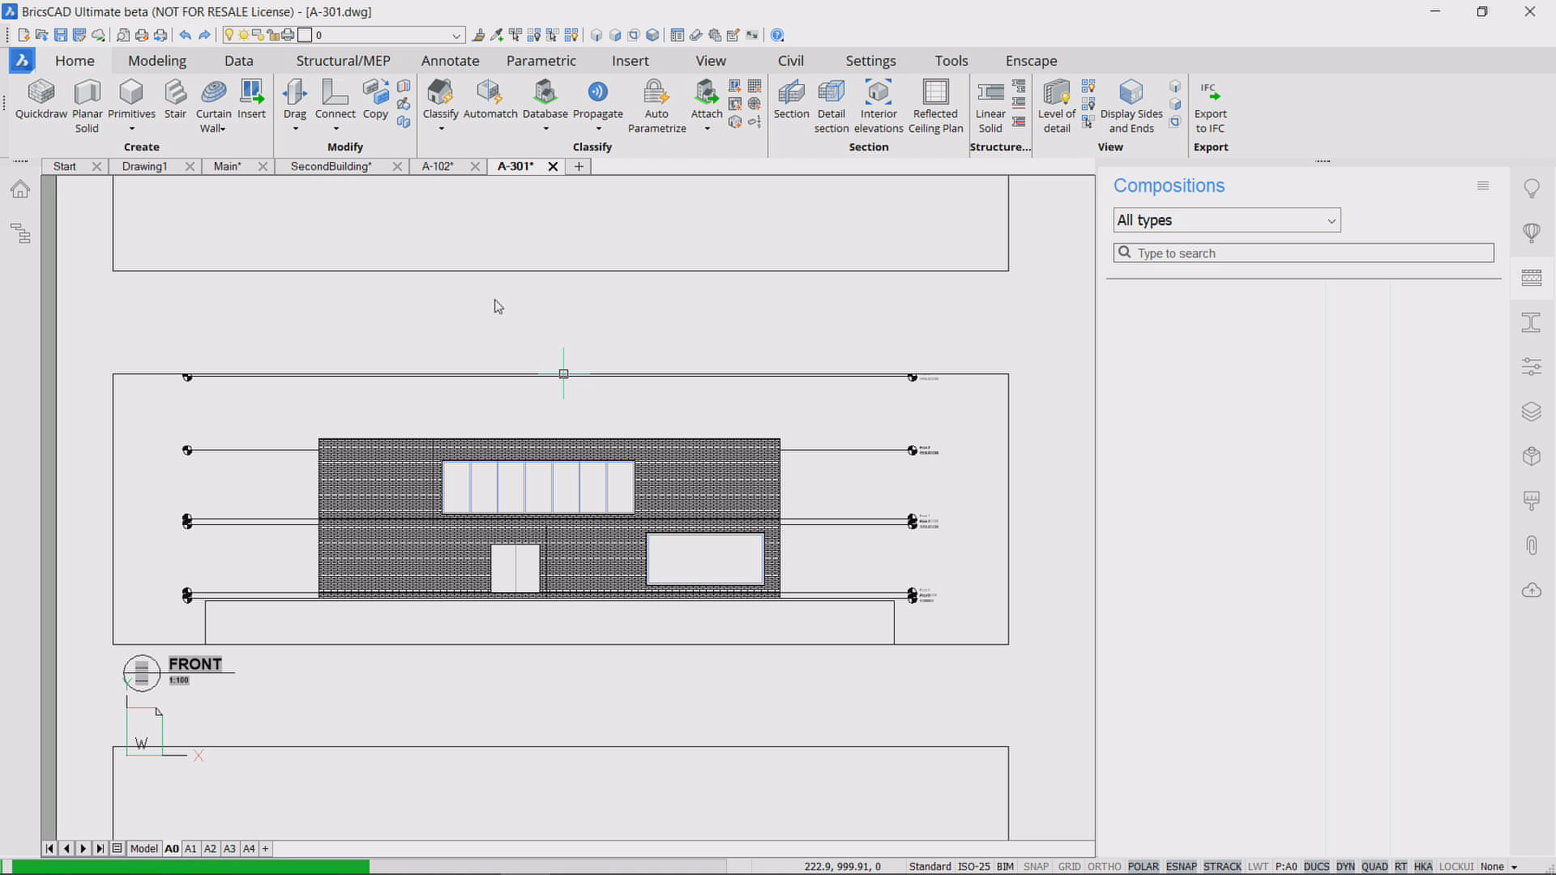
click(1531, 278)
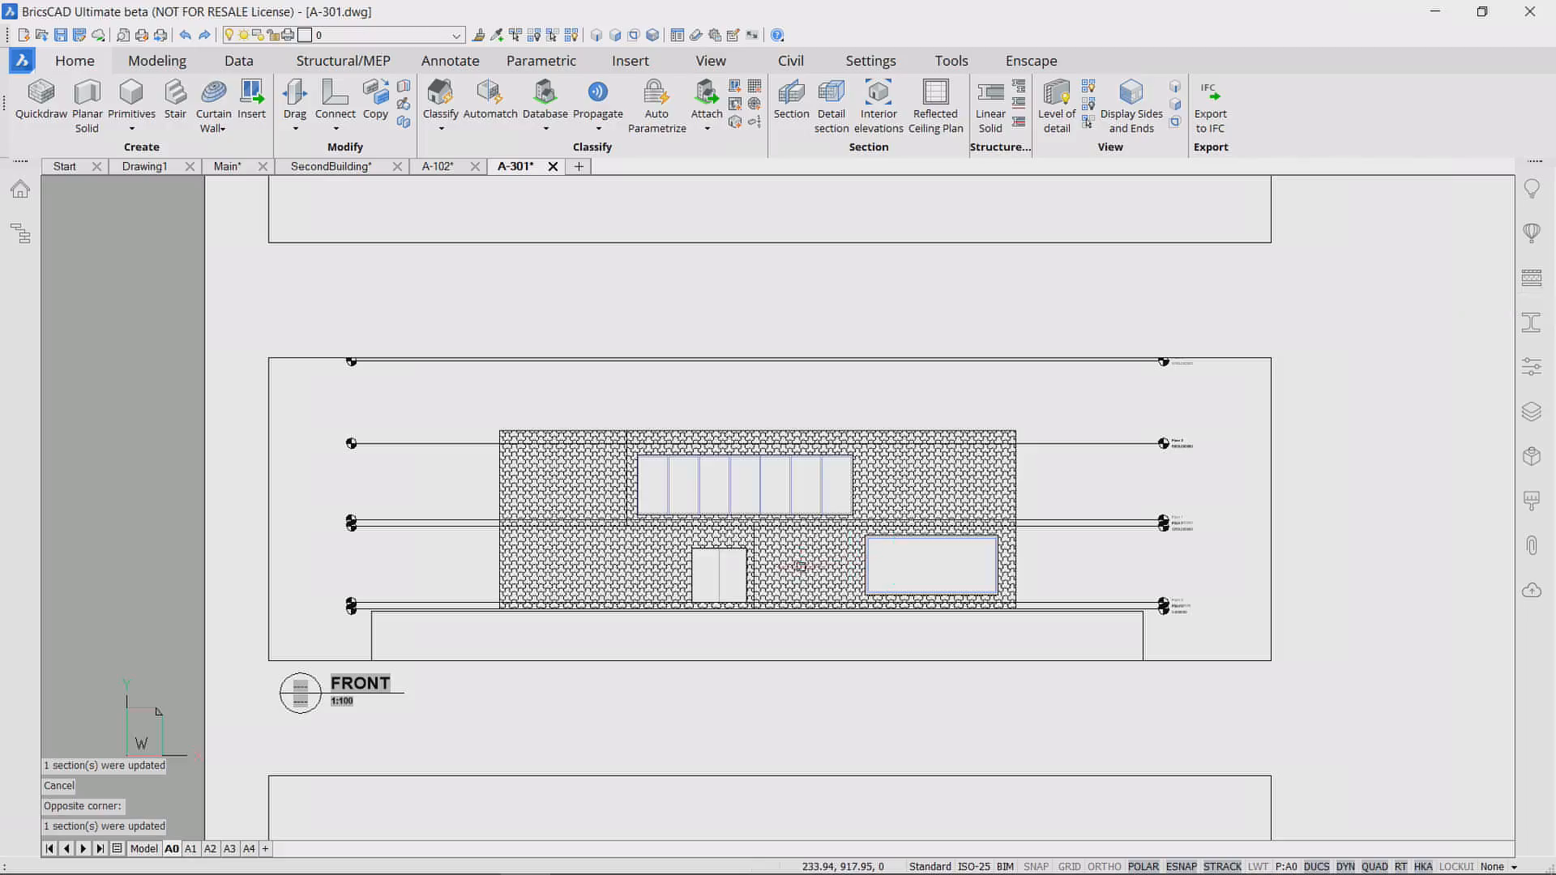
scroll(802, 570, up, 3)
scroll(801, 571, up, 3)
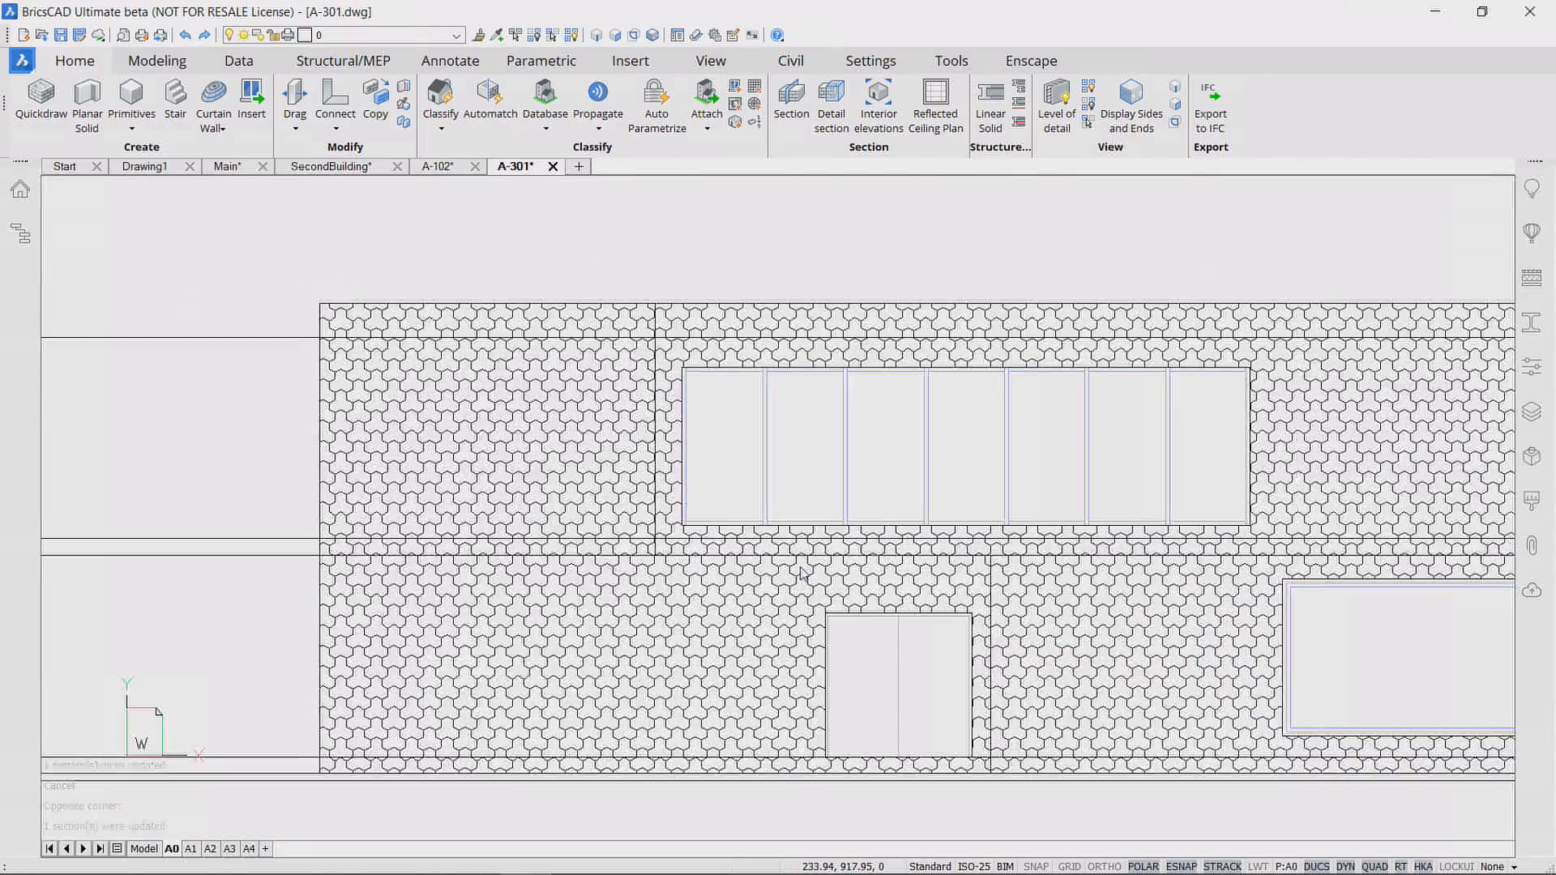
scroll(801, 572, down, 3)
scroll(801, 571, down, 4)
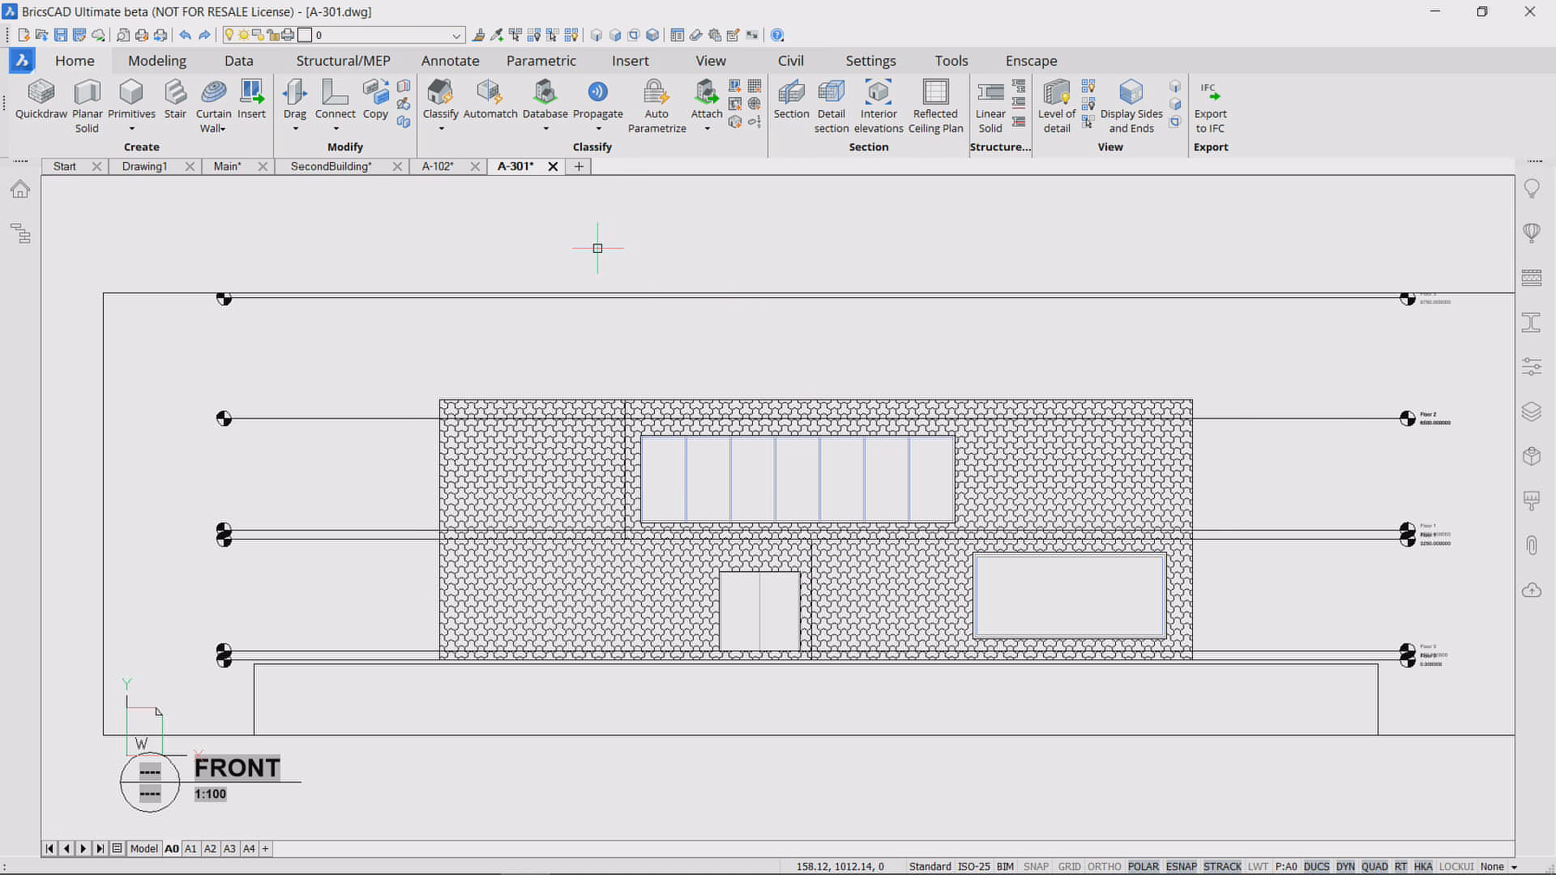
Step: Go to sheet A-102 and update its floor plan section so the exterior wall takes on the edited hatch
click(452, 171)
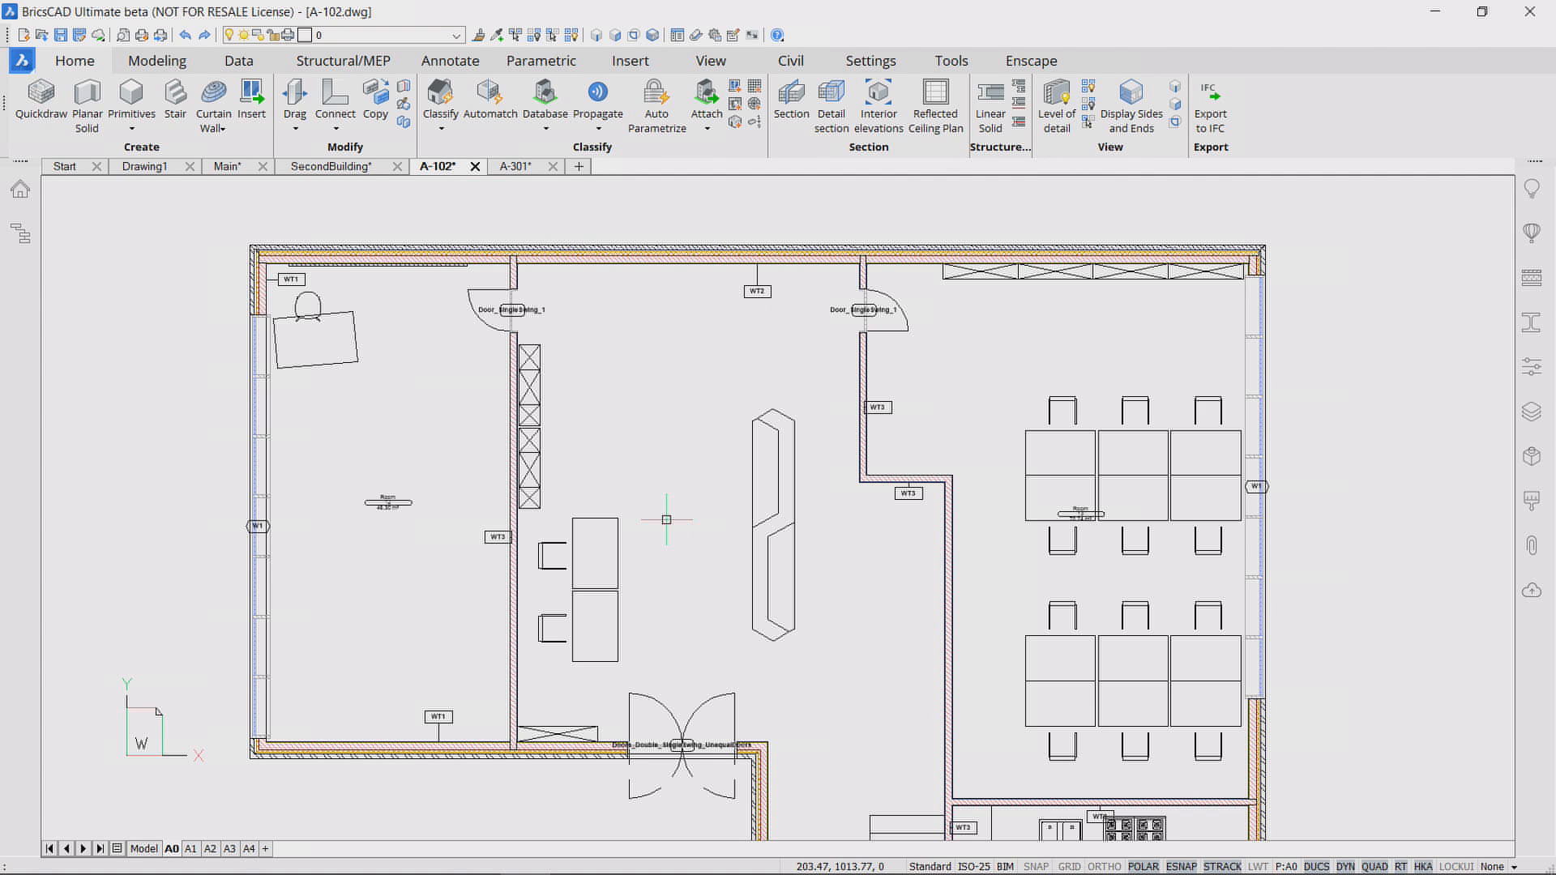
middle_drag(666, 520, 692, 414)
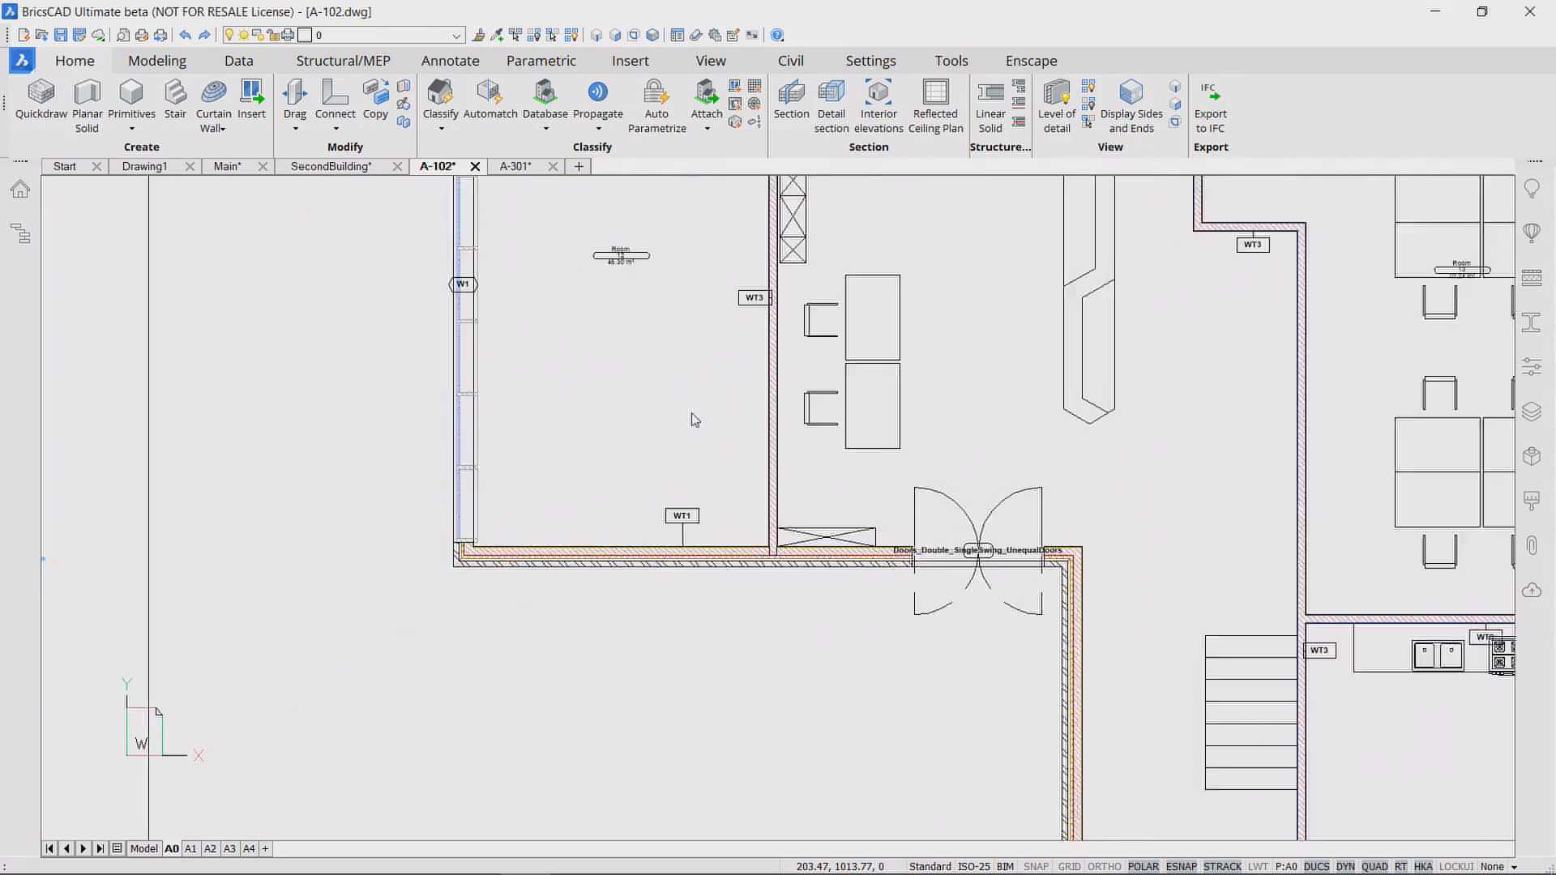
scroll(691, 414, up, 5)
scroll(519, 430, down, 5)
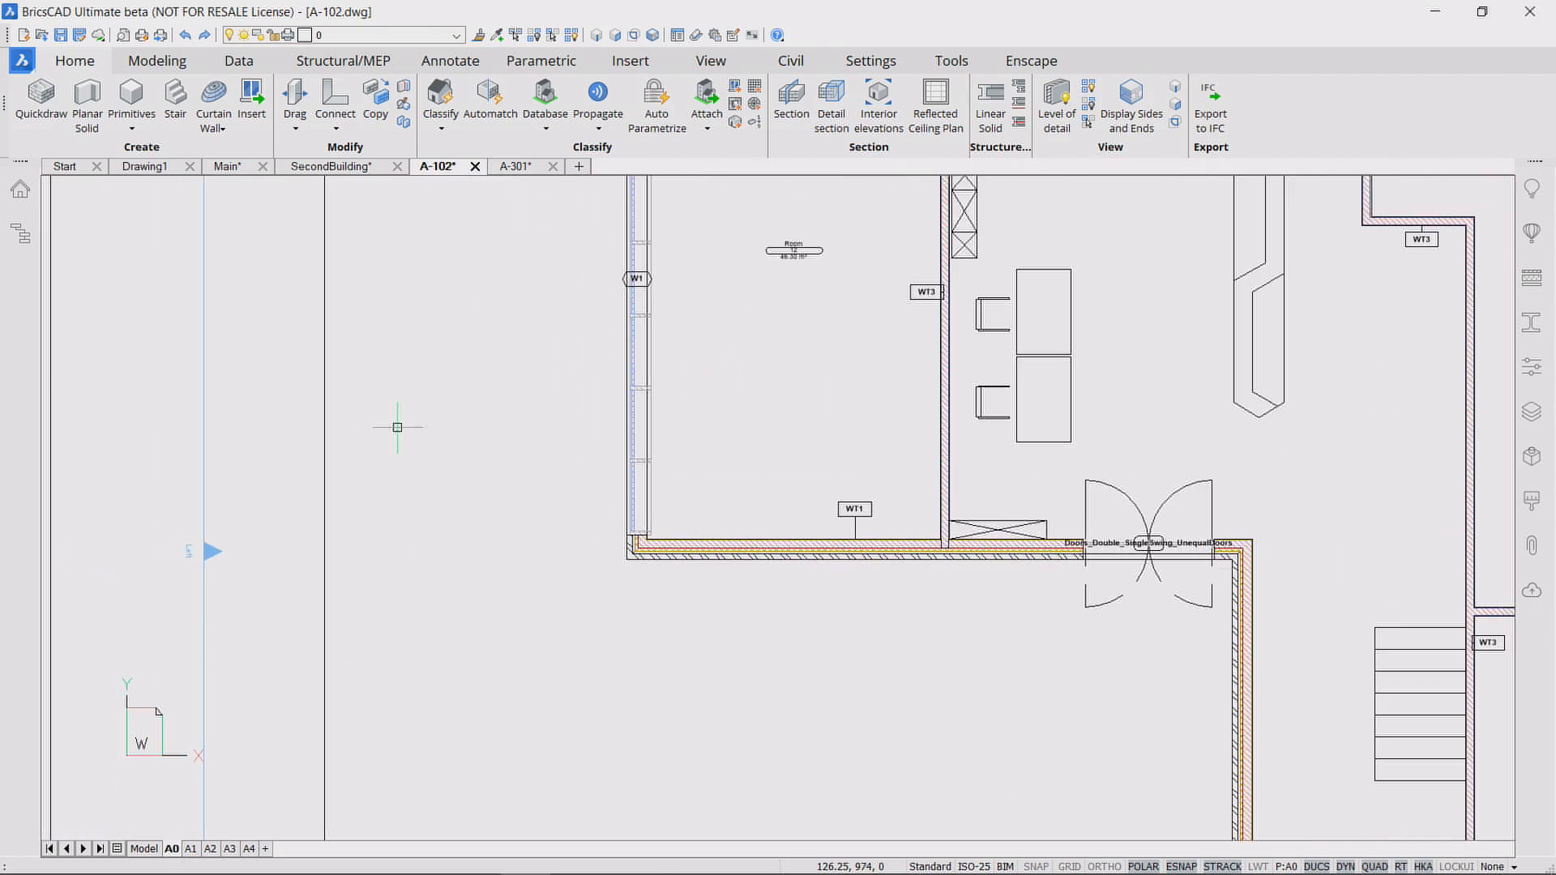
scroll(397, 427, down, 2)
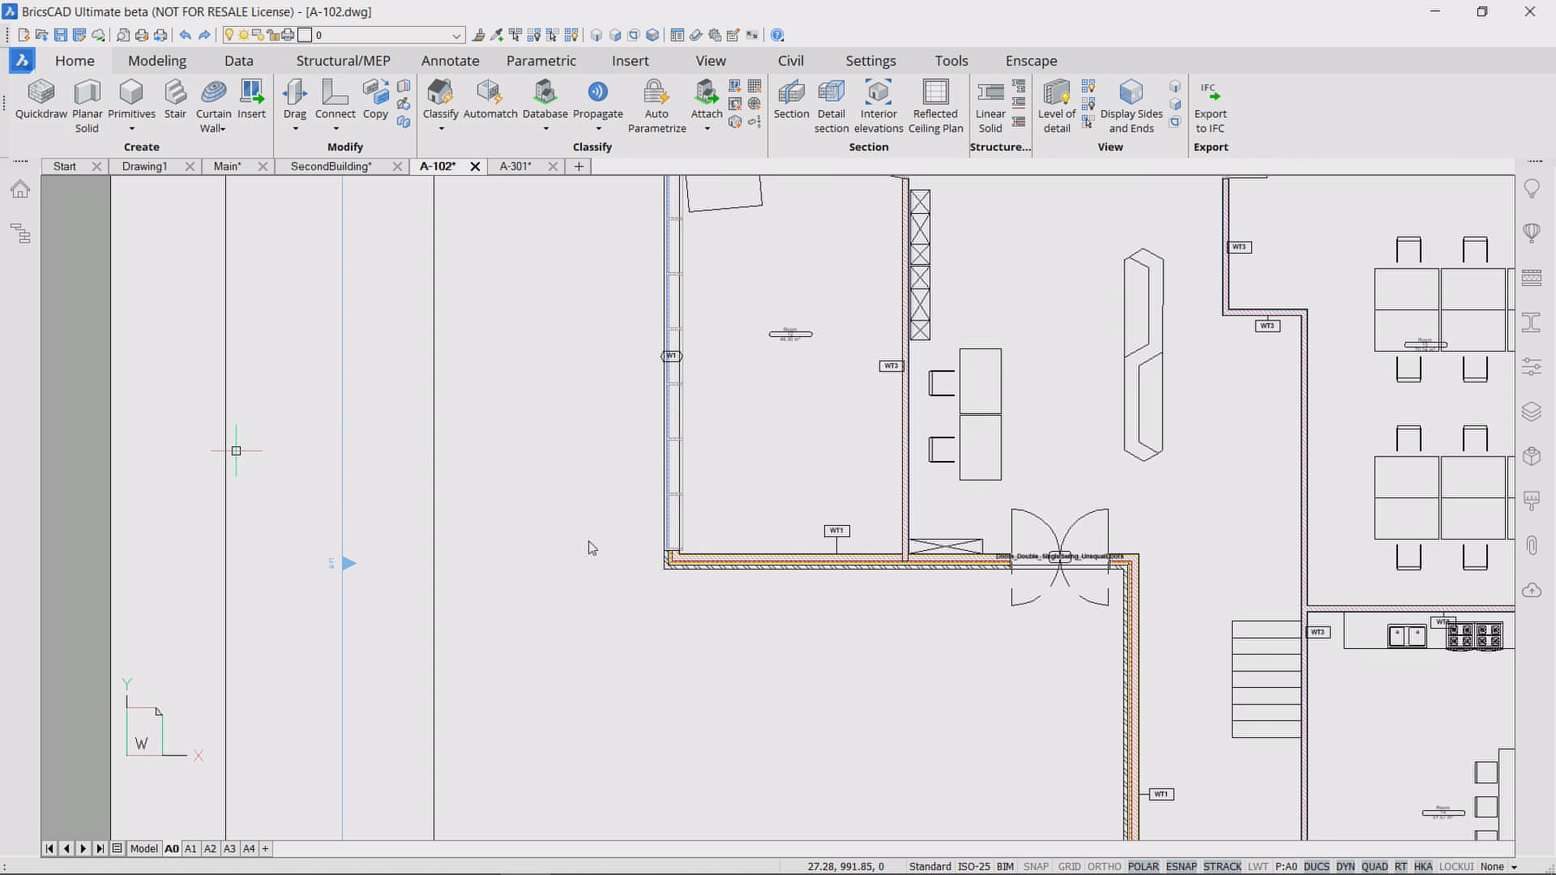
scroll(763, 595, up, 4)
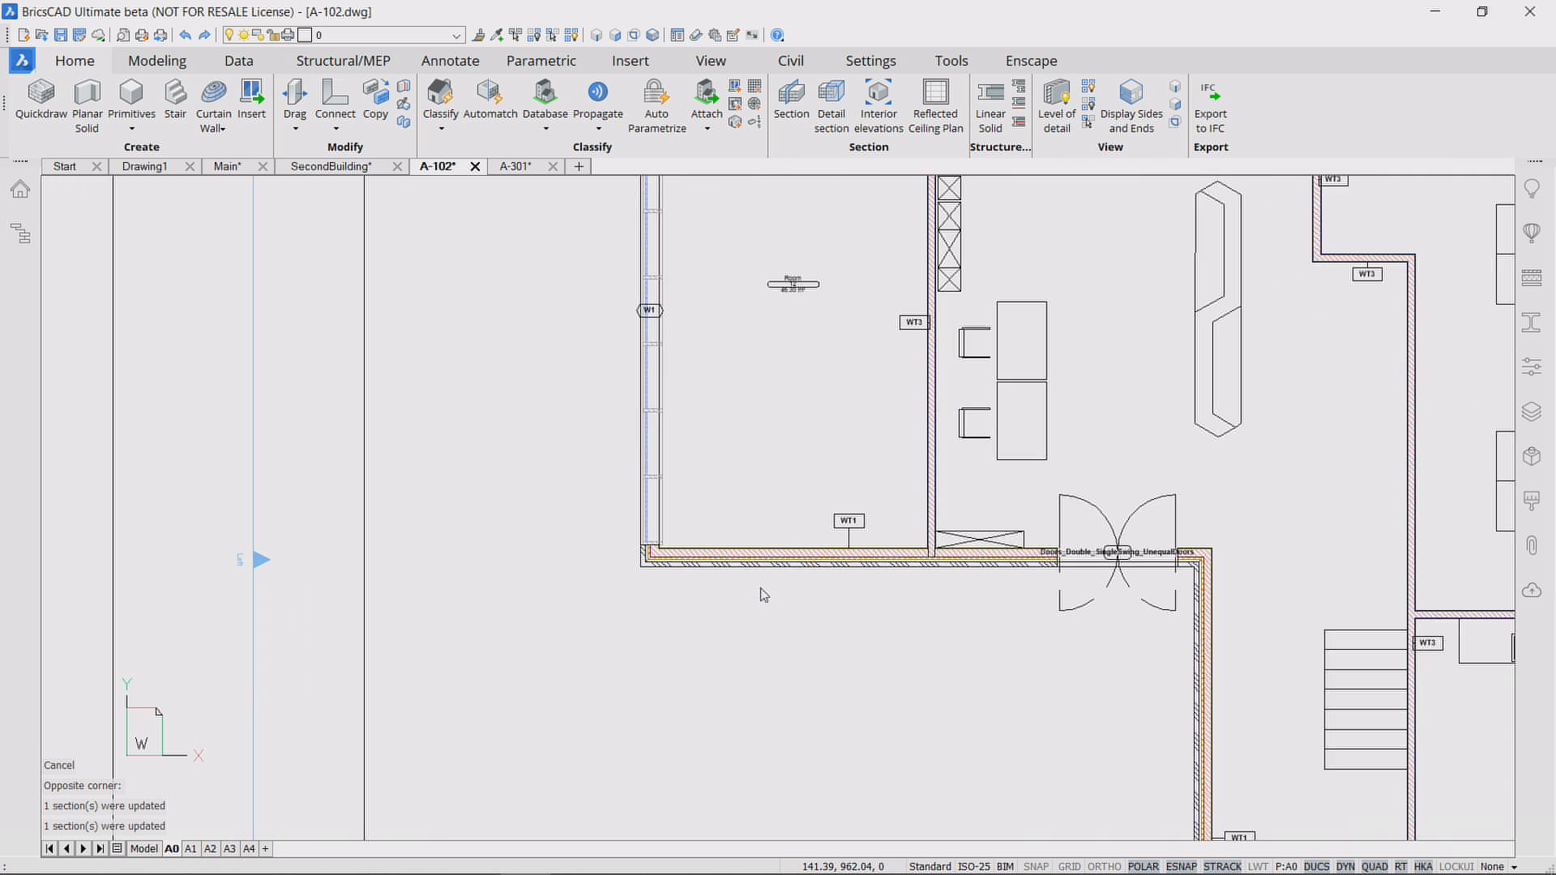
Step: Examine the exterior wall's hatch around the WT1 tag, check the tag's multileader style, and clear the selection
scroll(764, 595, up, 2)
middle_drag(840, 342, 694, 388)
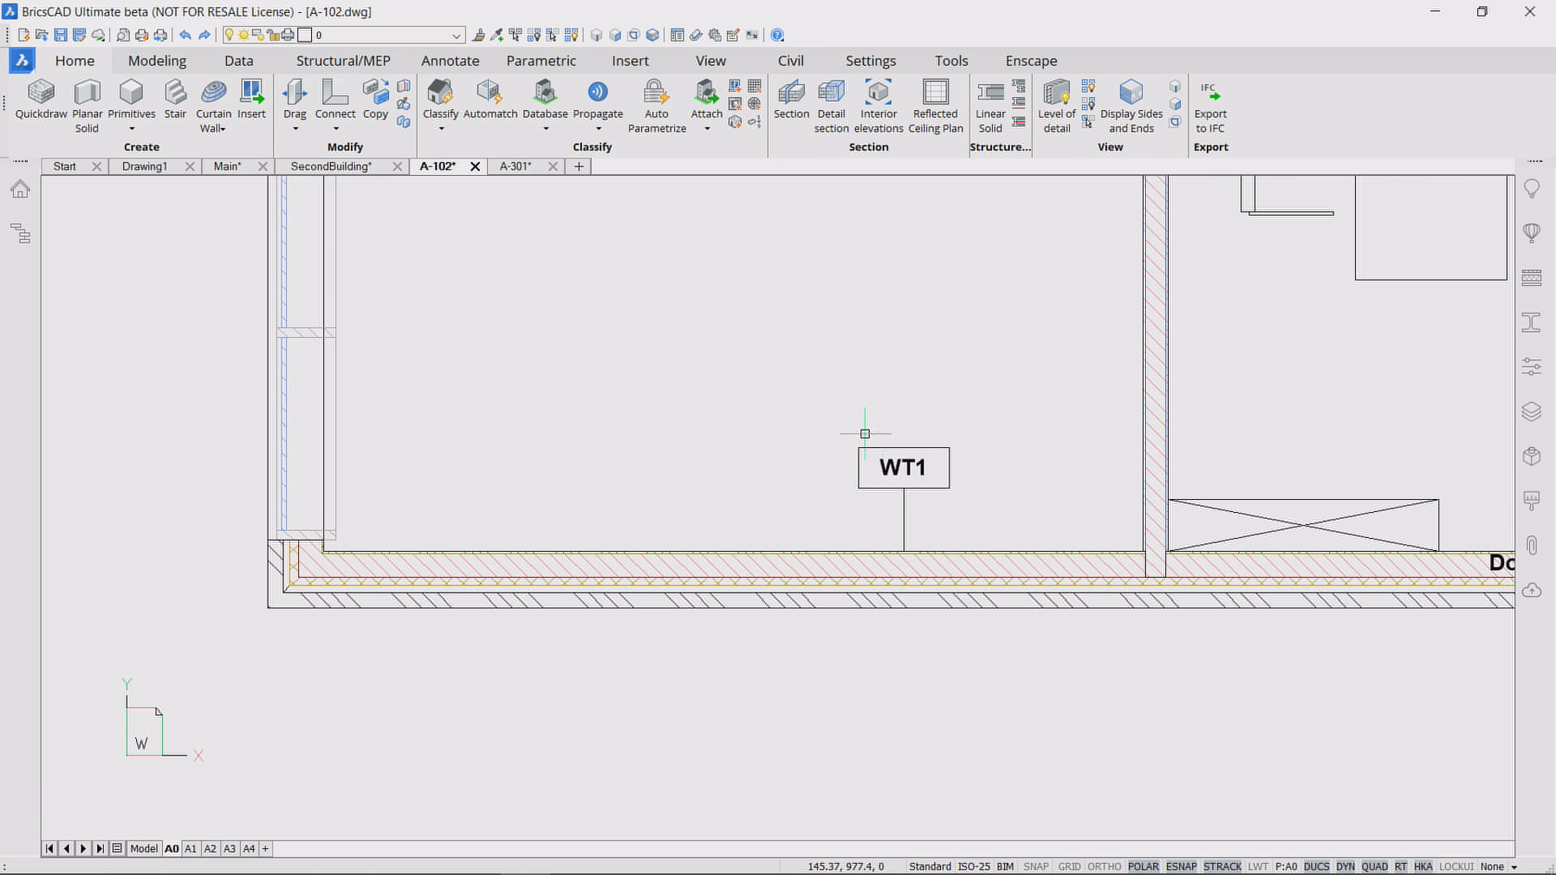
click(932, 480)
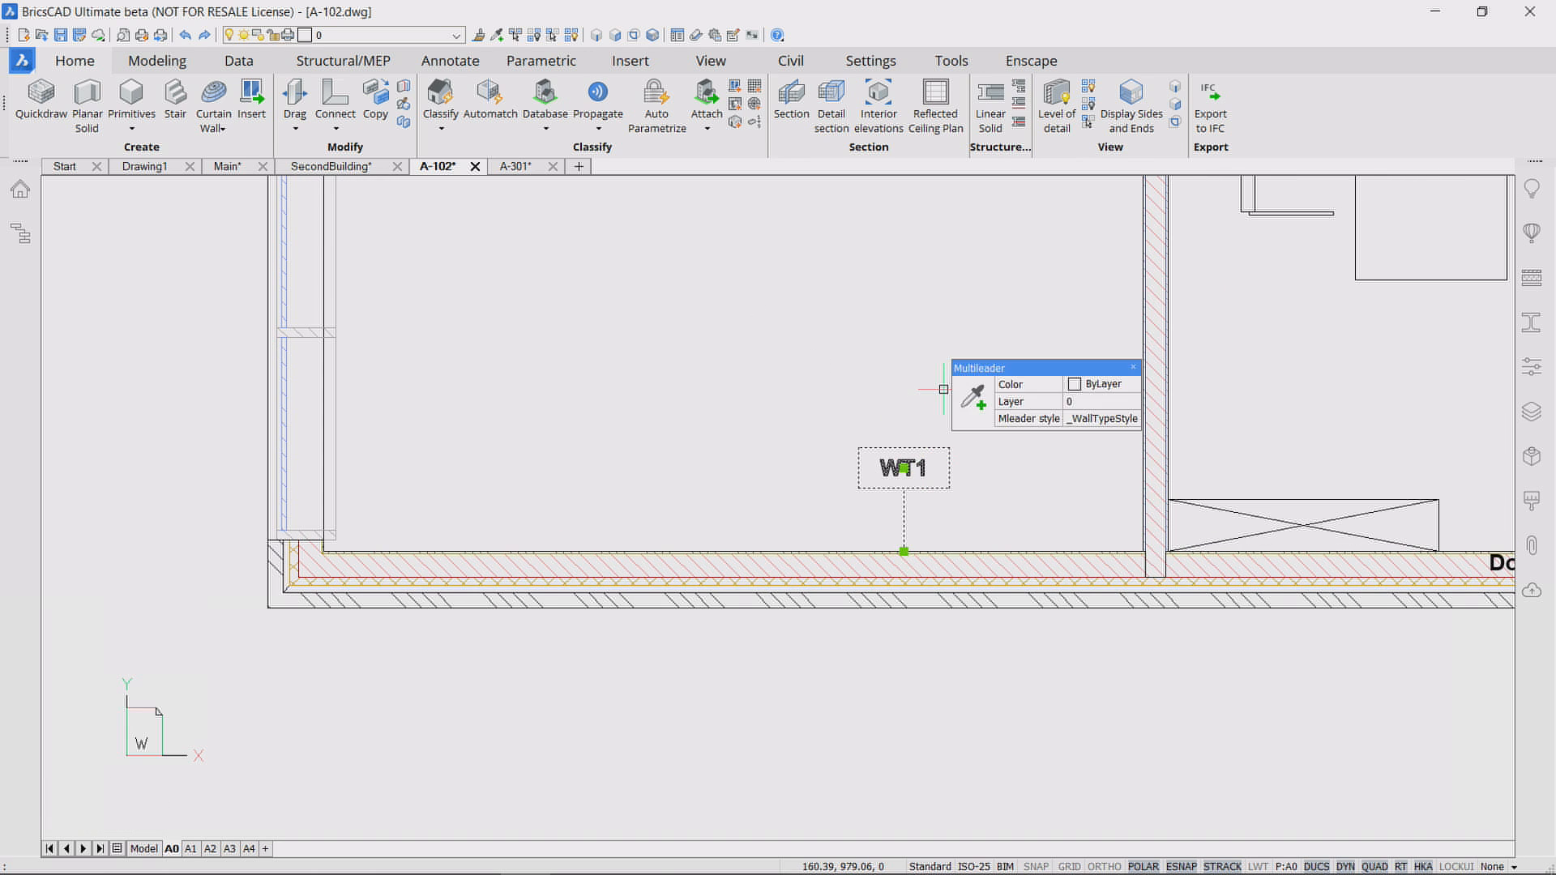
key(Escape)
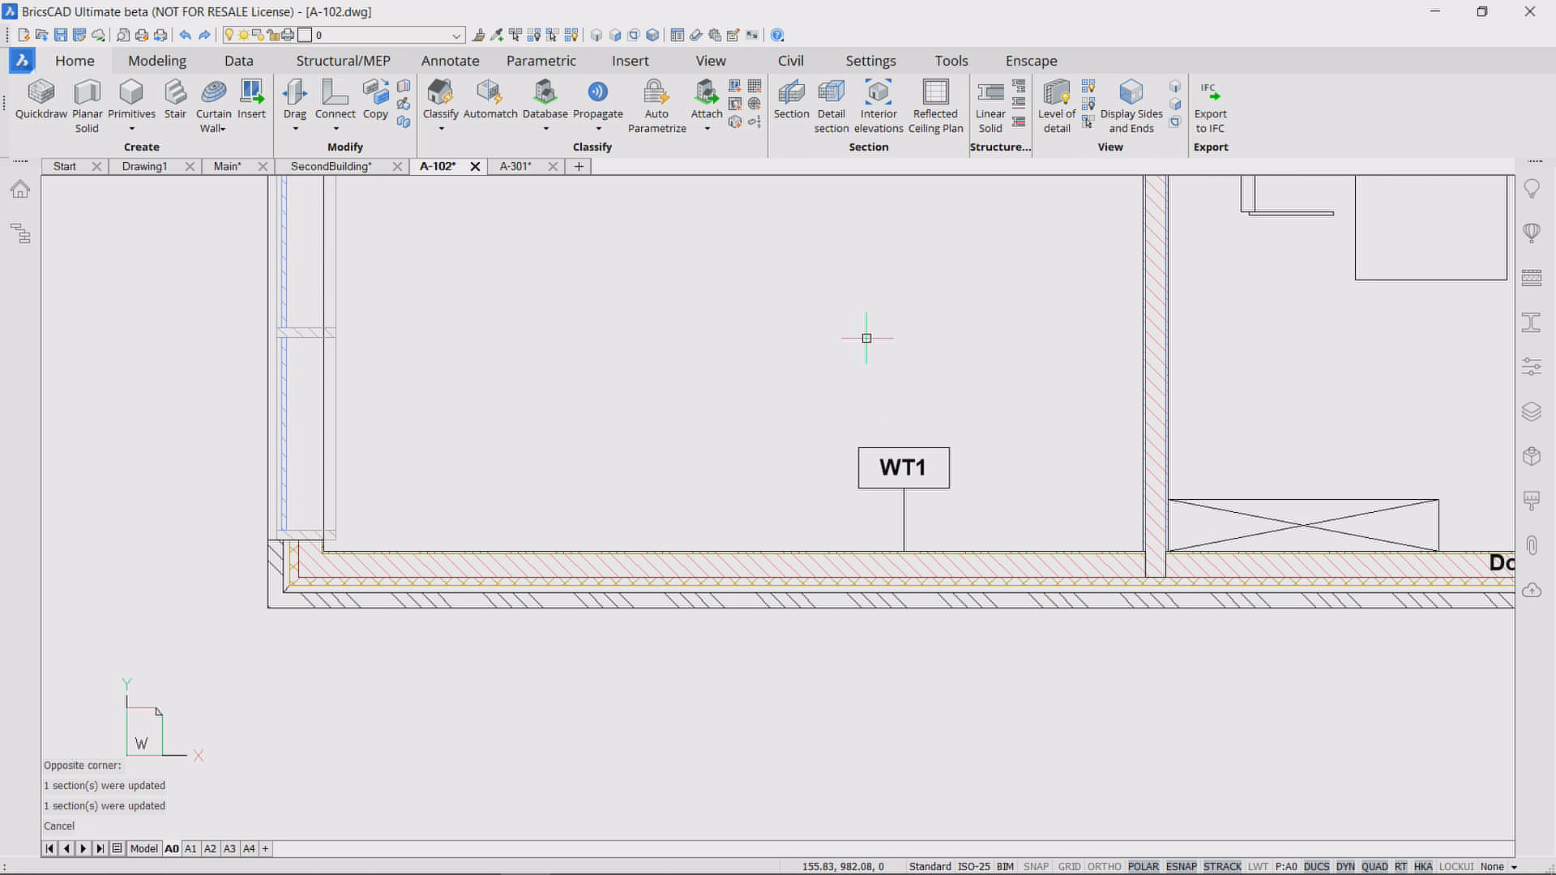
Step: Tag the composition of the exterior wall near WT1, placing the list of material layers just below the wall
click(451, 64)
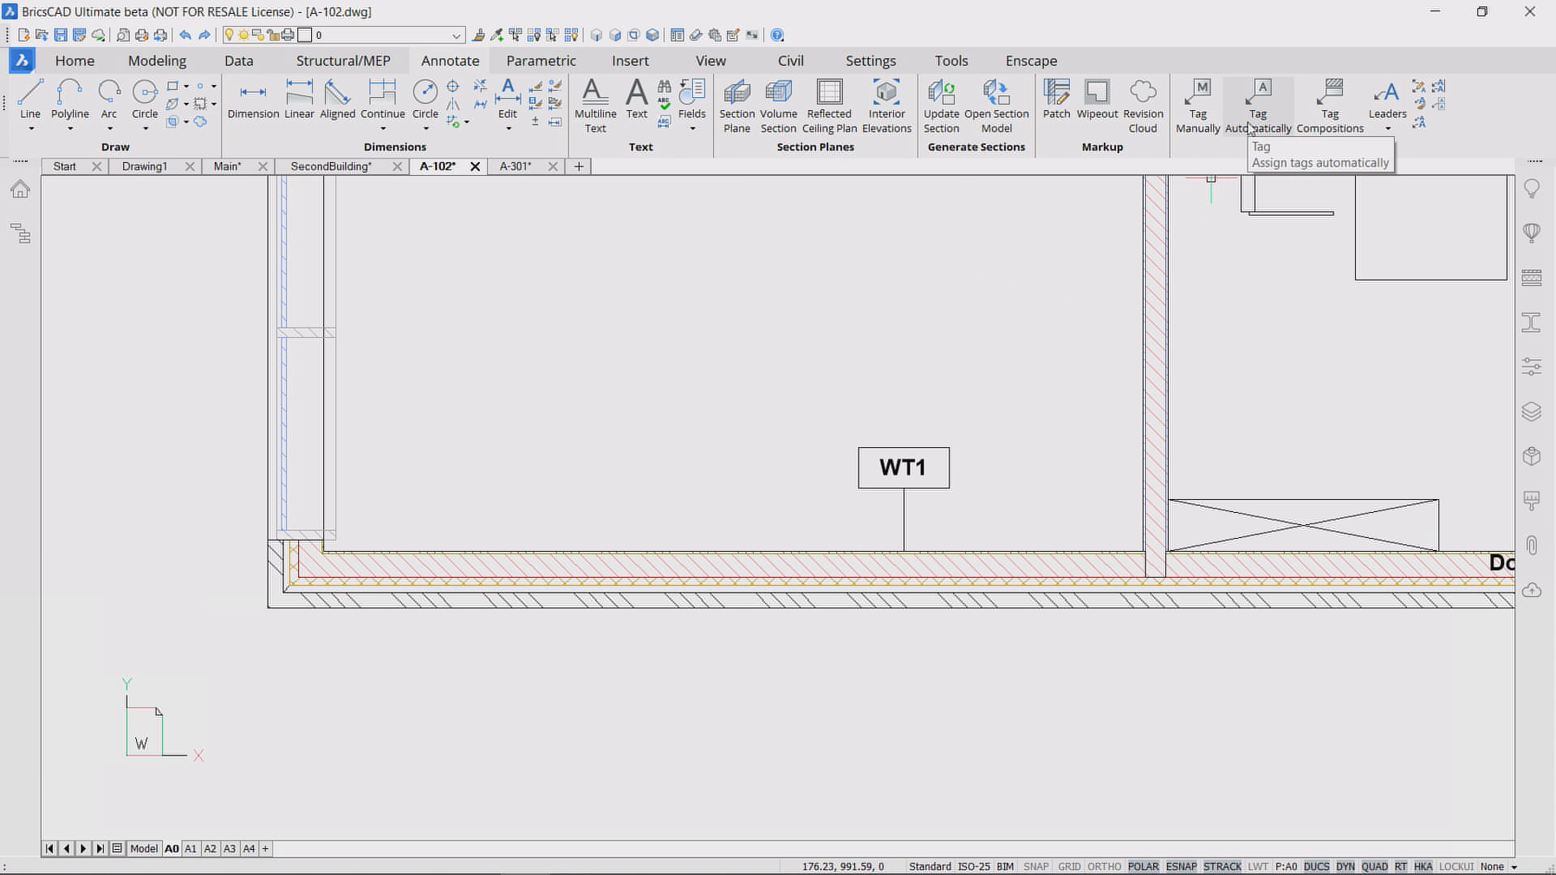
click(1330, 110)
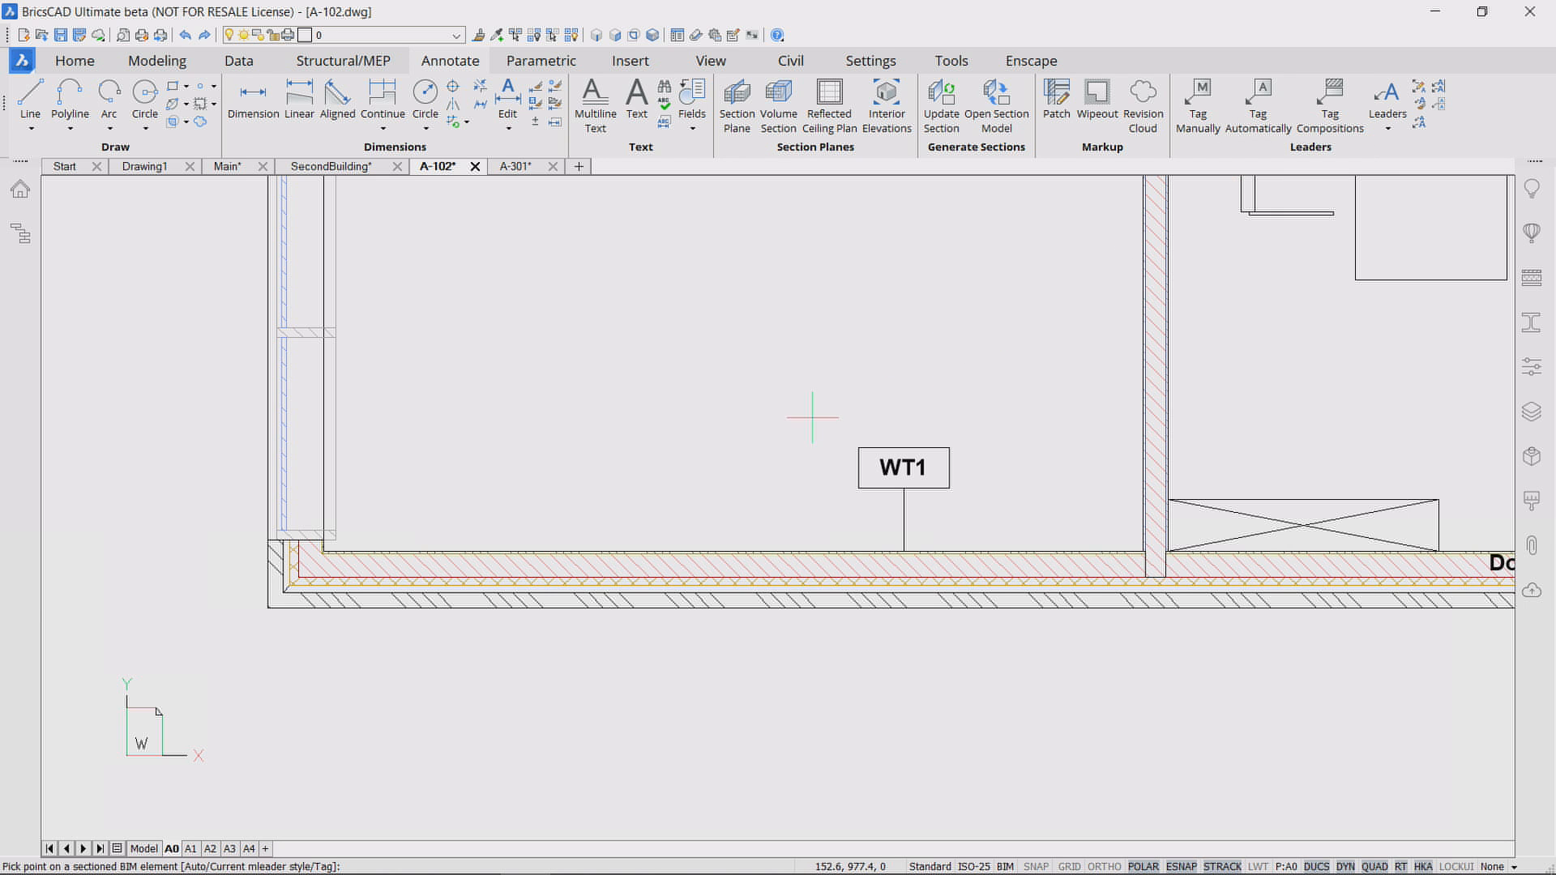
click(633, 554)
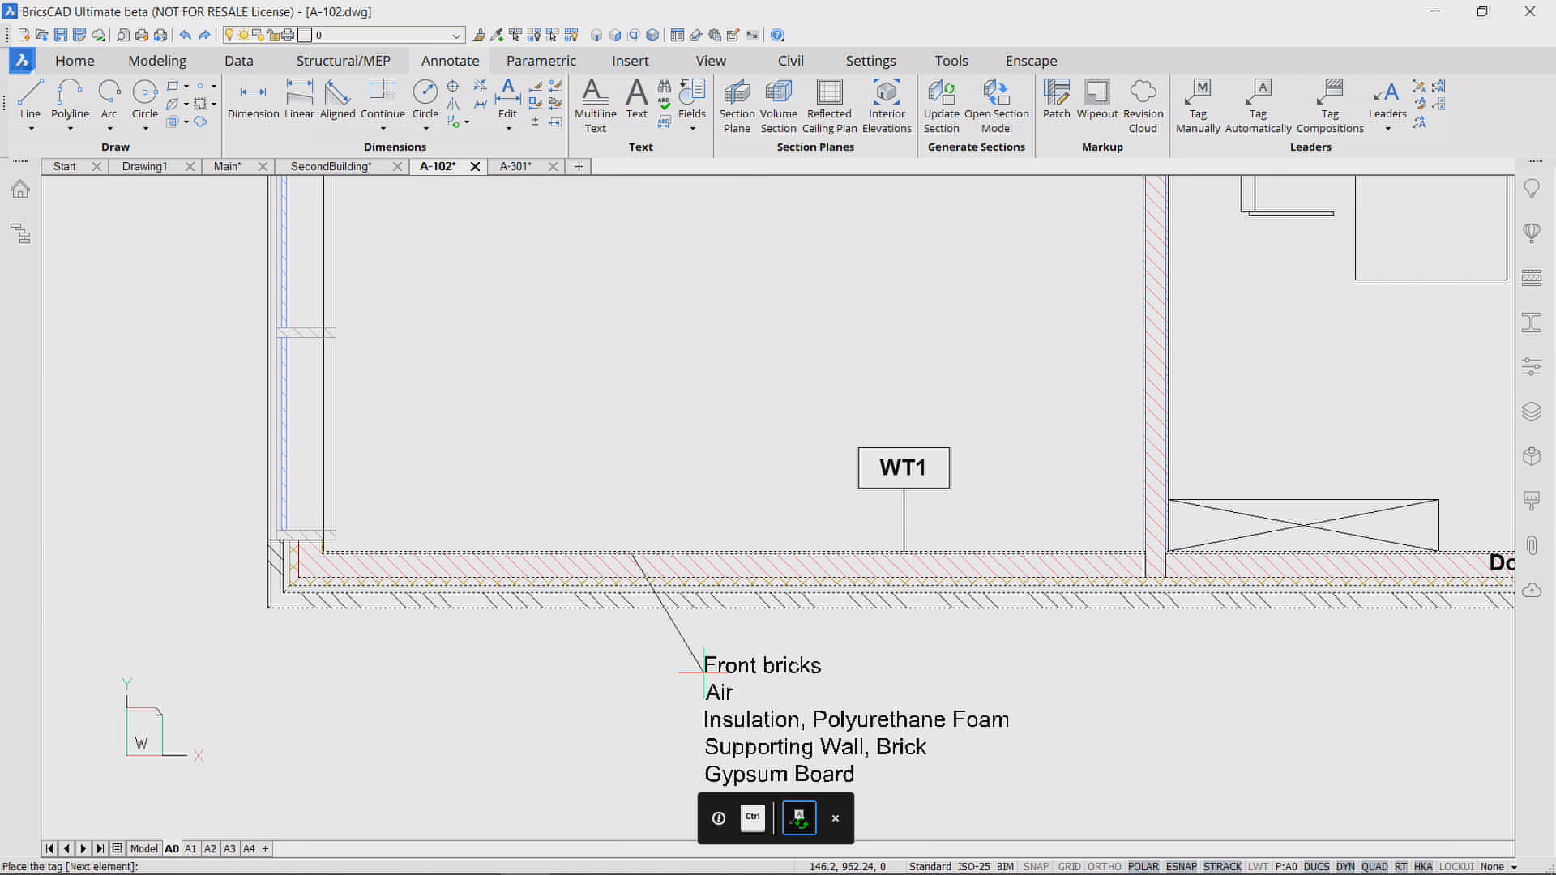
click(704, 672)
scroll(796, 455, down, 2)
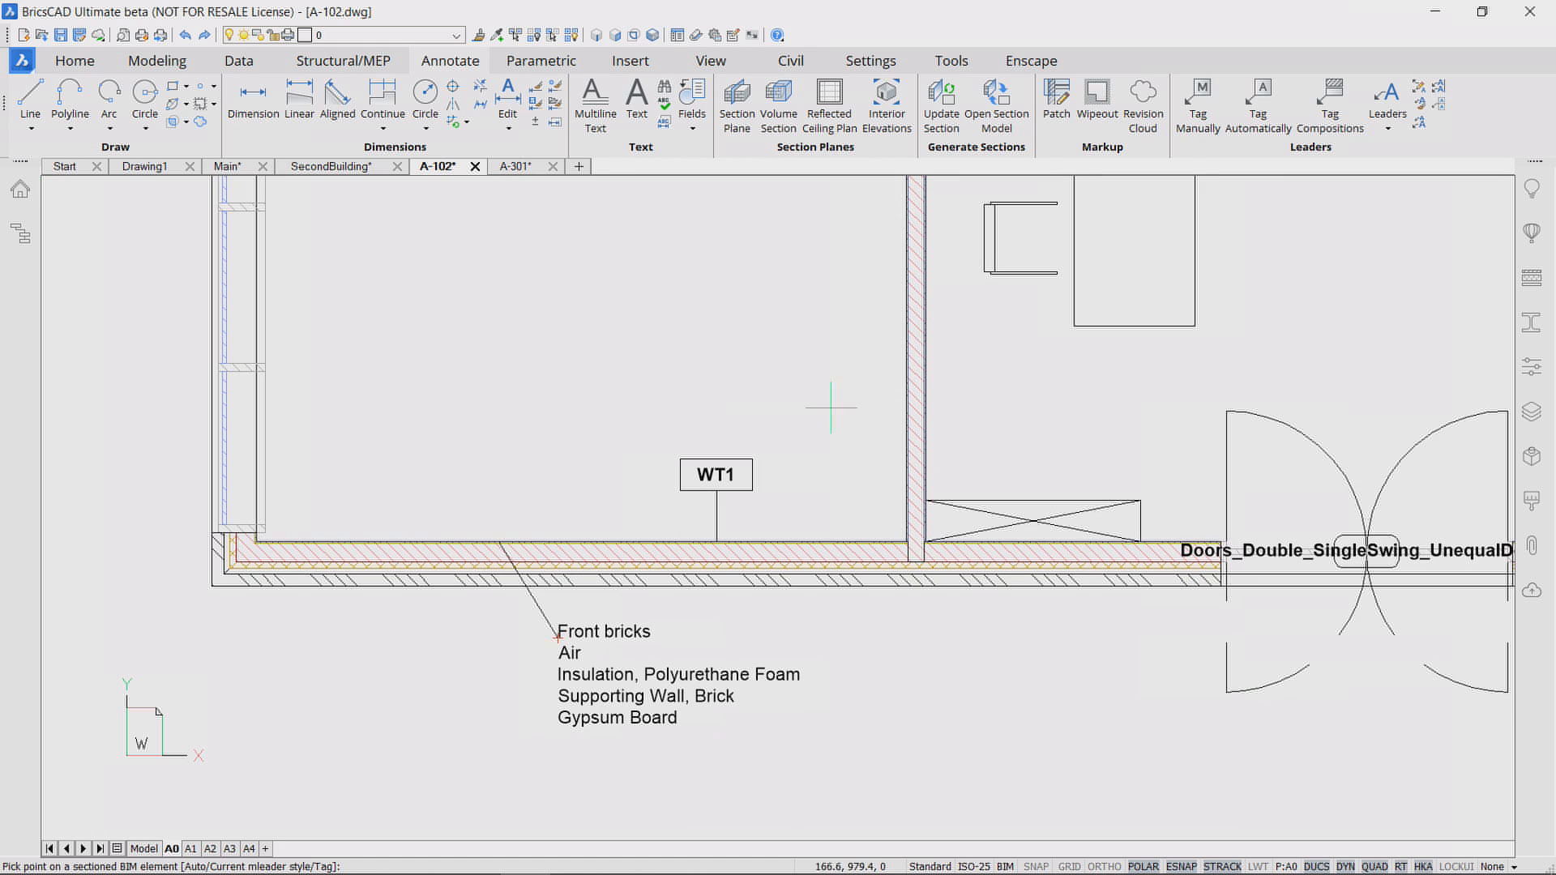
Step: Tag the composition of the adjoining interior wall, placing its material list on the cabinet side, and finish tagging
click(922, 365)
click(983, 383)
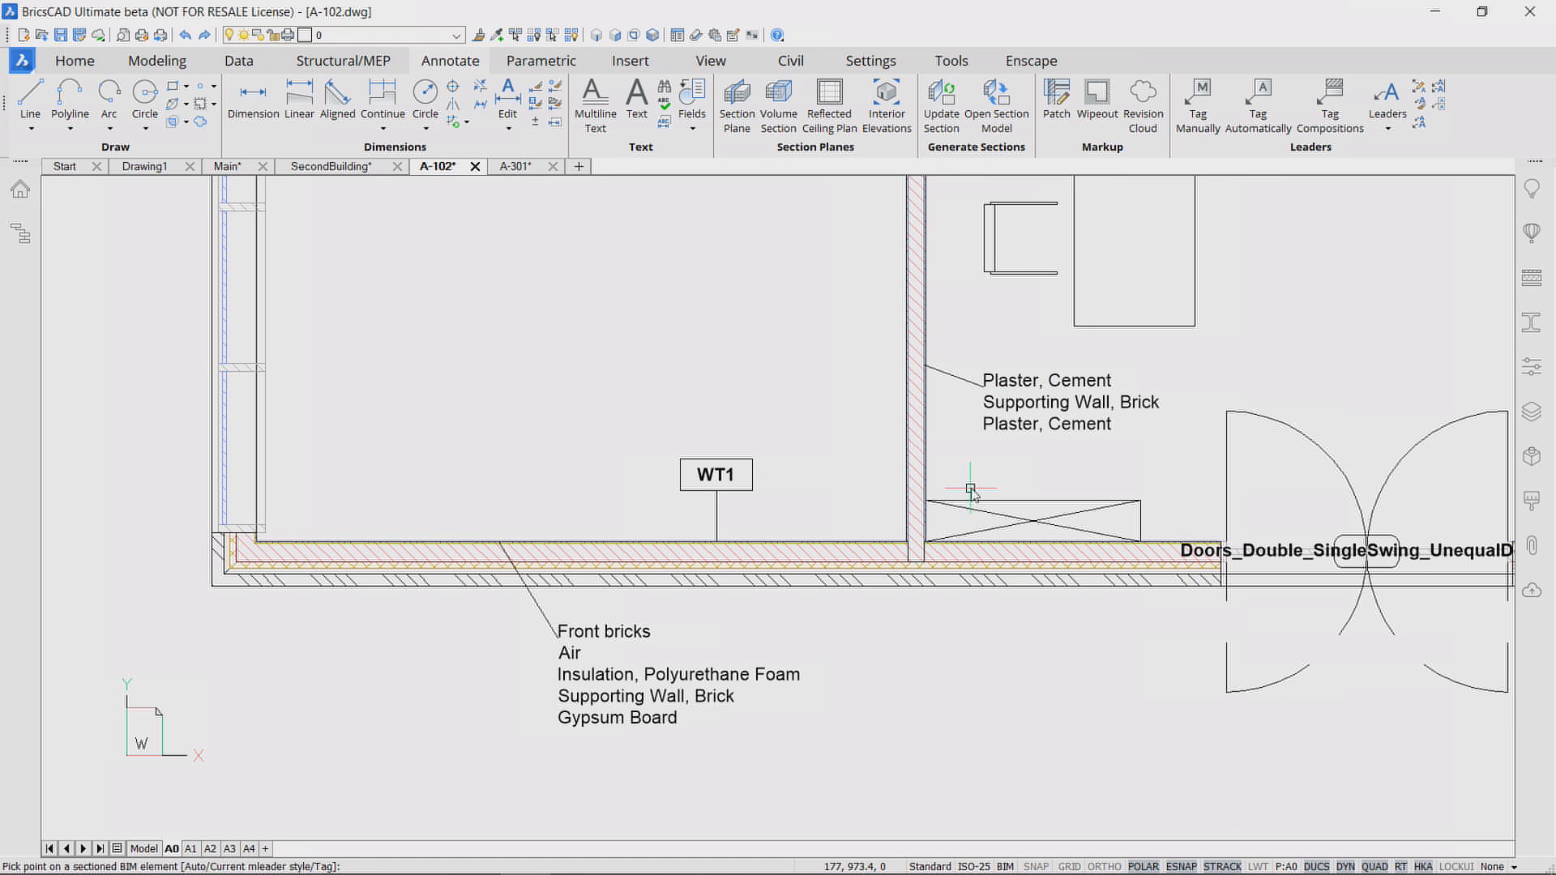
key(Escape)
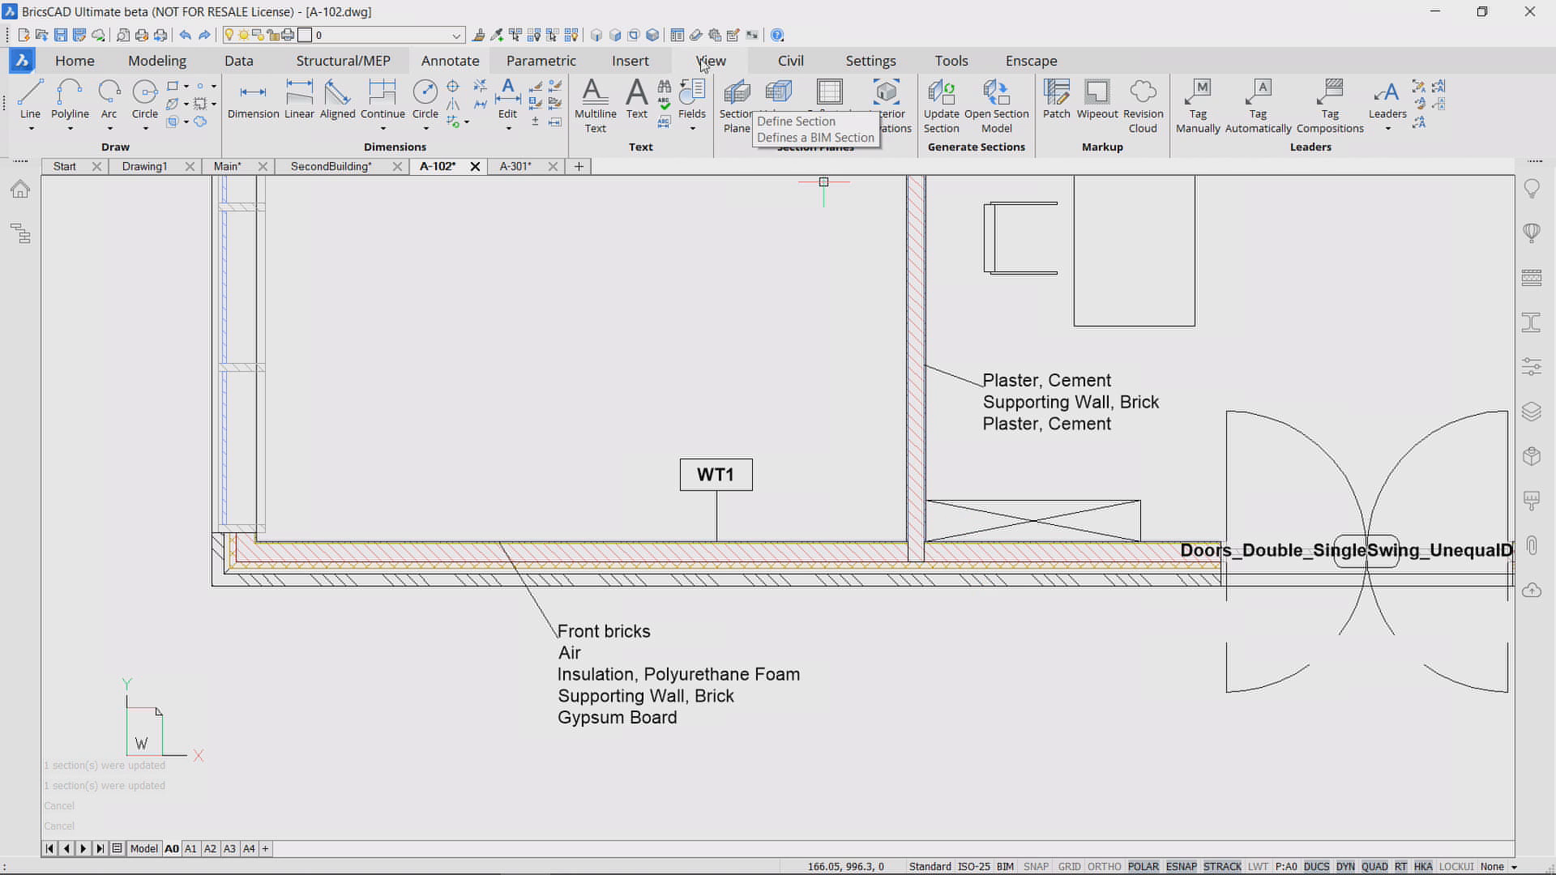
Step: Open the _WallTag block definition for editing
click(639, 62)
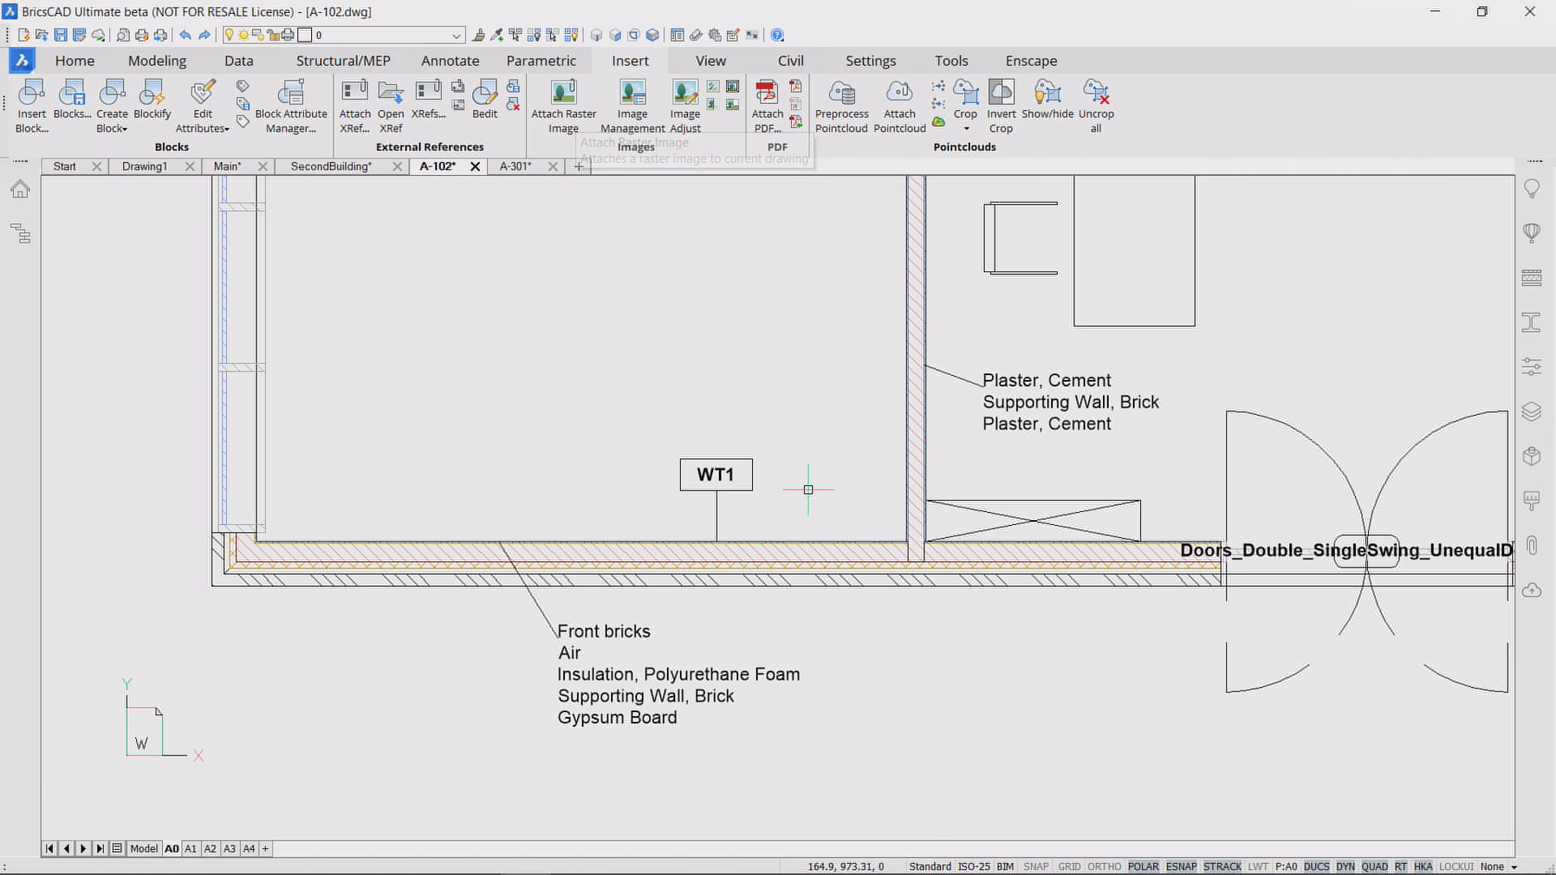
drag(809, 489, 637, 393)
click(494, 109)
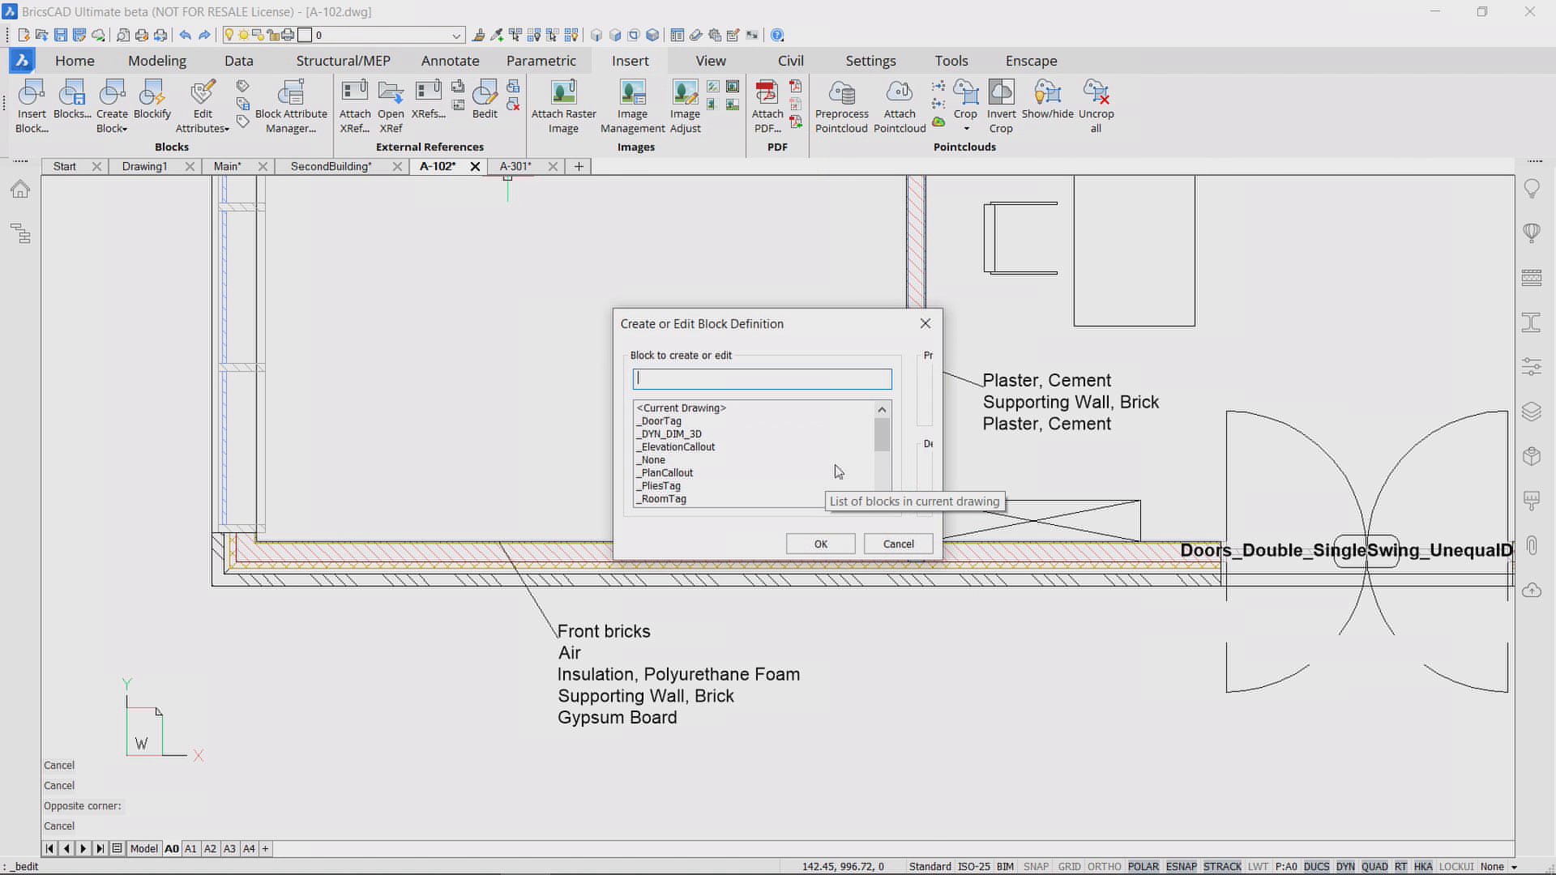
scroll(680, 484, down, 5)
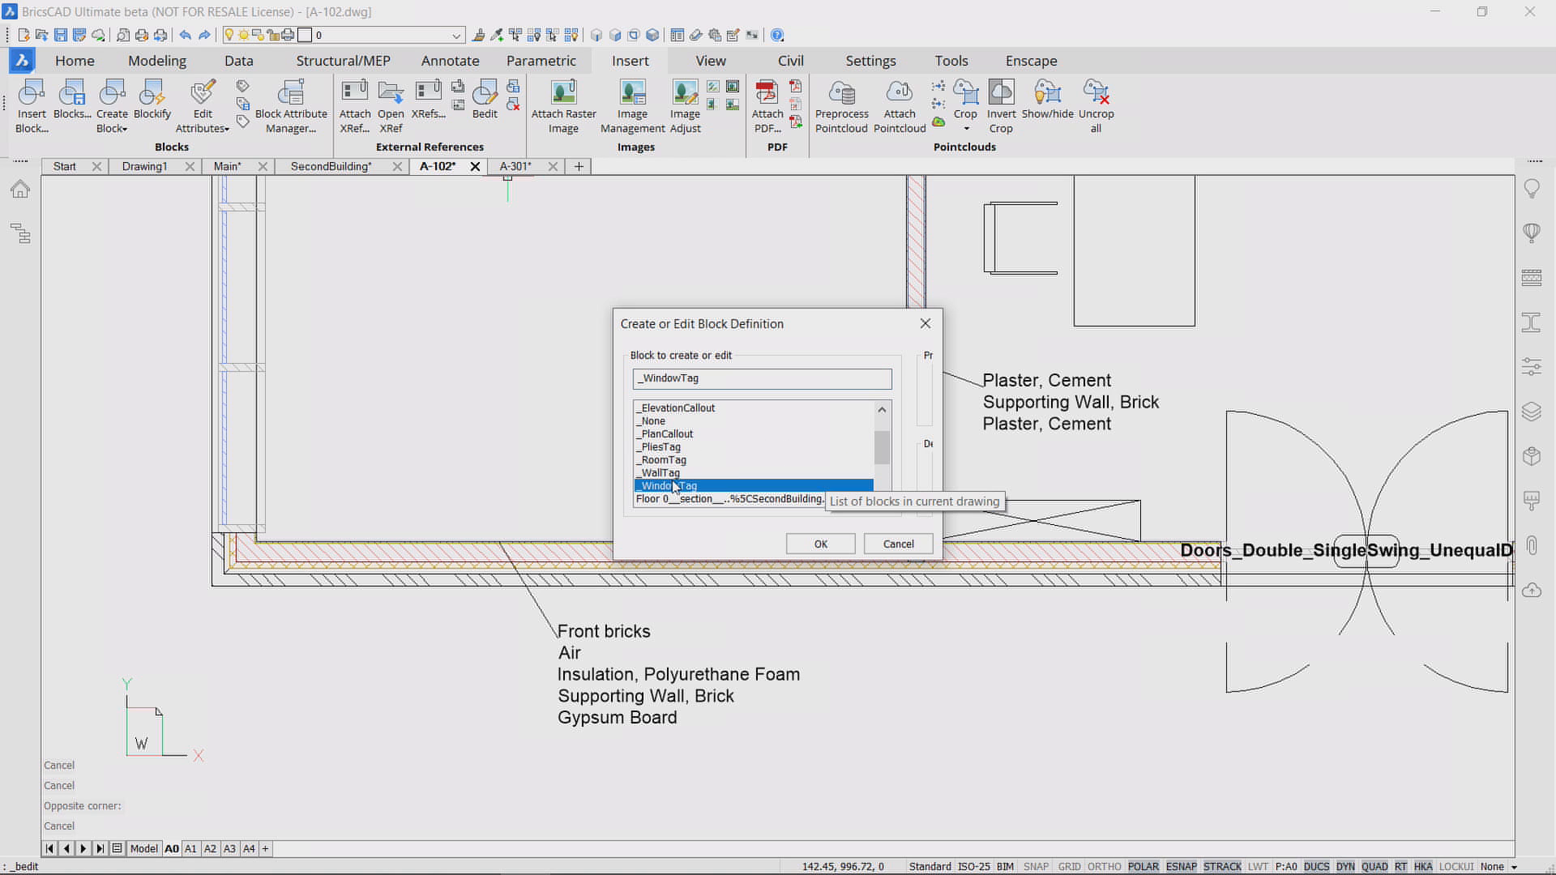
click(821, 546)
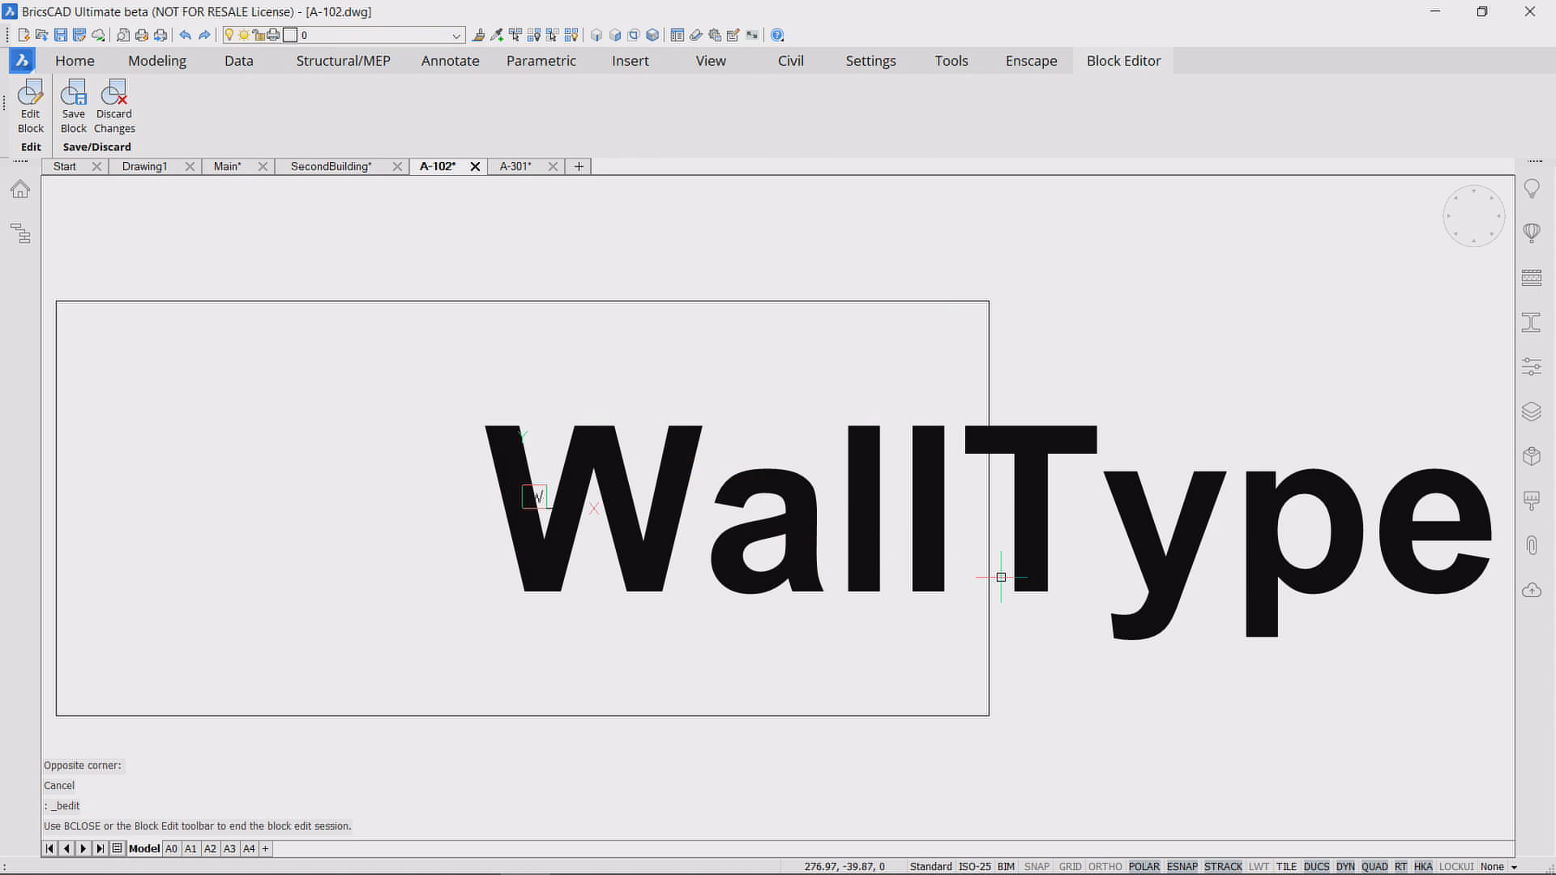
Step: Change the tag of the block's WallType attribute definition to Composition
scroll(1001, 577, down, 5)
middle_drag(1057, 611, 975, 521)
drag(1049, 536, 975, 385)
click(1519, 373)
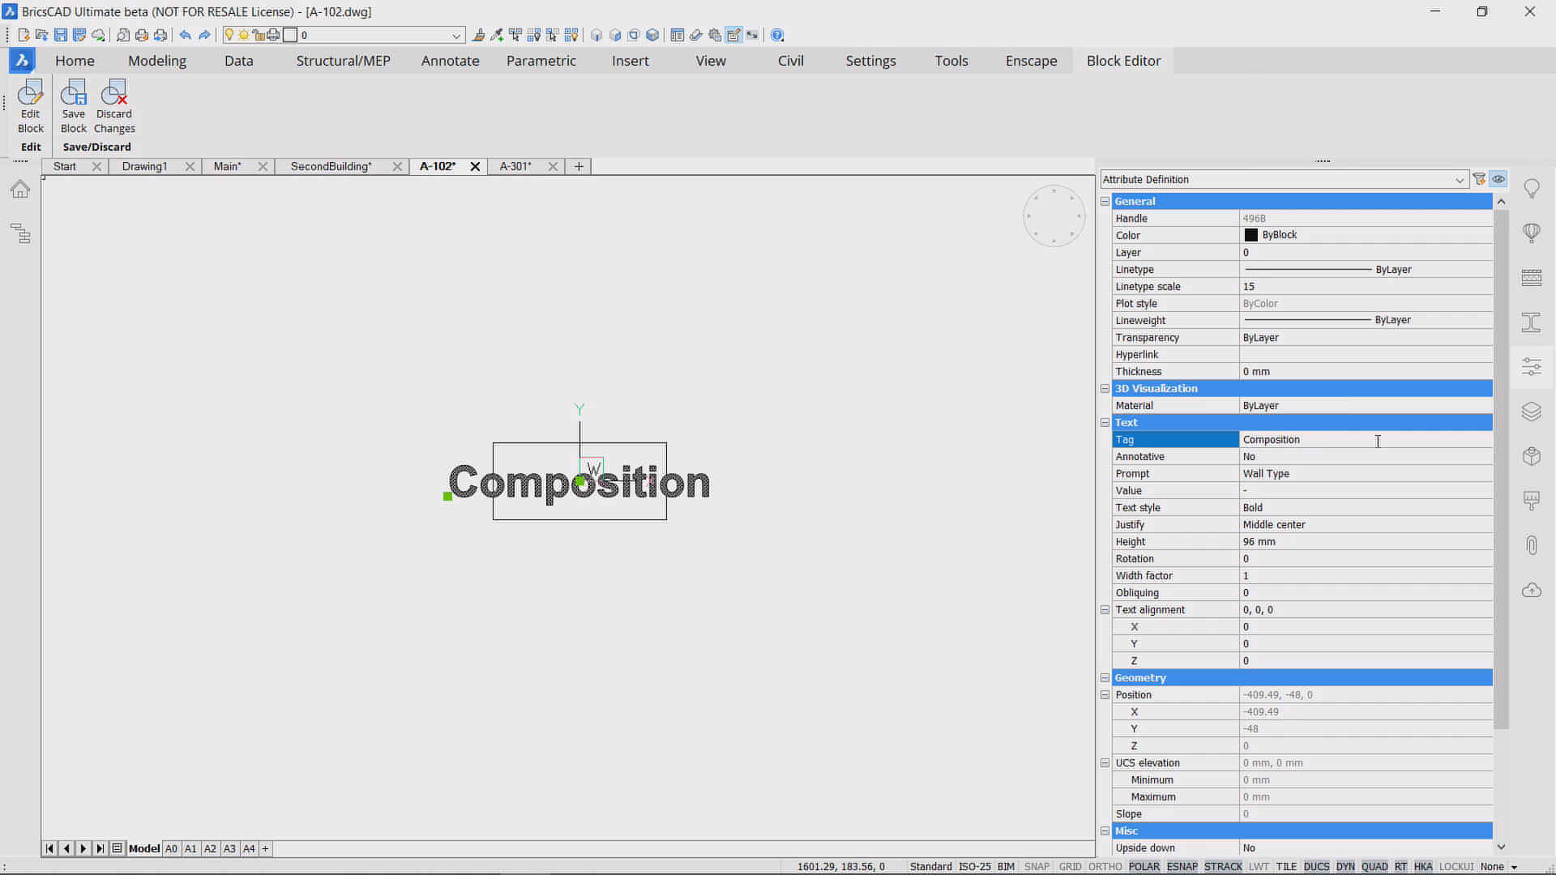
key(Return)
Step: Copy the Composition attribute directly below itself and set the copy's tag to Quantity/Thickness
click(803, 504)
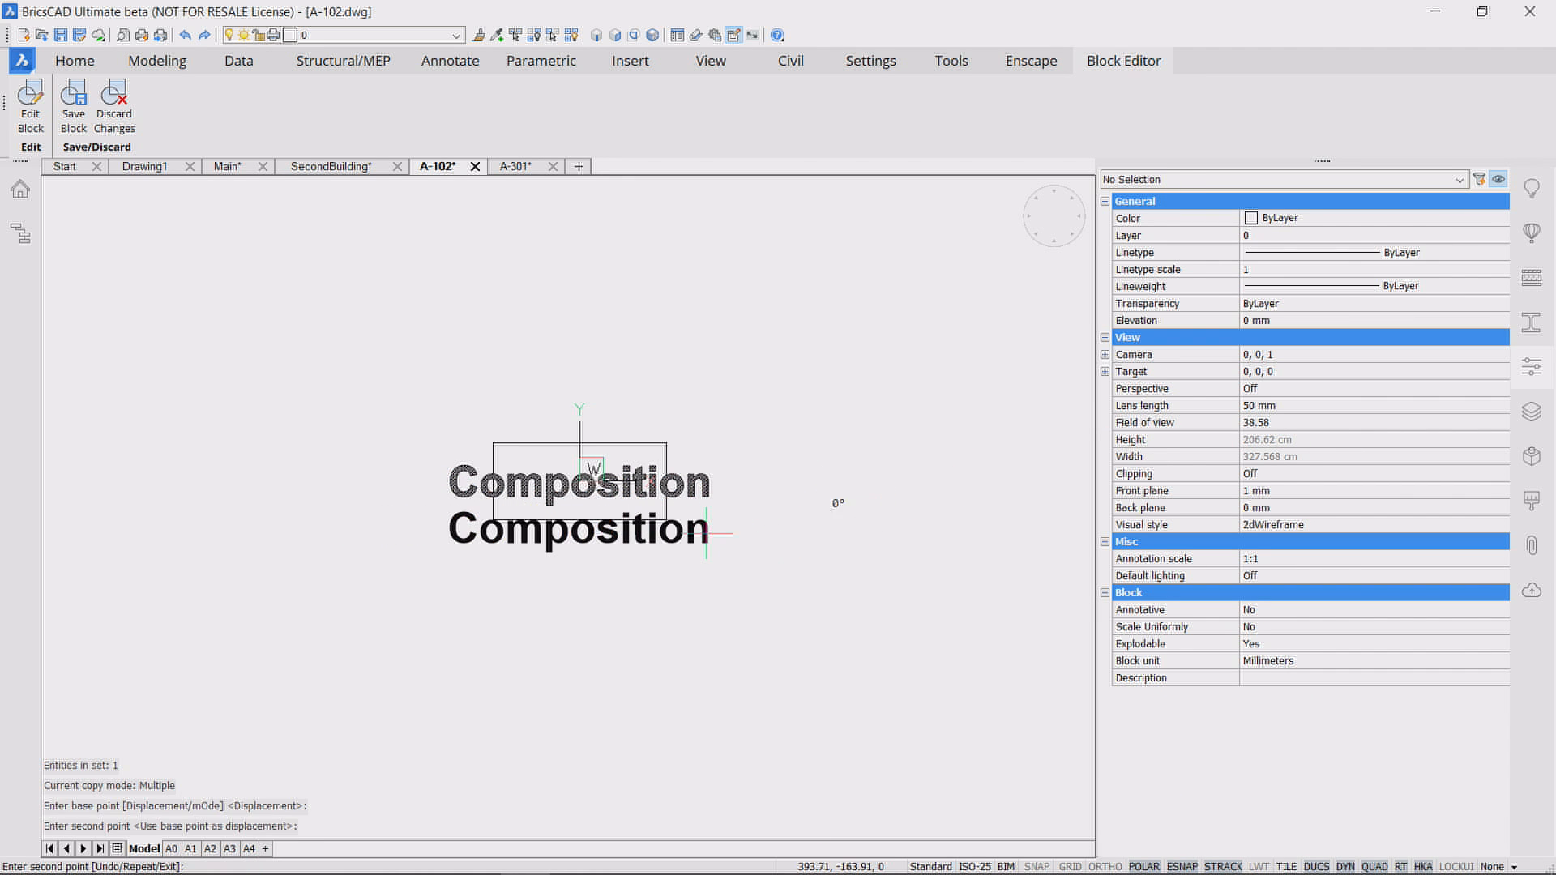
key(Escape)
click(707, 534)
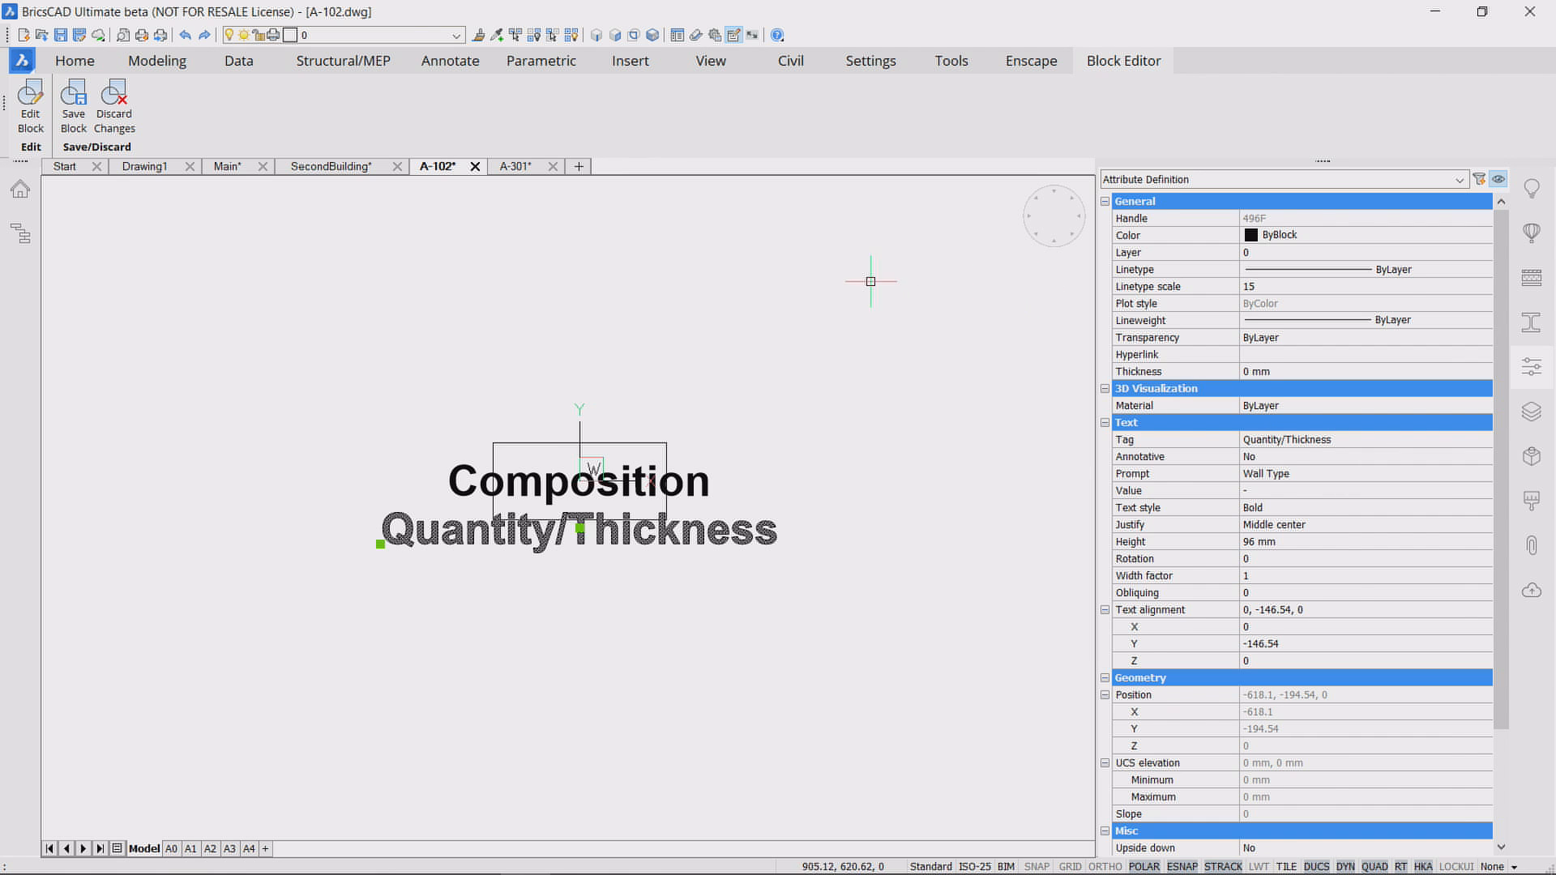
key(Escape)
Step: Erase the rectangle around the attribute text and save the block changes
drag(729, 446, 476, 365)
key(Delete)
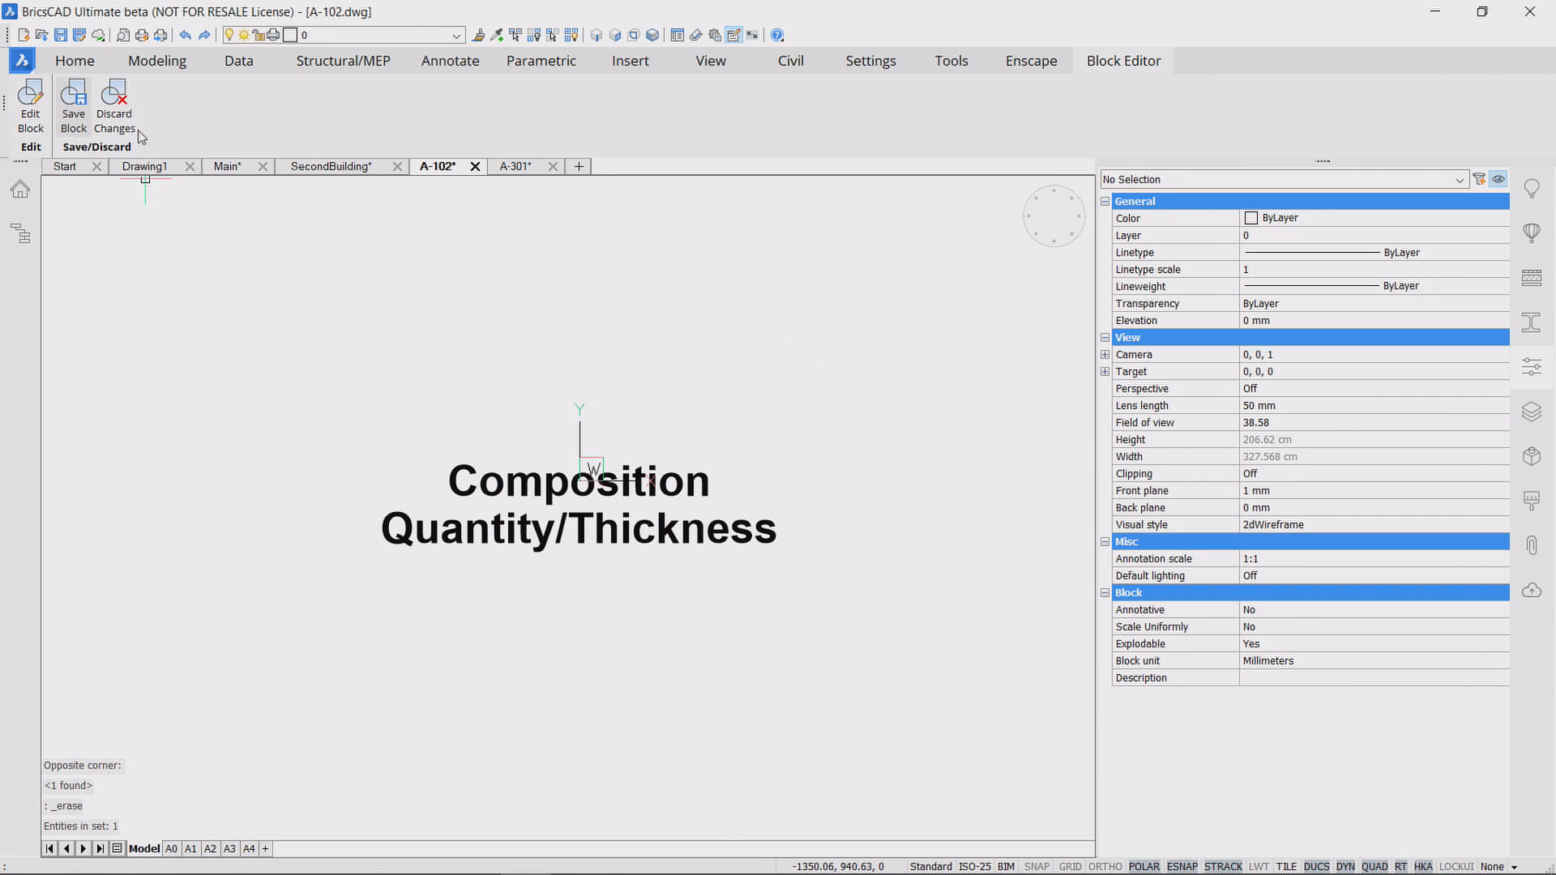
click(73, 101)
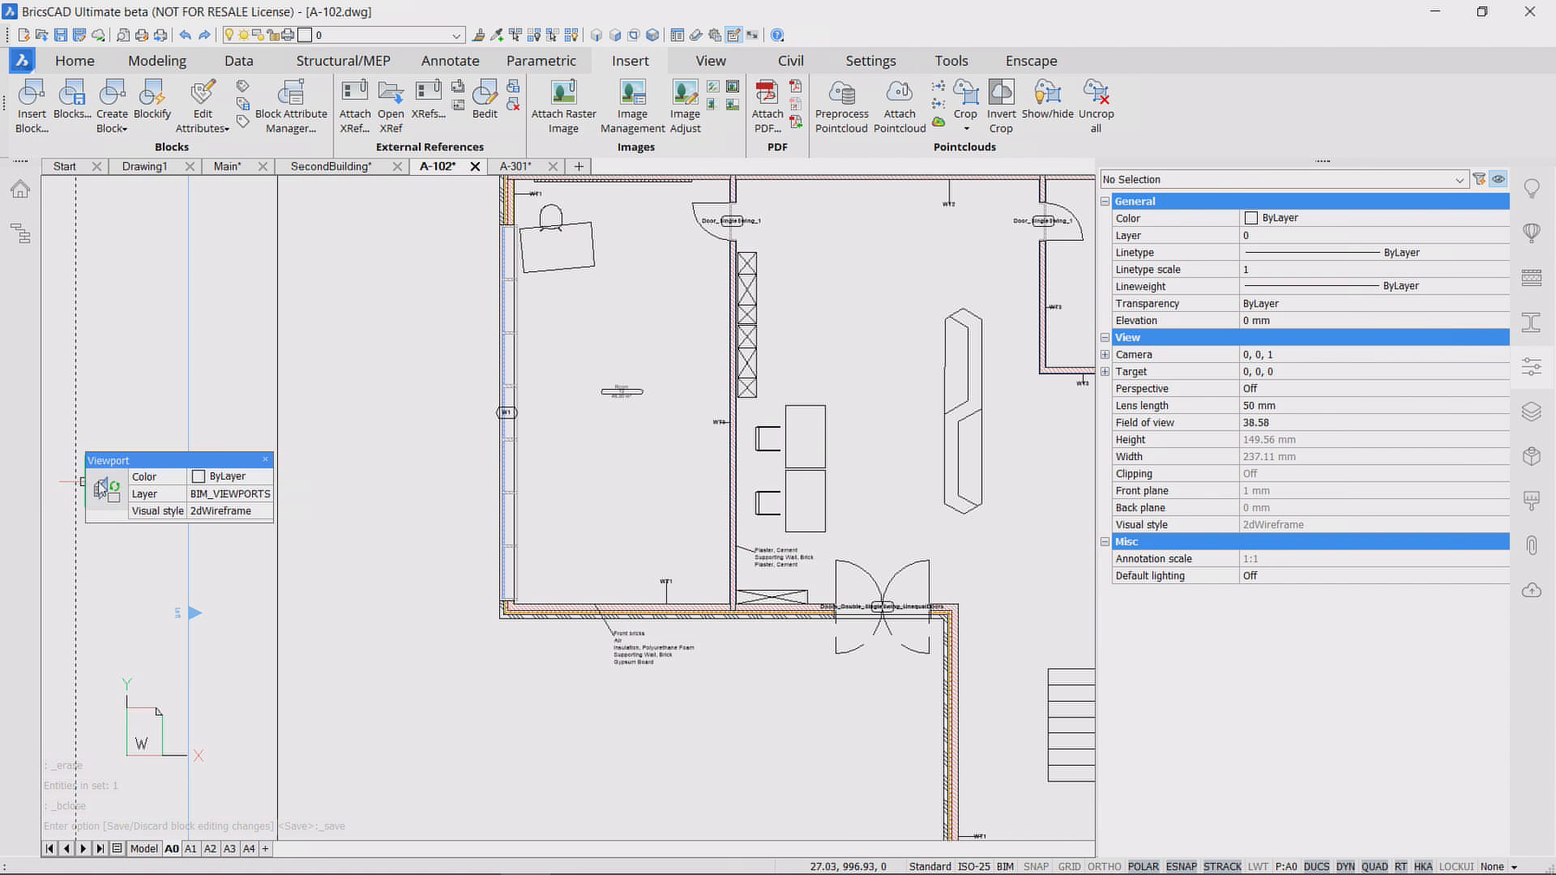
Step: Put the properties away, update the A-102 floor plan section and review the composition and thickness tags on its walls
click(1532, 370)
scroll(1064, 607, up, 6)
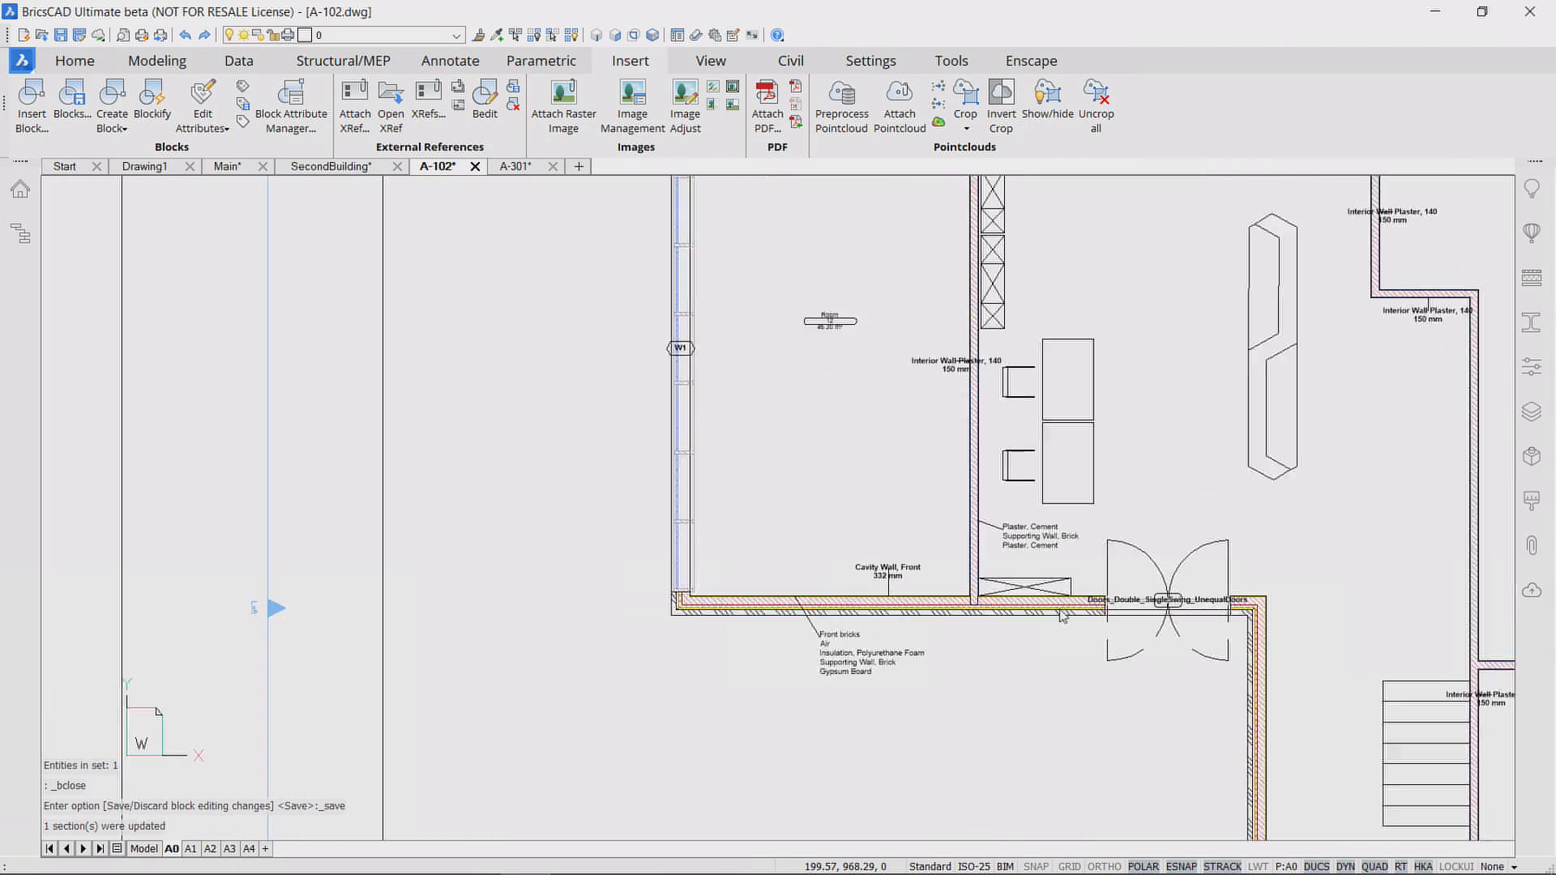
scroll(1064, 617, up, 1)
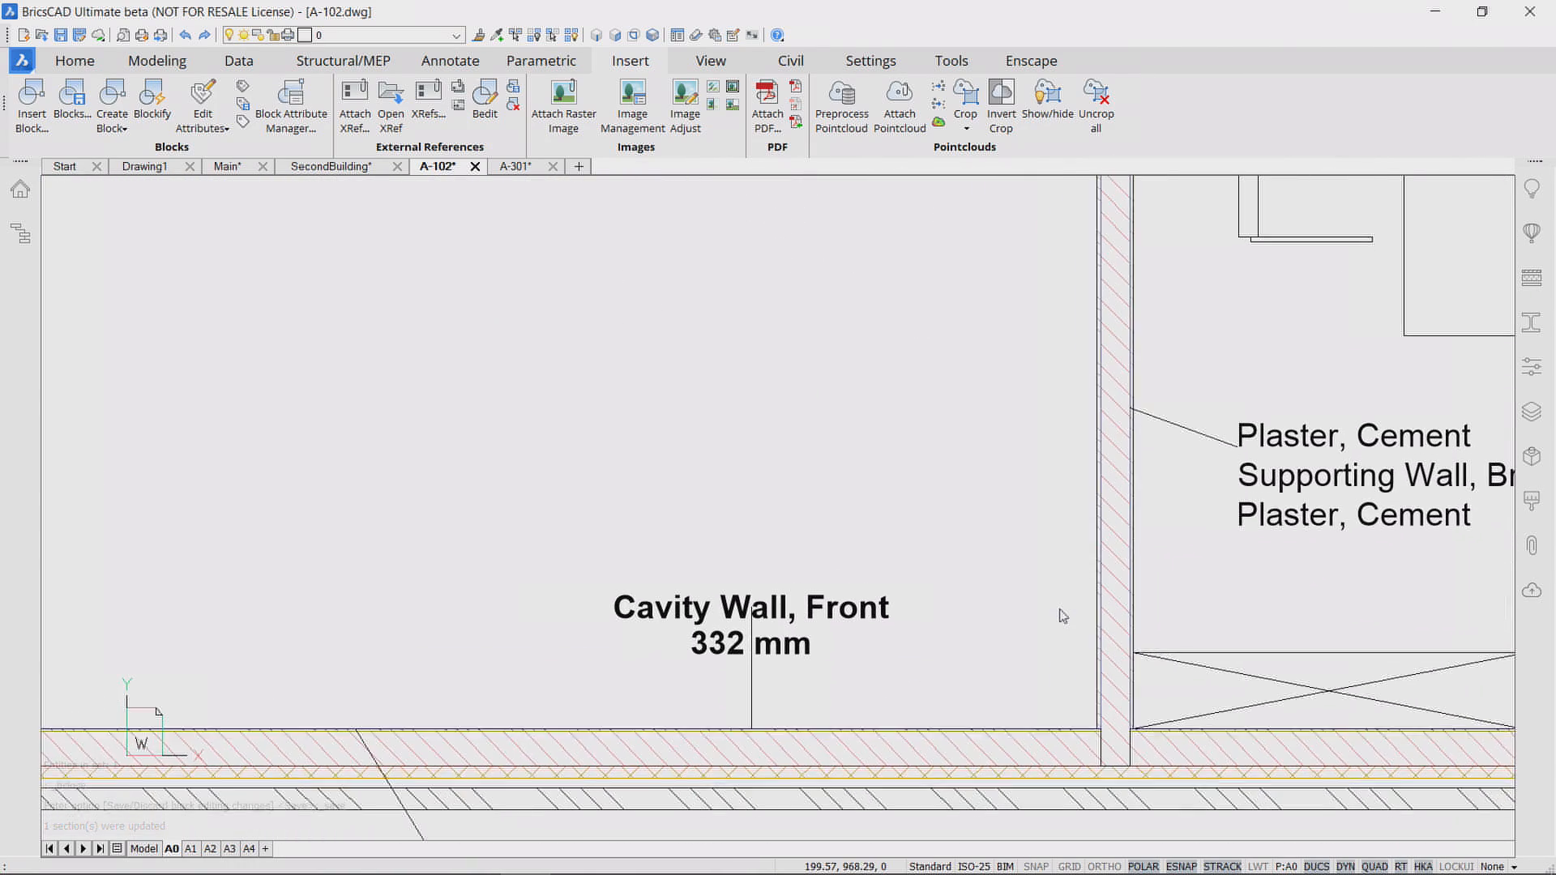
scroll(1064, 617, down, 4)
scroll(1064, 616, down, 1)
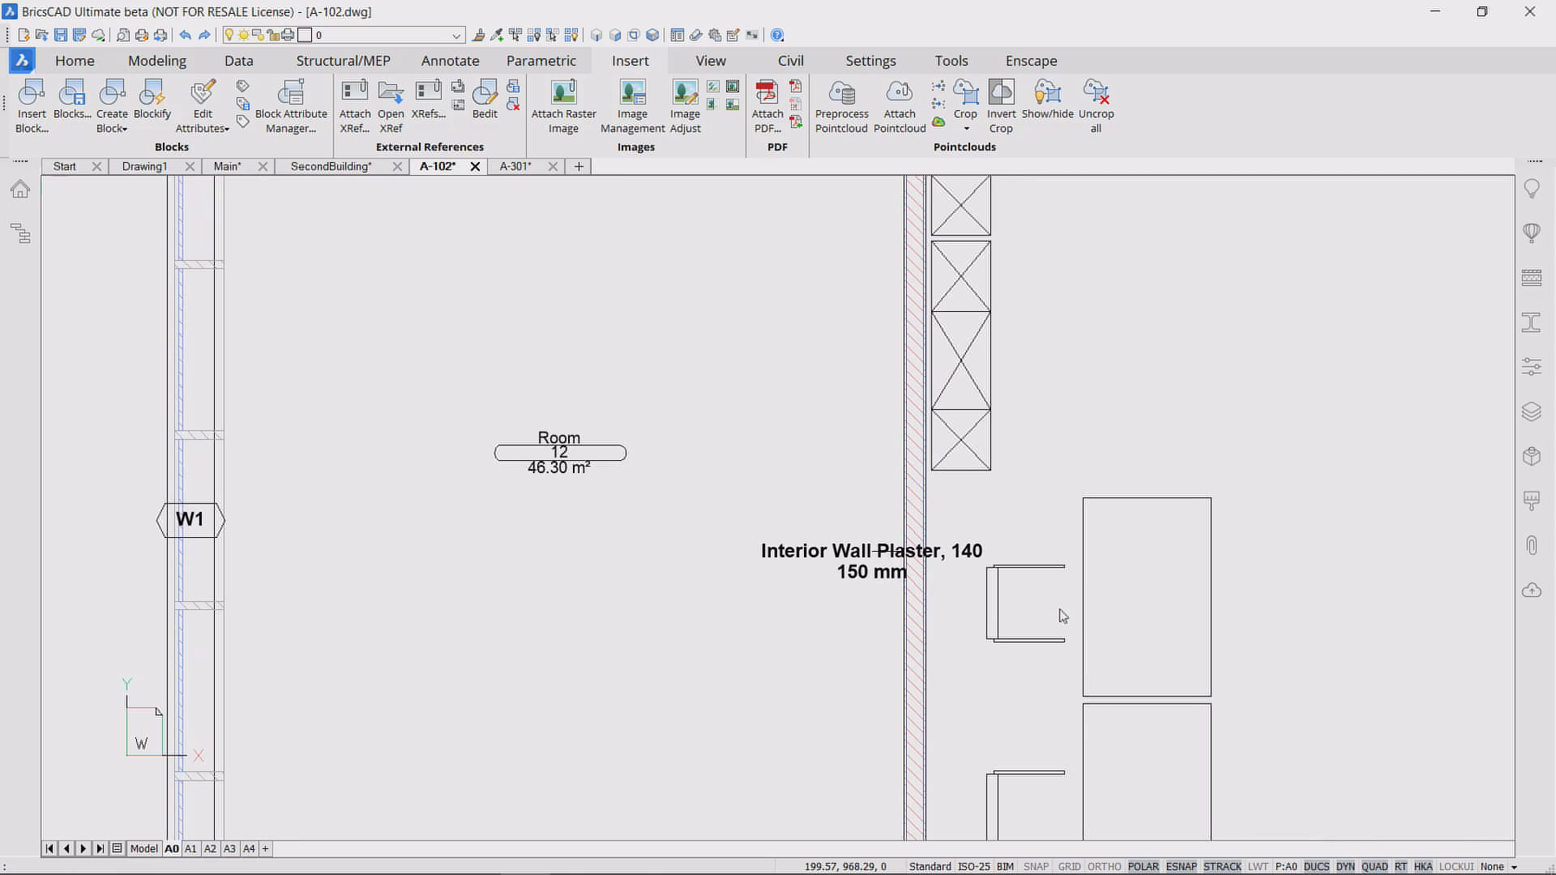
scroll(1064, 617, down, 2)
scroll(1063, 617, down, 1)
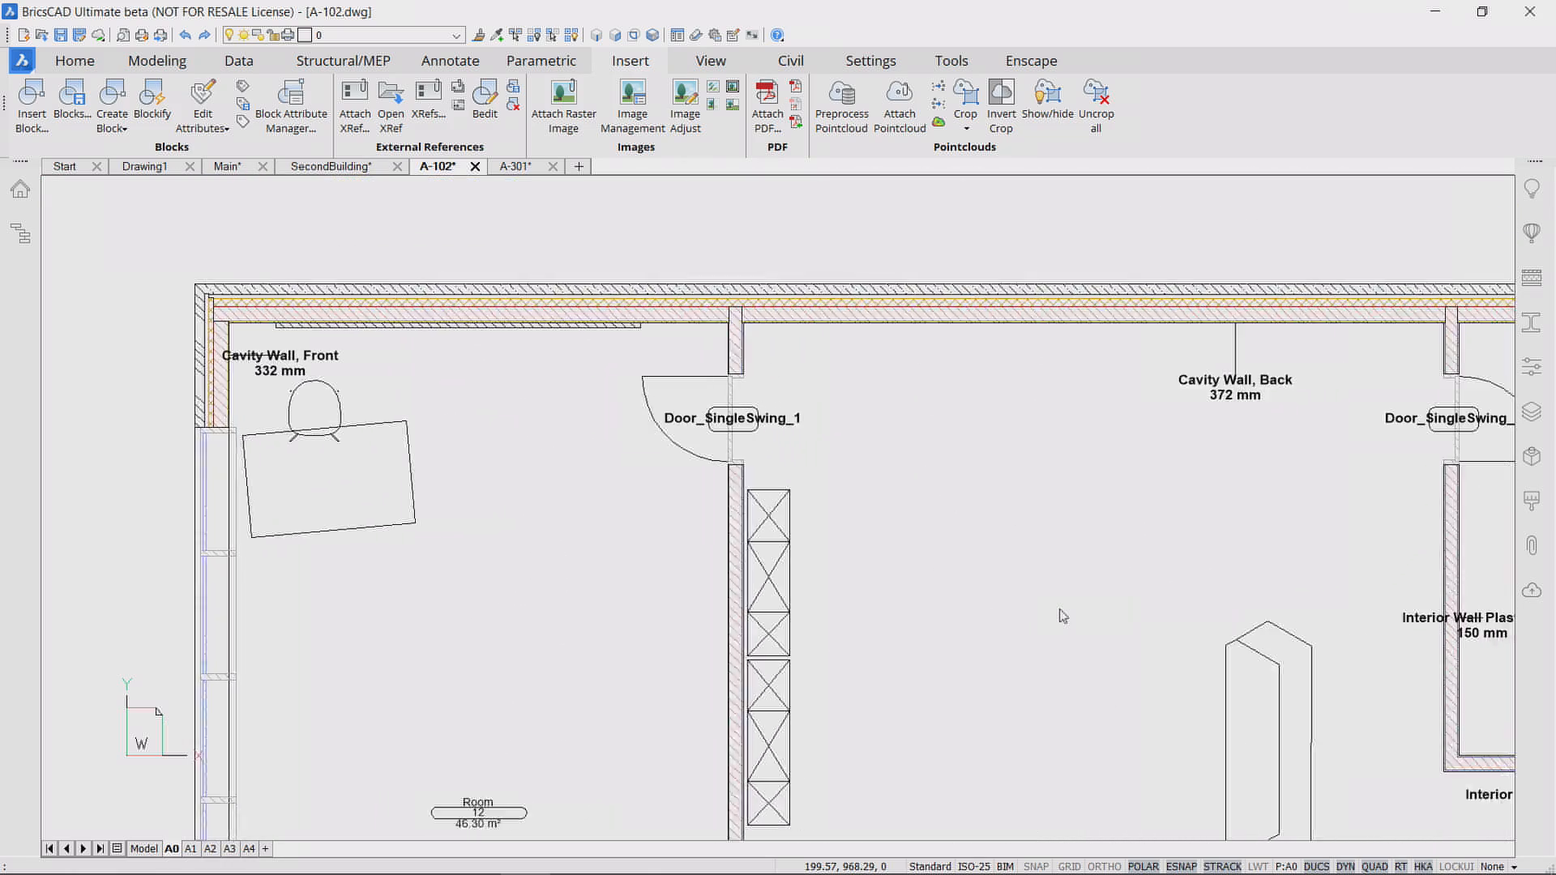
Step: Add a horizontal linear dimension below the short jog wall between the central room and the desk room on the A-102 floor plan
scroll(1064, 617, up, 1)
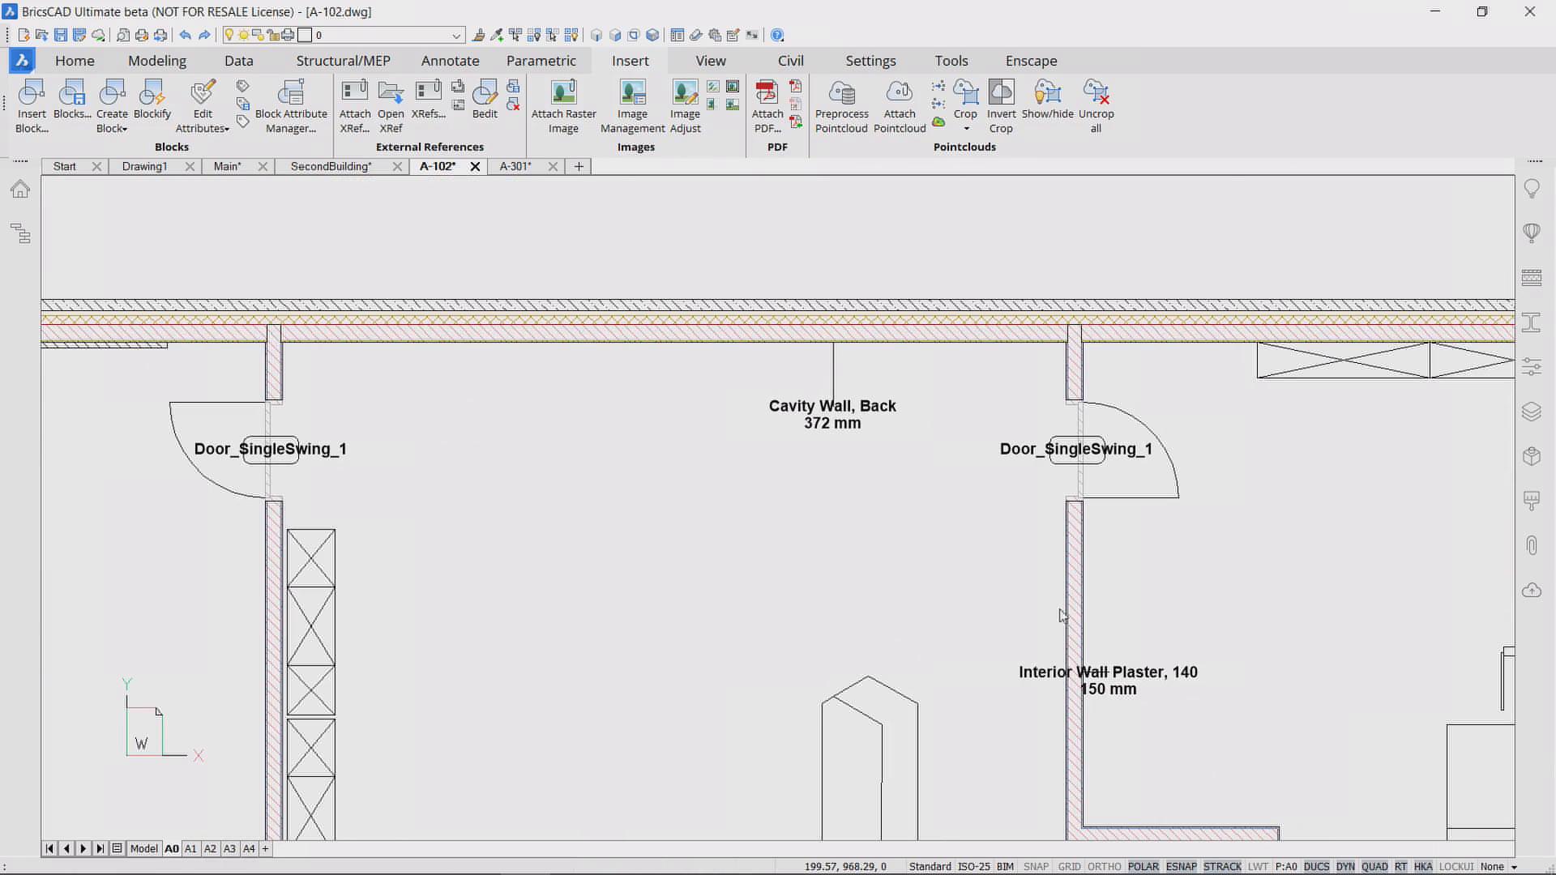
scroll(1062, 616, down, 4)
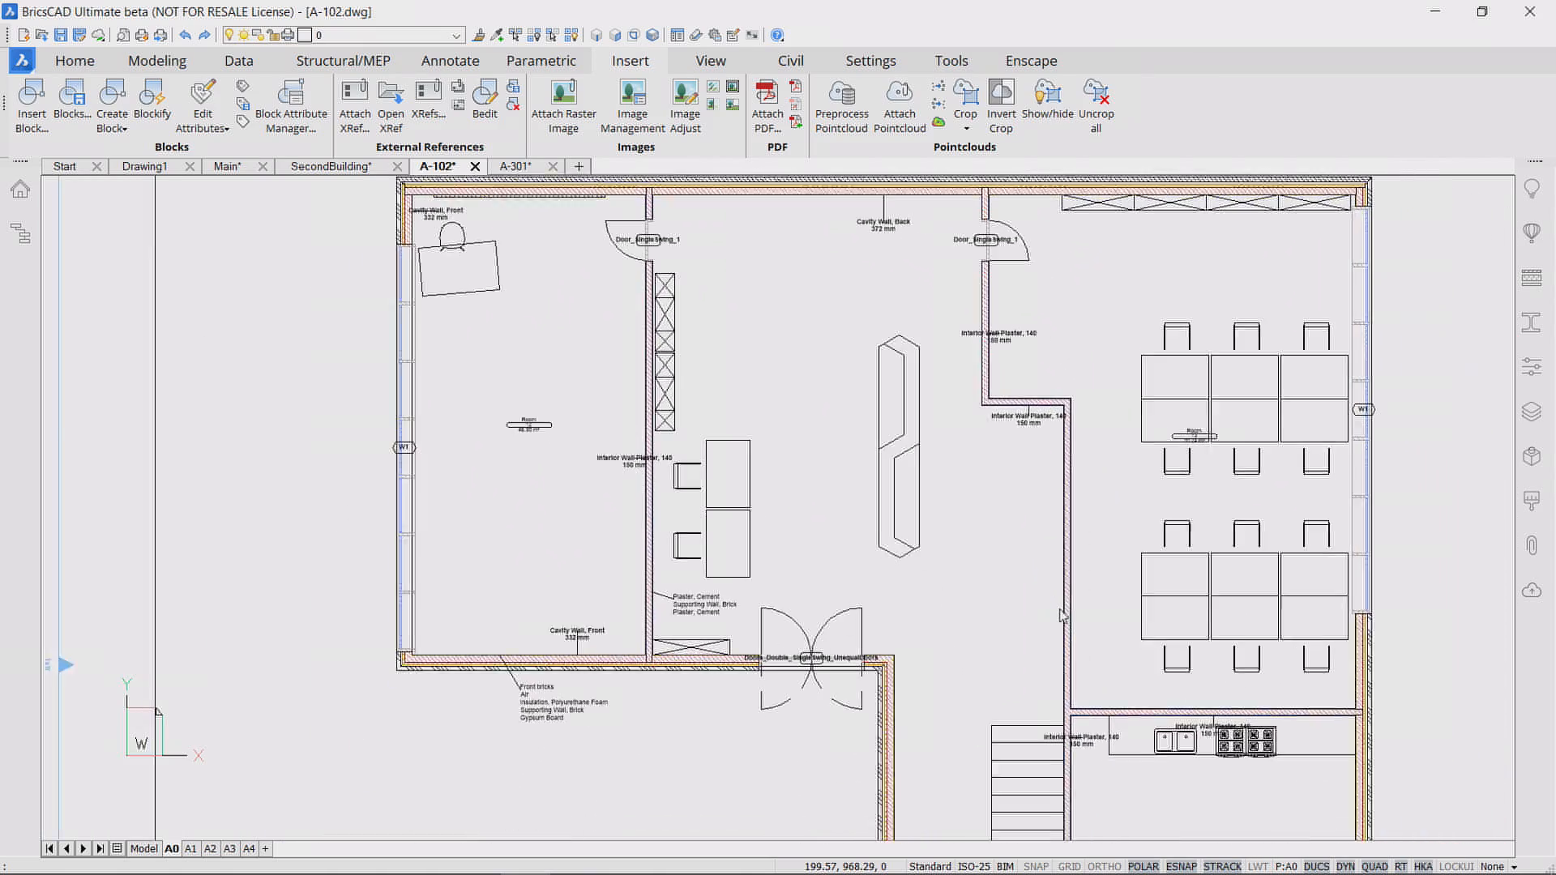
scroll(1063, 616, down, 1)
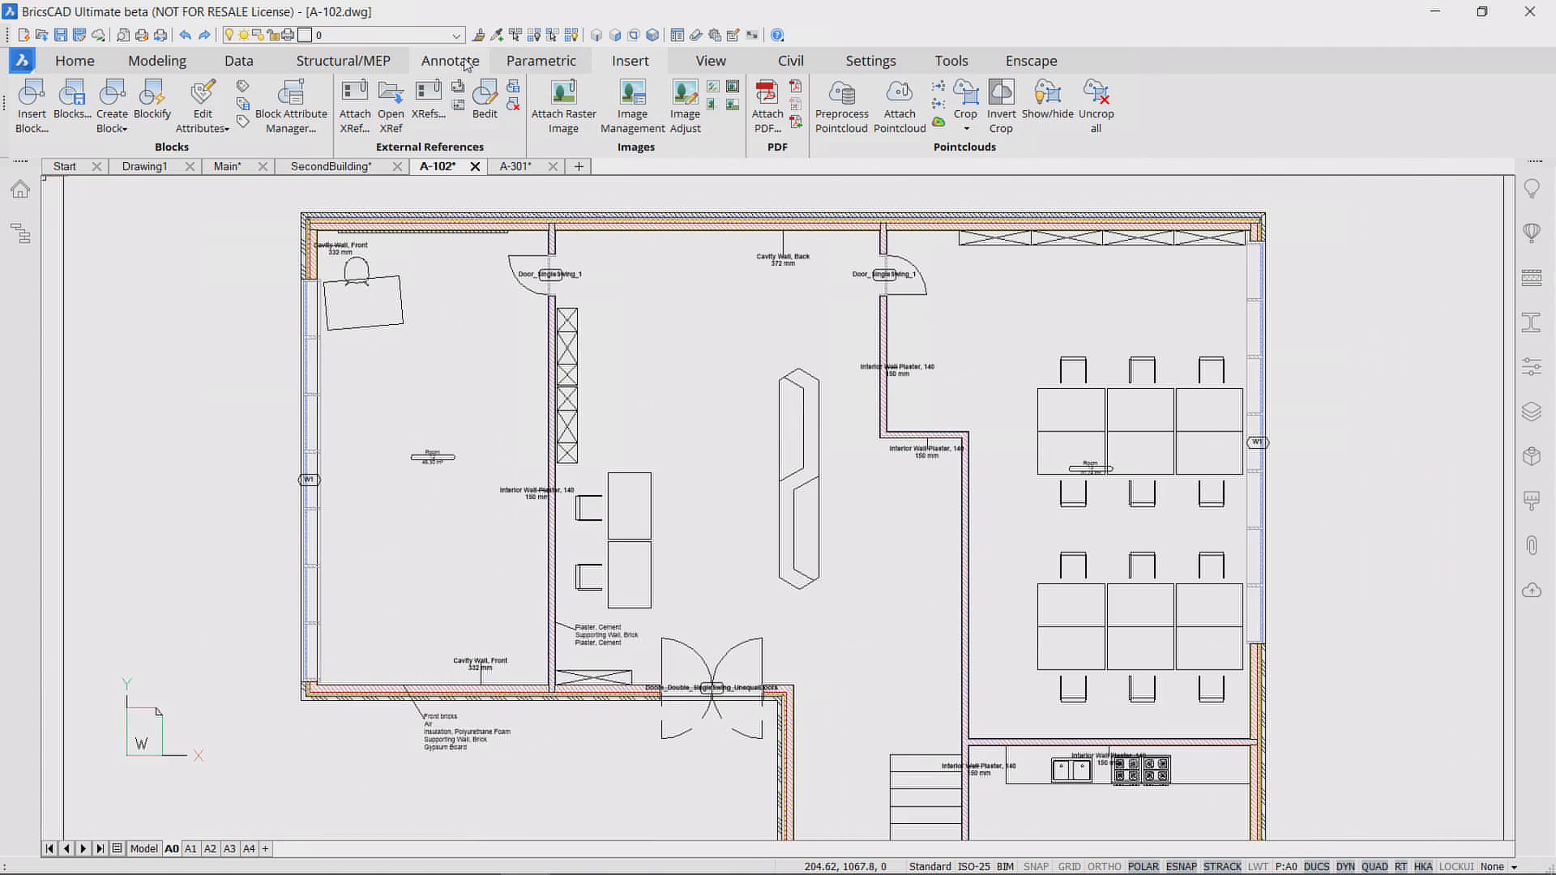
click(450, 61)
click(299, 101)
scroll(742, 487, up, 5)
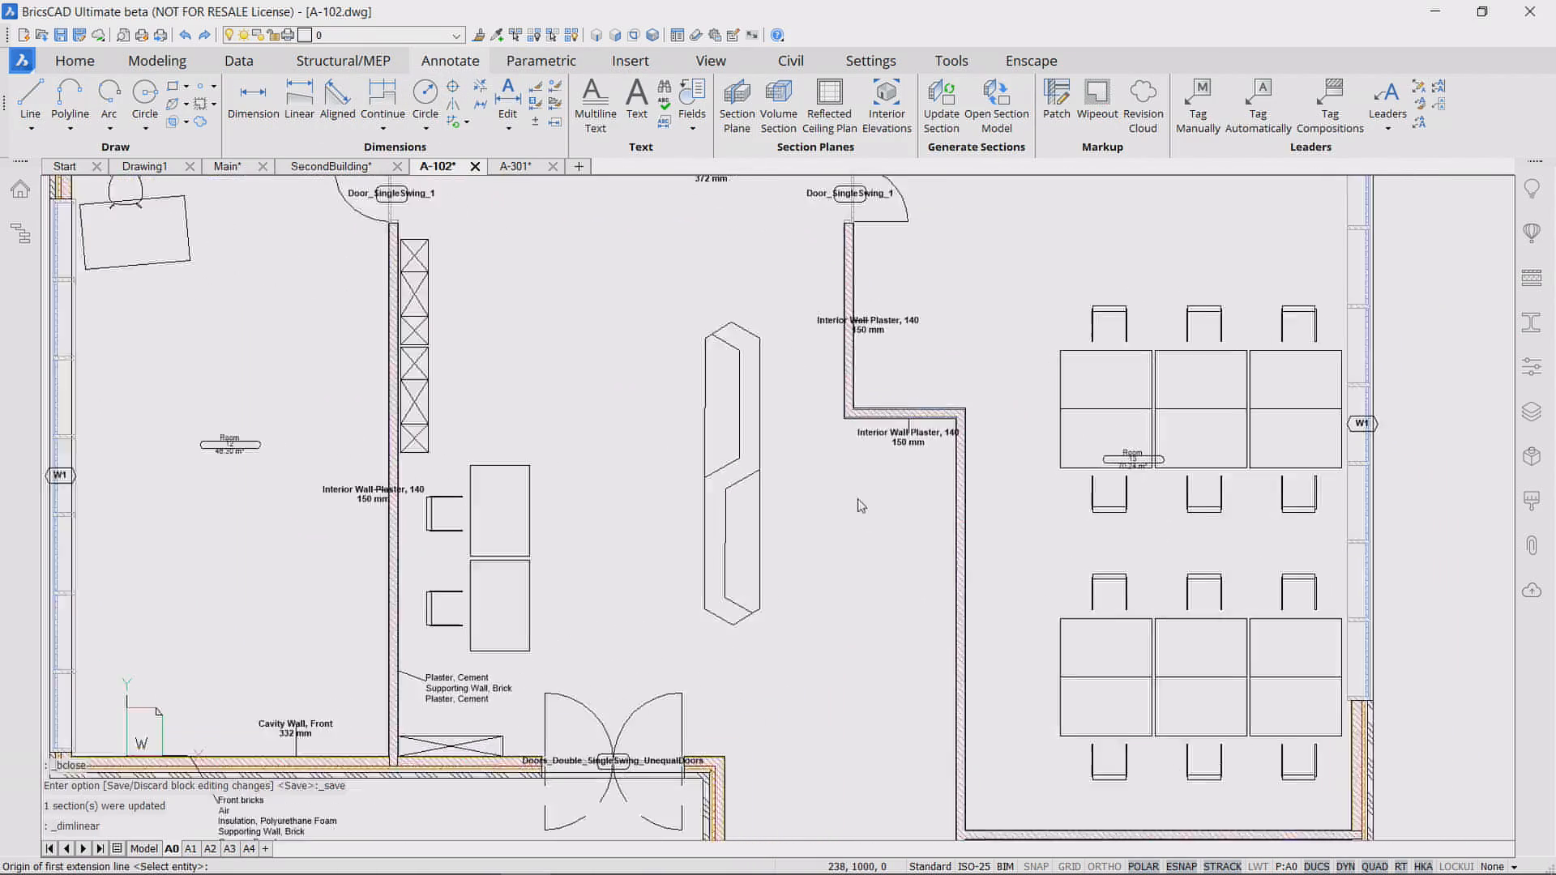
click(732, 459)
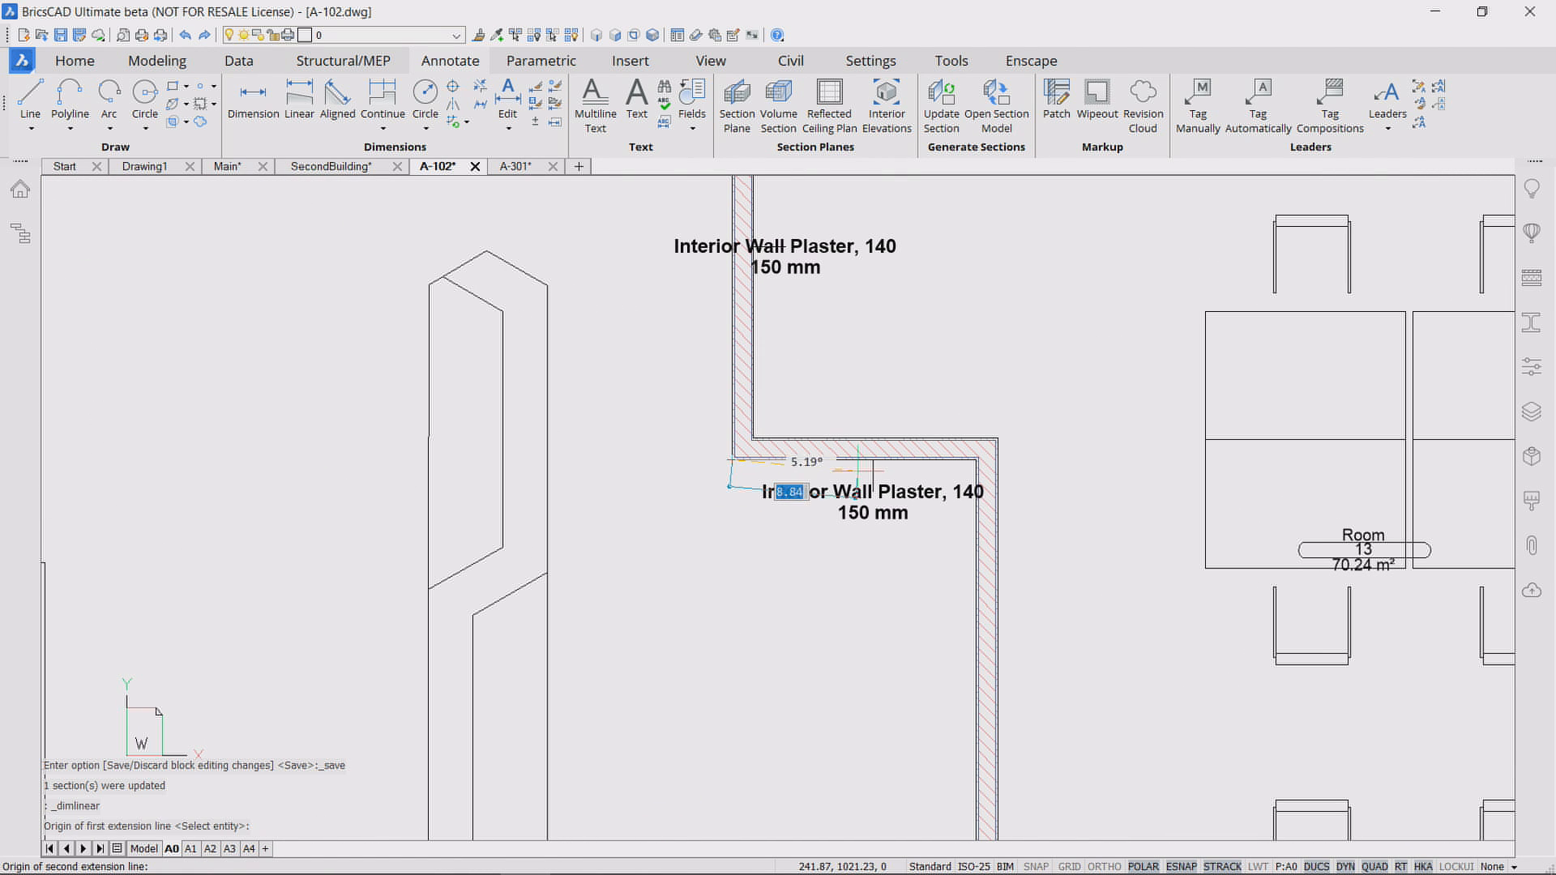
click(928, 609)
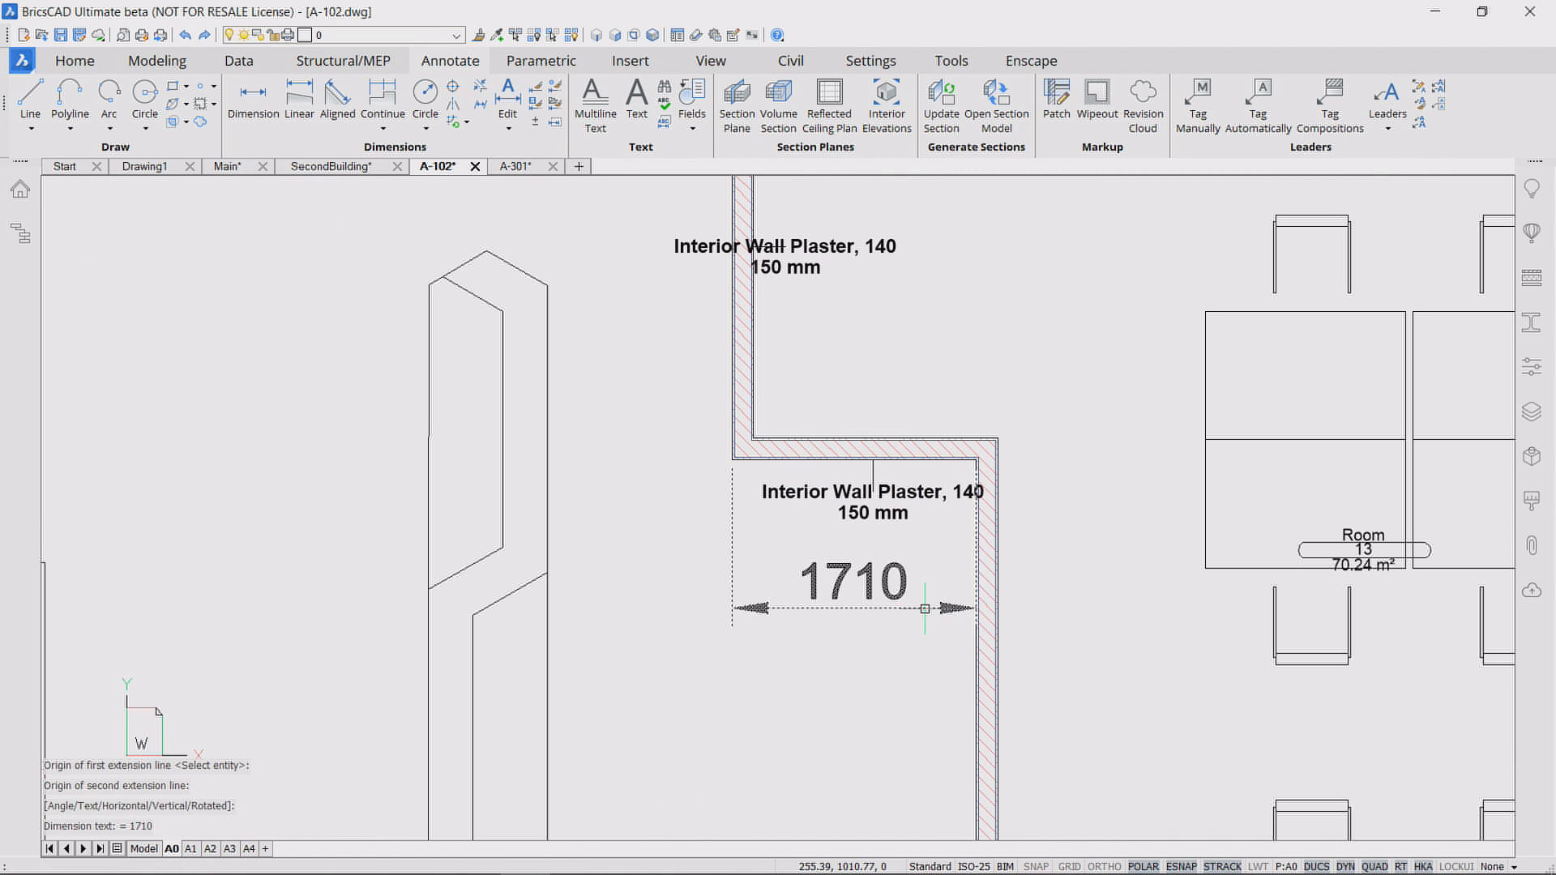
Step: Add a vertical linear dimension along the partition wall, from the jog corner up to the door opening
scroll(813, 511, down, 1)
mouse_move(813, 510)
middle_down()
mouse_move(813, 562)
mouse_move(867, 649)
middle_up()
scroll(859, 641, down, 2)
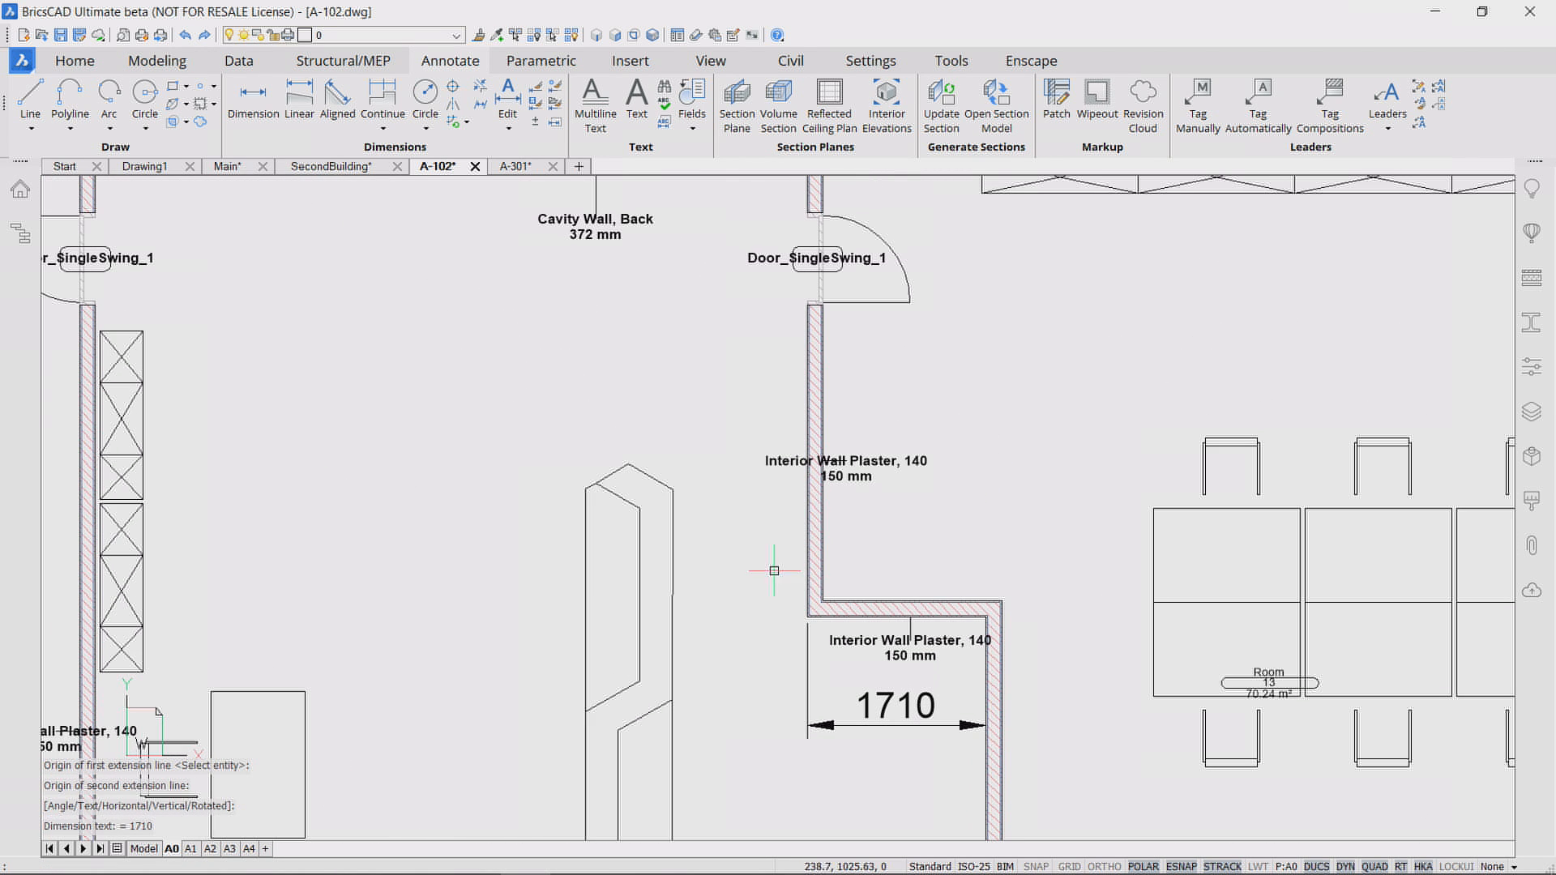
click(807, 616)
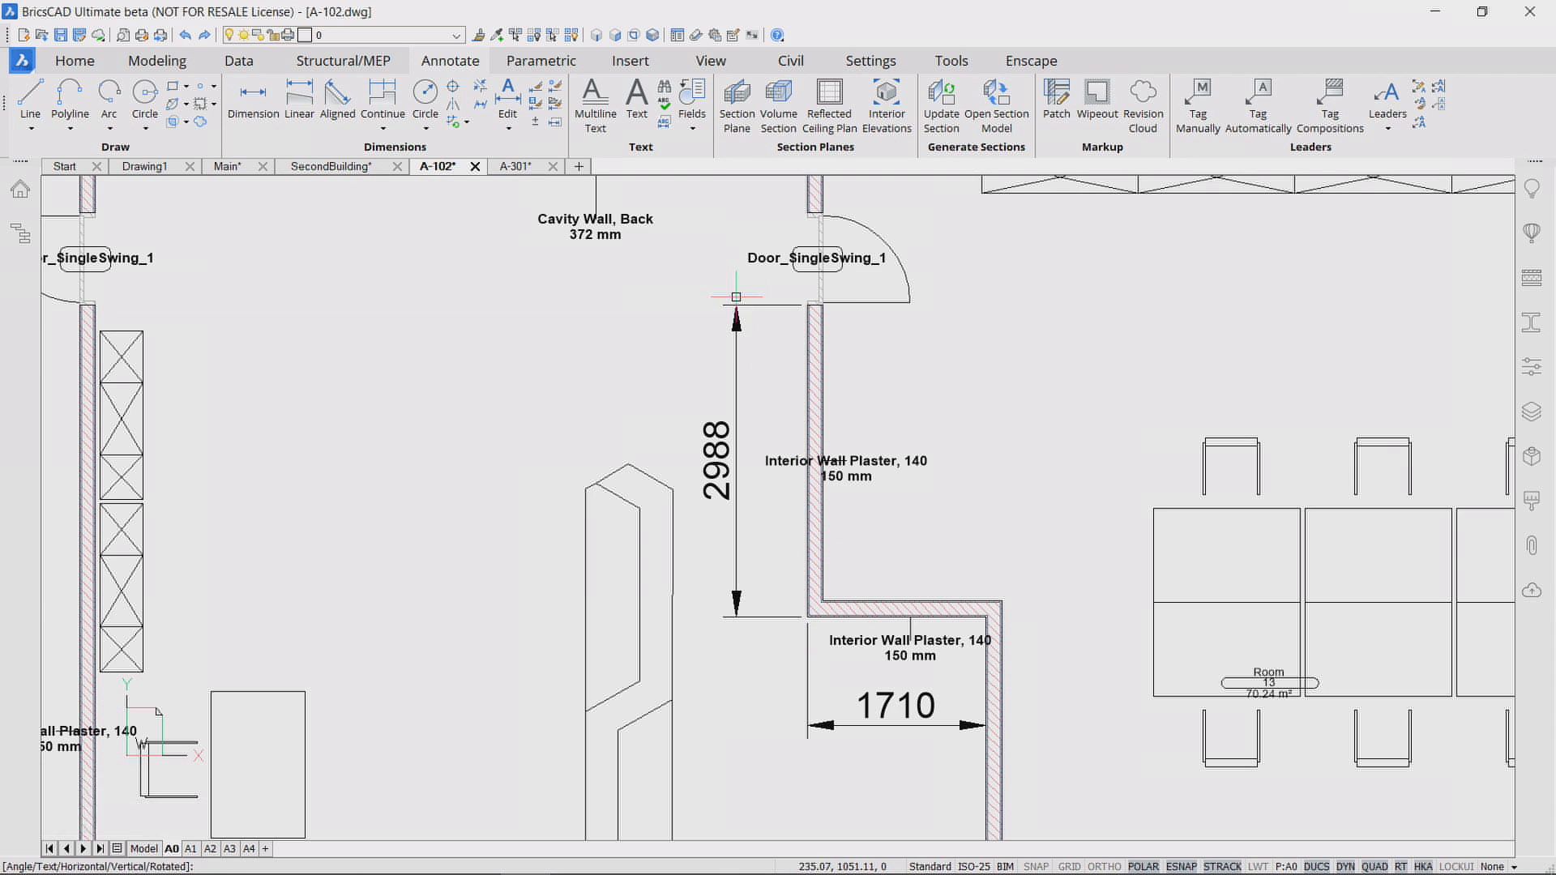
scroll(1040, 511, down, 4)
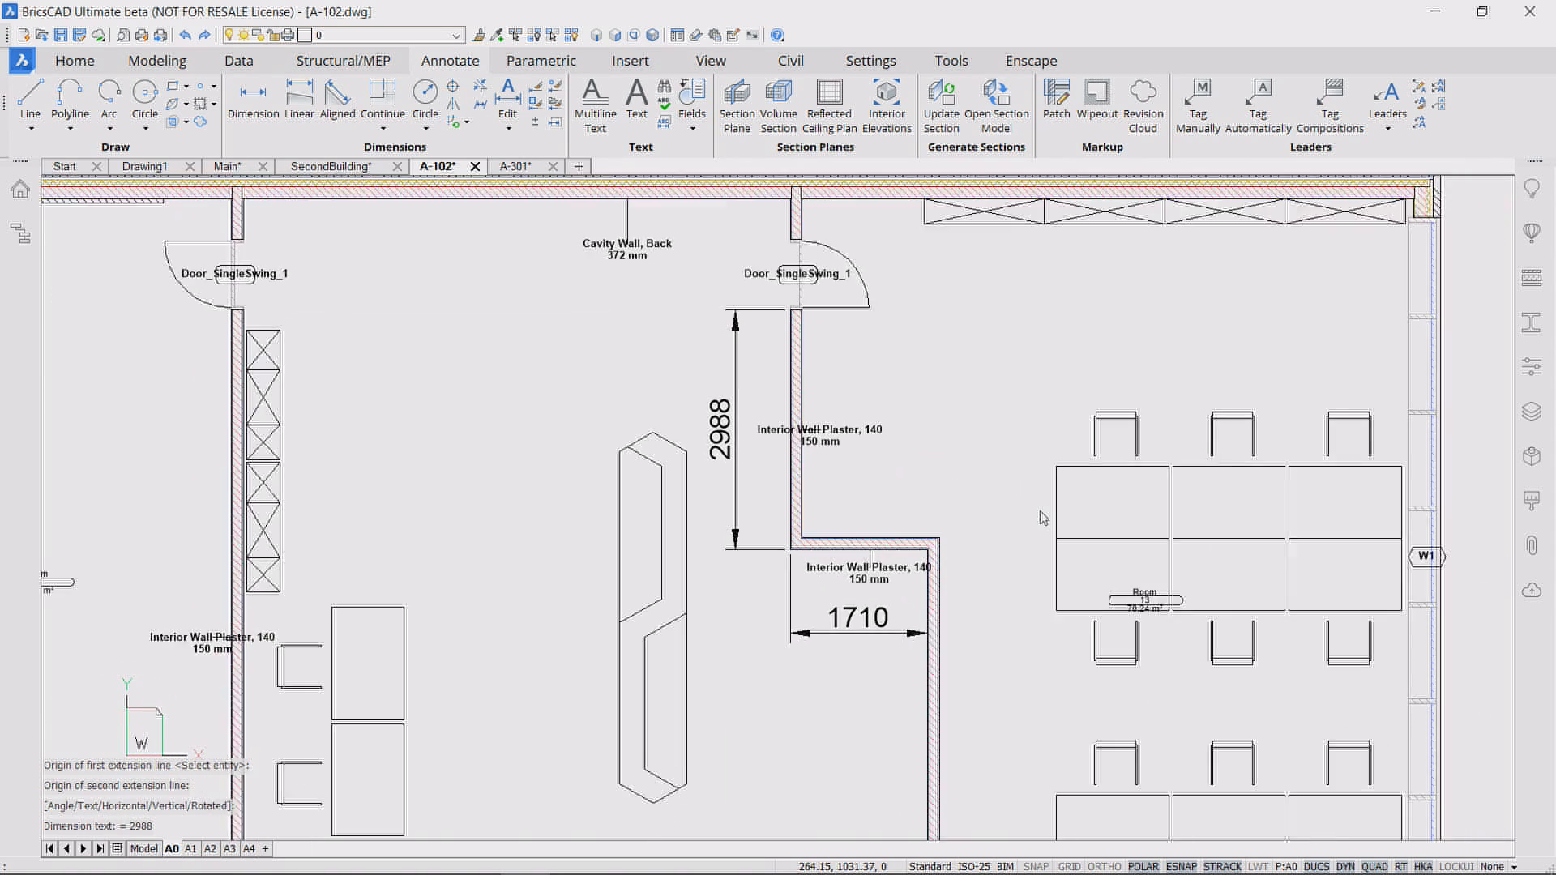
scroll(1043, 519, down, 3)
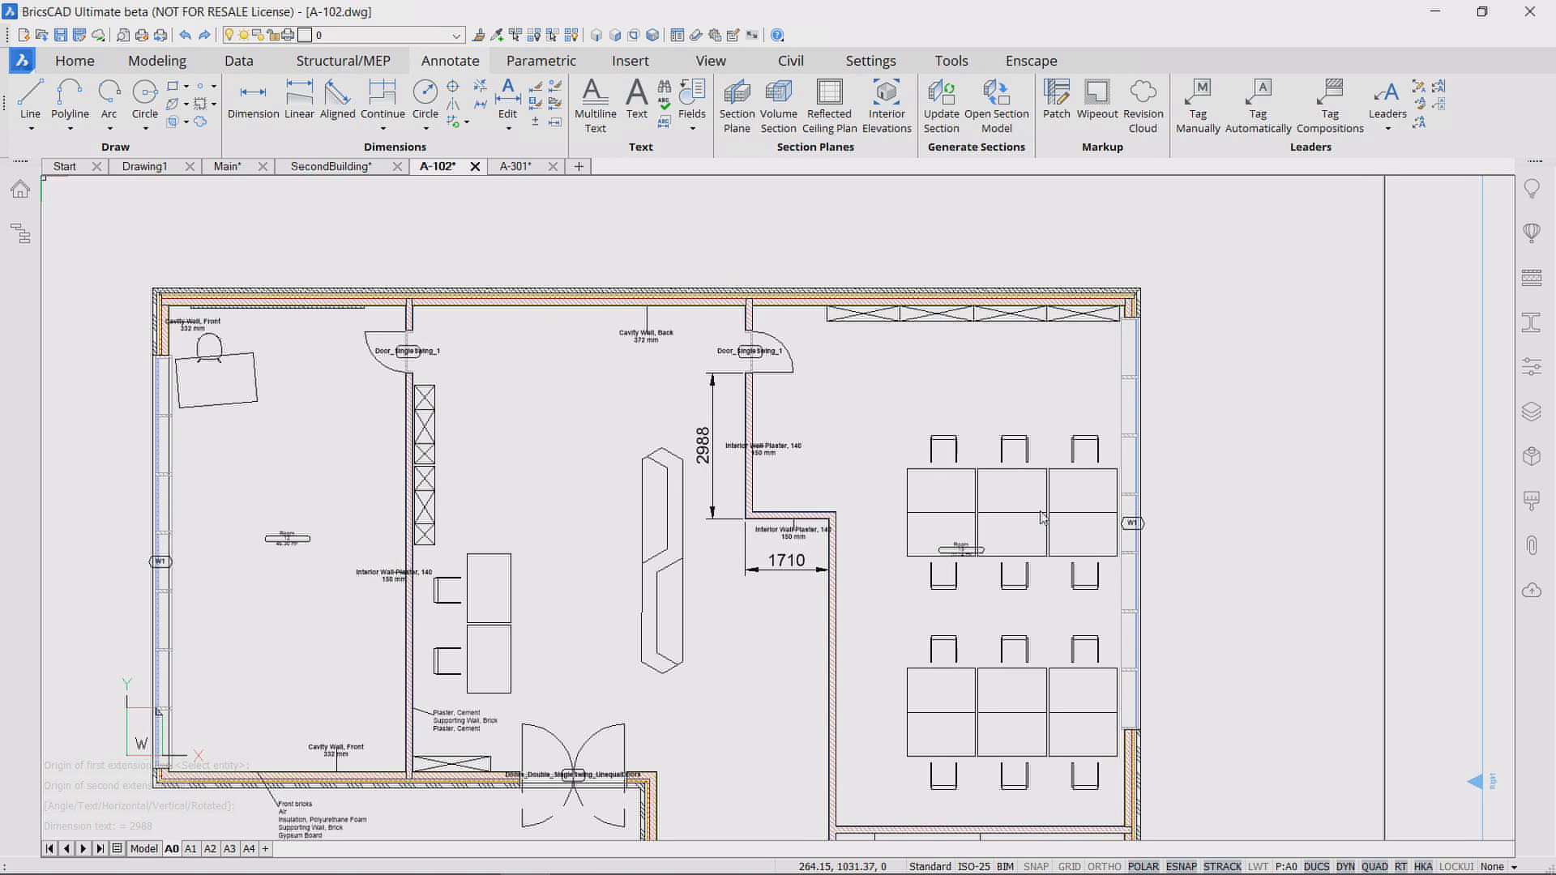
scroll(1043, 519, down, 1)
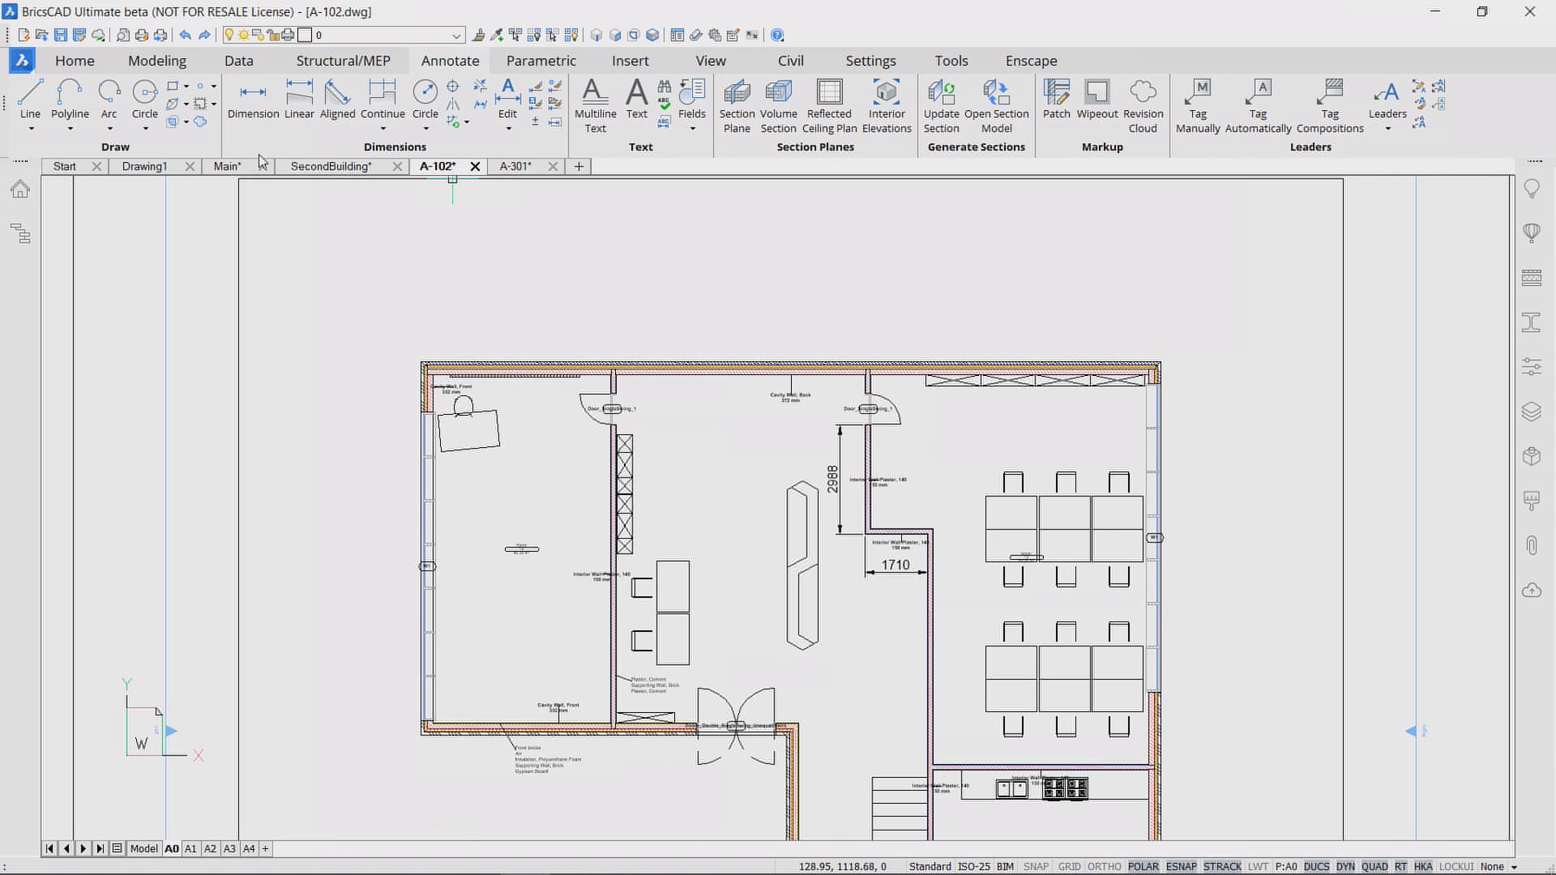
Step: Switch to the SecondBuilding model and turn on the clipped display of the floor plan section
click(324, 168)
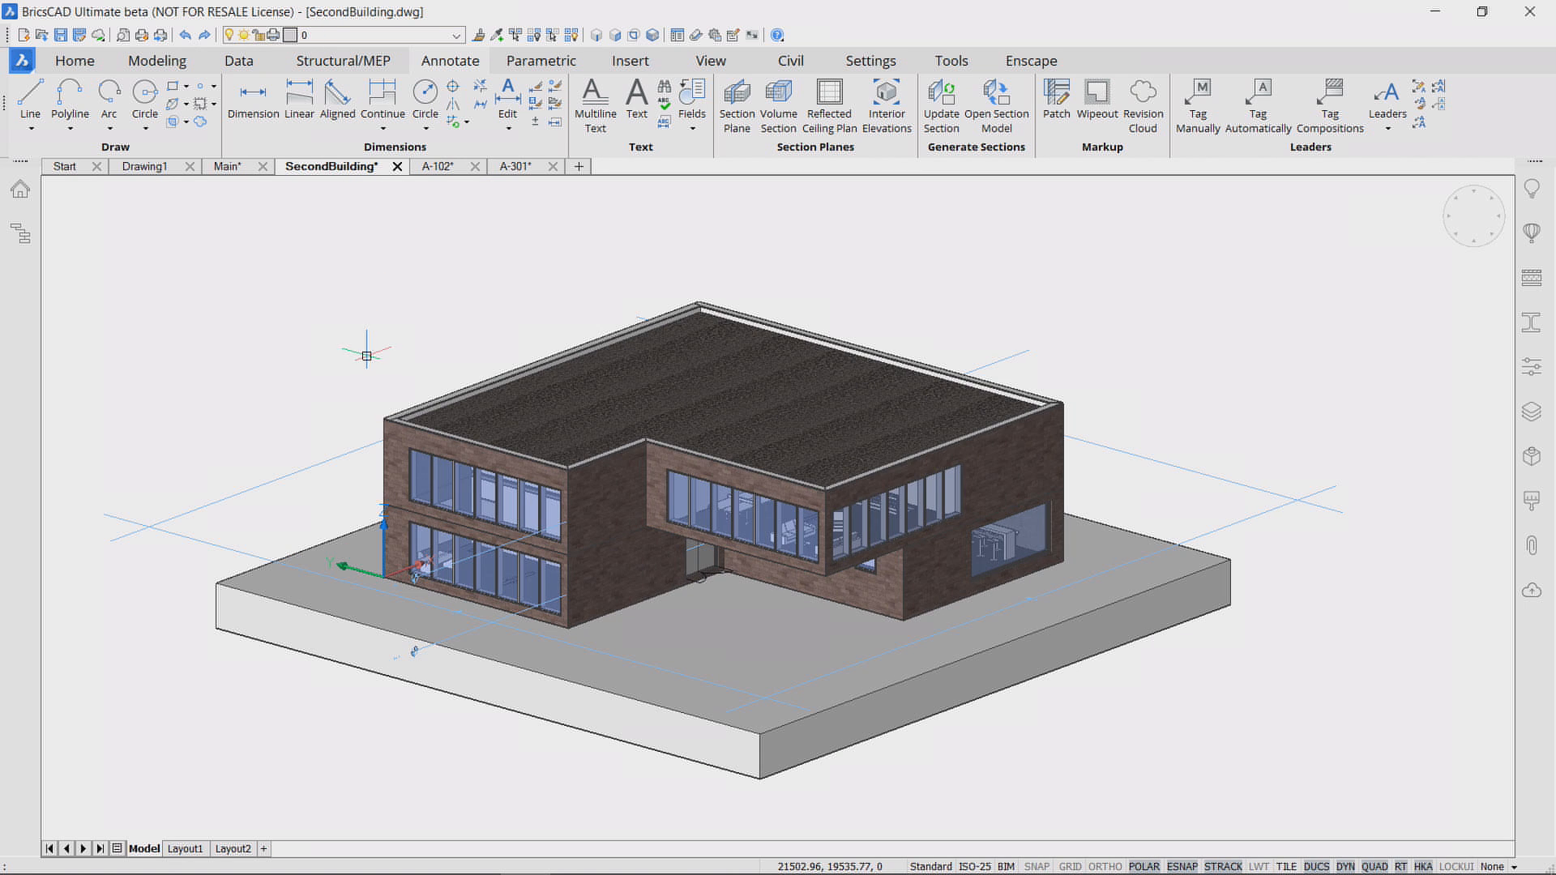
shift+drag(383, 301, 385, 331)
shift+middle_drag(385, 330, 387, 361)
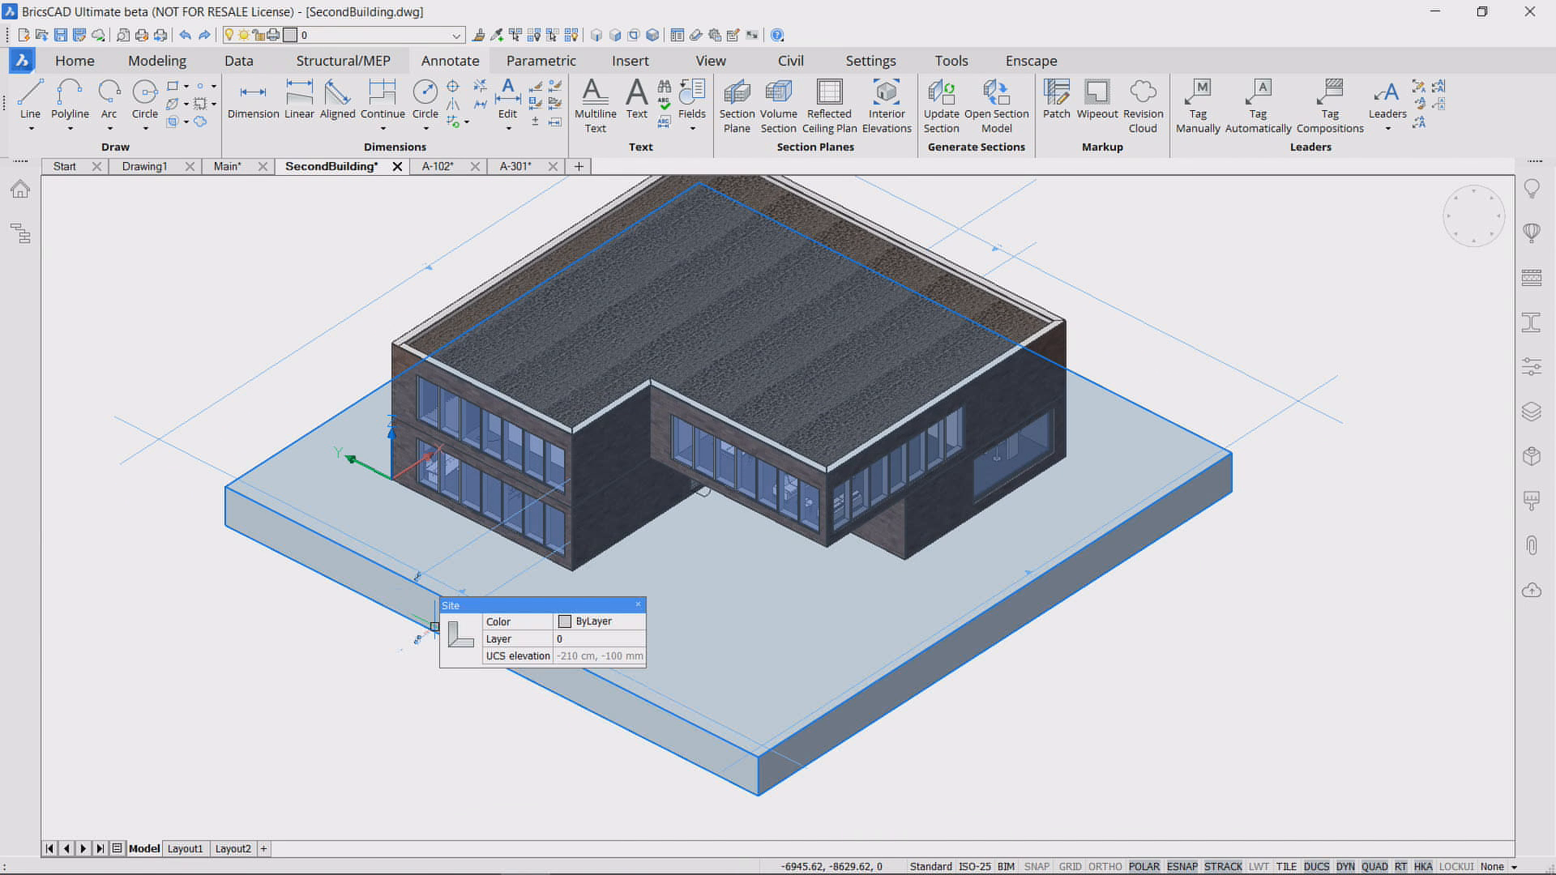
double_click(435, 627)
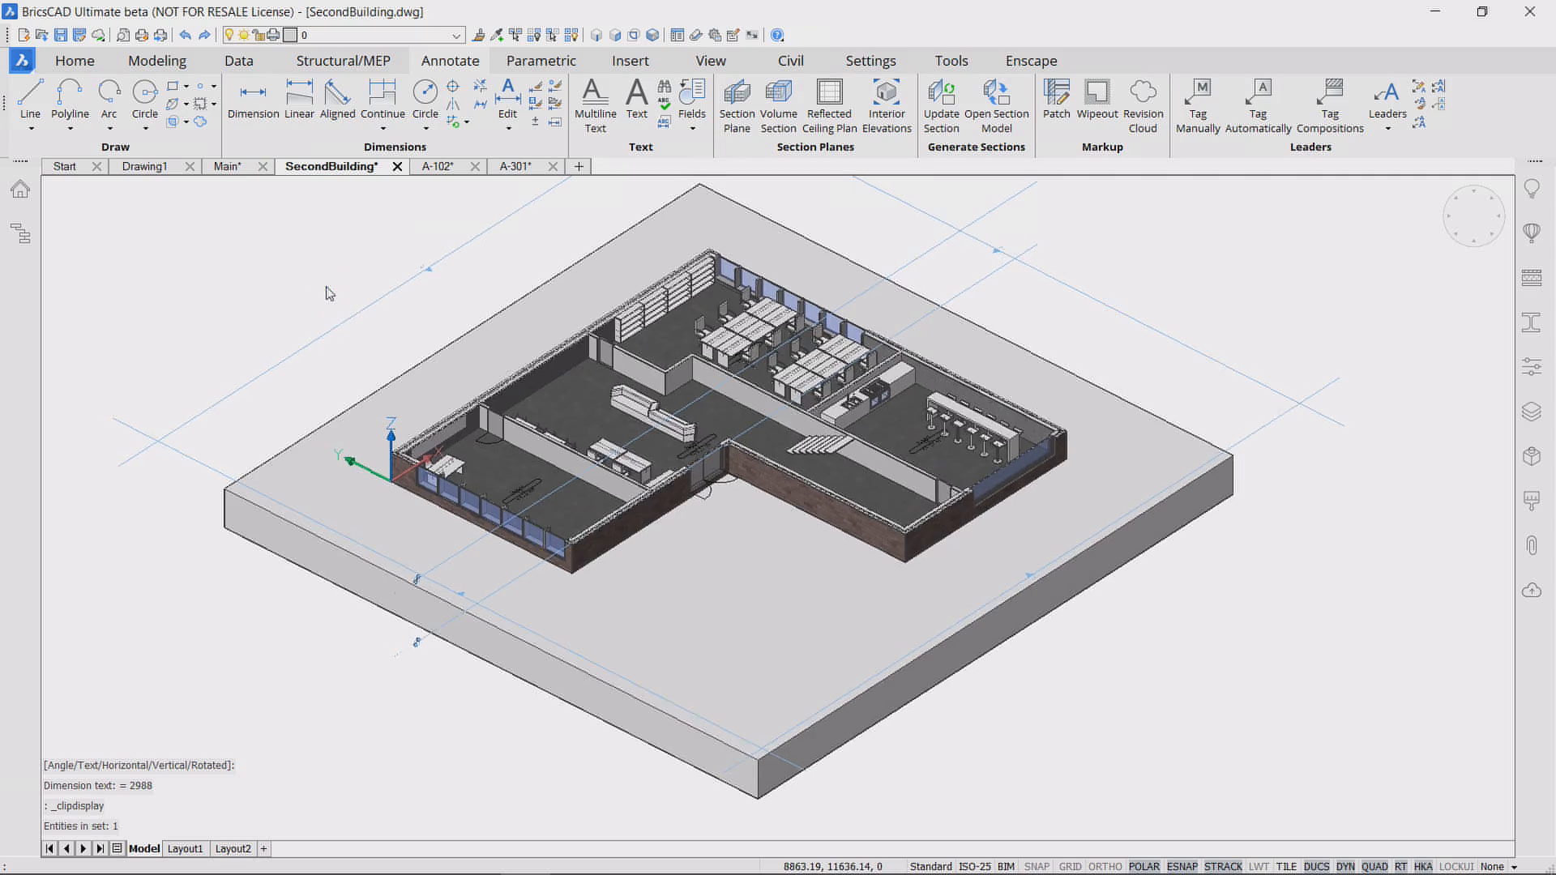
Step: Drag the short jog wall of the interior partition 4500 mm toward the stairs, keeping the adjoining walls connected
scroll(586, 368, up, 5)
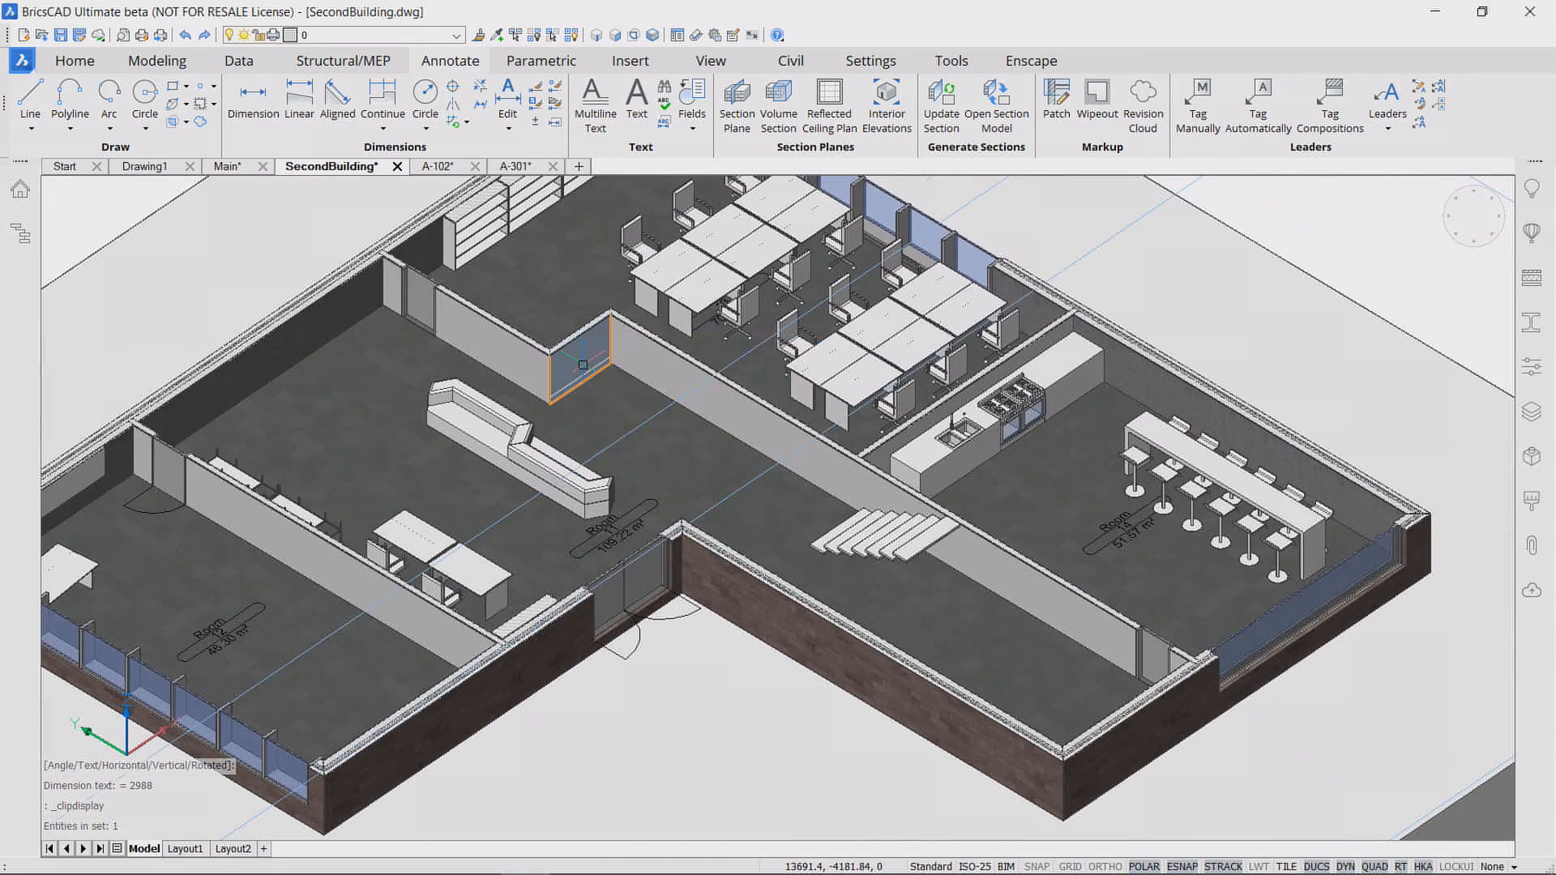
click(732, 445)
text(450)
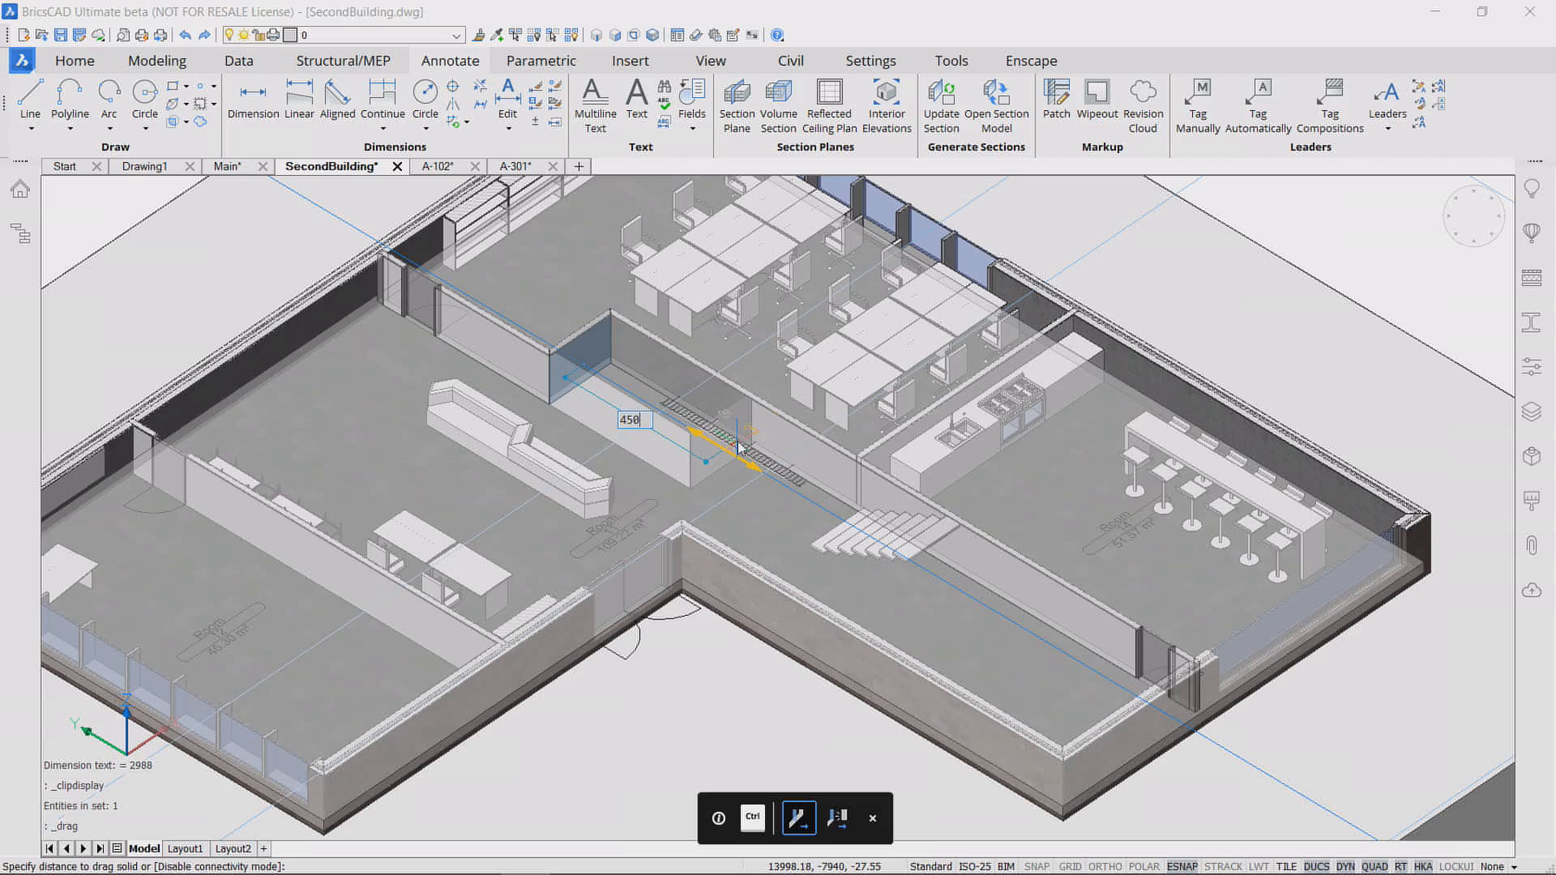
click(738, 443)
Step: Erase the angled seating unit from the middle of the central room
shift+middle_drag(737, 444, 689, 474)
click(546, 505)
key(Delete)
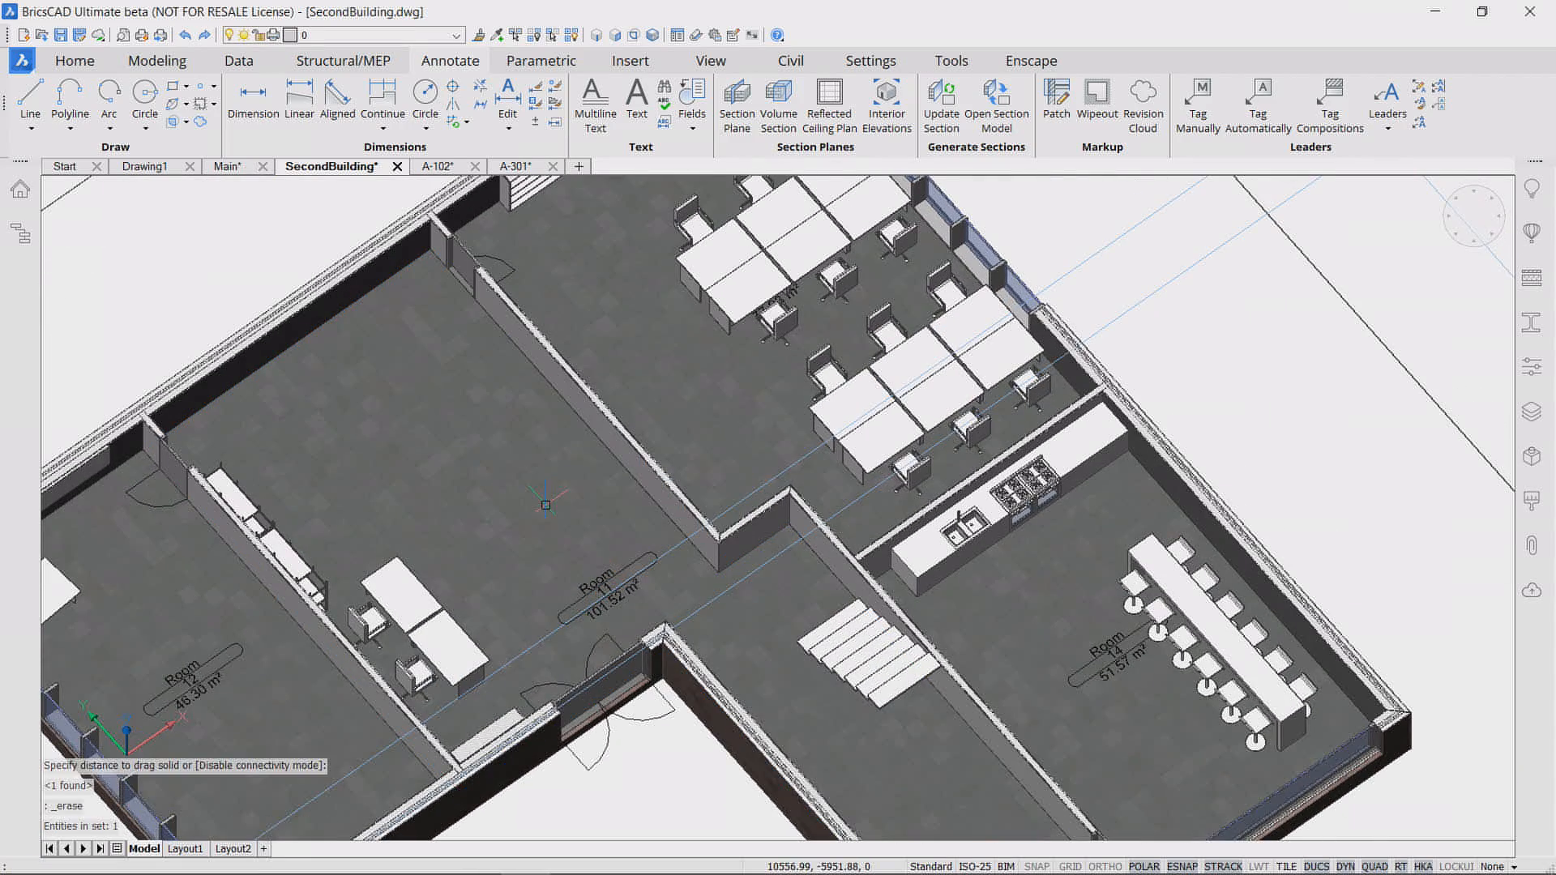
Step: Save the model, update the floor plan section, and return to sheet A-102 to check the partition wall and its dimensions
scroll(546, 504, down, 2)
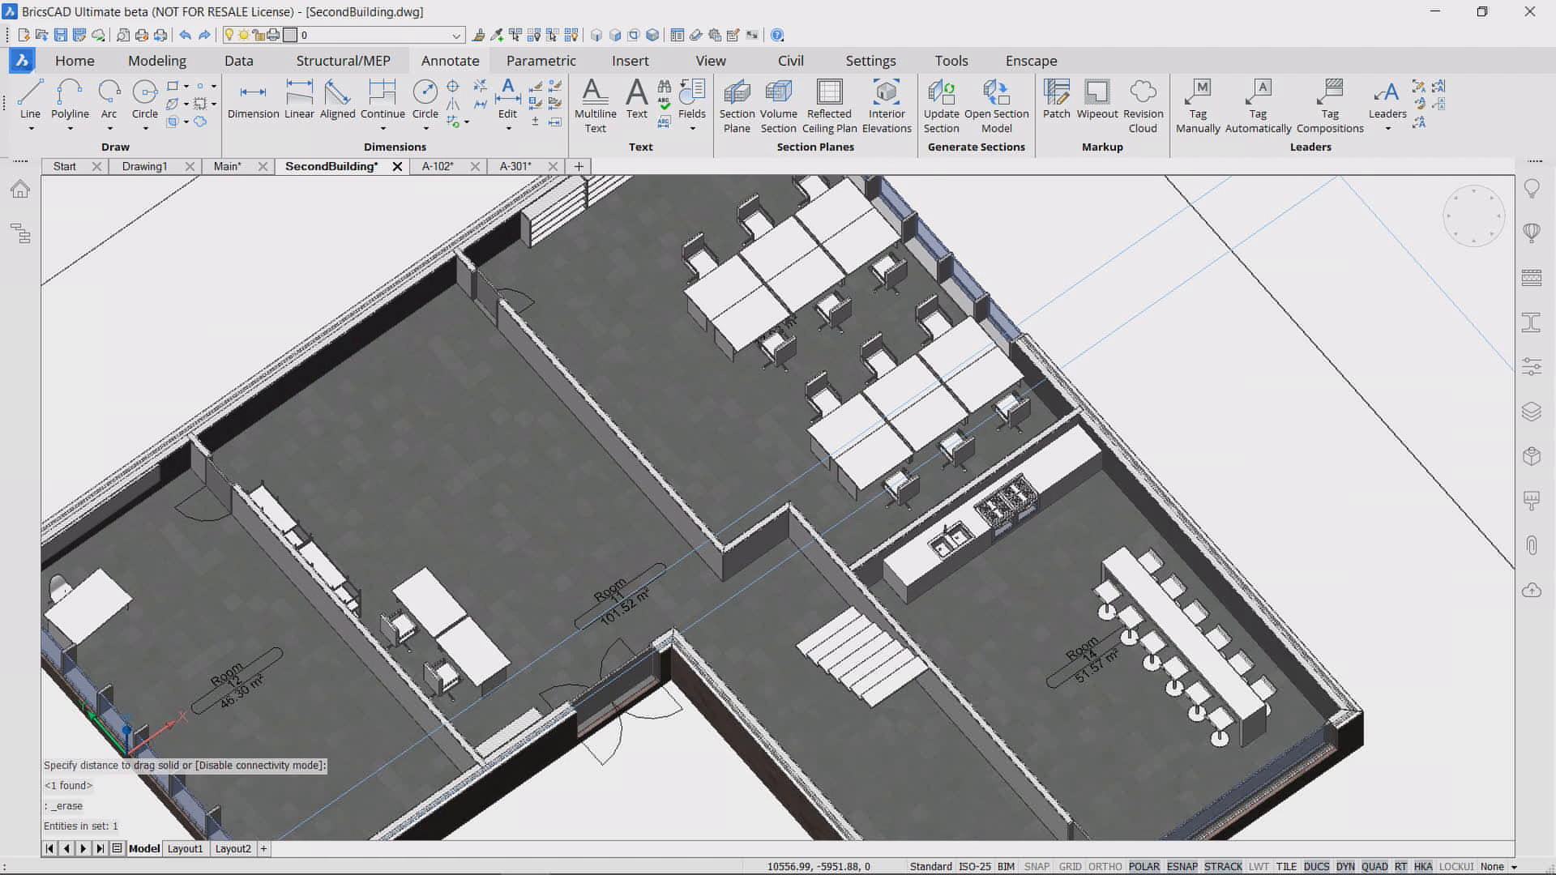
click(449, 169)
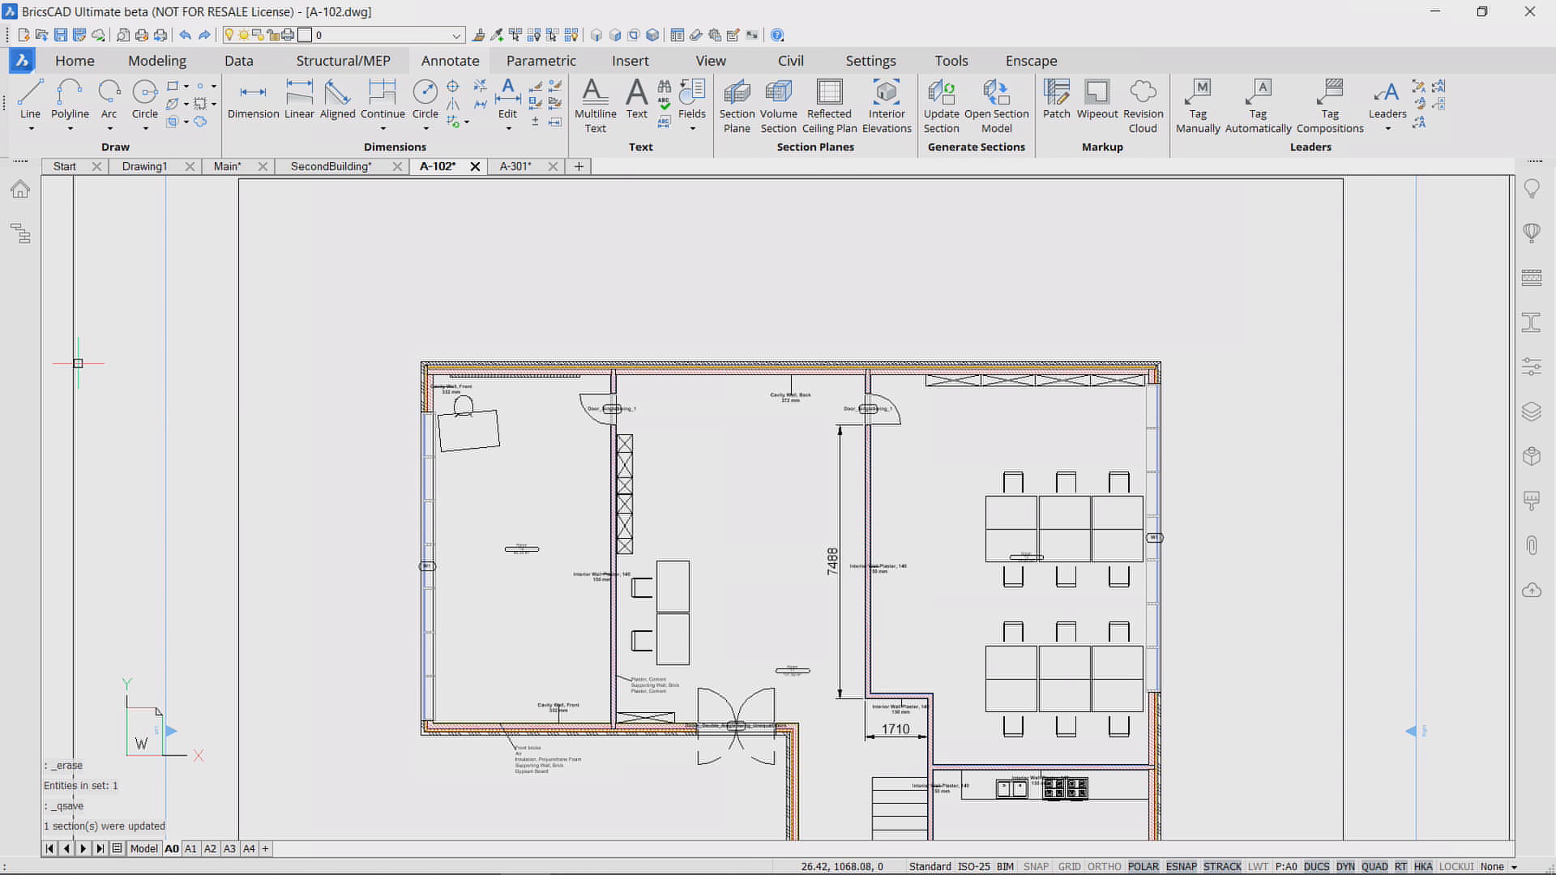
scroll(81, 370, up, 5)
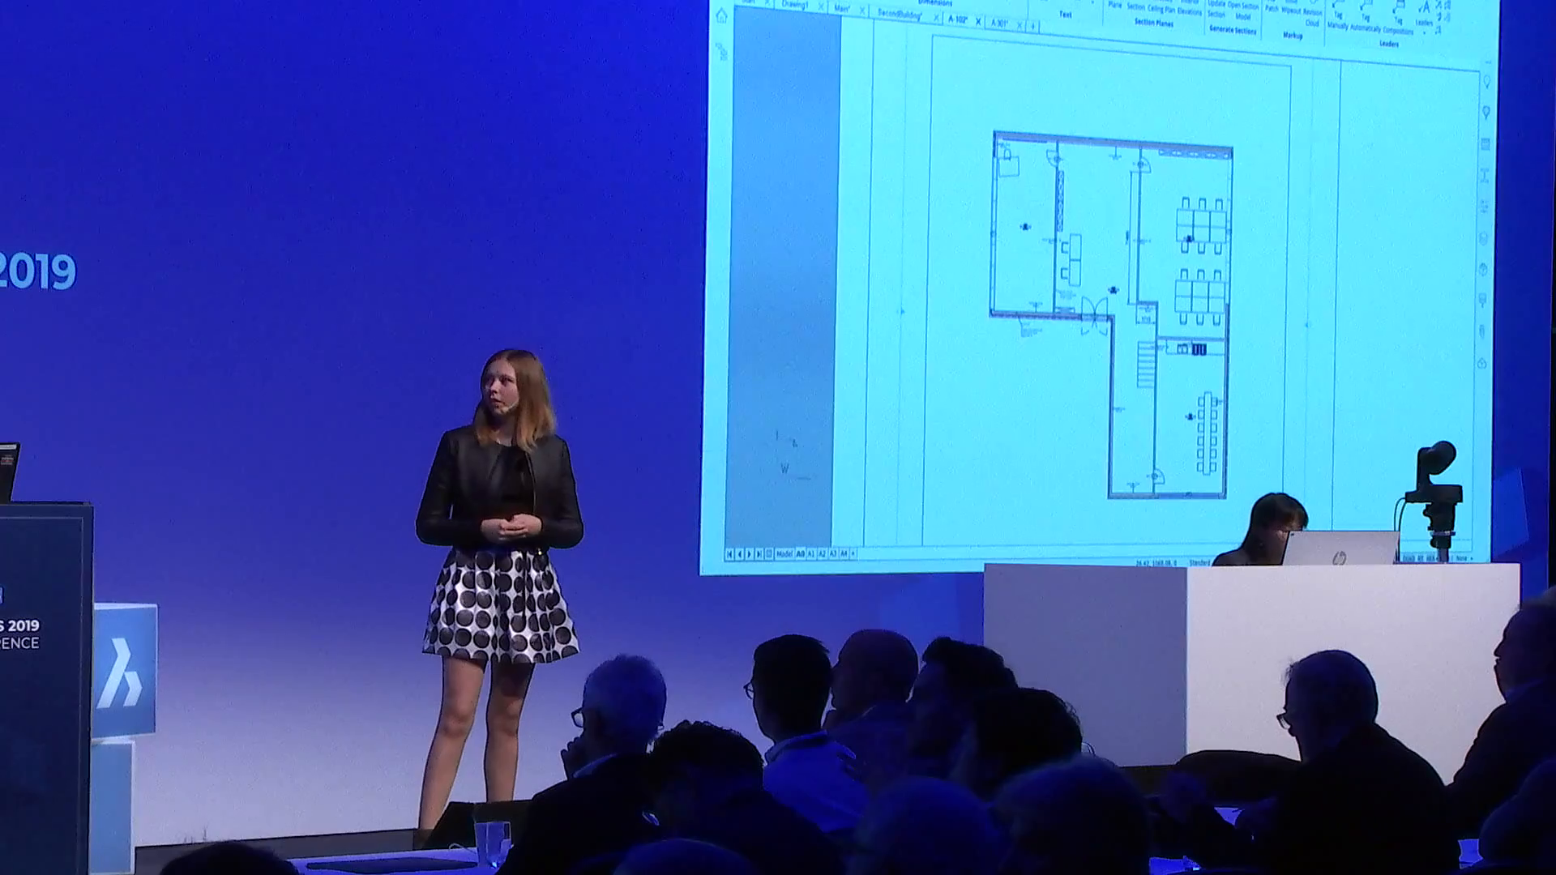
Step: Show the Hillside offices project browser and open sheets A-100 and A-101
click(721, 15)
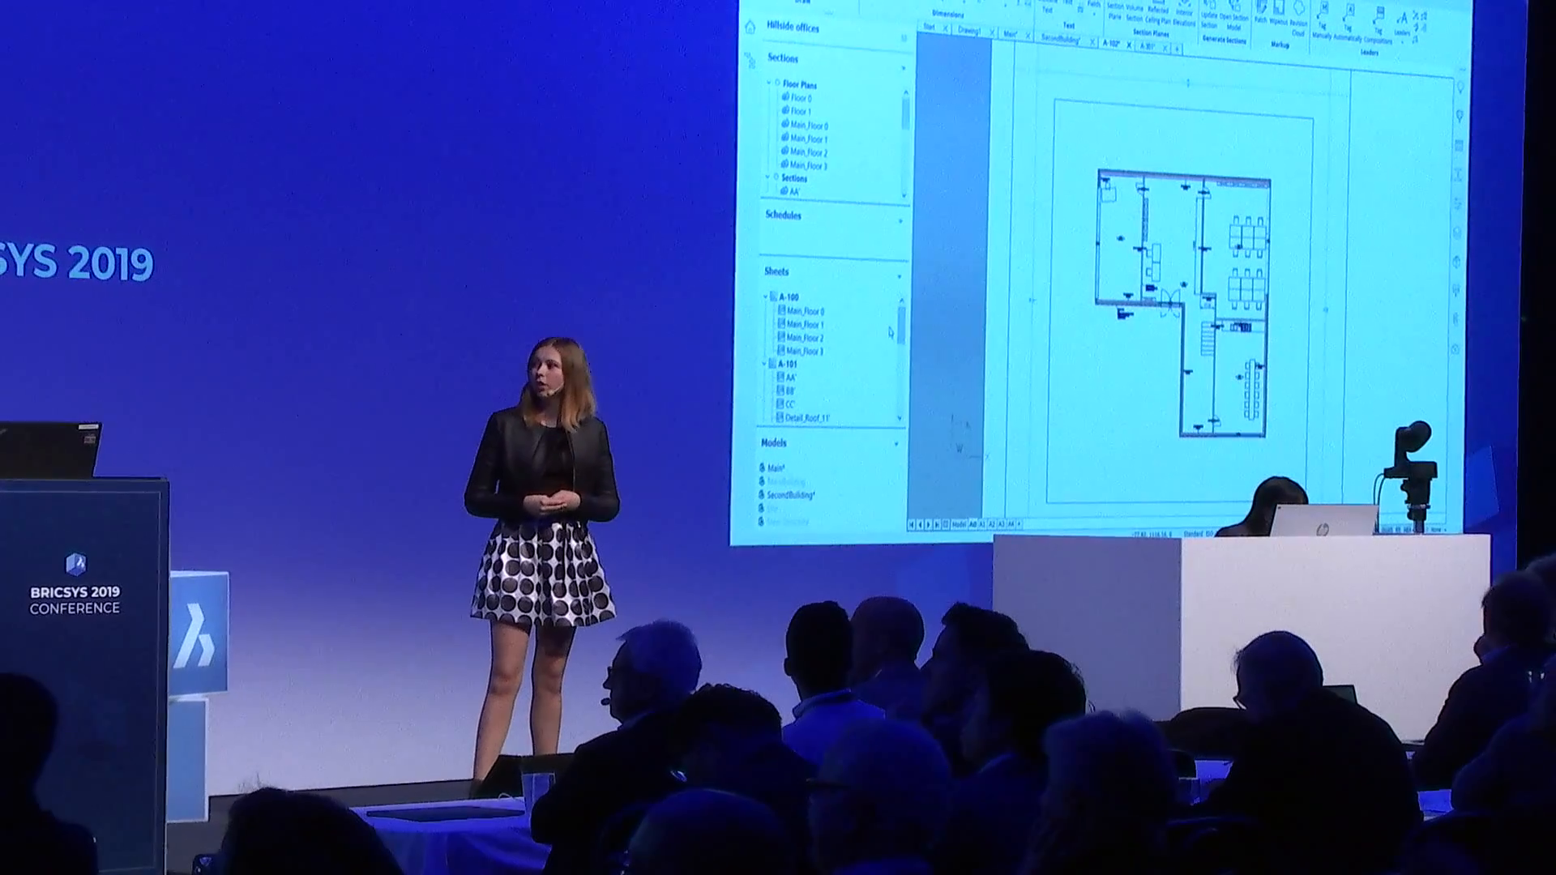
right_click(769, 303)
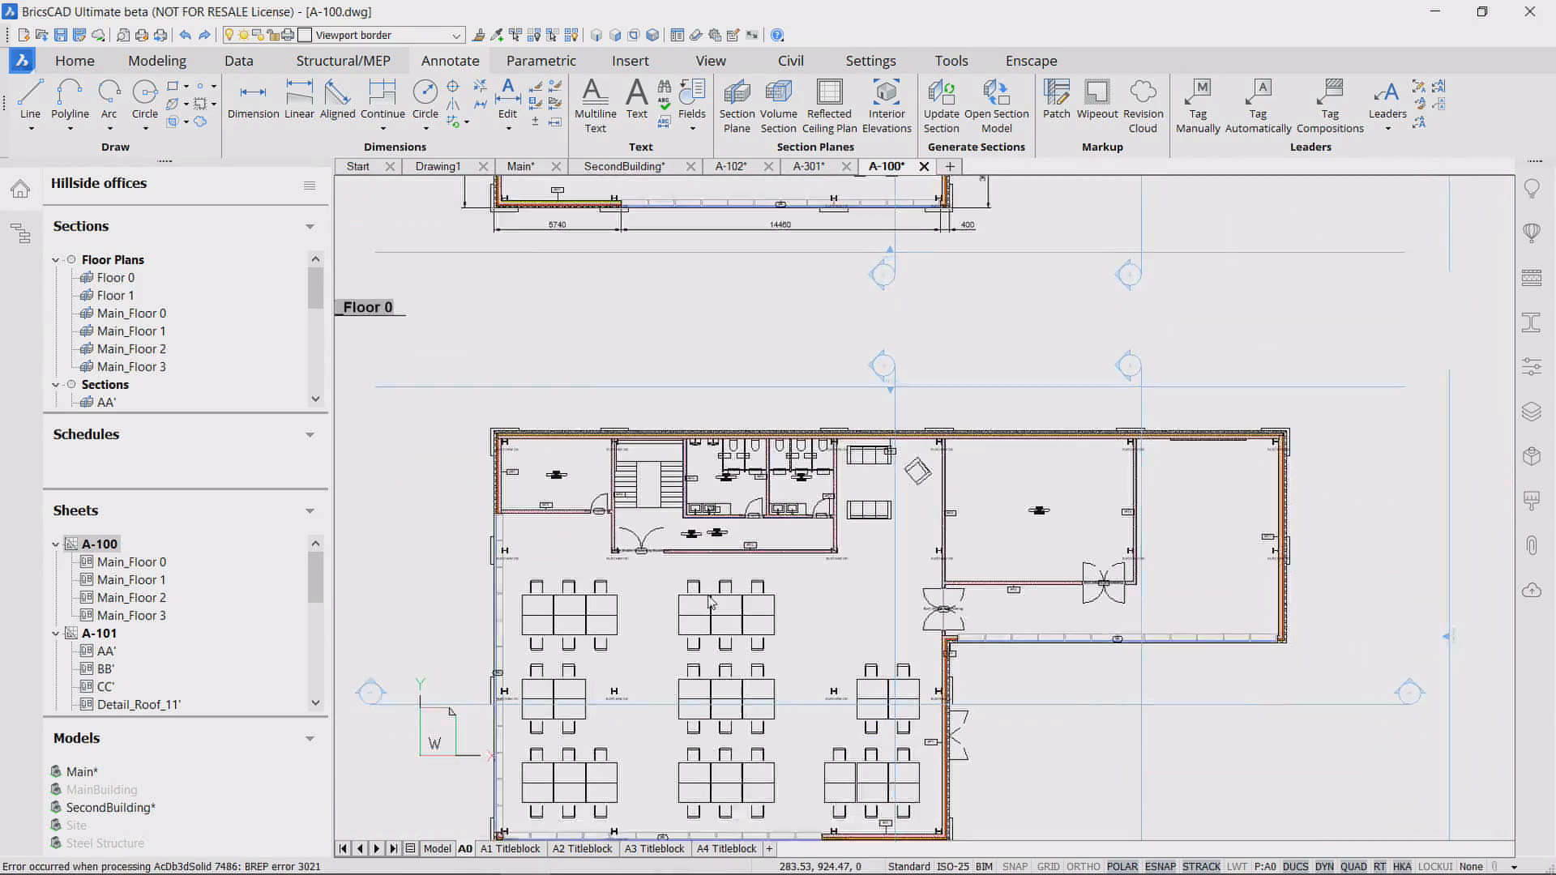
right_click(101, 635)
click(135, 670)
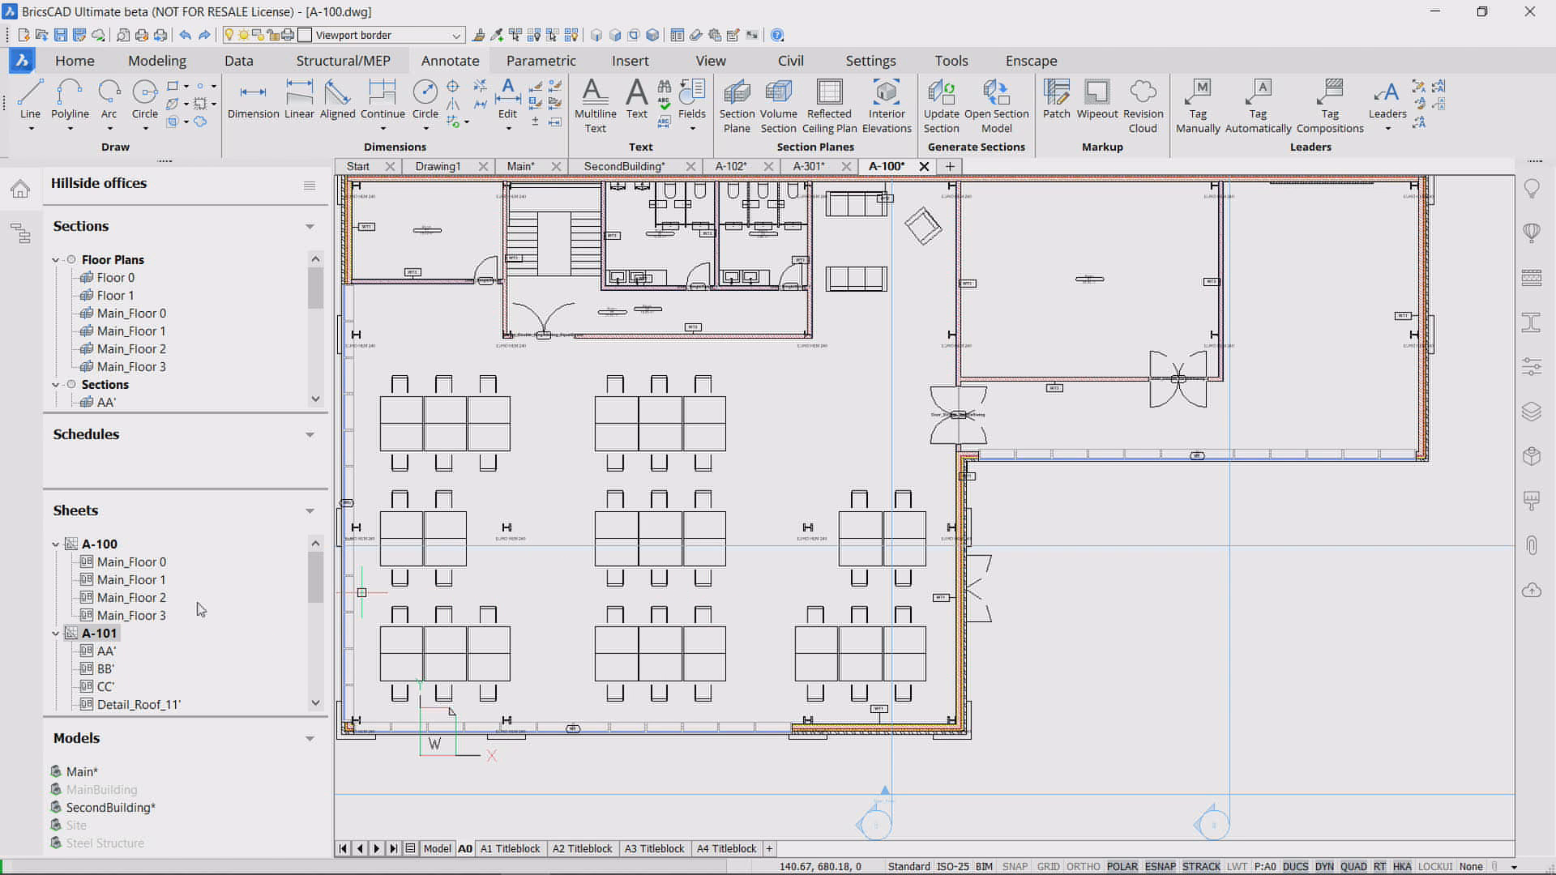
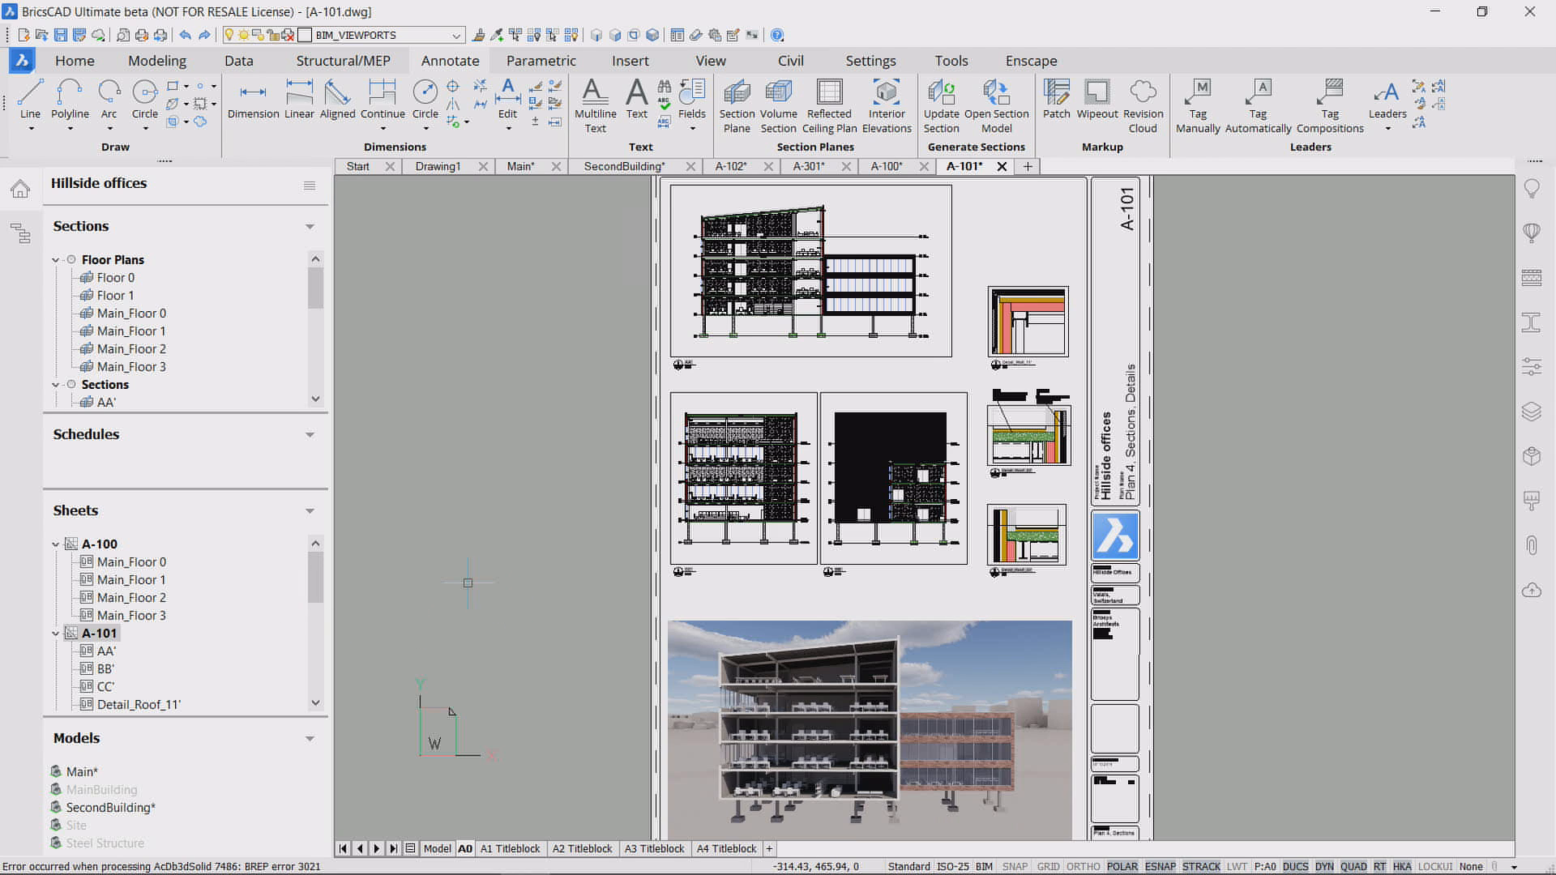
Step: Open sheet A-300 and review the main building's front, right and left elevations
click(414, 567)
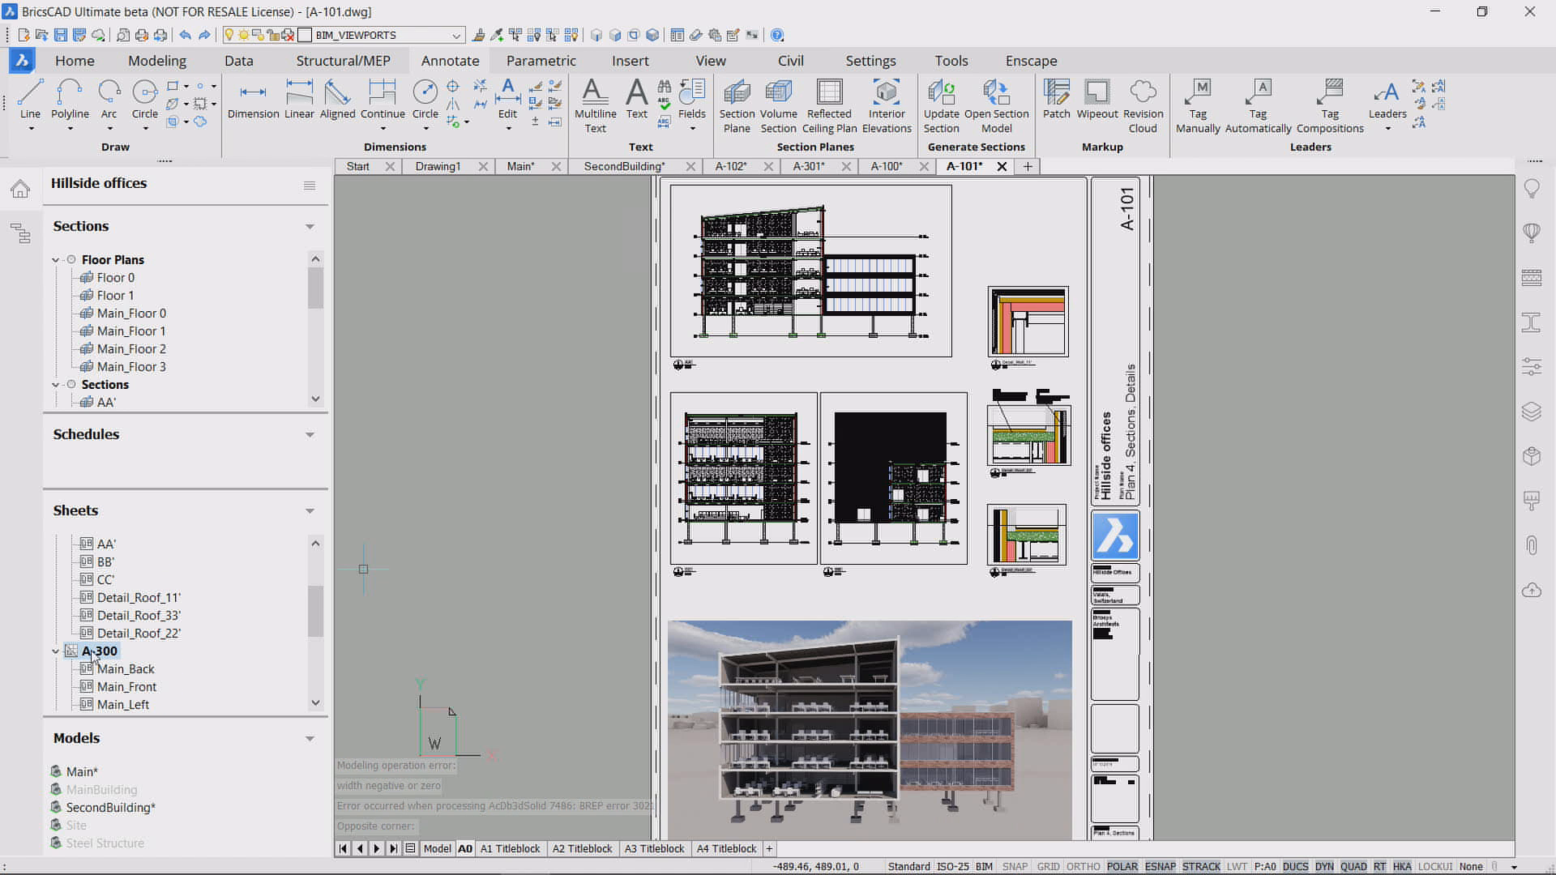
right_click(93, 653)
click(142, 686)
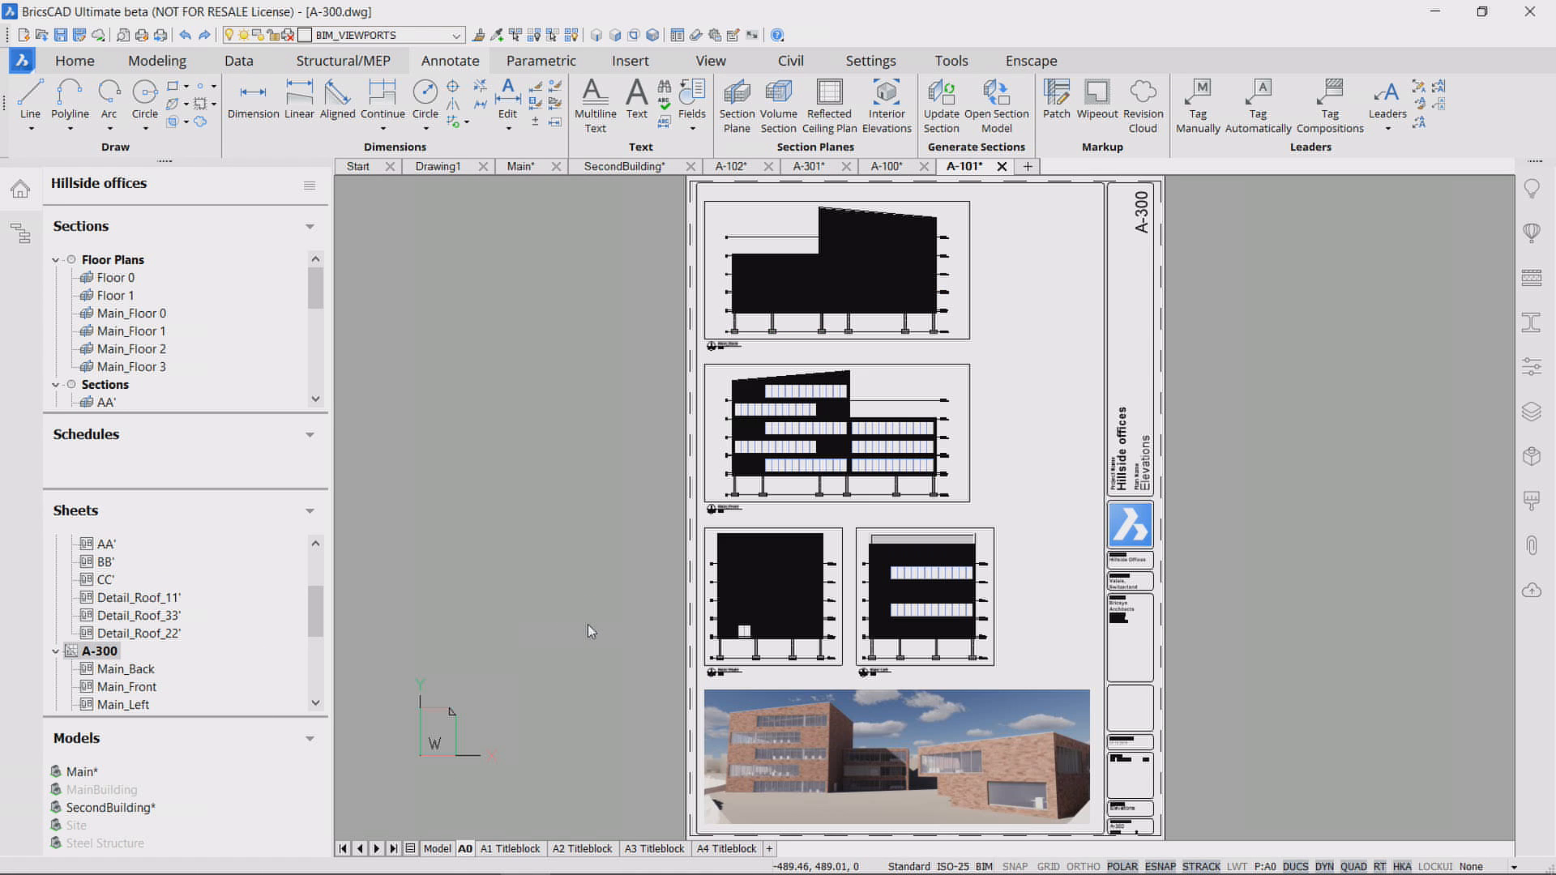
scroll(1115, 455, up, 5)
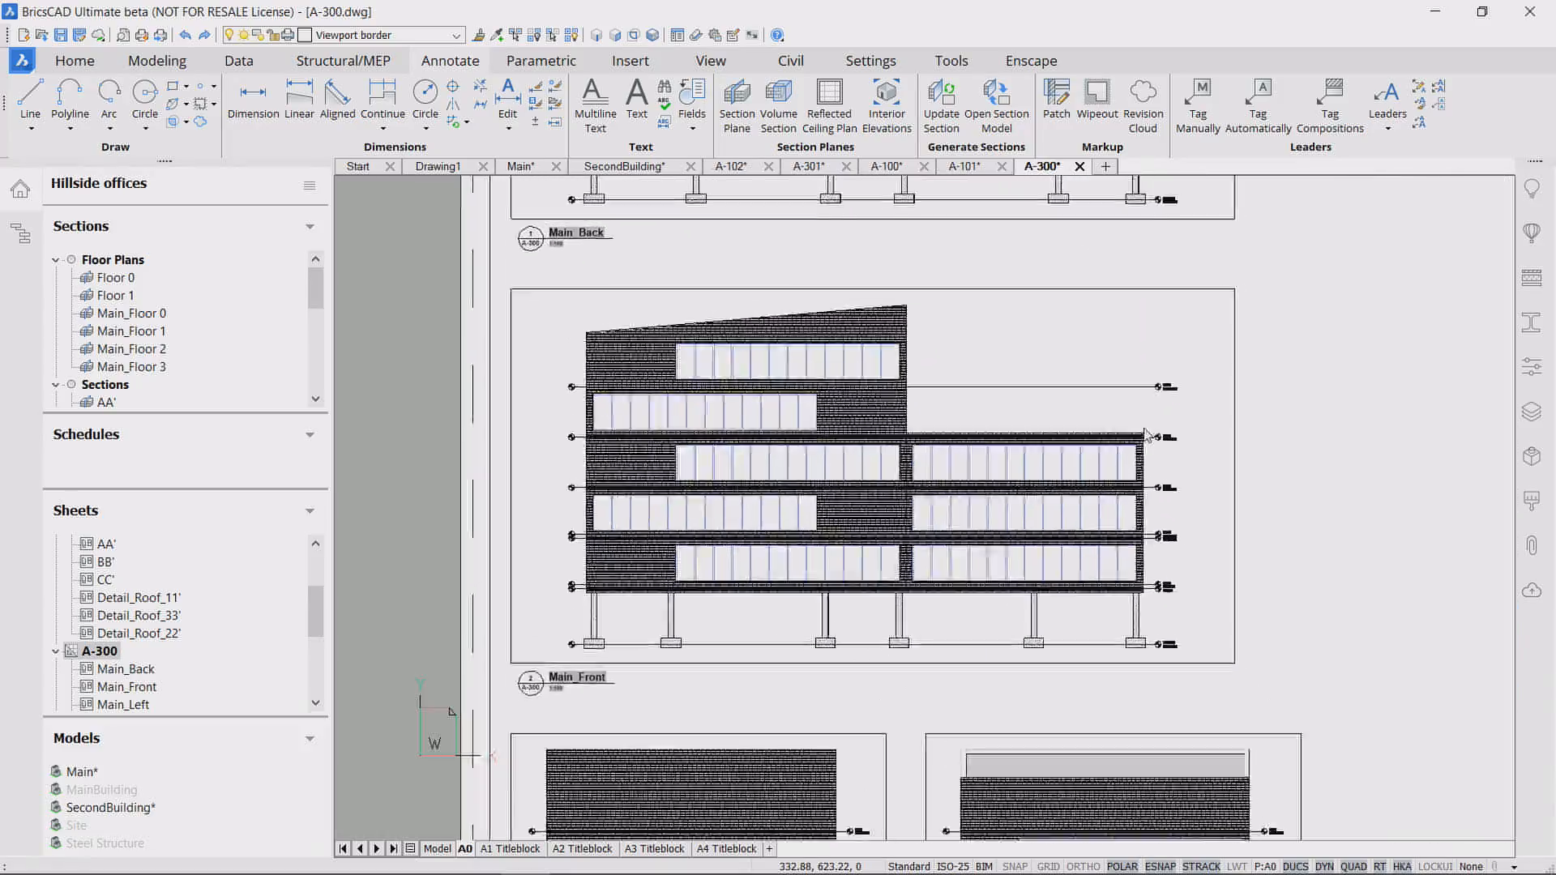
scroll(1152, 436, down, 3)
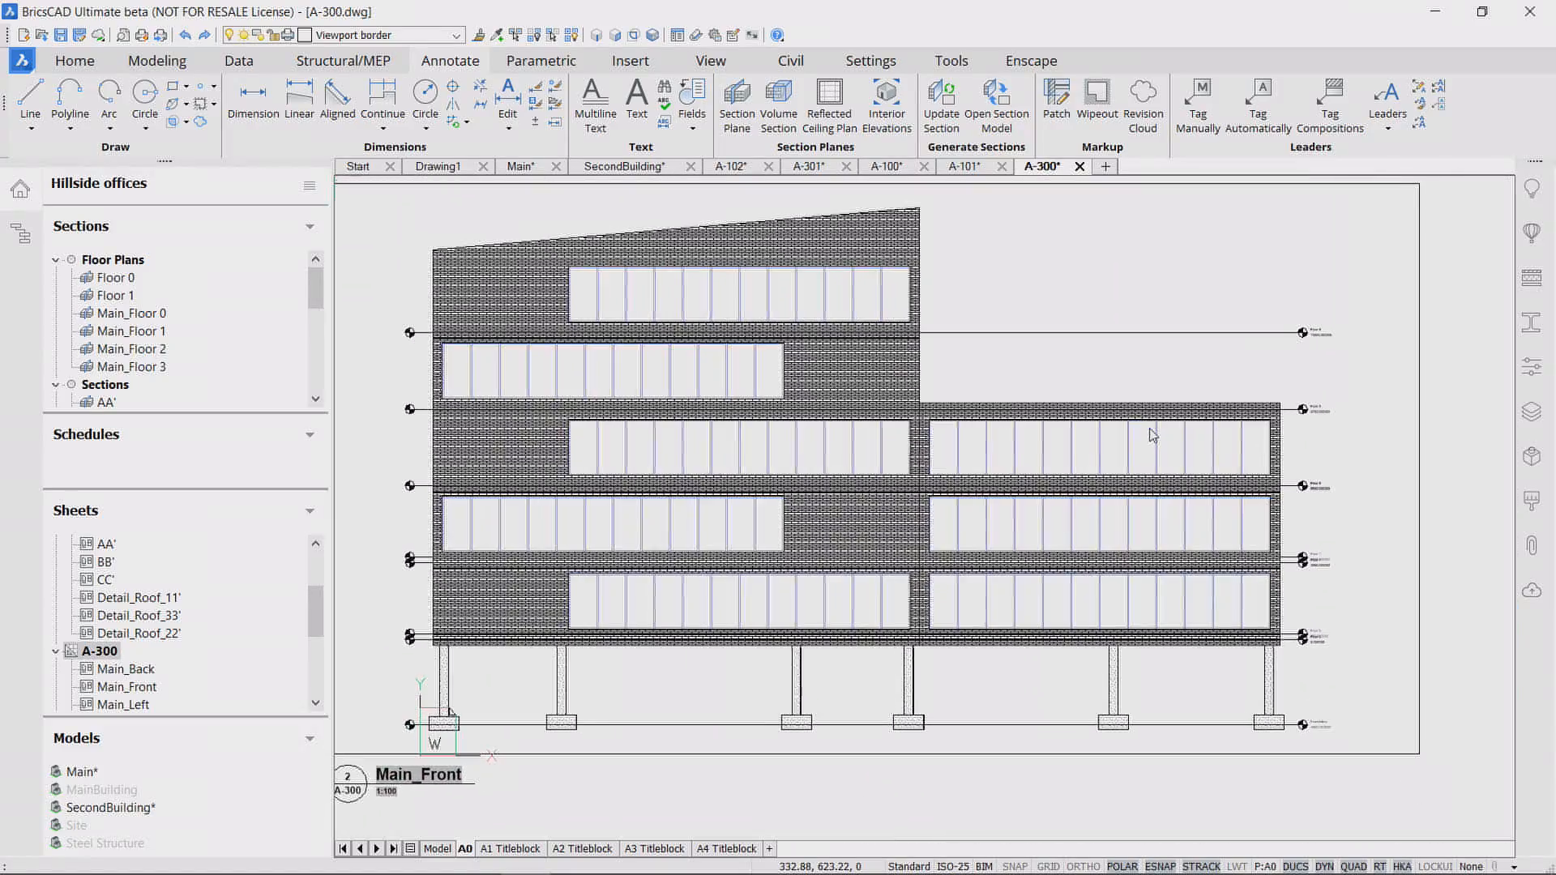
scroll(1153, 435, down, 4)
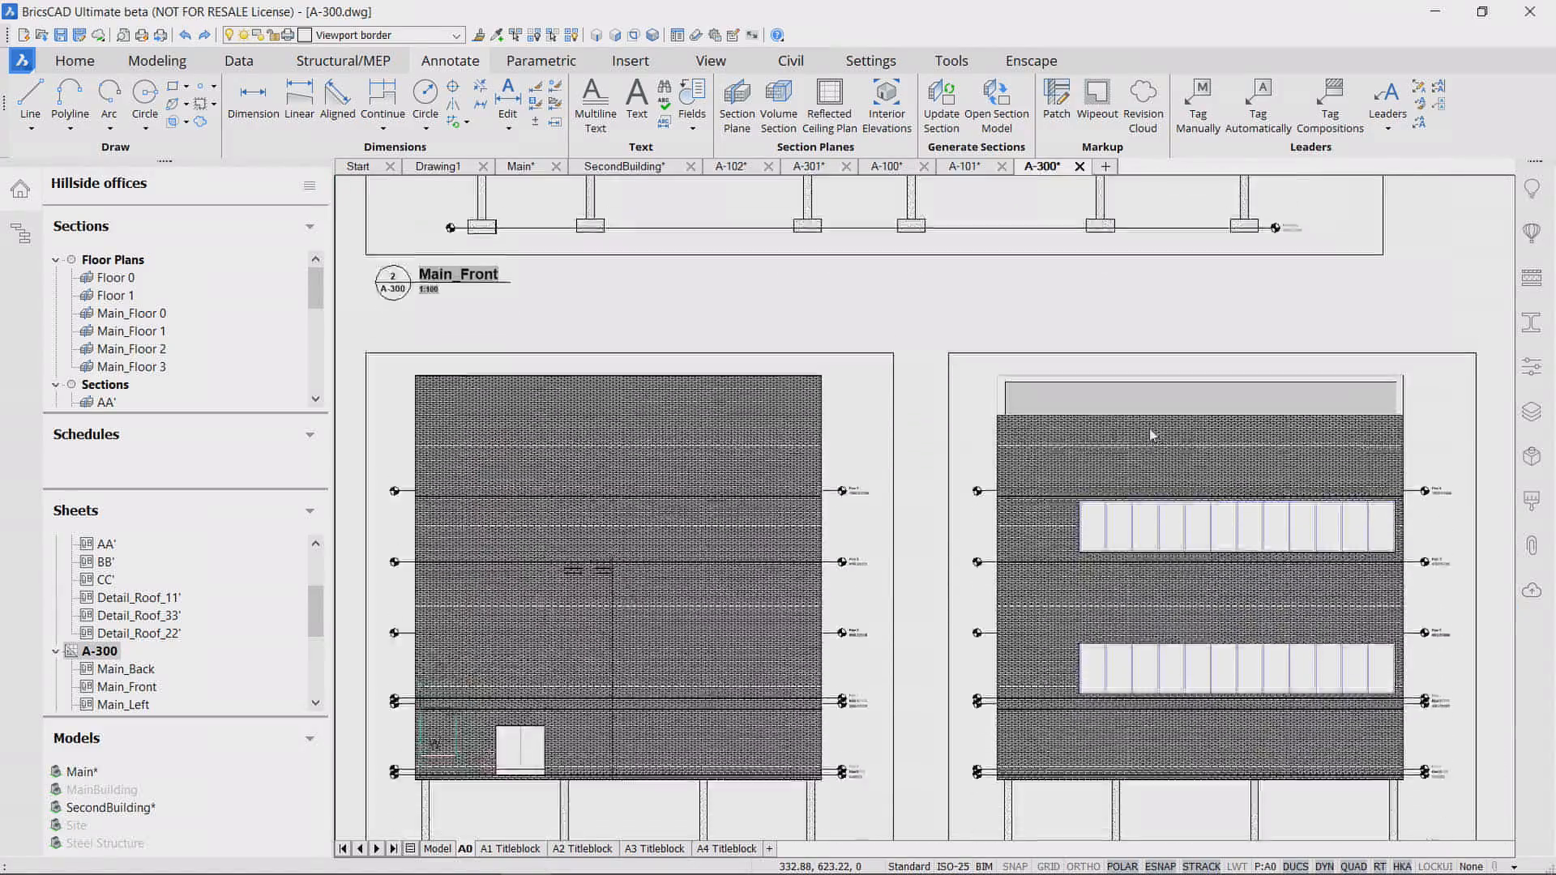
scroll(1153, 435, down, 5)
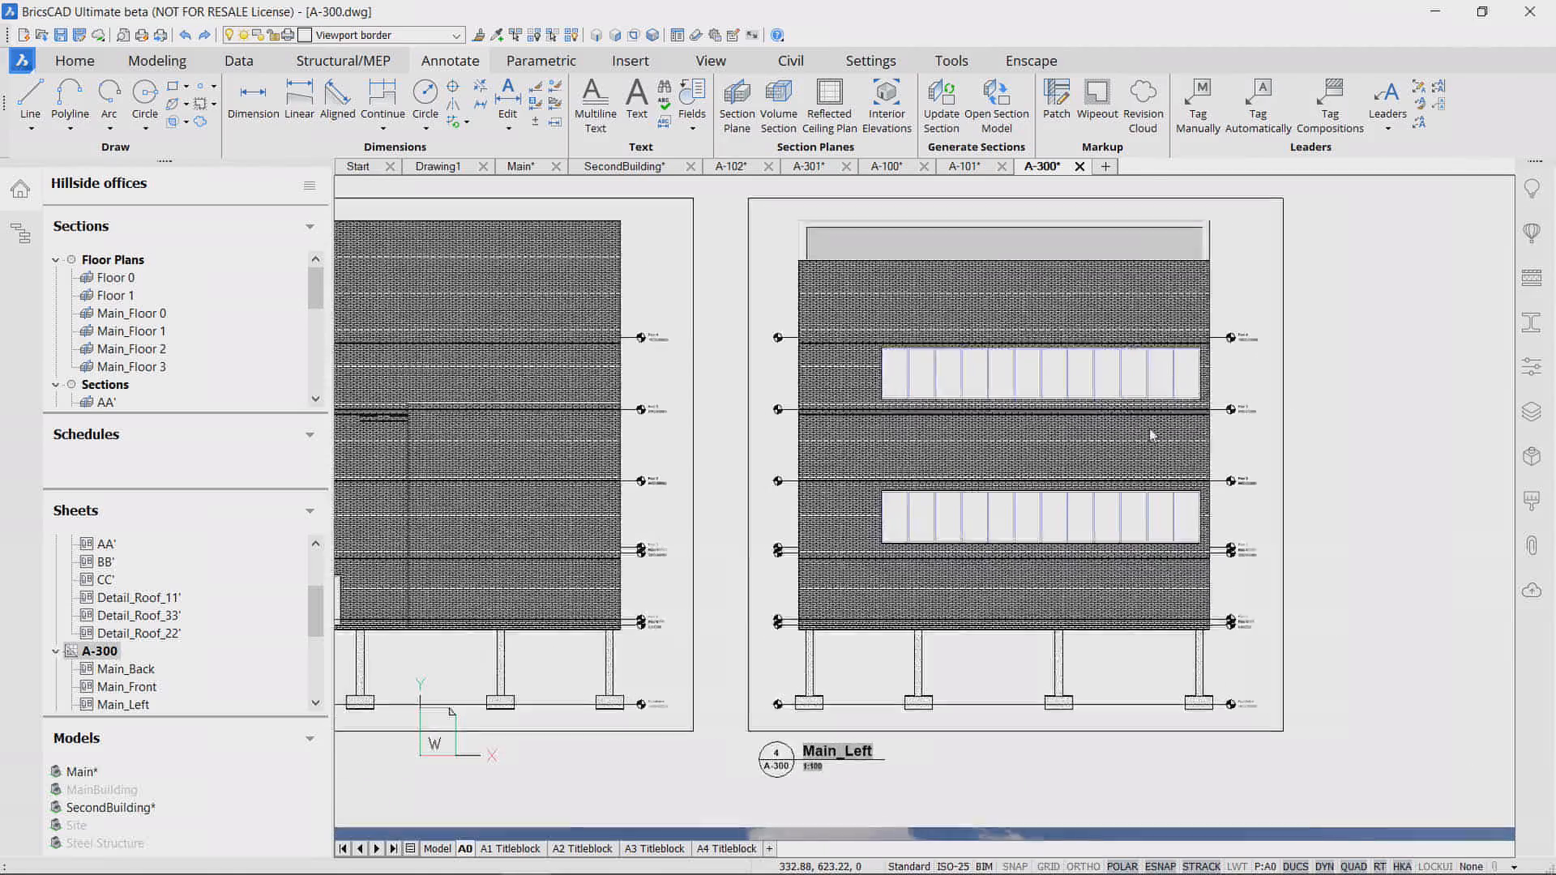
scroll(1153, 436, down, 5)
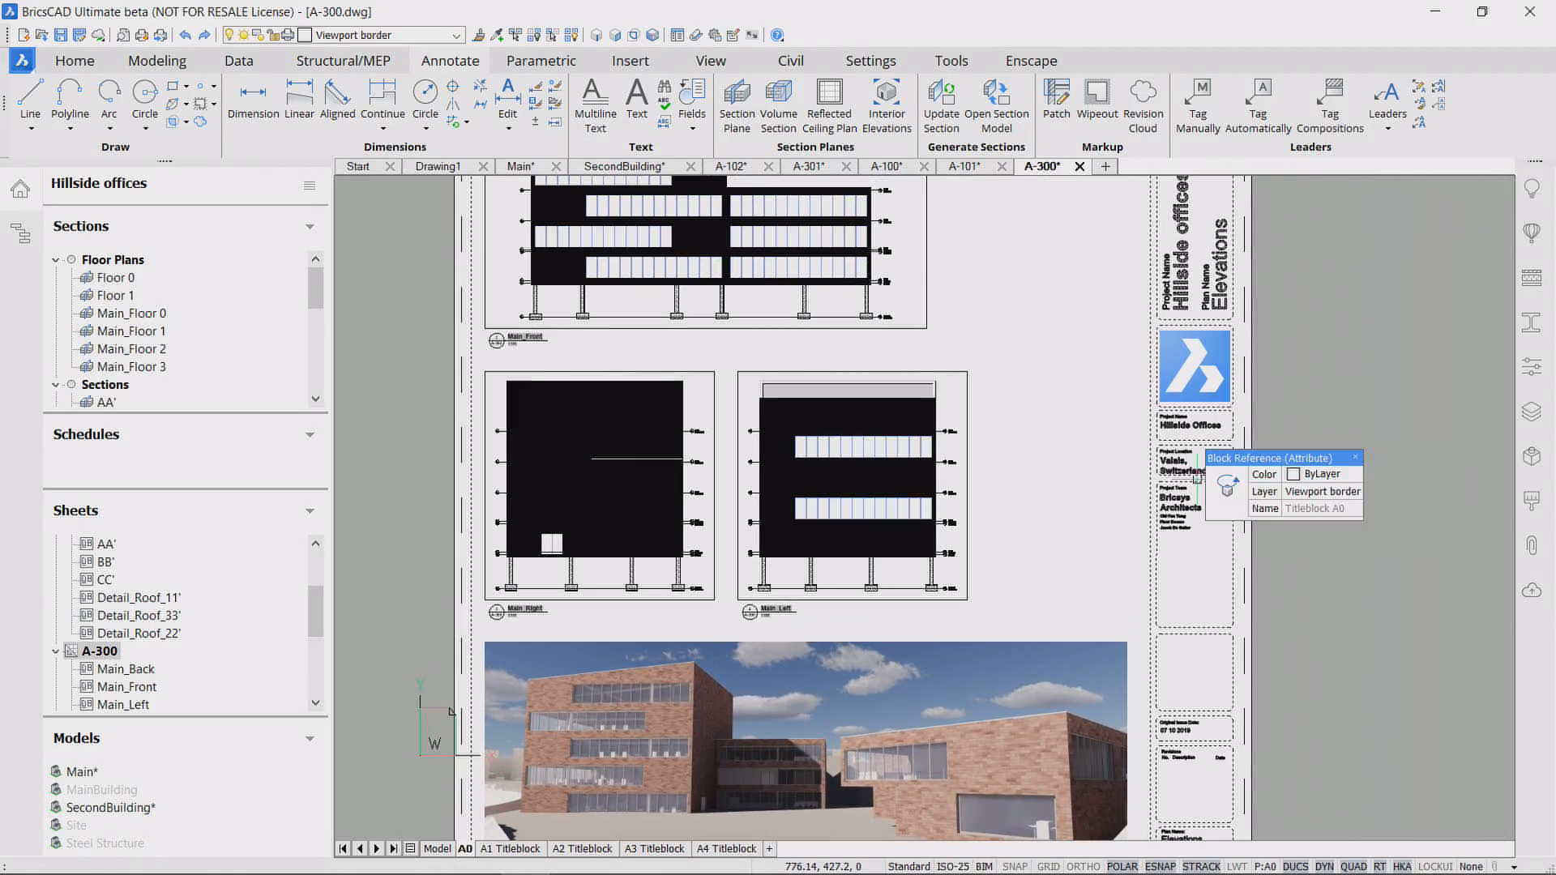
Step: Change the Date of Issue attribute of the A-300 title block to 10 October 2019 and apply it
double_click(1199, 479)
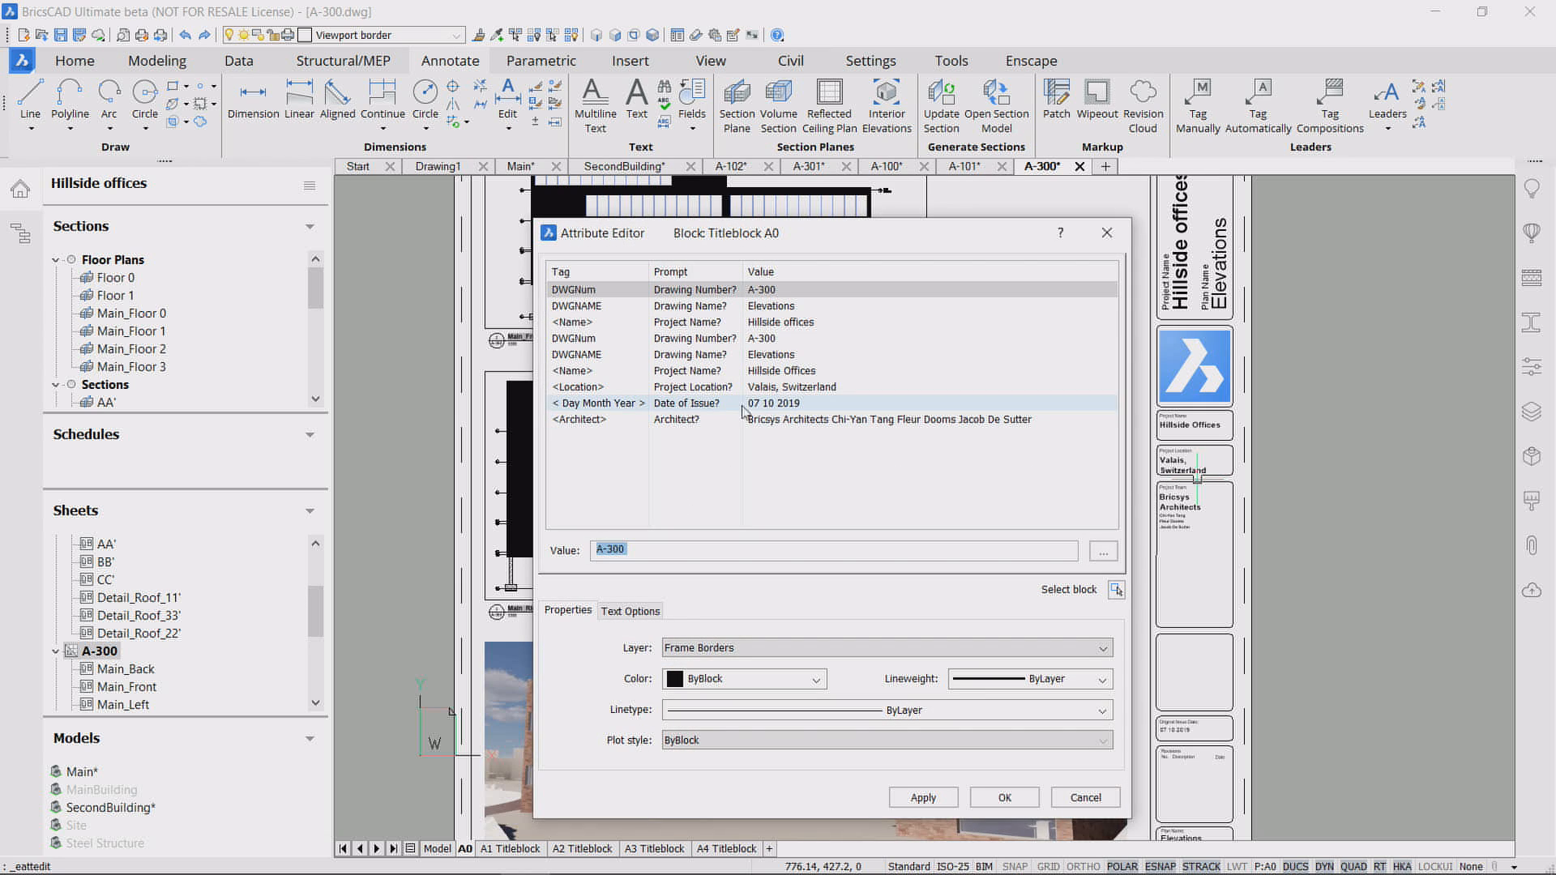
click(768, 403)
triple_click(648, 553)
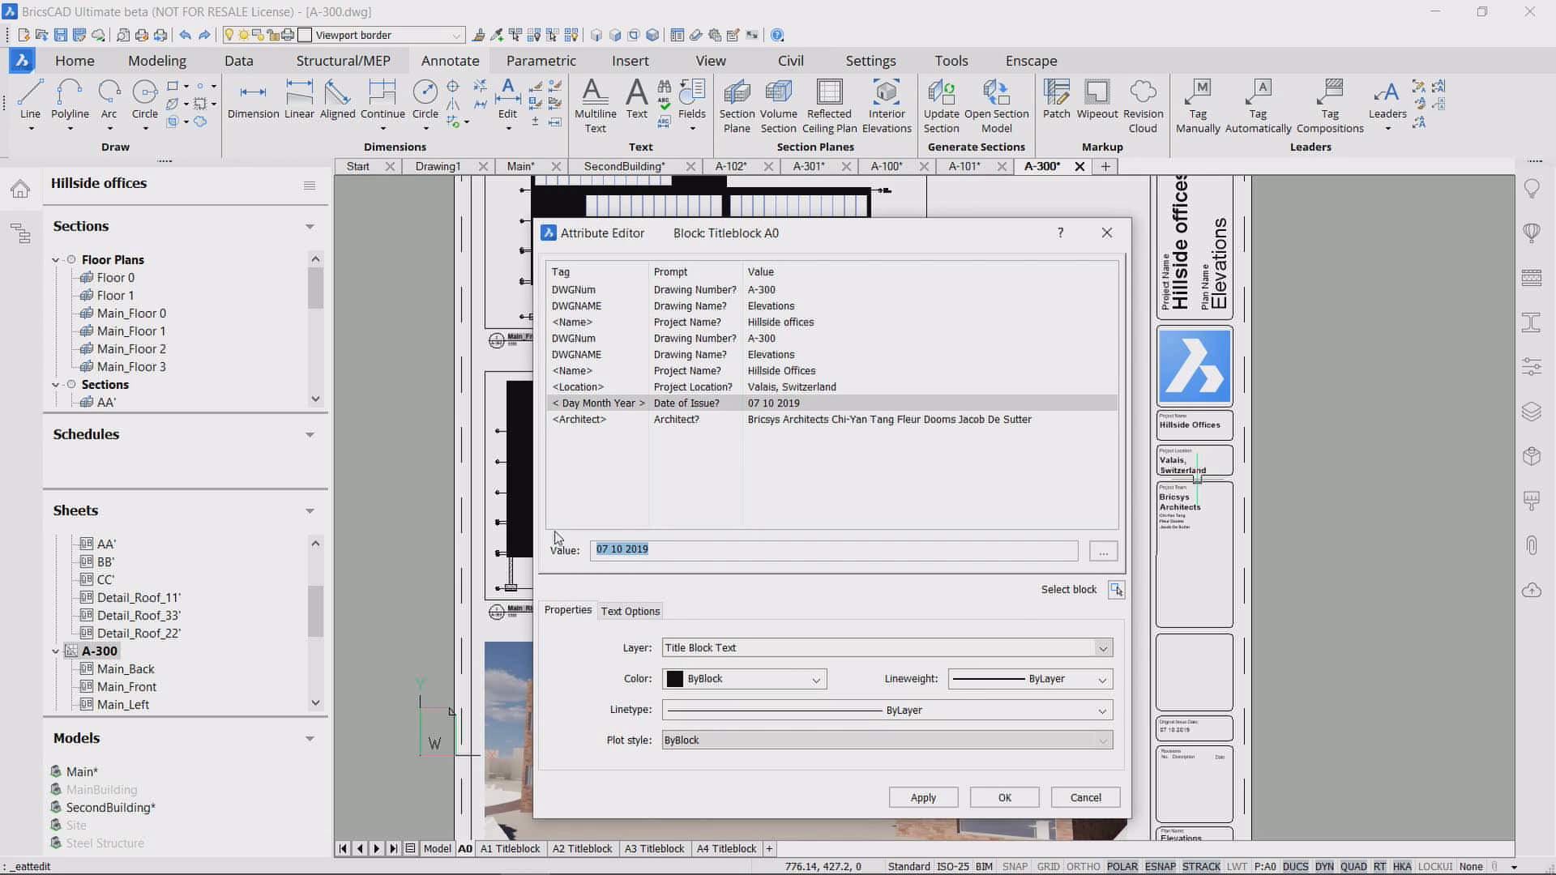
text(1)
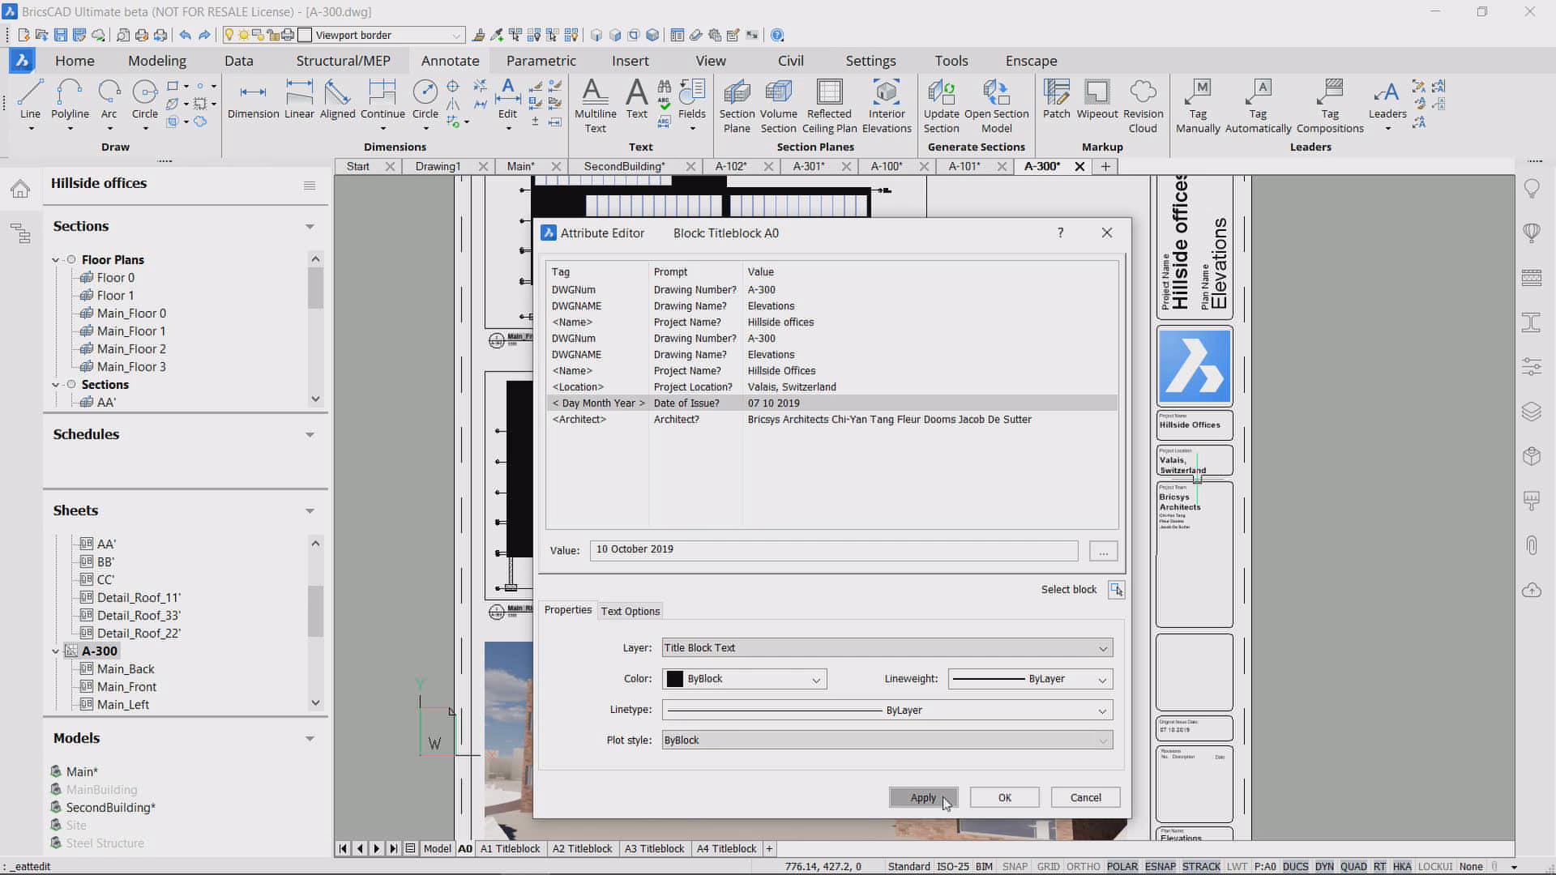
click(944, 799)
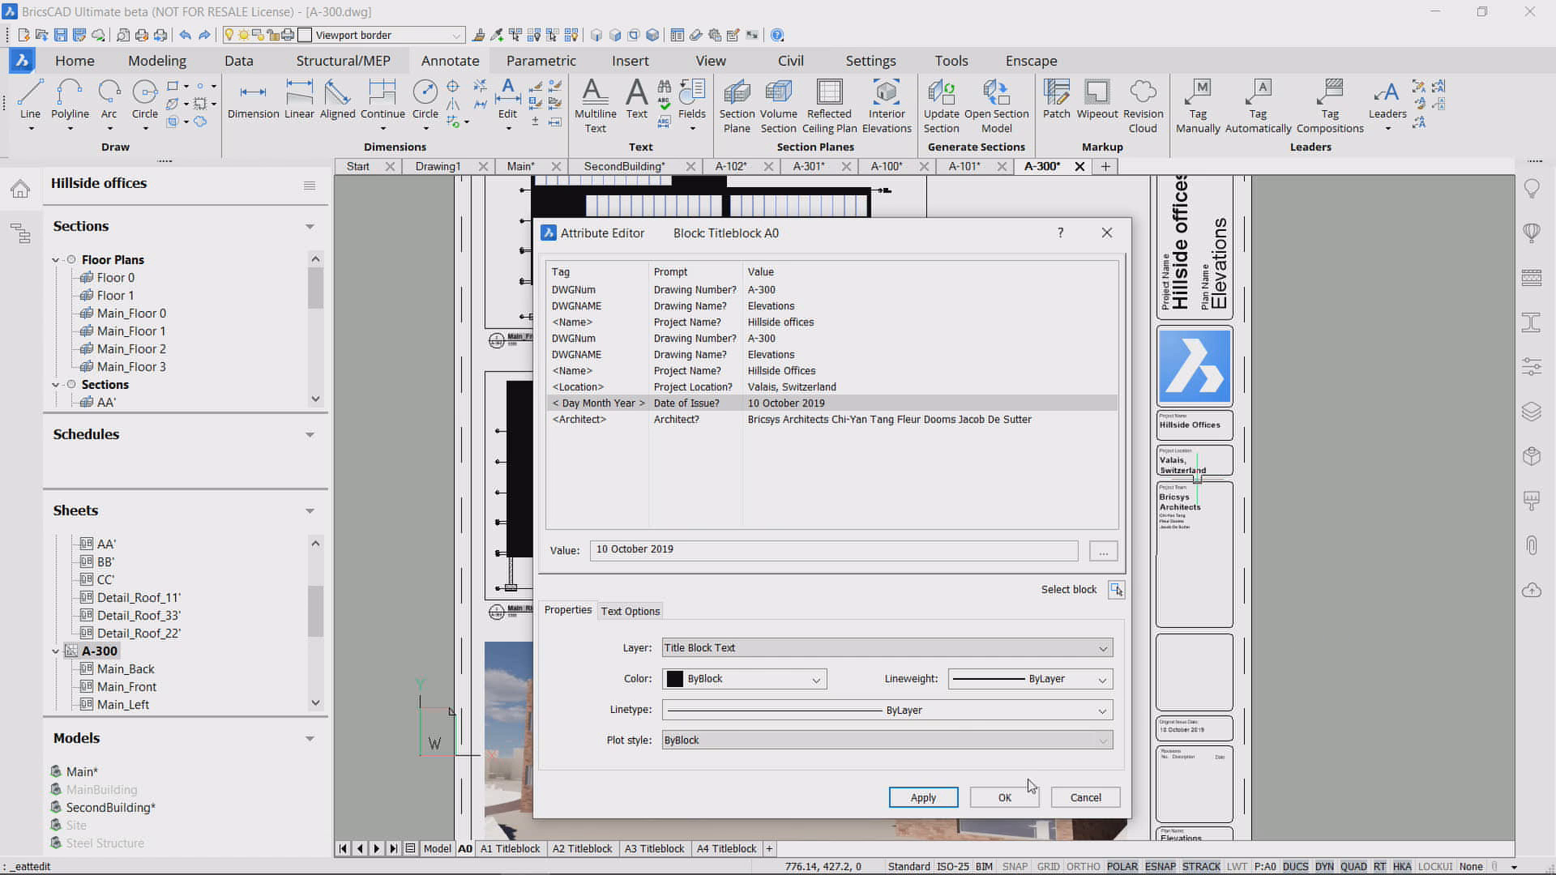
Step: Accept the title block attribute changes and check the original issue date on sheet A-300
click(1005, 798)
scroll(1350, 504, up, 3)
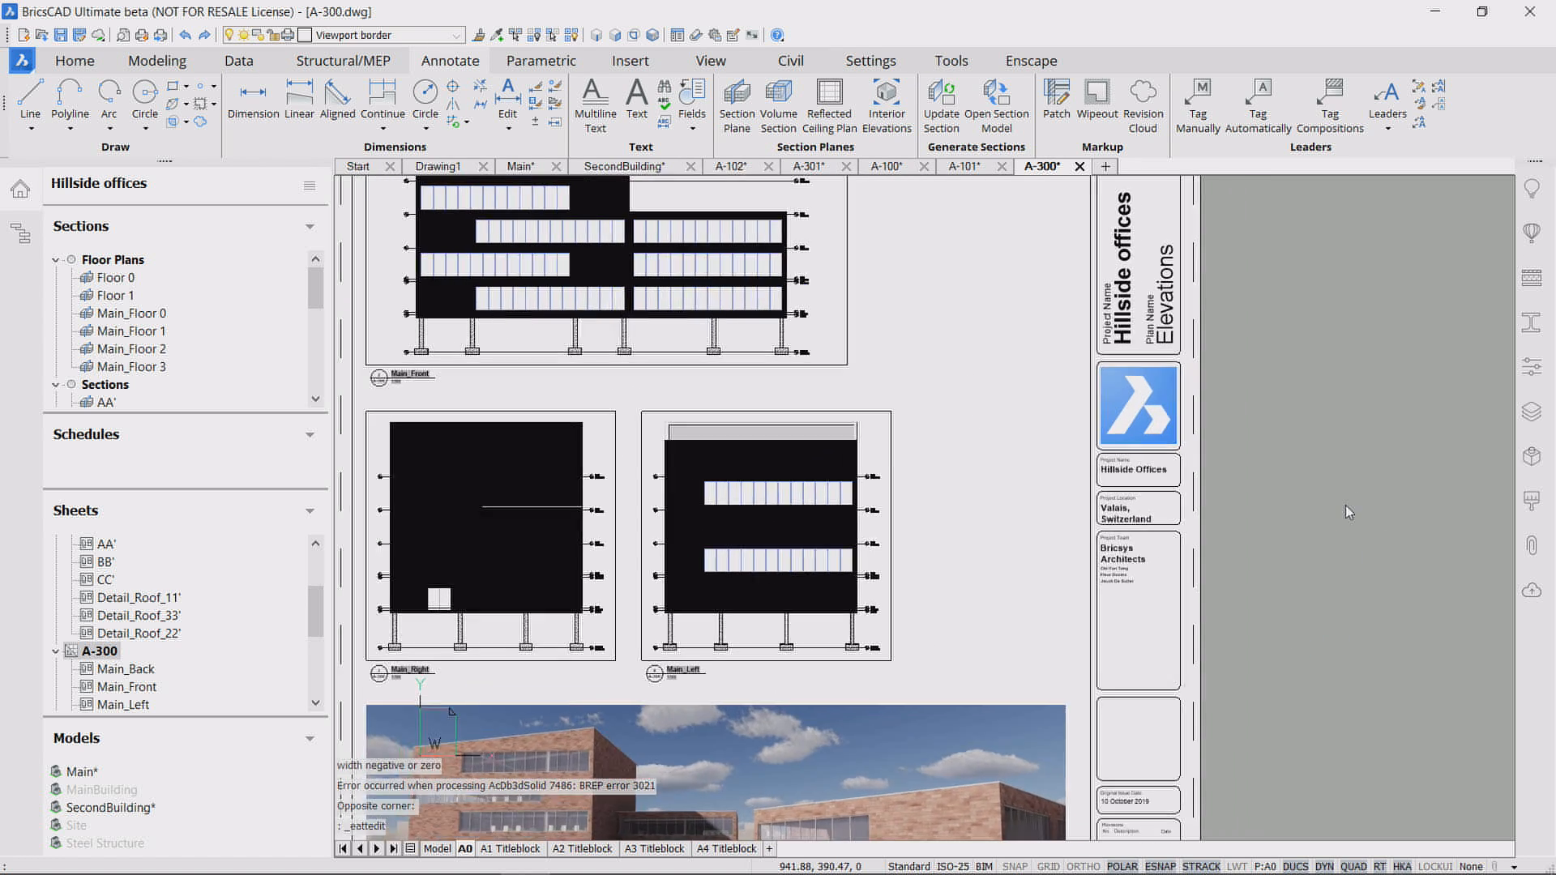
scroll(1344, 507, up, 2)
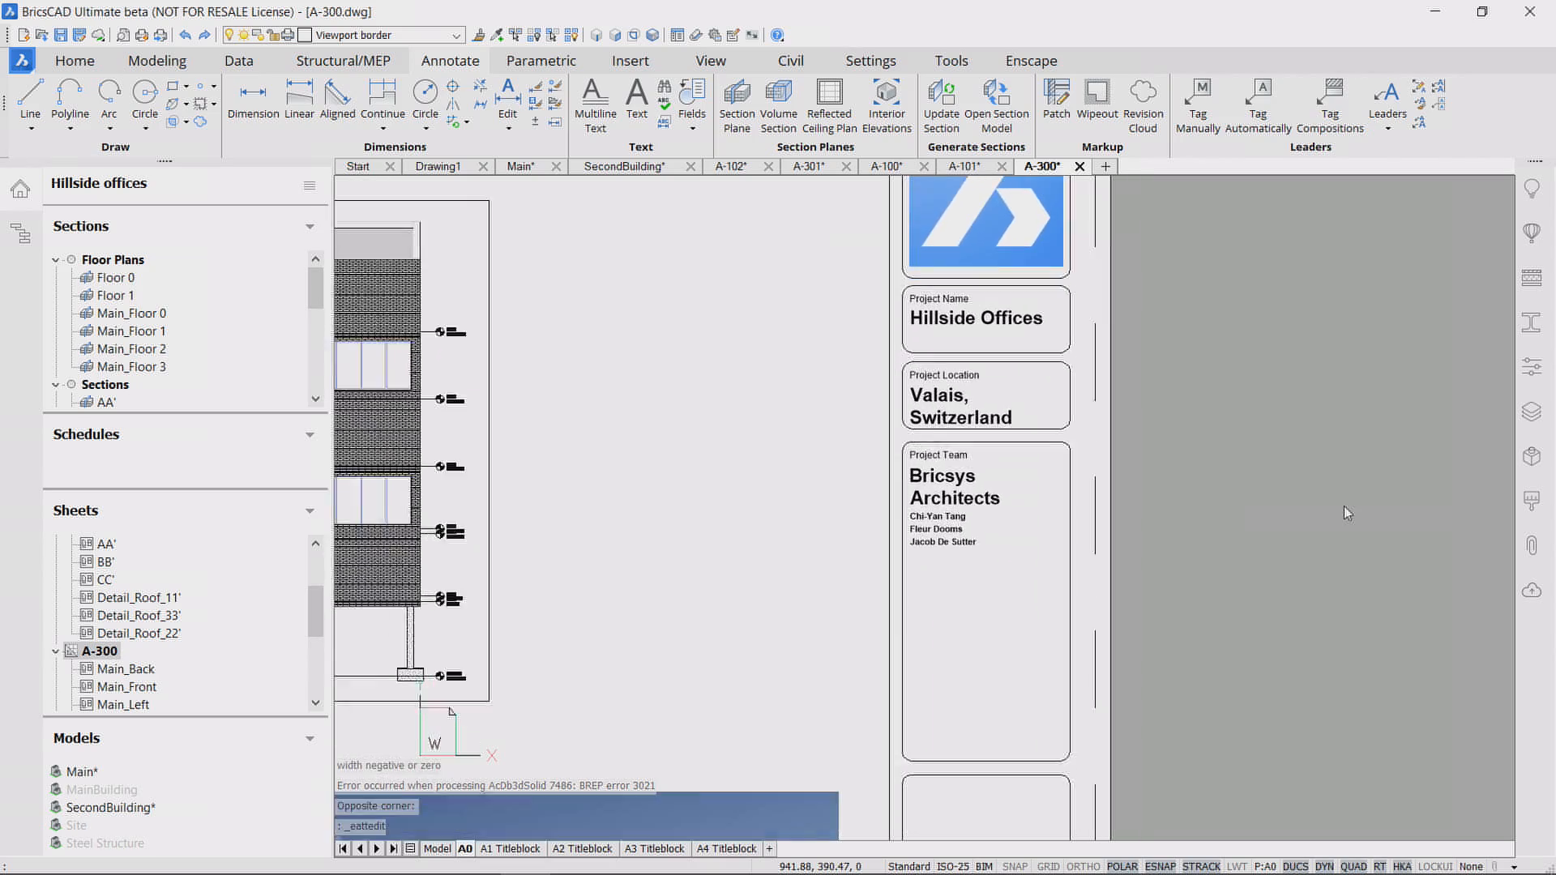
scroll(1344, 506, up, 3)
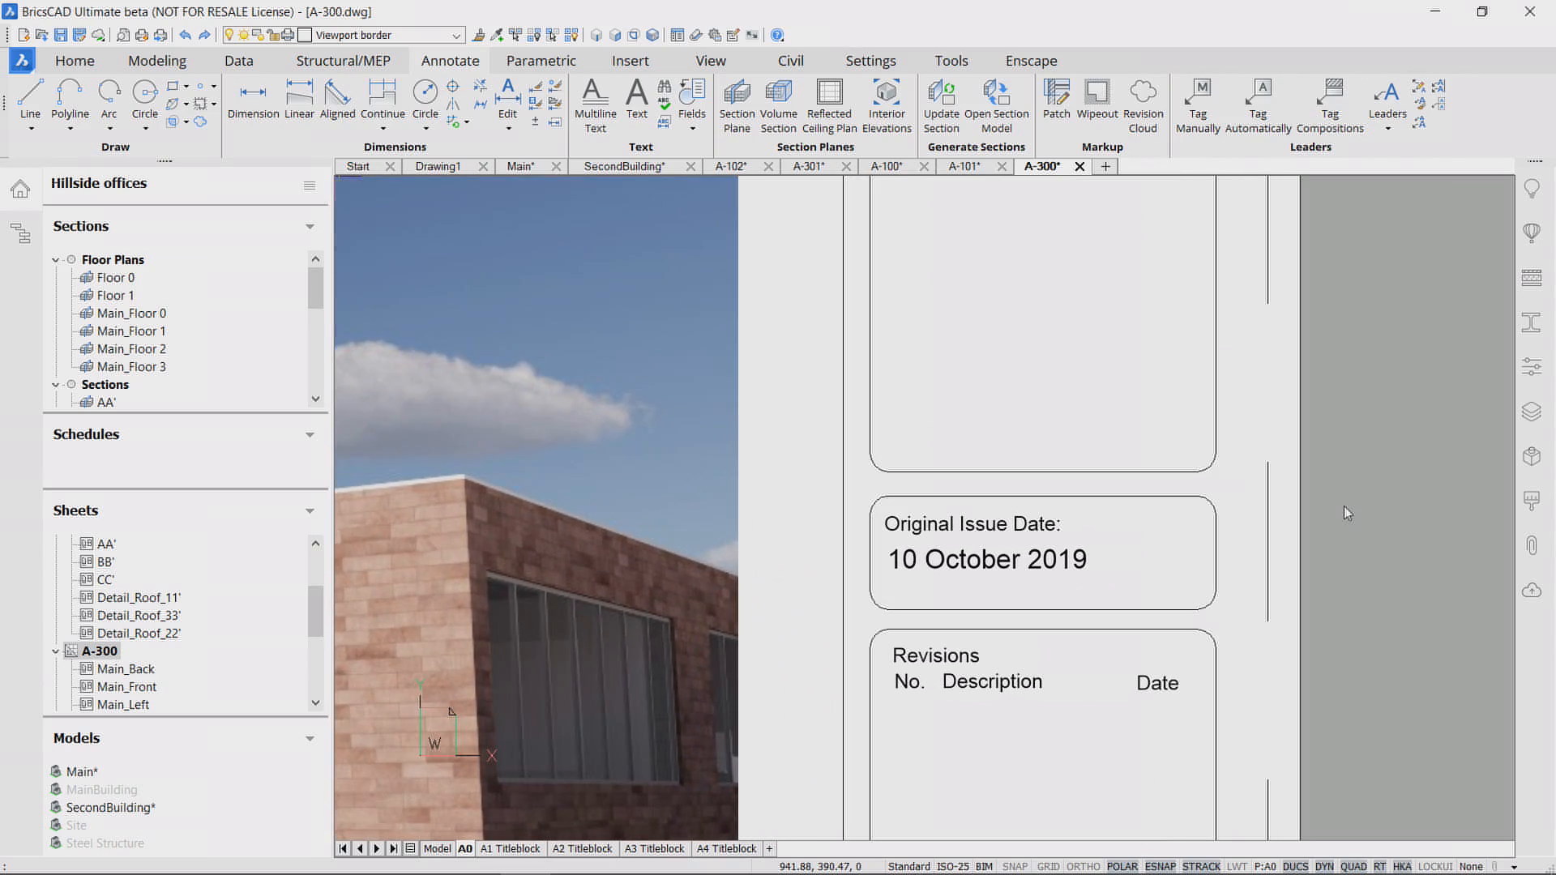
scroll(1344, 506, down, 5)
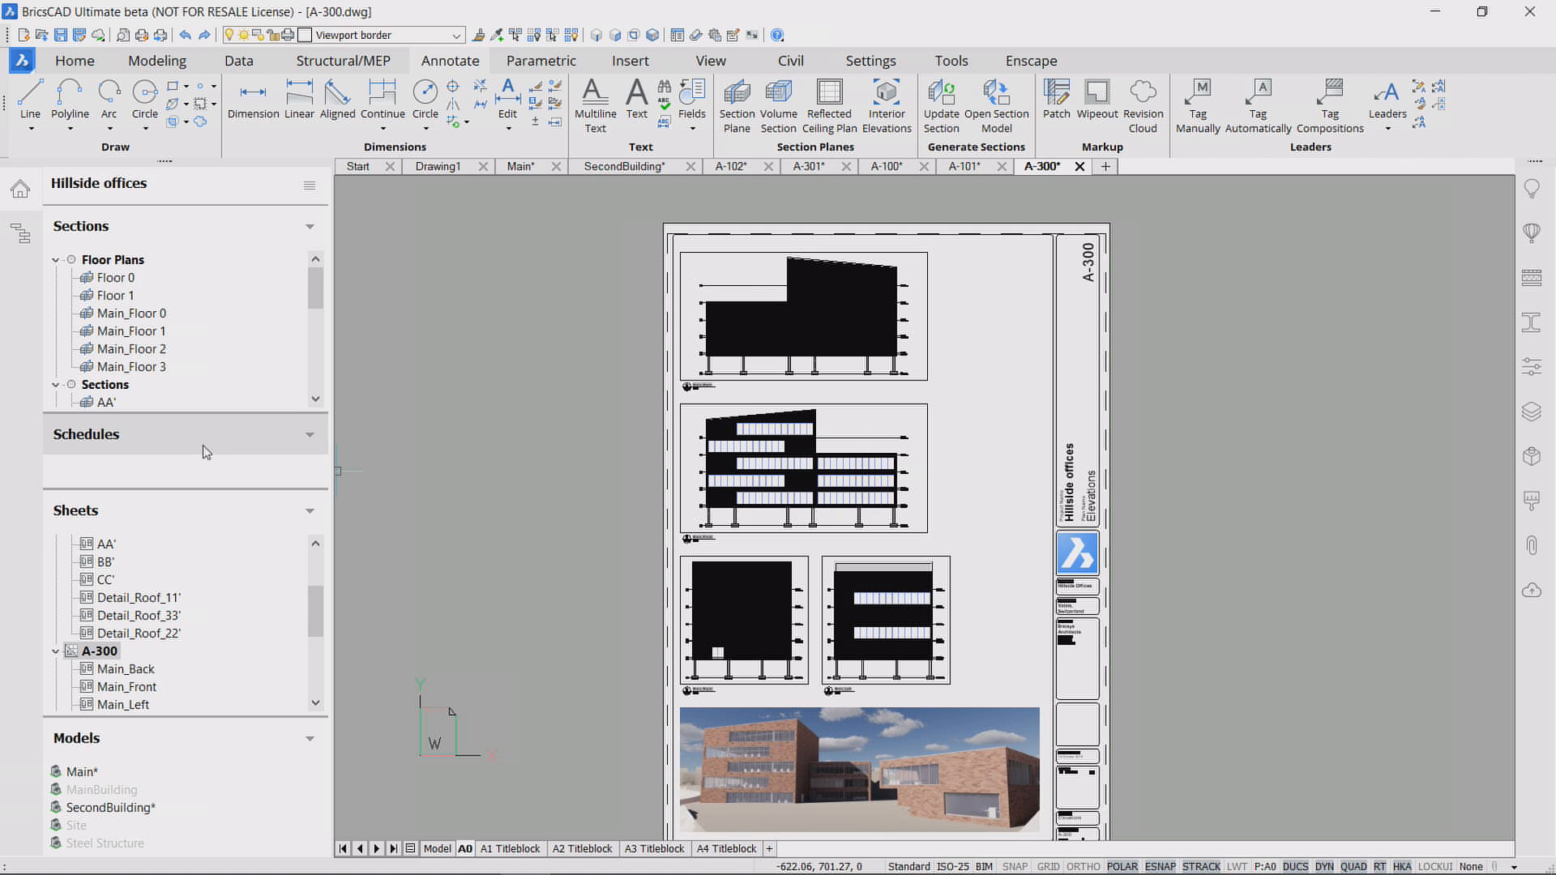
Step: Switch to the SecondBuilding model and save it
right_click(210, 442)
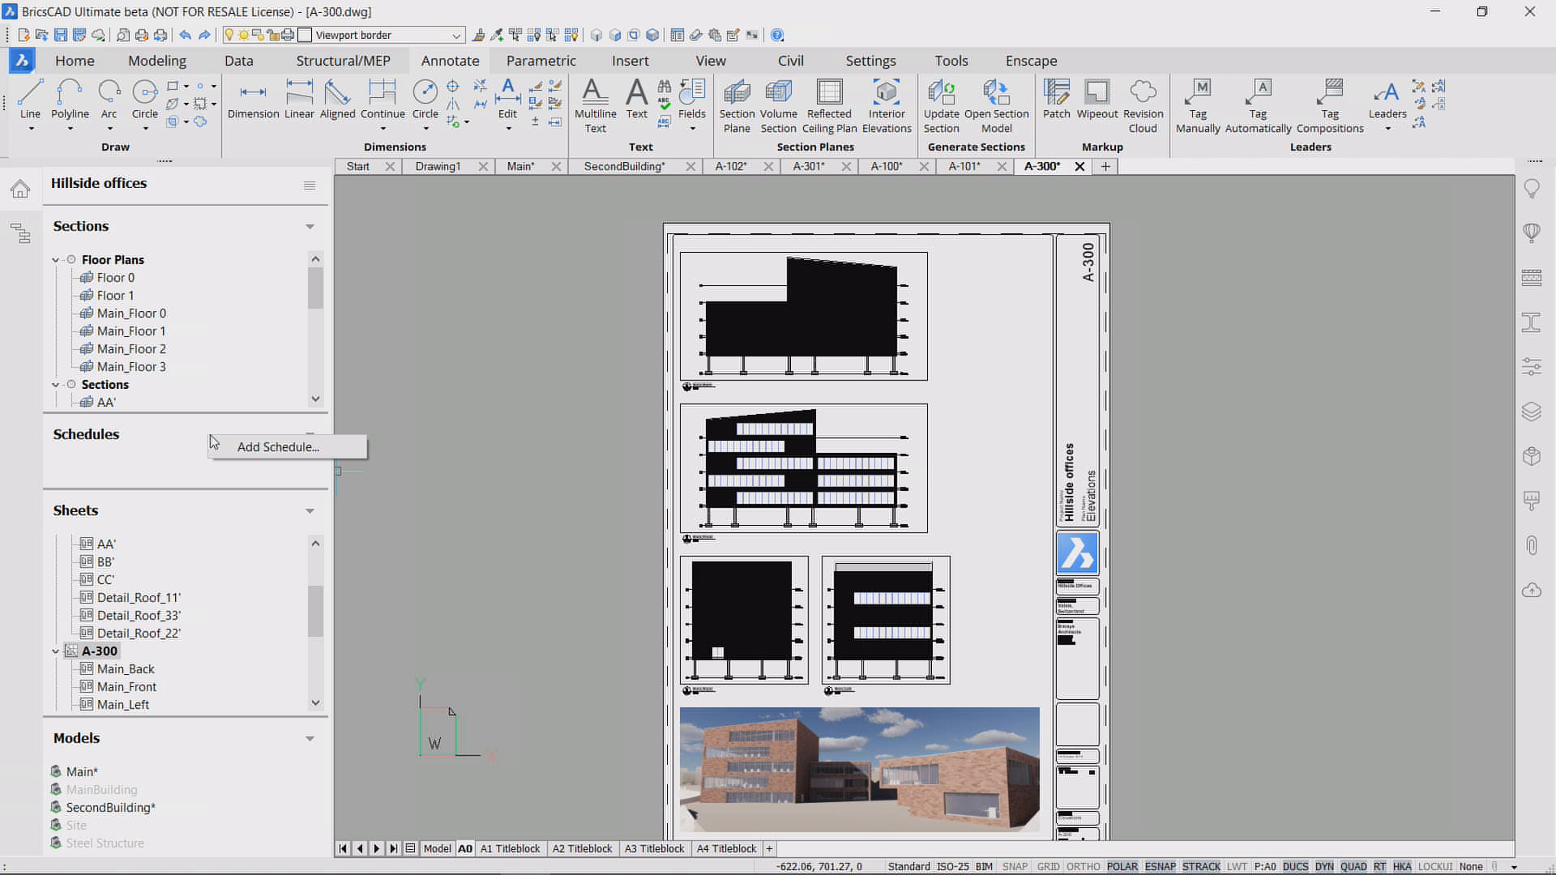
click(438, 411)
click(617, 168)
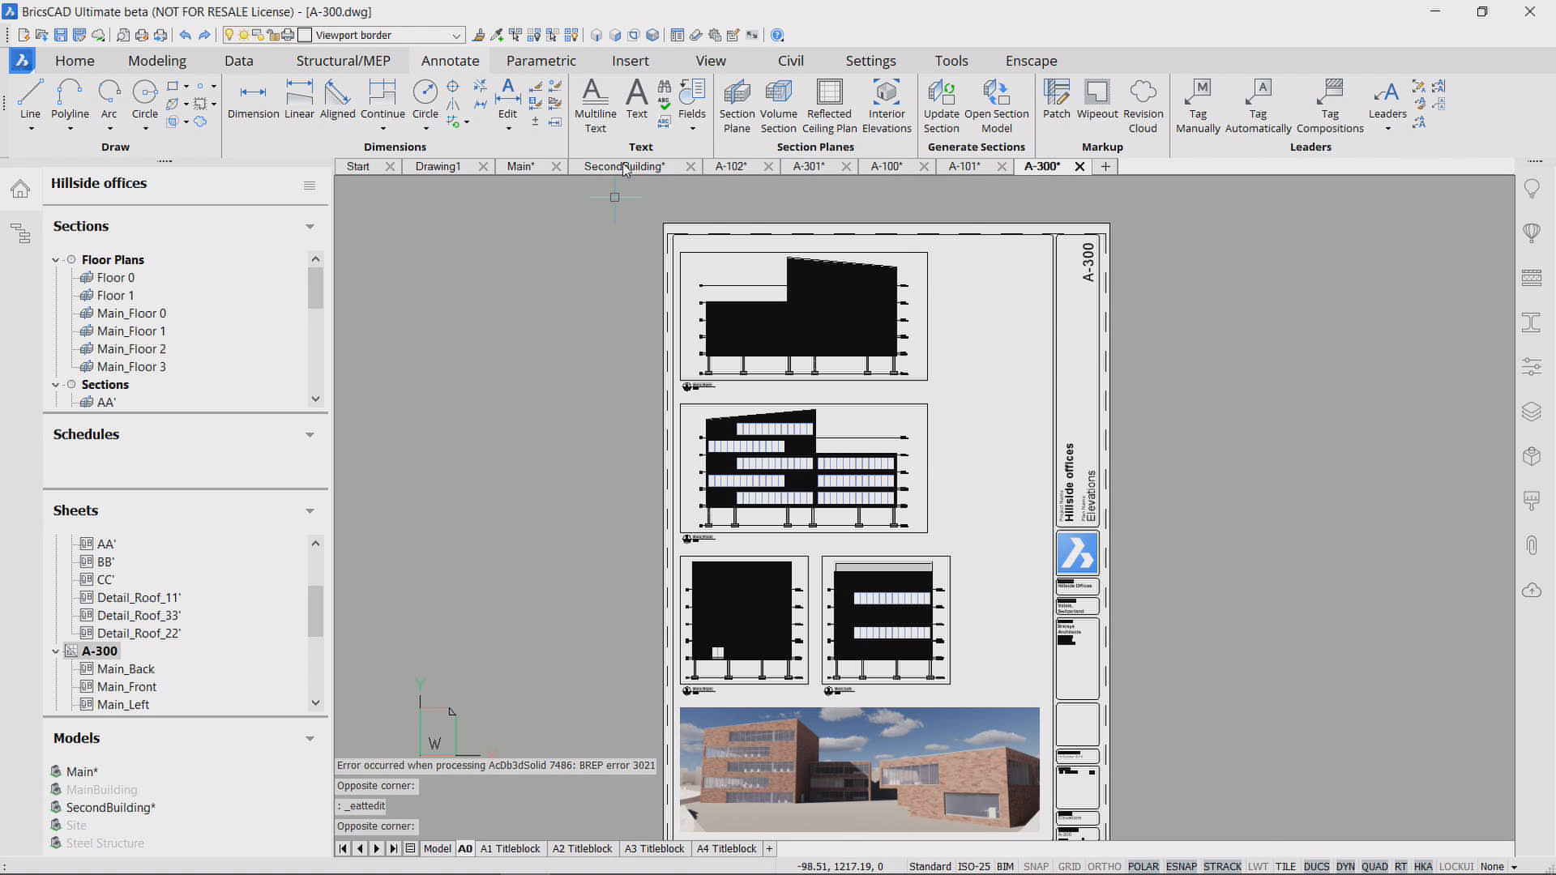
key(ctrl+s)
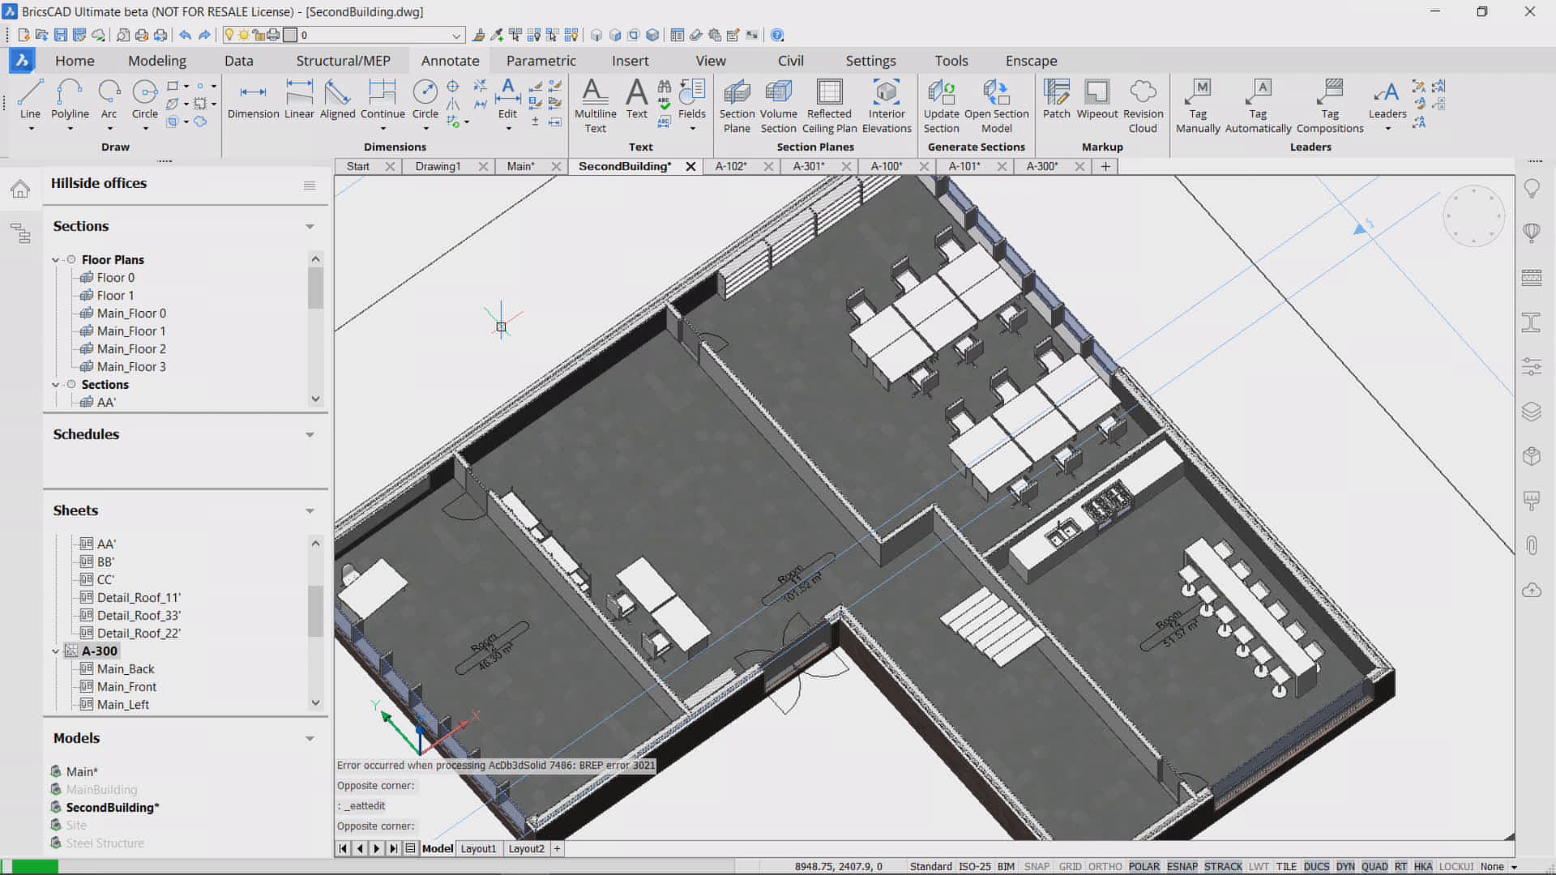
Step: Start a new schedule for SecondBuilding based on the existing data extraction definition Windows_Hillside from the Desktop
right_click(168, 444)
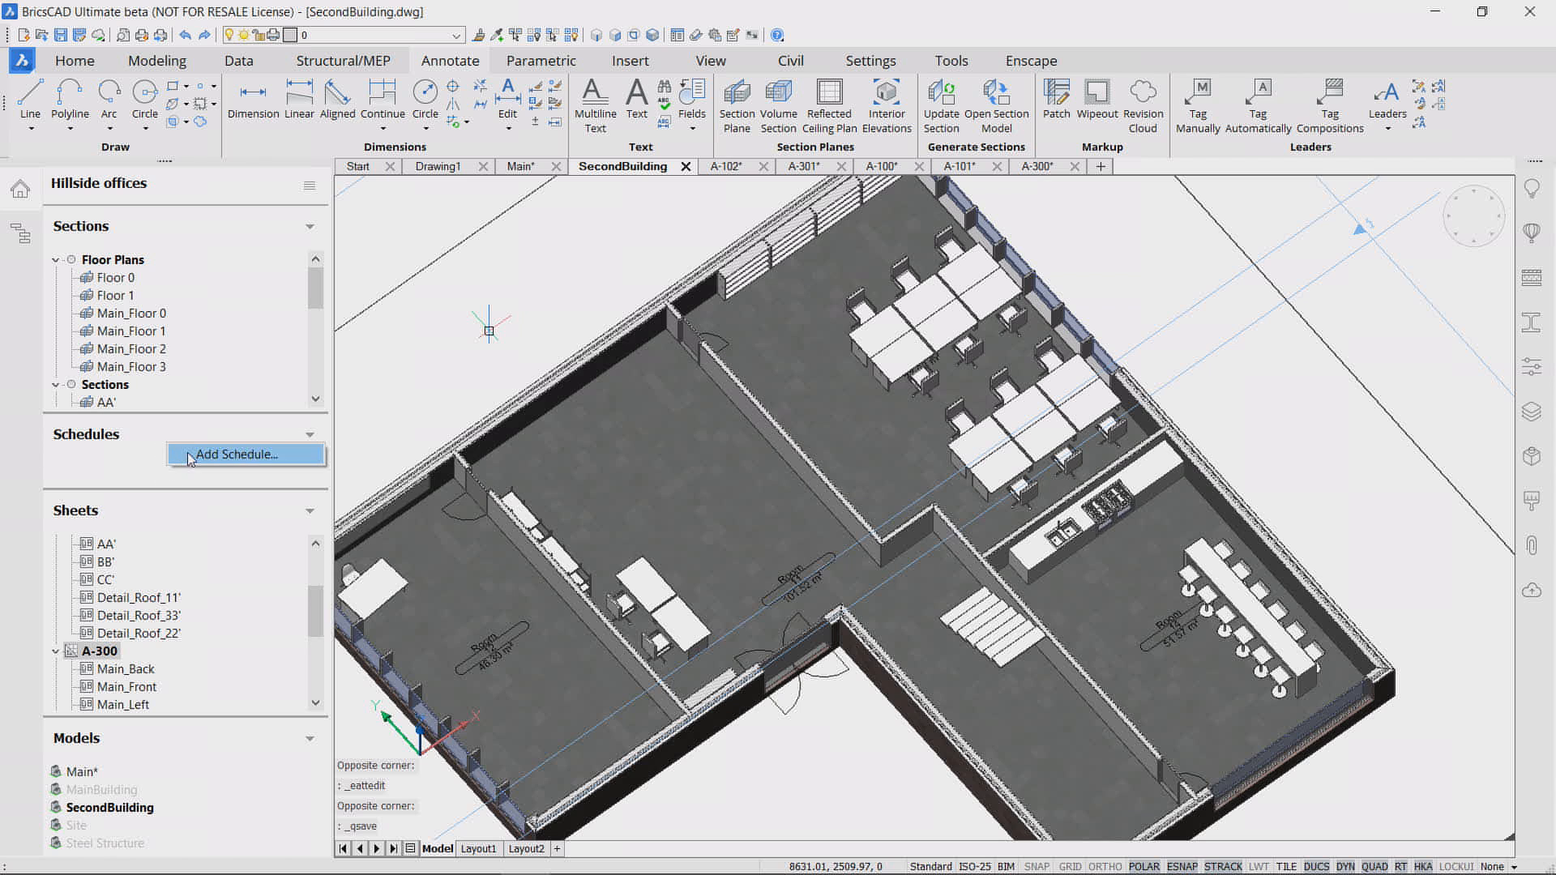
click(213, 455)
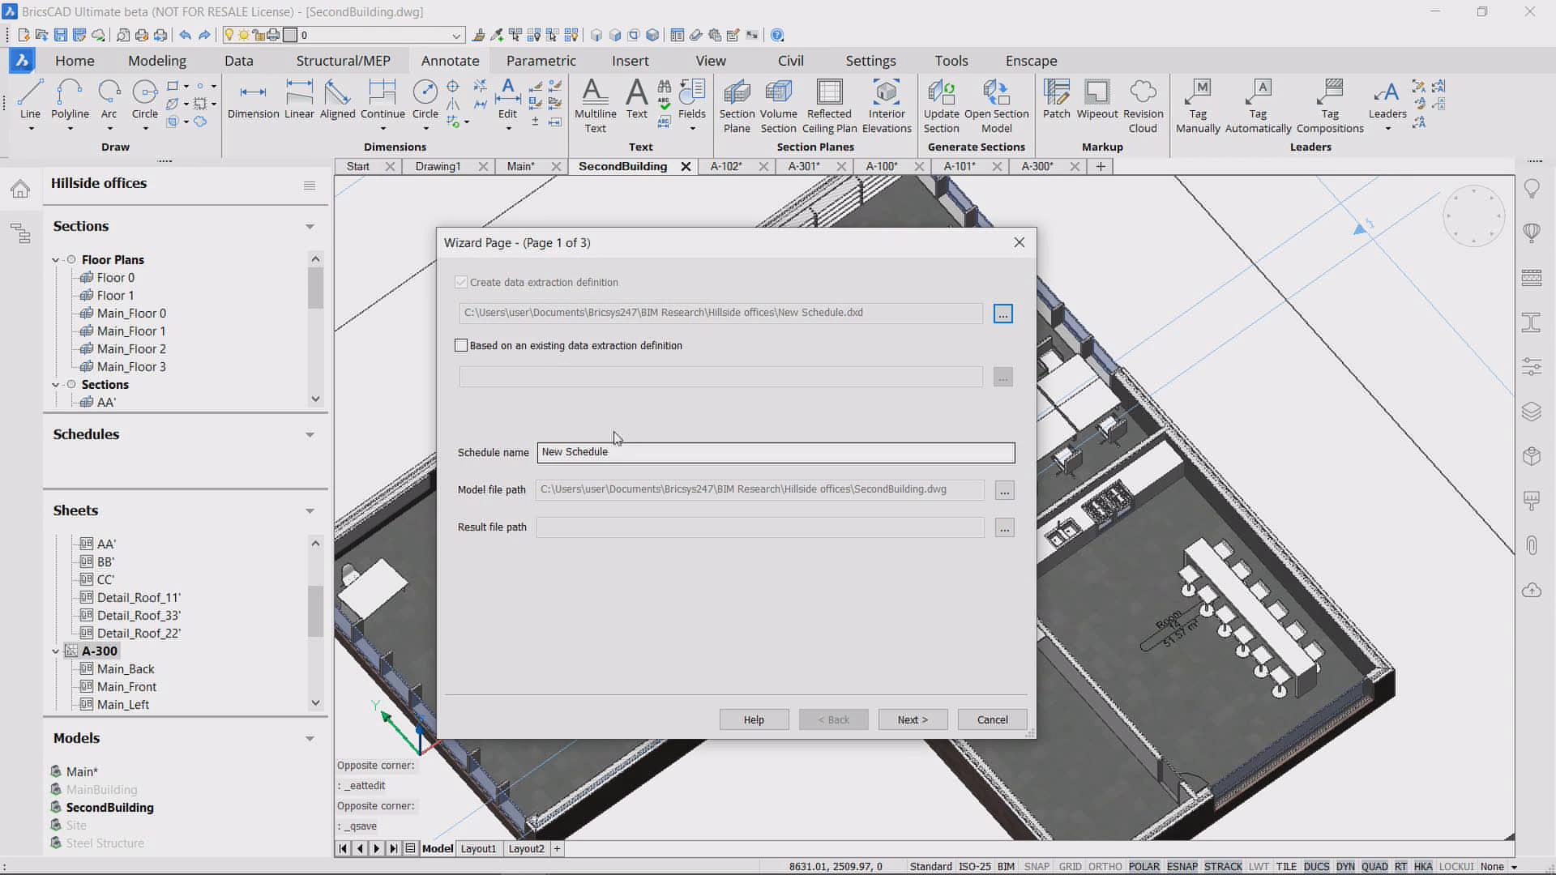
click(461, 346)
click(1002, 381)
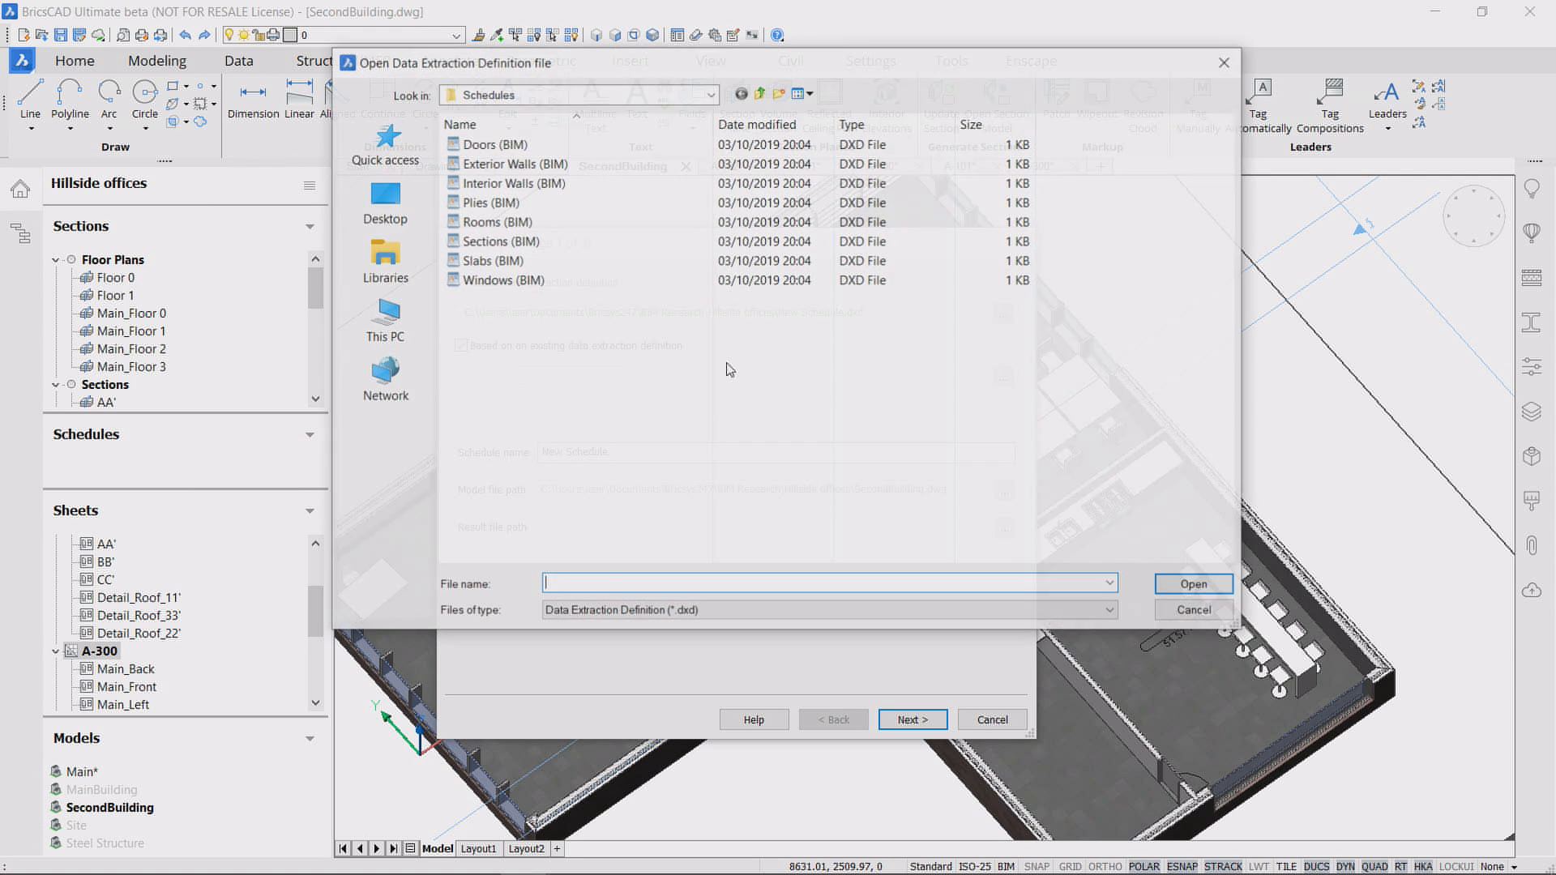
click(384, 202)
double_click(721, 306)
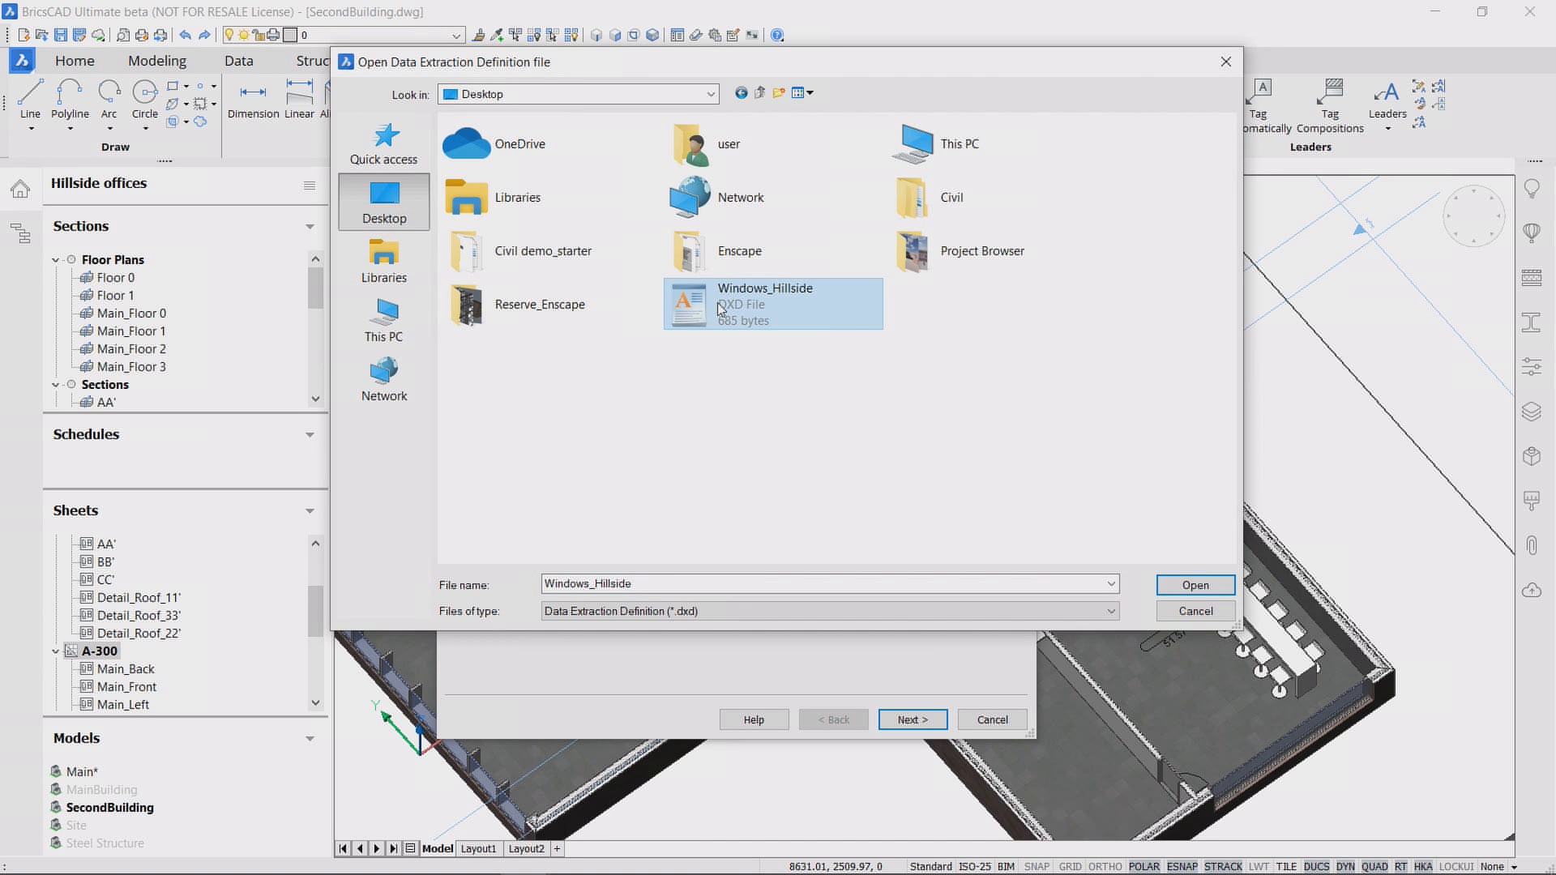
Step: Name the schedule "Windows building 2" and set its result file to S1 in the Hillside offices folder
drag(707, 451, 496, 444)
text(Window)
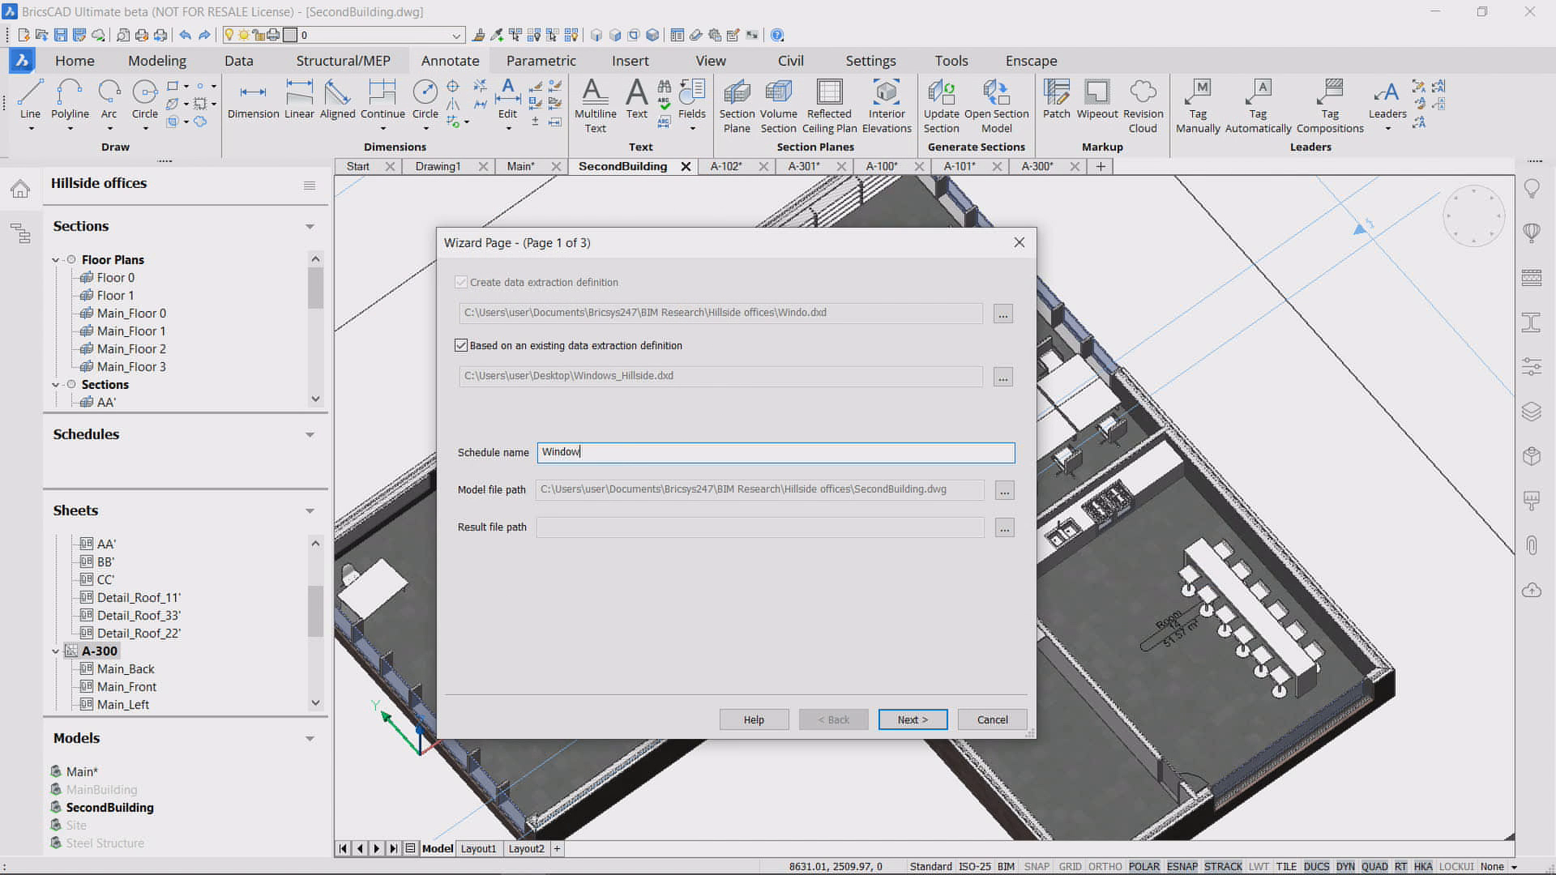
text(s building 2)
click(1004, 528)
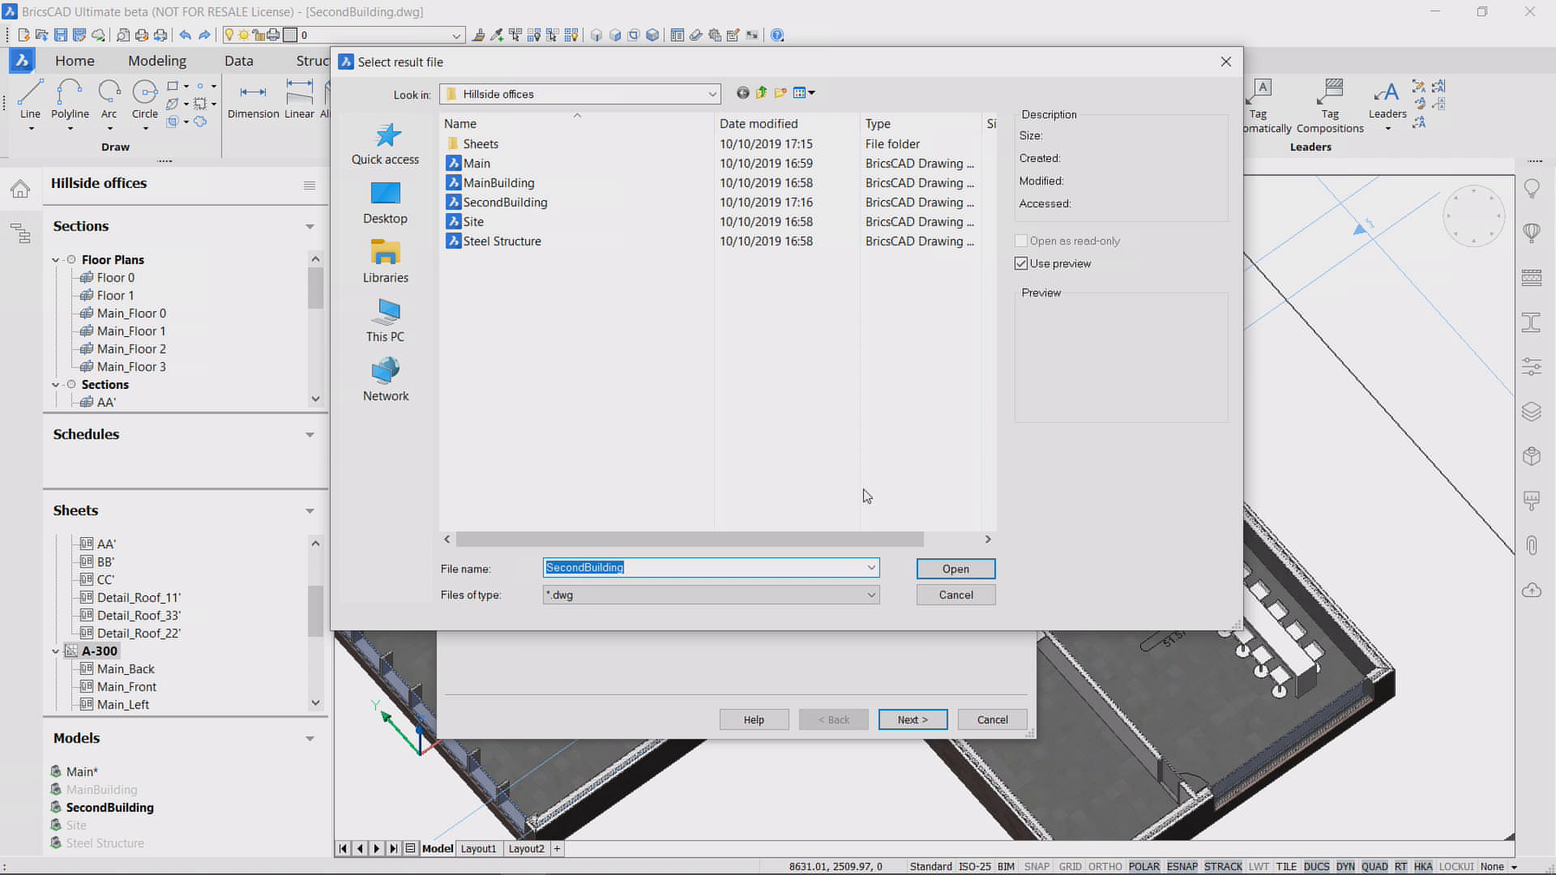
text(S1)
click(953, 570)
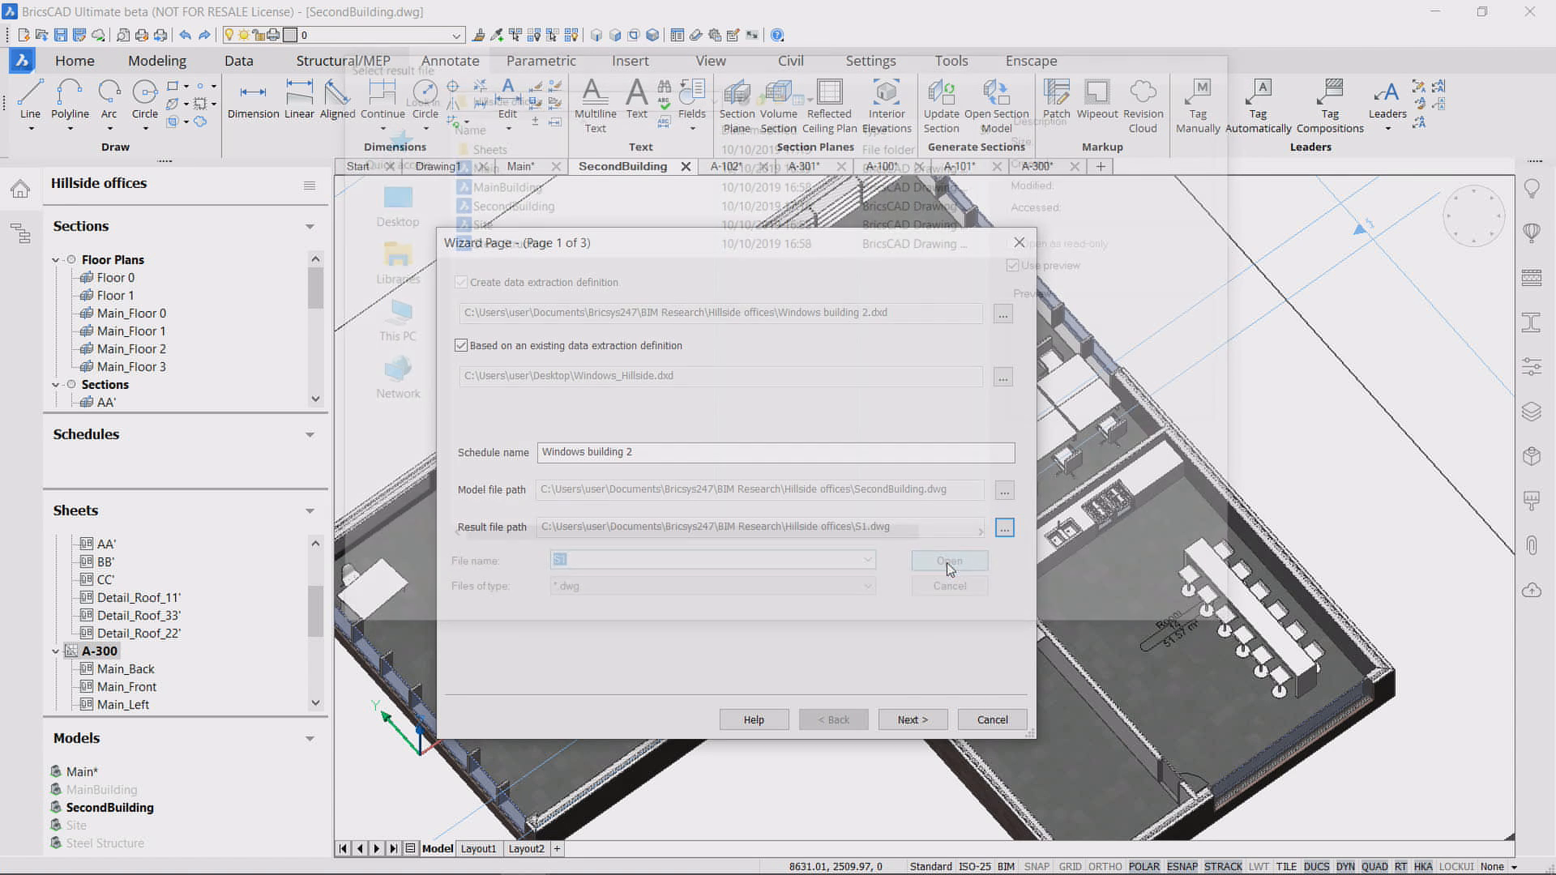
Step: Keep the predefined source and extraction options, review the window properties to extract, and finish creating the schedule
click(914, 719)
click(914, 720)
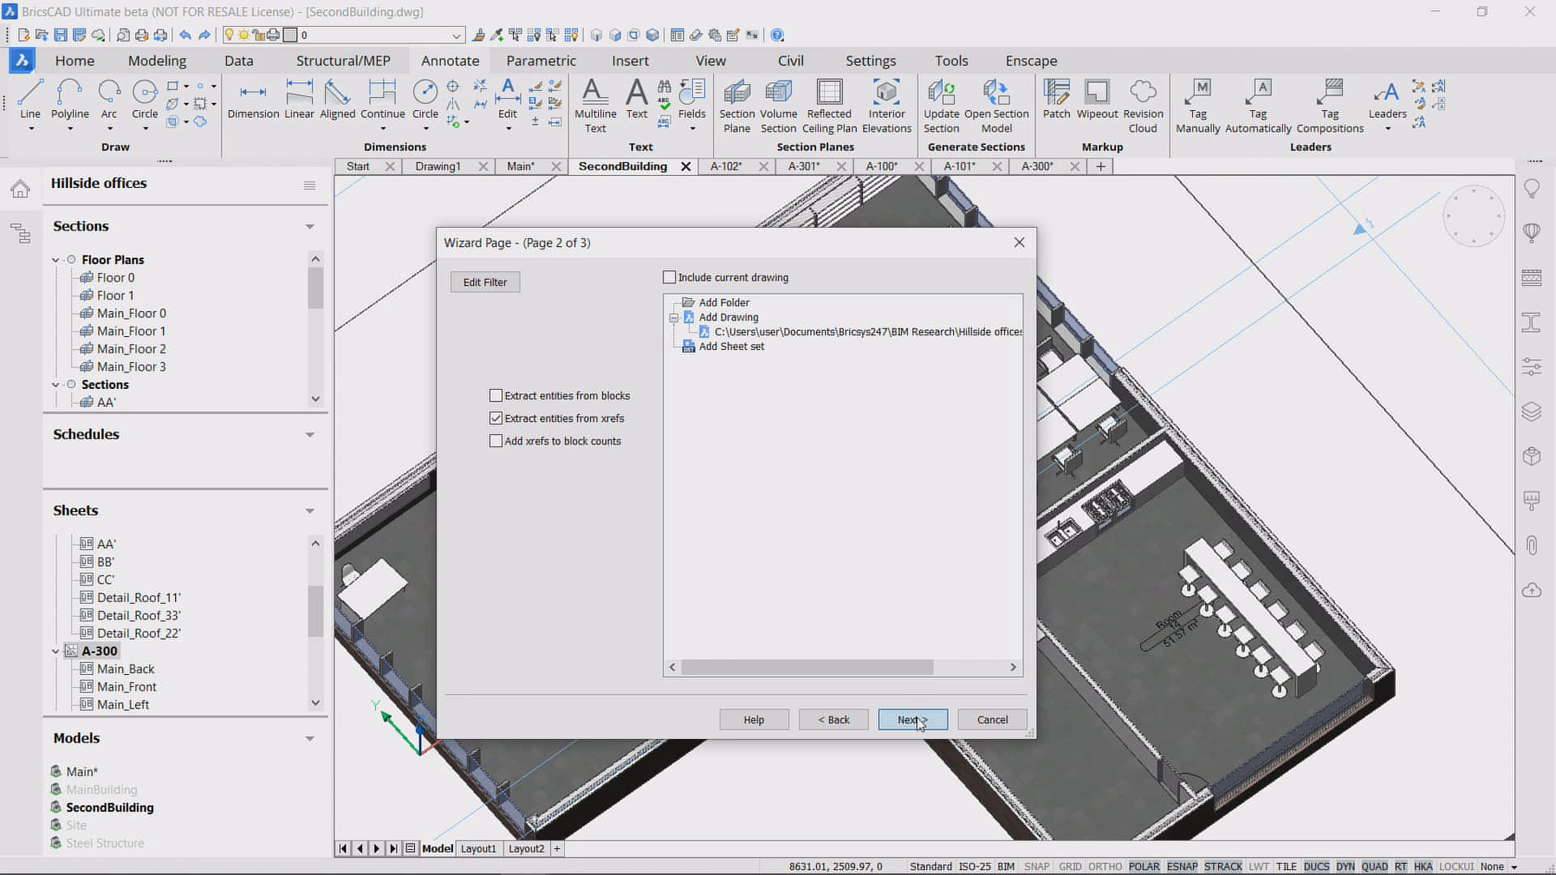
scroll(763, 384, down, 10)
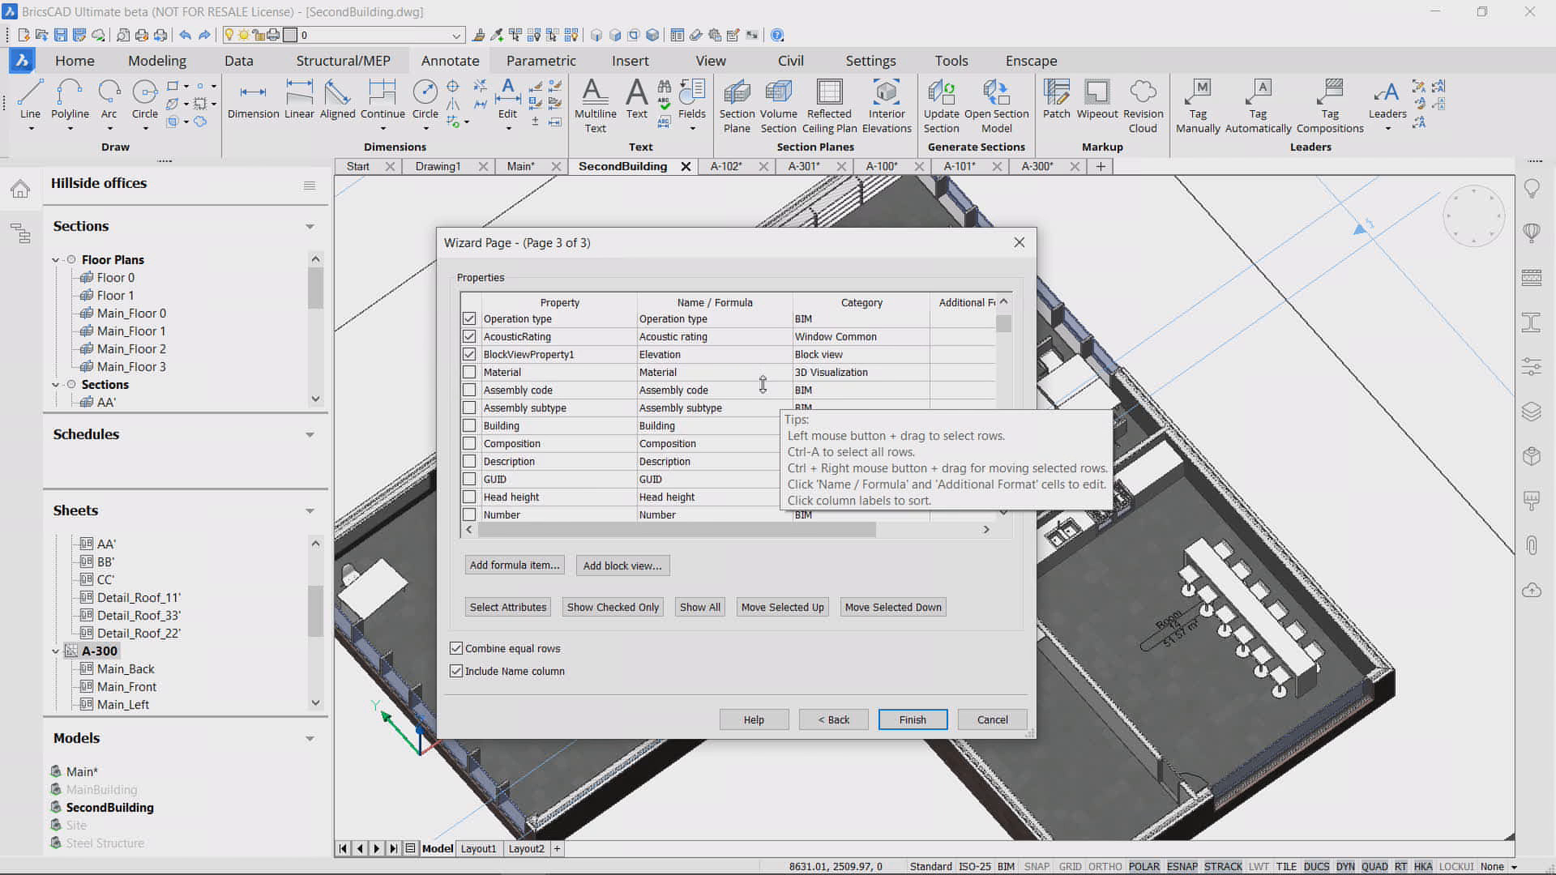
scroll(653, 458, up, 10)
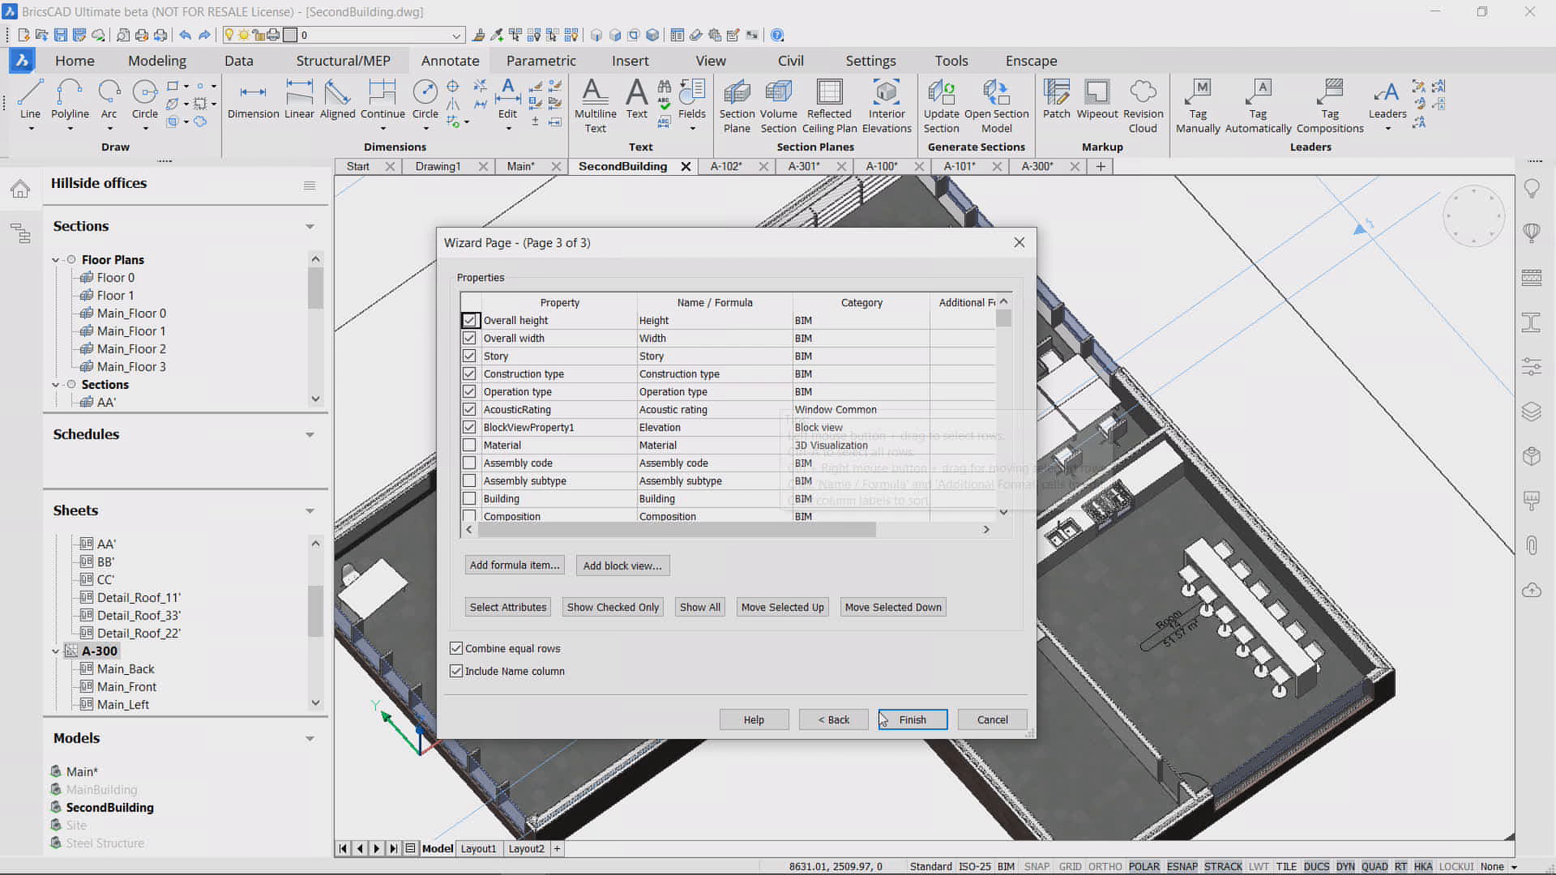
click(912, 719)
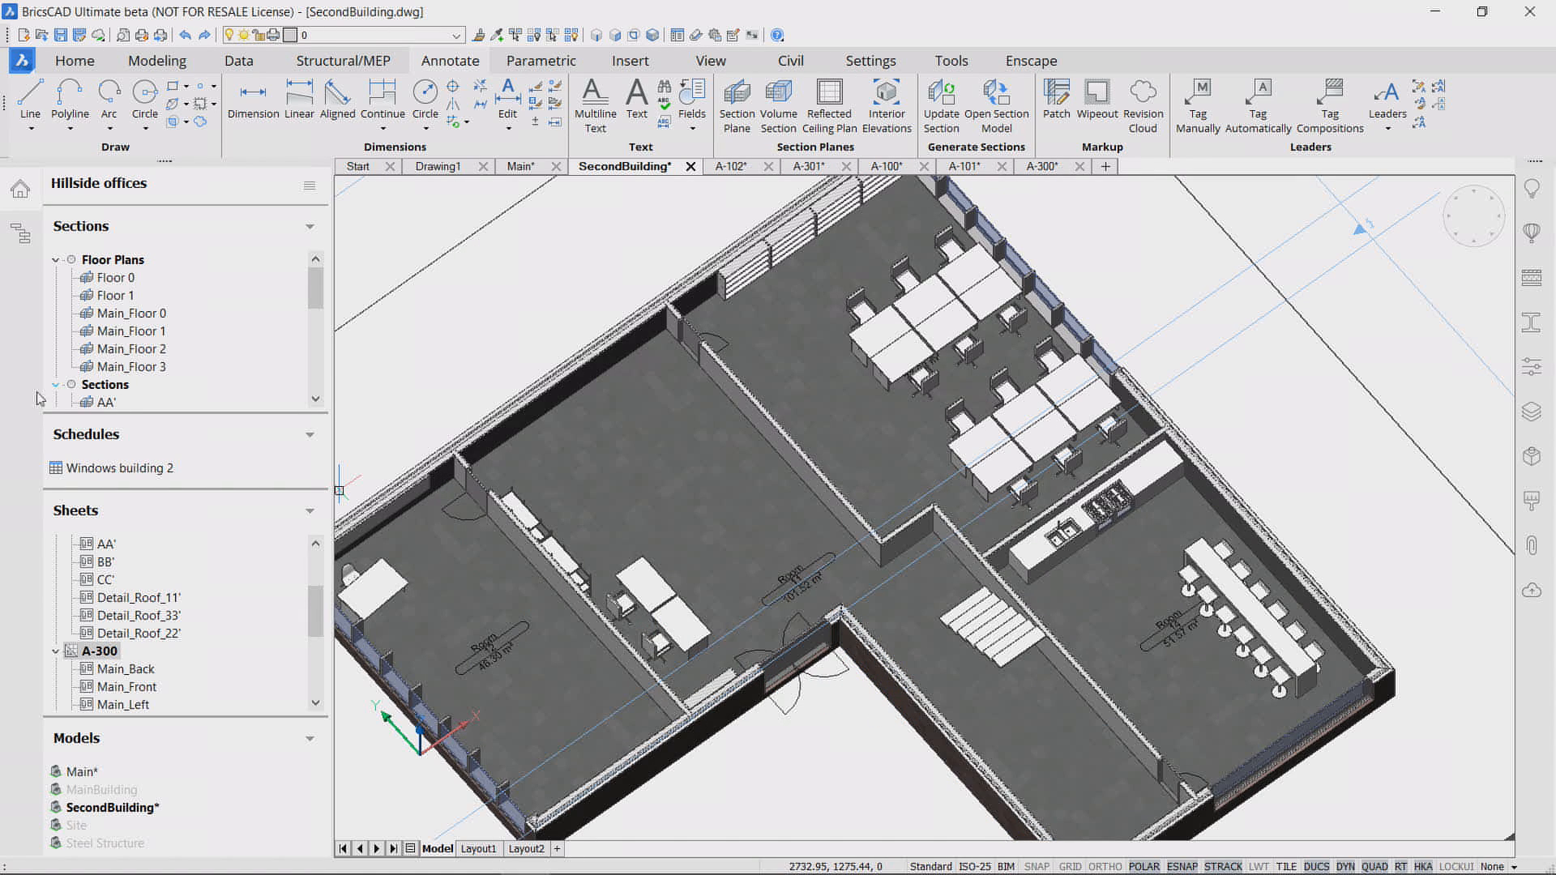
Step: Update the Windows building 2 schedule and display its window table on sheet S1
right_click(106, 470)
click(142, 529)
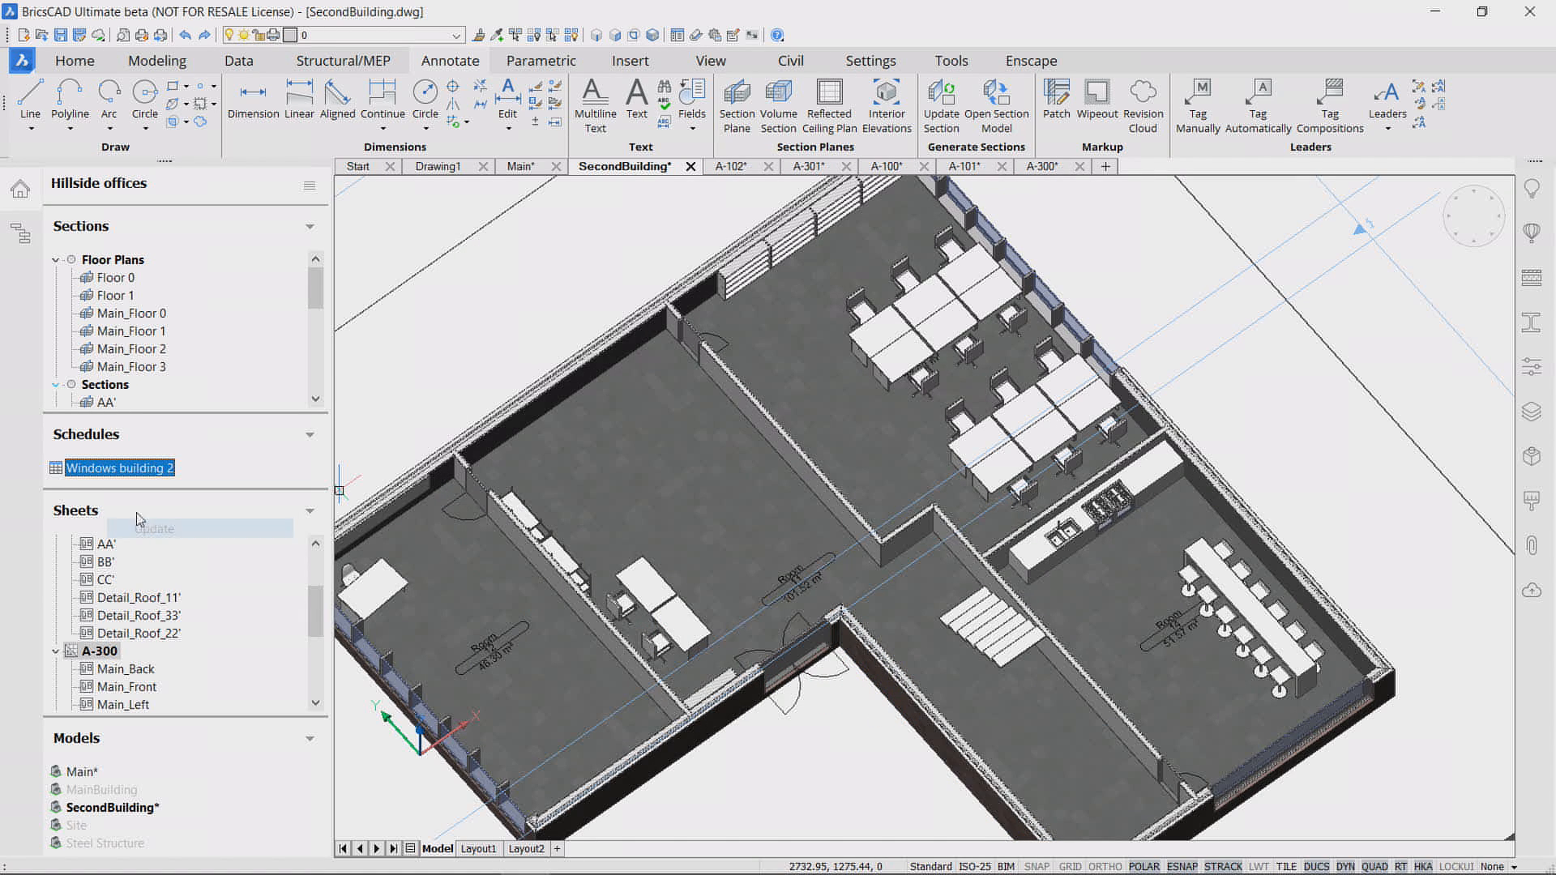
right_click(124, 472)
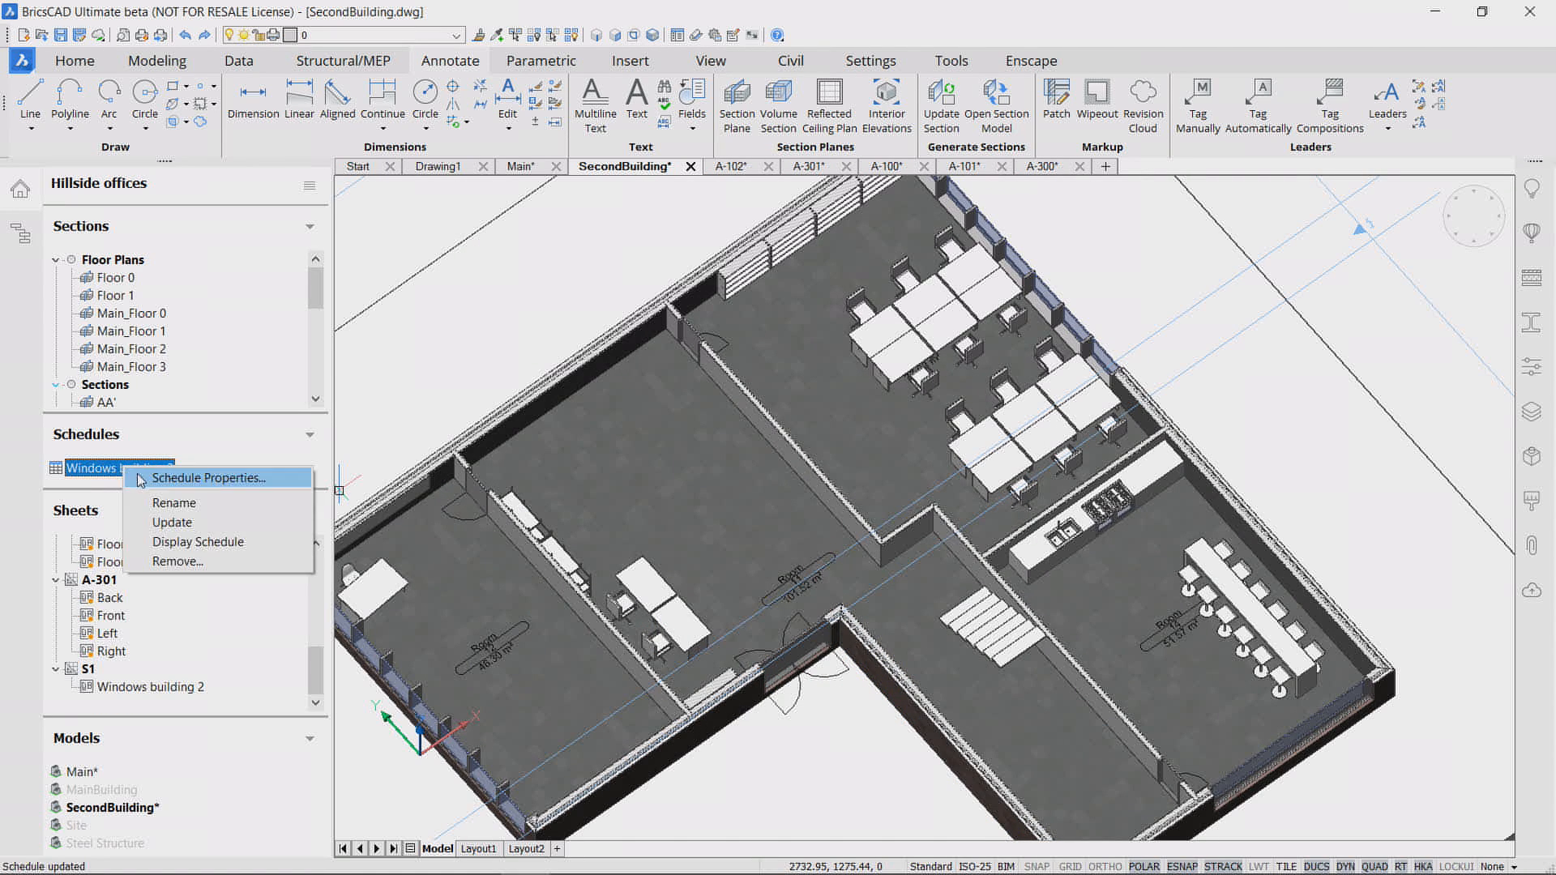
click(162, 543)
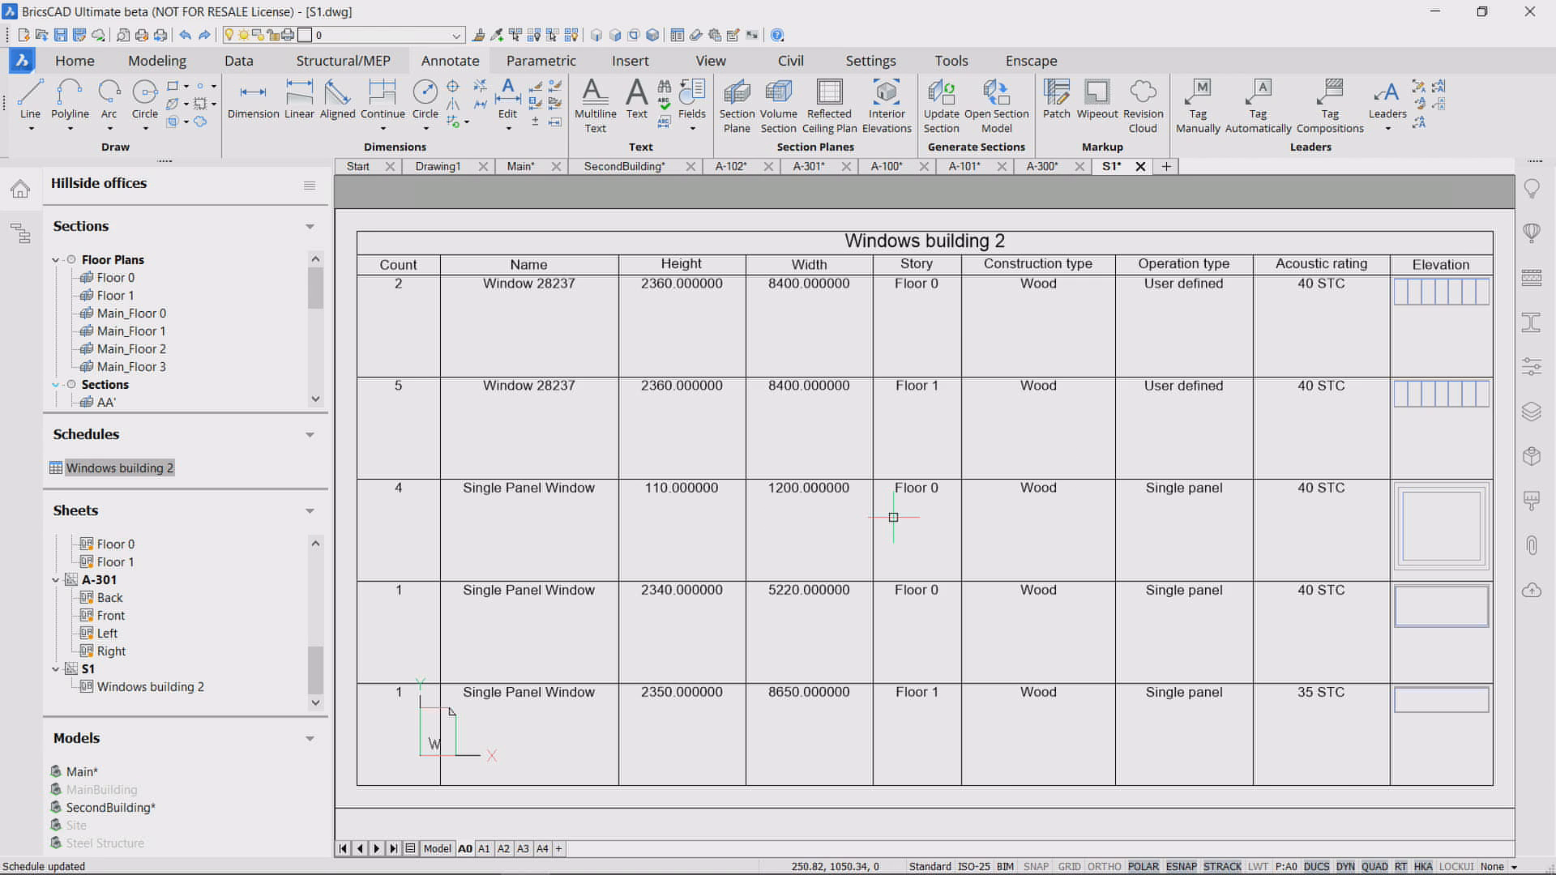
scroll(893, 517, up, 3)
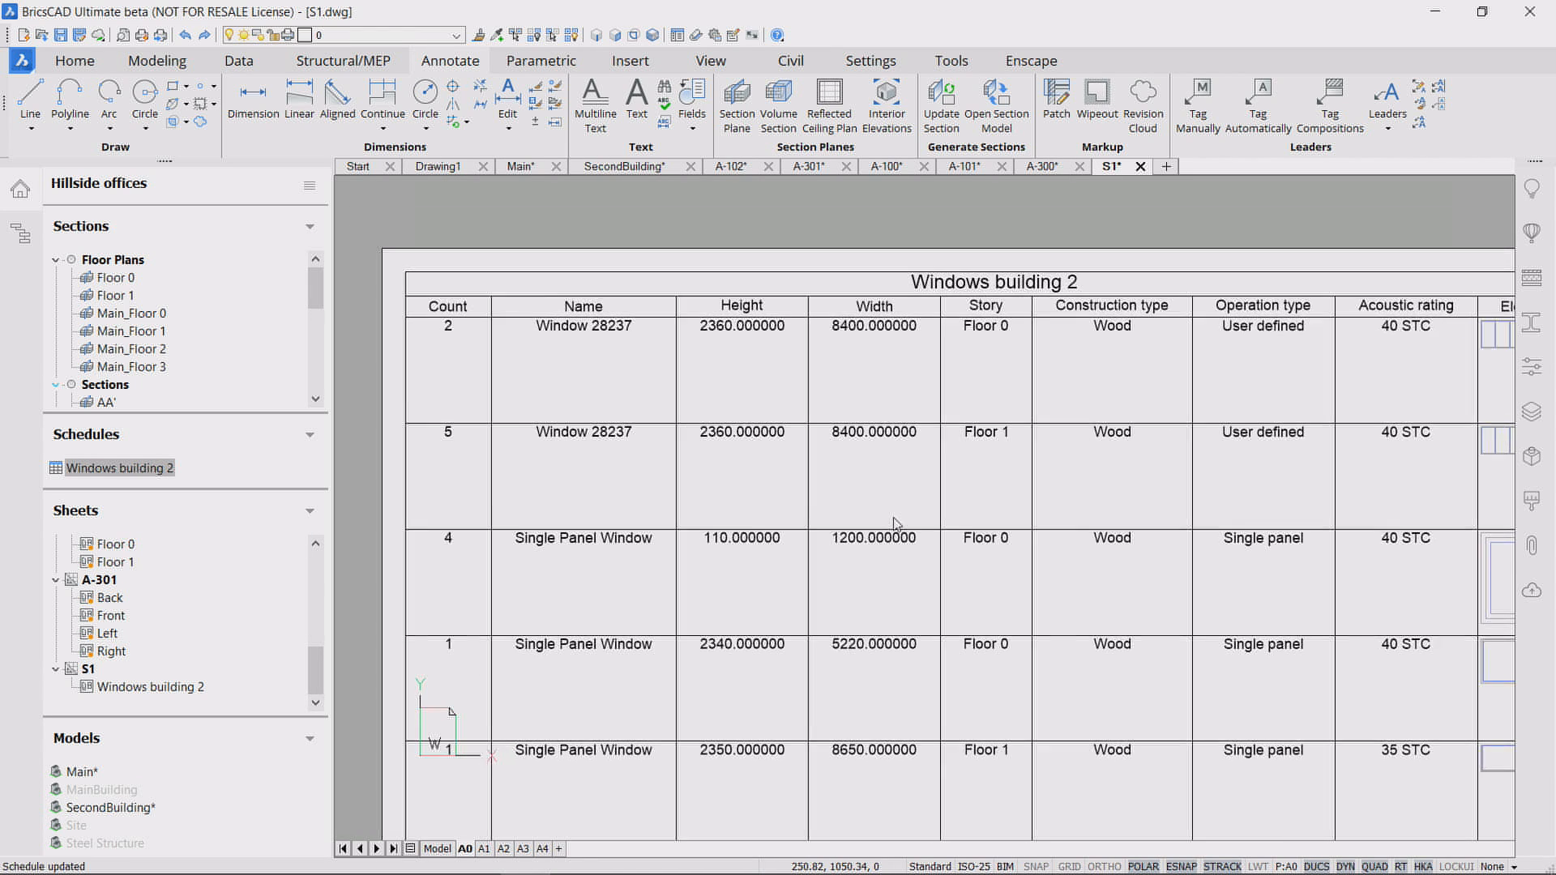
scroll(893, 517, down, 2)
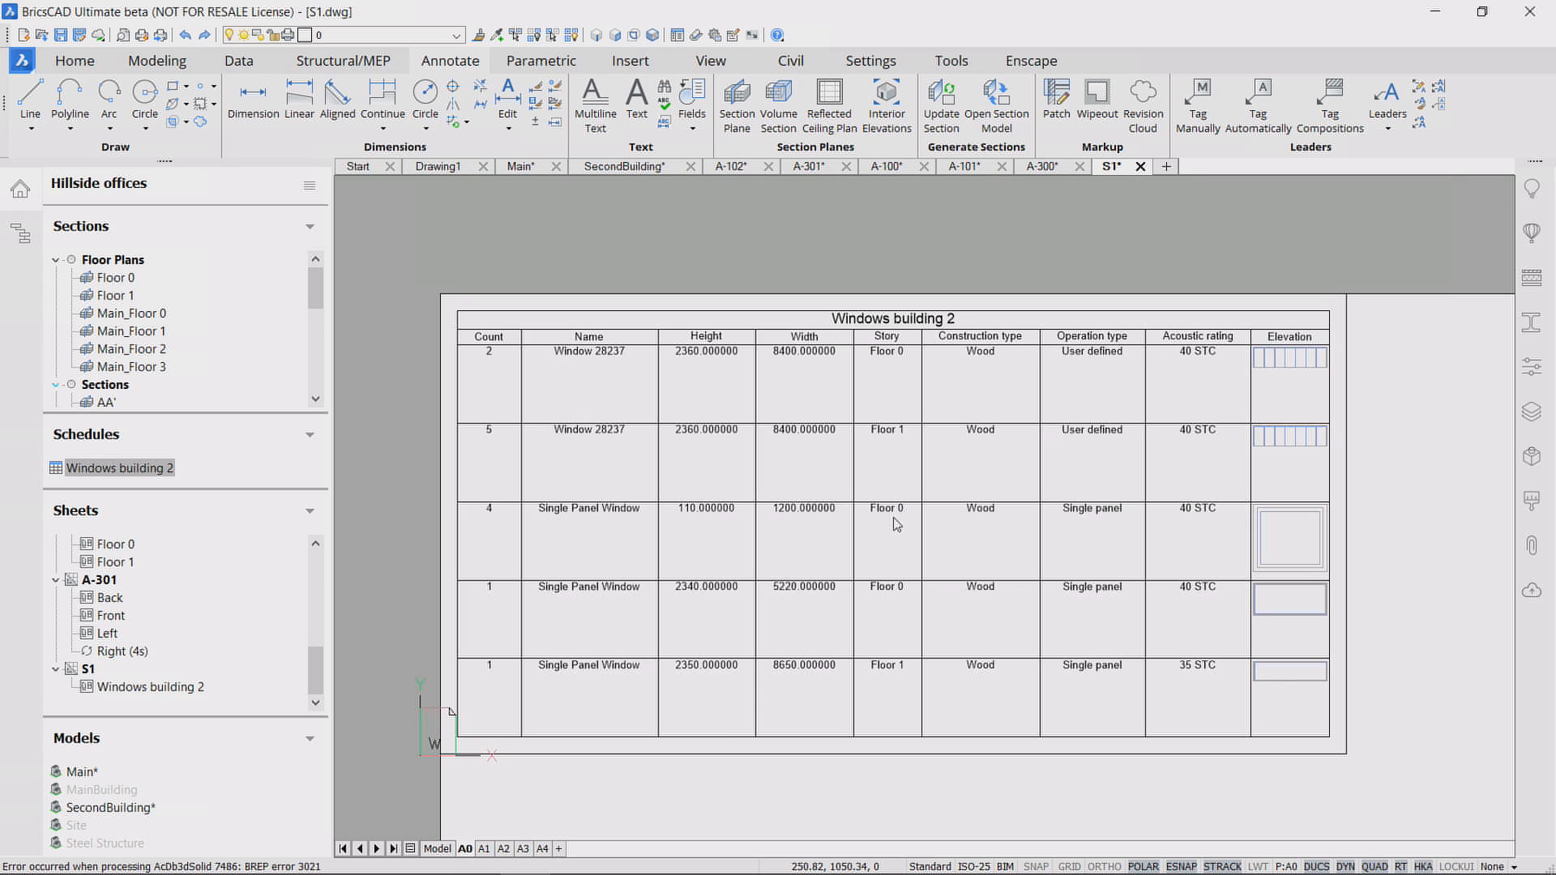
Step: Switch to the Main model, show both buildings on the site, hide the BIM Project Browser and dismiss the modified files notice
click(521, 166)
click(840, 316)
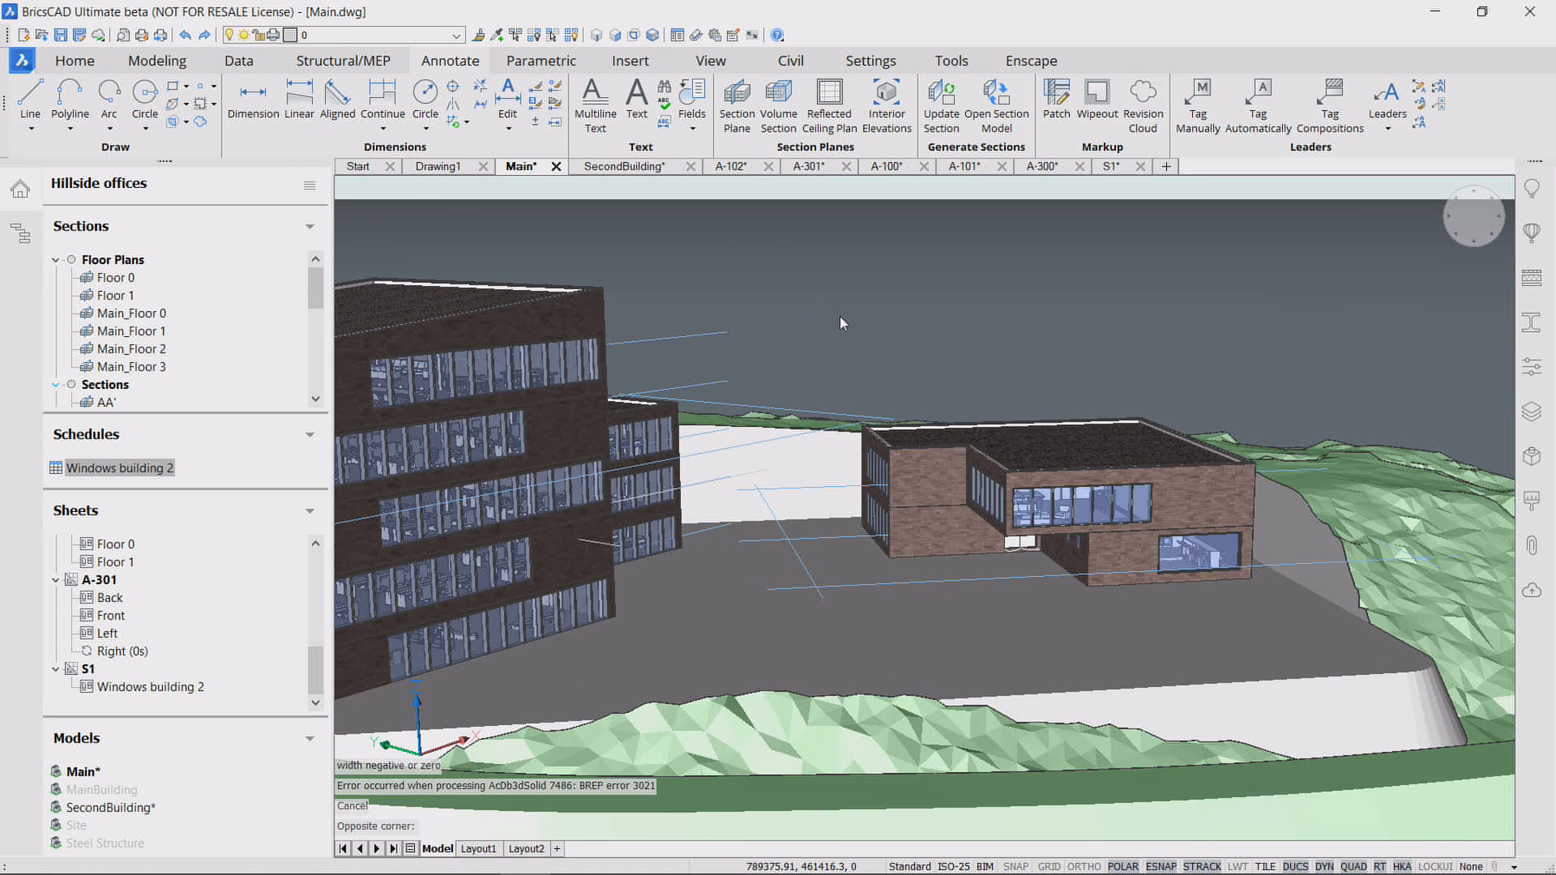
shift+middle_drag(840, 316, 649, 284)
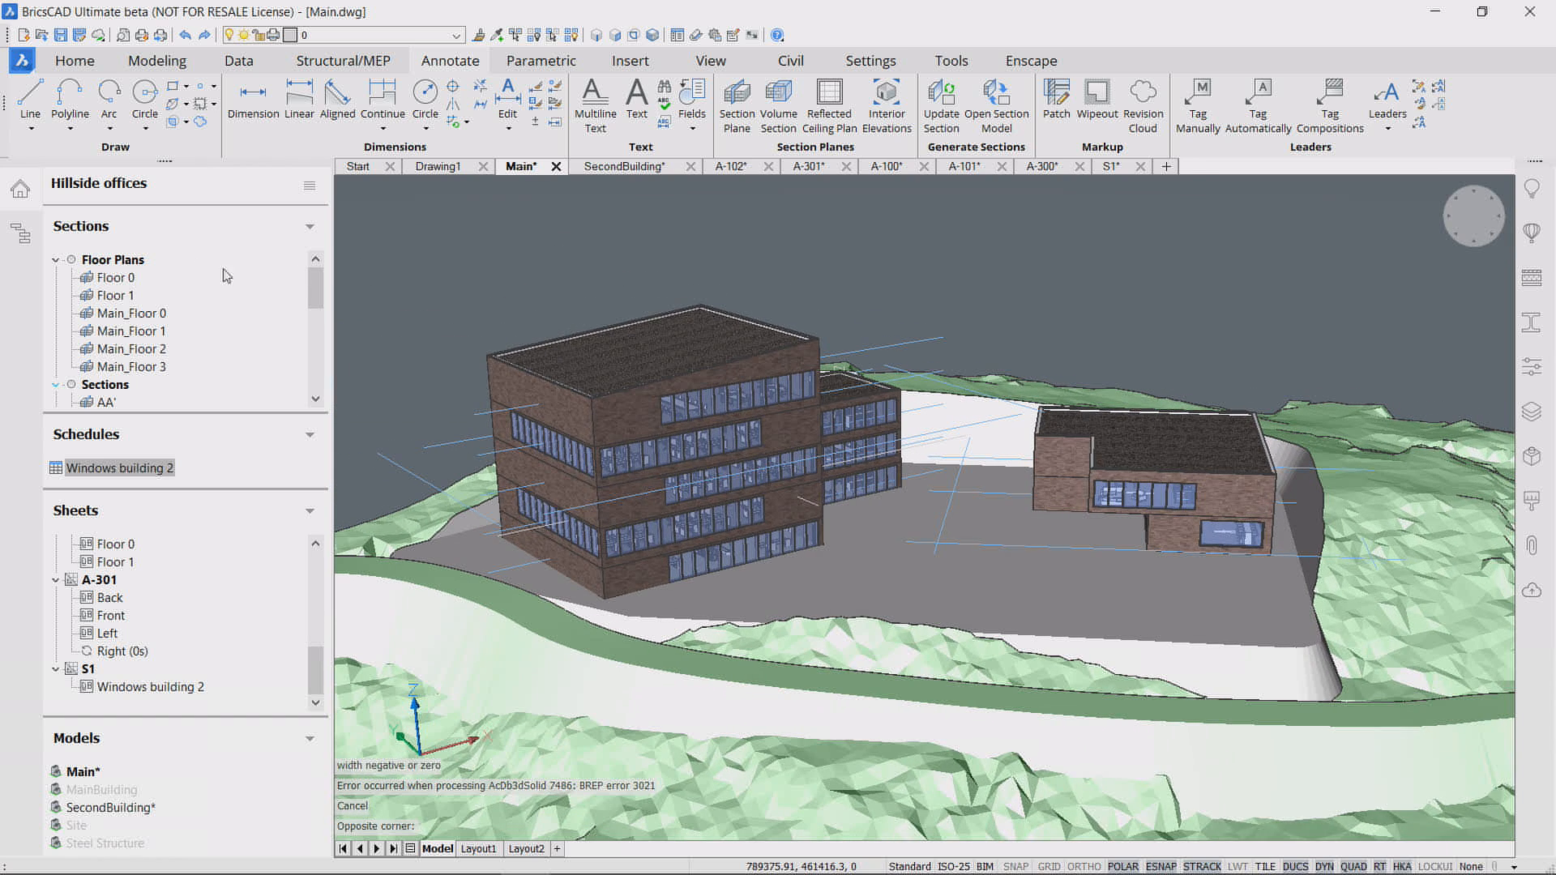
click(22, 192)
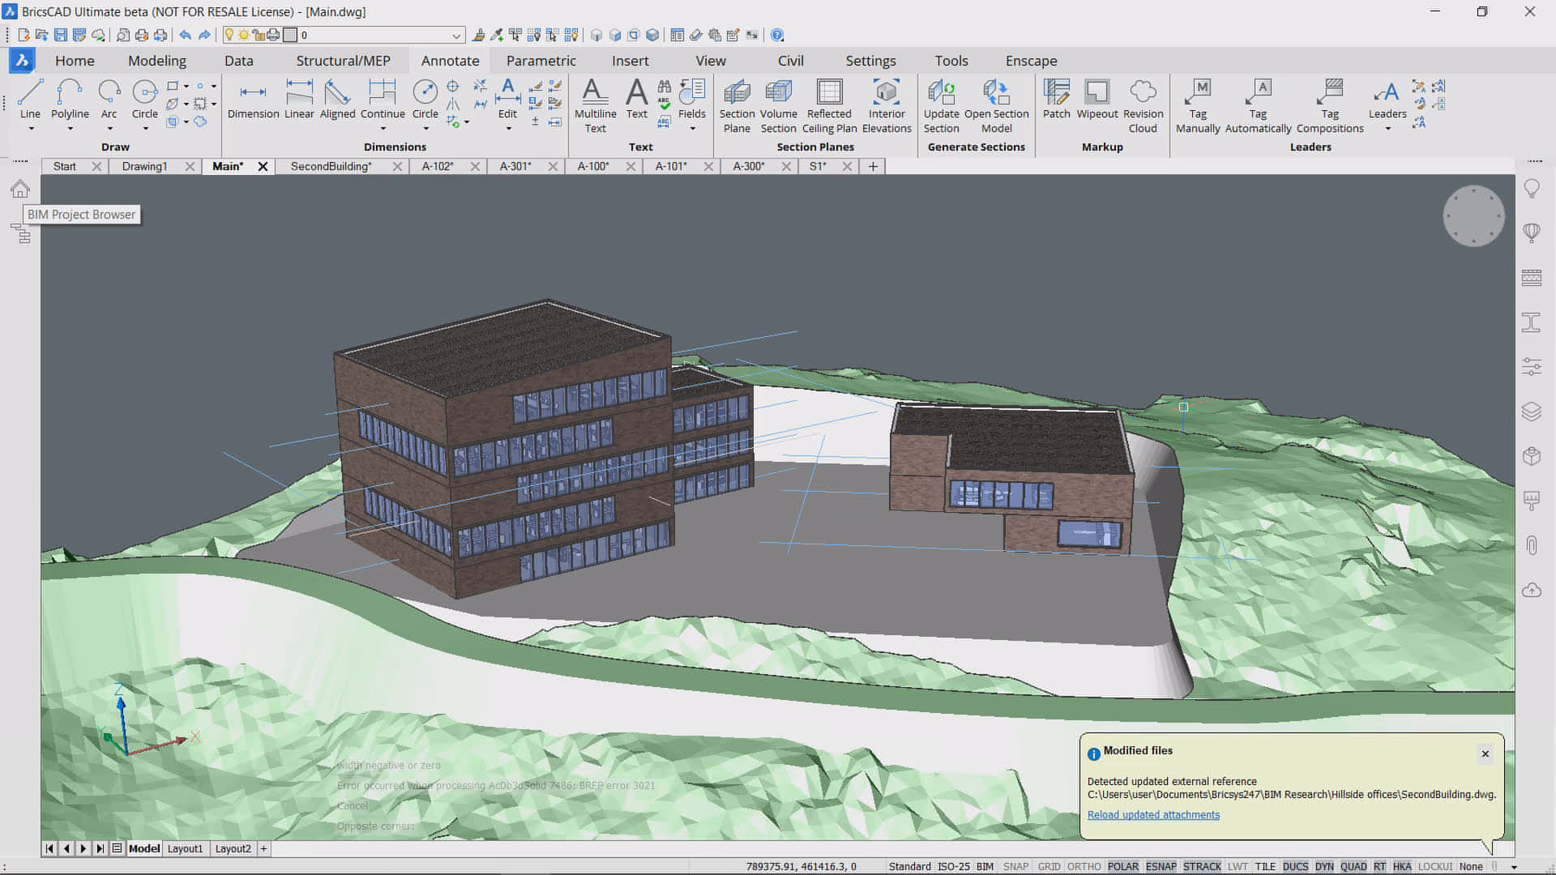
click(1485, 755)
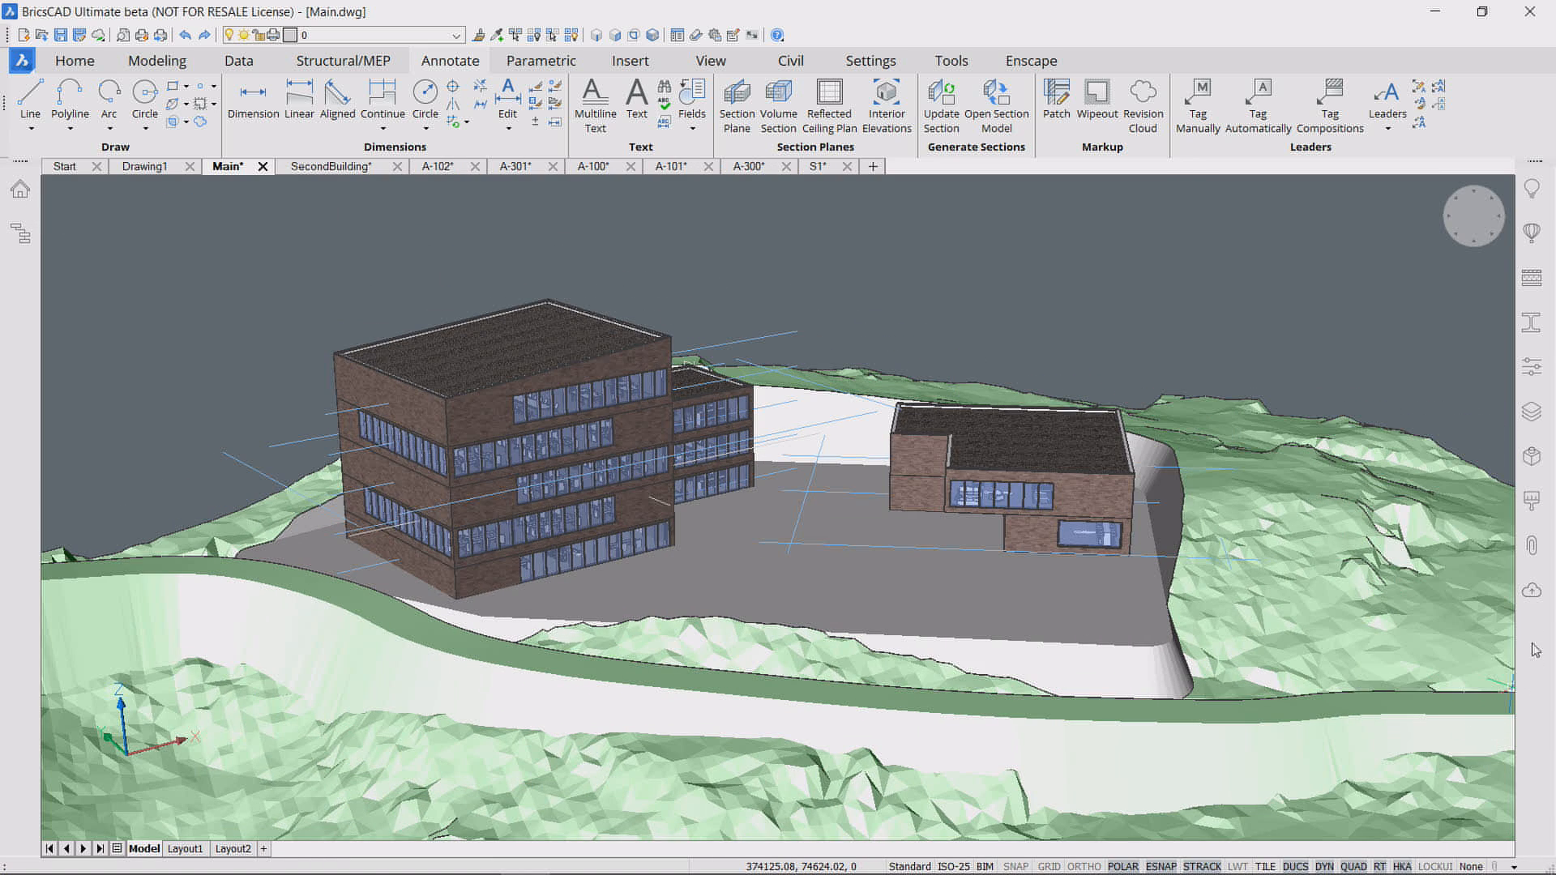
Step: Refresh the Hillside offices project in Bricsys 24/7, check the sync status of its files, and close the overview
click(1531, 590)
click(1448, 191)
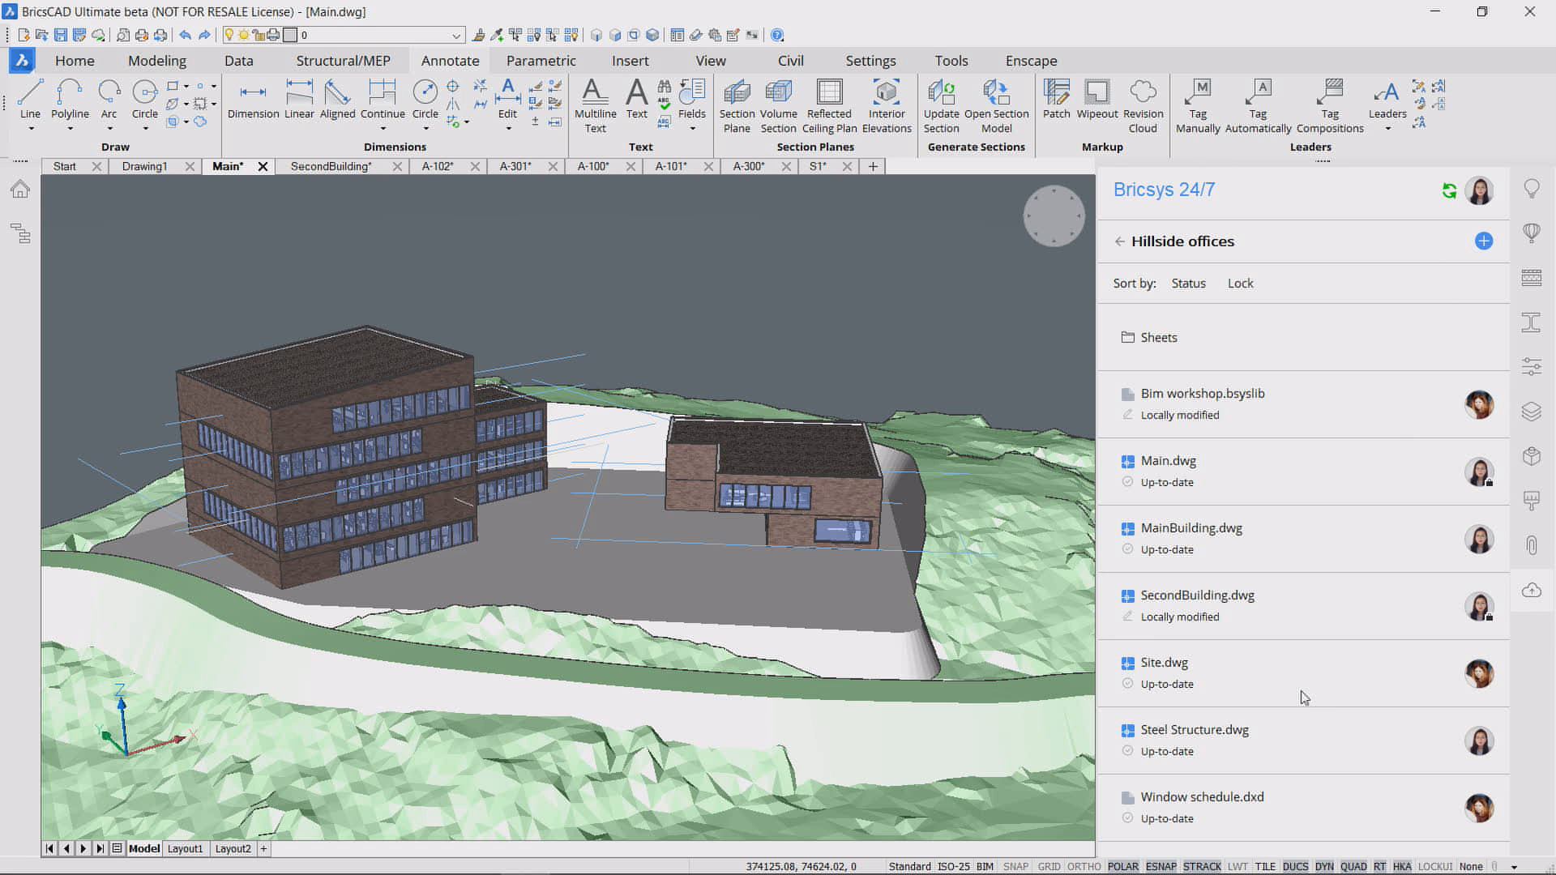
click(1532, 597)
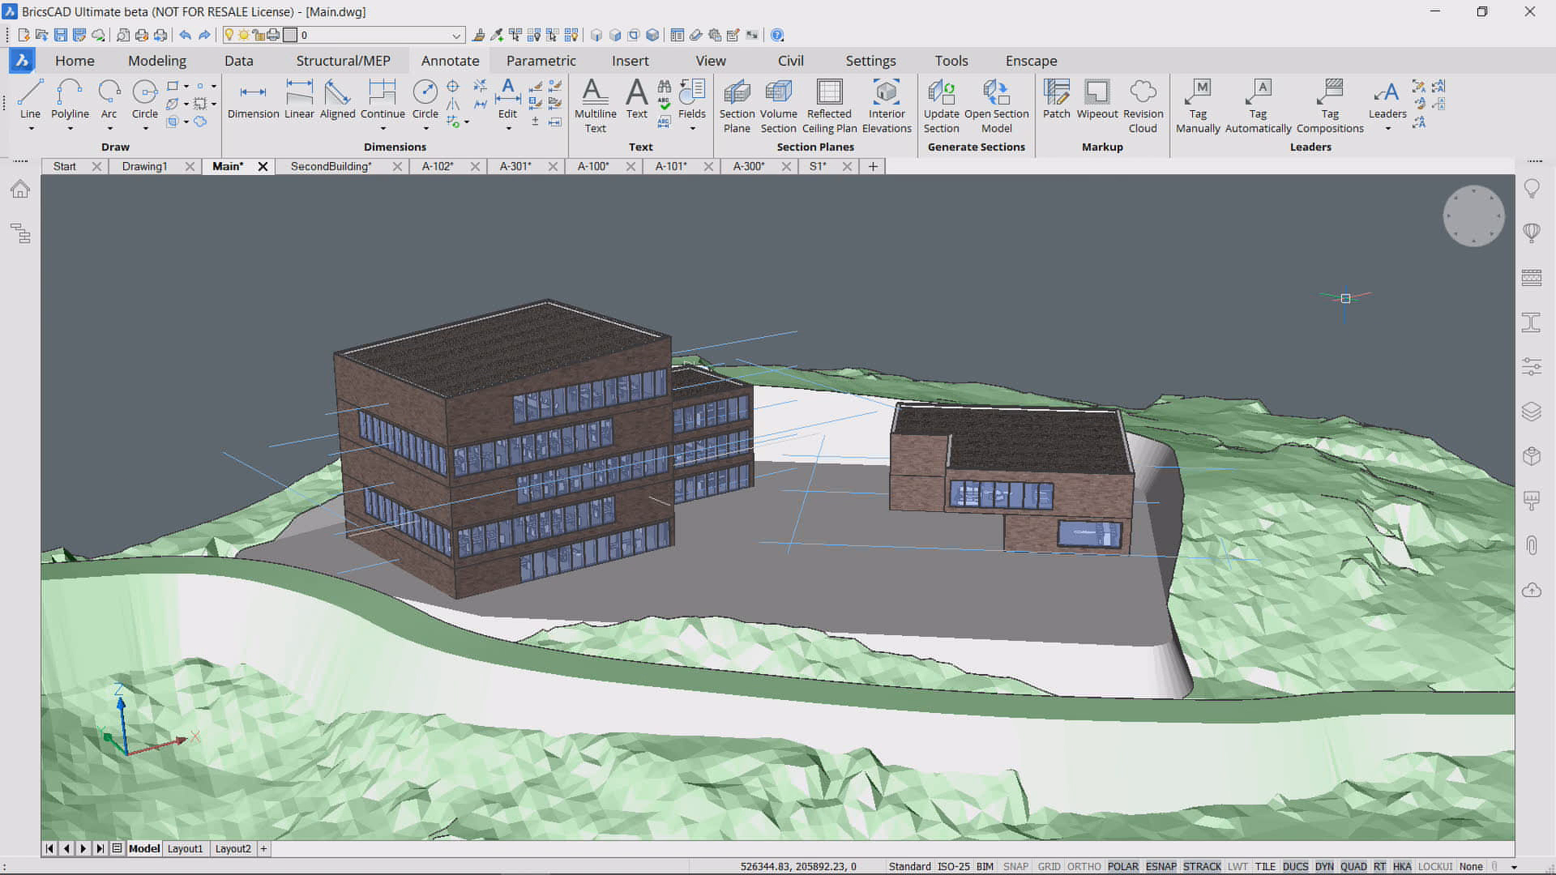